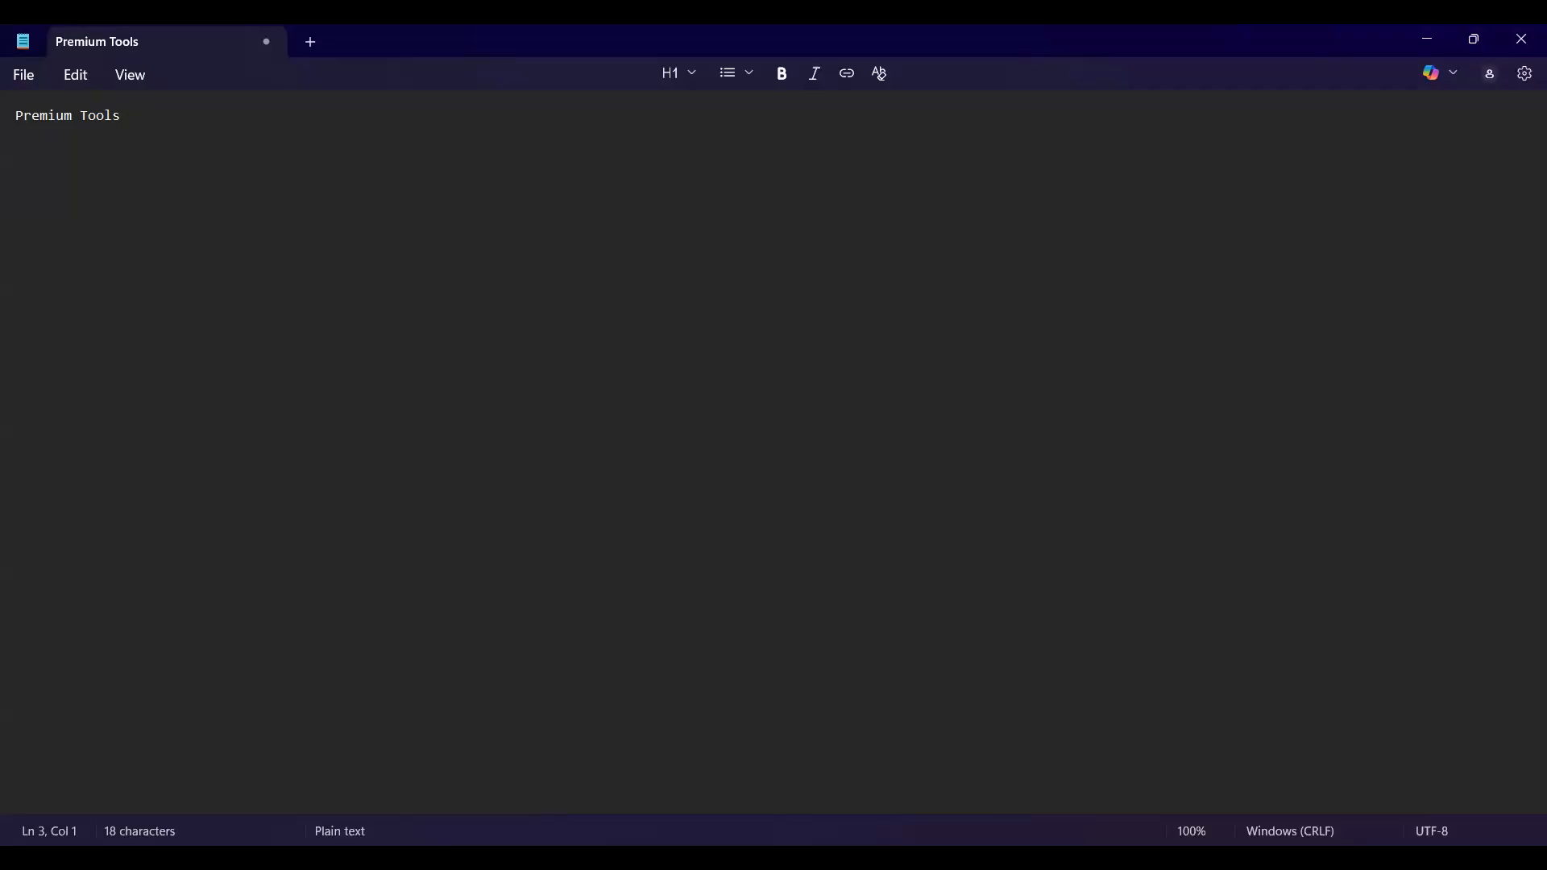
# Type 'Who is BA?' on line 3 and 'Role of BA' below it, under Premium Tools.
pyautogui.click(56, 175)
pyautogui.click(30, 155)
pyautogui.write('Who is BA?')
pyautogui.press('Return')
pyautogui.press('Return')
pyautogui.write('Role of BA')
# Type Balsamique, Axure RP and MS Visio on separate lines below 'Role of BA'.
pyautogui.click(111, 197)
pyautogui.press('Return')
pyautogui.write('B')
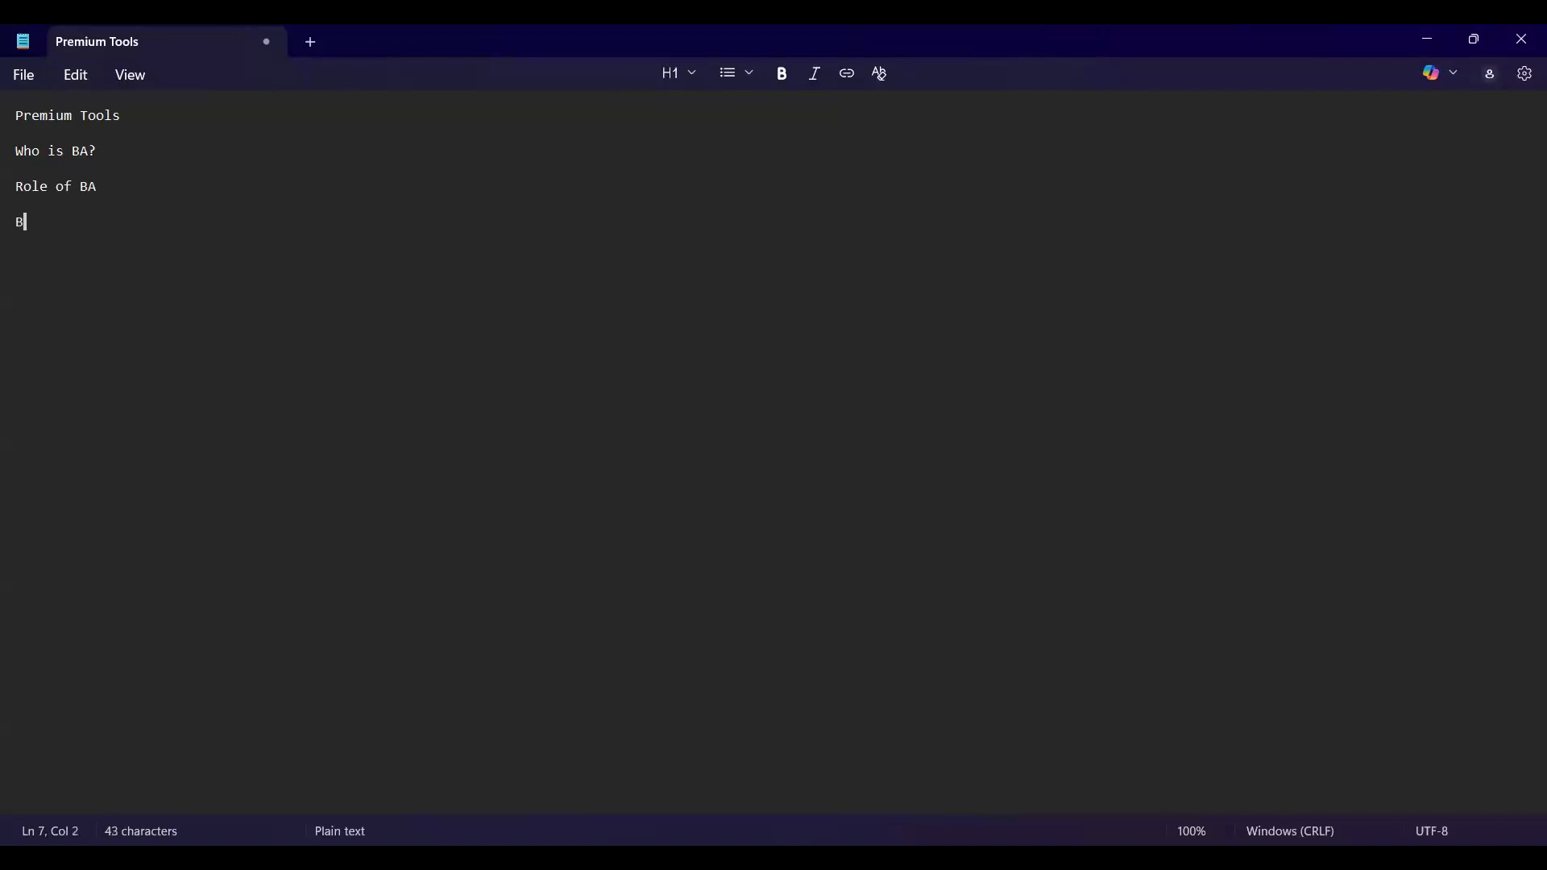
pyautogui.write('alsamique')
pyautogui.press('Return')
pyautogui.press('Return')
pyautogui.write('Axure RP')
pyautogui.press('Return')
pyautogui.write('M')
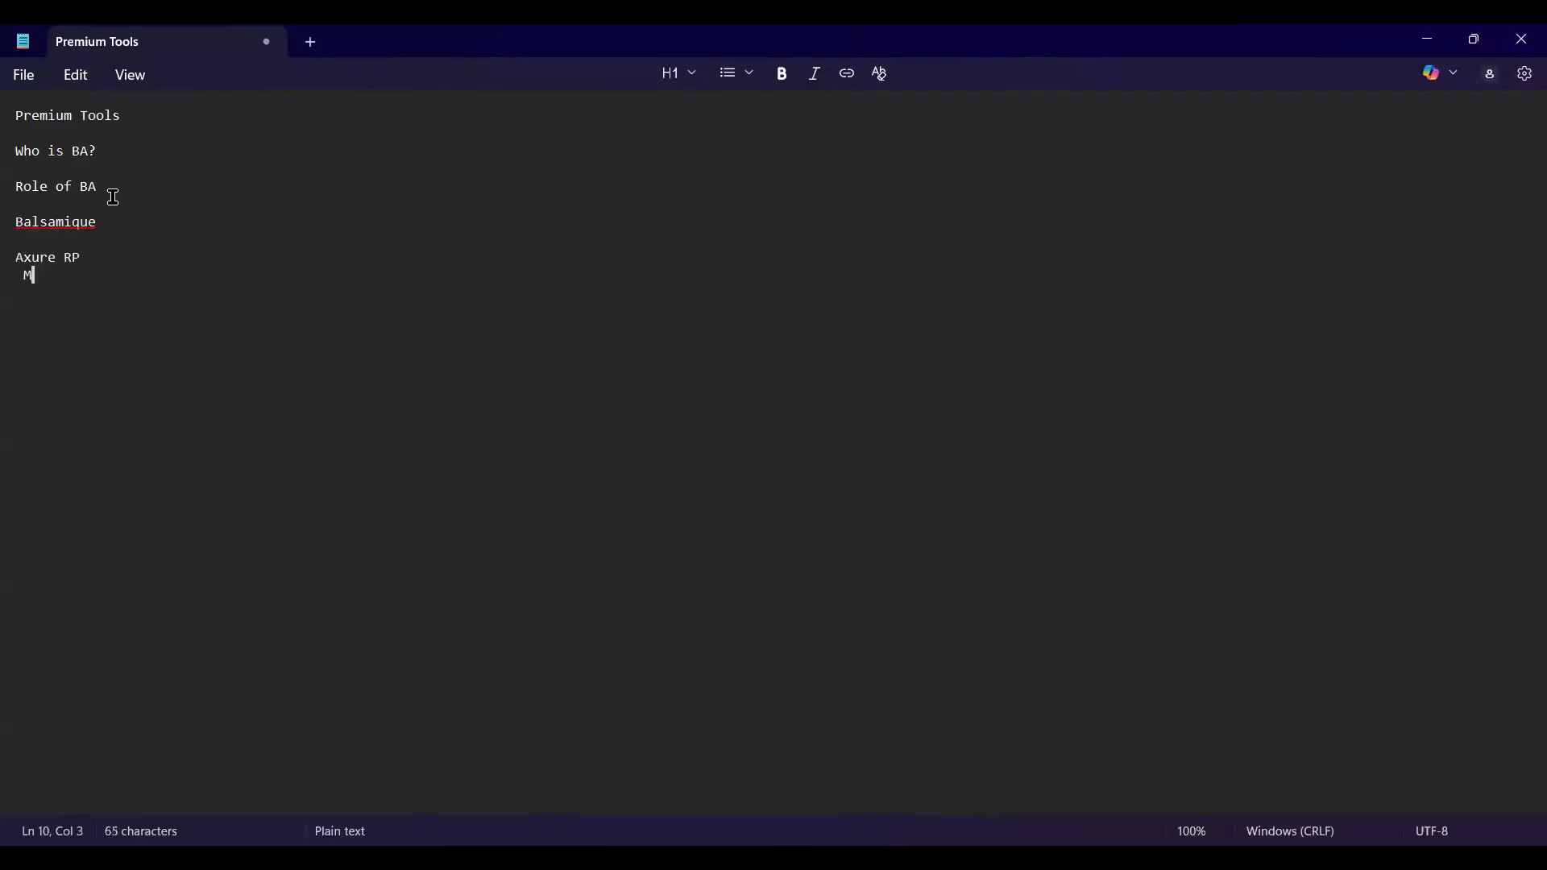
pyautogui.write('S Visio')
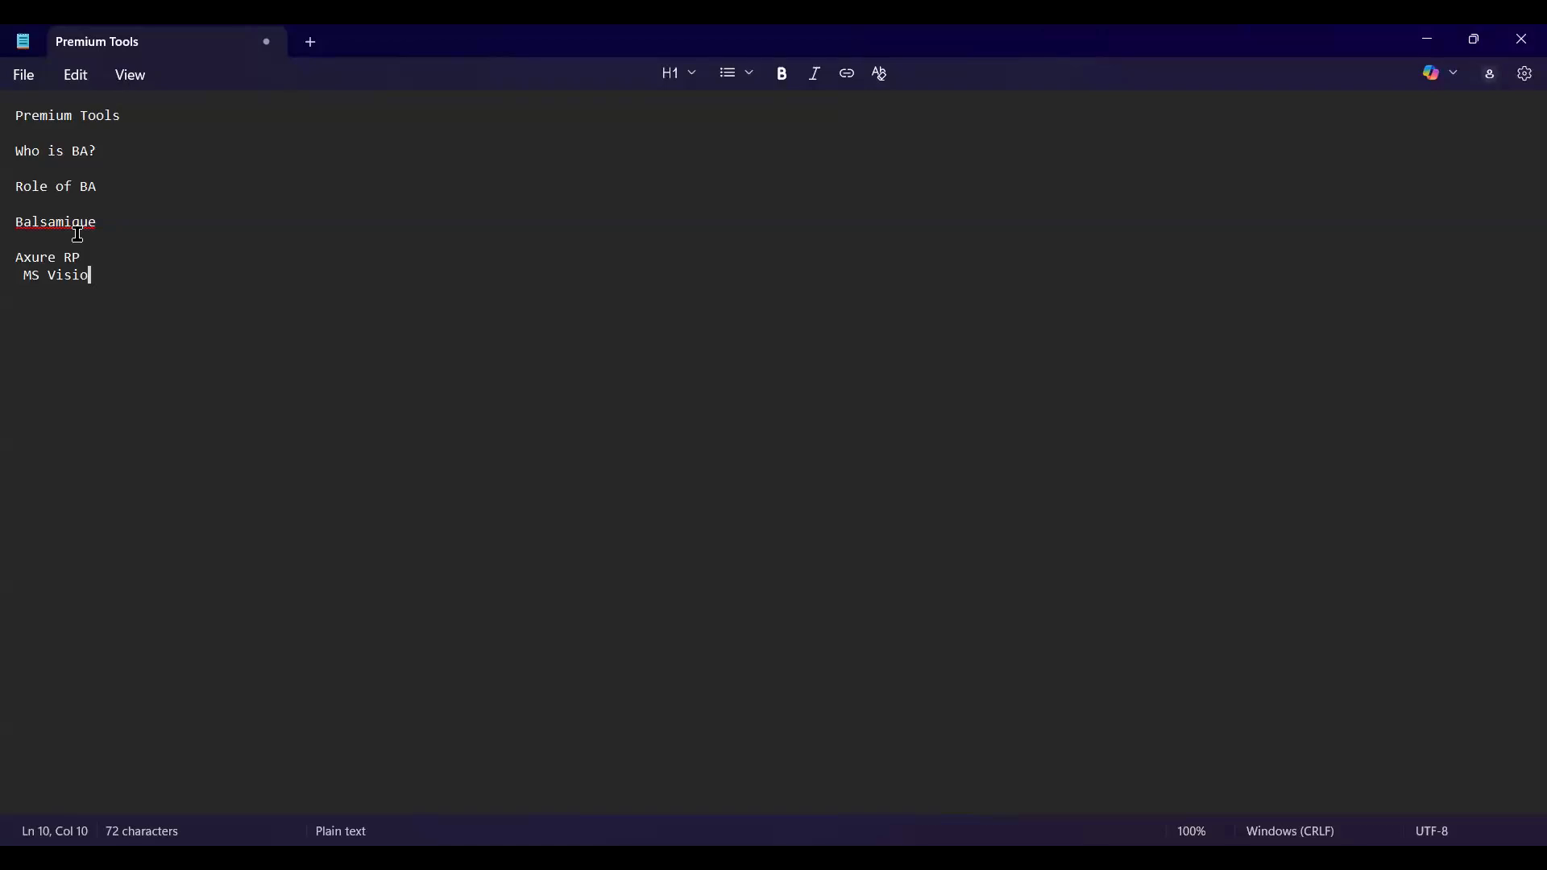
pyautogui.click(126, 289)
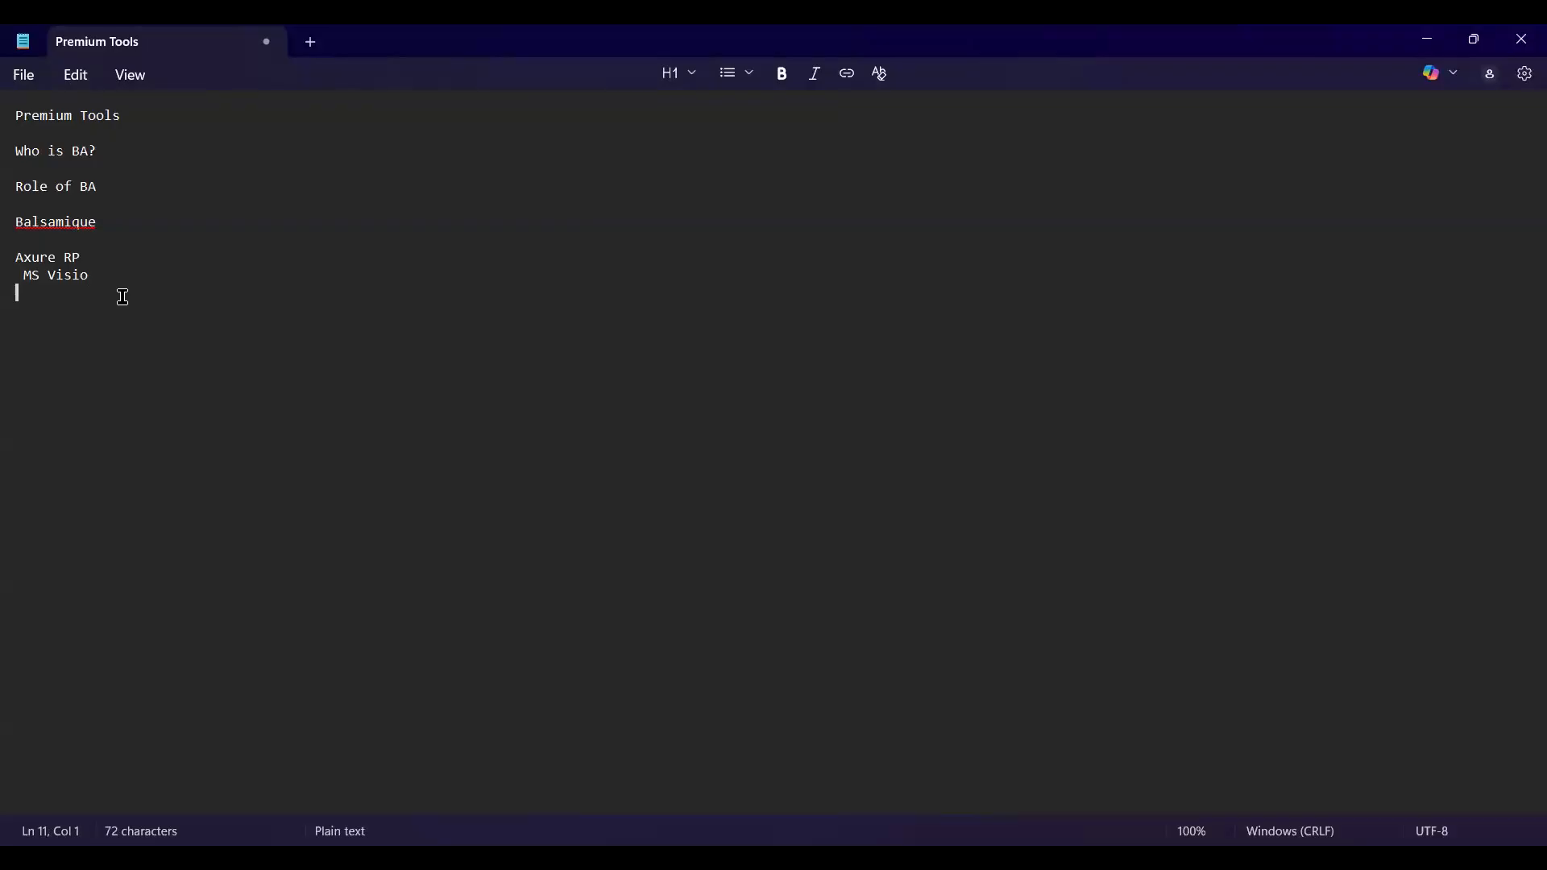
# Write 'MS VISIO: UML Diagrams' and beneath it '5 Static, 4 dynamic', removing a stray $.
pyautogui.press('Return')
pyautogui.write('MS VISIO:')
pyautogui.write('U')
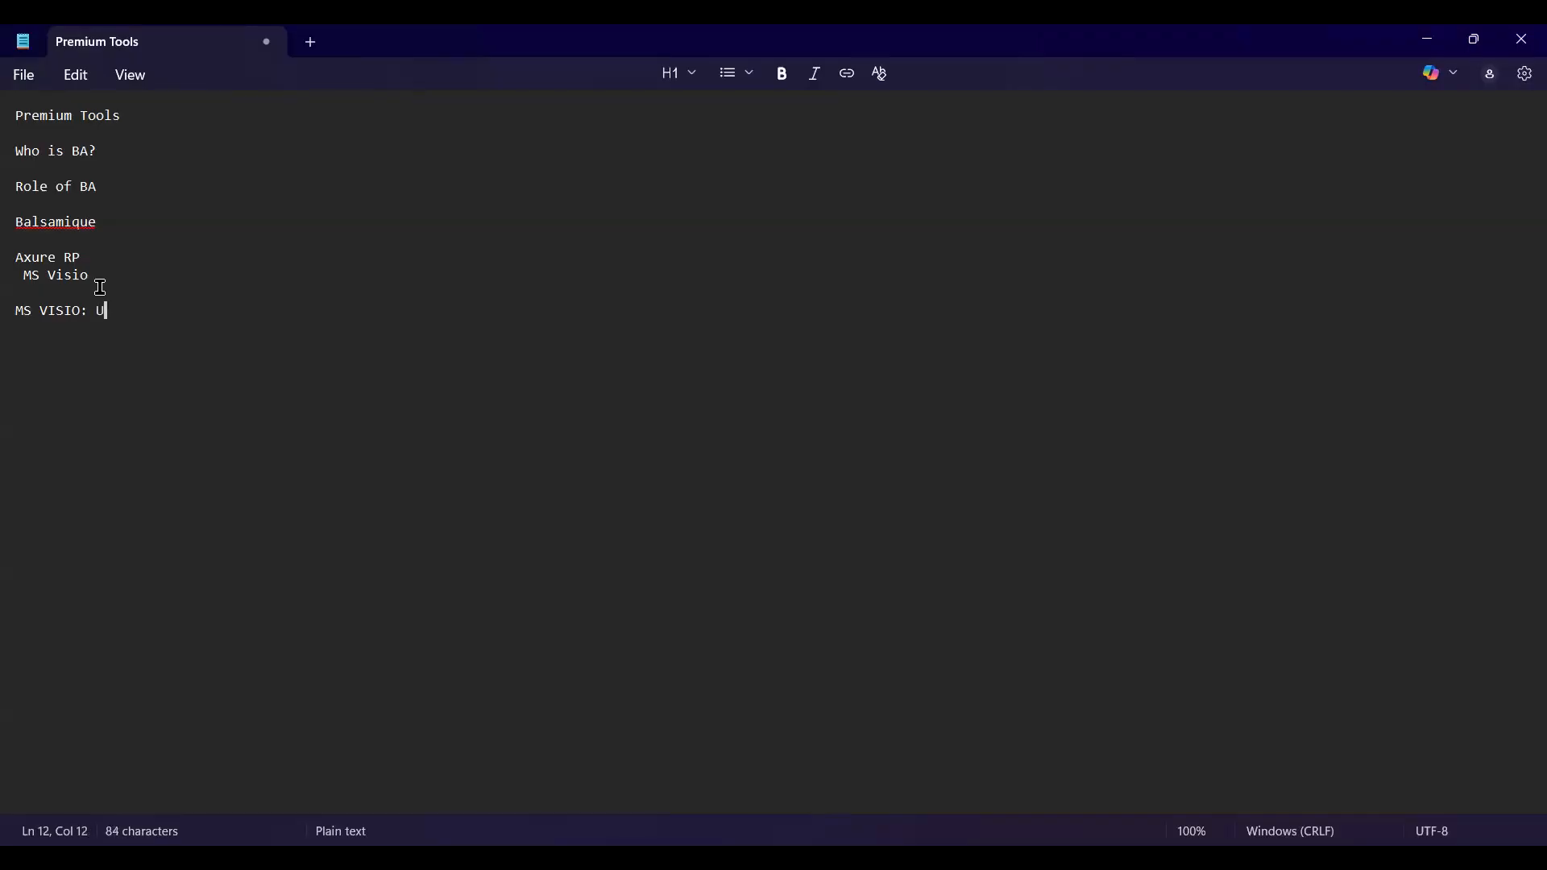
pyautogui.write('ML Diagrams')
pyautogui.press('Return')
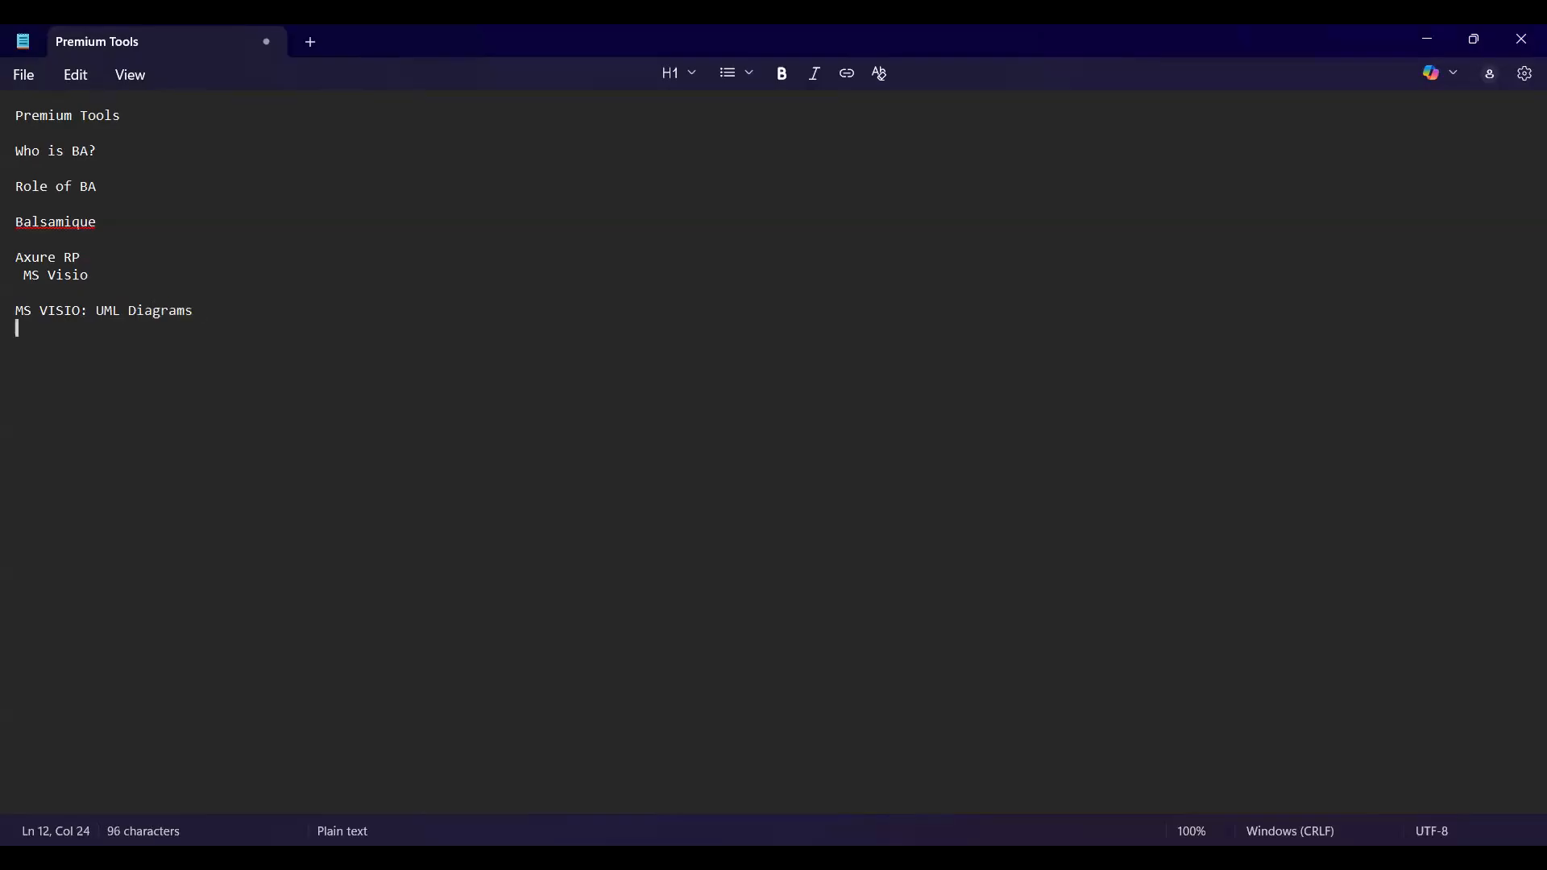
pyautogui.write('5 Static,')
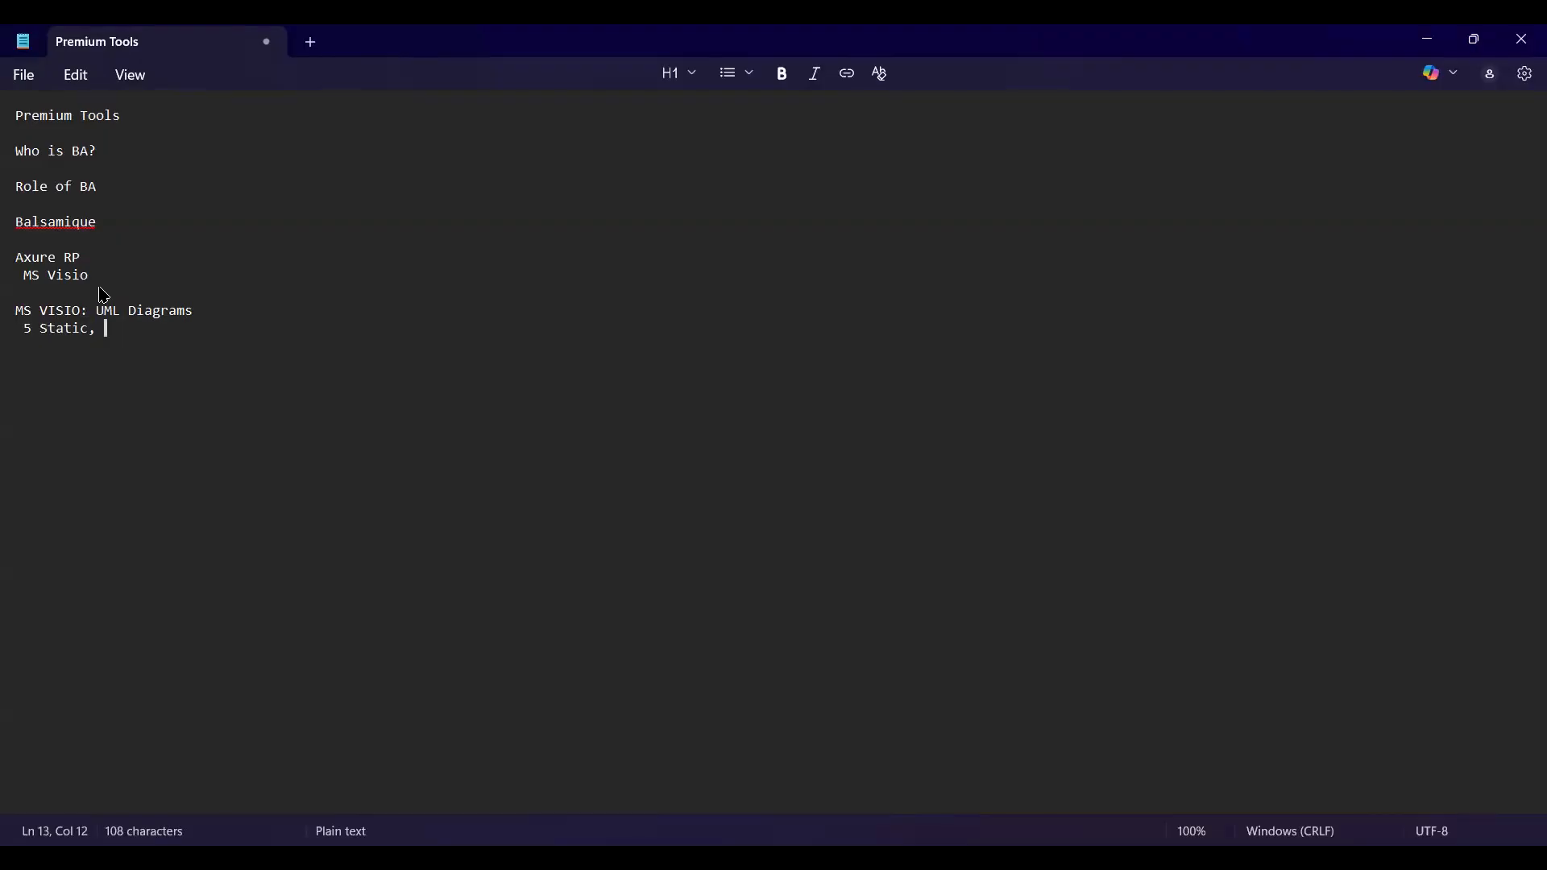
pyautogui.write('$')
pyautogui.press('BackSpace')
pyautogui.write('4')
pyautogui.write('dynamic')
pyautogui.press('Return')
pyautogui.press('Return')
# Type 'Static: USE CASE' and 'DYNAMIC: ACTIVITY' on consecutive lines, leaving a blank line after.
pyautogui.write('Static: USE CASE')
pyautogui.press('Return')
pyautogui.write('D')
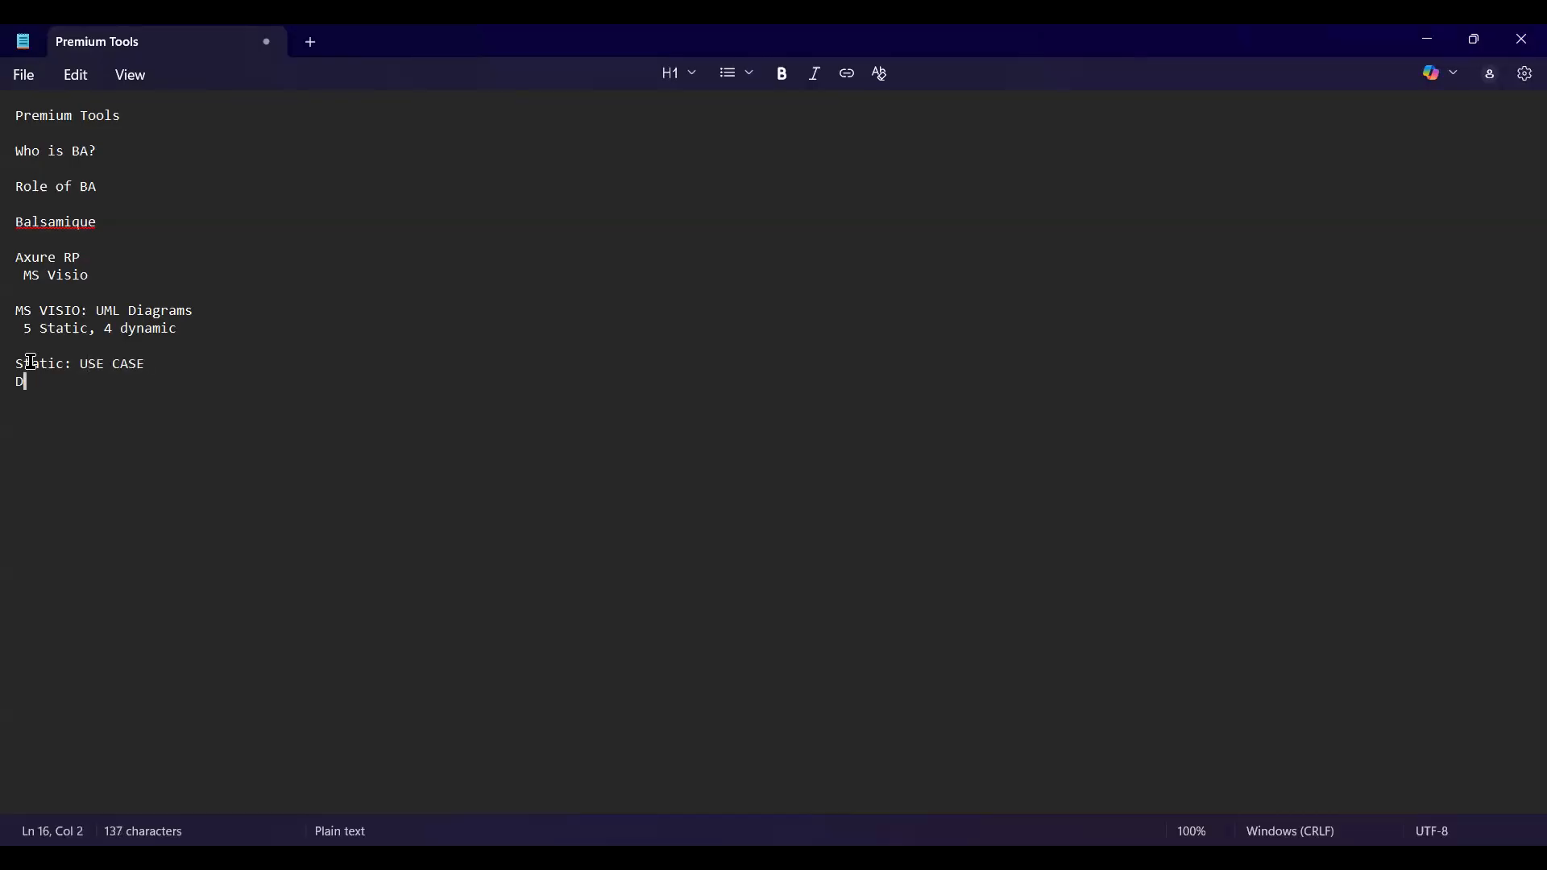
pyautogui.write('YNAMIC: ')
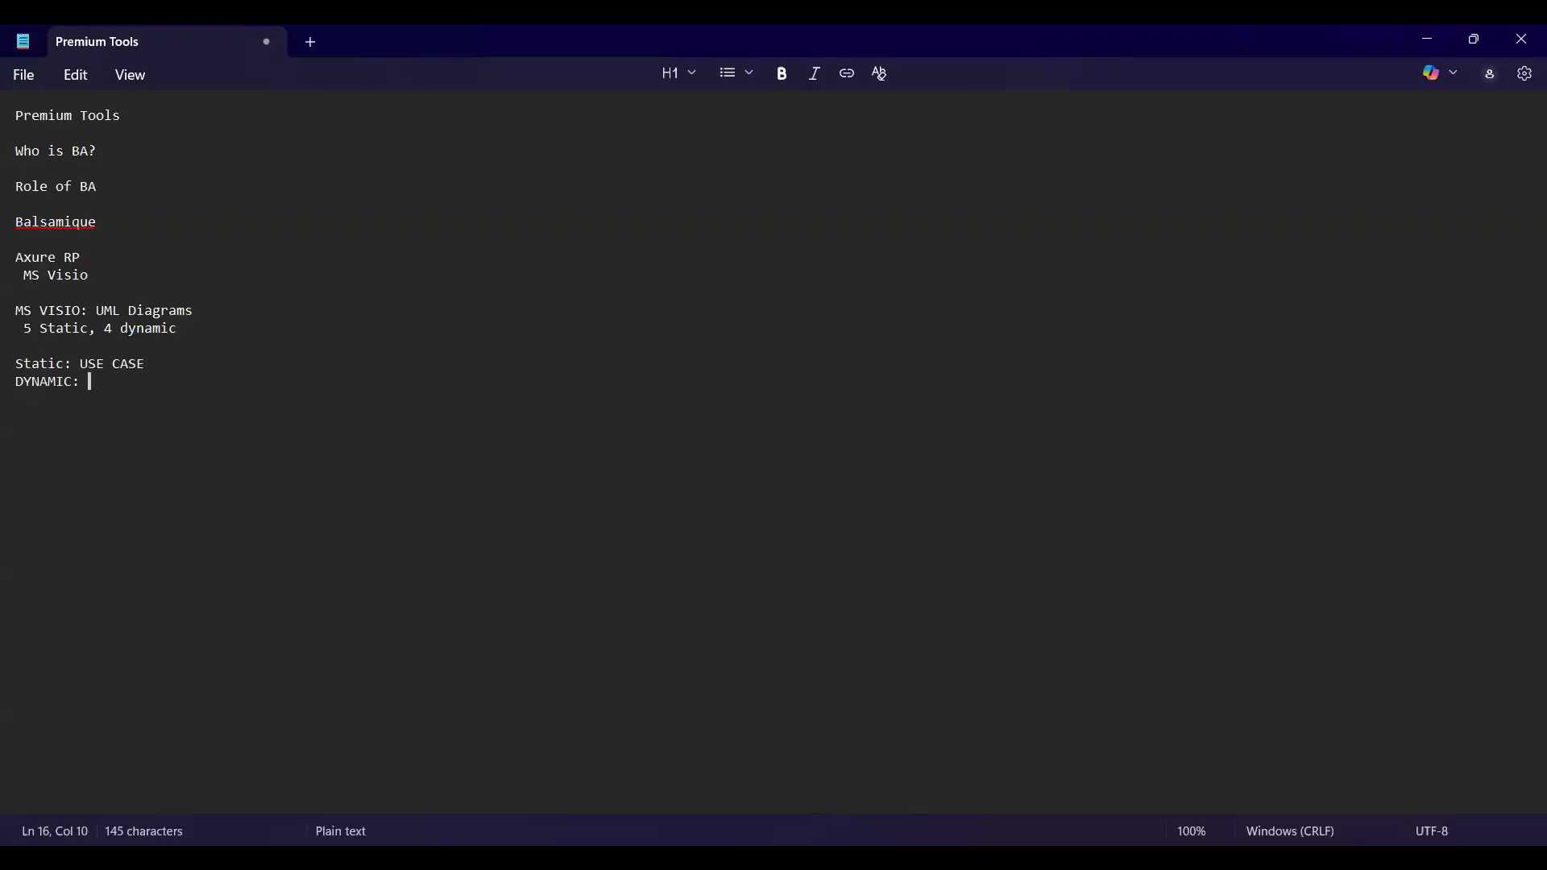
pyautogui.write('ACTIVITY')
pyautogui.click(31, 361)
pyautogui.click(197, 395)
pyautogui.press('Return')
pyautogui.press('Return')
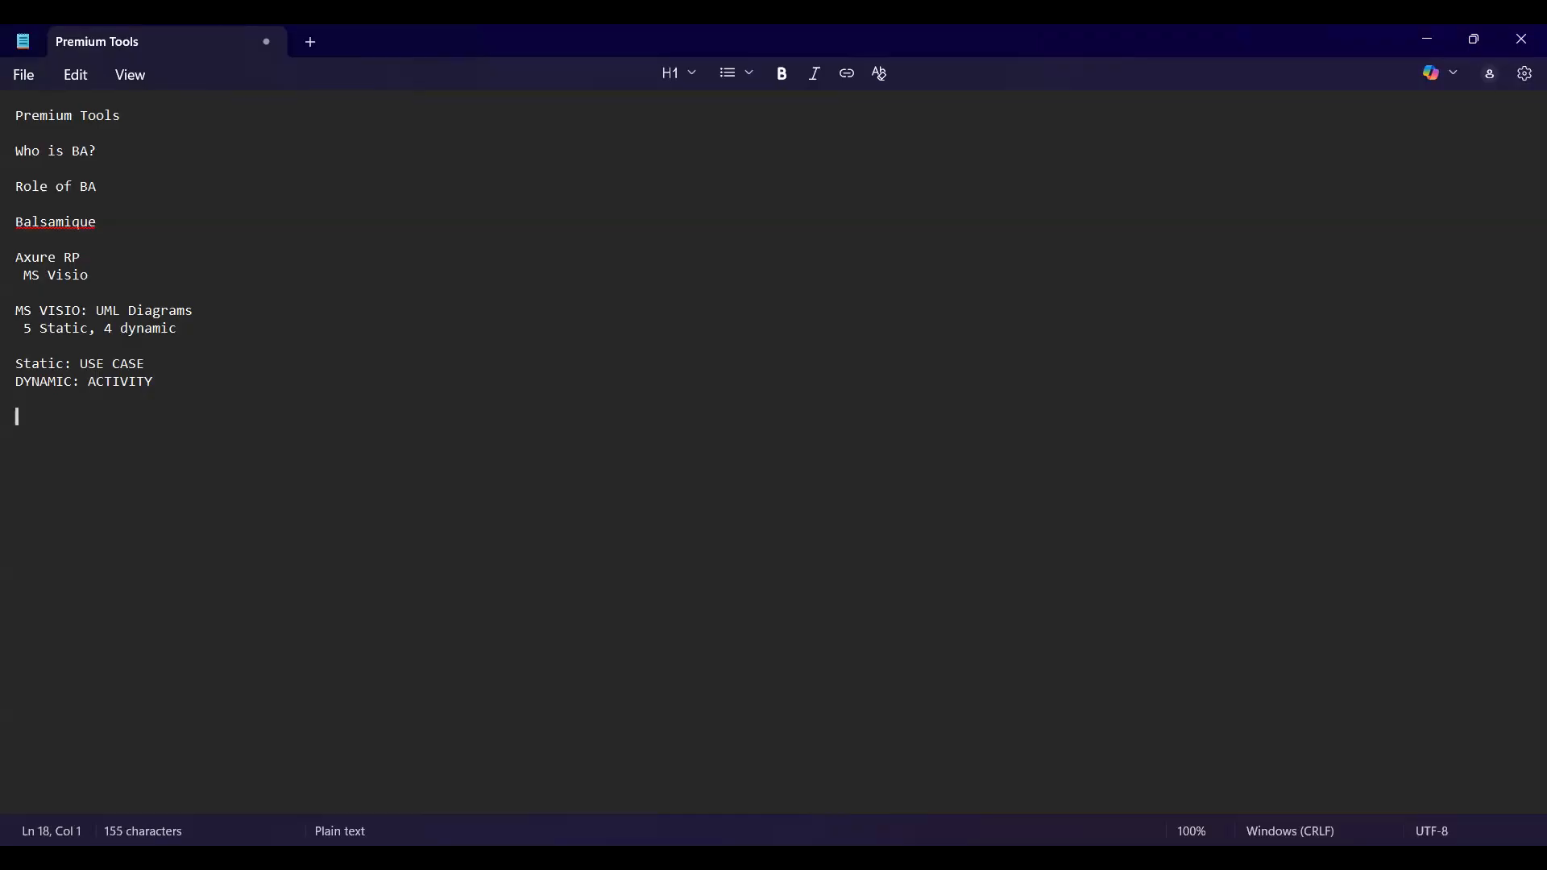
# Write 'USECASE : USERS PERSPECTIVE' and begin a 'COMPONENTS:' line below it.
pyautogui.write('USECASE : U')
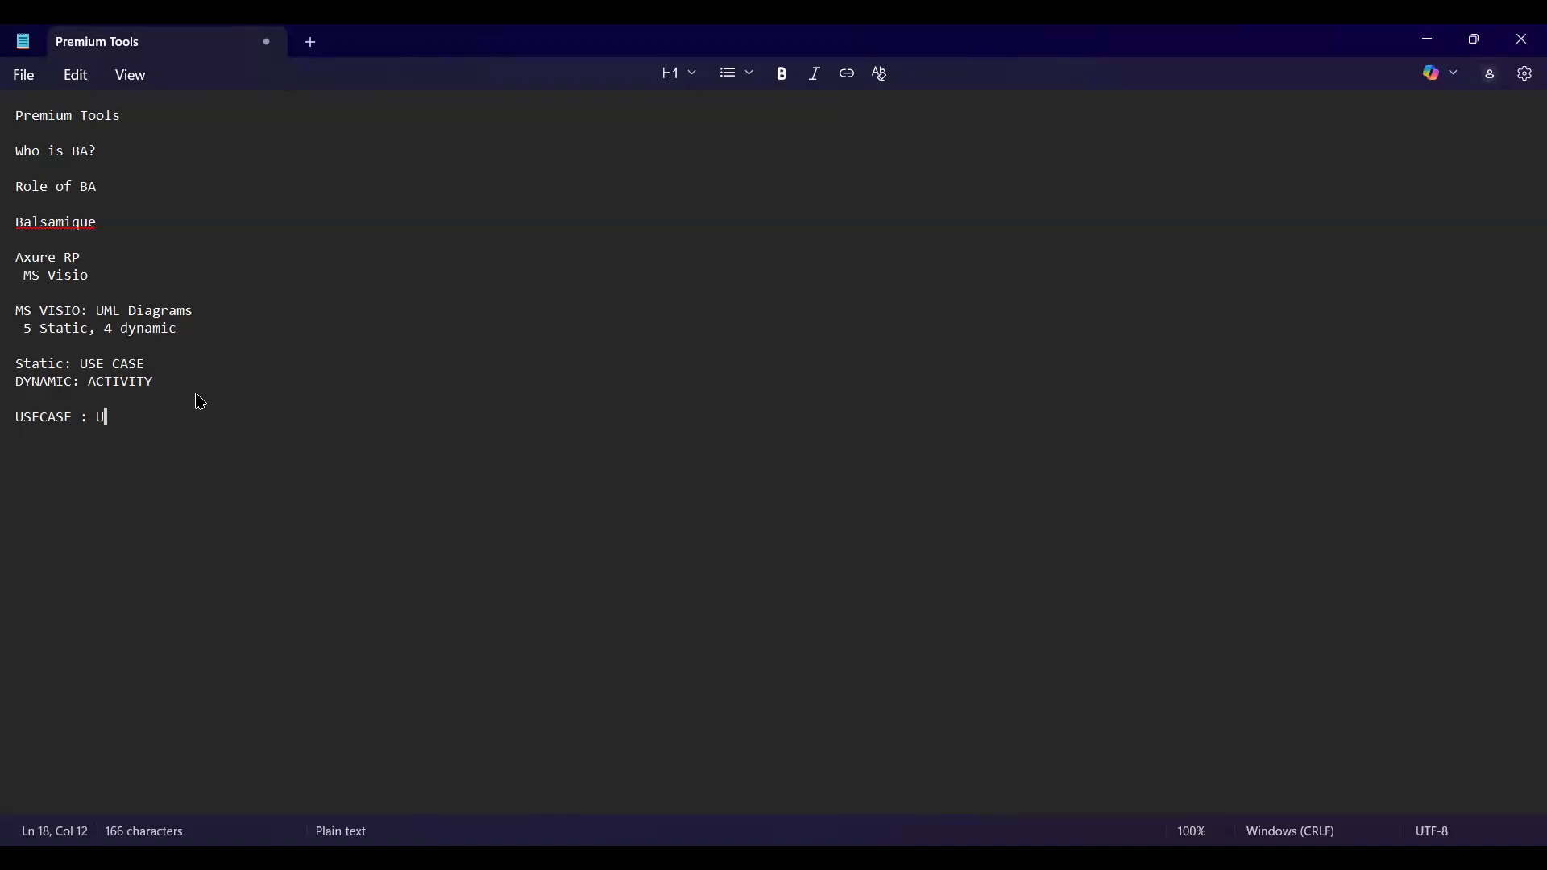
pyautogui.write('SERS PER')
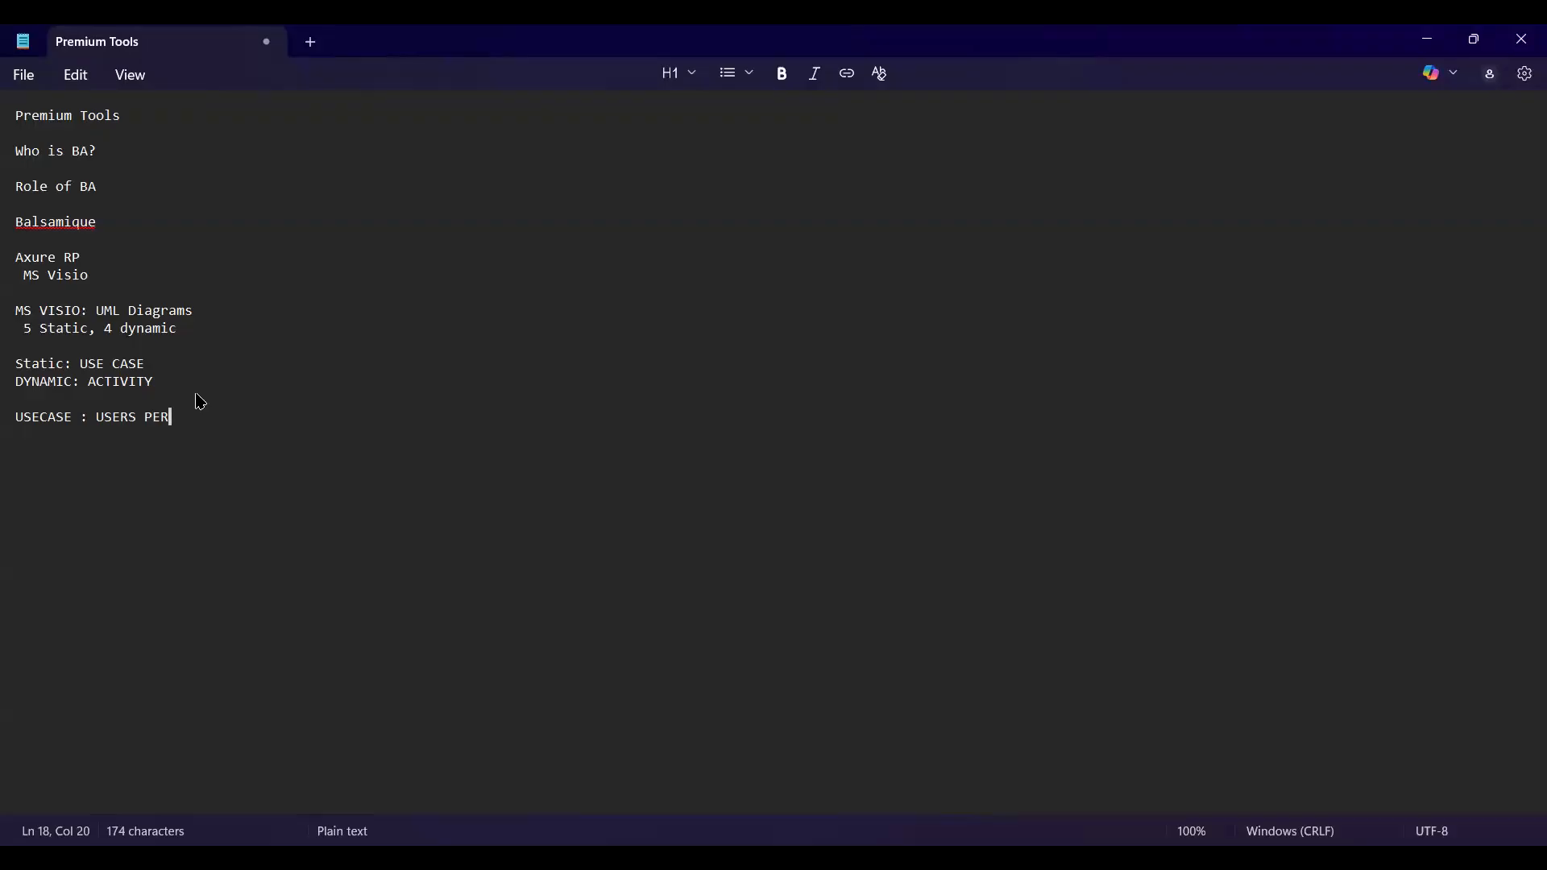
pyautogui.write('S')
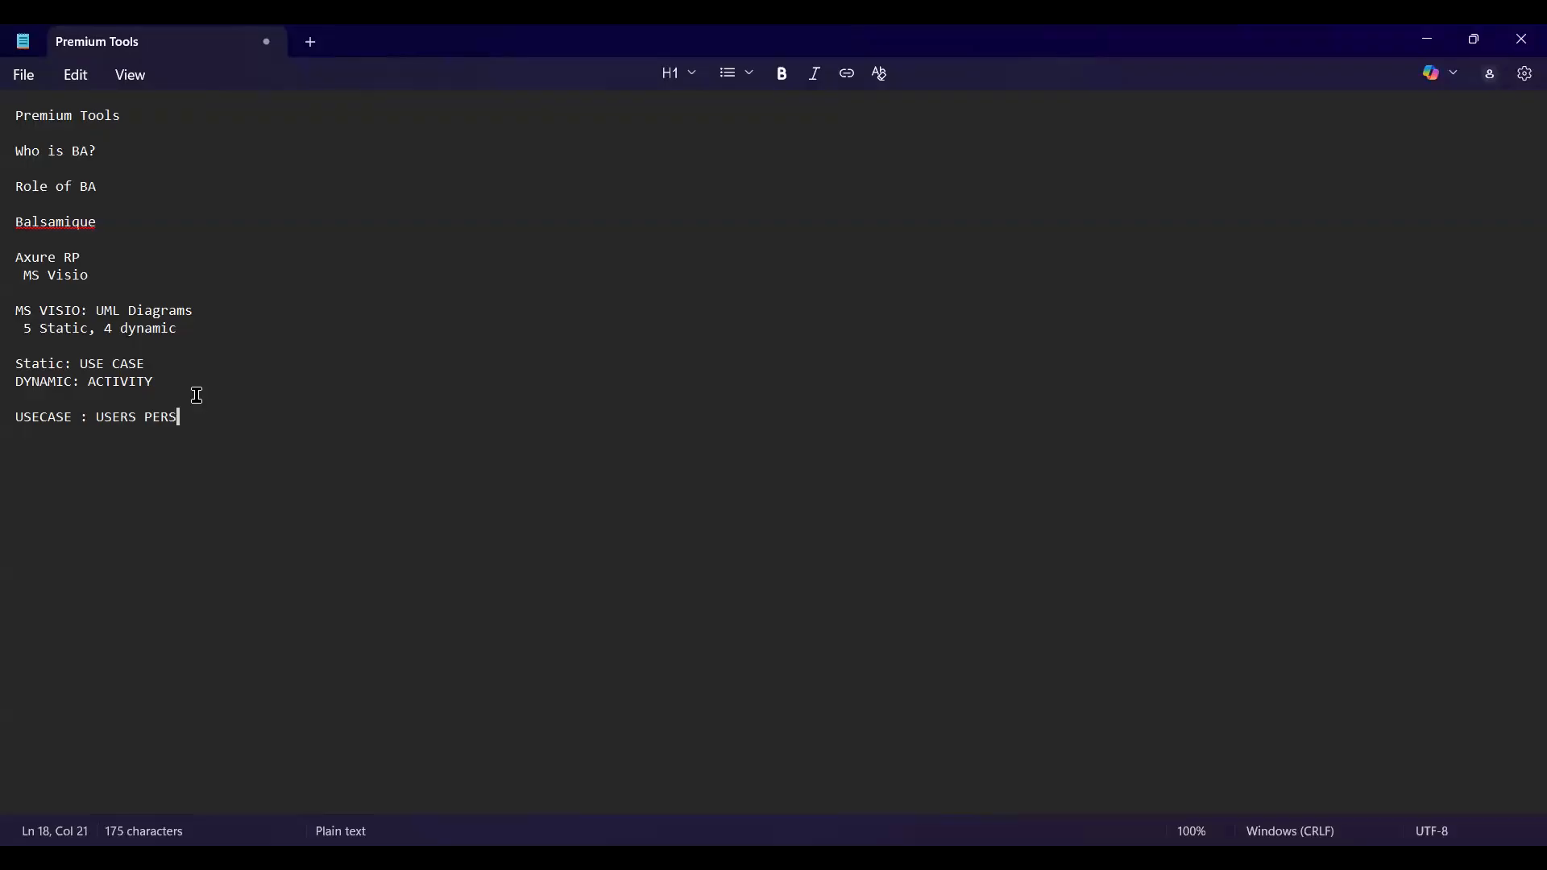
pyautogui.write('PECTIVE')
pyautogui.press('Return')
pyautogui.write('A')
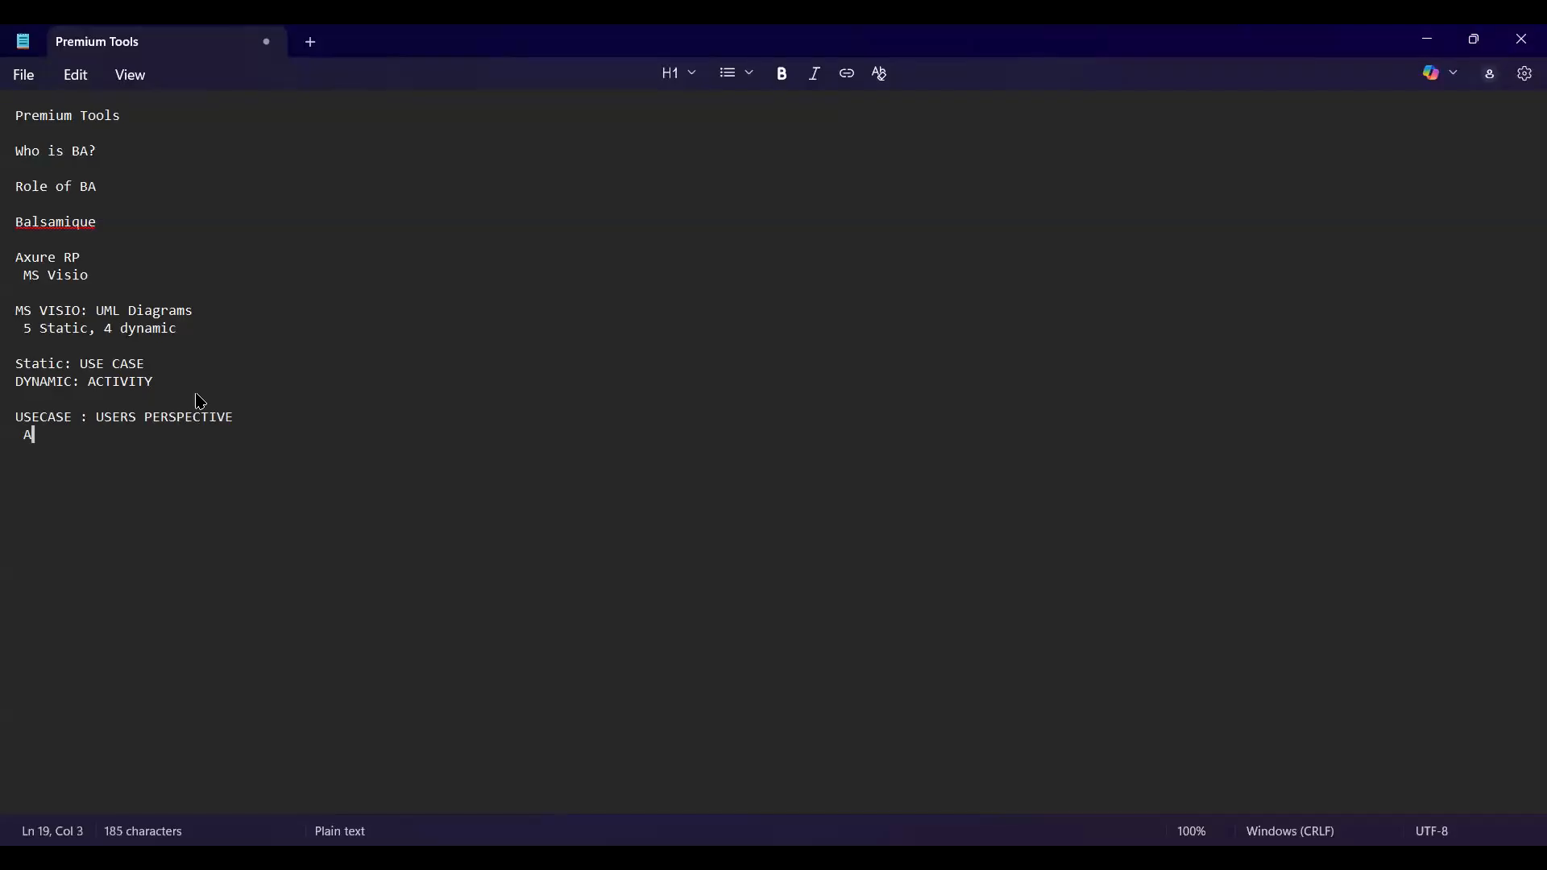
pyautogui.press('BackSpace')
pyautogui.press('Return')
pyautogui.write('COMPONENTS:')
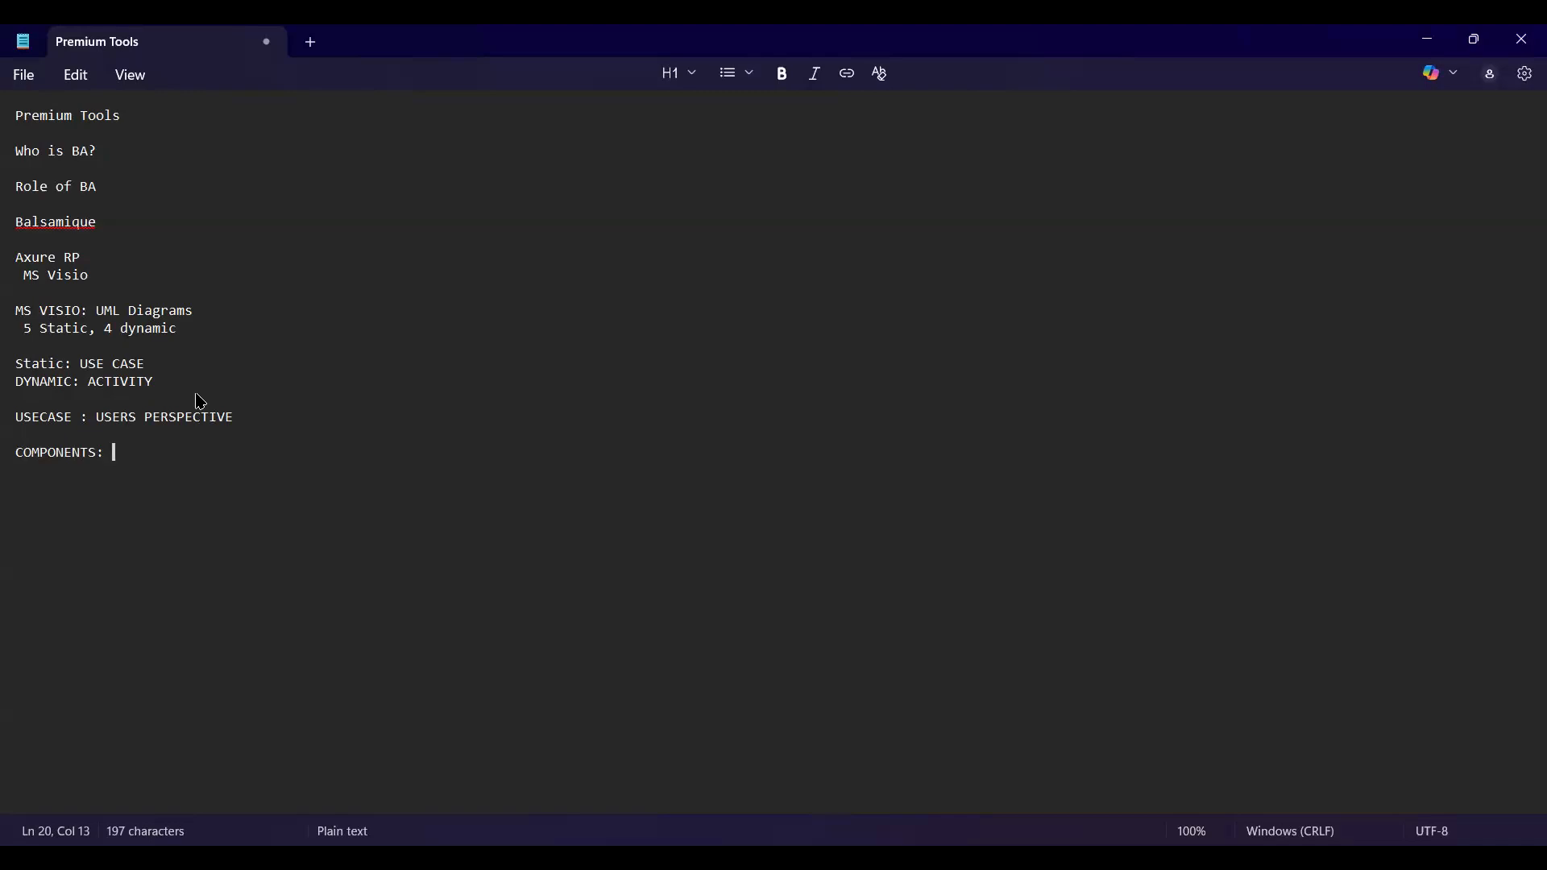
# List ACTORS, USE-CASES, RELATIONSHIP and SYSTEM BOUNDARY under COMPONENTS, correcting typos.
pyautogui.write('ACTORS')
pyautogui.press('Return')
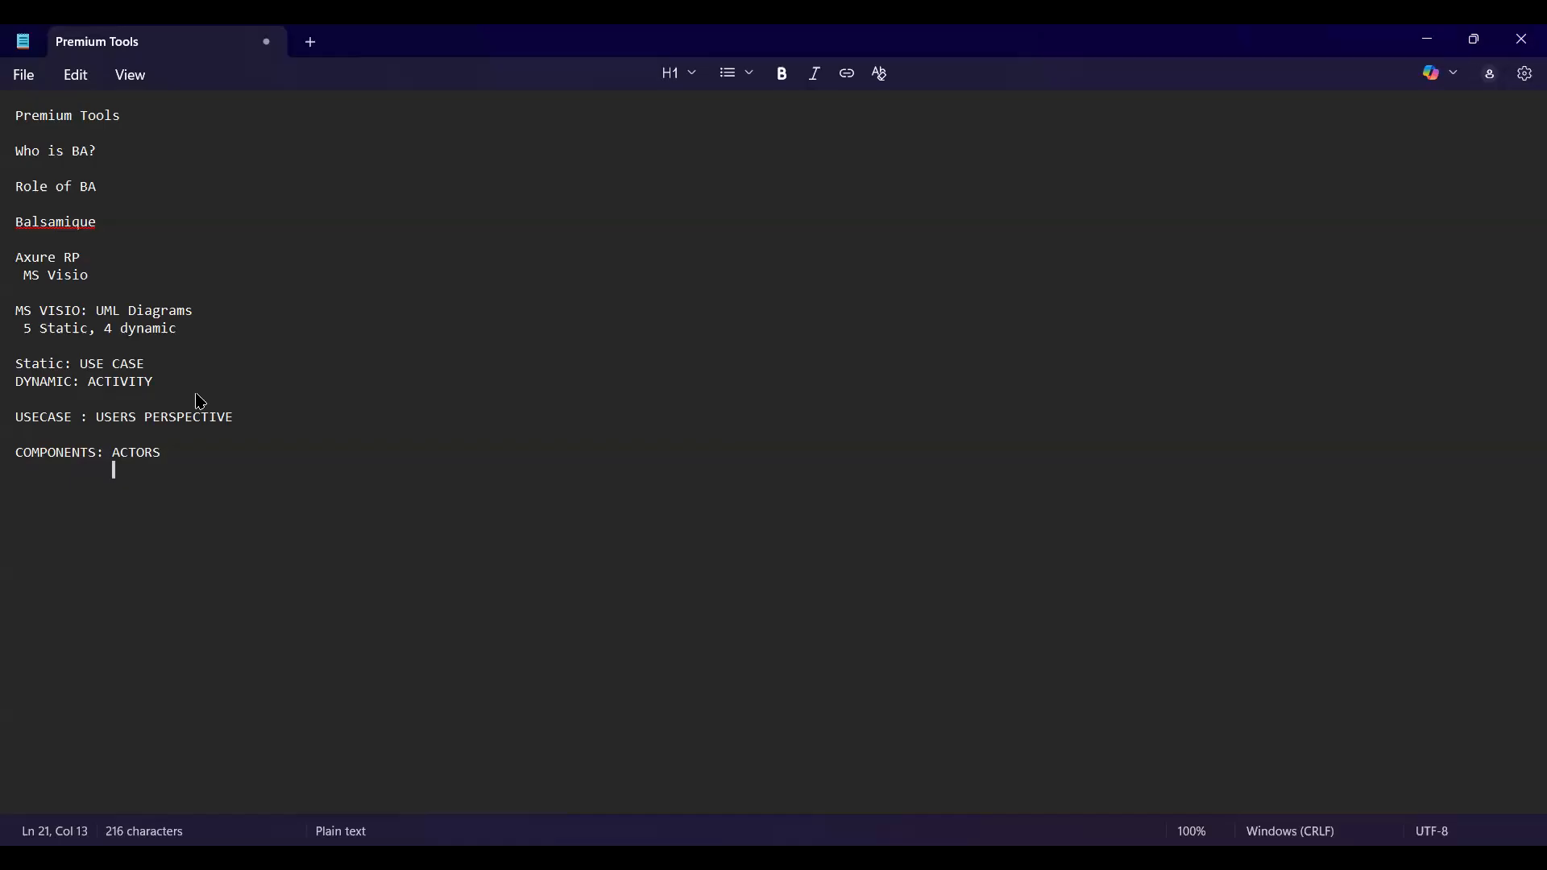
pyautogui.write('USE-CAS')
pyautogui.press('BackSpace')
pyautogui.write('SES')
pyautogui.press('Return')
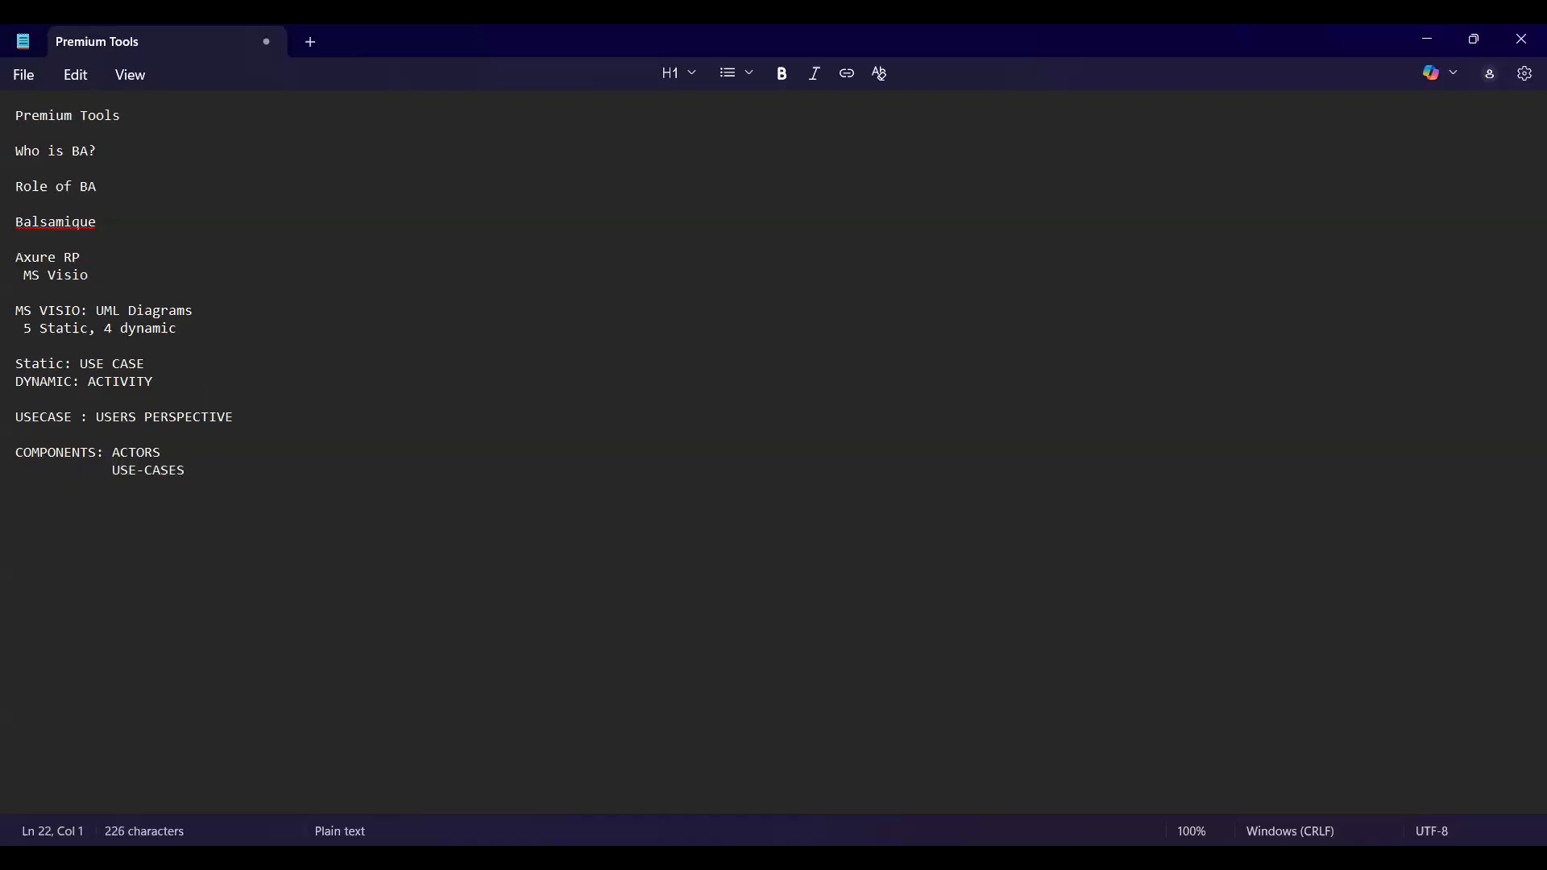
pyautogui.write('RELATIONSHIO')
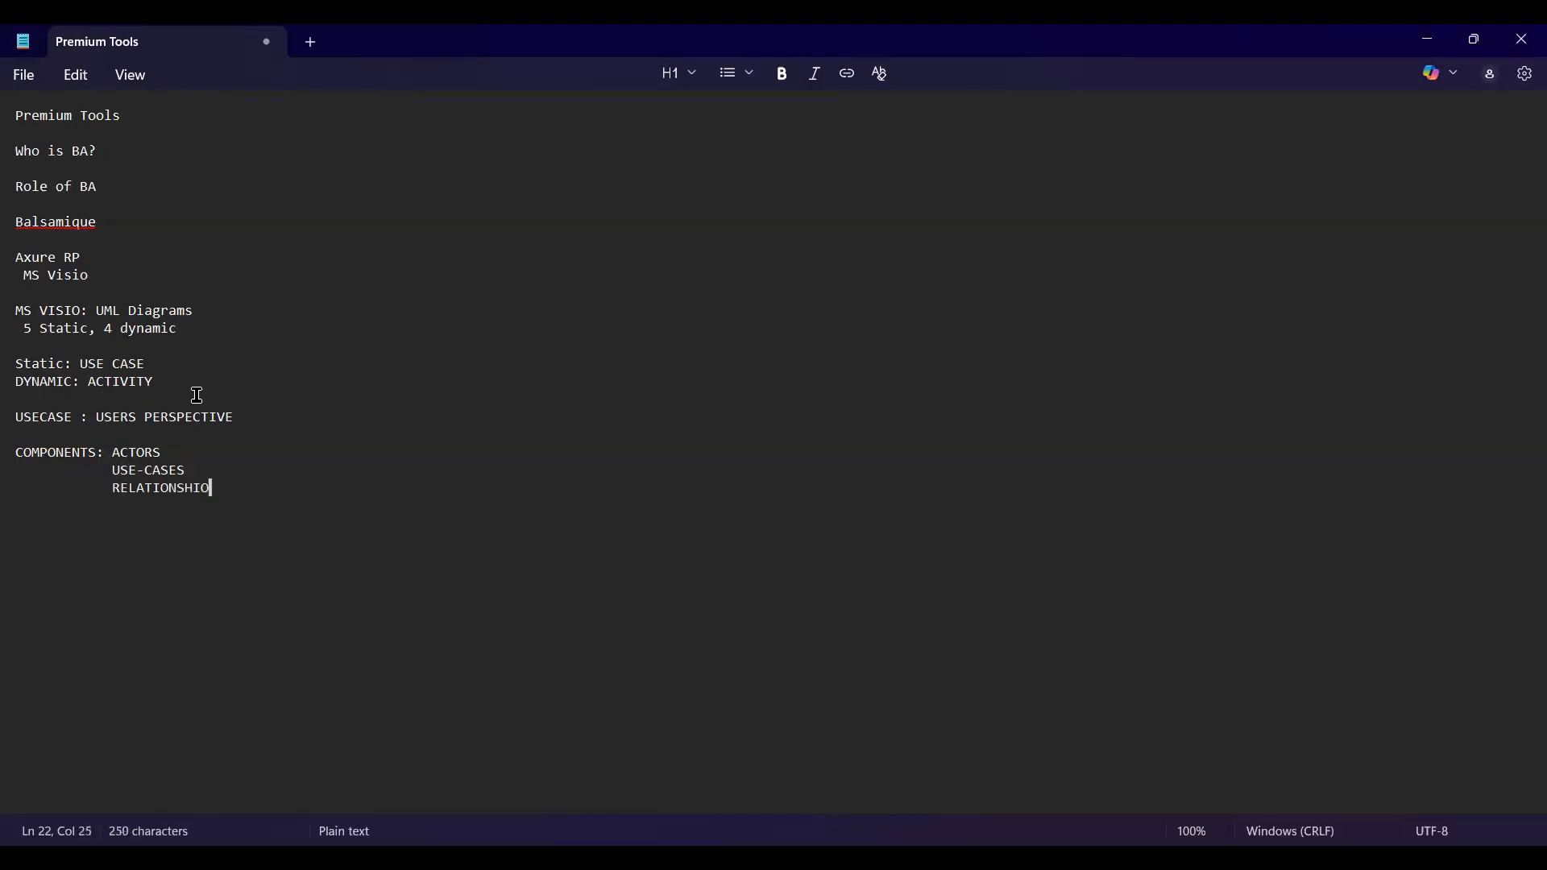
pyautogui.press('BackSpace')
pyautogui.write('P')
pyautogui.press('Return')
pyautogui.write('SYSTEM B')
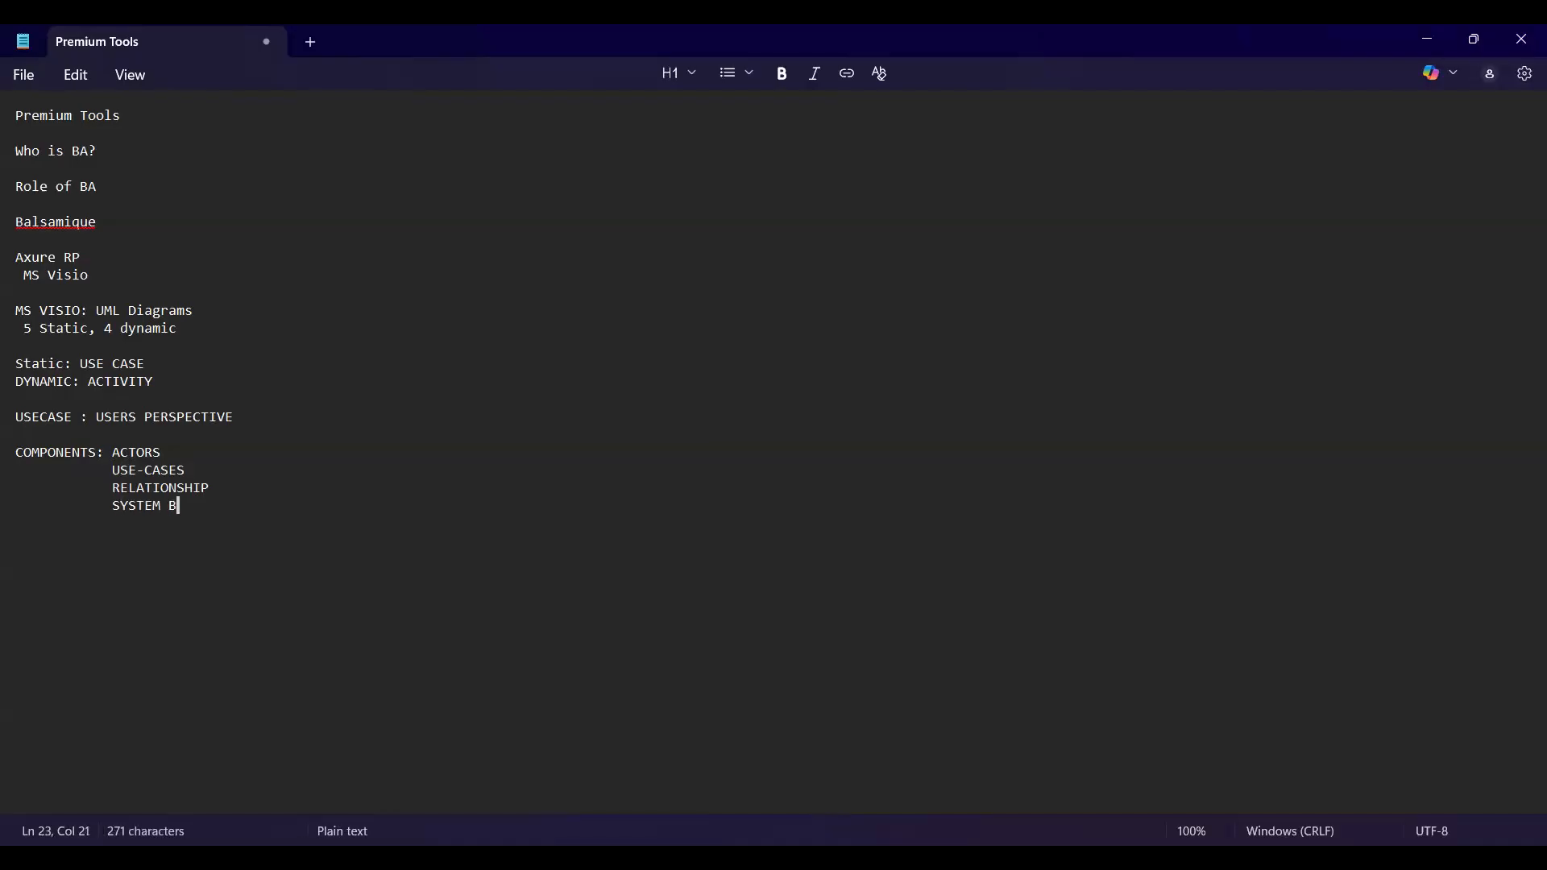
pyautogui.write('OUNDARY')
# Annotate ACTORS with 'primary, Secondary' and USE-CASES with '- essential, supporting'.
pyautogui.click(183, 448)
pyautogui.write('_ ')
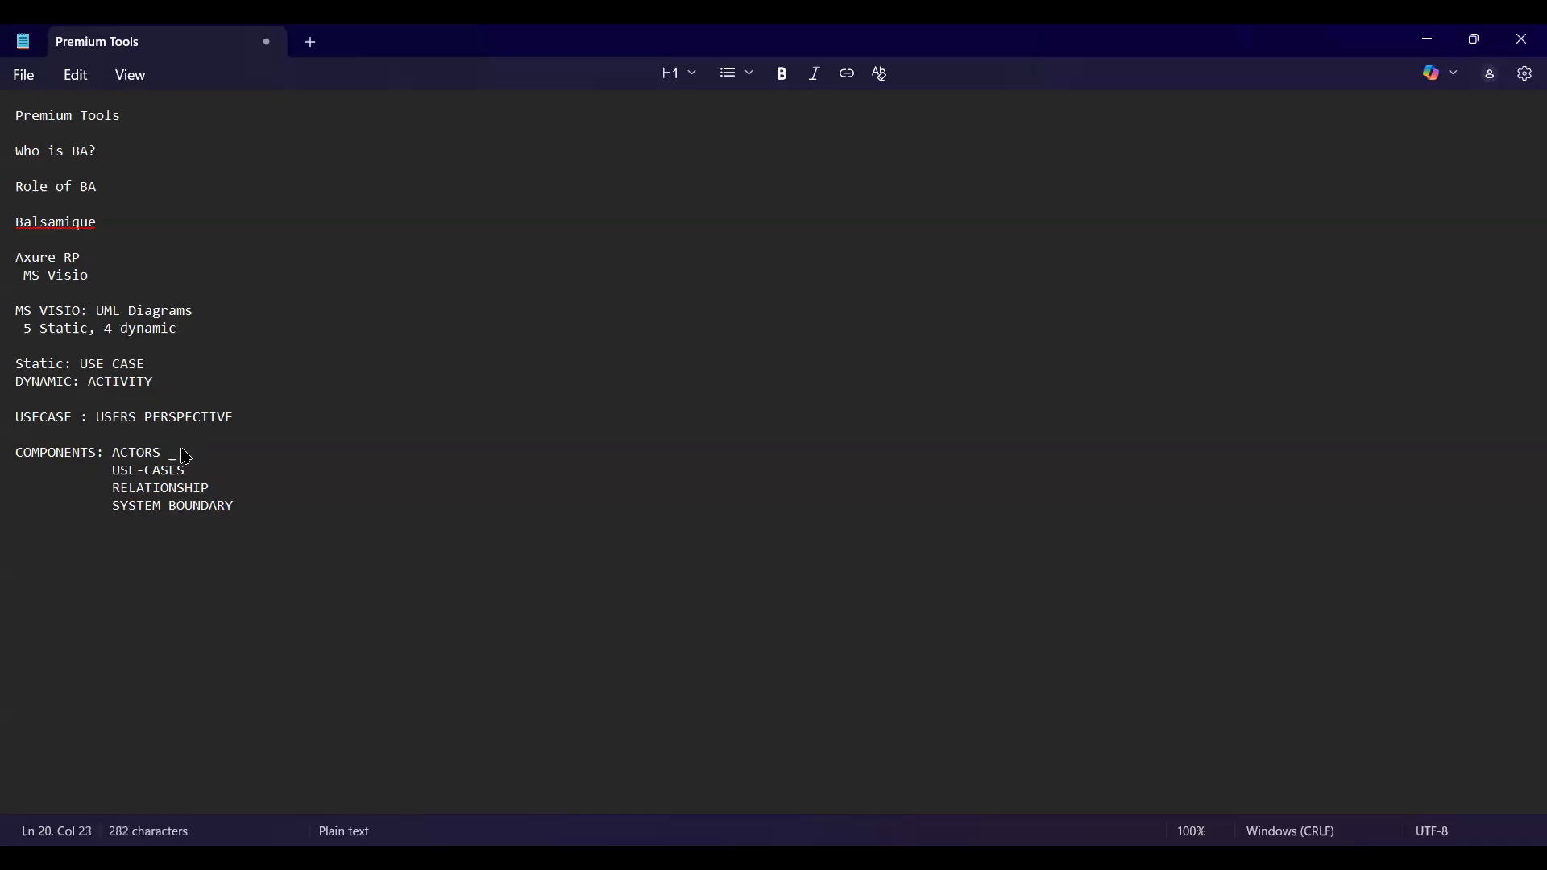
pyautogui.write(' primary ')
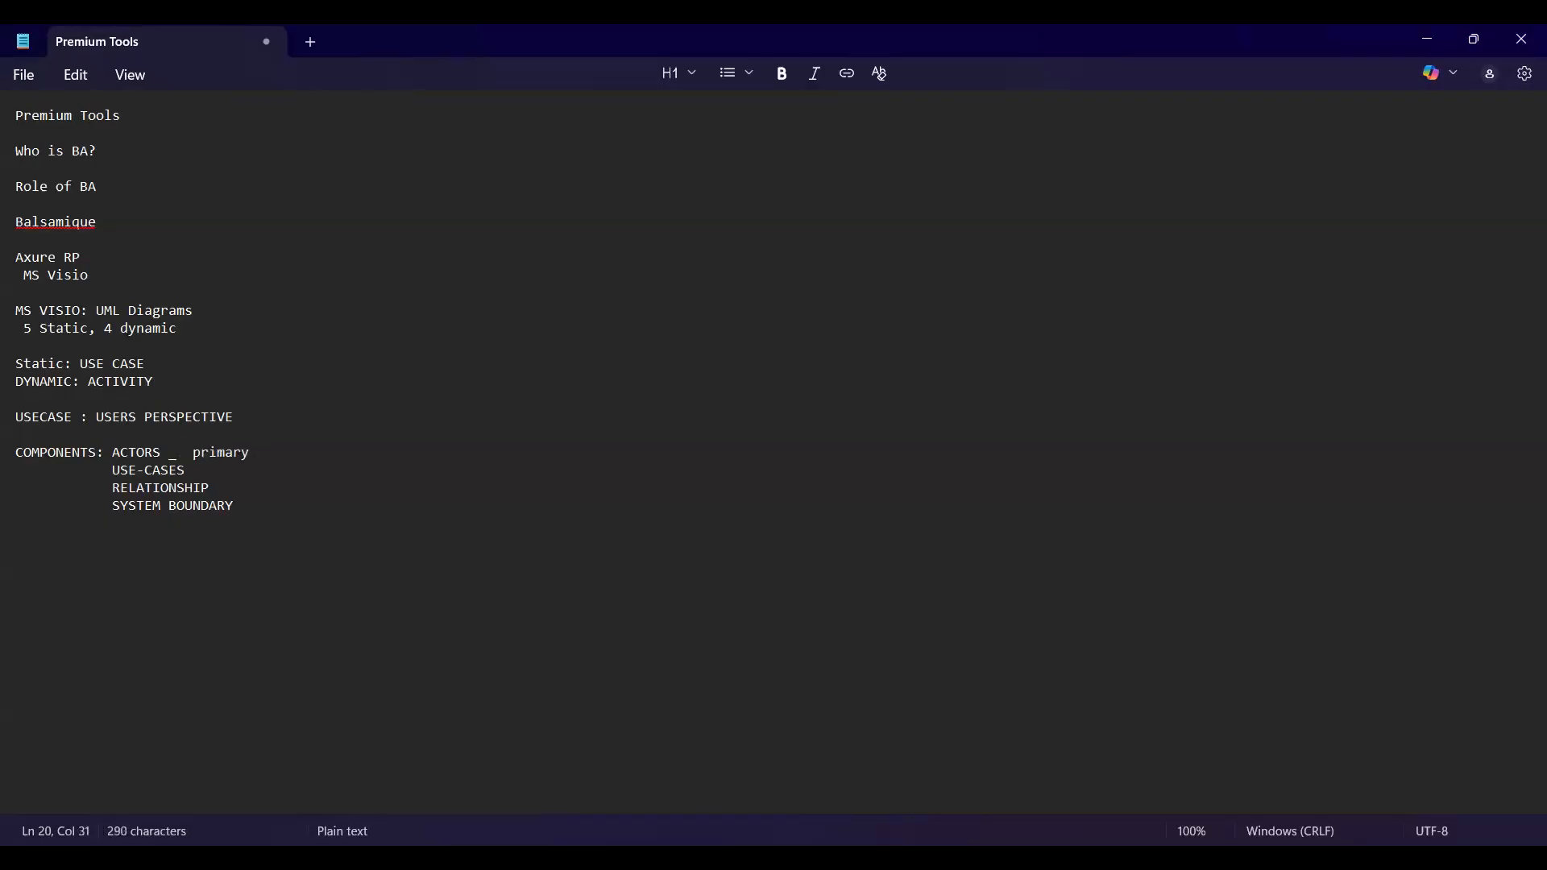
pyautogui.write(', Secondary')
pyautogui.click(192, 473)
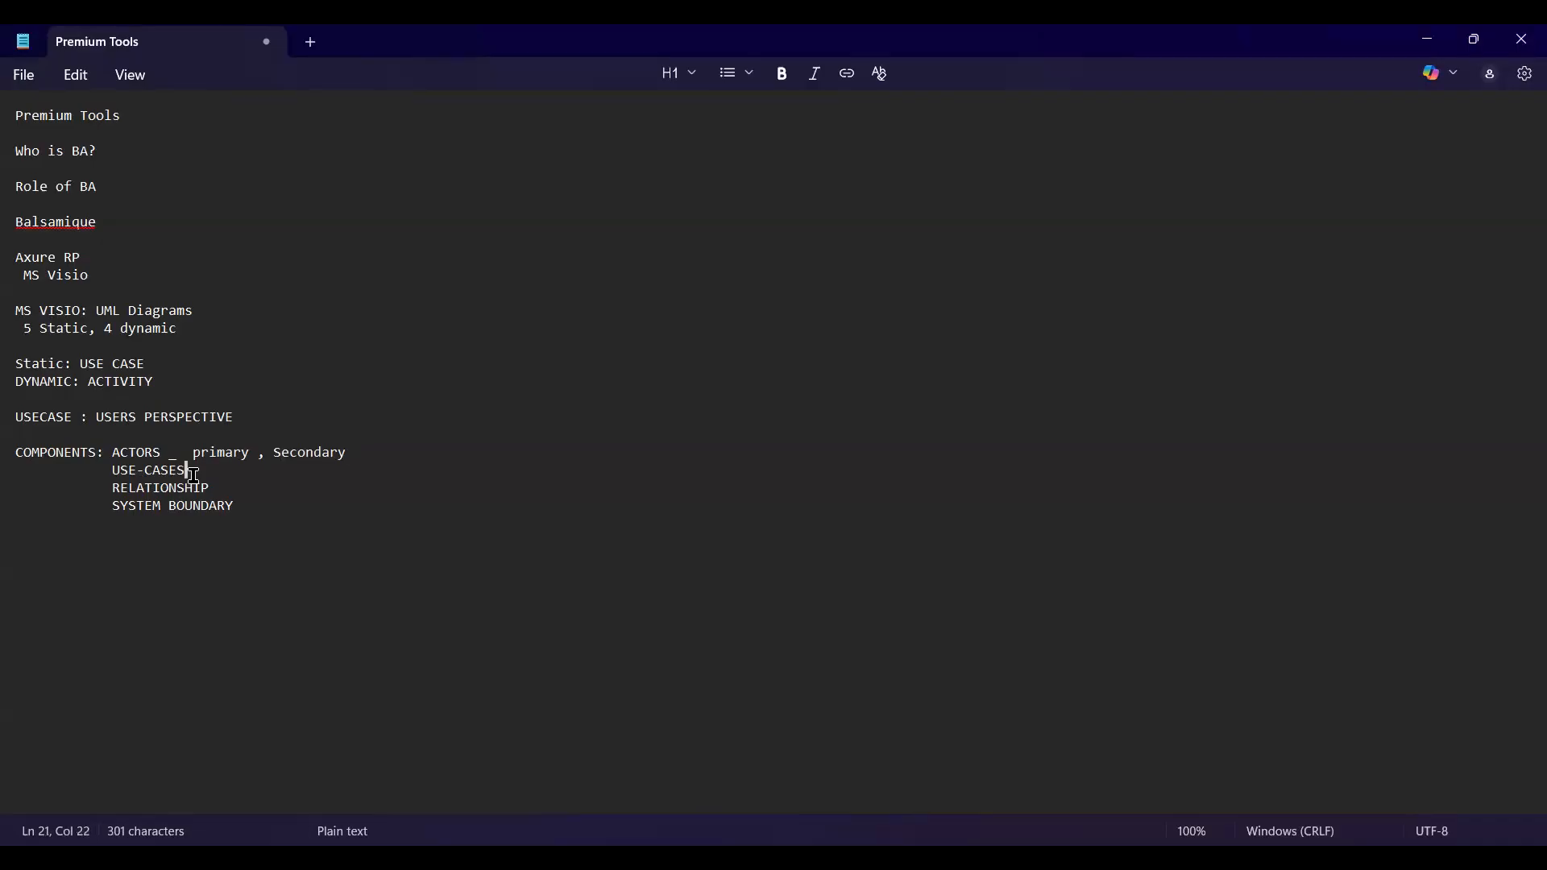
pyautogui.write('- essential, supporting')
pyautogui.press('Return')
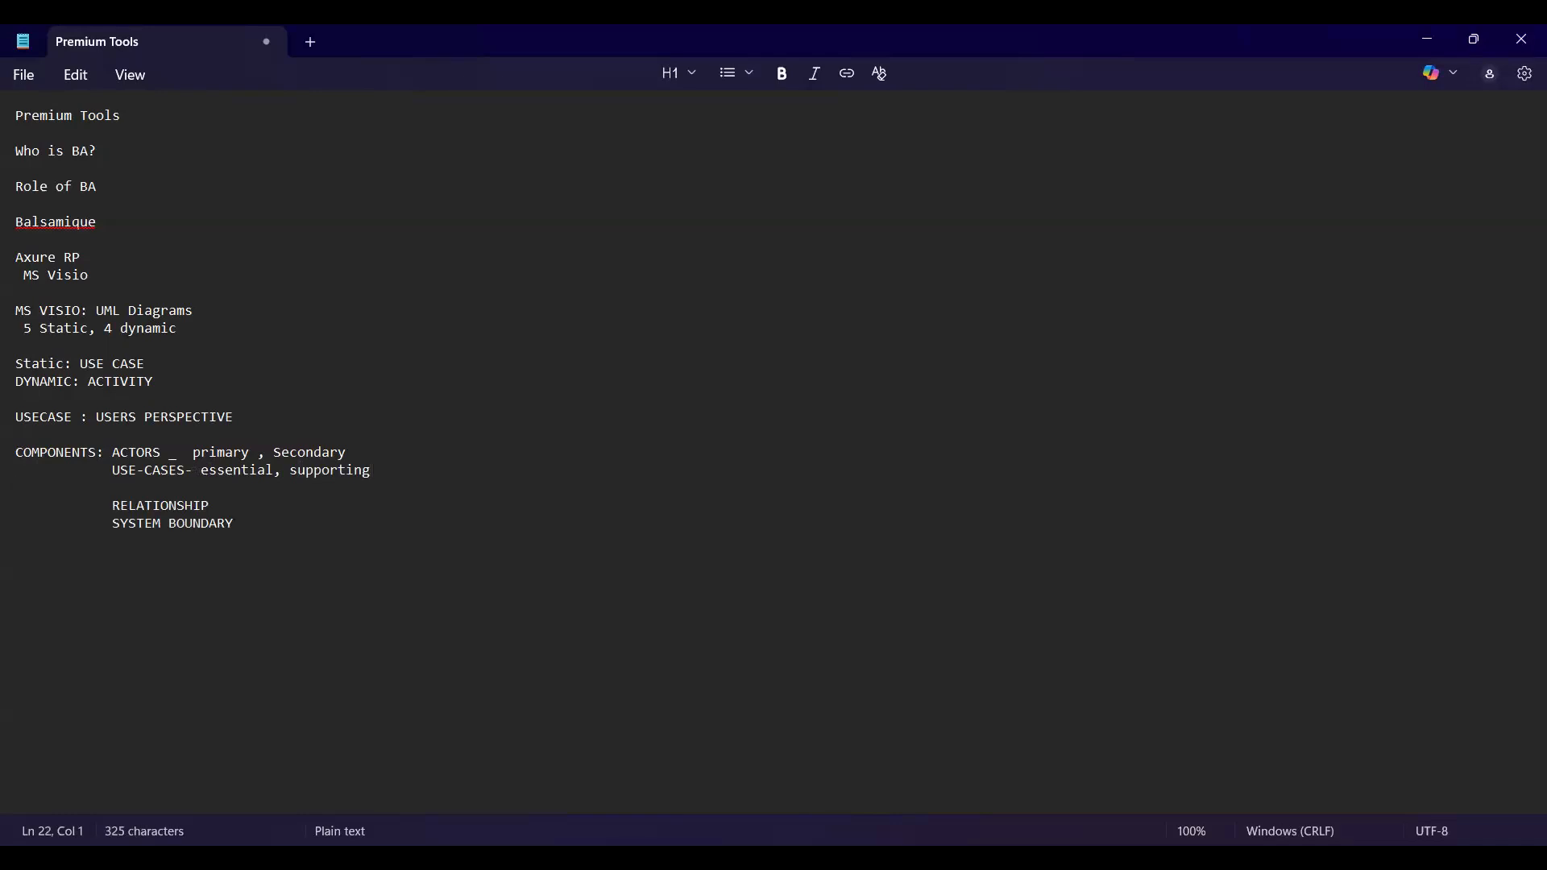
# Add '- Include, extend, generalisation' after RELATIONSHIP and realign the SYSTEM BOUNDARY line.
pyautogui.click(225, 507)
pyautogui.write('-')
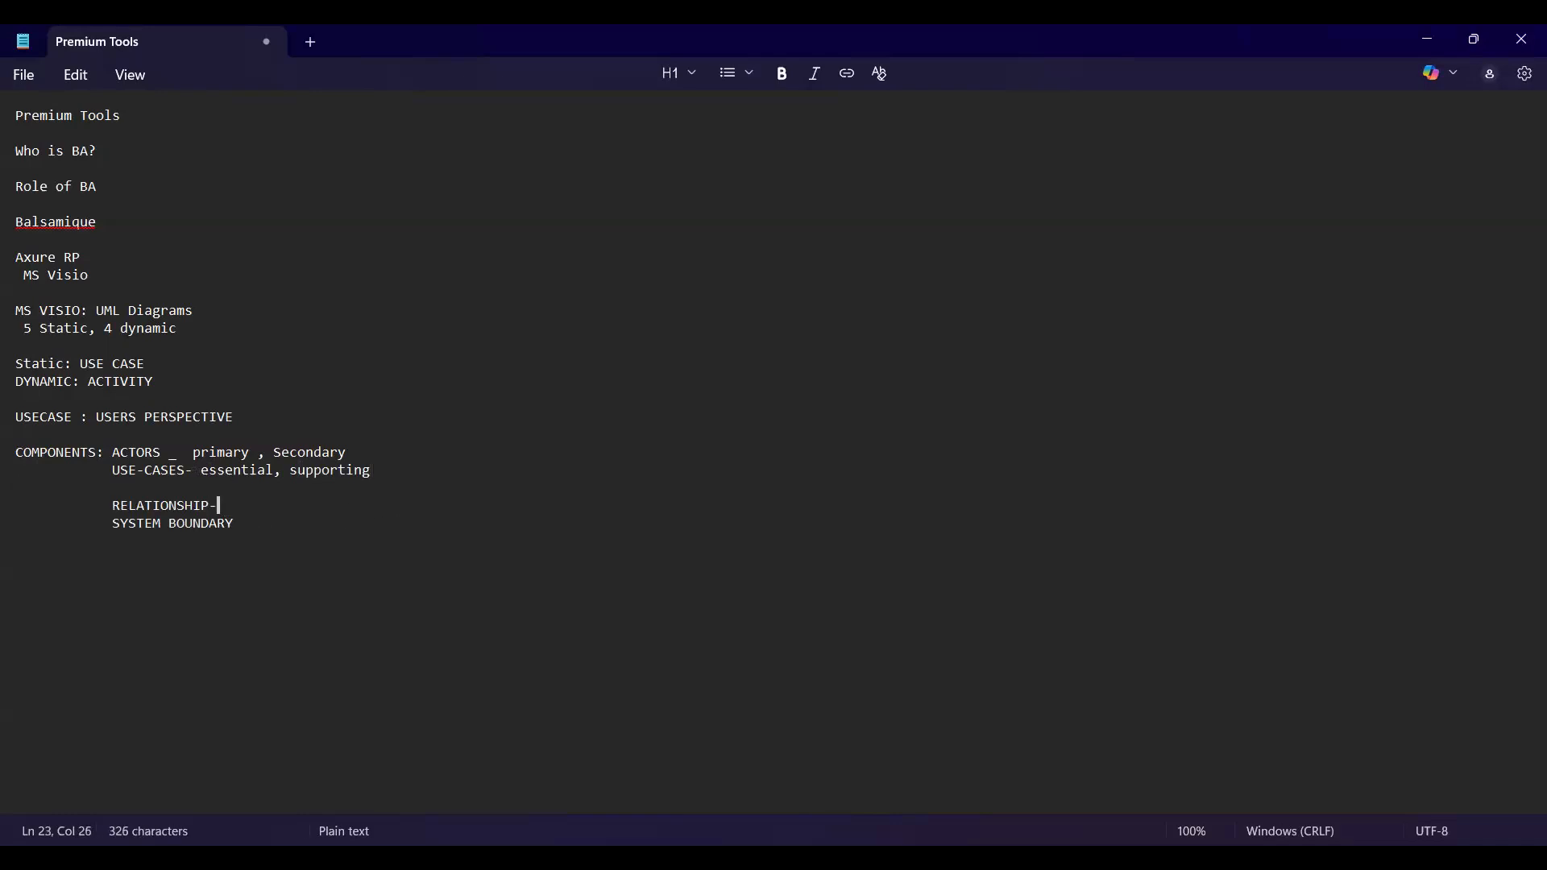
pyautogui.write(' Include,extend, ')
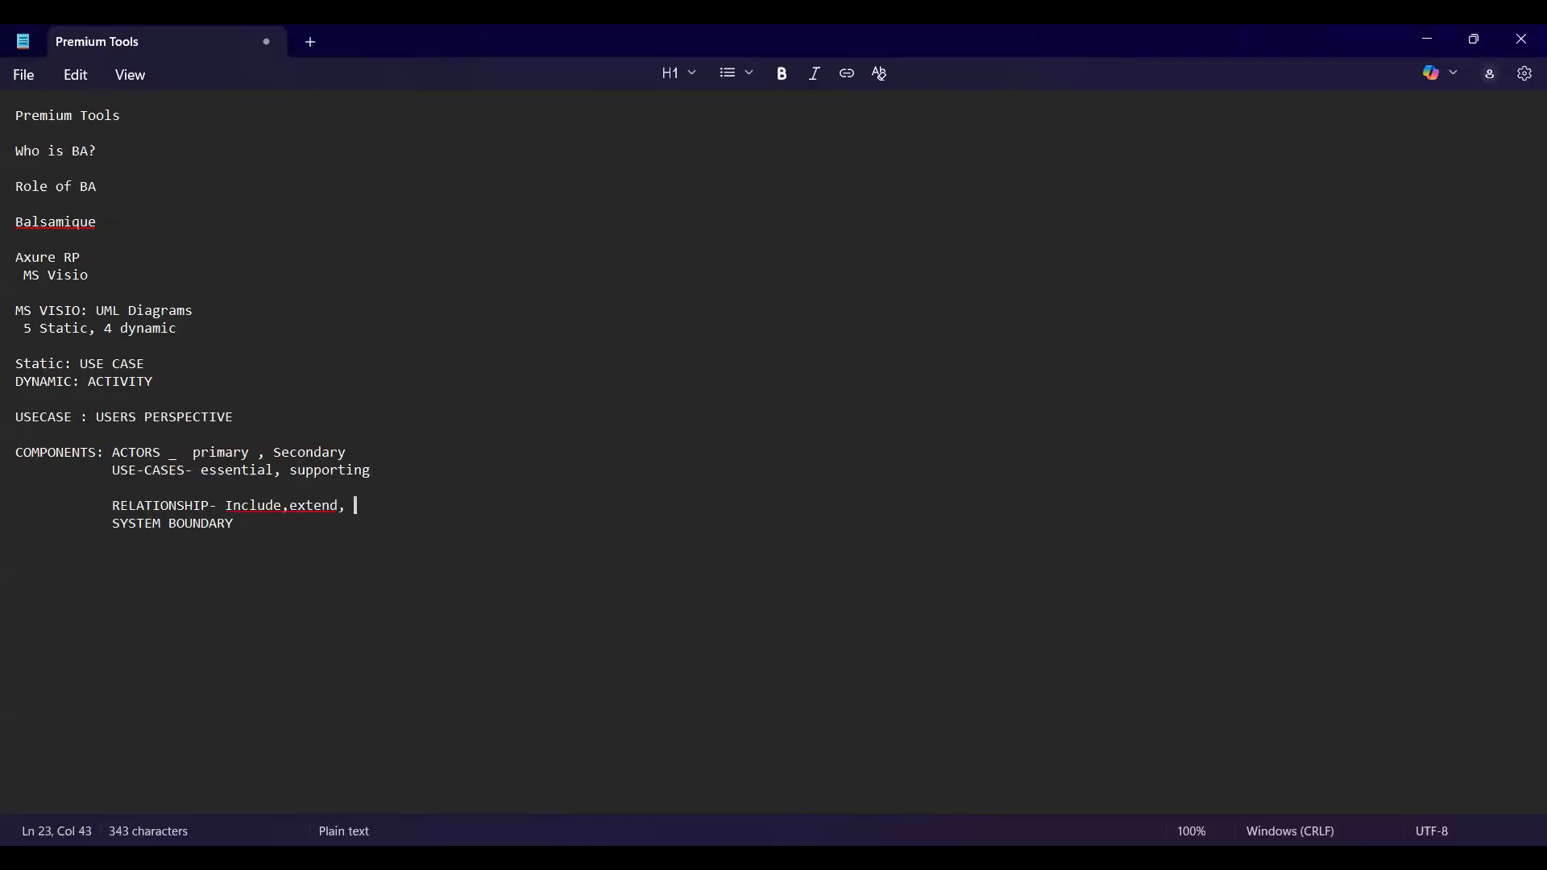
pyautogui.write('generalisation')
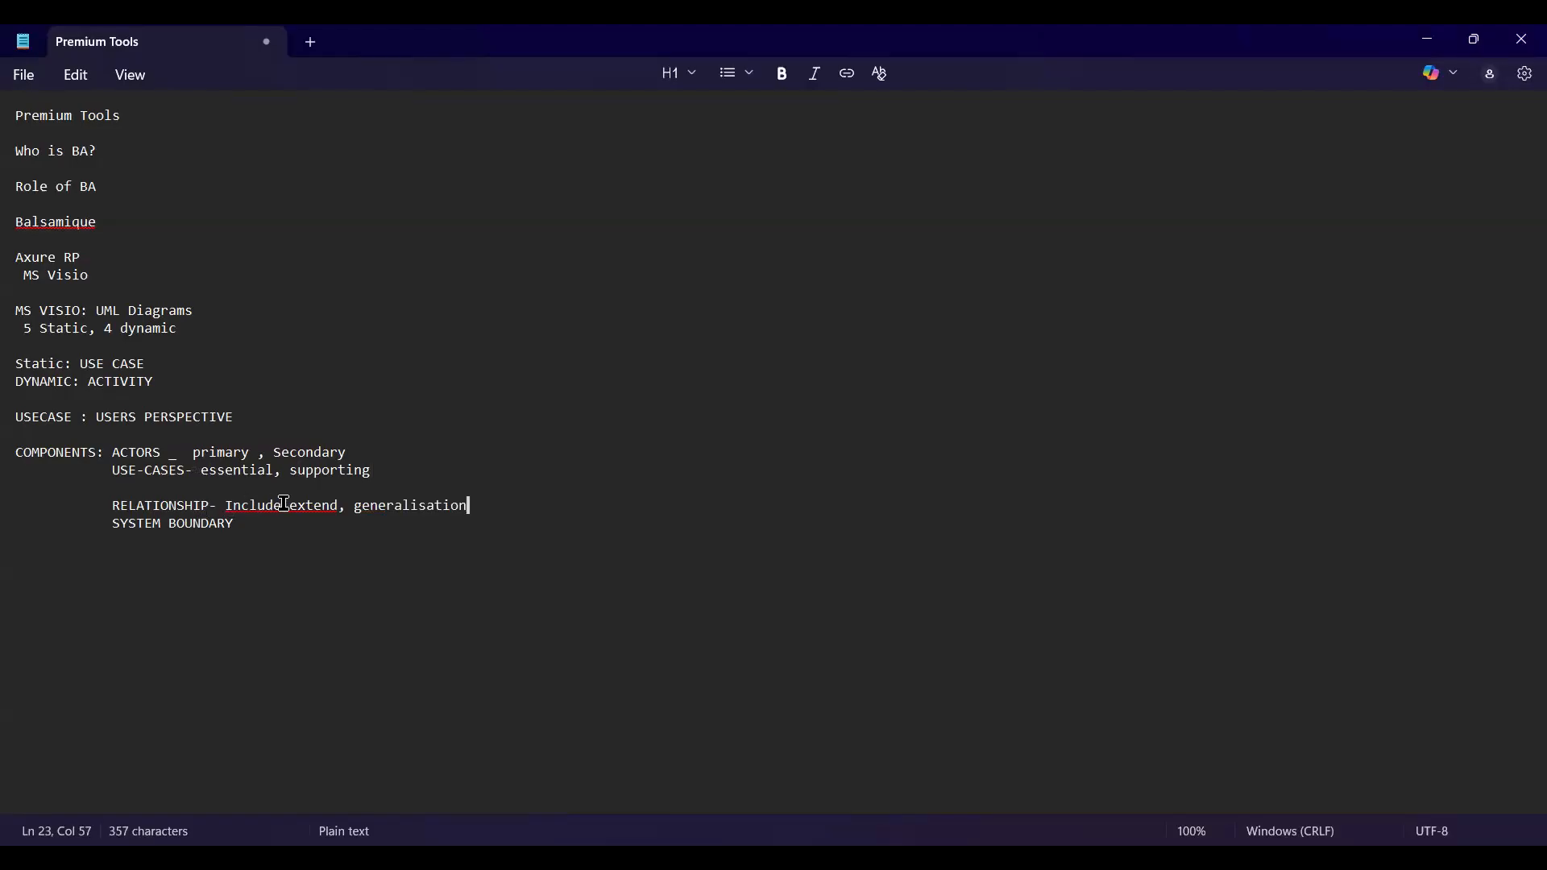
pyautogui.click(284, 503)
pyautogui.click(506, 508)
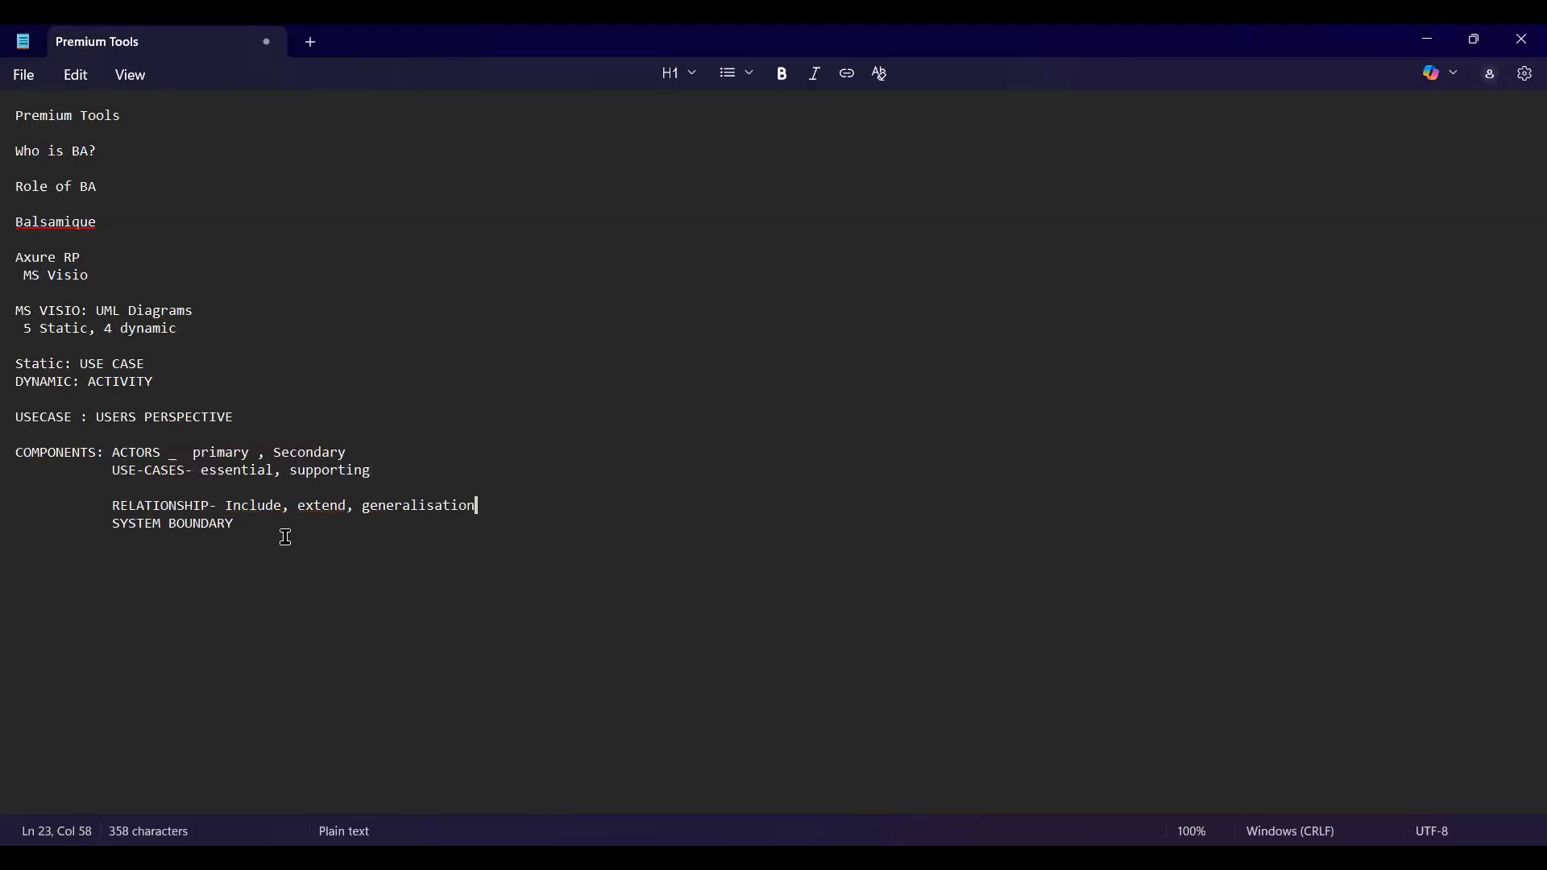
pyautogui.click(115, 525)
pyautogui.press('Left')
pyautogui.press('BackSpace')
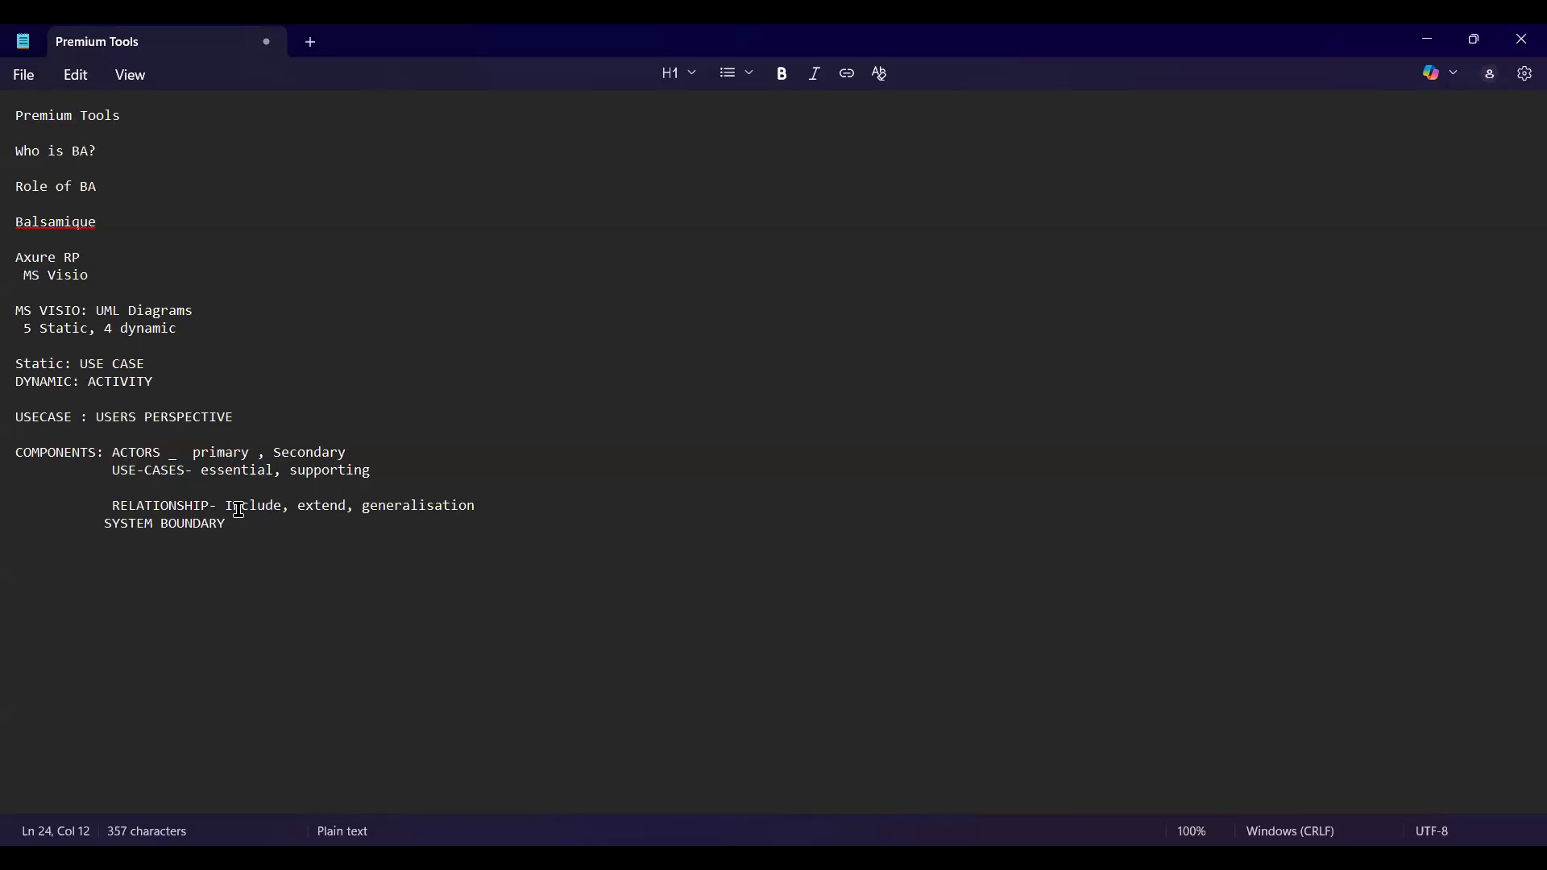
pyautogui.moveTo(226, 507); pyautogui.dragTo(542, 515)
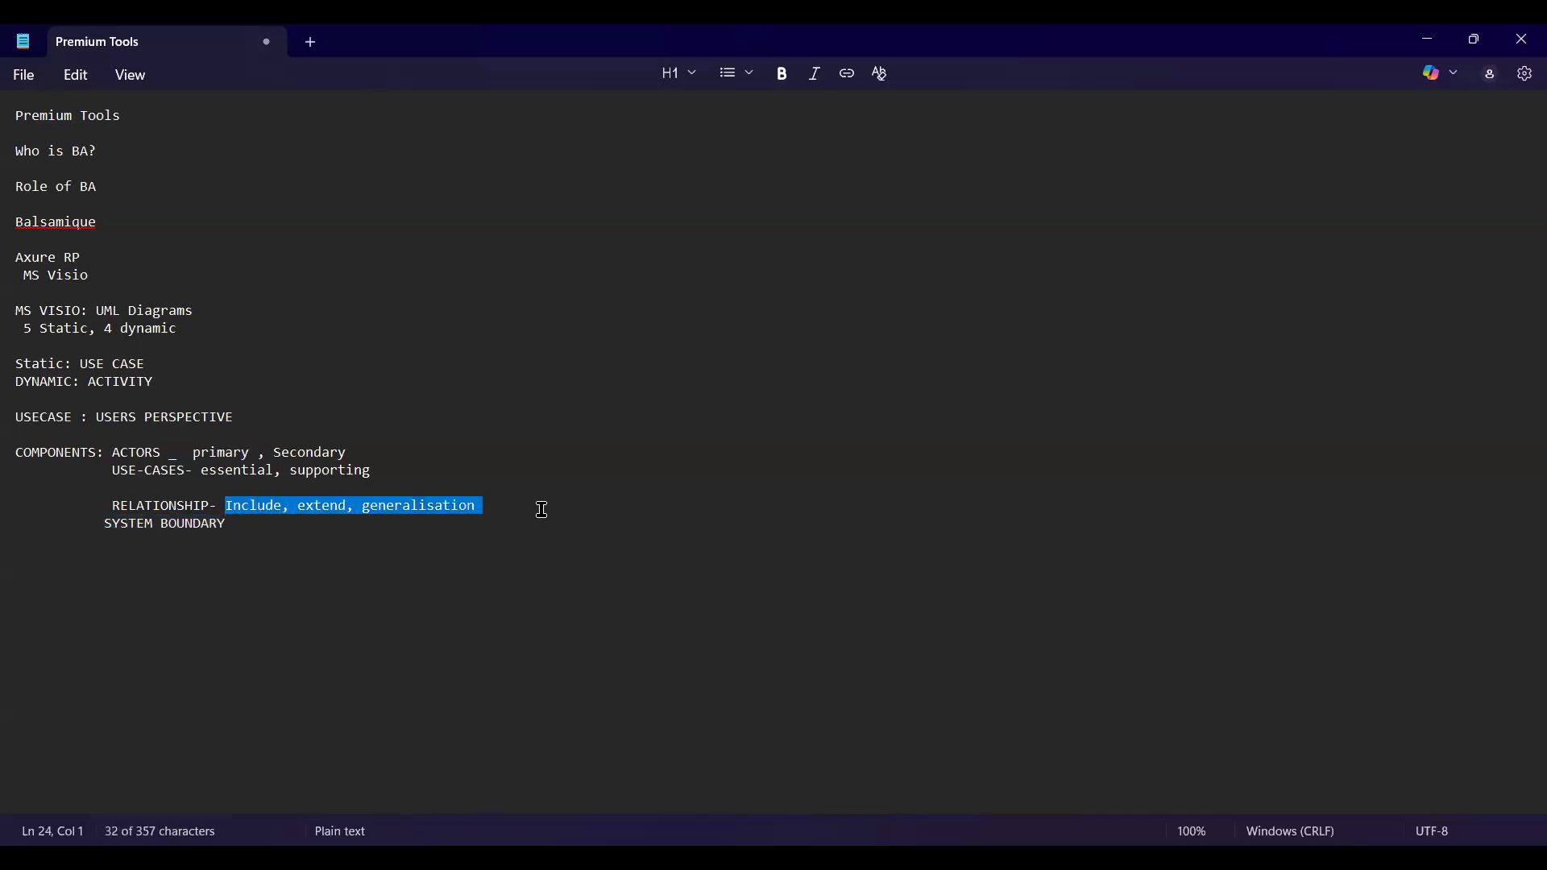
pyautogui.click(542, 513)
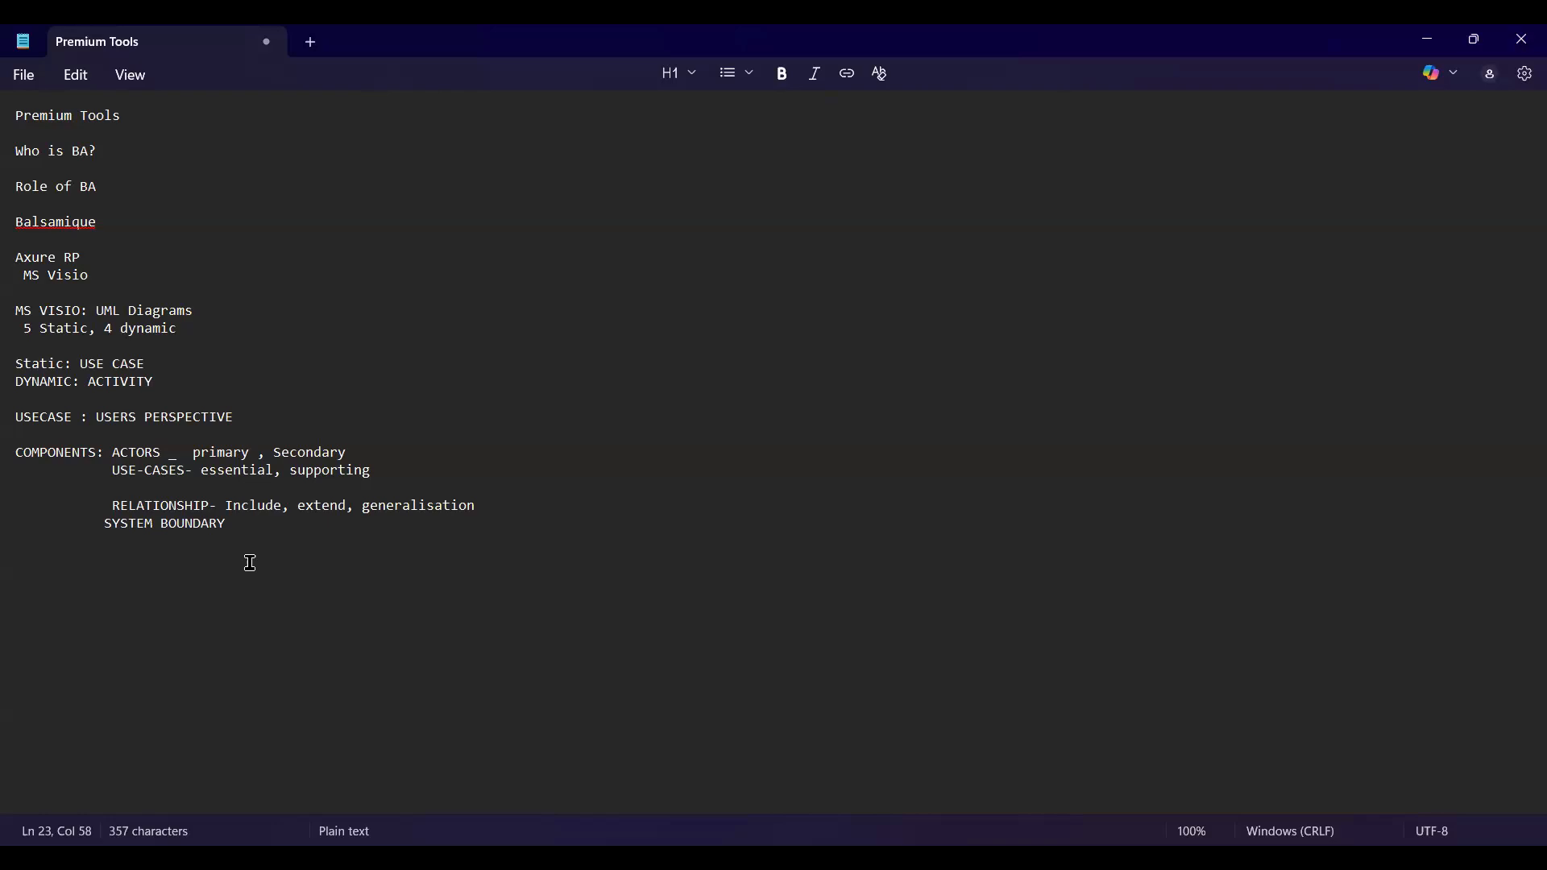
pyautogui.moveTo(226, 506); pyautogui.dragTo(285, 506)
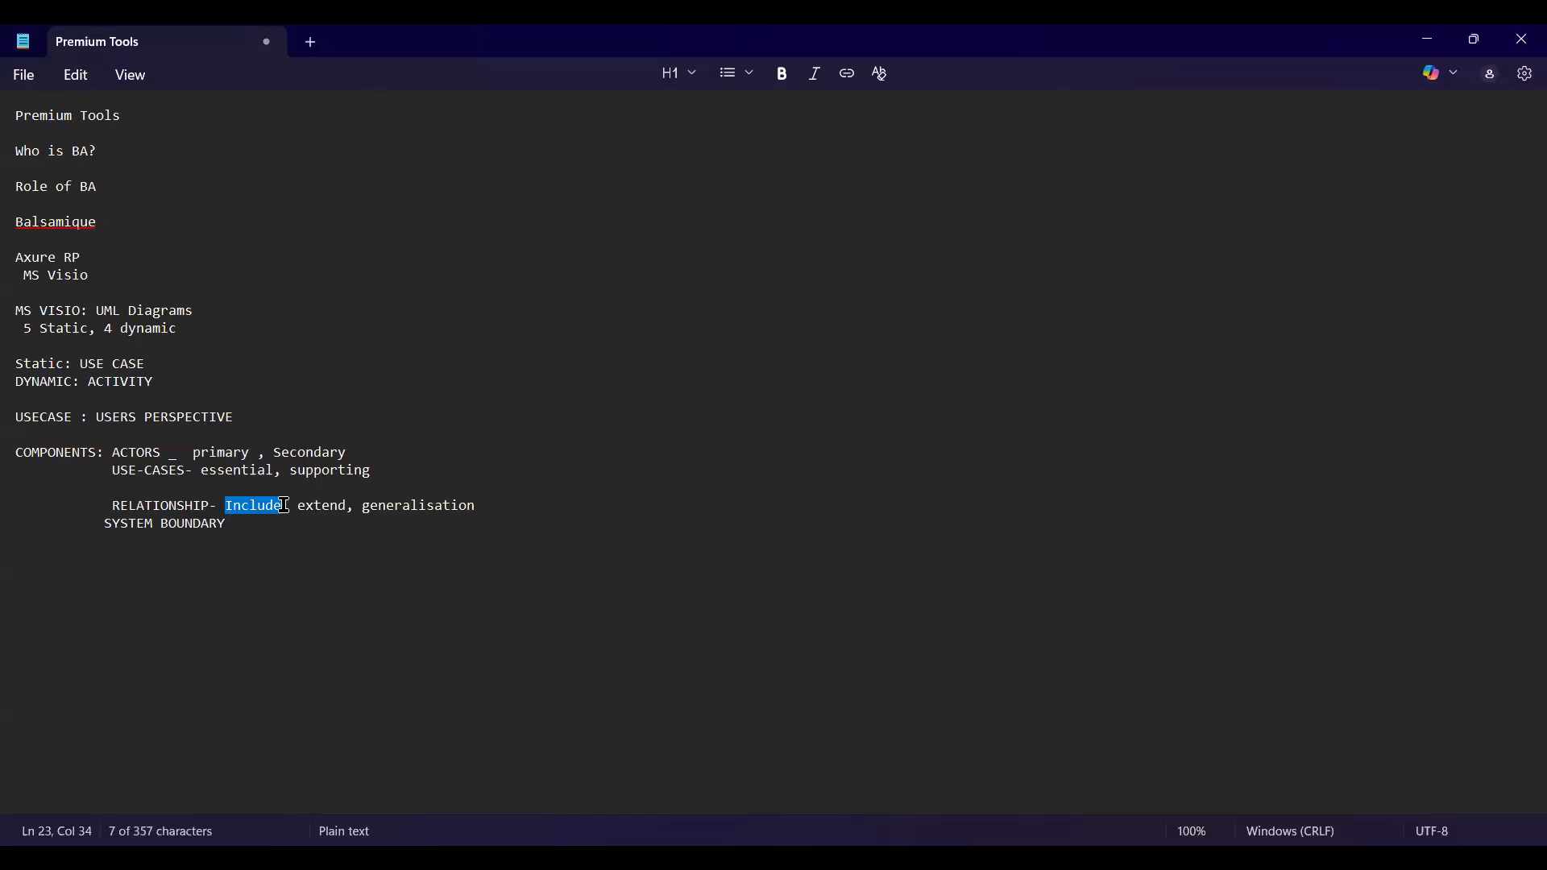
pyautogui.click(260, 542)
pyautogui.moveTo(298, 506); pyautogui.dragTo(349, 510)
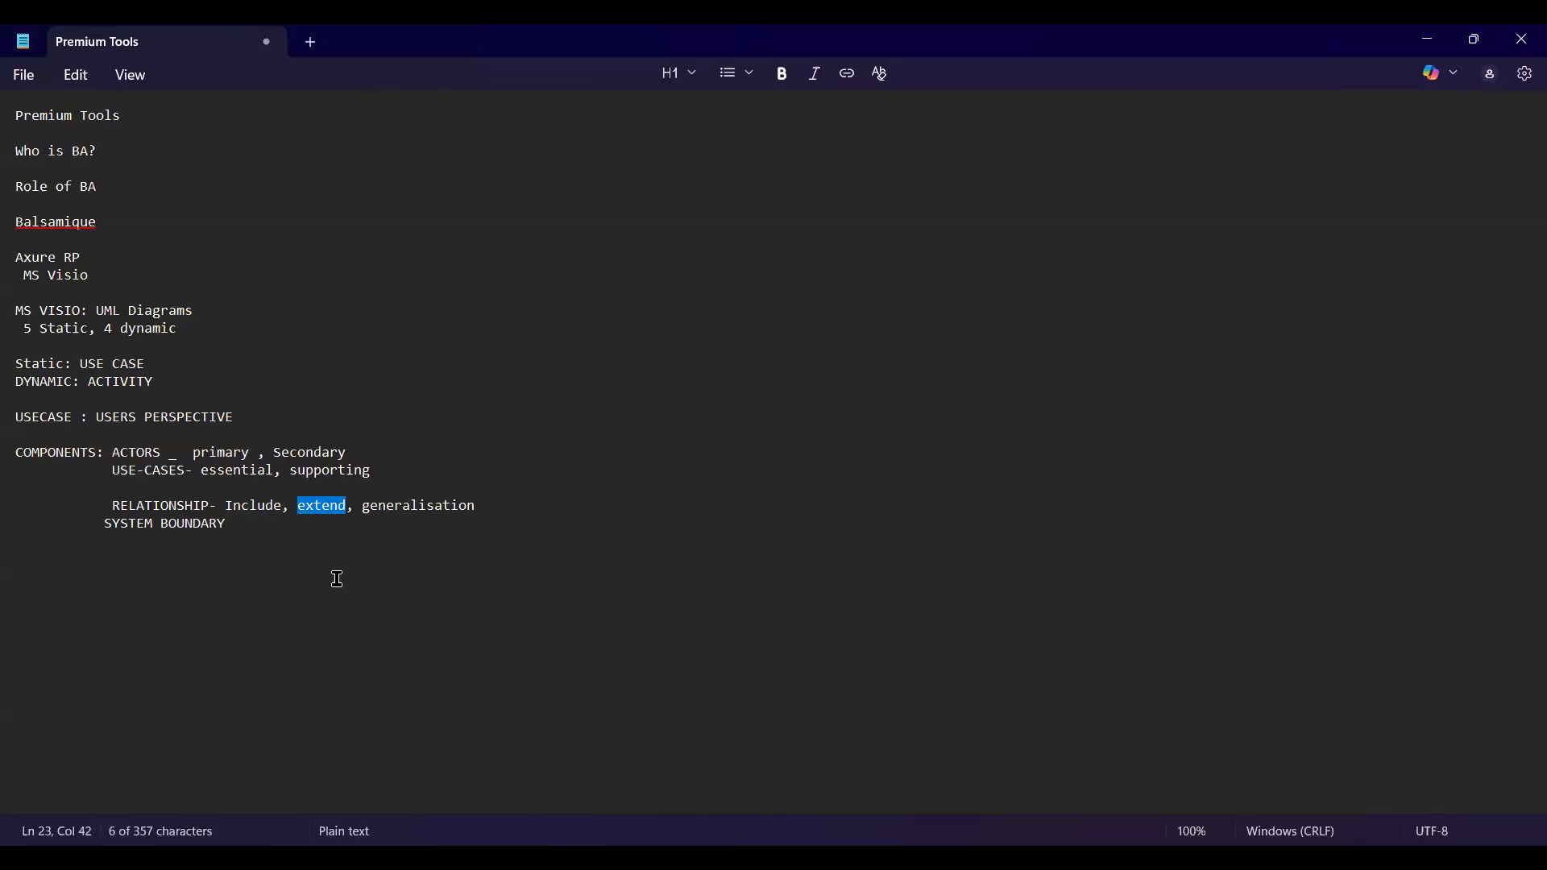
pyautogui.moveTo(362, 506); pyautogui.dragTo(495, 513)
pyautogui.click(502, 541)
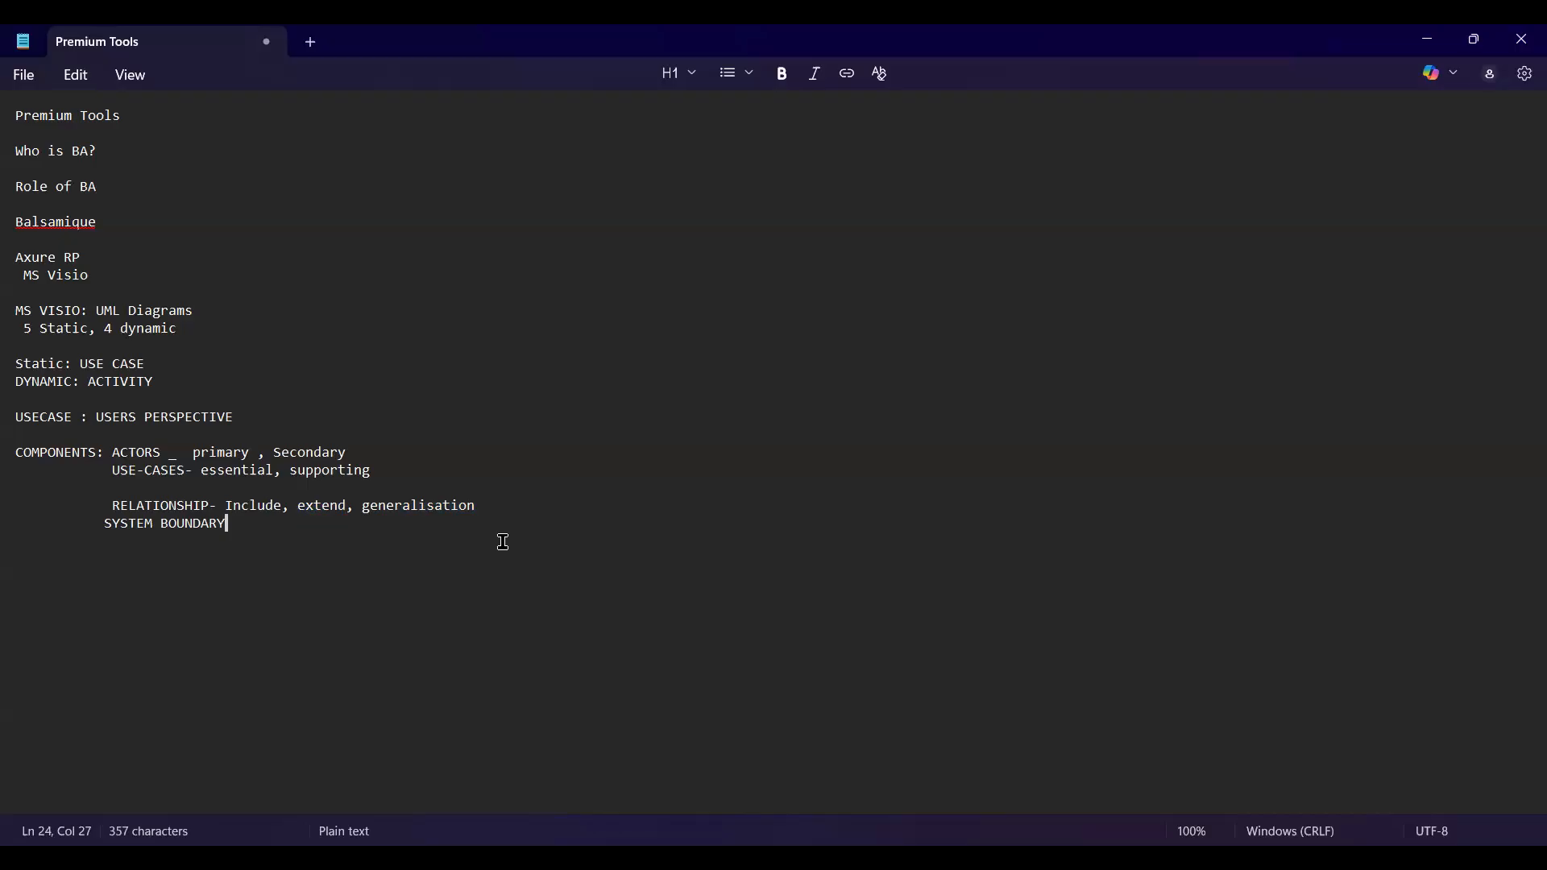
pyautogui.moveTo(299, 505); pyautogui.dragTo(353, 509)
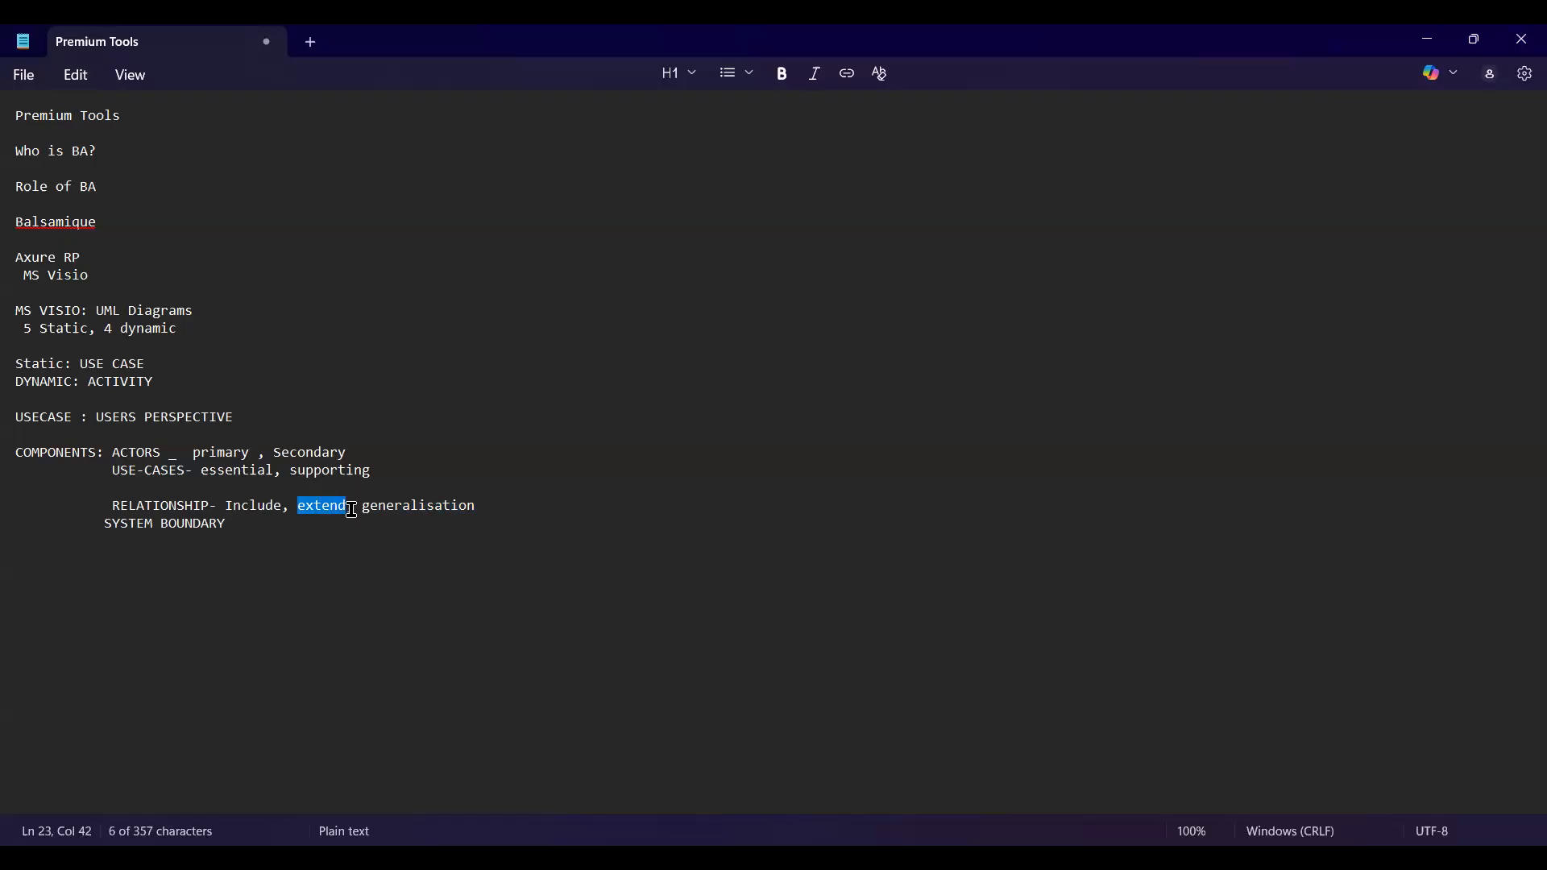
pyautogui.moveTo(360, 508); pyautogui.dragTo(512, 517)
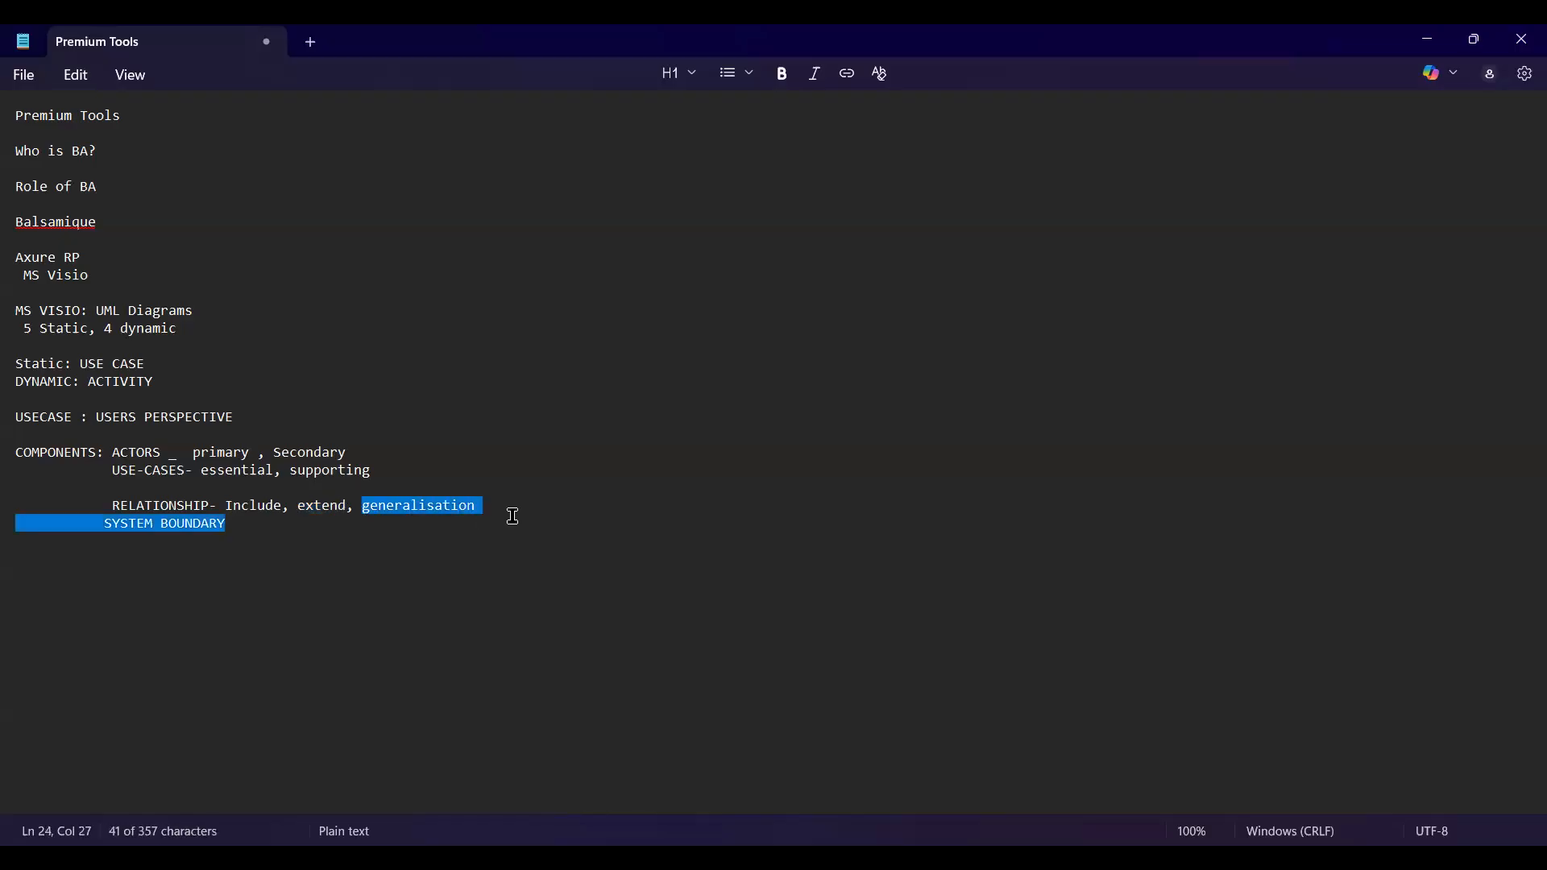
pyautogui.click(523, 557)
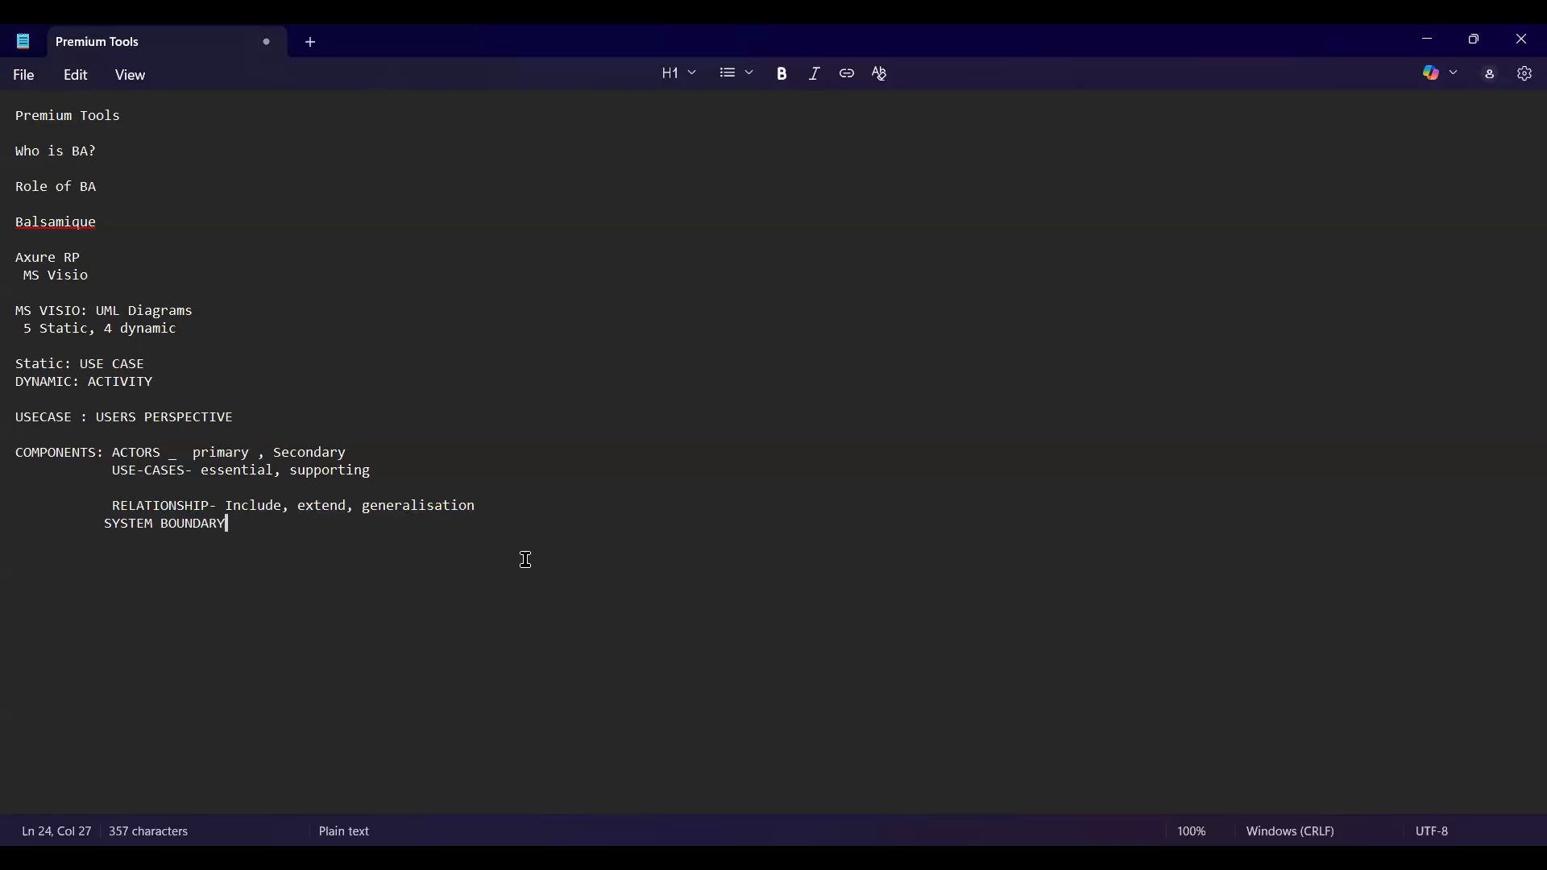
pyautogui.moveTo(356, 505); pyautogui.dragTo(481, 505)
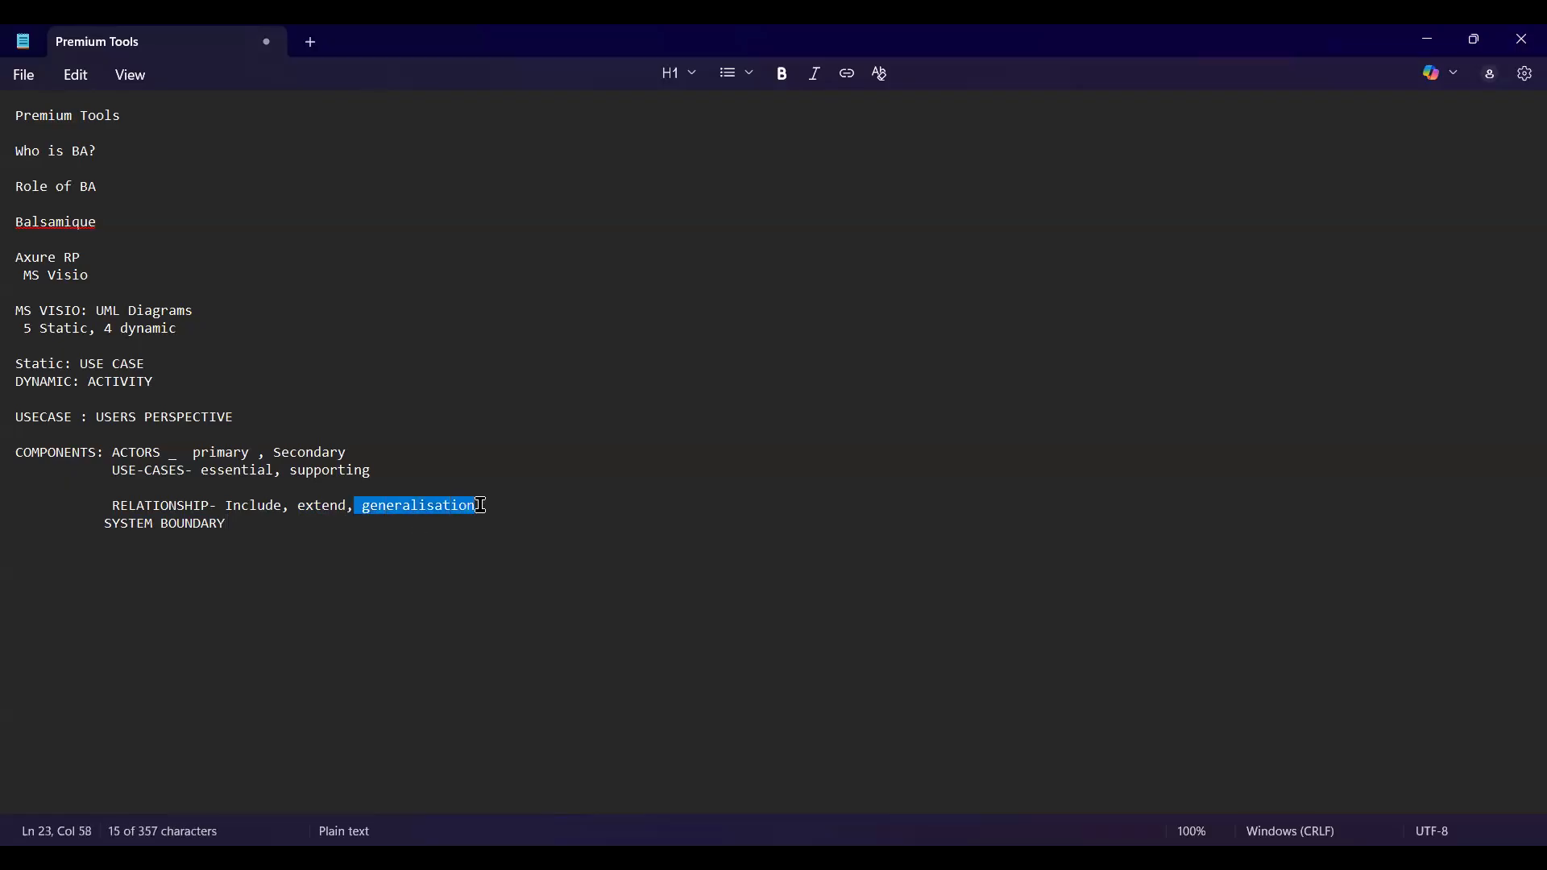
pyautogui.click(529, 569)
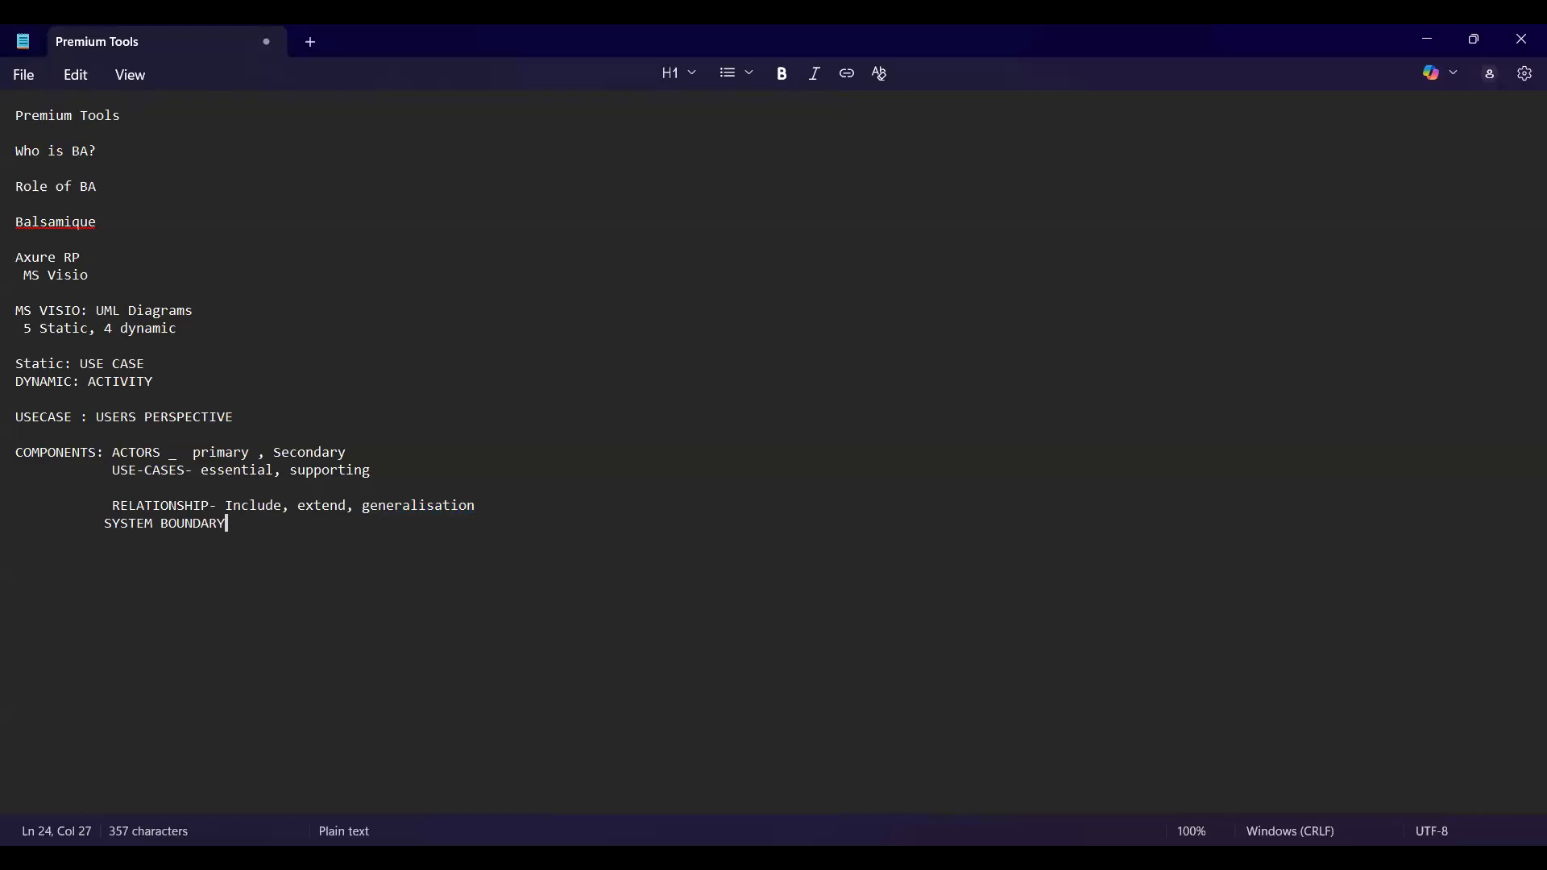
pyautogui.hotkey('alt', 'Tab')
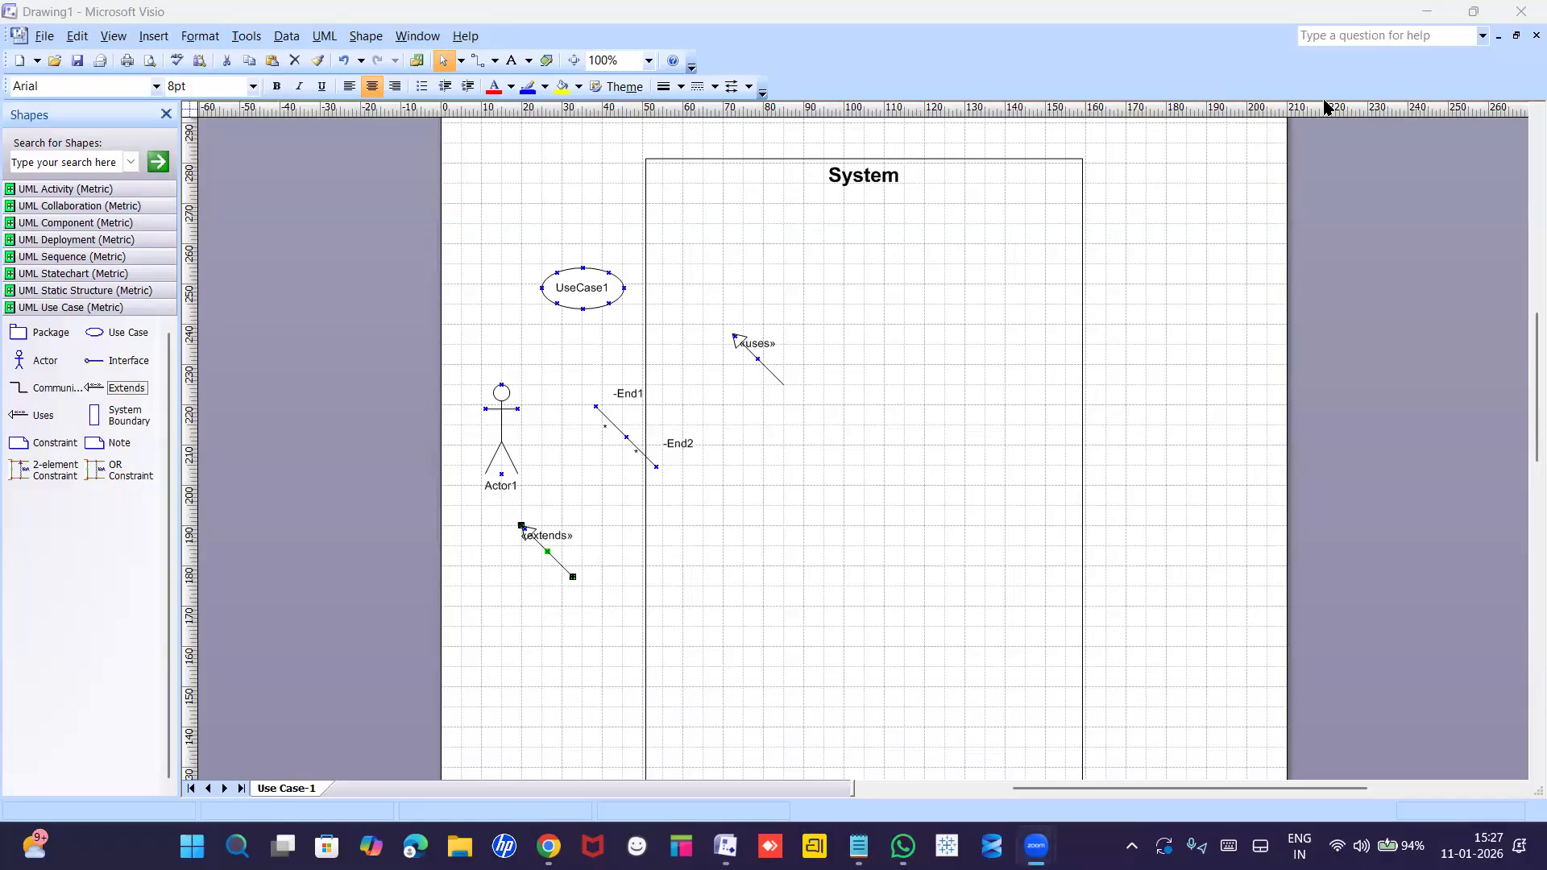
# Close Drawing1 without saving and relaunch Visio to its Getting Started screen.
pyautogui.click(1524, 12)
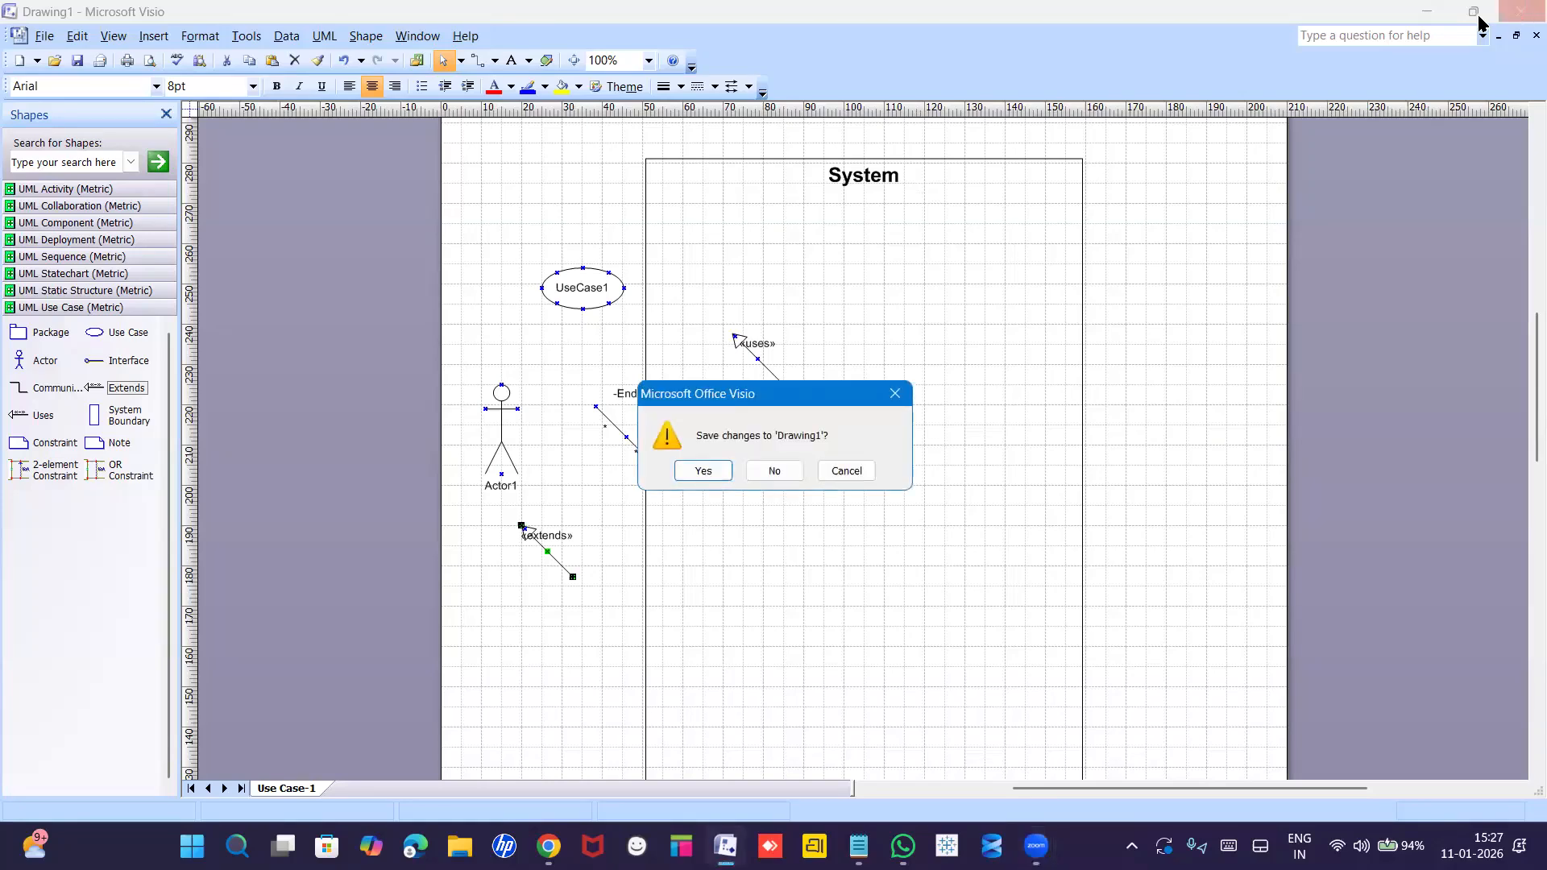
pyautogui.click(782, 471)
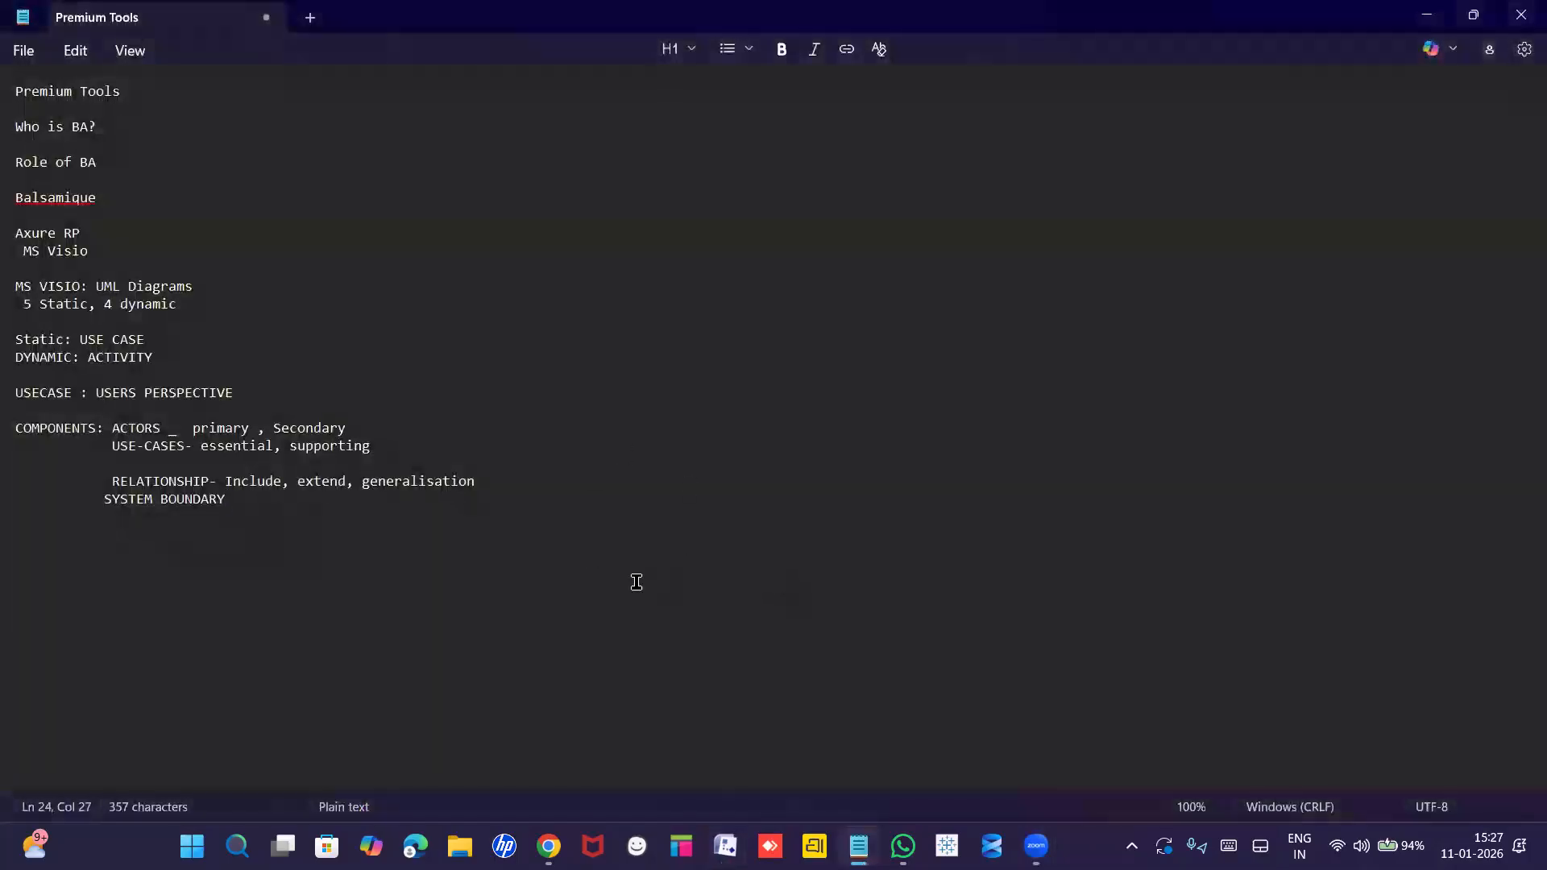
pyautogui.click(724, 846)
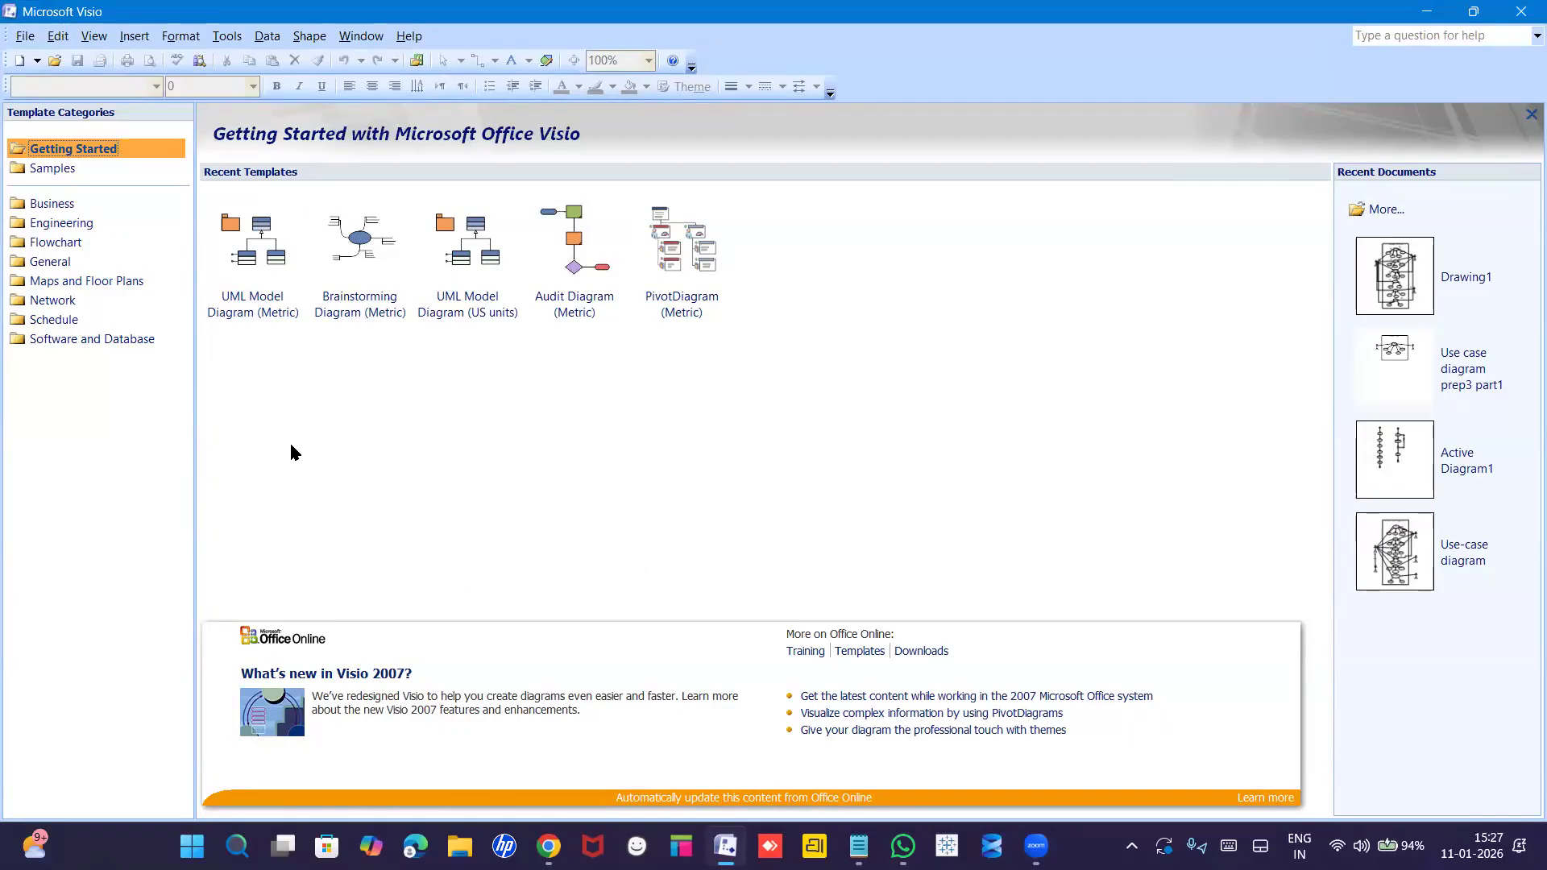
# Create a new drawing from the Software and Database UML Model Diagram template.
pyautogui.click(67, 339)
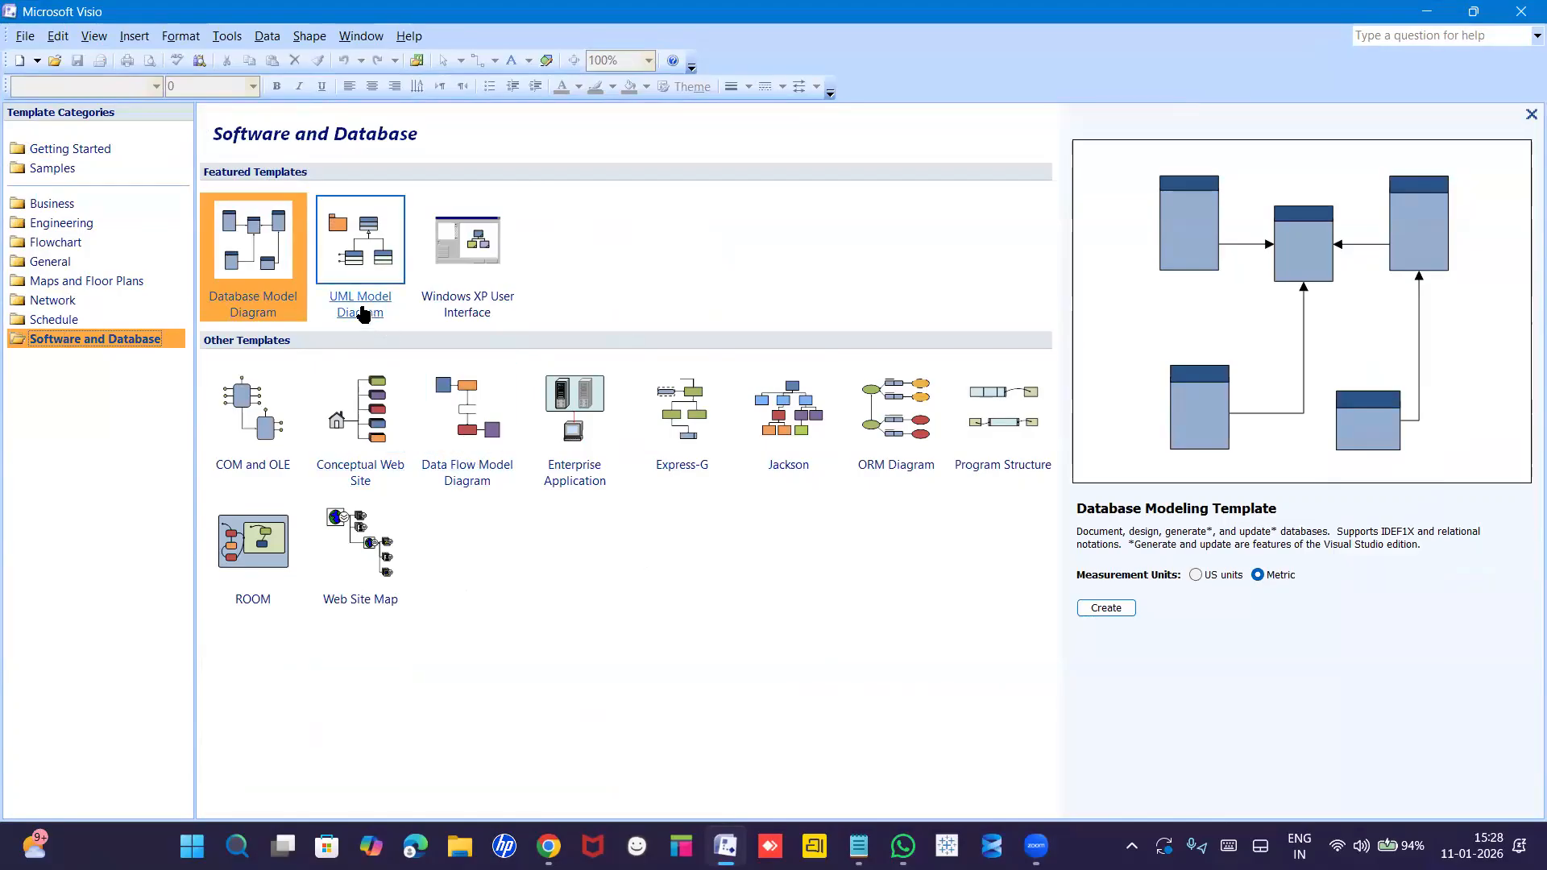
pyautogui.click(362, 314)
pyautogui.click(1109, 609)
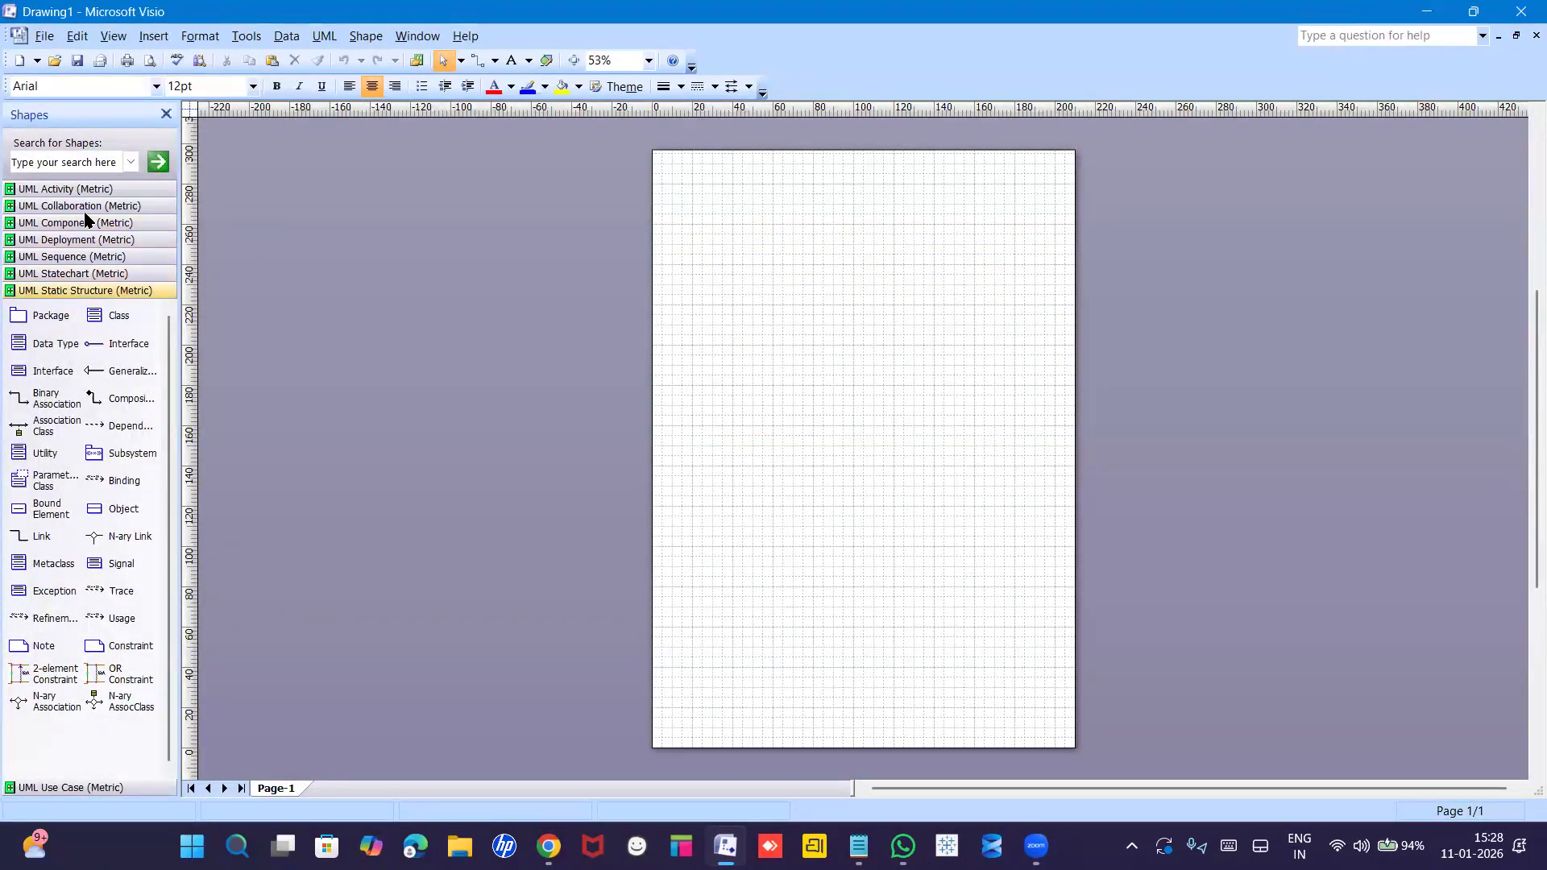
# Zoom to 100% and drag a Use Case ellipse from the UML Use Case stencil onto the page.
pyautogui.click(649, 62)
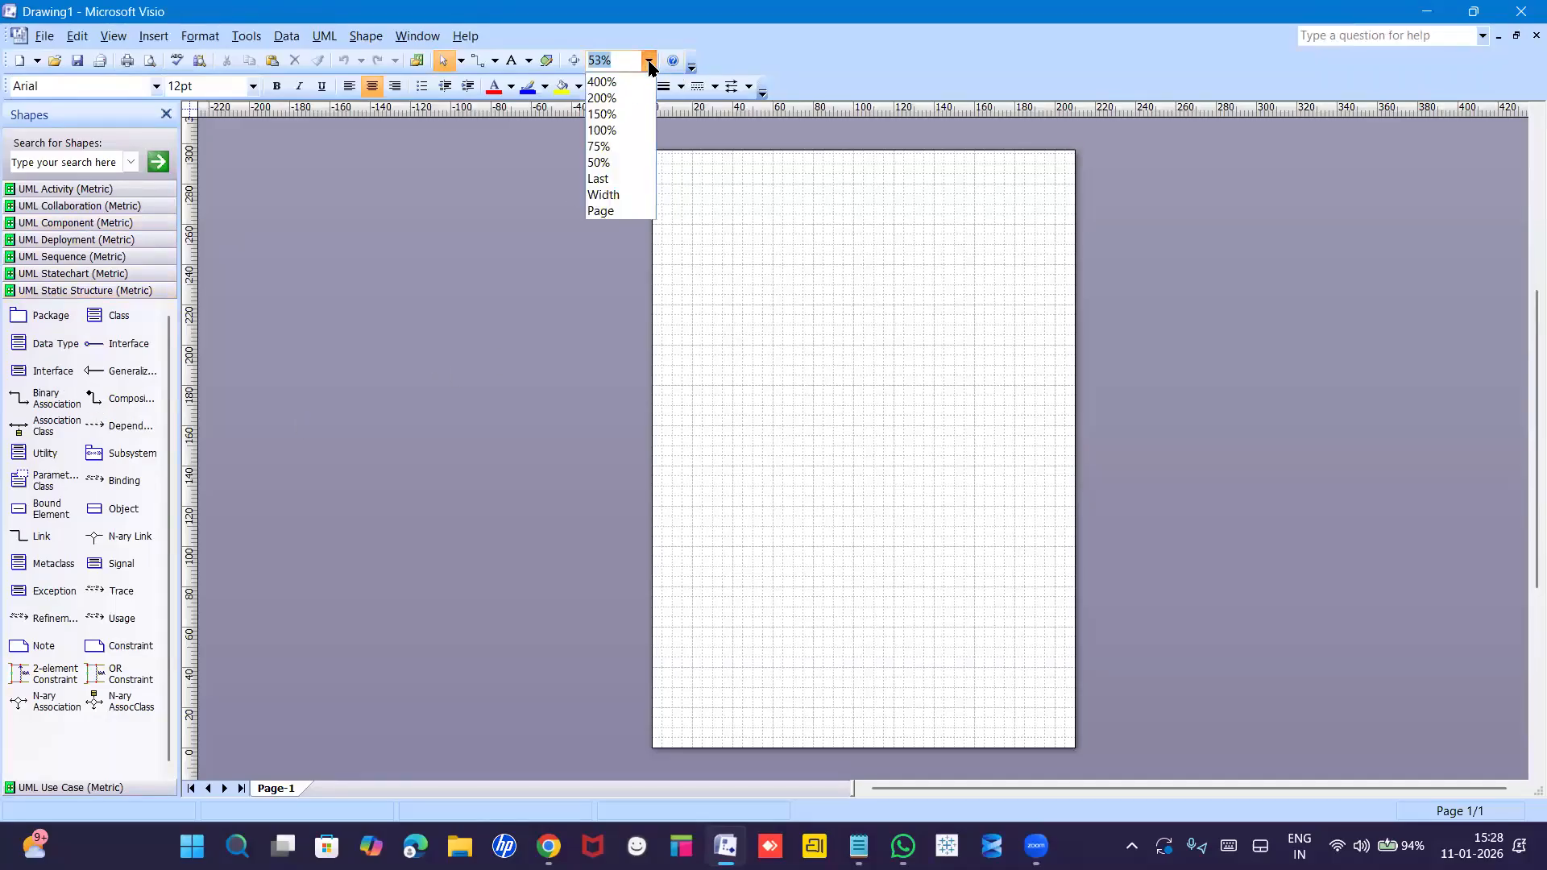
pyautogui.click(617, 131)
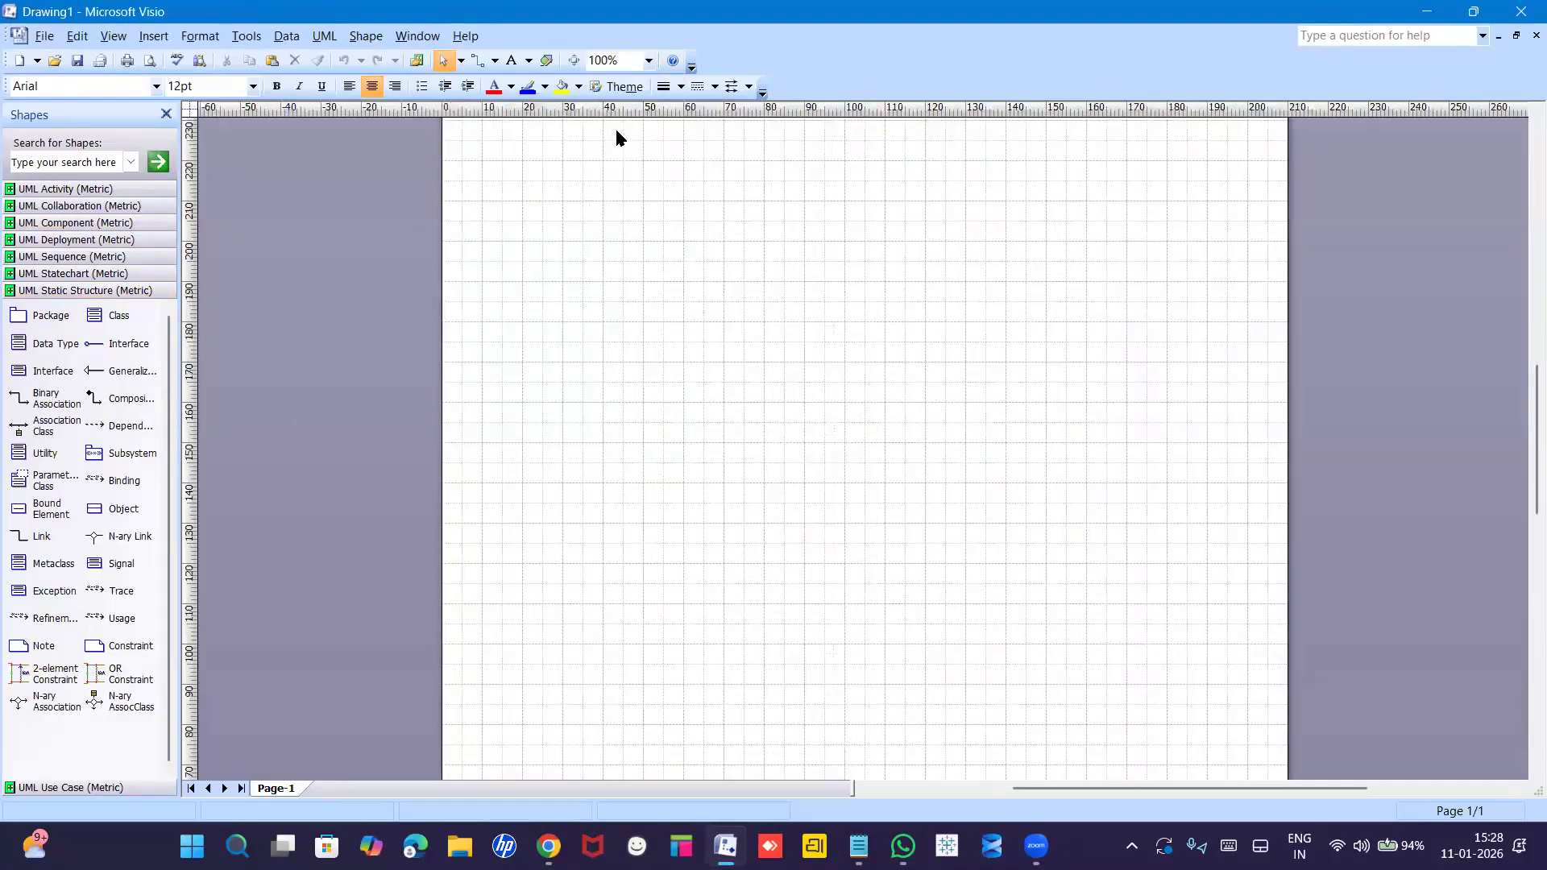
pyautogui.click(75, 190)
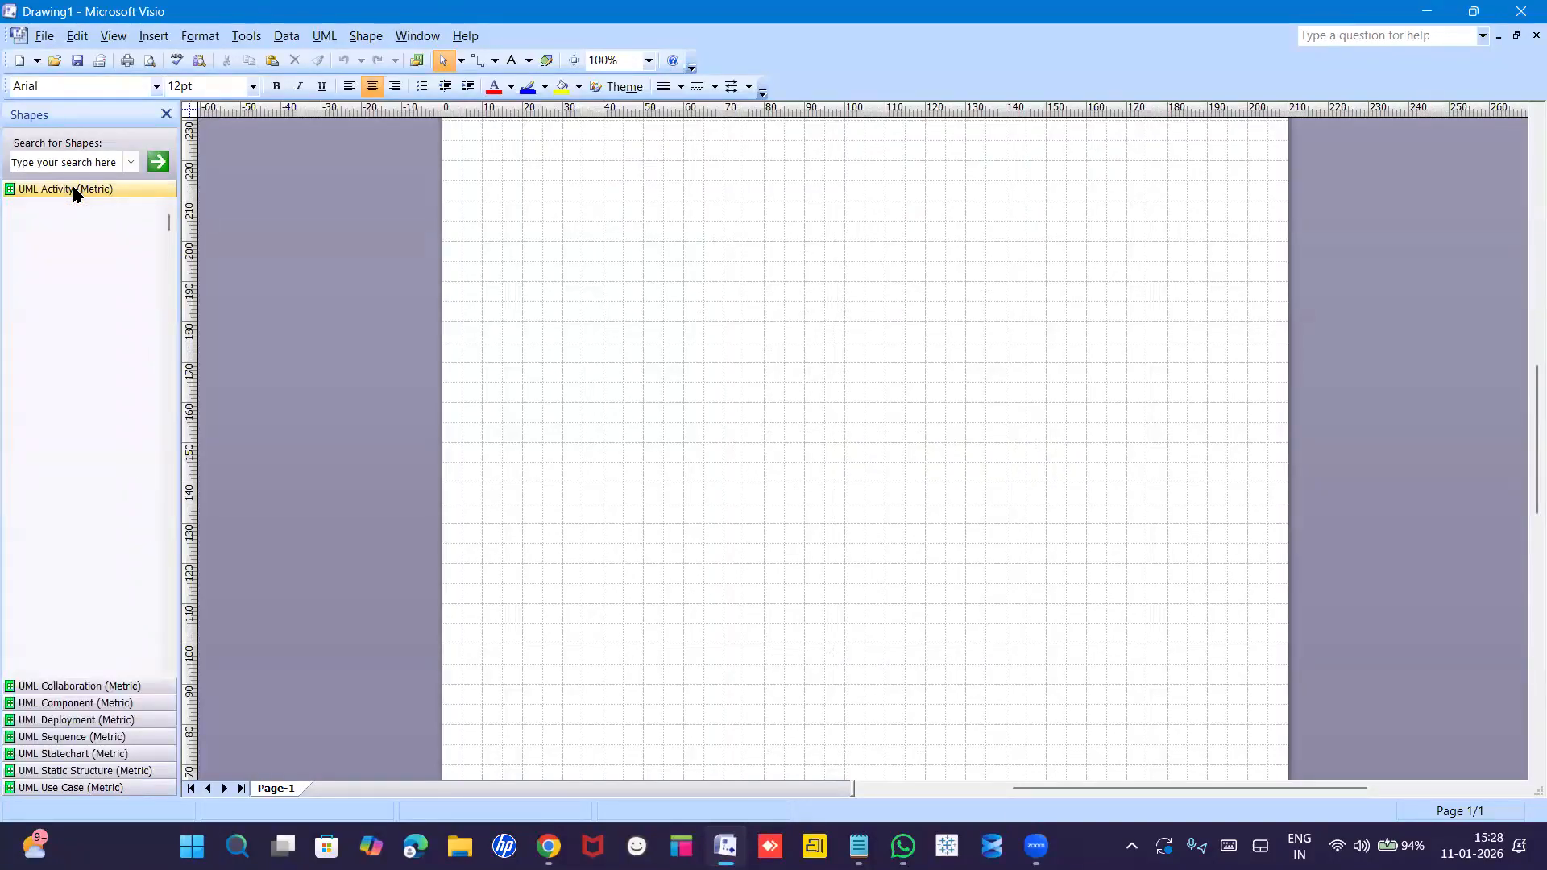
pyautogui.click(67, 685)
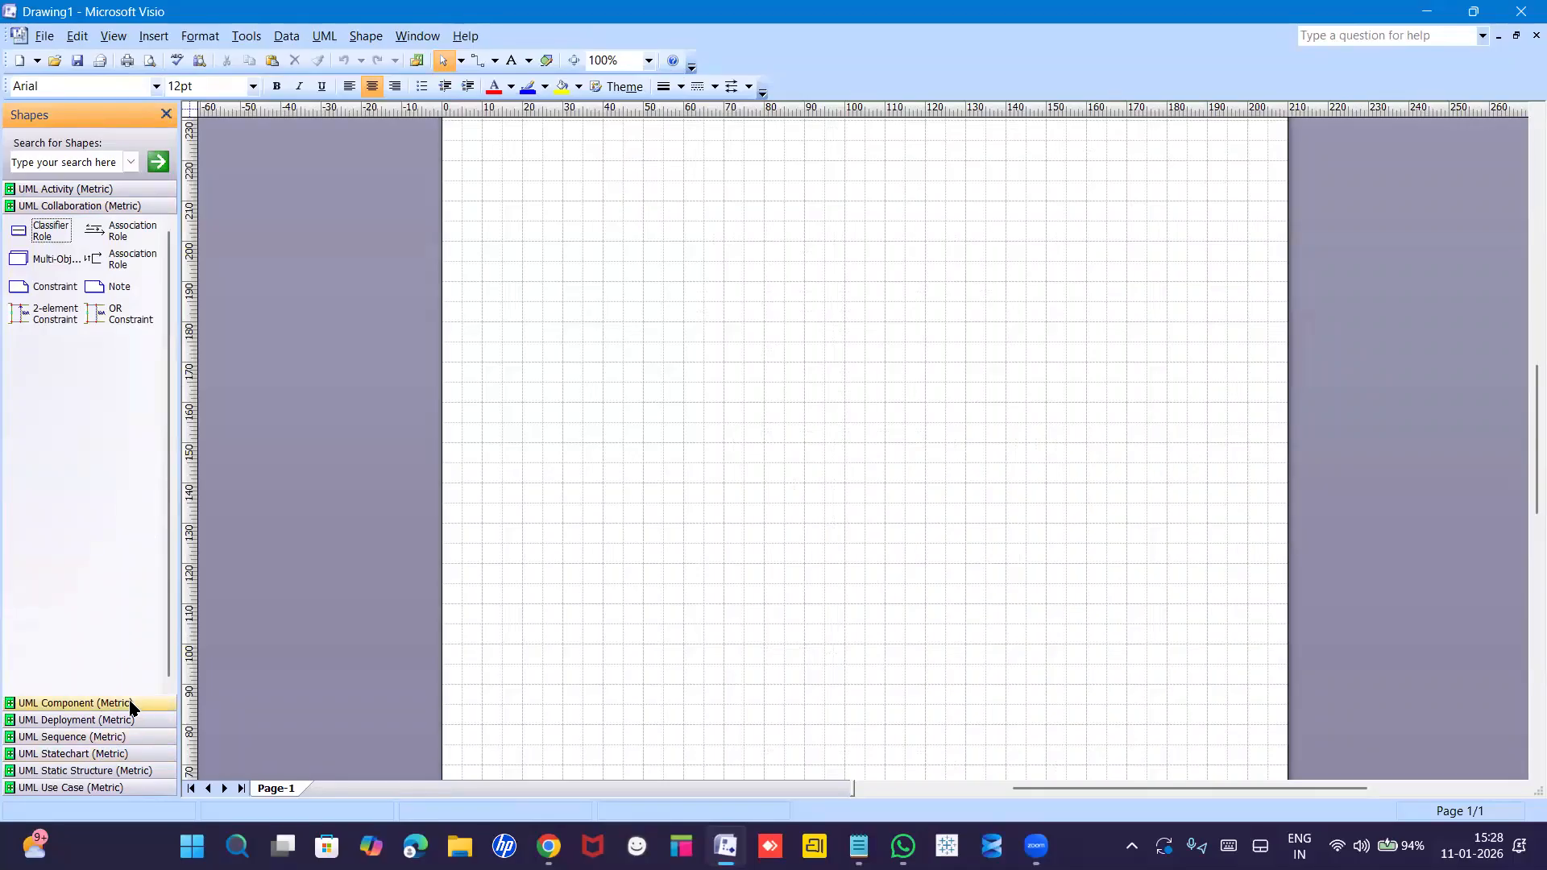
pyautogui.click(117, 788)
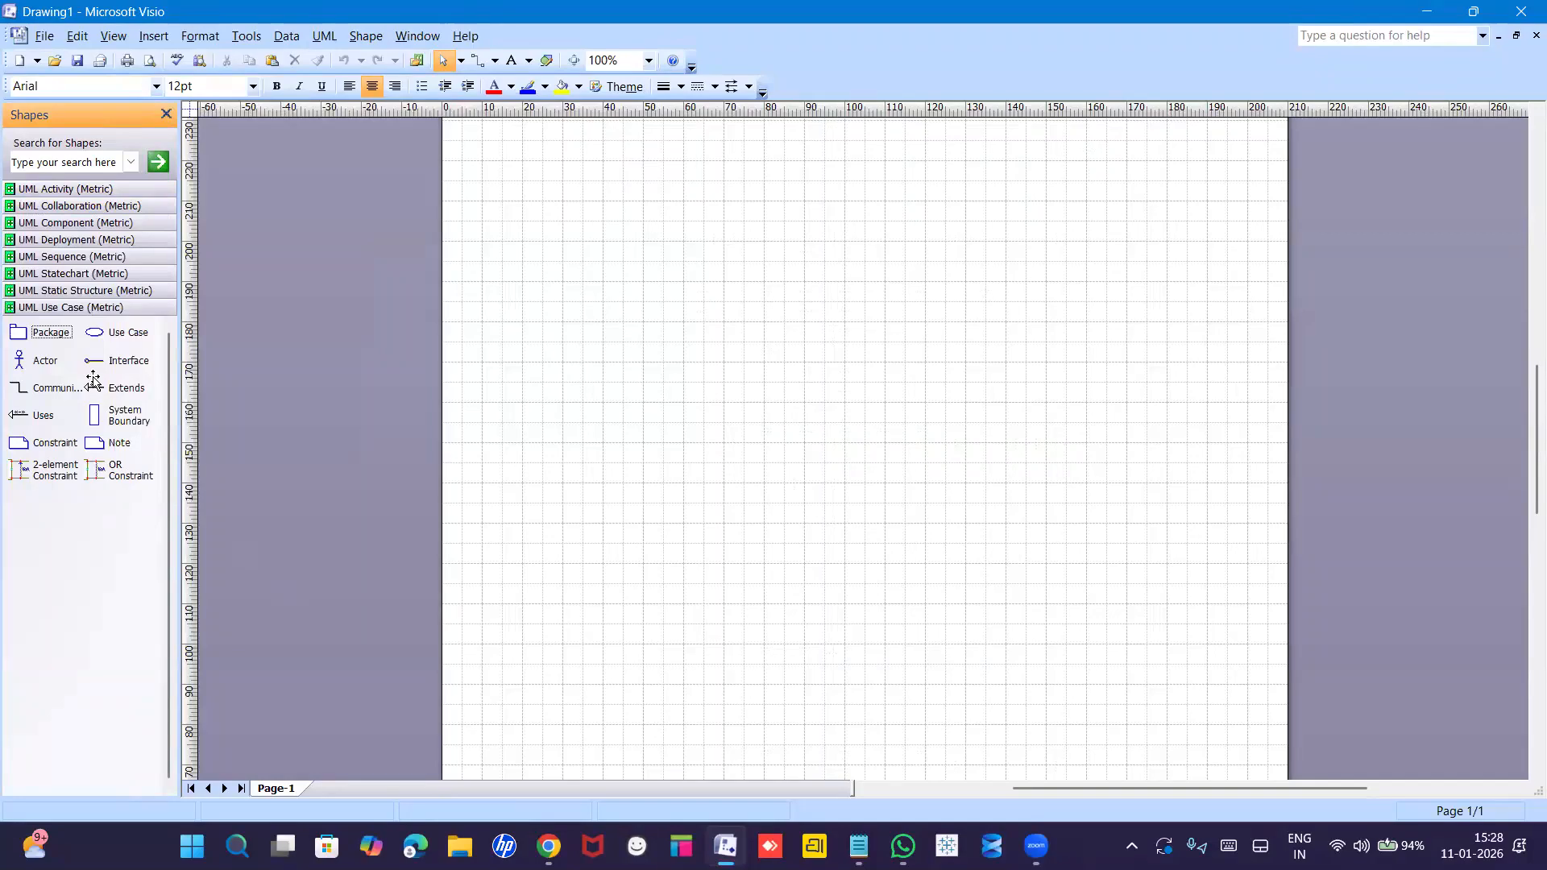
pyautogui.moveTo(94, 340); pyautogui.dragTo(683, 278)
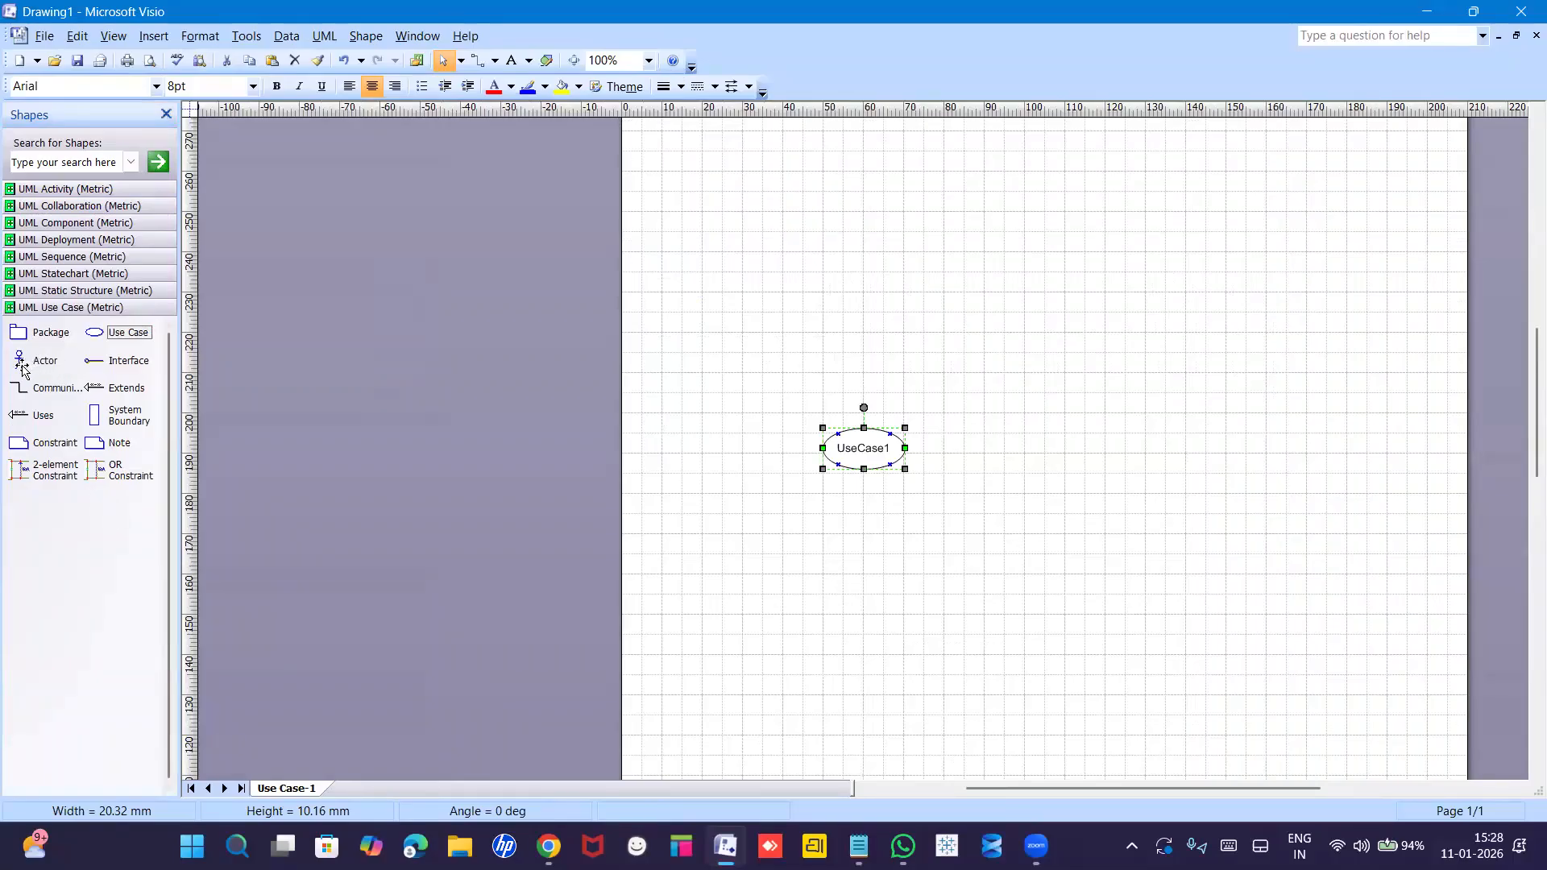
# Drop Actor1 left of UseCase1, plus a communication line, «uses» connector and System Boundary.
pyautogui.moveTo(21, 364); pyautogui.dragTo(685, 433)
pyautogui.moveTo(29, 384); pyautogui.dragTo(769, 347)
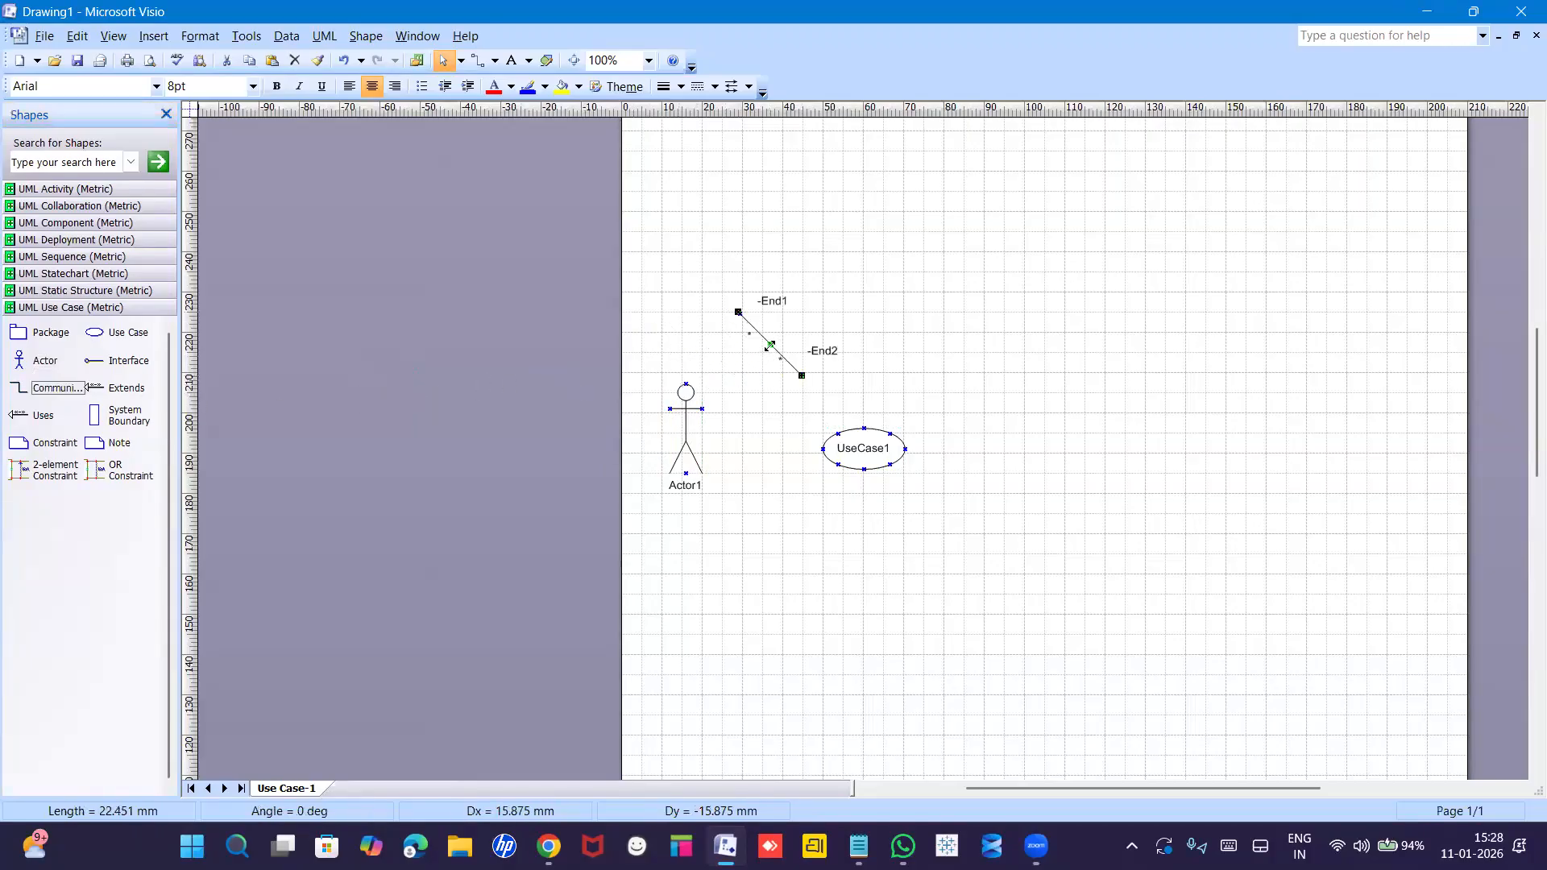
pyautogui.moveTo(30, 415); pyautogui.dragTo(711, 561)
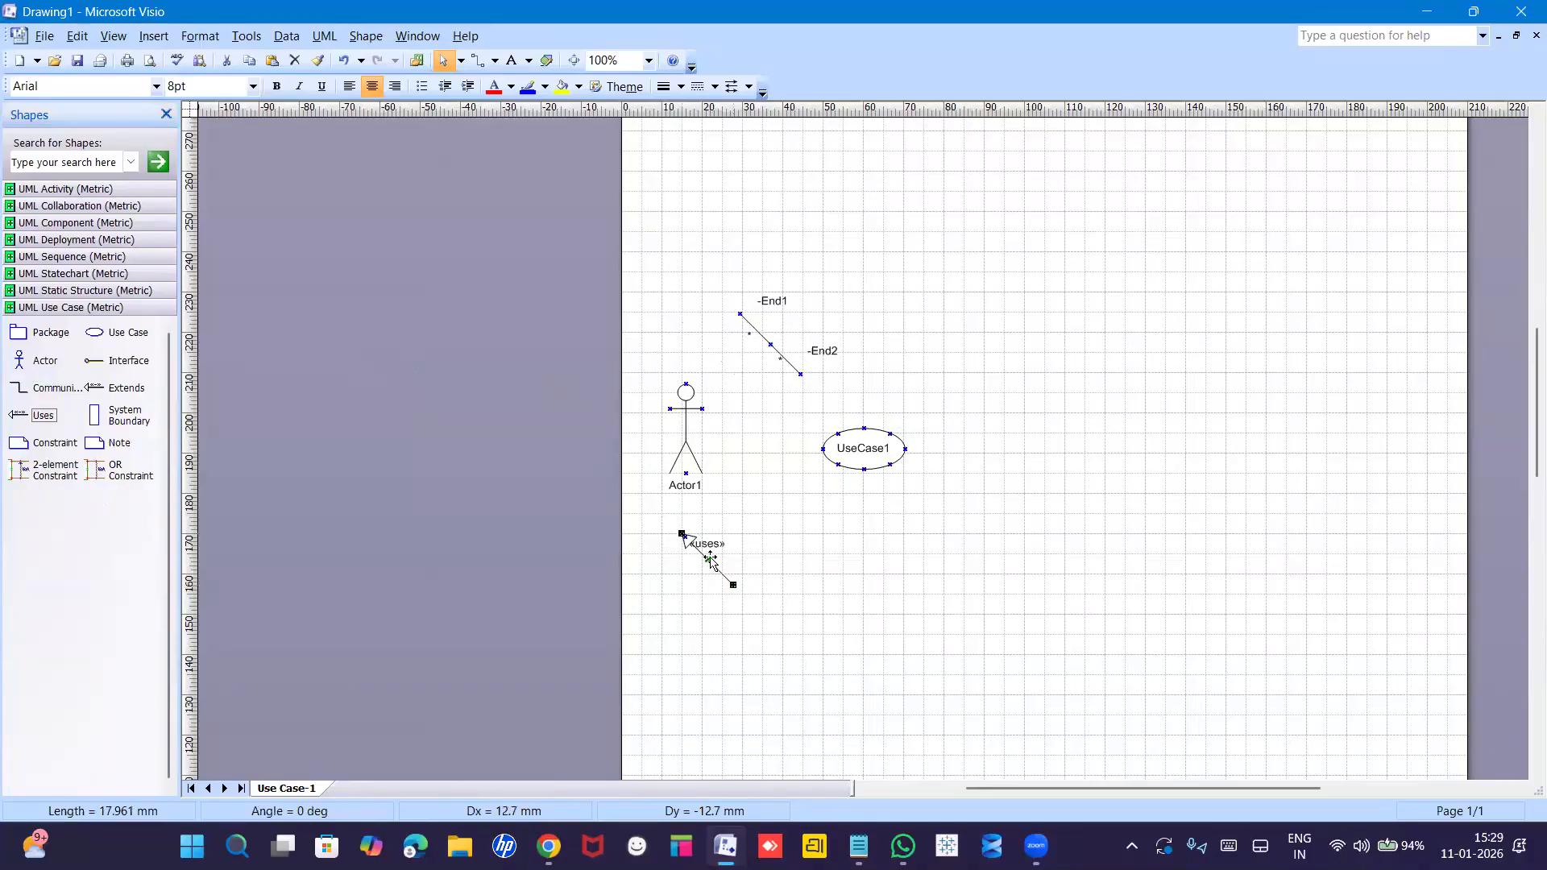
pyautogui.moveTo(94, 415); pyautogui.dragTo(1041, 491)
pyautogui.scroll(9, 1042, 486)
pyautogui.scroll(-10, 1041, 486)
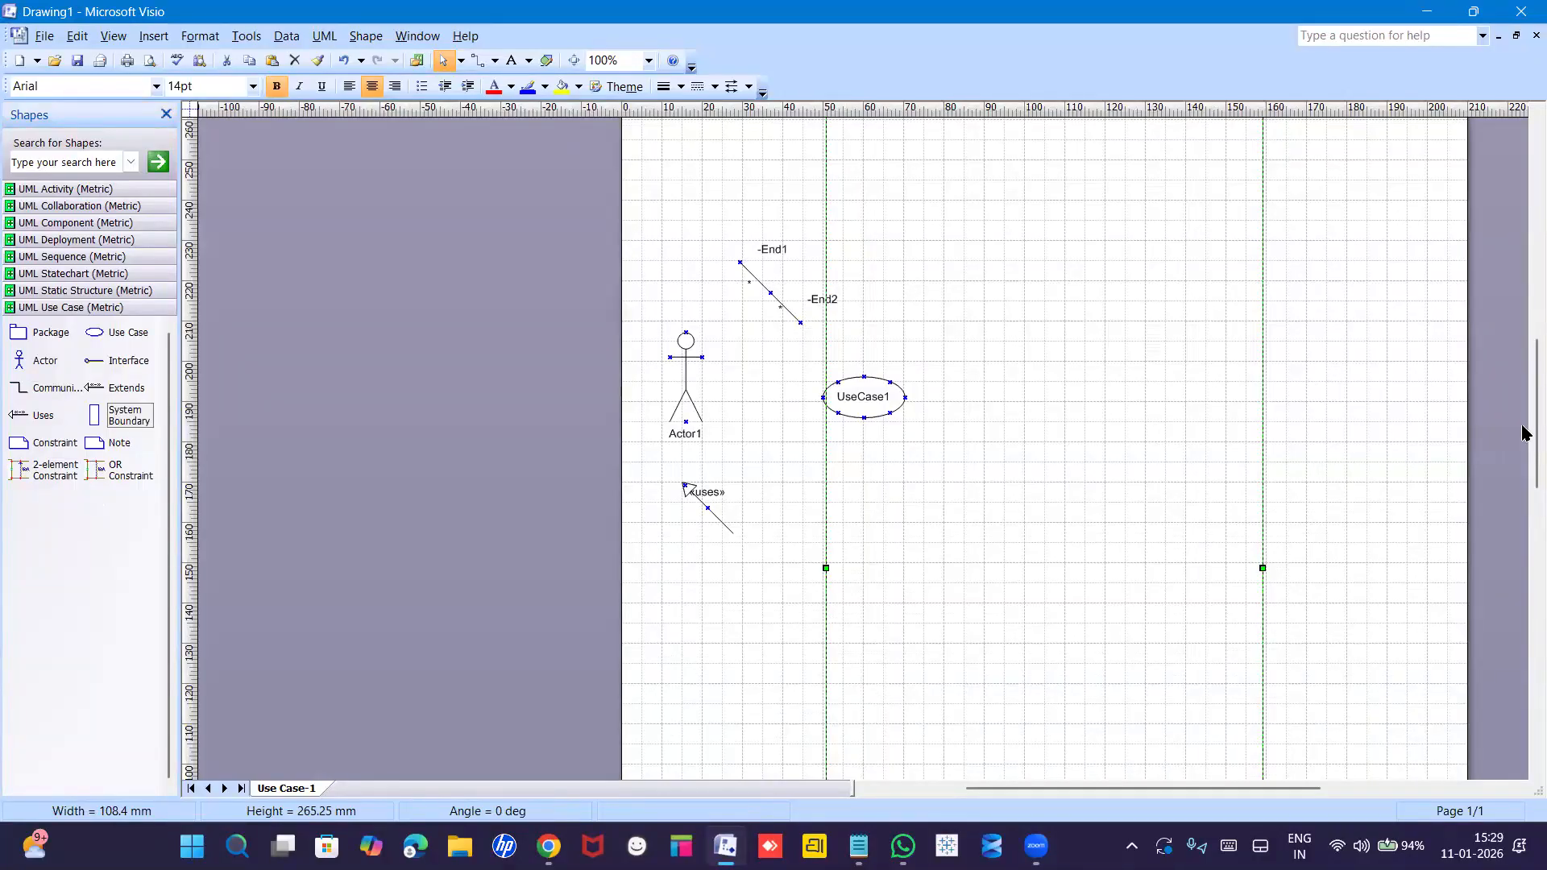
# Drop an «extends» connector from the stencil just above the communication line.
pyautogui.scroll(3, 1524, 414)
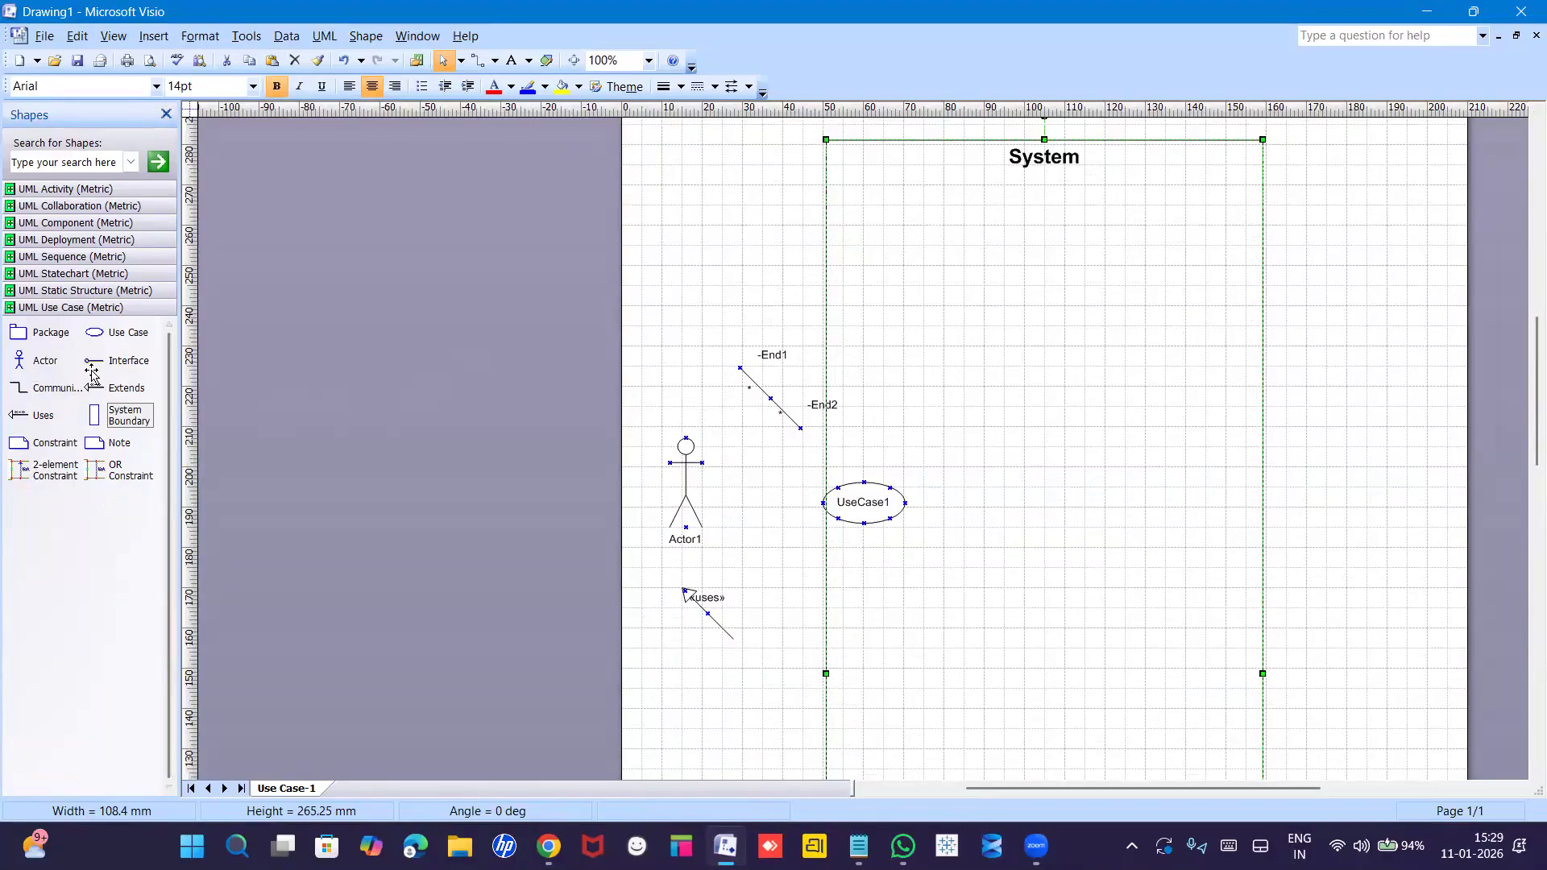
pyautogui.click(125, 388)
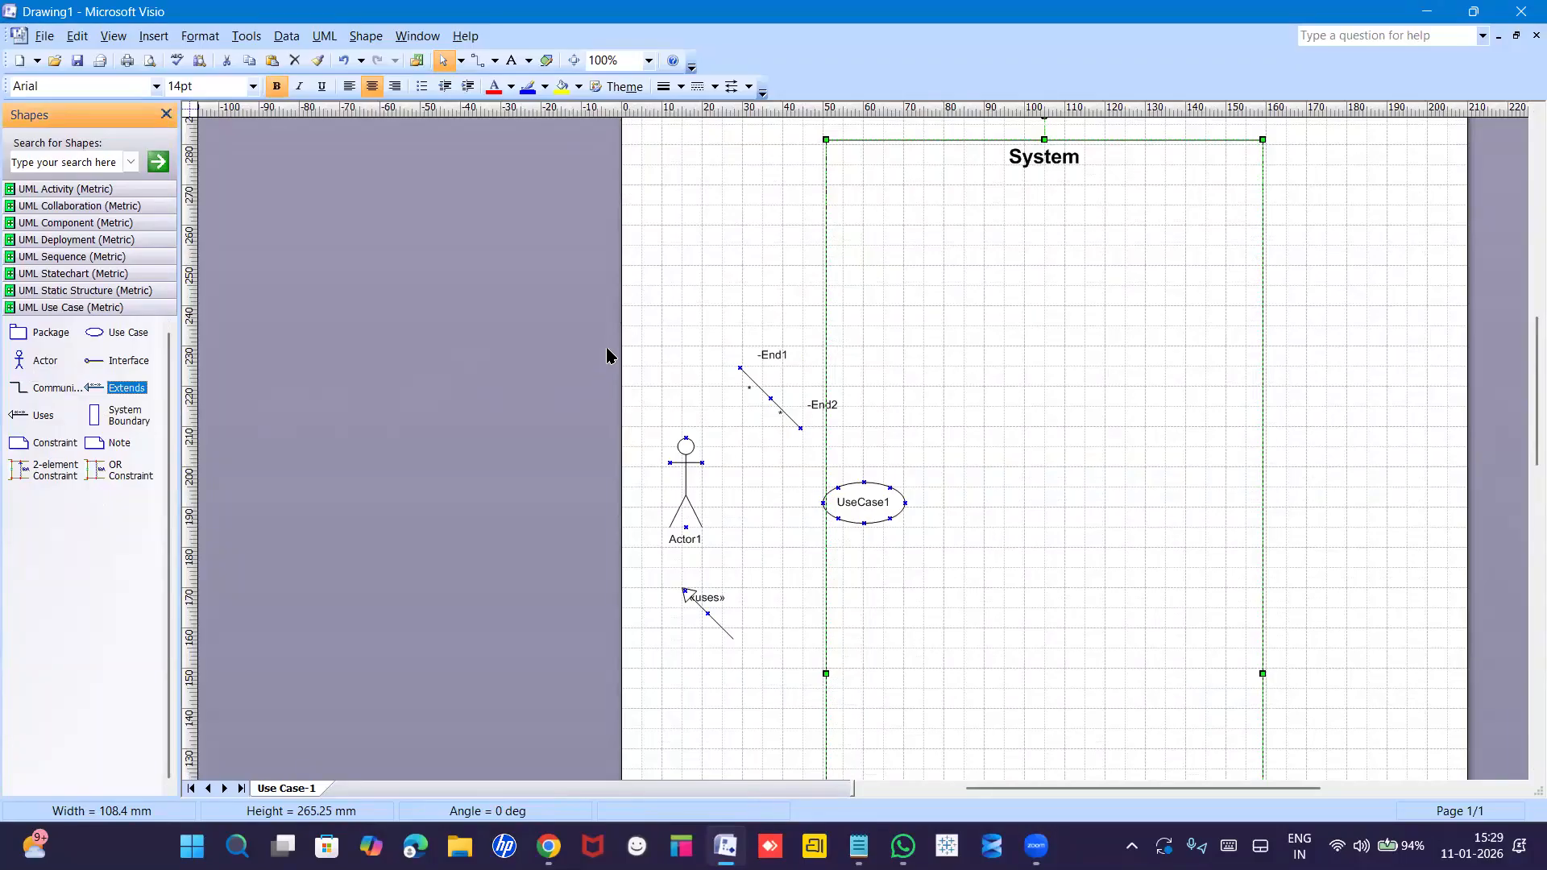
pyautogui.moveTo(98, 388); pyautogui.dragTo(576, 313)
pyautogui.moveTo(720, 344); pyautogui.dragTo(709, 292)
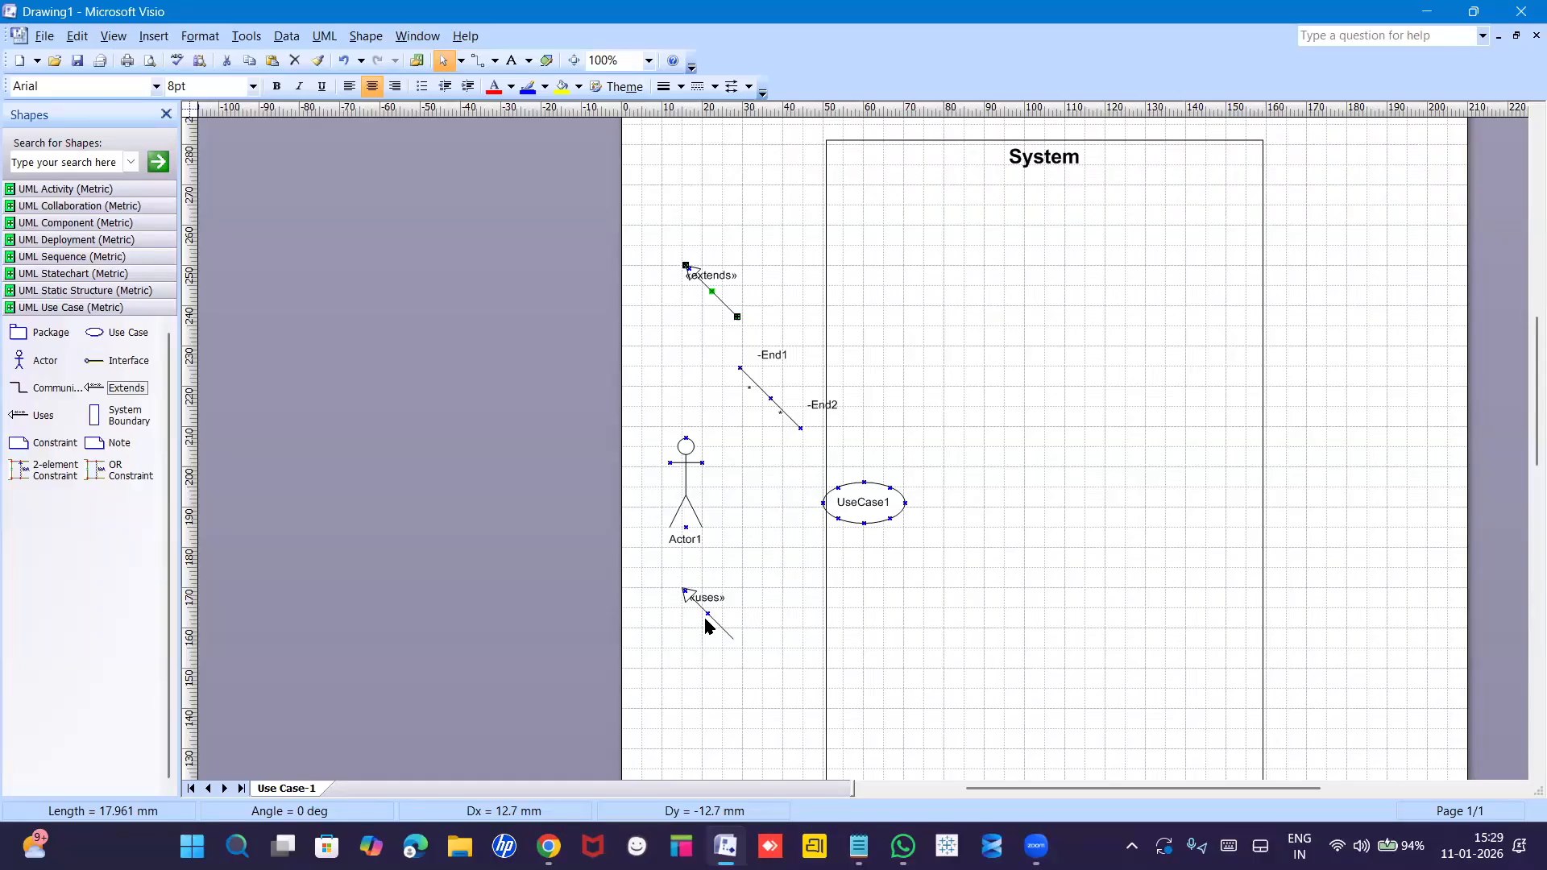
# Delete the «extends» connector through its right-click menu.
pyautogui.rightClick(727, 307)
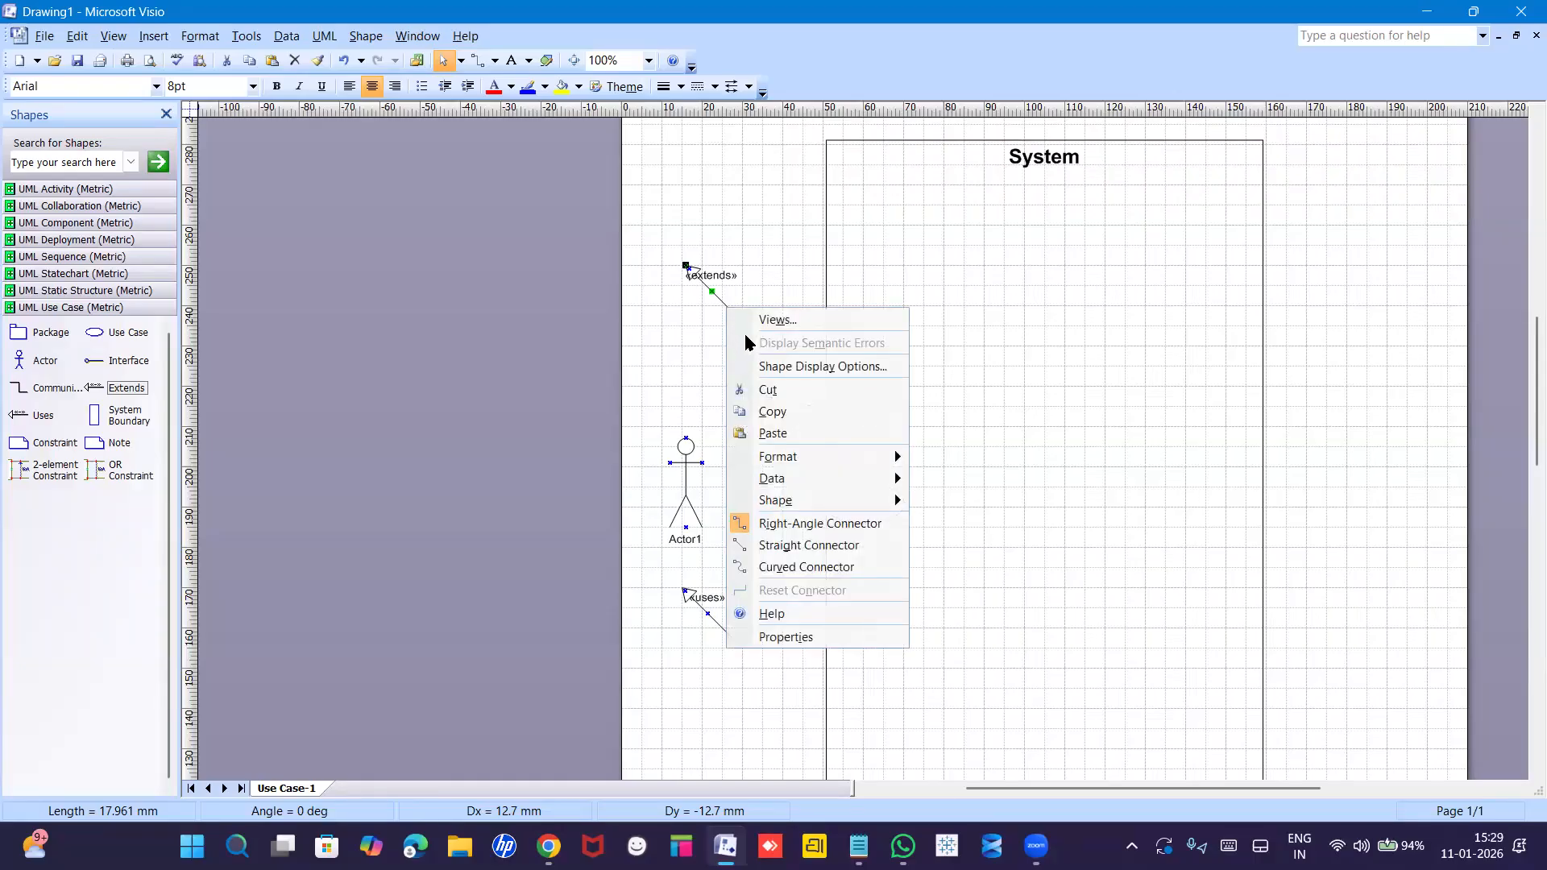
pyautogui.click(717, 303)
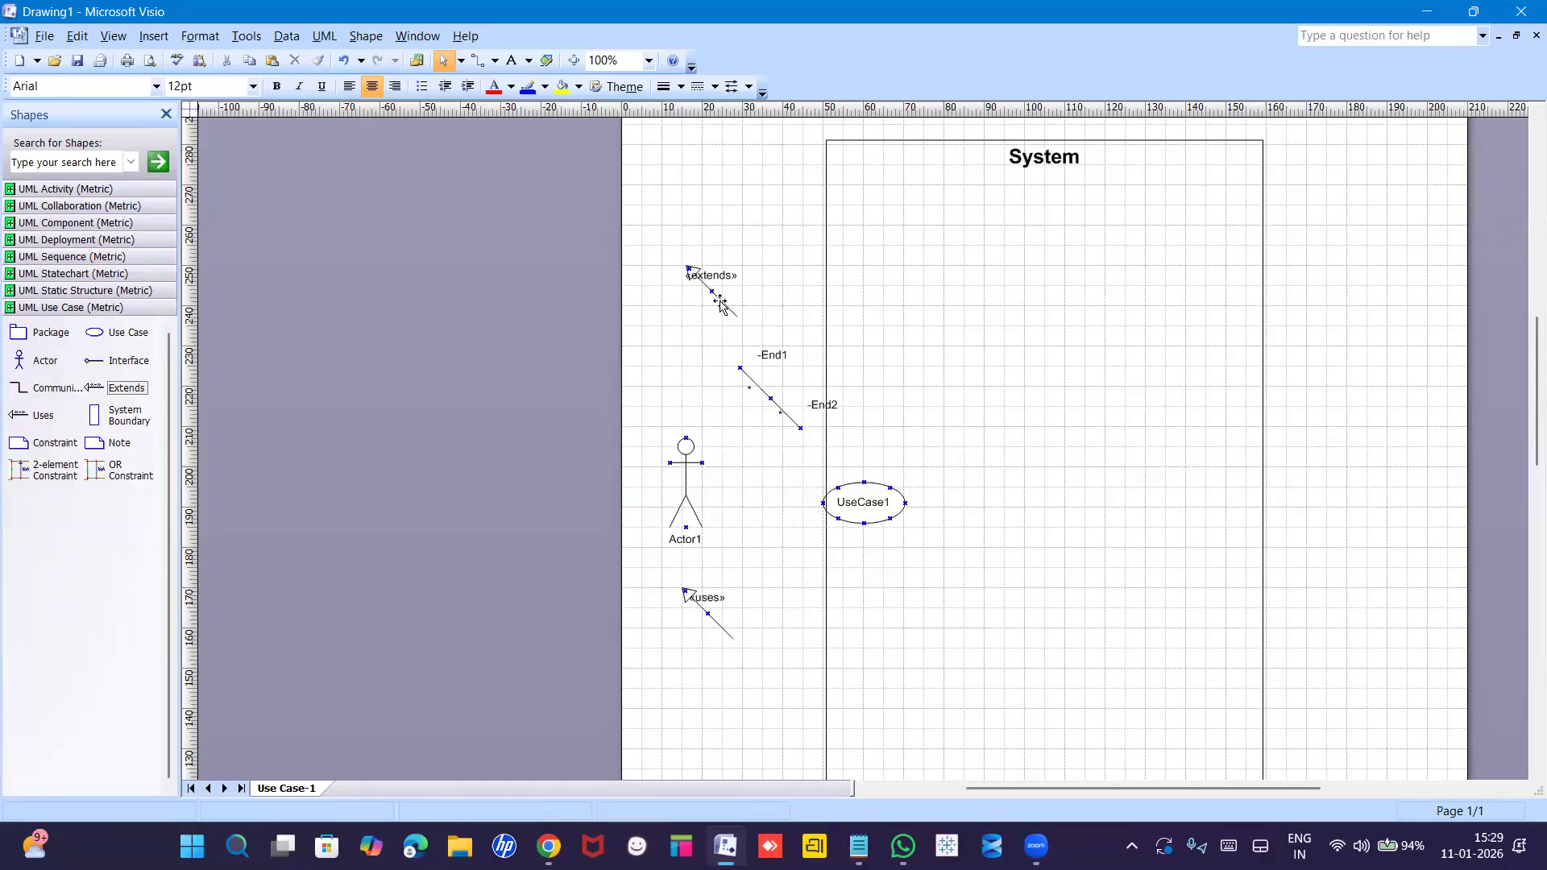
pyautogui.click(725, 303)
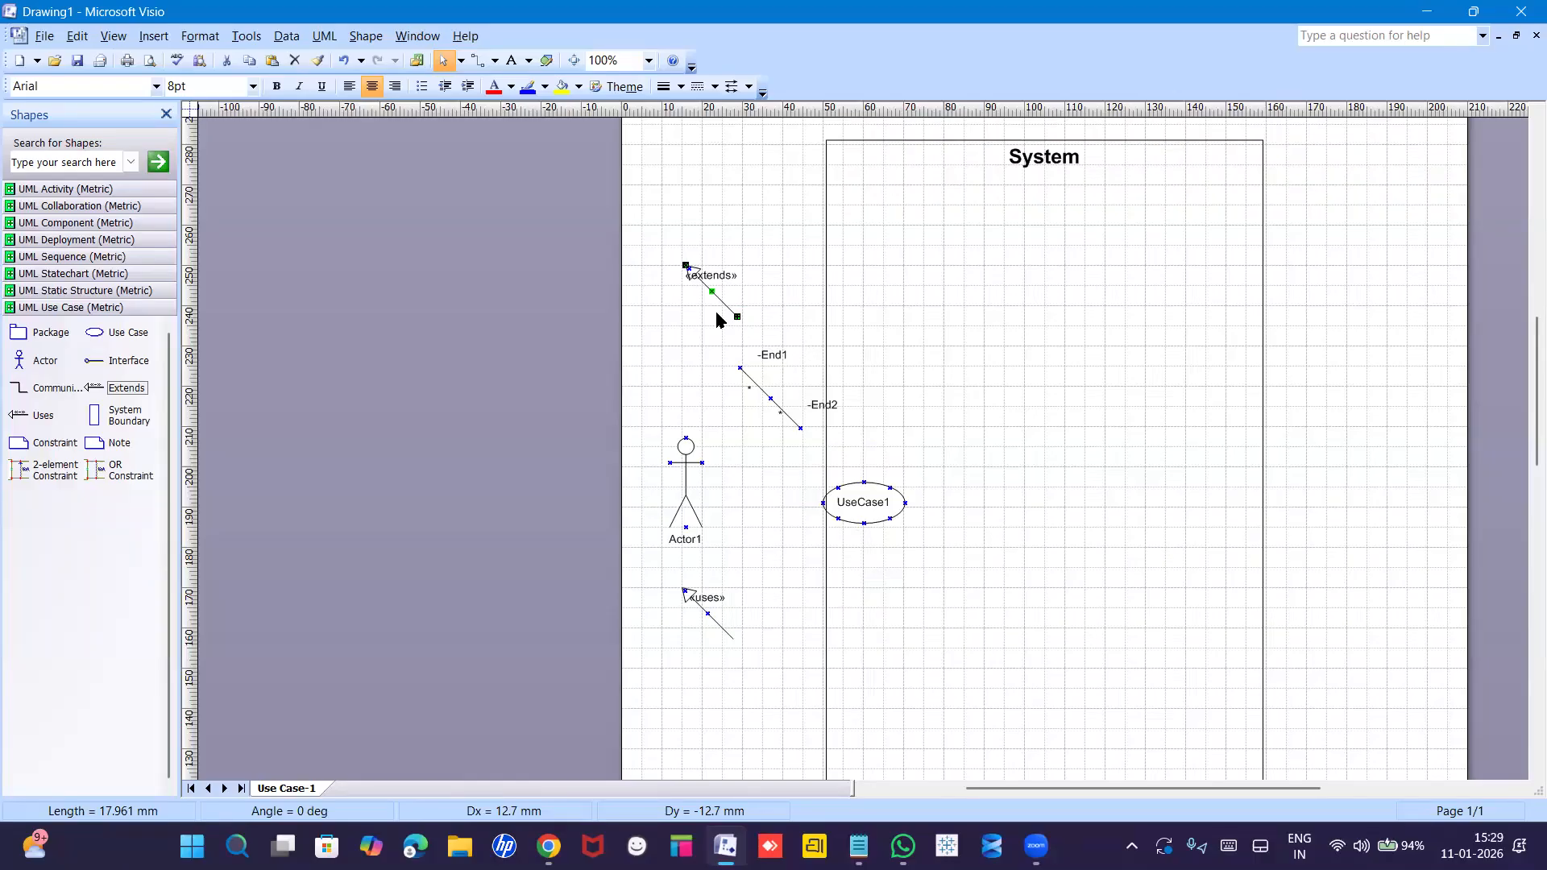
pyautogui.rightClick(729, 307)
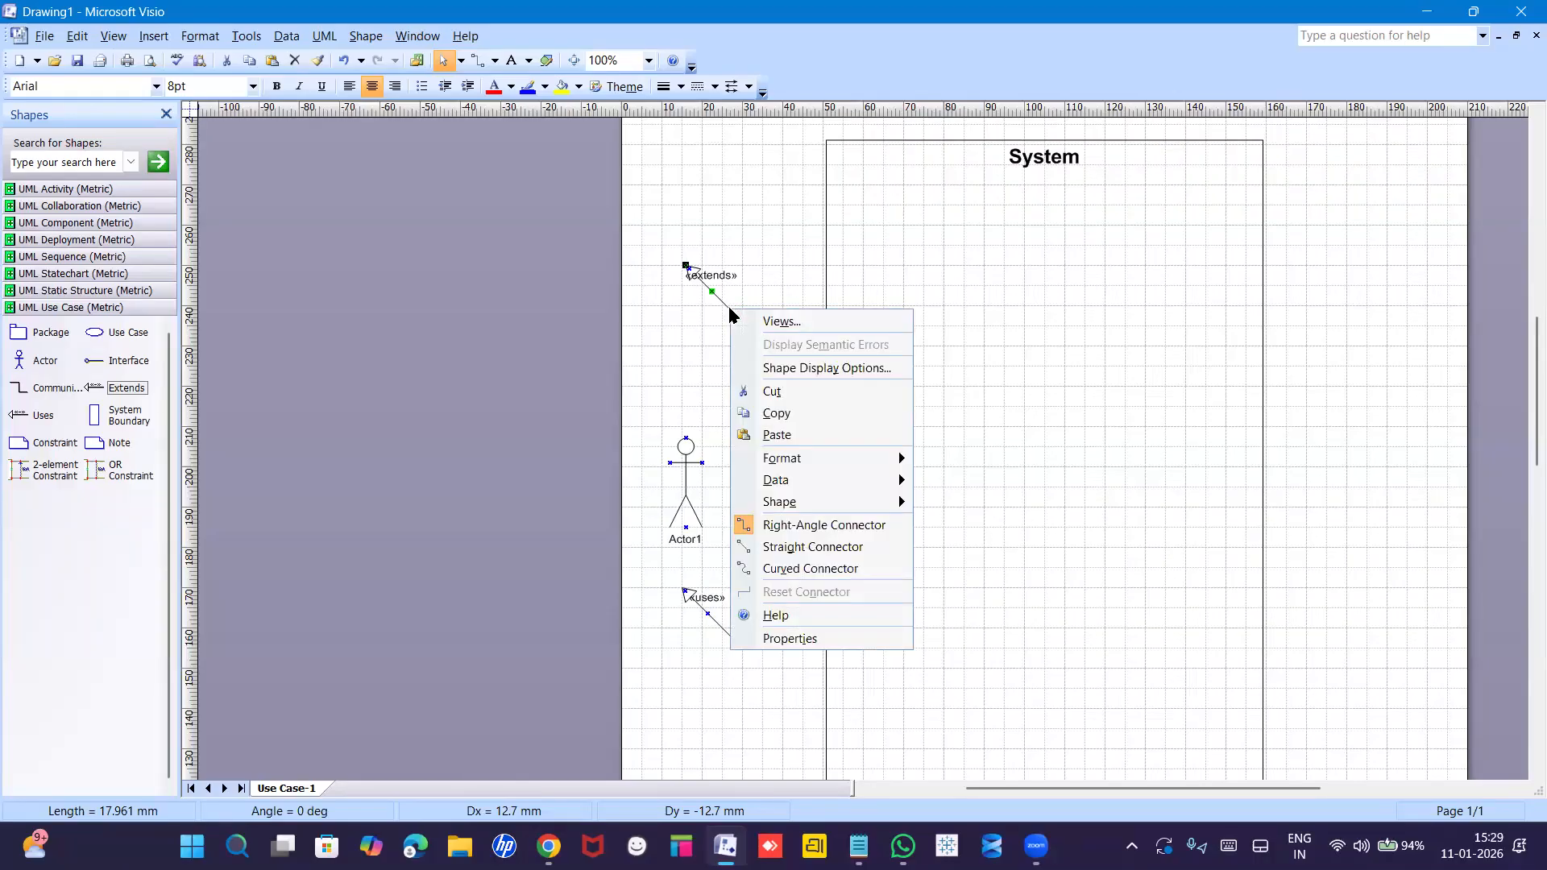
pyautogui.click(771, 391)
# Remove the communication line and move Actor1 higher, left of the System Boundary.
pyautogui.click(769, 393)
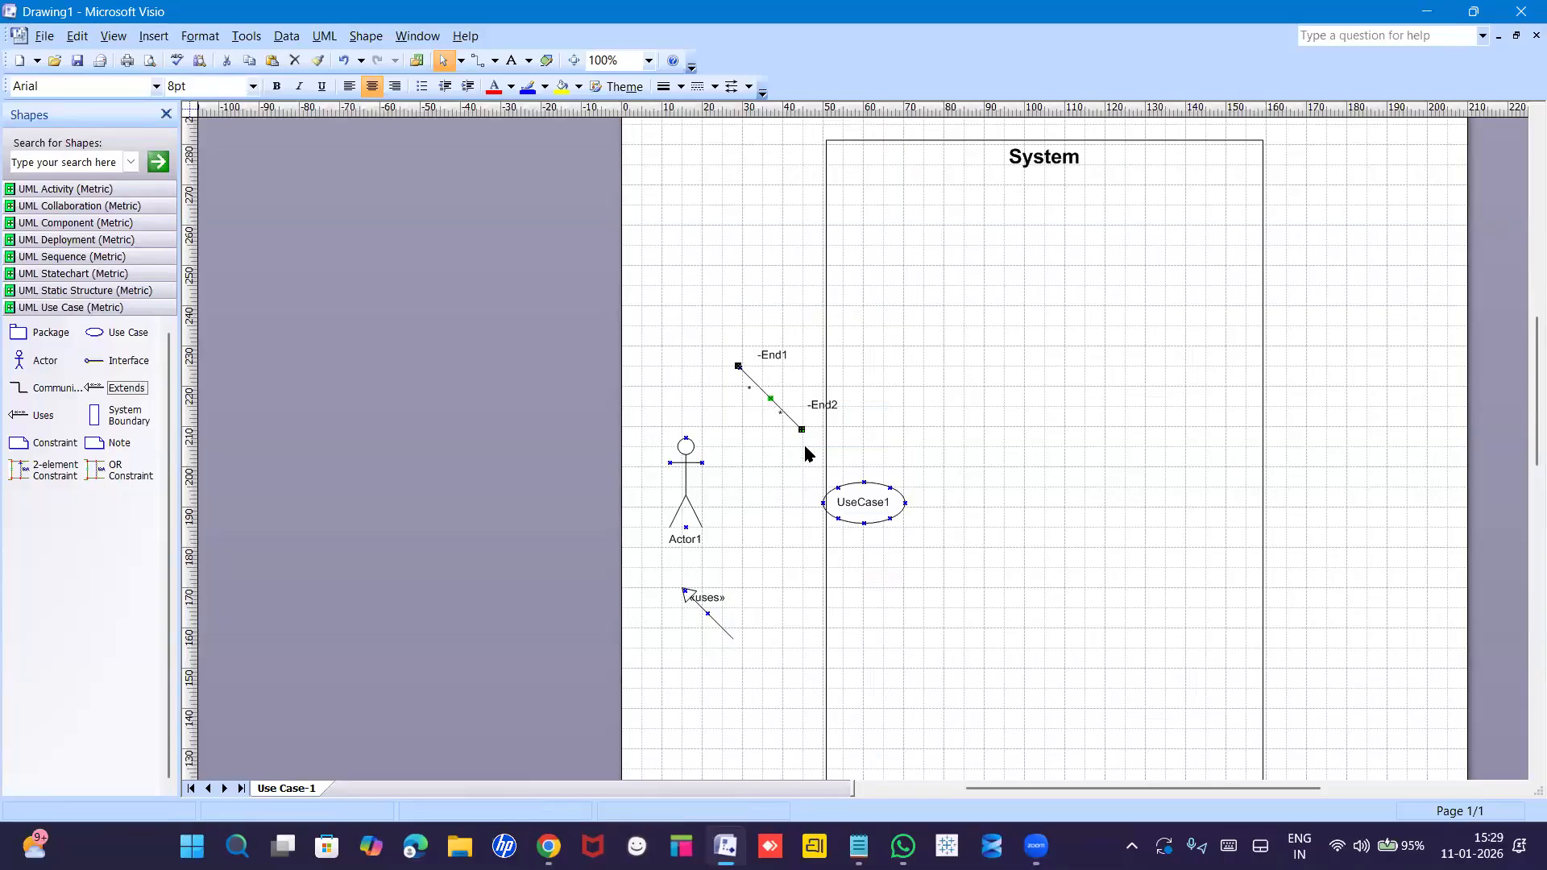
pyautogui.rightClick(769, 394)
pyautogui.moveTo(690, 474); pyautogui.dragTo(775, 334)
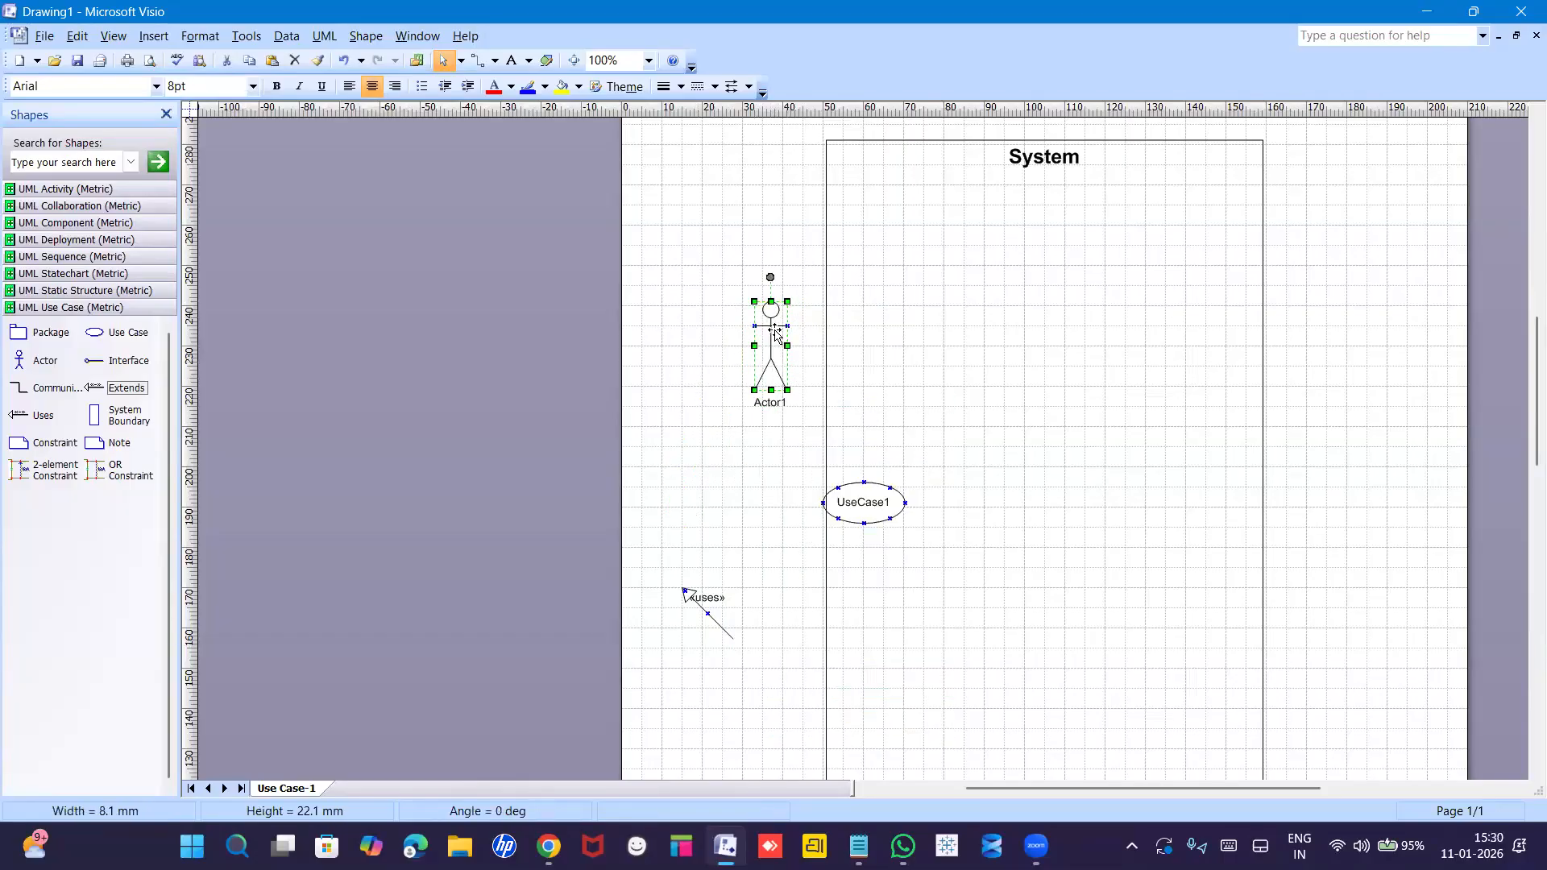
# Cut the «uses» connector near the actor from the diagram.
pyautogui.click(710, 624)
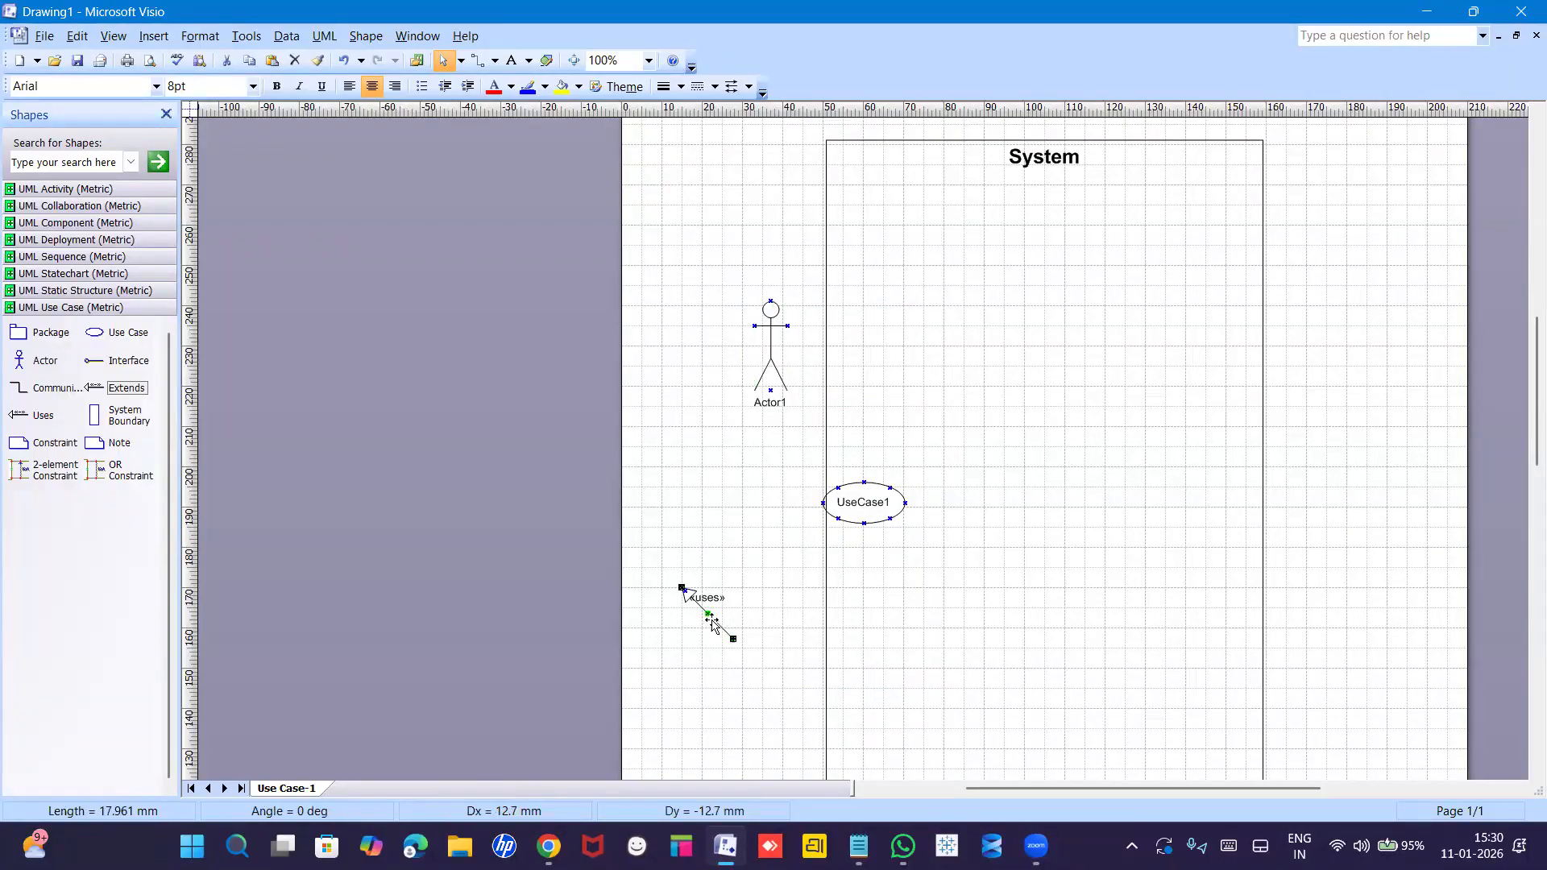
pyautogui.rightClick(711, 625)
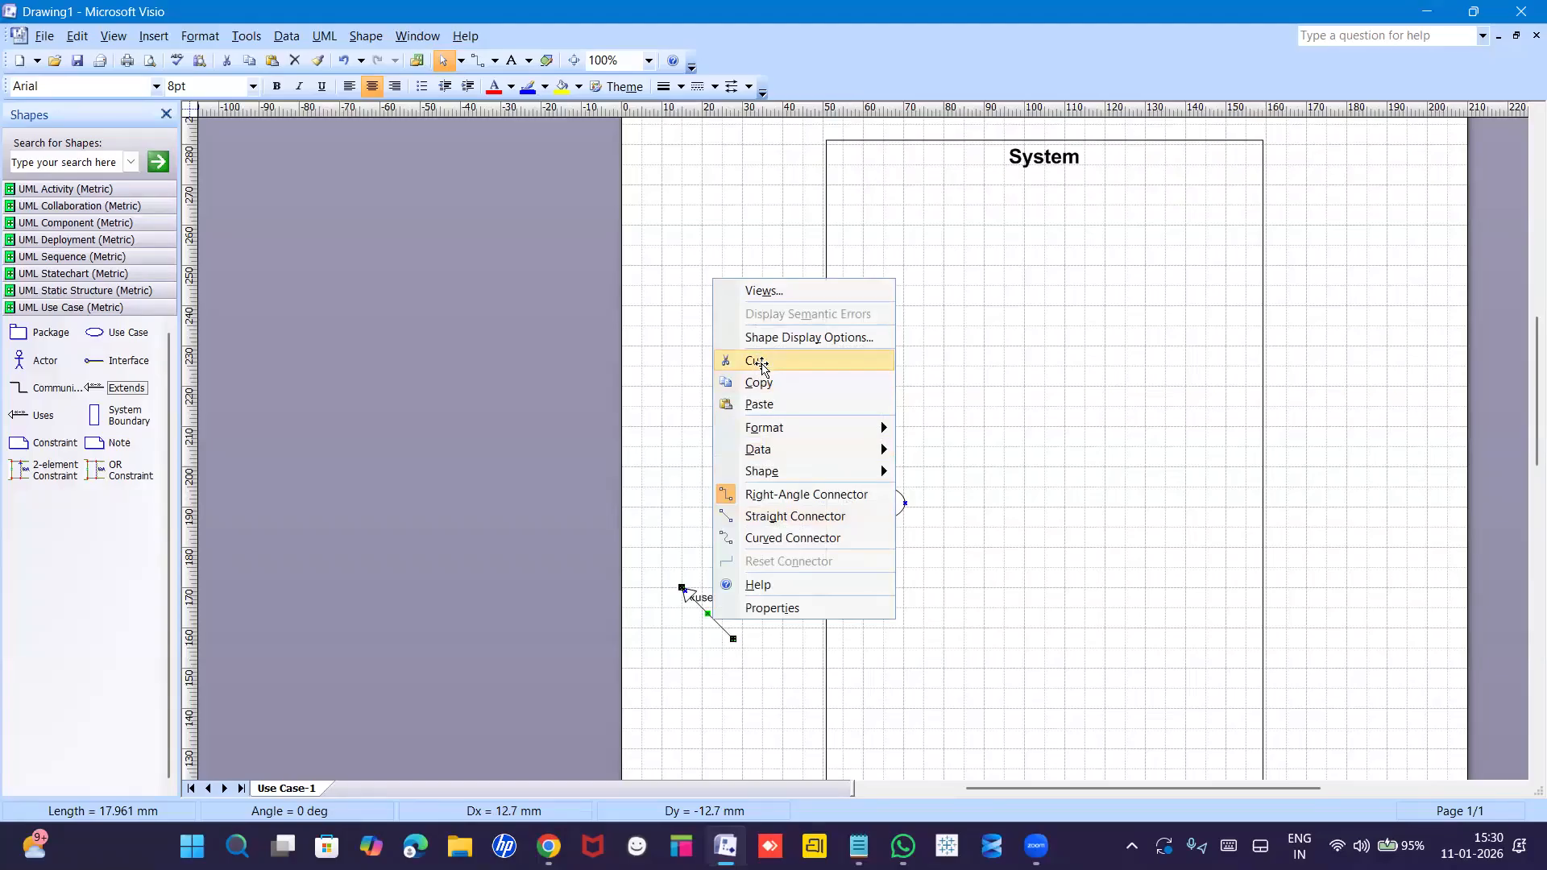
pyautogui.click(757, 362)
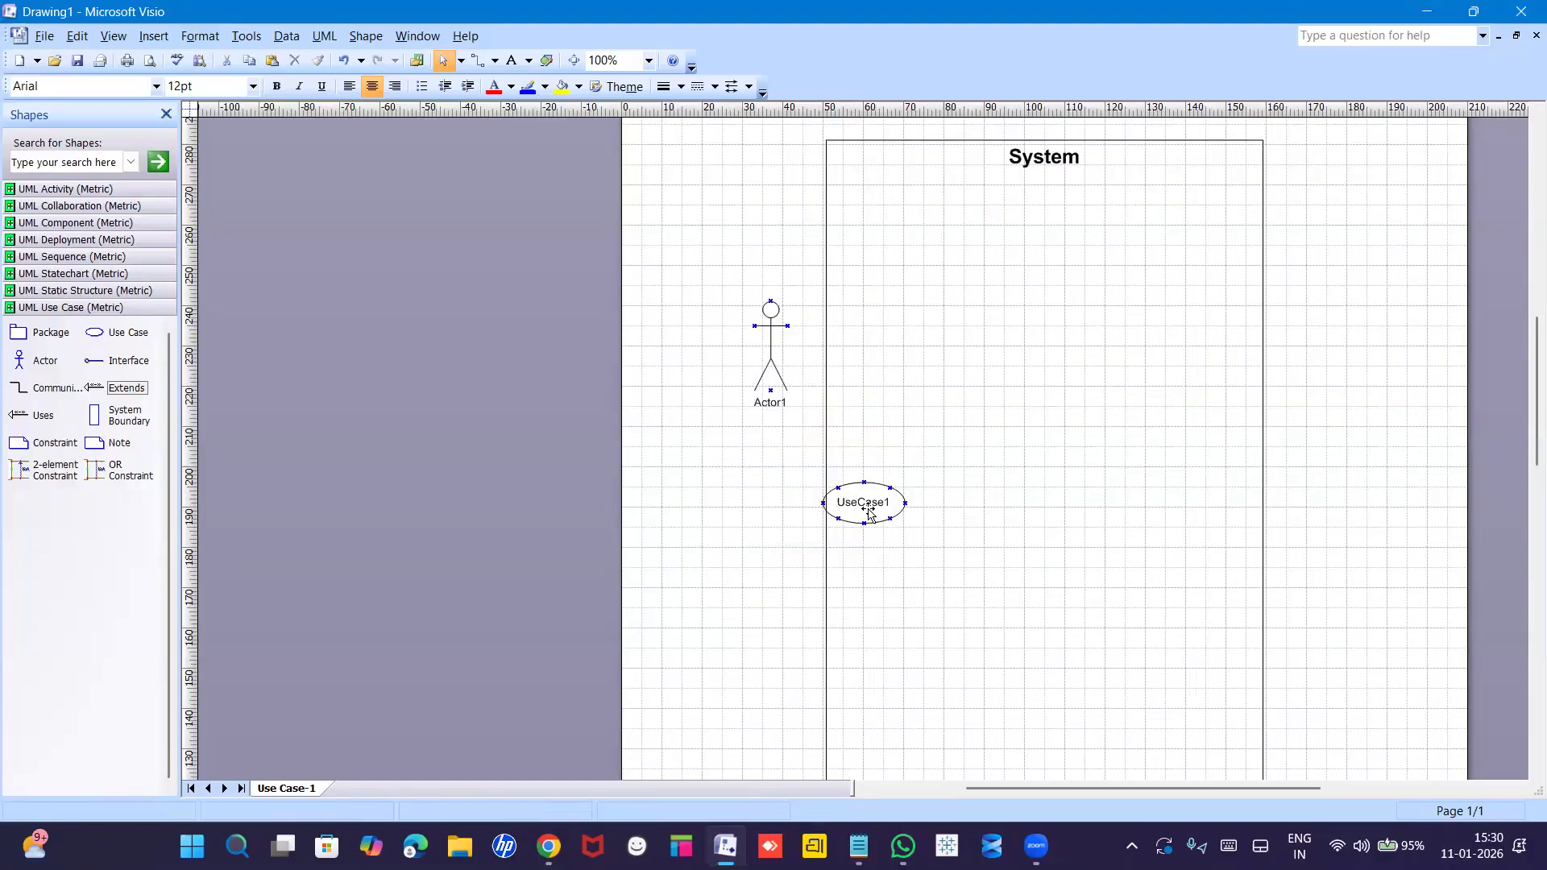
# Move UseCase1 up under the boundary title and retitle the boundary 'E-commerce application'.
pyautogui.moveTo(868, 513); pyautogui.dragTo(1048, 237)
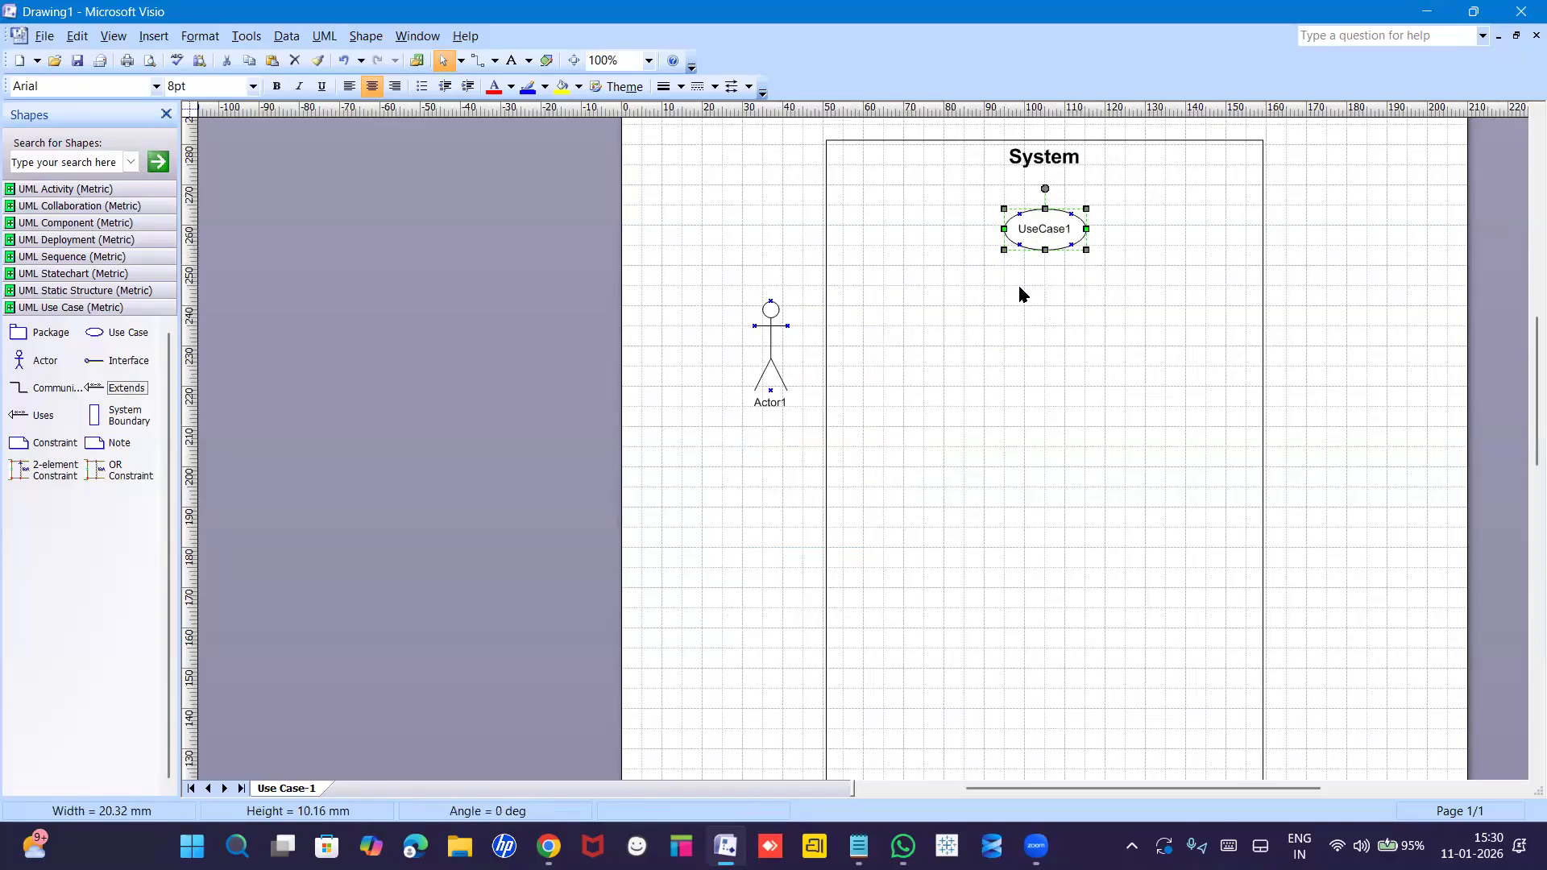
pyautogui.doubleClick(1040, 161)
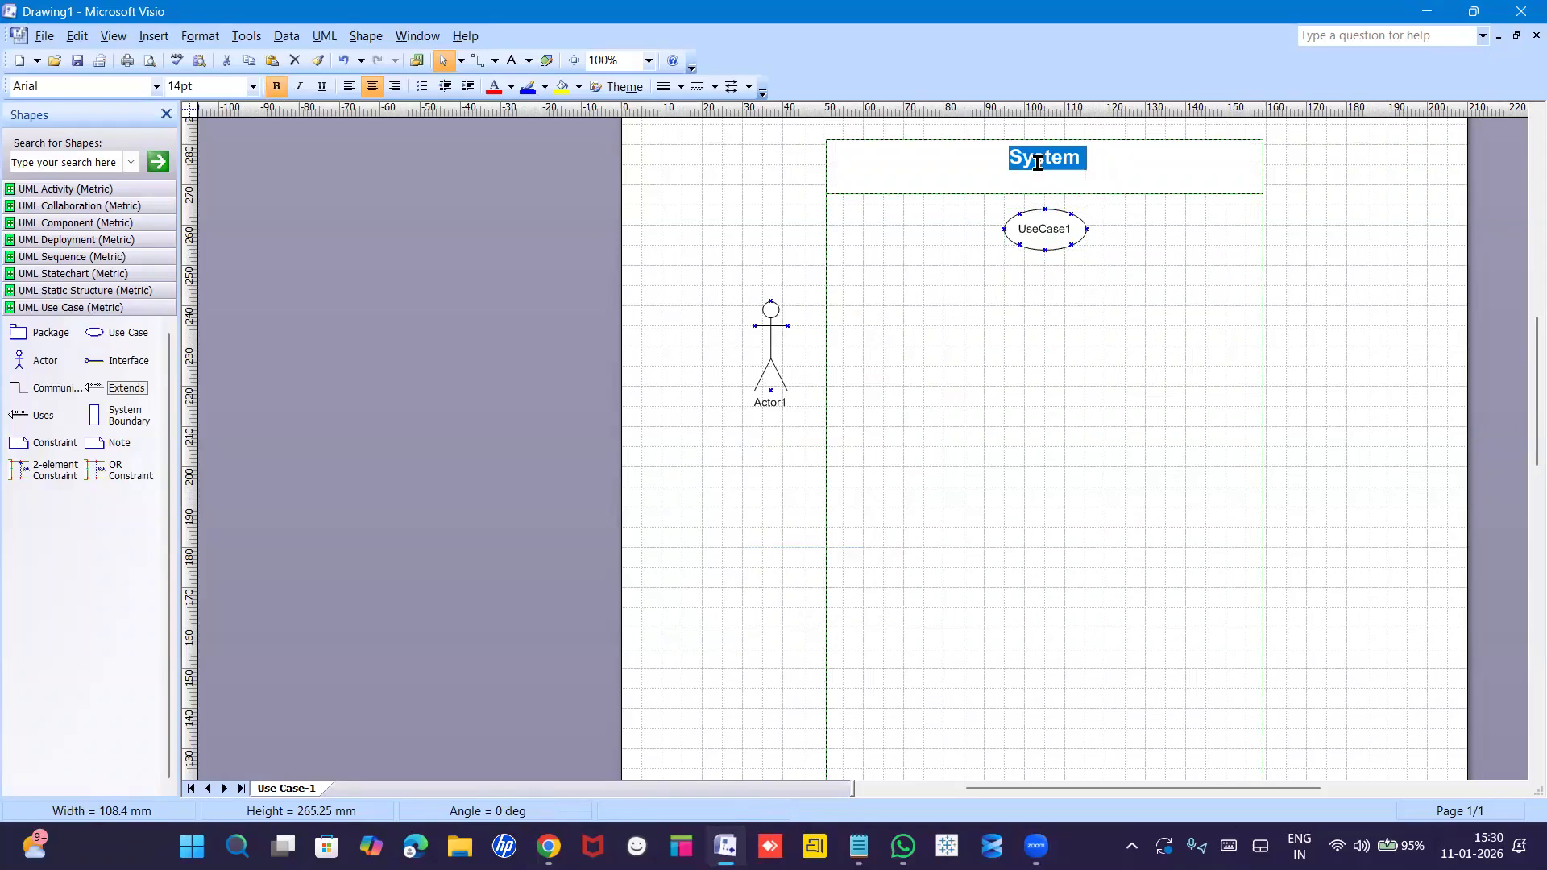
pyautogui.write('E-commer')
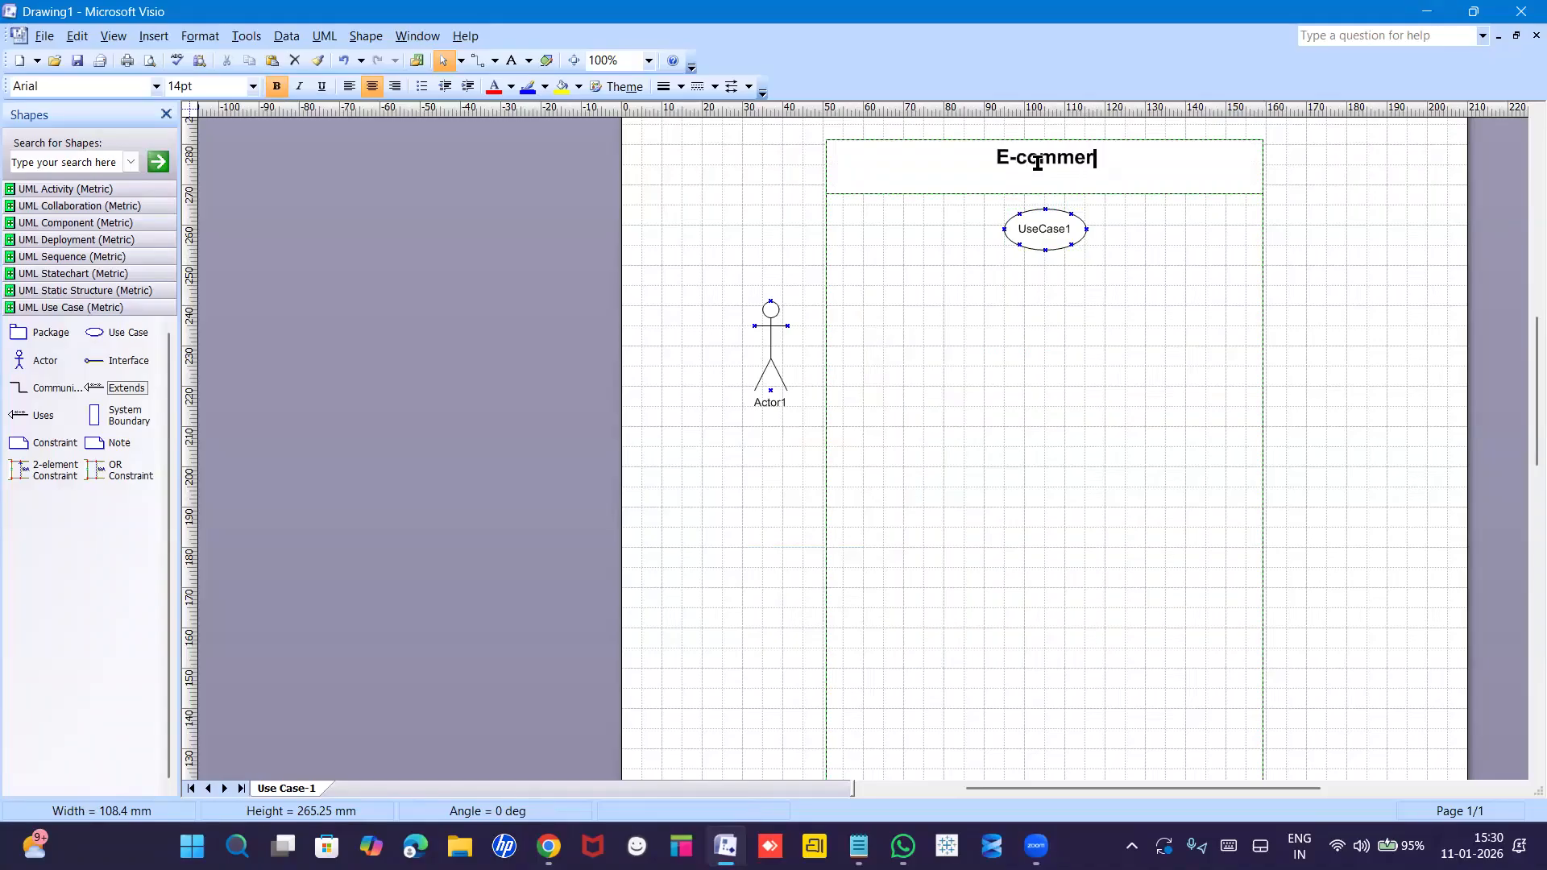
pyautogui.write('ce appli')
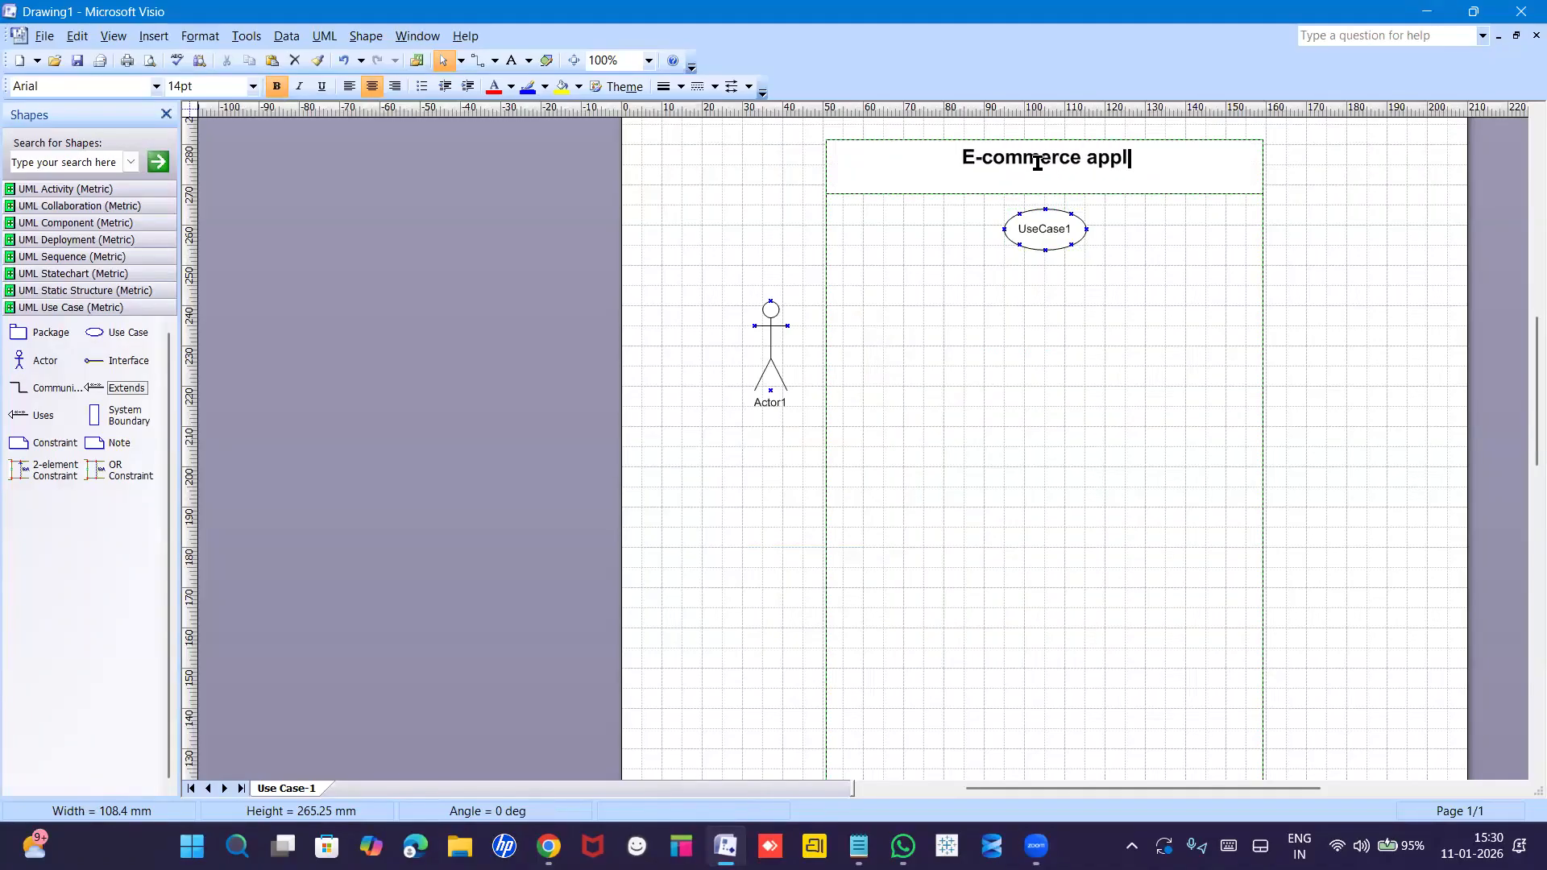
pyautogui.press('BackSpace')
pyautogui.press('BackSpace')
pyautogui.press('BackSpace')
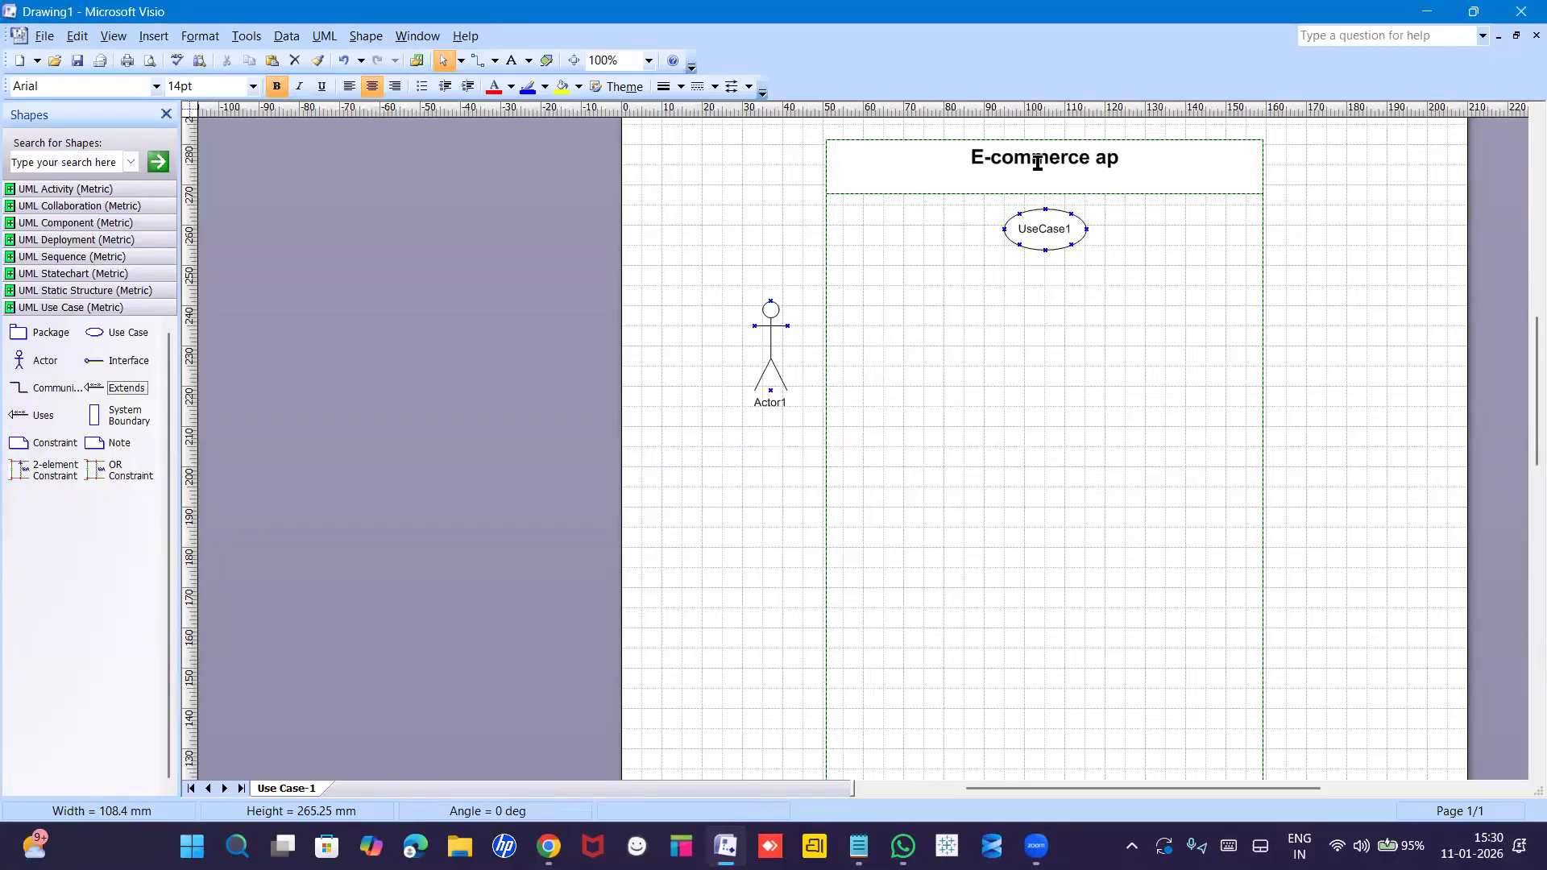
pyautogui.write('plicatio')
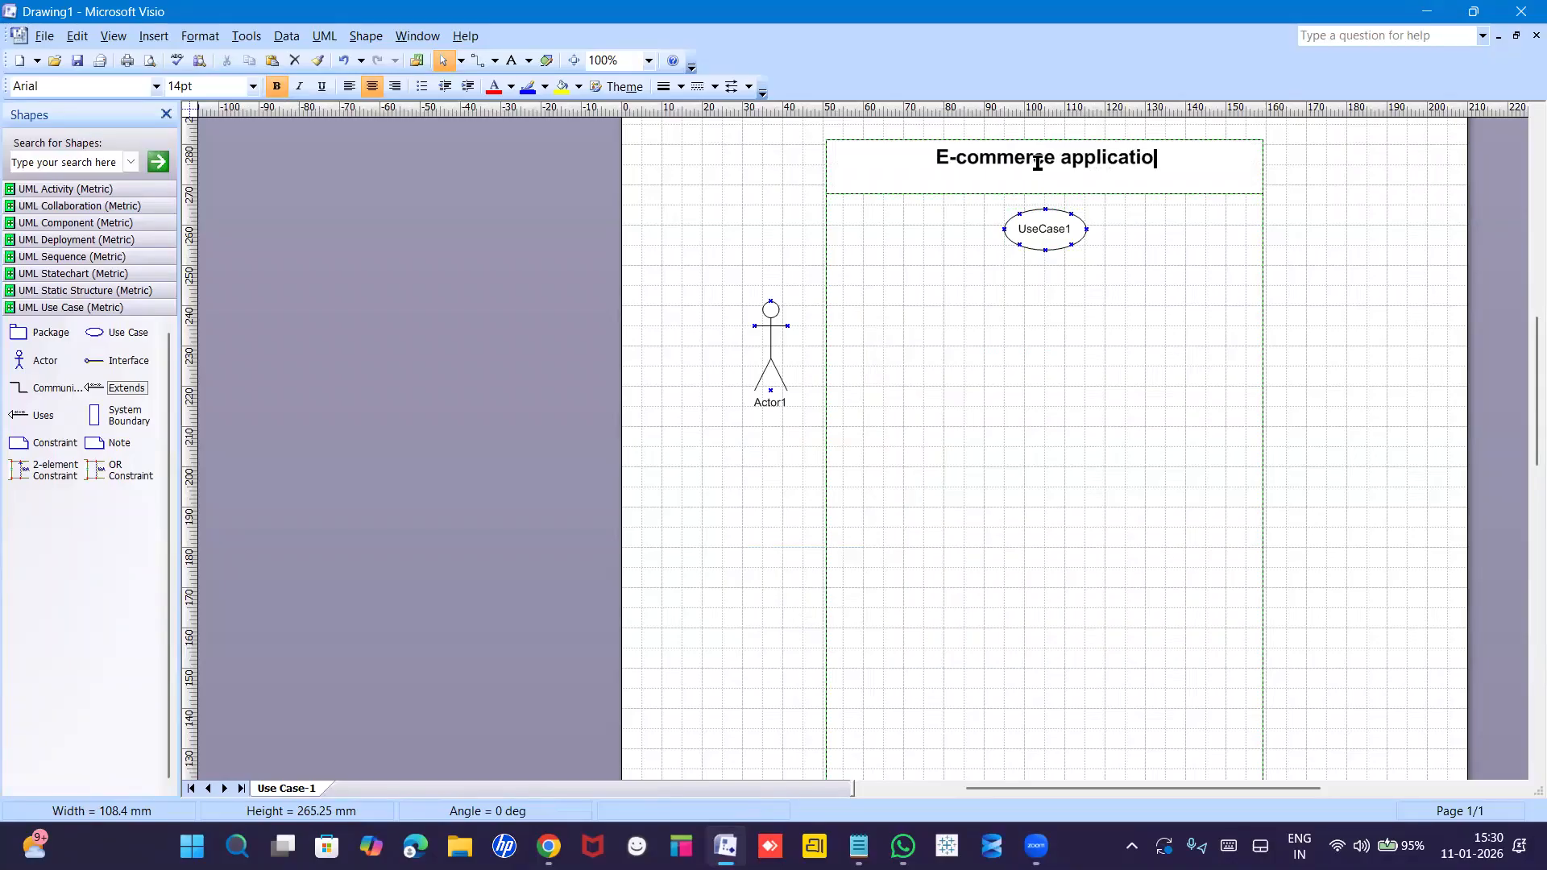
pyautogui.write('n')
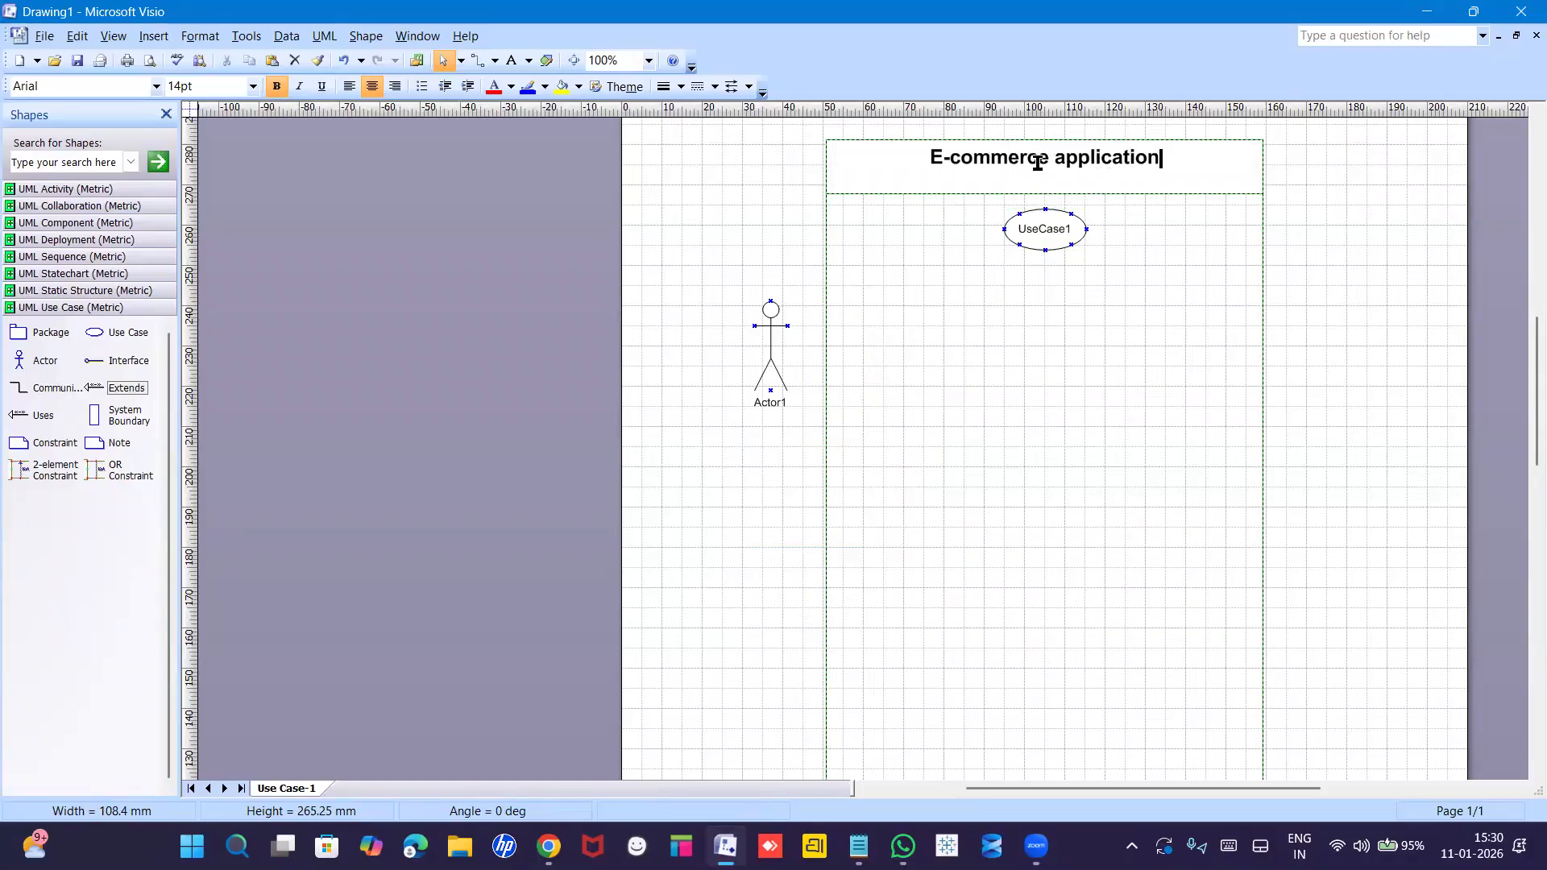
pyautogui.click(1082, 259)
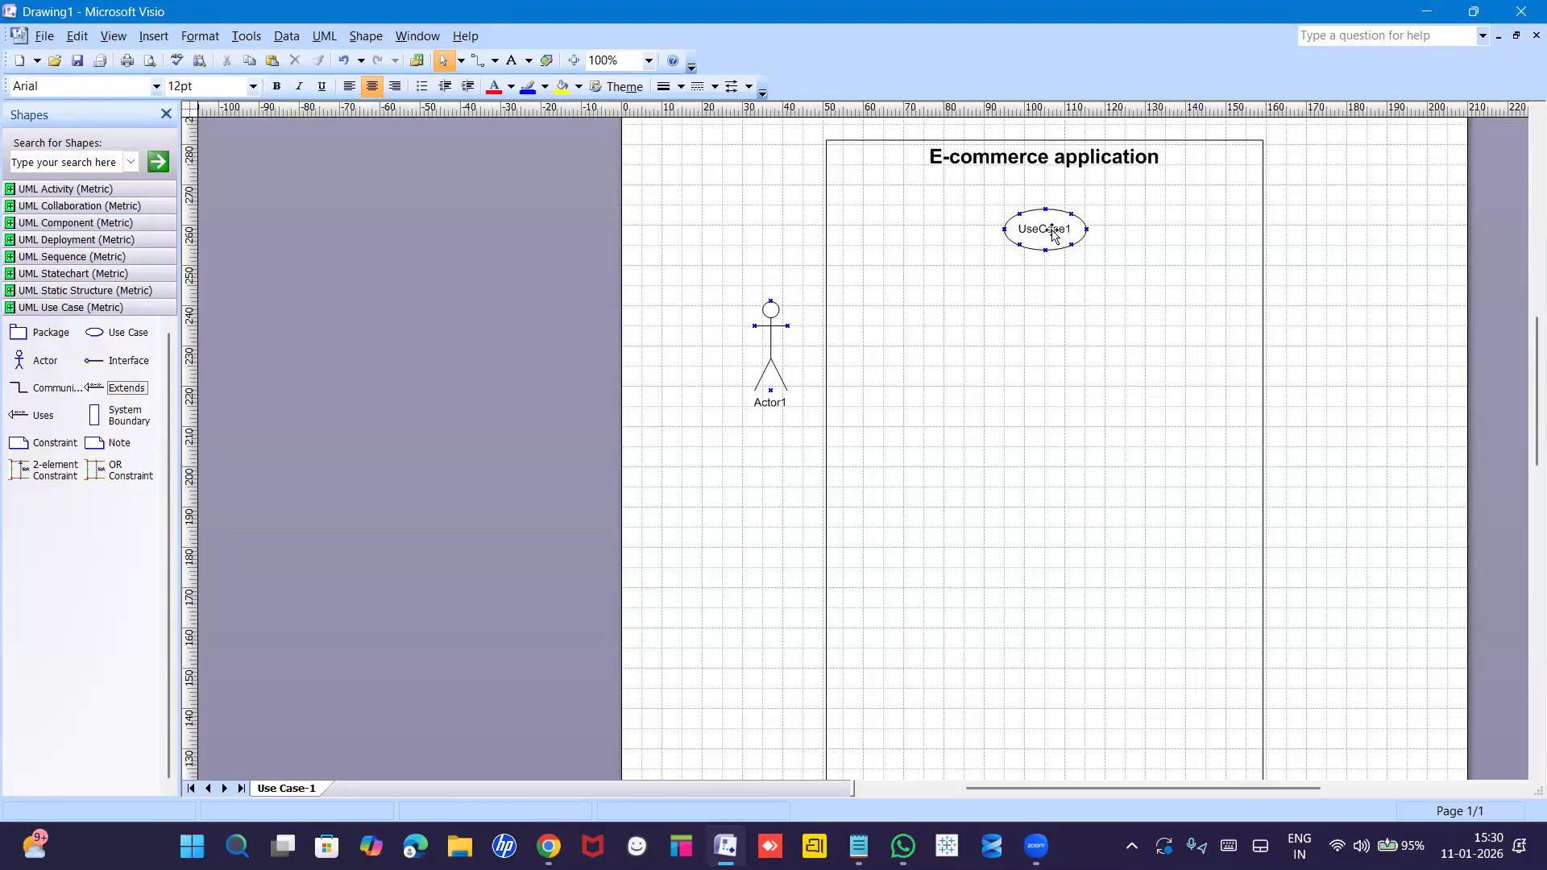
# Drop UseCase2, UseCase3 and UseCase4 into the boundary, spacing UseCase2 and UseCase3 rightward.
pyautogui.moveTo(94, 339); pyautogui.dragTo(905, 322)
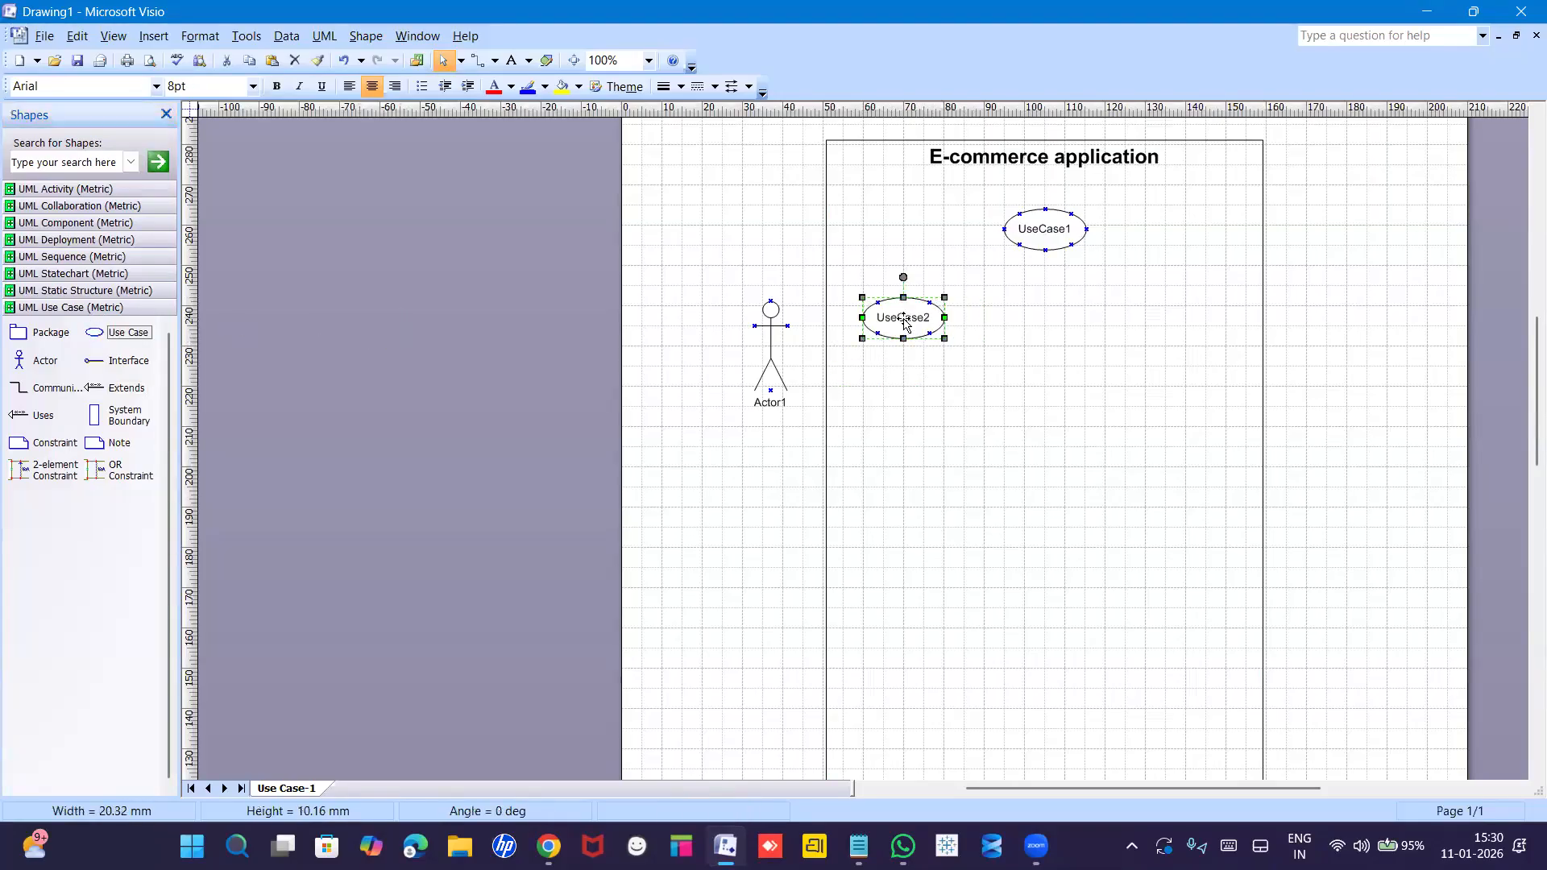
pyautogui.moveTo(95, 331); pyautogui.dragTo(1005, 350)
pyautogui.moveTo(91, 333); pyautogui.dragTo(1148, 320)
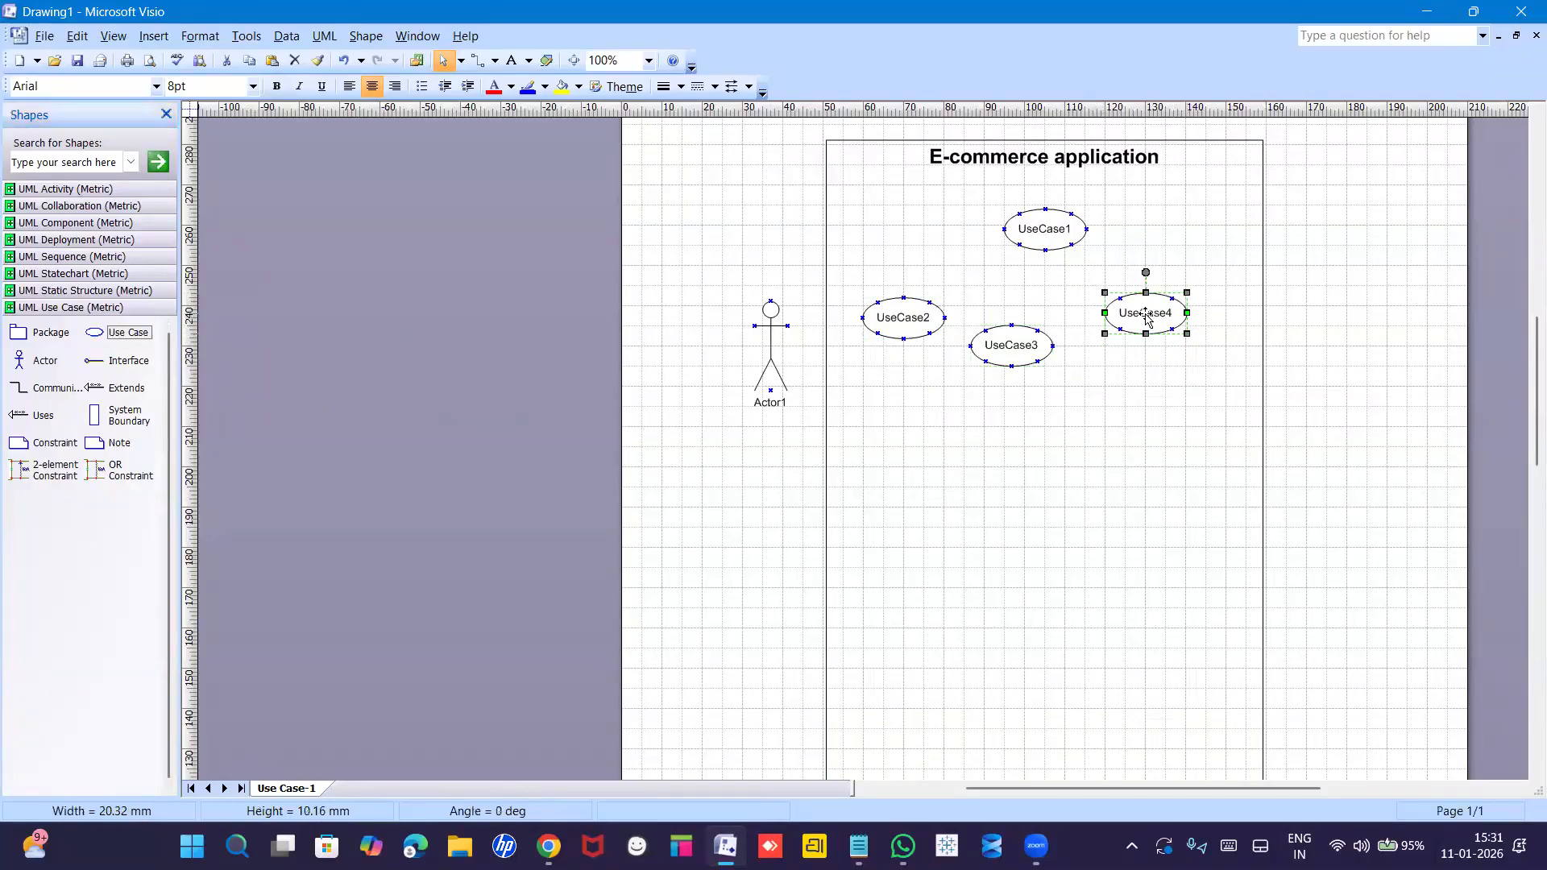
pyautogui.moveTo(1007, 348); pyautogui.dragTo(1041, 349)
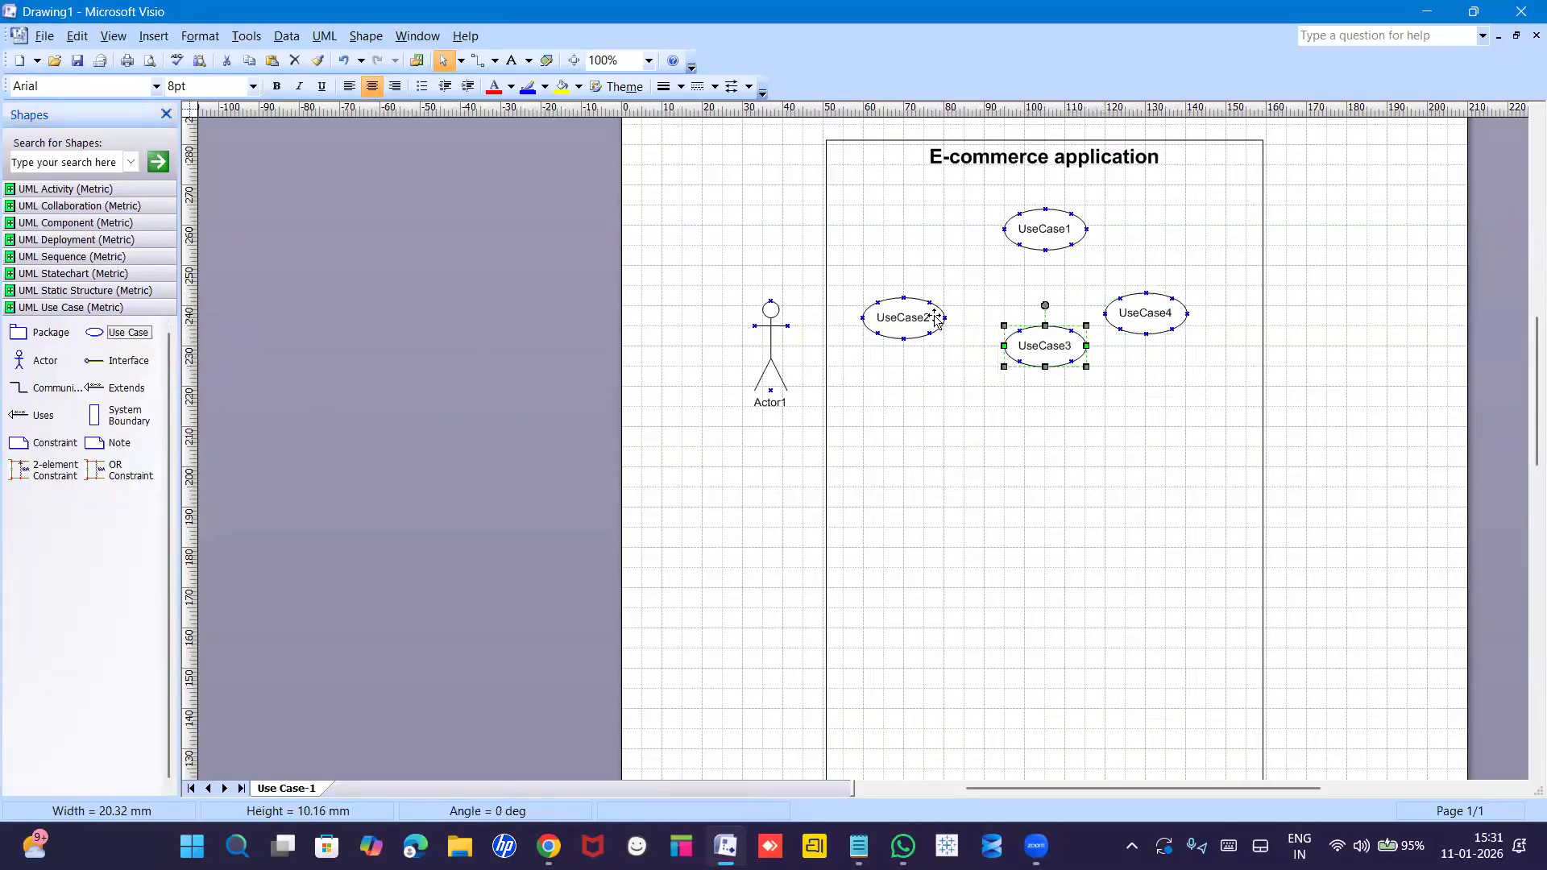
pyautogui.moveTo(906, 320); pyautogui.dragTo(945, 321)
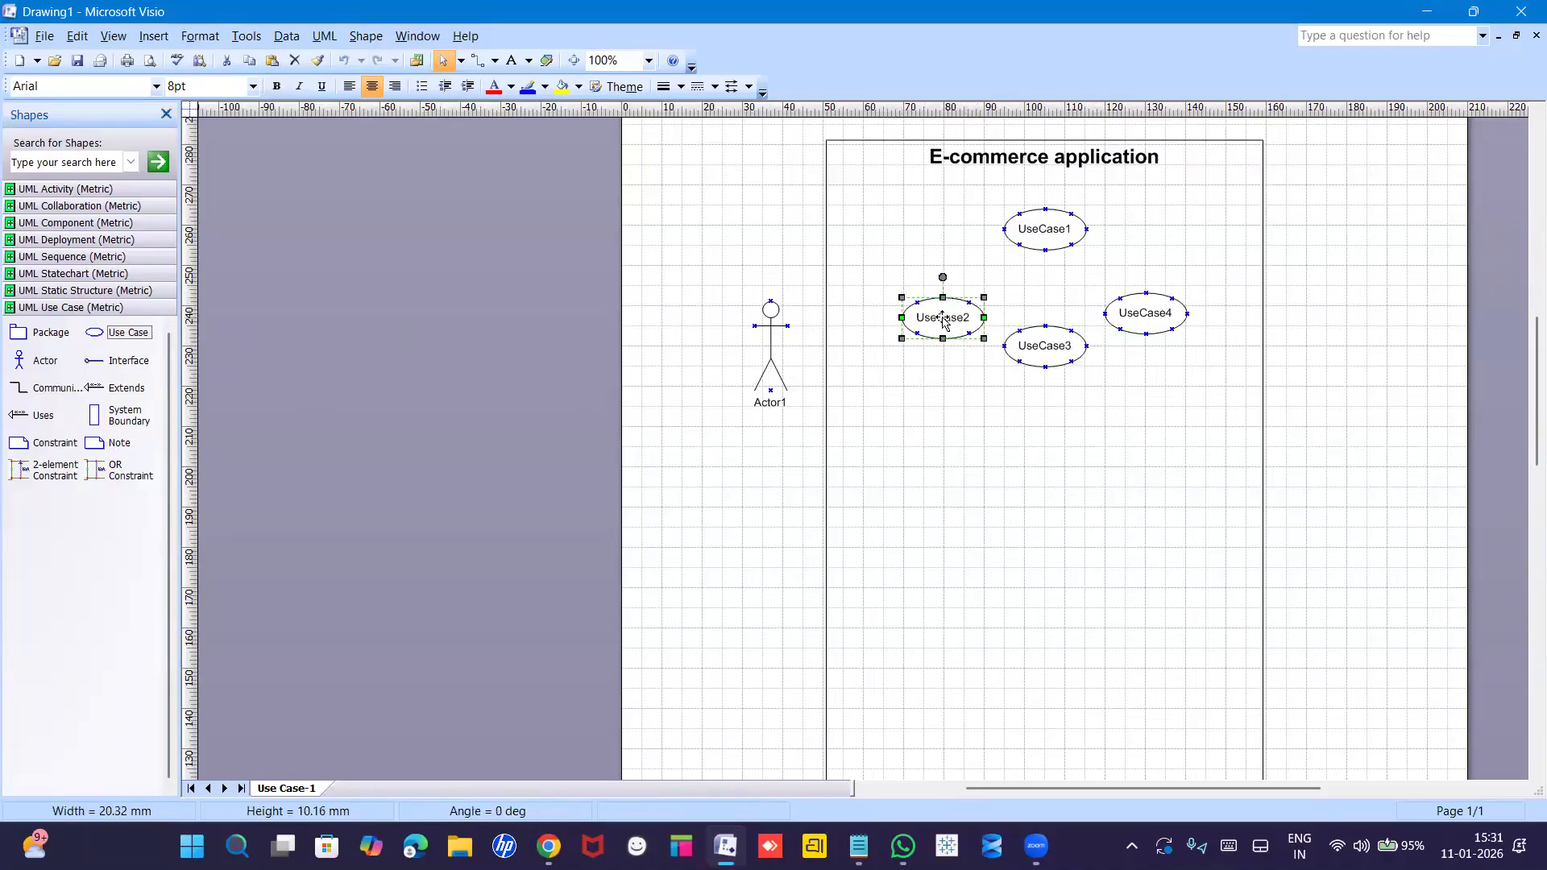
# Name UseCase1 'Registration' in UML Use Case Properties, correcting the misspelling.
pyautogui.doubleClick(1045, 233)
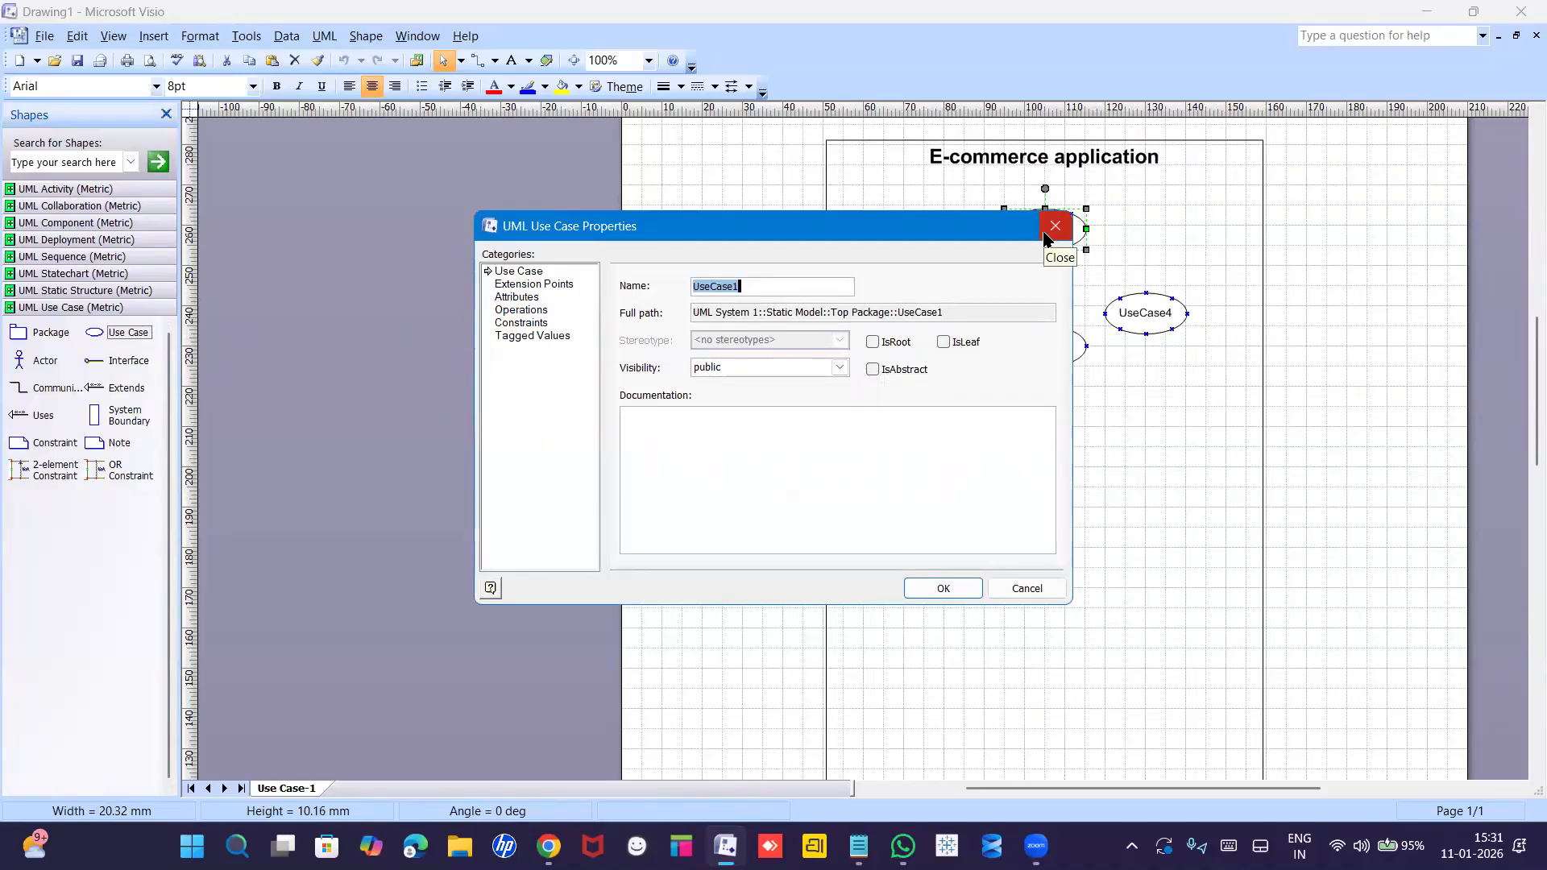
pyautogui.write('Re')
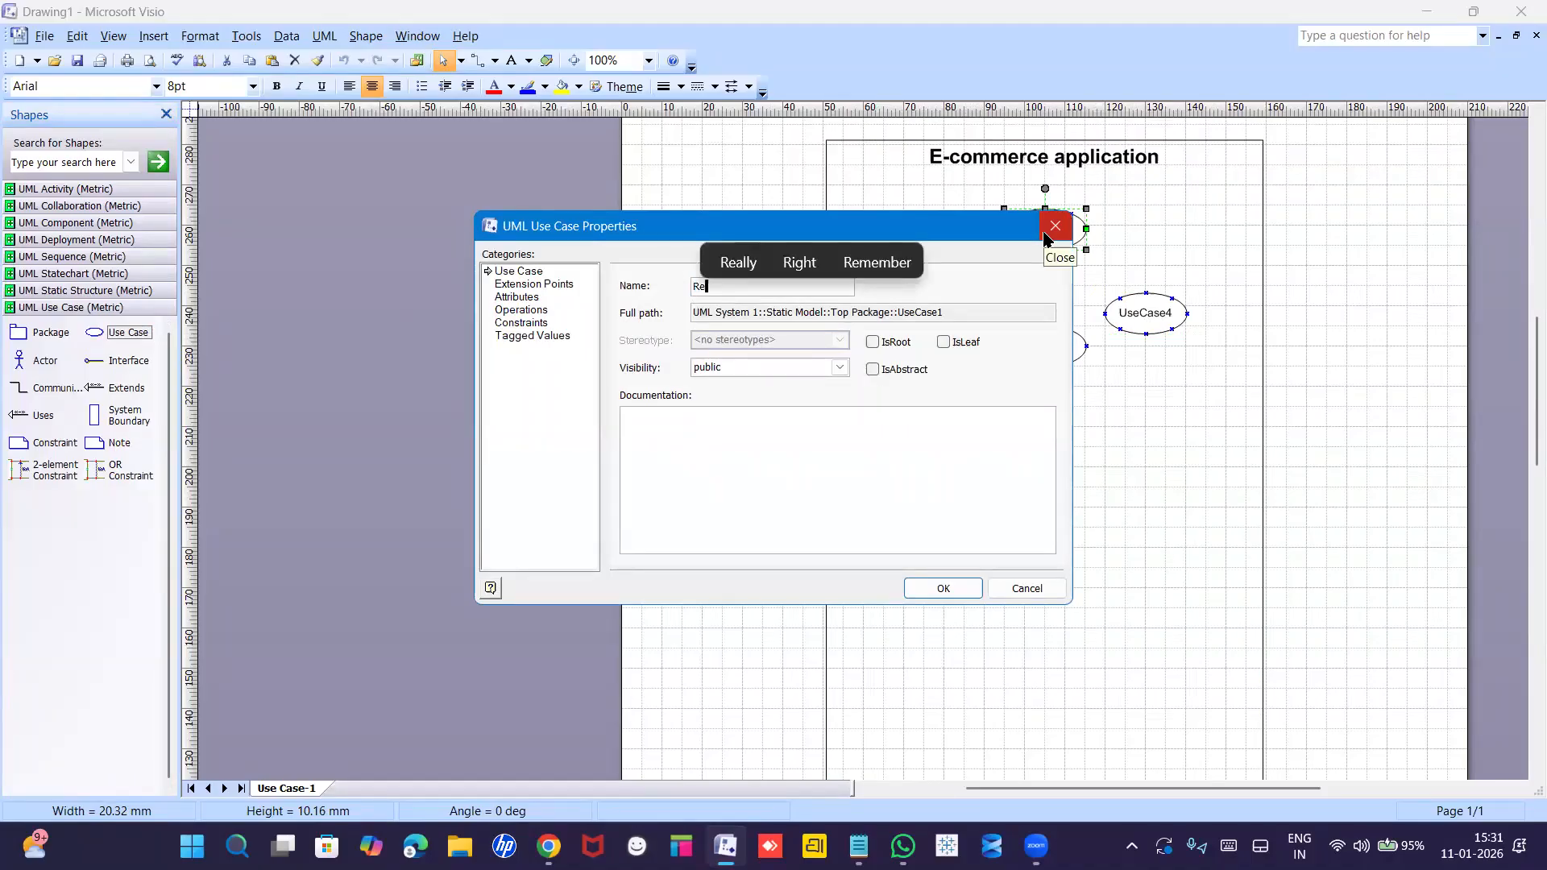
pyautogui.write('gistraion')
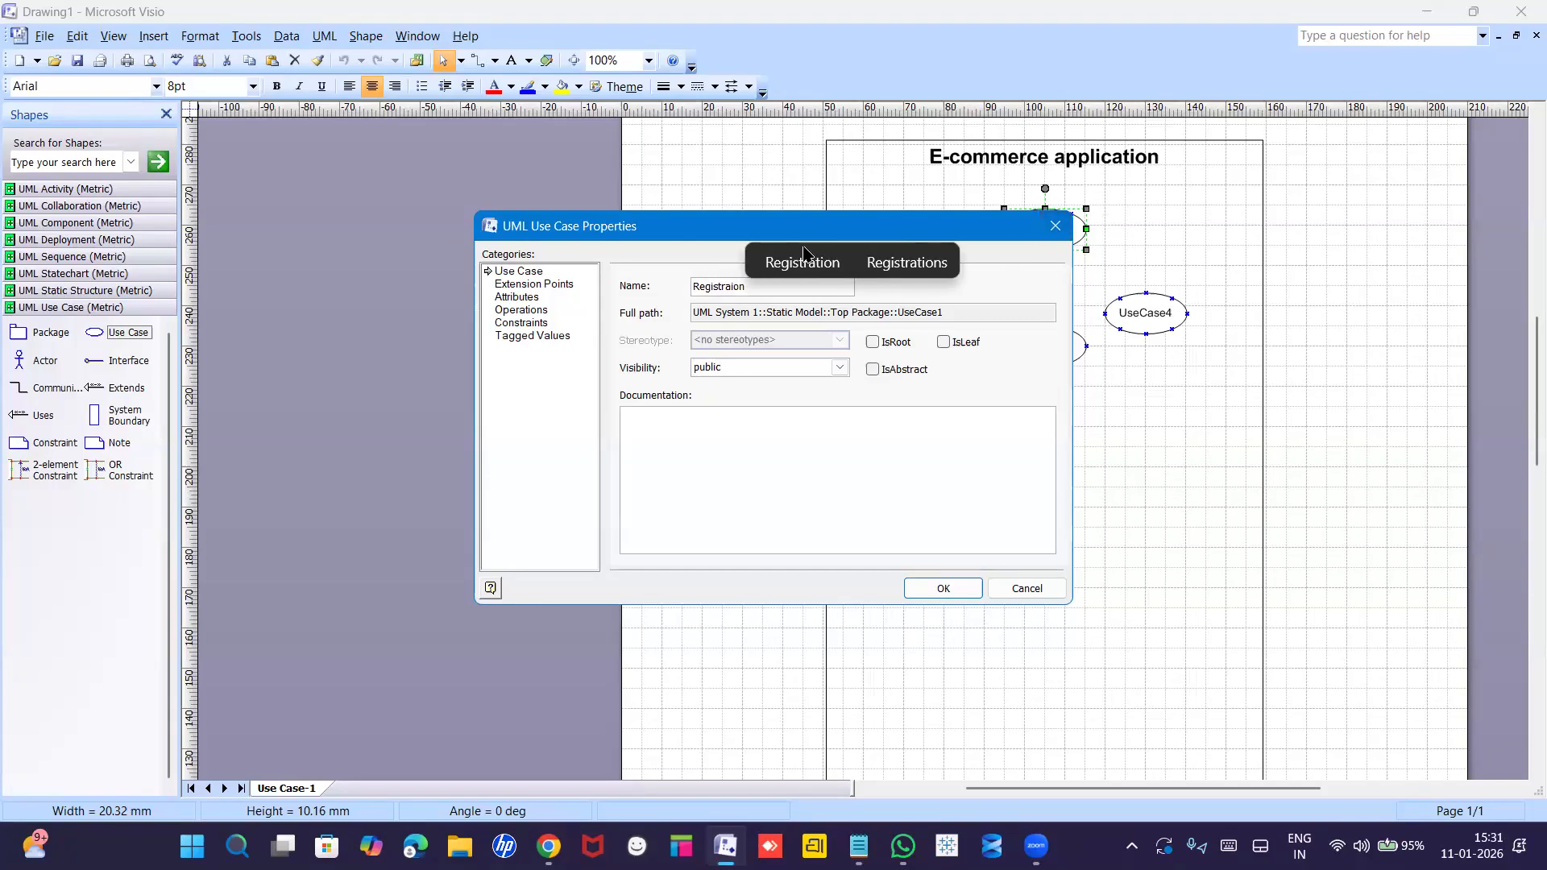
pyautogui.click(802, 260)
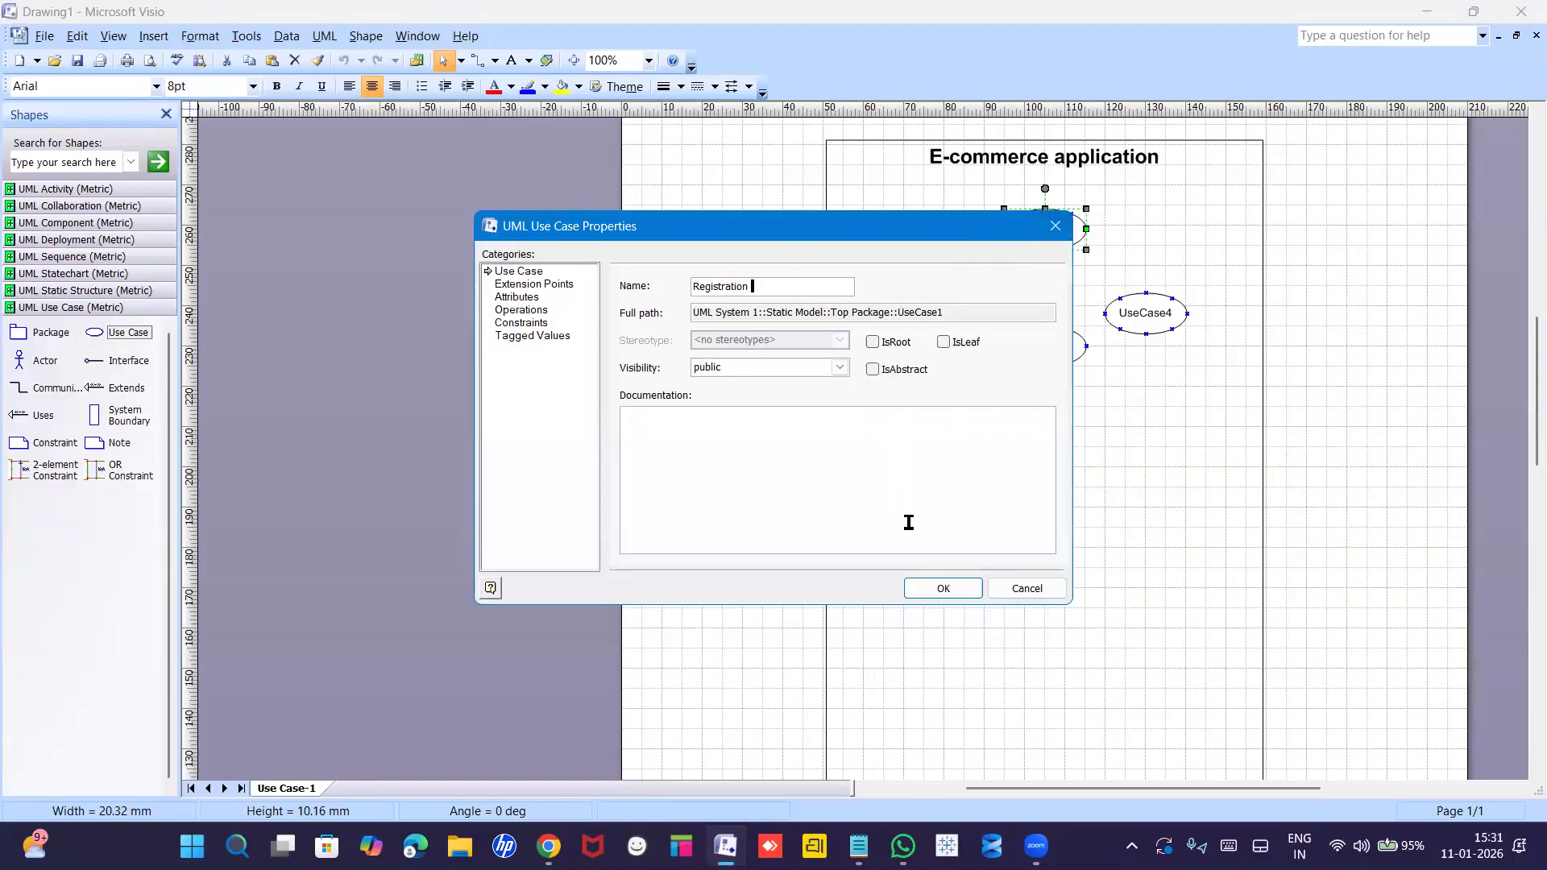
pyautogui.click(939, 589)
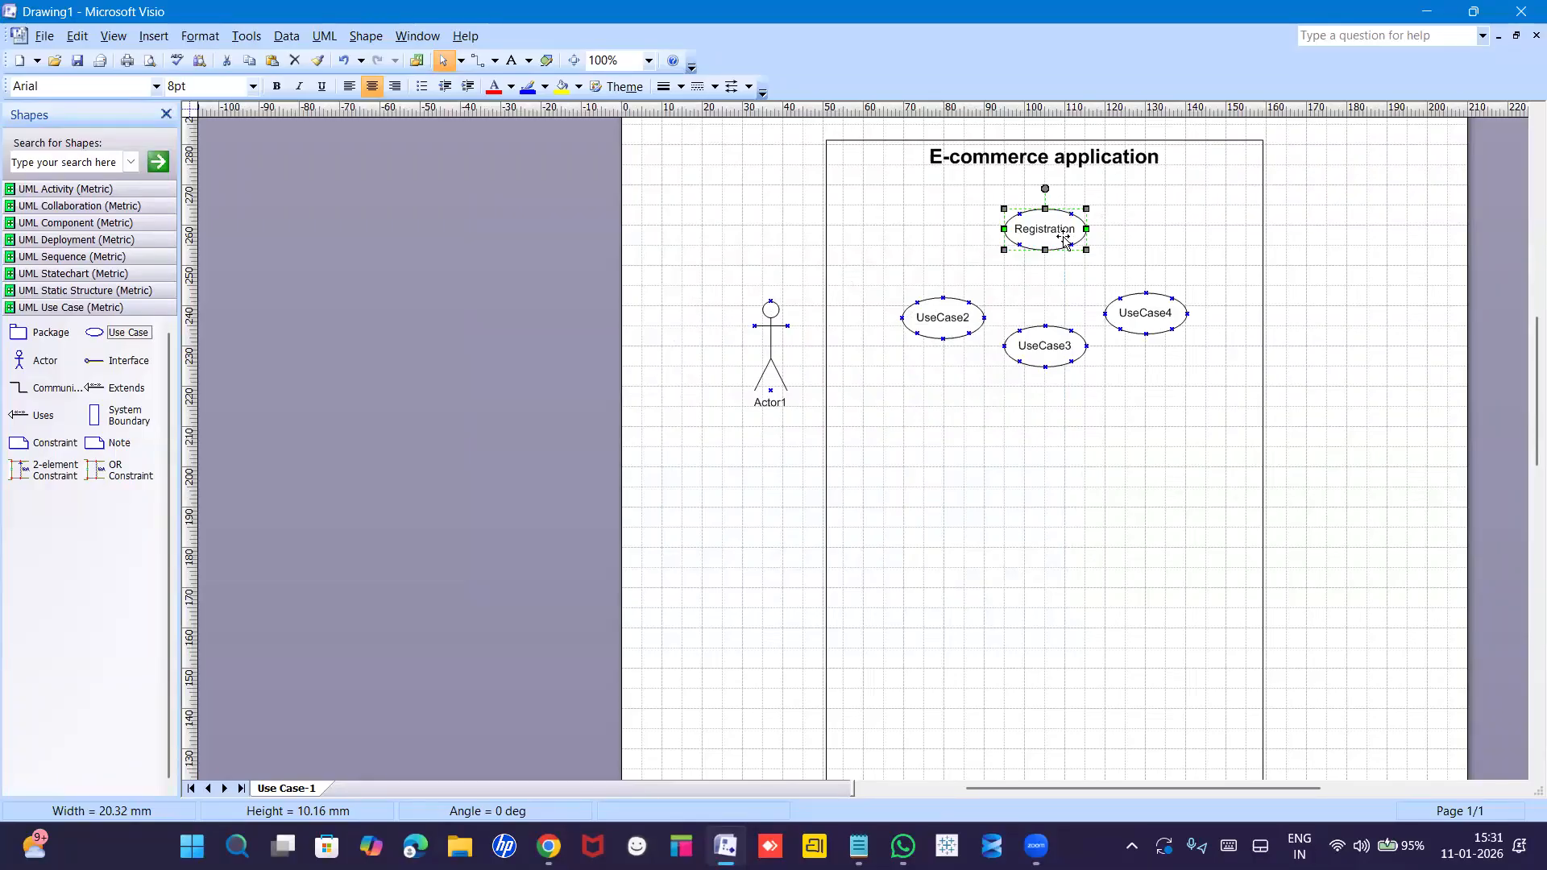
# Rename UseCase2, UseCase3 and UseCase4 to Username, Email and Phone number.
pyautogui.doubleClick(945, 325)
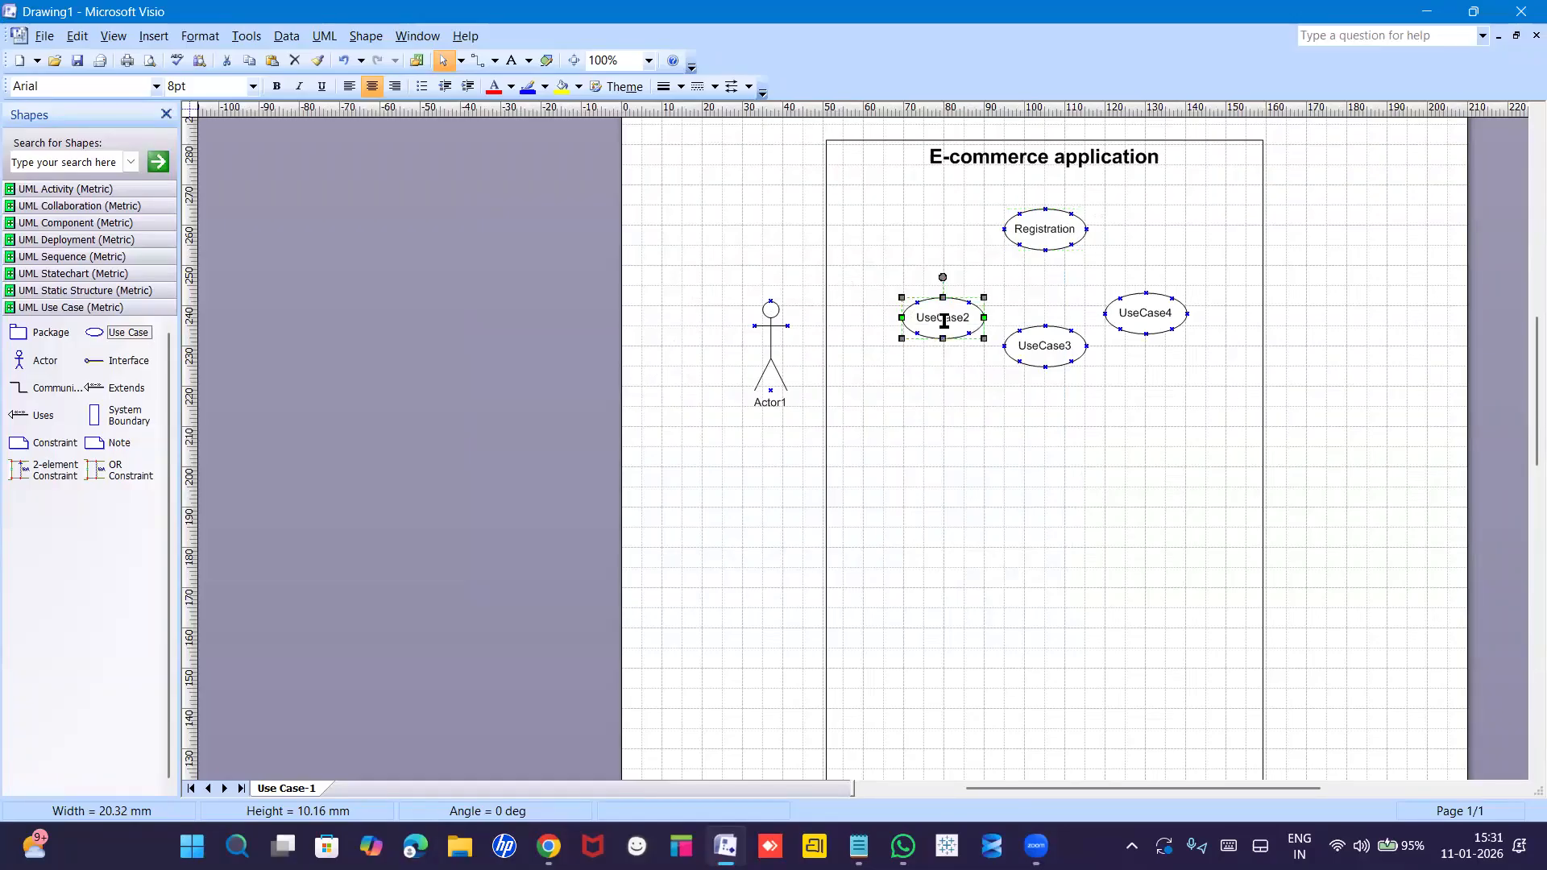
pyautogui.write('Username')
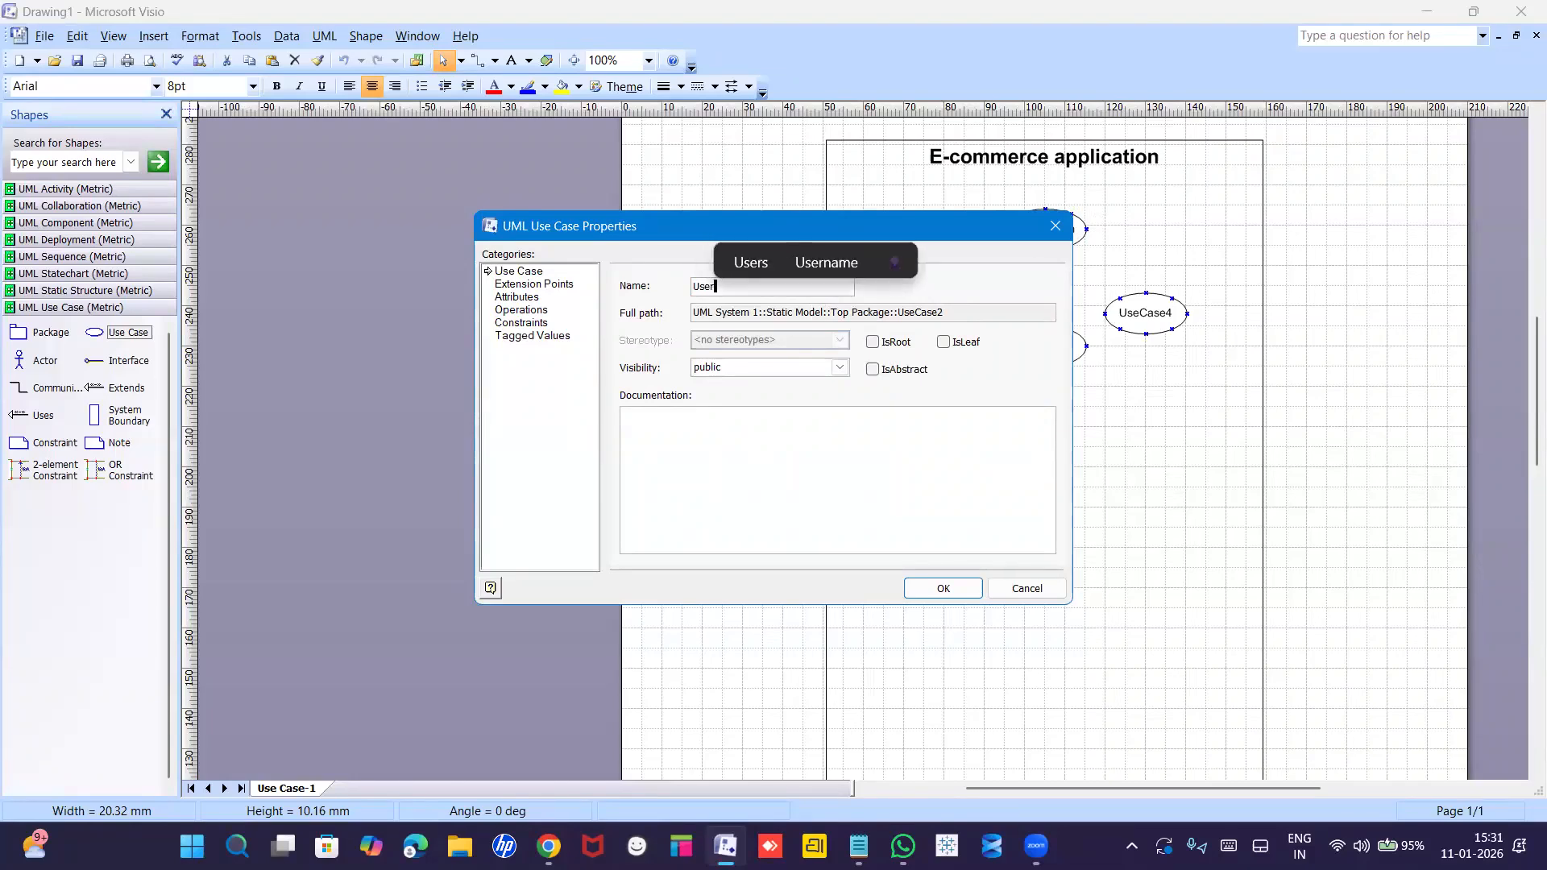
pyautogui.click(942, 587)
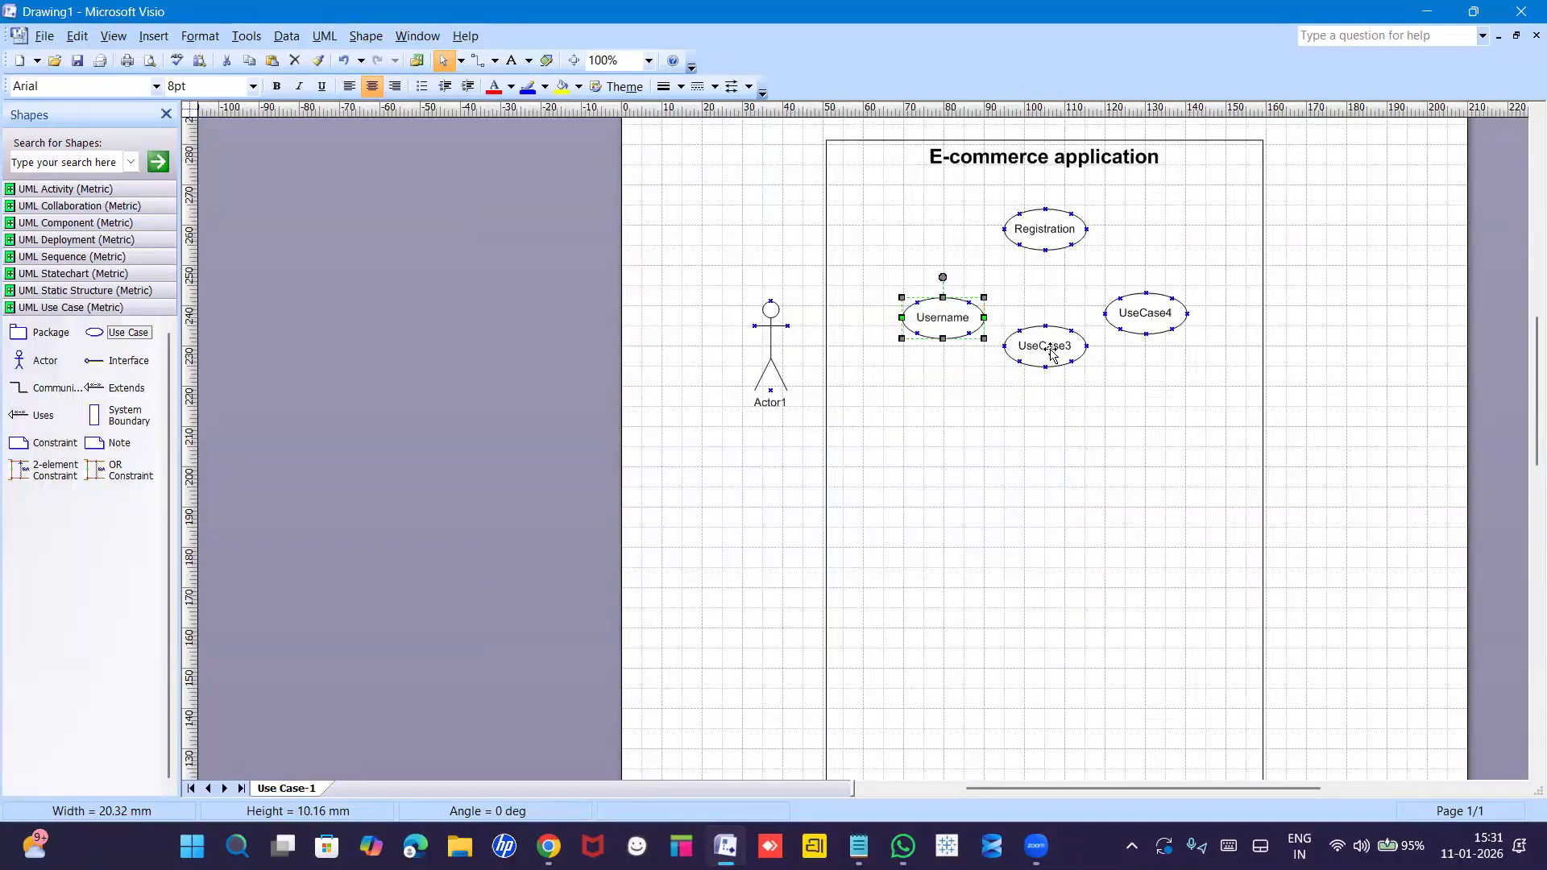
pyautogui.doubleClick(1047, 348)
pyautogui.write('E')
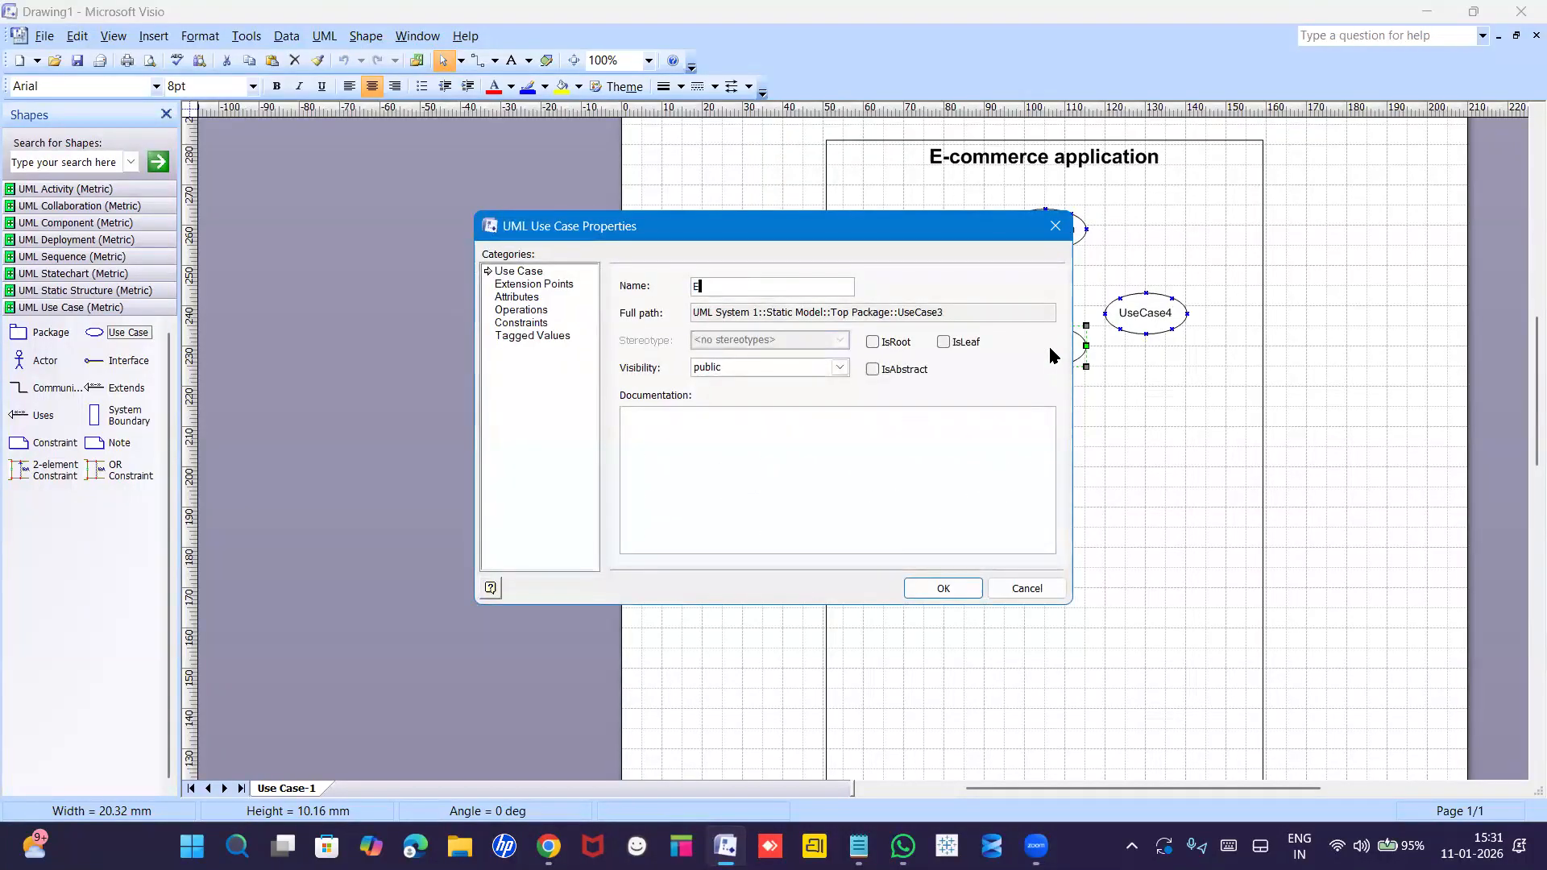
pyautogui.write('mail')
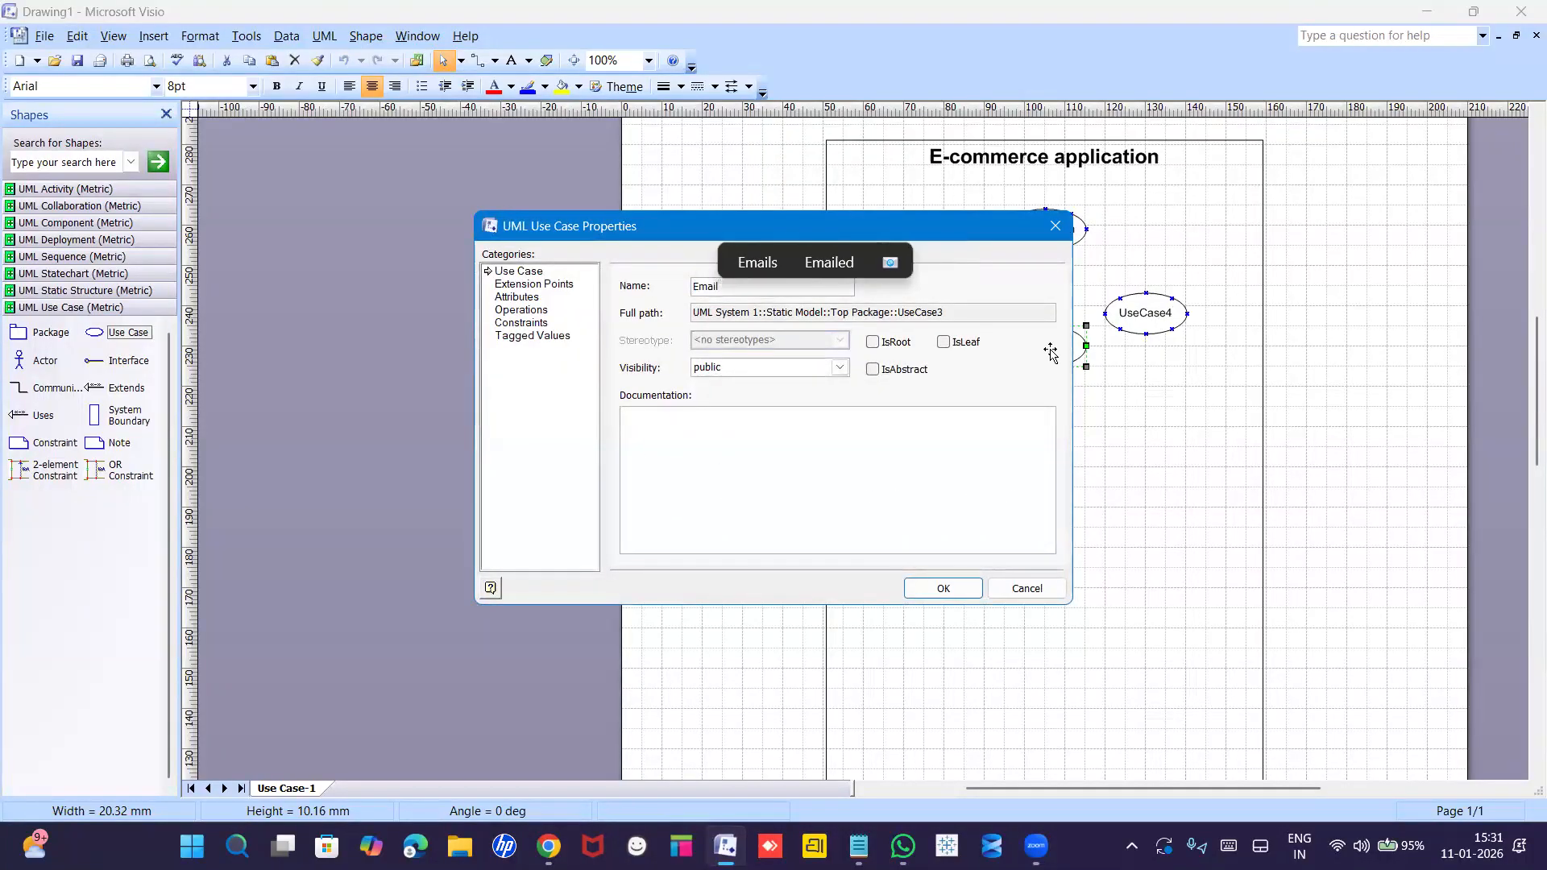
pyautogui.press('Return')
pyautogui.click(1162, 322)
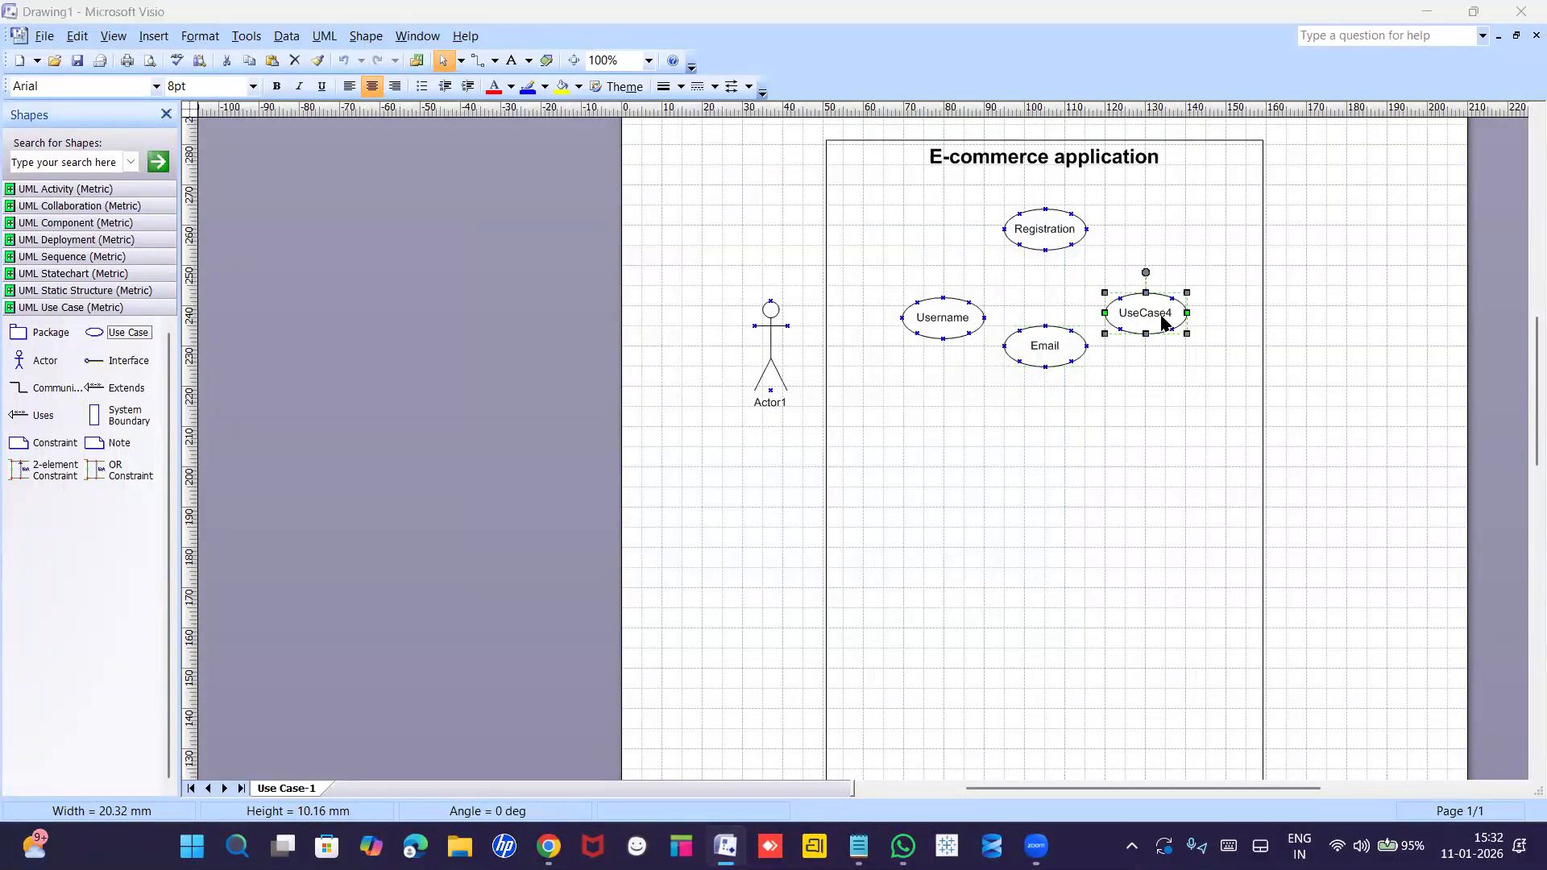
pyautogui.doubleClick(1163, 322)
pyautogui.write('Phone num')
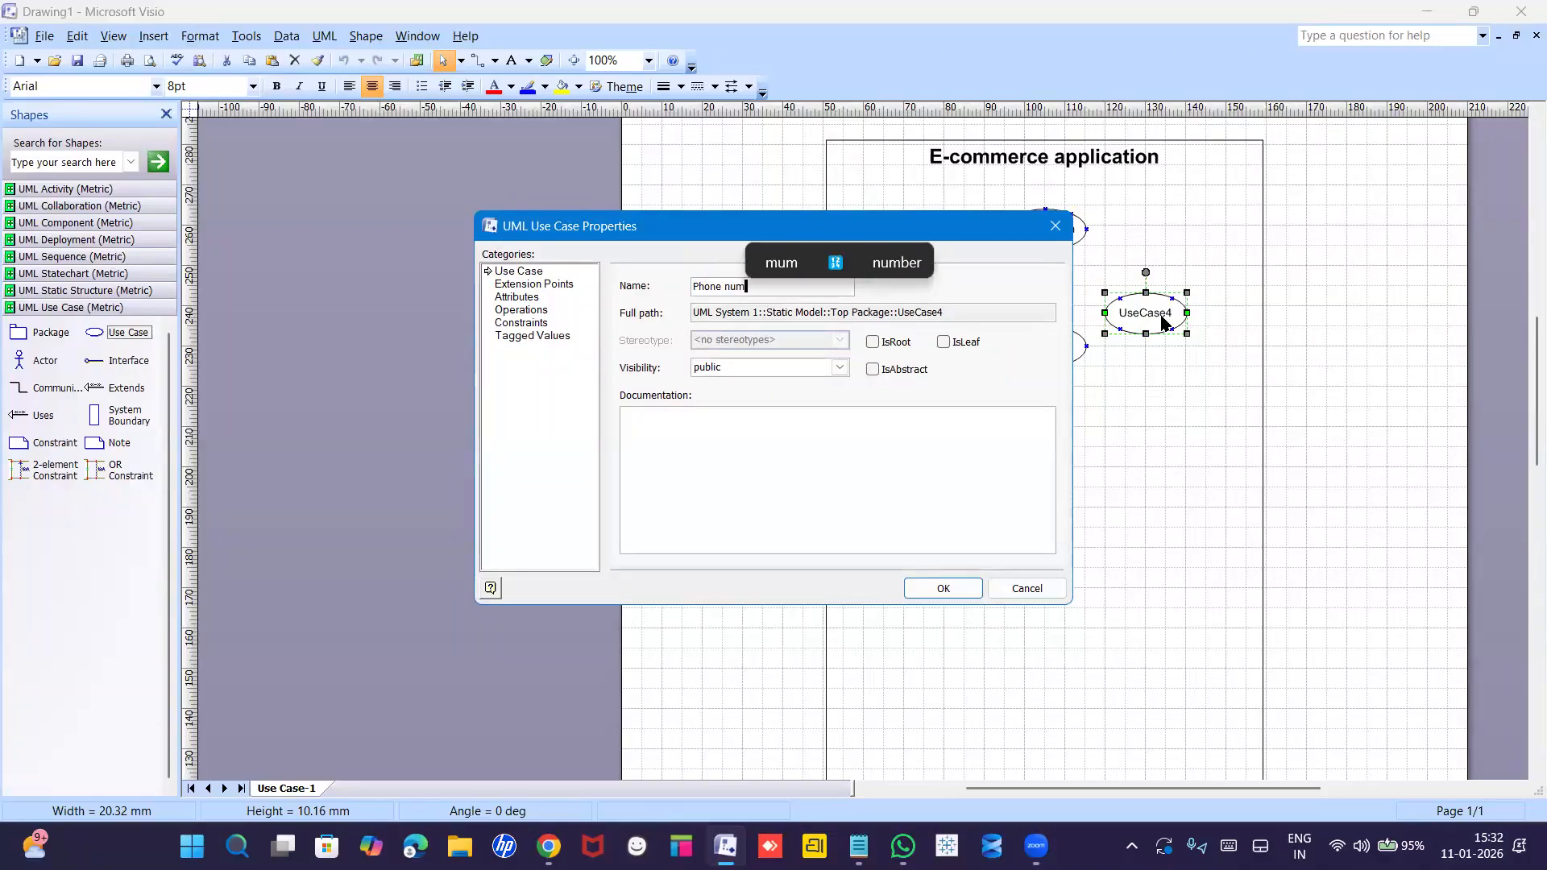
pyautogui.write('ber')
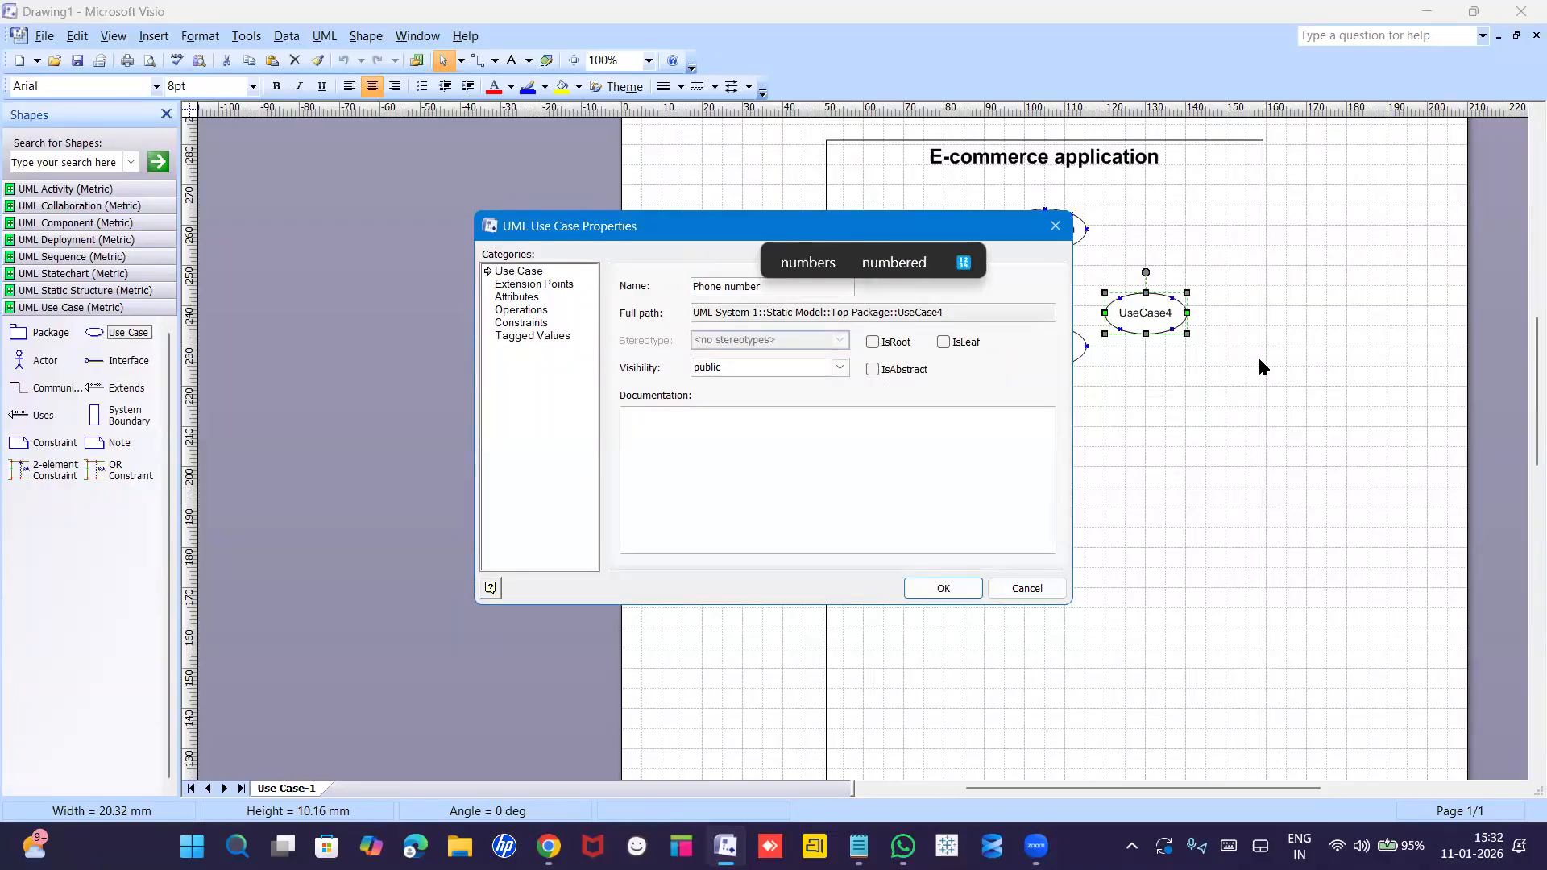
pyautogui.press('Return')
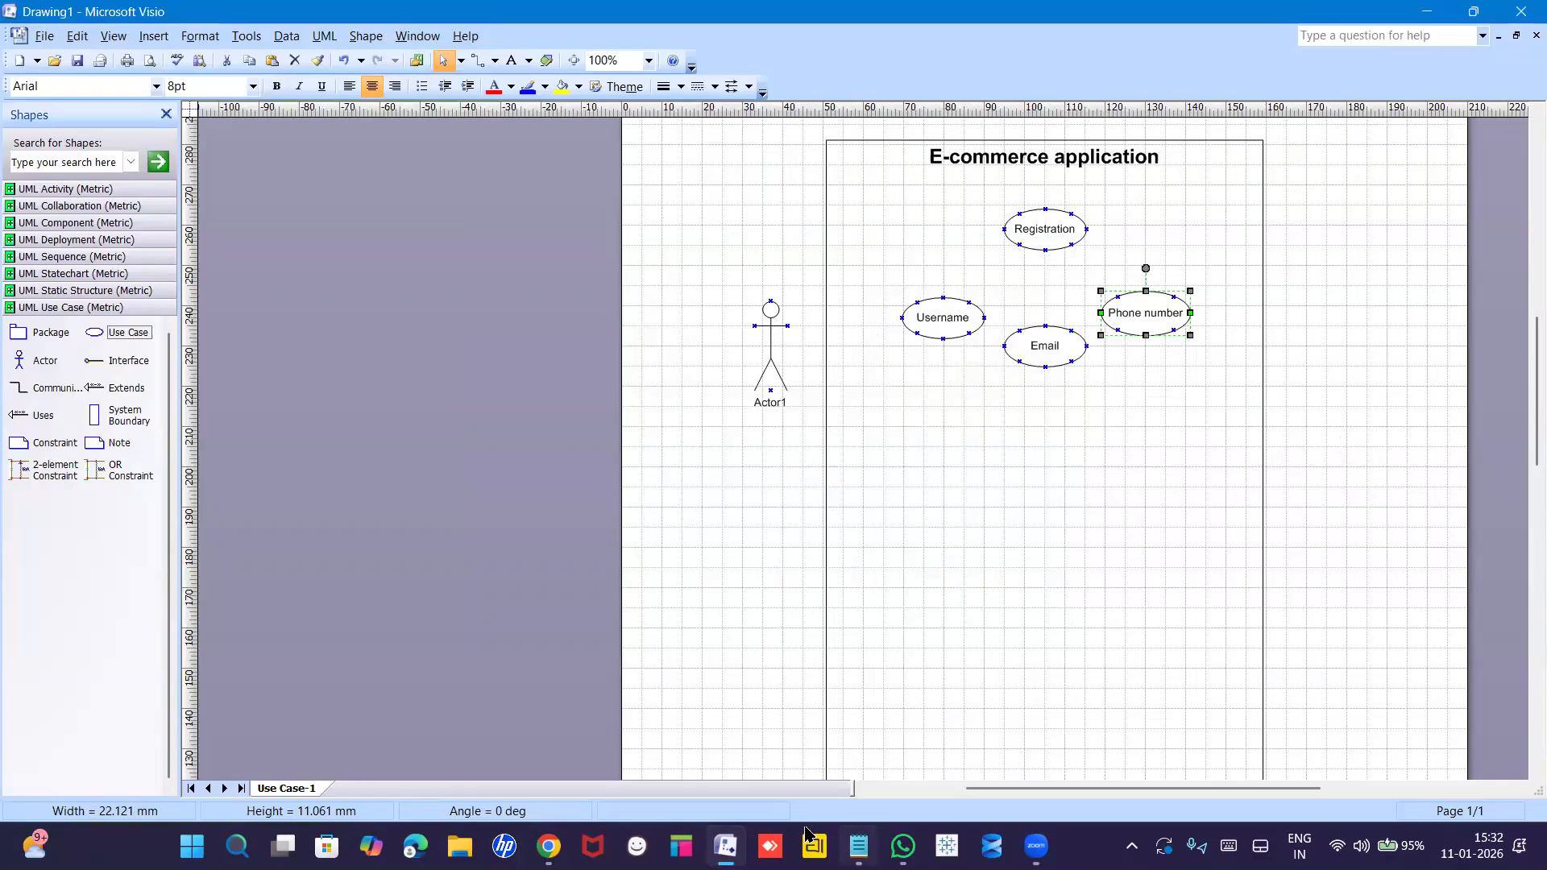
# Highlight 'Include, extend, generalisation' through 'SYSTEM BOUNDARY' in the Premium Tools notes, then return to Visio.
pyautogui.click(857, 845)
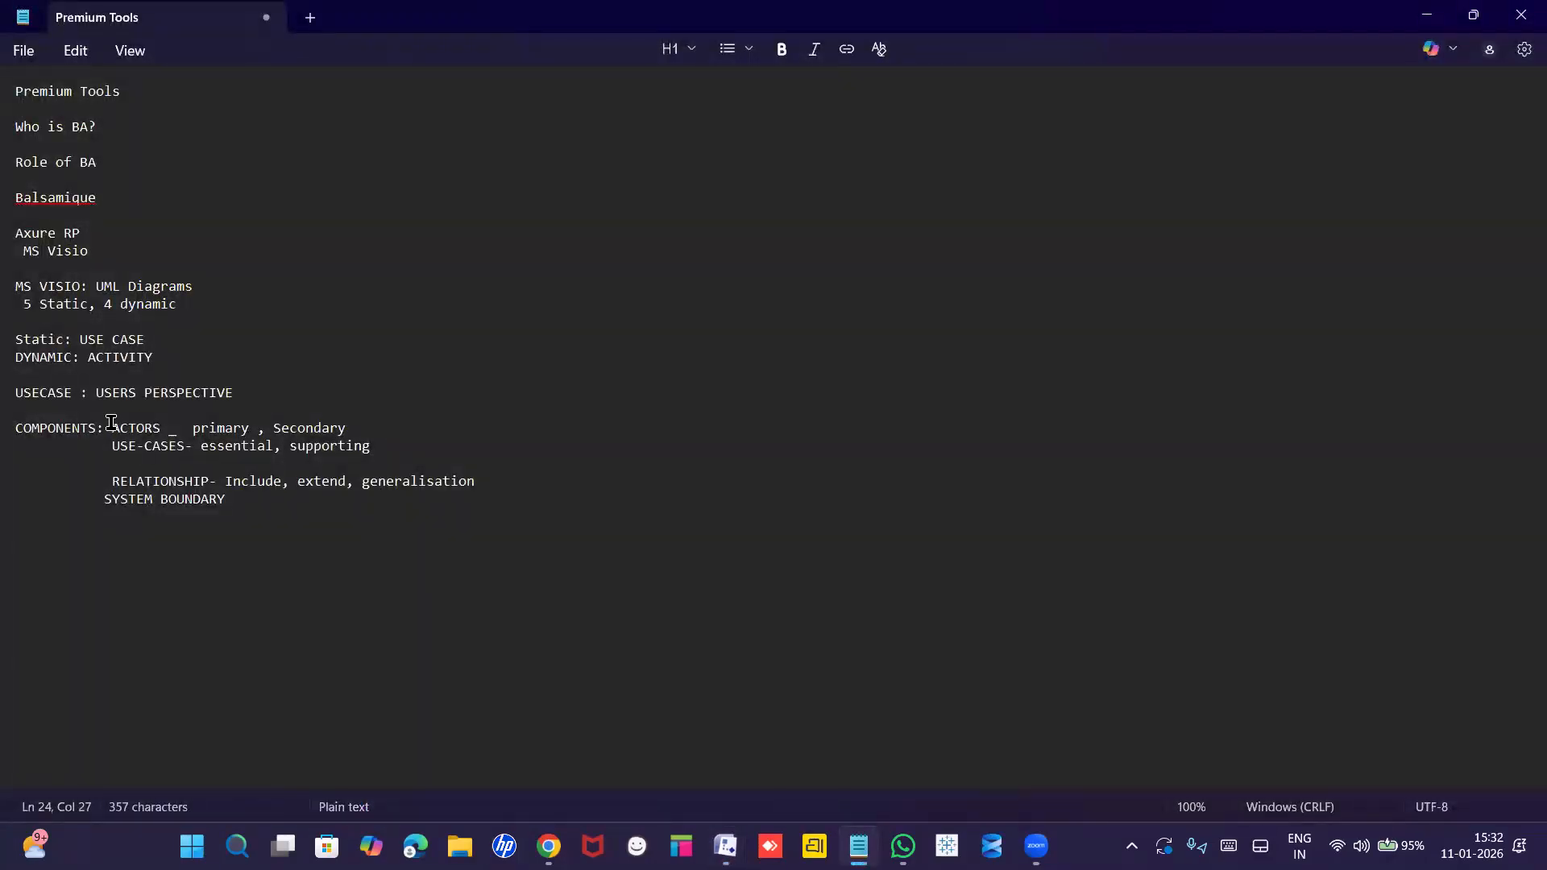
pyautogui.moveTo(223, 481); pyautogui.dragTo(462, 499)
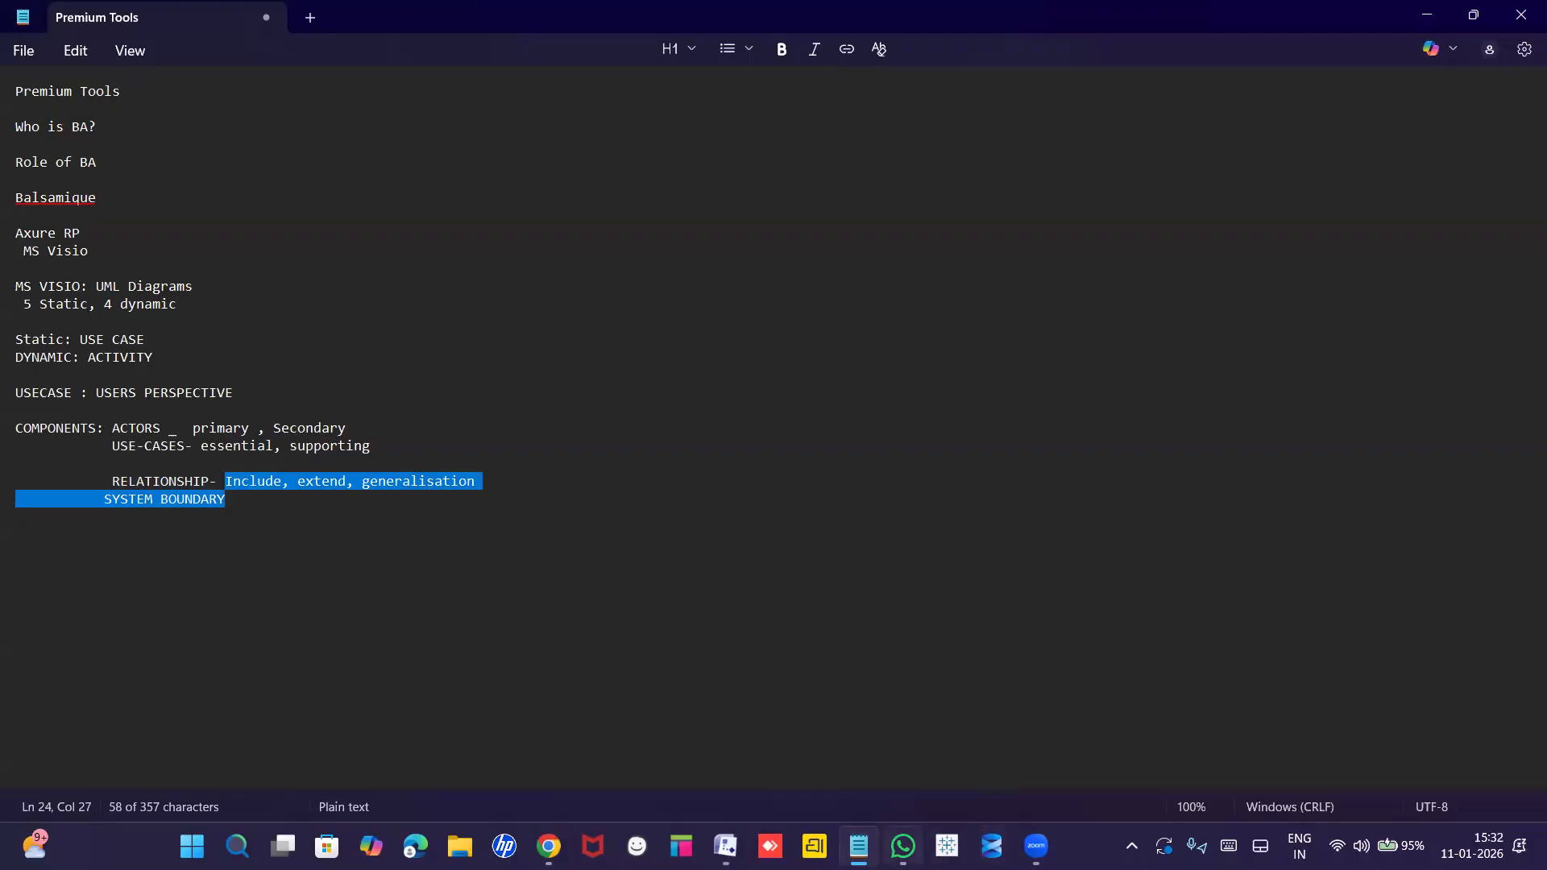
pyautogui.moveTo(903, 846)
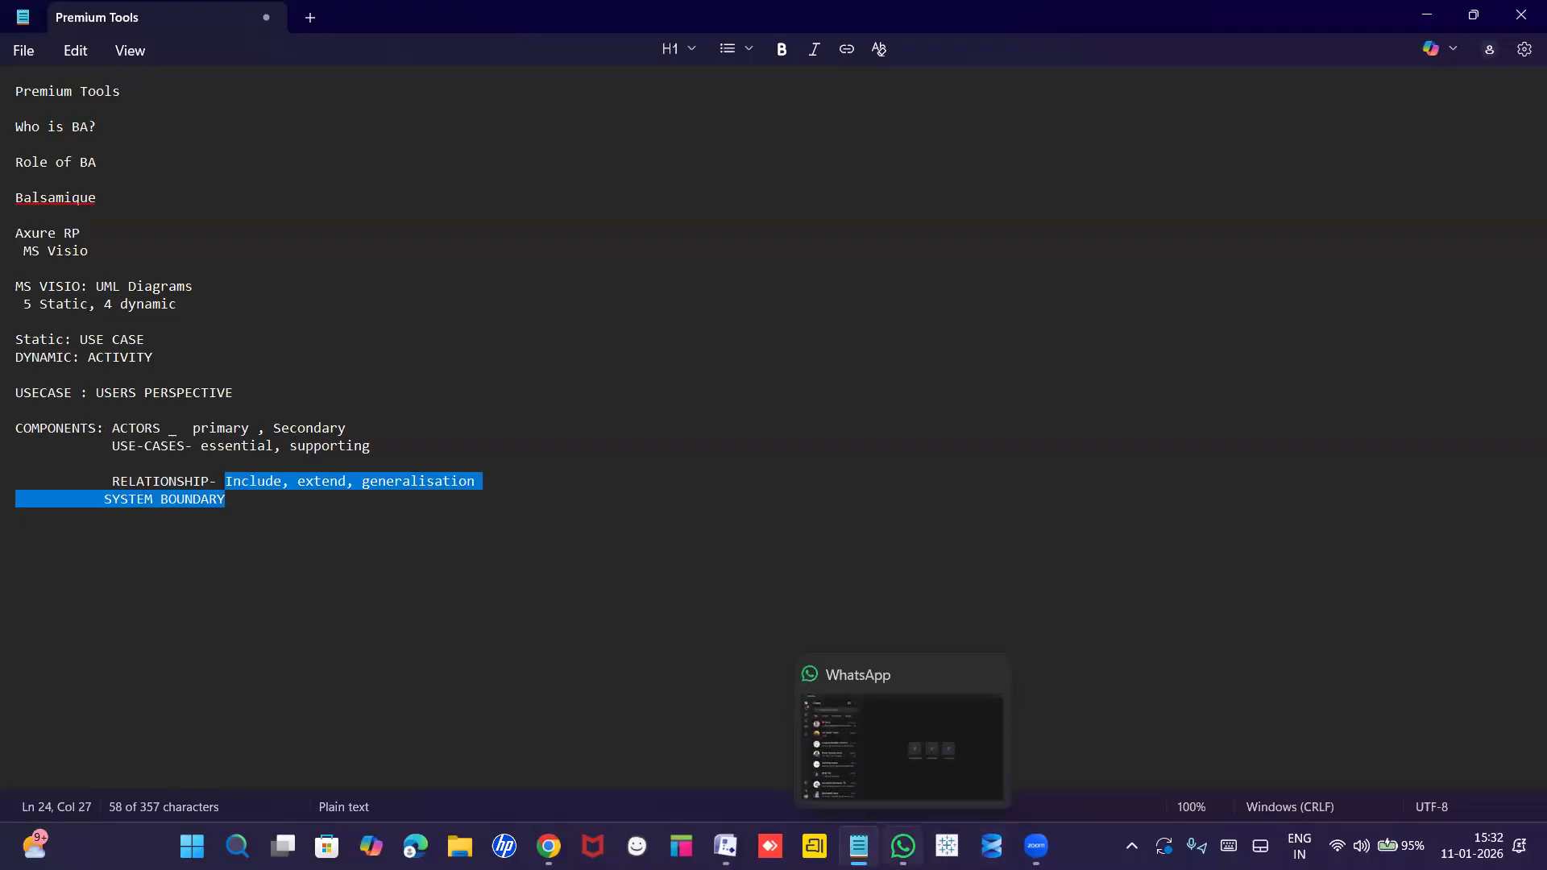
pyautogui.click(726, 846)
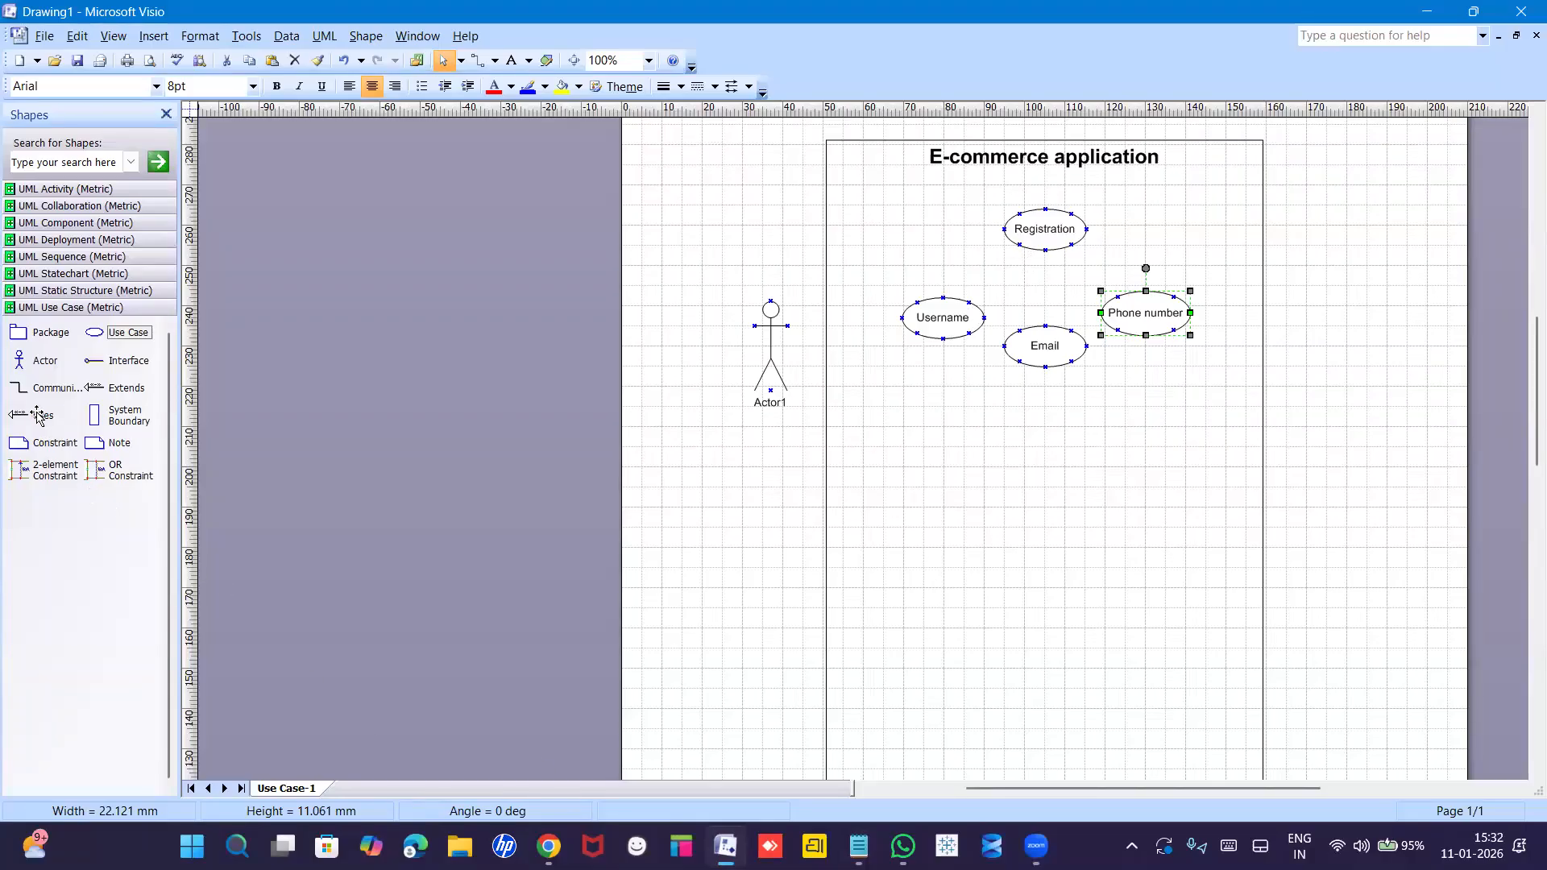
# Link Username to Registration with a «uses» connector.
pyautogui.moveTo(44, 414); pyautogui.dragTo(942, 298)
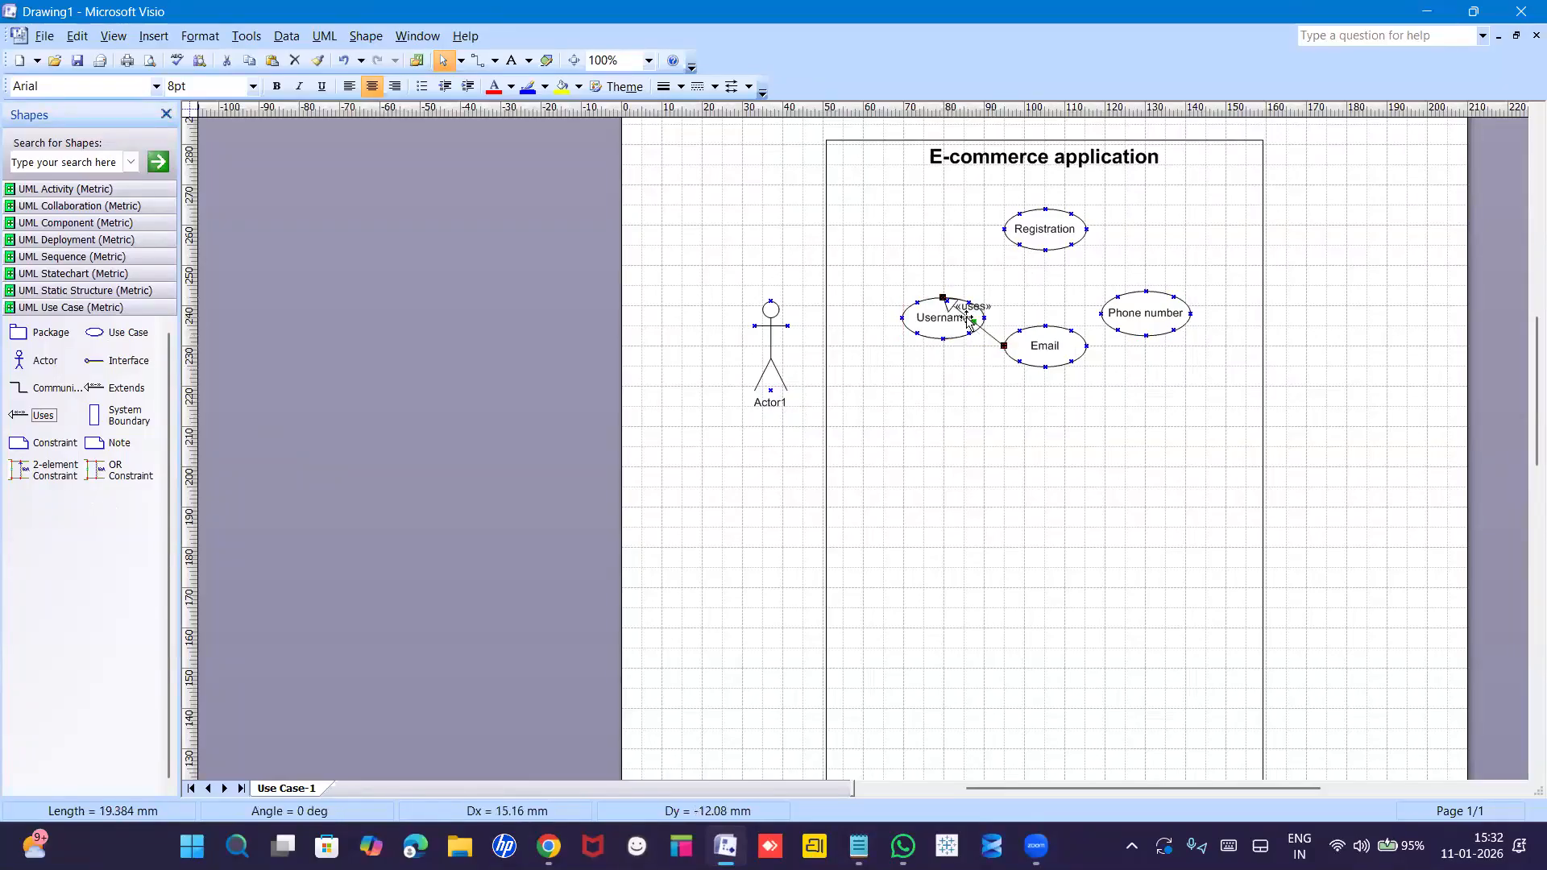
pyautogui.moveTo(1008, 355)
pyautogui.mouseDown()
pyautogui.moveTo(1011, 236)
pyautogui.moveTo(1017, 356)
pyautogui.mouseUp()
pyautogui.click(1006, 345)
pyautogui.moveTo(1007, 345); pyautogui.dragTo(997, 233)
pyautogui.click(983, 380)
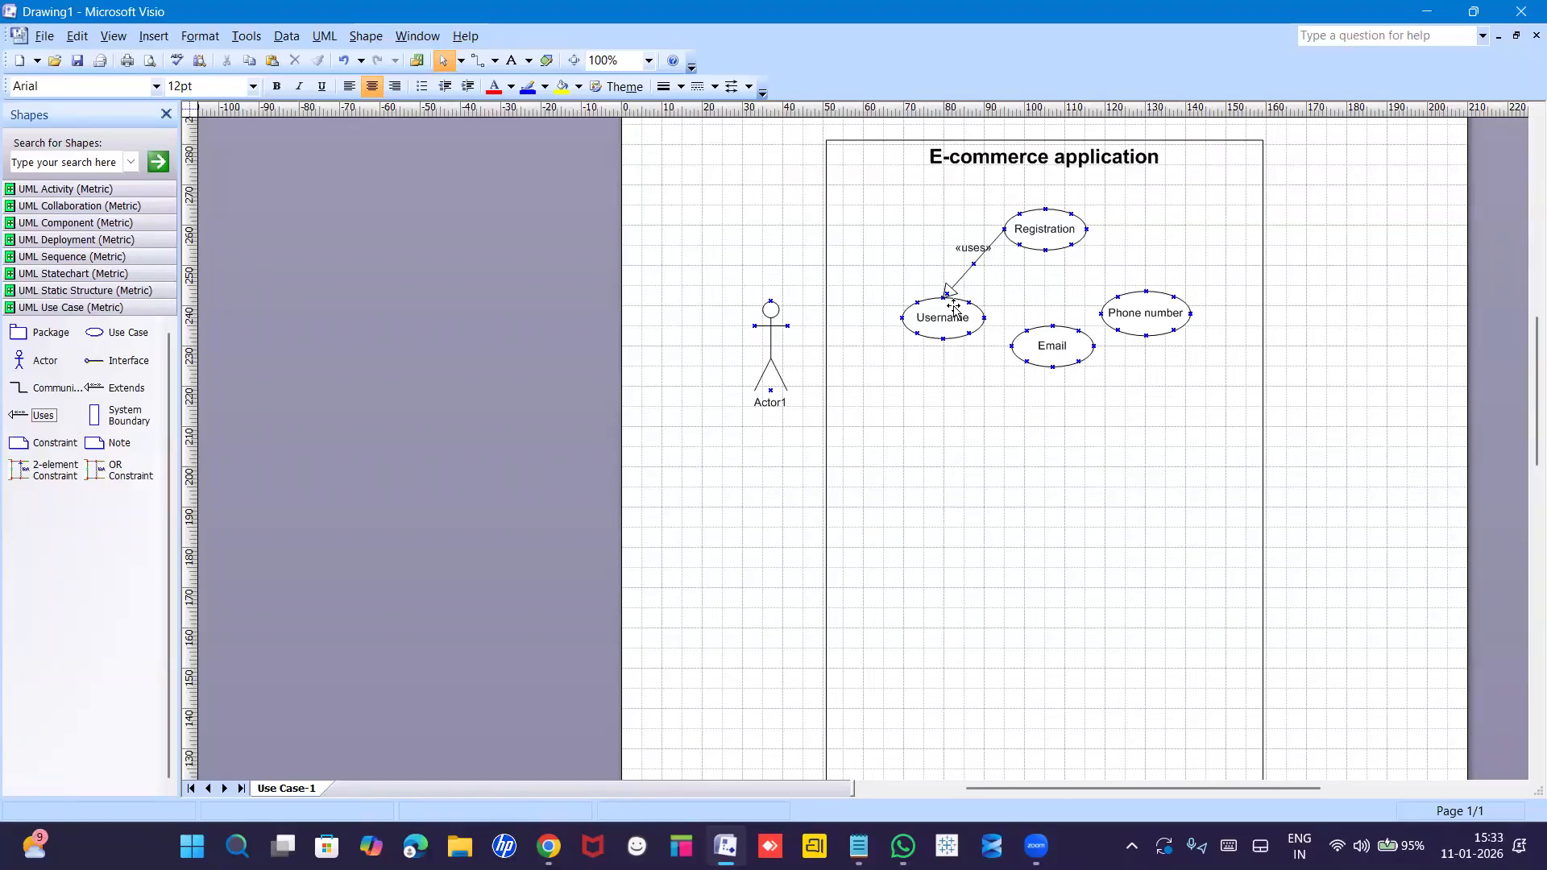
# Link Email and Phone number to Registration with «extends», and add a use case below Email.
pyautogui.click(1076, 359)
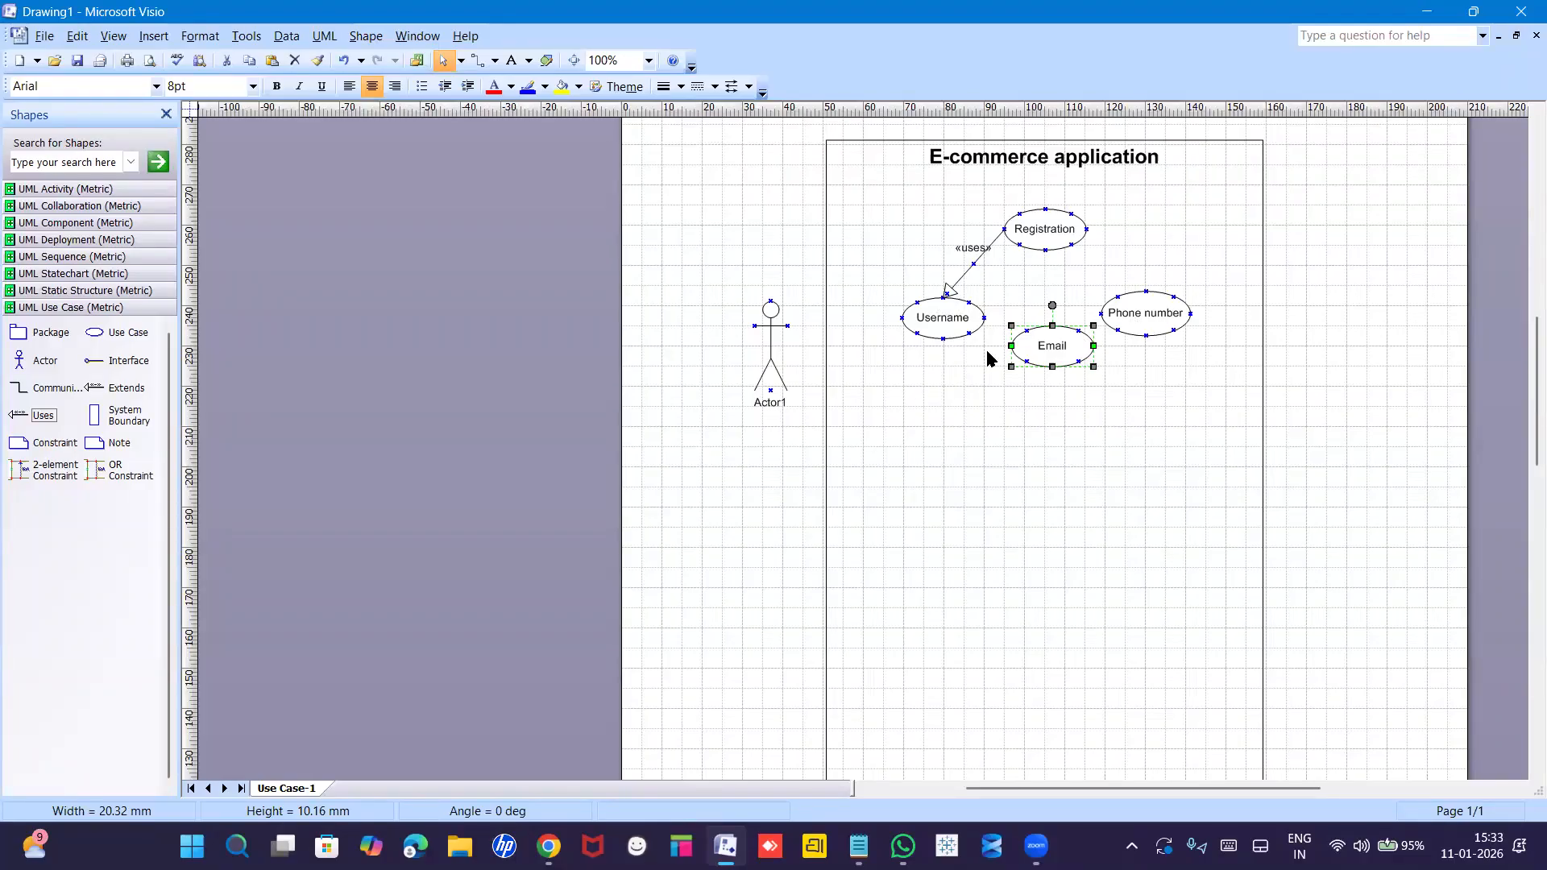
pyautogui.click(97, 388)
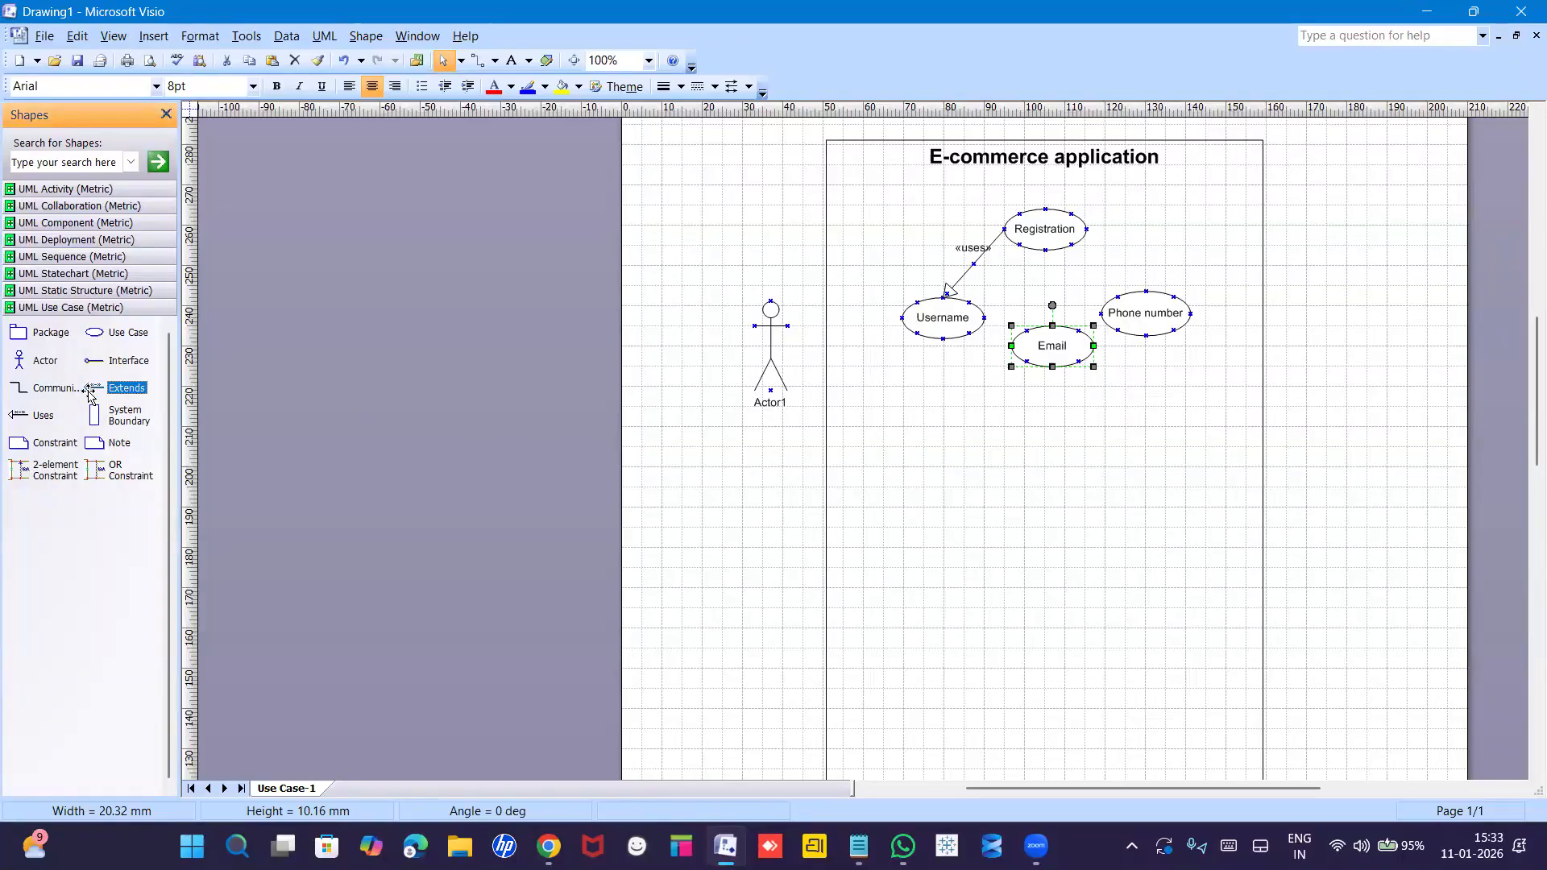
pyautogui.moveTo(91, 394); pyautogui.dragTo(1042, 251)
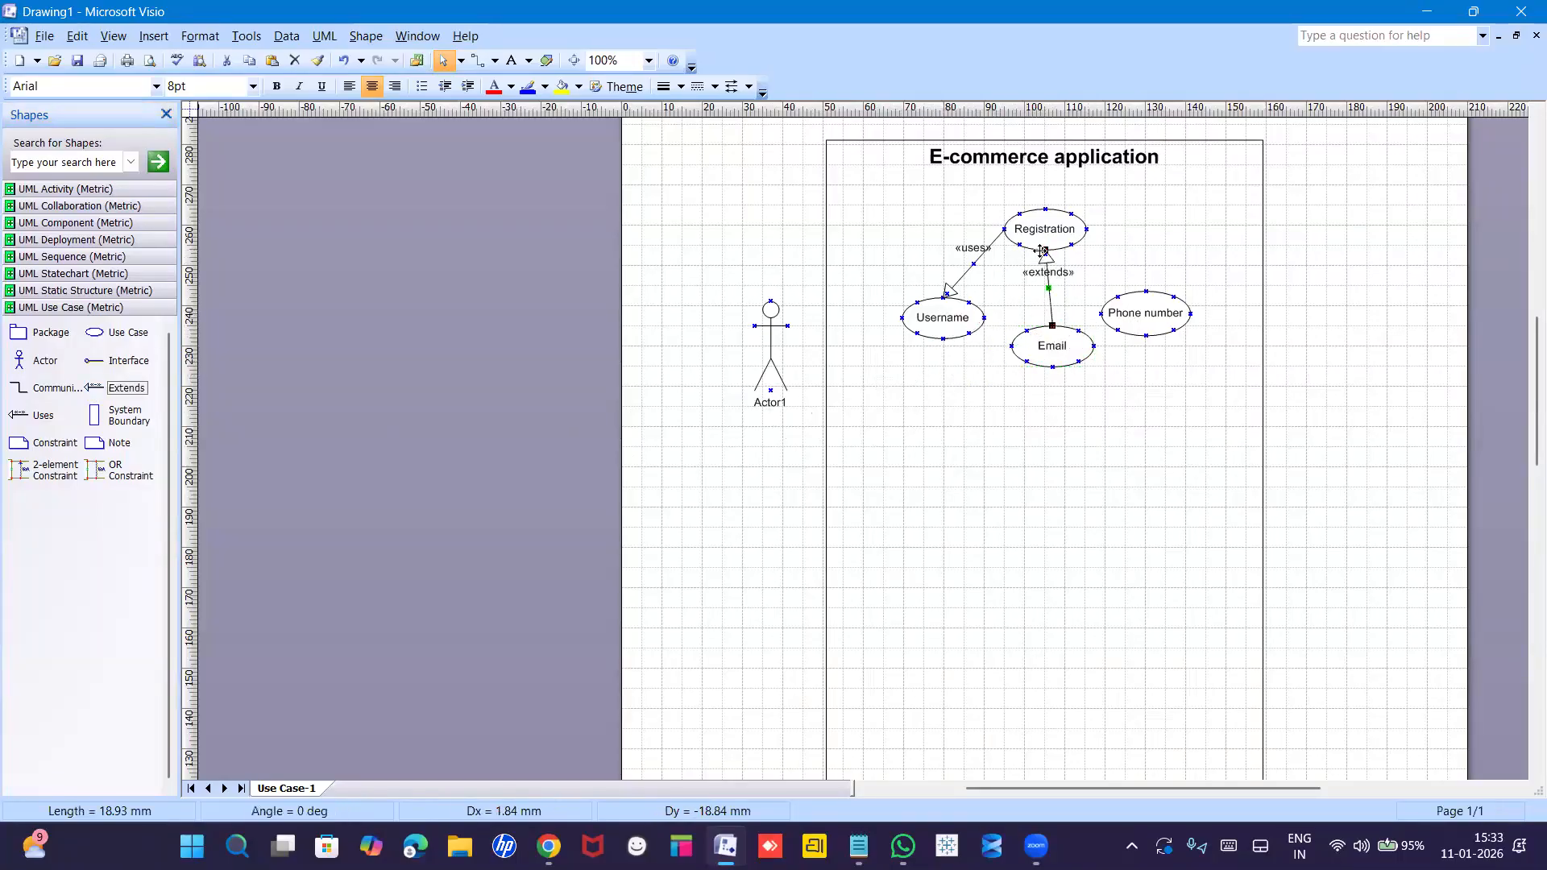
pyautogui.click(992, 425)
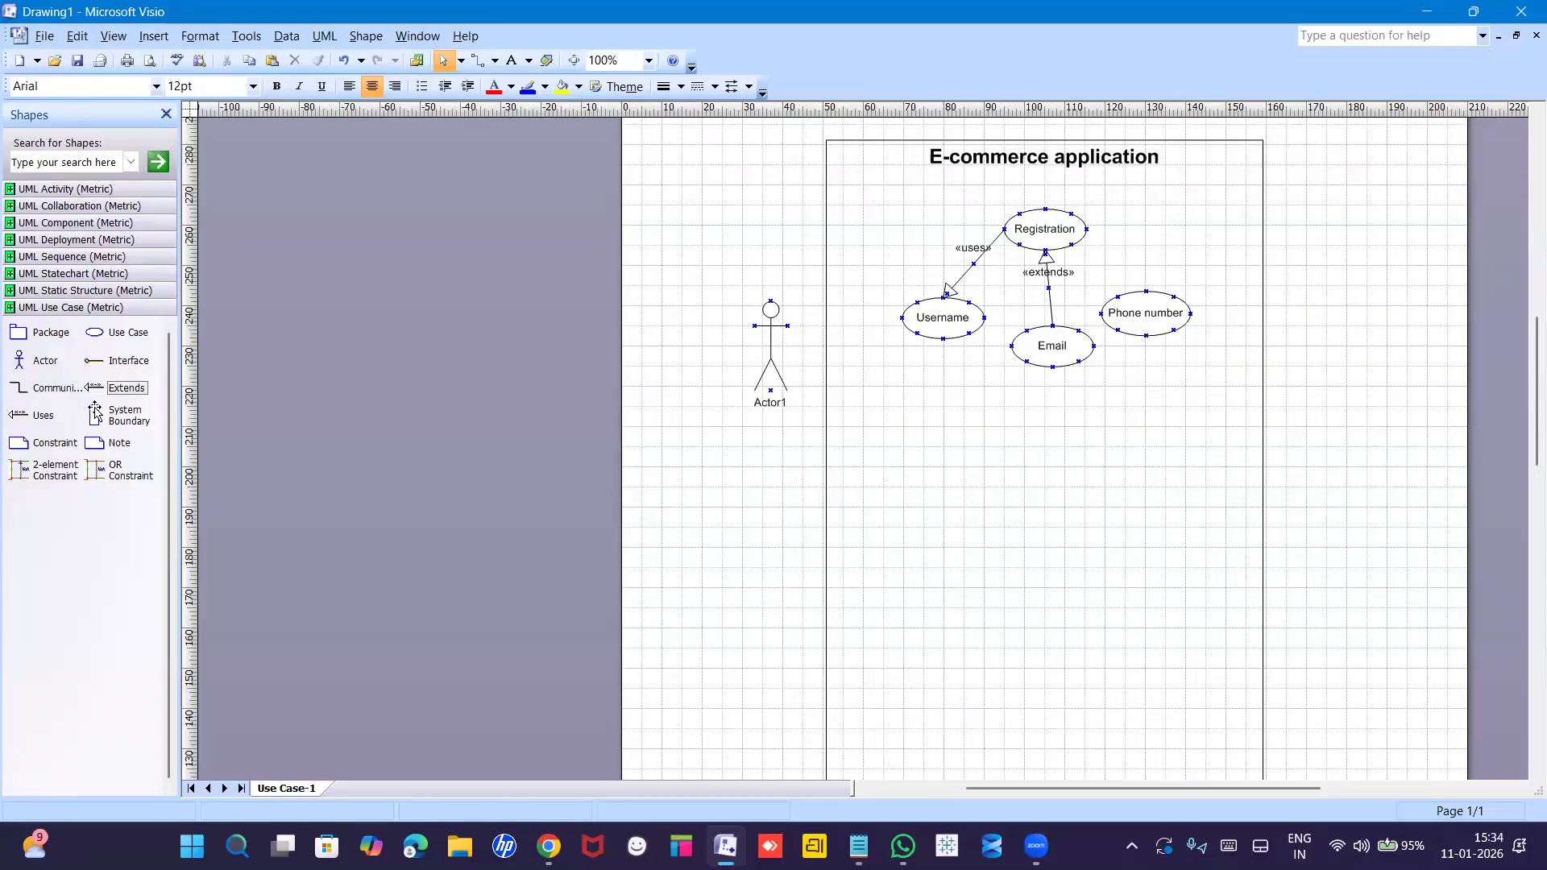
pyautogui.moveTo(94, 391); pyautogui.dragTo(1093, 277)
pyautogui.click(1181, 280)
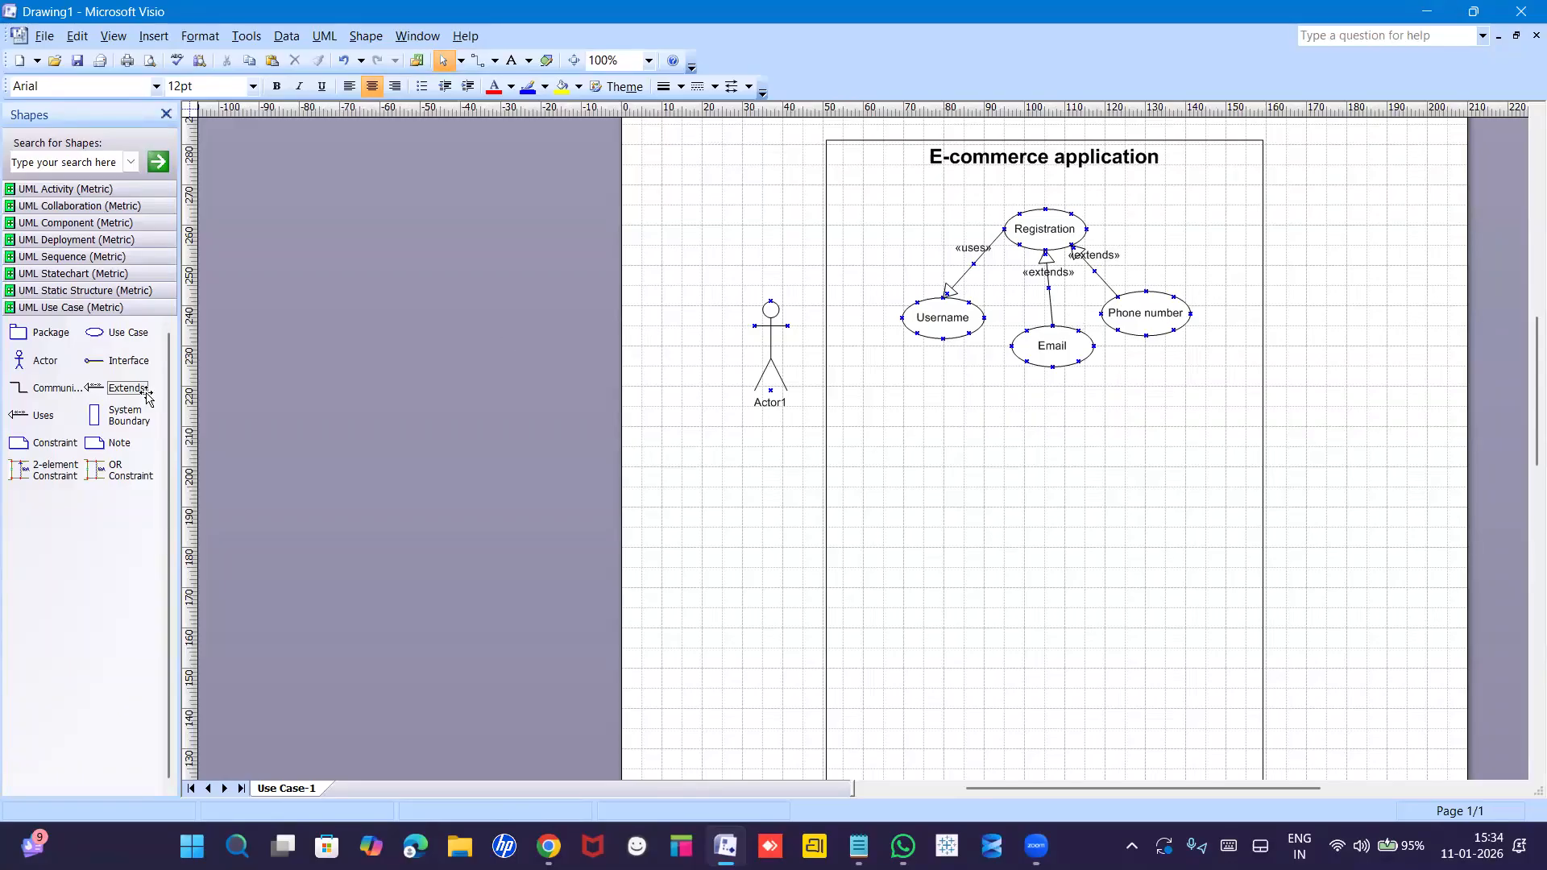
pyautogui.moveTo(96, 338); pyautogui.dragTo(1061, 421)
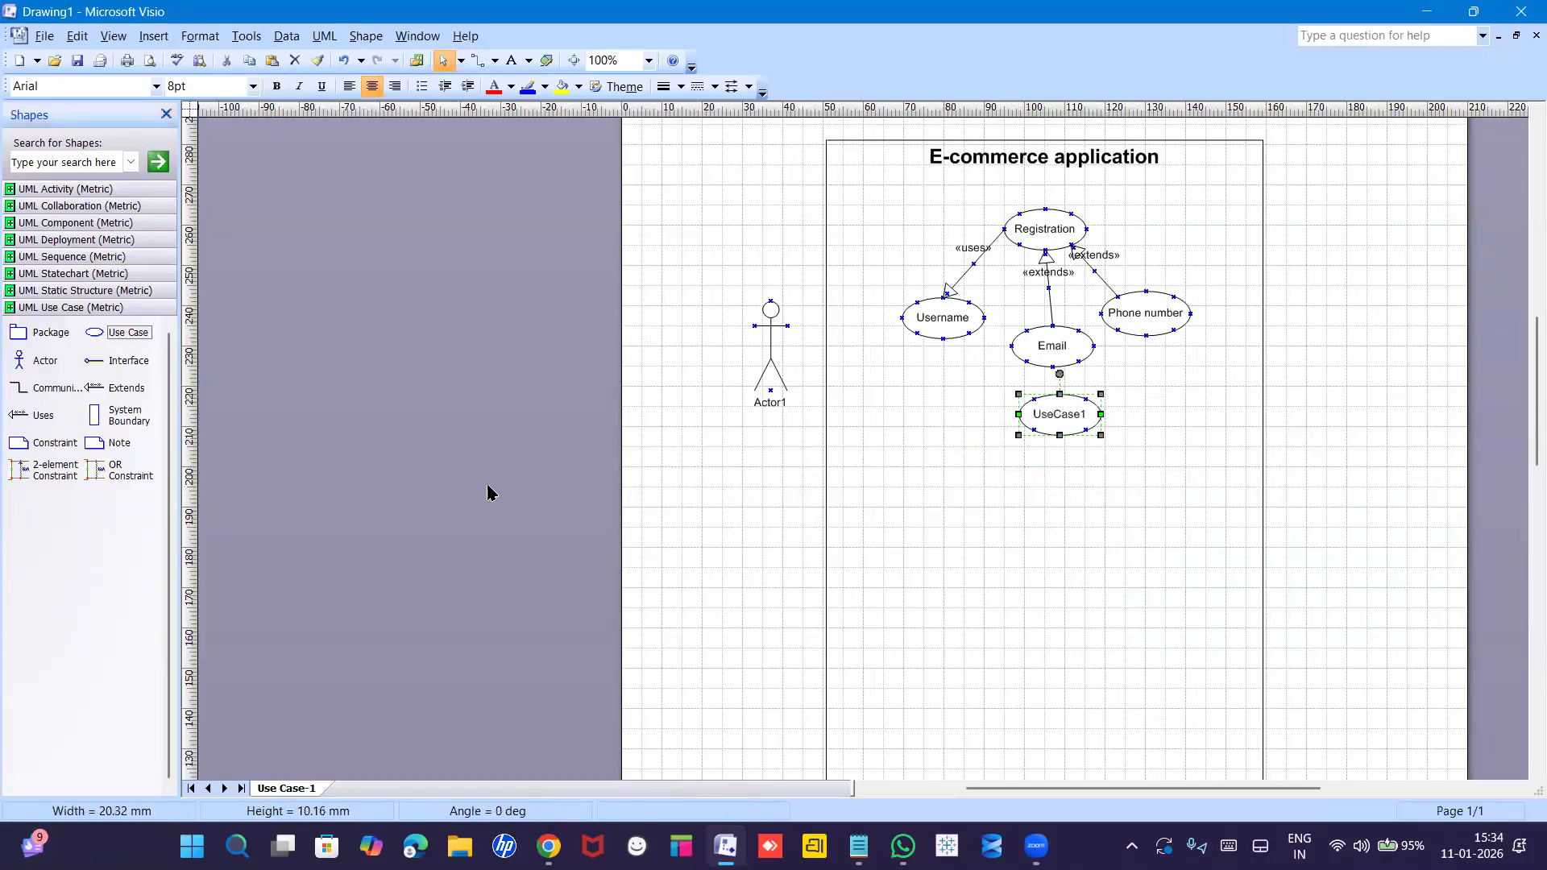
# Place UseCase2, UseCase3 and UseCase4 in a row below Email, nudging UseCase2 slightly up-left.
pyautogui.click(93, 332)
pyautogui.moveTo(92, 332); pyautogui.dragTo(870, 425)
pyautogui.moveTo(924, 484); pyautogui.dragTo(975, 494)
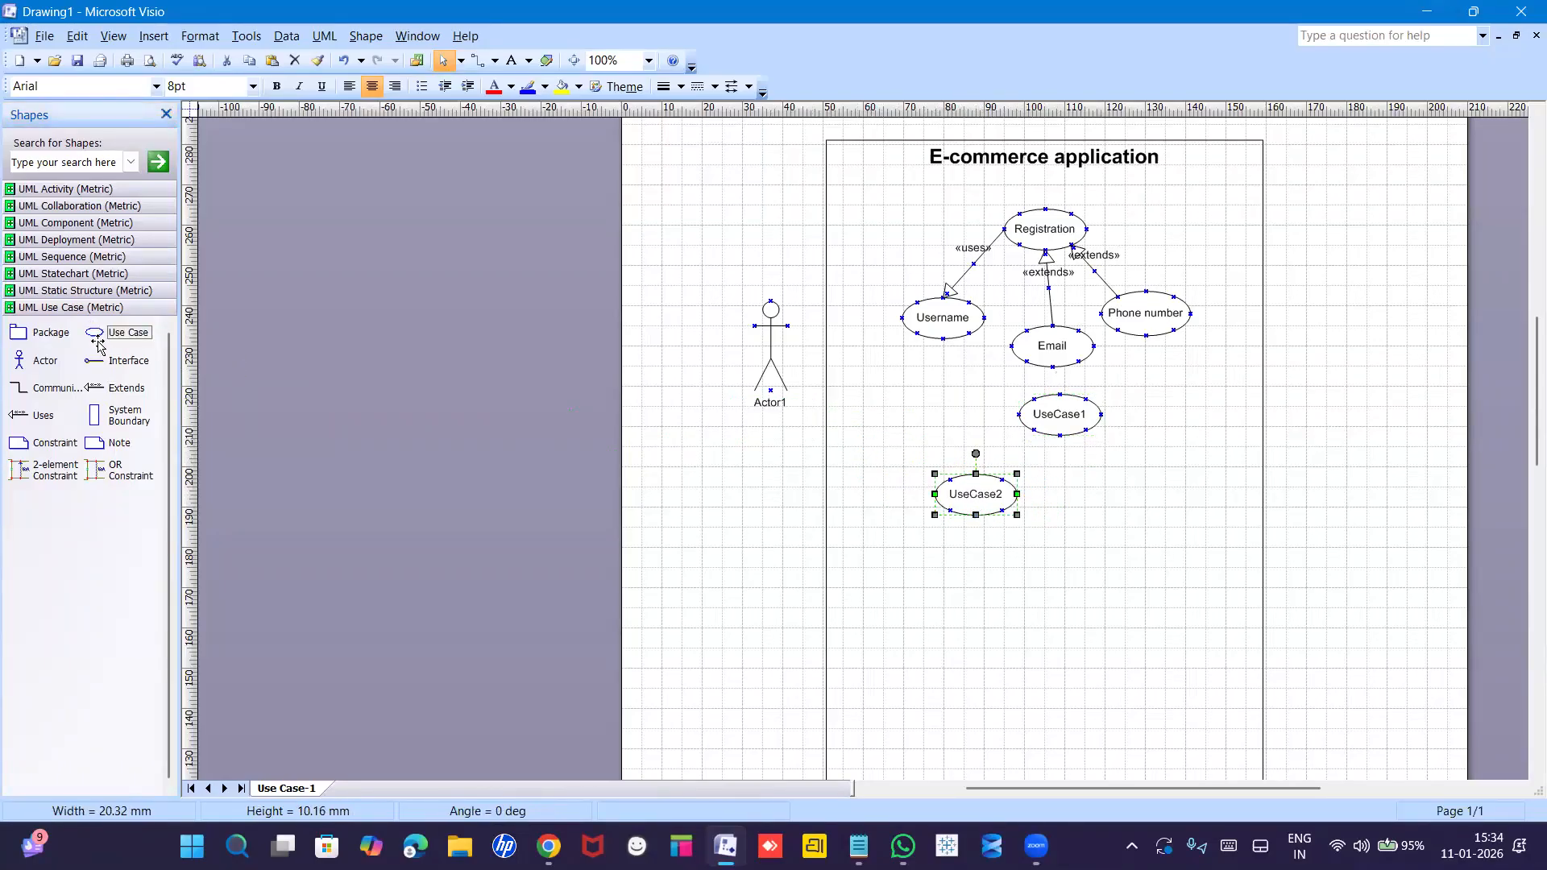
pyautogui.moveTo(621, 473); pyautogui.dragTo(1105, 528)
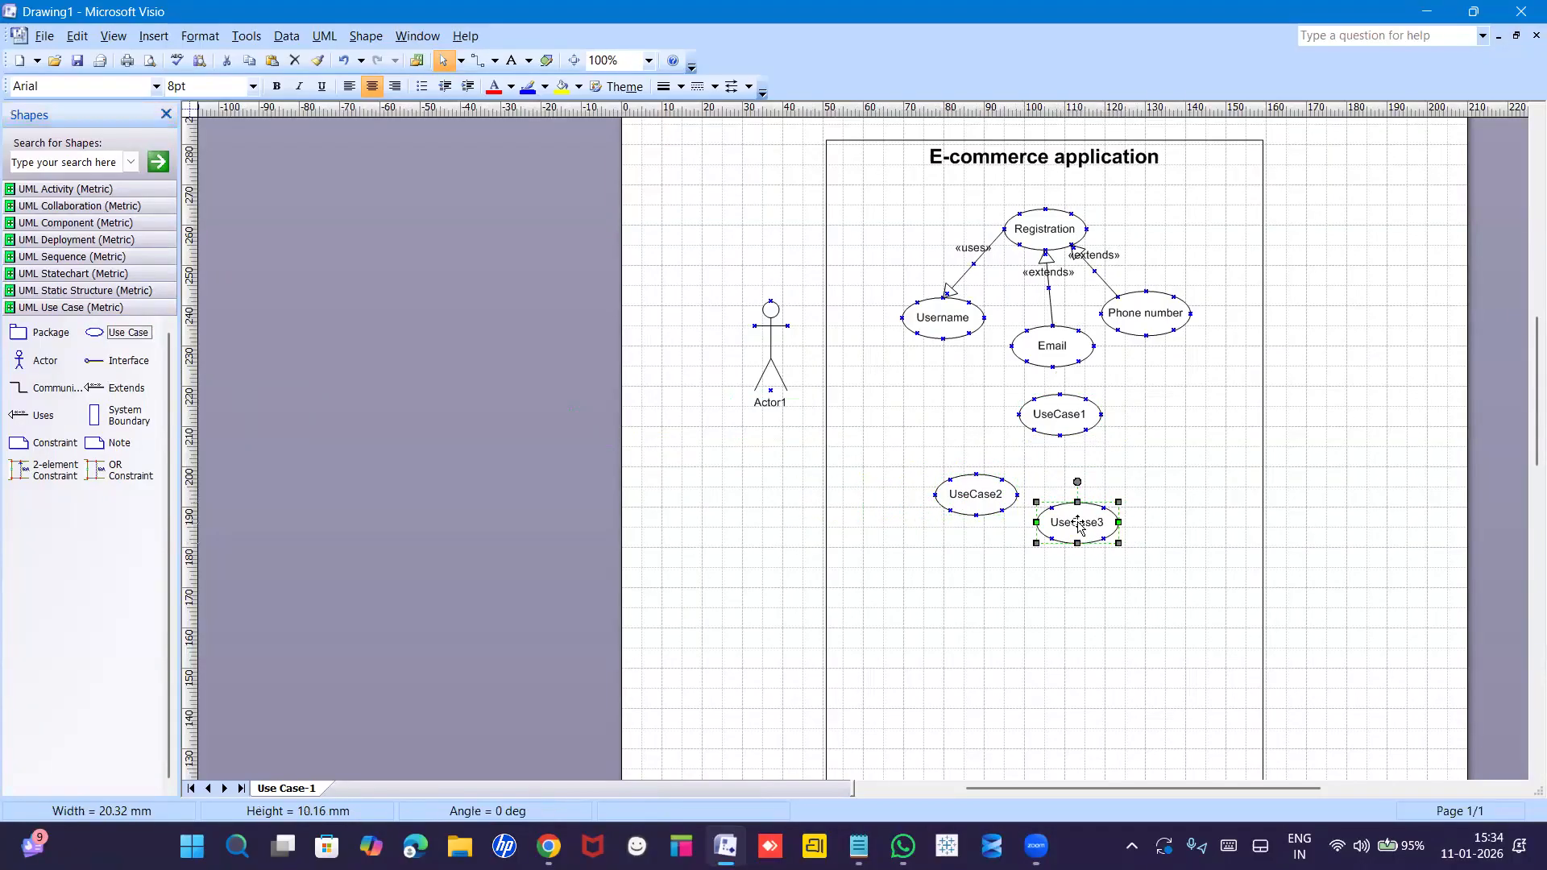
pyautogui.moveTo(95, 332); pyautogui.dragTo(1178, 480)
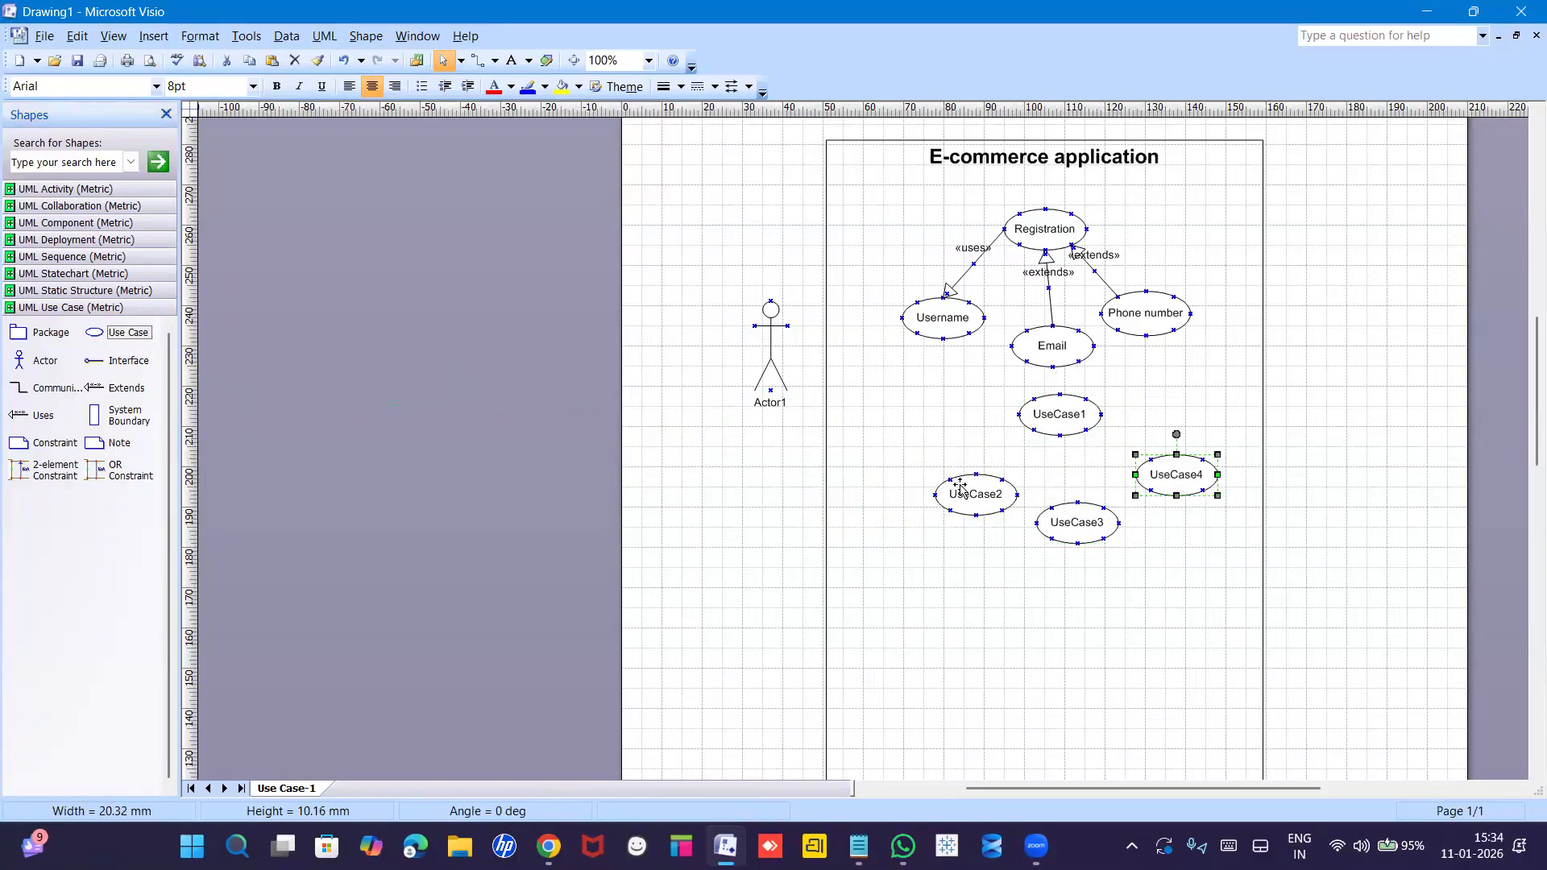
pyautogui.moveTo(961, 487); pyautogui.dragTo(949, 478)
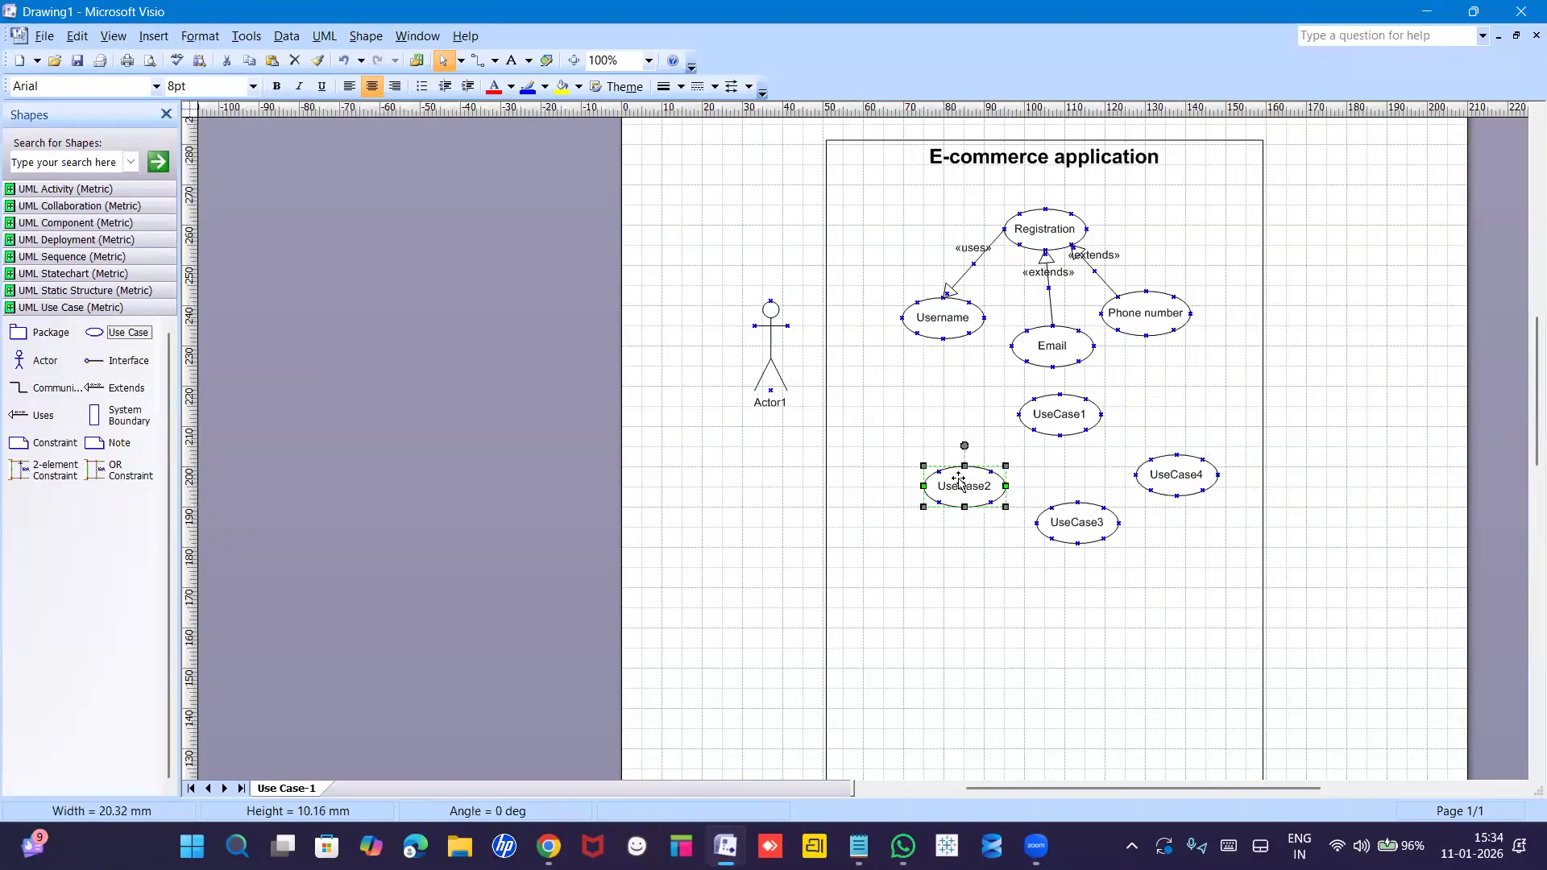
# Rename the first two placeholder use cases to Login and Username.
pyautogui.doubleClick(1060, 429)
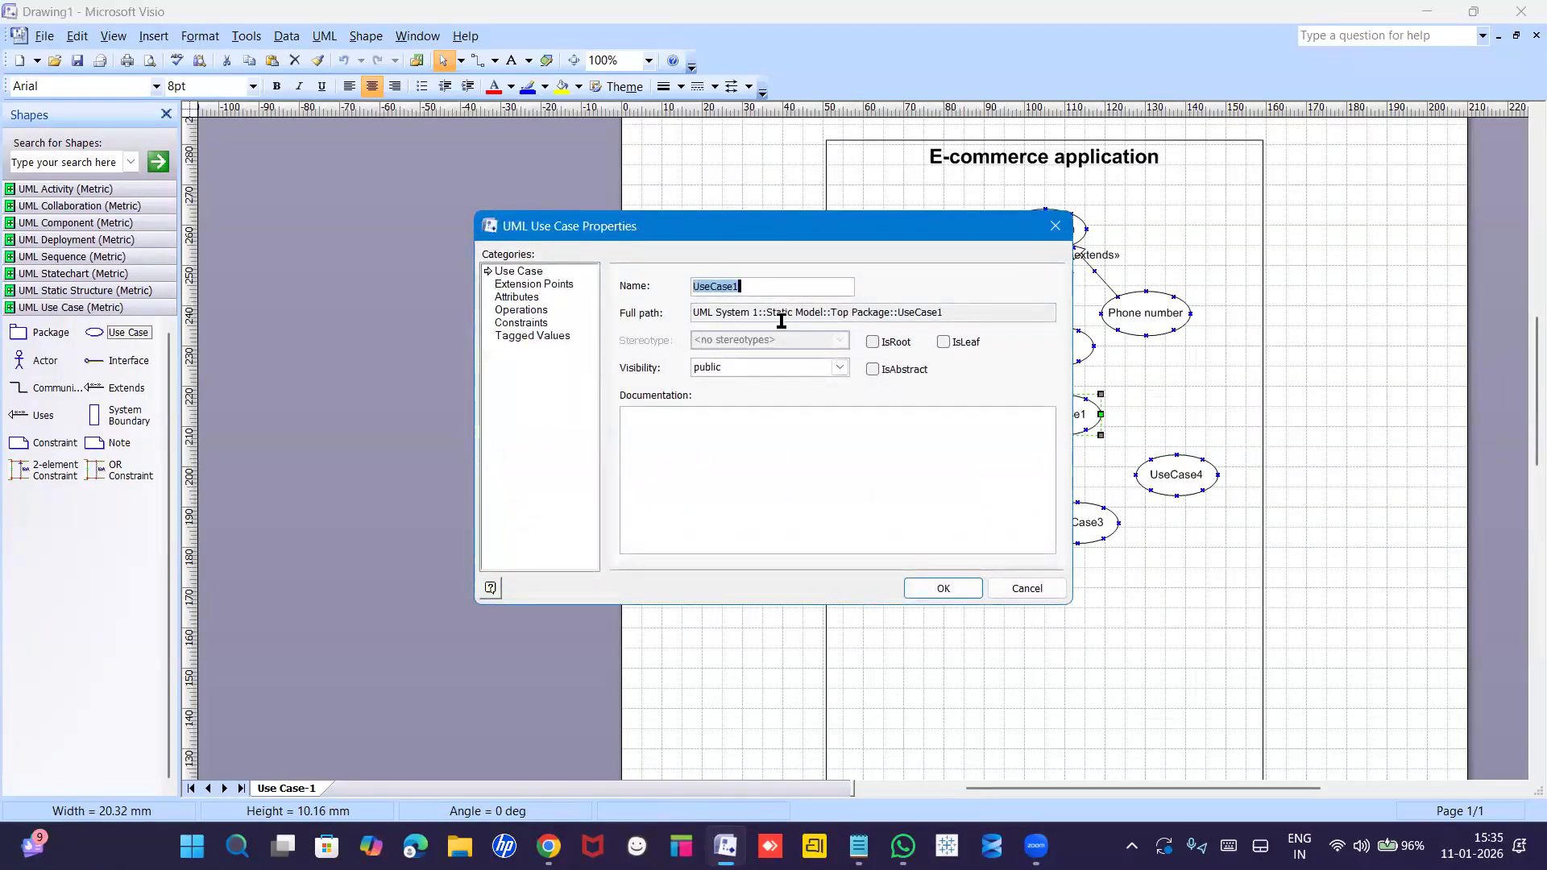
pyautogui.write('Login')
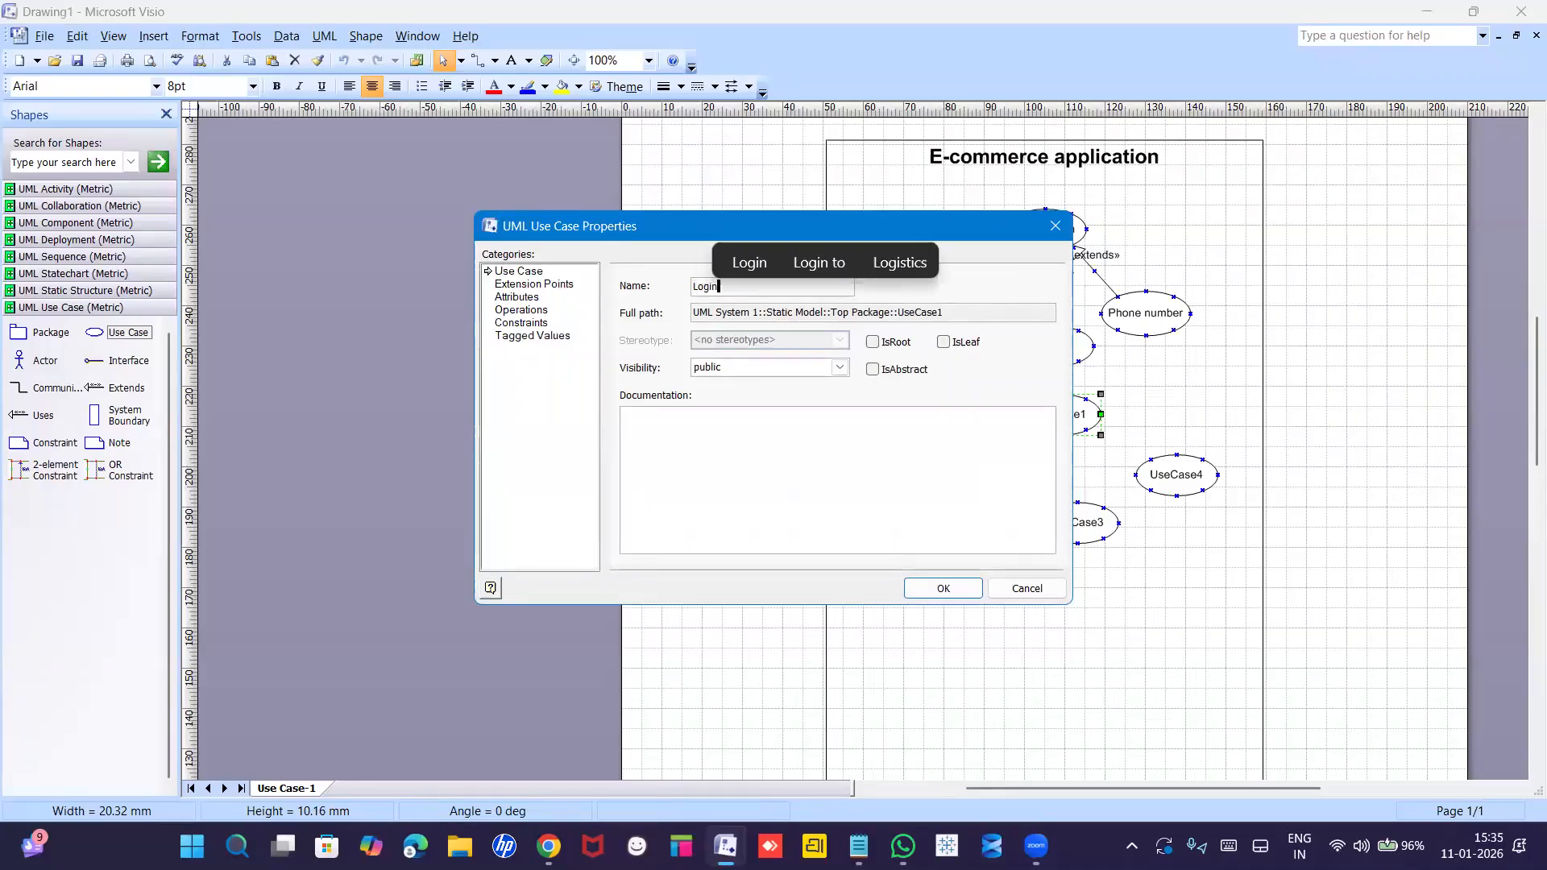
pyautogui.press('Return')
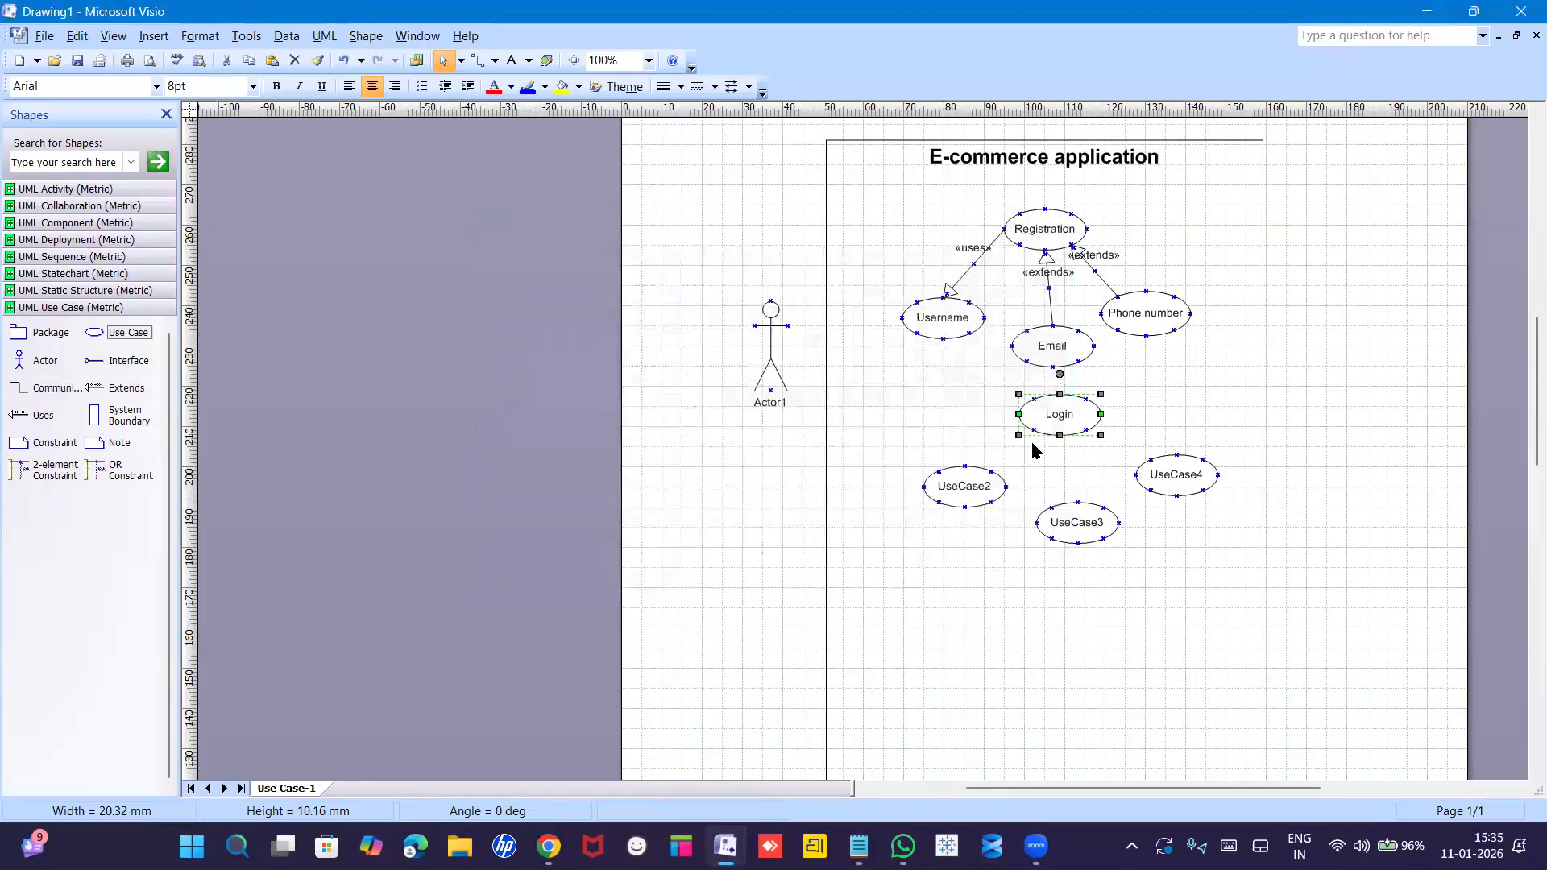
pyautogui.doubleClick(969, 487)
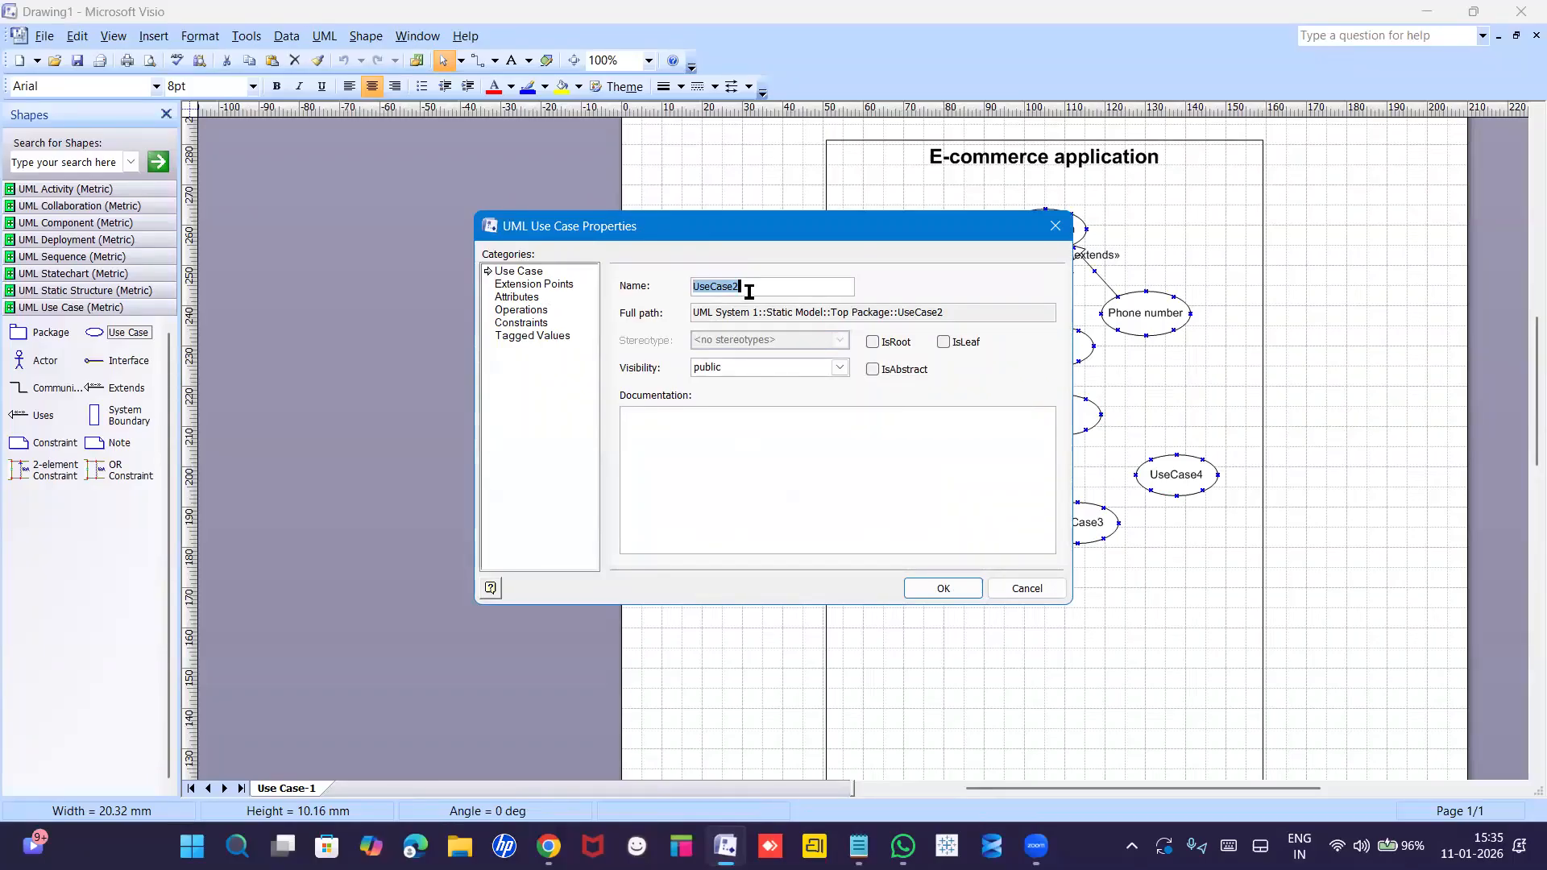
pyautogui.write('Username')
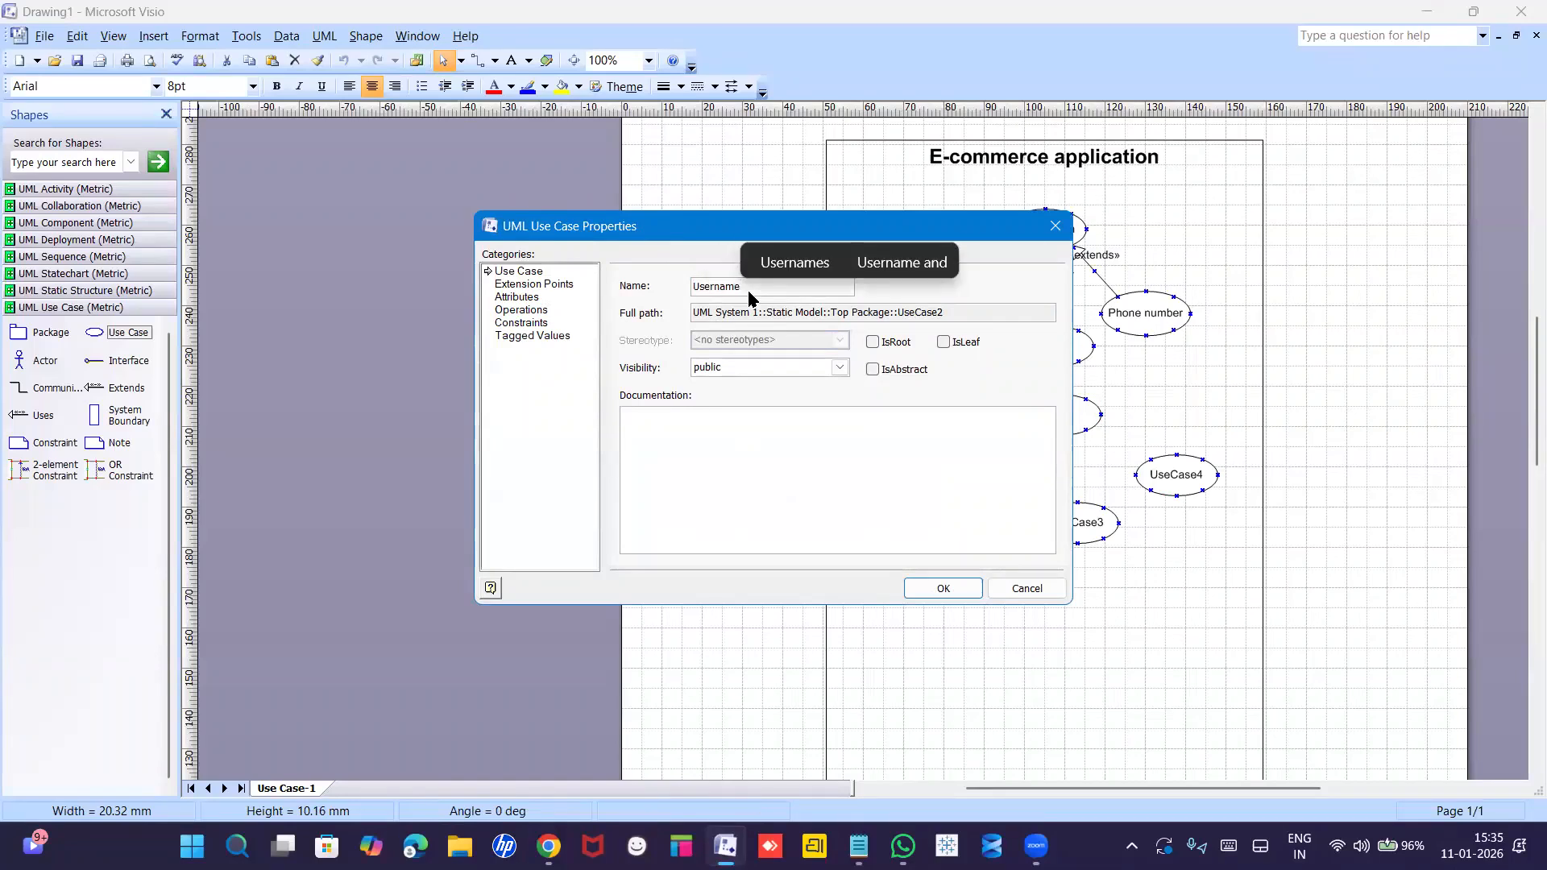
pyautogui.press('Return')
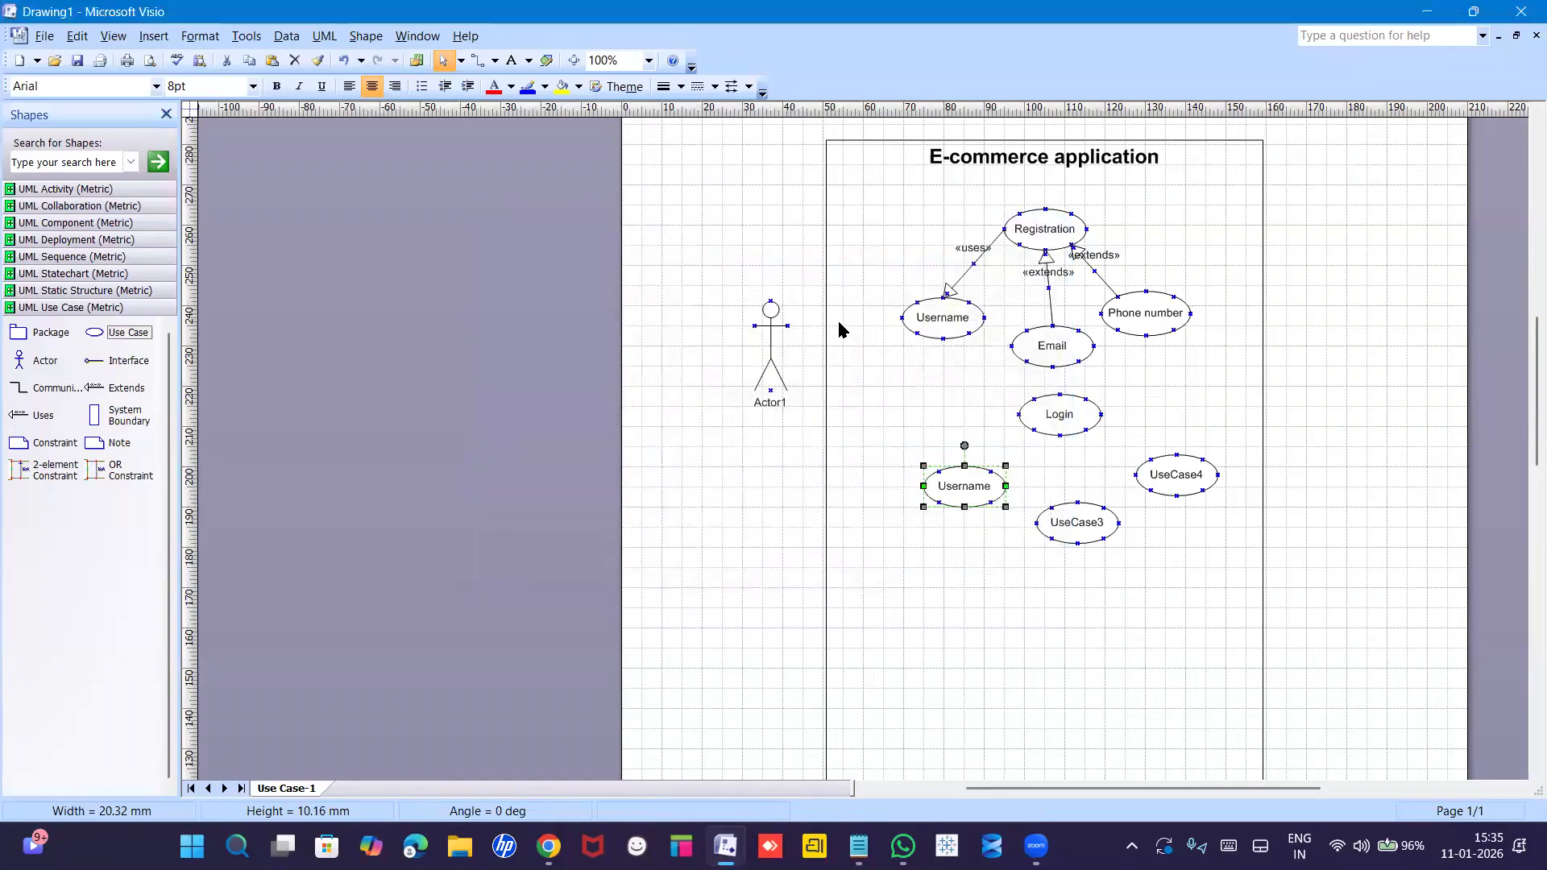
# Rename the remaining two use cases to password and Forget password.
pyautogui.doubleClick(1080, 530)
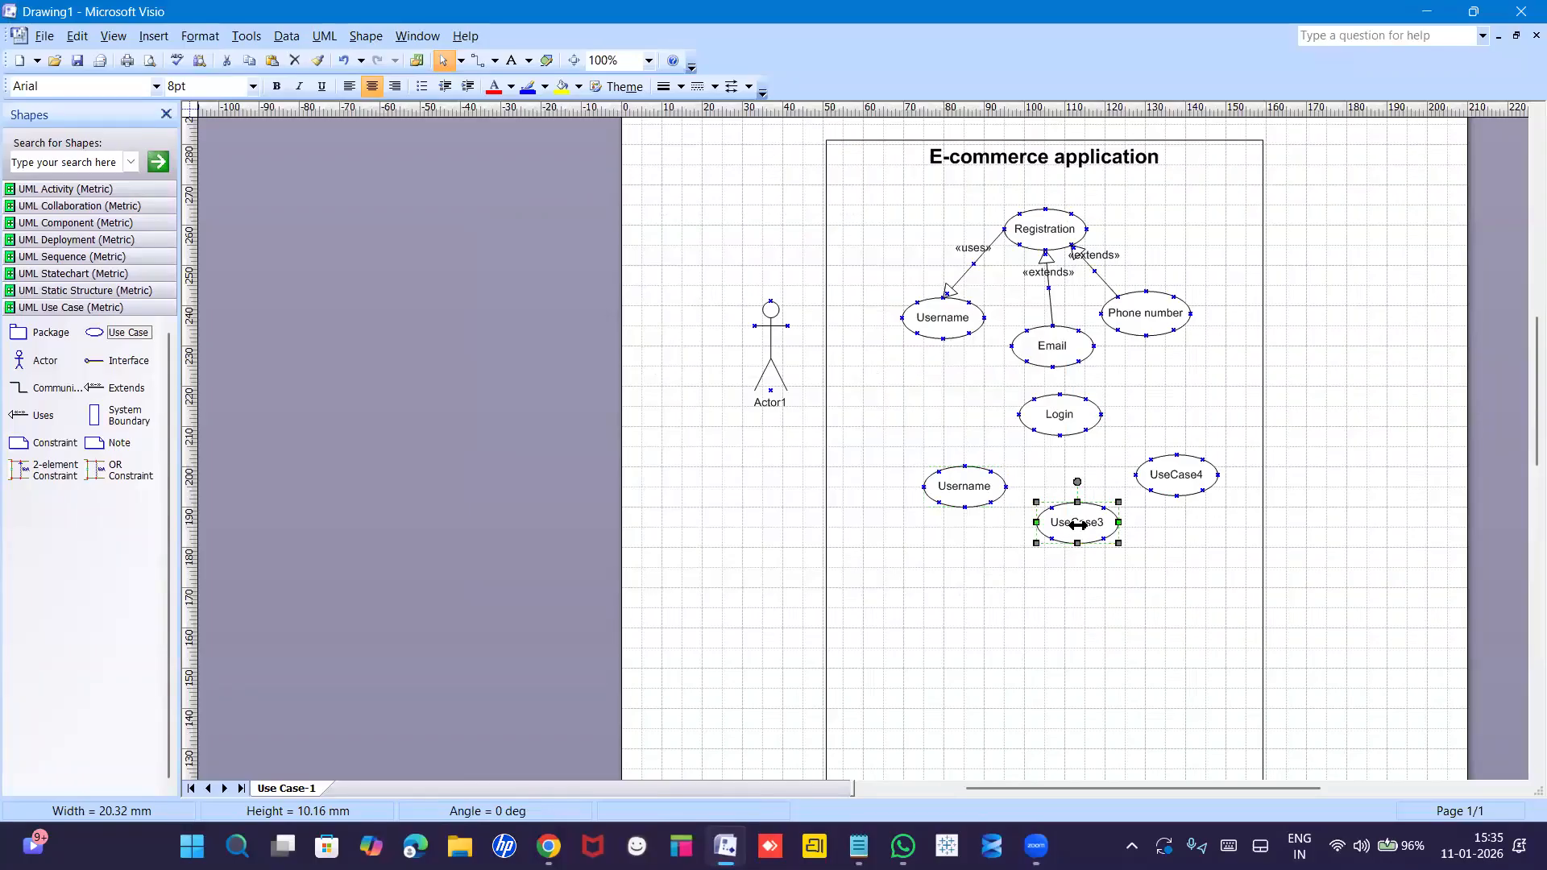
pyautogui.write('password')
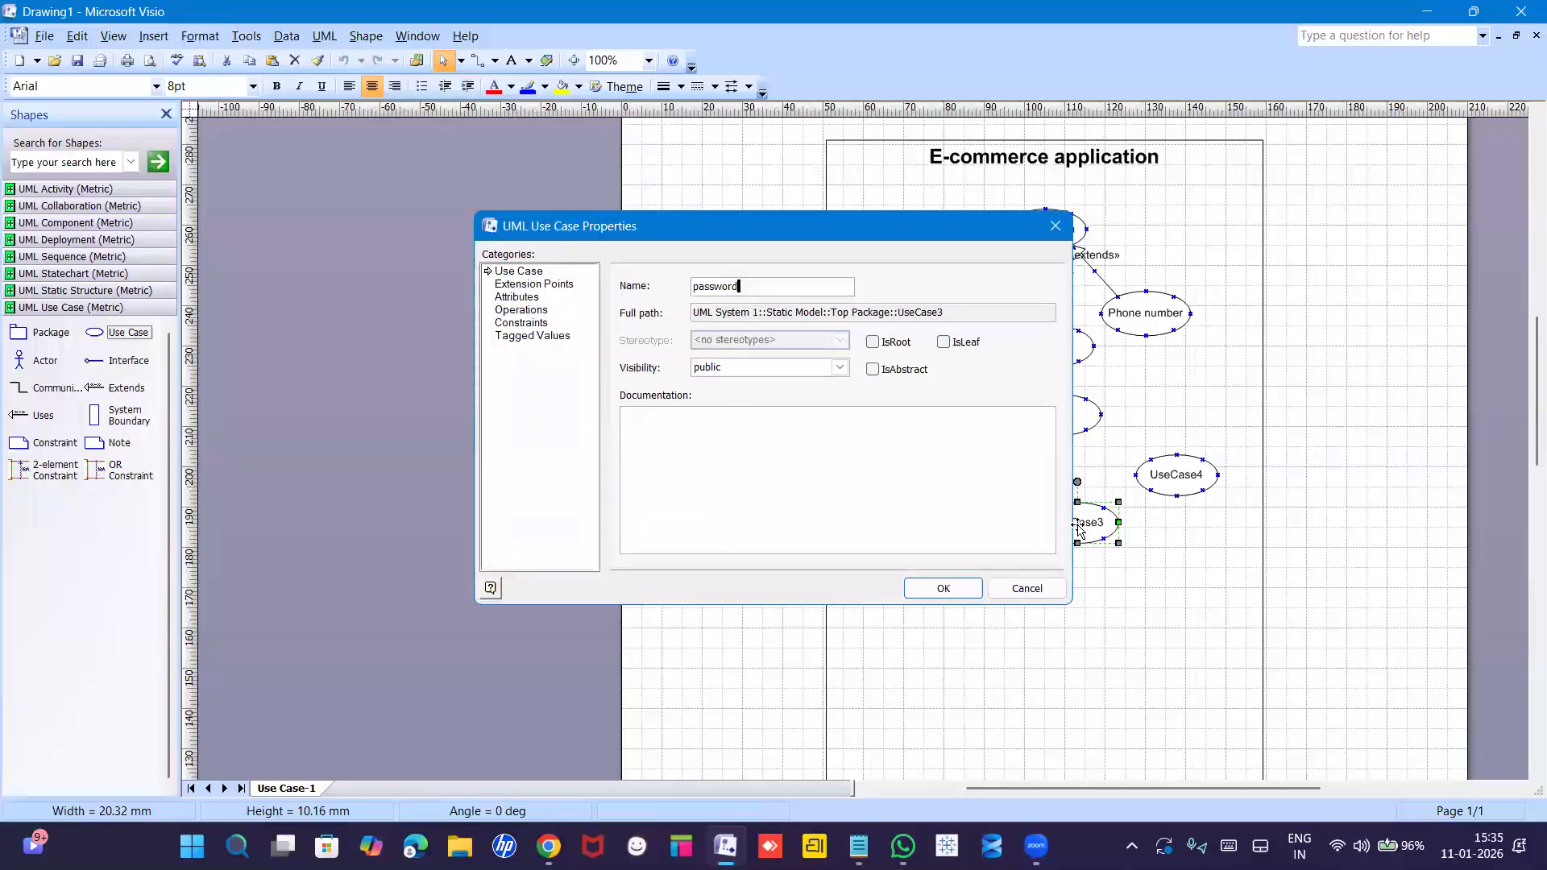
pyautogui.press('Return')
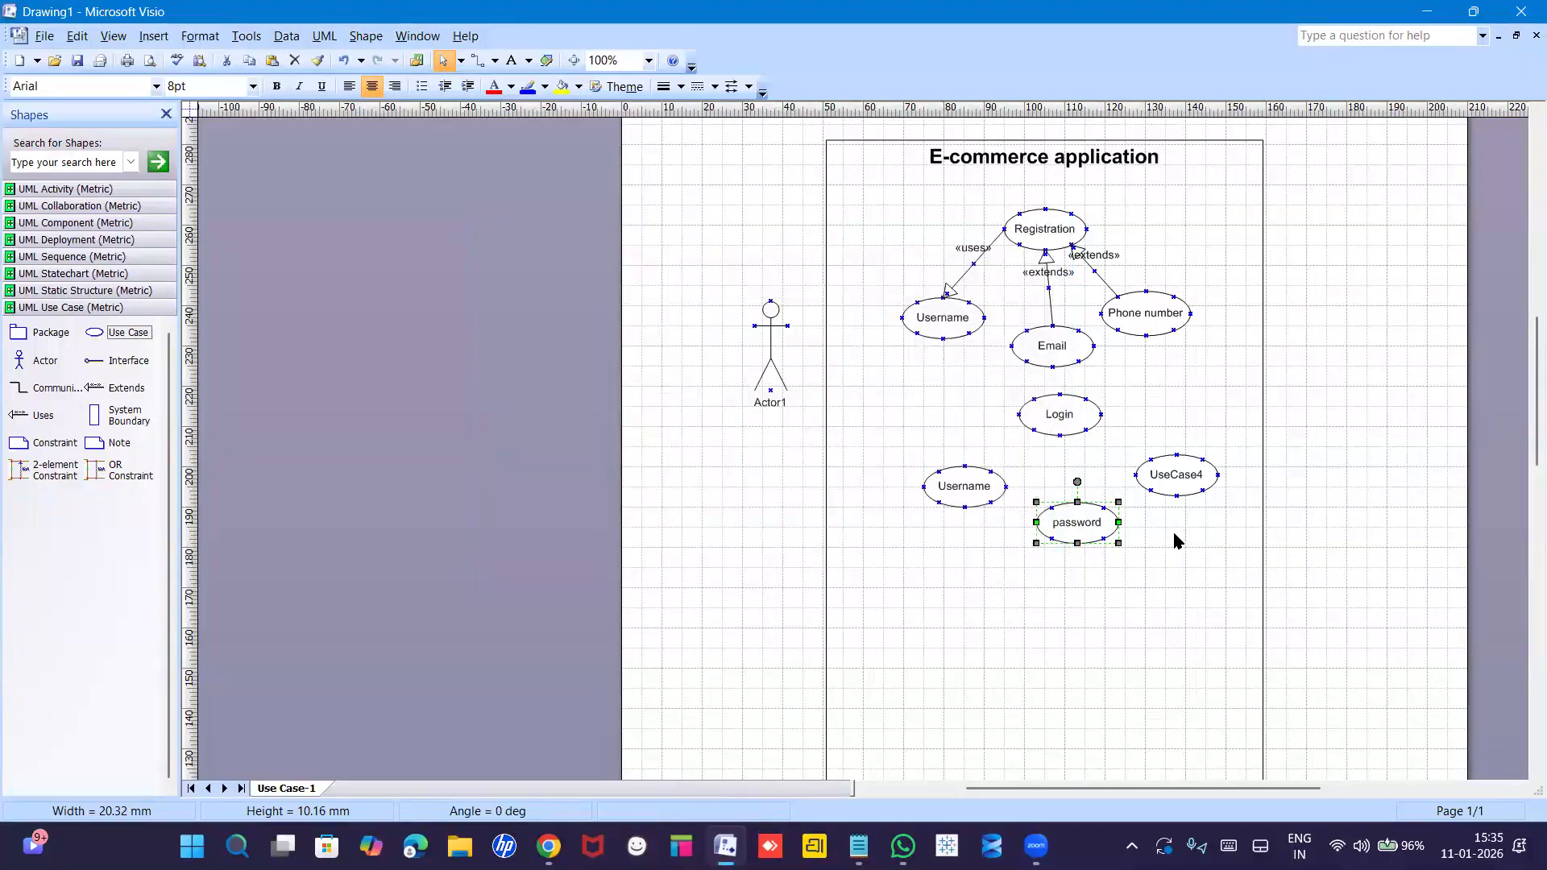
pyautogui.doubleClick(1174, 473)
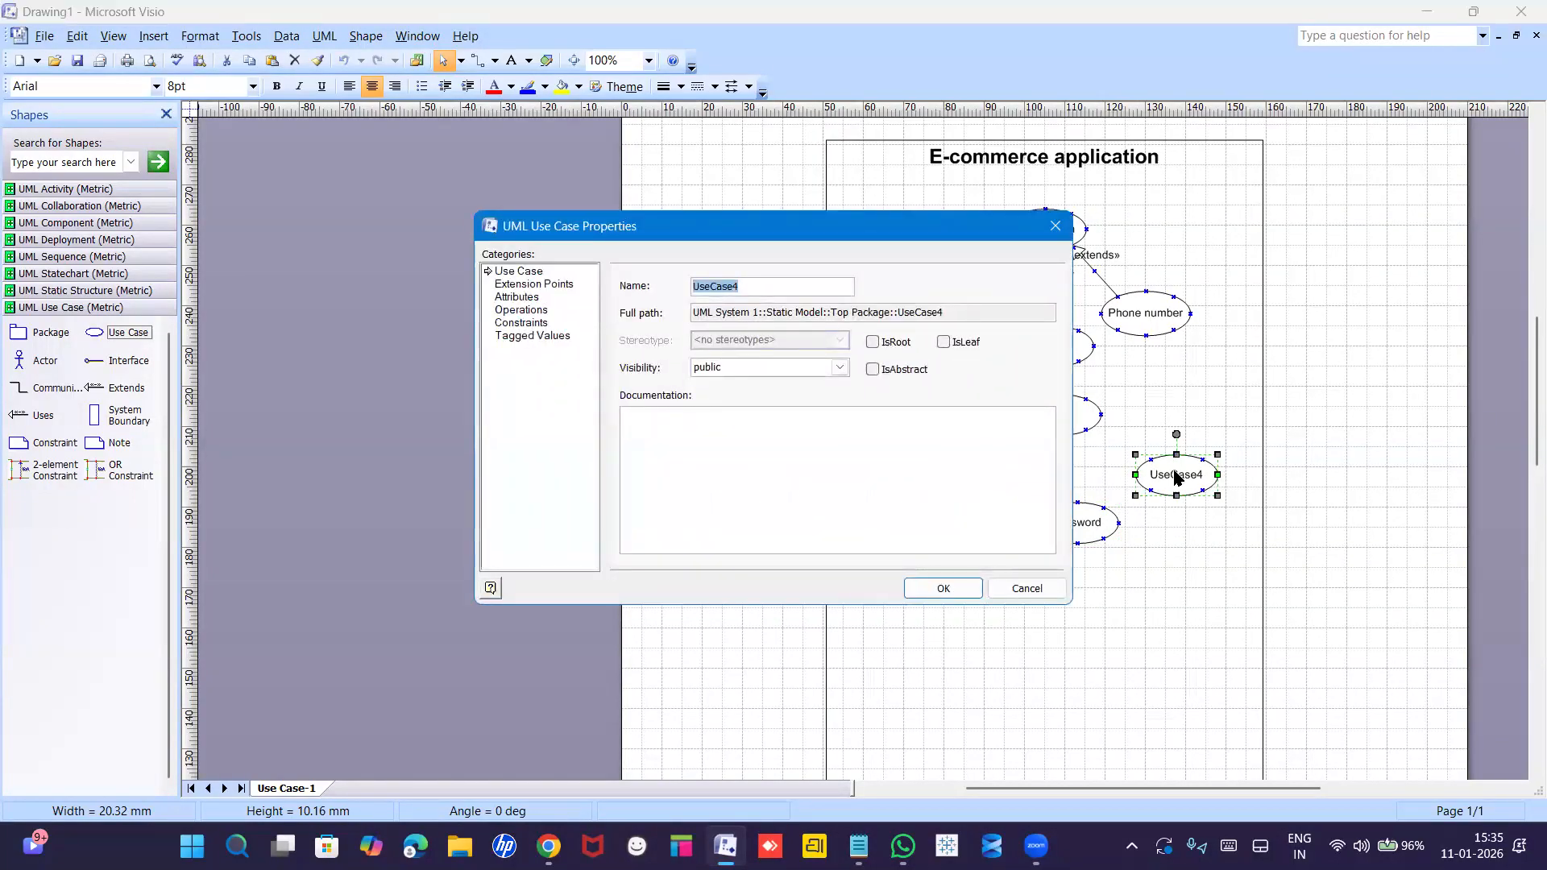
pyautogui.write('Forget paa')
pyautogui.press('BackSpace')
pyautogui.write('ssword')
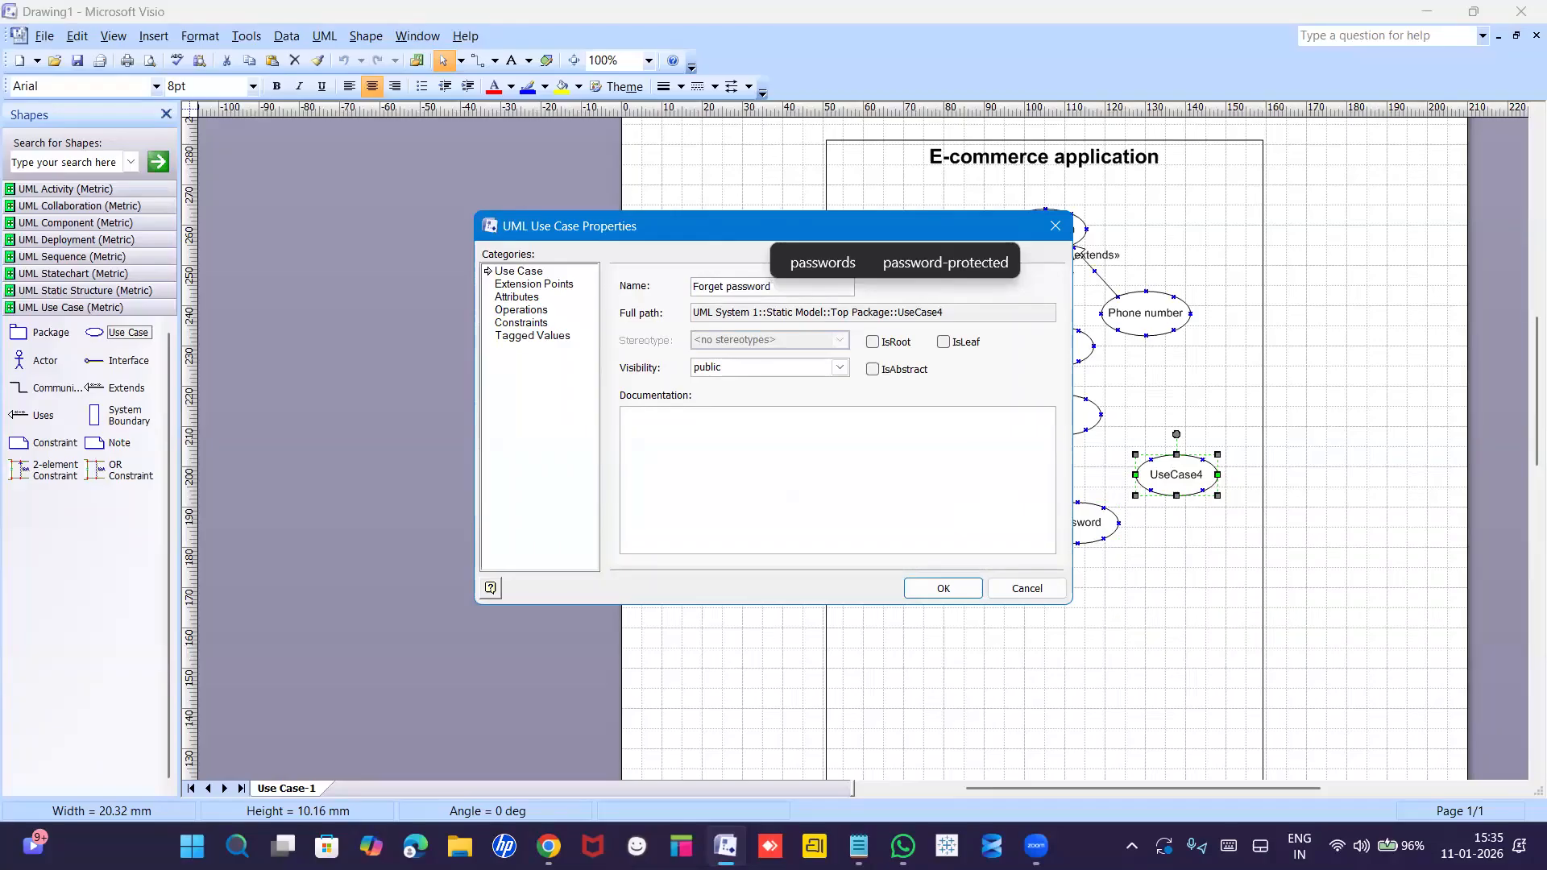
pyautogui.press('Return')
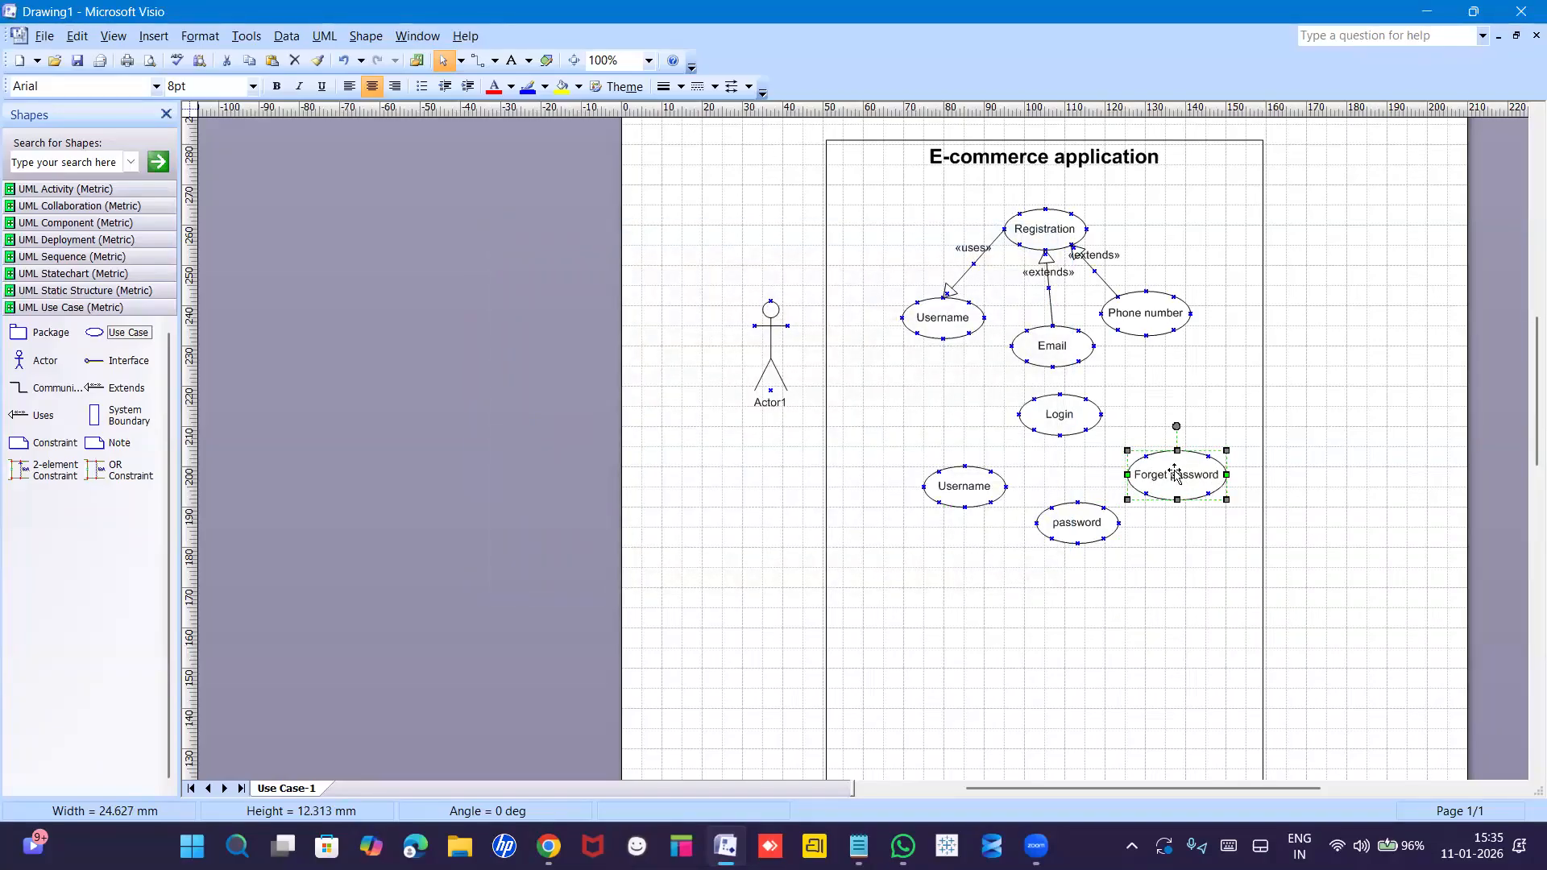
# Nudge the Username, password and Forget password ellipses slightly to realign them.
pyautogui.moveTo(971, 488); pyautogui.dragTo(961, 485)
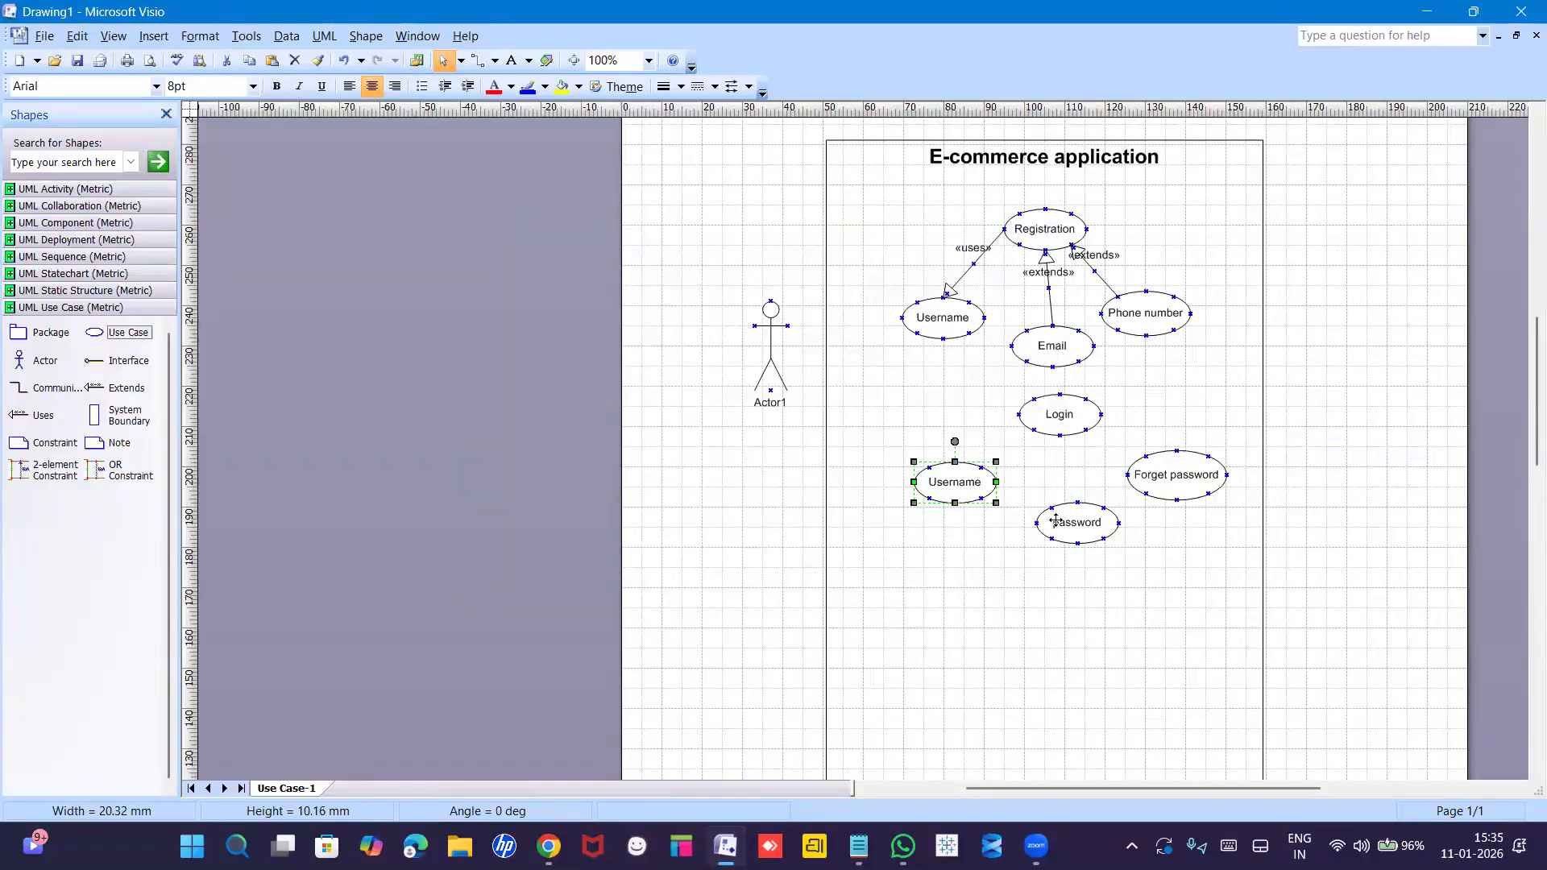
pyautogui.moveTo(1055, 521); pyautogui.dragTo(1043, 524)
pyautogui.moveTo(1156, 477); pyautogui.dragTo(1154, 484)
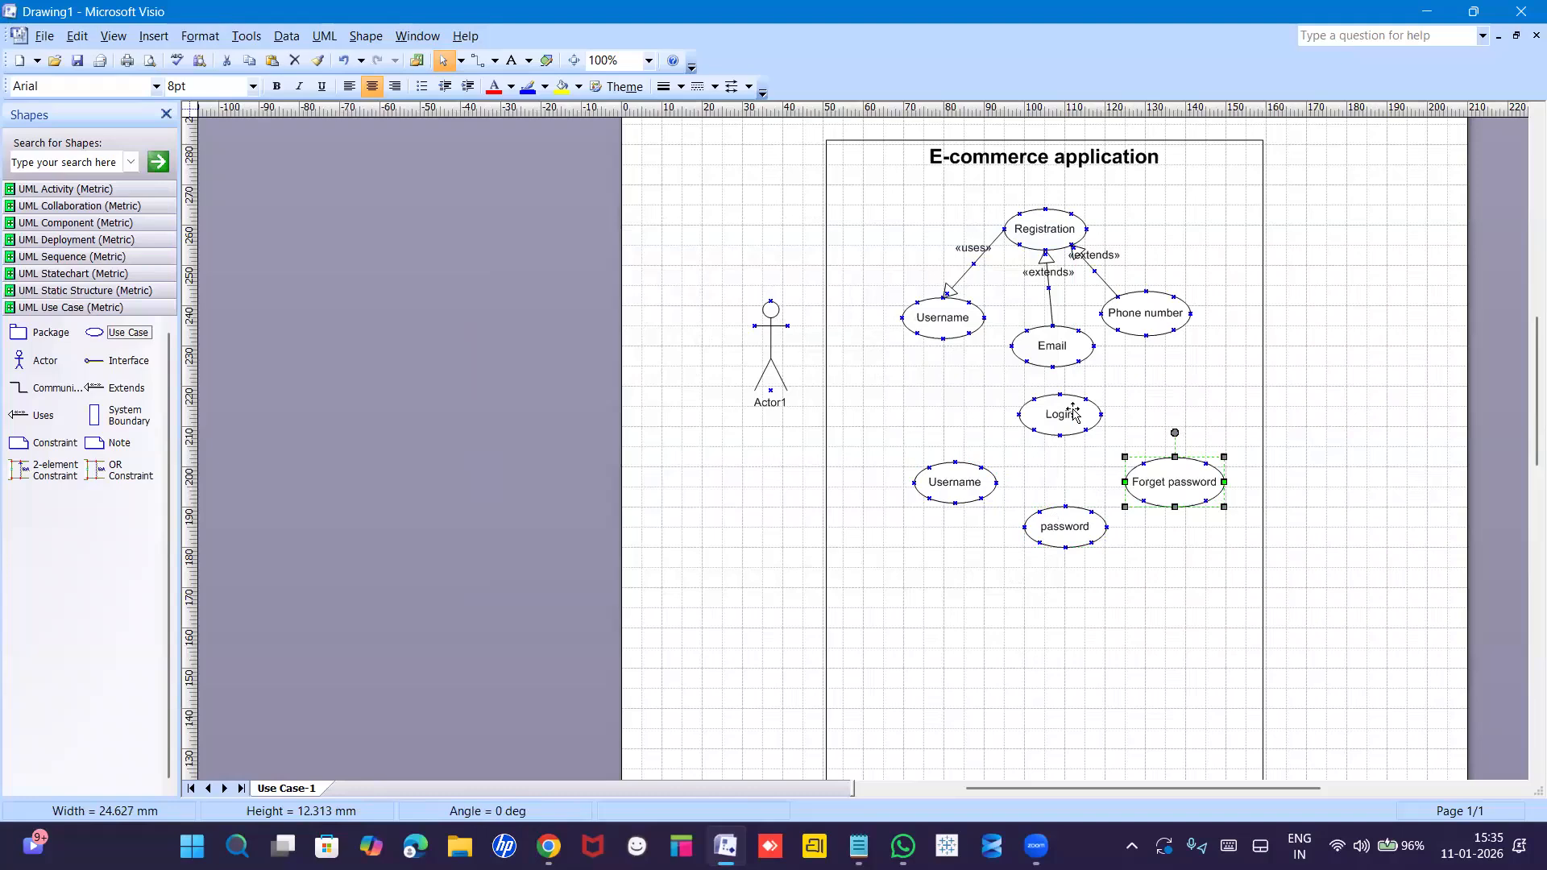
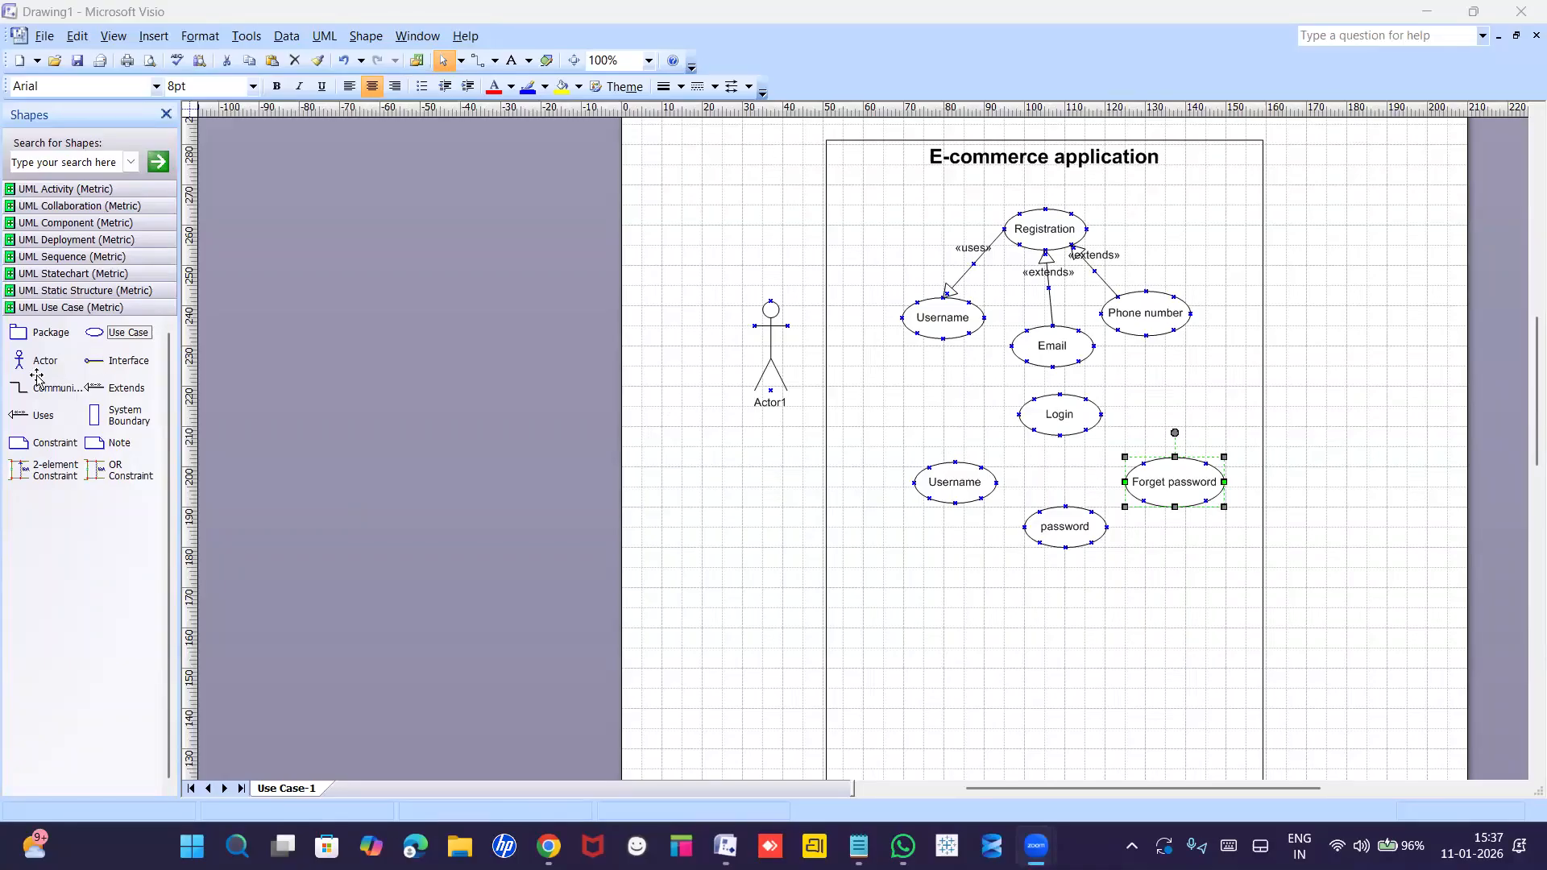
# Draw a «uses» connector and reattach its end so it links Login to Username.
pyautogui.moveTo(25, 414); pyautogui.dragTo(1022, 517)
pyautogui.click(1020, 522)
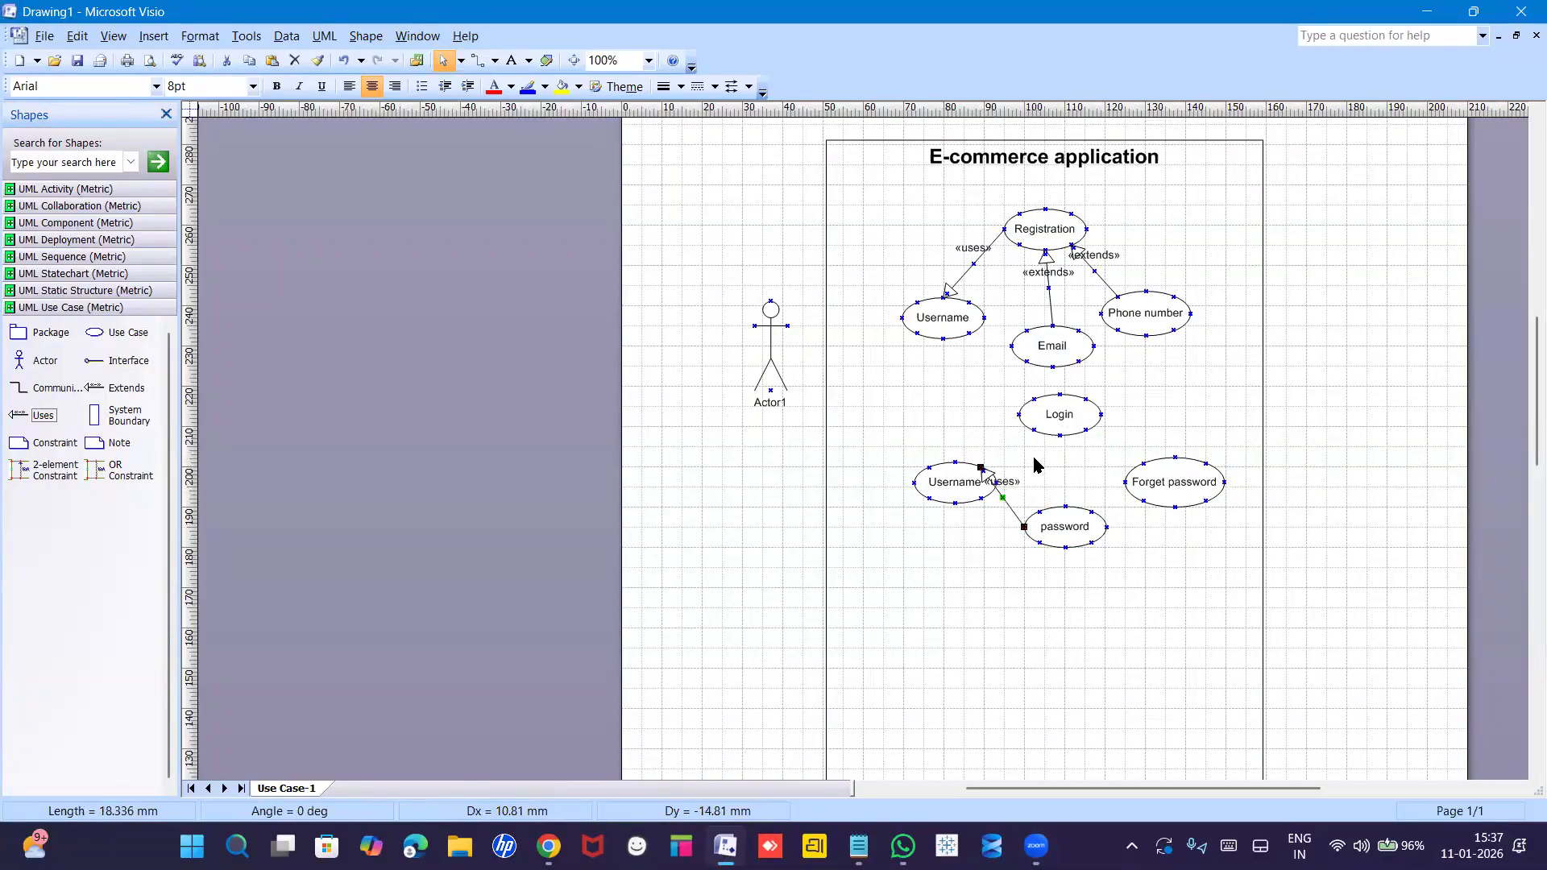
pyautogui.moveTo(1024, 525); pyautogui.dragTo(1034, 430)
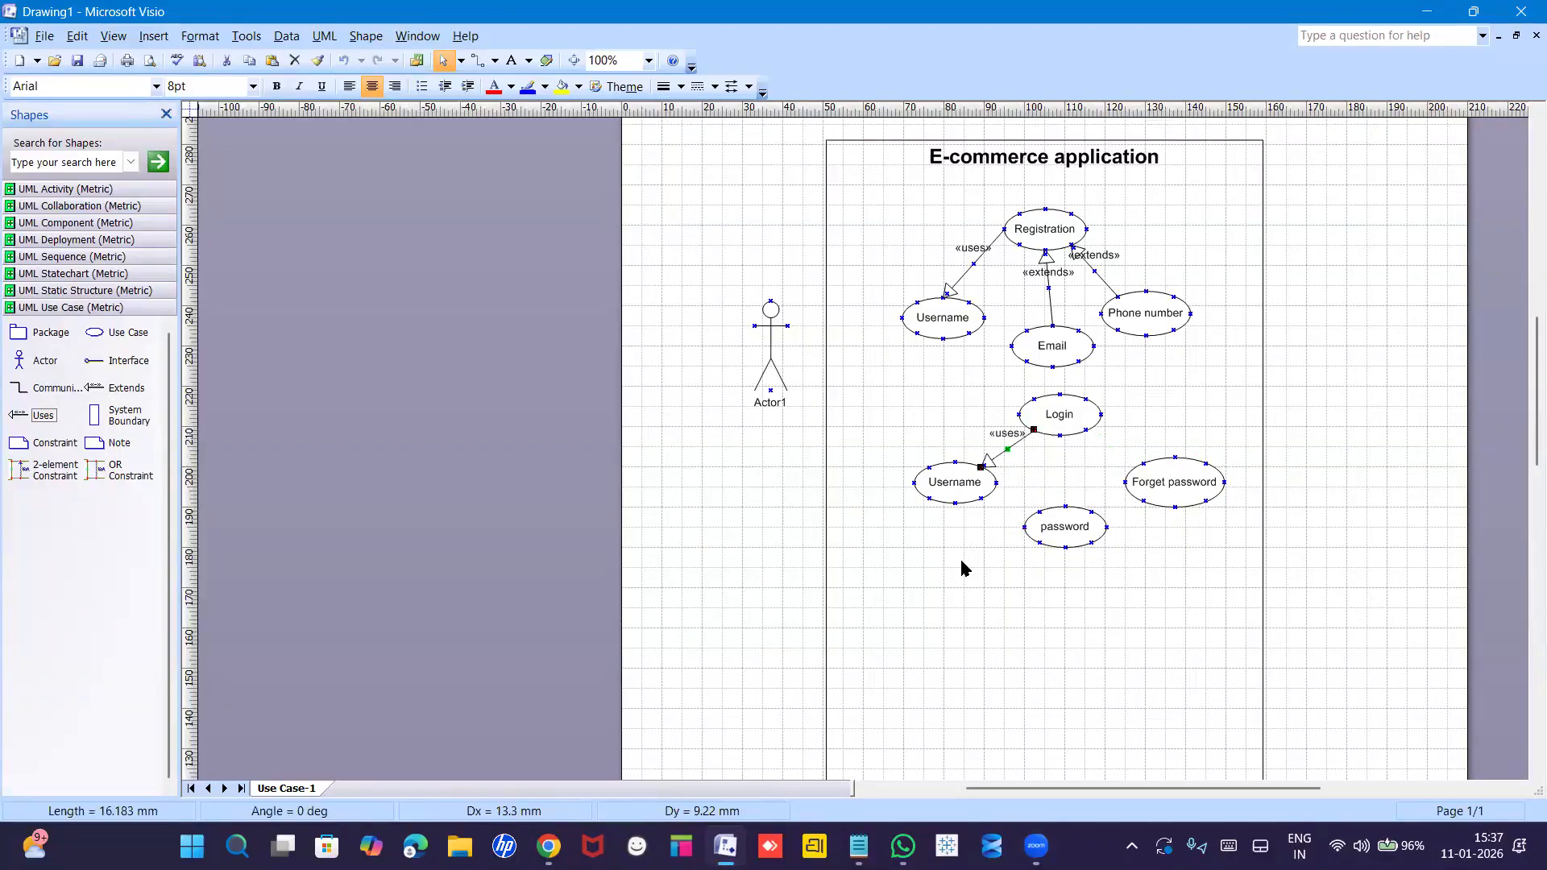
pyautogui.click(941, 616)
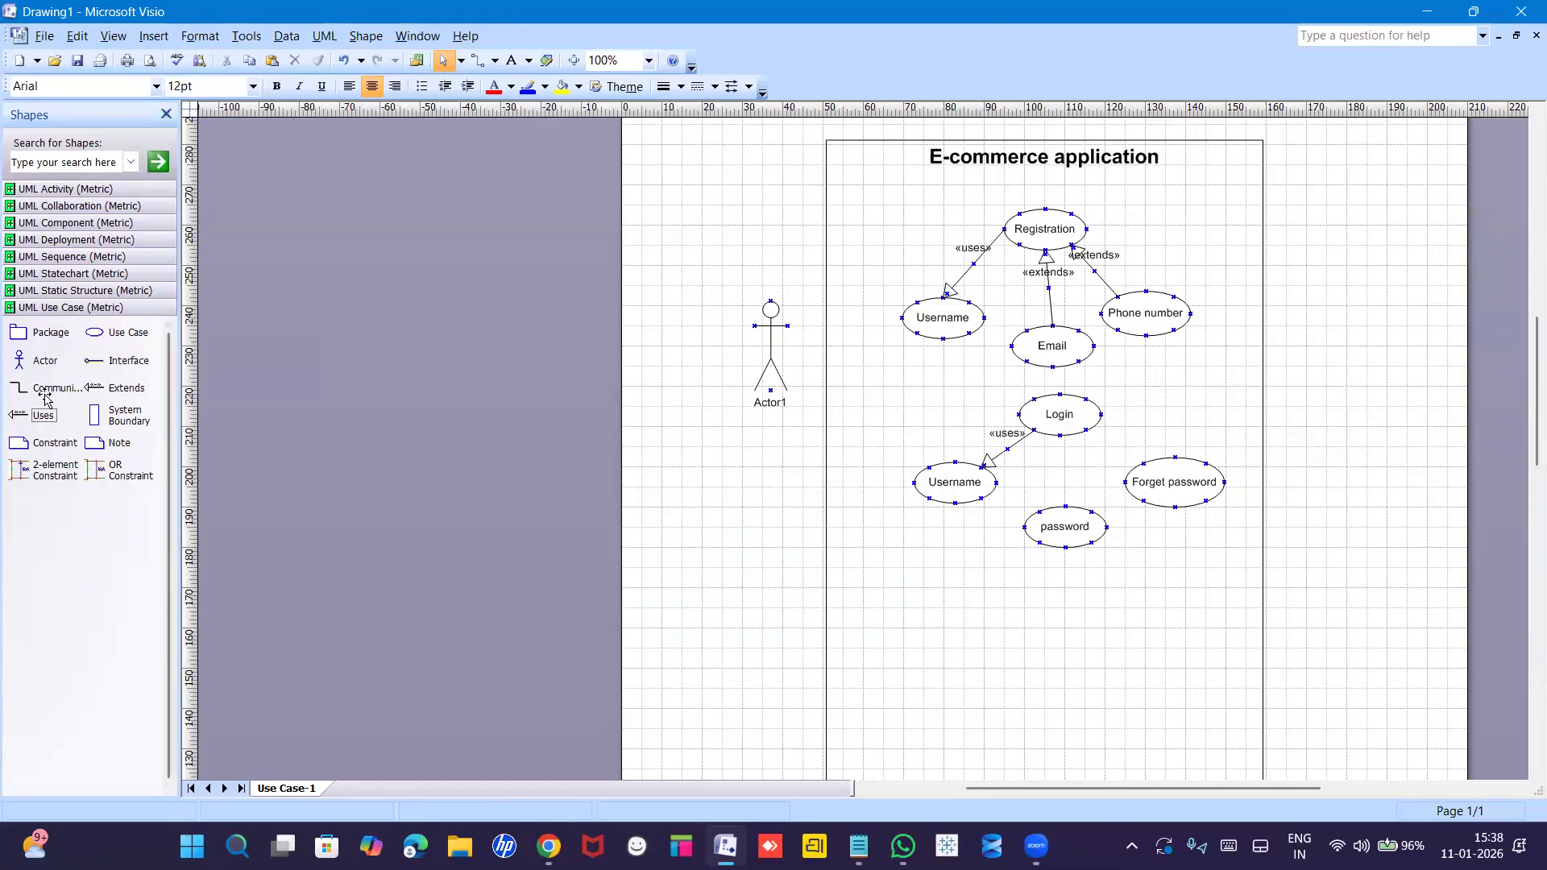
# Add «uses» connectors from Login to password and to Forget password.
pyautogui.moveTo(24, 415); pyautogui.dragTo(889, 500)
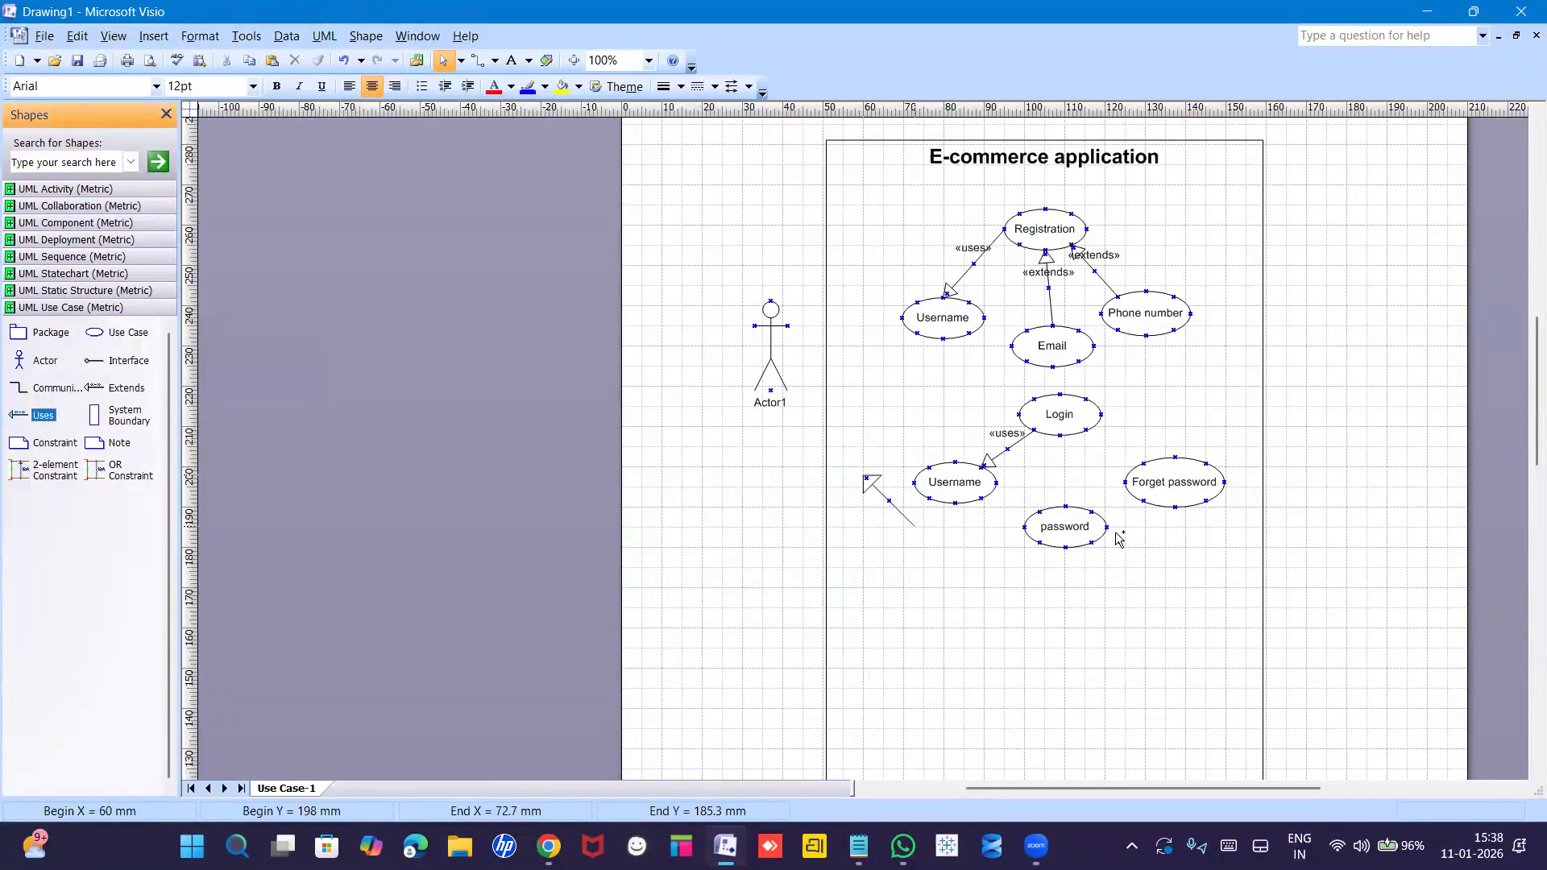
pyautogui.moveTo(1115, 532); pyautogui.dragTo(1059, 435)
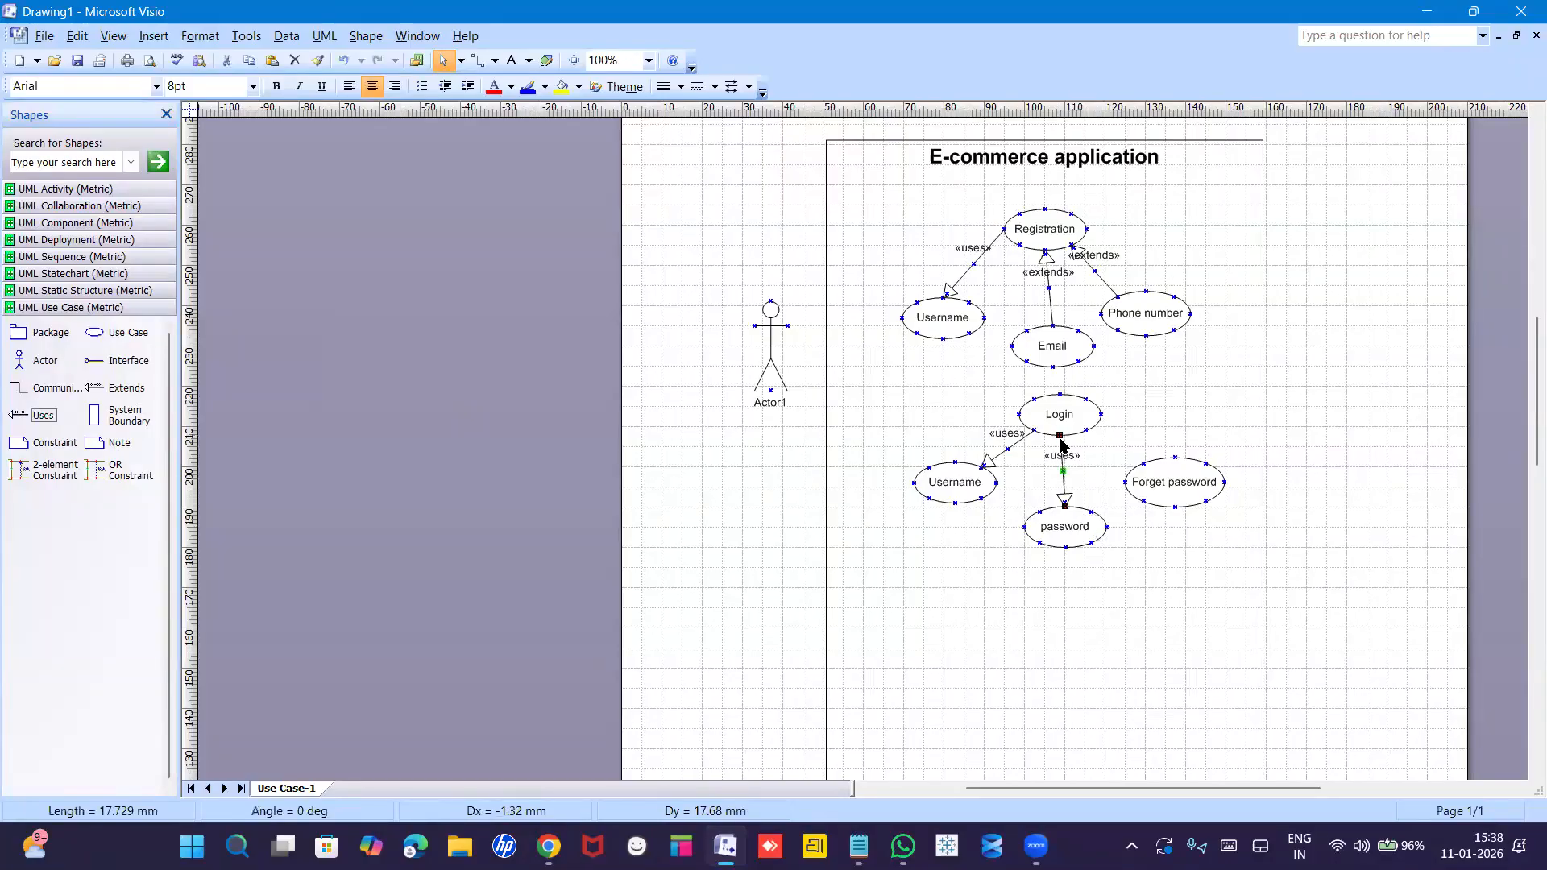
pyautogui.click(980, 570)
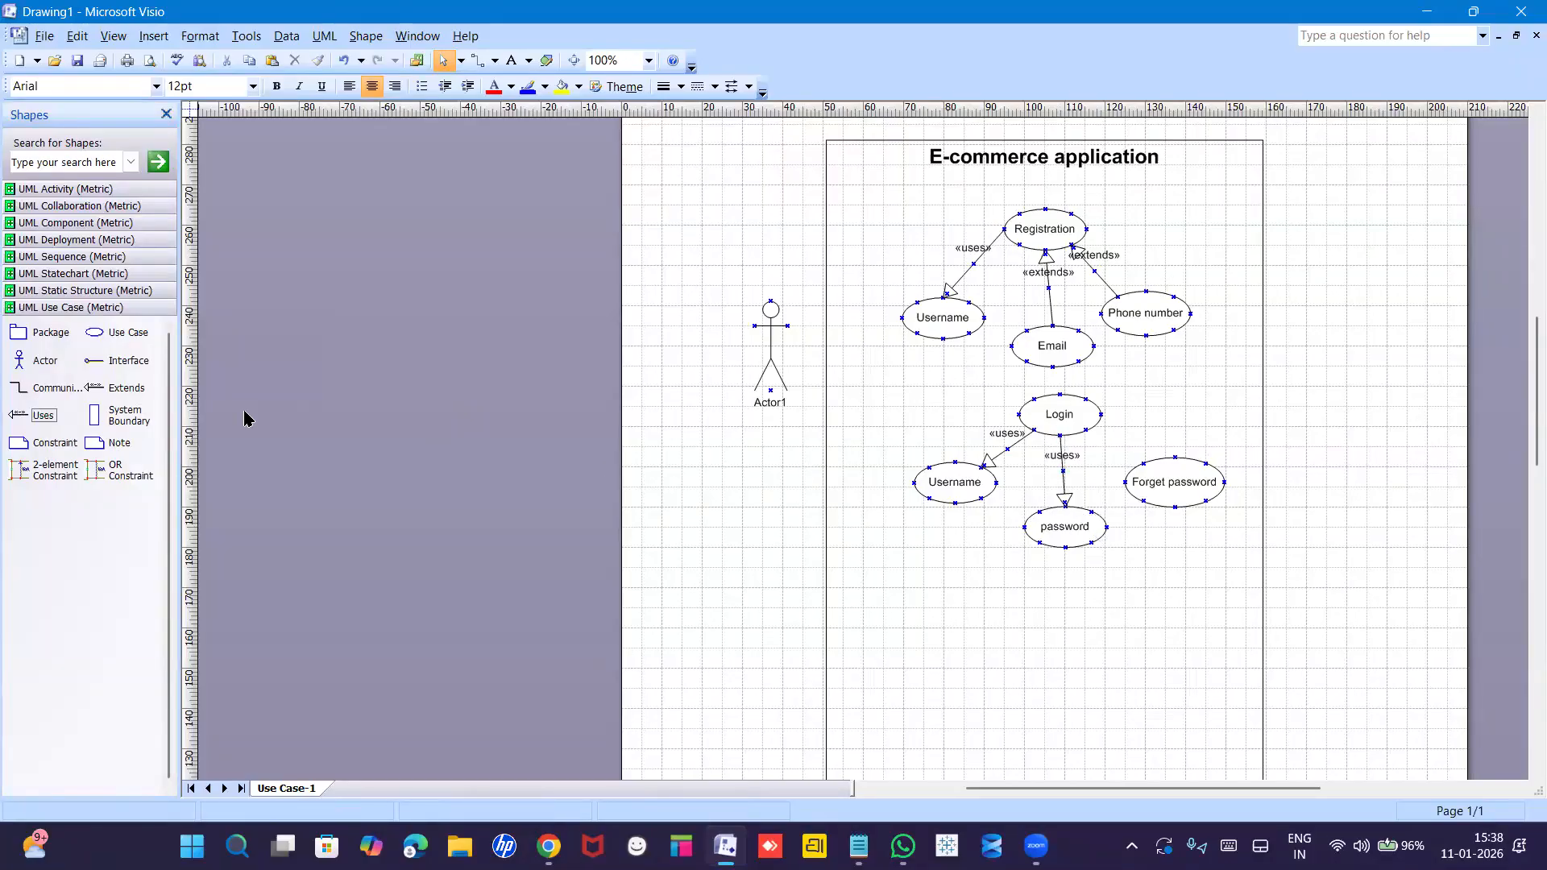
pyautogui.moveTo(21, 413); pyautogui.dragTo(1142, 459)
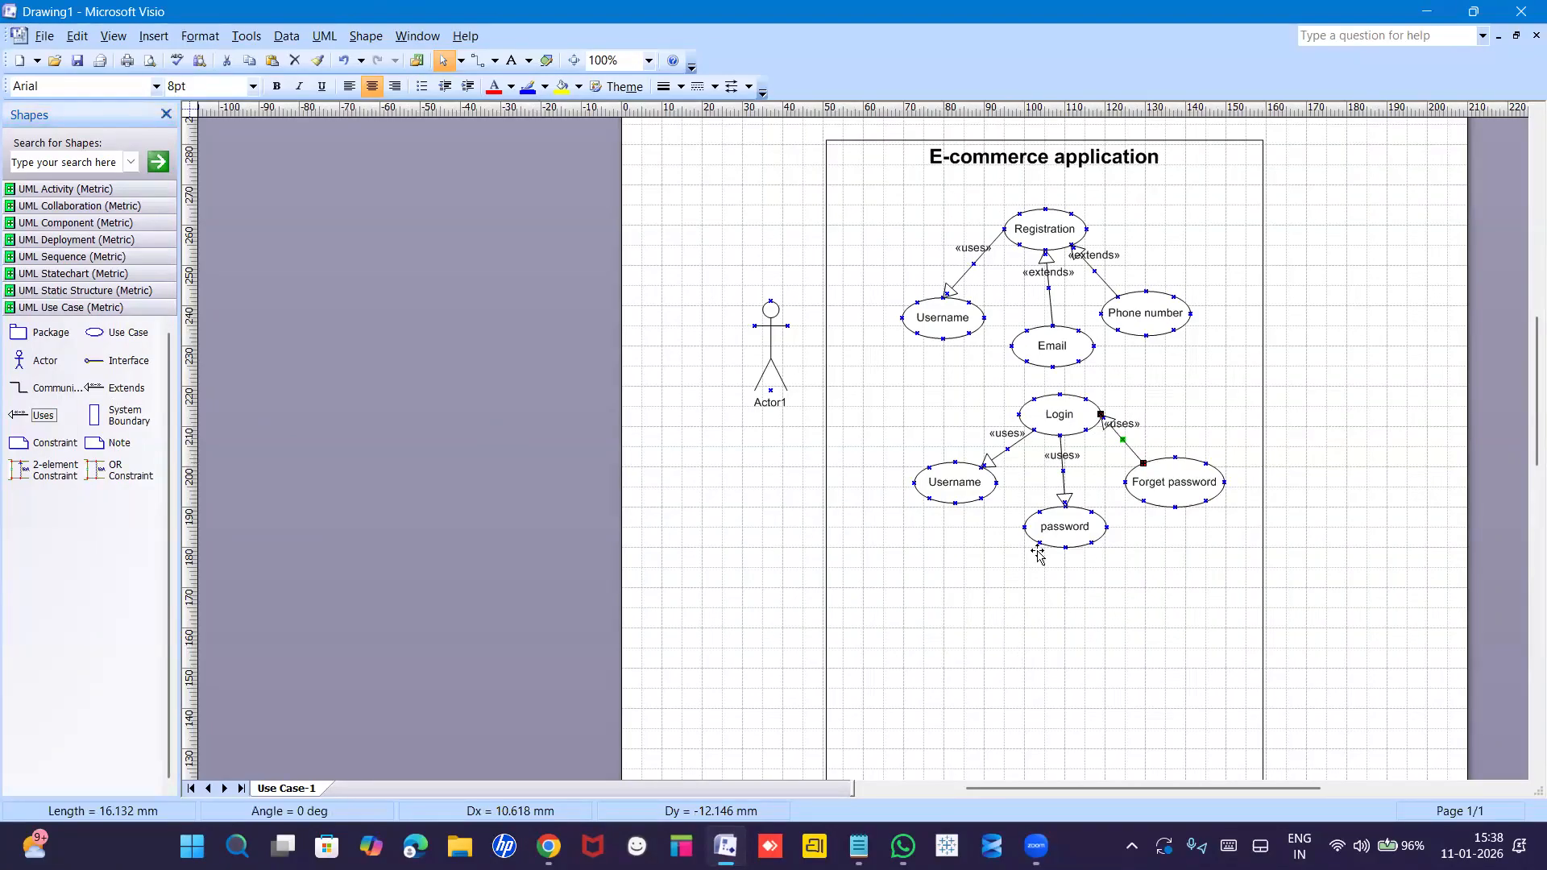
# Cut the Login–Forget password «uses» link and draw an «extends» connector in its place.
pyautogui.press('Escape')
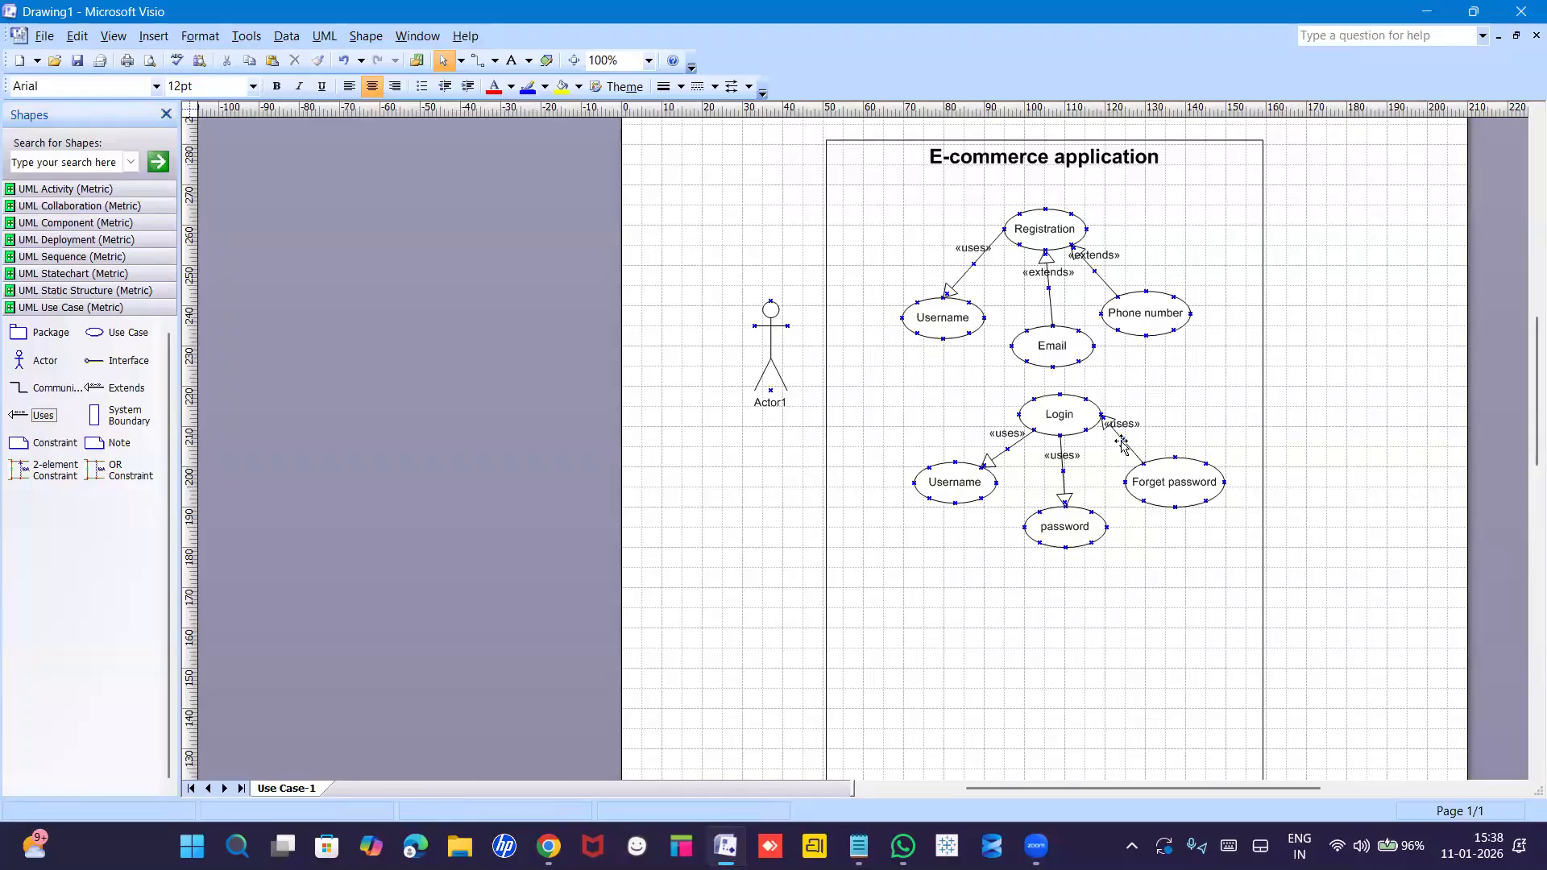
pyautogui.rightClick(1121, 443)
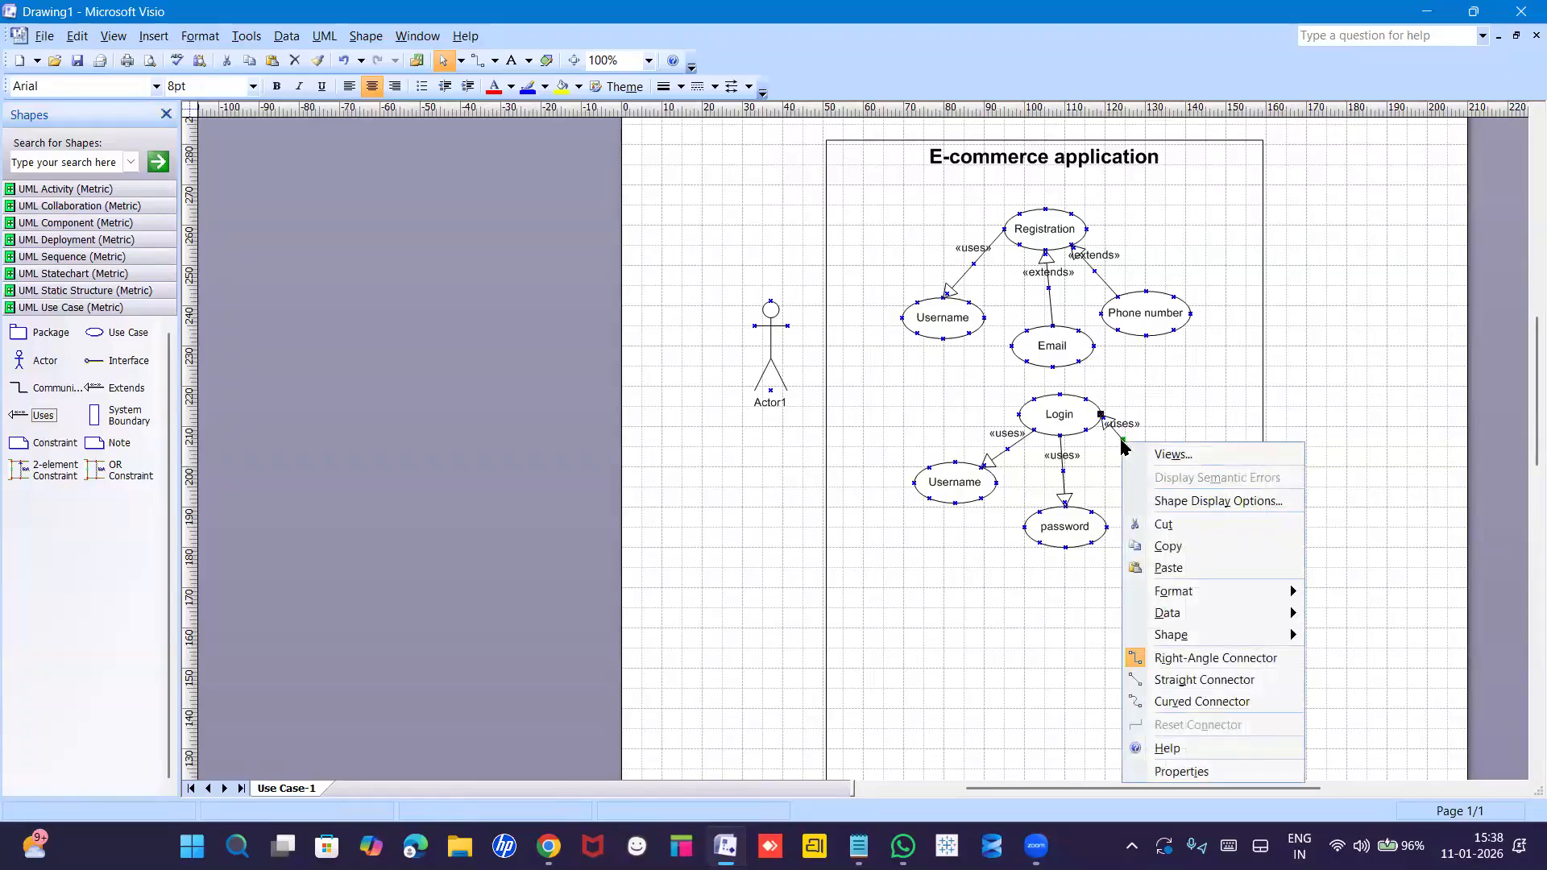
pyautogui.click(1172, 526)
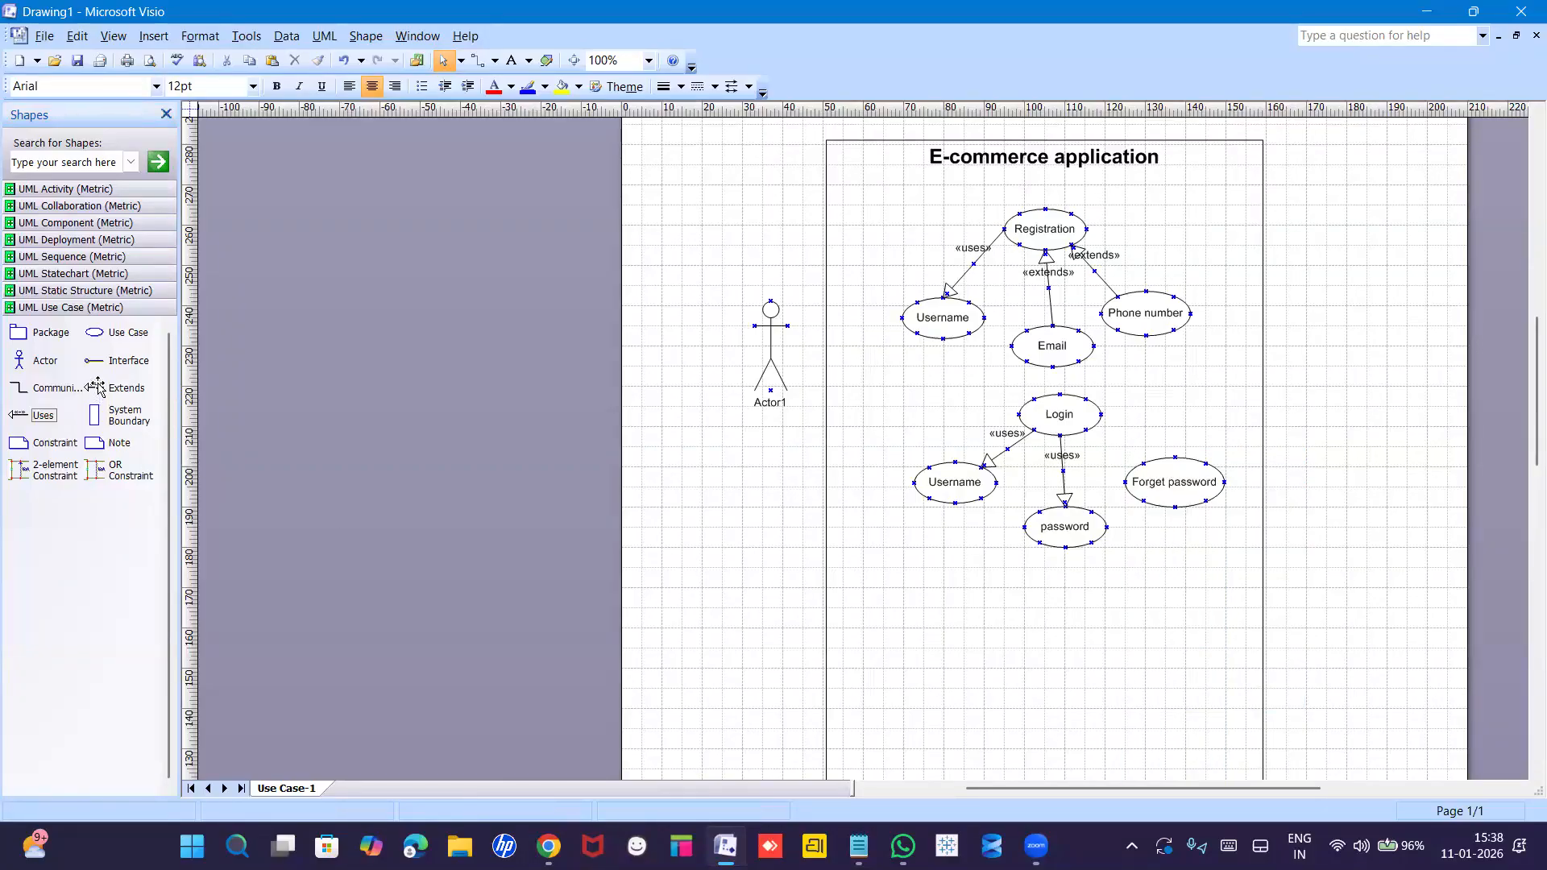
pyautogui.moveTo(97, 388); pyautogui.dragTo(1115, 447)
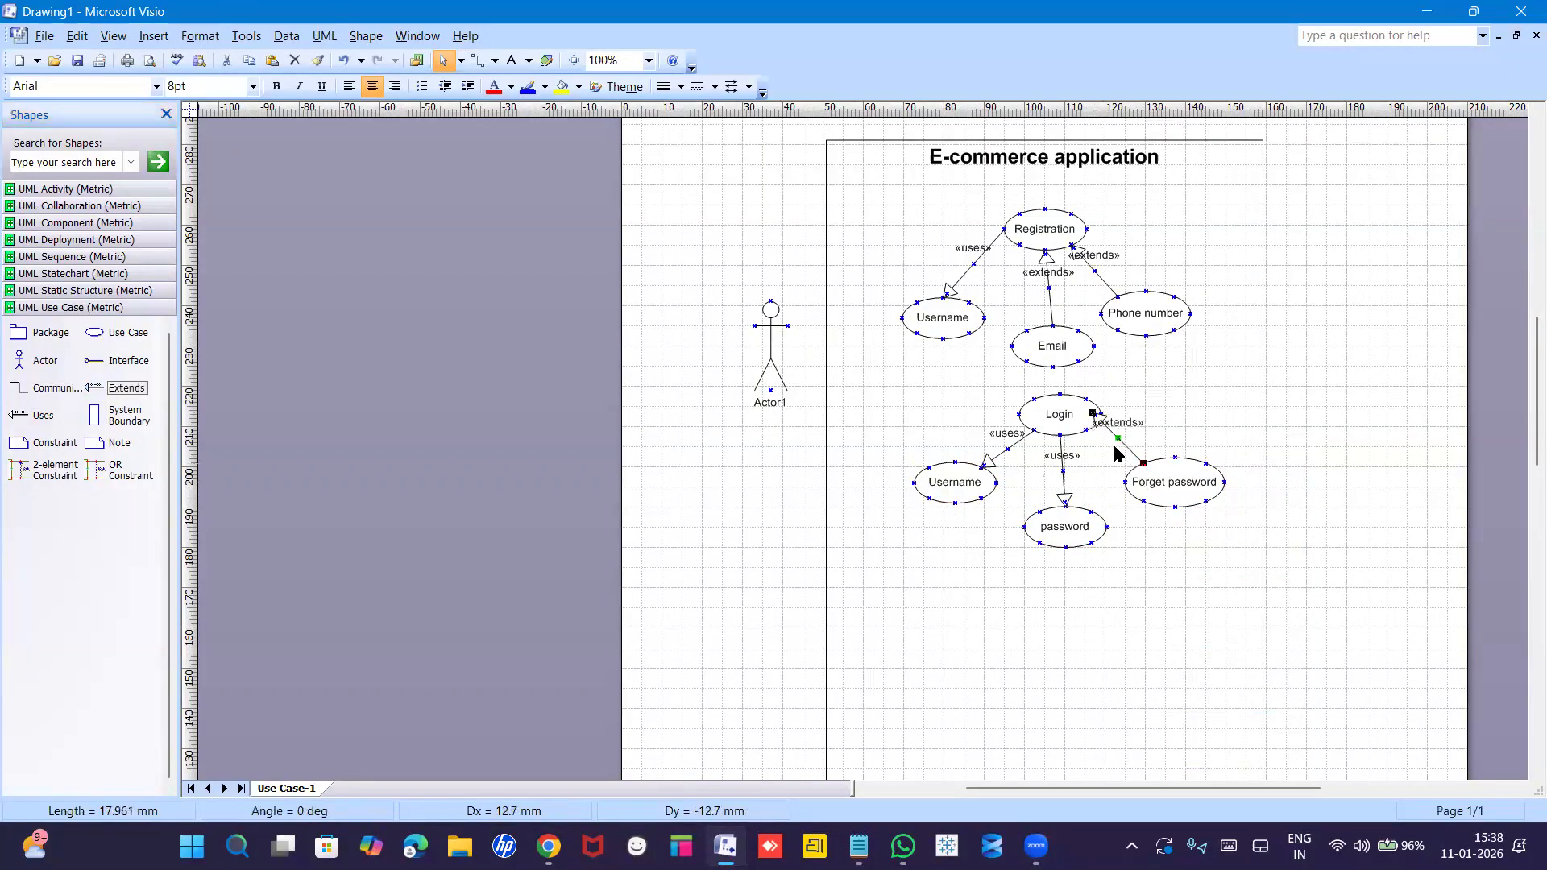
pyautogui.click(1124, 562)
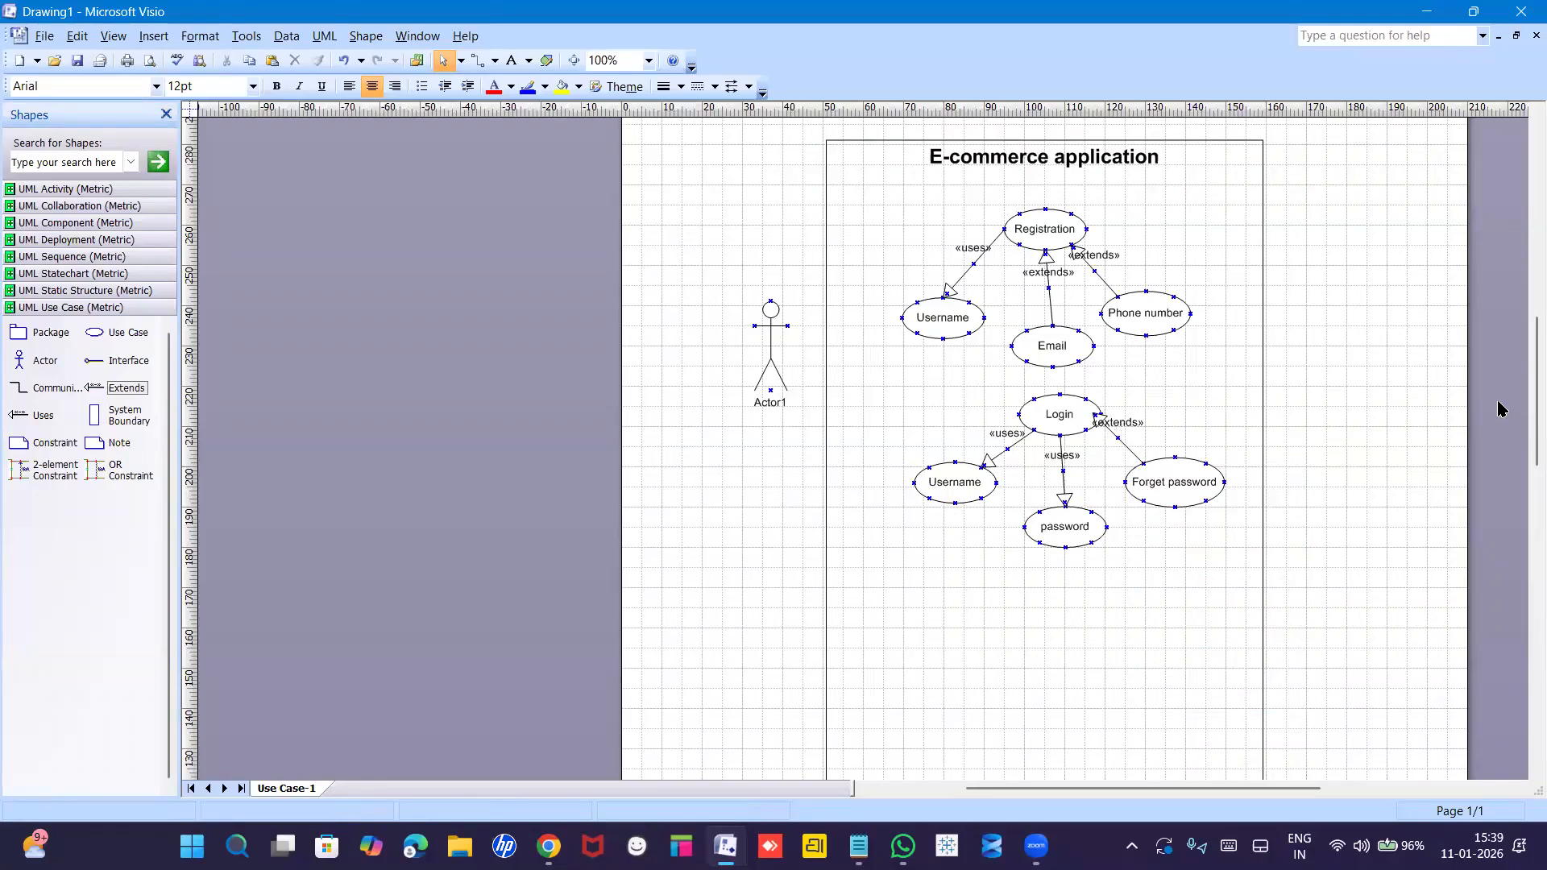
# Drop four Use Case shapes, UseCase1 to UseCase4, below the password use case.
pyautogui.scroll(-3, 1521, 399)
pyautogui.scroll(-1, 1525, 420)
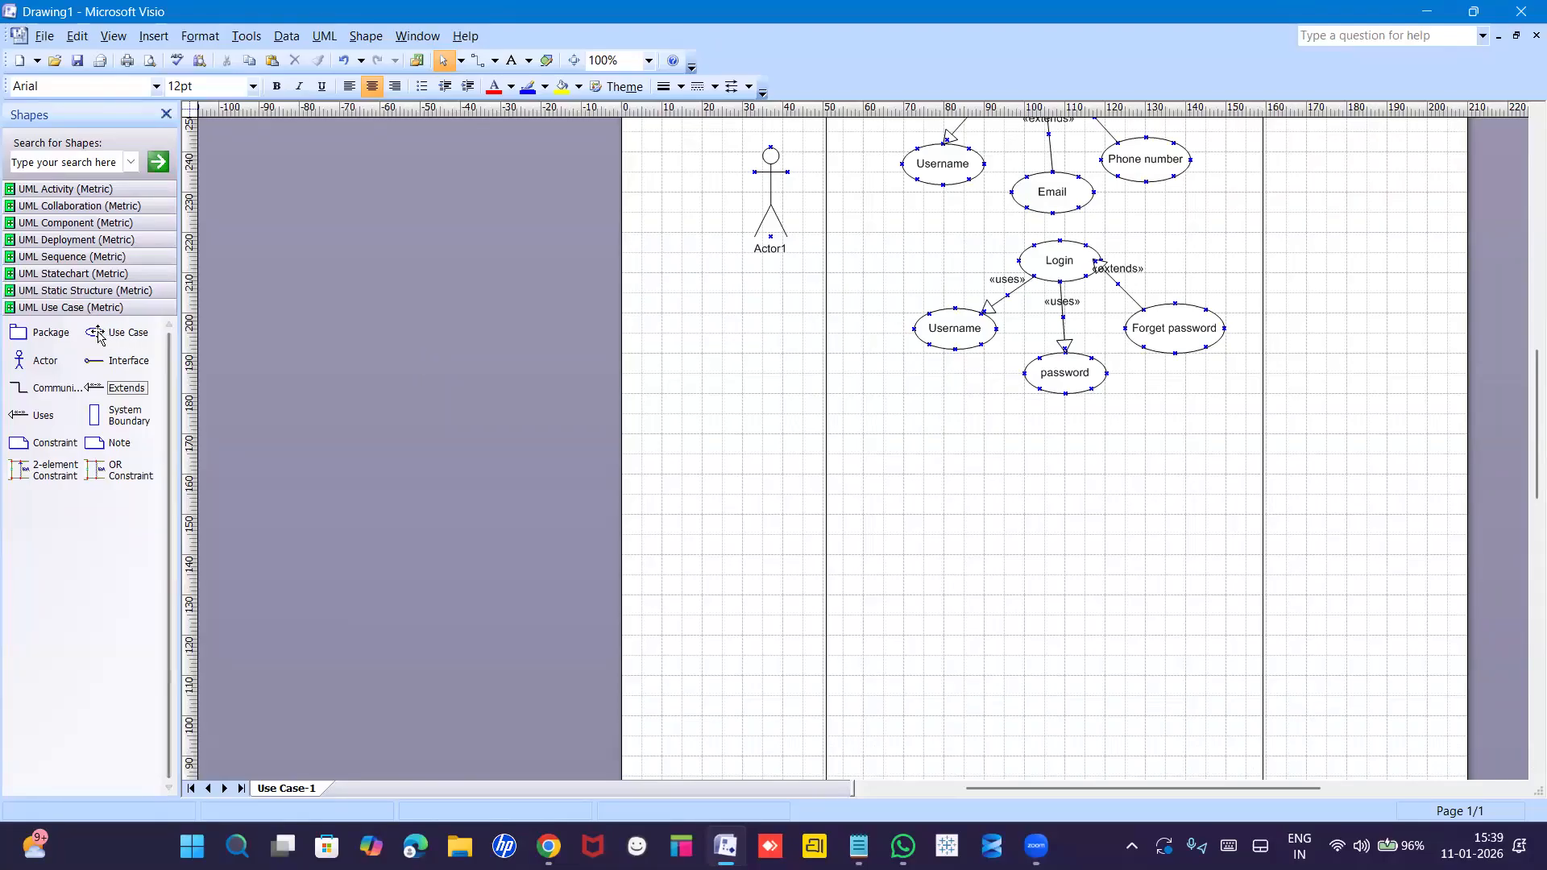
pyautogui.moveTo(733, 450); pyautogui.dragTo(1065, 441)
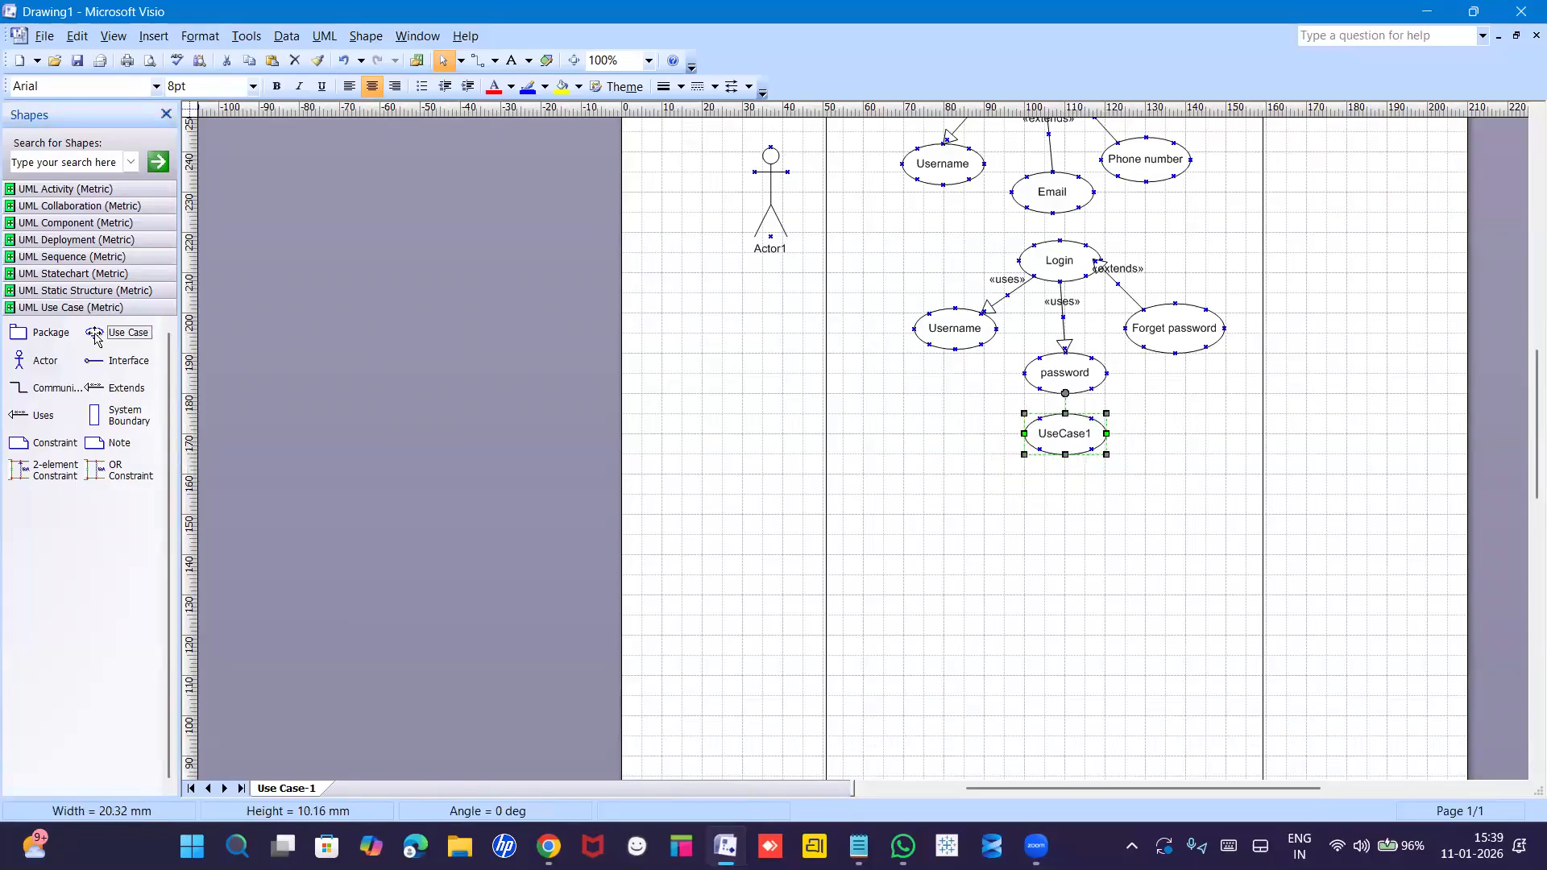
pyautogui.moveTo(94, 332); pyautogui.dragTo(942, 515)
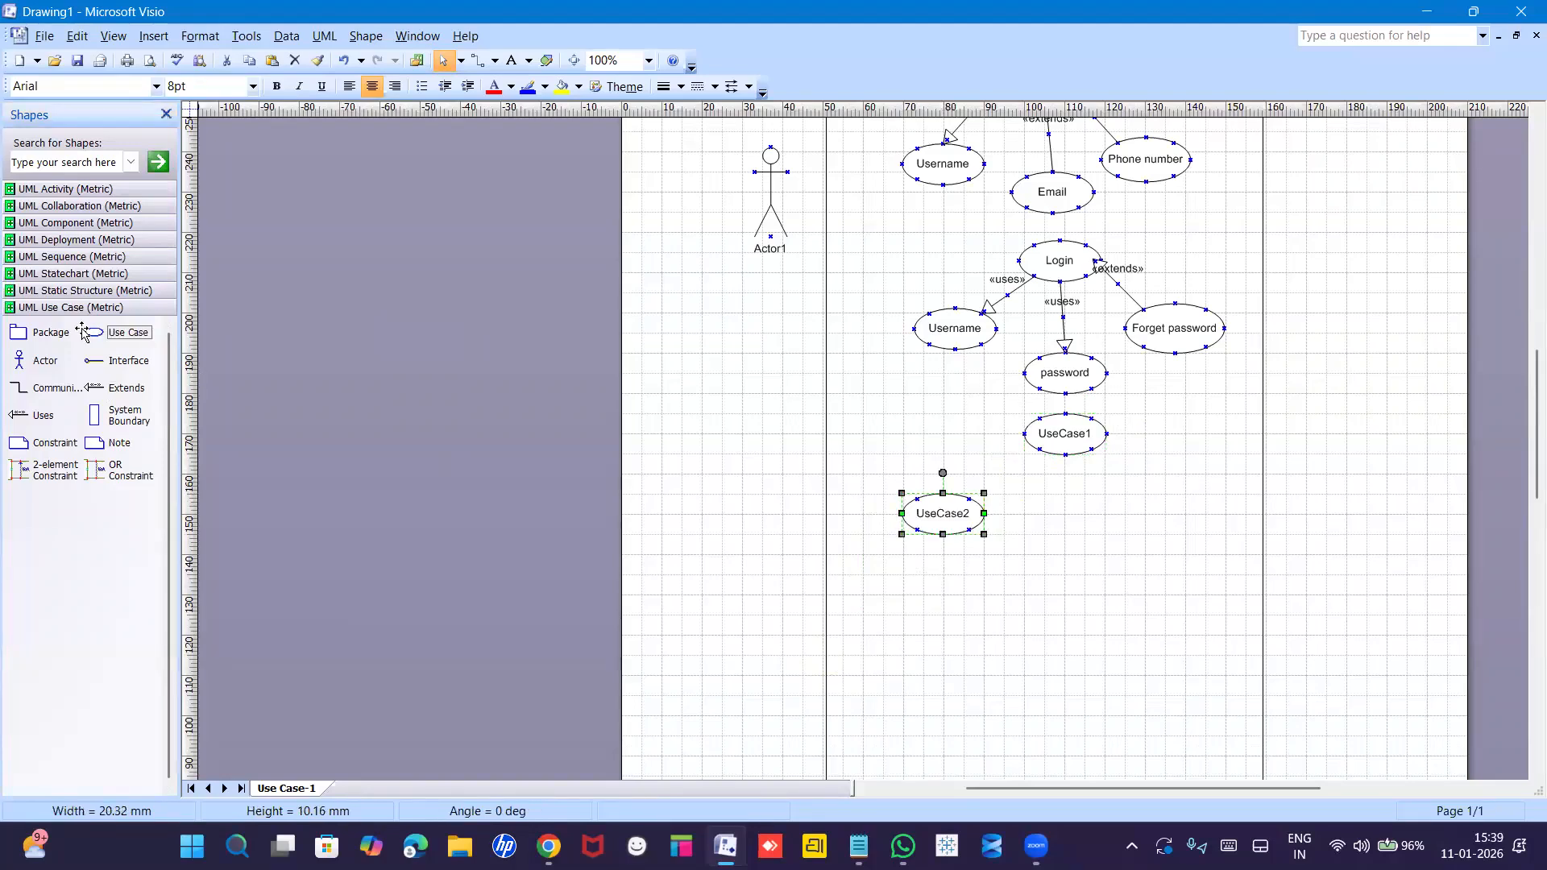
pyautogui.moveTo(94, 332); pyautogui.dragTo(1049, 529)
pyautogui.moveTo(99, 338); pyautogui.dragTo(1160, 532)
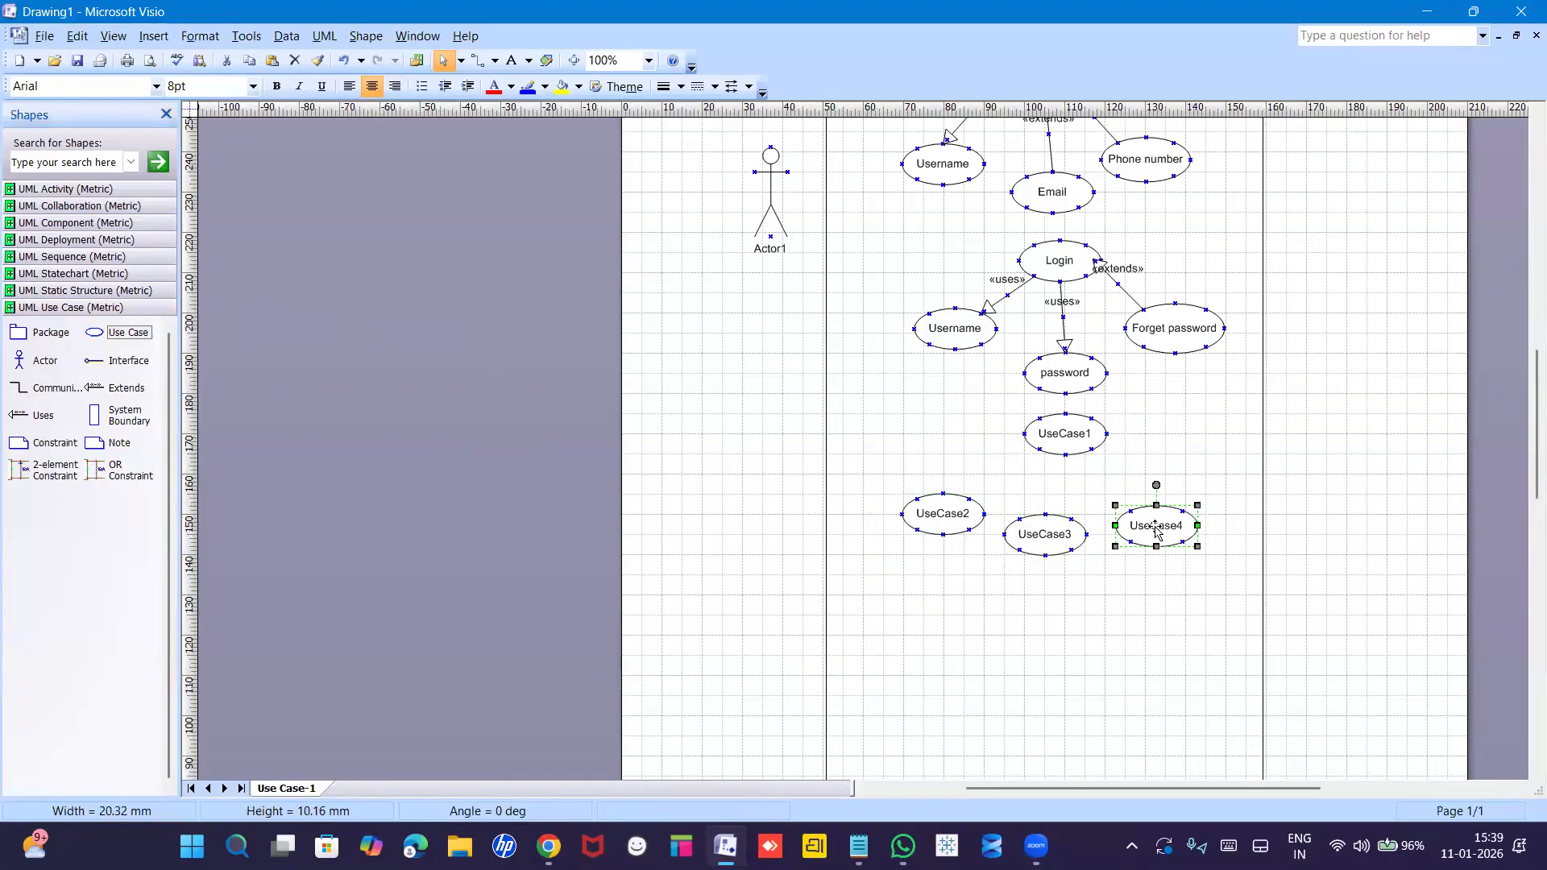
pyautogui.click(1063, 435)
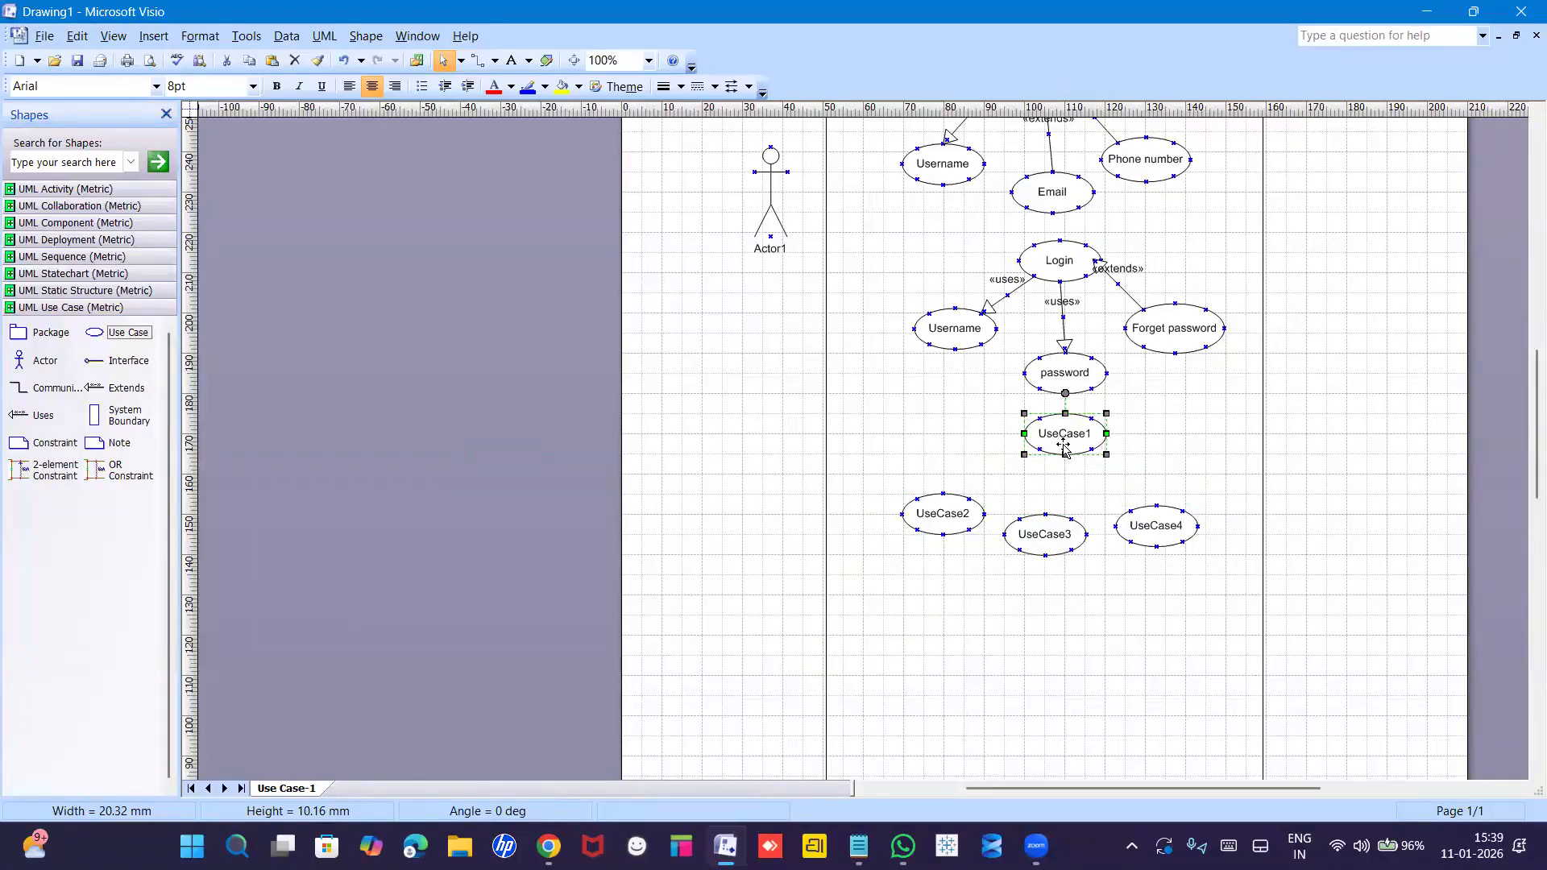
# Rename UseCase1 to 'product catelog', fixing the stray letter in the name.
pyautogui.doubleClick(1063, 439)
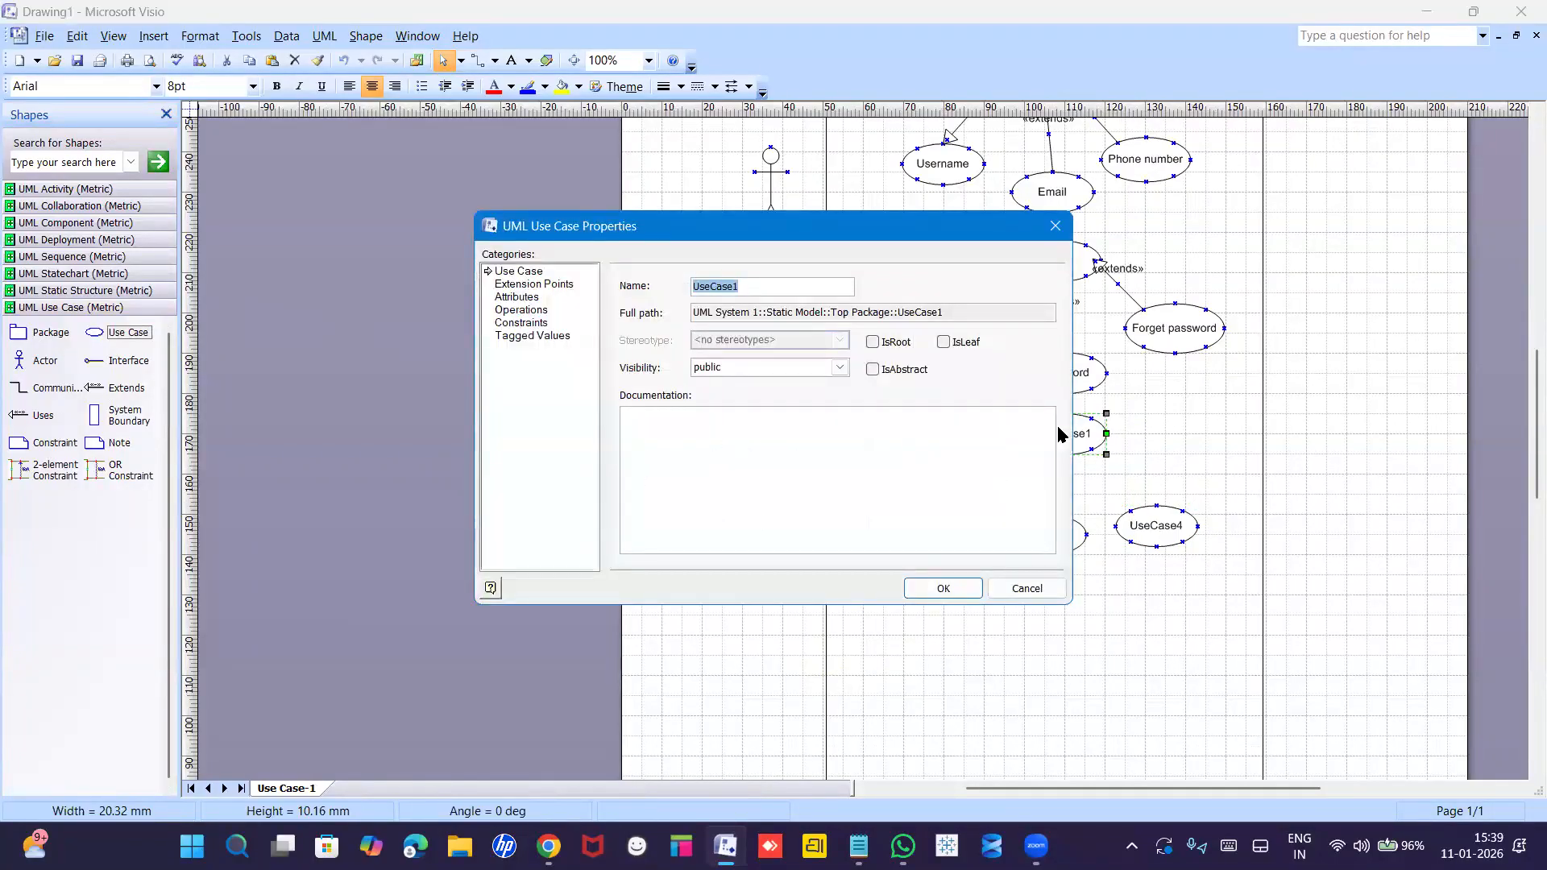
pyautogui.write('pr')
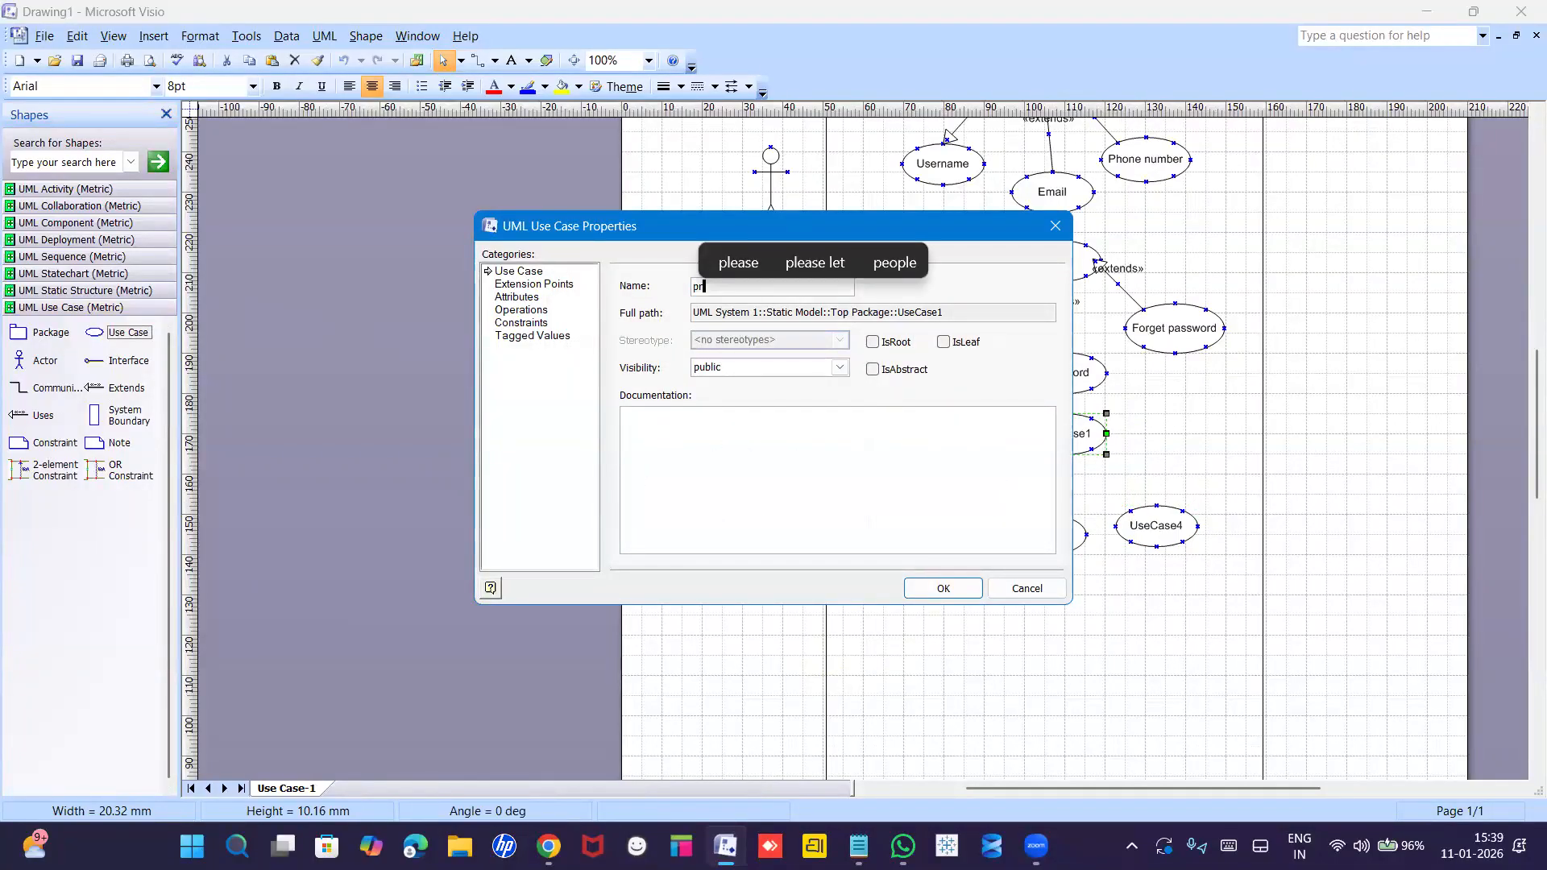
pyautogui.write('odeuct')
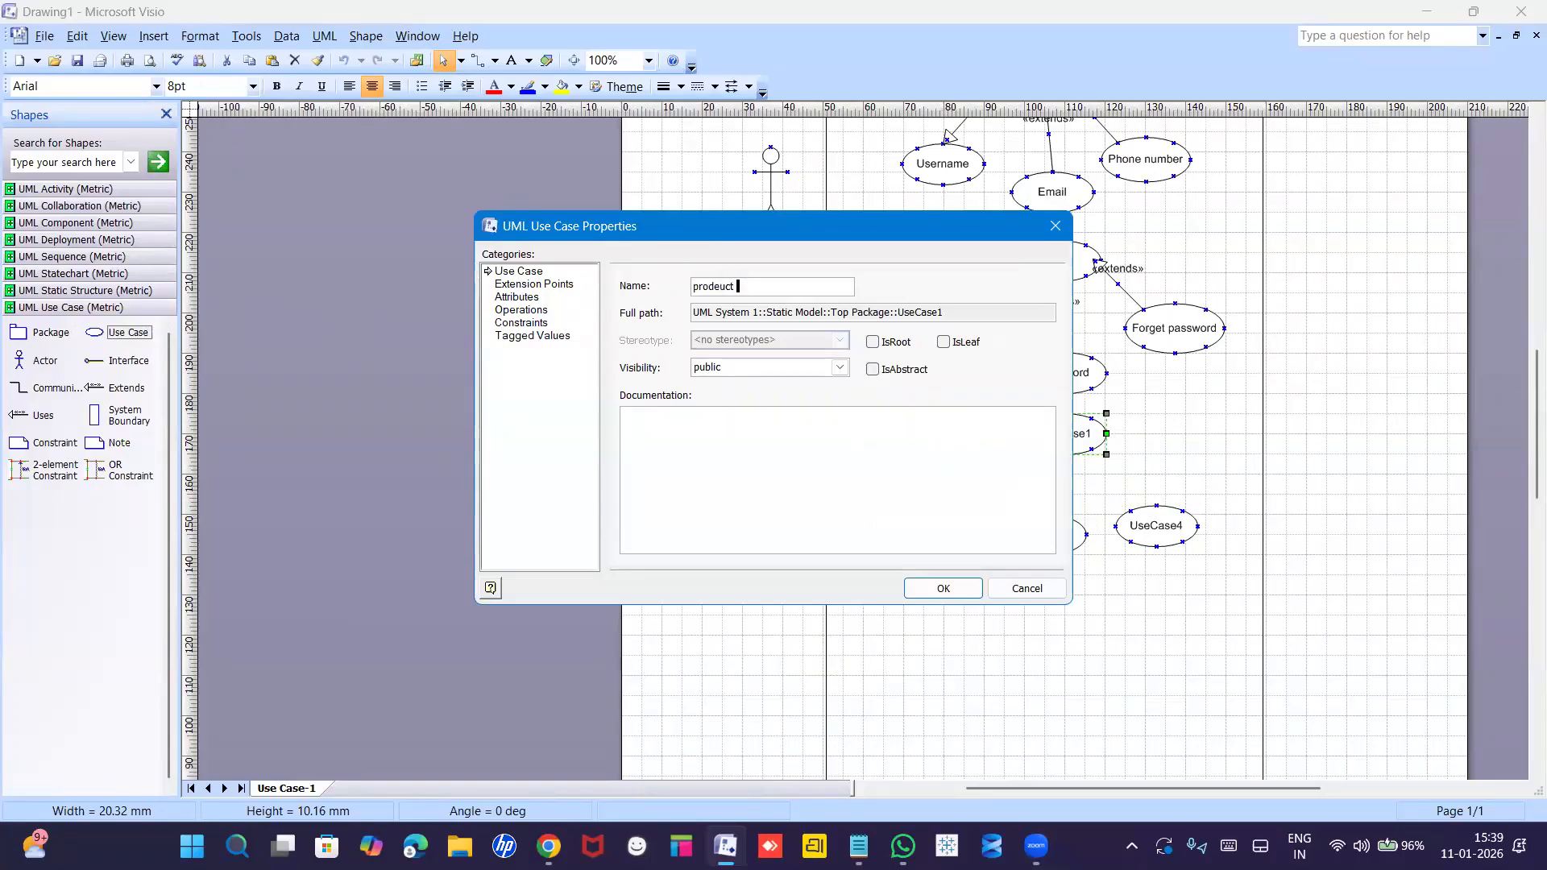
pyautogui.write(' catelog')
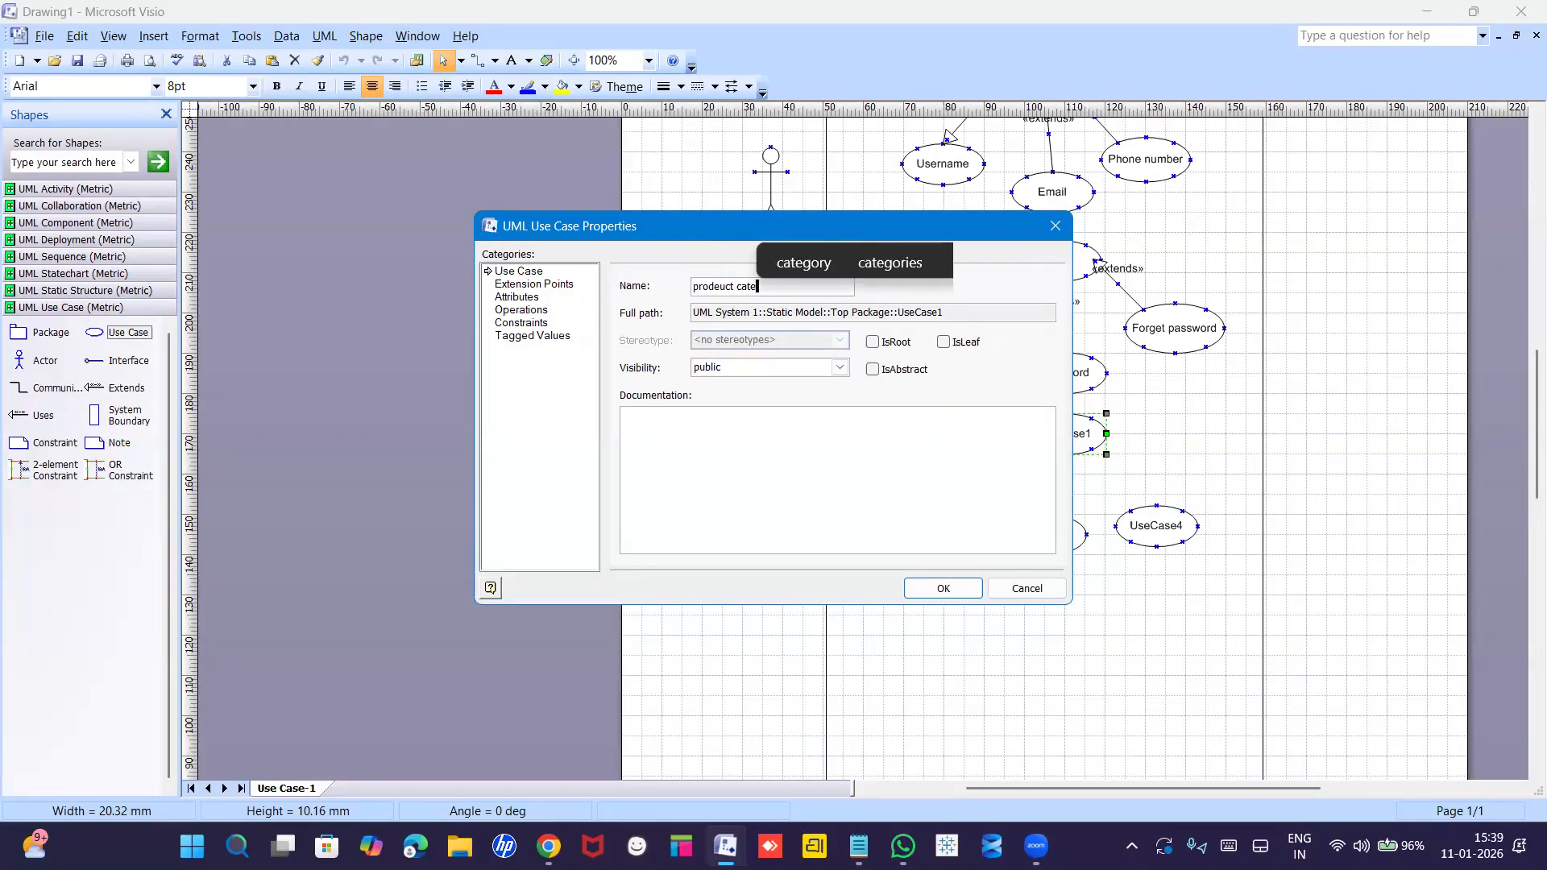
pyautogui.press('Return')
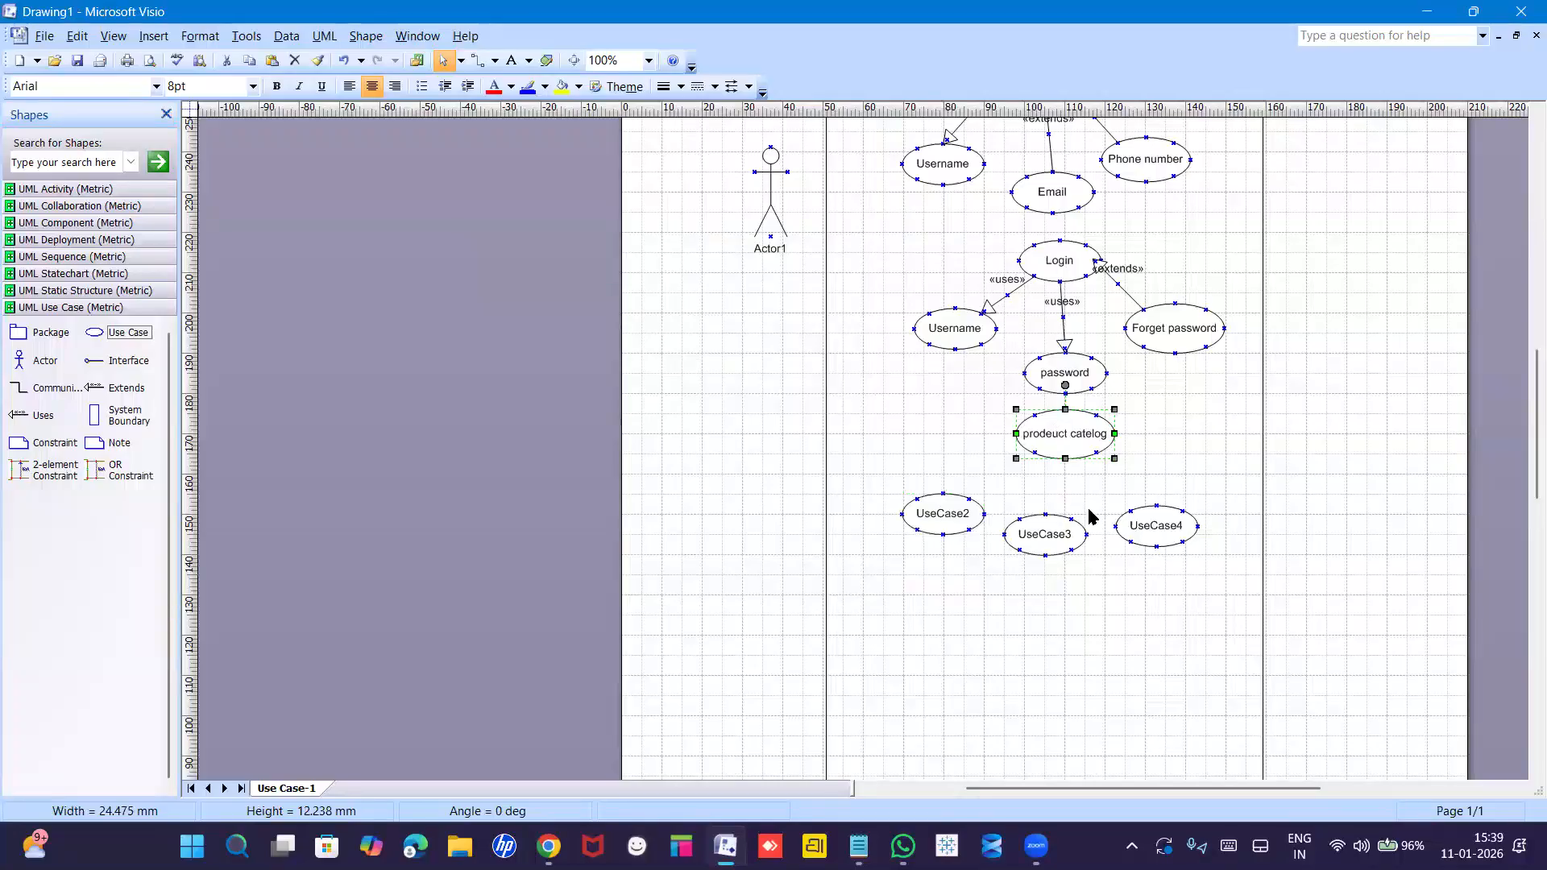
pyautogui.doubleClick(1056, 441)
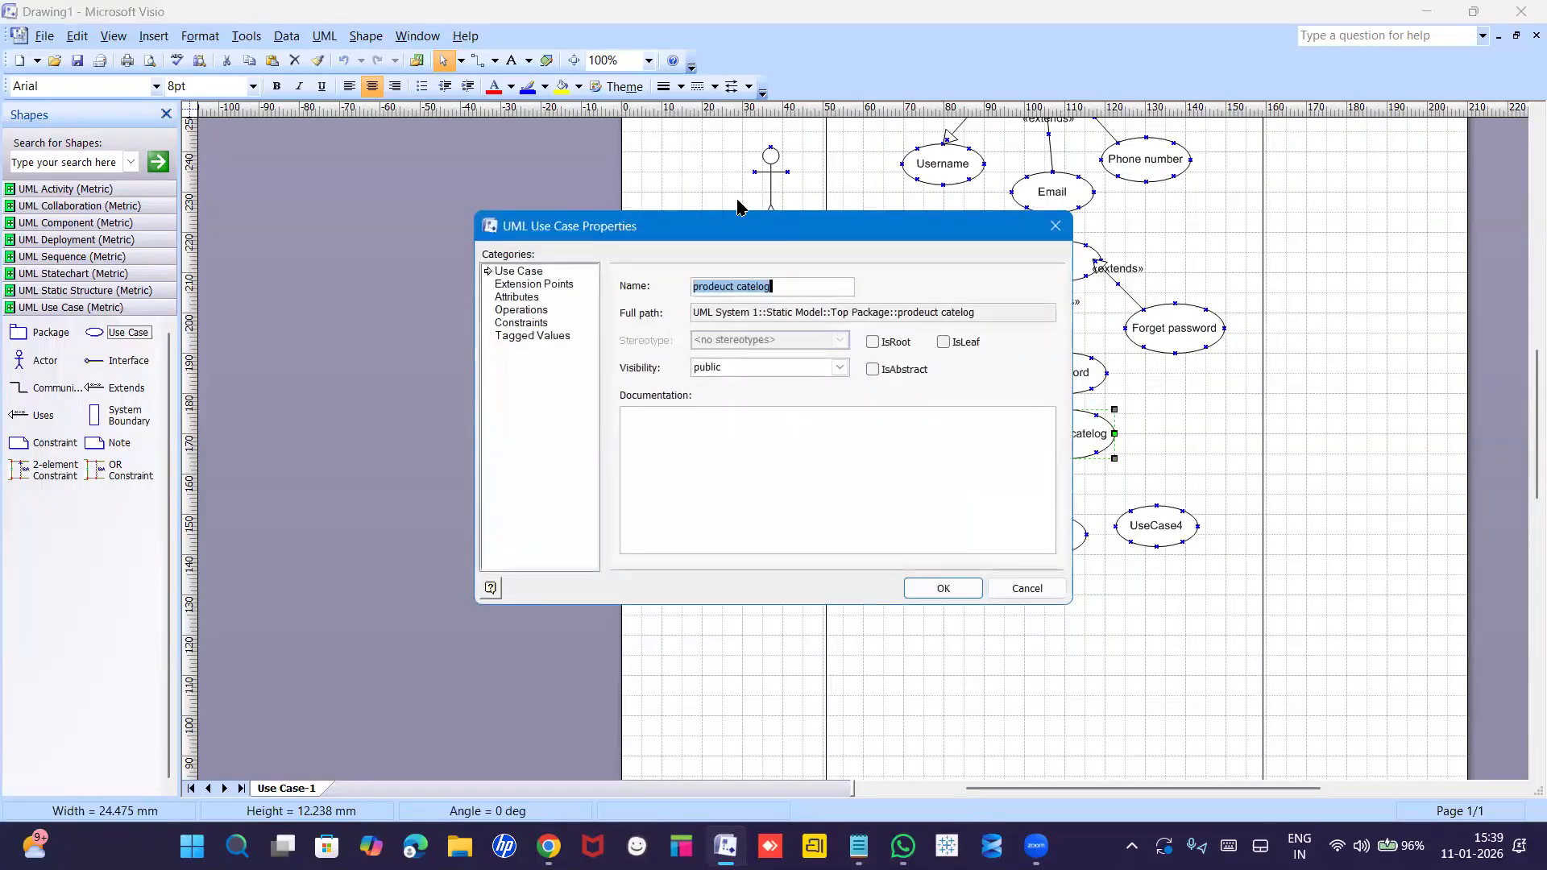
pyautogui.click(719, 288)
pyautogui.press('BackSpace')
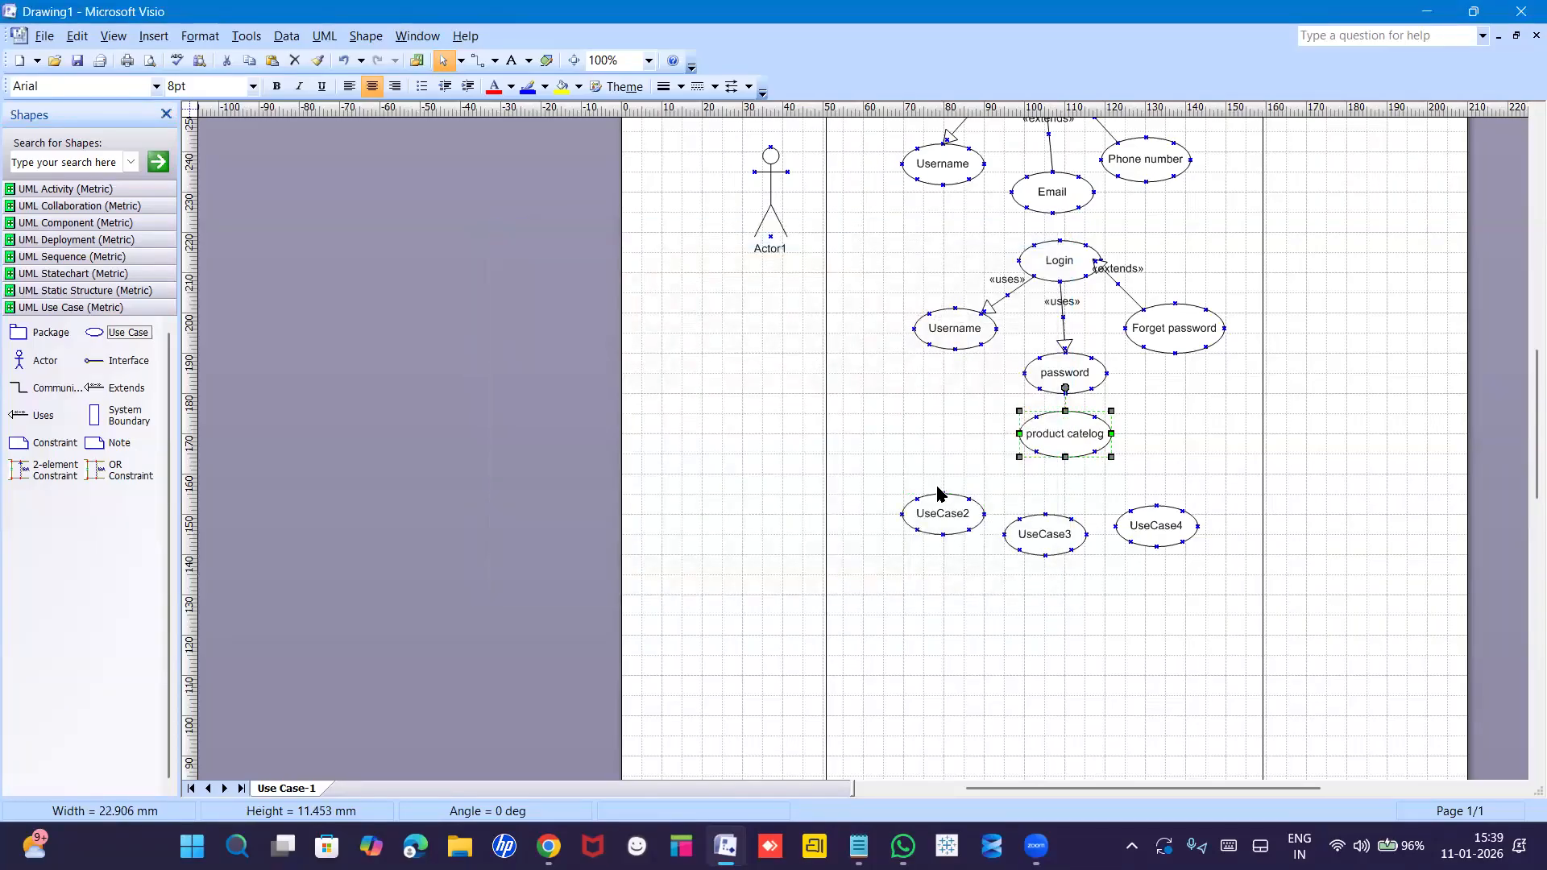
# Name the other three new use cases search, filter and add to cart.
pyautogui.doubleClick(941, 514)
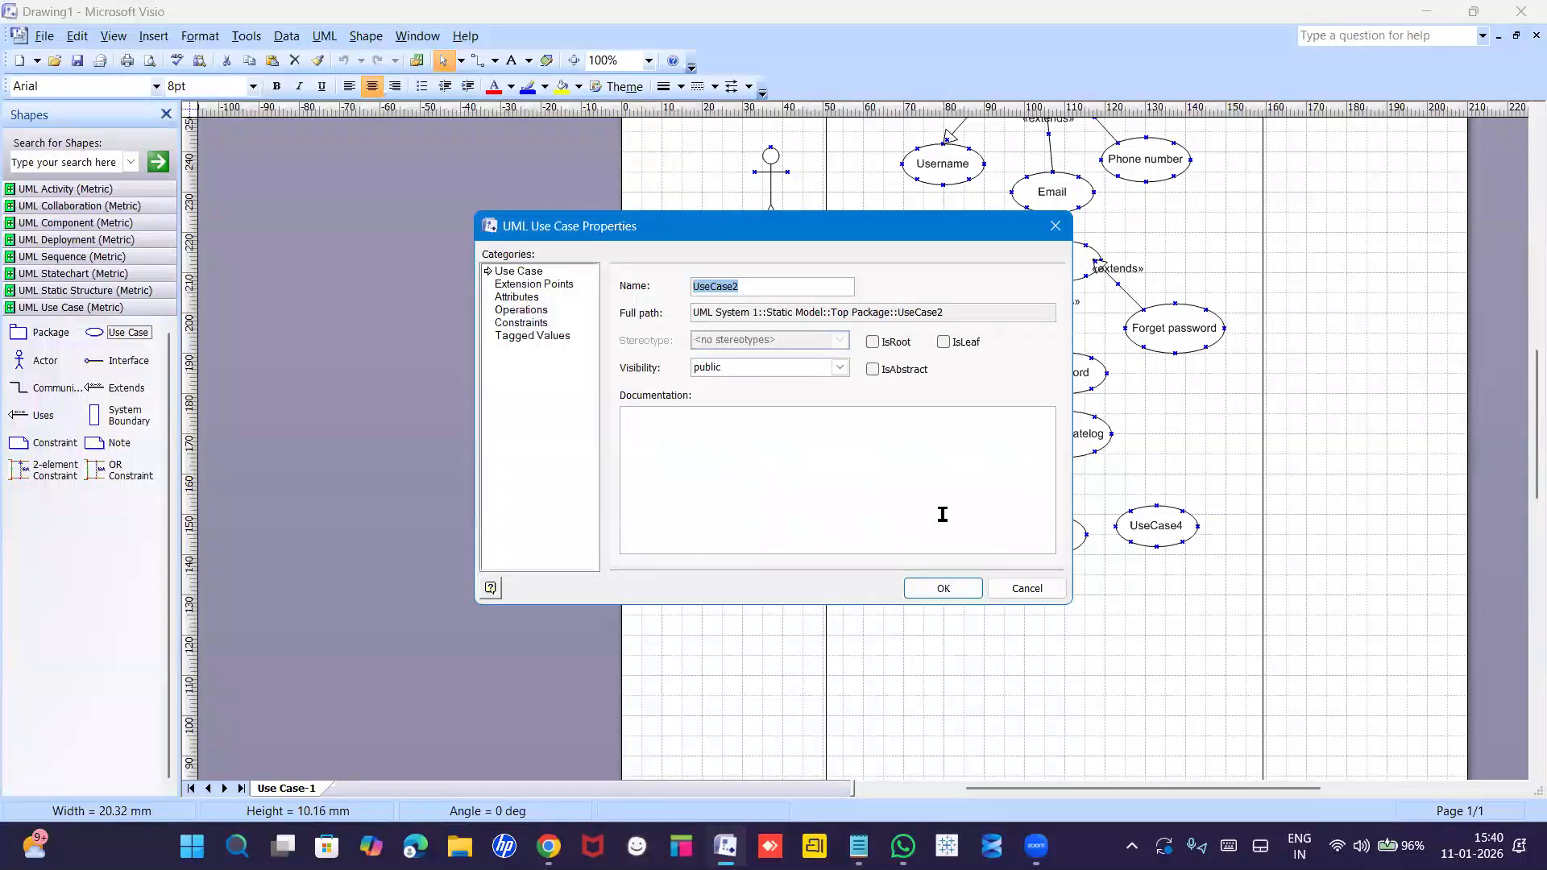
pyautogui.write('s')
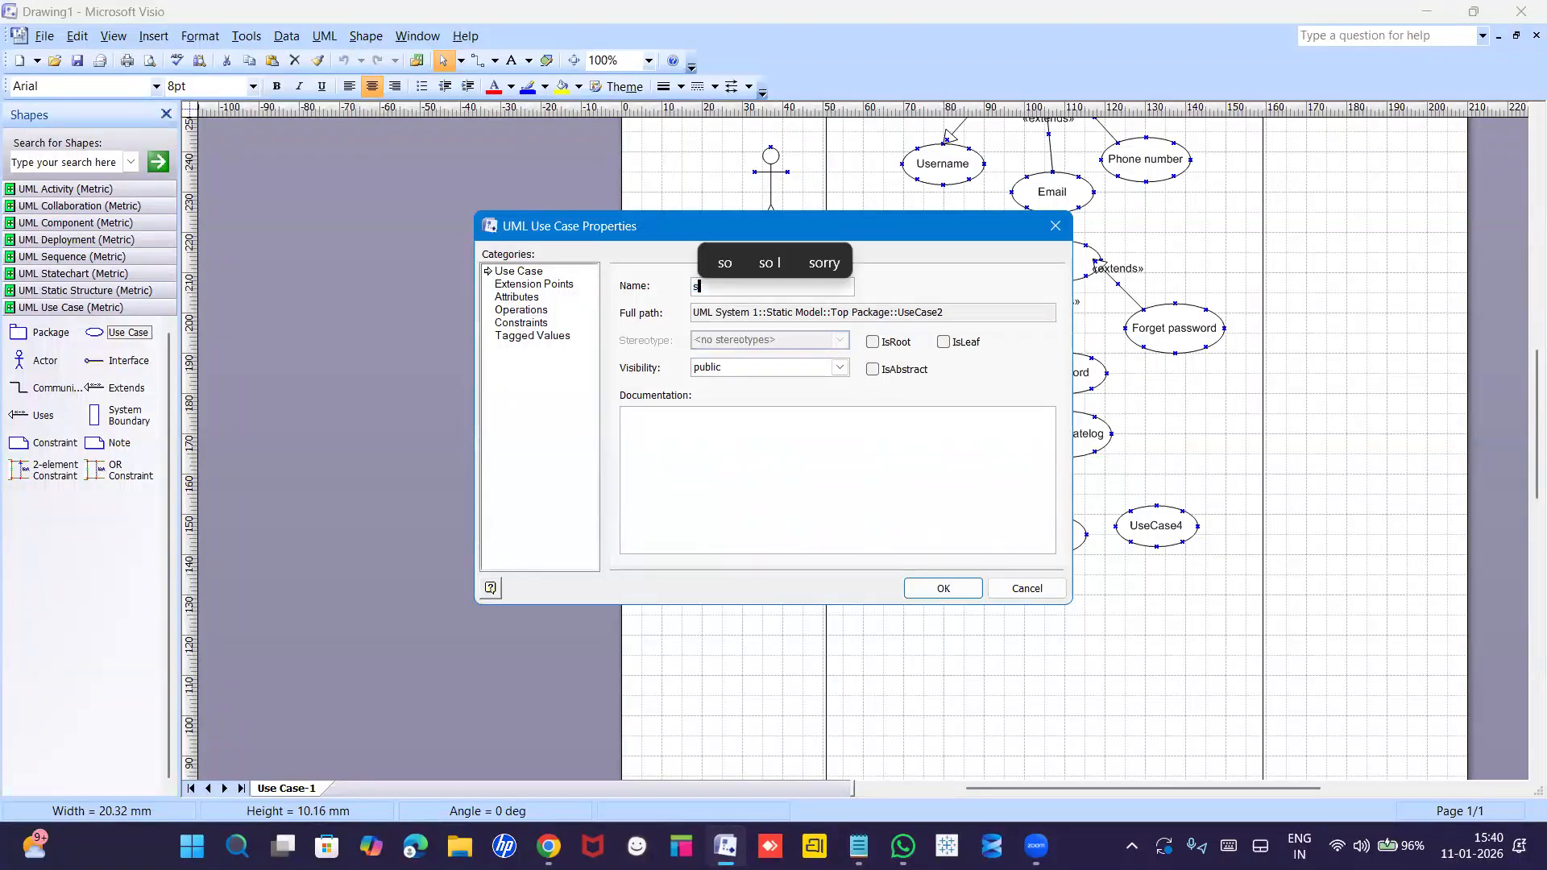
pyautogui.write('earch')
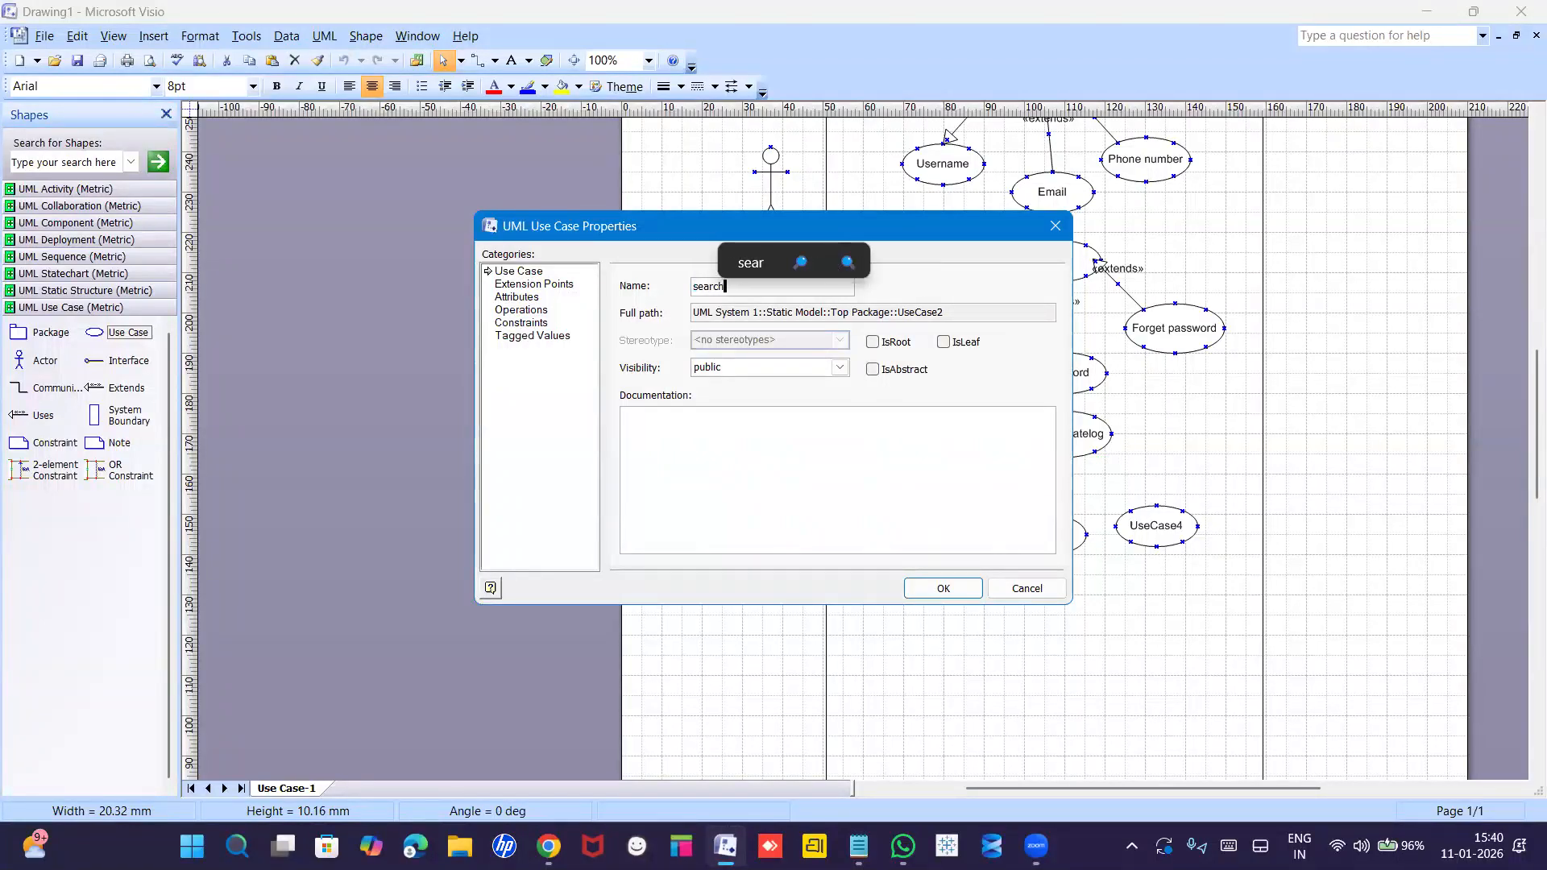
pyautogui.press('Return')
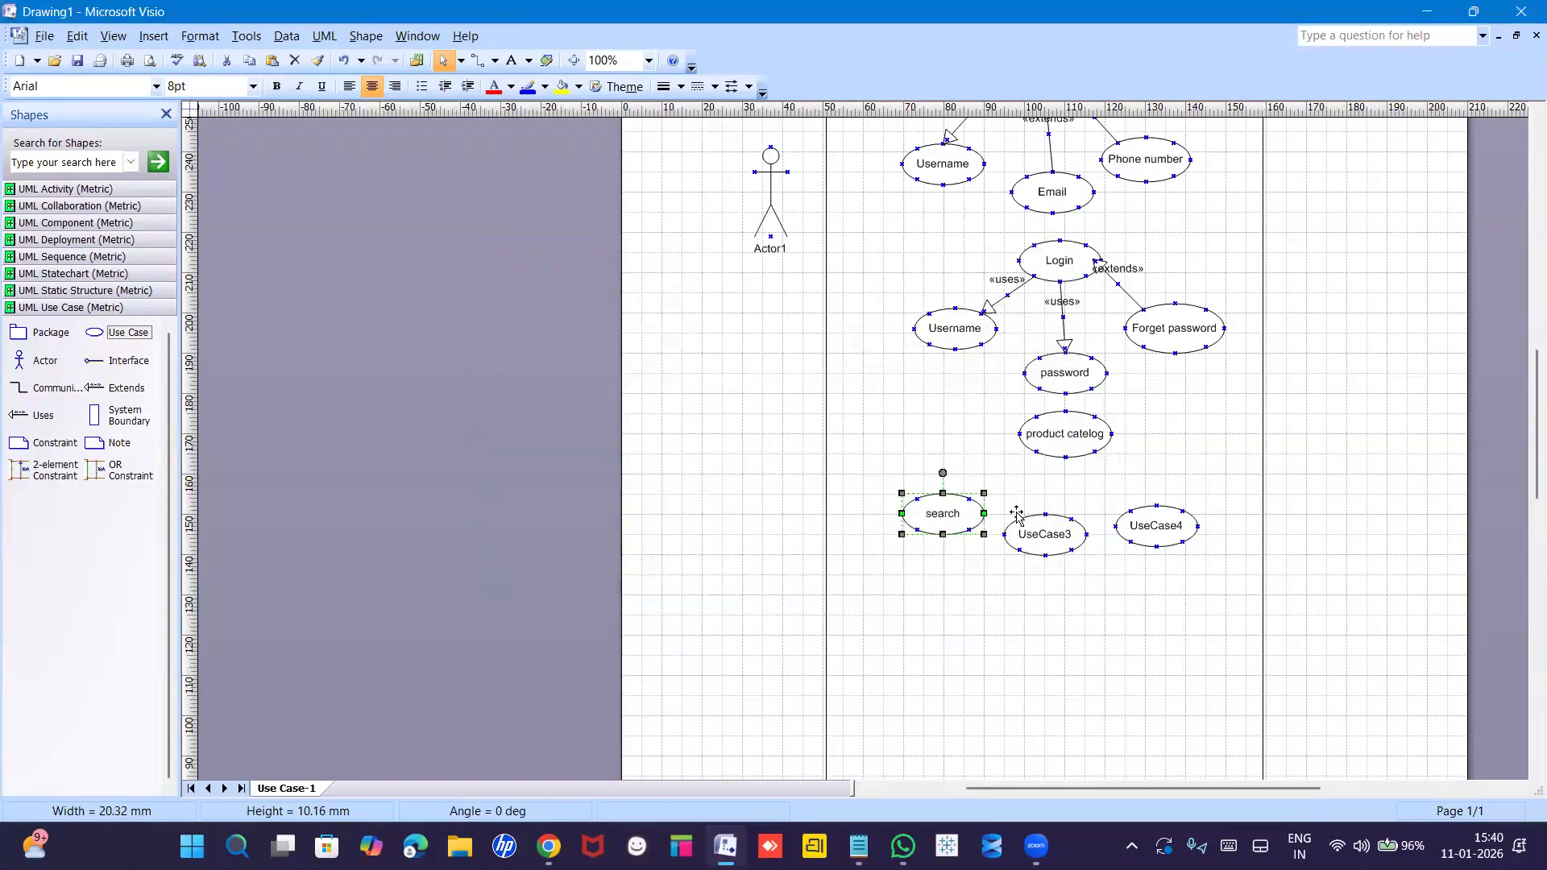
pyautogui.doubleClick(1045, 536)
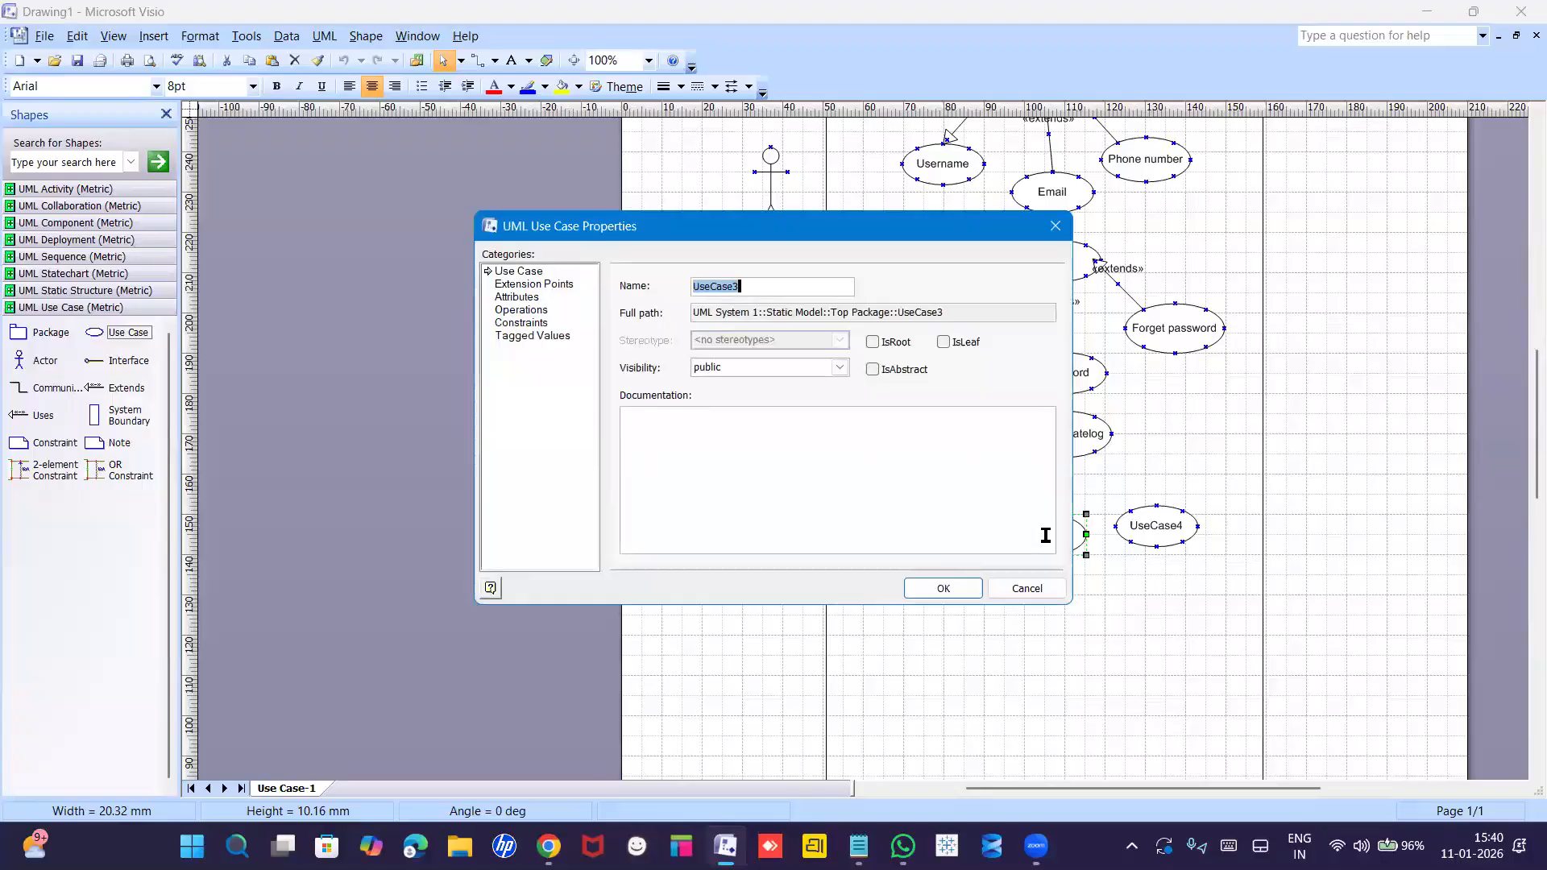
pyautogui.write('filter')
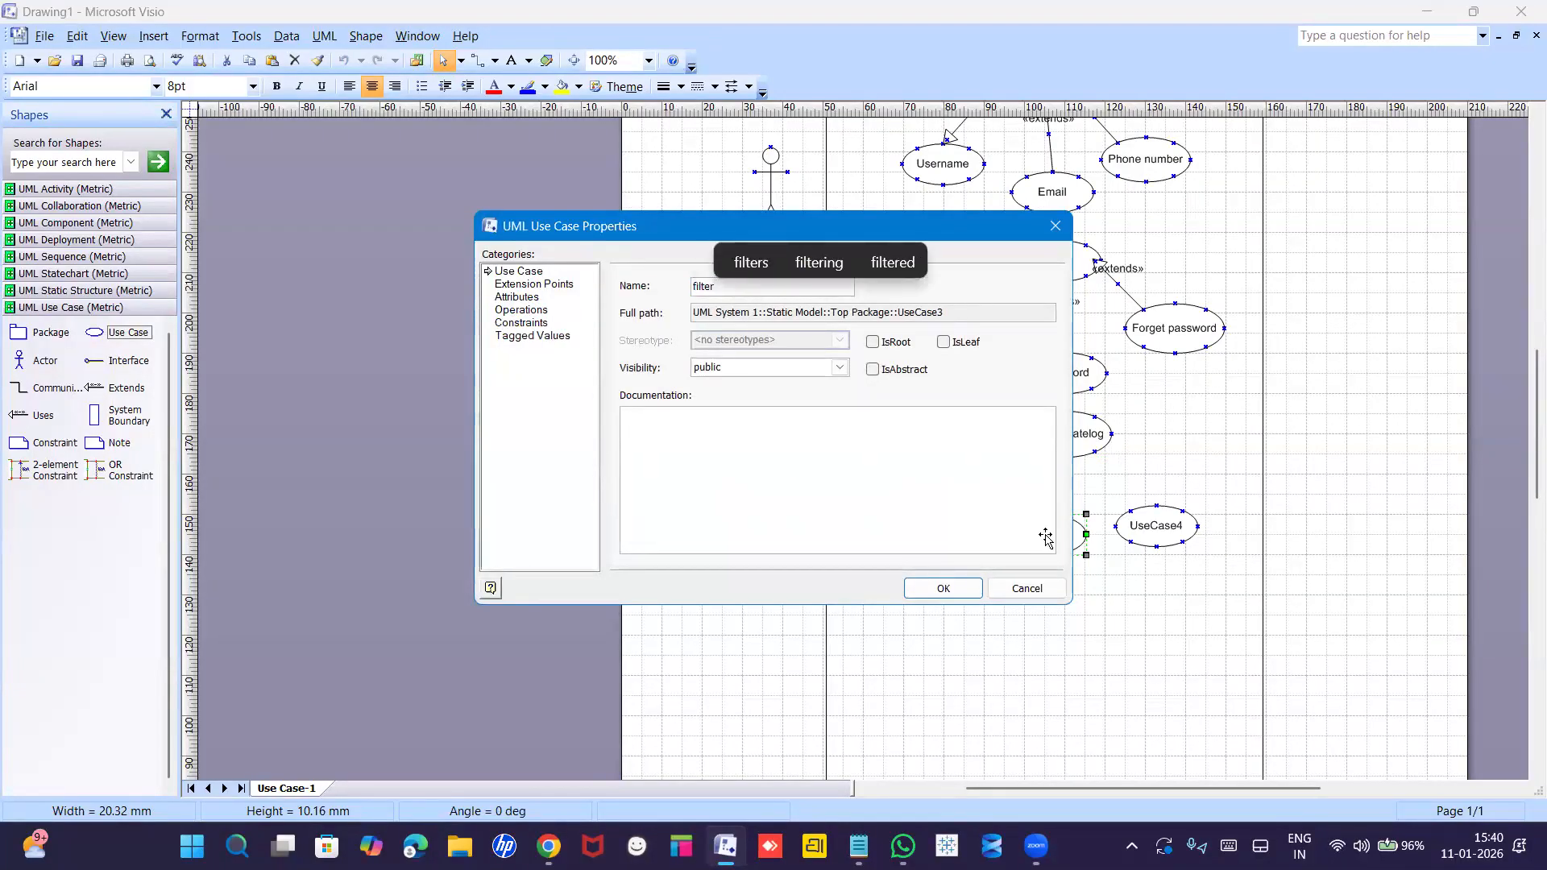
pyautogui.press('Return')
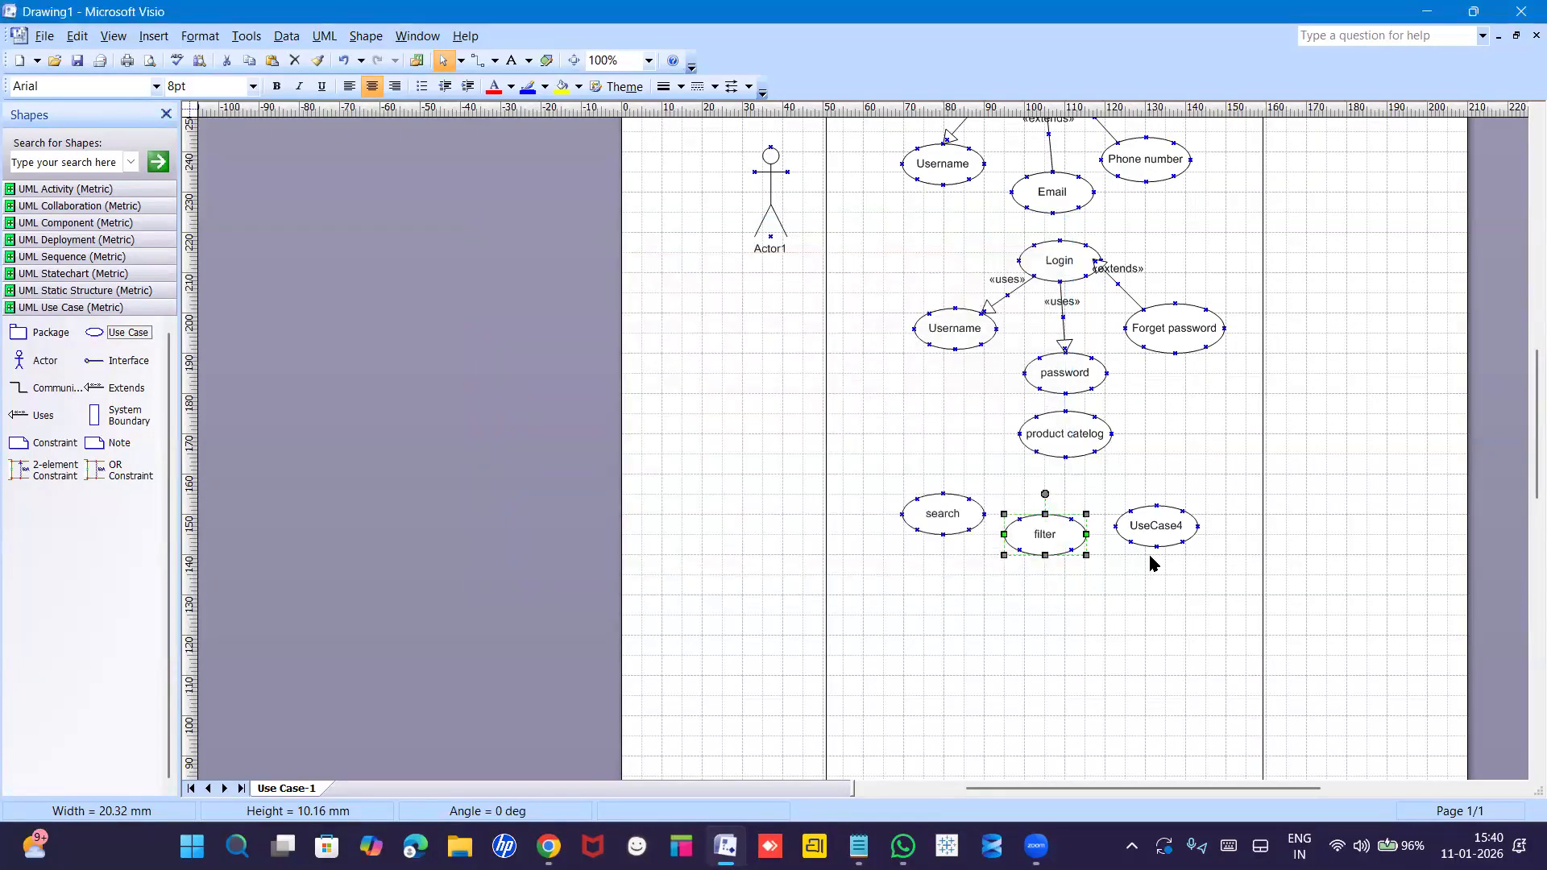
pyautogui.doubleClick(1147, 529)
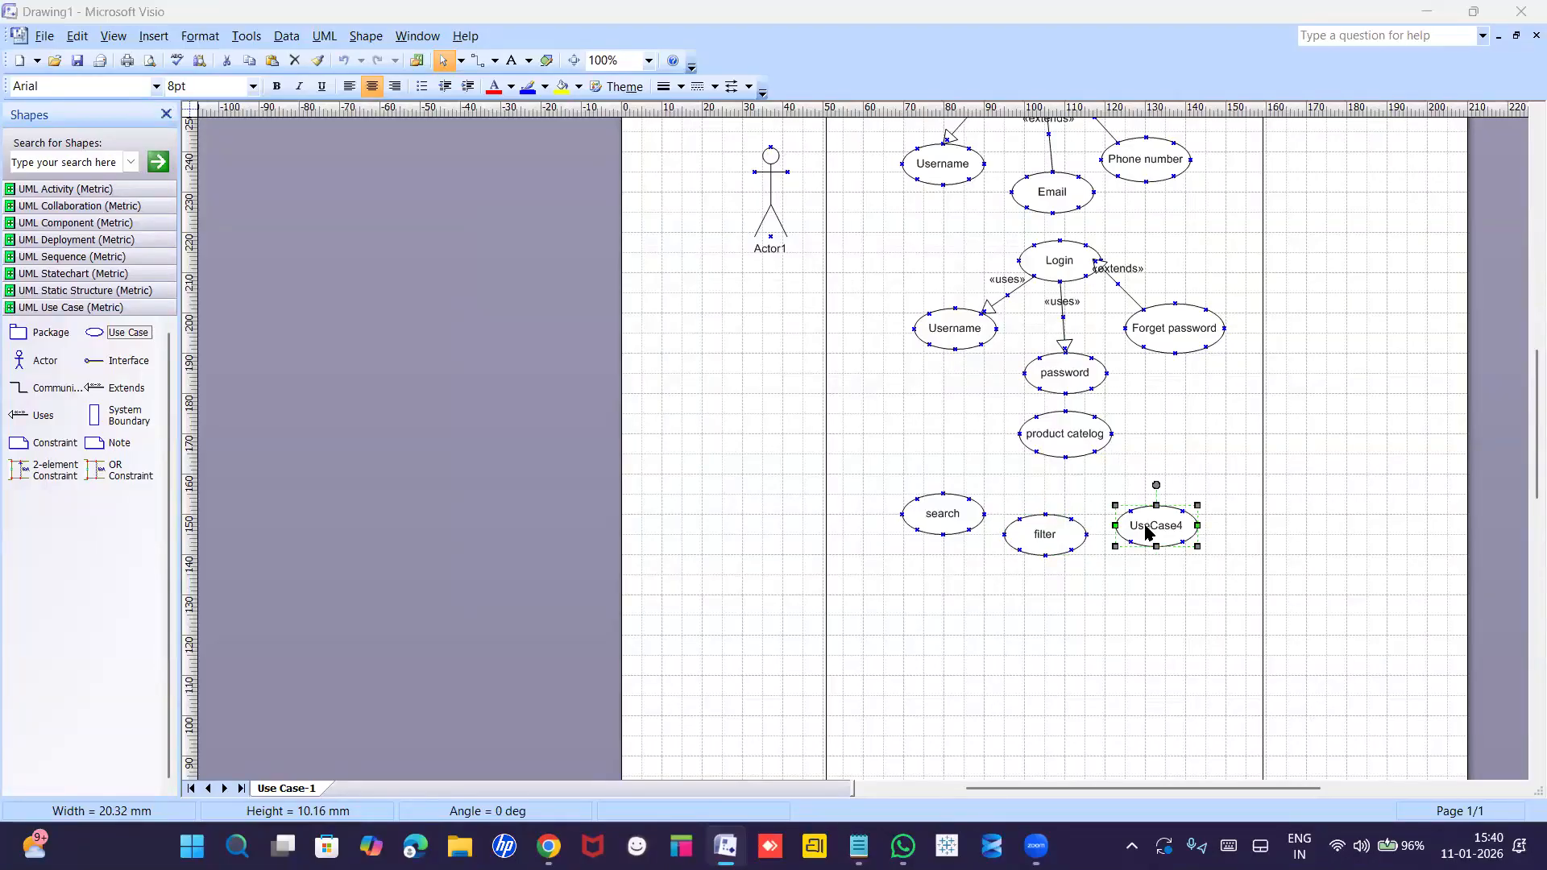
pyautogui.write('add')
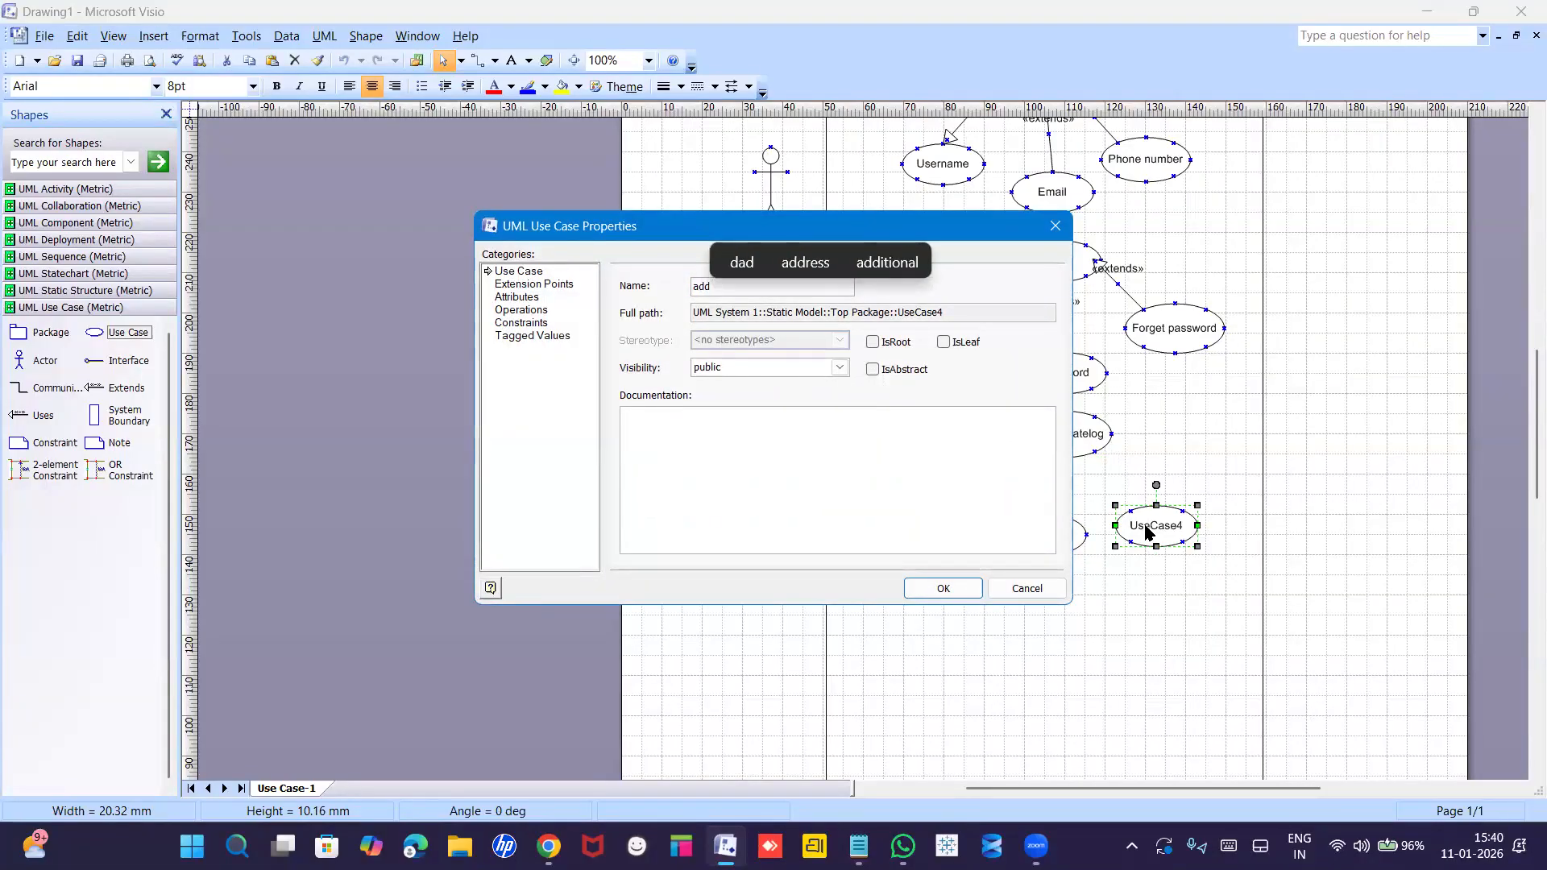
pyautogui.write(' to cart')
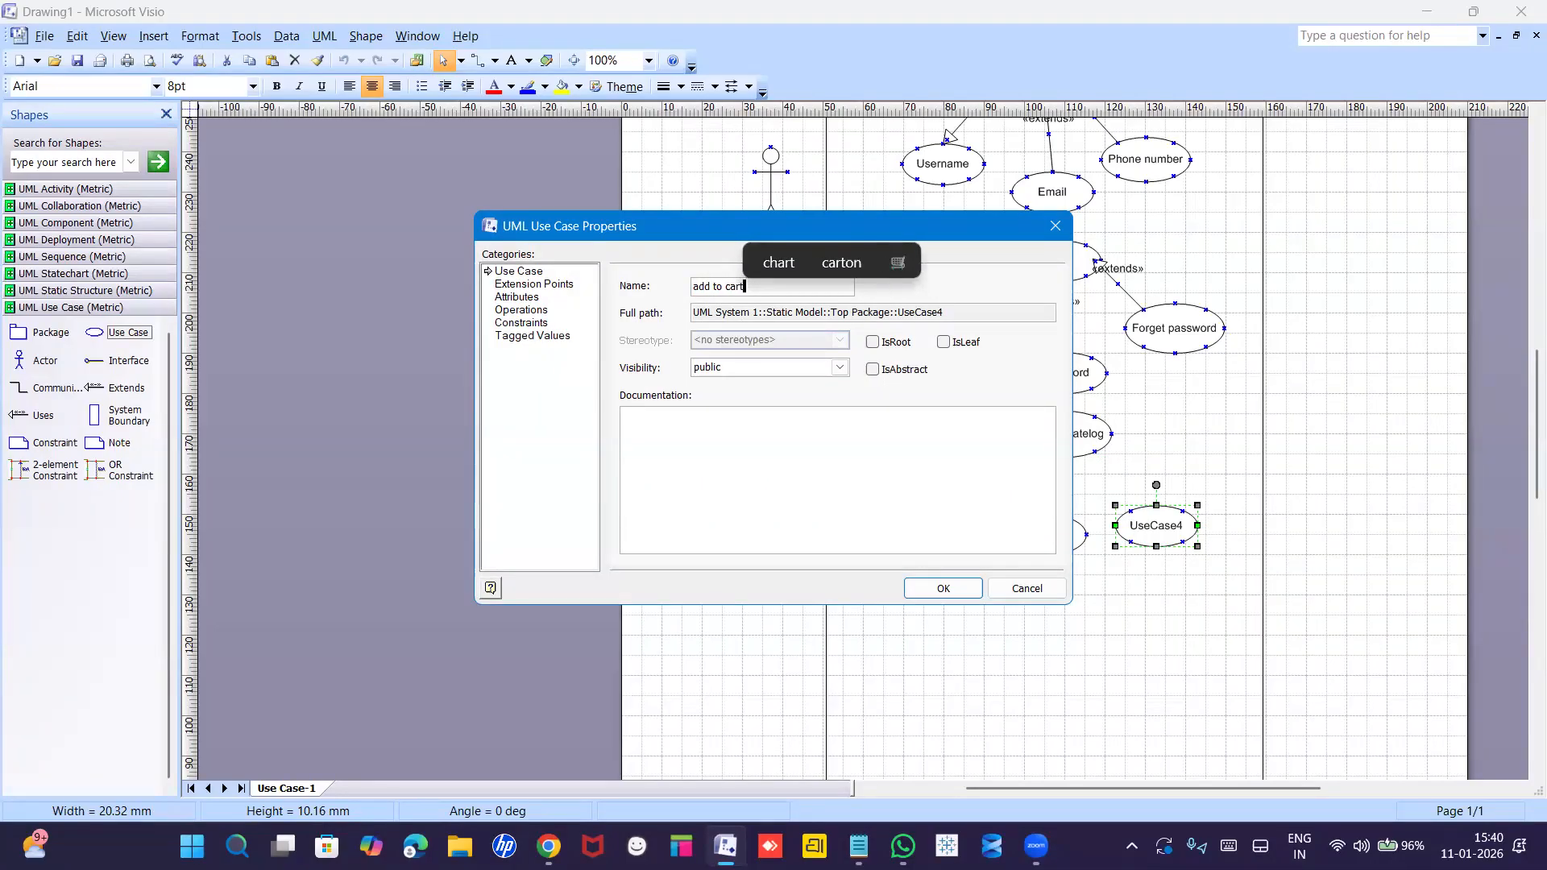
pyautogui.press('Return')
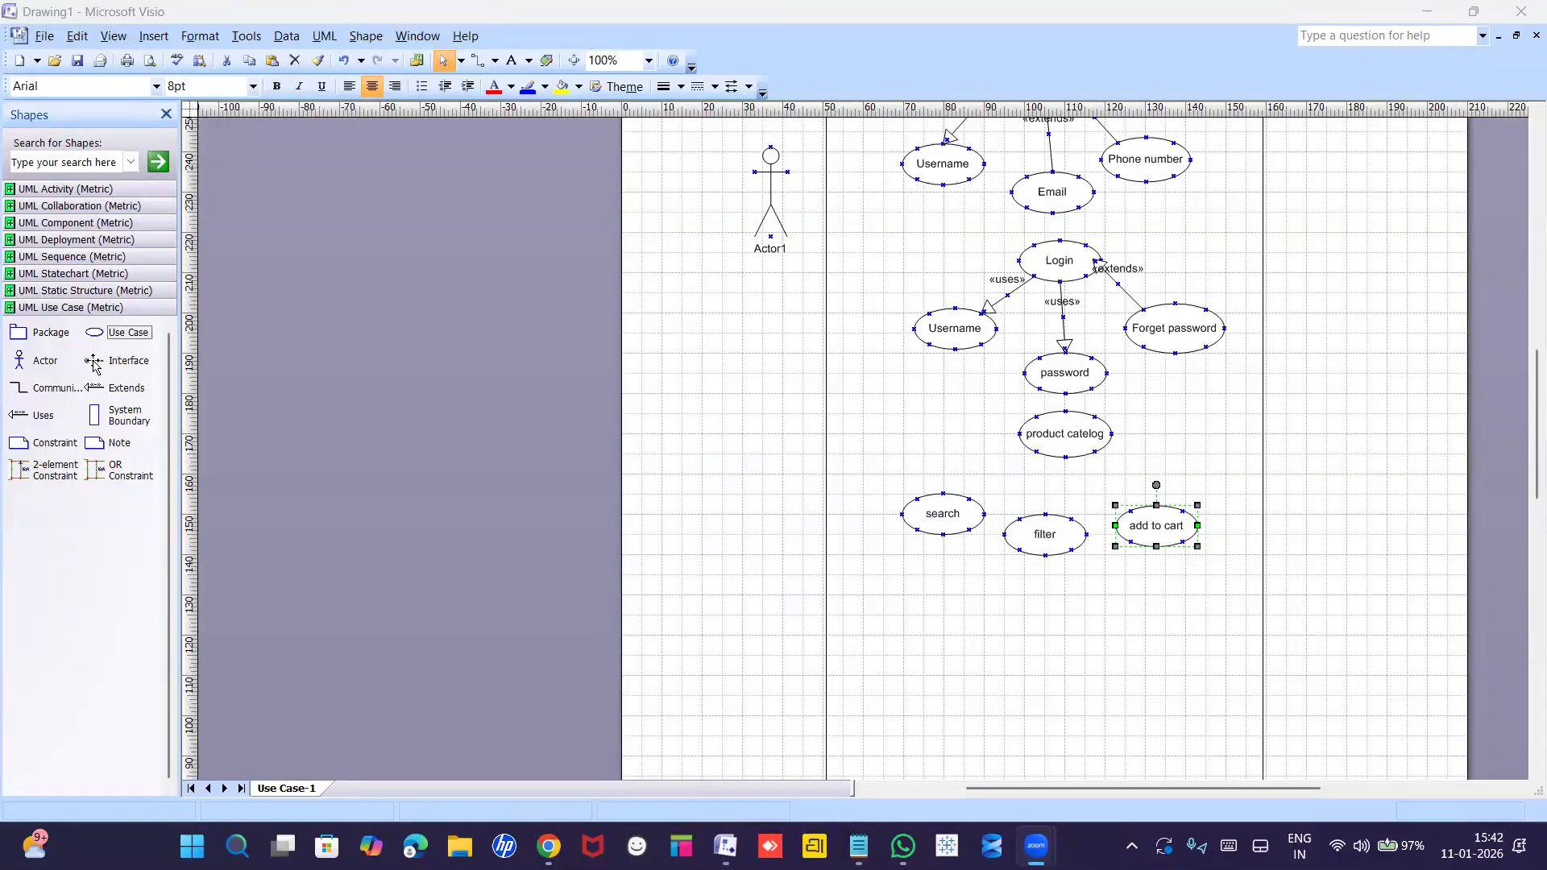
# Draw «extends» connectors from search, filter and add to cart to product catelog.
pyautogui.moveTo(94, 387); pyautogui.dragTo(968, 498)
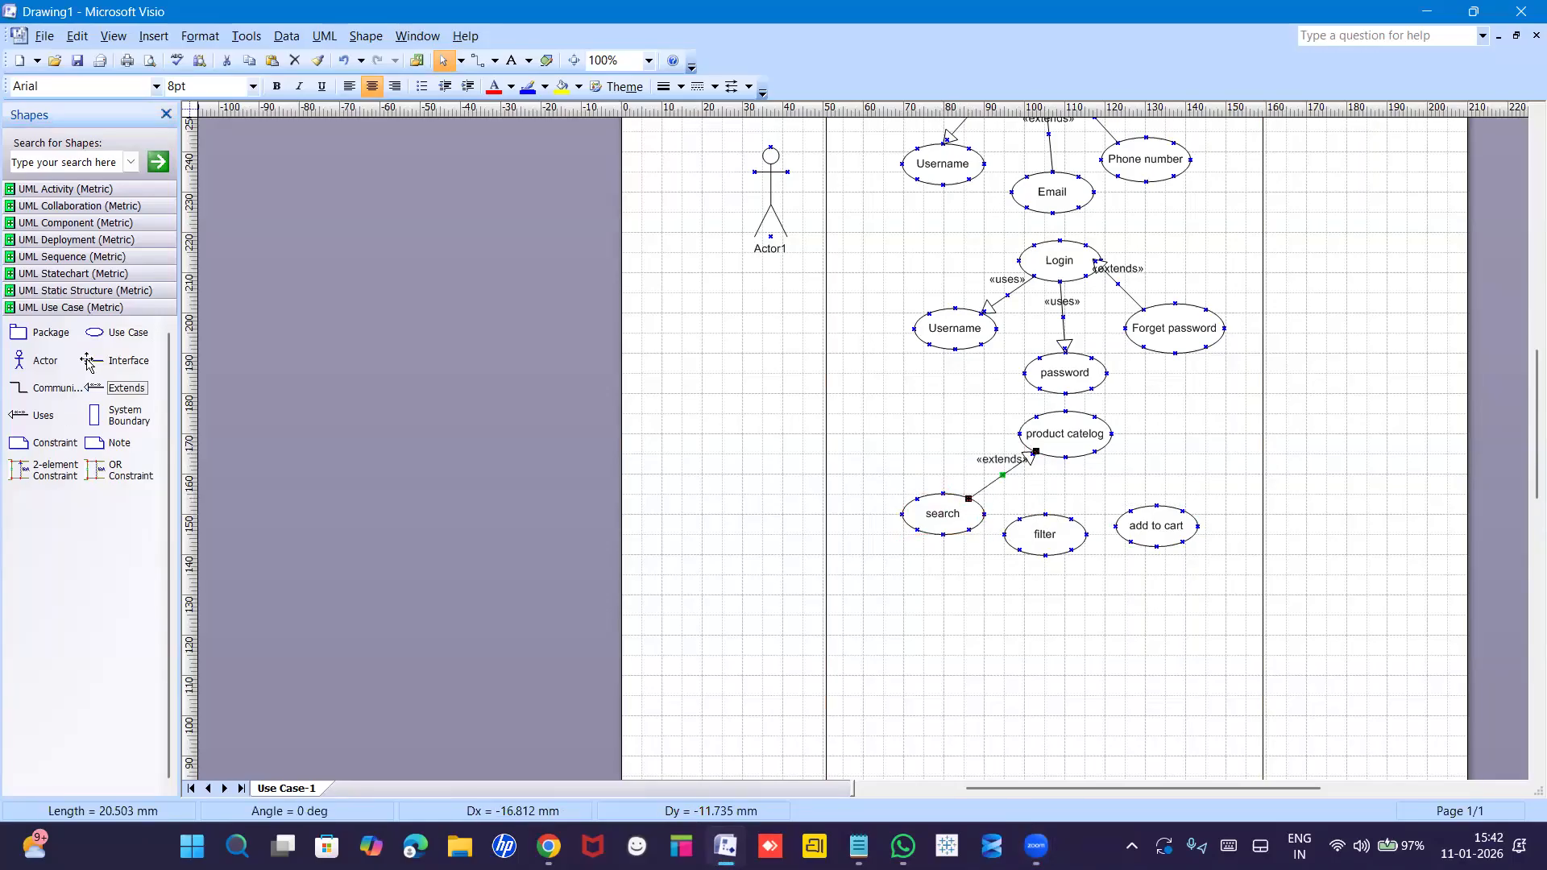
pyautogui.moveTo(93, 388); pyautogui.dragTo(1069, 516)
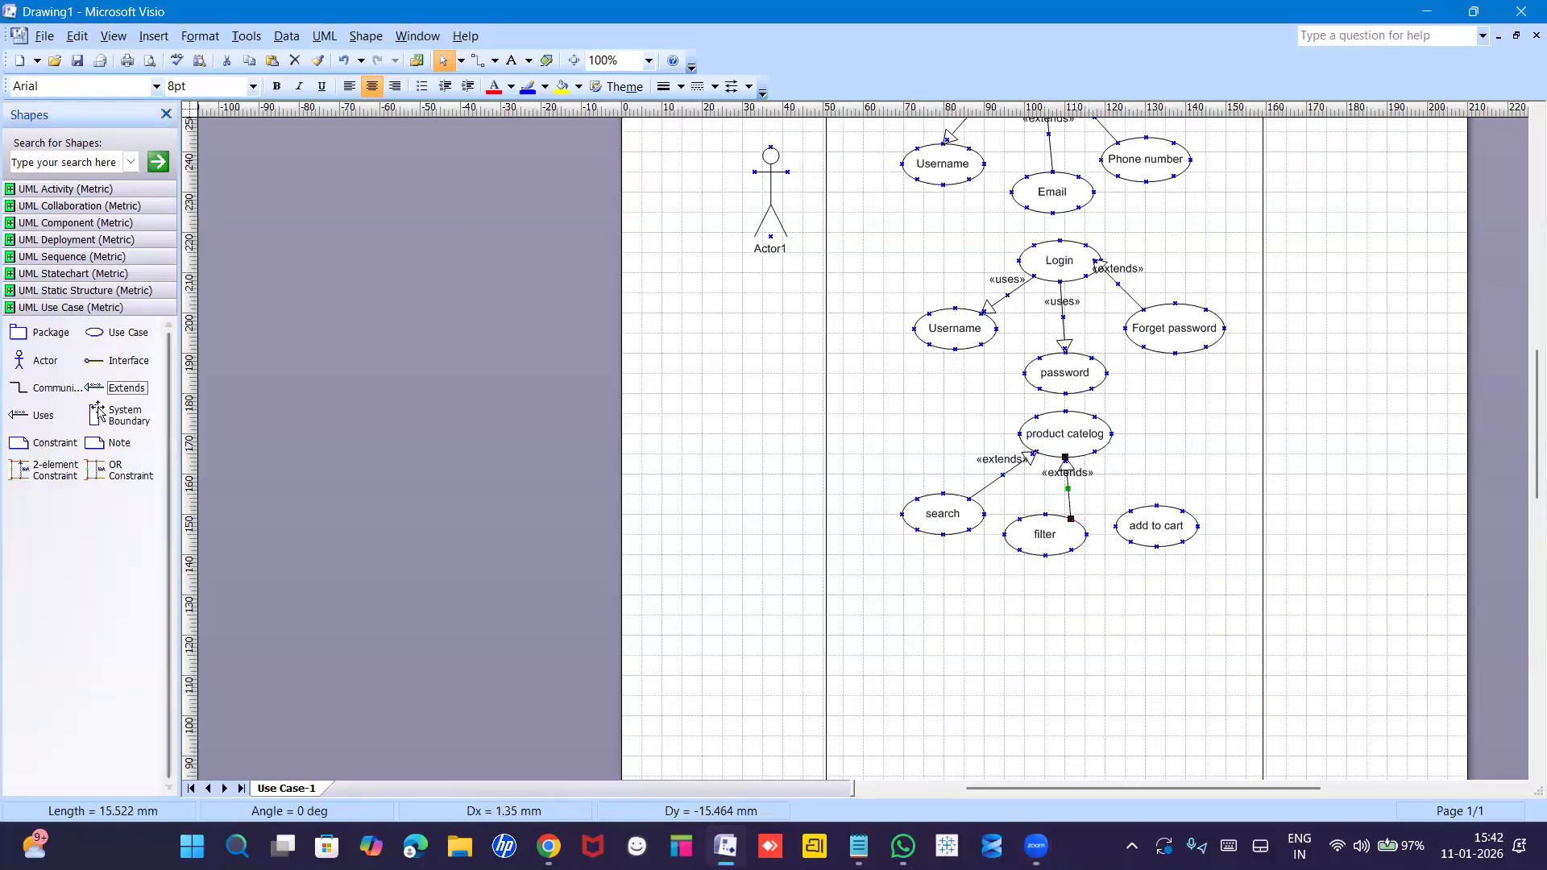
pyautogui.moveTo(93, 392); pyautogui.dragTo(1123, 473)
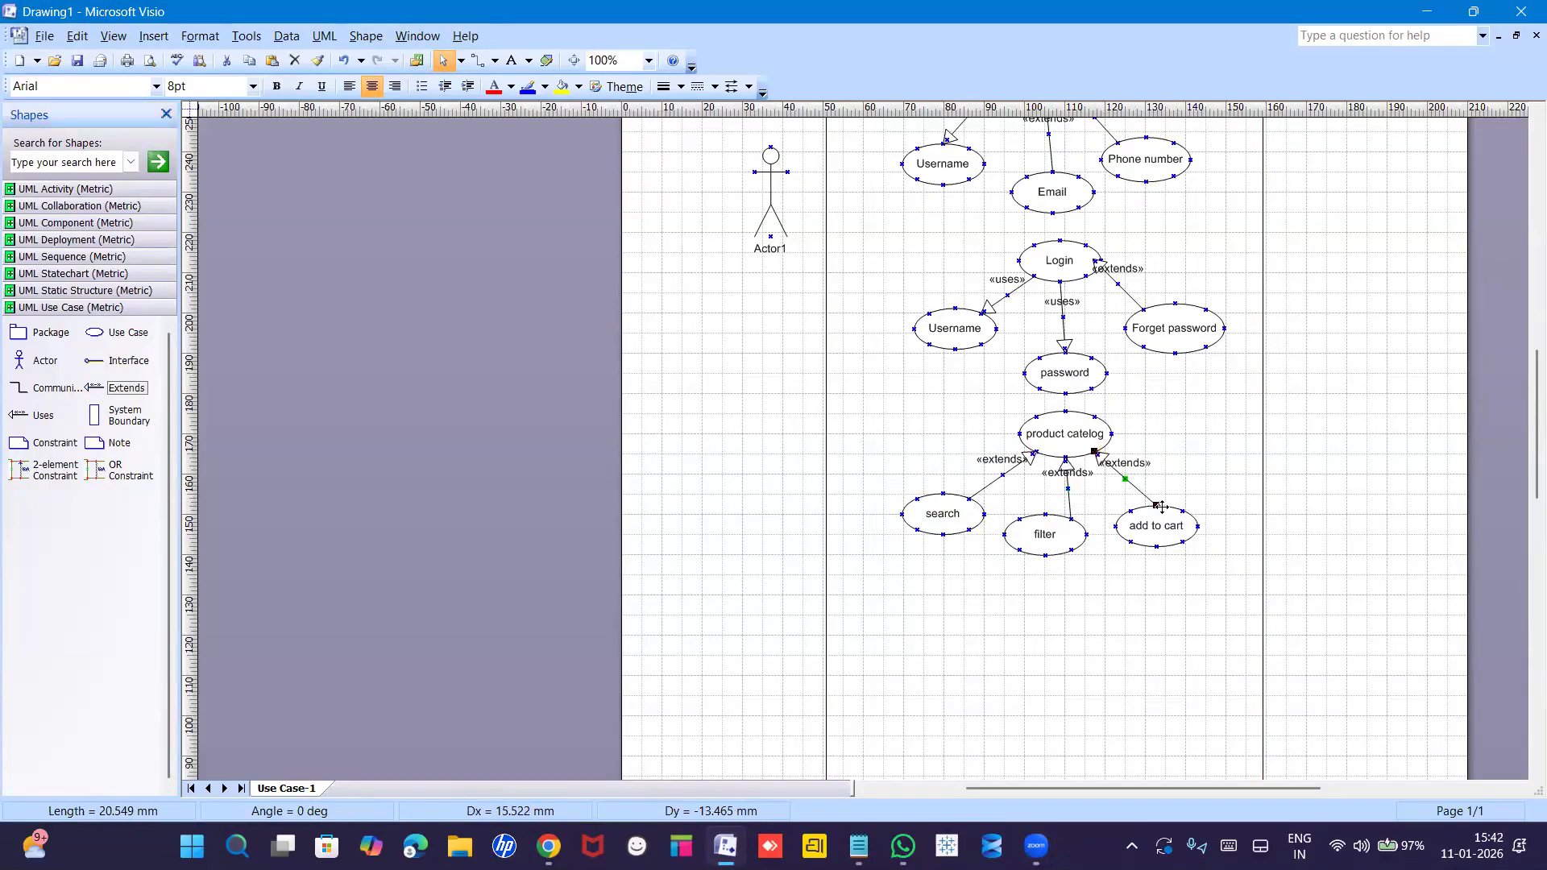
pyautogui.press('Escape')
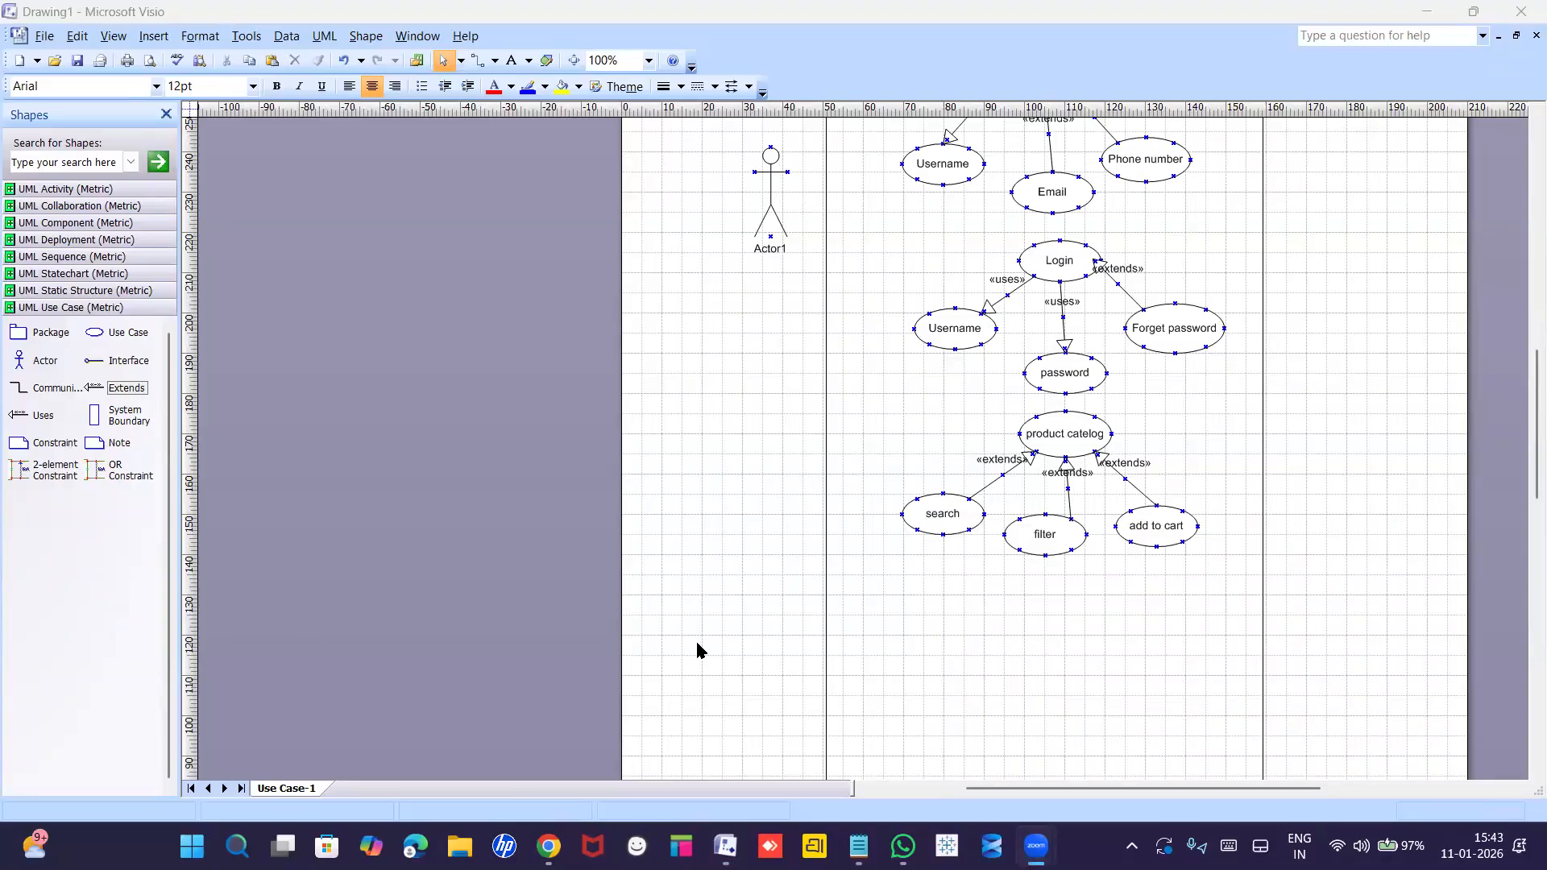
pyautogui.click(1524, 483)
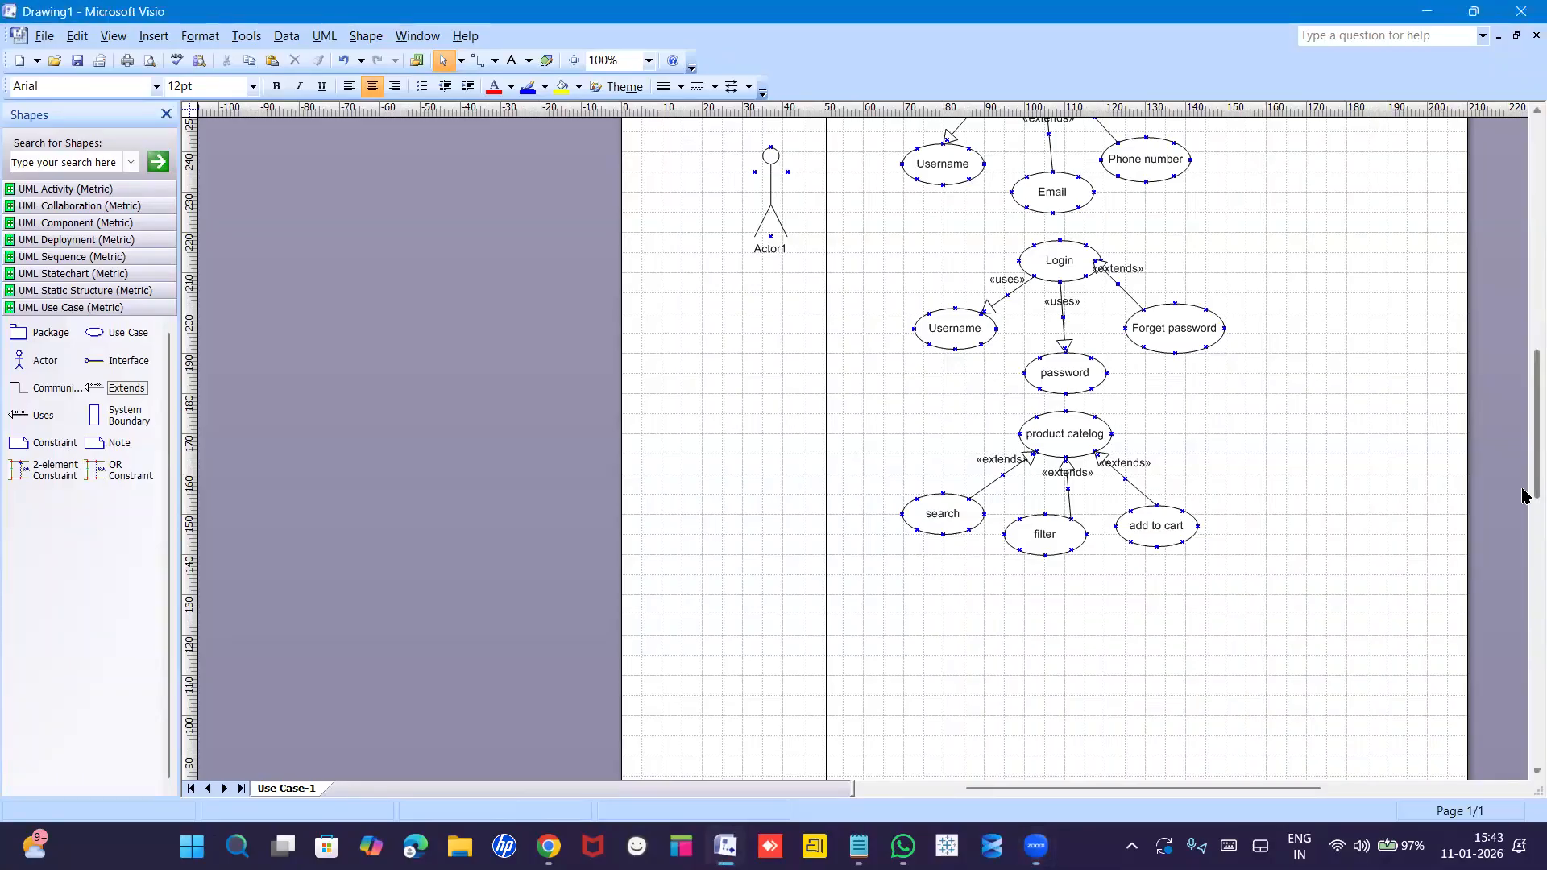
# Drop four more Use Case shapes below the filter group and nudge UseCase1 lower.
pyautogui.scroll(-3, 1522, 498)
pyautogui.scroll(-3, 1523, 532)
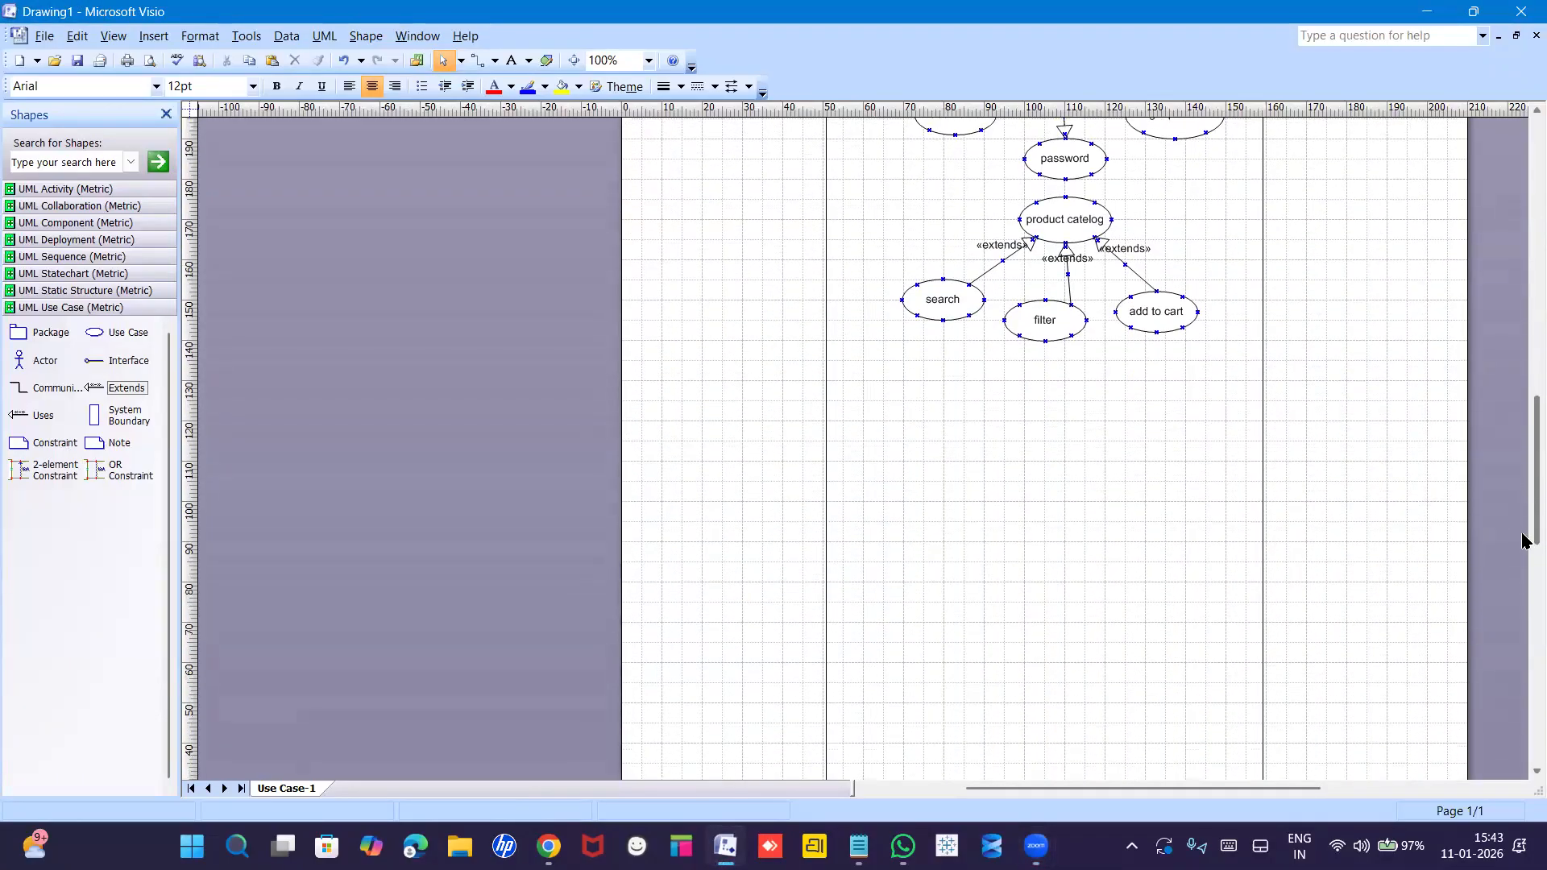
pyautogui.click(94, 334)
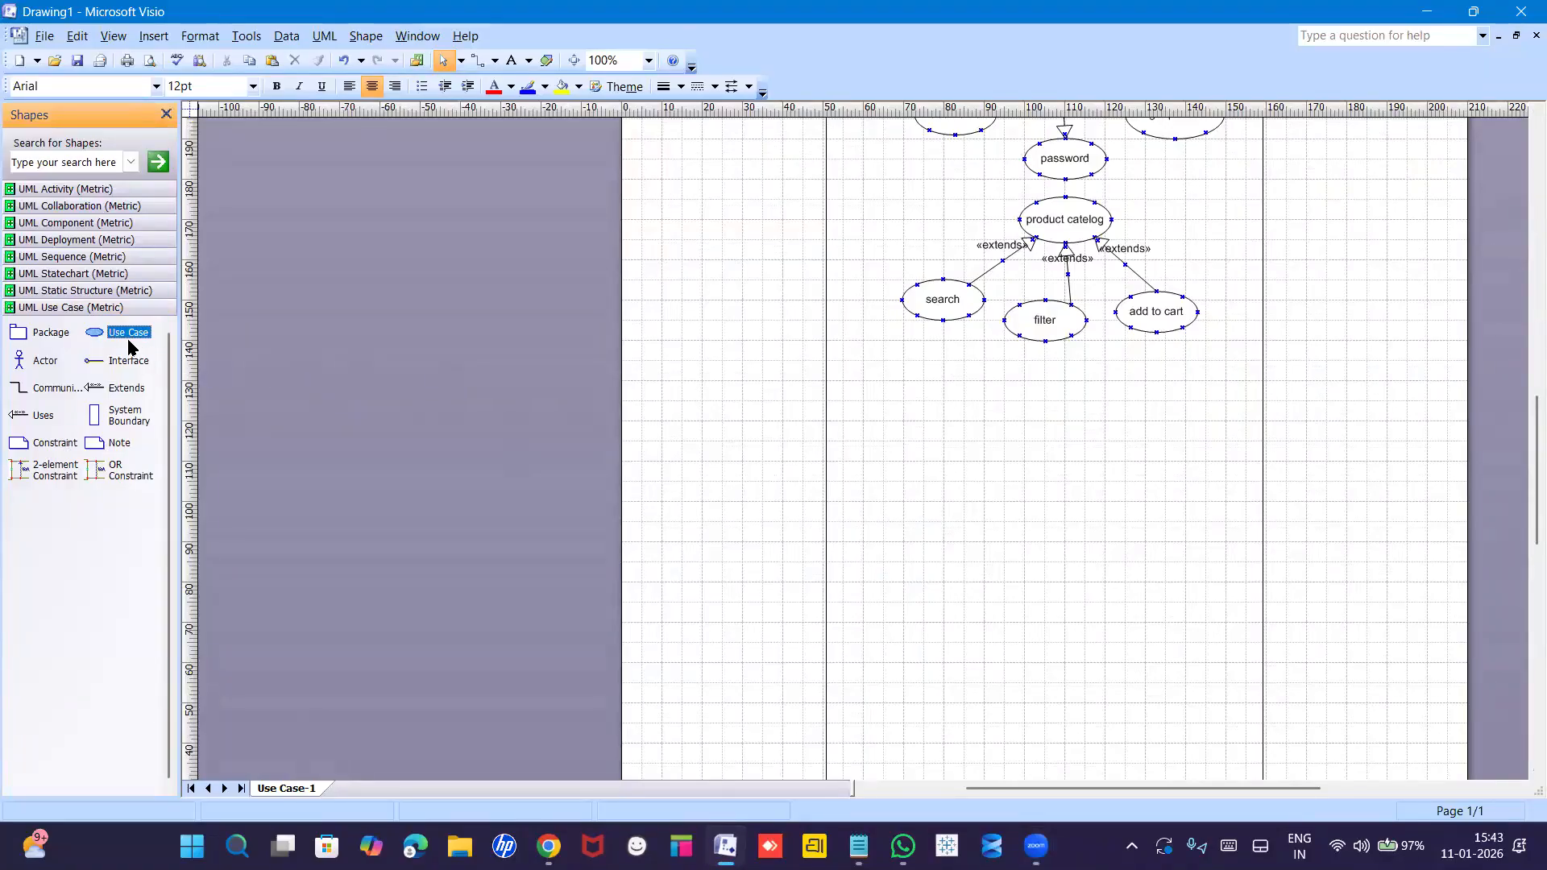
pyautogui.moveTo(94, 335); pyautogui.dragTo(1052, 399)
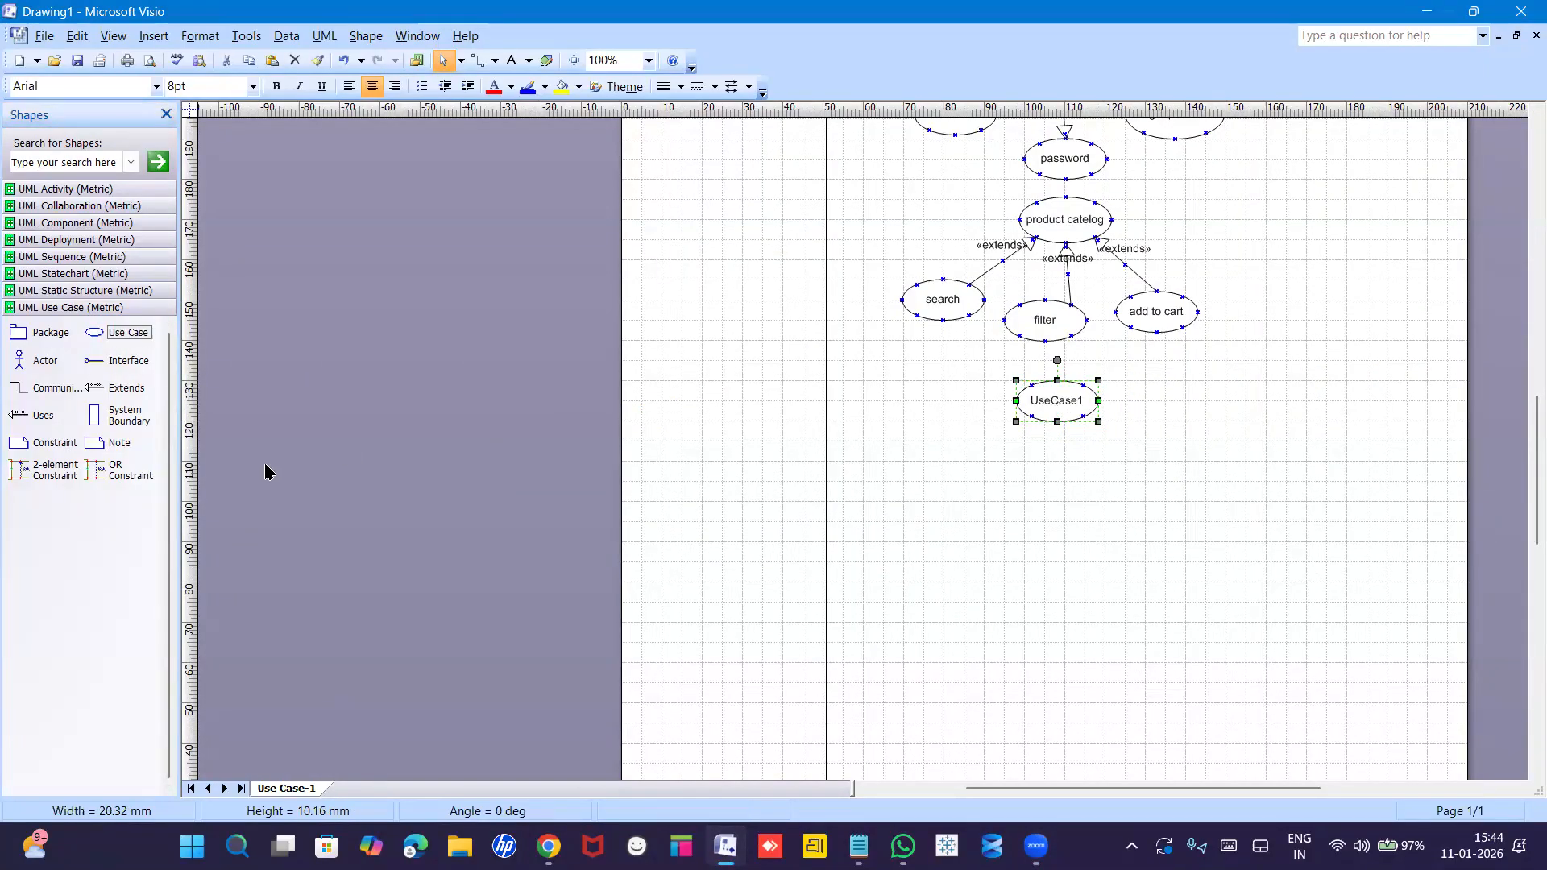
pyautogui.moveTo(93, 333); pyautogui.dragTo(956, 507)
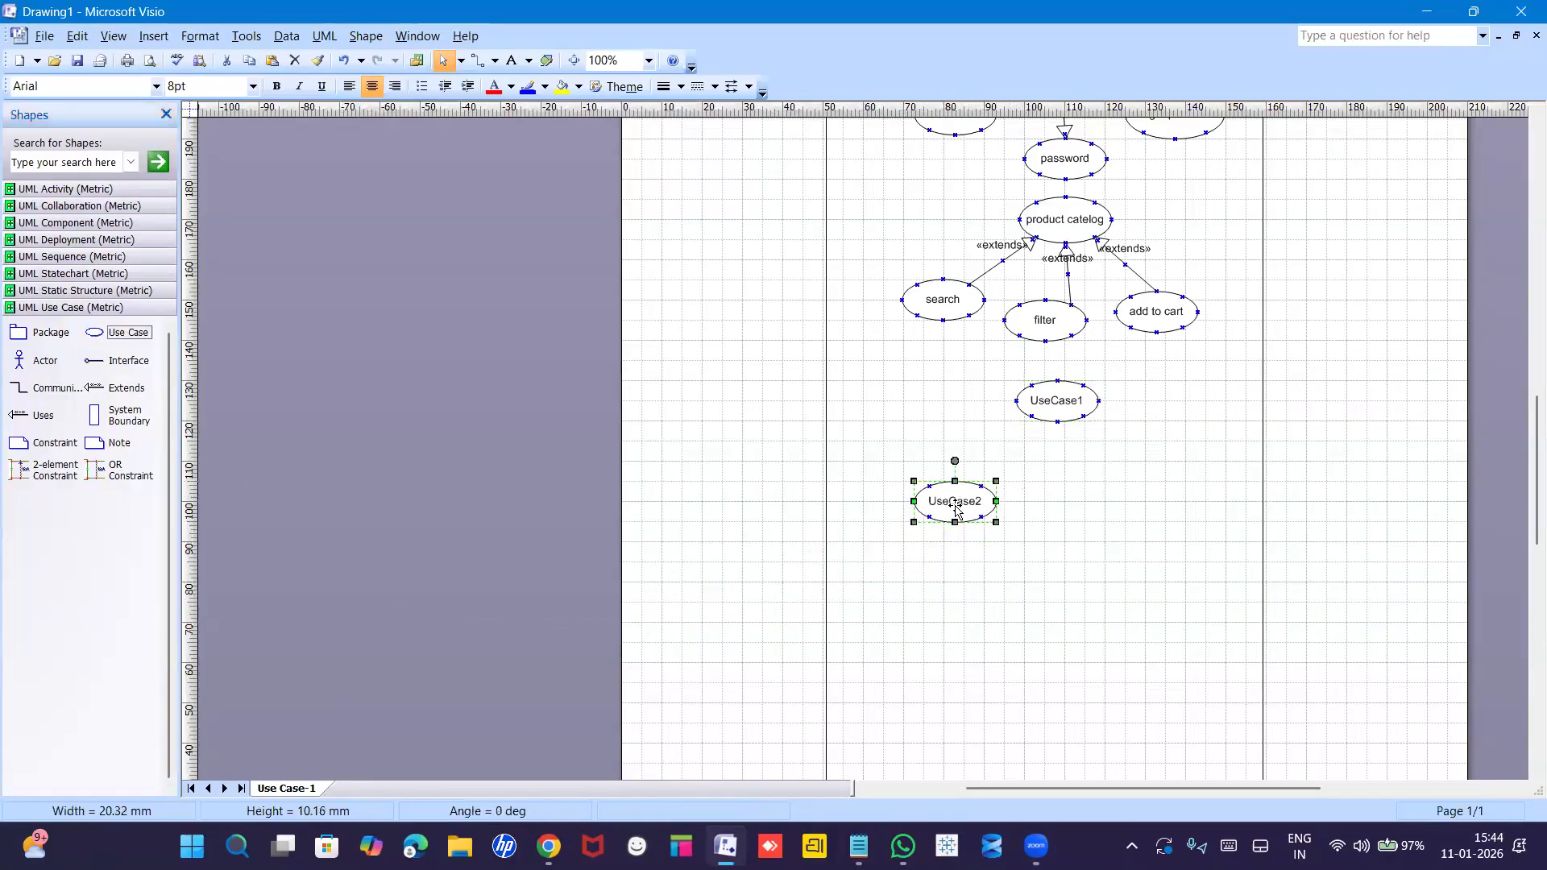
pyautogui.moveTo(95, 332); pyautogui.dragTo(1050, 519)
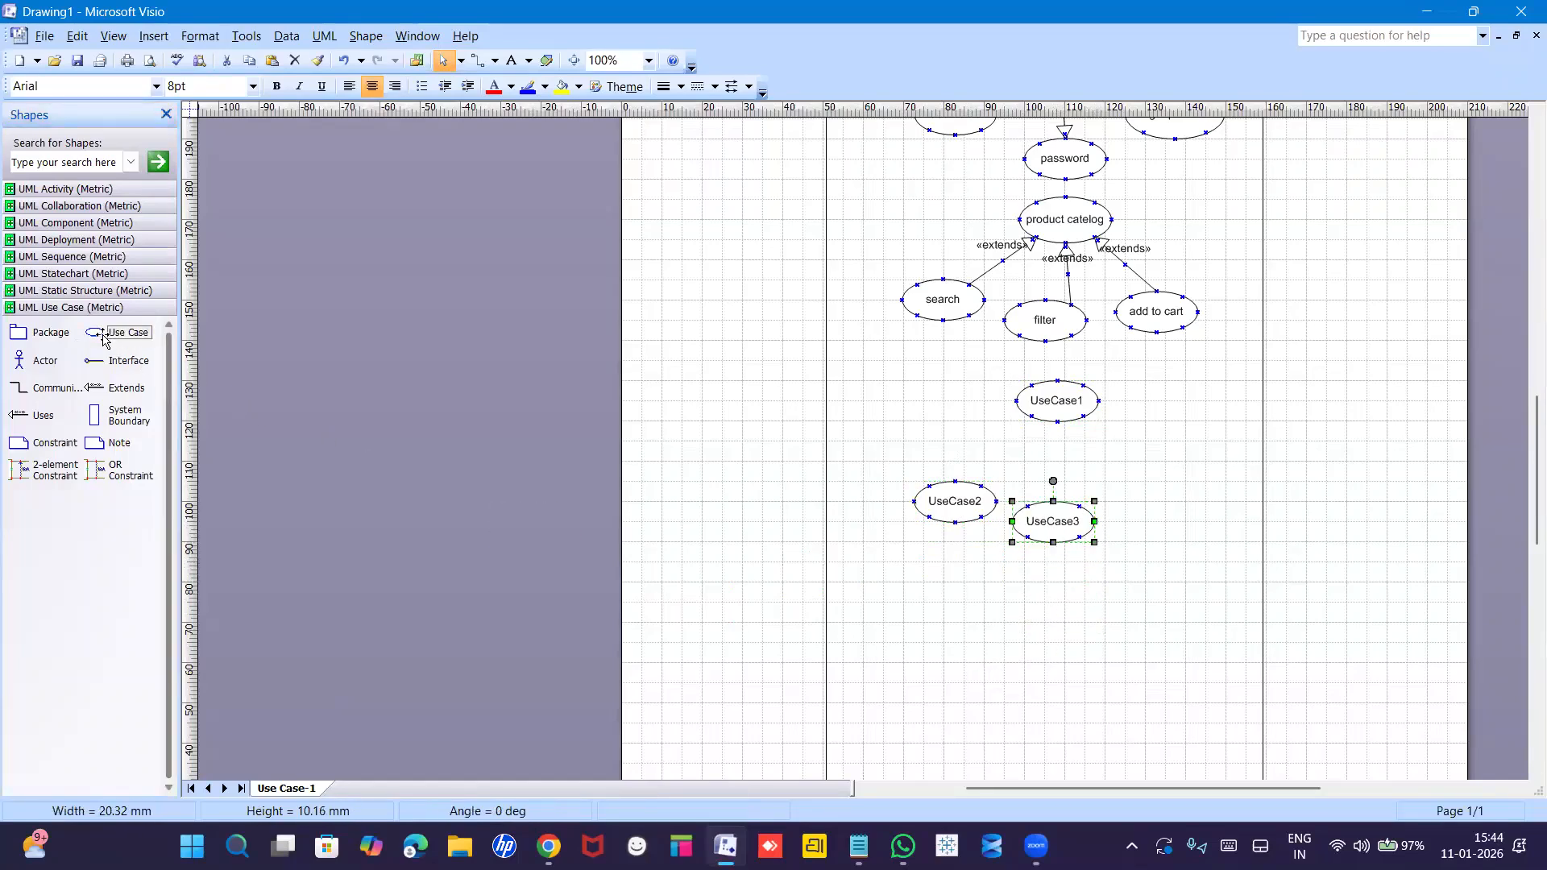
pyautogui.moveTo(103, 338); pyautogui.dragTo(1164, 493)
pyautogui.moveTo(1067, 406); pyautogui.dragTo(1062, 411)
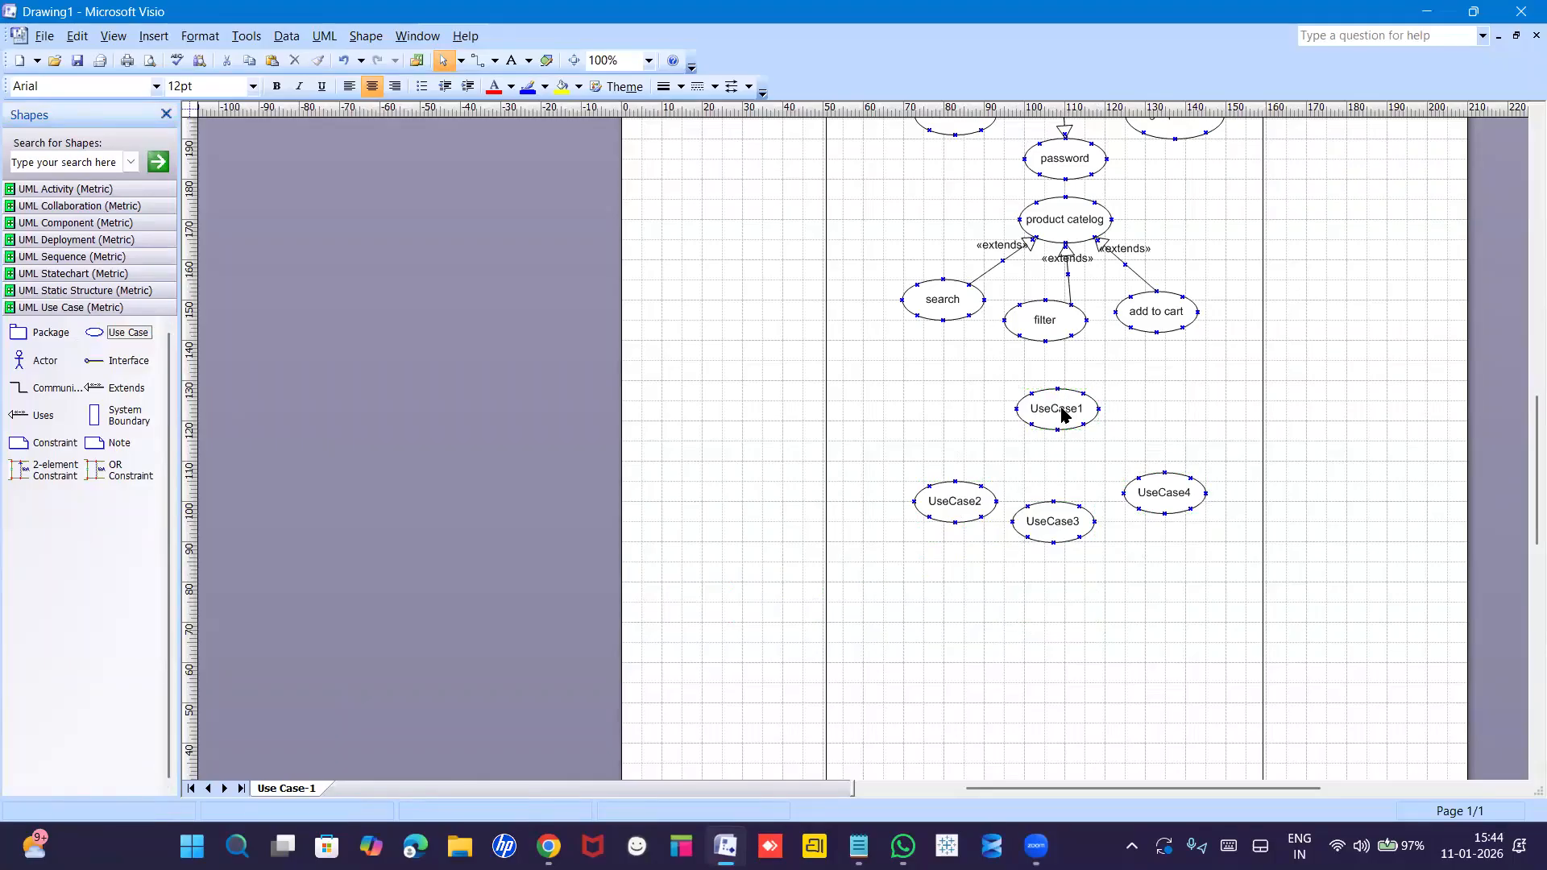
# Rename UseCase1 to Payment and UseCase2 to COD.
pyautogui.doubleClick(1062, 410)
pyautogui.write('Payment')
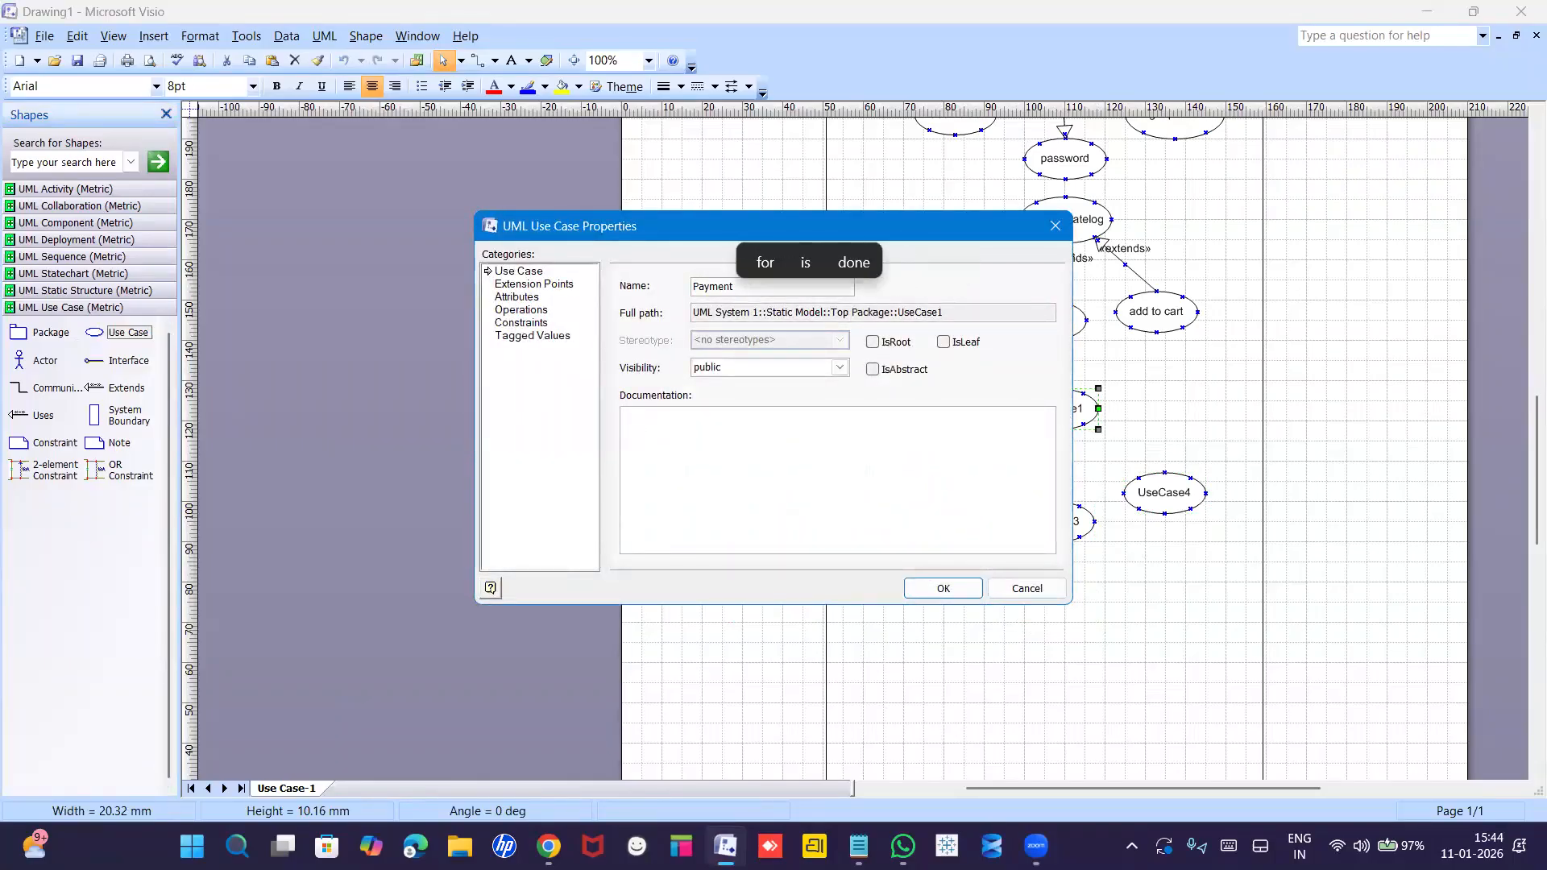
pyautogui.press('Return')
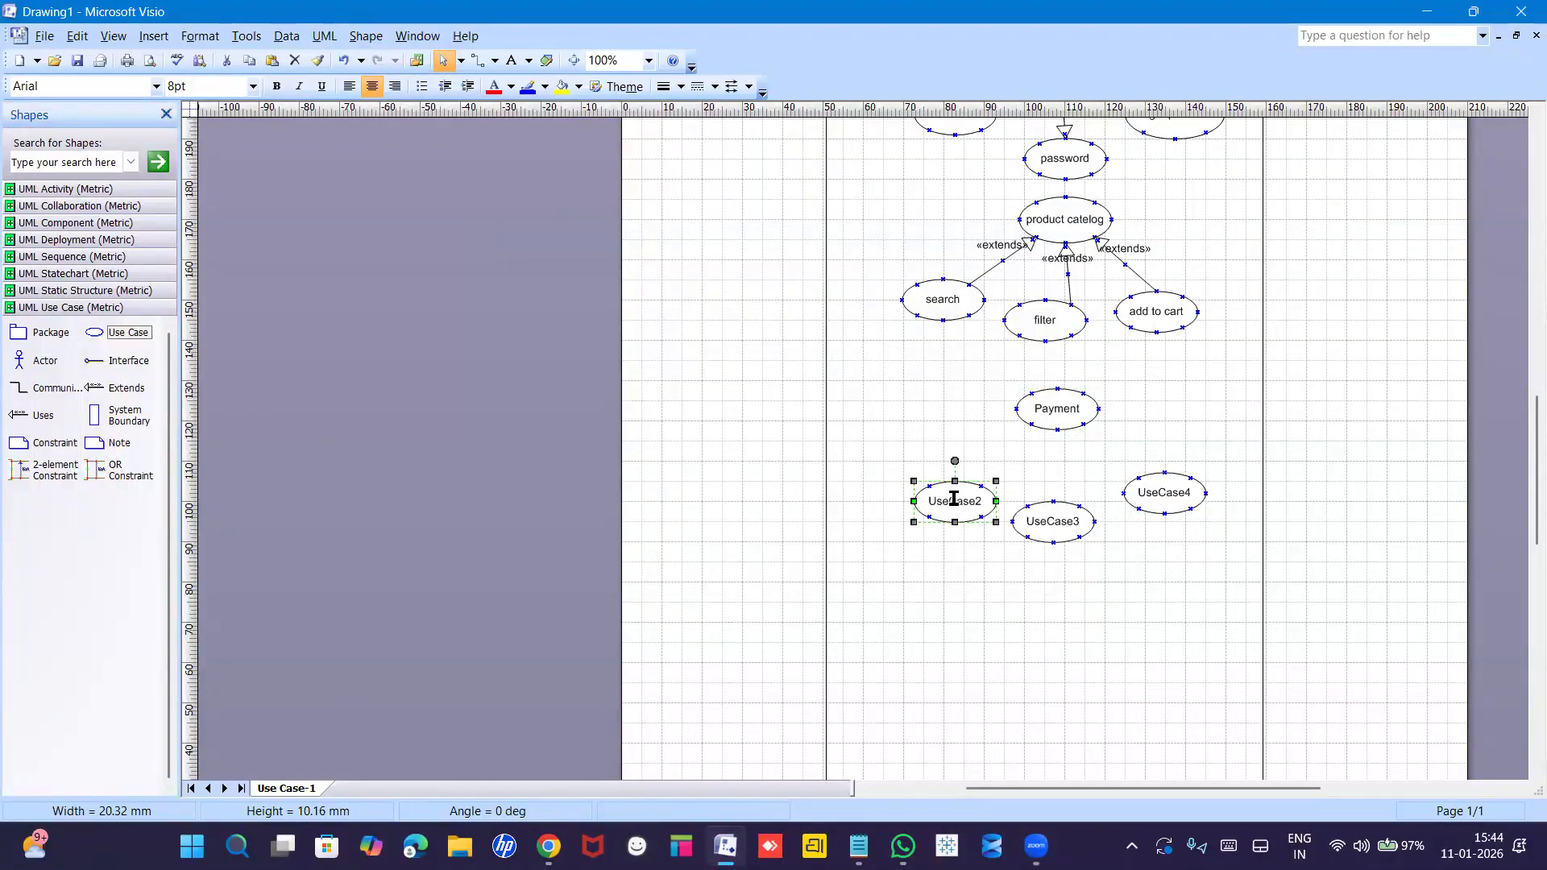
pyautogui.doubleClick(953, 500)
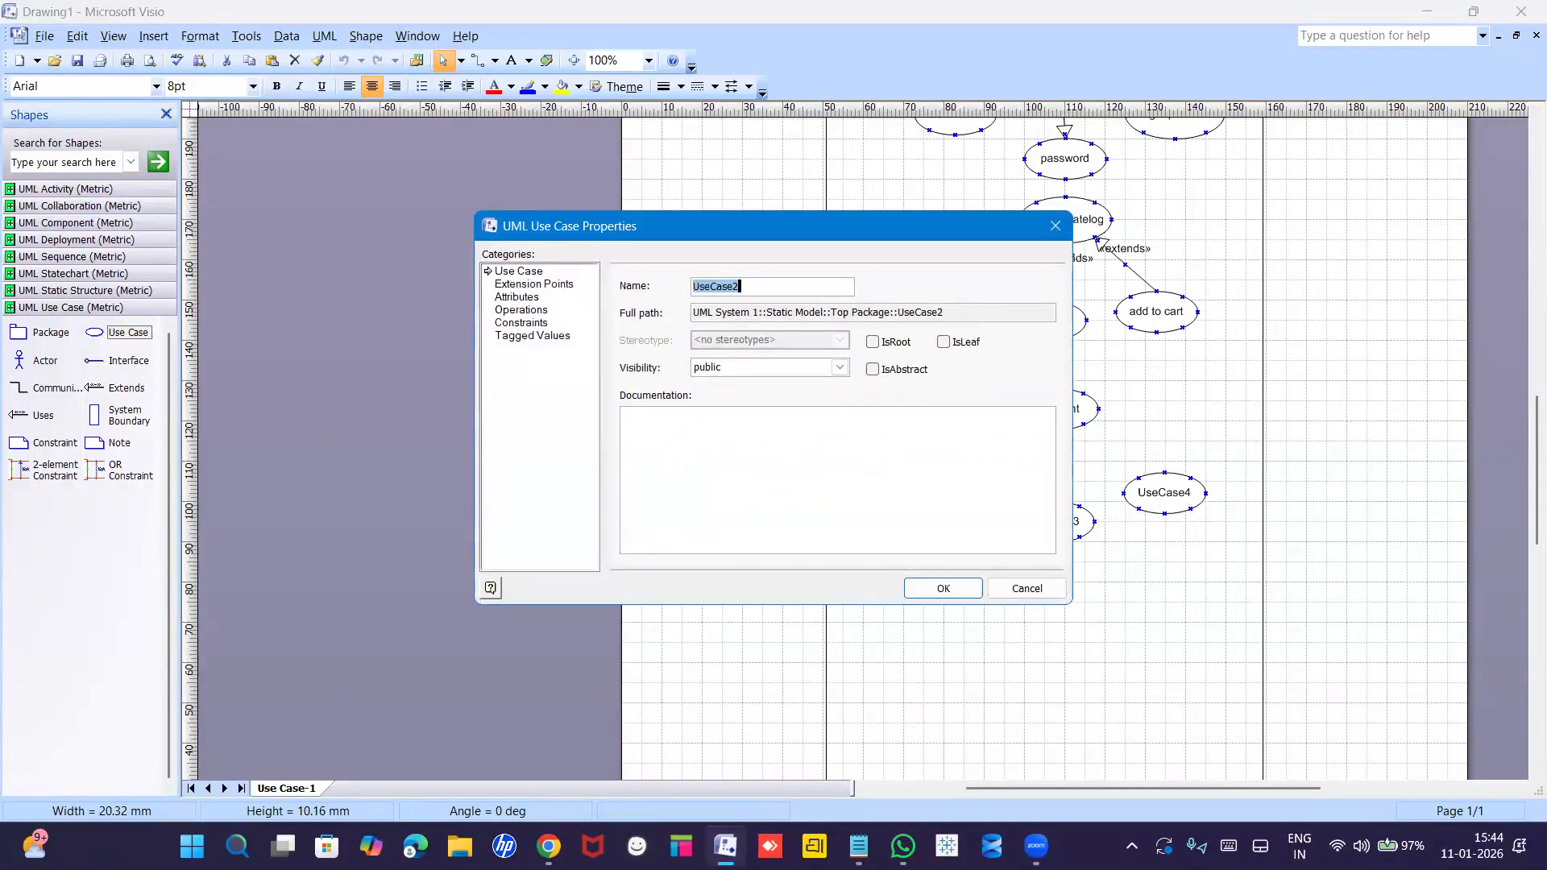
pyautogui.write('COD')
pyautogui.press('Return')
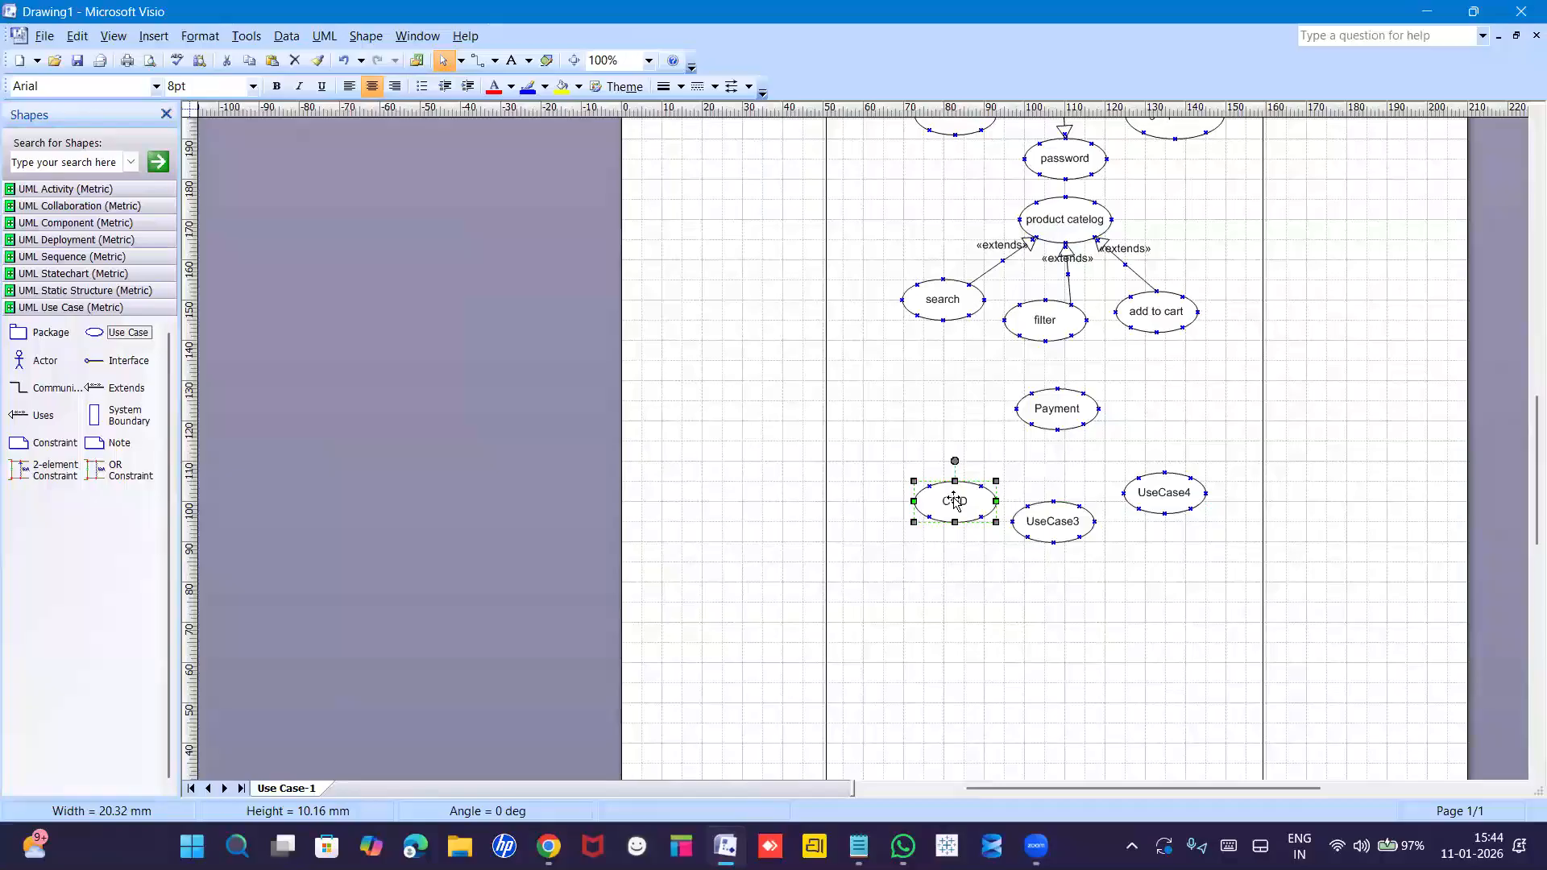
# Rename UseCase3 to UPI and UseCase4 to Cards.
pyautogui.click(1055, 520)
pyautogui.doubleClick(1056, 519)
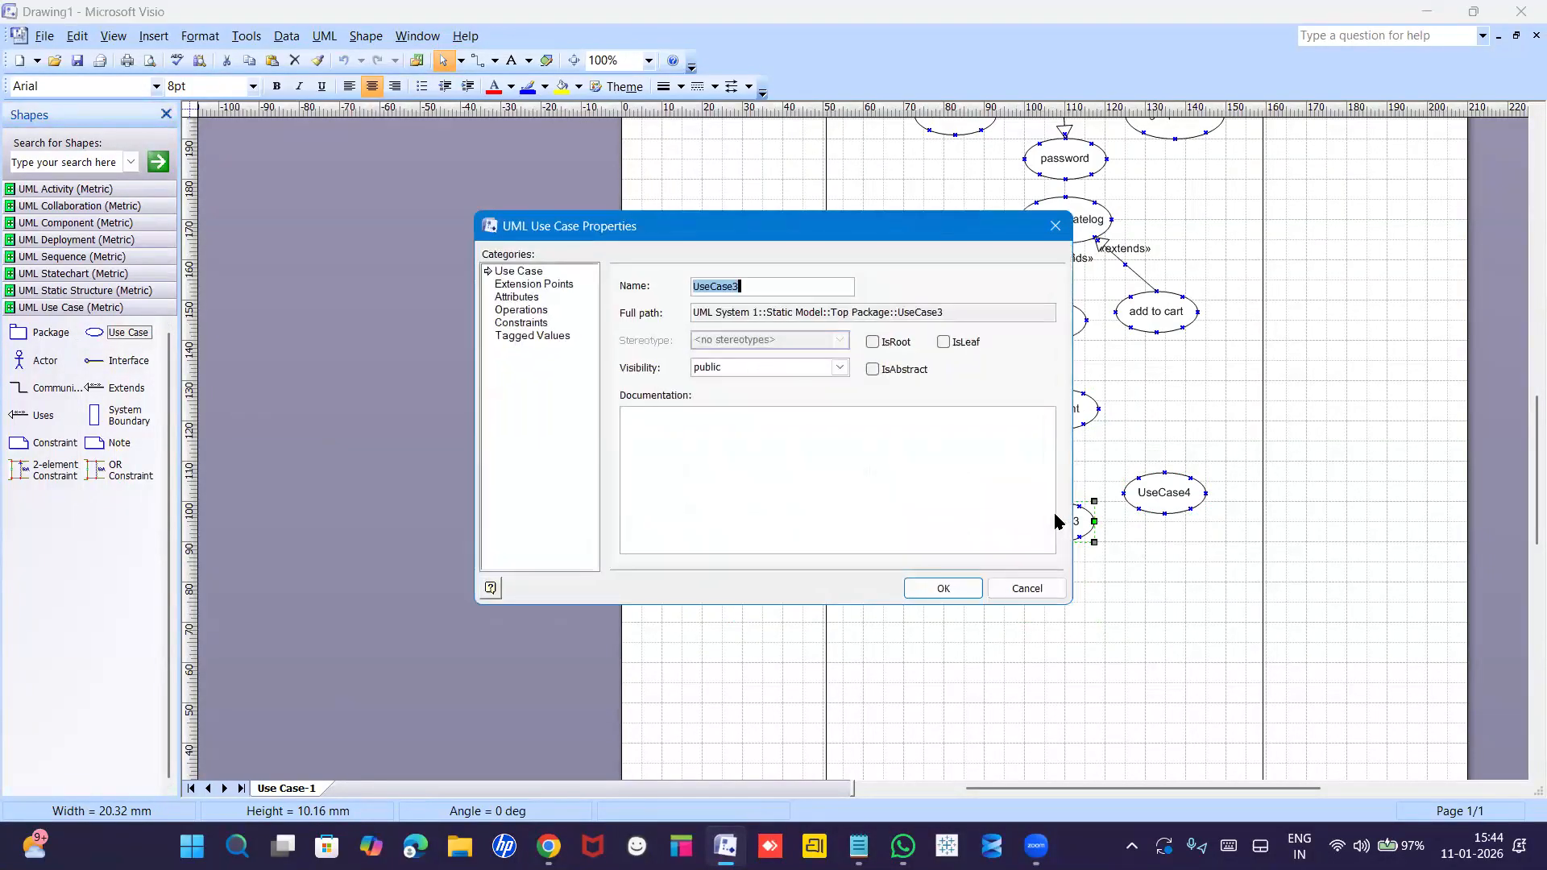
pyautogui.write('UPI')
pyautogui.press('Return')
pyautogui.doubleClick(1160, 500)
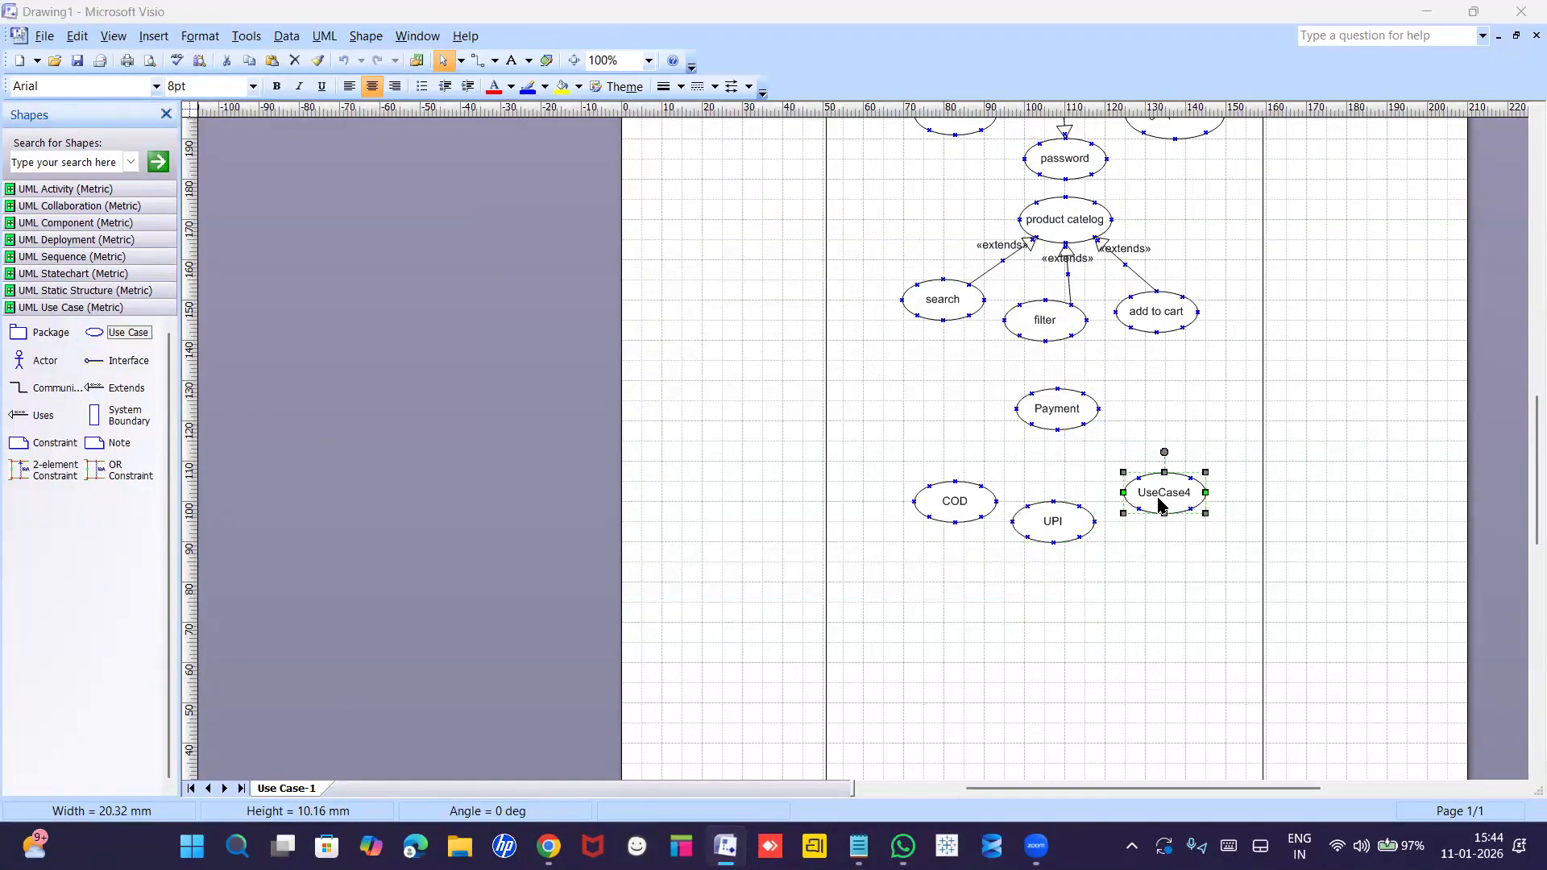
pyautogui.write('Cards')
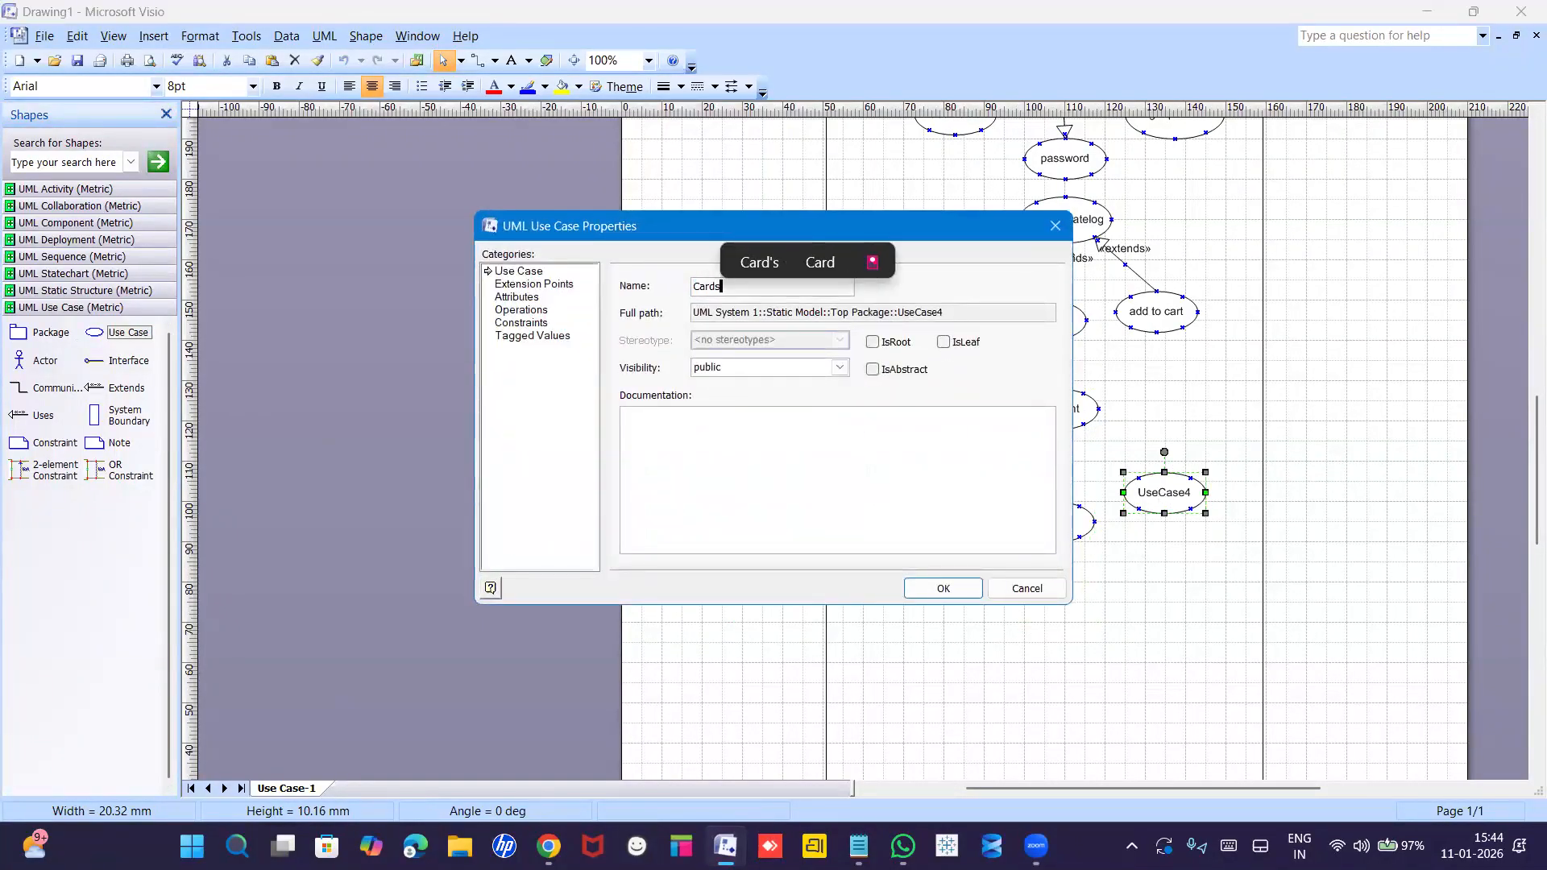
pyautogui.press('Return')
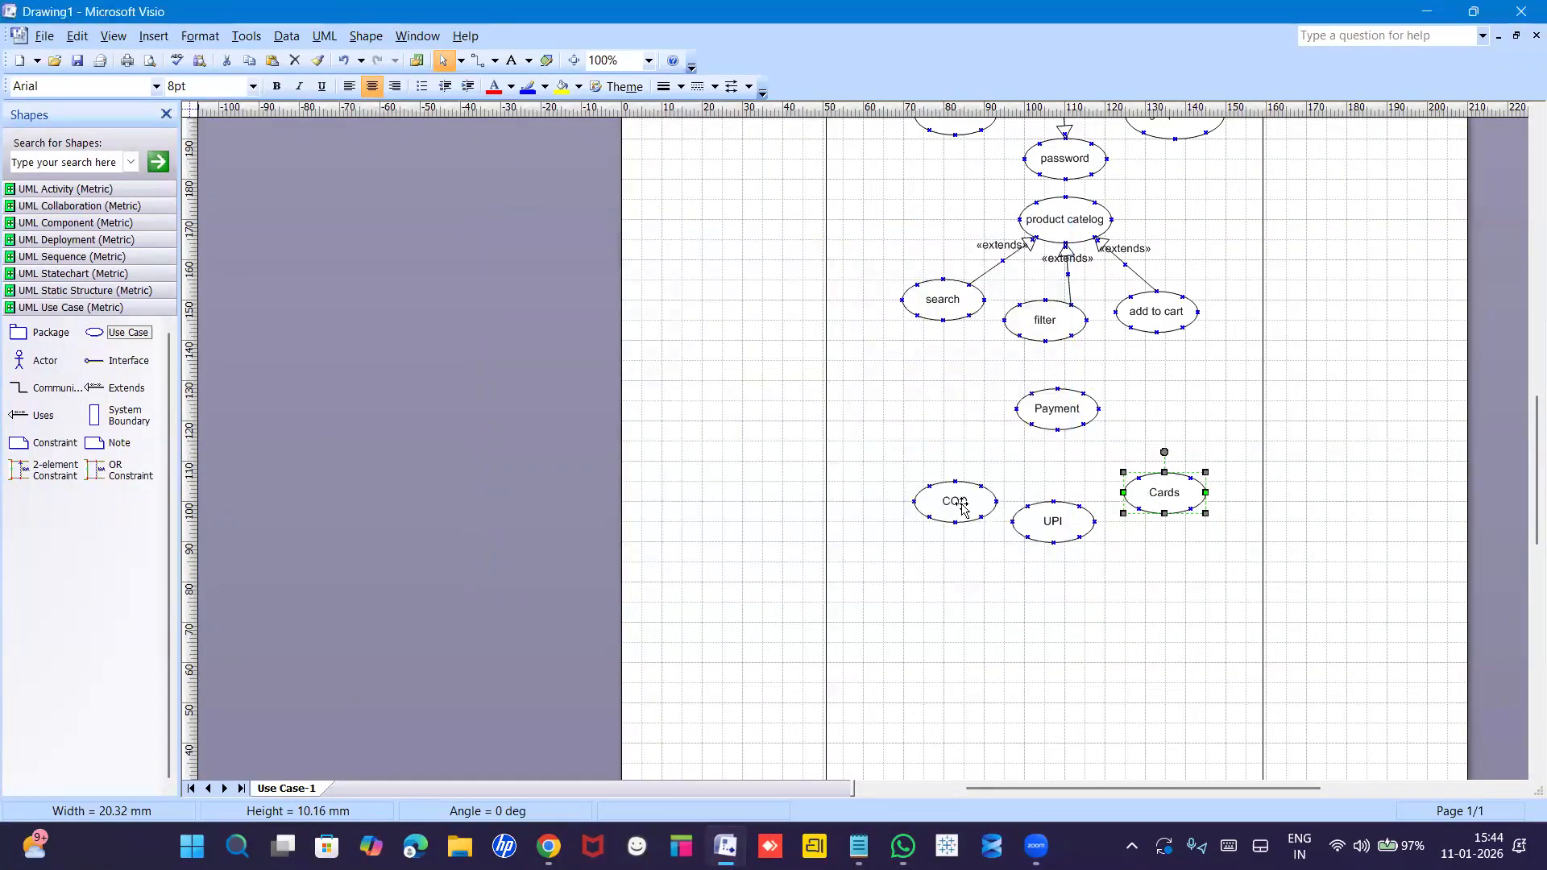
# Nudge COD up and right and Cards slightly up-left to tidy the payment group.
pyautogui.moveTo(958, 508); pyautogui.dragTo(1056, 508)
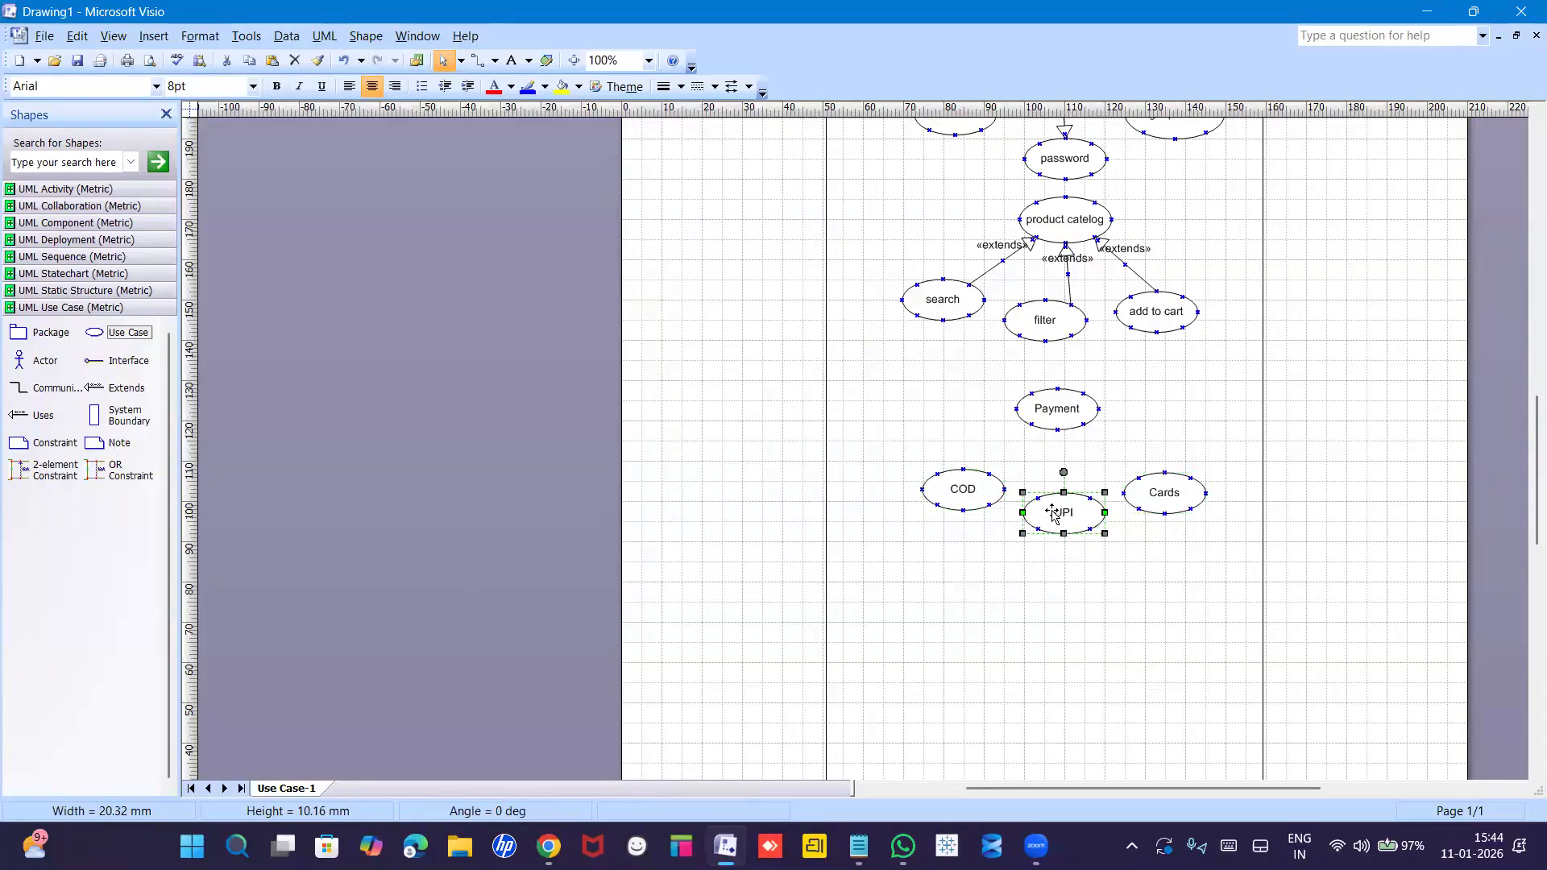
pyautogui.moveTo(1166, 497); pyautogui.dragTo(1160, 487)
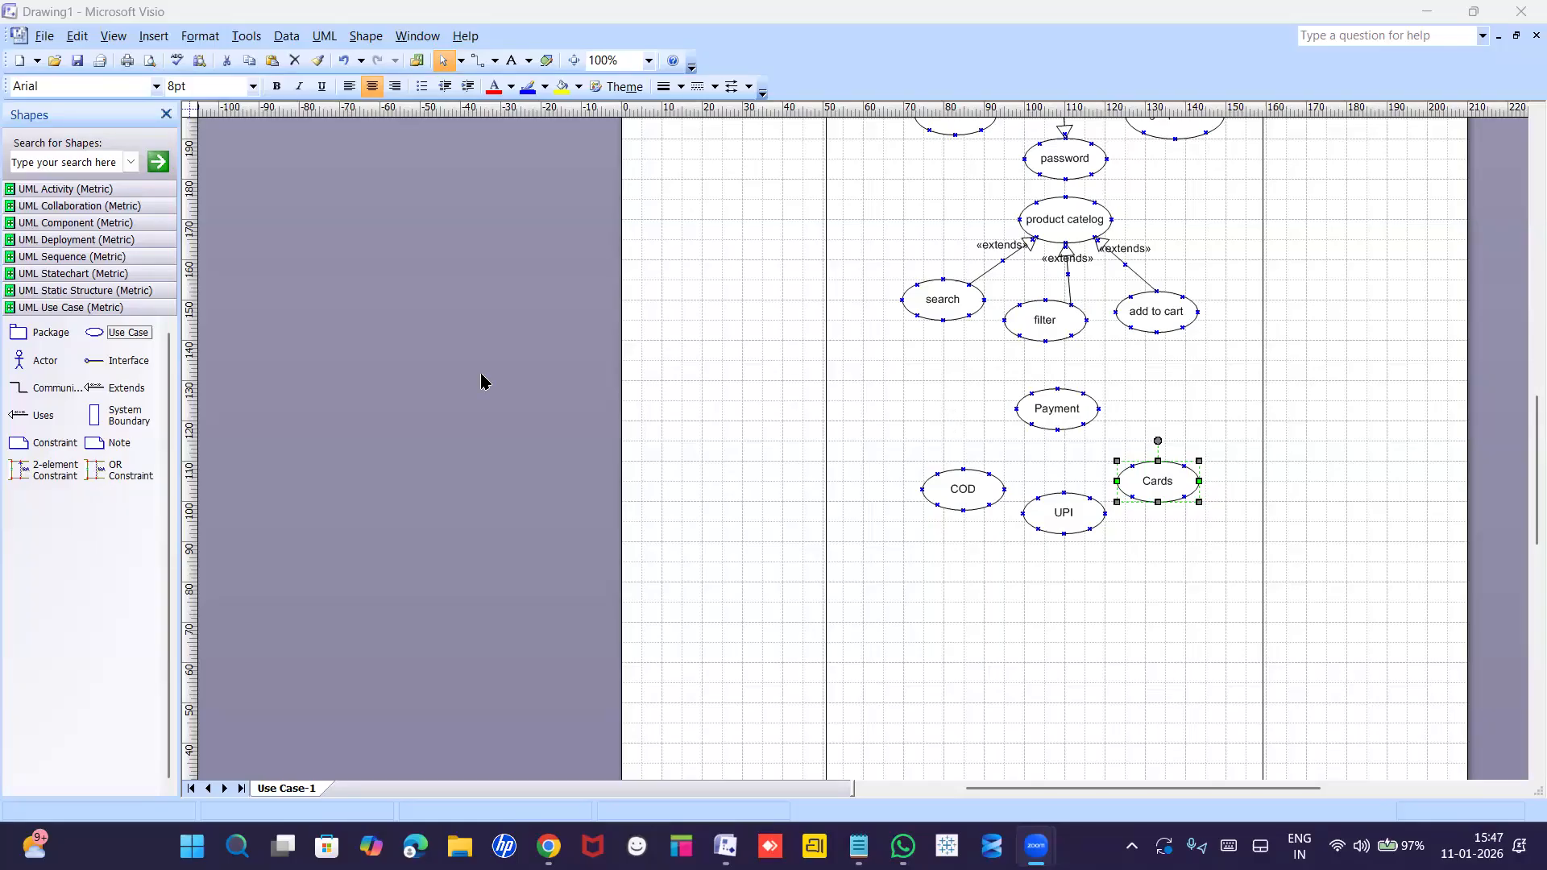
# Connect COD to Payment and set the connector's stereotype to blank in its properties.
pyautogui.moveTo(96, 393); pyautogui.dragTo(1030, 425)
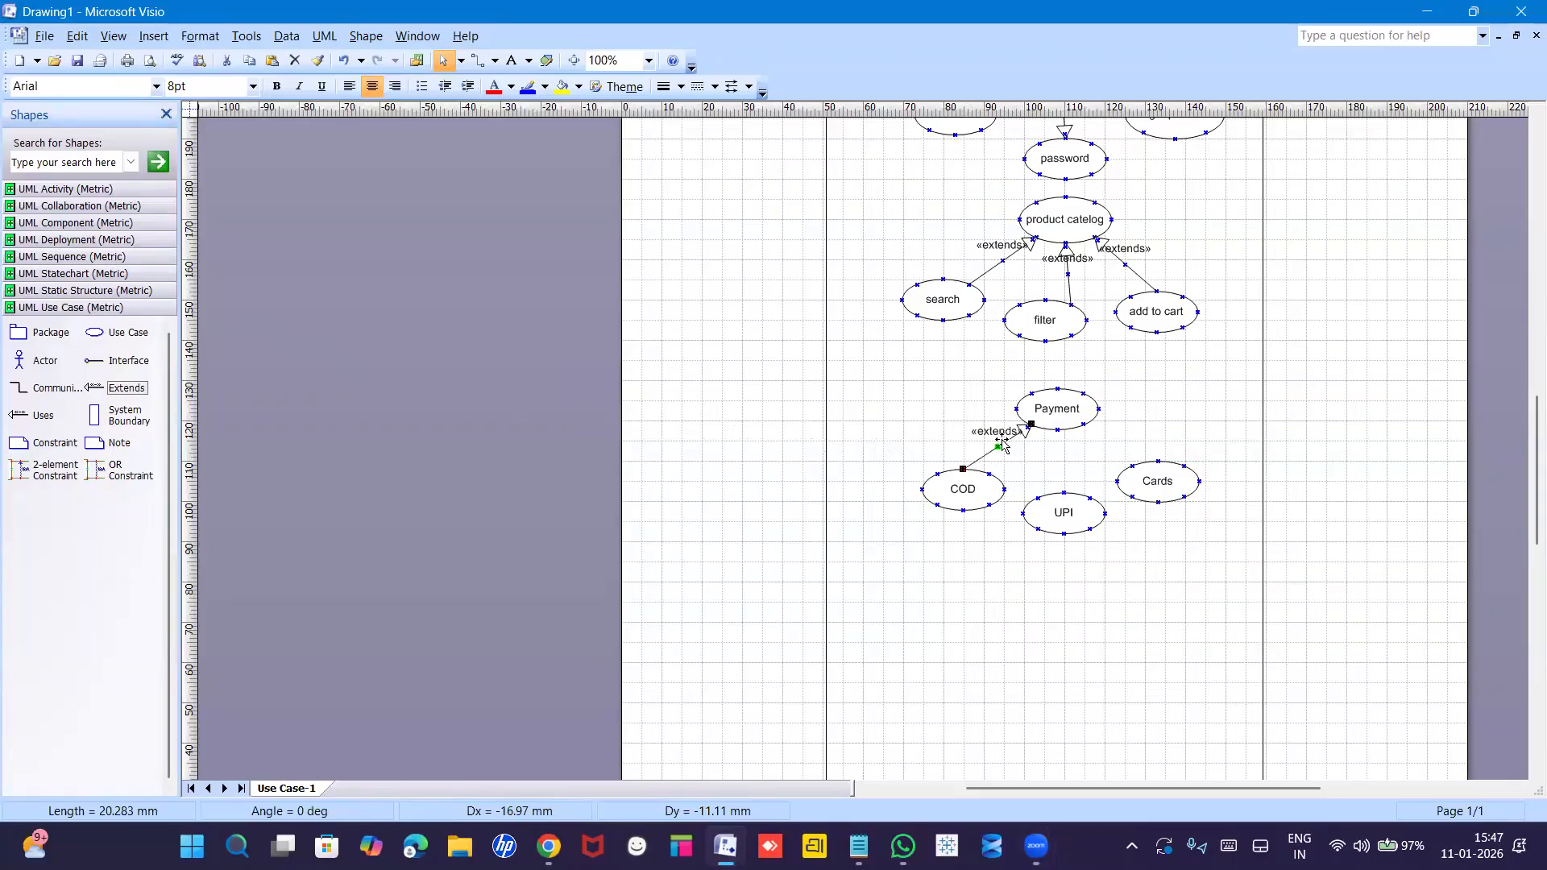
pyautogui.rightClick(1001, 443)
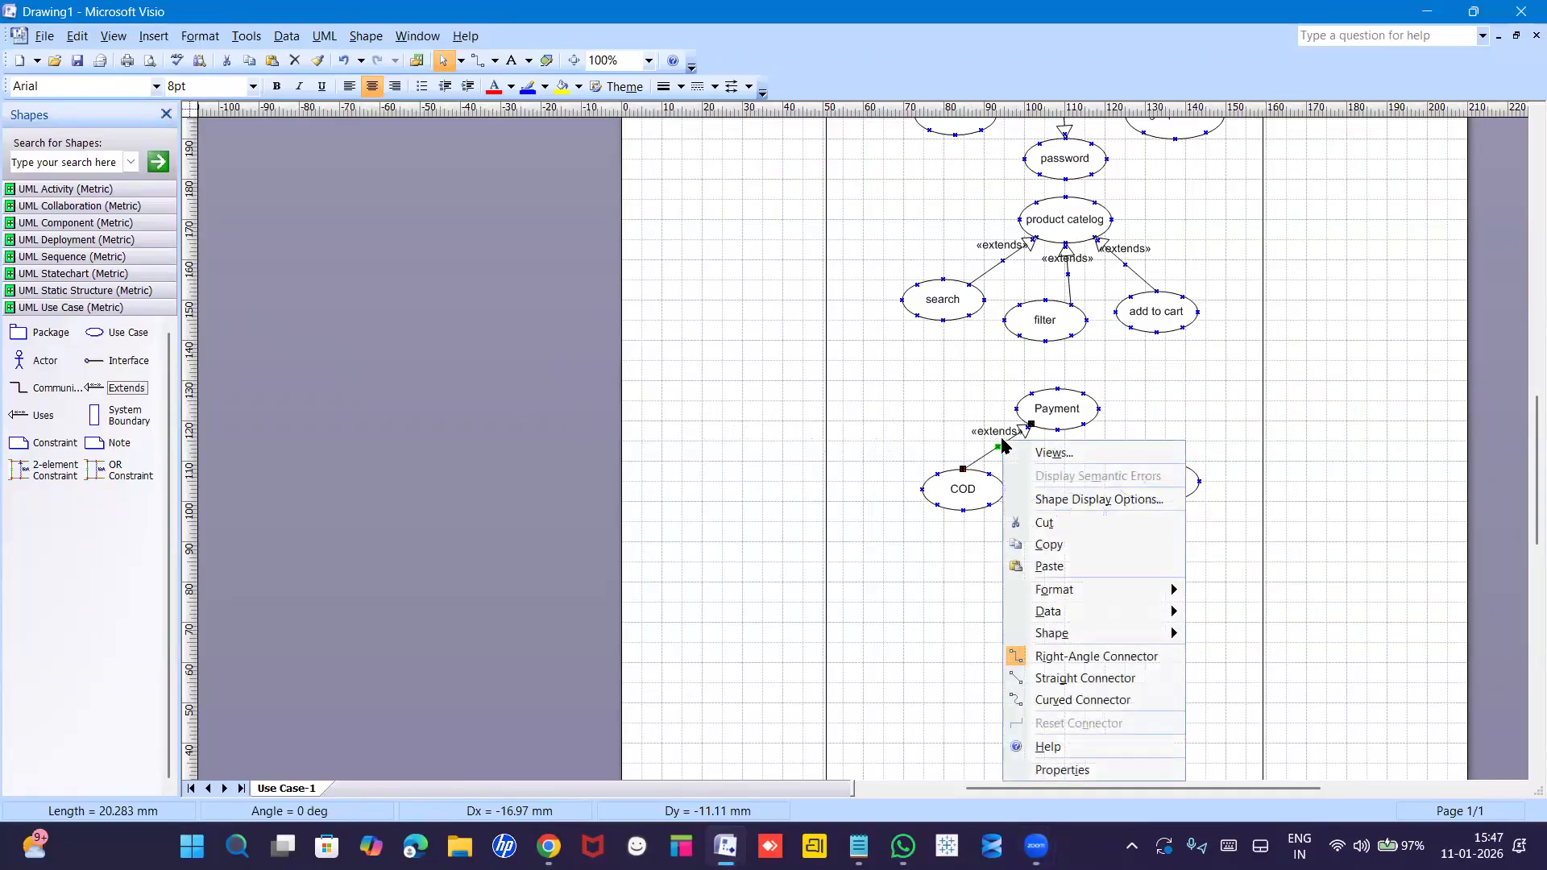
pyautogui.click(997, 447)
pyautogui.doubleClick(997, 447)
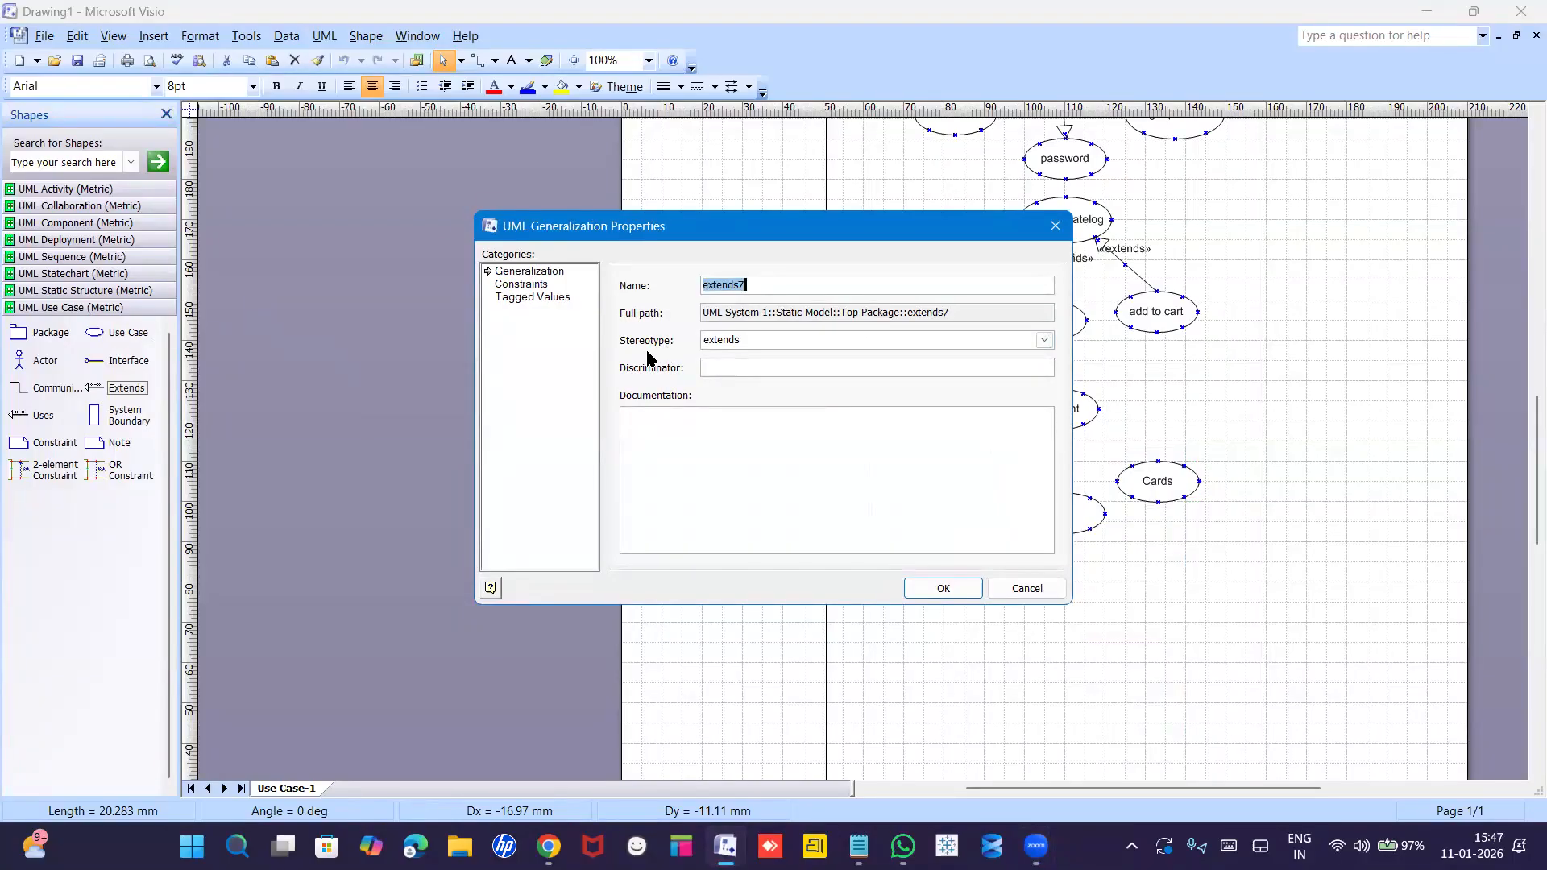
pyautogui.click(711, 344)
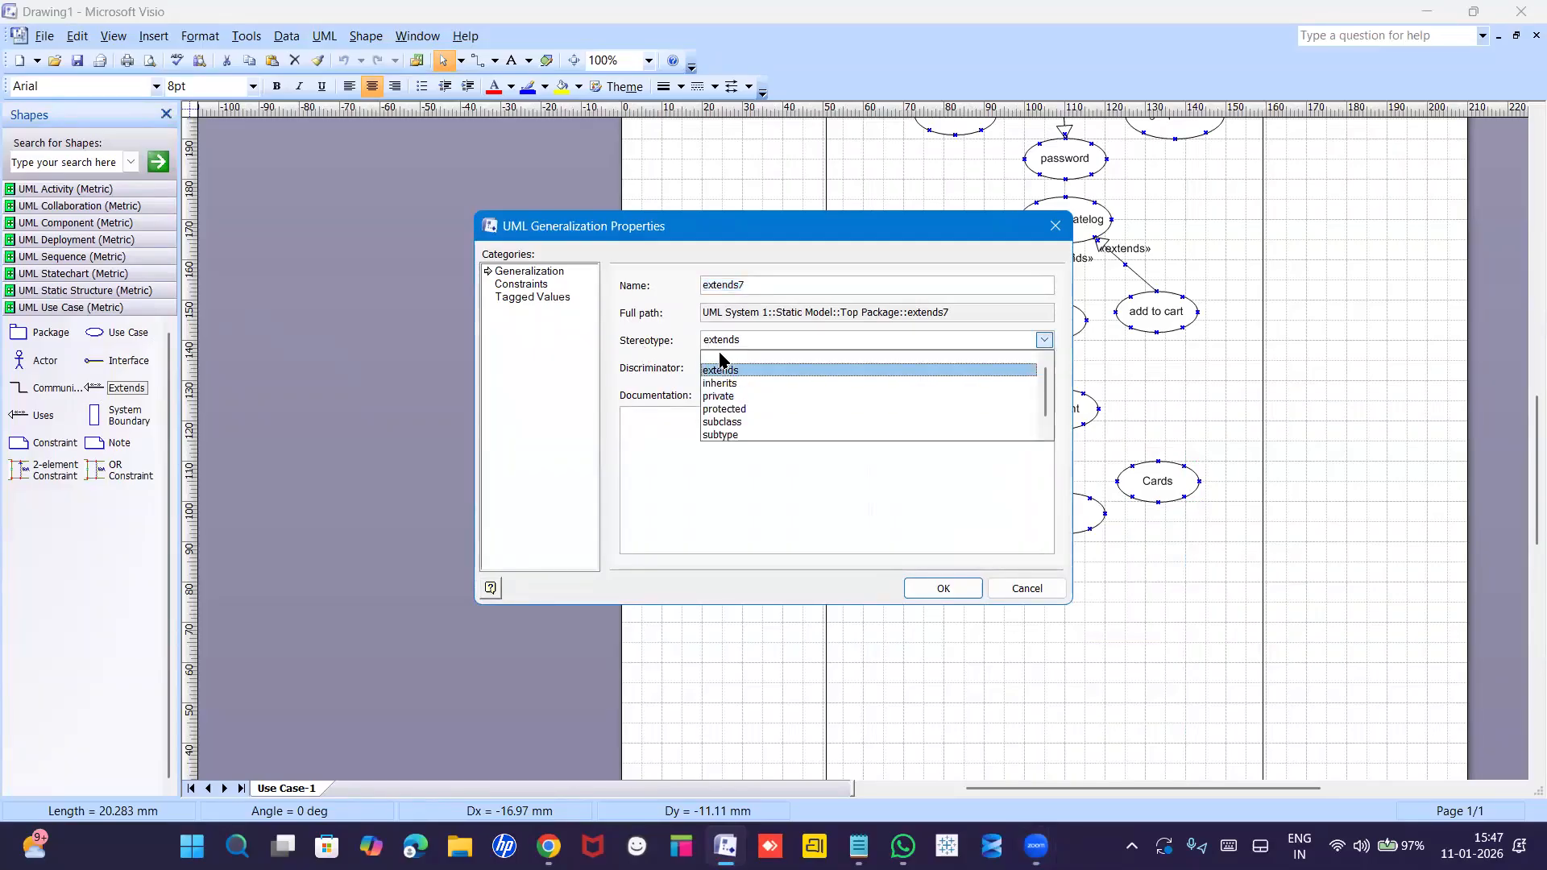
pyautogui.click(717, 357)
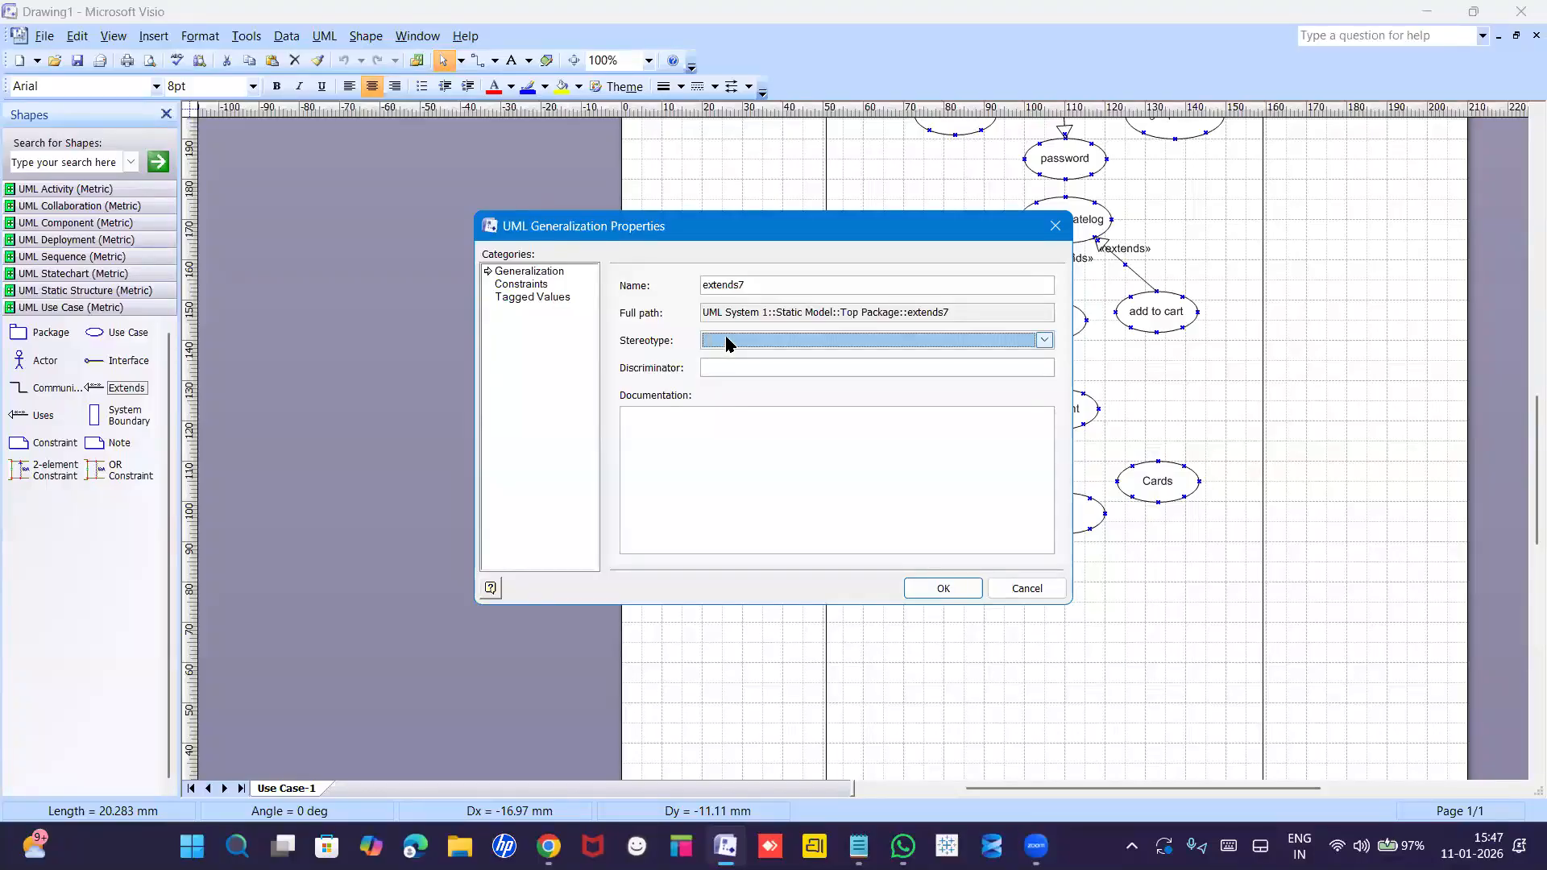
pyautogui.click(718, 342)
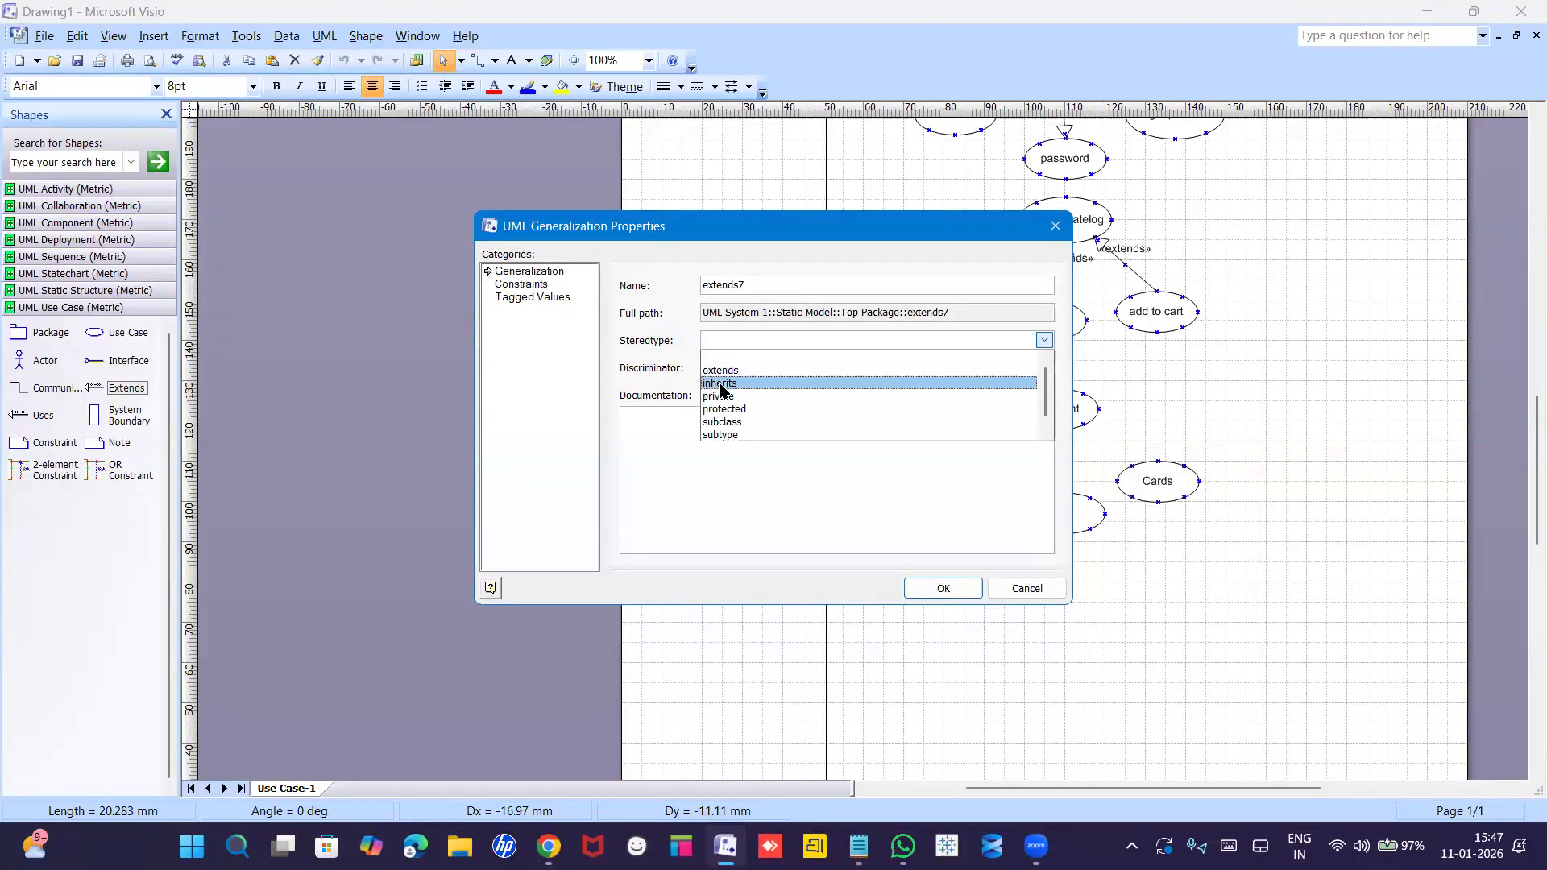
pyautogui.click(753, 358)
pyautogui.click(943, 589)
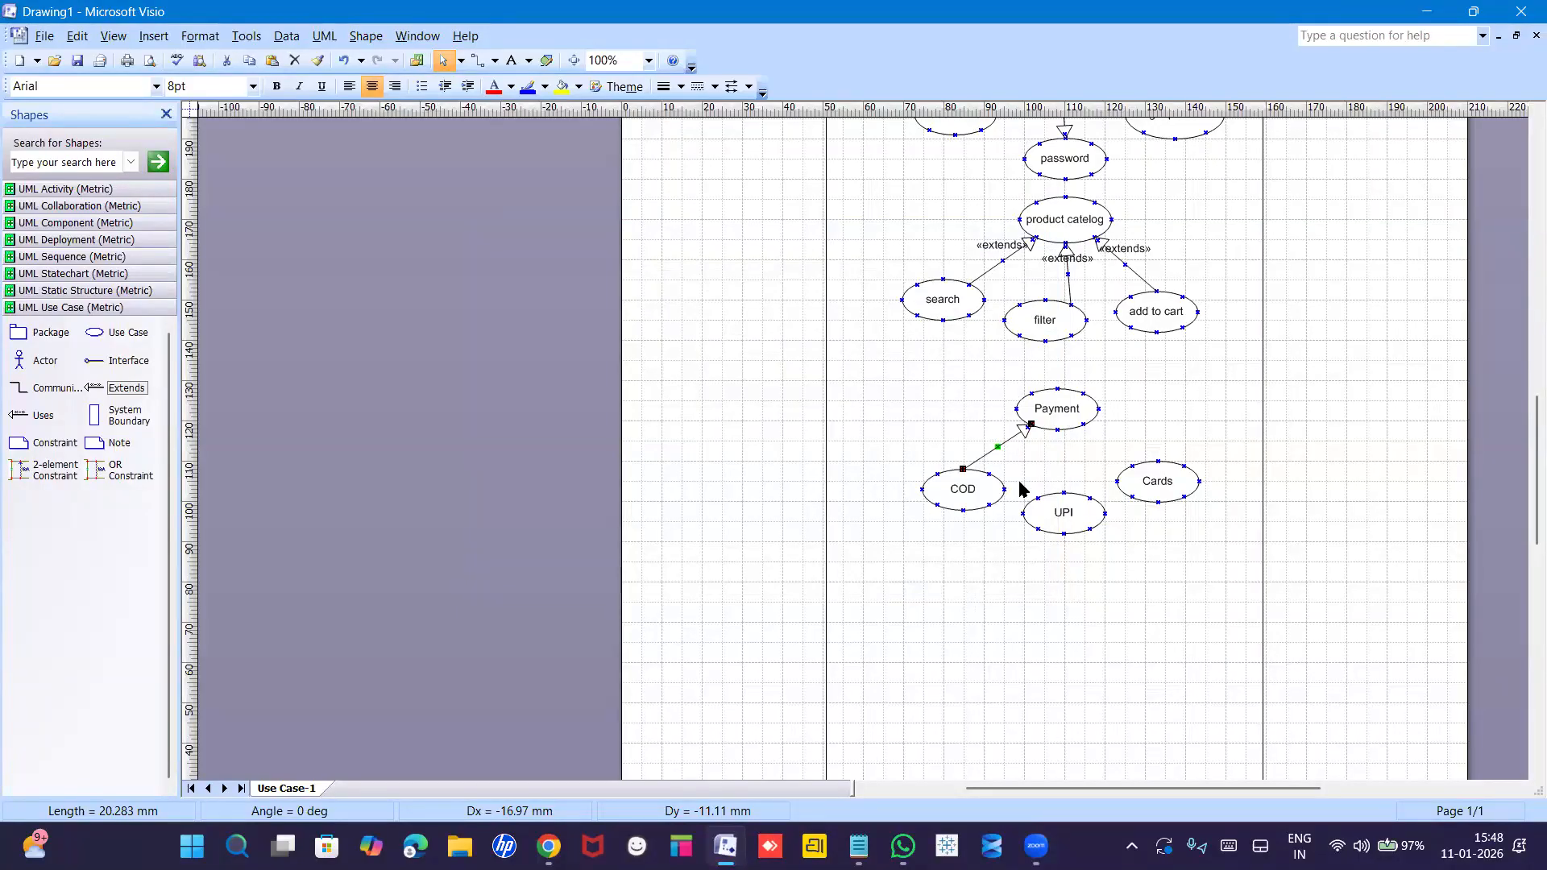
# Duplicate the COD→Payment arrow with Ctrl+D and reattach the copy from UPI to Payment.
pyautogui.rightClick(973, 457)
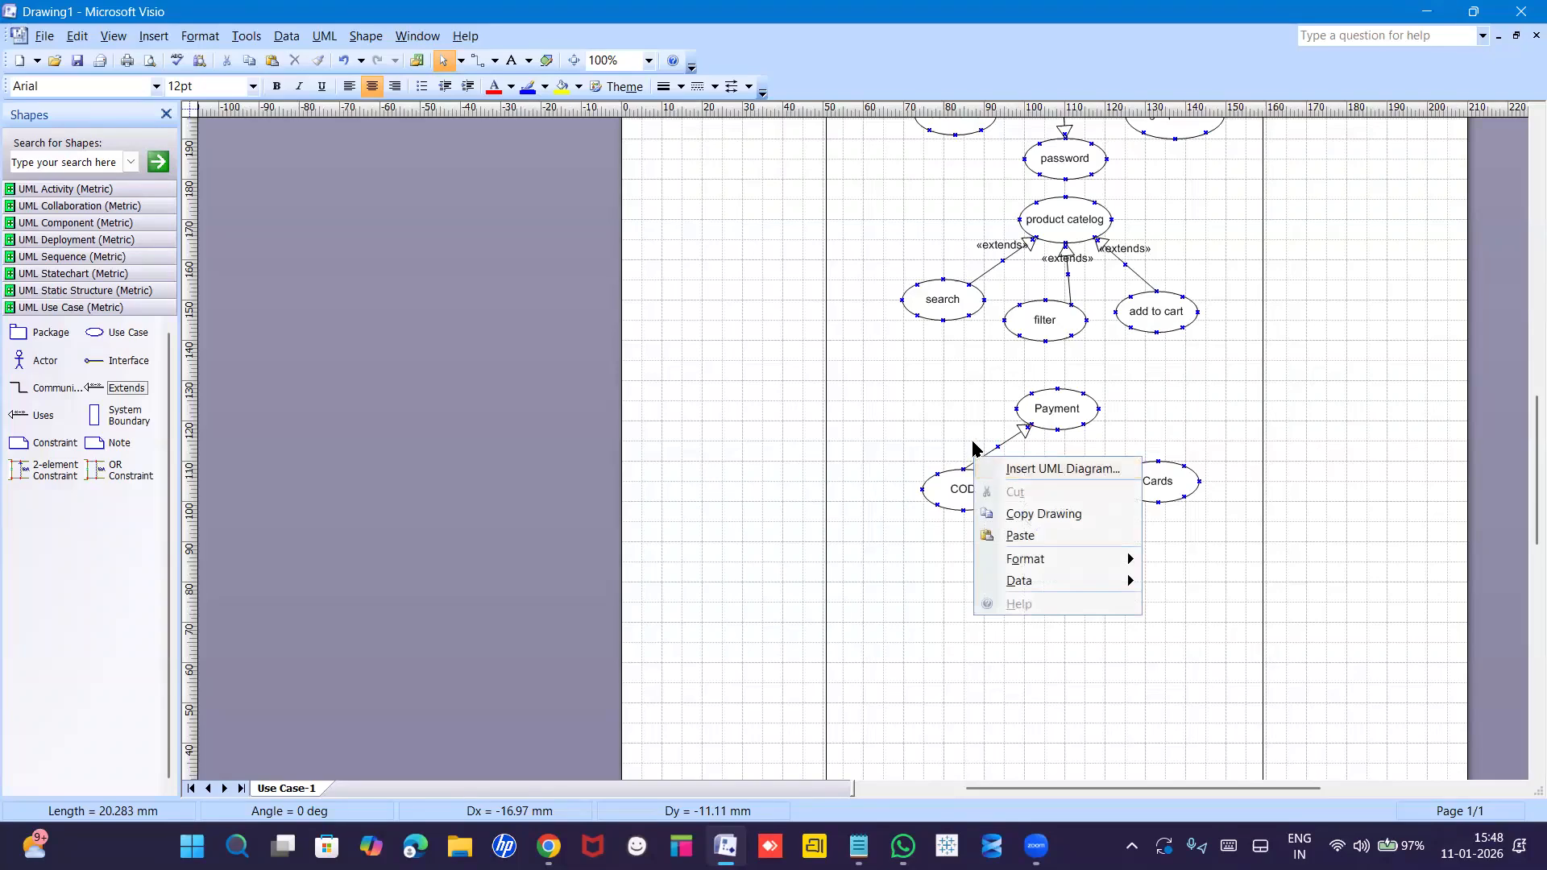
pyautogui.click(973, 448)
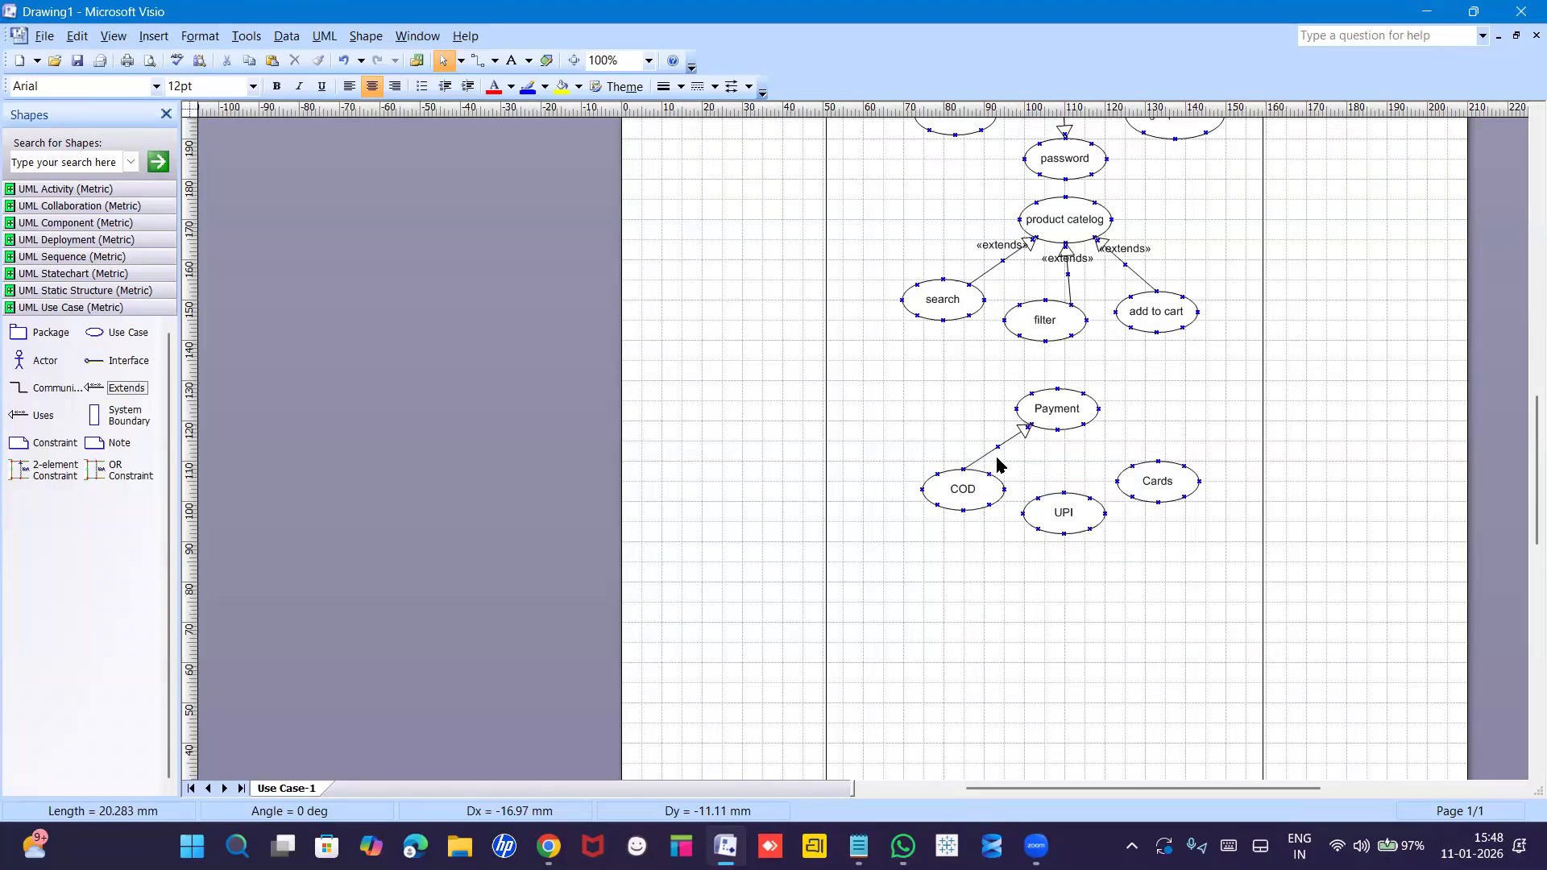
pyautogui.click(994, 457)
pyautogui.hotkey('ctrl', 'd')
pyautogui.moveTo(1066, 463); pyautogui.dragTo(1056, 429)
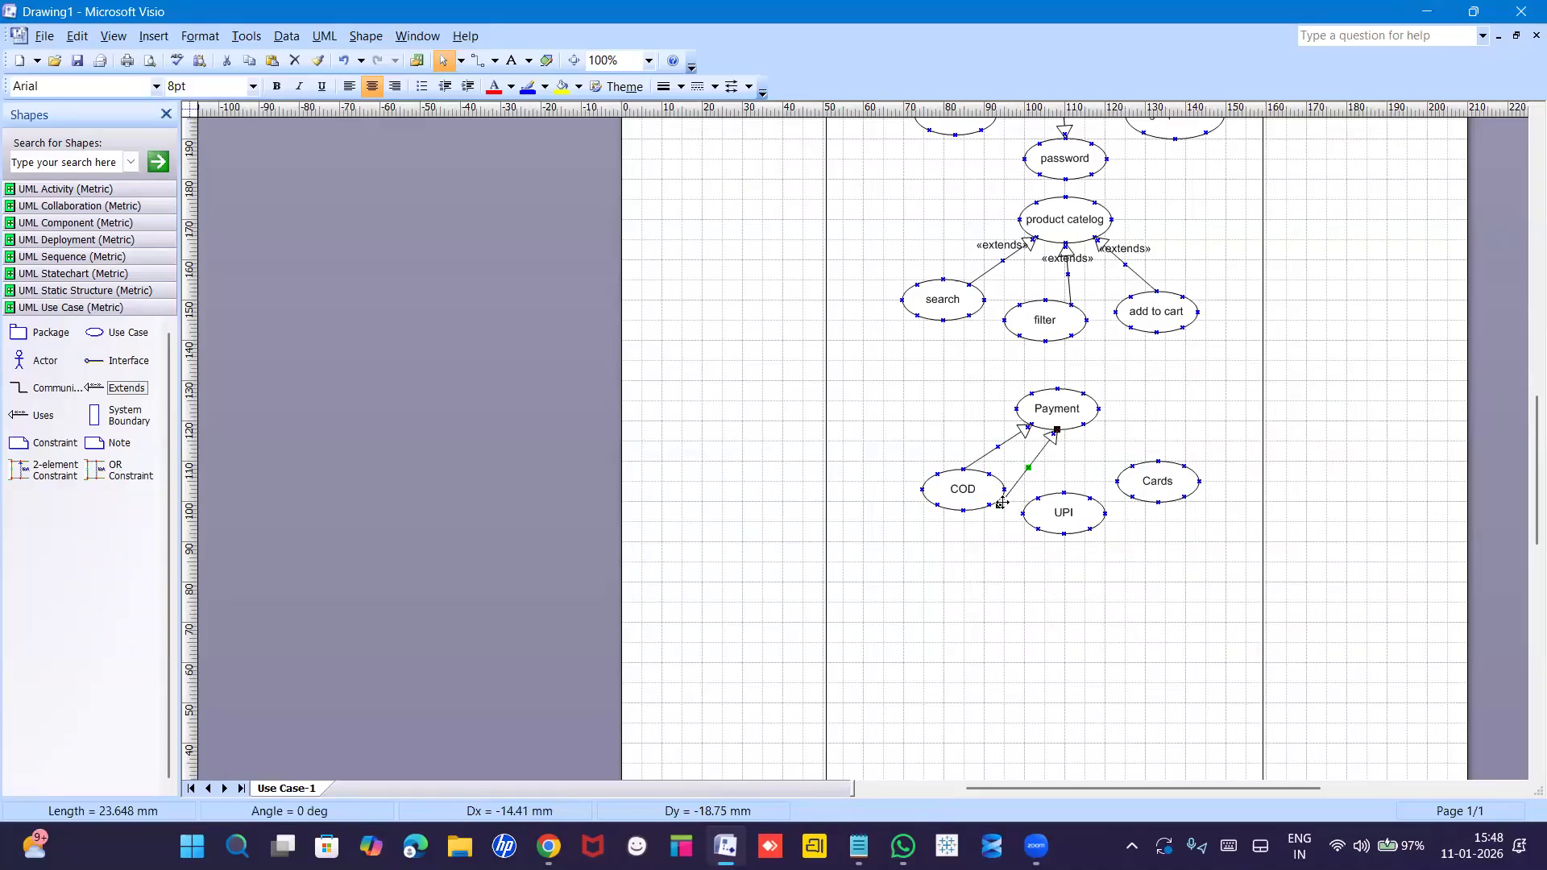
pyautogui.moveTo(999, 505); pyautogui.dragTo(1035, 493)
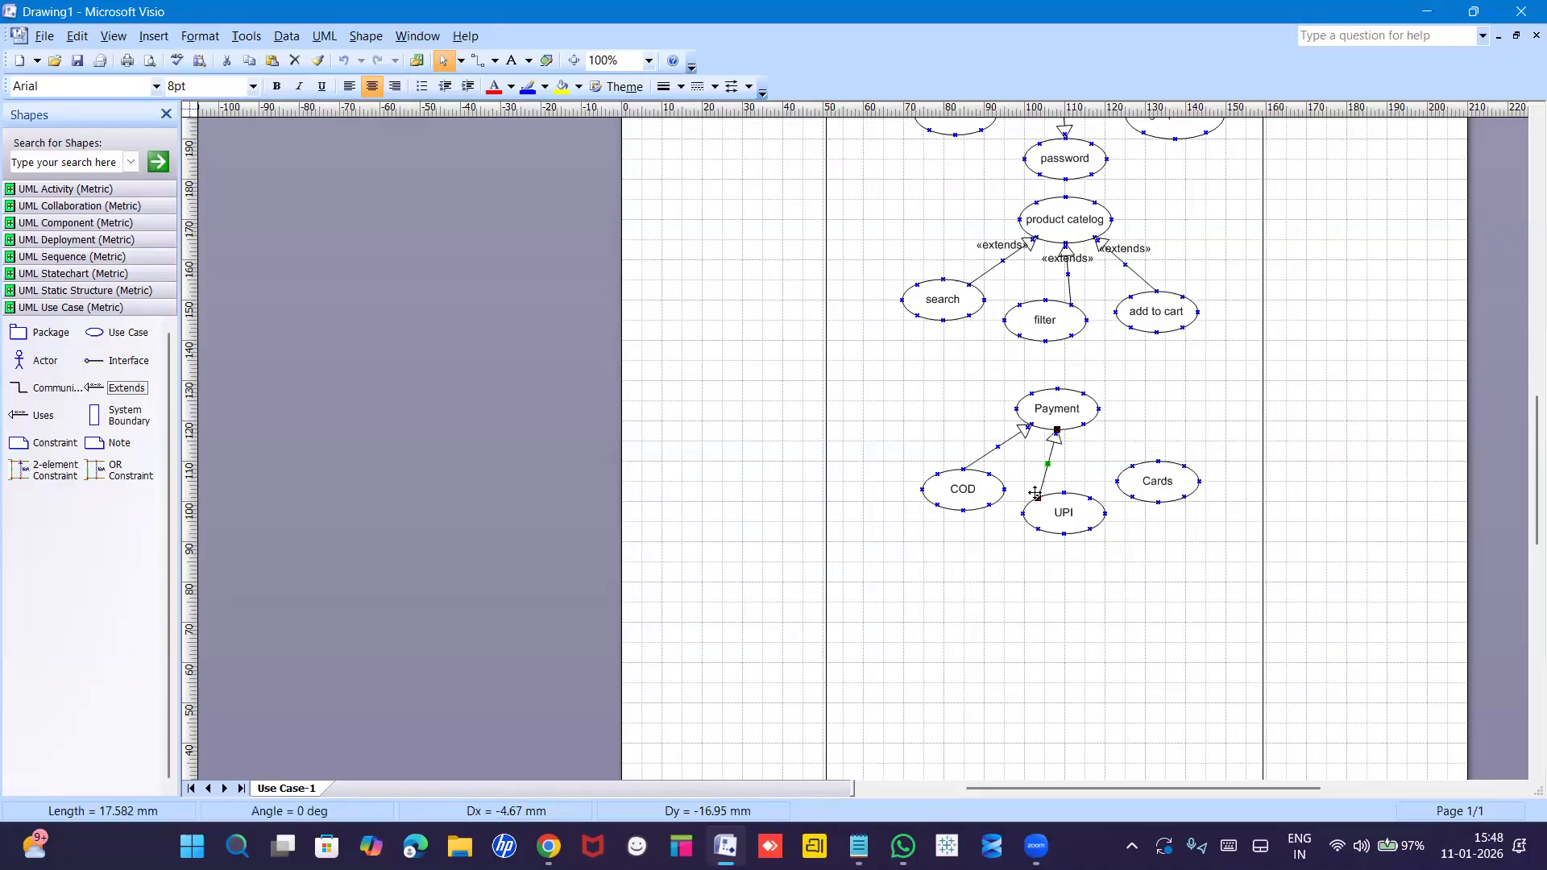
pyautogui.click(1119, 459)
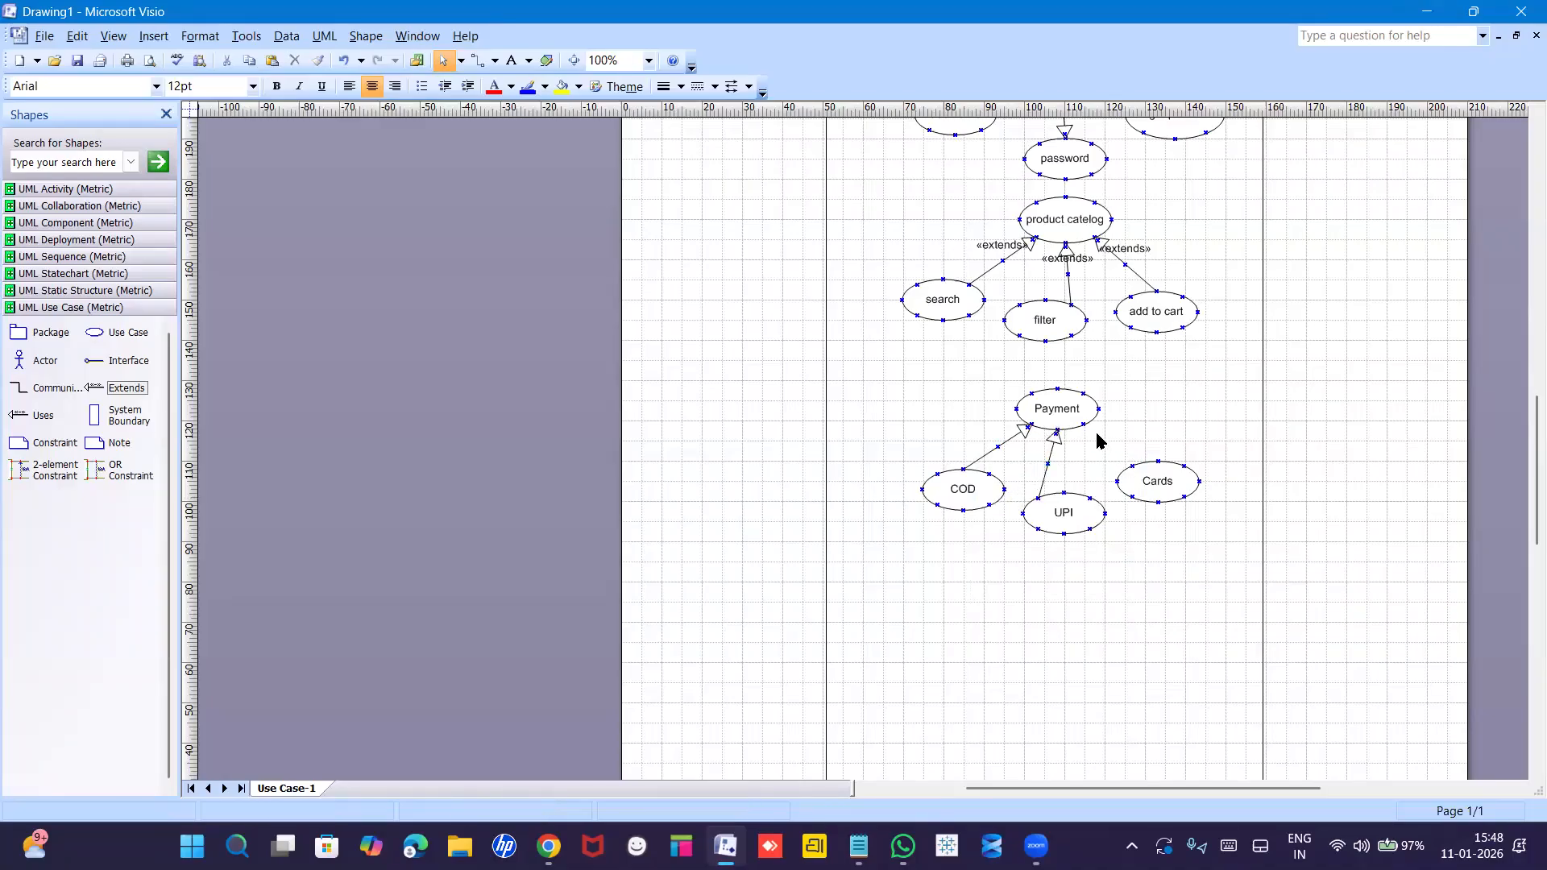
# Duplicate the arrow again and reconnect the copy from Cards to Payment's right side.
pyautogui.click(1050, 459)
pyautogui.hotkey('ctrl', 'd')
pyautogui.moveTo(1078, 428); pyautogui.dragTo(1082, 424)
pyautogui.moveTo(1092, 509); pyautogui.dragTo(1116, 480)
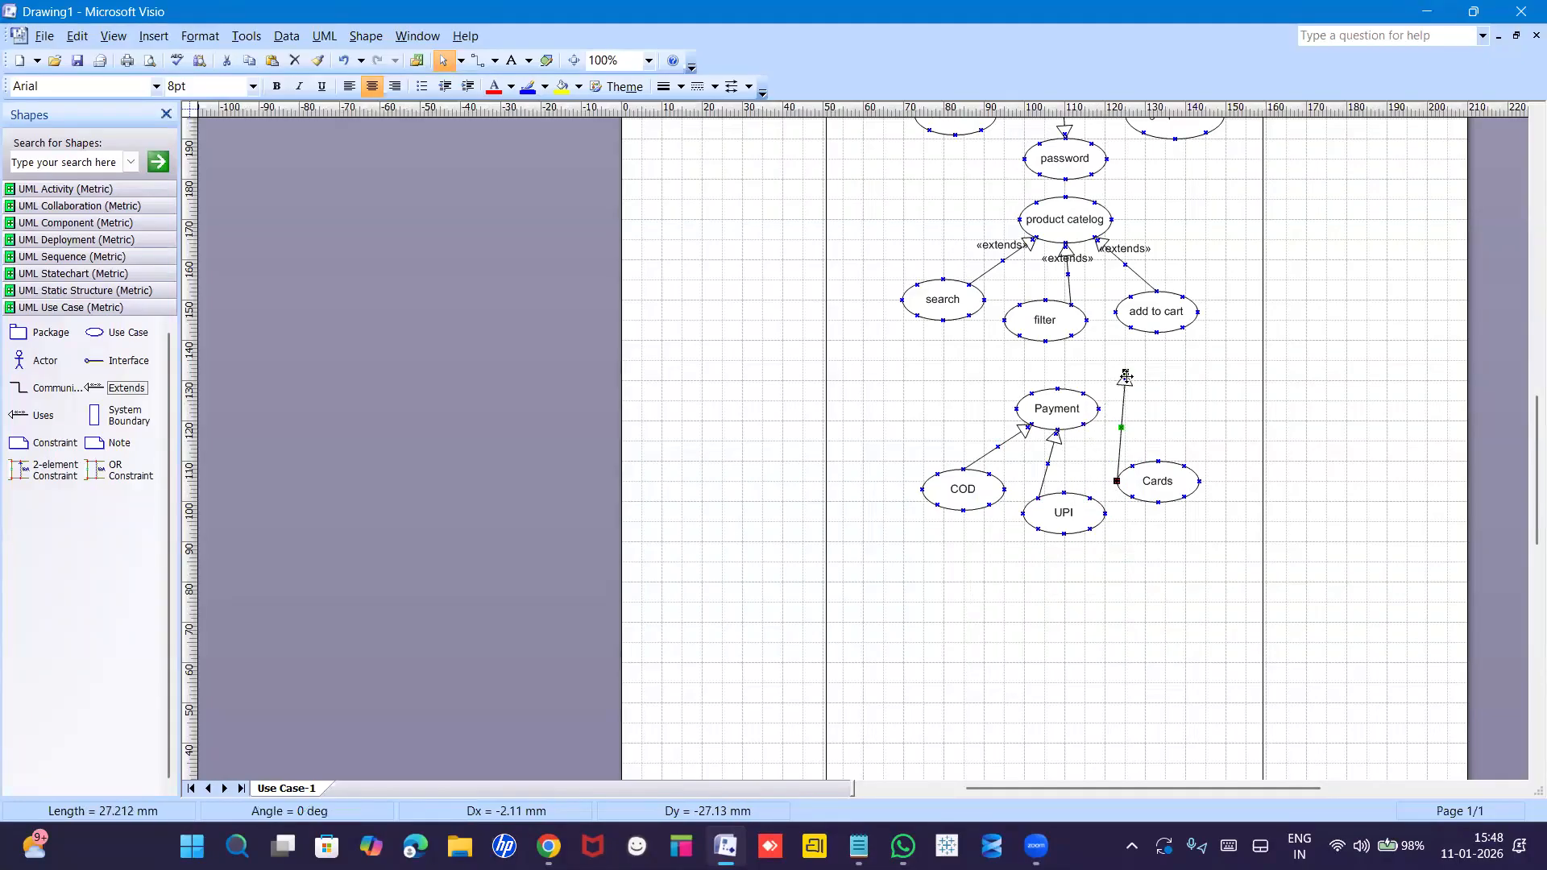
pyautogui.moveTo(1127, 377); pyautogui.dragTo(1098, 409)
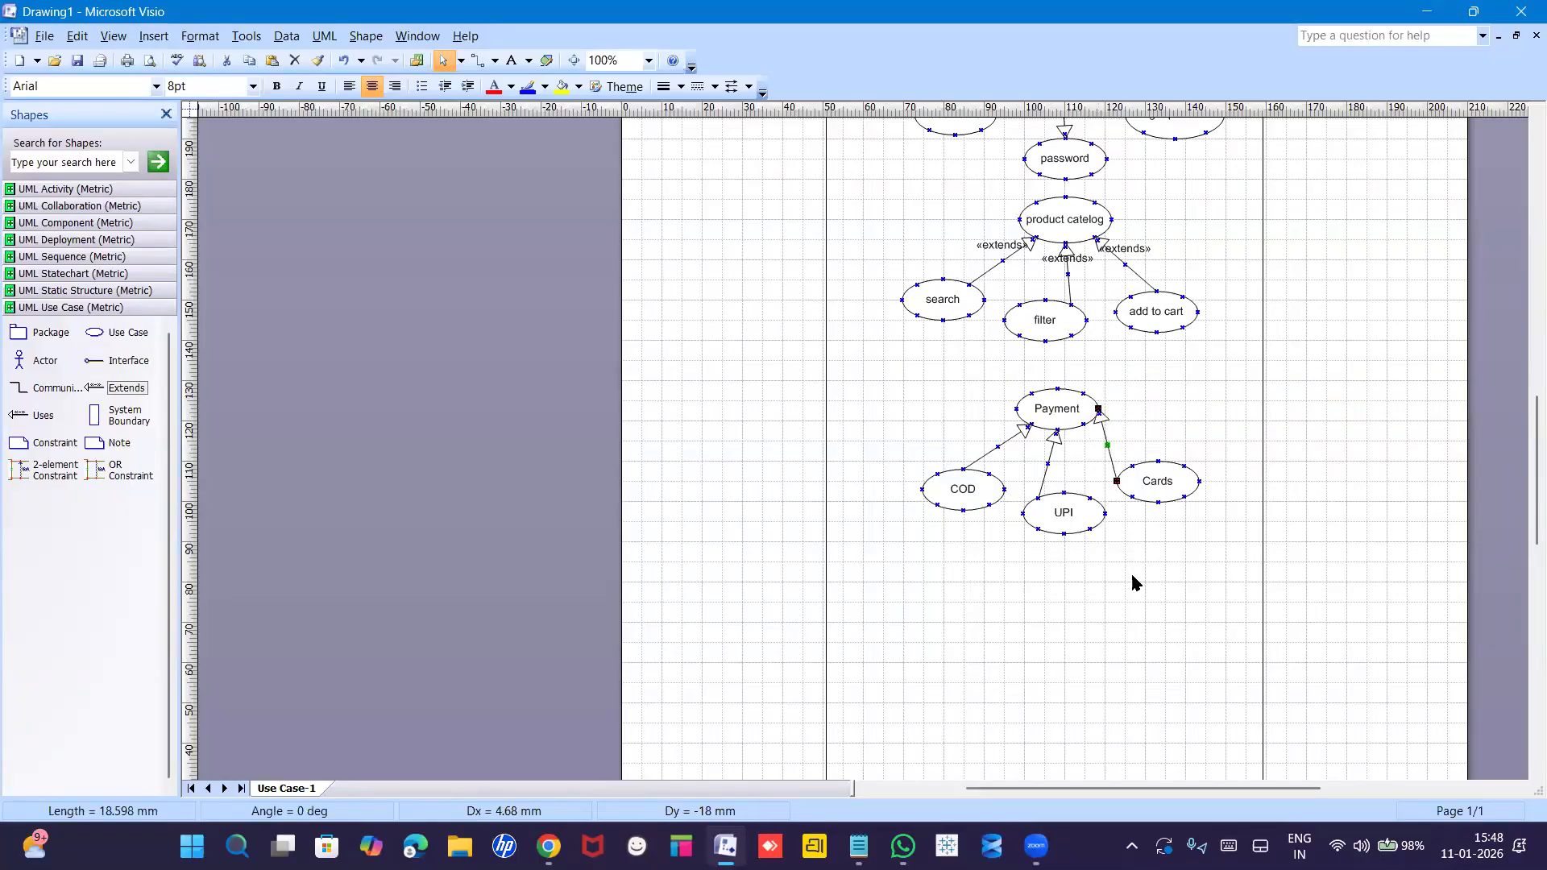
pyautogui.click(1133, 580)
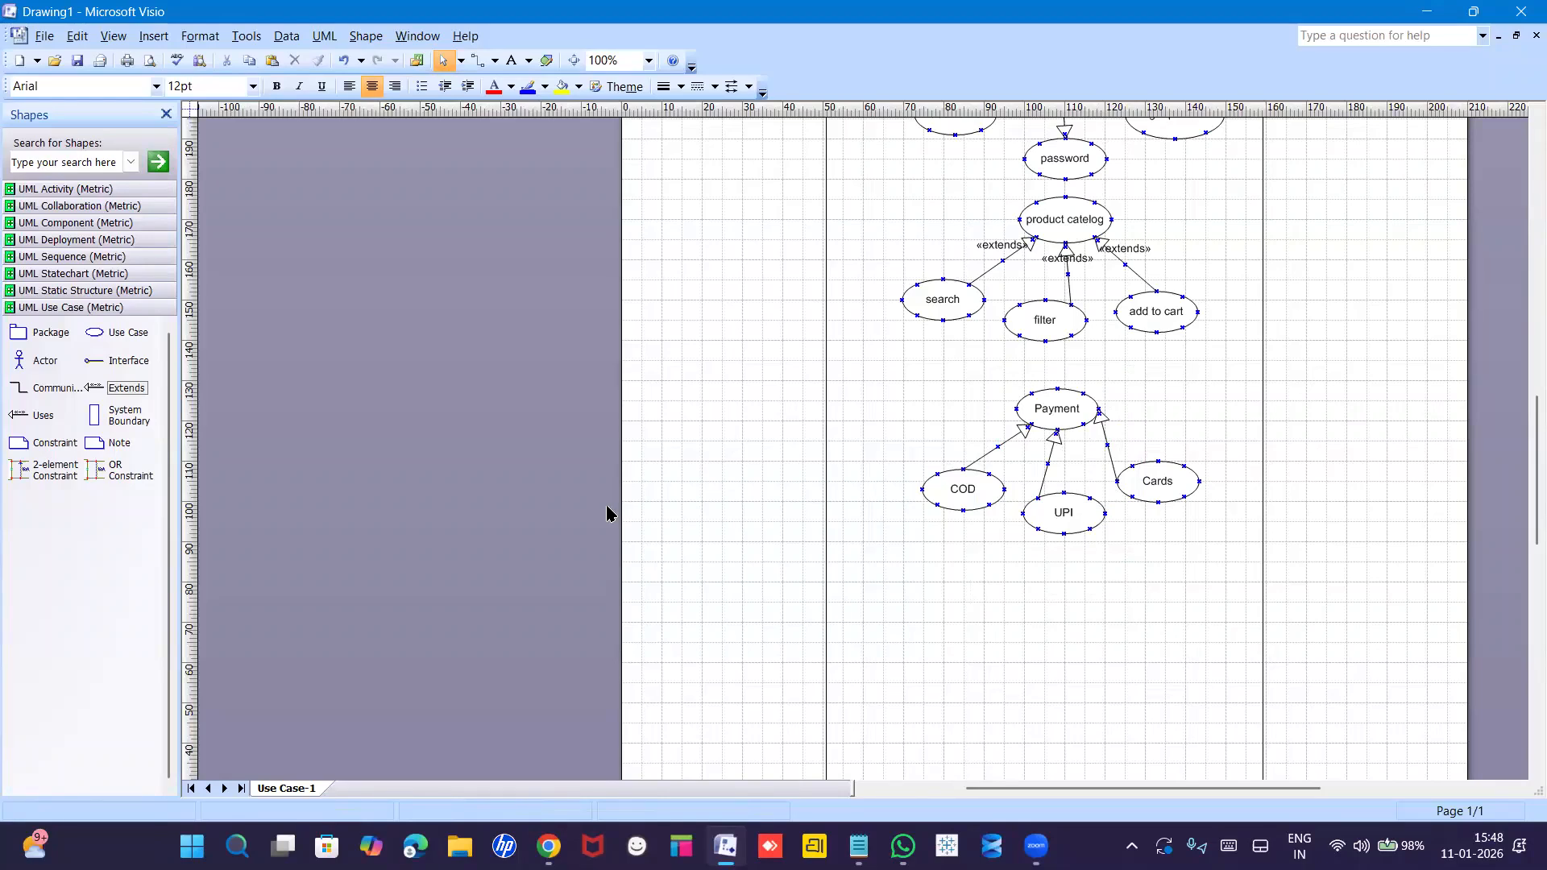
pyautogui.click(93, 331)
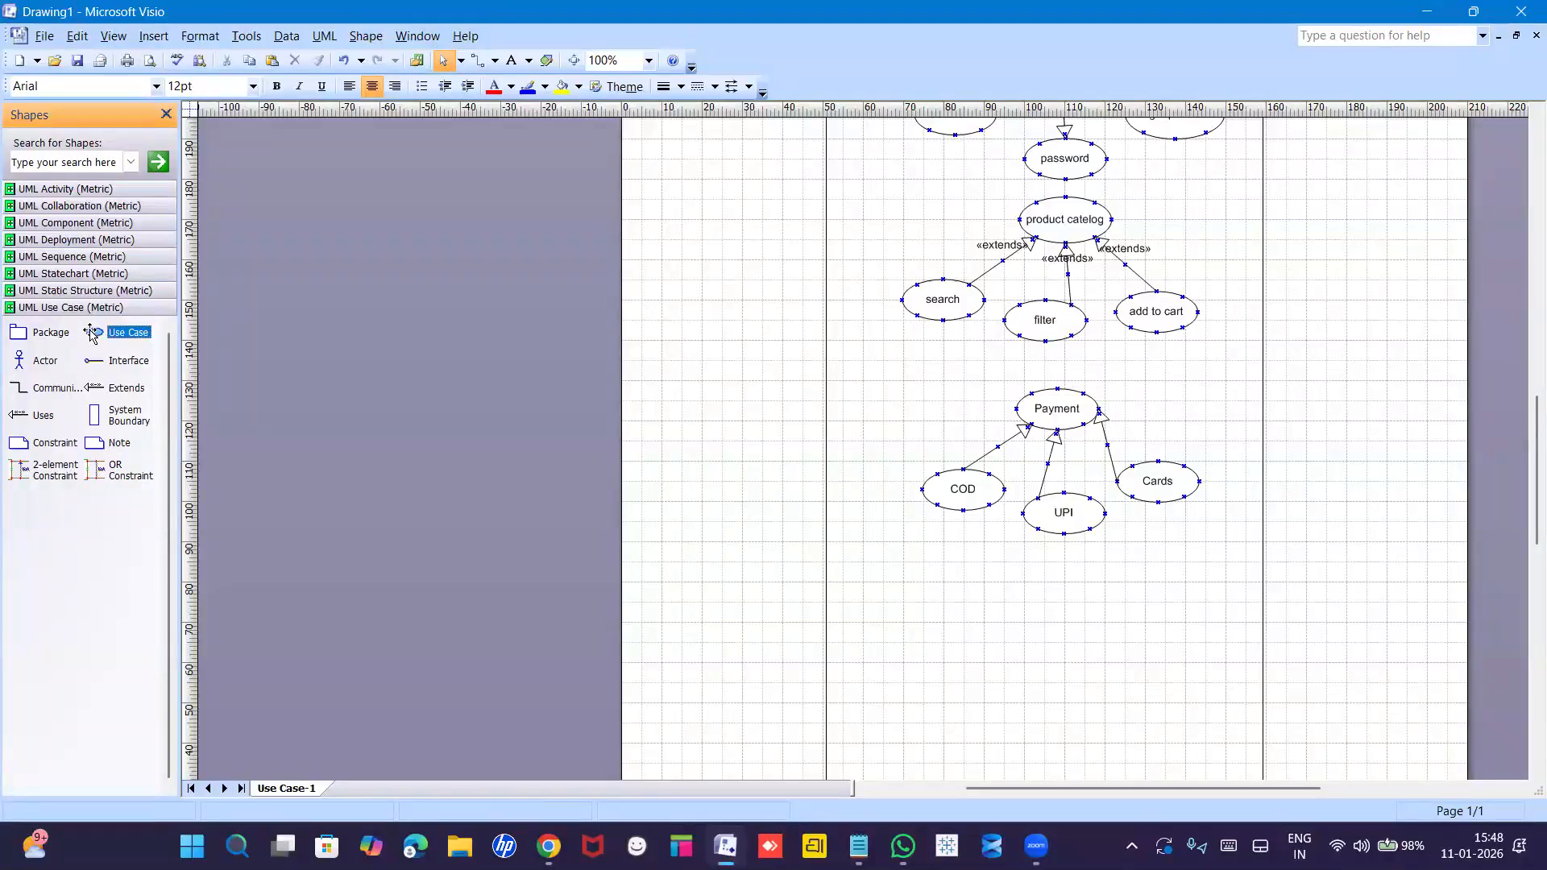
# Add UseCase1 below UPI with UseCase2 and UseCase3 side by side beneath it, then align them.
pyautogui.moveTo(94, 333); pyautogui.dragTo(1080, 590)
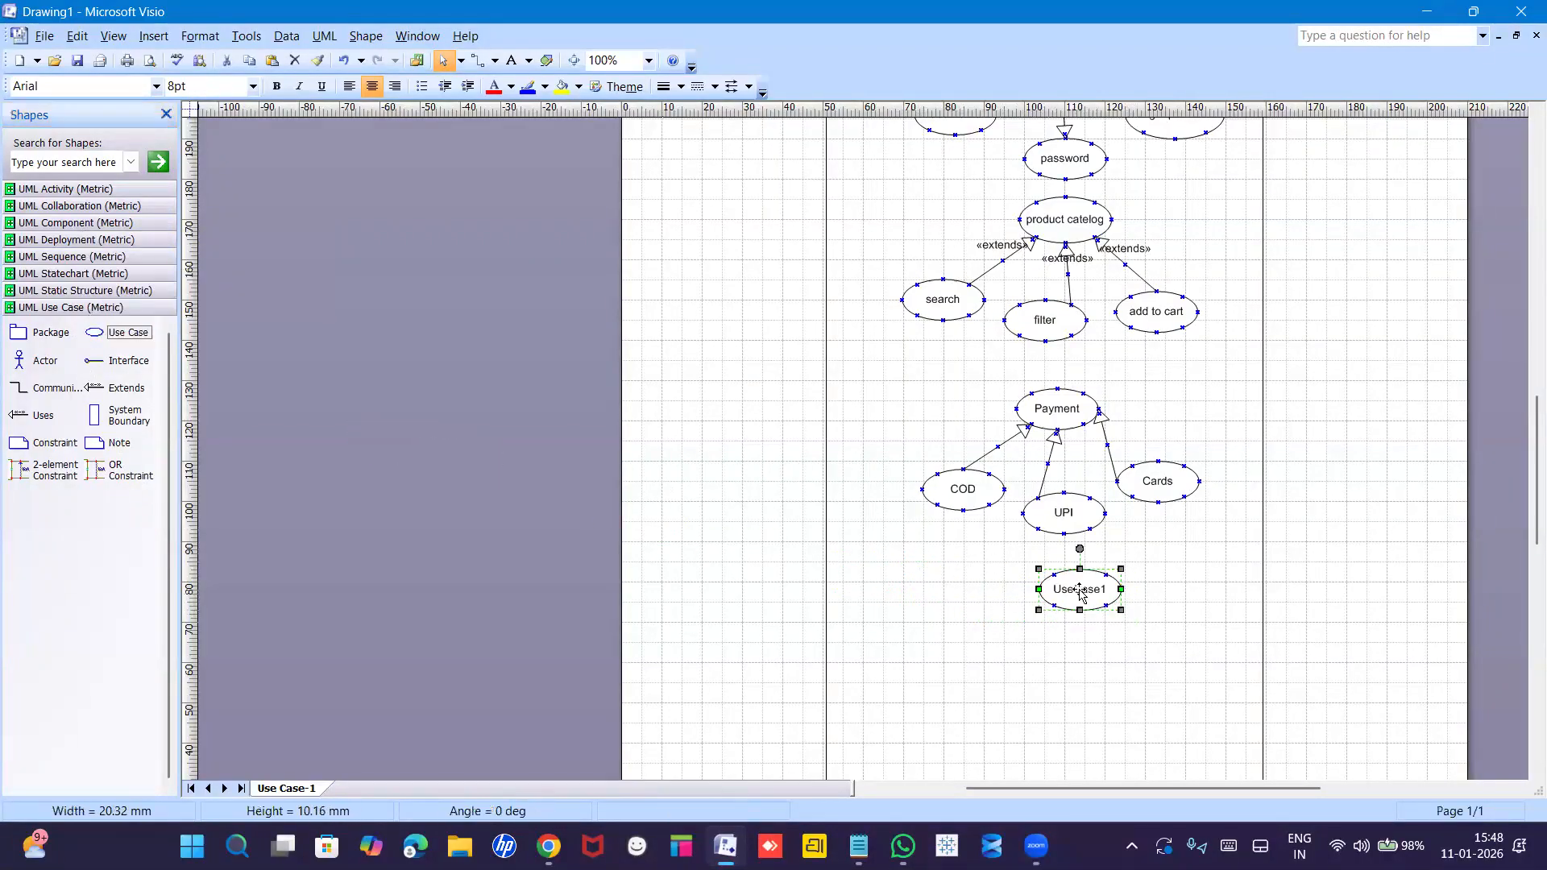
pyautogui.moveTo(96, 332); pyautogui.dragTo(1004, 683)
pyautogui.moveTo(96, 333); pyautogui.dragTo(1156, 689)
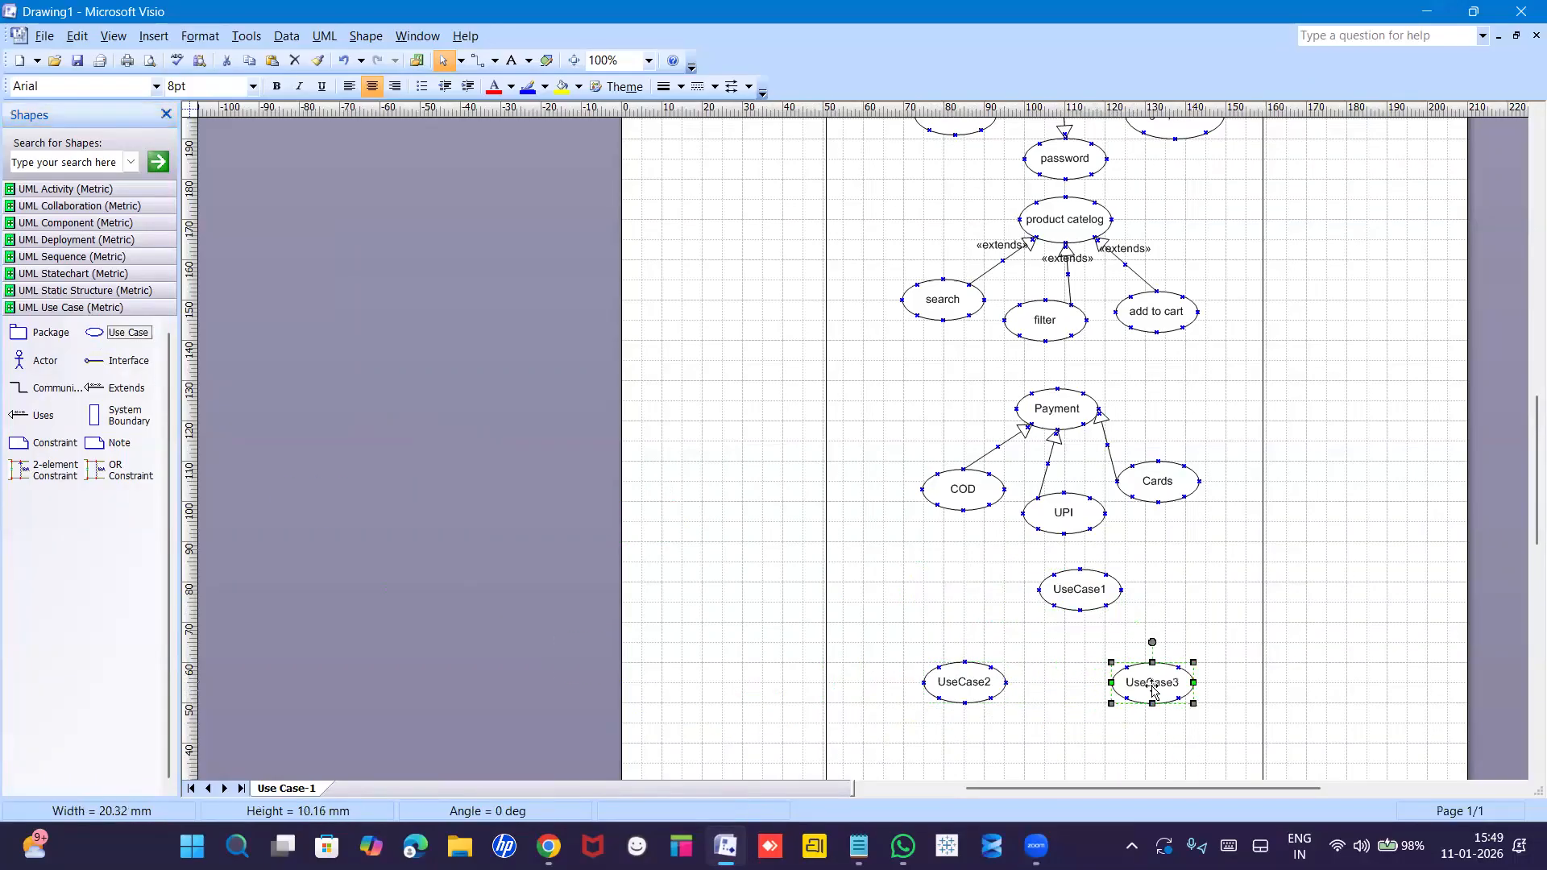
pyautogui.moveTo(1087, 600); pyautogui.dragTo(1073, 601)
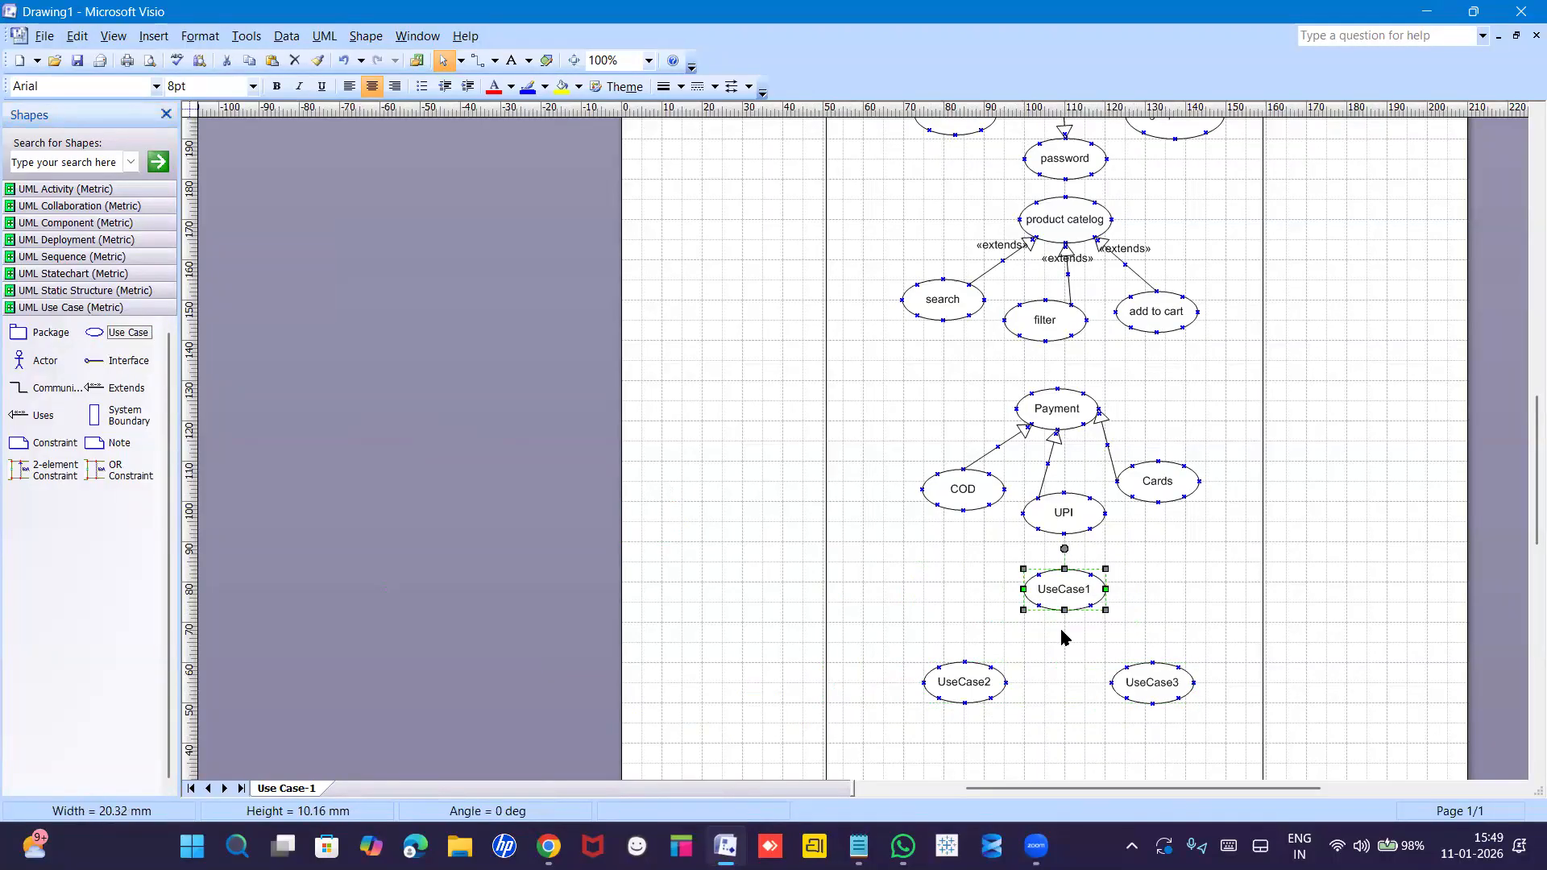
pyautogui.moveTo(983, 688); pyautogui.dragTo(1011, 693)
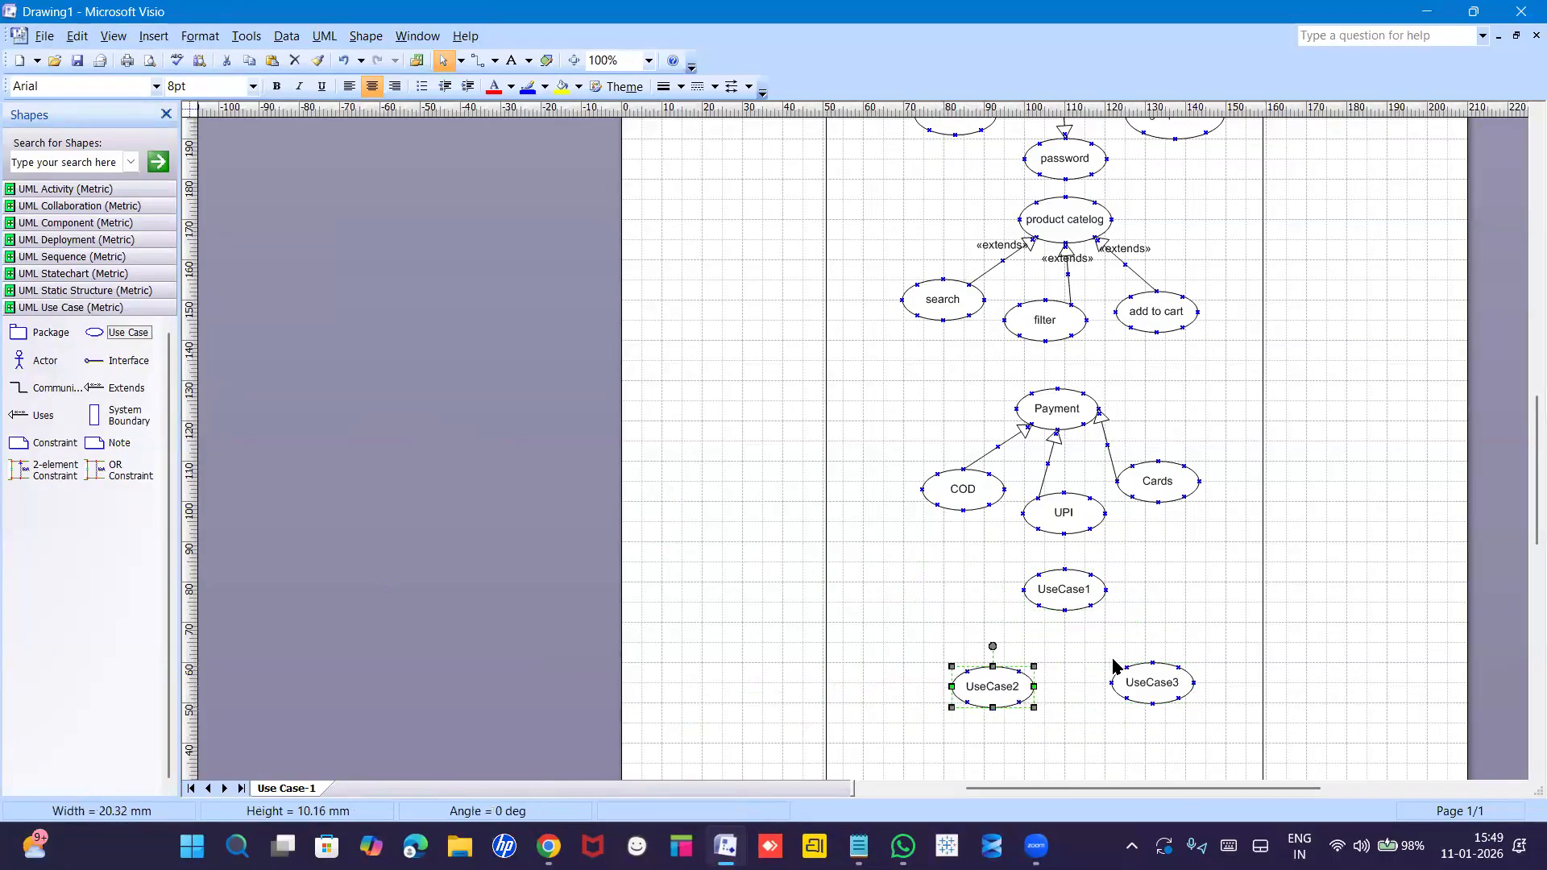
# Rename UseCase1, UseCase2 and UseCase3 to 'order details', 'SMS' and 'Mail'.
pyautogui.doubleClick(1069, 592)
pyautogui.write('order details')
pyautogui.press('Return')
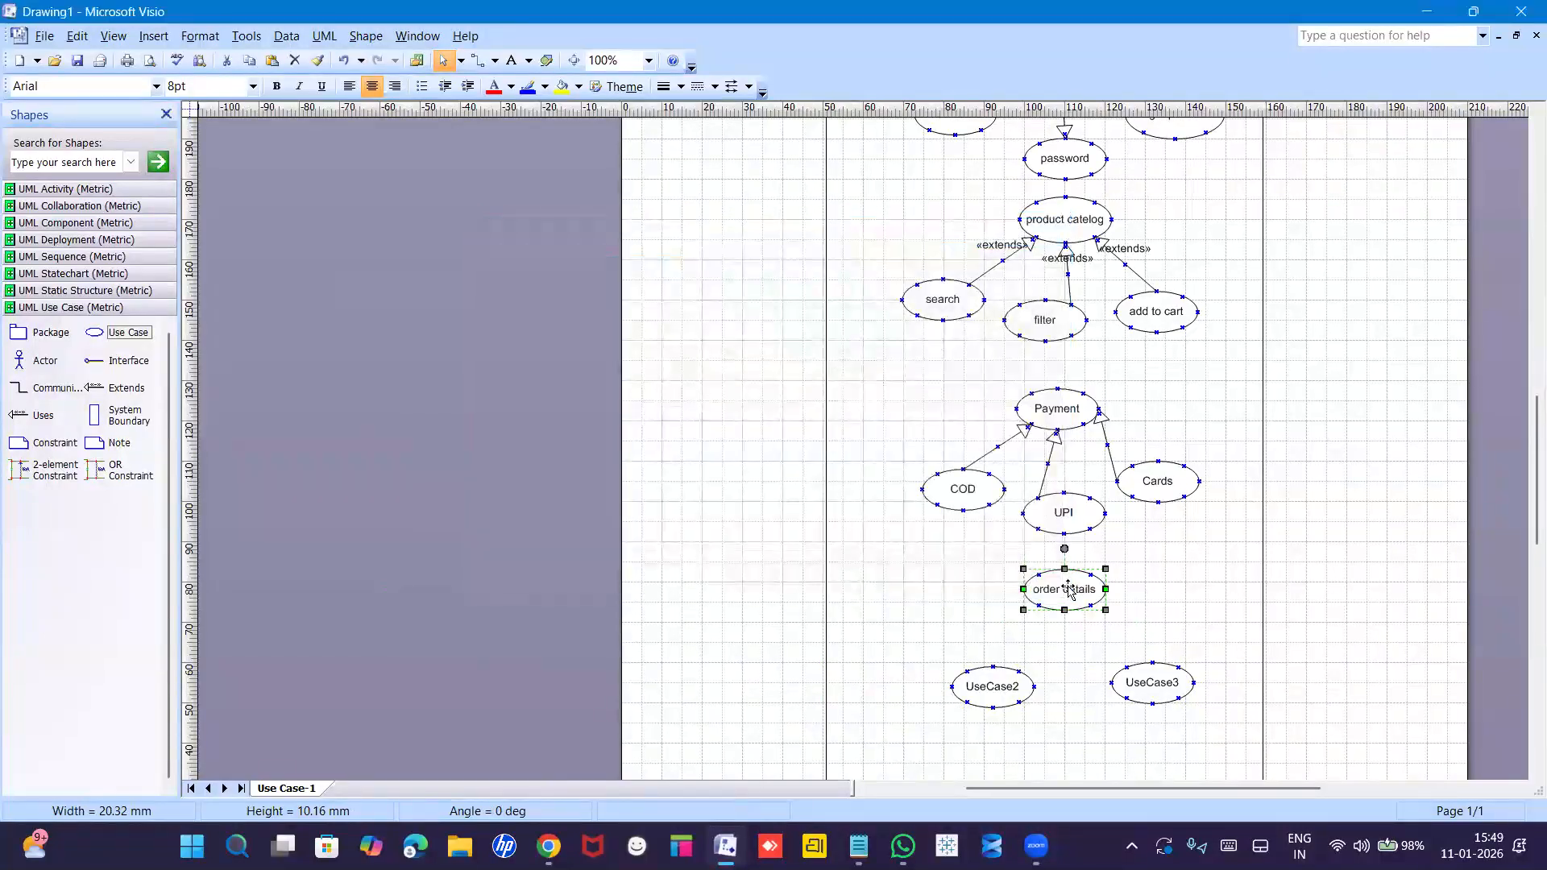
pyautogui.doubleClick(999, 685)
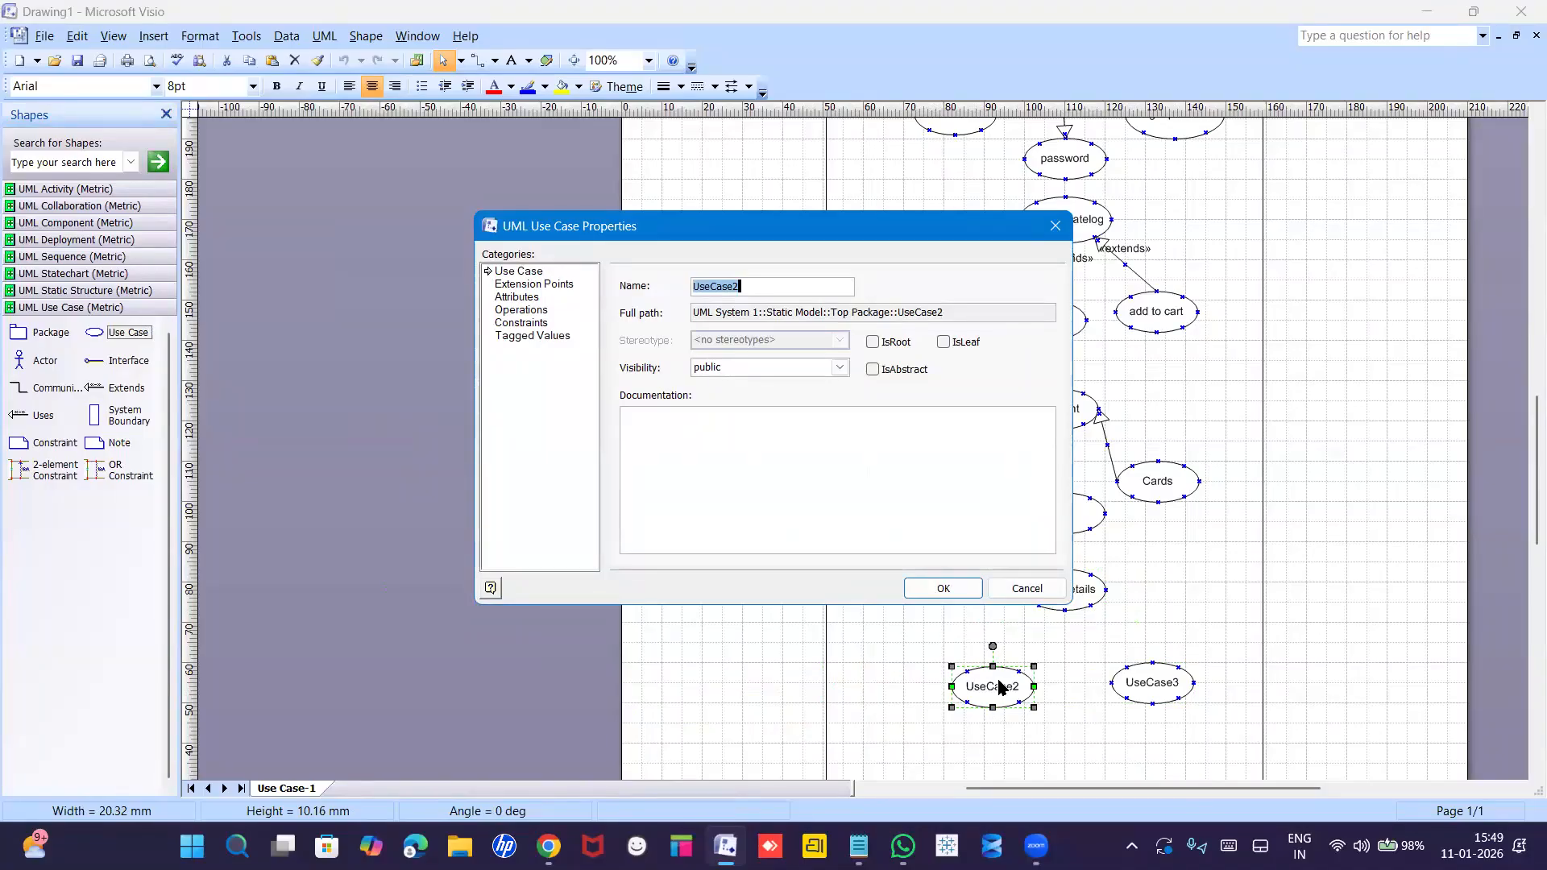
pyautogui.write('SMS')
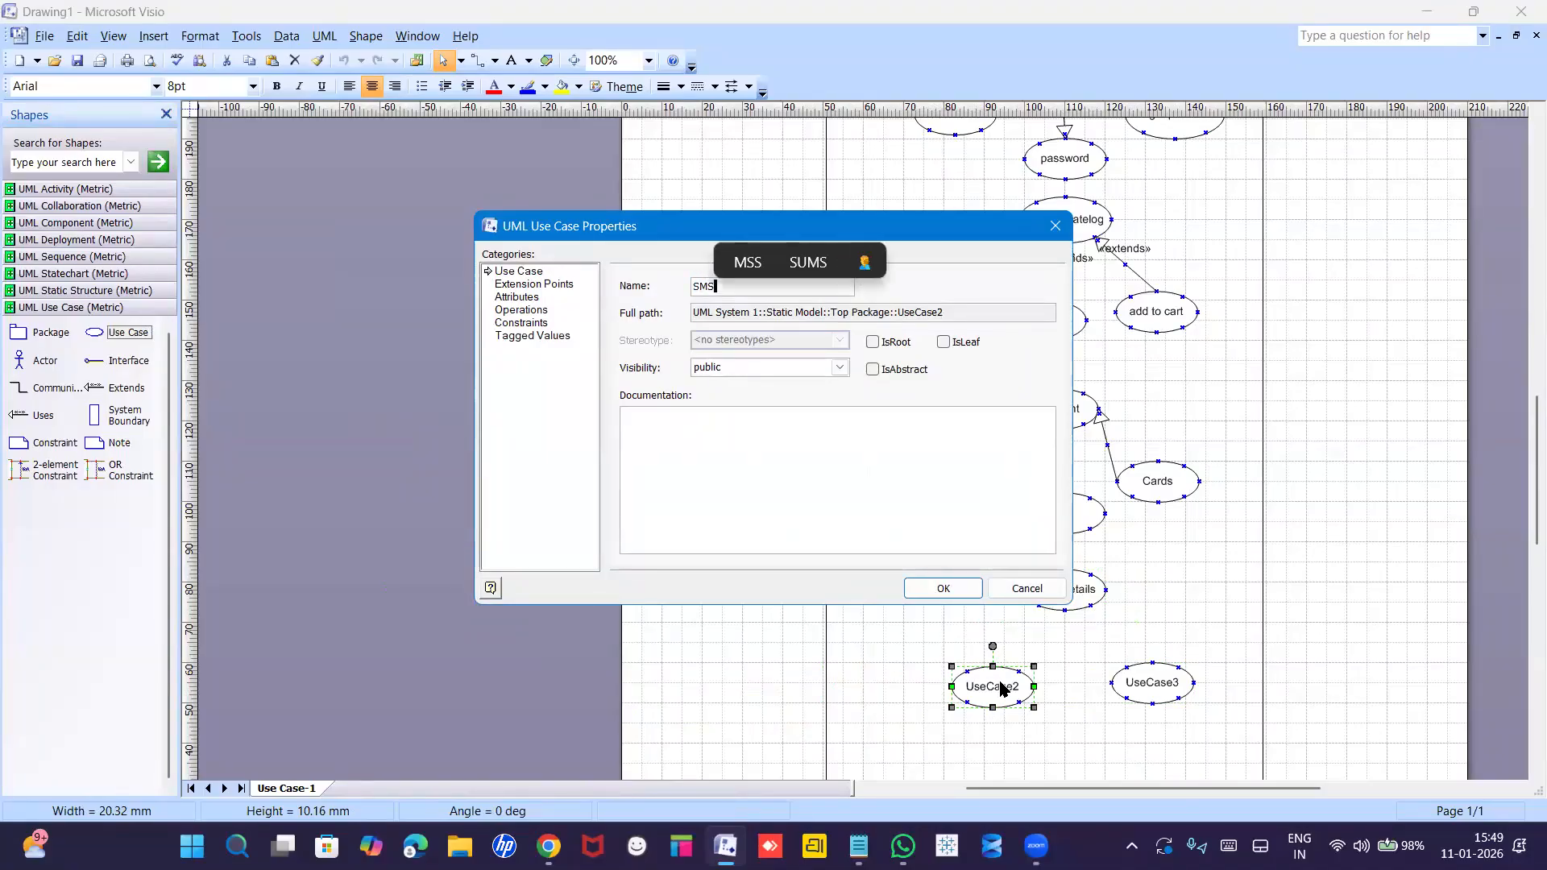
pyautogui.press('Return')
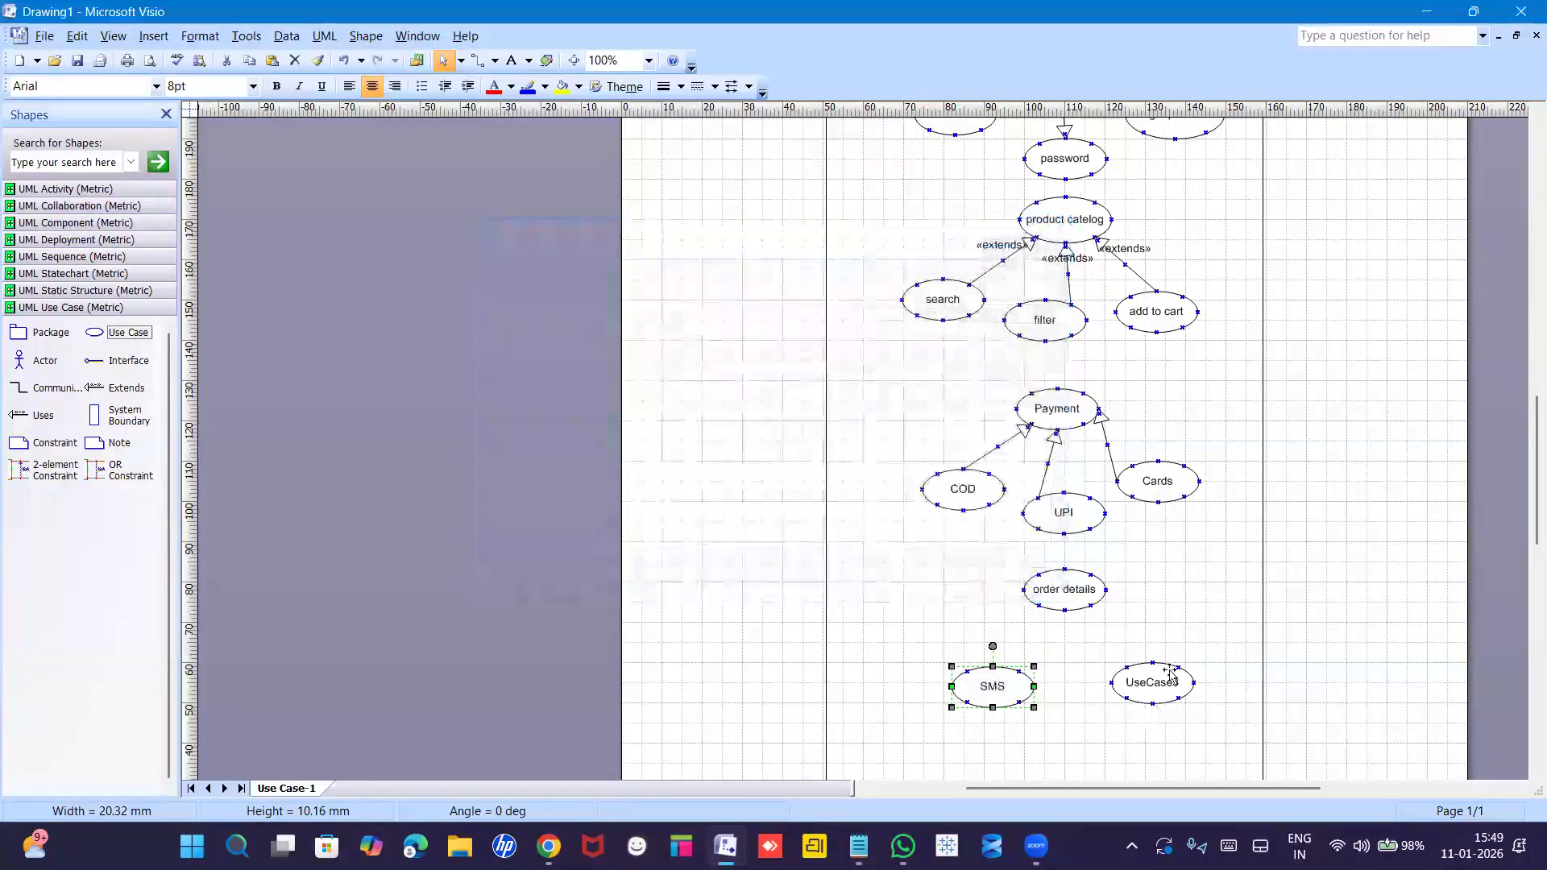
pyautogui.doubleClick(1160, 689)
pyautogui.write('Mail')
pyautogui.press('Return')
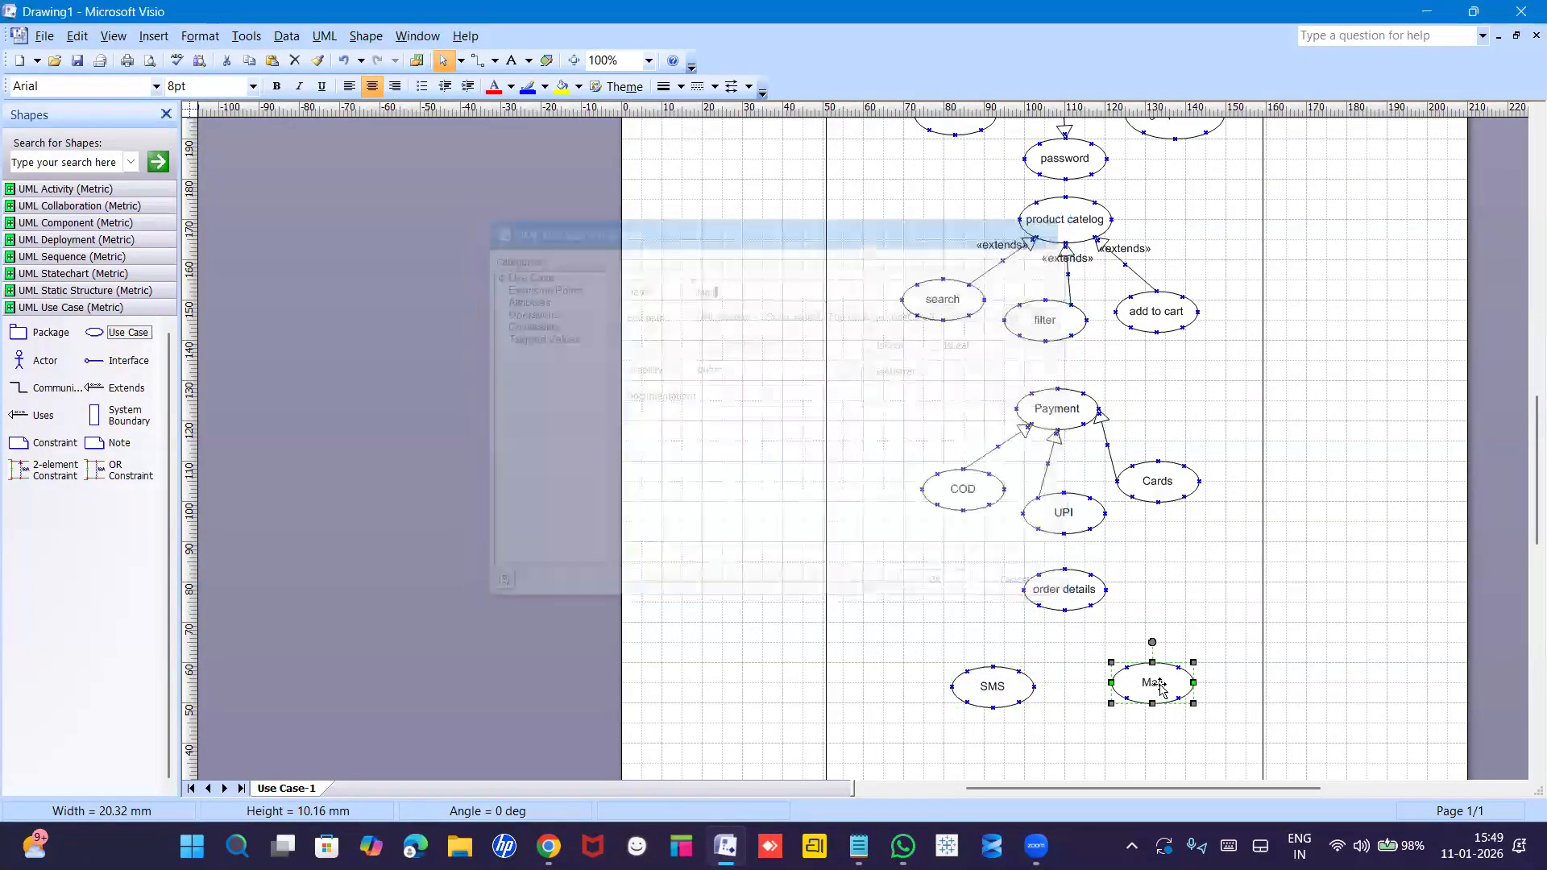
pyautogui.click(1222, 570)
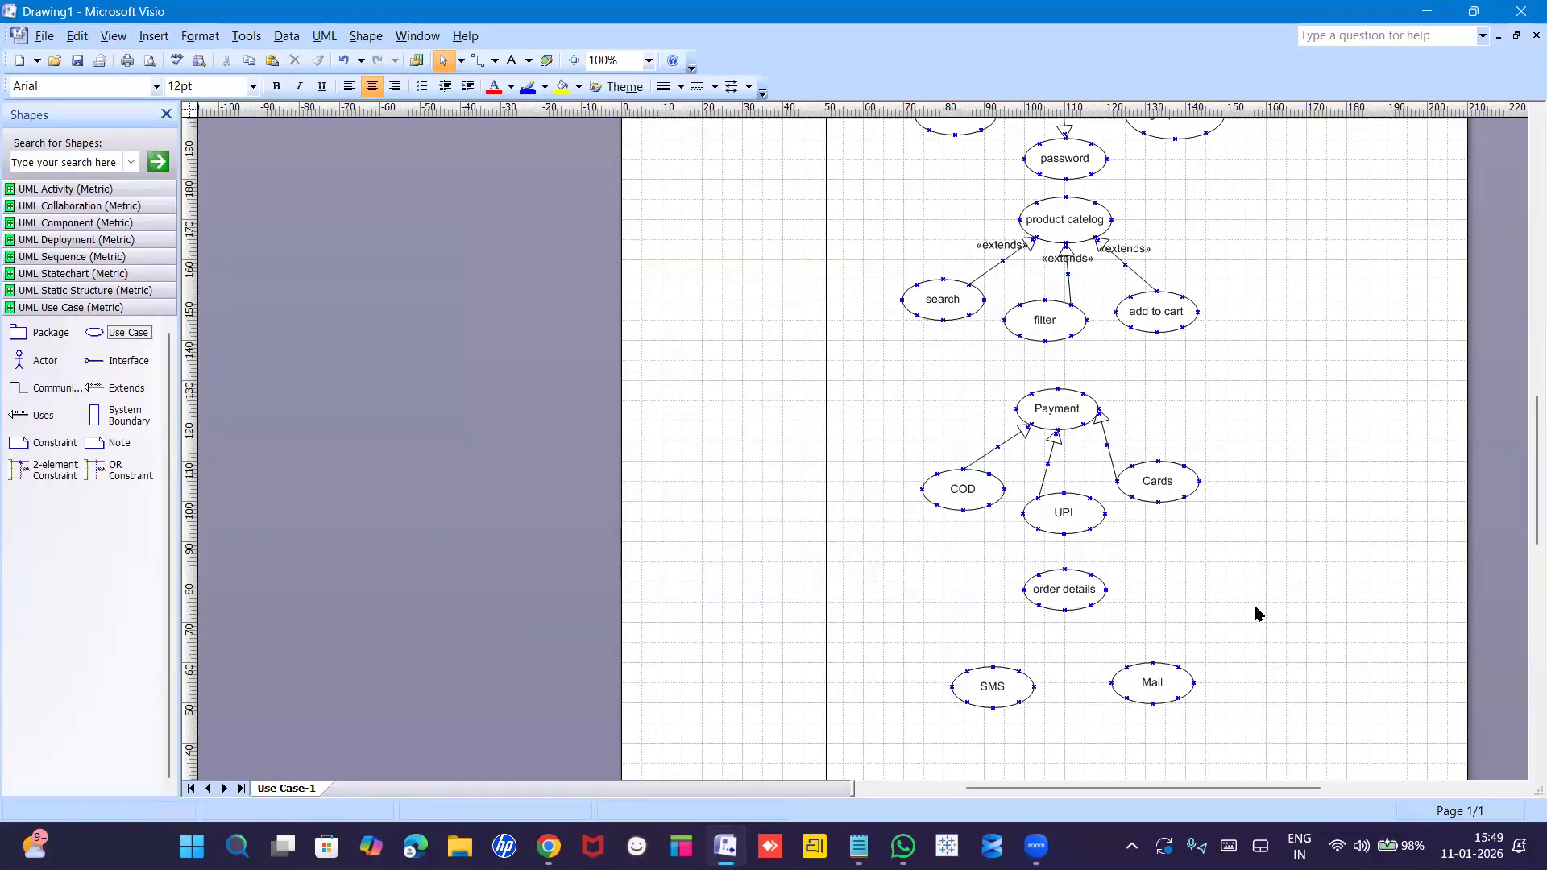
pyautogui.scroll(-1, 1525, 552)
pyautogui.scroll(-3, 1525, 551)
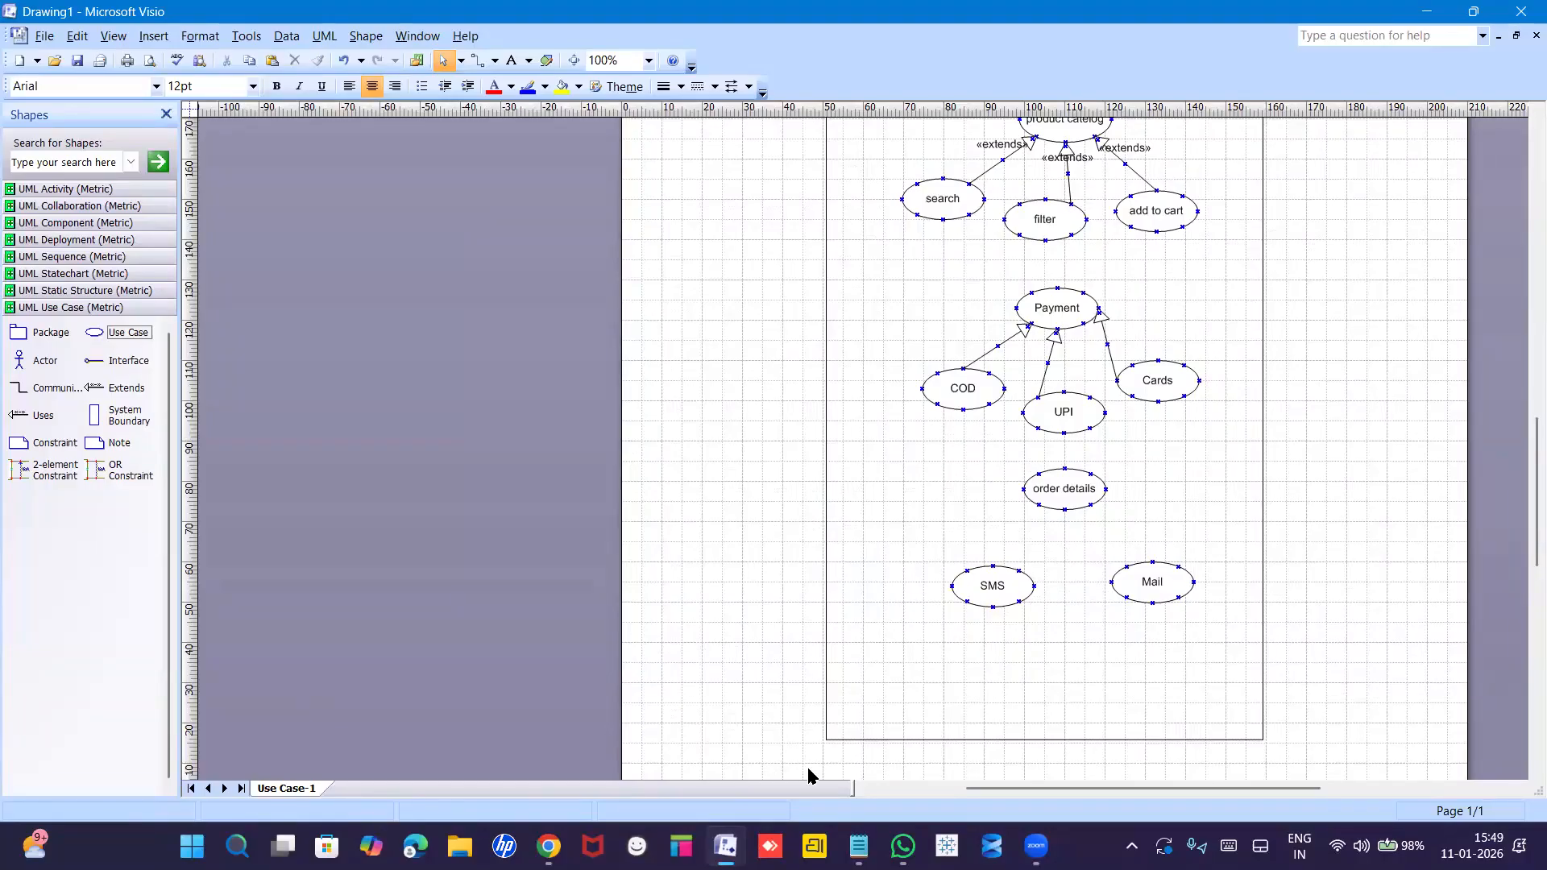
pyautogui.moveTo(855, 844)
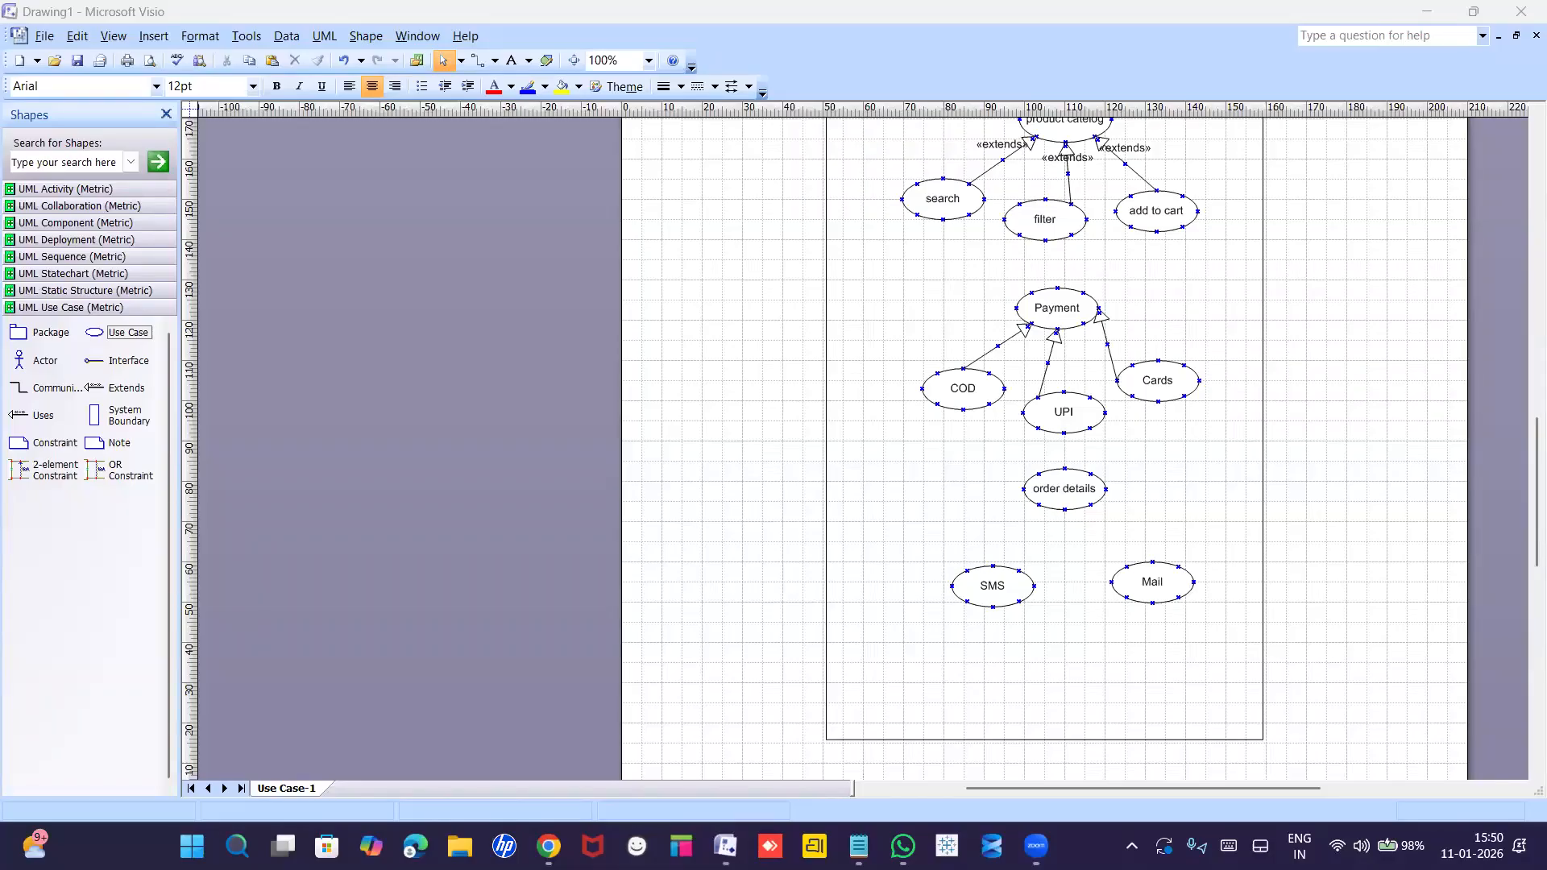
# Connect order details to SMS and to Mail with two «uses» connectors.
pyautogui.click(978, 548)
pyautogui.moveTo(27, 420); pyautogui.dragTo(1038, 504)
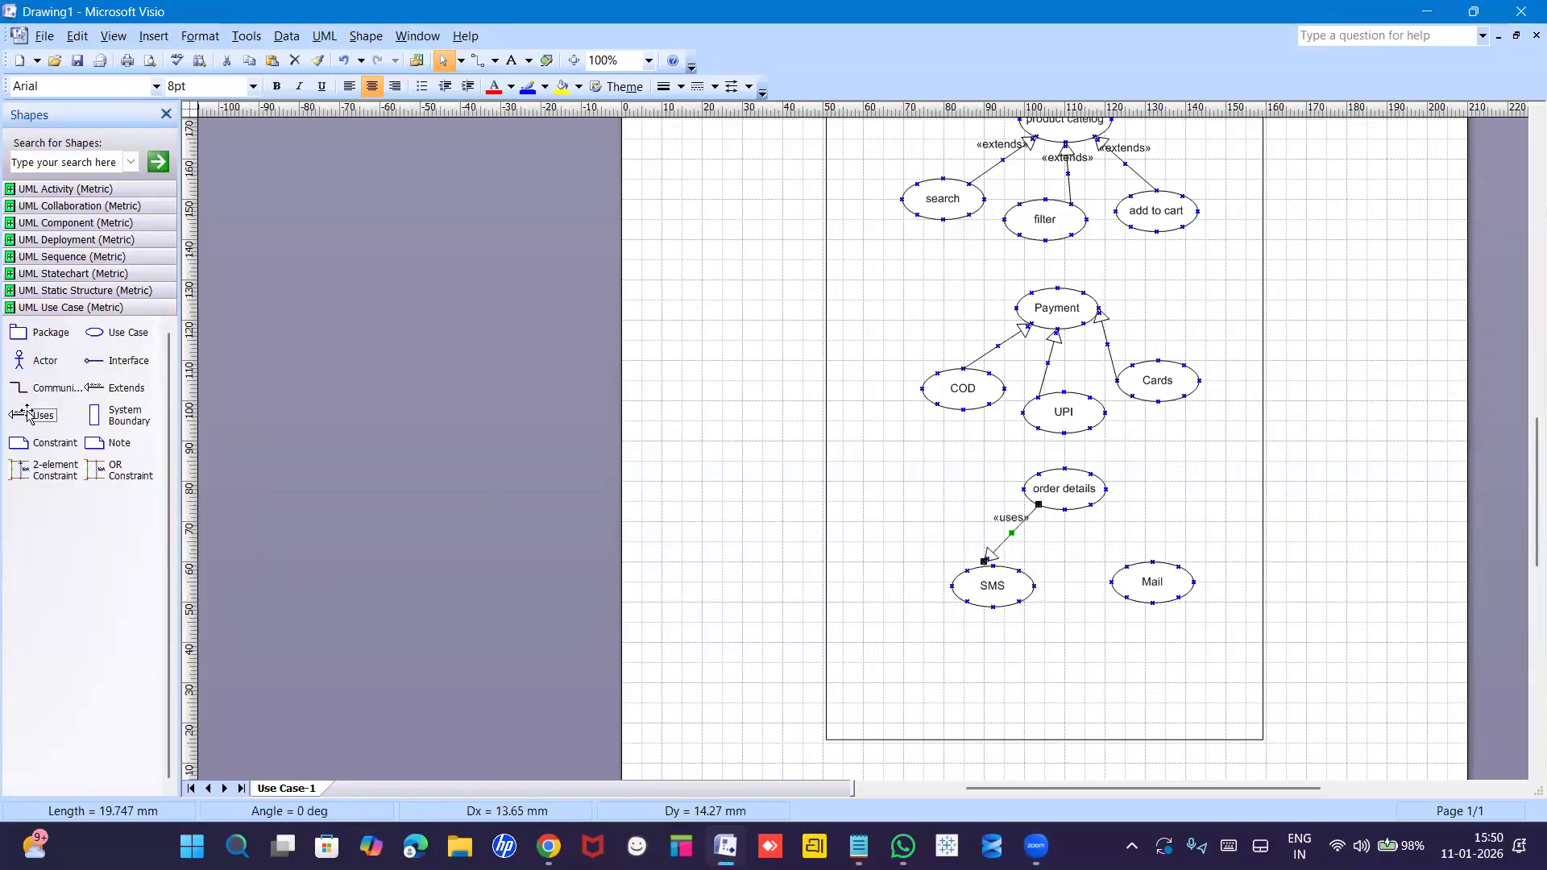
pyautogui.moveTo(27, 415); pyautogui.dragTo(1184, 583)
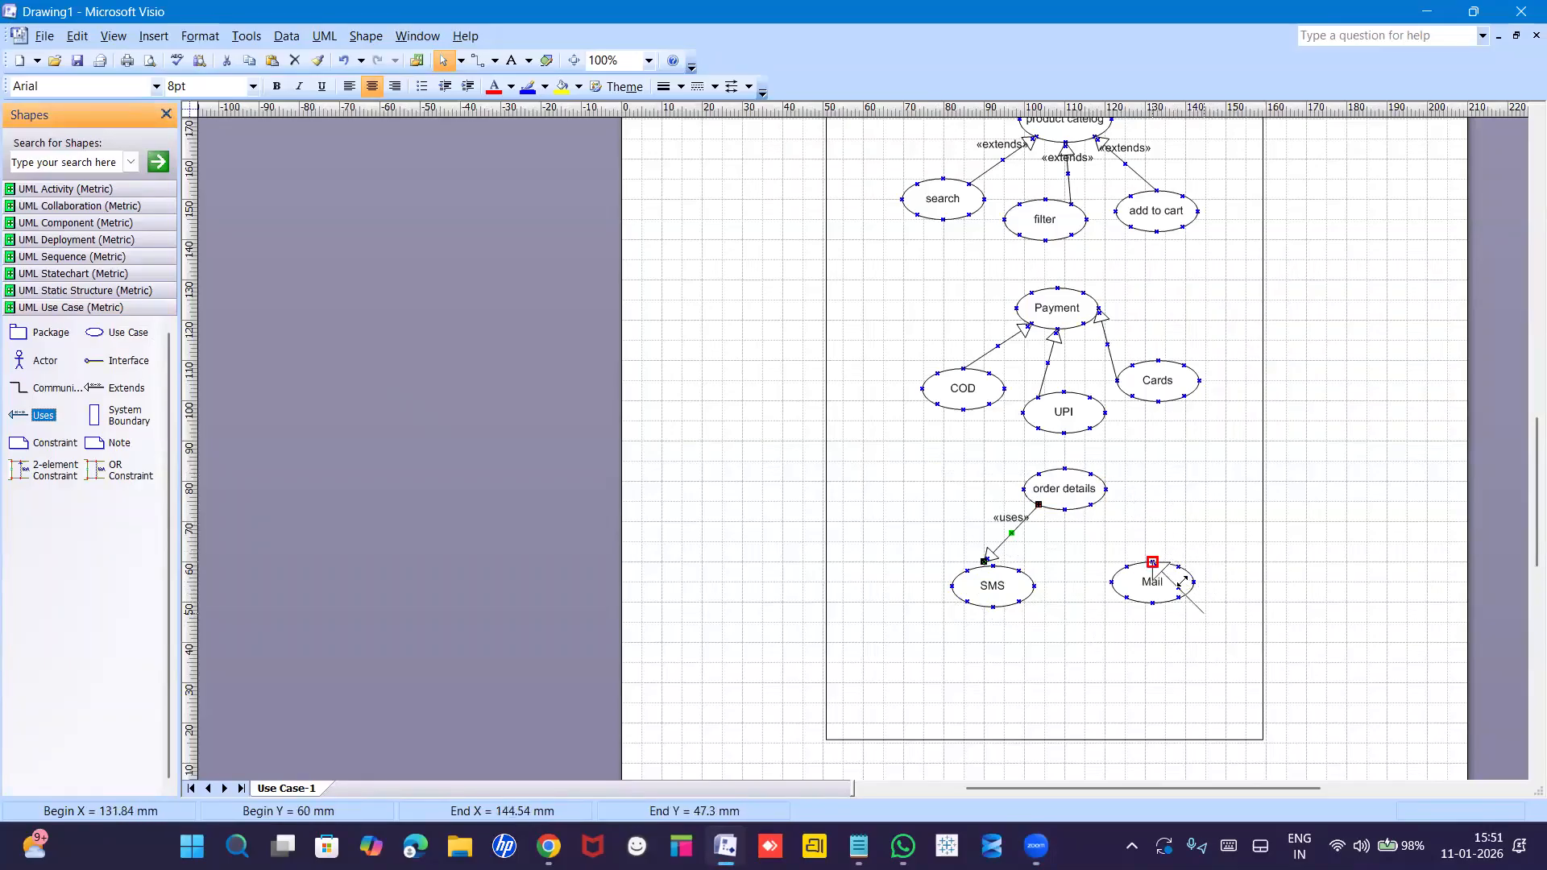
pyautogui.moveTo(1143, 516); pyautogui.dragTo(1091, 504)
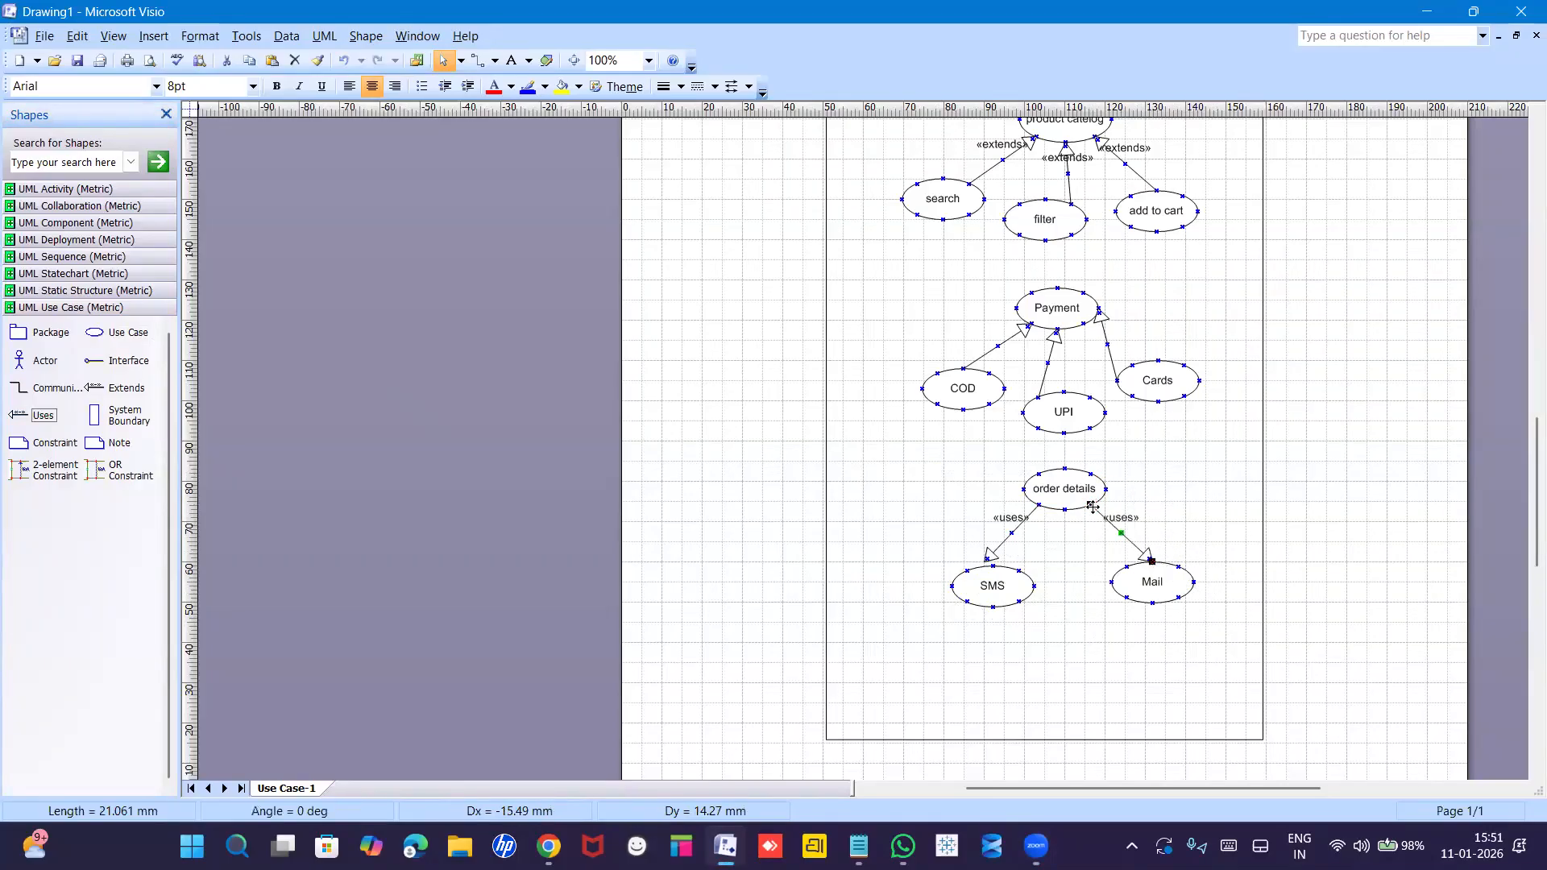
pyautogui.click(1196, 506)
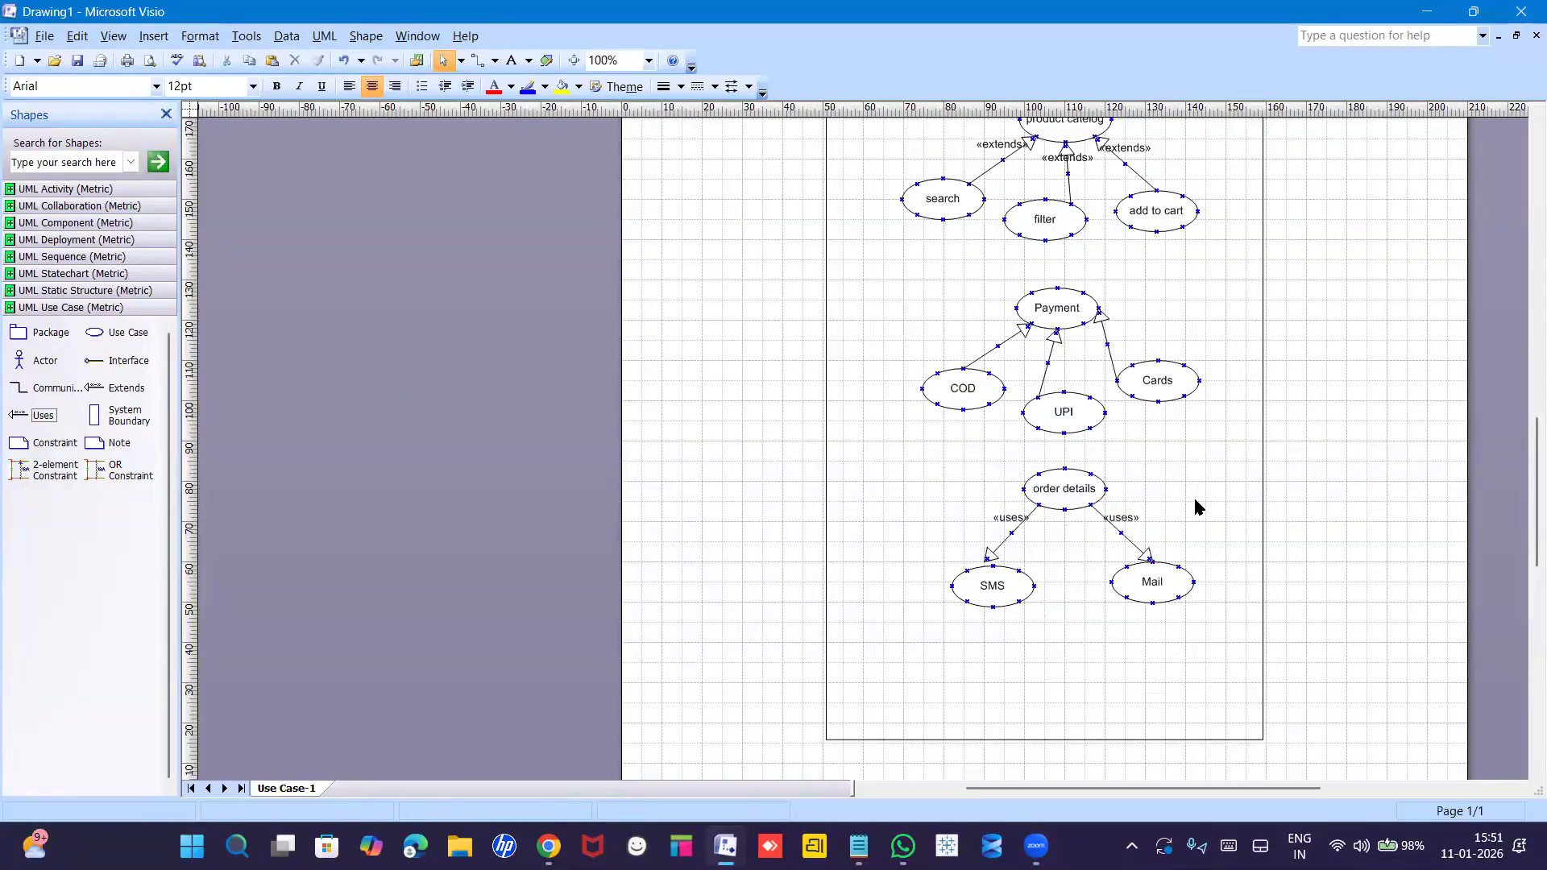
# Link Actor1 to the Registration use case with an association line.
pyautogui.moveTo(1521, 534); pyautogui.dragTo(1523, 428)
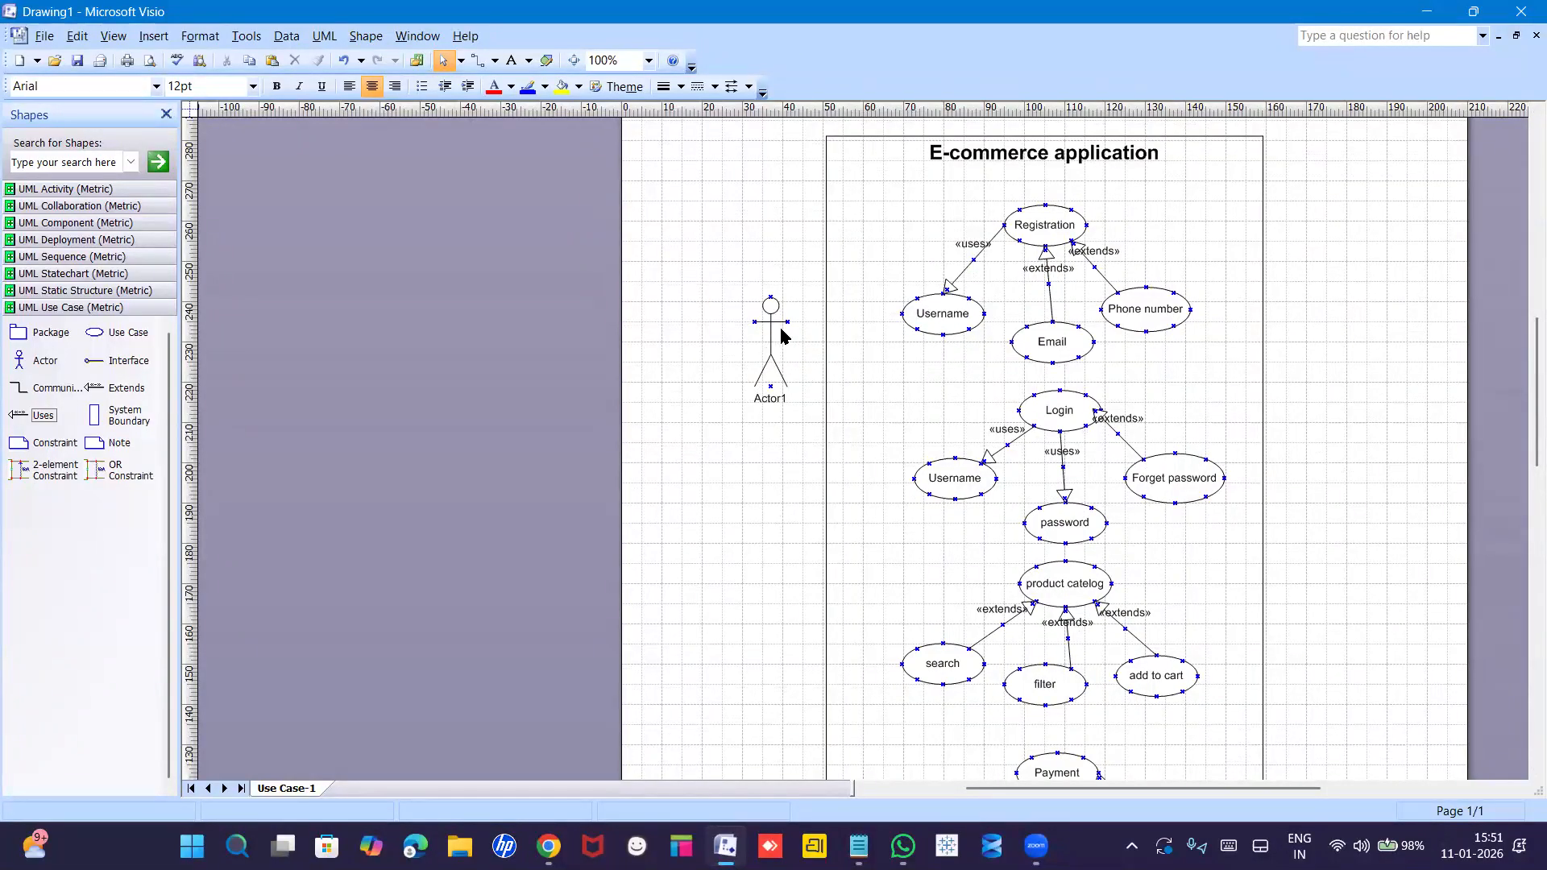
pyautogui.moveTo(56, 387); pyautogui.dragTo(1019, 210)
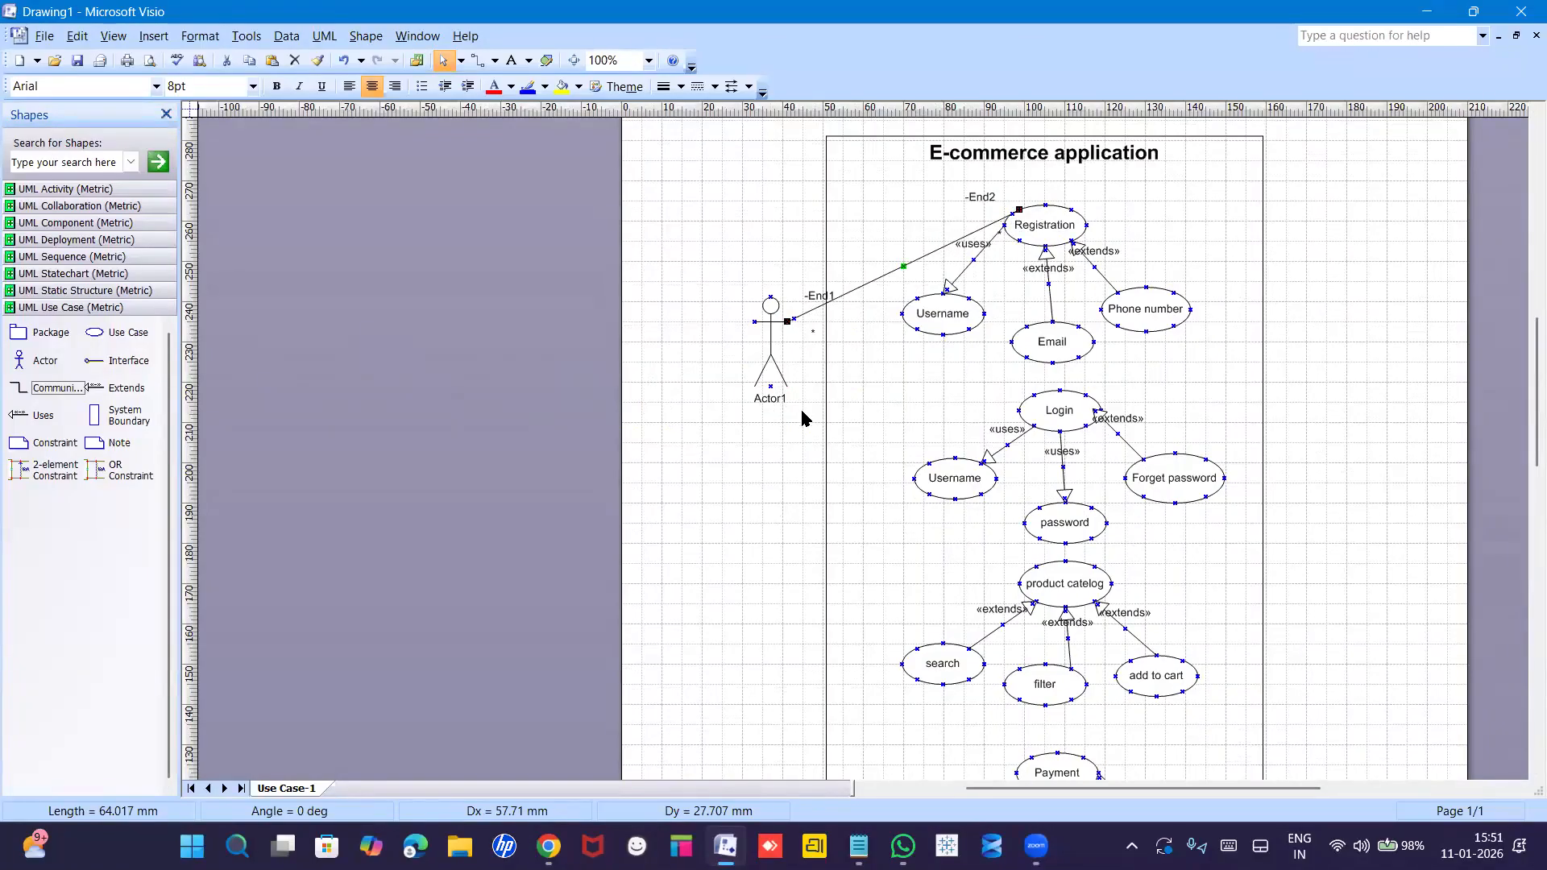
pyautogui.press('Escape')
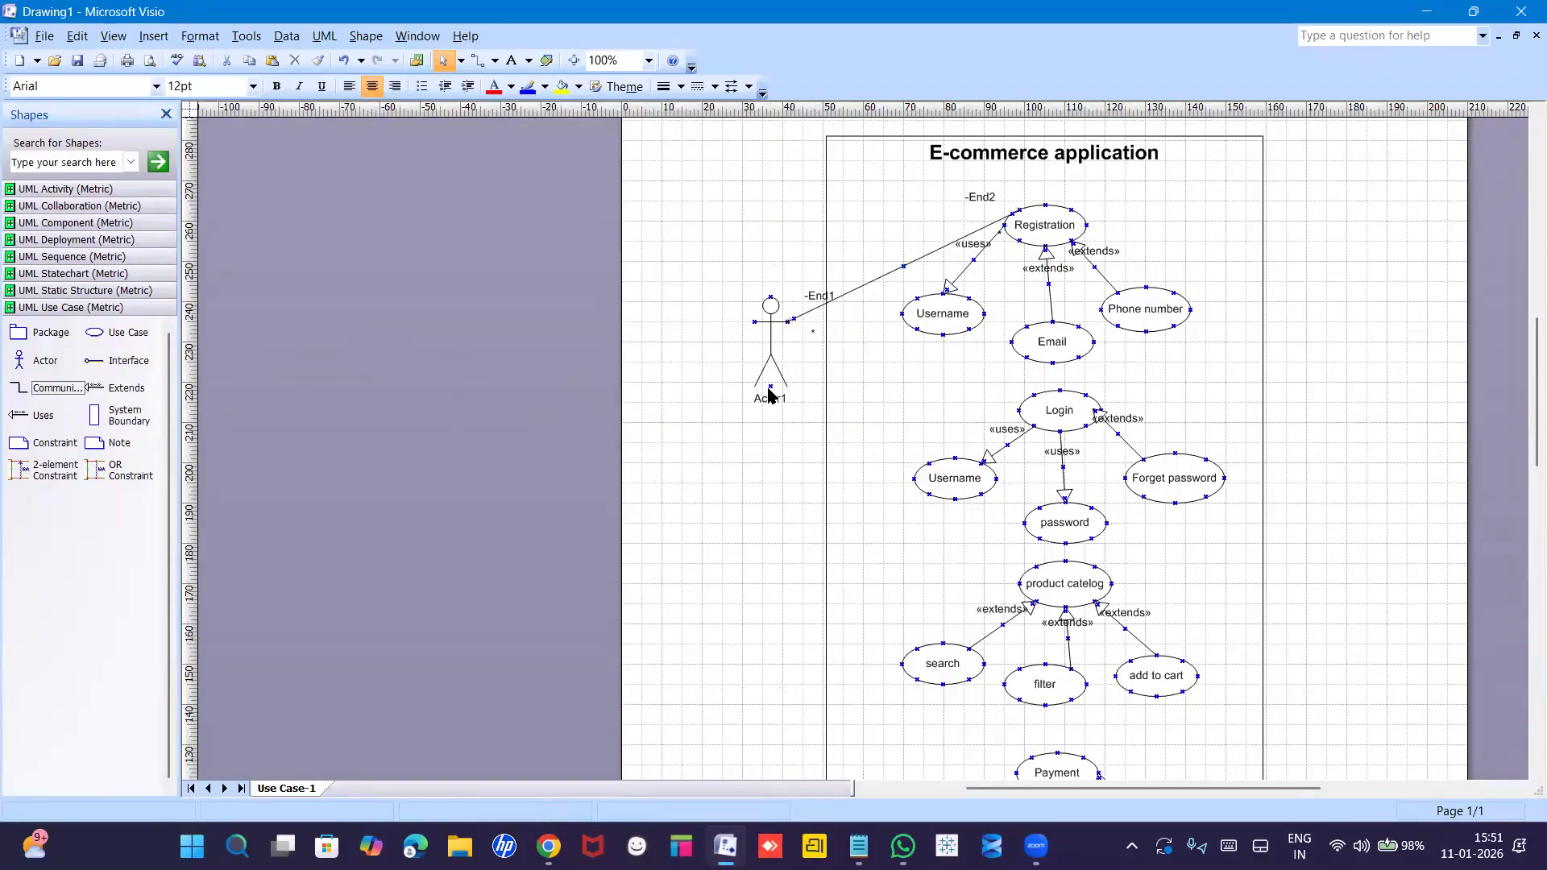
# Name the actor 'Customer'.
pyautogui.doubleClick(769, 395)
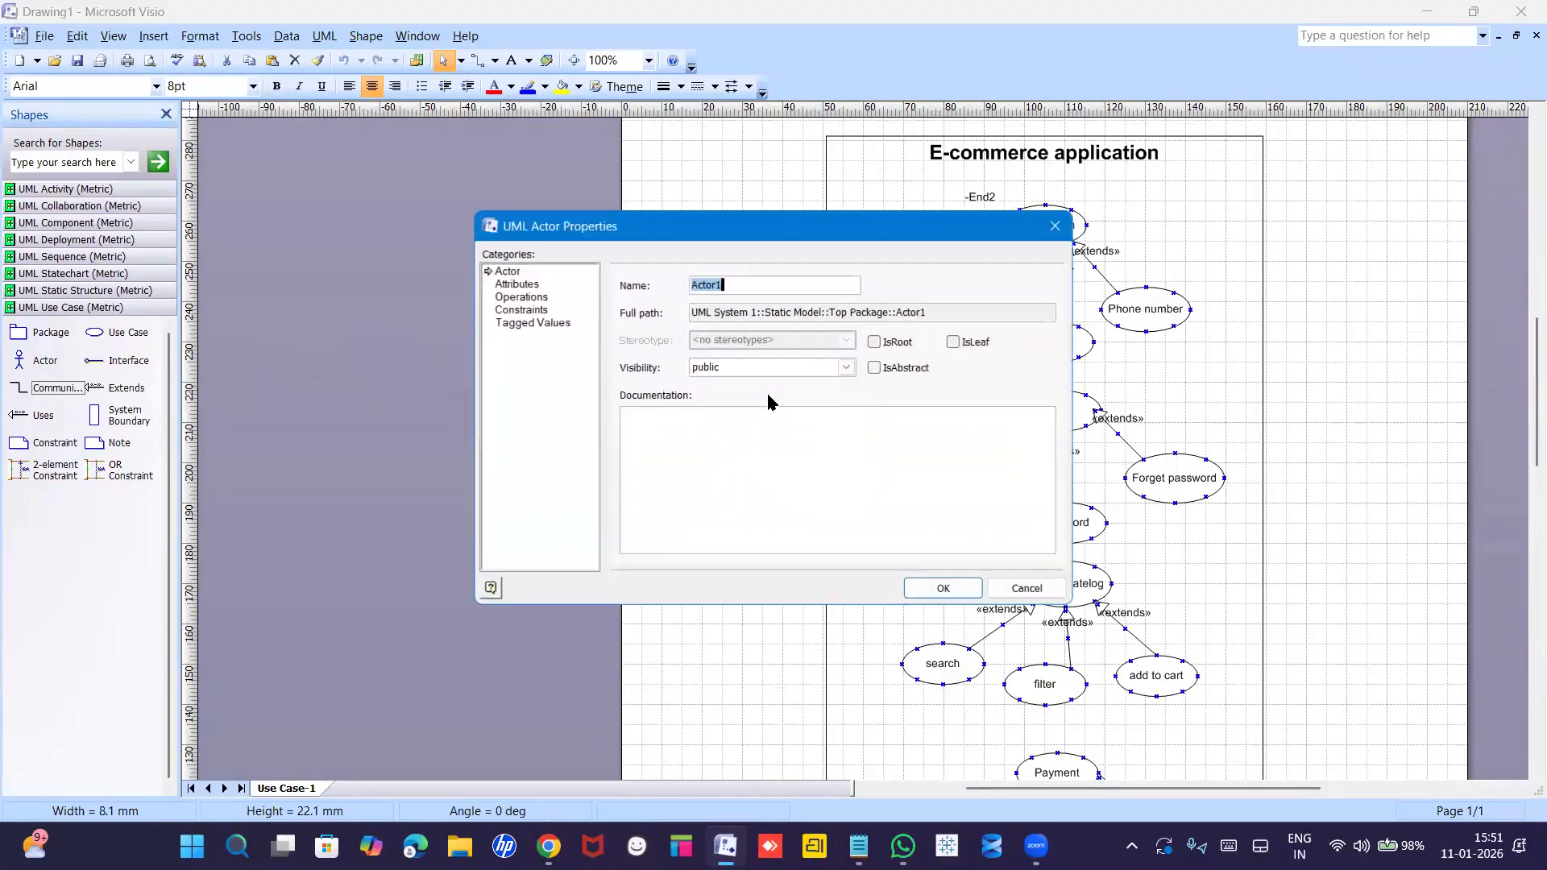
pyautogui.write('C')
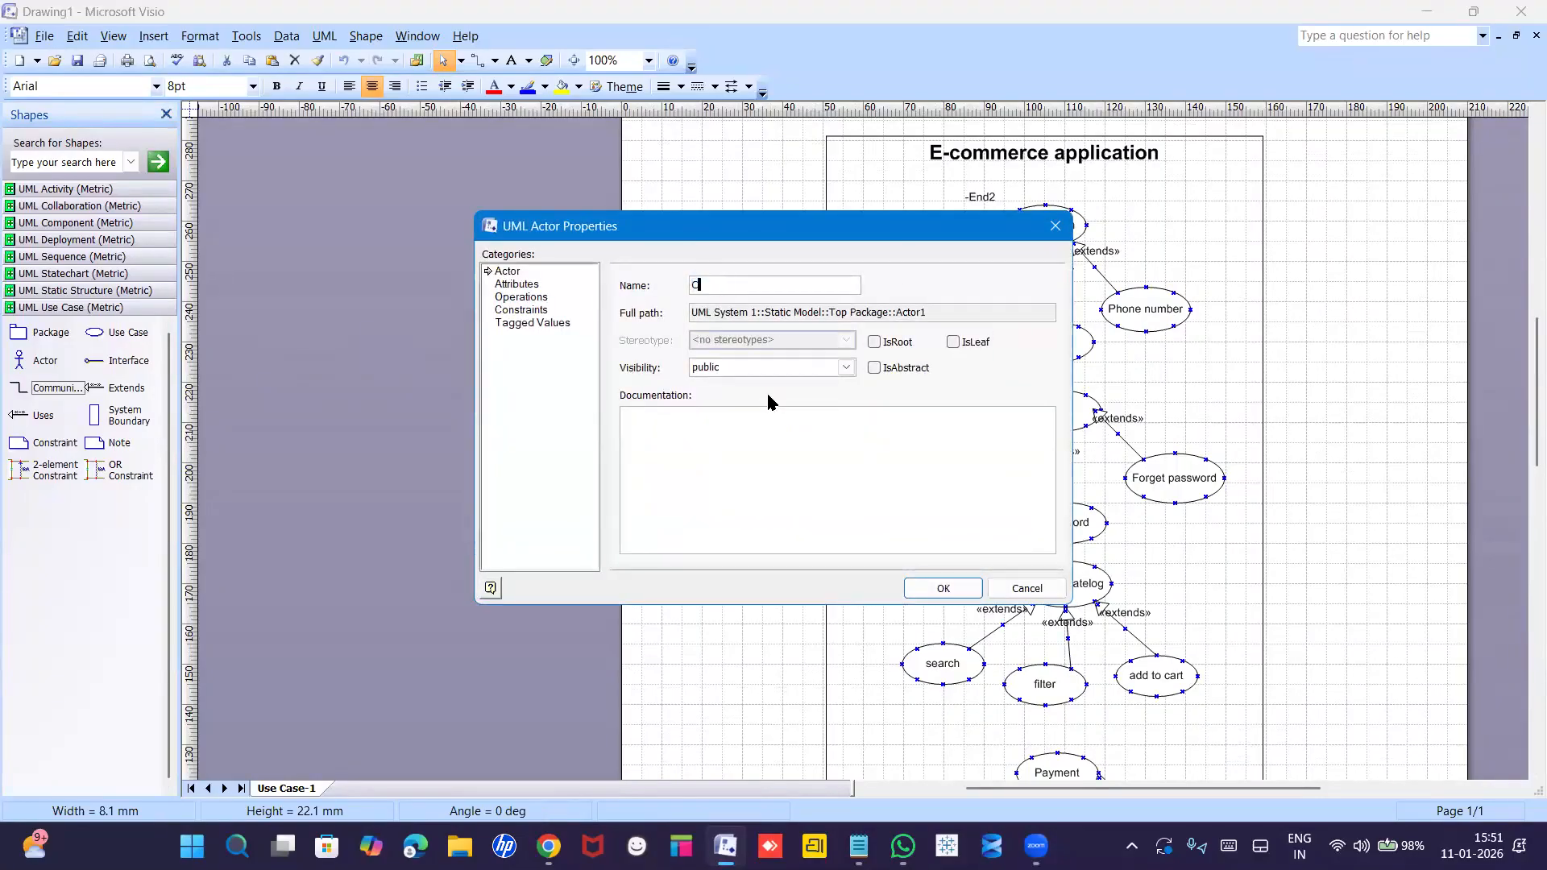
pyautogui.write('ustomer')
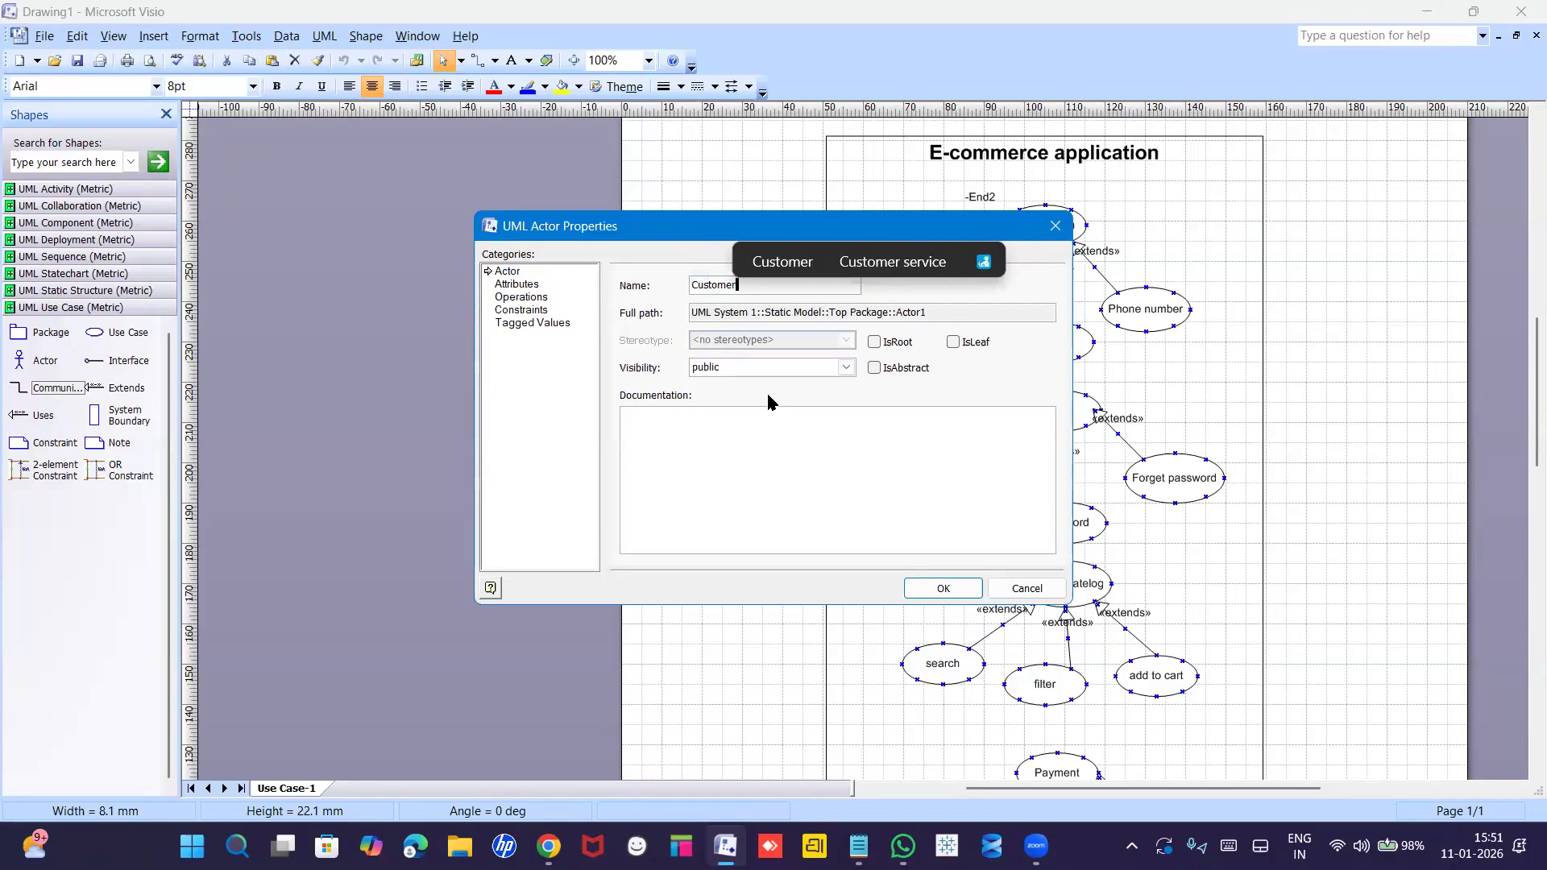
pyautogui.press('Return')
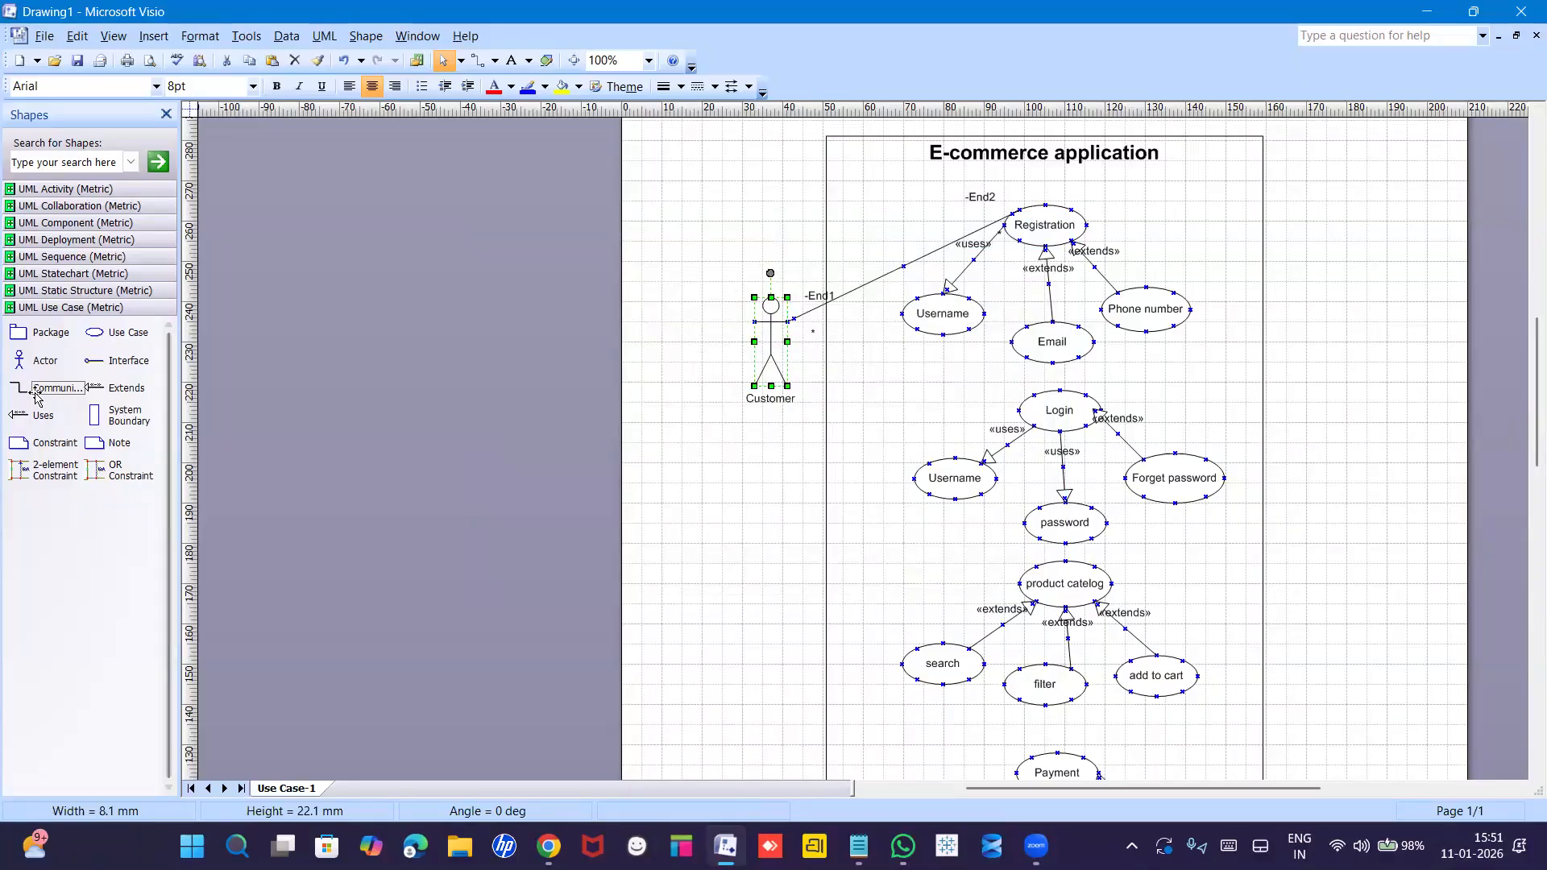
# Connect Customer to Login, product catelog and Payment with three communication lines.
pyautogui.moveTo(24, 393); pyautogui.dragTo(1012, 412)
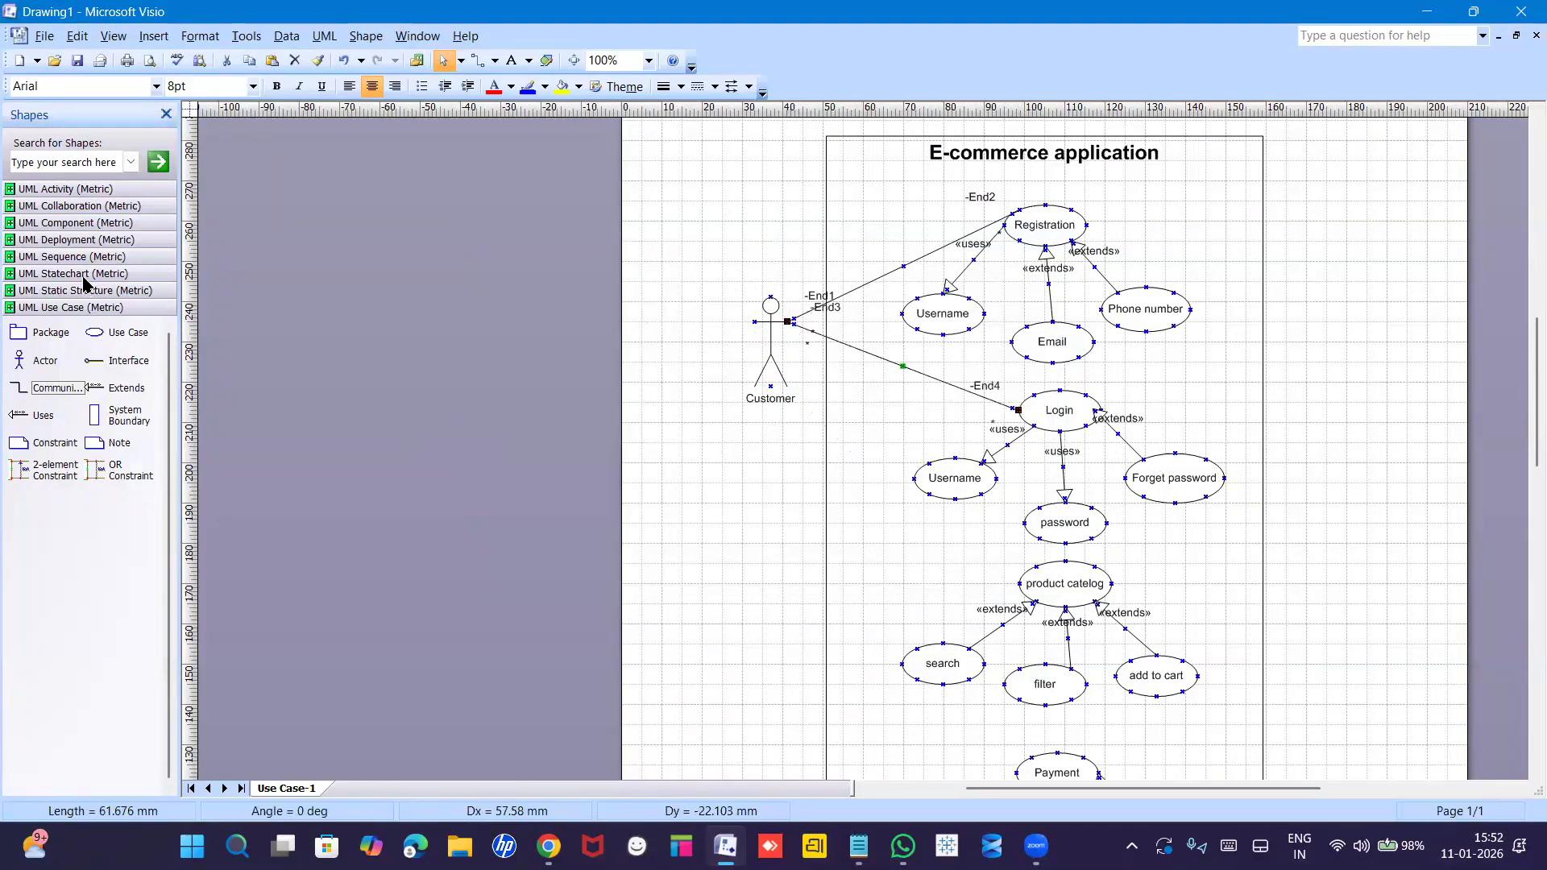
pyautogui.moveTo(24, 394); pyautogui.dragTo(823, 362)
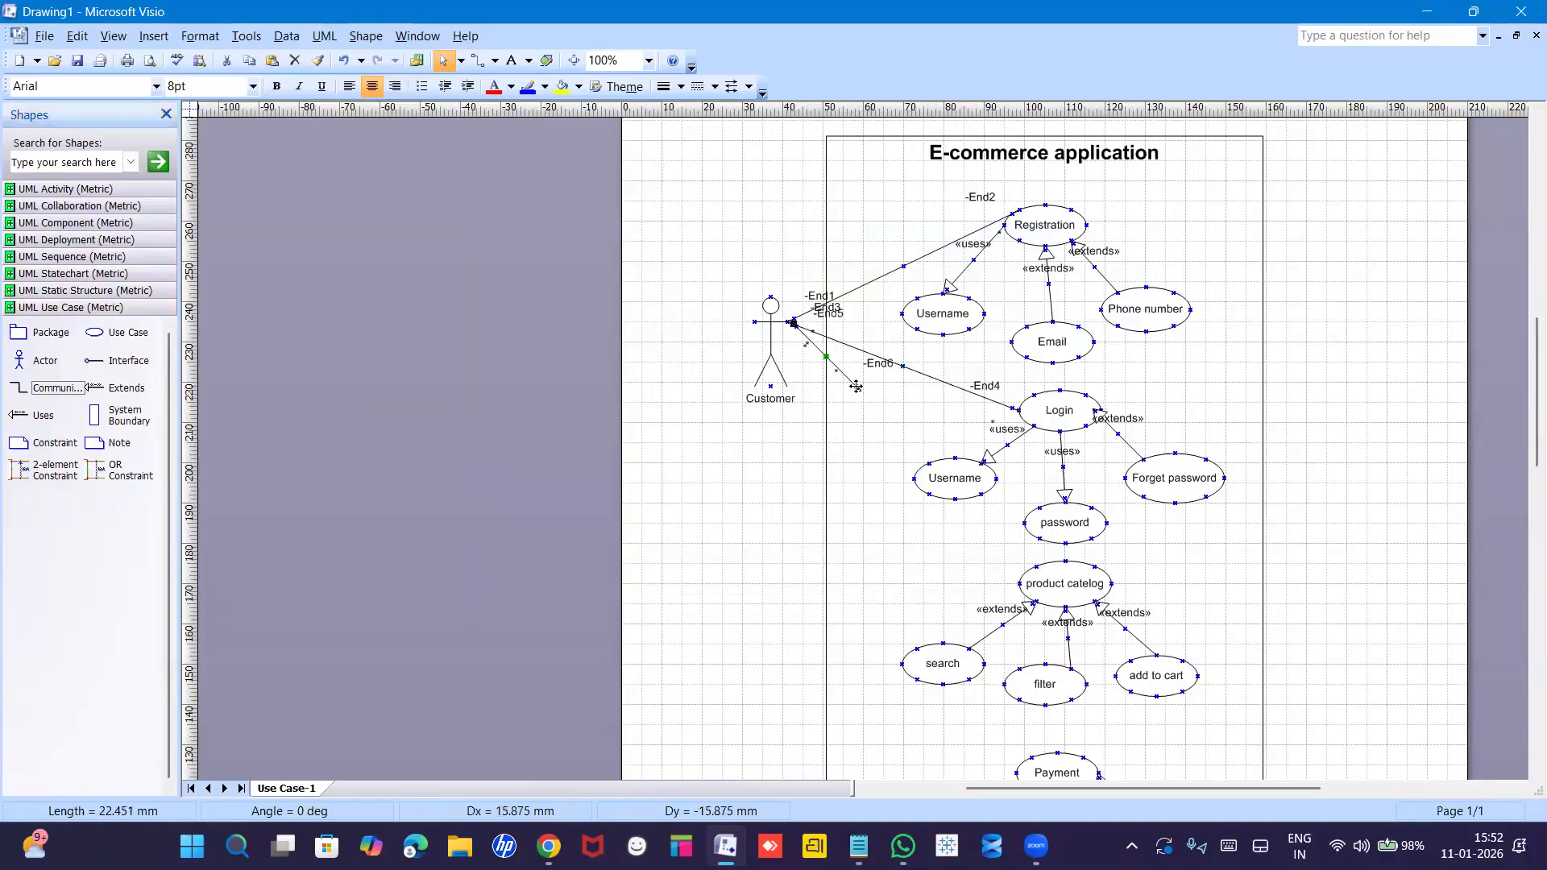
pyautogui.moveTo(953, 492); pyautogui.dragTo(1023, 571)
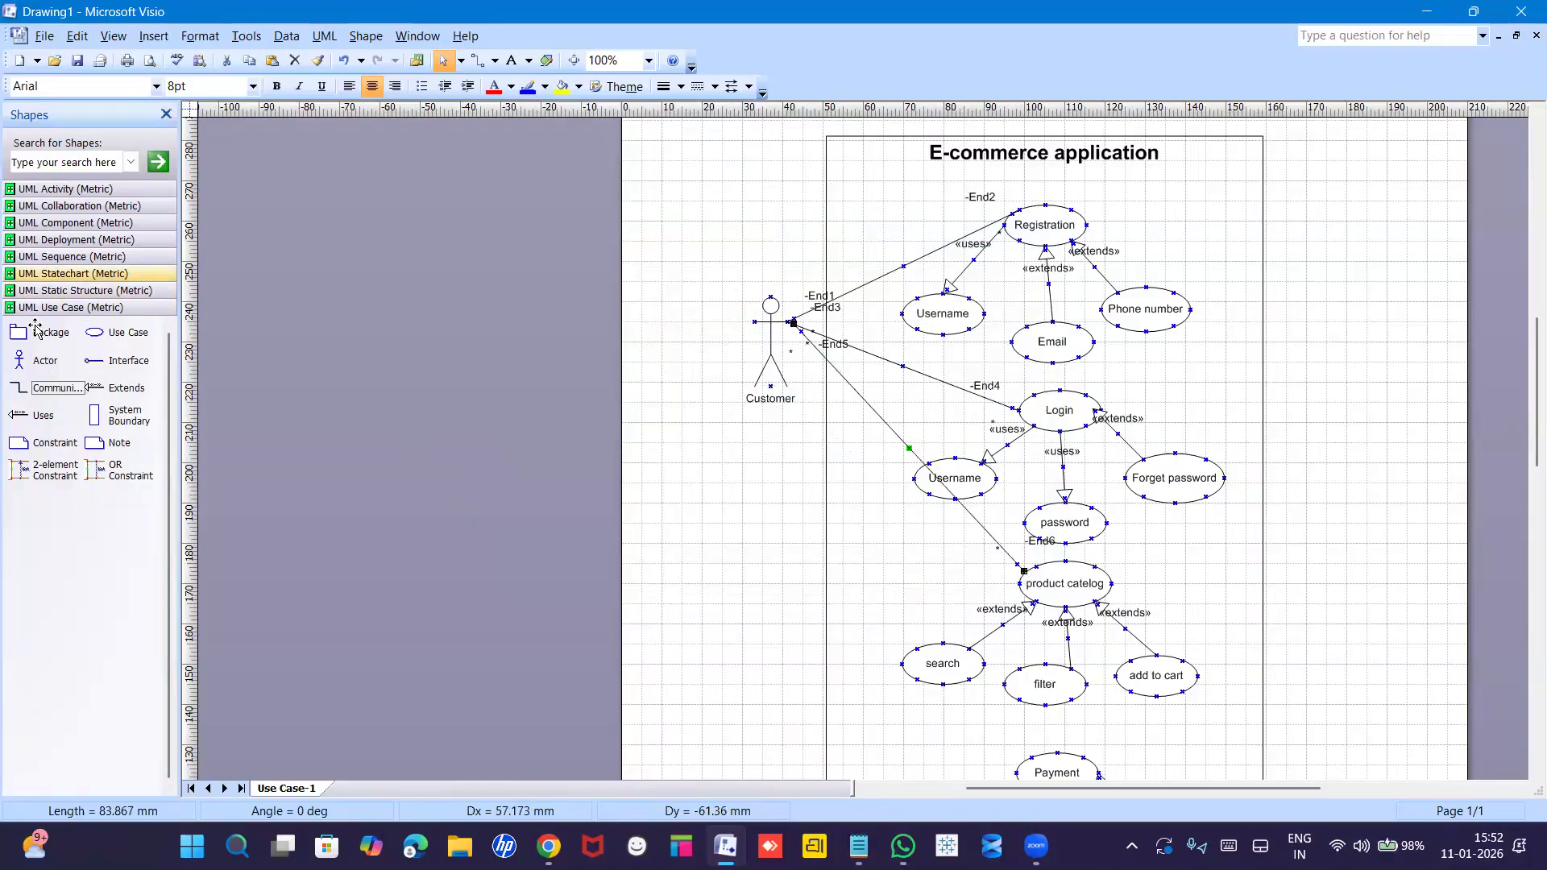
pyautogui.moveTo(22, 390); pyautogui.dragTo(829, 362)
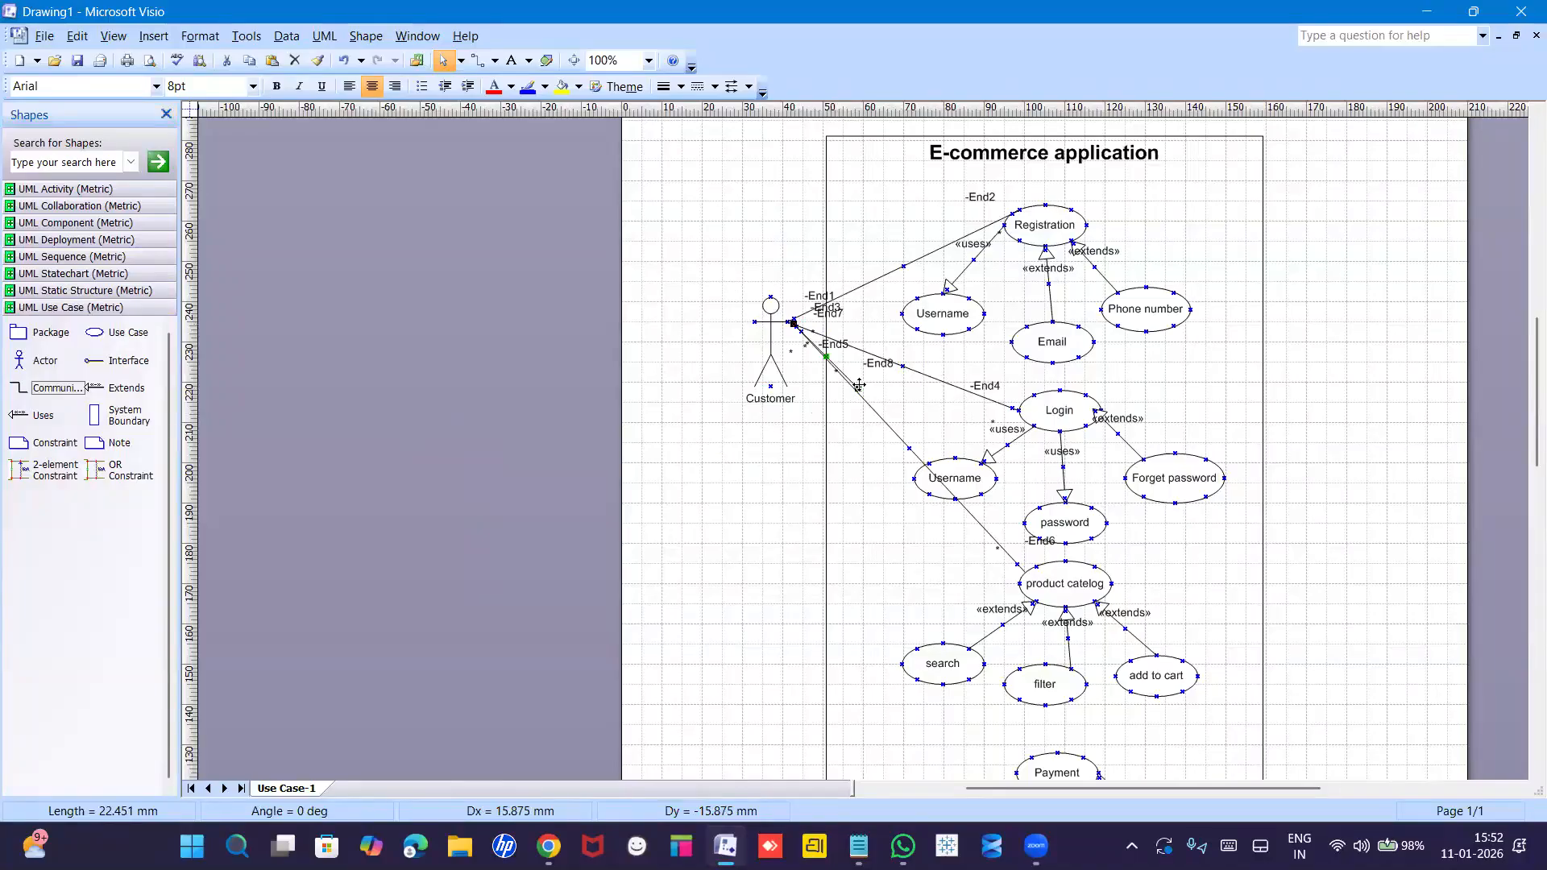
pyautogui.moveTo(857, 388); pyautogui.dragTo(1030, 756)
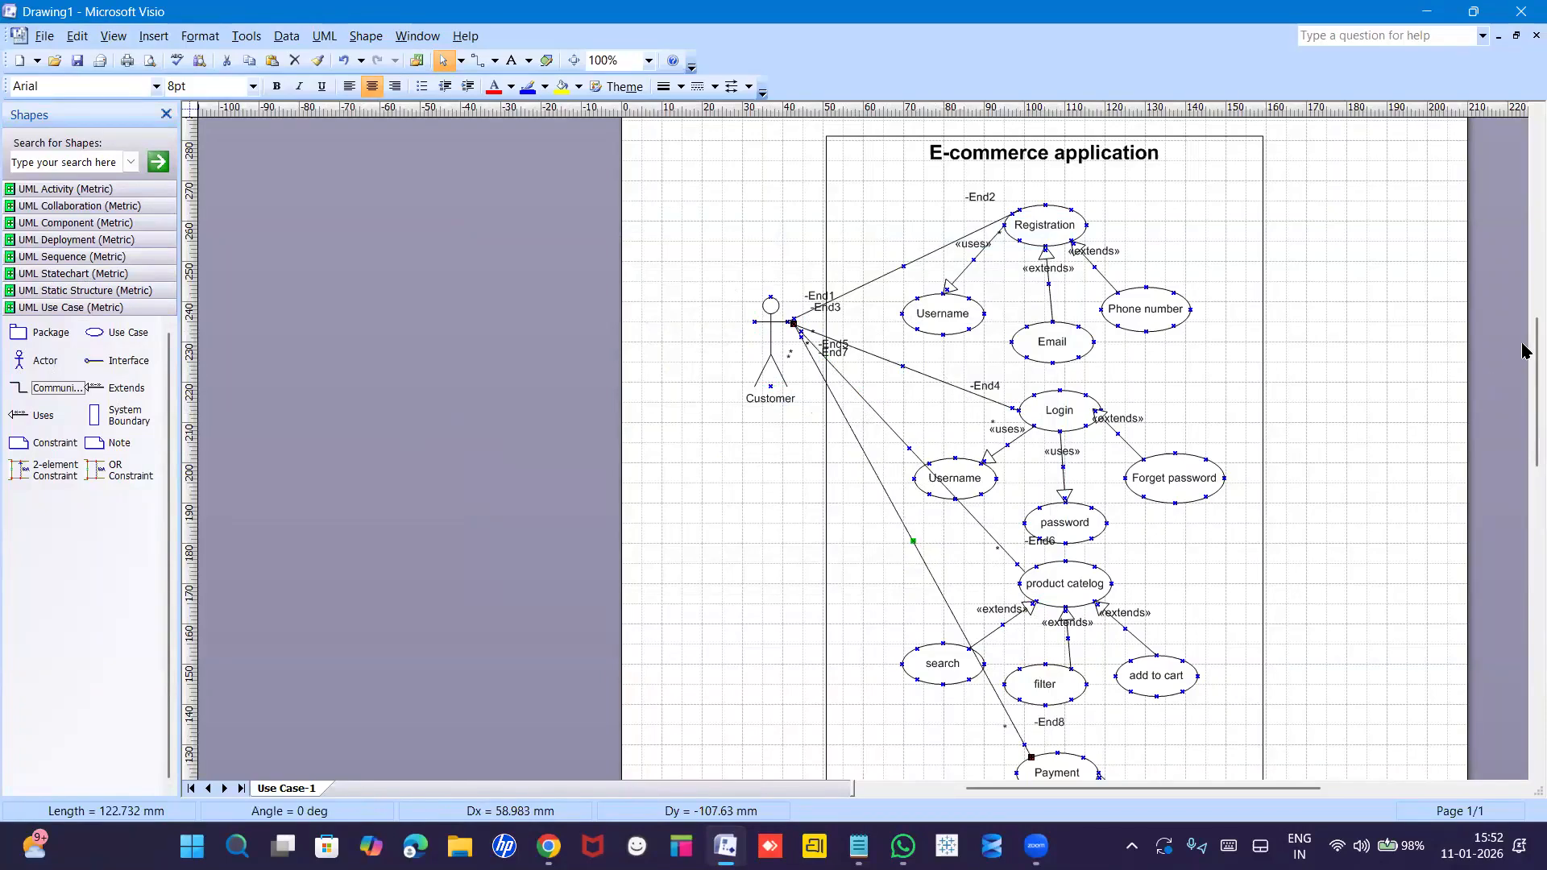
pyautogui.scroll(-3, 1522, 371)
pyautogui.scroll(-1, 1525, 403)
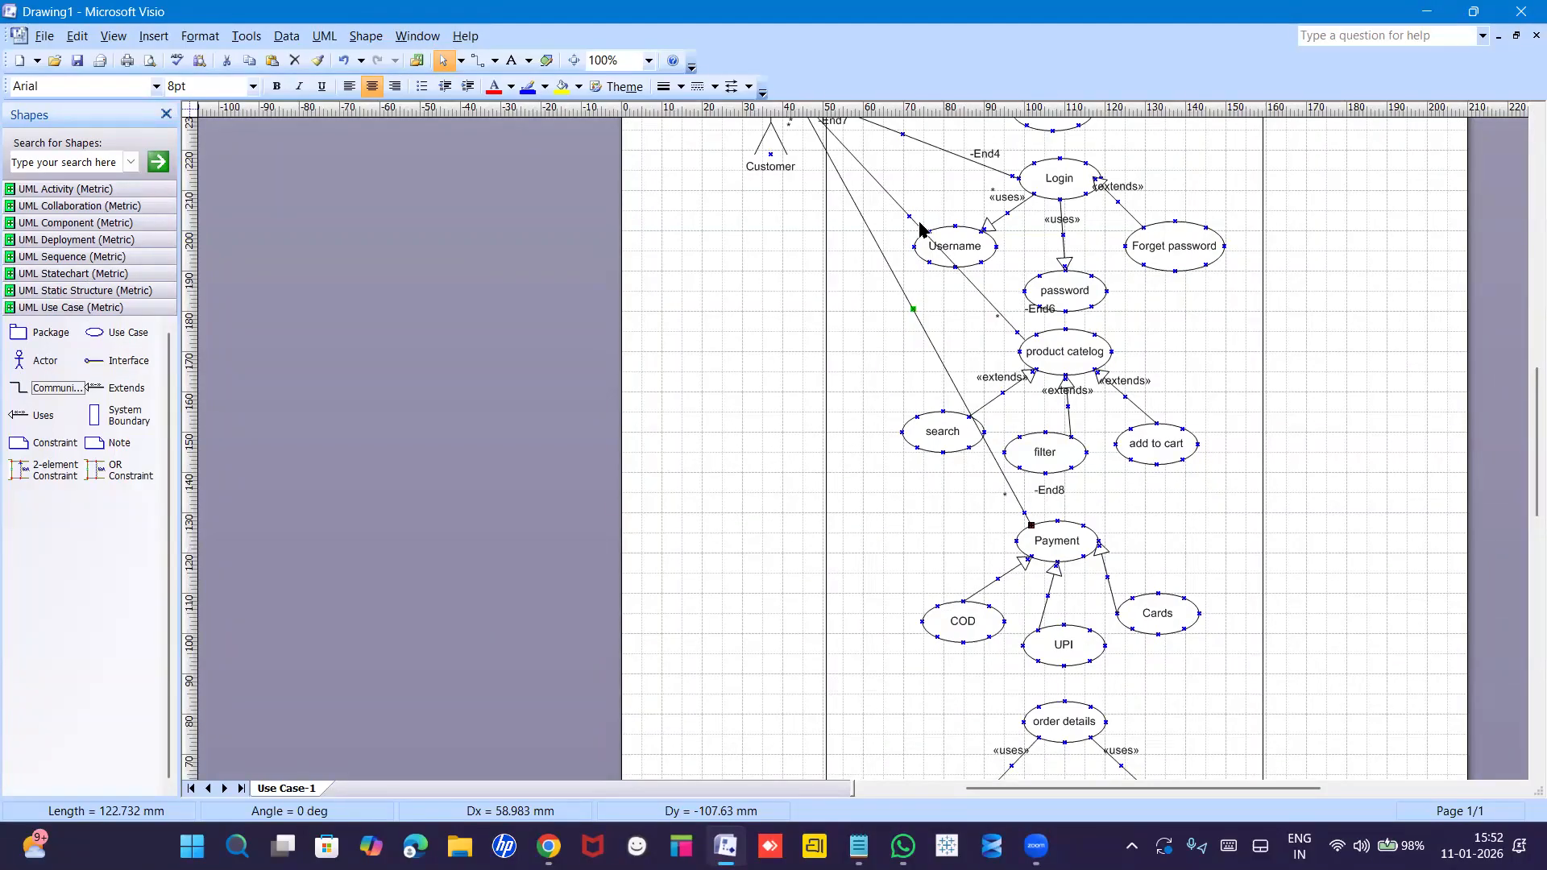
# Turn the Payment and product catelog links into right-angle connectors.
pyautogui.rightClick(879, 245)
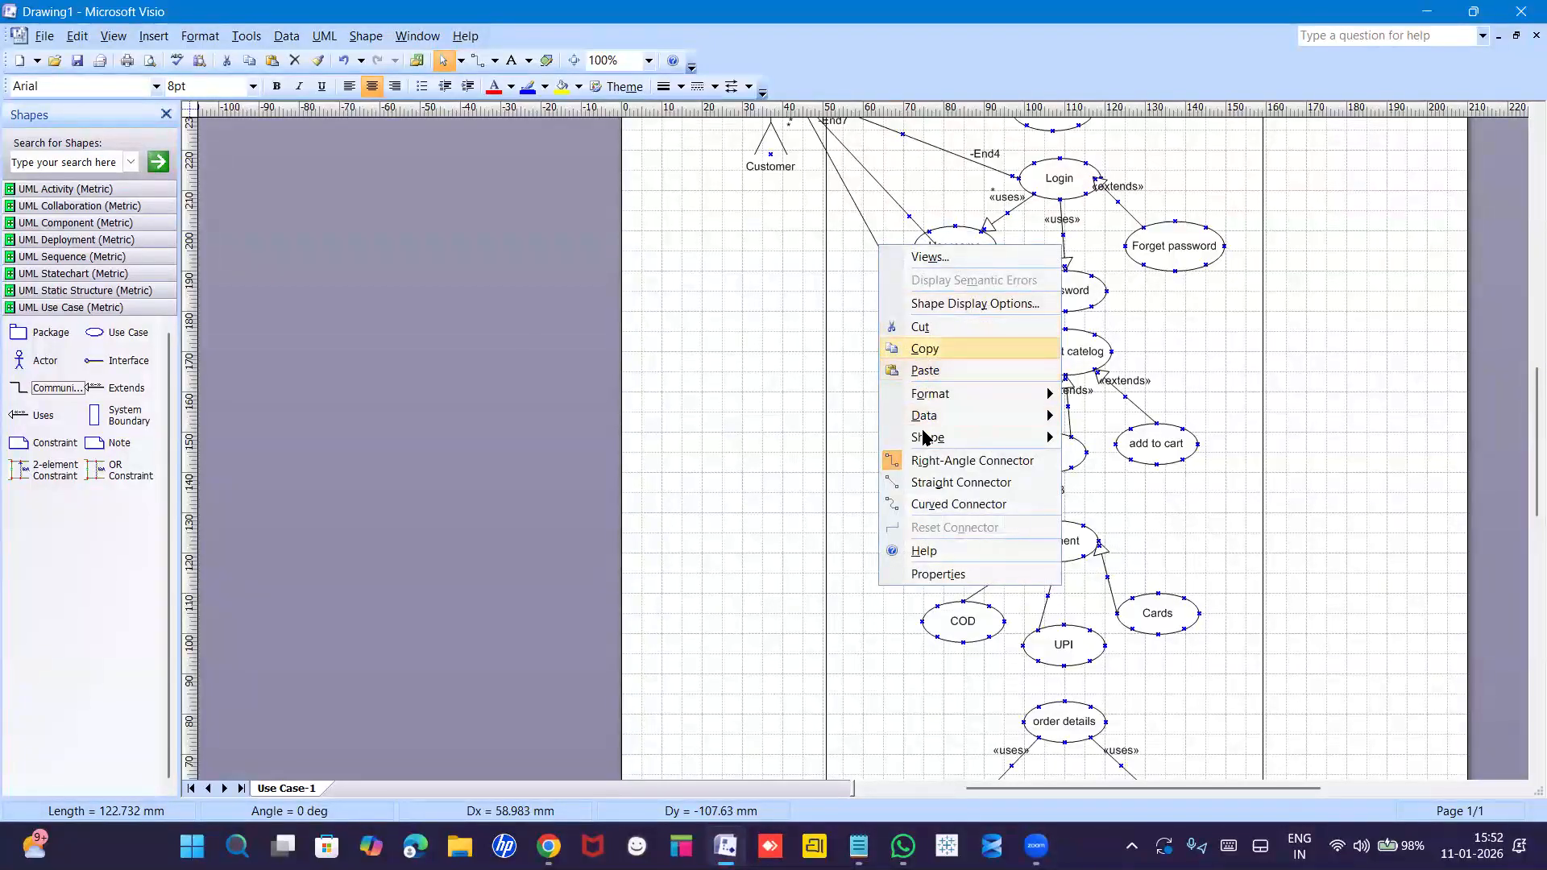
pyautogui.click(932, 460)
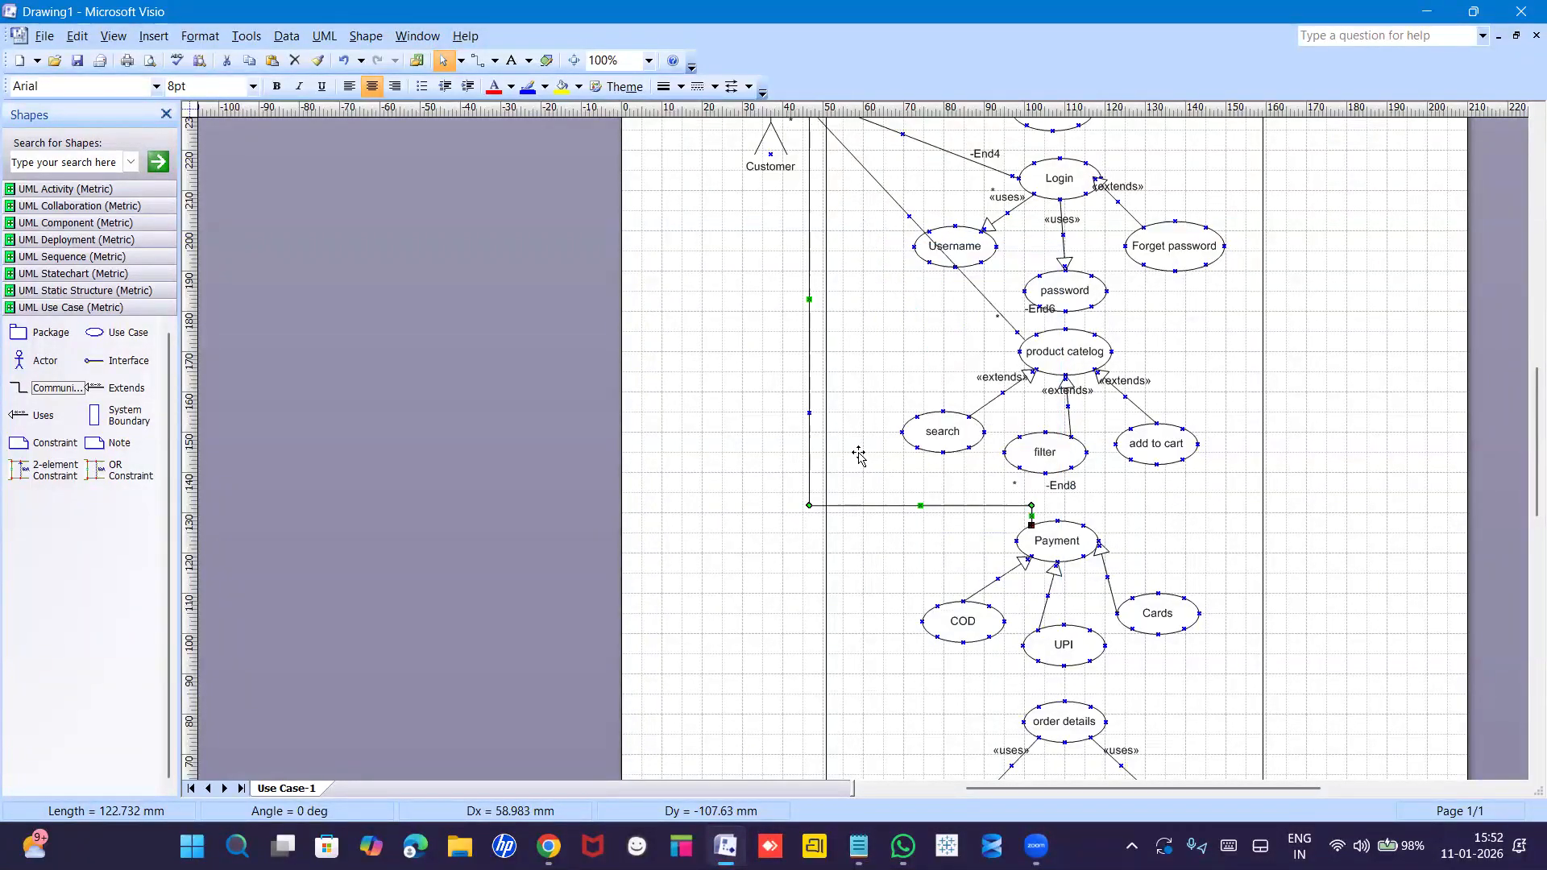
pyautogui.rightClick(895, 205)
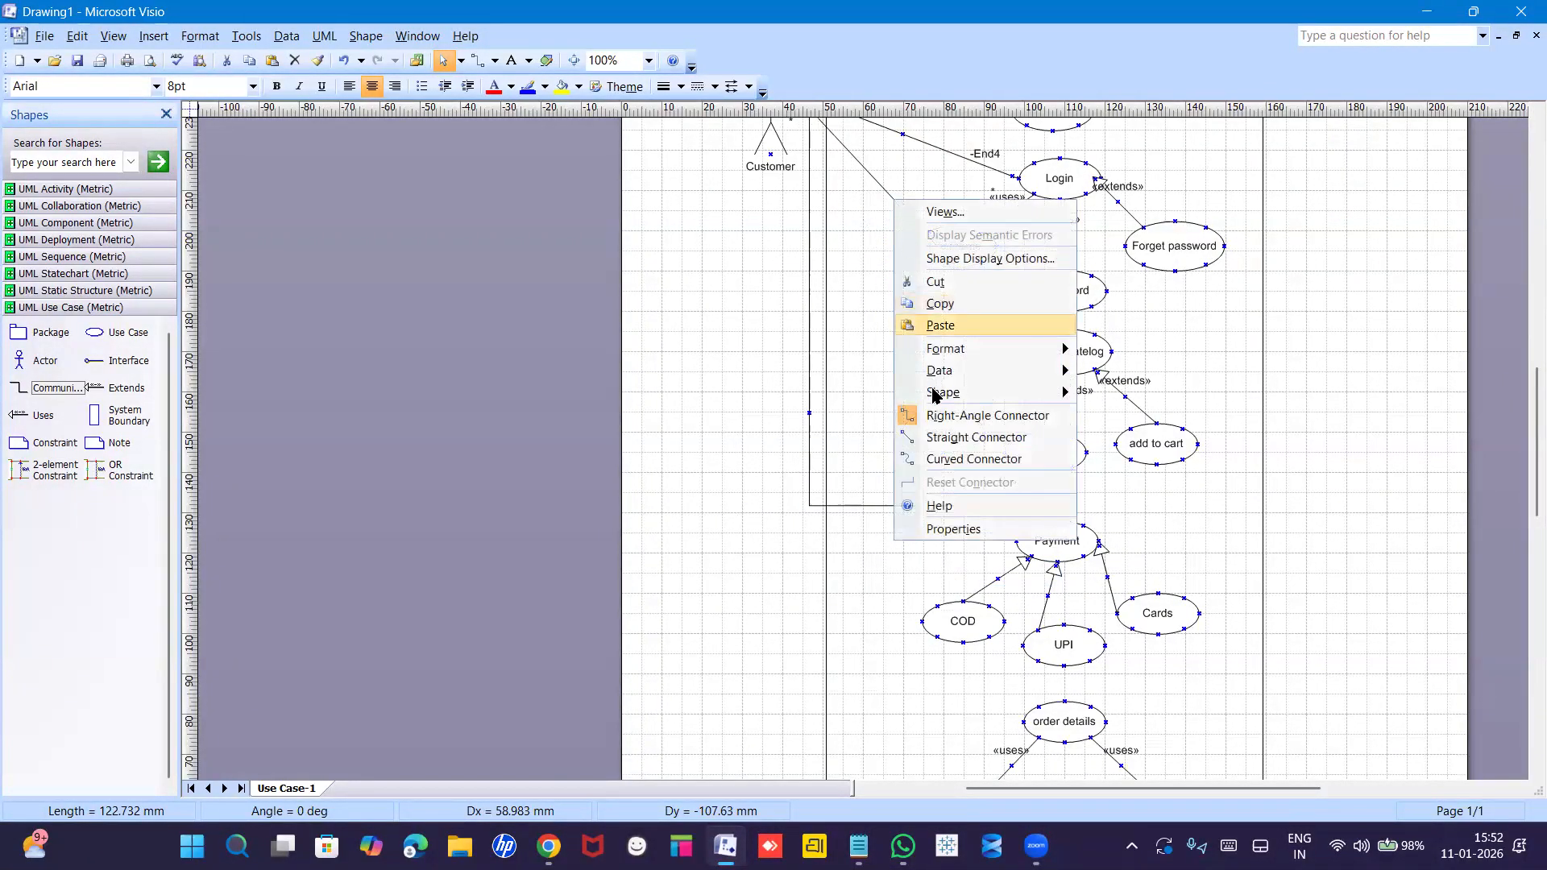
pyautogui.click(934, 417)
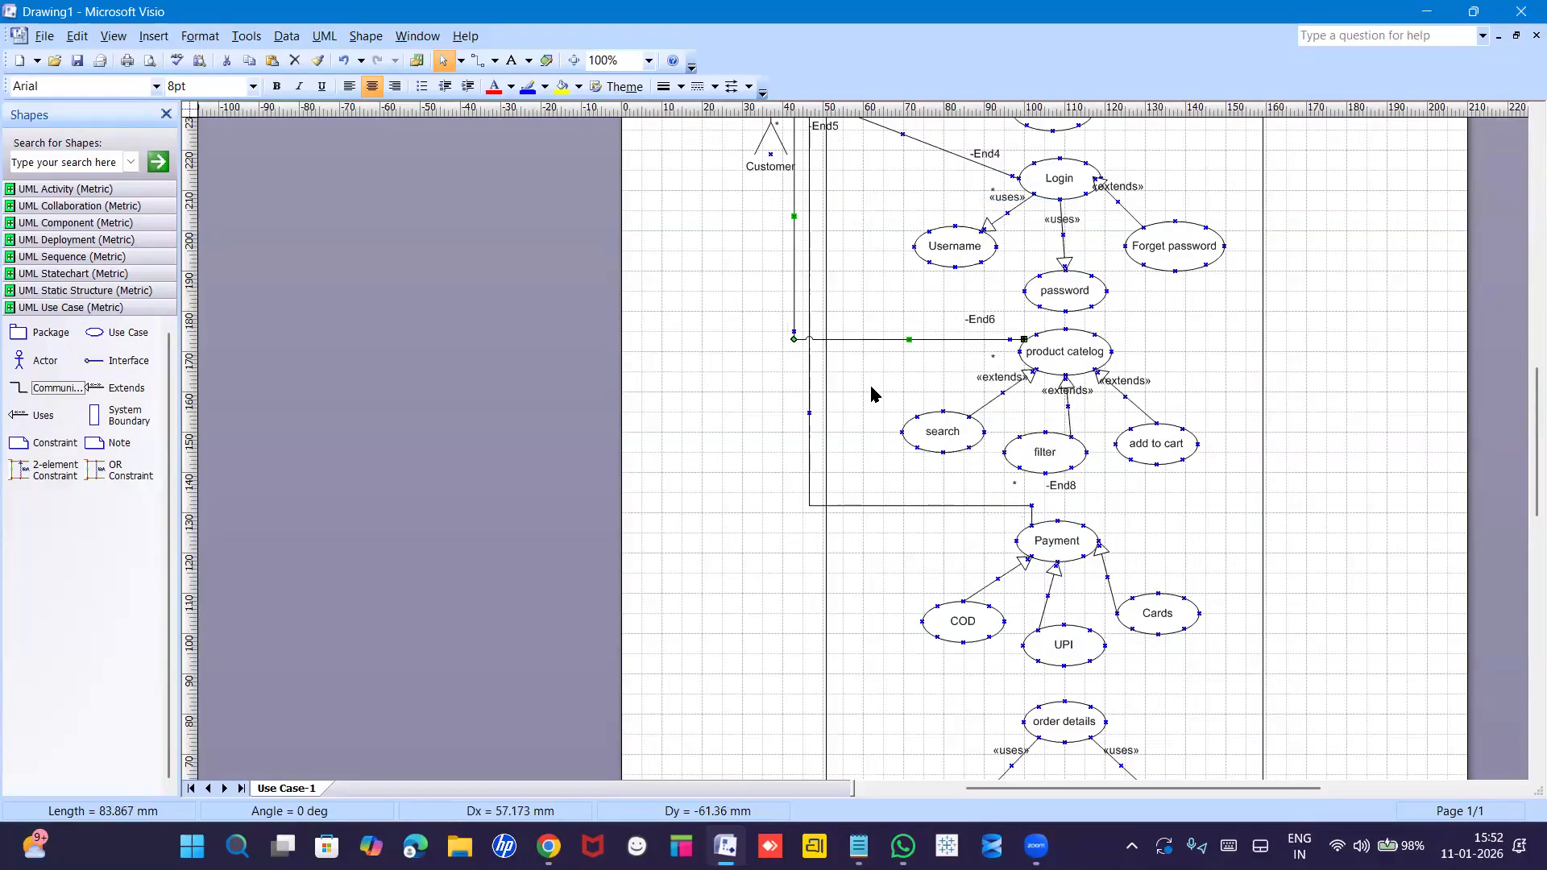
pyautogui.scroll(5, 871, 394)
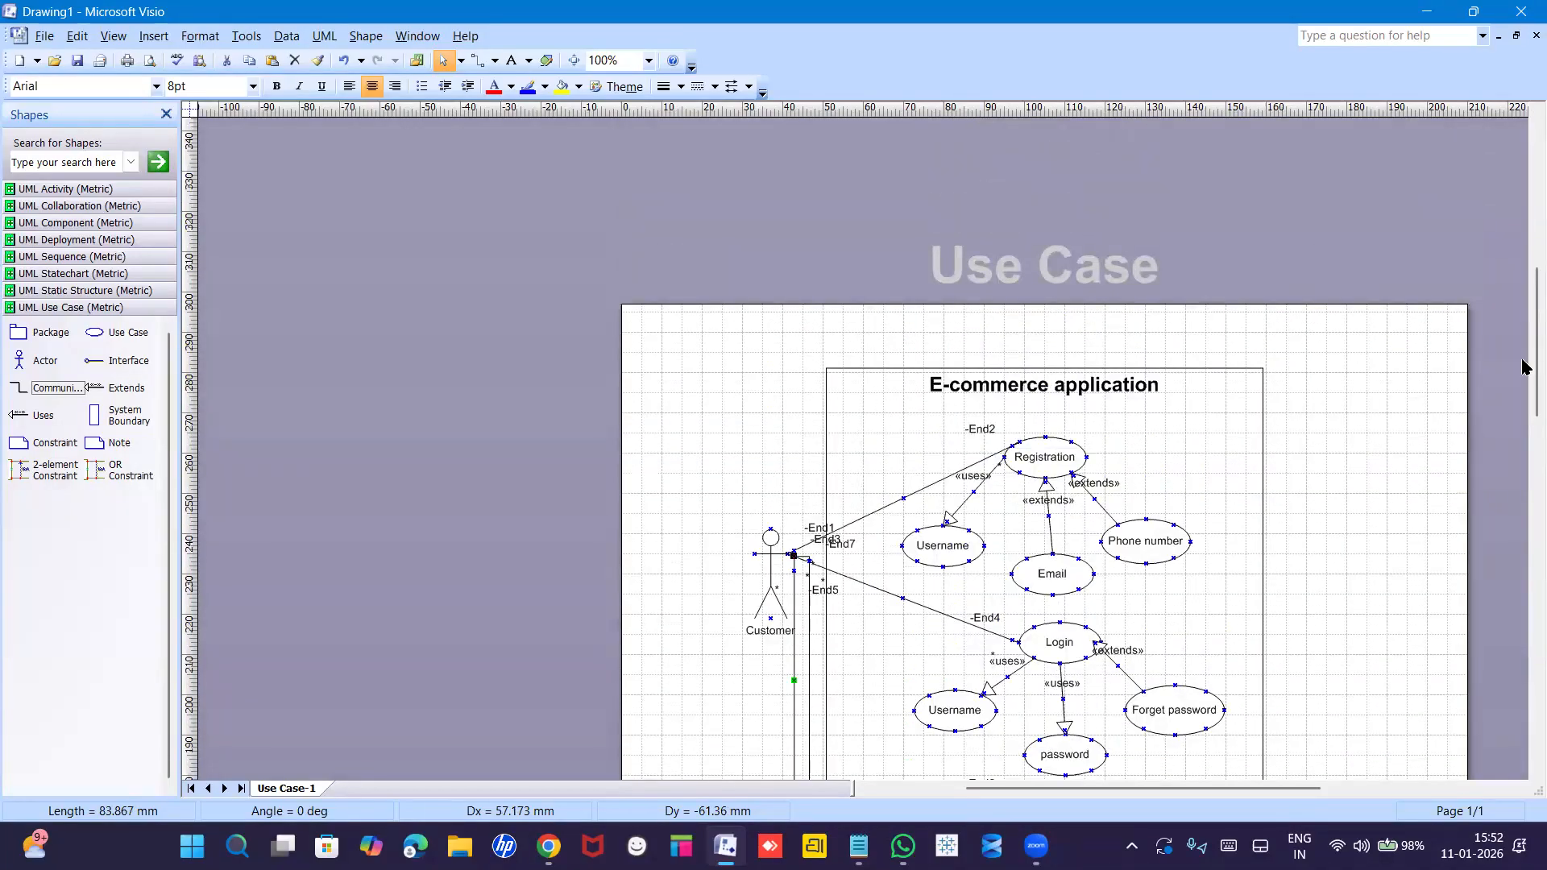
# Link Customer to order details with a right-angle communication line, shifting its vertical run left.
pyautogui.moveTo(1526, 385); pyautogui.dragTo(1525, 466)
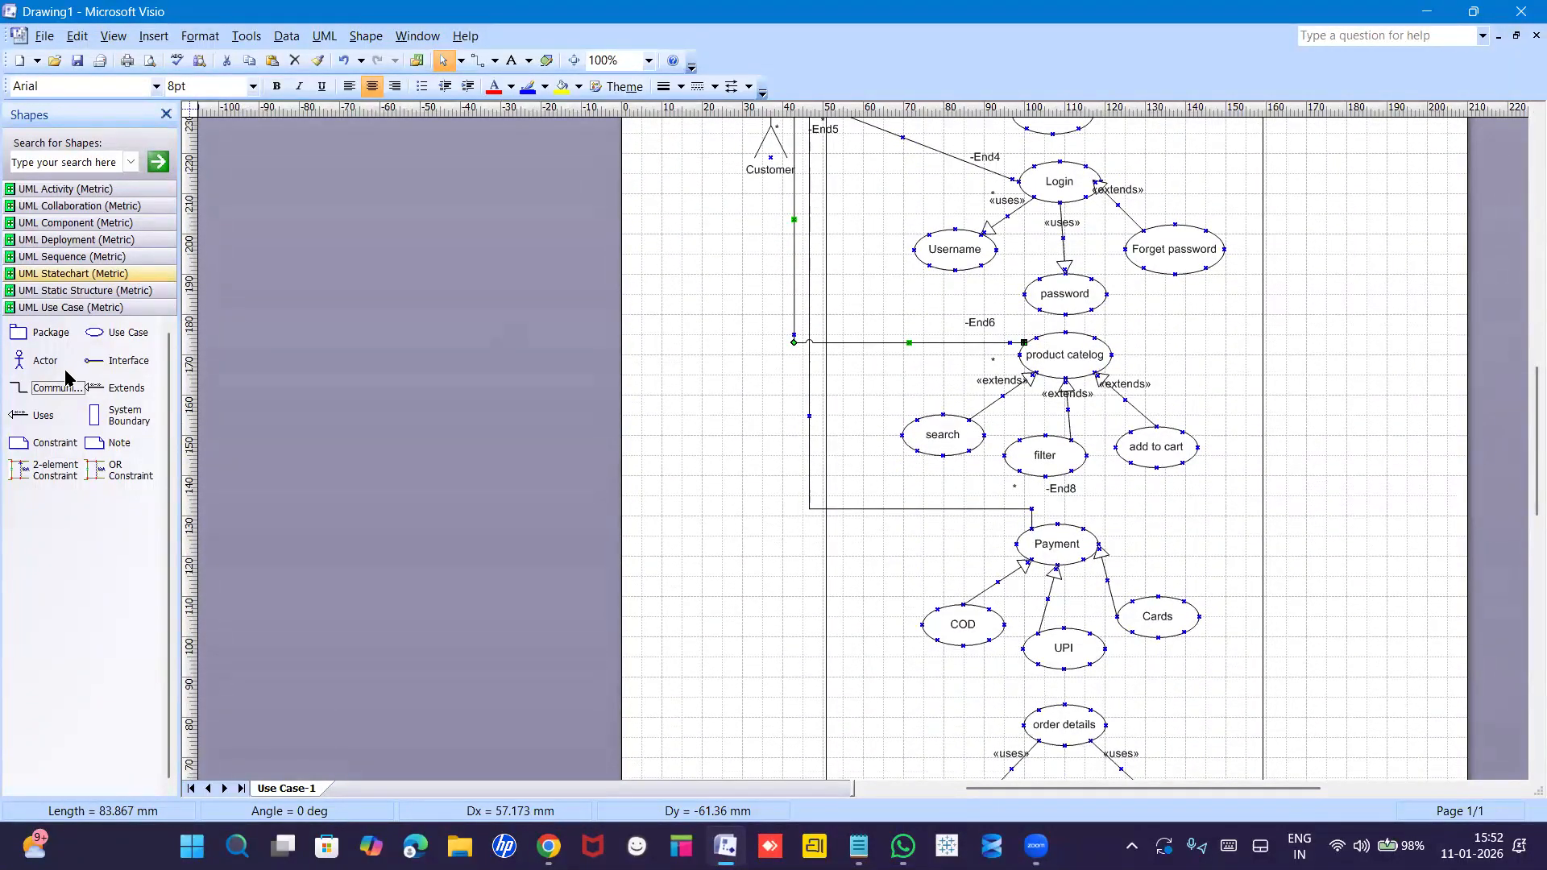
pyautogui.moveTo(24, 391); pyautogui.dragTo(1040, 709)
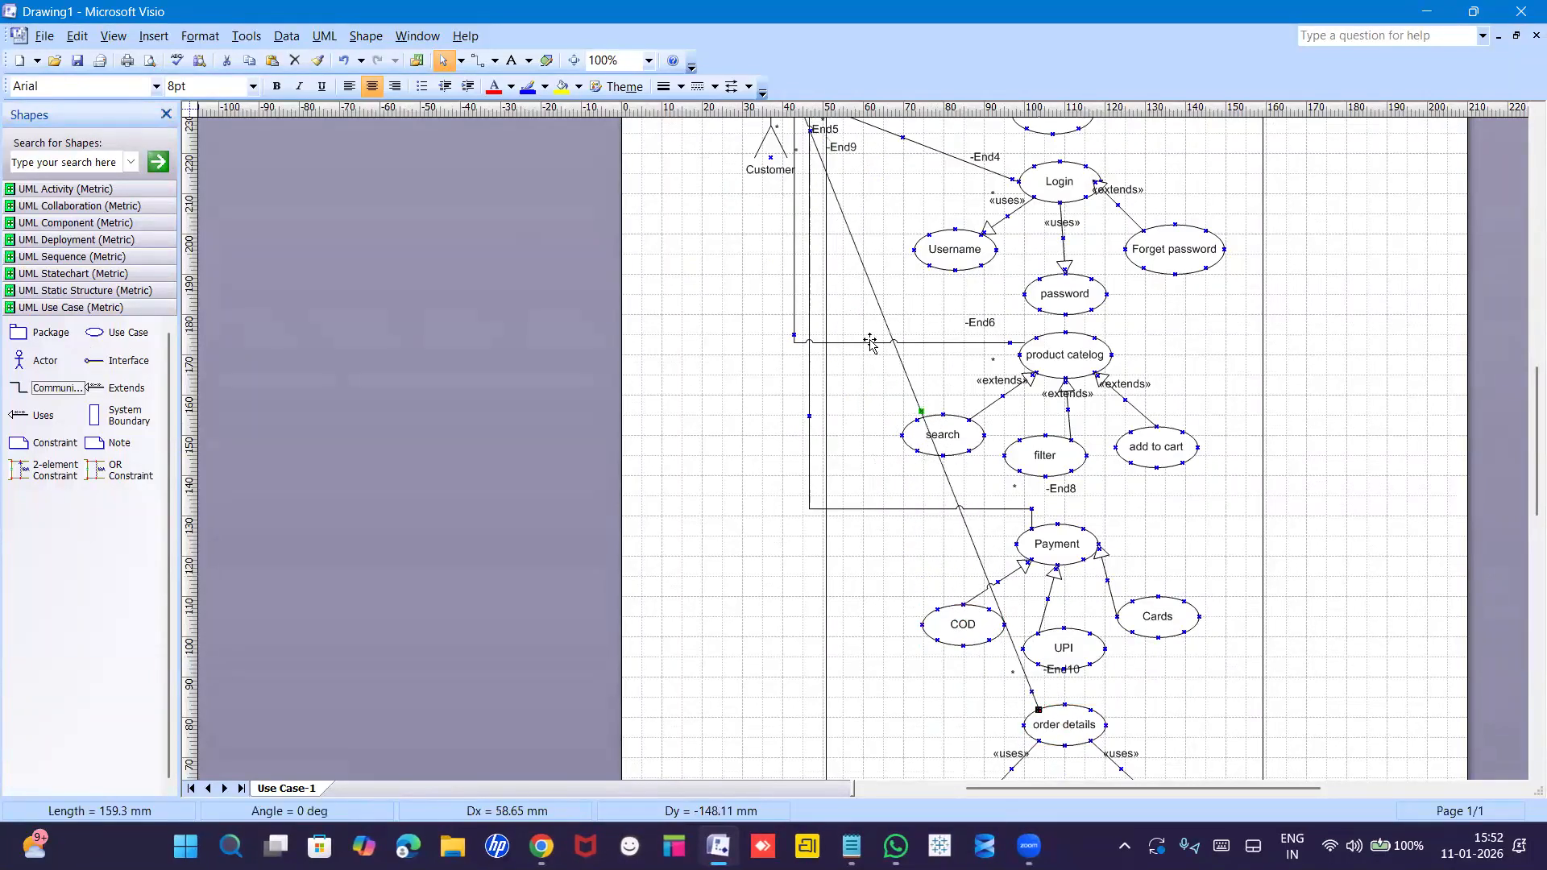
pyautogui.rightClick(911, 385)
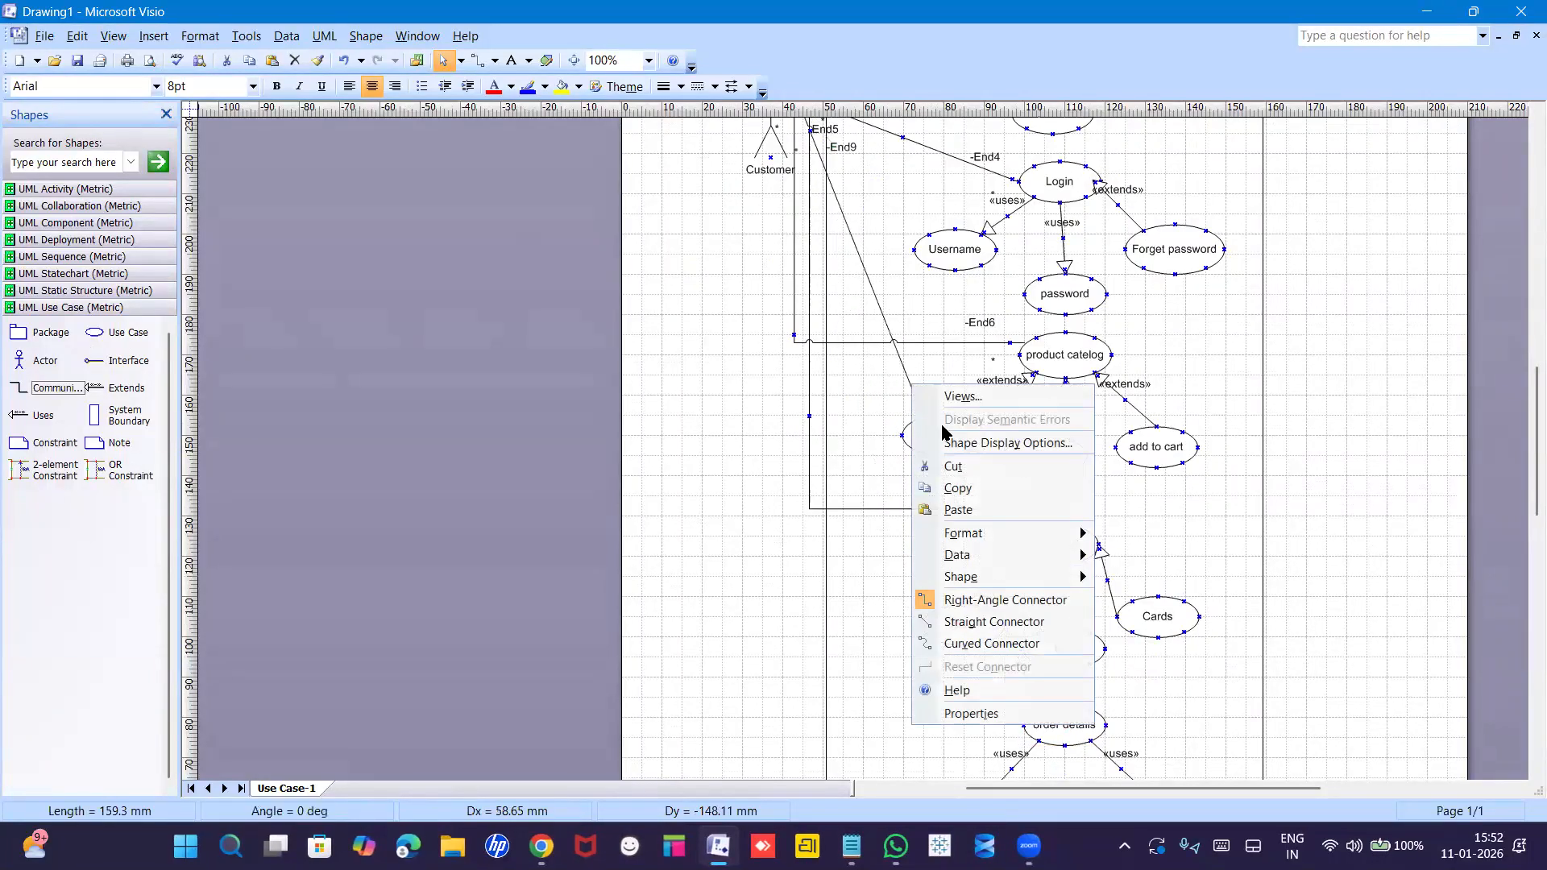
pyautogui.click(960, 601)
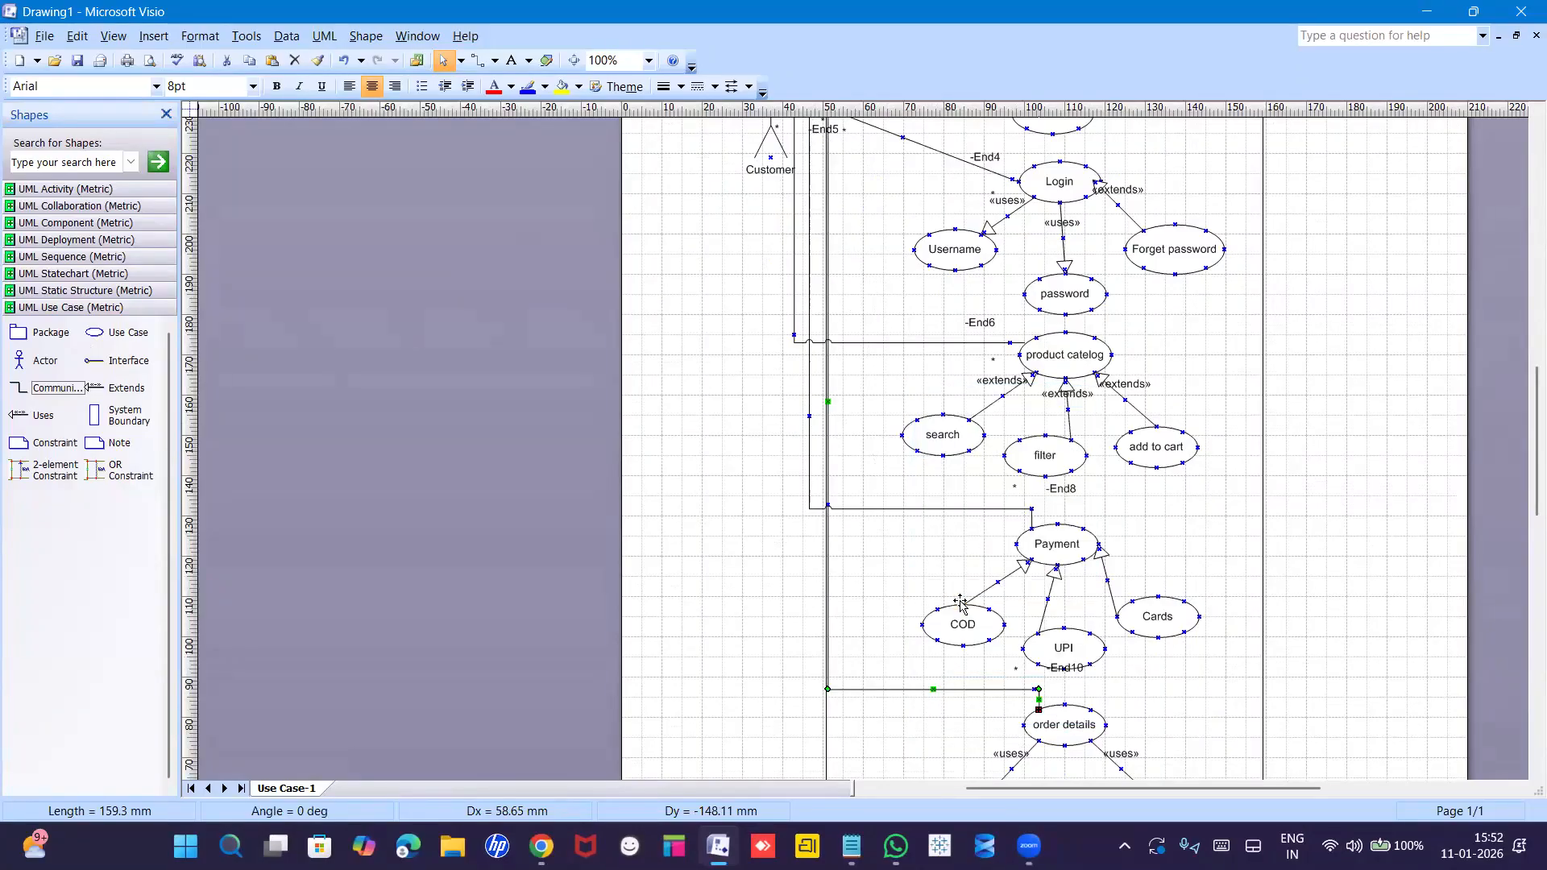
pyautogui.moveTo(830, 405); pyautogui.dragTo(775, 407)
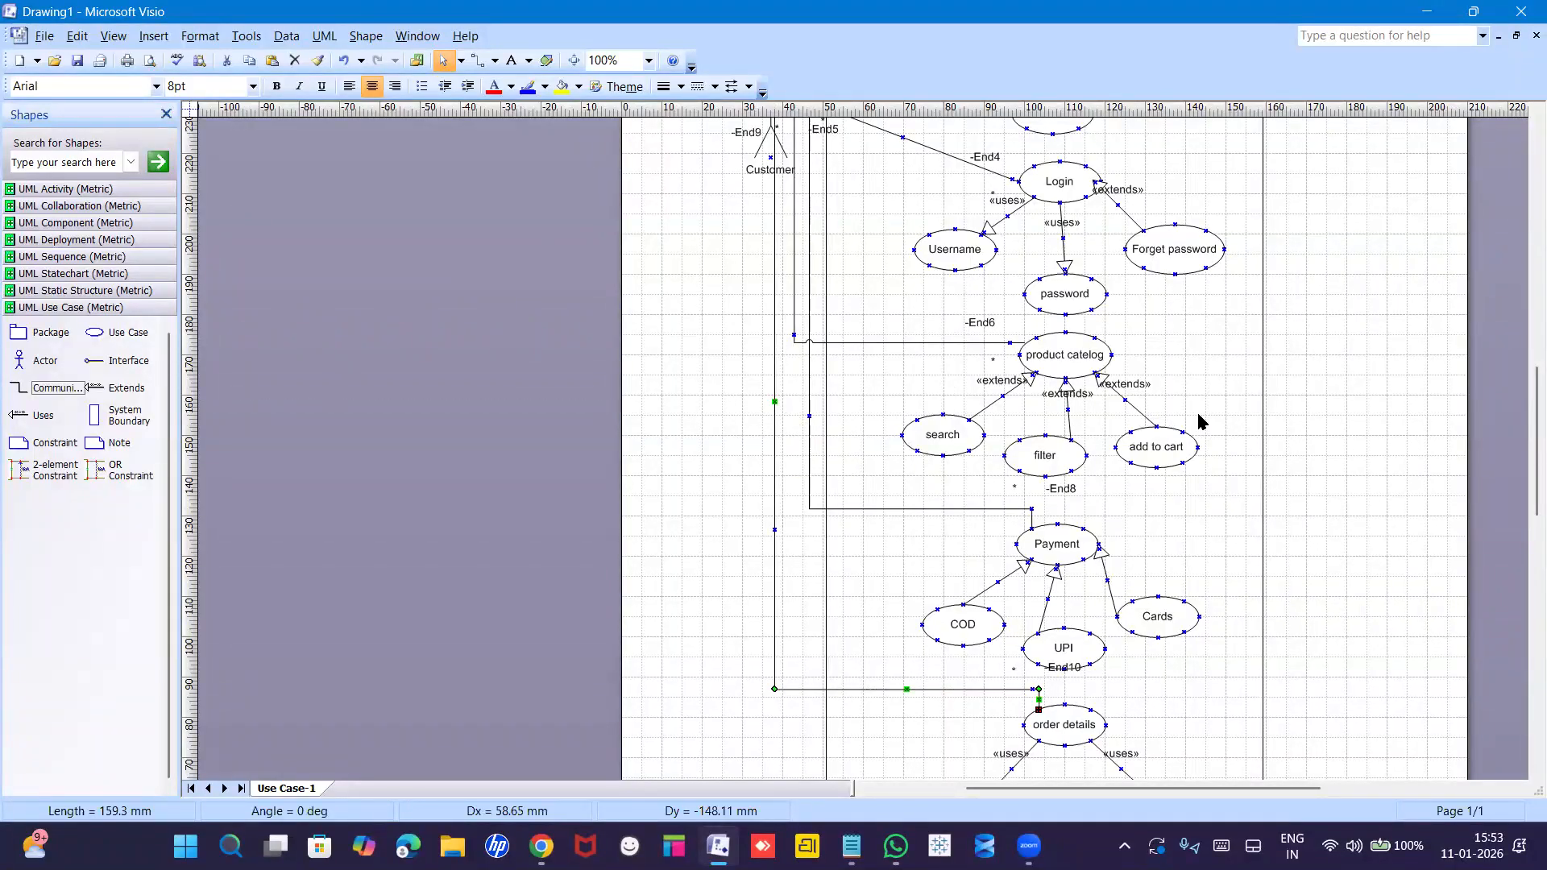
pyautogui.moveTo(1525, 507); pyautogui.dragTo(1525, 480)
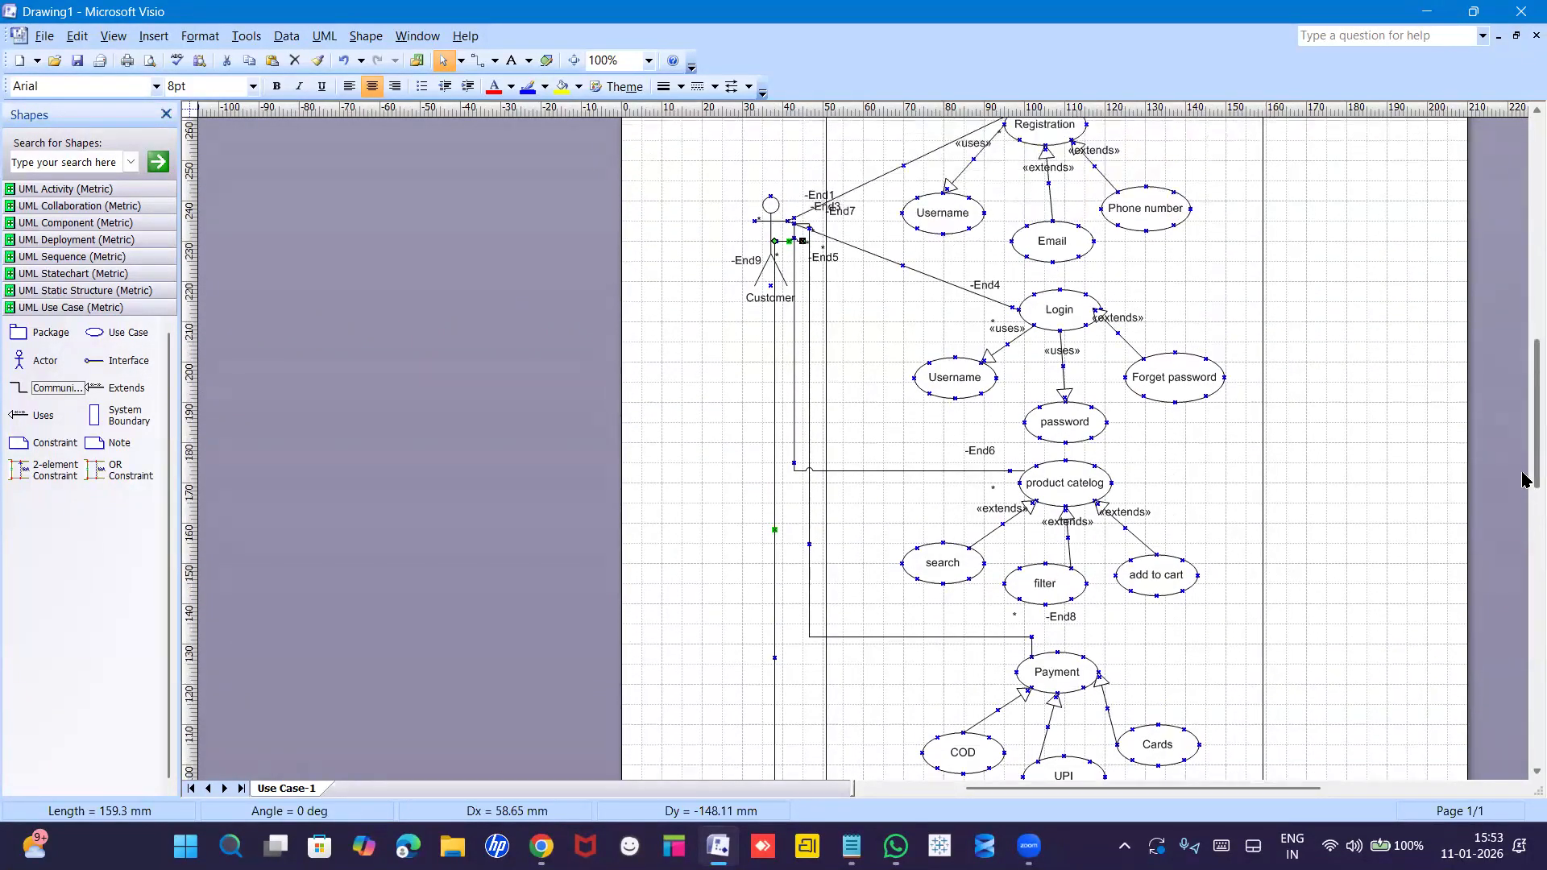
pyautogui.moveTo(771, 241); pyautogui.dragTo(793, 228)
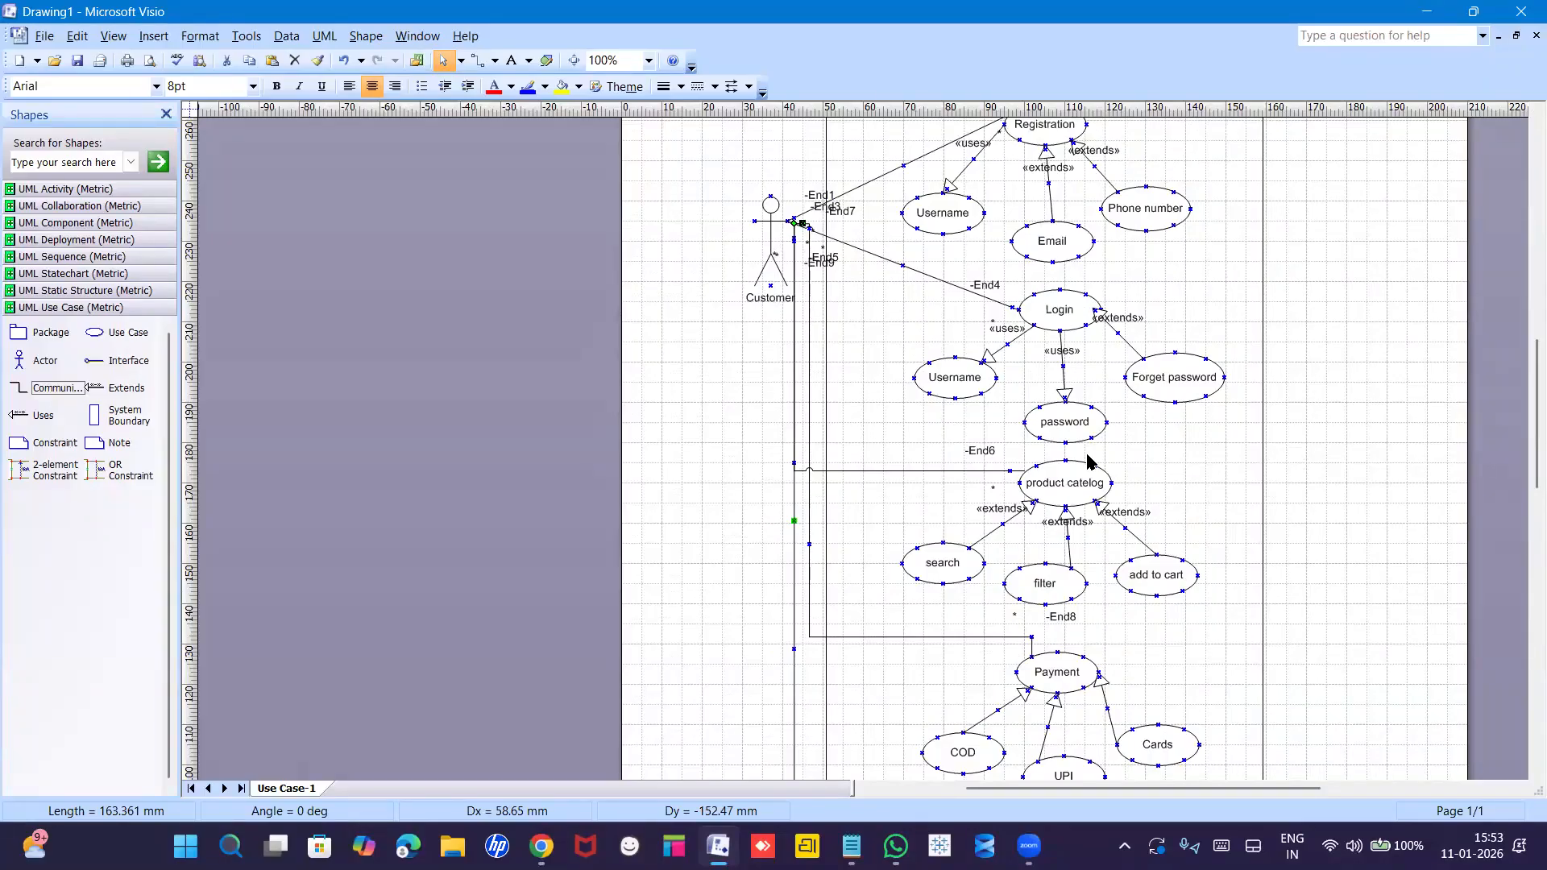
pyautogui.moveTo(1525, 403); pyautogui.dragTo(1525, 436)
pyautogui.moveTo(1525, 432)
pyautogui.mouseDown()
pyautogui.moveTo(1525, 321)
pyautogui.moveTo(1525, 358)
pyautogui.mouseUp()
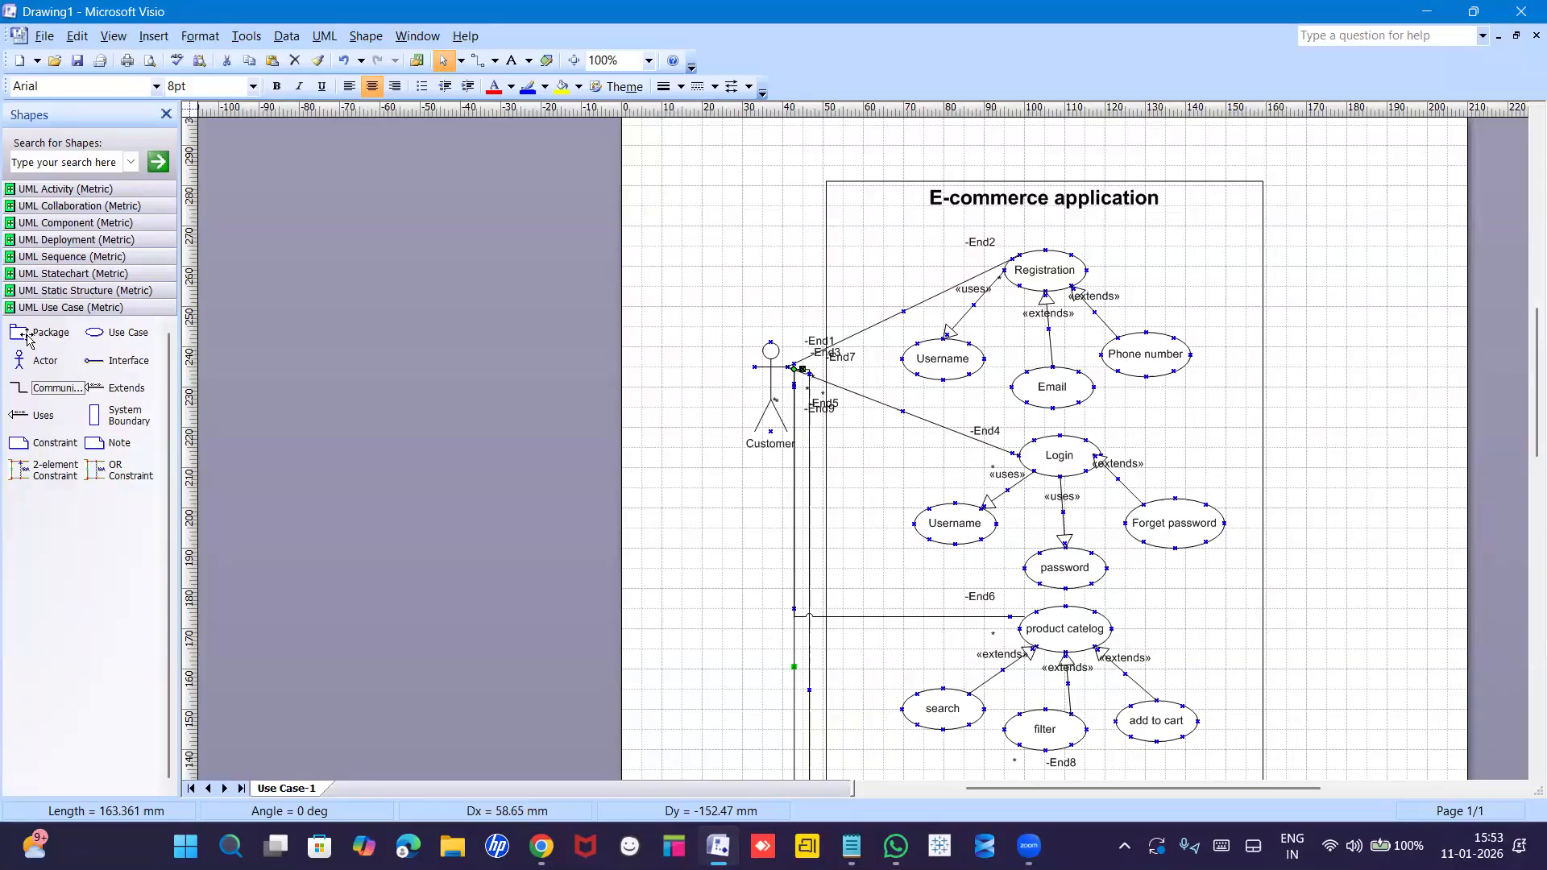
# Place a new actor right of the boundary and name it 'DB Admin'.
pyautogui.moveTo(19, 361)
pyautogui.mouseDown()
pyautogui.moveTo(303, 331)
pyautogui.moveTo(1169, 363)
pyautogui.moveTo(1361, 355)
pyautogui.mouseUp()
pyautogui.doubleClick(1359, 411)
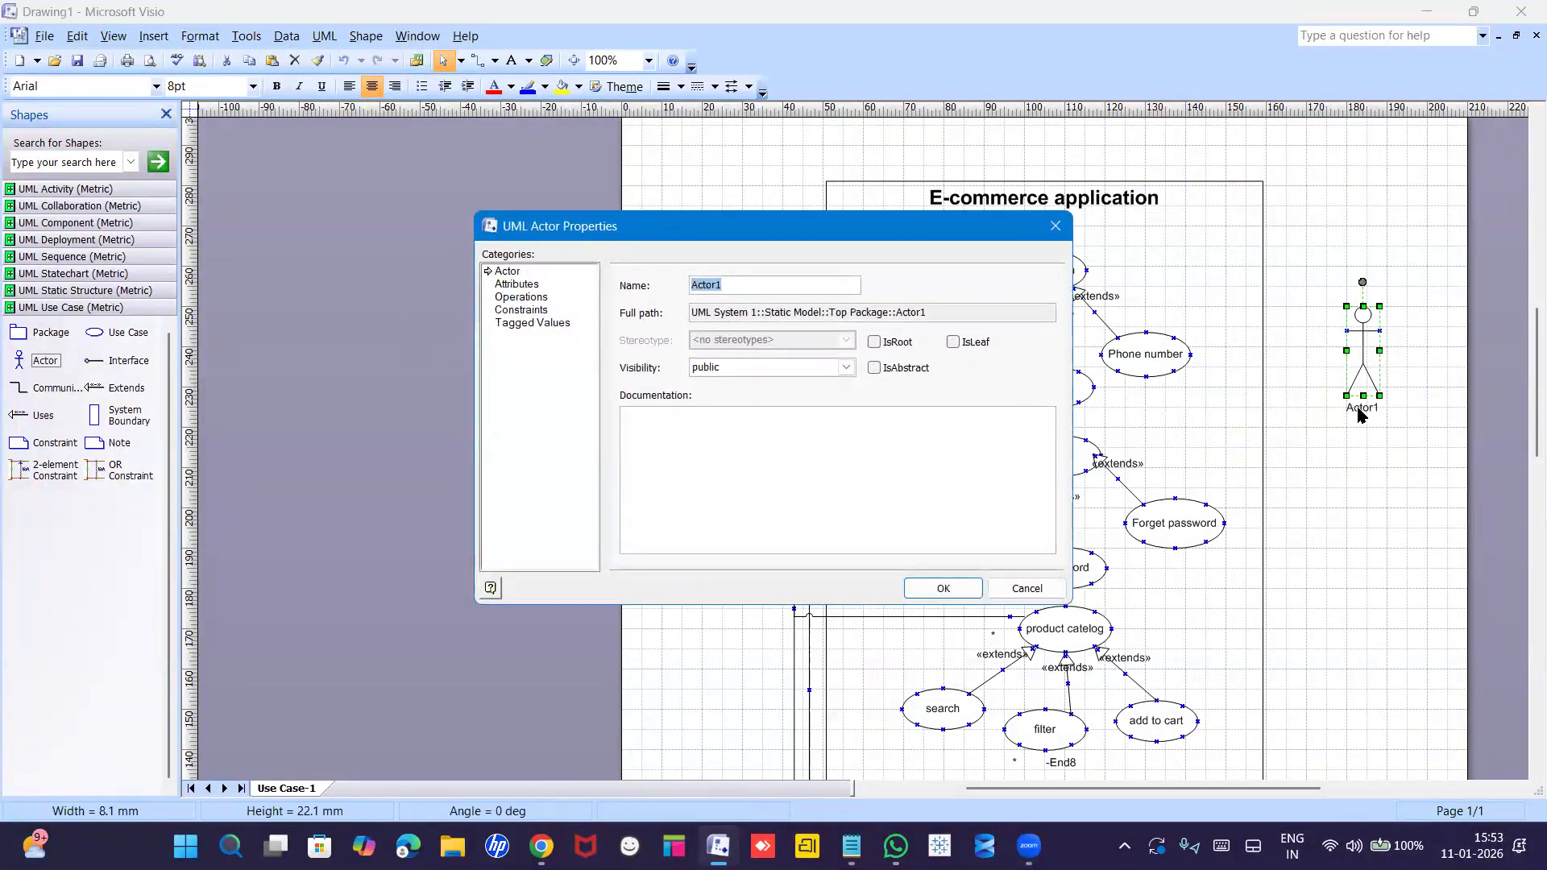
pyautogui.write('DA')
pyautogui.write('F')
pyautogui.press('BackSpace')
pyautogui.write('B ')
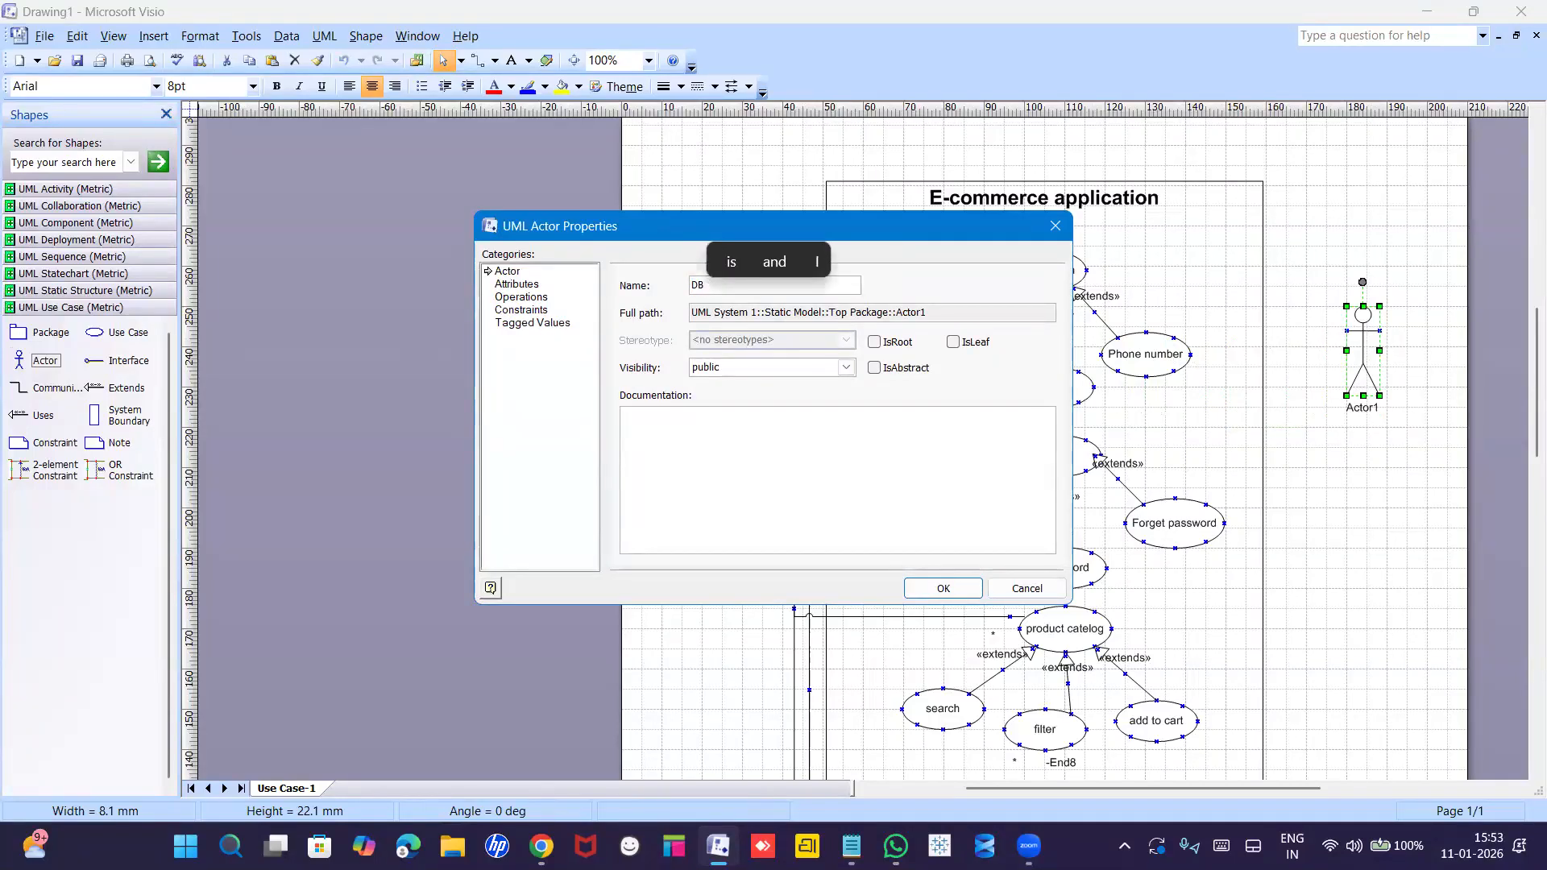
pyautogui.write('Admin')
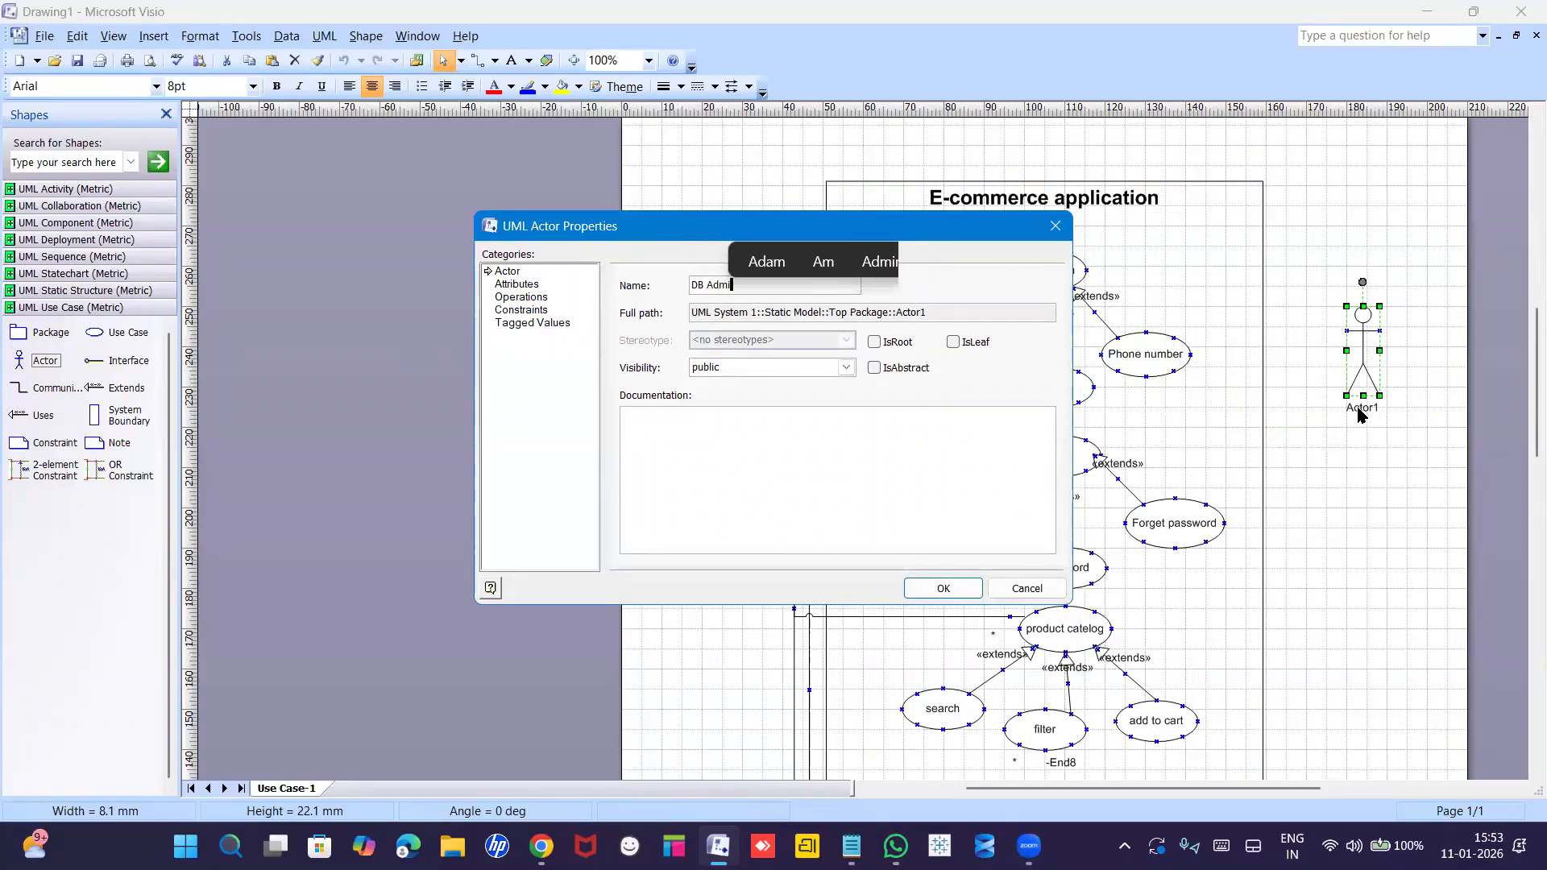
pyautogui.press('Return')
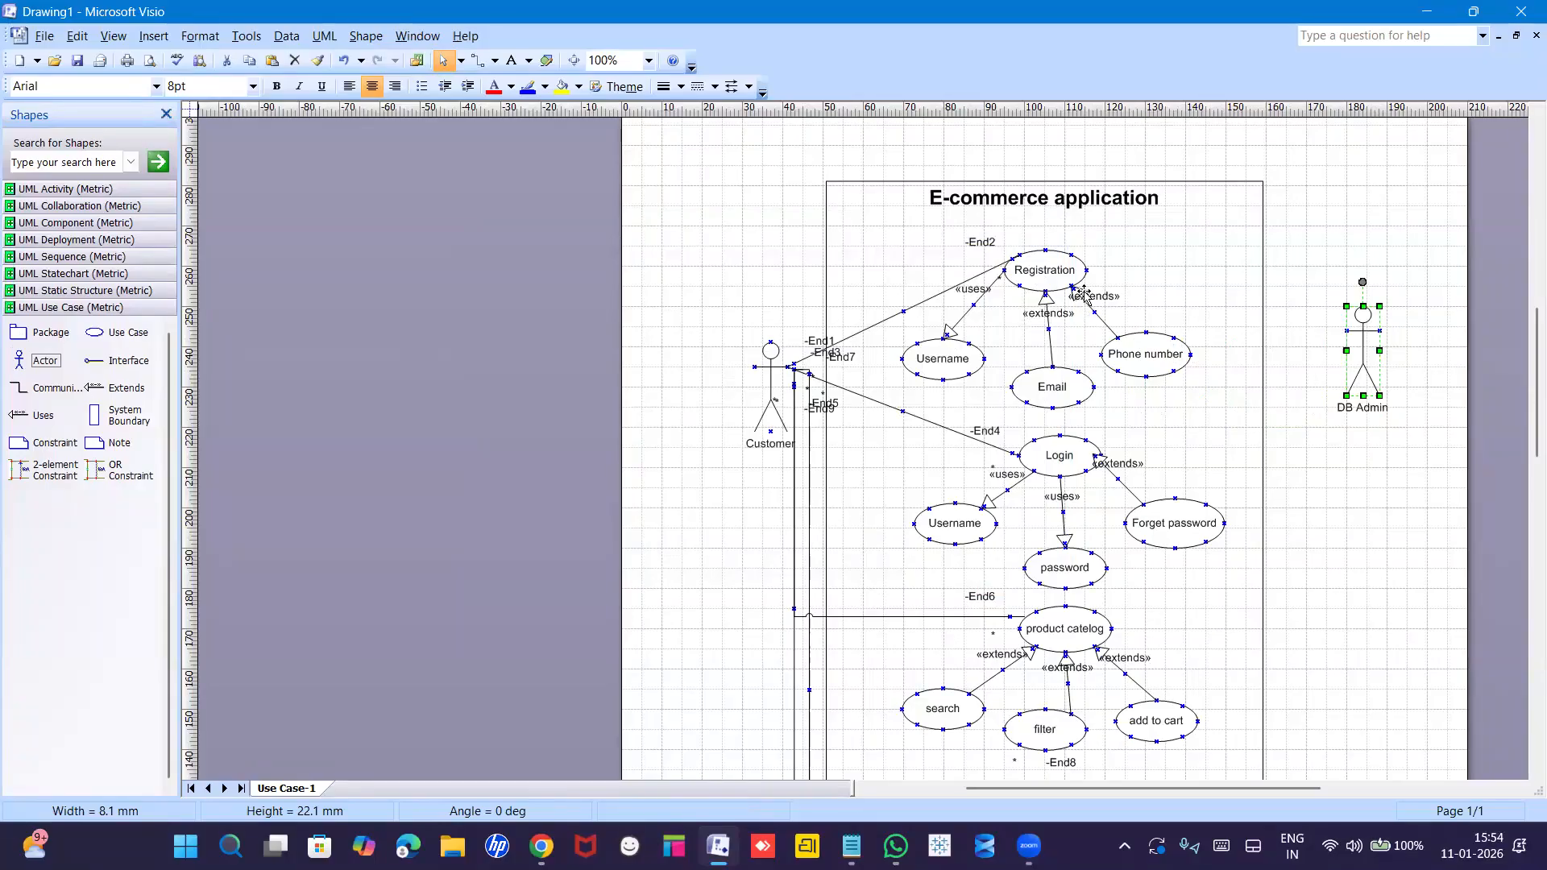
pyautogui.click(1308, 392)
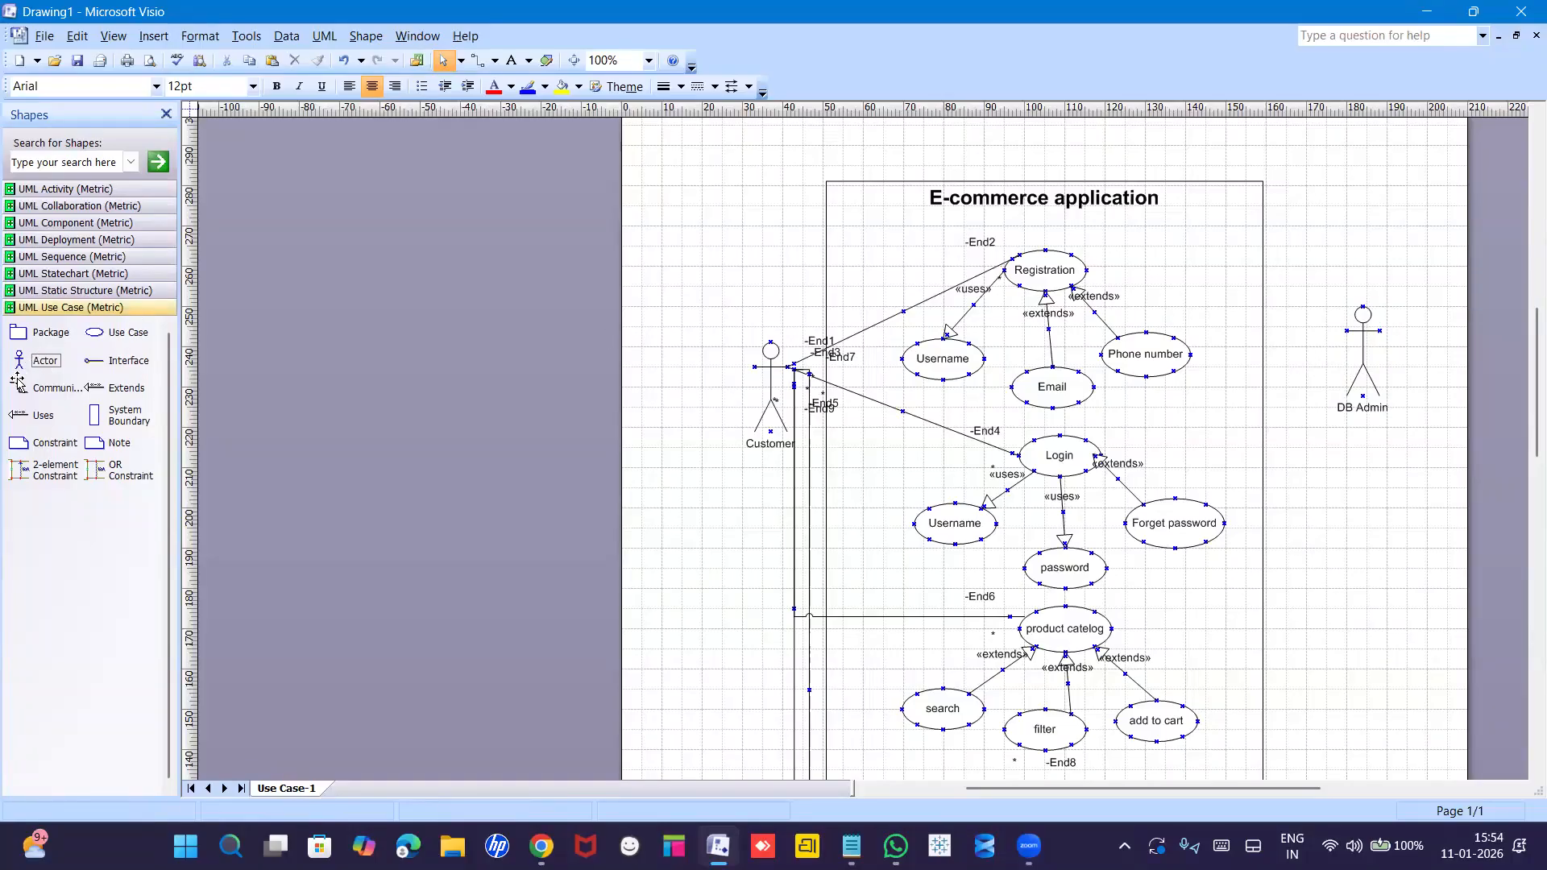
# Connect DB Admin to Registration and to Login with two communication lines.
pyautogui.moveTo(18, 391); pyautogui.dragTo(1138, 320)
pyautogui.moveTo(1281, 333); pyautogui.dragTo(1393, 330)
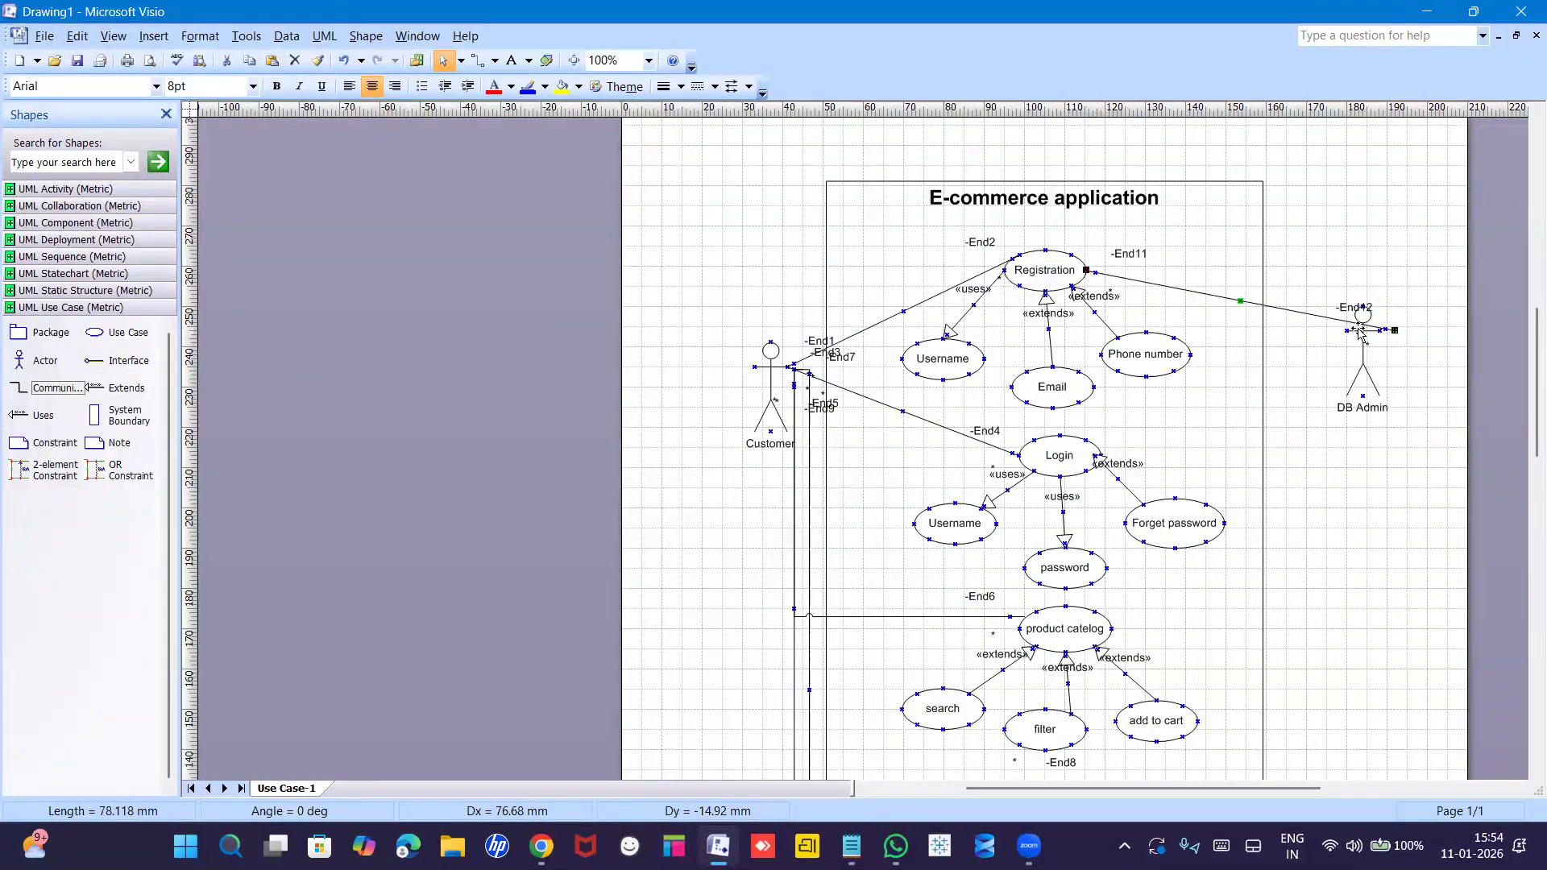
pyautogui.press('Escape')
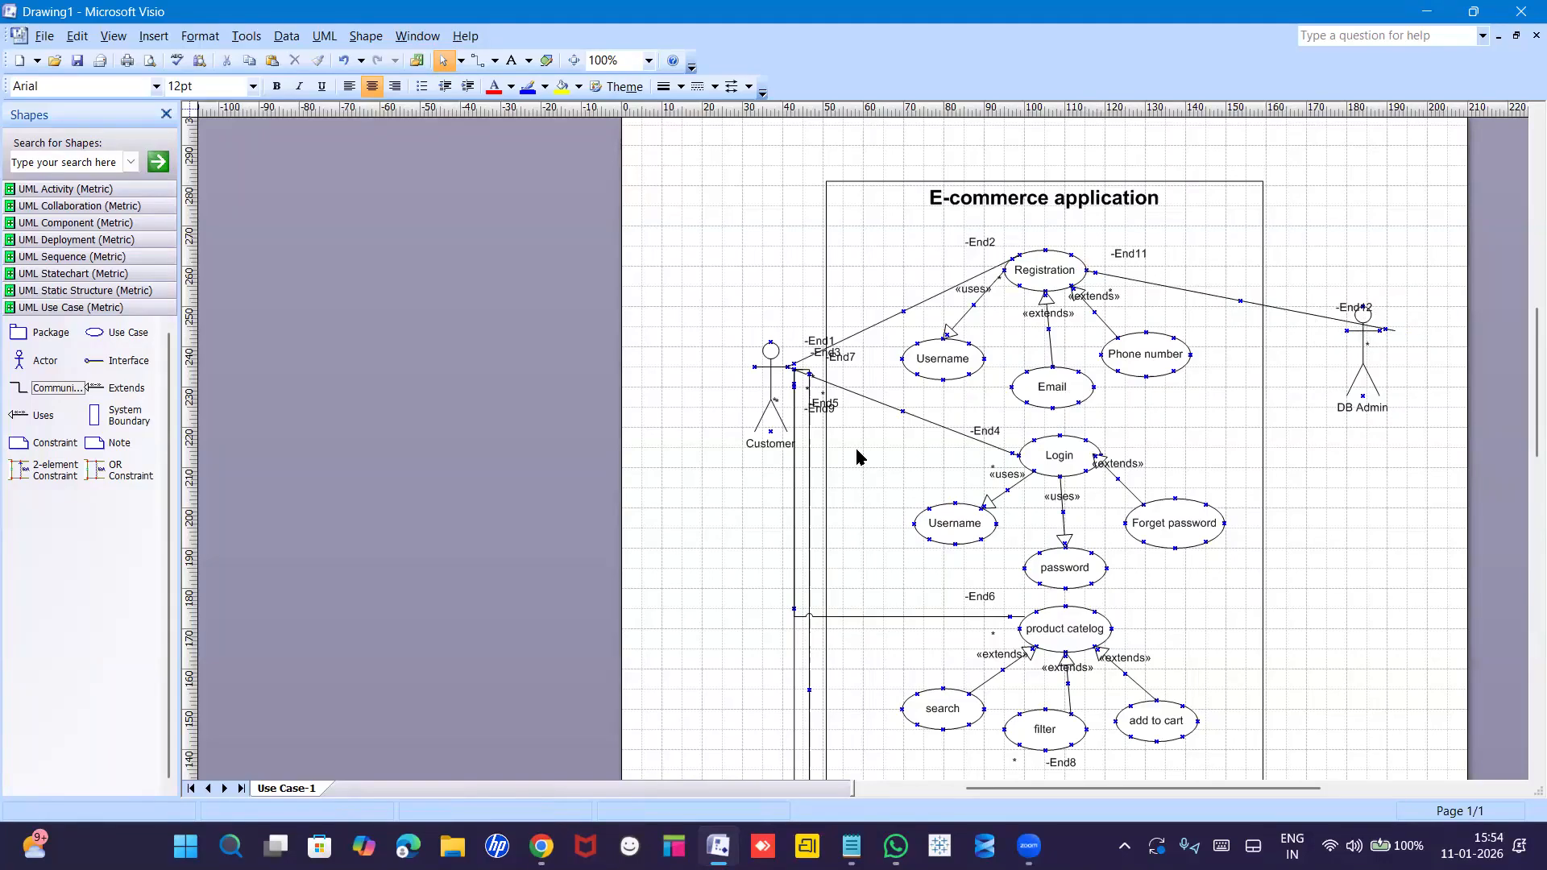
pyautogui.moveTo(32, 387); pyautogui.dragTo(1118, 472)
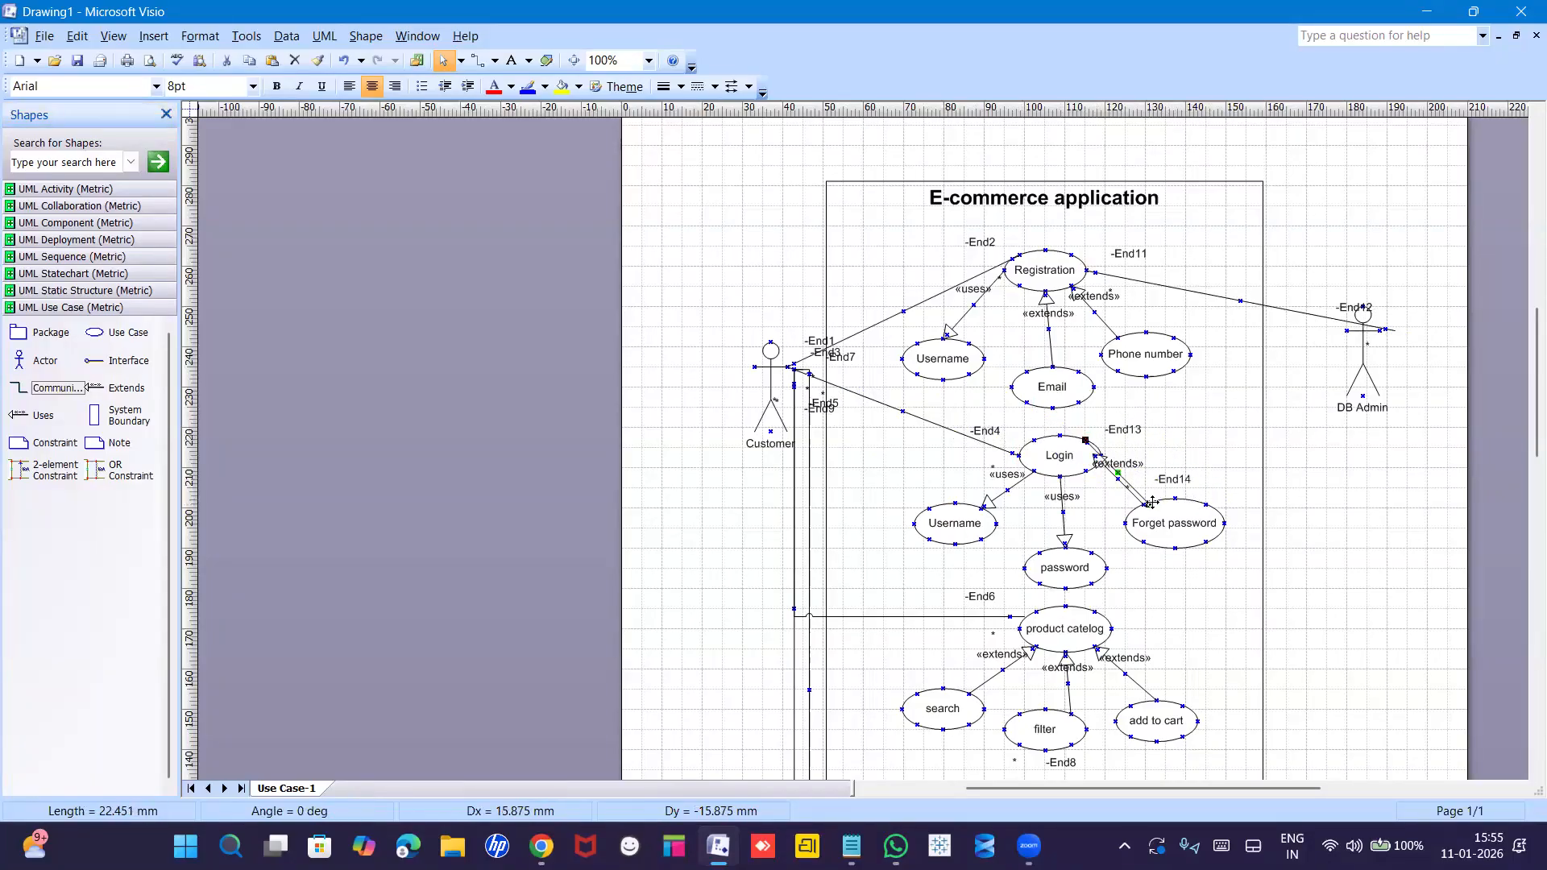
pyautogui.moveTo(1231, 427); pyautogui.dragTo(1351, 342)
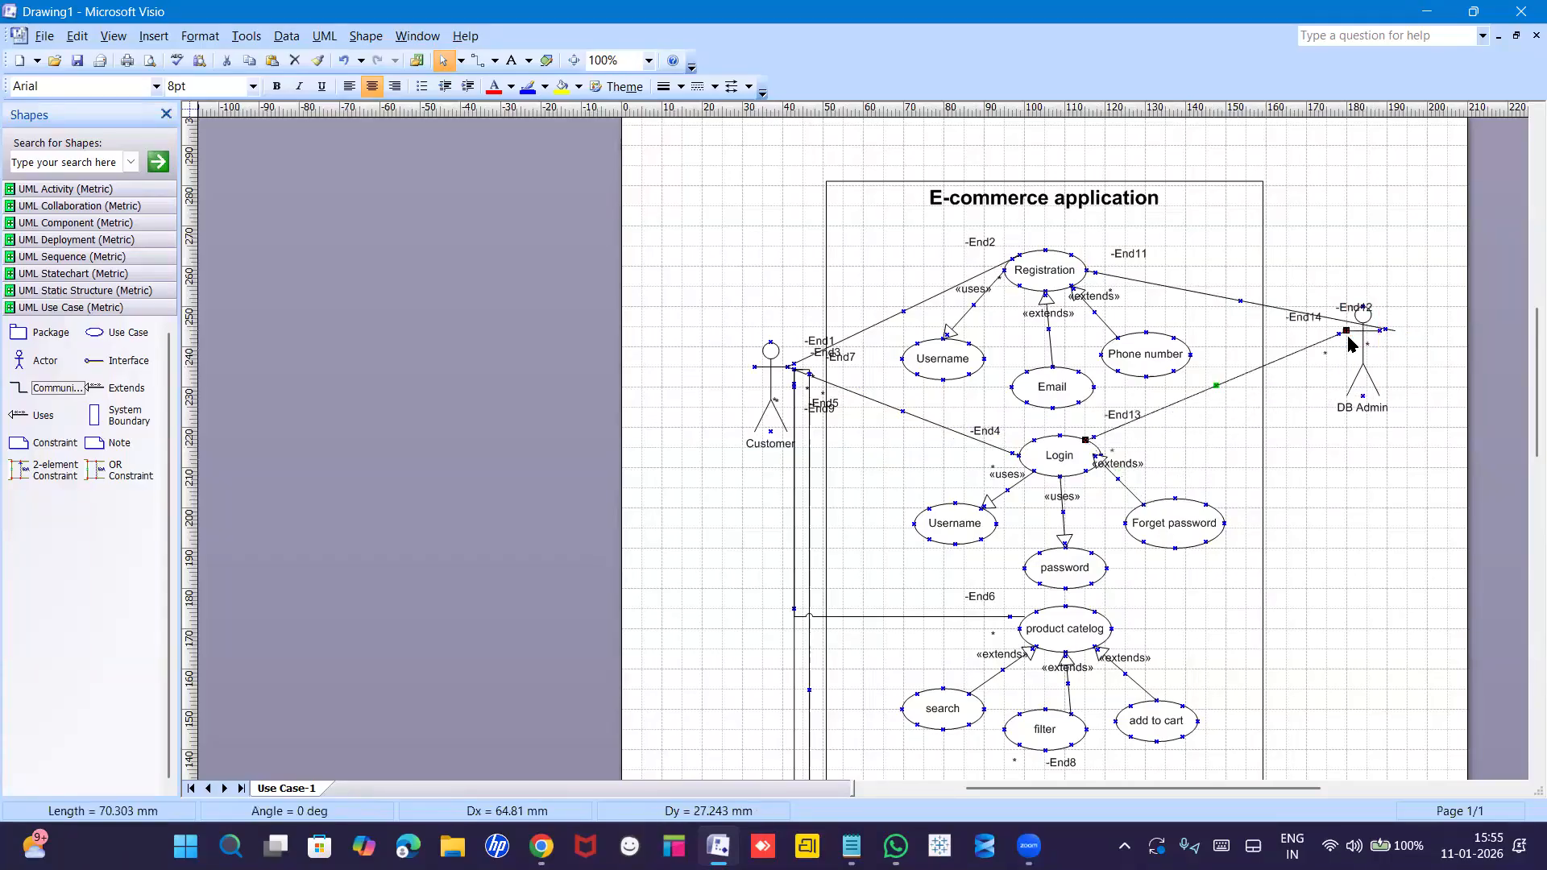
# Link Payment to DB Admin with an association line, then place a new actor beside order details.
pyautogui.scroll(-3, 1261, 469)
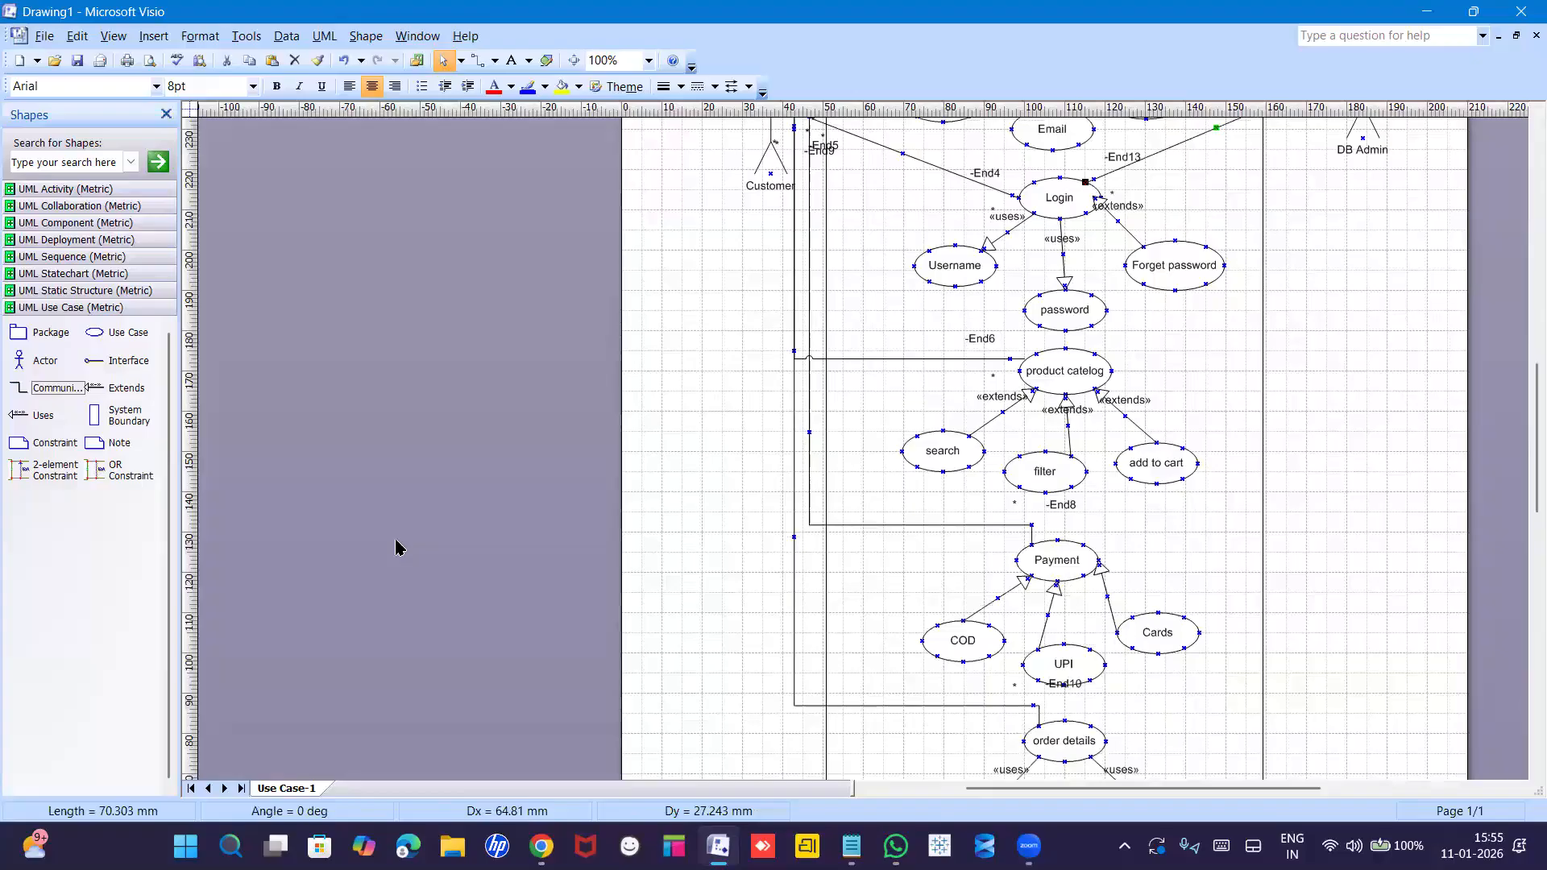
pyautogui.moveTo(24, 392); pyautogui.dragTo(1337, 177)
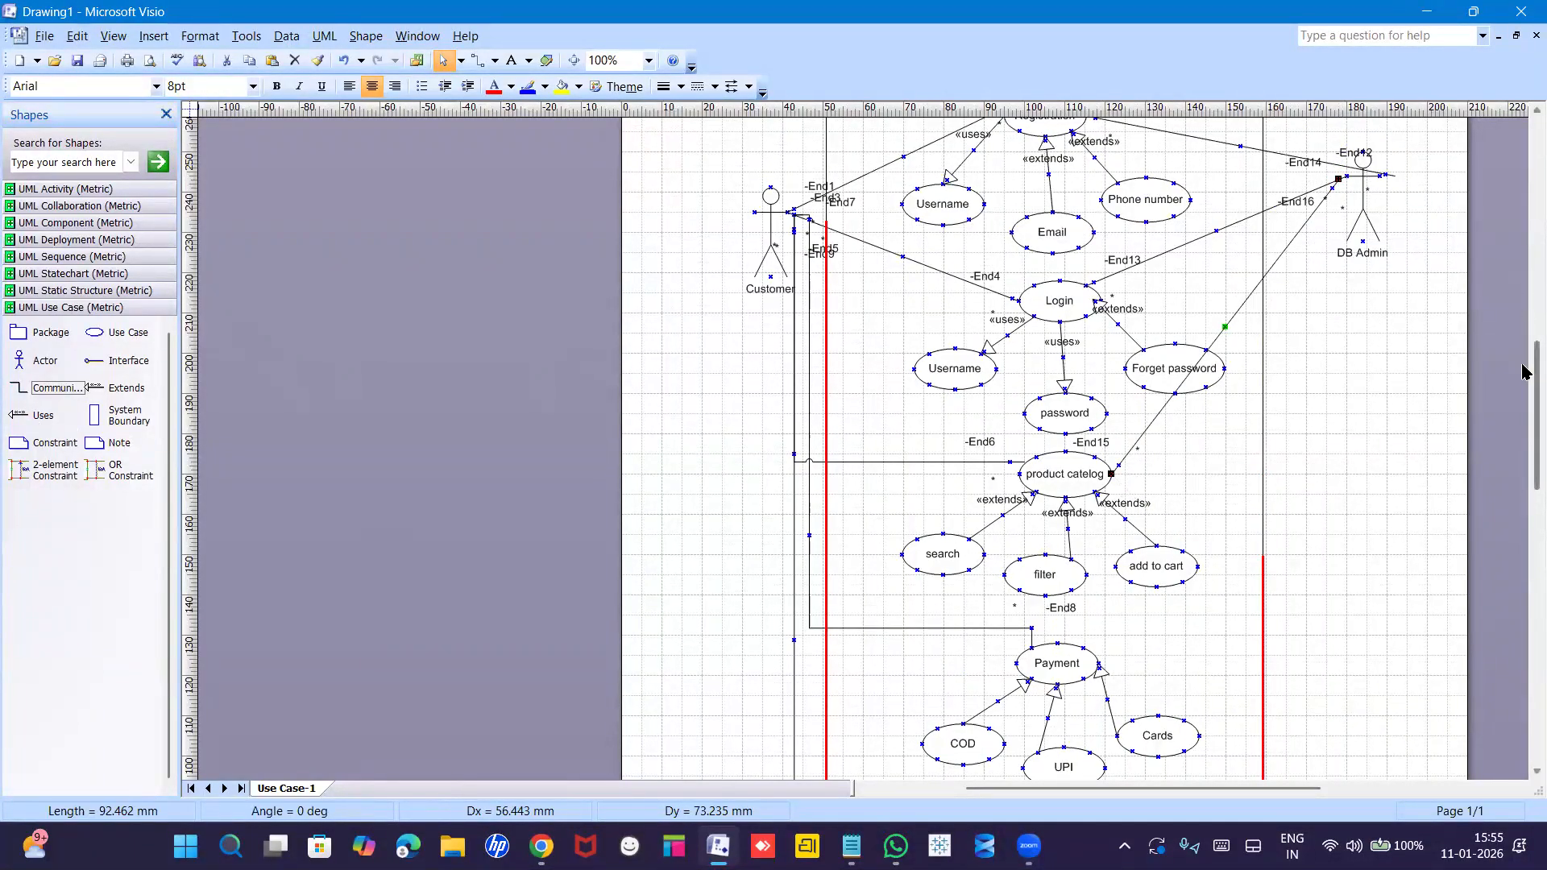
pyautogui.scroll(-5, 1525, 372)
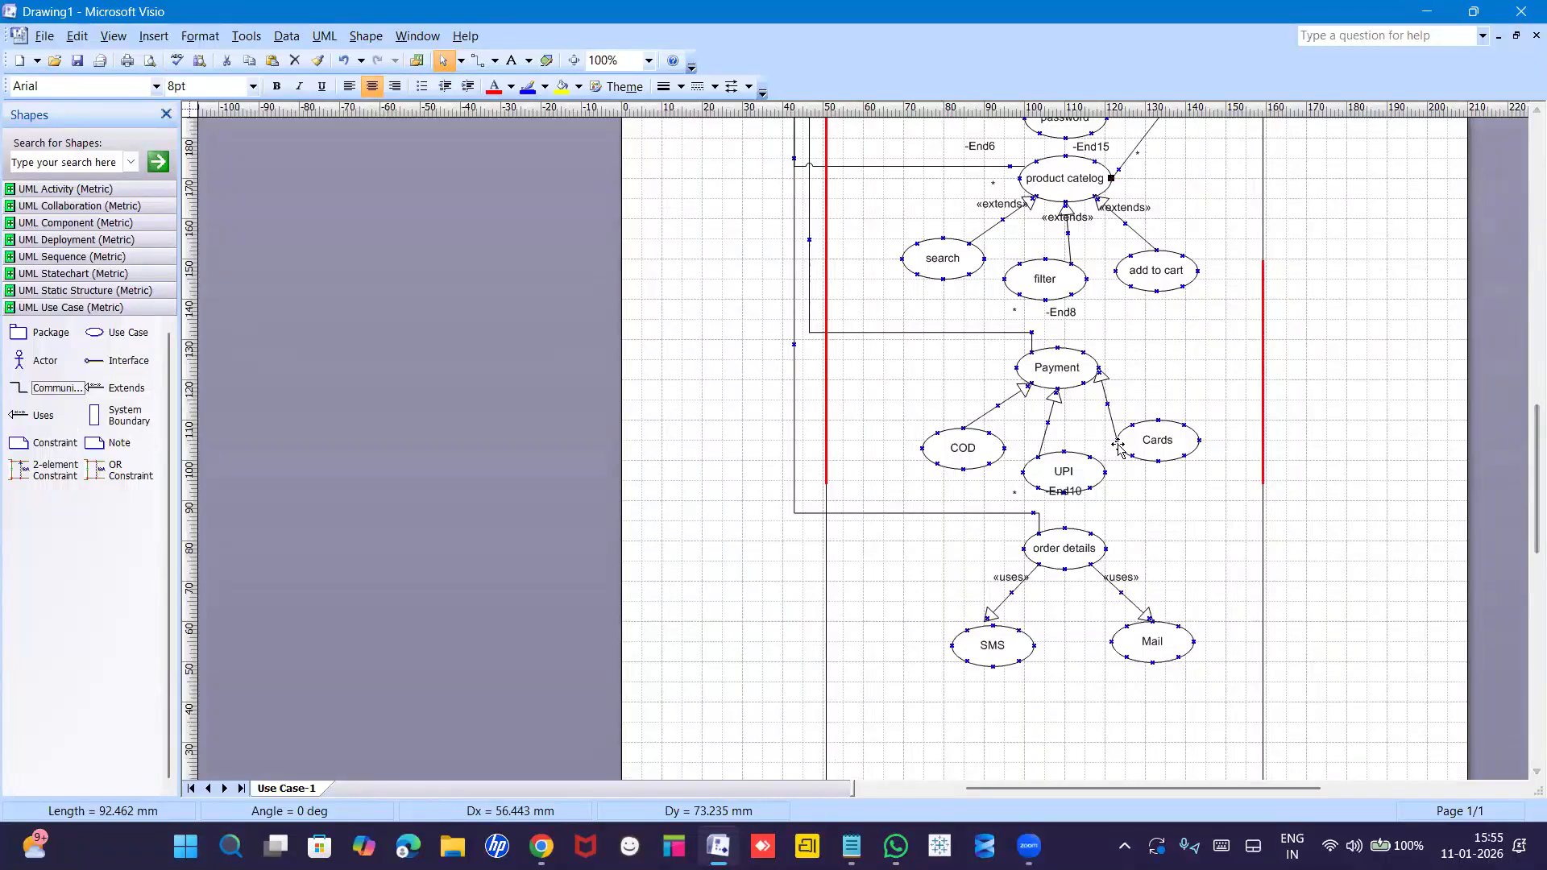
pyautogui.click(1410, 482)
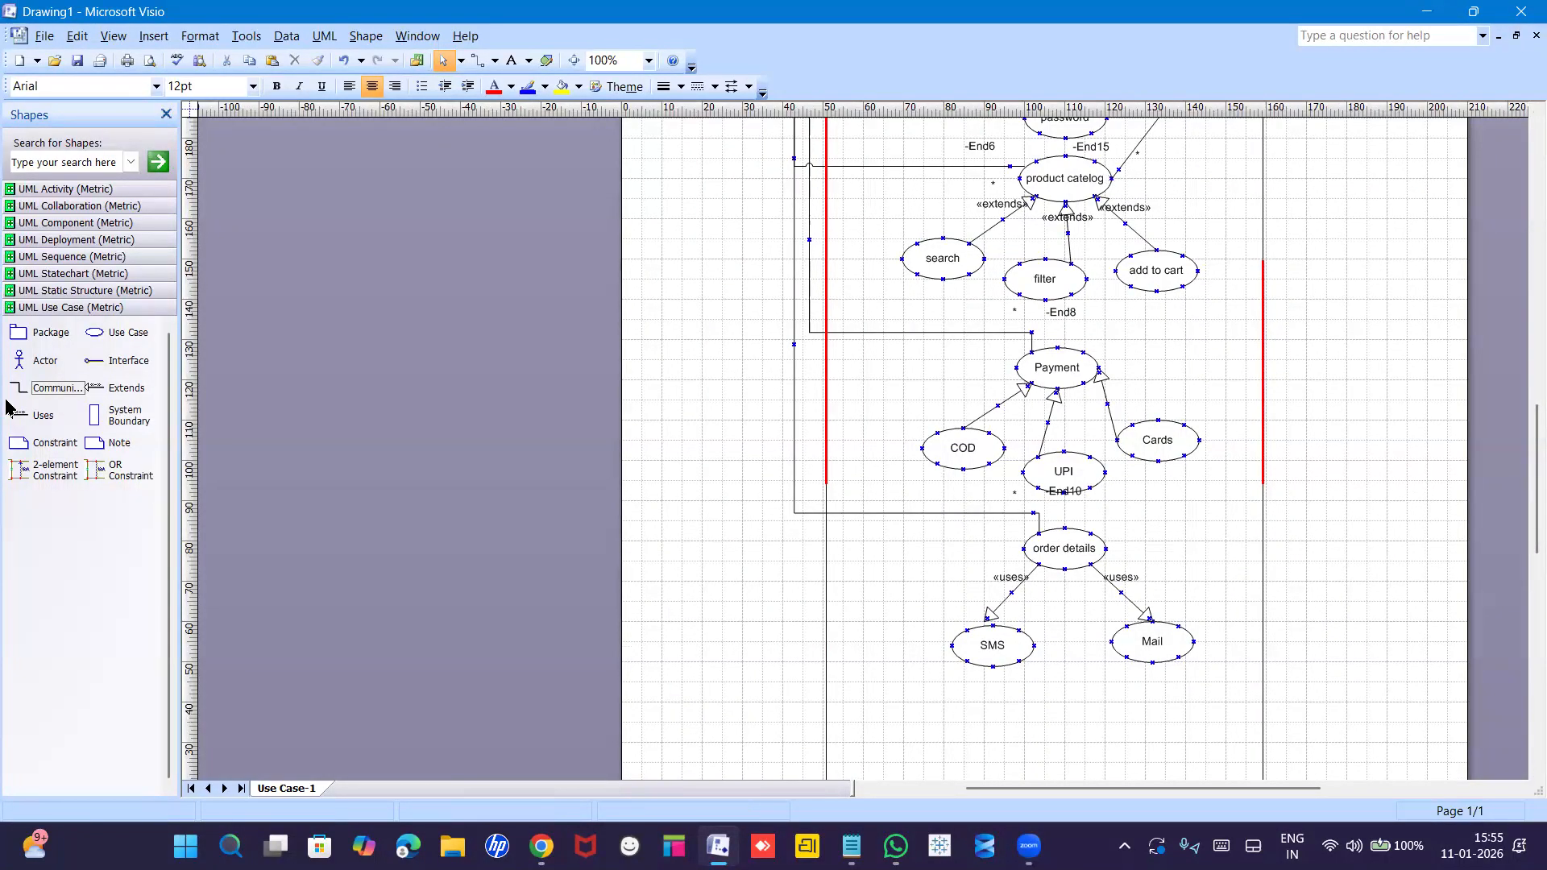
pyautogui.moveTo(24, 393); pyautogui.dragTo(1117, 379)
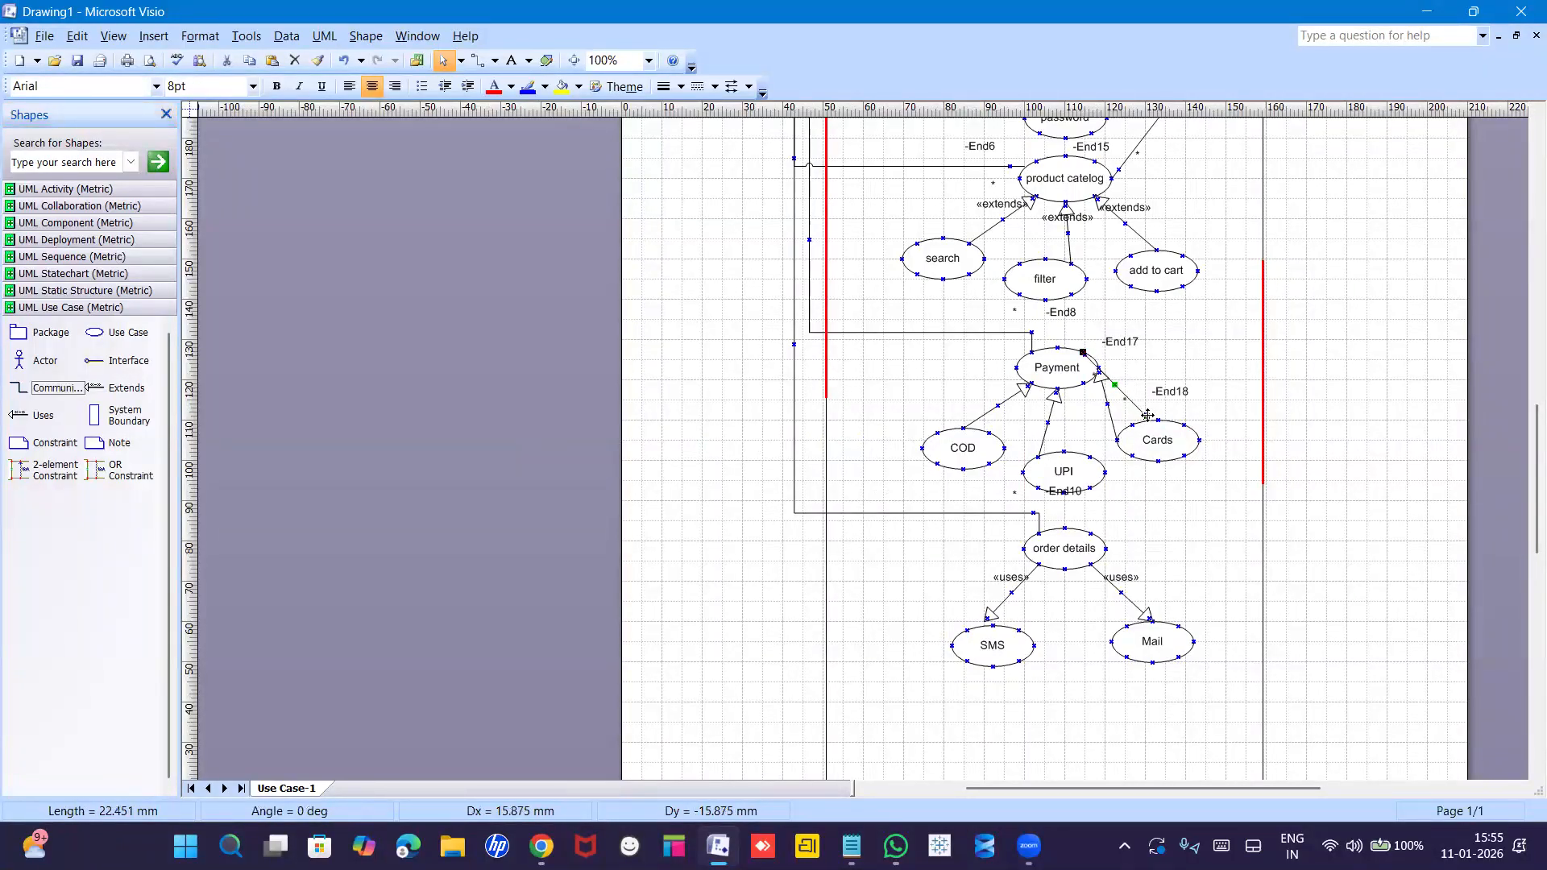
pyautogui.moveTo(1222, 356); pyautogui.dragTo(1347, 138)
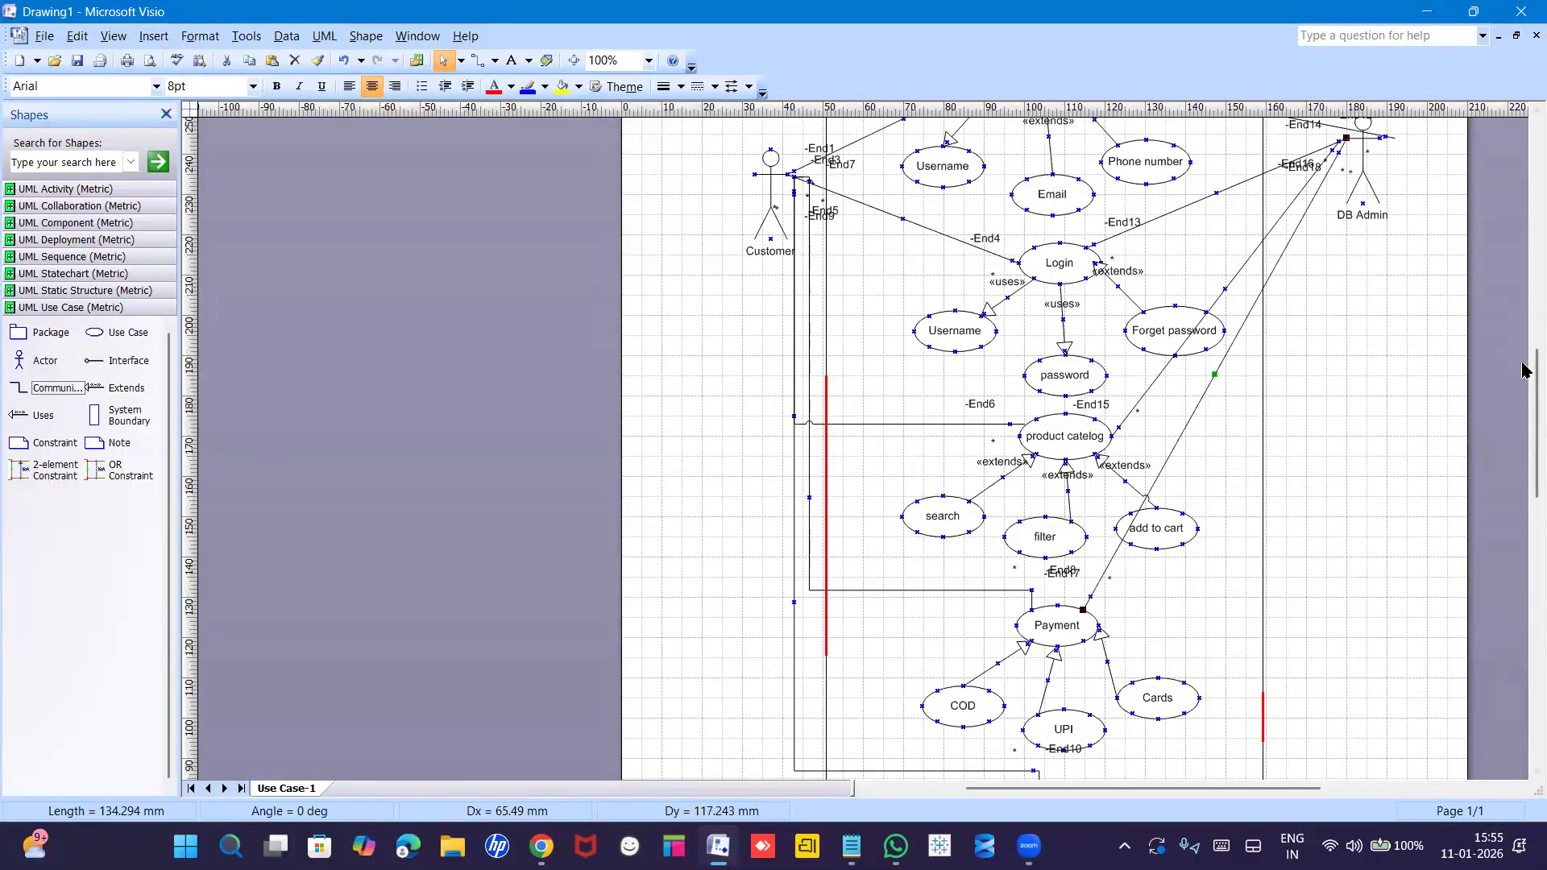
pyautogui.moveTo(1525, 373); pyautogui.dragTo(1525, 437)
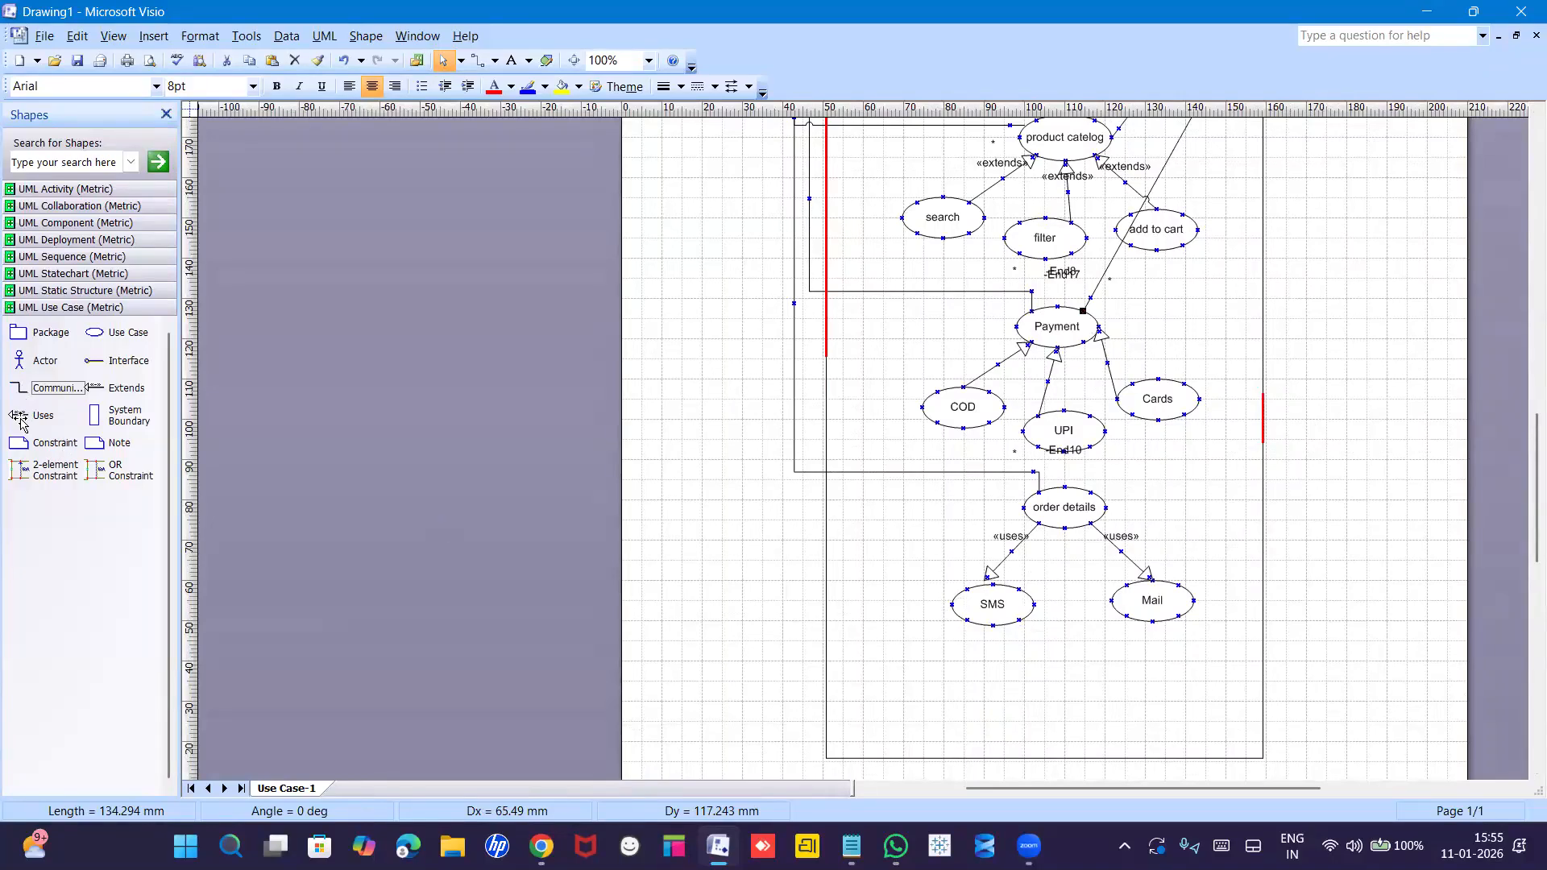
pyautogui.moveTo(18, 360); pyautogui.dragTo(1374, 501)
# Connect order details to the new actor with a communication line.
pyautogui.click(1259, 506)
pyautogui.click(1218, 508)
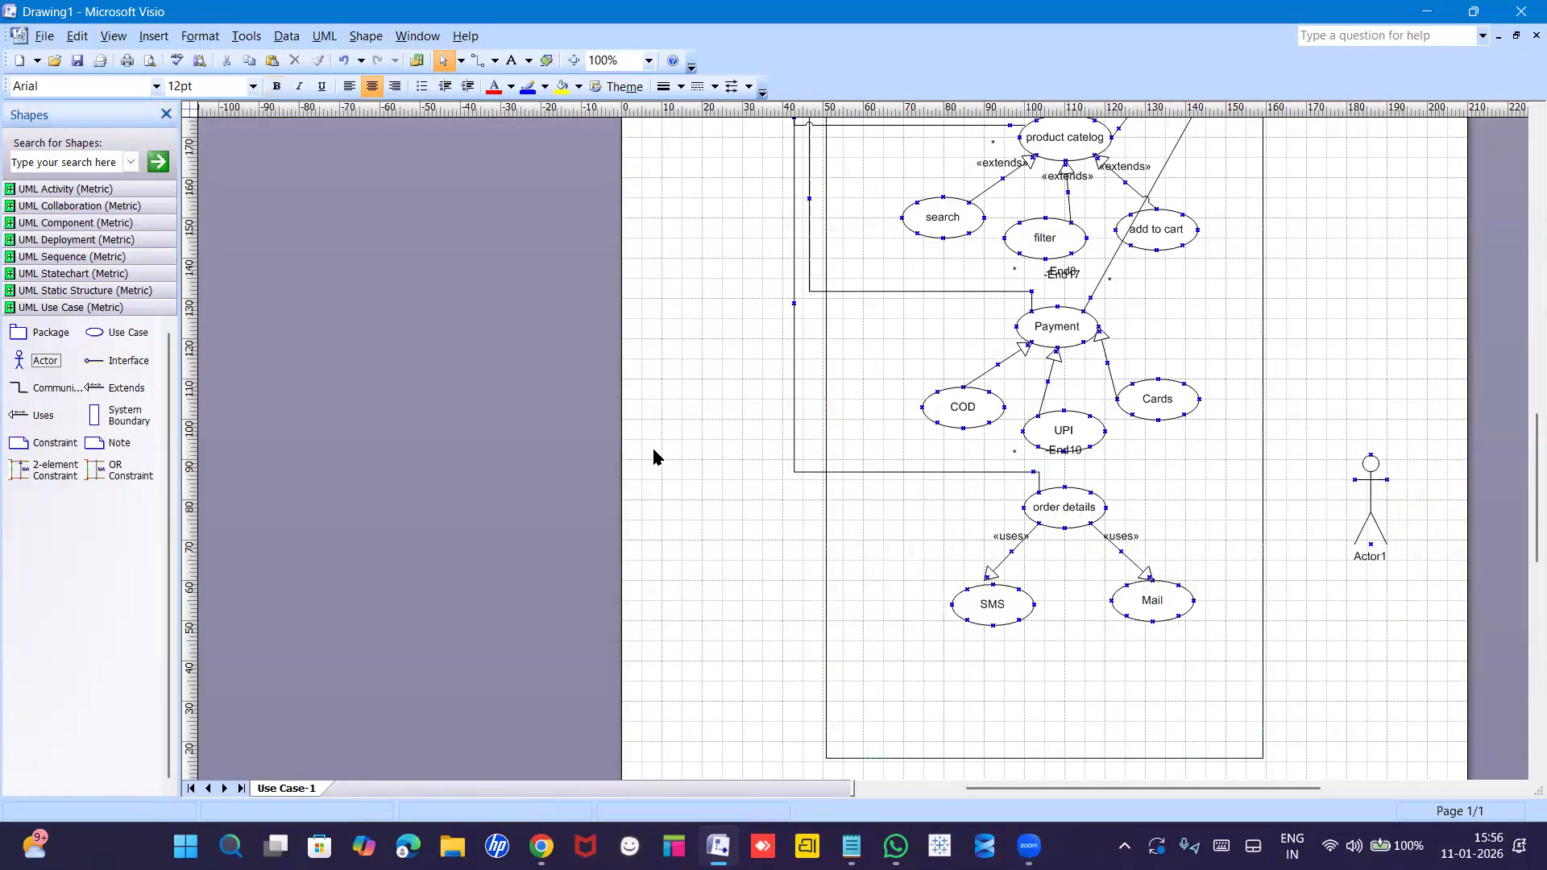
pyautogui.moveTo(17, 389); pyautogui.dragTo(1354, 479)
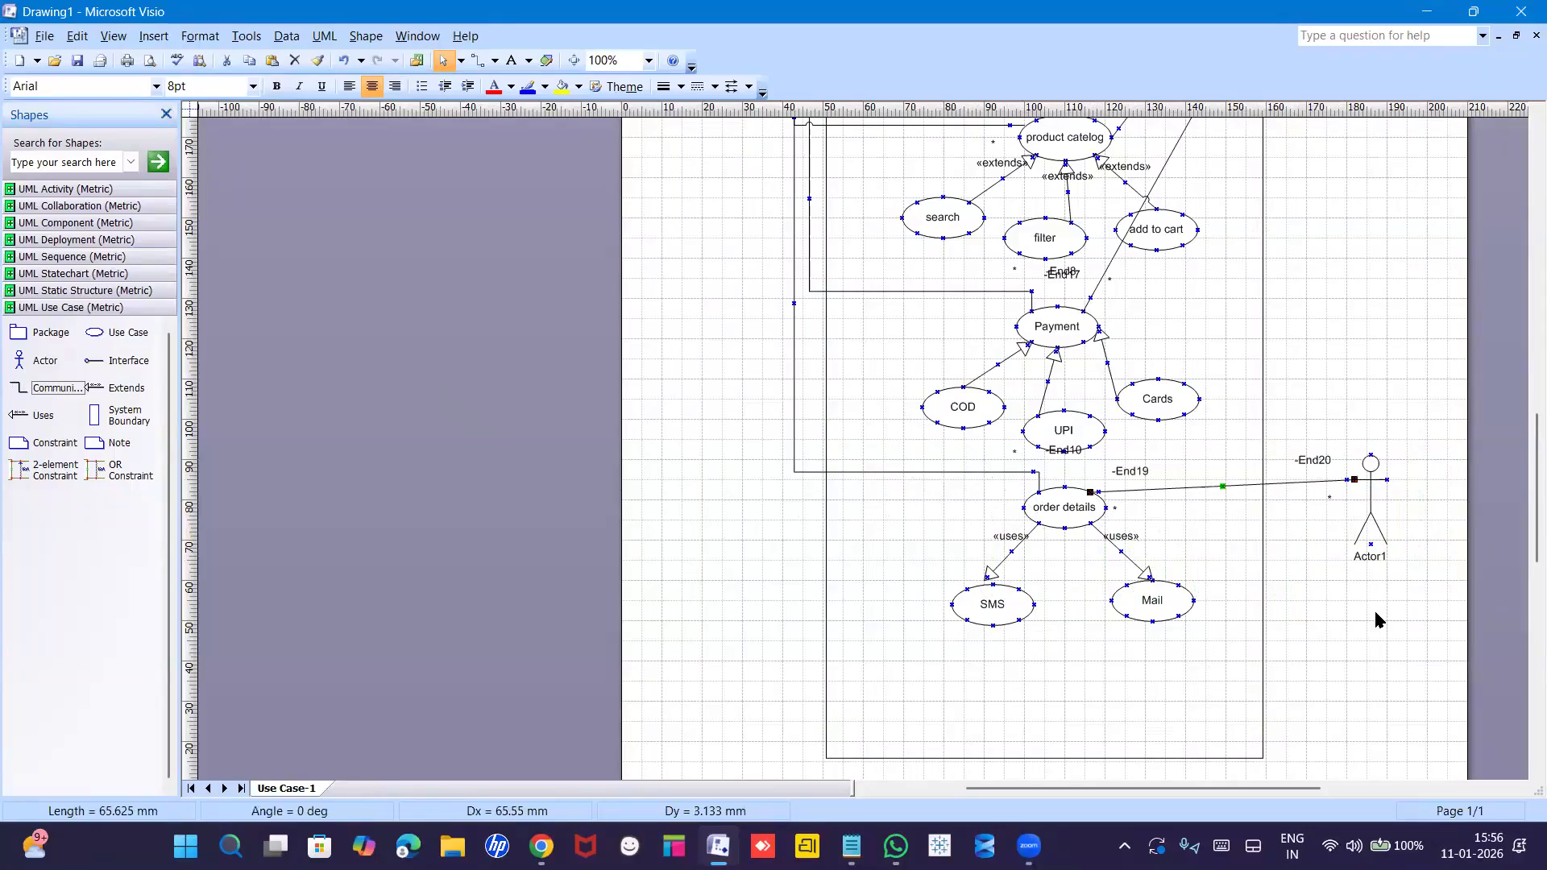
pyautogui.moveTo(1378, 621); pyautogui.dragTo(1377, 556)
# Rename the new actor 'Delivery partner'.
pyautogui.doubleClick(1377, 556)
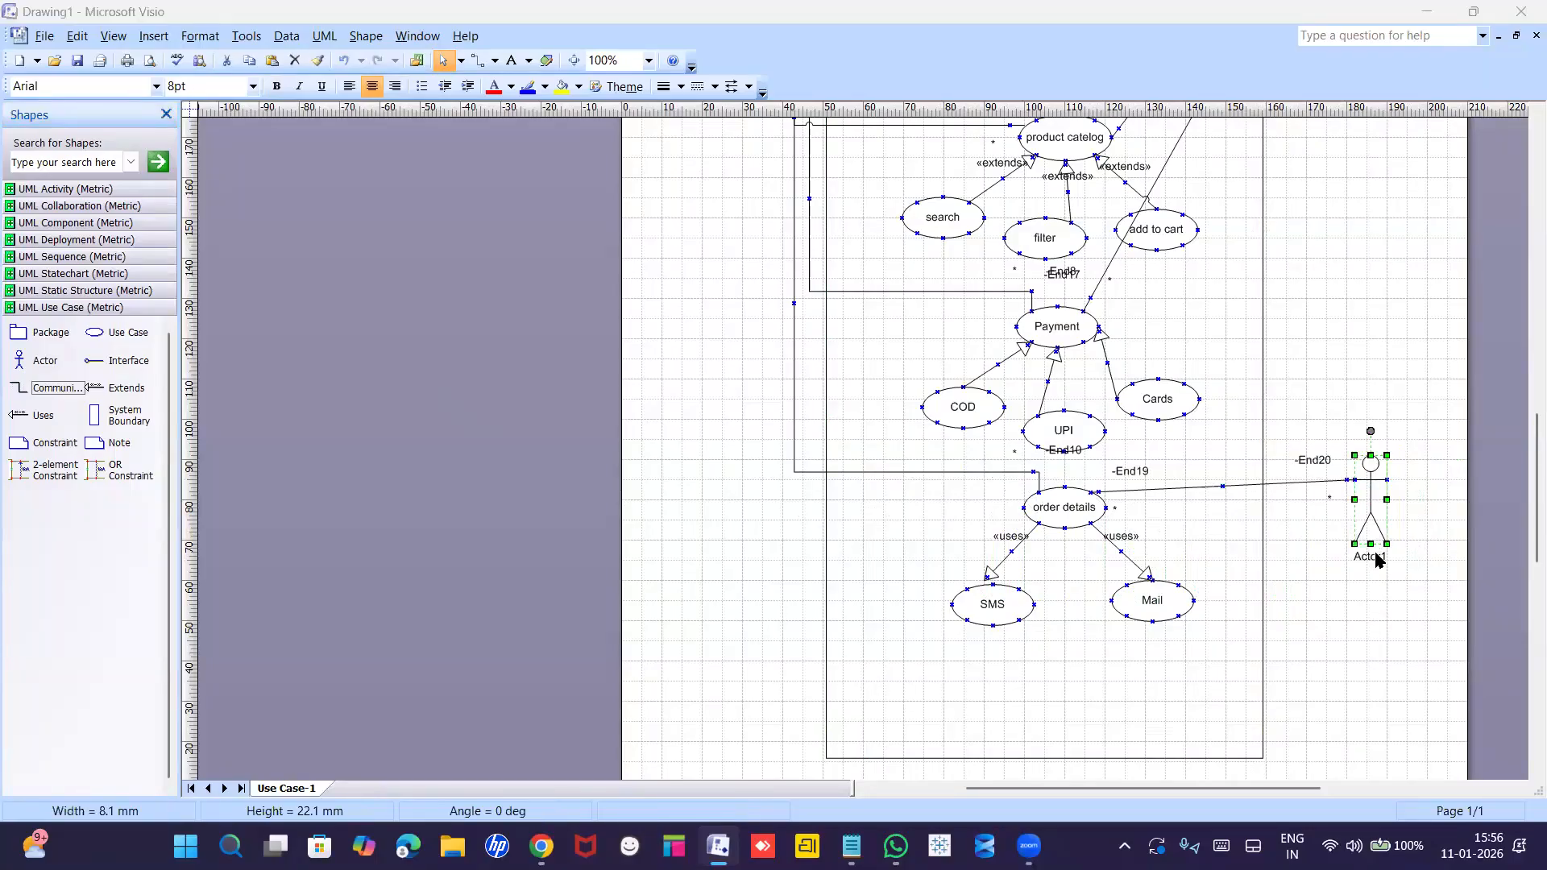
pyautogui.write('Delivery partner')
pyautogui.press('Return')
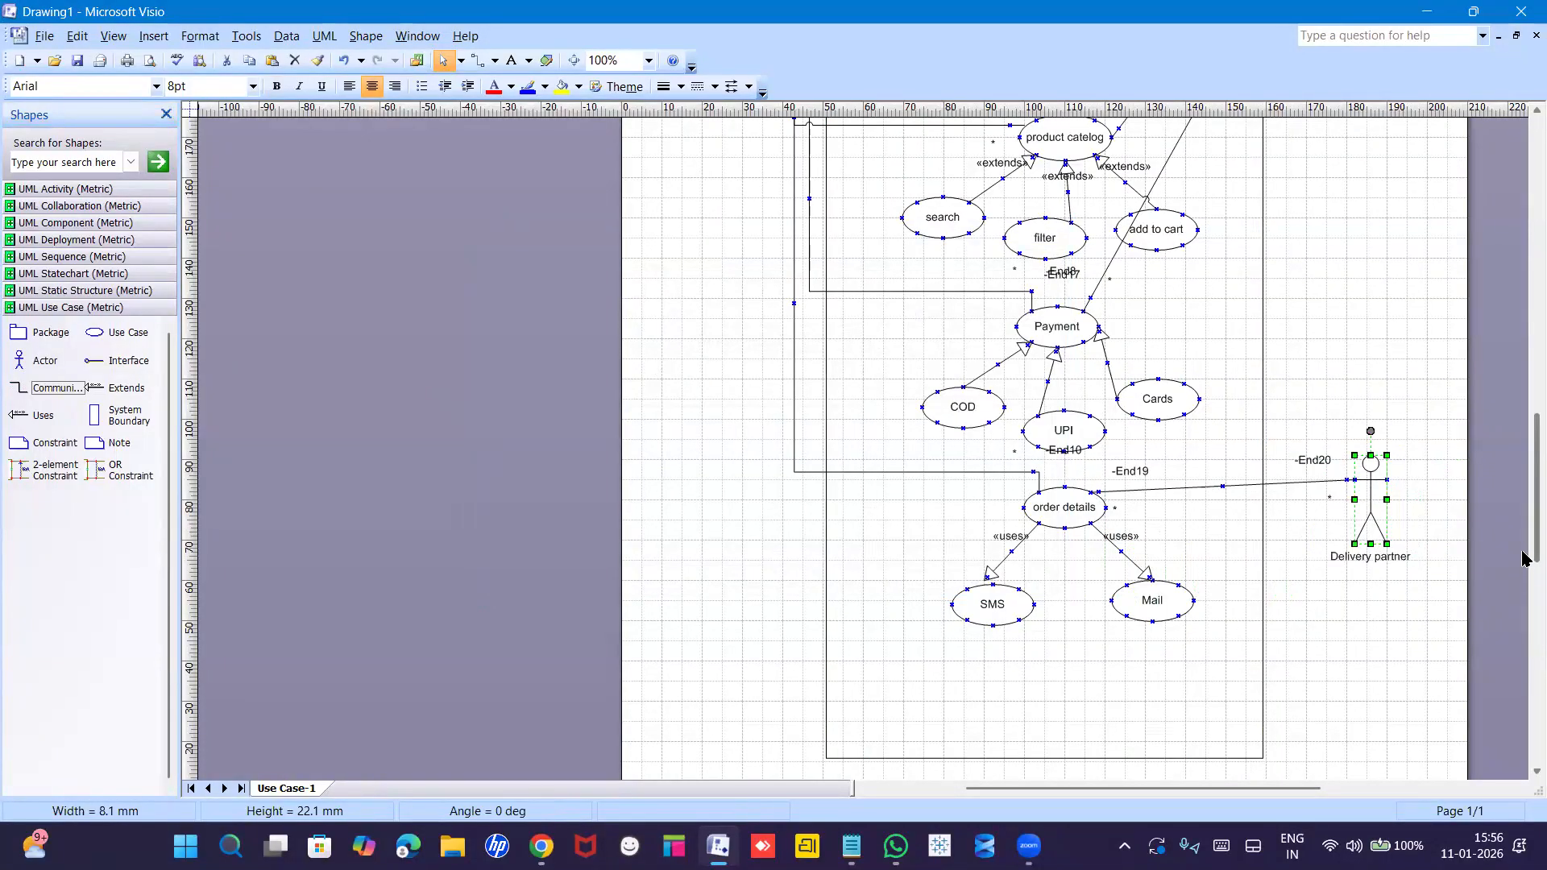
pyautogui.moveTo(1522, 556); pyautogui.dragTo(1525, 459)
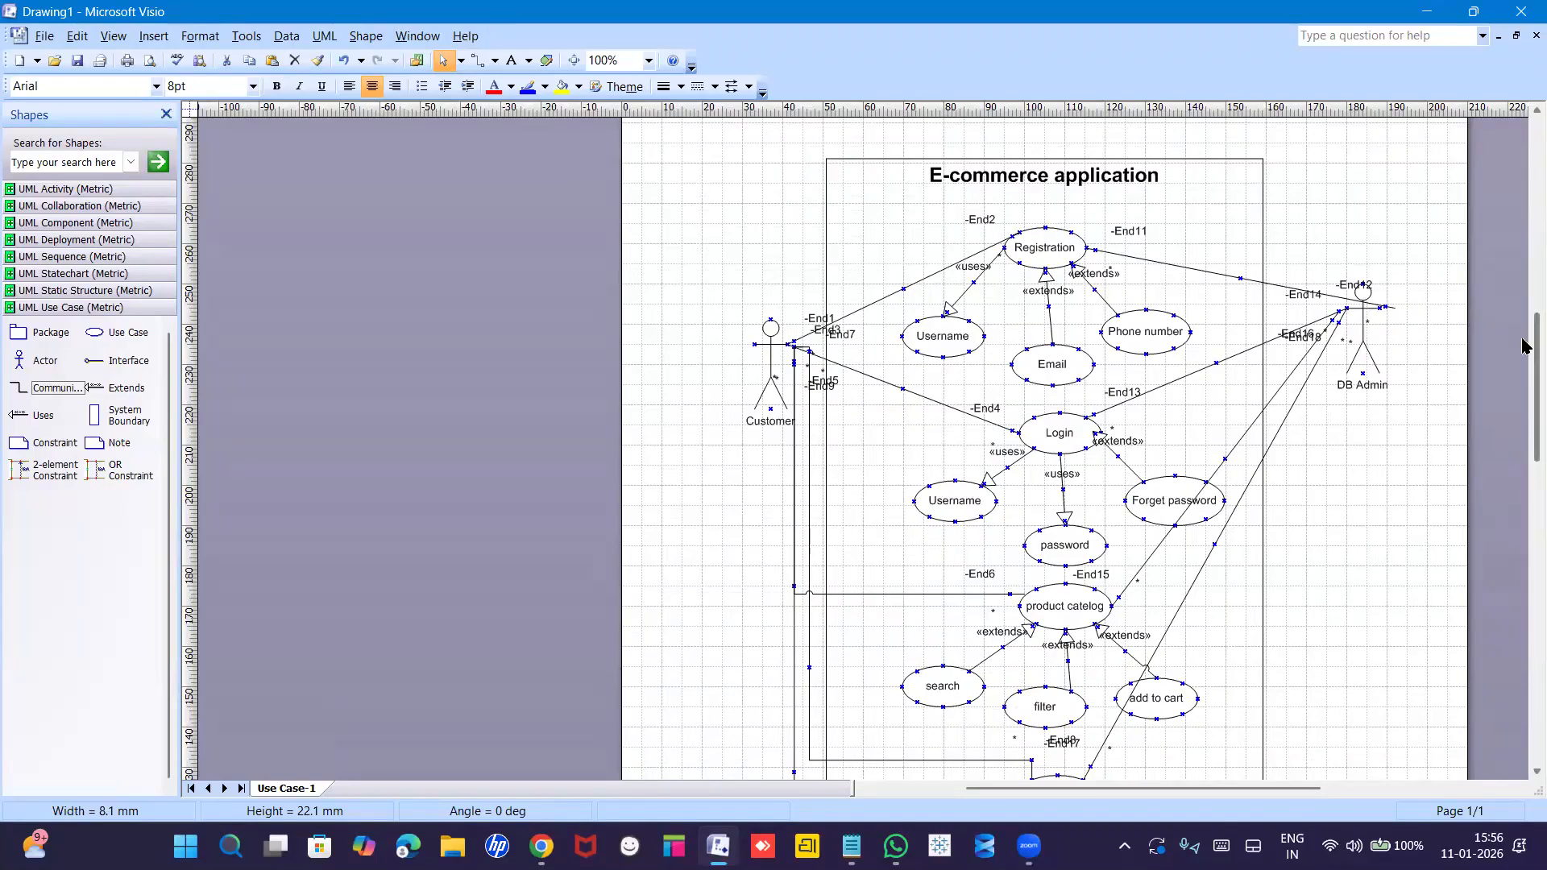
pyautogui.scroll(-1, 1525, 355)
pyautogui.scroll(-2, 1525, 355)
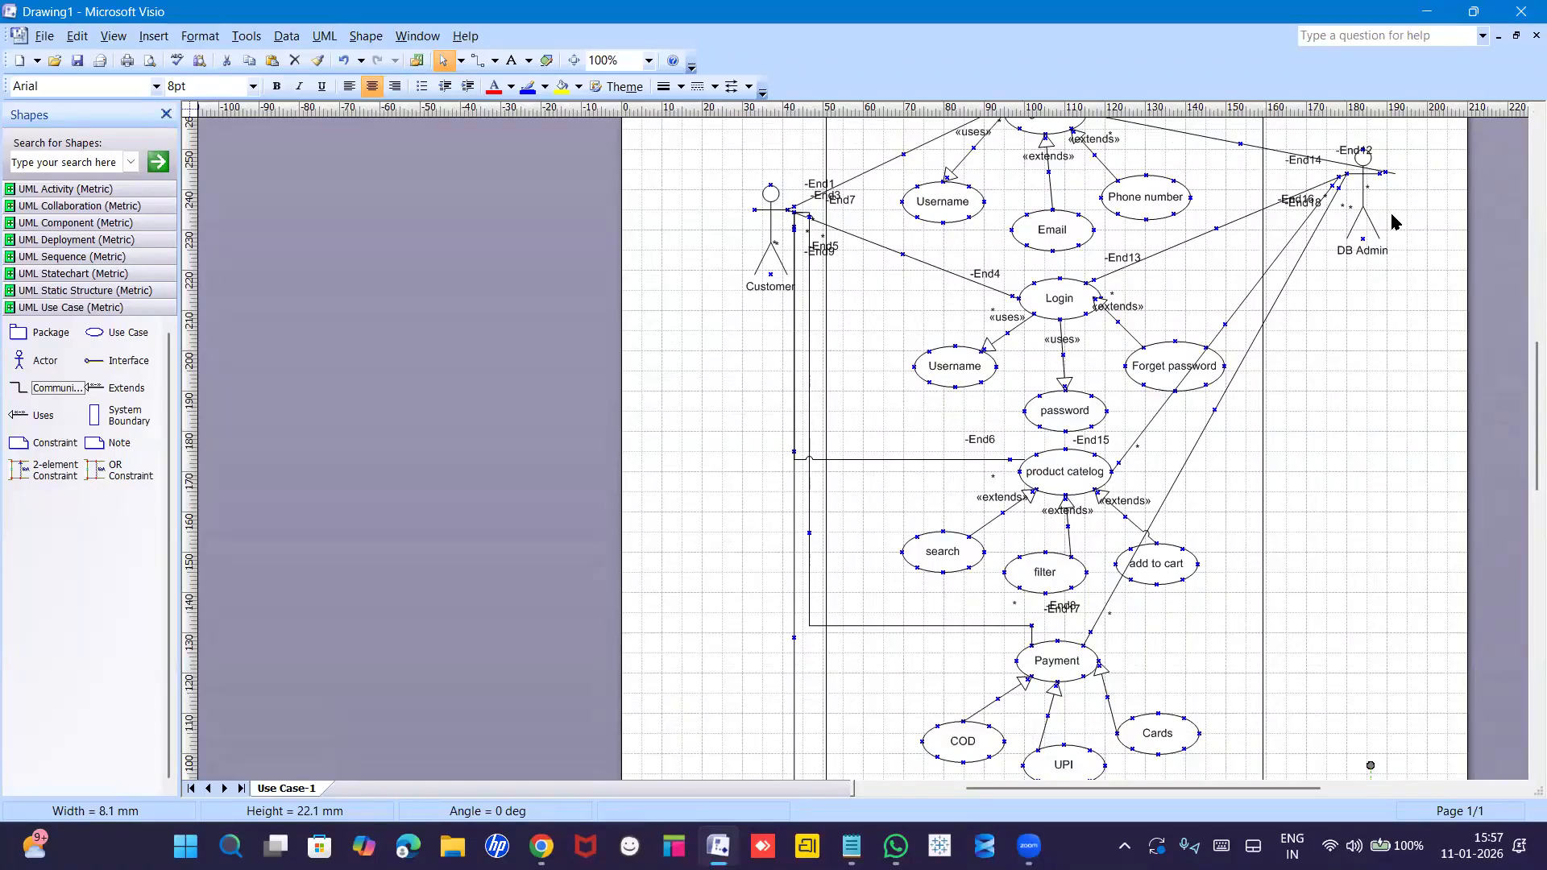
pyautogui.scroll(-1, 1525, 366)
pyautogui.moveTo(1525, 367); pyautogui.dragTo(1525, 314)
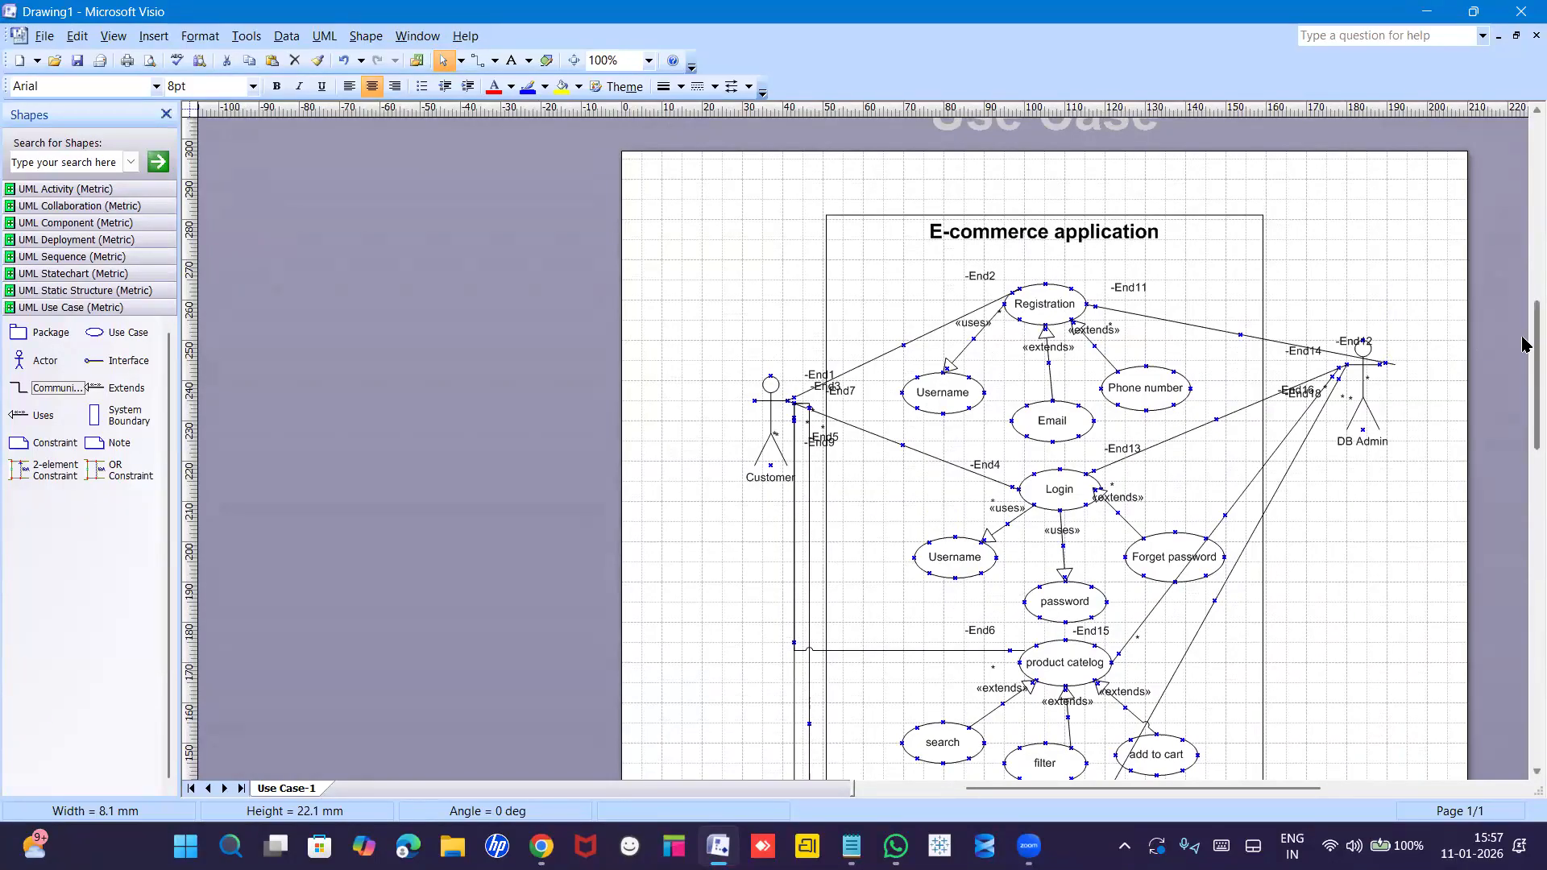
pyautogui.scroll(-3, 1525, 339)
pyautogui.moveTo(1525, 379); pyautogui.dragTo(1524, 331)
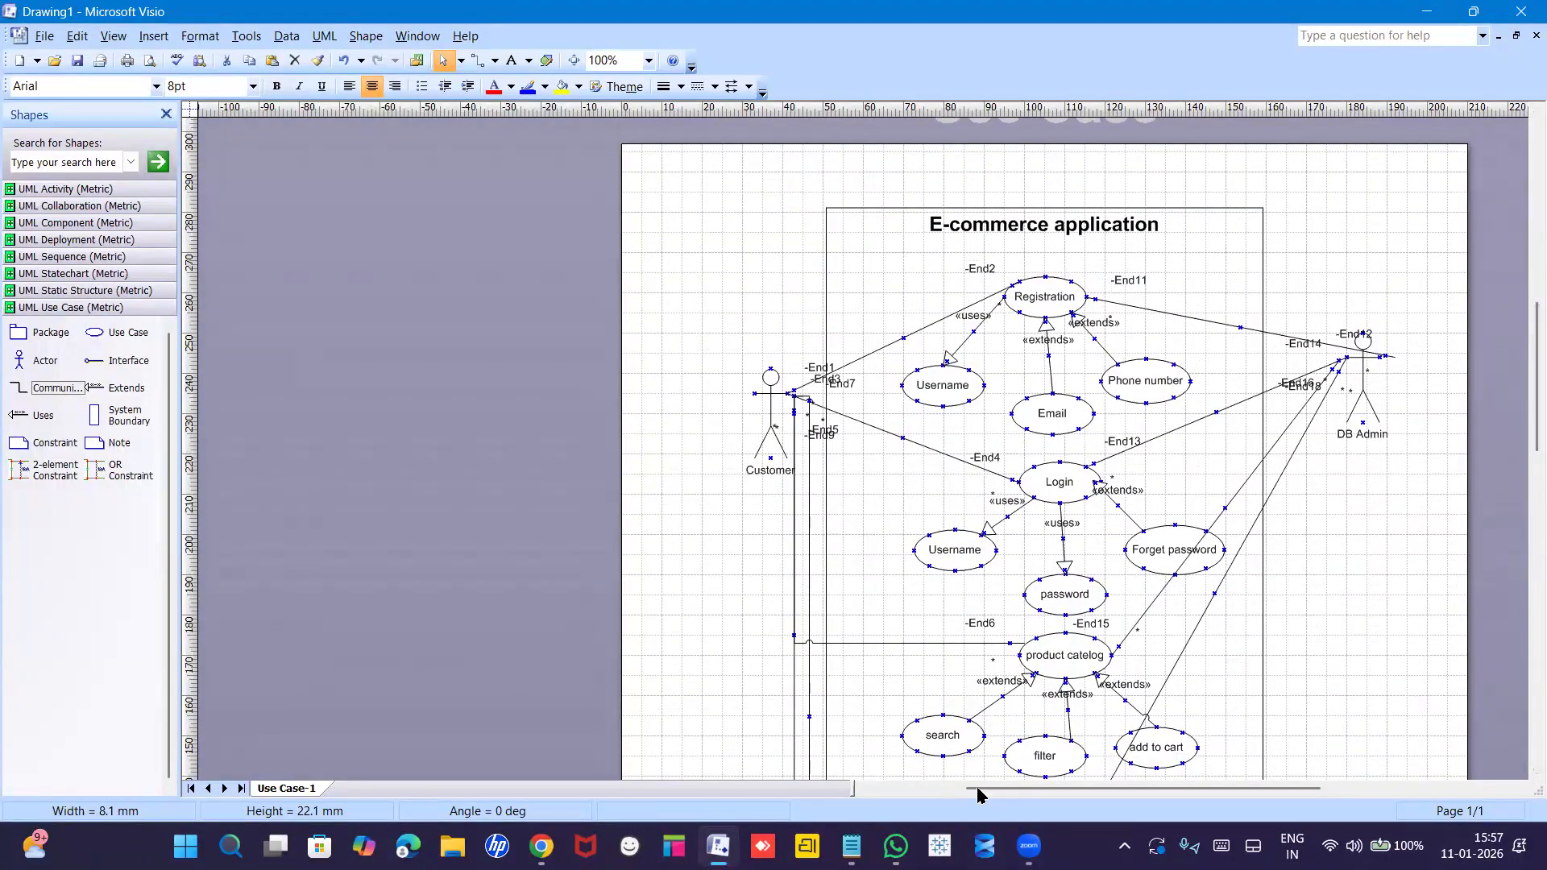
pyautogui.moveTo(718, 845)
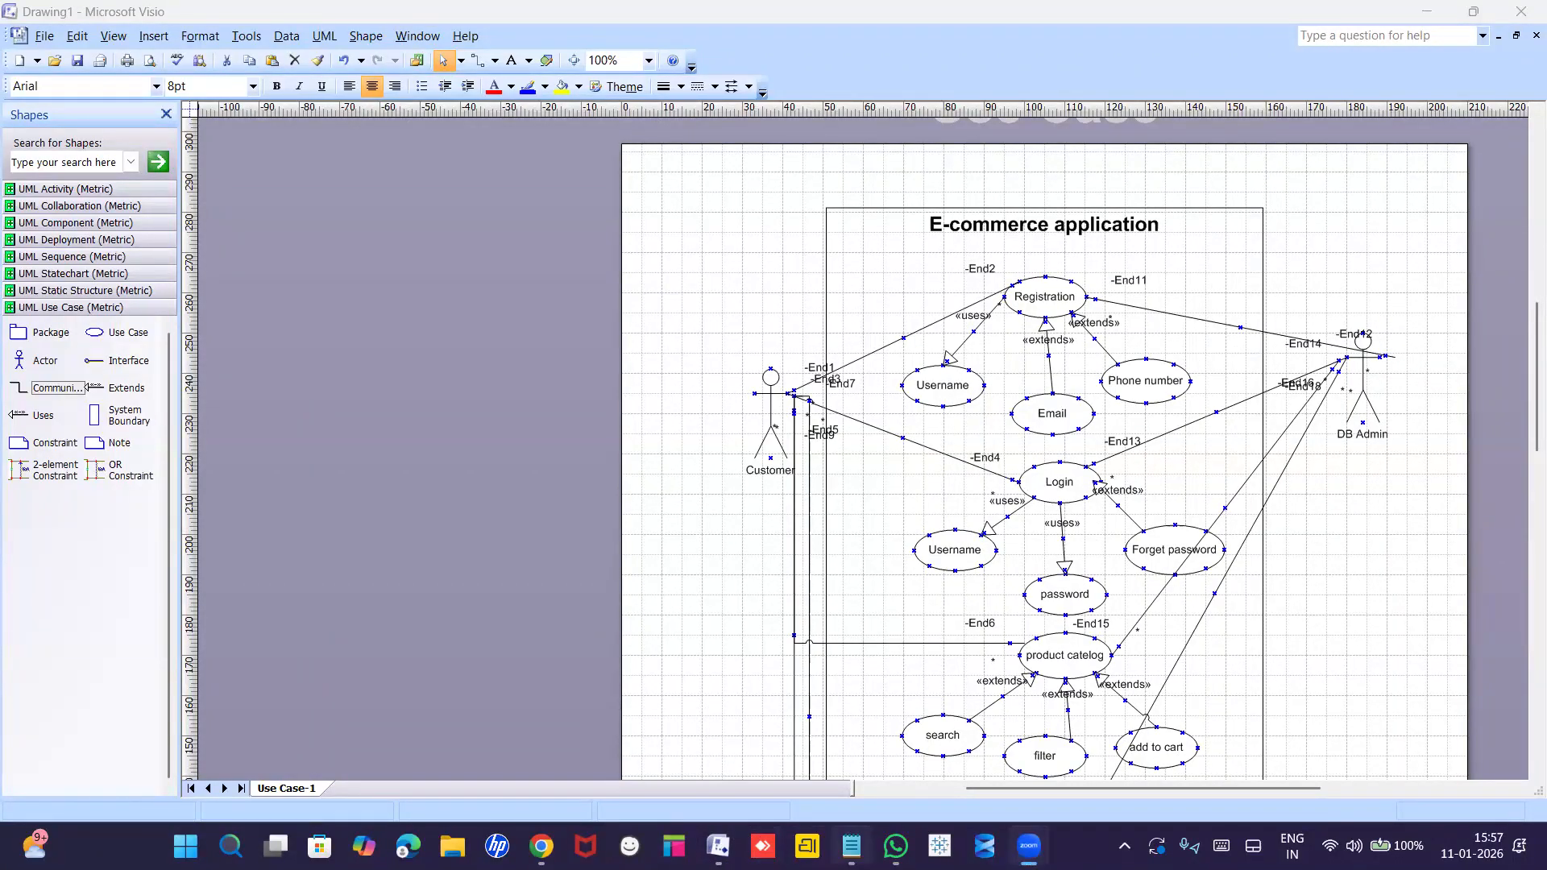
# In Notepad, add 'Activity: Systems Perspective' below SYSTEM BOUNDARY, then a blank line and start COMPONENTS.
pyautogui.click(851, 845)
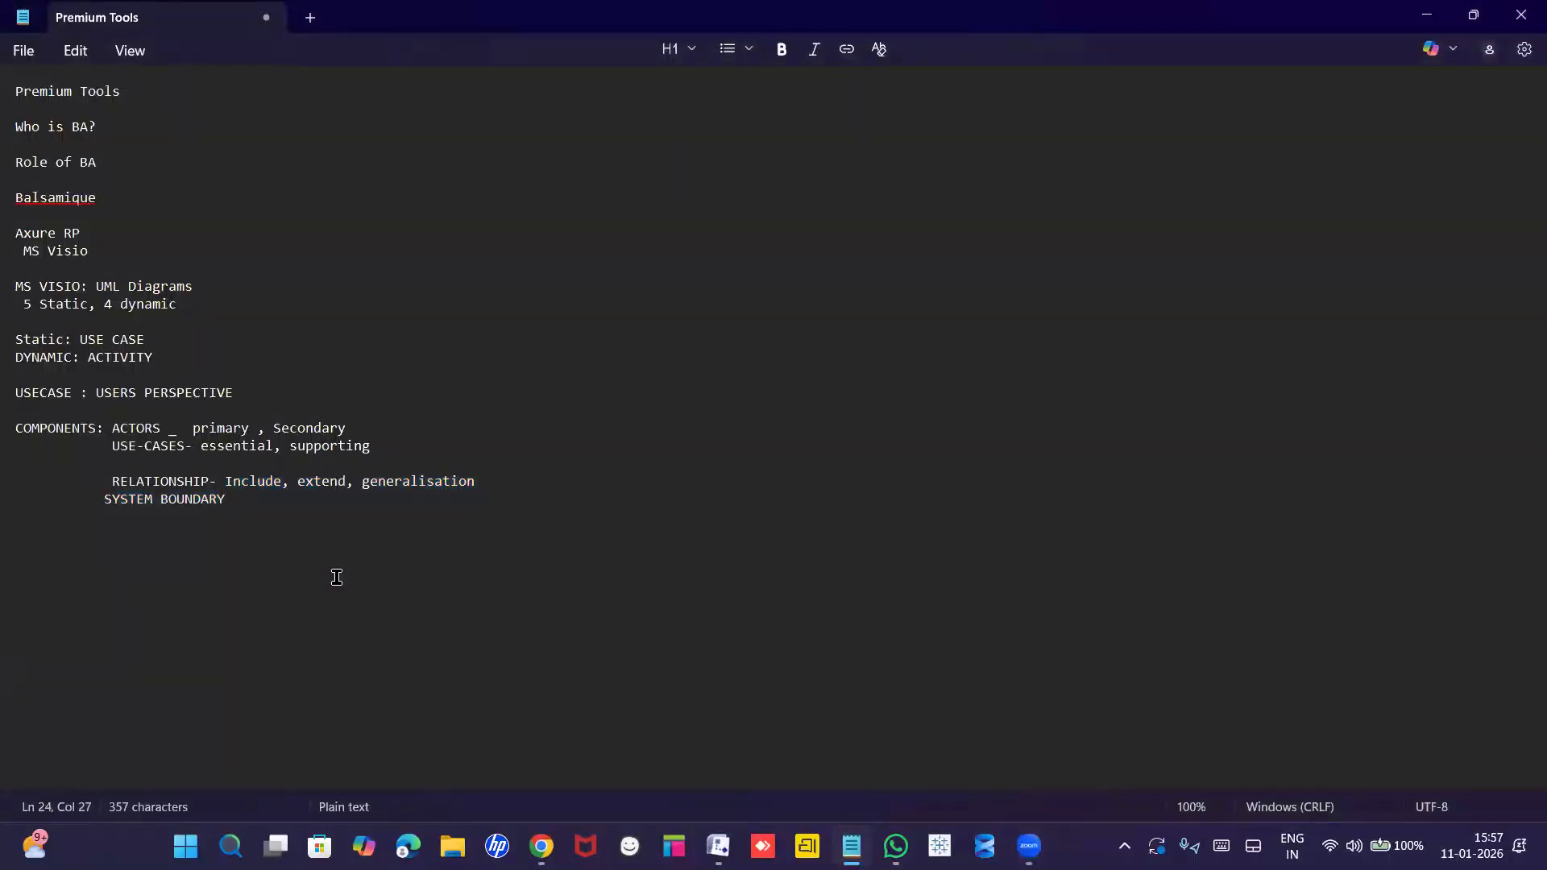
pyautogui.press('Return')
pyautogui.write('Ac')
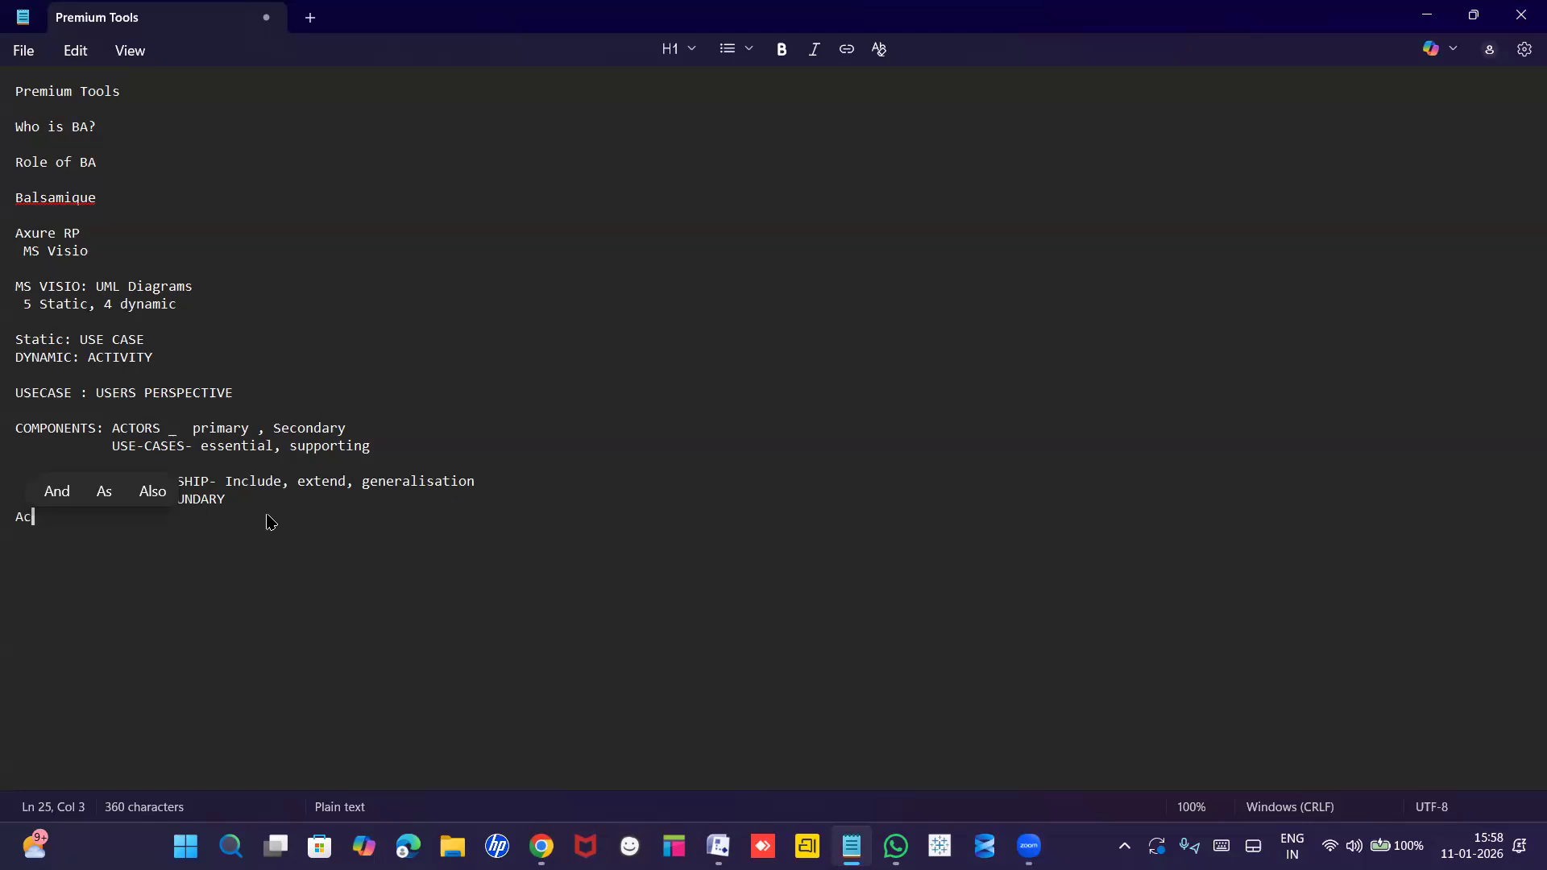
pyautogui.write('tivir')
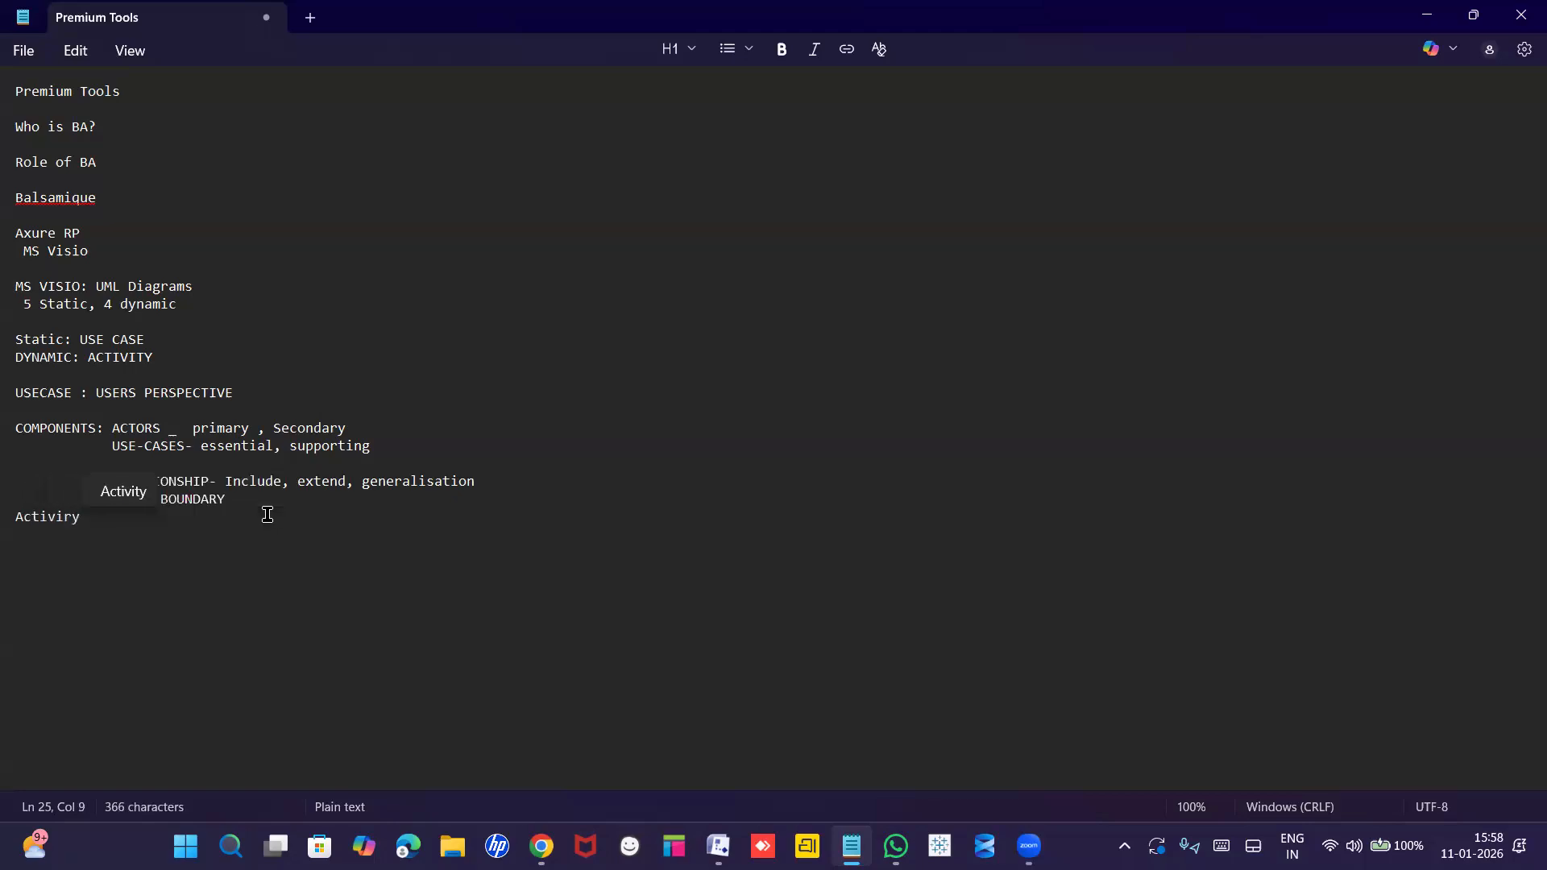
pyautogui.press('BackSpace')
pyautogui.write('ty:')
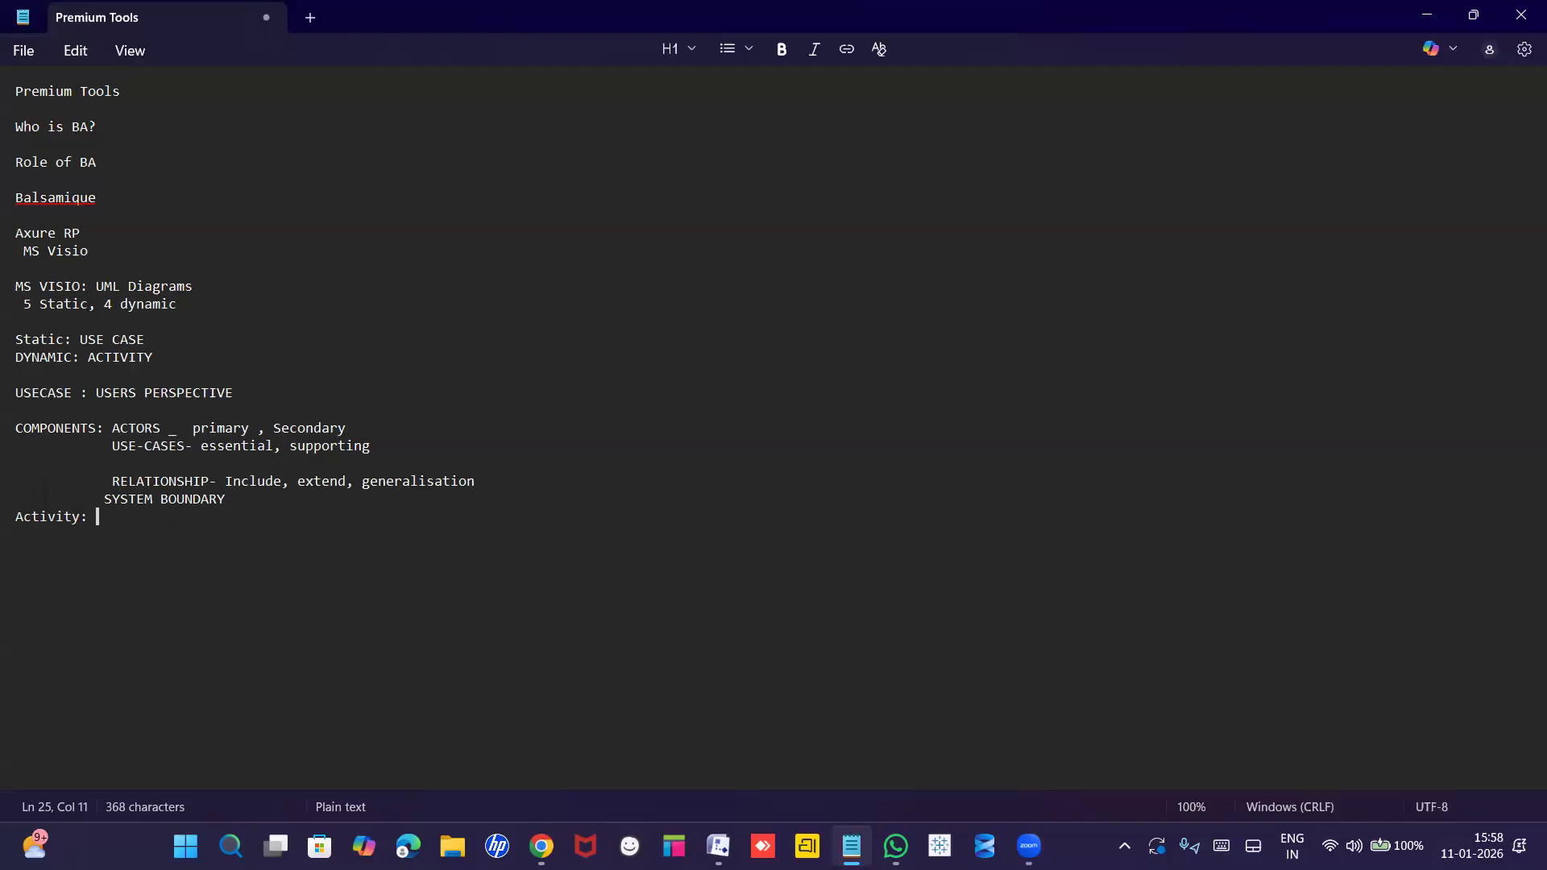
pyautogui.write('System')
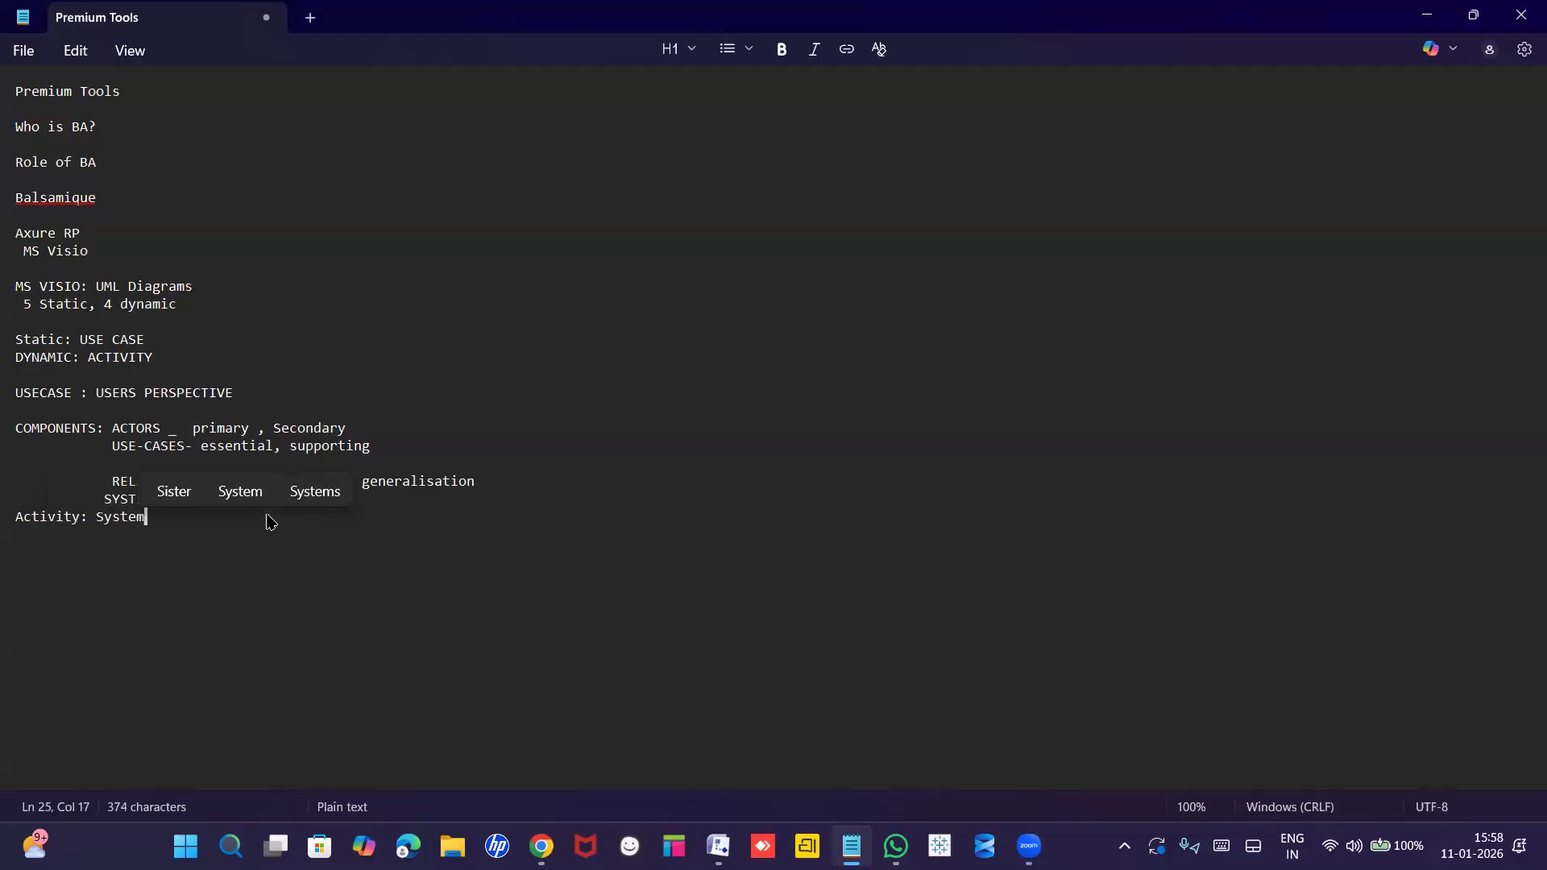
pyautogui.write('s P')
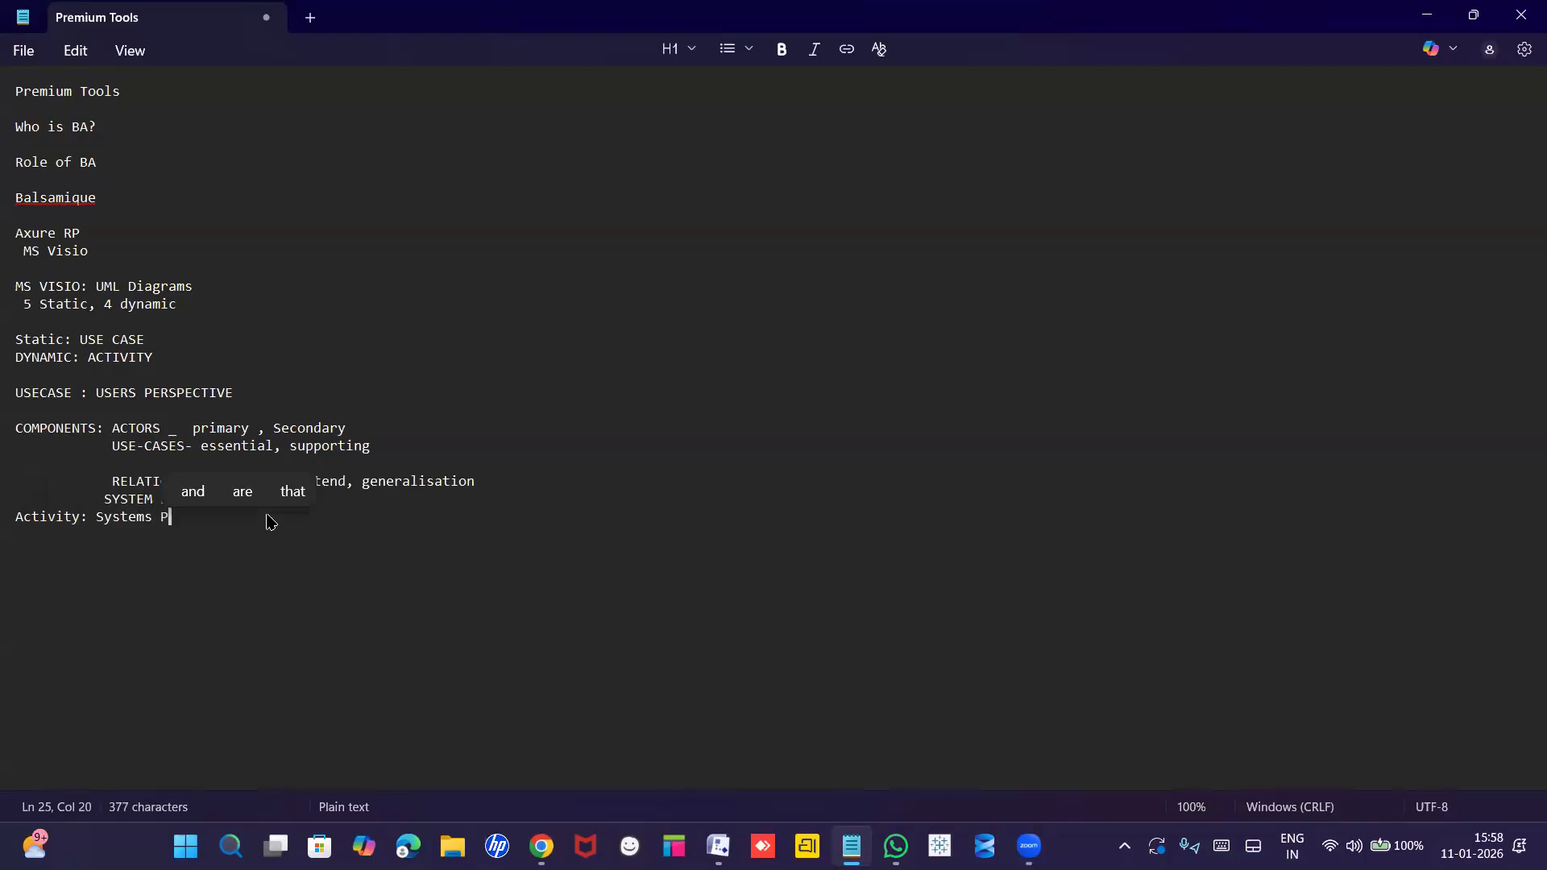
pyautogui.write('ers')
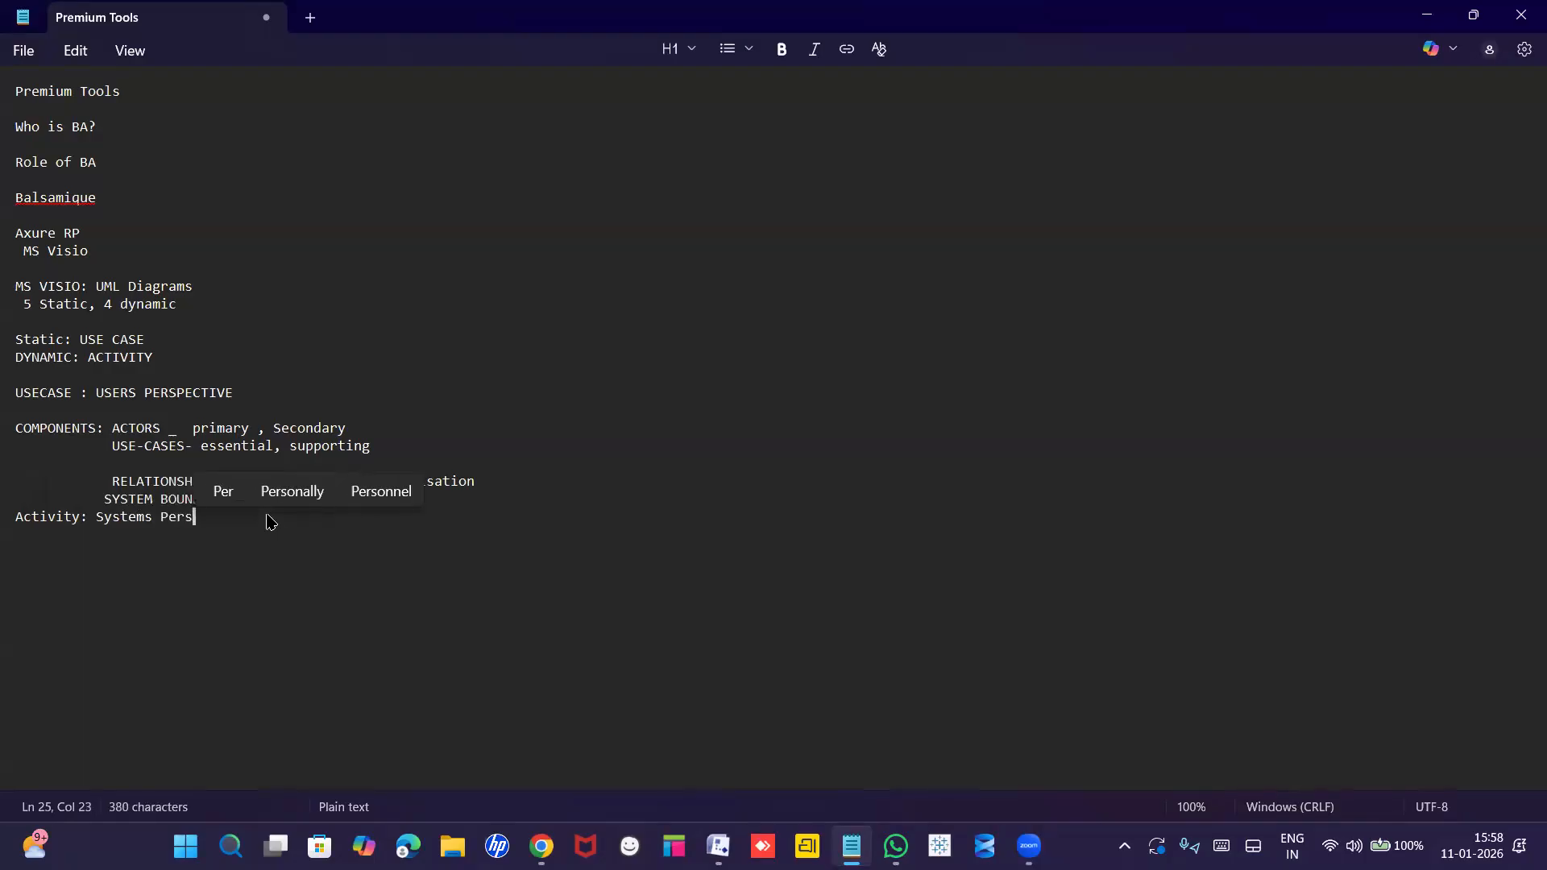
pyautogui.write('pective')
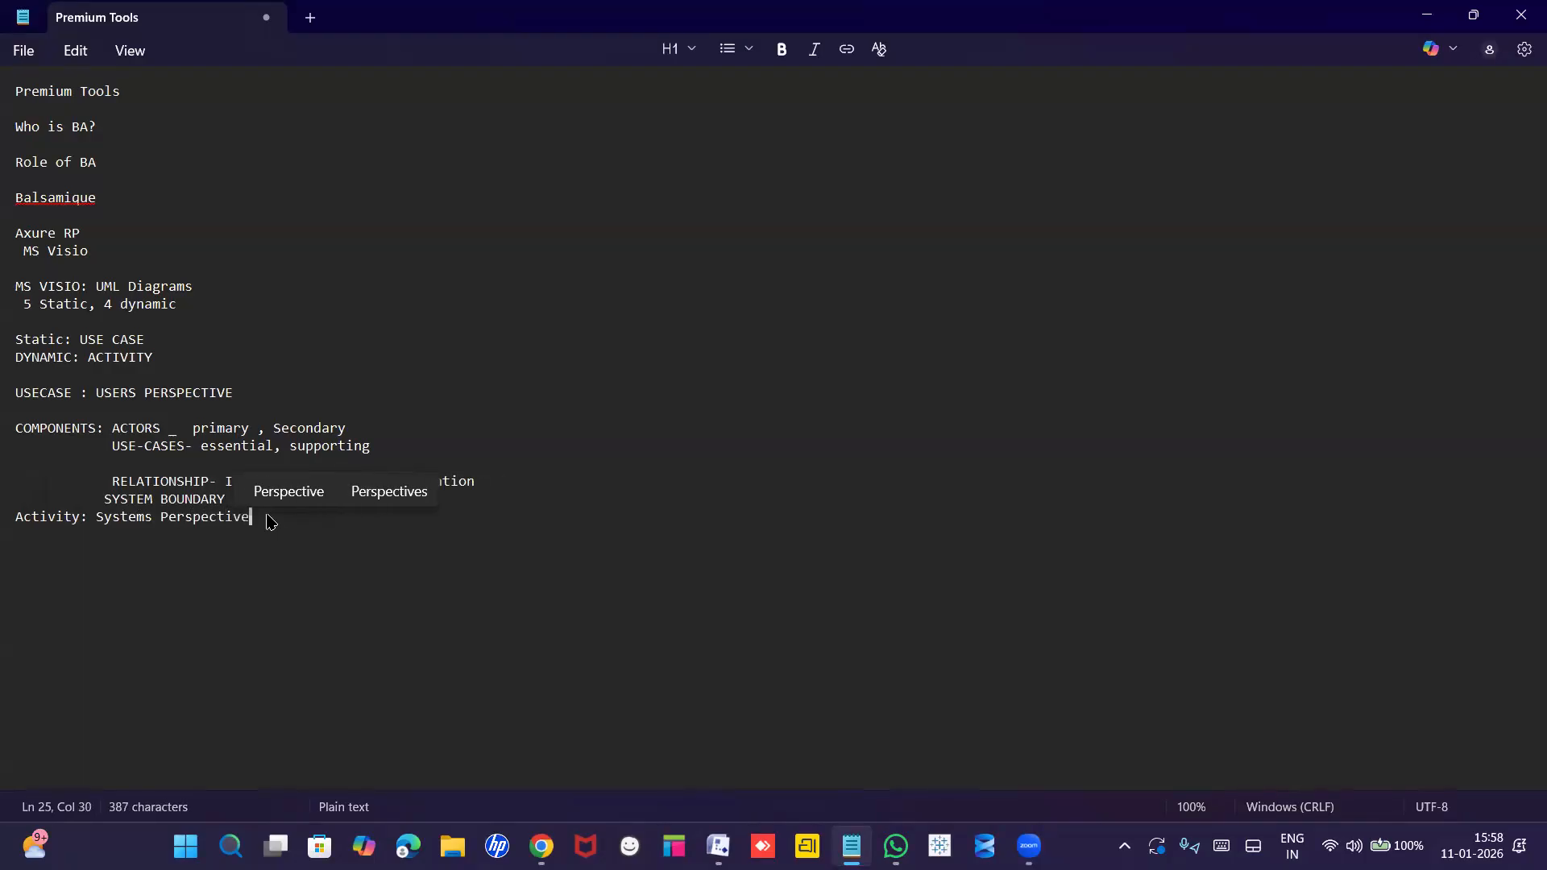
pyautogui.press('Return')
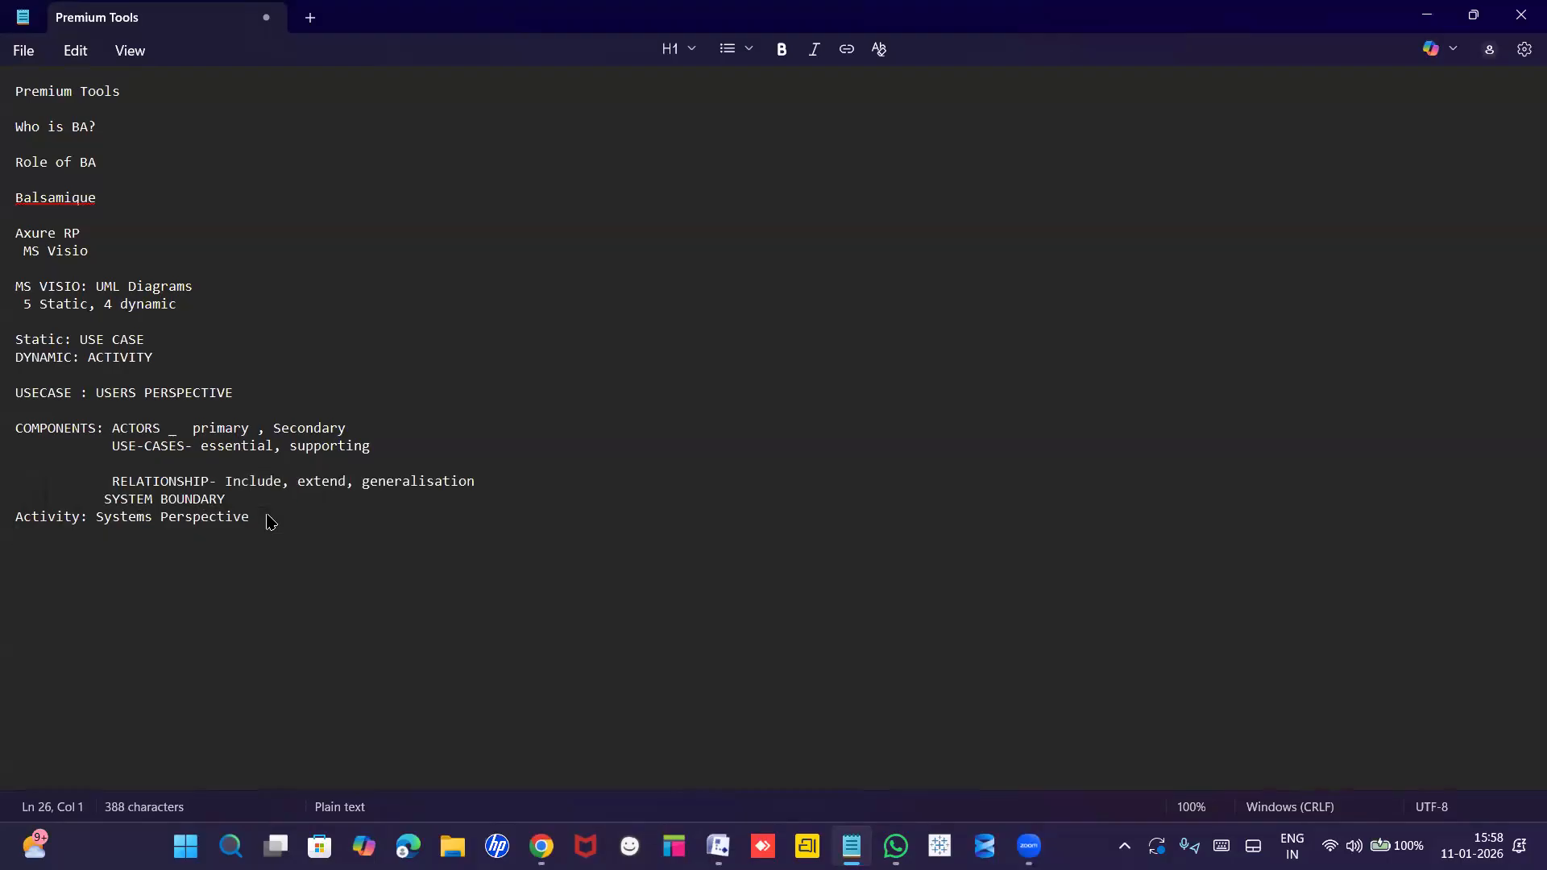
pyautogui.press('Return')
pyautogui.write('CO')
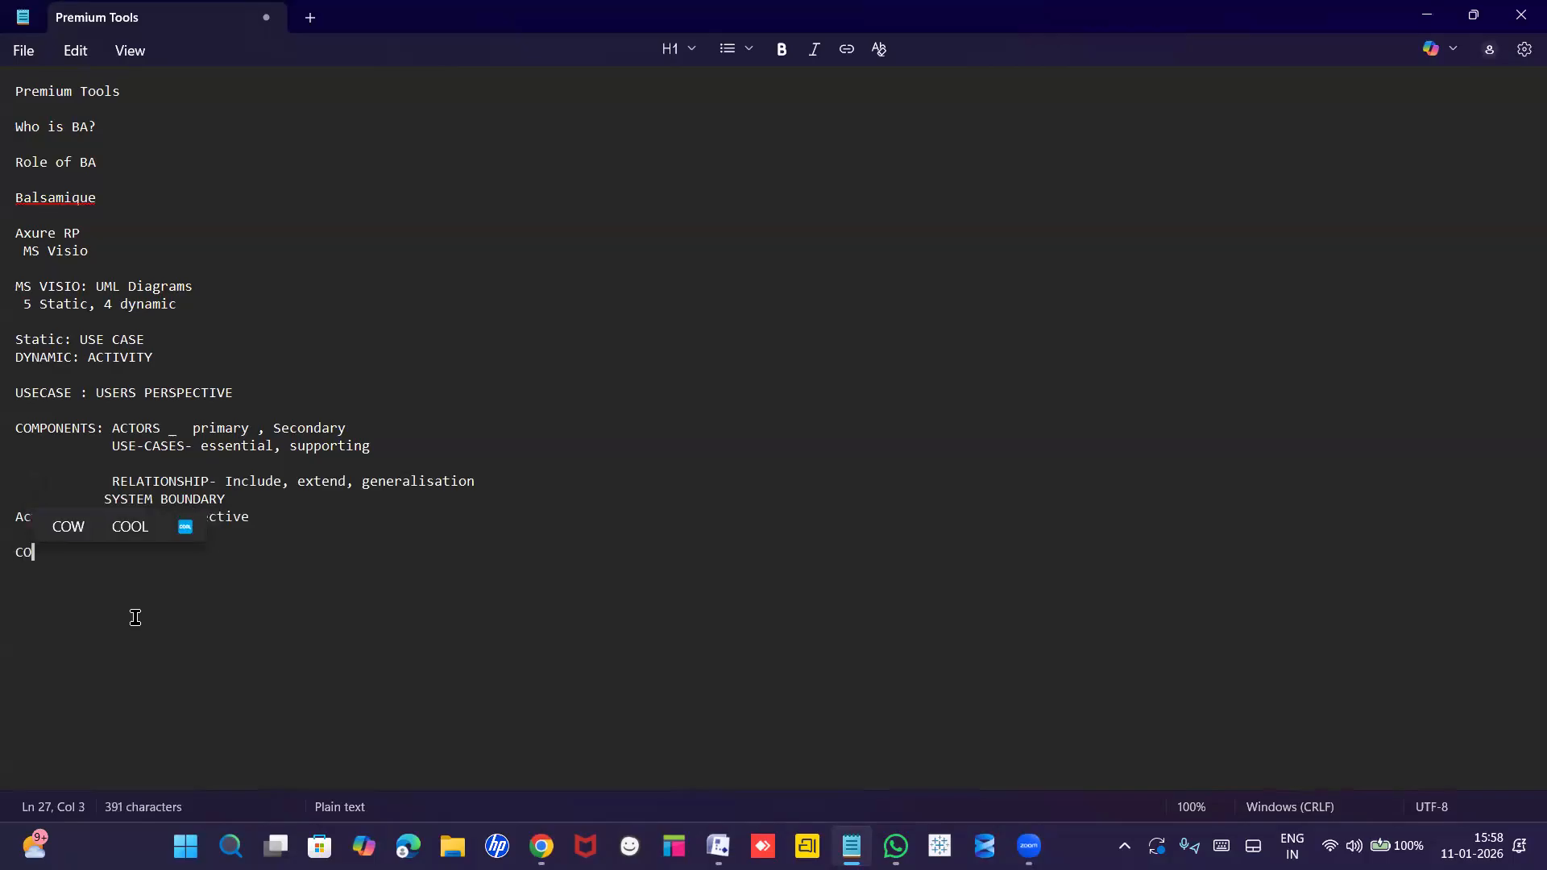
pyautogui.write('MPONENTA')
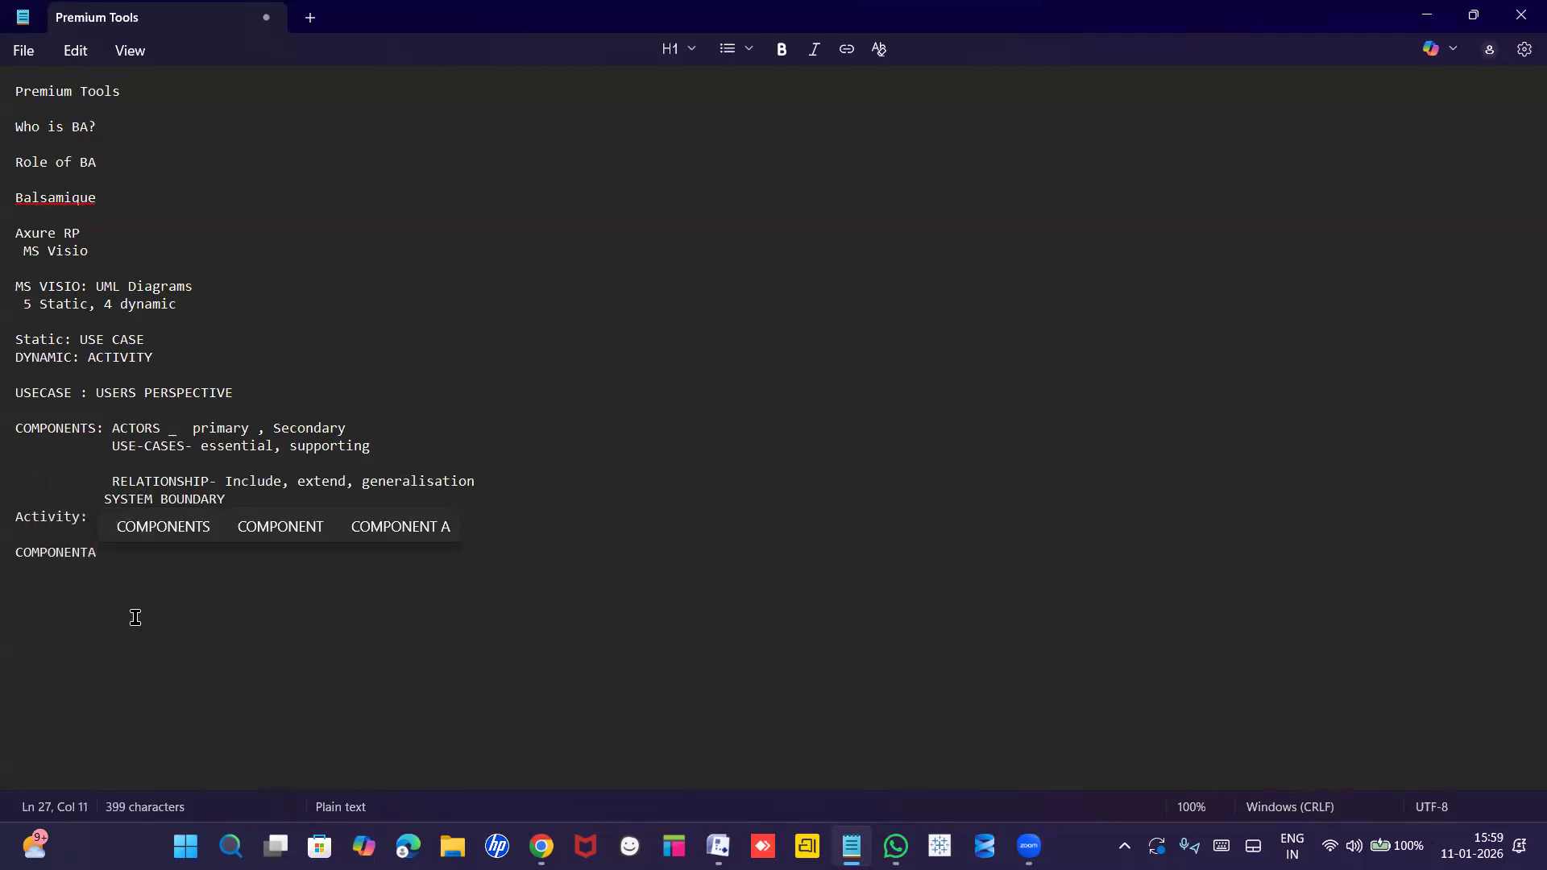
# Complete the heading as 'COMPONENTS: START NODE' and list ACTION STATE and CONTROLL FLOW below it.
pyautogui.press('BackSpace')
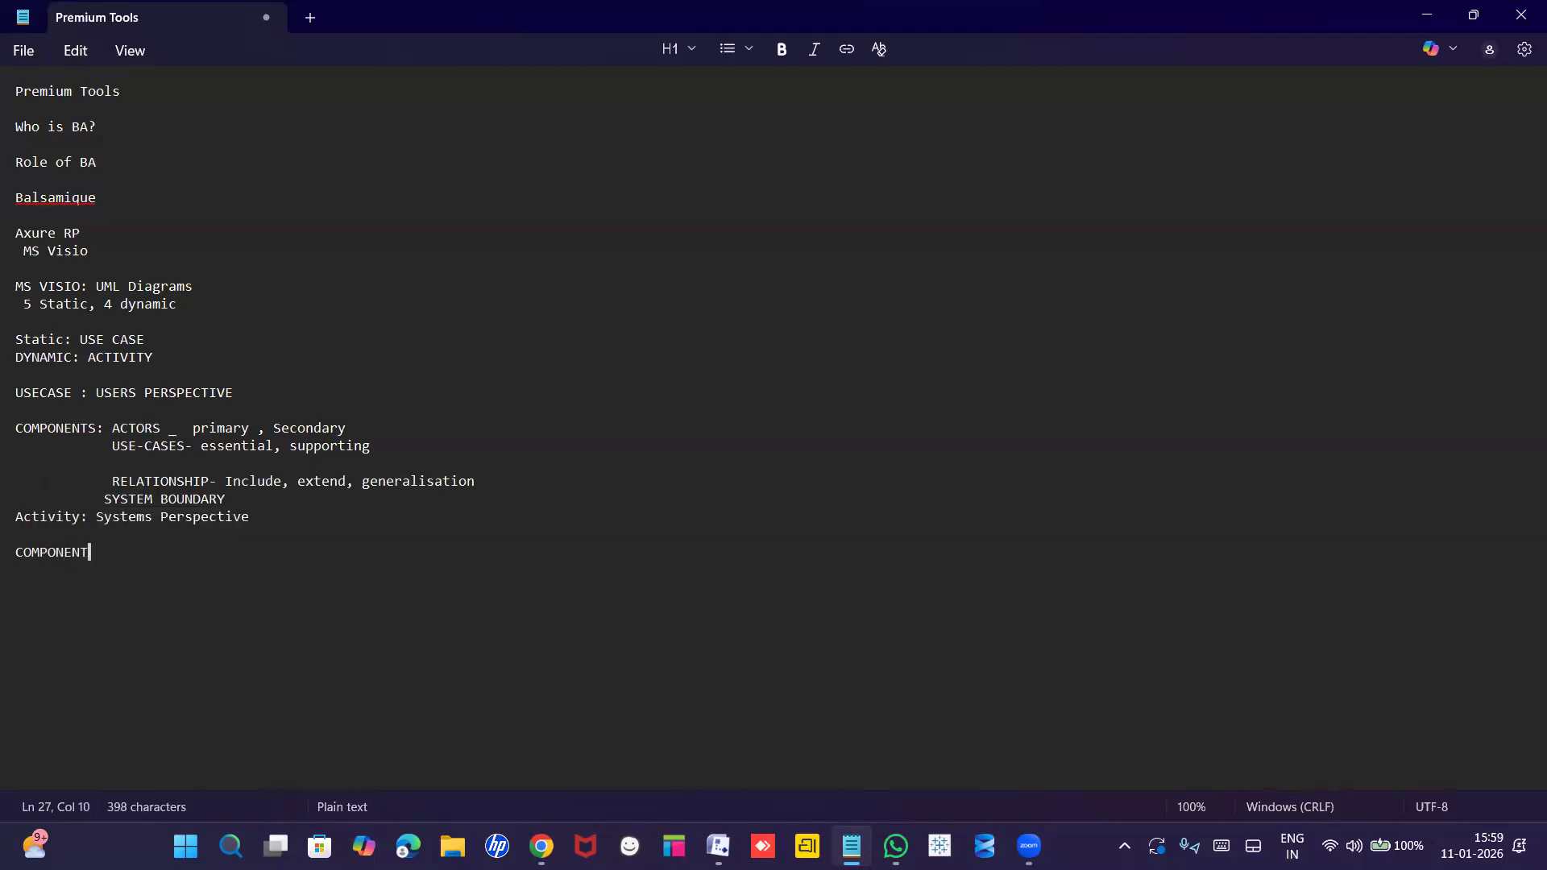
pyautogui.write('S')
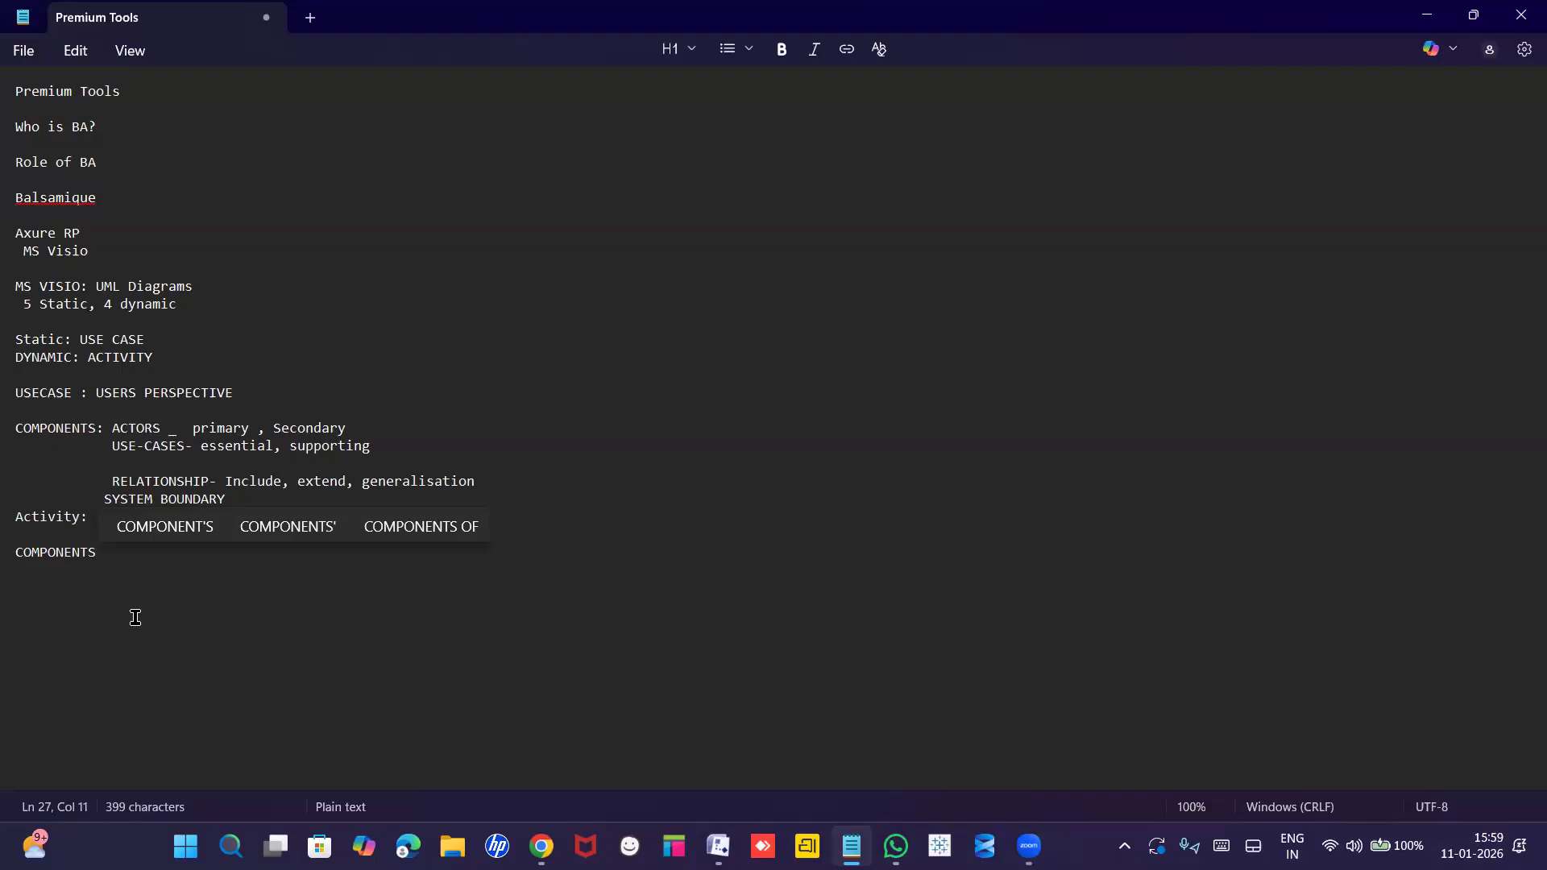
pyautogui.write(': START NODE')
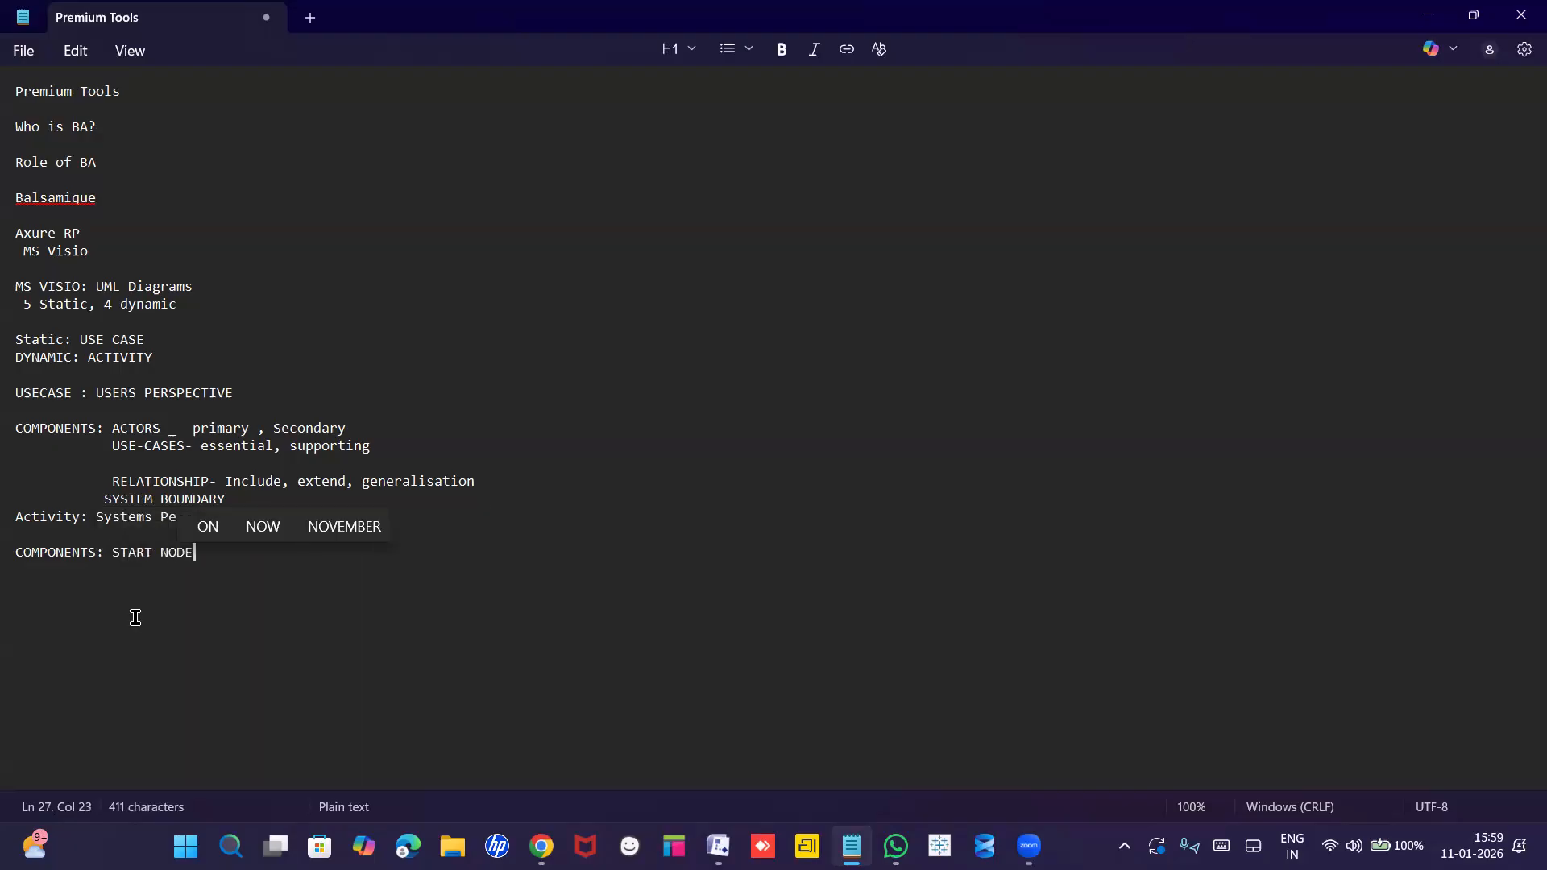
pyautogui.press('Return')
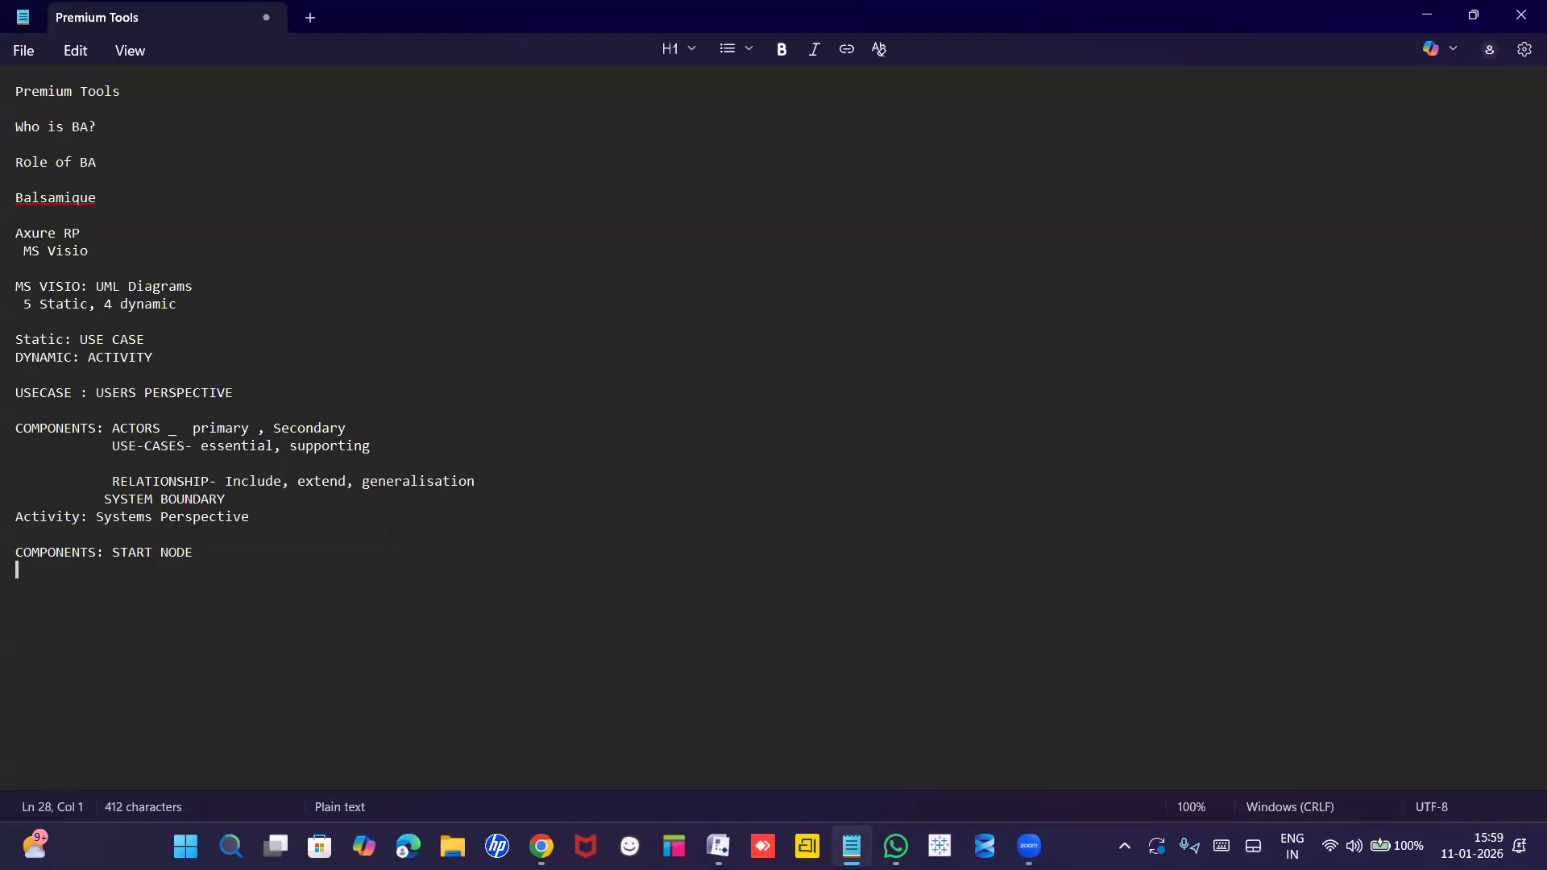
pyautogui.write('ACTION')
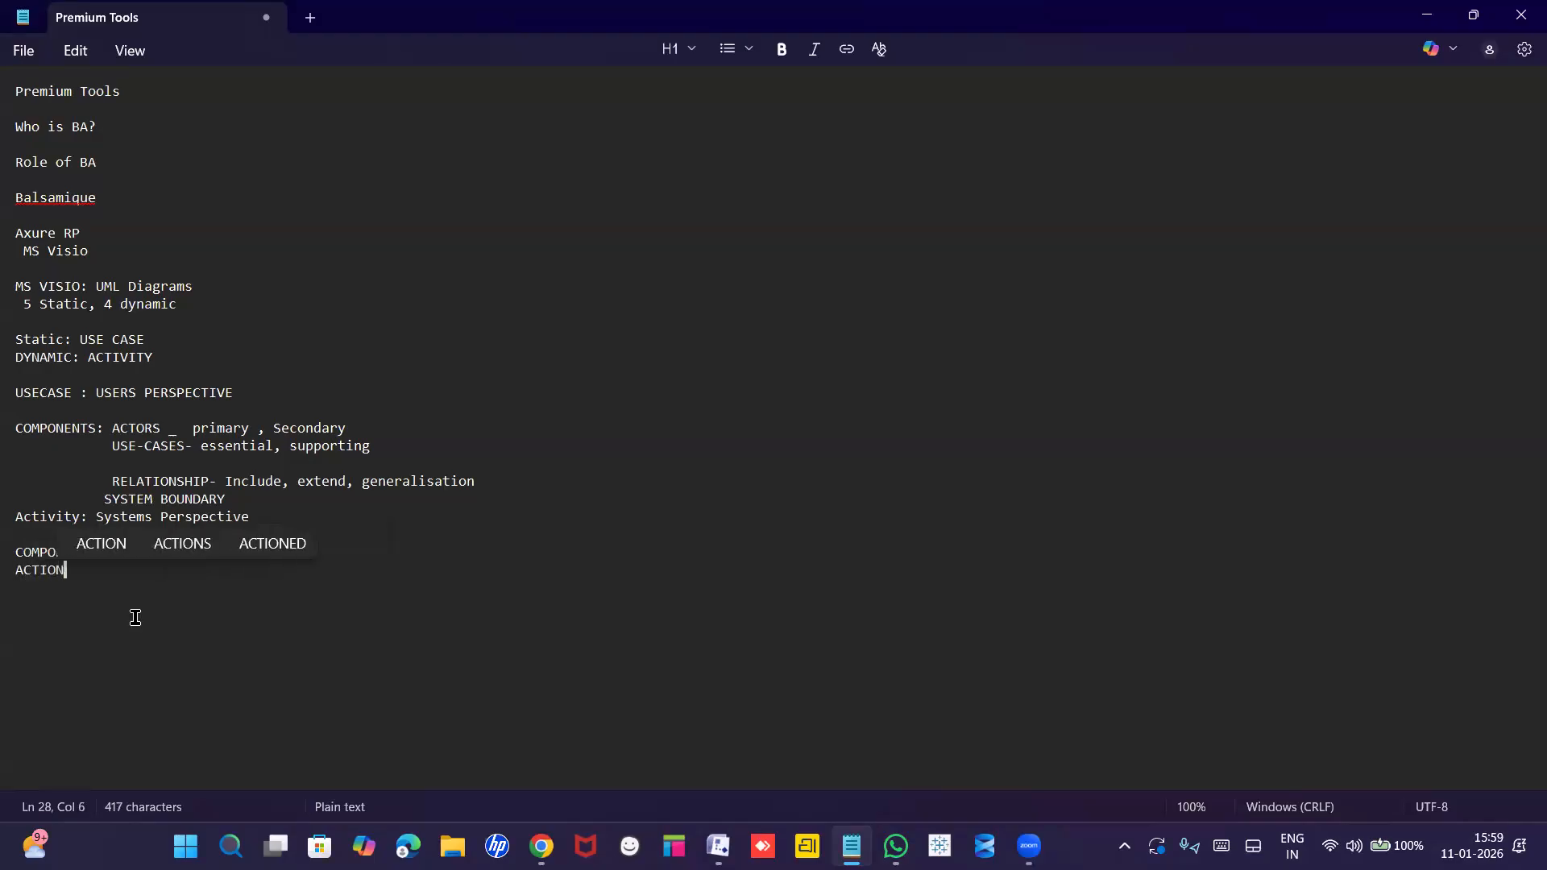
pyautogui.write(' STATE')
pyautogui.press('Return')
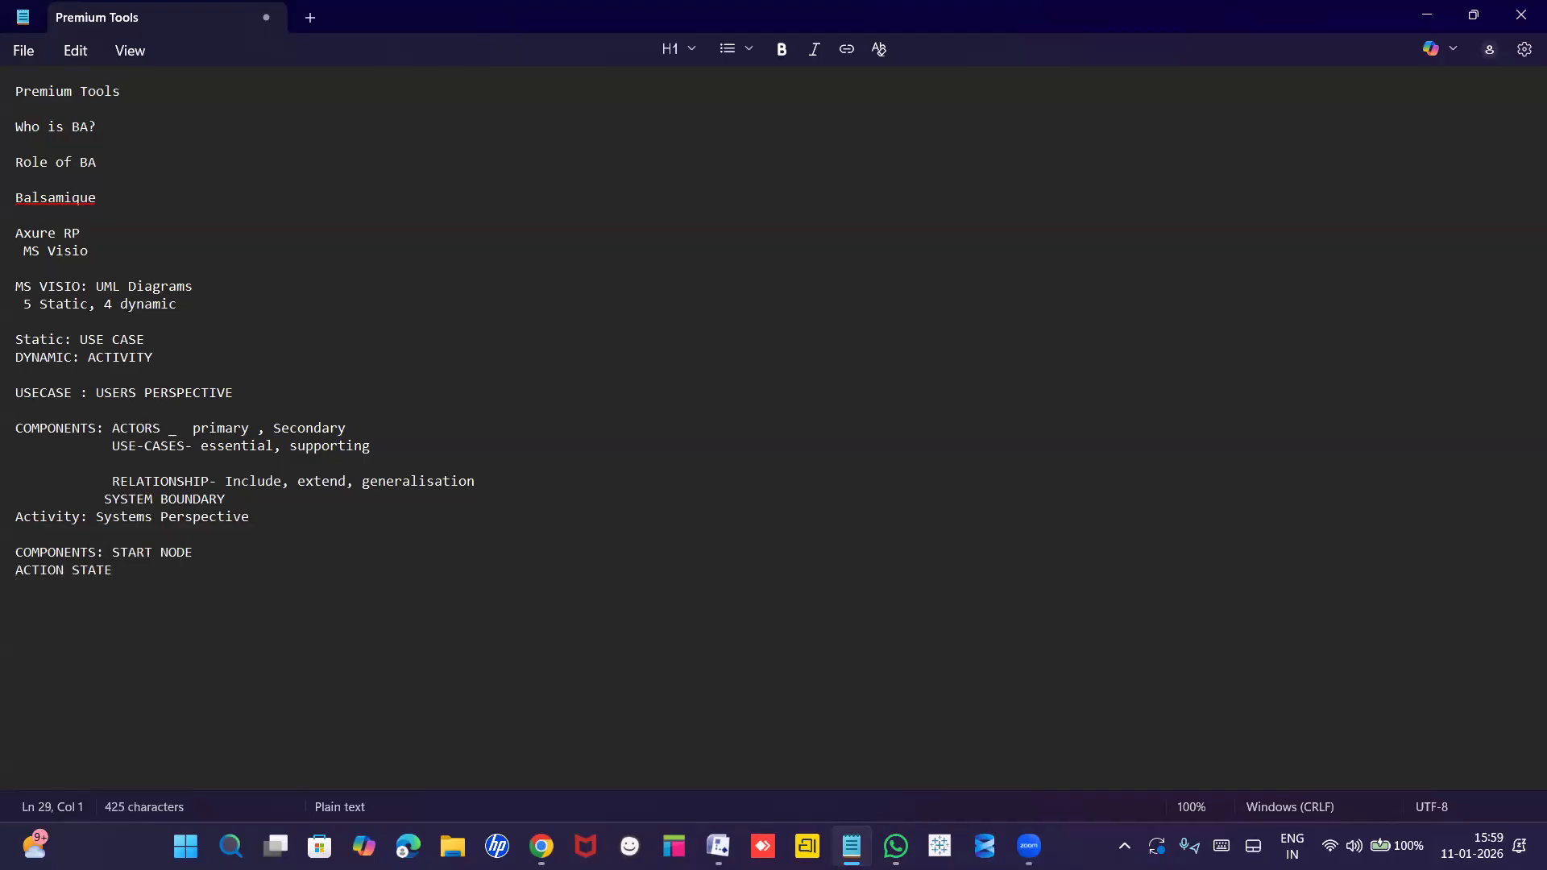
pyautogui.write('CONTROLL FLOW')
pyautogui.press('Return')
# Add DECISION BOX, FORK AND JOIN, BRANCH AND MERGE and END NOTE as further component lines.
pyautogui.write('DECISI')
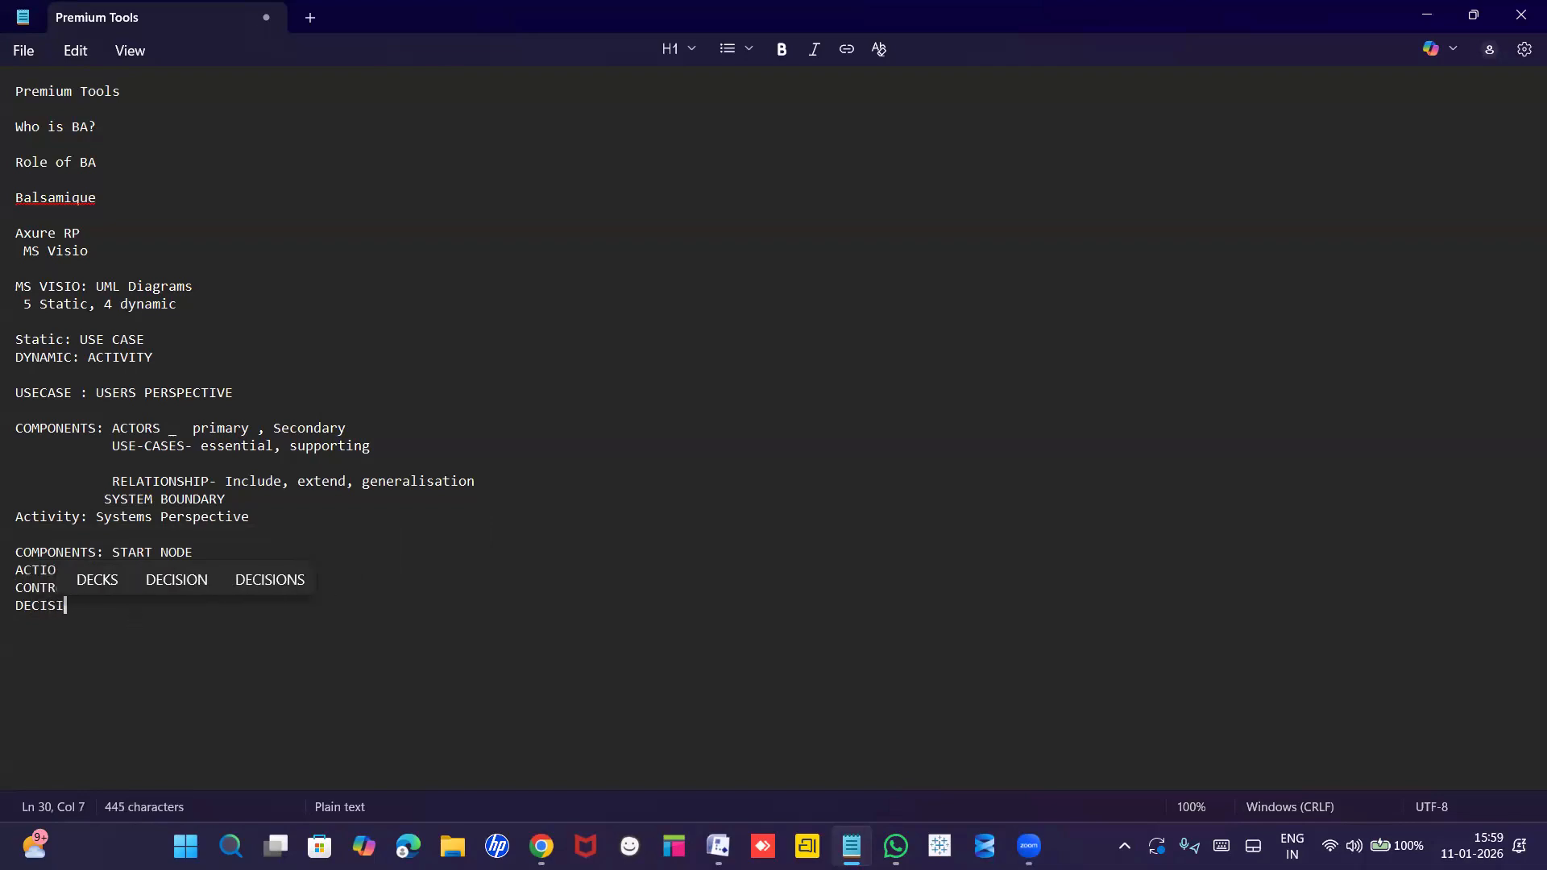
pyautogui.write('ON BO')
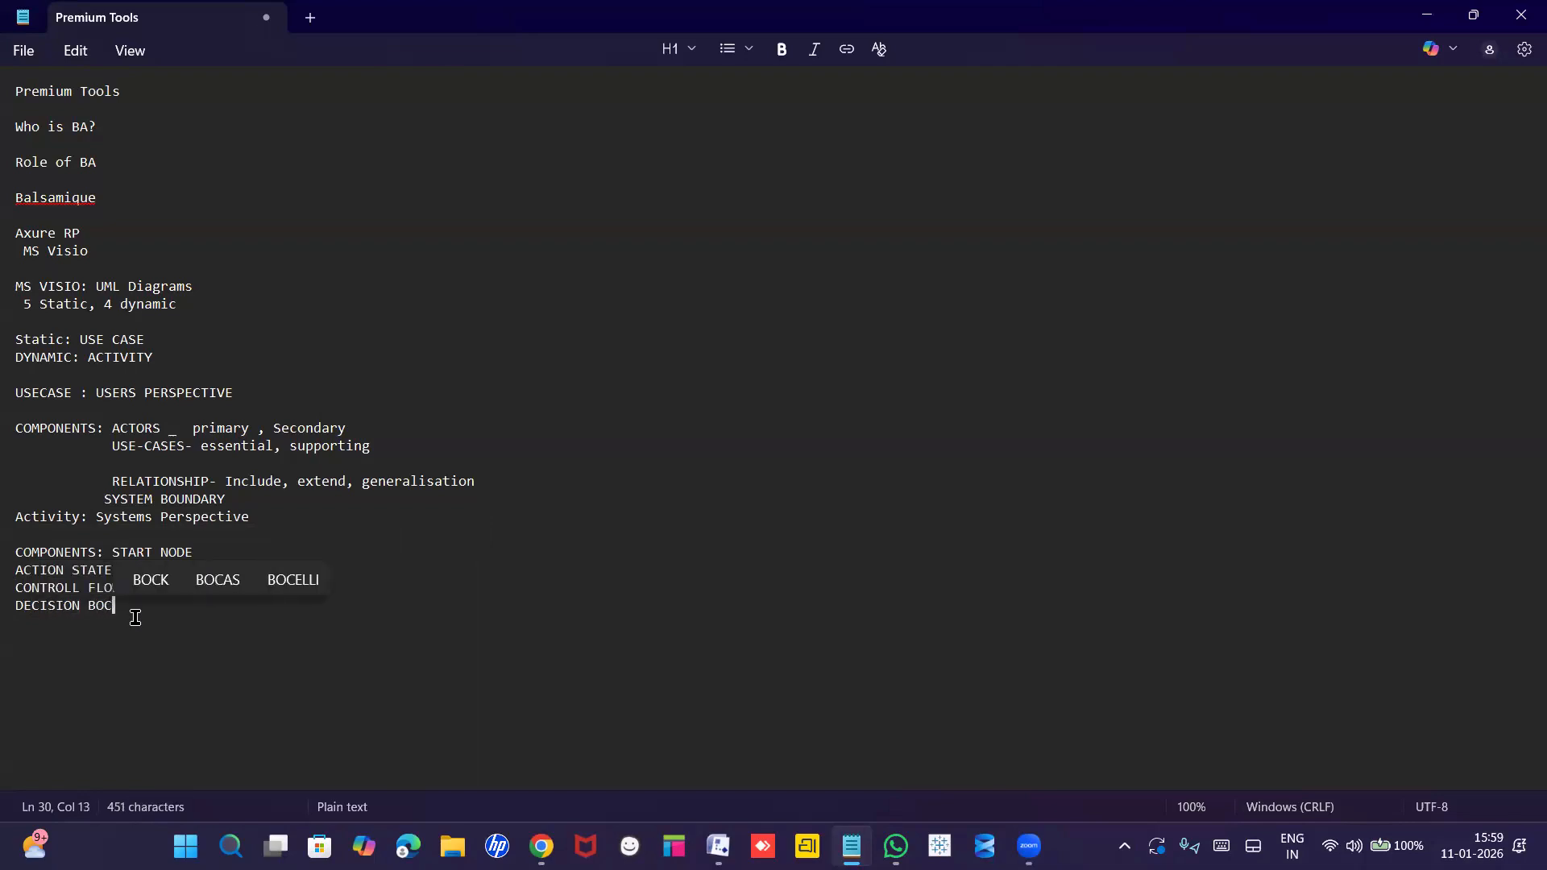
pyautogui.write('X')
pyautogui.press('Return')
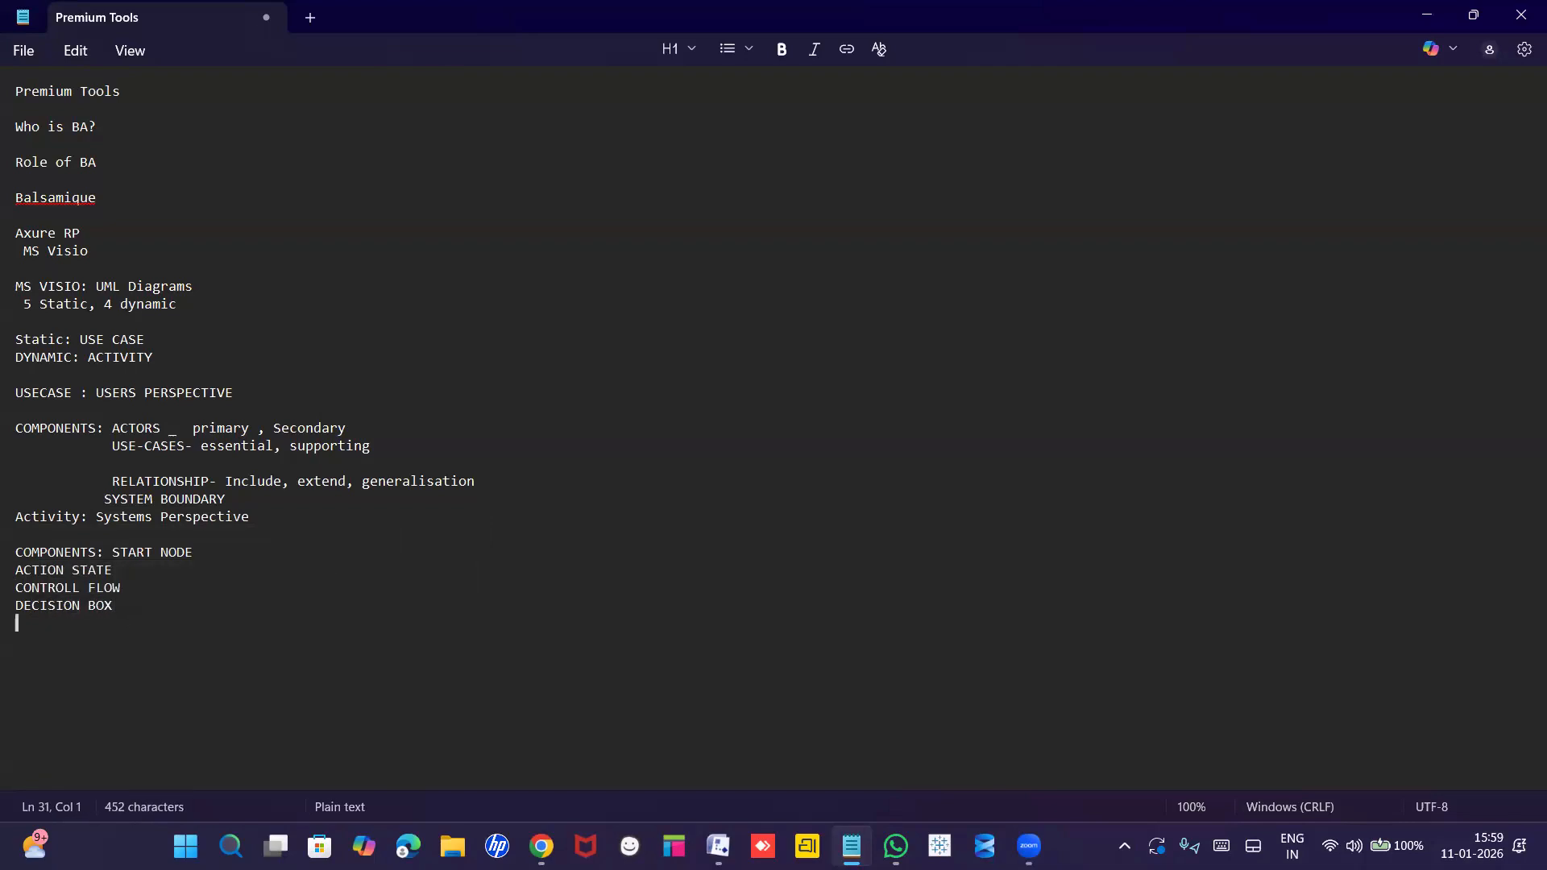
pyautogui.write('FO')
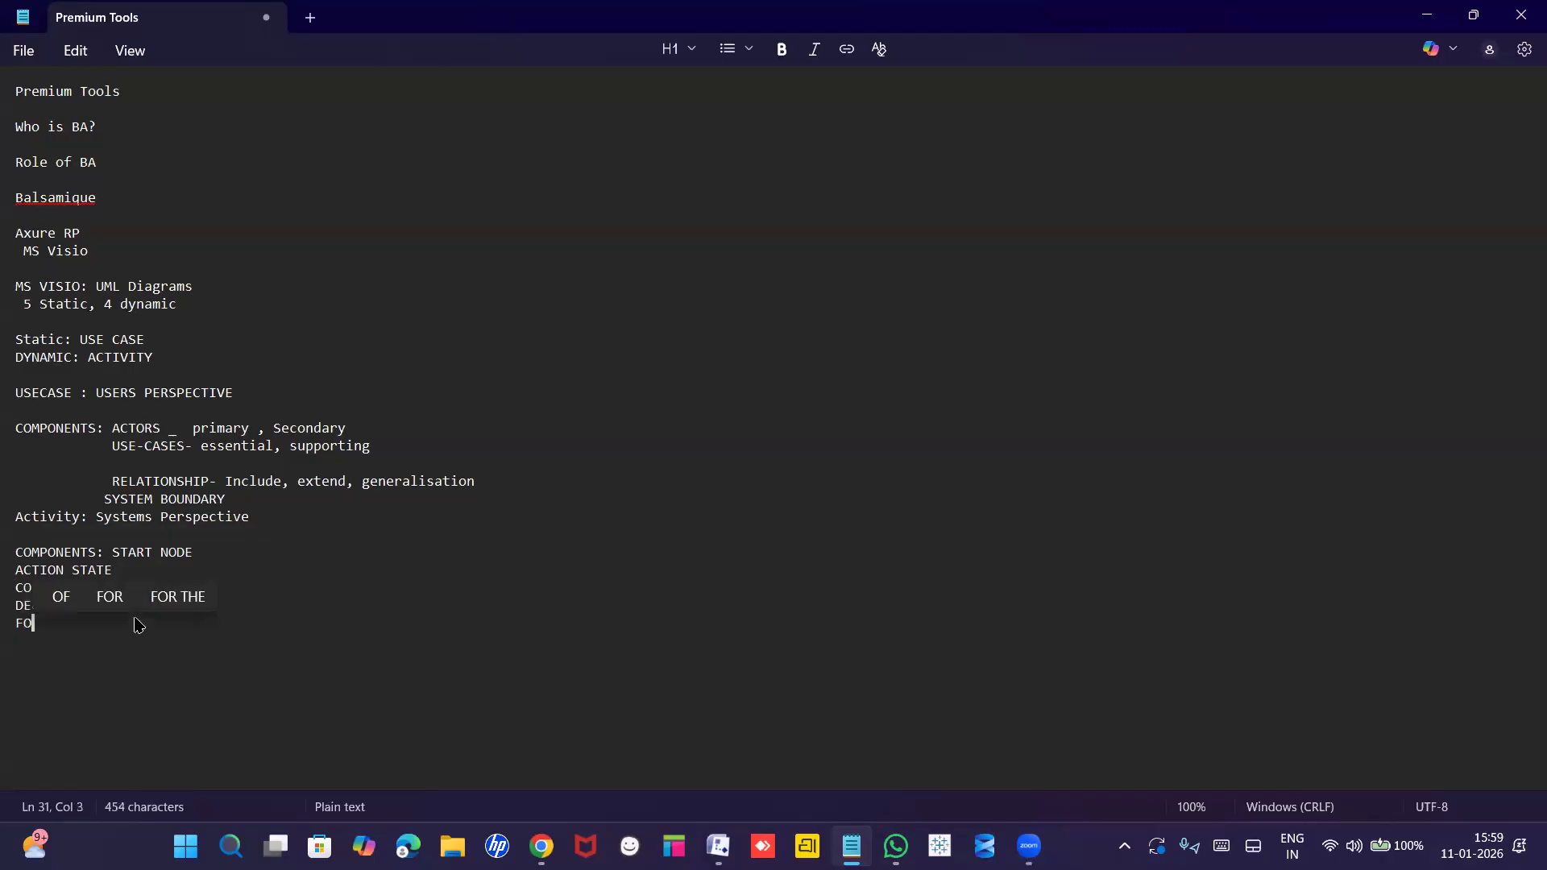
pyautogui.write('RK AND JOIN')
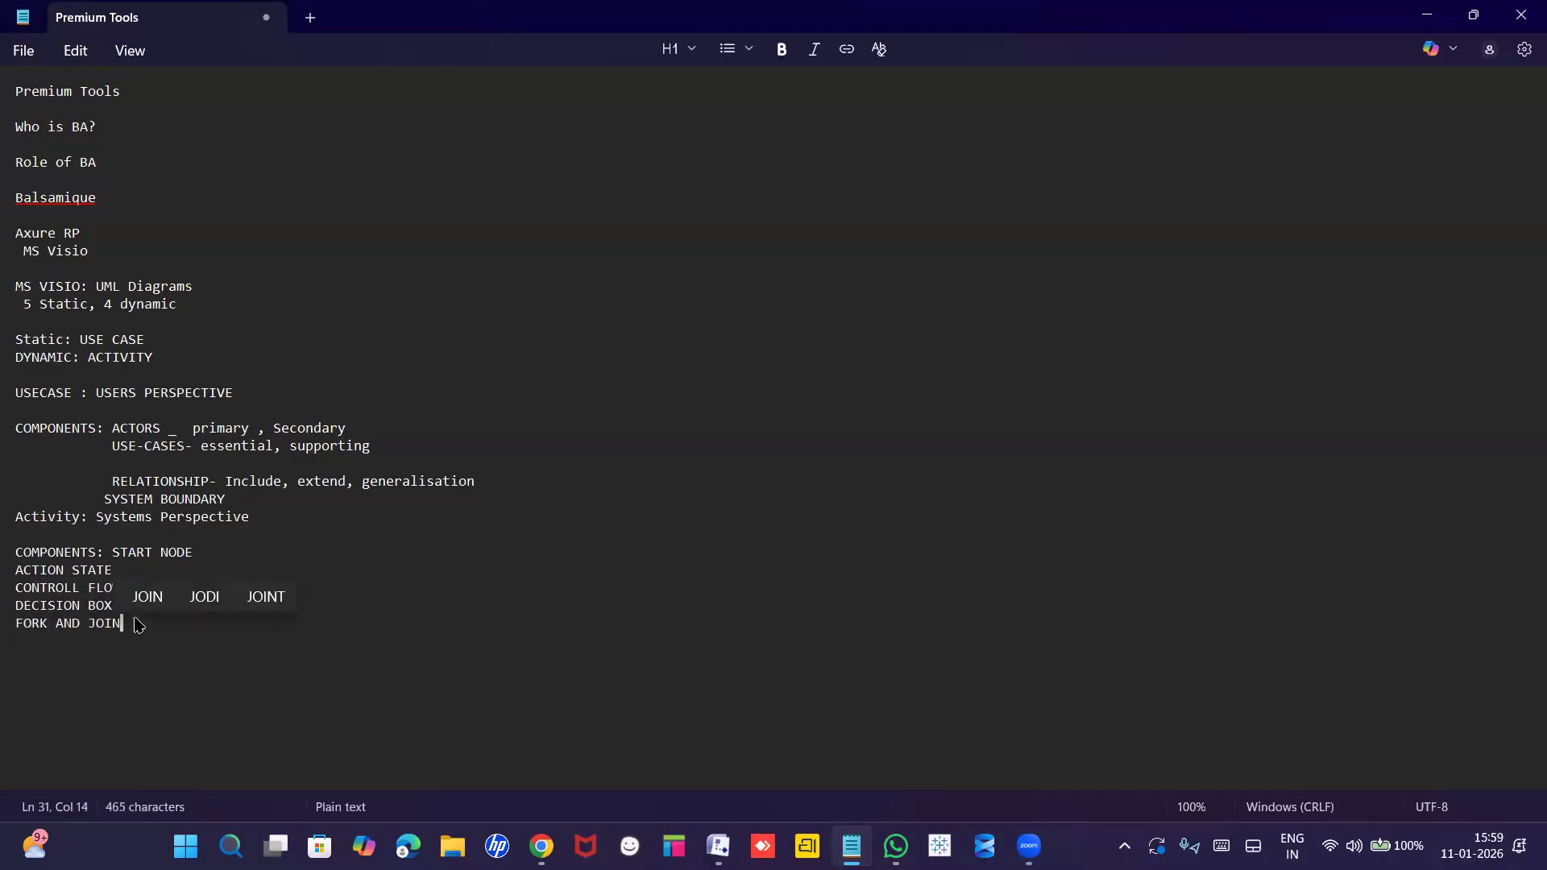
pyautogui.press('Return')
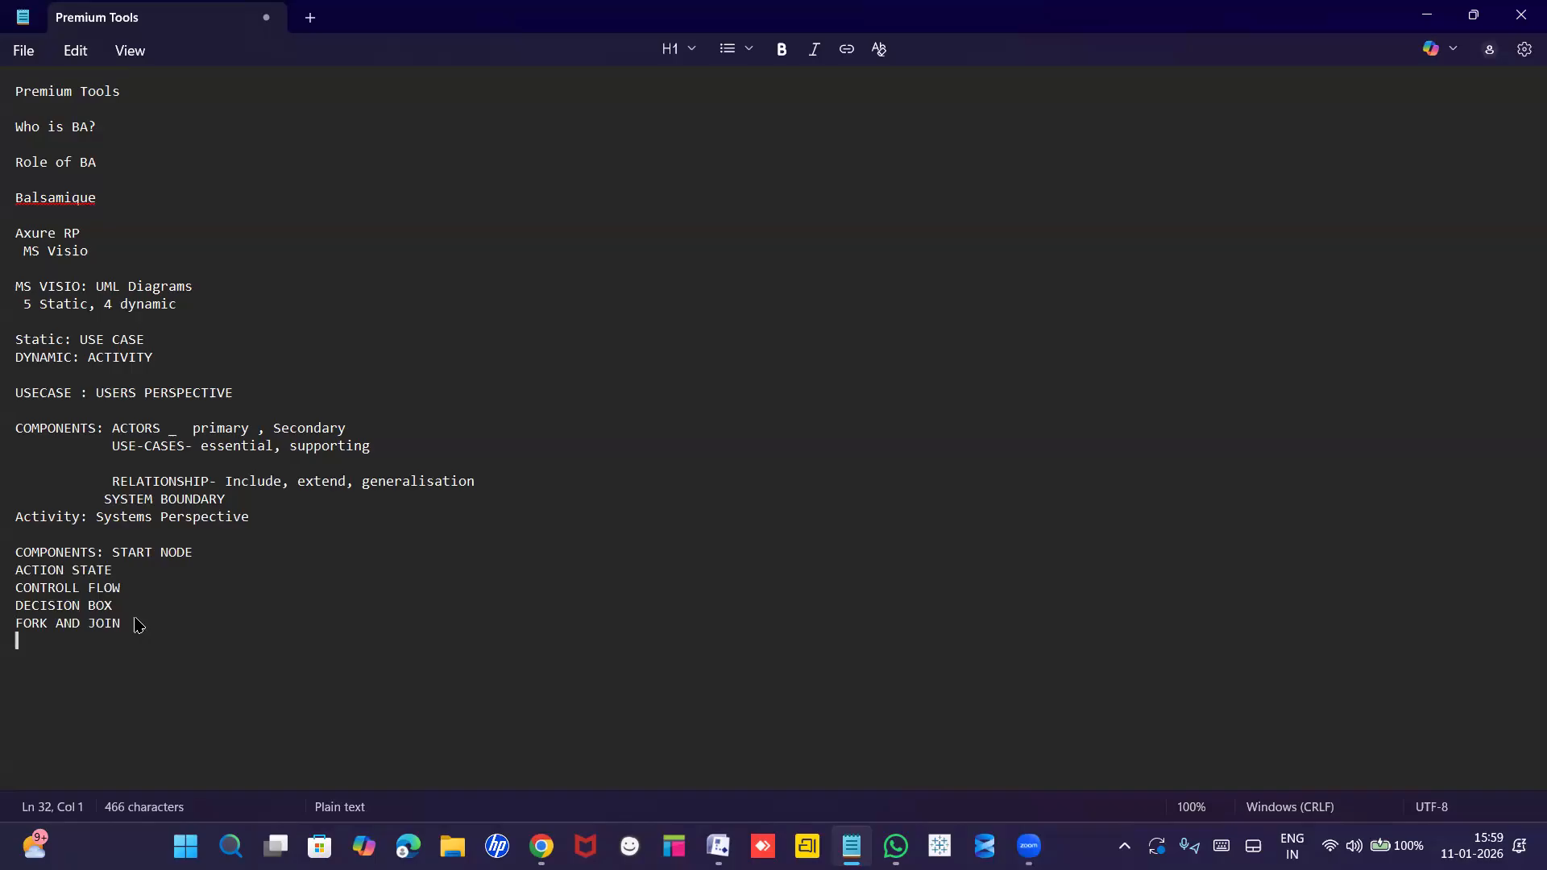
pyautogui.write('BRANC')
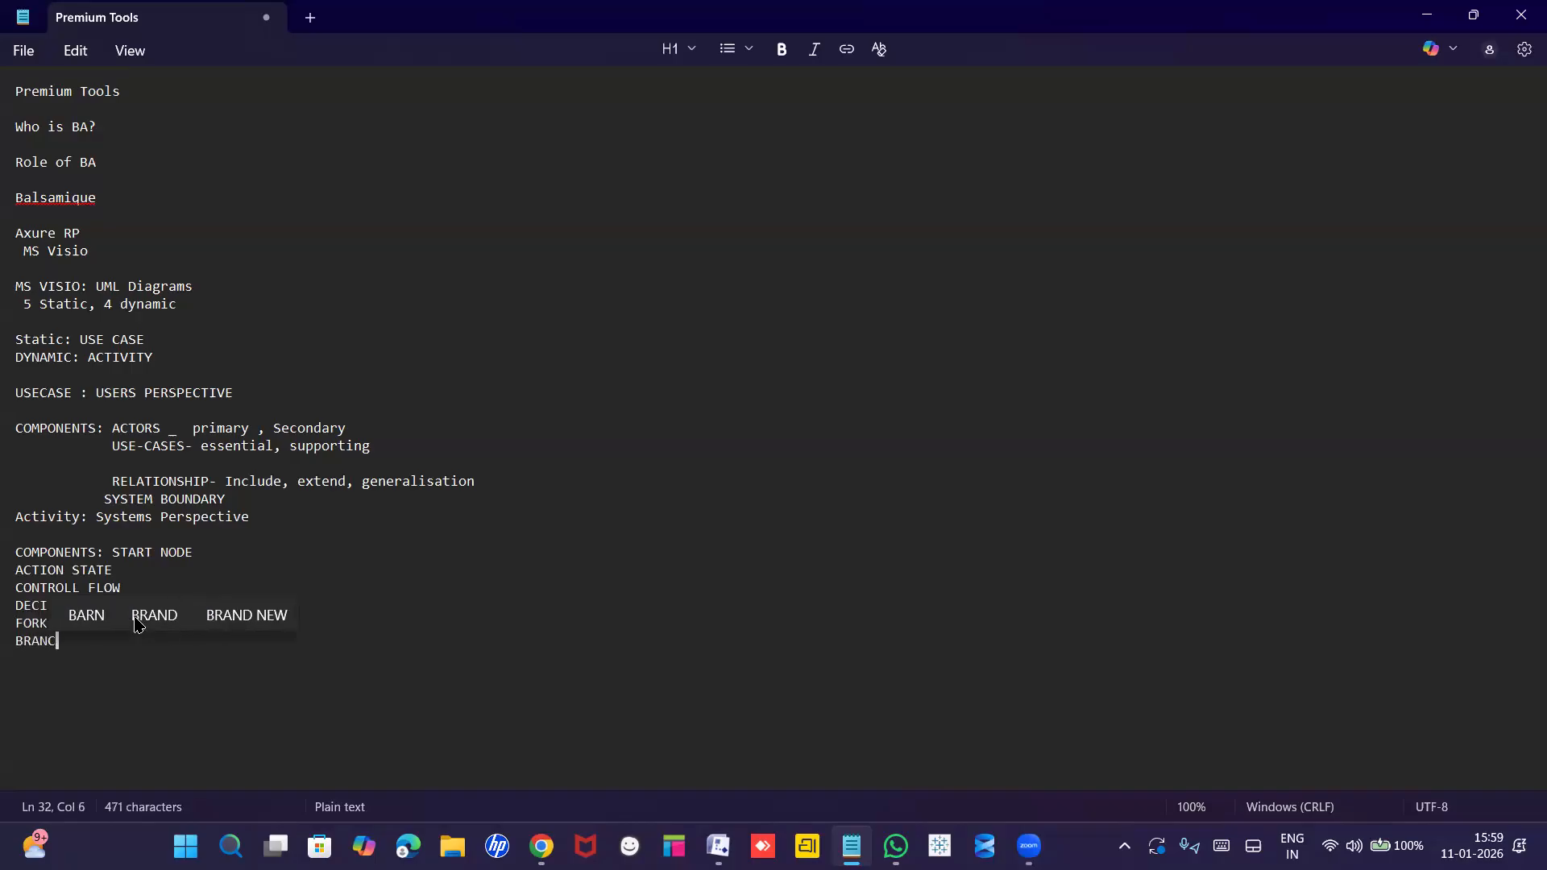
pyautogui.write('H AN')
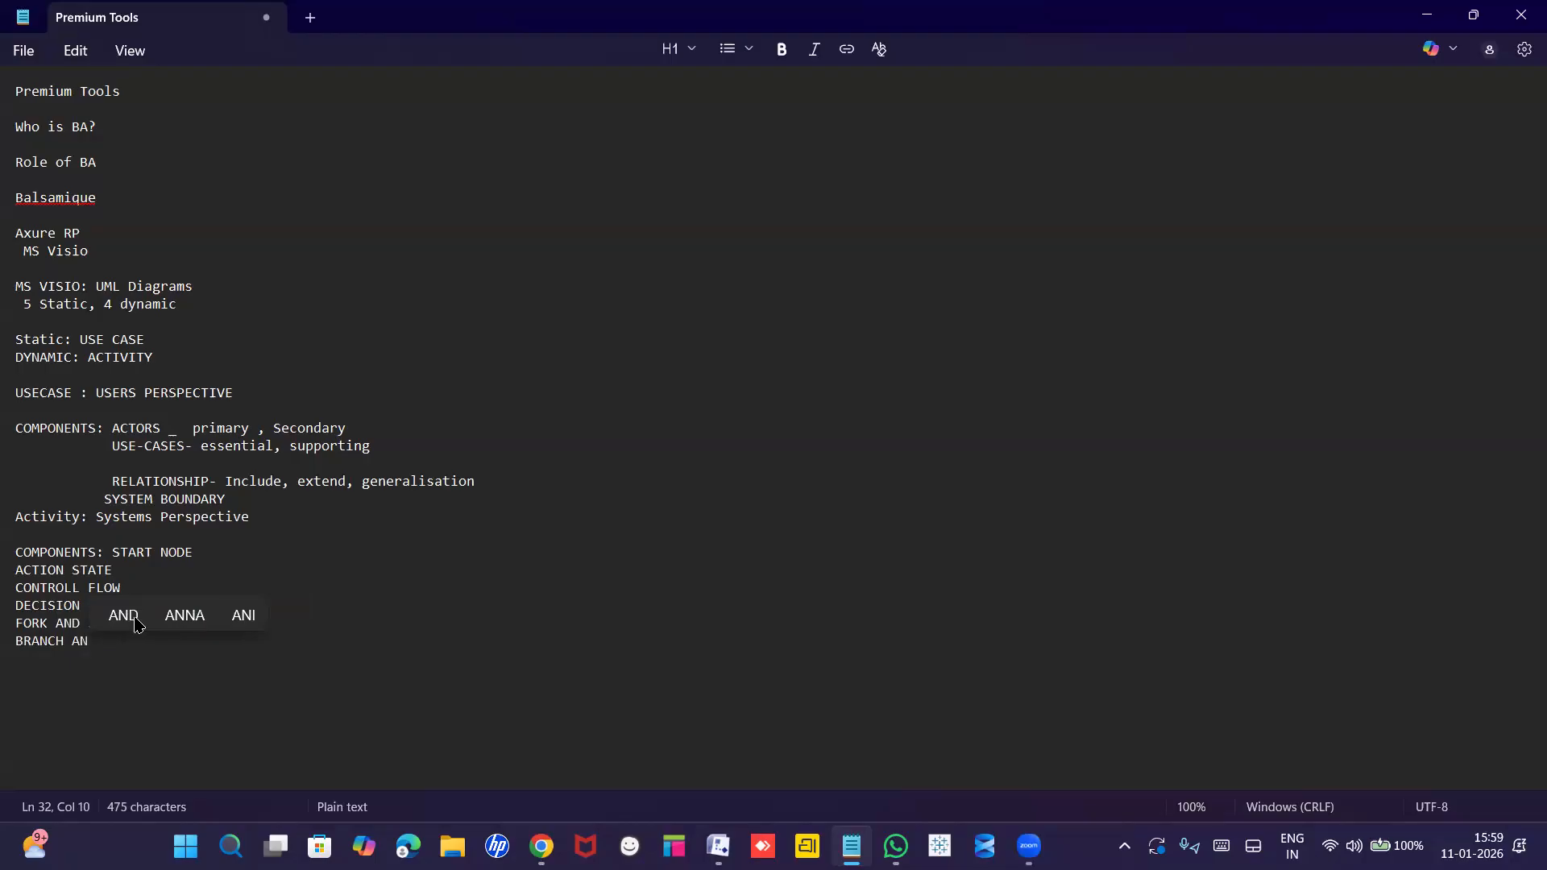
pyautogui.click(123, 615)
pyautogui.write('MERGE')
pyautogui.press('Return')
pyautogui.write('END')
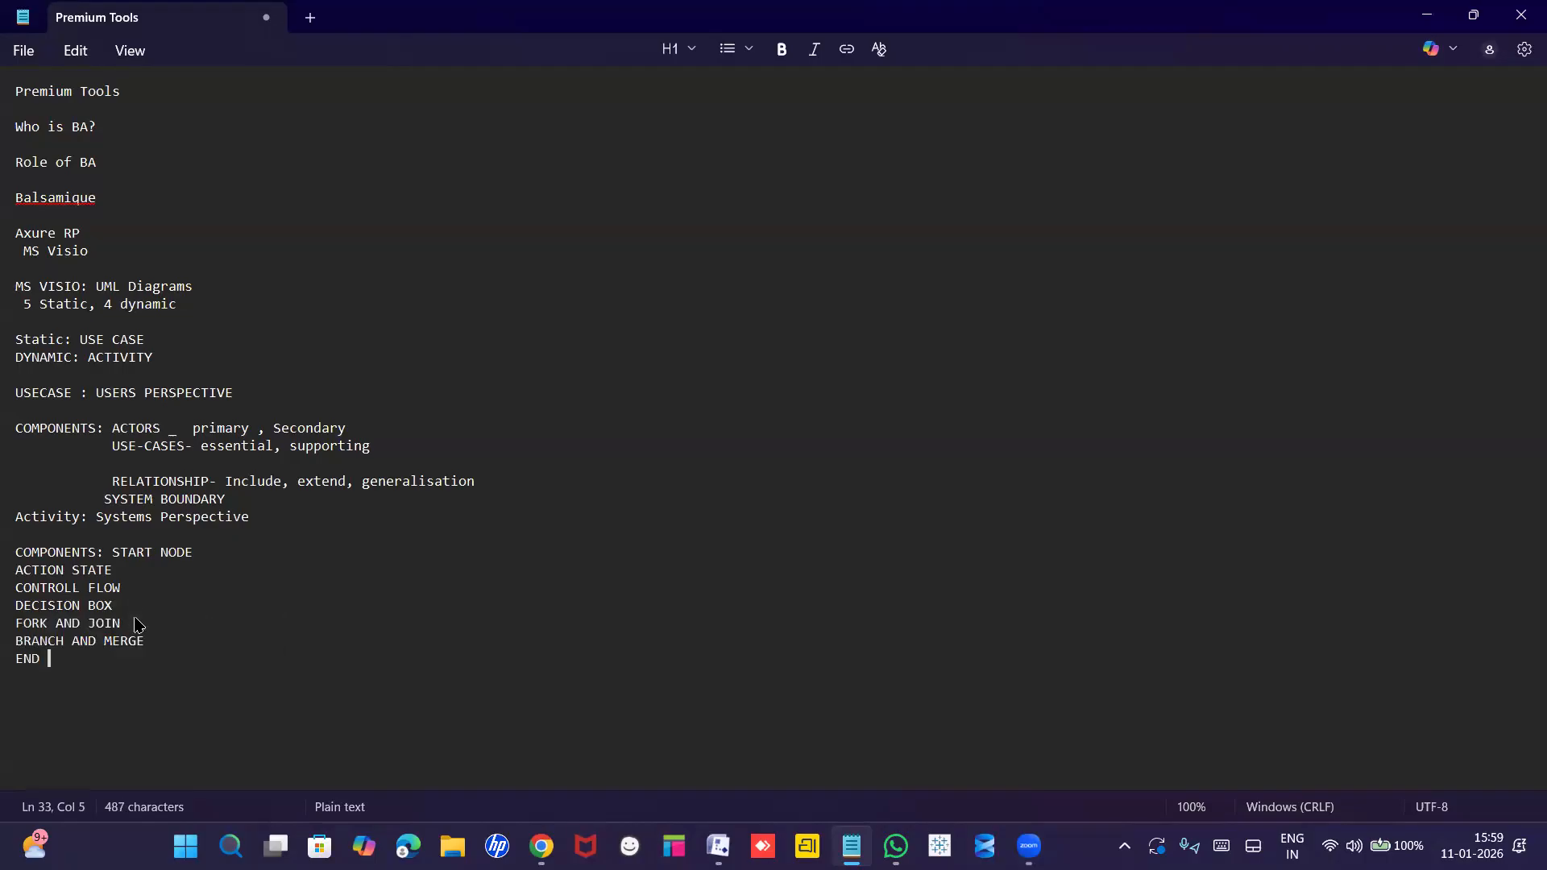
pyautogui.write(' NOTE')
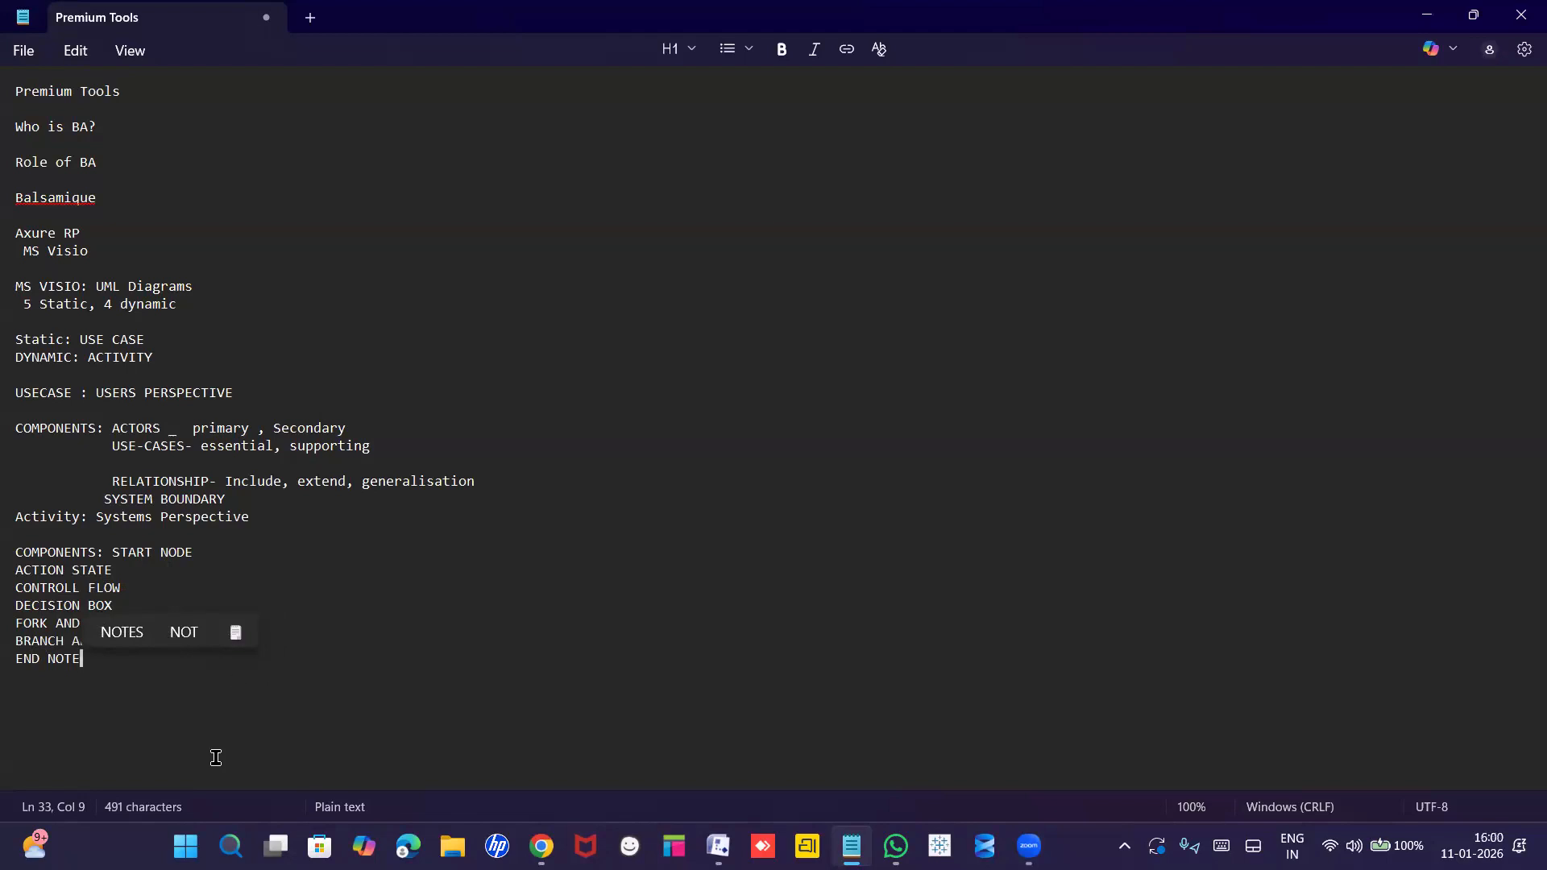
# Correct END NOTE to END NODE at the end of the components list.
pyautogui.press('Return')
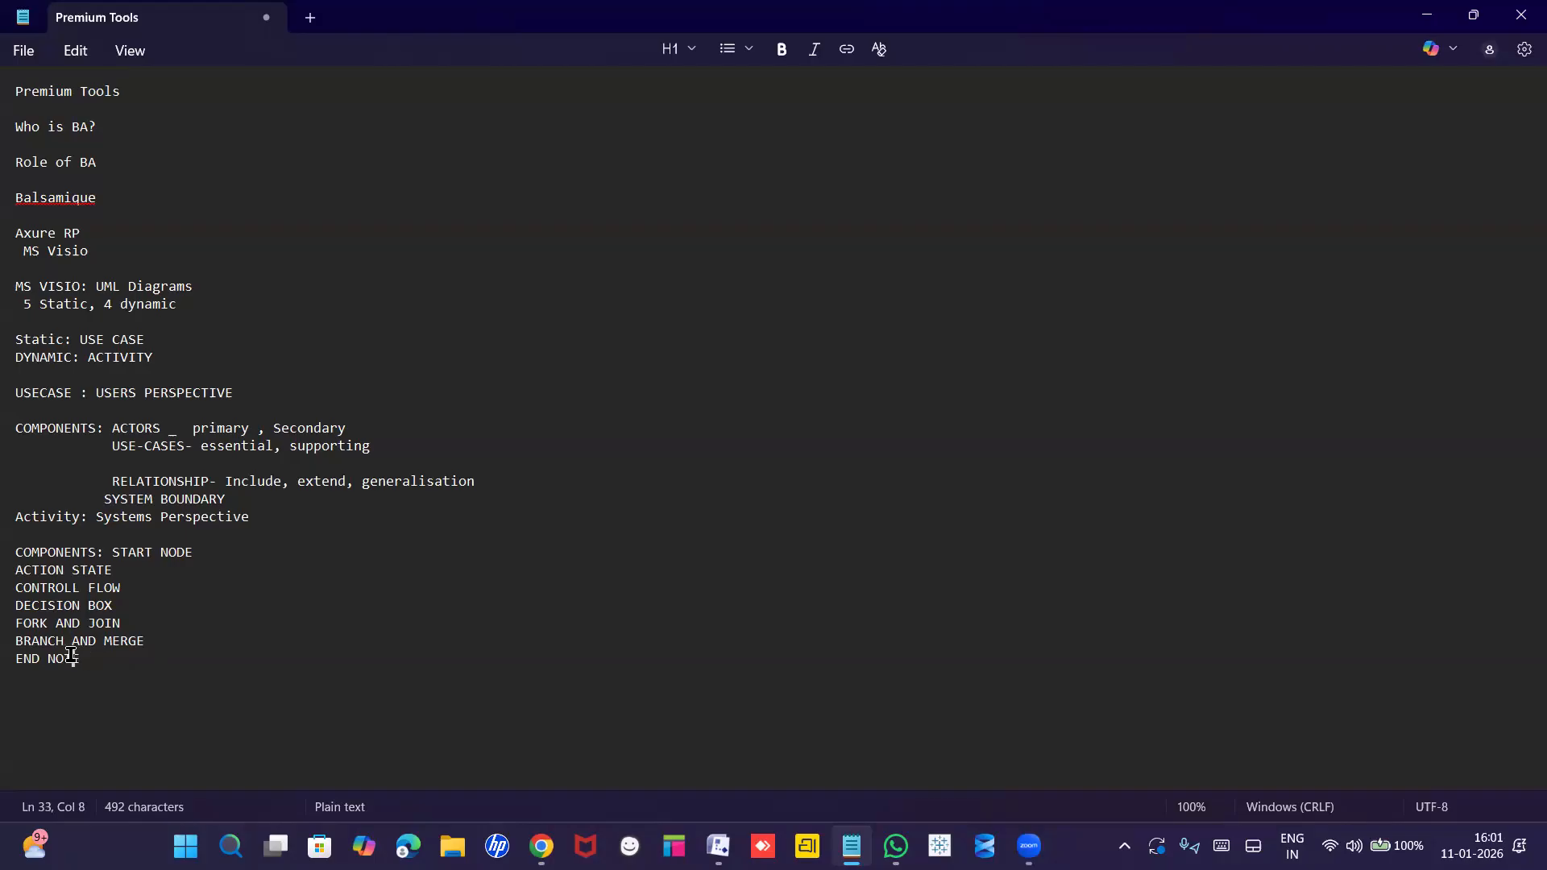
pyautogui.press('BackSpace')
pyautogui.write('D')
pyautogui.click(100, 664)
# Insert a blank line above the 'Activity: Systems Perspective' heading and return to the Visio drawing.
pyautogui.tripleClick(19, 518)
pyautogui.click(20, 518)
pyautogui.press('Left')
pyautogui.press('Return')
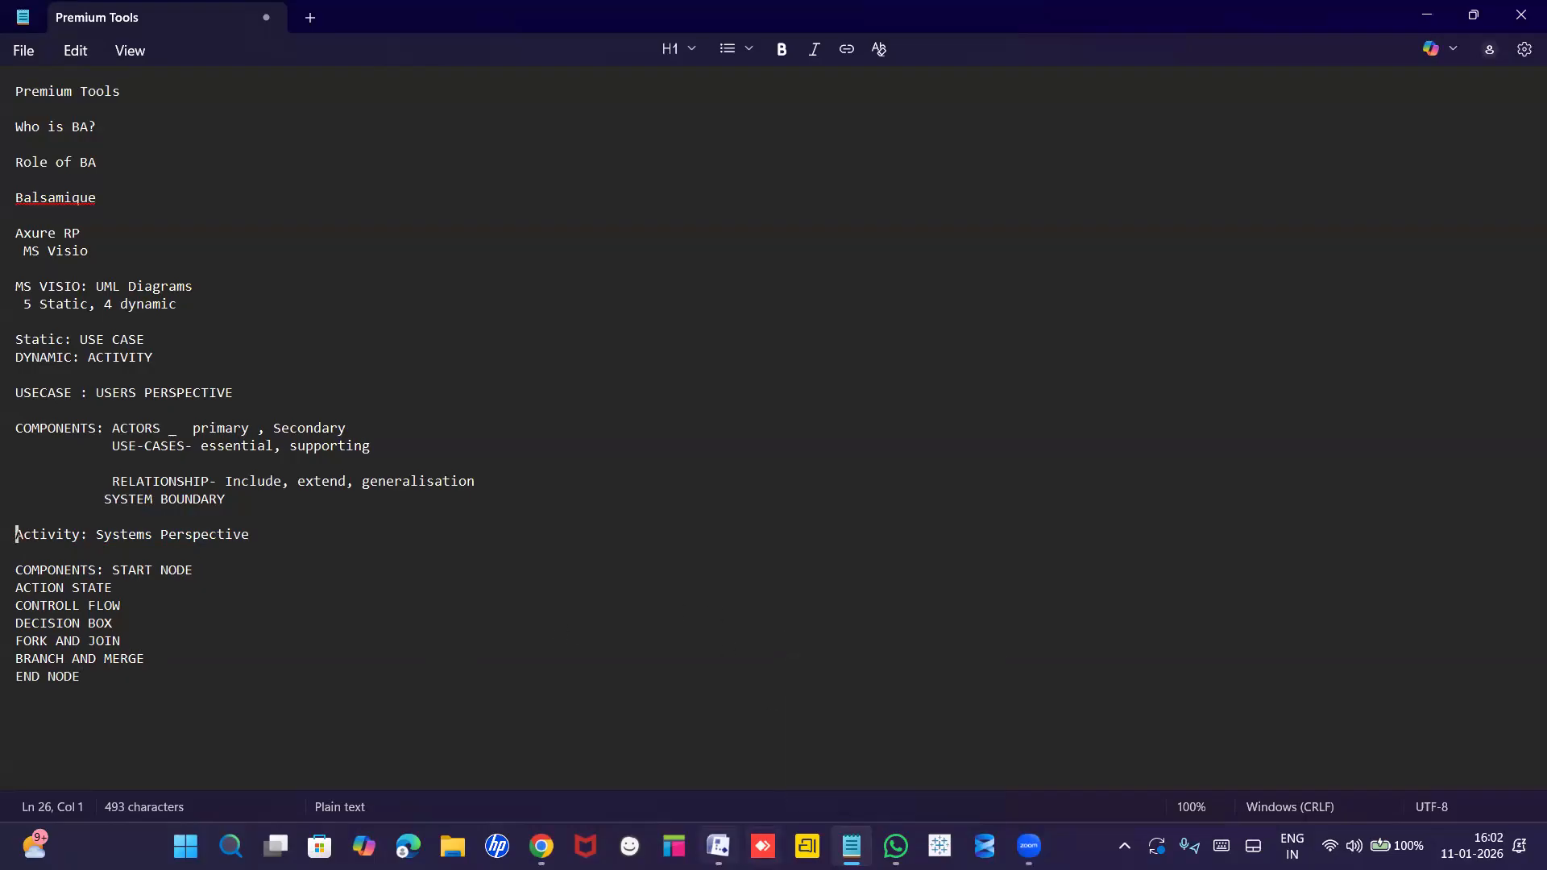
pyautogui.moveTo(723, 841)
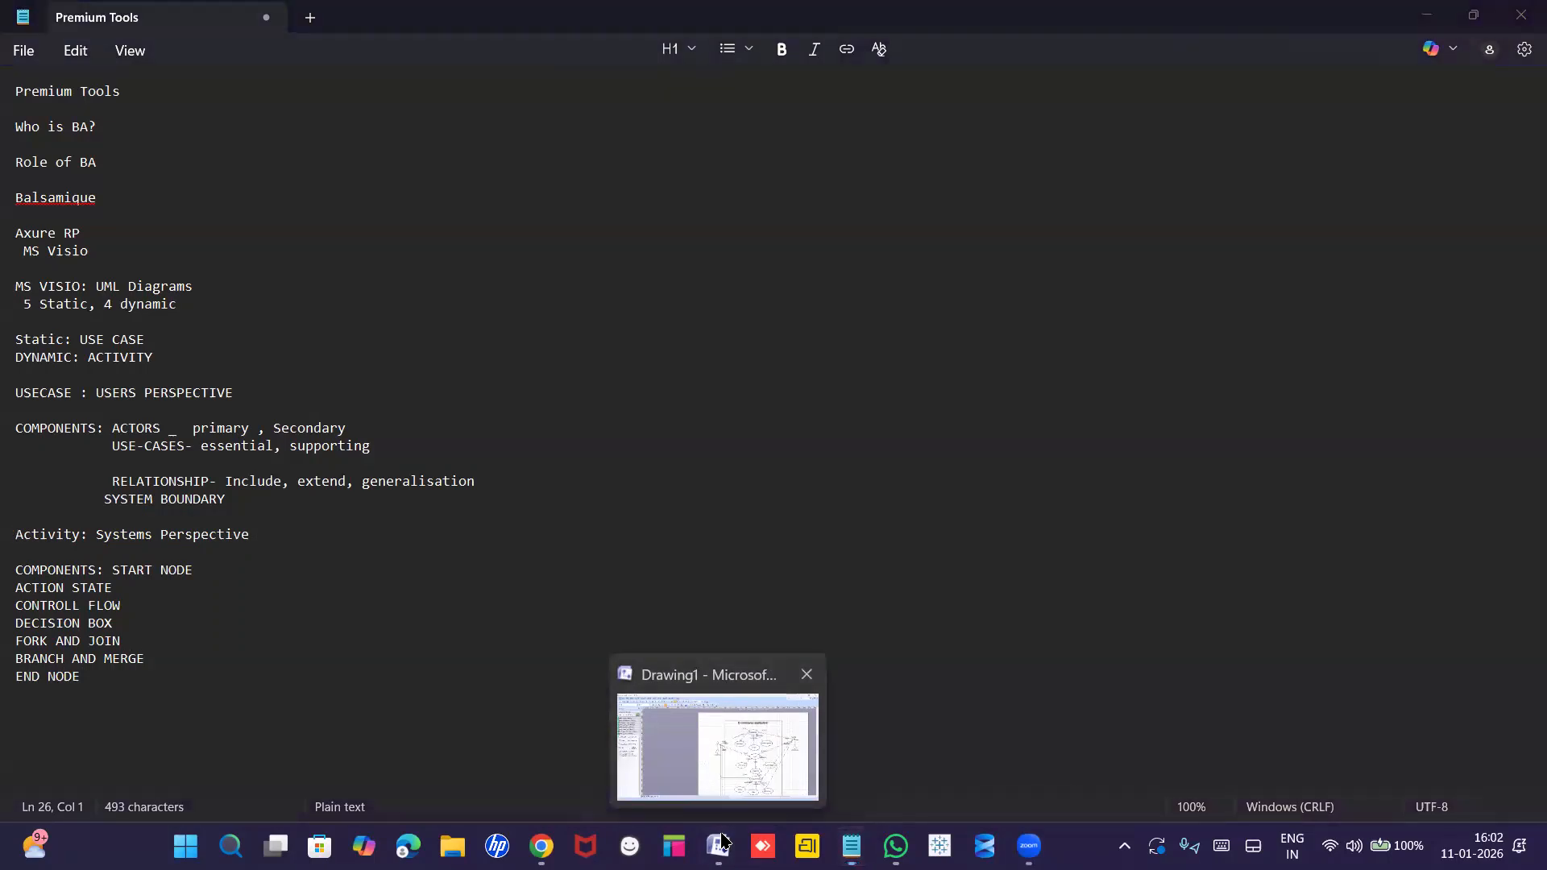
pyautogui.click(722, 841)
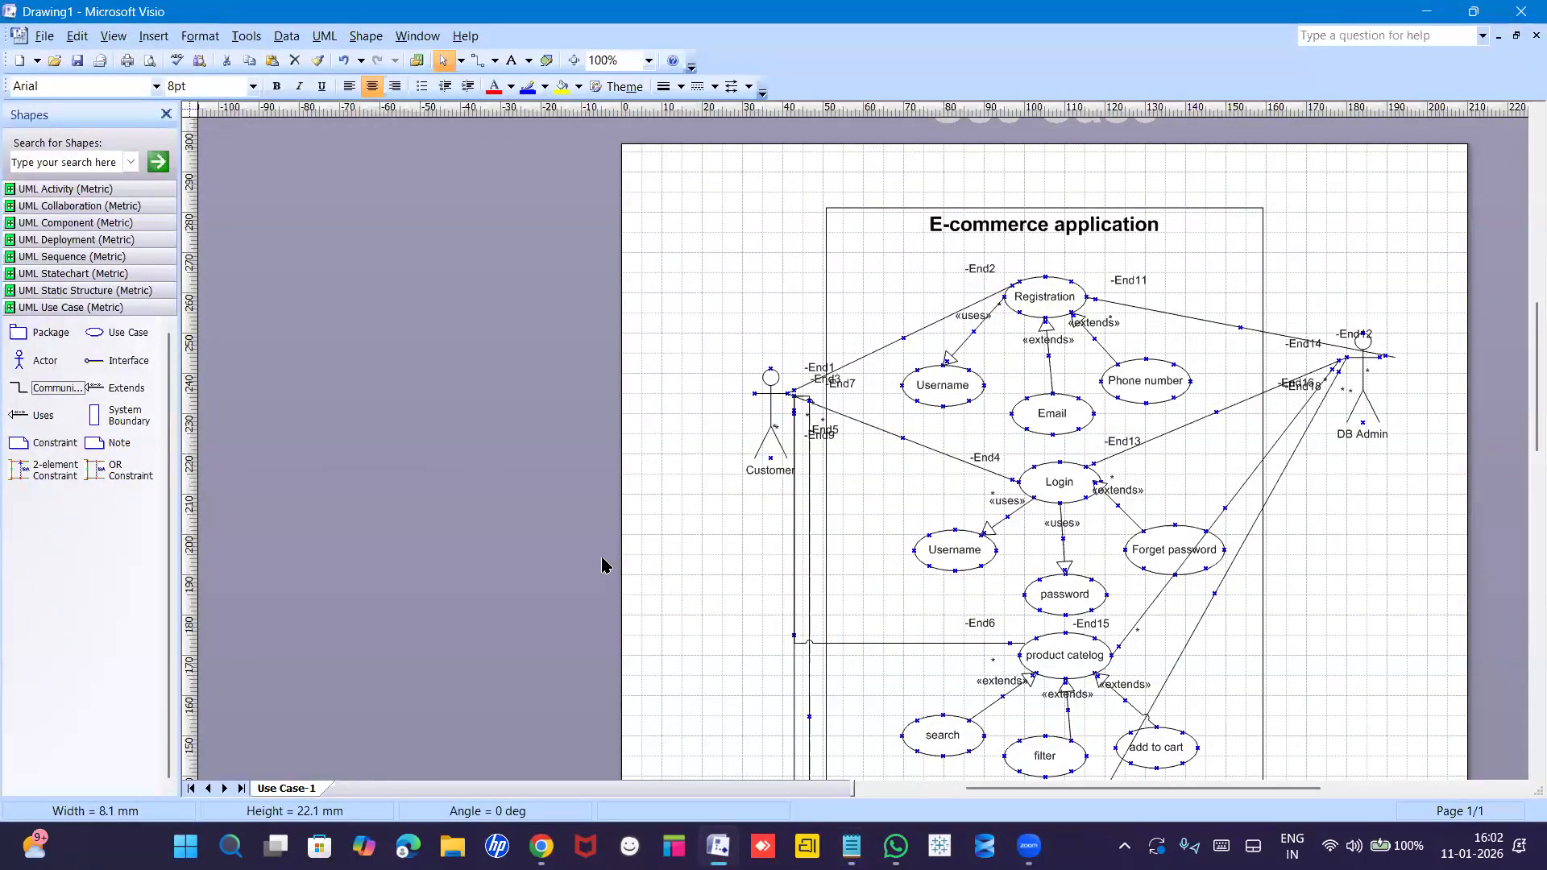
# Insert a new blank page named ACTIVITY alongside the Use Case-1 page.
pyautogui.rightClick(286, 789)
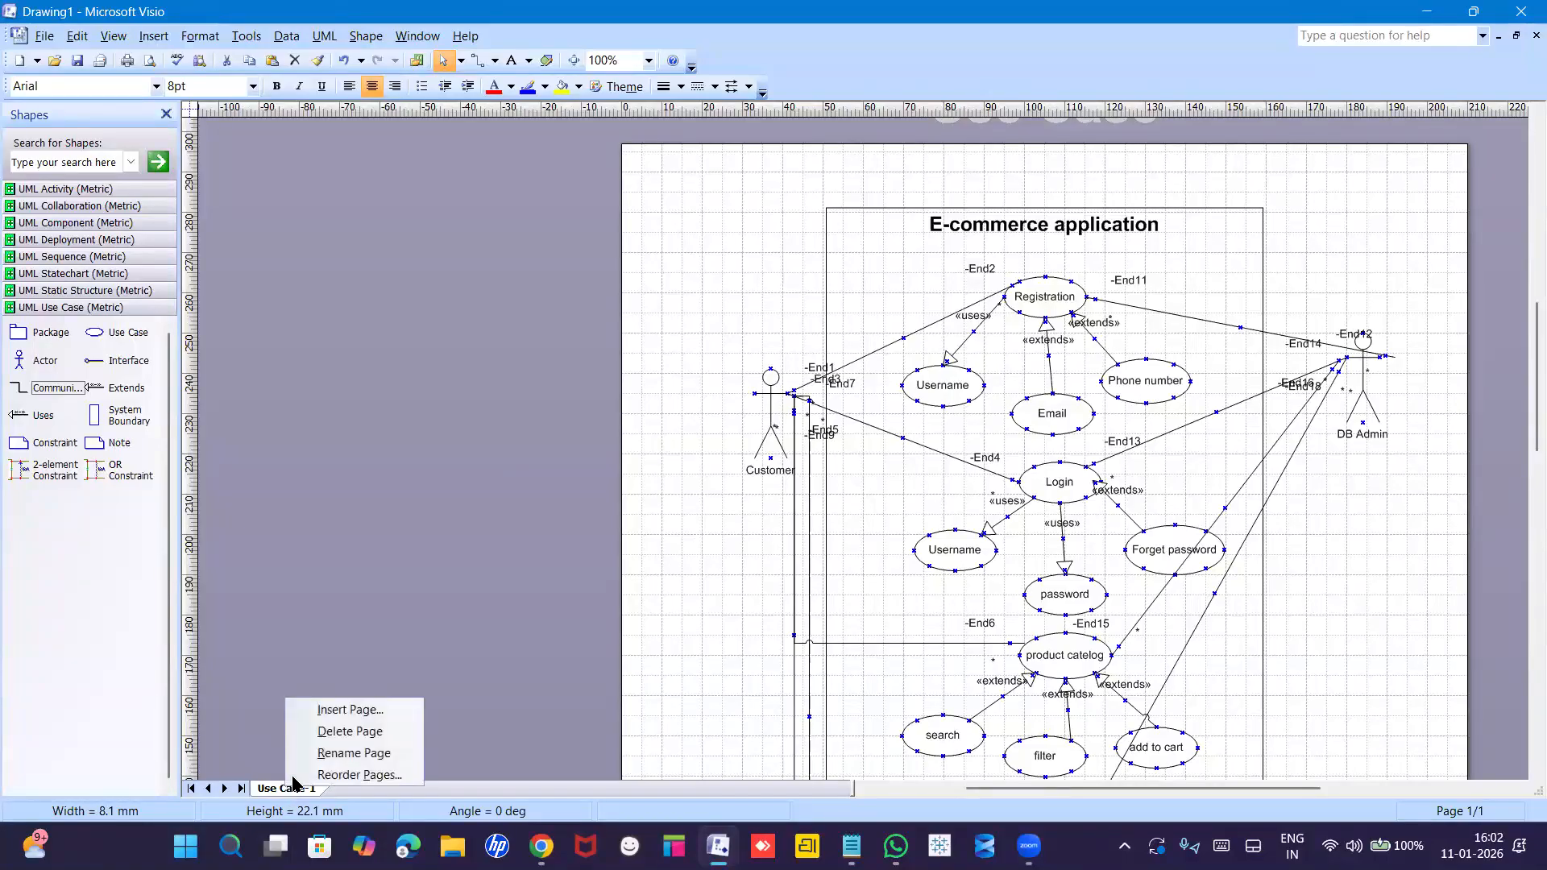
pyautogui.click(337, 711)
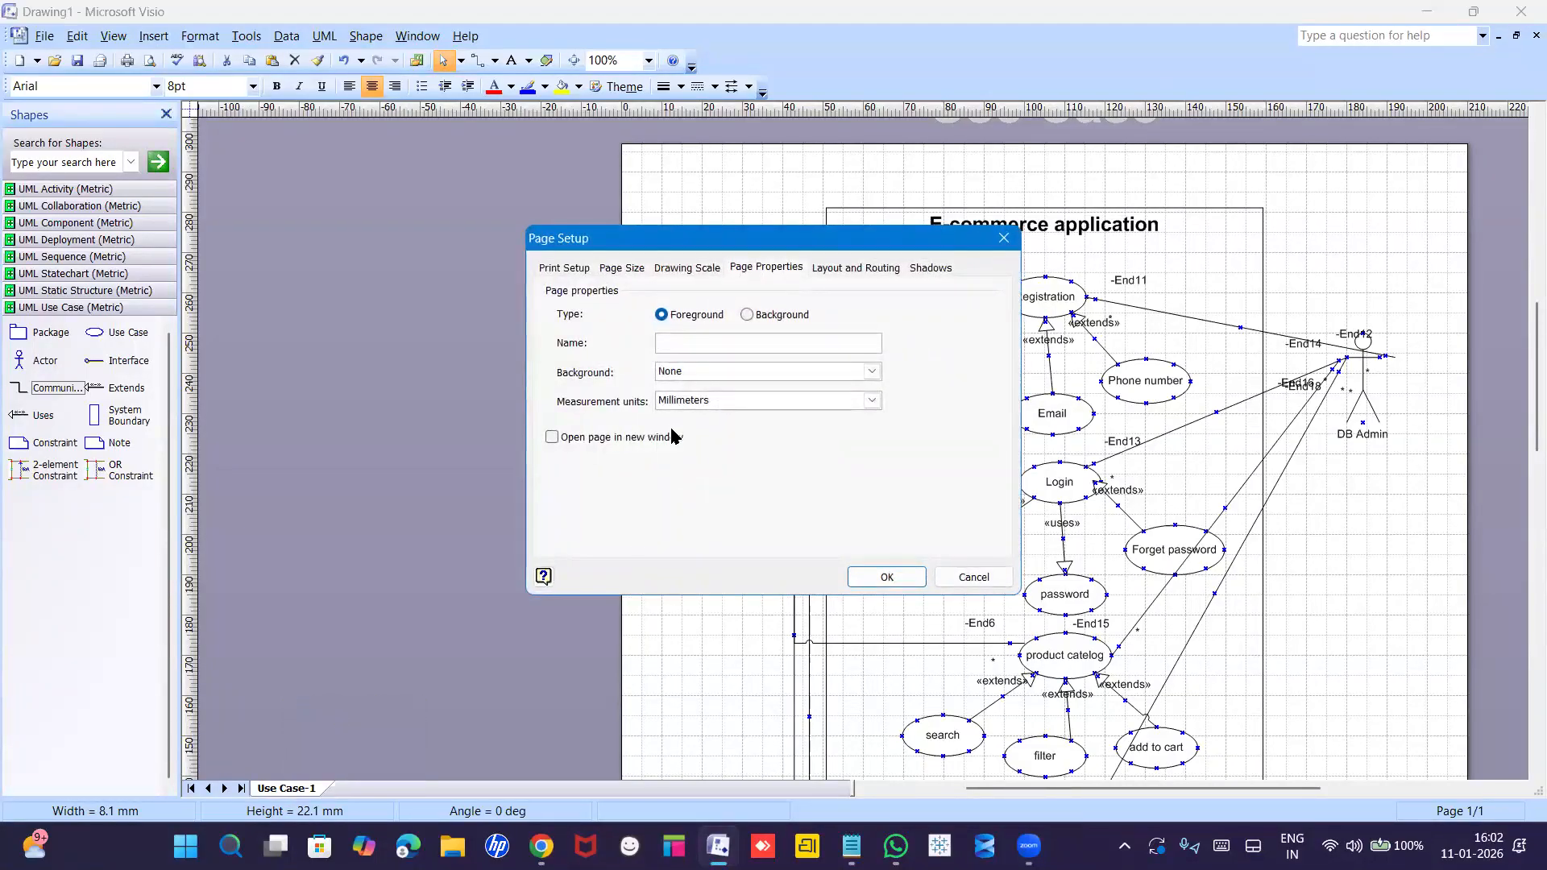
pyautogui.write('aCTI')
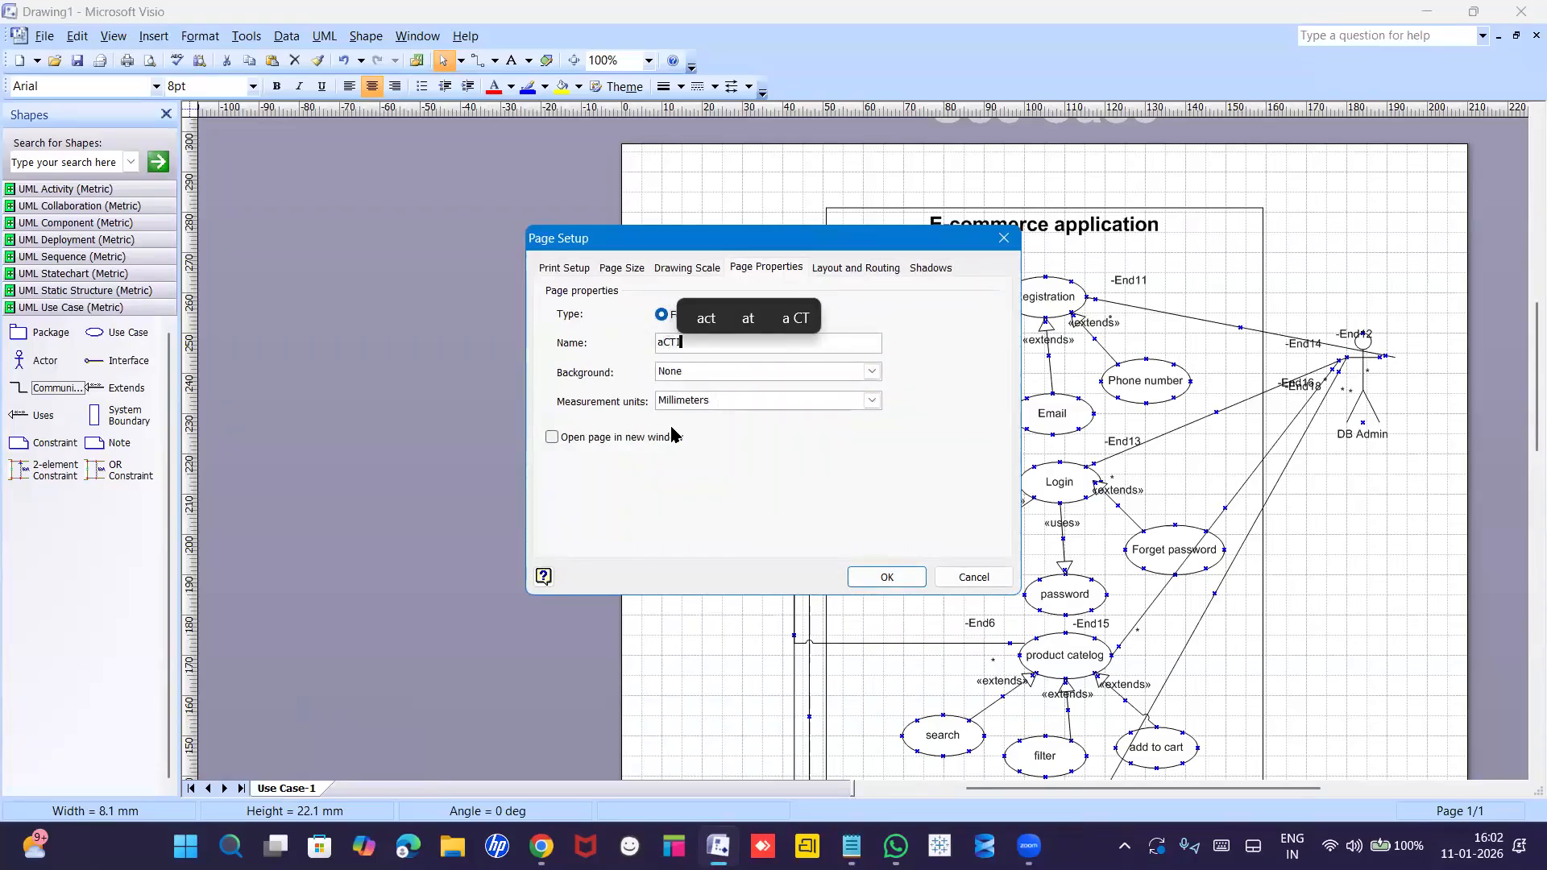
pyautogui.write('VITY')
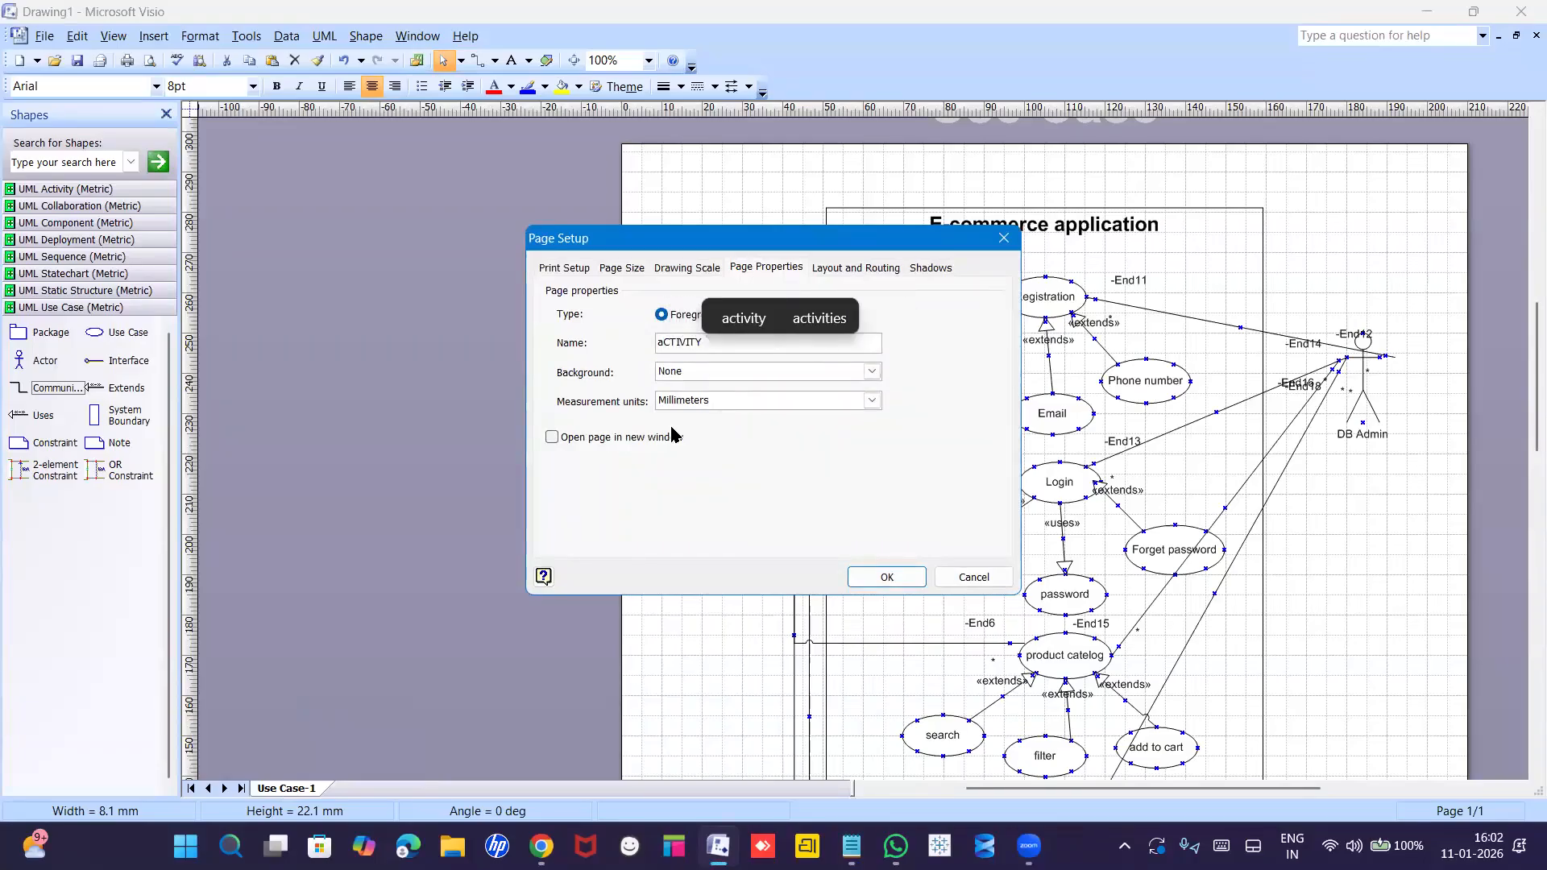
pyautogui.click(666, 339)
pyautogui.press('BackSpace')
pyautogui.write('A')
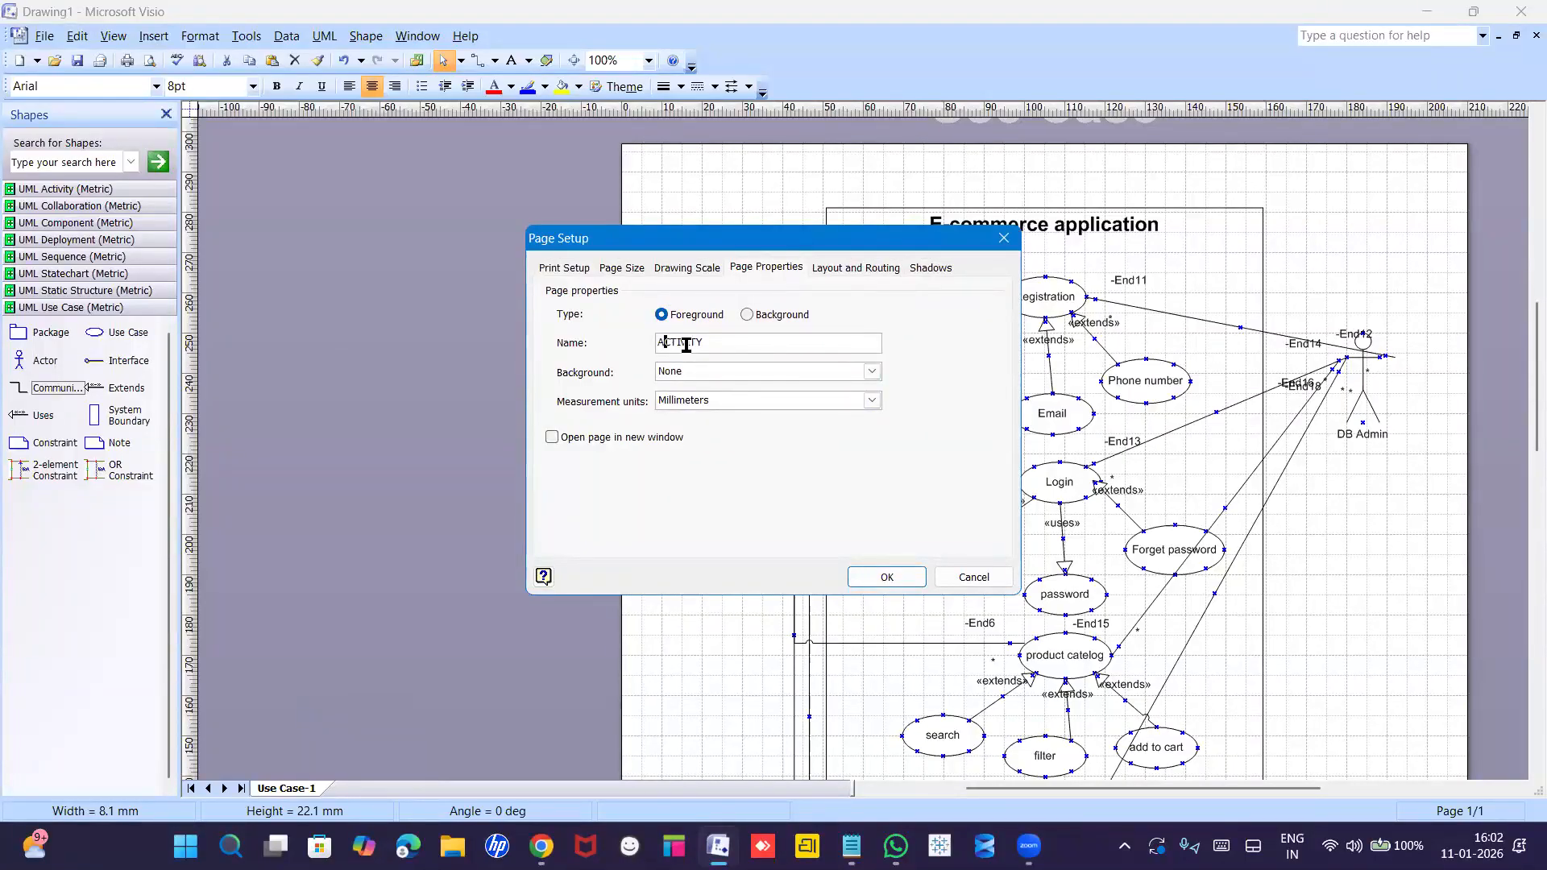
pyautogui.press('Return')
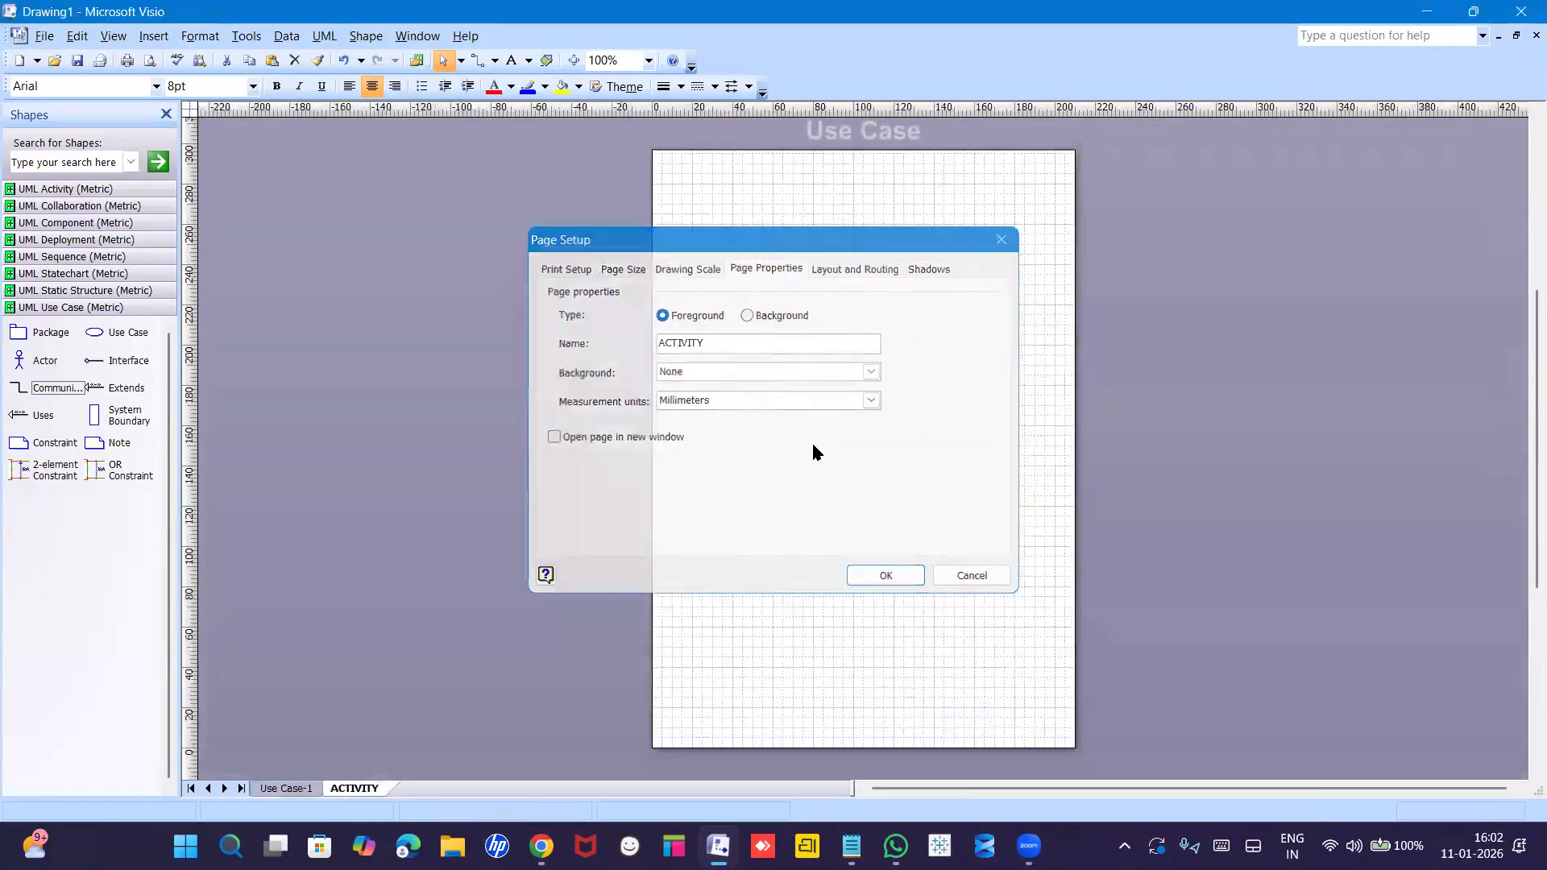
pyautogui.click(647, 61)
# At 100% zoom, place an initial node and ActionState1 joined by a control flow arrow.
pyautogui.click(621, 130)
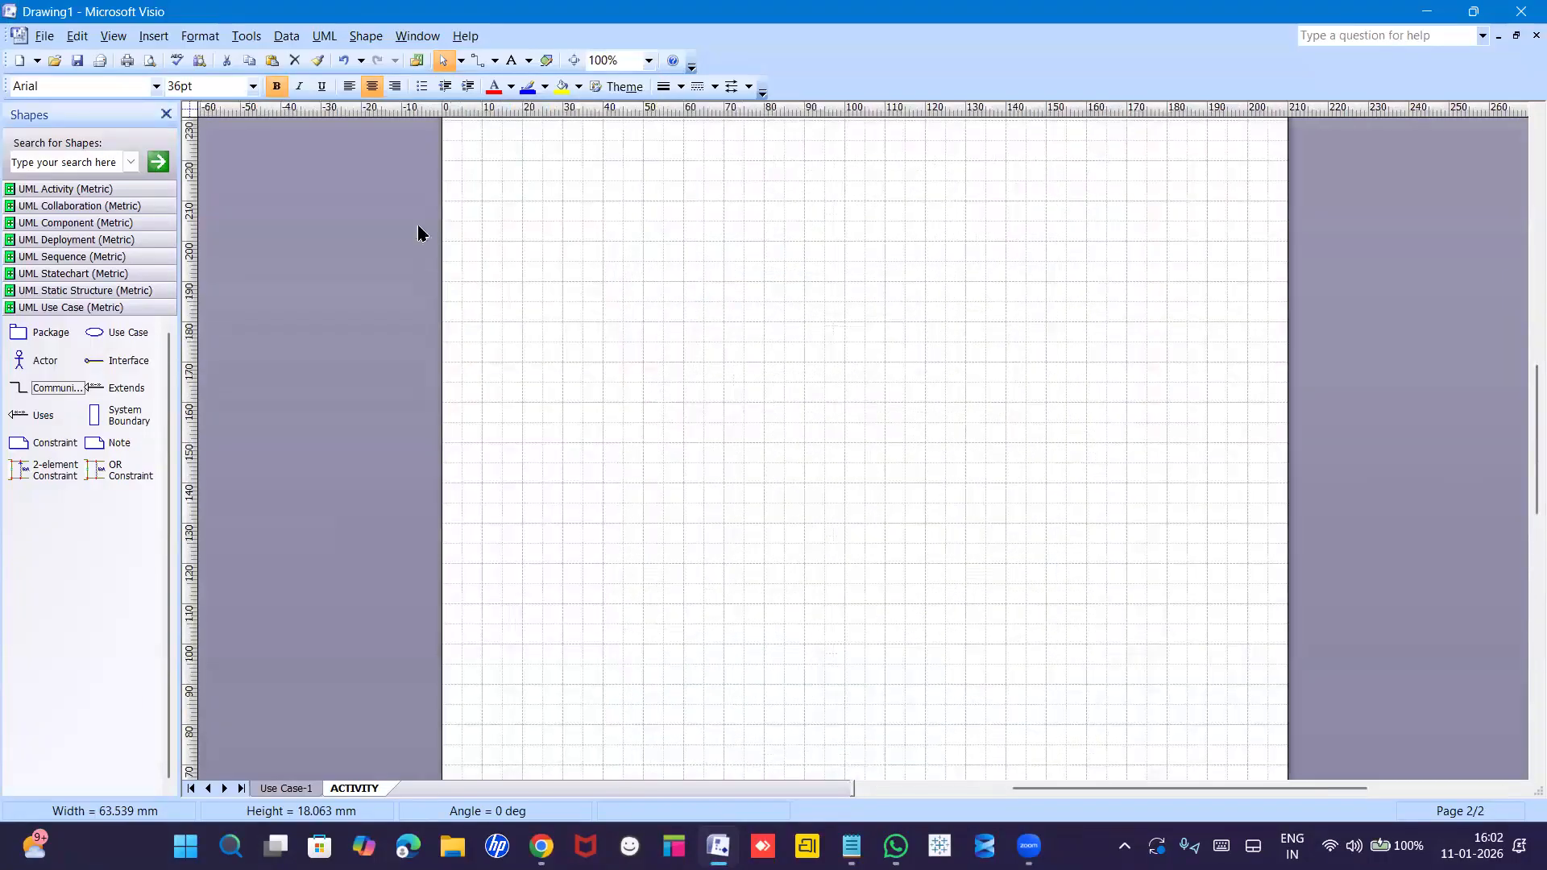
pyautogui.click(78, 190)
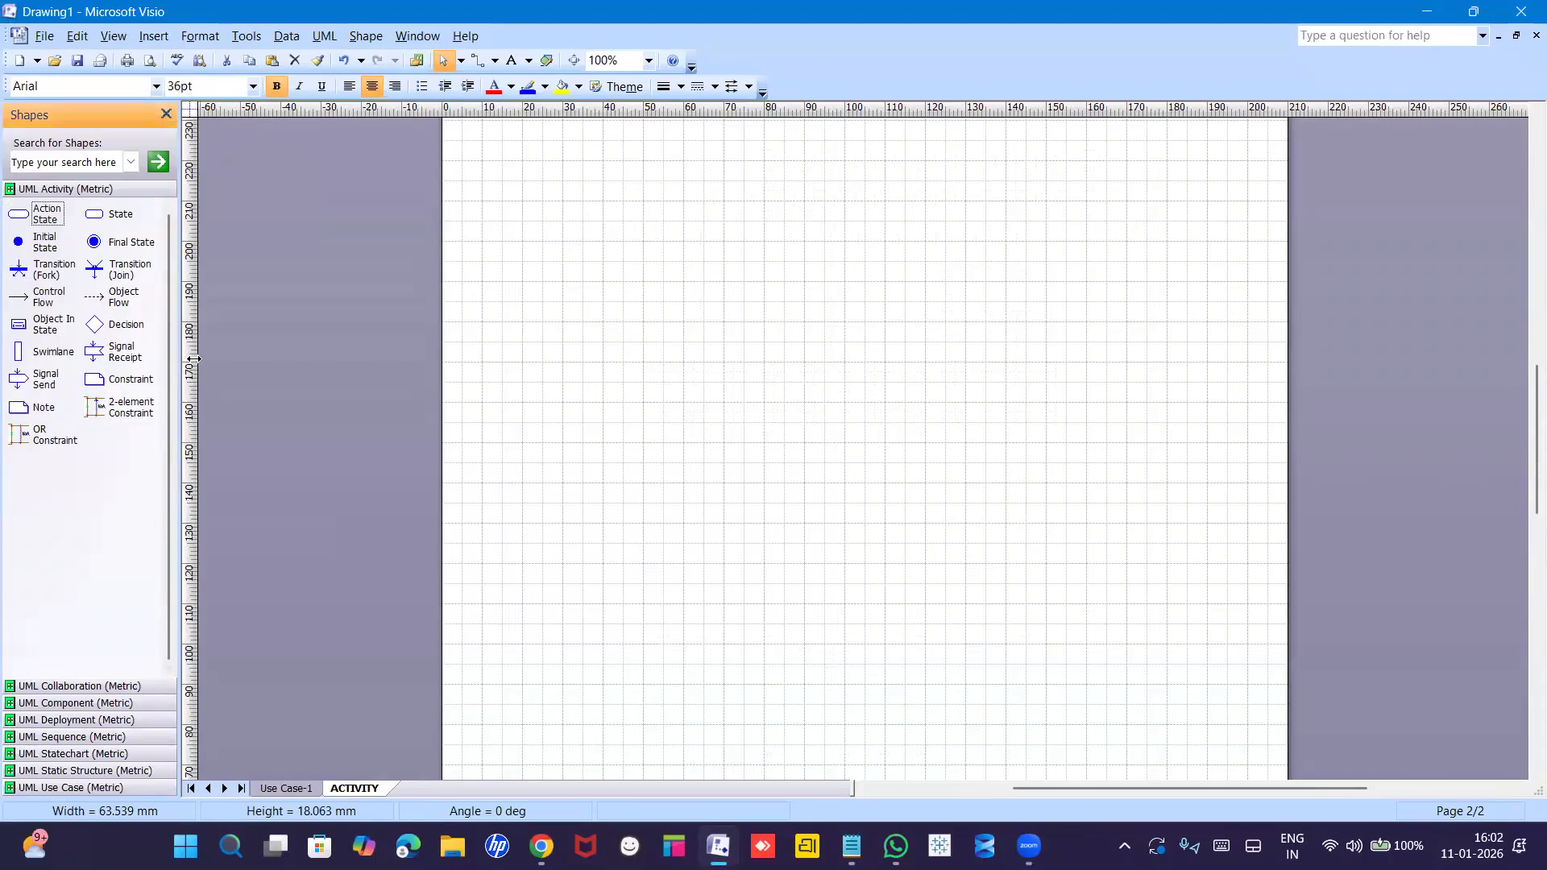
pyautogui.moveTo(19, 242); pyautogui.dragTo(819, 233)
pyautogui.click(20, 214)
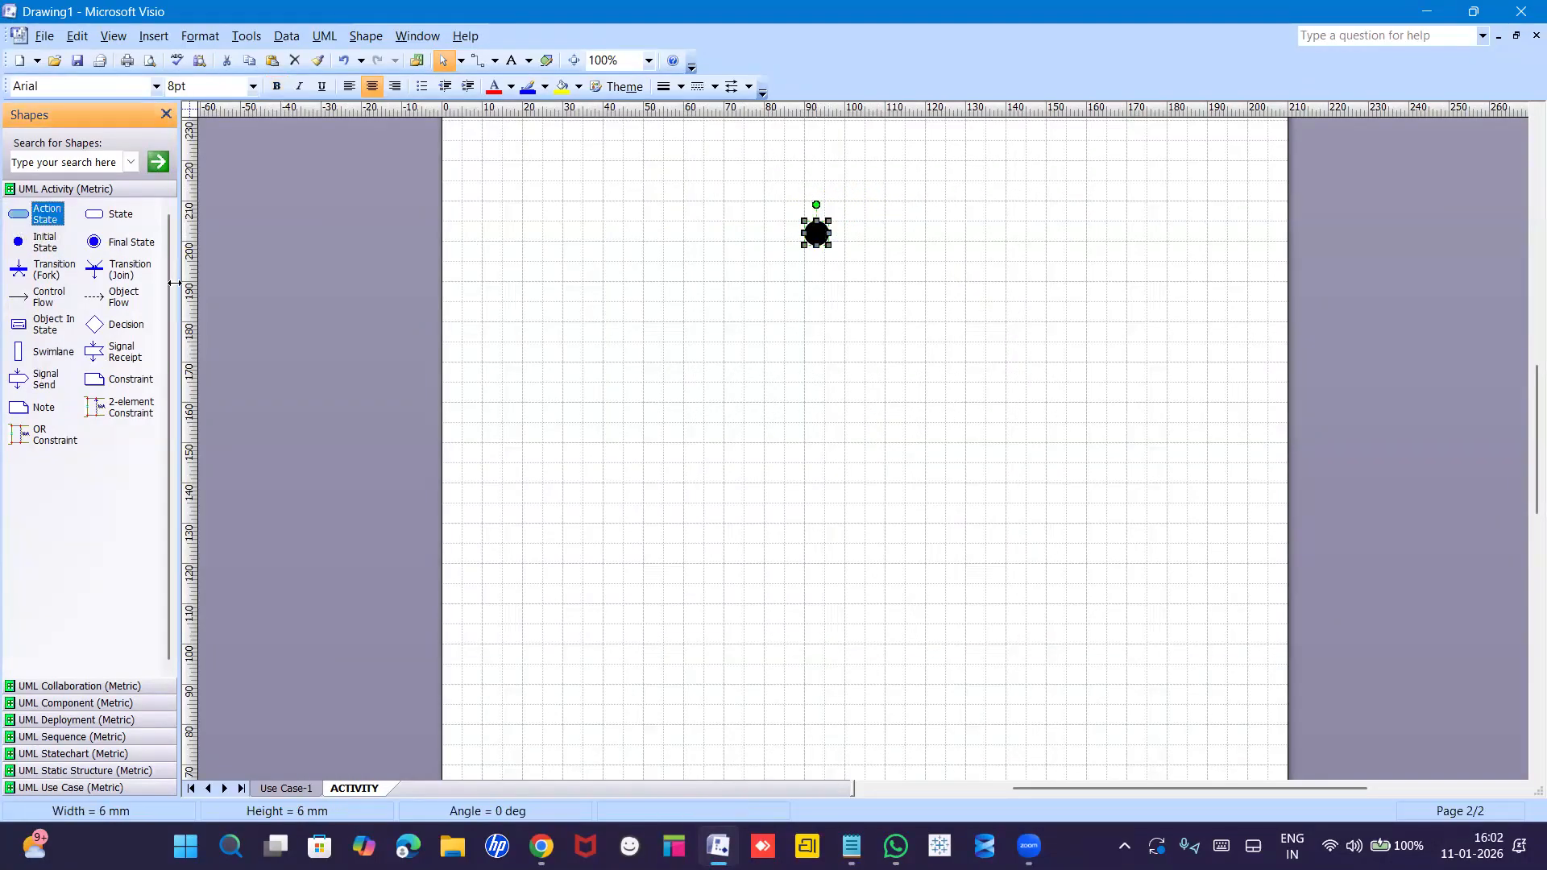
pyautogui.moveTo(15, 213); pyautogui.dragTo(819, 319)
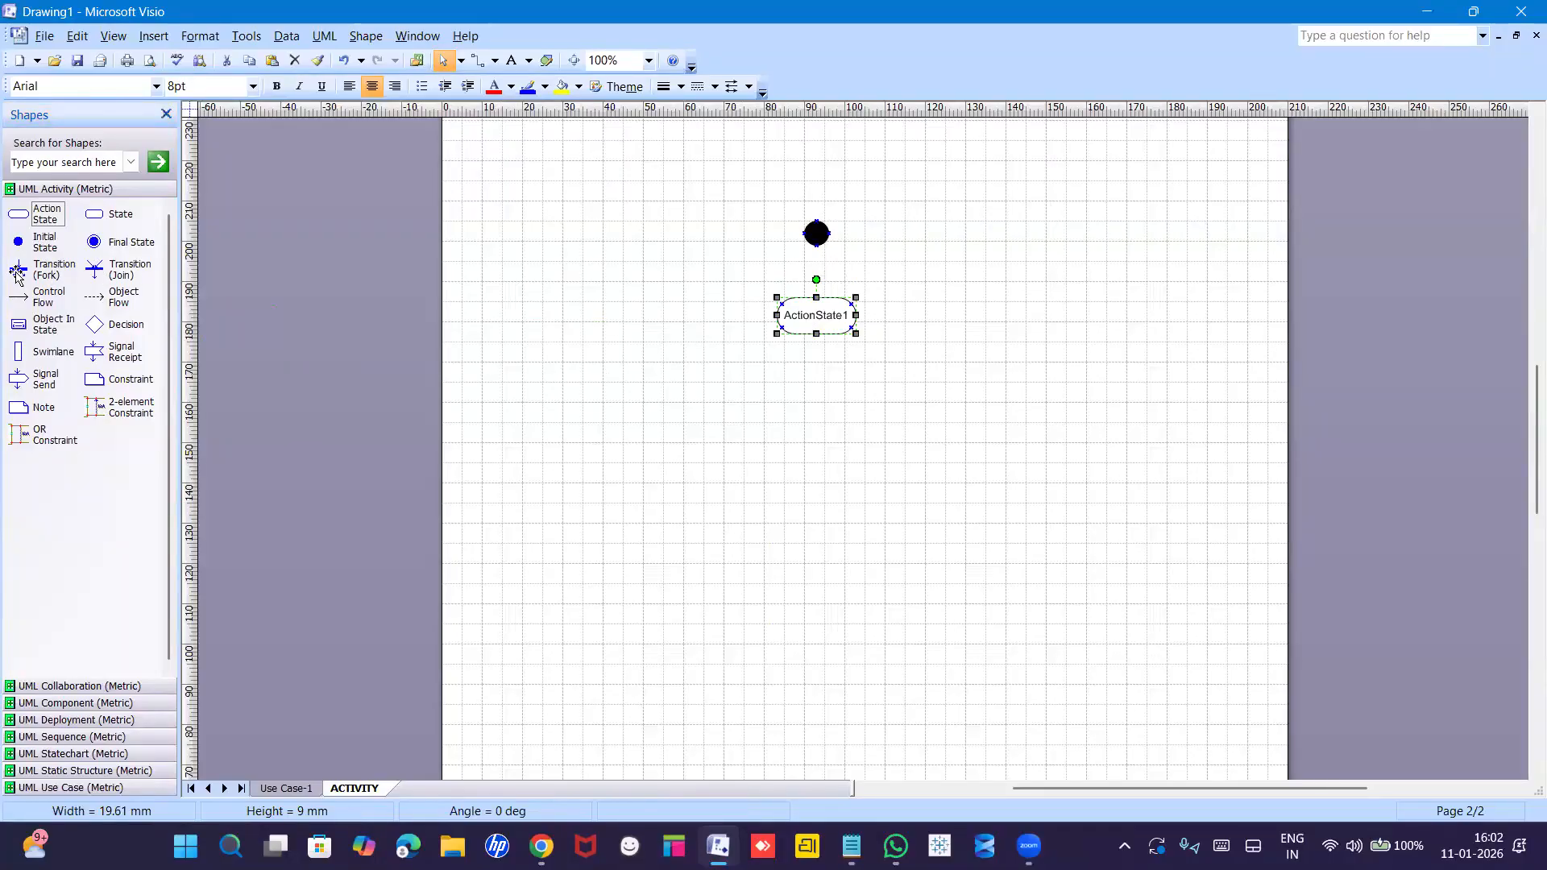
pyautogui.moveTo(25, 300); pyautogui.dragTo(816, 297)
pyautogui.click(870, 380)
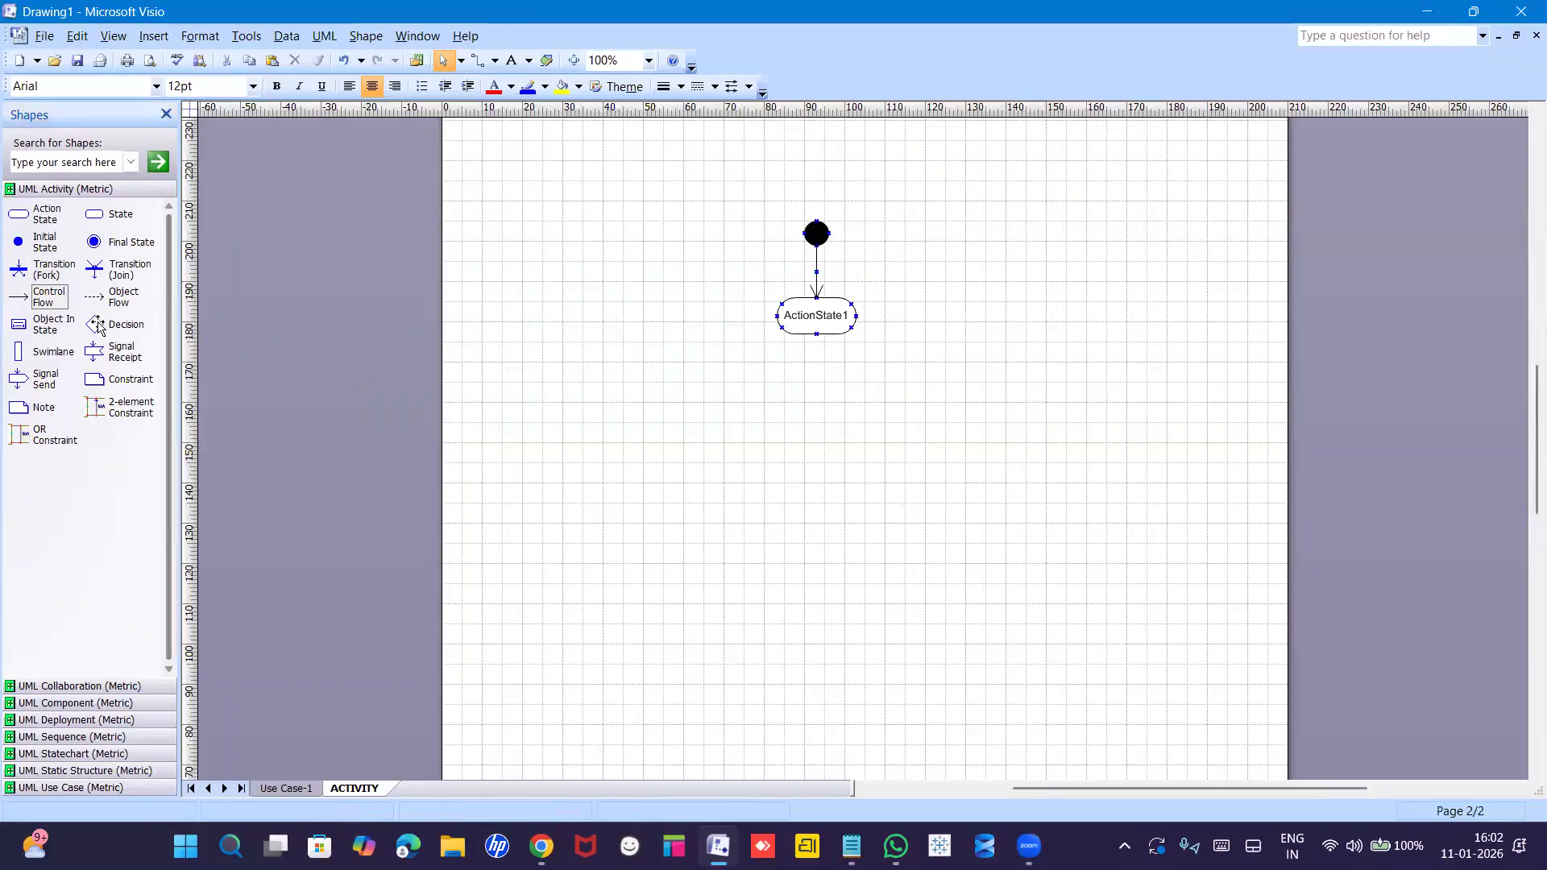
# Add a decision diamond, a flow arrow below it, and lengthened fork and join bars.
pyautogui.moveTo(97, 329); pyautogui.dragTo(810, 417)
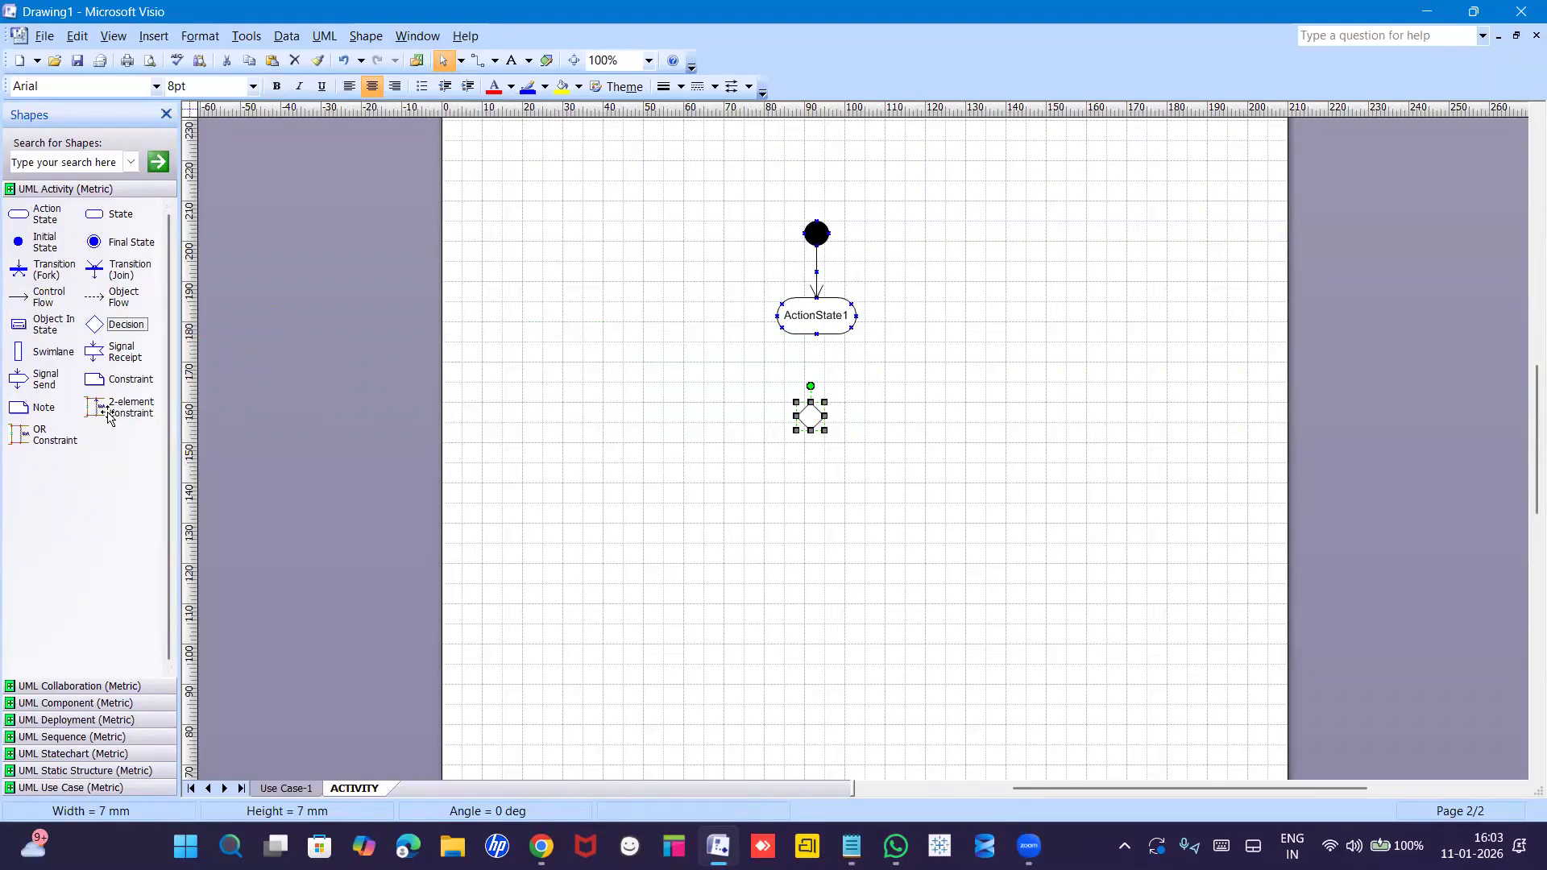
pyautogui.moveTo(36, 300); pyautogui.dragTo(722, 485)
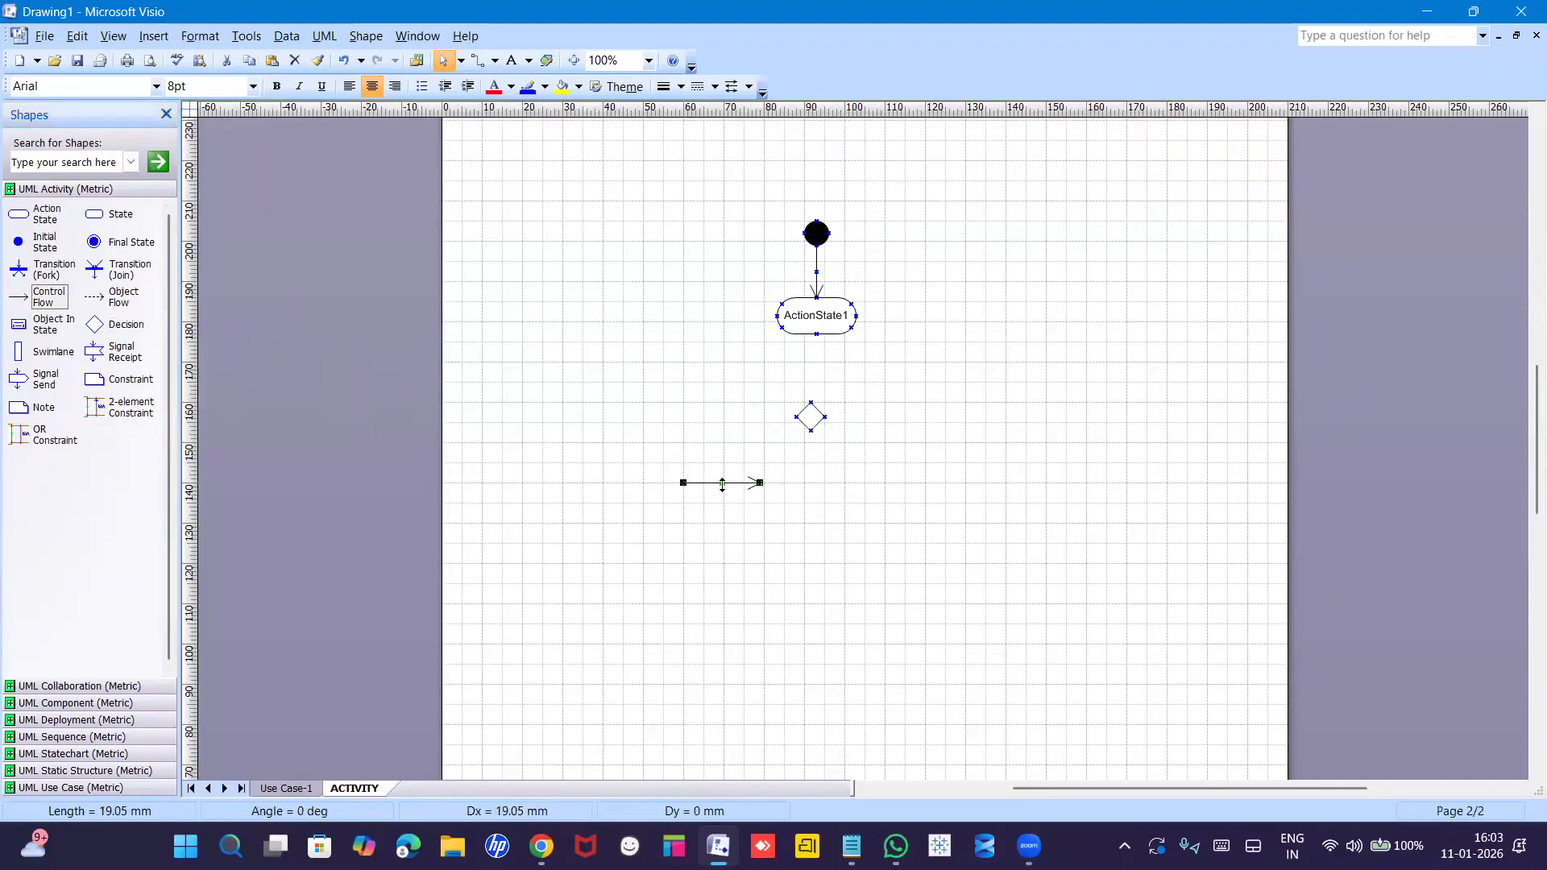
pyautogui.moveTo(17, 270); pyautogui.dragTo(765, 365)
pyautogui.moveTo(584, 365); pyautogui.dragTo(517, 365)
pyautogui.moveTo(94, 270); pyautogui.dragTo(735, 428)
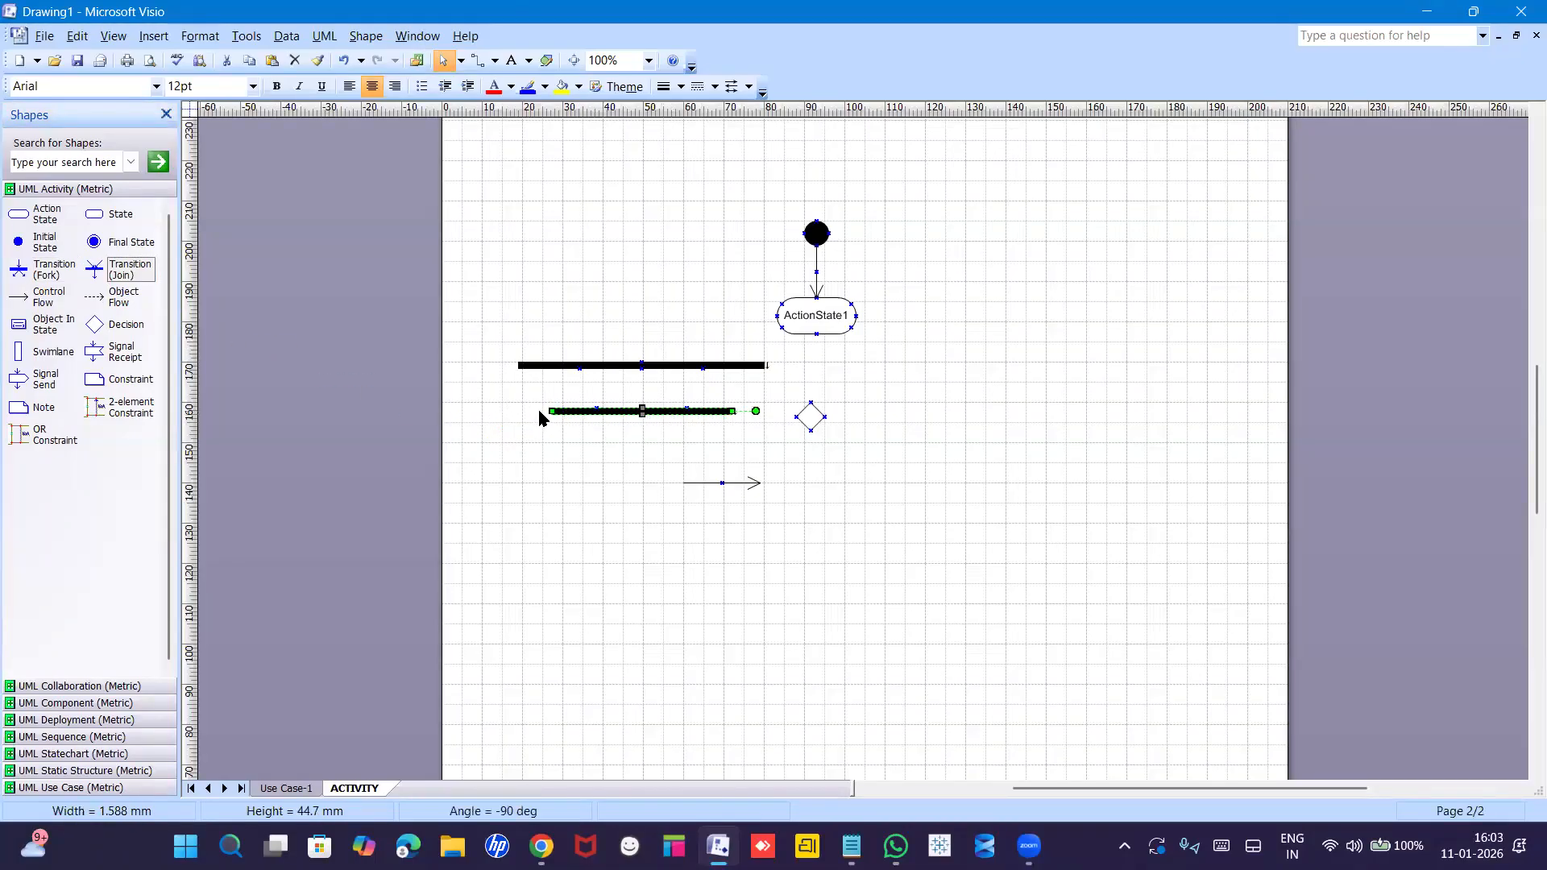
pyautogui.moveTo(533, 409); pyautogui.dragTo(530, 411)
pyautogui.click(572, 472)
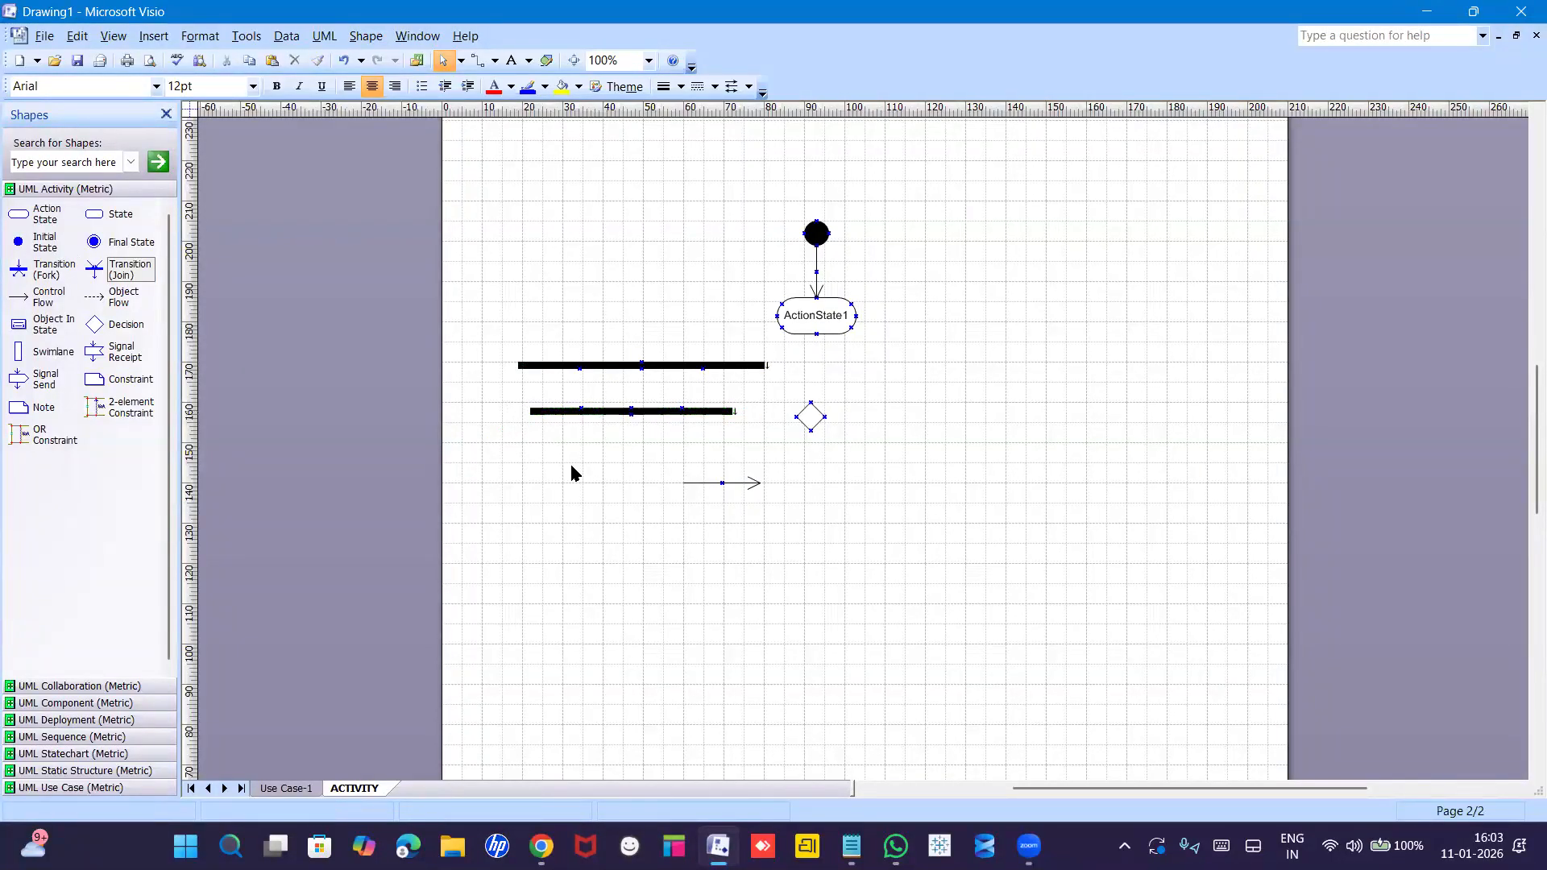
# Cut the upper fork bar from the page, dismissing the shape protection warning.
pyautogui.click(620, 365)
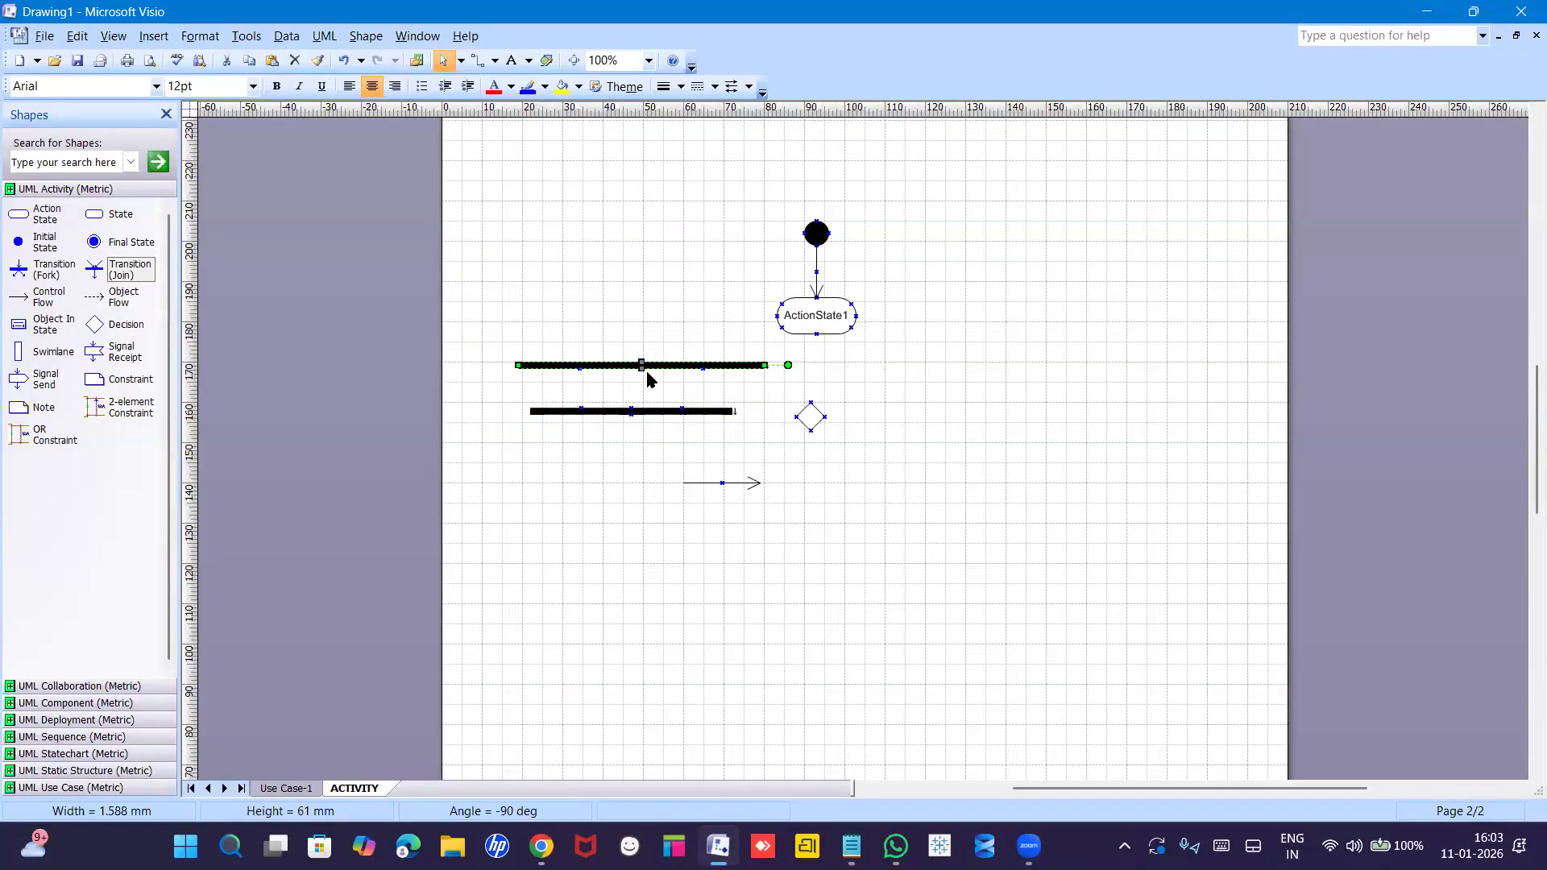
pyautogui.click(641, 367)
pyautogui.rightClick(640, 367)
pyautogui.click(691, 381)
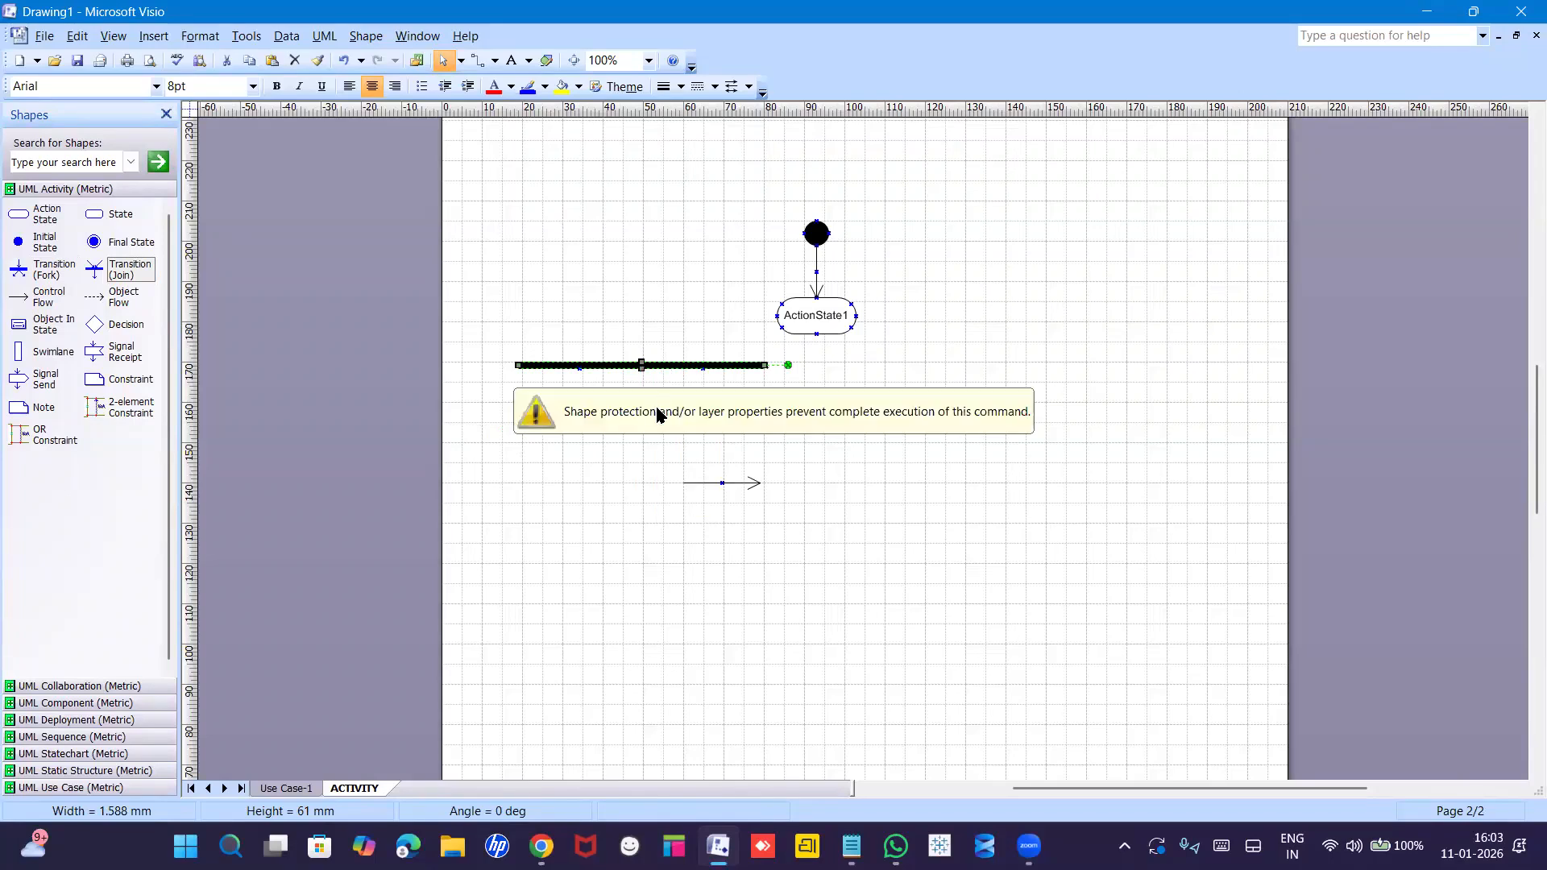
pyautogui.click(659, 389)
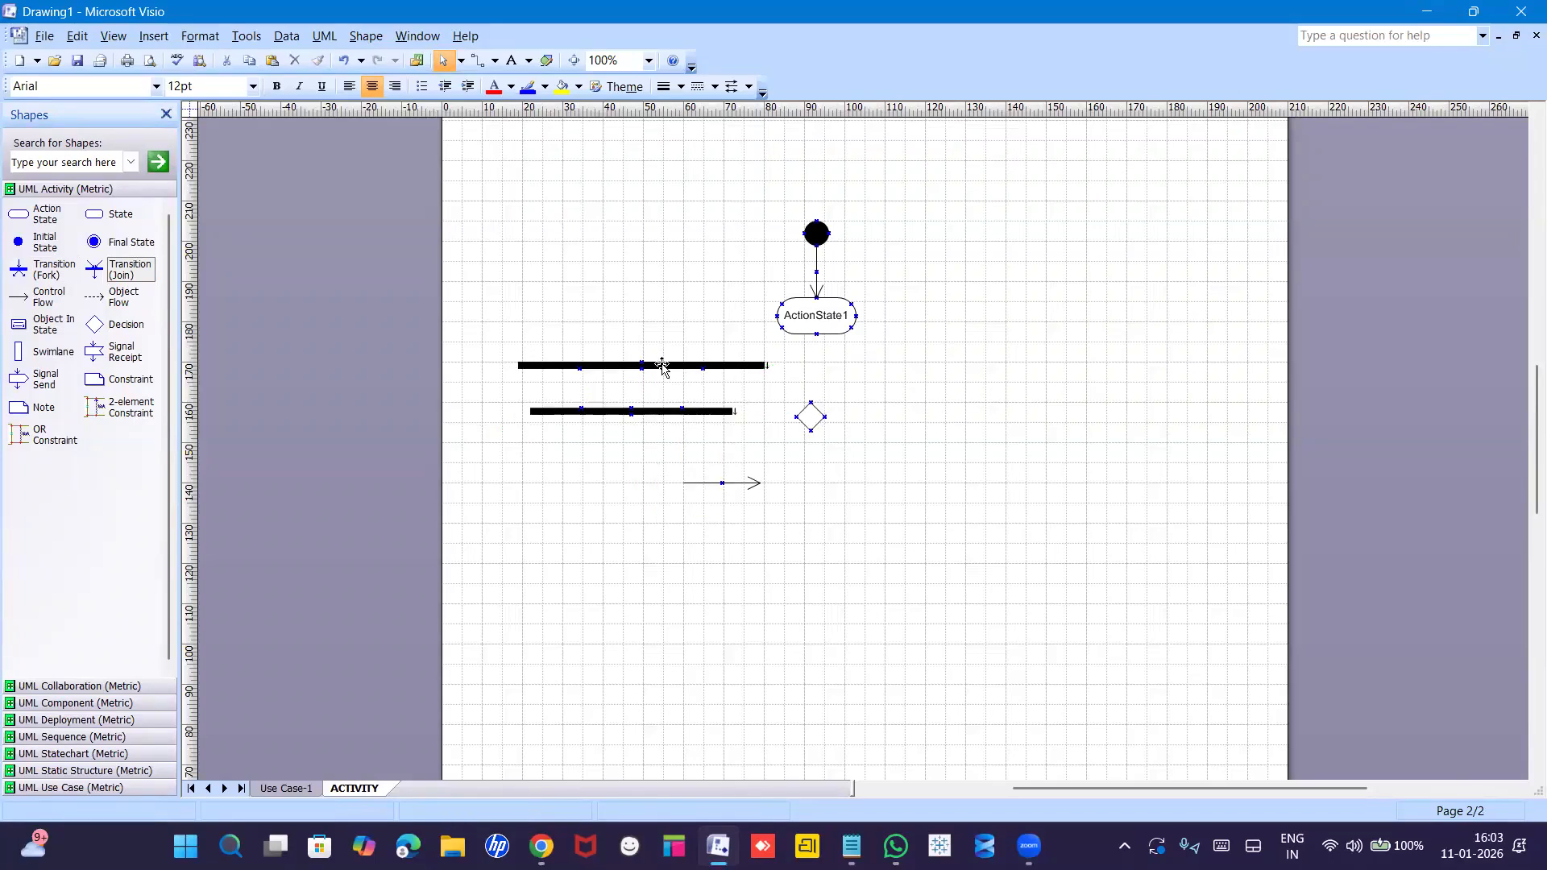
pyautogui.rightClick(662, 367)
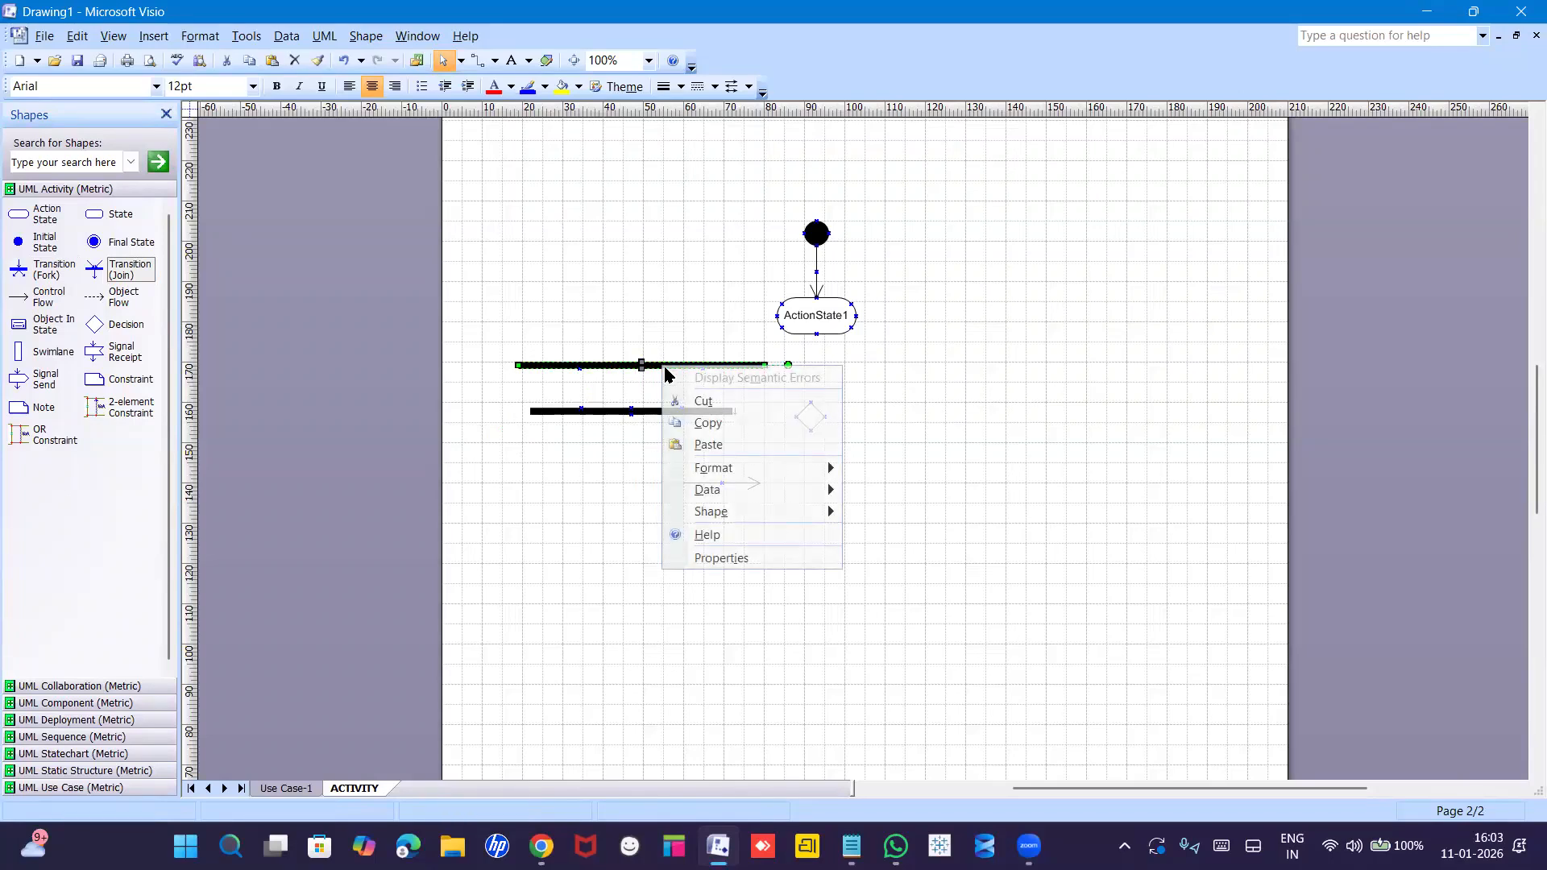
pyautogui.click(700, 401)
# Cut the lower fork bar, the decision diamond and the leftover arrow.
pyautogui.click(690, 411)
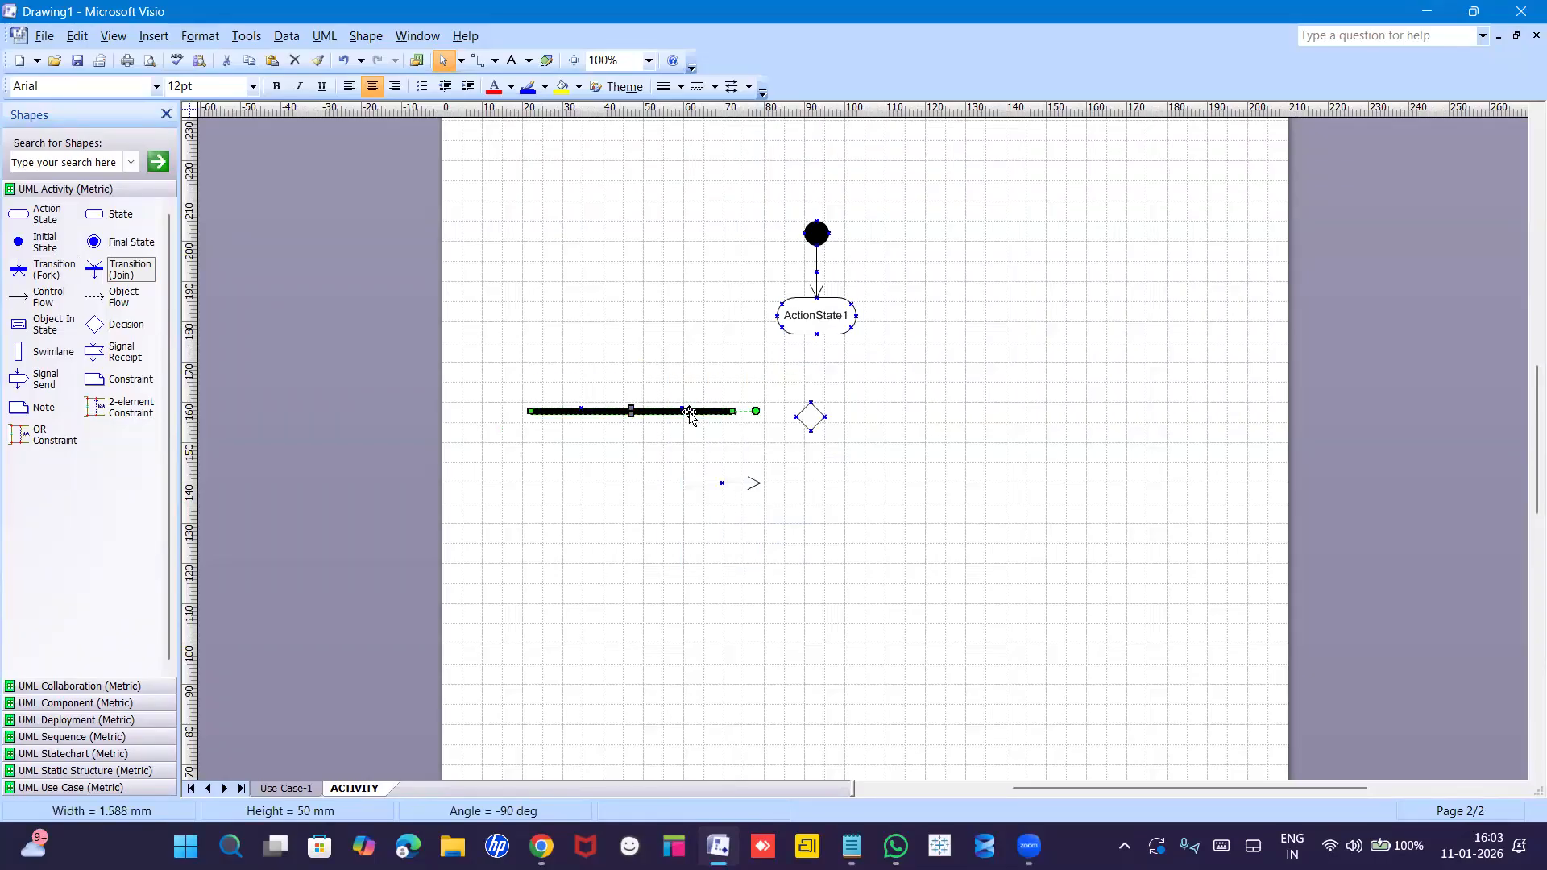
pyautogui.rightClick(691, 412)
pyautogui.click(731, 449)
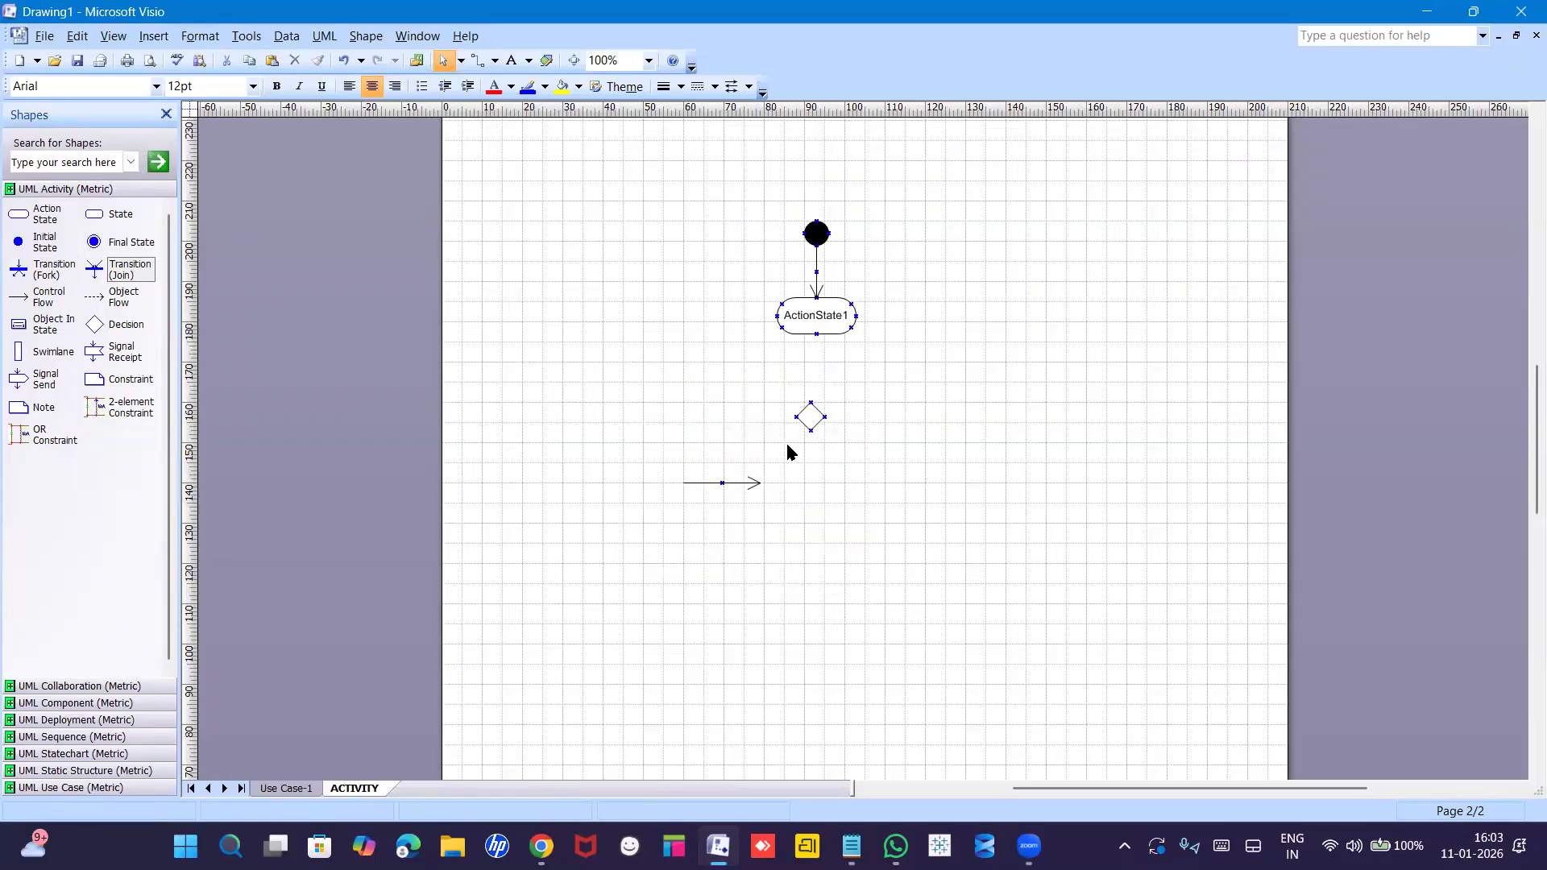
pyautogui.rightClick(807, 420)
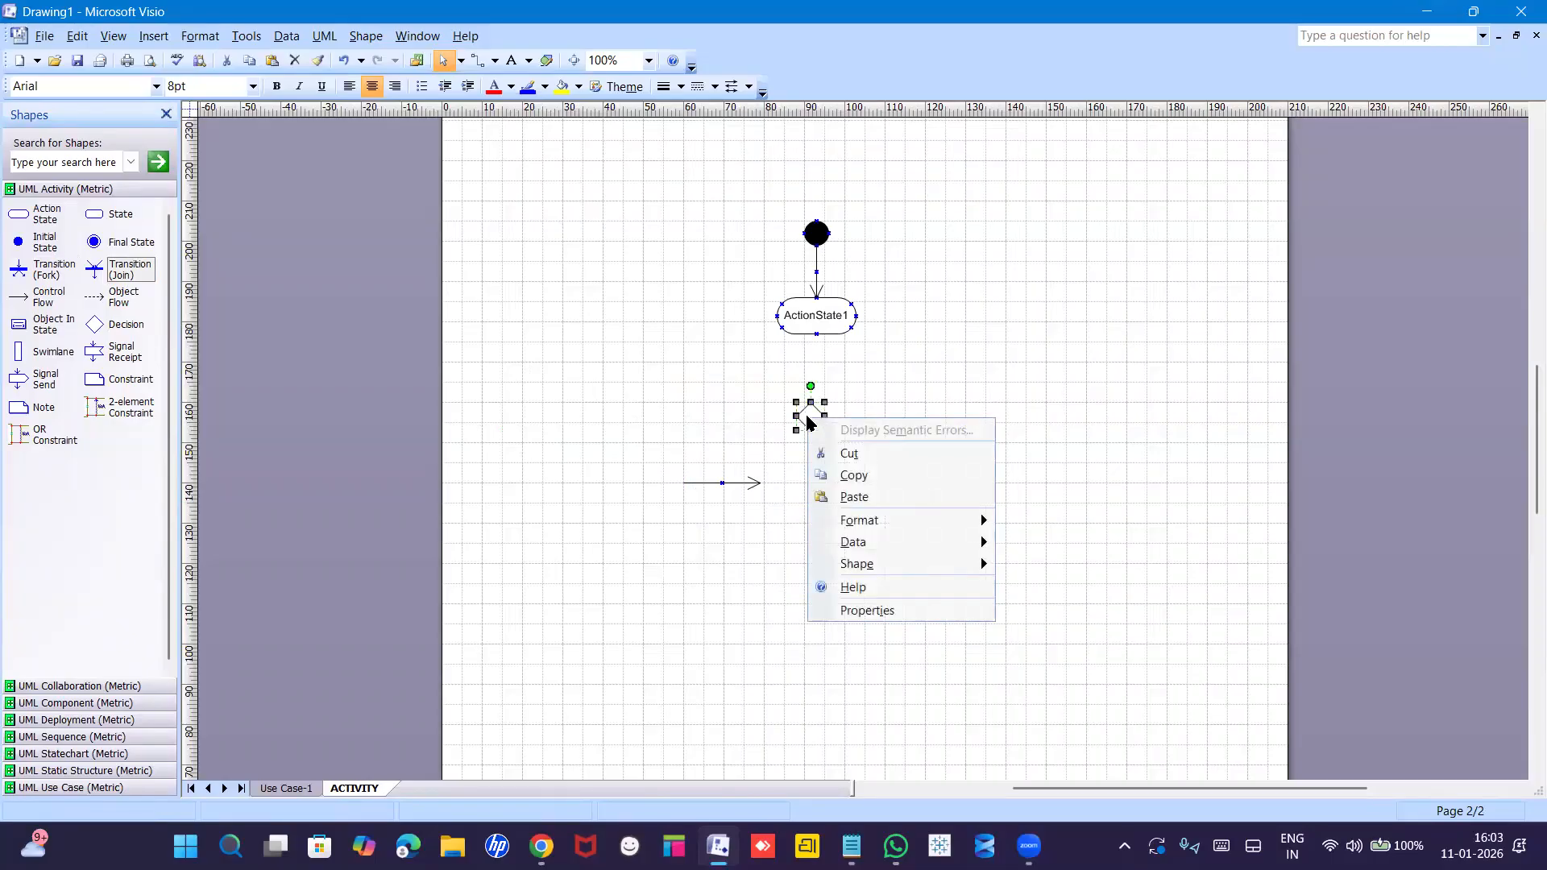
pyautogui.click(845, 452)
pyautogui.rightClick(734, 483)
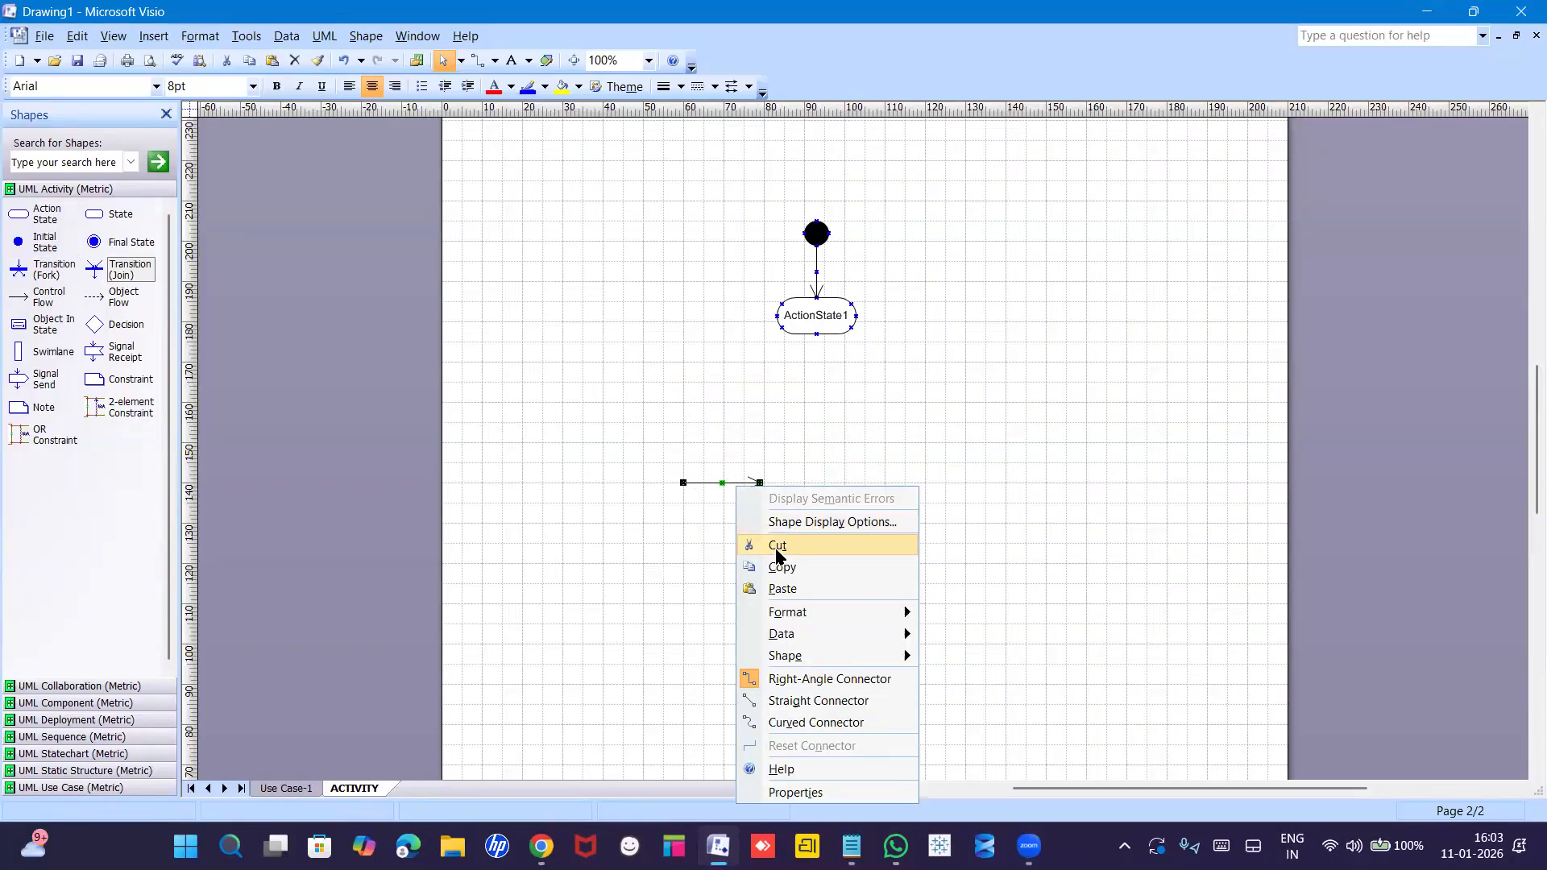
pyautogui.click(778, 548)
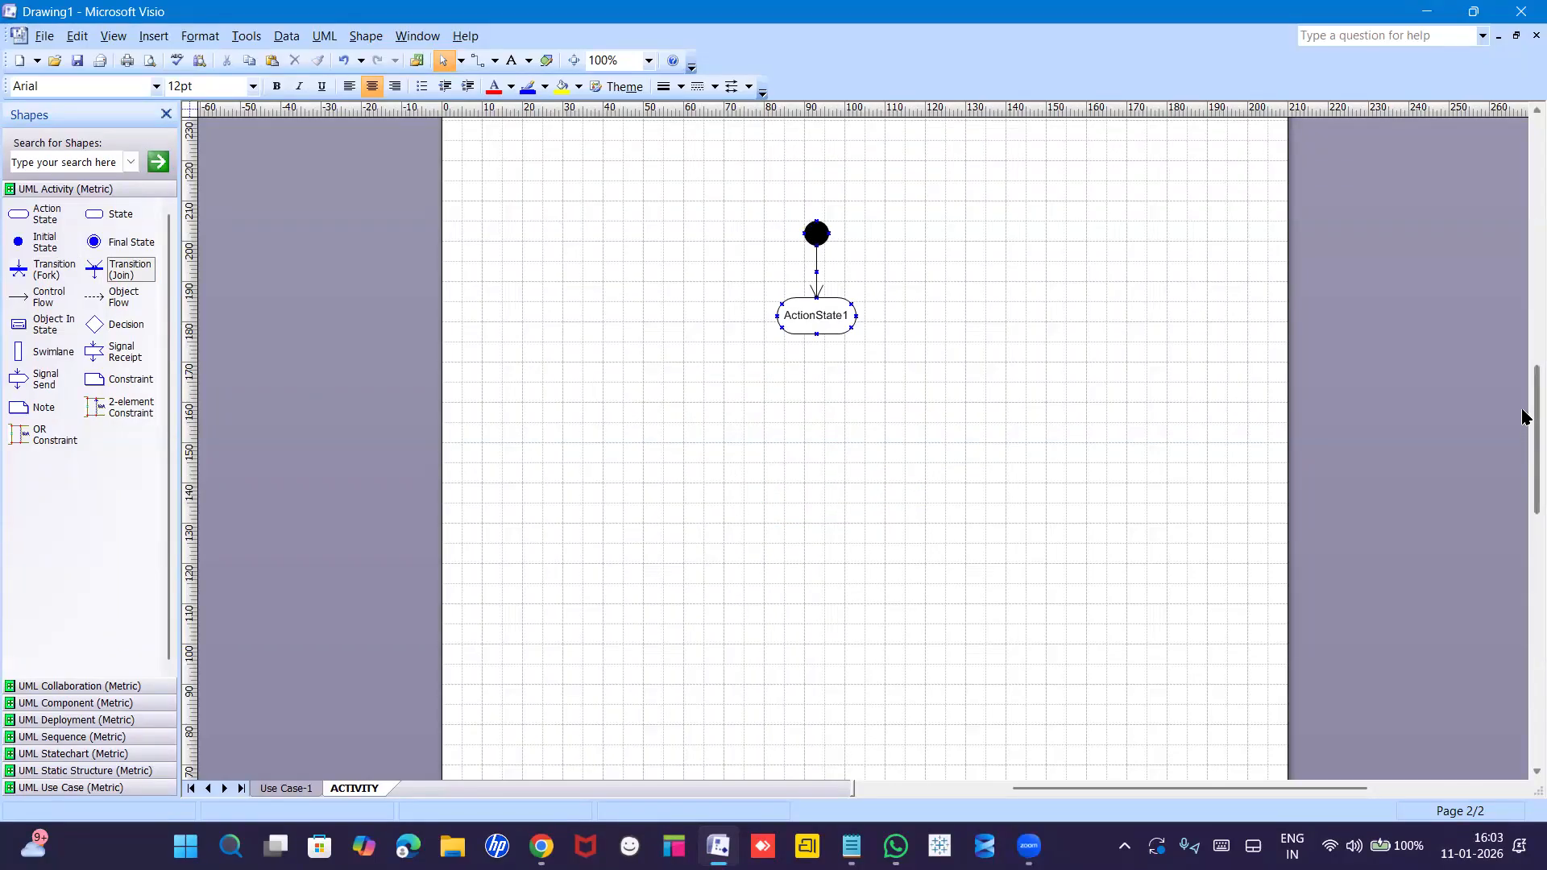
# Rename ActionState1 to 'registration' through its UML Action State Properties.
pyautogui.moveTo(1522, 415); pyautogui.dragTo(1523, 393)
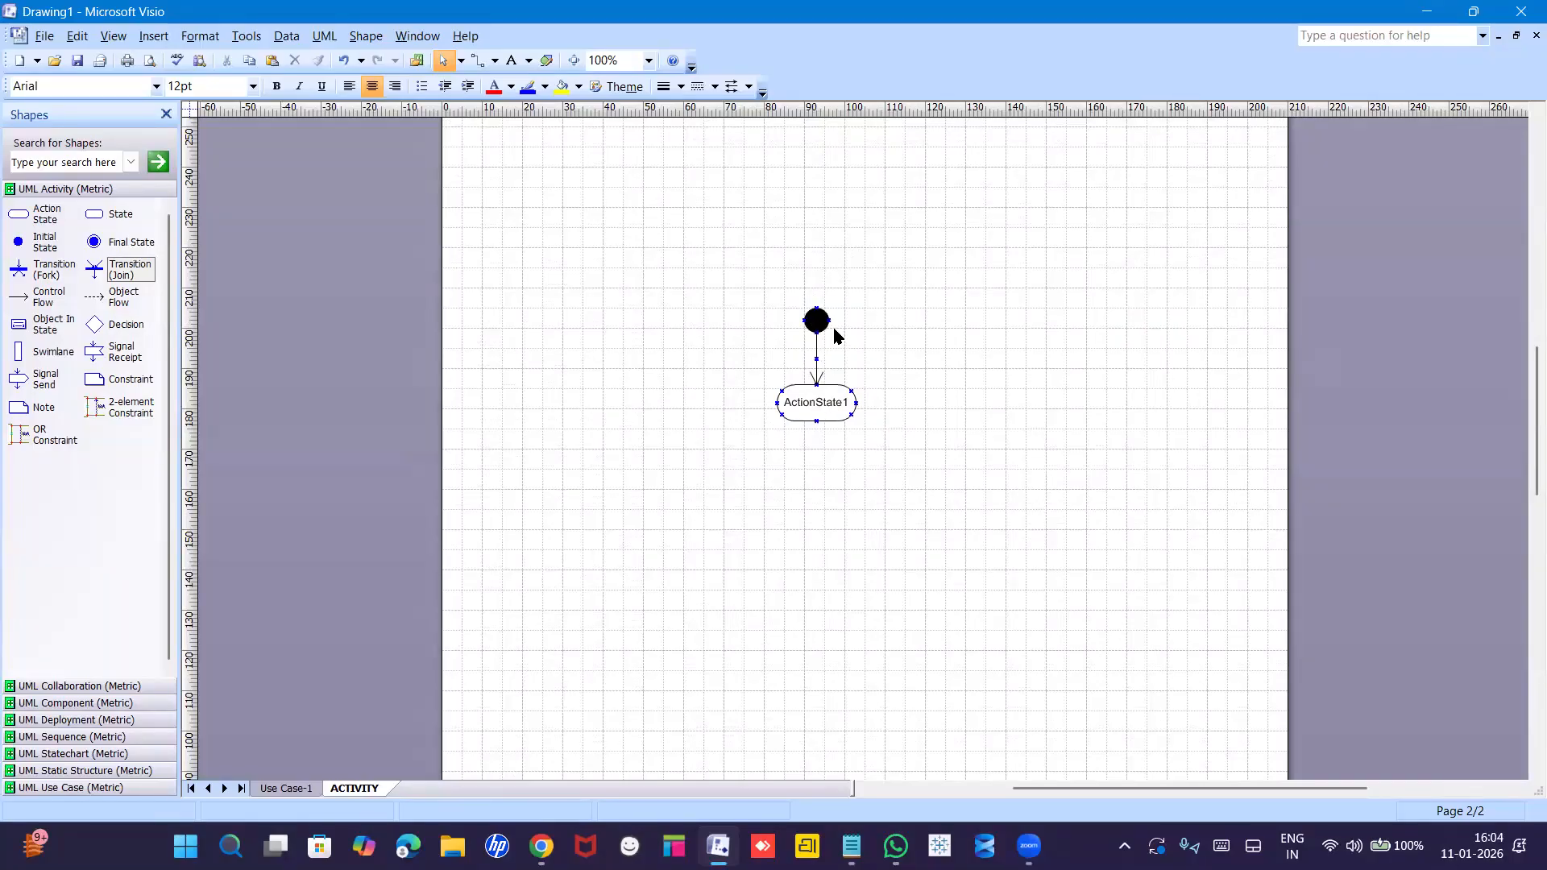
pyautogui.doubleClick(817, 406)
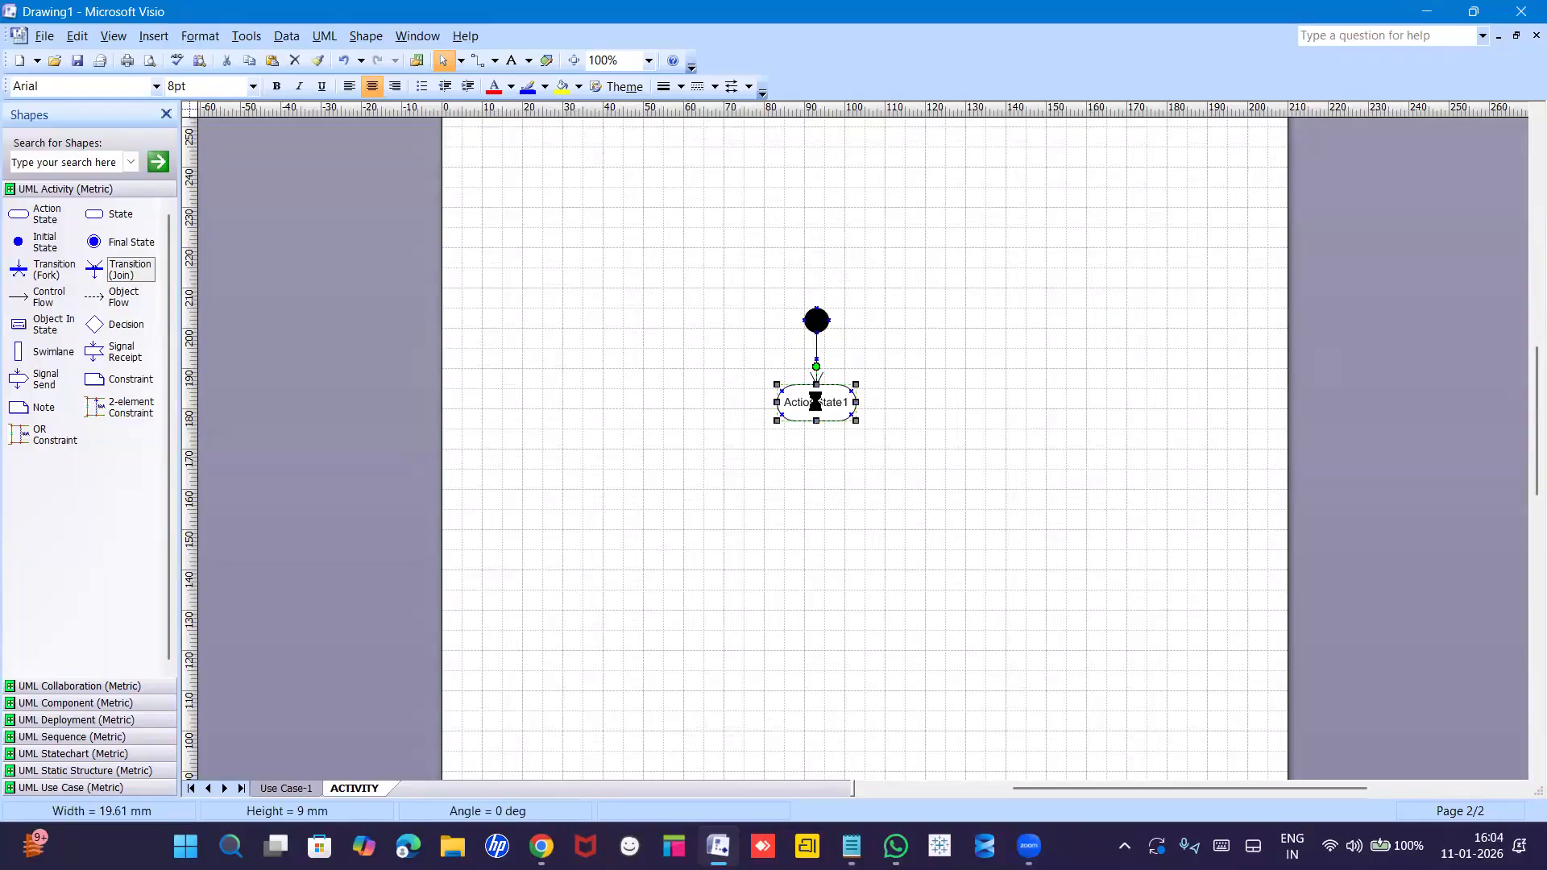
pyautogui.write('rEG')
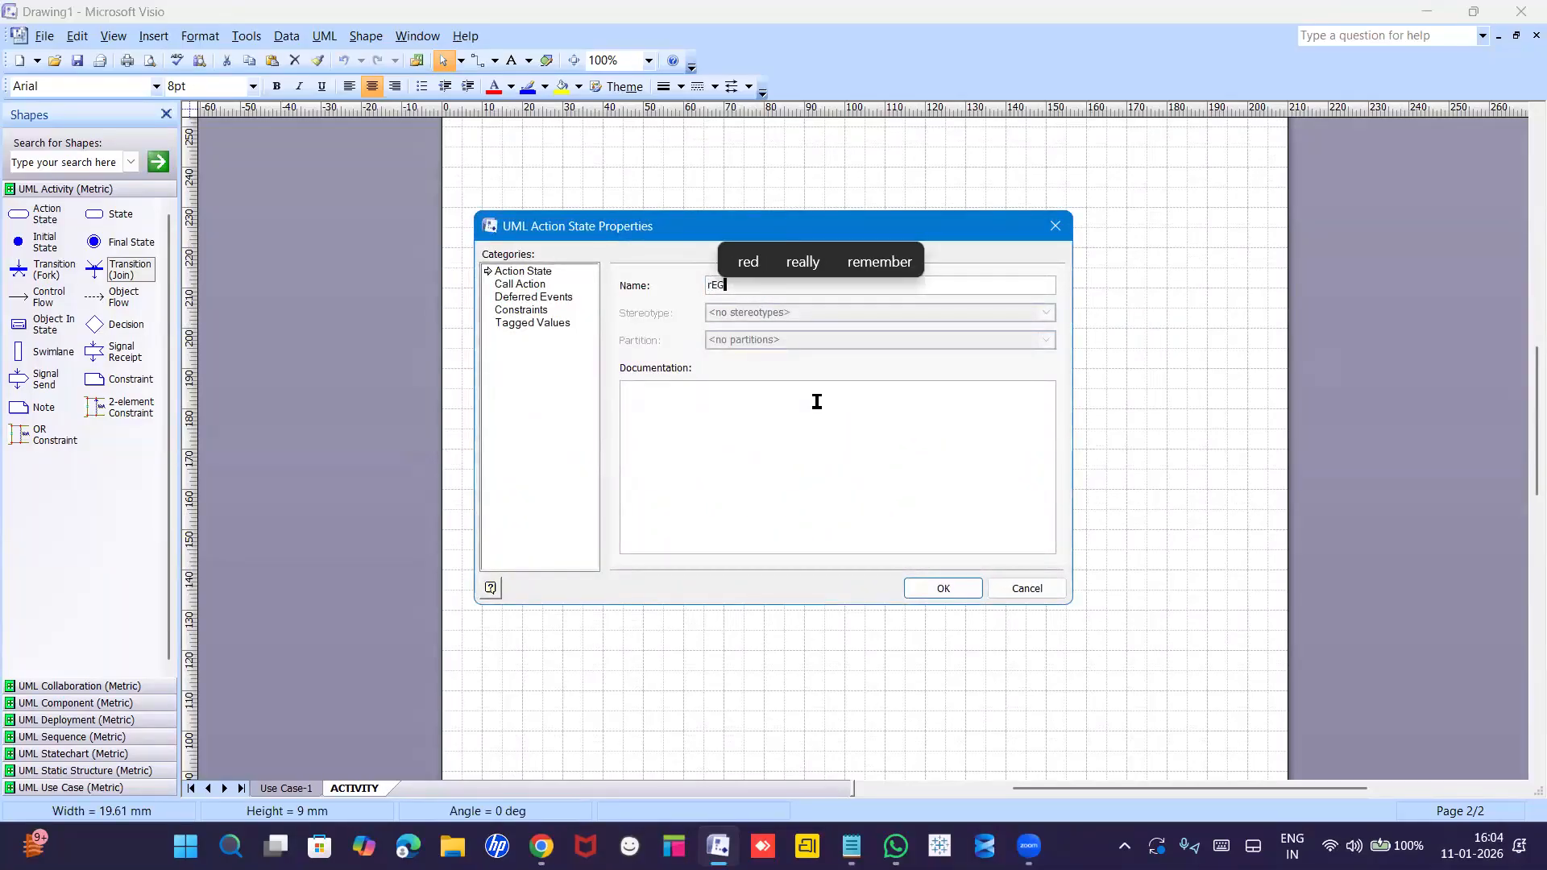
pyautogui.write('ISTRATION')
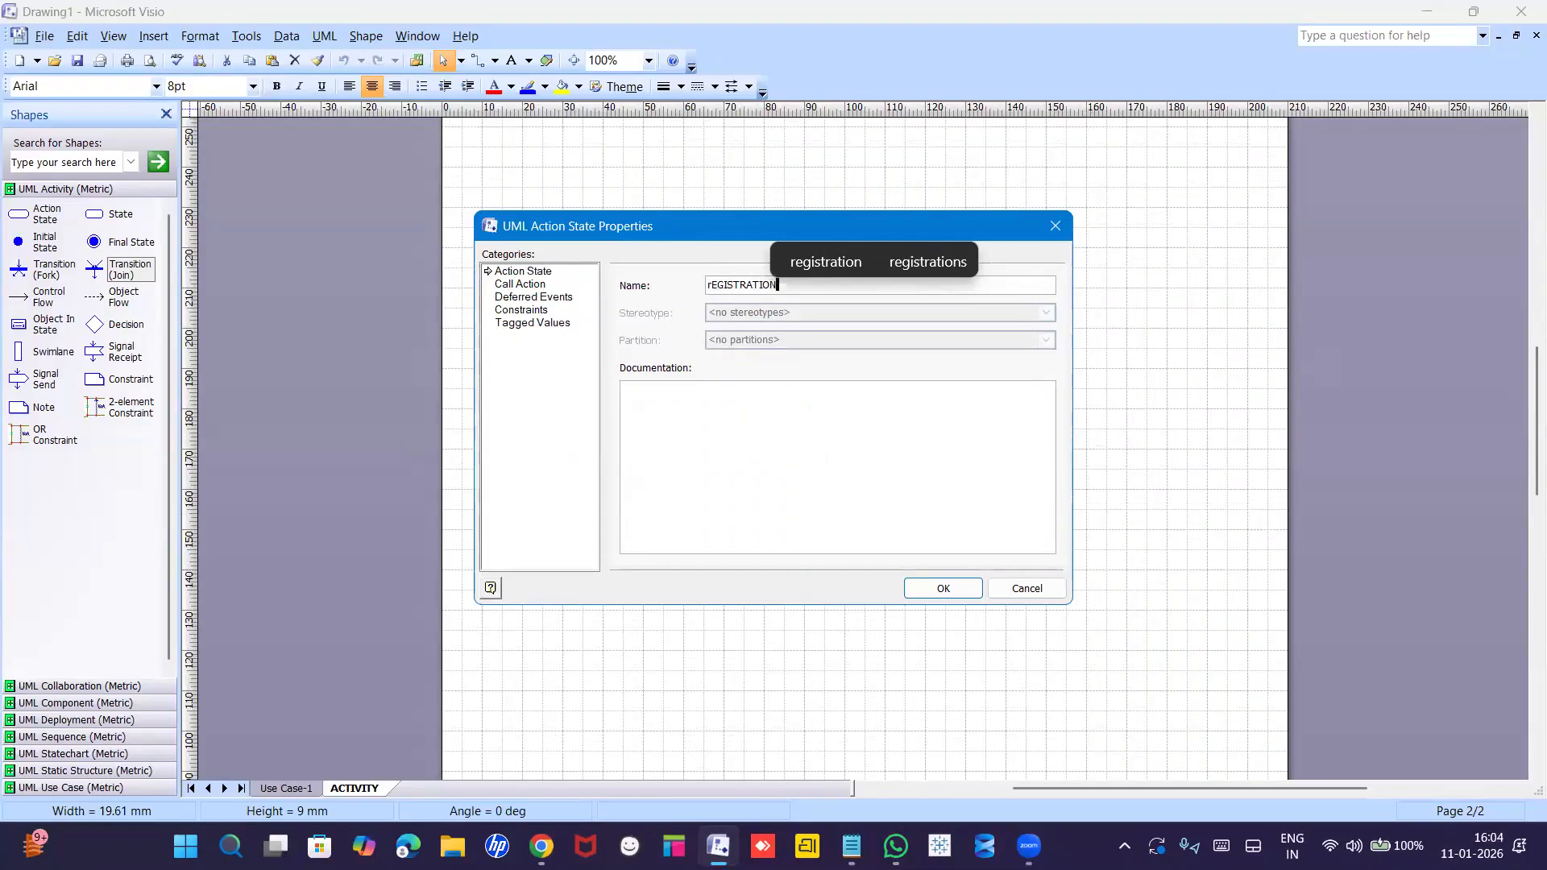
pyautogui.click(809, 262)
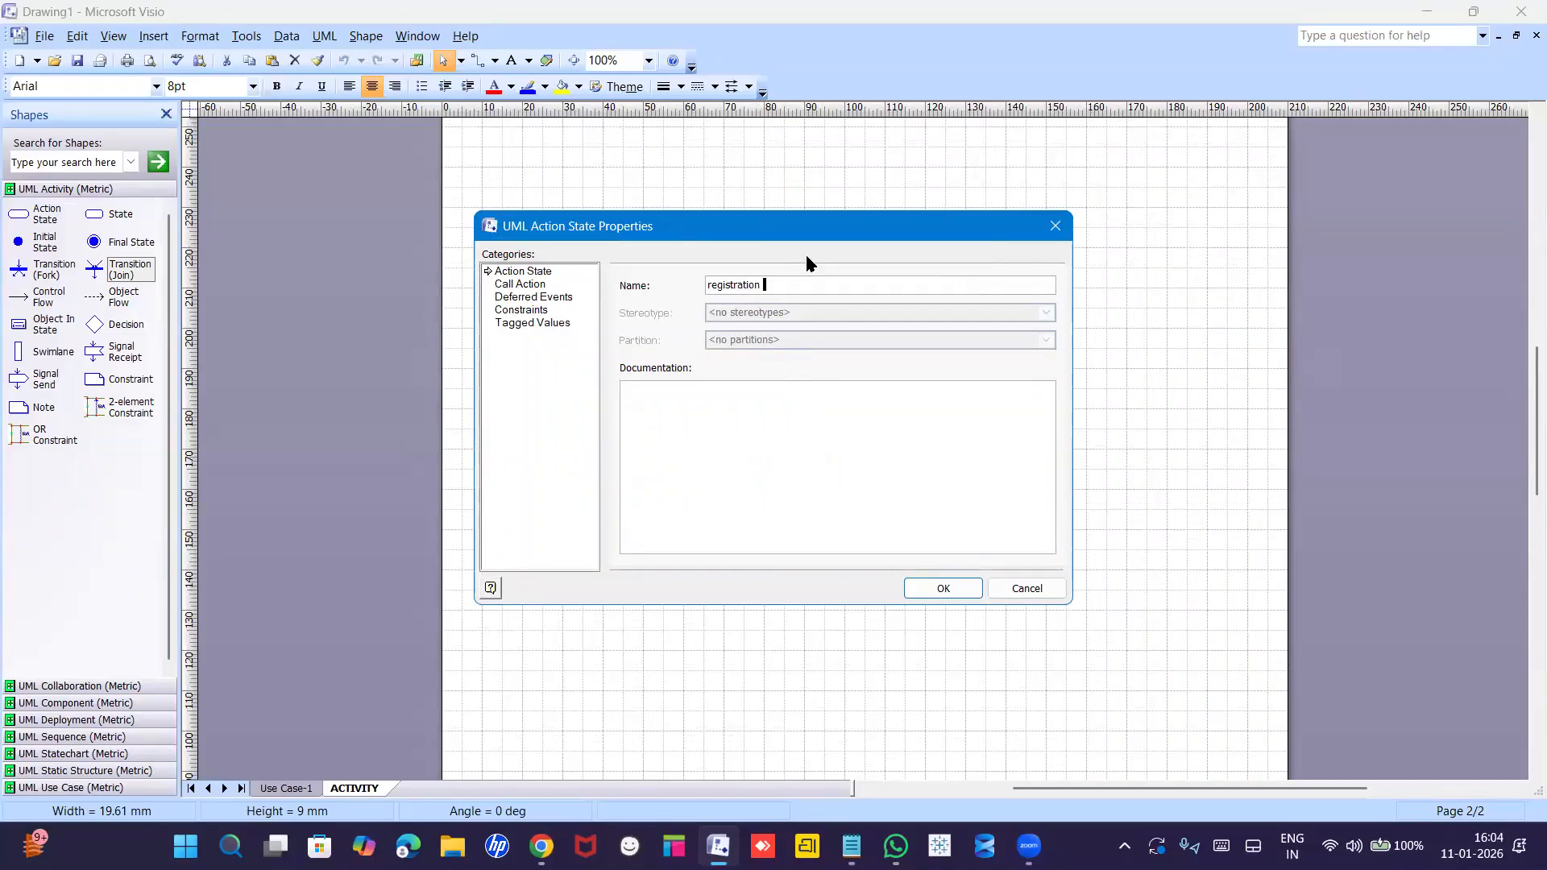
pyautogui.press('Return')
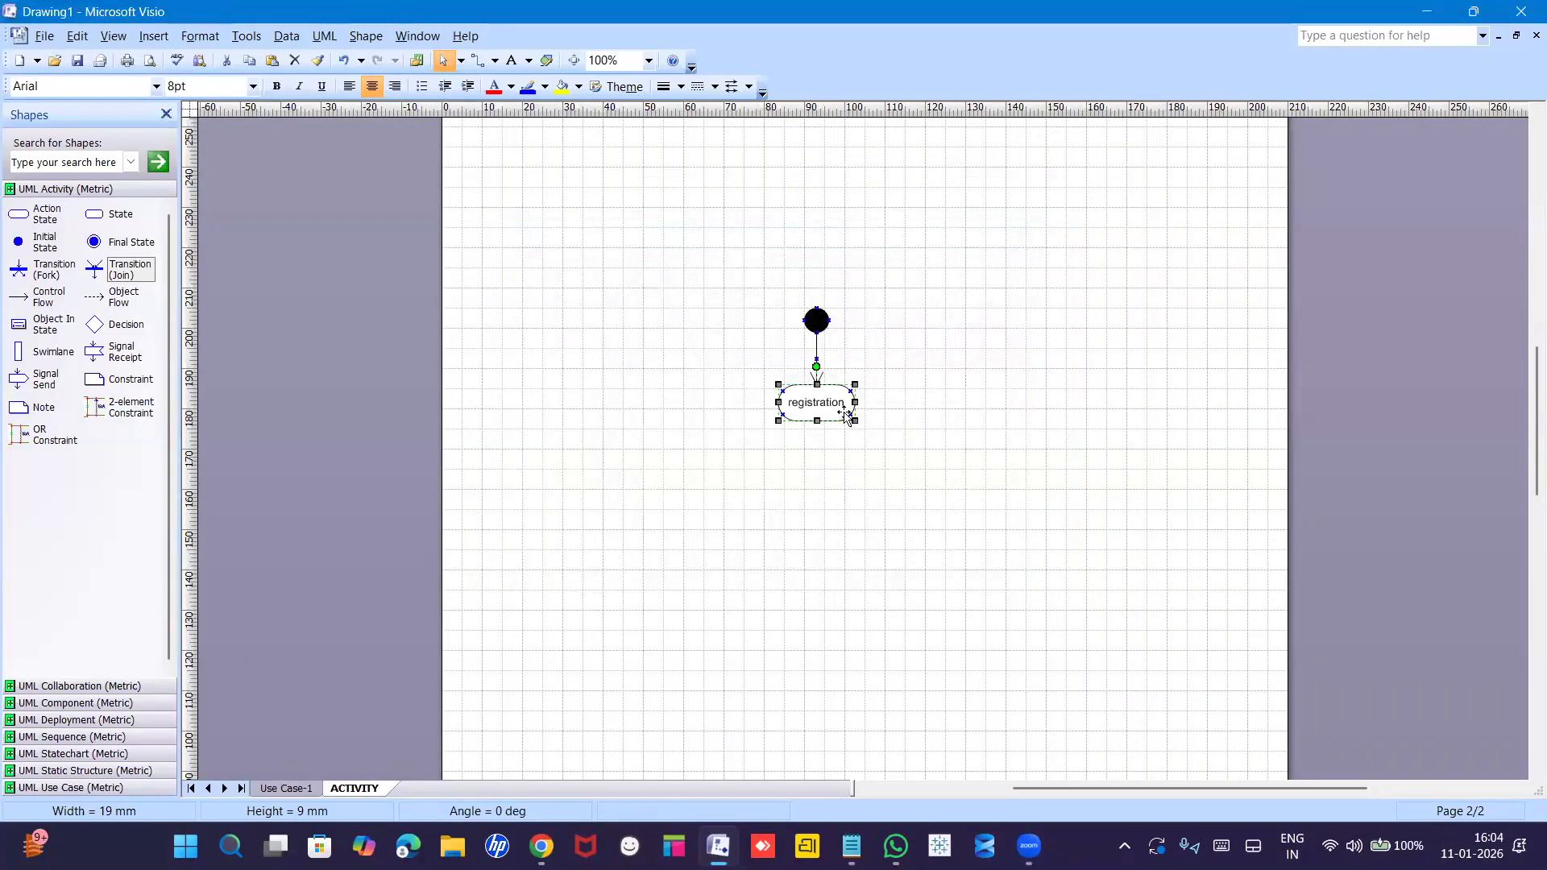
pyautogui.click(825, 484)
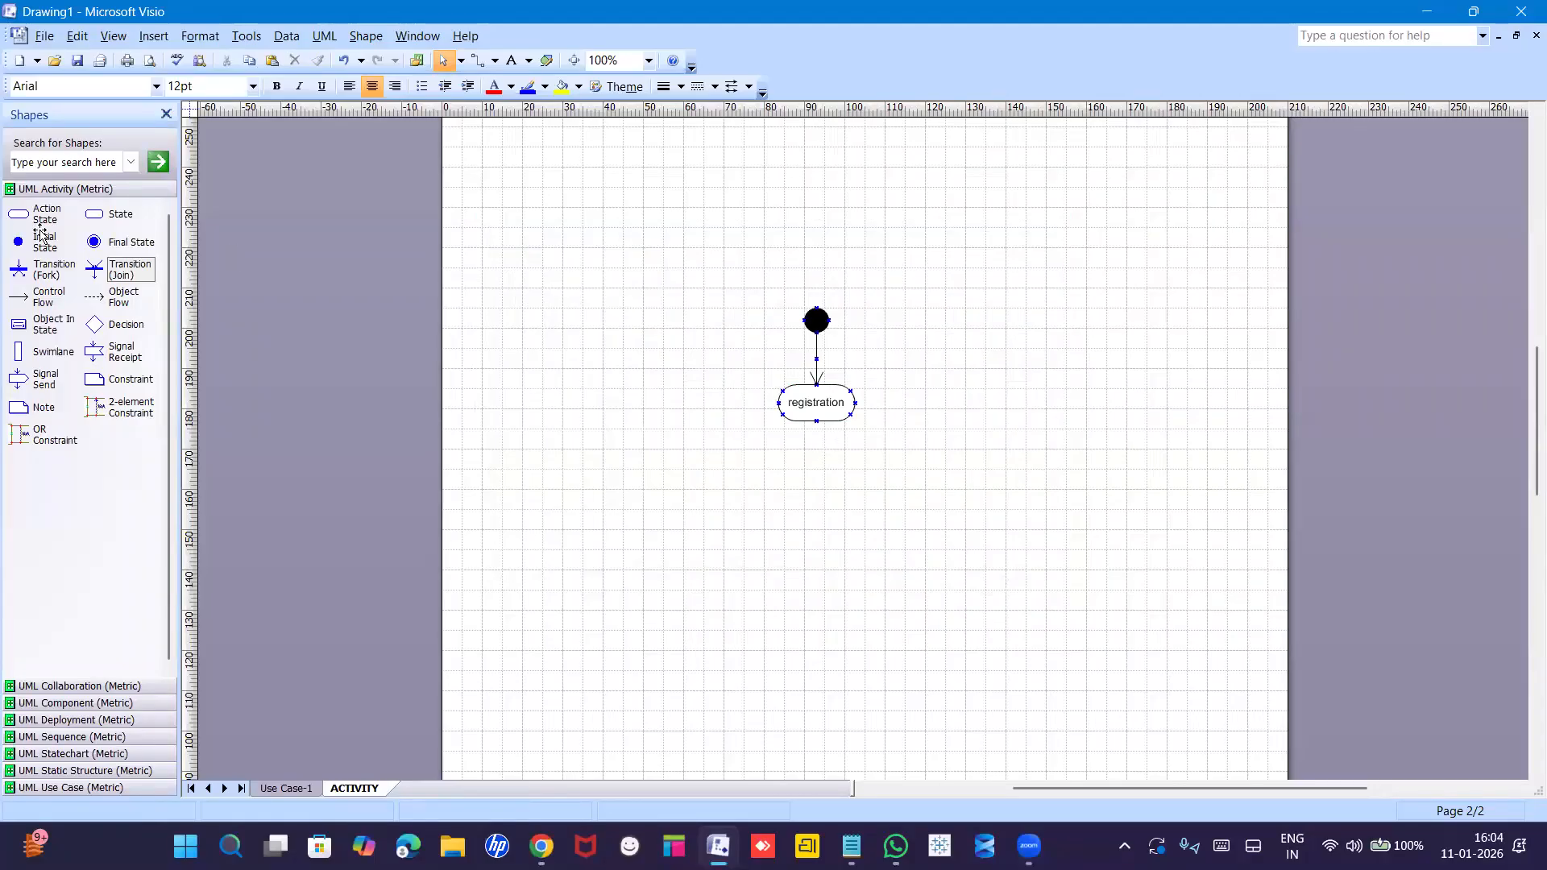
# Add two action states below registration, named 'user name' and 'email'.
pyautogui.moveTo(22, 219); pyautogui.dragTo(830, 504)
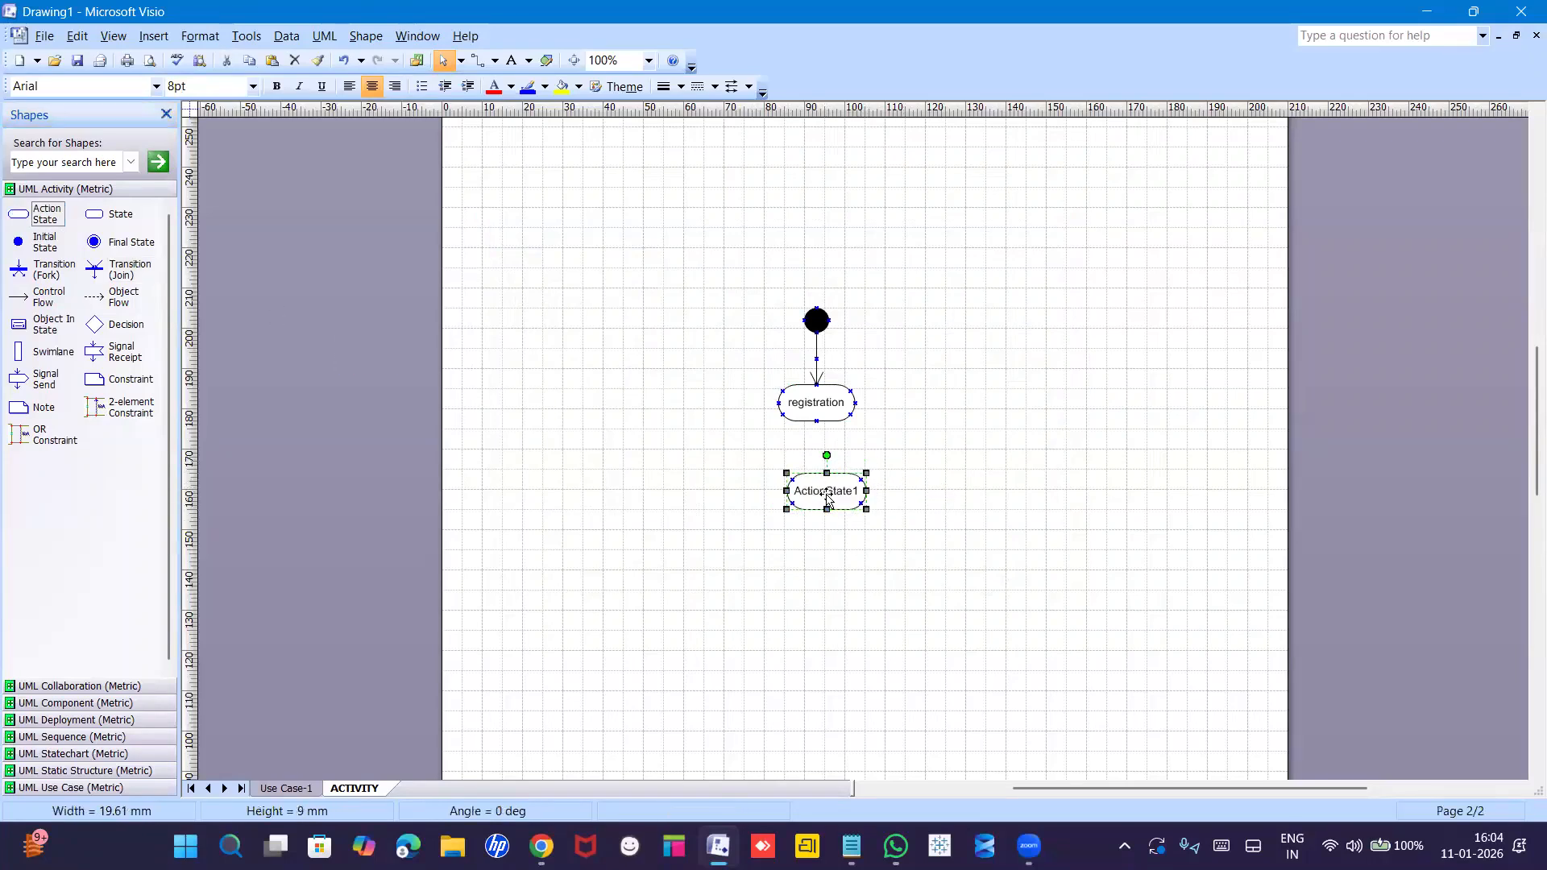
pyautogui.moveTo(18, 215); pyautogui.dragTo(834, 593)
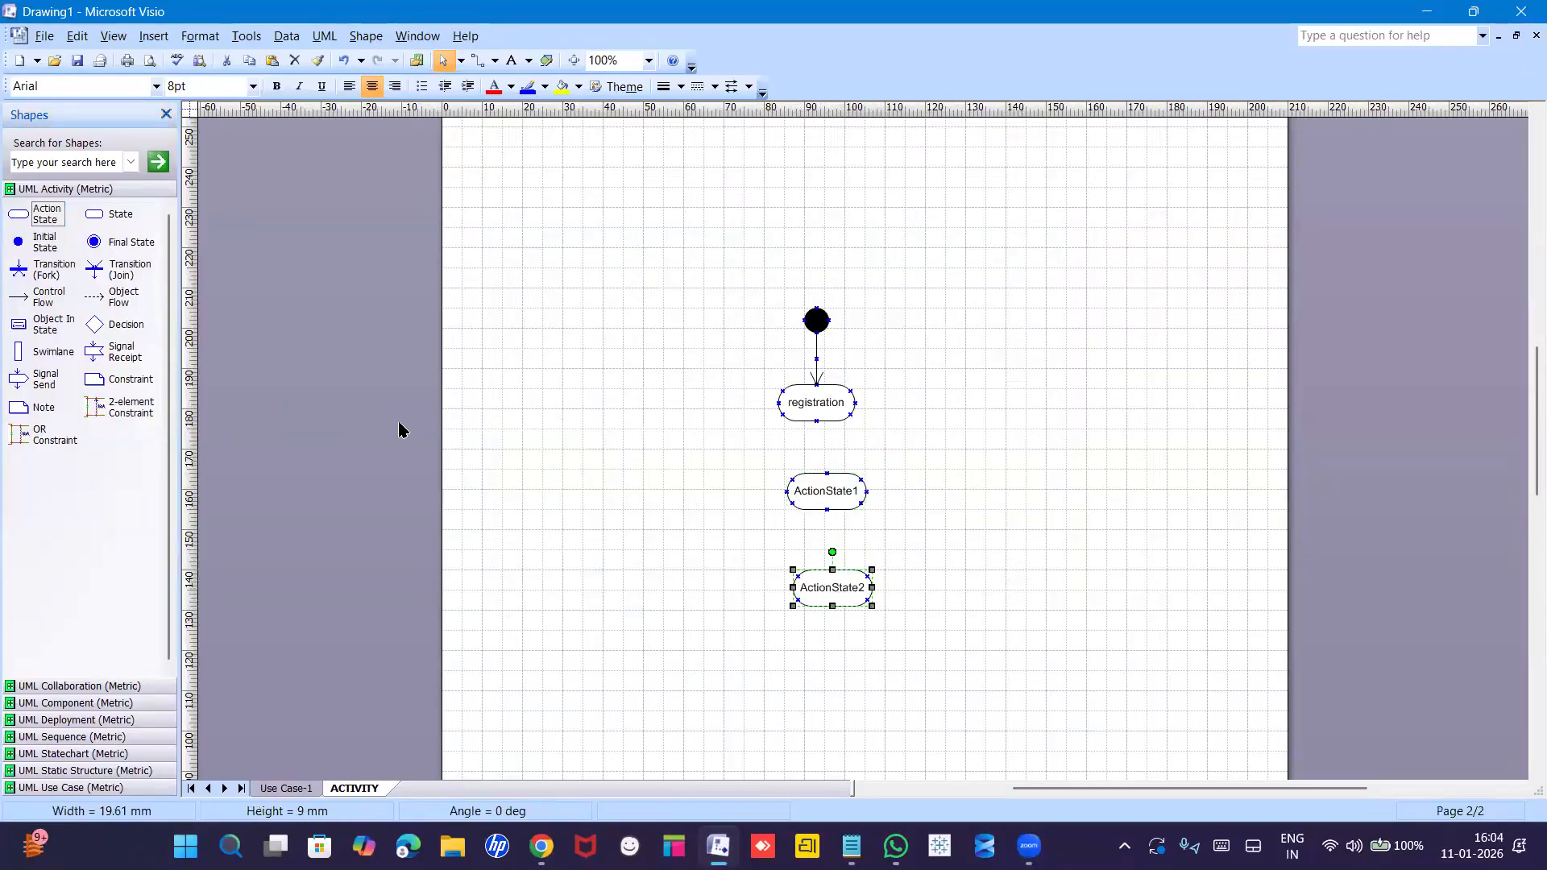
pyautogui.doubleClick(828, 500)
pyautogui.write('user name')
pyautogui.press('Return')
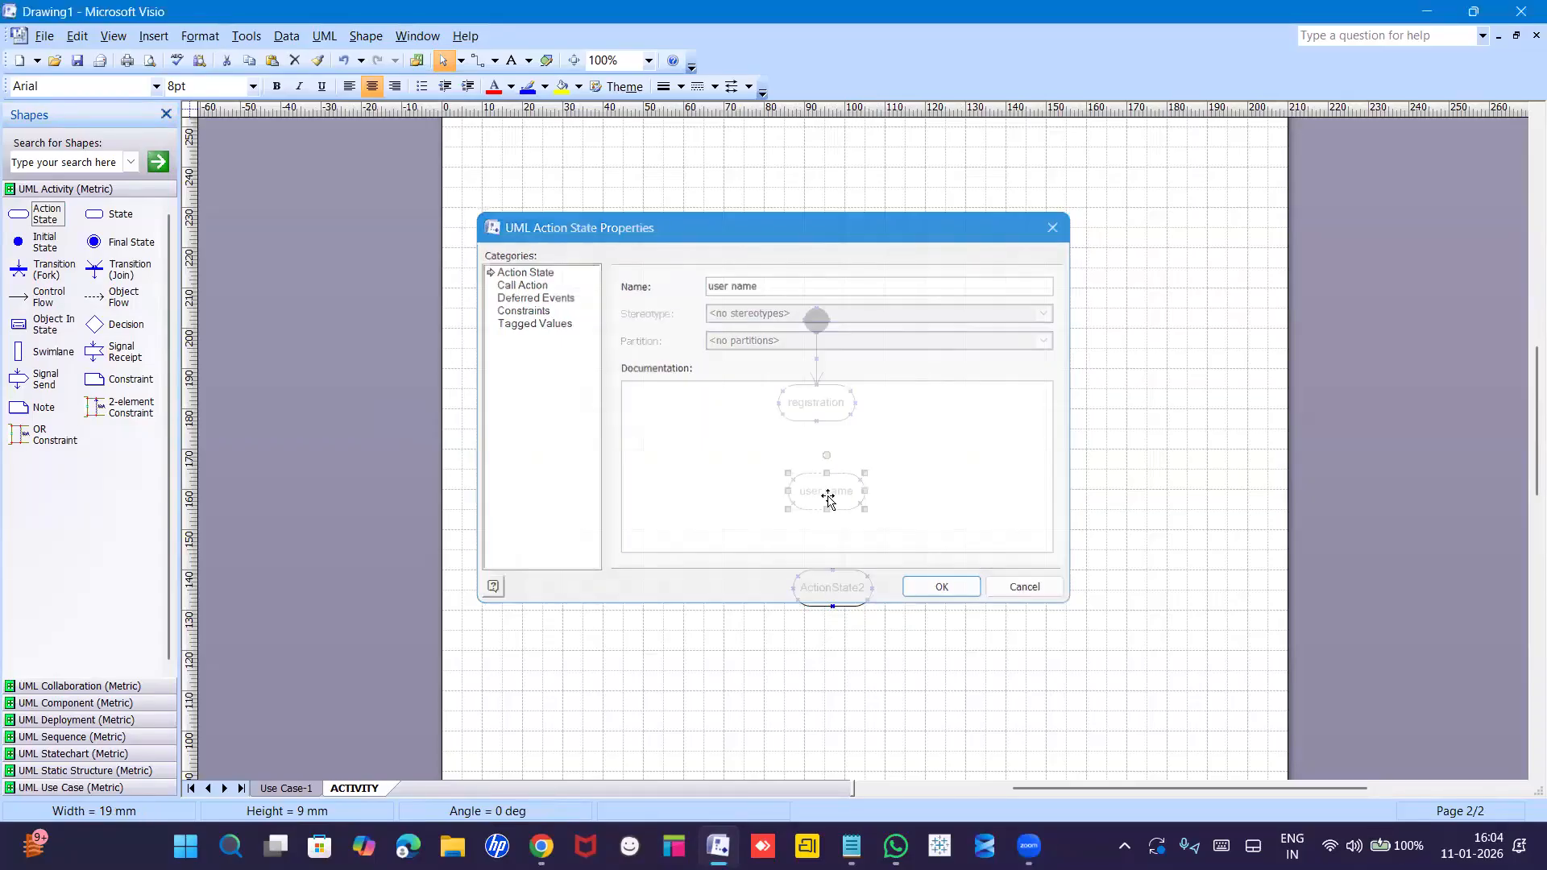
pyautogui.doubleClick(832, 595)
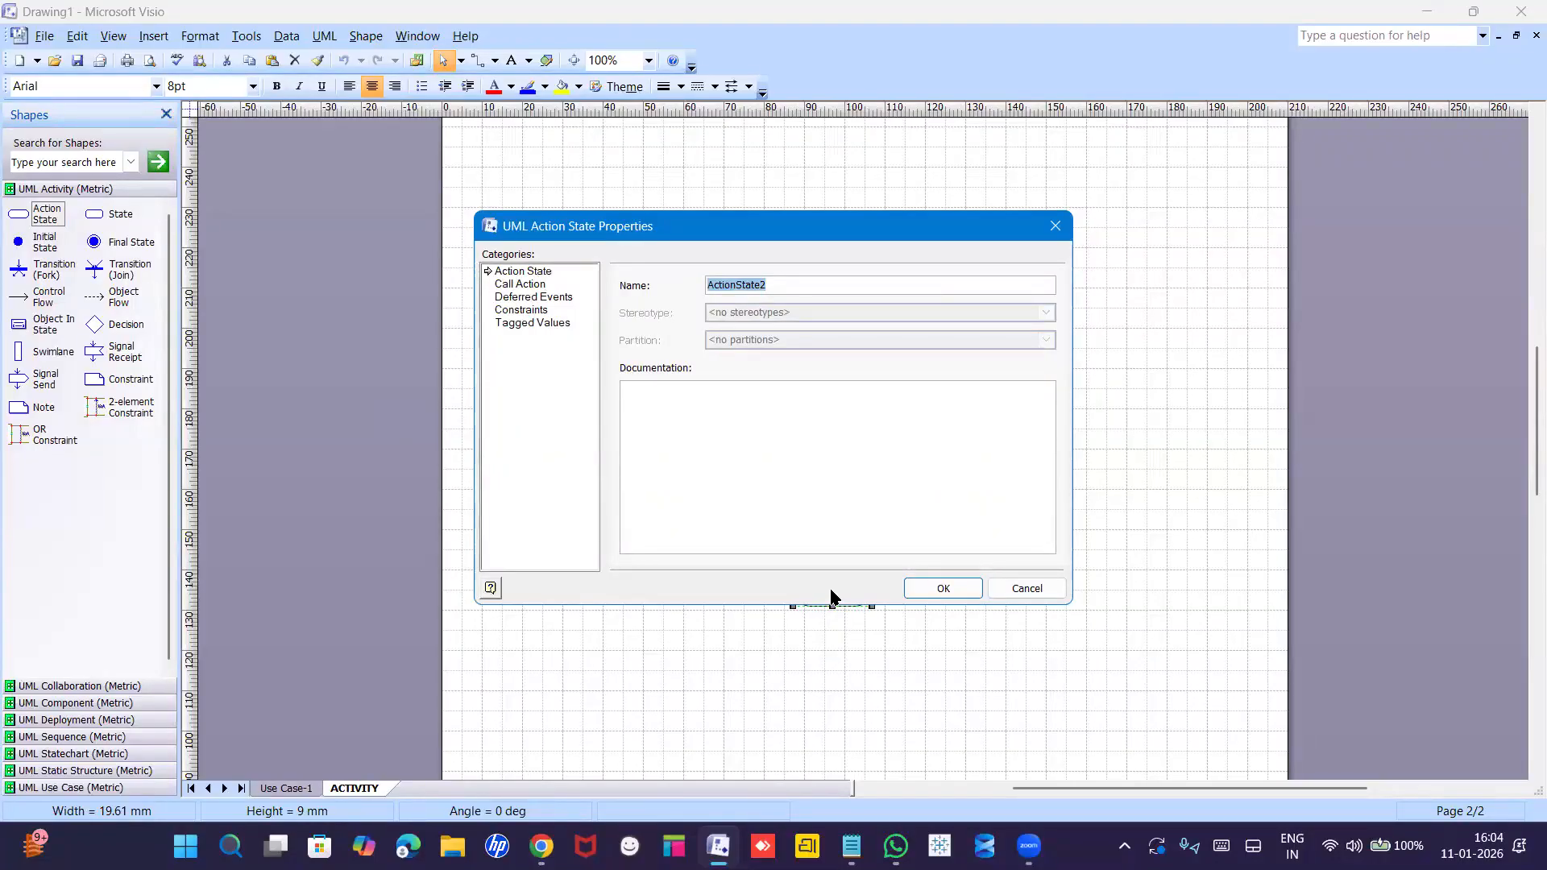
pyautogui.write('email')
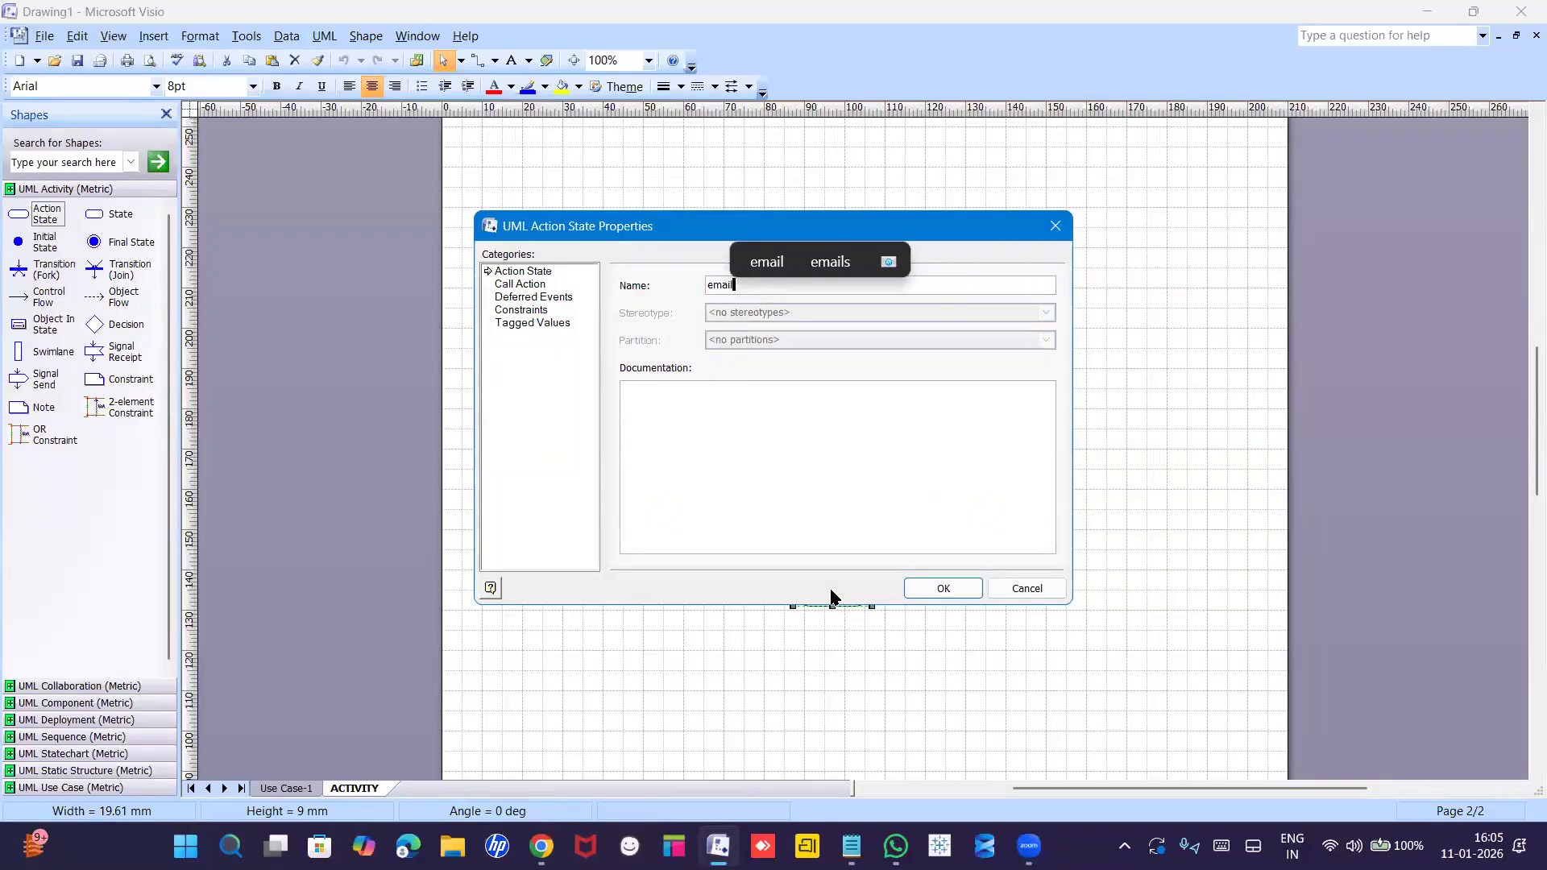
pyautogui.press('Return')
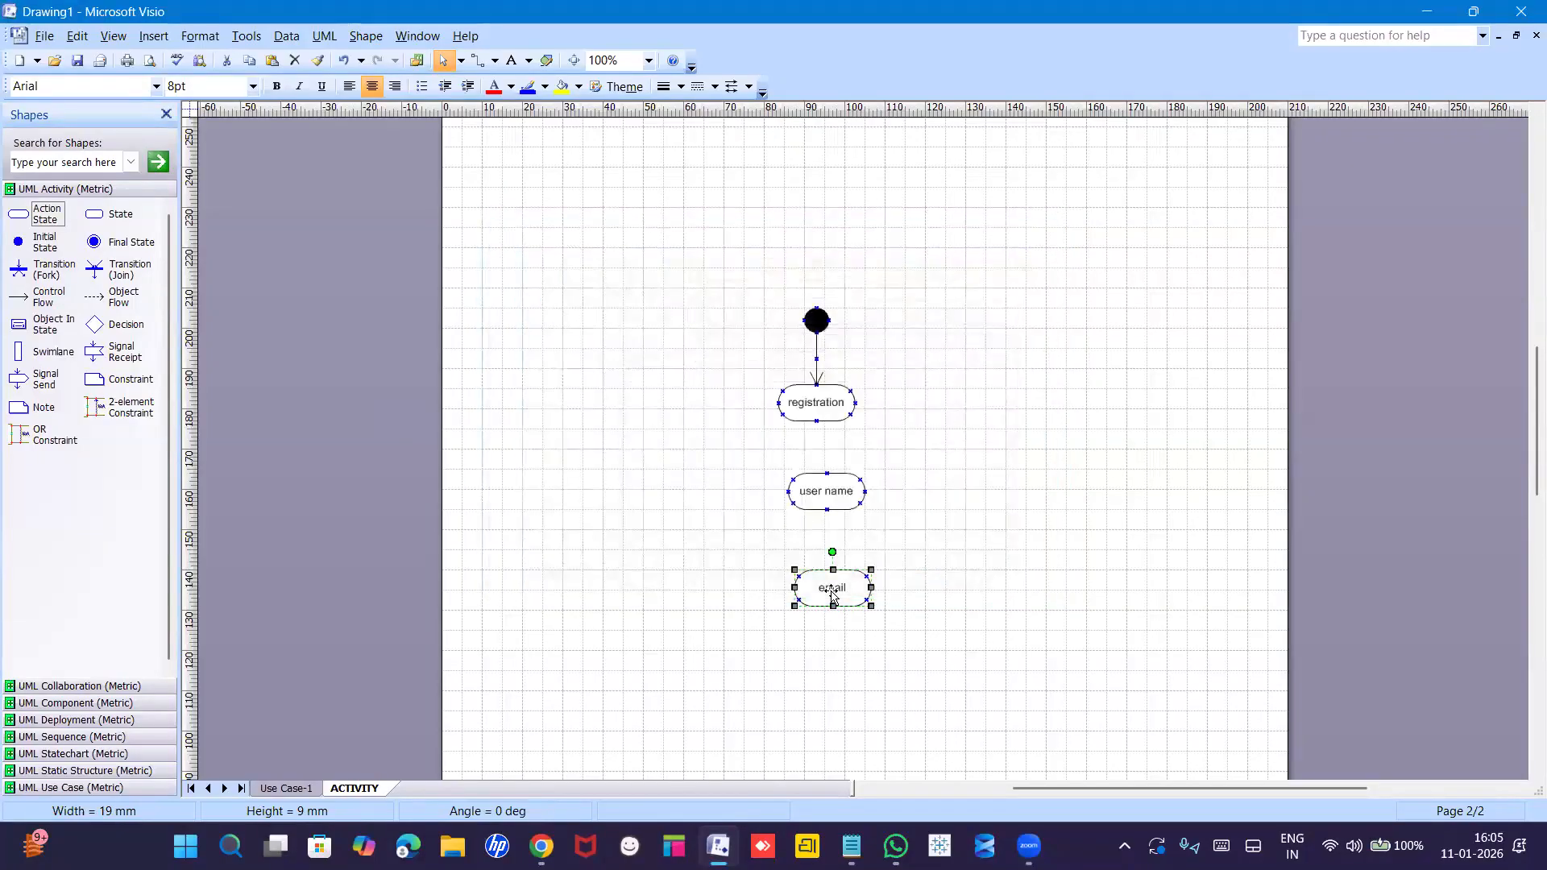
pyautogui.click(874, 597)
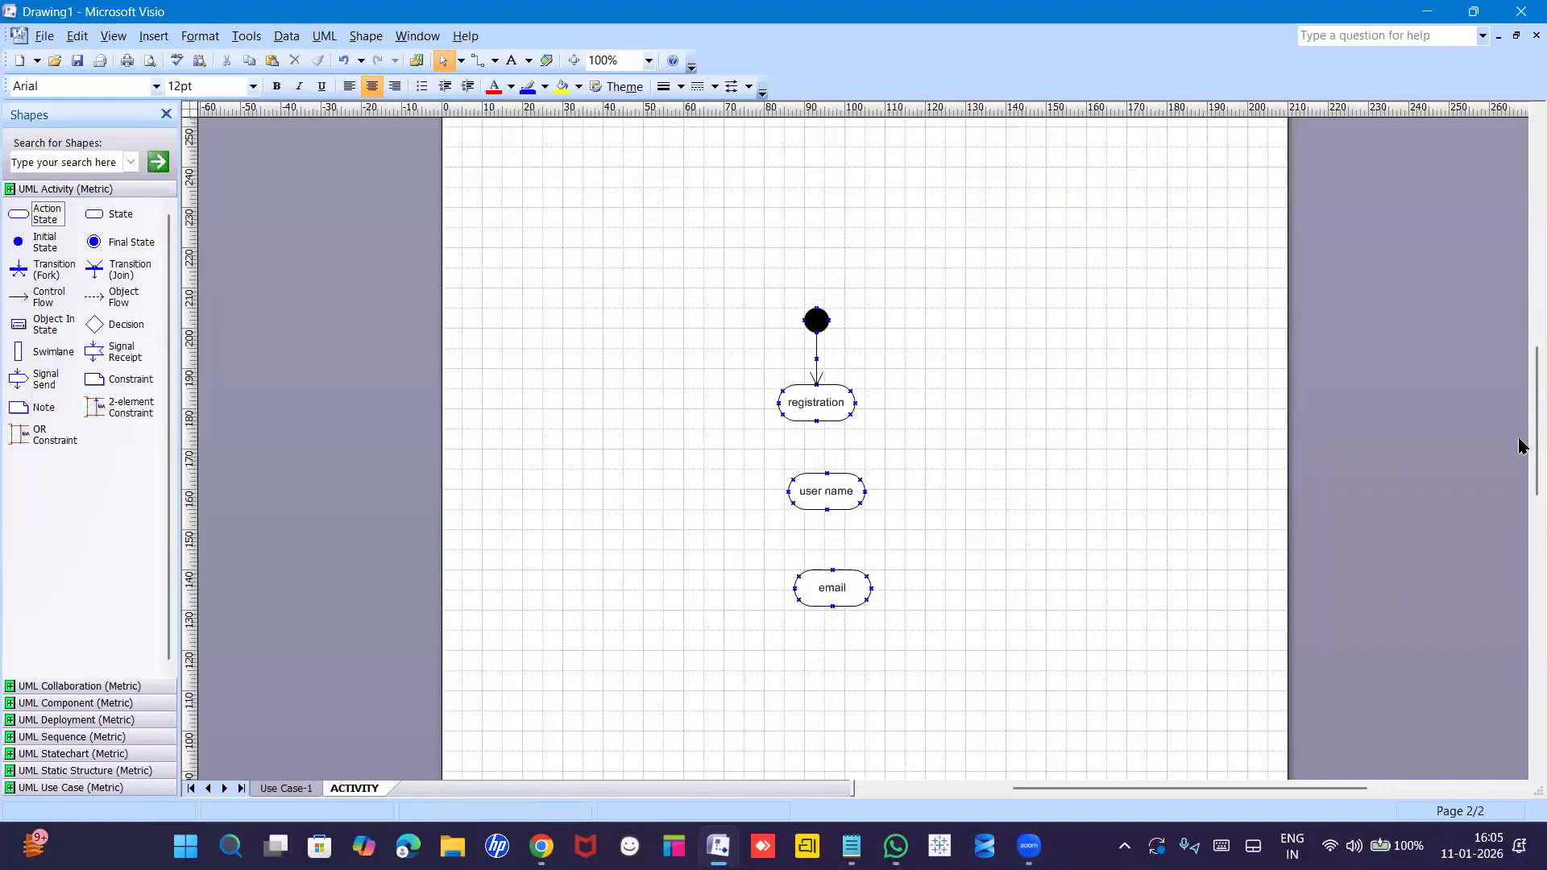
# Add a 'Successfull' action state below email and a final state beneath it.
pyautogui.scroll(-3, 1526, 459)
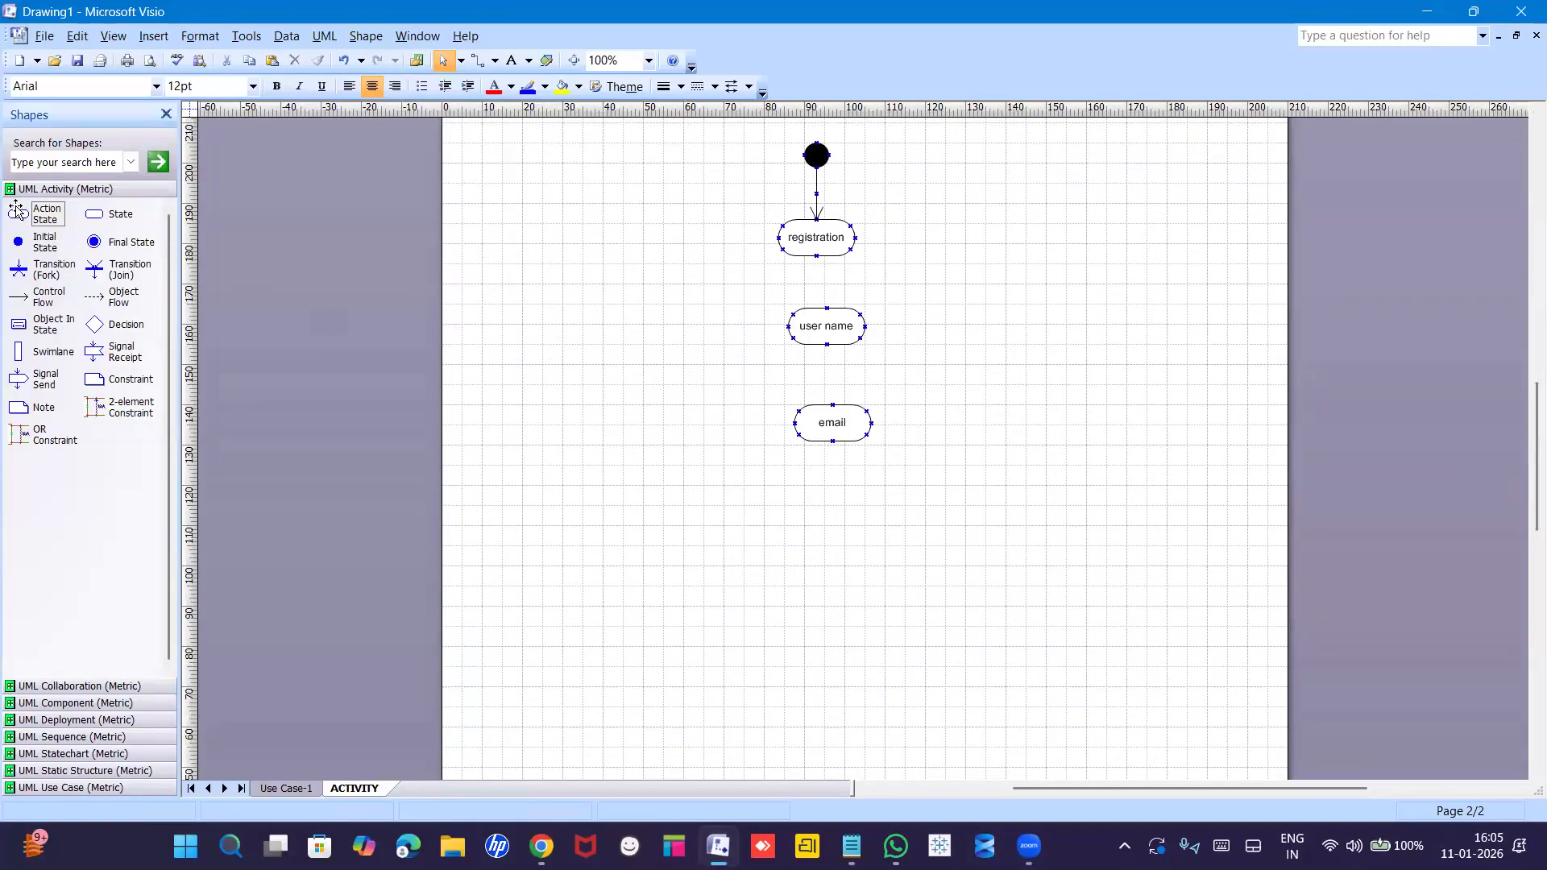
pyautogui.moveTo(17, 214); pyautogui.dragTo(703, 463)
pyautogui.moveTo(925, 563); pyautogui.dragTo(842, 524)
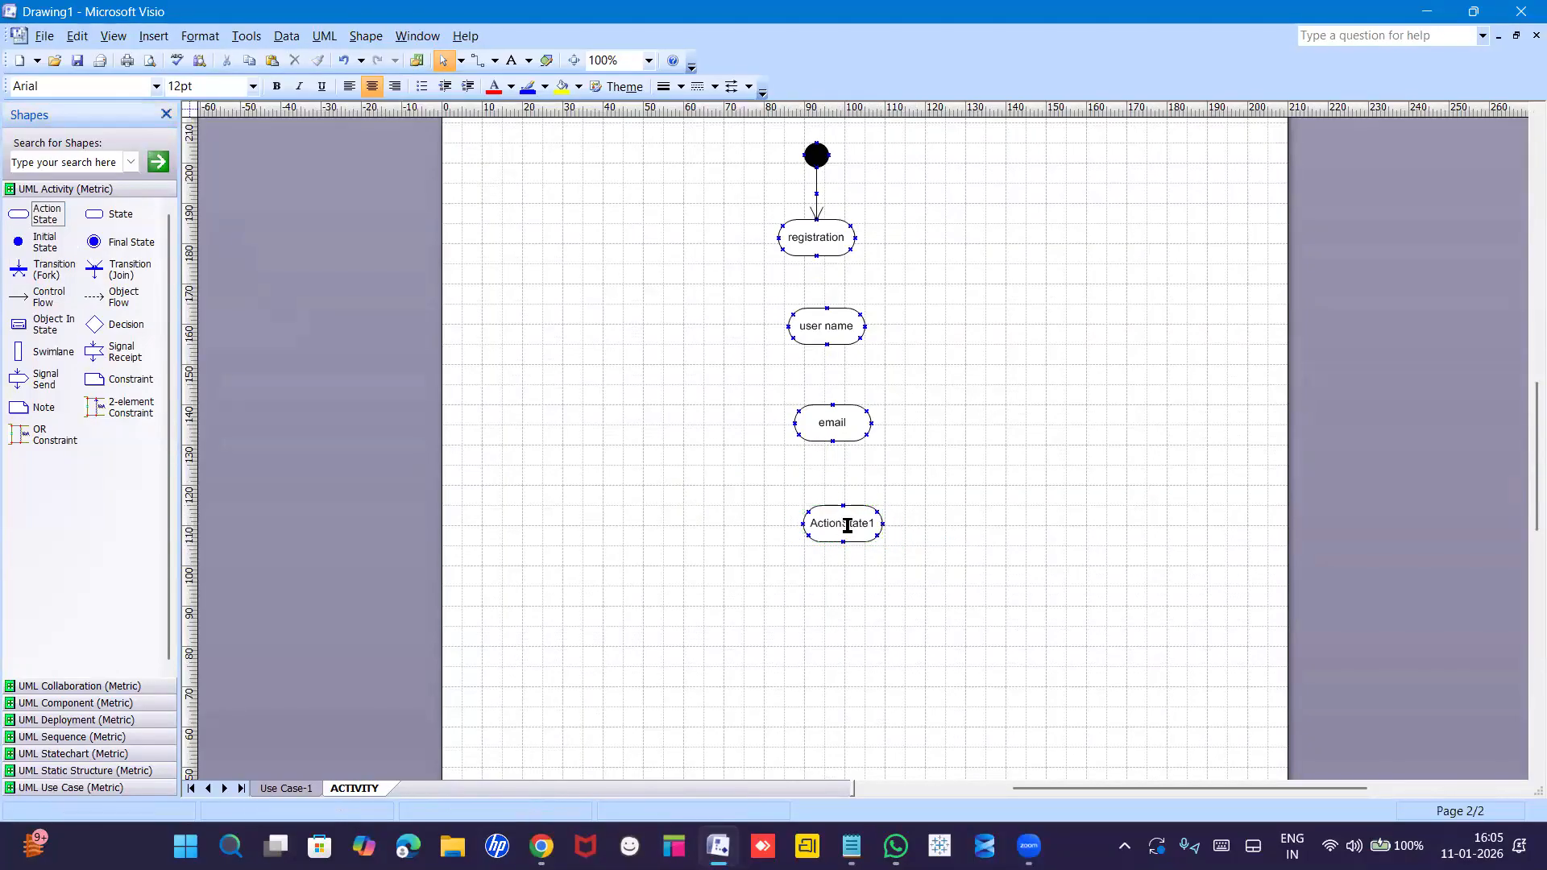
pyautogui.doubleClick(843, 525)
pyautogui.write('S')
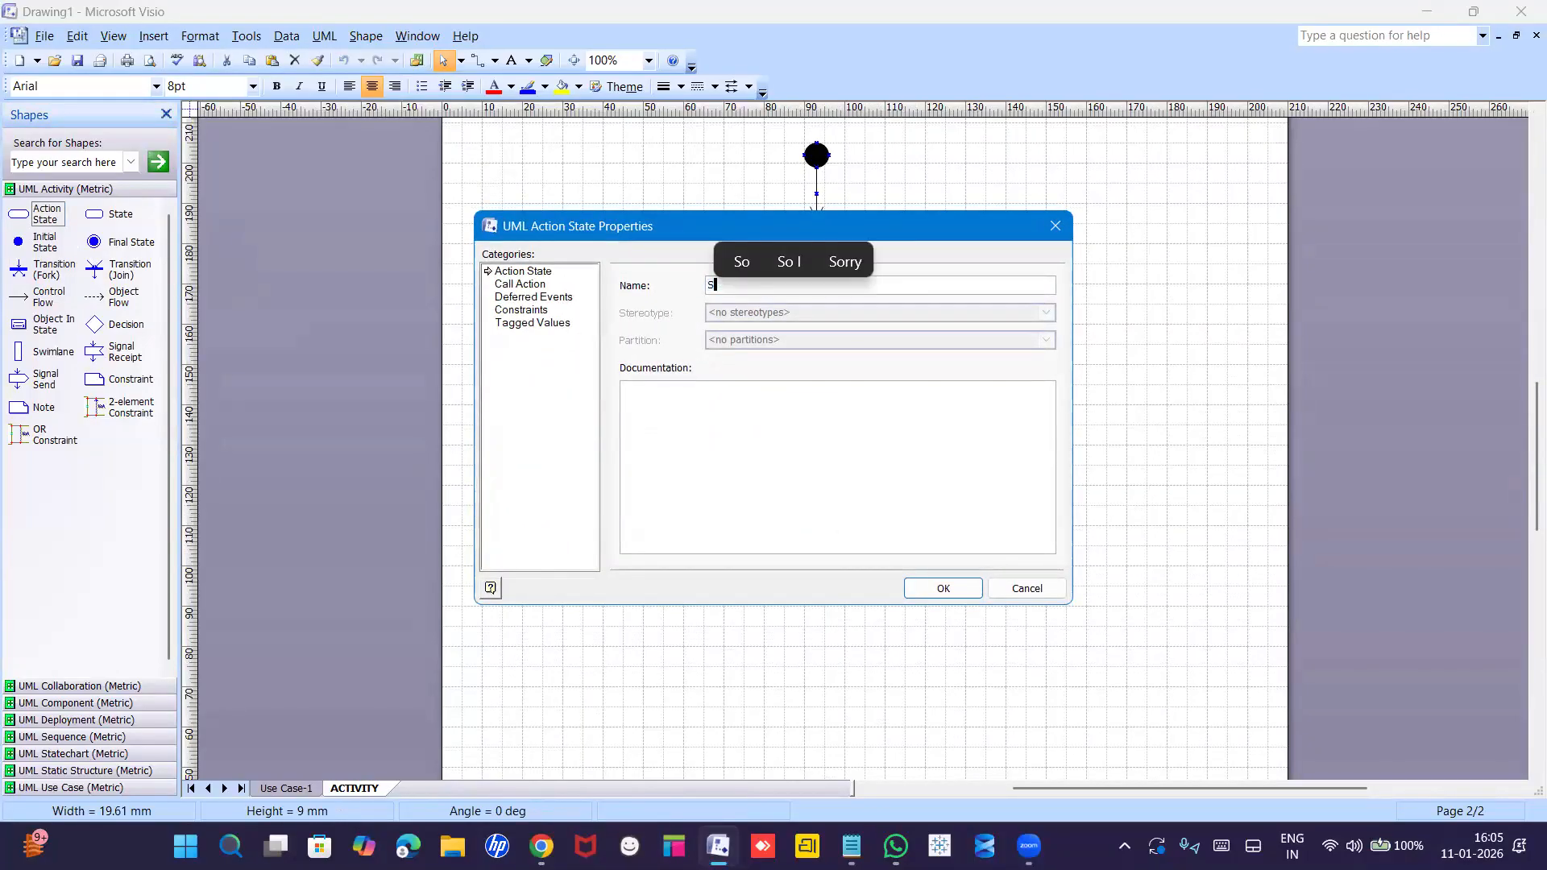
pyautogui.write('uccessfull')
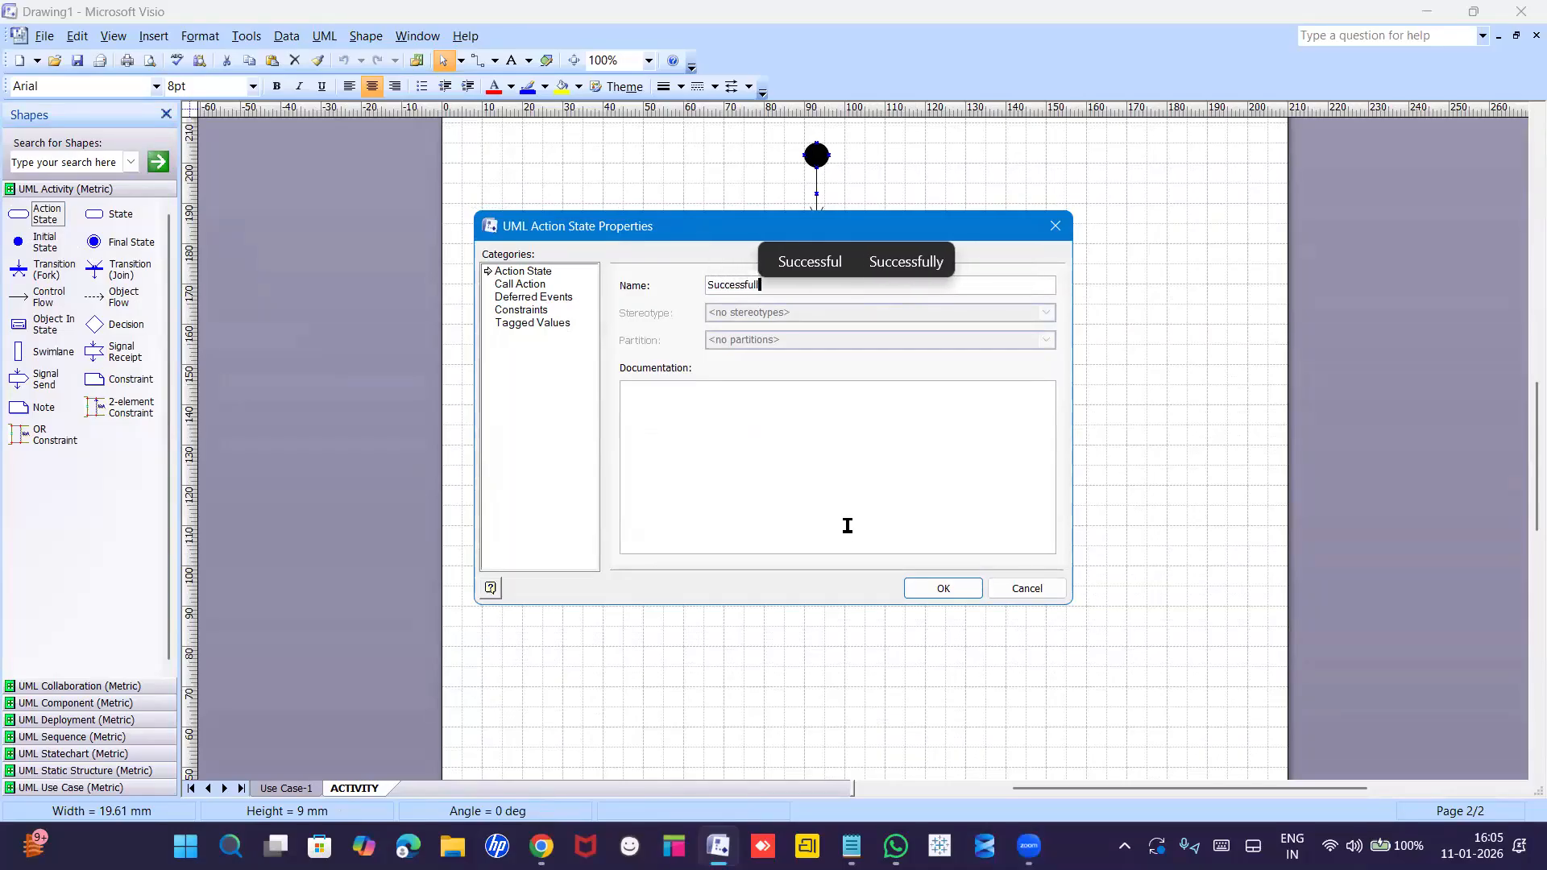
pyautogui.press('Return')
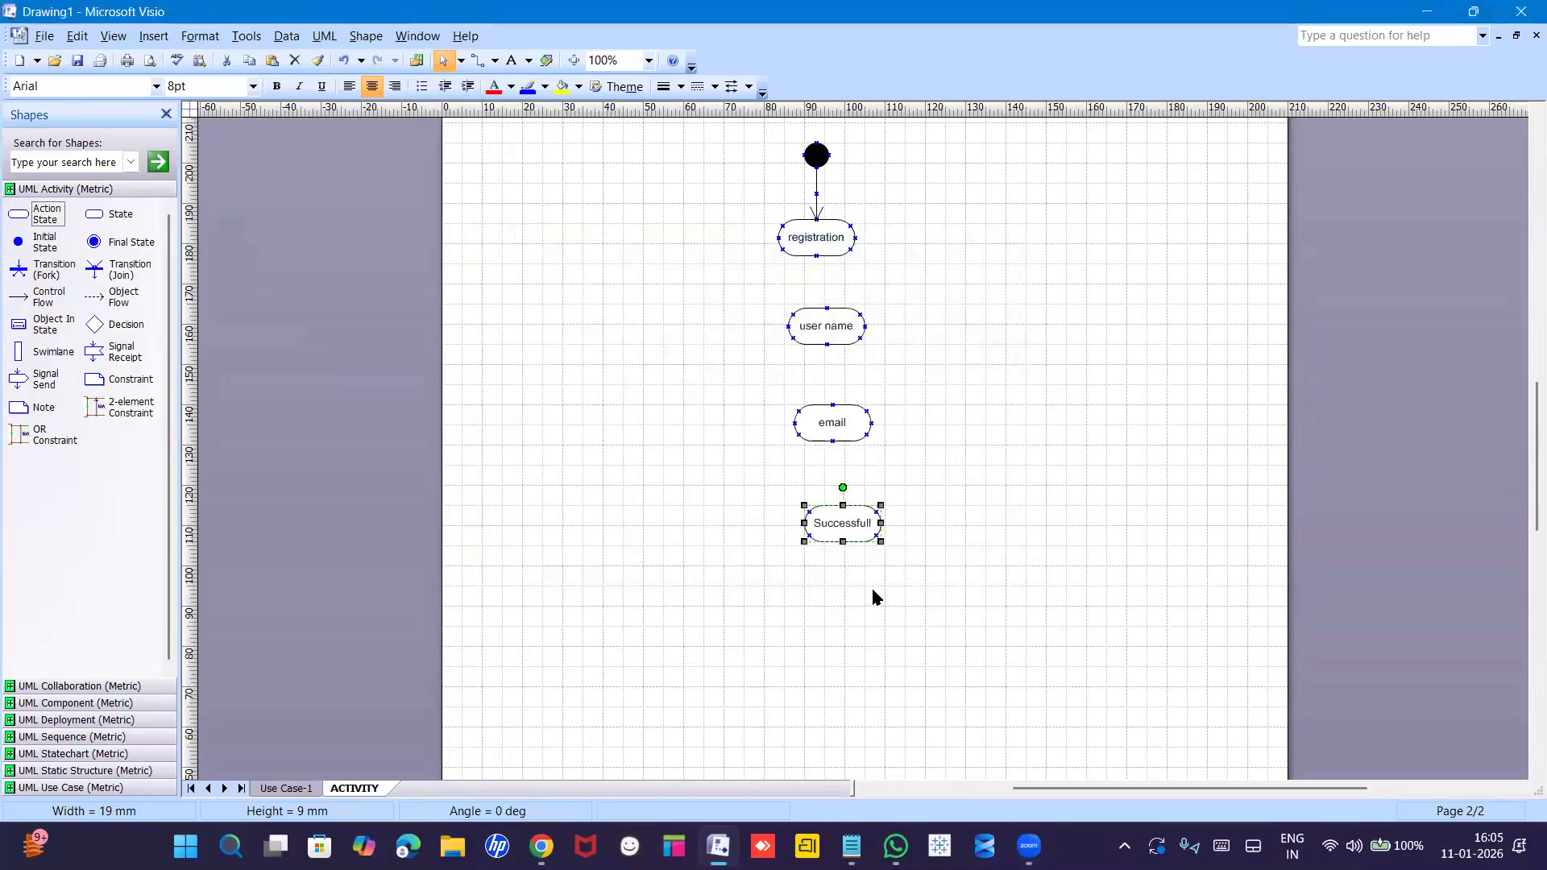
pyautogui.moveTo(105, 245); pyautogui.dragTo(846, 619)
pyautogui.click(980, 624)
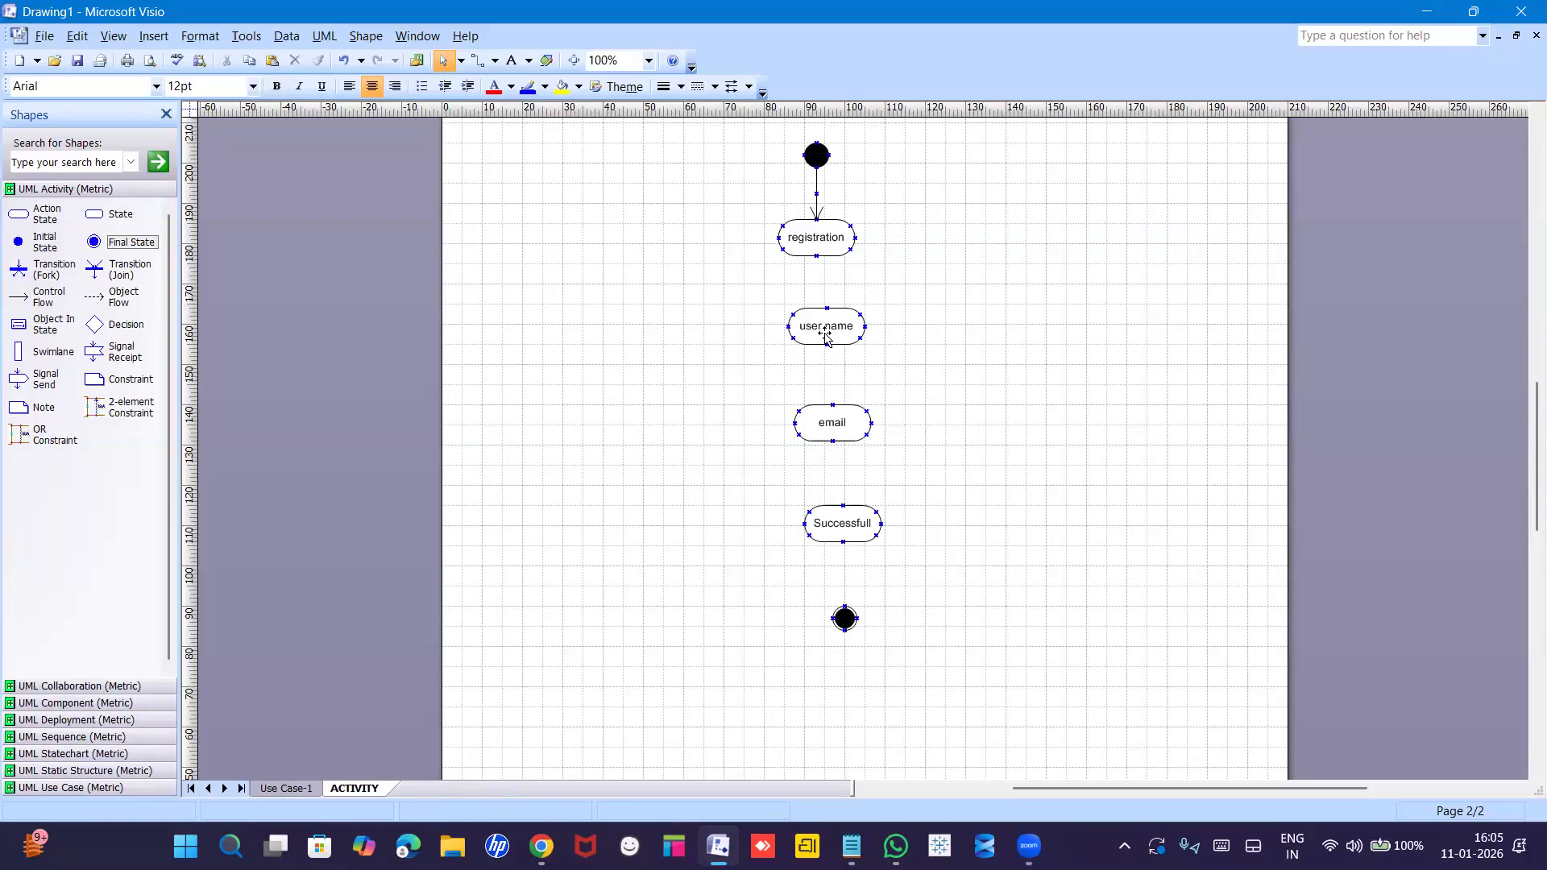
# Drag user name, email, Successfull and the final state into an evenly spaced column beneath registration.
pyautogui.moveTo(826, 334); pyautogui.dragTo(818, 332)
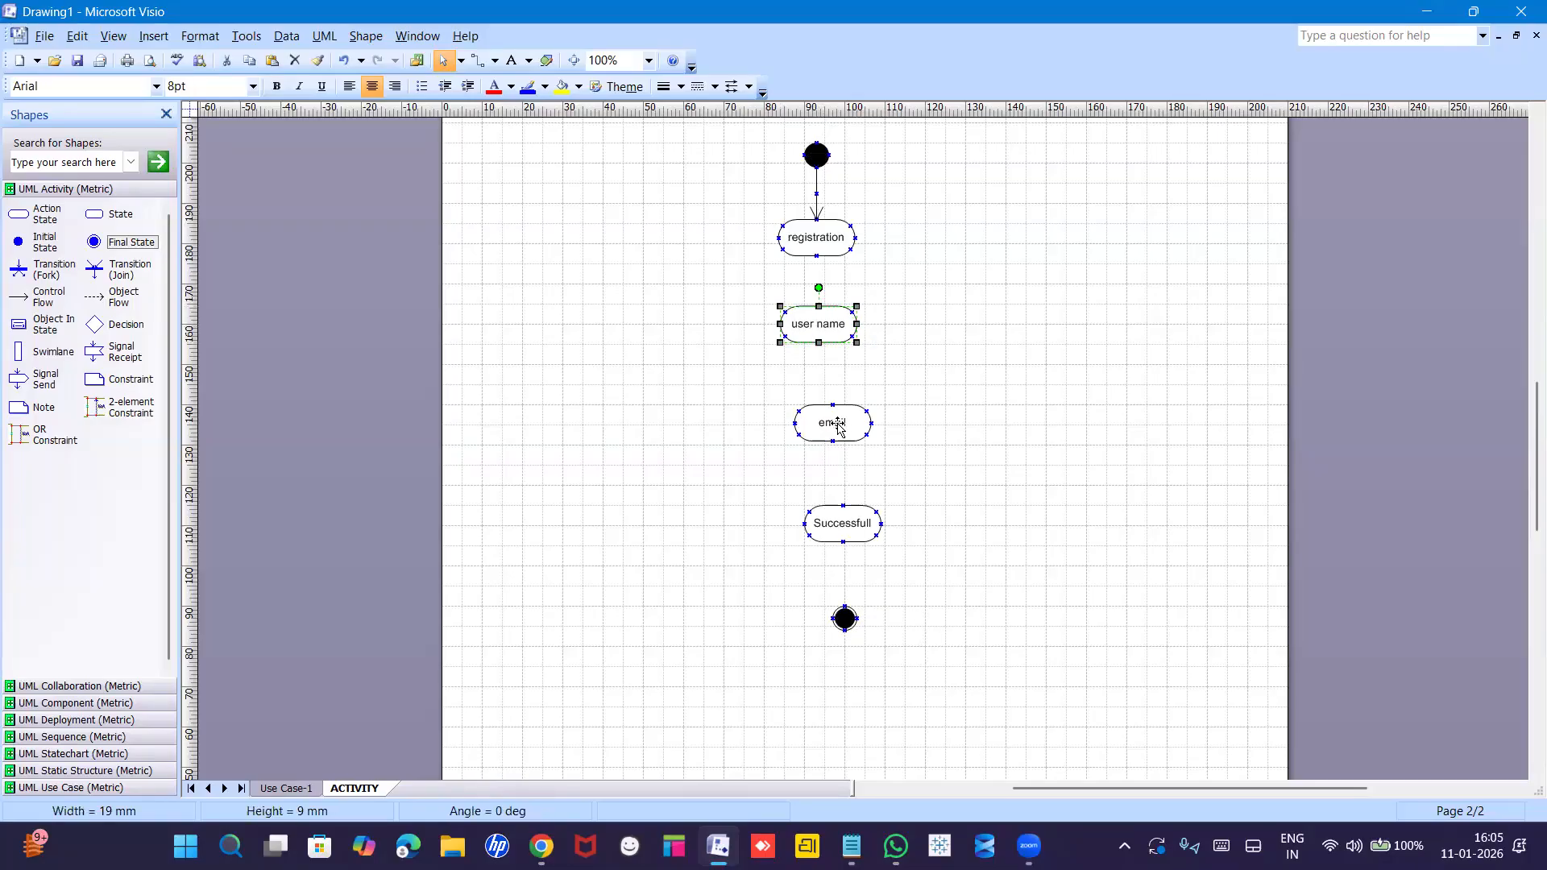
pyautogui.moveTo(830, 419); pyautogui.dragTo(812, 407)
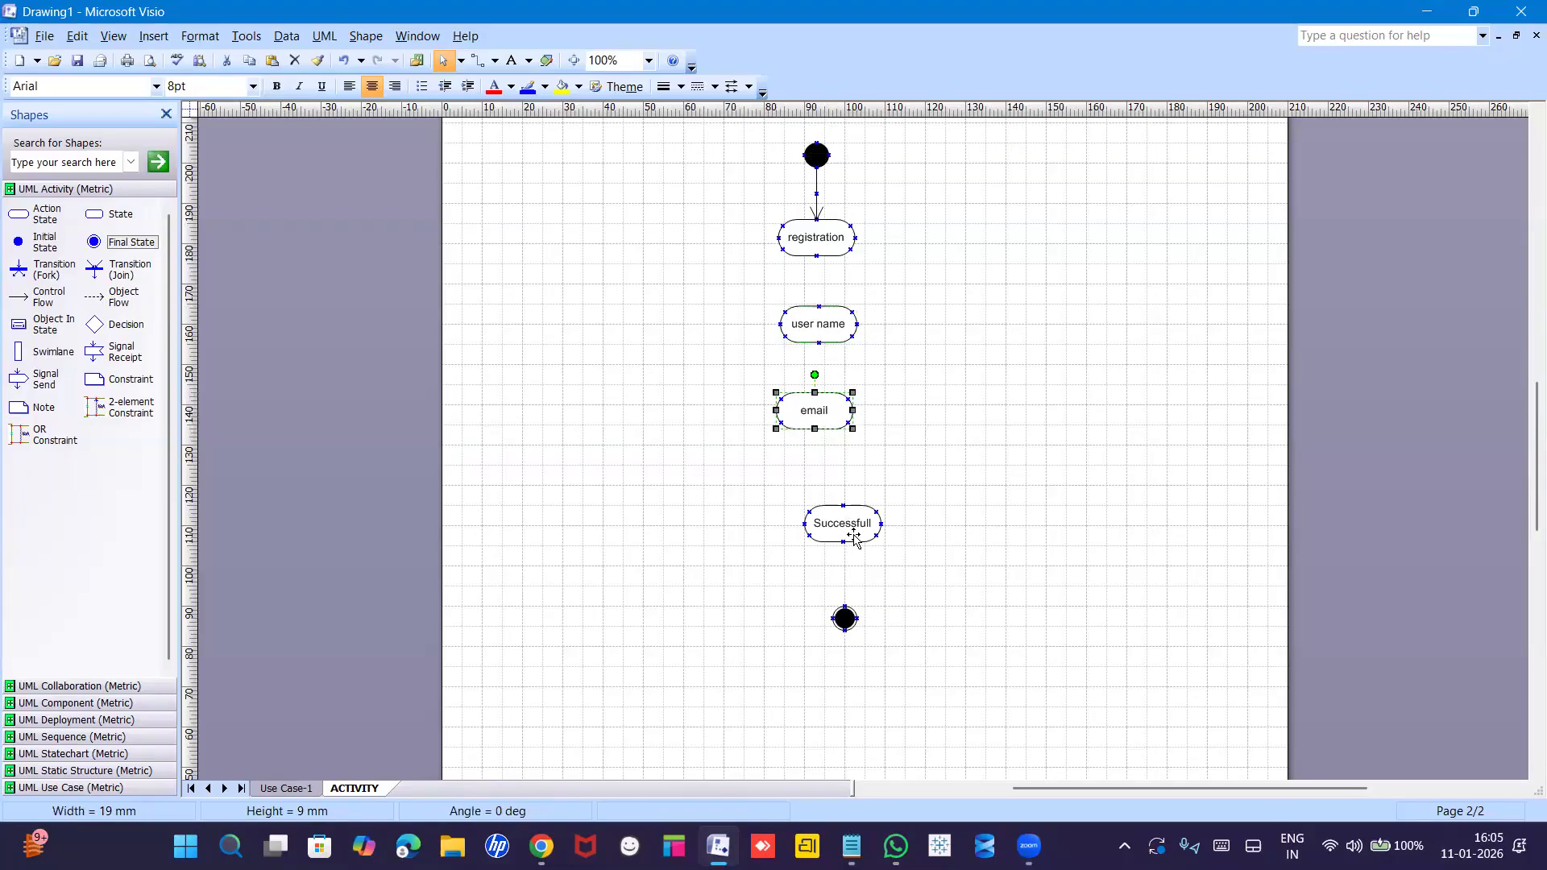
pyautogui.moveTo(848, 532); pyautogui.dragTo(819, 511)
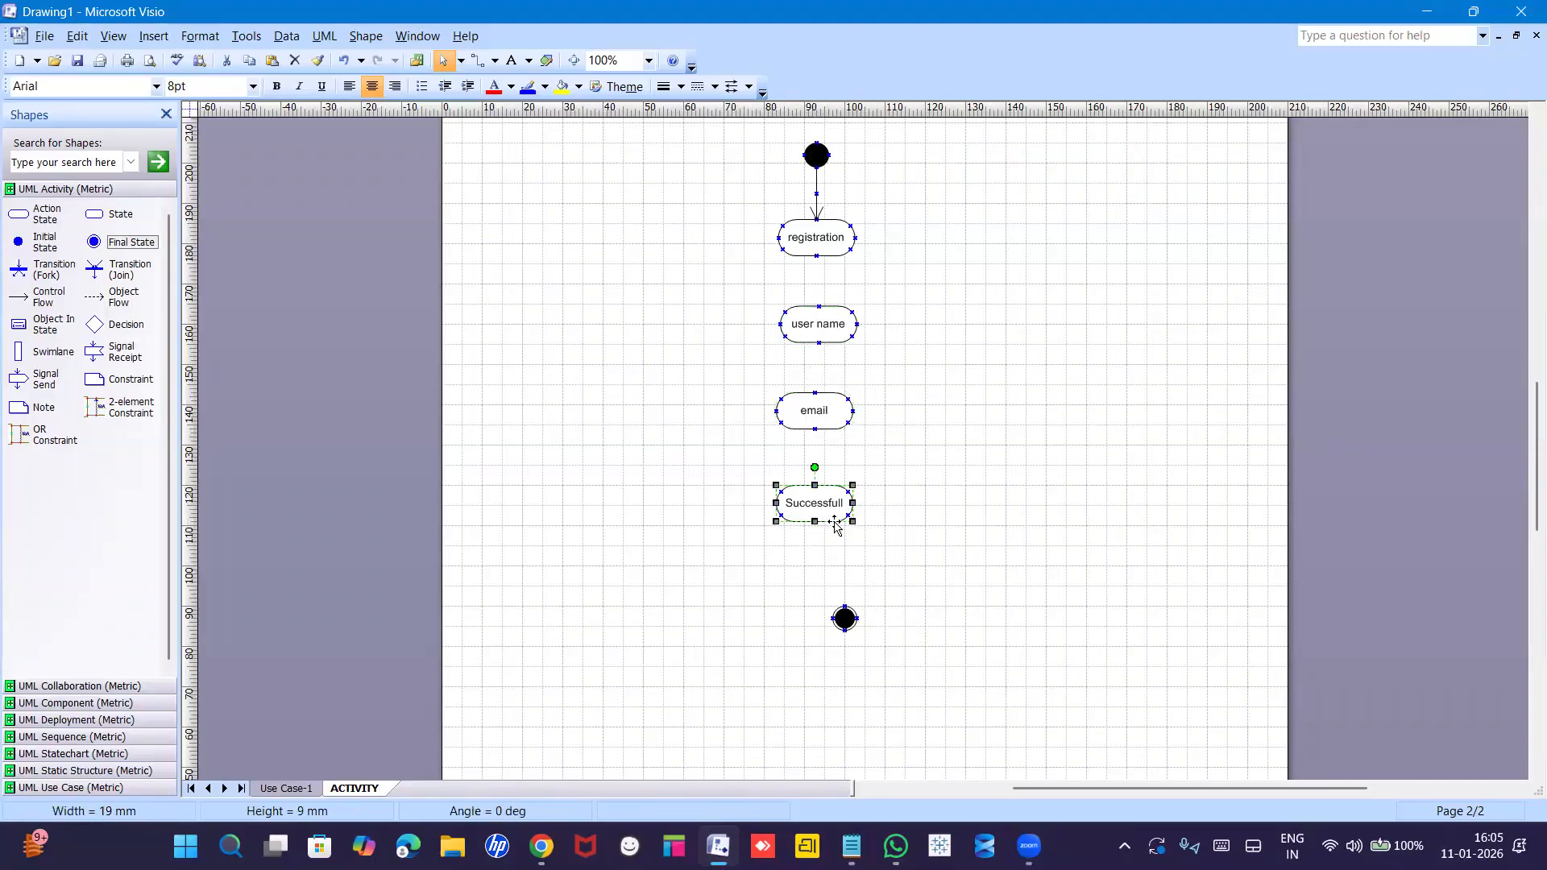
pyautogui.moveTo(843, 614); pyautogui.dragTo(826, 588)
pyautogui.click(1040, 605)
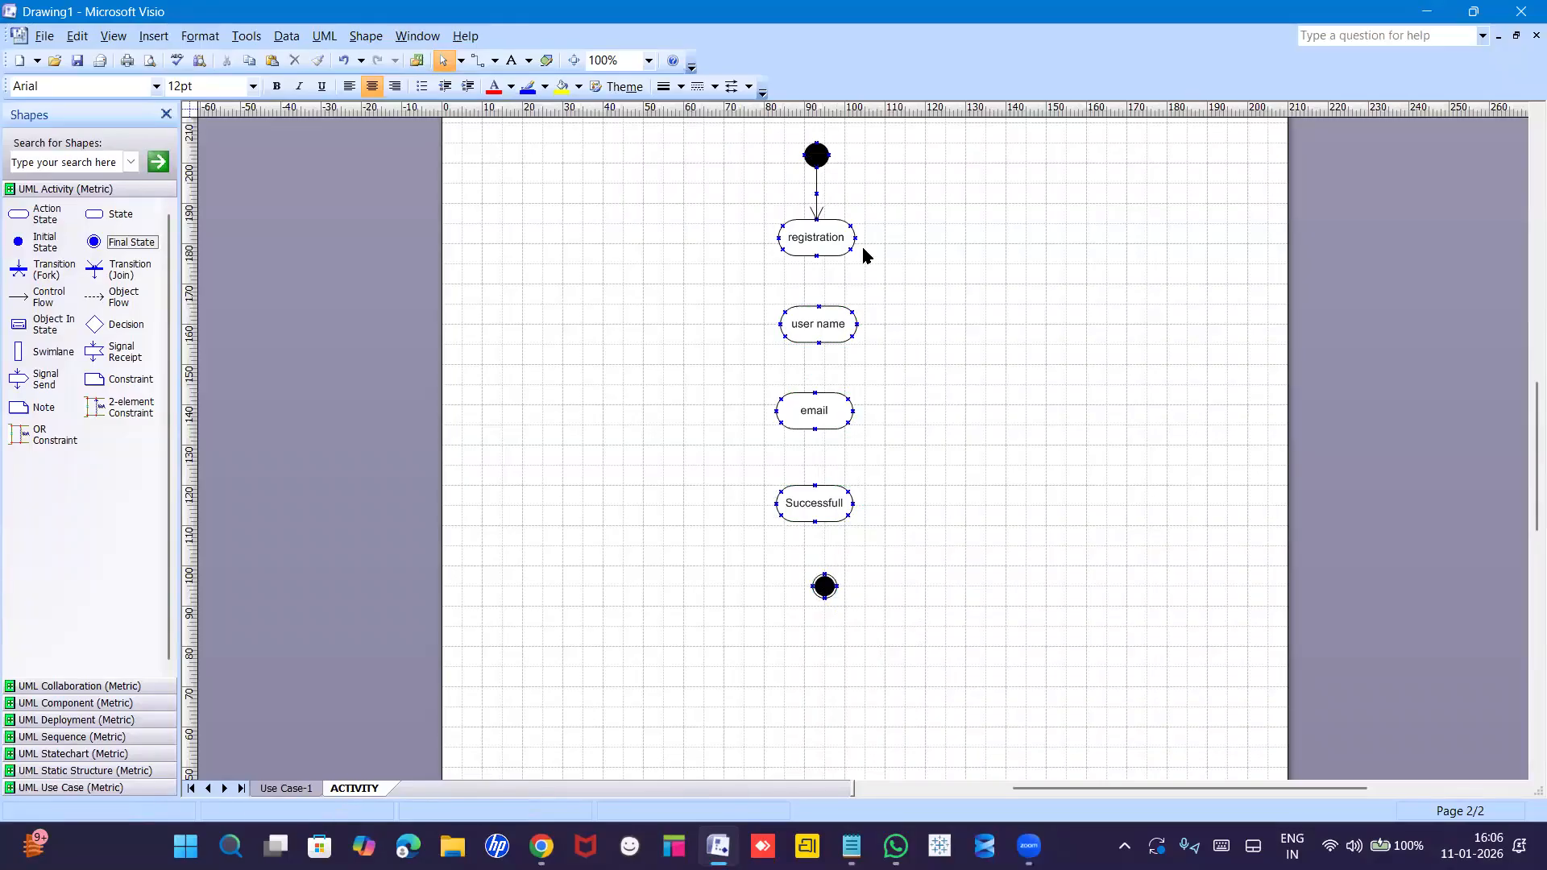
# Duplicate the existing arrow to link registration to user name and user name to email.
pyautogui.click(815, 191)
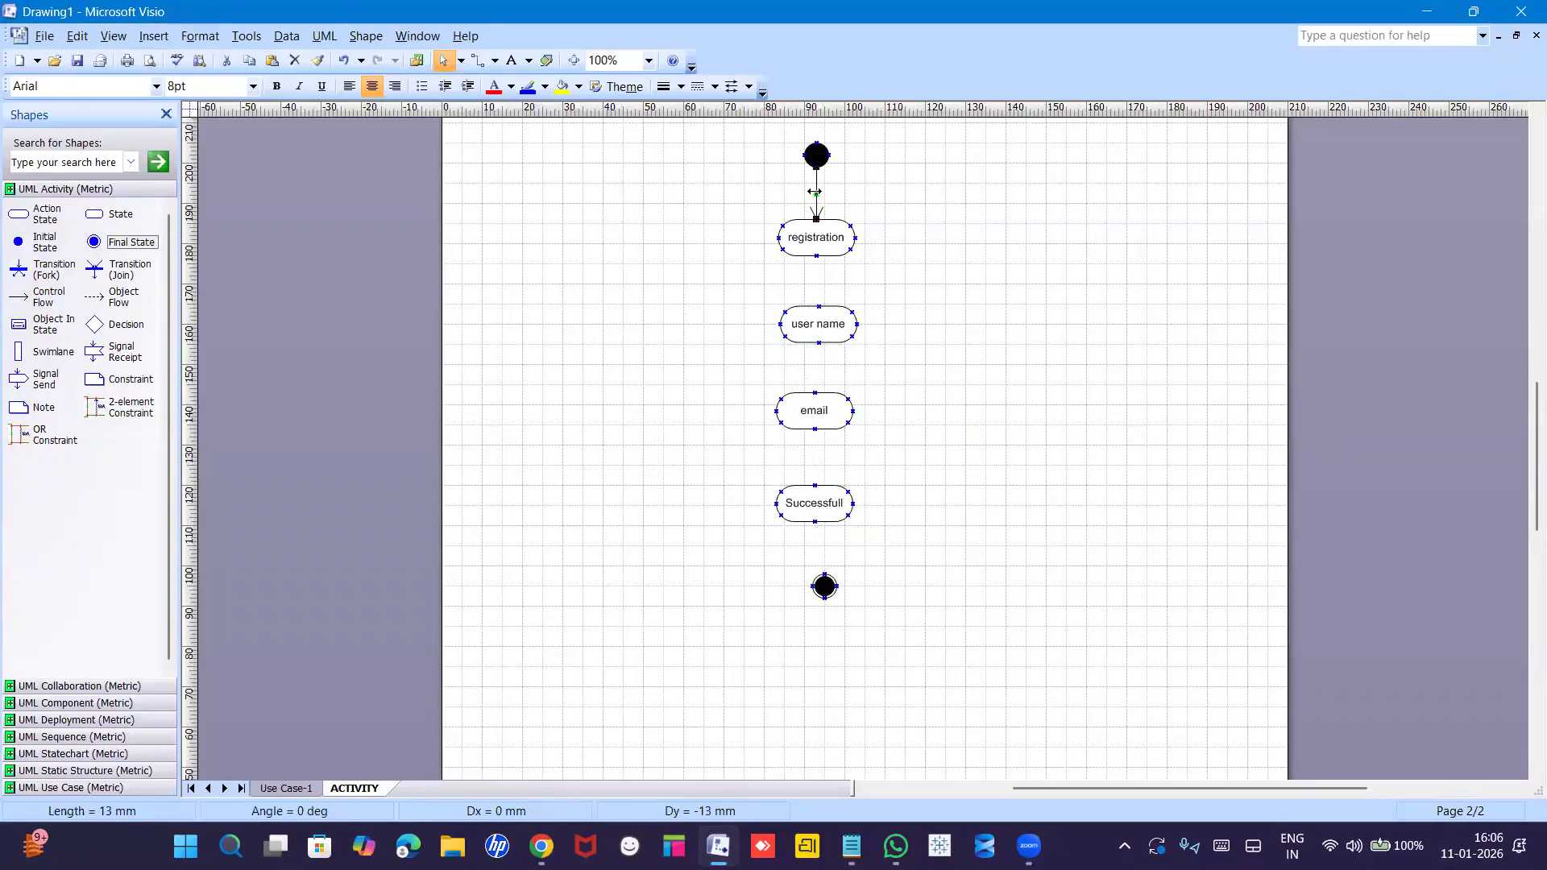
pyautogui.hotkey('ctrl', 'd')
pyautogui.moveTo(851, 201); pyautogui.dragTo(819, 306)
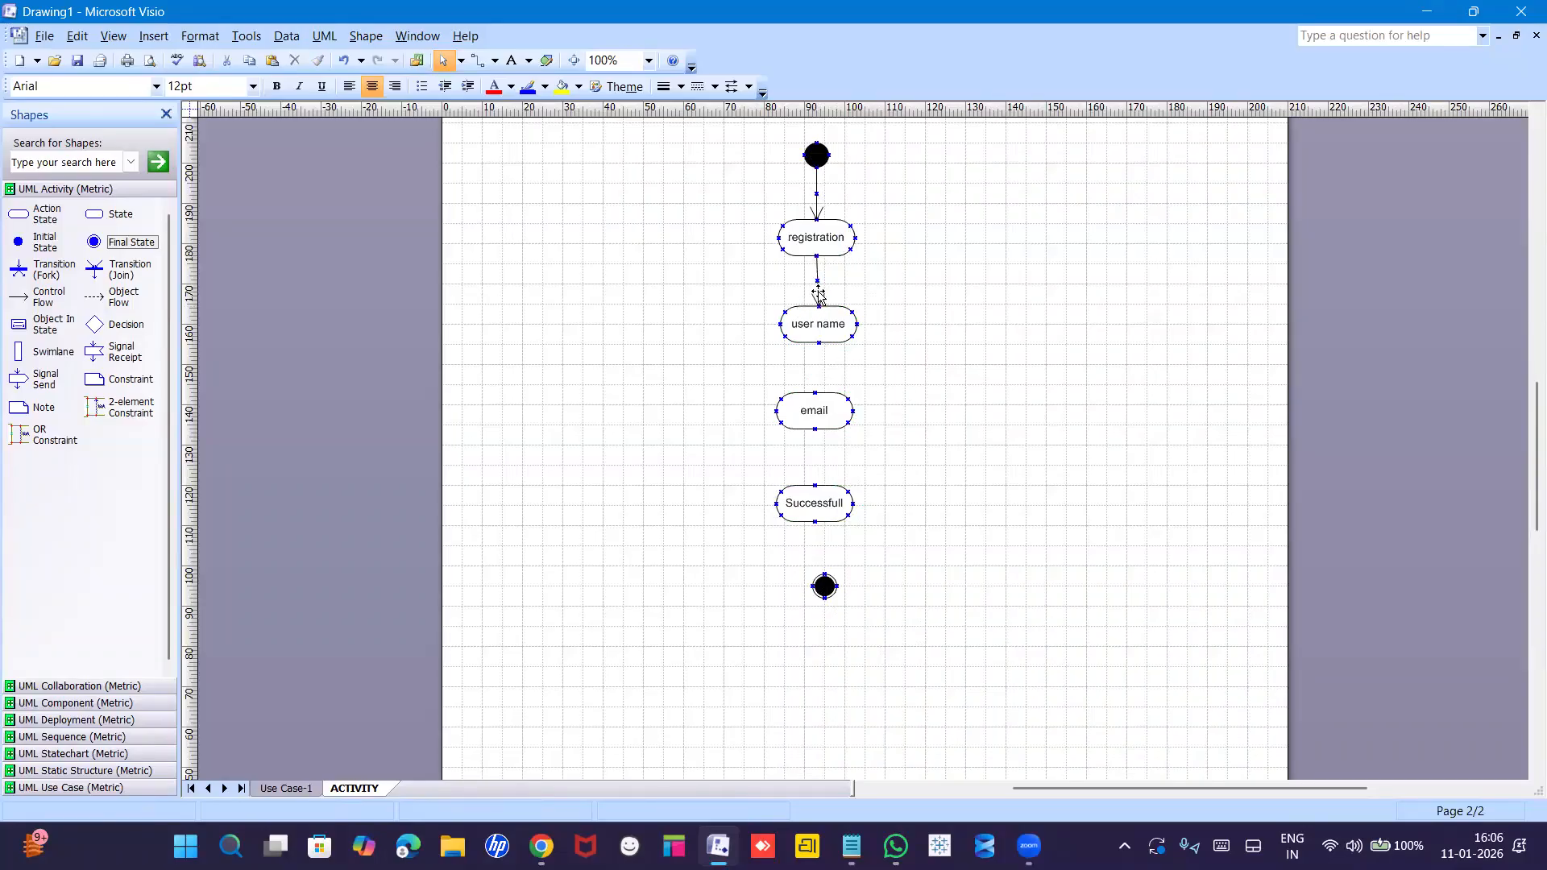
pyautogui.hotkey('ctrl', 'd')
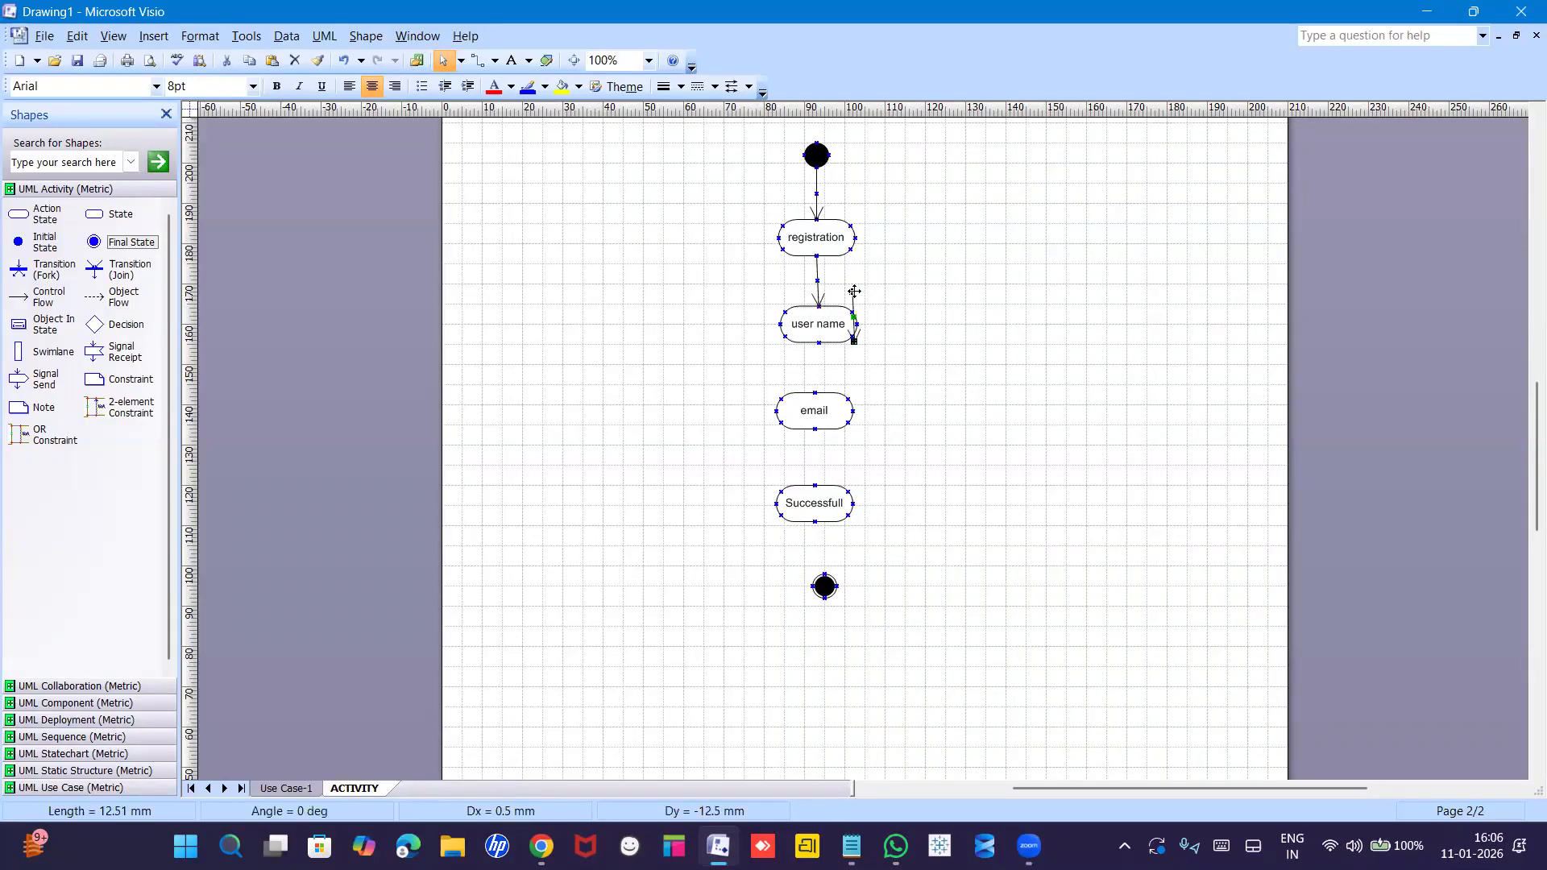
pyautogui.moveTo(855, 288); pyautogui.dragTo(815, 394)
pyautogui.click(899, 401)
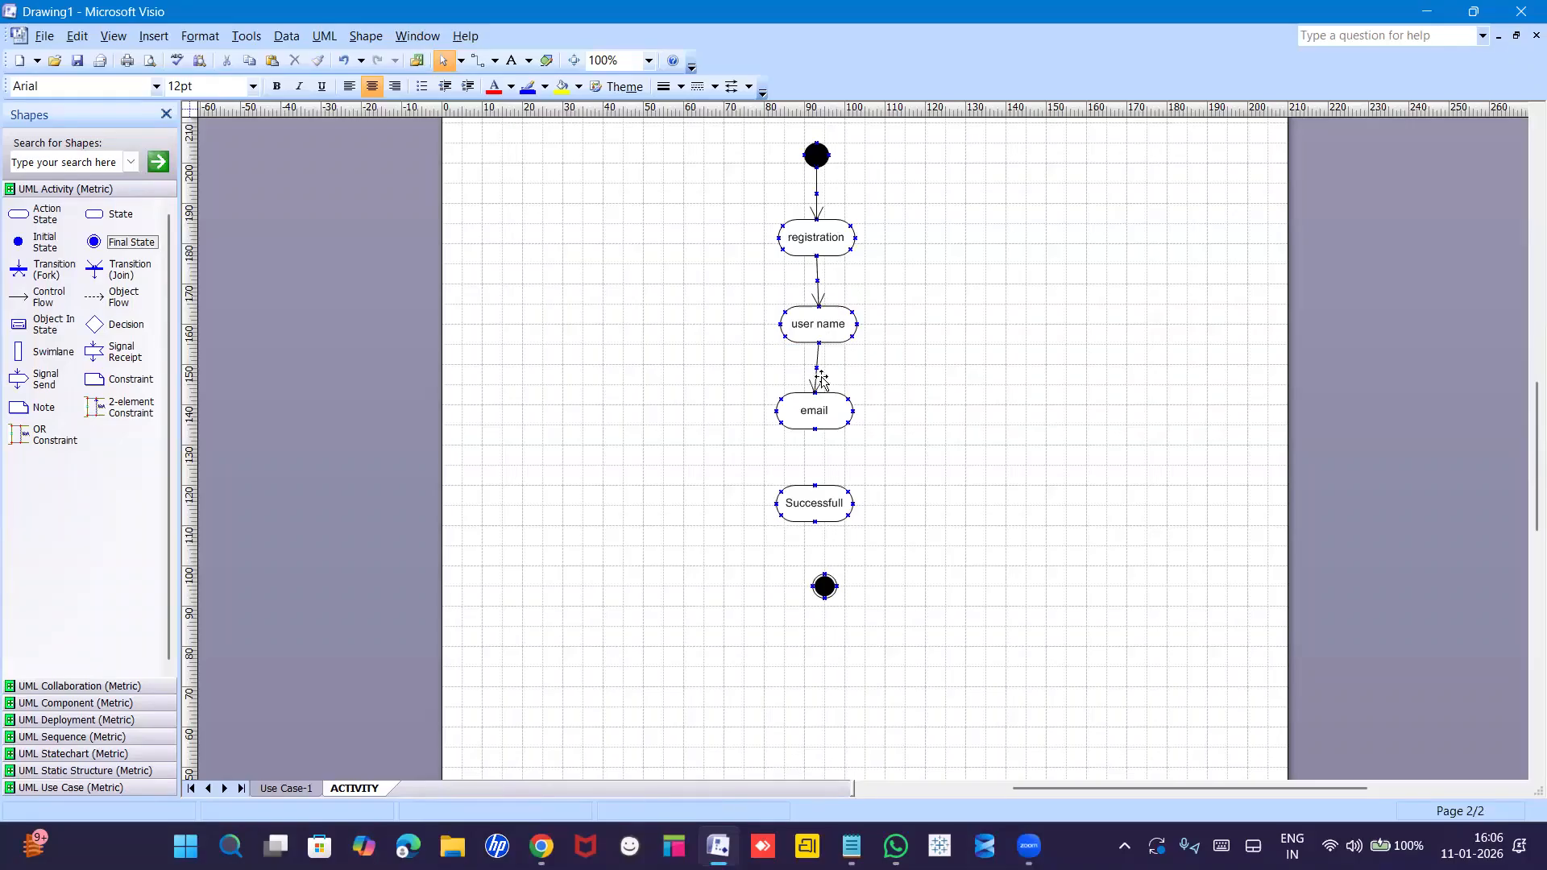
# Add arrows from email to Successfull and from Successfull to the final state.
pyautogui.click(820, 377)
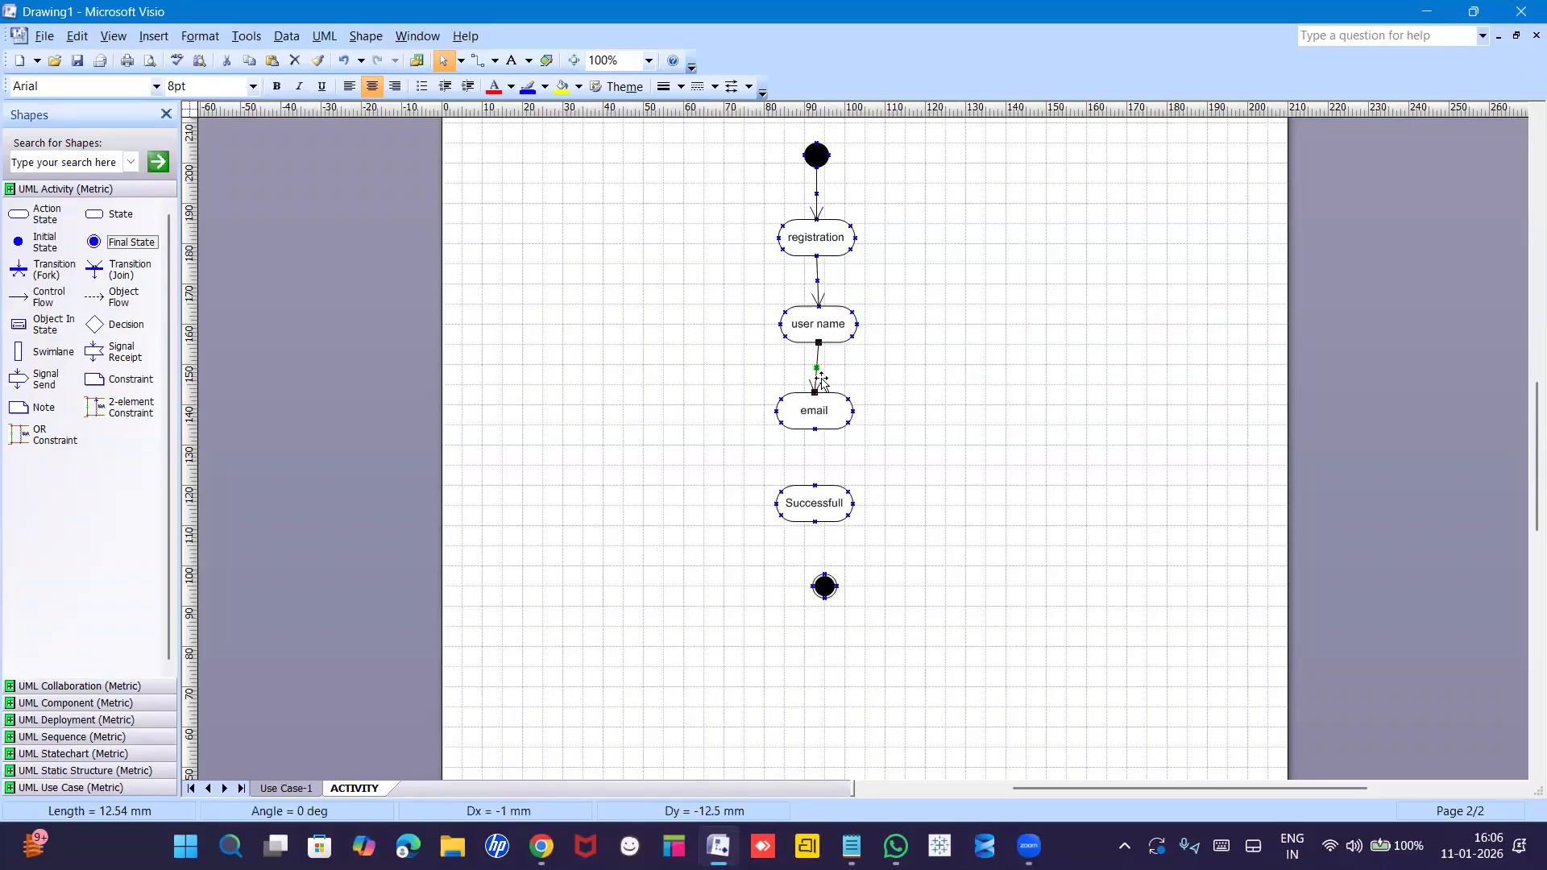
pyautogui.moveTo(823, 380); pyautogui.dragTo(815, 486)
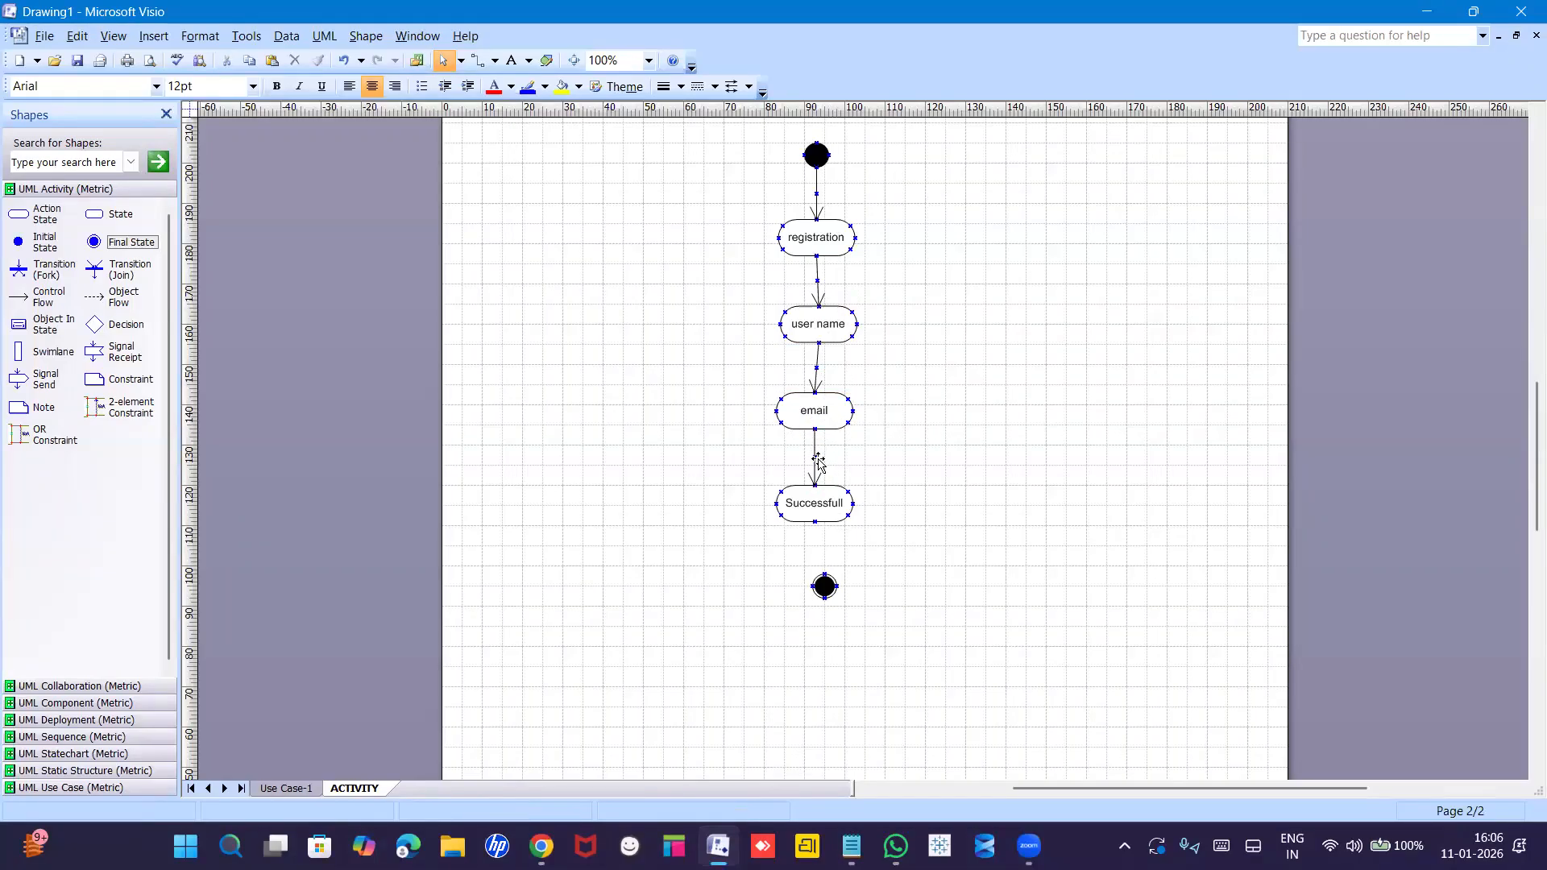
pyautogui.hotkey('ctrl', 'd')
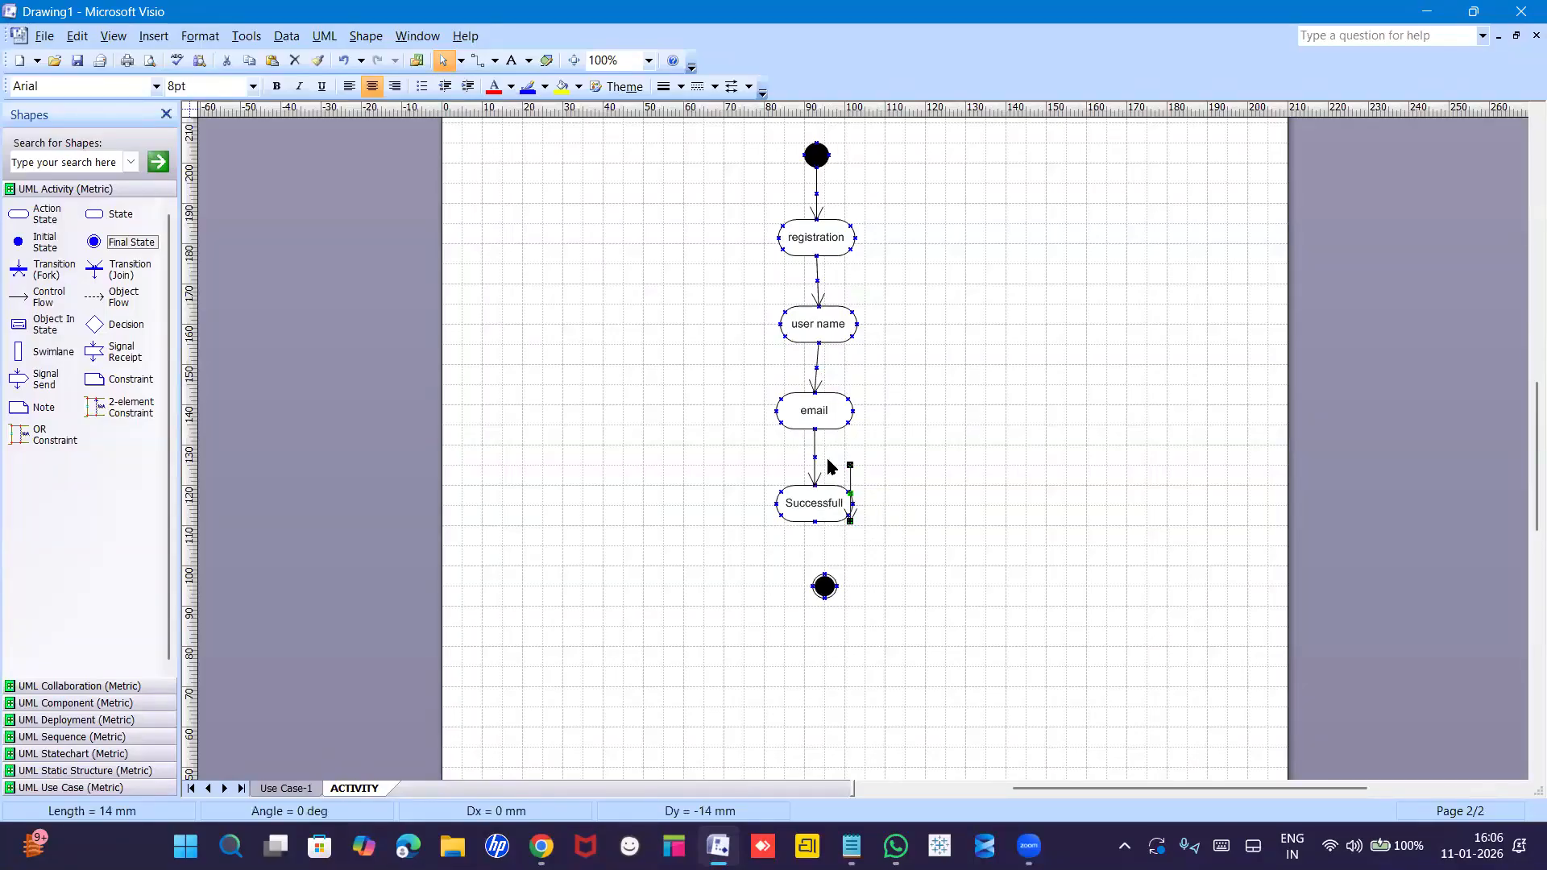
pyautogui.moveTo(846, 465); pyautogui.dragTo(815, 521)
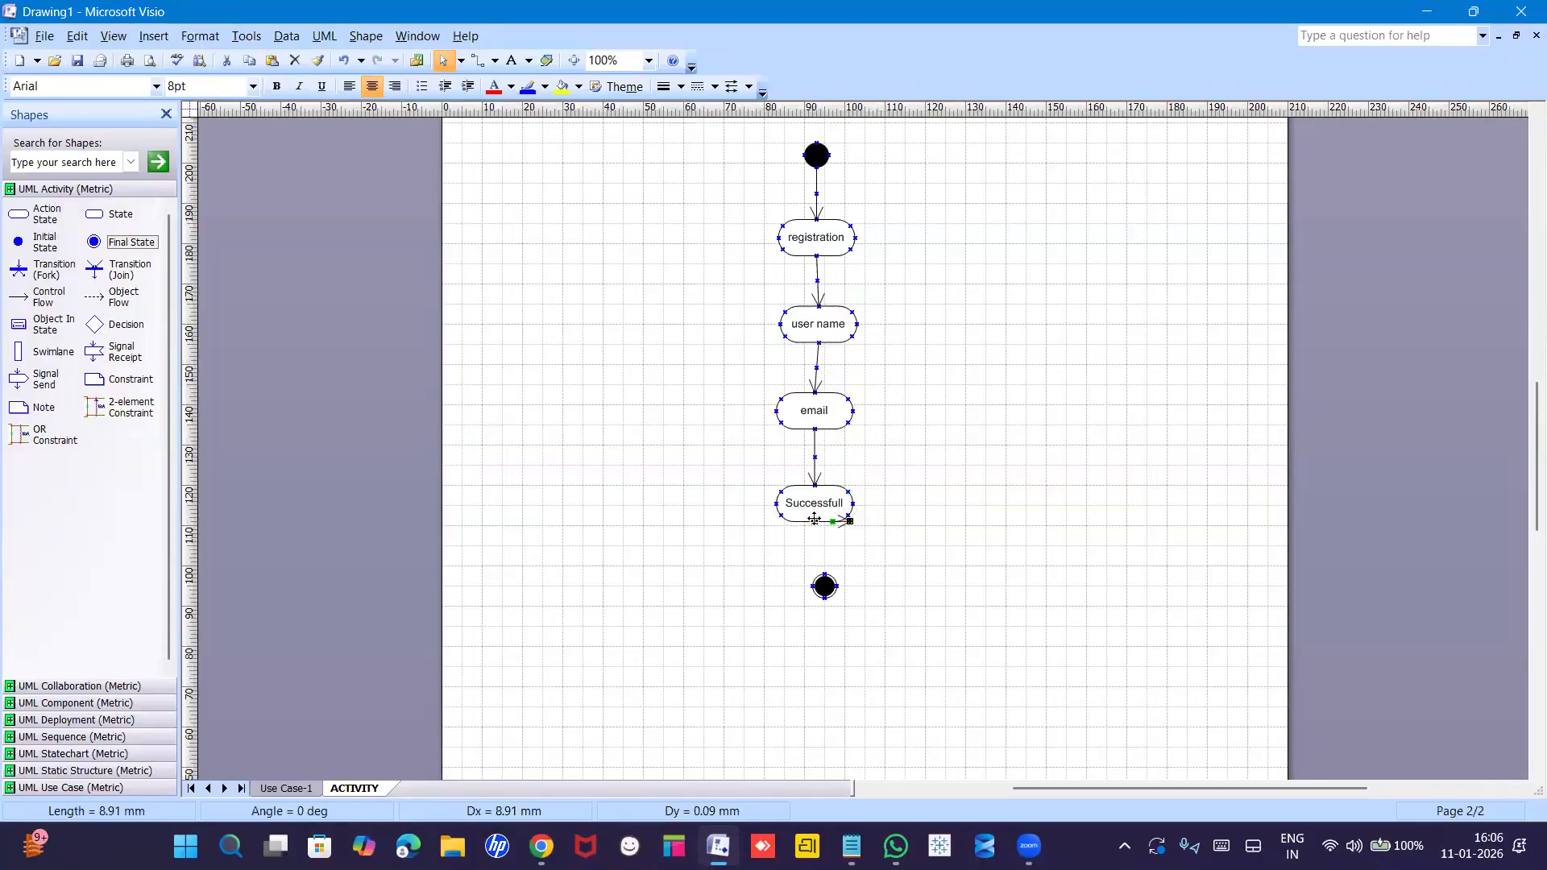
pyautogui.moveTo(831, 567); pyautogui.dragTo(826, 575)
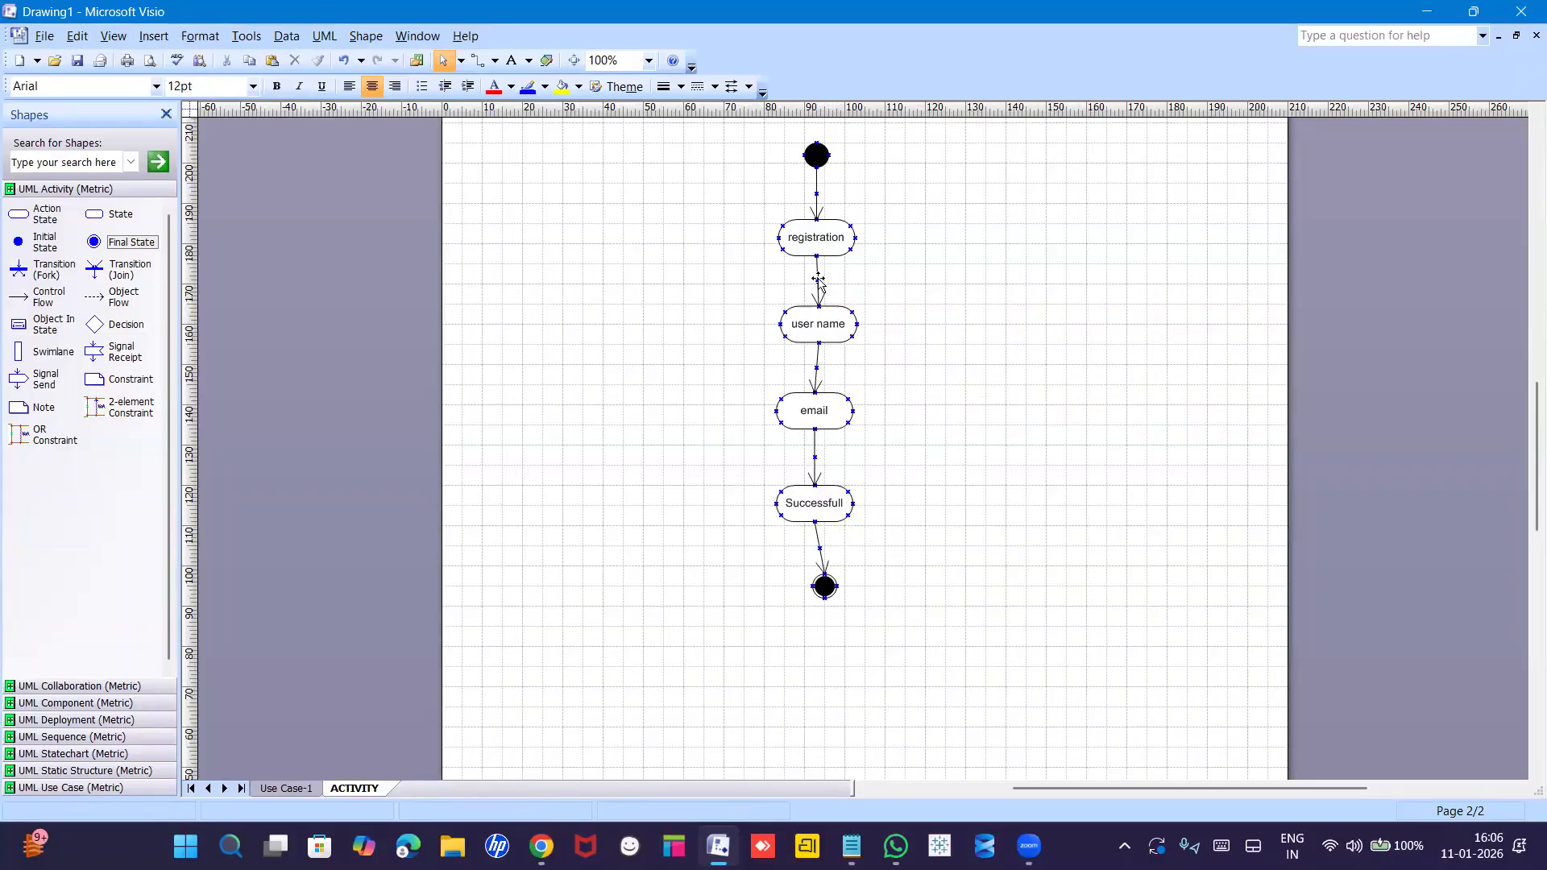
pyautogui.click(828, 408)
pyautogui.click(861, 437)
# Insert a new page named 'Login'.
pyautogui.rightClick(367, 794)
pyautogui.click(418, 715)
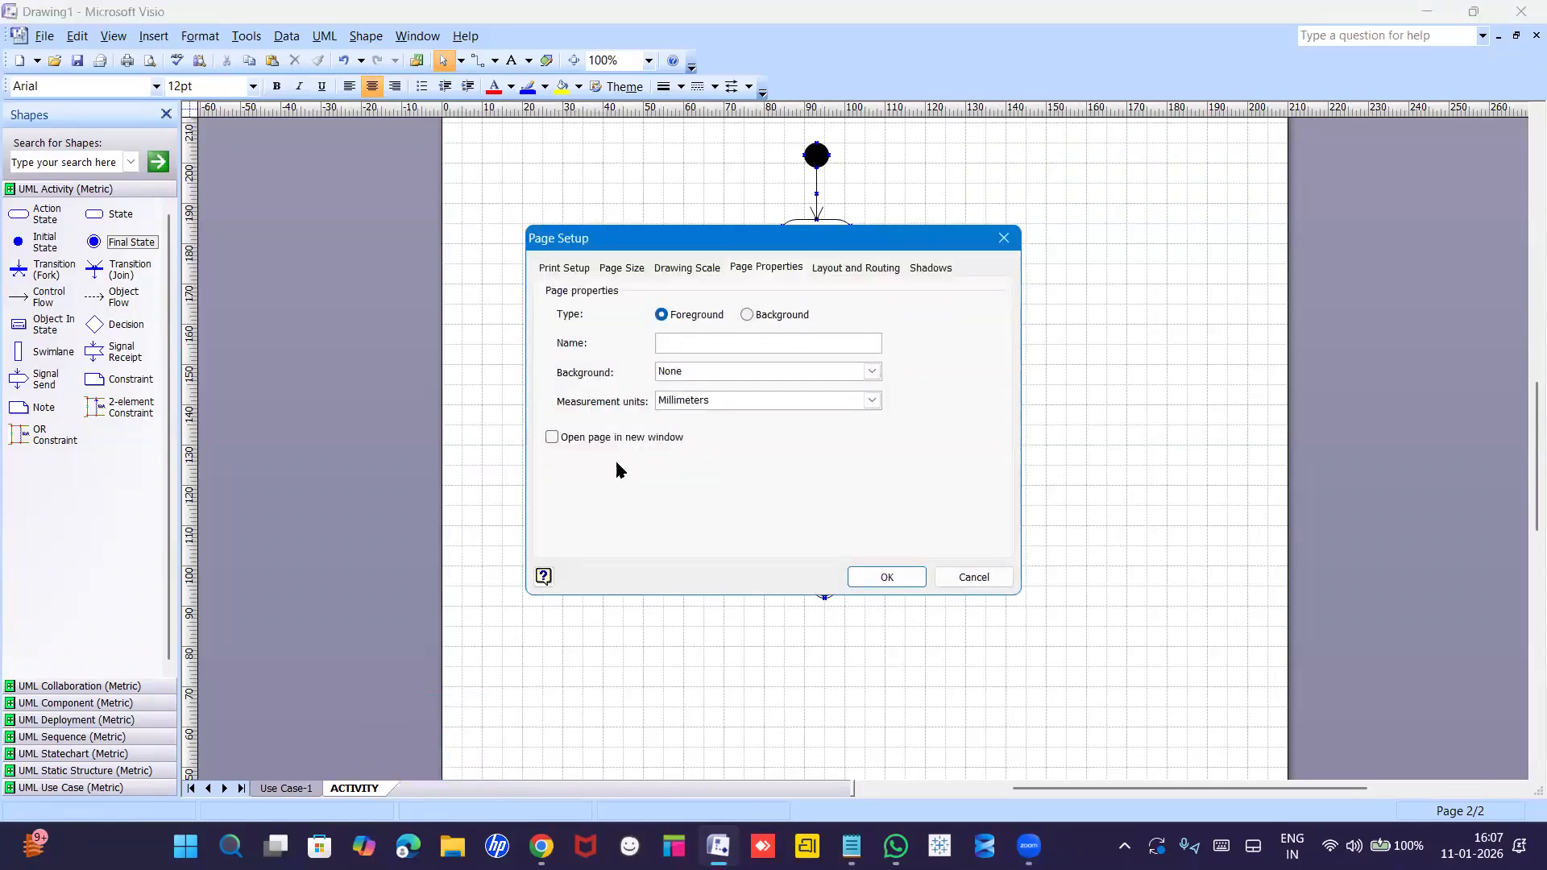
pyautogui.write('Login')
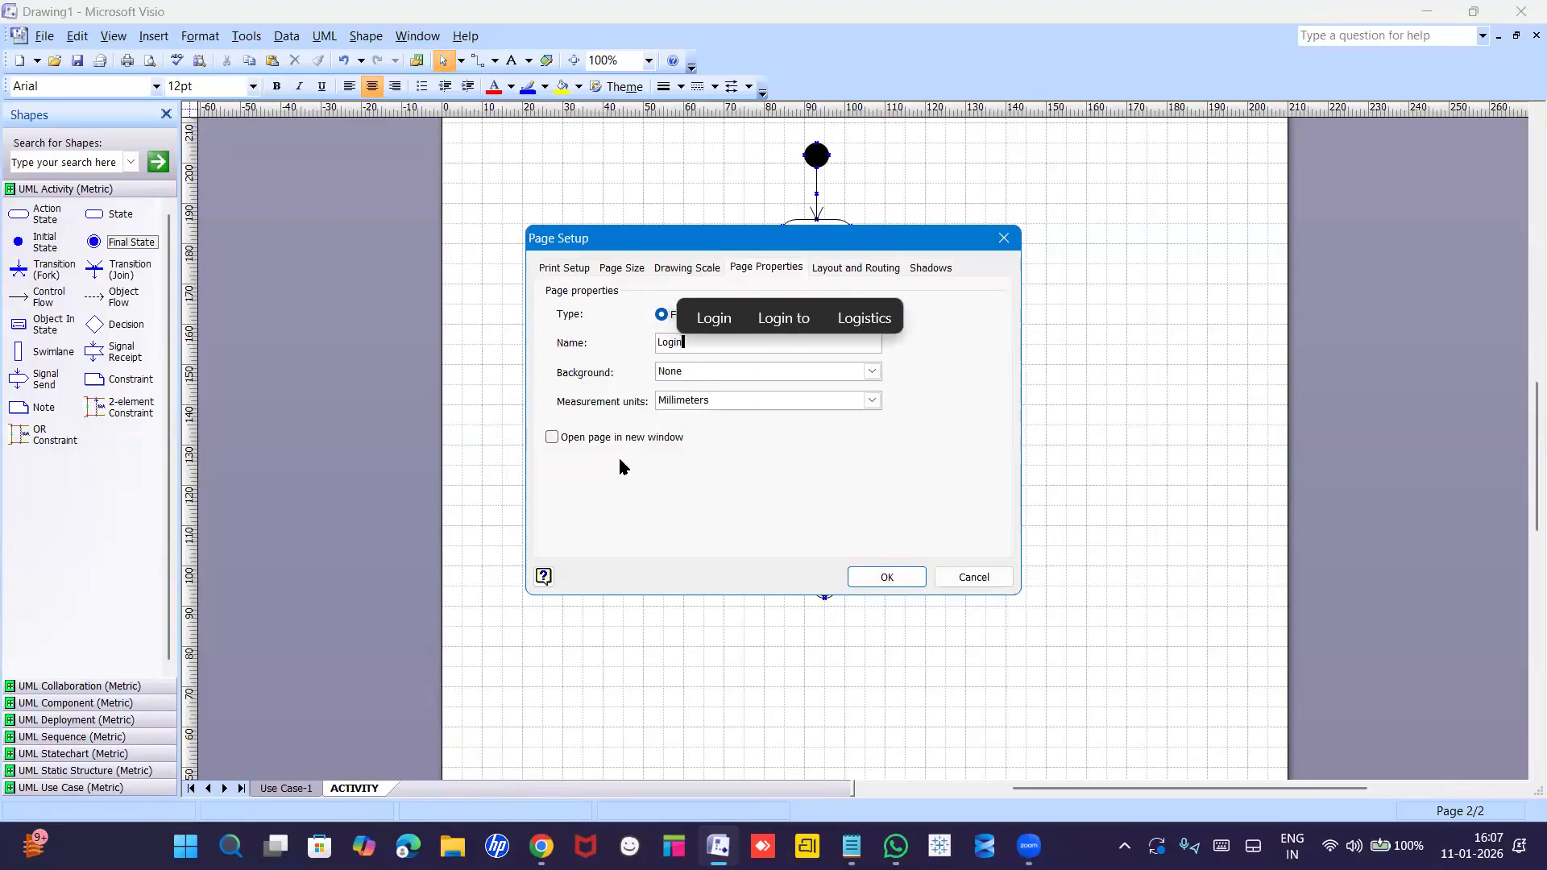
pyautogui.press('Return')
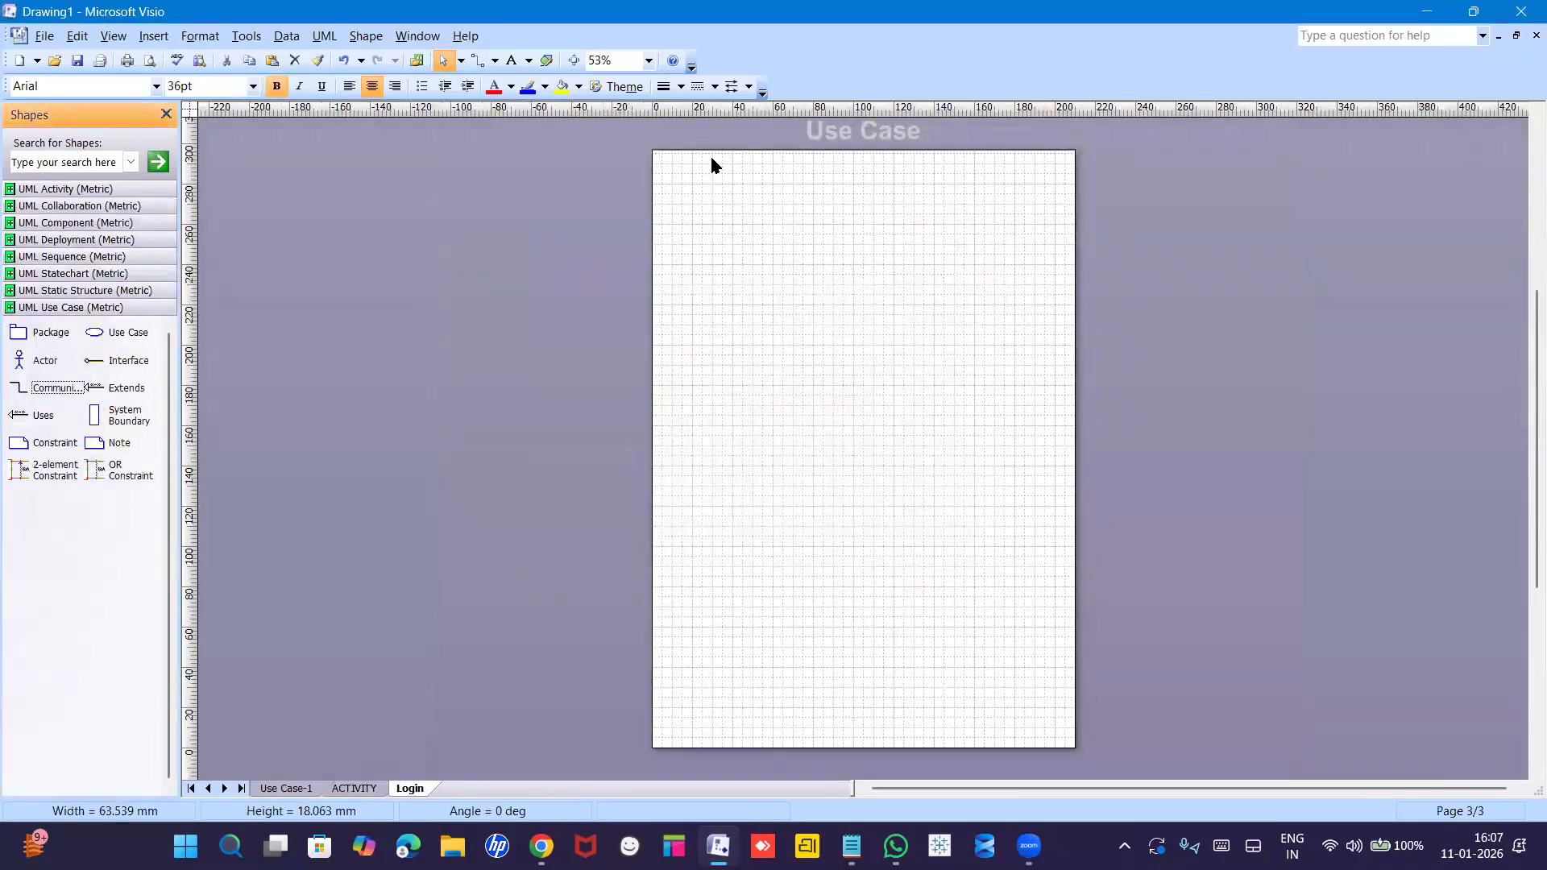
# Set the zoom to 100% and show the UML Activity shapes.
pyautogui.click(648, 61)
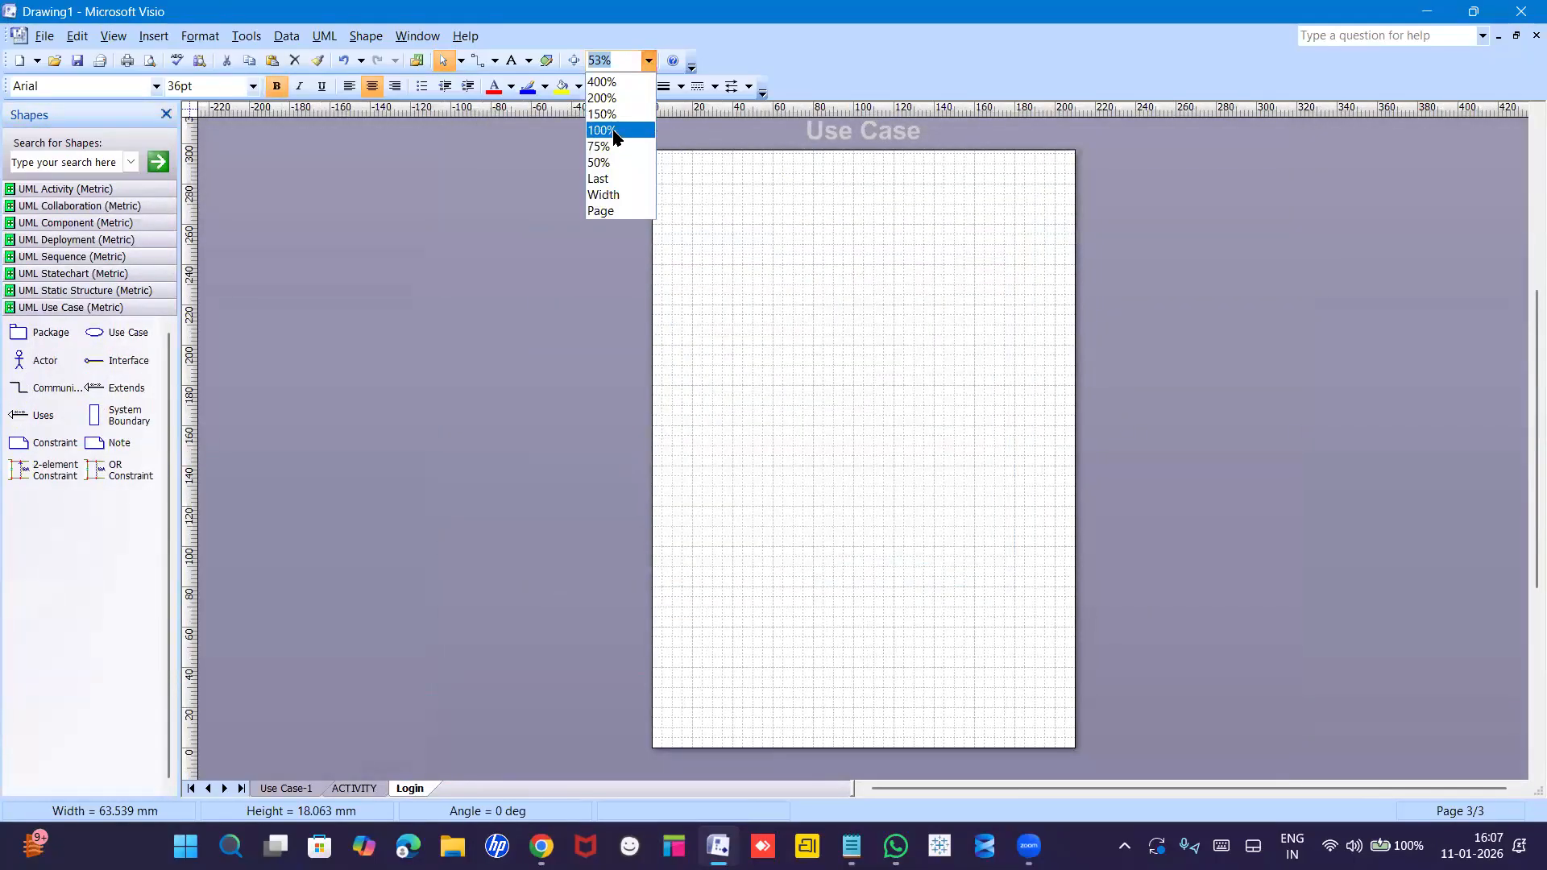
pyautogui.click(616, 130)
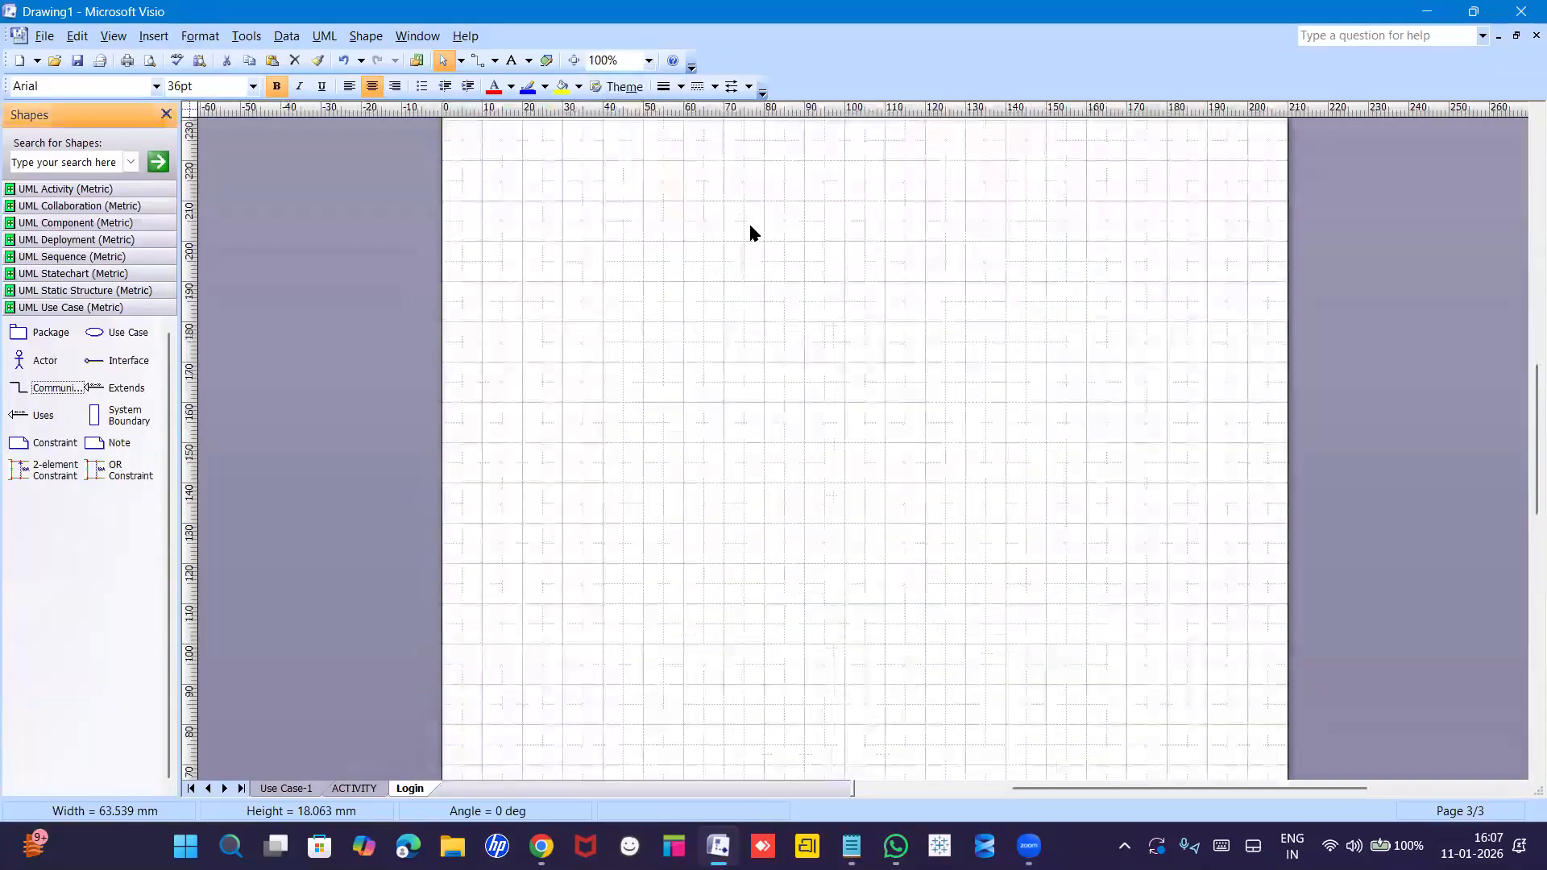
pyautogui.click(123, 189)
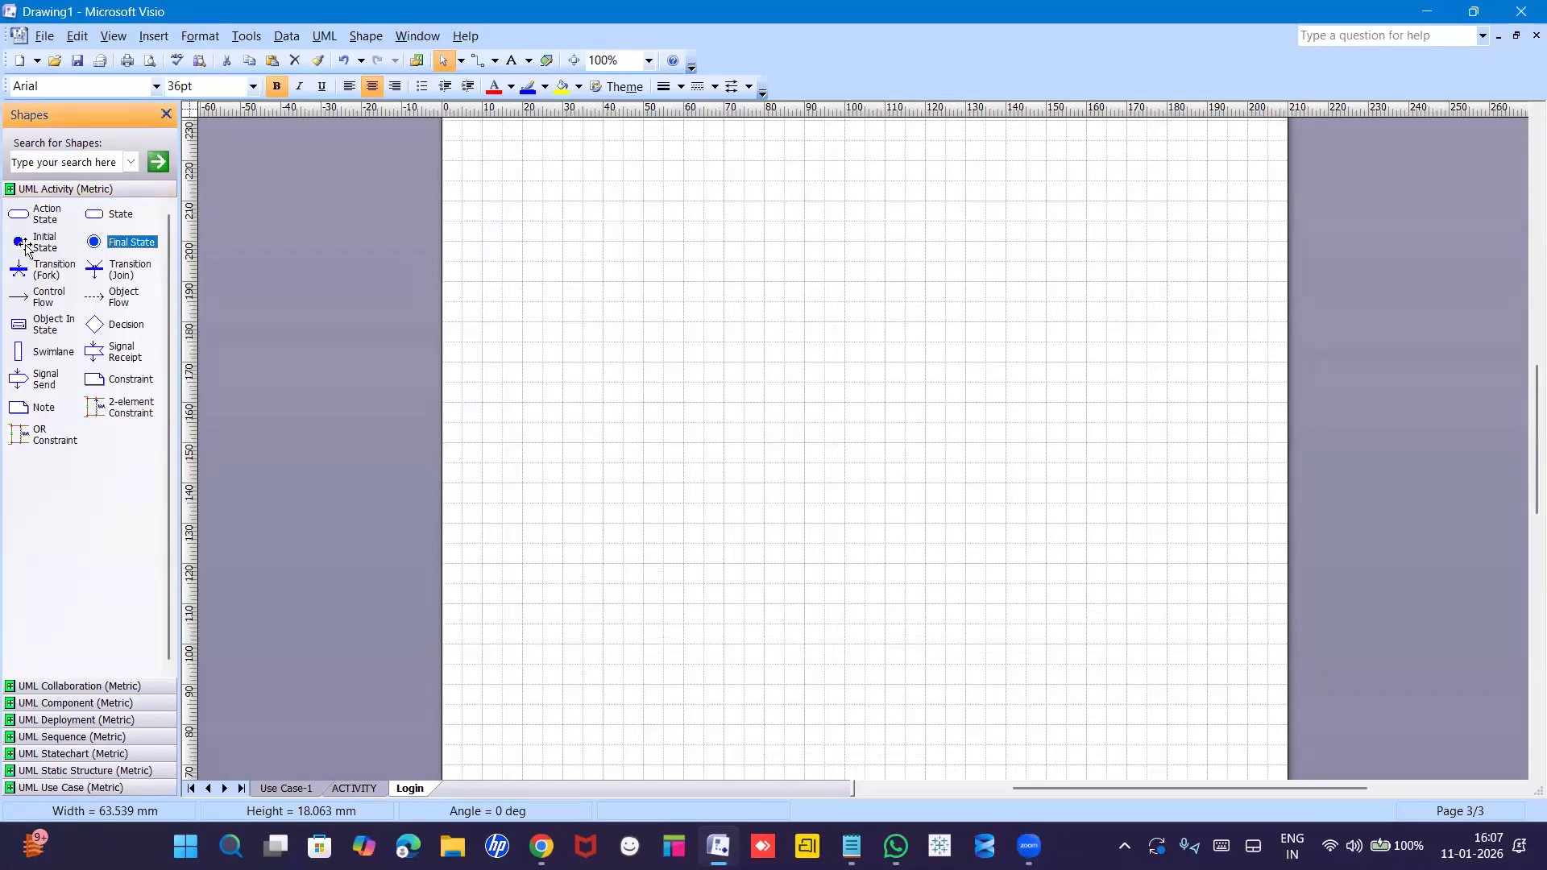
# Place an initial state, three action states and a decision diamond in a column on Login.
pyautogui.moveTo(17, 246); pyautogui.dragTo(830, 221)
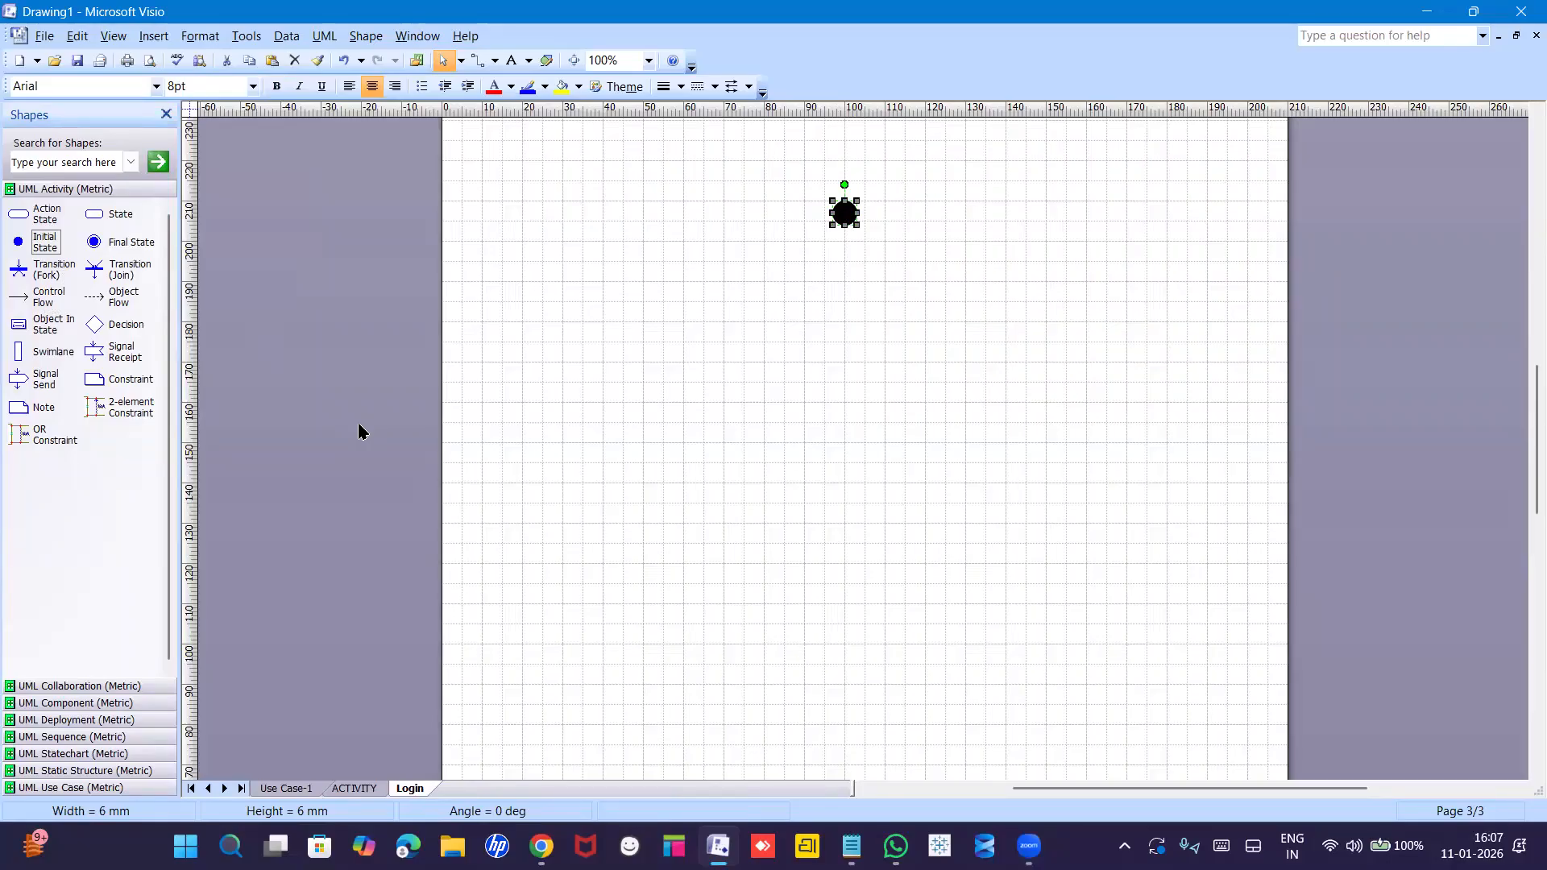
pyautogui.moveTo(20, 213); pyautogui.dragTo(847, 303)
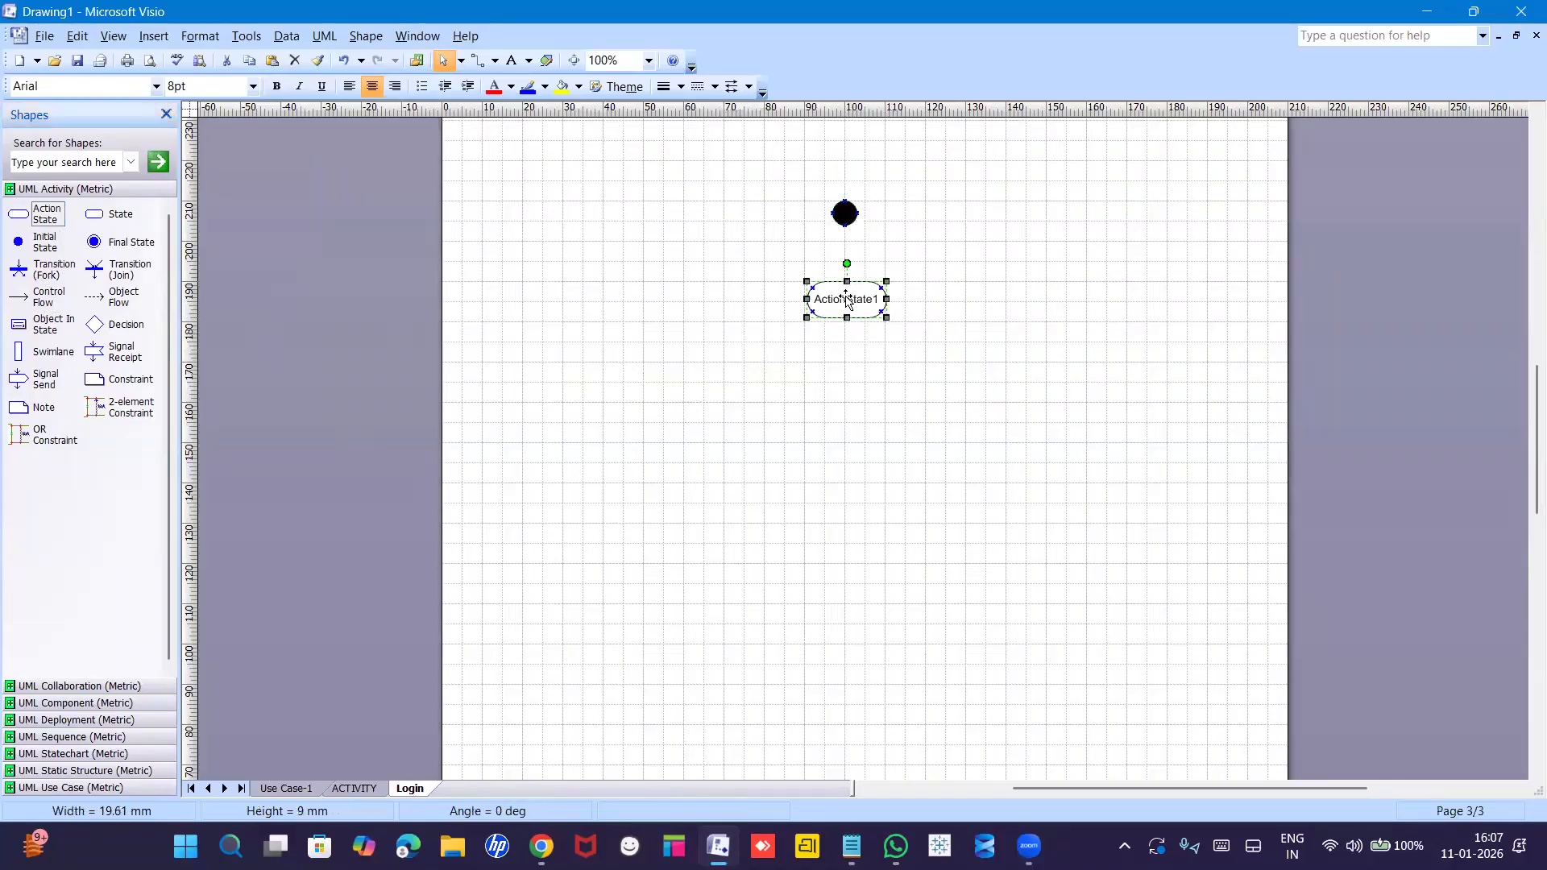
pyautogui.moveTo(17, 215)
pyautogui.mouseDown()
pyautogui.moveTo(741, 447)
pyautogui.moveTo(867, 414)
pyautogui.moveTo(852, 399)
pyautogui.mouseUp()
pyautogui.moveTo(20, 215); pyautogui.dragTo(856, 498)
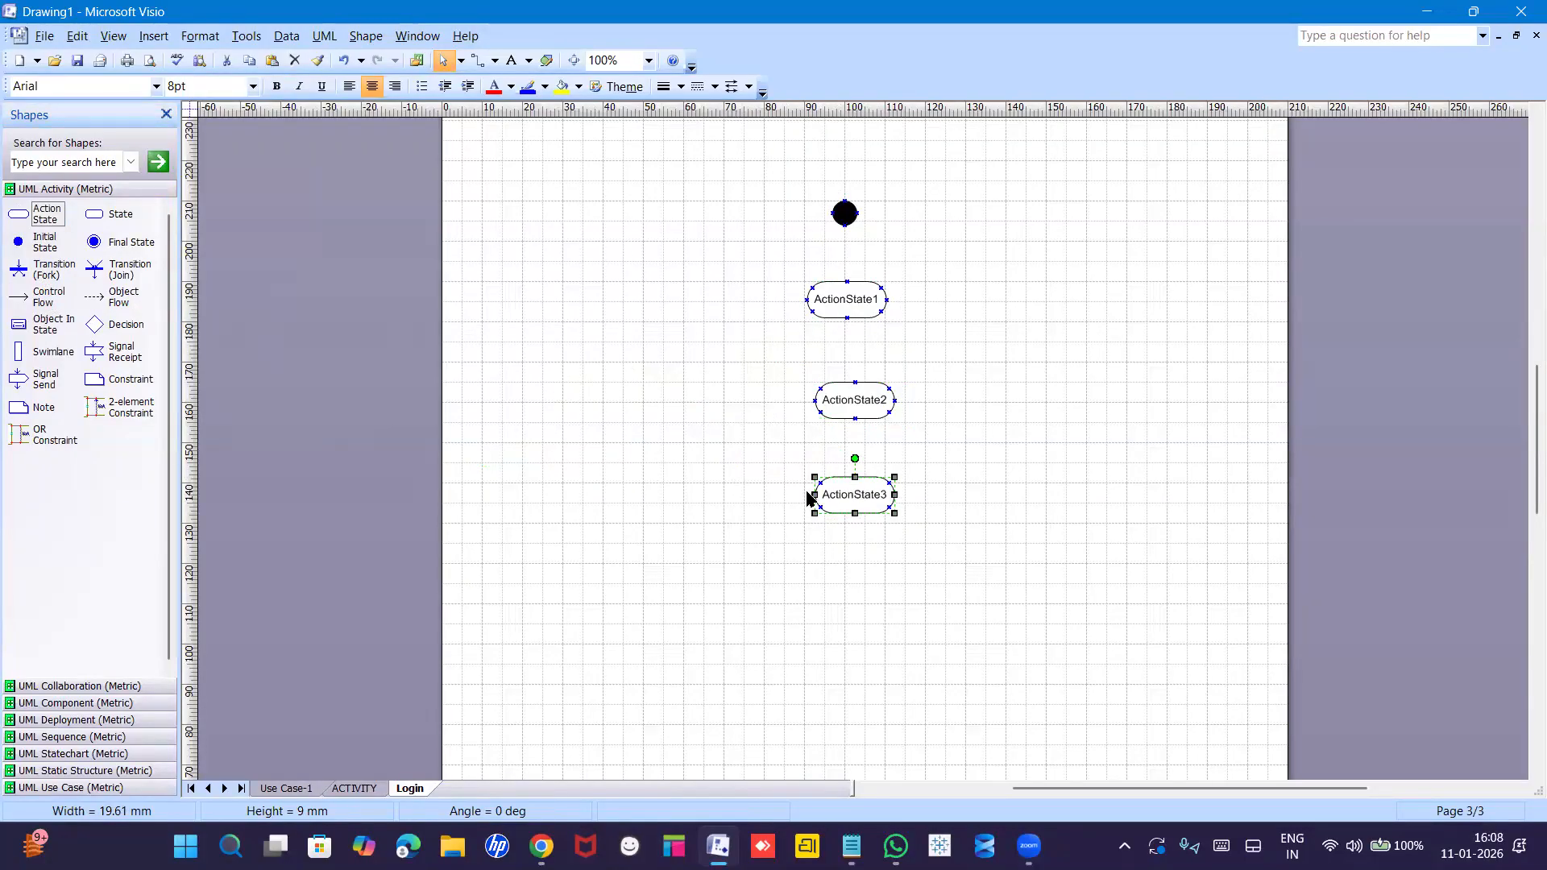
pyautogui.moveTo(857, 495); pyautogui.dragTo(863, 592)
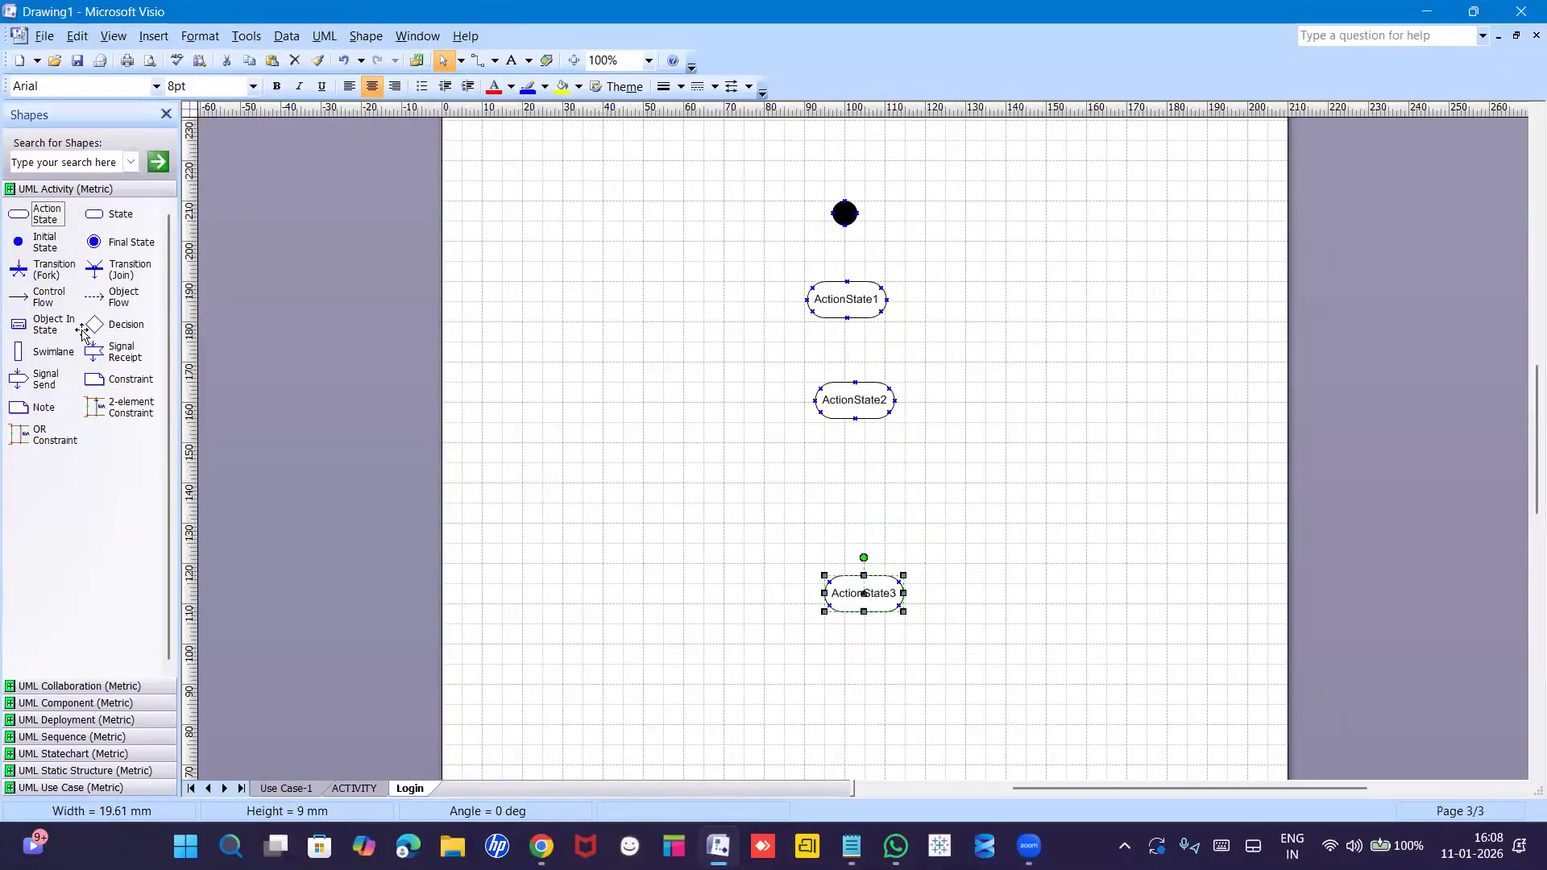
pyautogui.moveTo(94, 324); pyautogui.dragTo(857, 500)
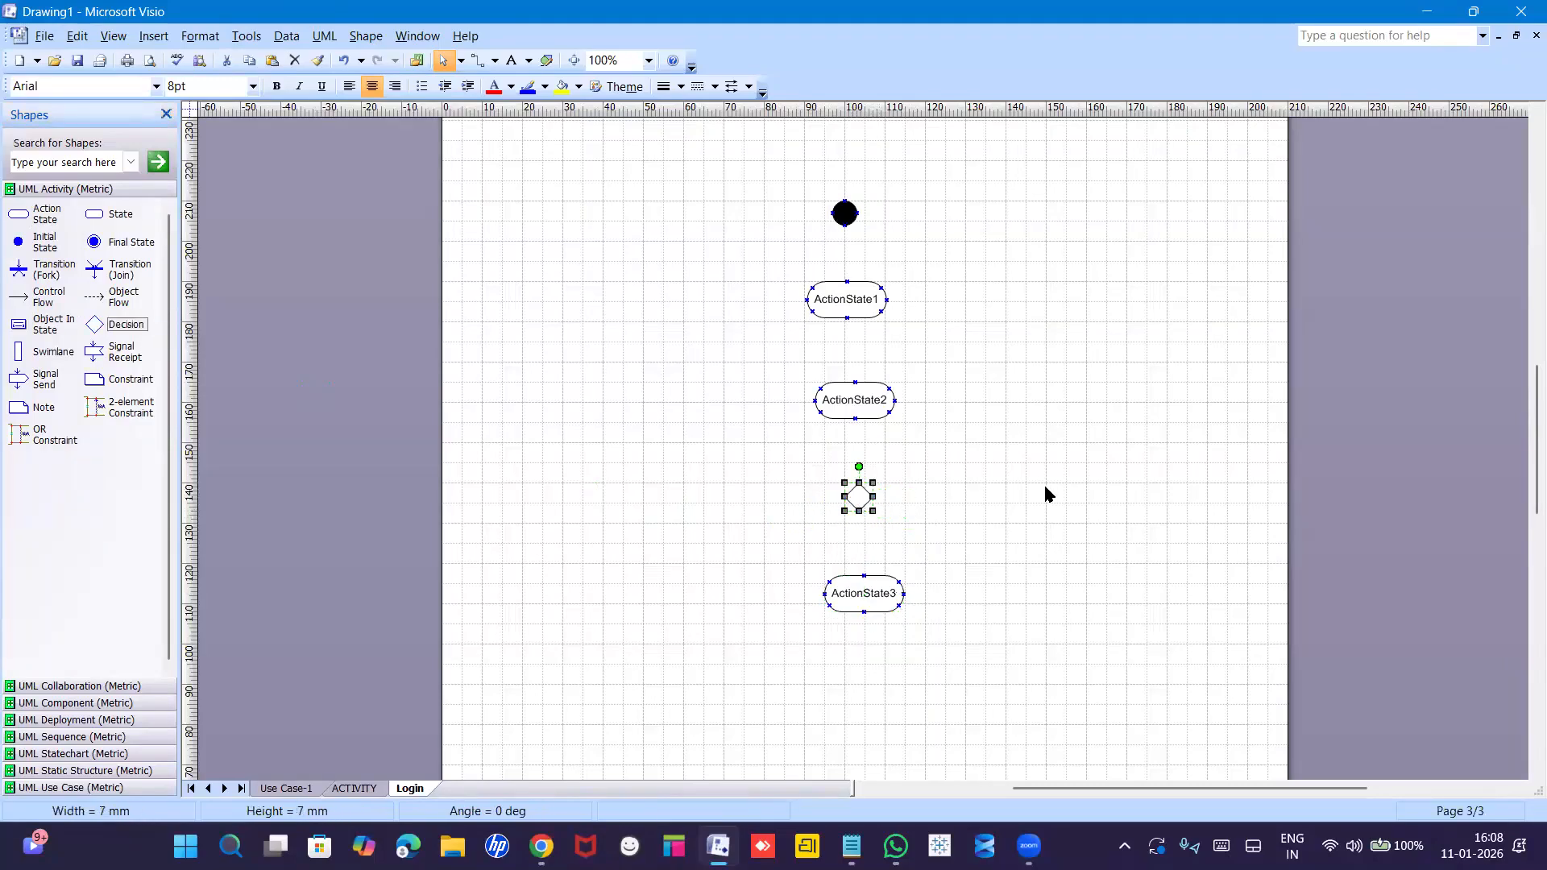
pyautogui.click(1046, 494)
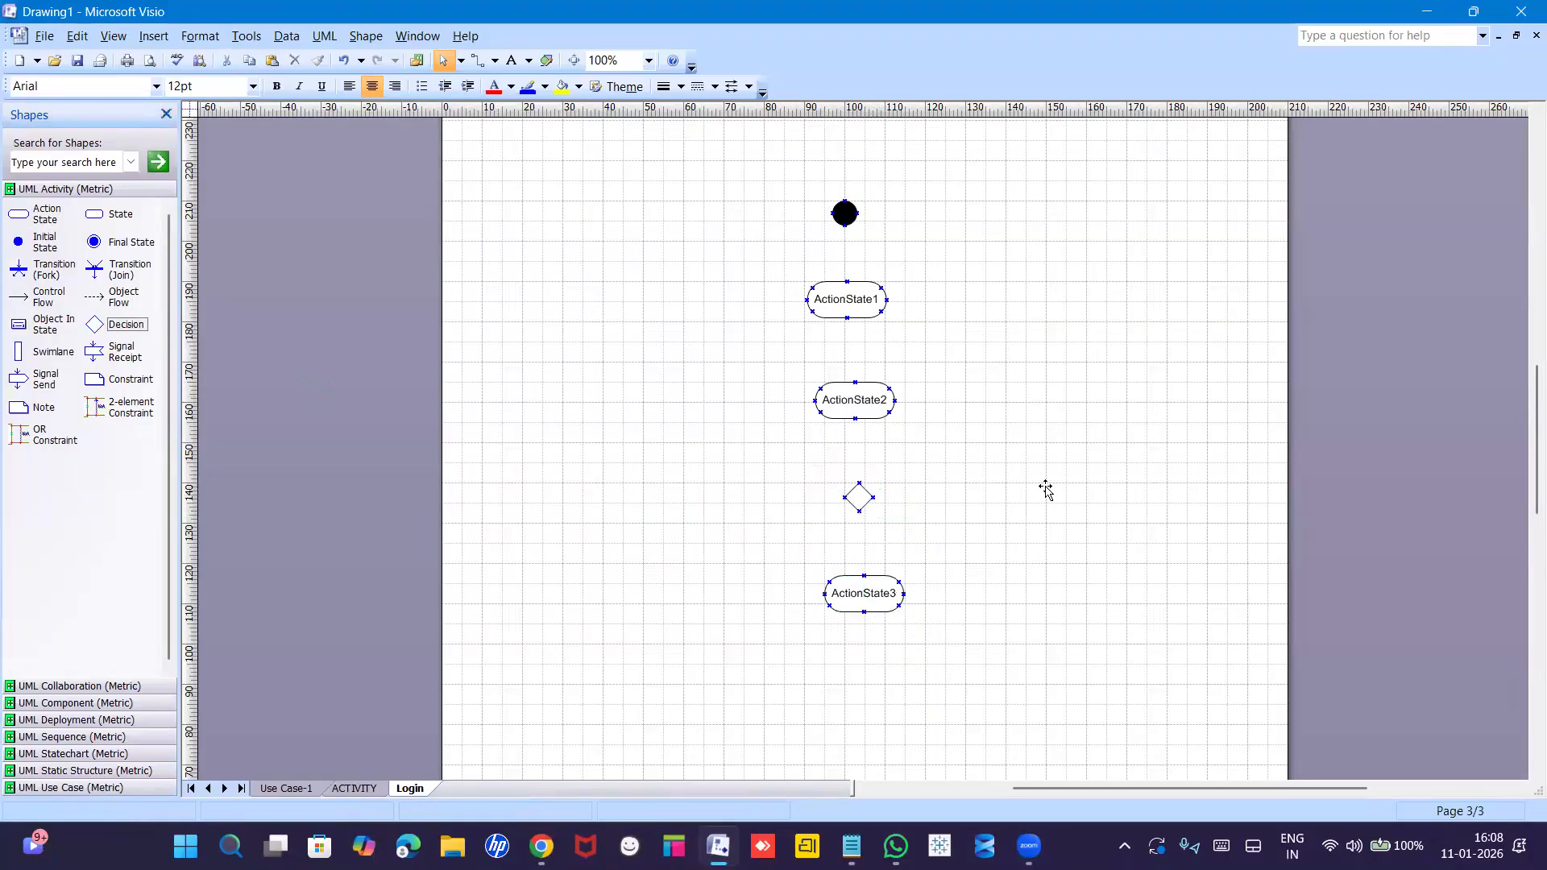
# Rename the first two action states to 'Login' and 'username'.
pyautogui.doubleClick(854, 305)
pyautogui.write('Login')
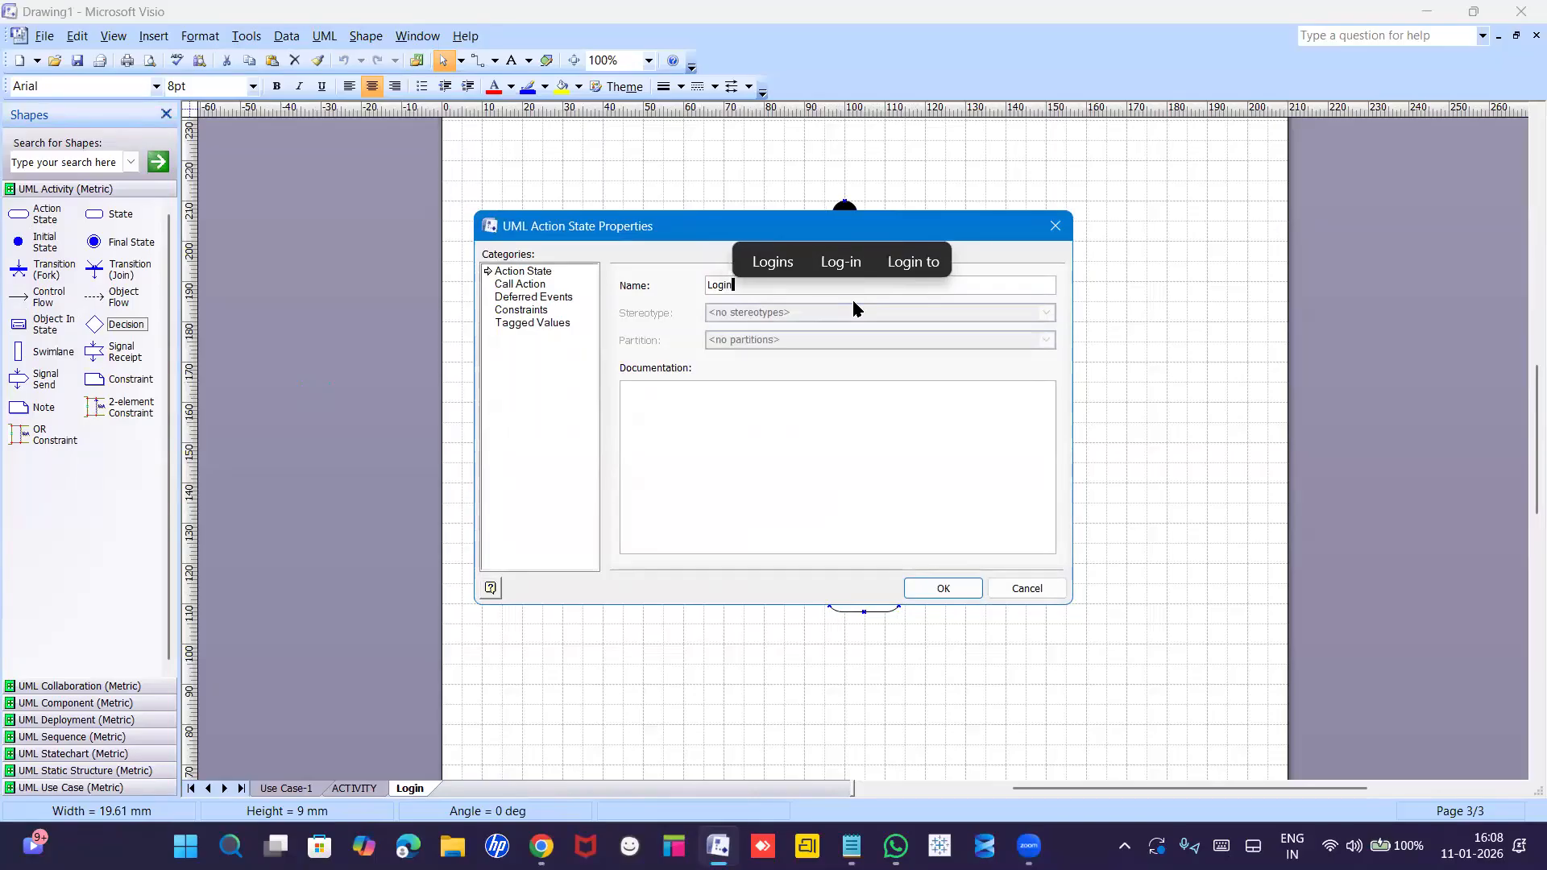
pyautogui.press('Return')
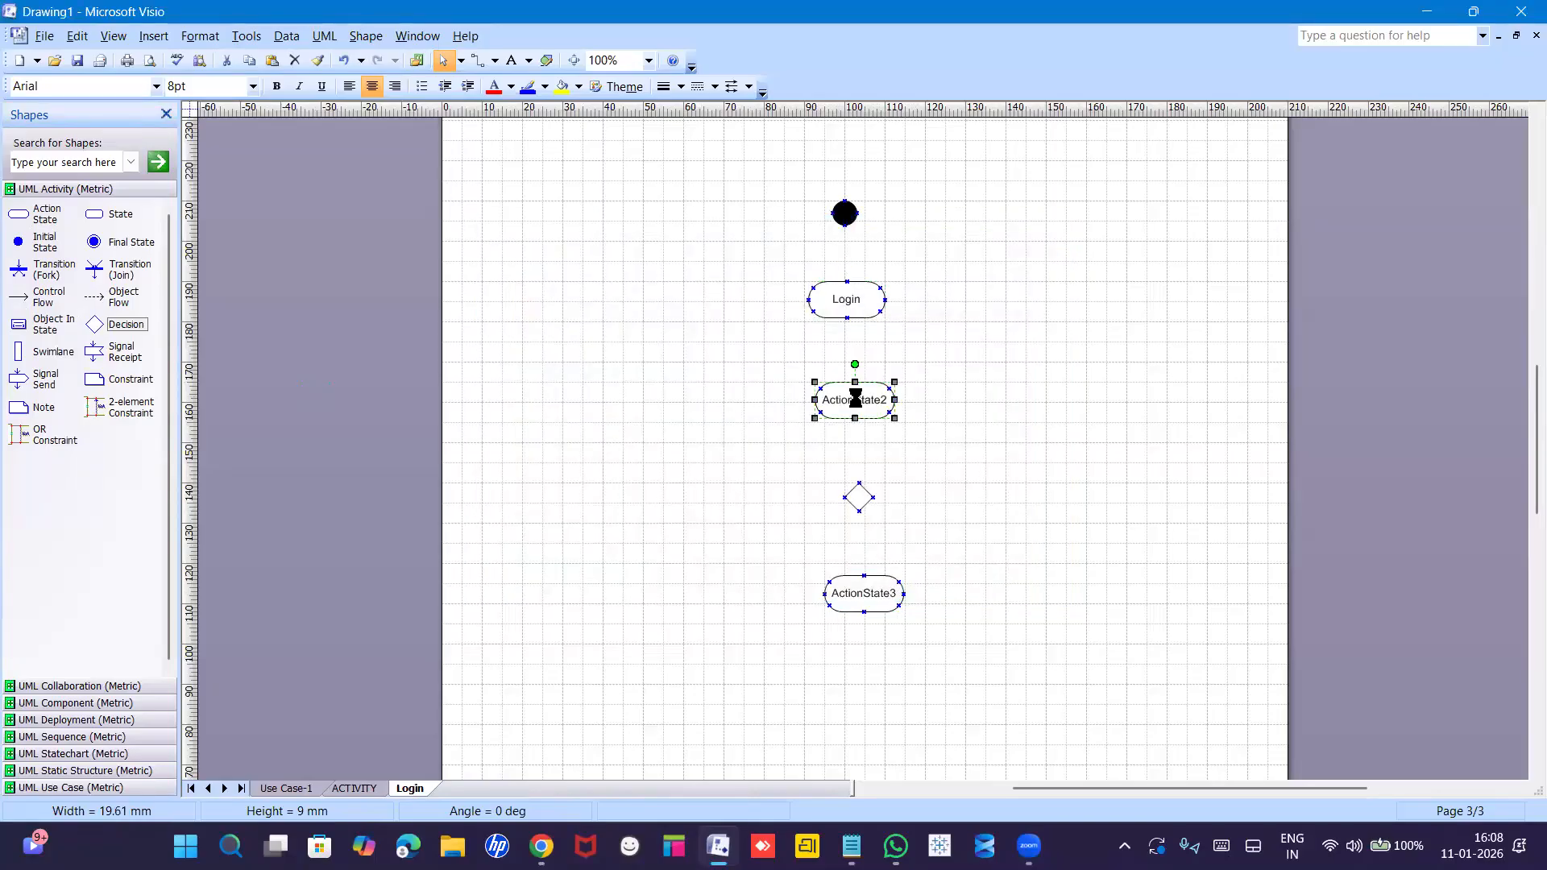
pyautogui.doubleClick(857, 399)
pyautogui.write('use')
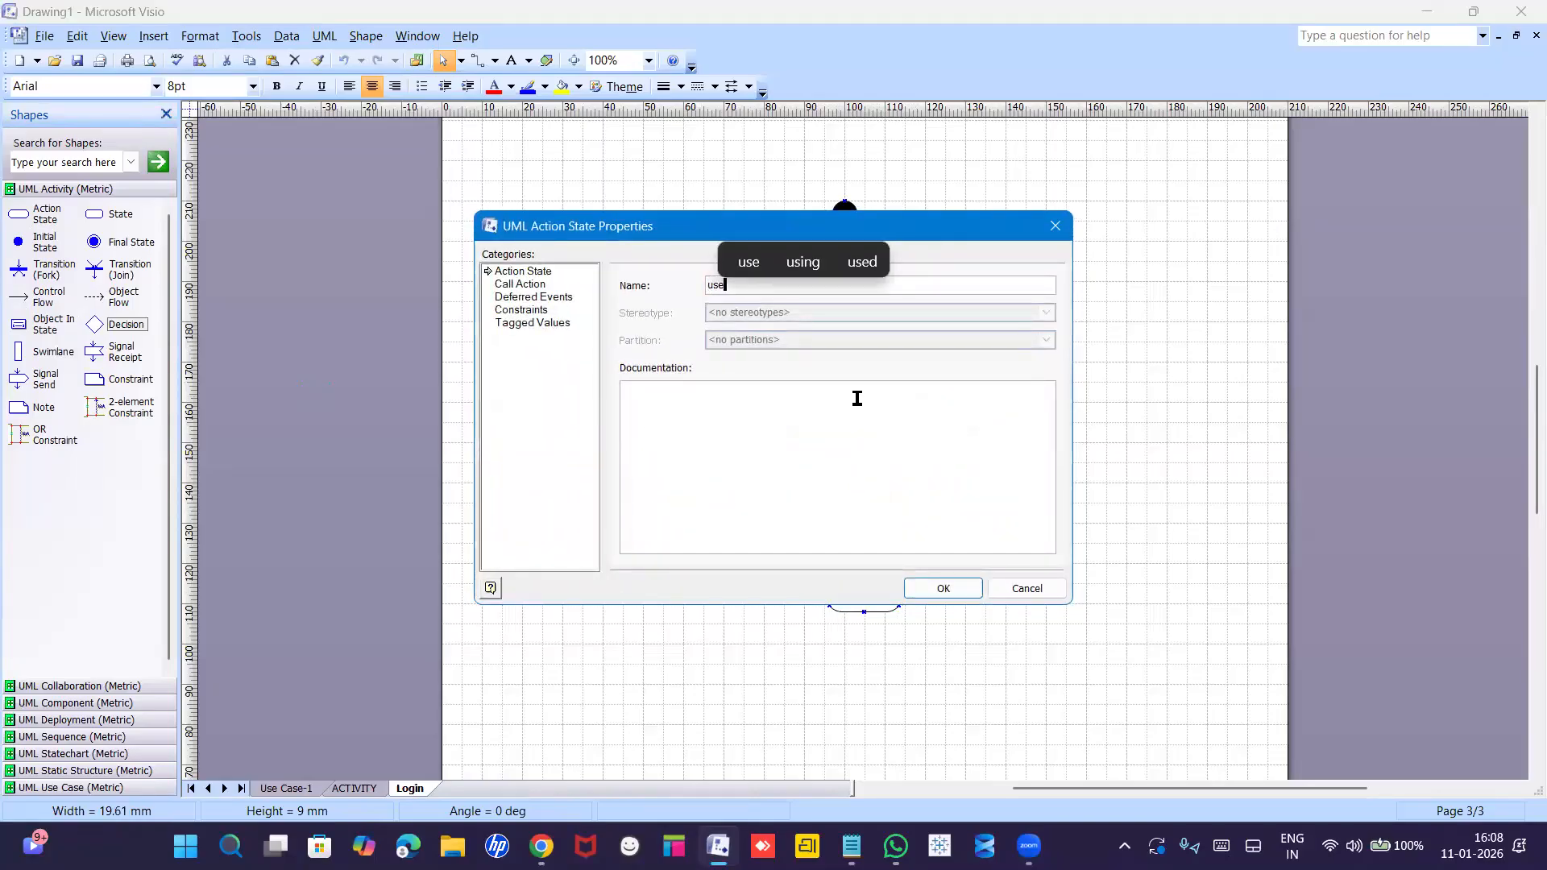
pyautogui.write('rname')
pyautogui.press('Return')
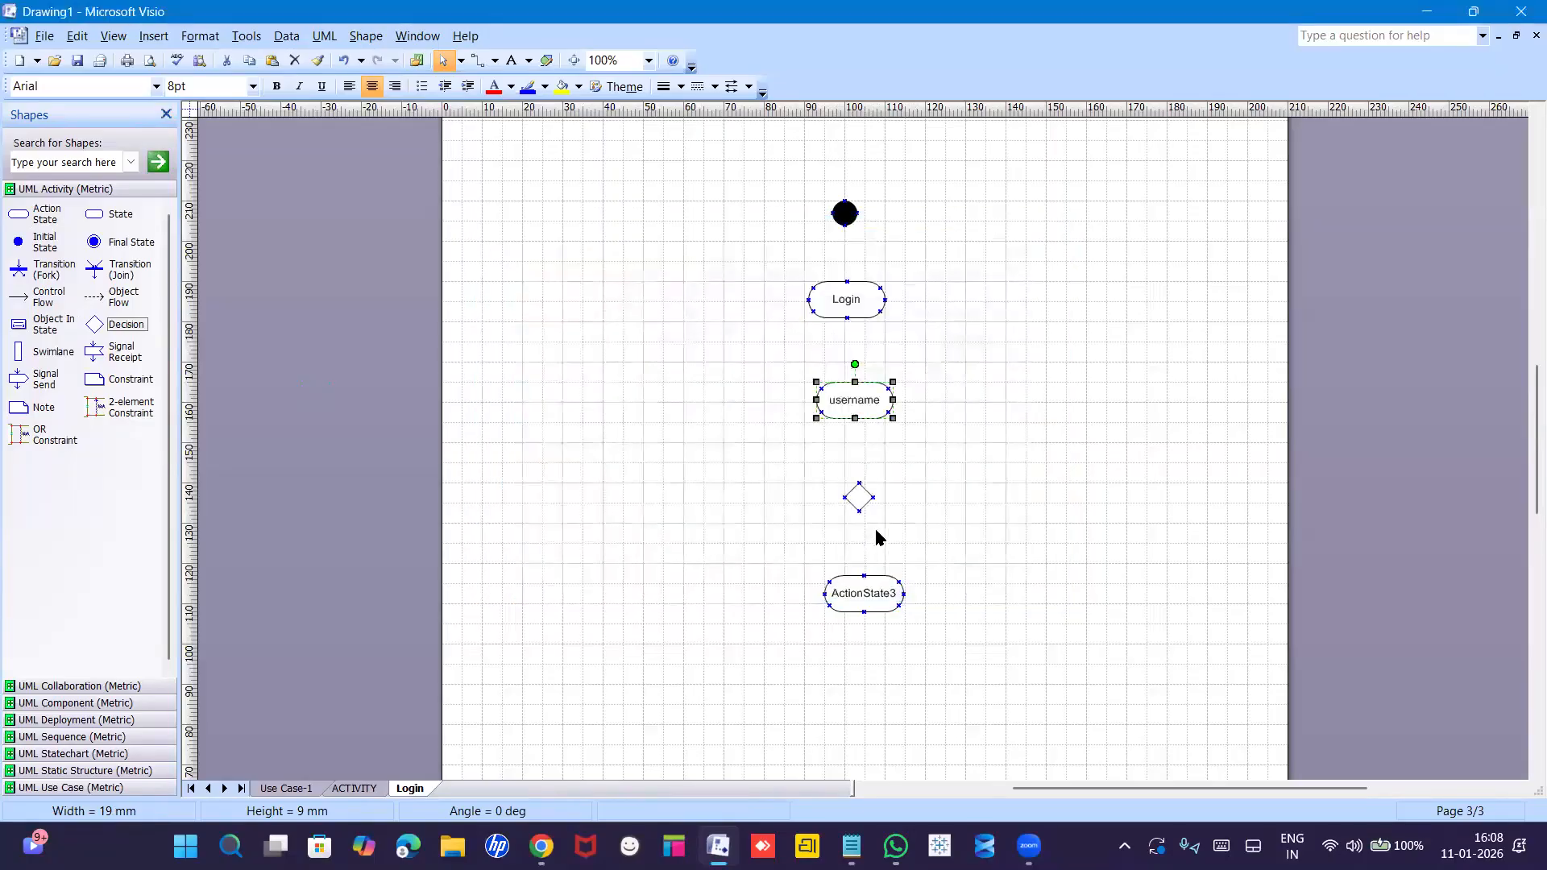
# Copy the username action state below it and name the copy 'Password'.
pyautogui.rightClick(858, 402)
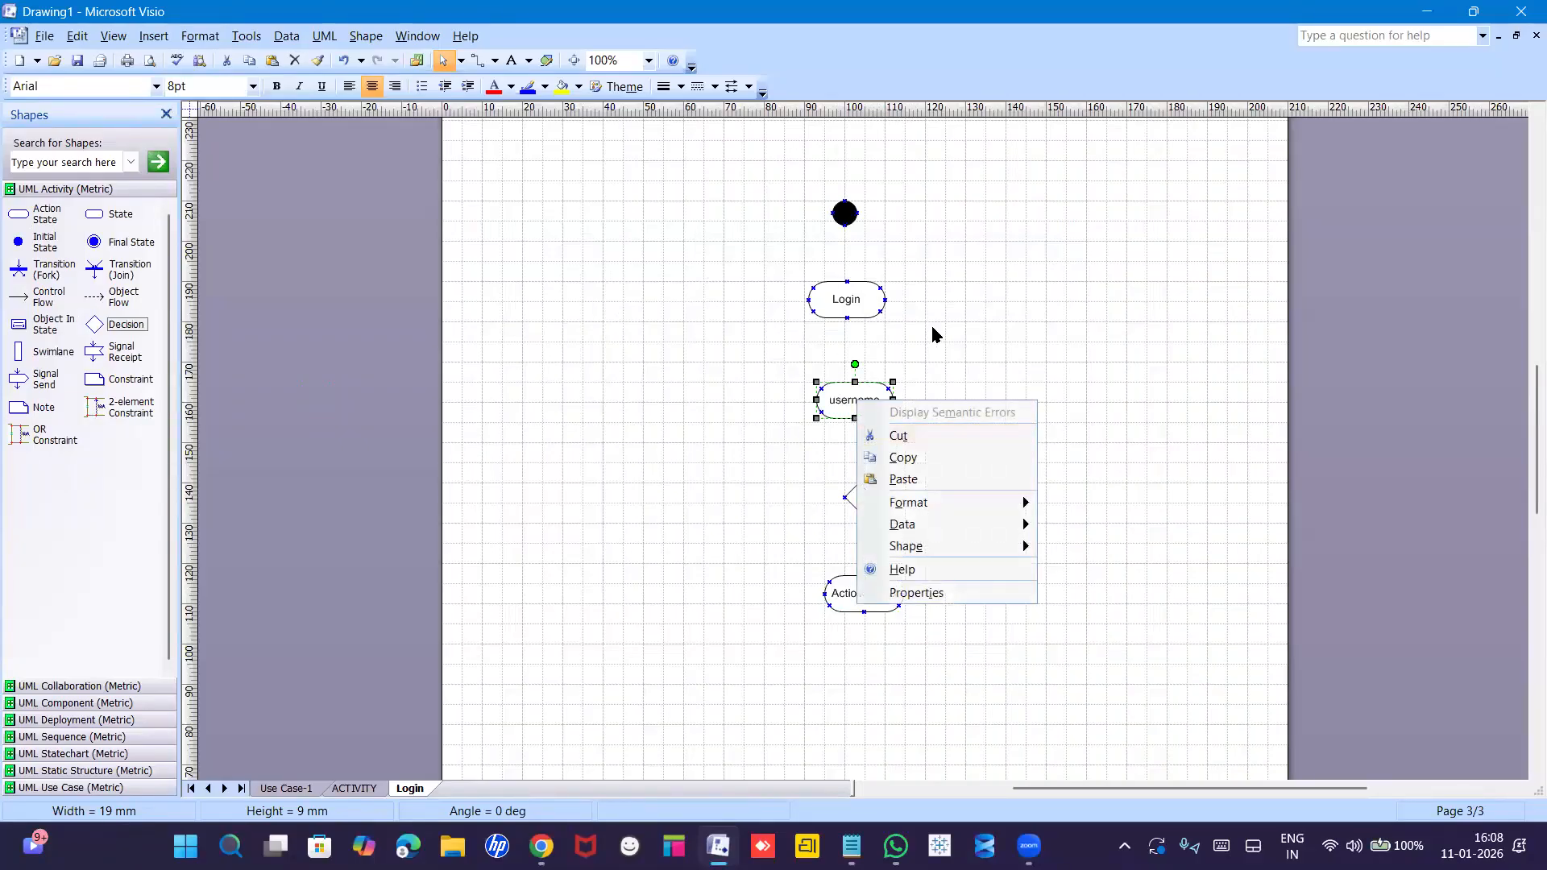
pyautogui.click(933, 334)
pyautogui.click(859, 413)
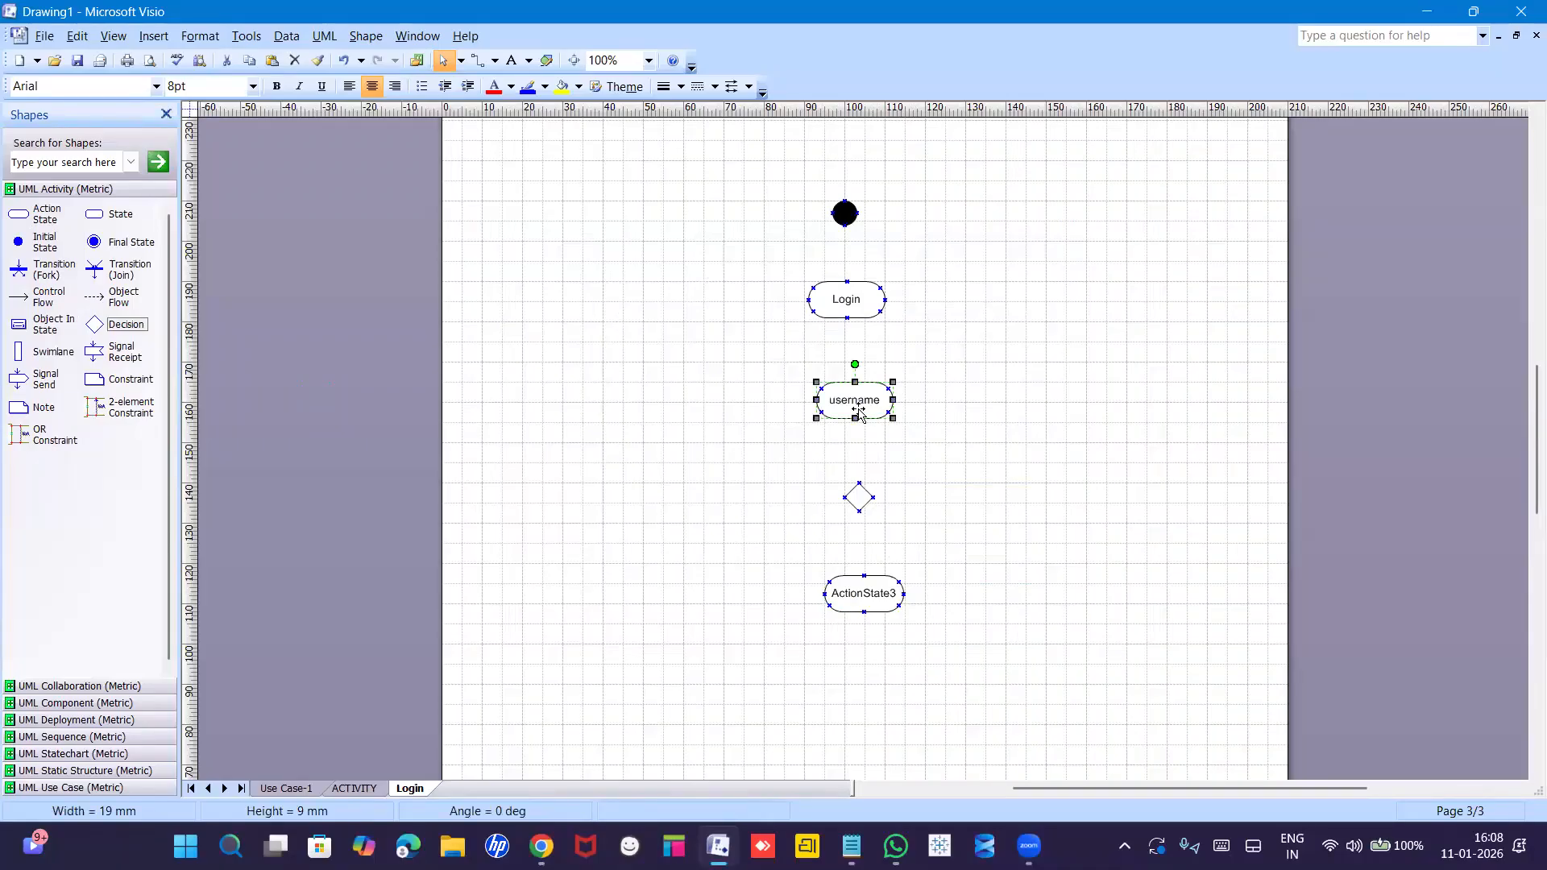
pyautogui.keyDown('ctrl'); pyautogui.moveTo(858, 409); pyautogui.dragTo(868, 378); pyautogui.keyUp('ctrl')
pyautogui.moveTo(886, 436); pyautogui.dragTo(860, 460)
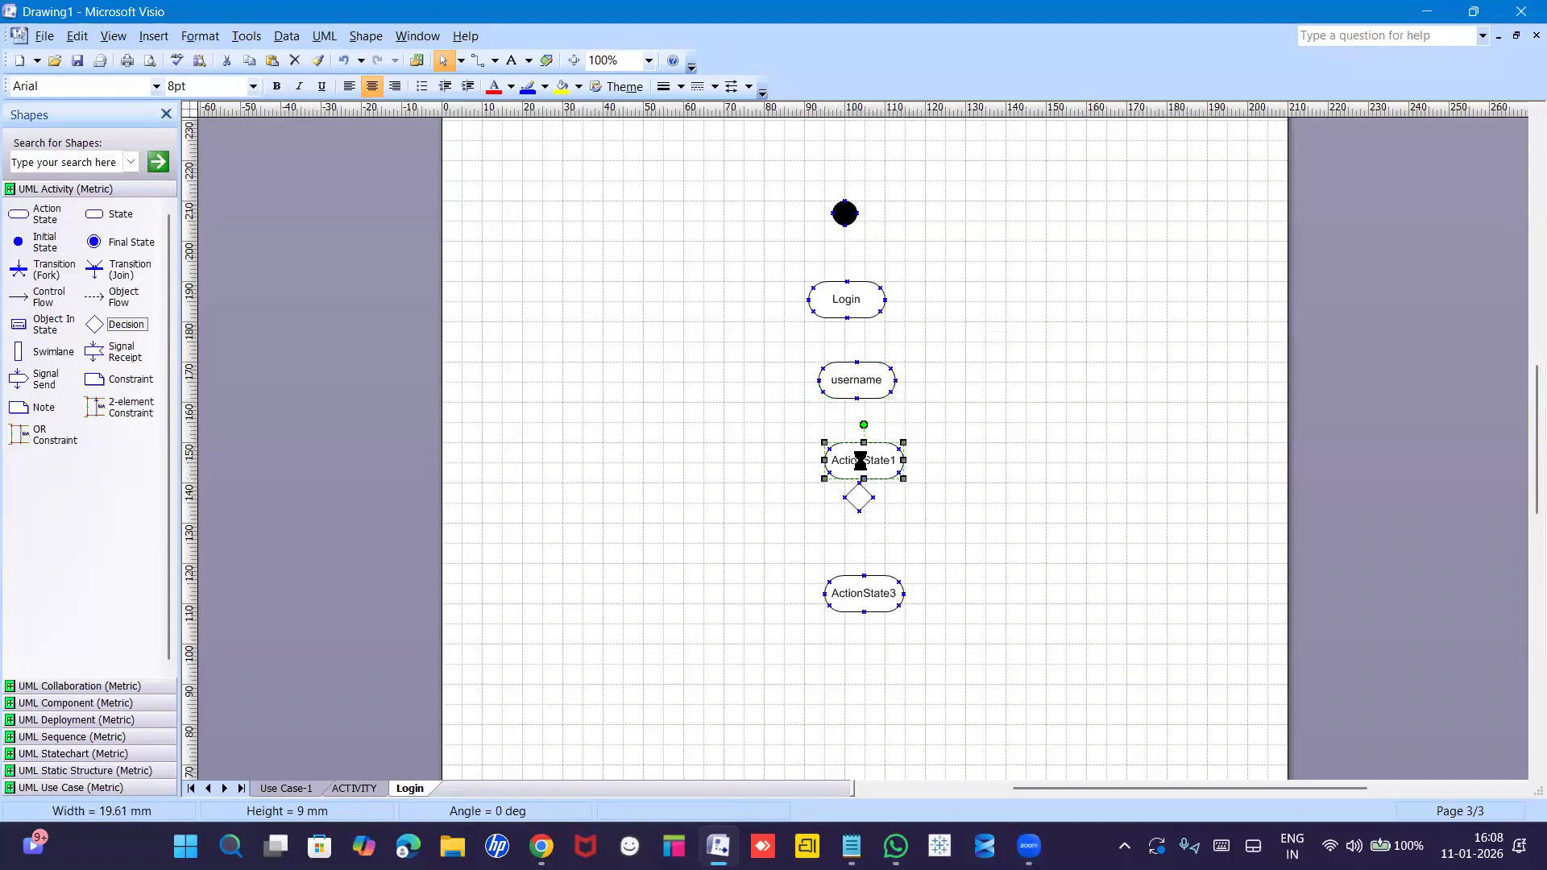
pyautogui.doubleClick(860, 460)
pyautogui.write('Password')
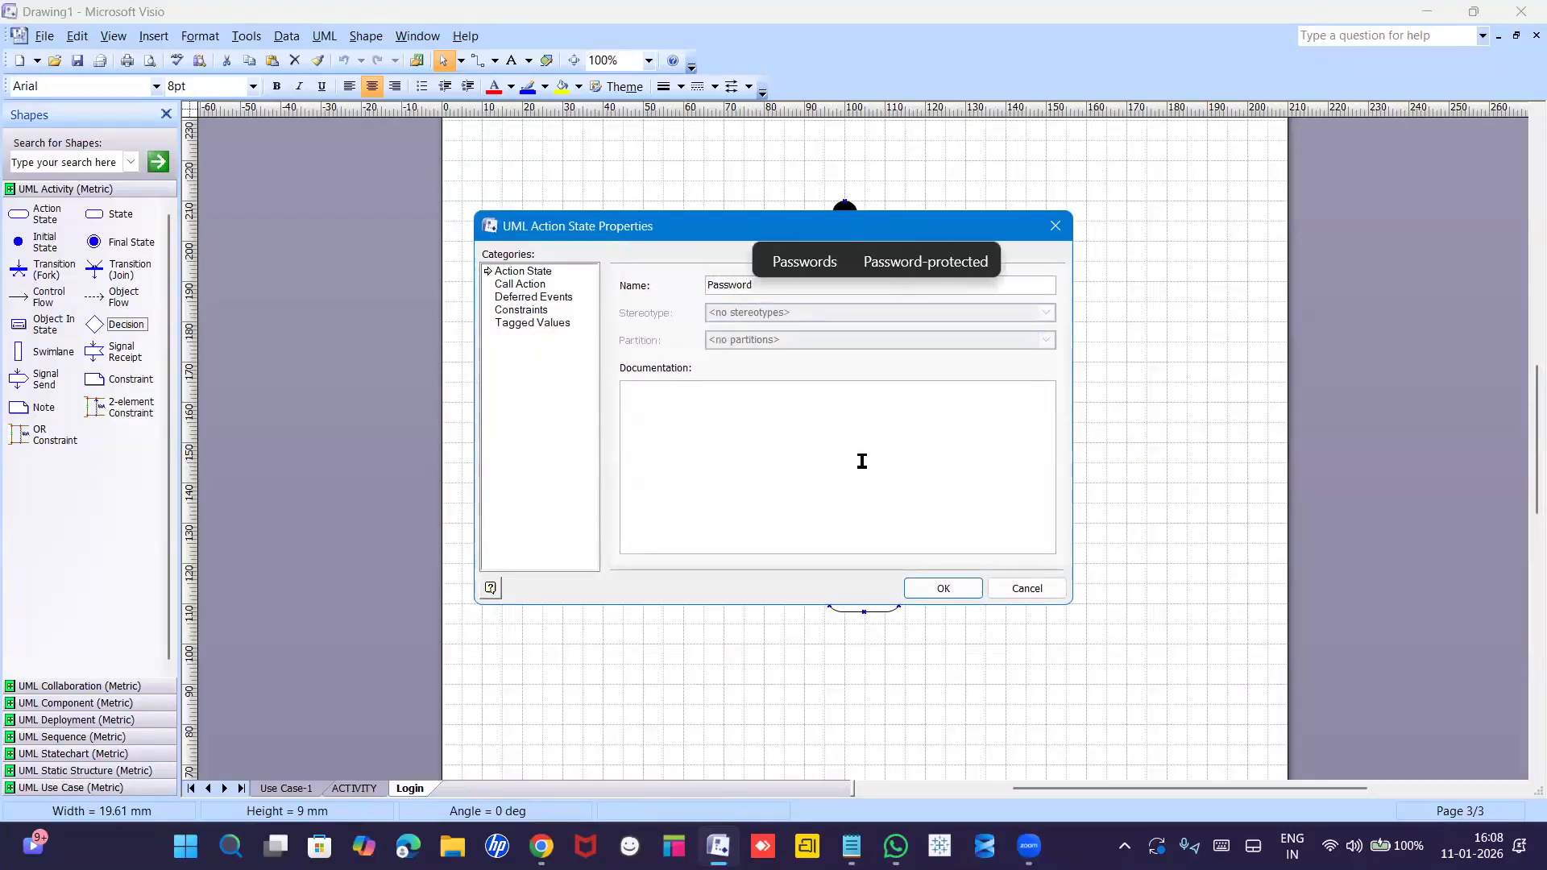
pyautogui.press('Return')
# Move the decision diamond below Password, in line with the other shapes.
pyautogui.moveTo(865, 520); pyautogui.dragTo(889, 622)
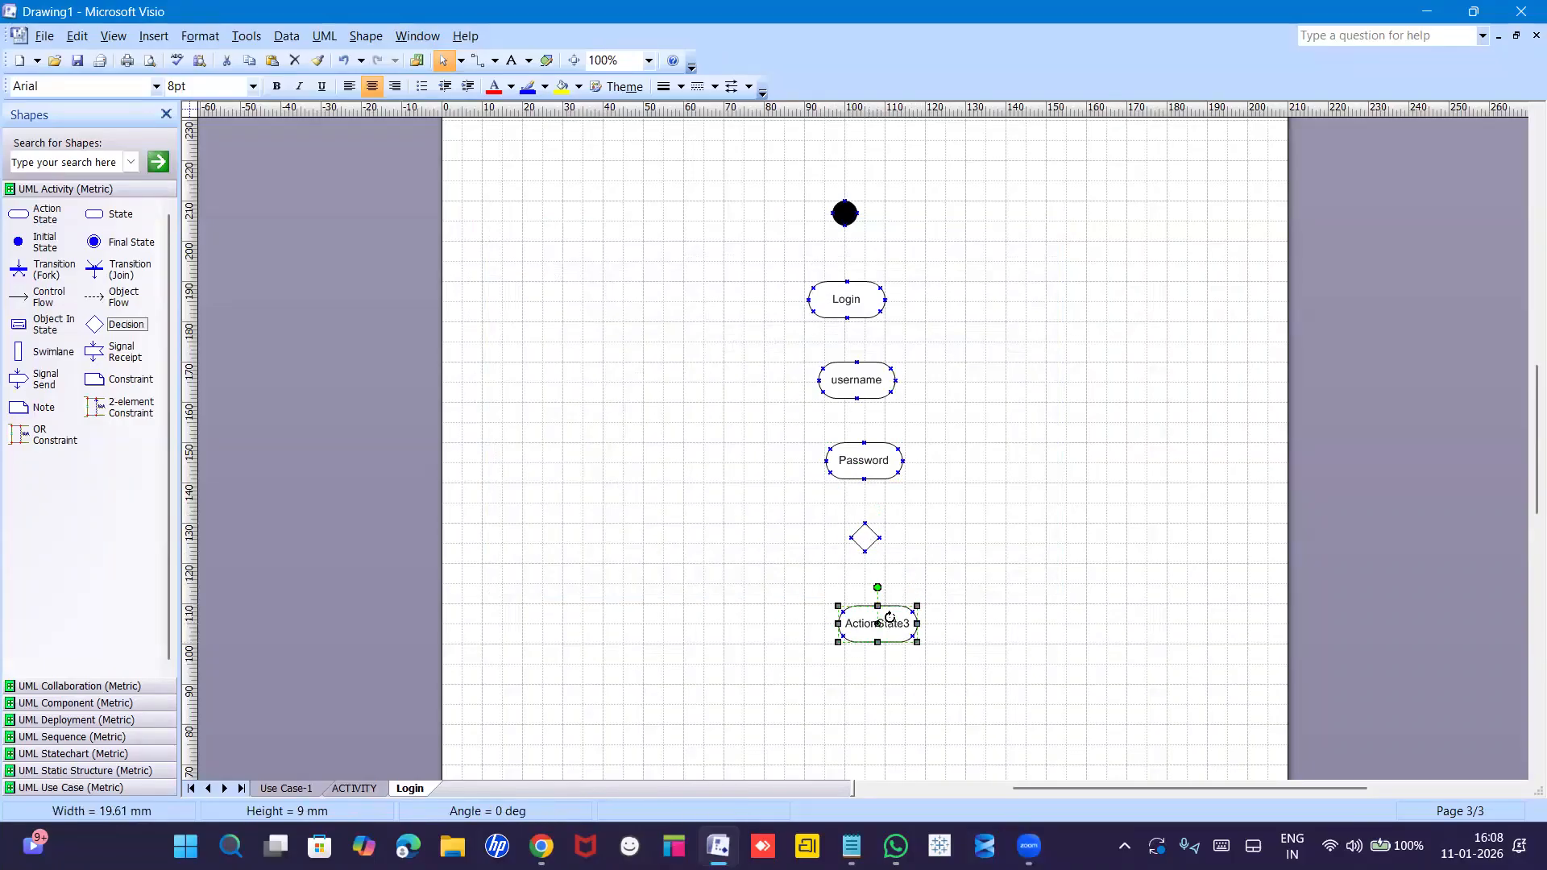
pyautogui.moveTo(867, 548); pyautogui.dragTo(875, 550)
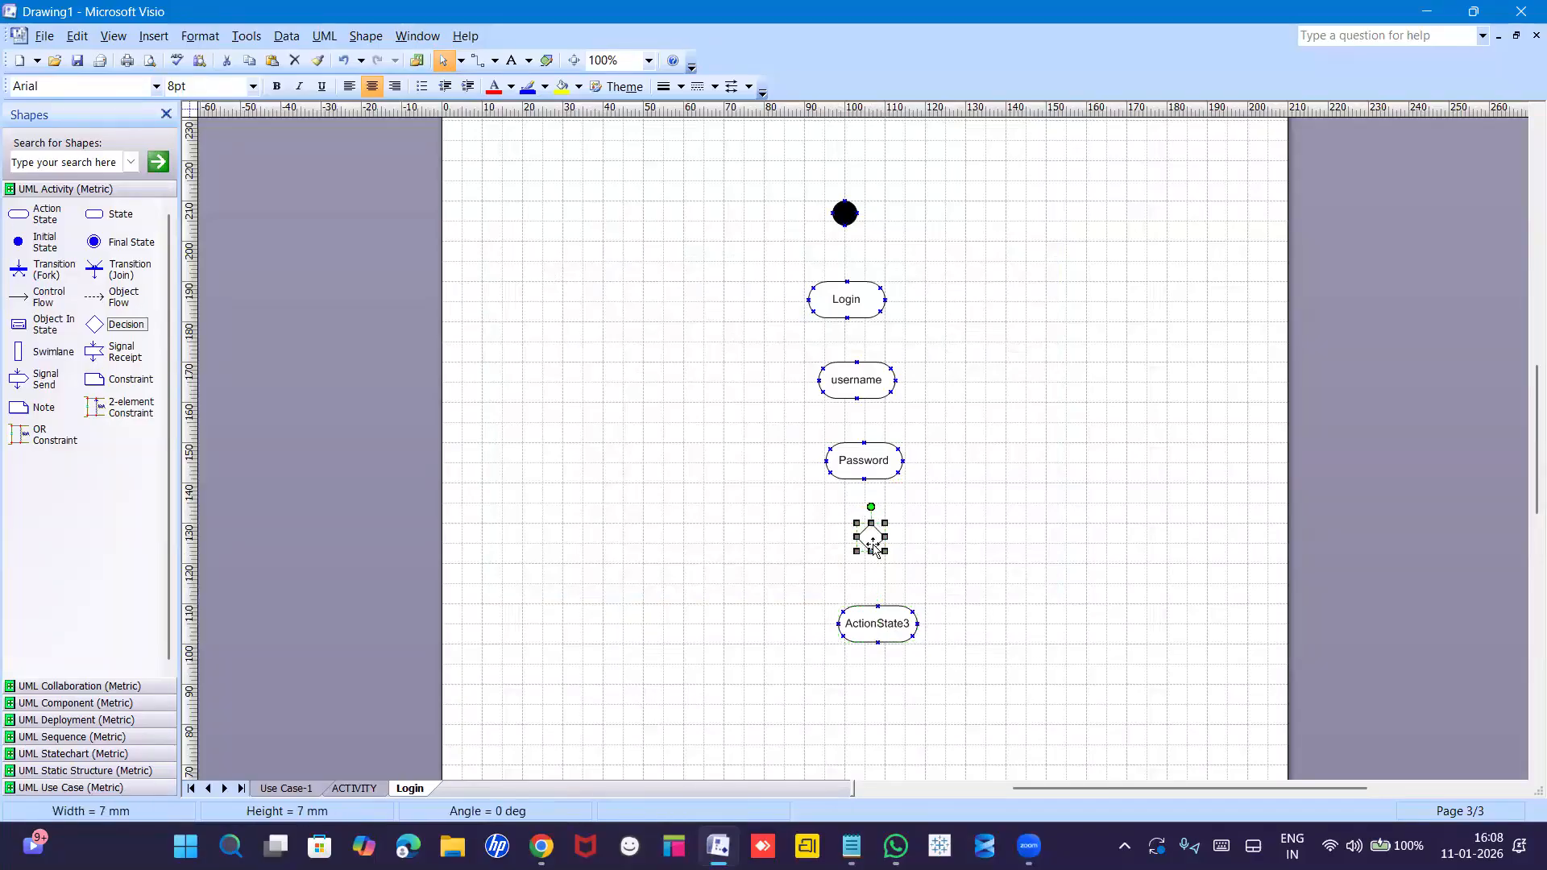
pyautogui.click(977, 548)
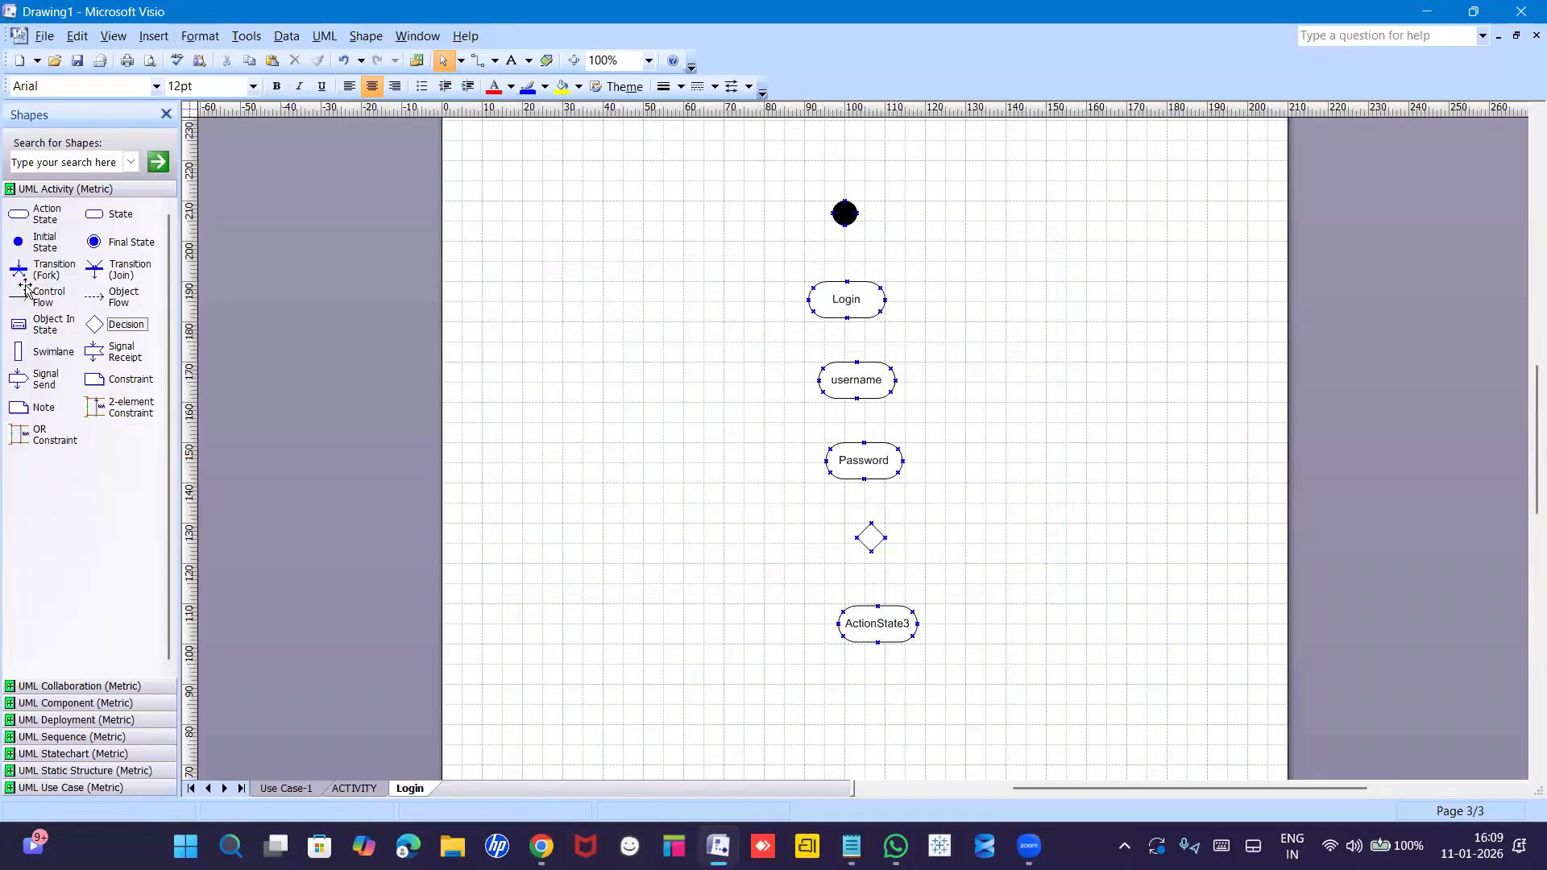
# Add control flow arrows from start to Login, Login to username, and username to Password.
pyautogui.moveTo(27, 292); pyautogui.dragTo(845, 281)
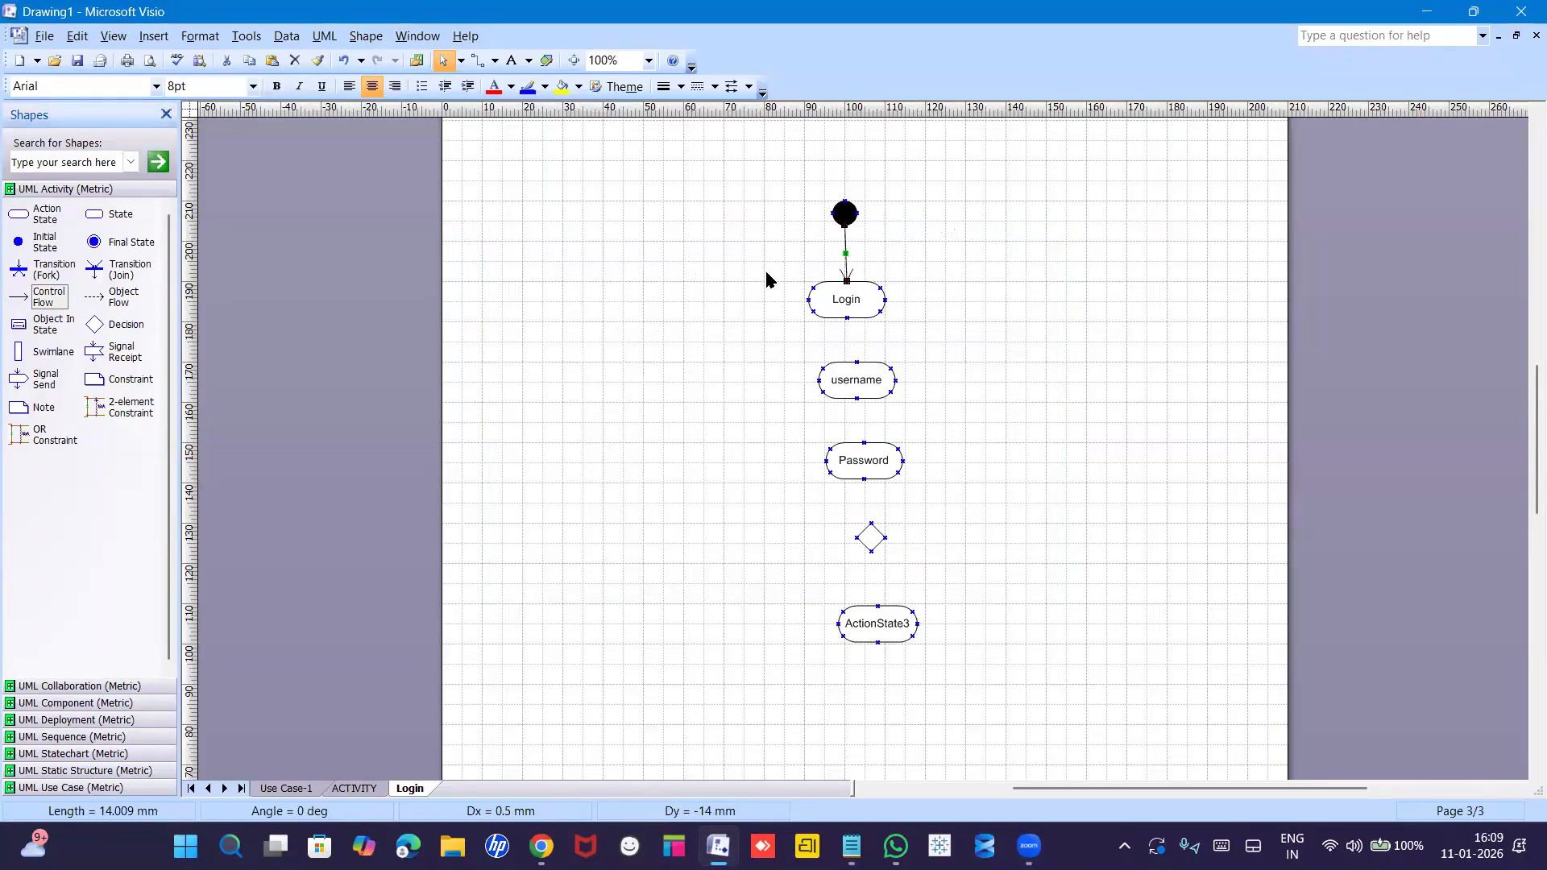
pyautogui.hotkey('ctrl', 'd')
pyautogui.moveTo(880, 261); pyautogui.dragTo(859, 362)
pyautogui.hotkey('ctrl', 'd')
pyautogui.moveTo(885, 355); pyautogui.dragTo(874, 522)
pyautogui.hotkey('ctrl', 'd')
pyautogui.click(873, 522)
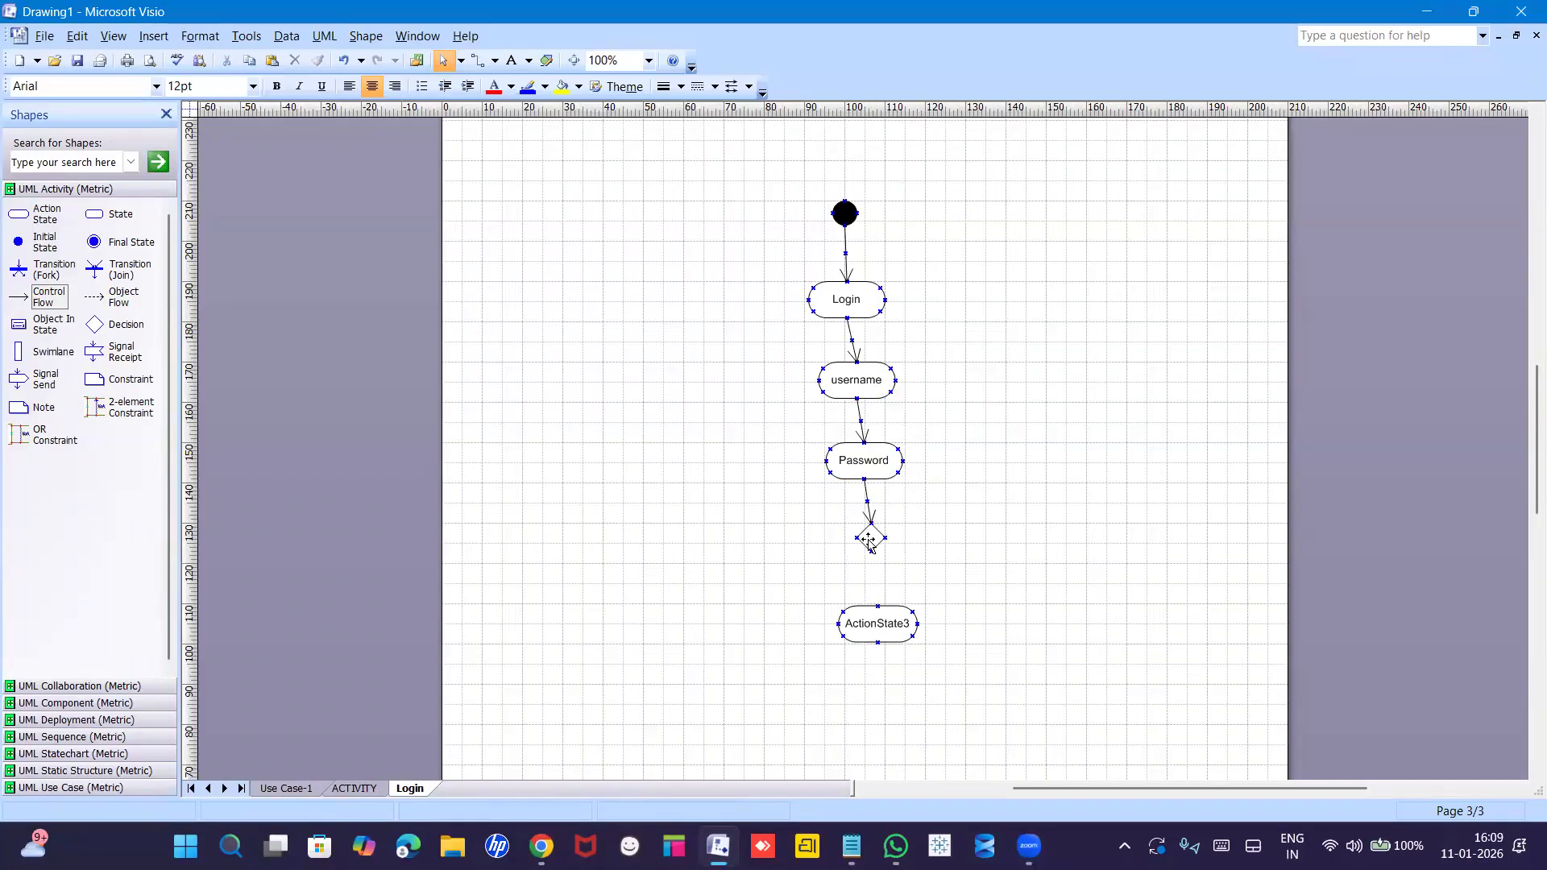
# Connect the decision diamond to ActionState3 with a copied flow arrow.
pyautogui.click(875, 551)
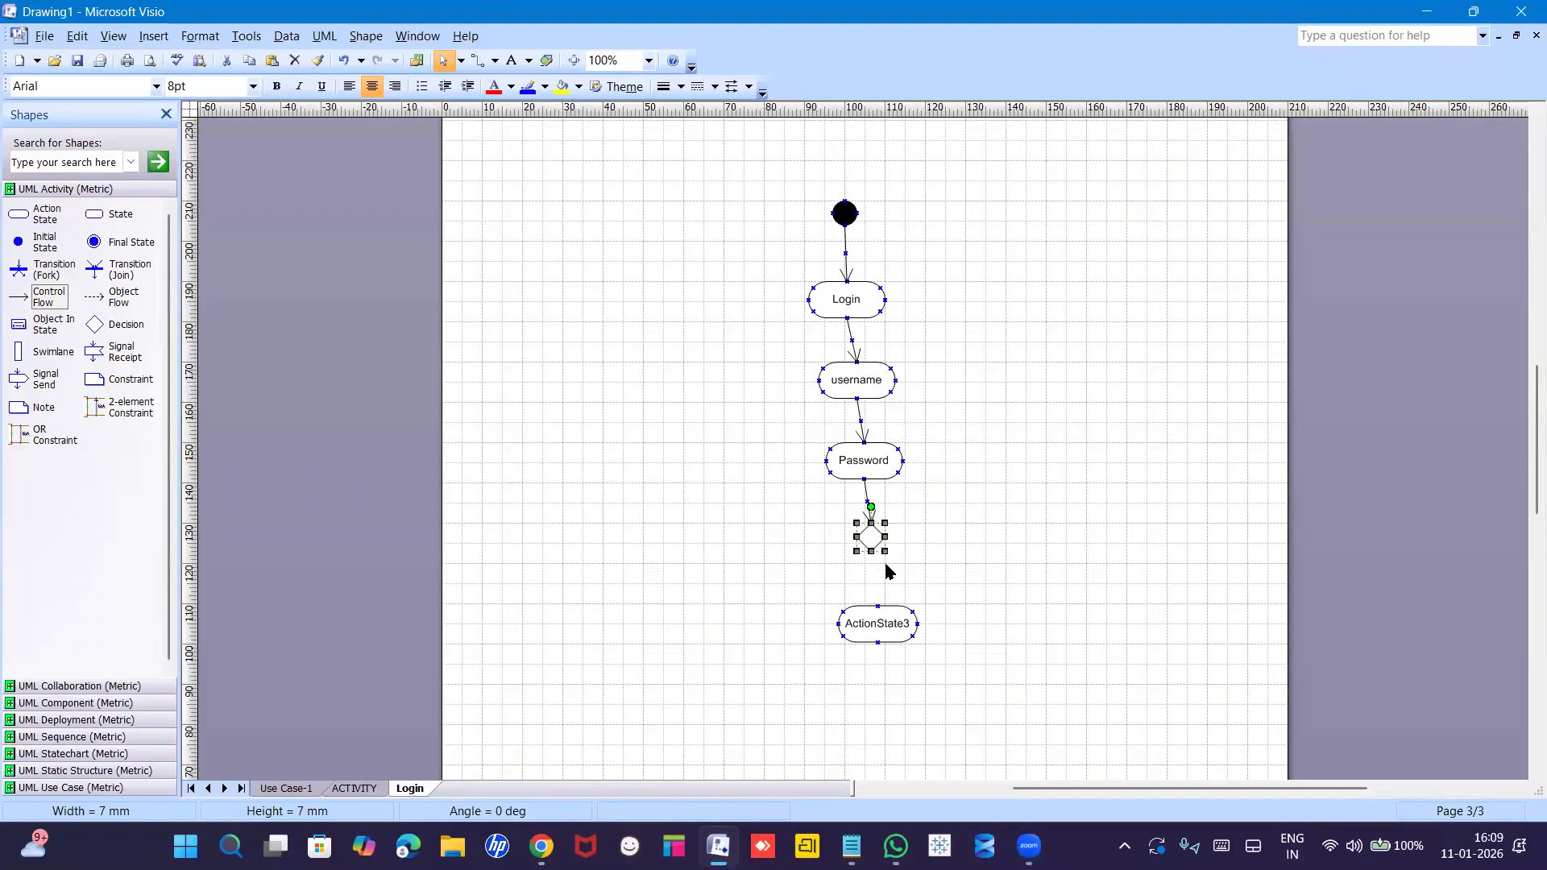
pyautogui.click(869, 498)
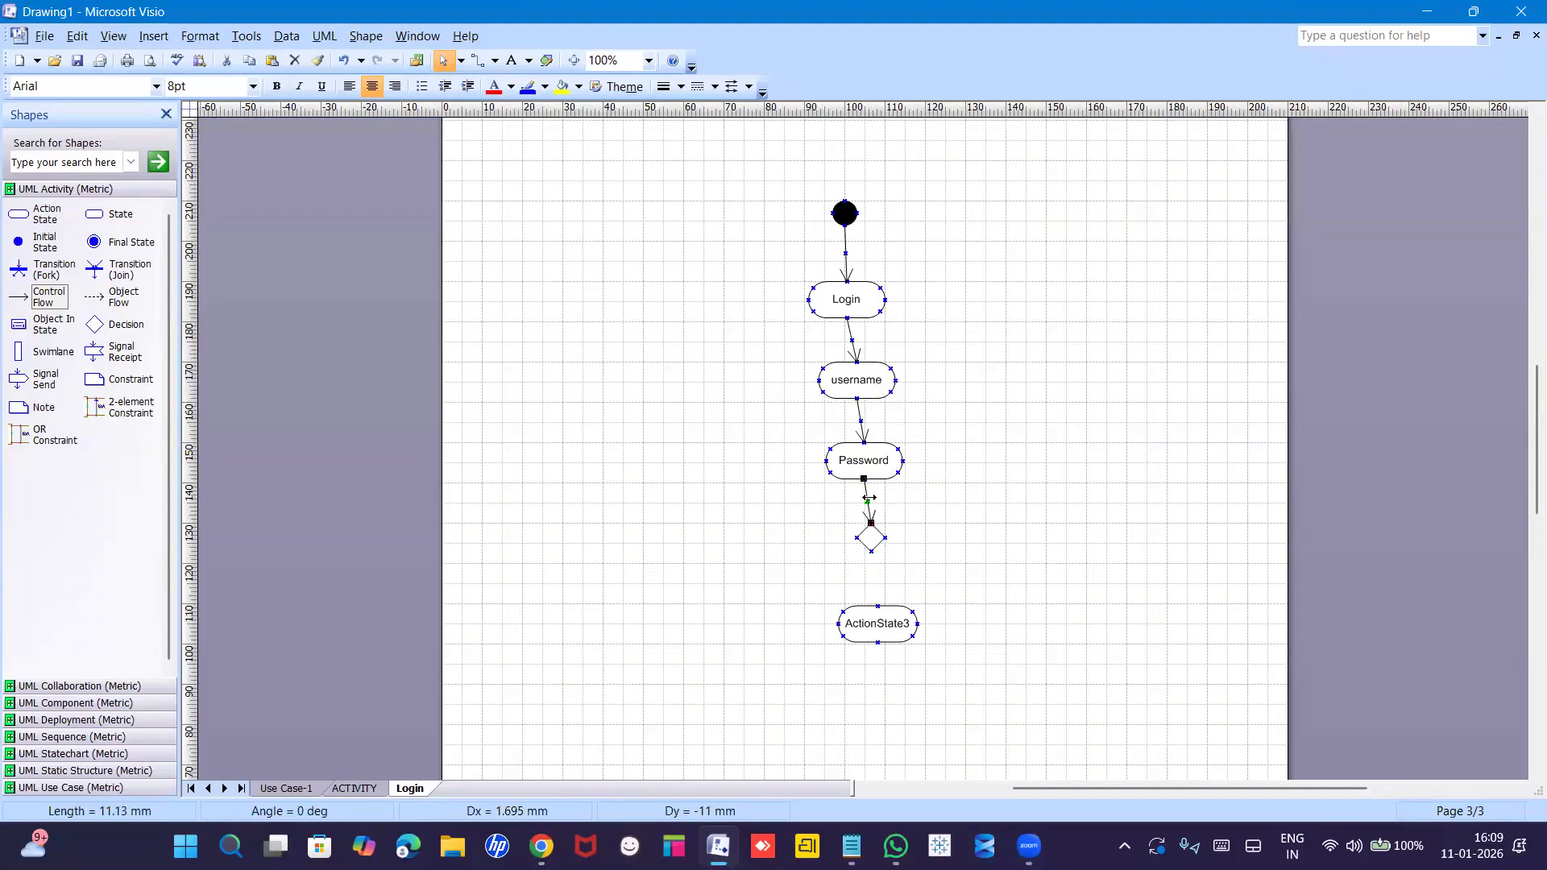
pyautogui.hotkey('ctrl', 'd')
pyautogui.moveTo(899, 514); pyautogui.dragTo(877, 605)
pyautogui.click(913, 541)
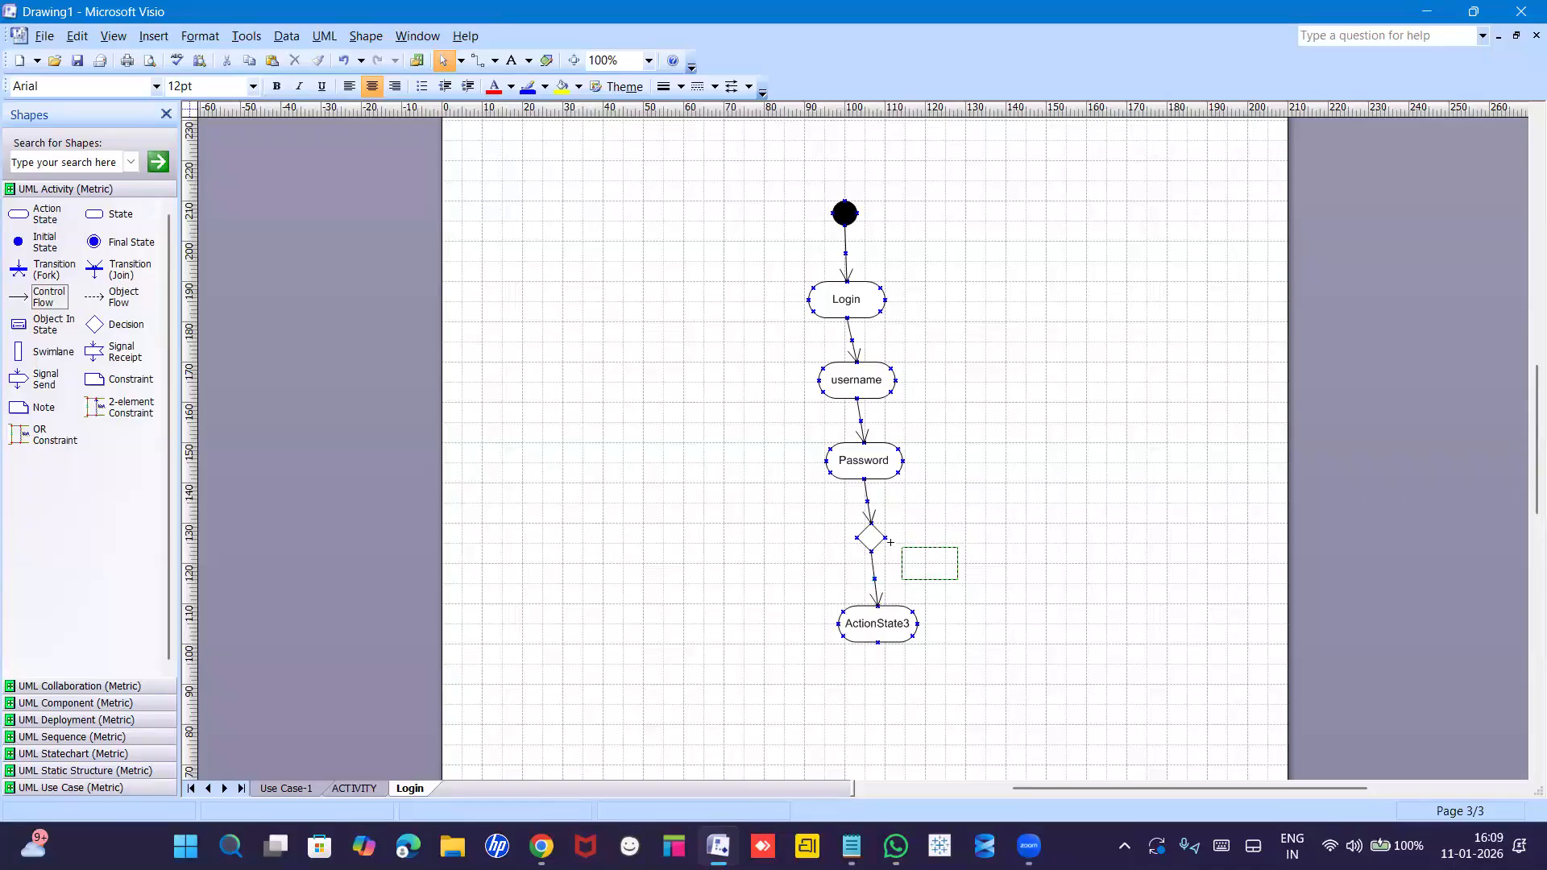
# Add a right-angled loop arrow from the diamond's right corner back up to Login.
pyautogui.click(876, 581)
pyautogui.hotkey('ctrl', 'd')
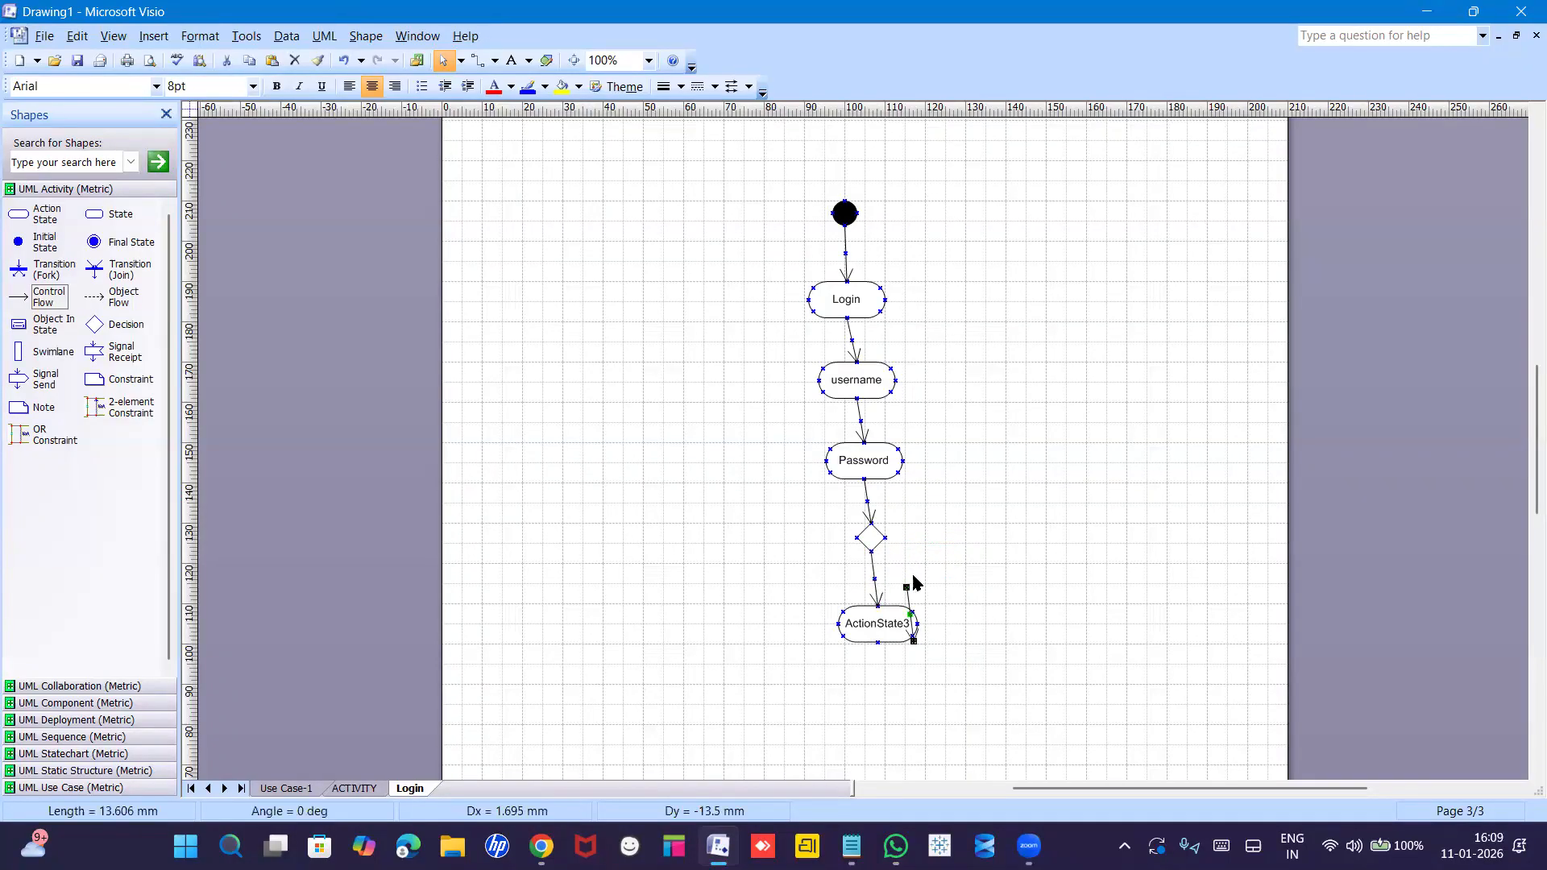
pyautogui.moveTo(889, 512)
pyautogui.mouseDown()
pyautogui.moveTo(896, 551)
pyautogui.moveTo(887, 537)
pyautogui.mouseUp()
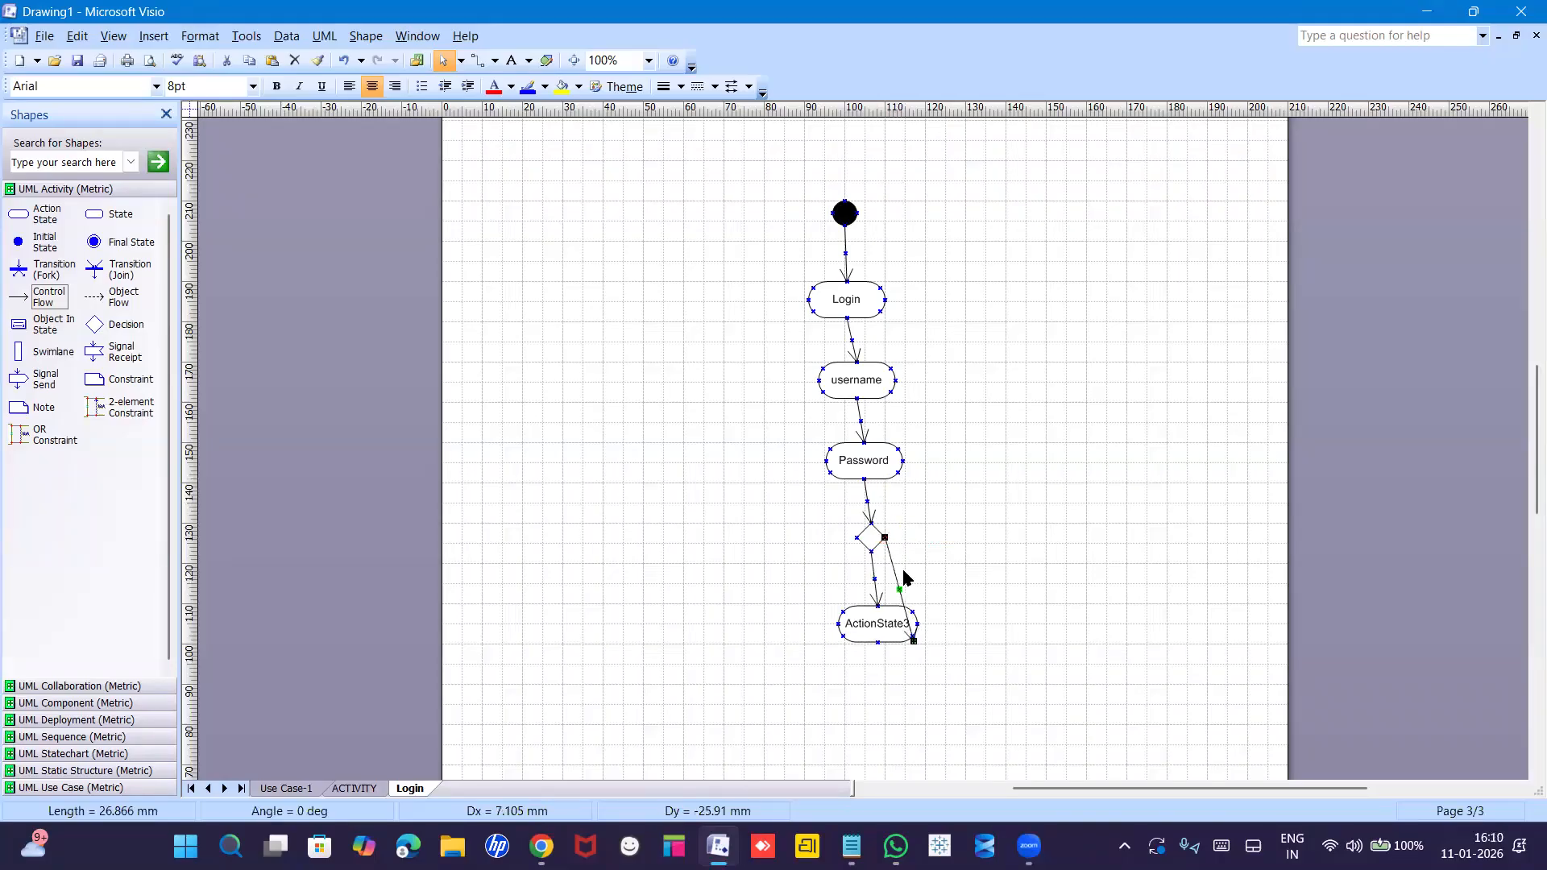
pyautogui.moveTo(913, 640); pyautogui.dragTo(885, 299)
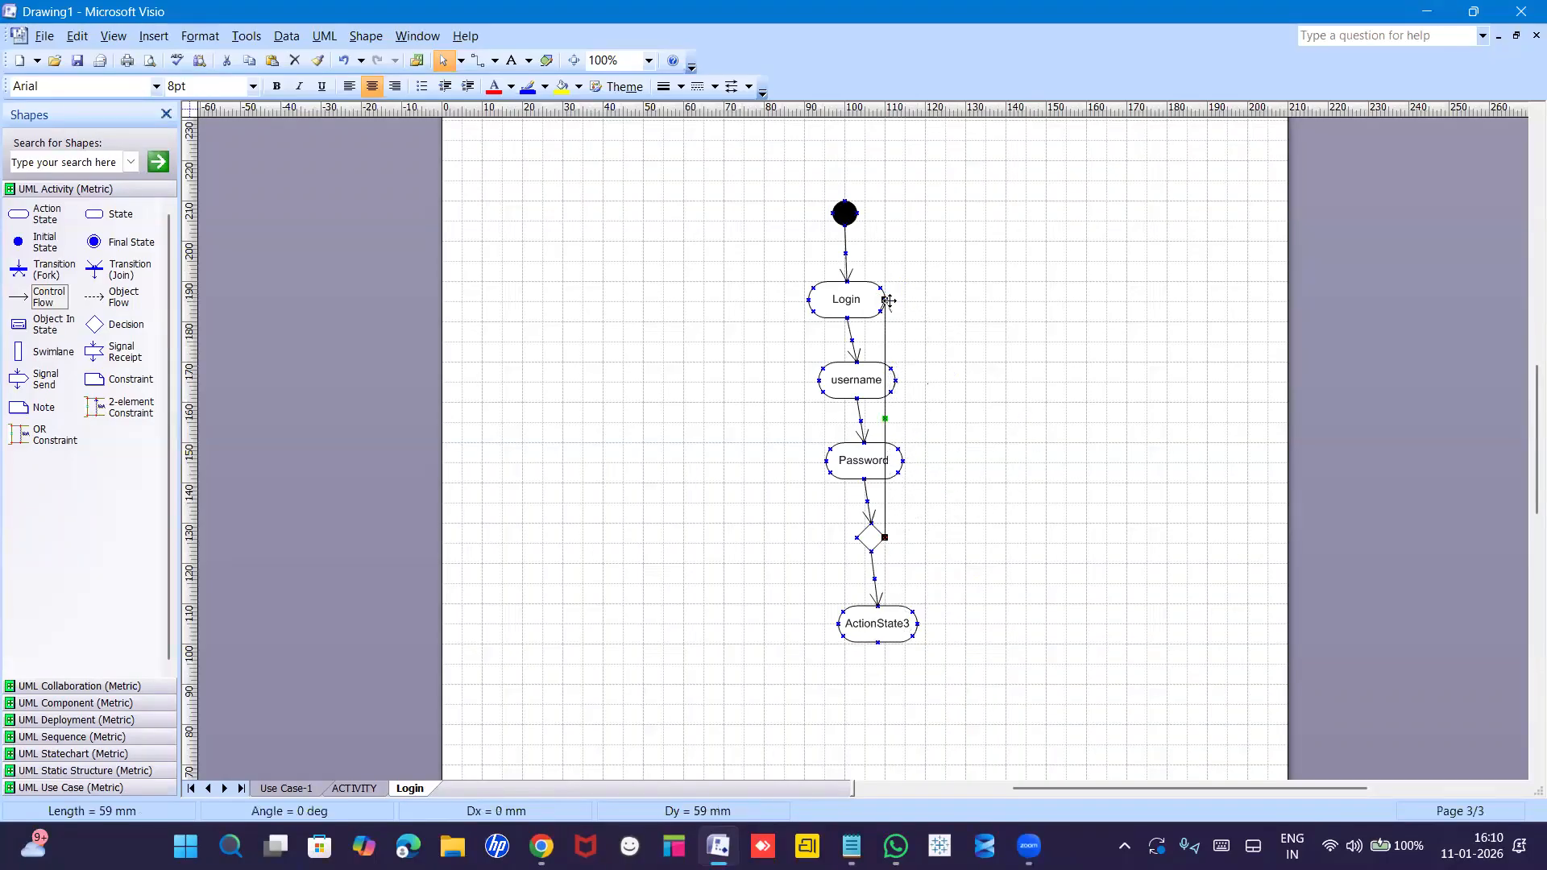
pyautogui.rightClick(886, 417)
pyautogui.click(971, 614)
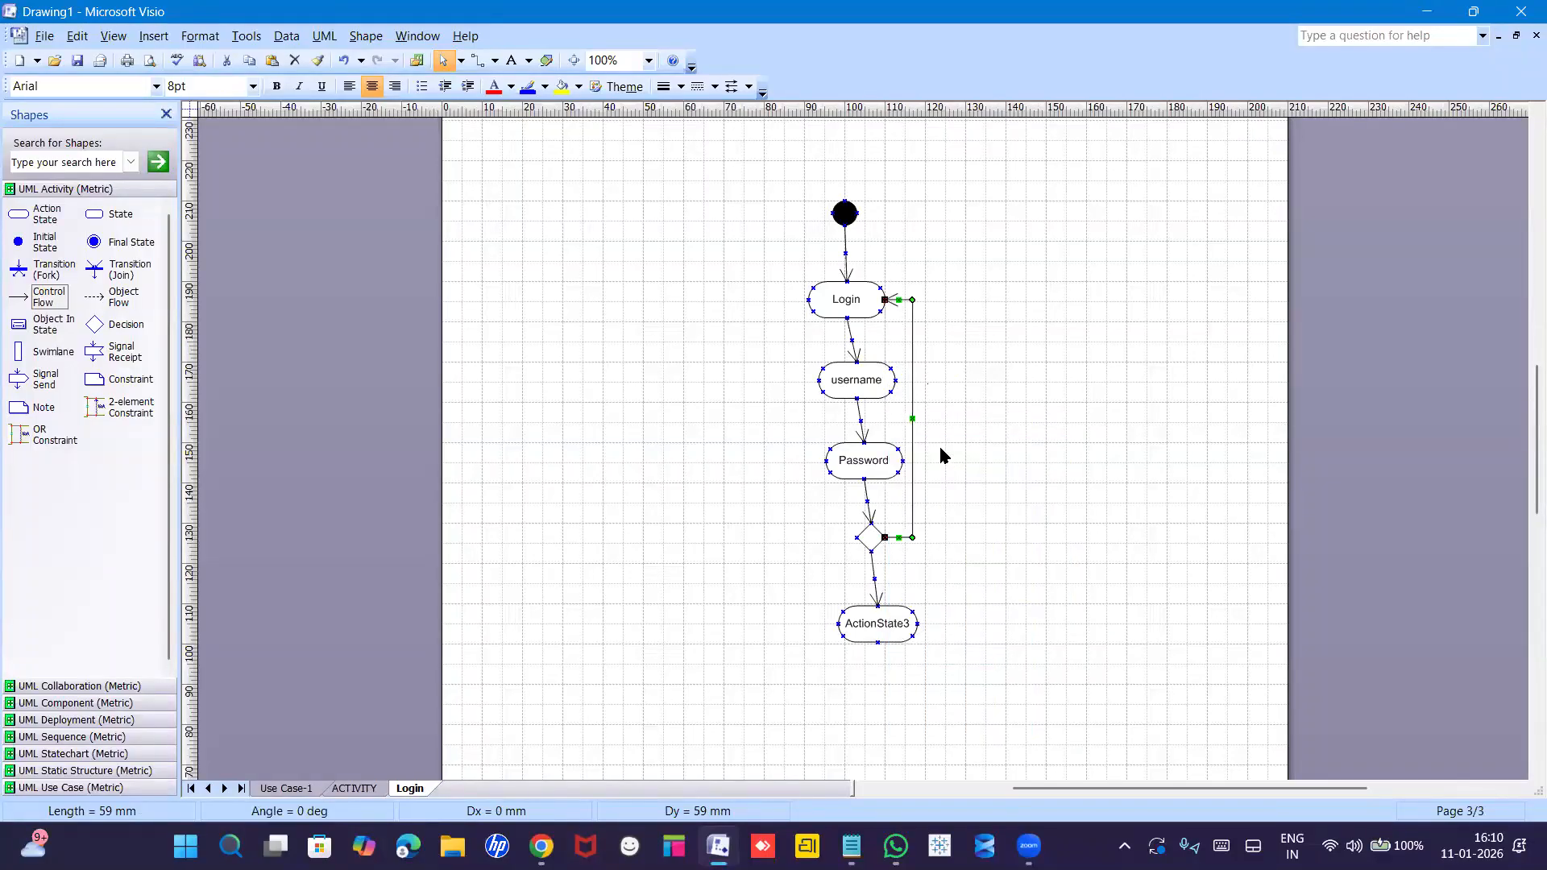
pyautogui.moveTo(913, 419); pyautogui.dragTo(1005, 419)
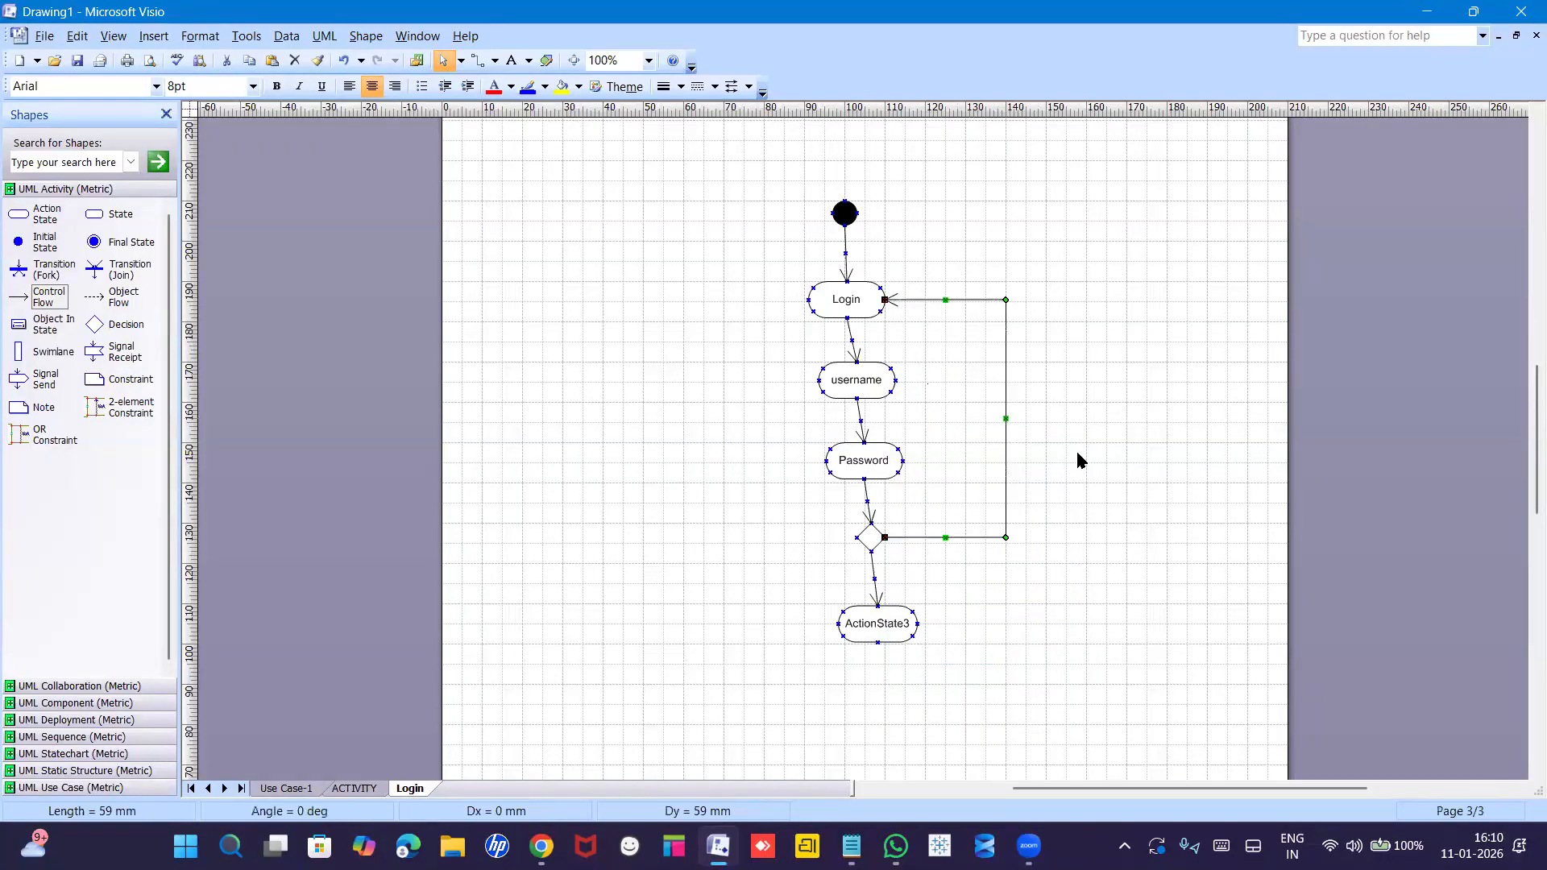
pyautogui.click(941, 708)
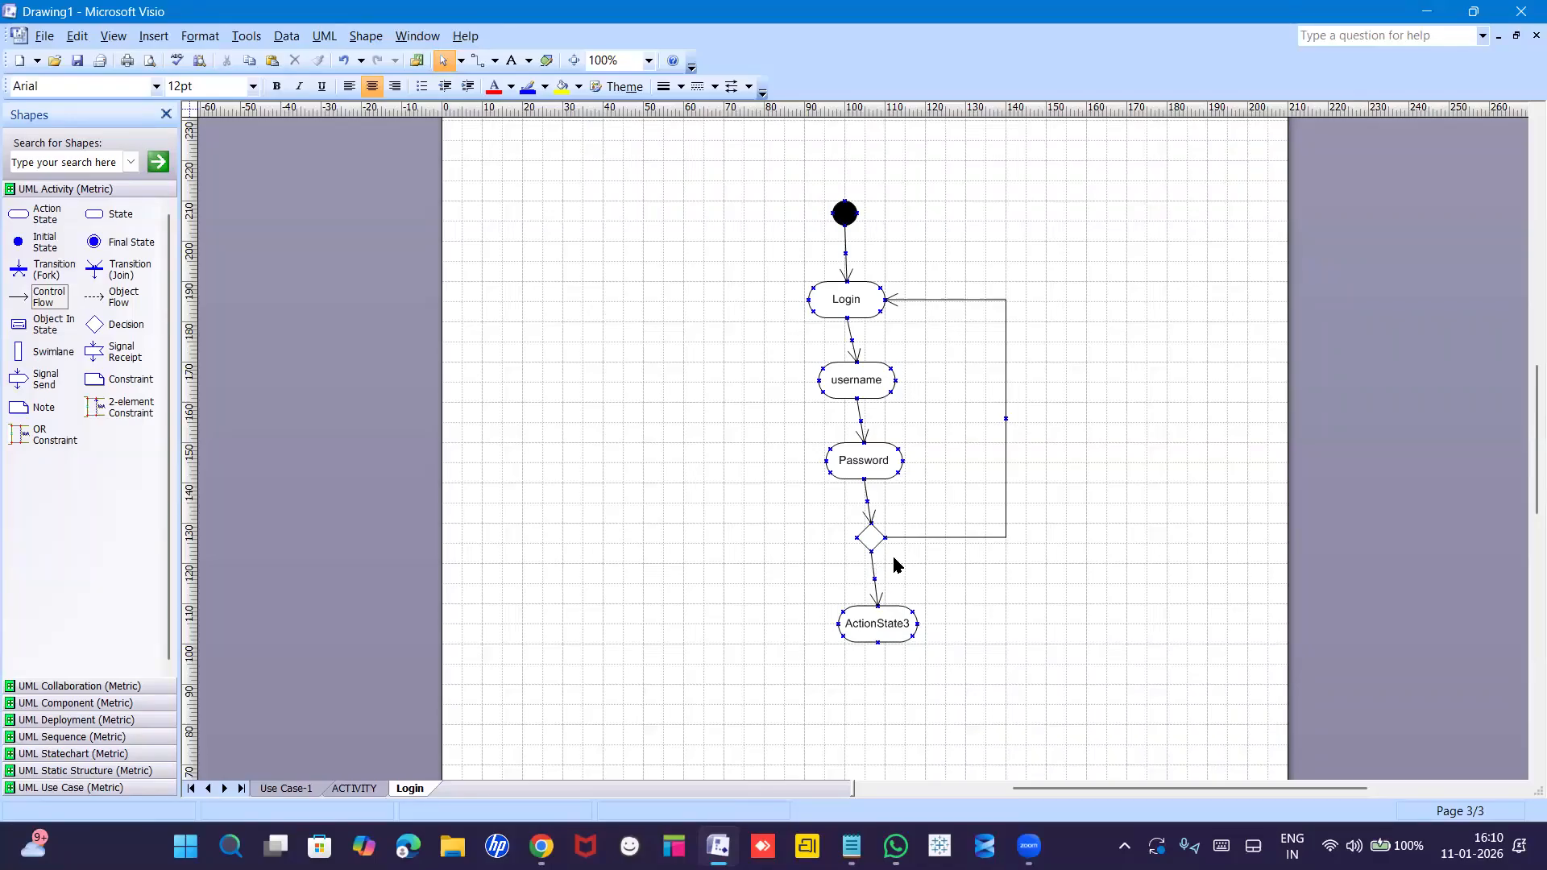
# Give the Password-to-diamond arrow a guard with body 'yes'.
pyautogui.rightClick(866, 503)
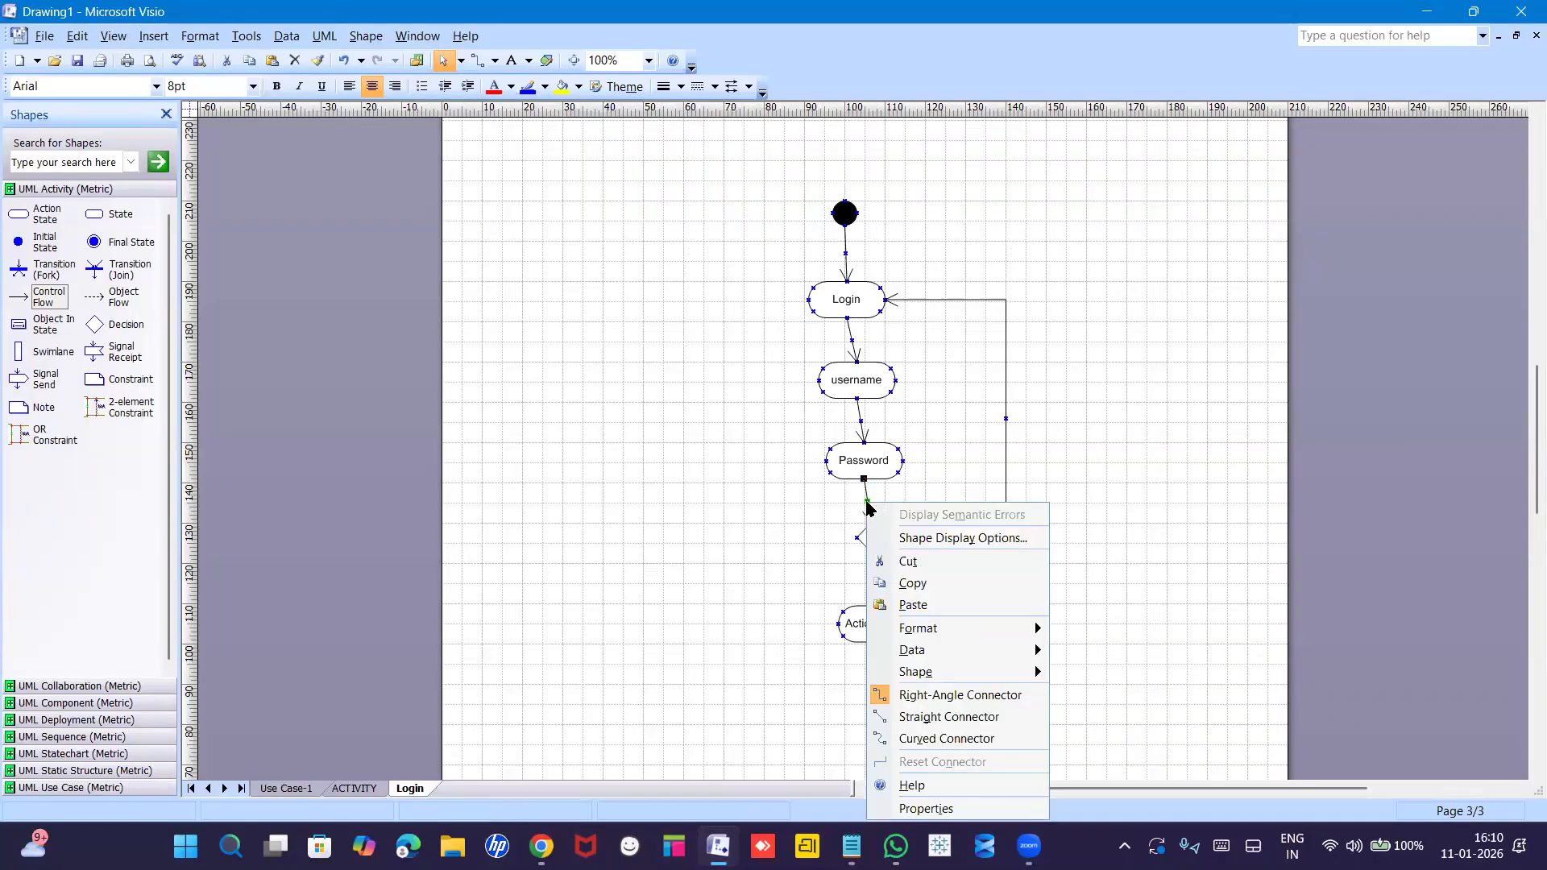
pyautogui.click(833, 516)
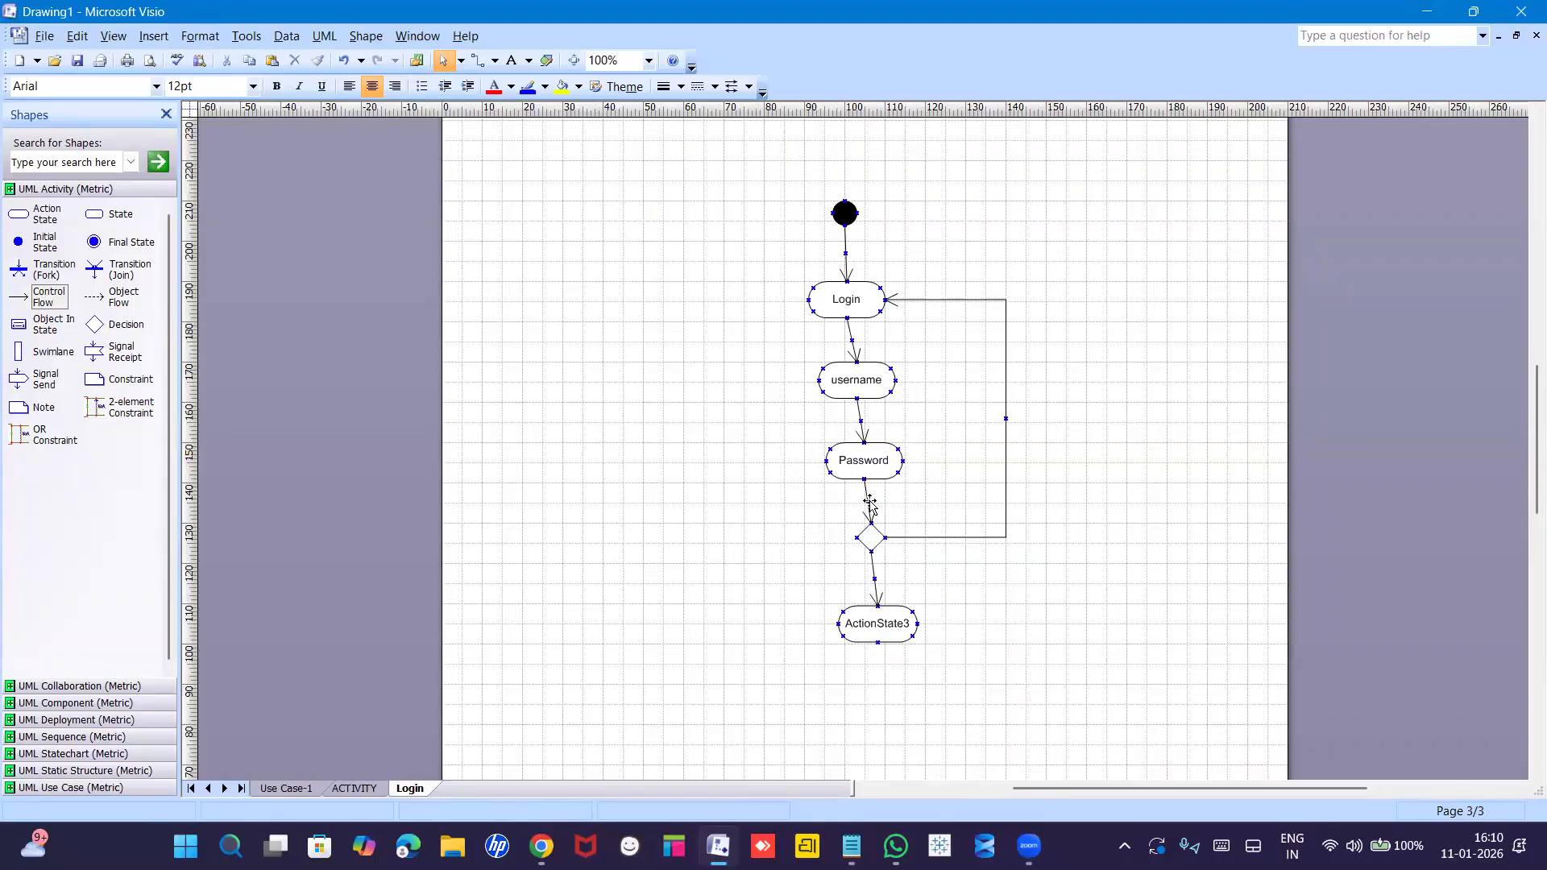
pyautogui.doubleClick(870, 503)
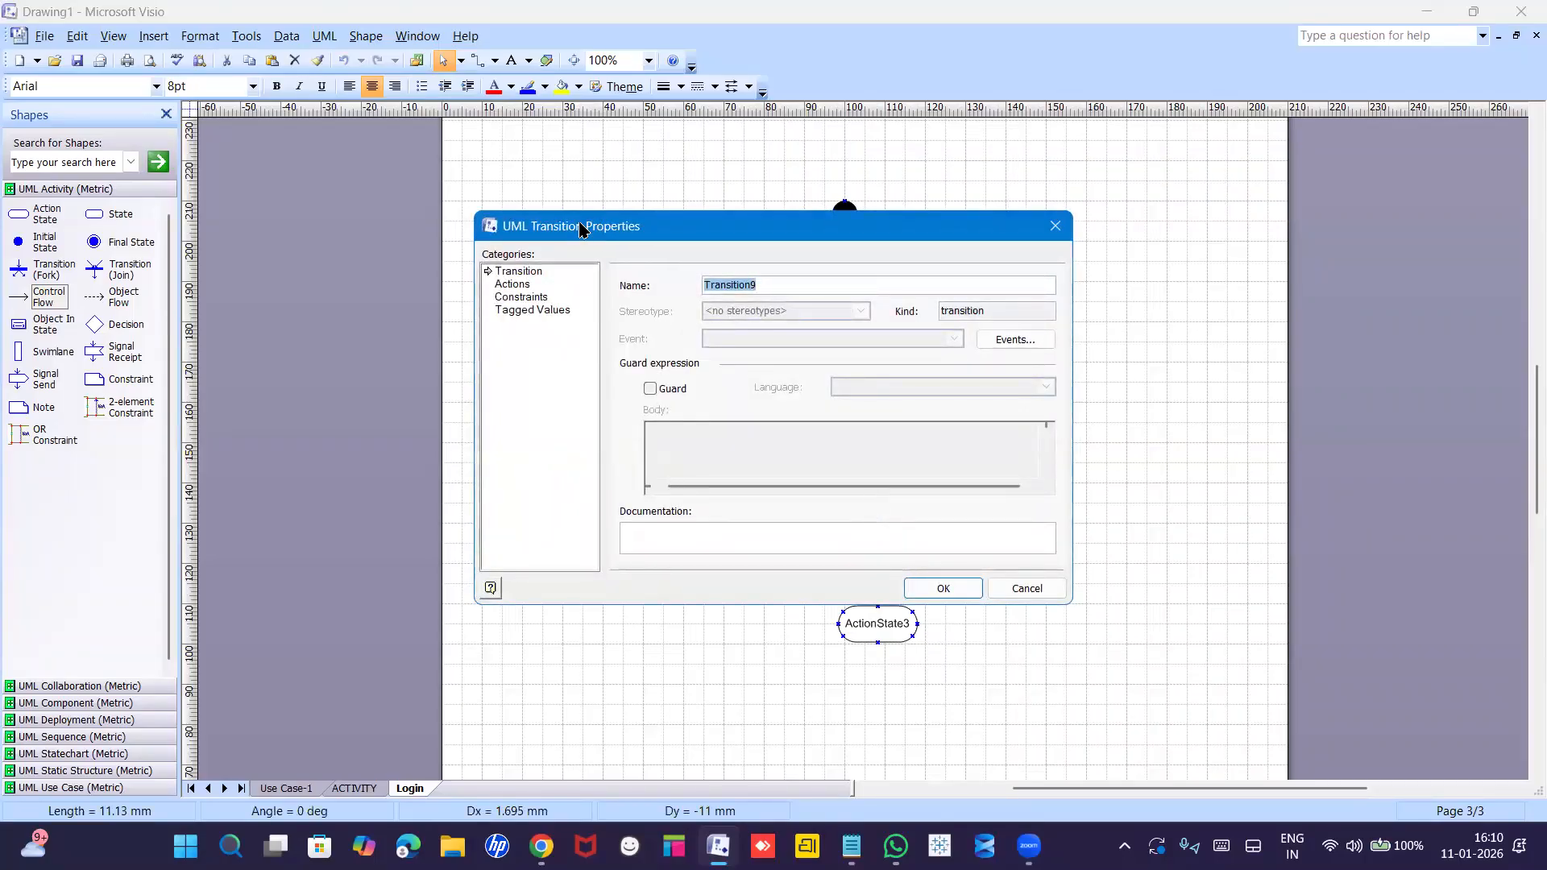
pyautogui.click(651, 389)
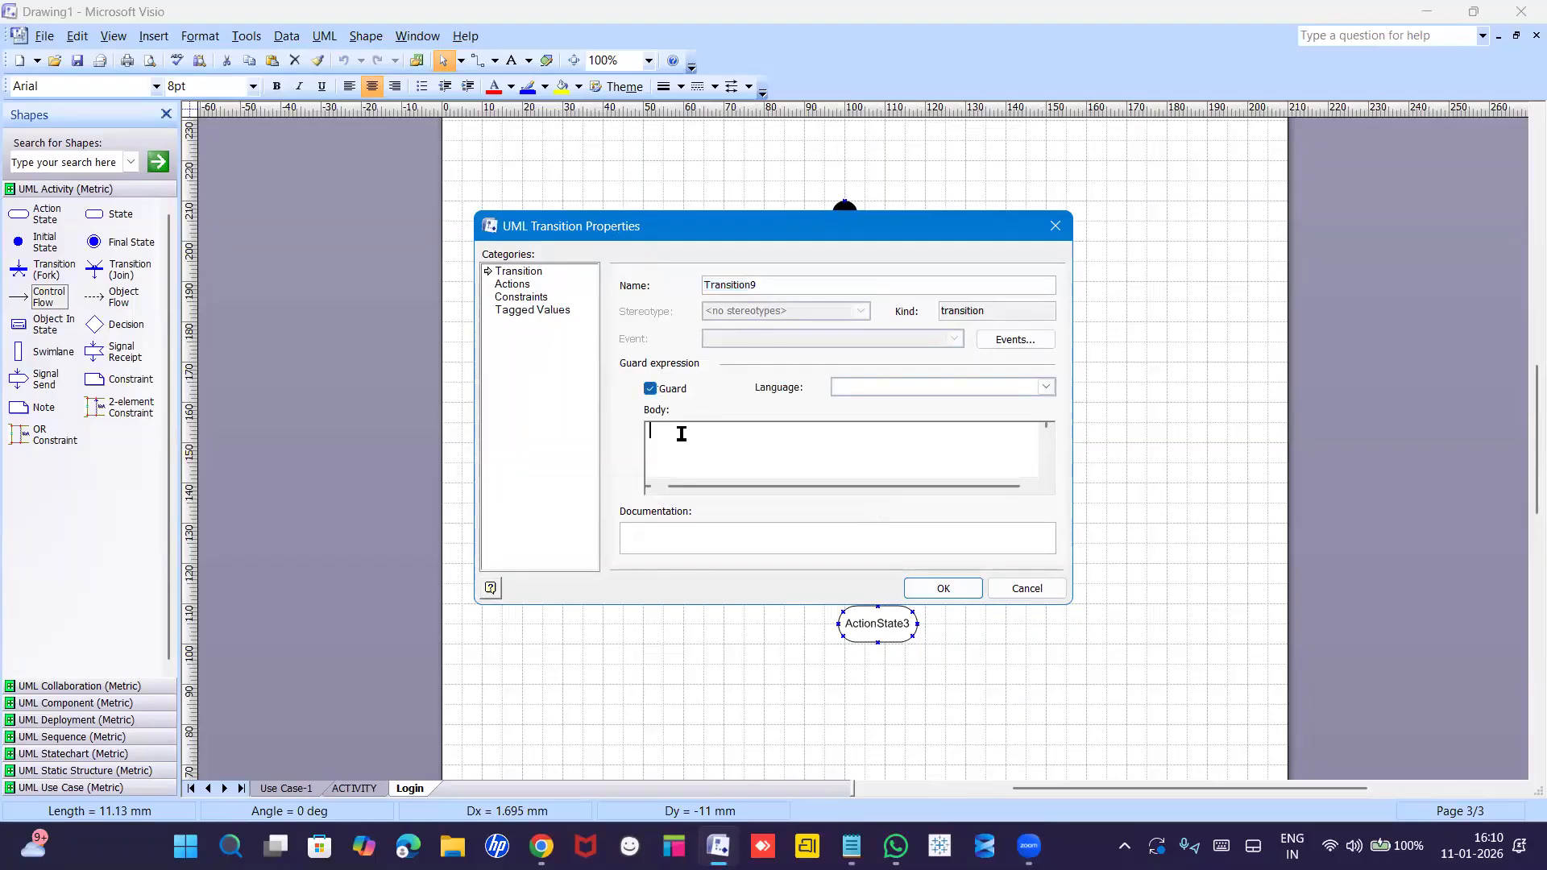
pyautogui.write('yes')
pyautogui.click(954, 592)
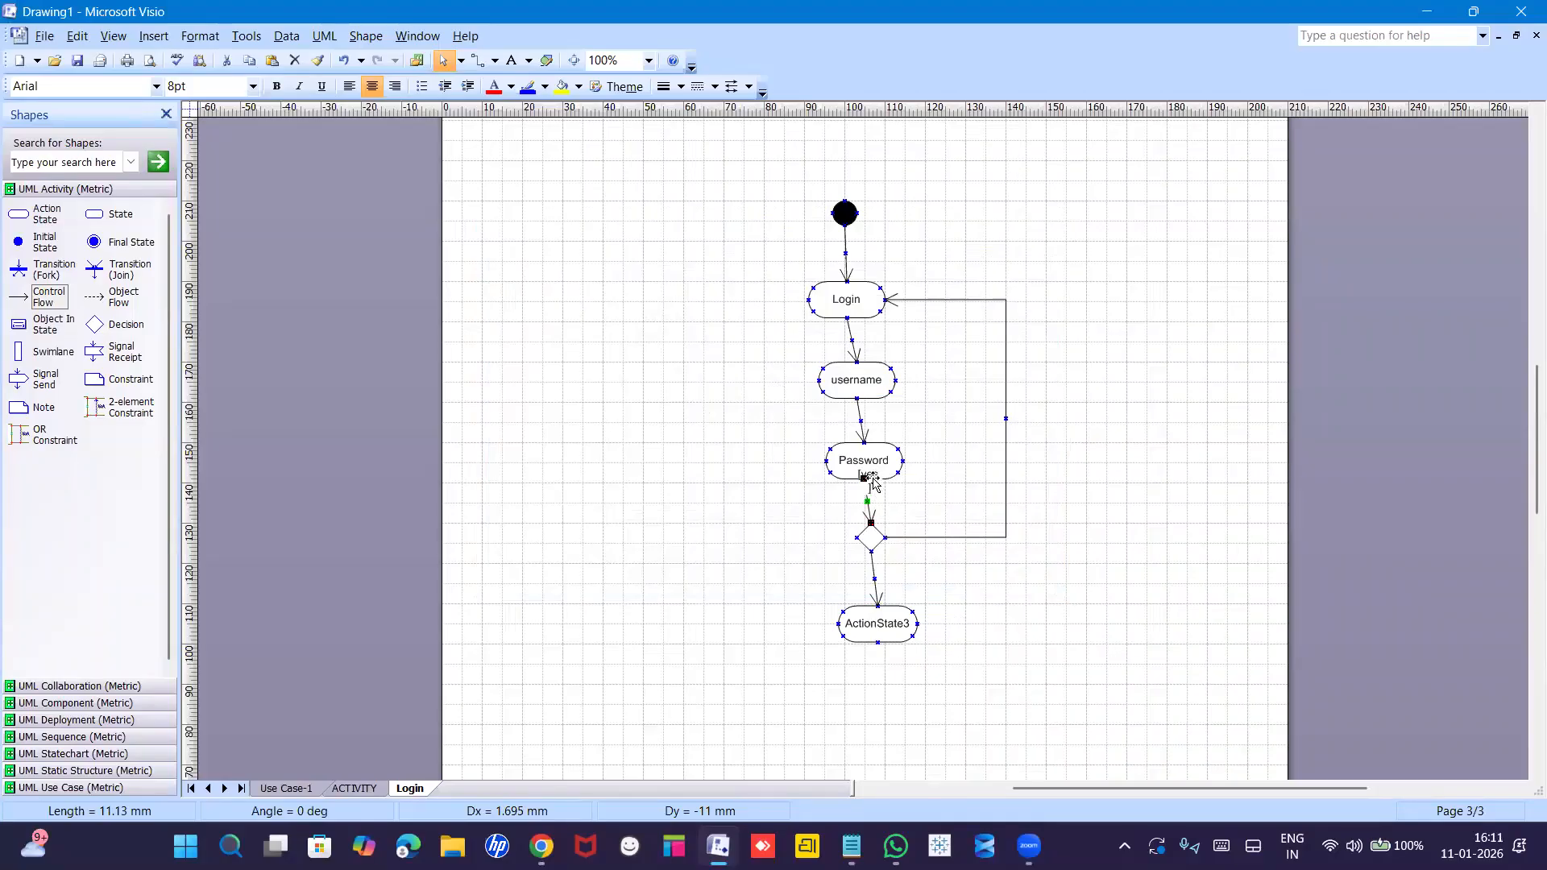
pyautogui.click(958, 485)
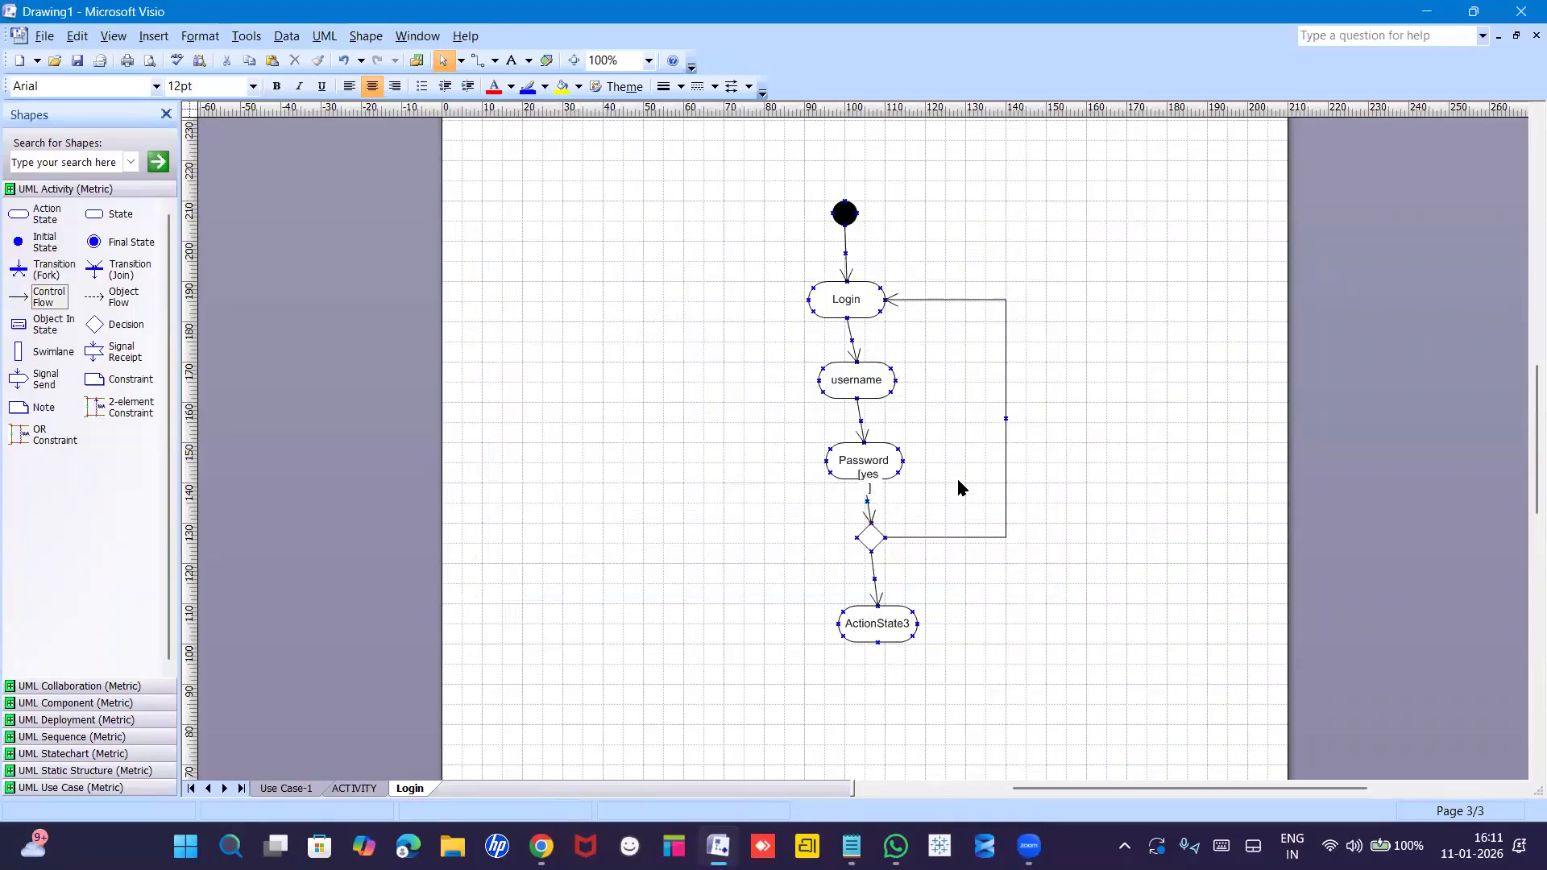
# Give the loop-back arrow to Login a guard with body 'No'.
pyautogui.rightClick(1005, 442)
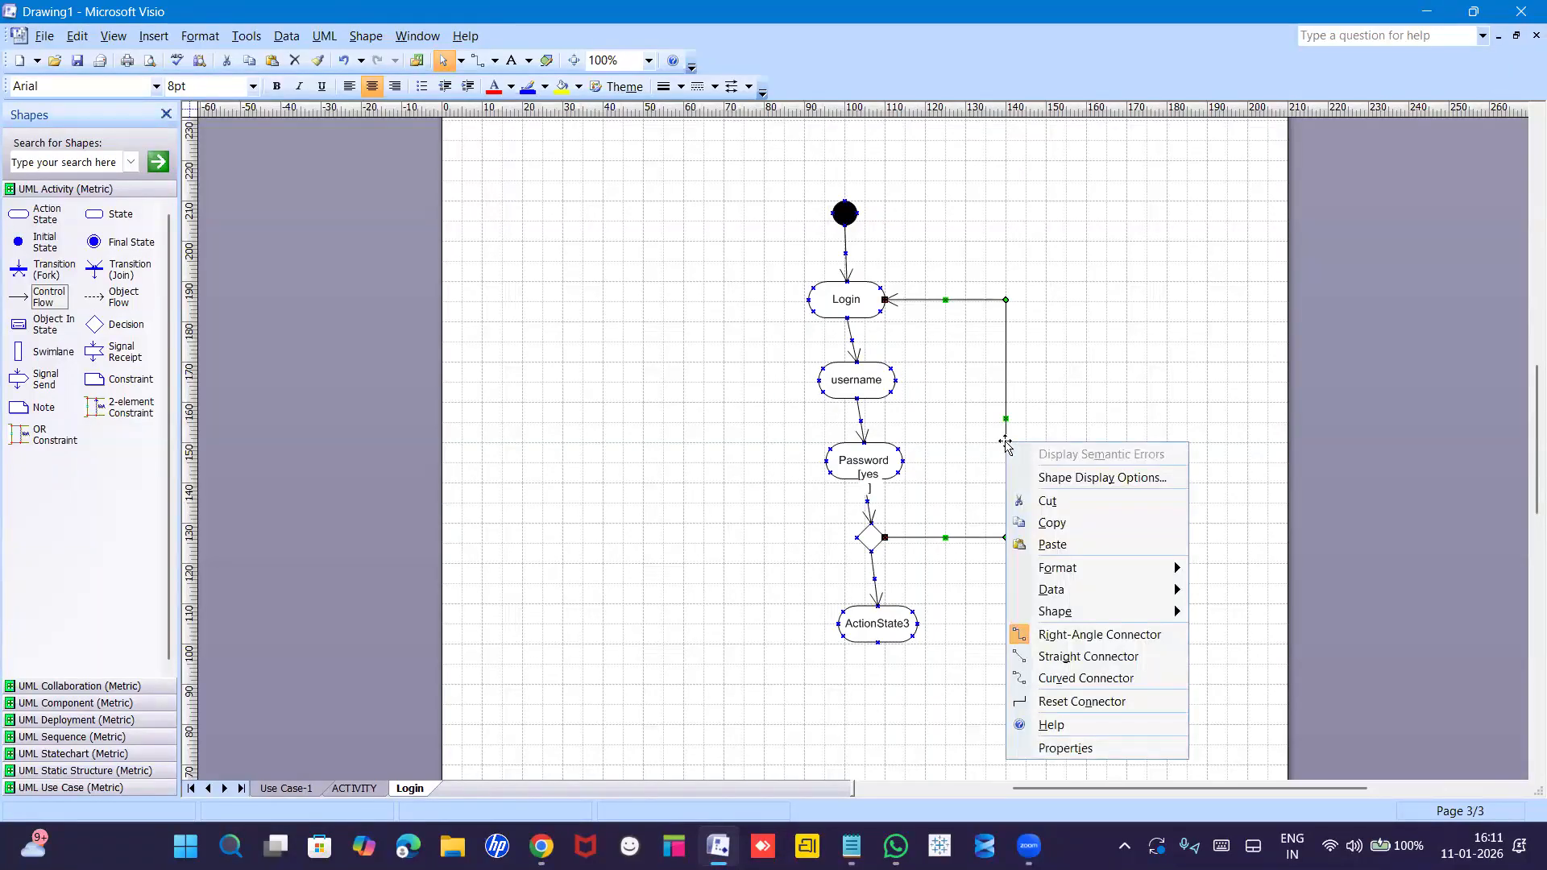
pyautogui.click(1005, 441)
pyautogui.doubleClick(1005, 441)
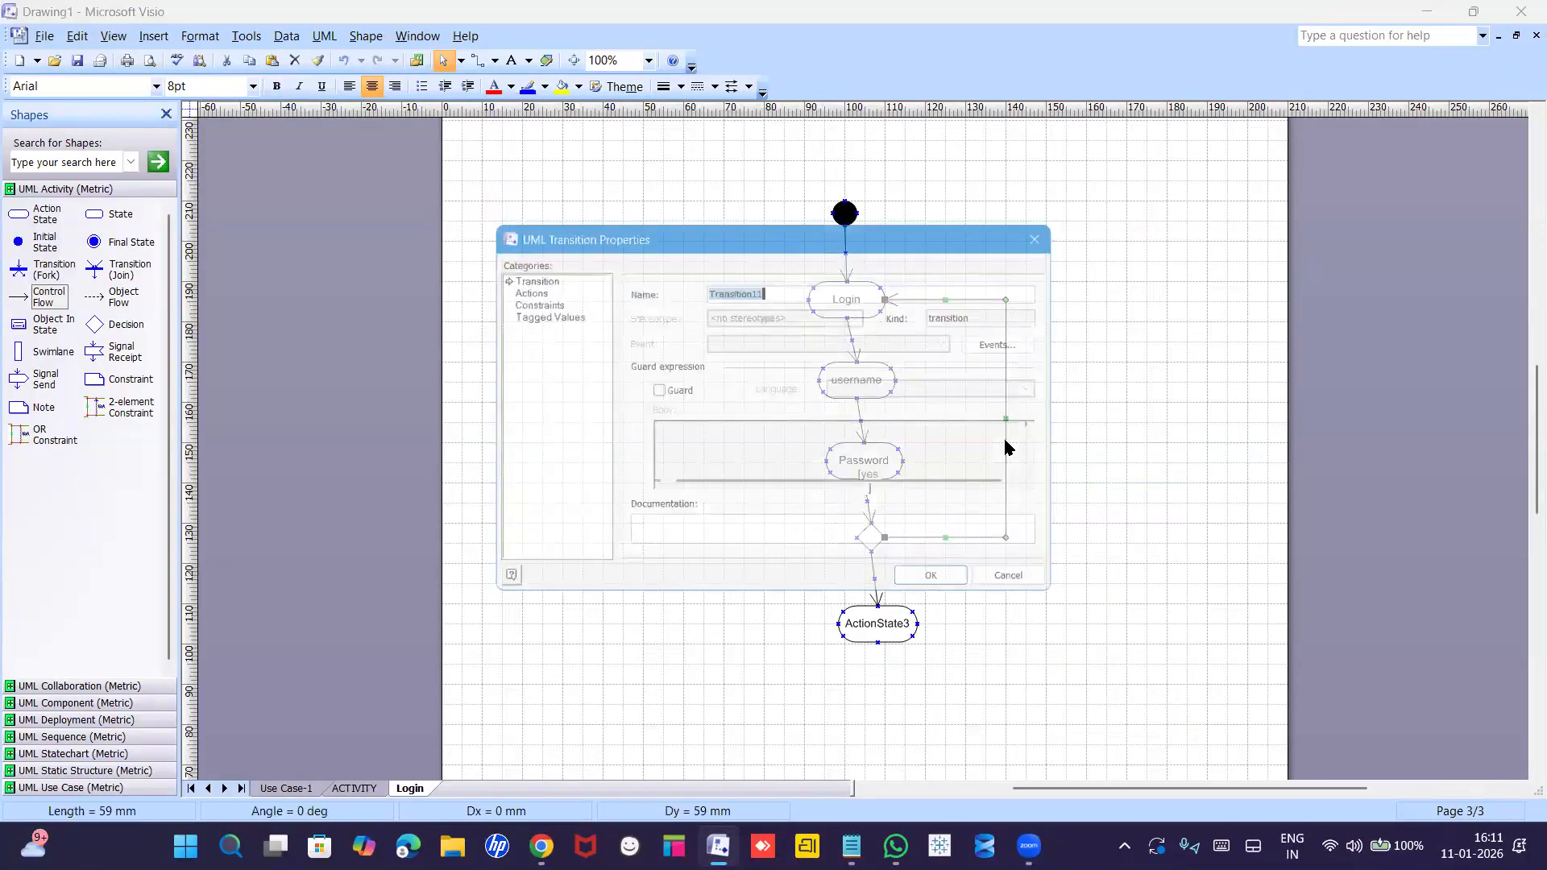
pyautogui.click(651, 388)
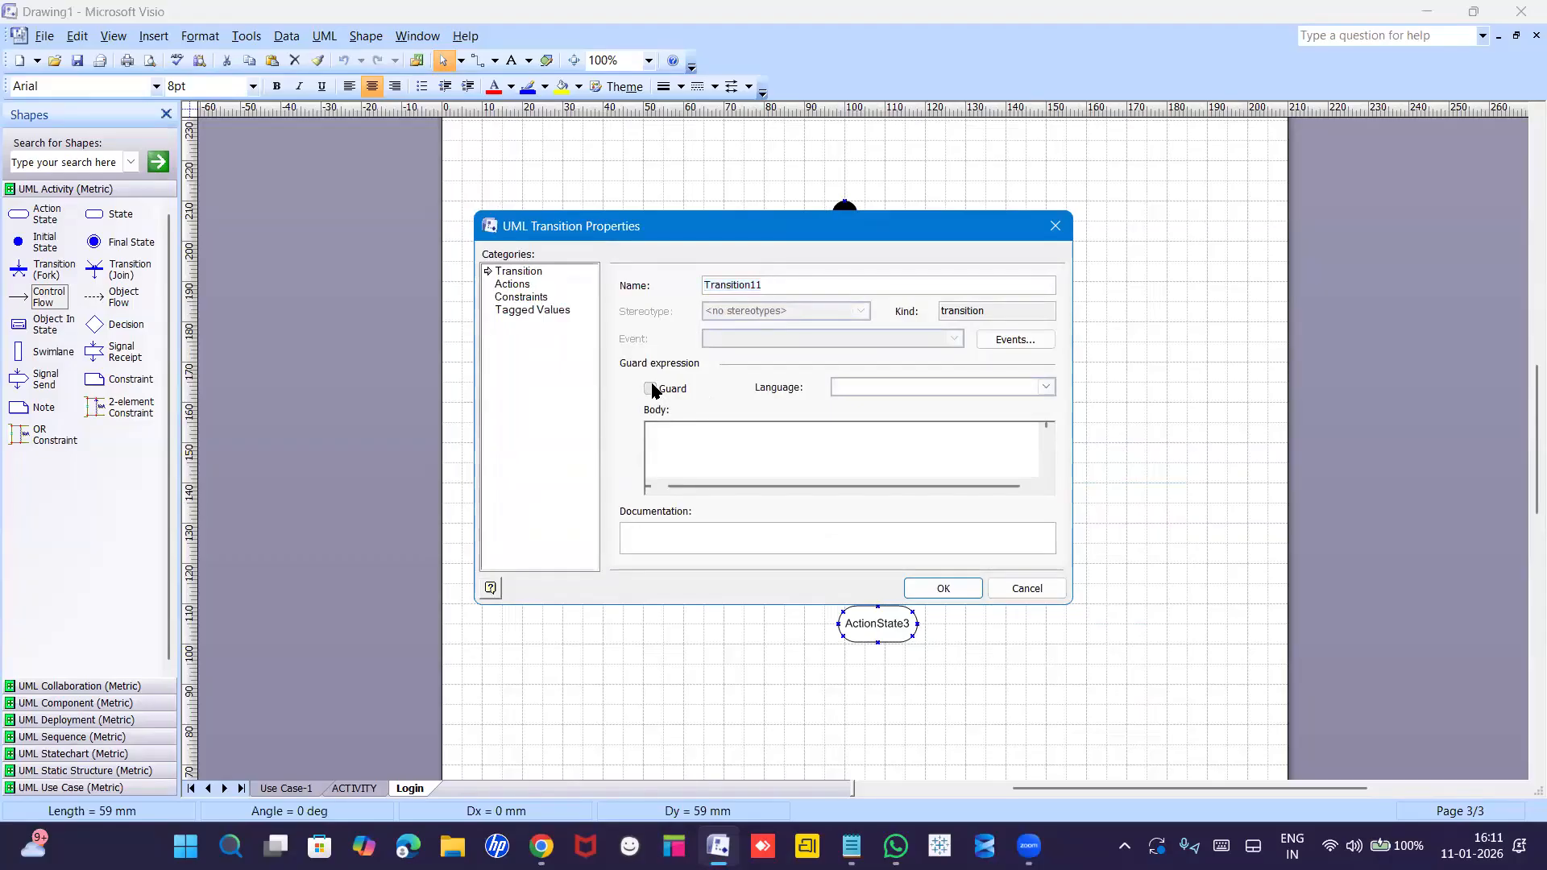
pyautogui.click(678, 441)
pyautogui.write('No')
pyautogui.click(937, 588)
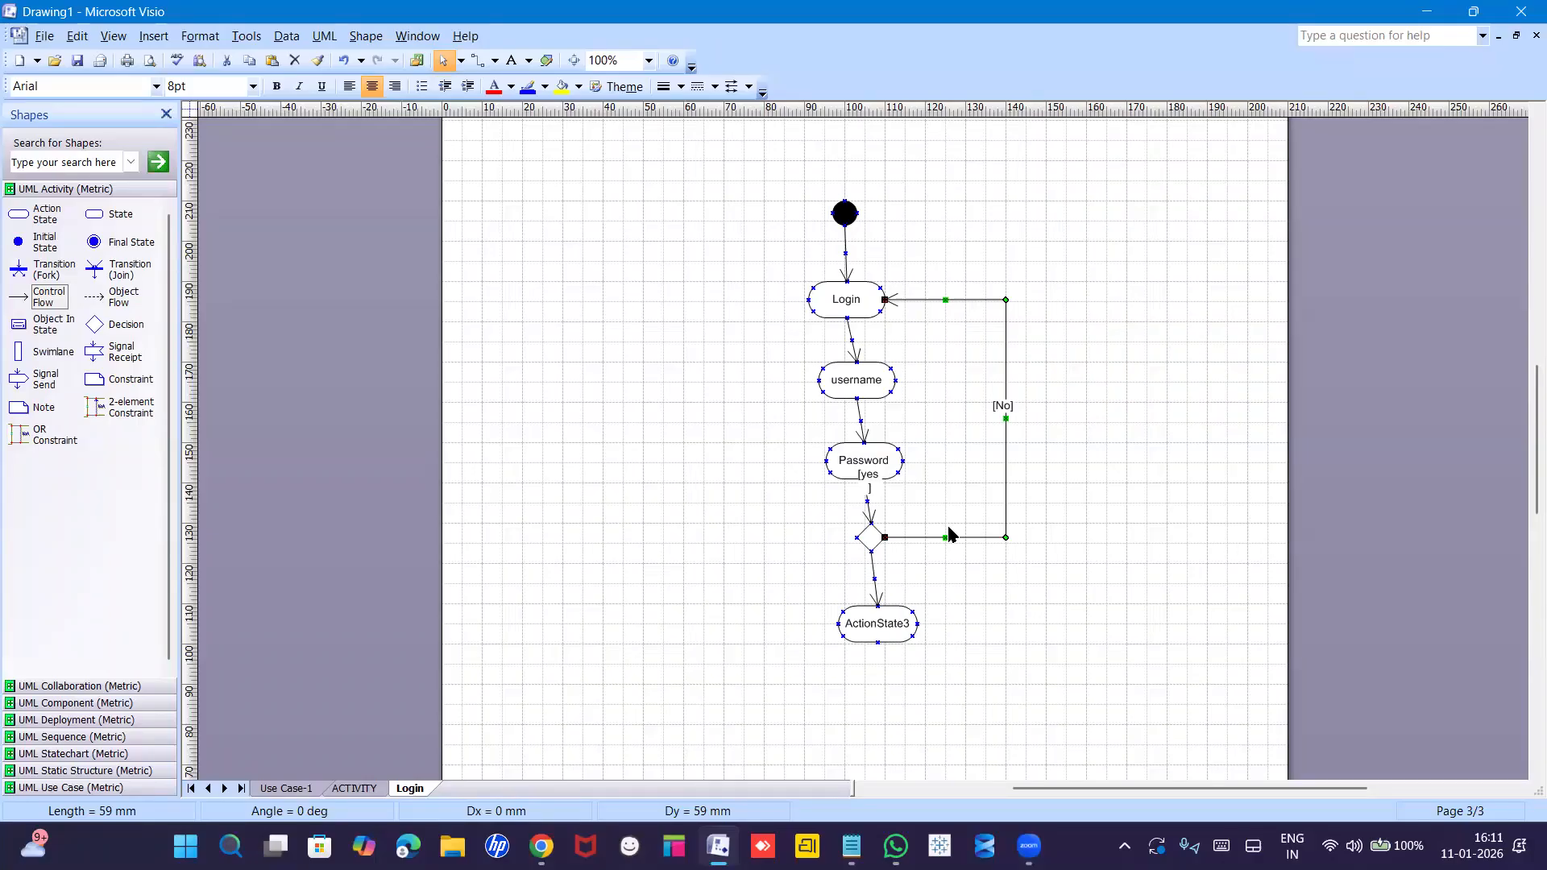
# Rename ActionState3 to 'Successfull'.
pyautogui.doubleClick(879, 625)
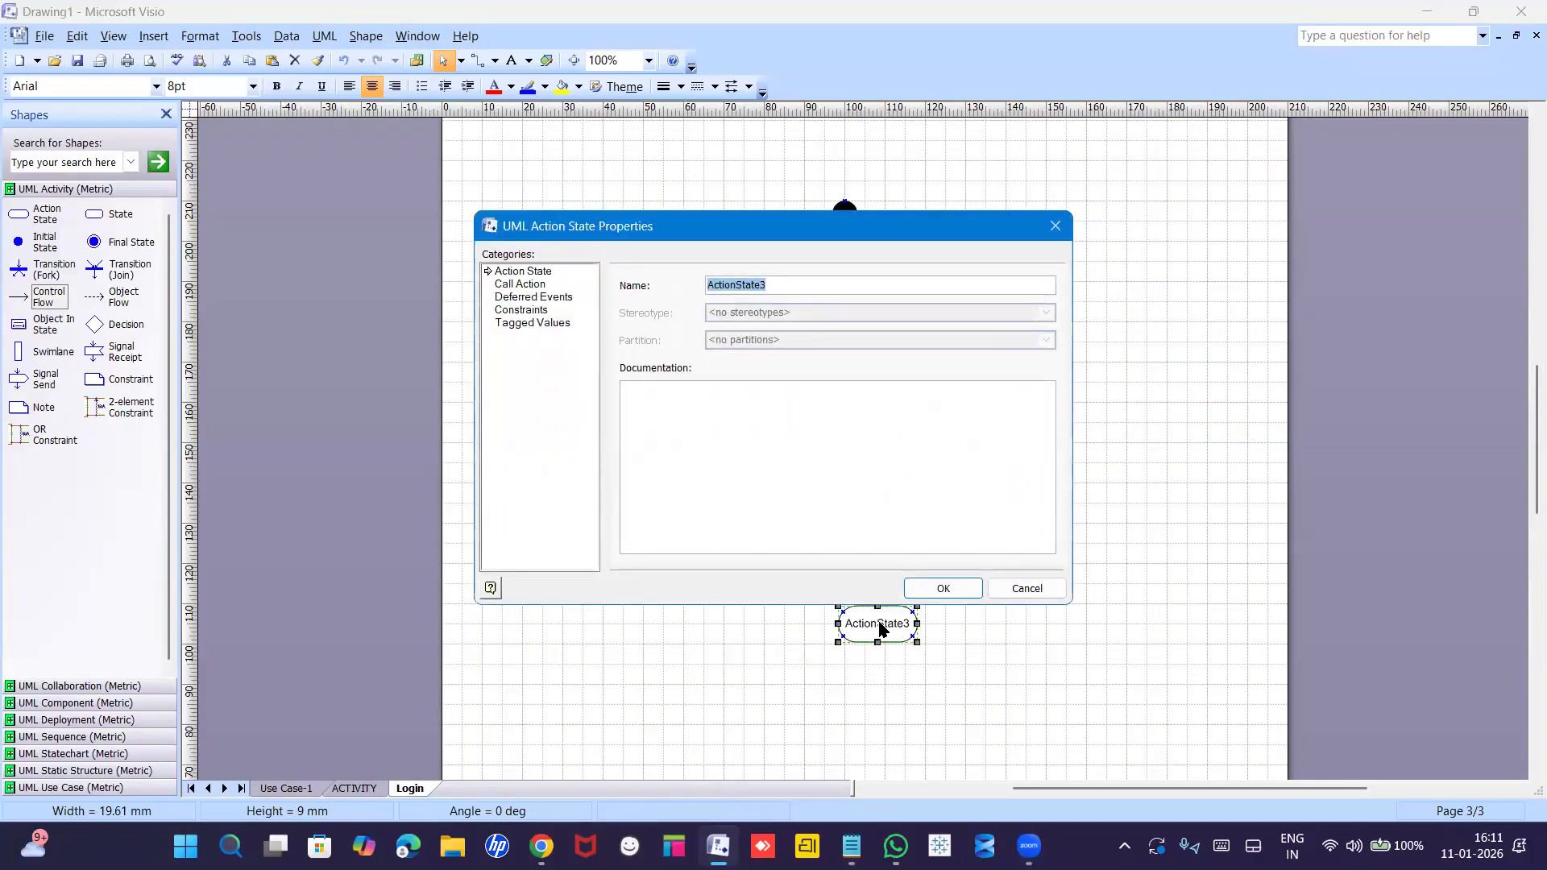
pyautogui.write('Successfull')
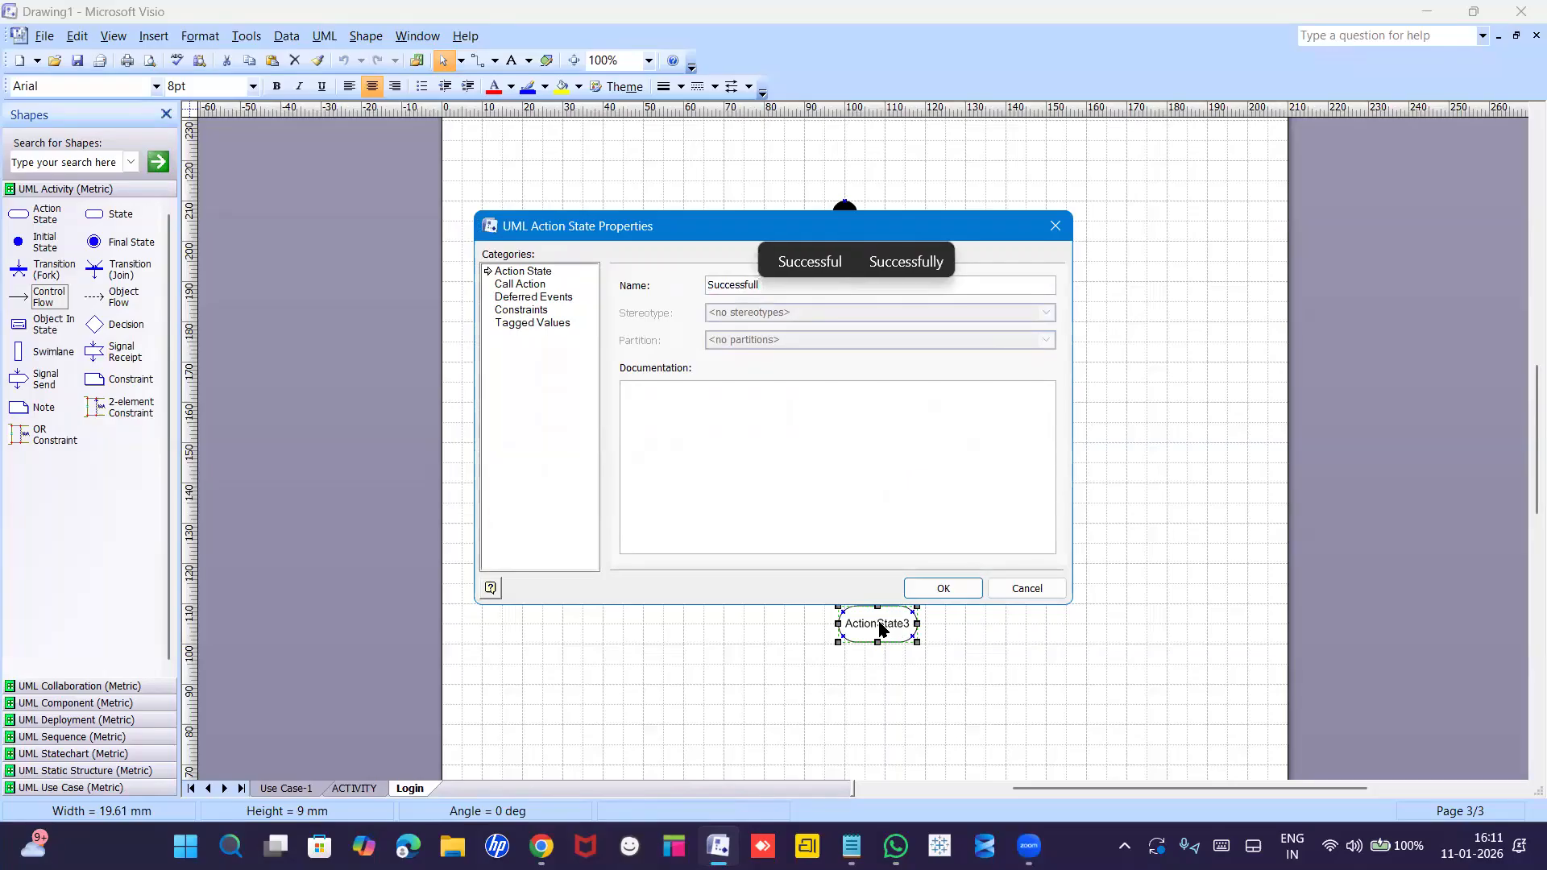
pyautogui.press('Return')
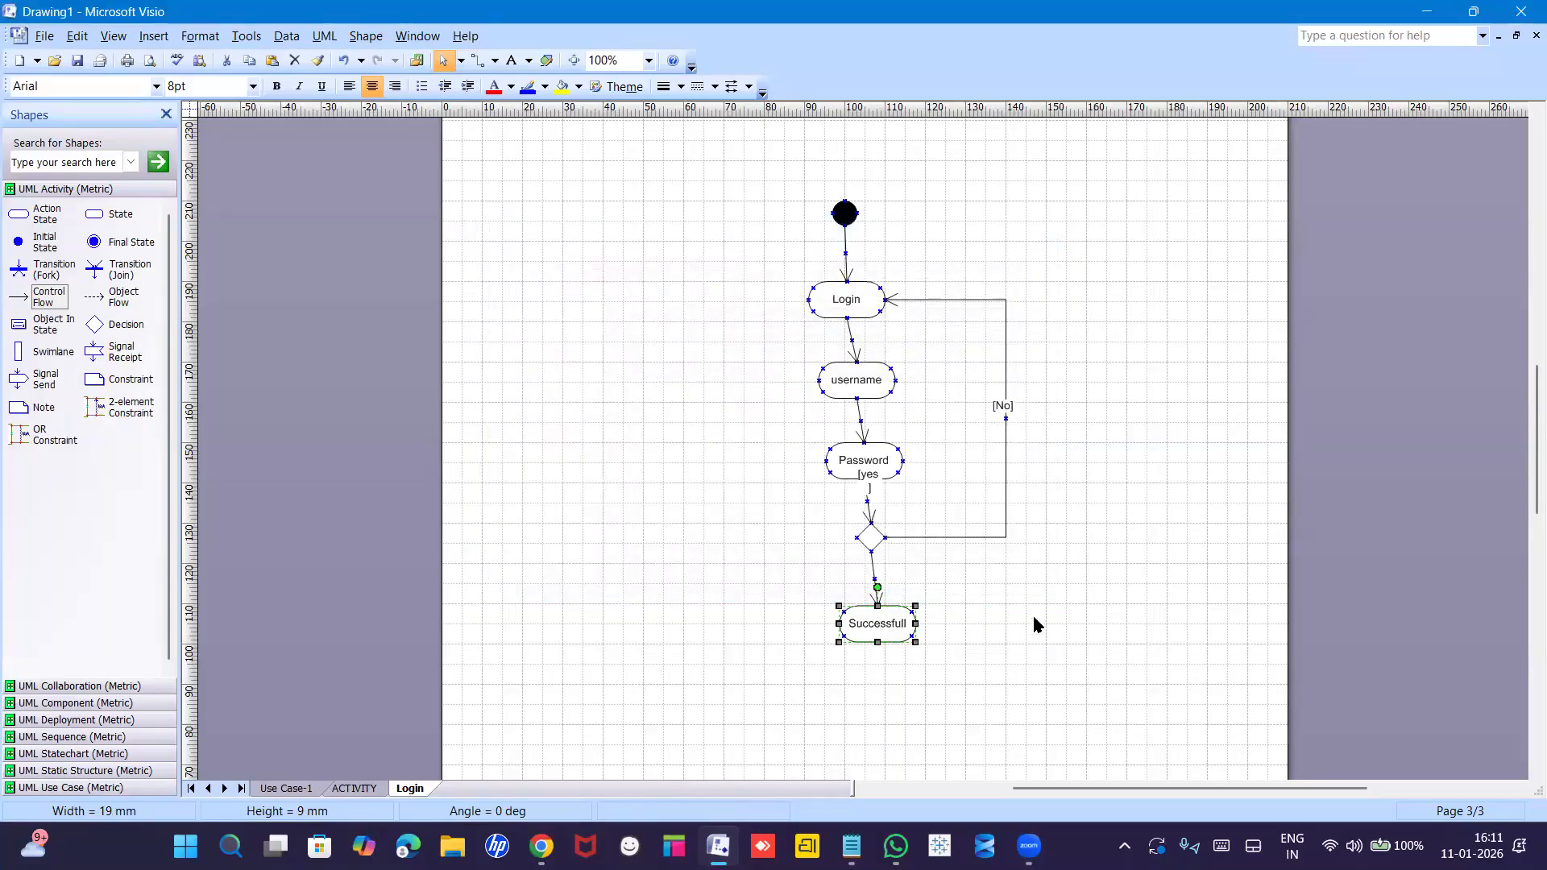
pyautogui.click(1033, 618)
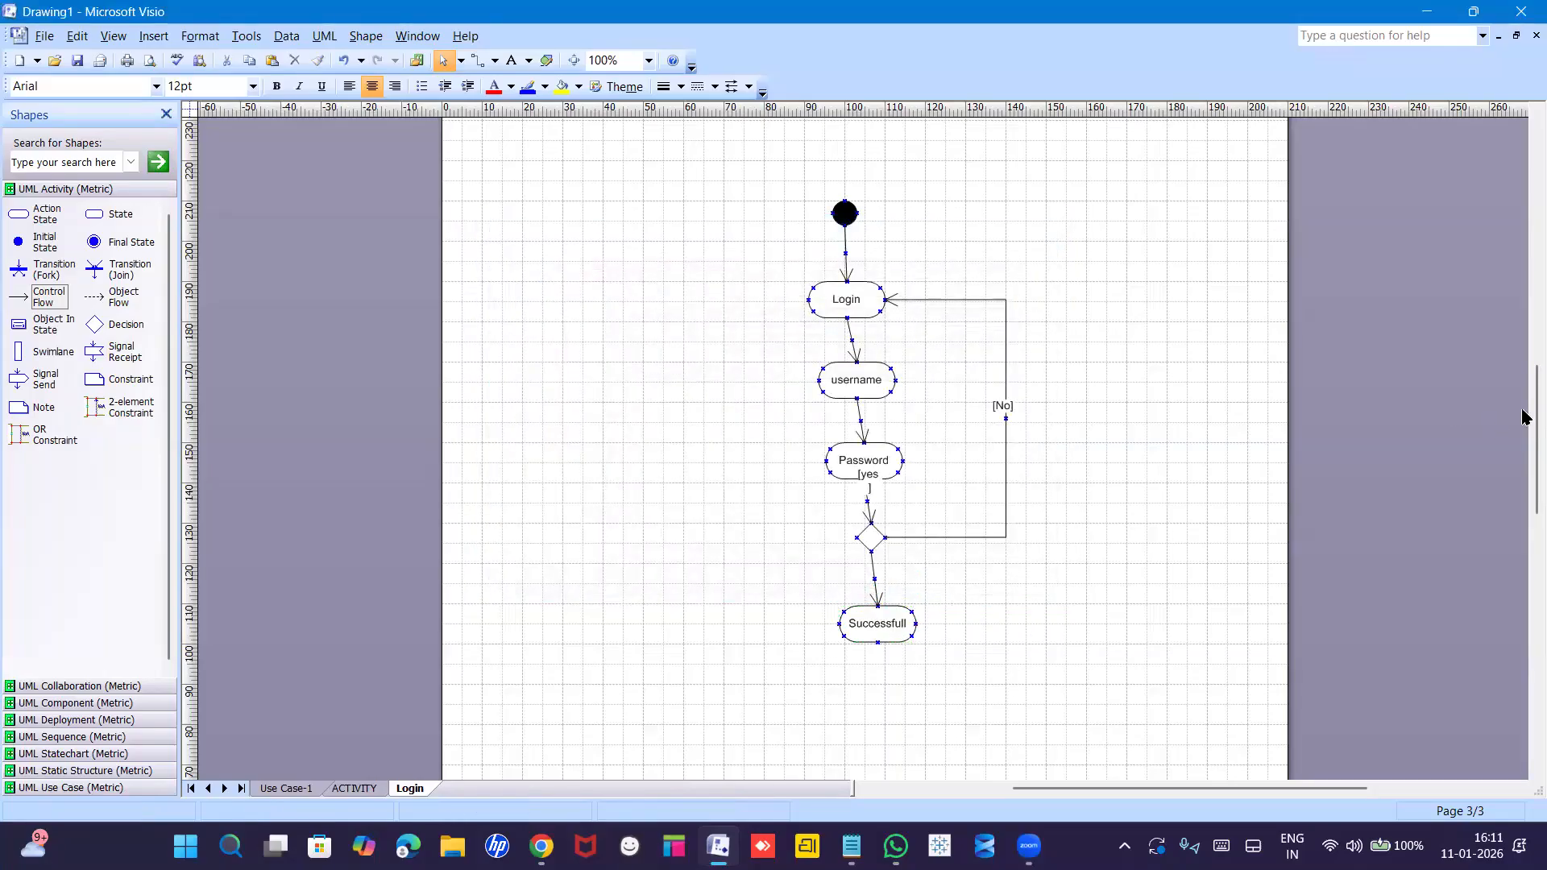
# Add a final state below Successfull and connect them with a copied arrow.
pyautogui.scroll(-1, 1522, 423)
pyautogui.scroll(-1, 1523, 441)
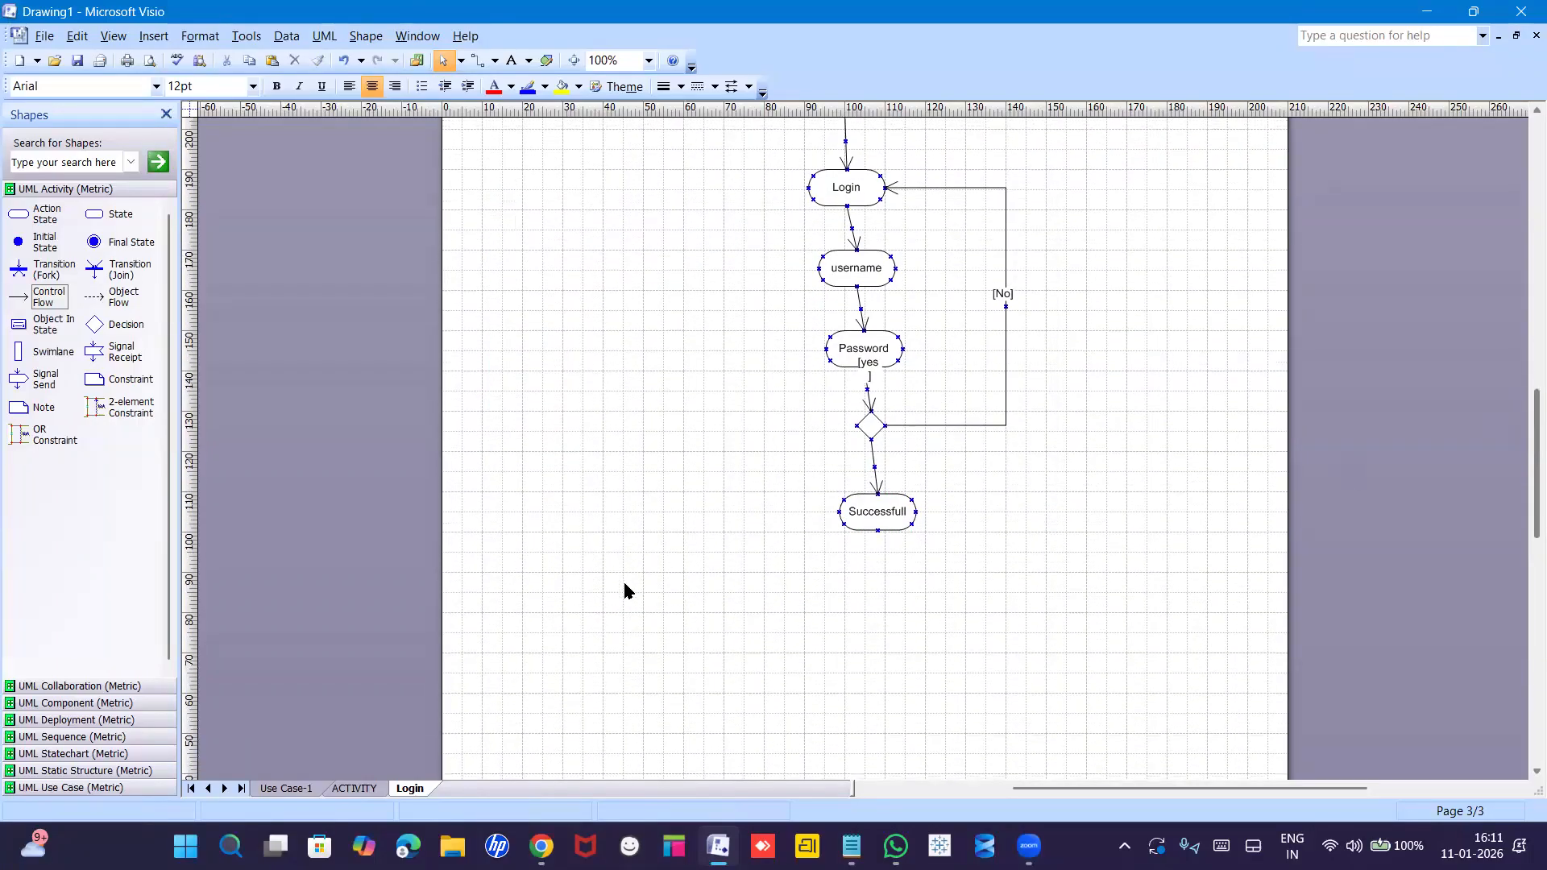
pyautogui.moveTo(91, 244); pyautogui.dragTo(878, 610)
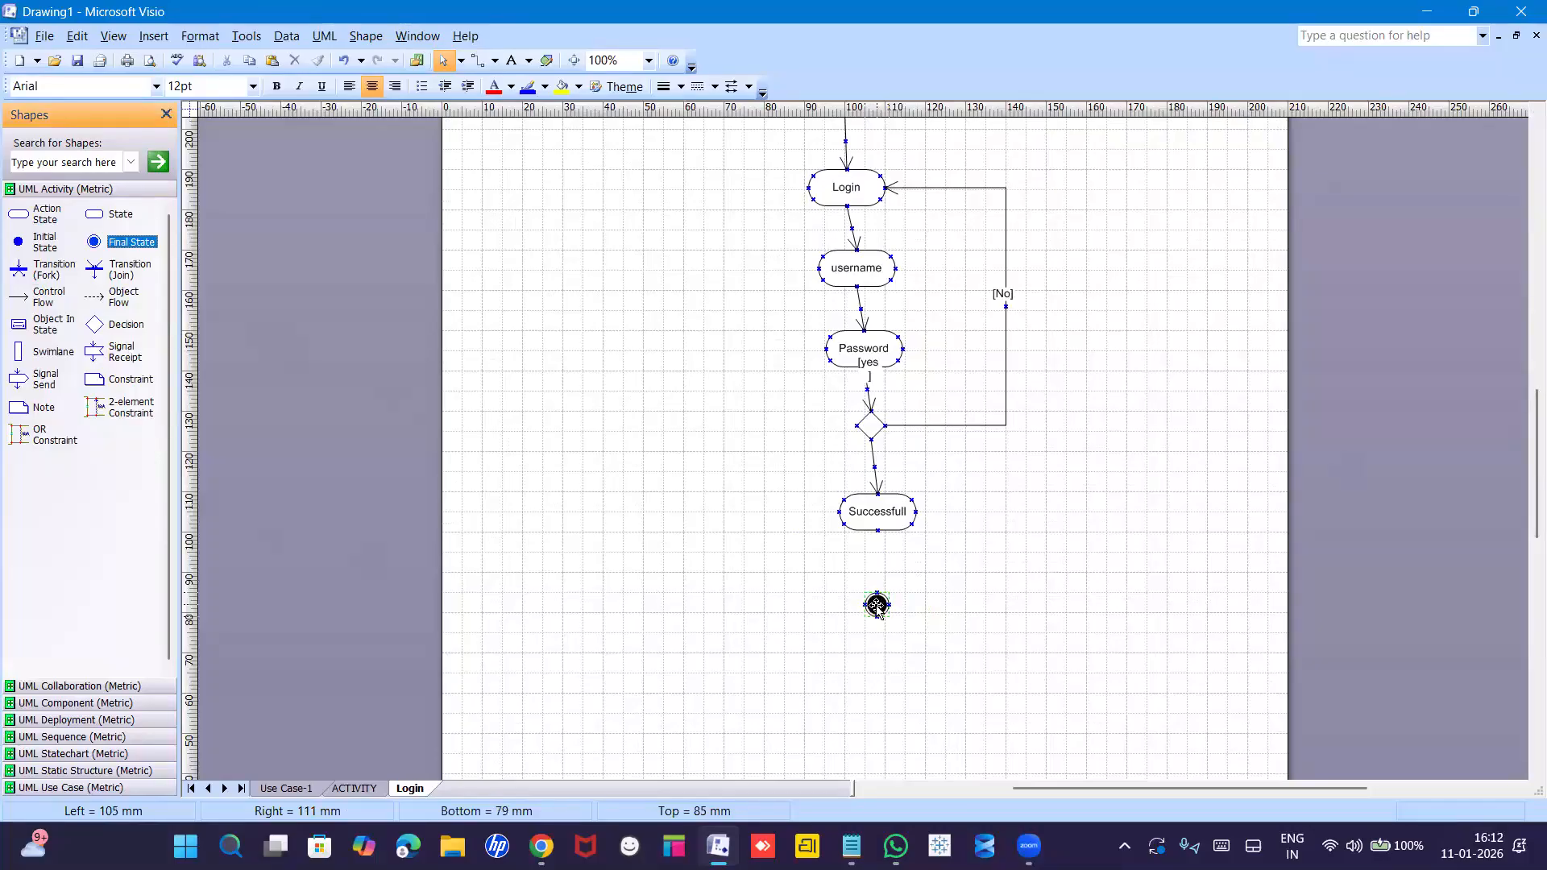
pyautogui.click(778, 556)
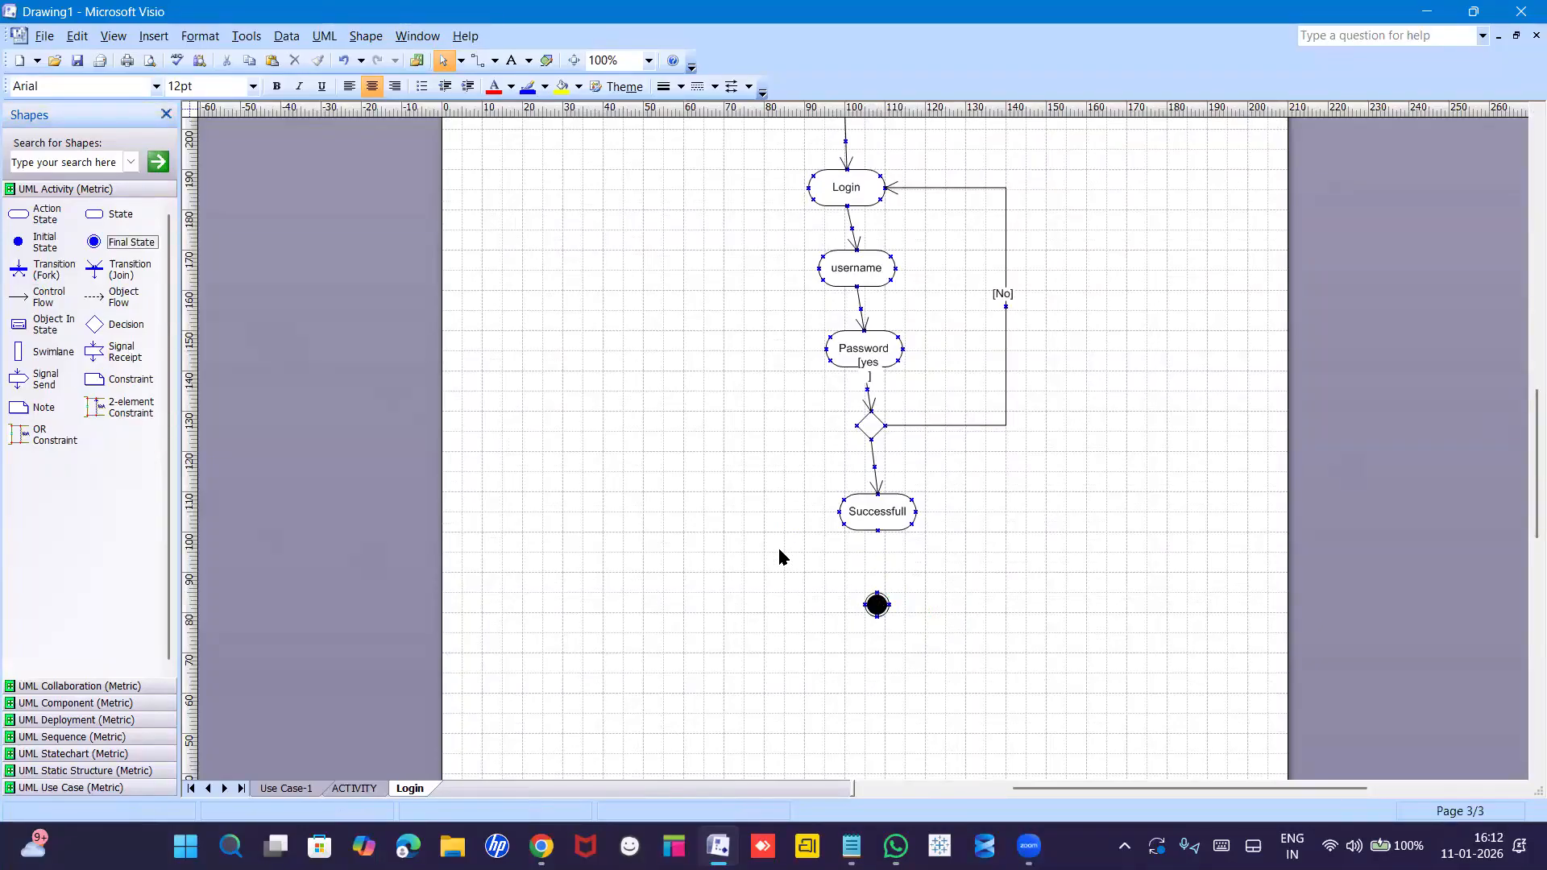
pyautogui.click(876, 468)
pyautogui.hotkey('ctrl', 'd')
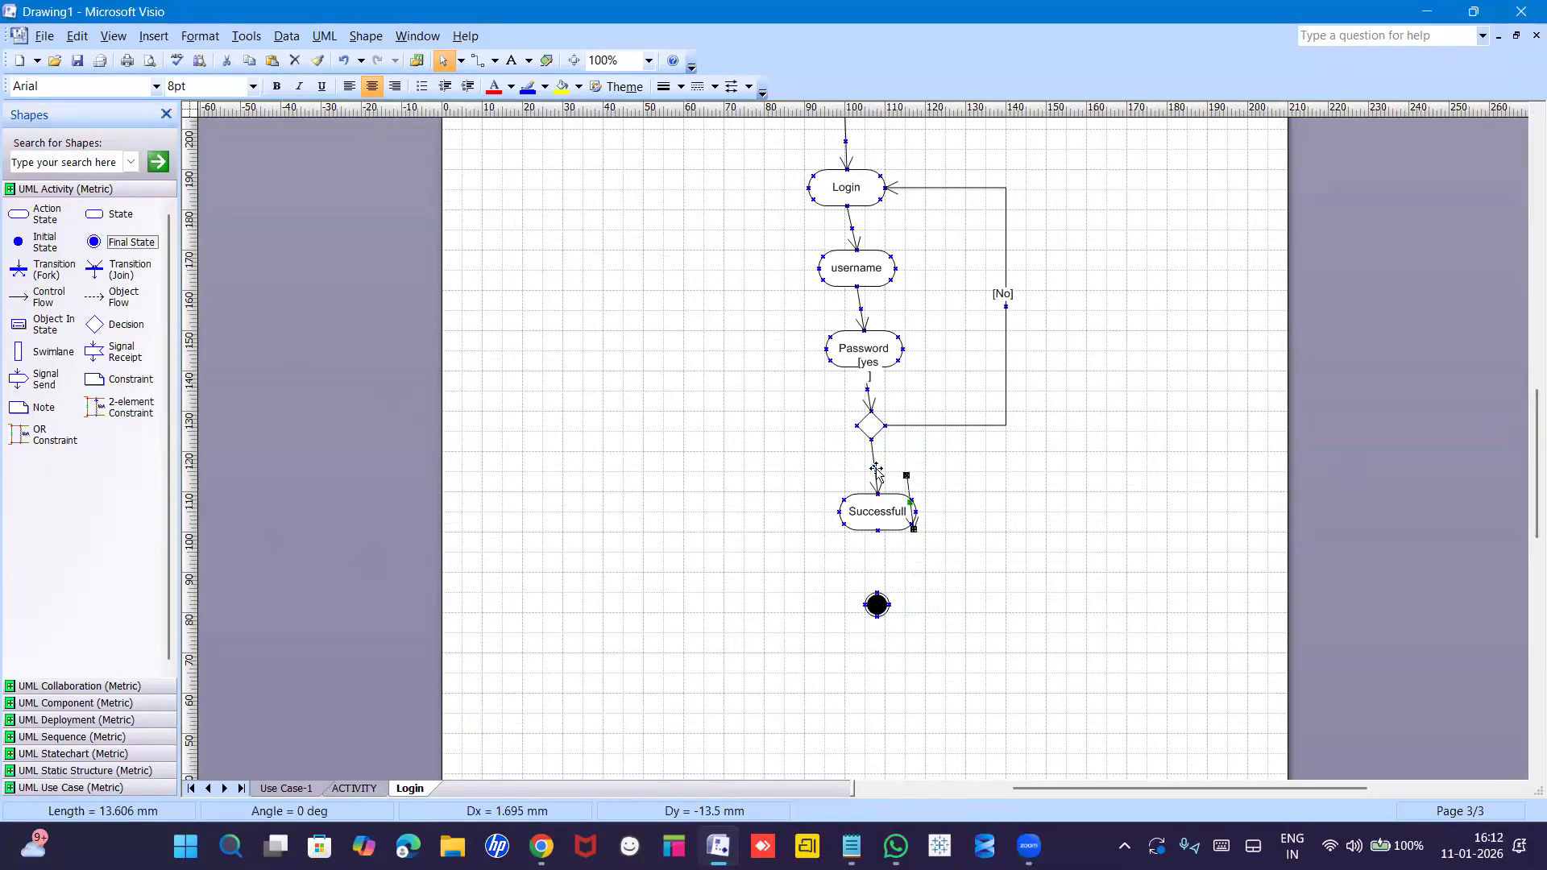
pyautogui.moveTo(906, 475); pyautogui.dragTo(877, 596)
pyautogui.click(990, 593)
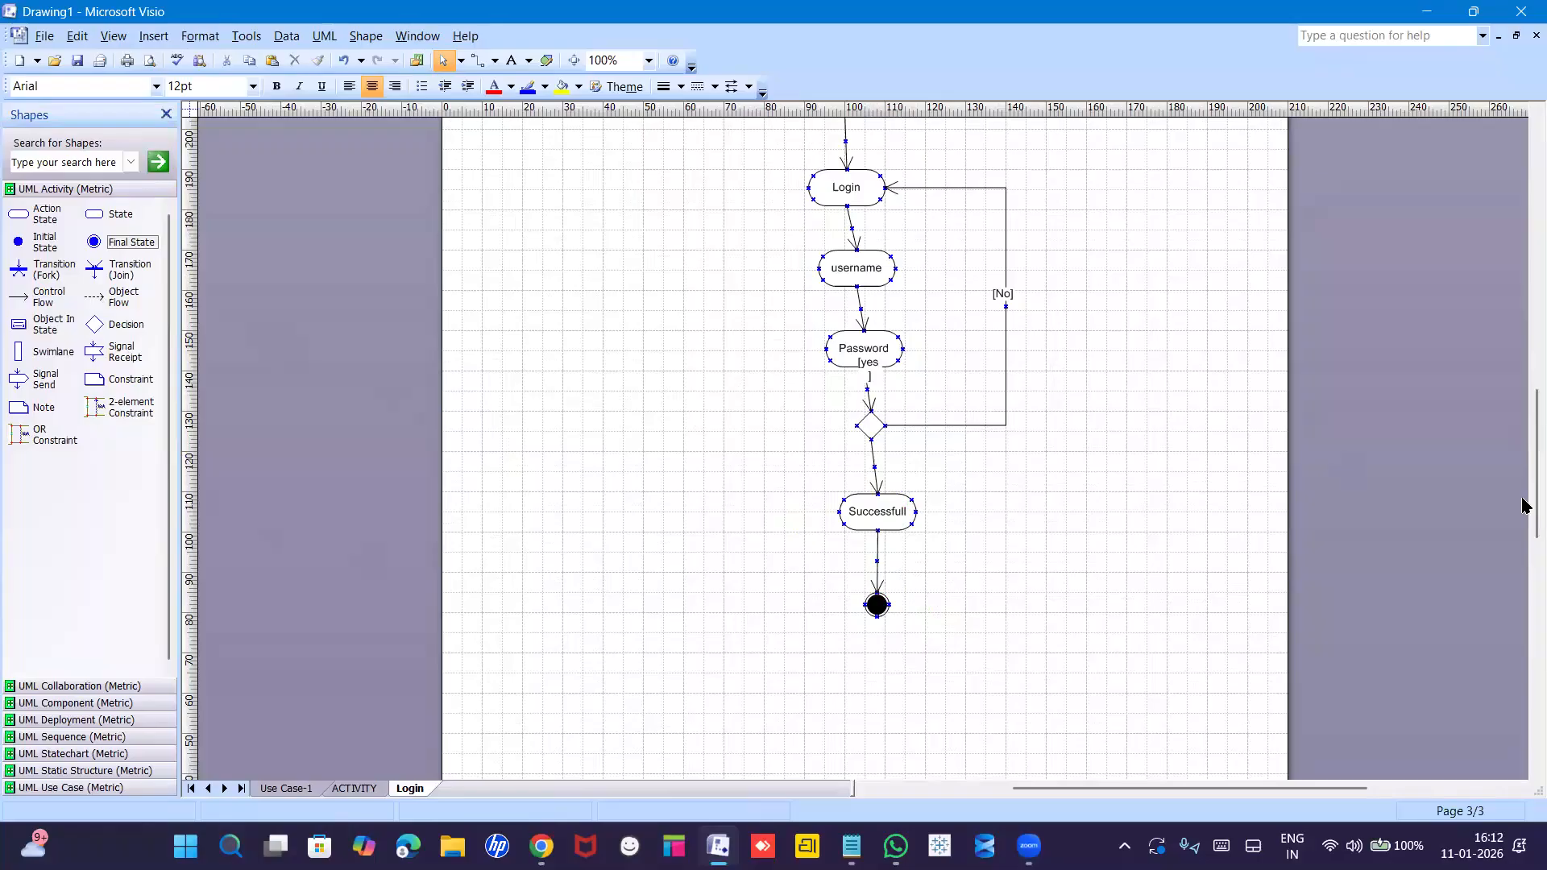
pyautogui.scroll(3, 1525, 506)
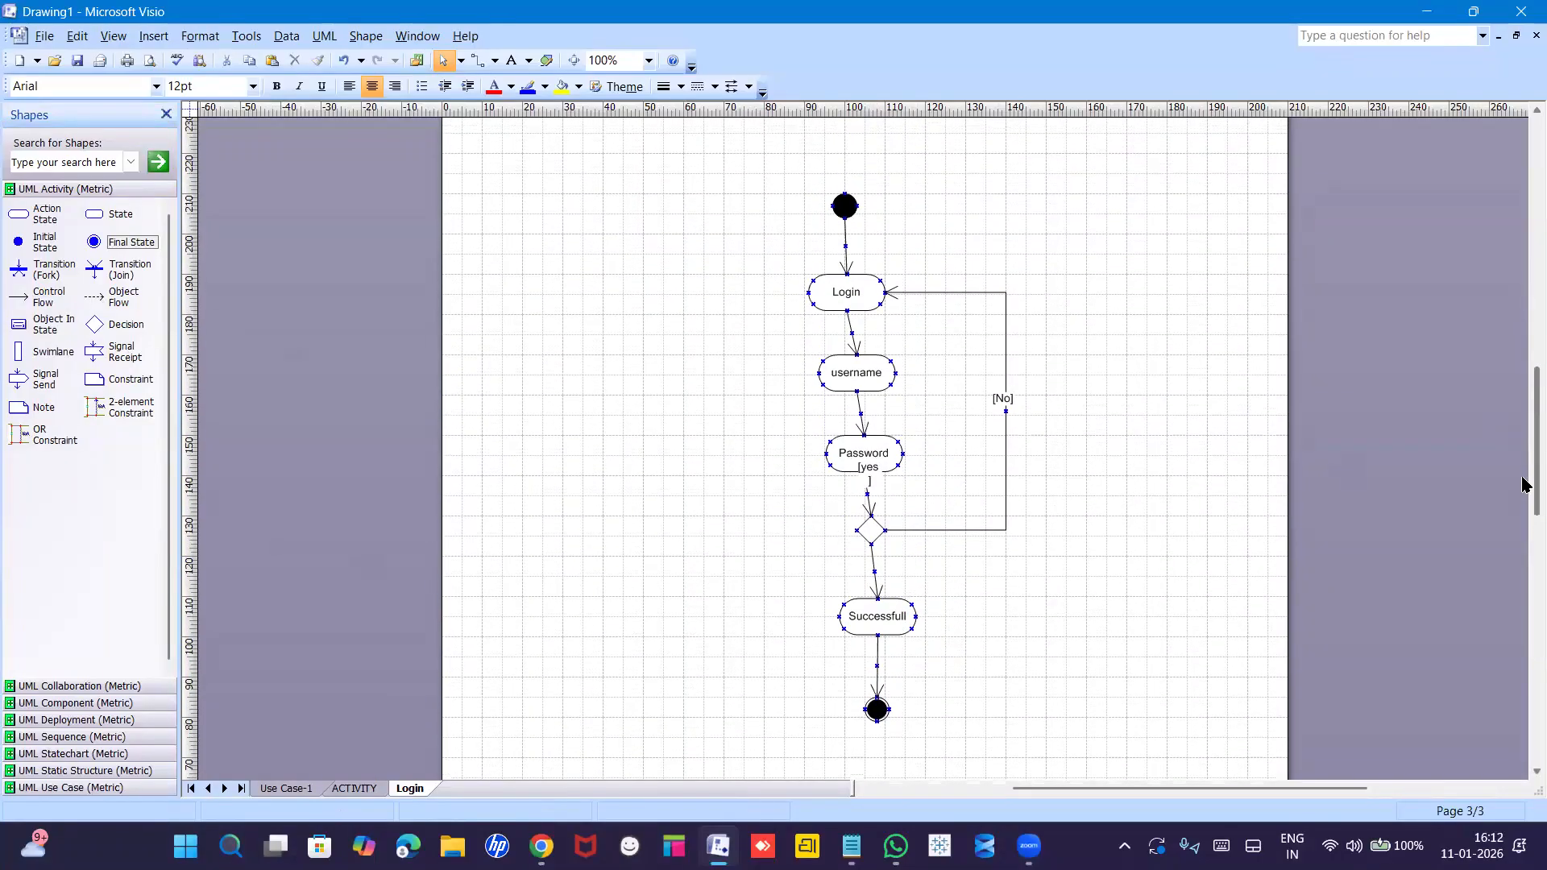
pyautogui.scroll(-2, 1525, 498)
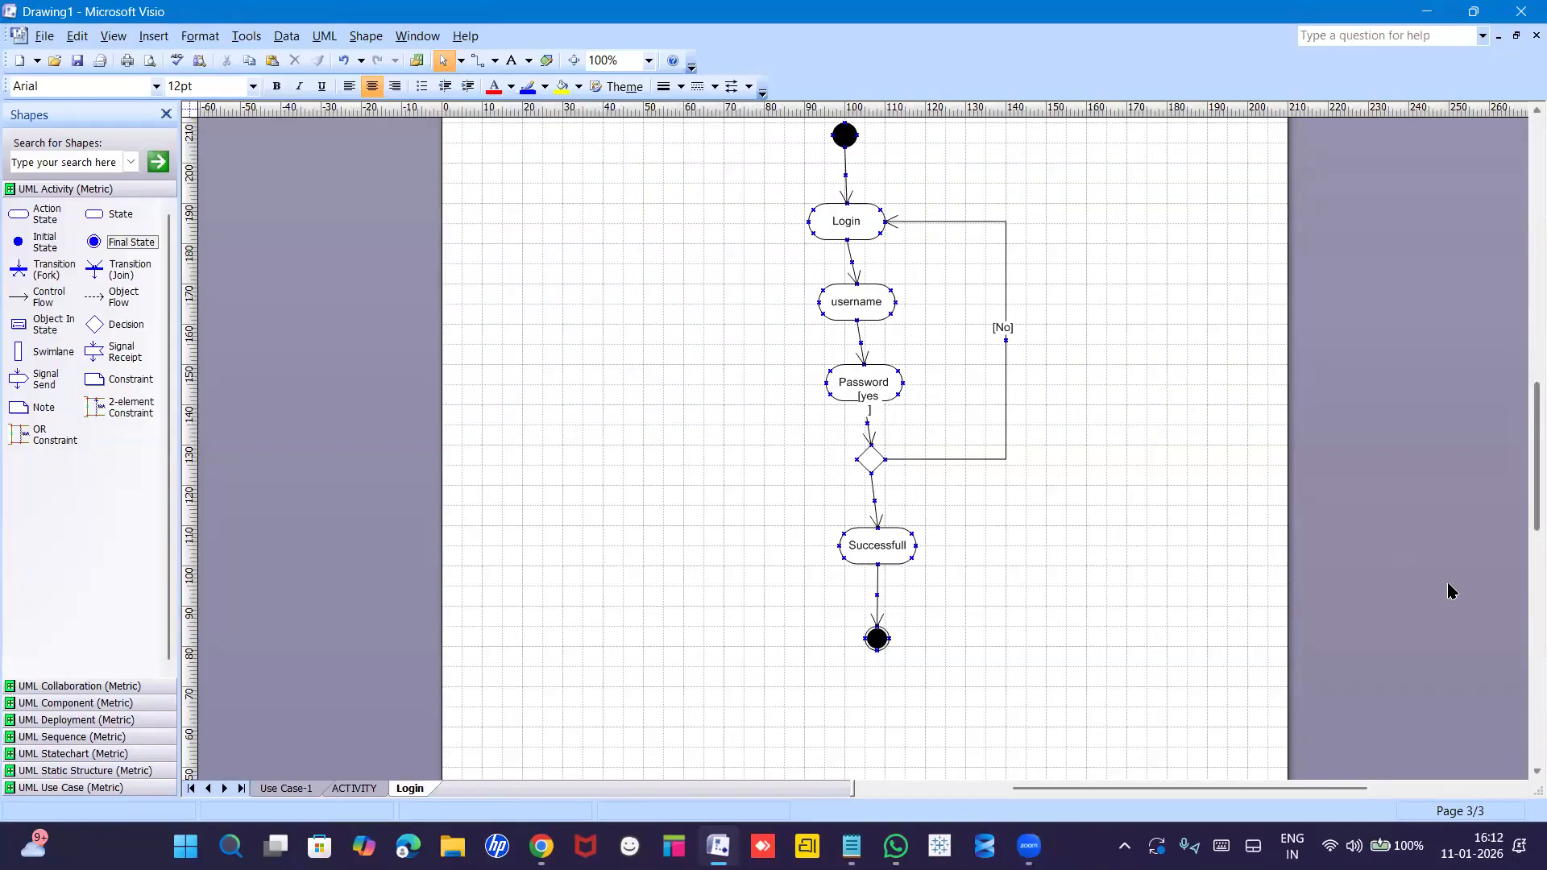
# Insert a new page named 'Payment' and view it at 100% zoom.
pyautogui.rightClick(409, 792)
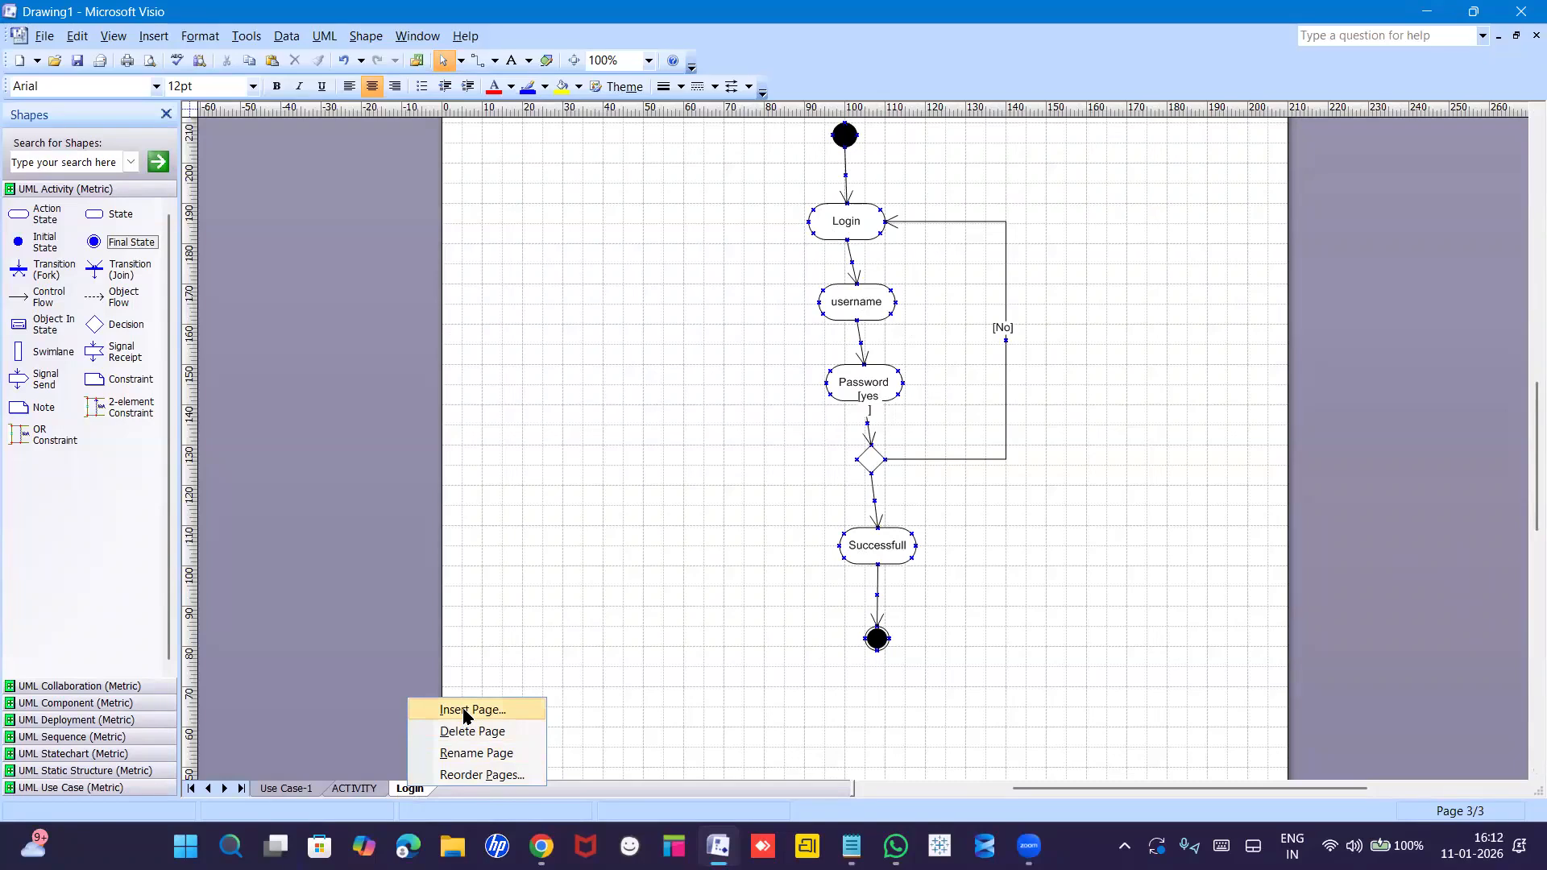
pyautogui.click(464, 710)
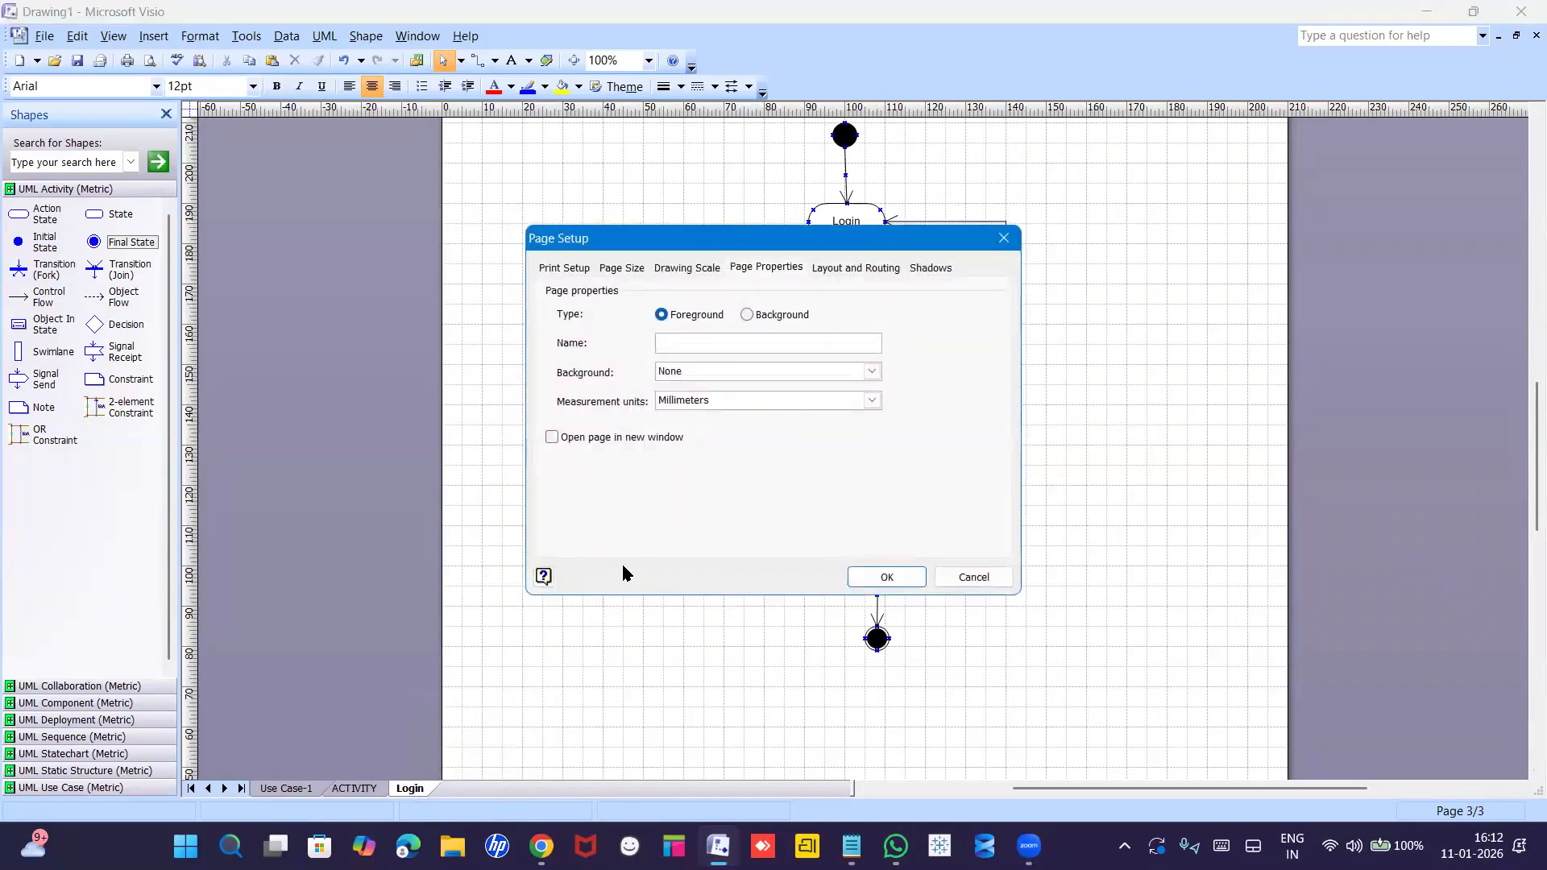
pyautogui.write('Pay')
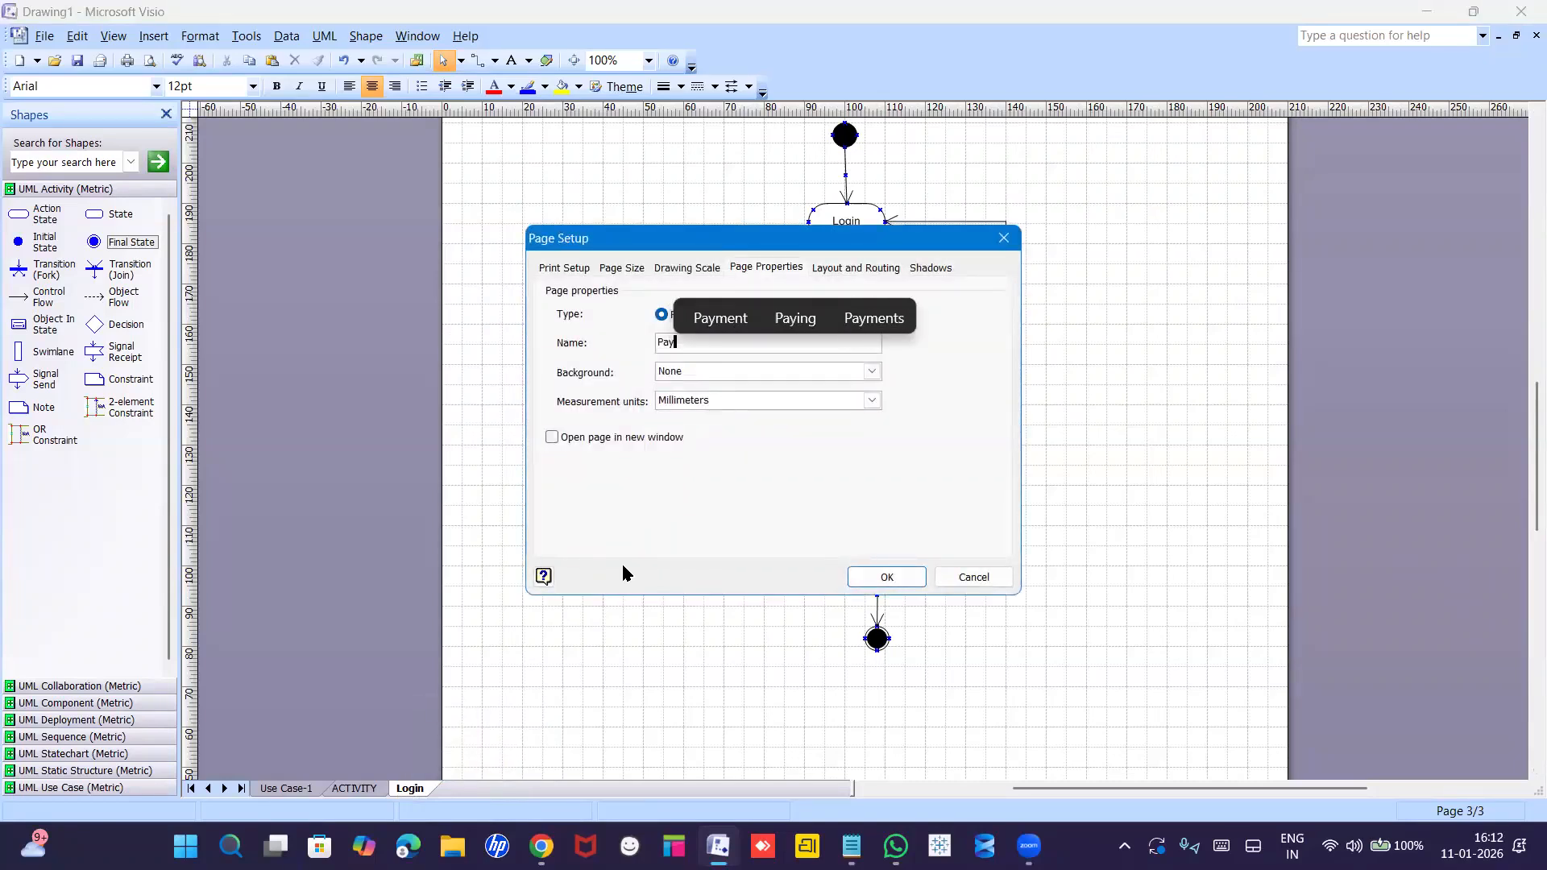
pyautogui.write('ment')
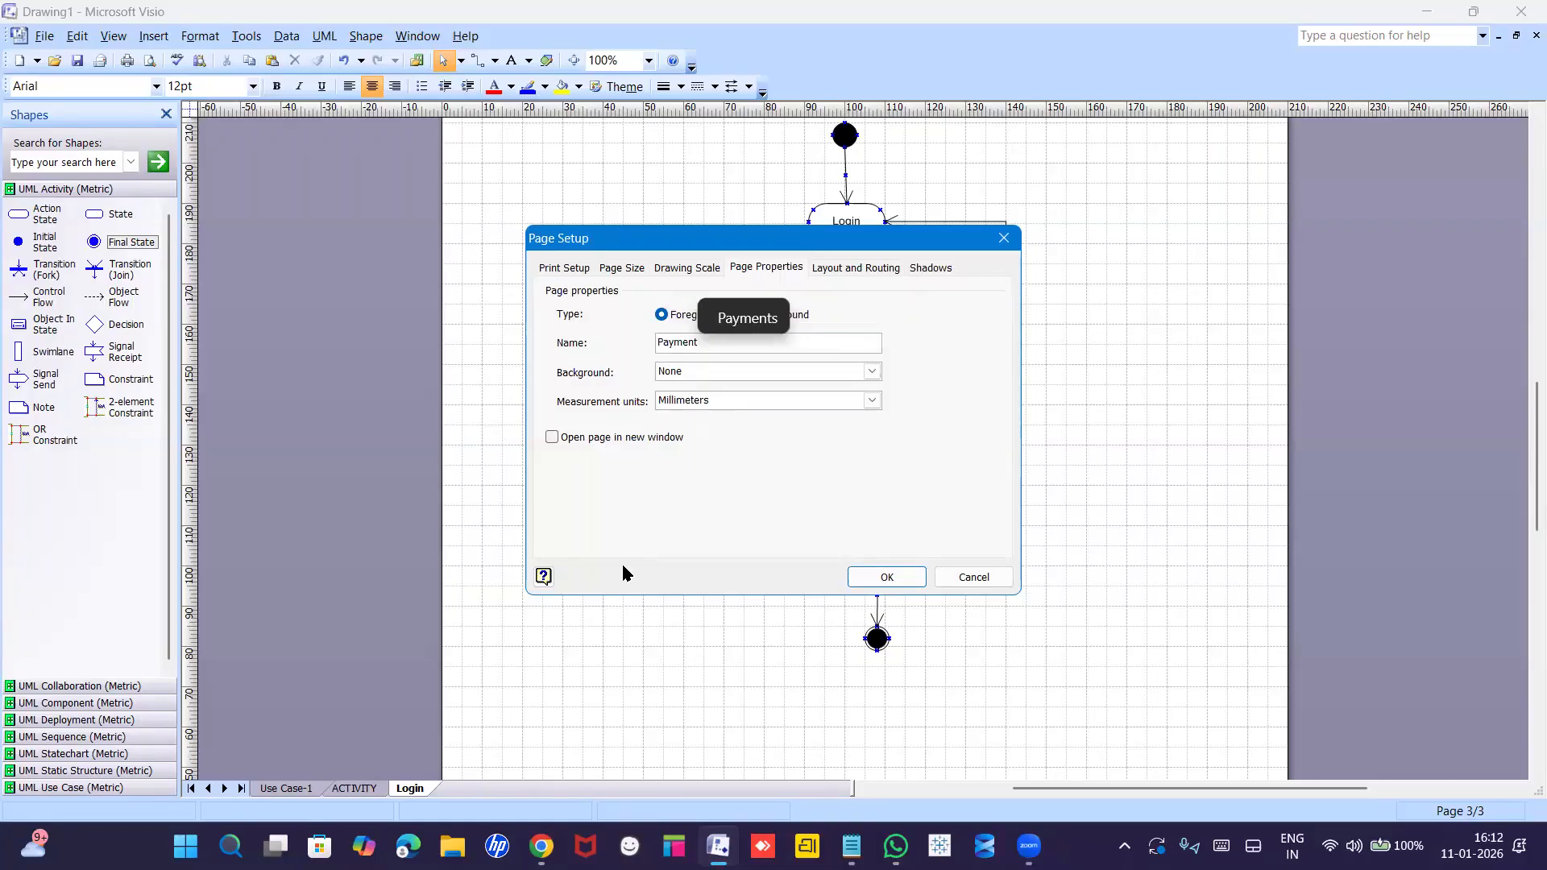
pyautogui.press('Return')
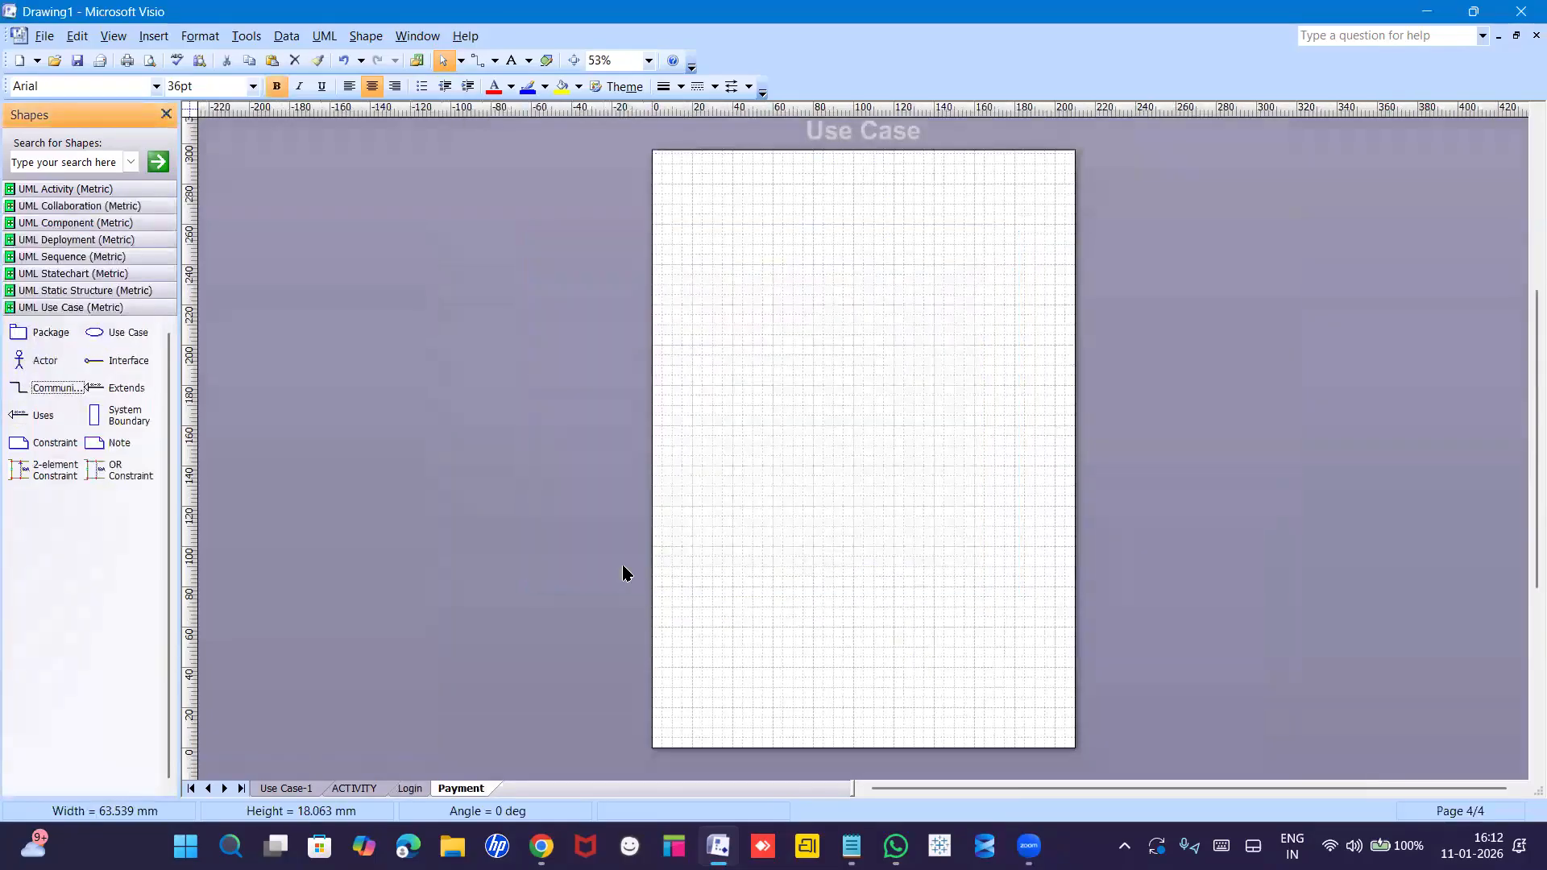
pyautogui.click(648, 60)
pyautogui.click(604, 131)
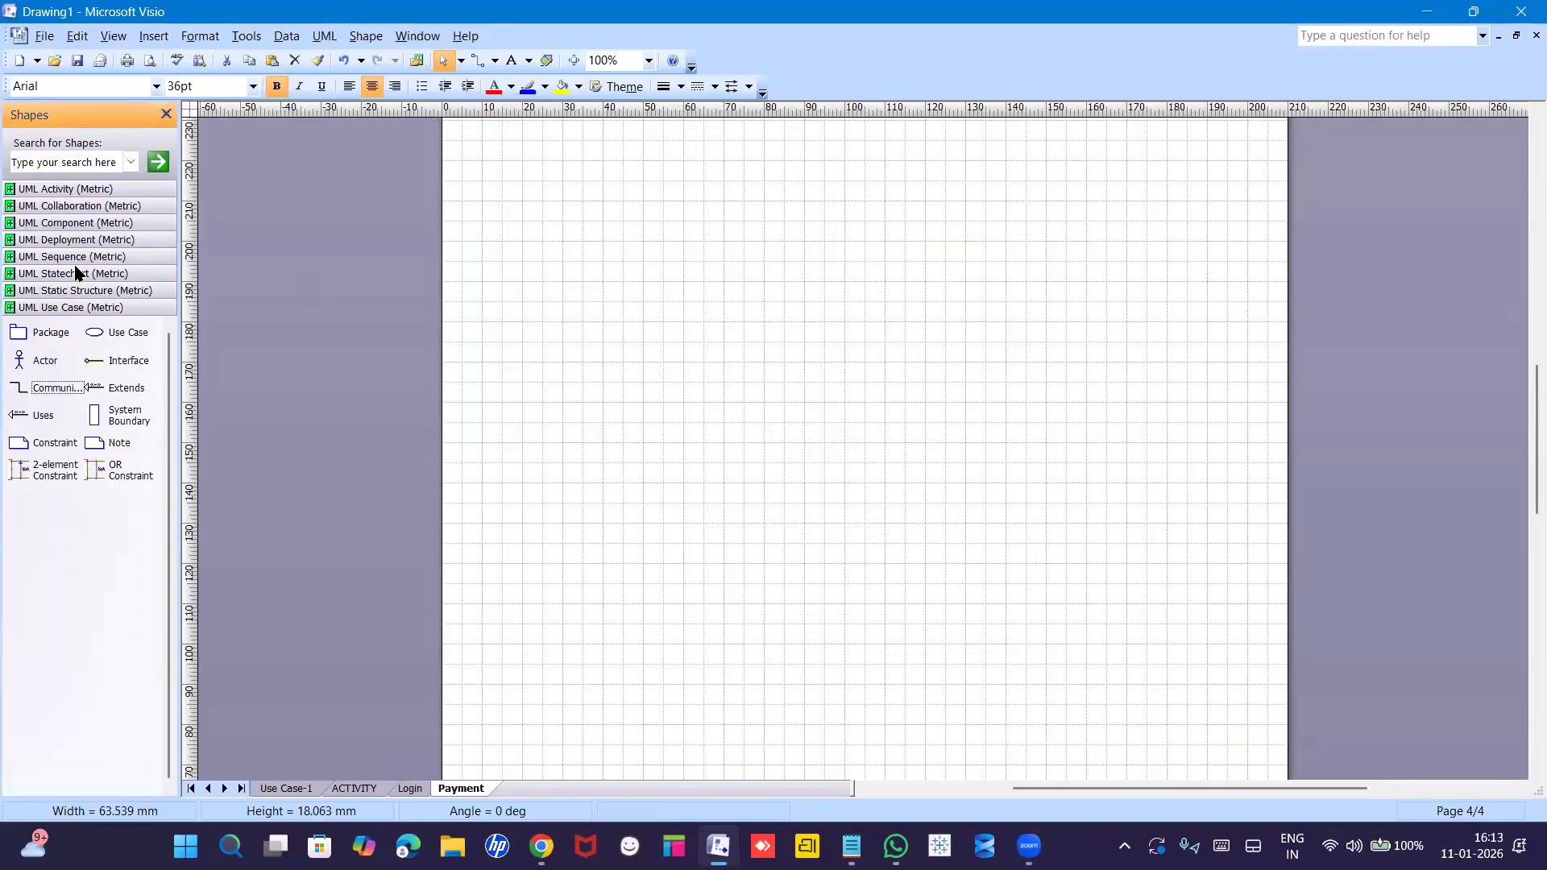
# Place an initial state and an action state named 'Payment' at the top of the page.
pyautogui.click(84, 191)
pyautogui.moveTo(21, 252); pyautogui.dragTo(863, 228)
pyautogui.moveTo(846, 226); pyautogui.dragTo(844, 223)
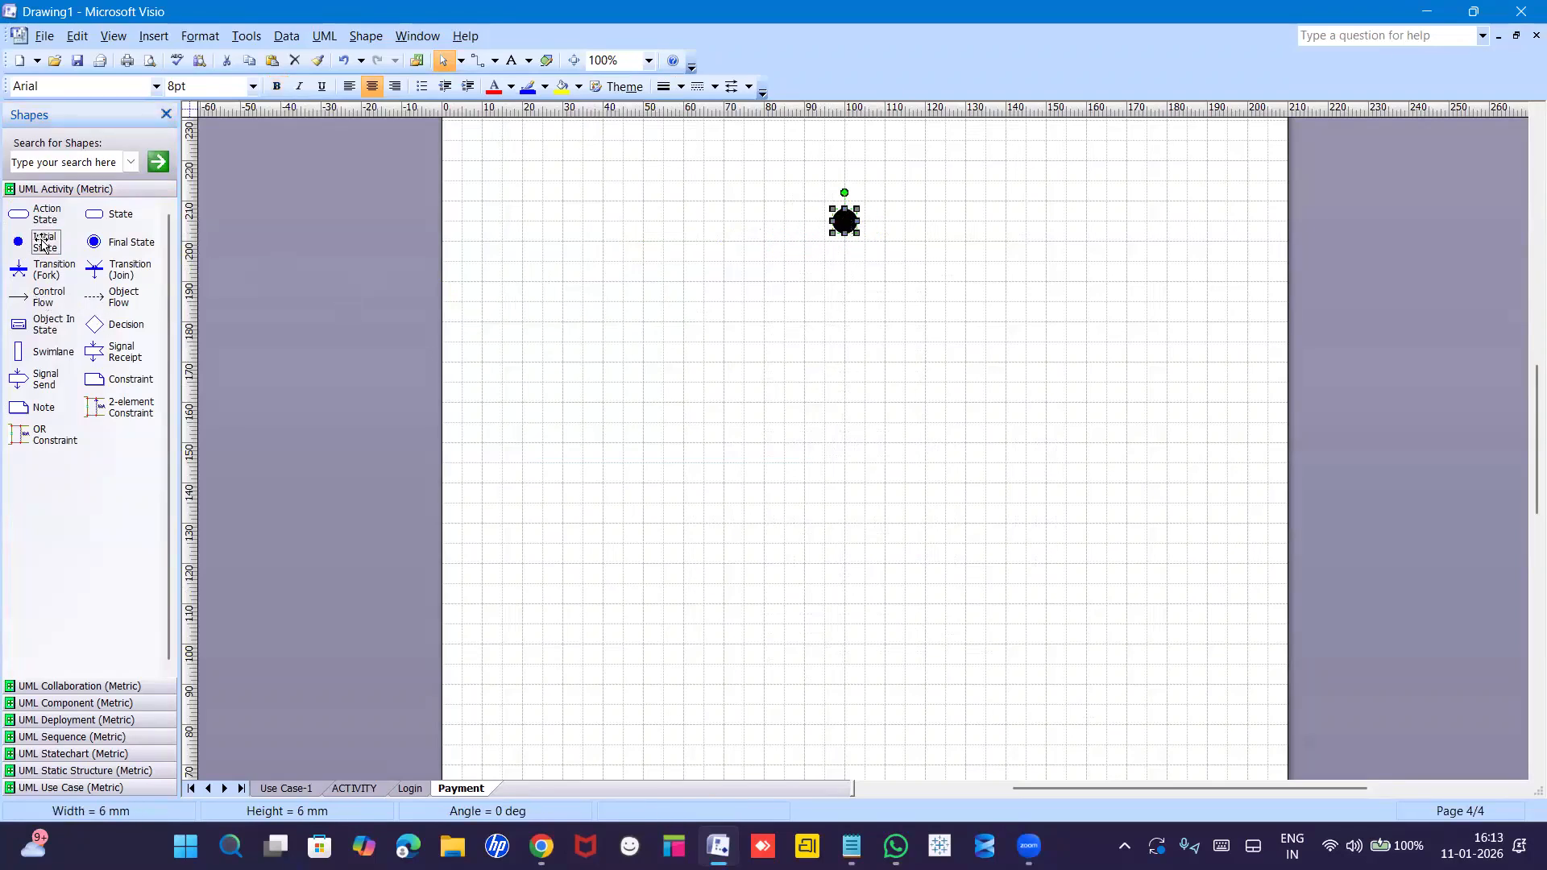
pyautogui.moveTo(36, 213); pyautogui.dragTo(848, 297)
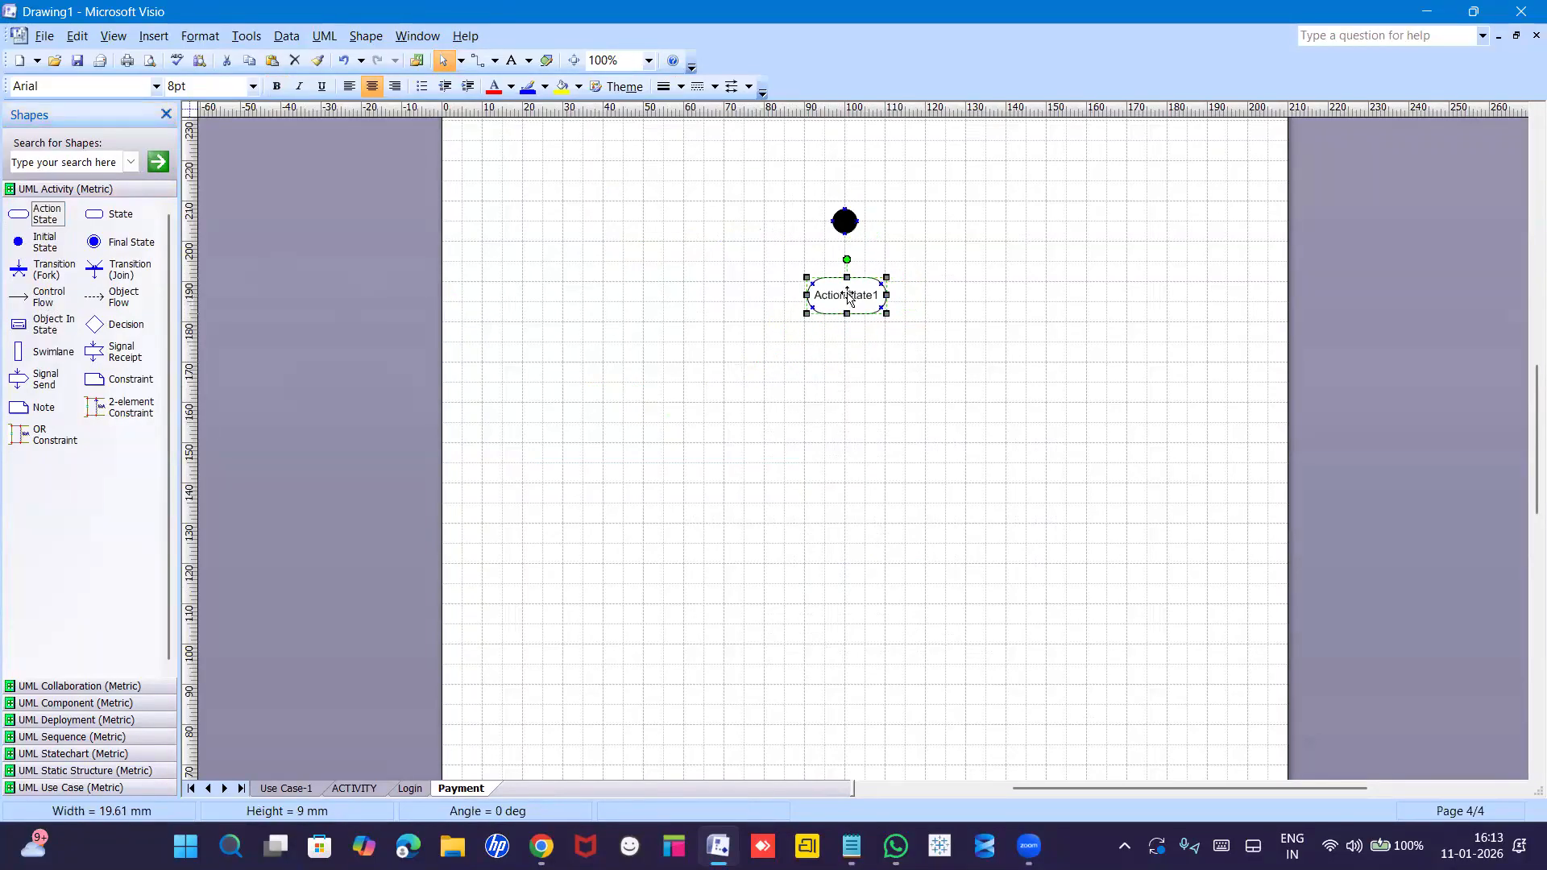
pyautogui.doubleClick(848, 296)
pyautogui.write('Pa')
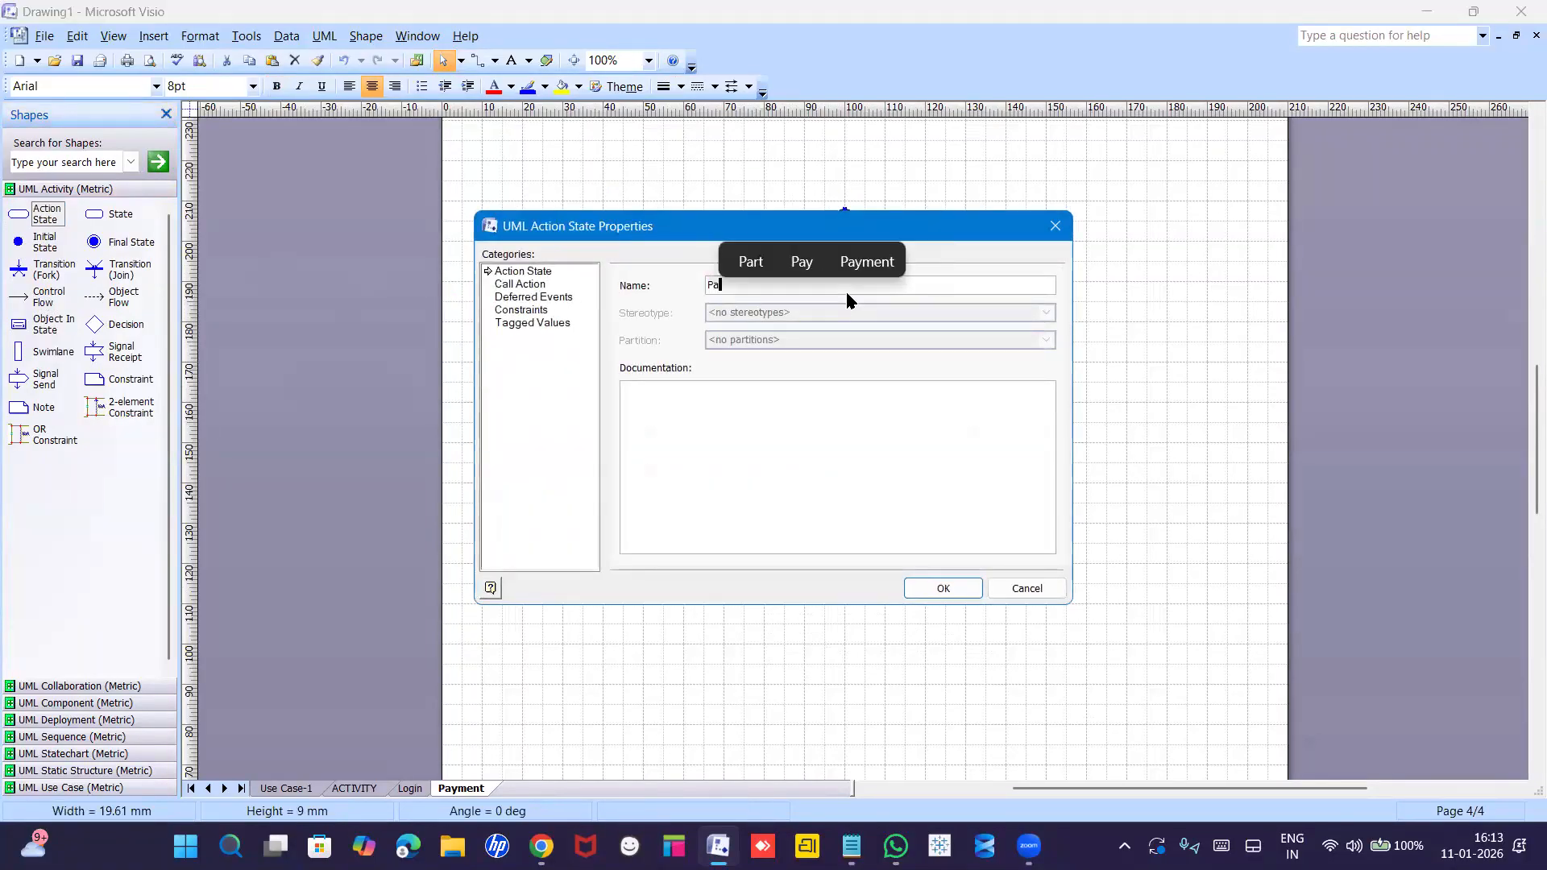
pyautogui.write('yment')
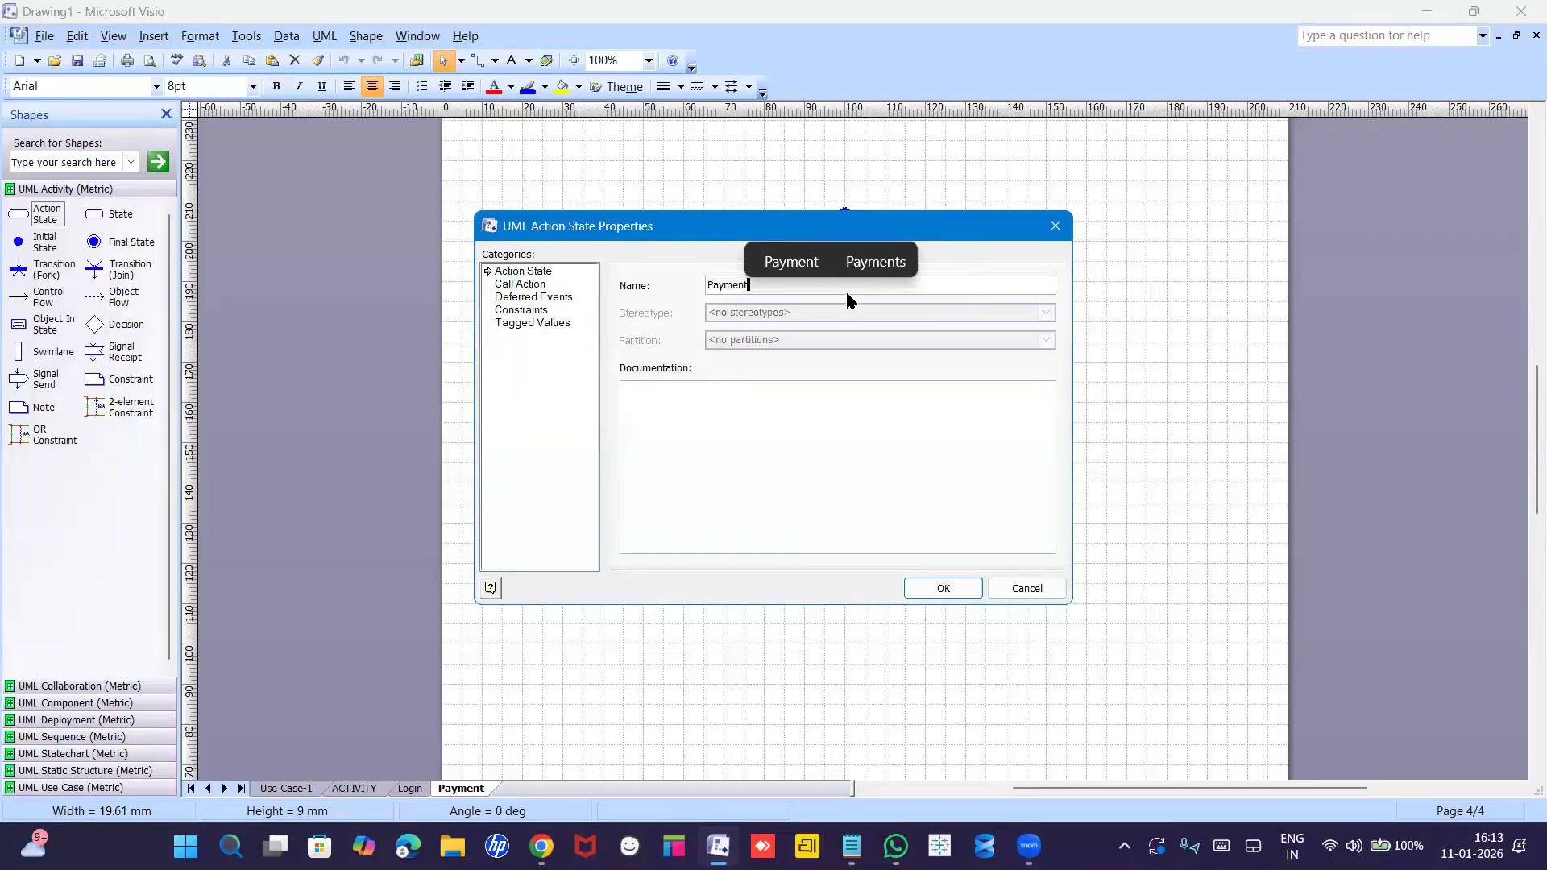
pyautogui.press('Return')
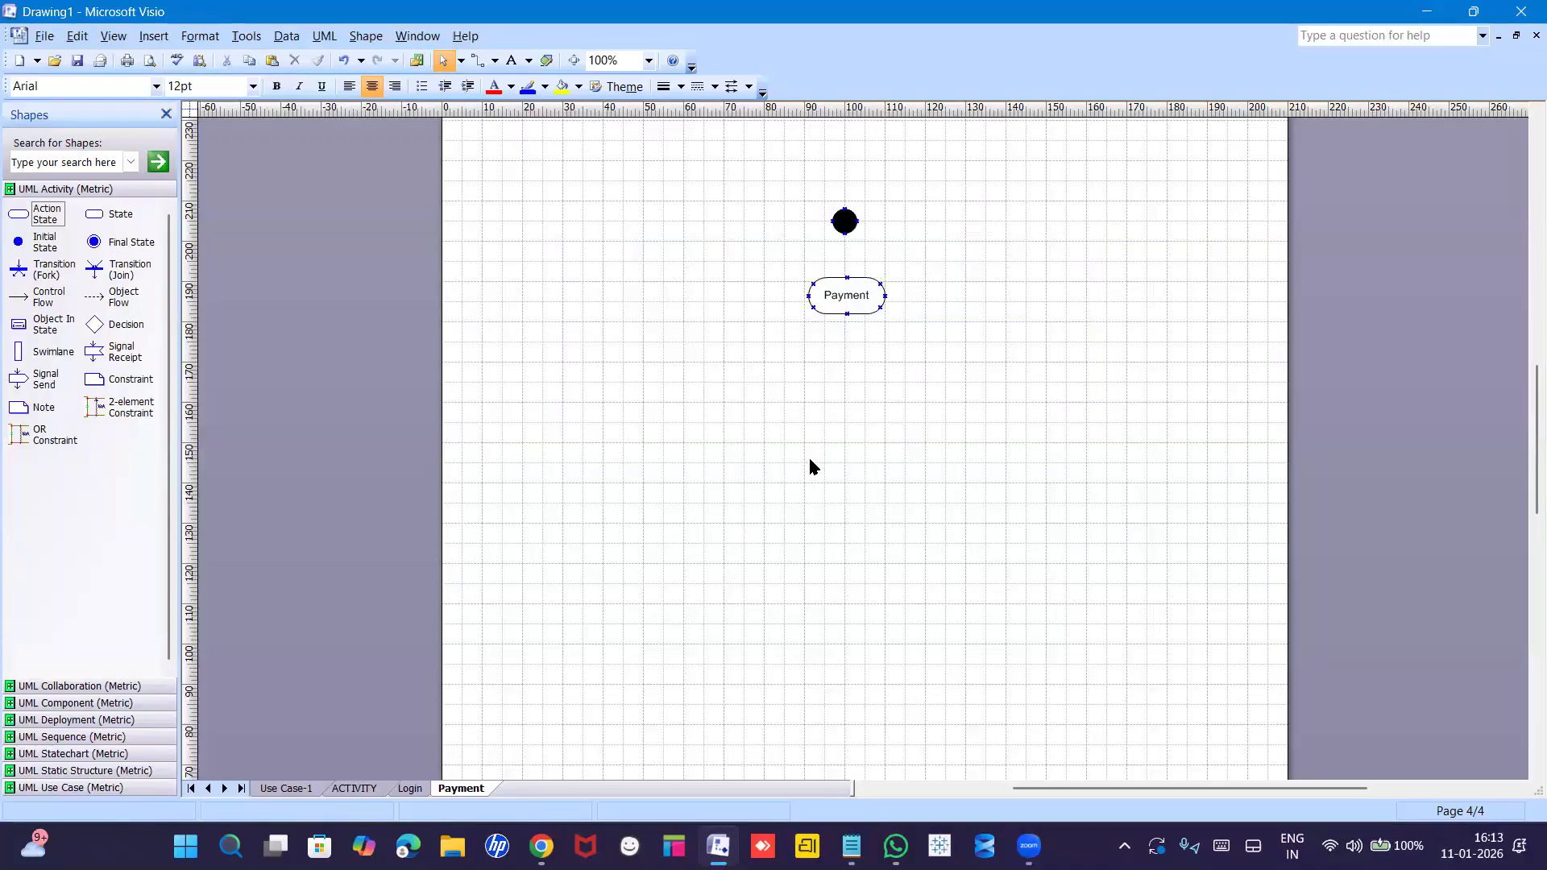
# Add ActionState1, ActionState2 and ActionState3 below Payment, nudging them into position.
pyautogui.moveTo(20, 216); pyautogui.dragTo(751, 392)
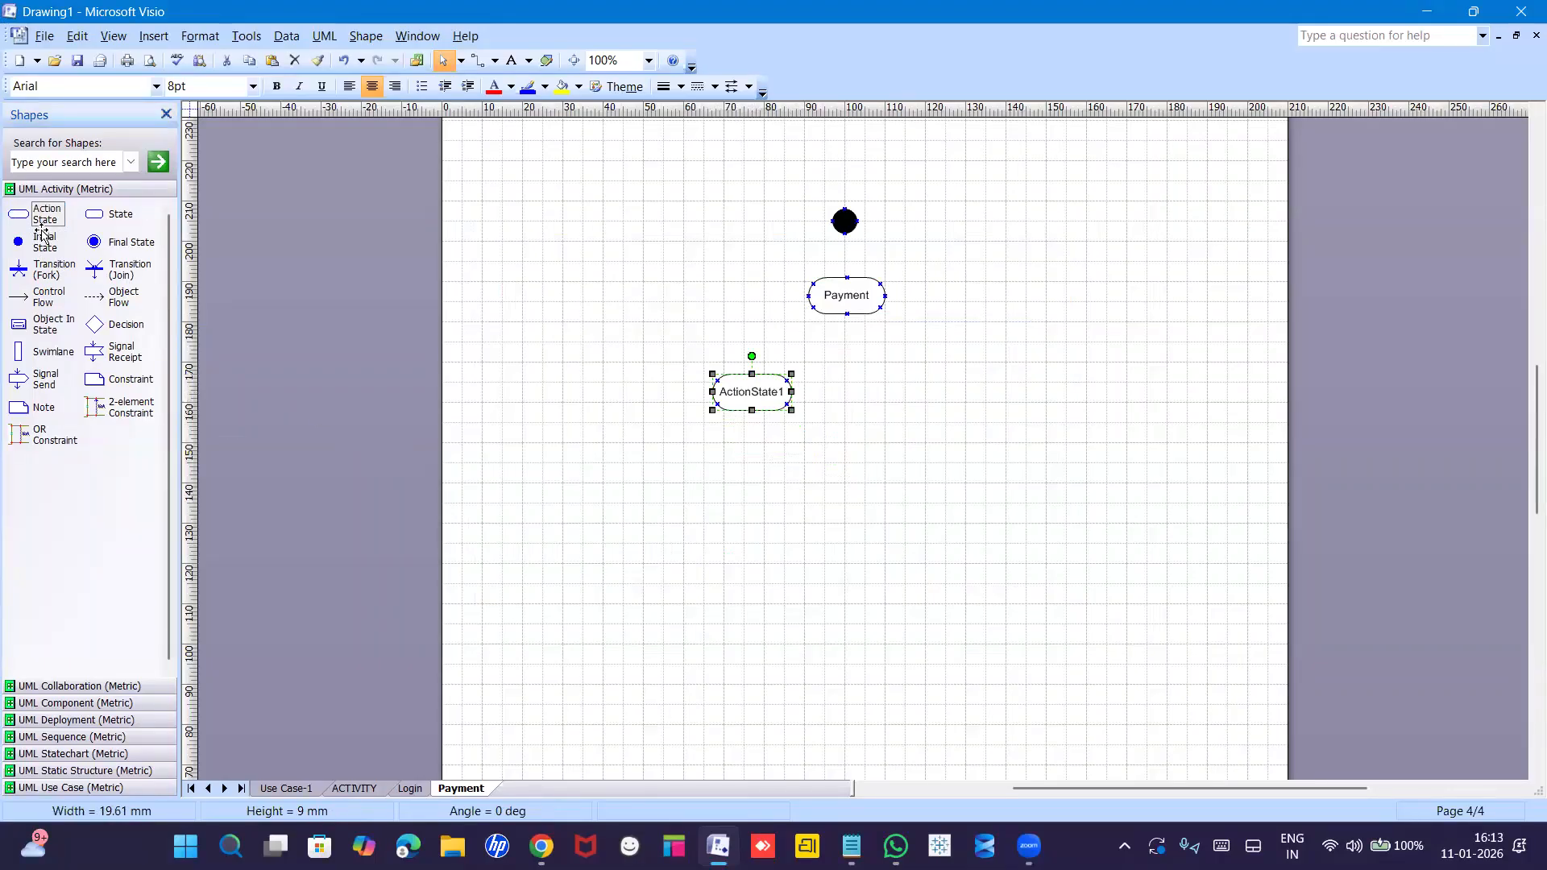
pyautogui.moveTo(350, 370); pyautogui.dragTo(871, 440)
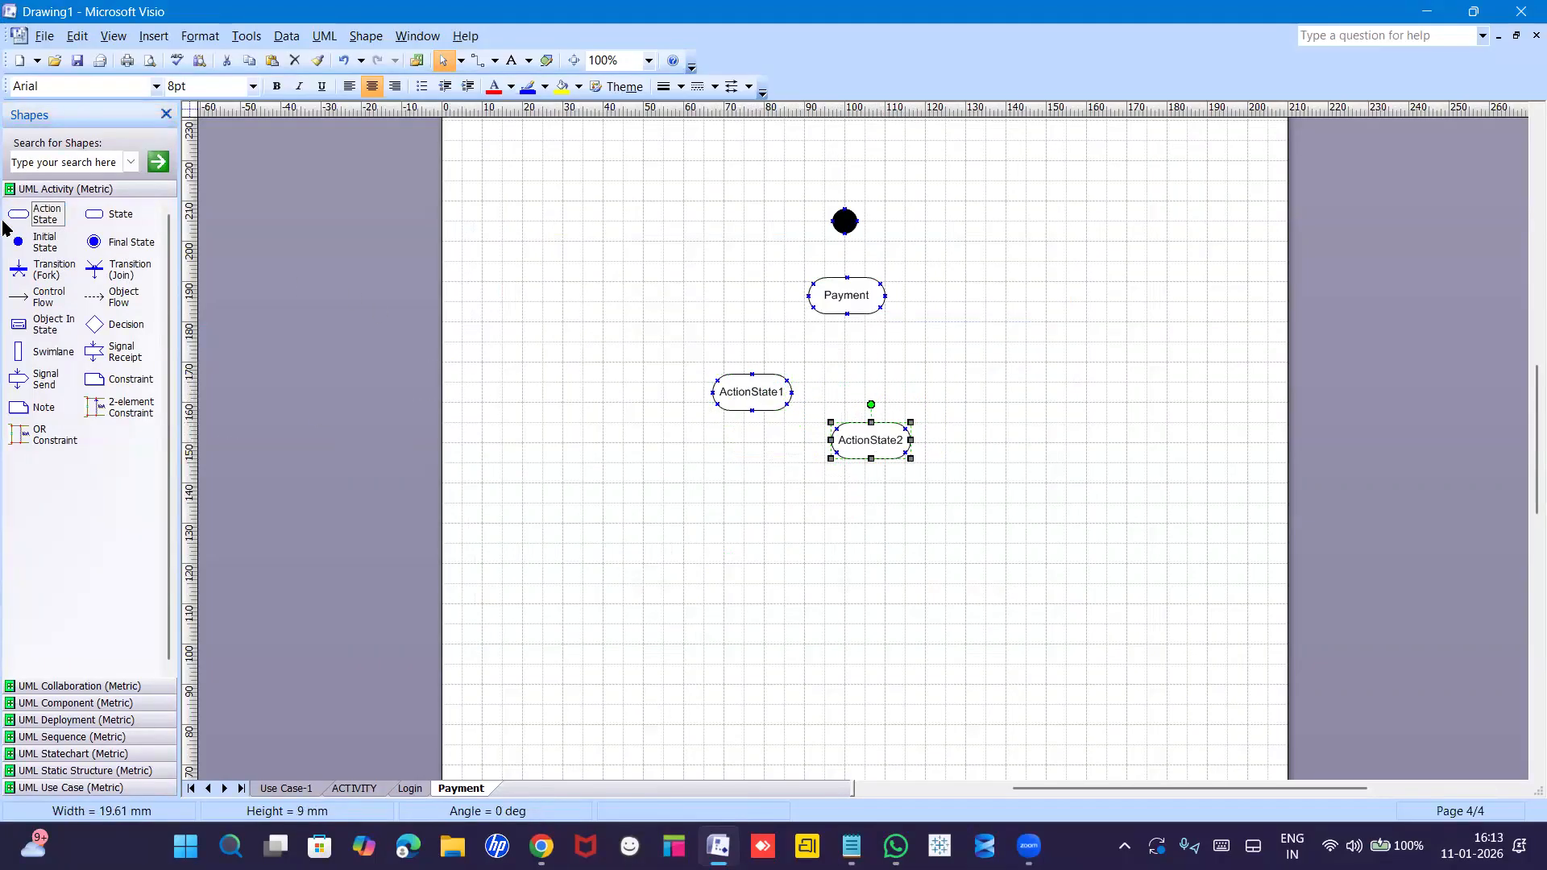
pyautogui.moveTo(732, 363); pyautogui.dragTo(976, 380)
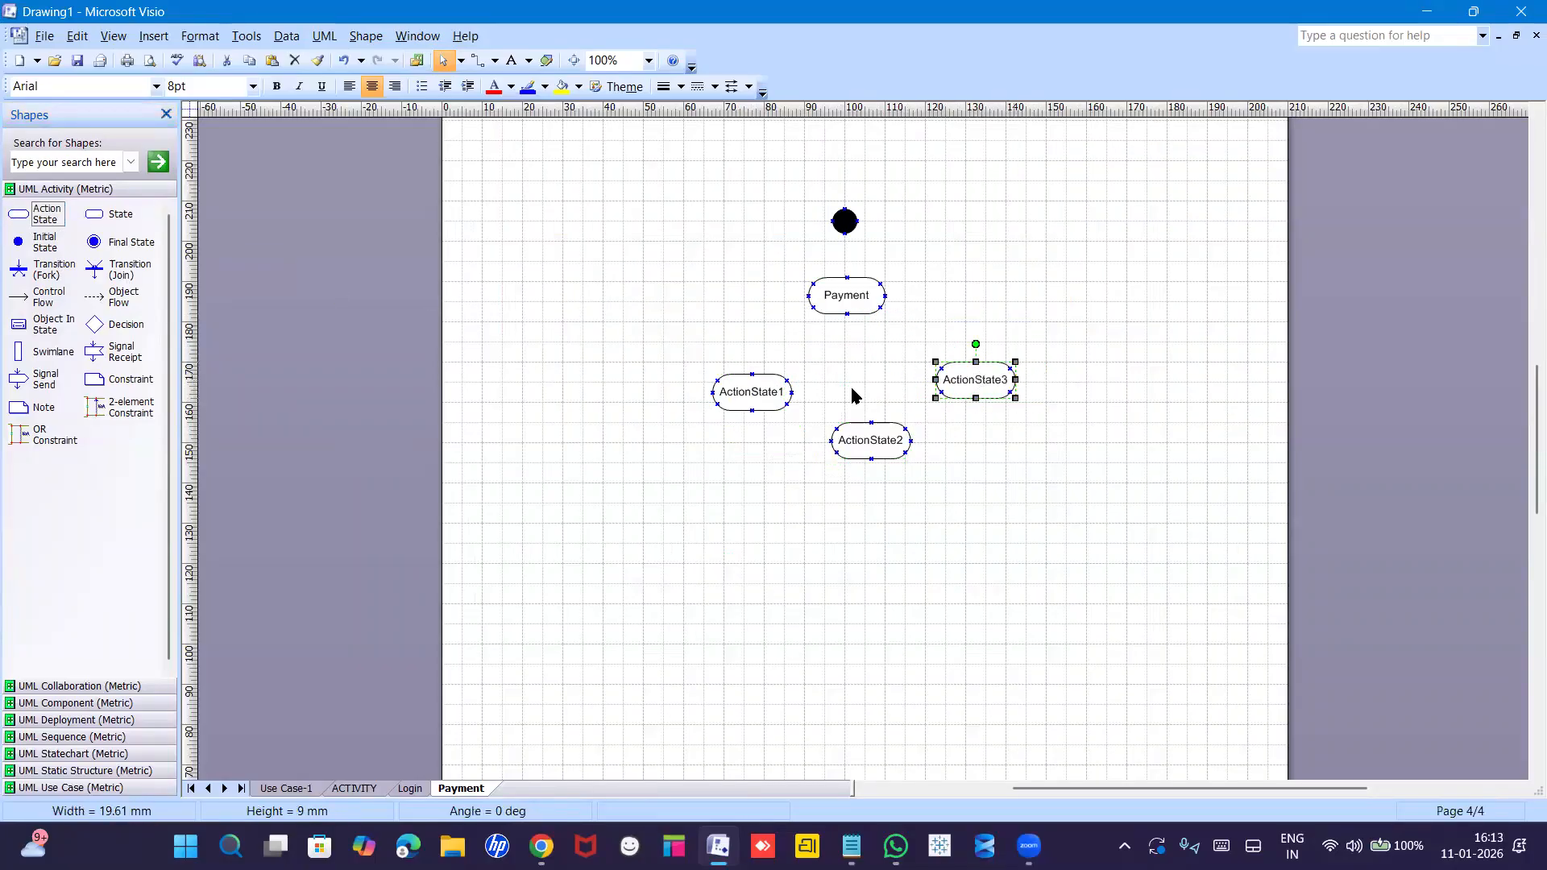
pyautogui.moveTo(747, 400); pyautogui.dragTo(738, 400)
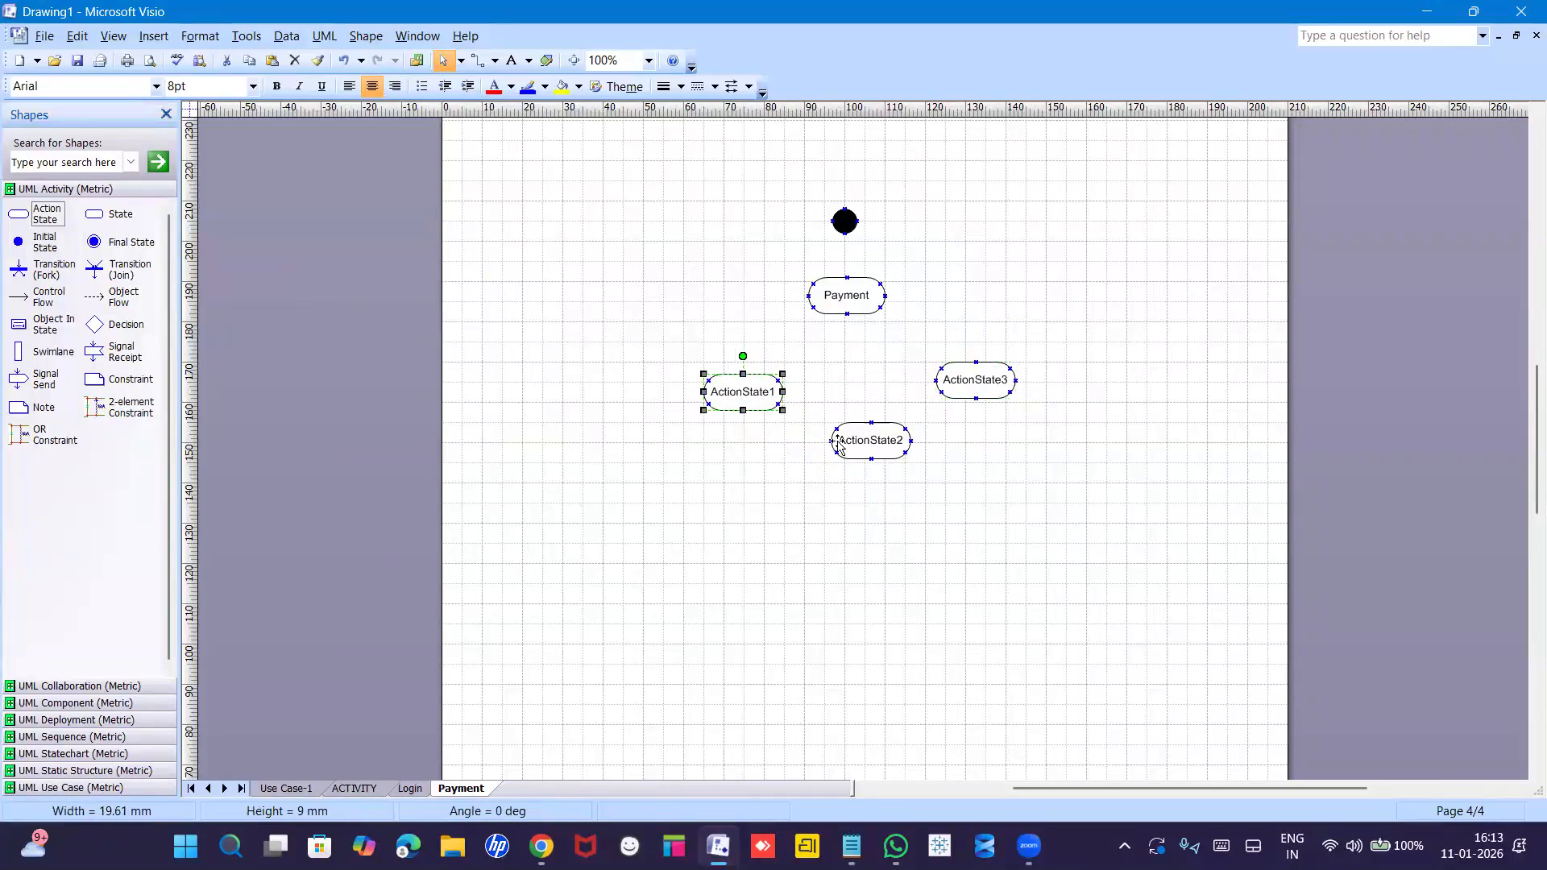
pyautogui.moveTo(867, 435); pyautogui.dragTo(860, 436)
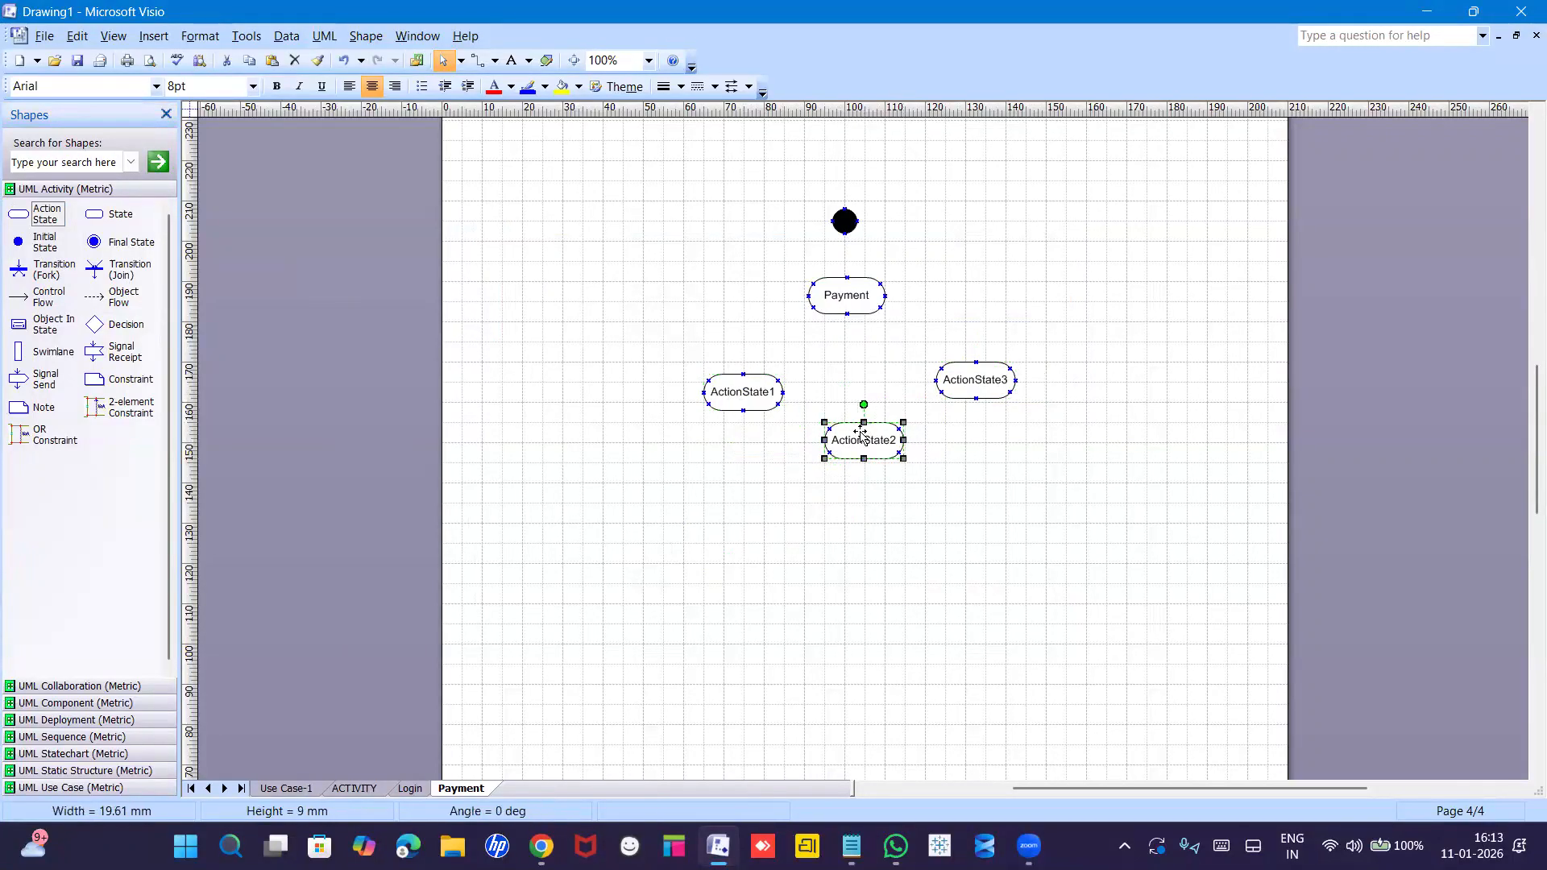
pyautogui.press('Escape')
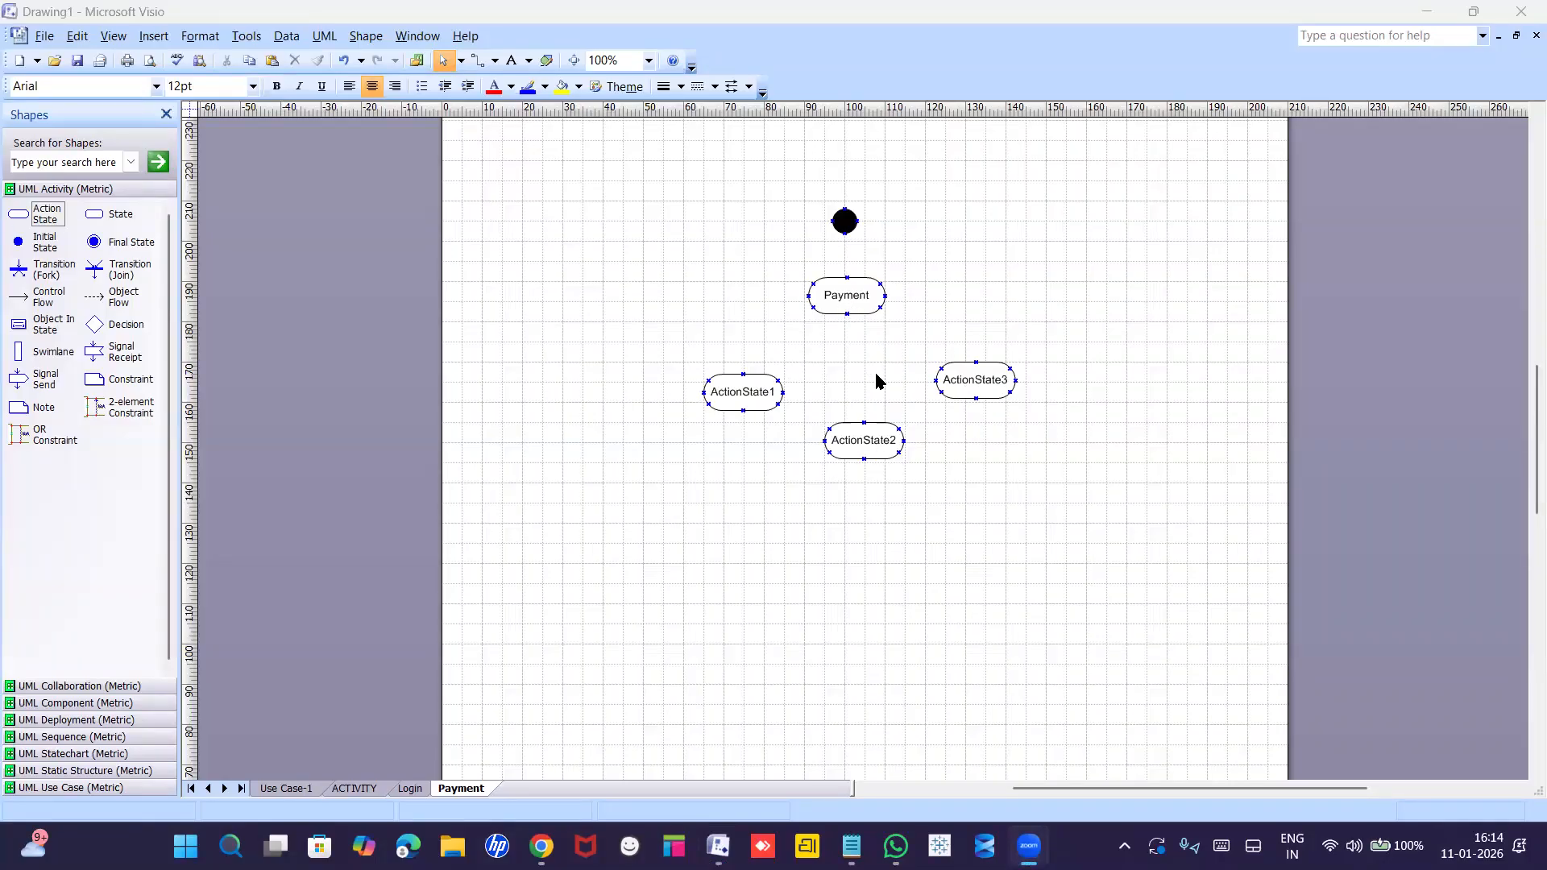
# Drop a Decision diamond just below Payment and line ActionState1–3 up in a row beneath it.
pyautogui.moveTo(94, 324); pyautogui.dragTo(845, 357)
pyautogui.moveTo(738, 408); pyautogui.dragTo(711, 450)
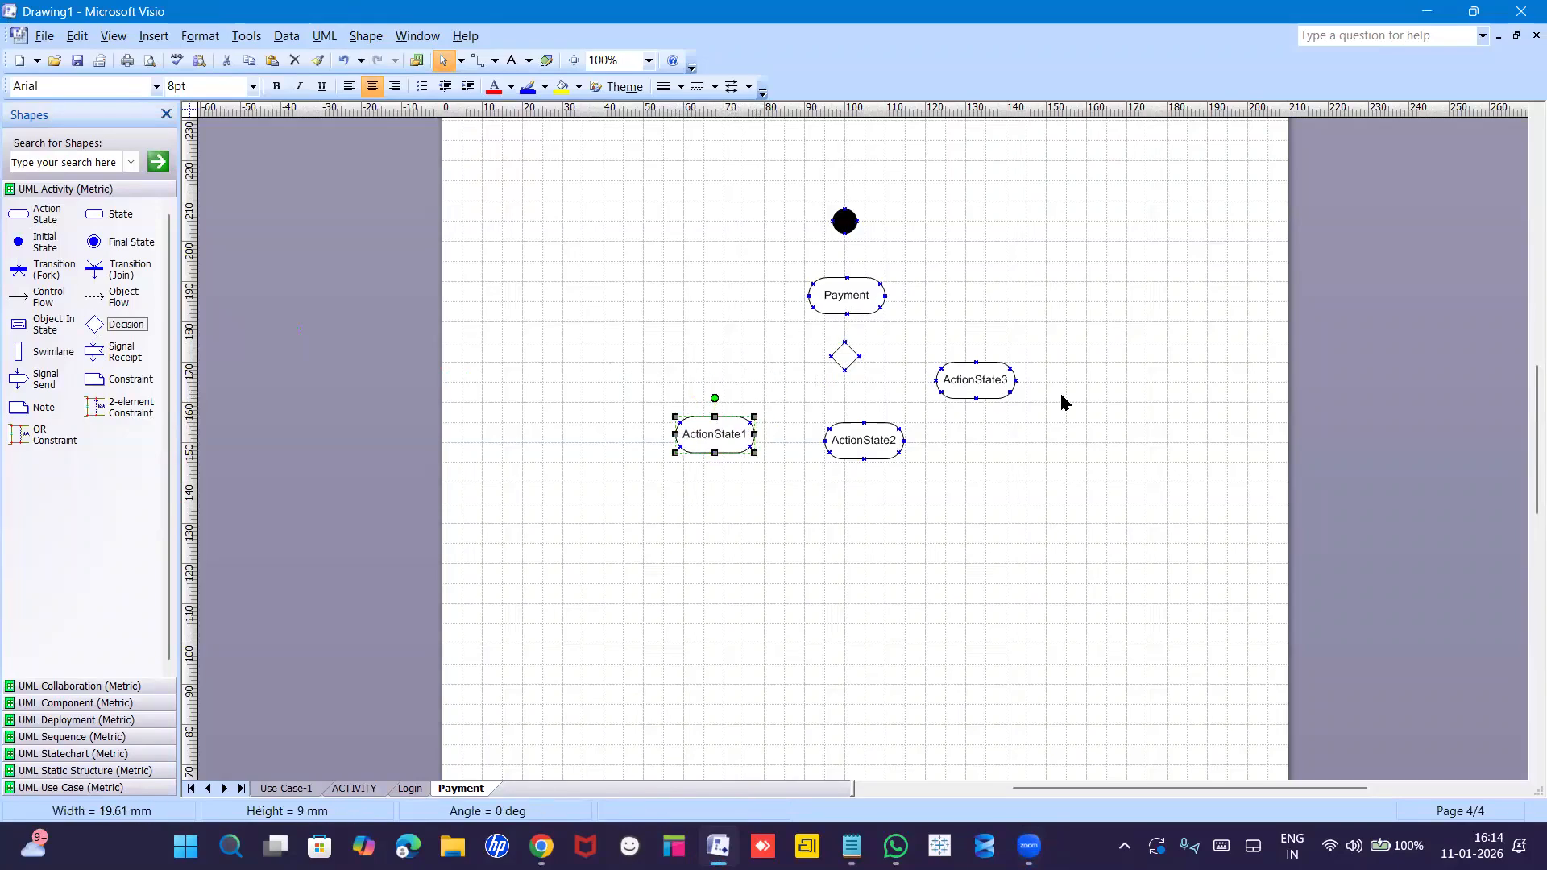
pyautogui.moveTo(978, 387); pyautogui.dragTo(998, 439)
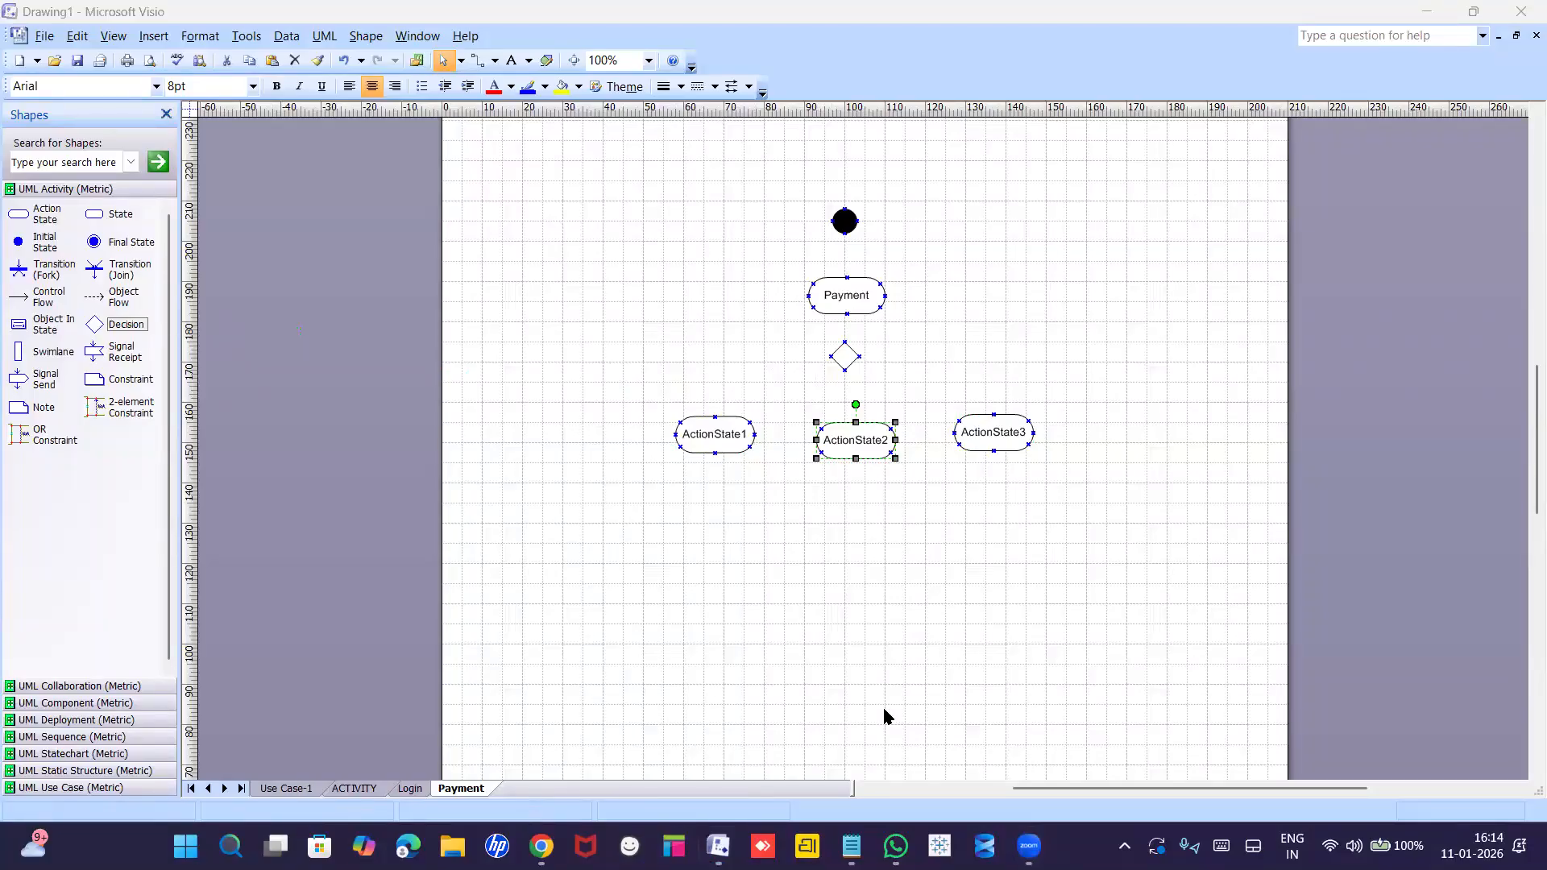
pyautogui.click(852, 372)
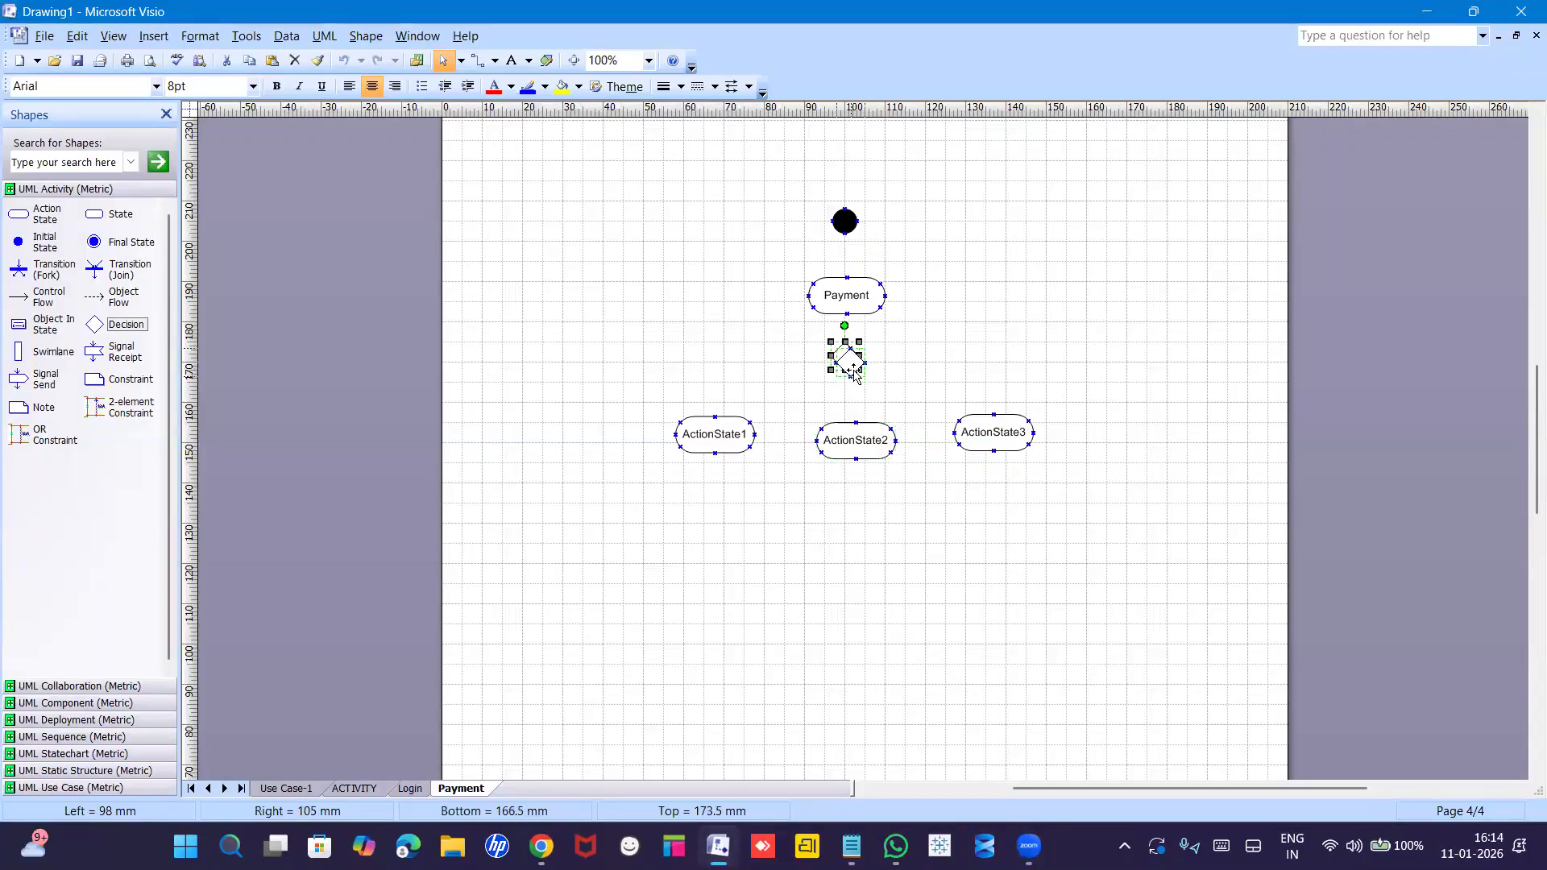
pyautogui.moveTo(853, 373); pyautogui.dragTo(856, 378)
pyautogui.click(1007, 345)
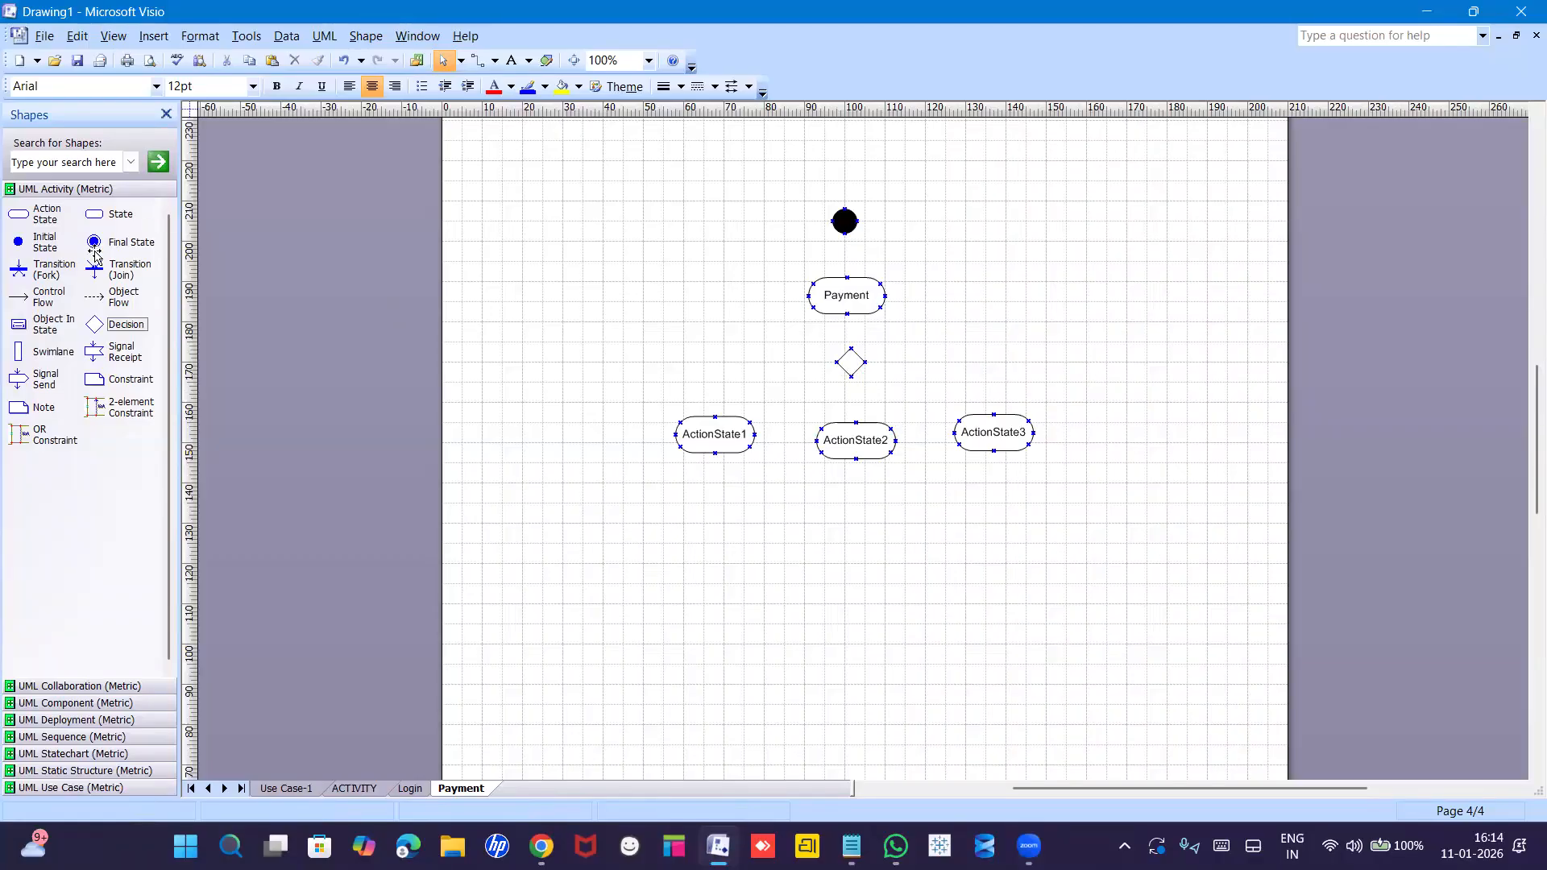
# Connect the start dot to Payment and Payment to the decision diamond with Control Flow arrows.
pyautogui.moveTo(24, 302); pyautogui.dragTo(847, 277)
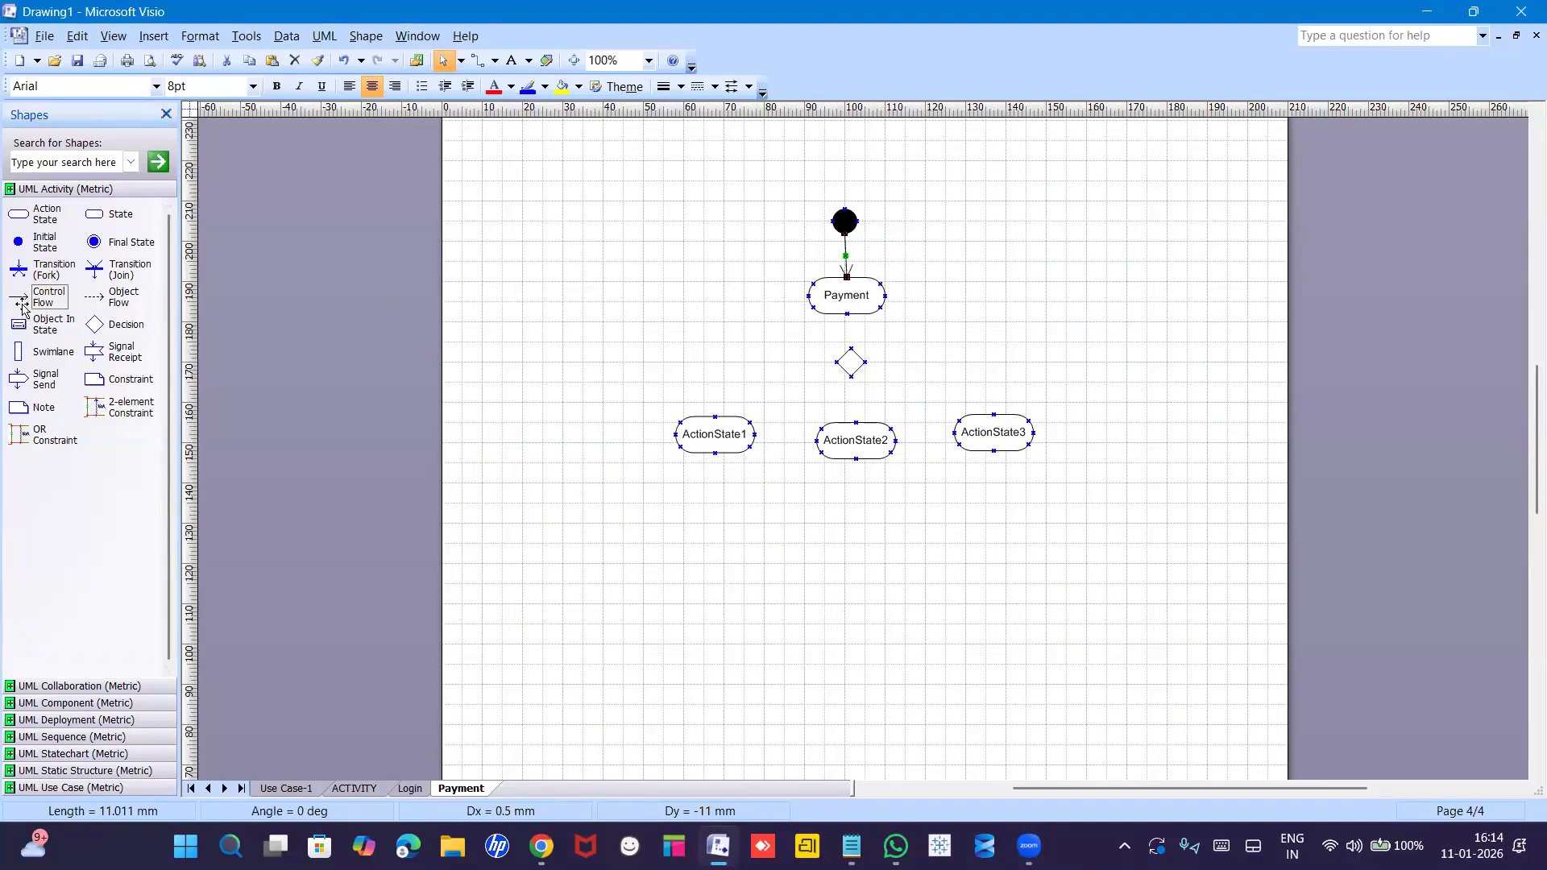
pyautogui.moveTo(24, 298); pyautogui.dragTo(850, 348)
pyautogui.click(971, 390)
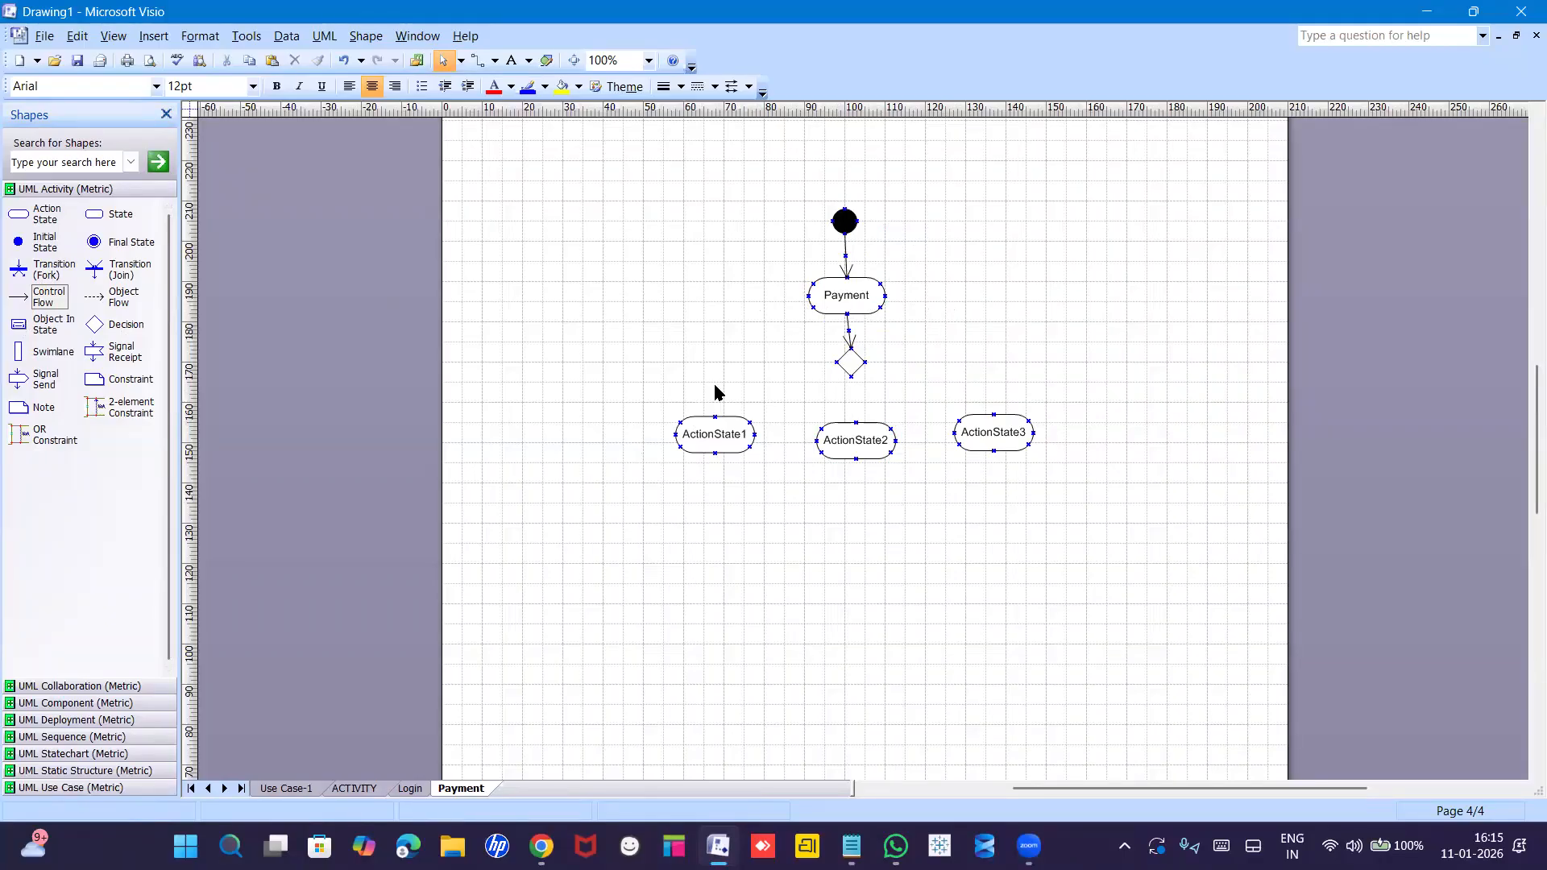
# Branch the diamond to ActionState1, ActionState3 and ActionState2, making the two side flows right-angle connectors.
pyautogui.moveTo(39, 297); pyautogui.dragTo(836, 361)
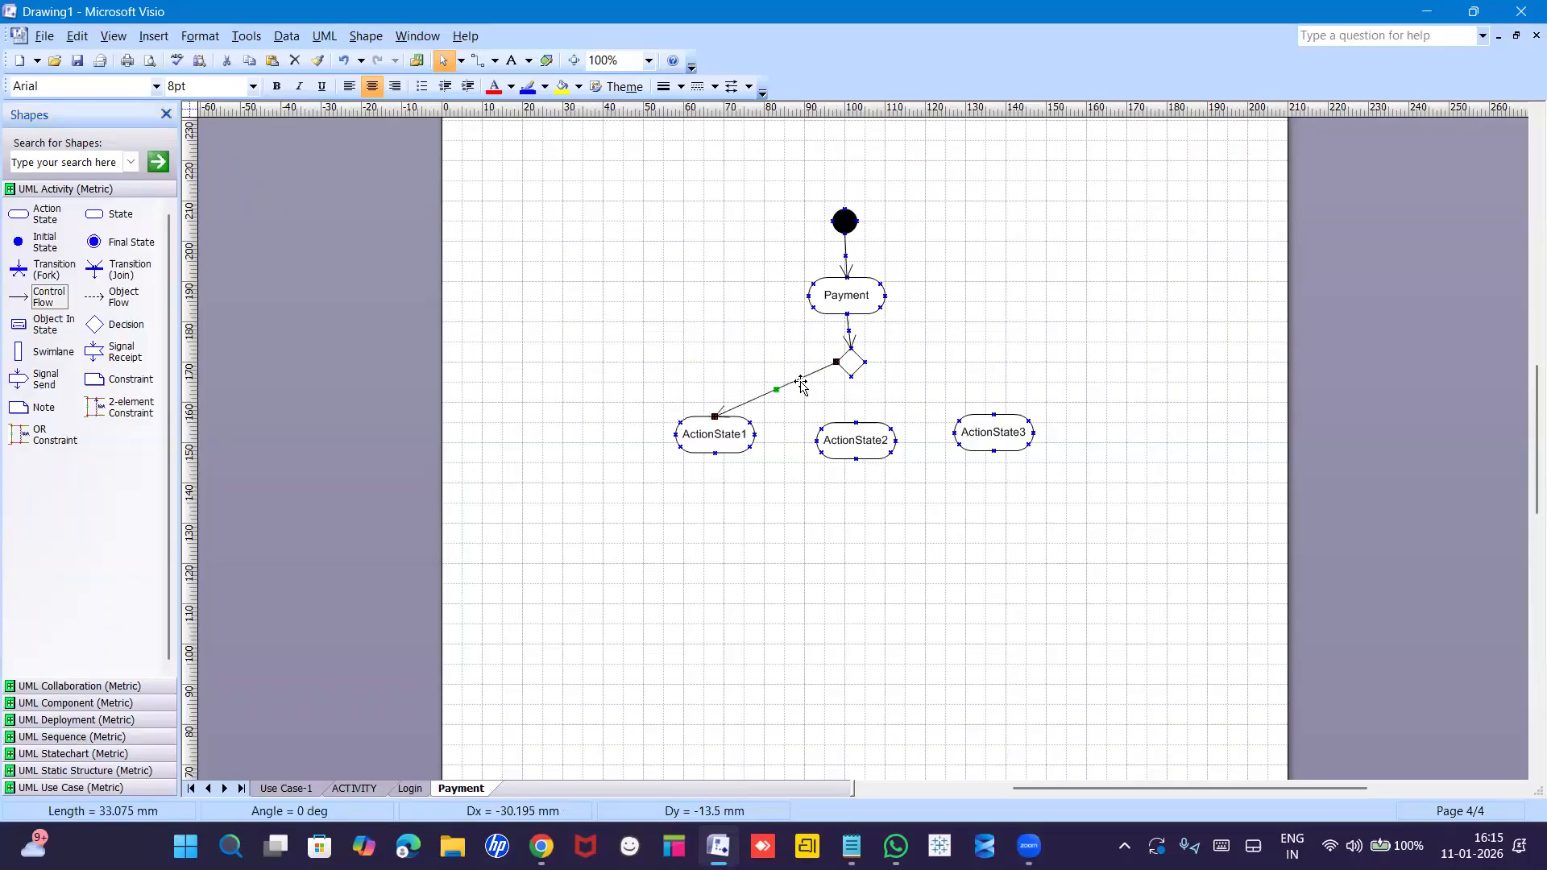
pyautogui.rightClick(802, 387)
pyautogui.click(845, 574)
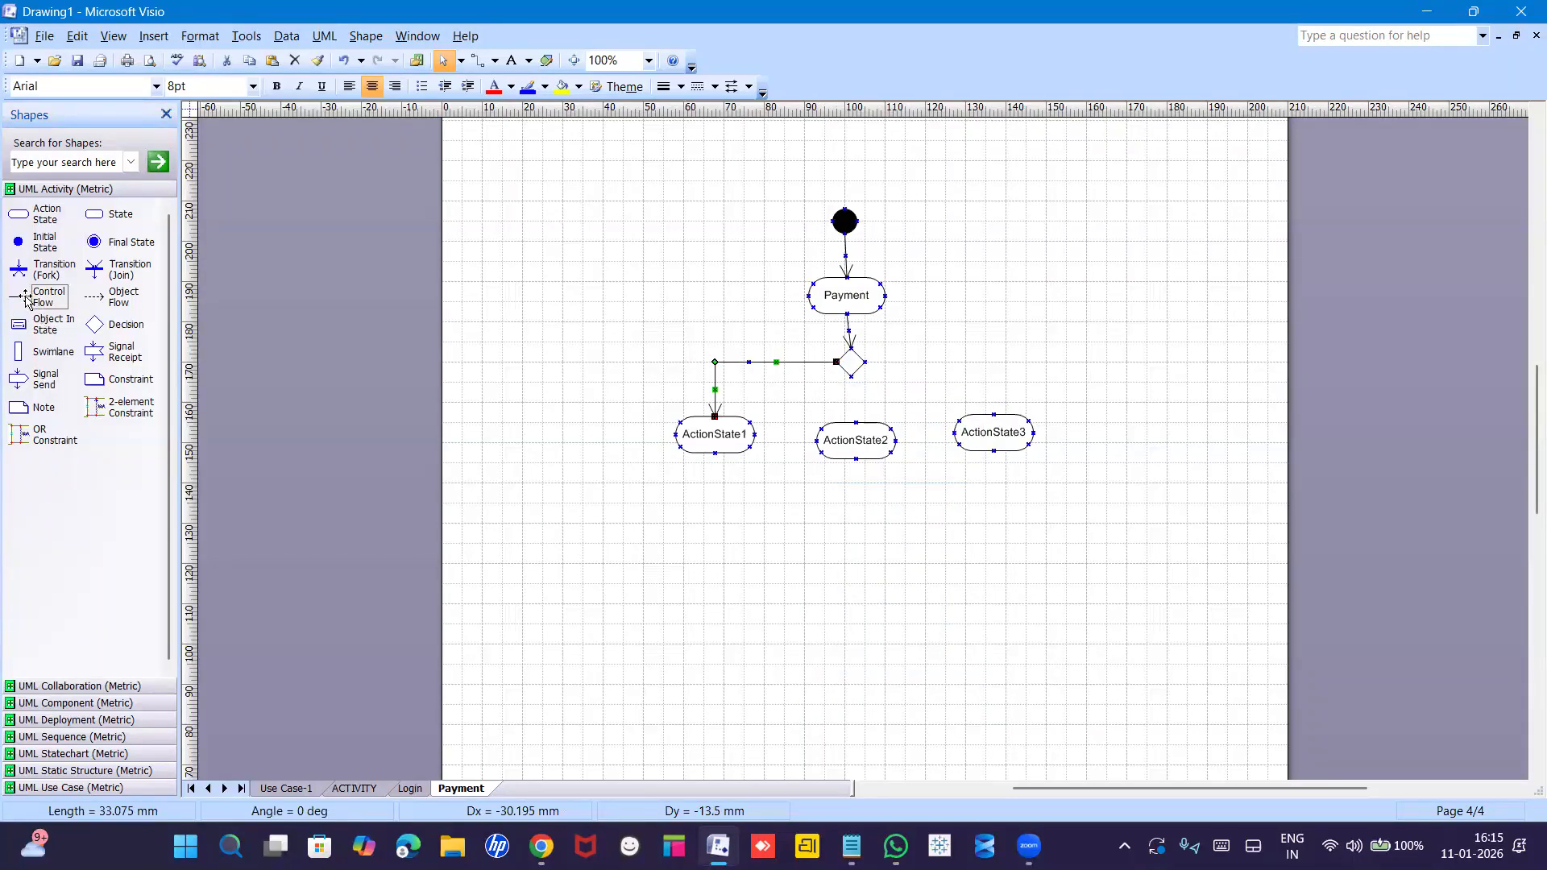
pyautogui.moveTo(32, 298); pyautogui.dragTo(993, 414)
pyautogui.rightClick(932, 387)
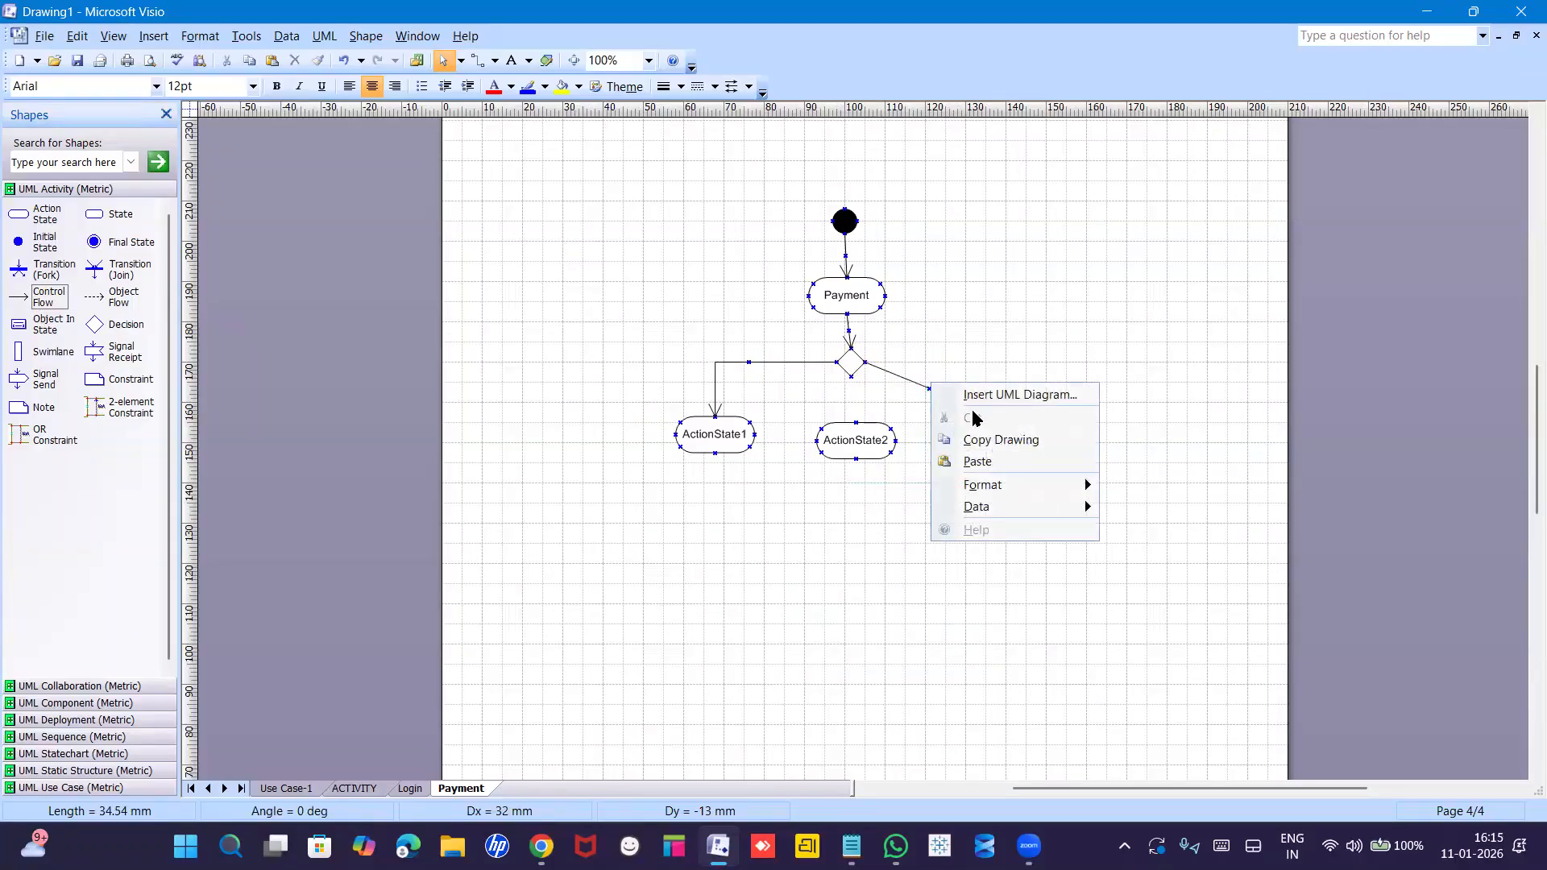
pyautogui.click(916, 385)
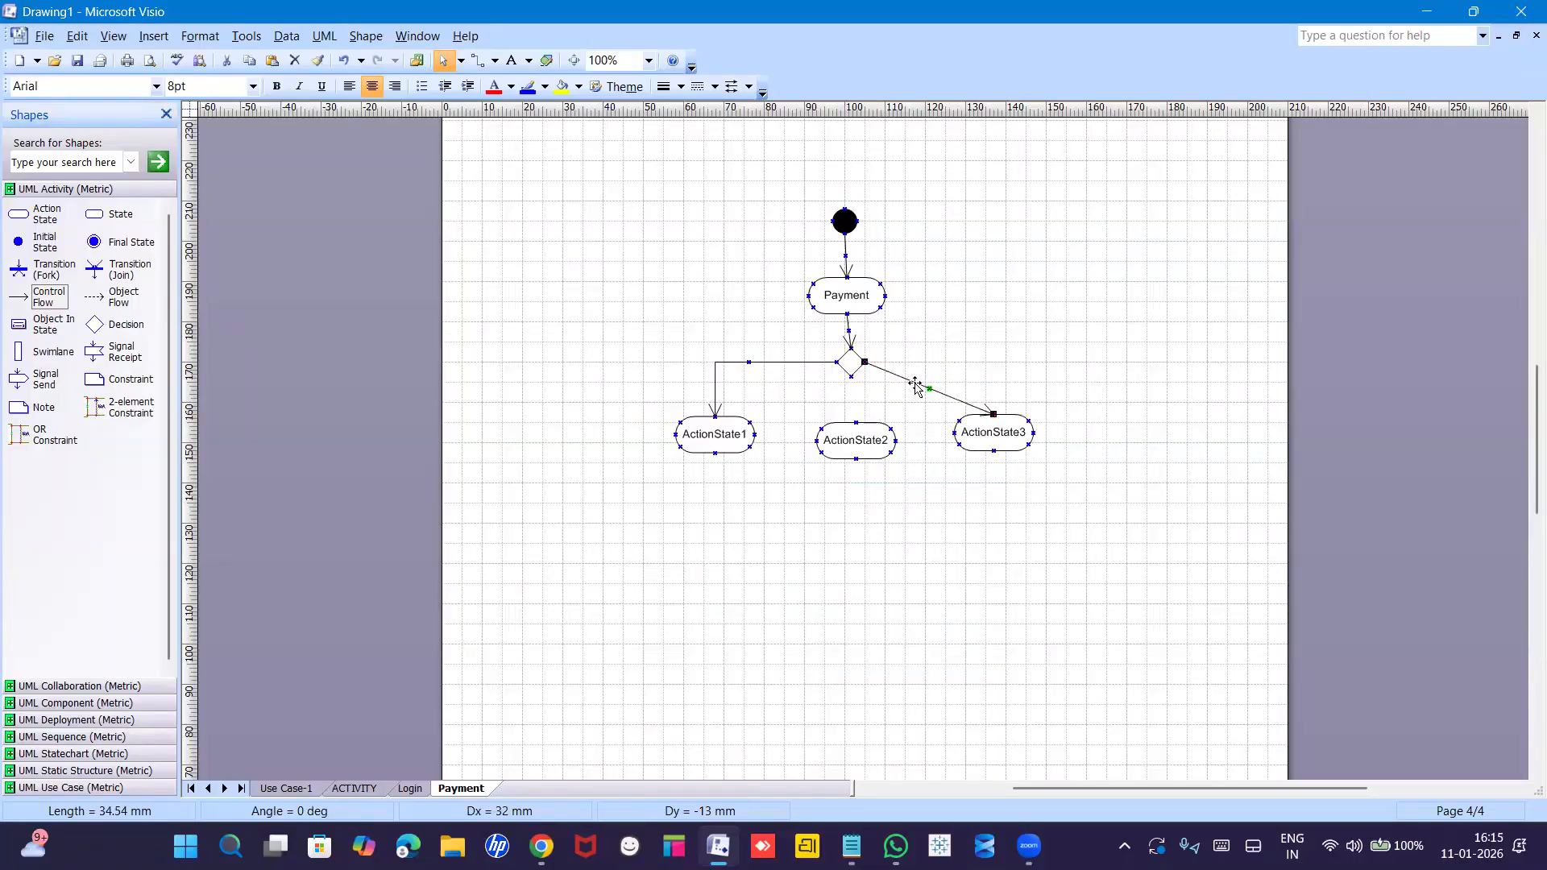
pyautogui.rightClick(916, 385)
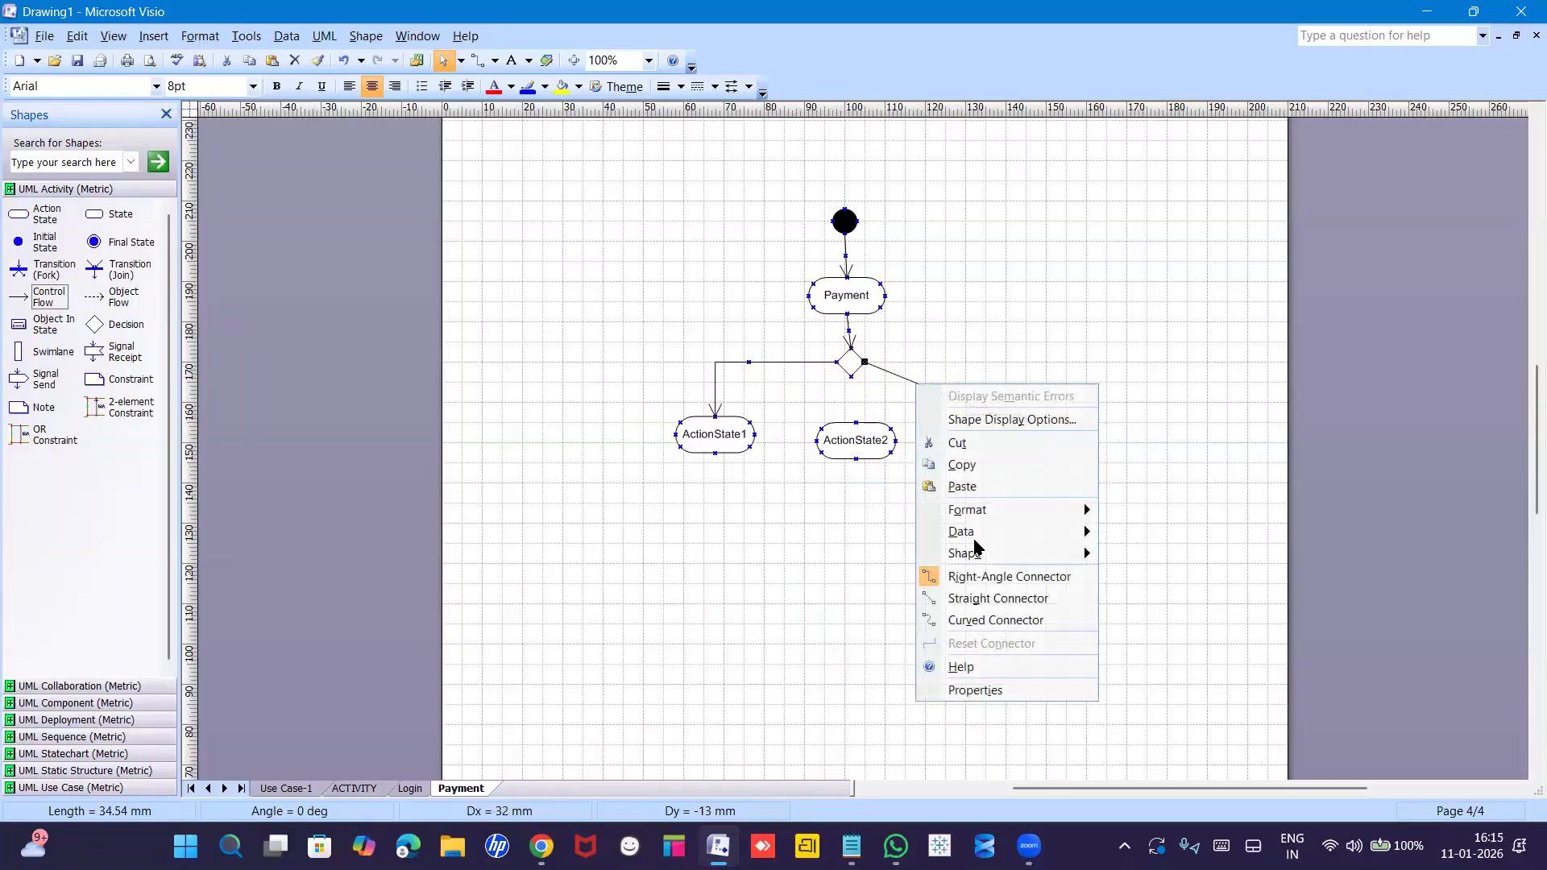
pyautogui.click(966, 578)
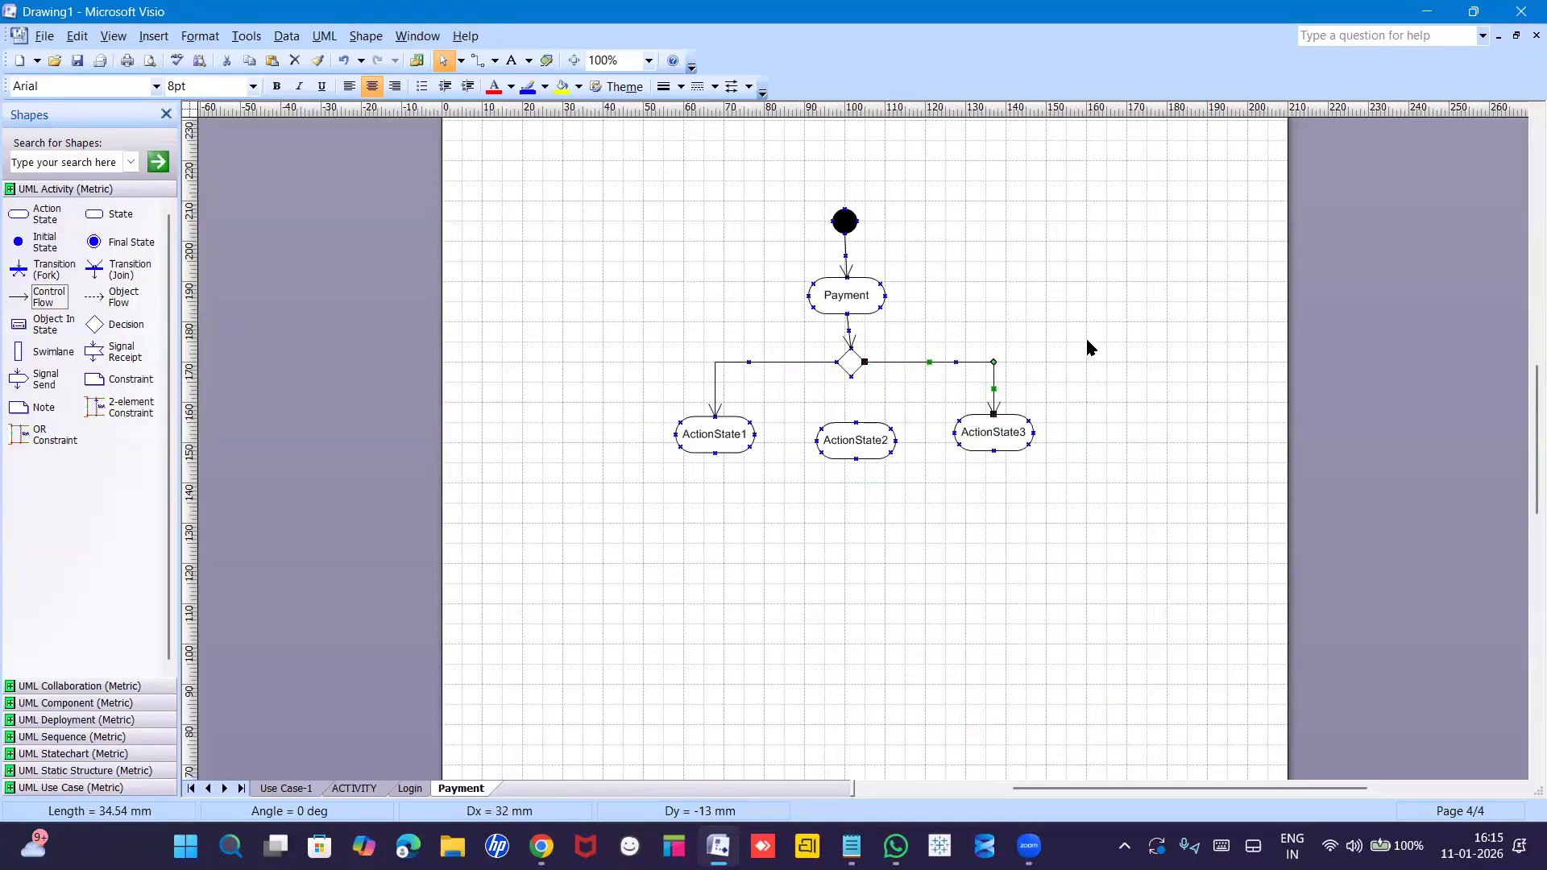
pyautogui.click(742, 398)
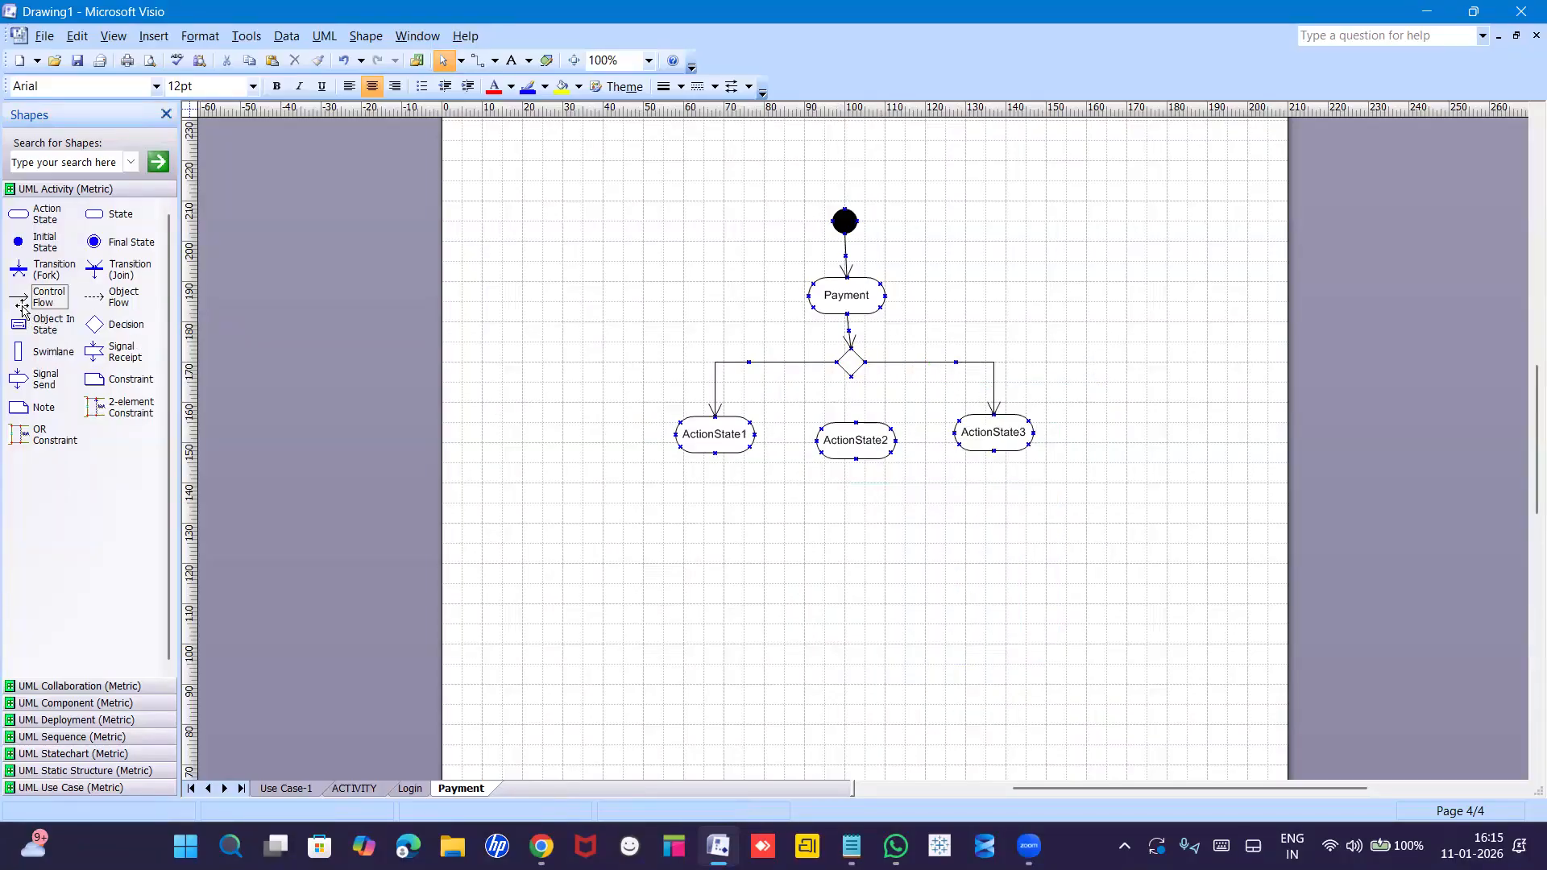
pyautogui.moveTo(22, 298); pyautogui.dragTo(856, 422)
pyautogui.click(737, 467)
# Rename ActionState1 to COD, ActionState2 to UPI and ActionState3 to CARDS.
pyautogui.doubleClick(712, 435)
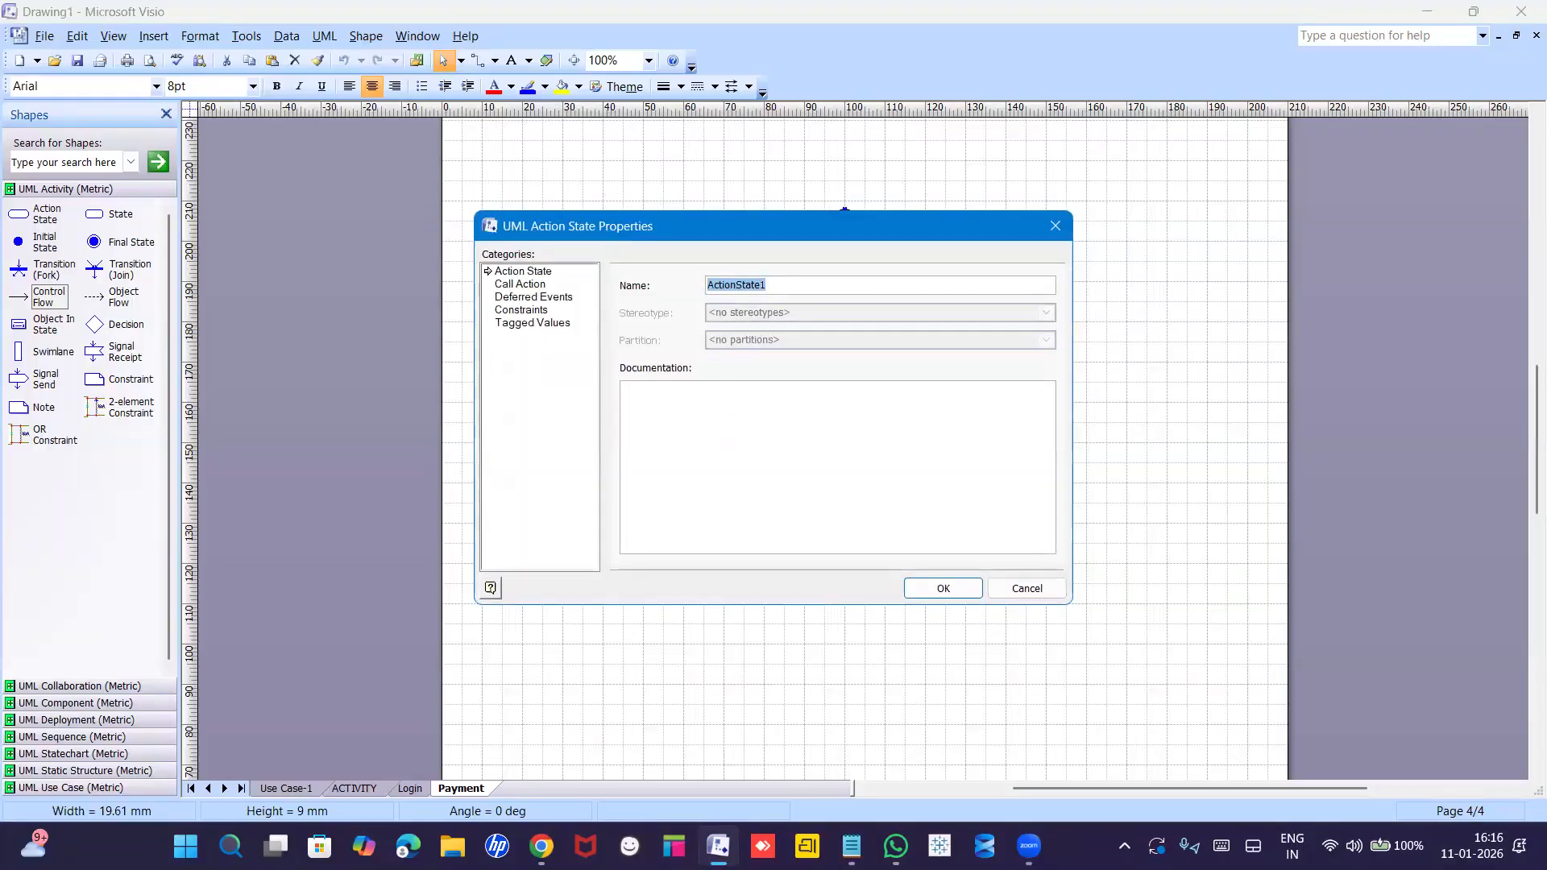
pyautogui.write('COD')
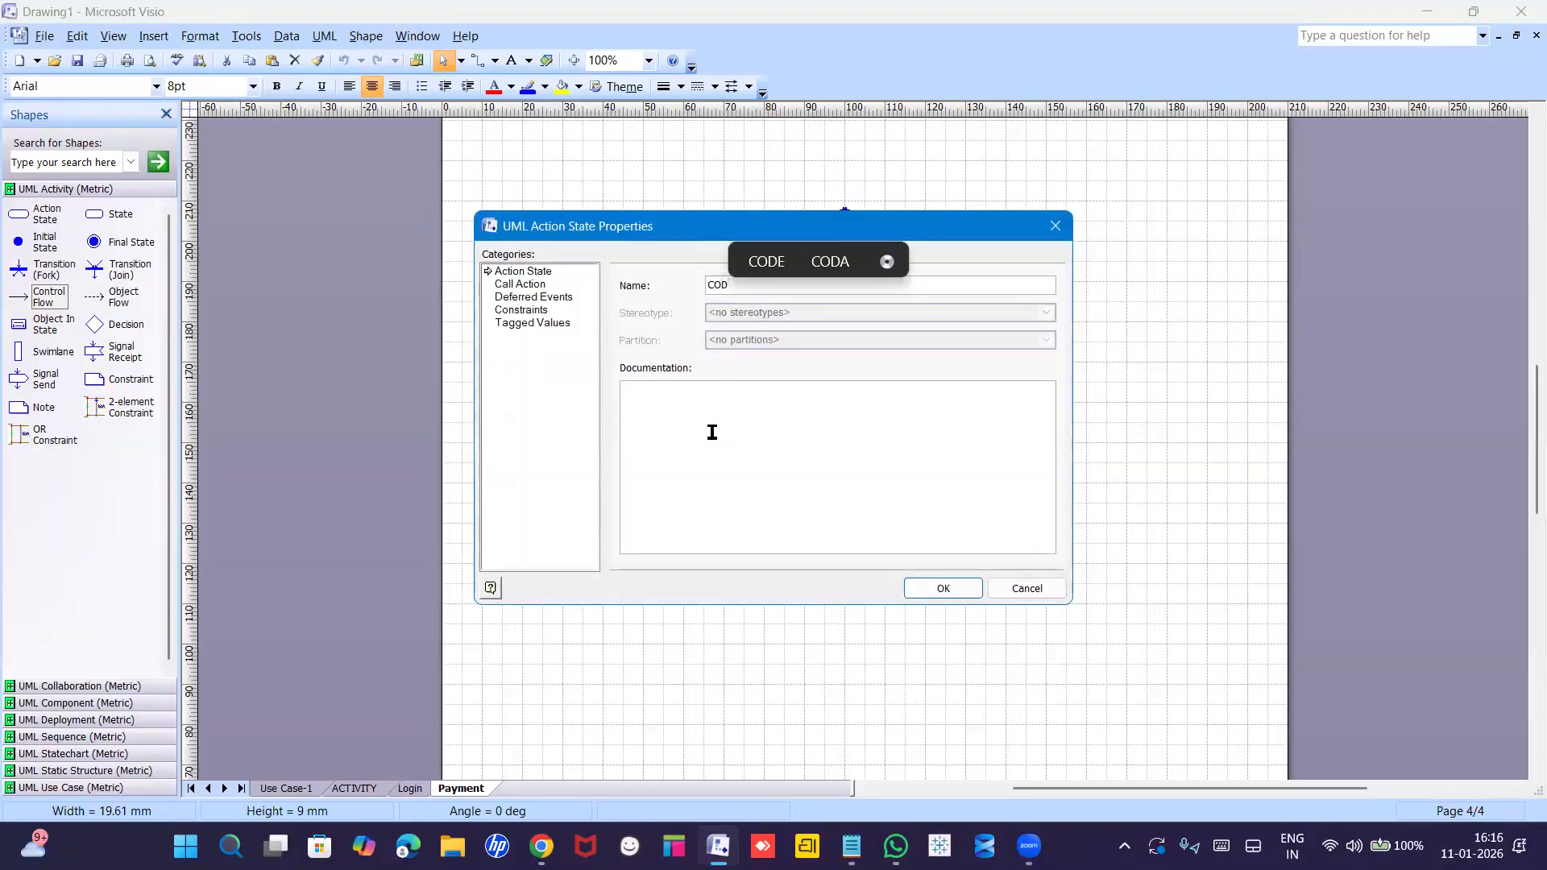
pyautogui.press('Return')
pyautogui.click(869, 445)
pyautogui.write('UPI')
pyautogui.click(922, 524)
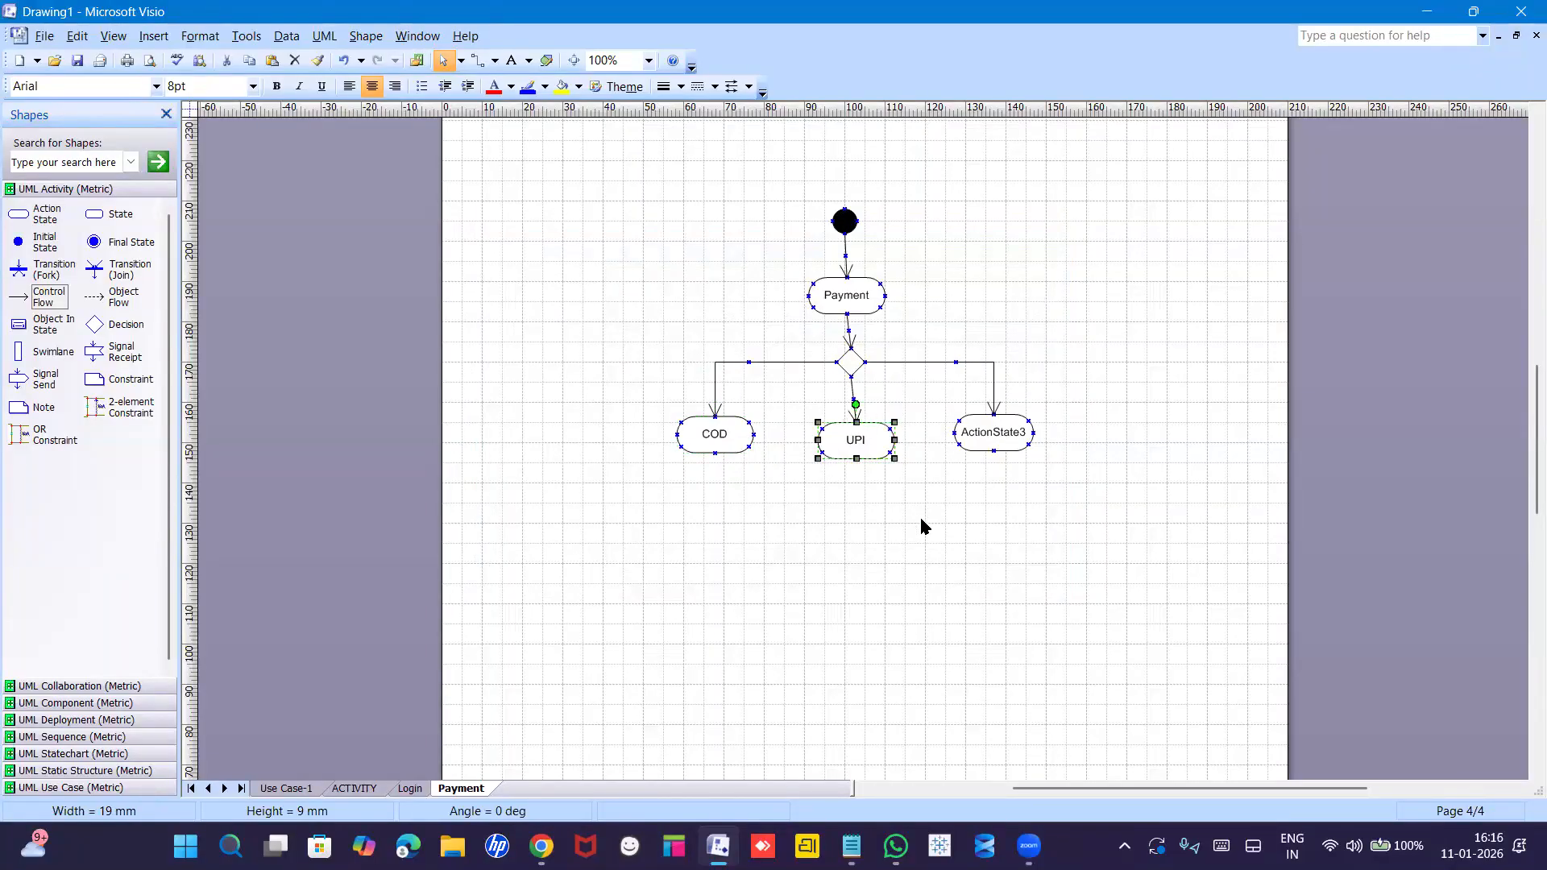
pyautogui.doubleClick(998, 444)
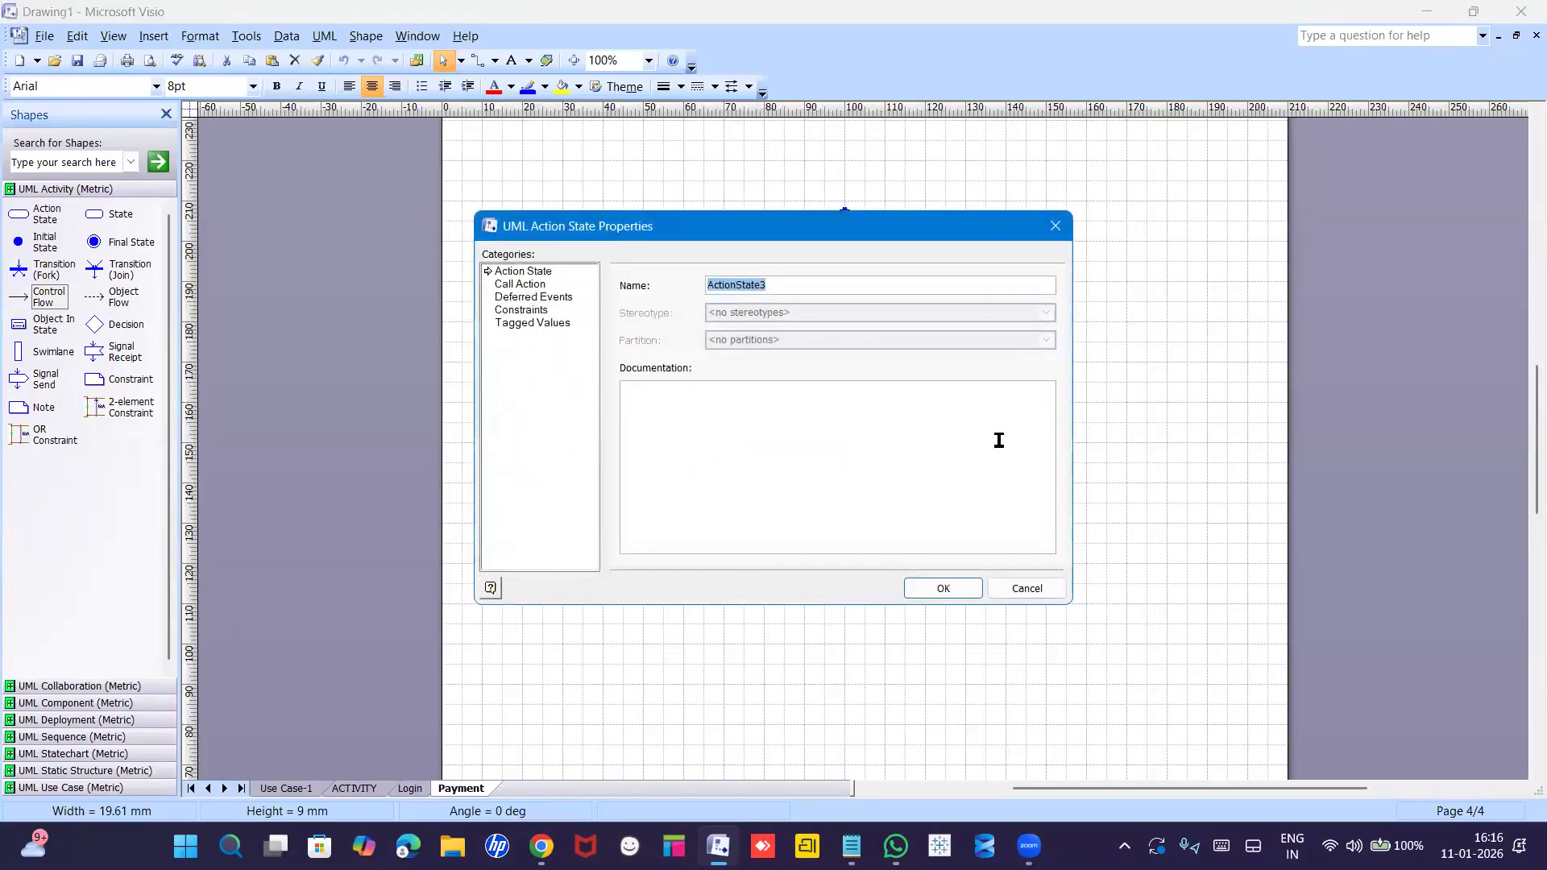
pyautogui.write('CARDS')
pyautogui.press('Return')
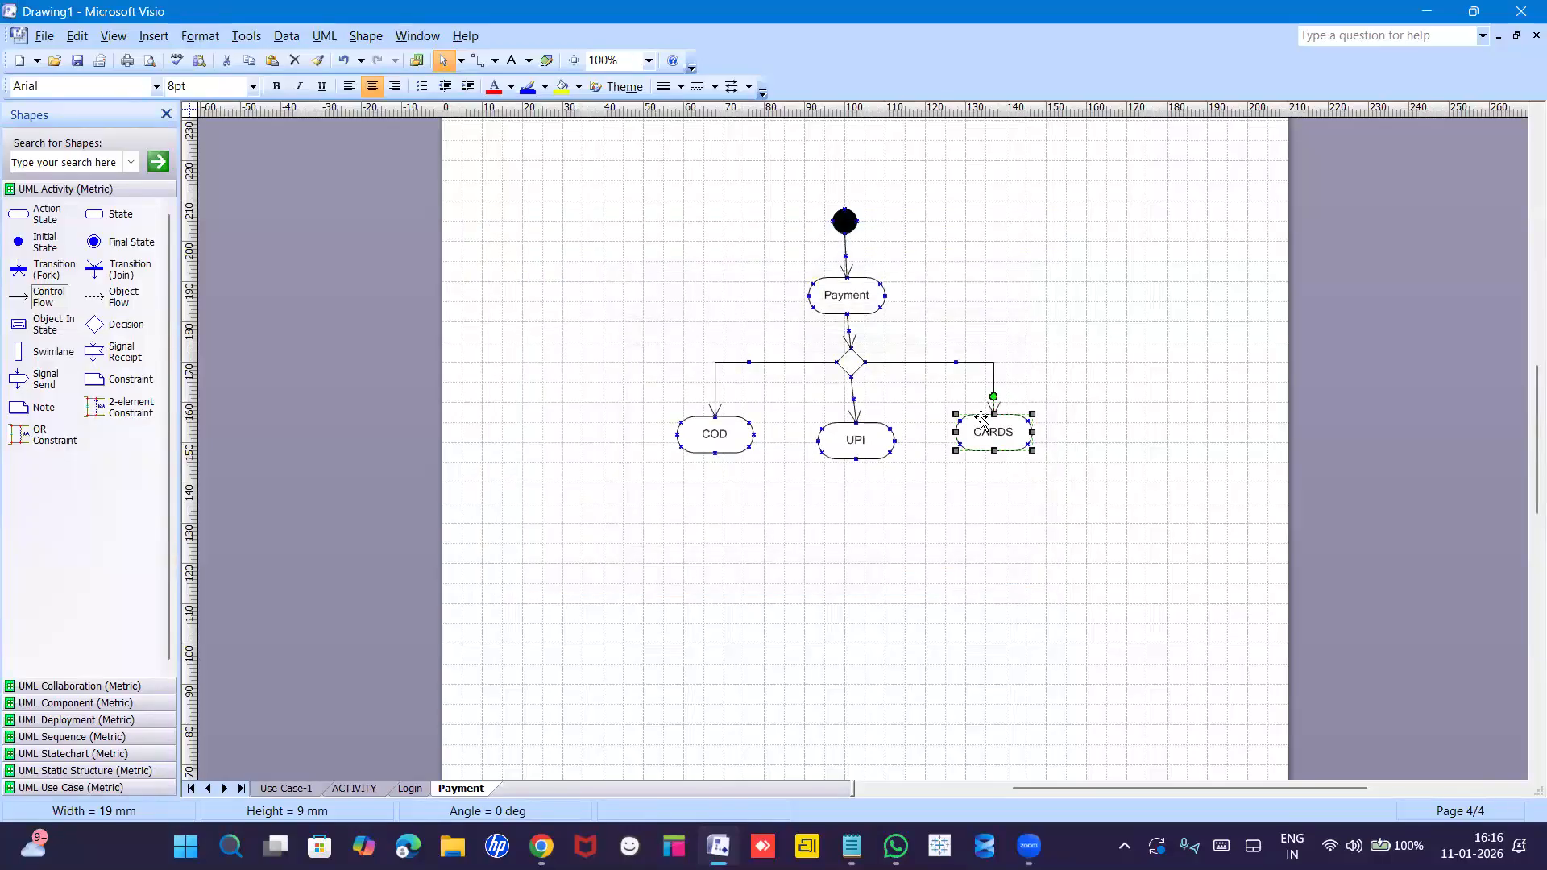
pyautogui.click(1060, 530)
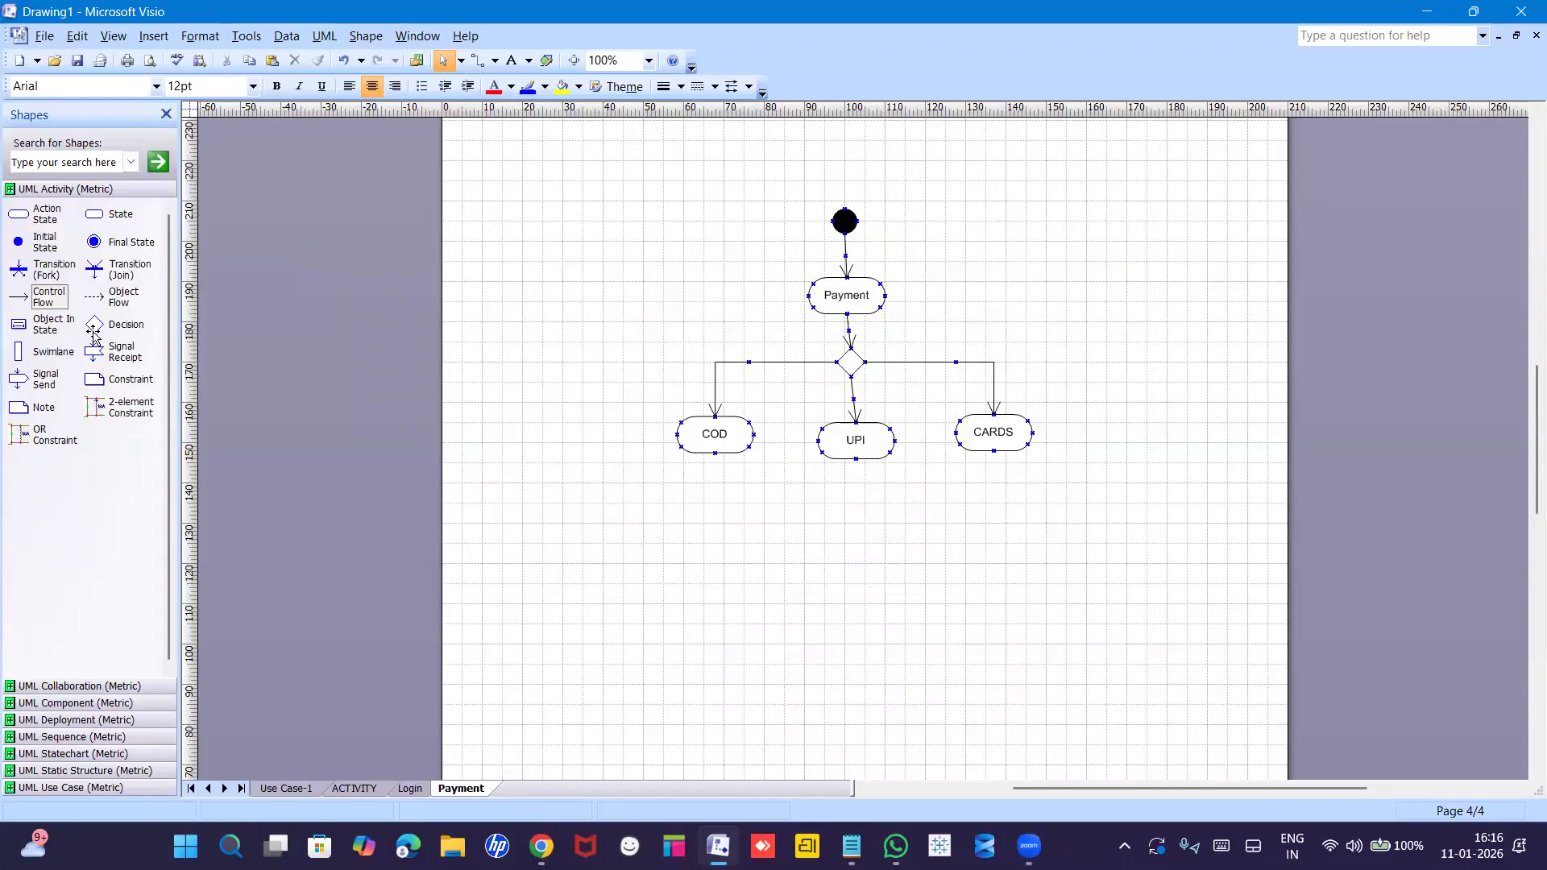
# Place a second decision diamond below the states and route COD into it with a right-angle flow.
pyautogui.moveTo(93, 330); pyautogui.dragTo(863, 543)
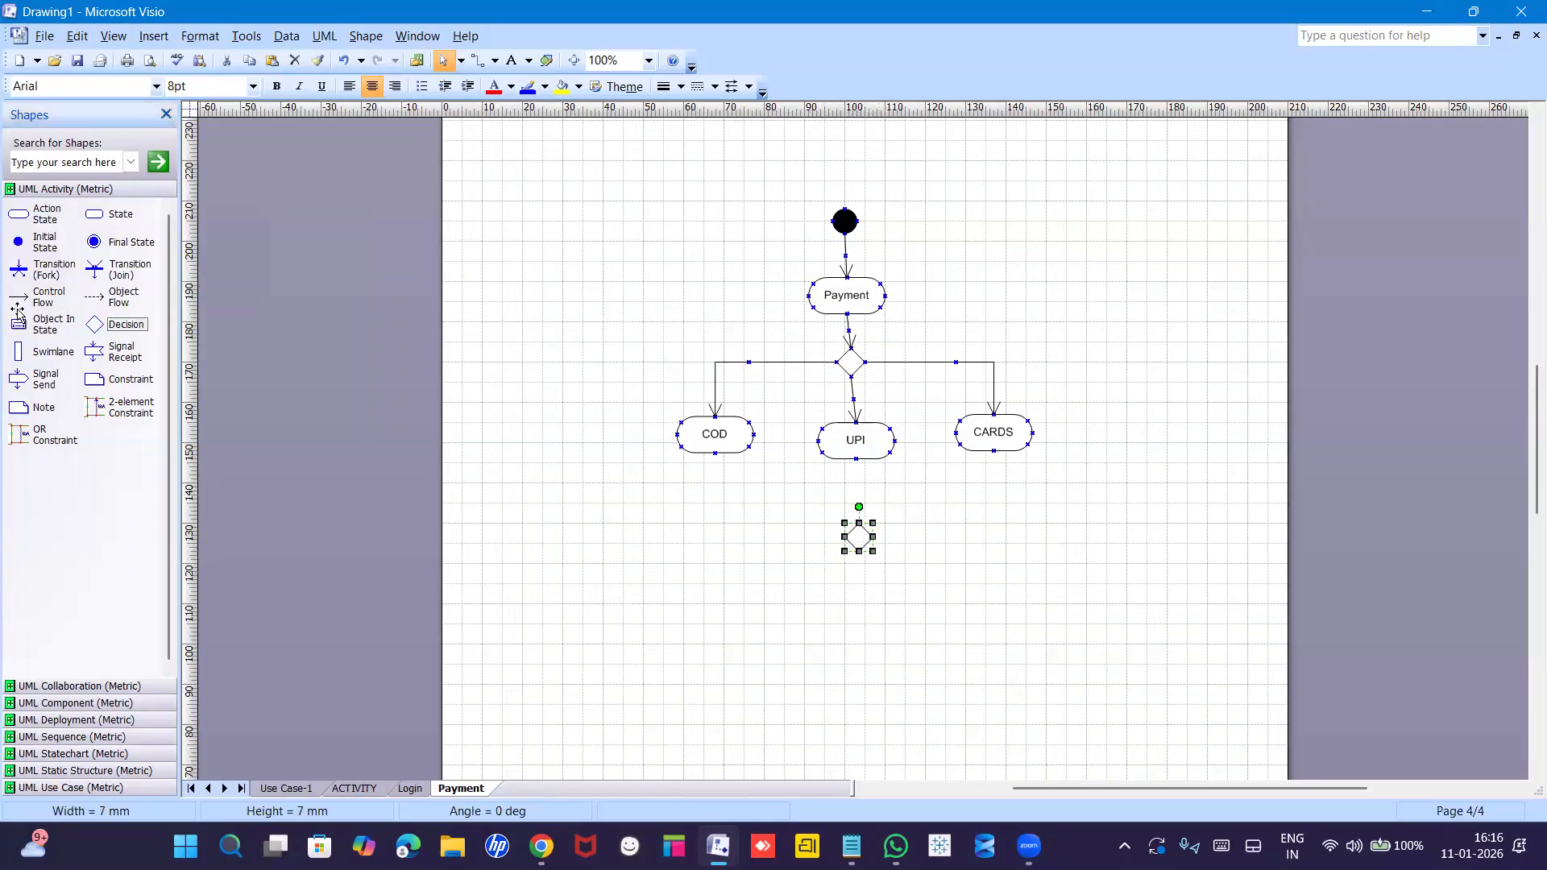
pyautogui.moveTo(18, 297)
pyautogui.mouseDown()
pyautogui.moveTo(666, 594)
pyautogui.moveTo(725, 501)
pyautogui.moveTo(793, 467)
pyautogui.moveTo(754, 453)
pyautogui.moveTo(762, 550)
pyautogui.moveTo(837, 544)
pyautogui.mouseUp()
pyautogui.rightClick(812, 518)
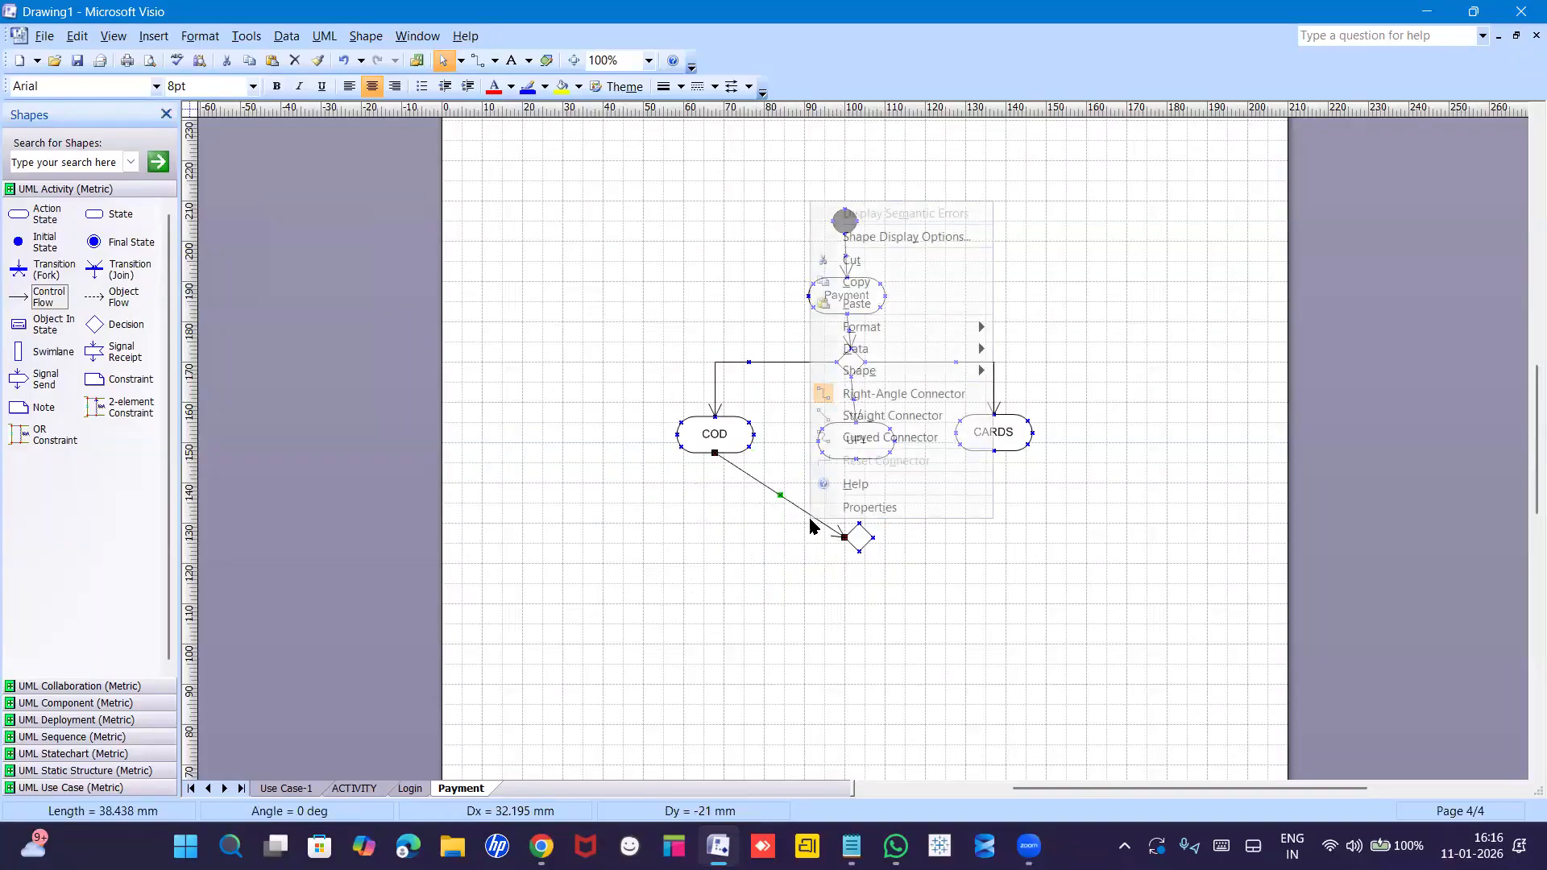
pyautogui.click(849, 394)
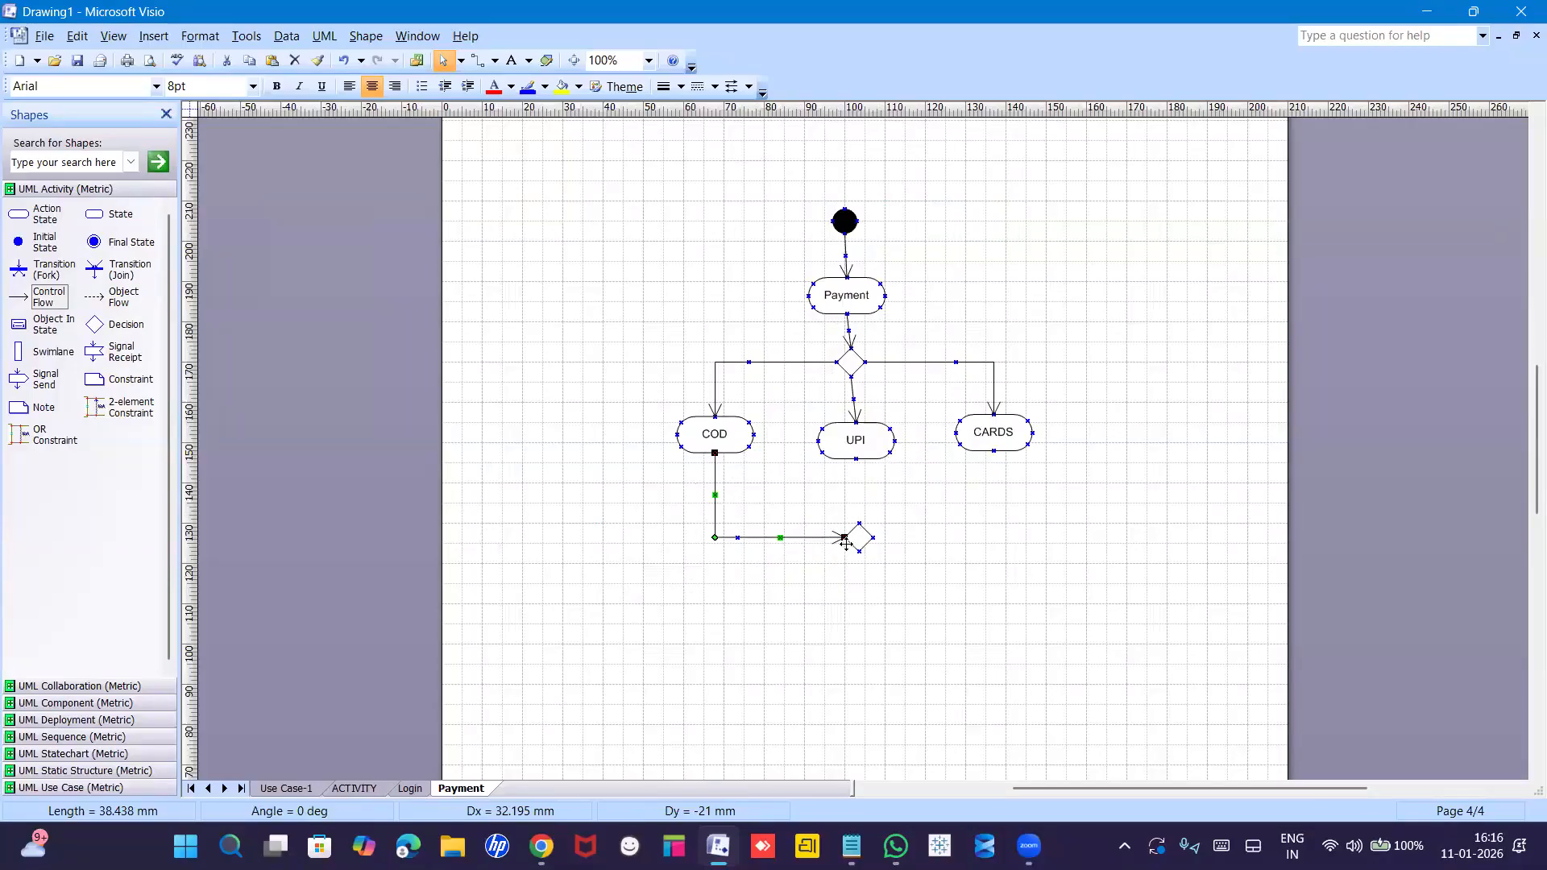
# Connect UPI and CARDS to the lower diamond, right-angling the CARDS flow and aligning CARDS.
pyautogui.moveTo(28, 302); pyautogui.dragTo(859, 523)
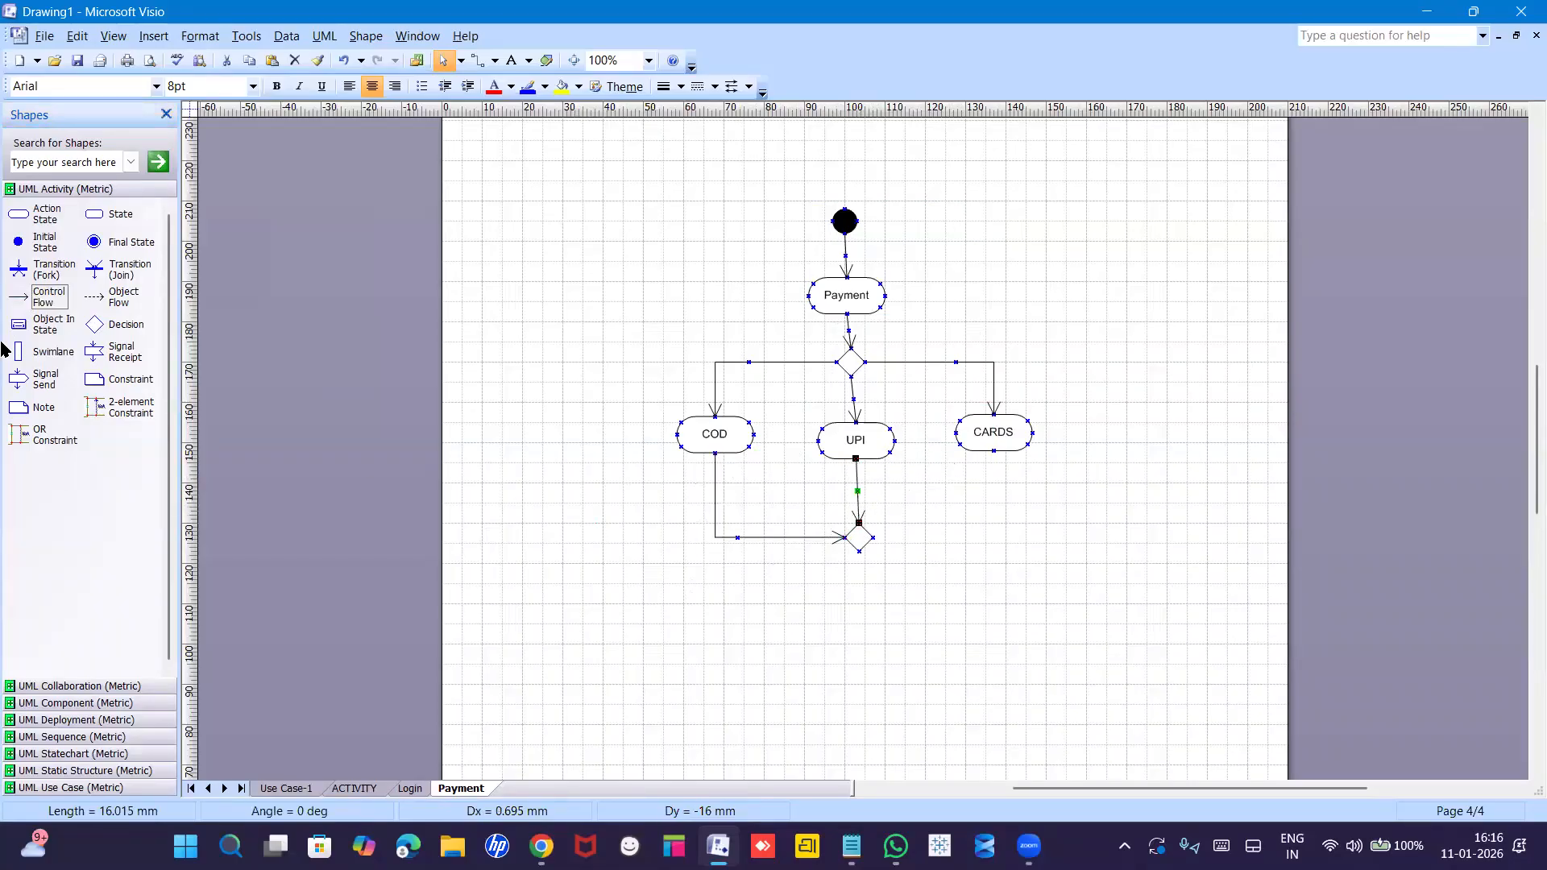
pyautogui.moveTo(25, 297); pyautogui.dragTo(1027, 451)
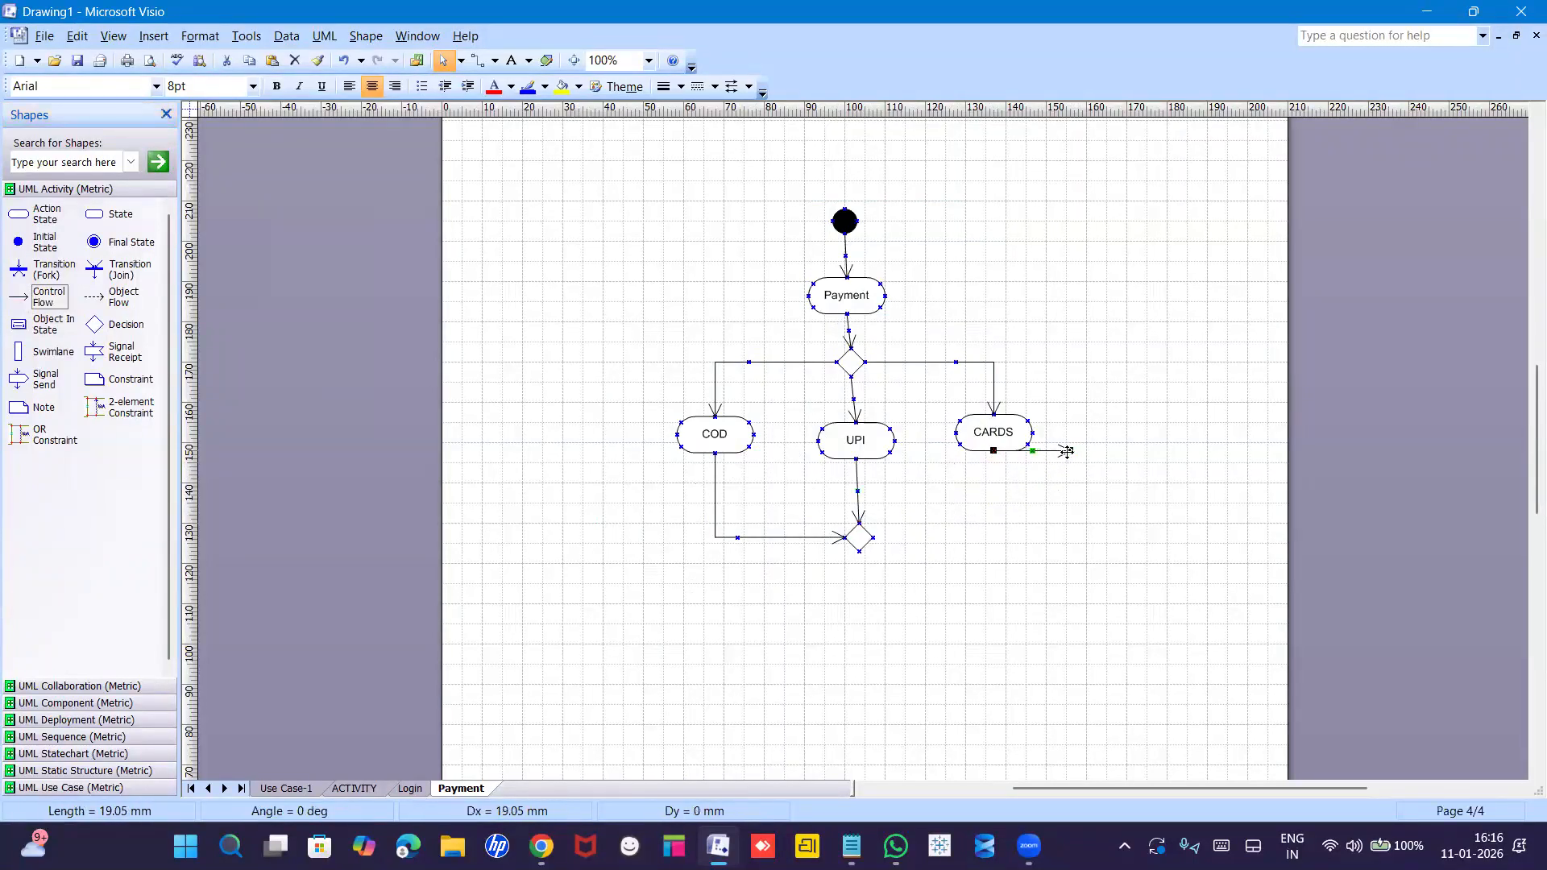
pyautogui.moveTo(974, 516); pyautogui.dragTo(873, 537)
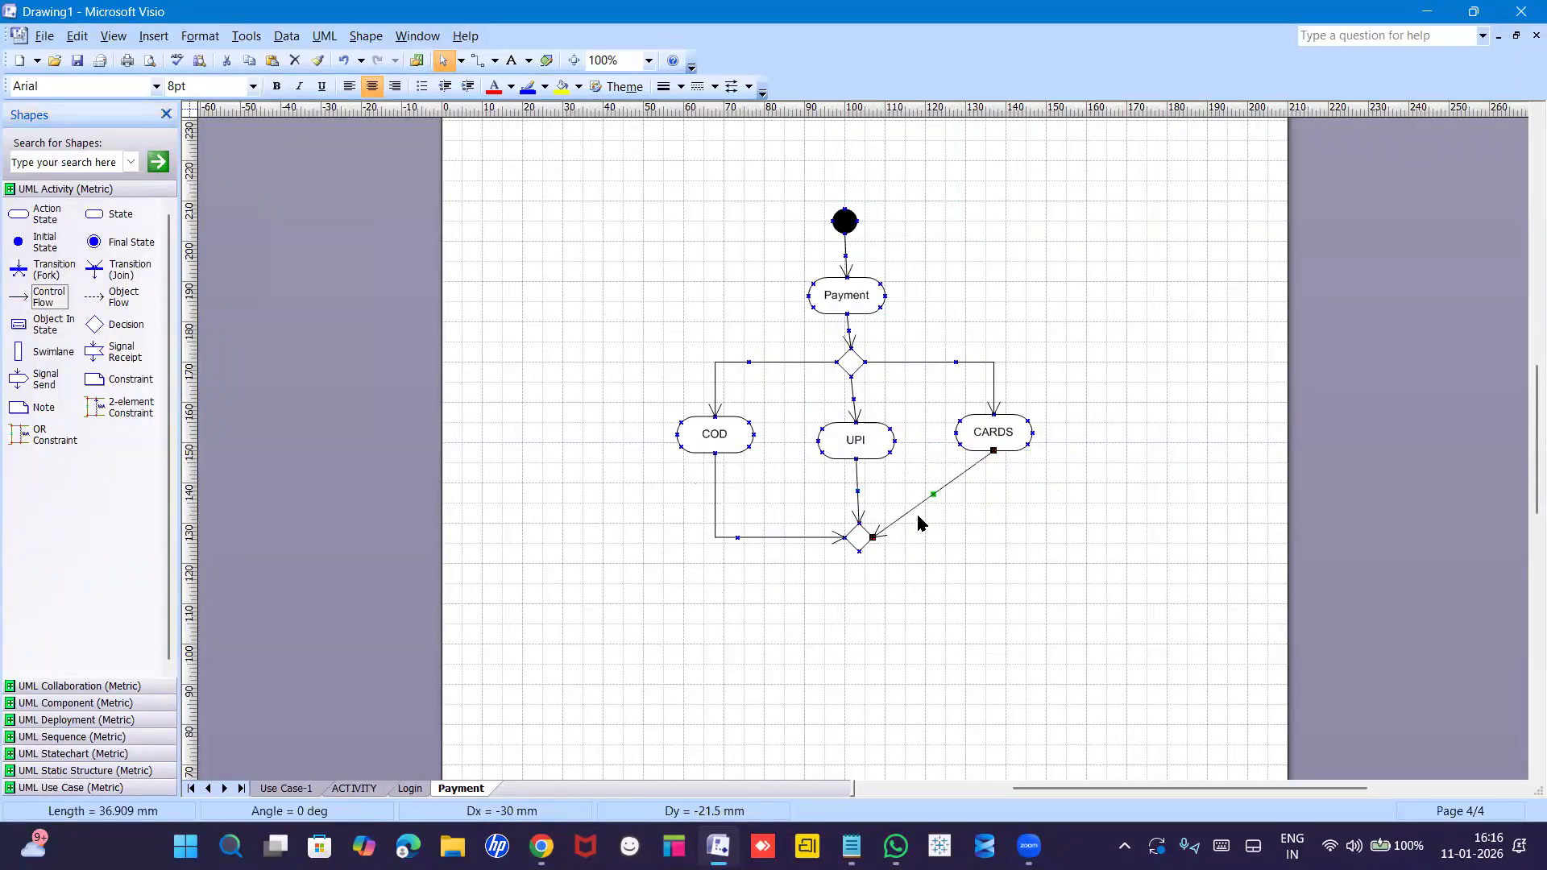
pyautogui.rightClick(948, 485)
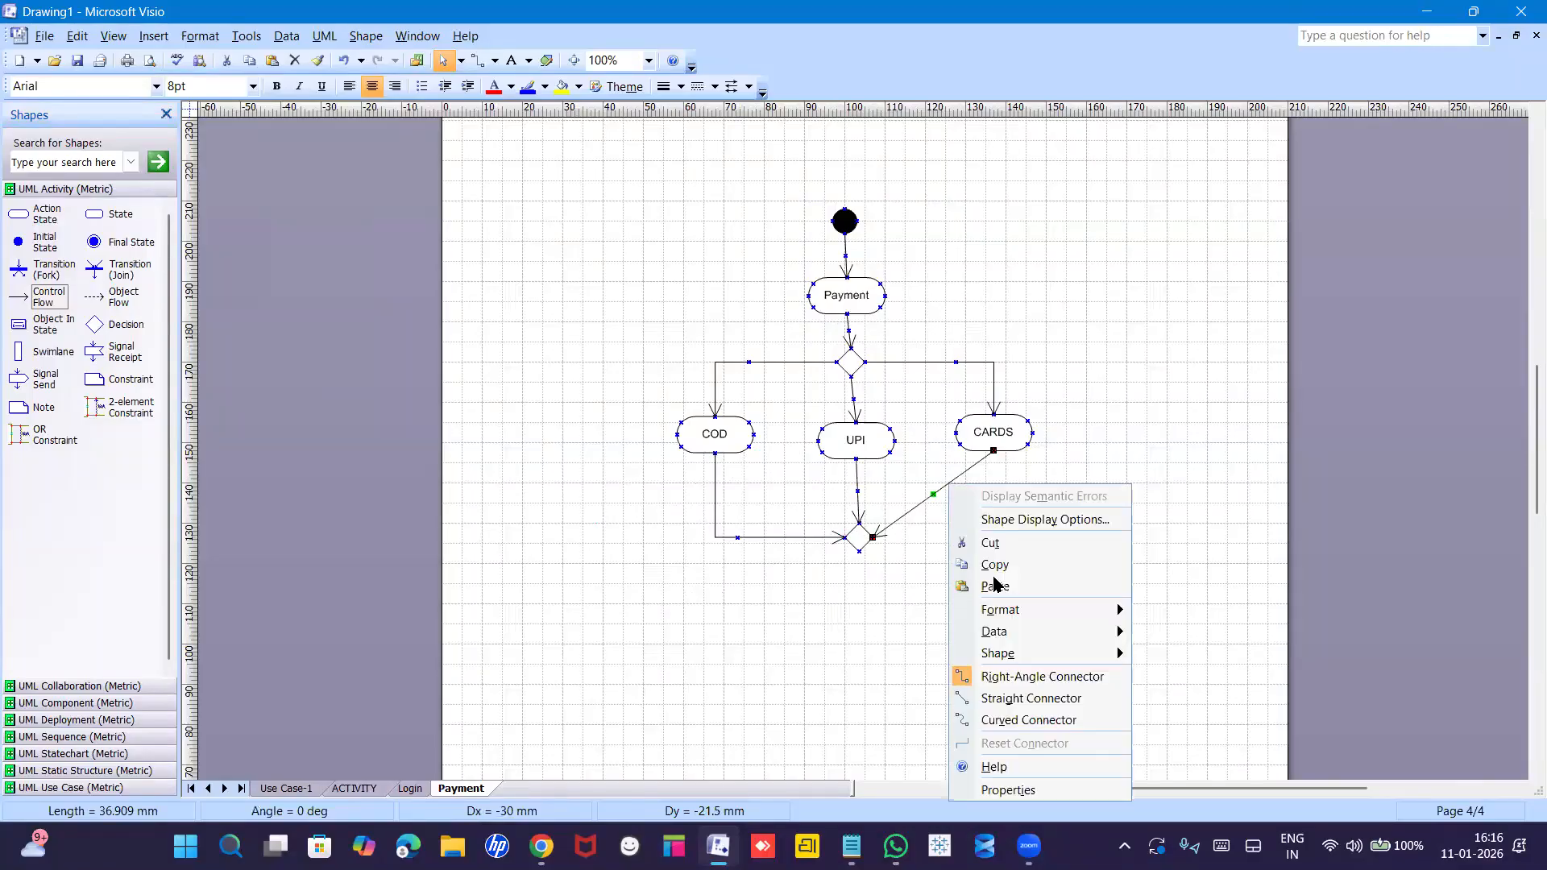
pyautogui.click(997, 679)
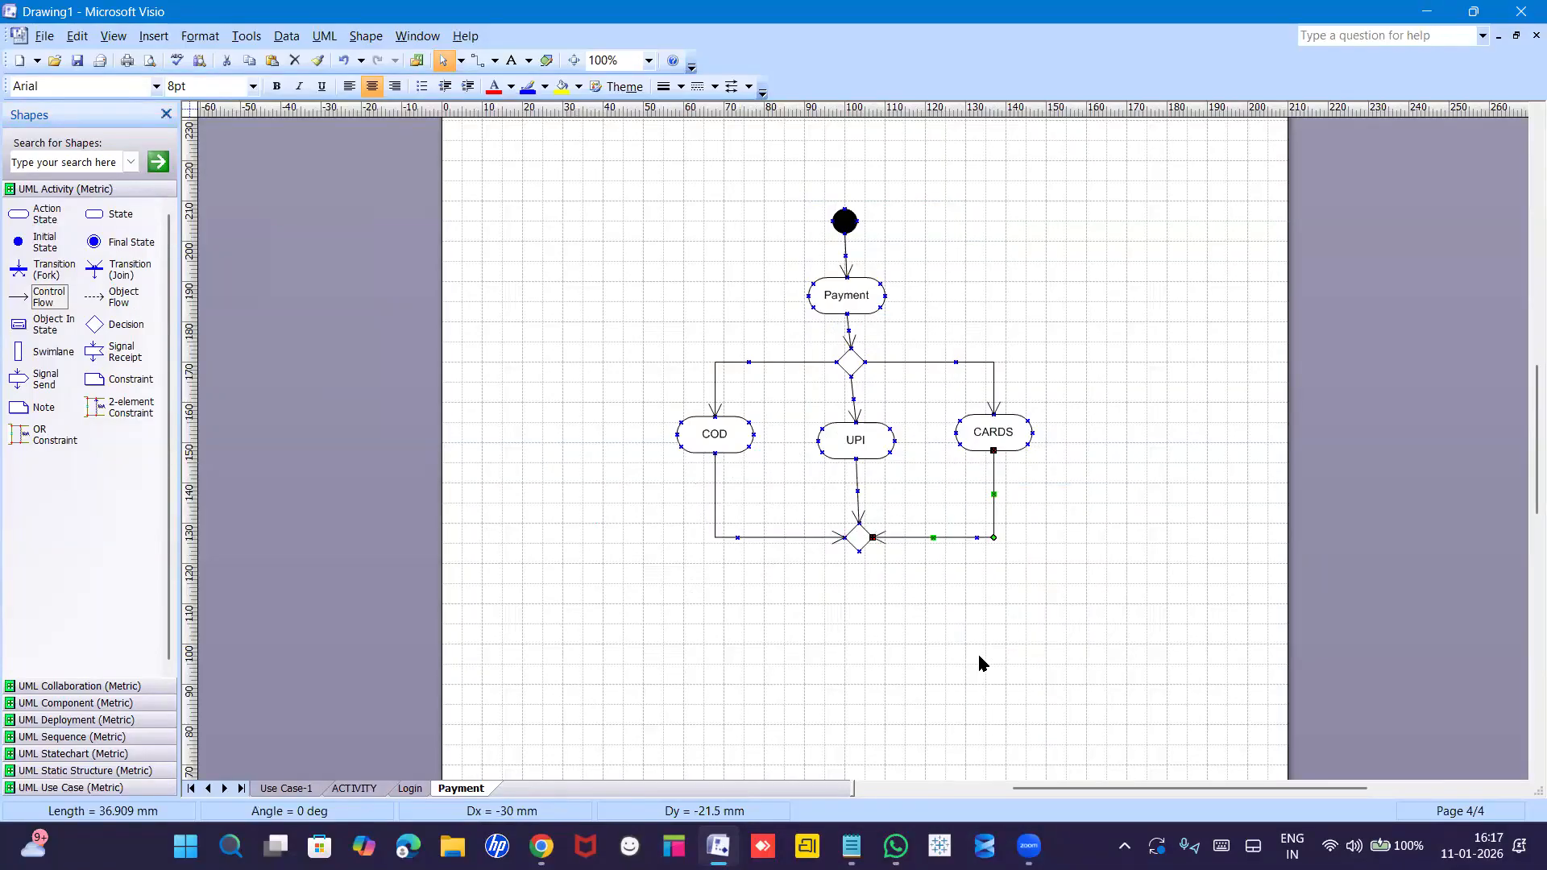
pyautogui.click(980, 663)
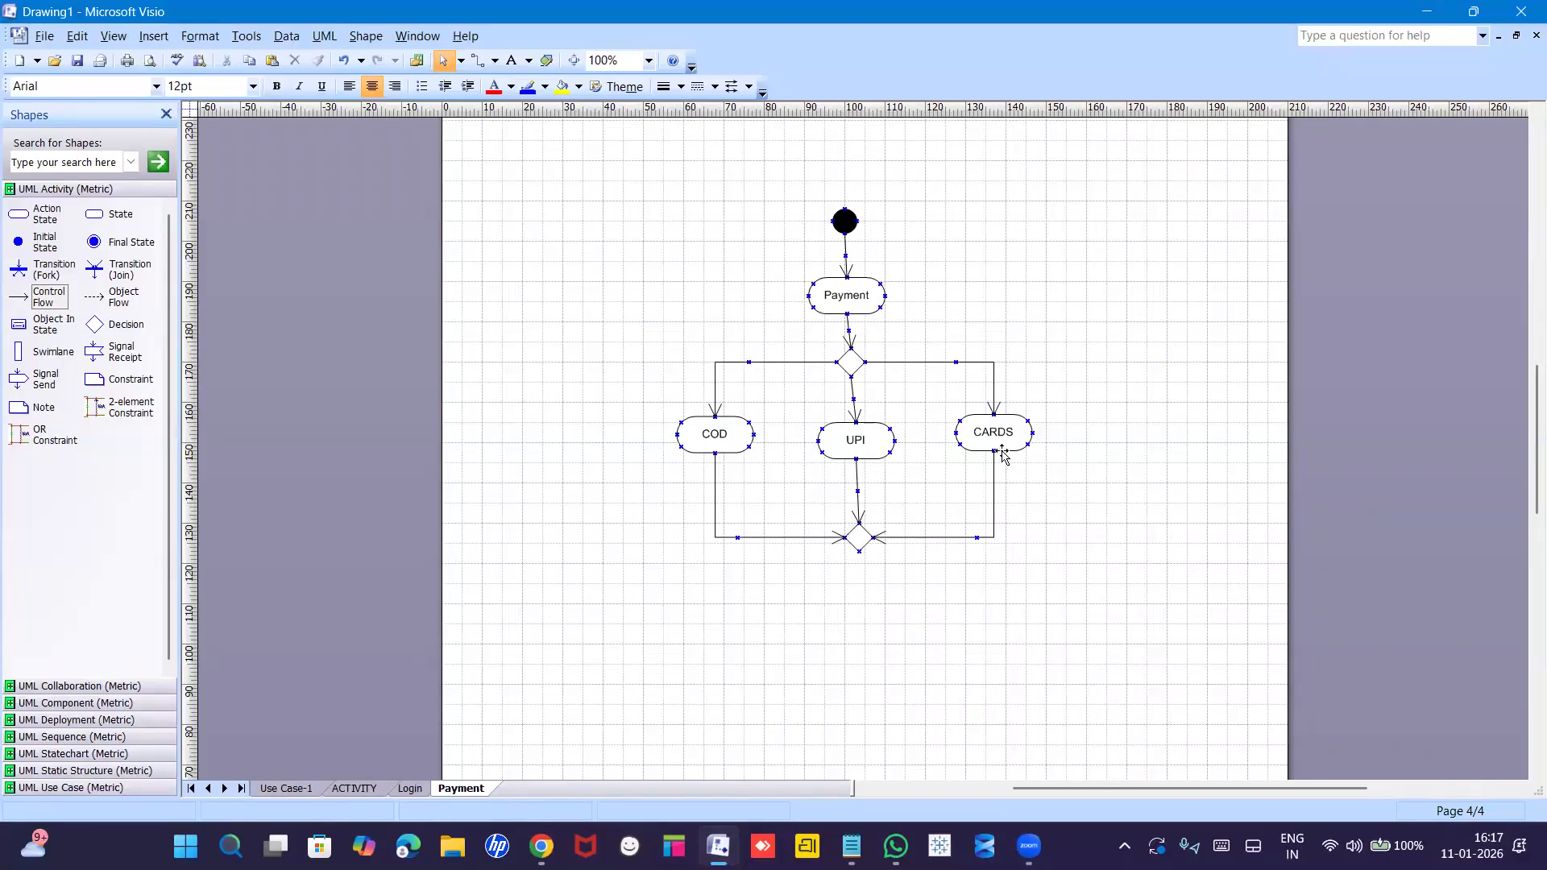
pyautogui.moveTo(996, 448)
pyautogui.mouseDown()
pyautogui.moveTo(1006, 497)
pyautogui.moveTo(1002, 457)
pyautogui.mouseUp()
pyautogui.click(794, 459)
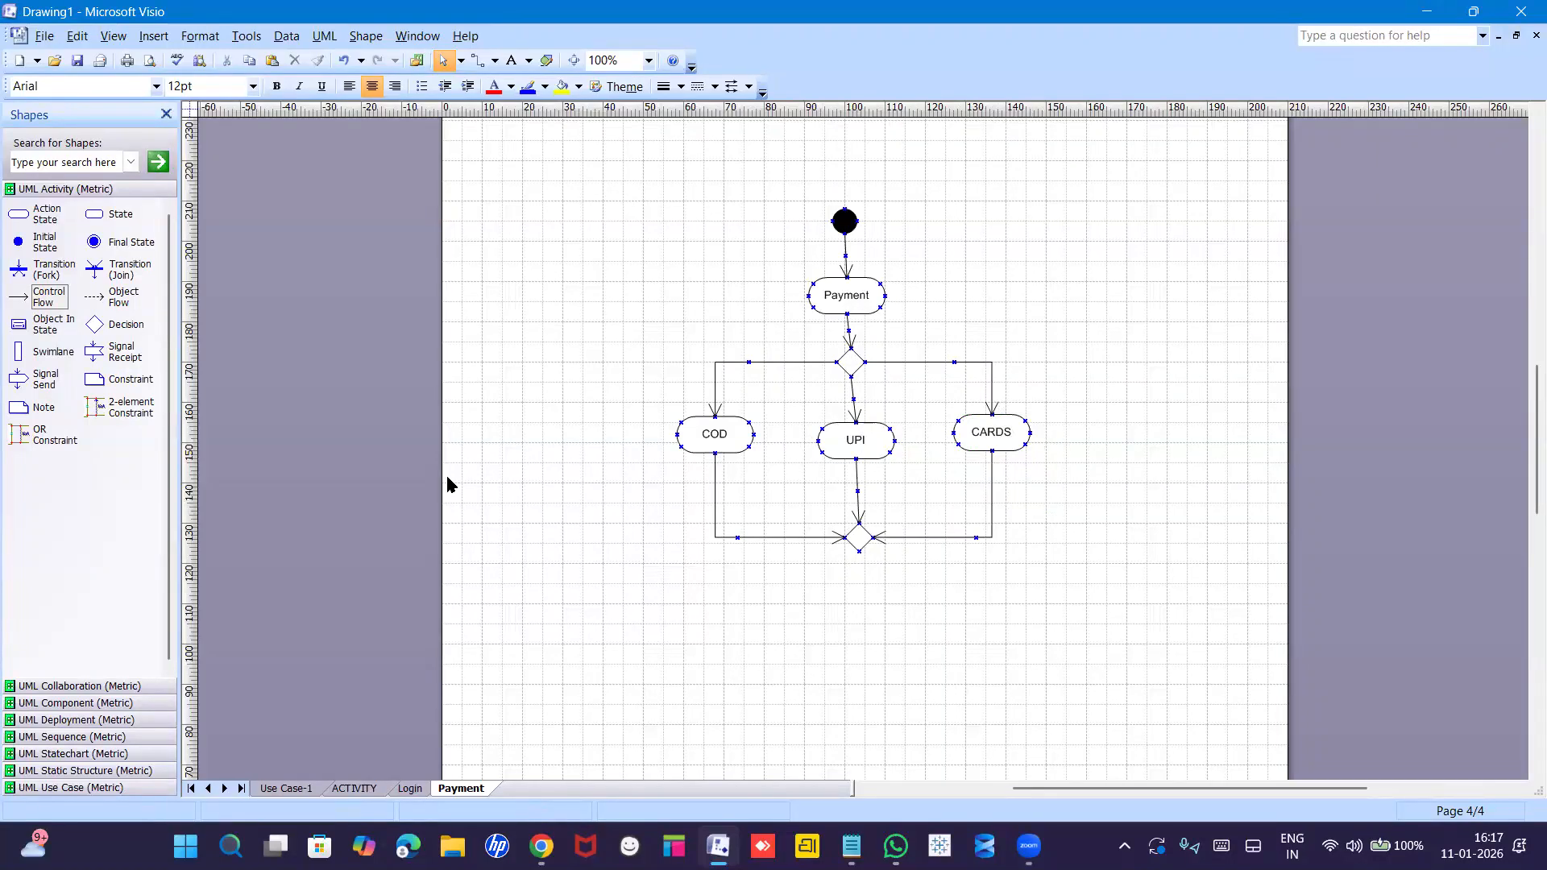
# Add an action state named 'successfull' below the lower diamond.
pyautogui.moveTo(21, 216); pyautogui.dragTo(877, 624)
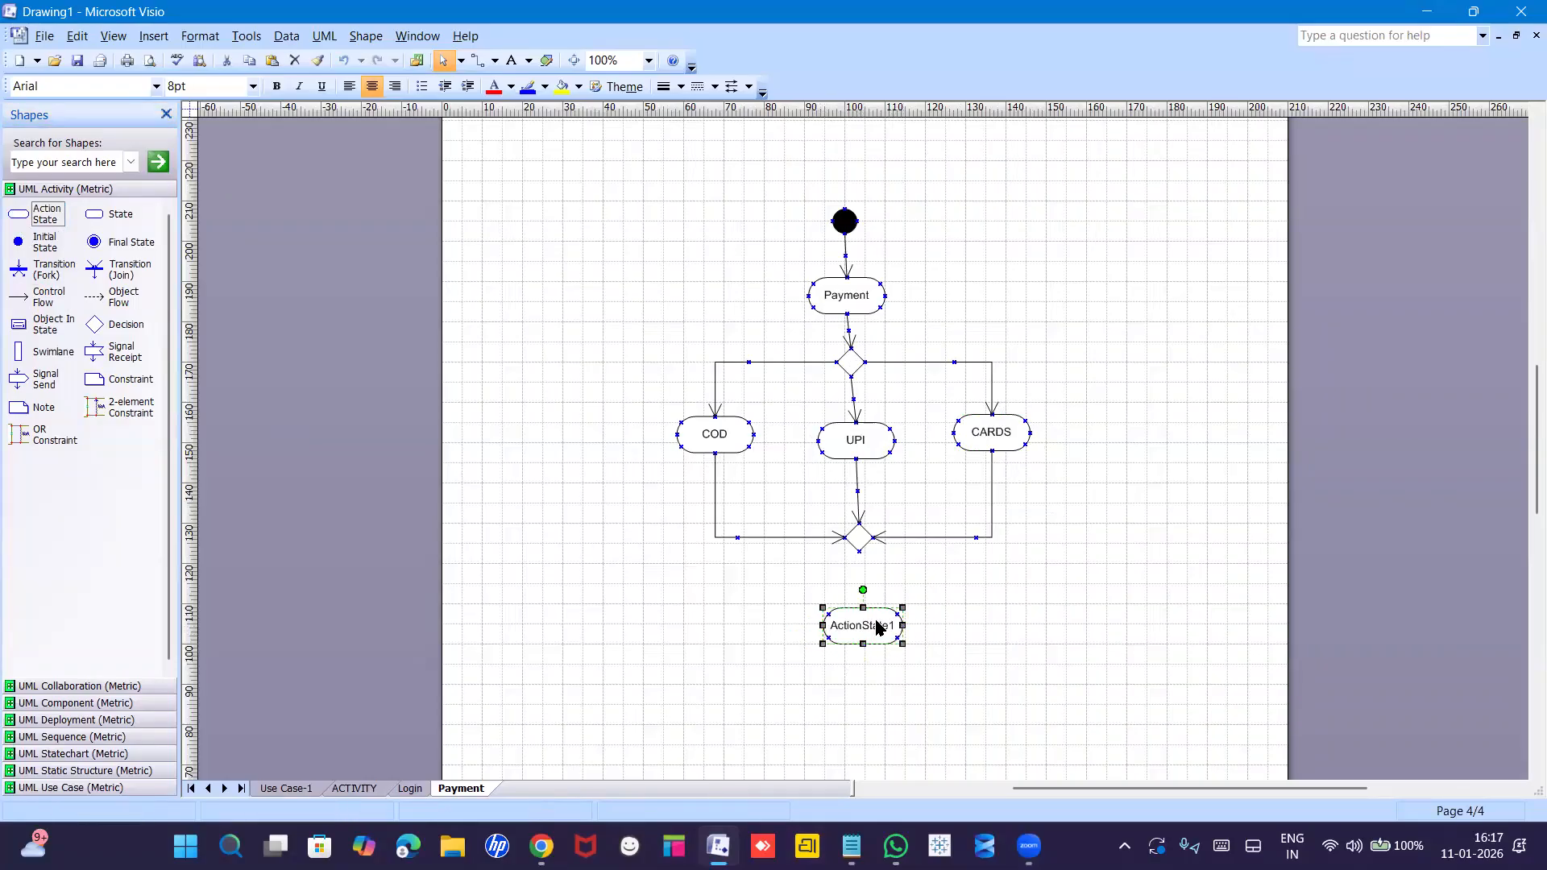
pyautogui.doubleClick(877, 624)
pyautogui.write('successfull')
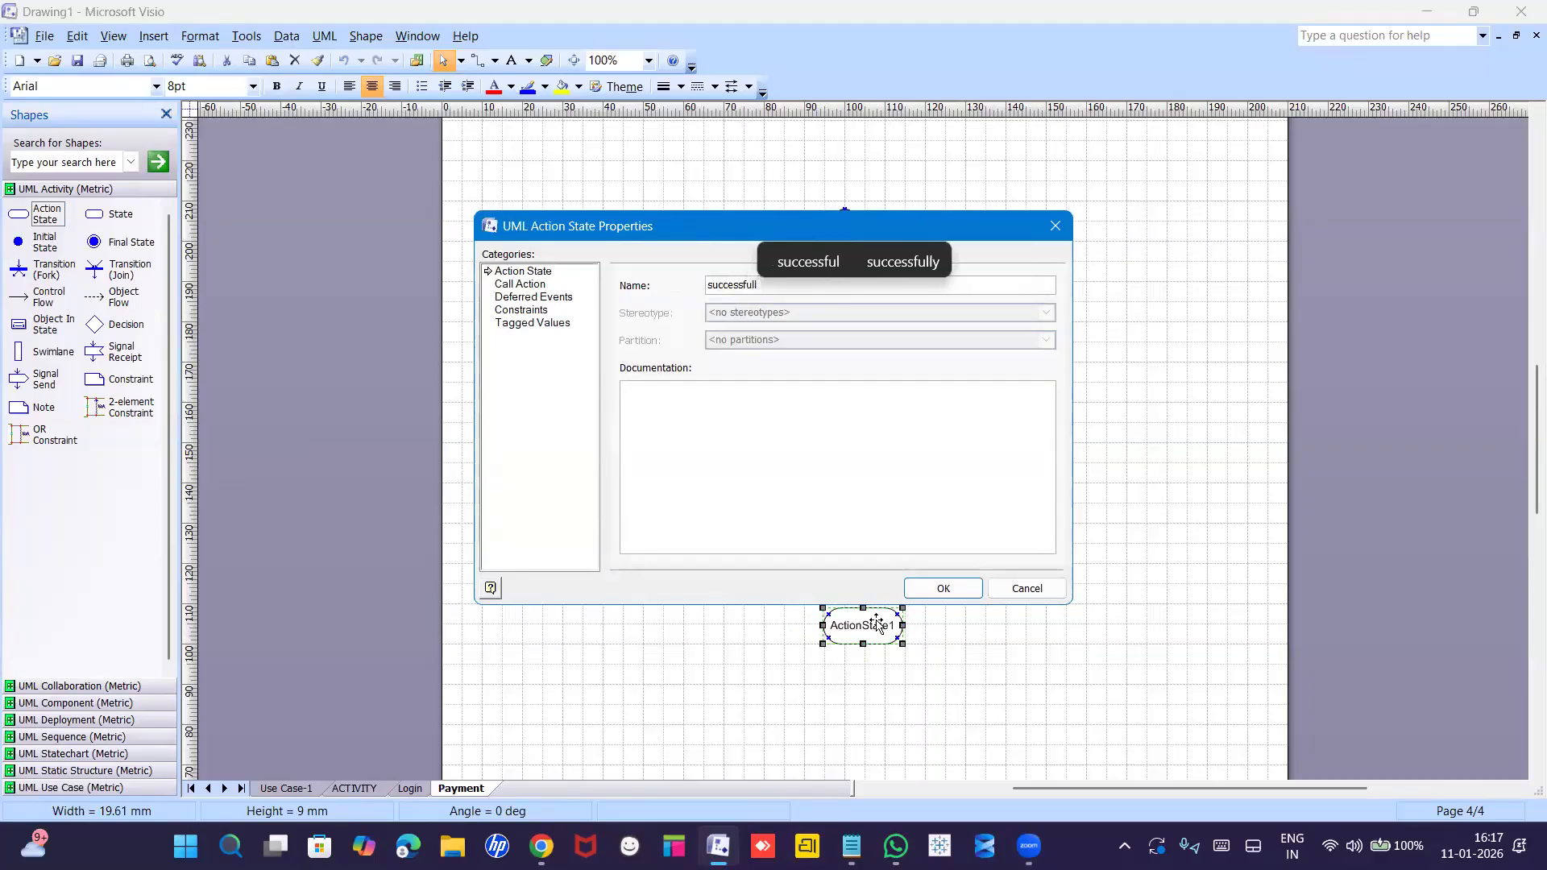
pyautogui.press('Return')
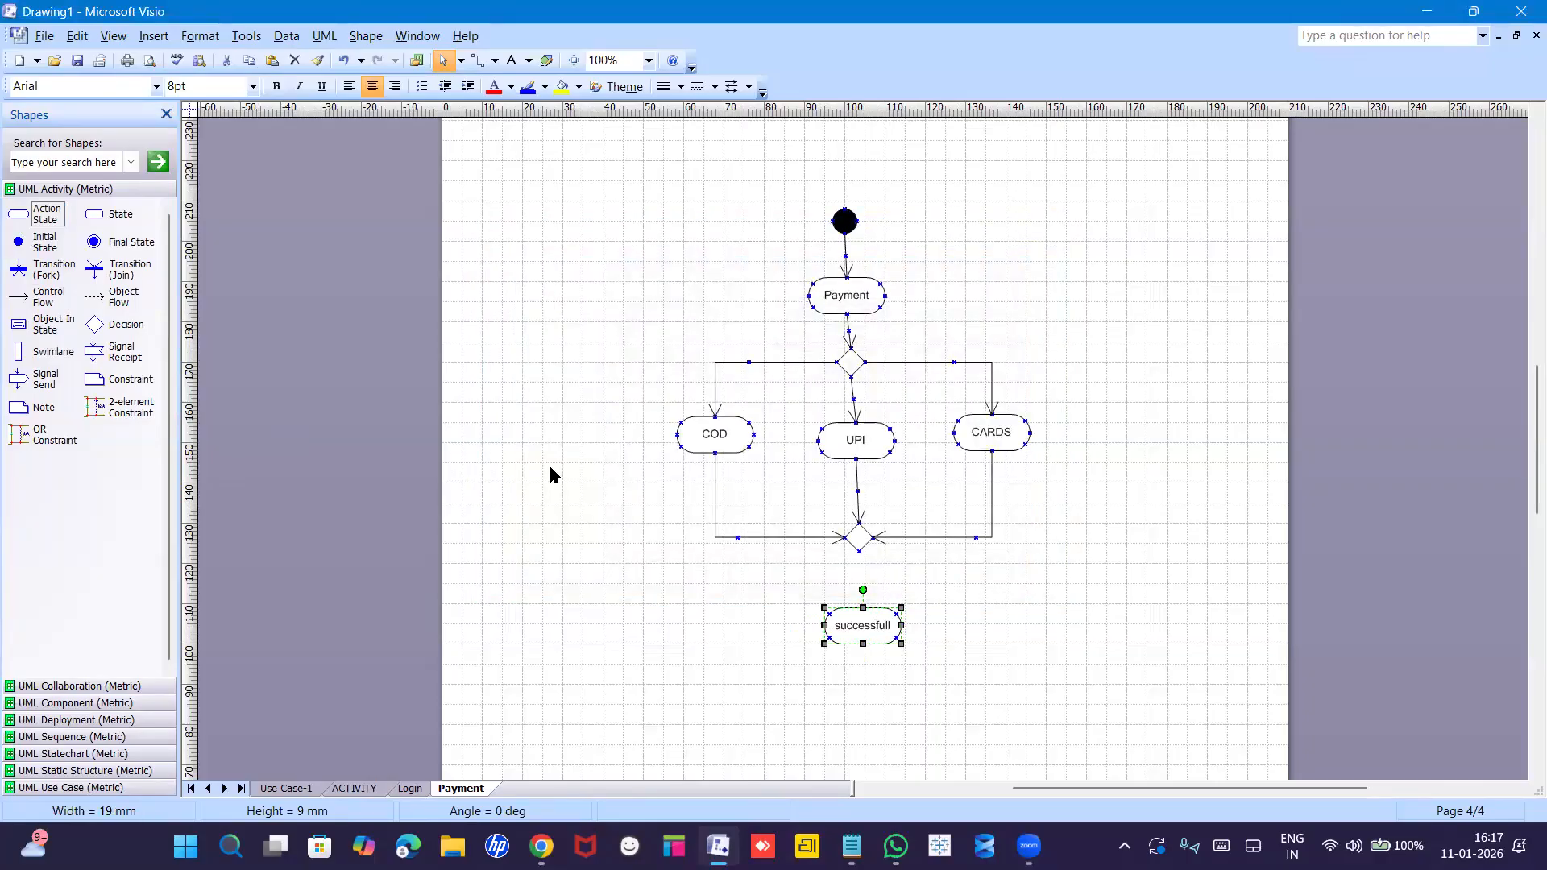
# Connect the lower diamond to successfull with a Control Flow arrow.
pyautogui.moveTo(22, 295); pyautogui.dragTo(859, 551)
pyautogui.moveTo(942, 564); pyautogui.dragTo(862, 607)
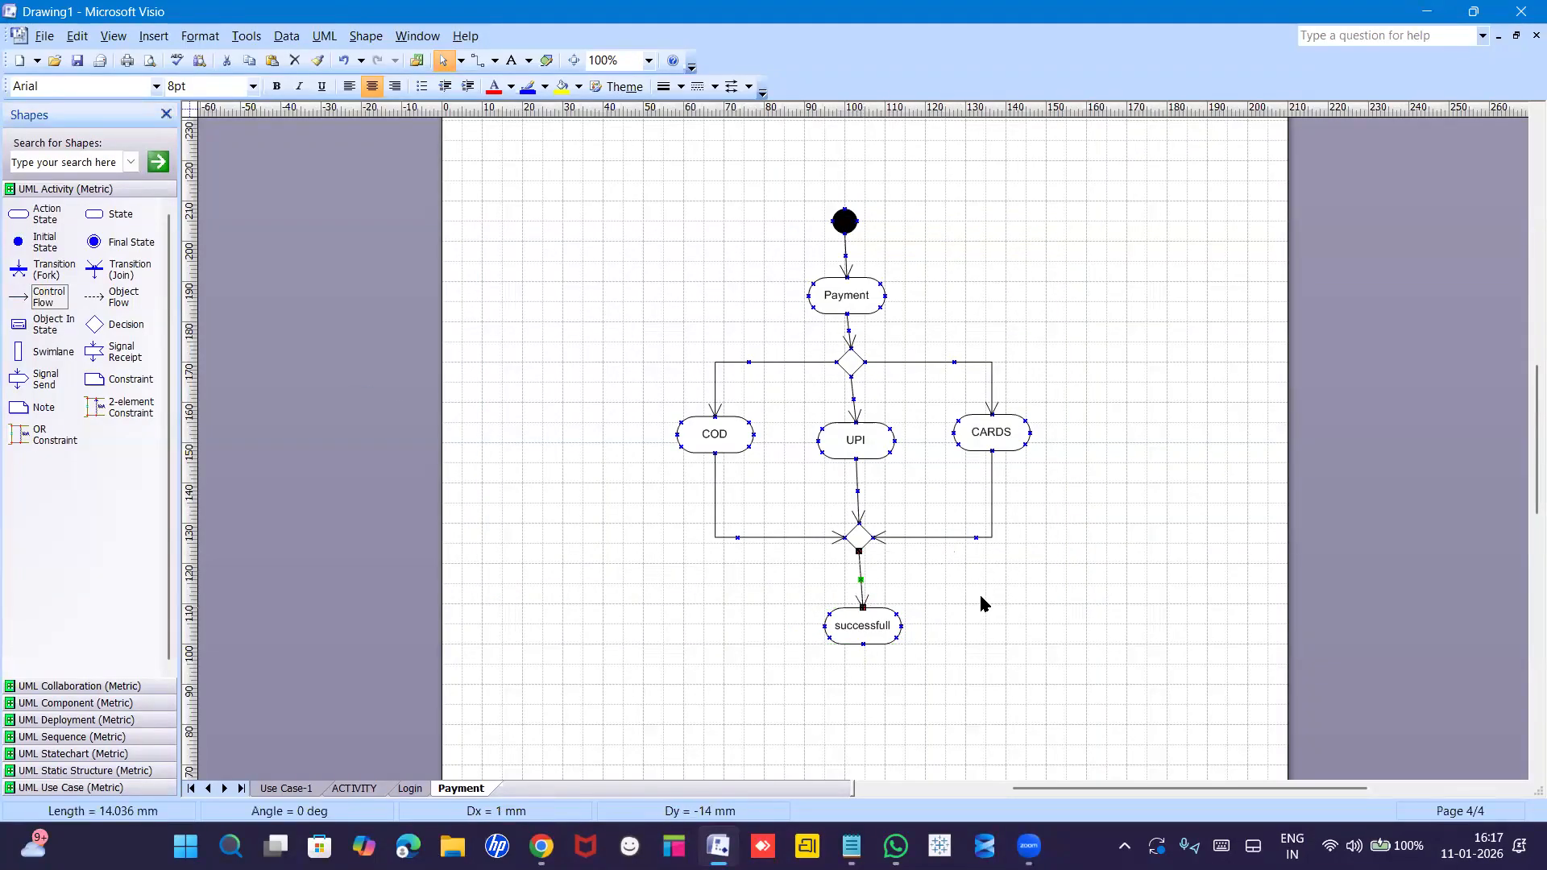
pyautogui.click(981, 604)
# Add a final state below successfull and link them with a duplicated flow arrow.
pyautogui.moveTo(94, 241); pyautogui.dragTo(712, 672)
pyautogui.moveTo(861, 720); pyautogui.dragTo(866, 717)
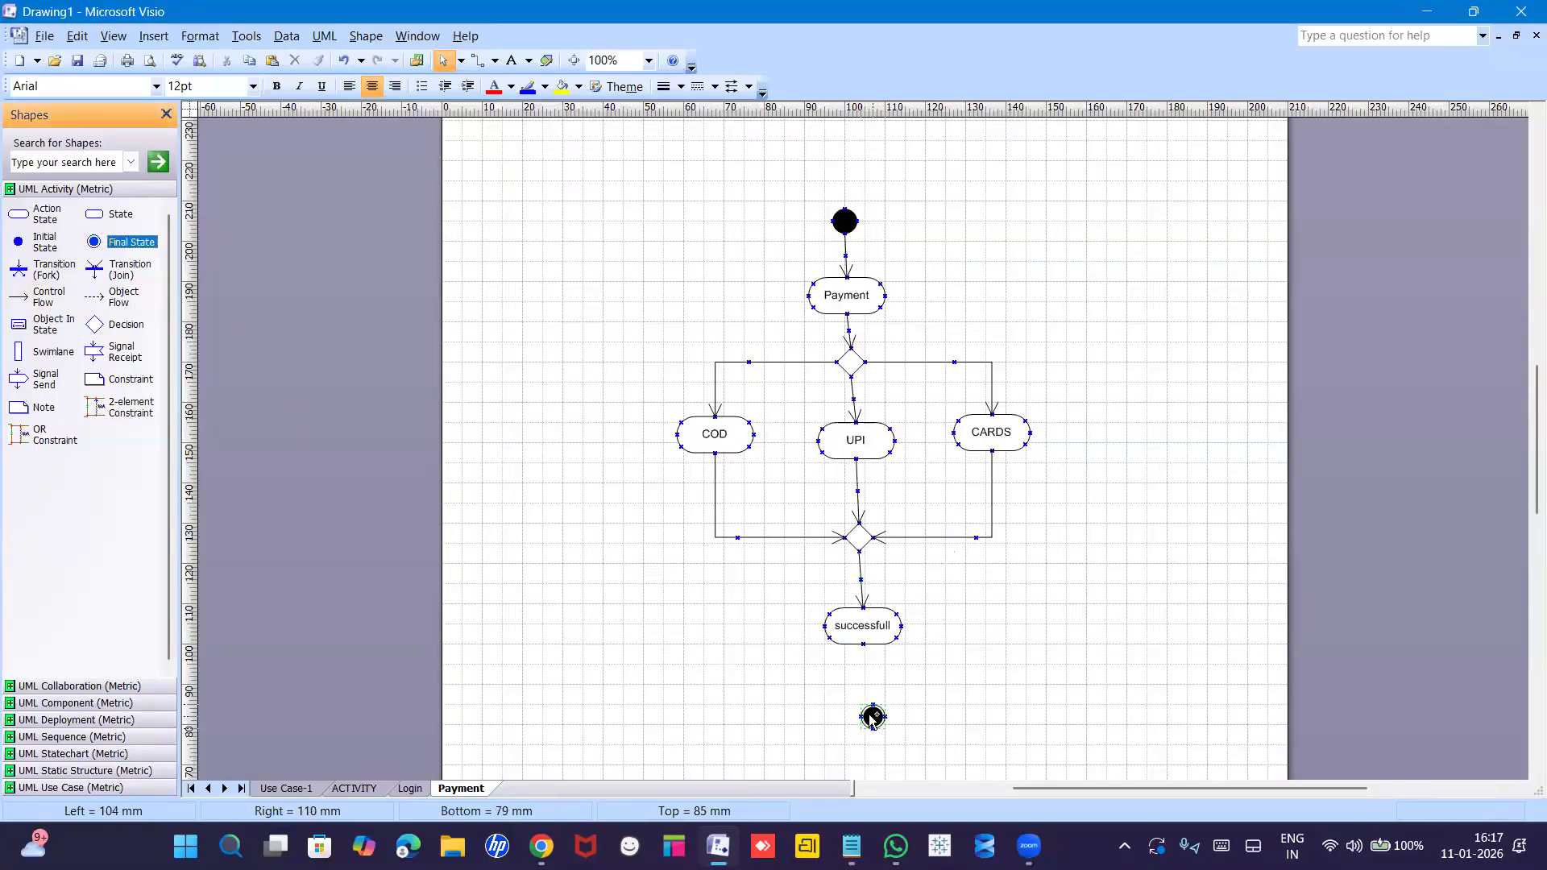
pyautogui.click(860, 572)
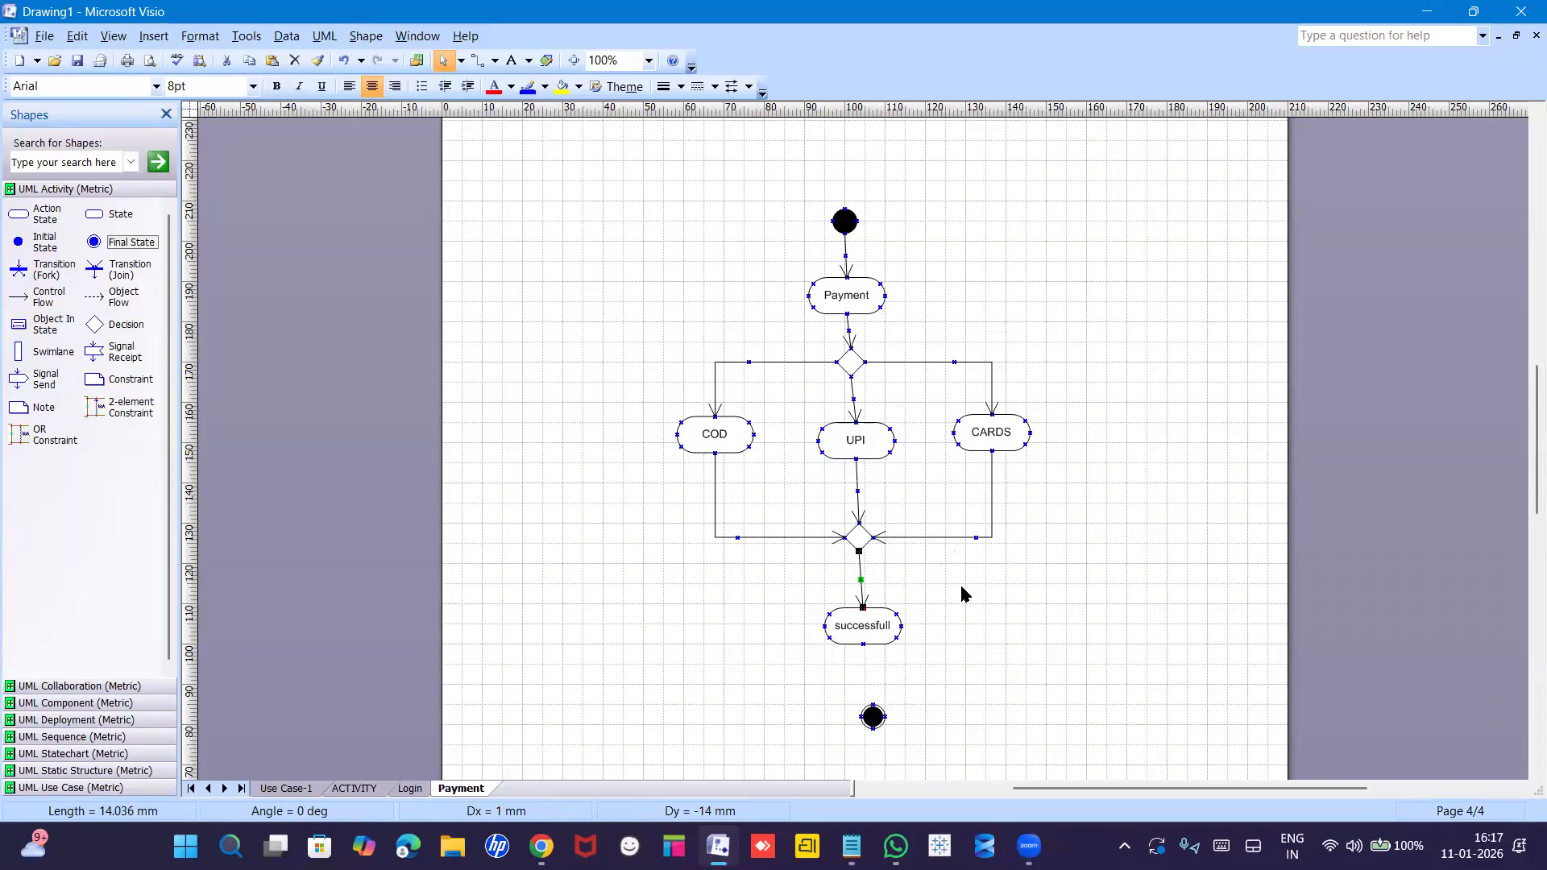
pyautogui.hotkey('ctrl', 'd')
pyautogui.moveTo(865, 629); pyautogui.dragTo(872, 705)
pyautogui.click(953, 702)
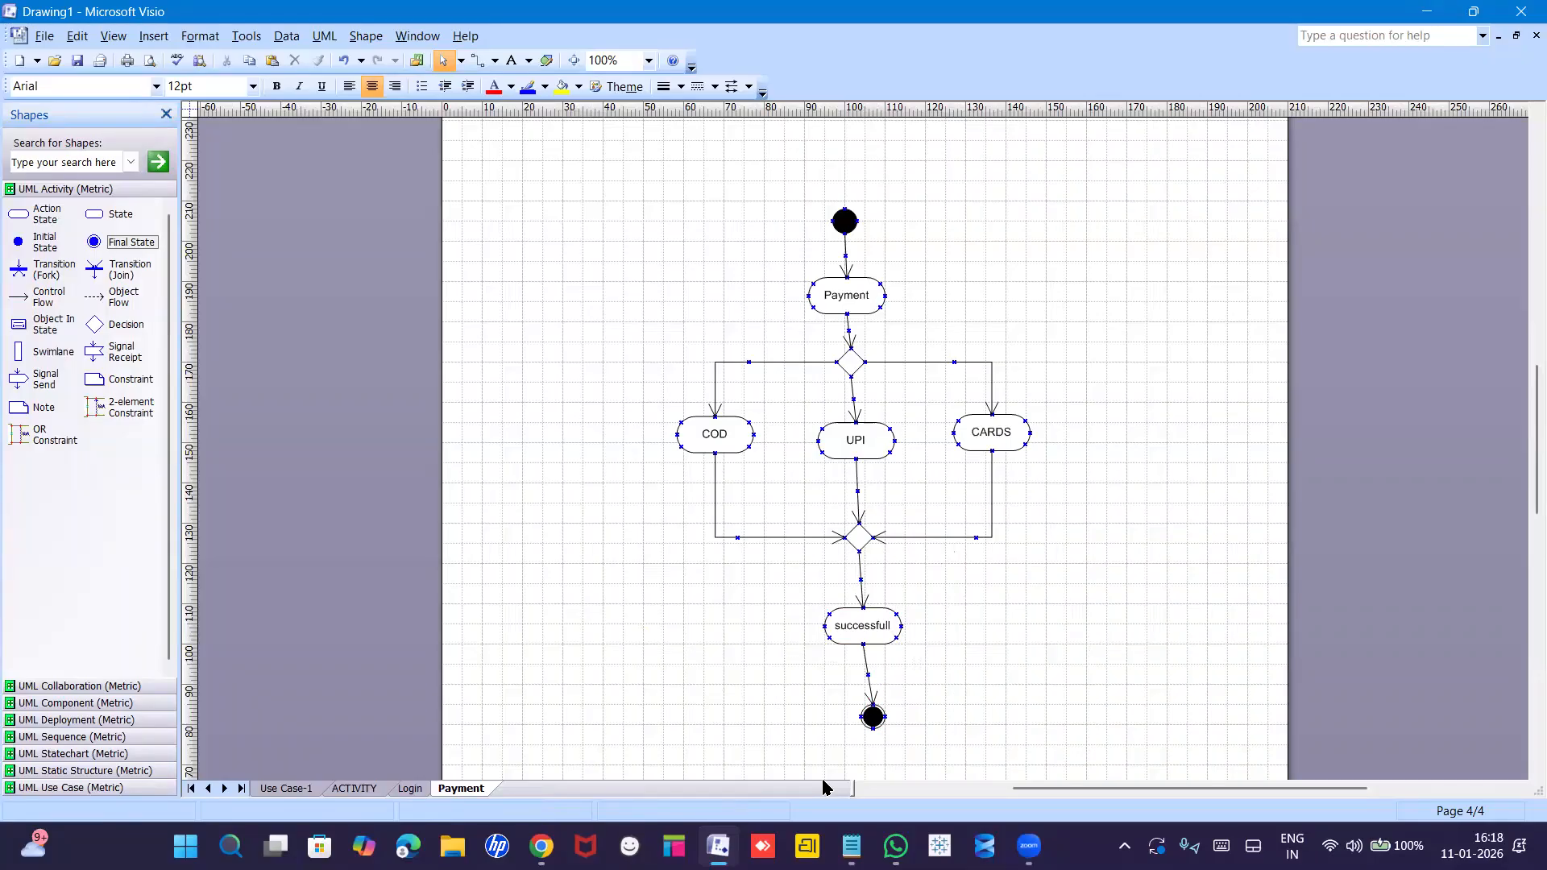
pyautogui.hotkey('alt', 'Tab')
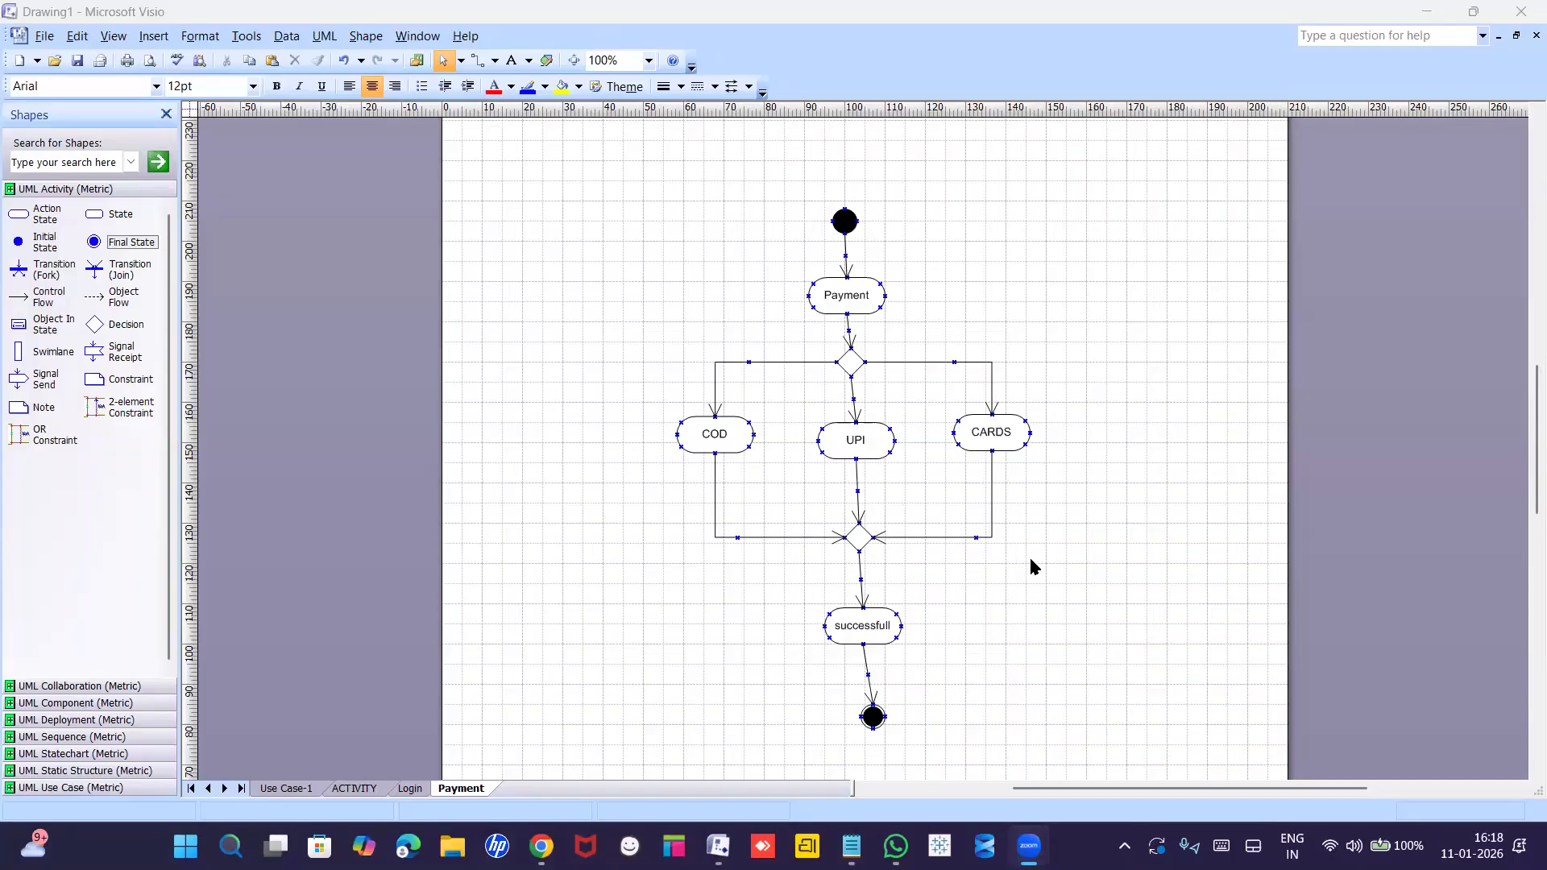
# Insert a new page named 'Order details' from the Payment tab and view it at 100% zoom.
pyautogui.click(461, 787)
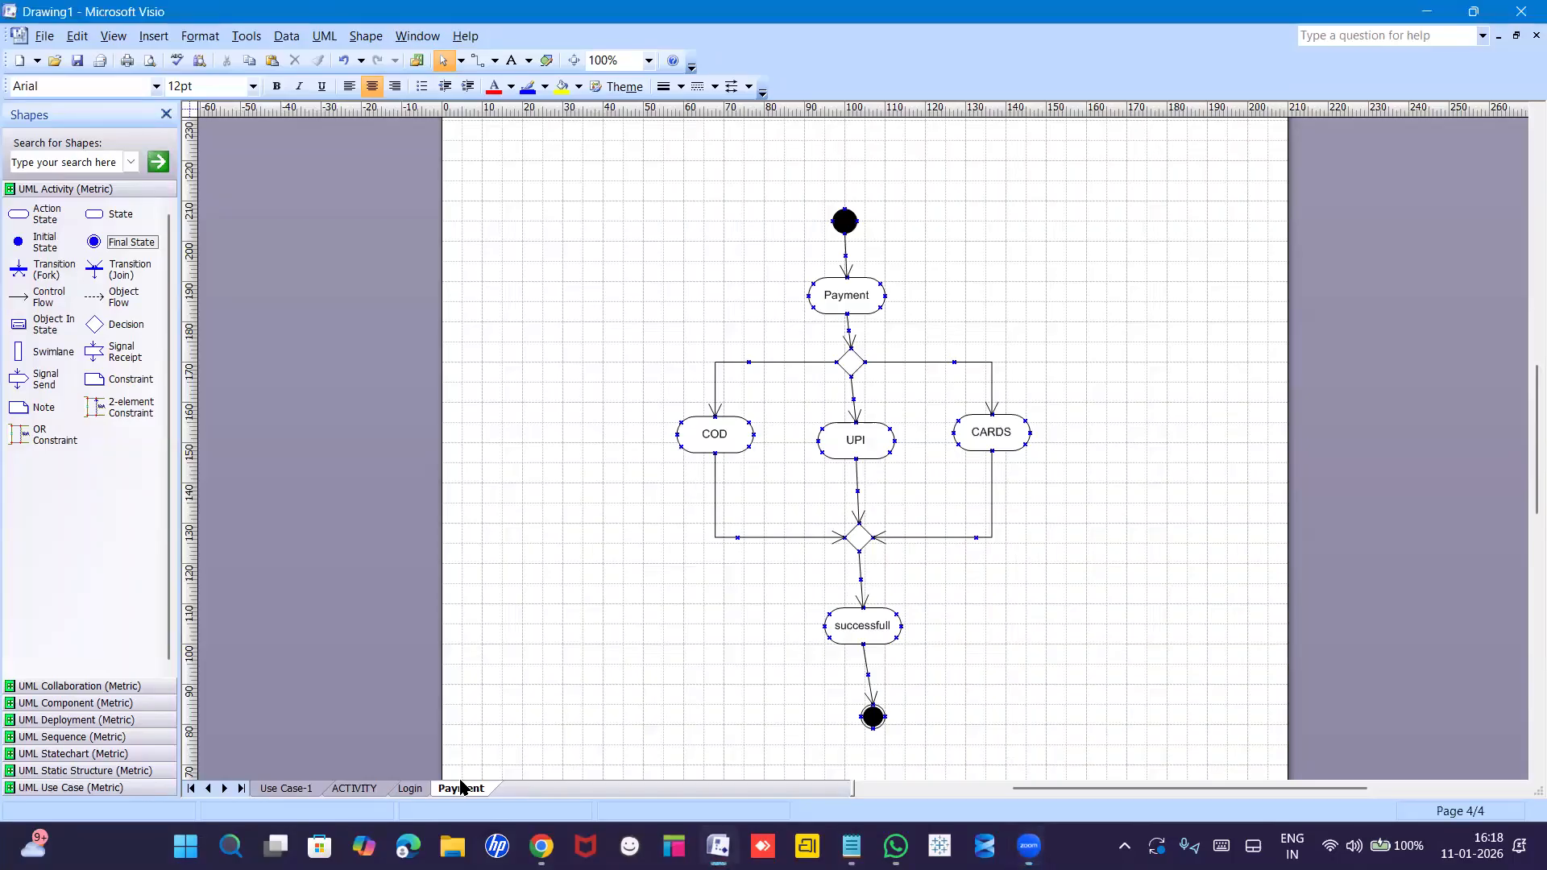
pyautogui.rightClick(461, 788)
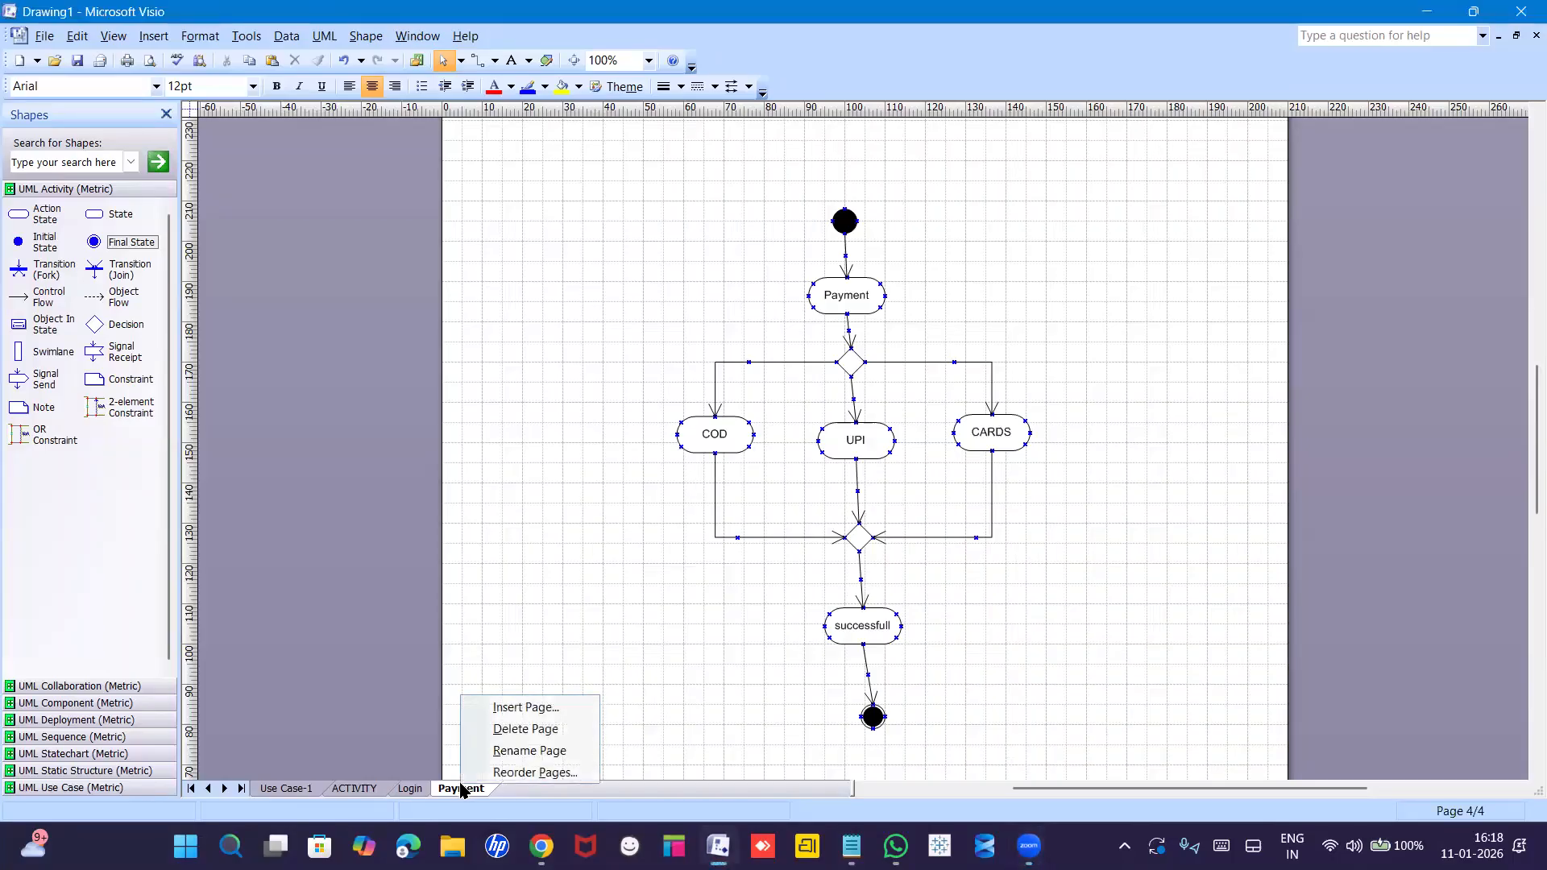
pyautogui.click(515, 707)
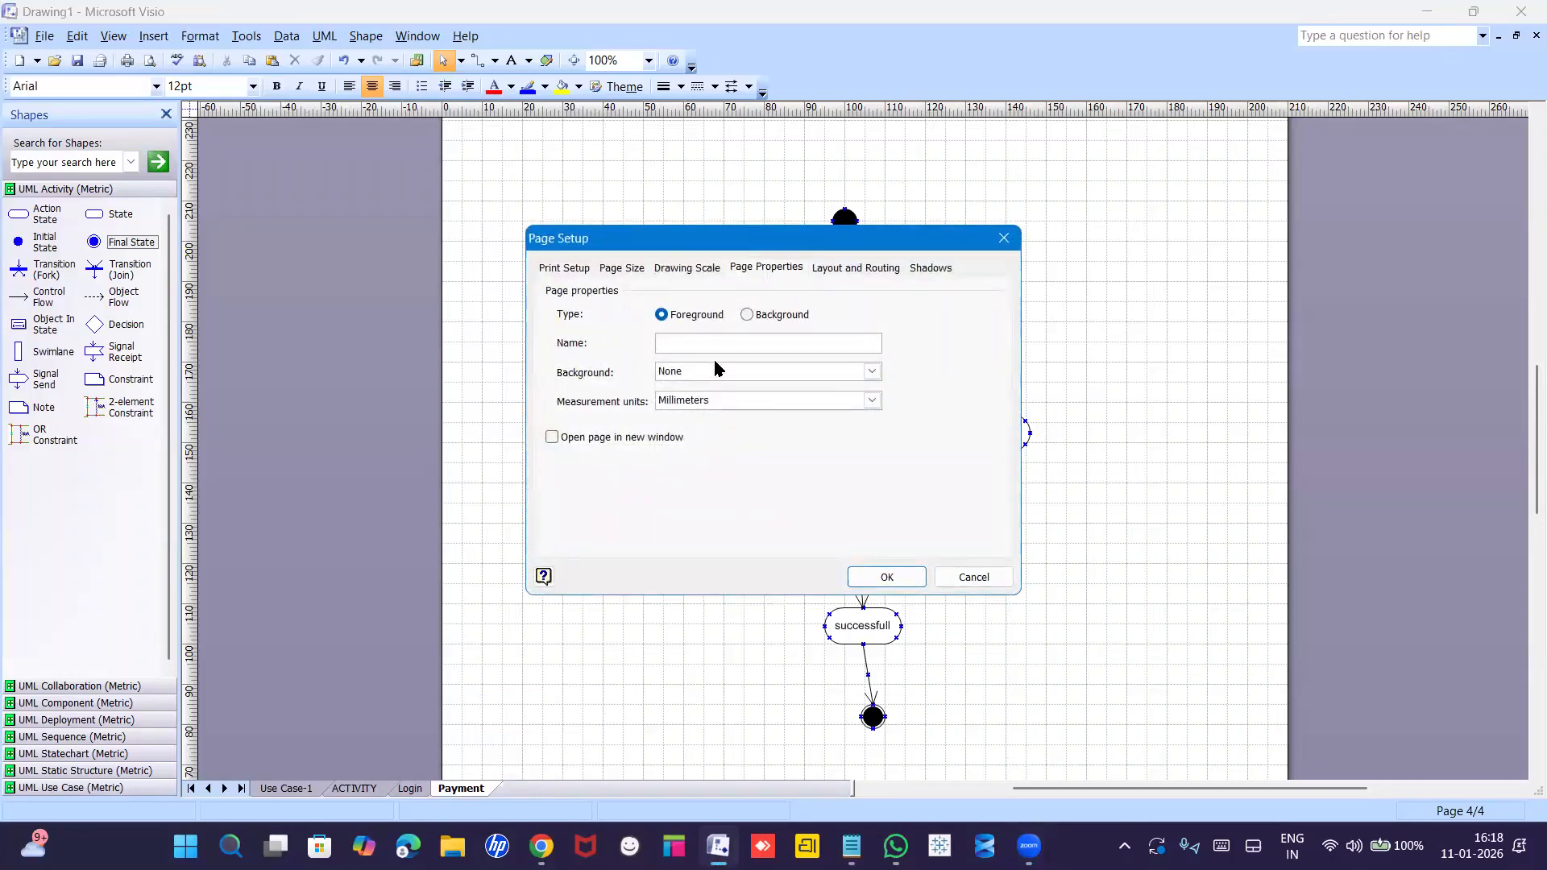
pyautogui.write('Order details')
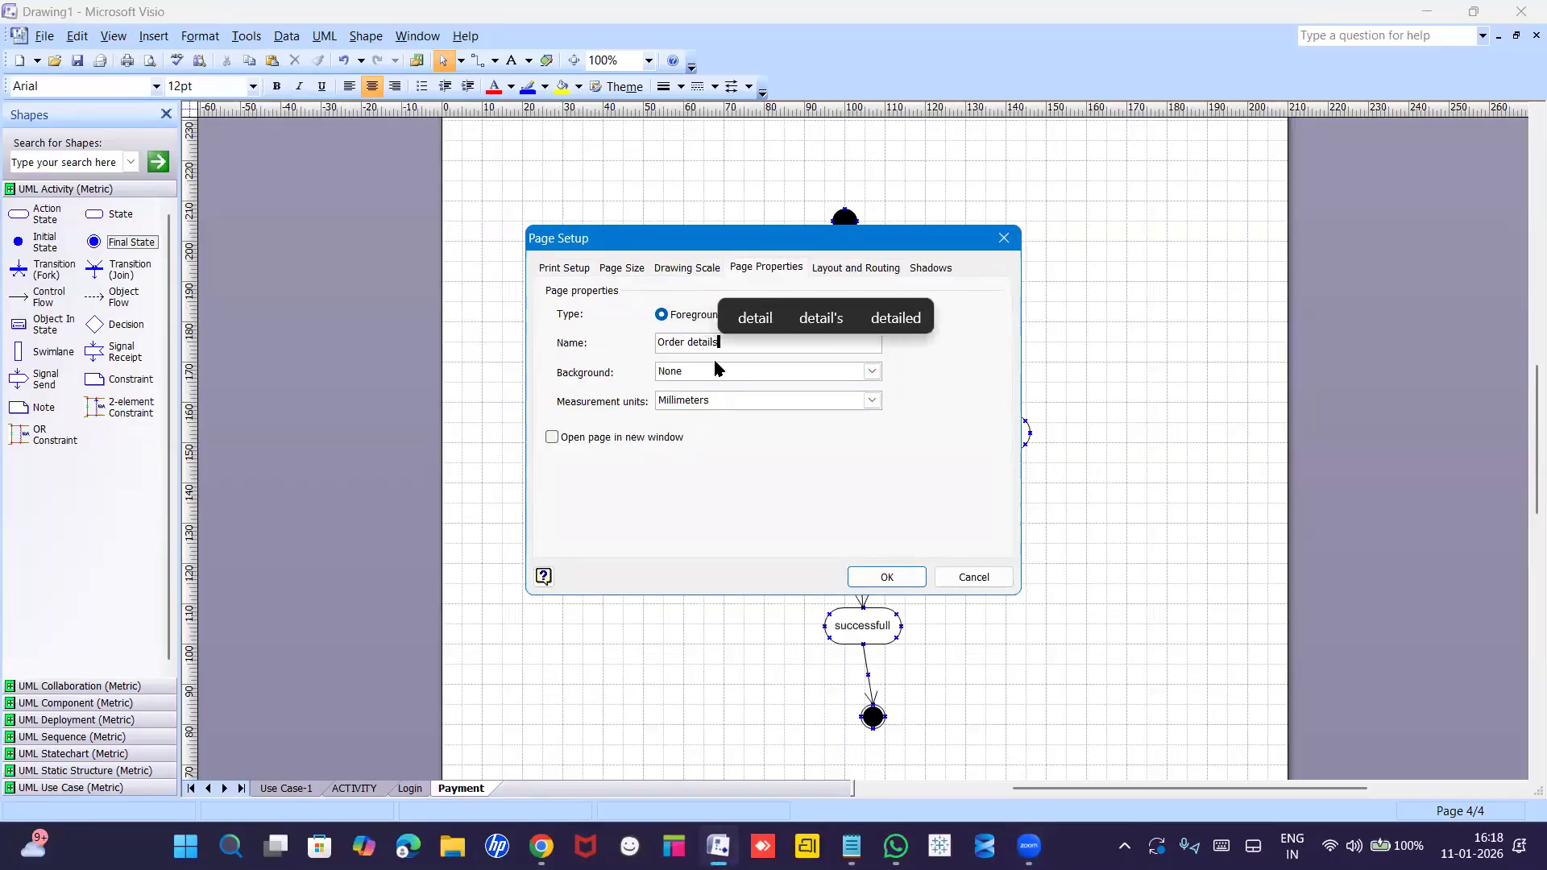
pyautogui.press('Return')
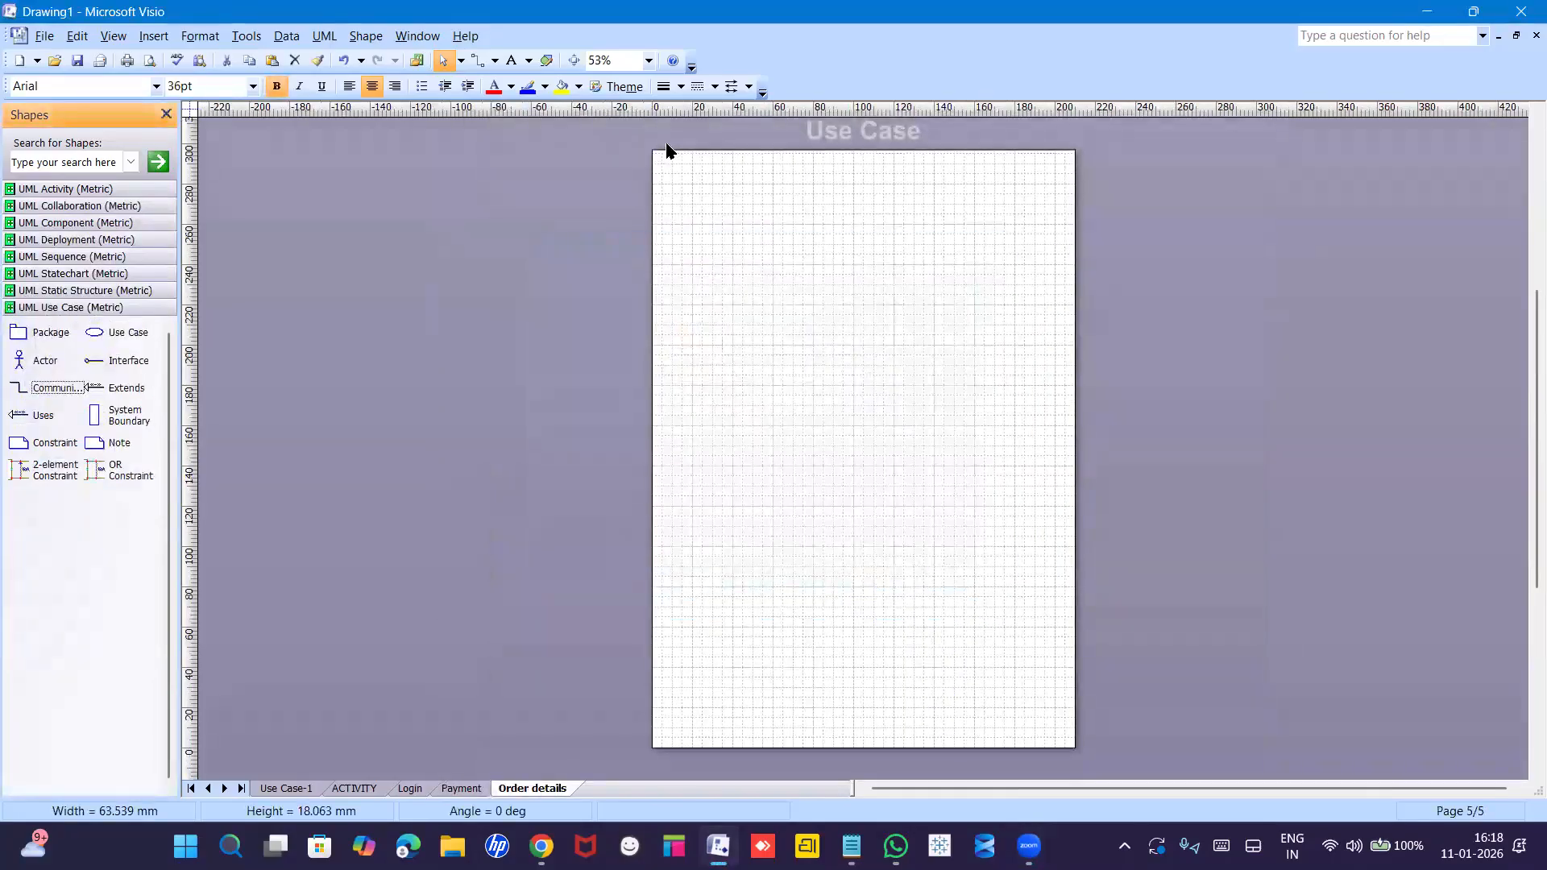
pyautogui.click(649, 59)
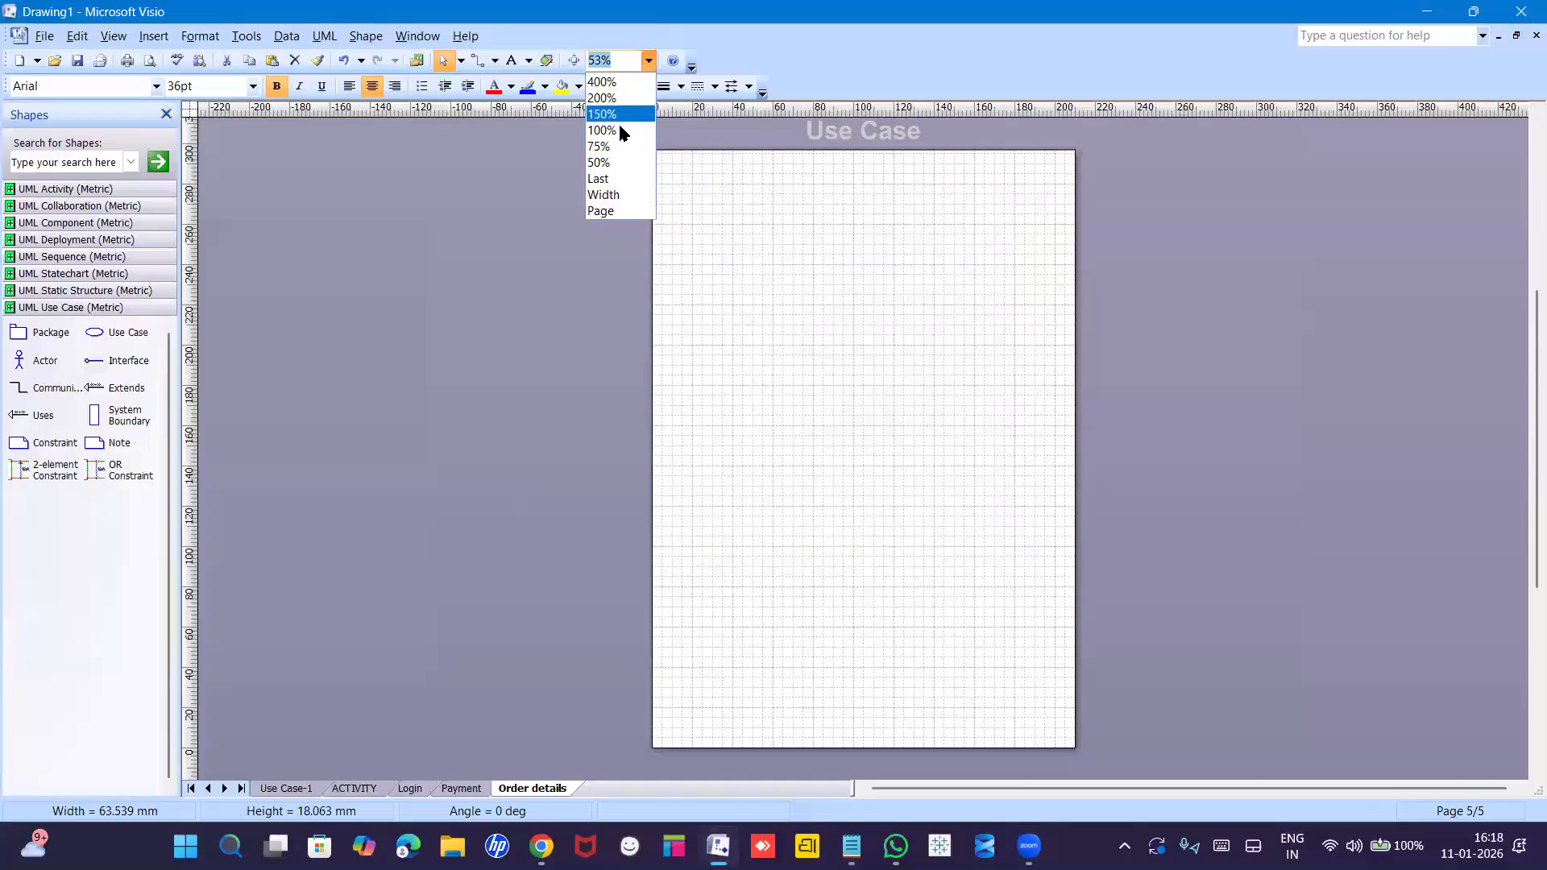
pyautogui.click(617, 122)
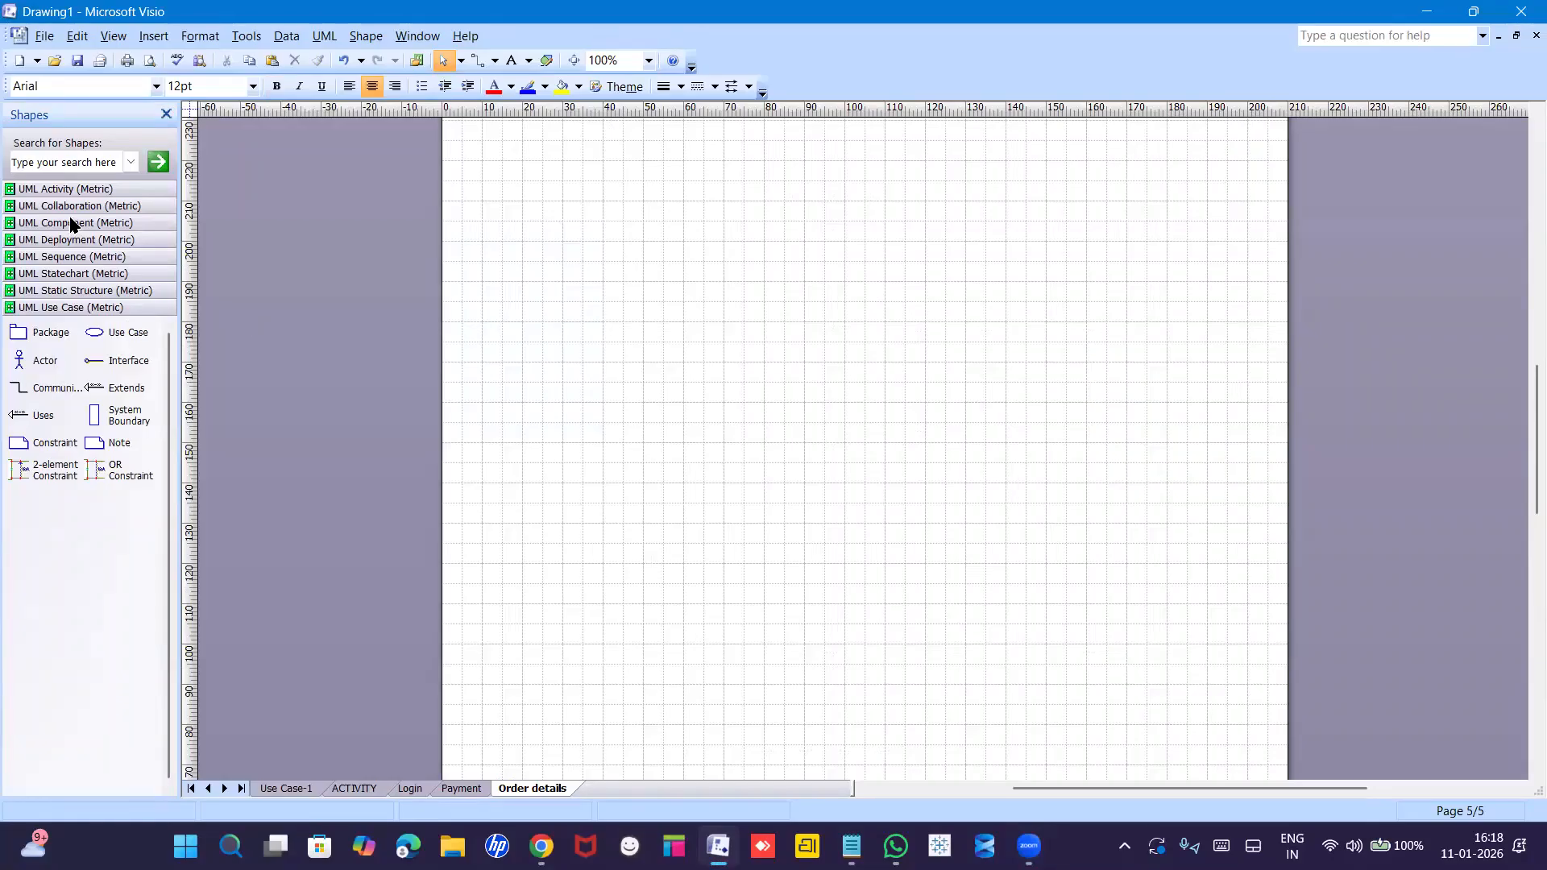
# Place a UML initial state near the page top with an 'order details' action state beneath it.
pyautogui.click(82, 190)
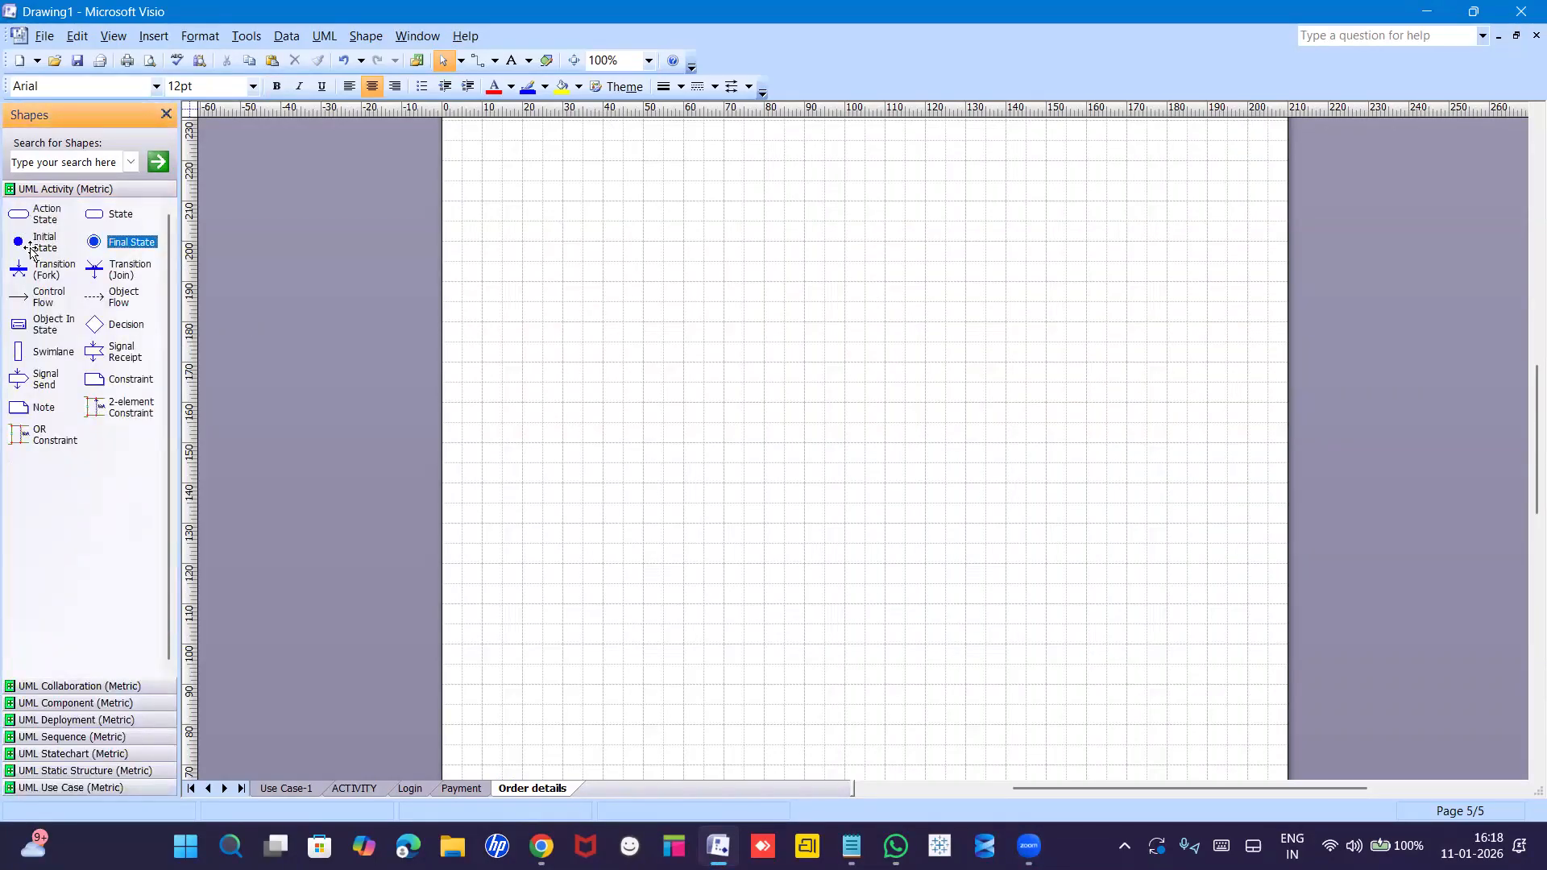
pyautogui.moveTo(30, 251); pyautogui.dragTo(846, 196)
pyautogui.moveTo(25, 224); pyautogui.dragTo(845, 305)
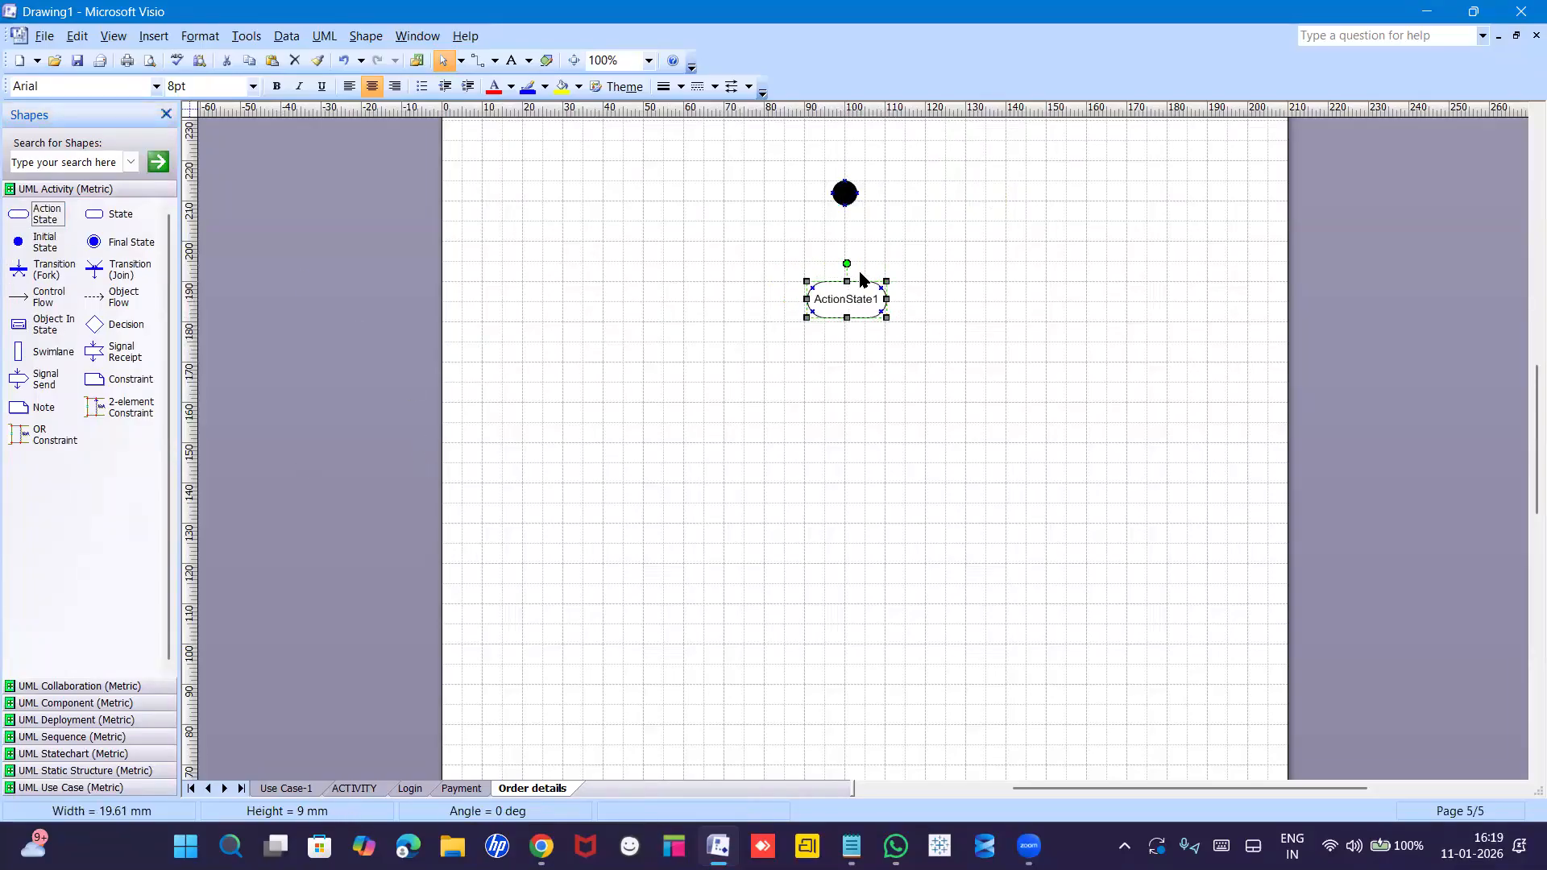
pyautogui.doubleClick(848, 303)
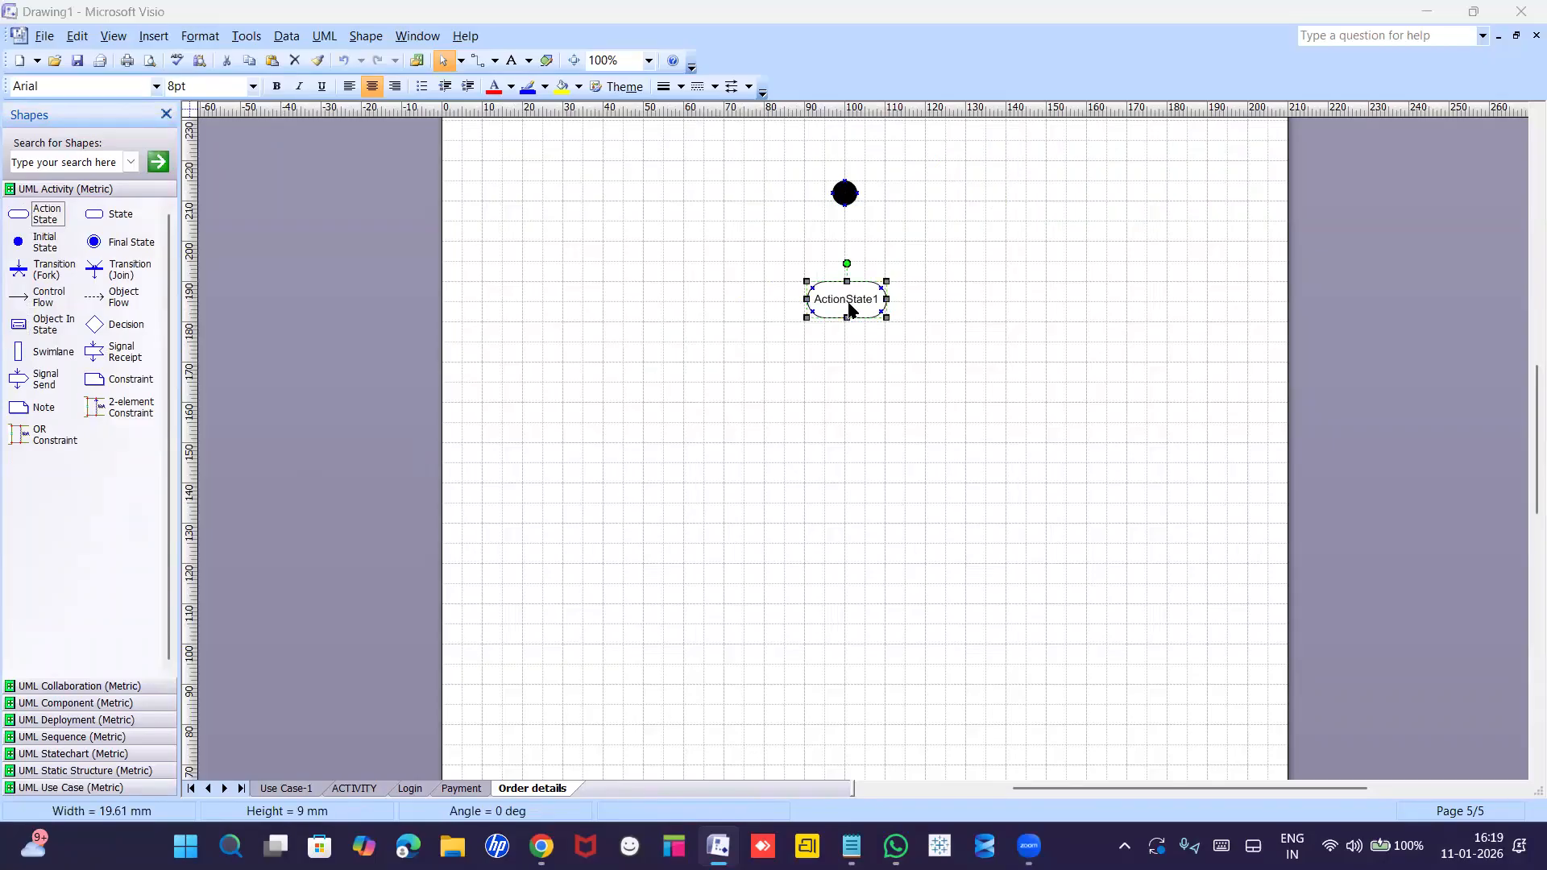
pyautogui.write('order details')
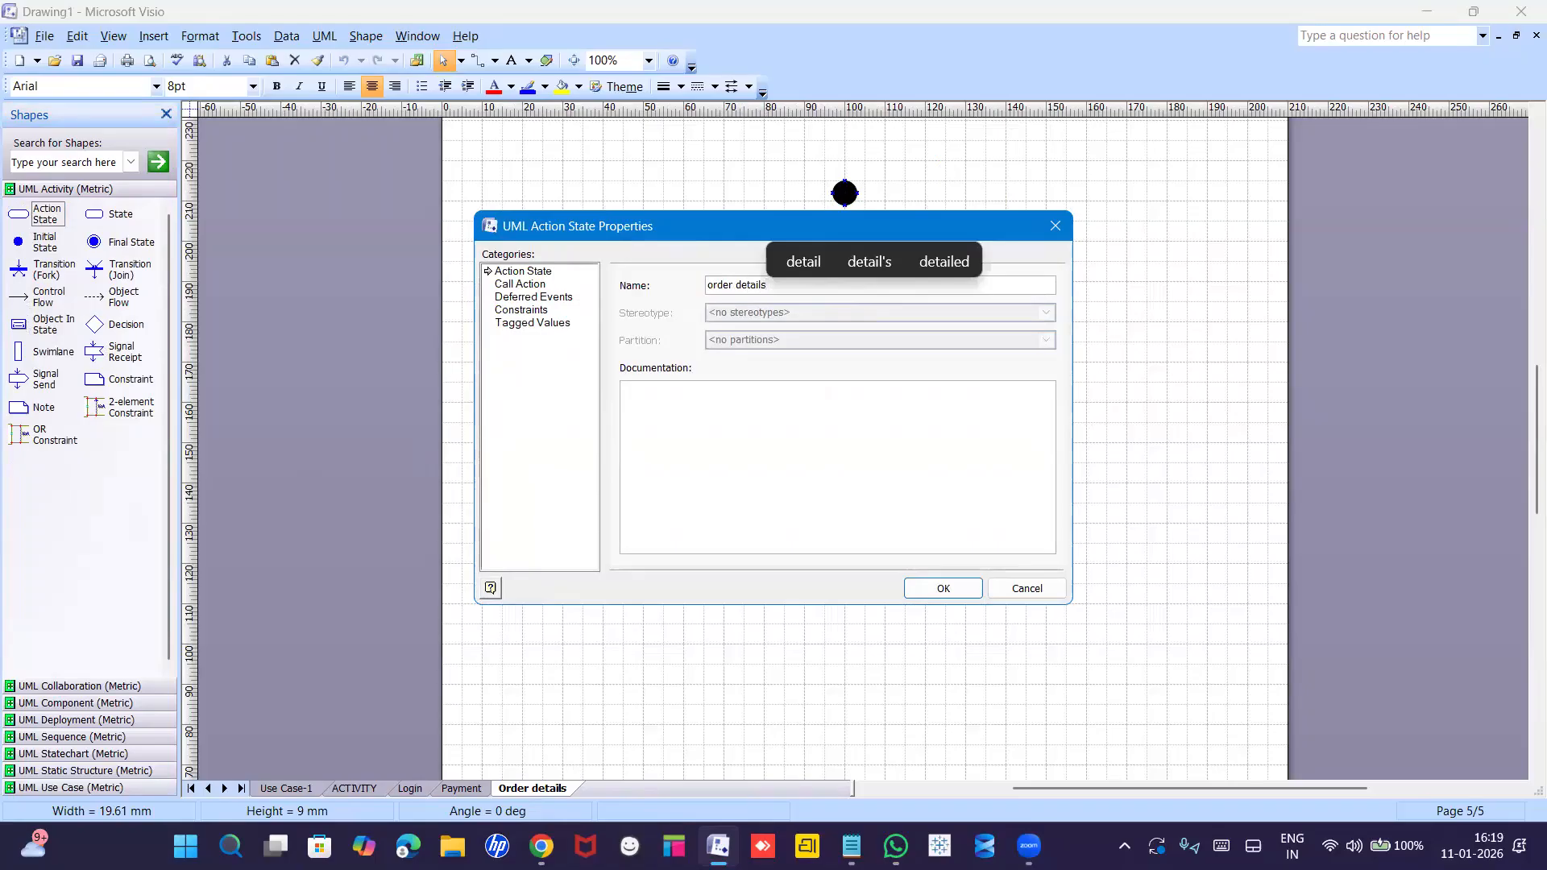
pyautogui.press('Return')
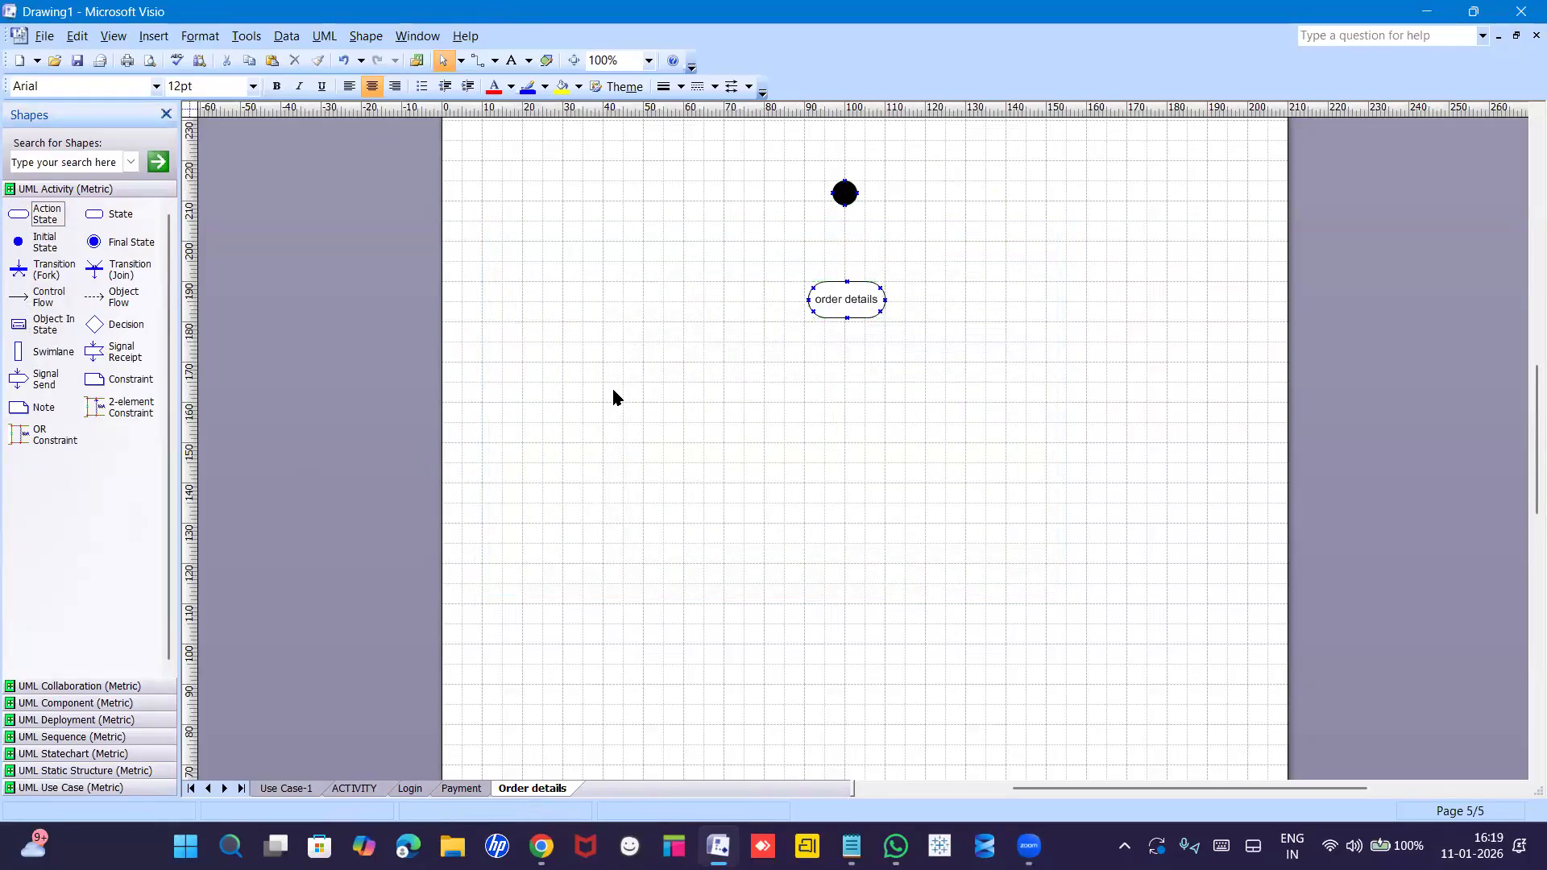
# Add two action states named SMS and Email below order details and align them side by side.
pyautogui.moveTo(18, 216); pyautogui.dragTo(741, 433)
pyautogui.moveTo(1008, 342); pyautogui.dragTo(937, 424)
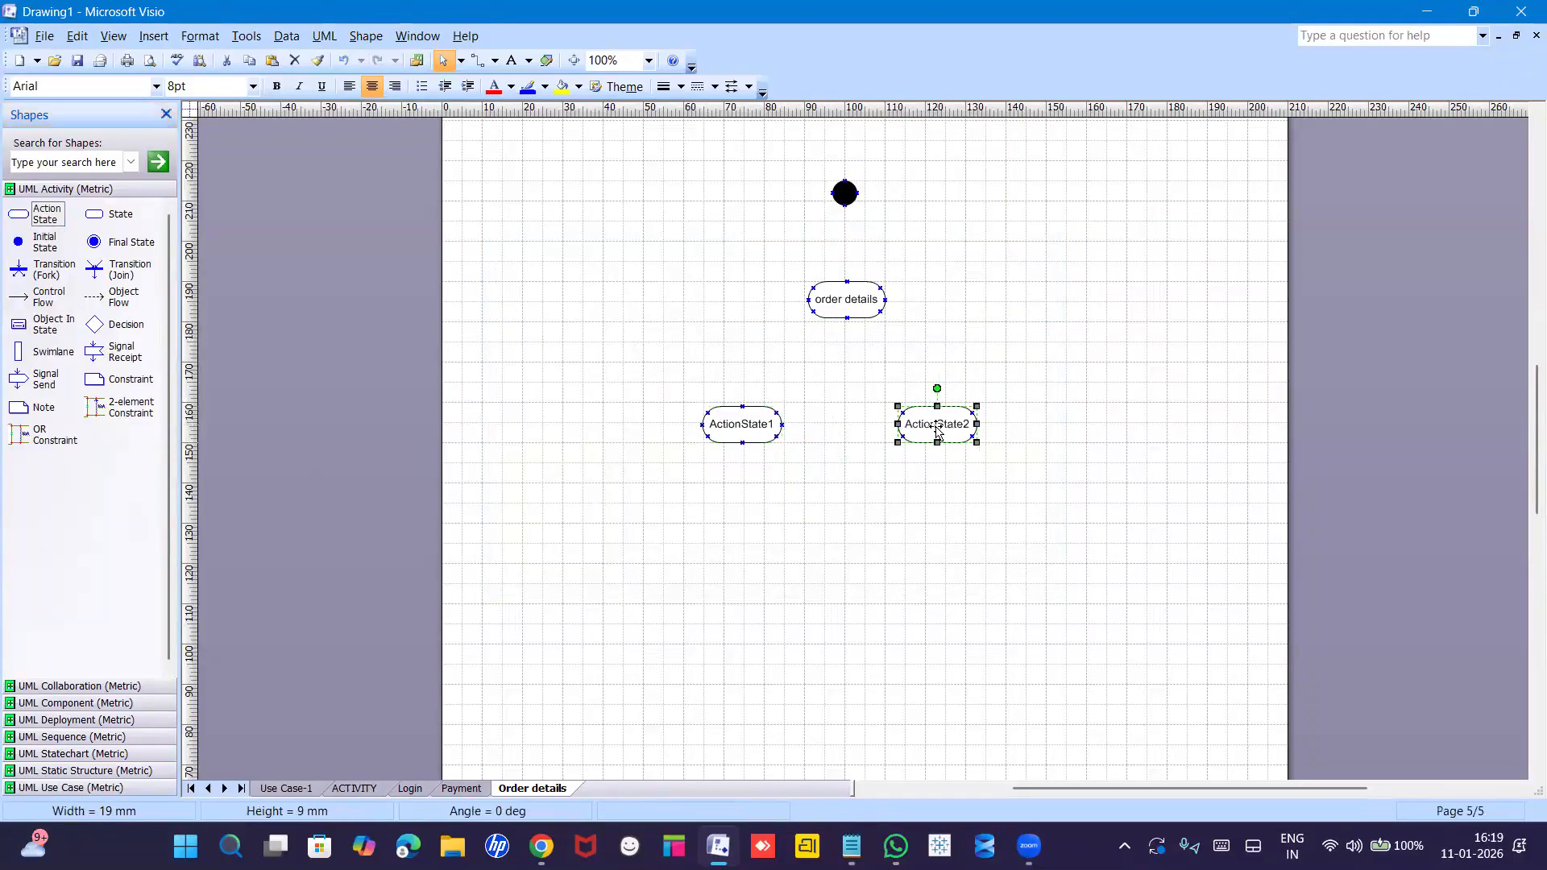
pyautogui.doubleClick(741, 431)
pyautogui.write('SMS')
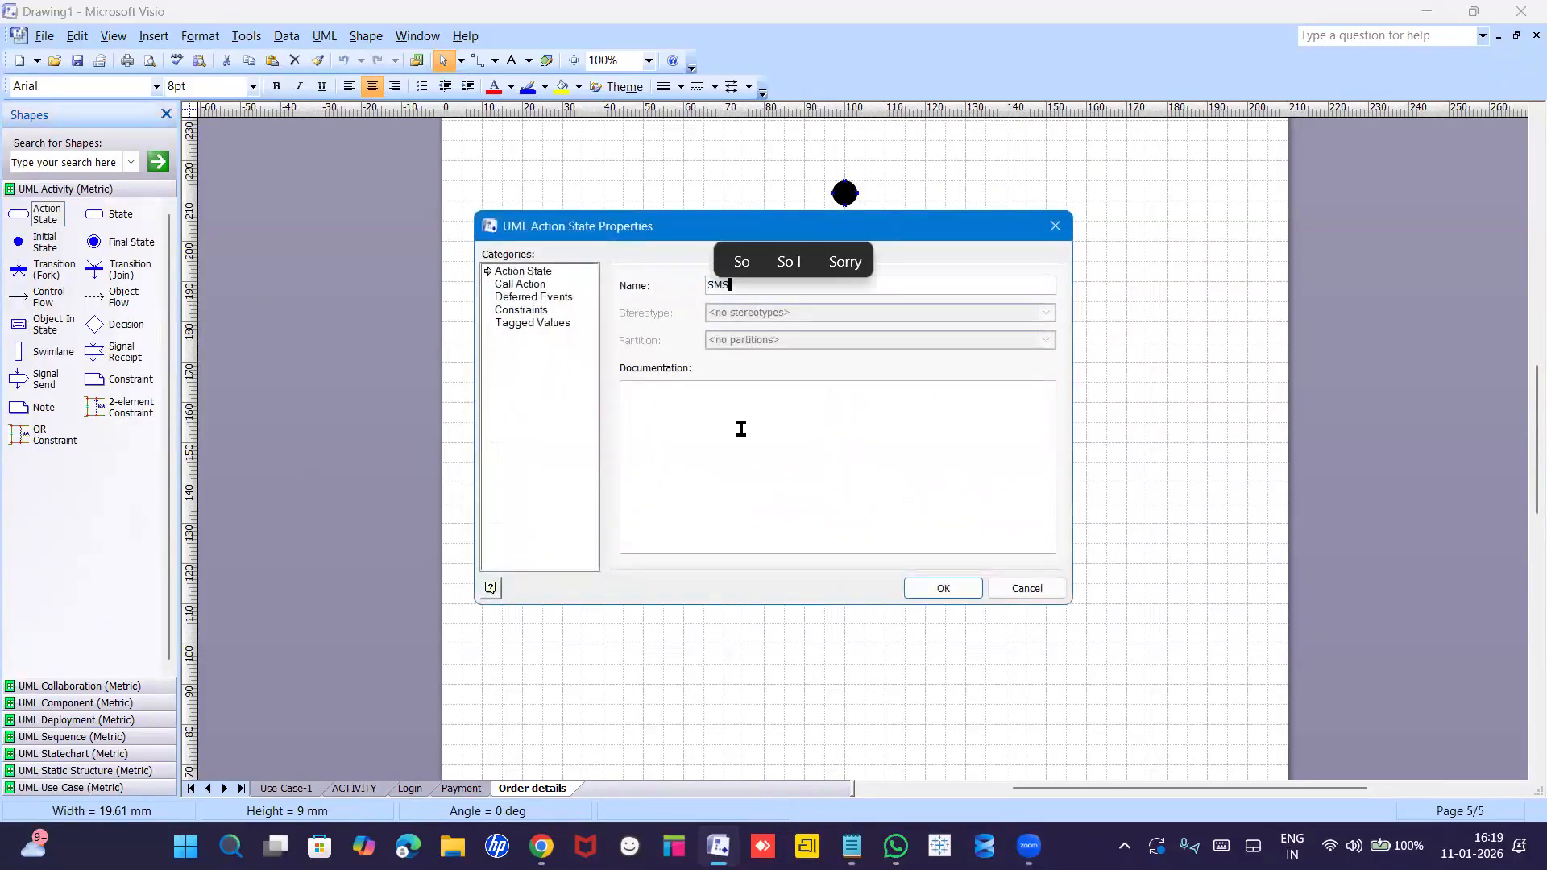
pyautogui.press('Return')
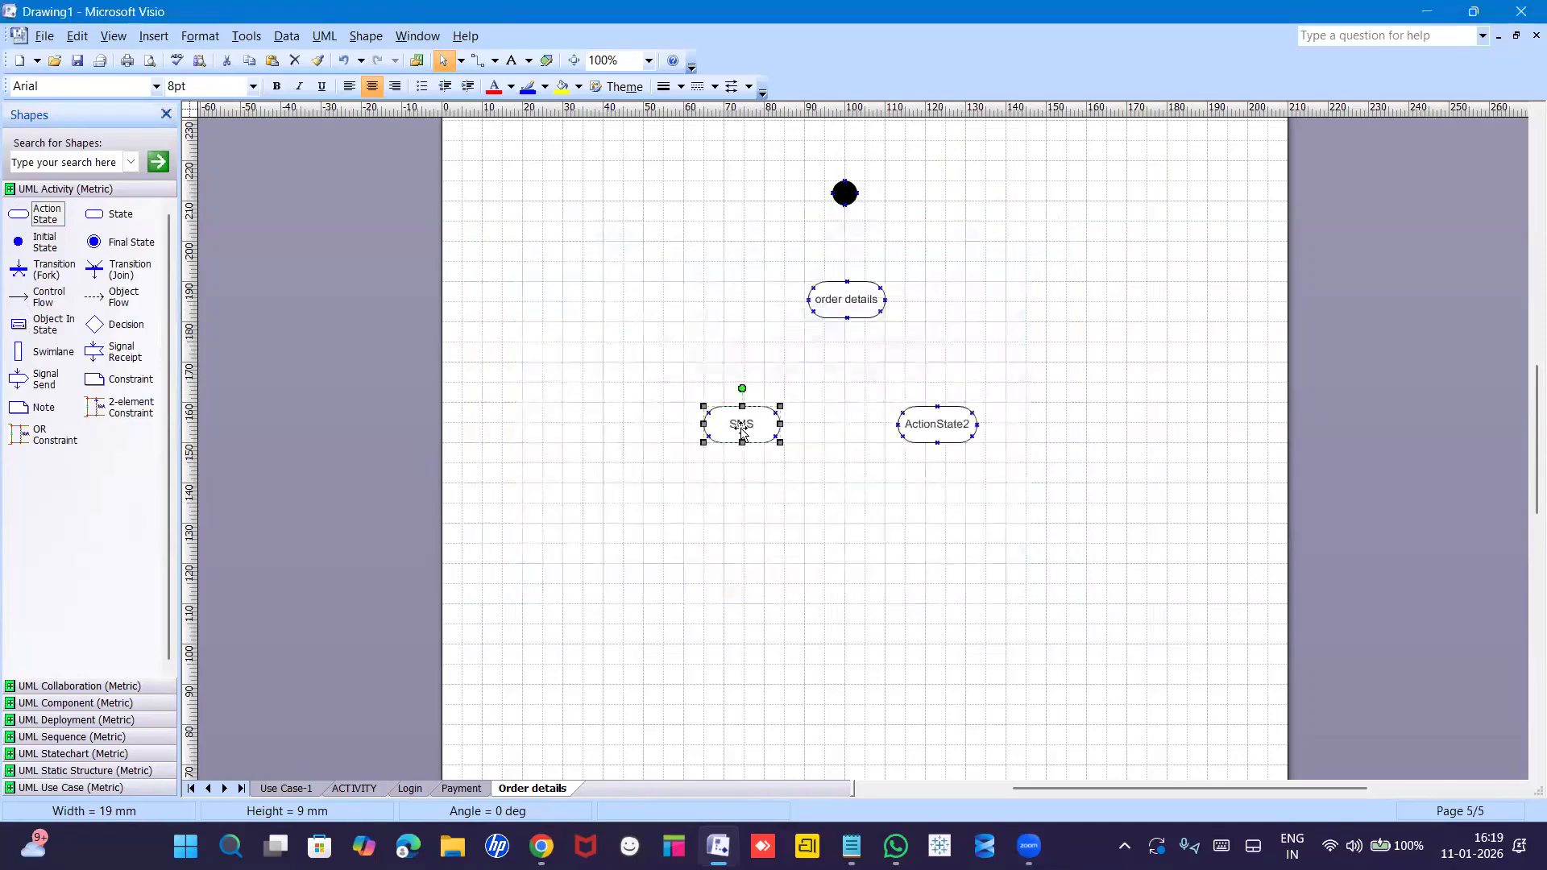
pyautogui.doubleClick(944, 428)
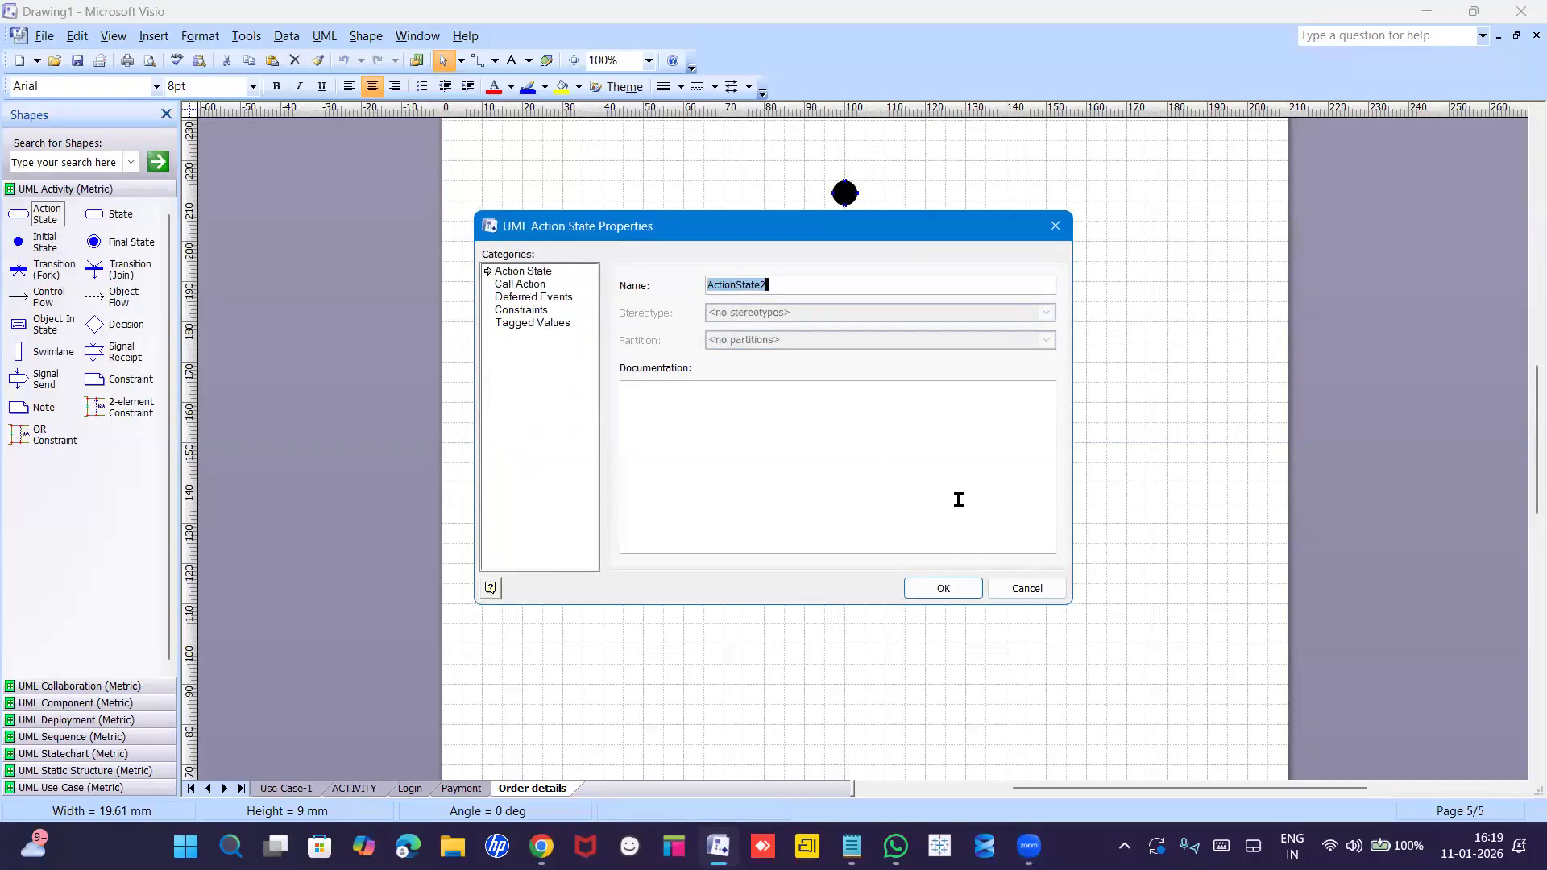
pyautogui.write('Email')
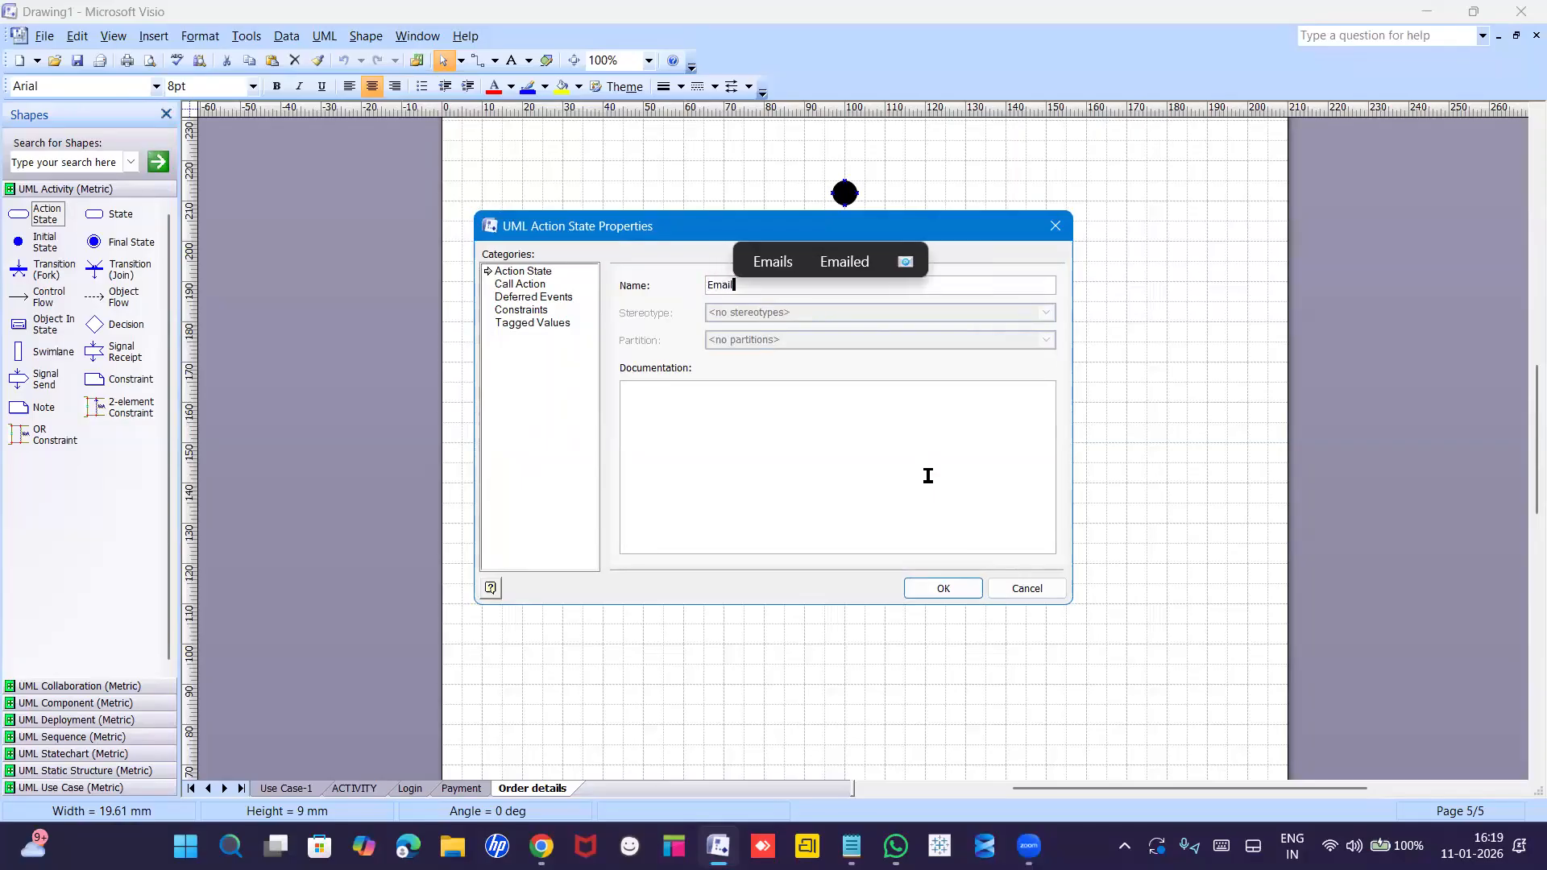
pyautogui.press('Return')
pyautogui.moveTo(953, 431); pyautogui.dragTo(958, 429)
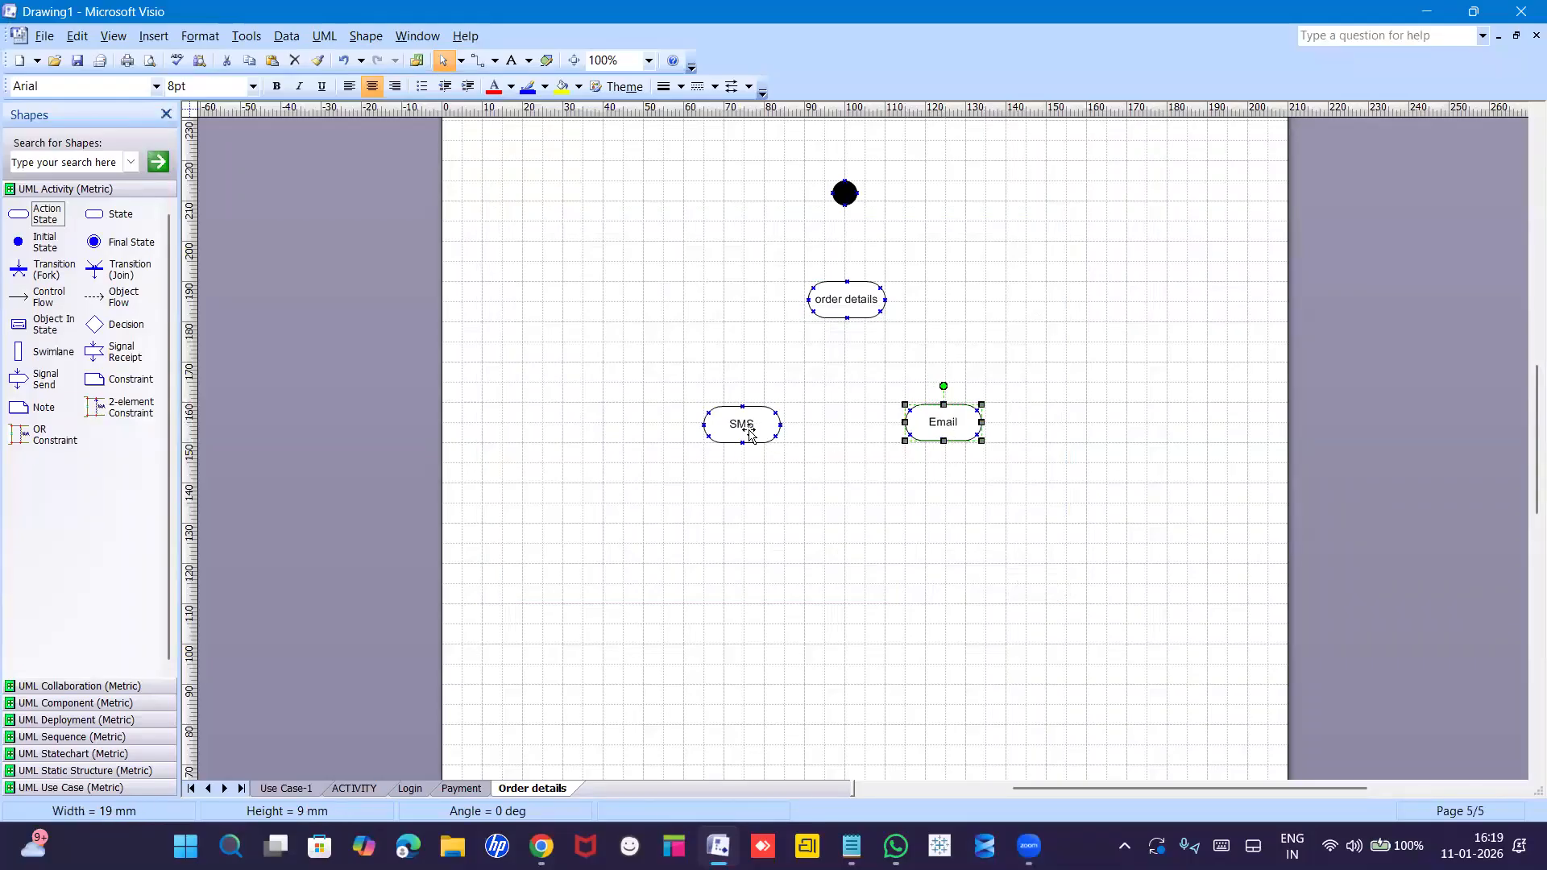
pyautogui.moveTo(749, 434); pyautogui.dragTo(775, 429)
# Place a fork bar below order details and stretch it to span SMS and Email.
pyautogui.click(931, 465)
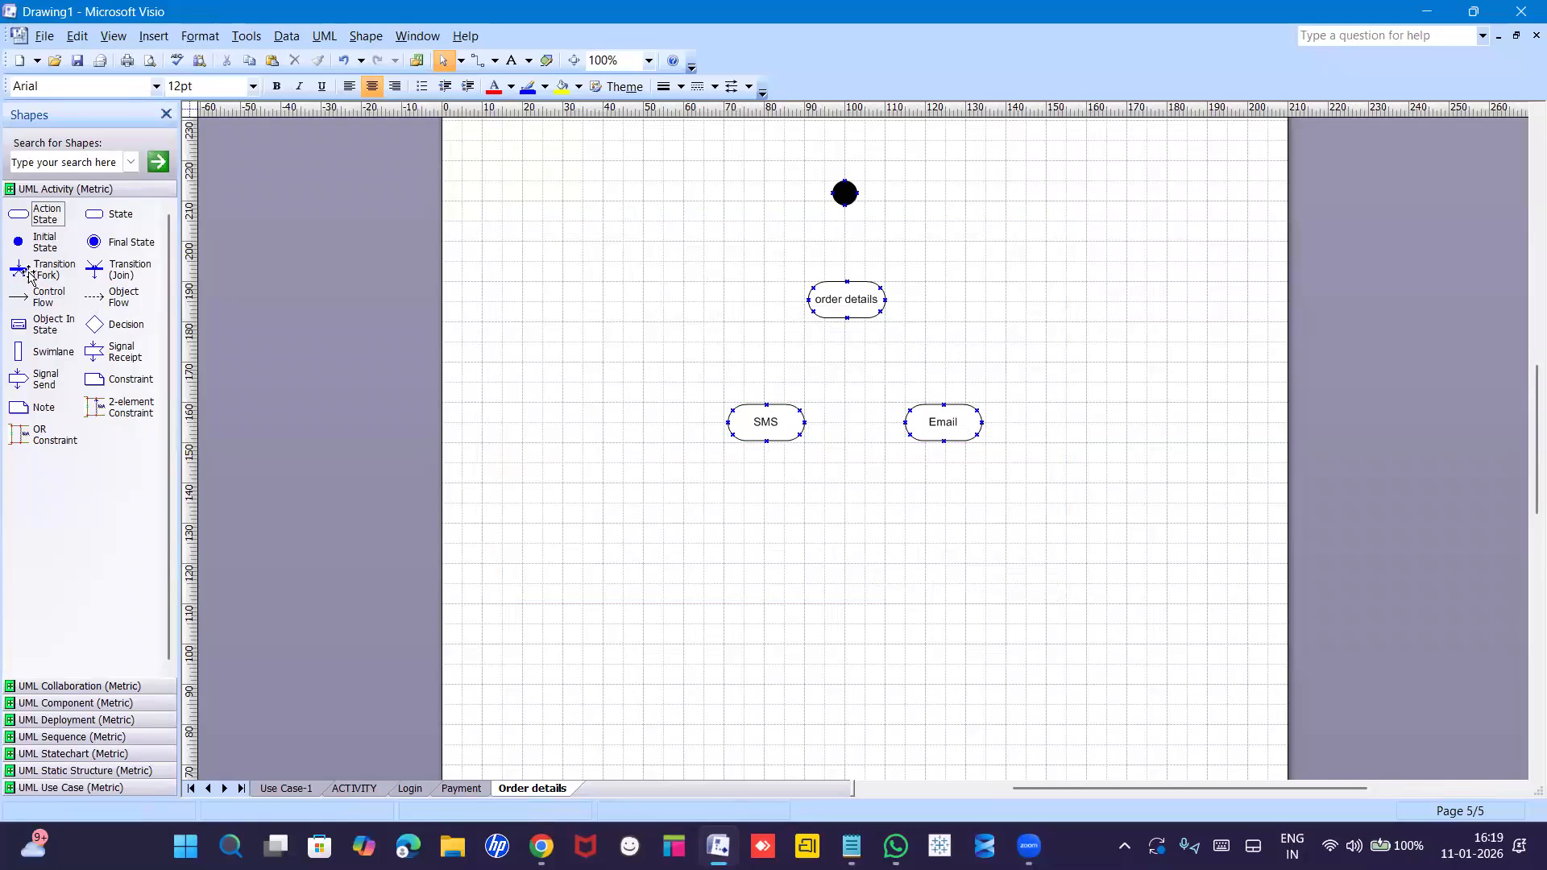
pyautogui.moveTo(20, 271); pyautogui.dragTo(472, 319)
pyautogui.moveTo(825, 370); pyautogui.dragTo(976, 370)
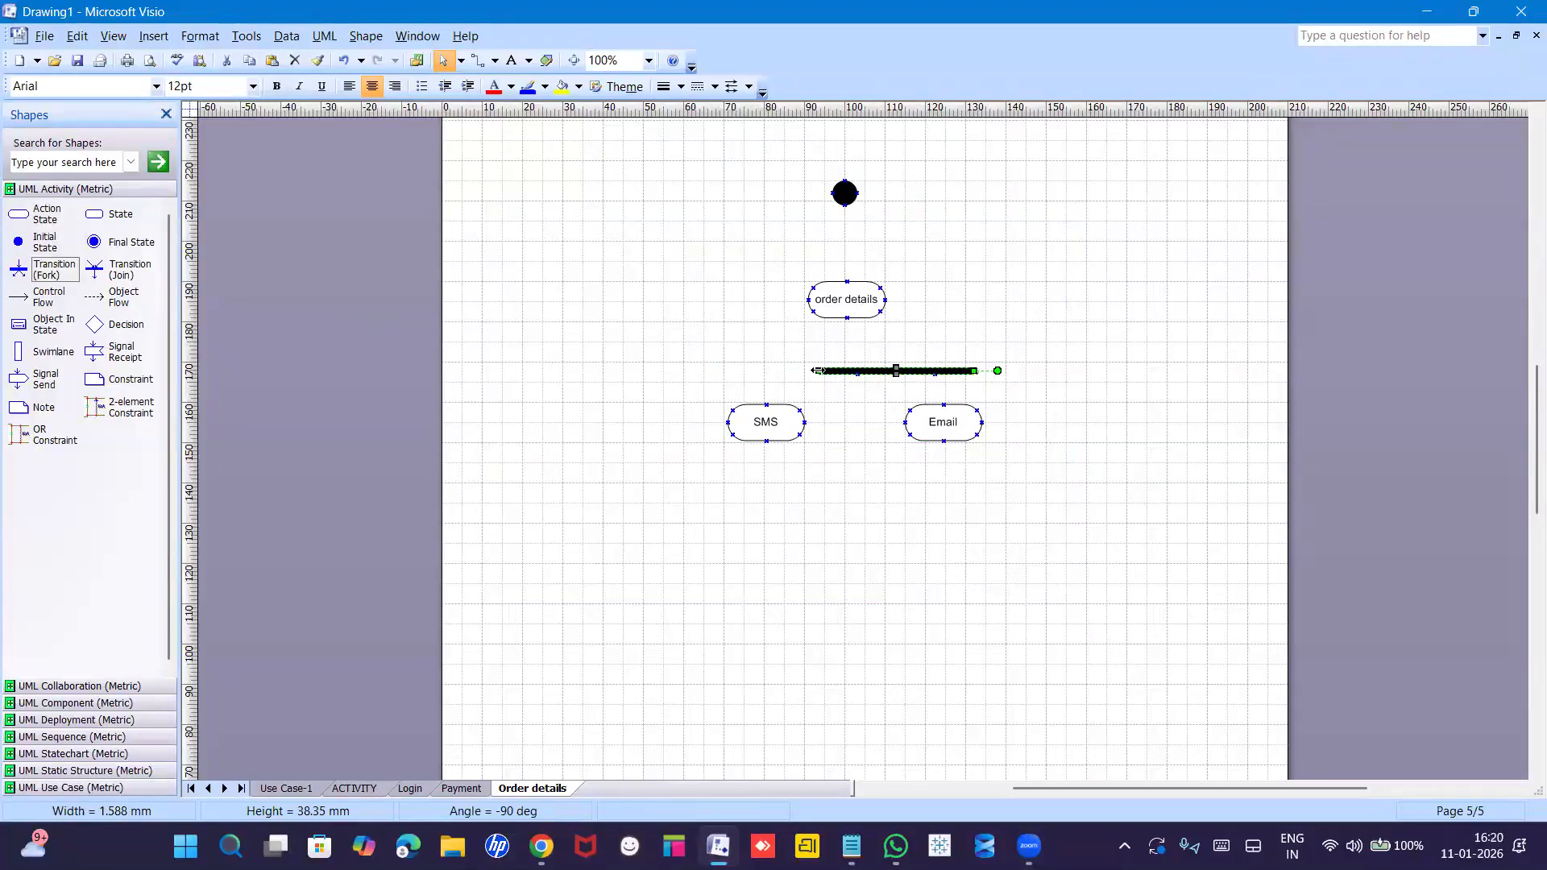
pyautogui.moveTo(788, 371); pyautogui.dragTo(703, 370)
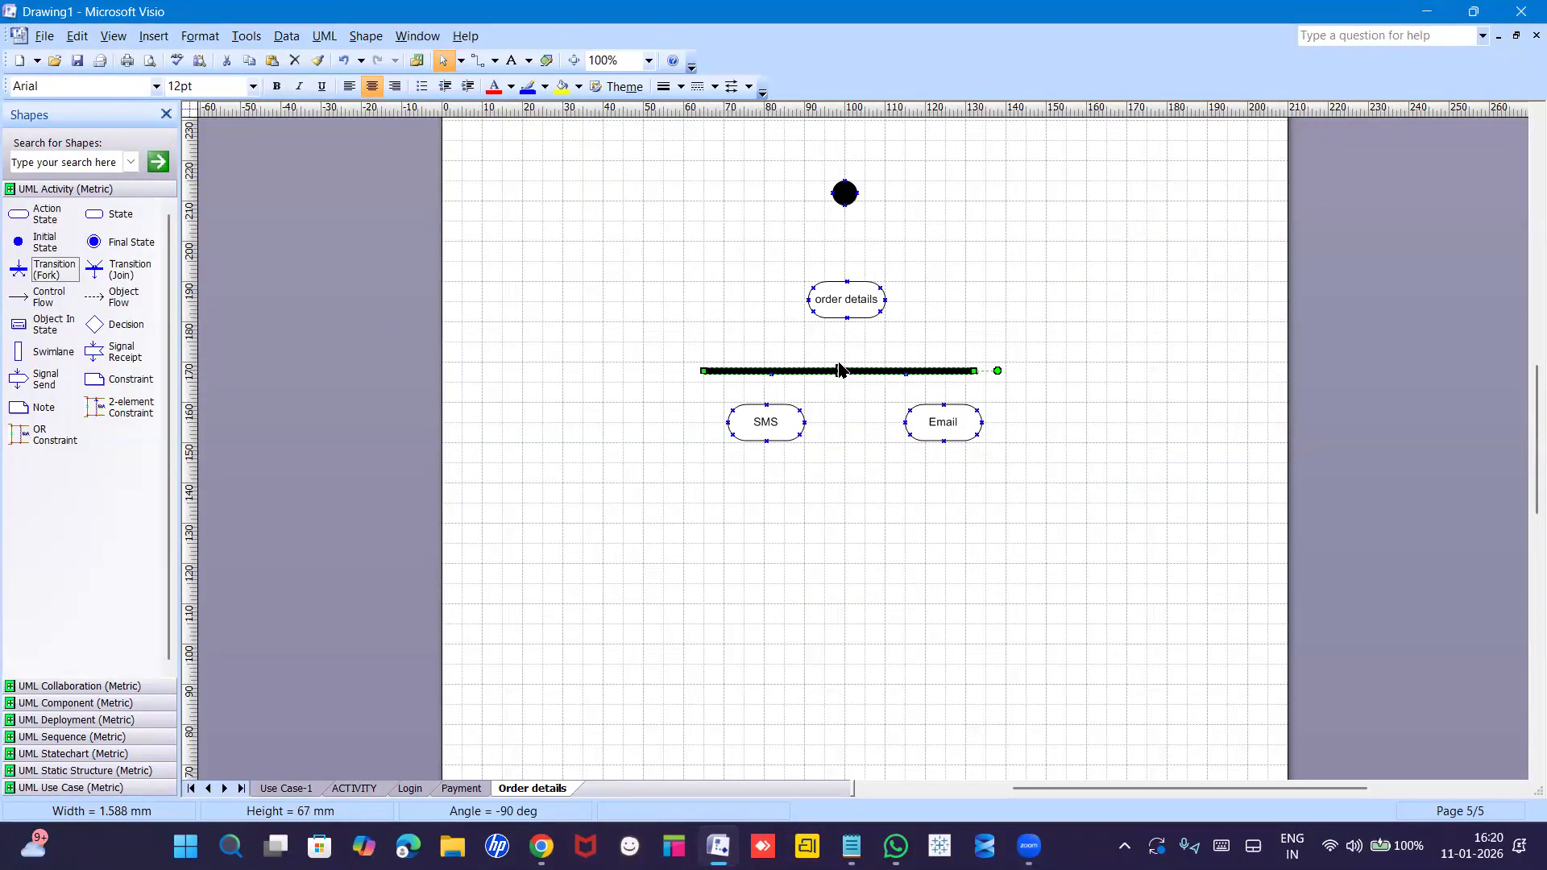
pyautogui.click(839, 356)
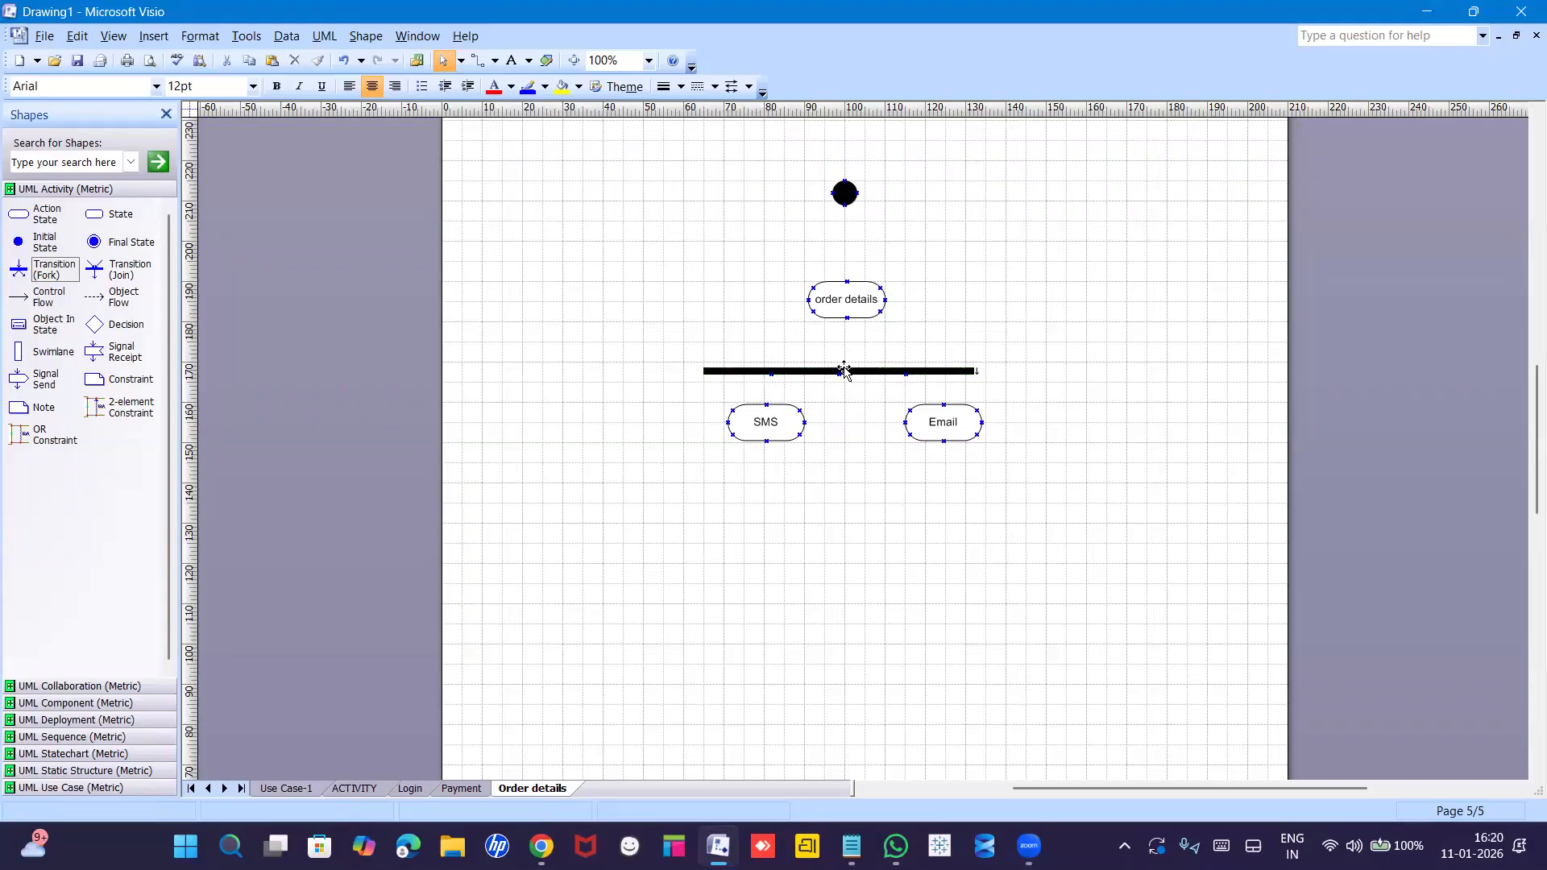
pyautogui.click(843, 370)
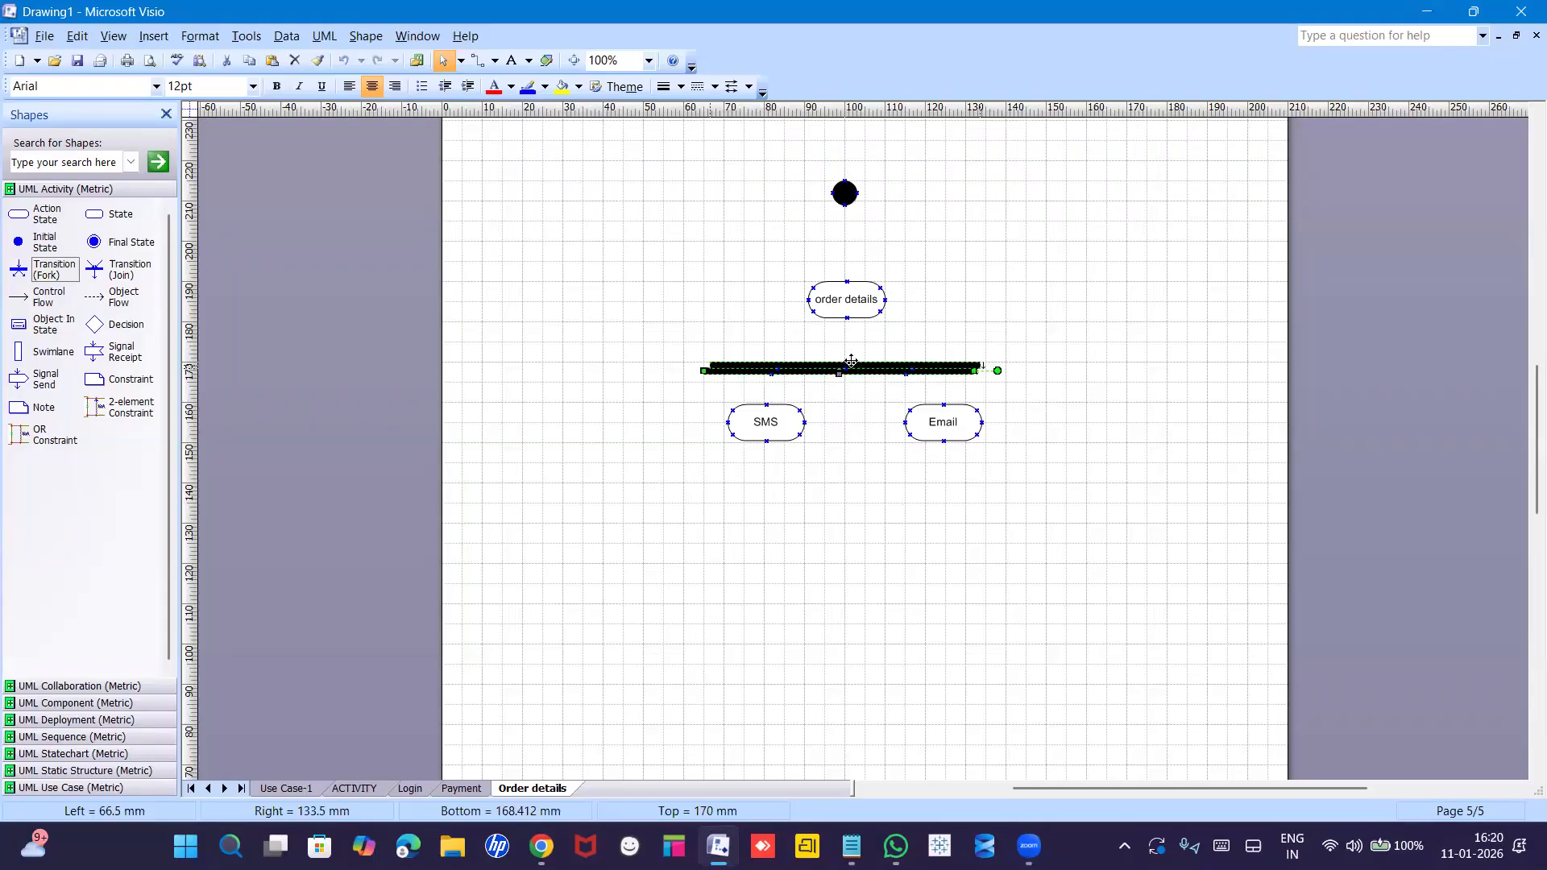
pyautogui.click(869, 515)
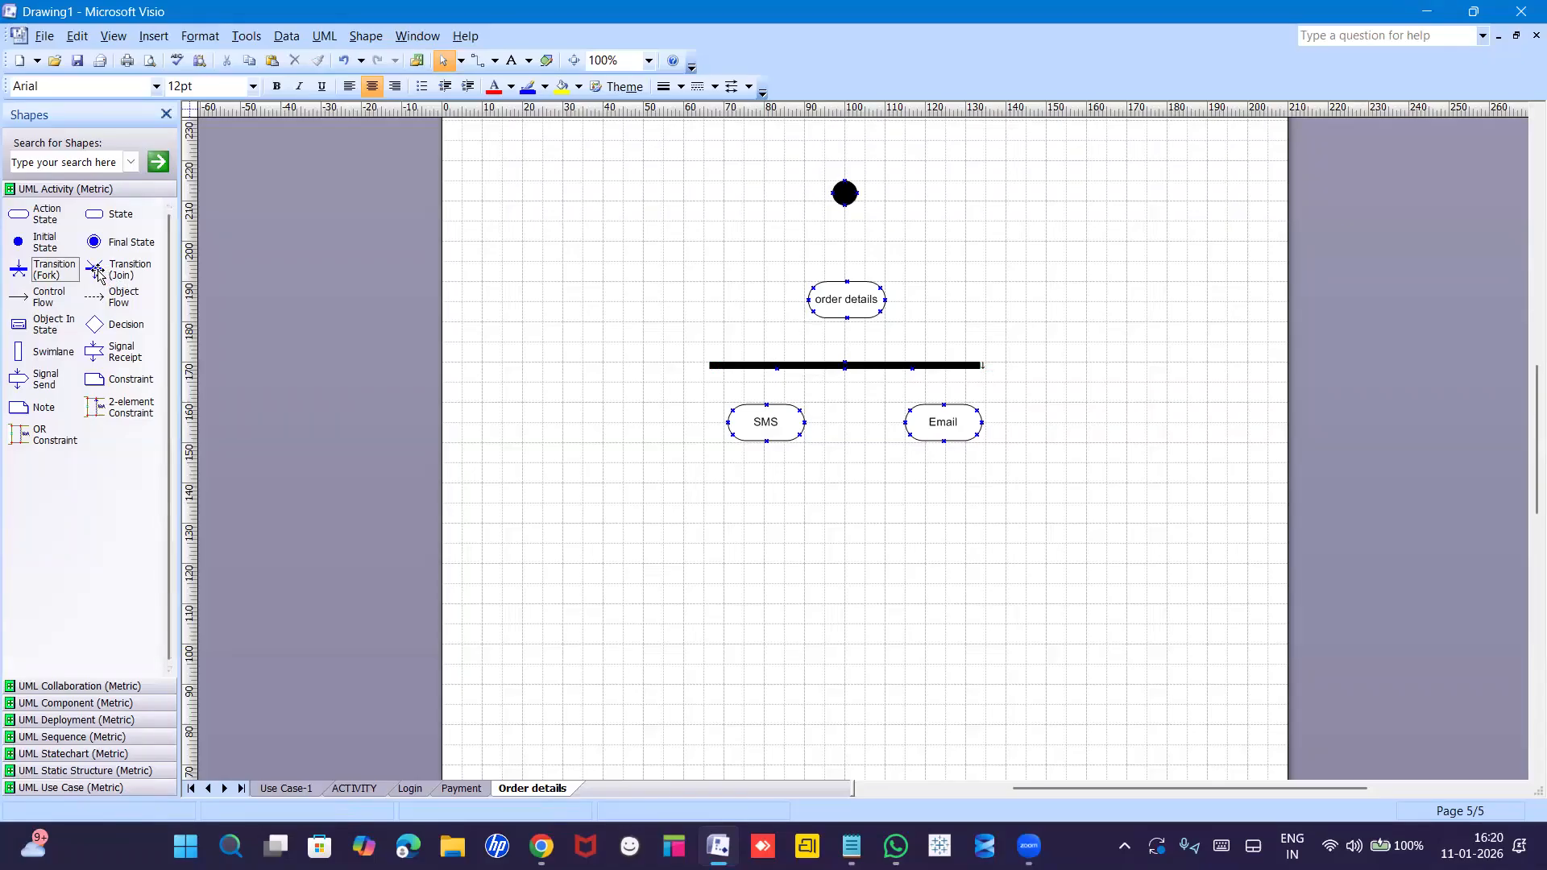
# Place a join bar below SMS and Email, raise order details slightly, and drop a control flow.
pyautogui.moveTo(98, 275); pyautogui.dragTo(986, 500)
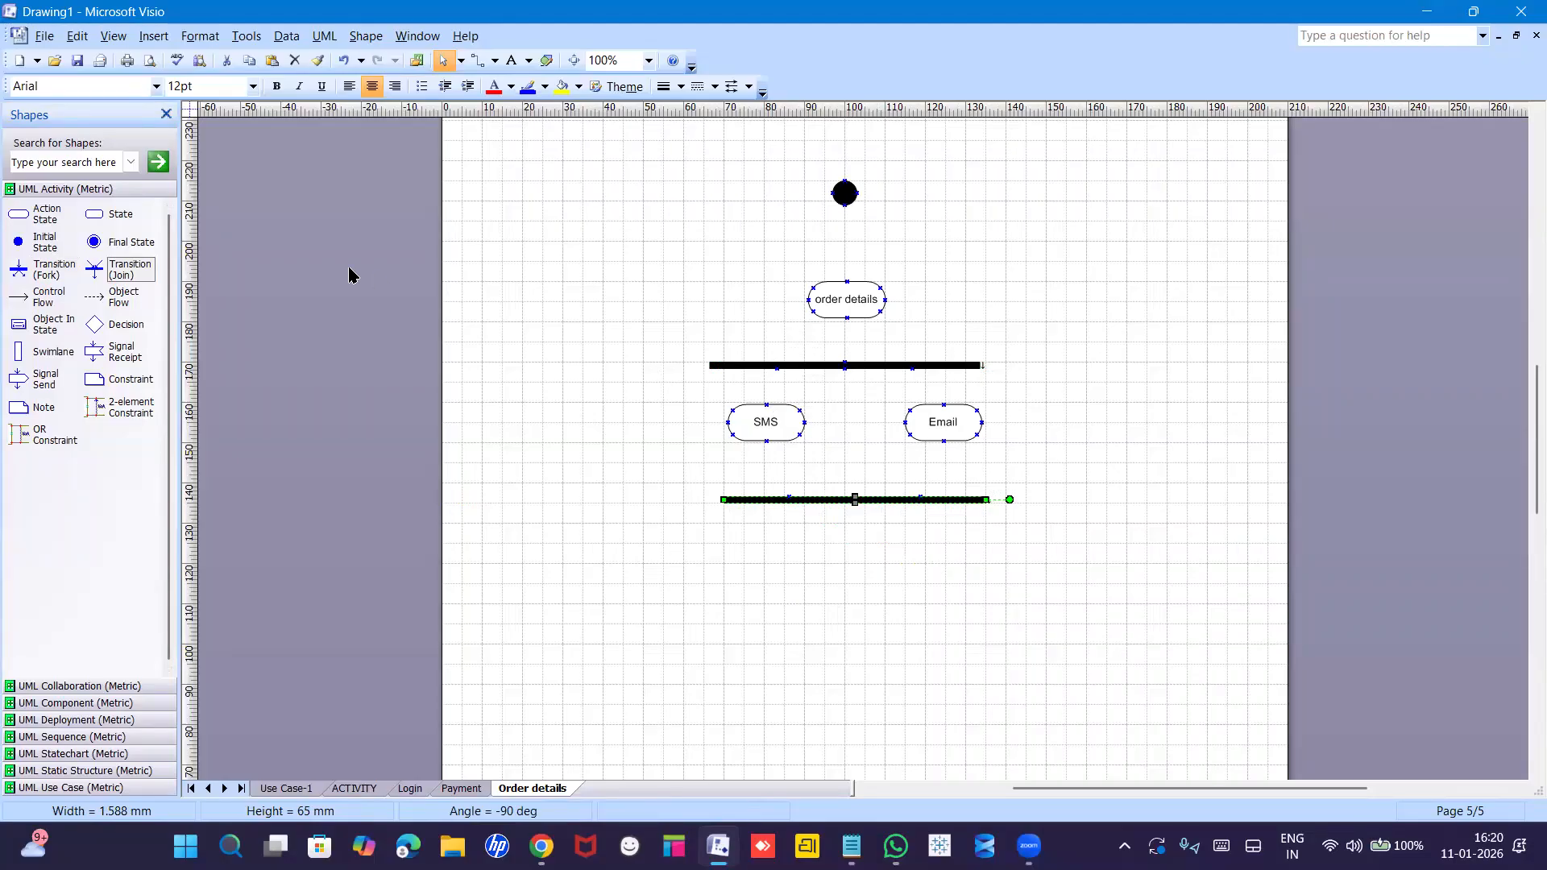
pyautogui.moveTo(833, 301); pyautogui.dragTo(831, 288)
pyautogui.moveTo(18, 302); pyautogui.dragTo(842, 295)
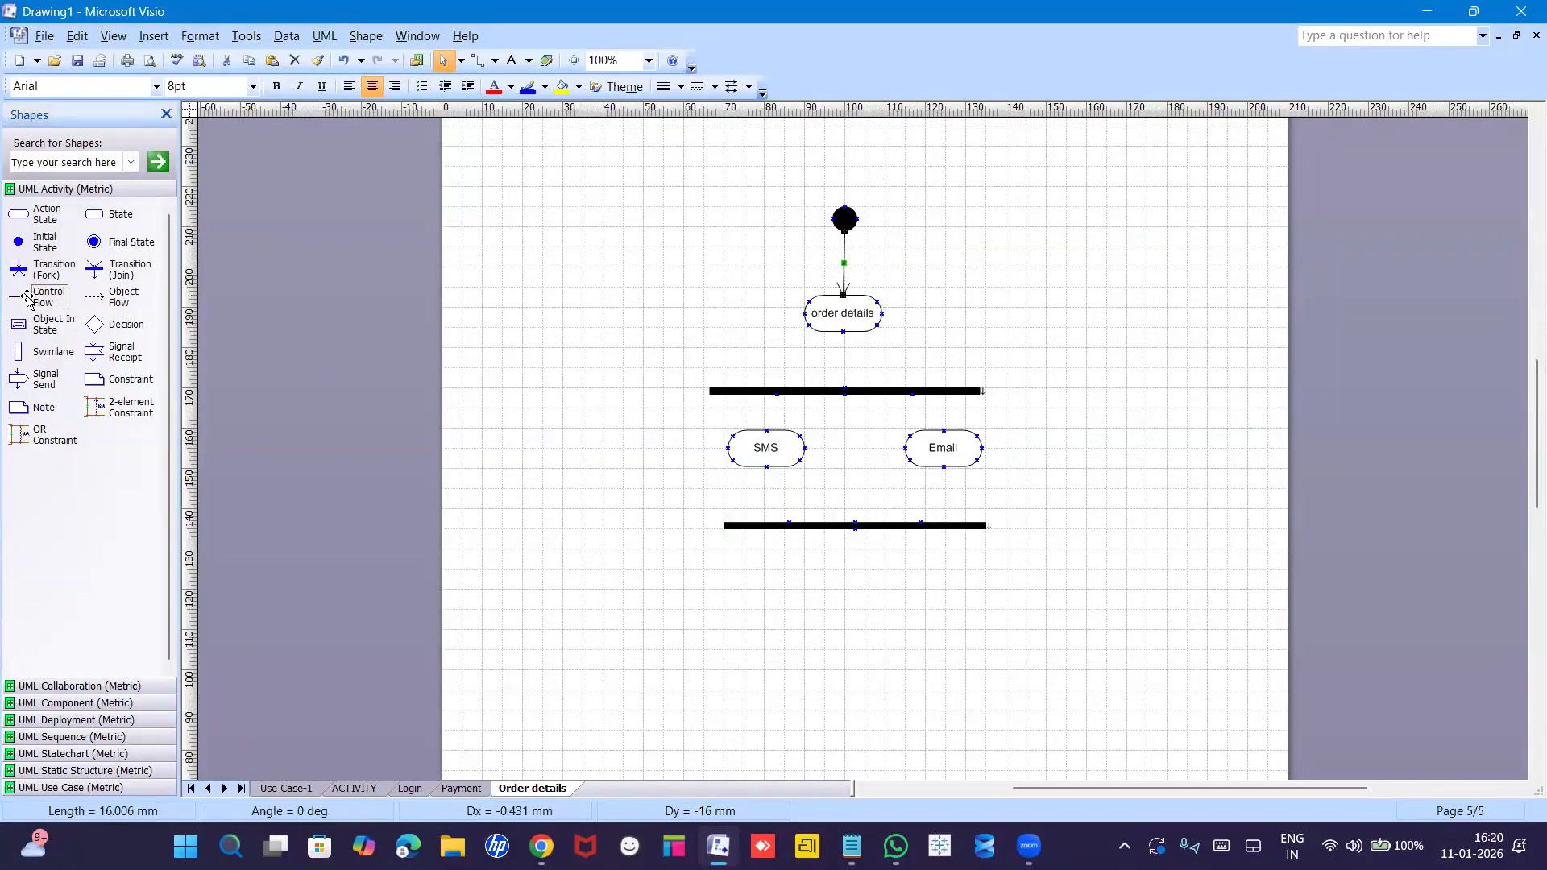
# Add a flow arrow into order details and arrows from the fork bar to SMS and Email.
pyautogui.moveTo(36, 301); pyautogui.dragTo(845, 389)
pyautogui.hotkey('ctrl', 'd')
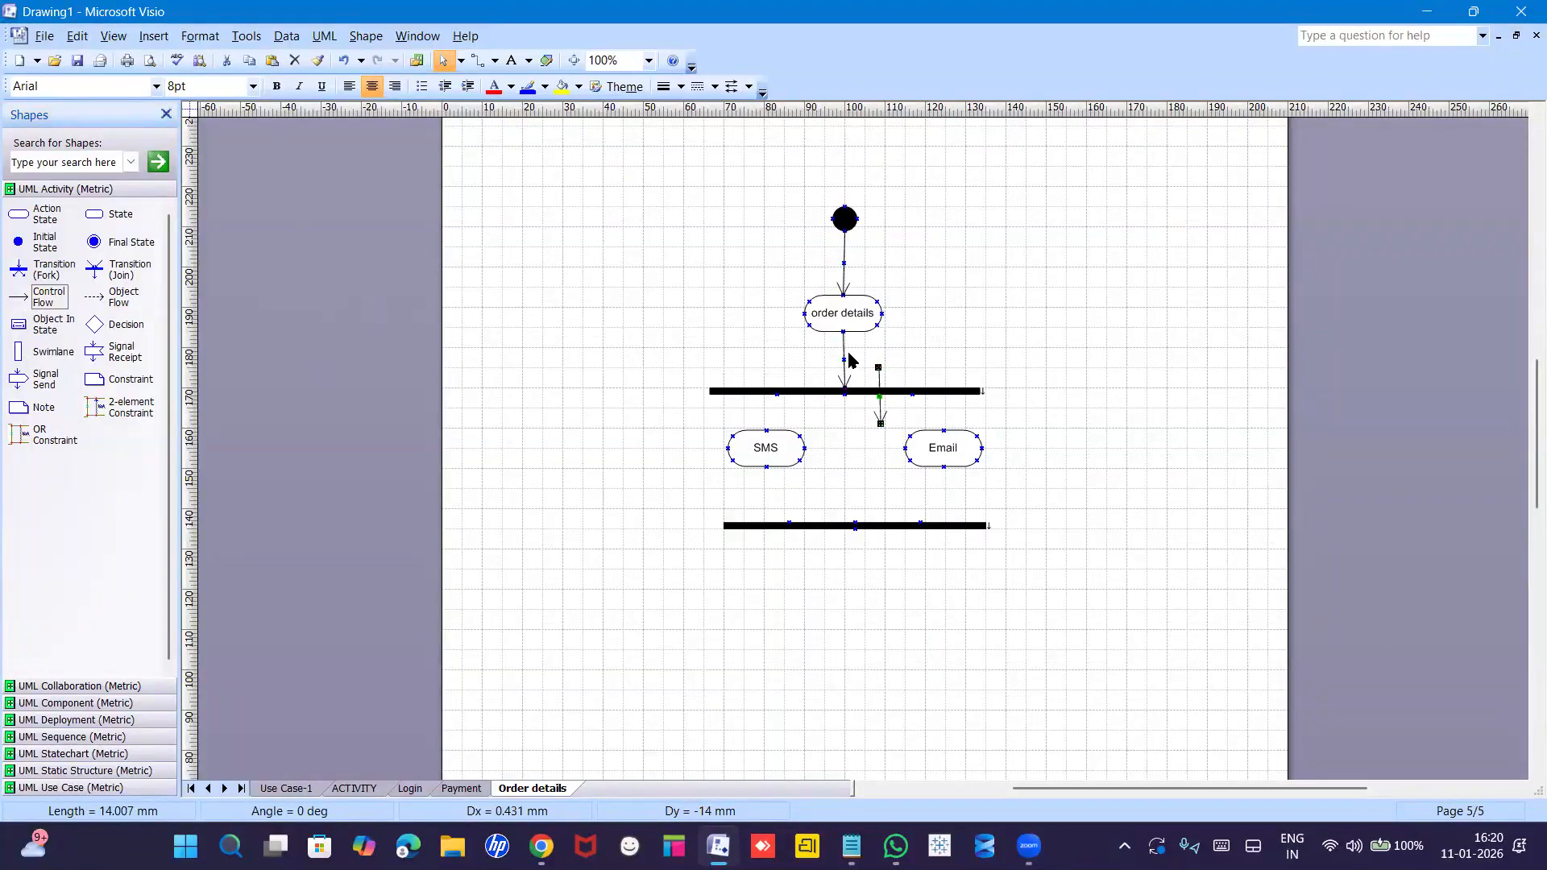
pyautogui.moveTo(881, 367); pyautogui.dragTo(776, 395)
pyautogui.moveTo(881, 423); pyautogui.dragTo(766, 430)
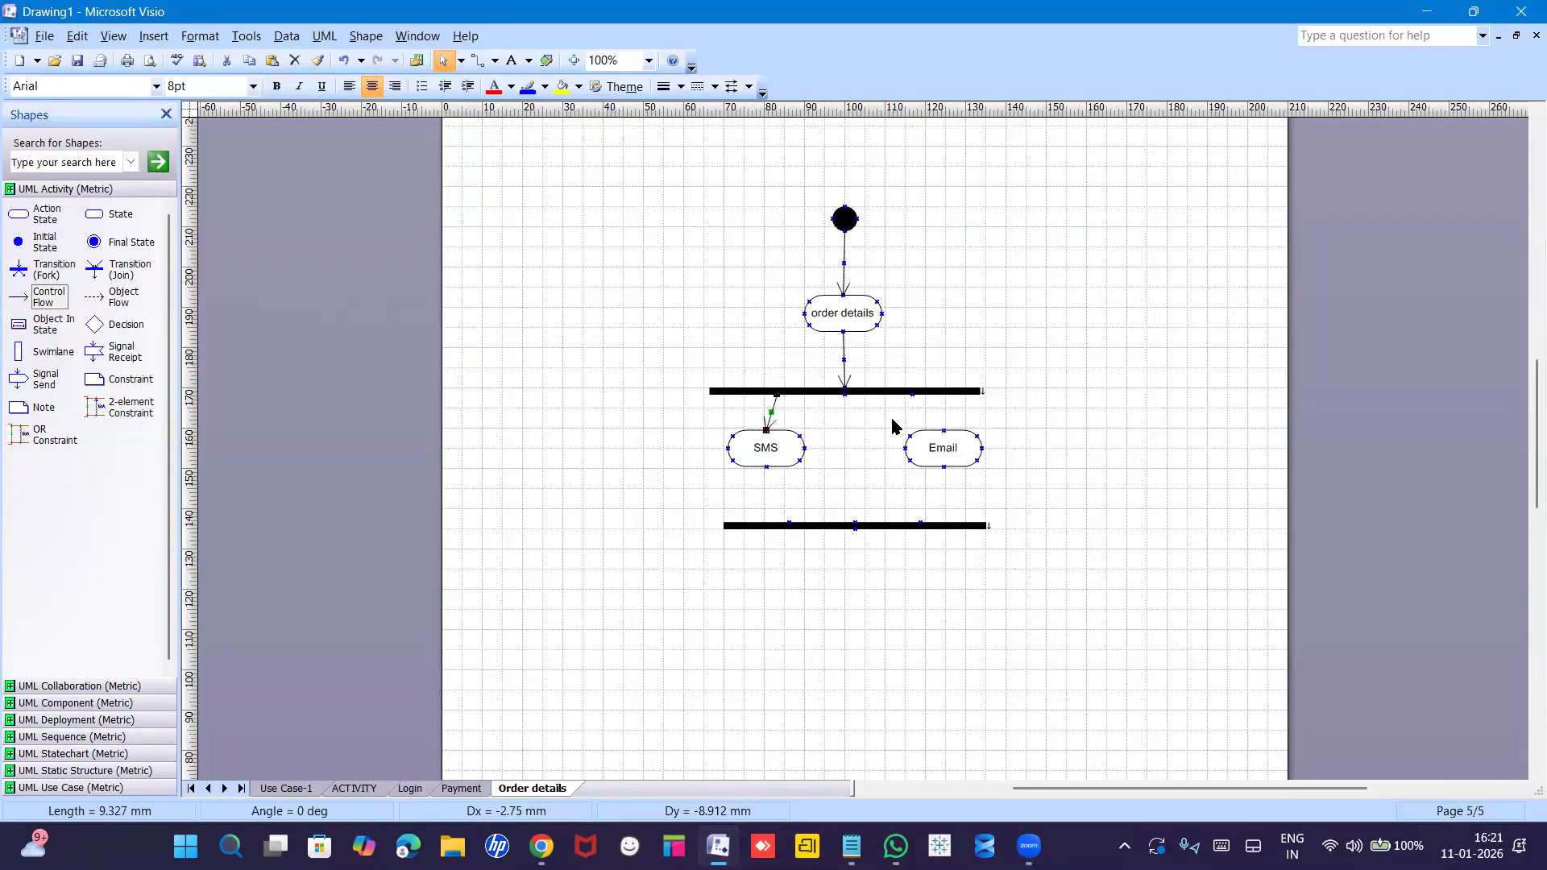
pyautogui.hotkey('ctrl', 'd')
pyautogui.moveTo(812, 432); pyautogui.dragTo(911, 395)
pyautogui.moveTo(803, 464); pyautogui.dragTo(940, 425)
pyautogui.click(1053, 459)
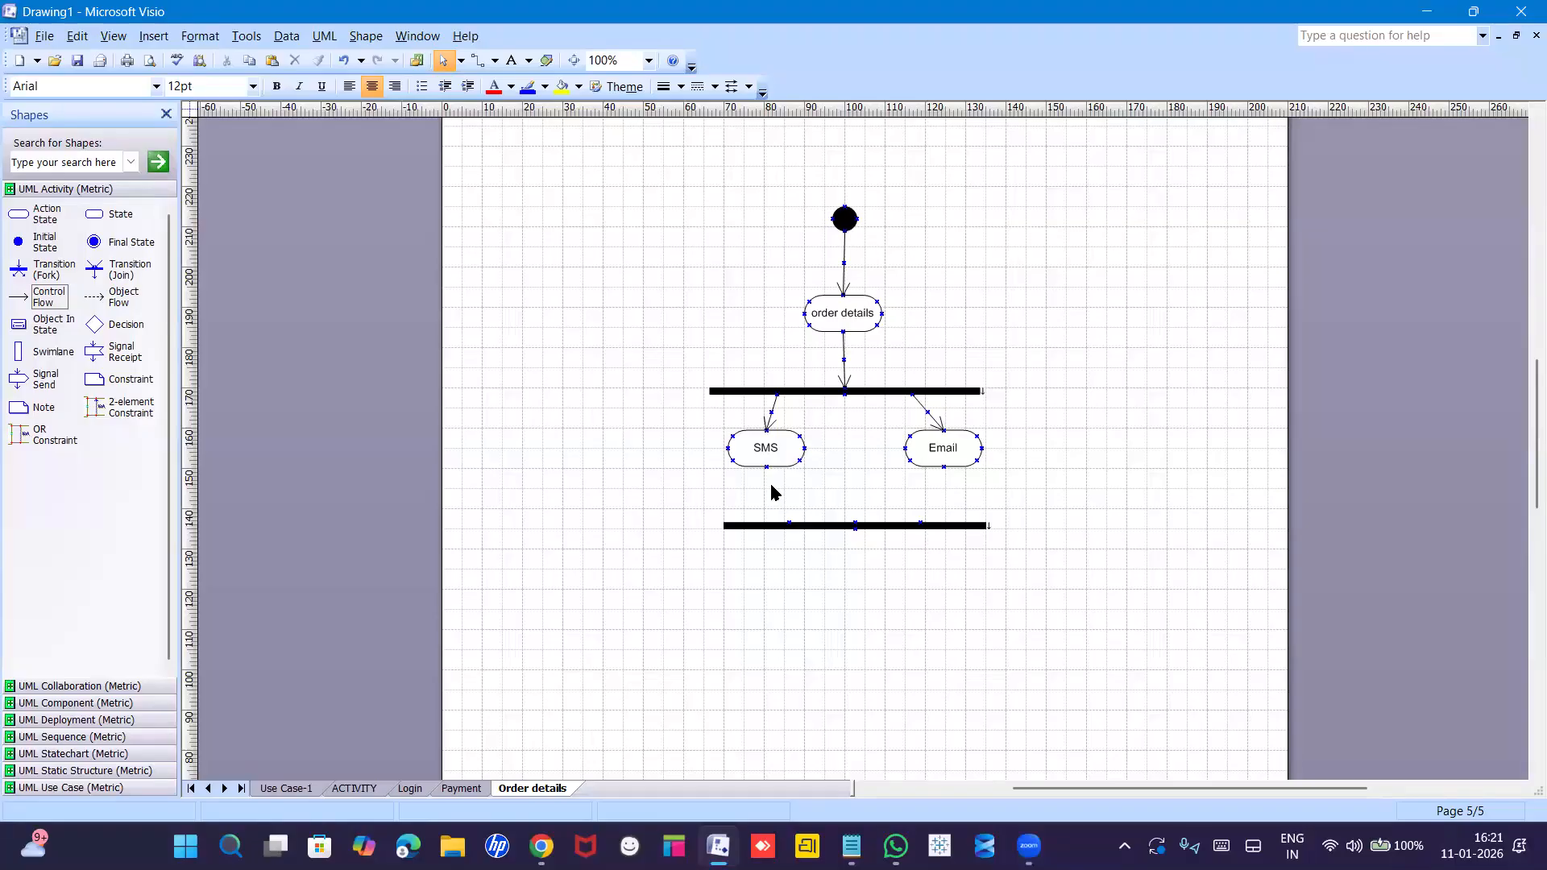
# Connect SMS and Email down to the join bar with duplicated flow arrows.
pyautogui.click(771, 411)
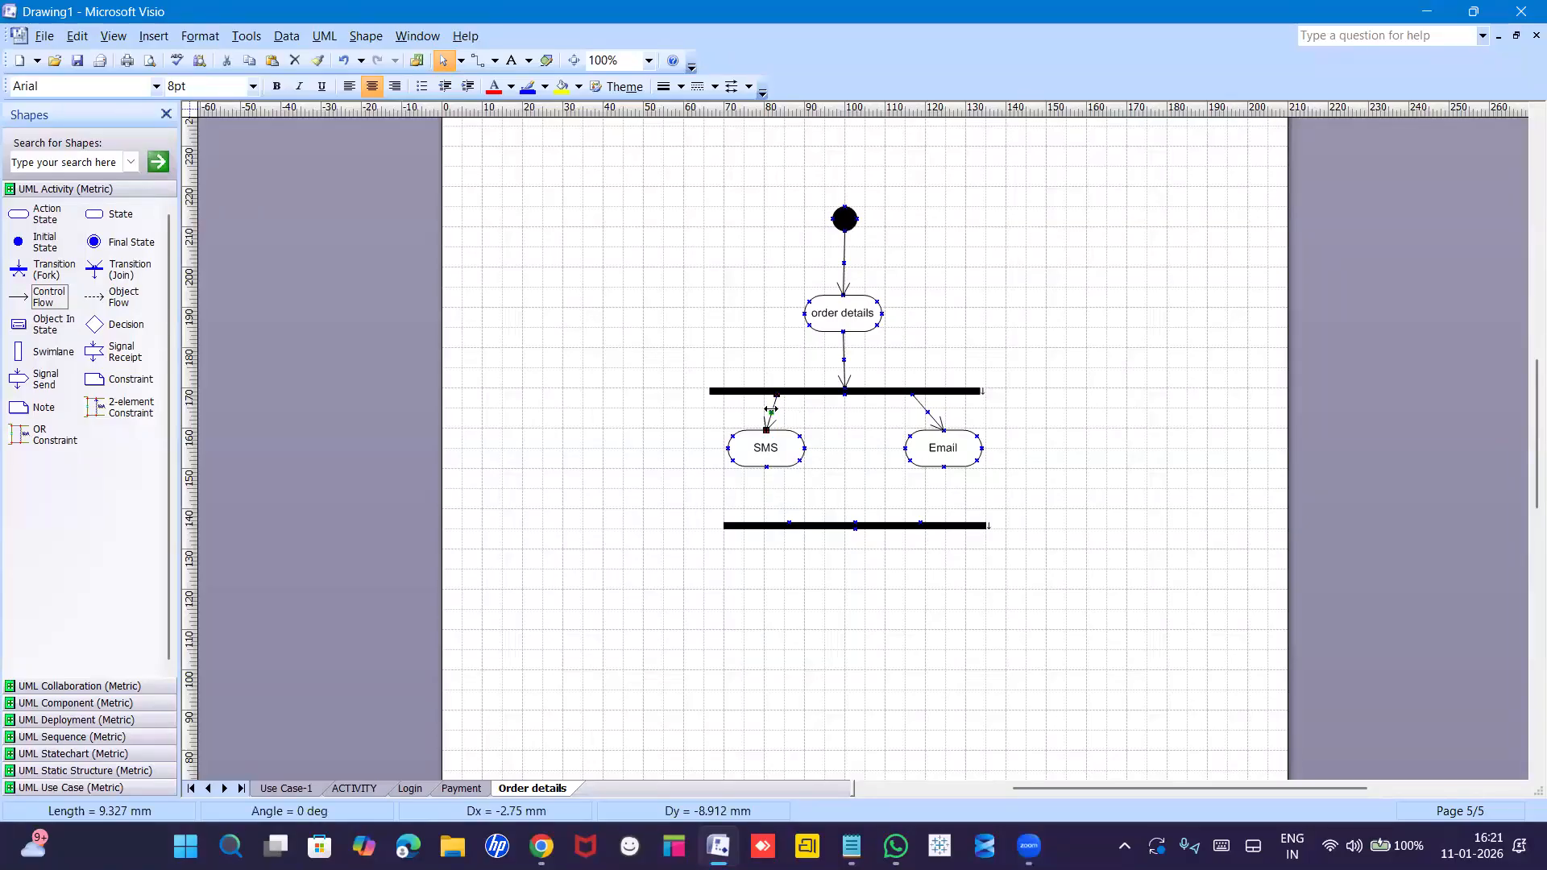
pyautogui.hotkey('ctrl', 'd')
pyautogui.moveTo(805, 442); pyautogui.dragTo(855, 525)
pyautogui.click(882, 504)
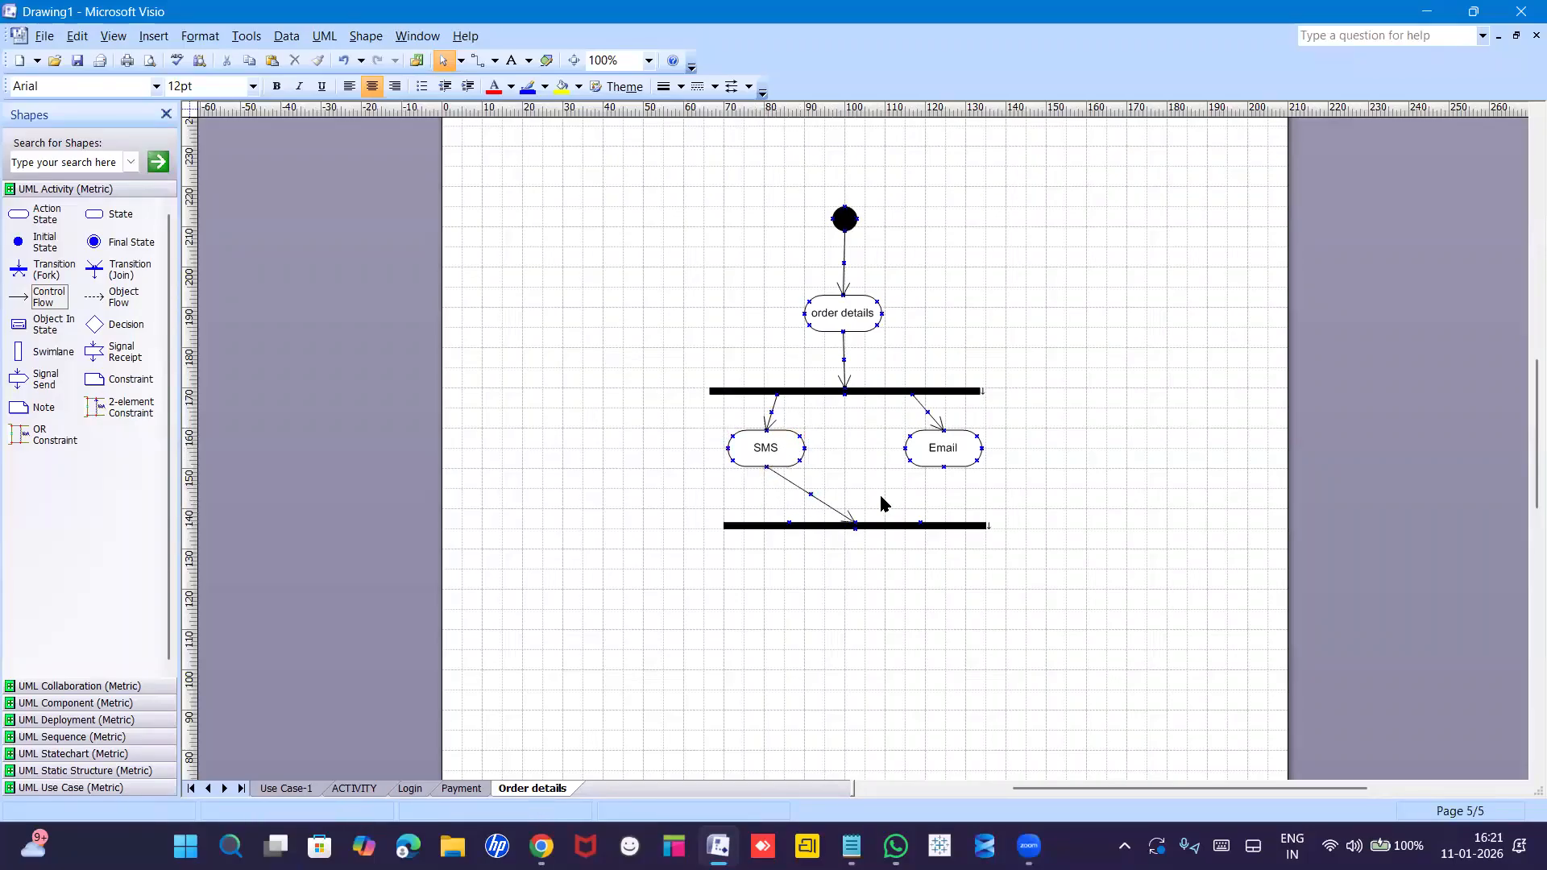
pyautogui.click(811, 494)
pyautogui.moveTo(814, 492); pyautogui.dragTo(802, 504)
pyautogui.moveTo(930, 478); pyautogui.dragTo(943, 467)
pyautogui.moveTo(890, 557); pyautogui.dragTo(855, 525)
pyautogui.click(875, 567)
# Add an action state named successfull below the join bar and connect the join to it.
pyautogui.moveTo(22, 216); pyautogui.dragTo(866, 624)
pyautogui.doubleClick(866, 624)
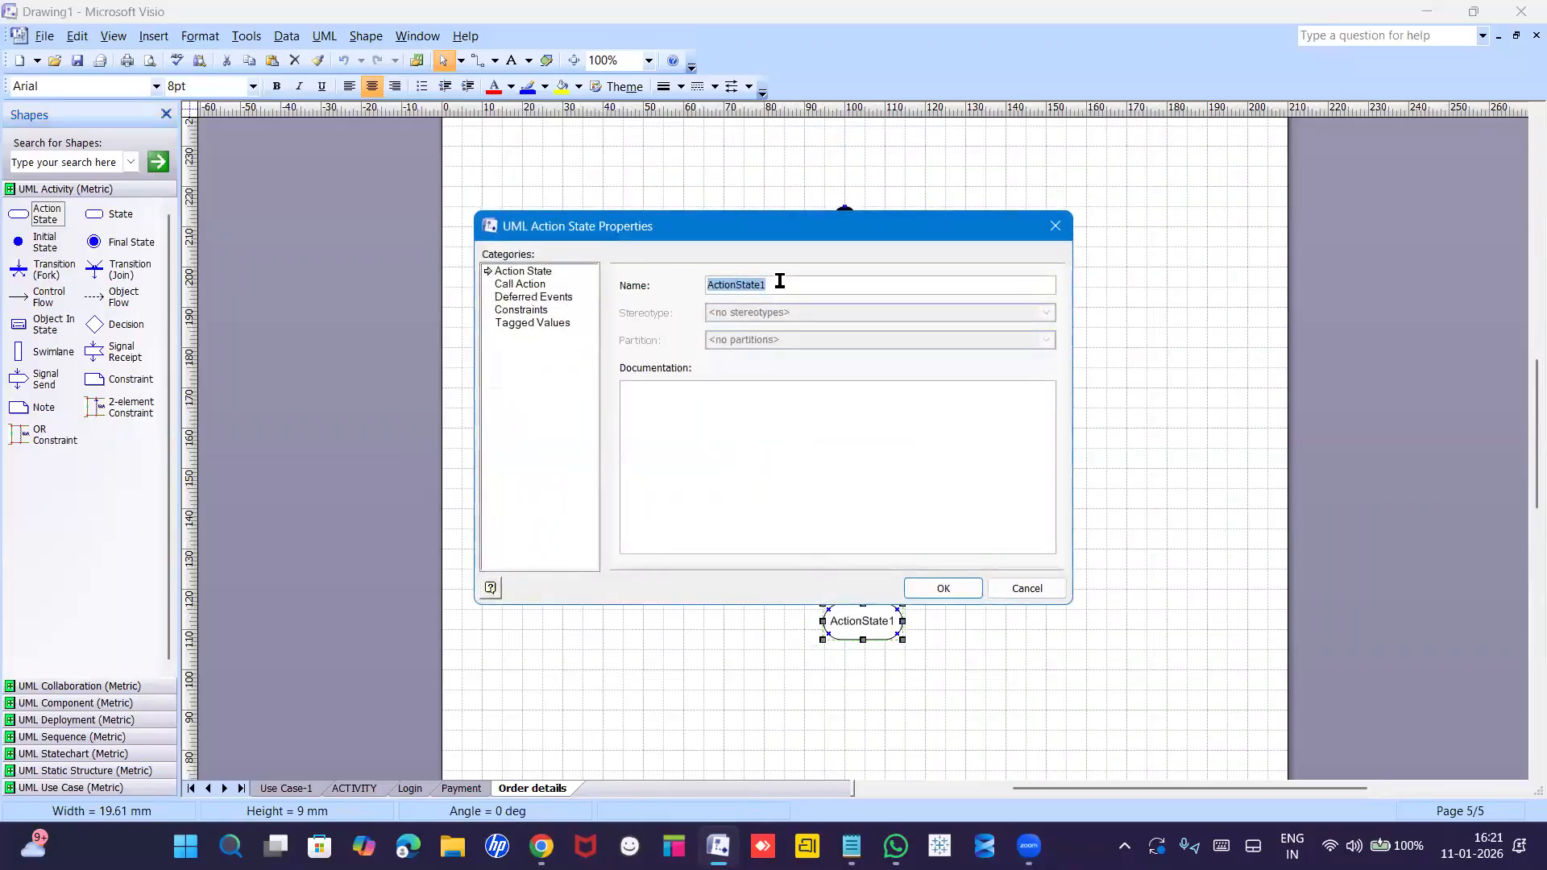
pyautogui.write('s')
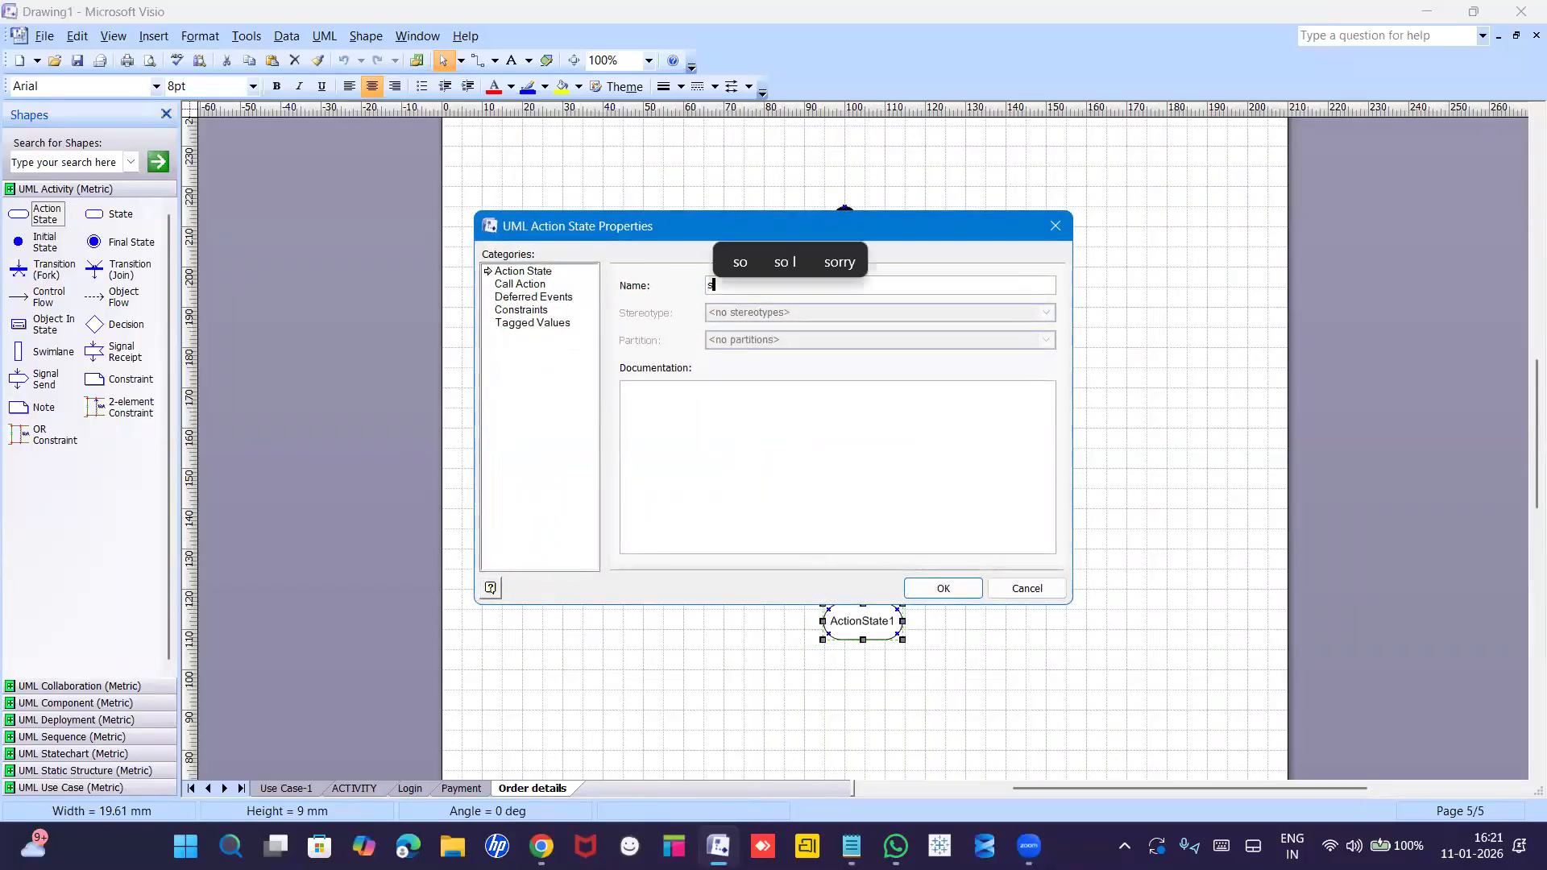
pyautogui.write('uccessfull')
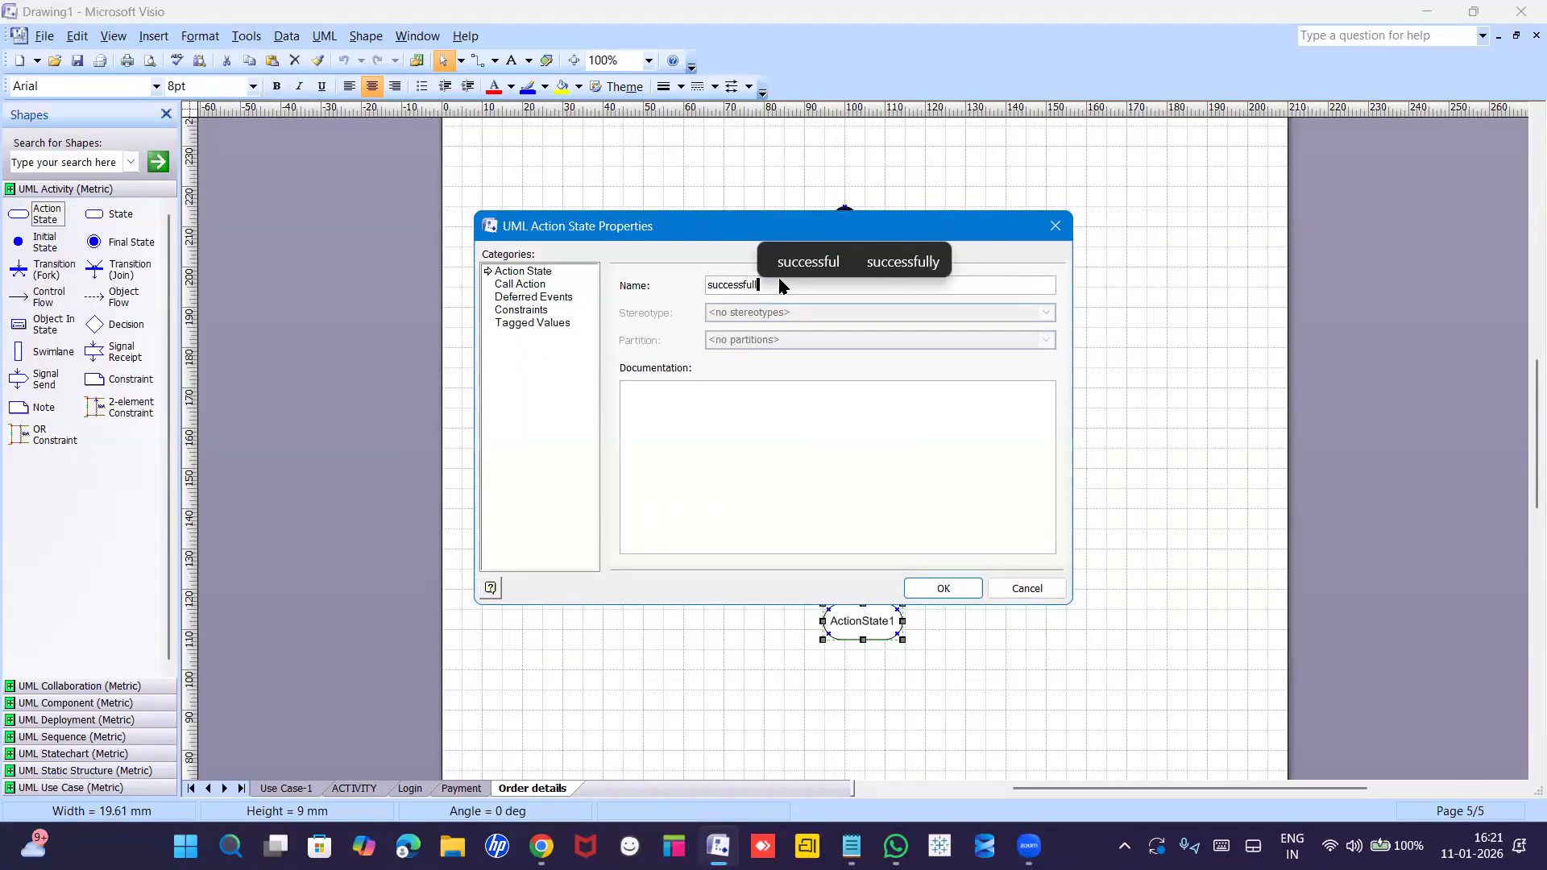
pyautogui.press('Return')
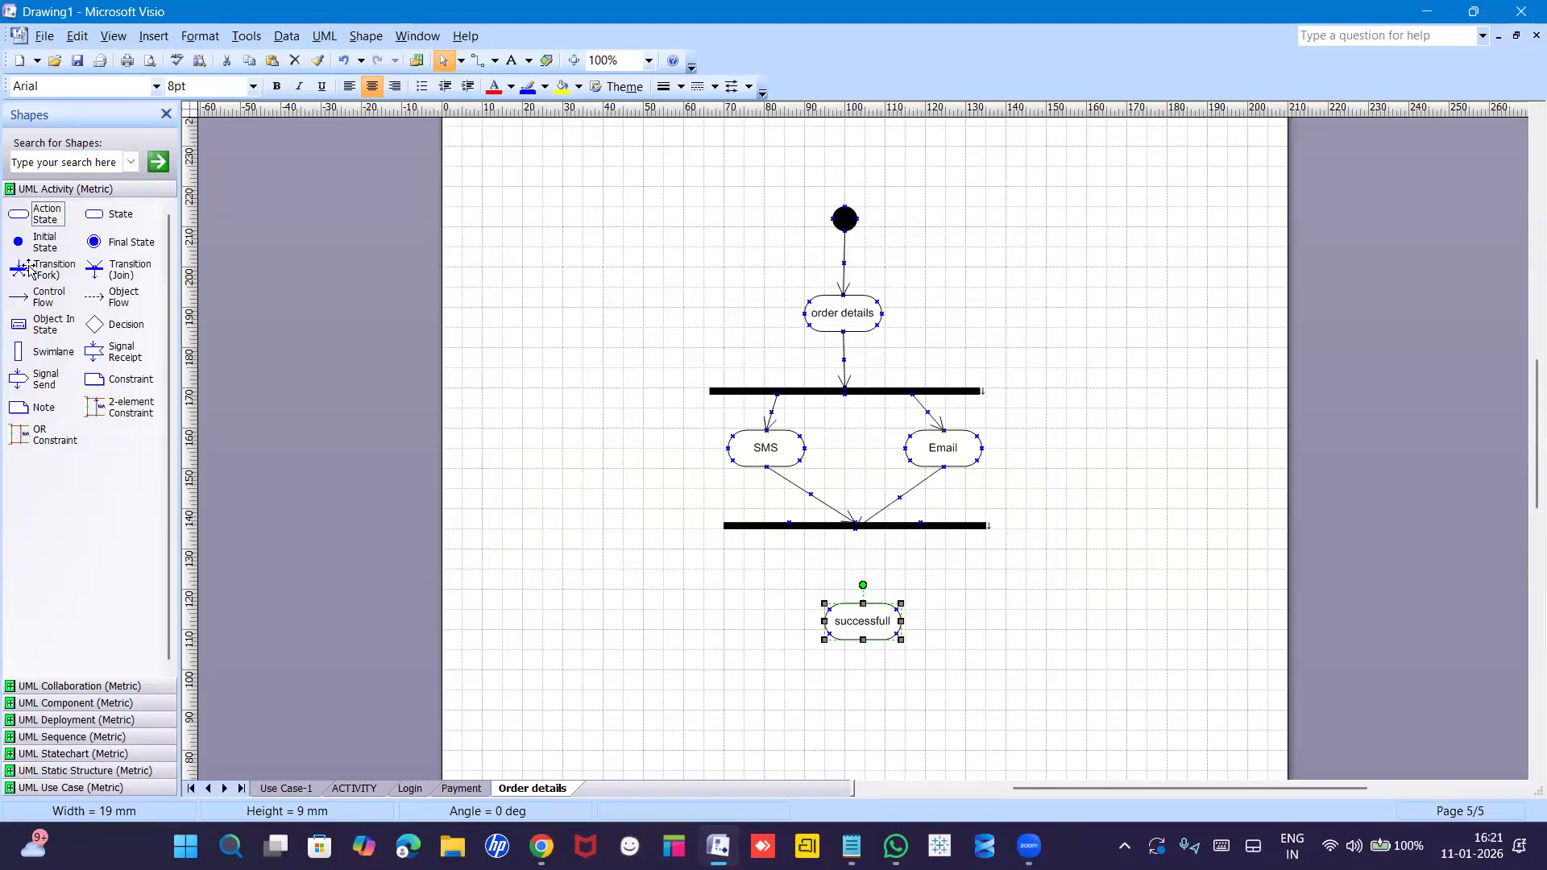
pyautogui.moveTo(24, 304); pyautogui.dragTo(862, 602)
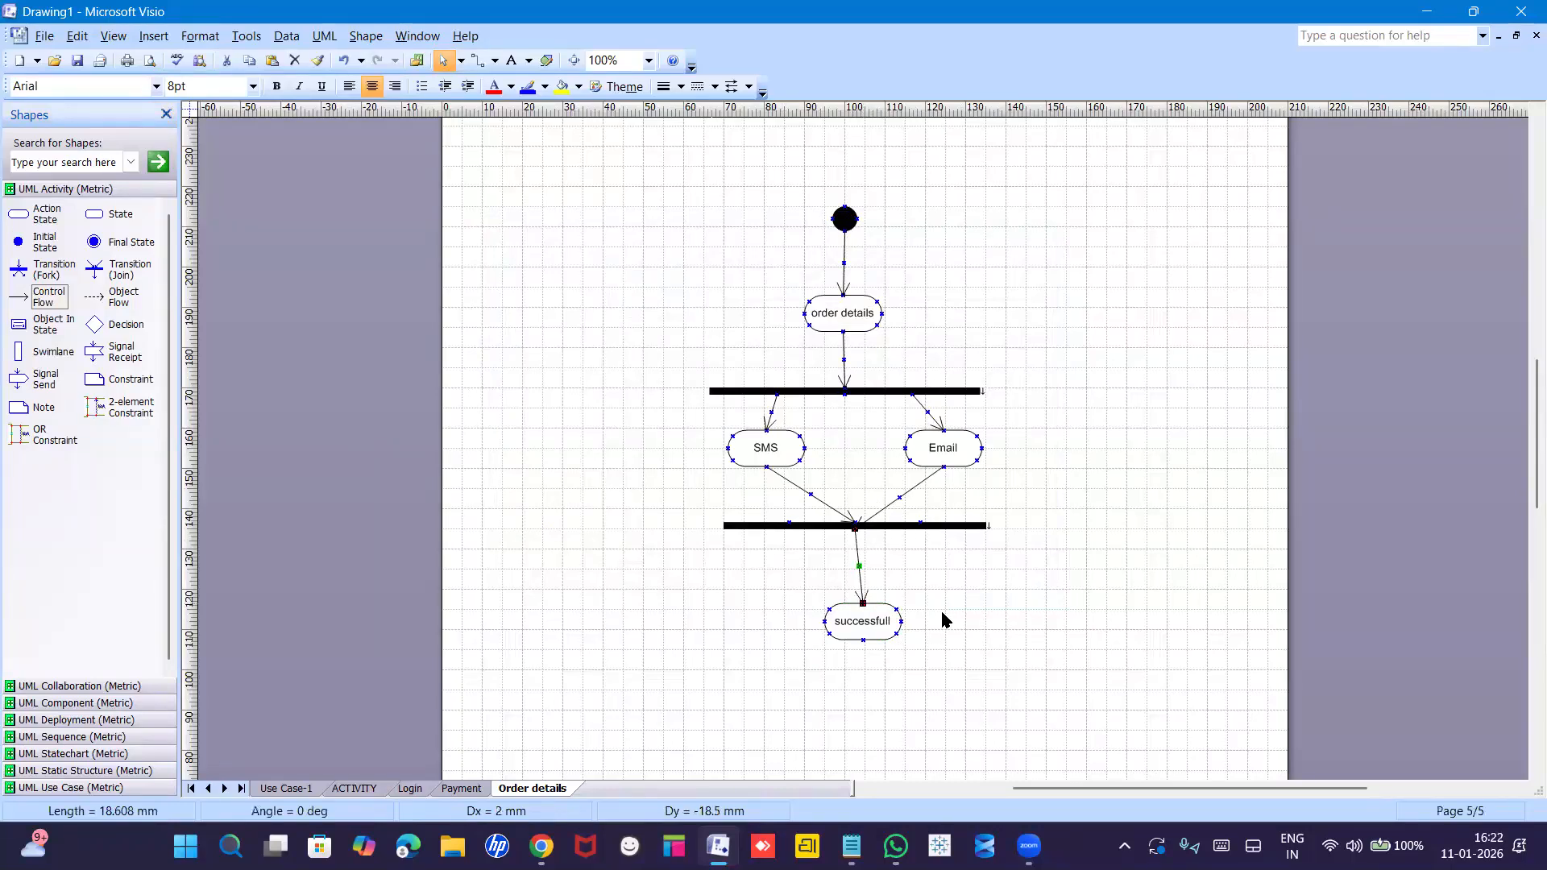
pyautogui.click(946, 621)
# Place a final state below successfull and link them with a copied flow arrow.
pyautogui.moveTo(93, 243); pyautogui.dragTo(873, 709)
pyautogui.click(861, 594)
pyautogui.moveTo(861, 594); pyautogui.dragTo(888, 562)
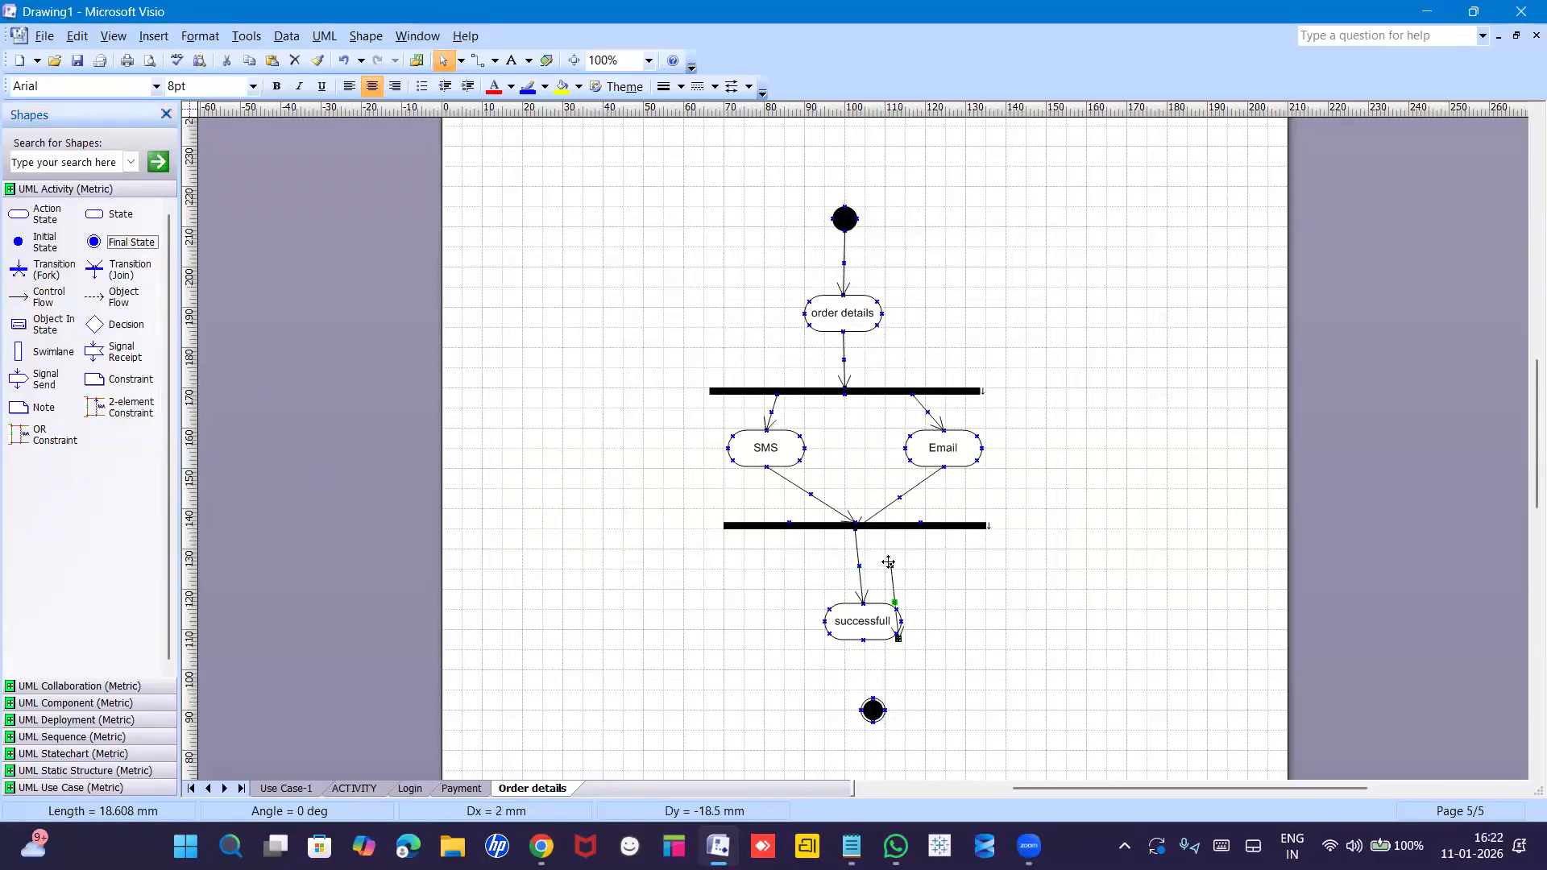
pyautogui.moveTo(863, 645); pyautogui.dragTo(872, 699)
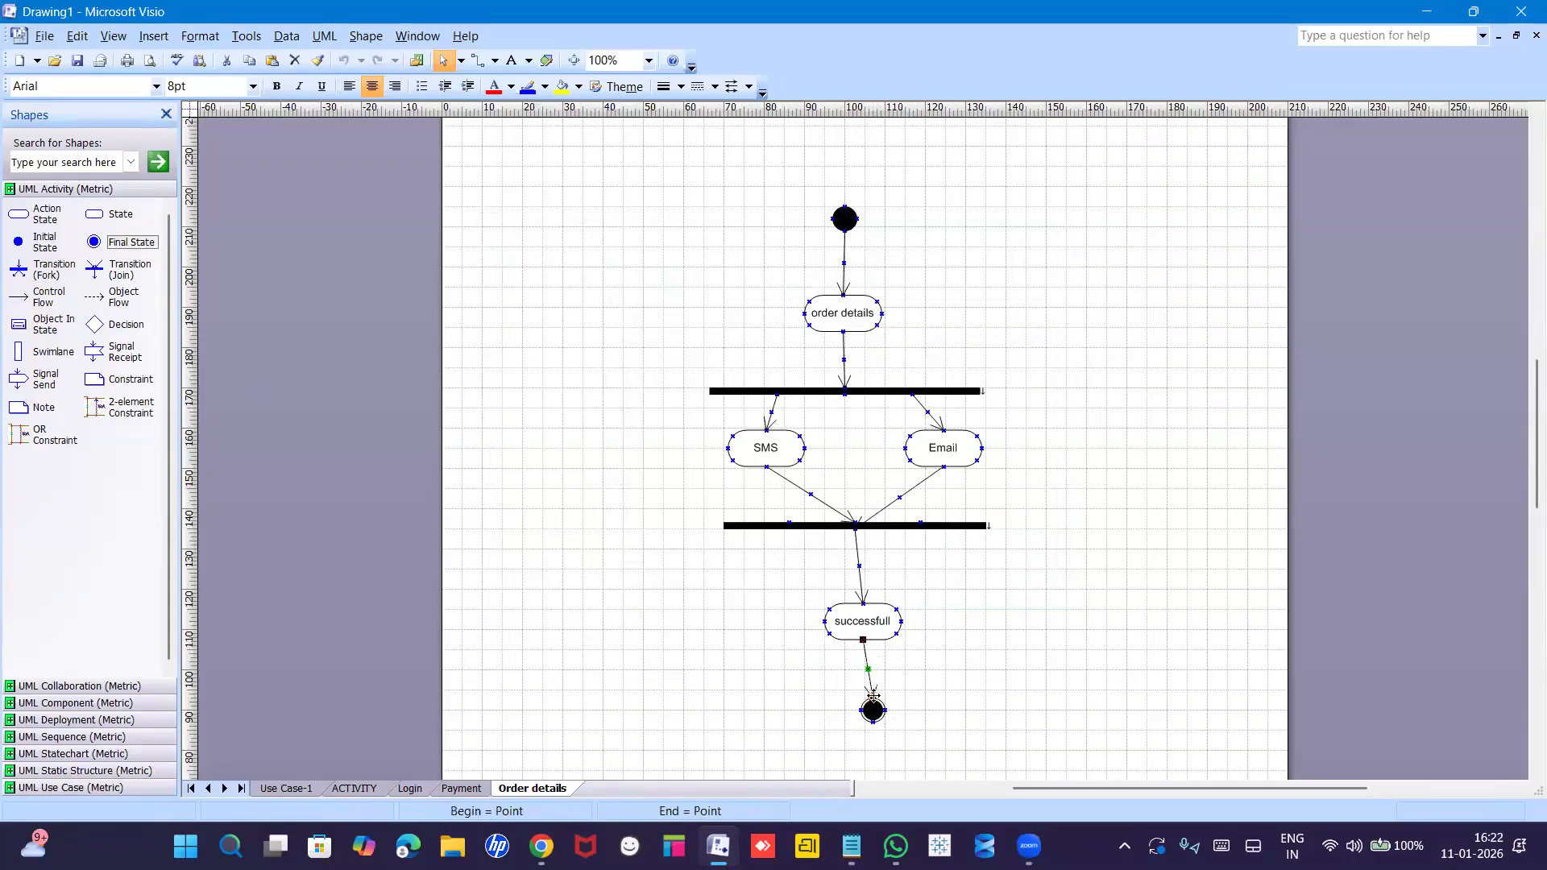
pyautogui.click(946, 700)
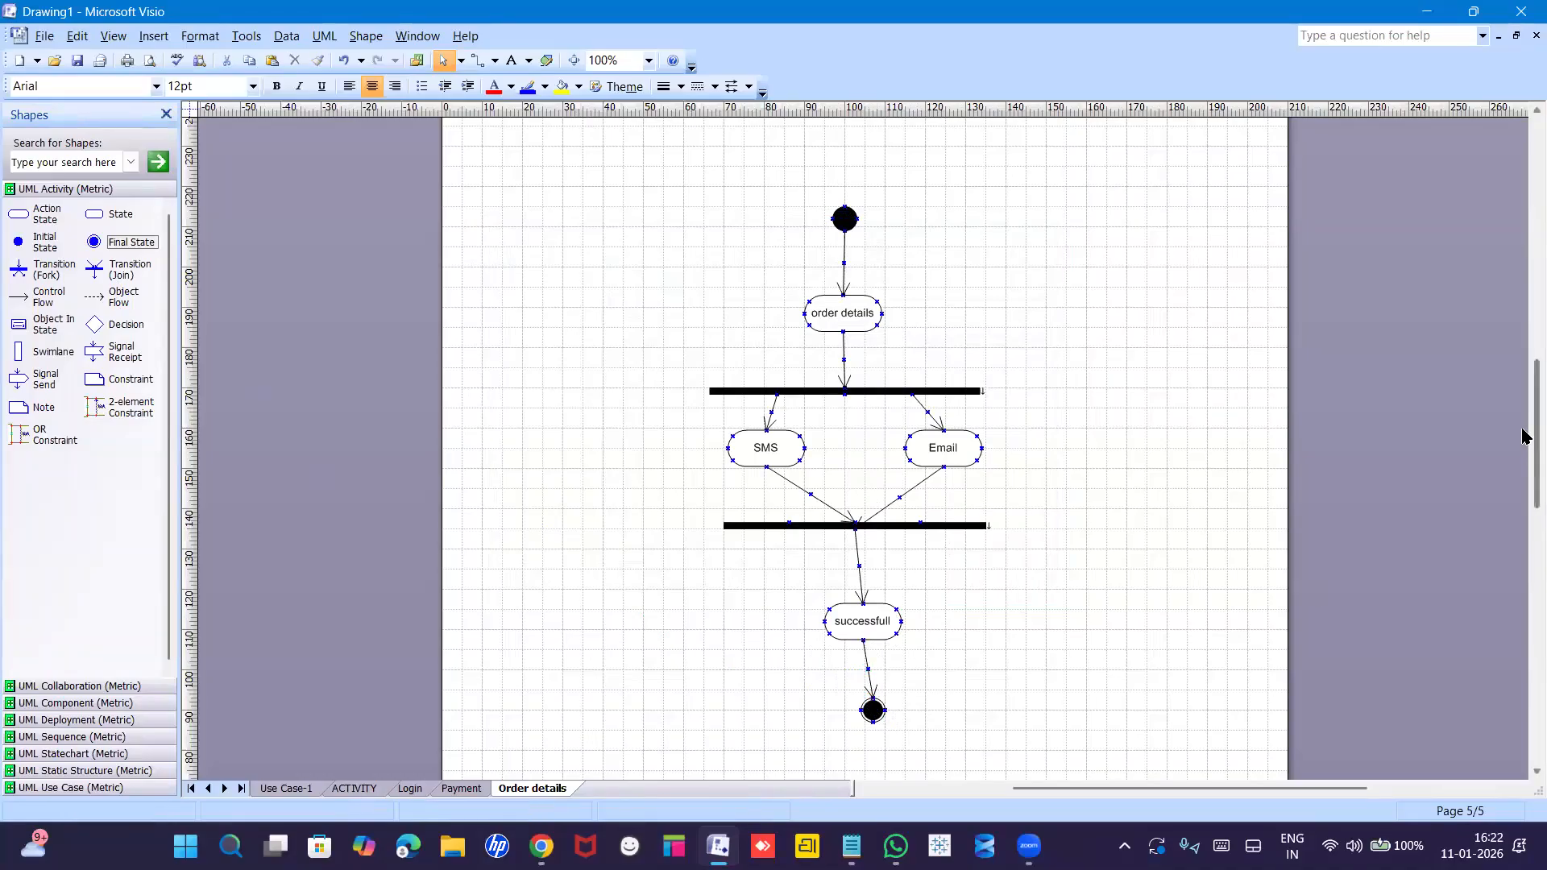
pyautogui.scroll(-1, 1524, 441)
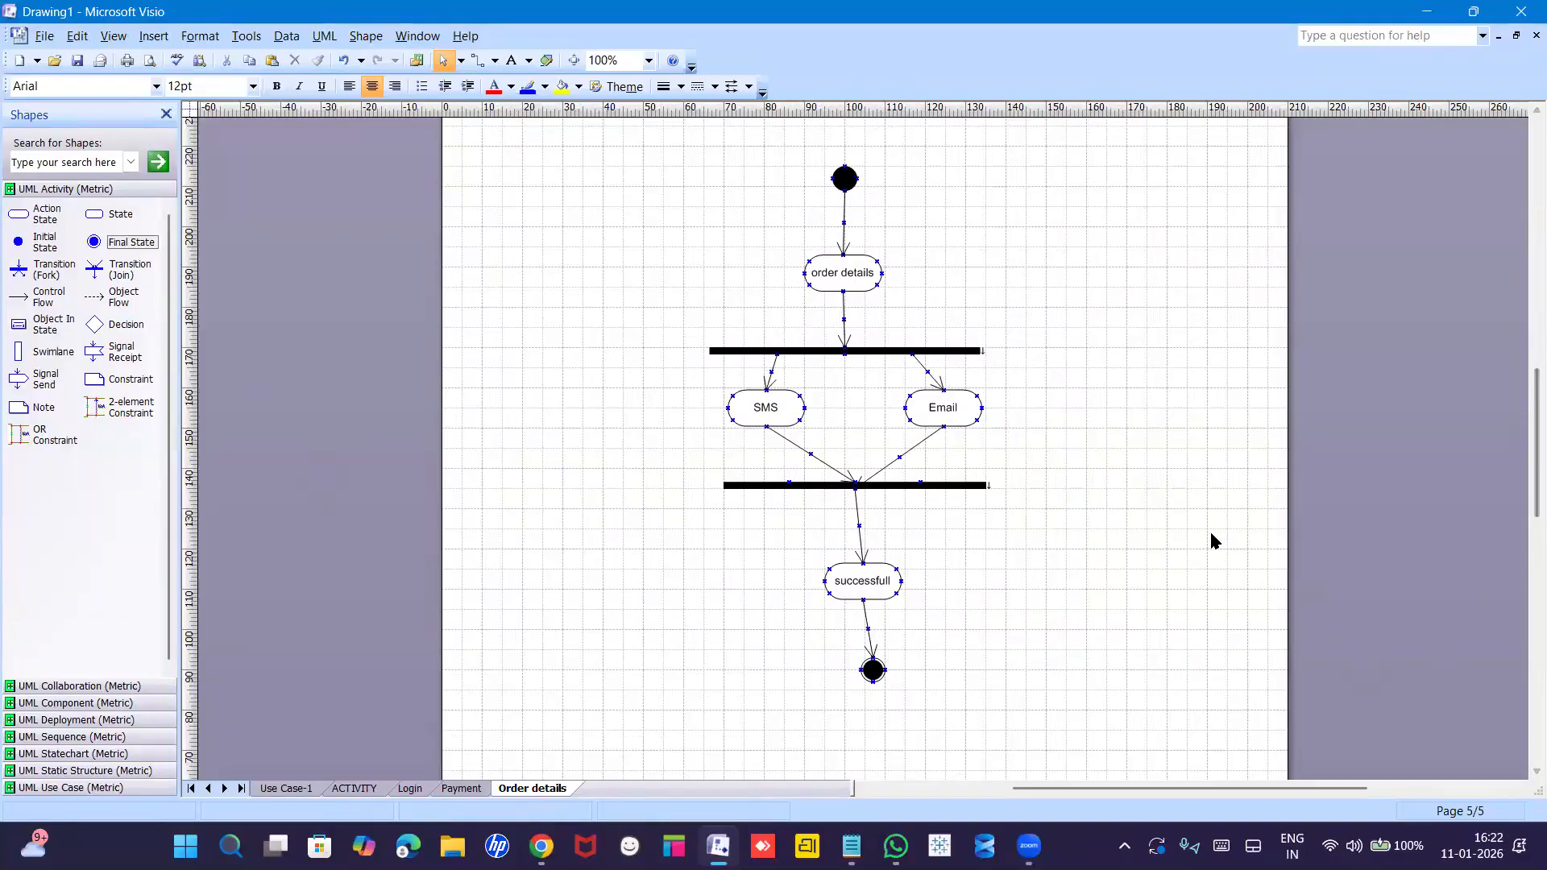
# Browse the Use Case-1, ACTIVITY and Login pages in turn, ending on Payment.
pyautogui.click(284, 789)
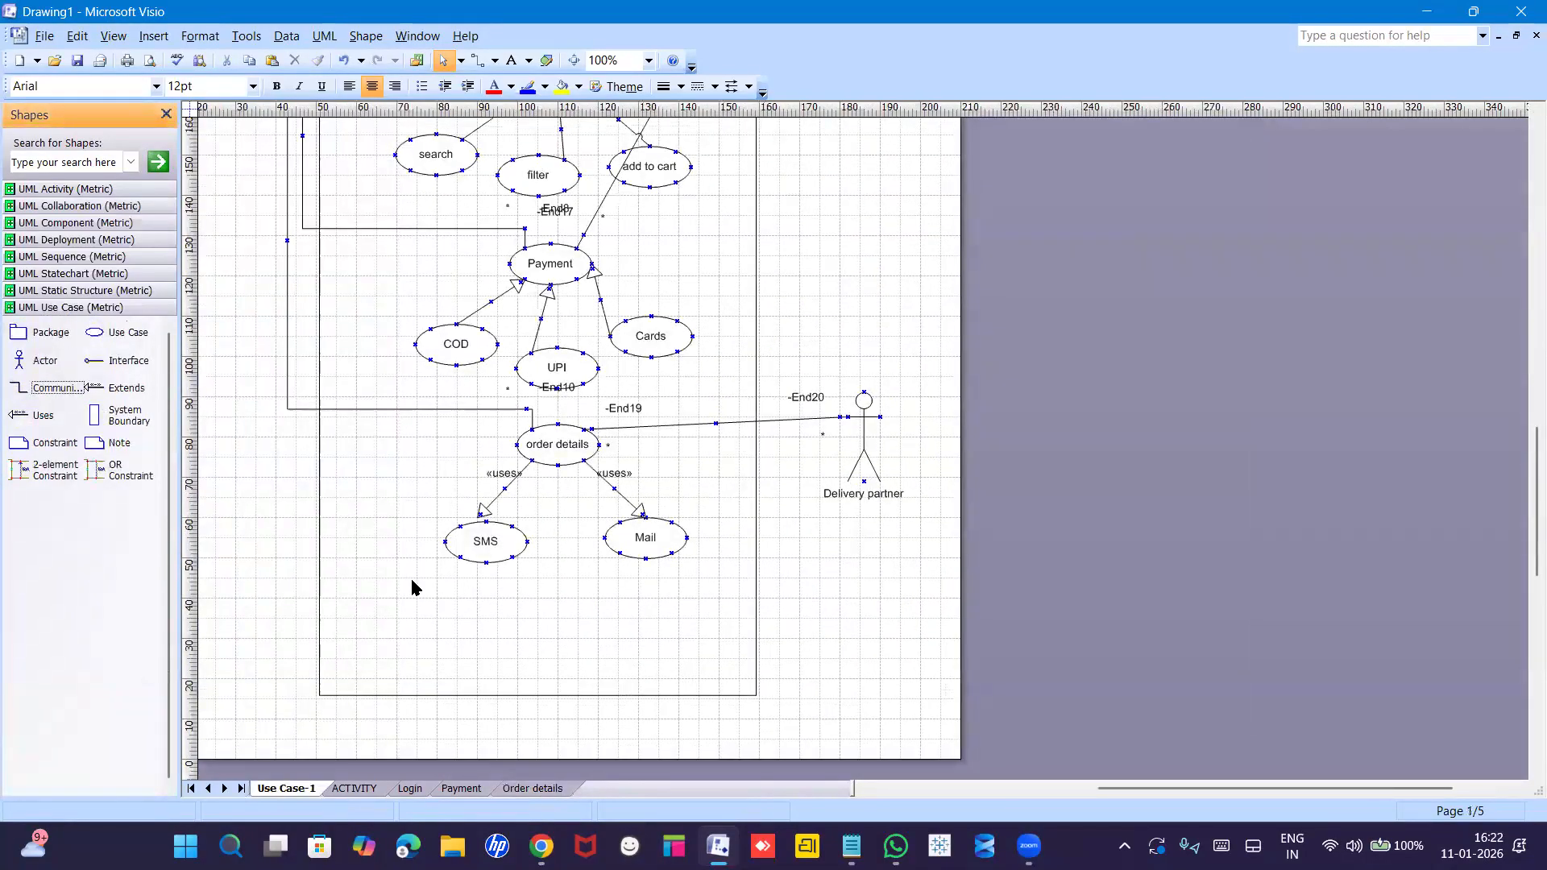
pyautogui.click(355, 788)
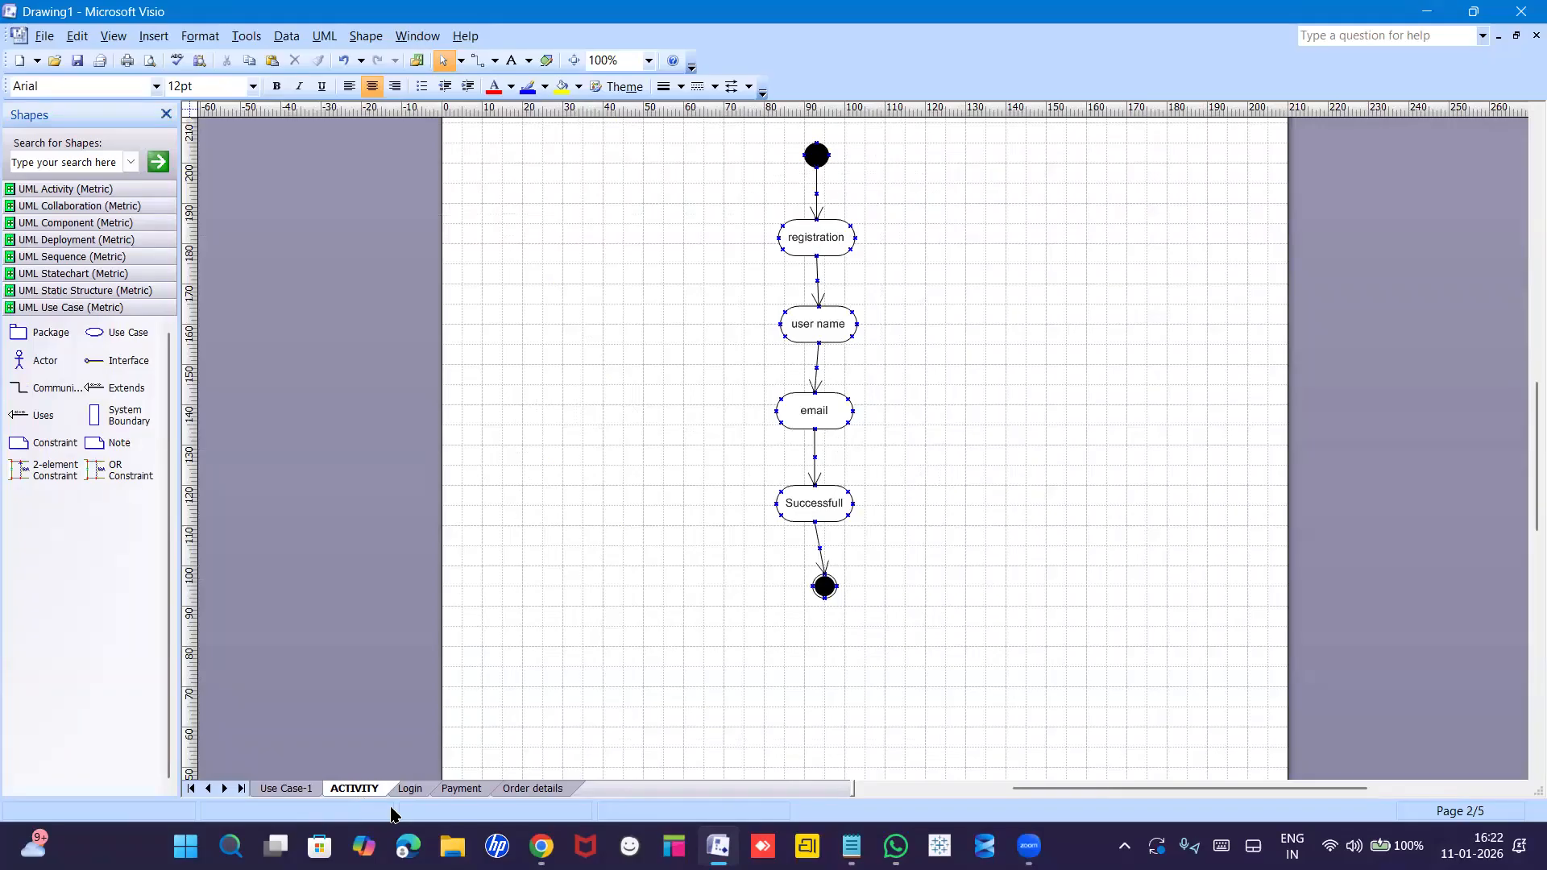
pyautogui.click(409, 788)
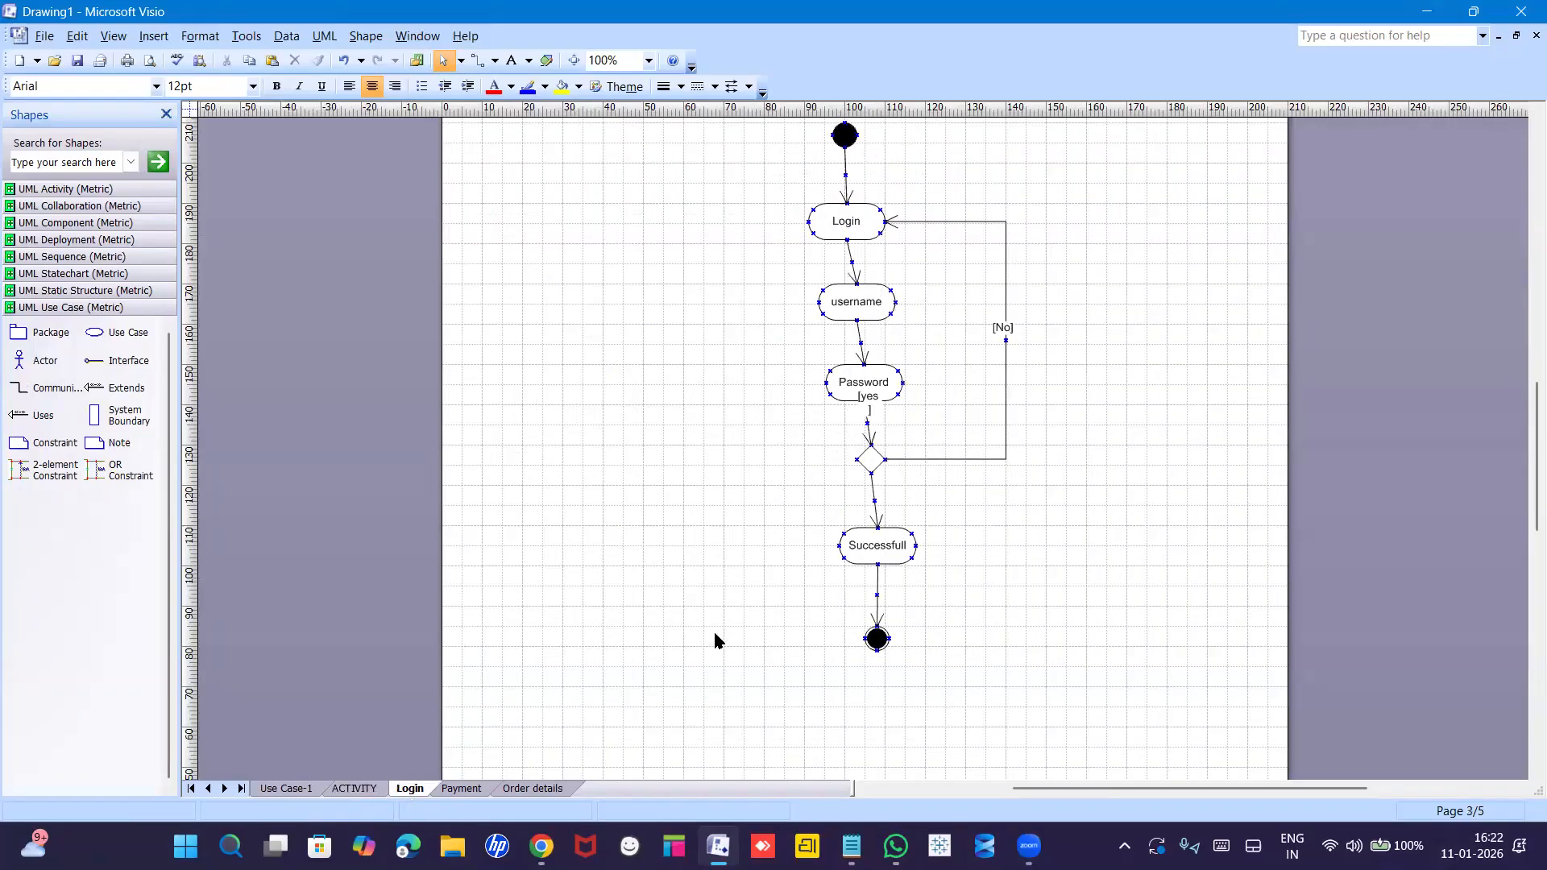
pyautogui.click(465, 788)
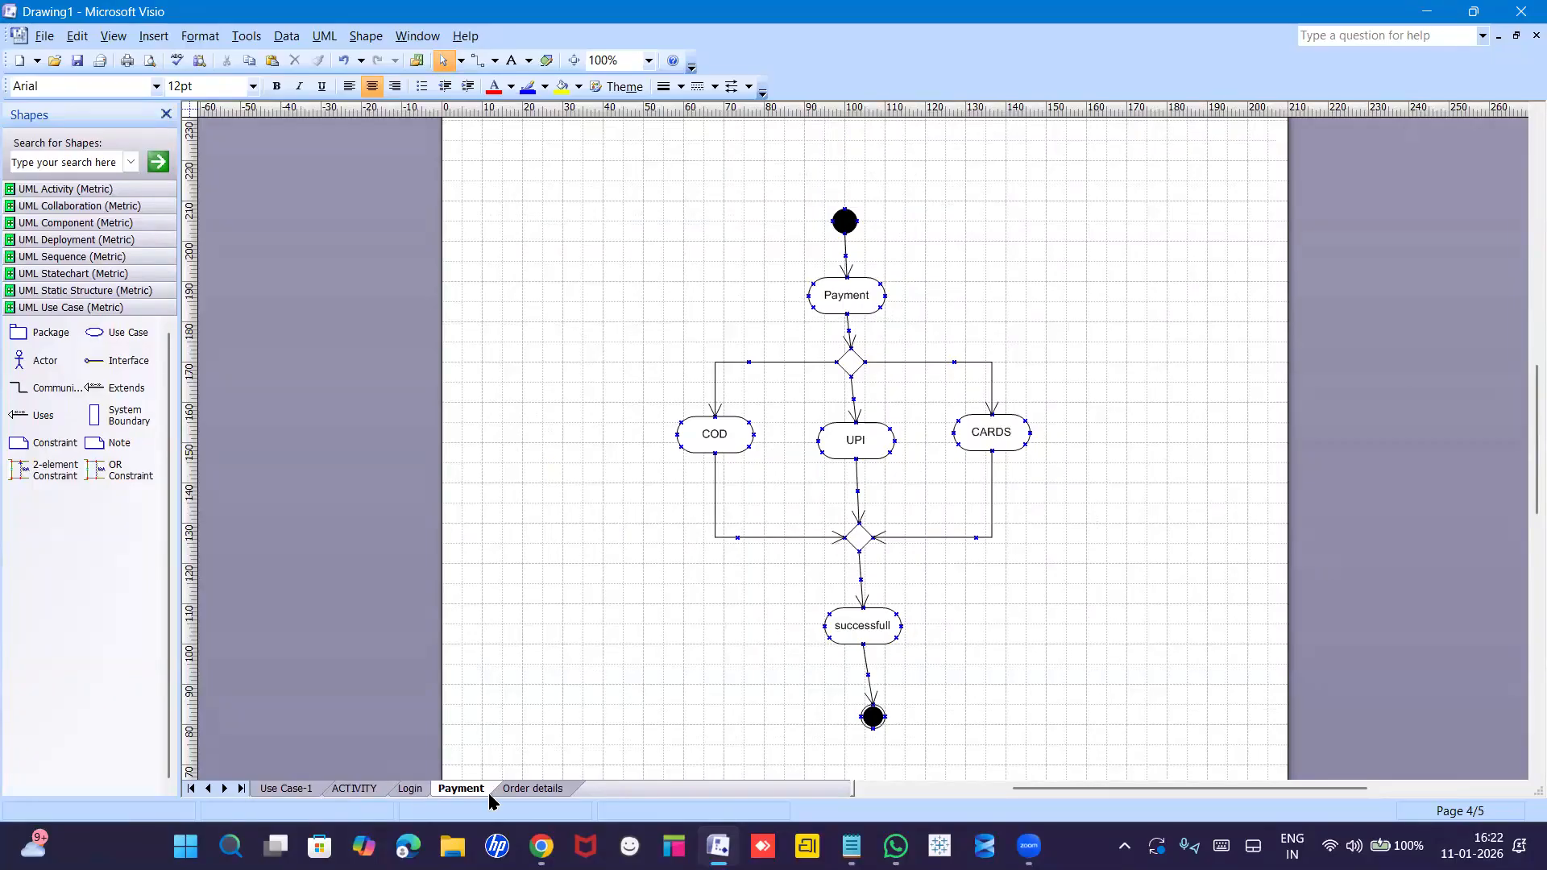
# Revisit the Login page, then scroll through the finished Payment diagram.
pyautogui.hscroll(2, 488, 793)
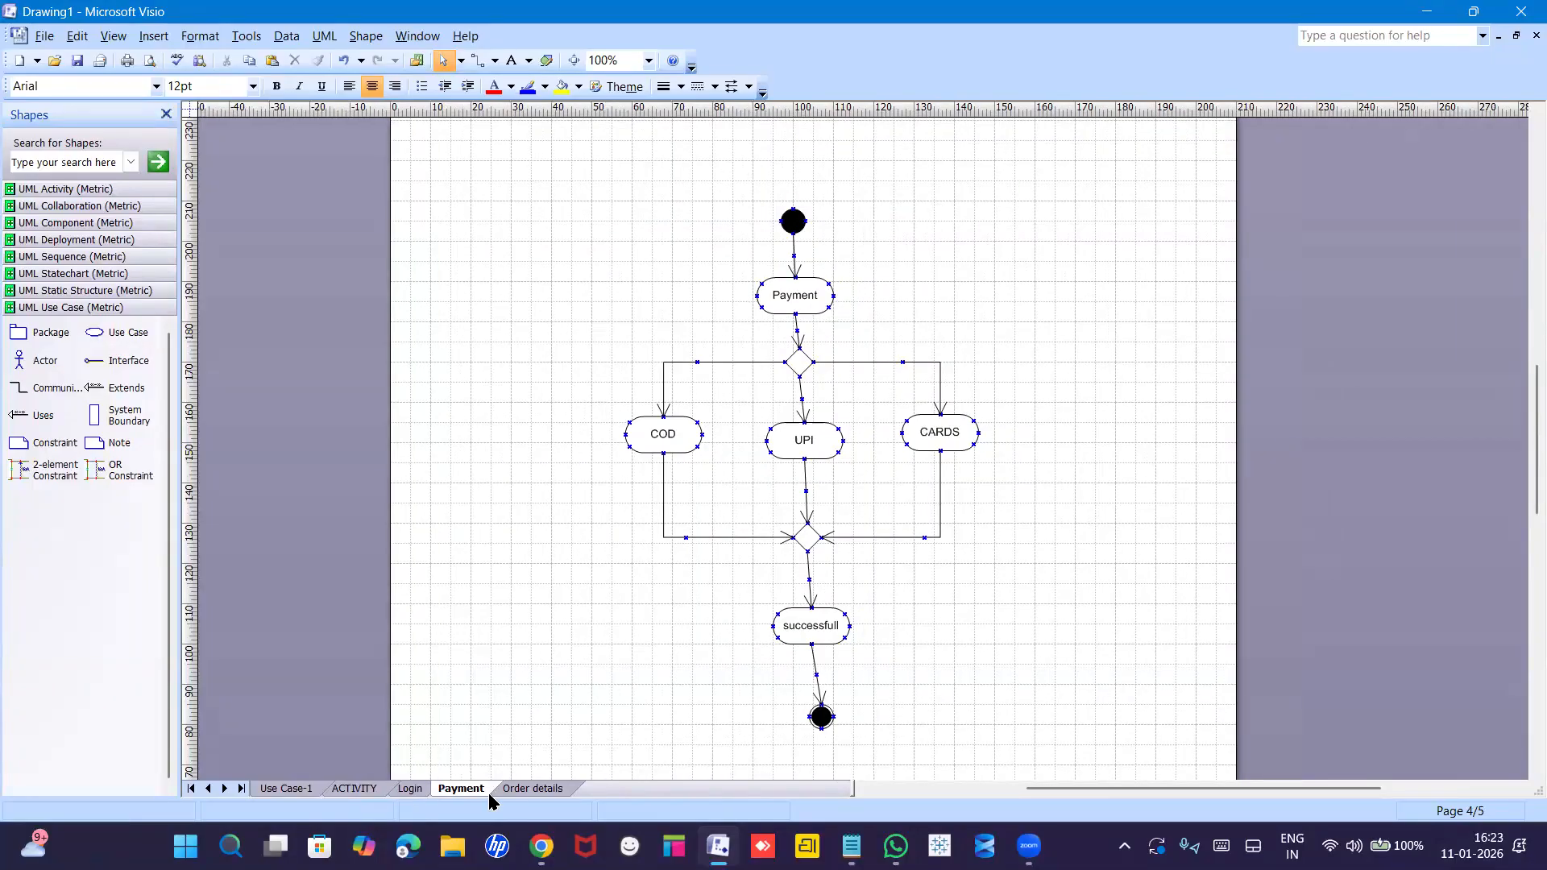
pyautogui.hscroll(2, 488, 793)
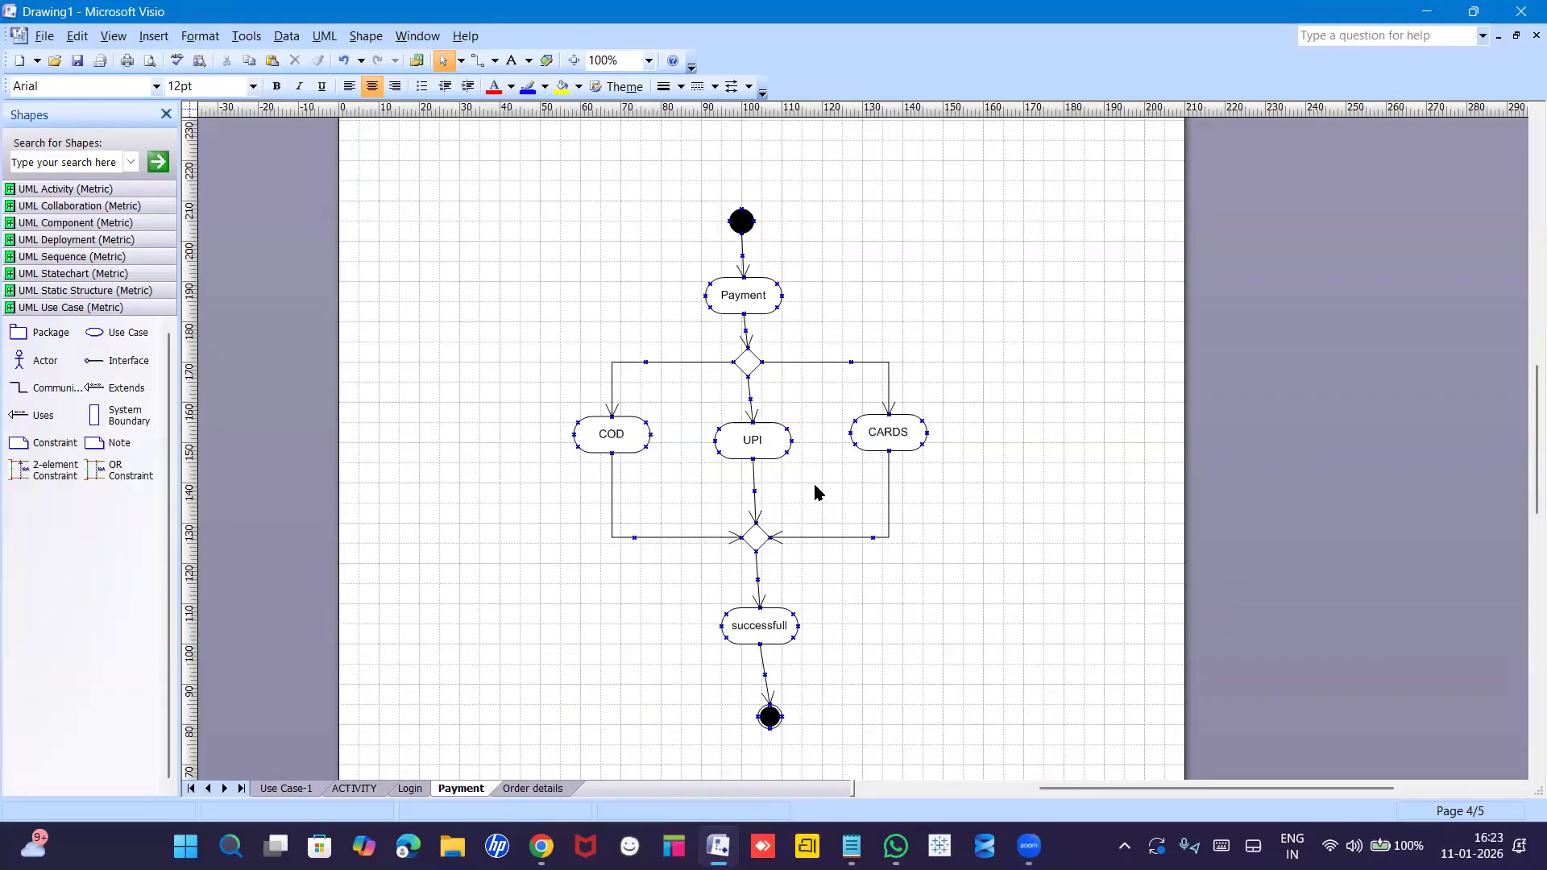
pyautogui.click(408, 790)
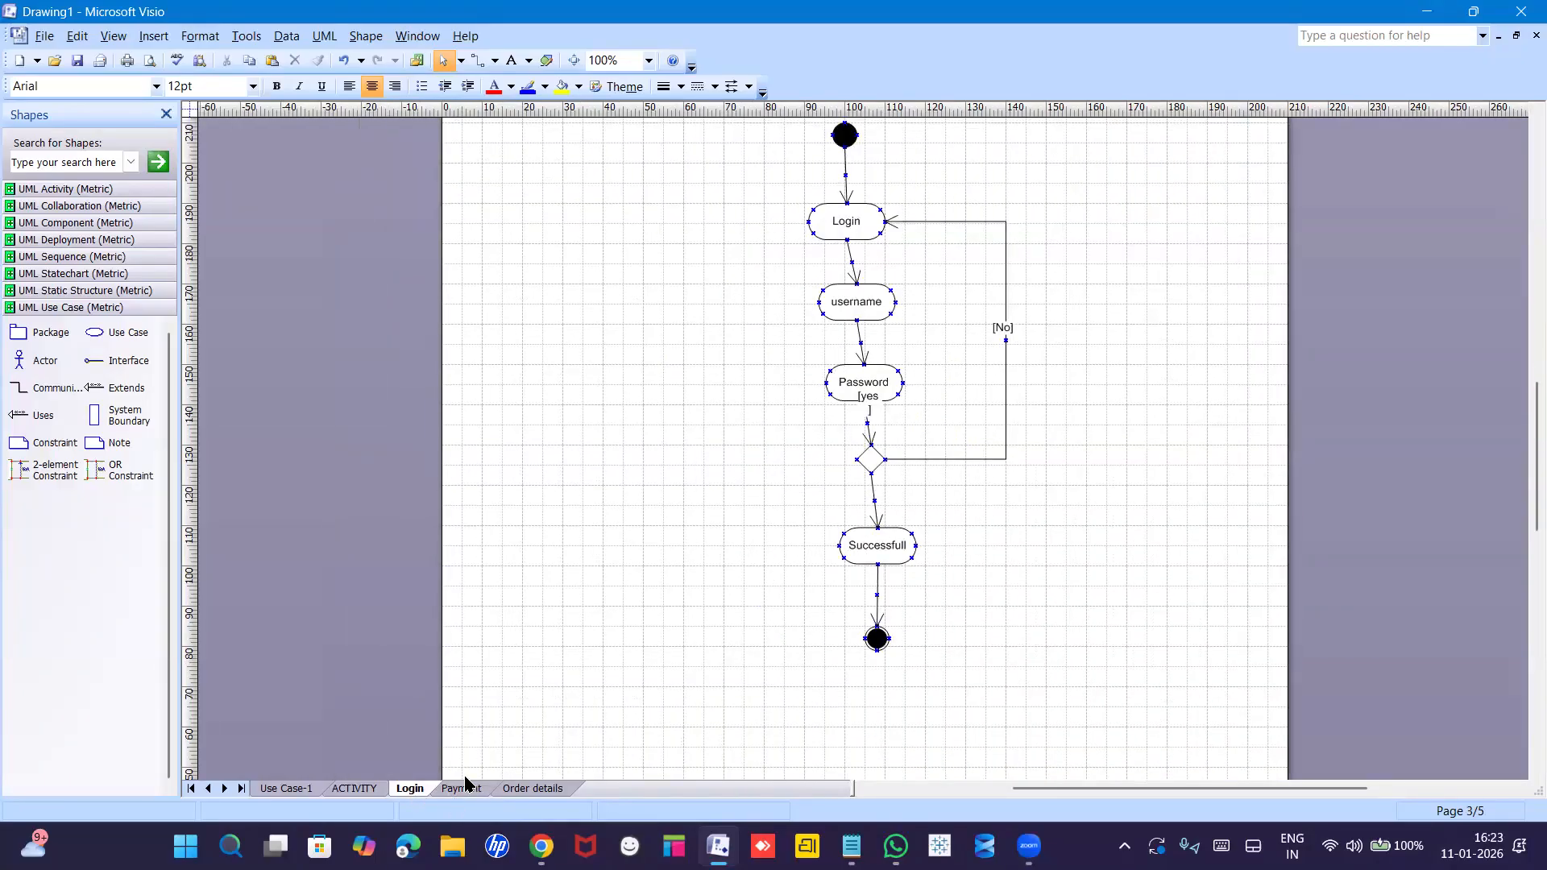
pyautogui.click(468, 792)
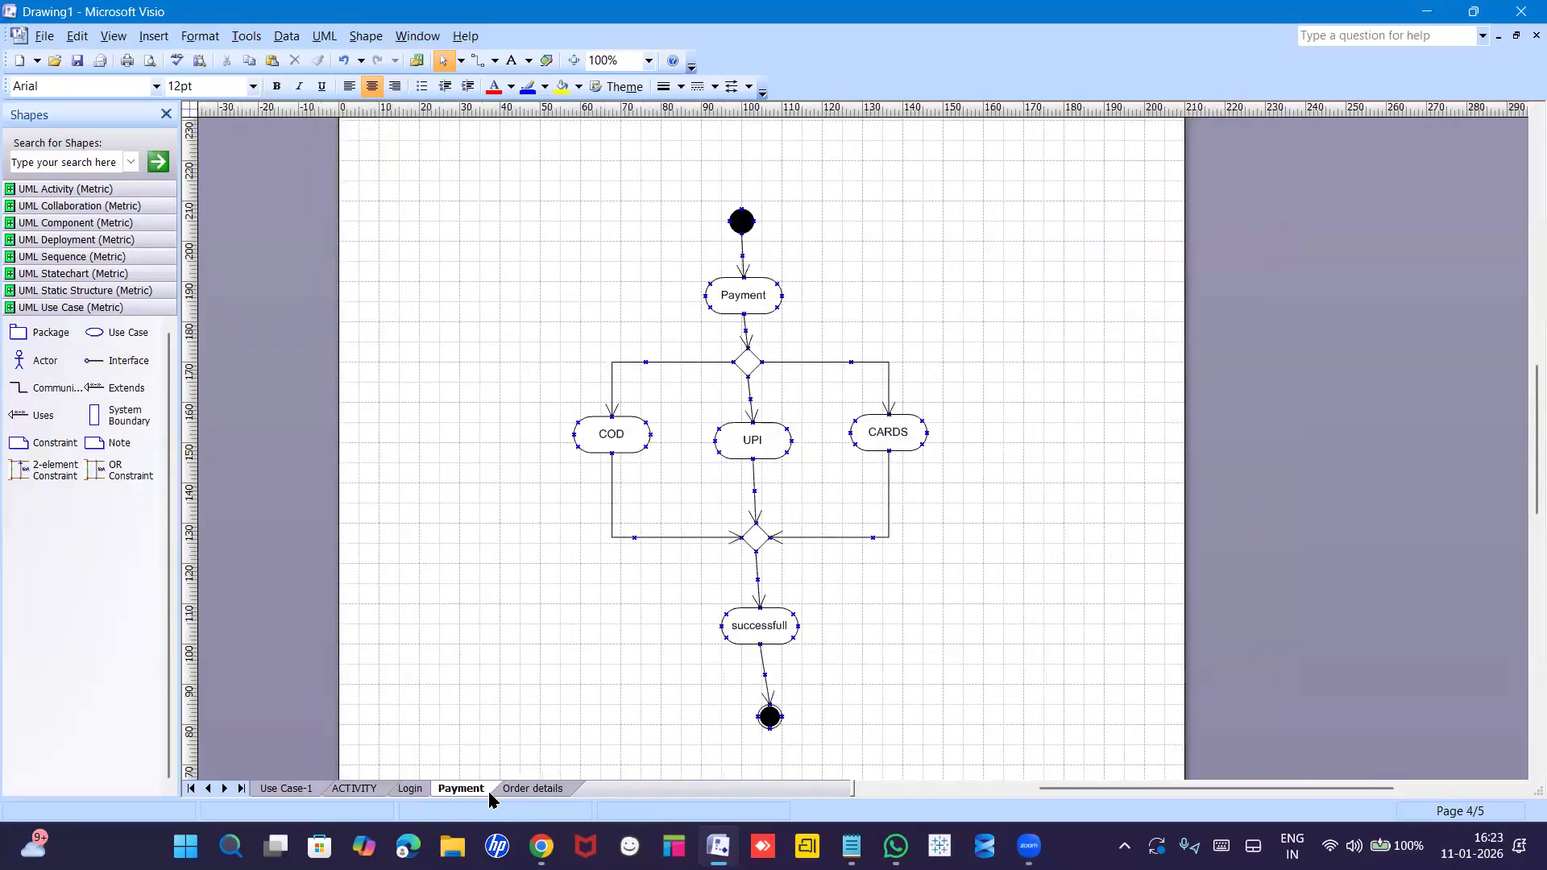
pyautogui.scroll(-10, 878, 636)
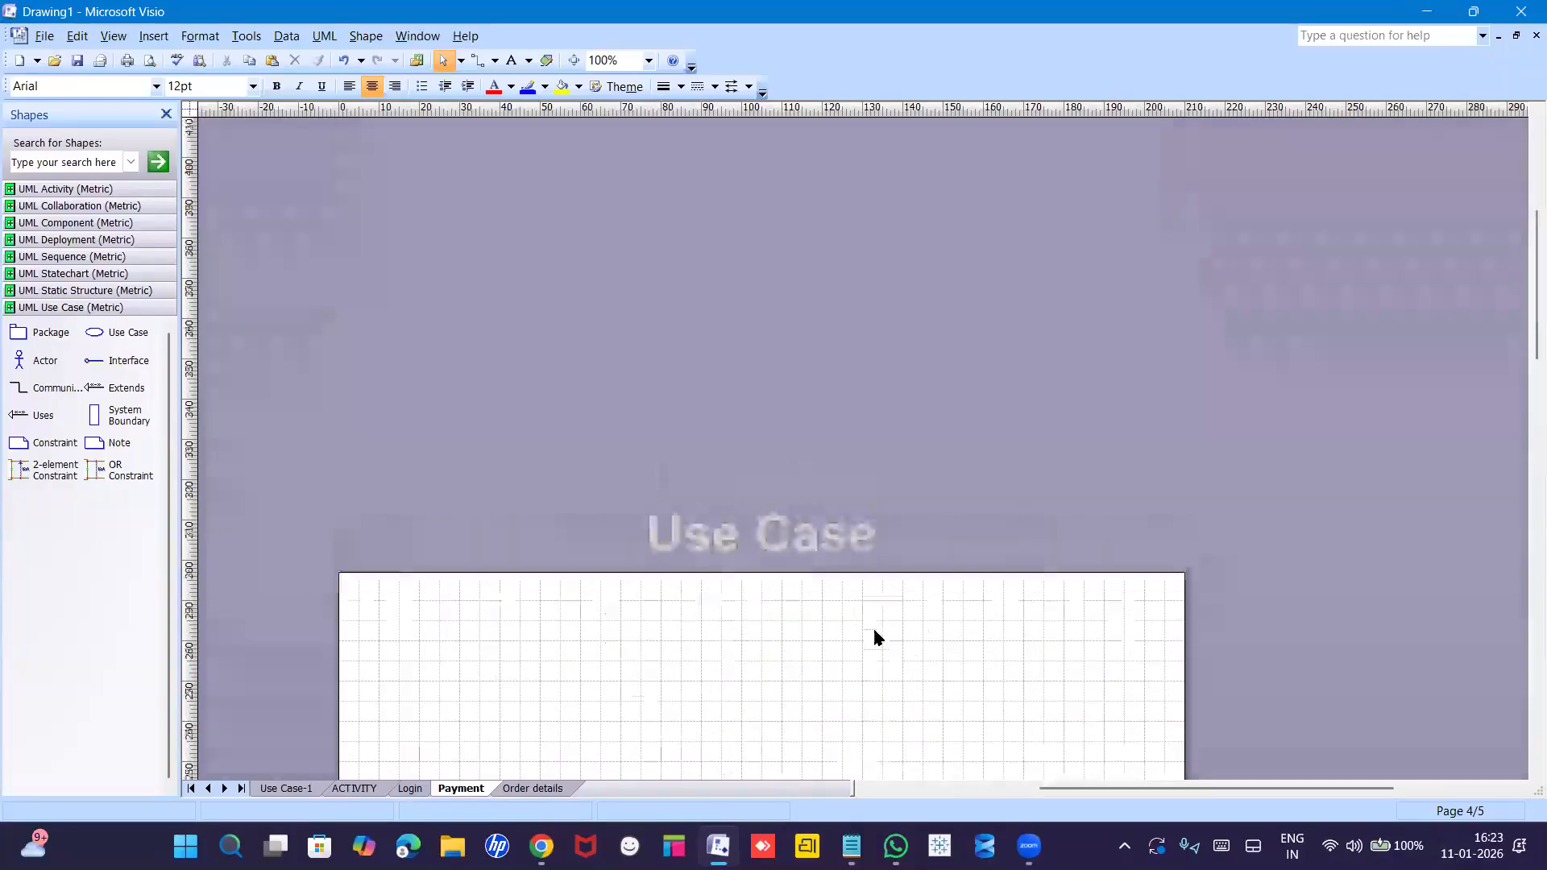
pyautogui.moveTo(1525, 588); pyautogui.dragTo(1525, 412)
pyautogui.scroll(-5, 1525, 411)
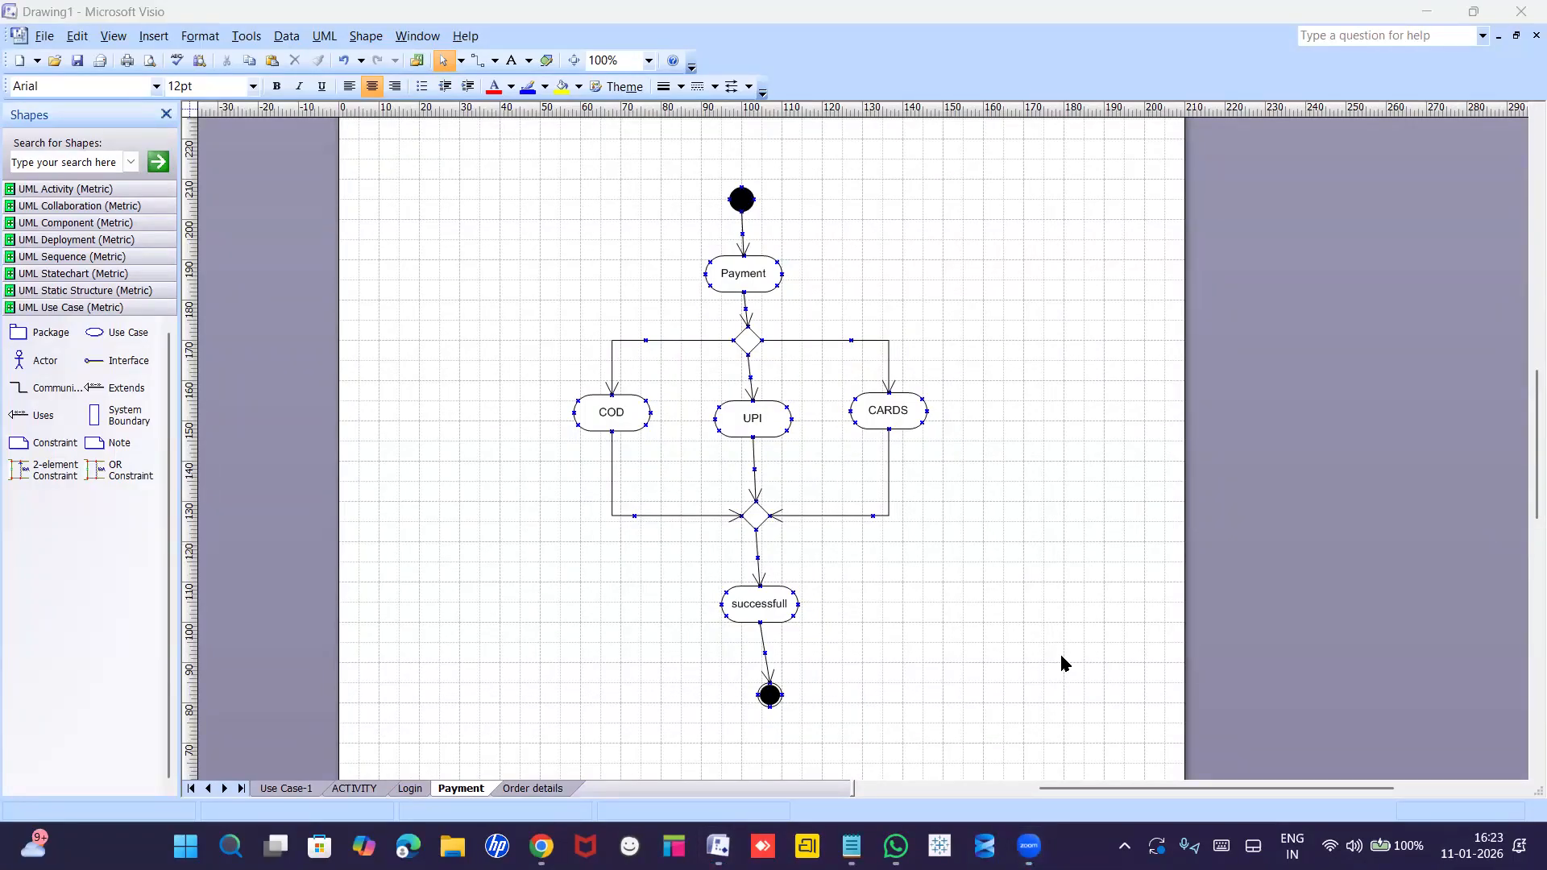
# Return to the Order details page, then bring up the Premium Tools notes in Notepad.
pyautogui.click(539, 789)
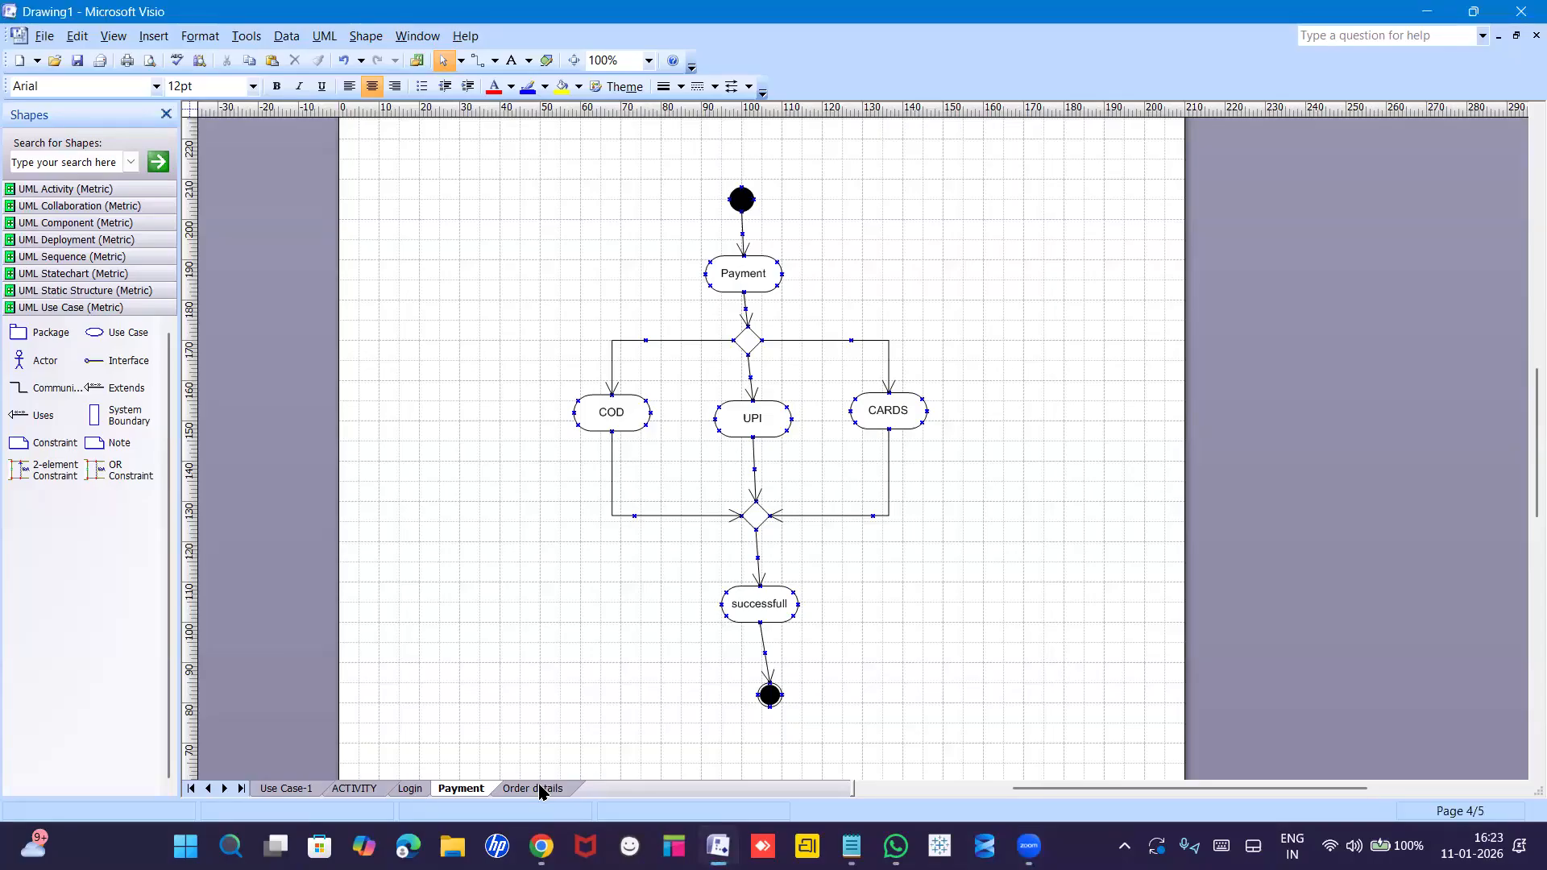
pyautogui.click(539, 789)
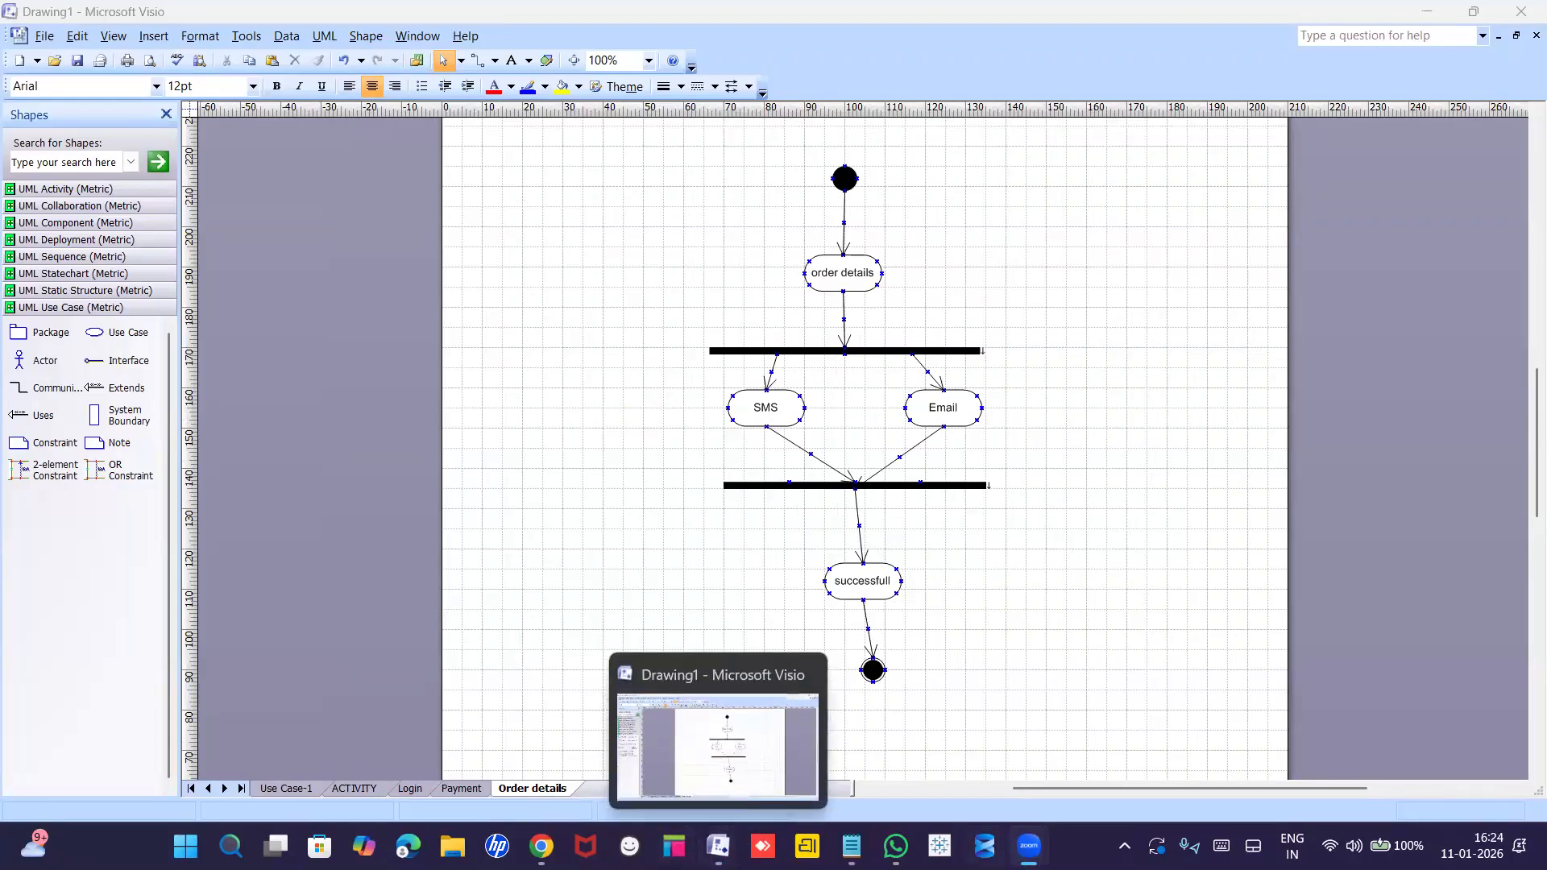
pyautogui.click(851, 846)
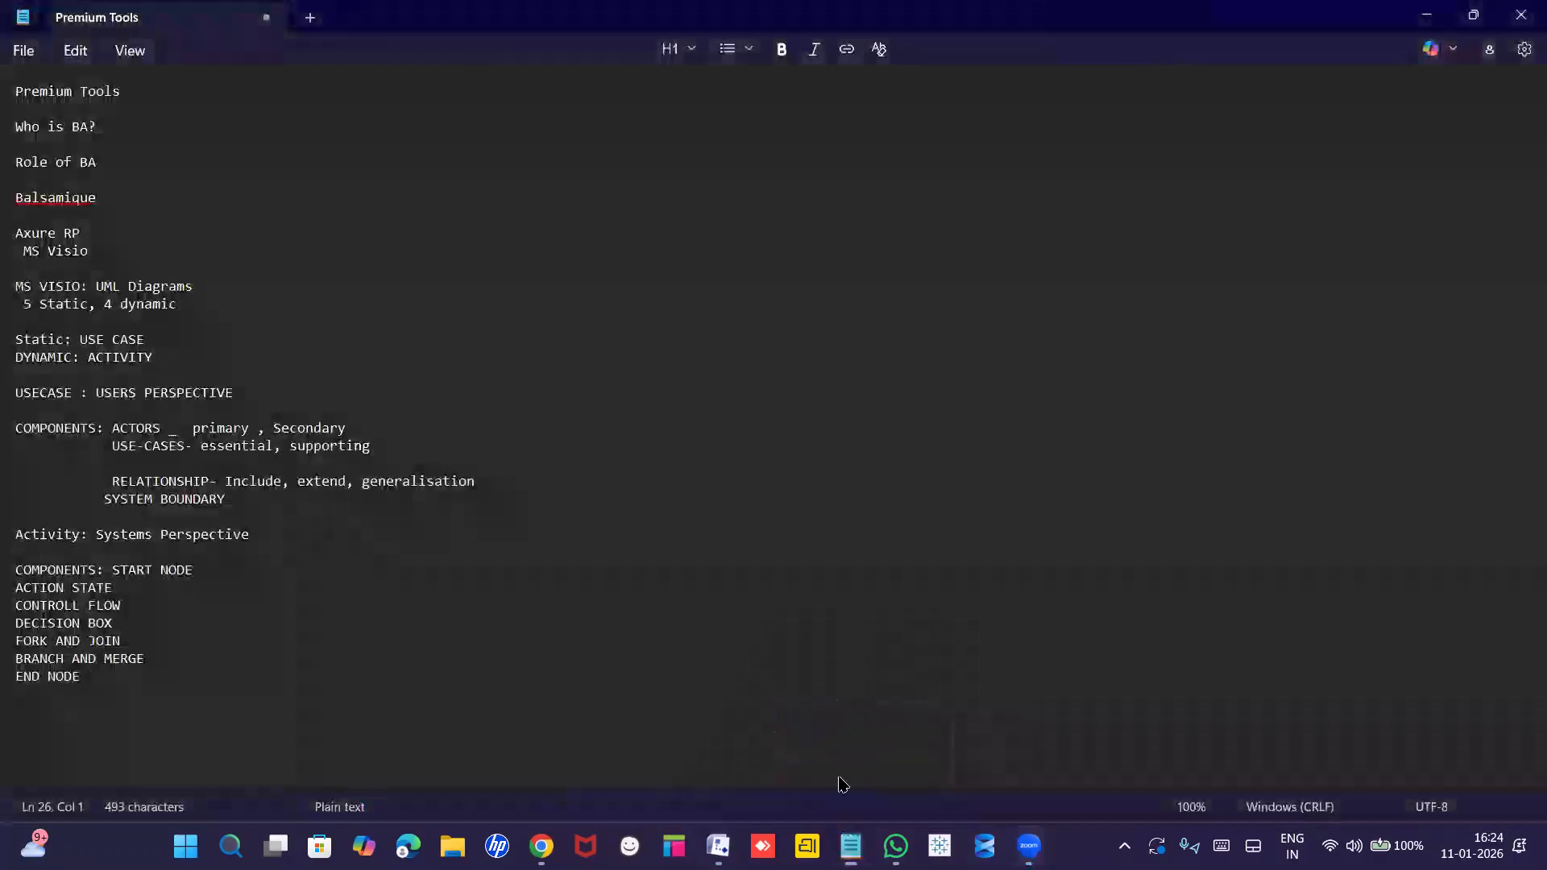
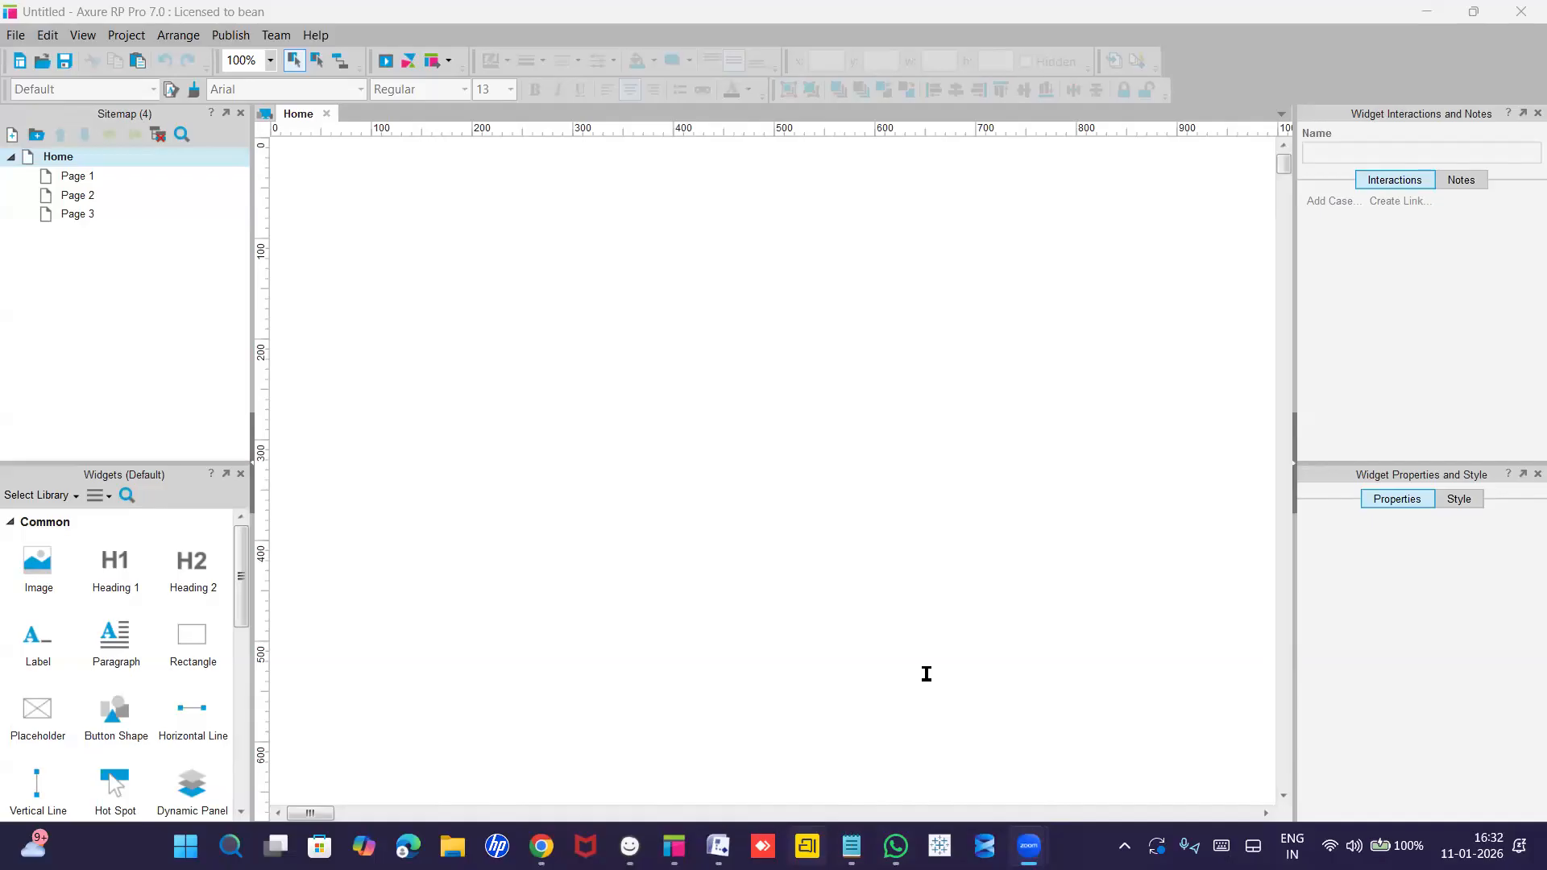
# Switch from the blank Axure Home page to the Premium Tools notes in Notepad.
pyautogui.hotkey('alt', 'Tab')
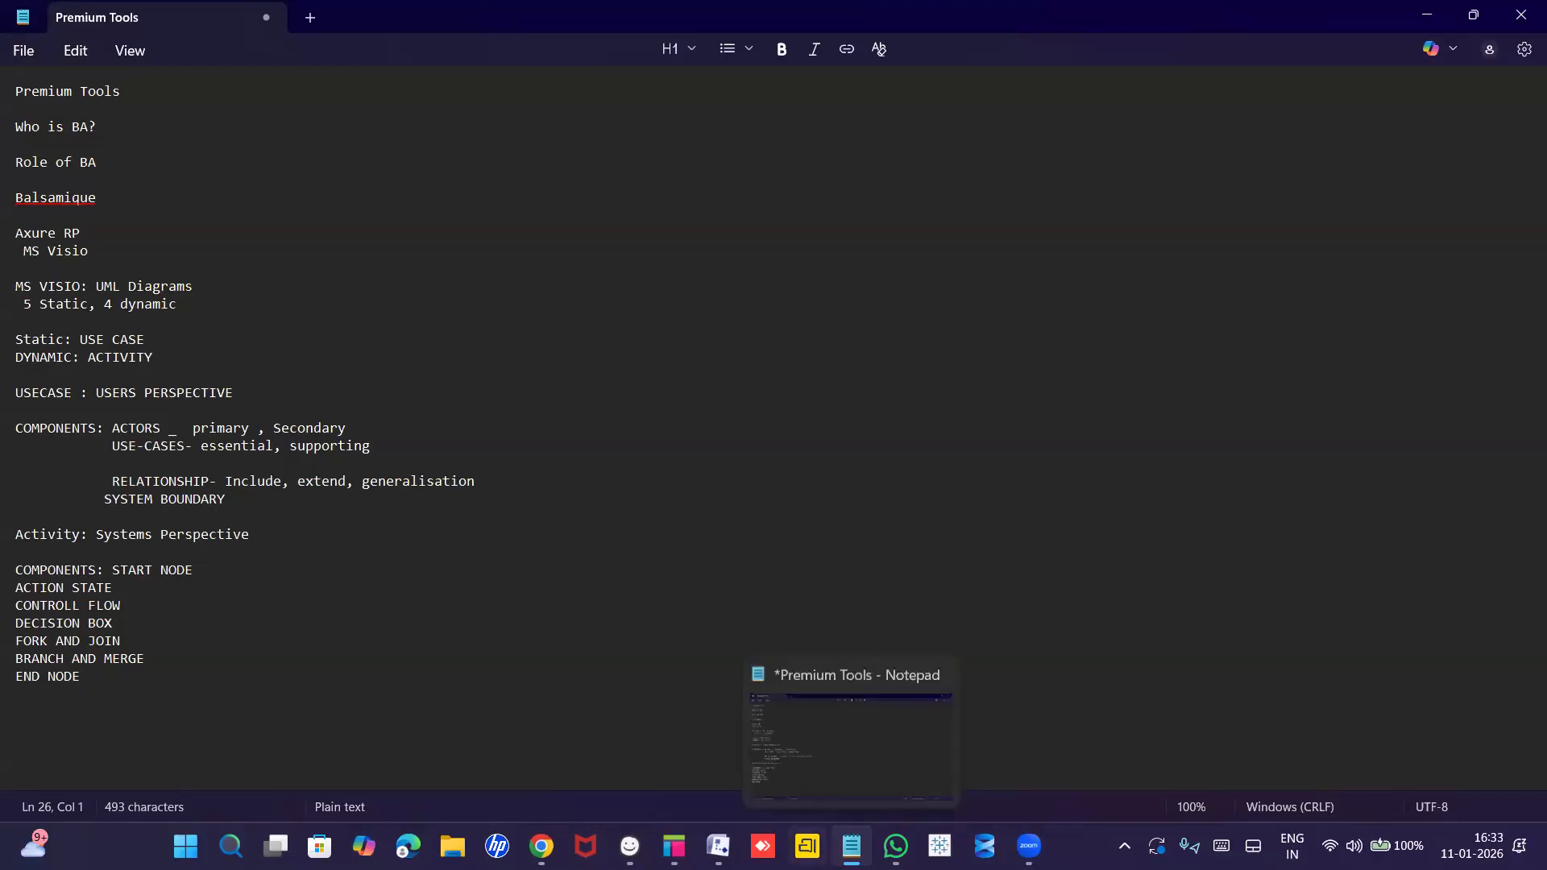
# Add a 'BALSAMIQUE TOOL' line after a blank line below END NODE.
pyautogui.moveTo(719, 846)
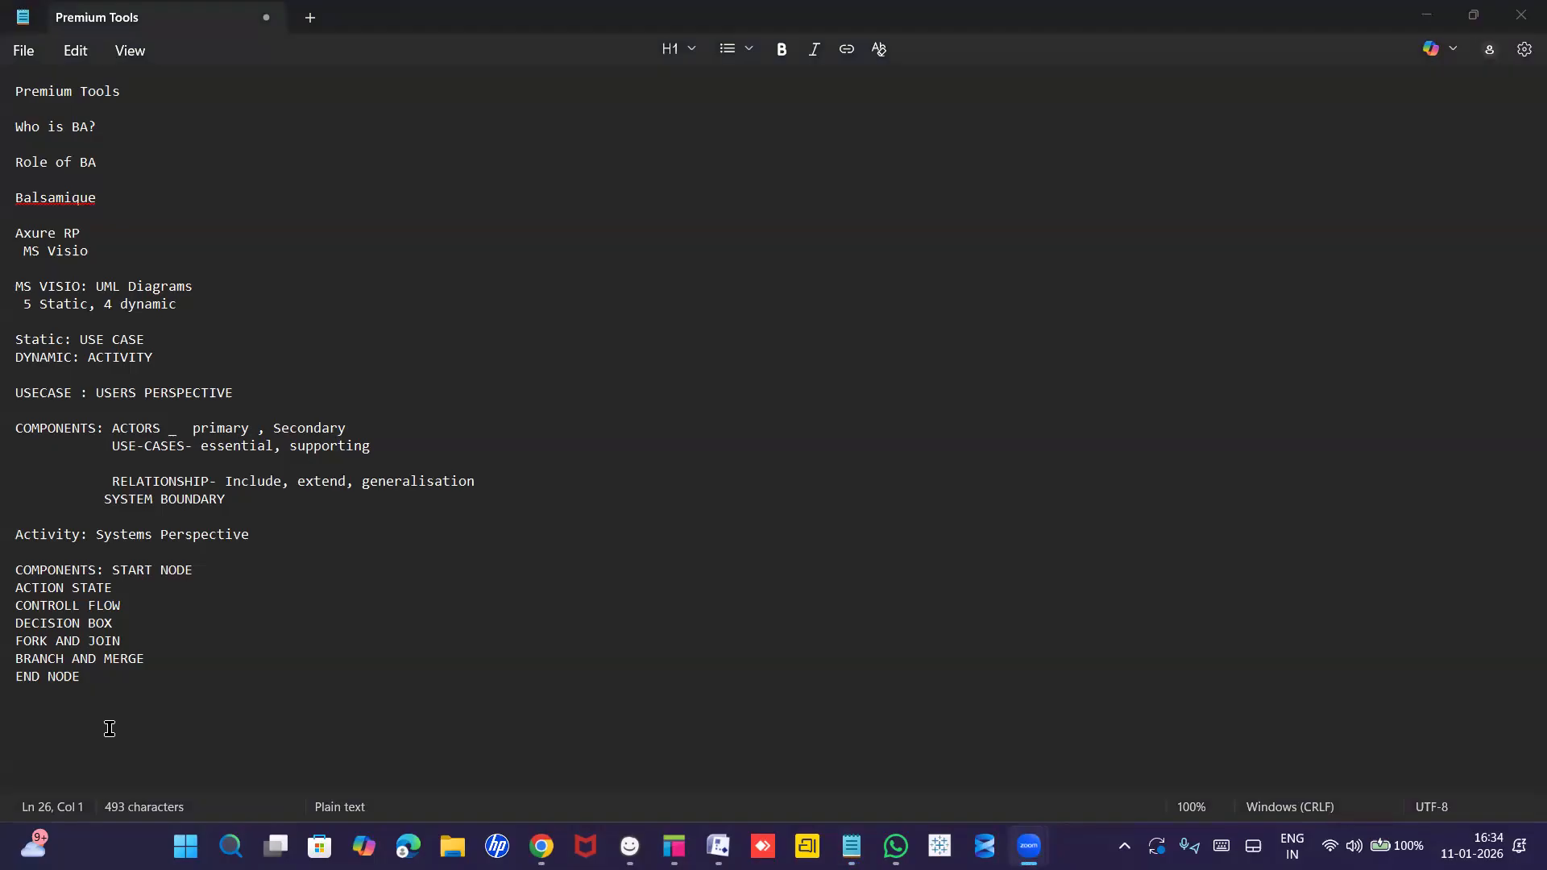
pyautogui.click(38, 712)
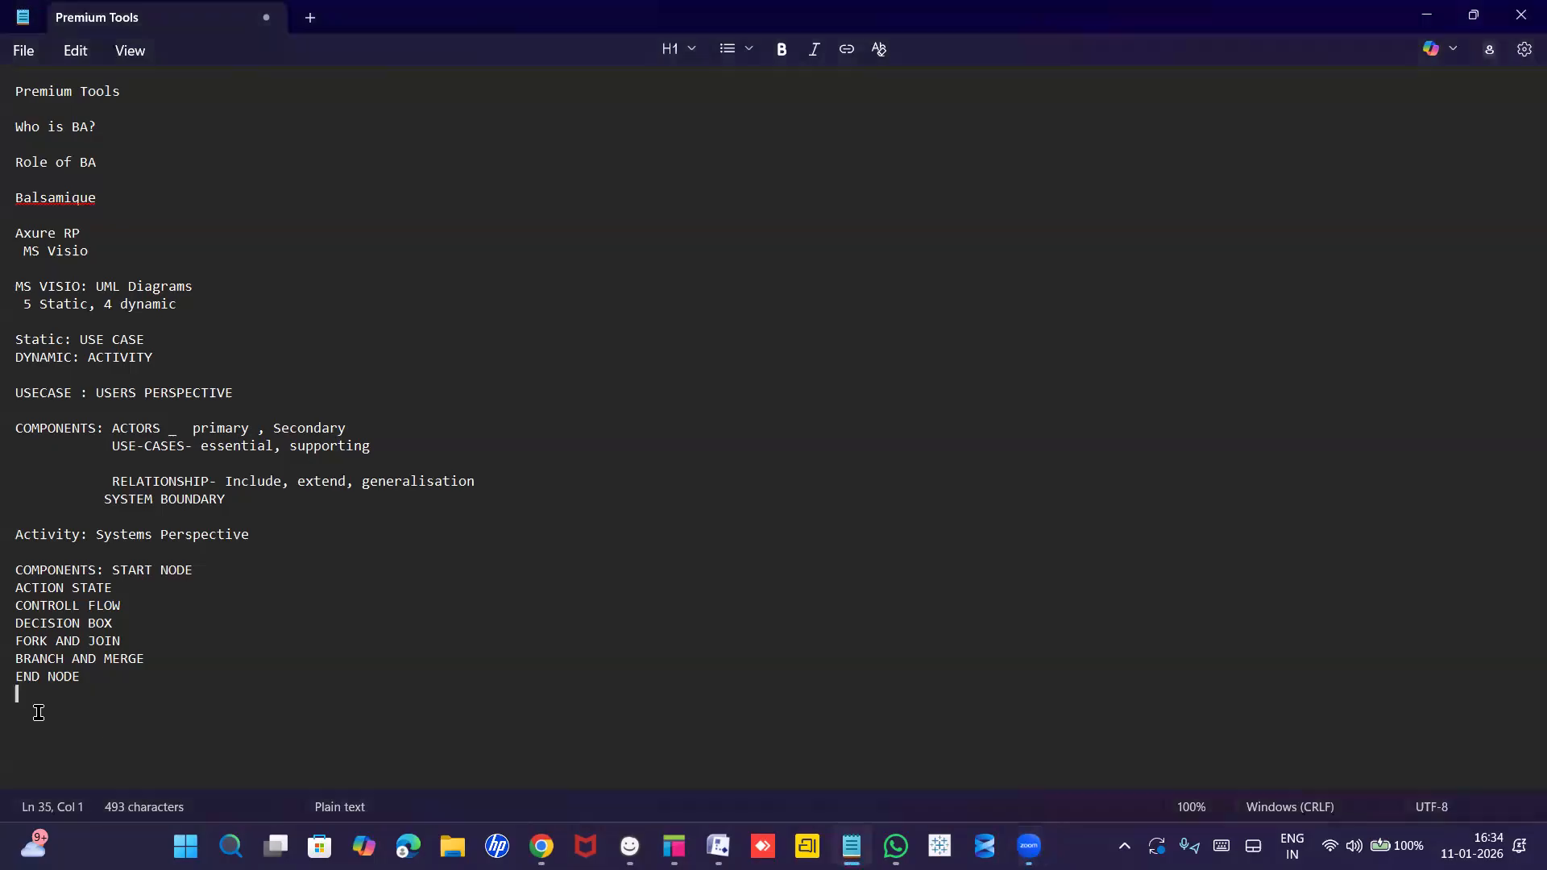
pyautogui.press('Return')
pyautogui.write('BALSAM')
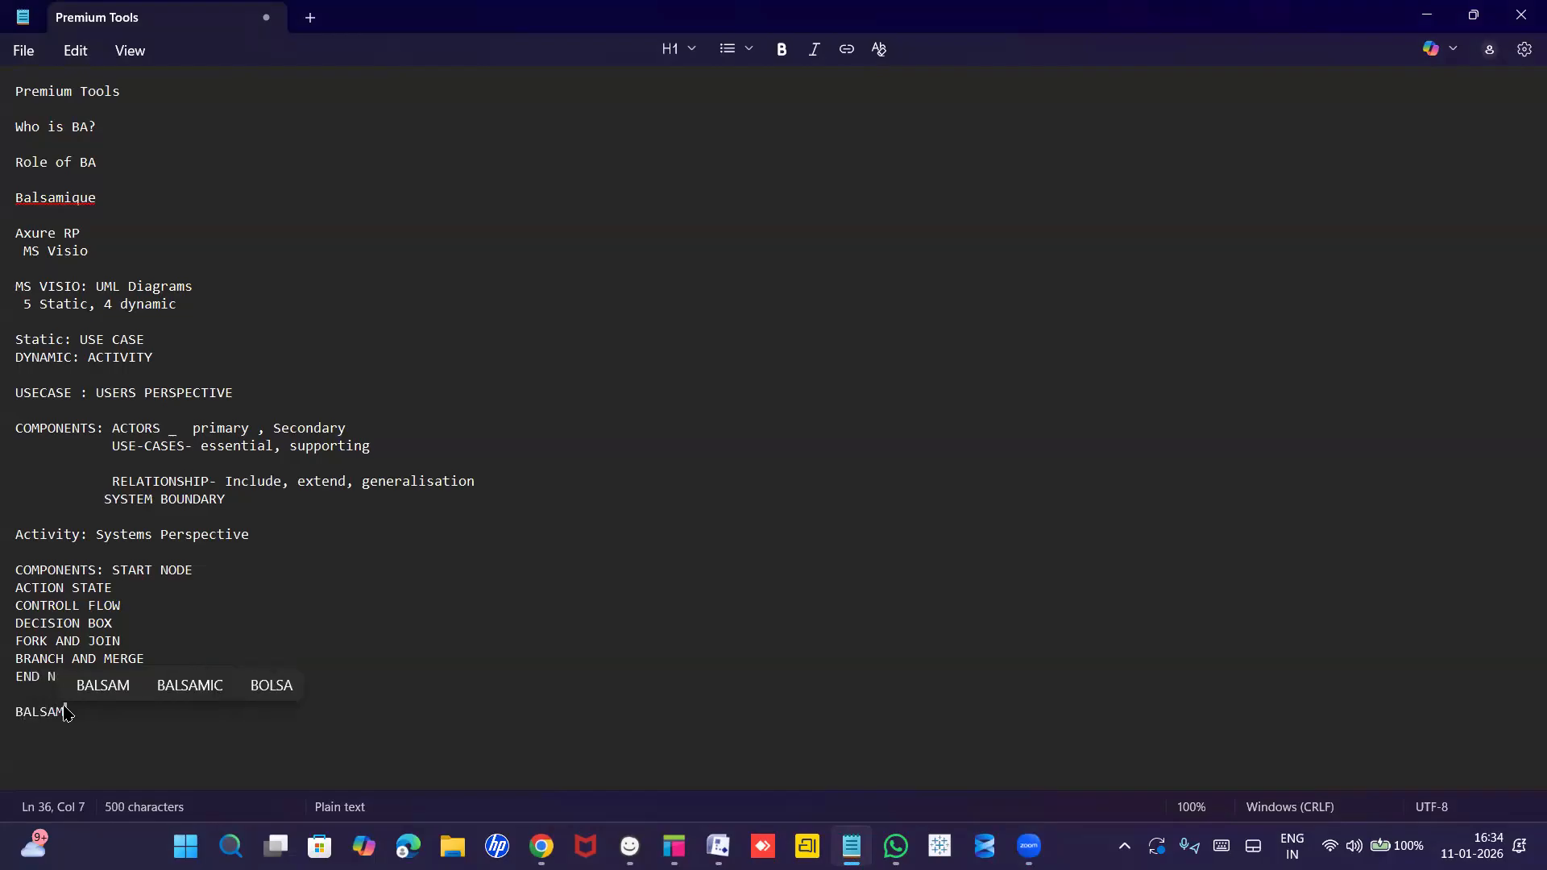
pyautogui.write('IQU')
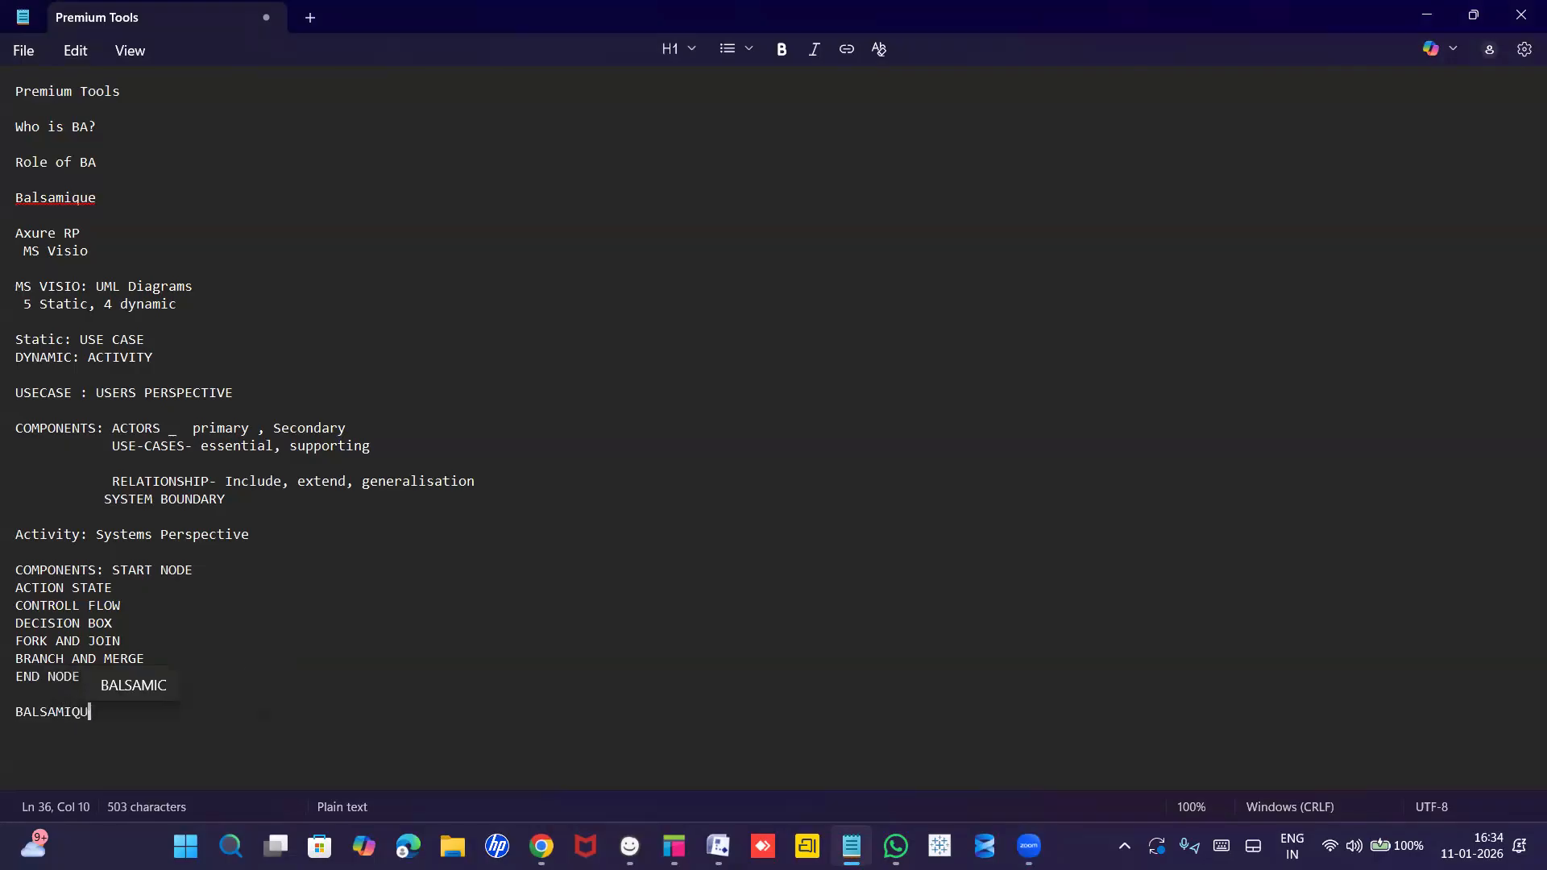
pyautogui.write('E')
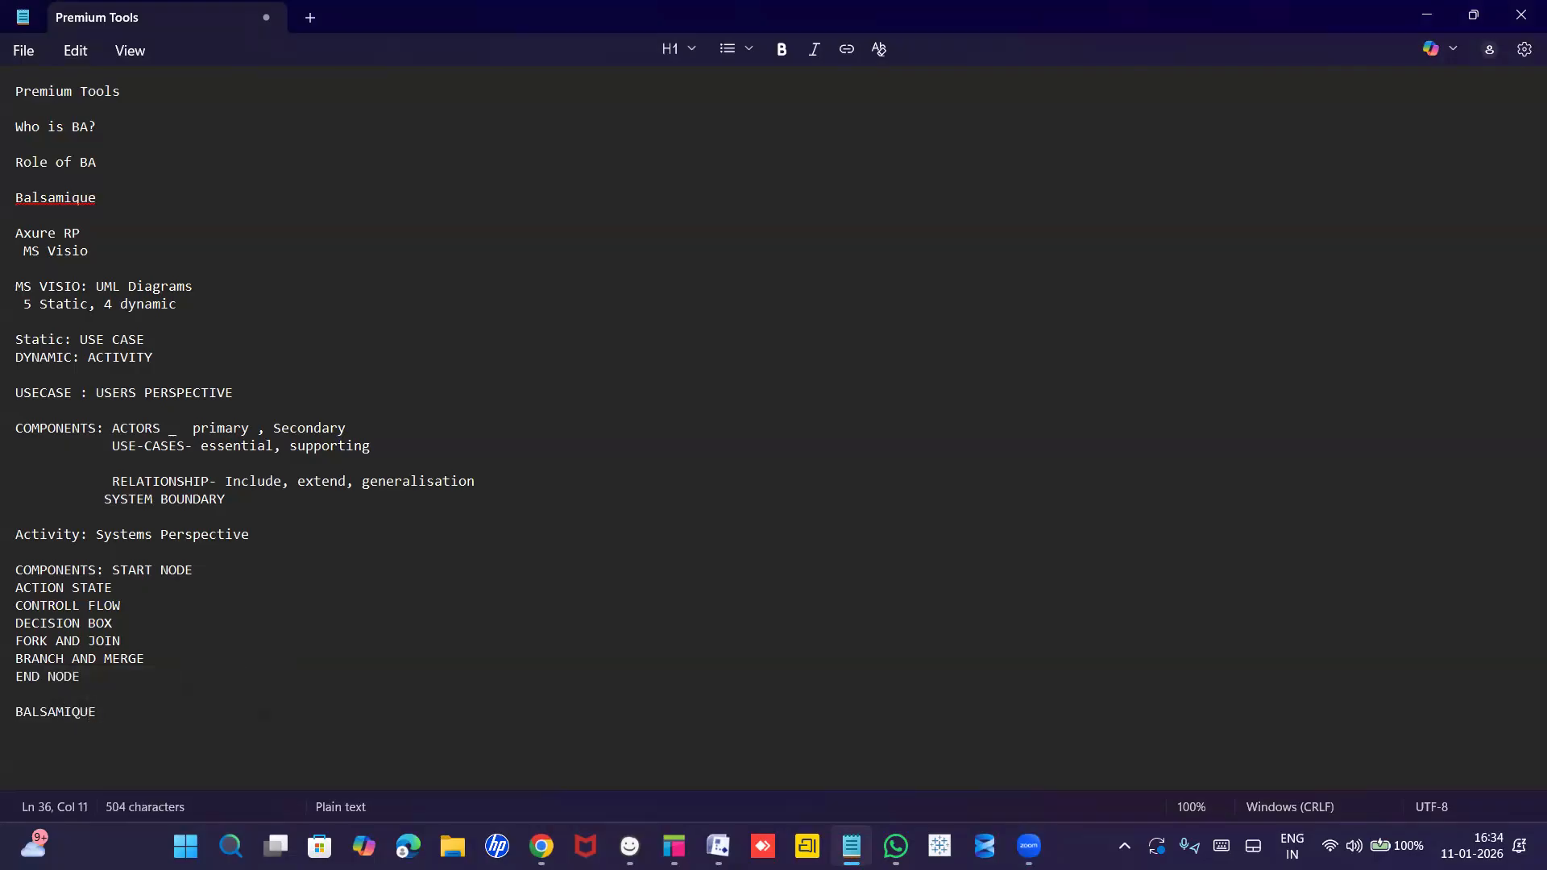
pyautogui.write(' TOOL')
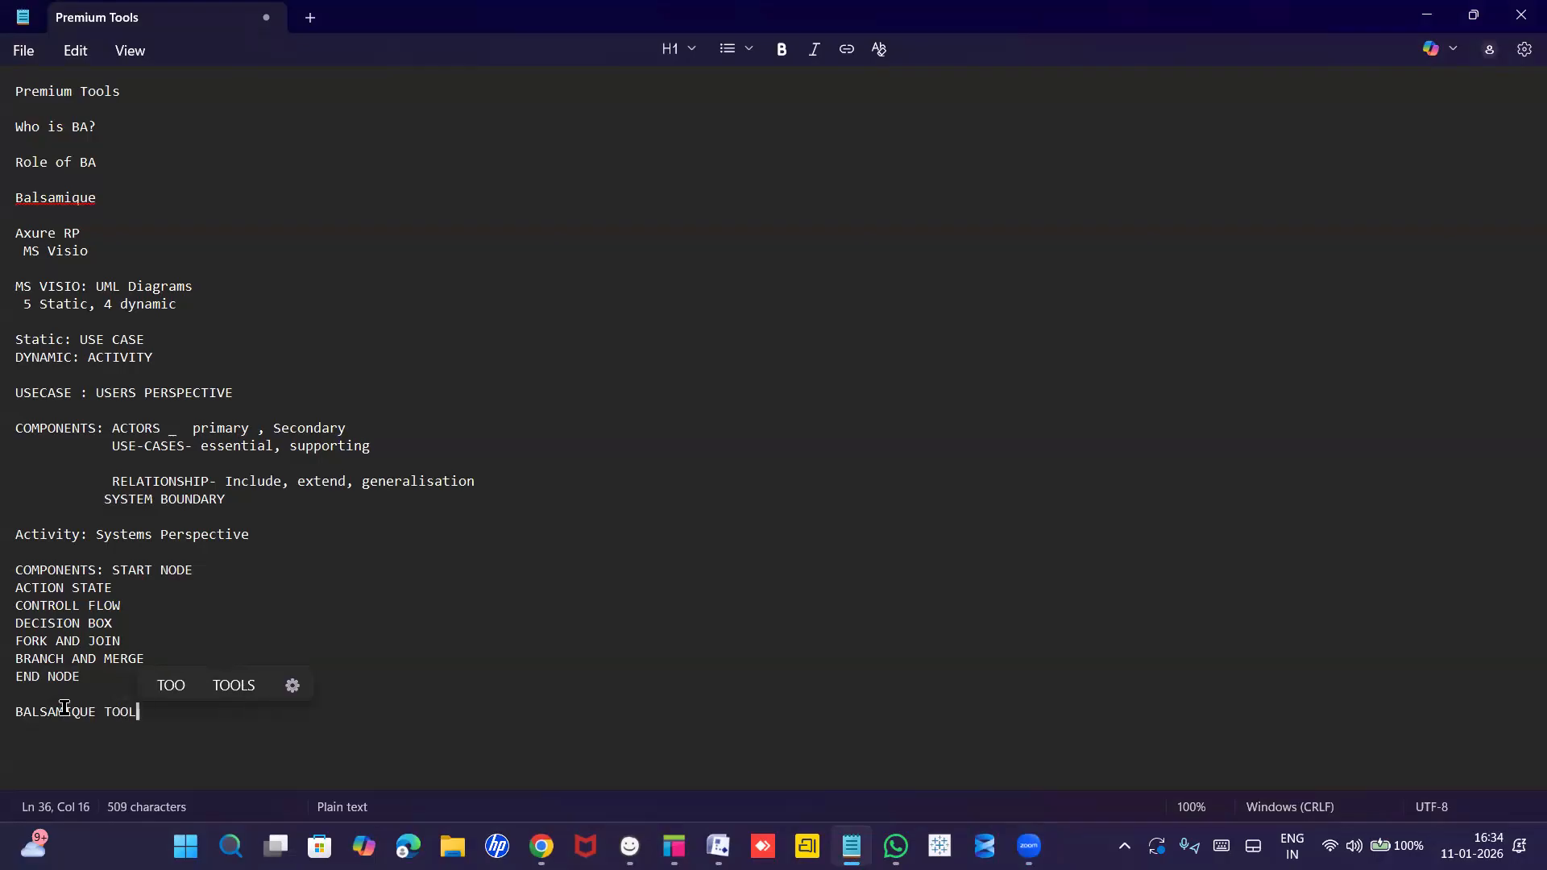
pyautogui.press('Return')
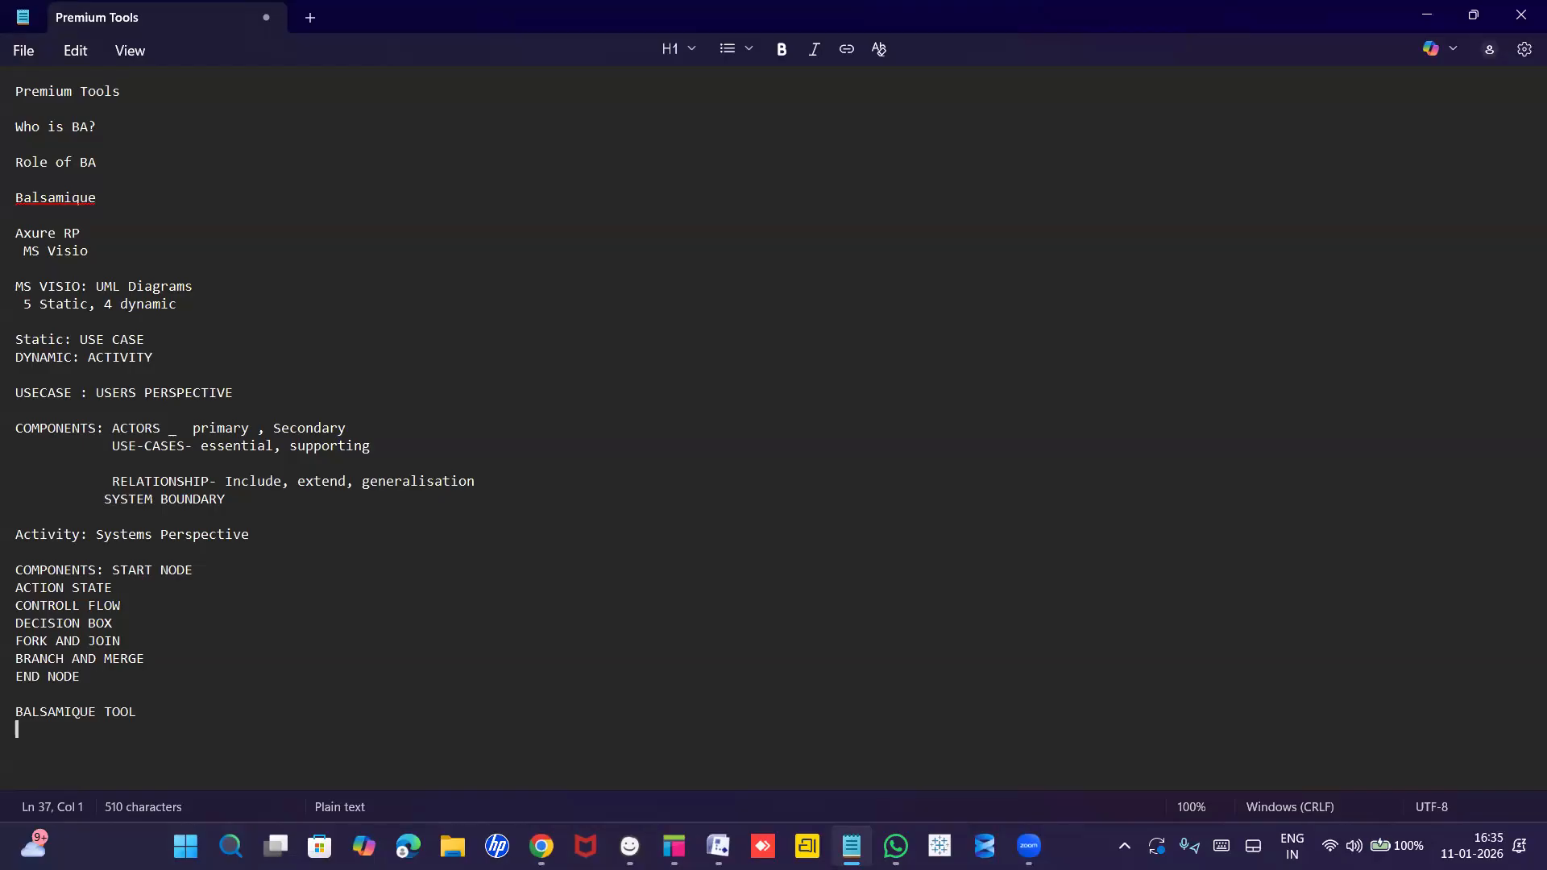
# Write 'WEB APPLICATION: WIREFRAME, MOCKUPS' on a new line, fixing the MOCKUPD typo.
pyautogui.press('Return')
pyautogui.write('WE')
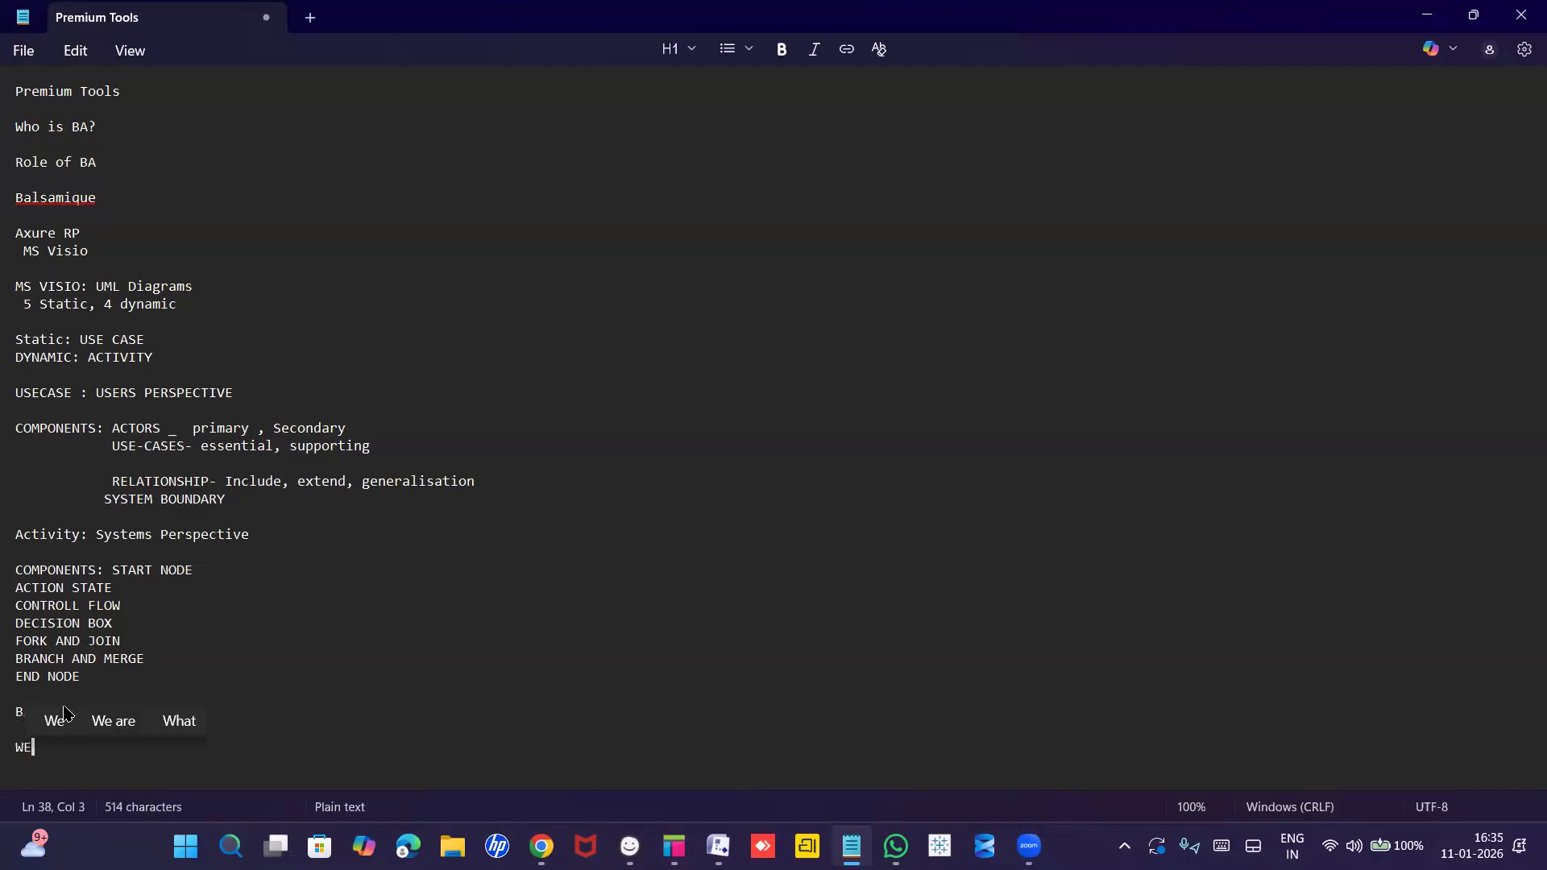
pyautogui.write('B APPLIC')
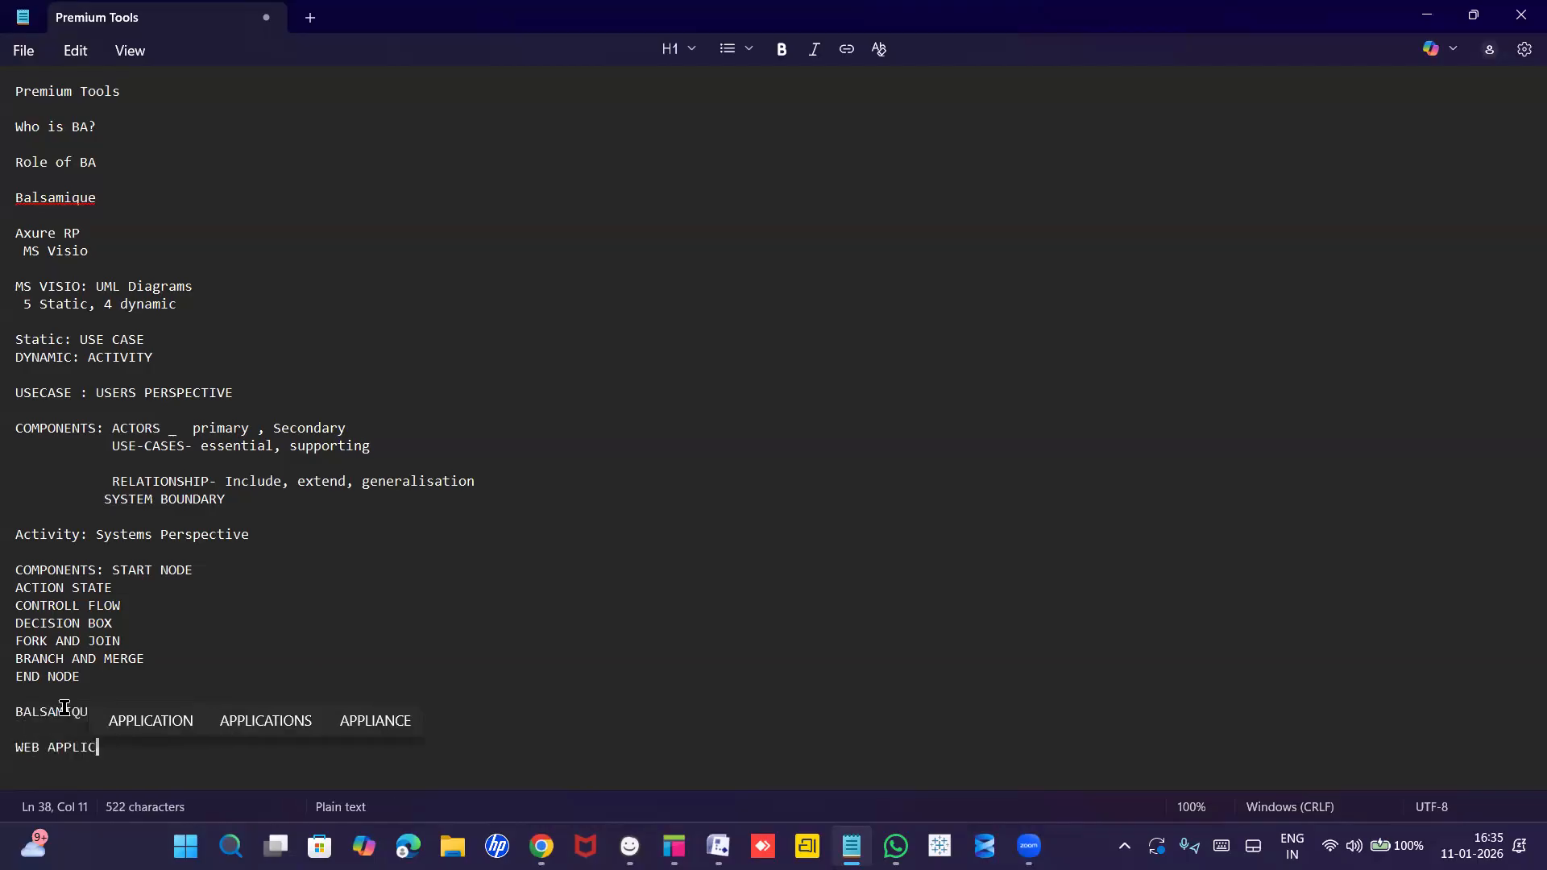
pyautogui.write('ATION')
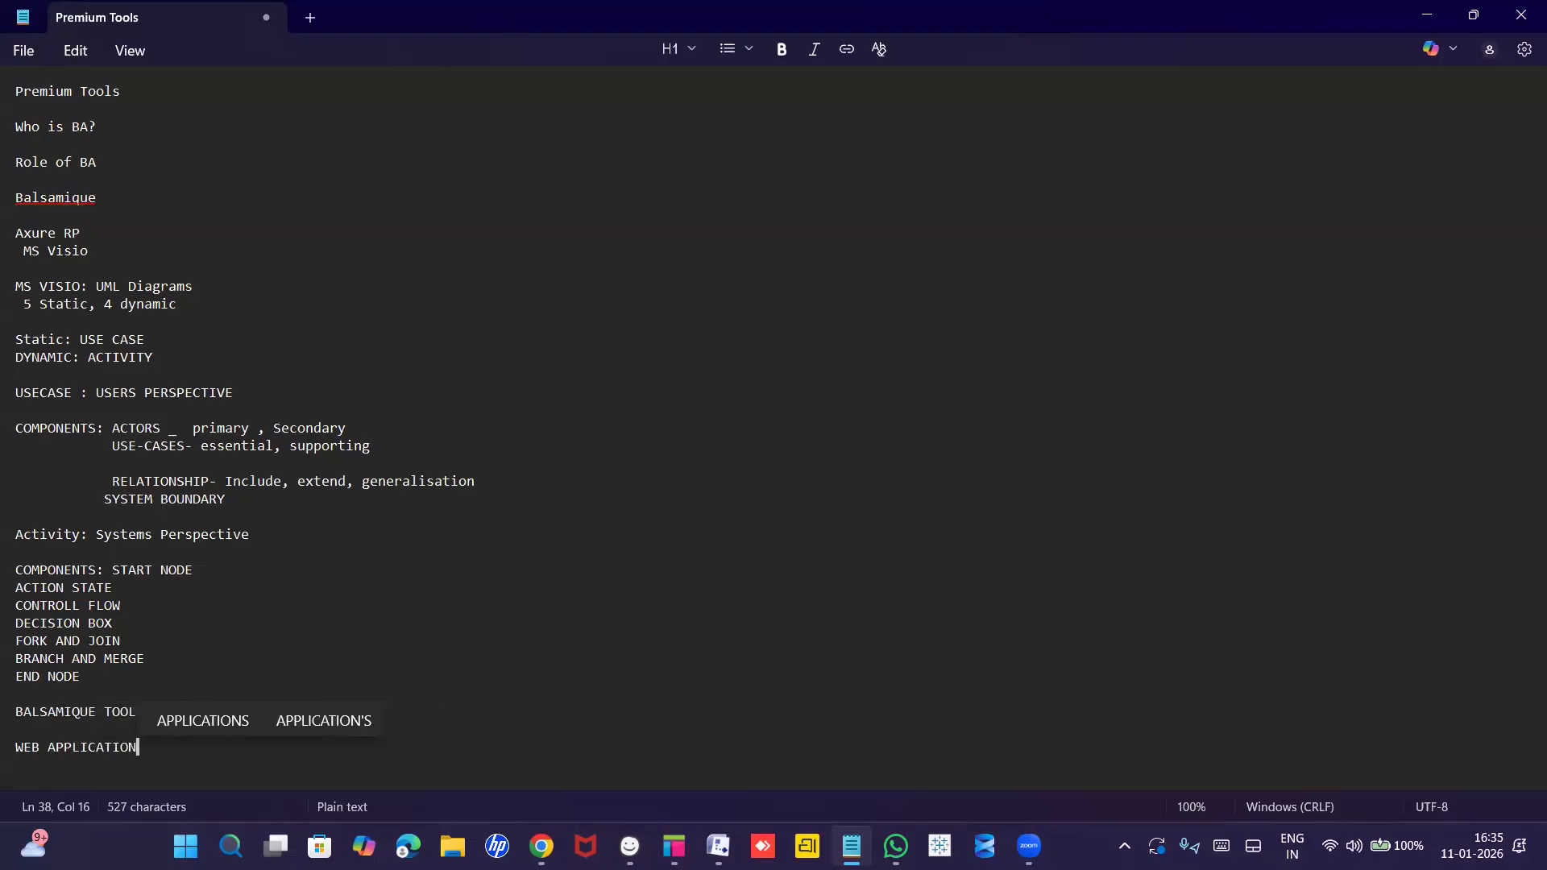
pyautogui.press('Return')
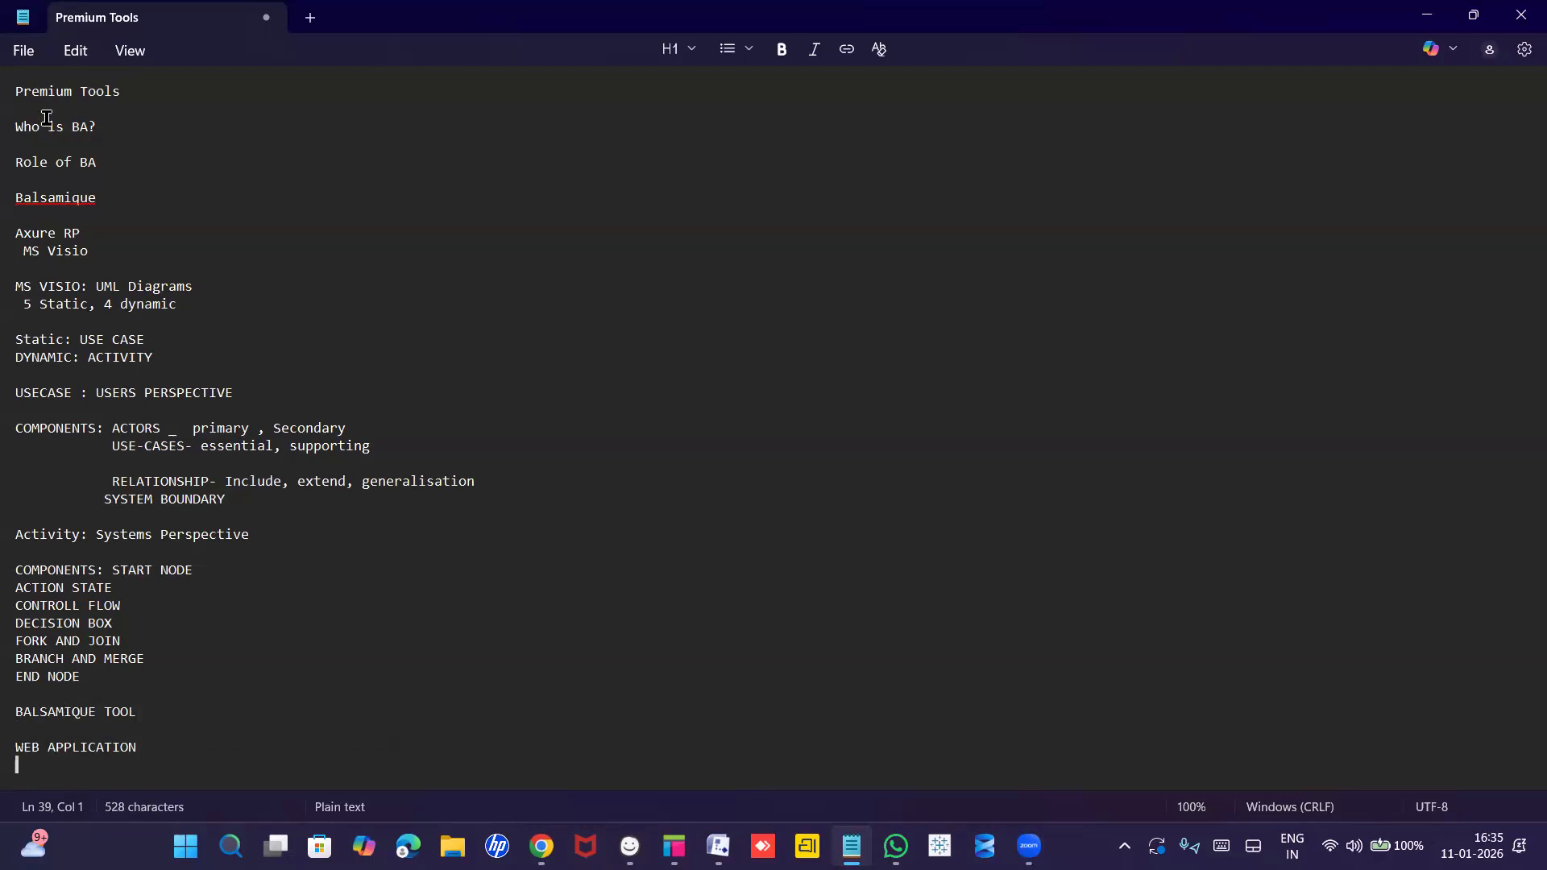
pyautogui.click(25, 53)
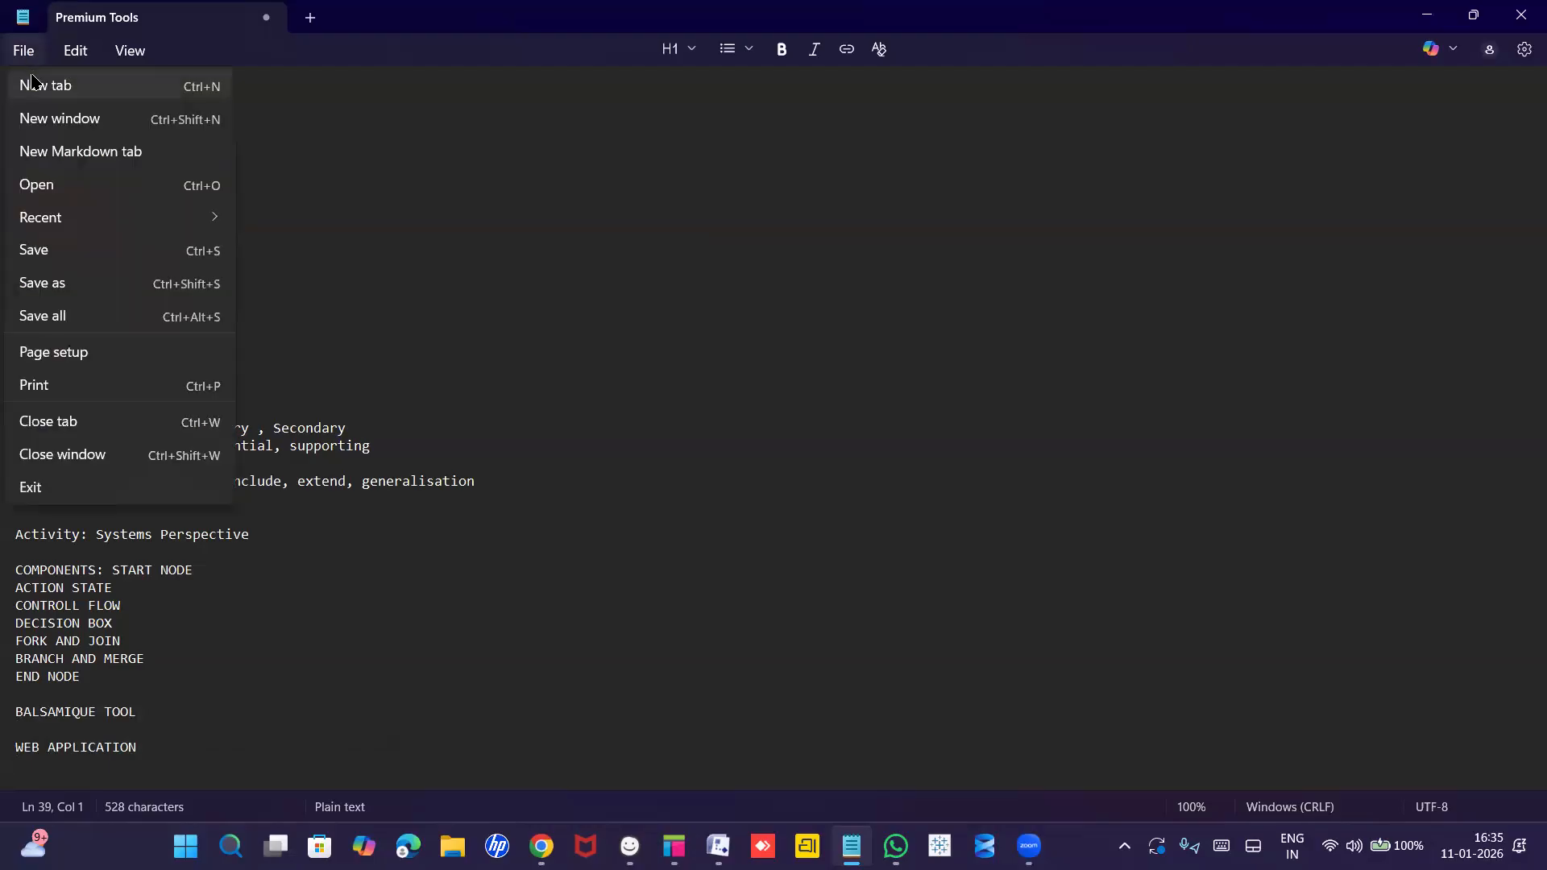
pyautogui.click(342, 351)
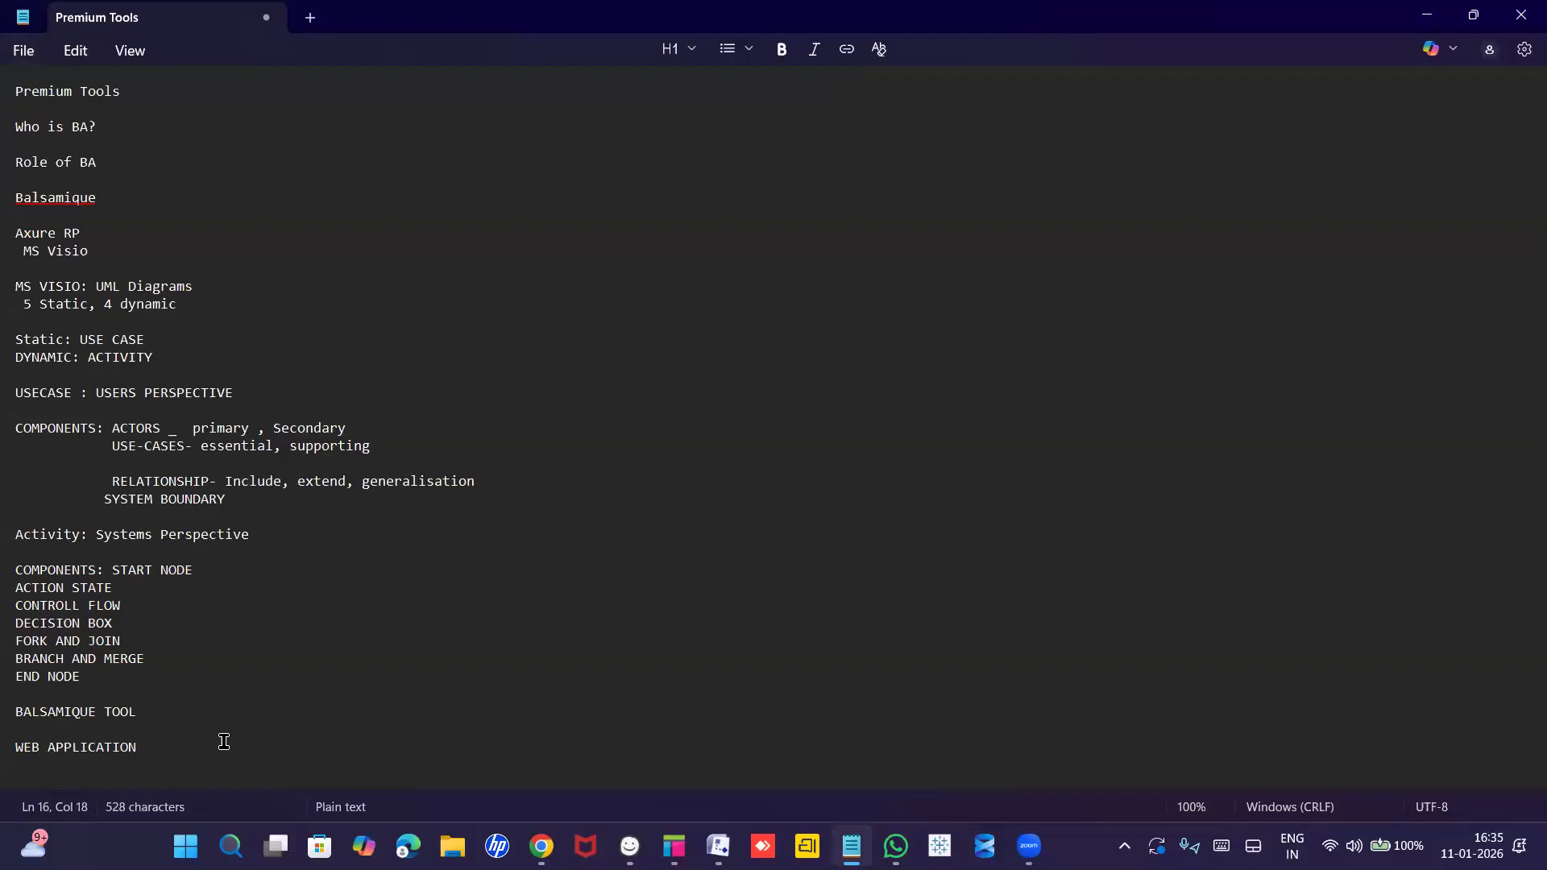
pyautogui.click(158, 748)
pyautogui.write(': WIRE')
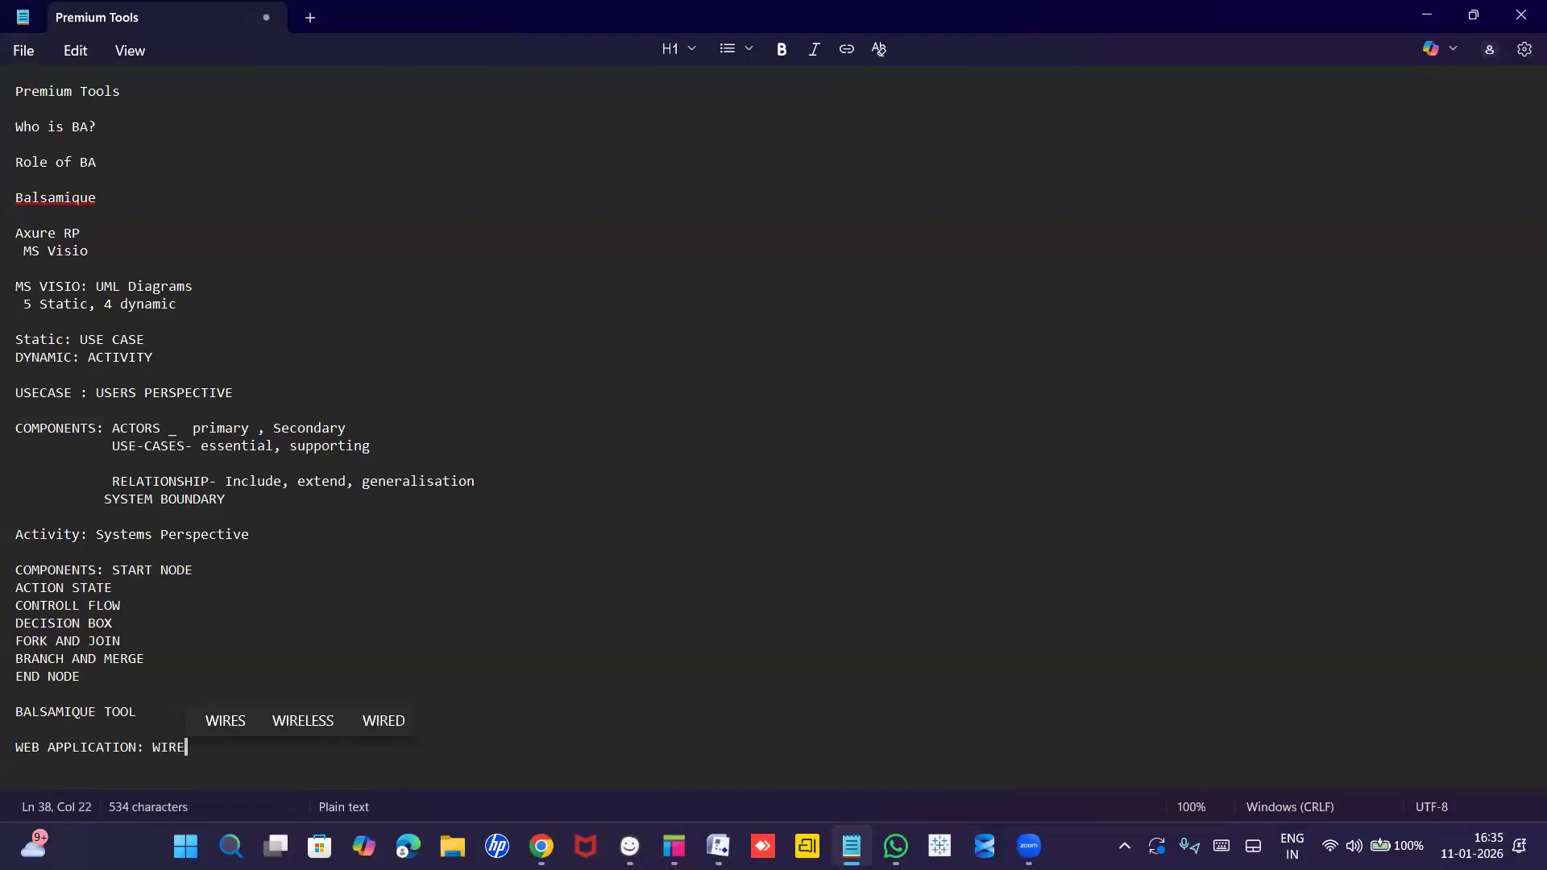
pyautogui.write('FRAME')
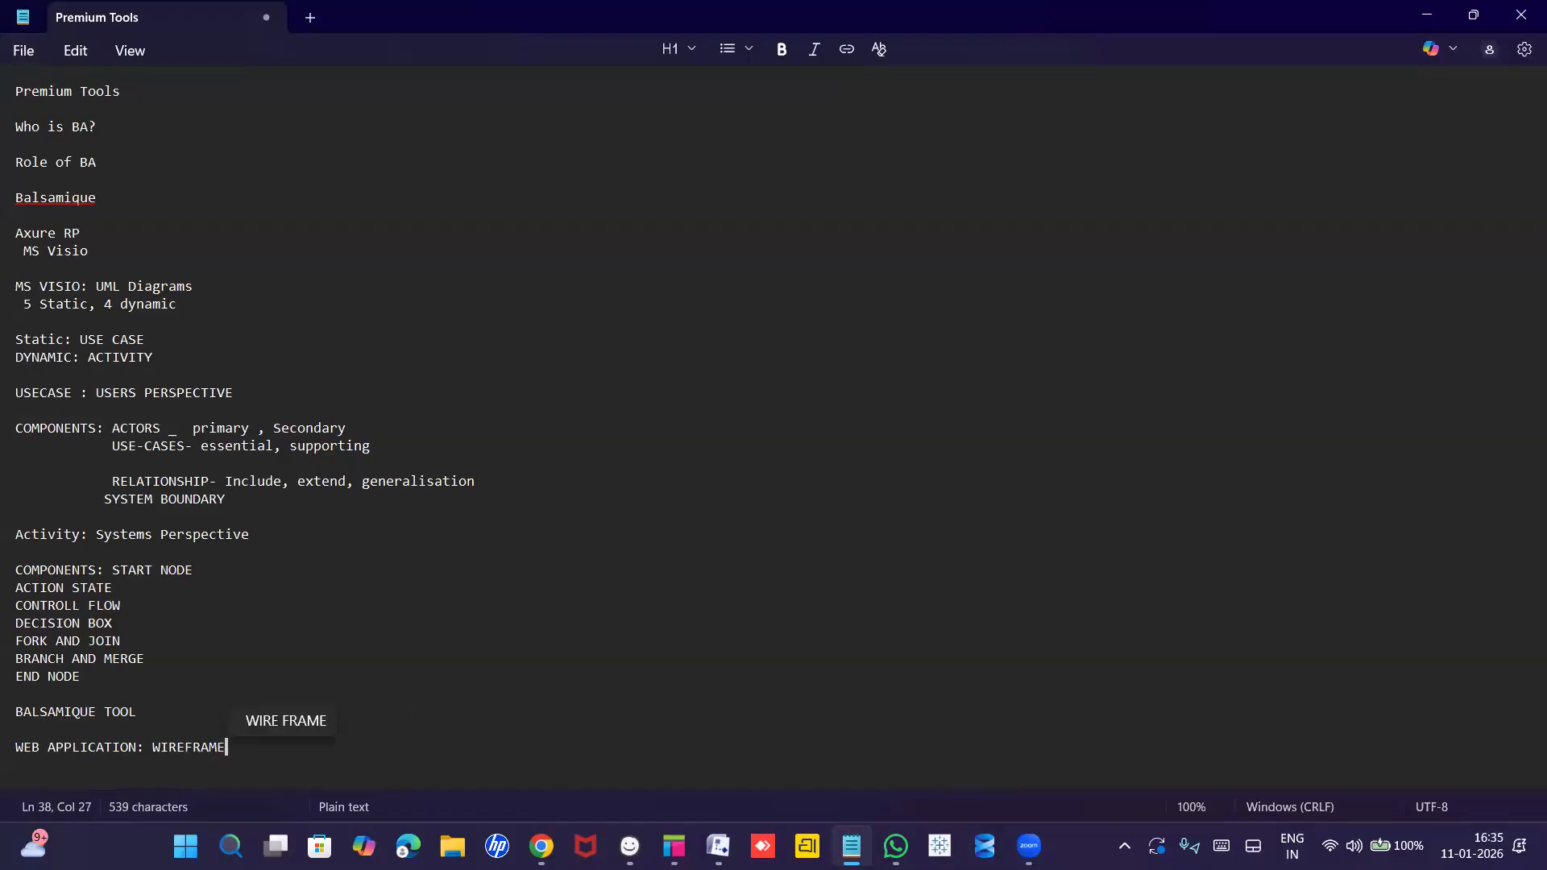
pyautogui.write(', MOCK')
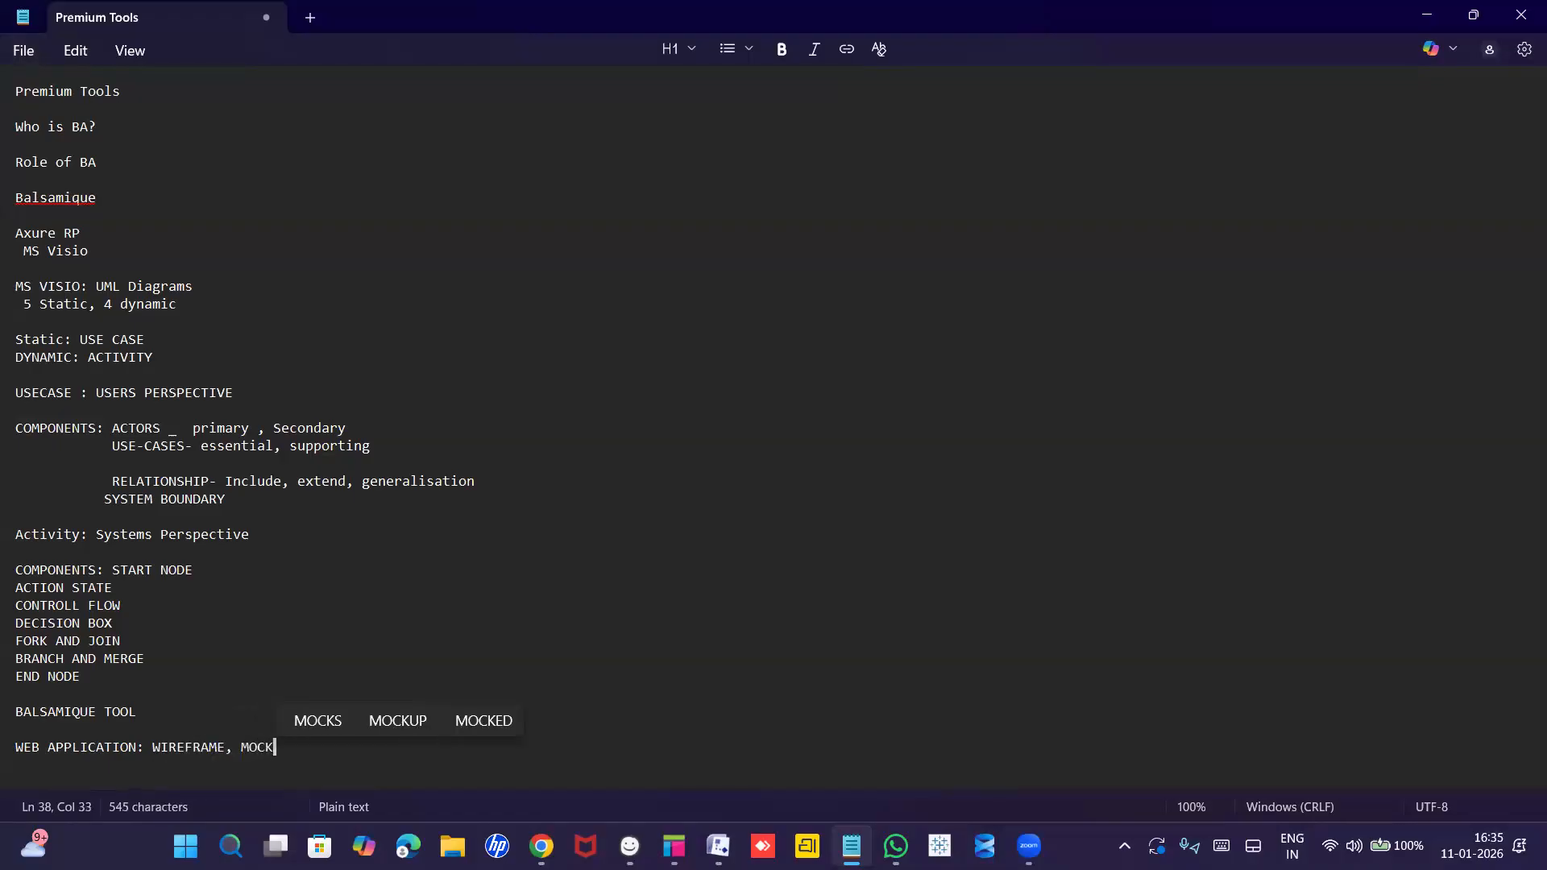
pyautogui.write('UPD')
pyautogui.press('BackSpace')
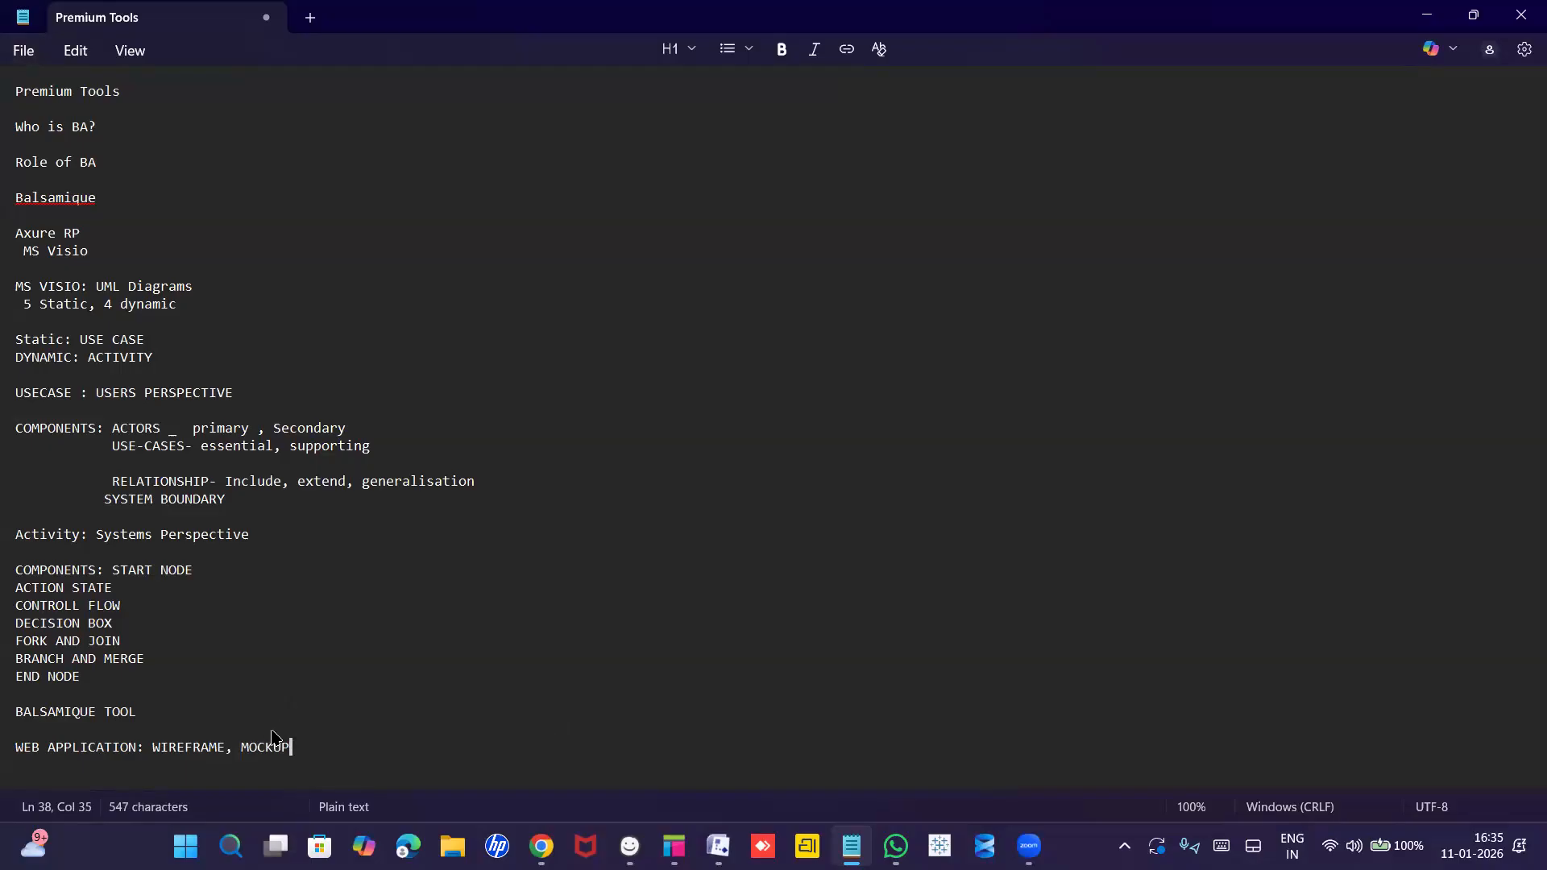
pyautogui.write('S')
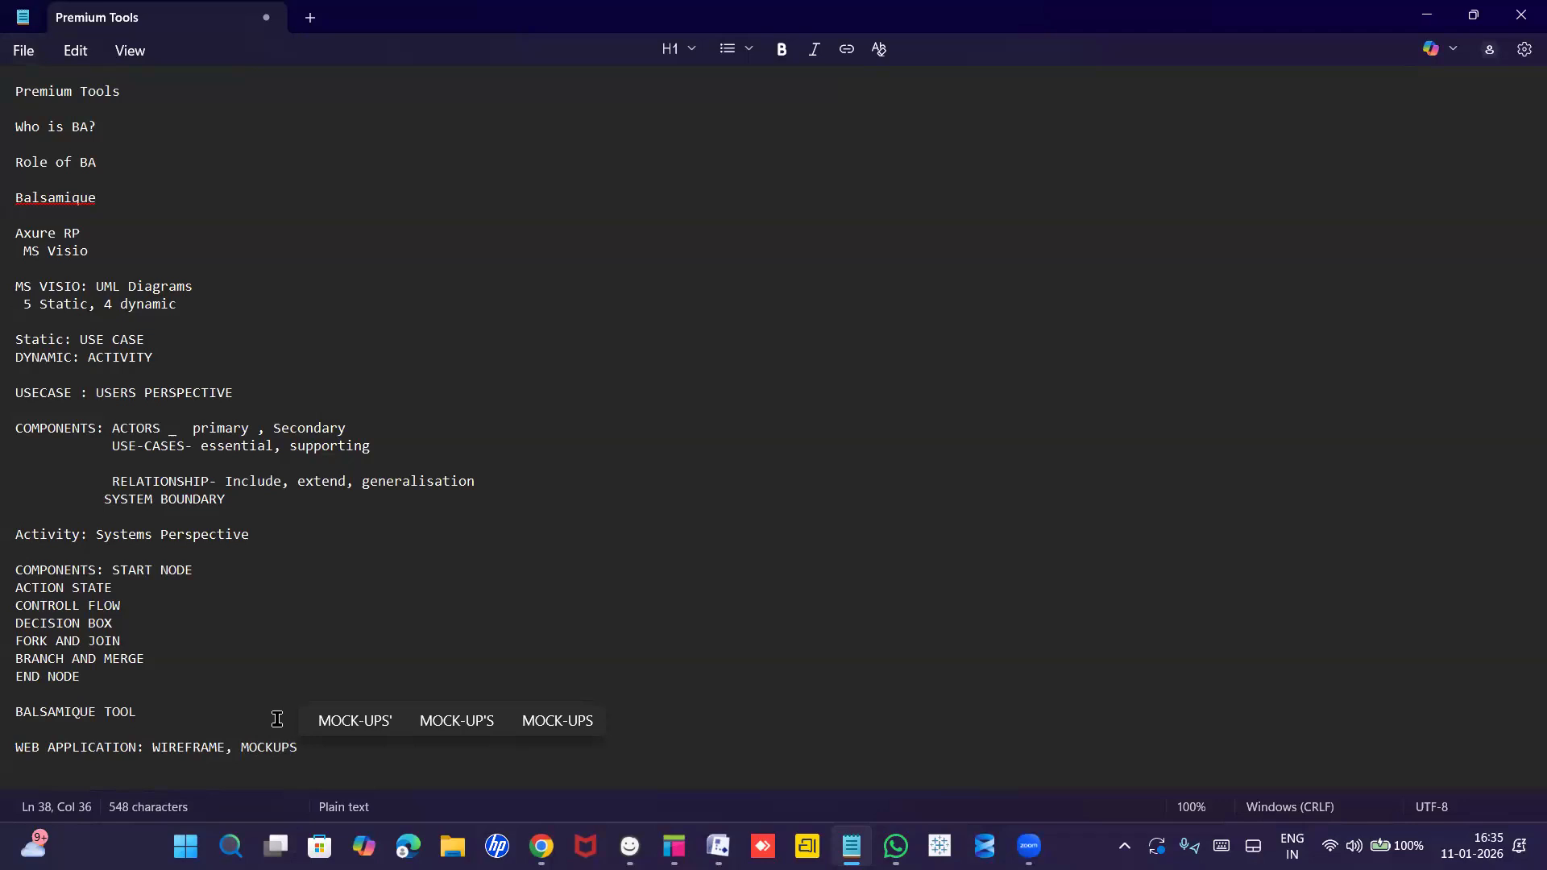
pyautogui.hotkey('alt', 'Tab')
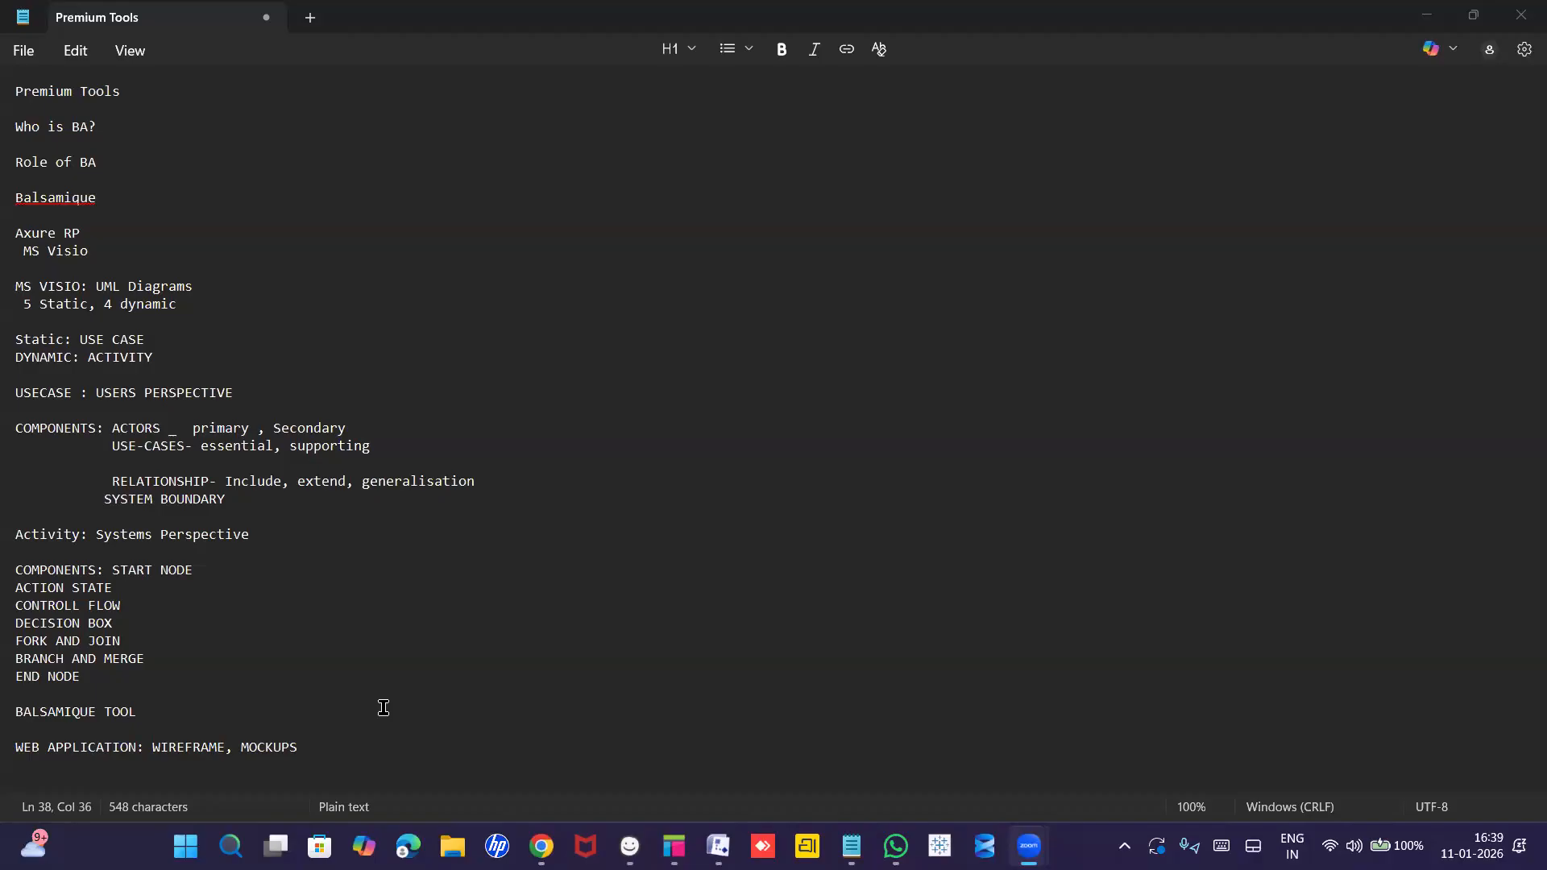
pyautogui.click(309, 758)
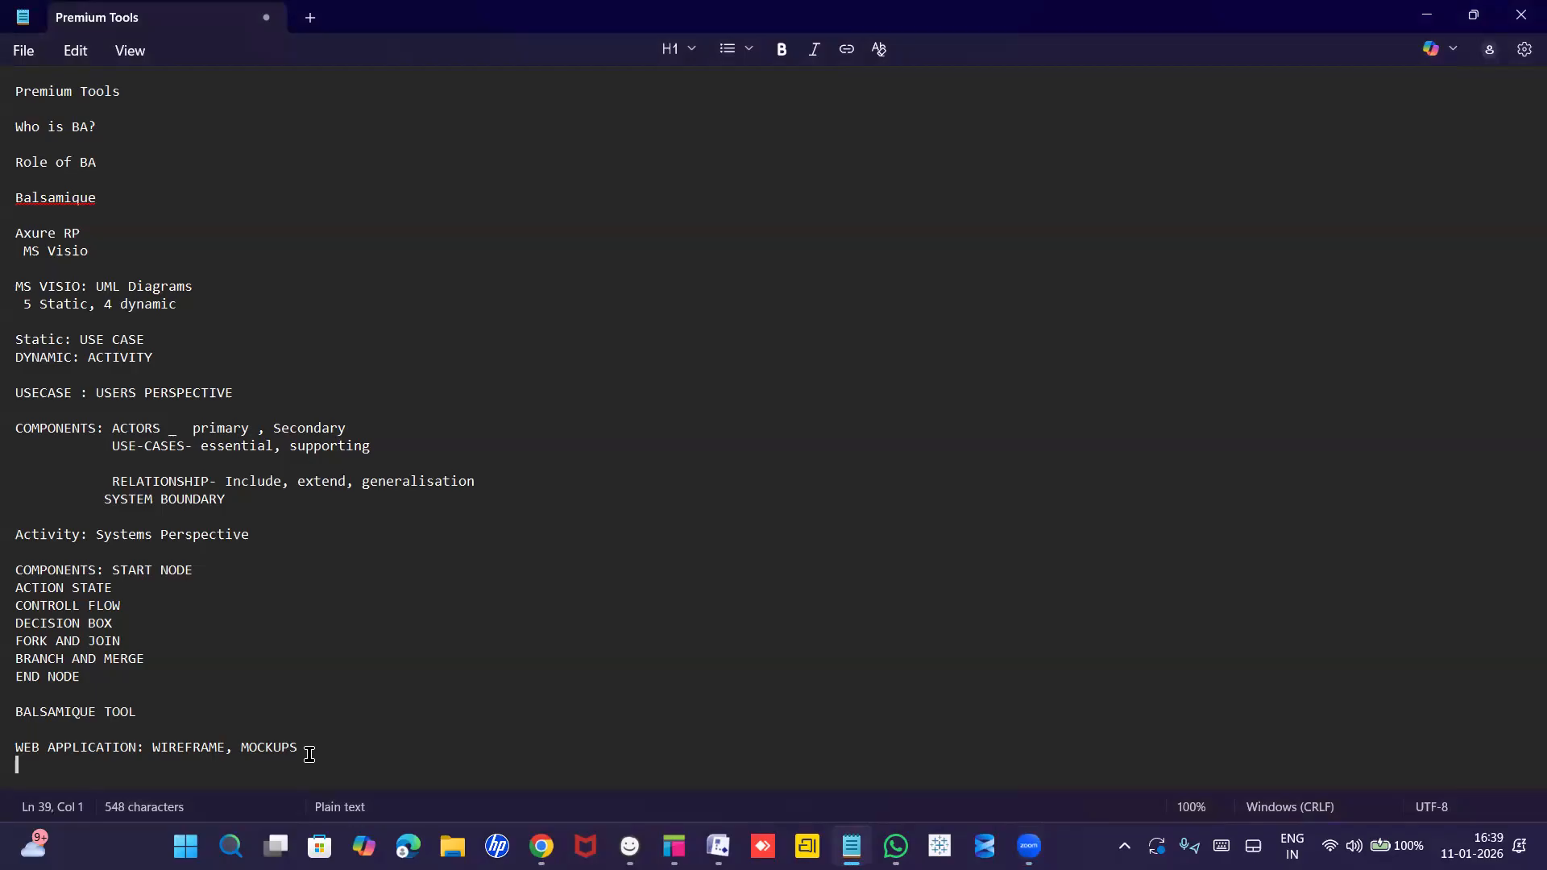
# Add the line 'AXURE RP: PROTOTYPES' under the mockups entry.
pyautogui.press('Return')
pyautogui.write('a')
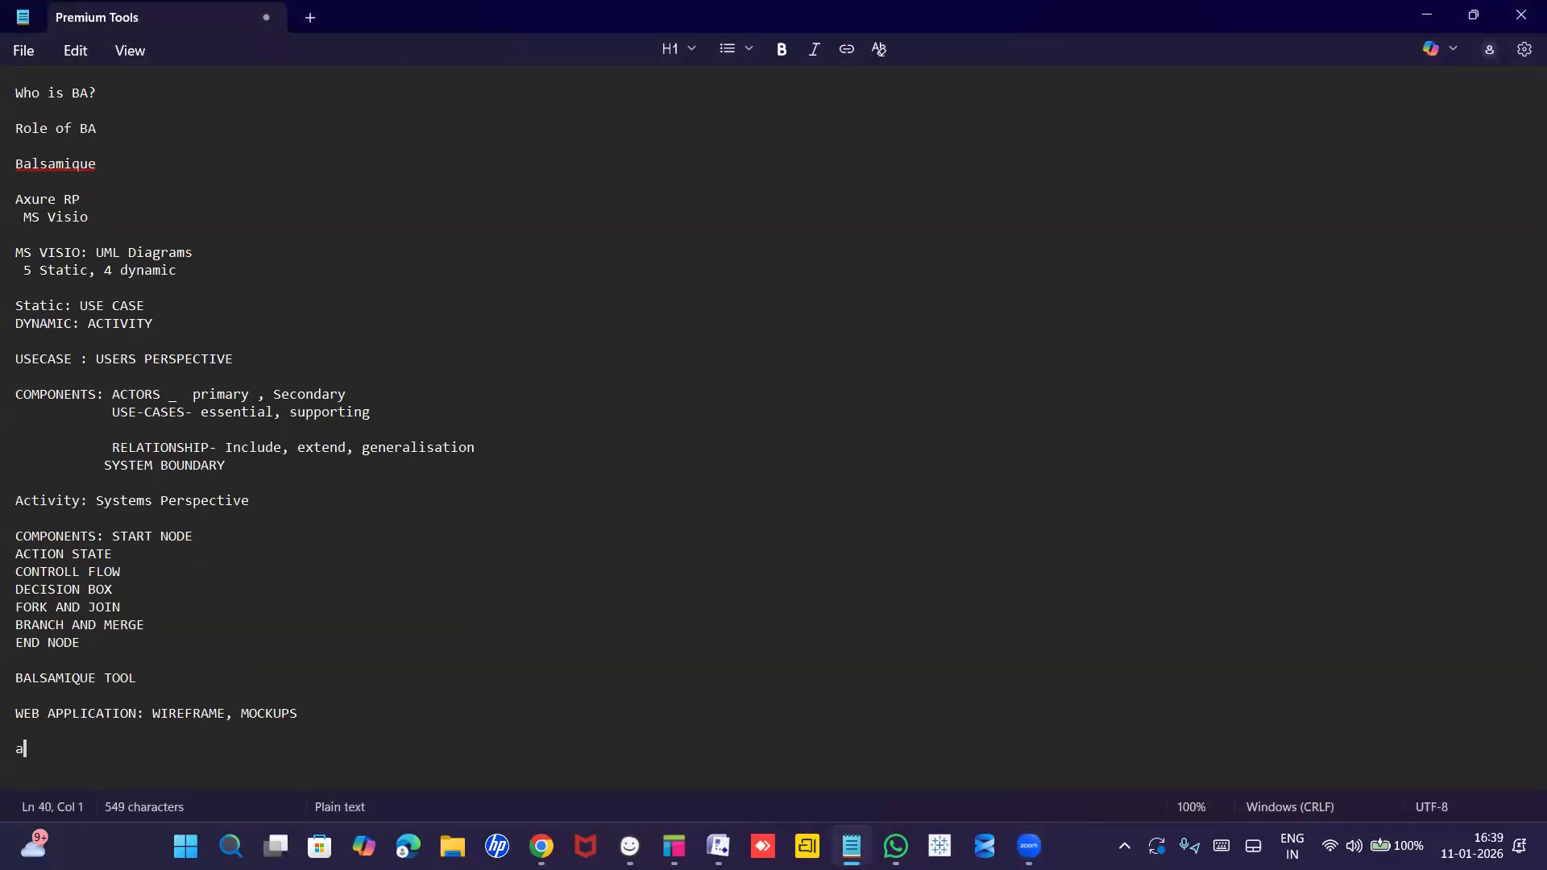
pyautogui.write('x')
pyautogui.press('BackSpace')
pyautogui.press('BackSpace')
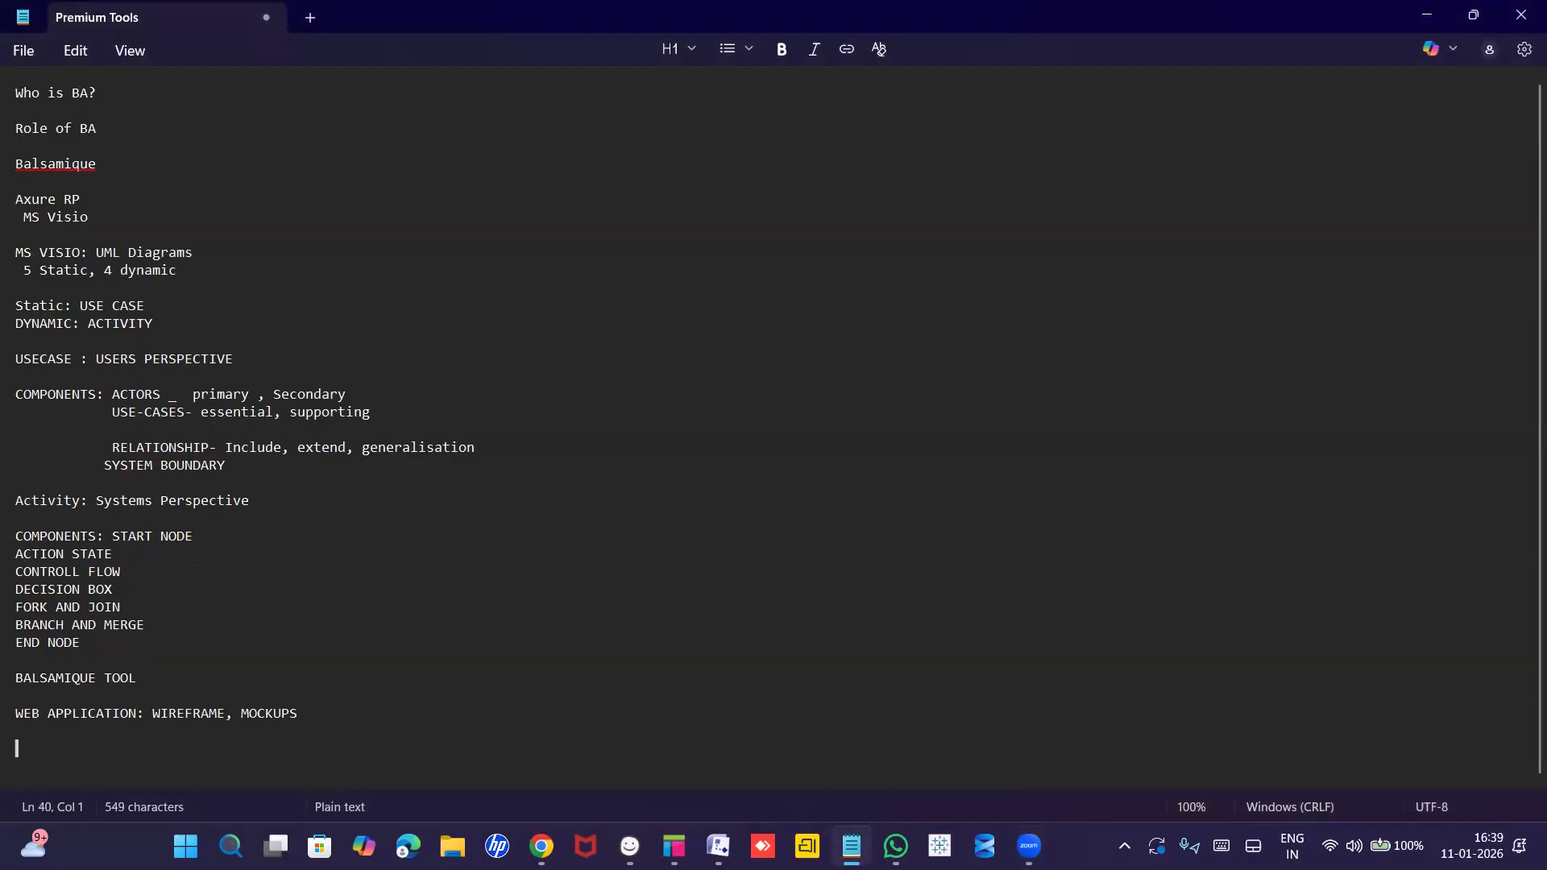
pyautogui.write('AXURE RP: ')
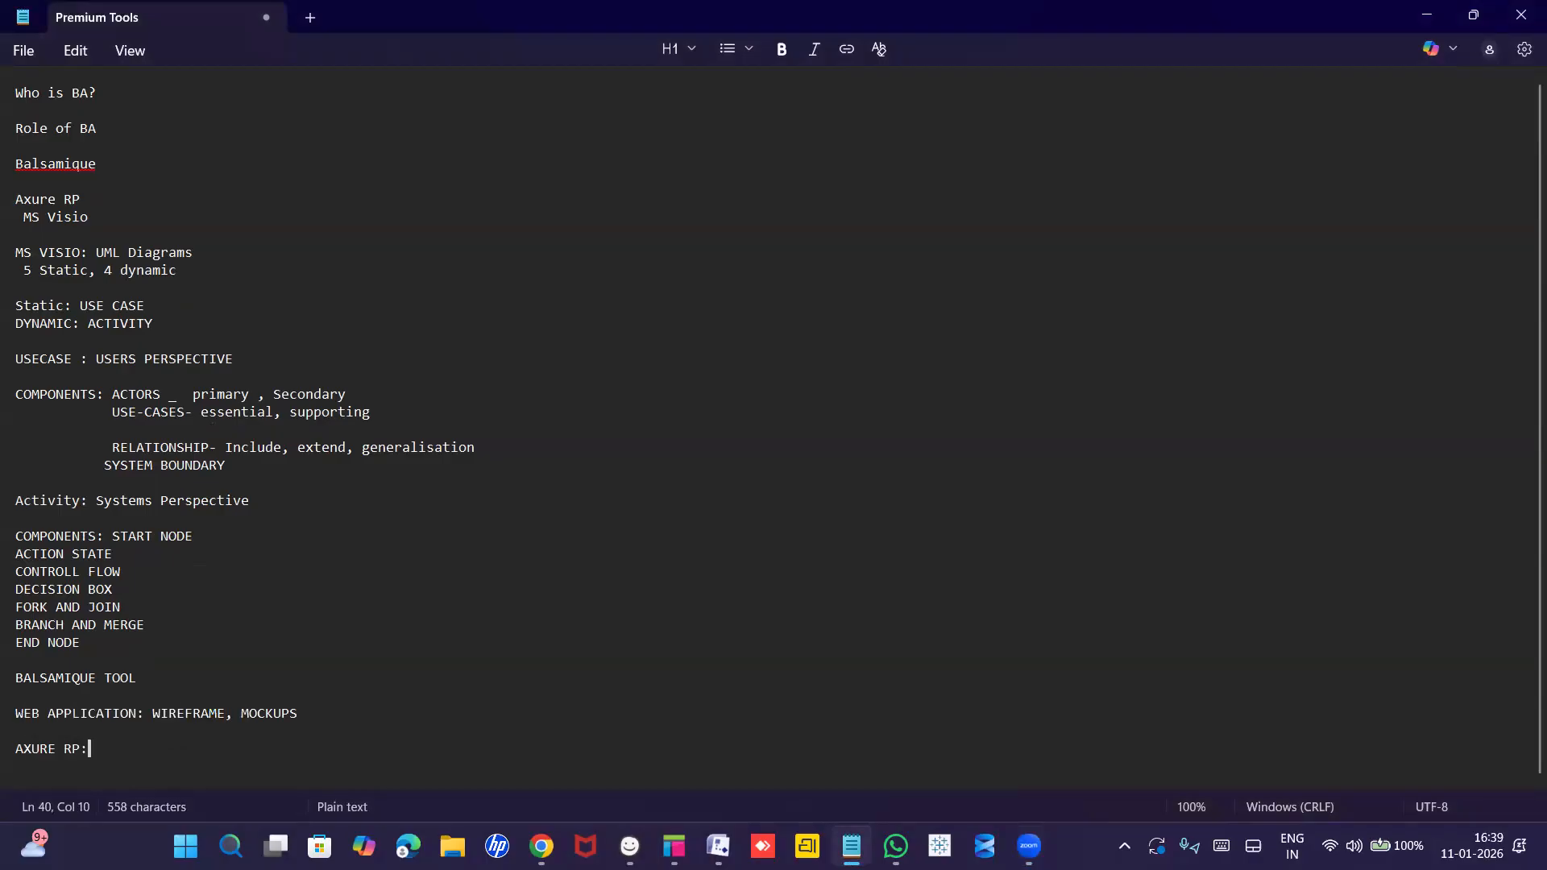
pyautogui.write('PROT')
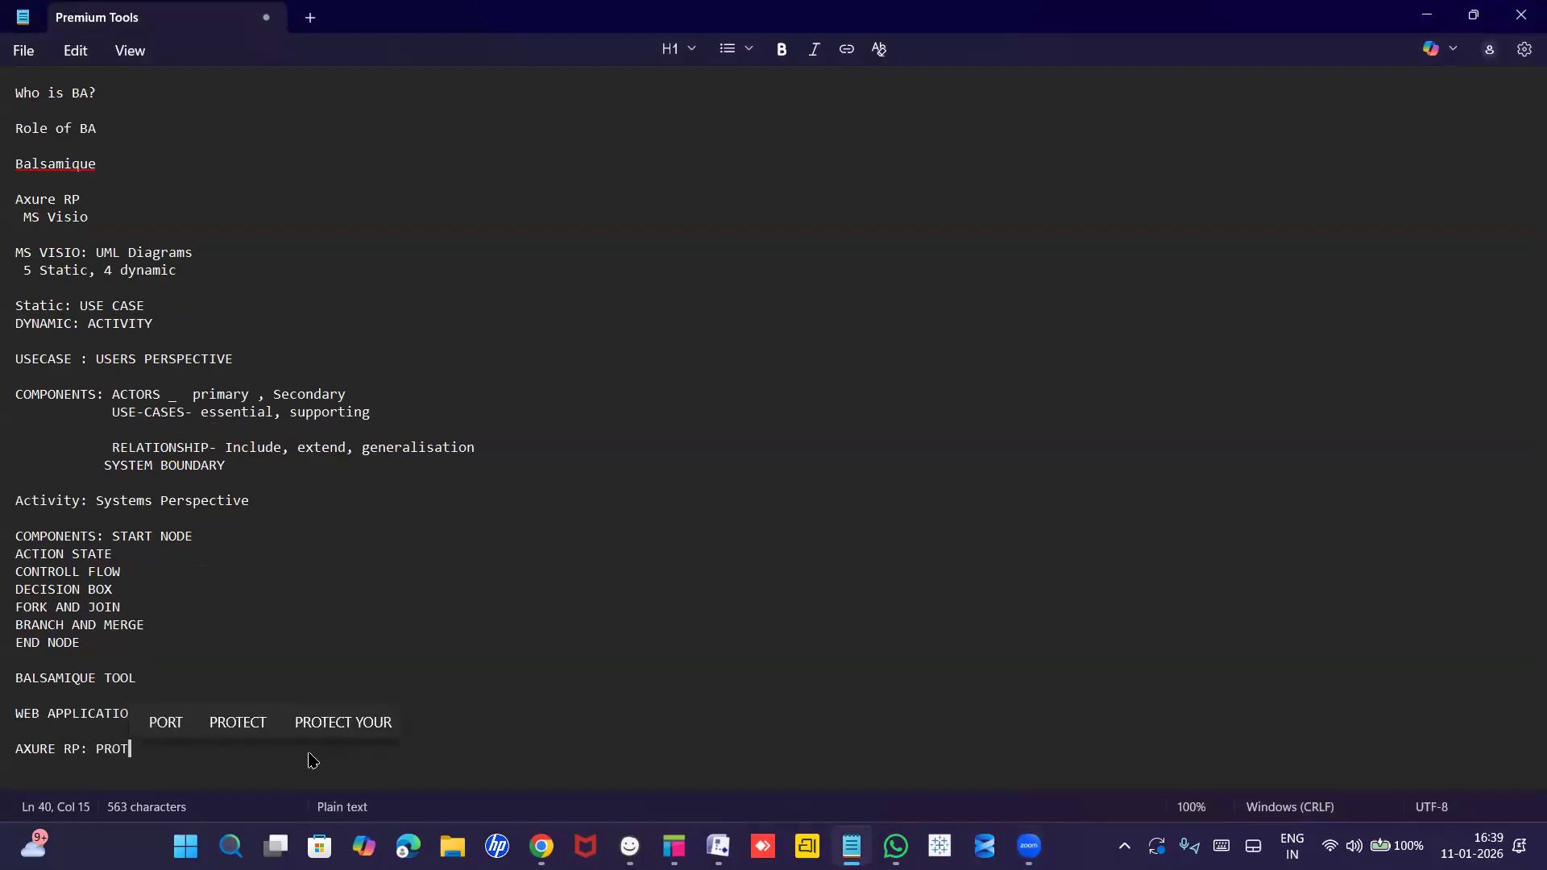
pyautogui.write('OTYPES')
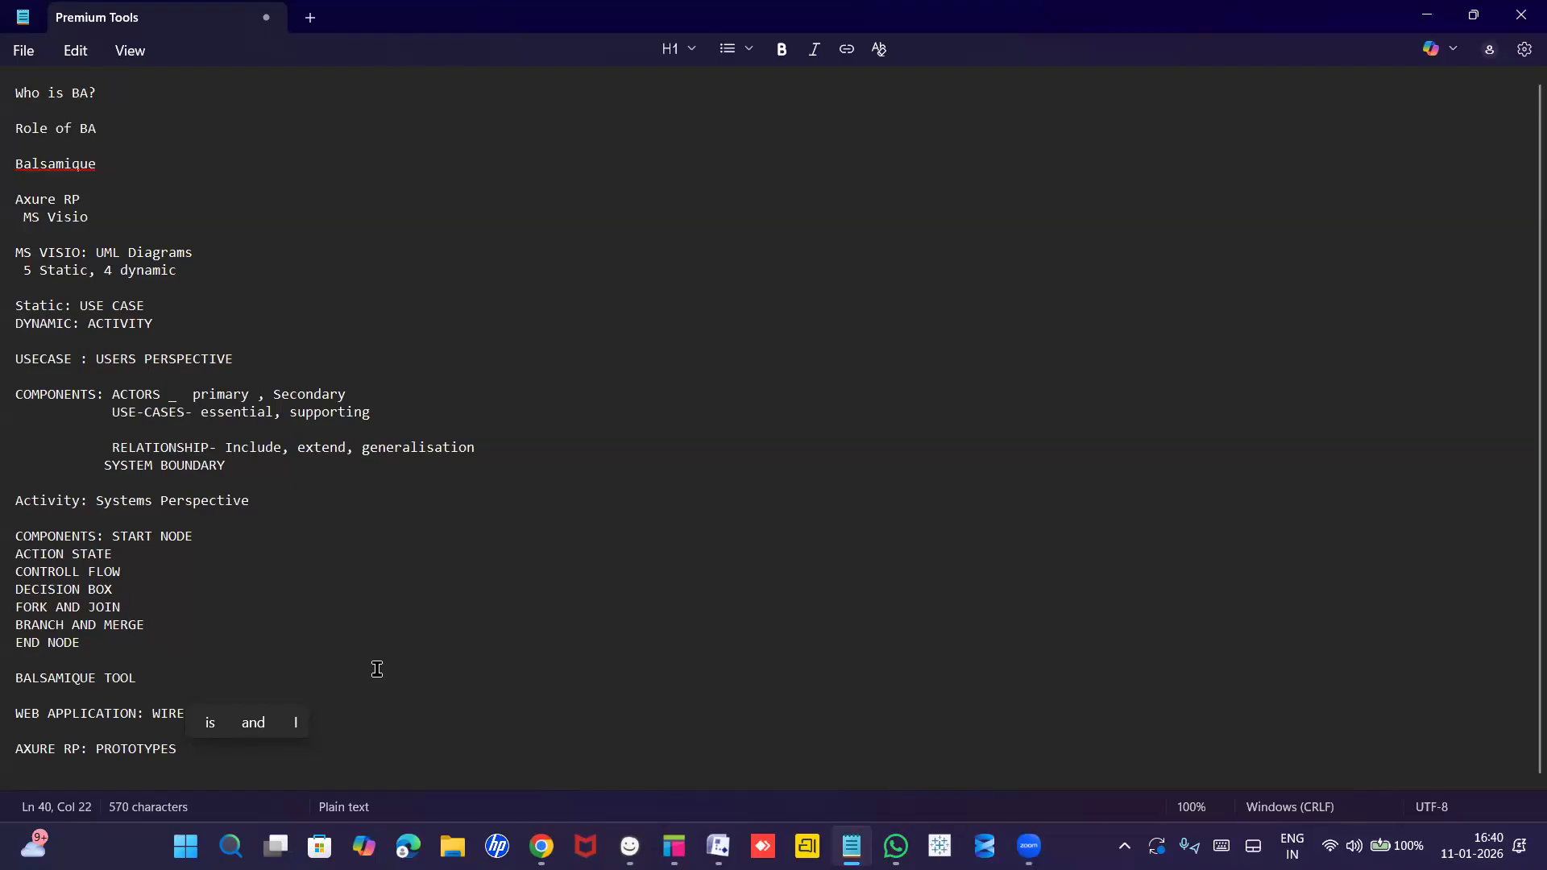
# Switch to Balsamiq's empty New Mockup 1 and close its notes editor without adding notes.
pyautogui.click(621, 845)
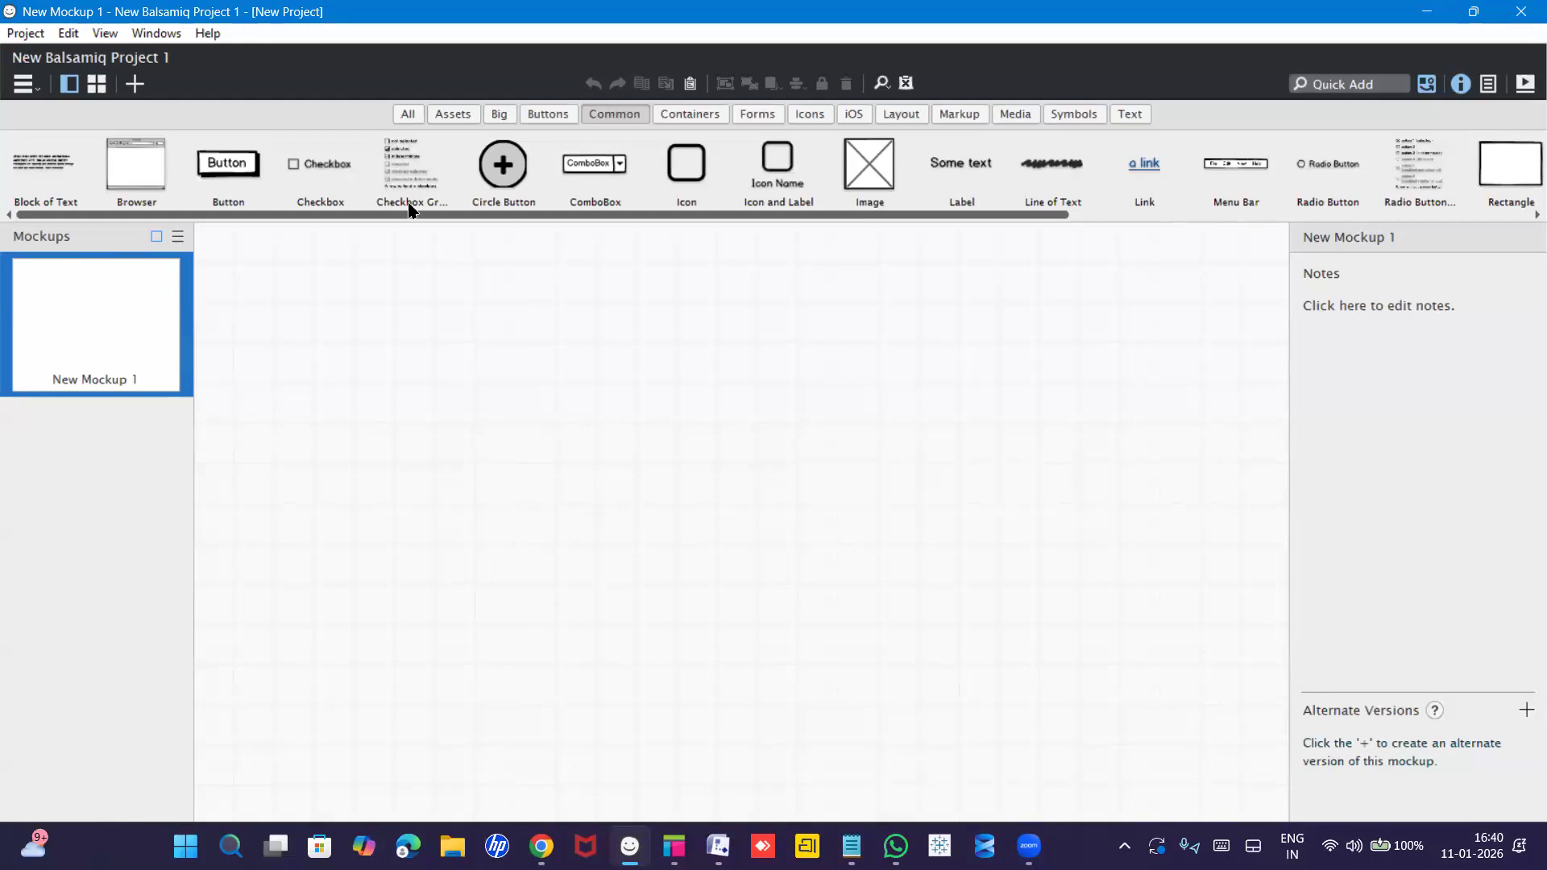
pyautogui.moveTo(414, 214); pyautogui.dragTo(570, 238)
pyautogui.moveTo(661, 246); pyautogui.dragTo(303, 231)
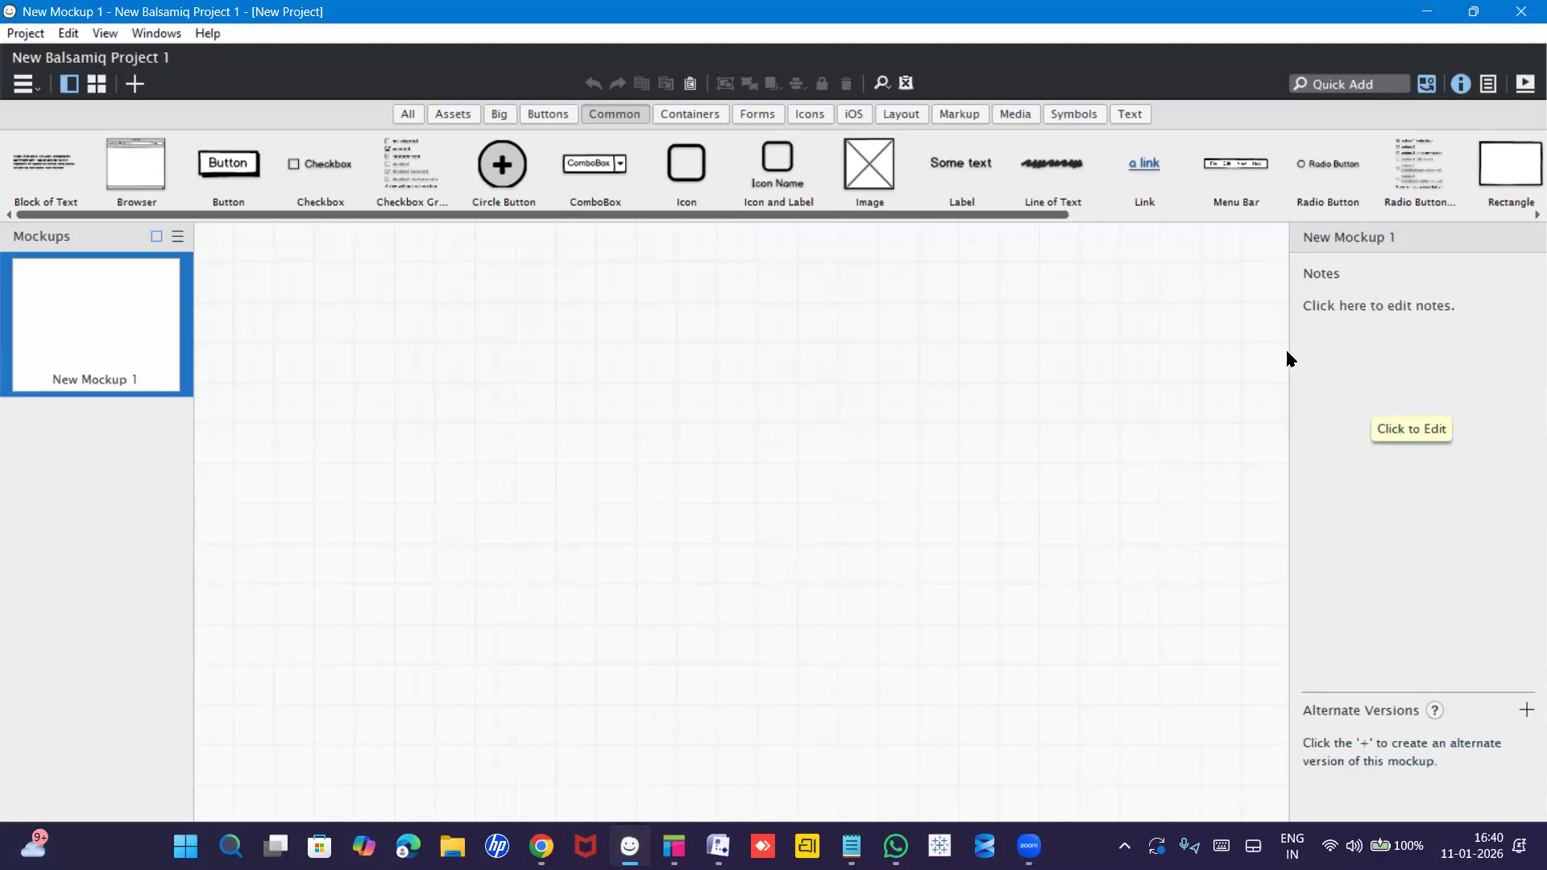
pyautogui.click(1456, 465)
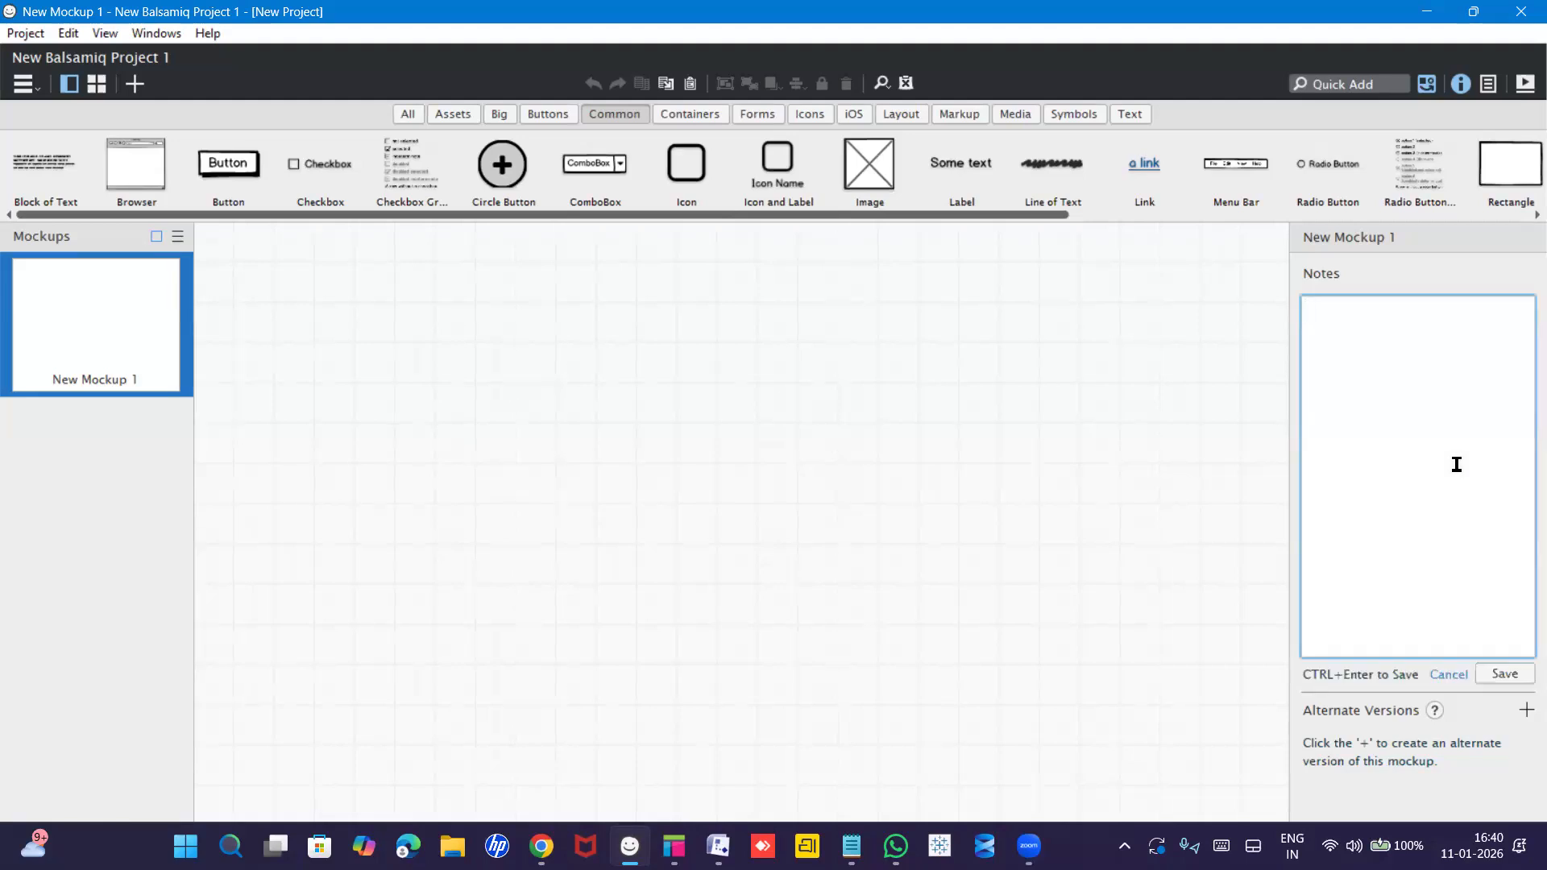
pyautogui.click(961, 471)
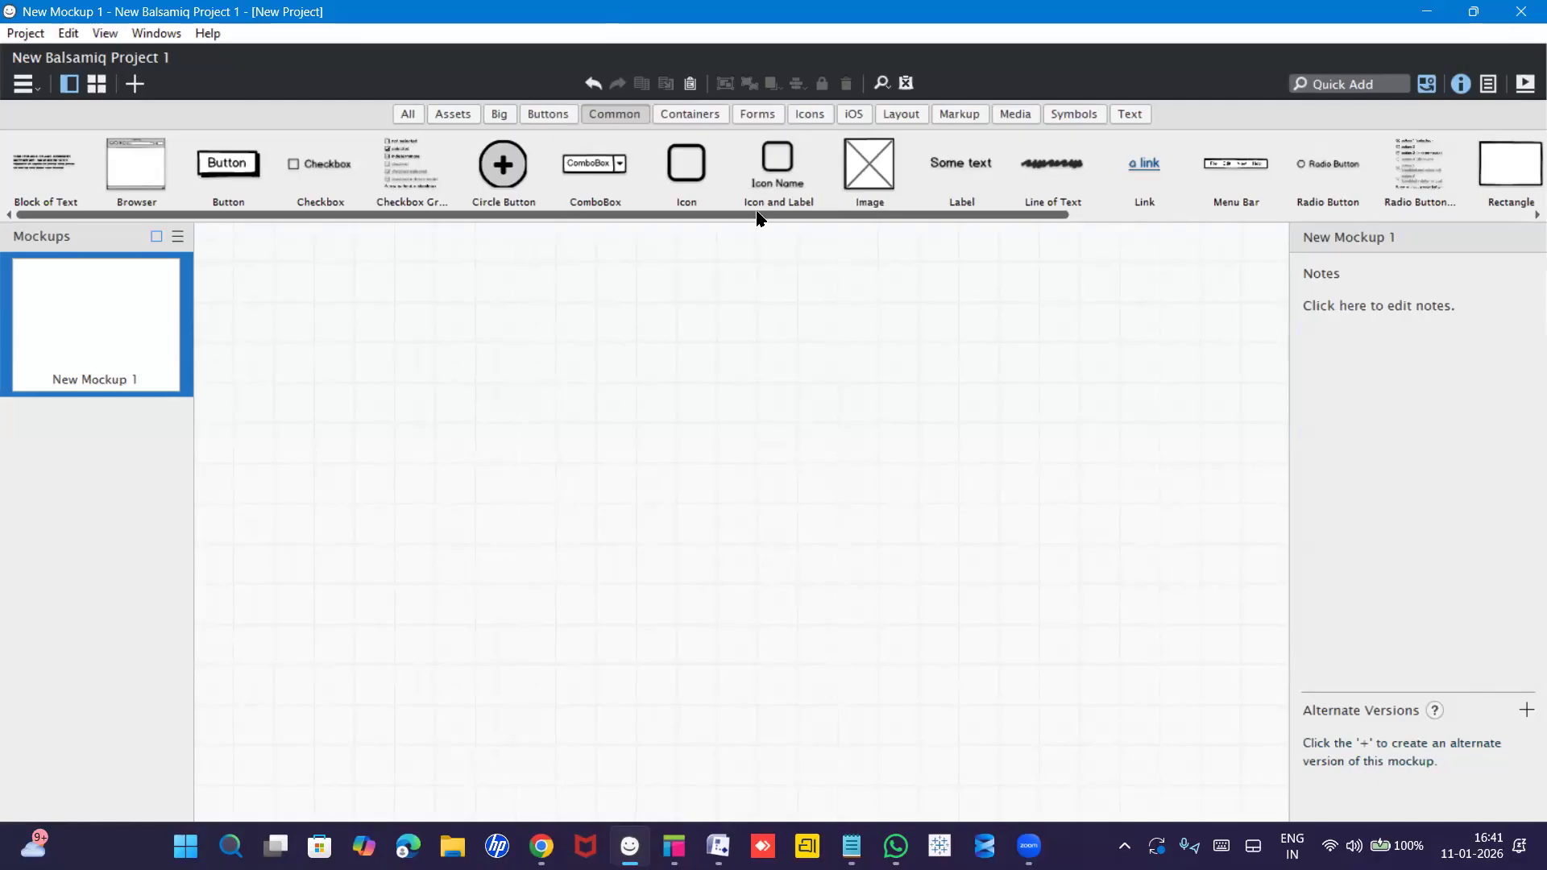
# Cycle the UI library through Assets, Big and All, settling on Common components.
pyautogui.click(453, 114)
pyautogui.click(495, 113)
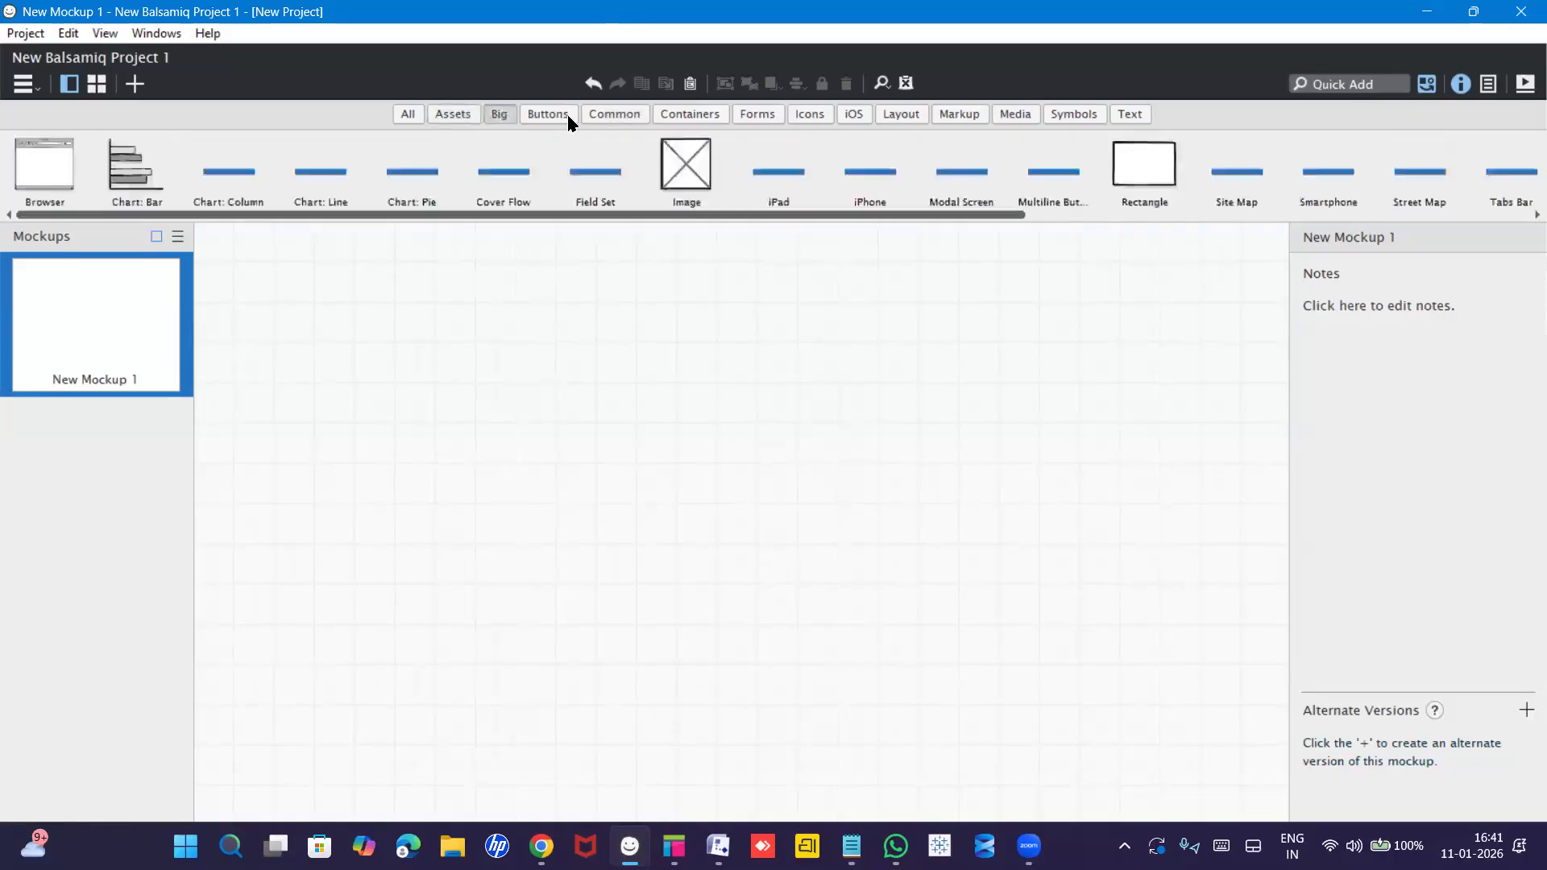
pyautogui.moveTo(644, 217); pyautogui.dragTo(1013, 214)
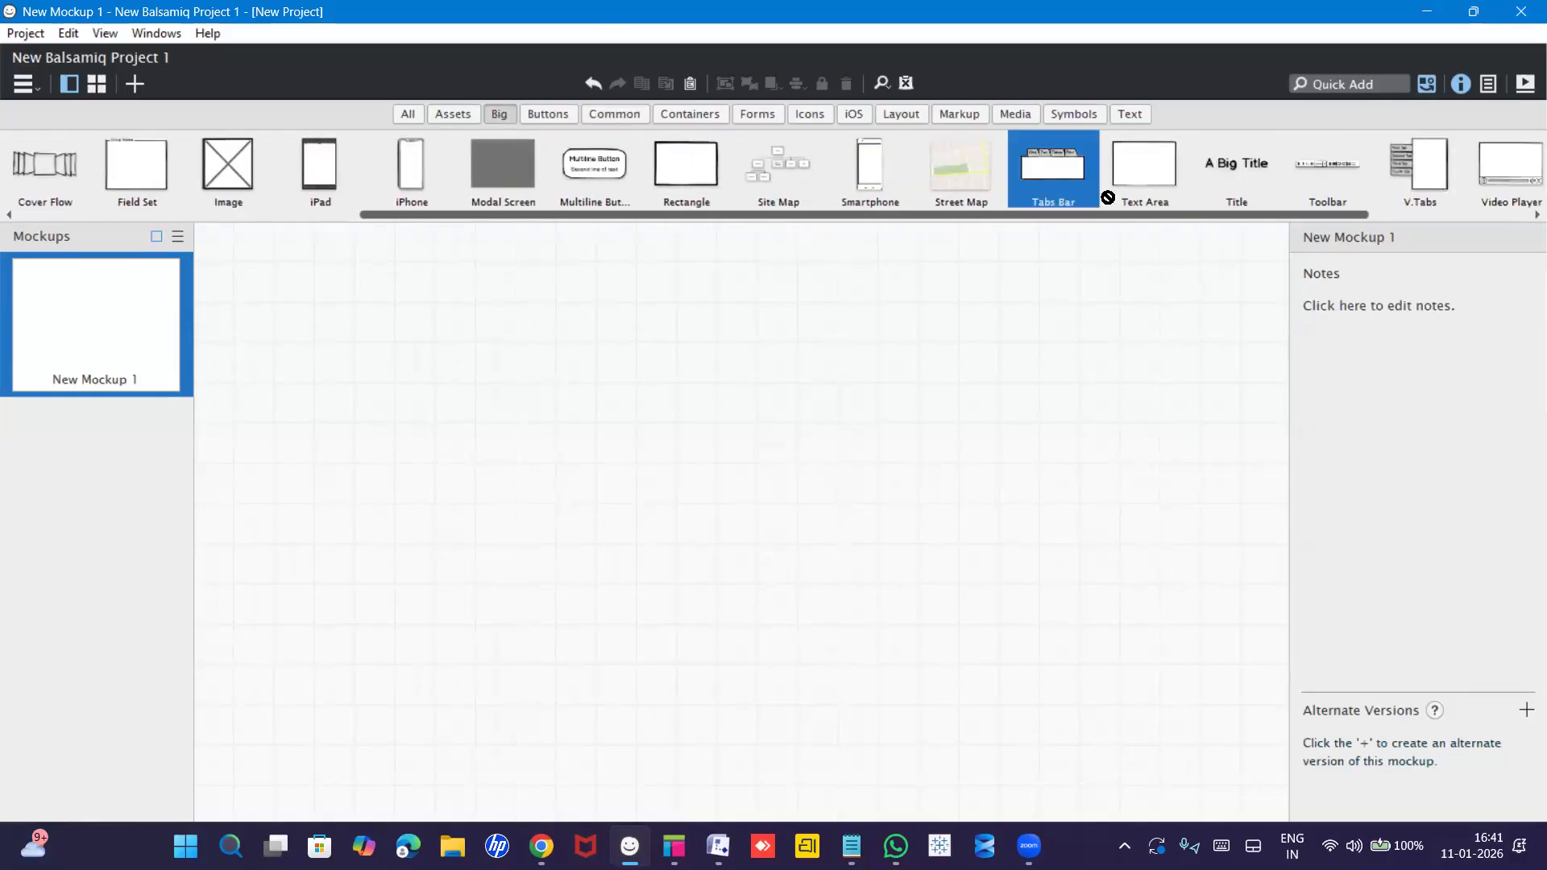
pyautogui.click(408, 117)
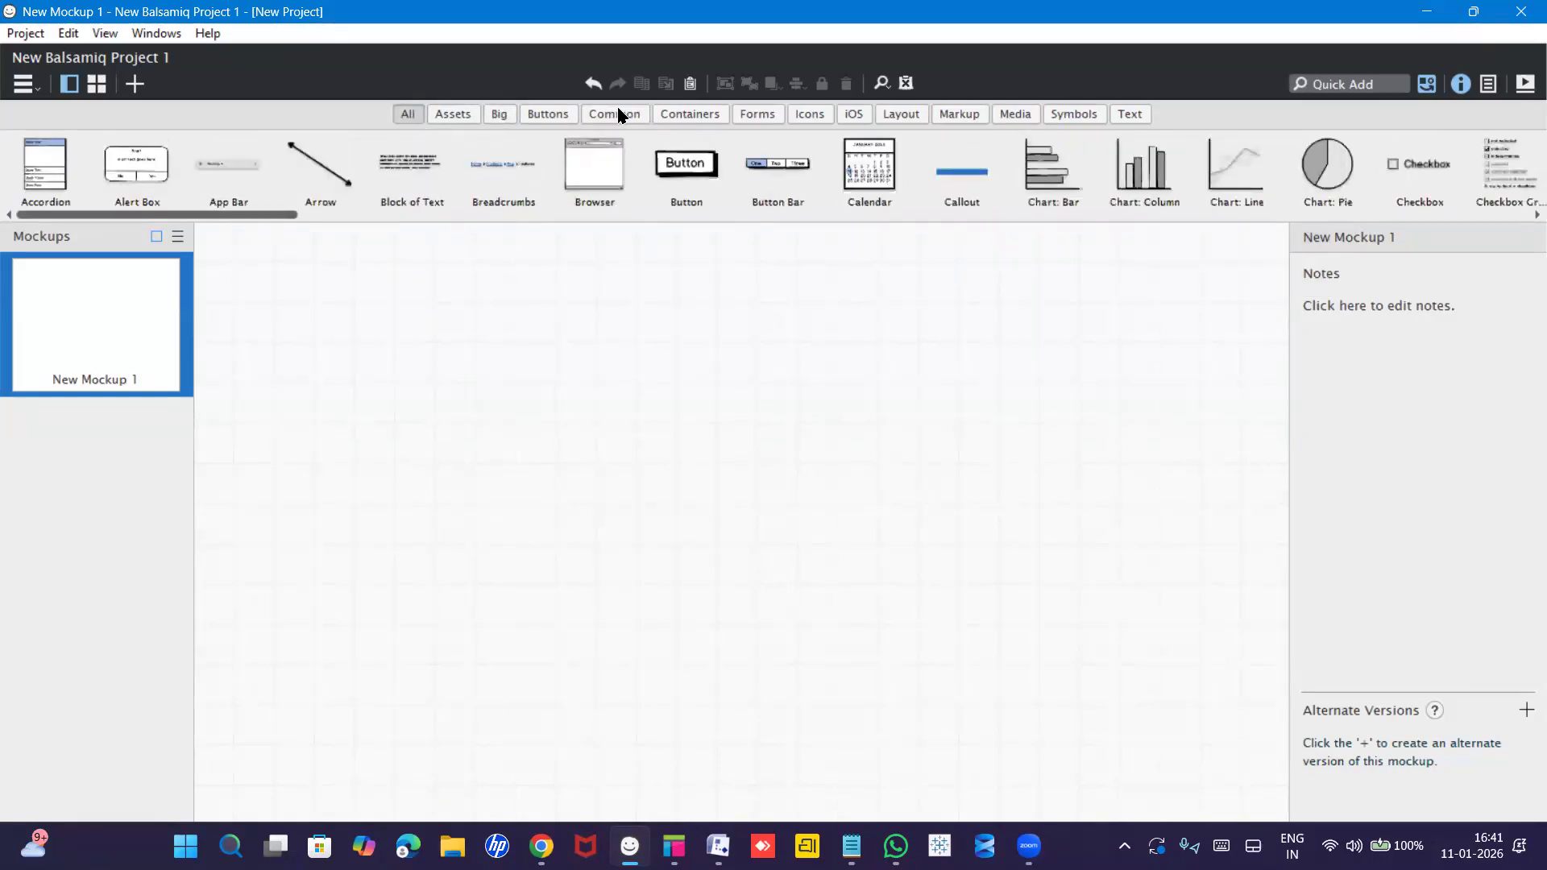
pyautogui.click(619, 115)
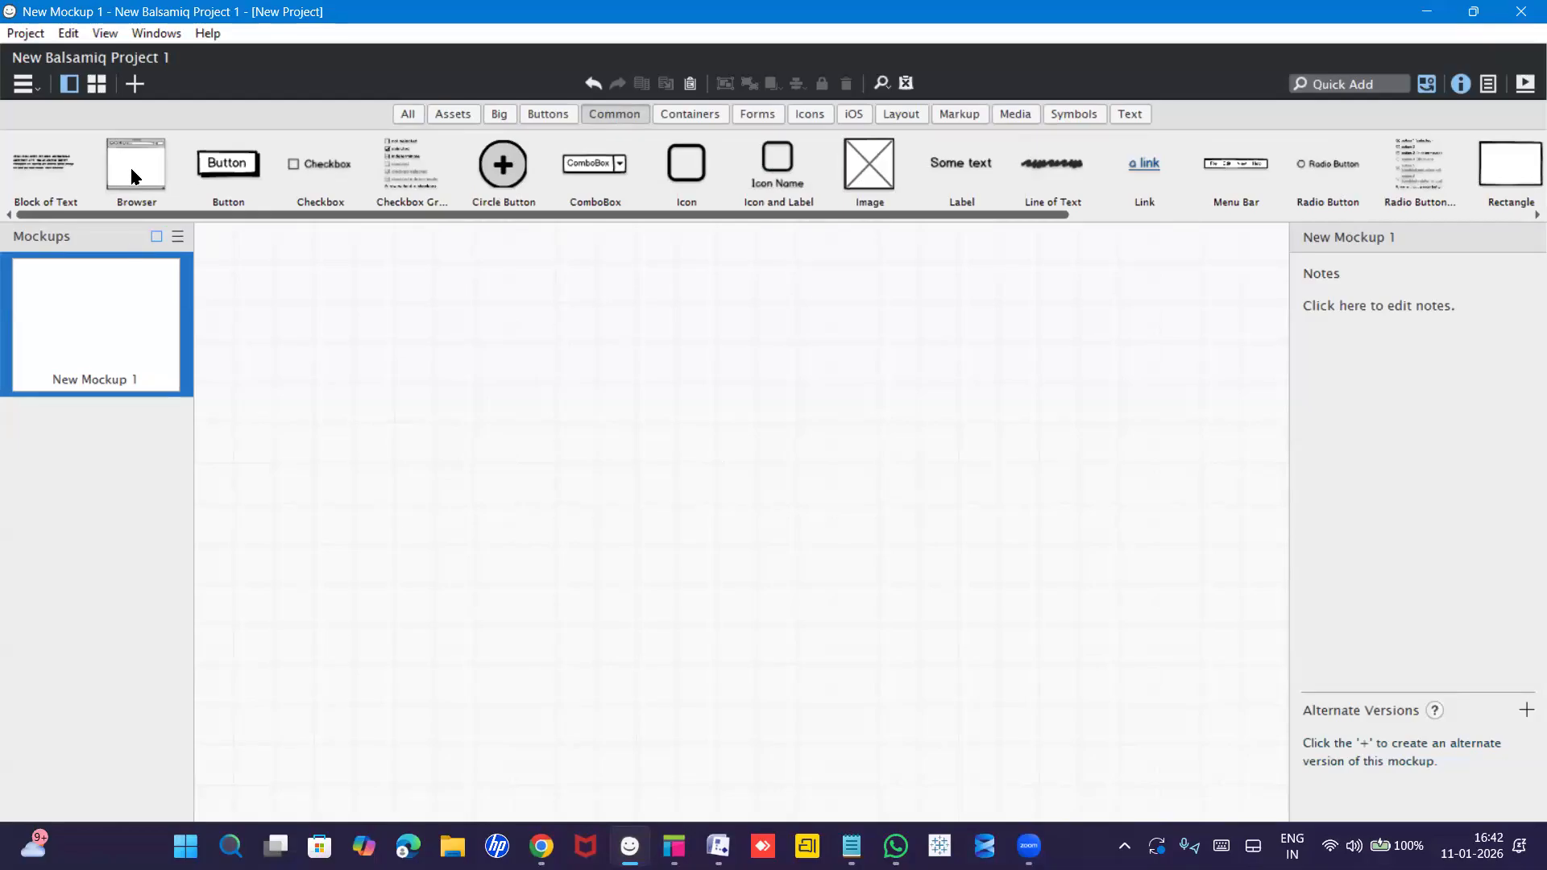
pyautogui.moveTo(135, 176); pyautogui.dragTo(414, 280)
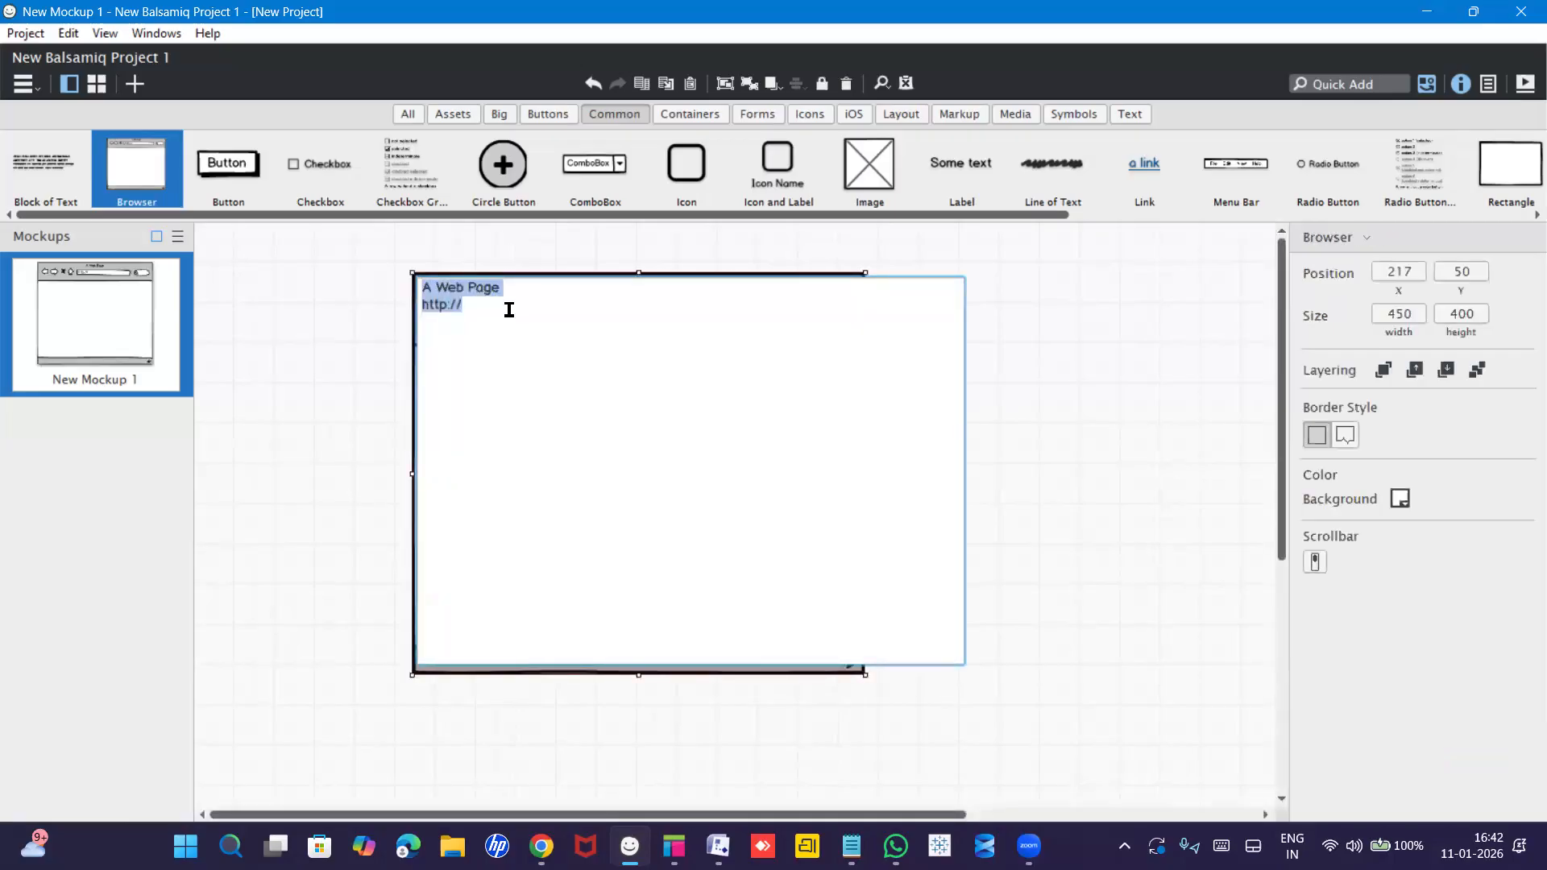
pyautogui.click(534, 350)
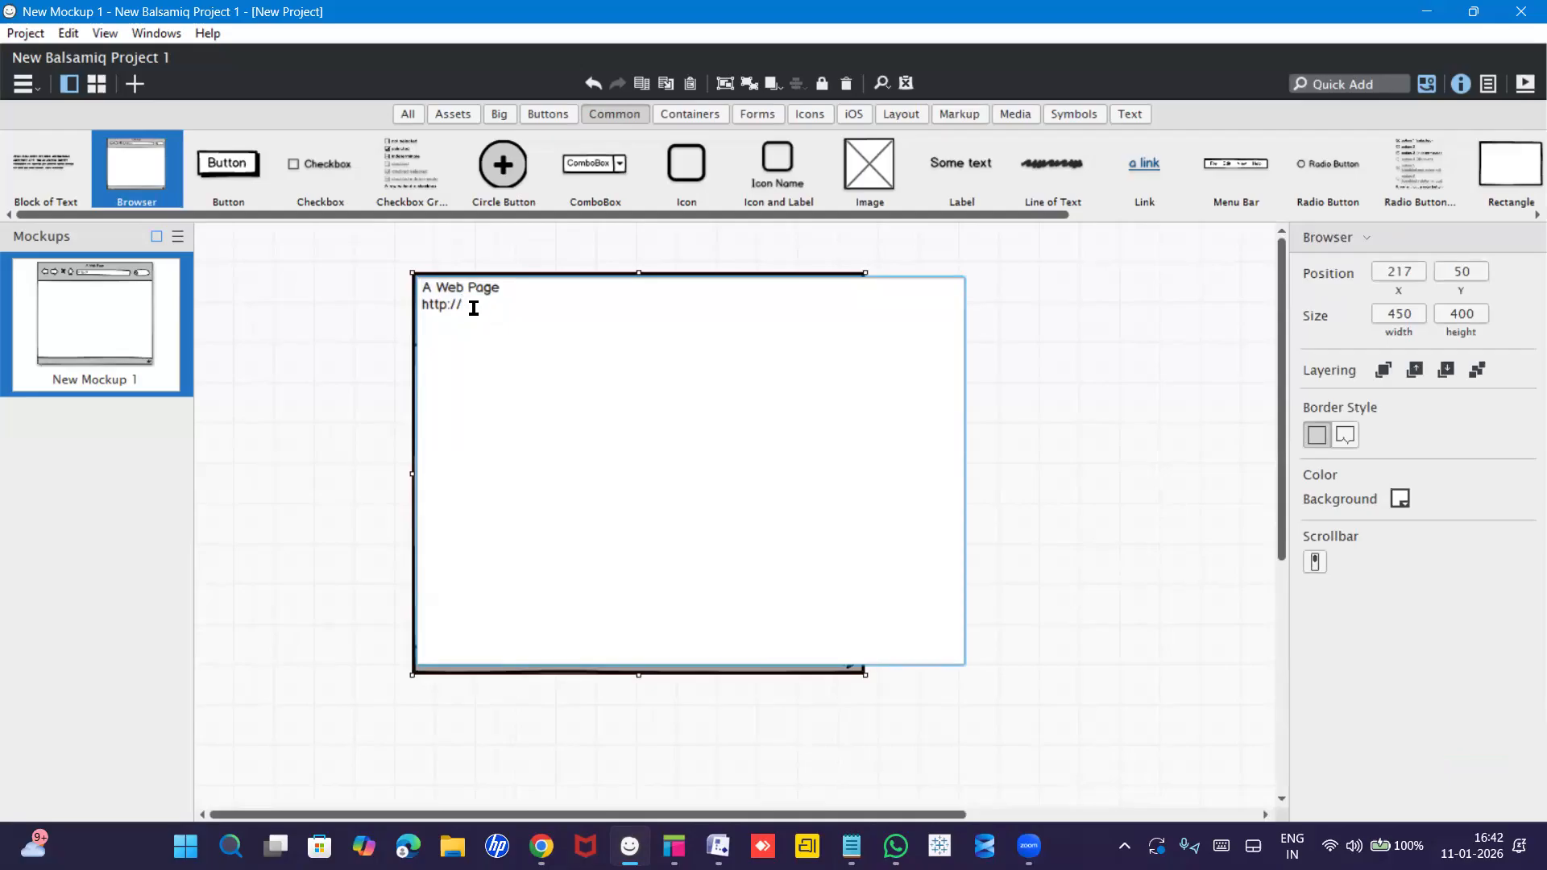
pyautogui.write('www.e-commerce appicatio')
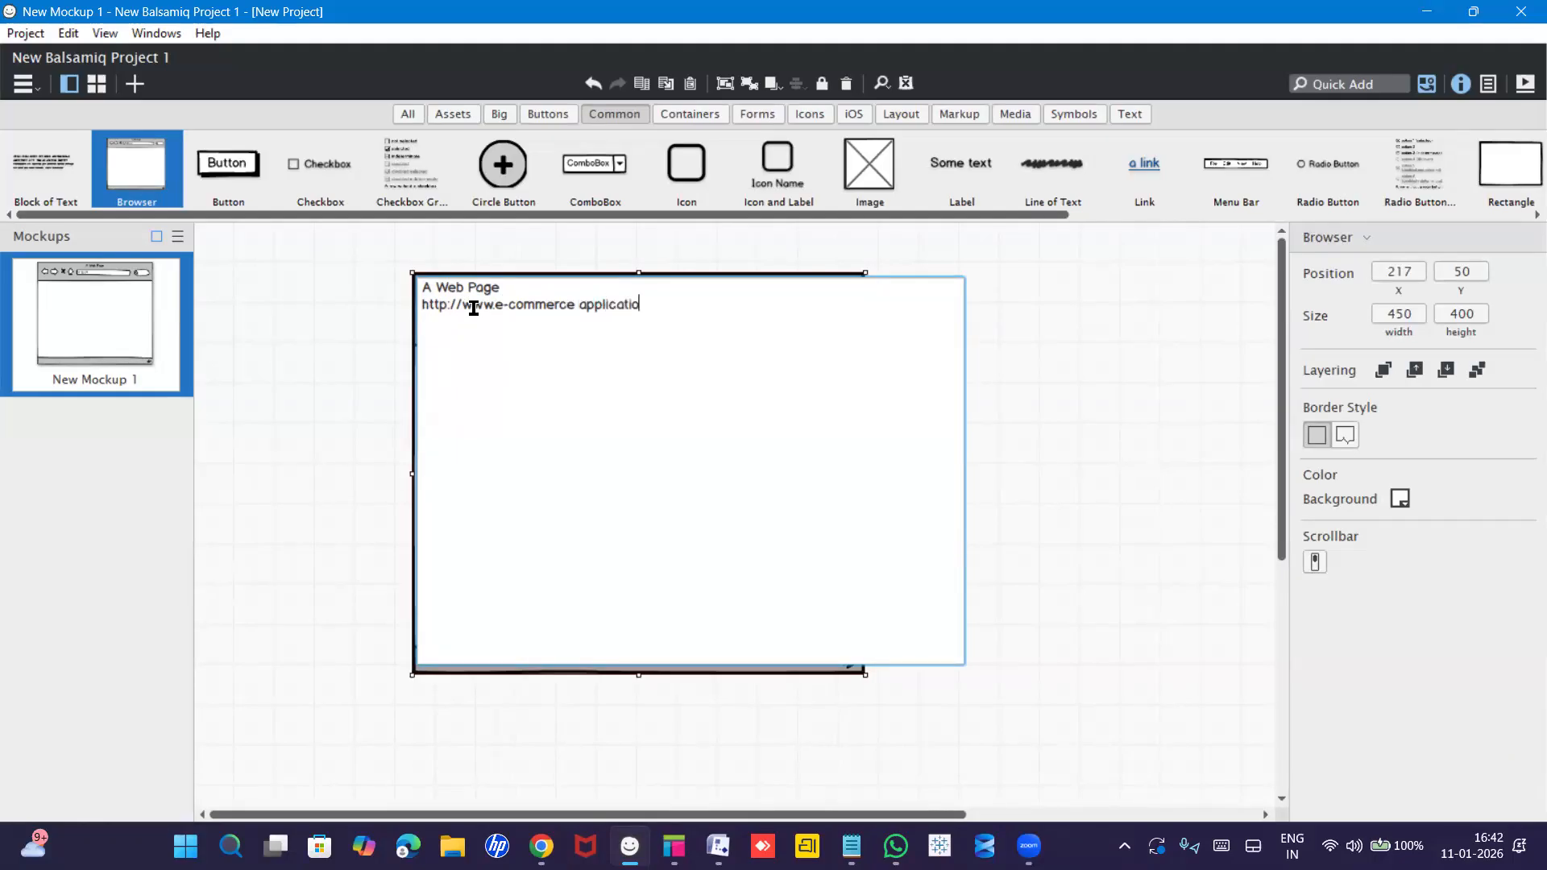
pyautogui.write('n.regisration')
pyautogui.press('Return')
pyautogui.click(821, 462)
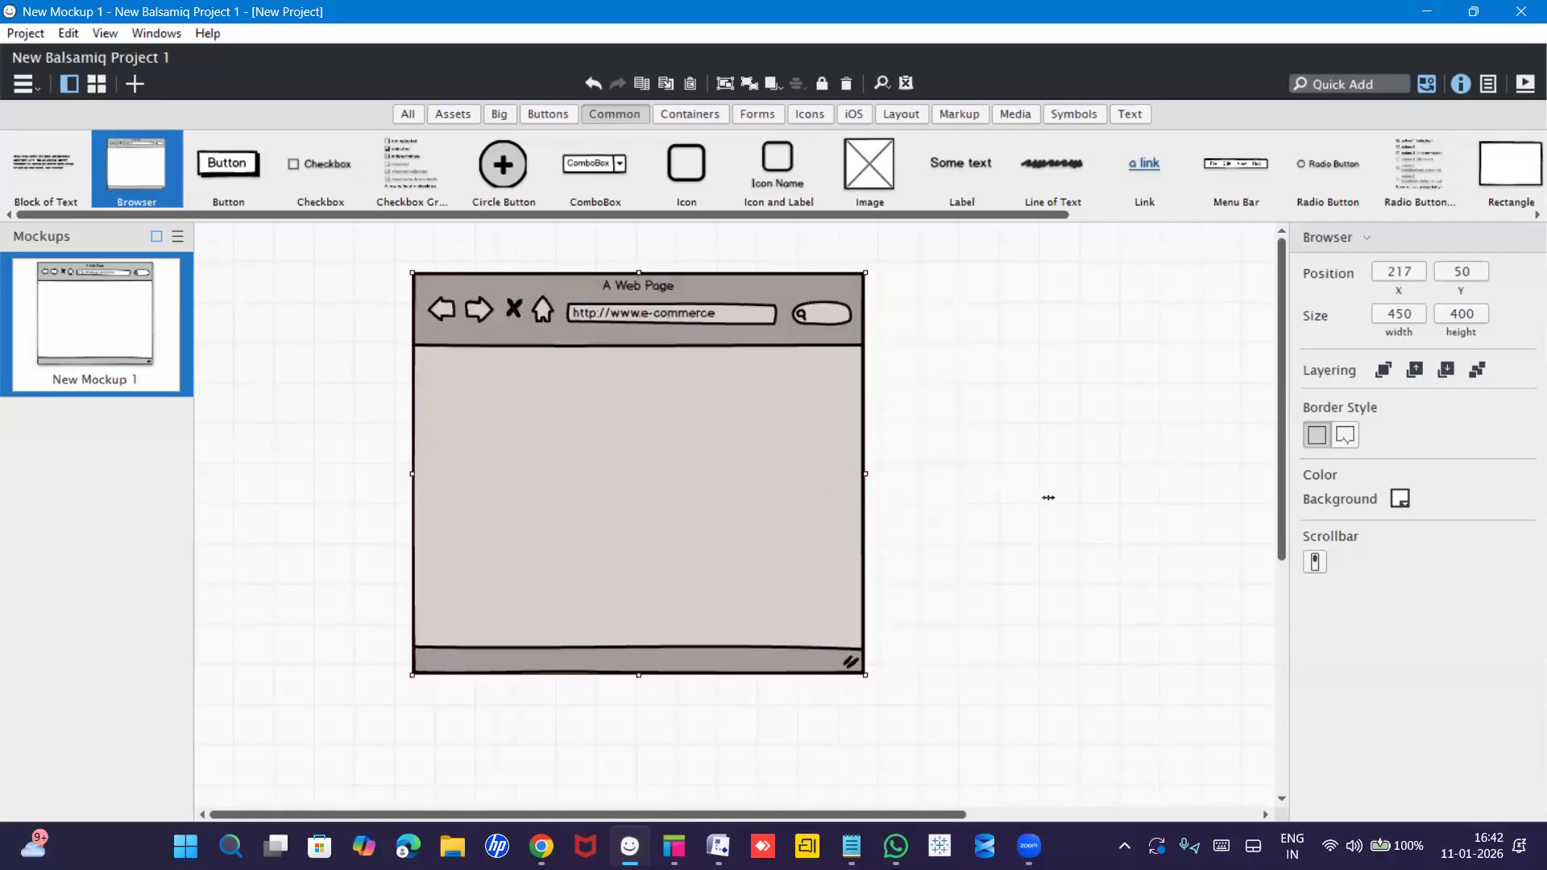
# Enlarge the browser frame to 678×463.
pyautogui.moveTo(1048, 497); pyautogui.dragTo(1067, 499)
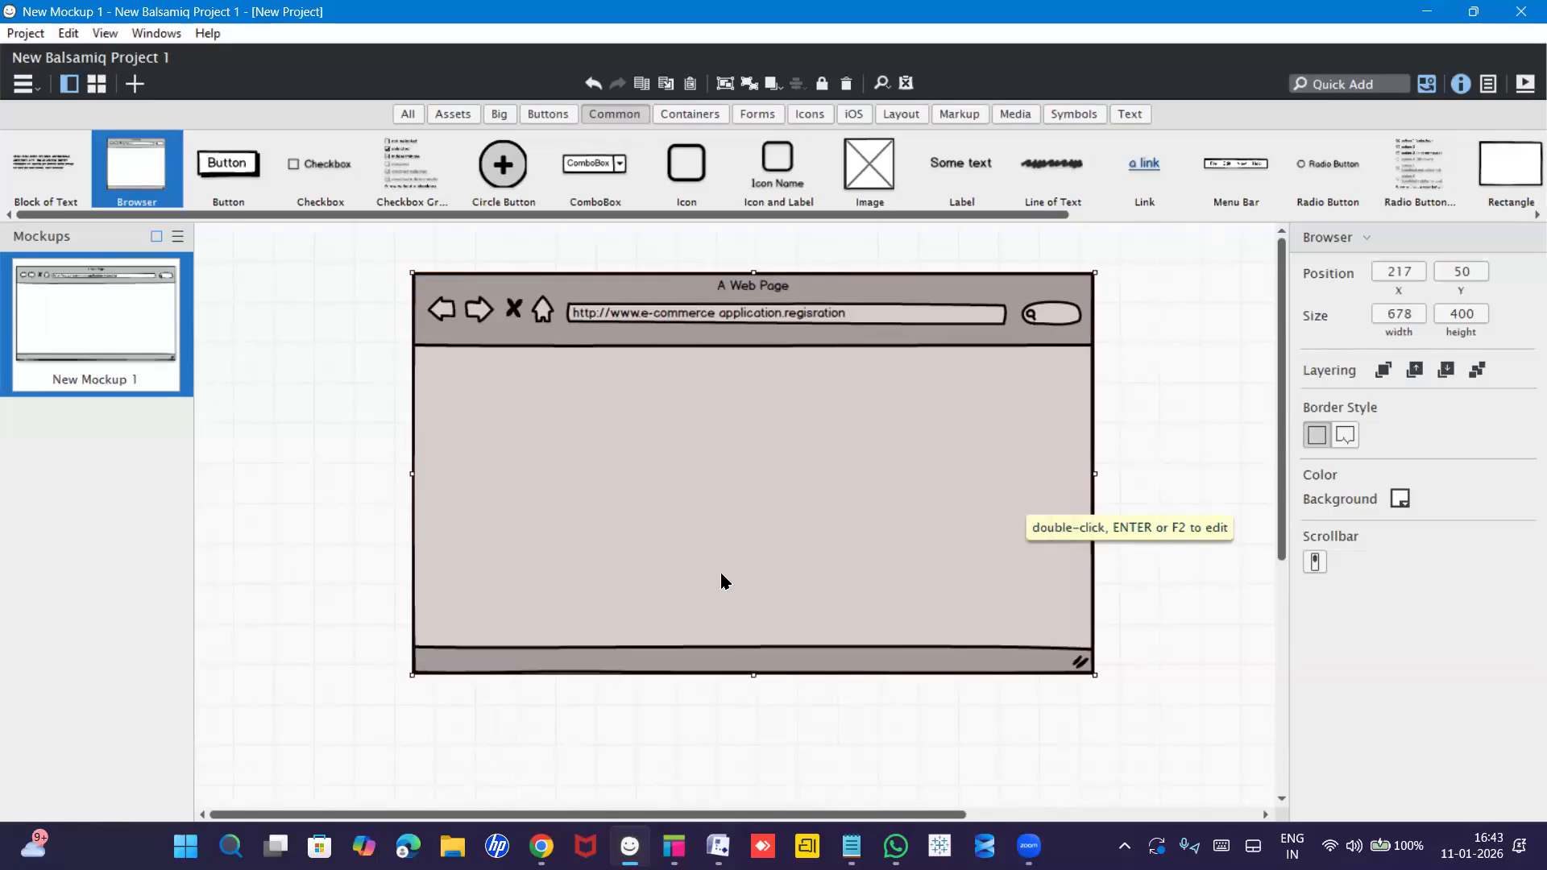
pyautogui.moveTo(757, 688); pyautogui.dragTo(761, 737)
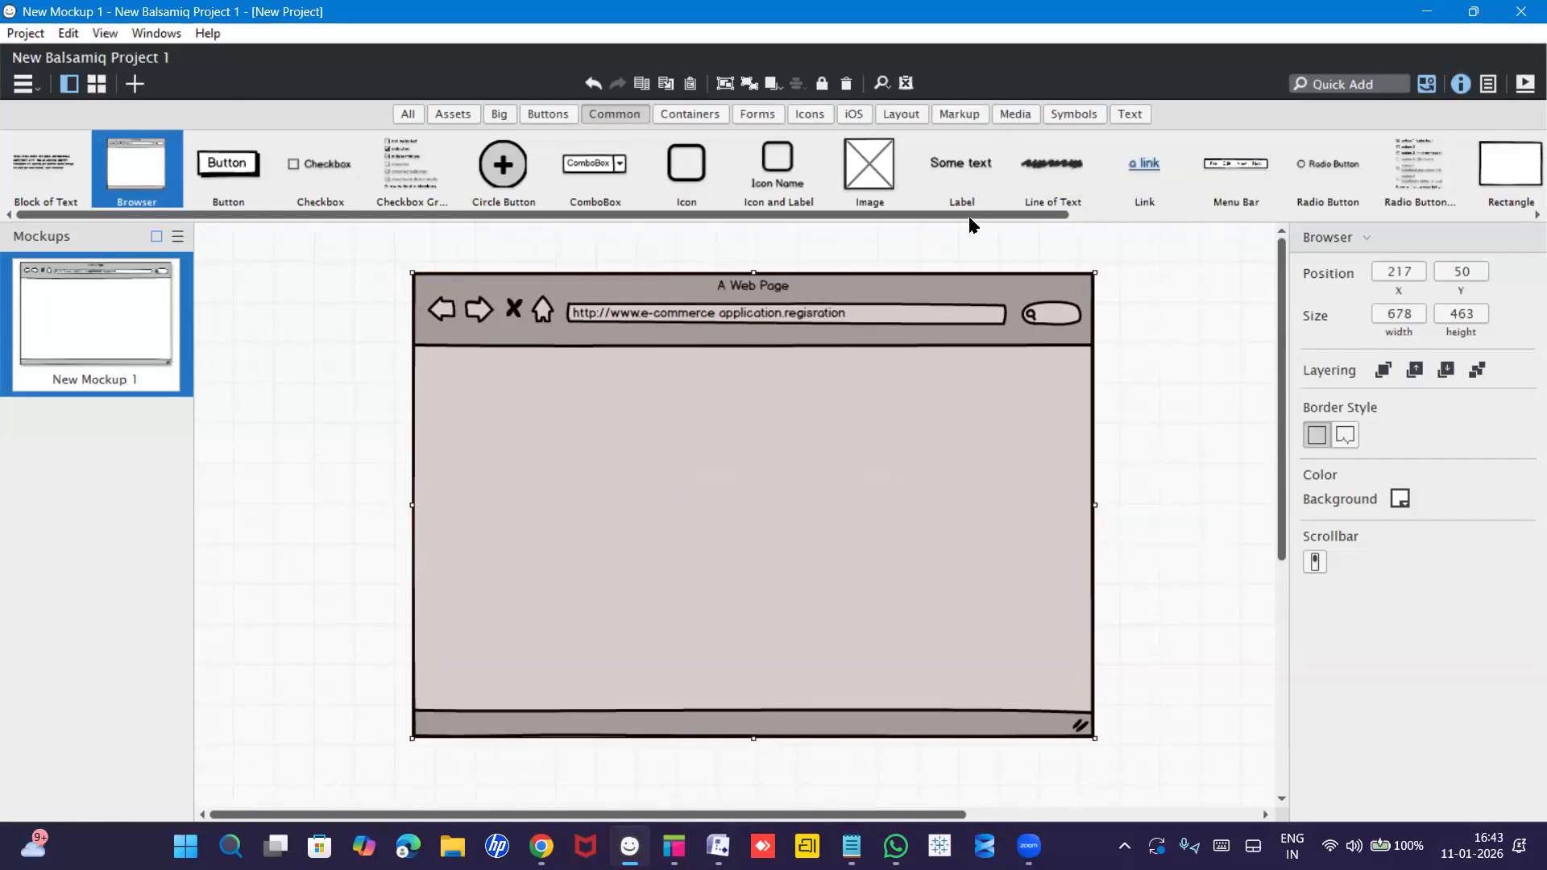
pyautogui.moveTo(1043, 219); pyautogui.dragTo(1376, 238)
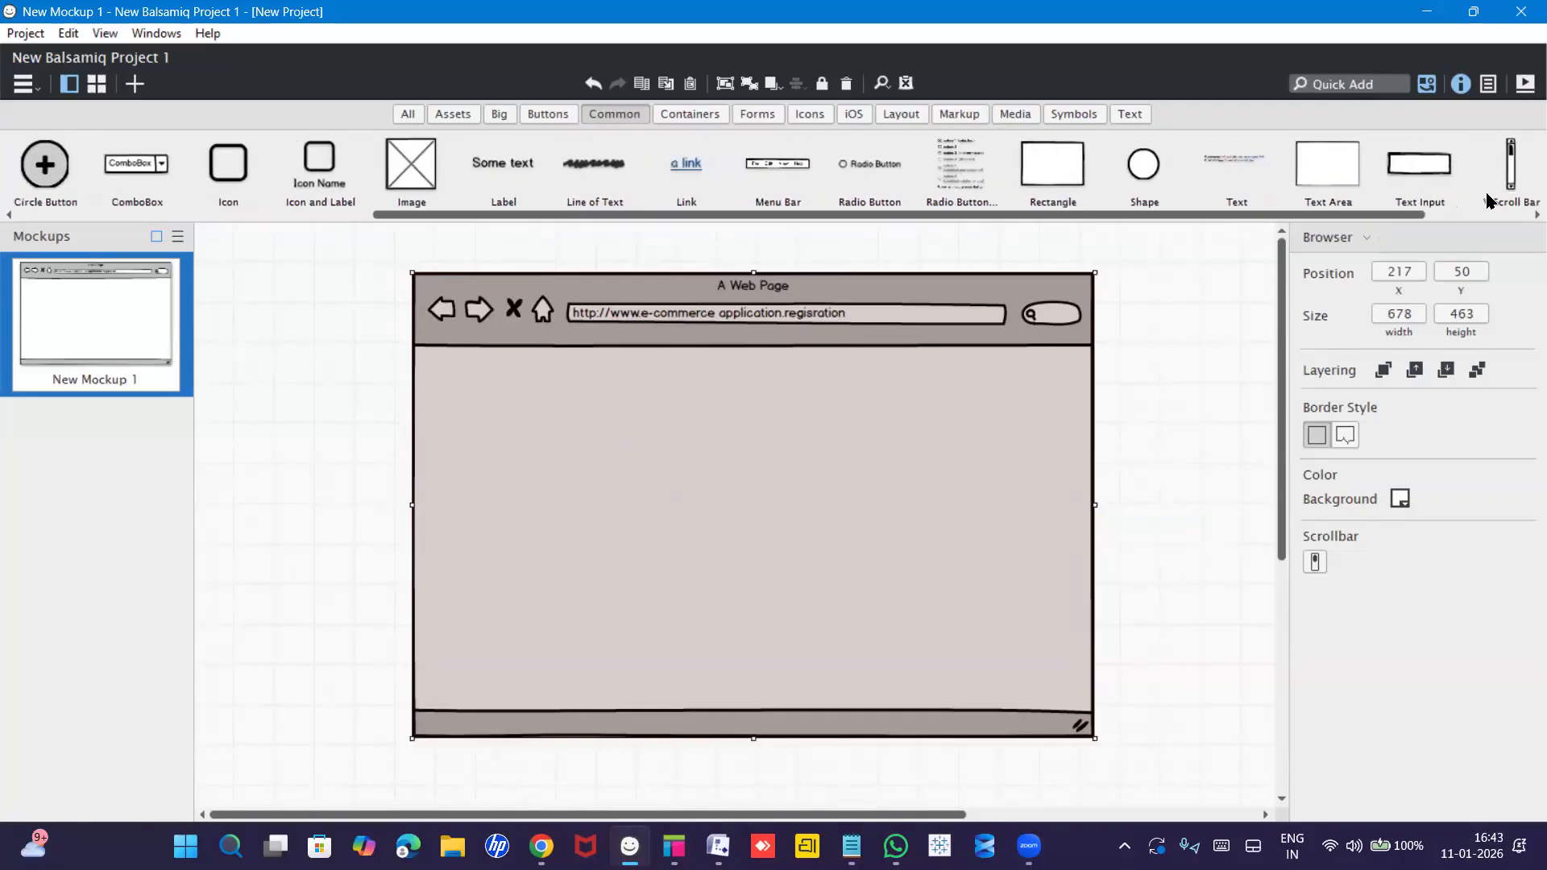
# Add a one-line 'Registration' Text Area in the browser with a Text Input beneath it.
pyautogui.click(1333, 177)
pyautogui.moveTo(1334, 177); pyautogui.dragTo(672, 349)
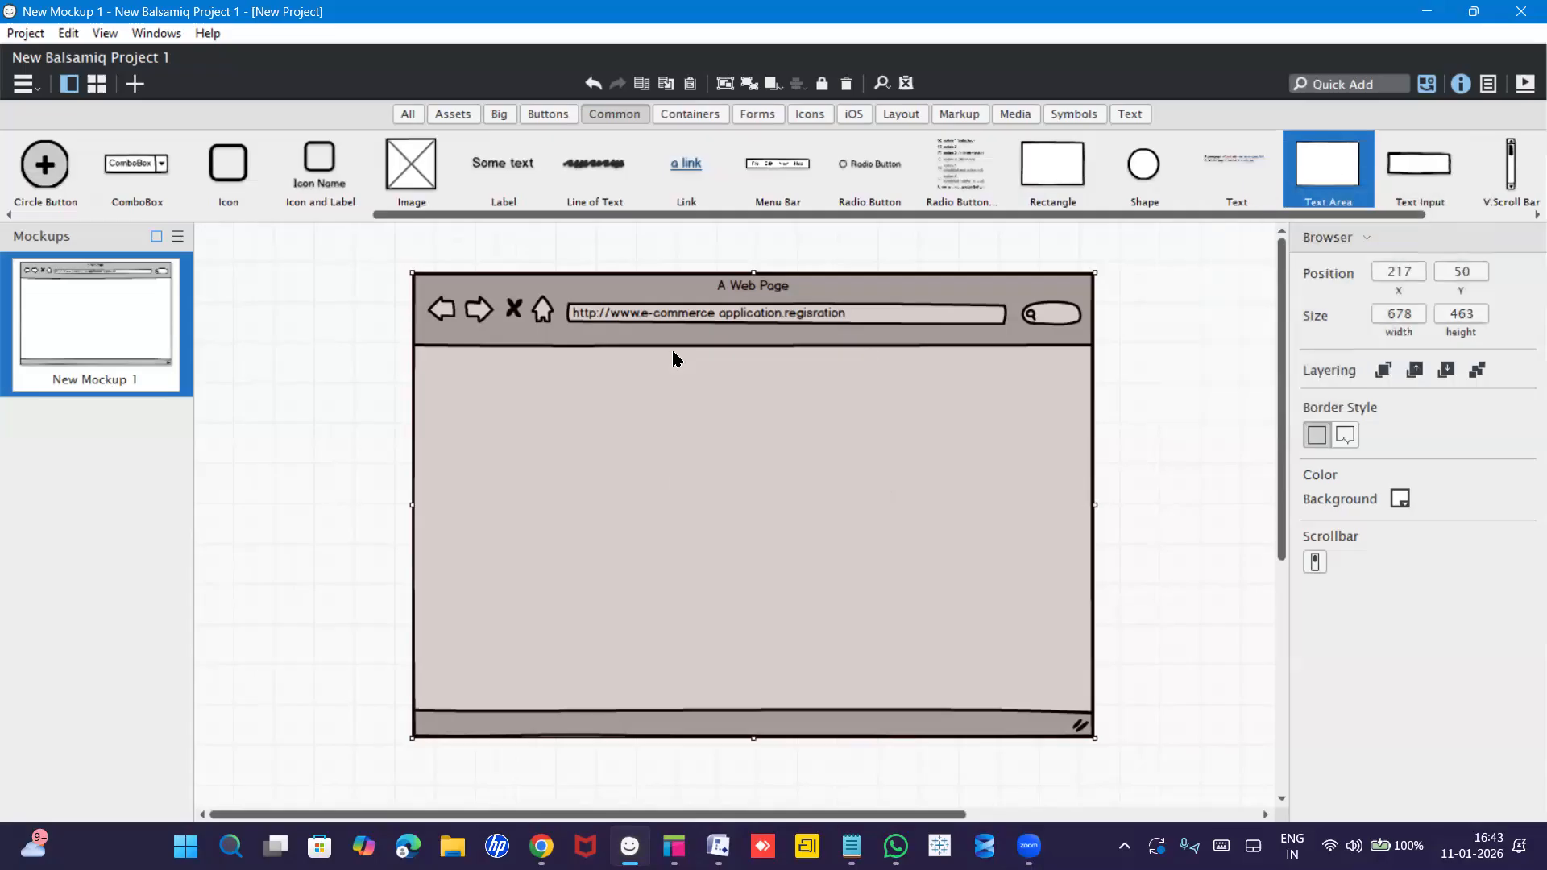
pyautogui.write('R')
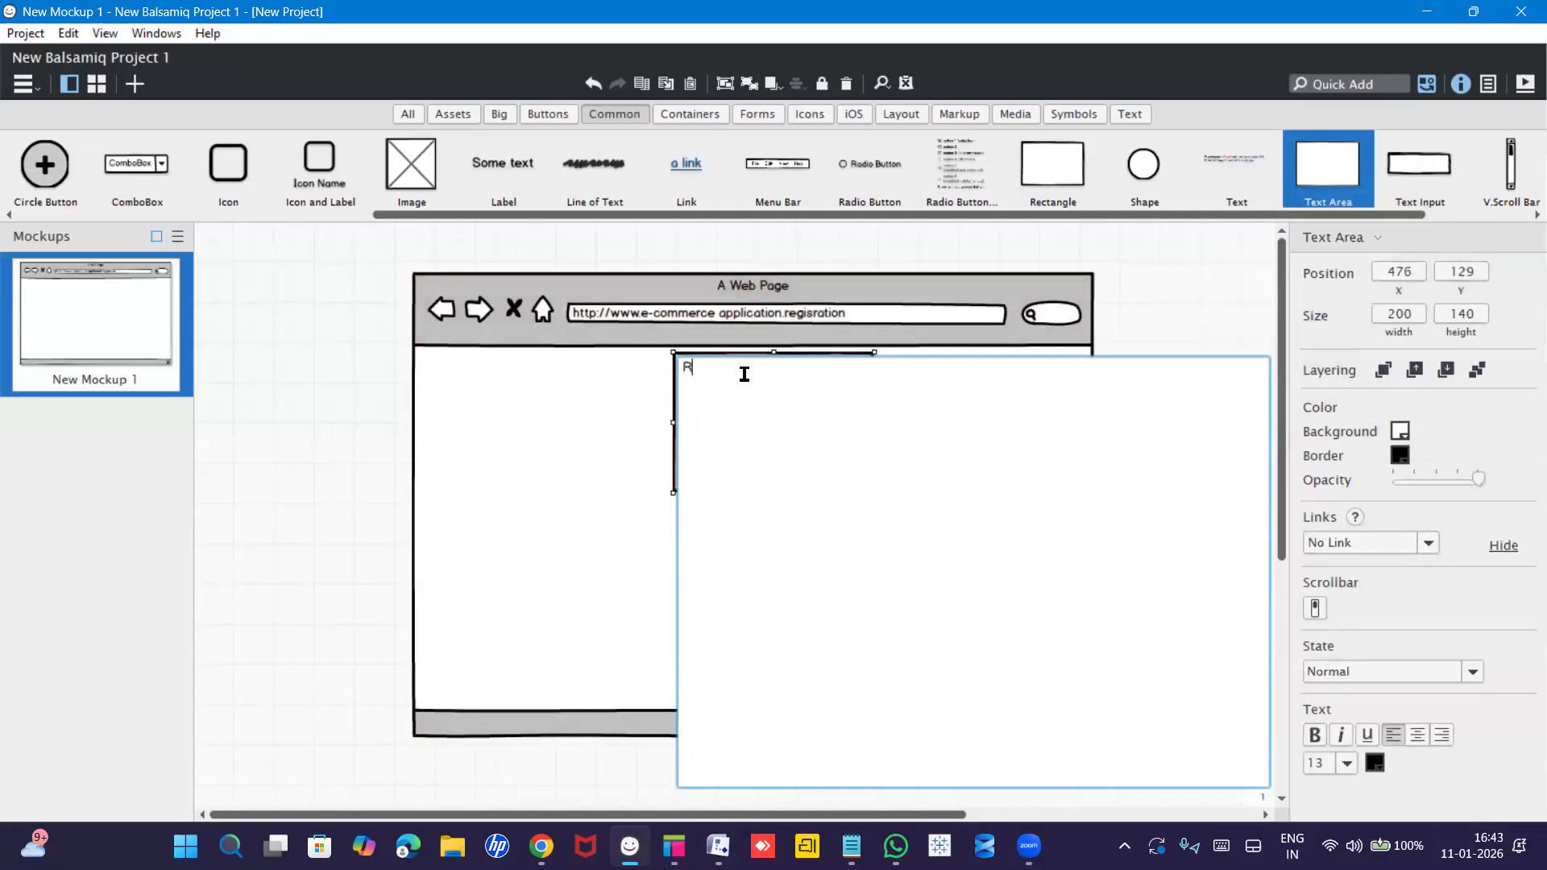
pyautogui.write('egistration')
pyautogui.hotkey('ctrl', 'Return')
pyautogui.moveTo(774, 492); pyautogui.dragTo(774, 385)
pyautogui.click(773, 359)
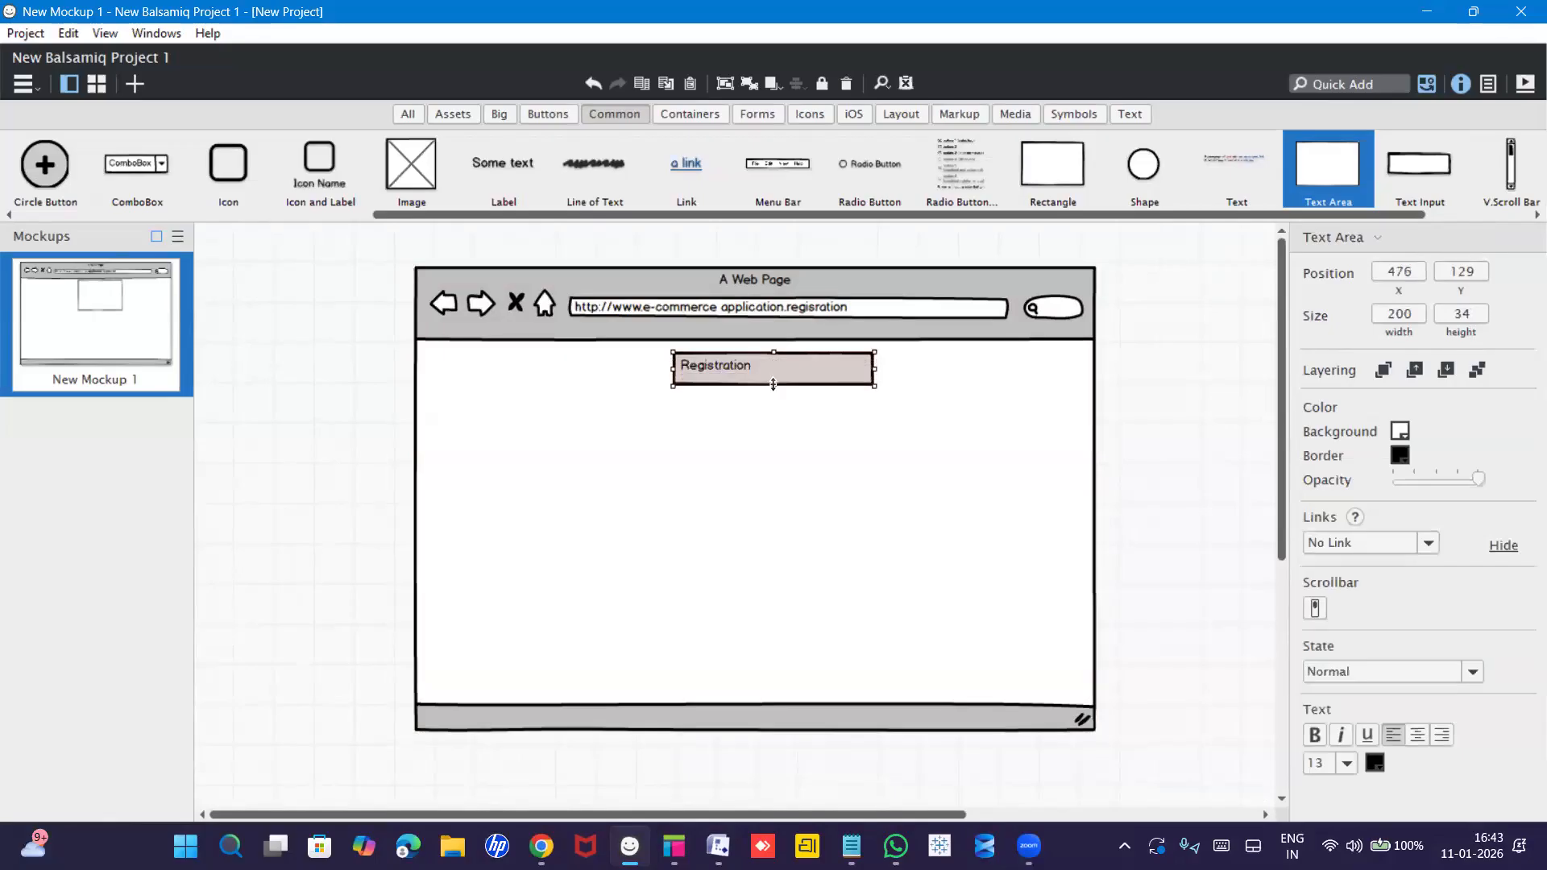
pyautogui.click(742, 442)
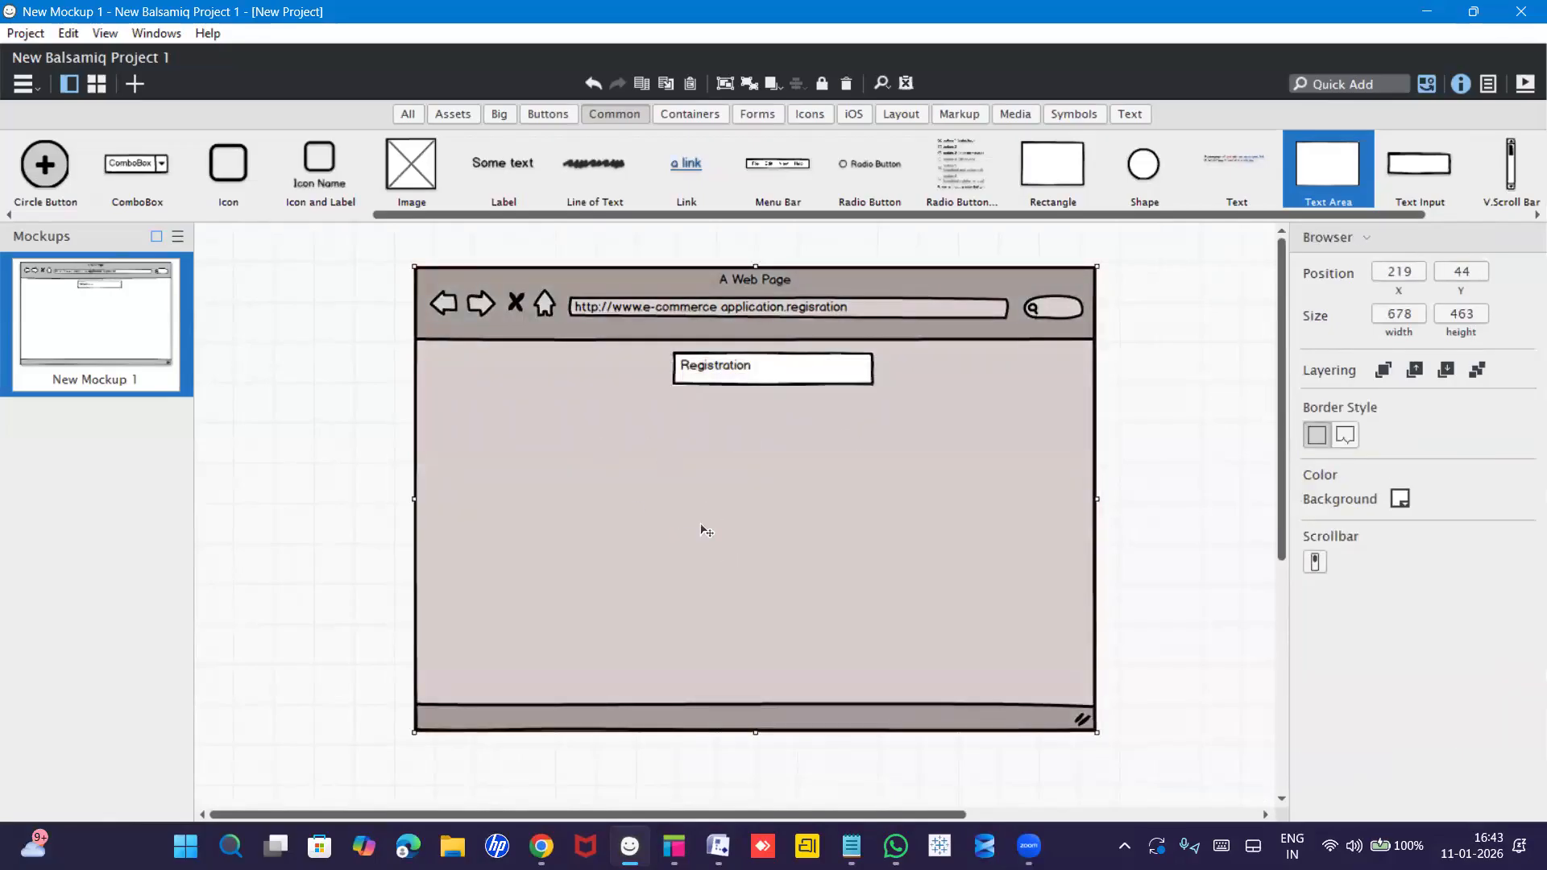
pyautogui.moveTo(1419, 175); pyautogui.dragTo(765, 427)
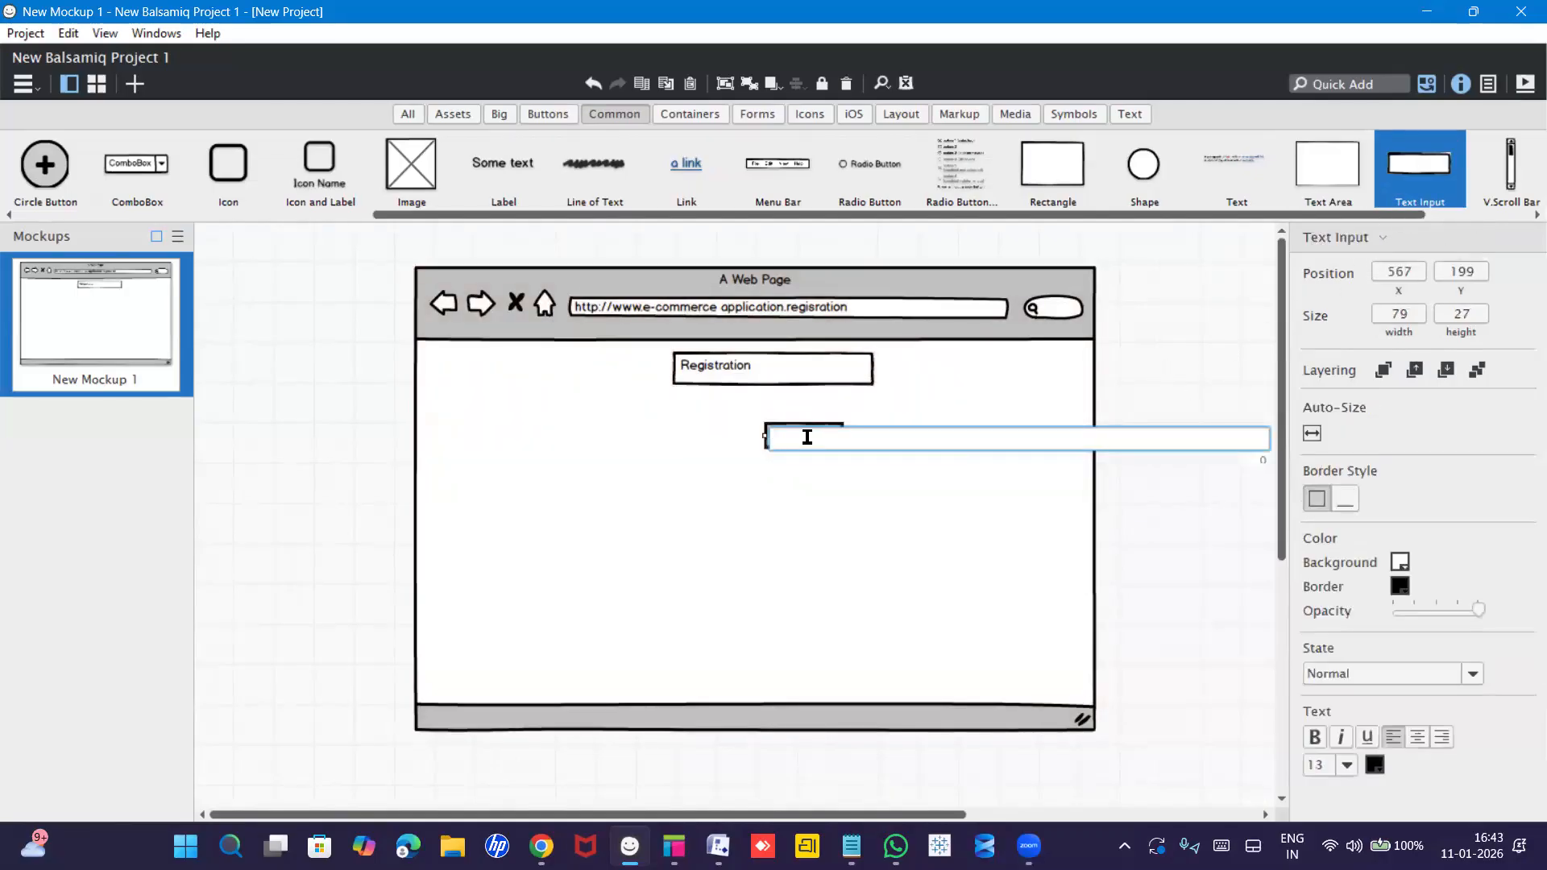
# Add a second Text Input below the first and align both as equal-width stacked fields.
pyautogui.moveTo(1416, 170); pyautogui.dragTo(767, 488)
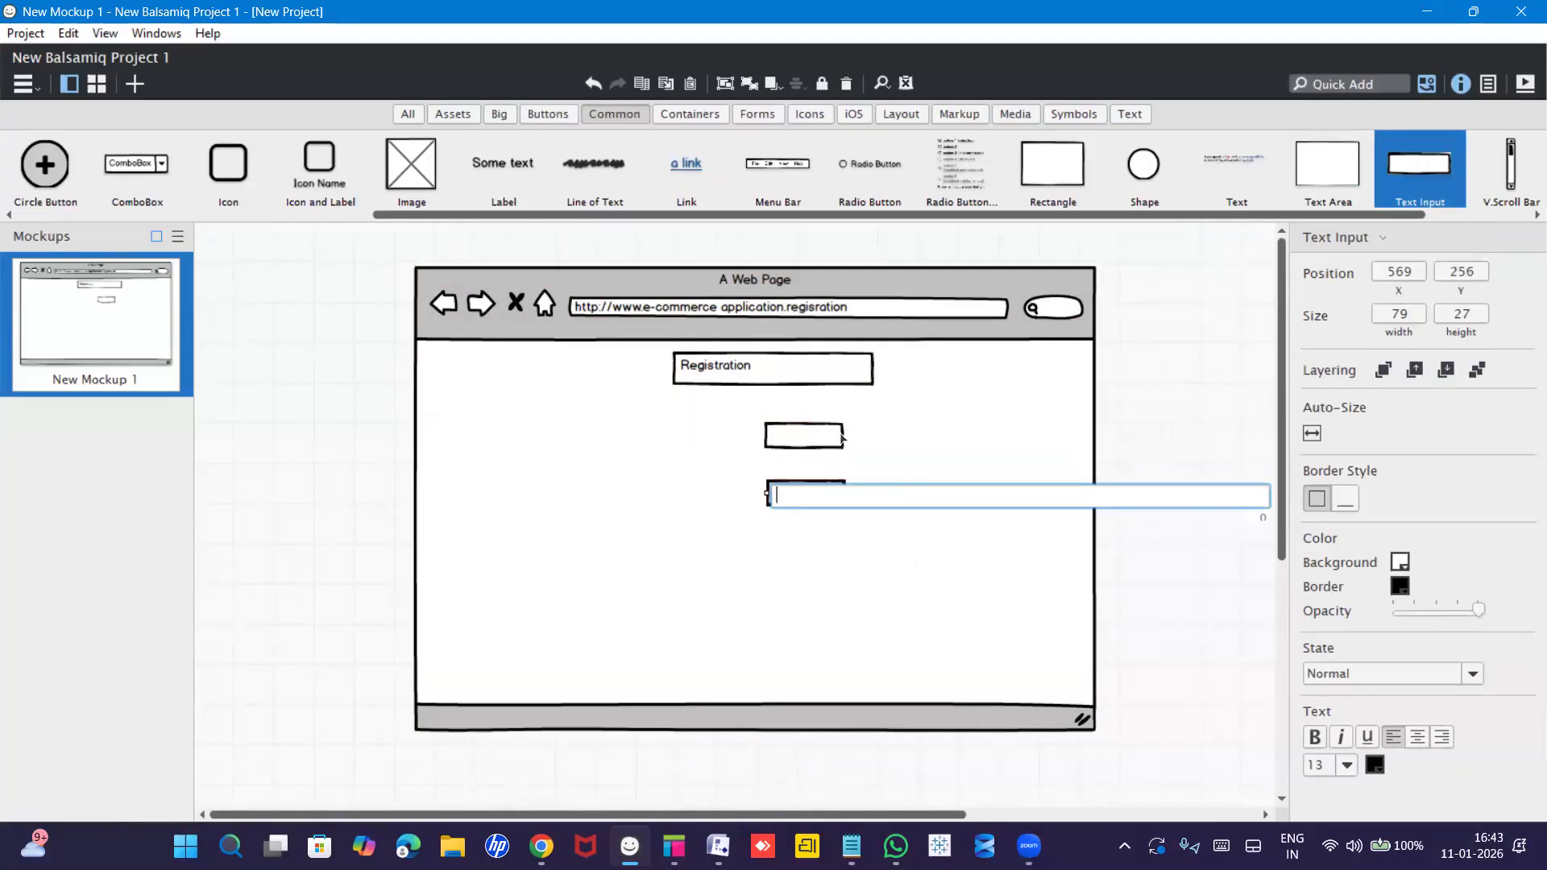
pyautogui.click(840, 437)
pyautogui.click(840, 437)
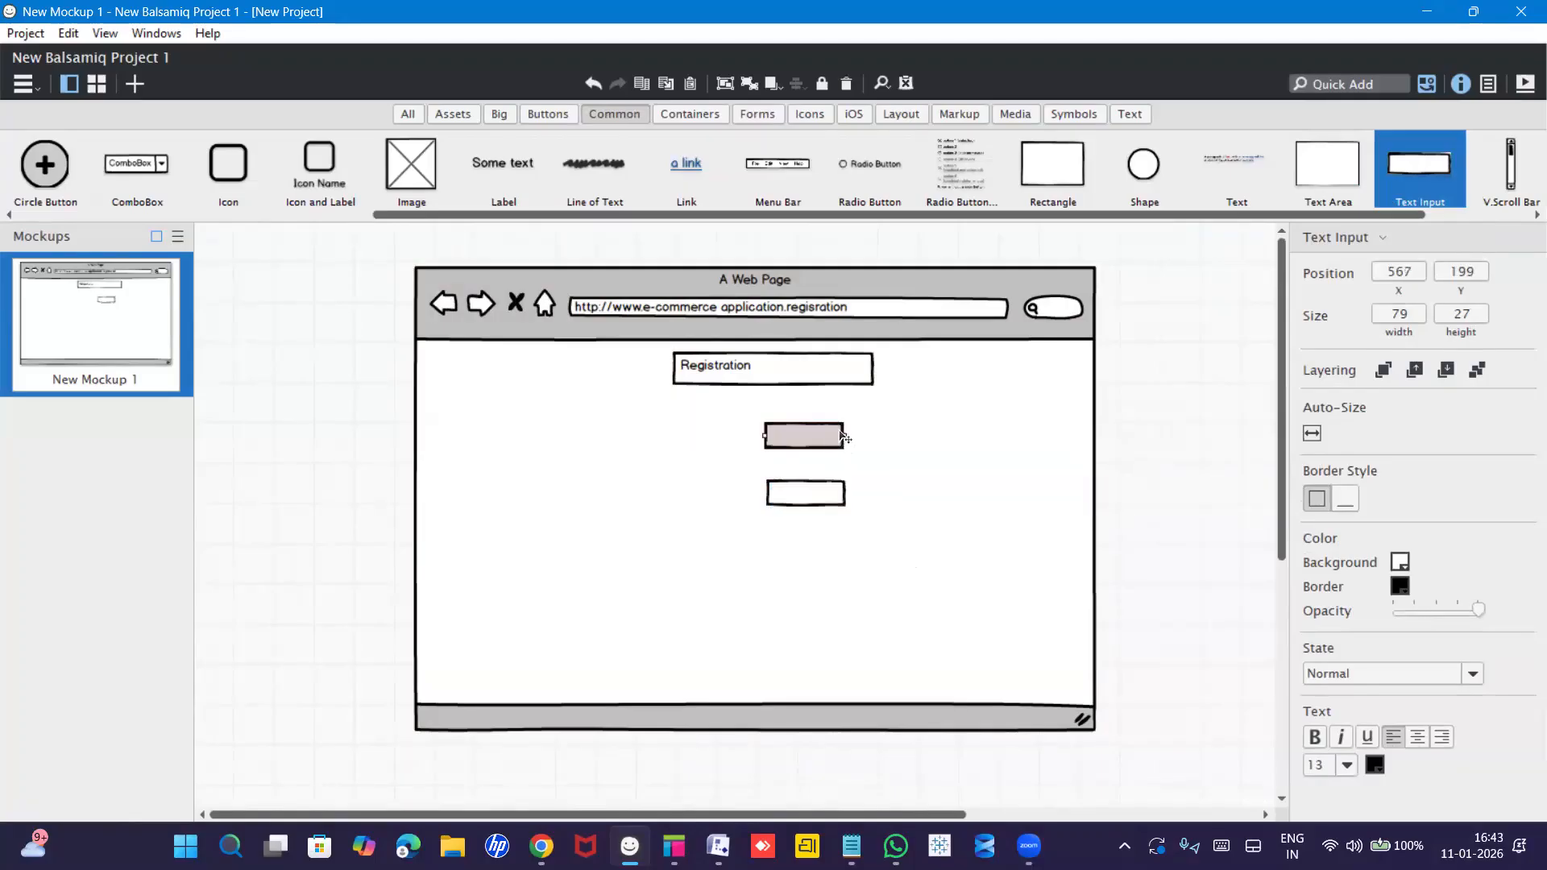
pyautogui.moveTo(843, 437); pyautogui.dragTo(842, 443)
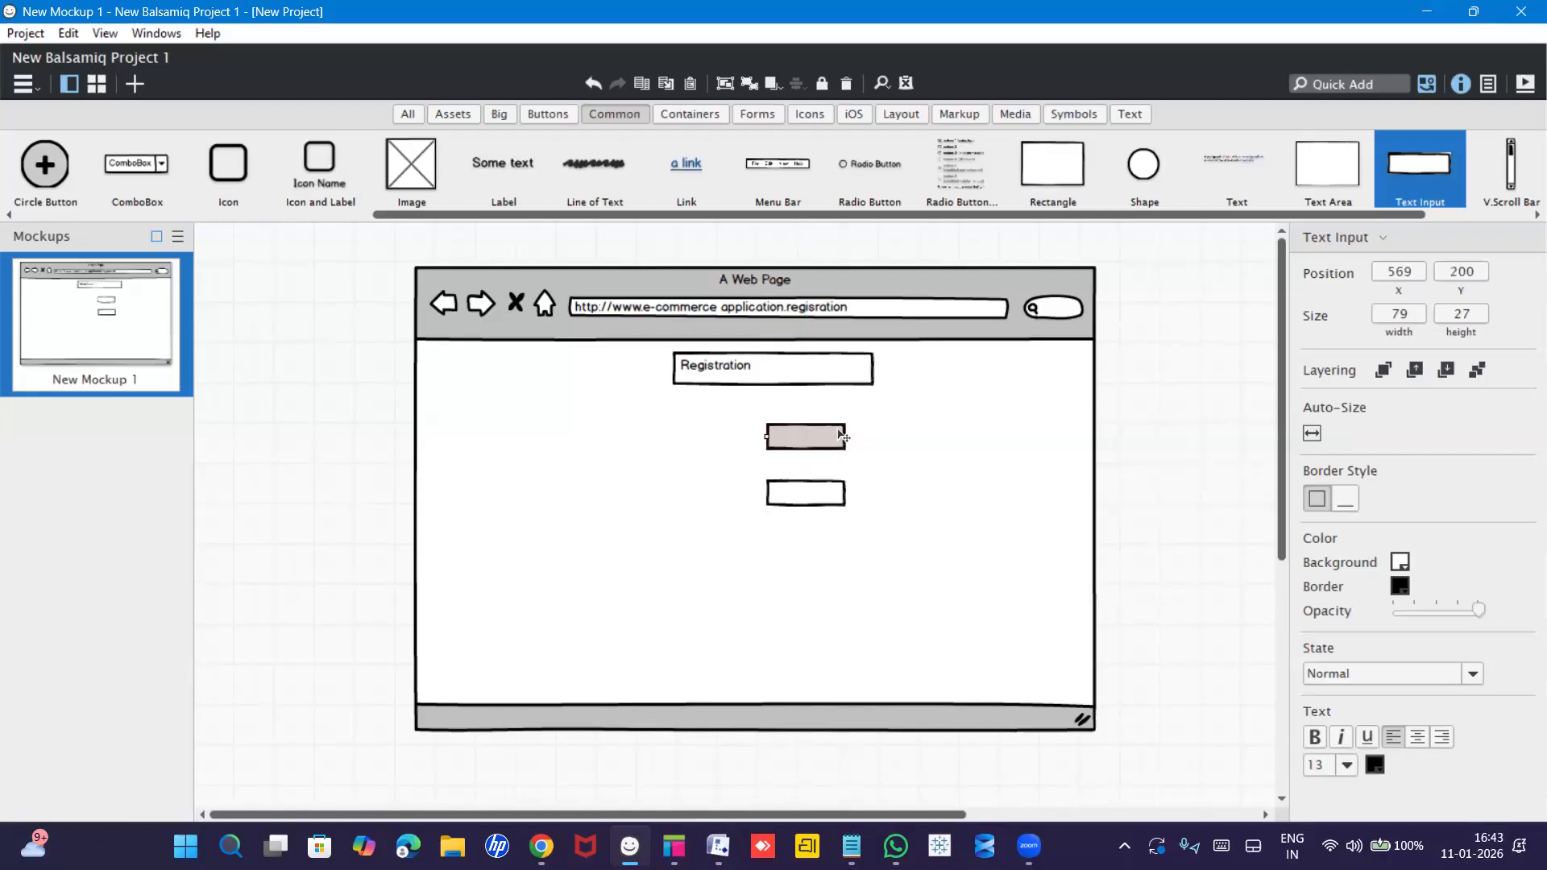
pyautogui.moveTo(844, 437); pyautogui.dragTo(875, 432)
pyautogui.click(842, 495)
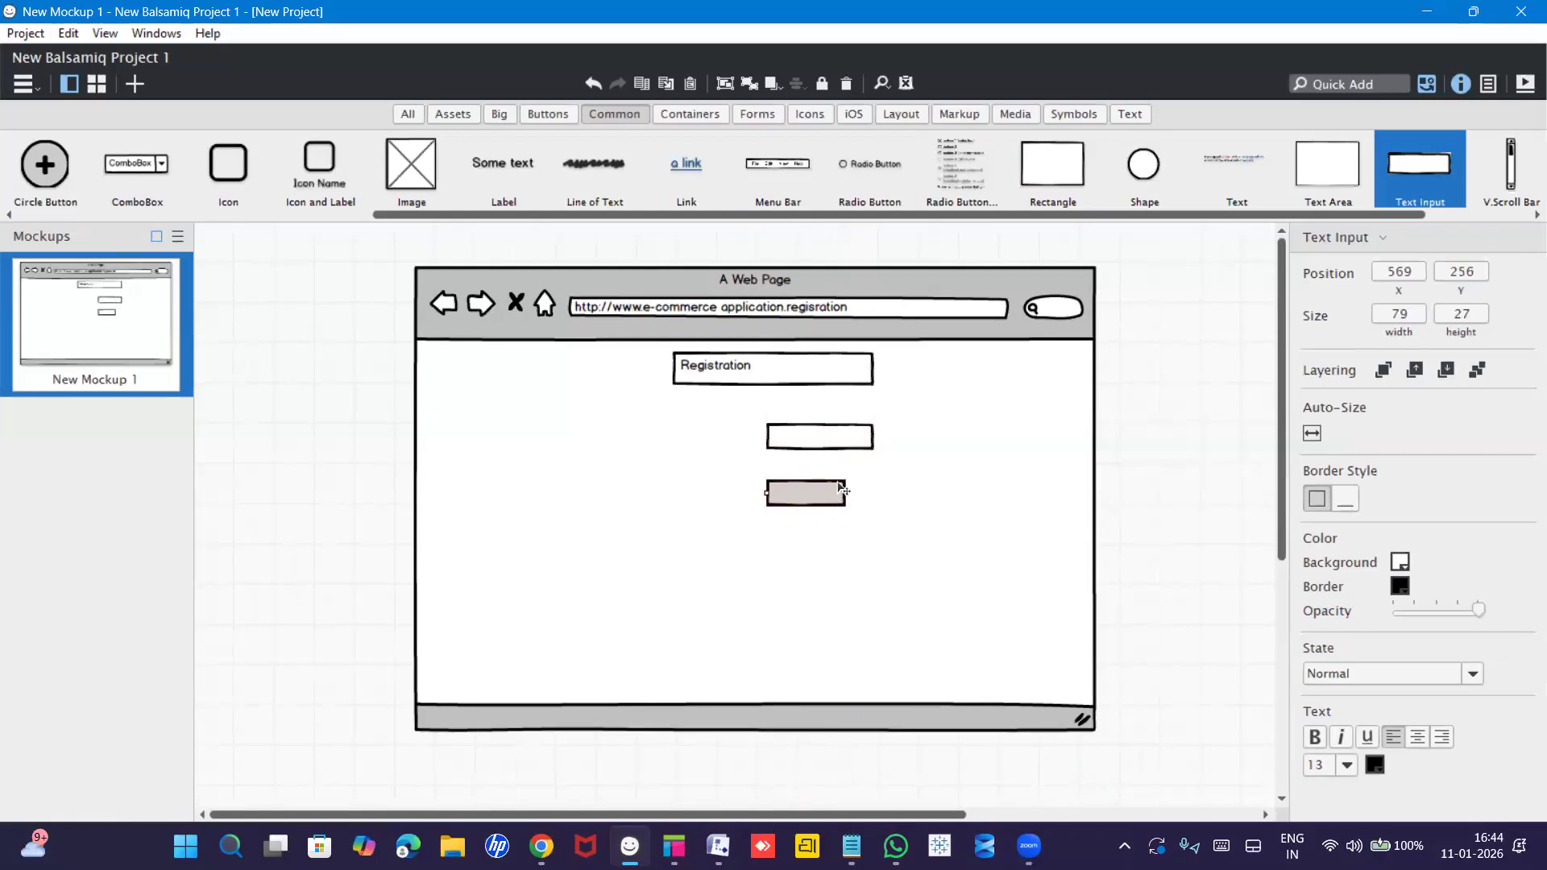
pyautogui.moveTo(842, 484); pyautogui.dragTo(841, 487)
pyautogui.click(804, 439)
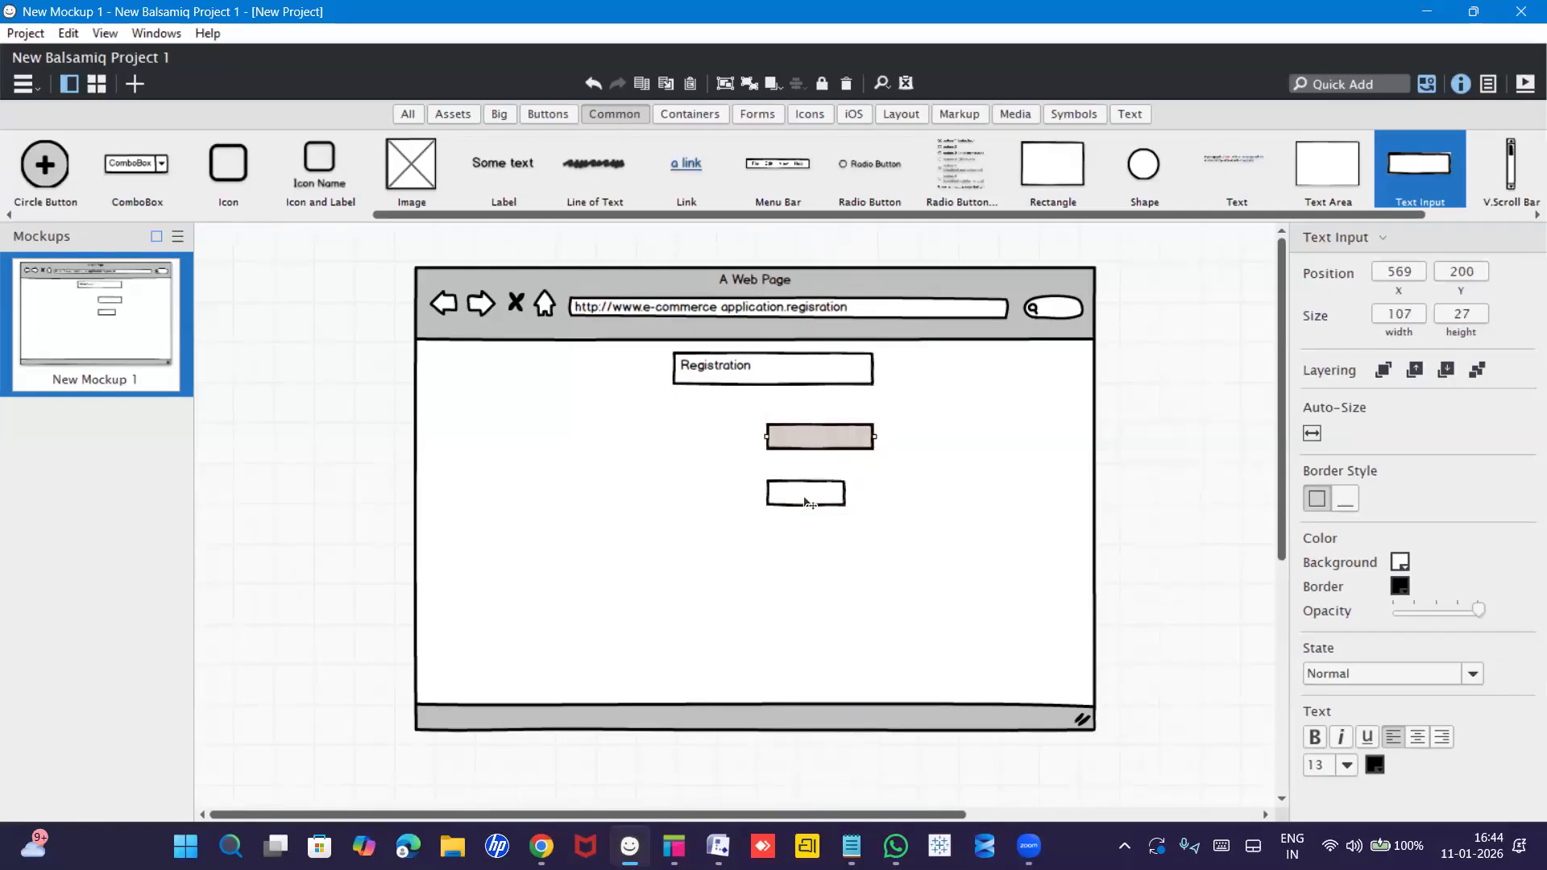
pyautogui.click(808, 503)
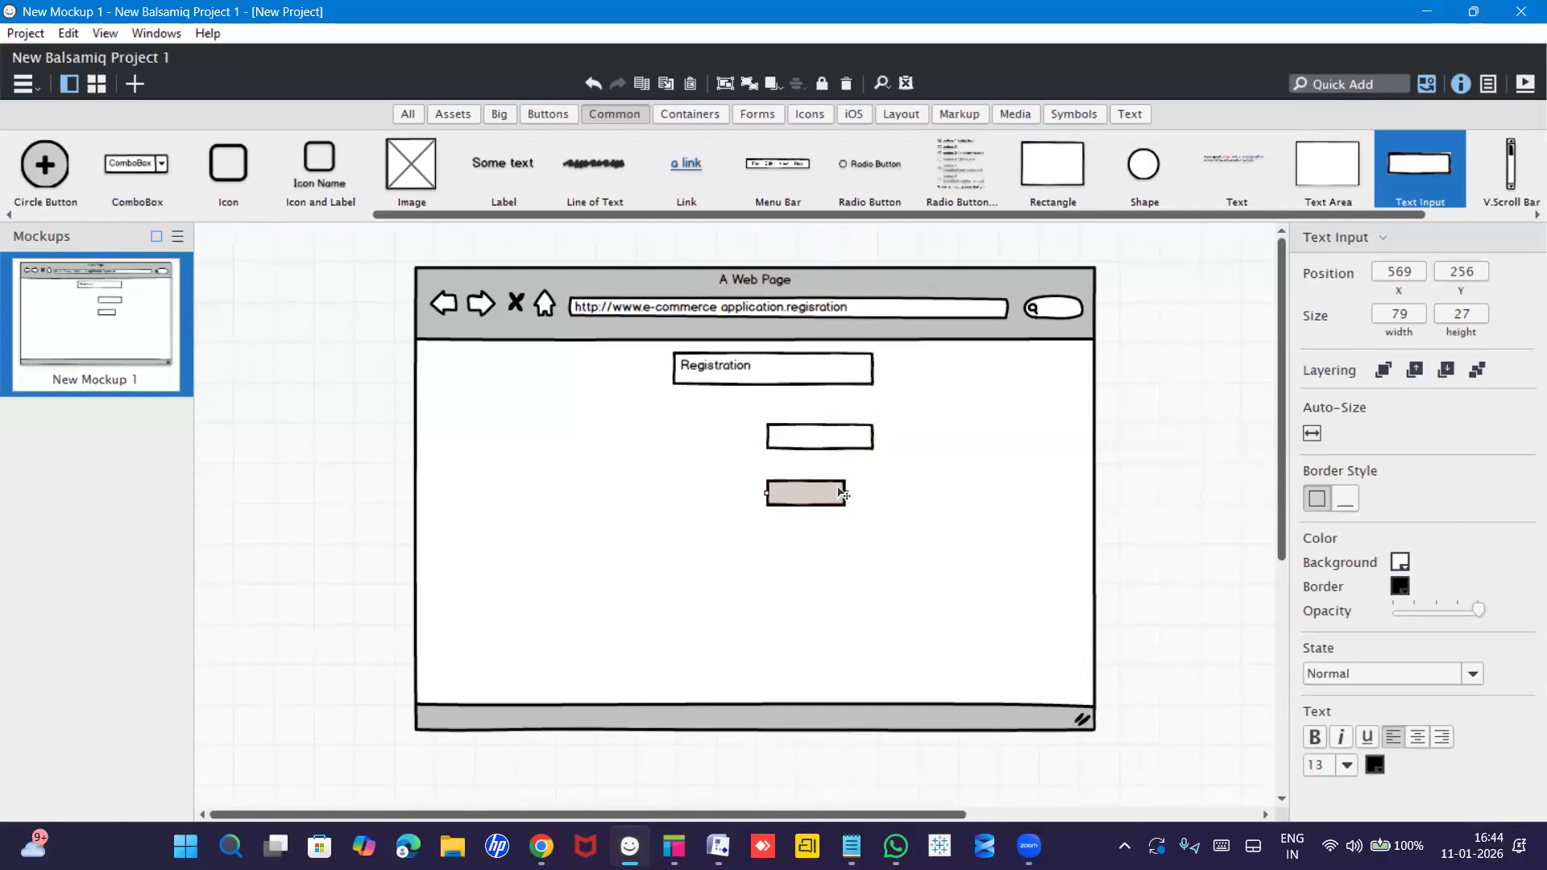
pyautogui.moveTo(843, 493)
pyautogui.mouseDown()
pyautogui.moveTo(812, 501)
pyautogui.moveTo(873, 490)
pyautogui.mouseUp()
pyautogui.click(692, 471)
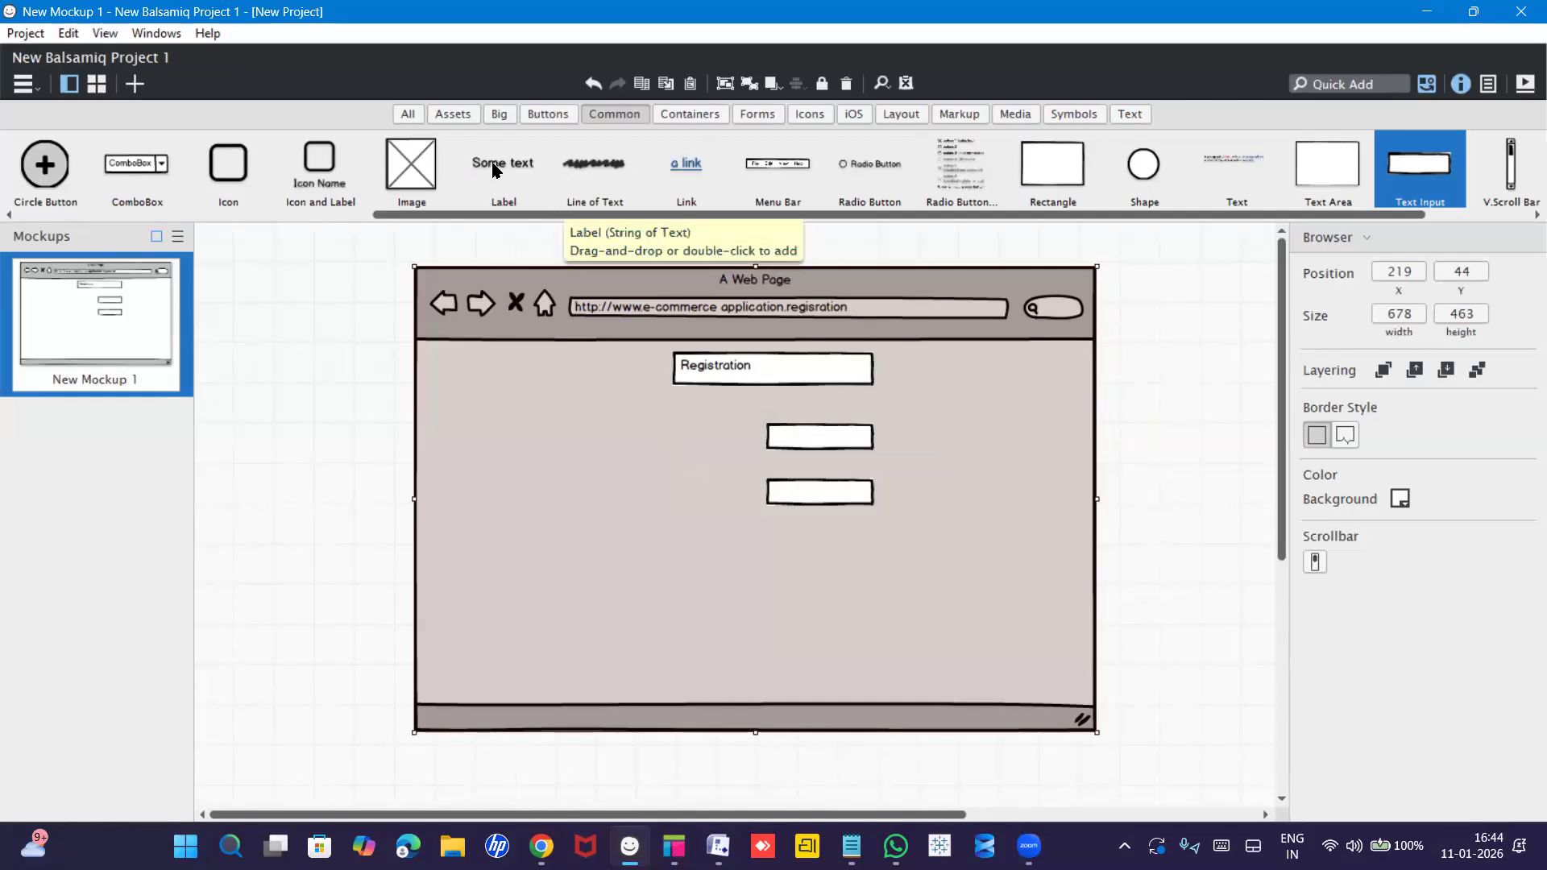
# Add a 'Username' label aligned beside the first input field.
pyautogui.moveTo(501, 189); pyautogui.dragTo(660, 427)
pyautogui.write('Userb')
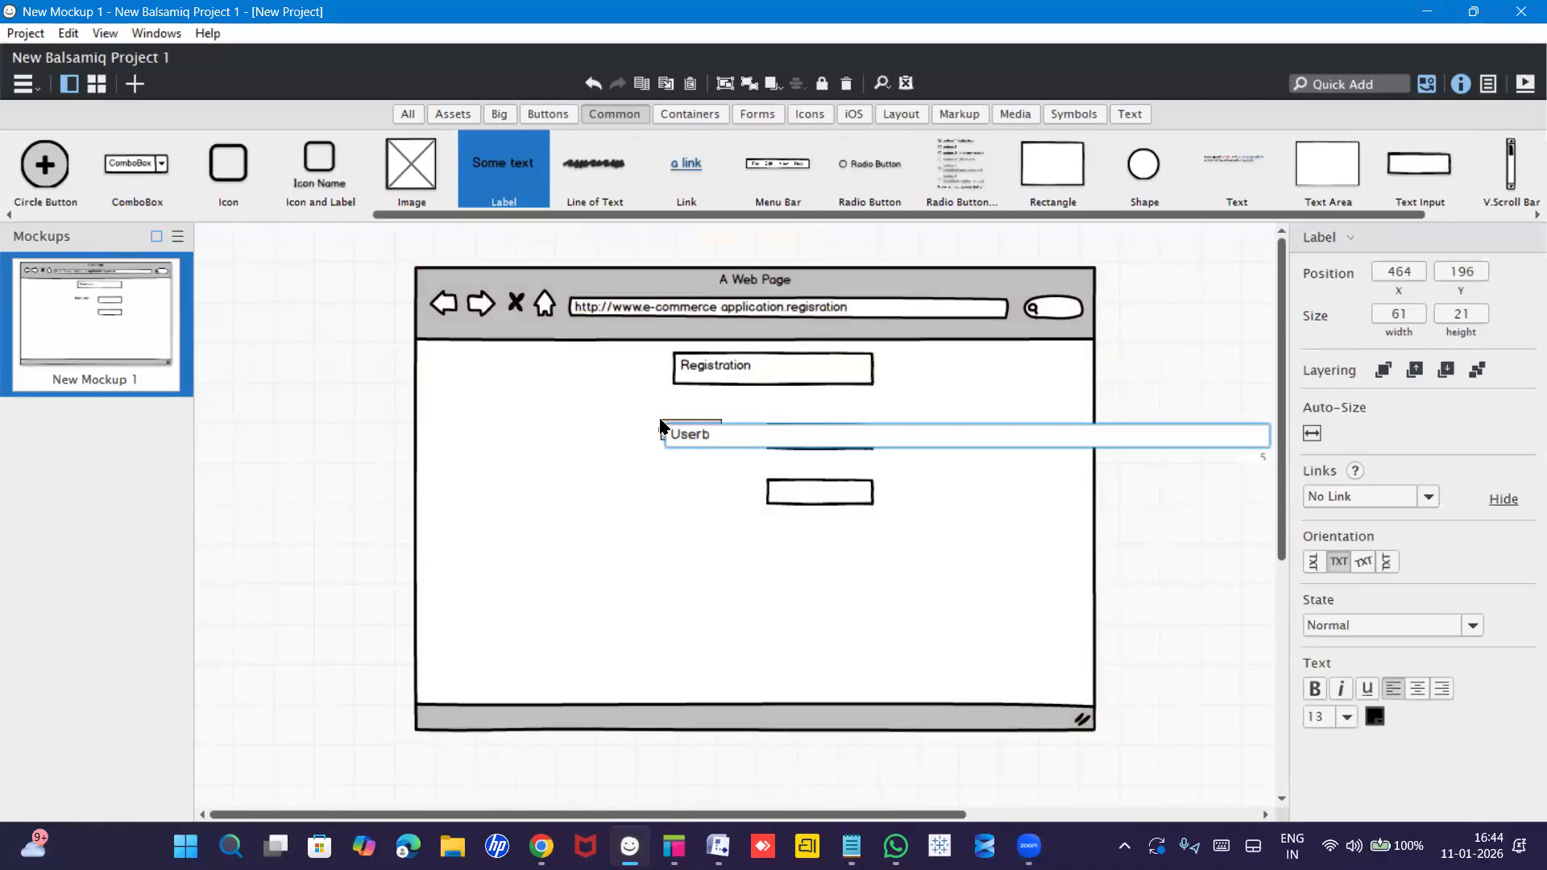
pyautogui.press('BackSpace')
pyautogui.write('name')
pyautogui.click(681, 488)
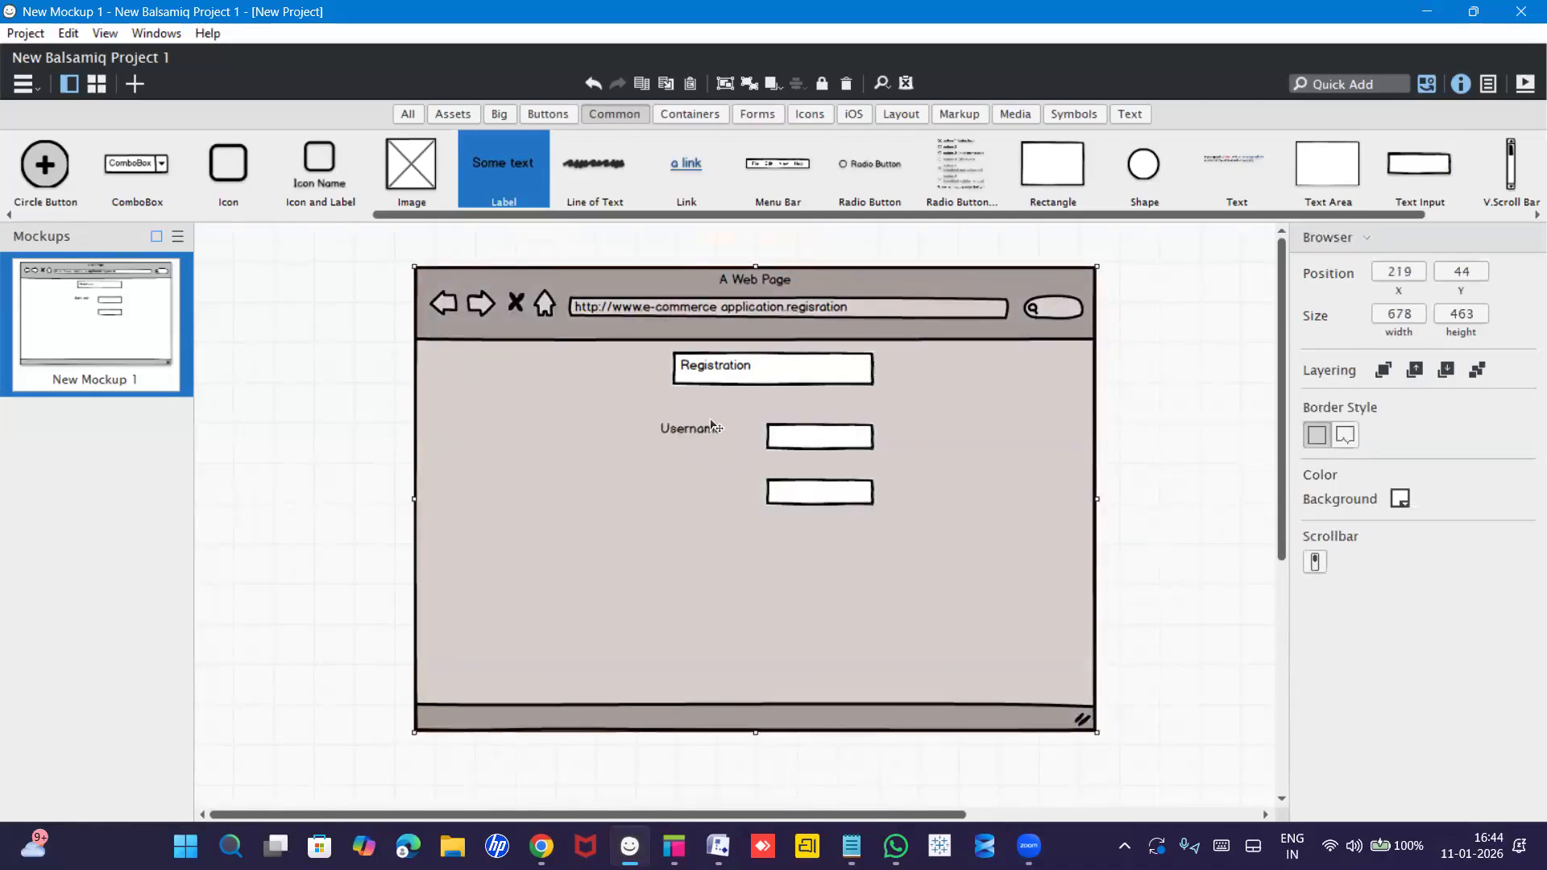
pyautogui.moveTo(706, 429); pyautogui.dragTo(717, 436)
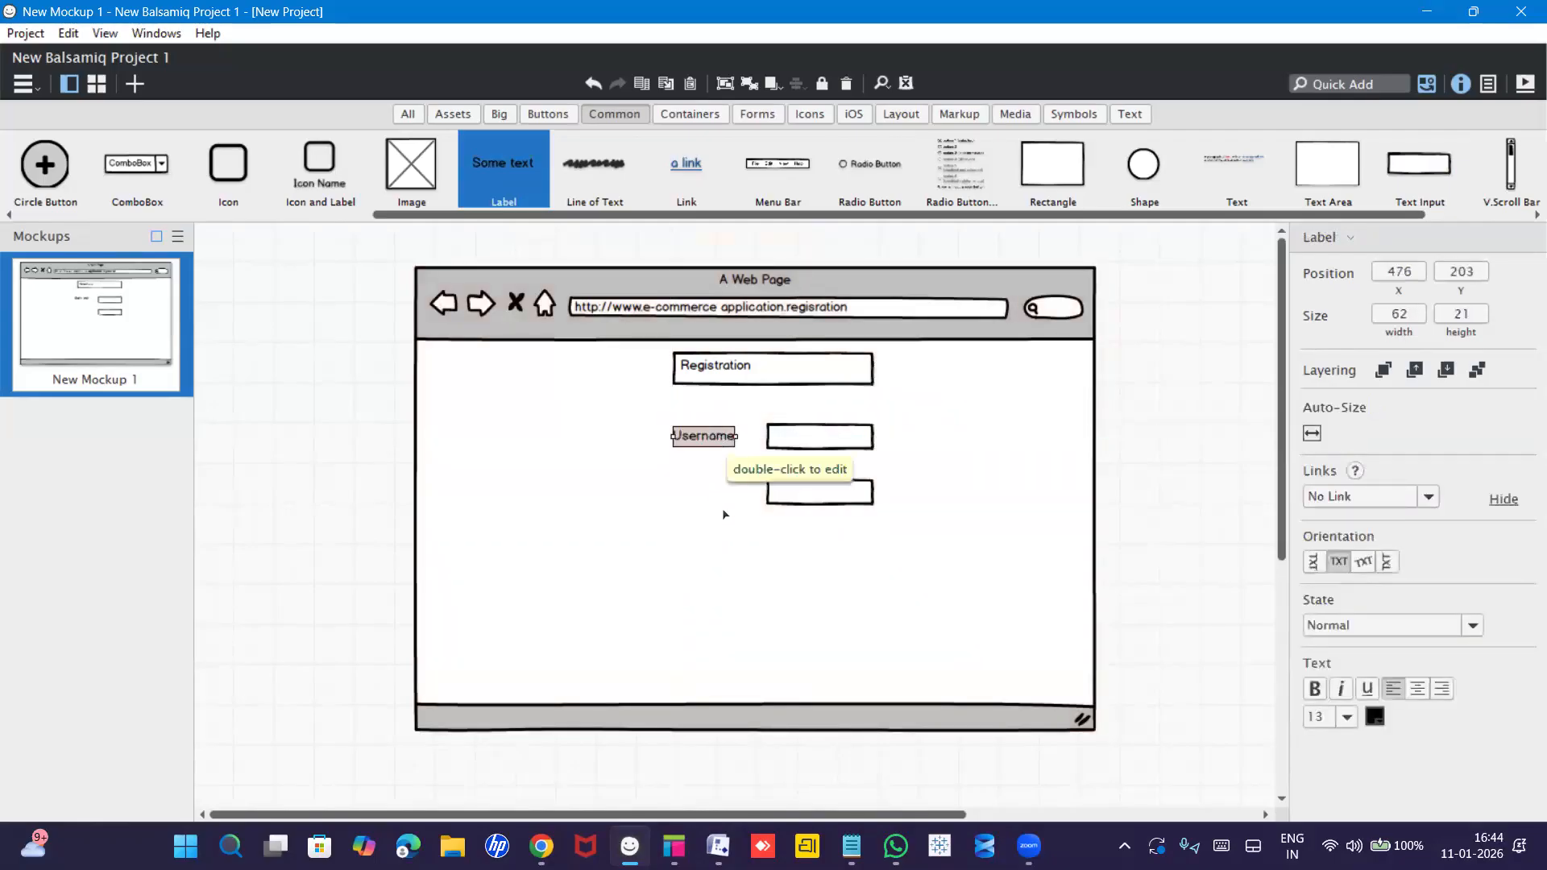
pyautogui.click(729, 517)
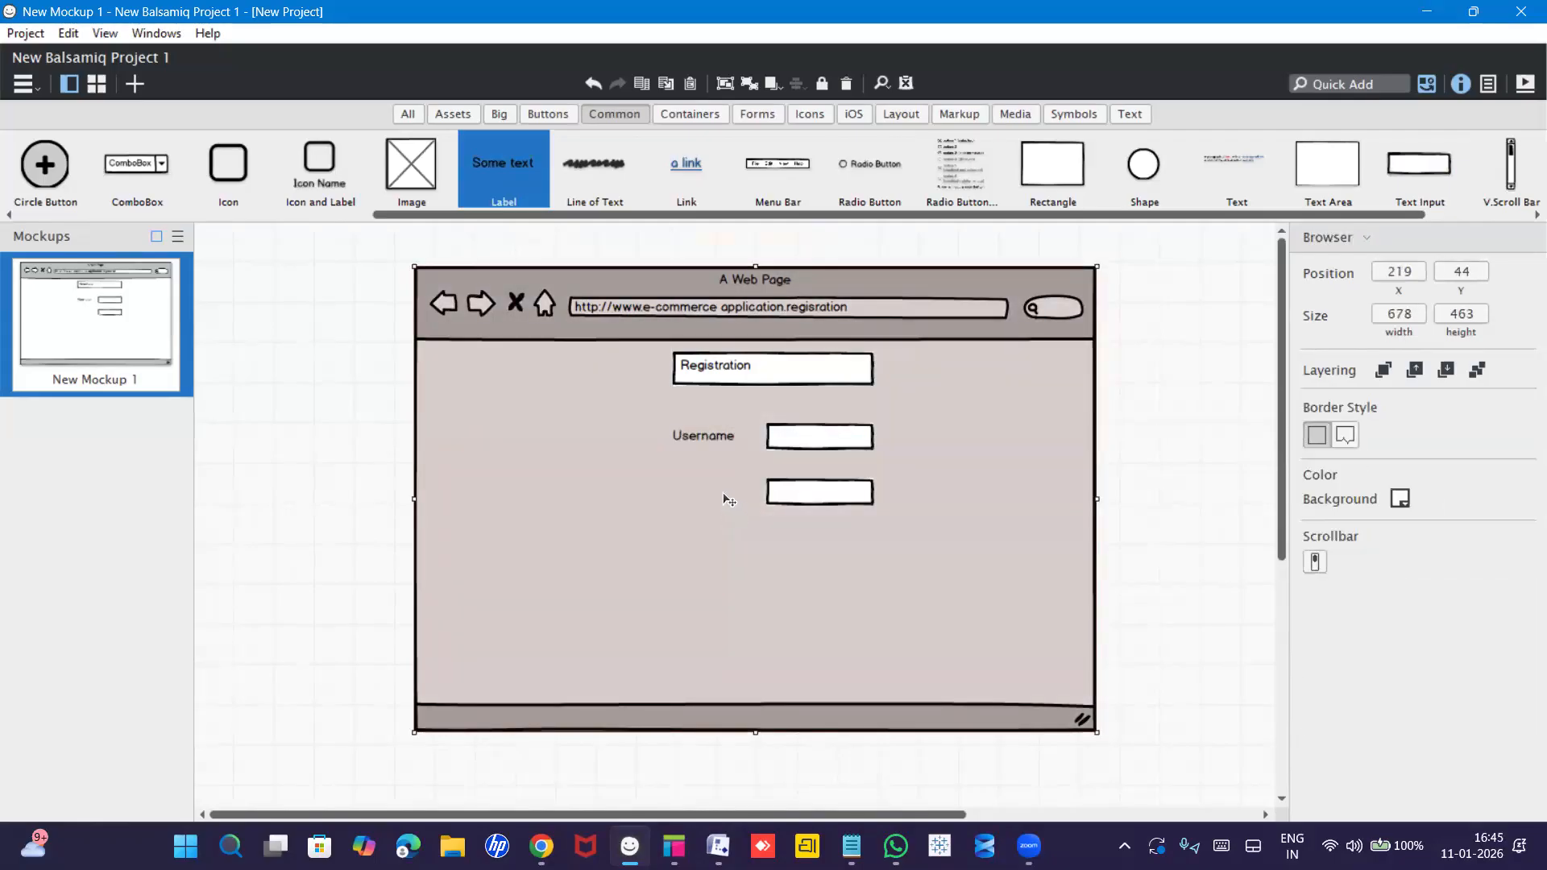
pyautogui.doubleClick(722, 497)
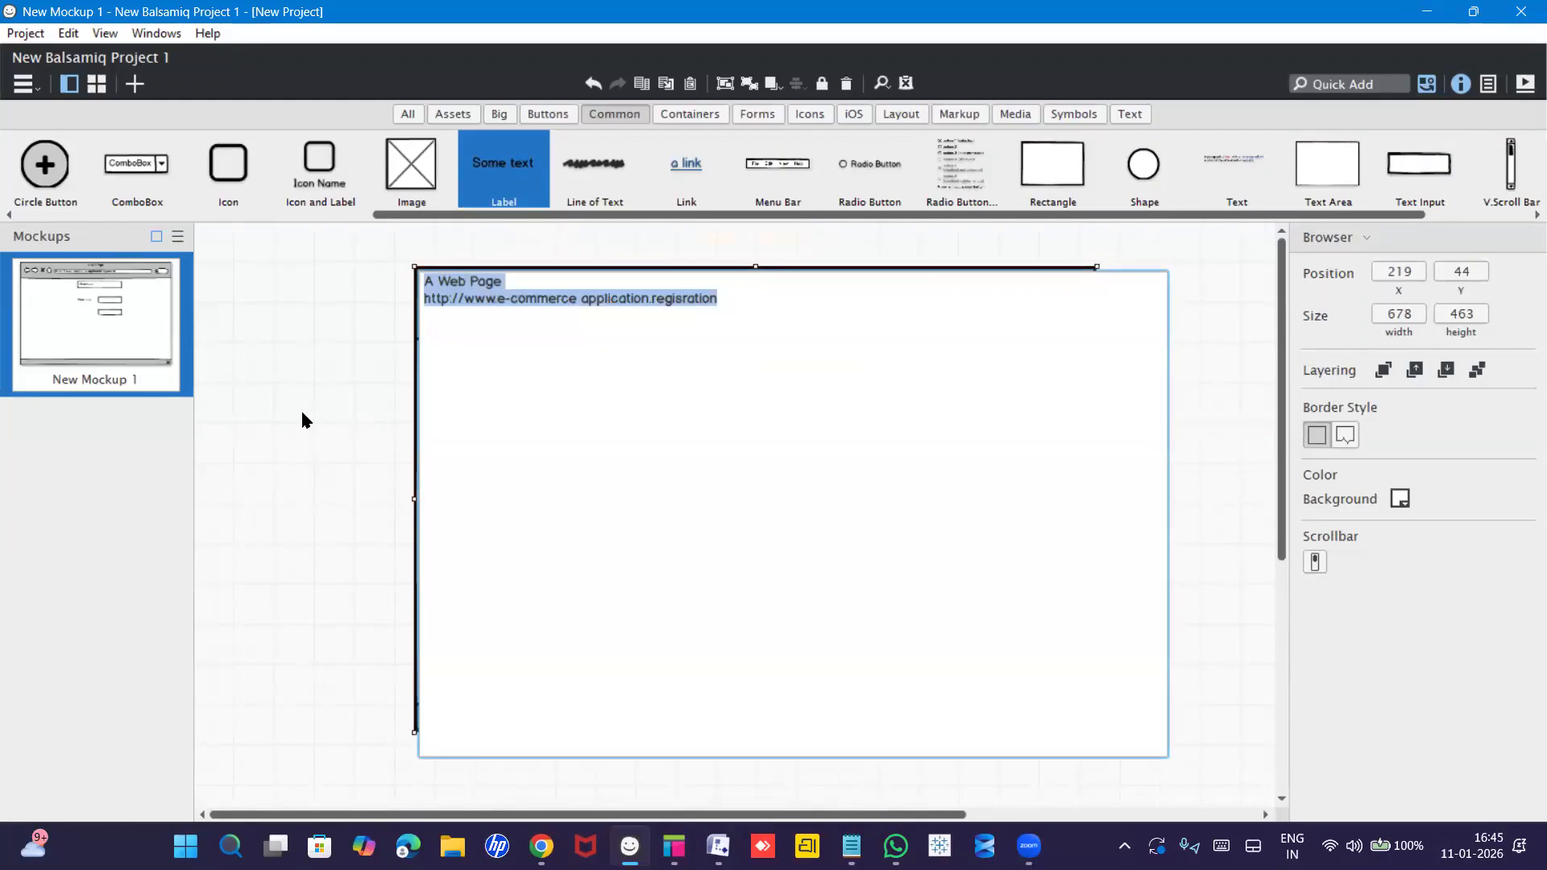
pyautogui.click(378, 445)
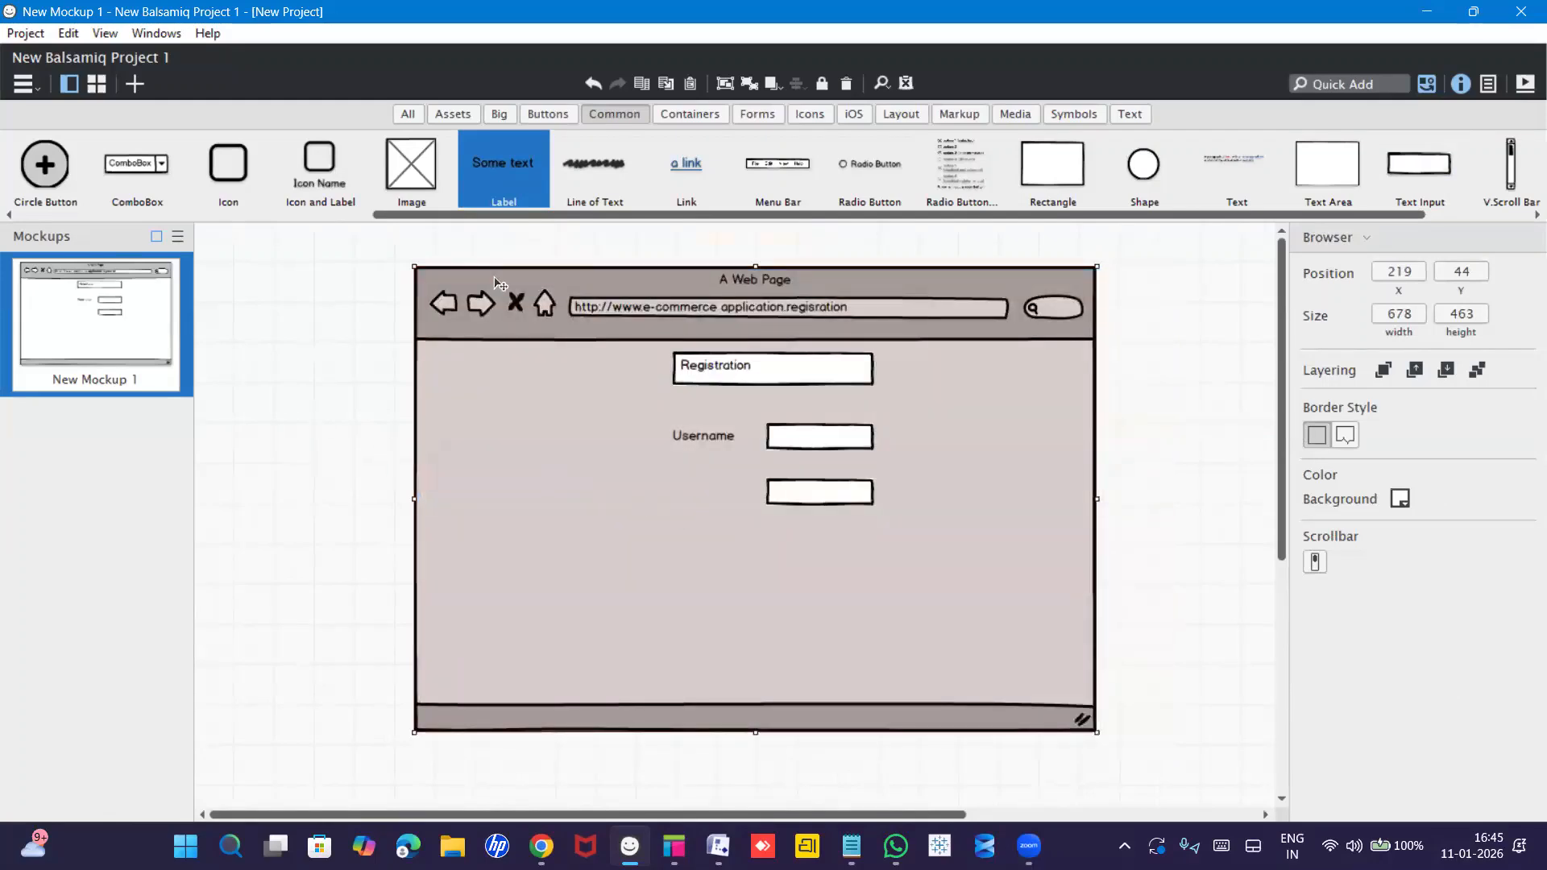
# Add an 'Email' label beside the second input field.
pyautogui.moveTo(505, 167); pyautogui.dragTo(687, 482)
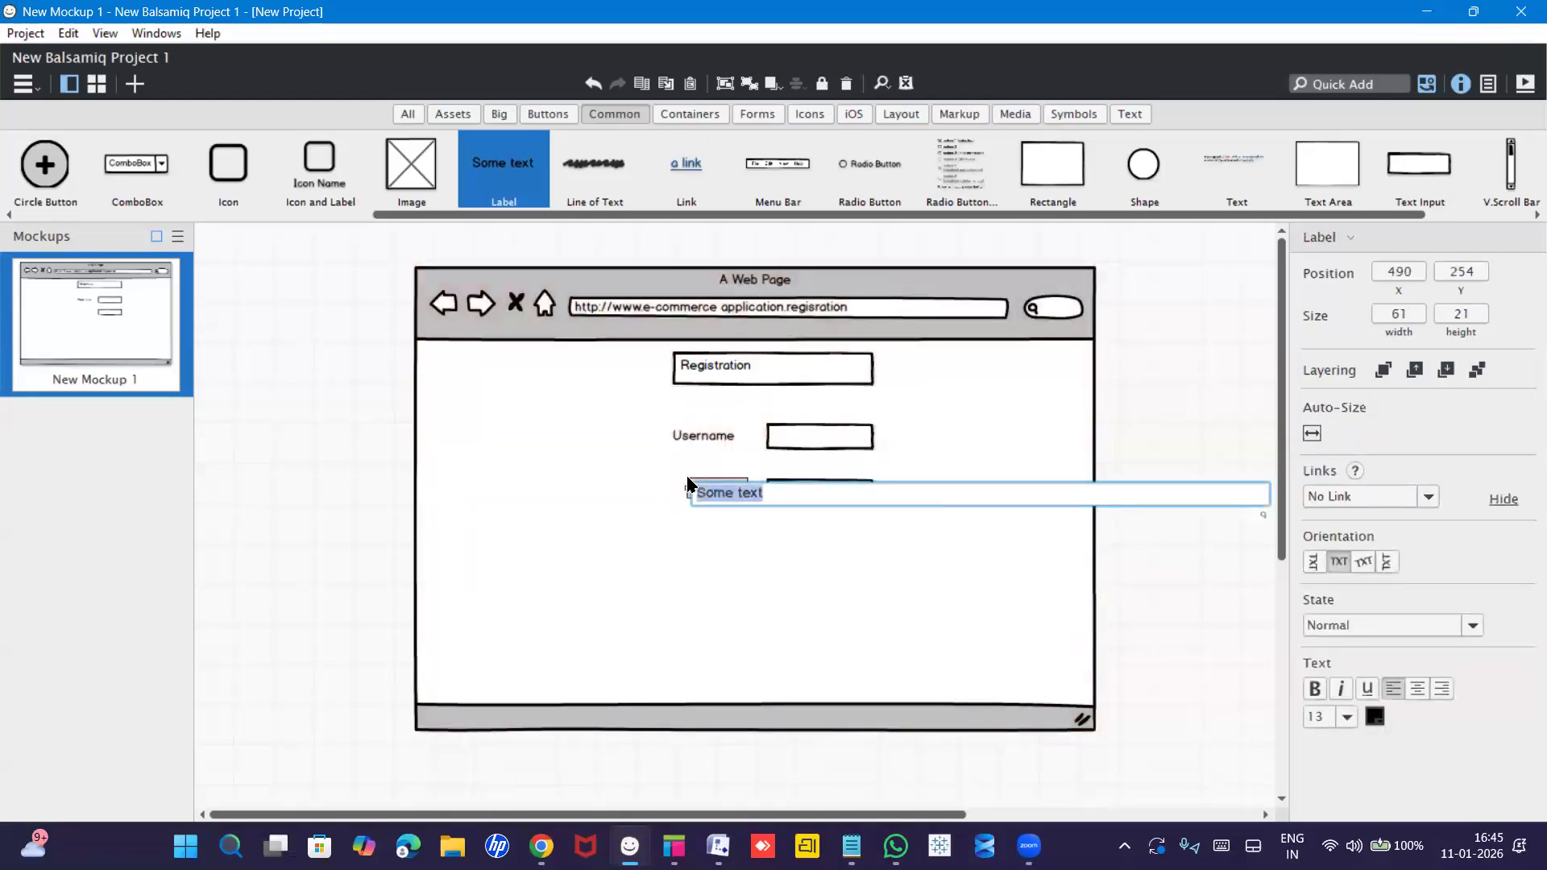
pyautogui.write('Email')
pyautogui.press('Return')
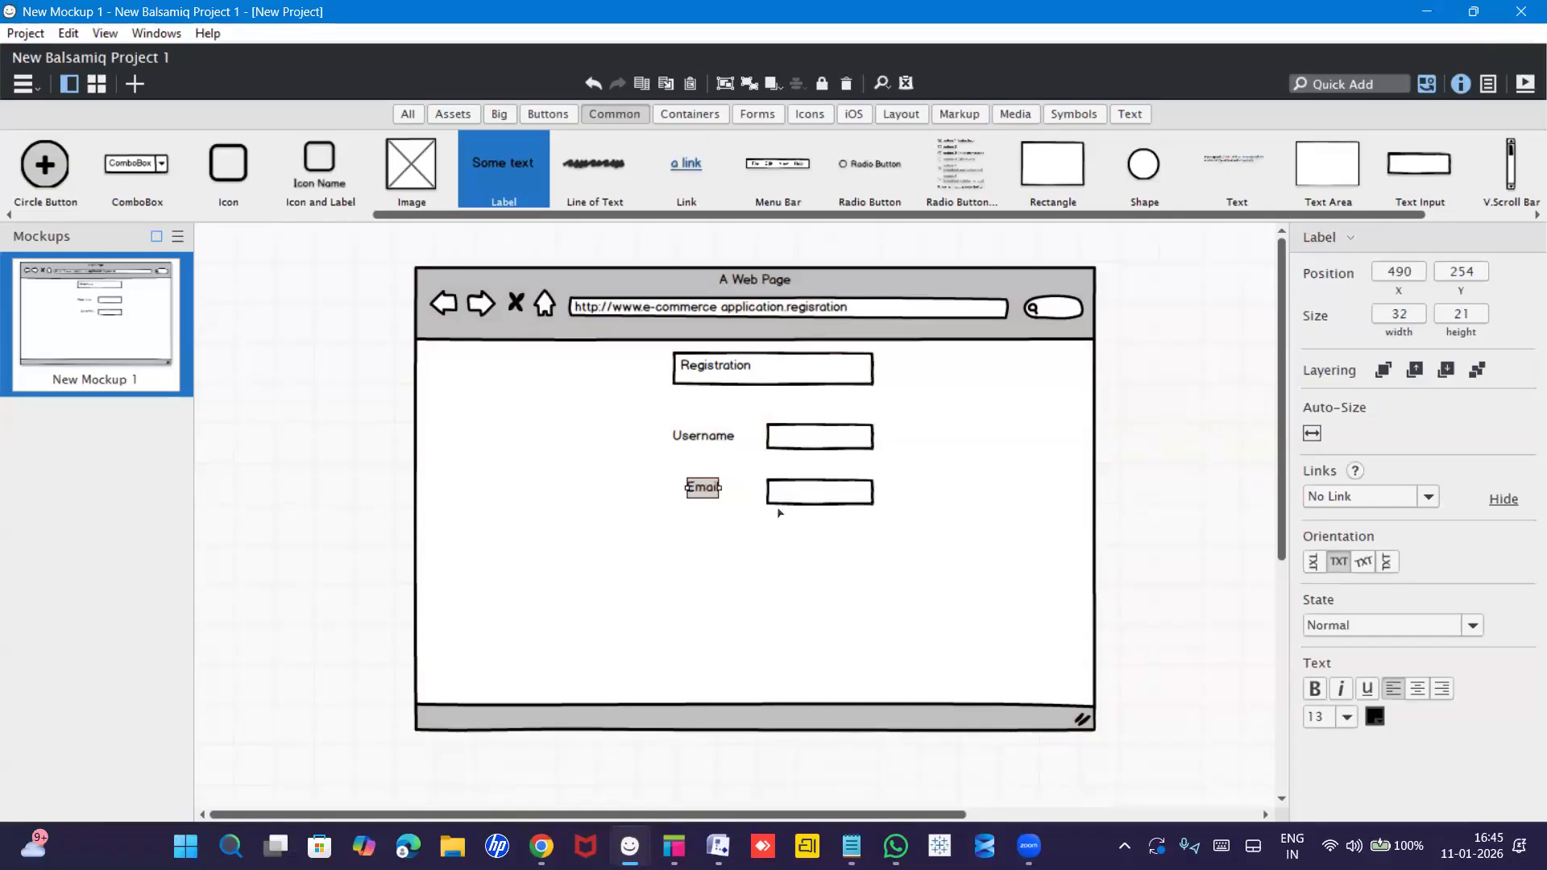
pyautogui.click(705, 522)
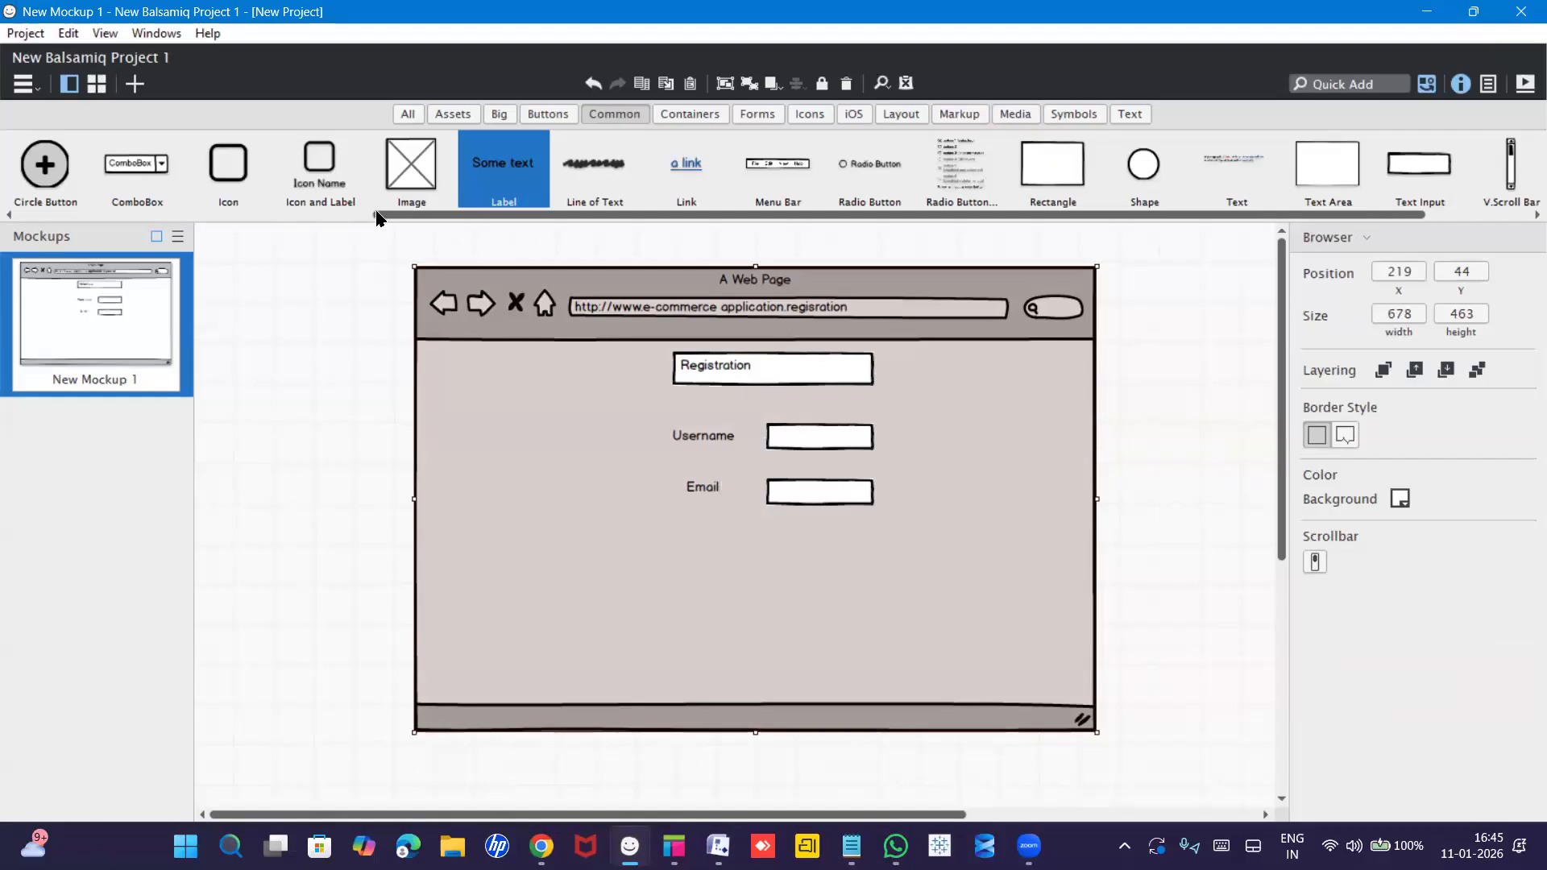
# Place a Button below the Email field, label it Login first, then relabel it 'register'.
pyautogui.moveTo(386, 218); pyautogui.dragTo(218, 227)
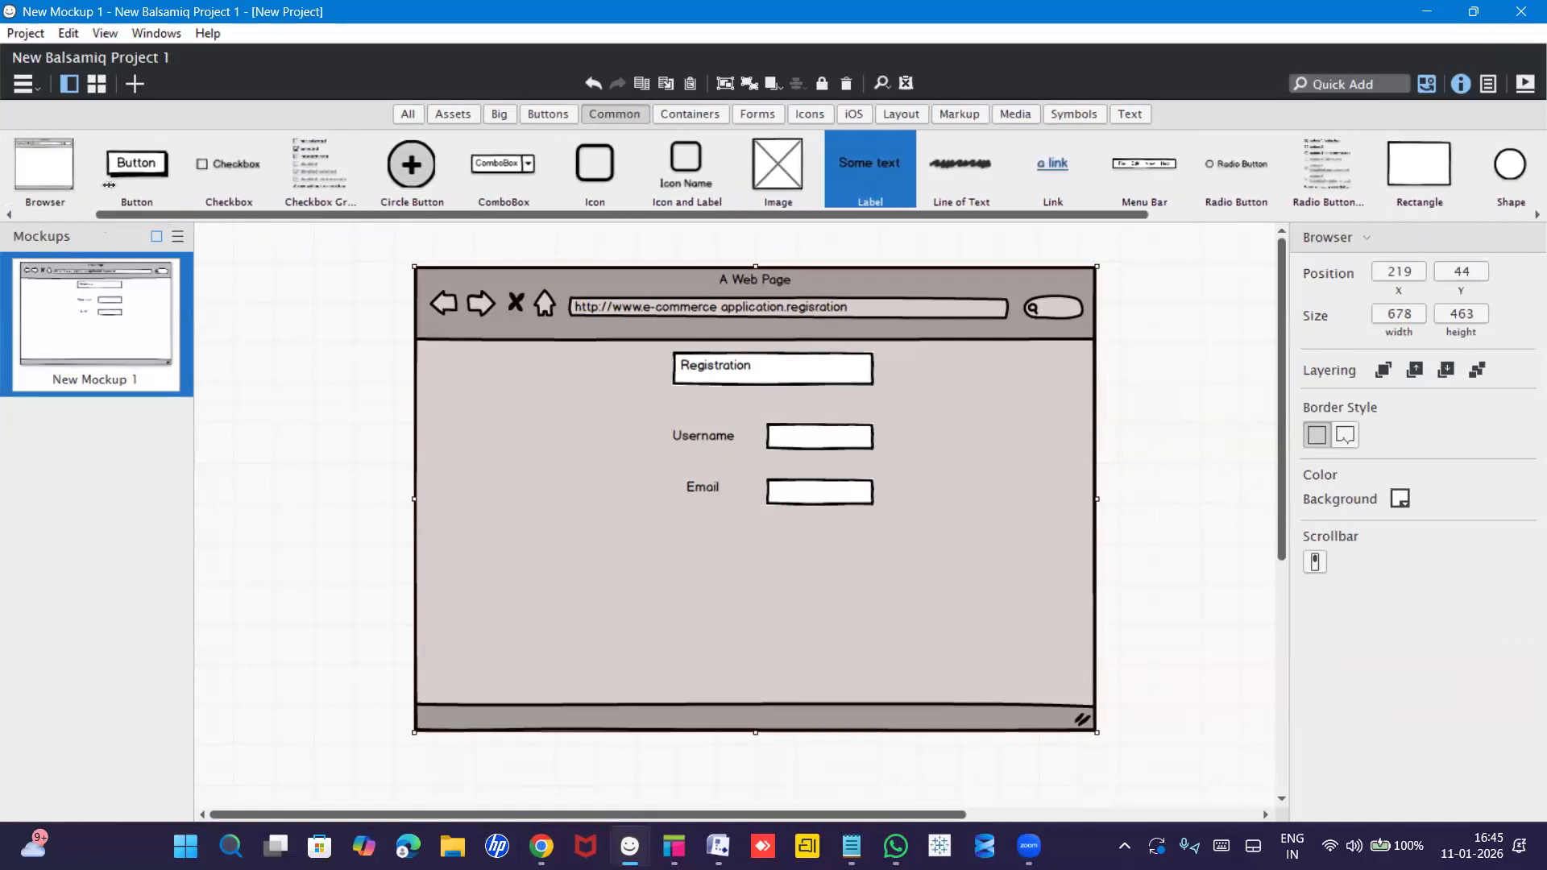
pyautogui.moveTo(124, 161); pyautogui.dragTo(735, 566)
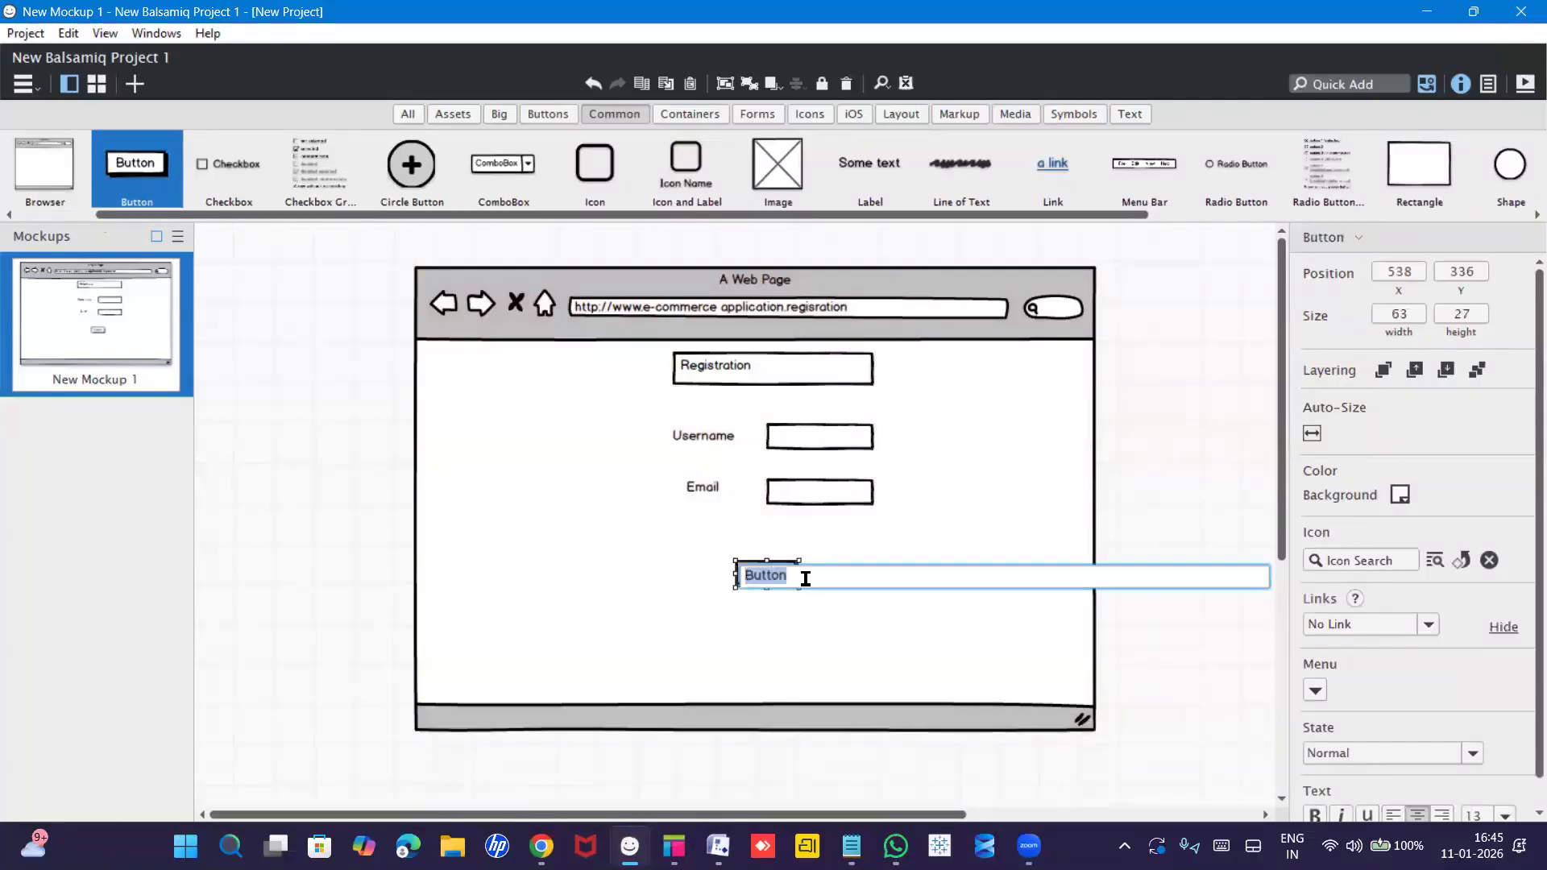
pyautogui.write('R')
pyautogui.press('BackSpace')
pyautogui.write('Login')
pyautogui.press('Return')
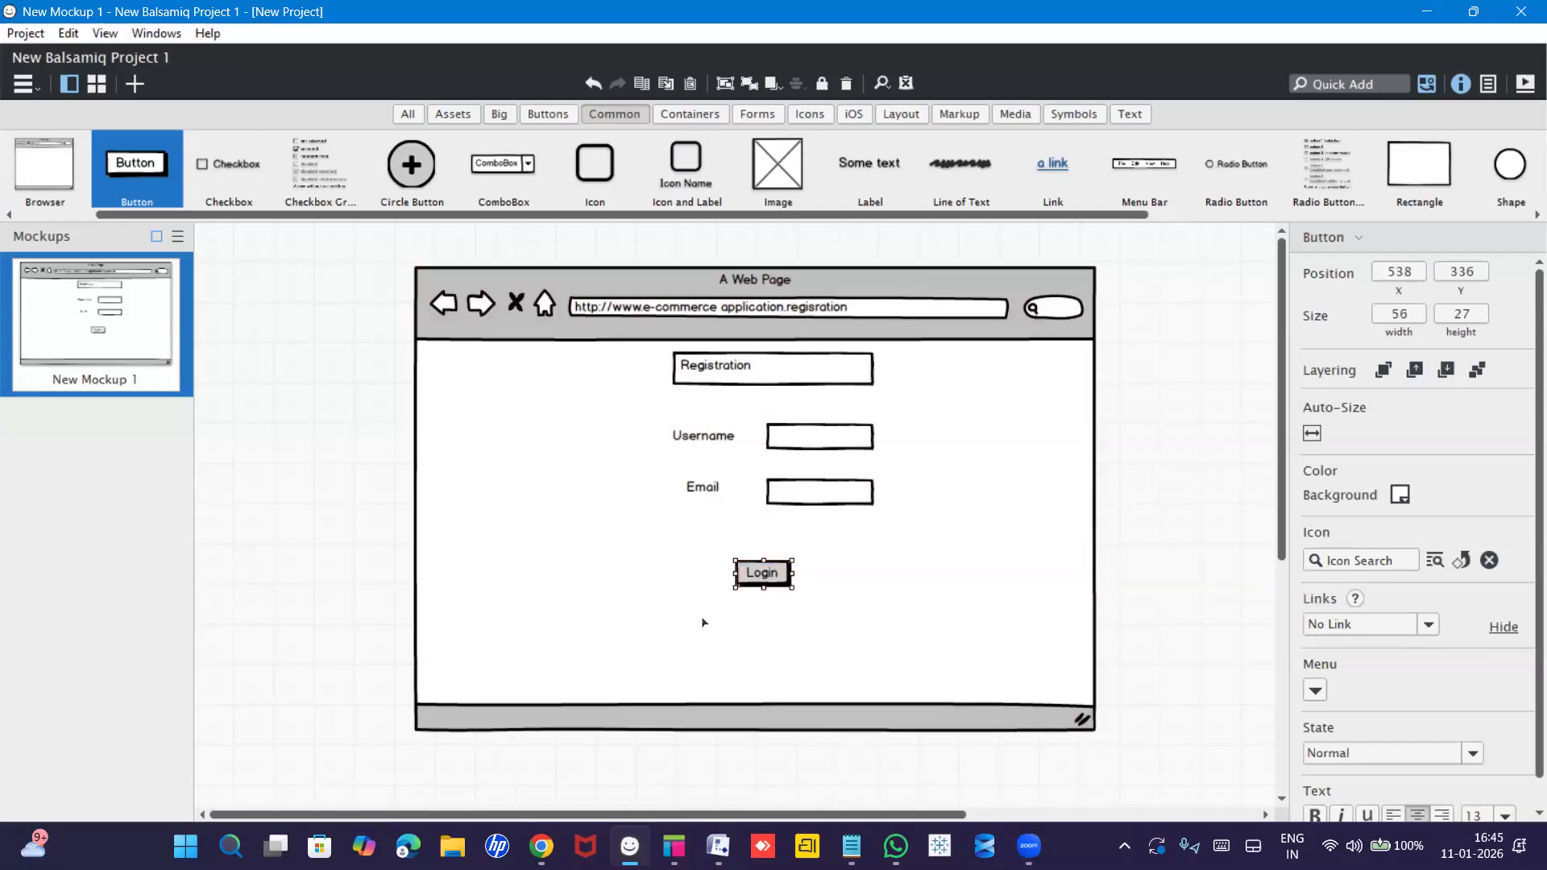
pyautogui.doubleClick(774, 580)
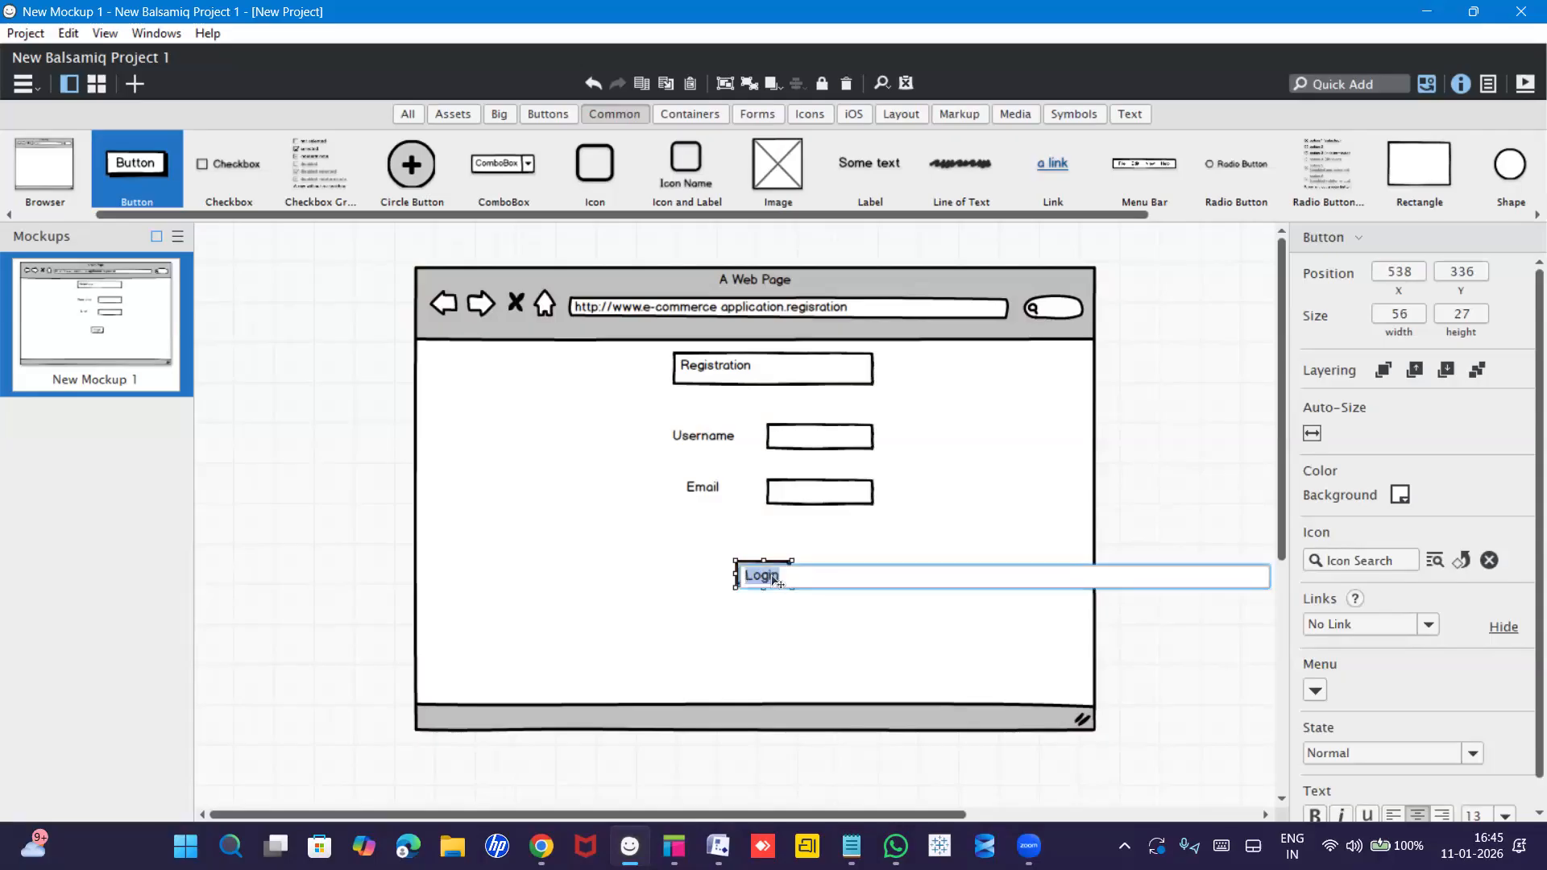
pyautogui.write('register')
pyautogui.press('Return')
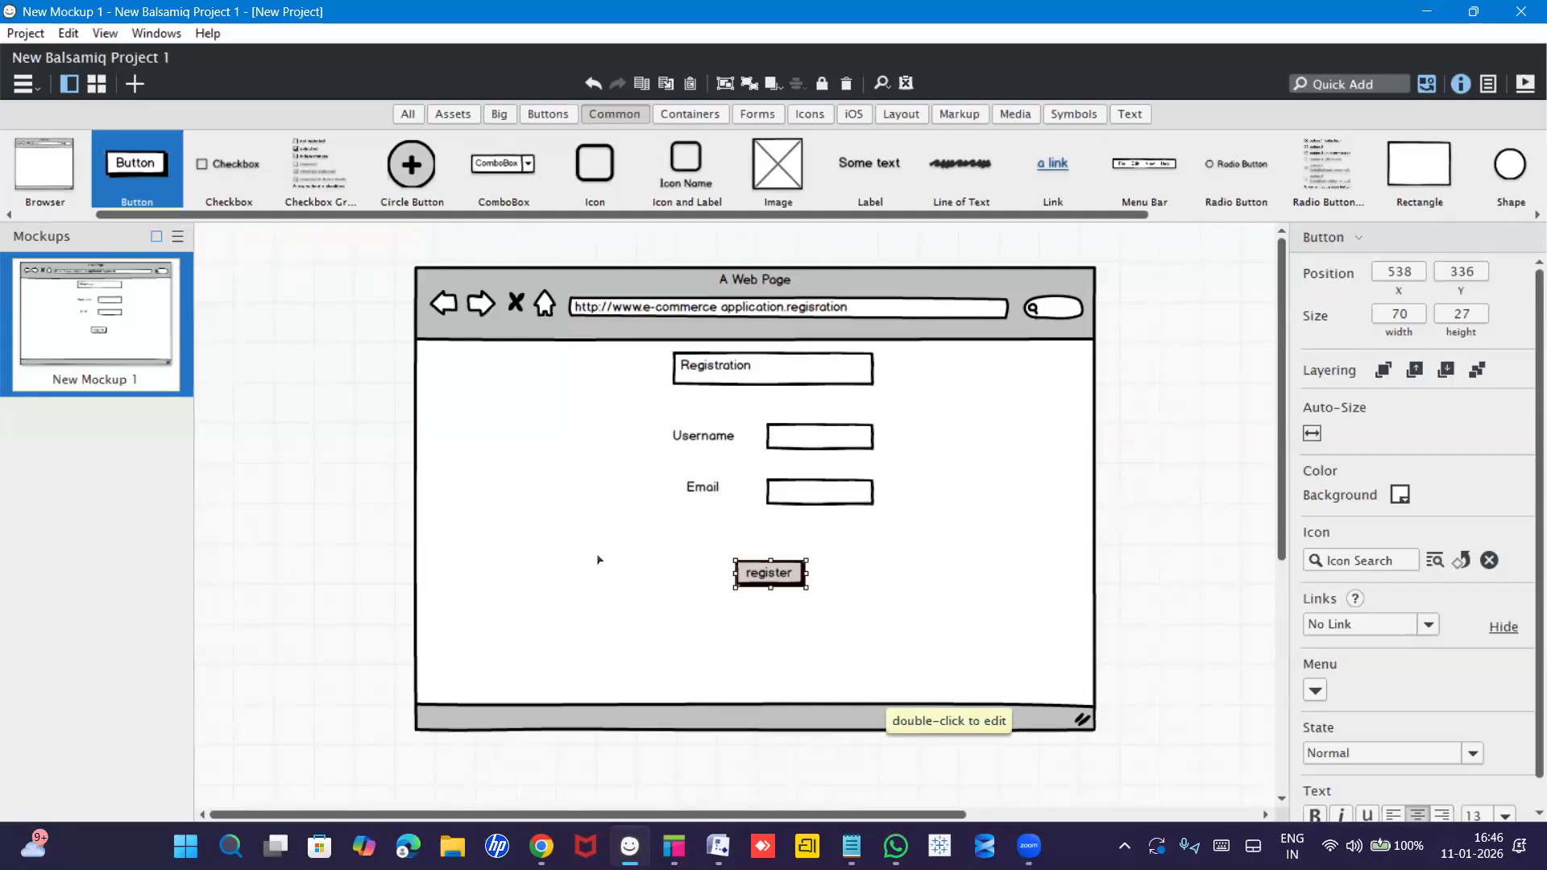
pyautogui.click(797, 628)
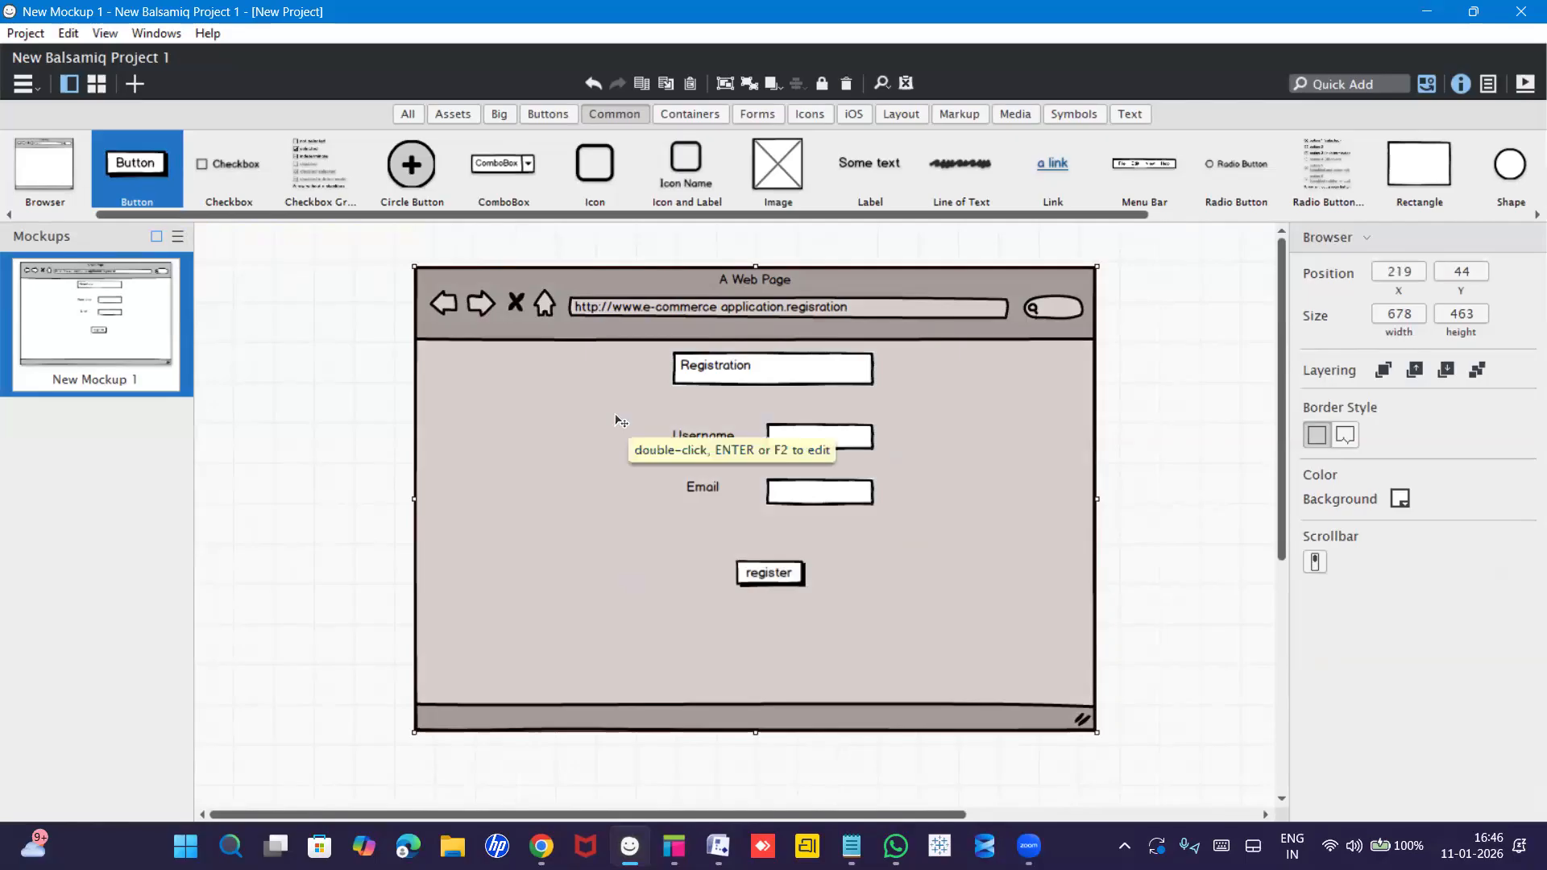
pyautogui.click(781, 580)
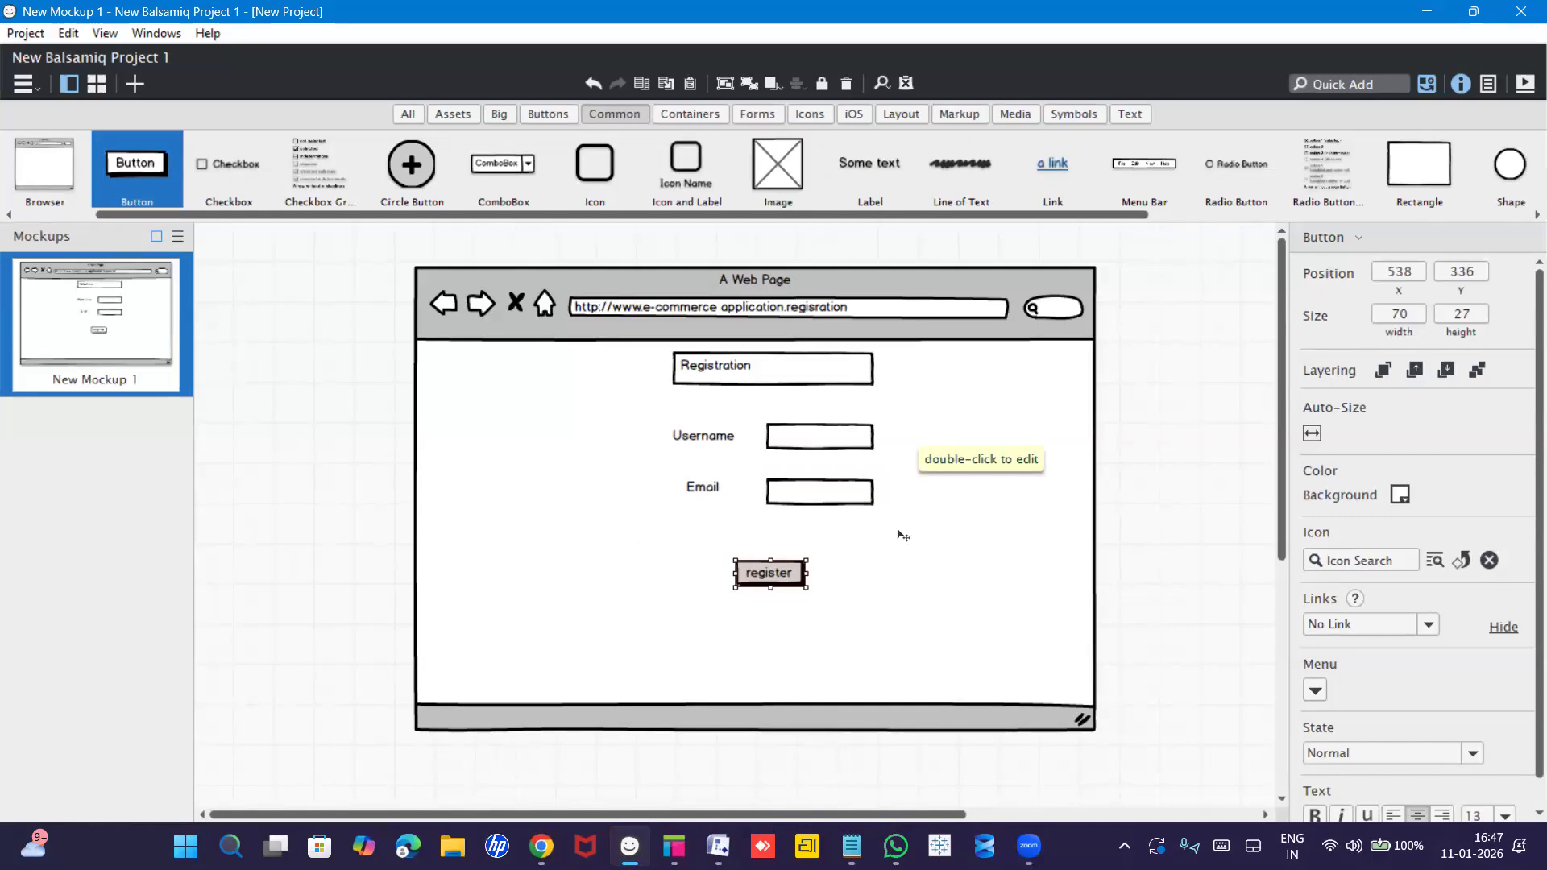
pyautogui.click(934, 538)
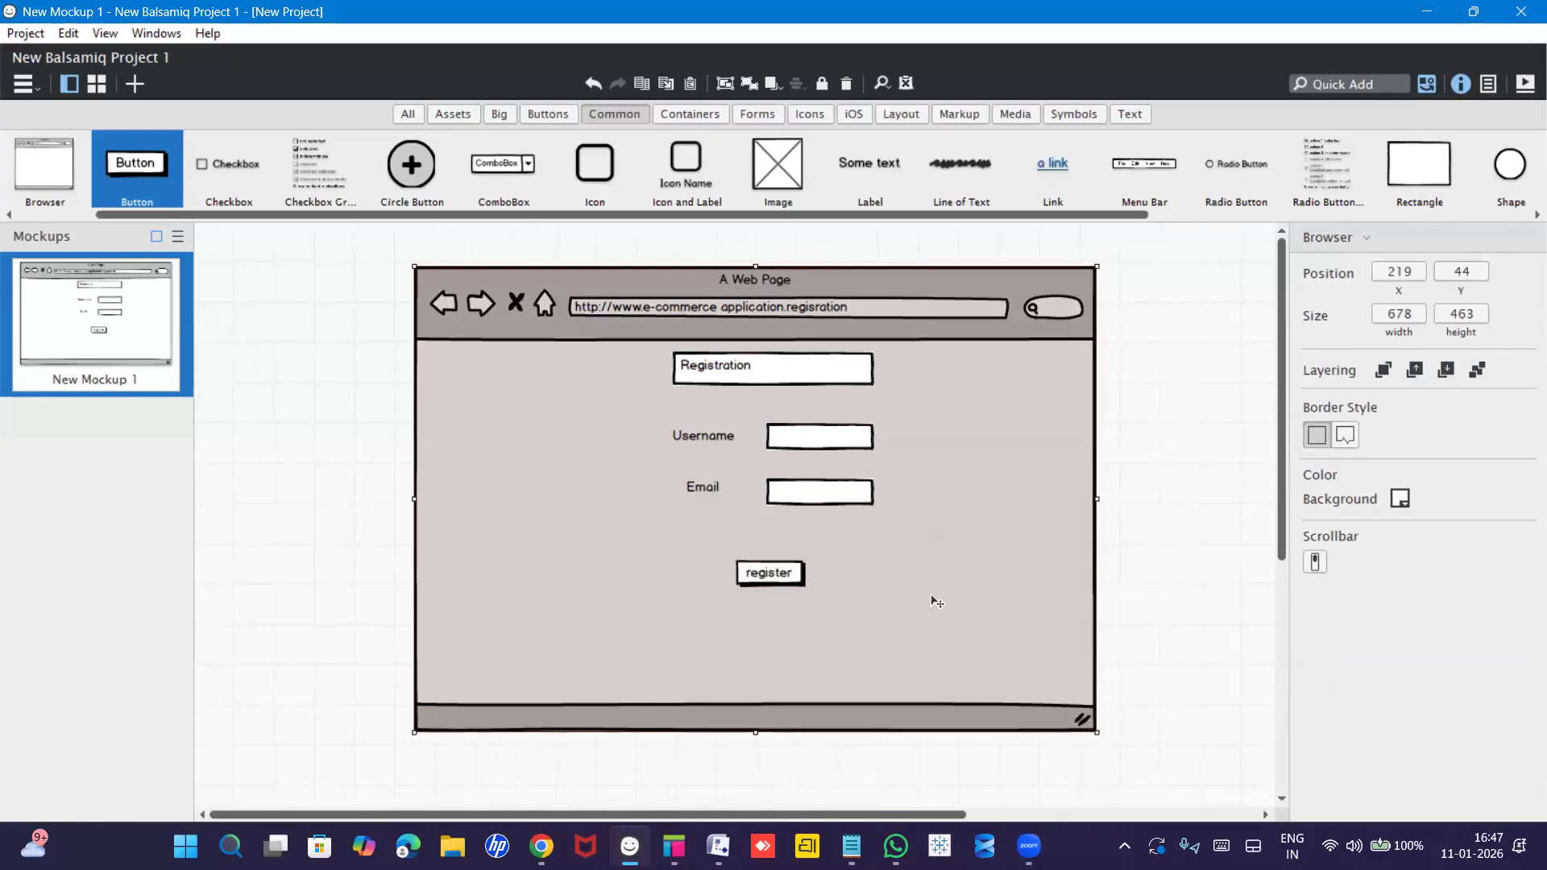
pyautogui.doubleClick(597, 564)
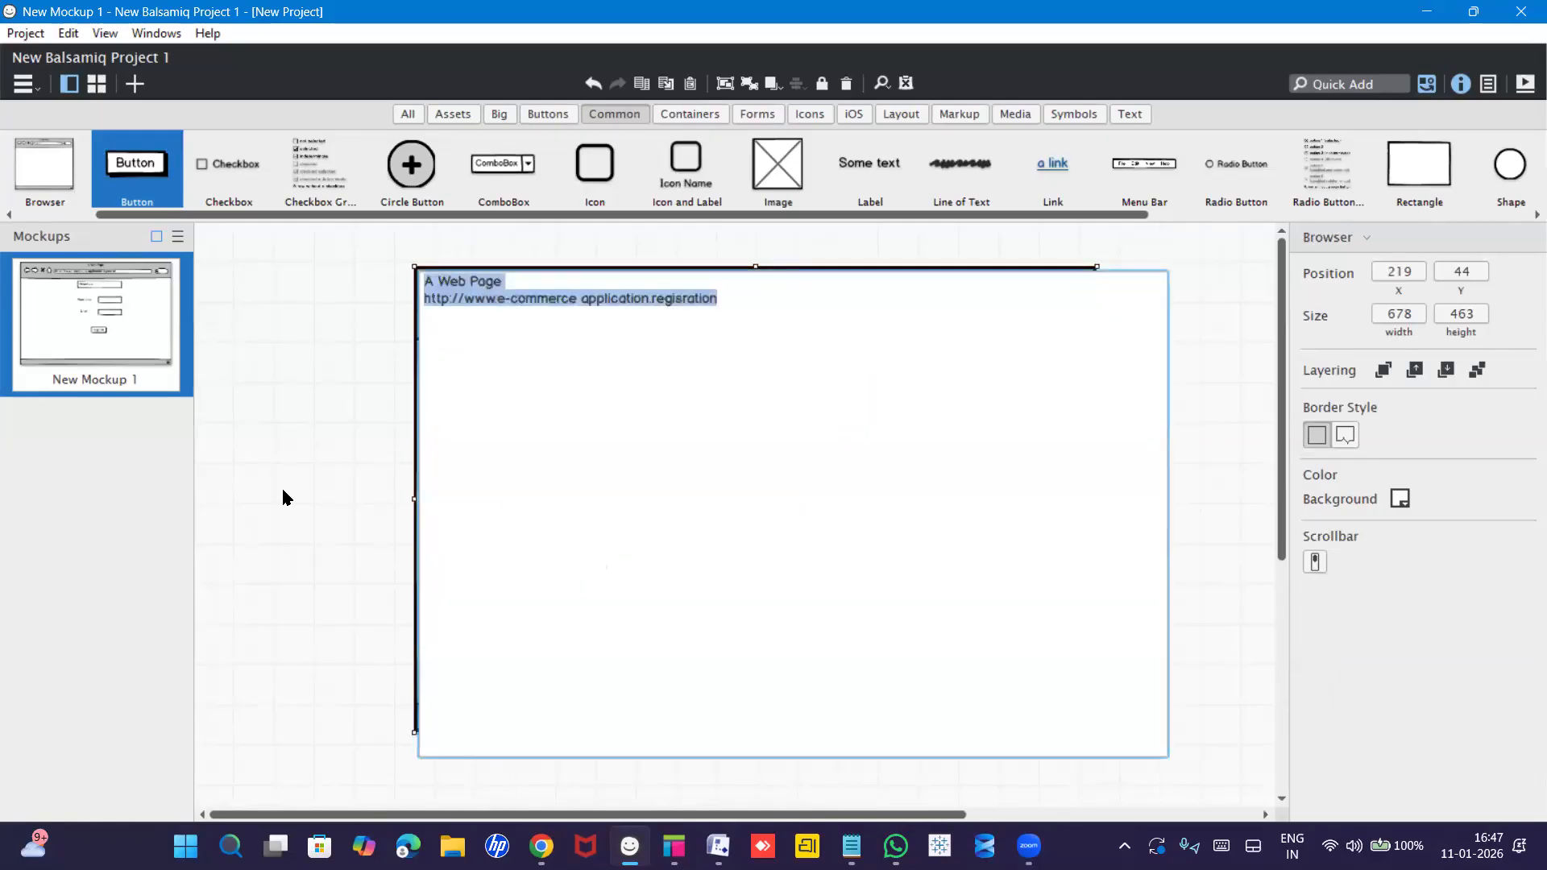
pyautogui.click(283, 497)
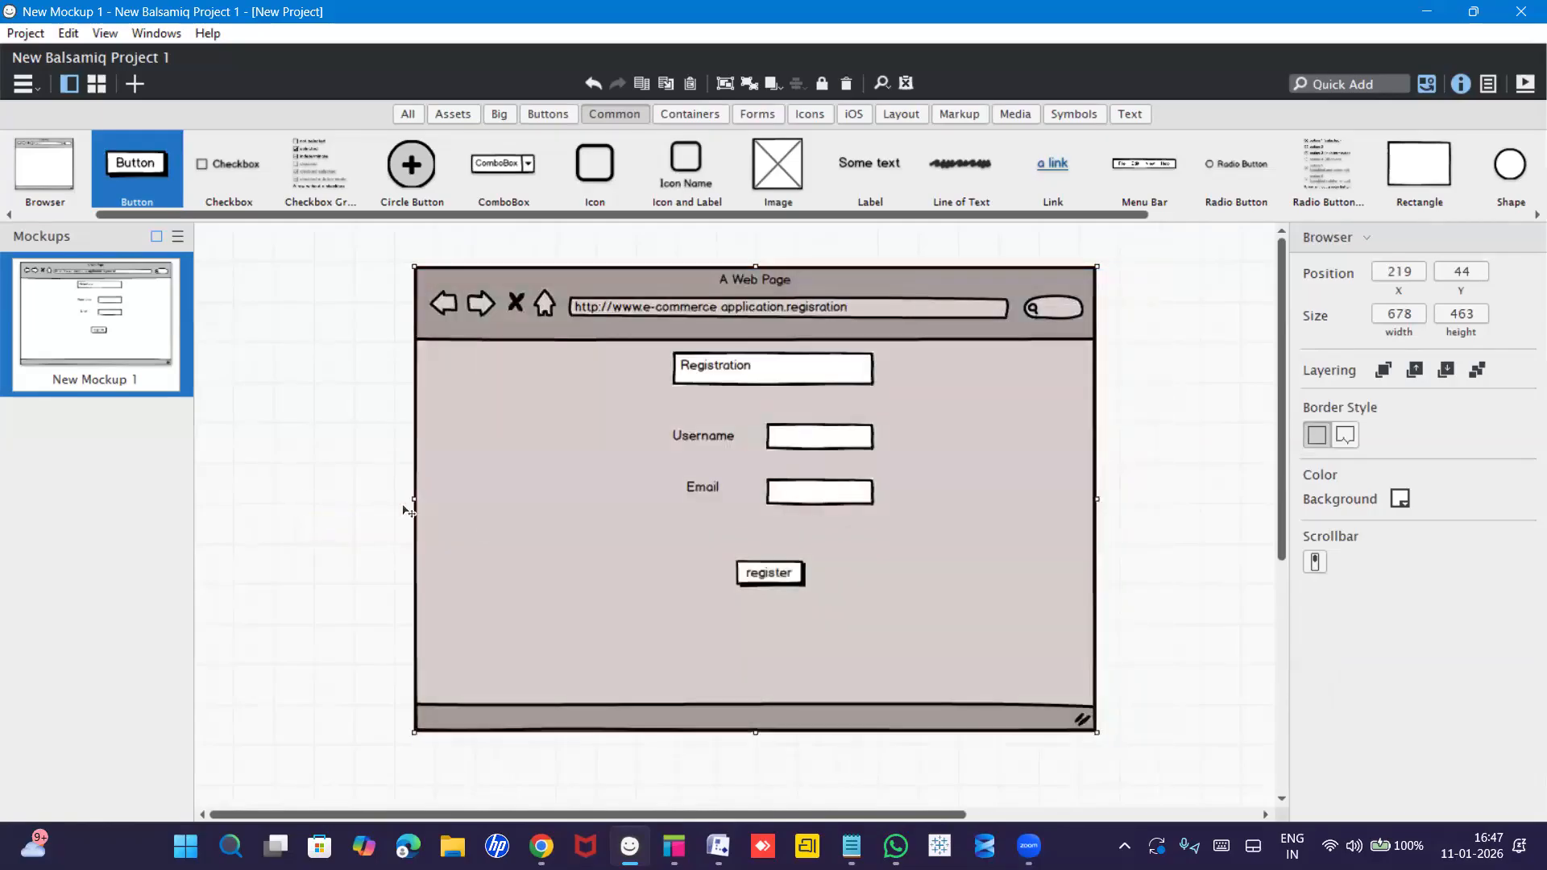
# Set the register button's background to light green green2 (b6d7a8).
pyautogui.click(778, 572)
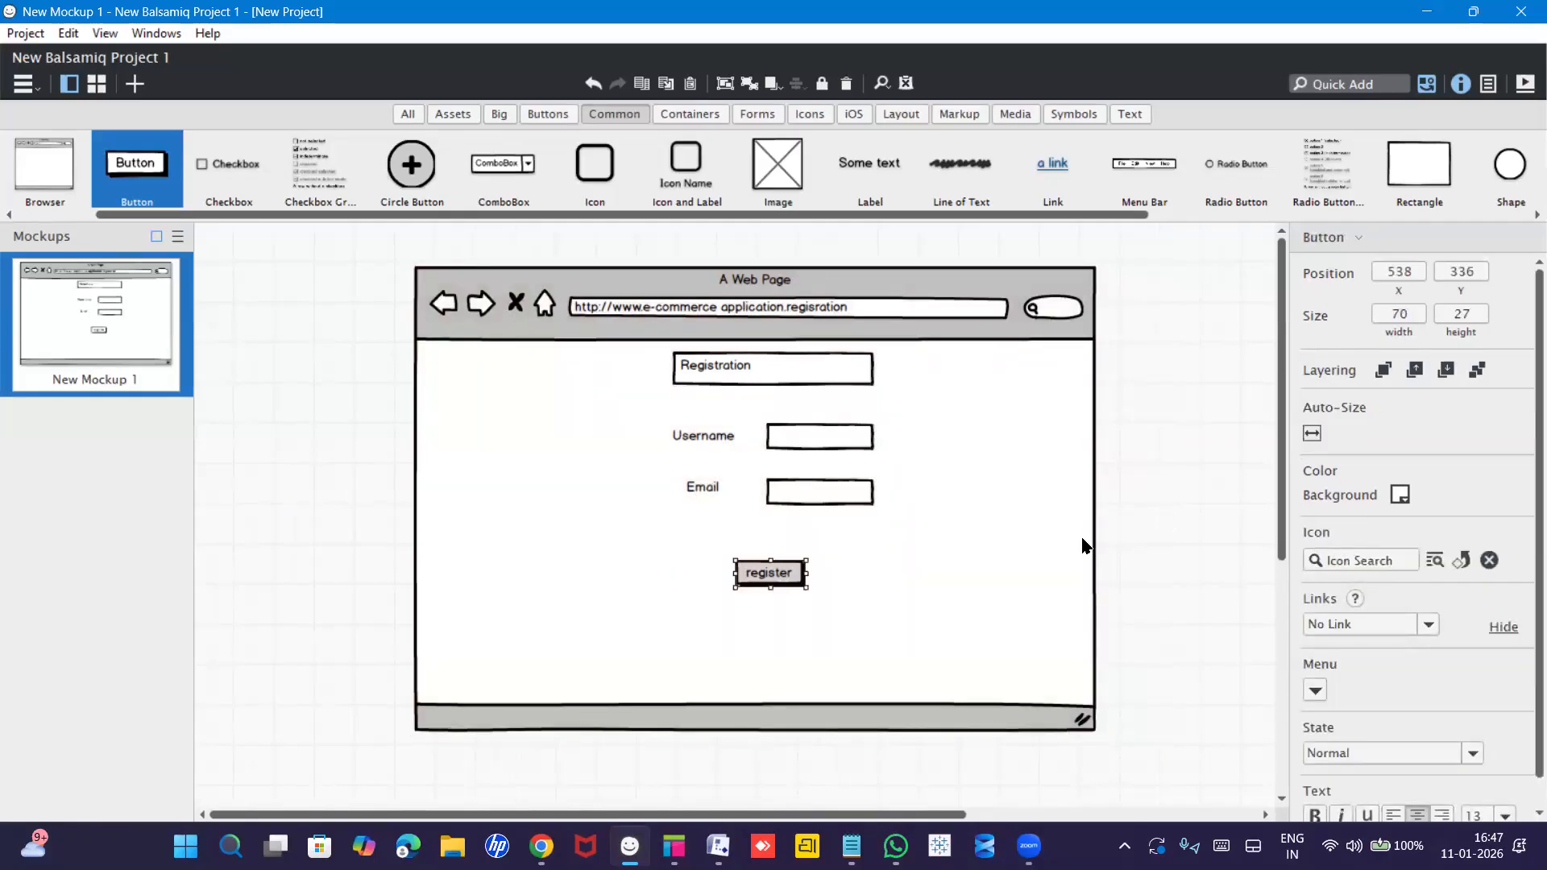
pyautogui.click(1395, 496)
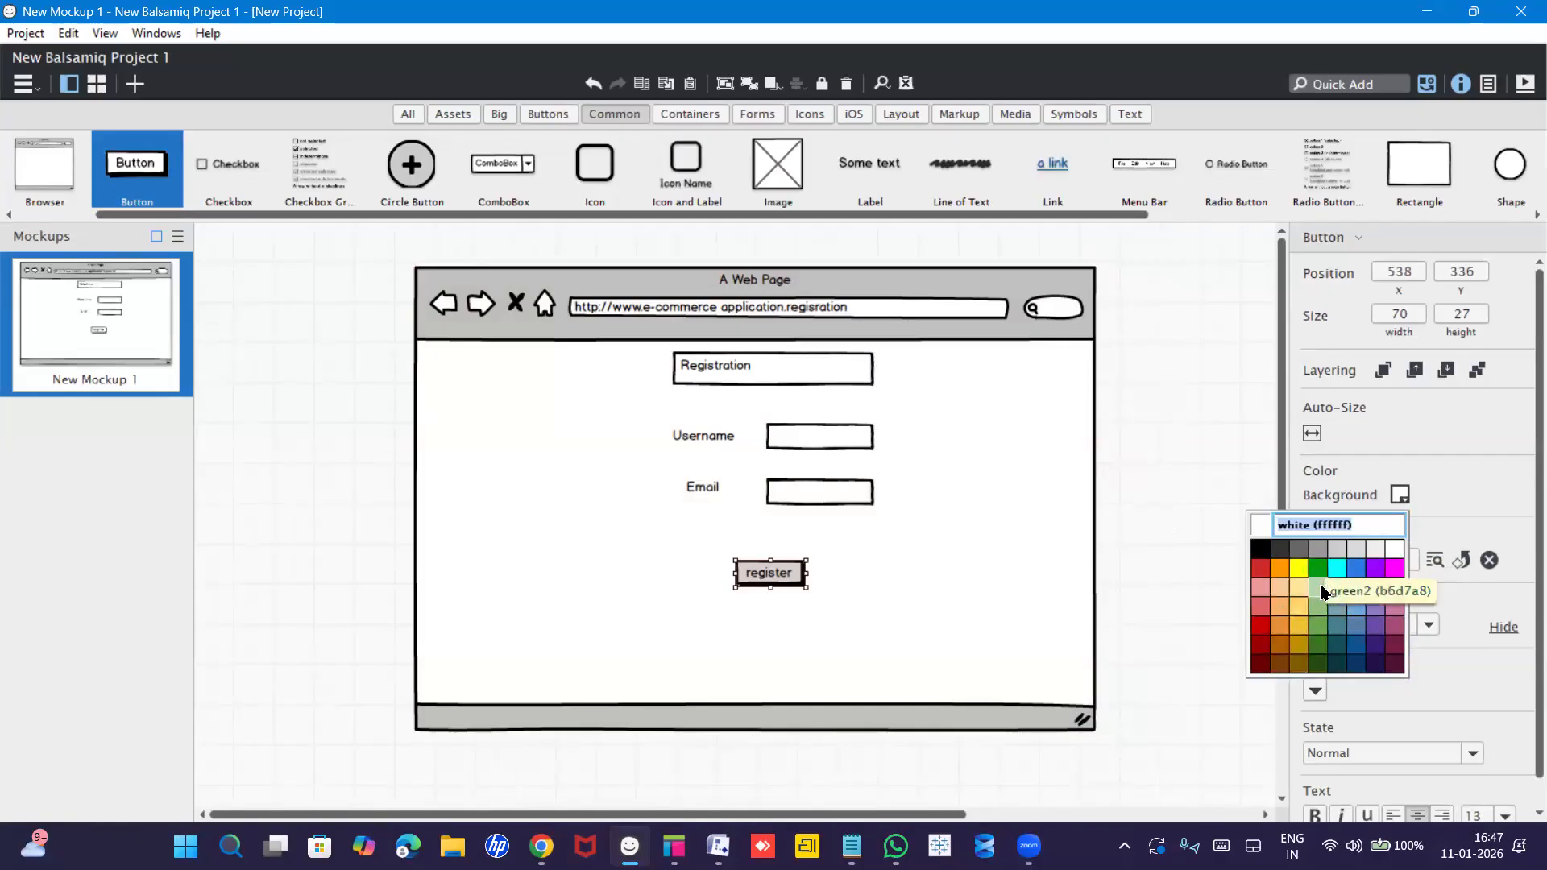
pyautogui.click(1321, 592)
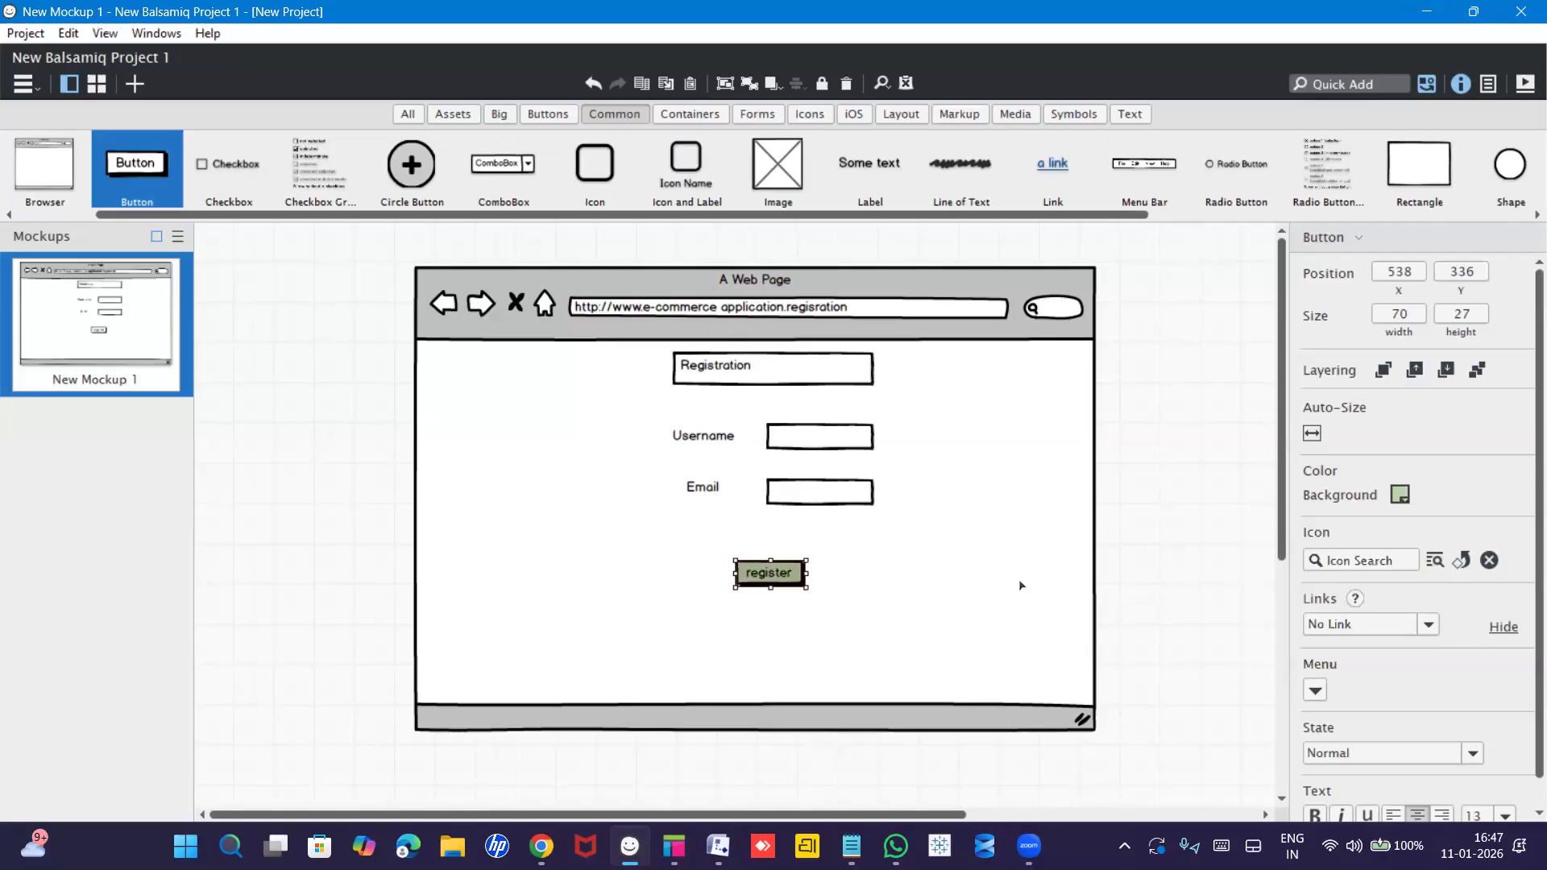
pyautogui.click(976, 583)
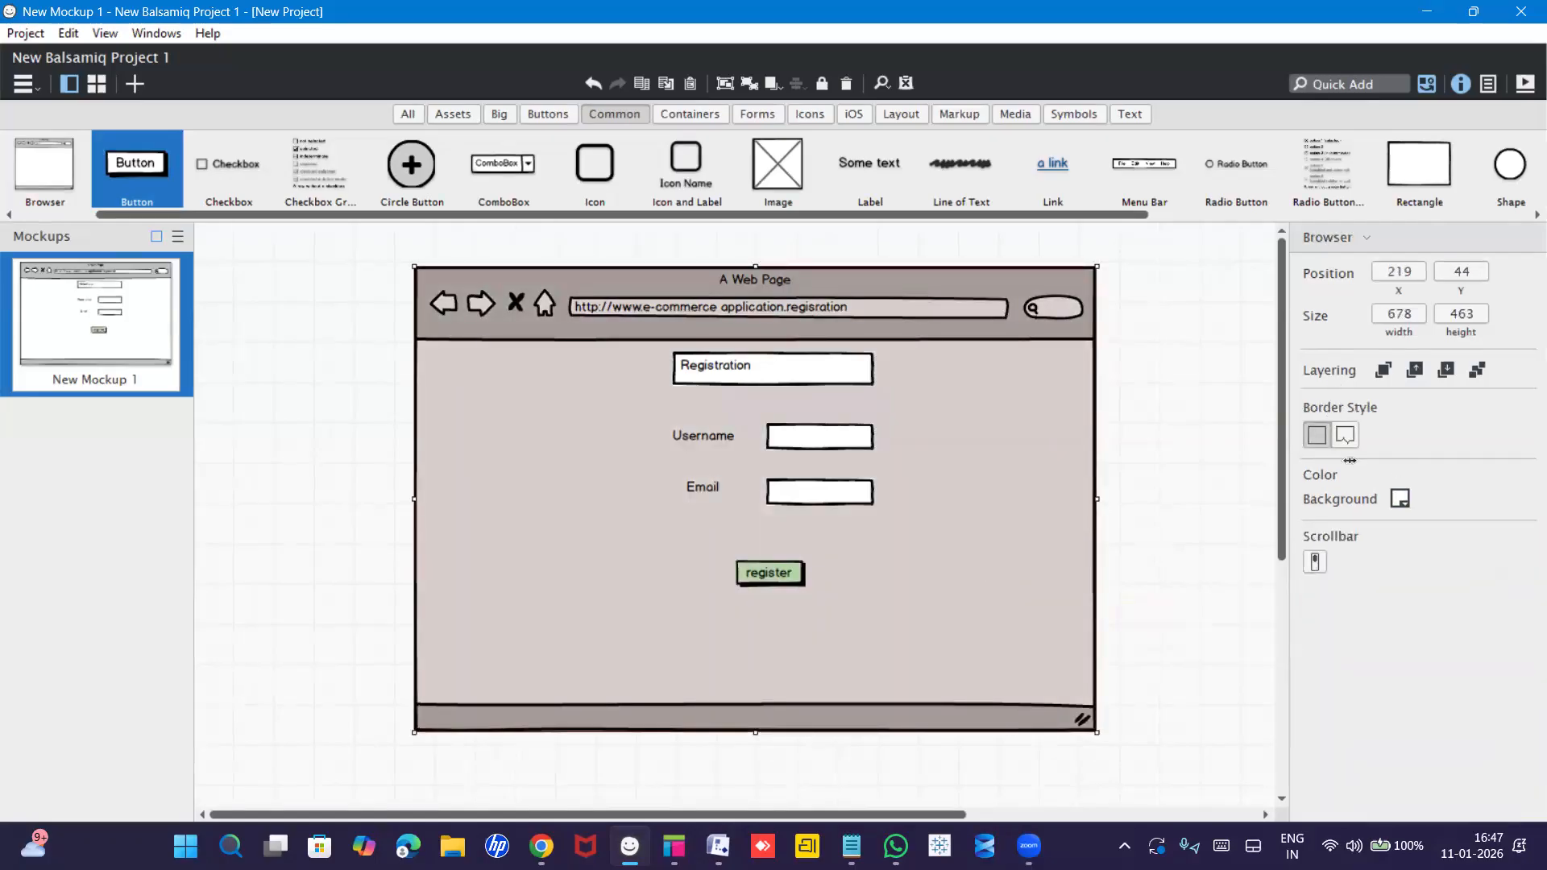
# Give the Browser page container the green2 background, leaving the register button unchanged.
pyautogui.click(1399, 497)
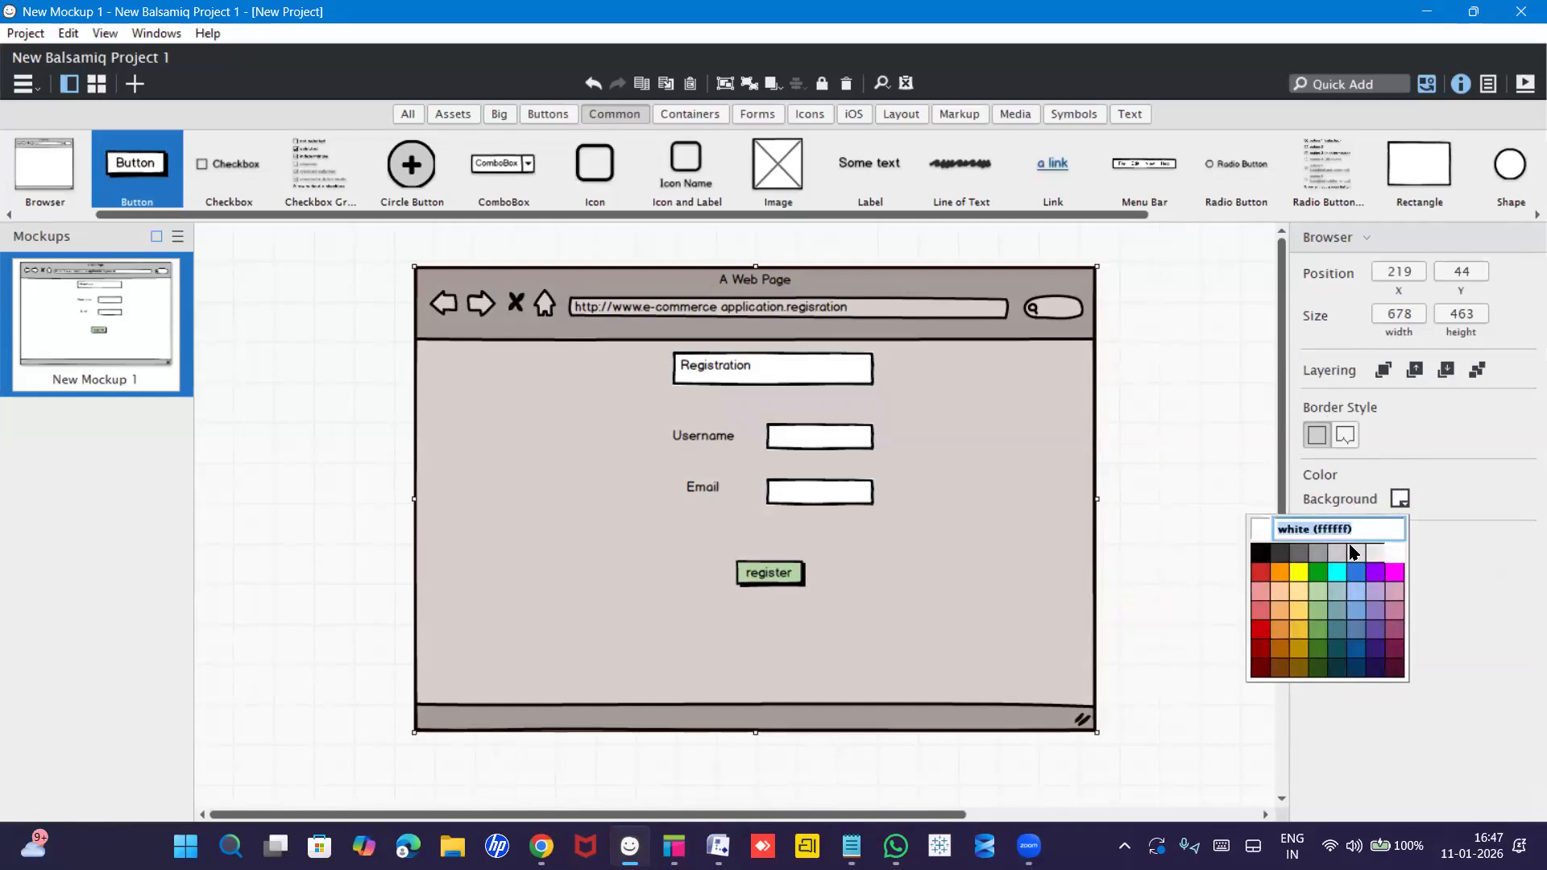
pyautogui.click(1321, 595)
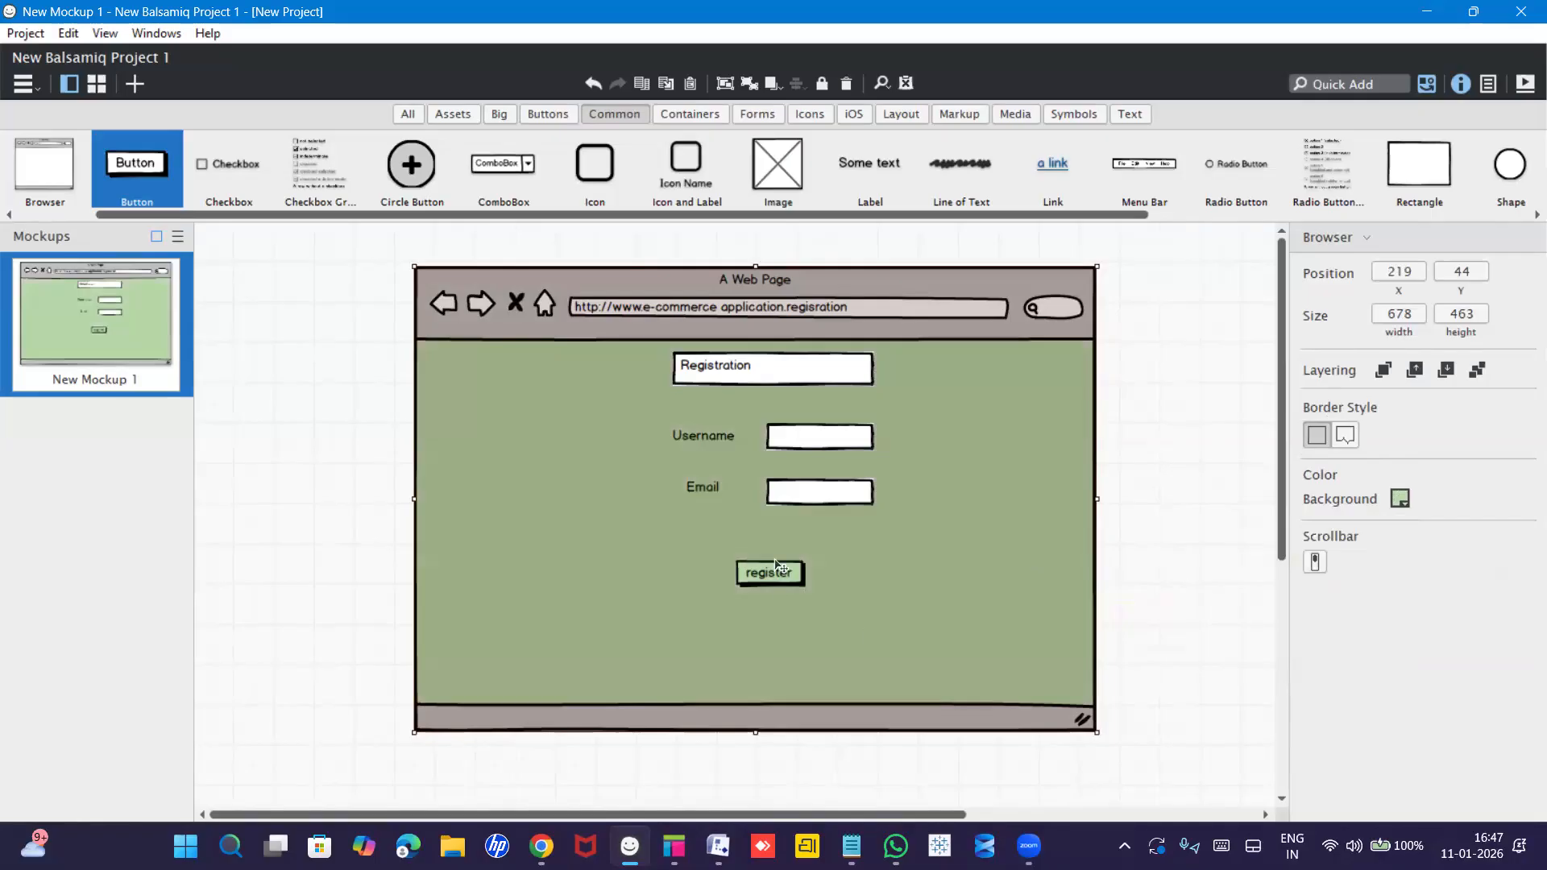
pyautogui.click(785, 575)
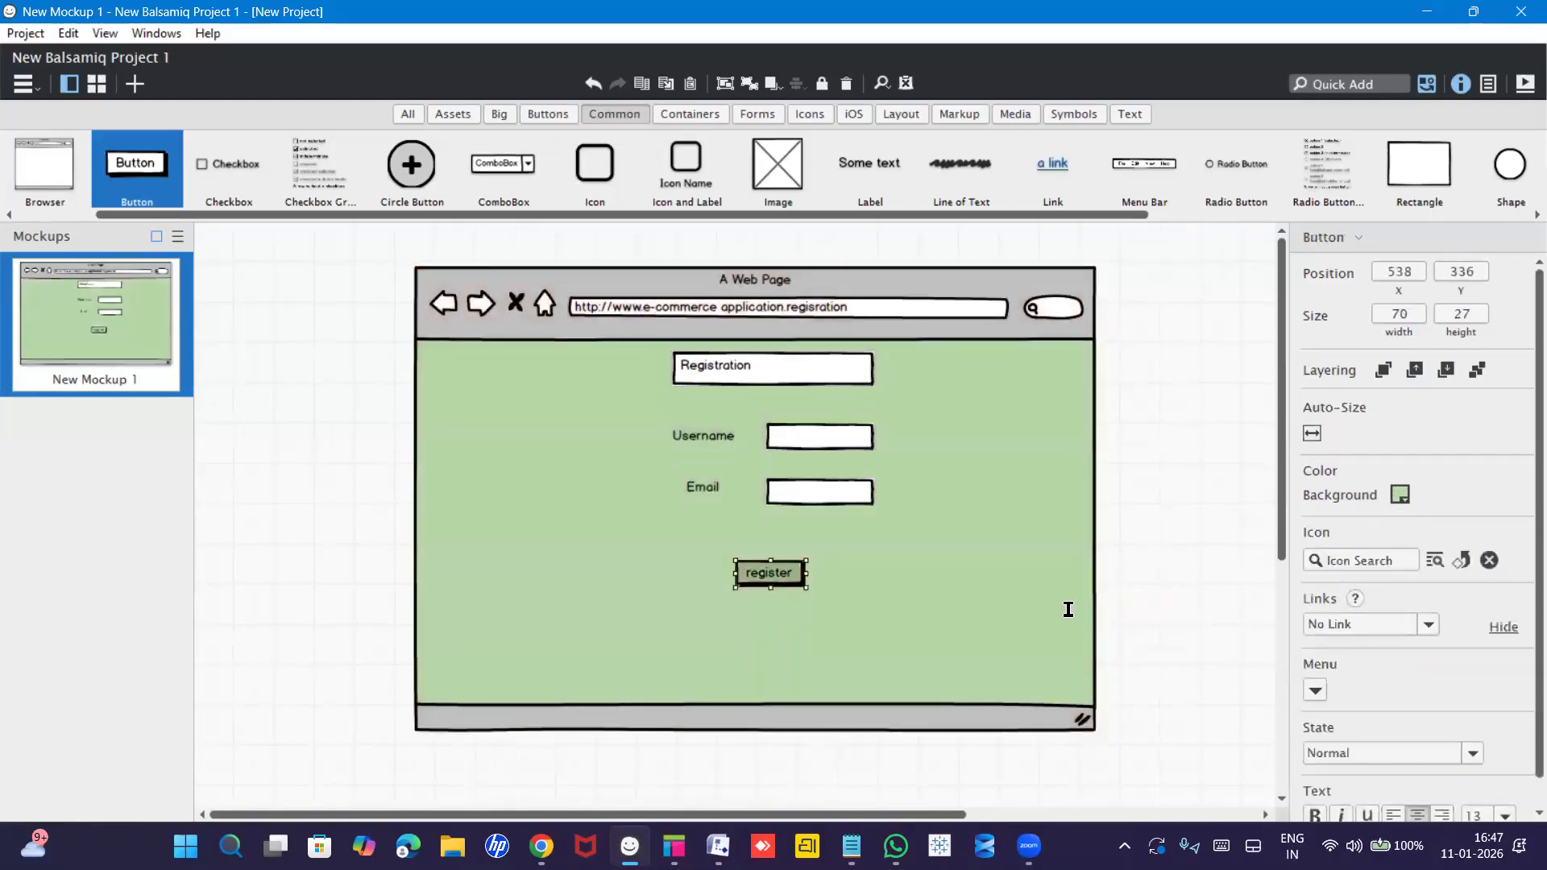
pyautogui.click(1402, 494)
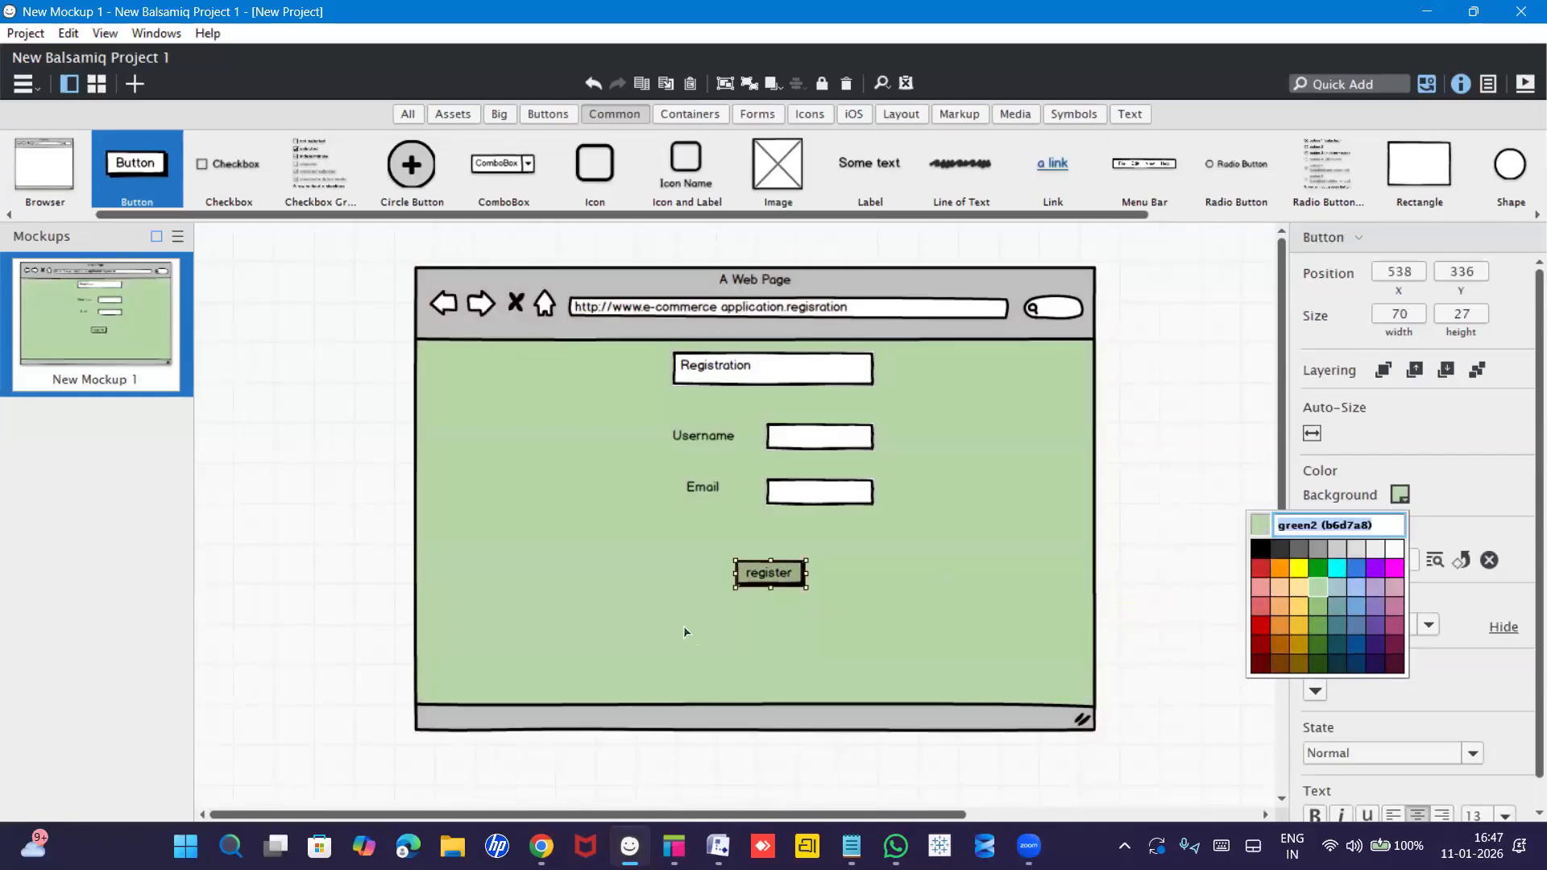
pyautogui.click(763, 577)
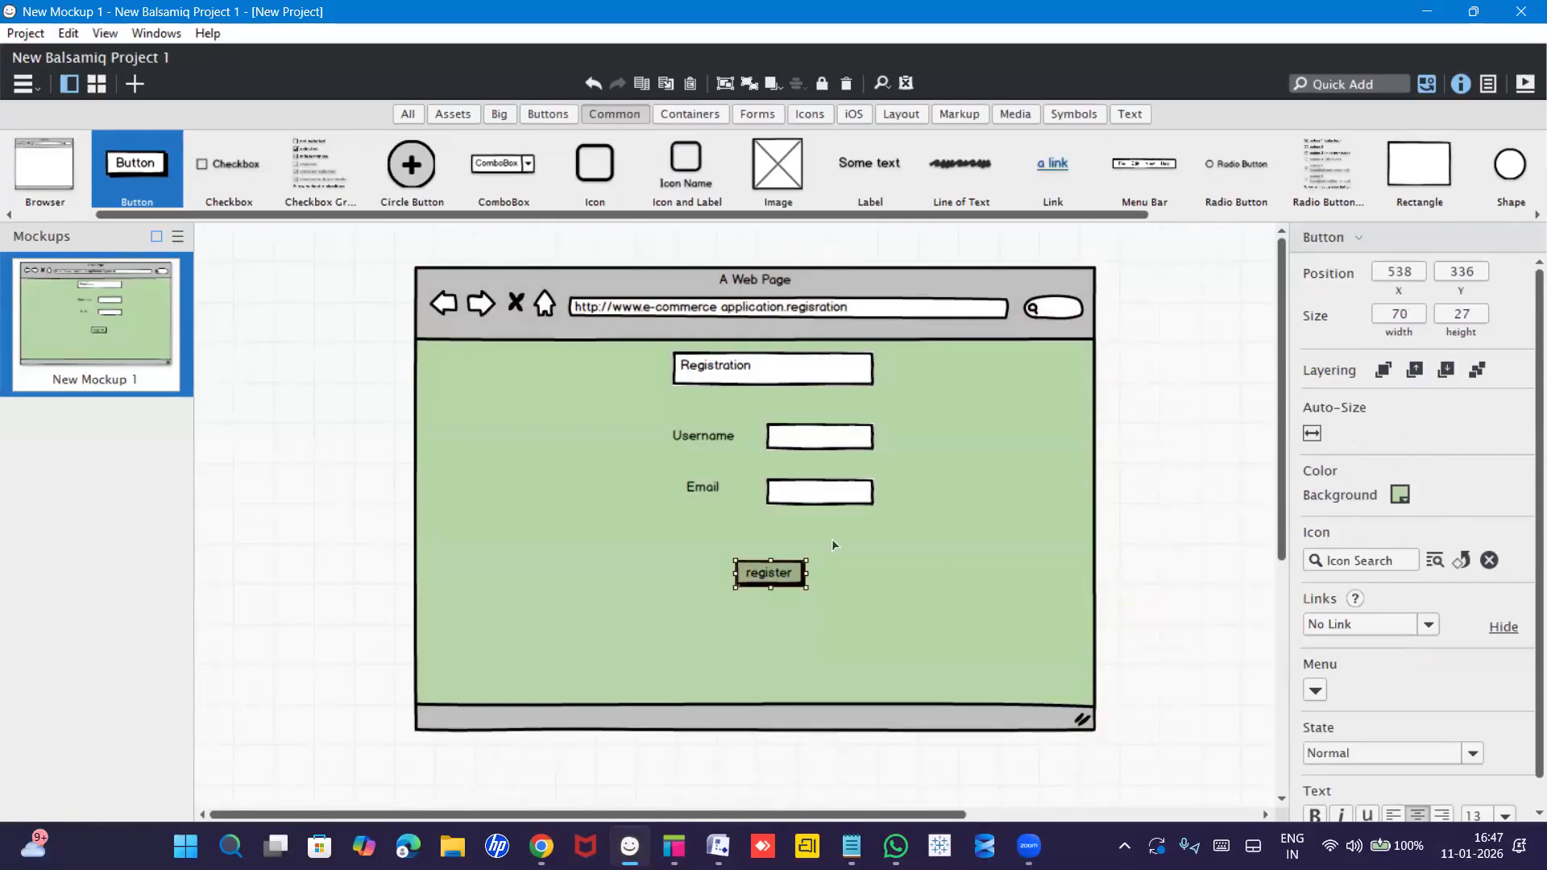
# Change the register button's background to the stronger green 009e0f.
pyautogui.click(1398, 495)
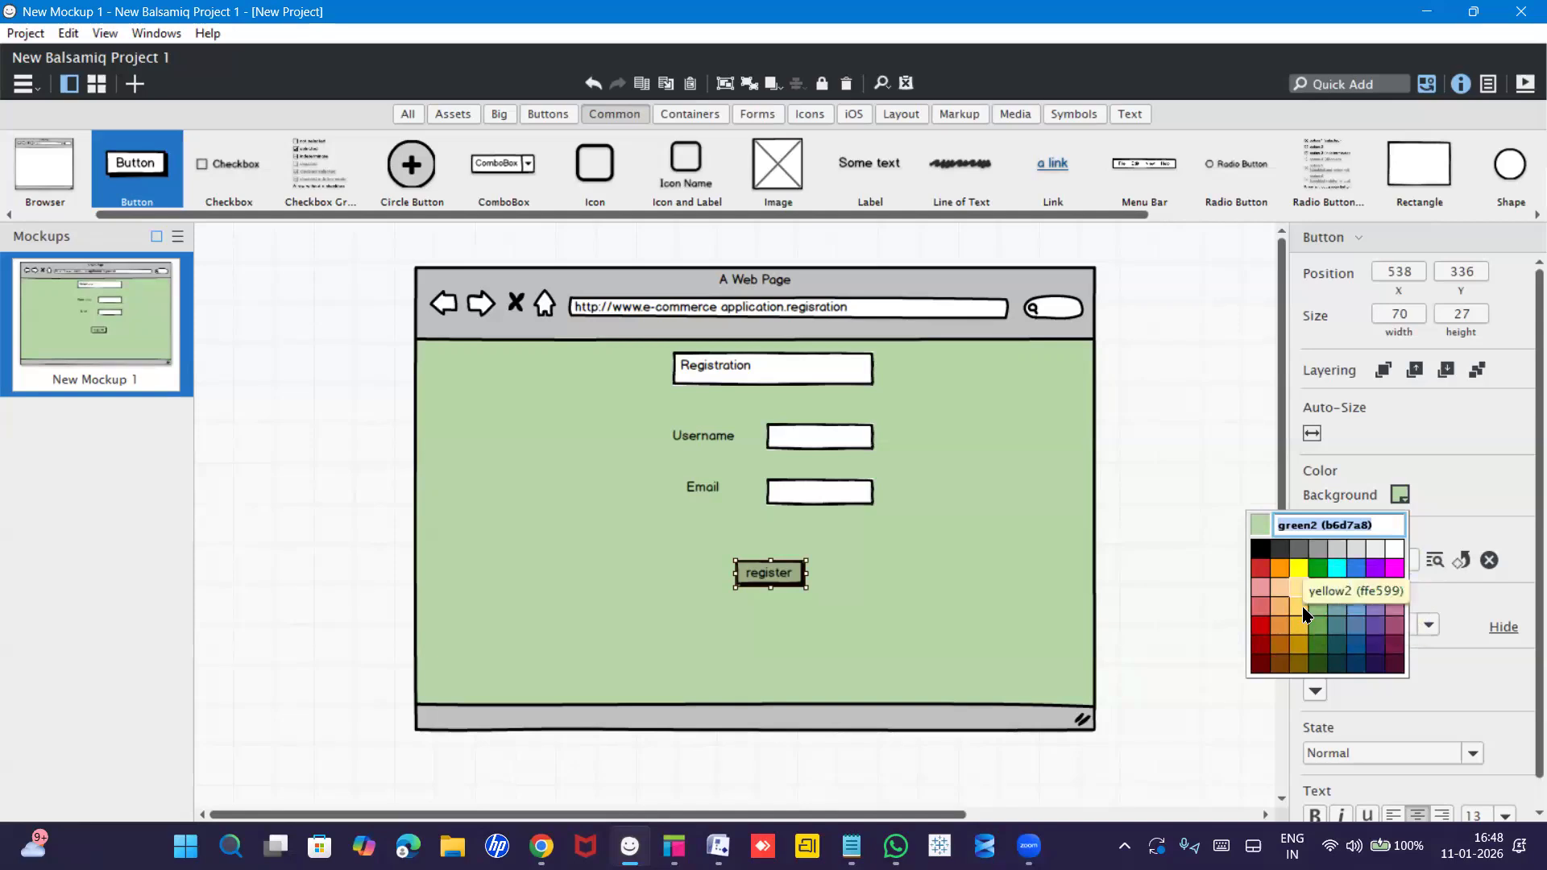
pyautogui.click(1321, 568)
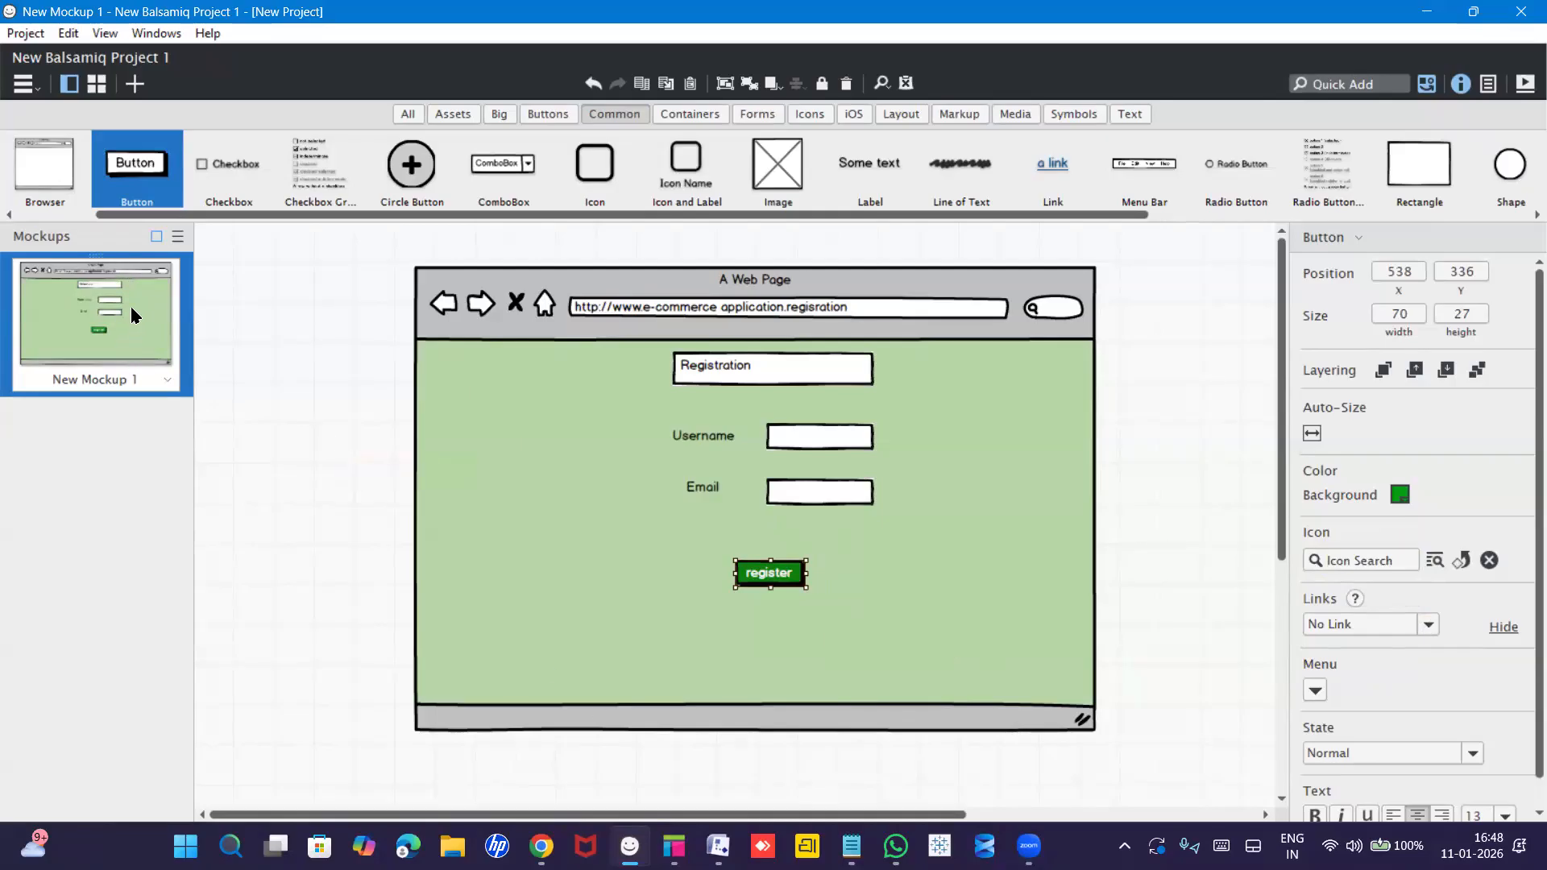
# Add a blank mockup, then duplicate the registration mockup New Mockup 1.
pyautogui.click(133, 87)
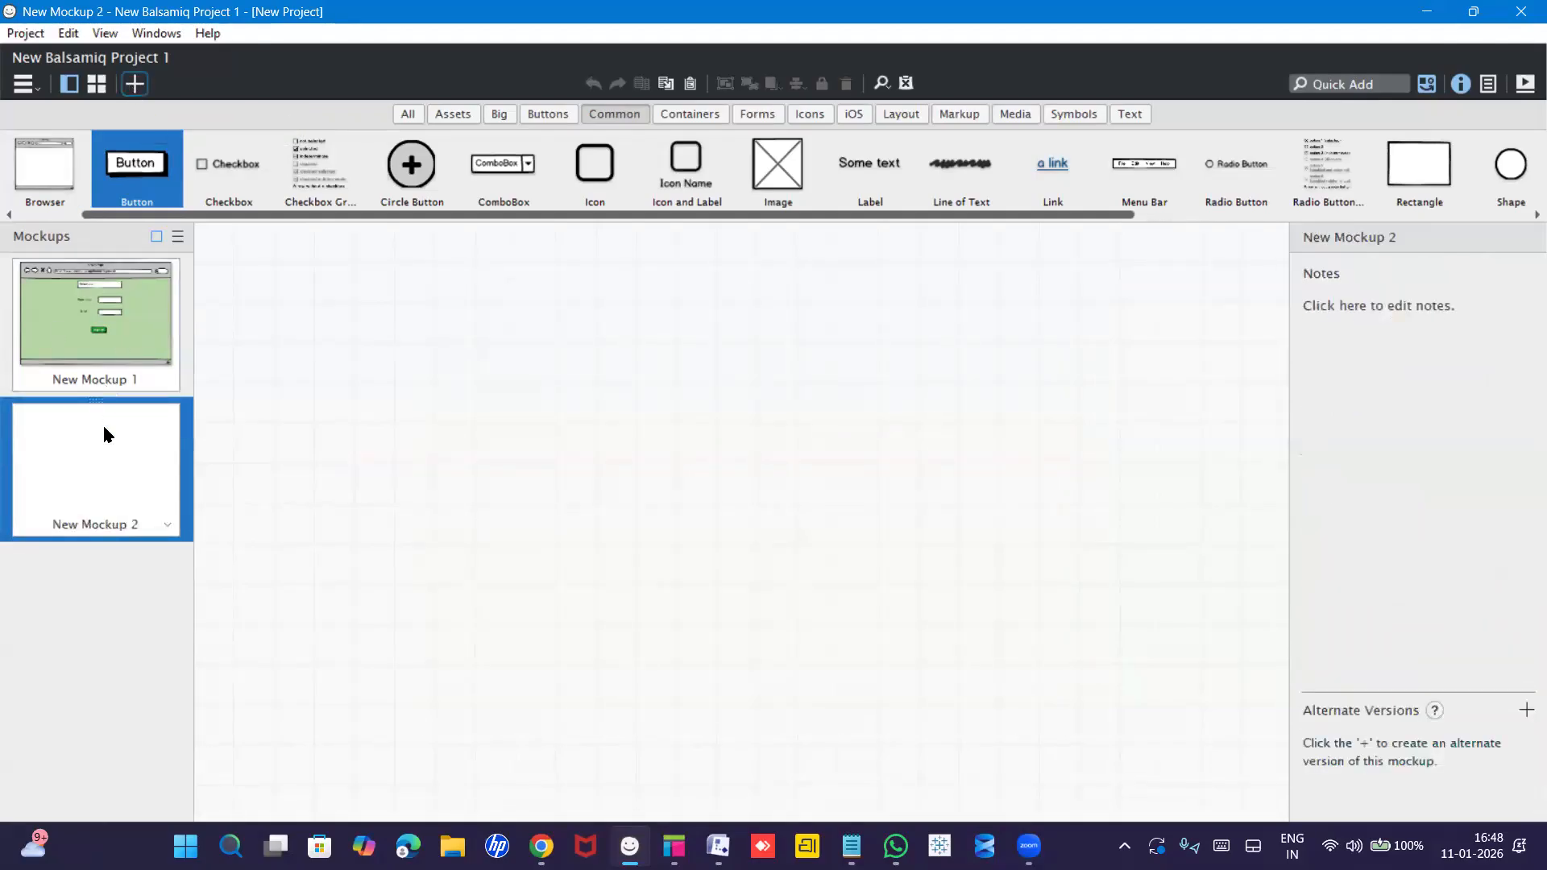
pyautogui.click(137, 307)
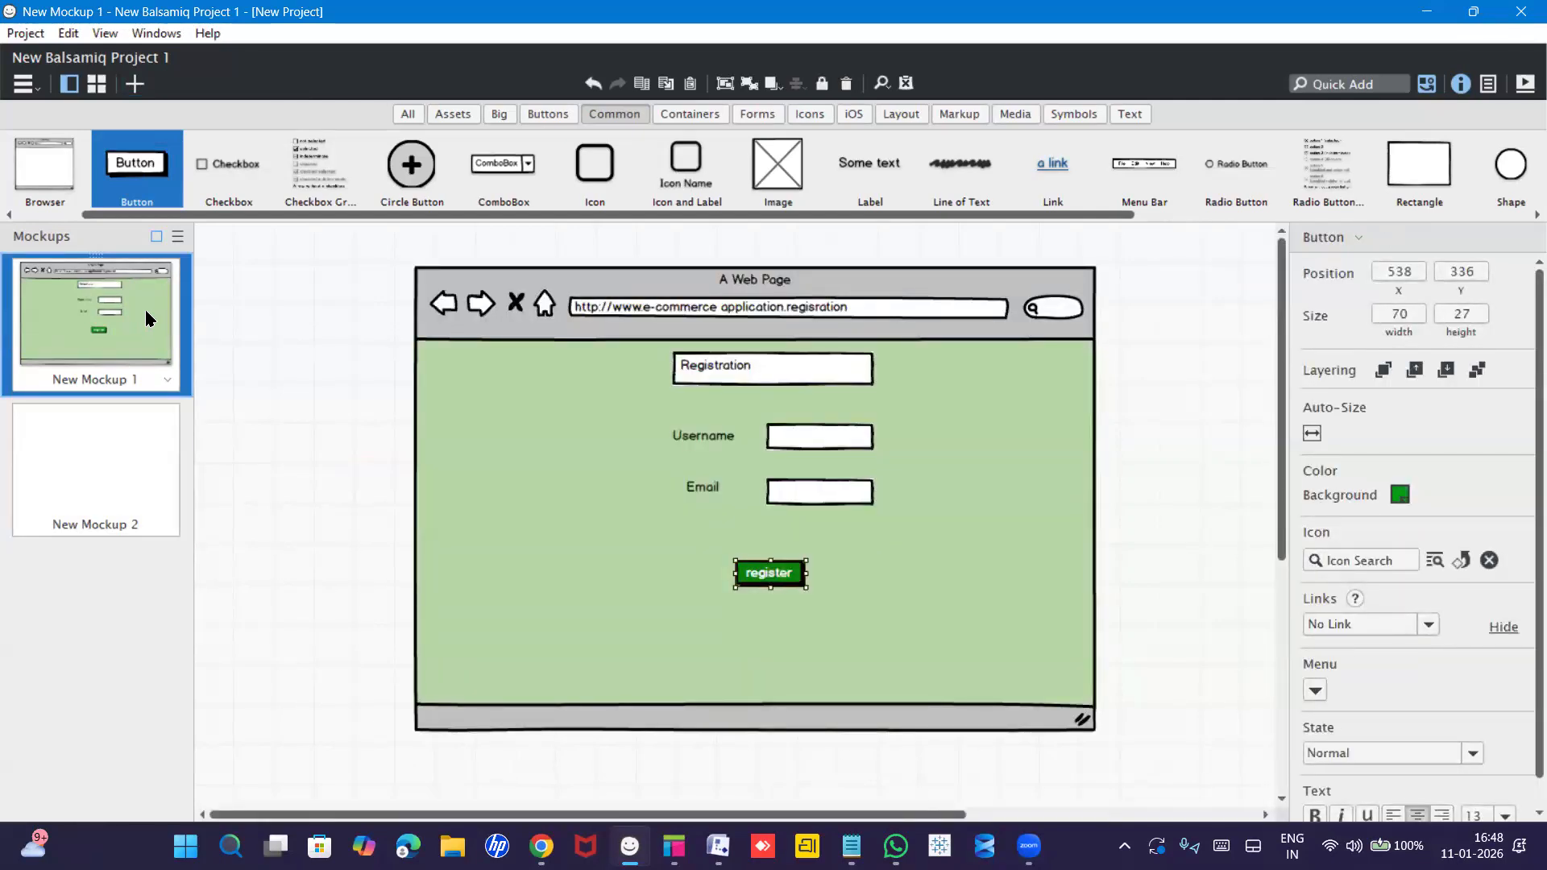
pyautogui.rightClick(148, 317)
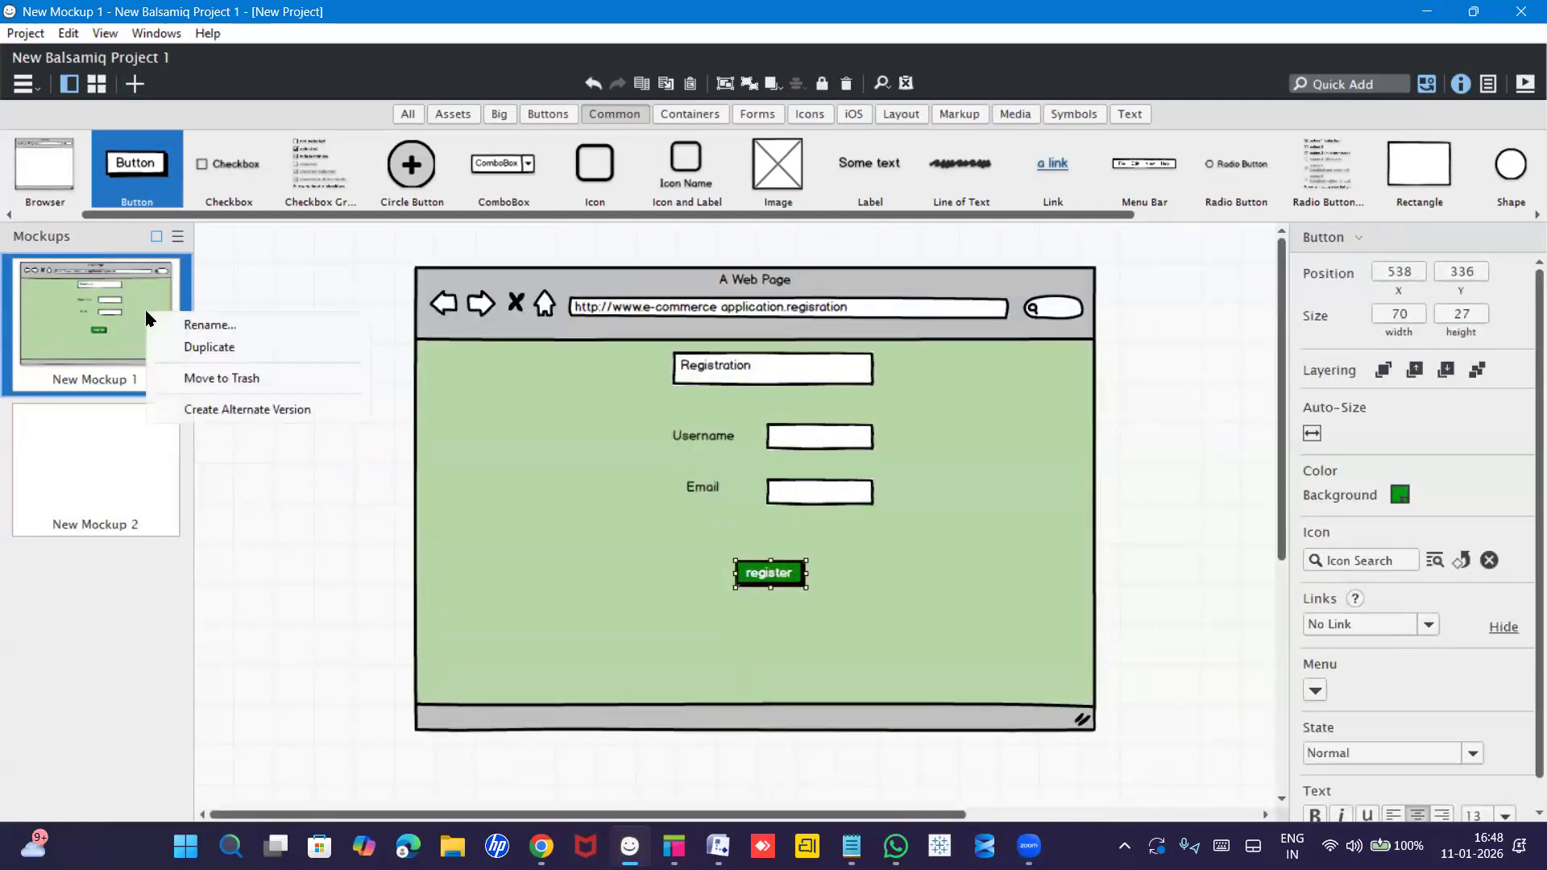
pyautogui.click(186, 348)
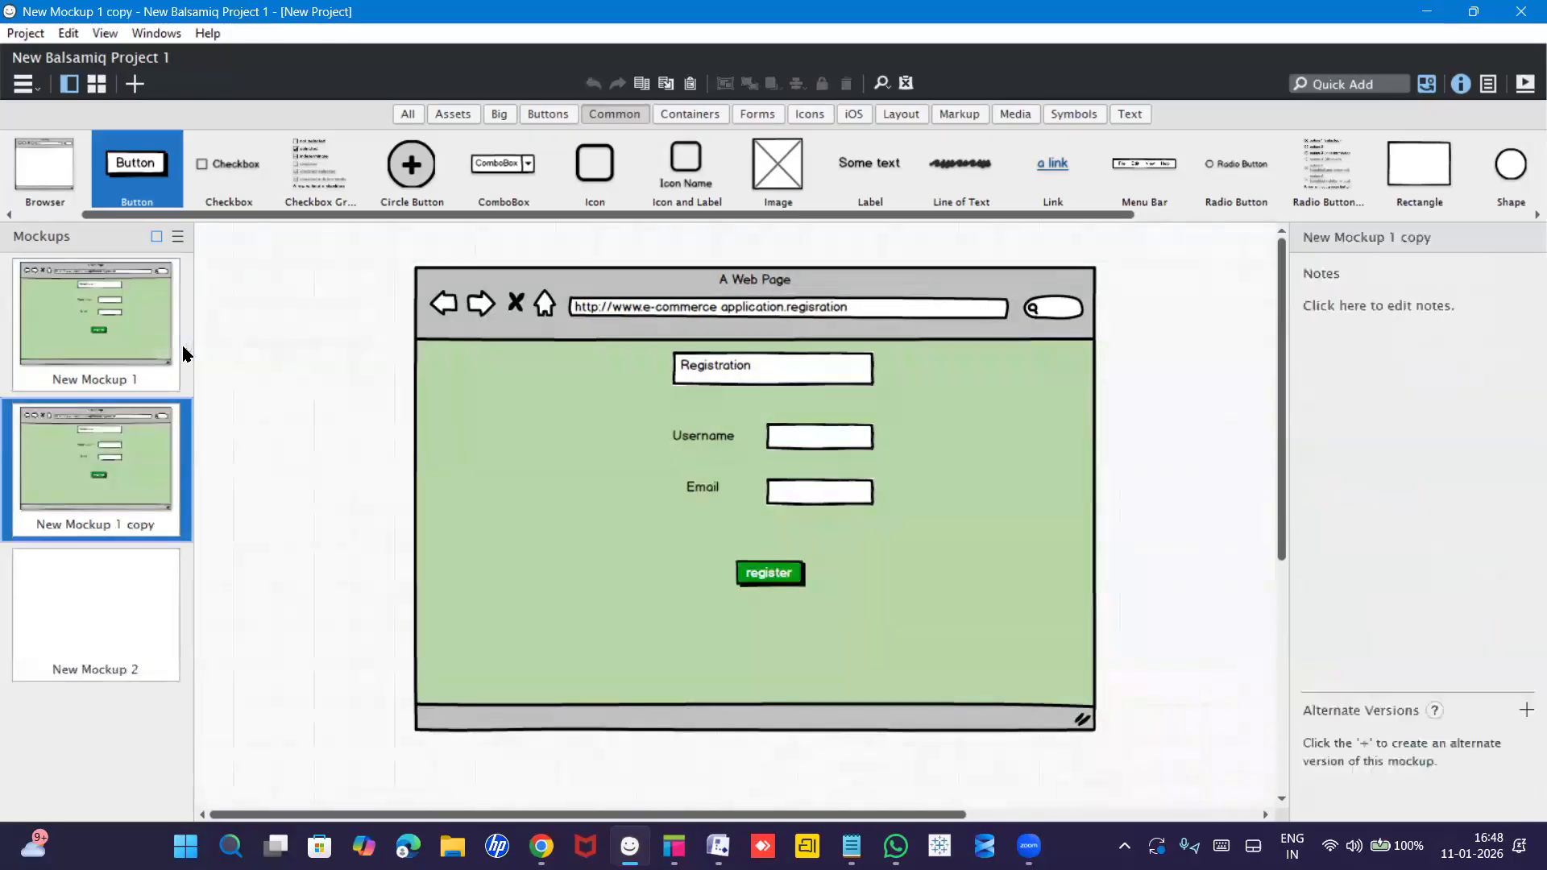
# Move the empty New Mockup 2 to the trash and return to New Mockup 1.
pyautogui.click(112, 576)
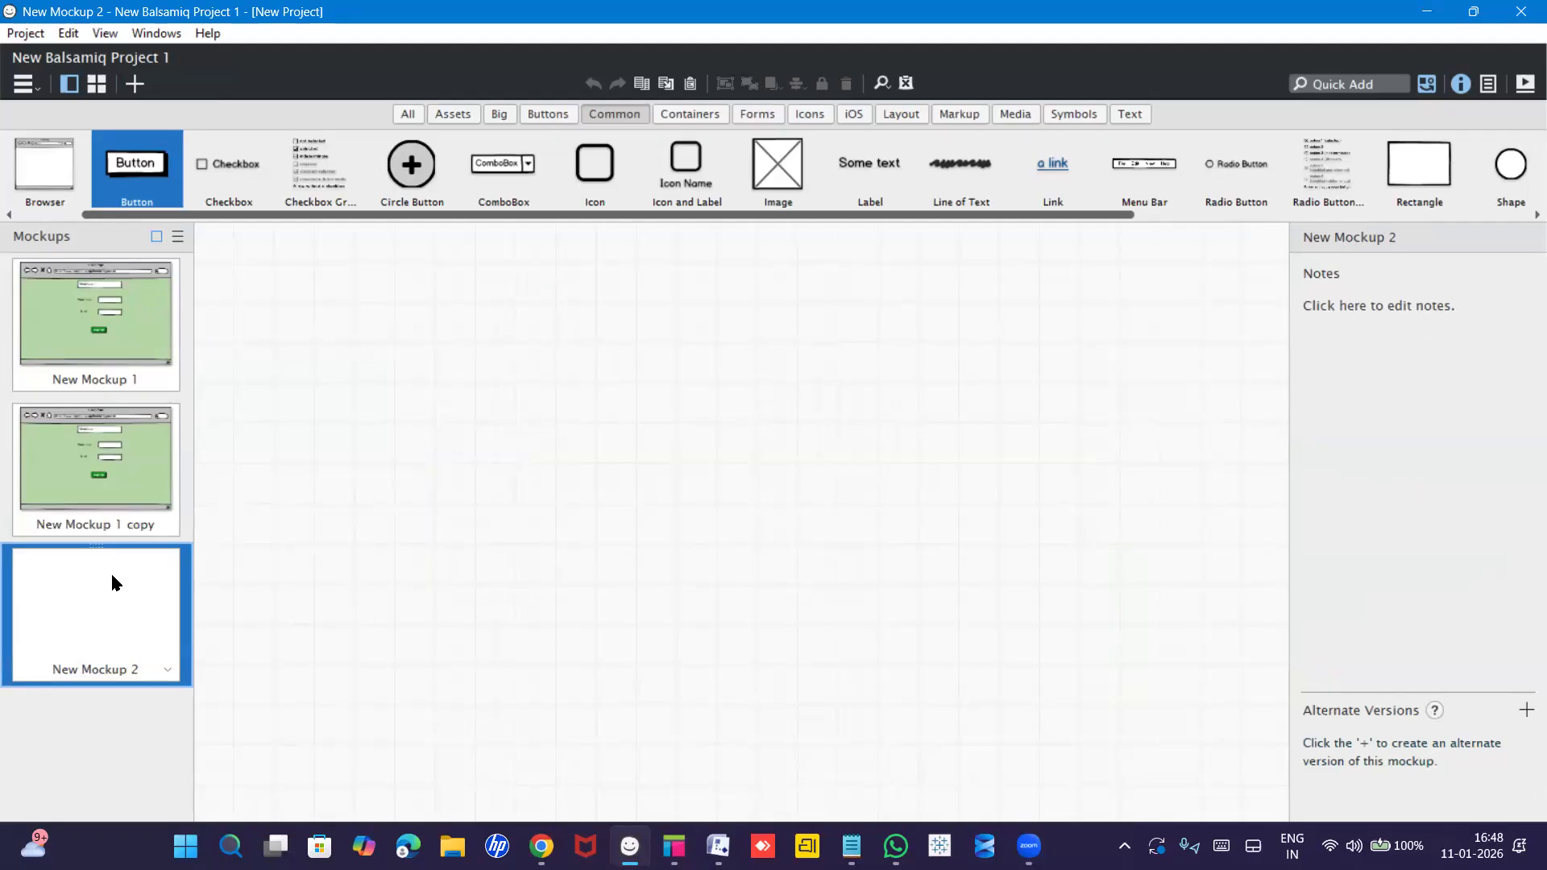
pyautogui.rightClick(115, 603)
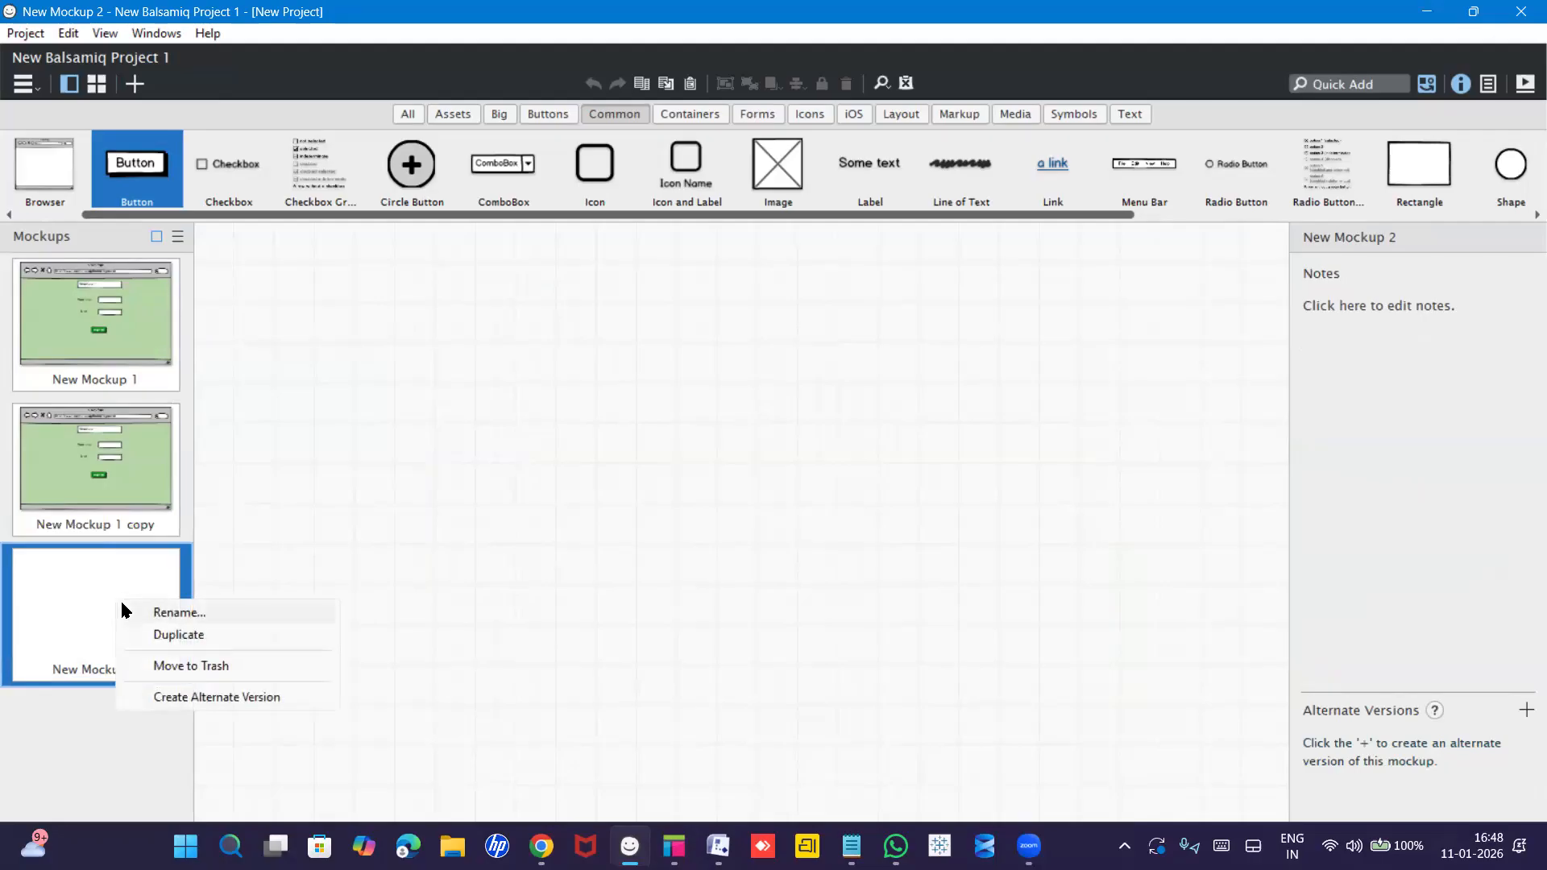
pyautogui.click(155, 665)
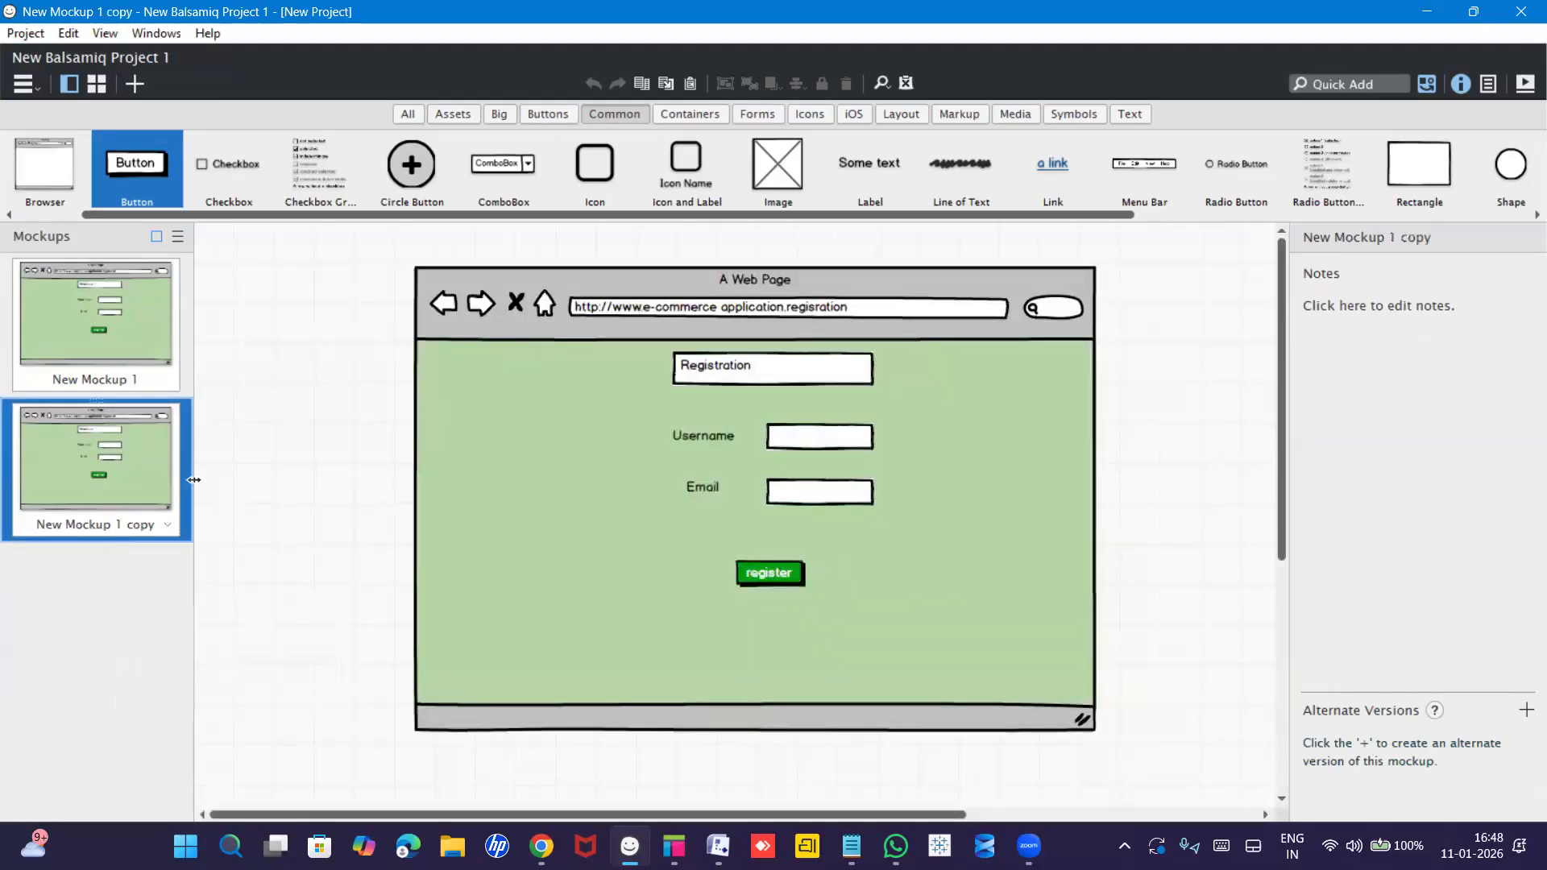
pyautogui.click(105, 336)
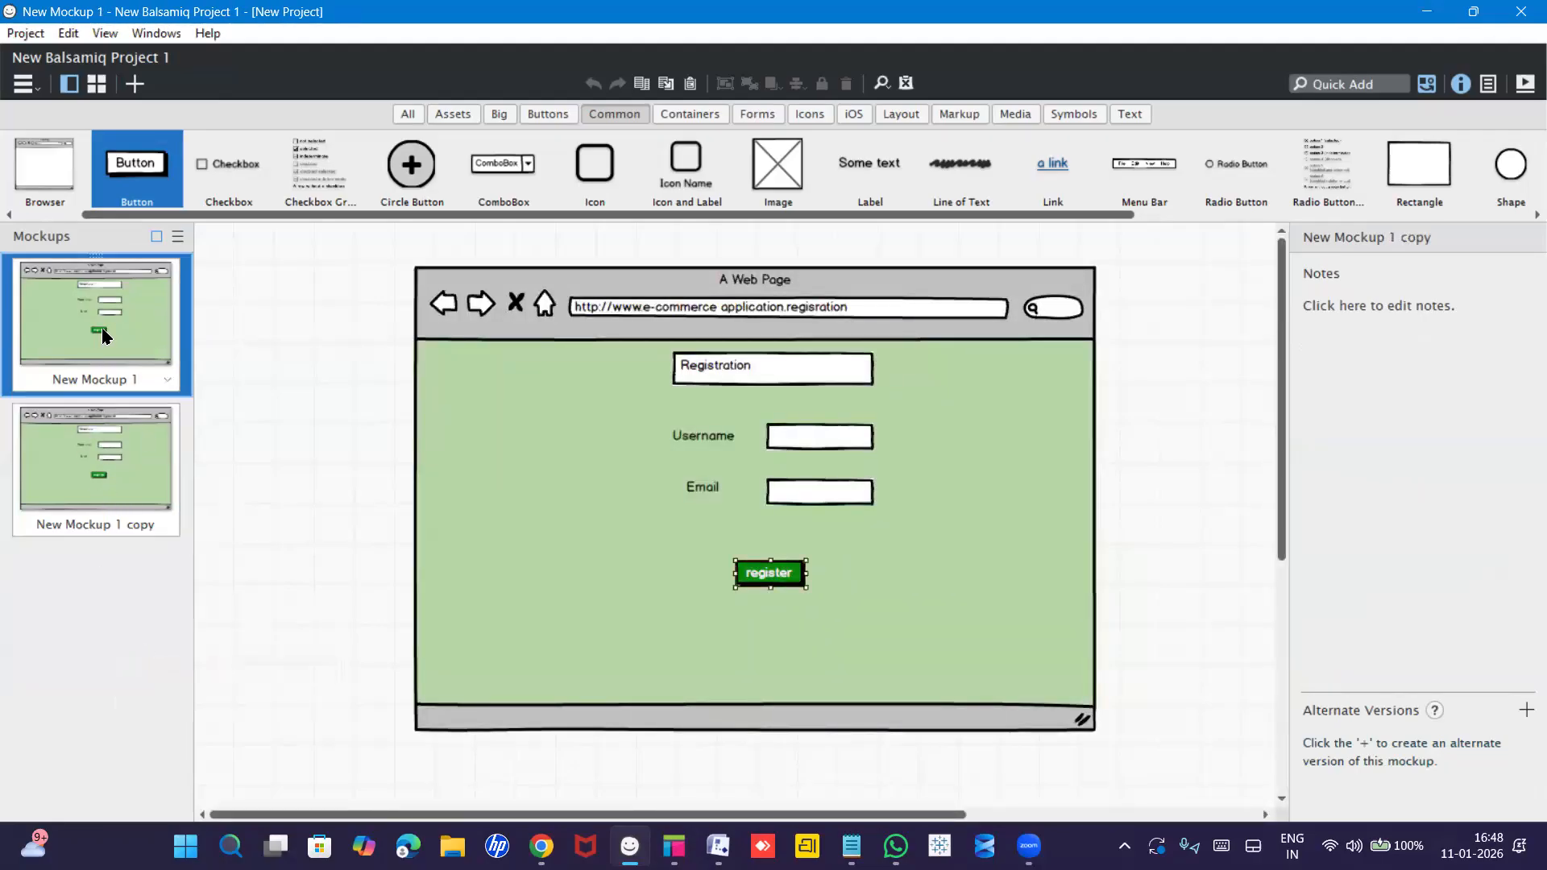
# Rename New Mockup 1 to 'Registration' and its copy to 'Login', leaving Login open.
pyautogui.doubleClick(98, 380)
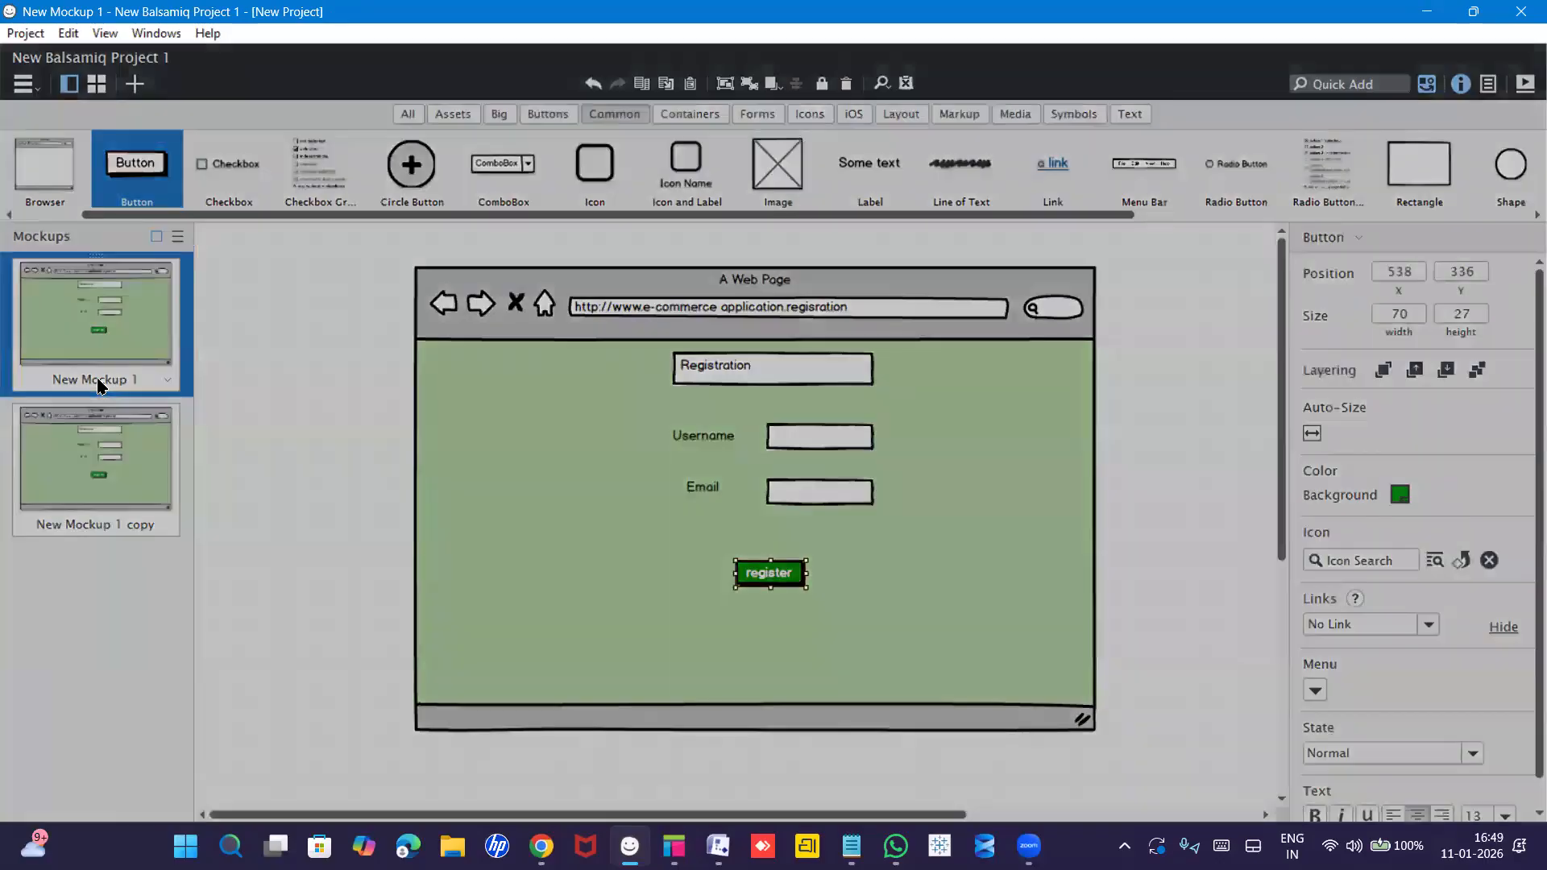
pyautogui.write('Re')
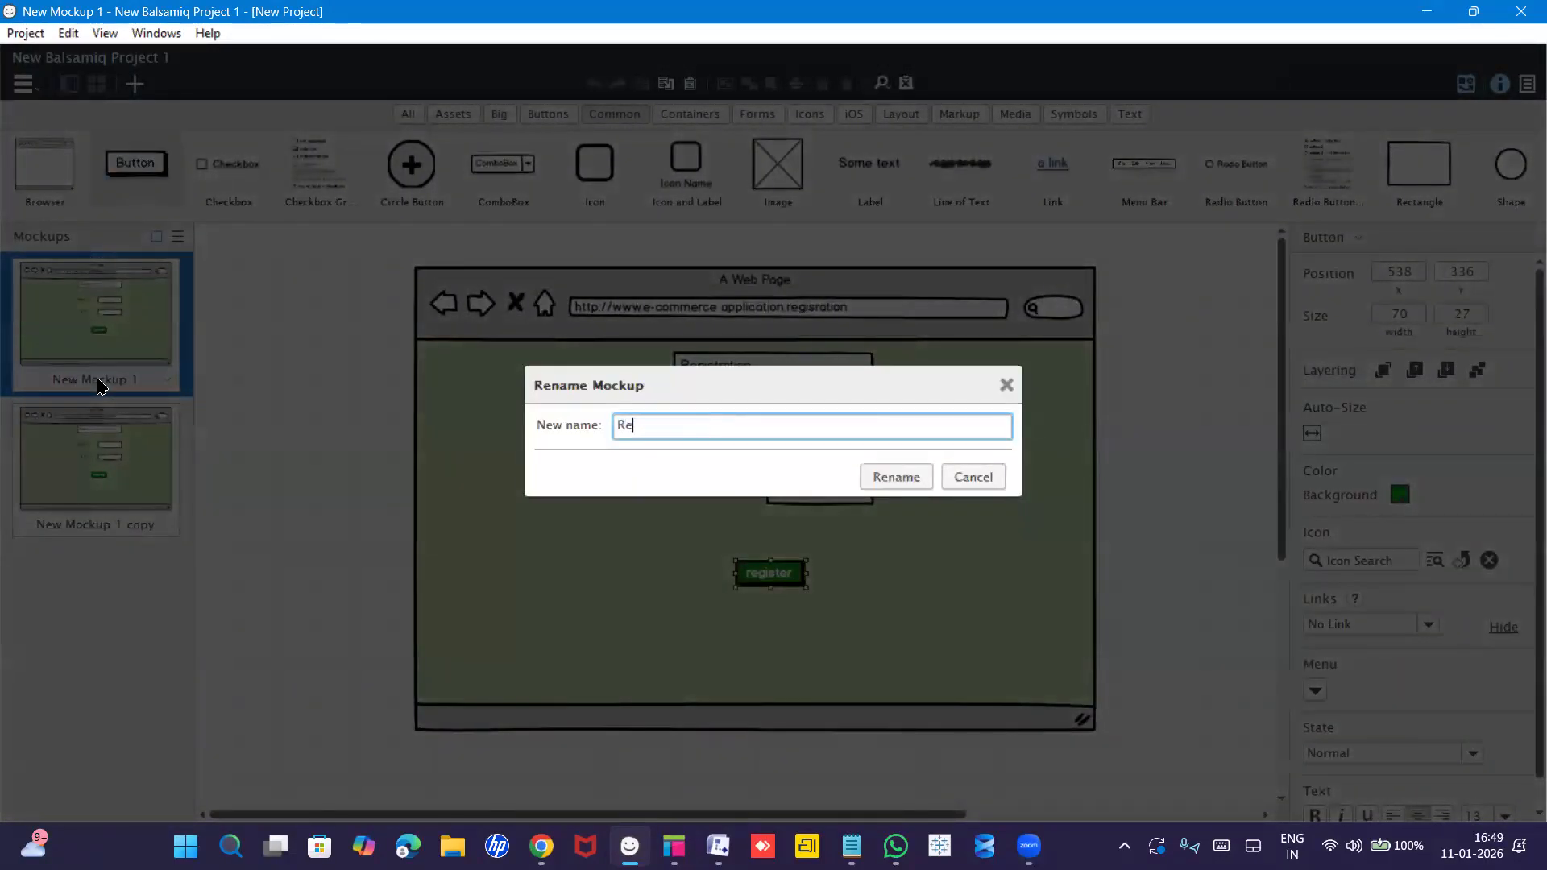
pyautogui.write('gistration')
pyautogui.press('Return')
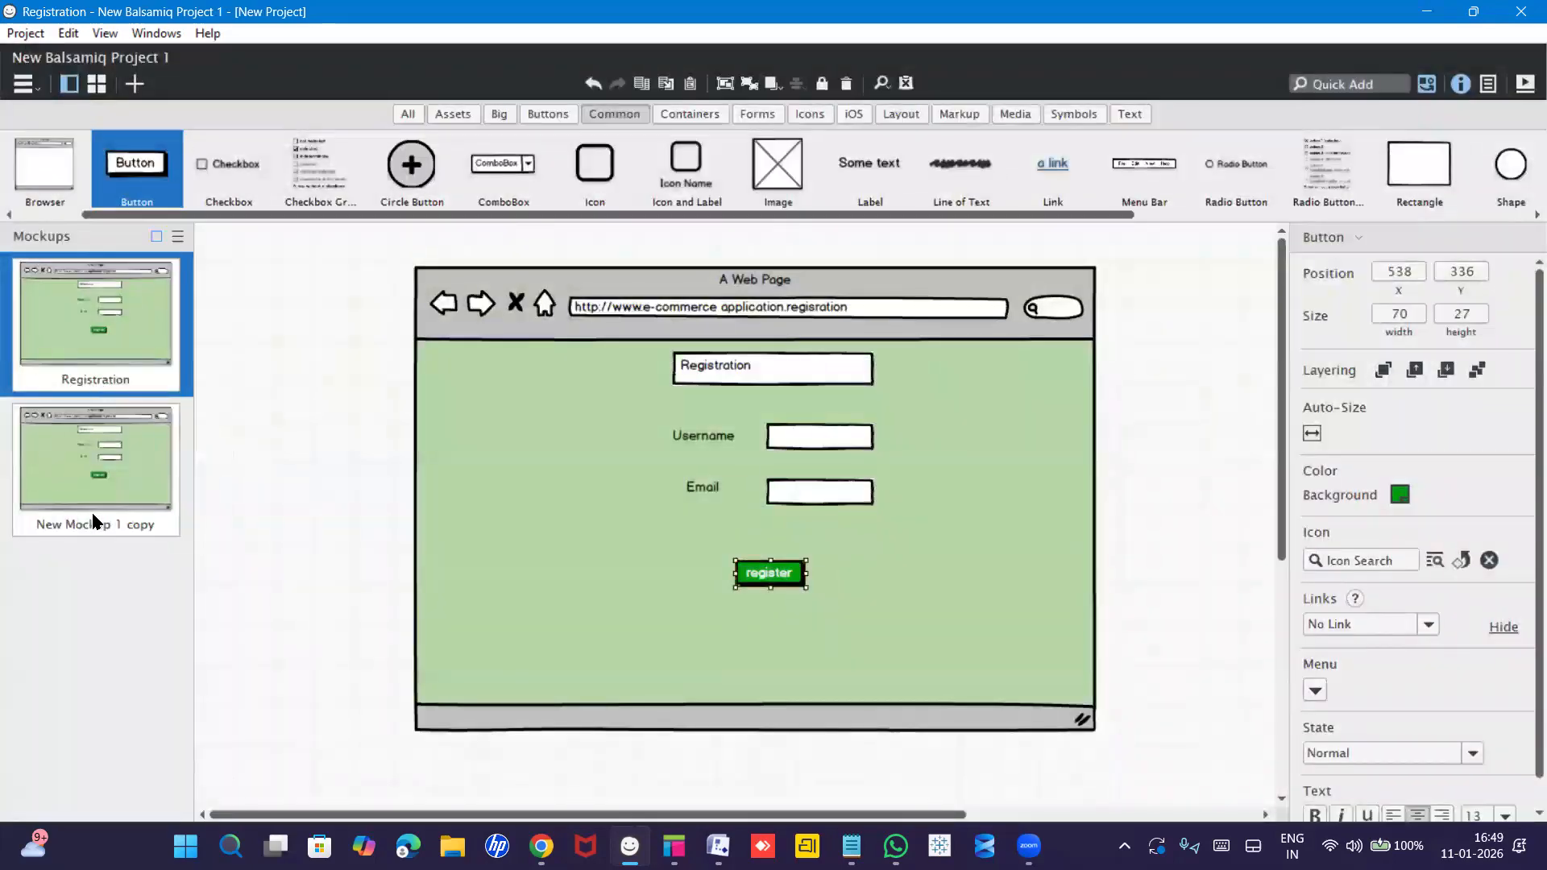
pyautogui.click(97, 489)
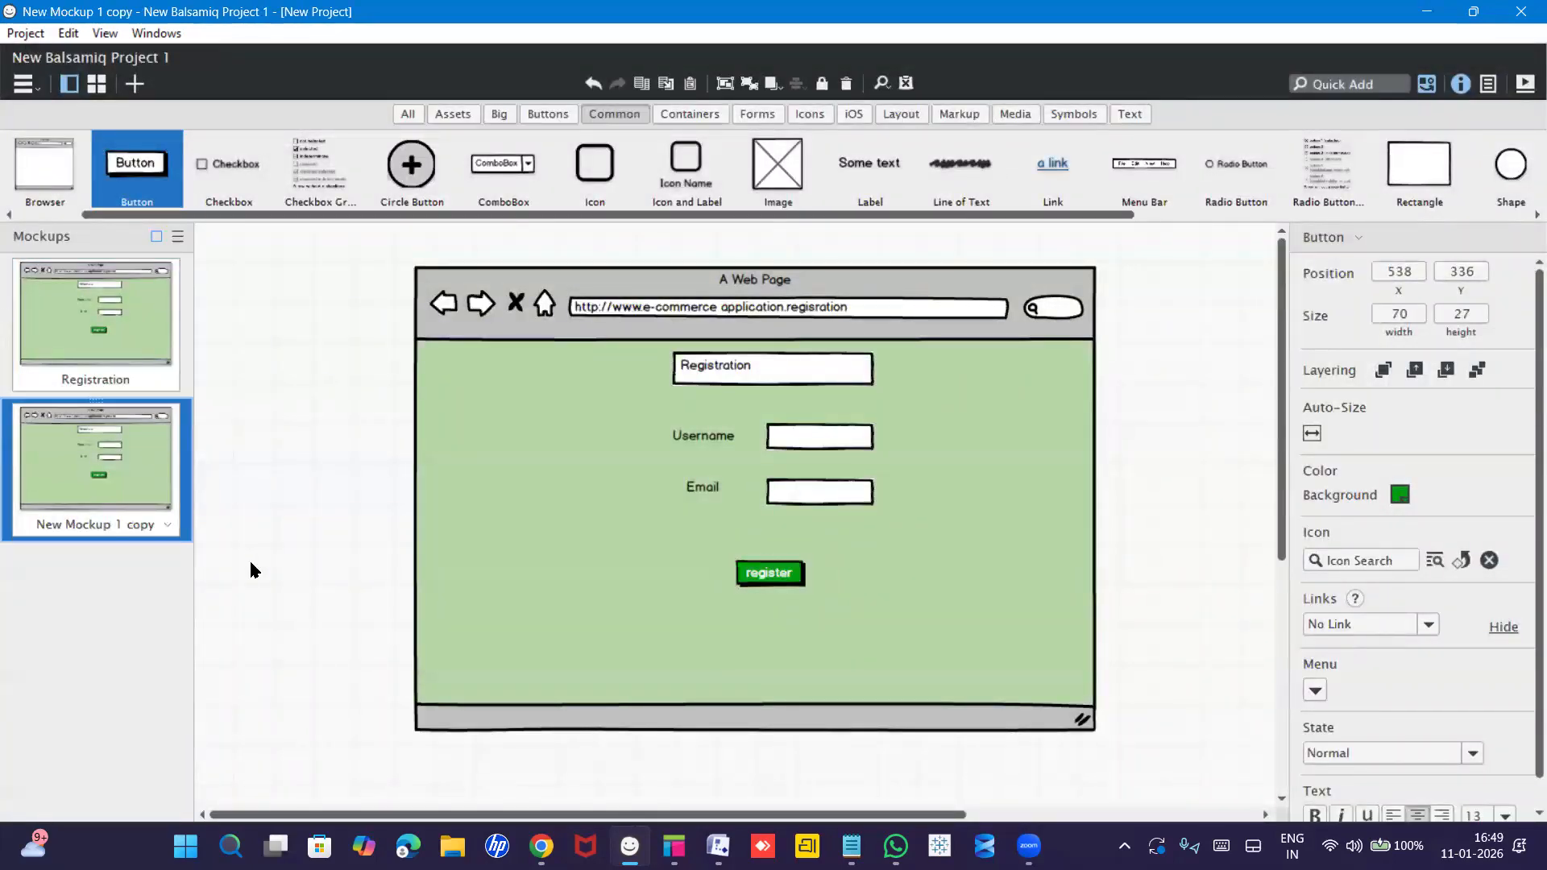
pyautogui.doubleClick(138, 525)
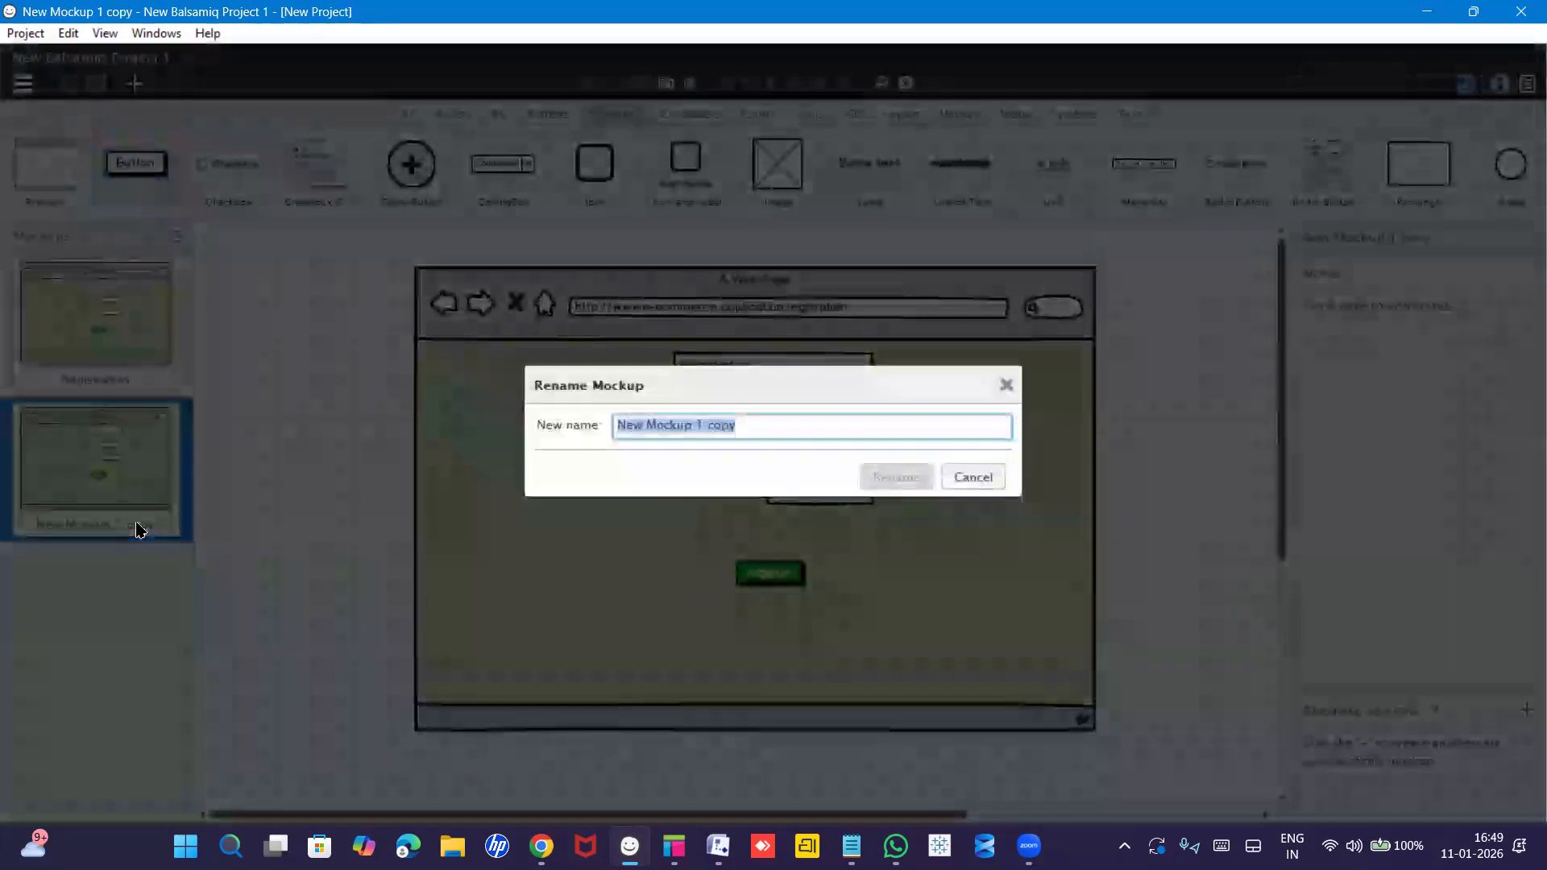
pyautogui.write('Login')
pyautogui.press('Return')
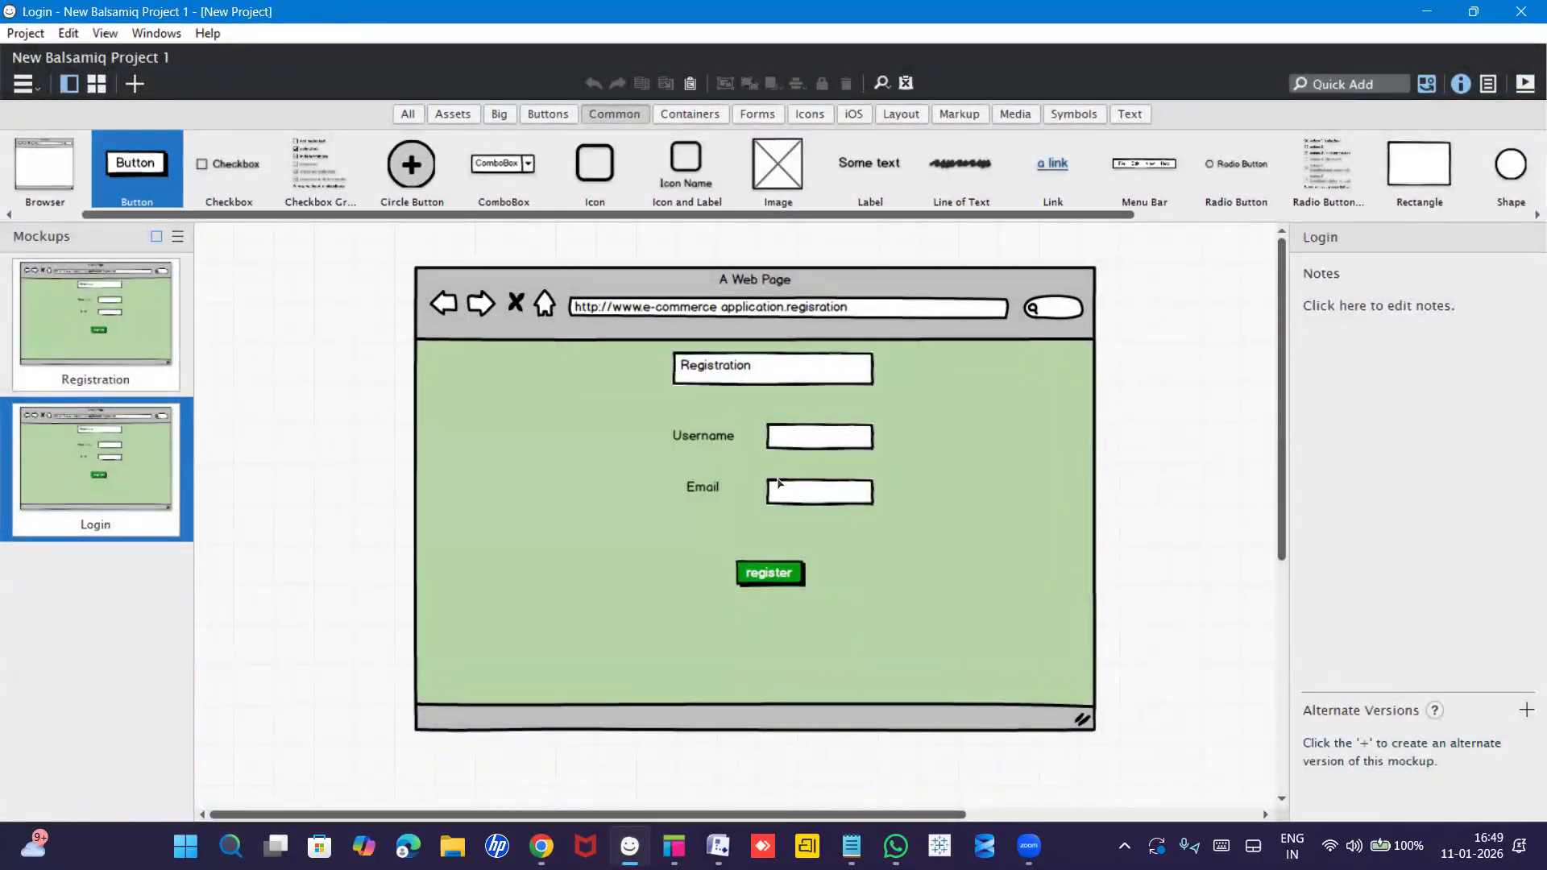
# Change the page heading text from Registration to 'Login'.
pyautogui.click(760, 370)
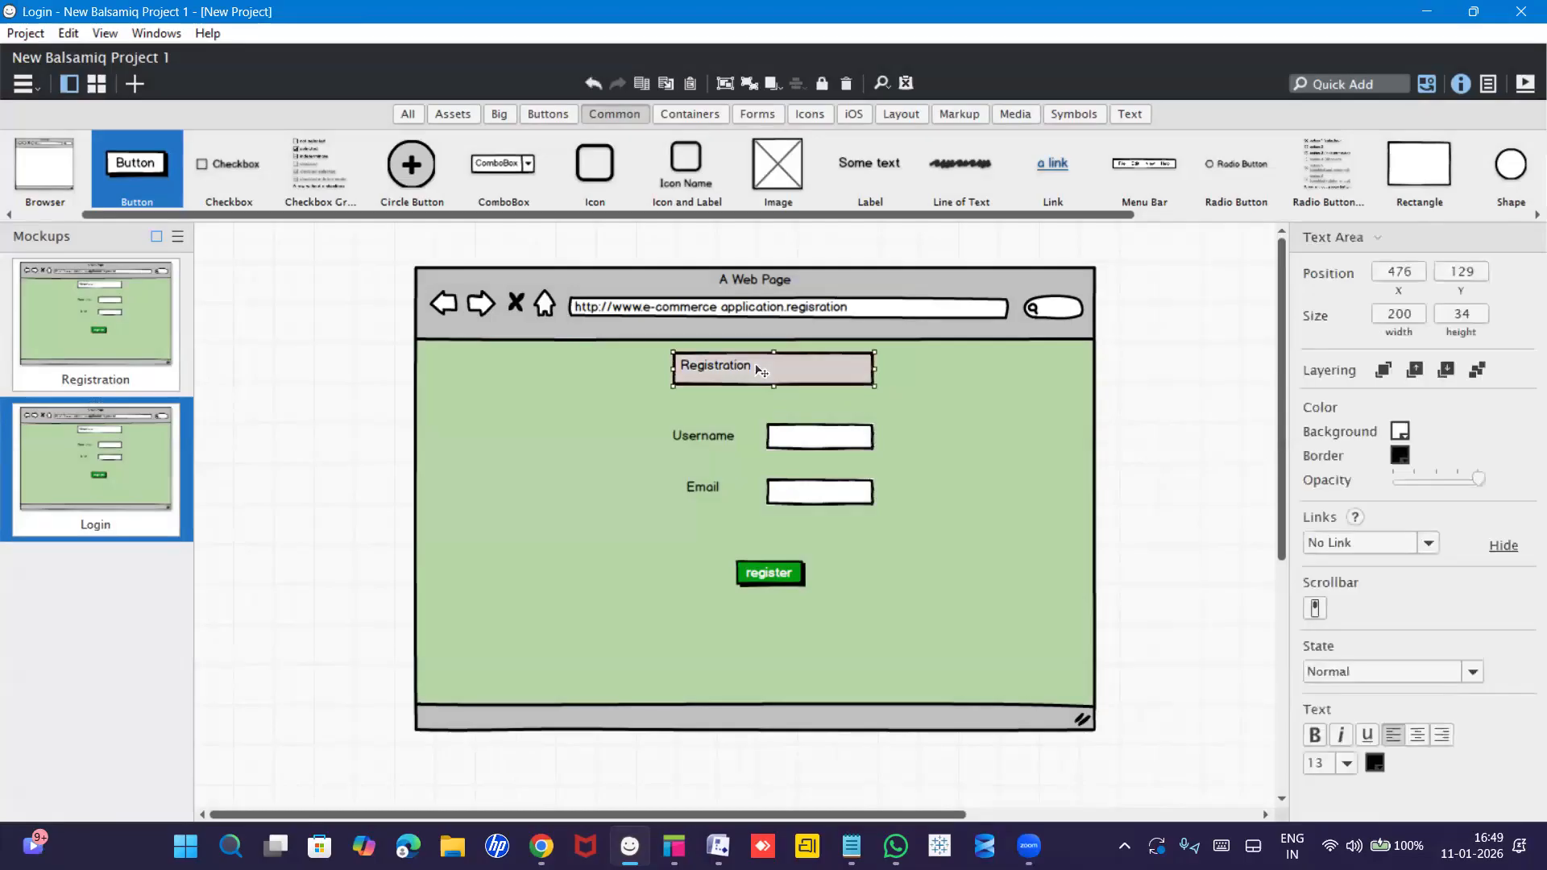
pyautogui.doubleClick(760, 370)
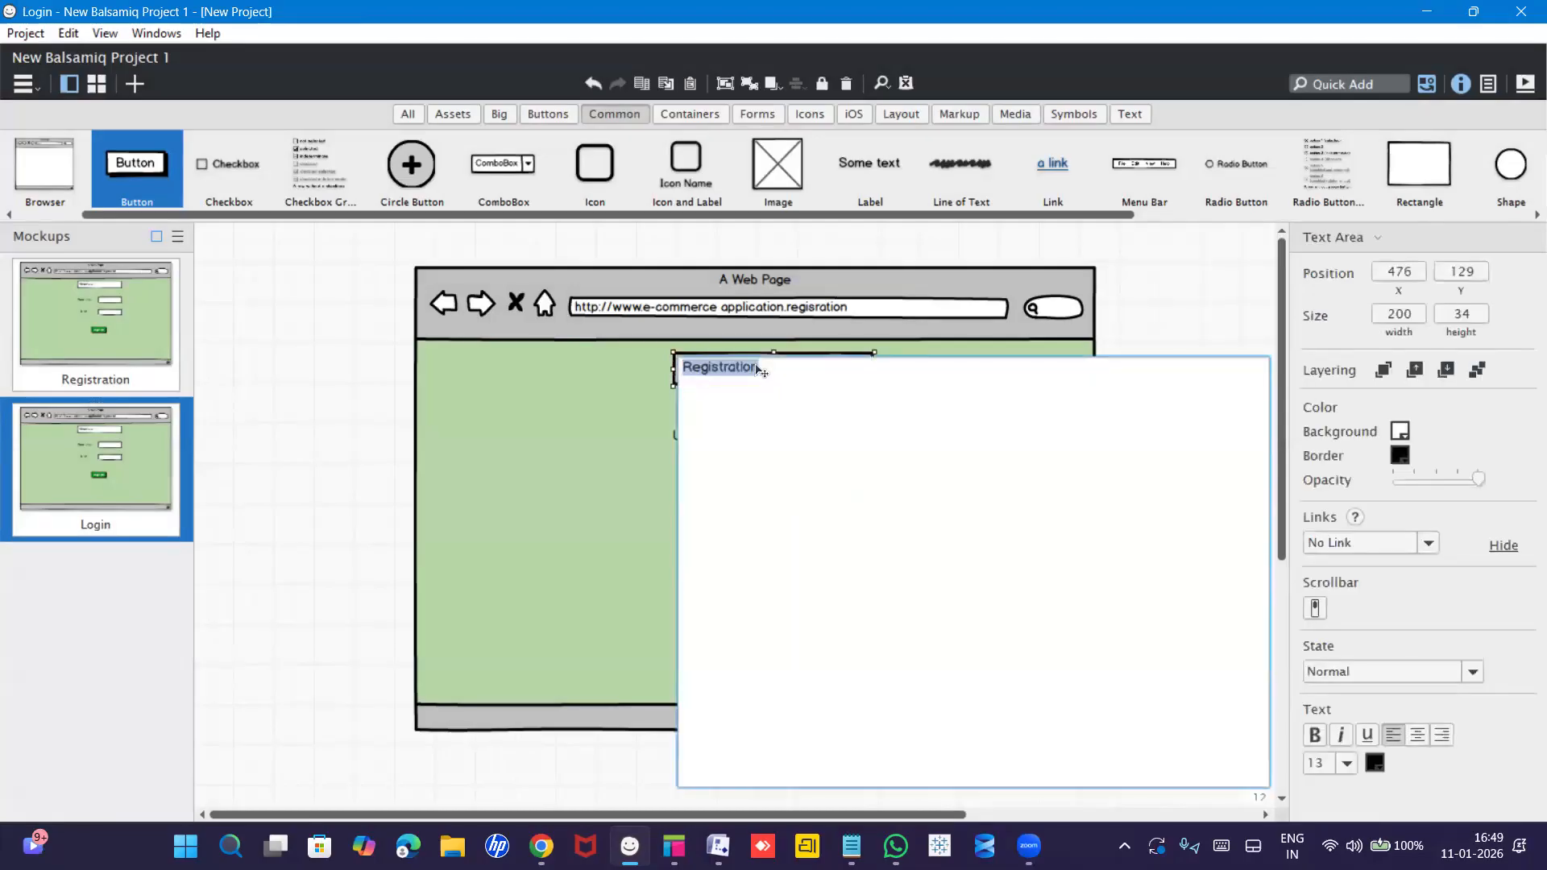
pyautogui.write('Login')
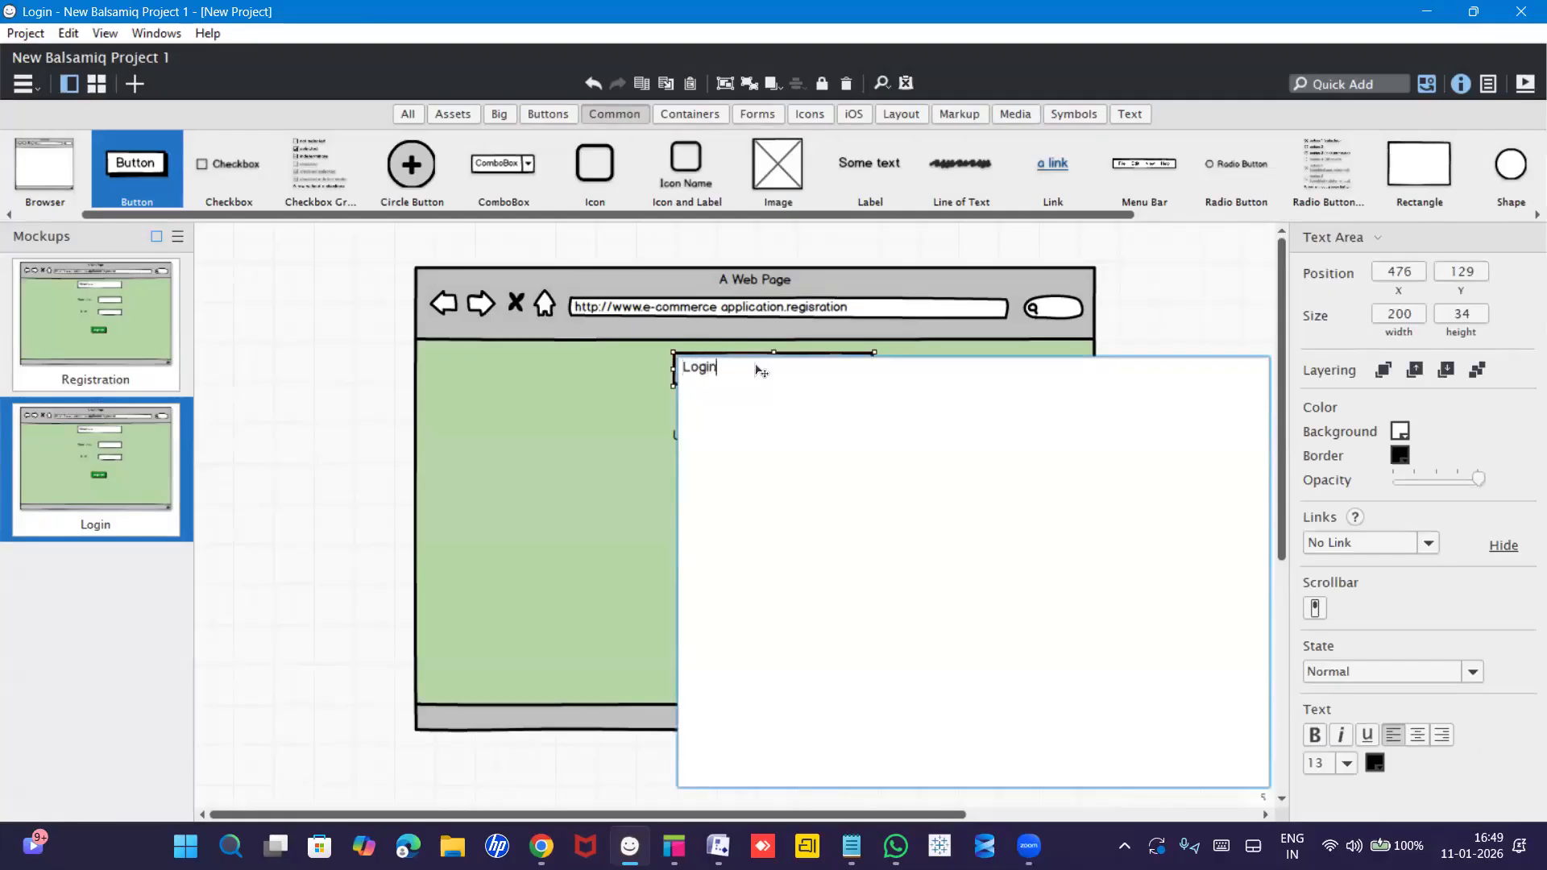
pyautogui.hotkey('ctrl', 'Return')
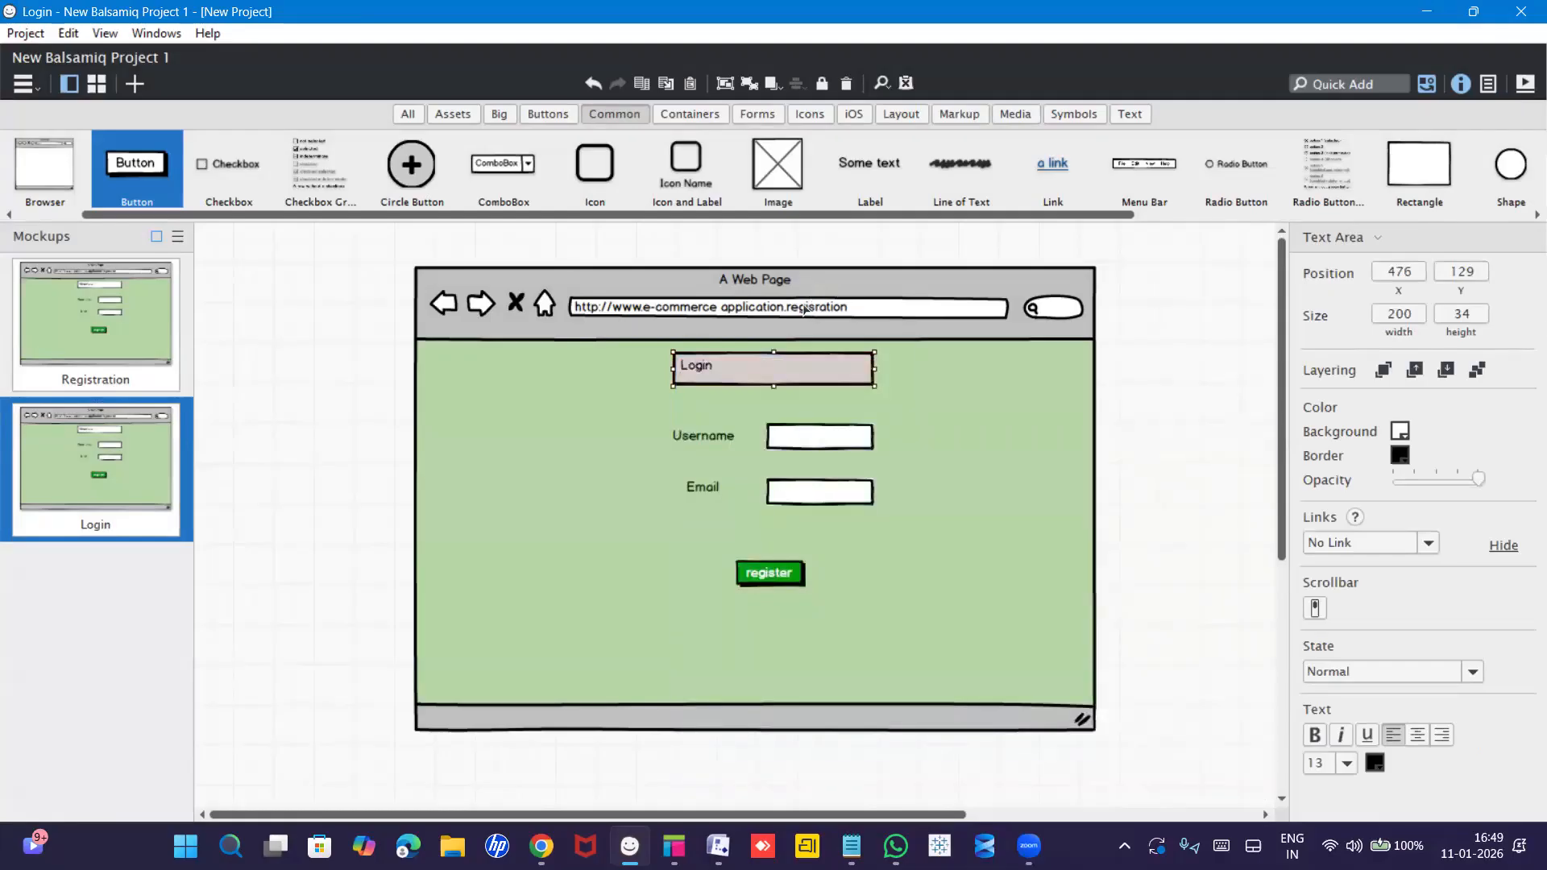
# Replace the 'Regisration' ending of the browser address with 'Login'.
pyautogui.click(810, 311)
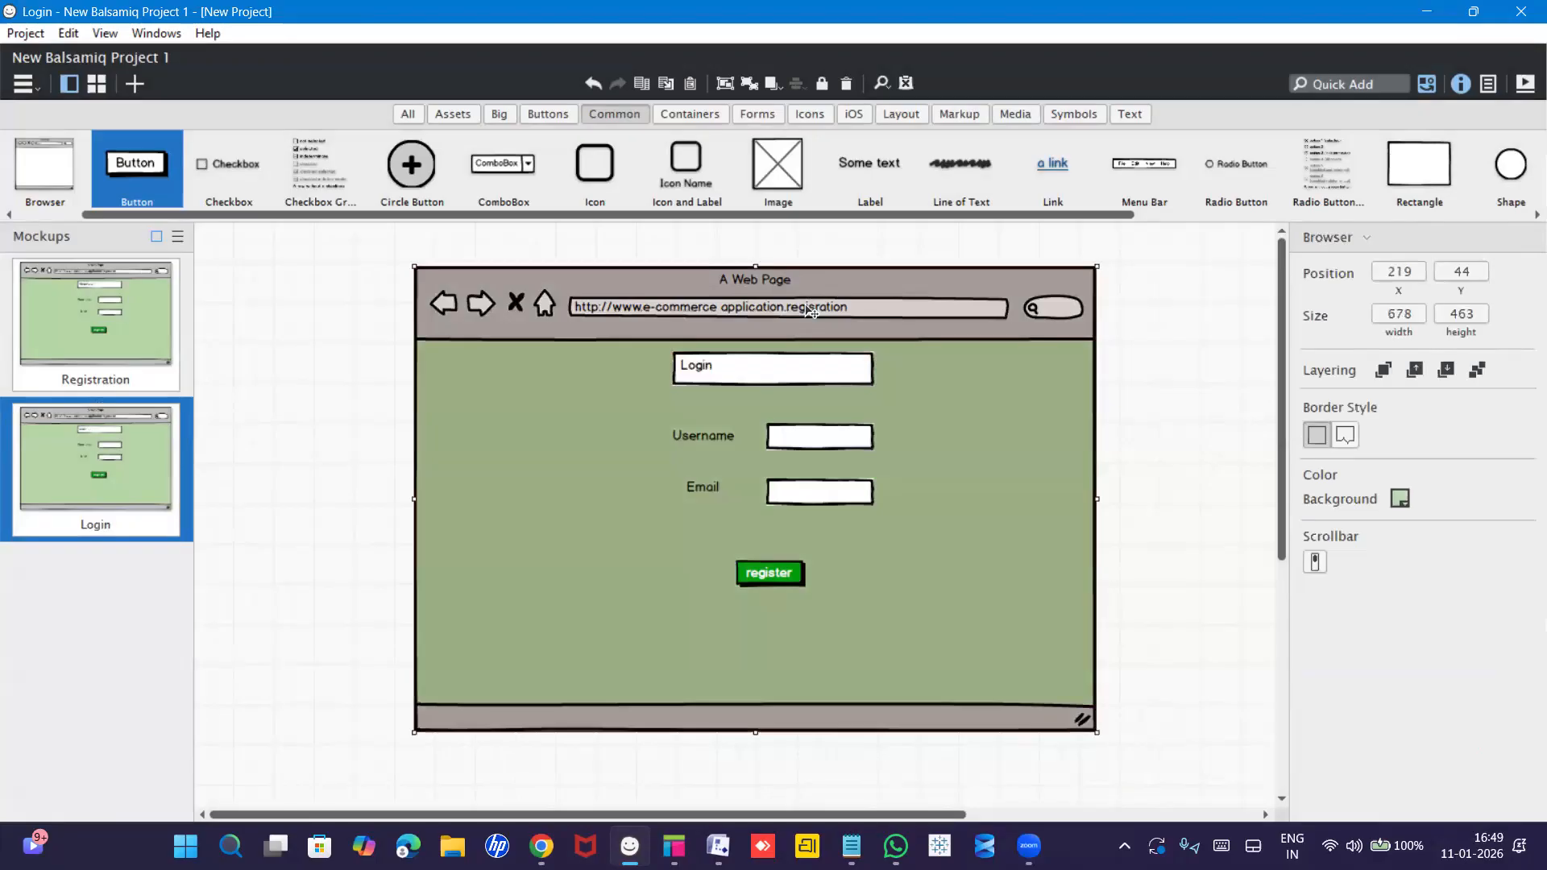
pyautogui.doubleClick(916, 431)
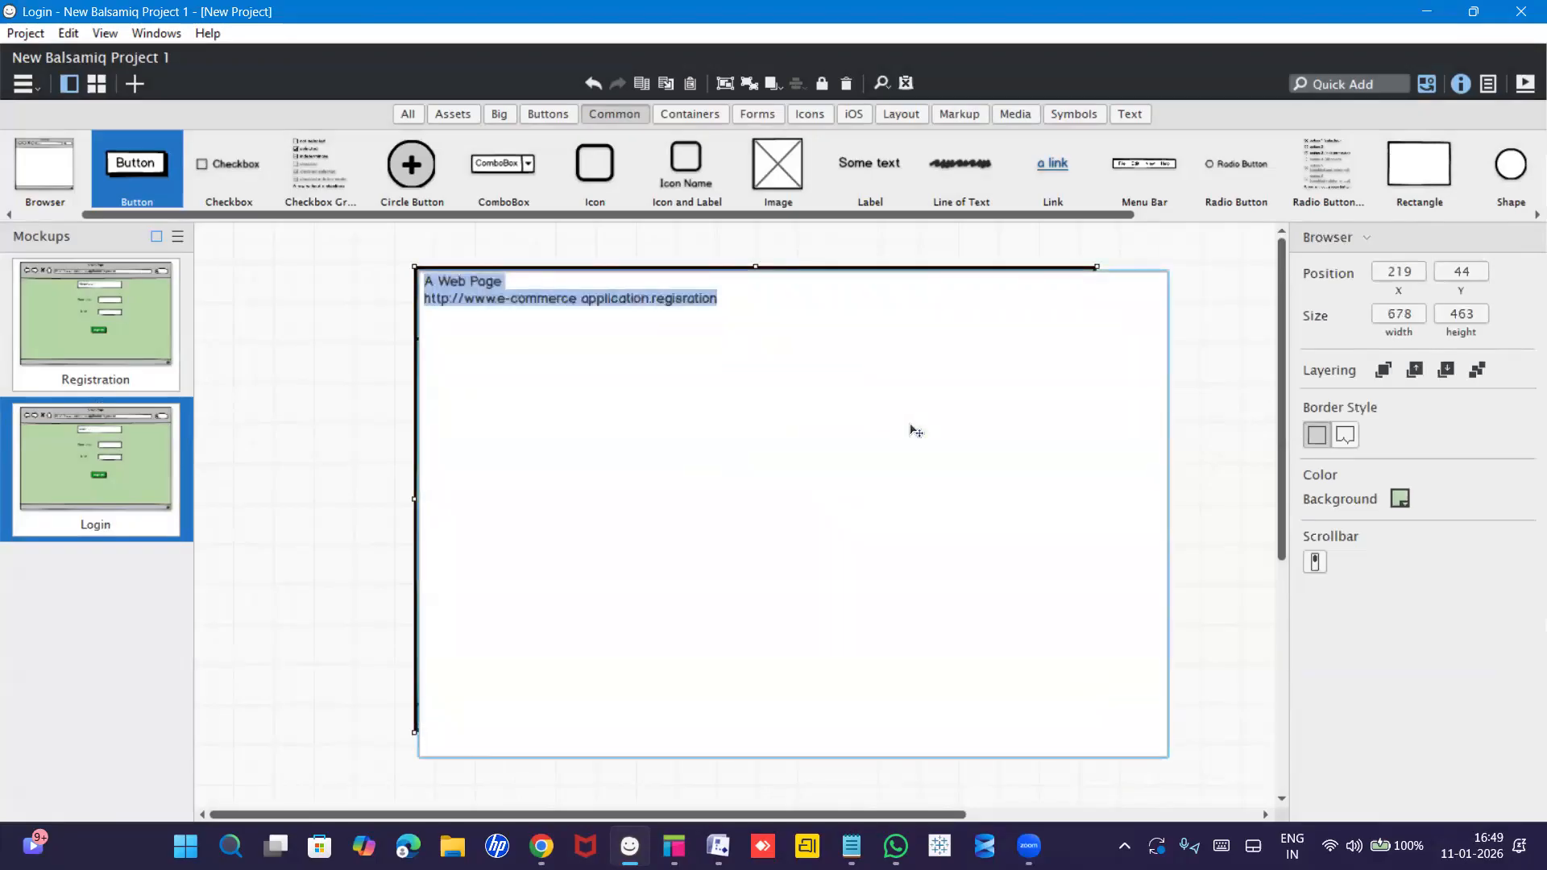
pyautogui.click(759, 314)
pyautogui.moveTo(720, 305); pyautogui.dragTo(656, 300)
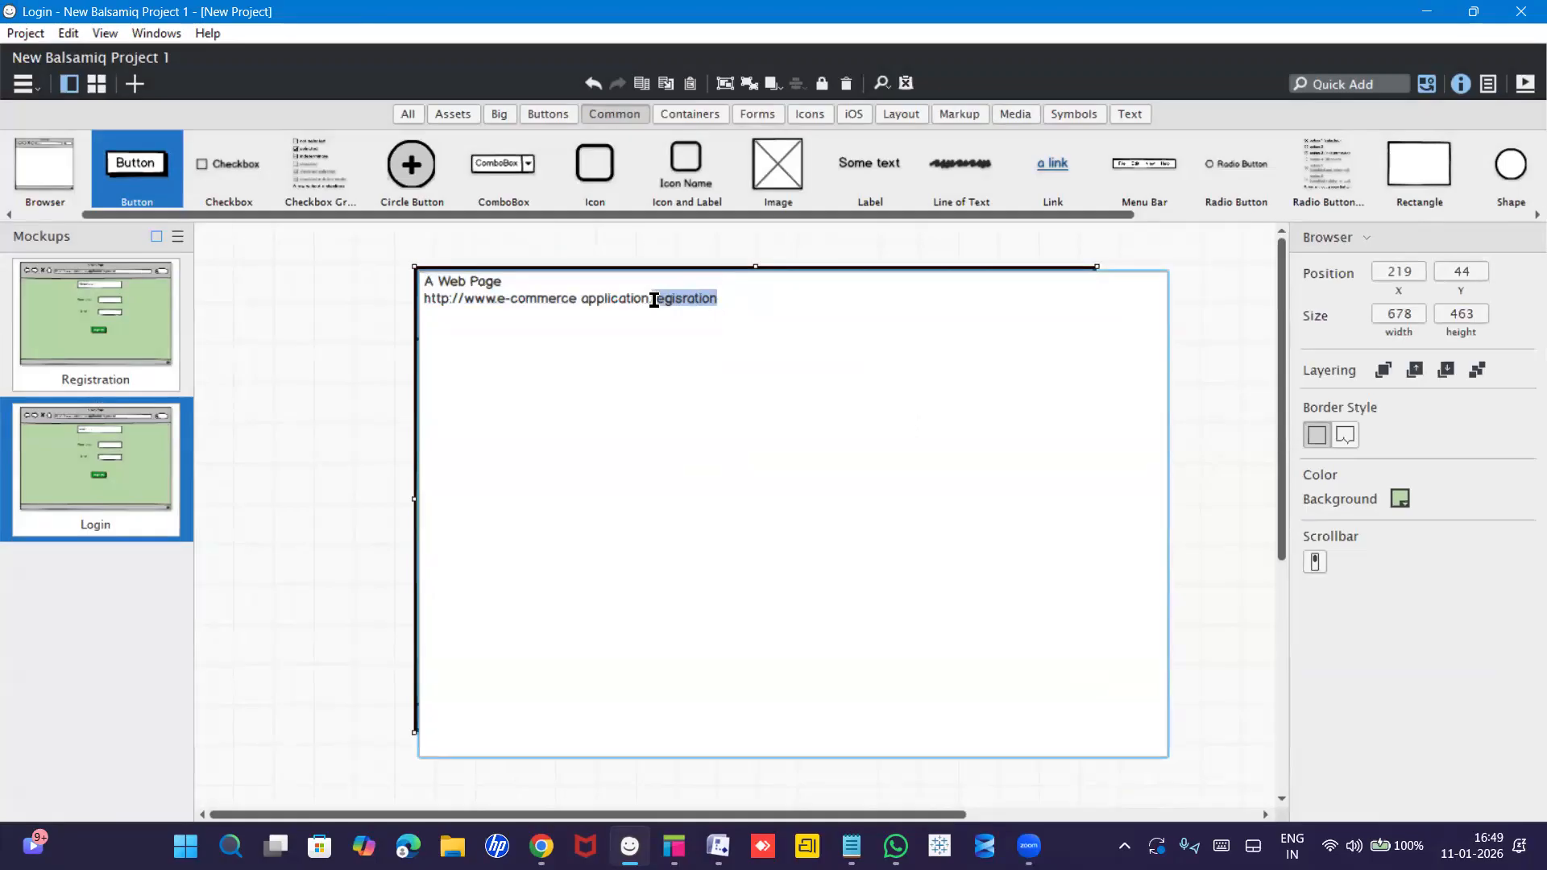
pyautogui.write('Login')
pyautogui.press('Return')
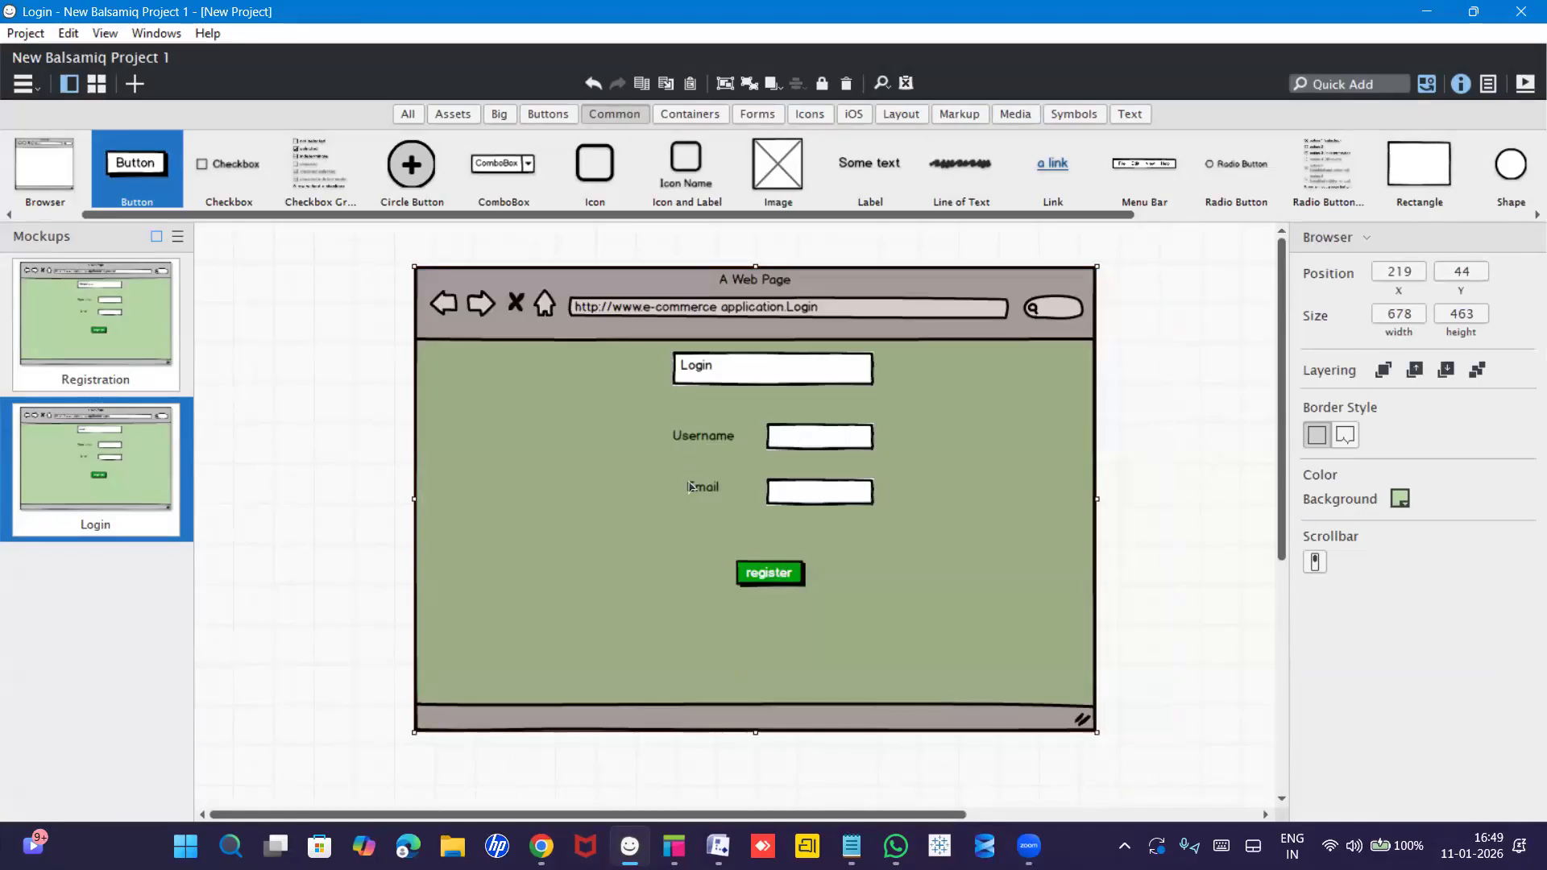
# Relabel the Email field label as 'Password'.
pyautogui.click(803, 487)
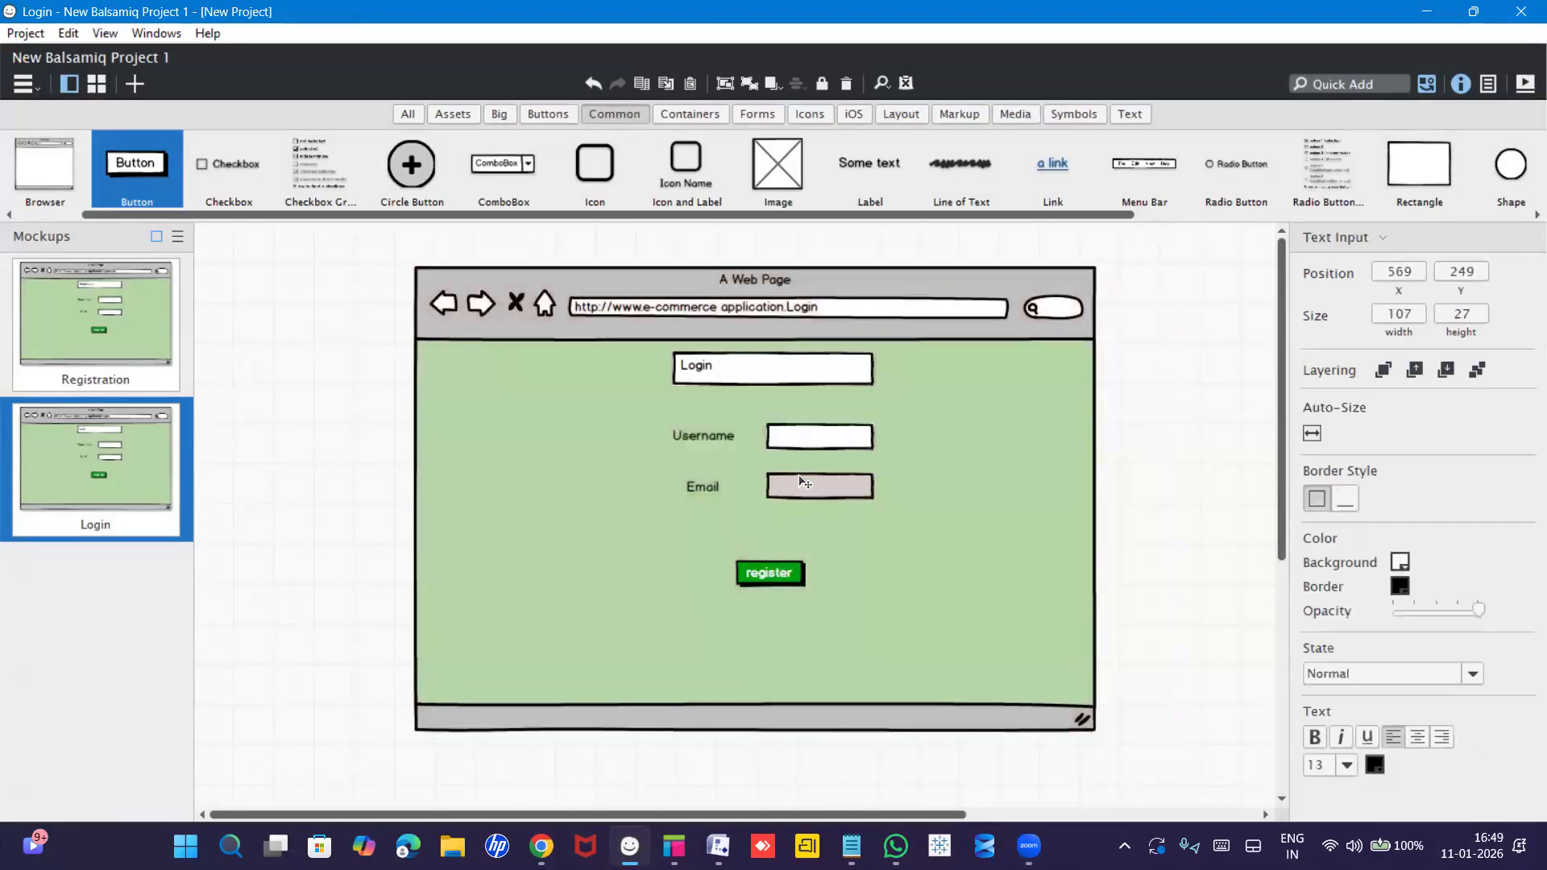
pyautogui.click(703, 486)
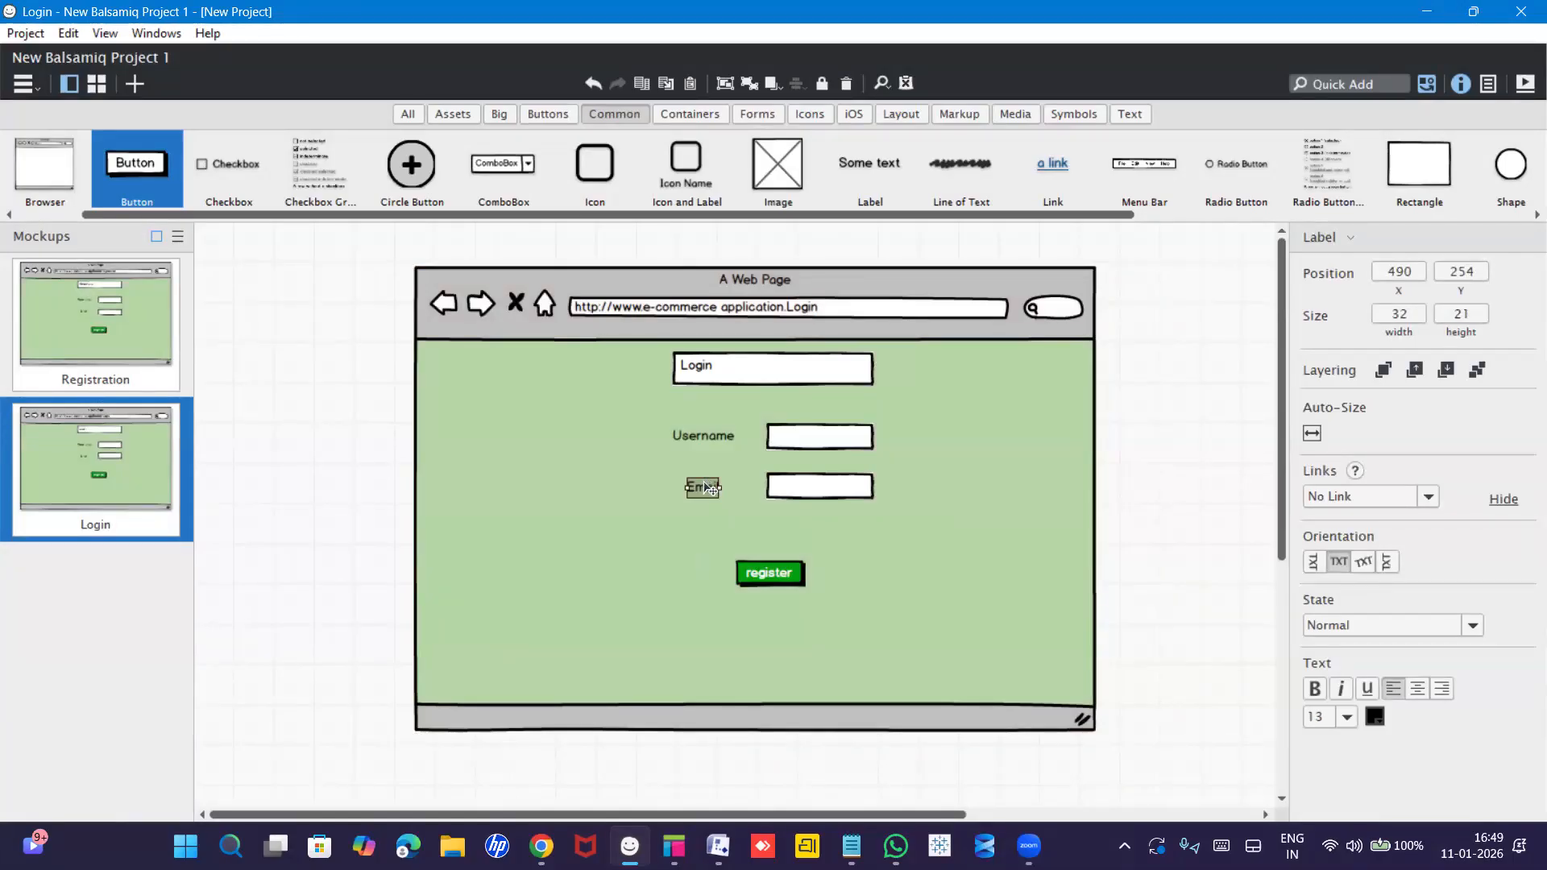
pyautogui.doubleClick(705, 487)
pyautogui.write('Password')
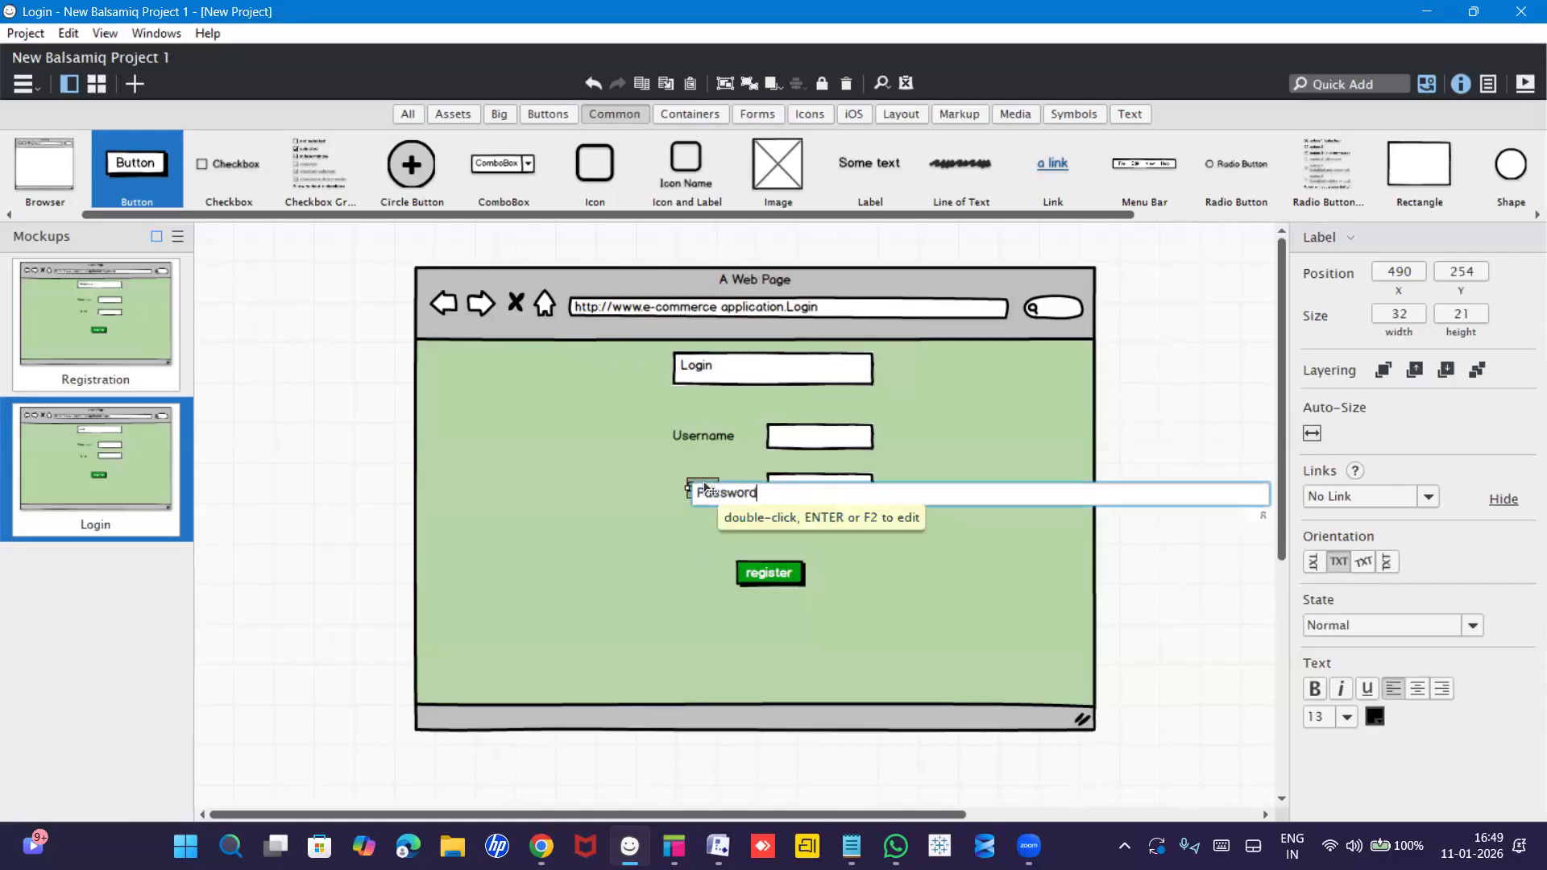
pyautogui.press('Return')
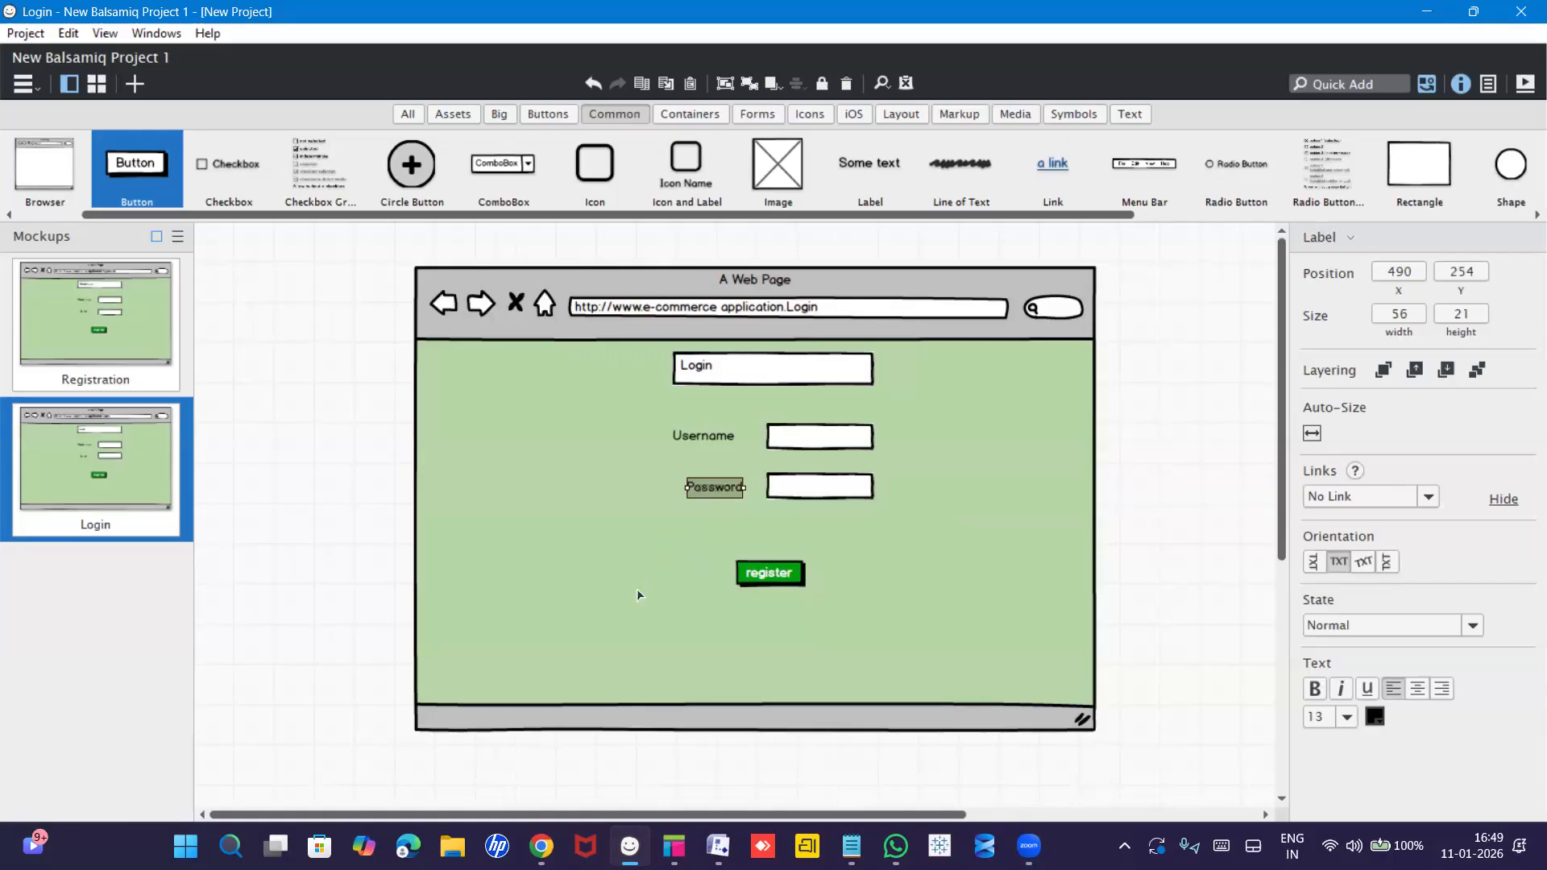
pyautogui.click(667, 543)
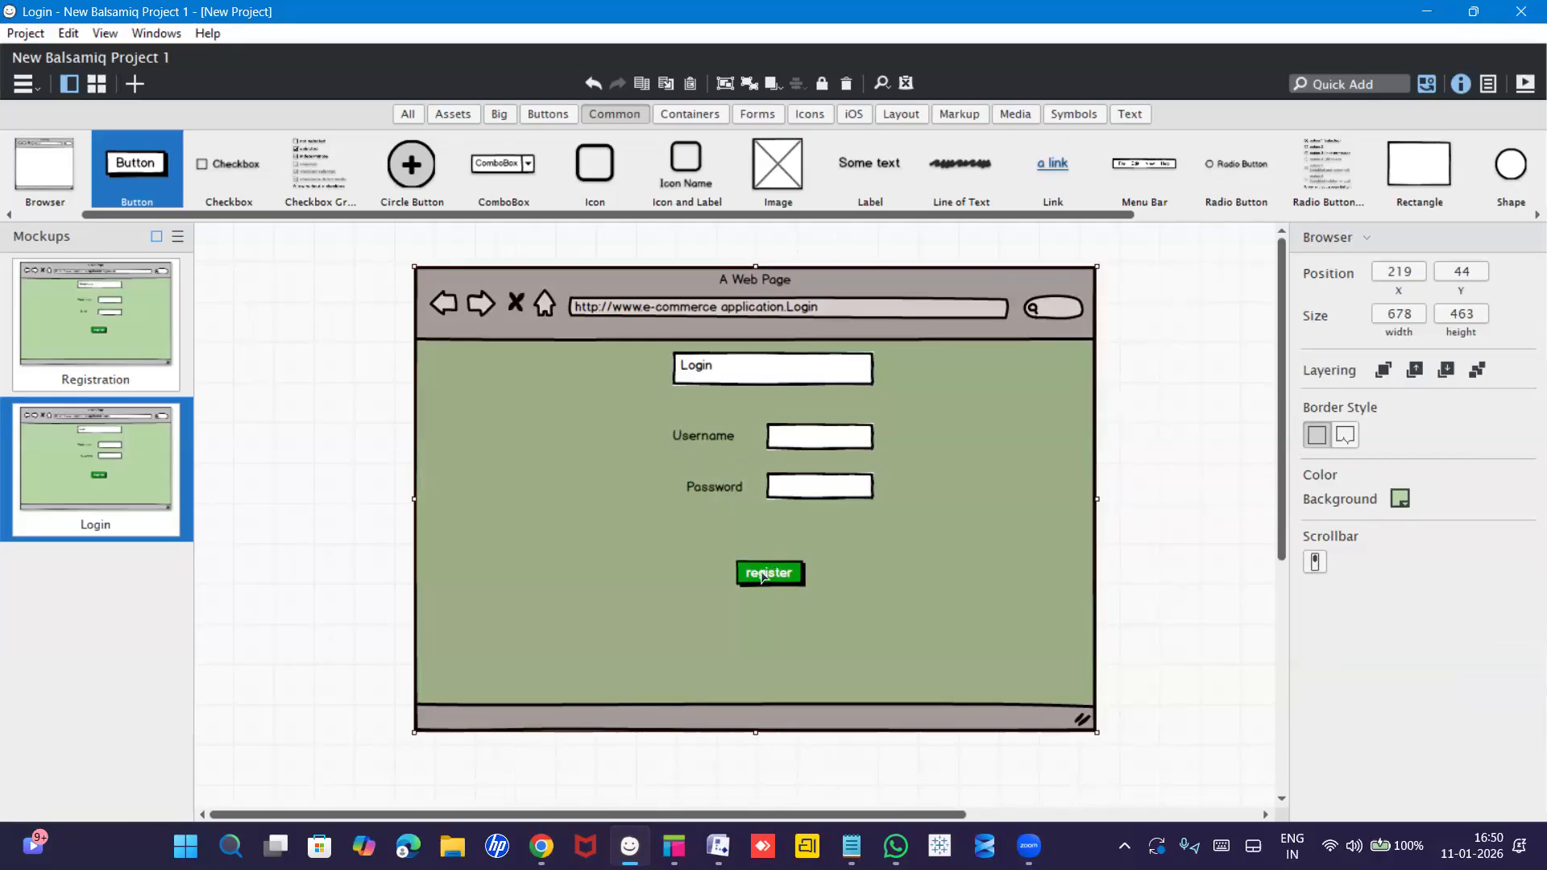
# Change the register button's caption to 'login'.
pyautogui.click(763, 576)
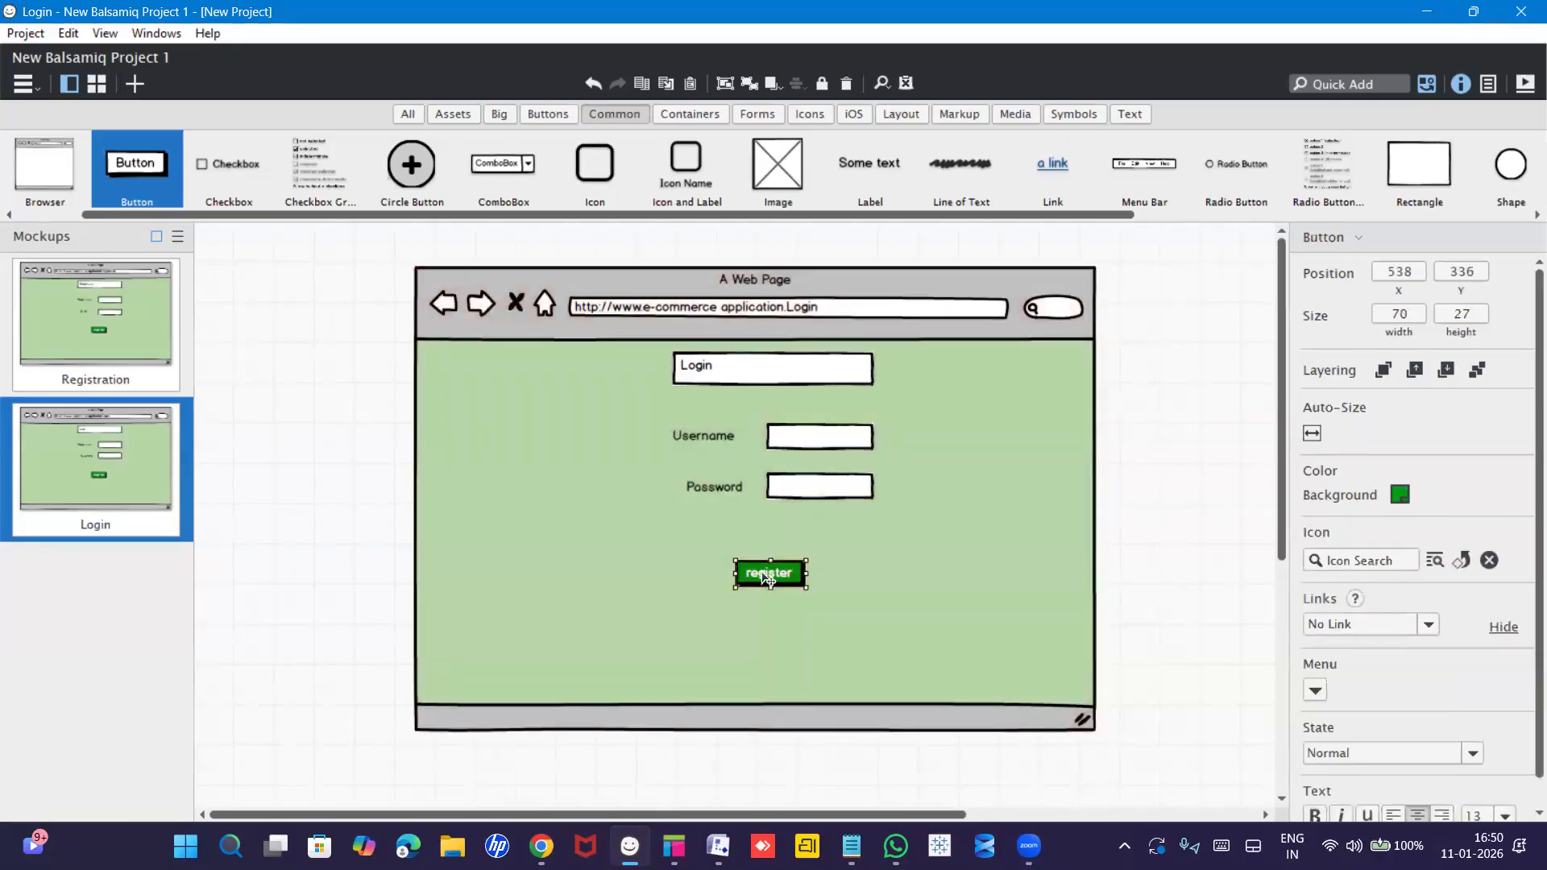
pyautogui.doubleClick(763, 577)
pyautogui.press('BackSpace')
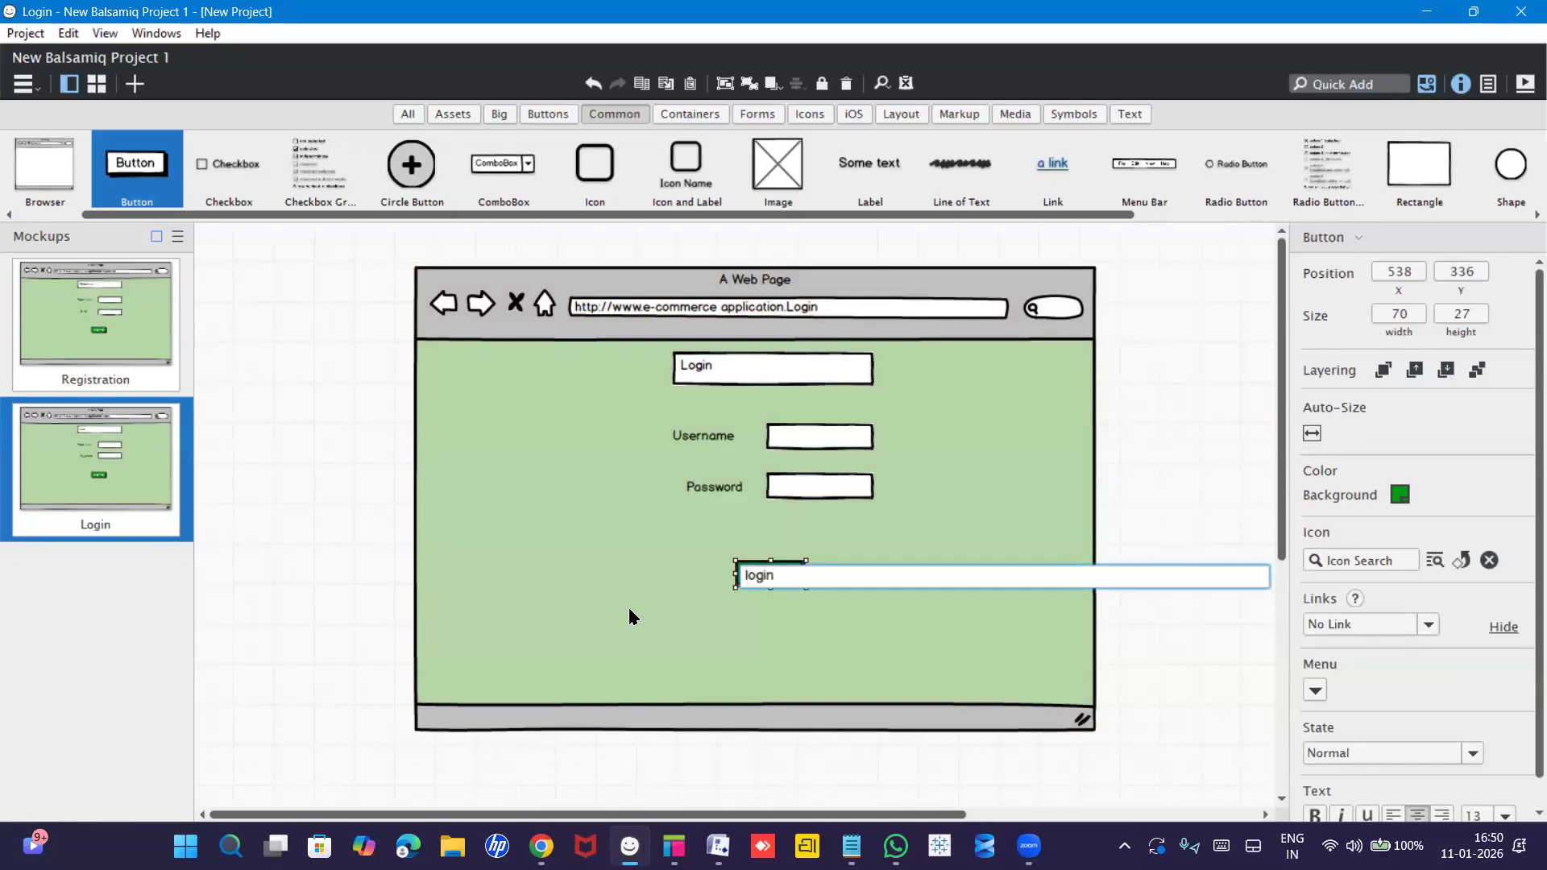
pyautogui.press('Return')
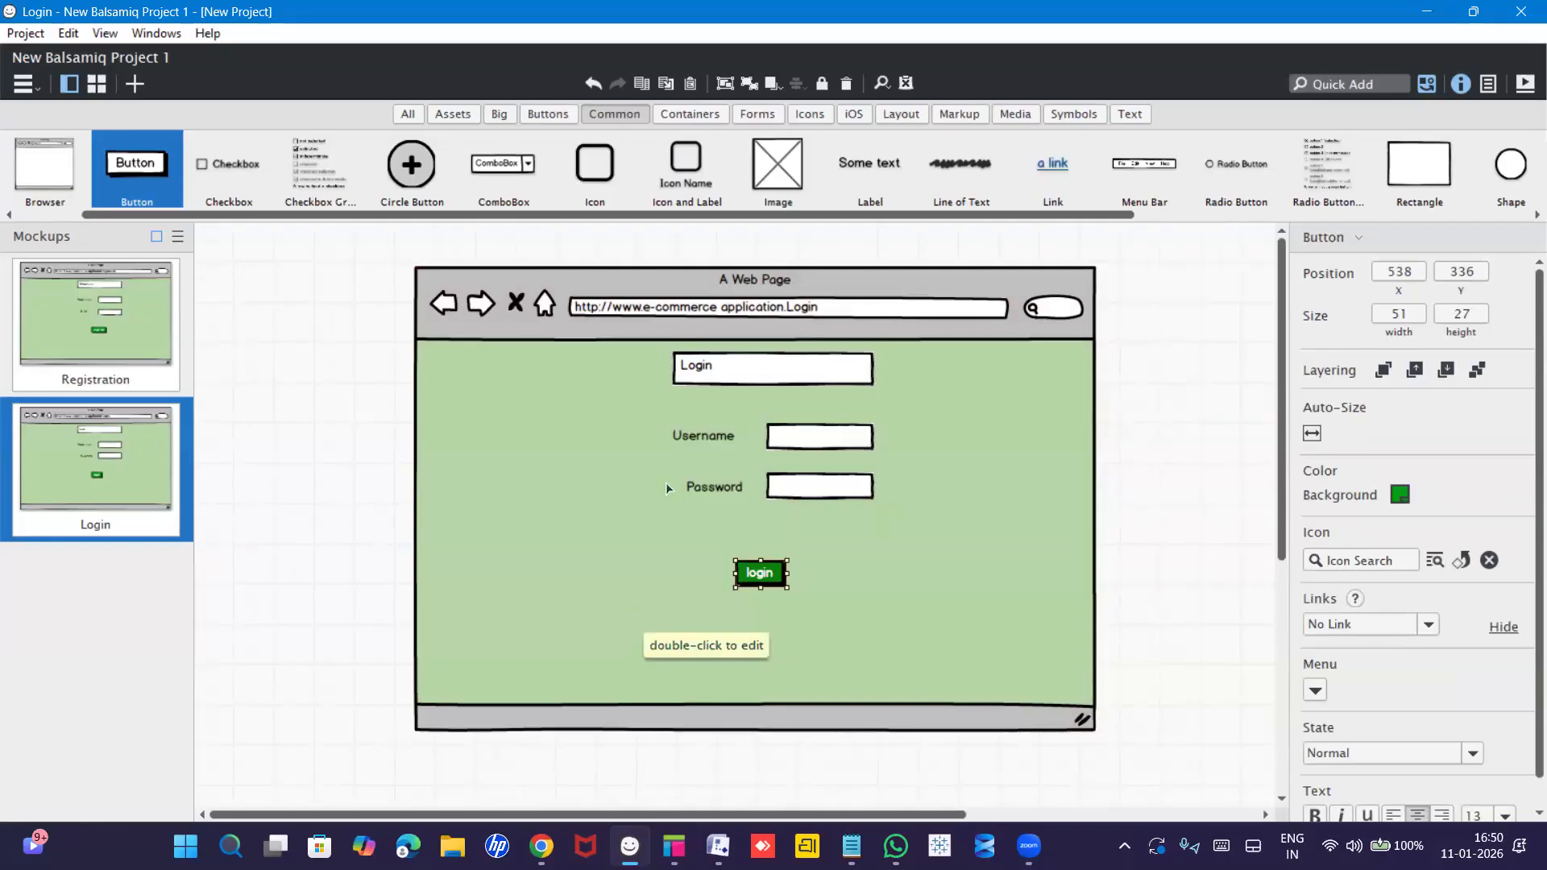
# Duplicate the Login mockup with Ctrl+D and rename the copy 'product catelog'.
pyautogui.click(91, 474)
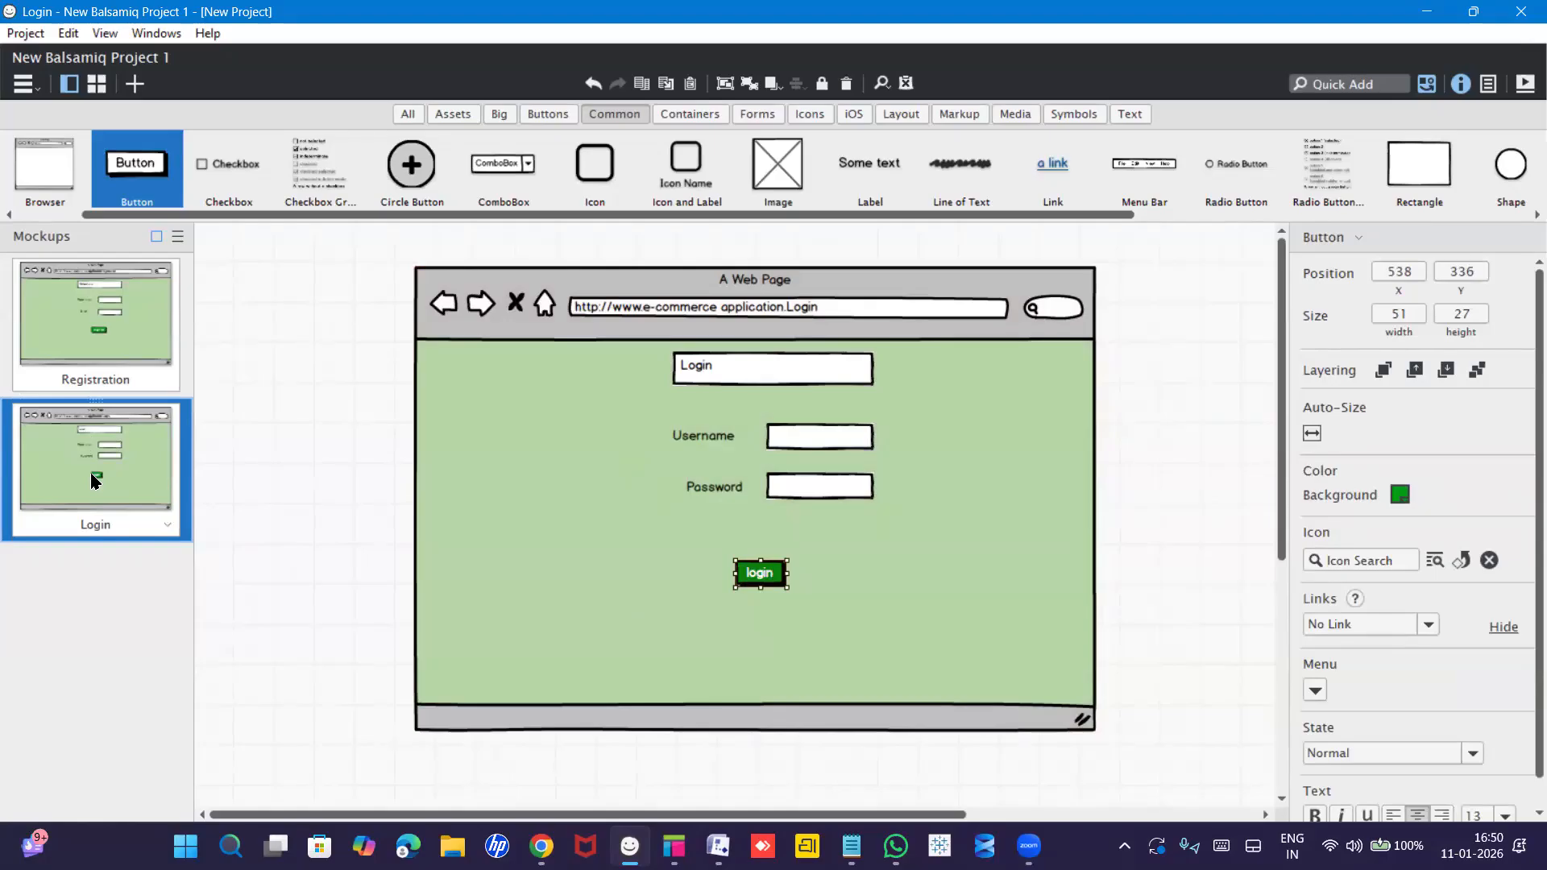
pyautogui.hotkey('ctrl', 'd')
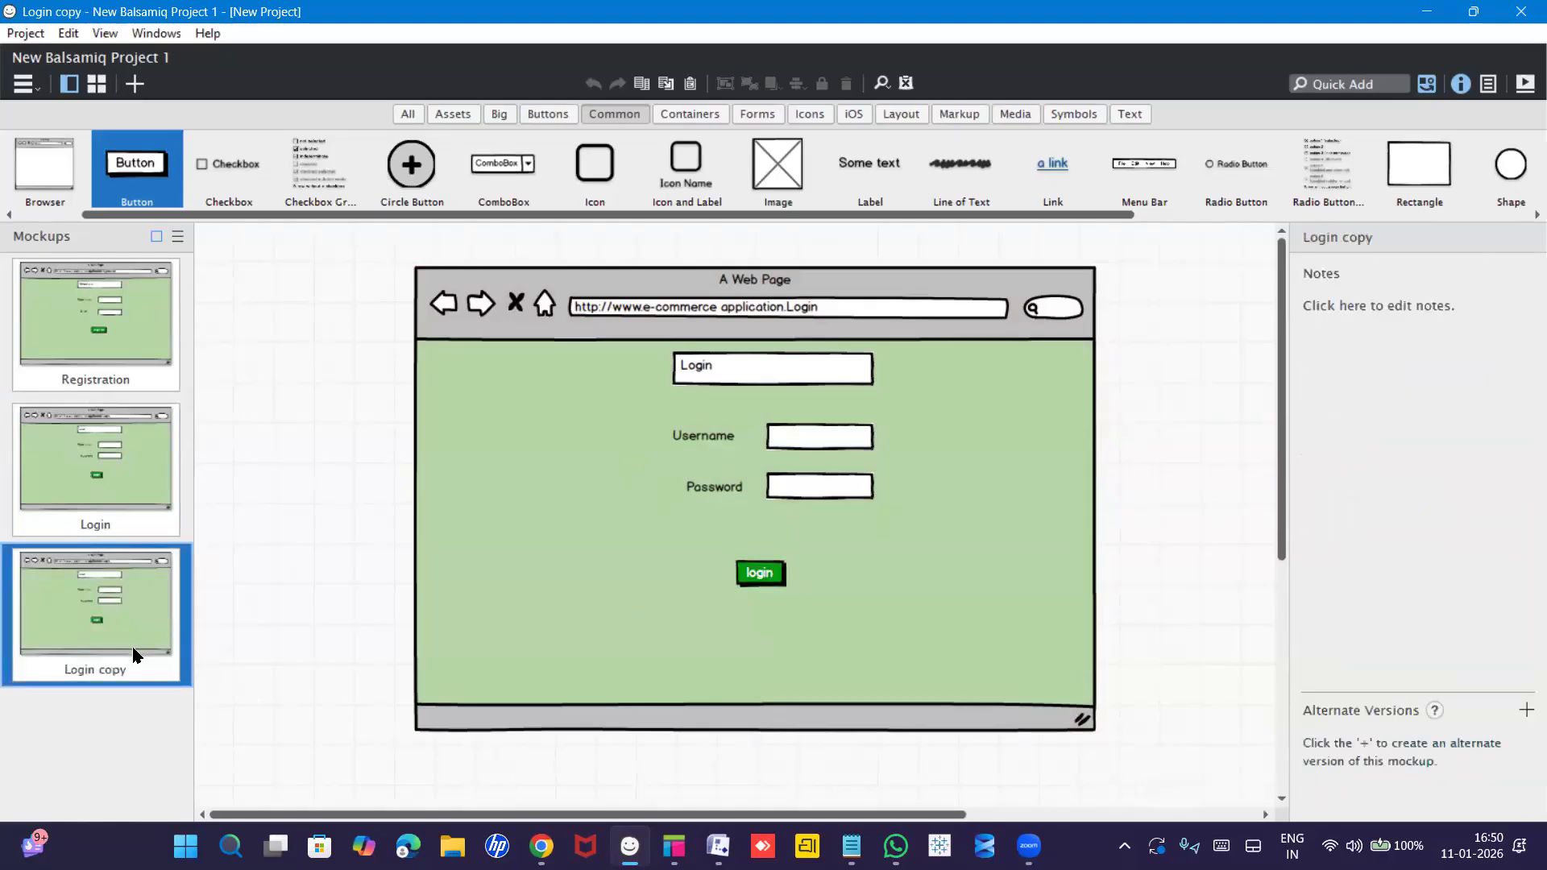
pyautogui.doubleClick(88, 681)
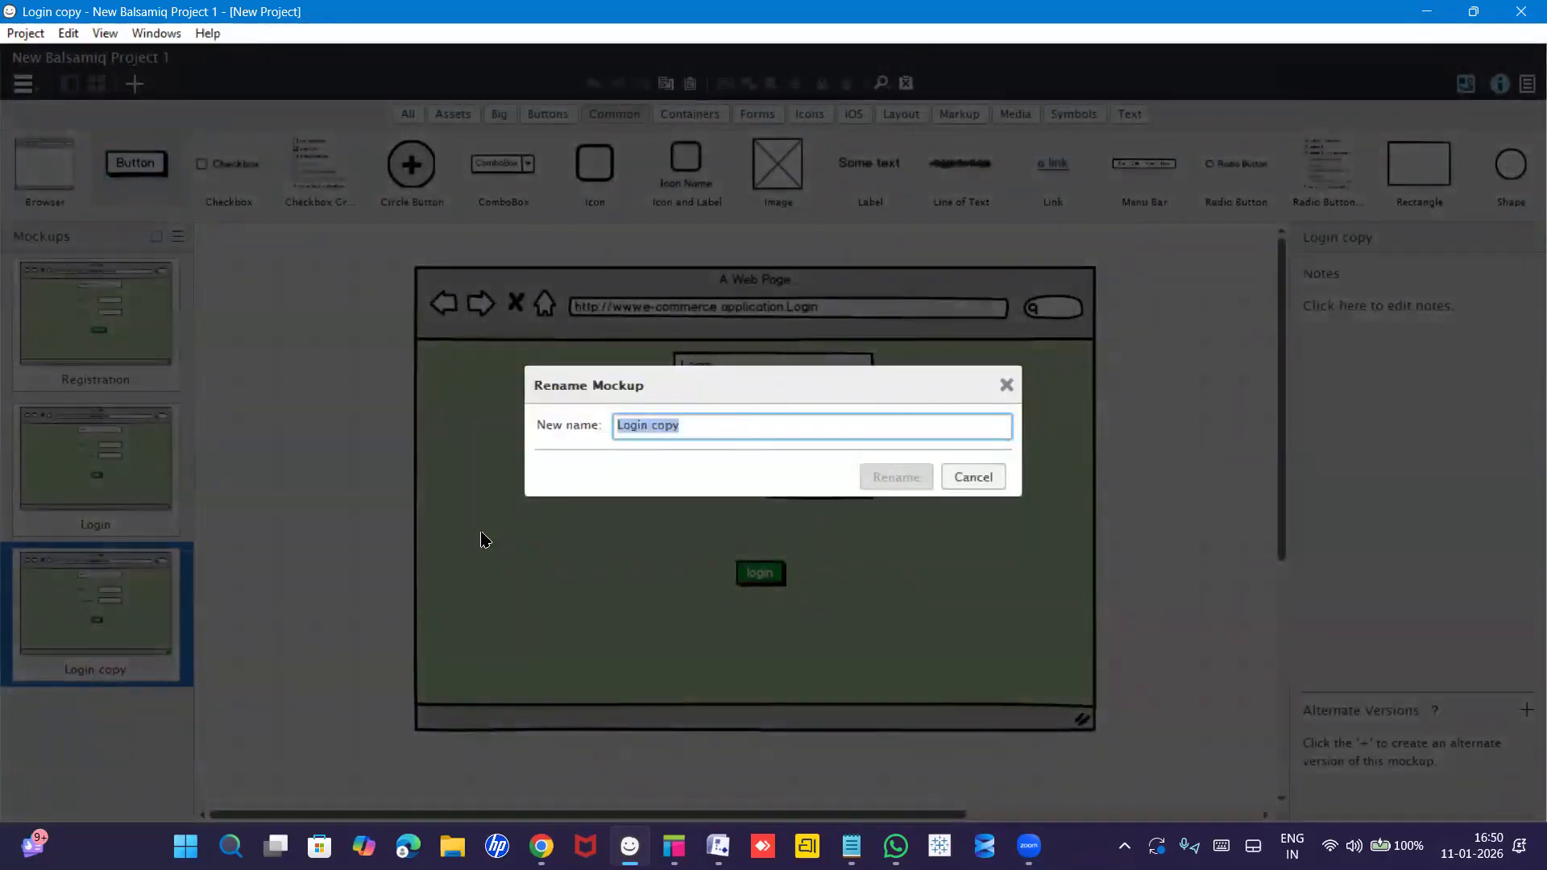
pyautogui.write('prod')
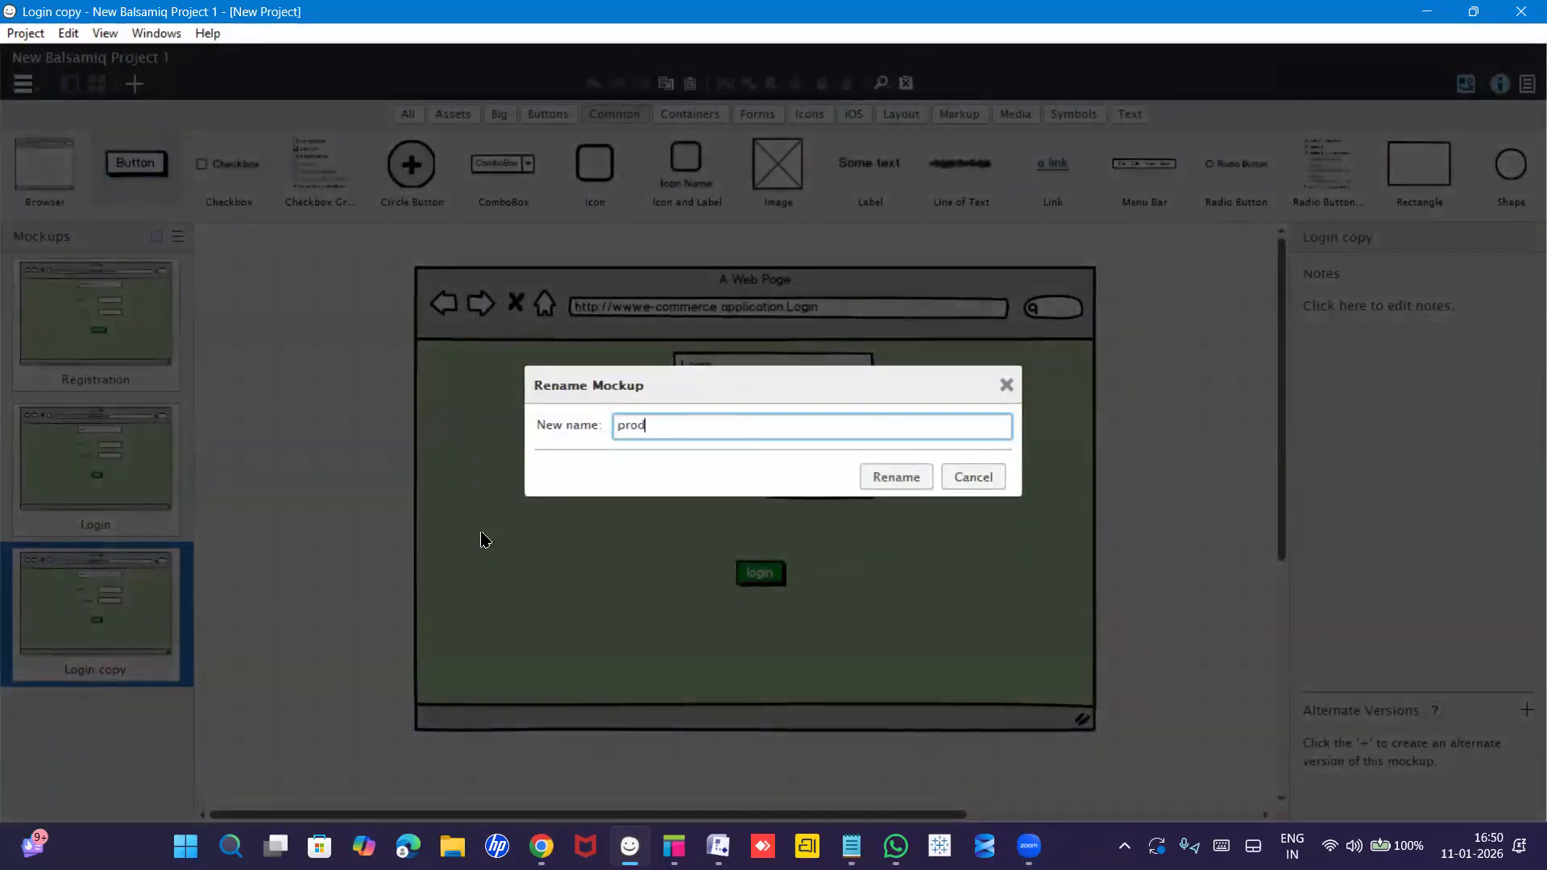
pyautogui.write('uct catelog')
pyautogui.press('Return')
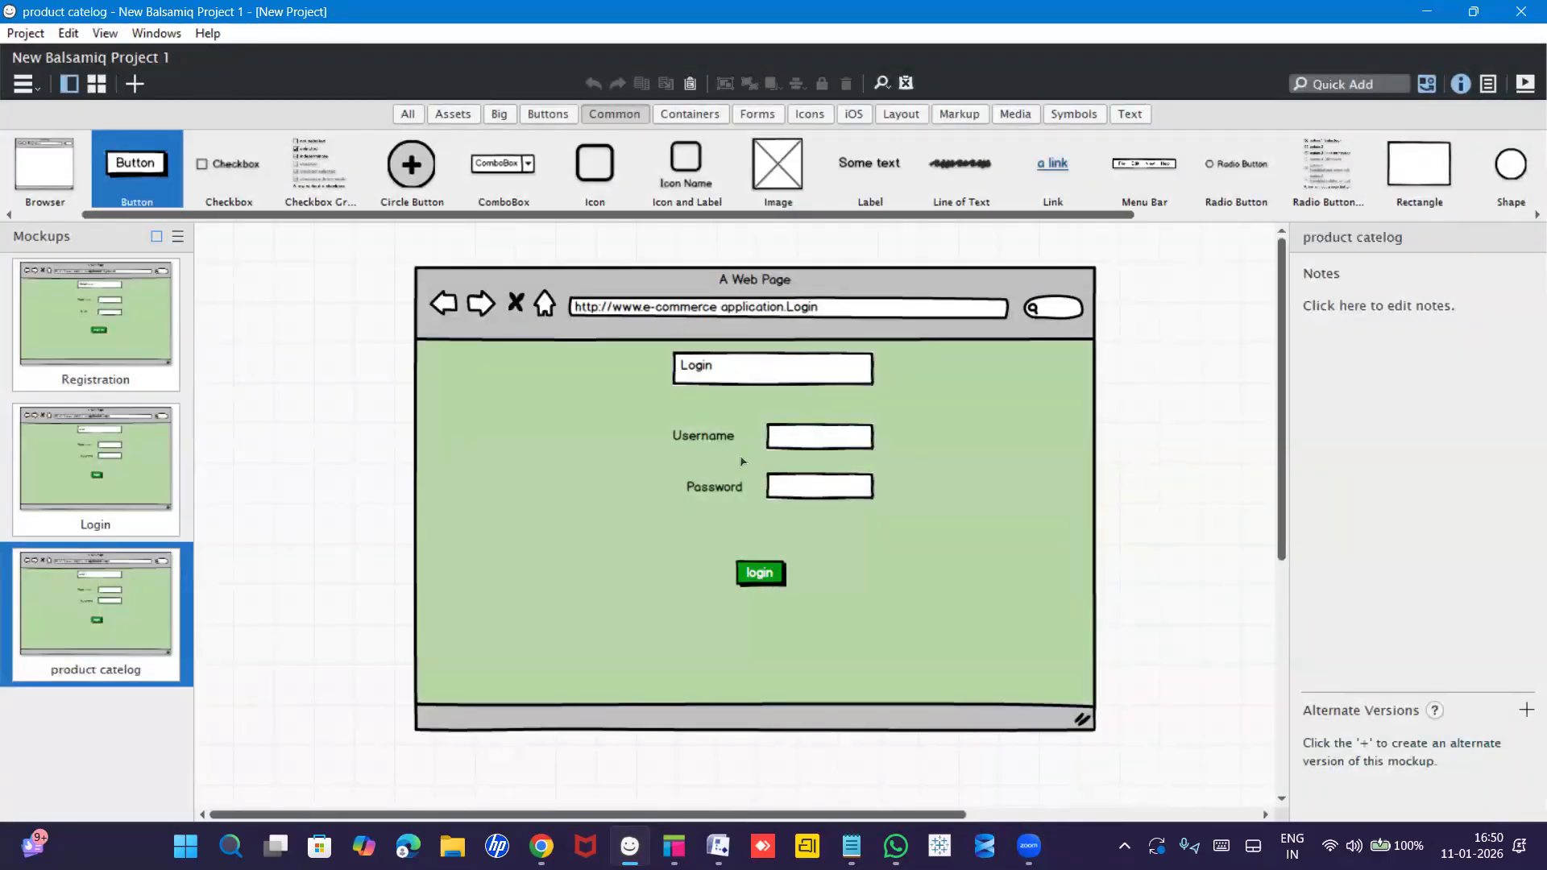
# Change the page heading from Login to 'products'.
pyautogui.click(728, 369)
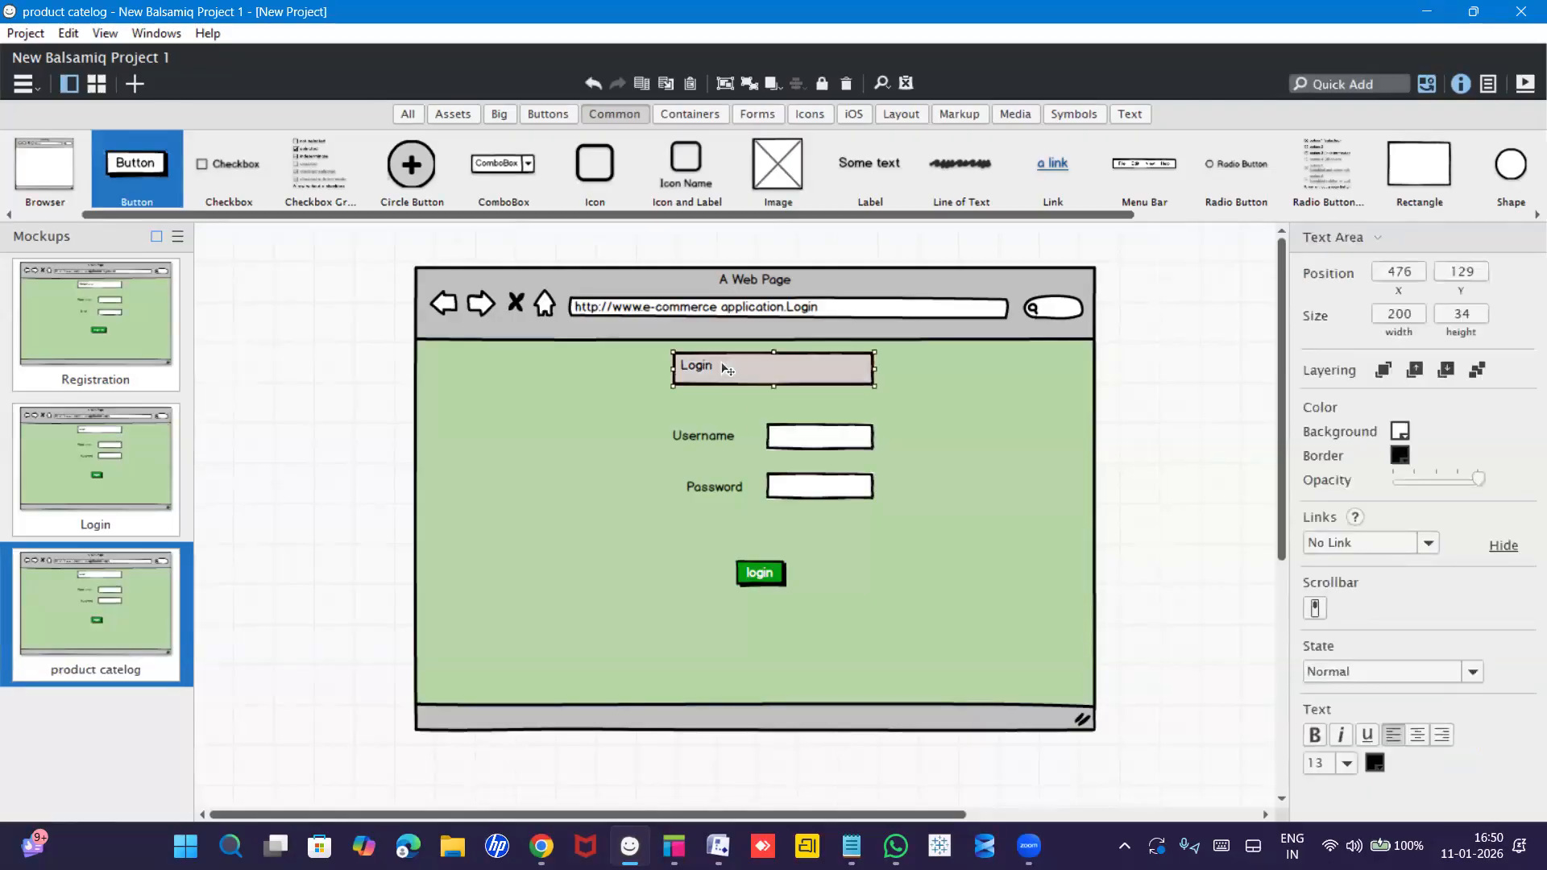
pyautogui.doubleClick(727, 377)
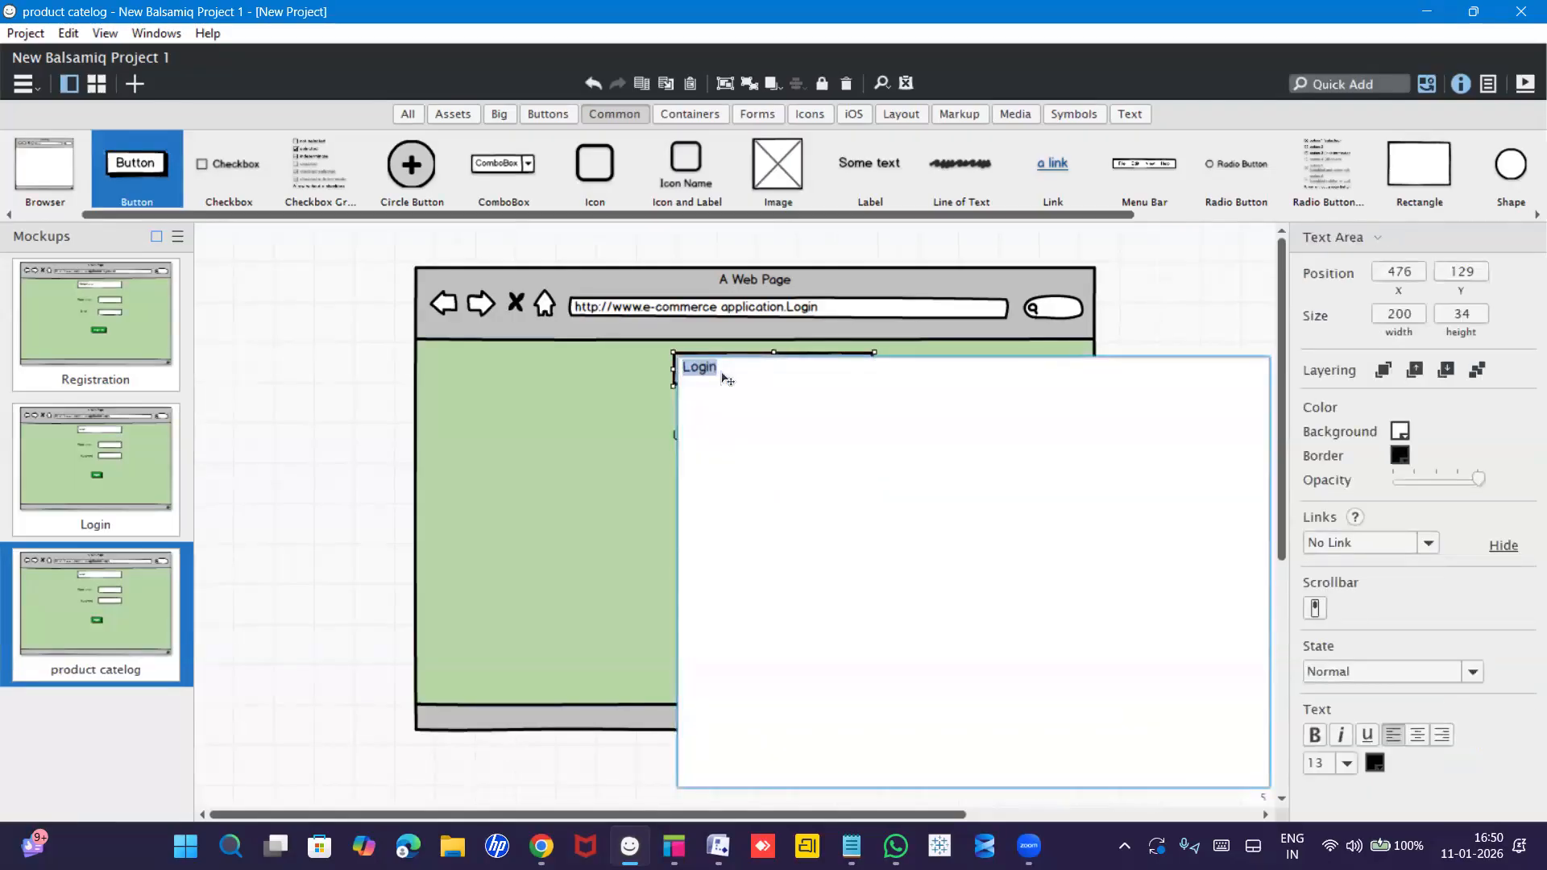
pyautogui.write('products')
pyautogui.click(555, 481)
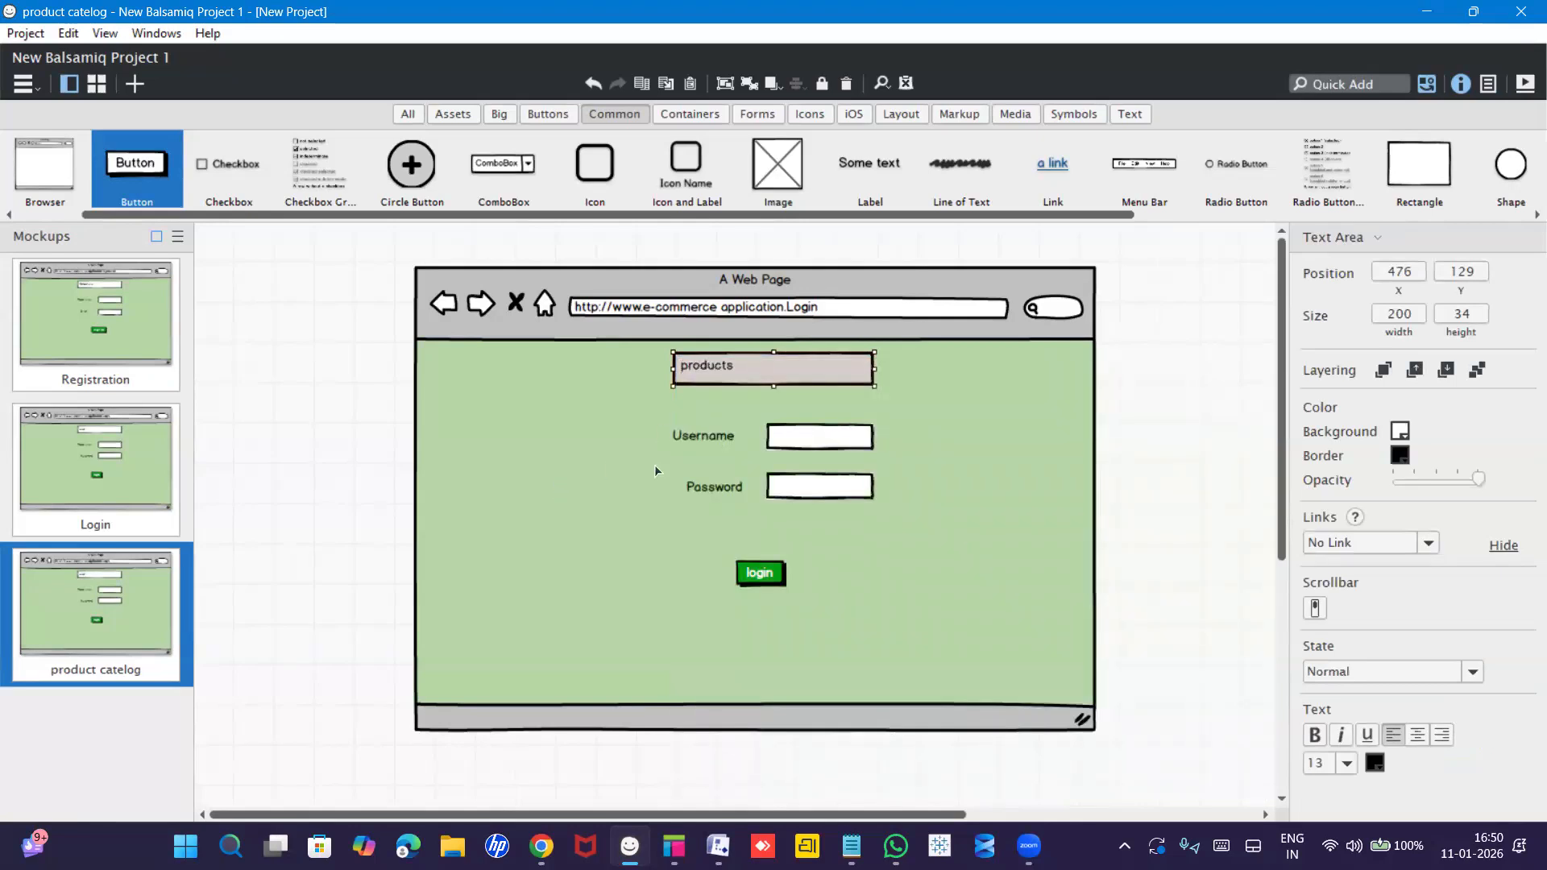
# Delete the Username label, both input boxes and the Password label, restoring the accidentally deleted container.
pyautogui.click(712, 439)
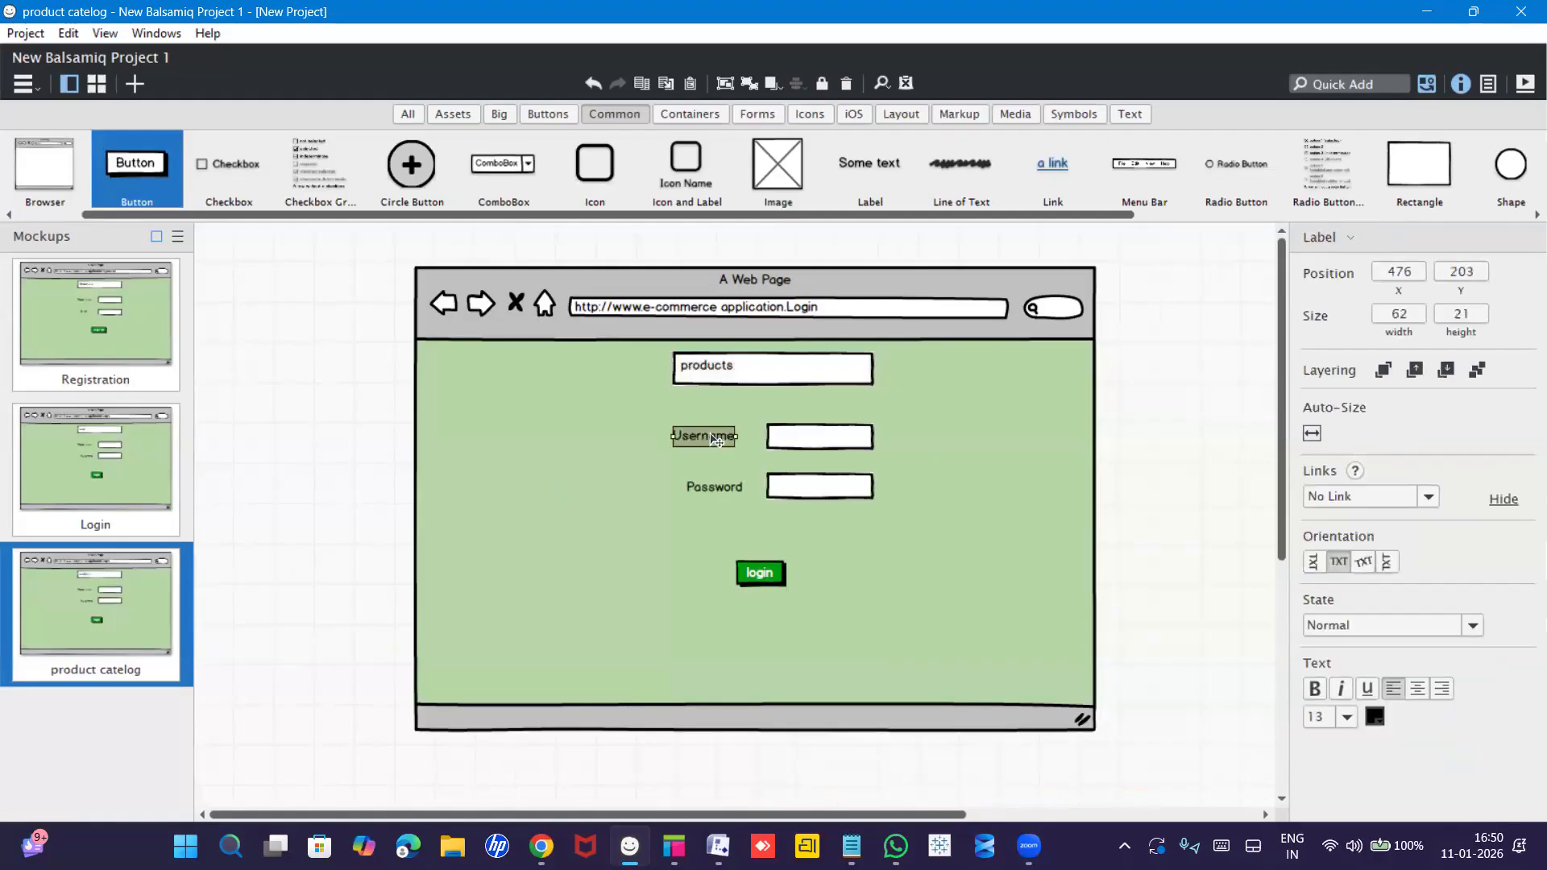
pyautogui.press('Delete')
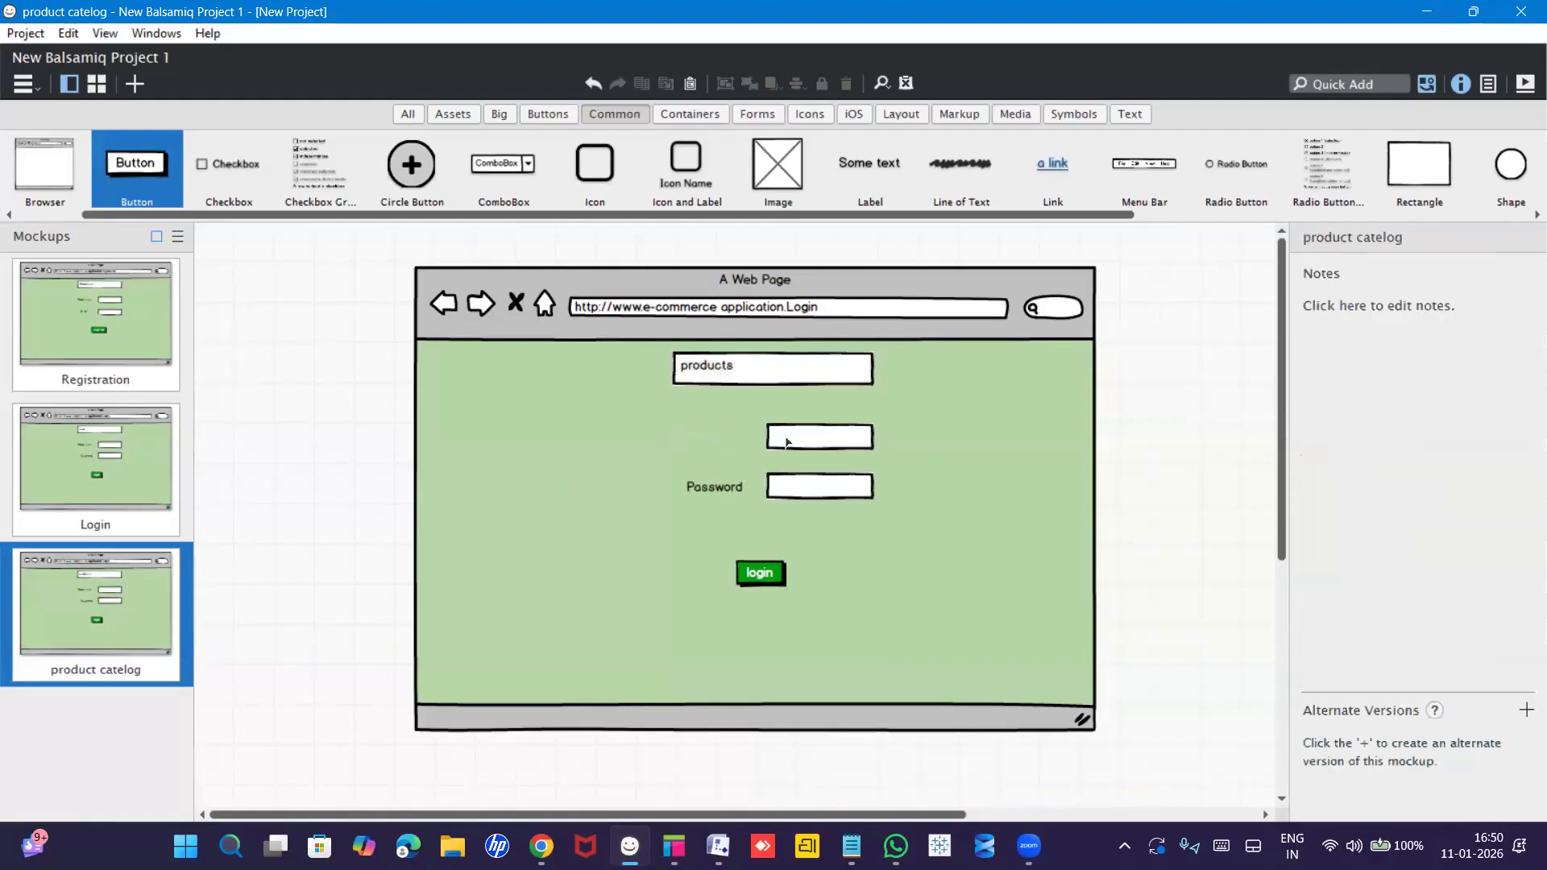
pyautogui.click(786, 441)
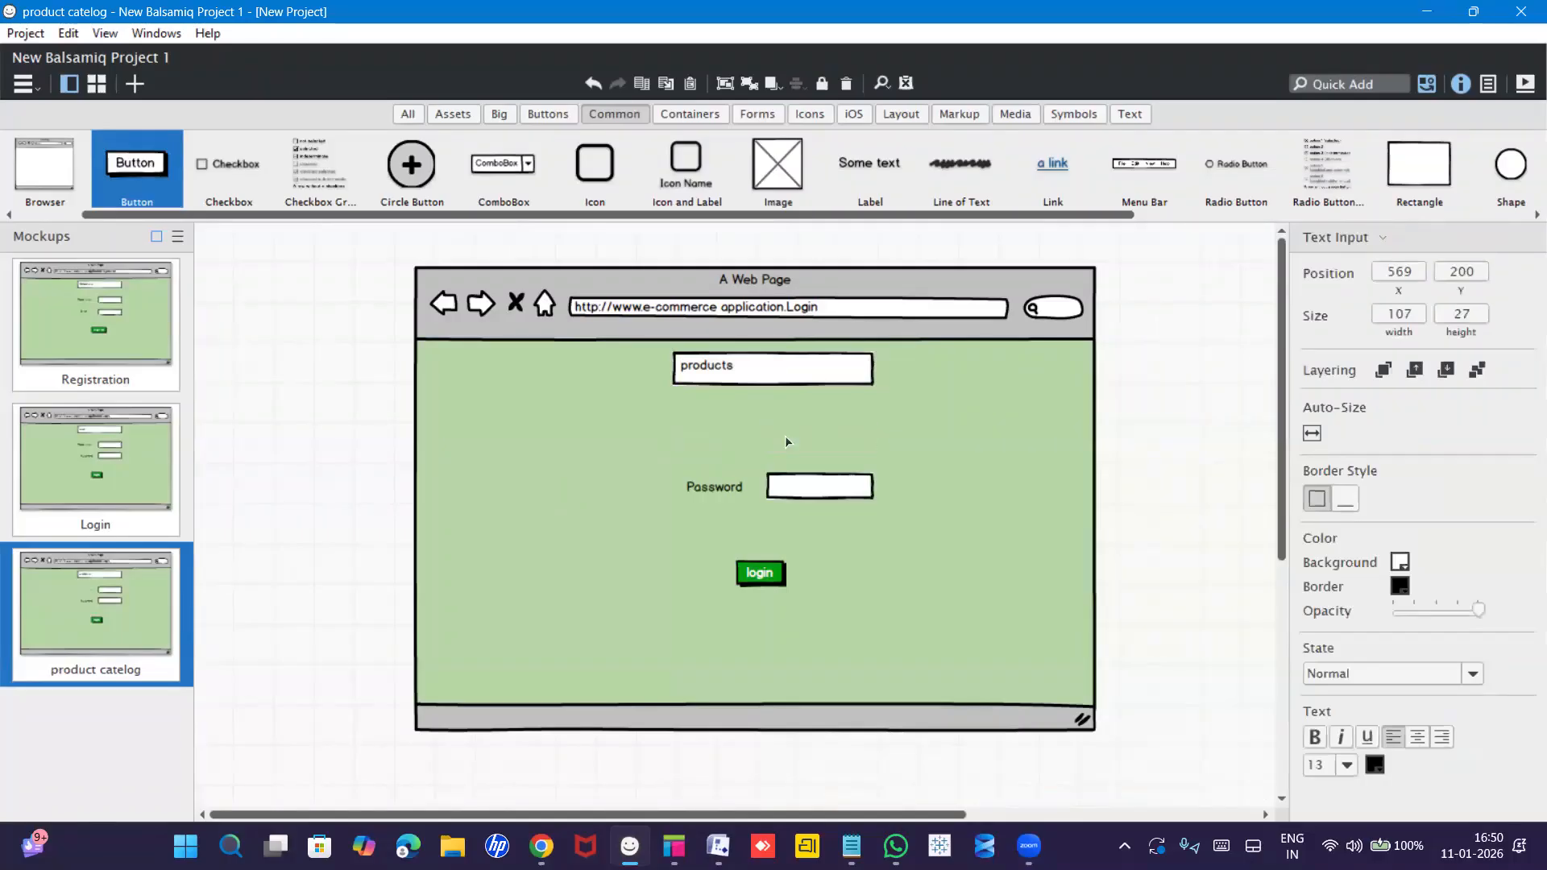
pyautogui.press('Delete')
pyautogui.click(743, 489)
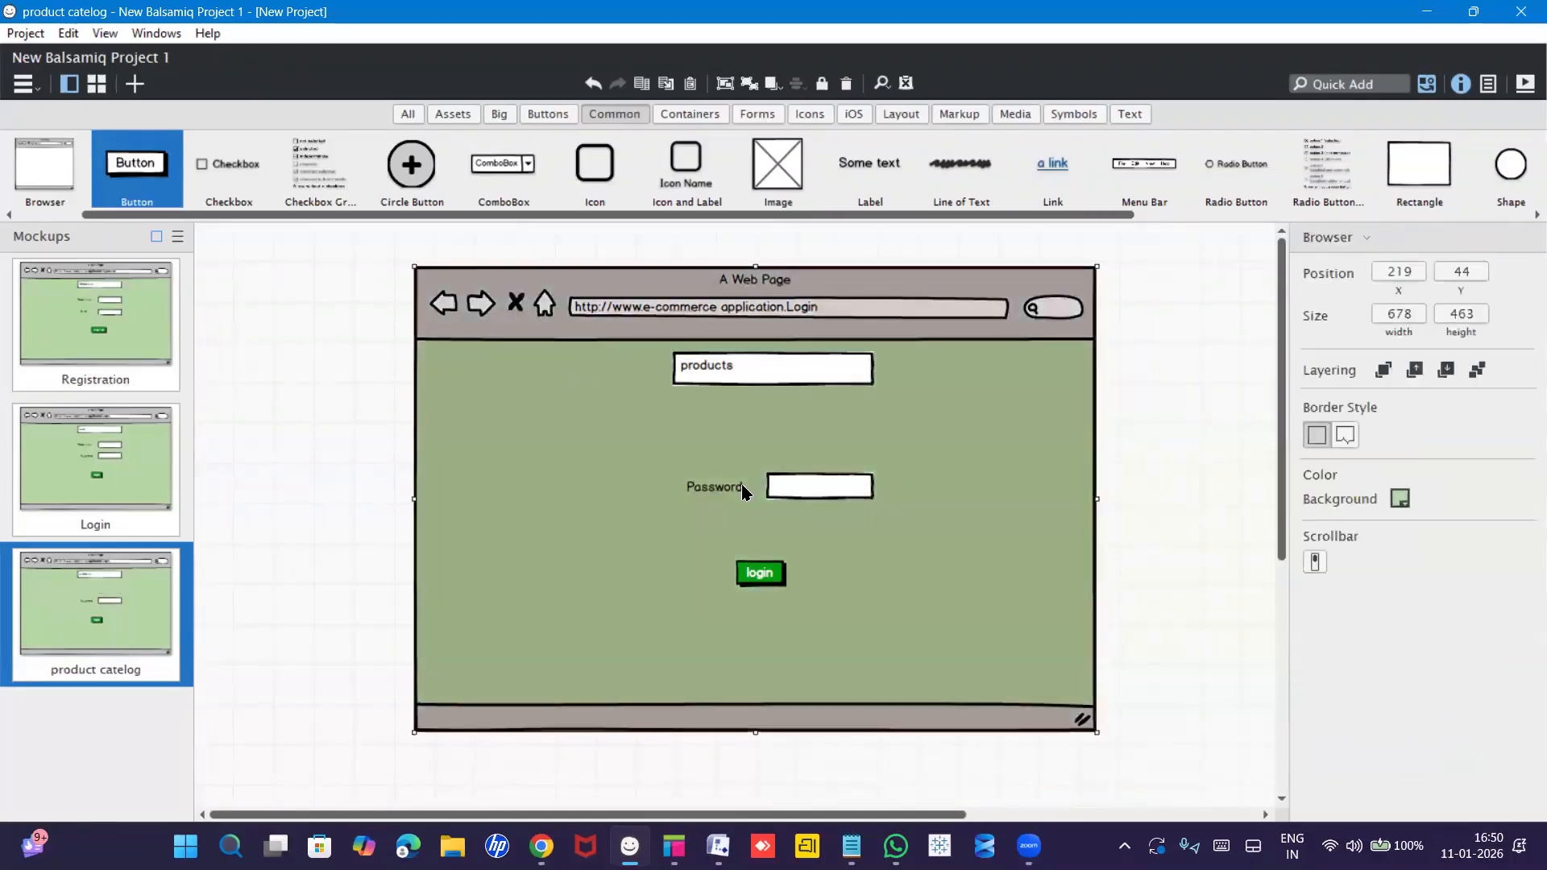
pyautogui.press('Delete')
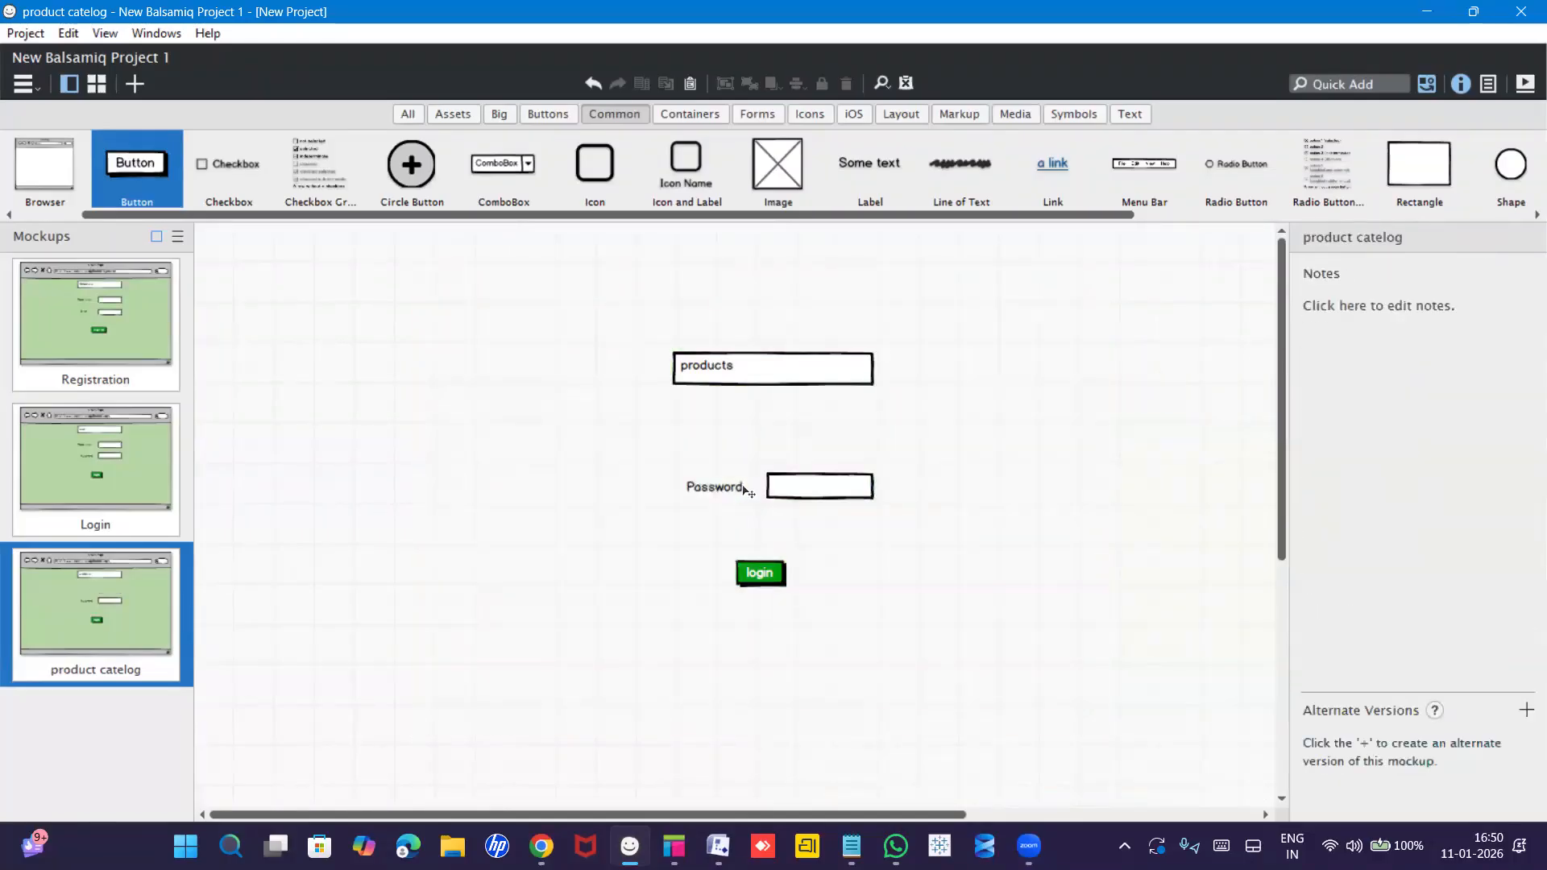
pyautogui.hotkey('ctrl', 'z')
pyautogui.click(739, 491)
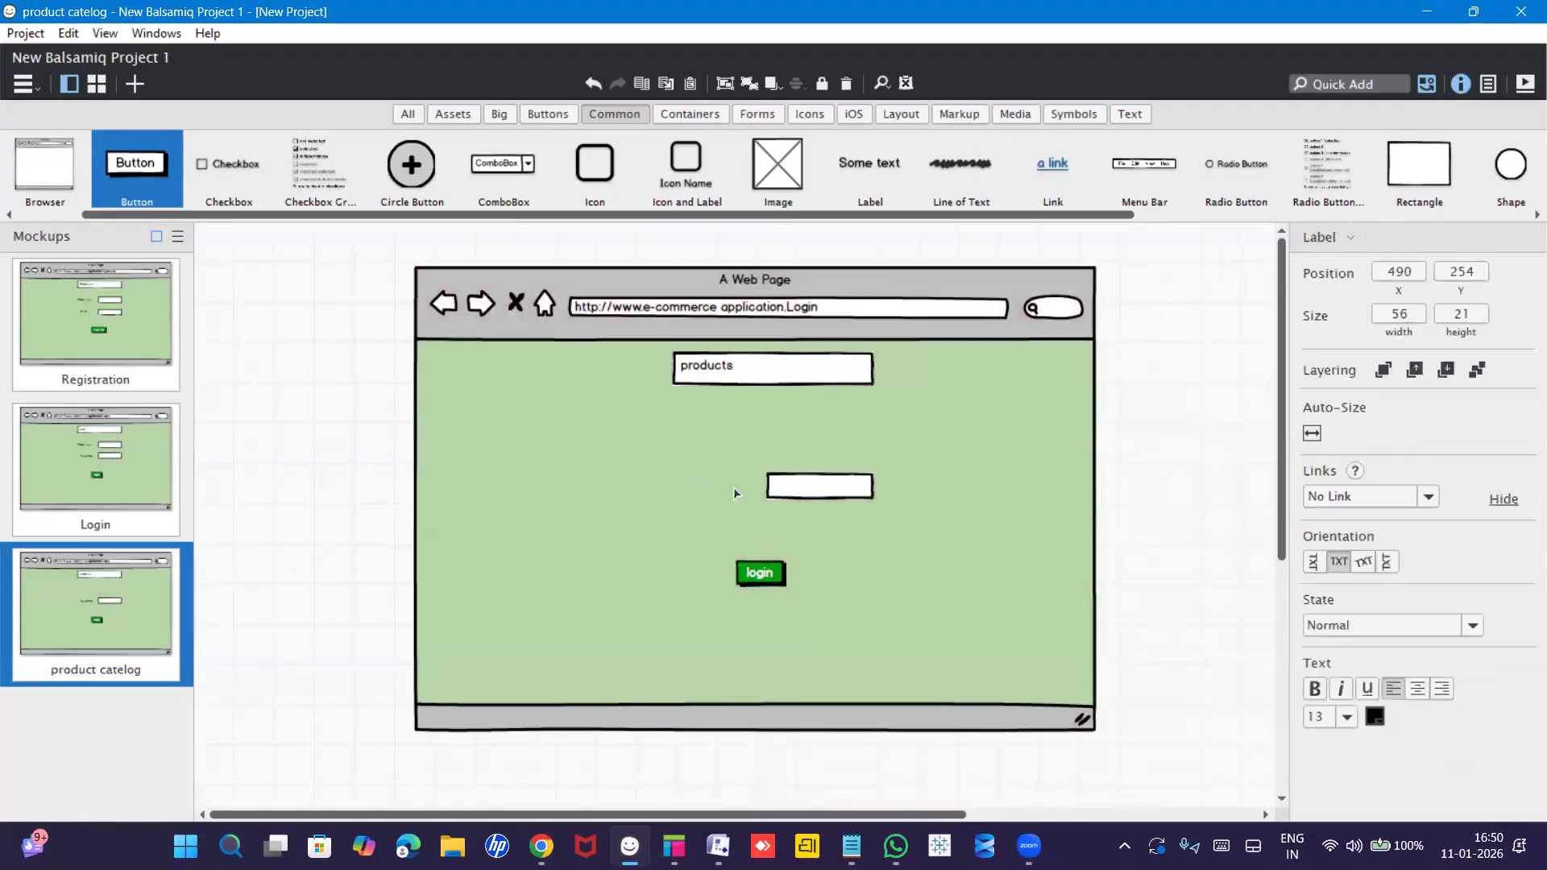
pyautogui.press('Delete')
pyautogui.click(796, 483)
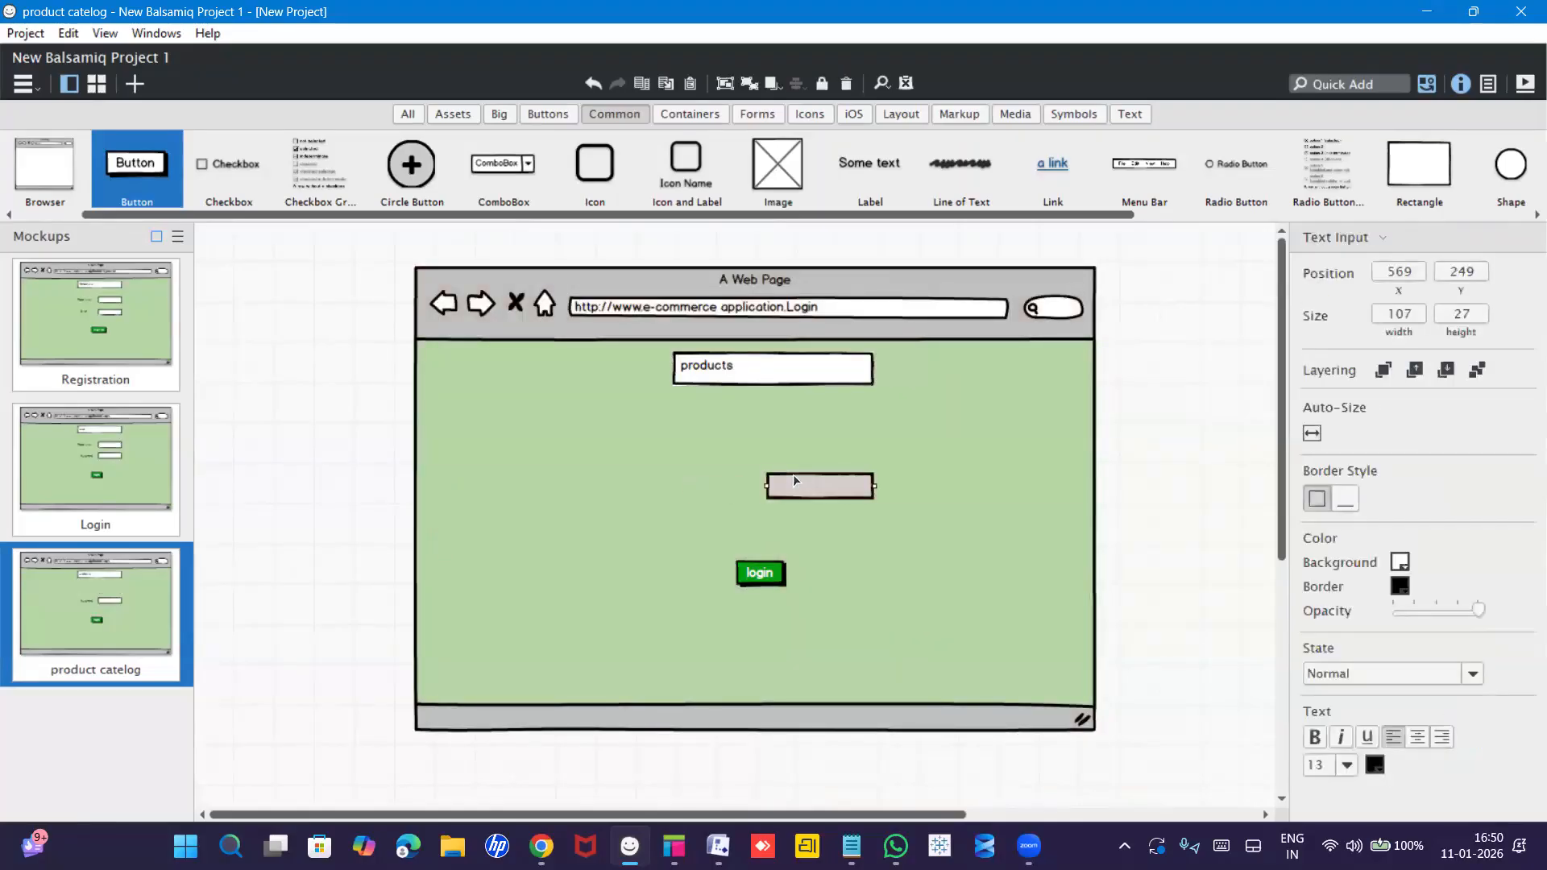
pyautogui.press('Delete')
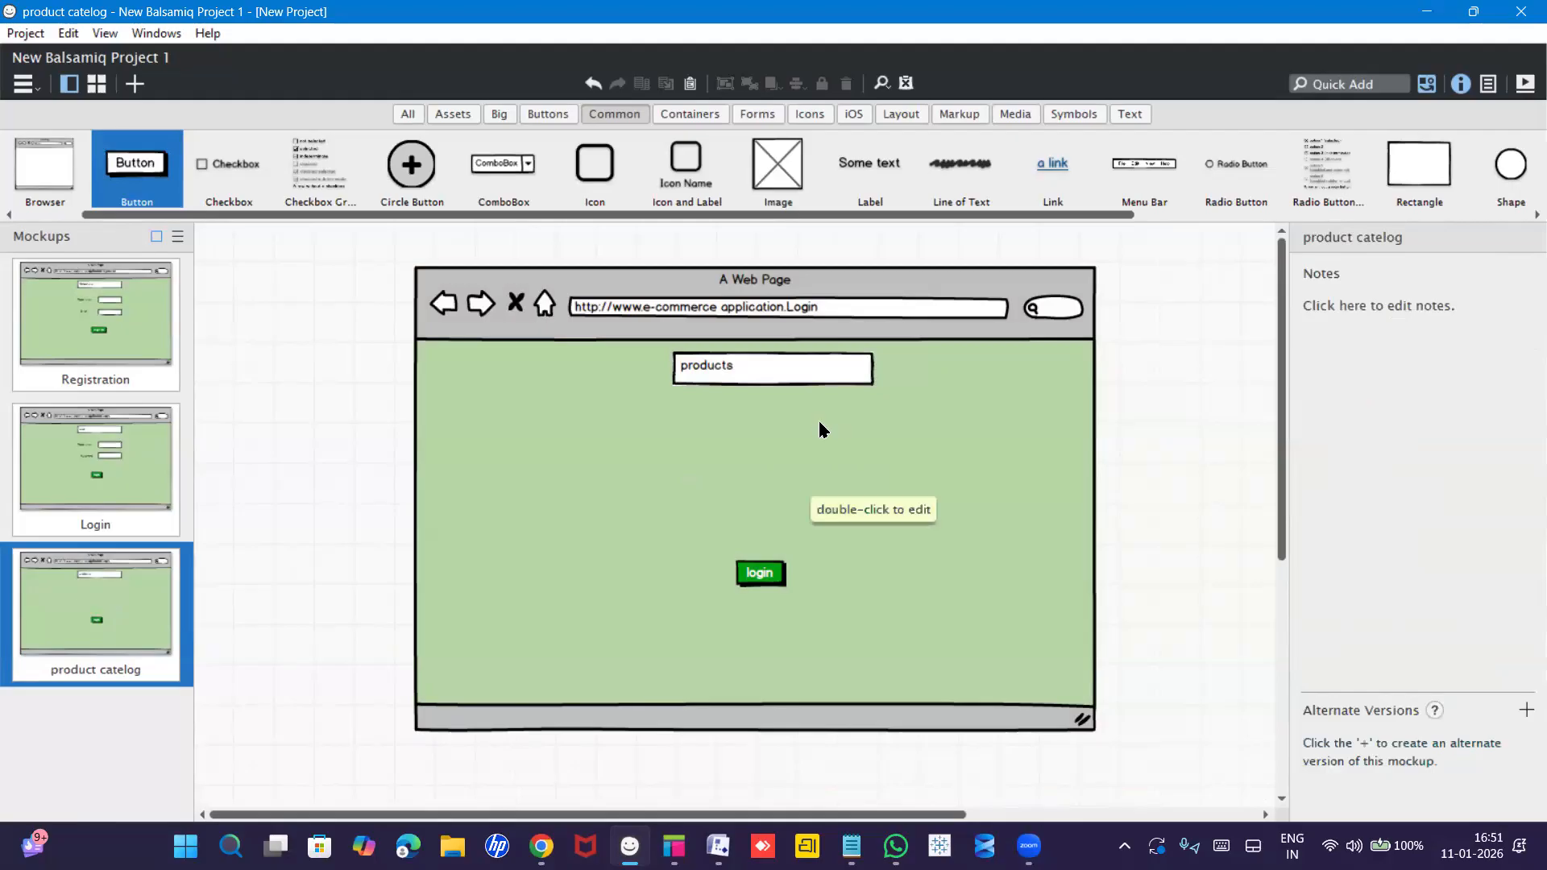
# Add an Image component to the page and load women dress.jpg into it.
pyautogui.moveTo(744, 217); pyautogui.dragTo(902, 219)
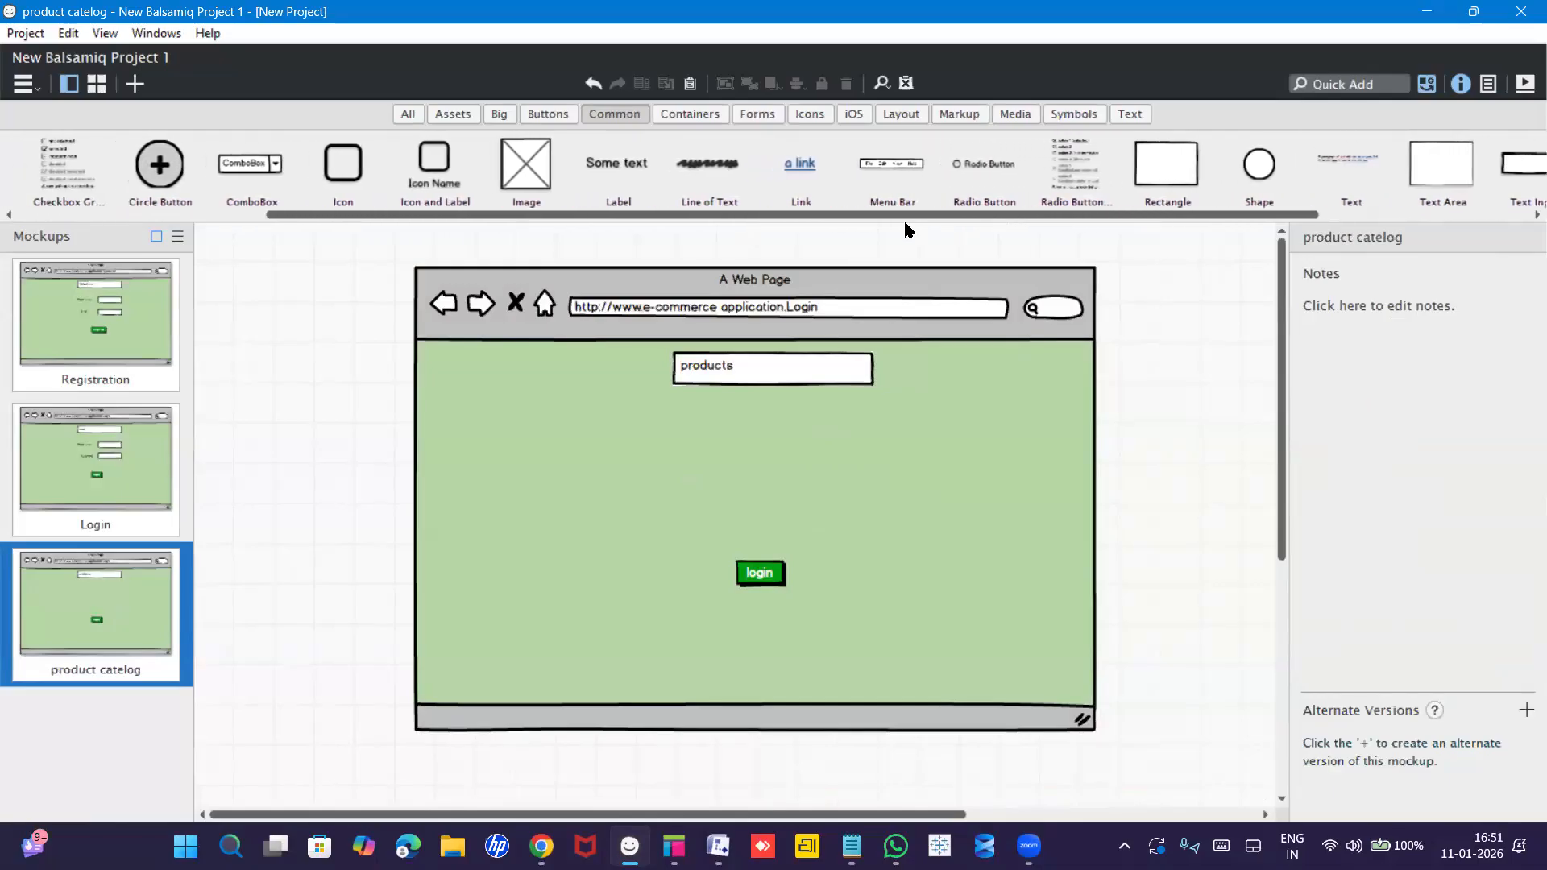
pyautogui.moveTo(583, 183); pyautogui.dragTo(561, 421)
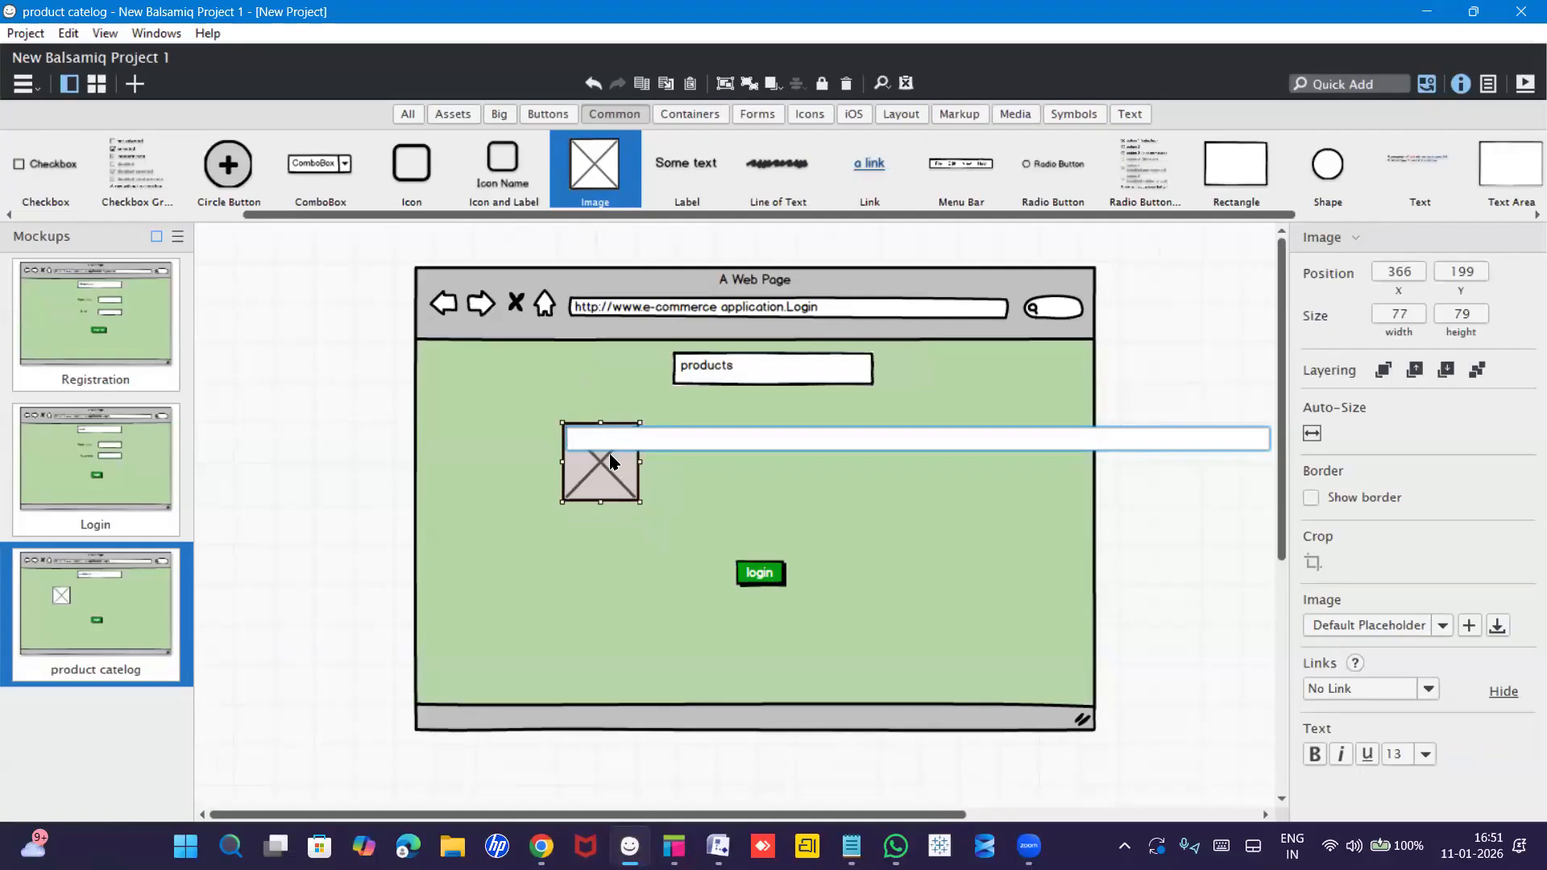
pyautogui.click(613, 475)
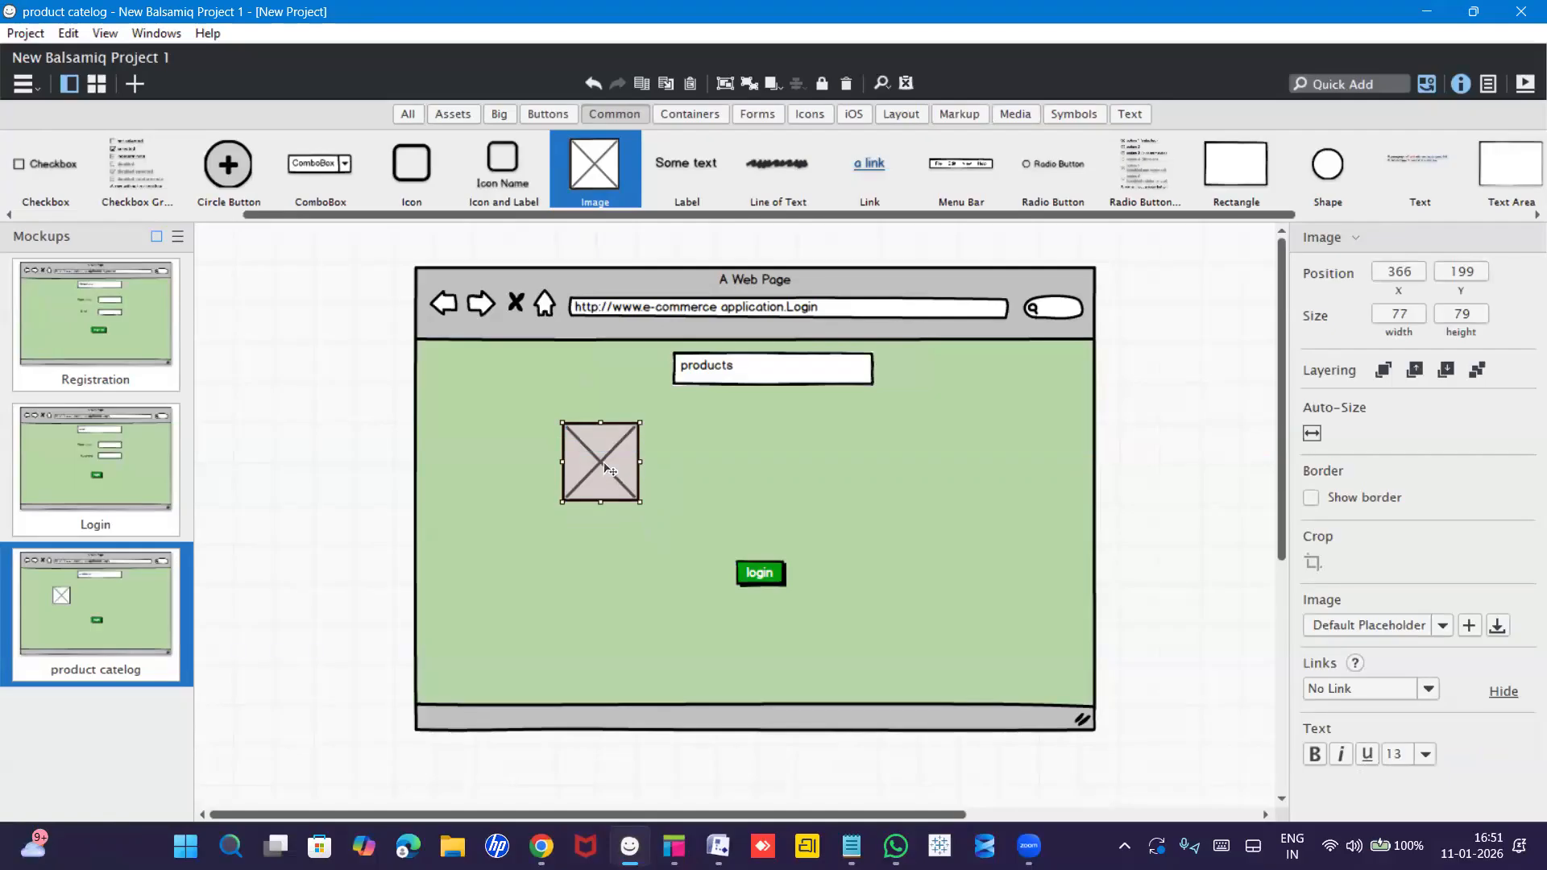
pyautogui.doubleClick(612, 475)
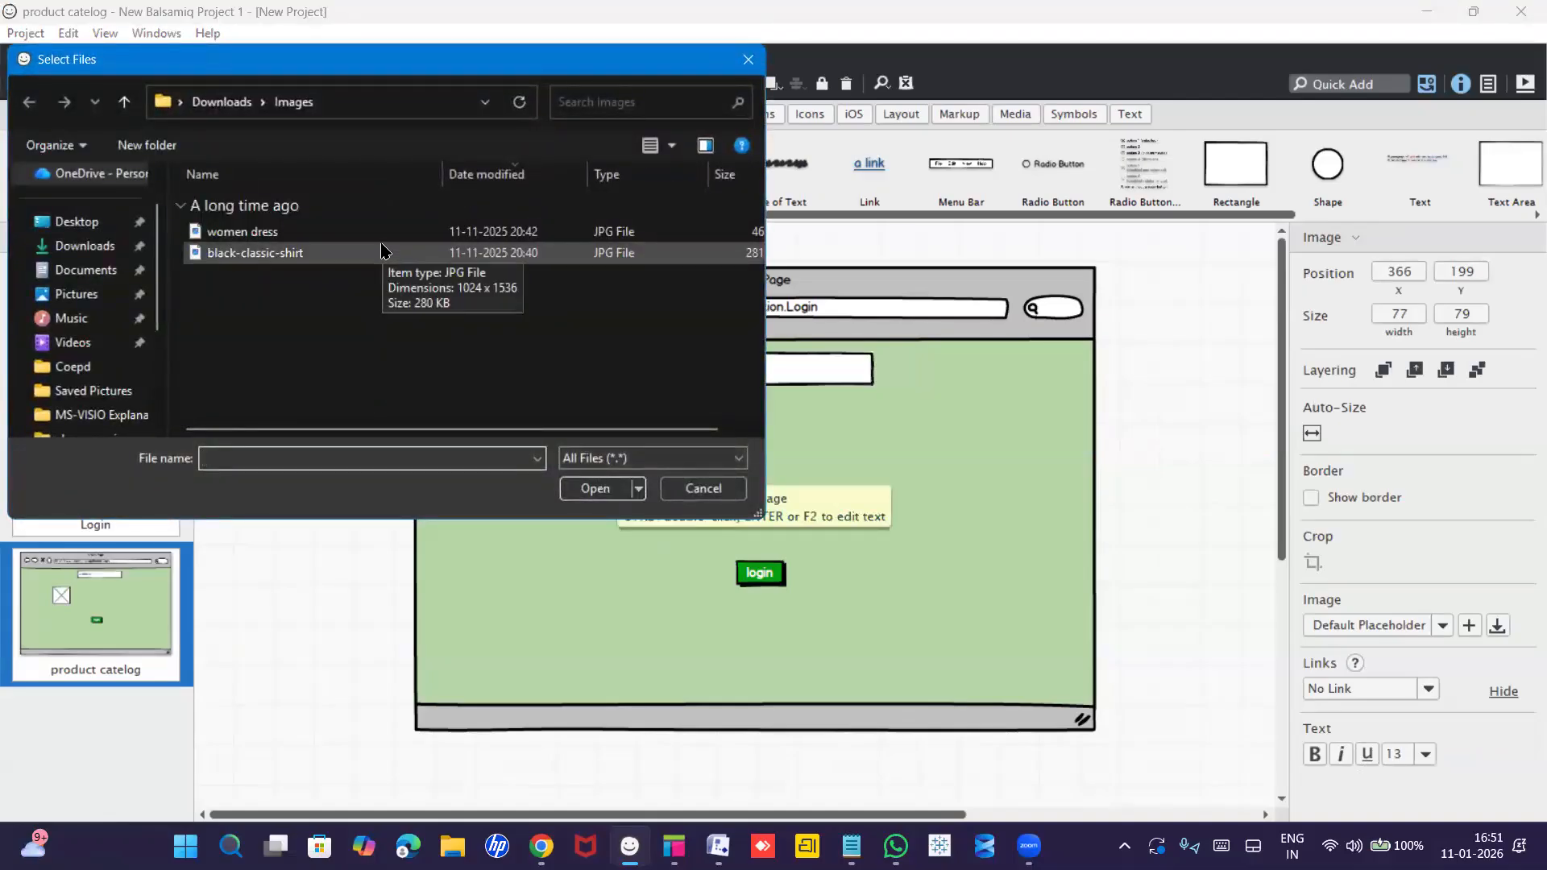
pyautogui.doubleClick(293, 238)
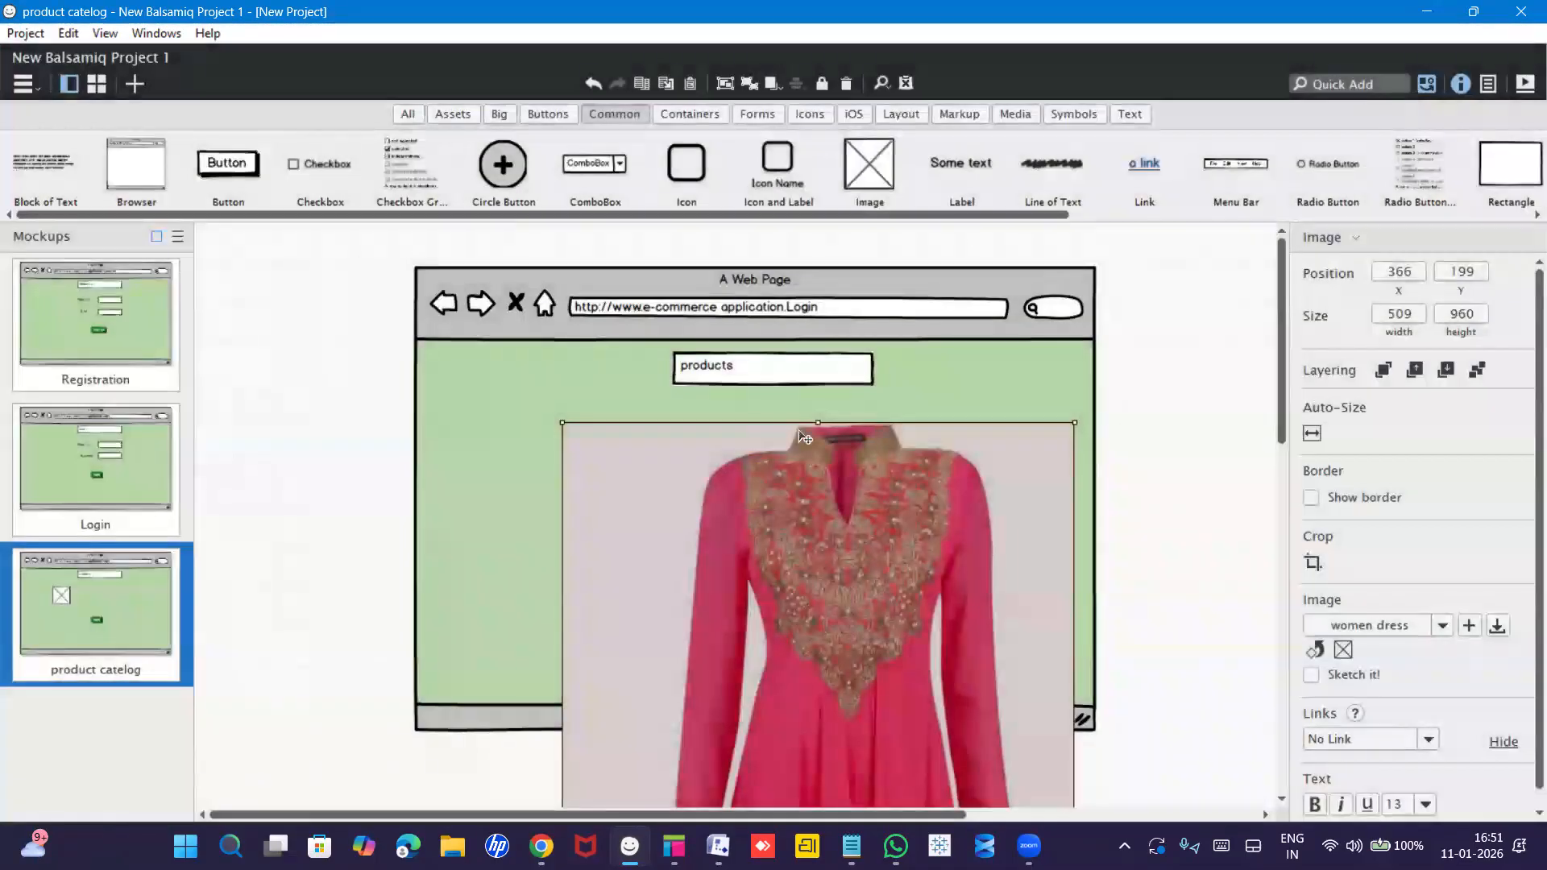
# Resize the dress image to 121×69 and place it upper left, under the products heading.
pyautogui.moveTo(819, 418); pyautogui.dragTo(817, 732)
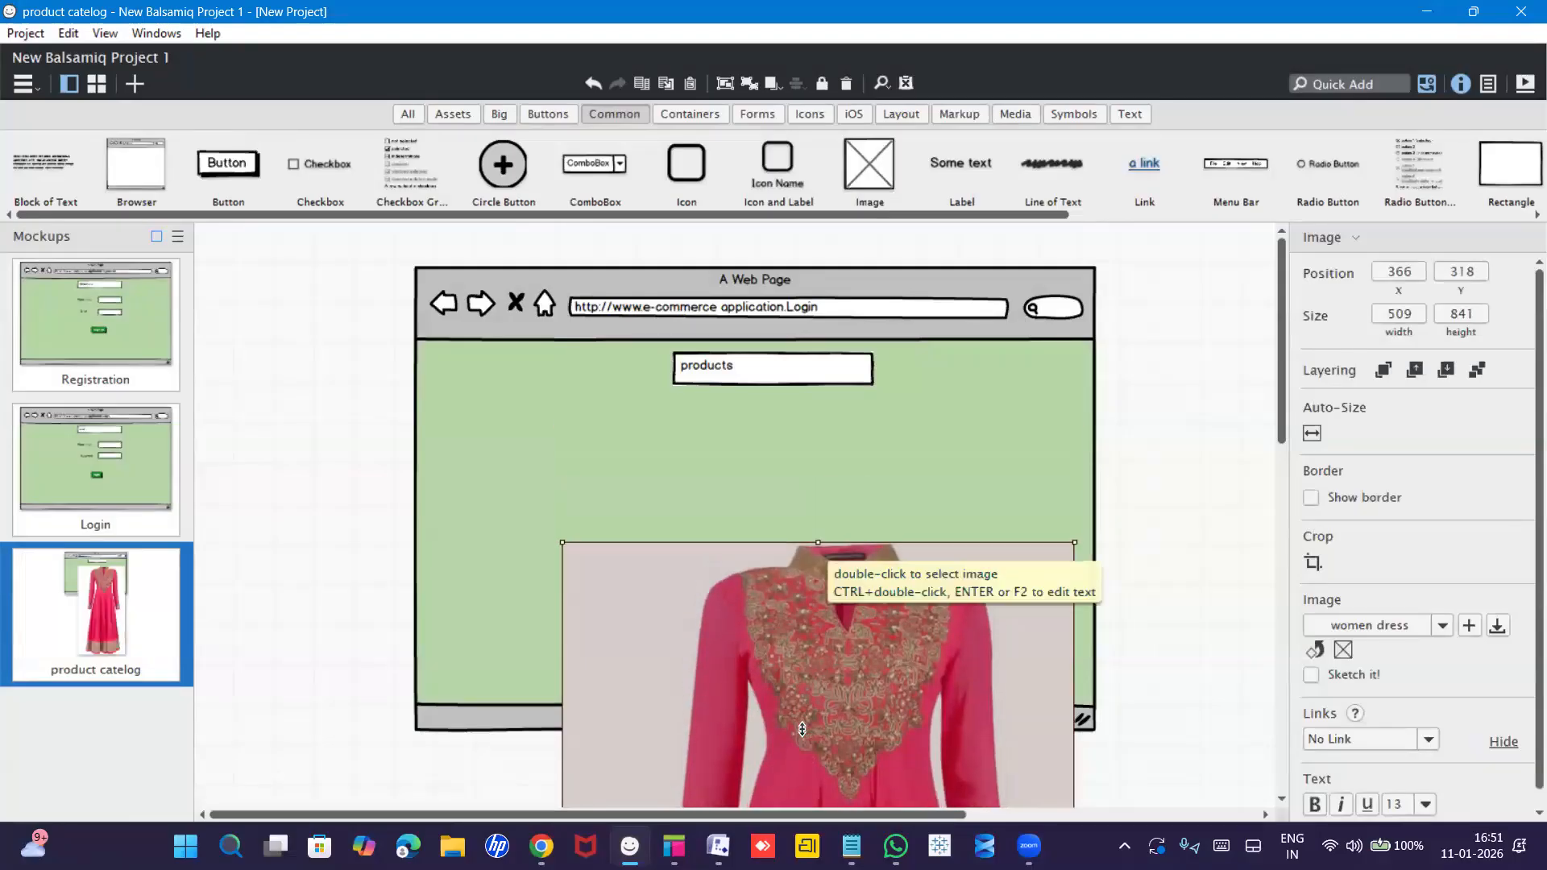
pyautogui.moveTo(811, 603); pyautogui.dragTo(814, 439)
pyautogui.moveTo(1065, 466); pyautogui.dragTo(687, 413)
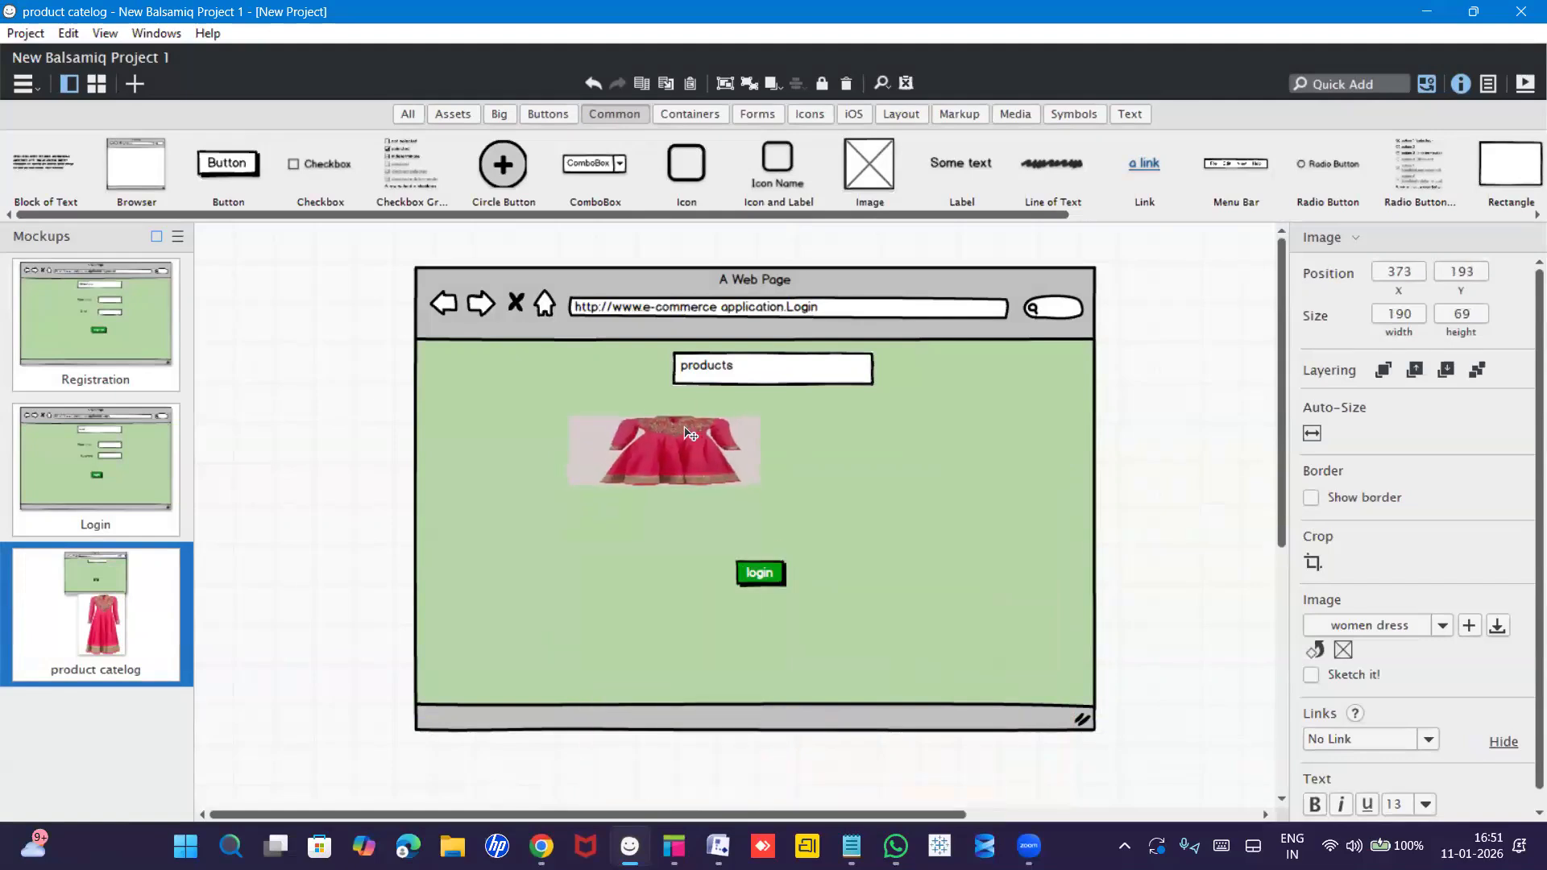
pyautogui.moveTo(761, 448); pyautogui.dragTo(548, 453)
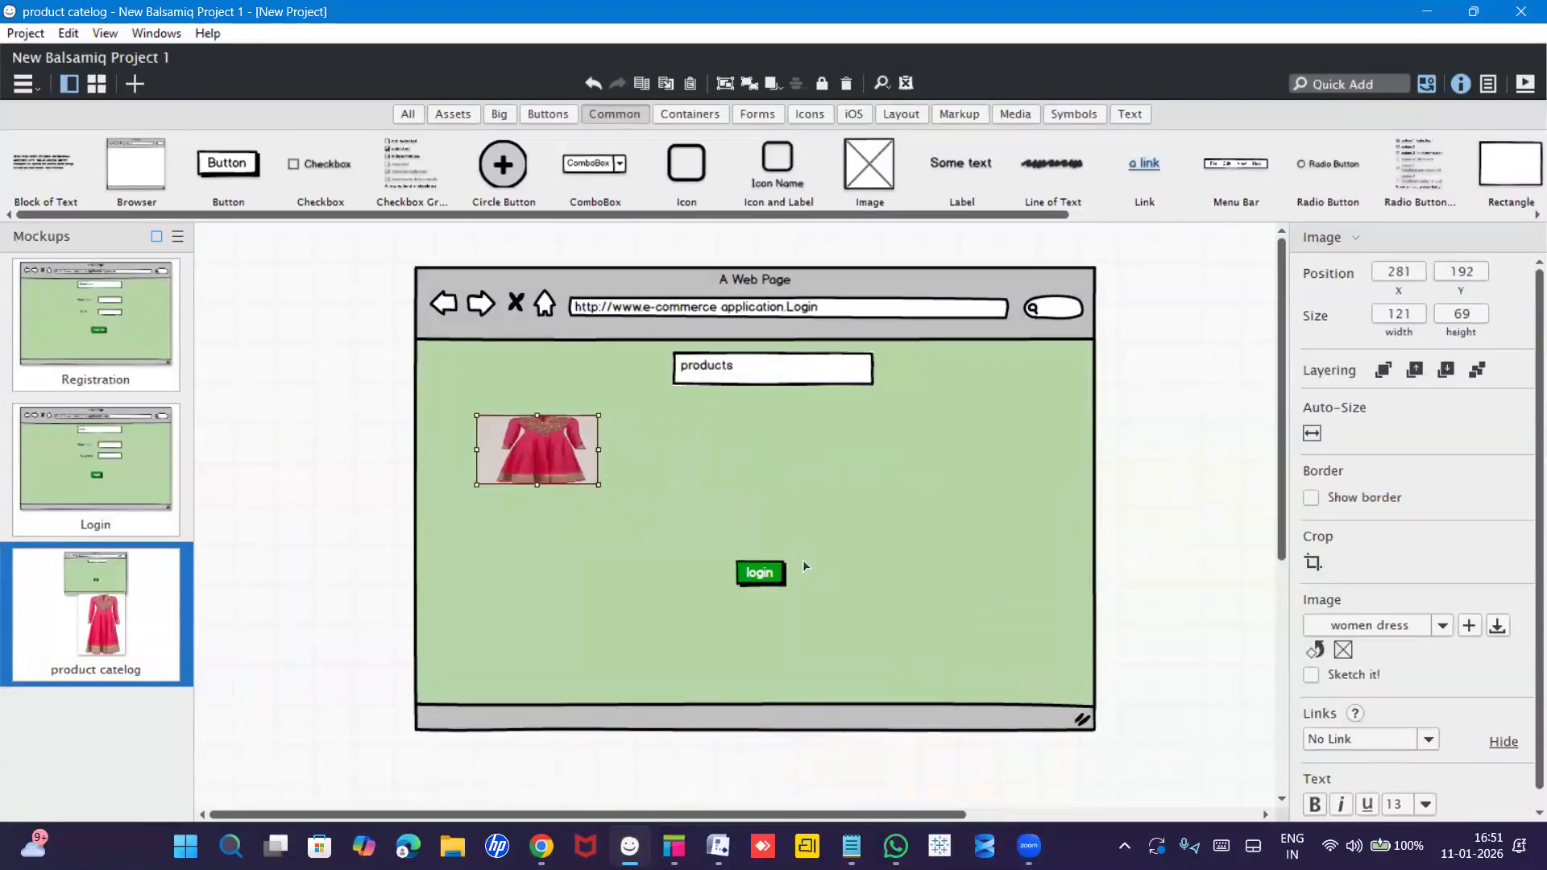
# Move the login button lower and add a second image loaded with black-classic-shirt.jpg.
pyautogui.click(775, 578)
pyautogui.moveTo(775, 578); pyautogui.dragTo(771, 675)
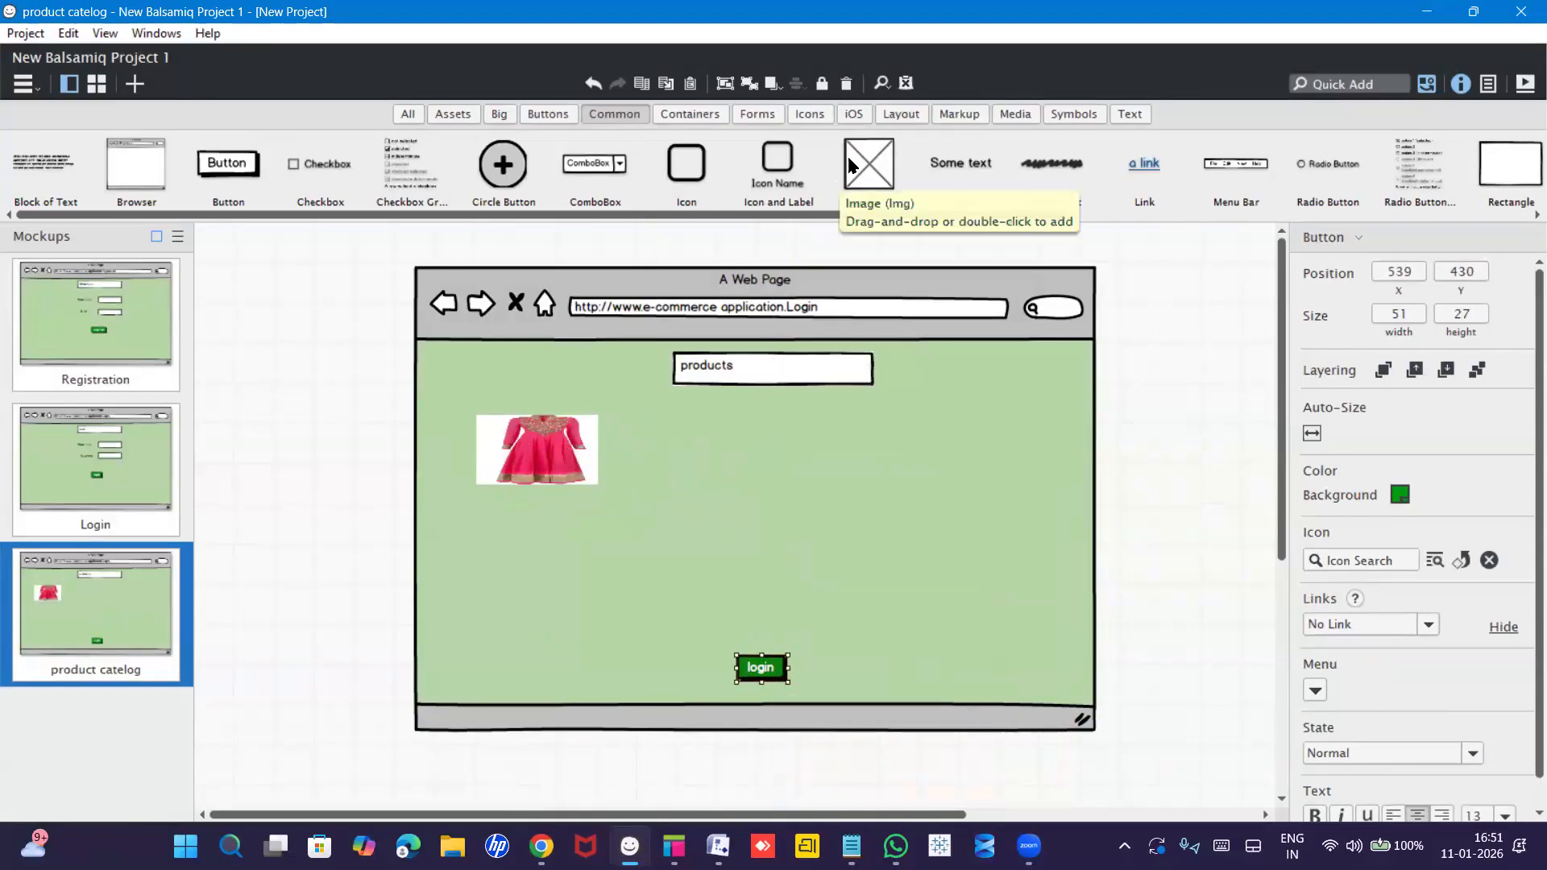
pyautogui.moveTo(854, 156); pyautogui.dragTo(491, 540)
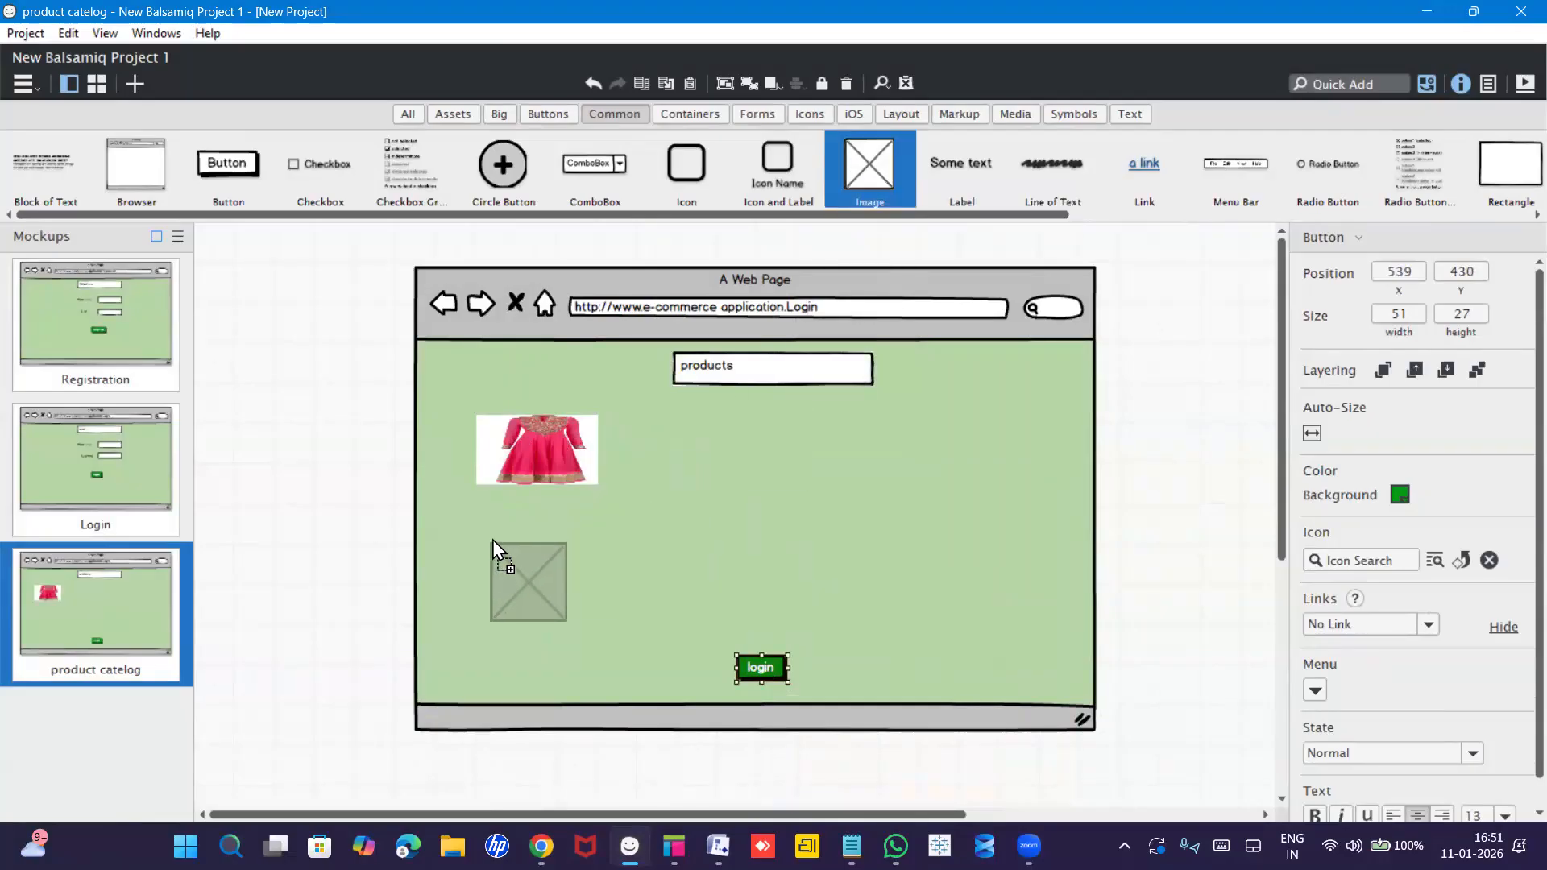
pyautogui.doubleClick(495, 531)
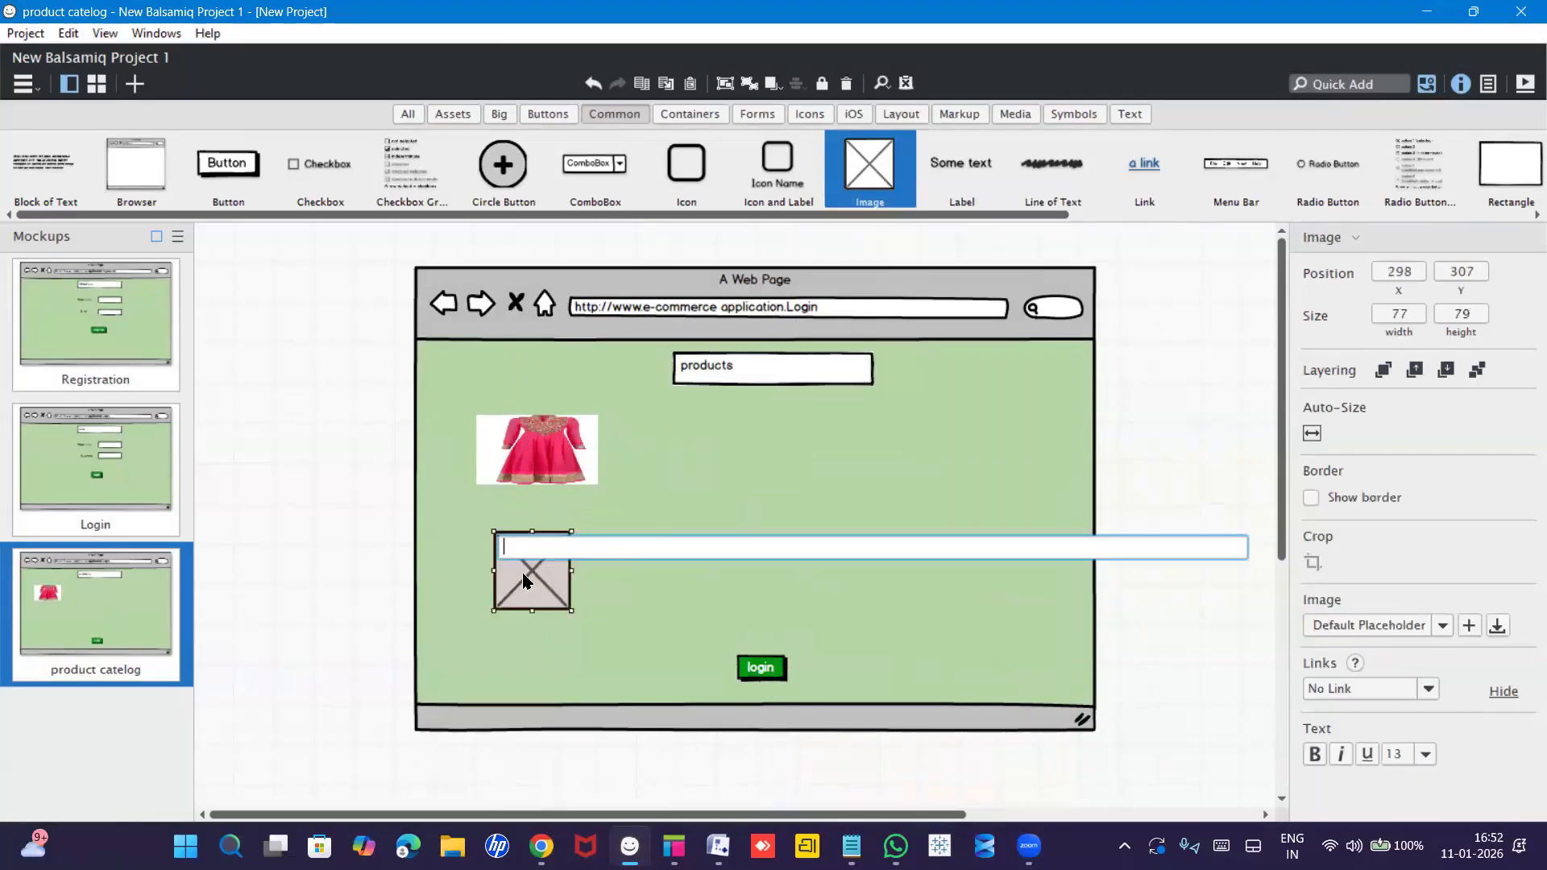
pyautogui.click(531, 573)
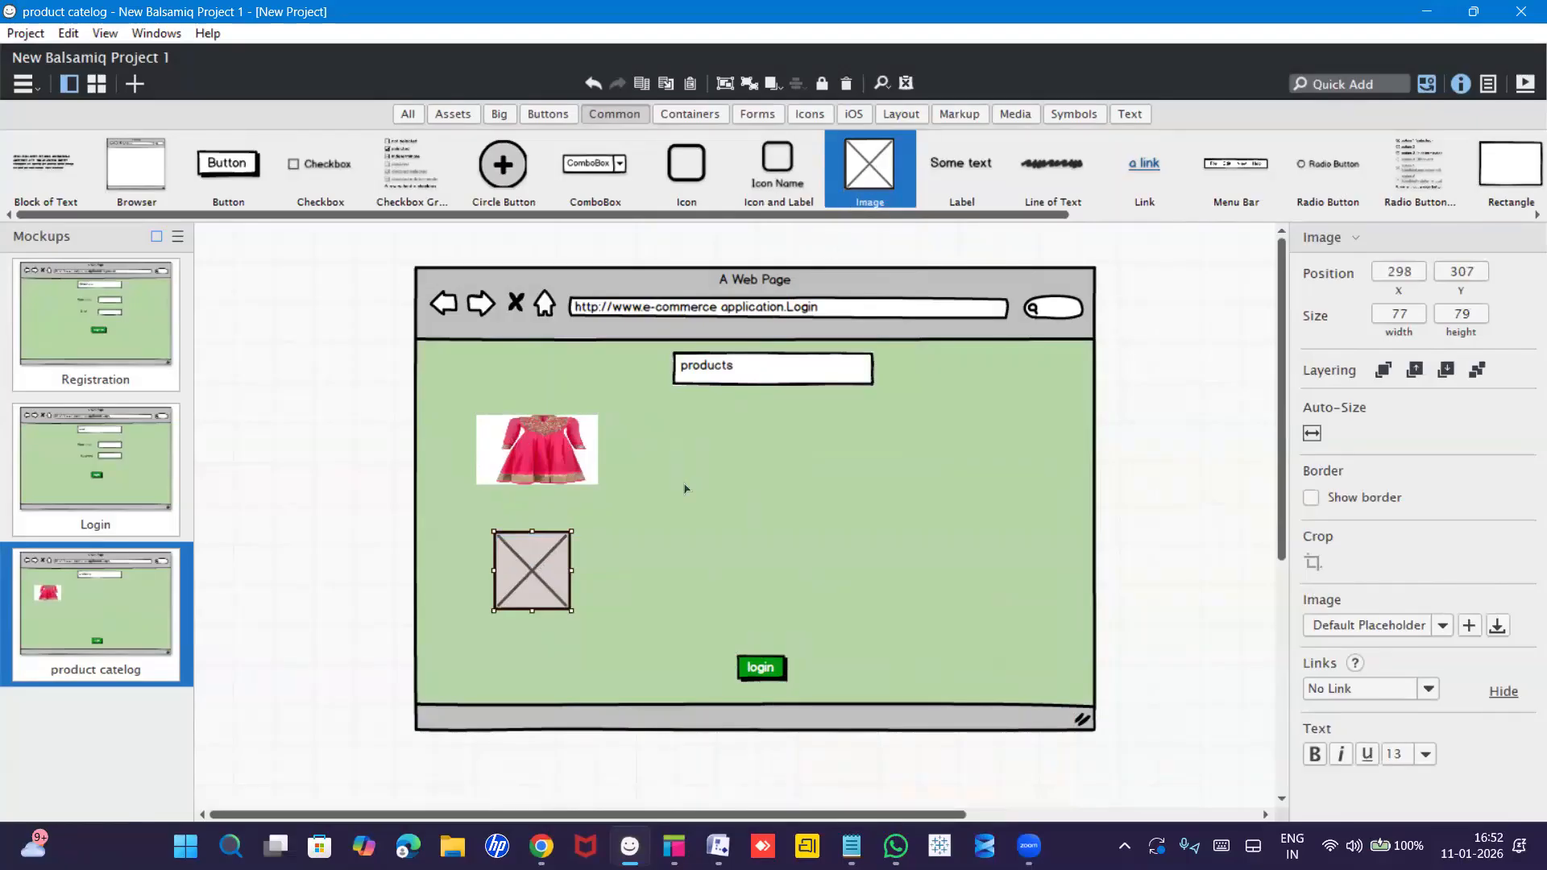
pyautogui.doubleClick(553, 591)
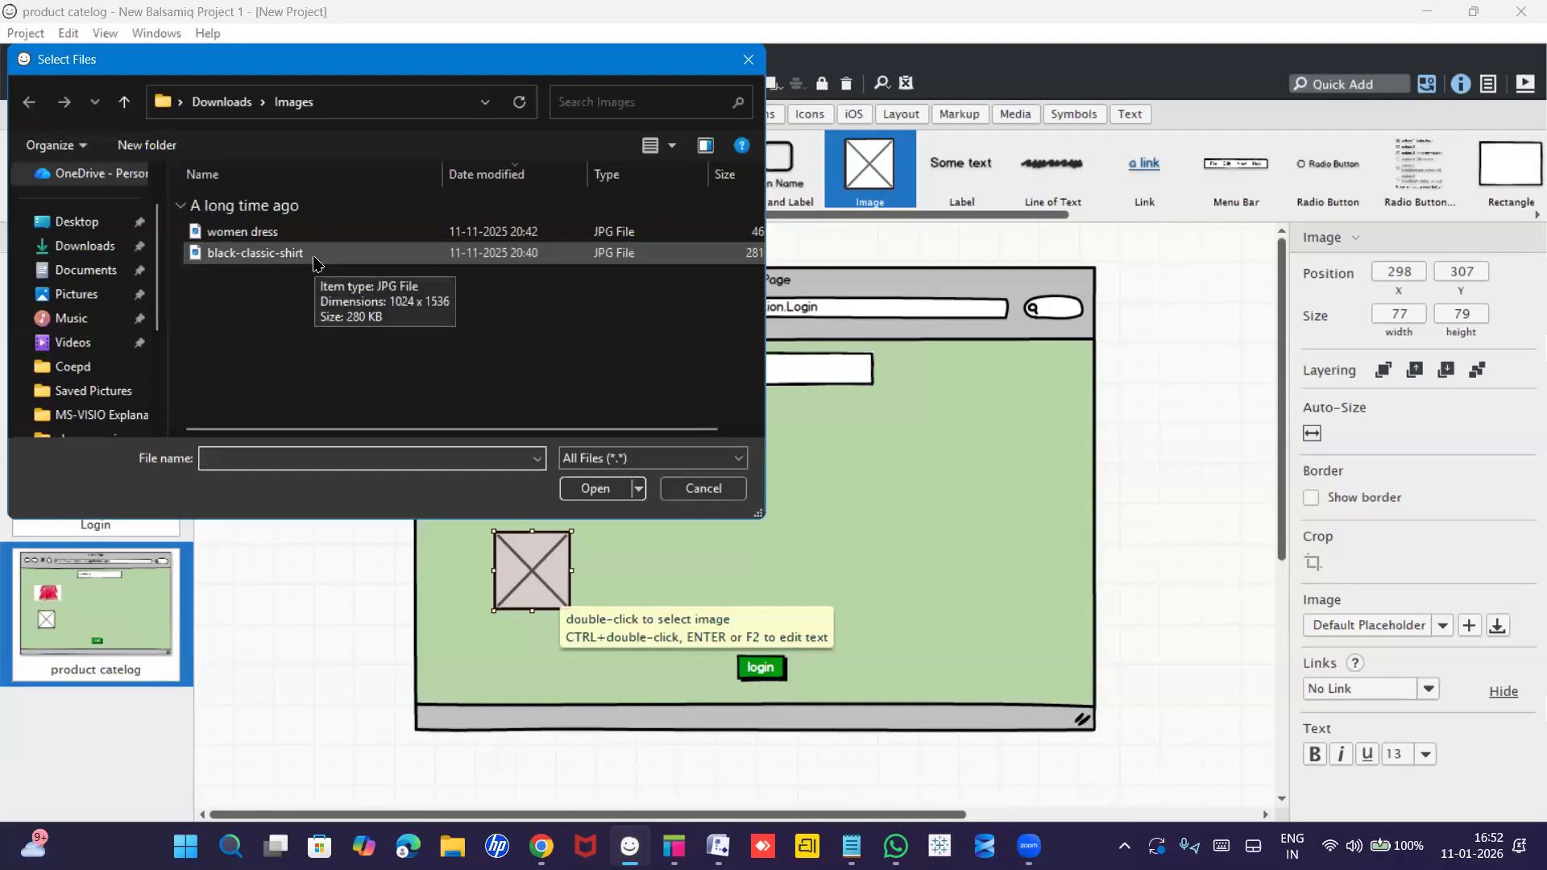
pyautogui.doubleClick(316, 256)
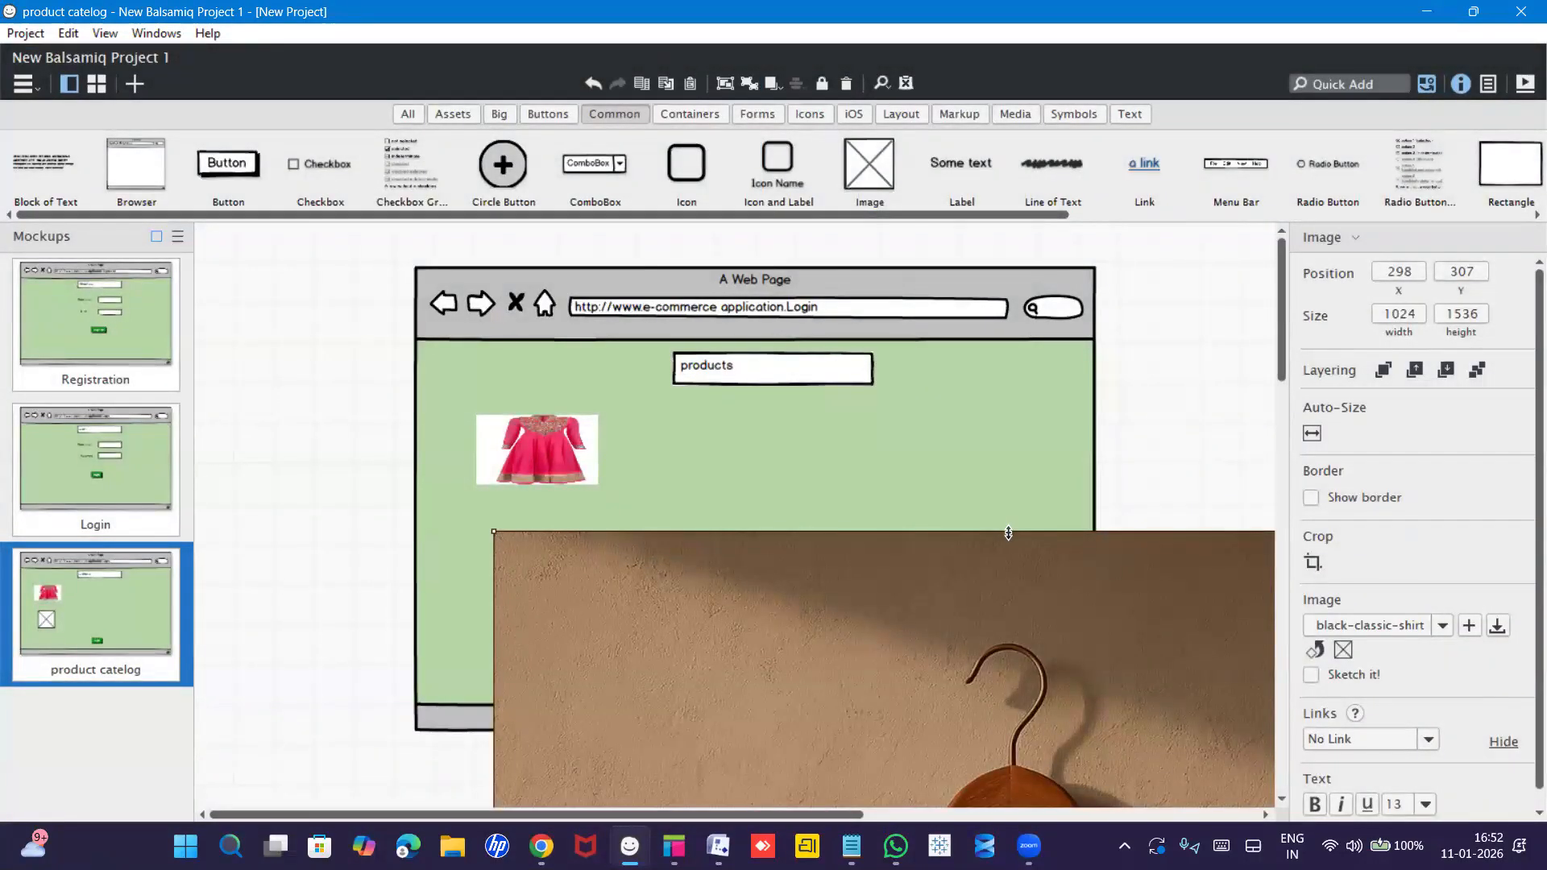
# Resize the shirt image to 133×128 and position it below the dress image.
pyautogui.moveTo(1007, 533); pyautogui.dragTo(883, 757)
pyautogui.moveTo(706, 463); pyautogui.dragTo(714, 440)
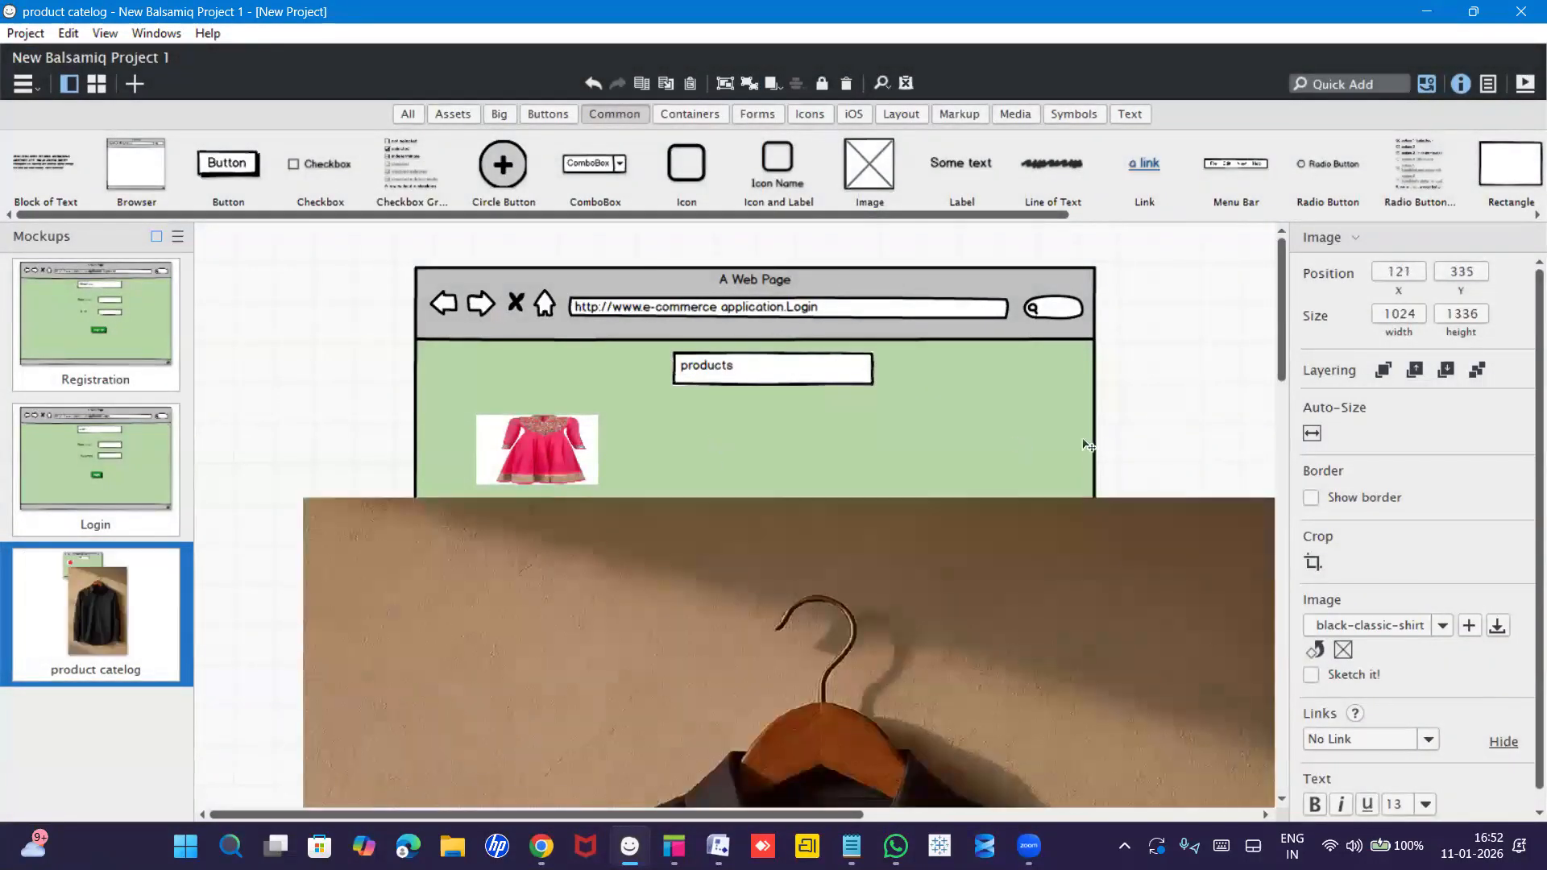
pyautogui.moveTo(1269, 414); pyautogui.dragTo(1120, 645)
pyautogui.moveTo(1221, 619); pyautogui.dragTo(430, 765)
pyautogui.moveTo(353, 796); pyautogui.dragTo(597, 469)
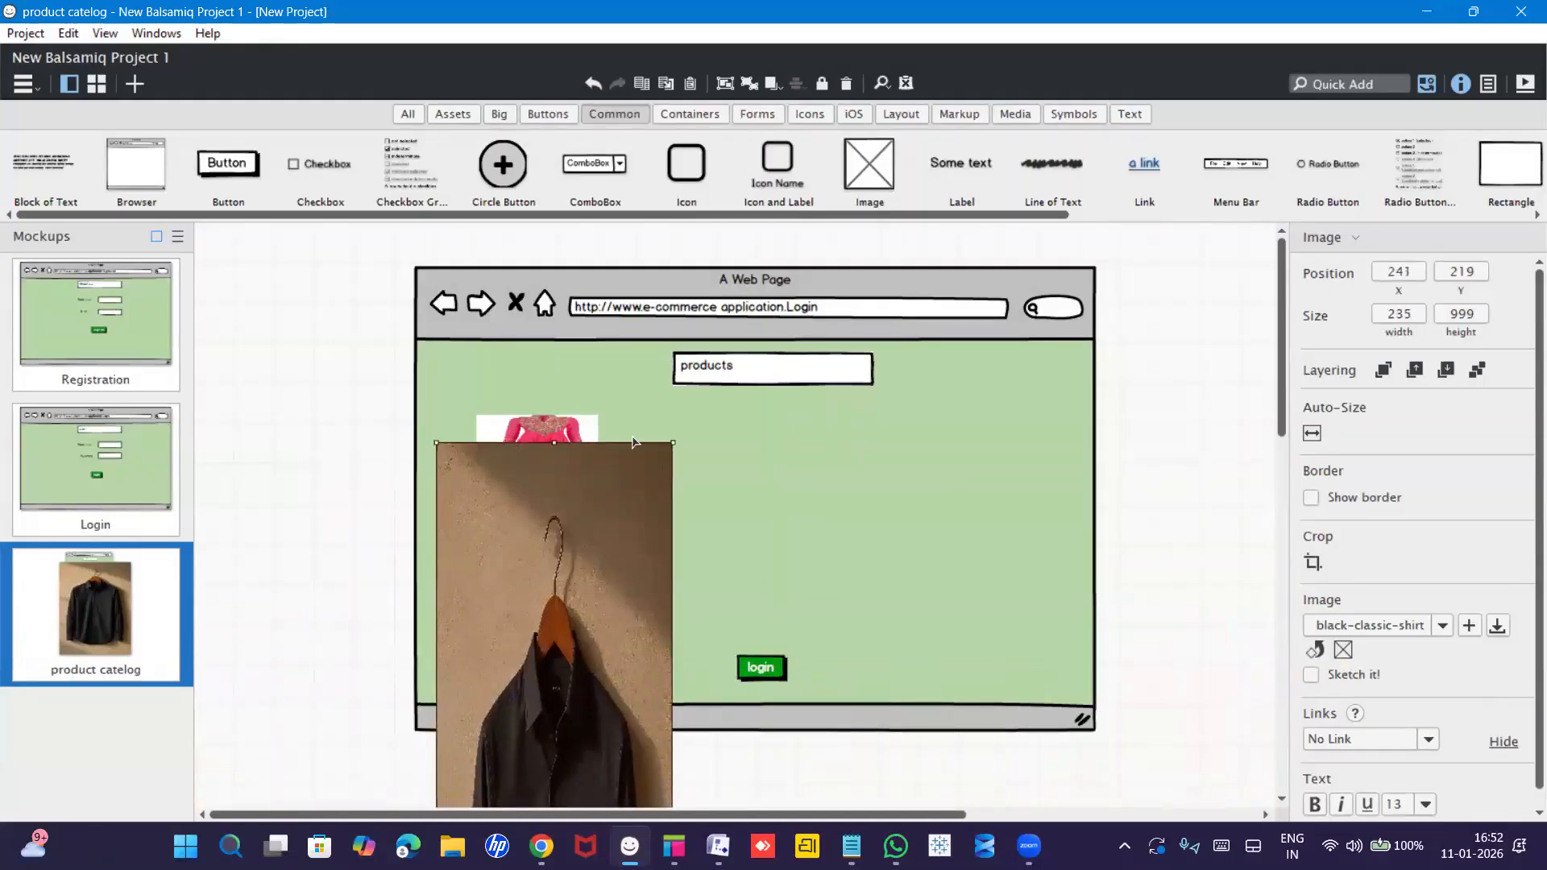
pyautogui.moveTo(570, 526); pyautogui.dragTo(433, 603)
pyautogui.moveTo(549, 668); pyautogui.dragTo(559, 589)
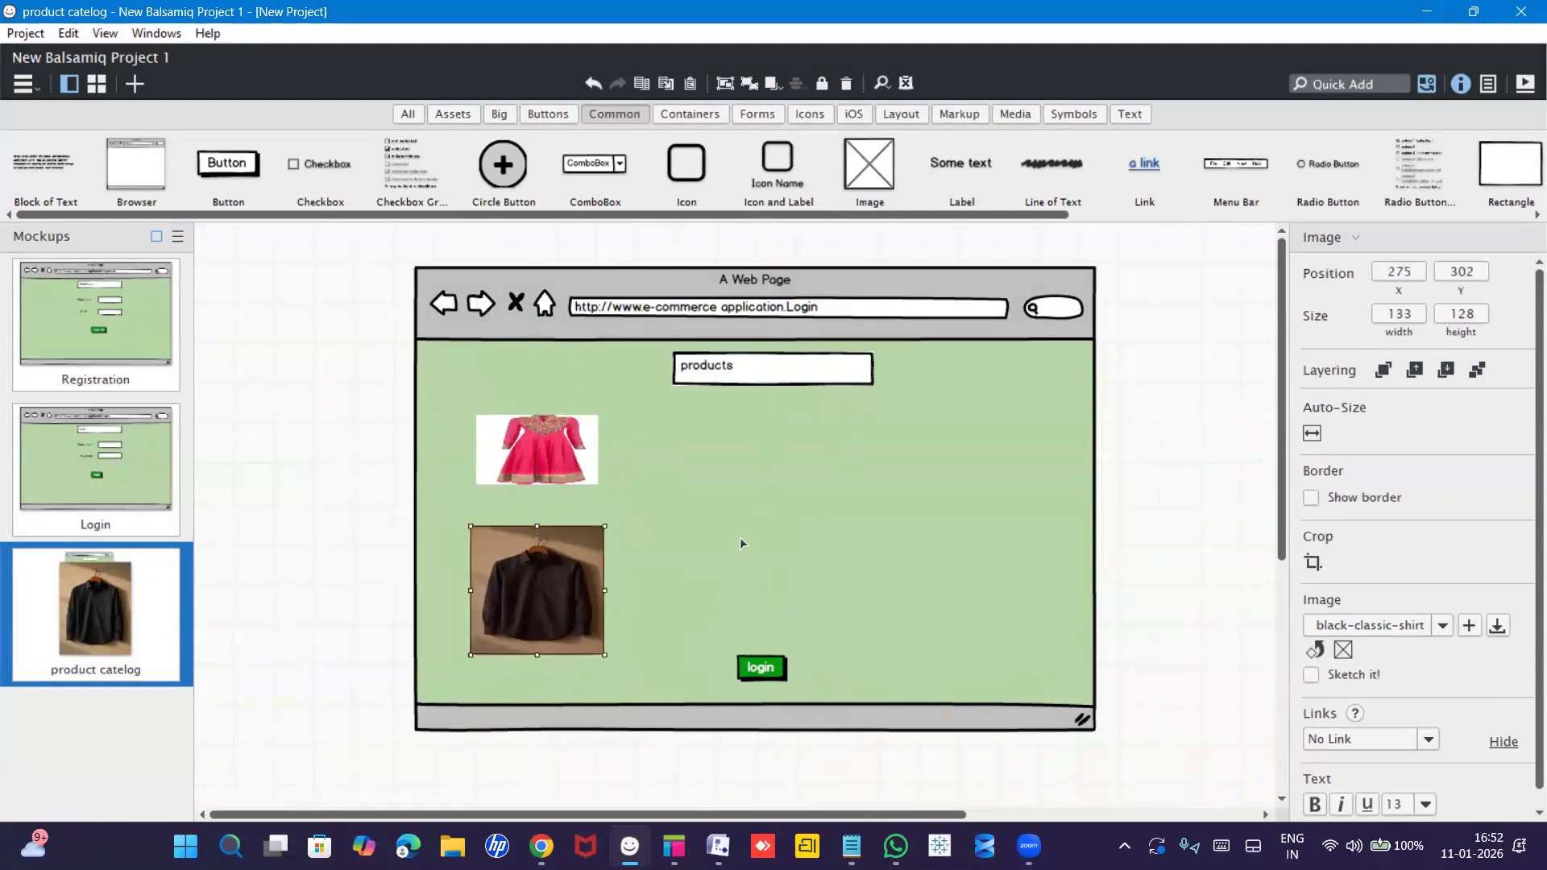
pyautogui.click(739, 537)
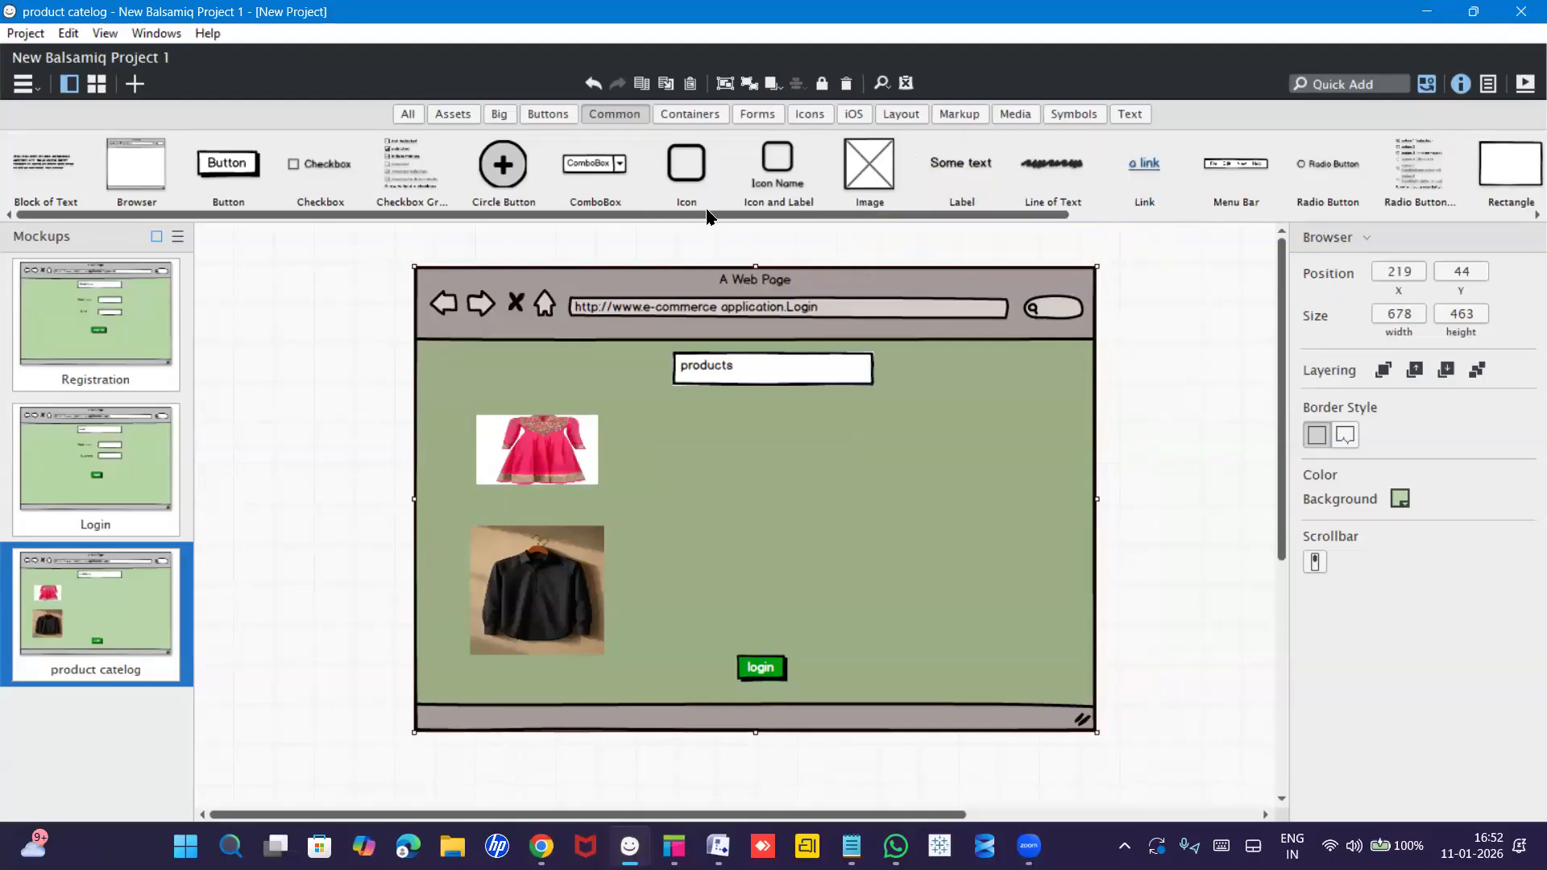
# Add a checkbox labelled 'Women dress' beside the dress image.
pyautogui.moveTo(296, 171); pyautogui.dragTo(670, 435)
pyautogui.moveTo(670, 435); pyautogui.dragTo(671, 439)
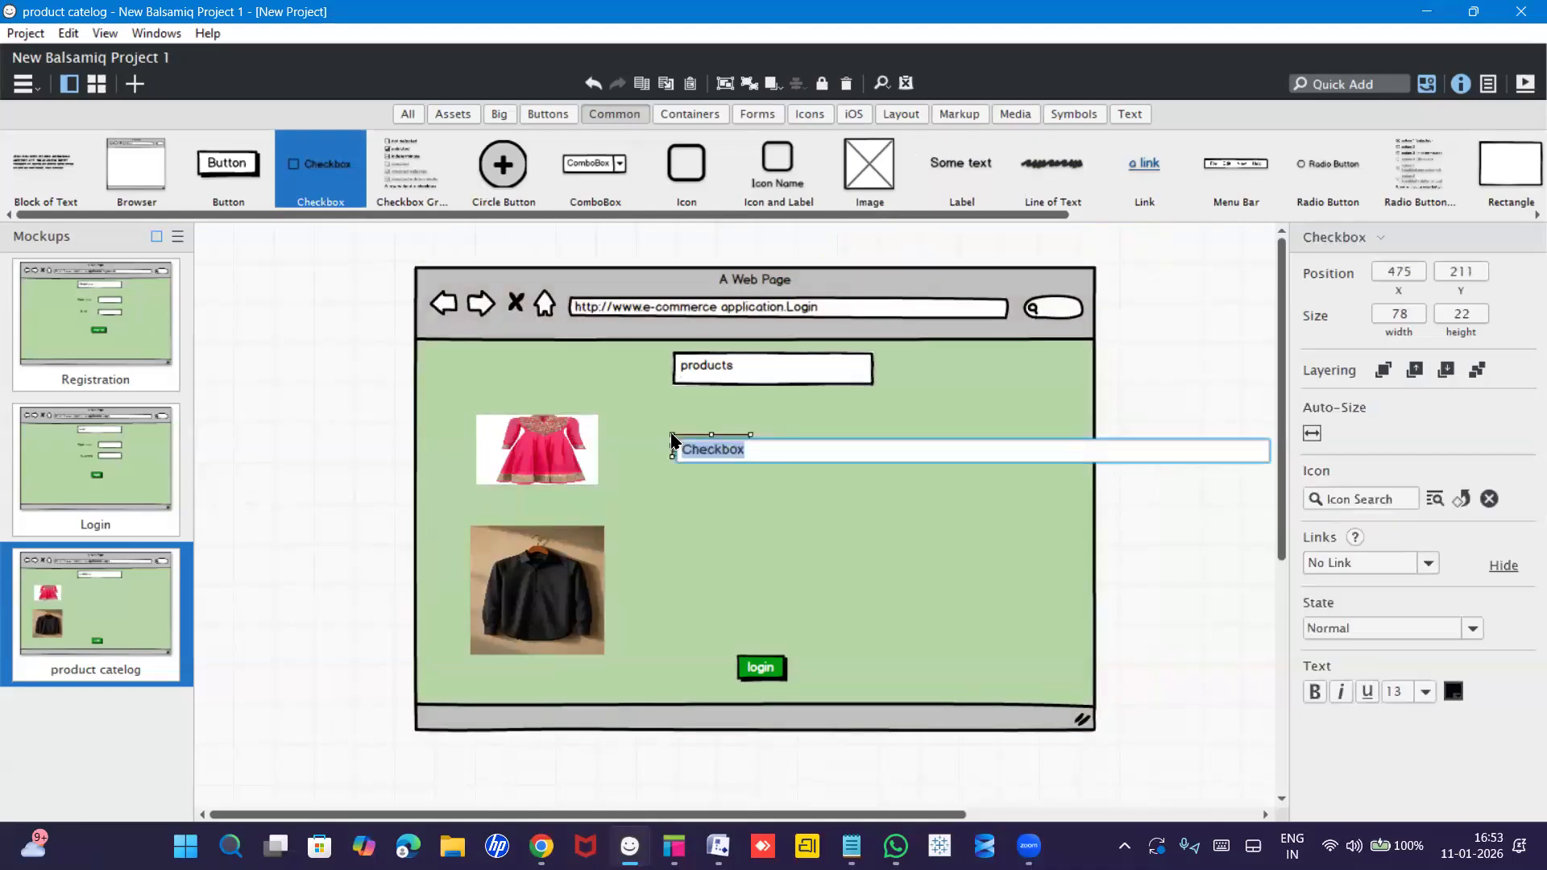
pyautogui.write('Women de')
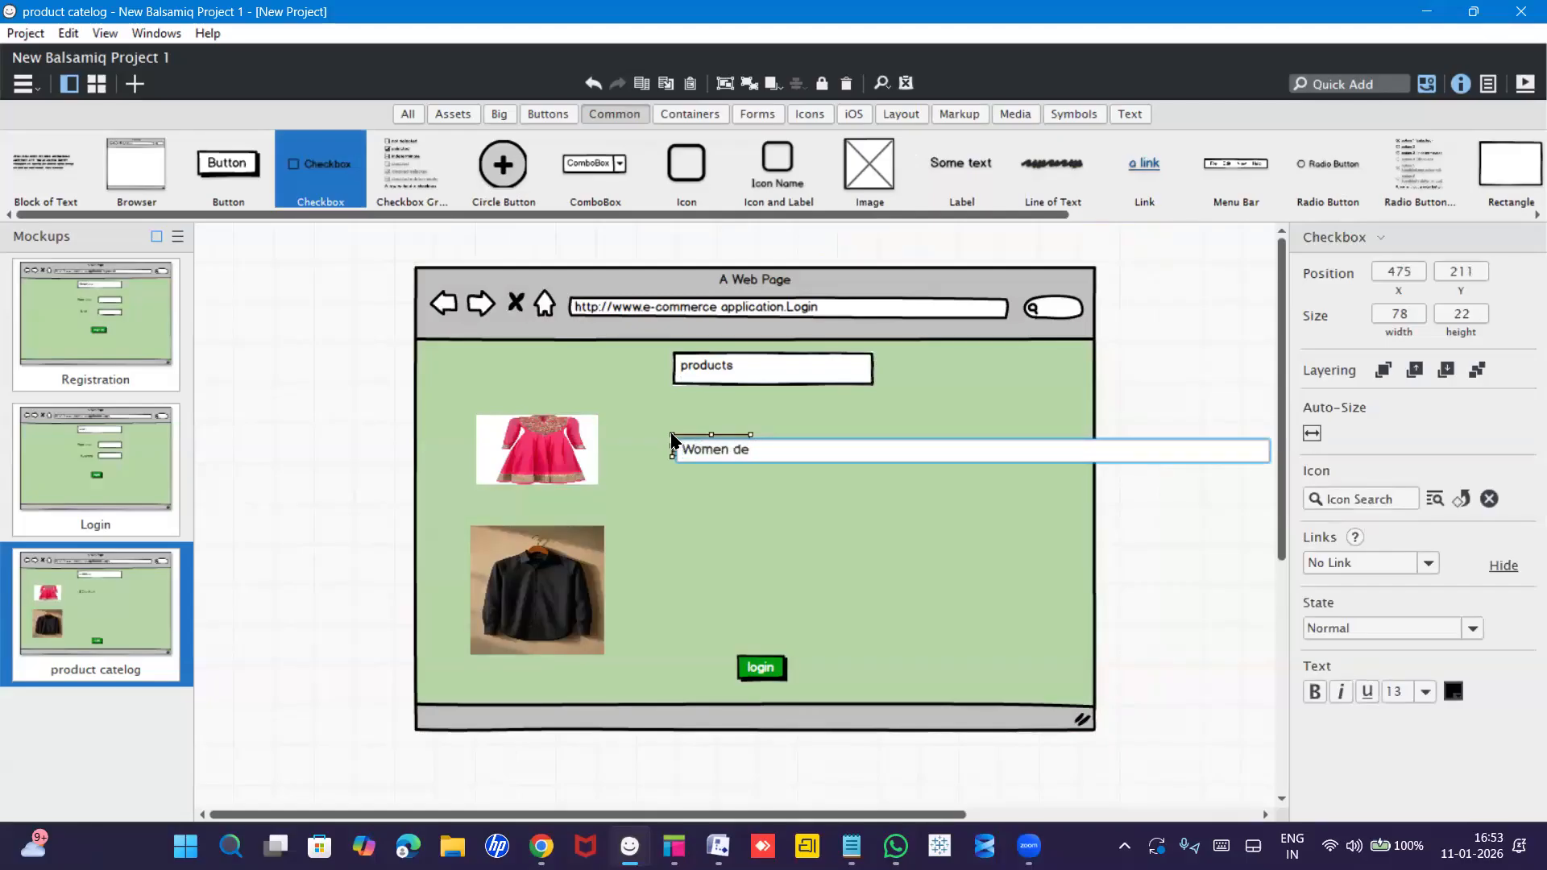
pyautogui.press('BackSpace')
pyautogui.write('ress')
pyautogui.press('Return')
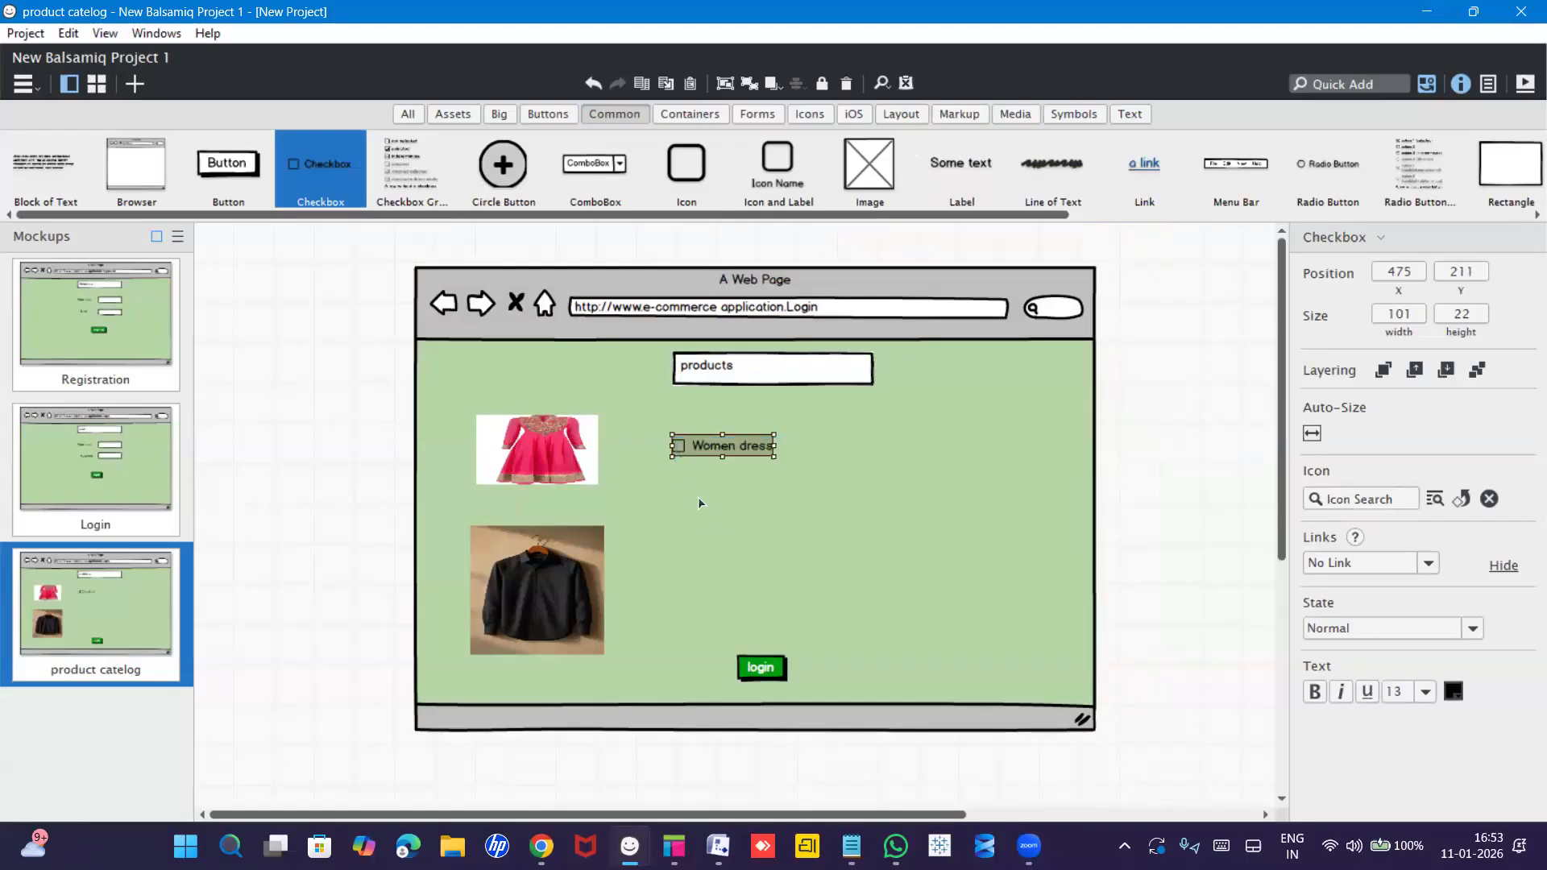
pyautogui.click(724, 489)
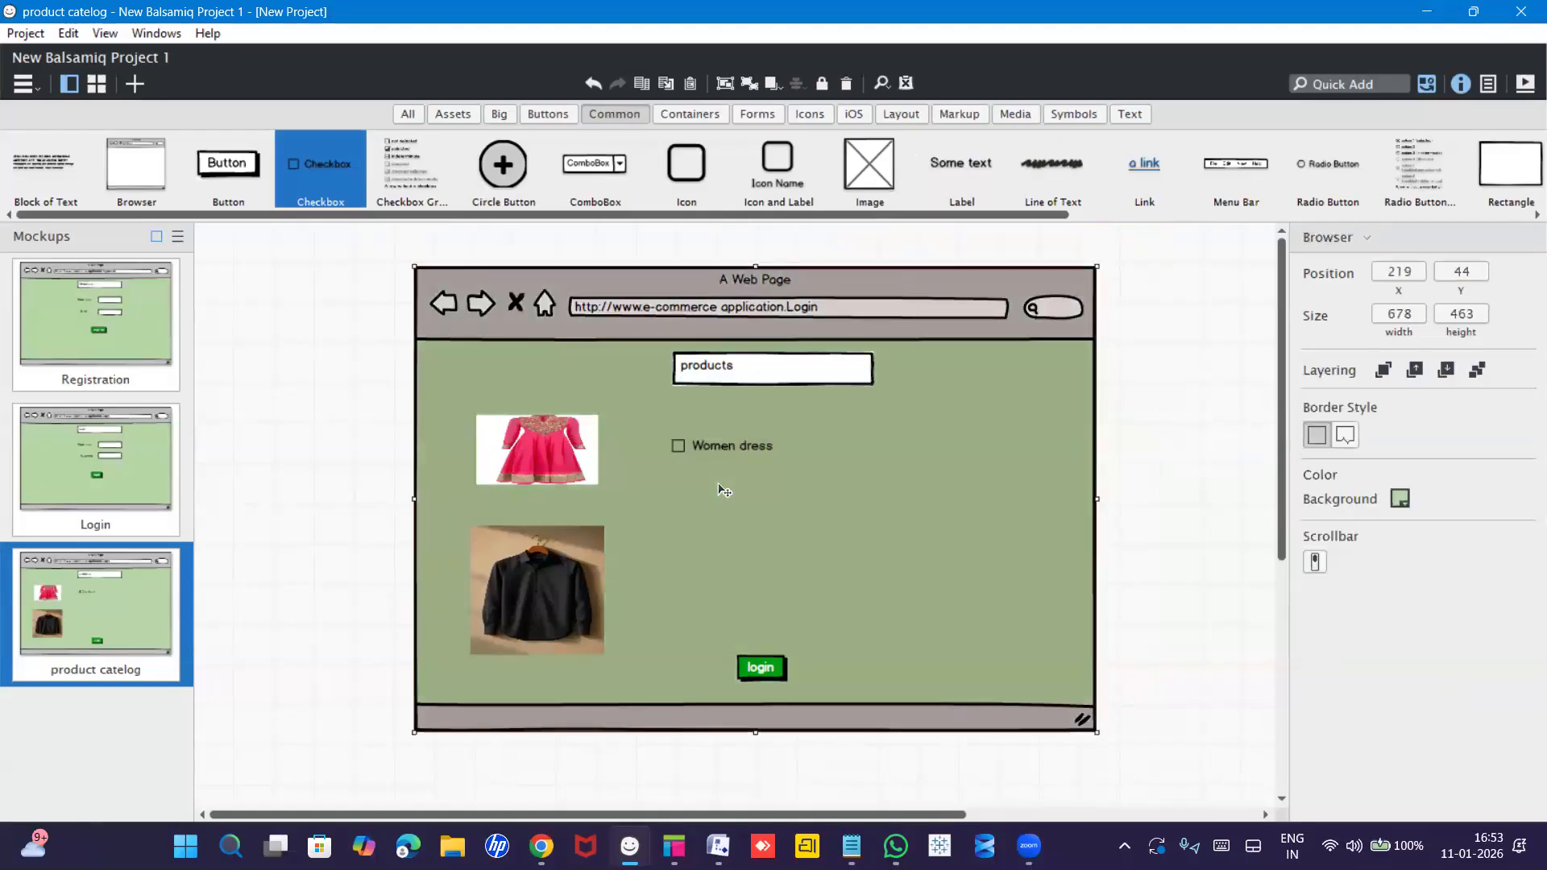
pyautogui.click(685, 450)
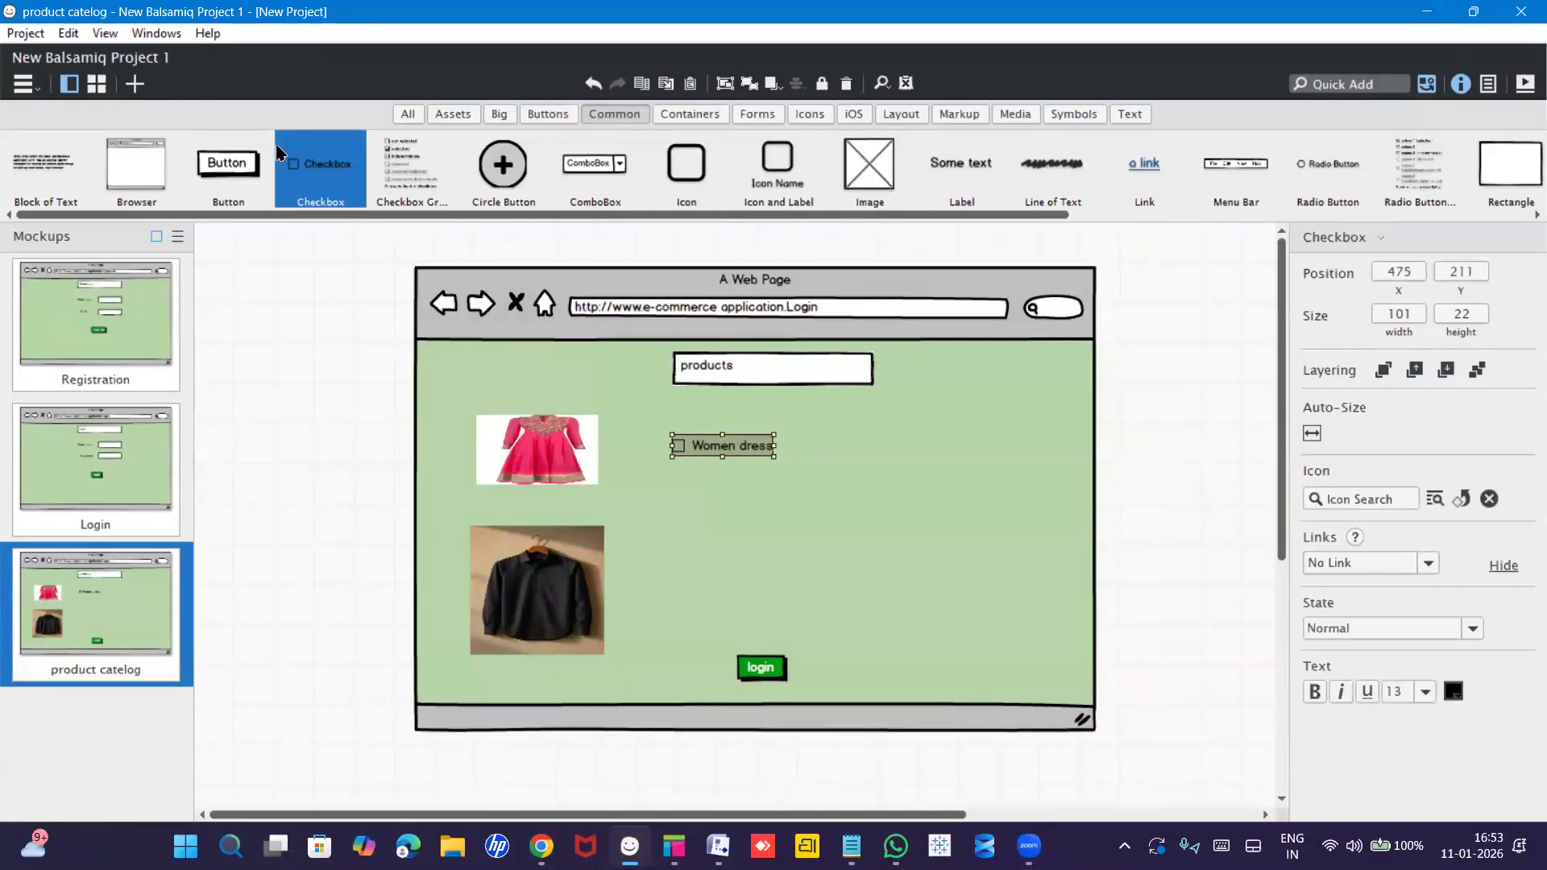
# Add a widened checkbox labelled 'Shirt' beside the shirt image.
pyautogui.moveTo(296, 163); pyautogui.dragTo(686, 568)
pyautogui.write('Shirt')
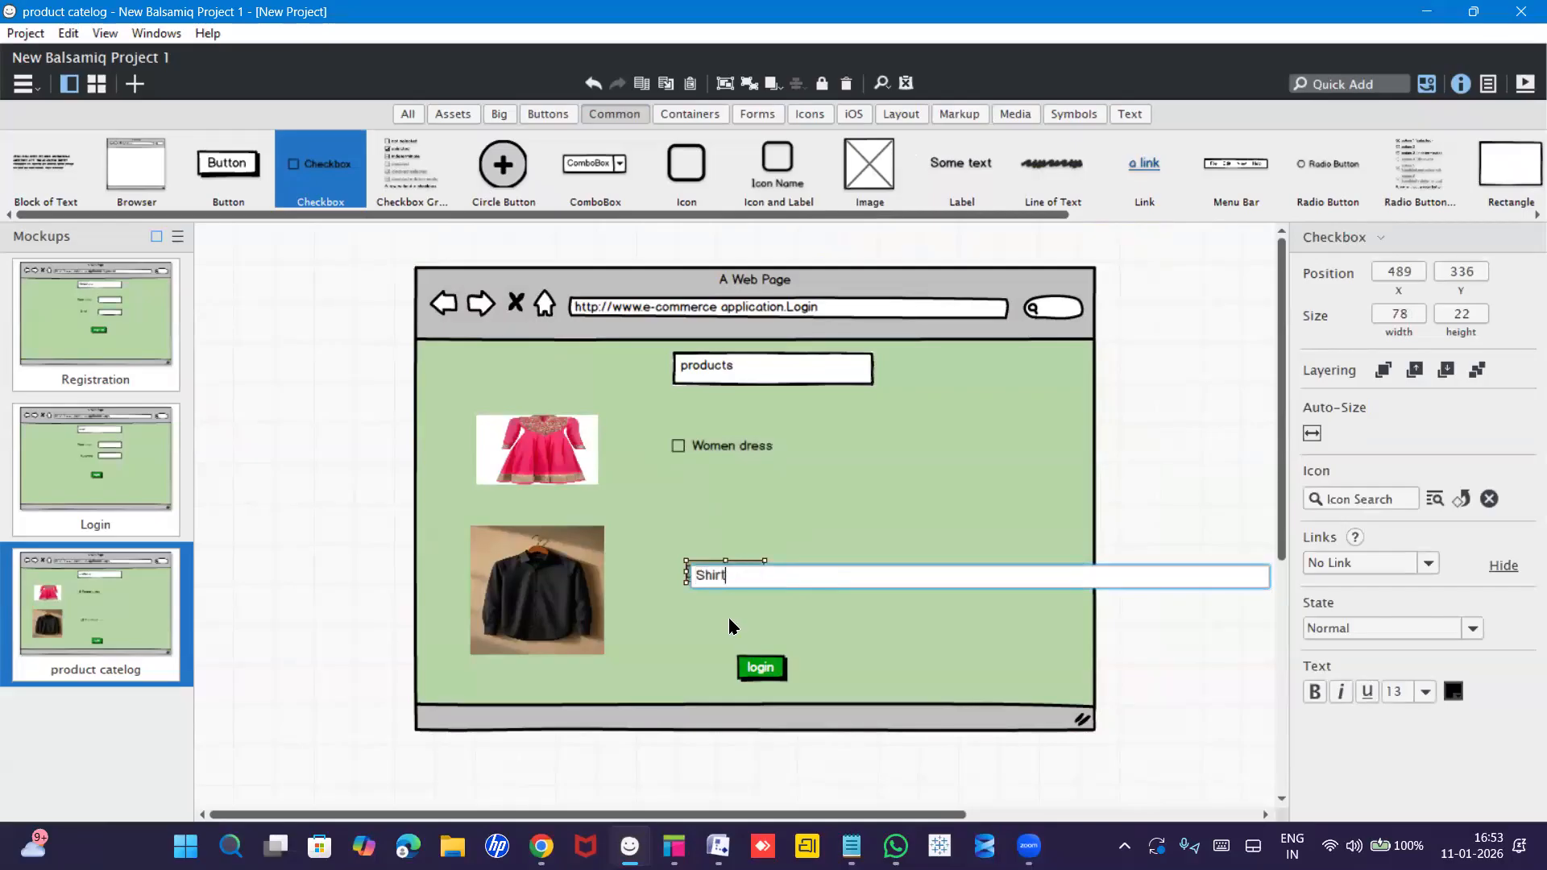
pyautogui.press('Return')
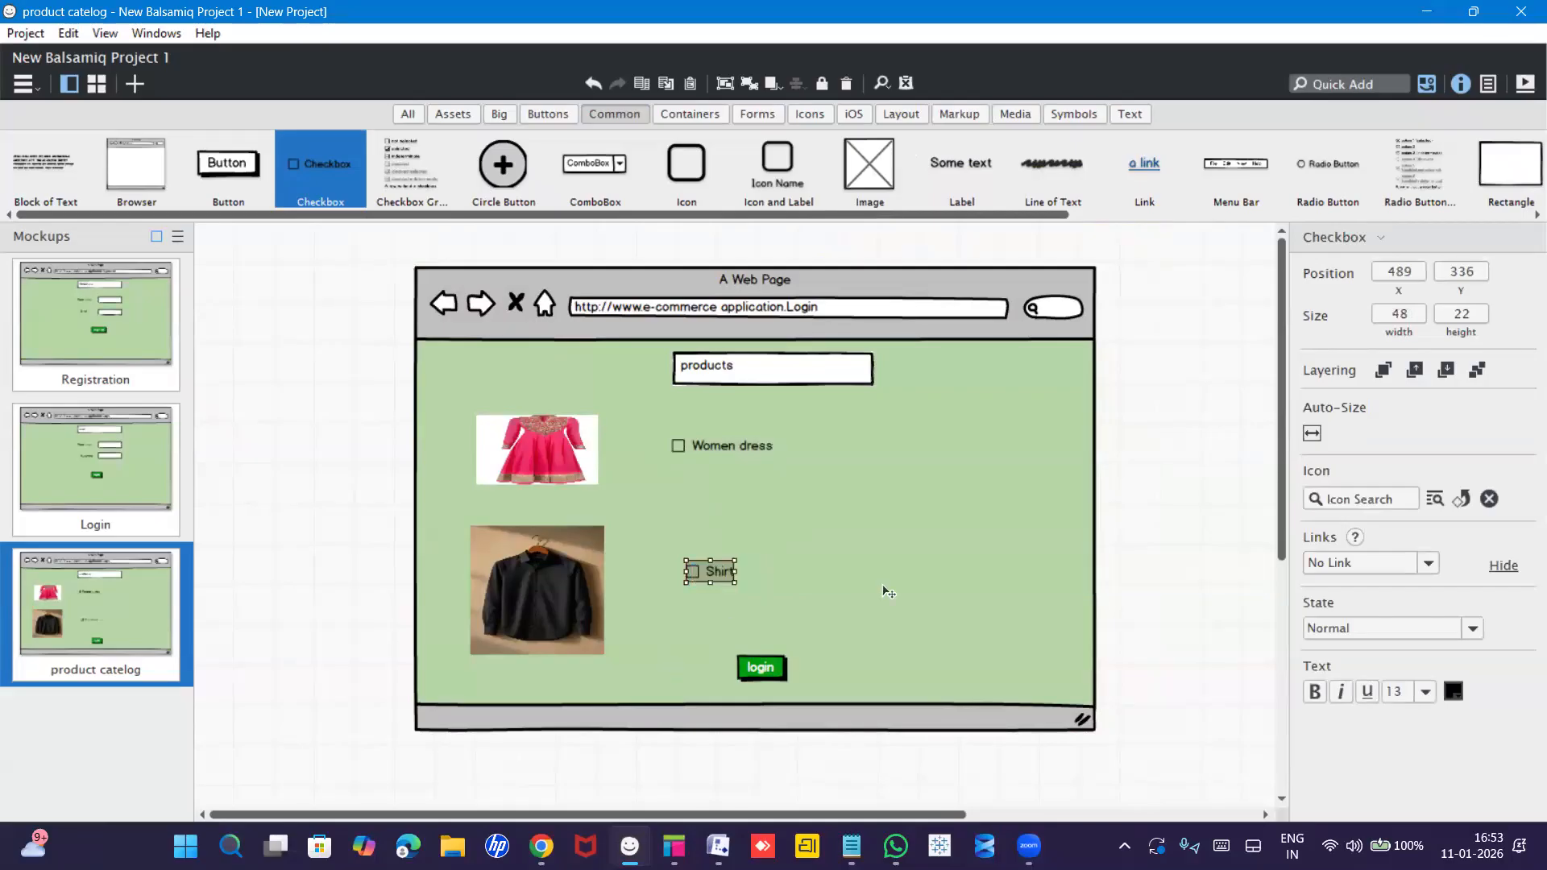
pyautogui.click(761, 574)
pyautogui.click(729, 574)
pyautogui.moveTo(730, 571); pyautogui.dragTo(806, 573)
pyautogui.click(876, 514)
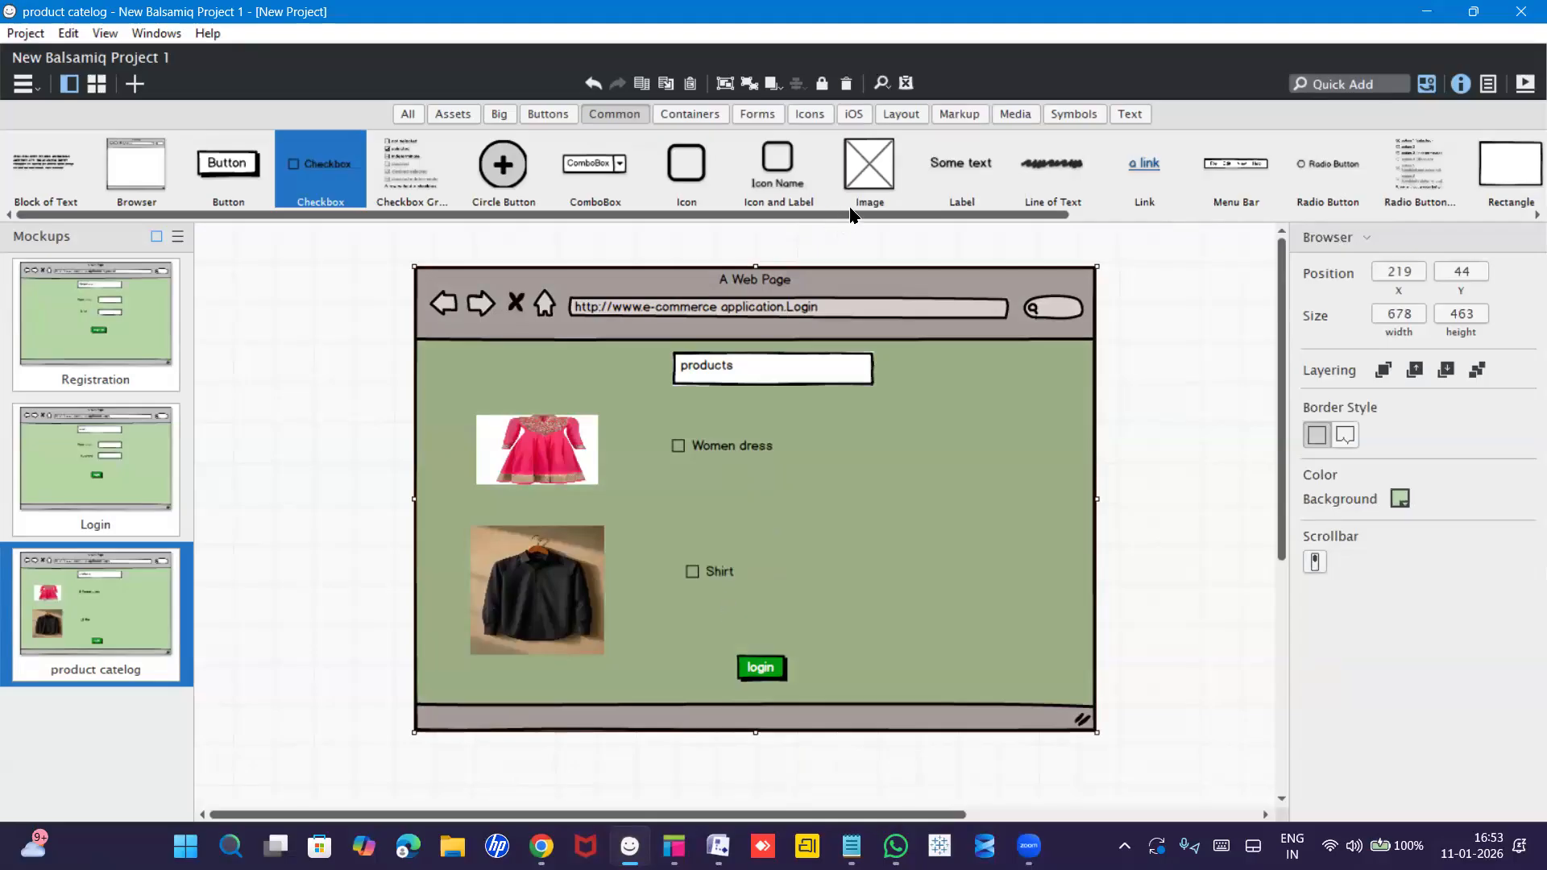
# Scroll the UI library strip back and show the Buttons category.
pyautogui.moveTo(925, 223); pyautogui.dragTo(1341, 219)
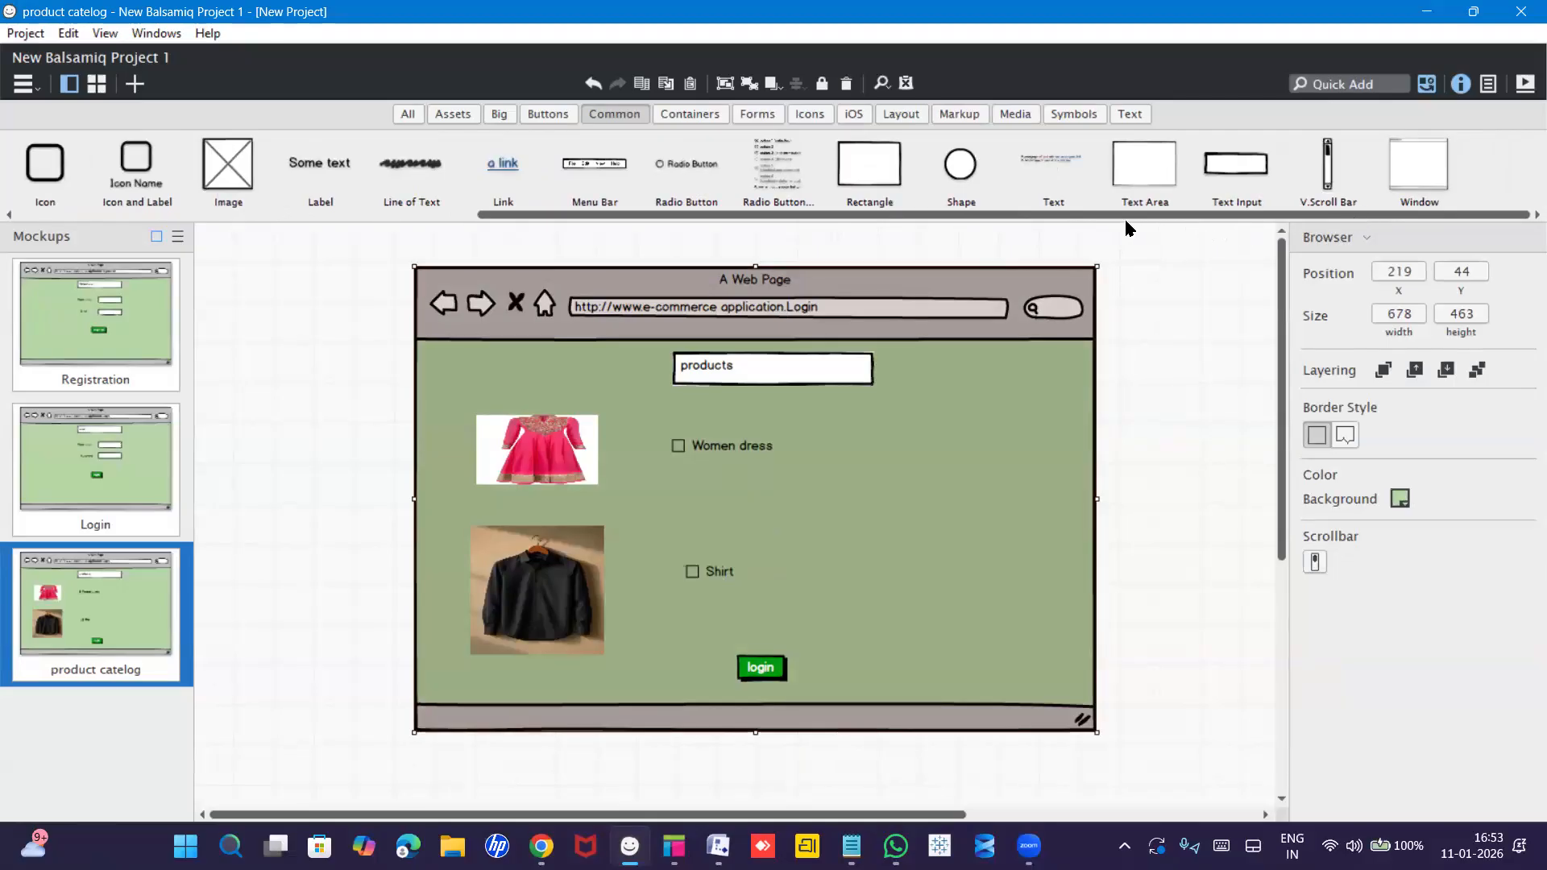
pyautogui.moveTo(1120, 214); pyautogui.dragTo(1022, 231)
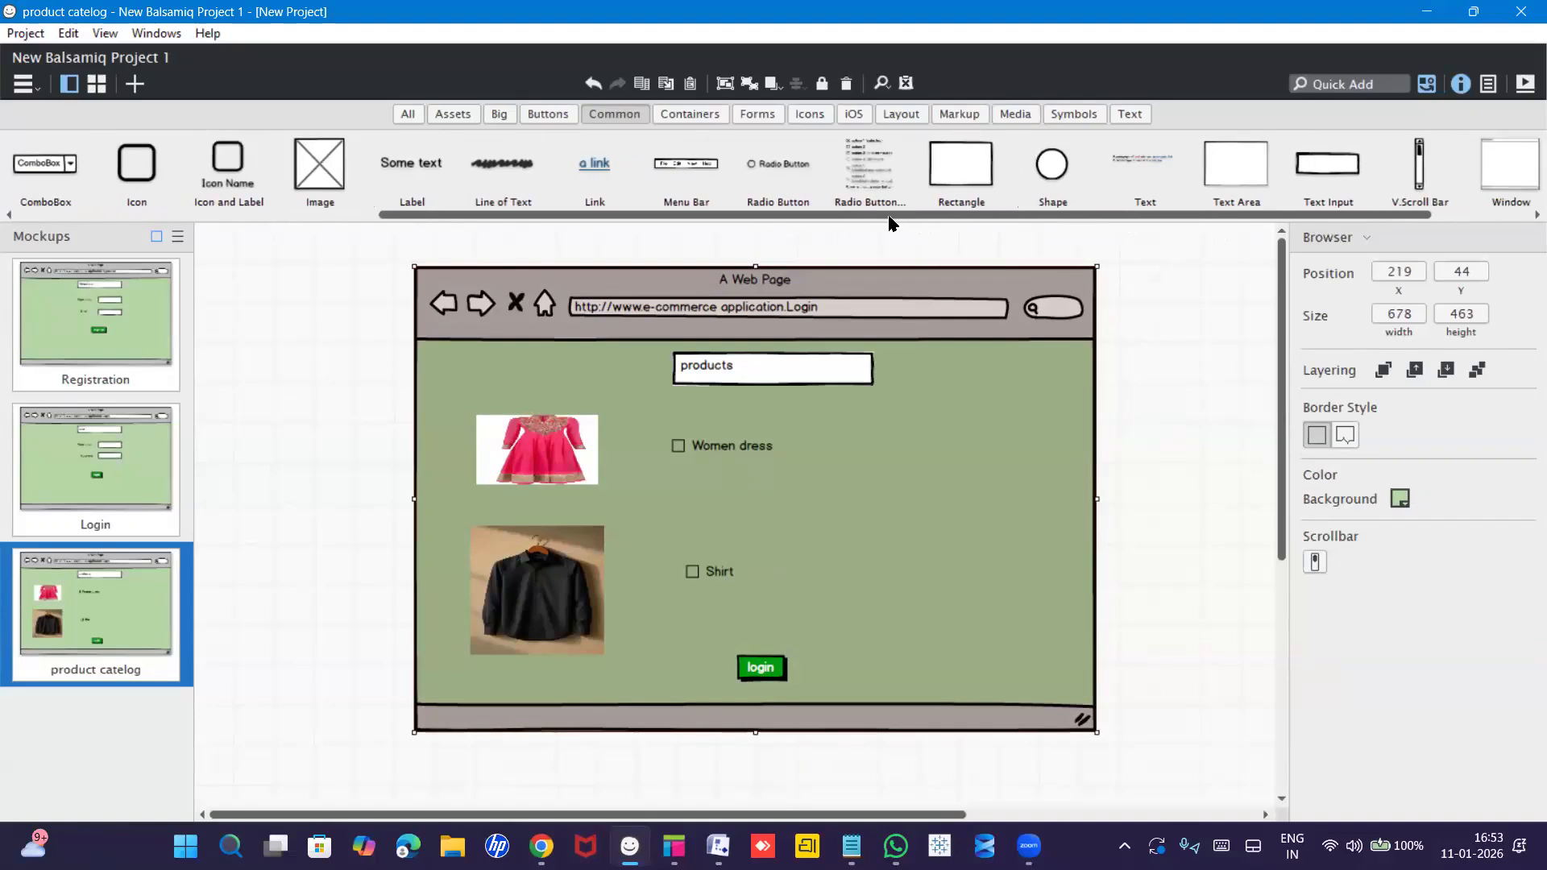
pyautogui.moveTo(812, 222); pyautogui.dragTo(676, 240)
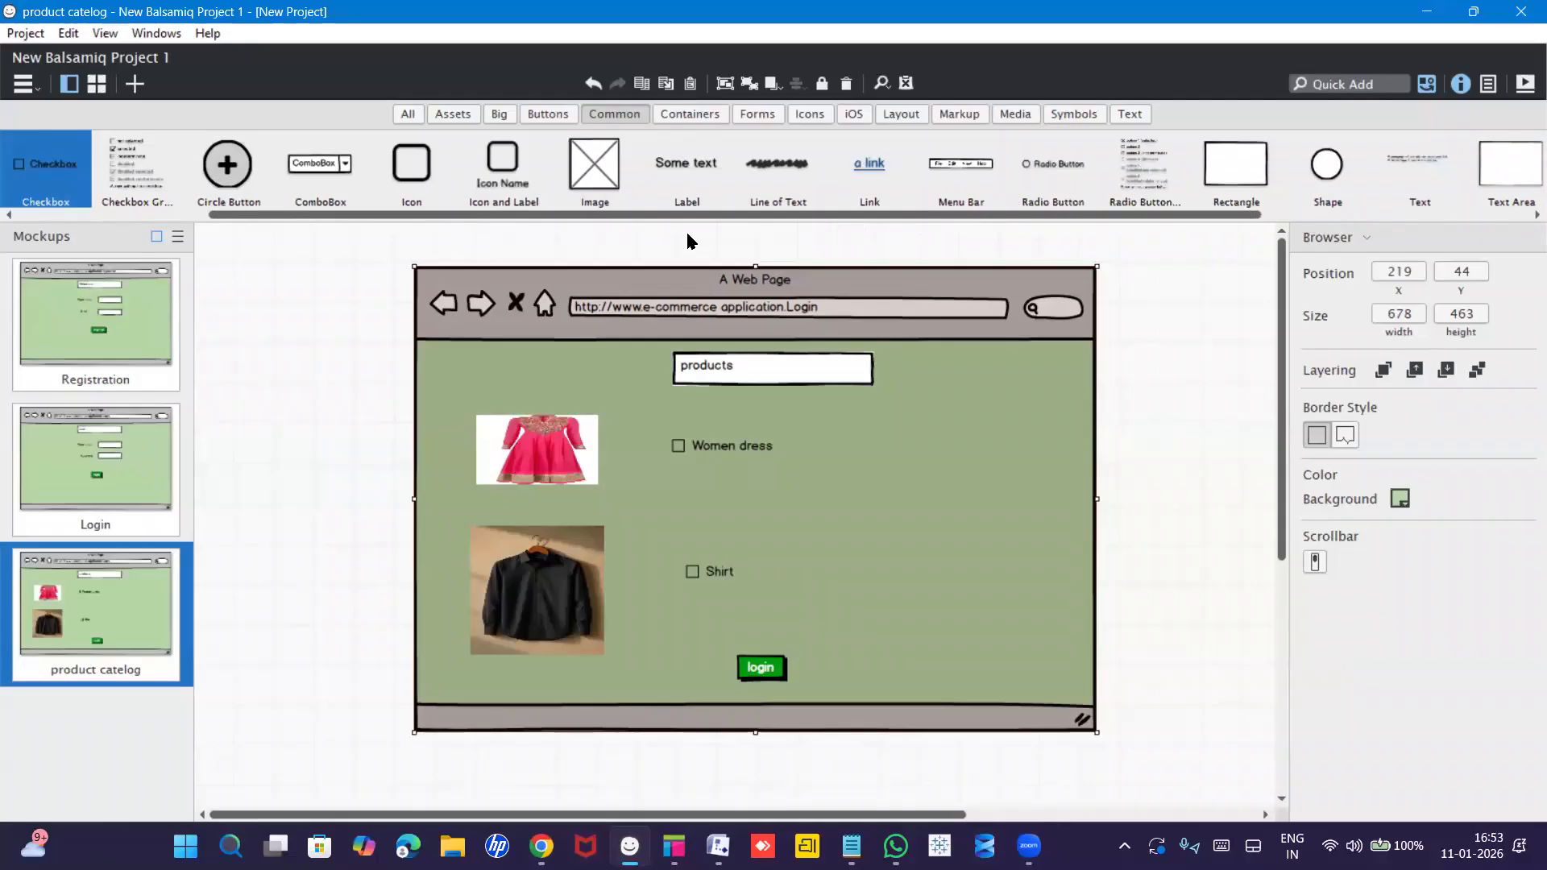
pyautogui.moveTo(637, 217); pyautogui.dragTo(473, 219)
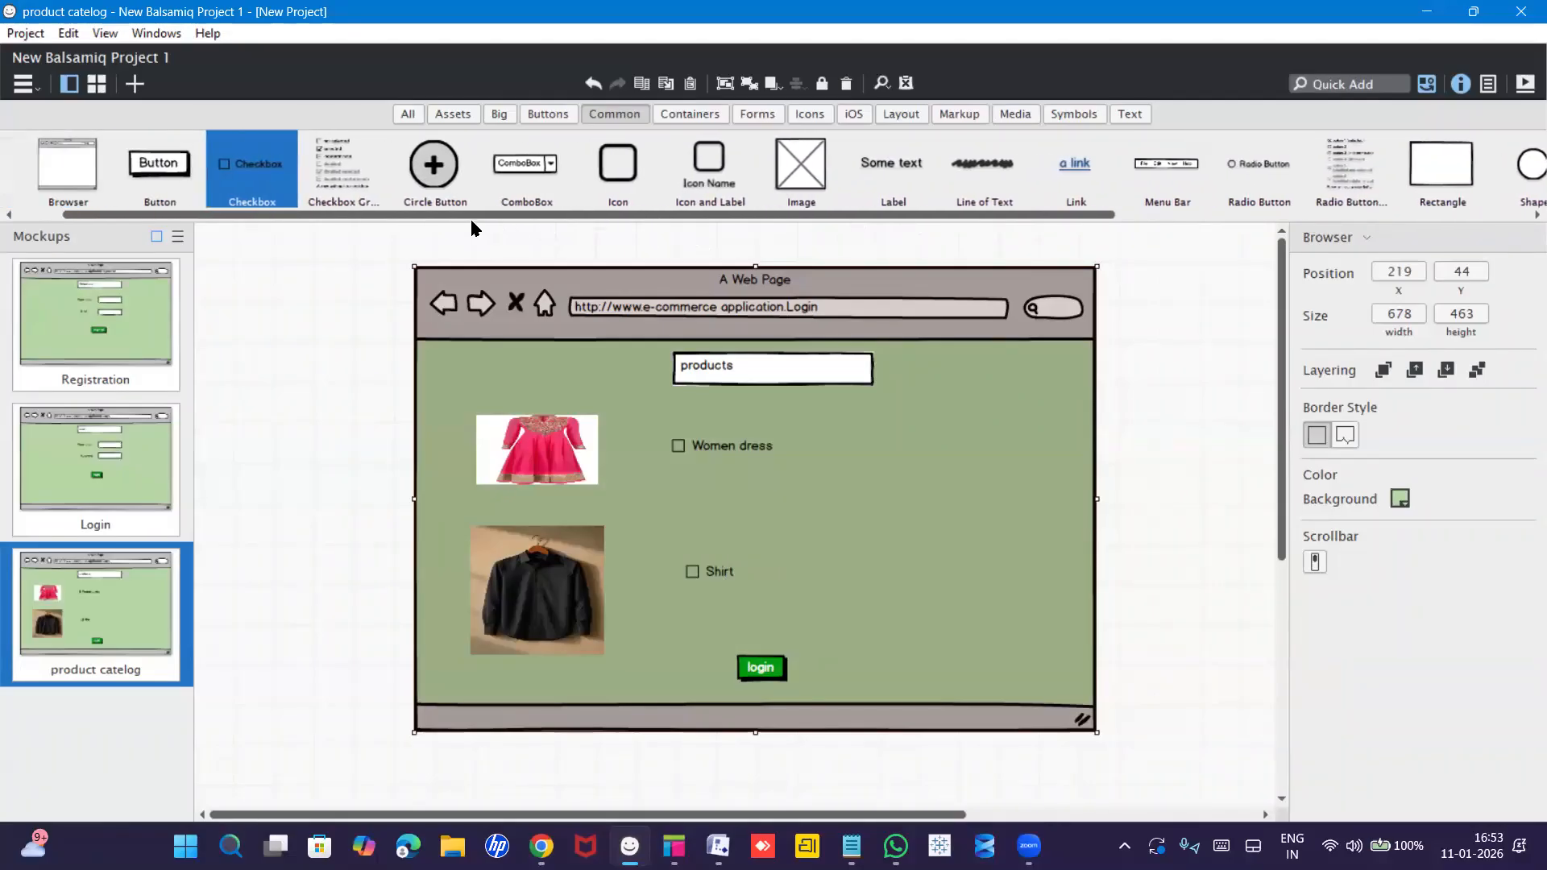
pyautogui.click(543, 113)
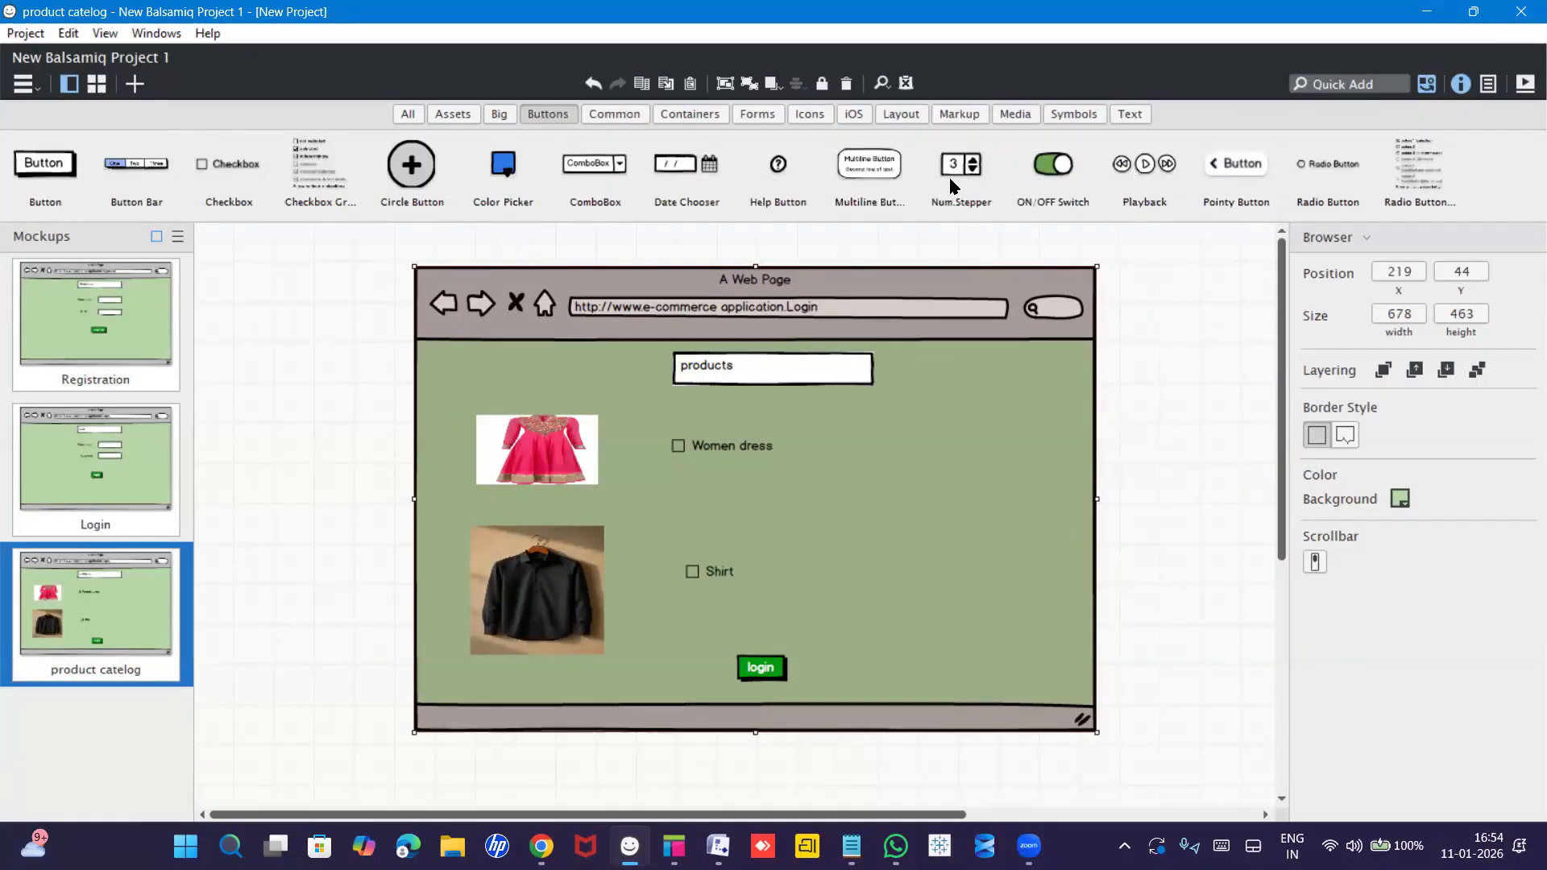
# Place two Num.Stepper controls beside the Women dress and Shirt checkboxes.
pyautogui.moveTo(966, 164); pyautogui.dragTo(818, 433)
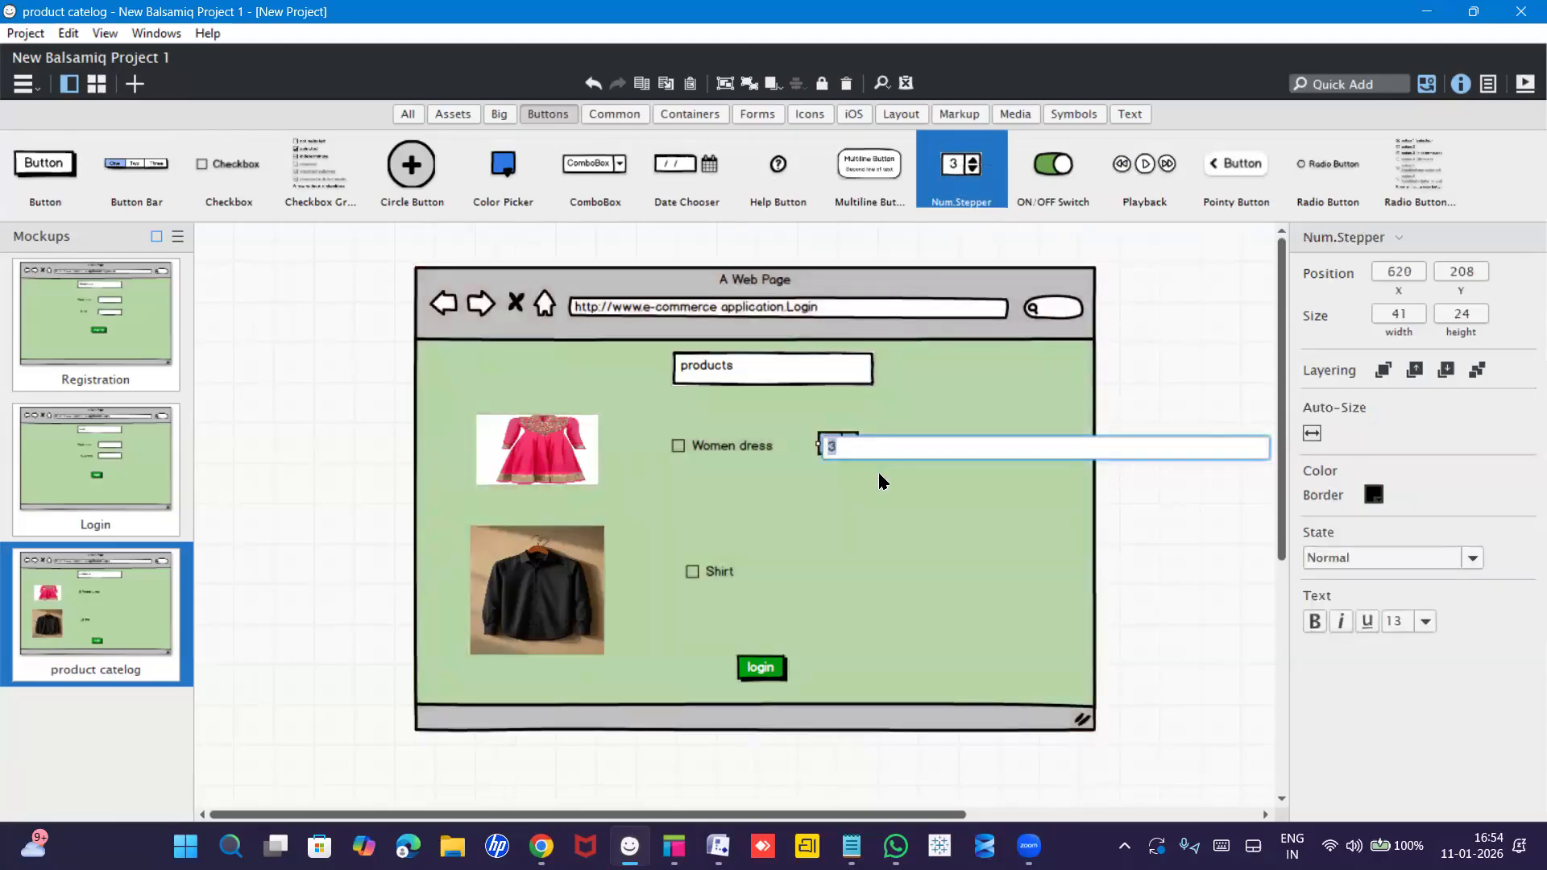
pyautogui.press('Return')
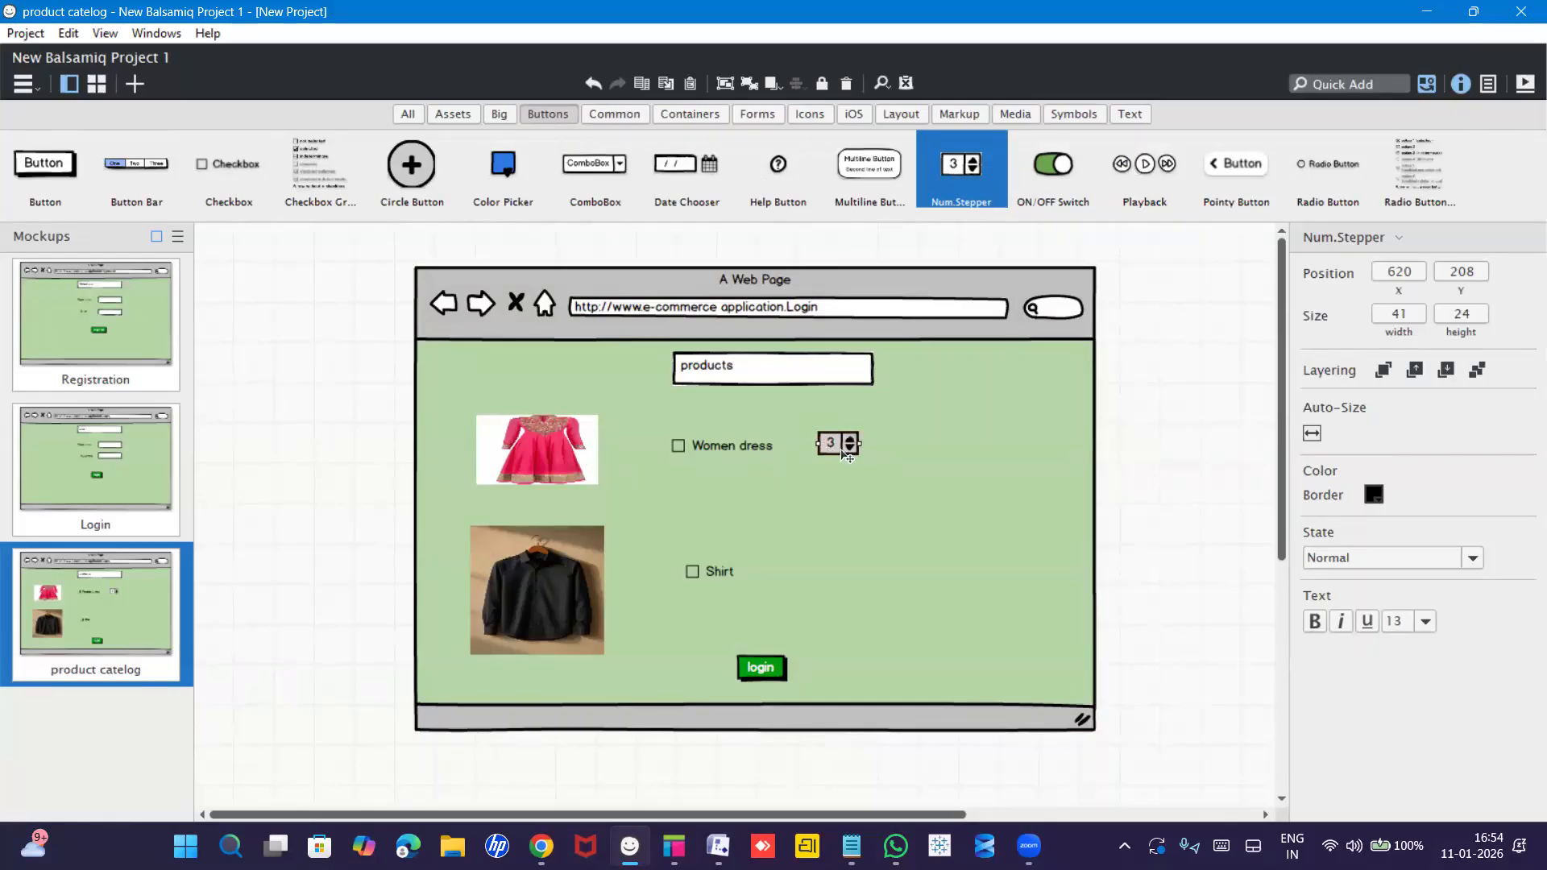
pyautogui.moveTo(959, 168); pyautogui.dragTo(821, 559)
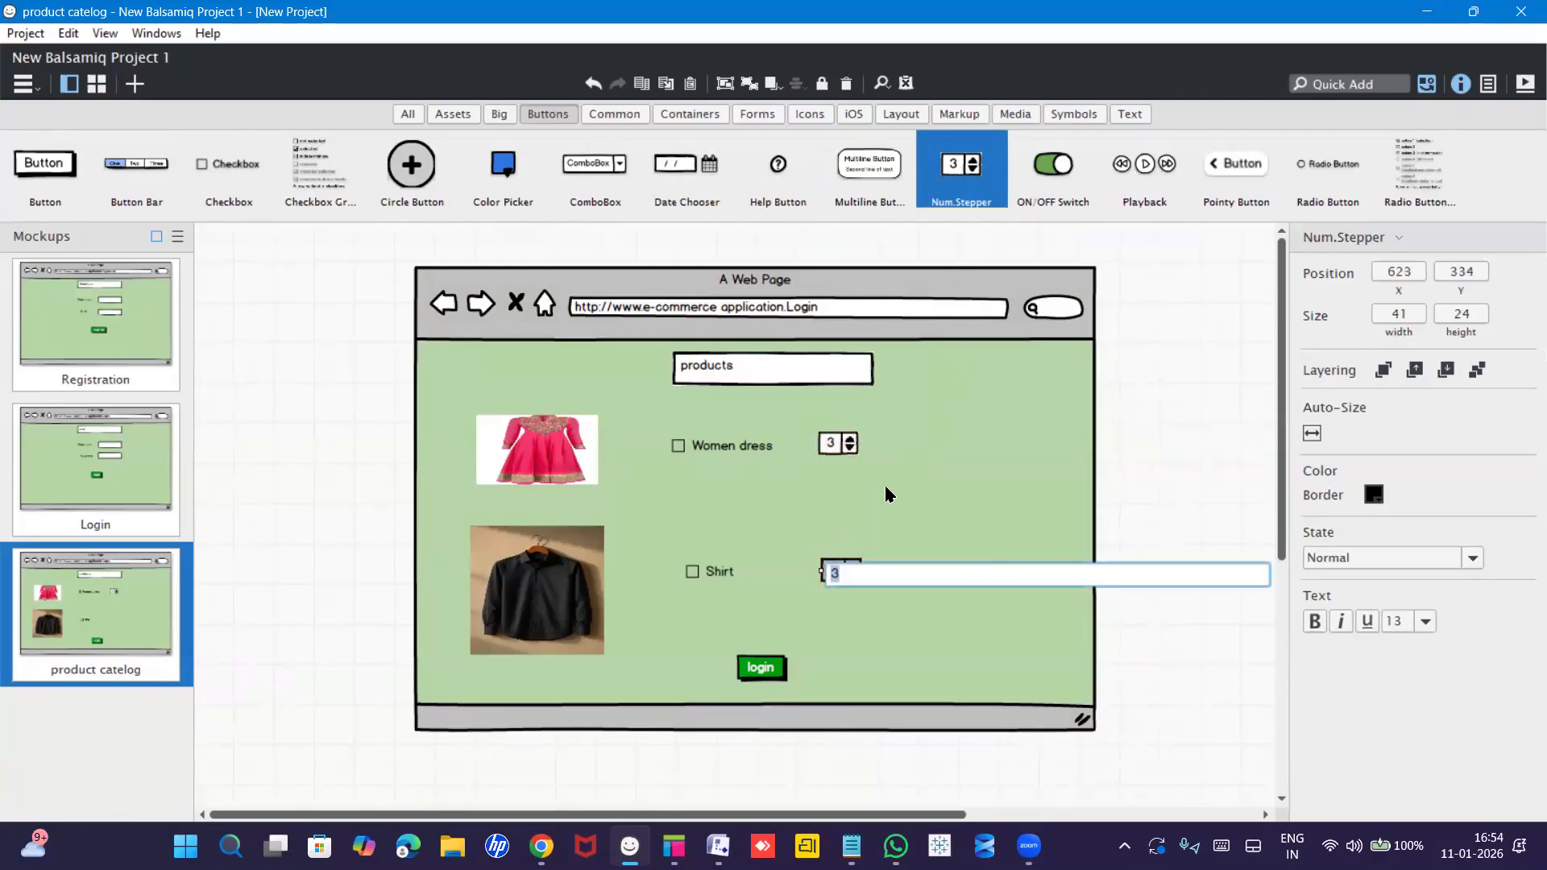
# Set the Women dress stepper to 5 and the Shirt stepper to 6.
pyautogui.click(917, 462)
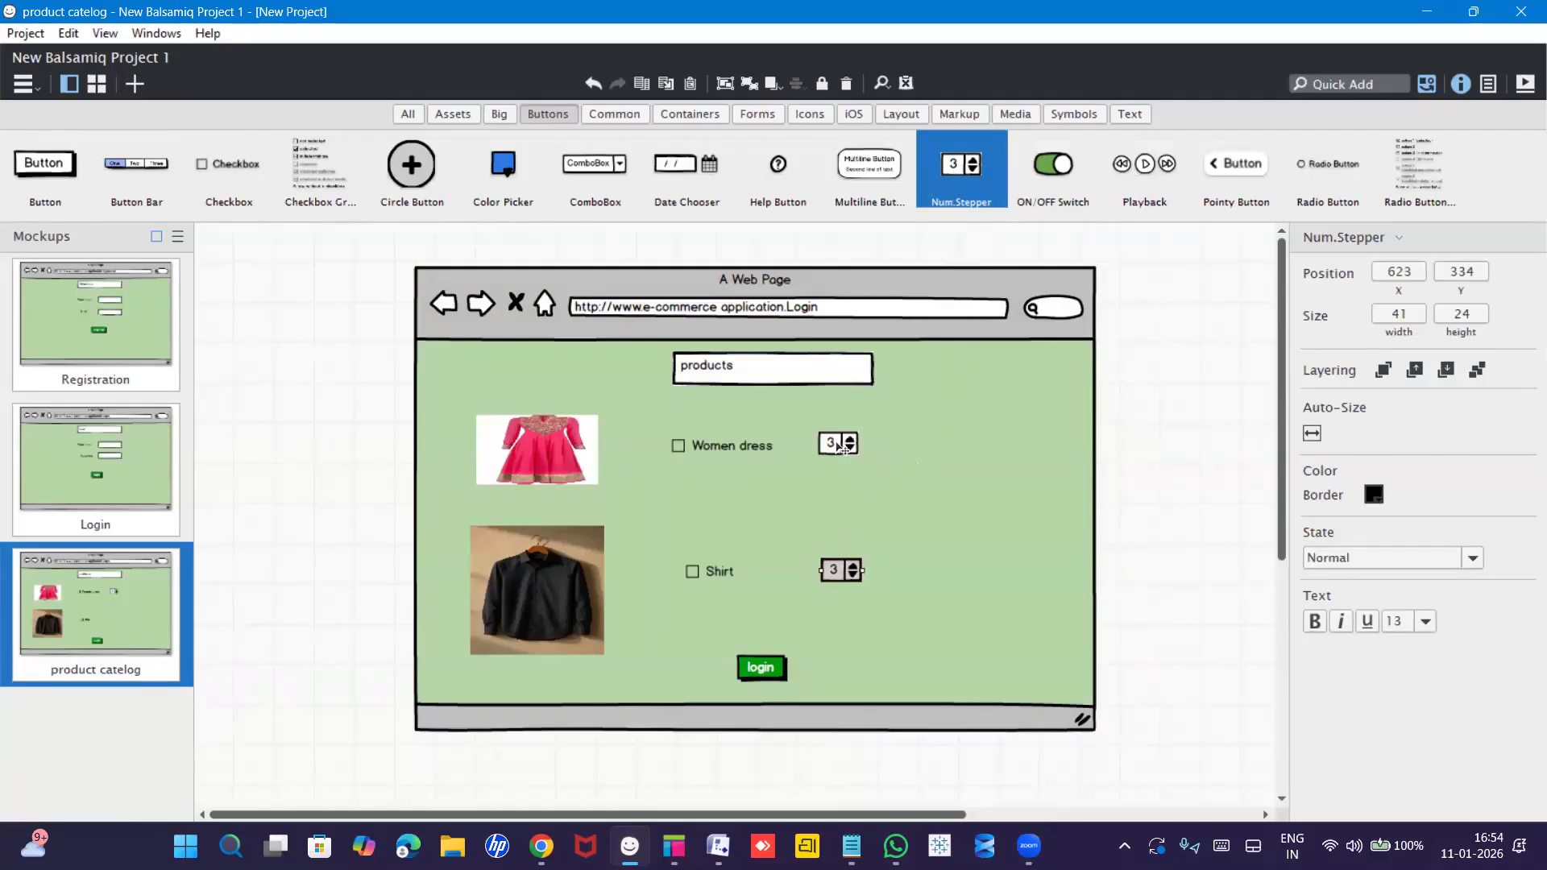
pyautogui.click(840, 445)
pyautogui.doubleClick(841, 446)
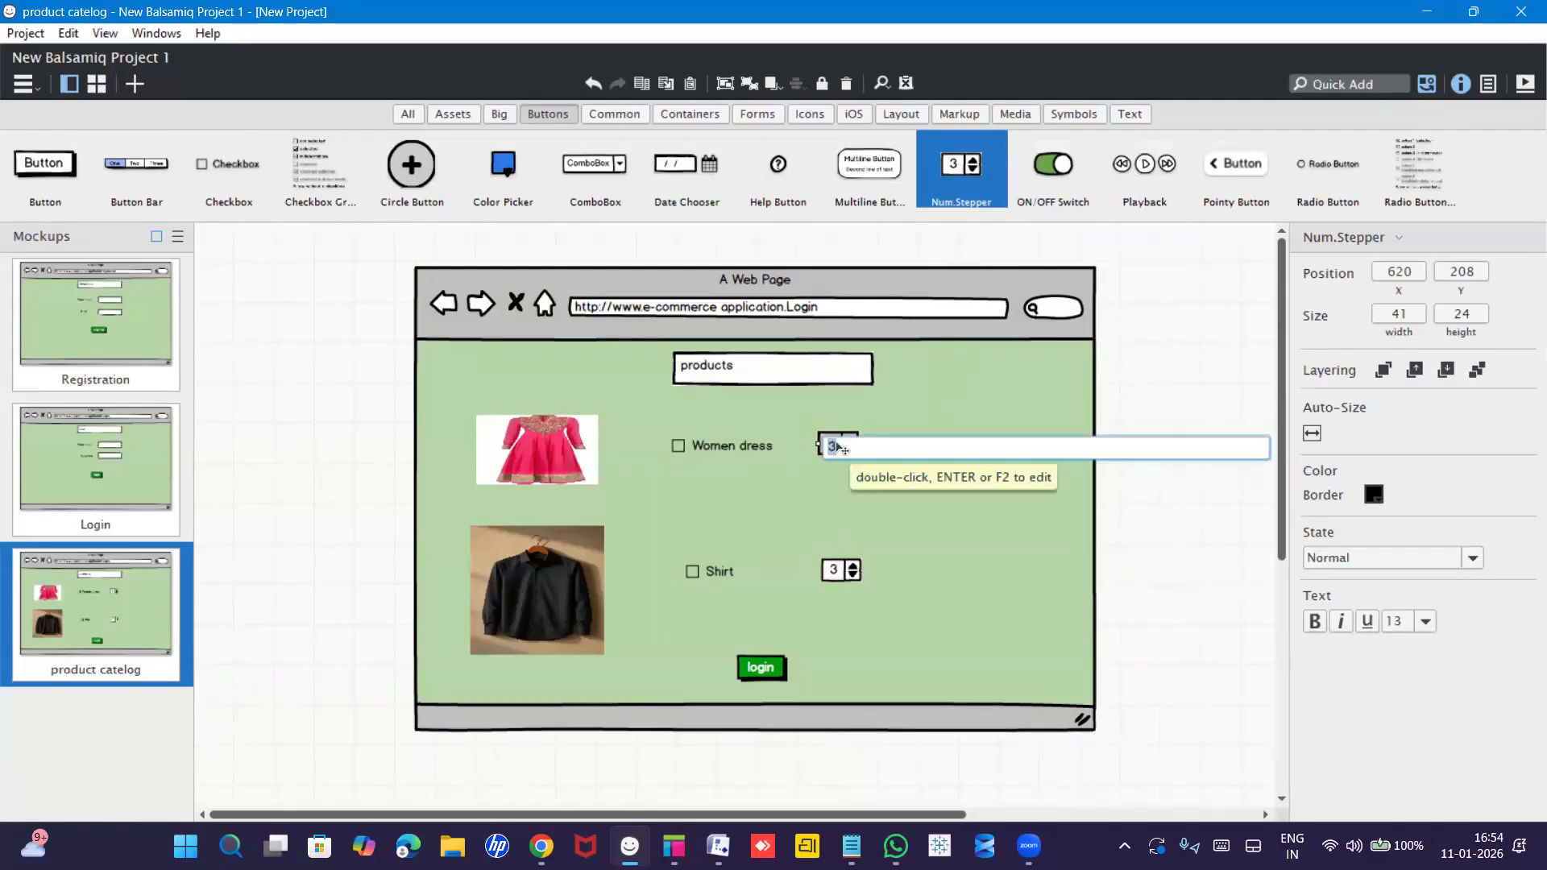
pyautogui.write('5')
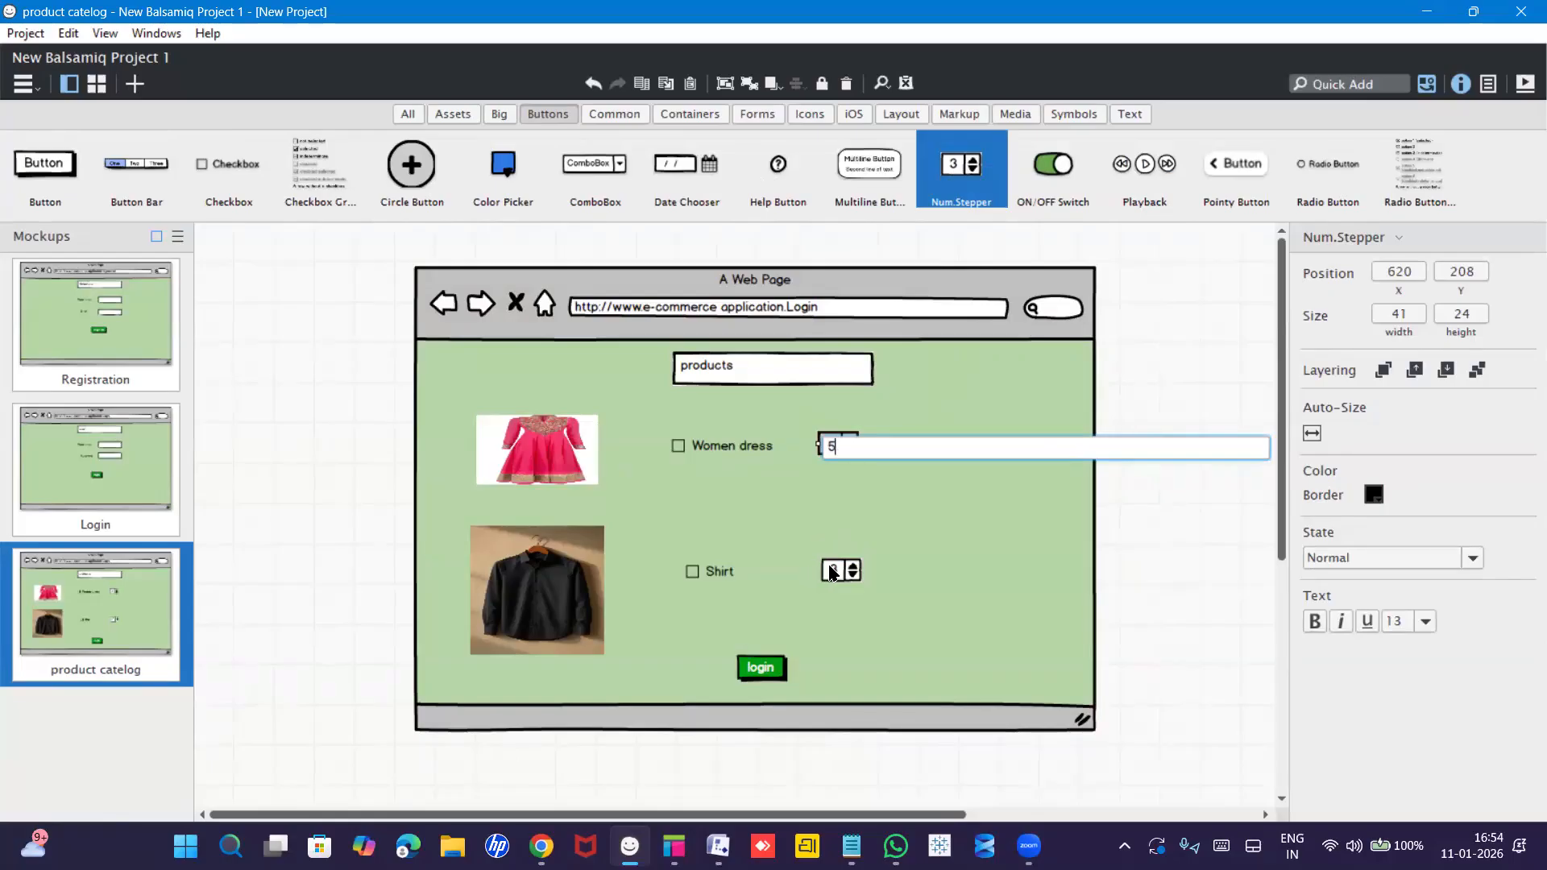
pyautogui.click(833, 571)
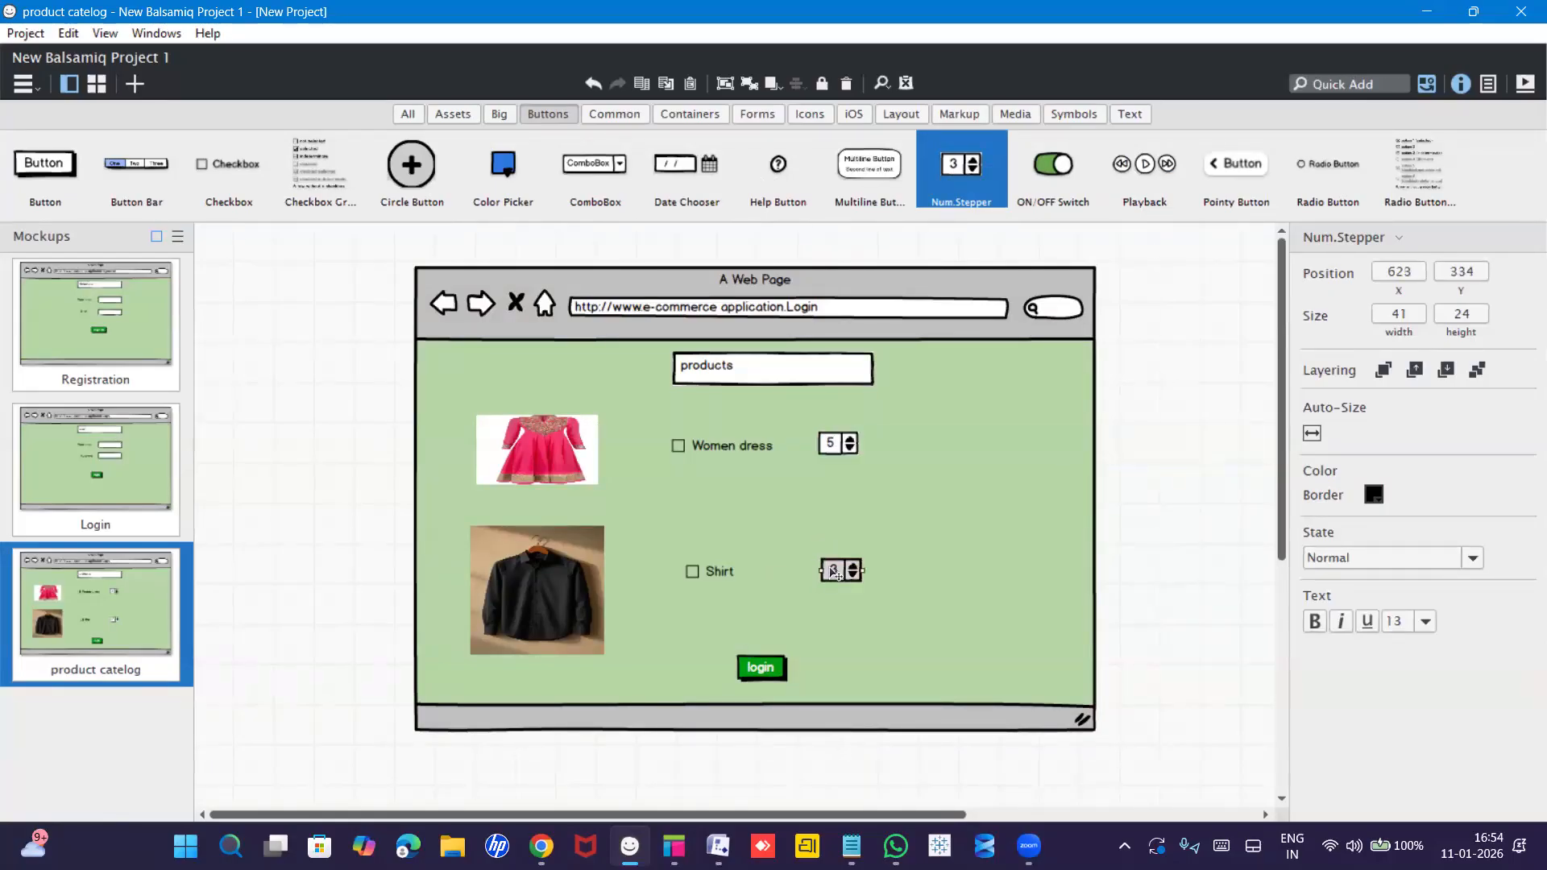
pyautogui.doubleClick(833, 571)
pyautogui.write('6')
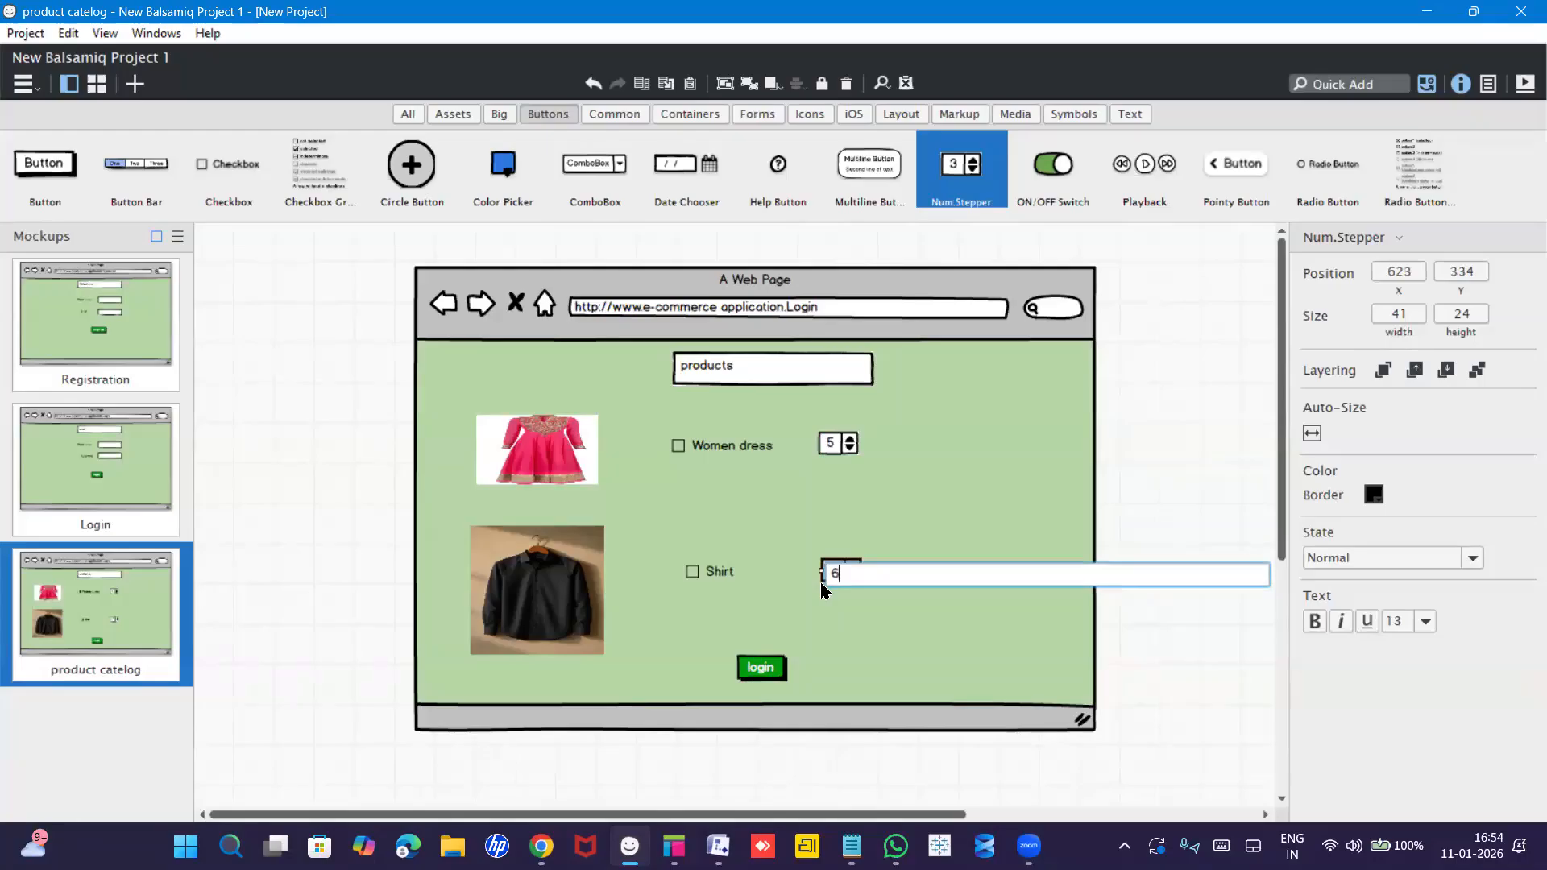
pyautogui.press('Return')
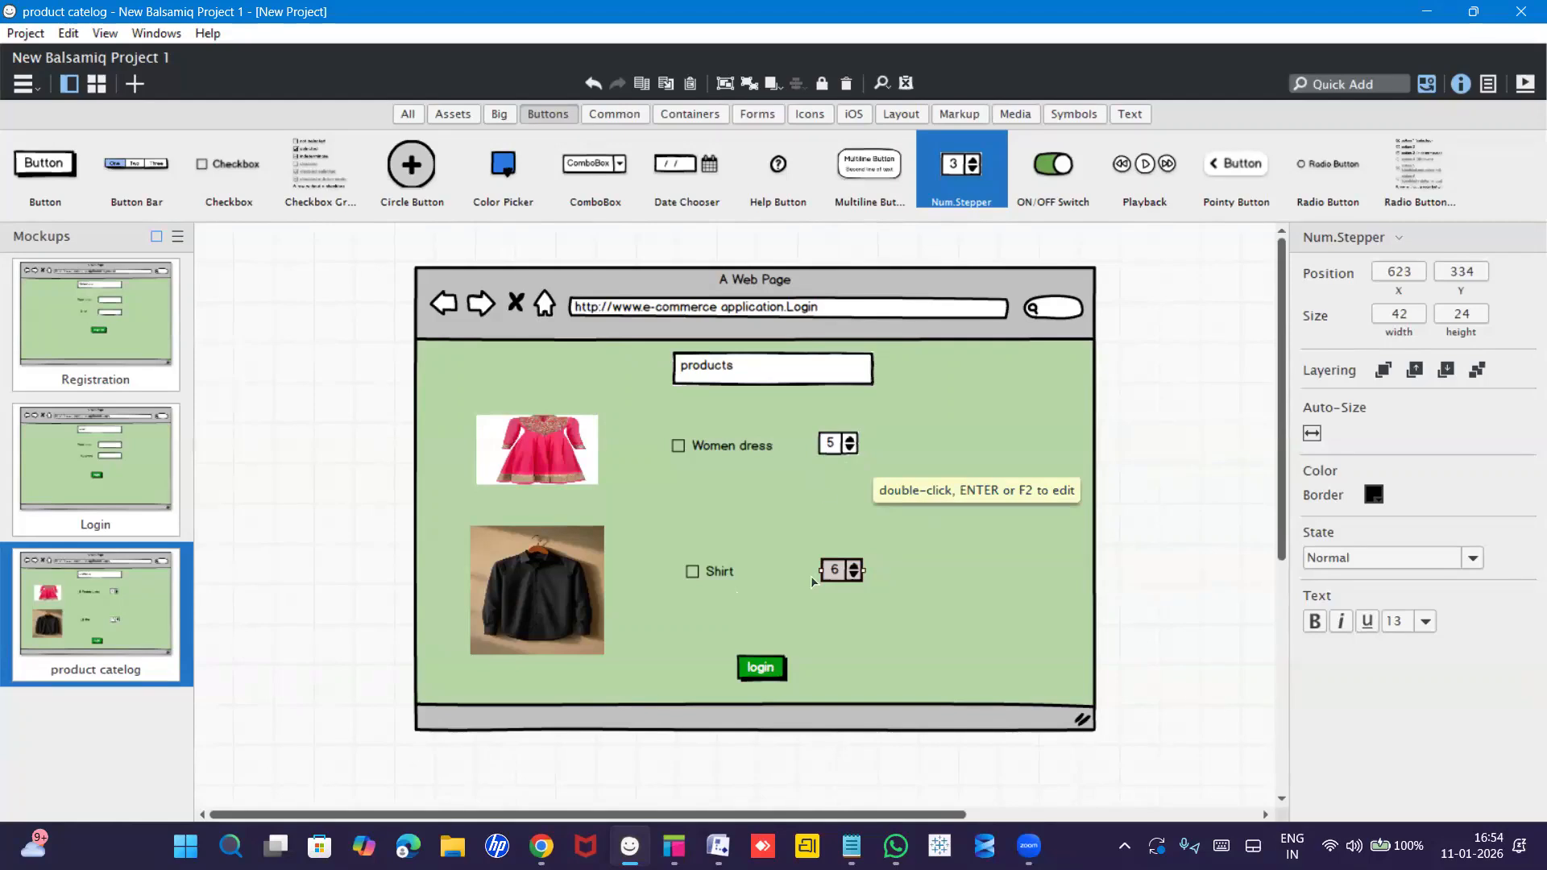
pyautogui.click(829, 494)
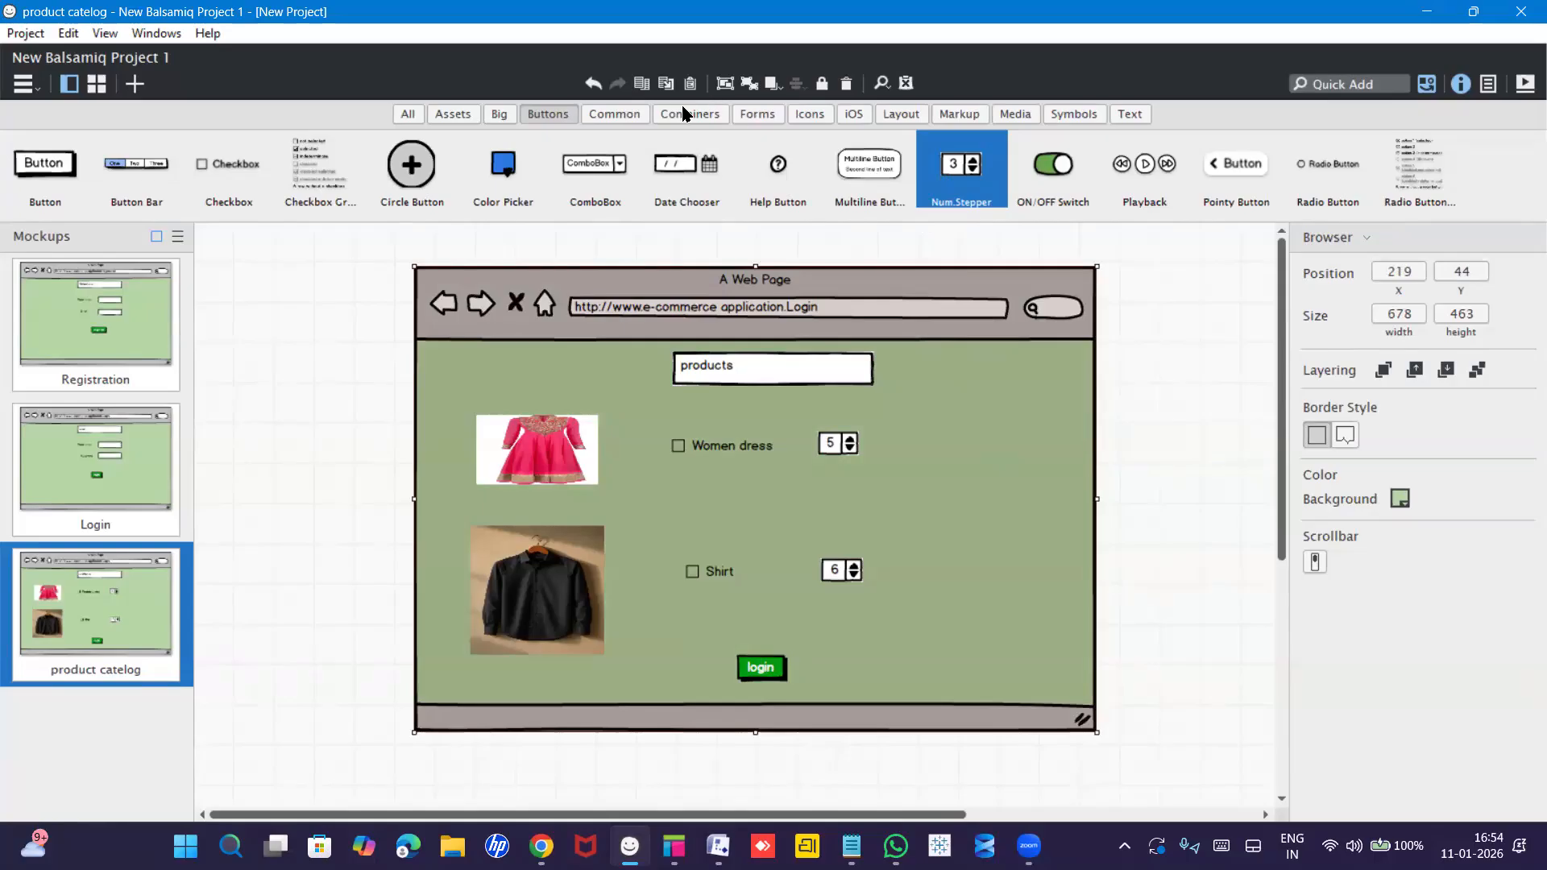
# Add a Text Input reading 300 beside the Women dress stepper.
pyautogui.click(610, 117)
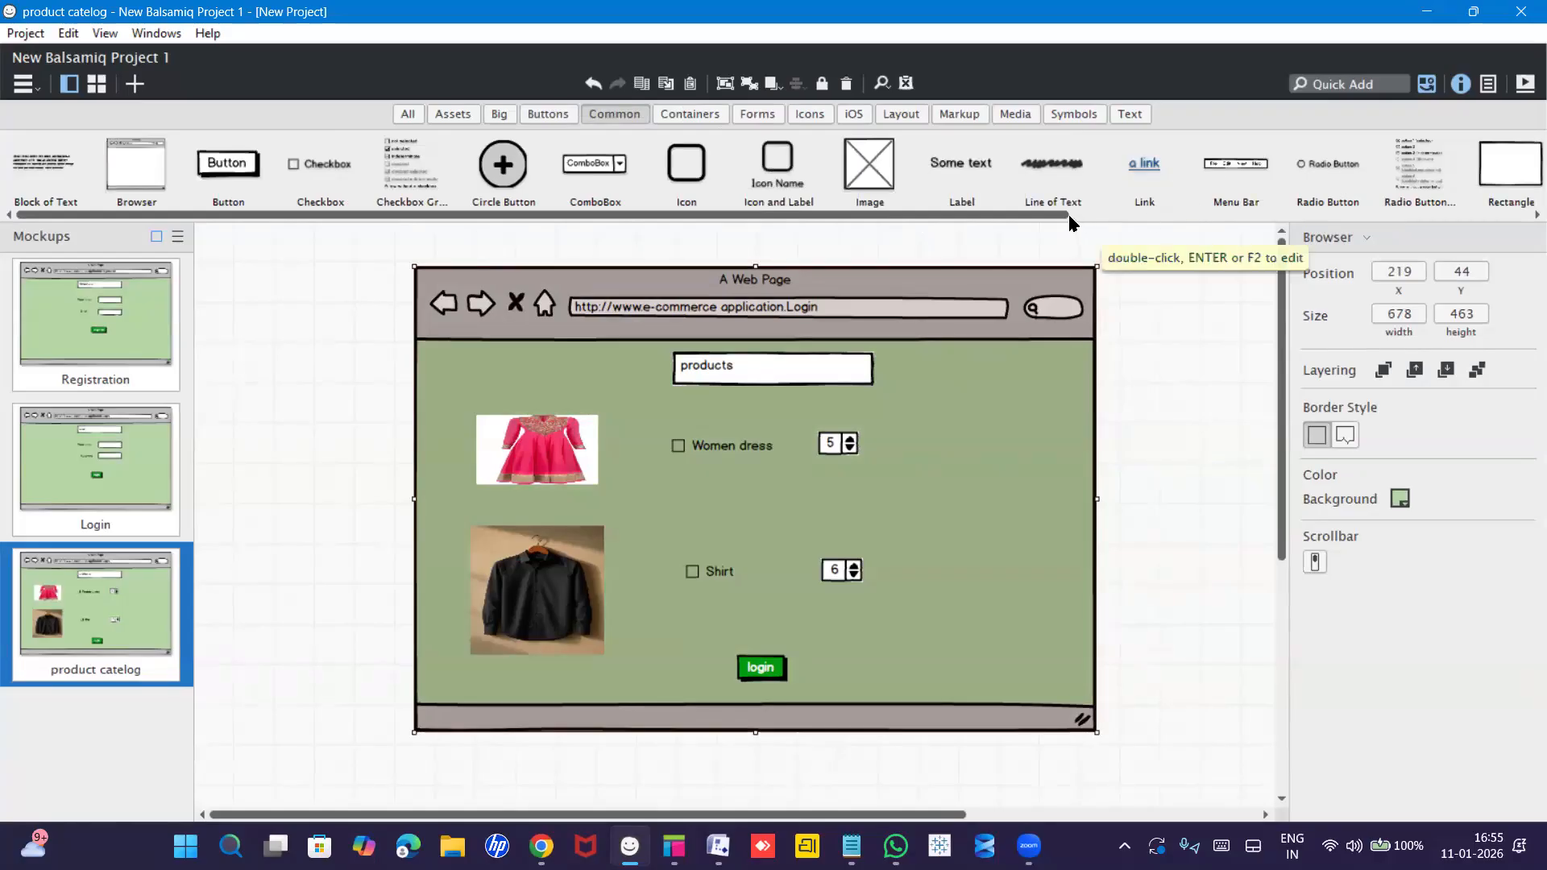
pyautogui.moveTo(1085, 213); pyautogui.dragTo(1381, 215)
pyautogui.moveTo(1419, 167); pyautogui.dragTo(901, 432)
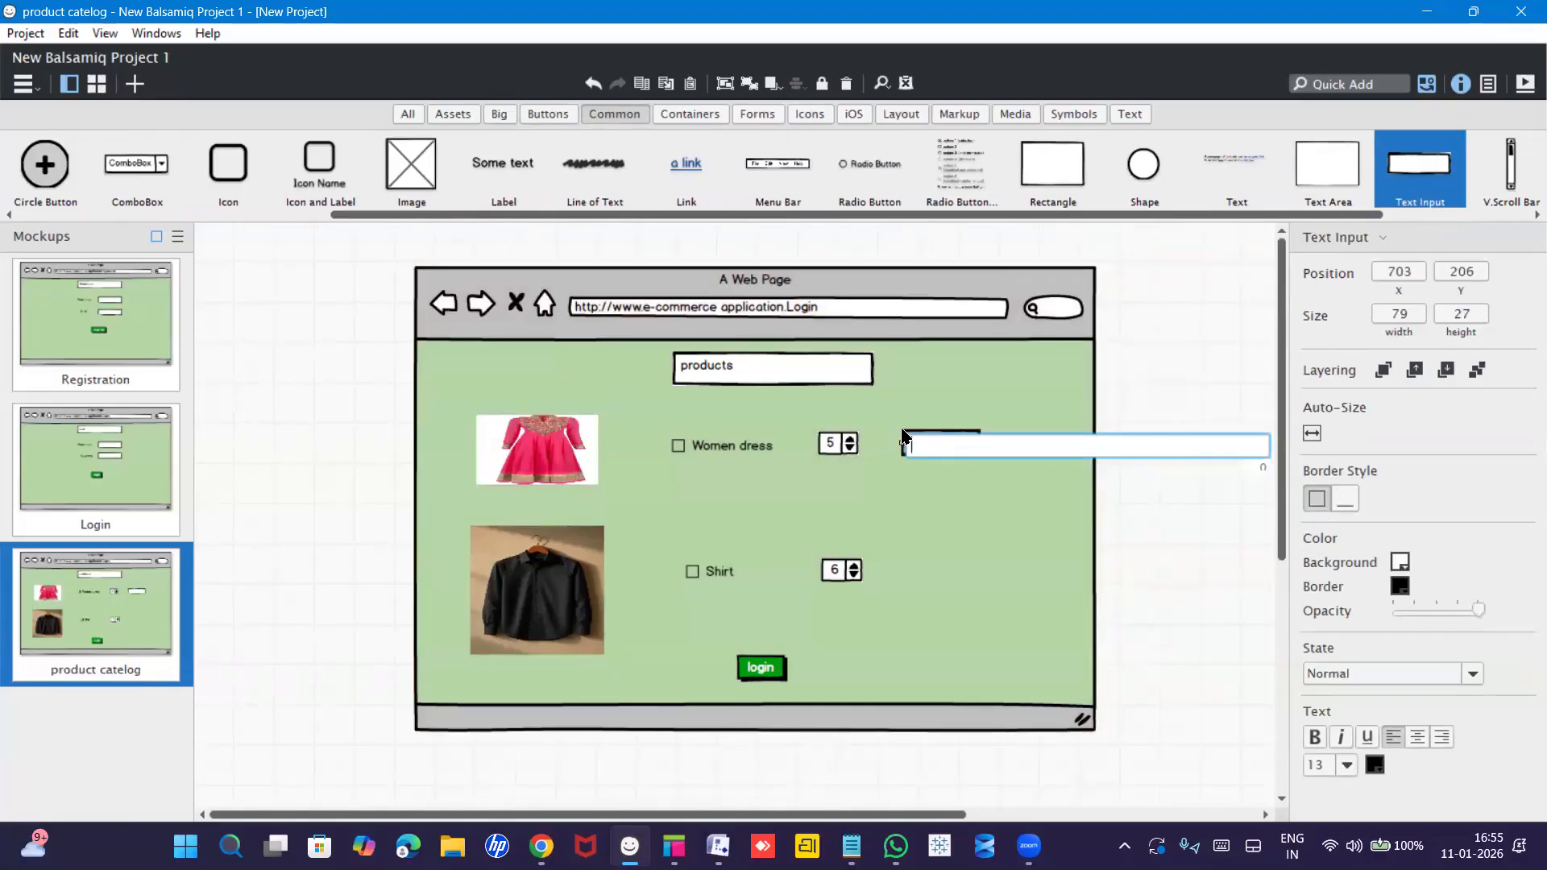
pyautogui.write('300')
pyautogui.press('Return')
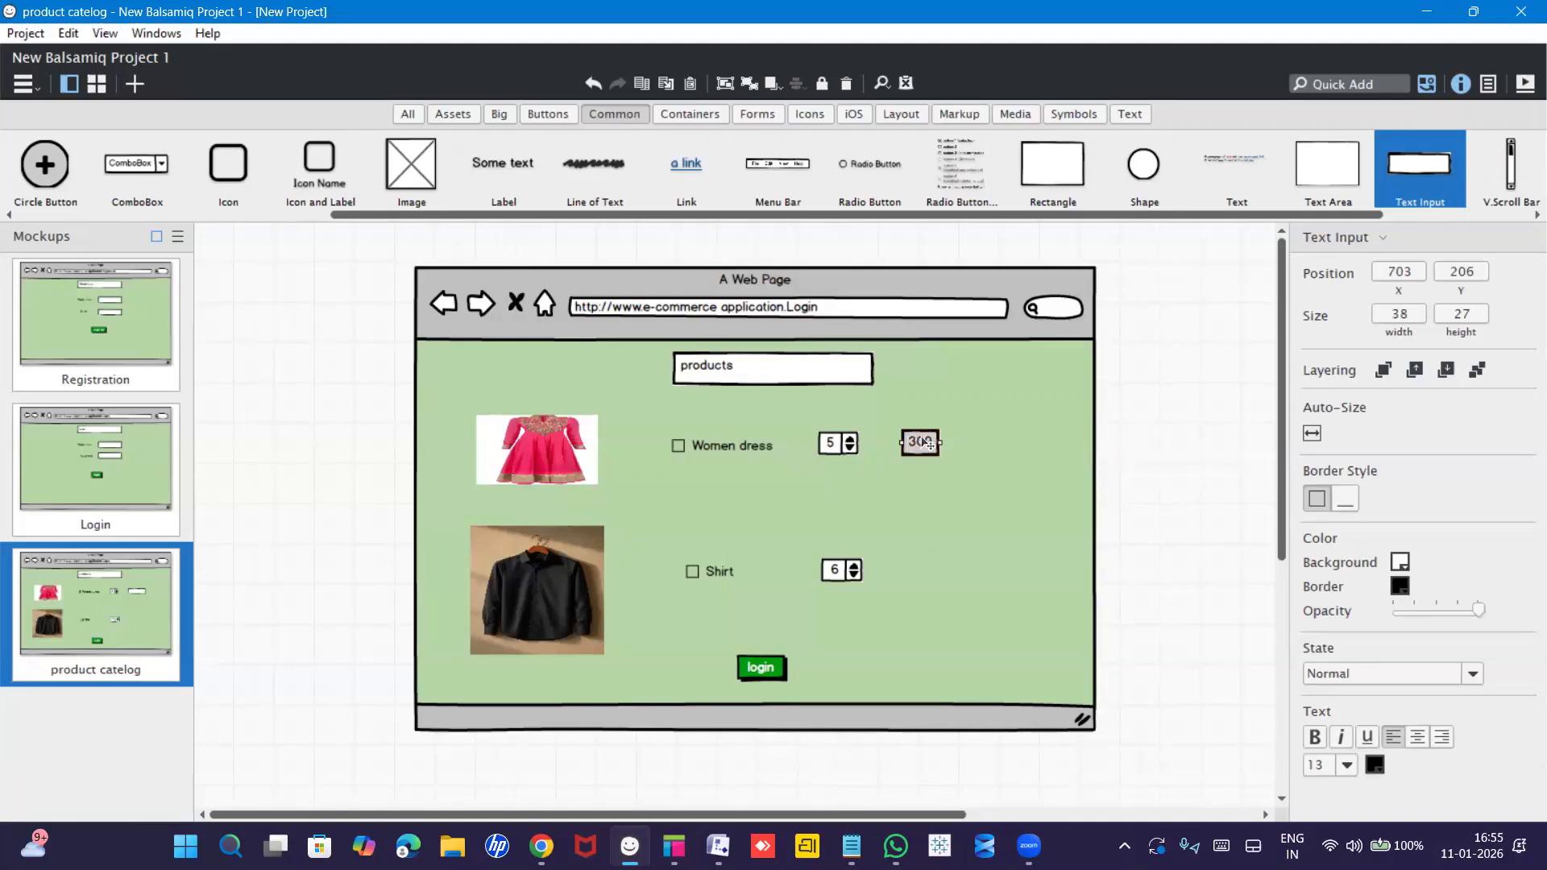
# Duplicate the price box onto the Shirt row and change it to 500.
pyautogui.hotkey('ctrl', 'd')
pyautogui.moveTo(933, 453); pyautogui.dragTo(934, 576)
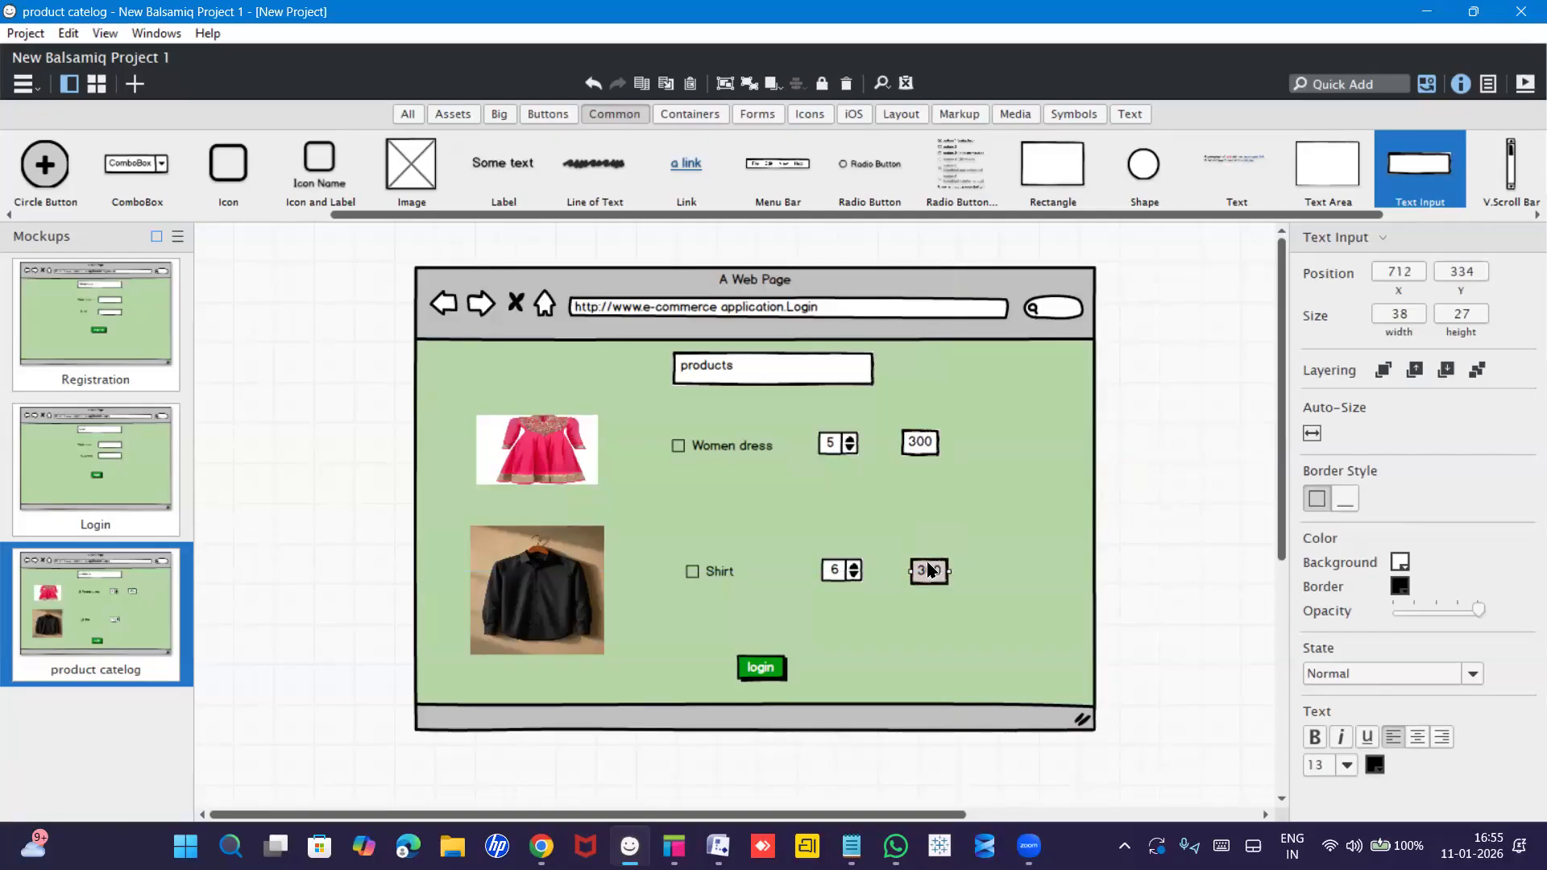
pyautogui.doubleClick(931, 571)
pyautogui.write('500')
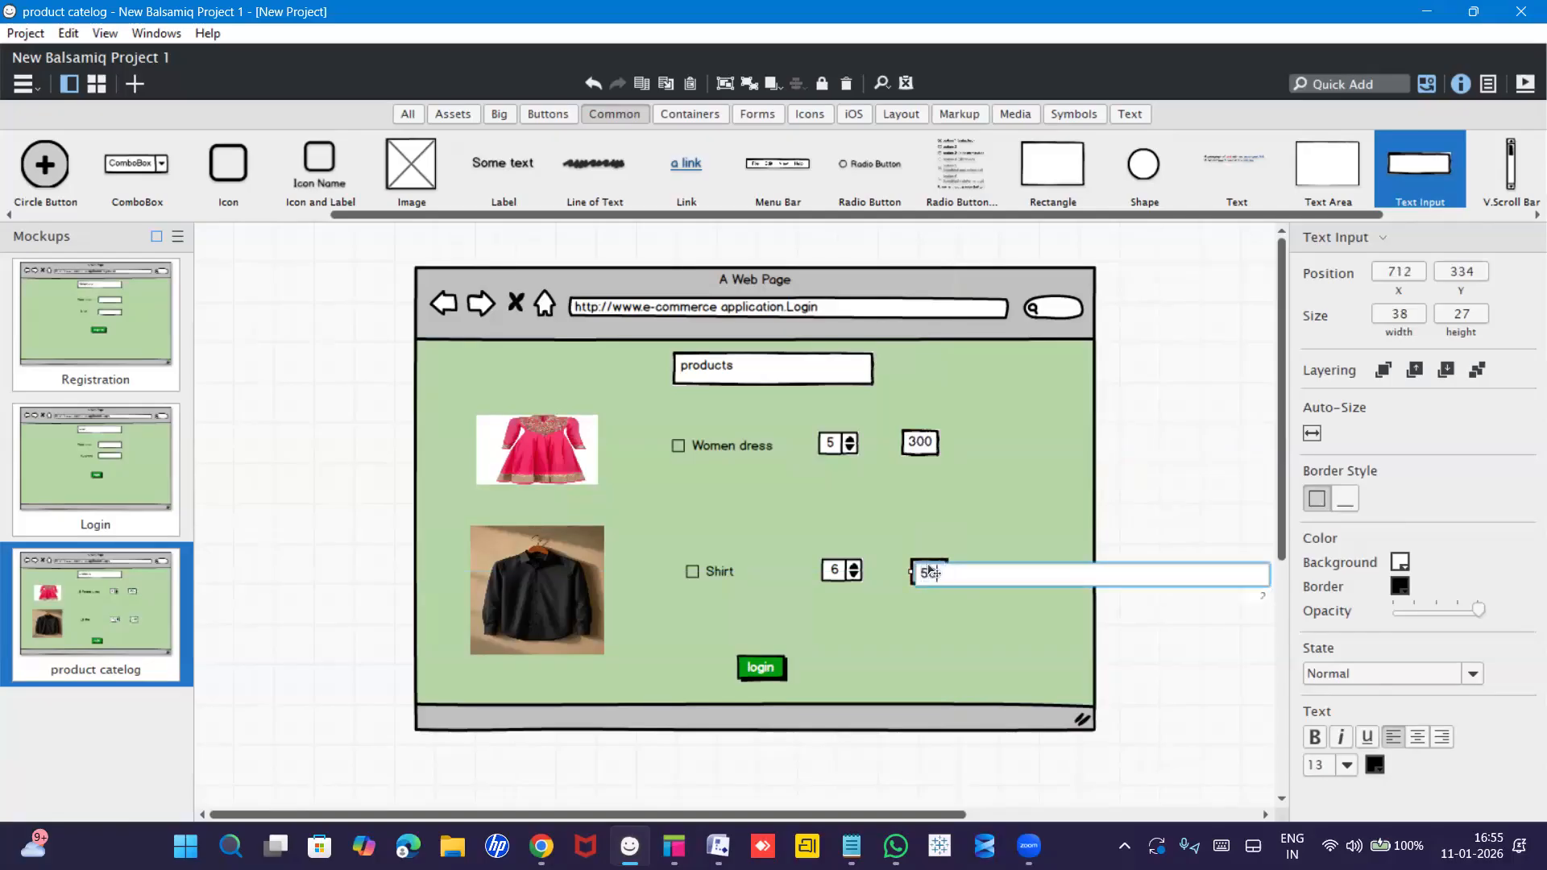
pyautogui.press('Return')
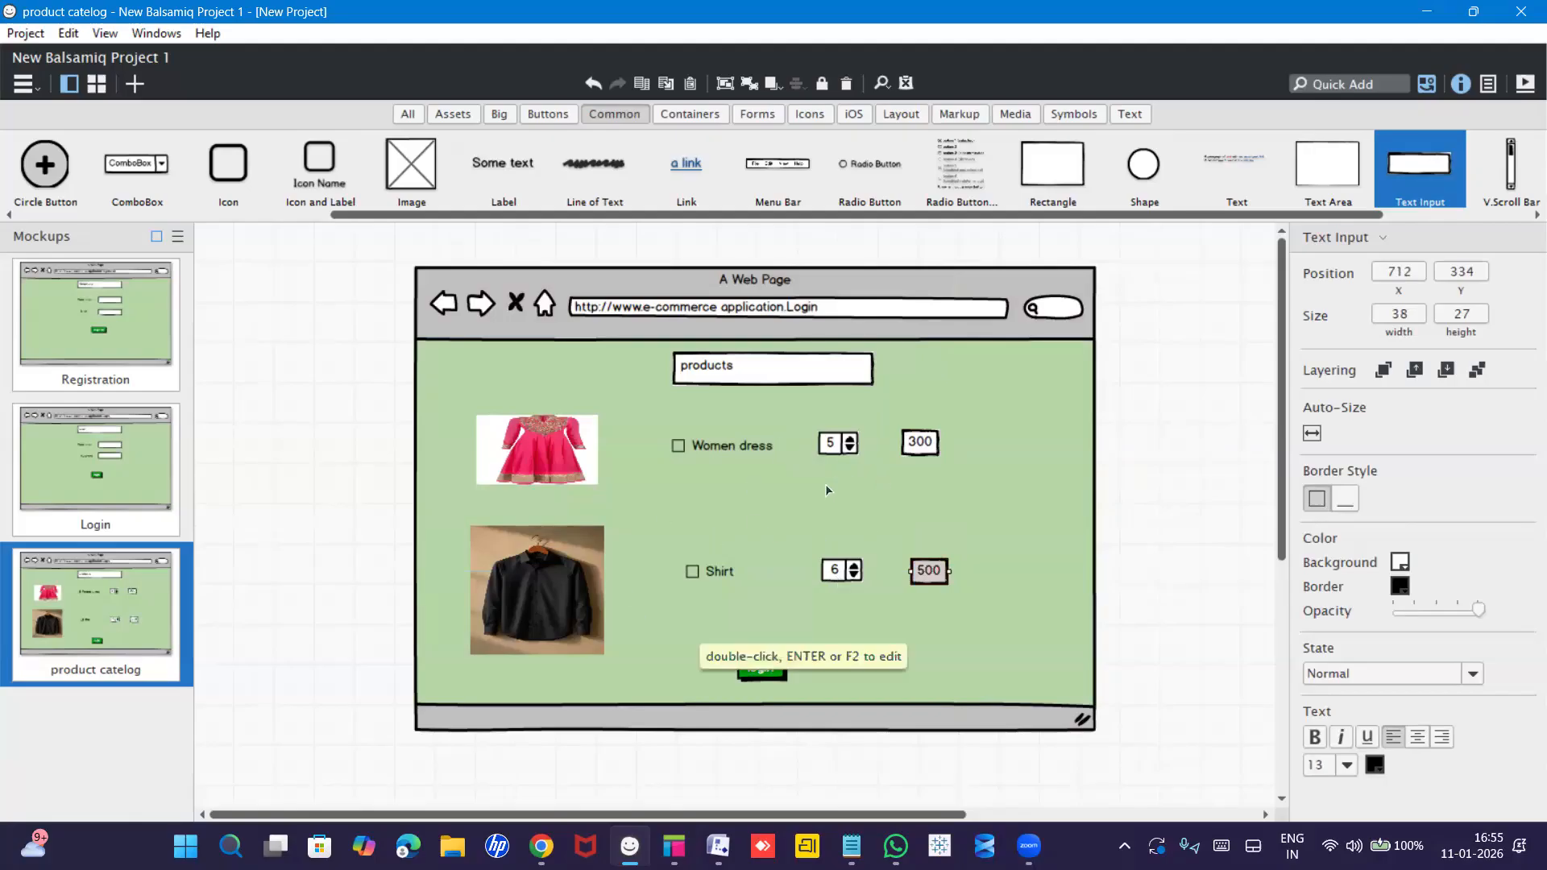
# Relabel the green login button 'add to cart'.
pyautogui.click(762, 672)
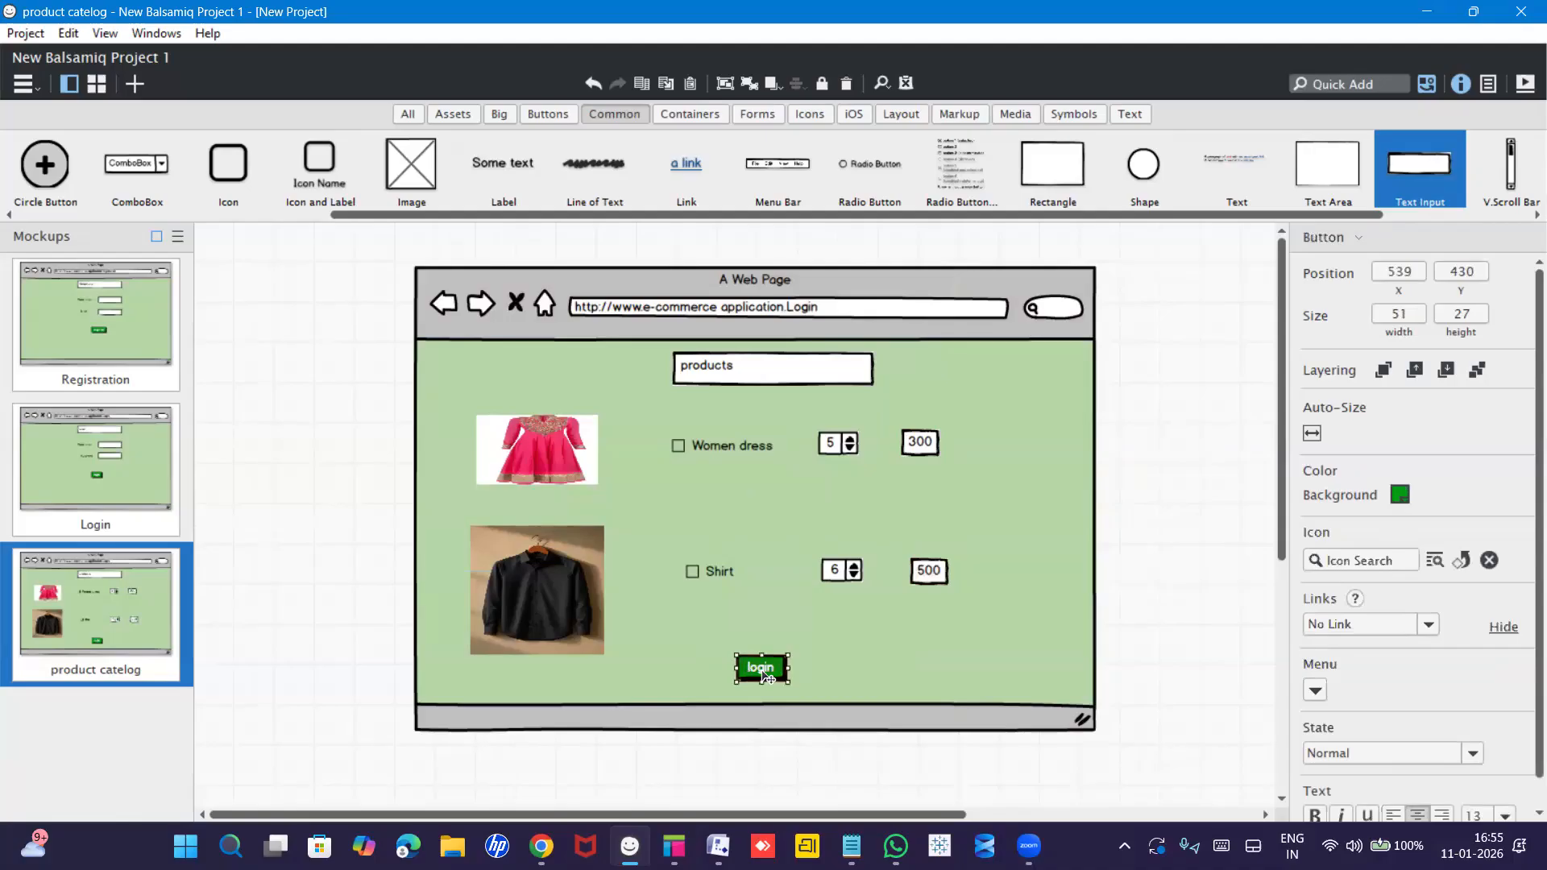
pyautogui.doubleClick(762, 669)
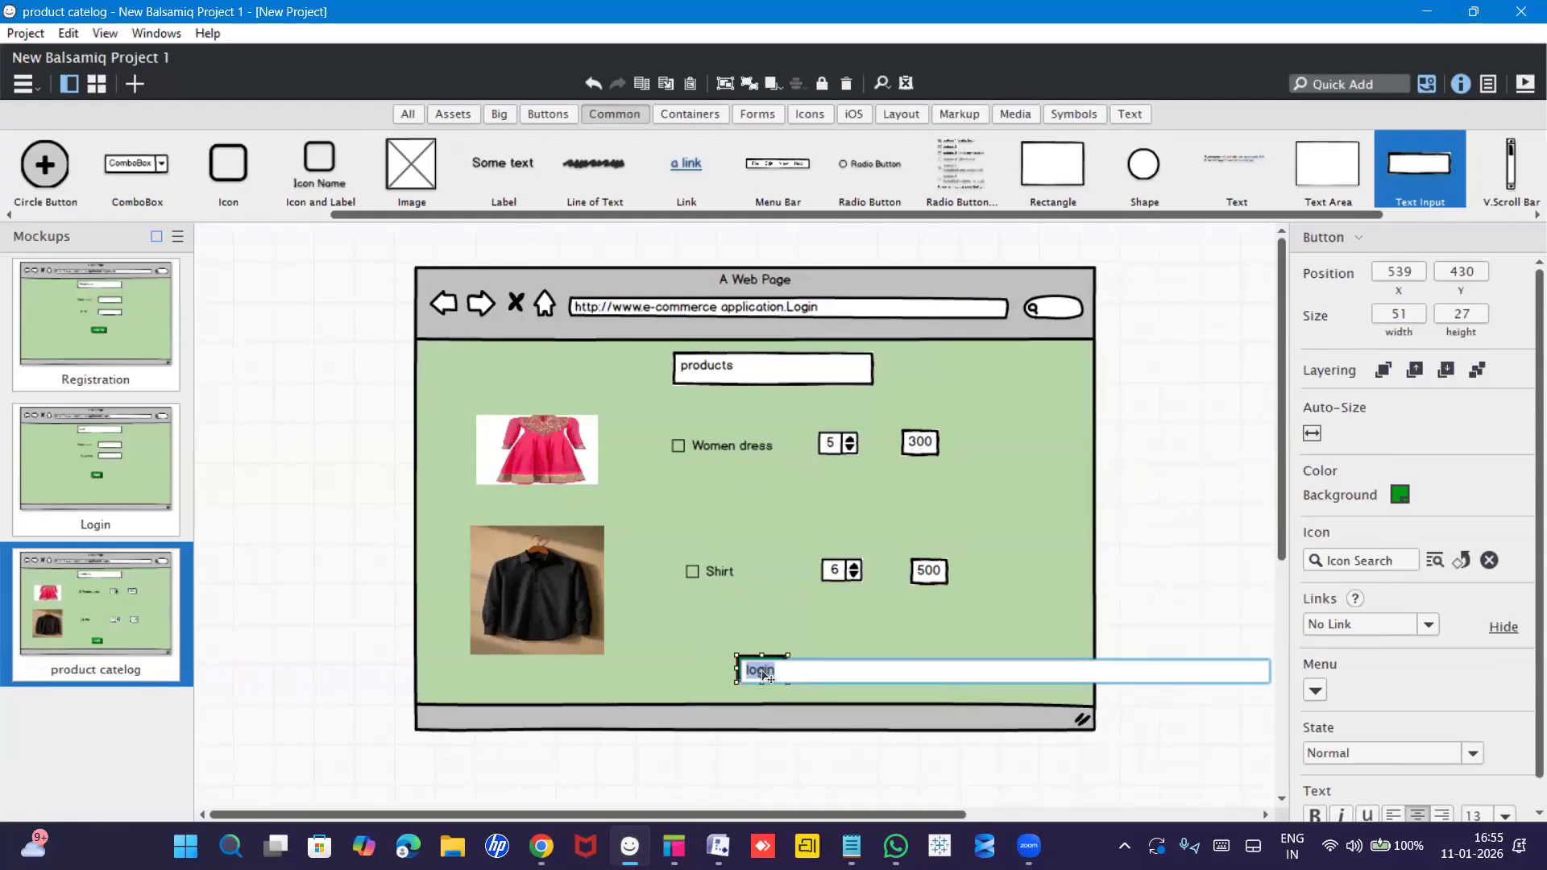
pyautogui.write('o')
pyautogui.write('dd to c')
pyautogui.write('at')
pyautogui.press('BackSpace')
pyautogui.write('rt')
pyautogui.press('Return')
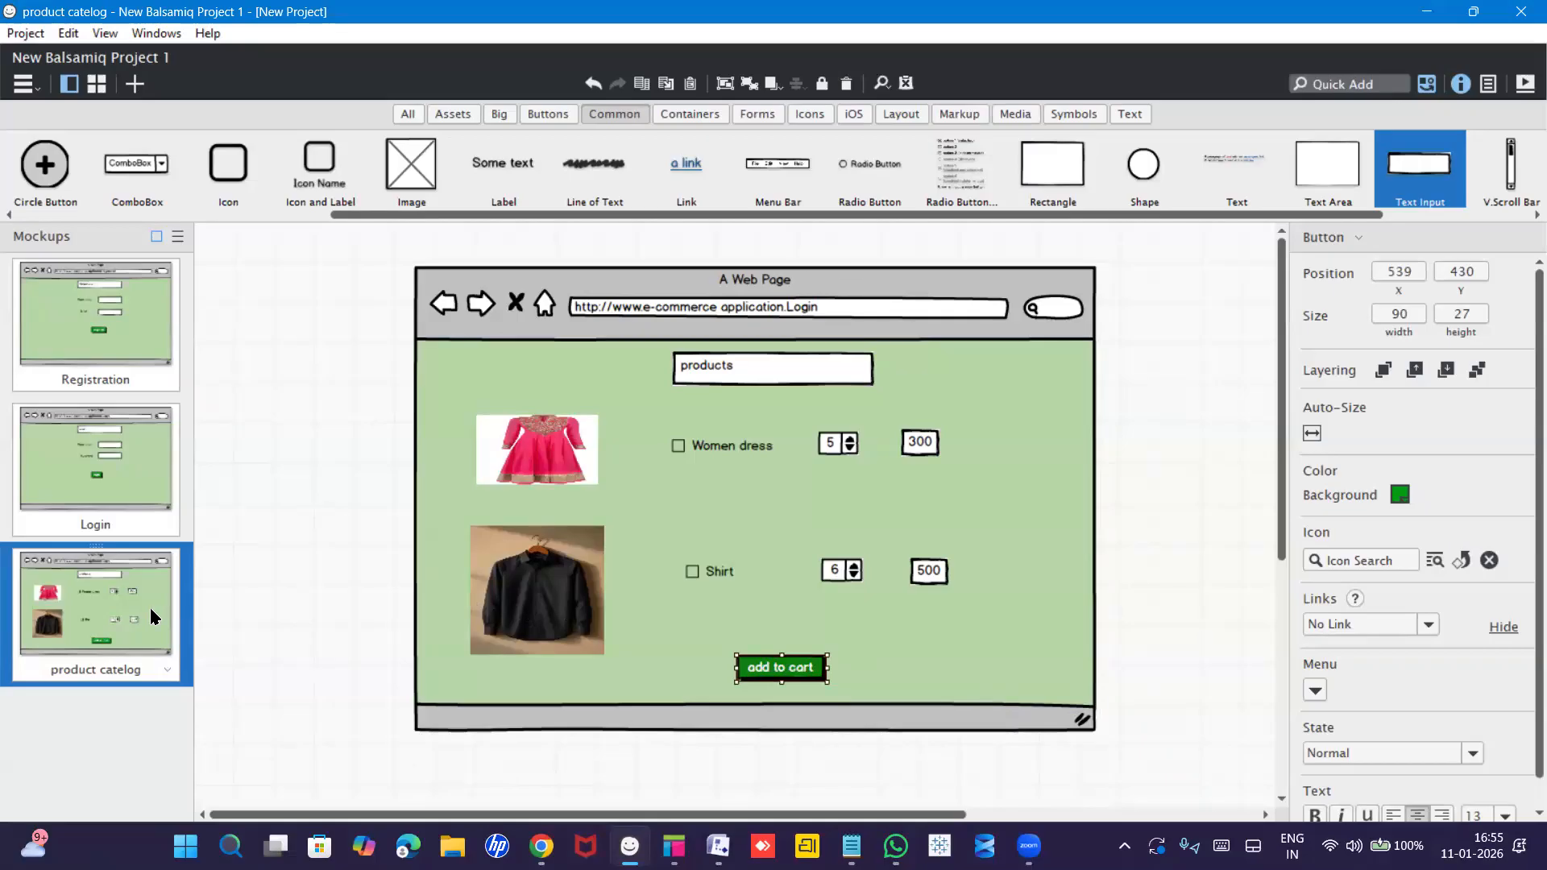
# Duplicate the whole product catelog mockup with Ctrl+D.
pyautogui.hotkey('ctrl', 'd')
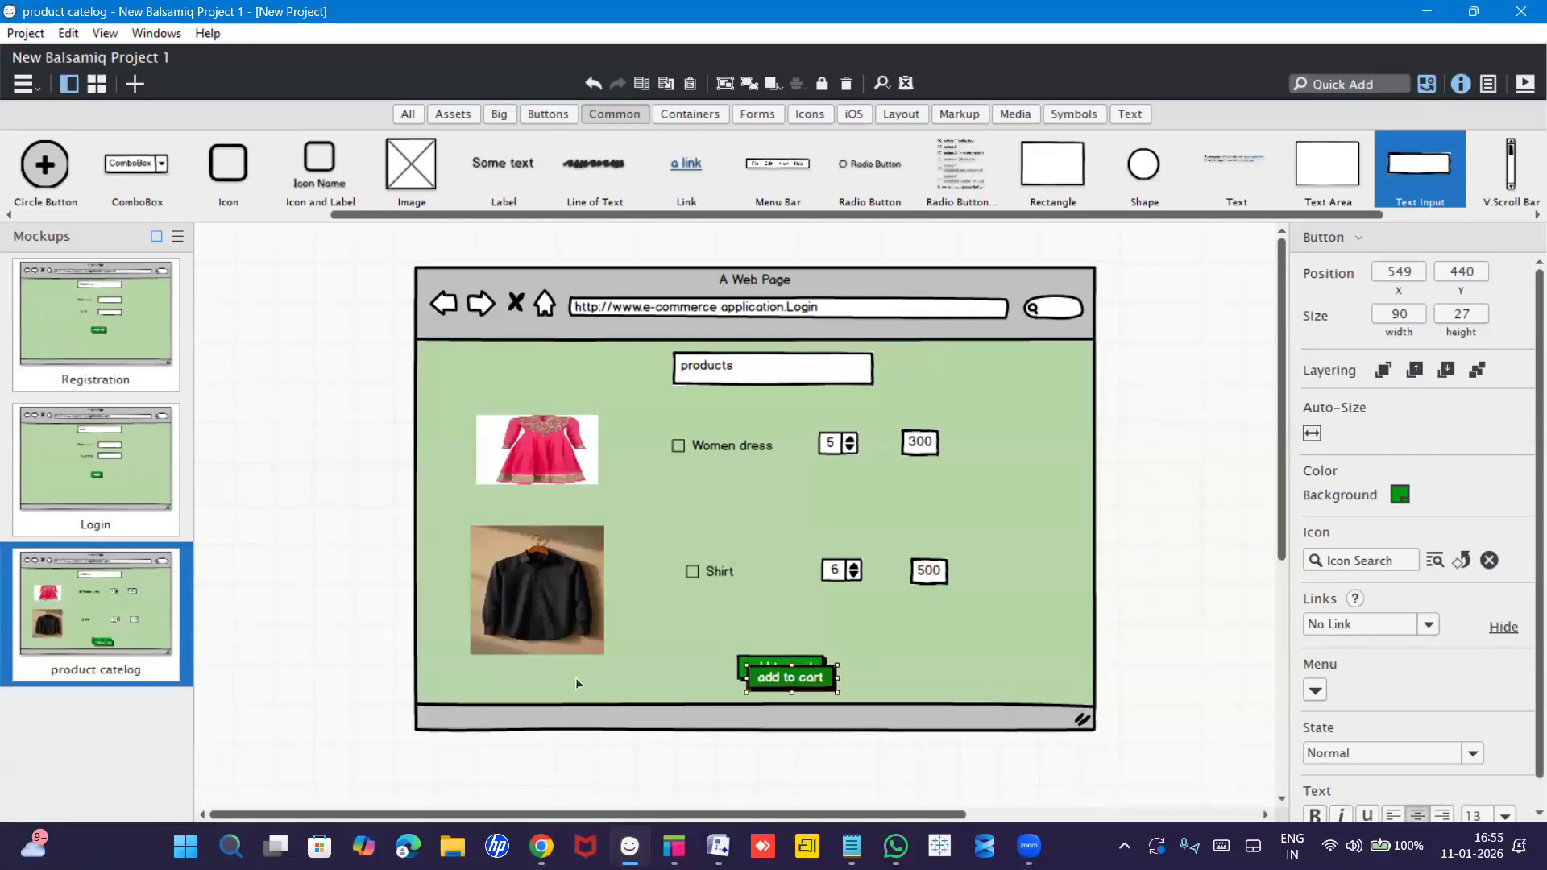
pyautogui.hotkey('ctrl', 'z')
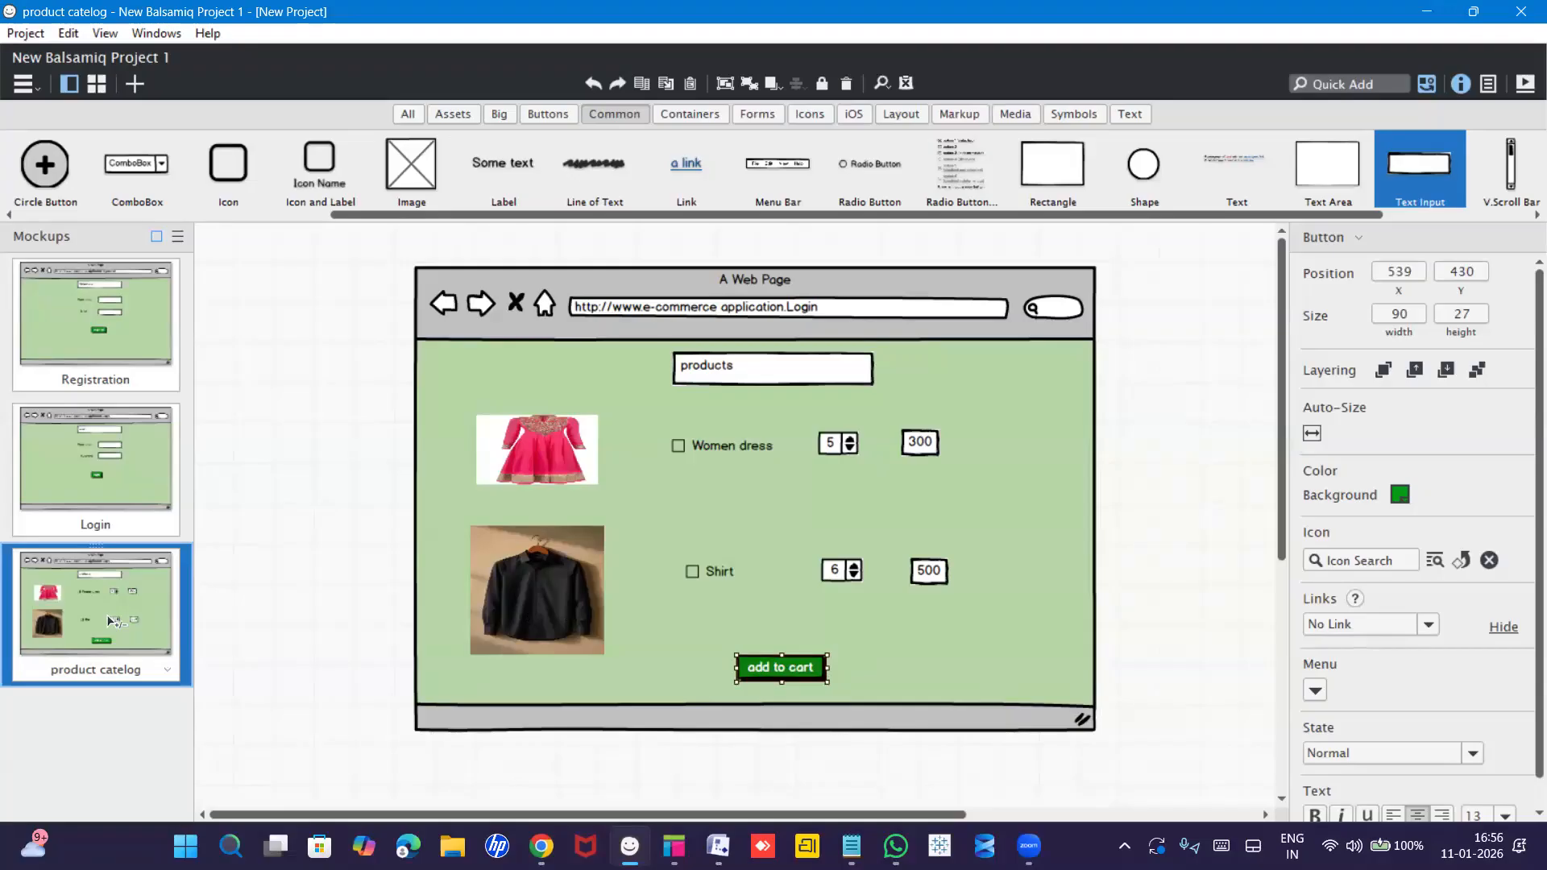
pyautogui.hotkey('ctrl', 'd')
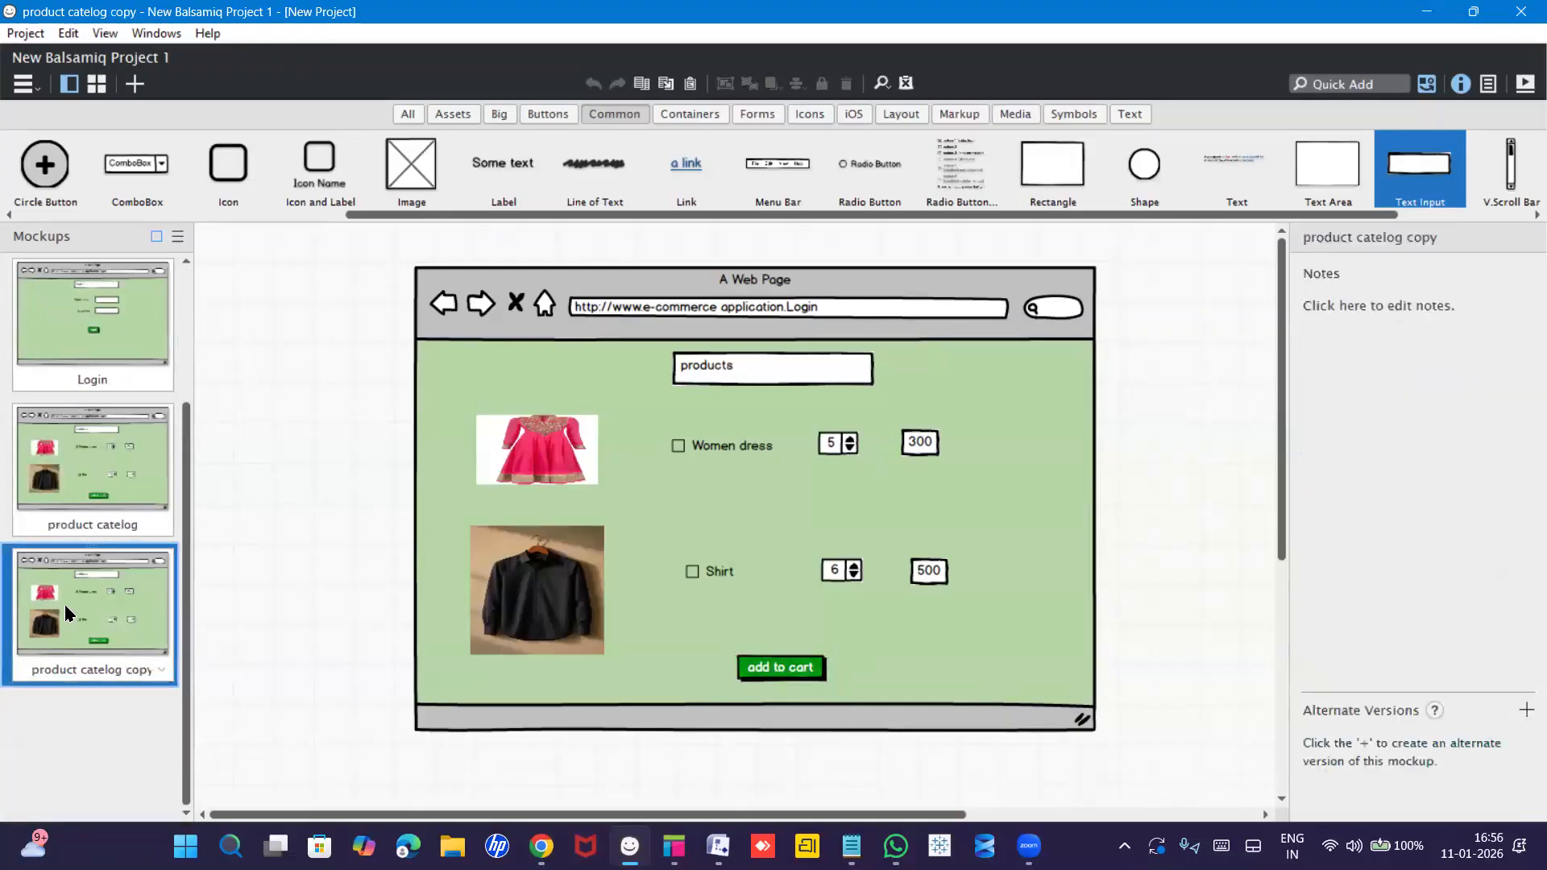
# Replace 'Login' with 'products' at the end of the product catelog browser address.
pyautogui.click(720, 369)
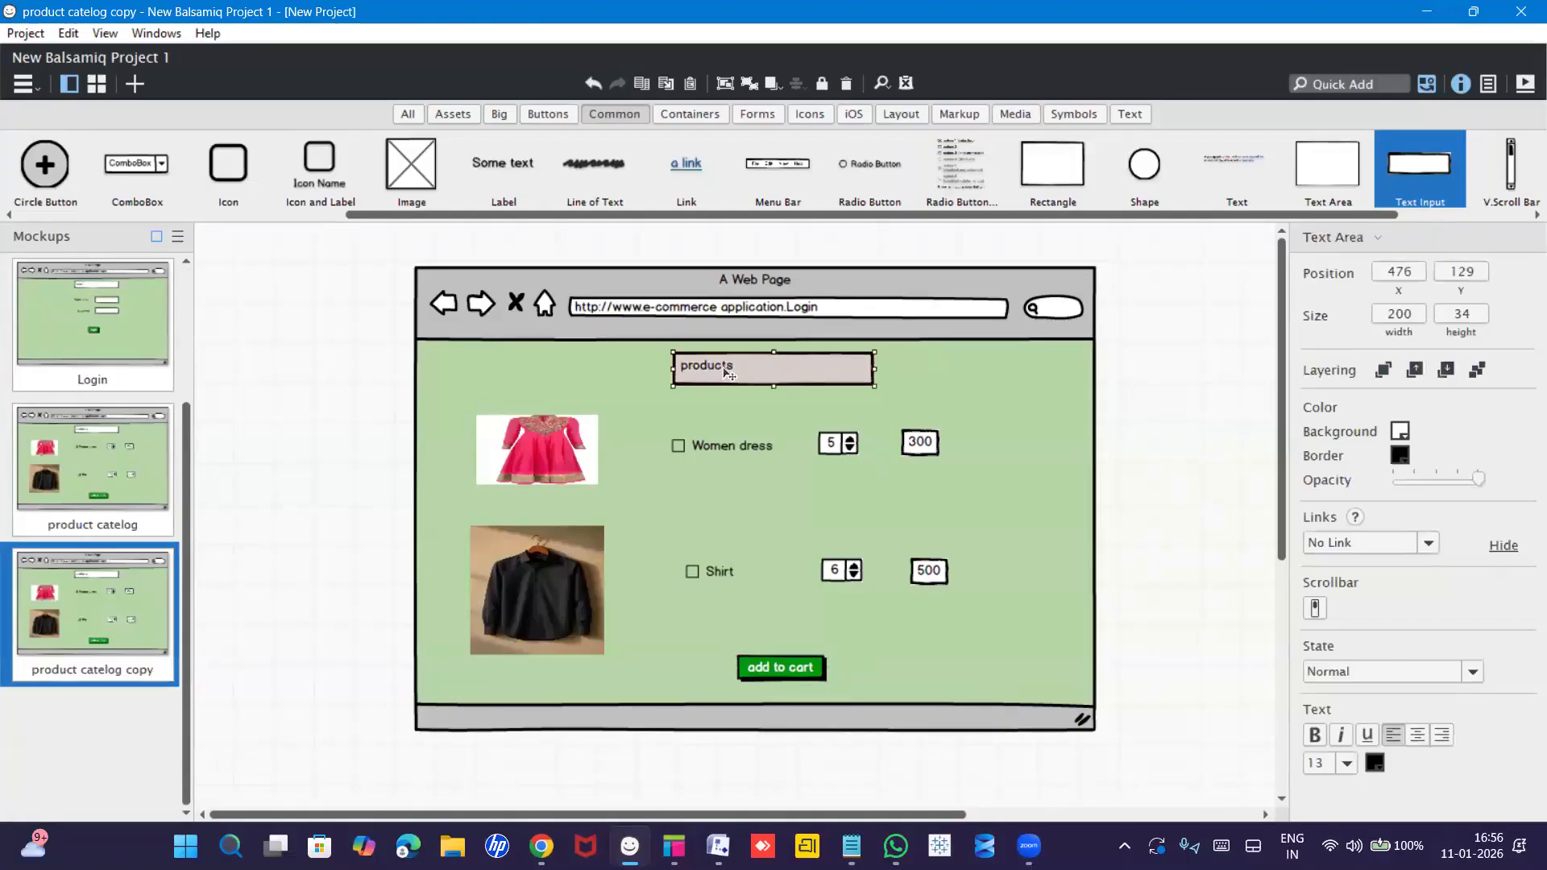
pyautogui.doubleClick(729, 373)
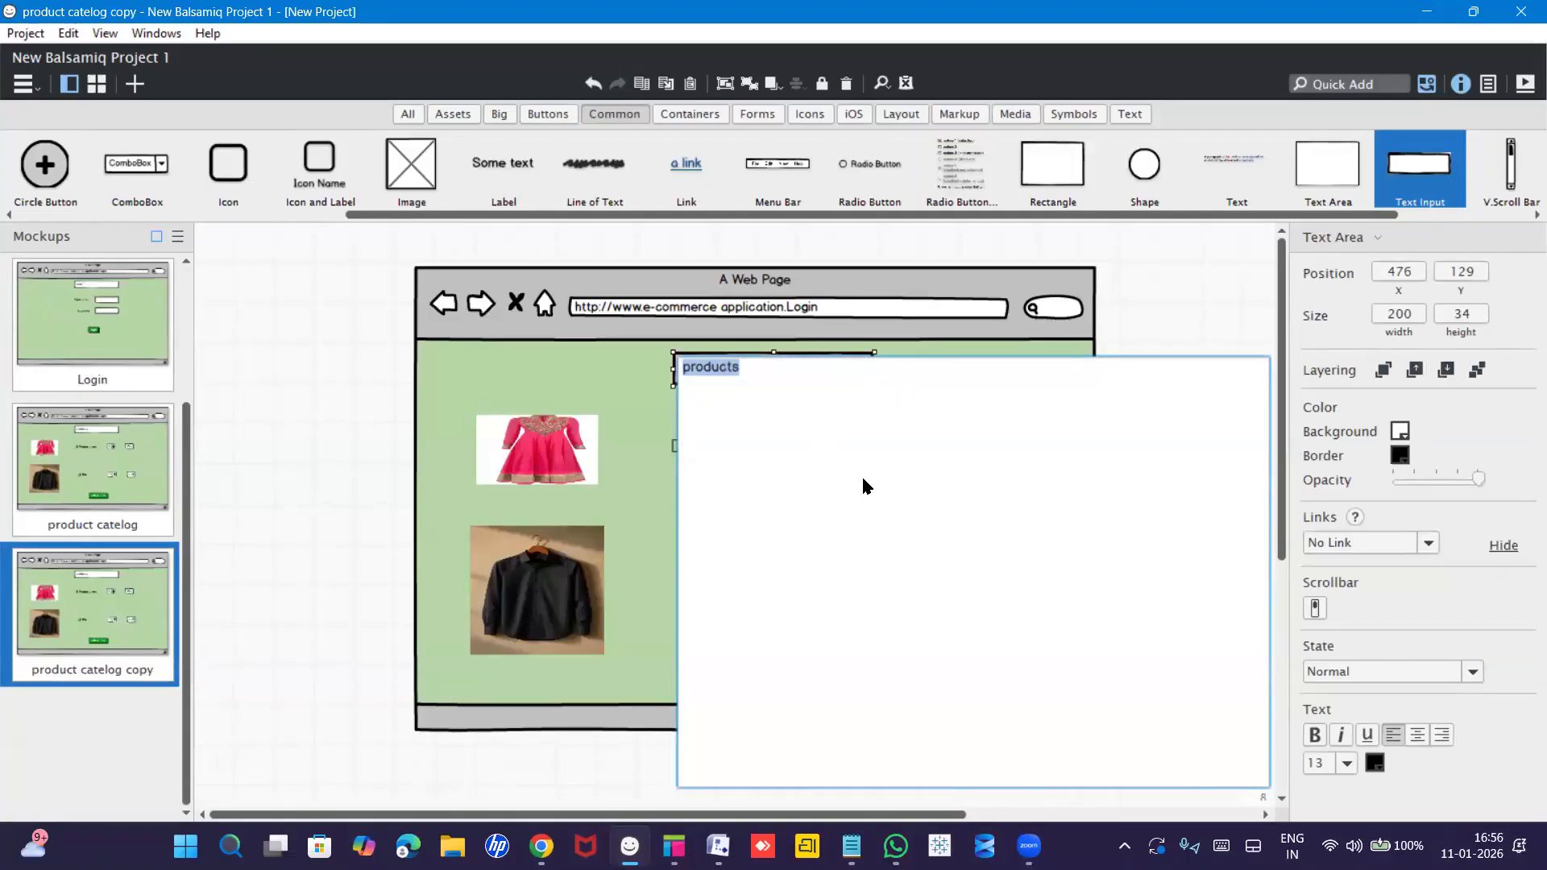
pyautogui.click(641, 373)
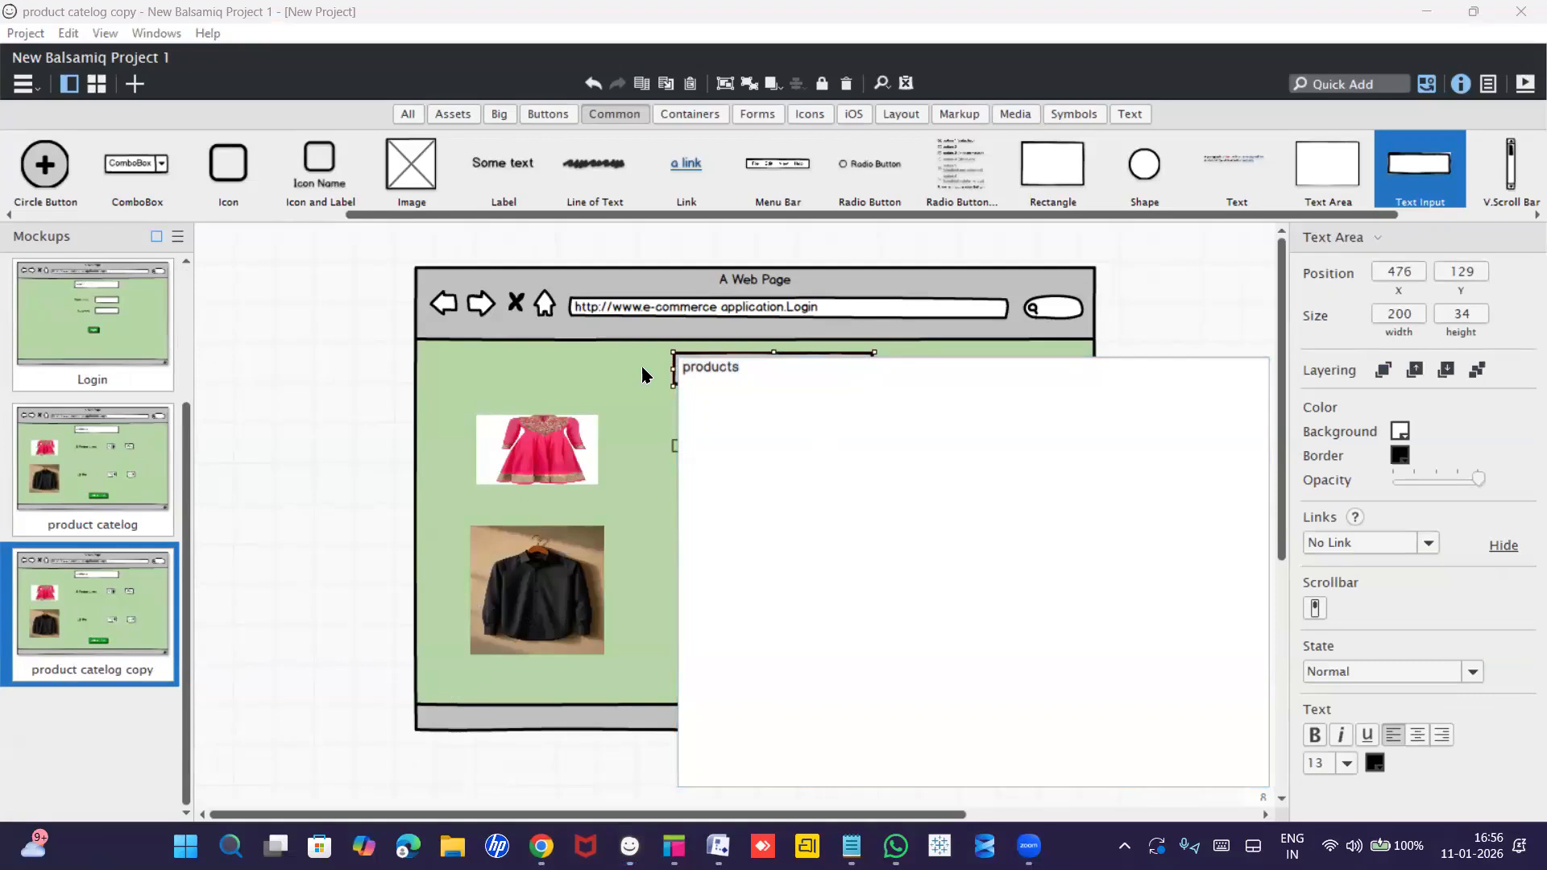
pyautogui.click(797, 459)
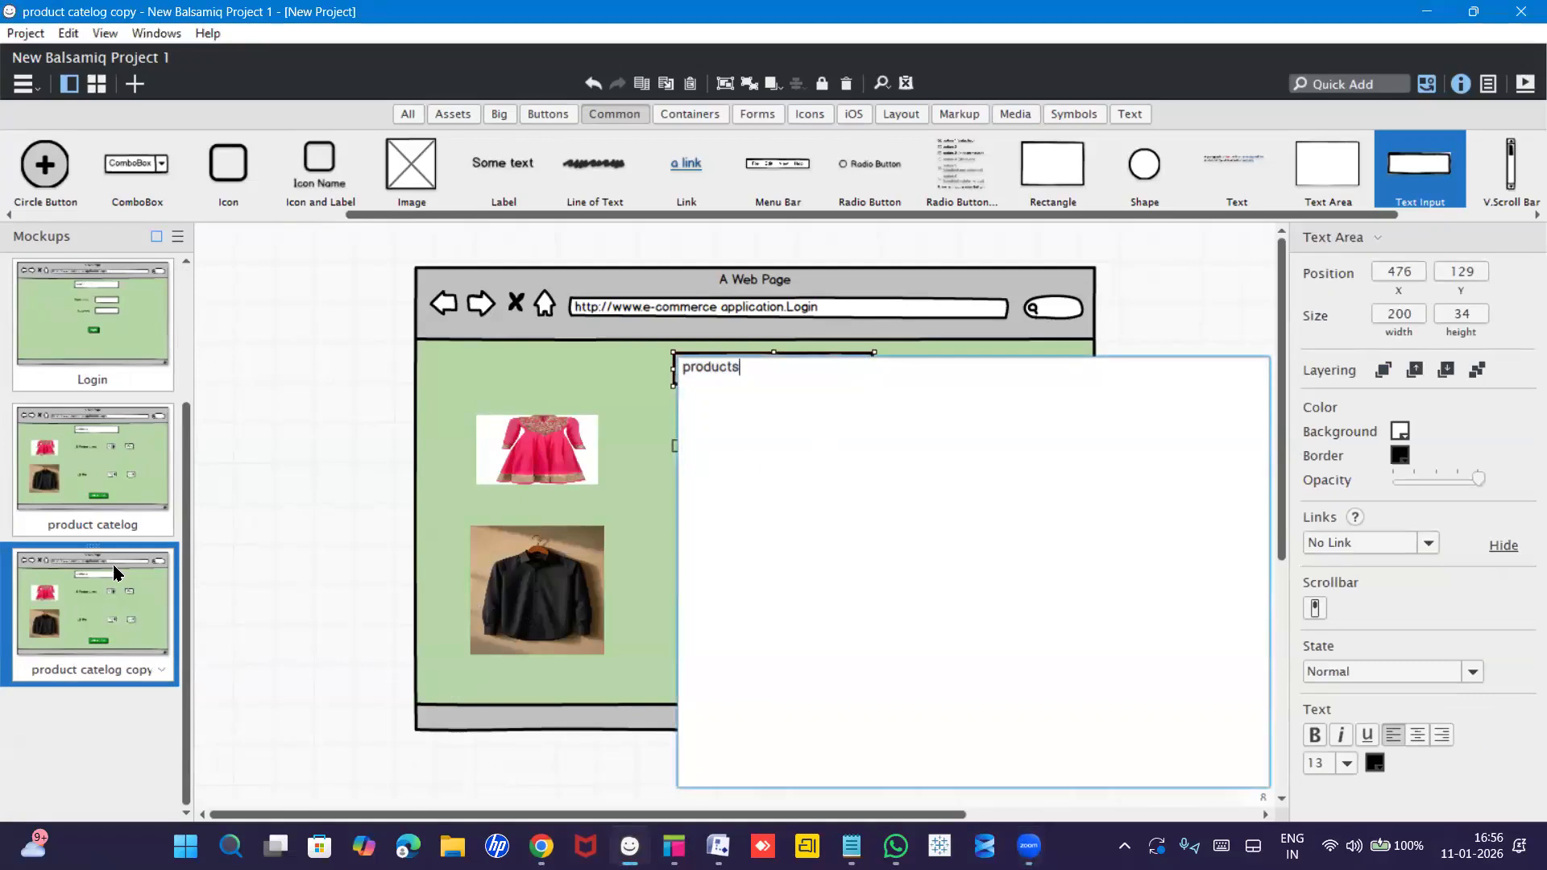
pyautogui.click(118, 479)
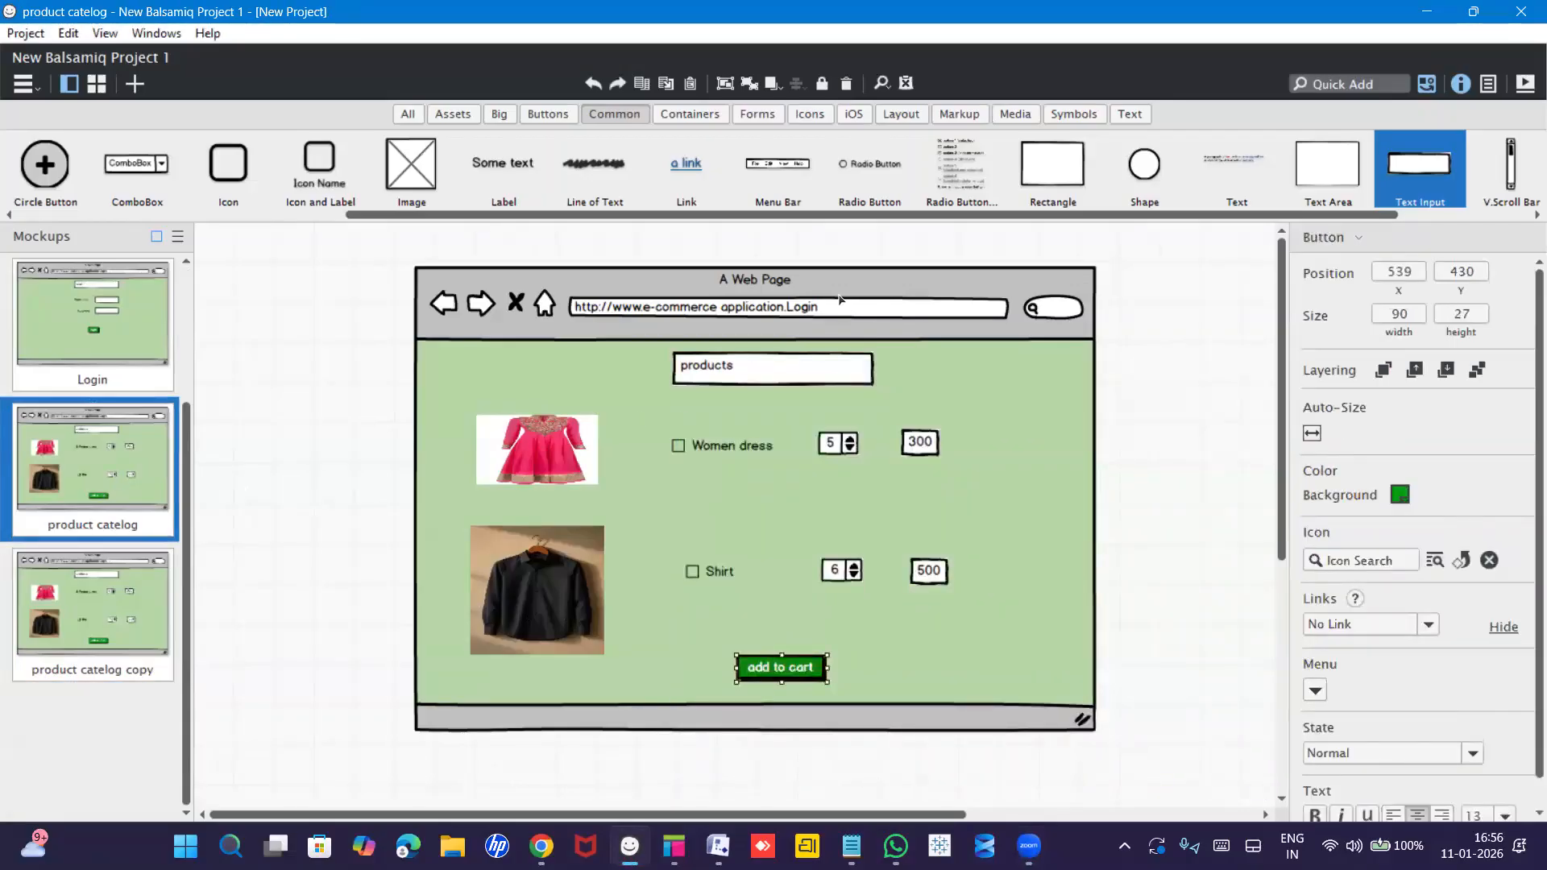
pyautogui.click(824, 316)
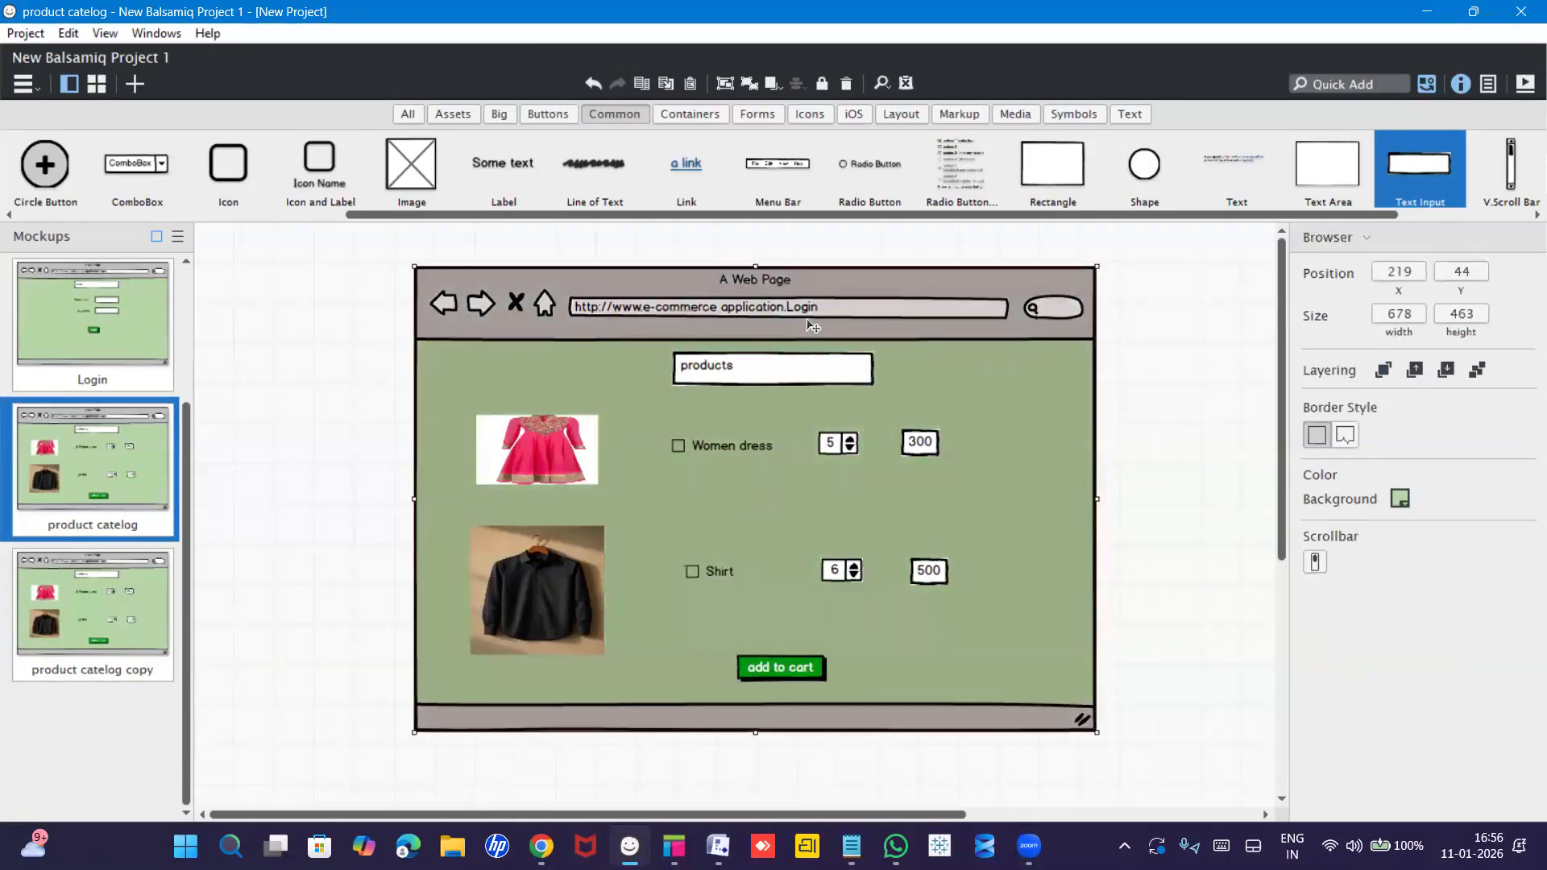
pyautogui.doubleClick(818, 316)
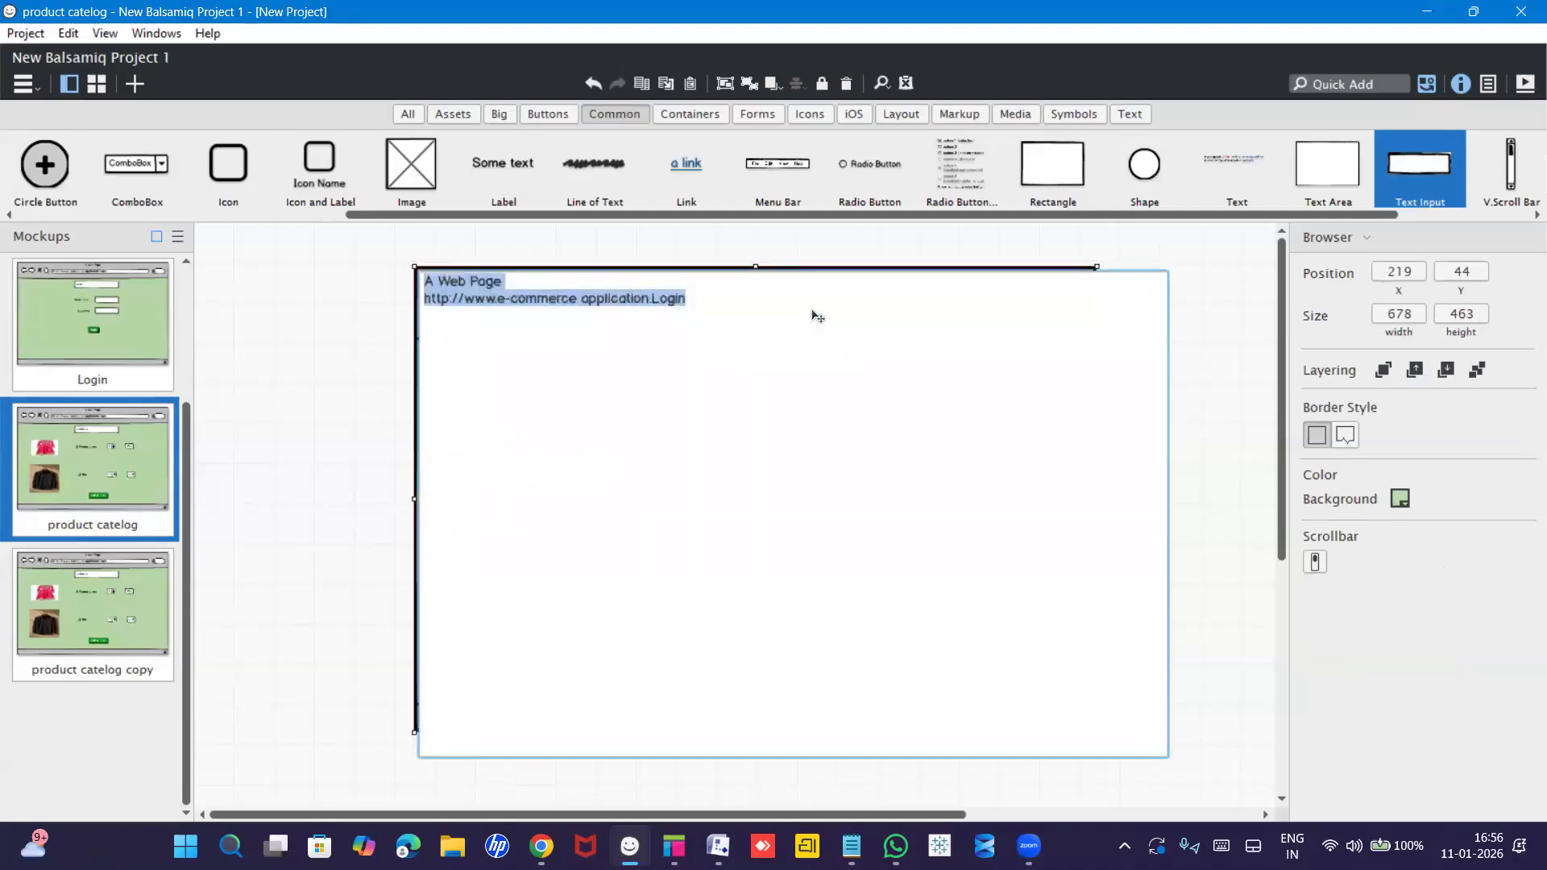
pyautogui.click(698, 300)
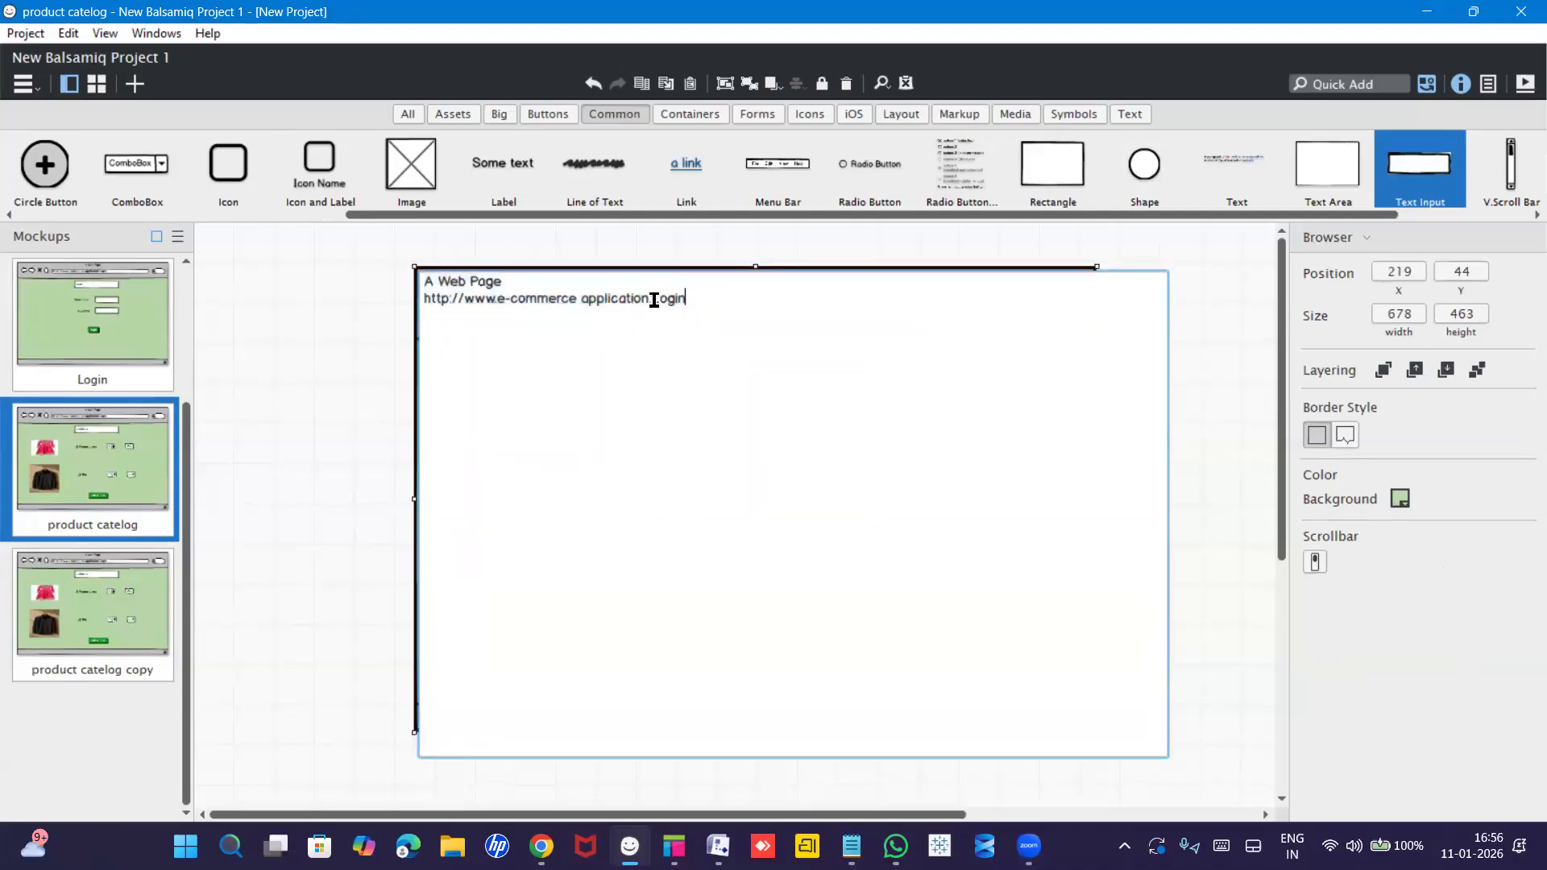
pyautogui.doubleClick(694, 299)
pyautogui.write('products')
pyautogui.click(344, 346)
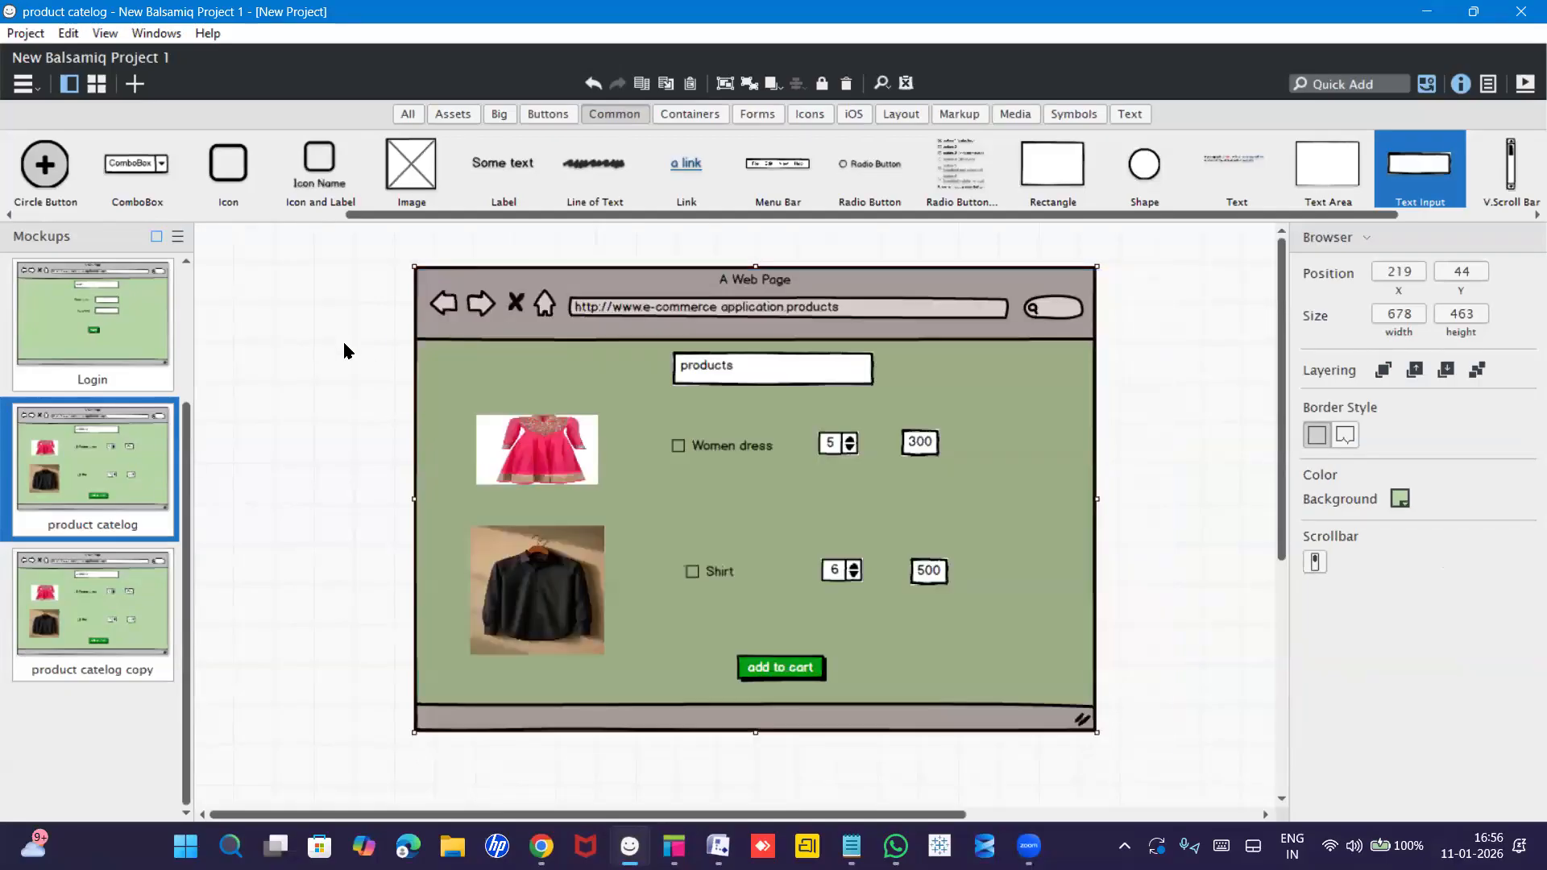
# Rename the copied mockup to 'Add to cart'.
pyautogui.click(94, 611)
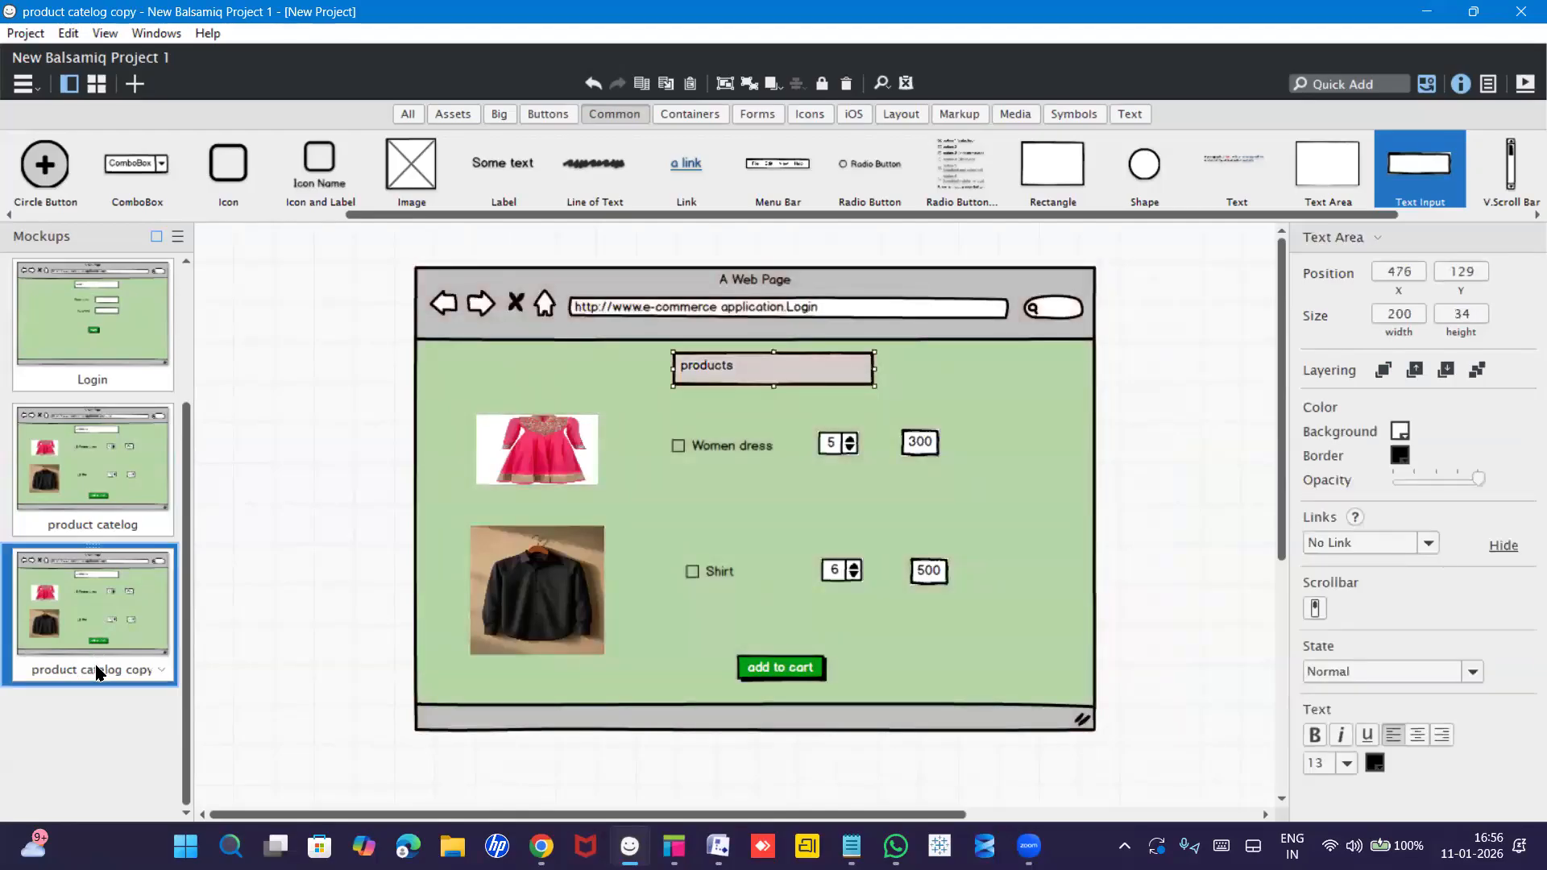
pyautogui.doubleClick(96, 672)
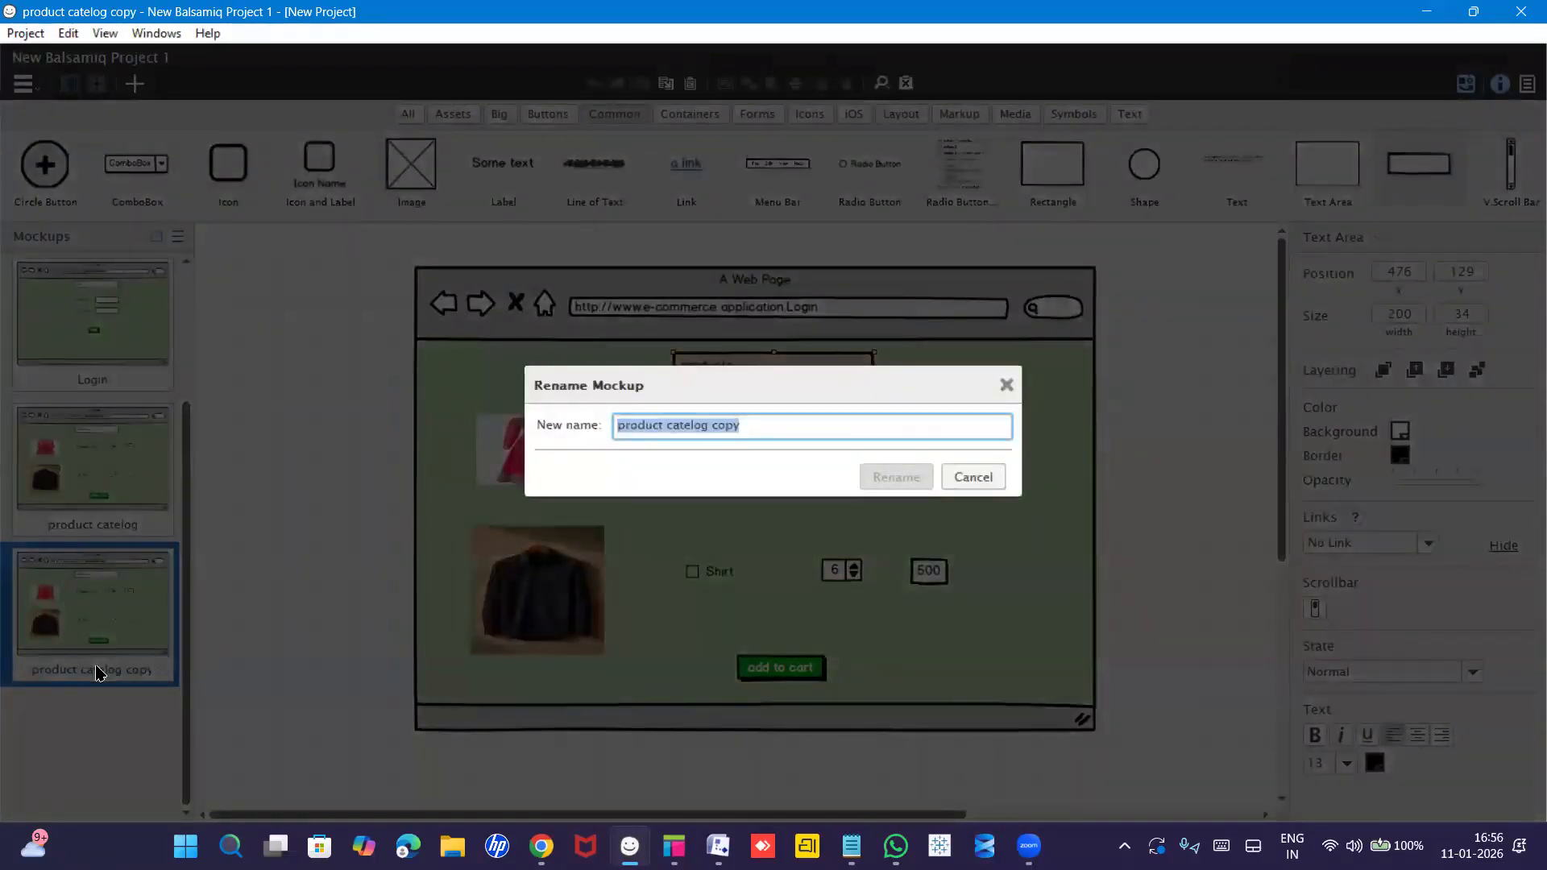
pyautogui.write('Add to cart')
pyautogui.press('Return')
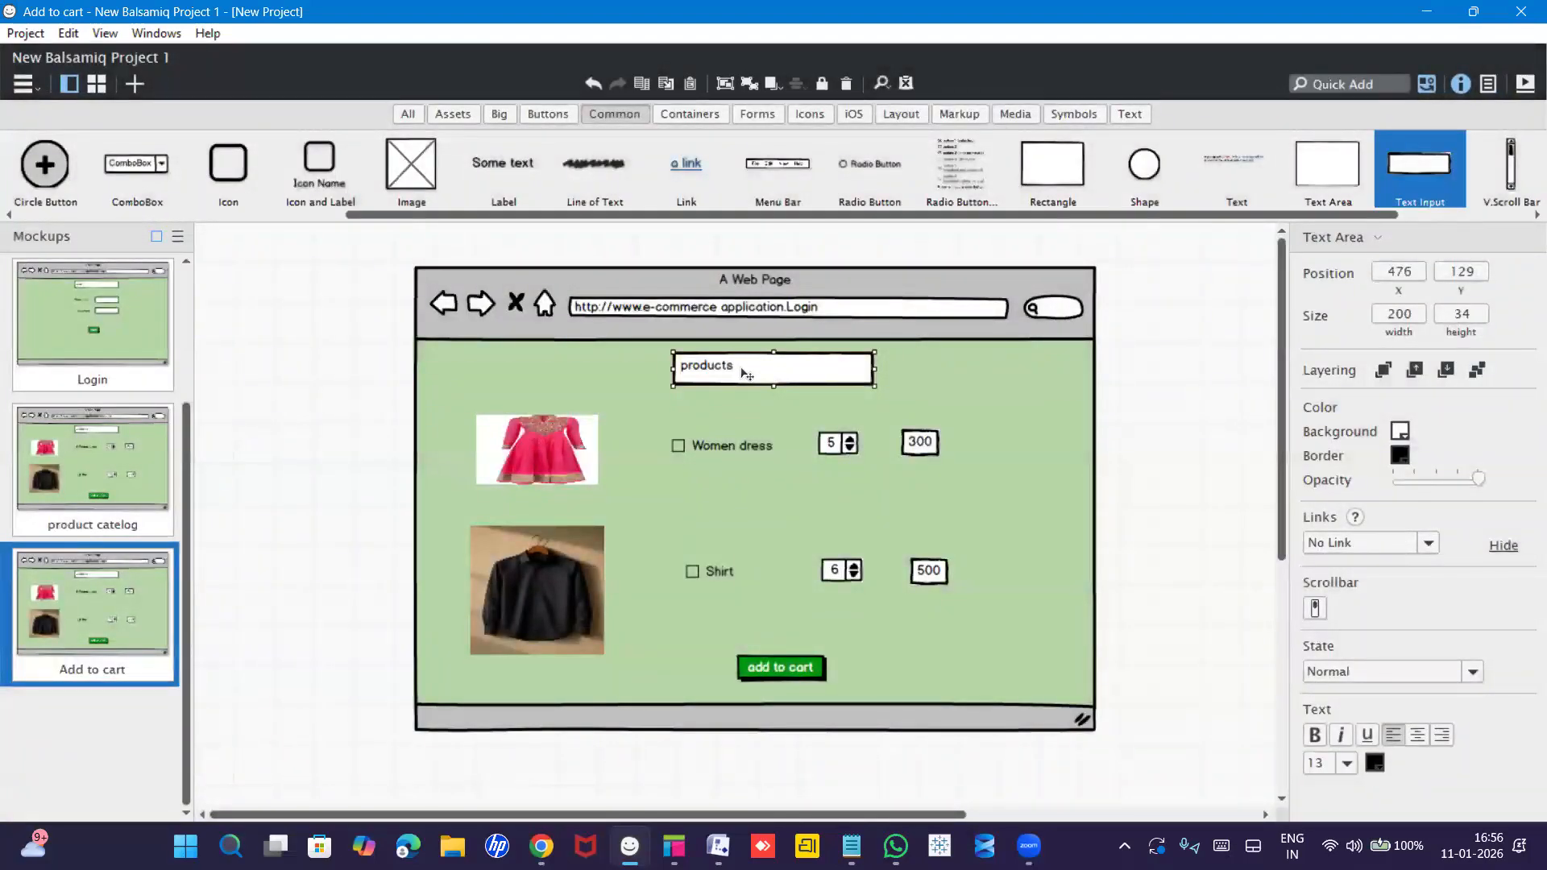
# Change the heading box text to 'Cart'.
pyautogui.doubleClick(746, 373)
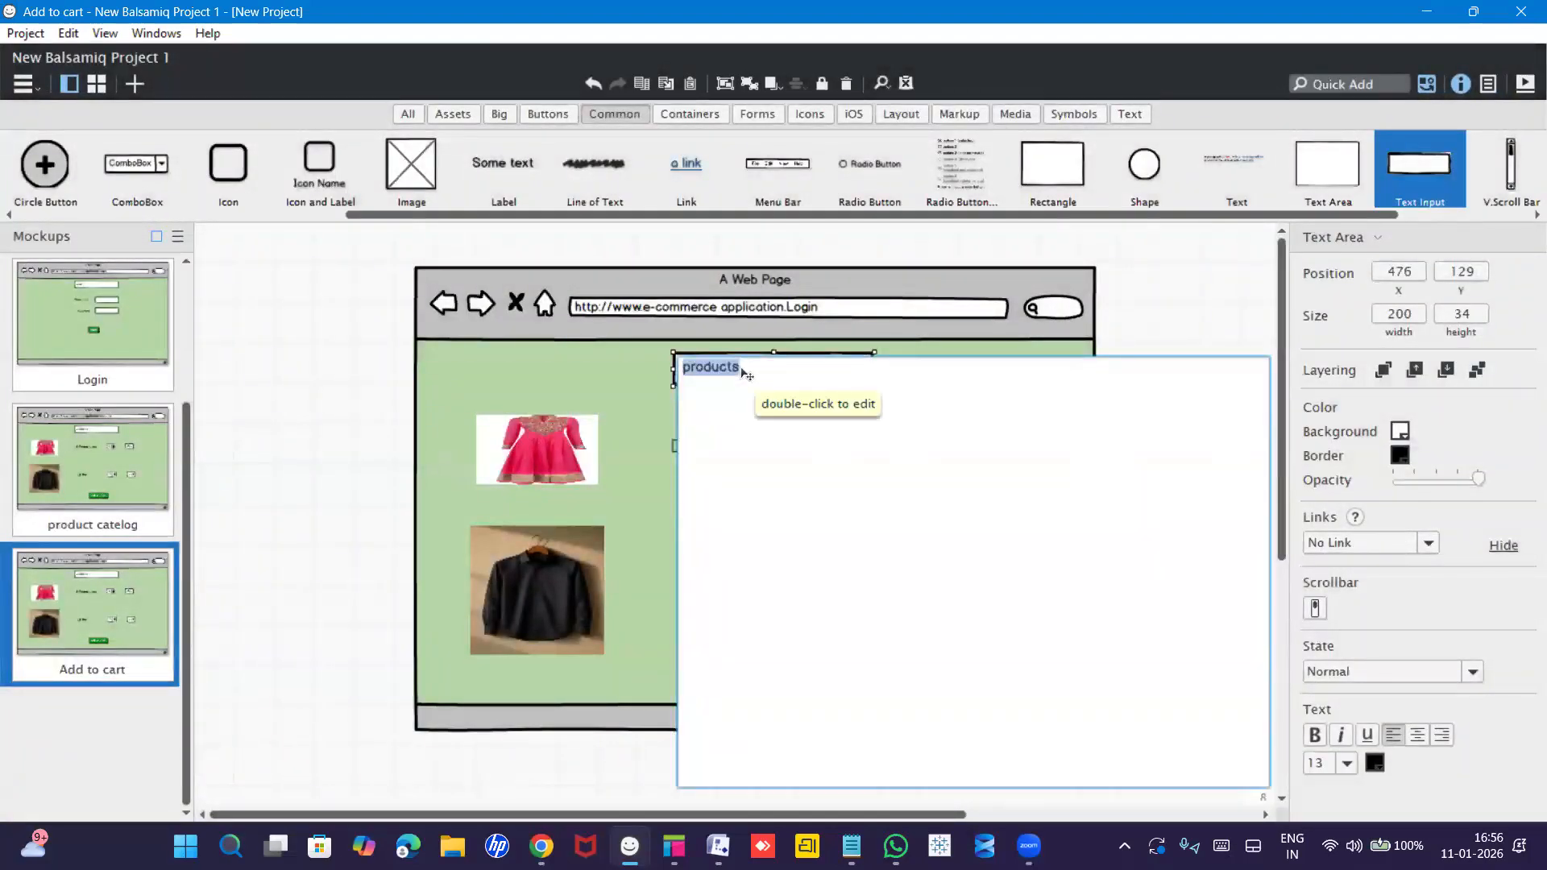
pyautogui.write('CArt')
pyautogui.press('BackSpace')
pyautogui.press('BackSpace')
pyautogui.press('BackSpace')
pyautogui.press('BackSpace')
pyautogui.write('Cart')
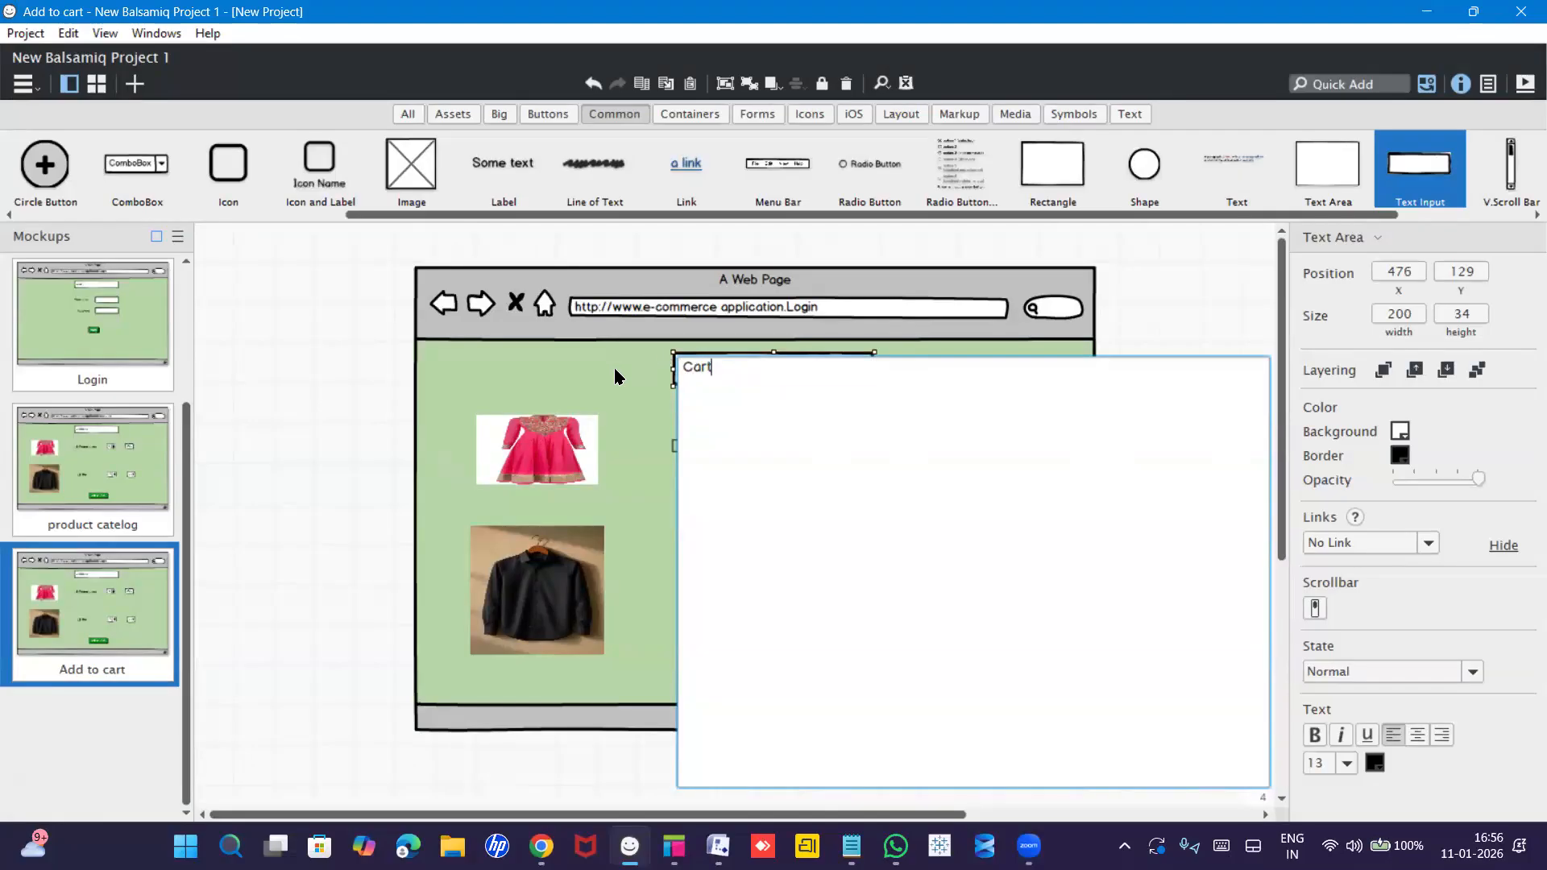
pyautogui.hotkey('ctrl', 'Return')
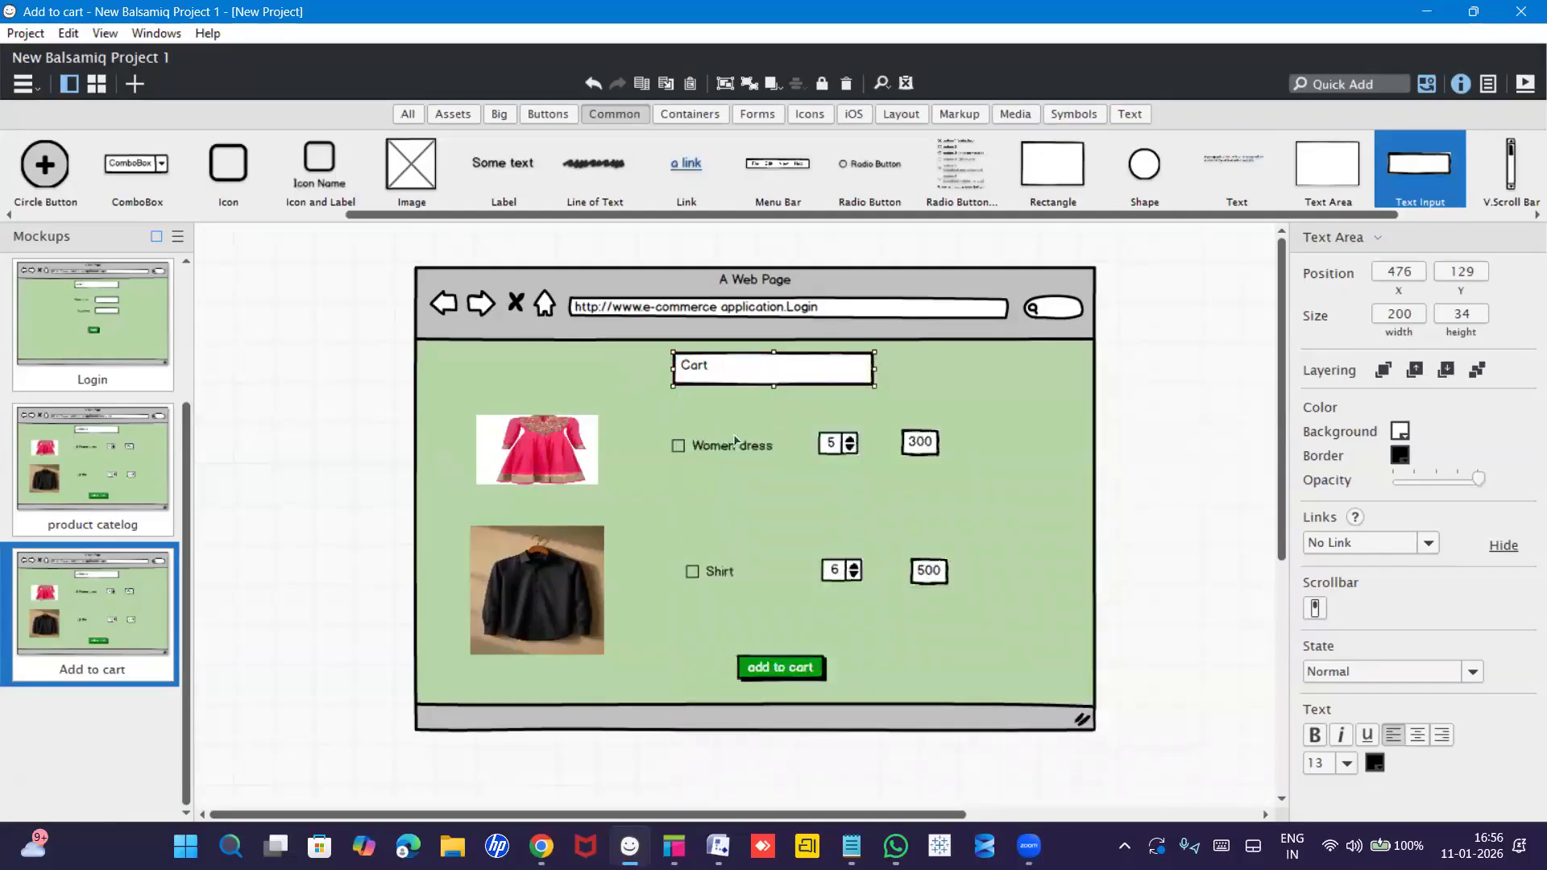
# Change the browser address ending to .cart.
pyautogui.click(805, 311)
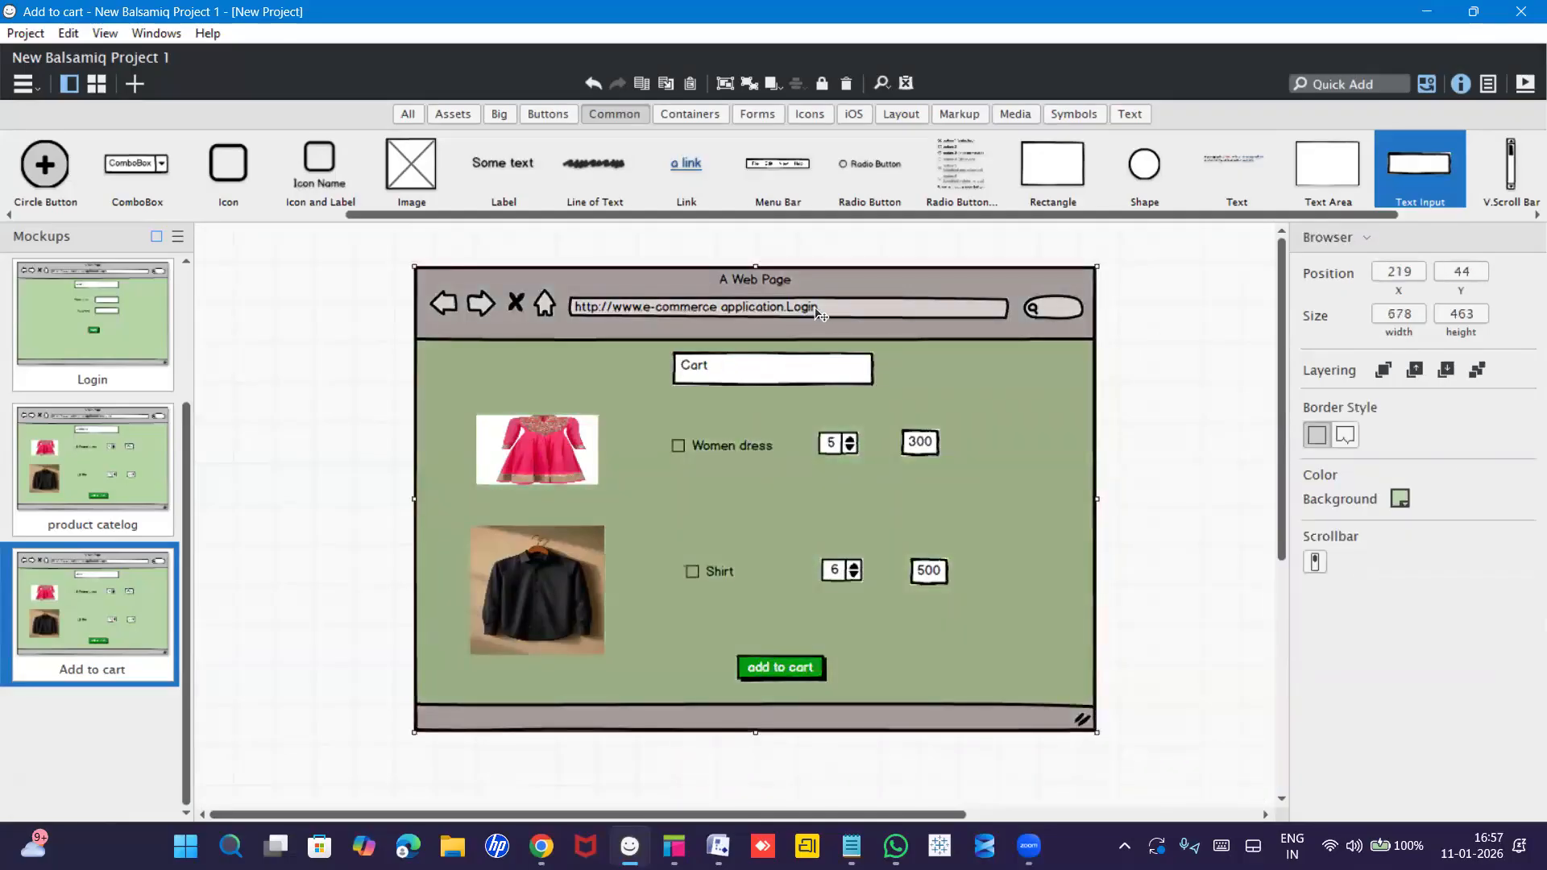
pyautogui.doubleClick(819, 315)
pyautogui.click(730, 304)
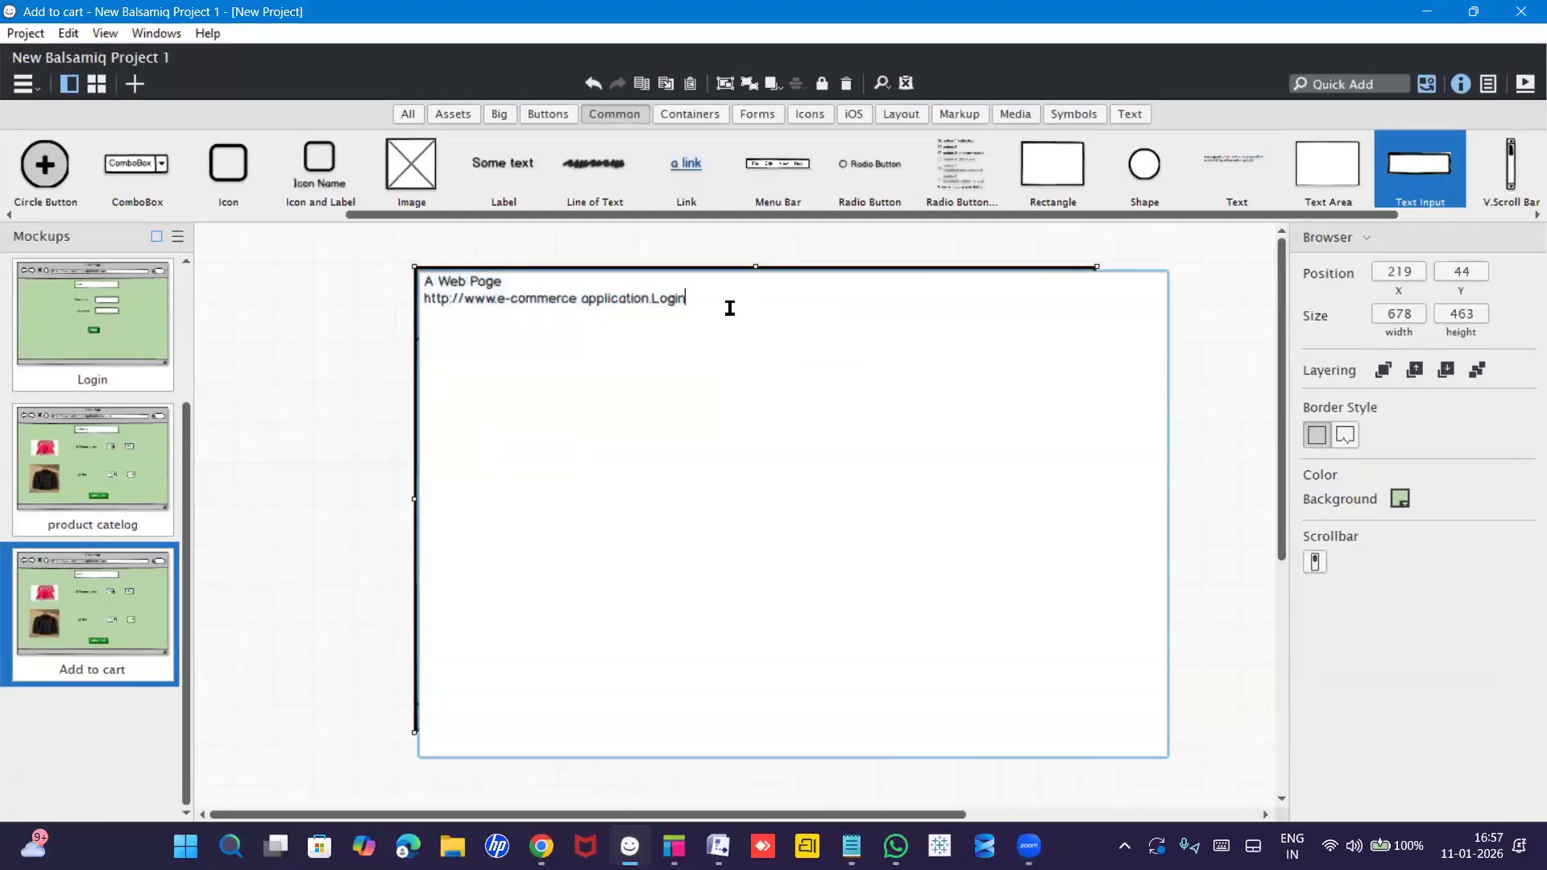
pyautogui.moveTo(686, 298); pyautogui.dragTo(649, 296)
pyautogui.write('cart')
pyautogui.click(360, 491)
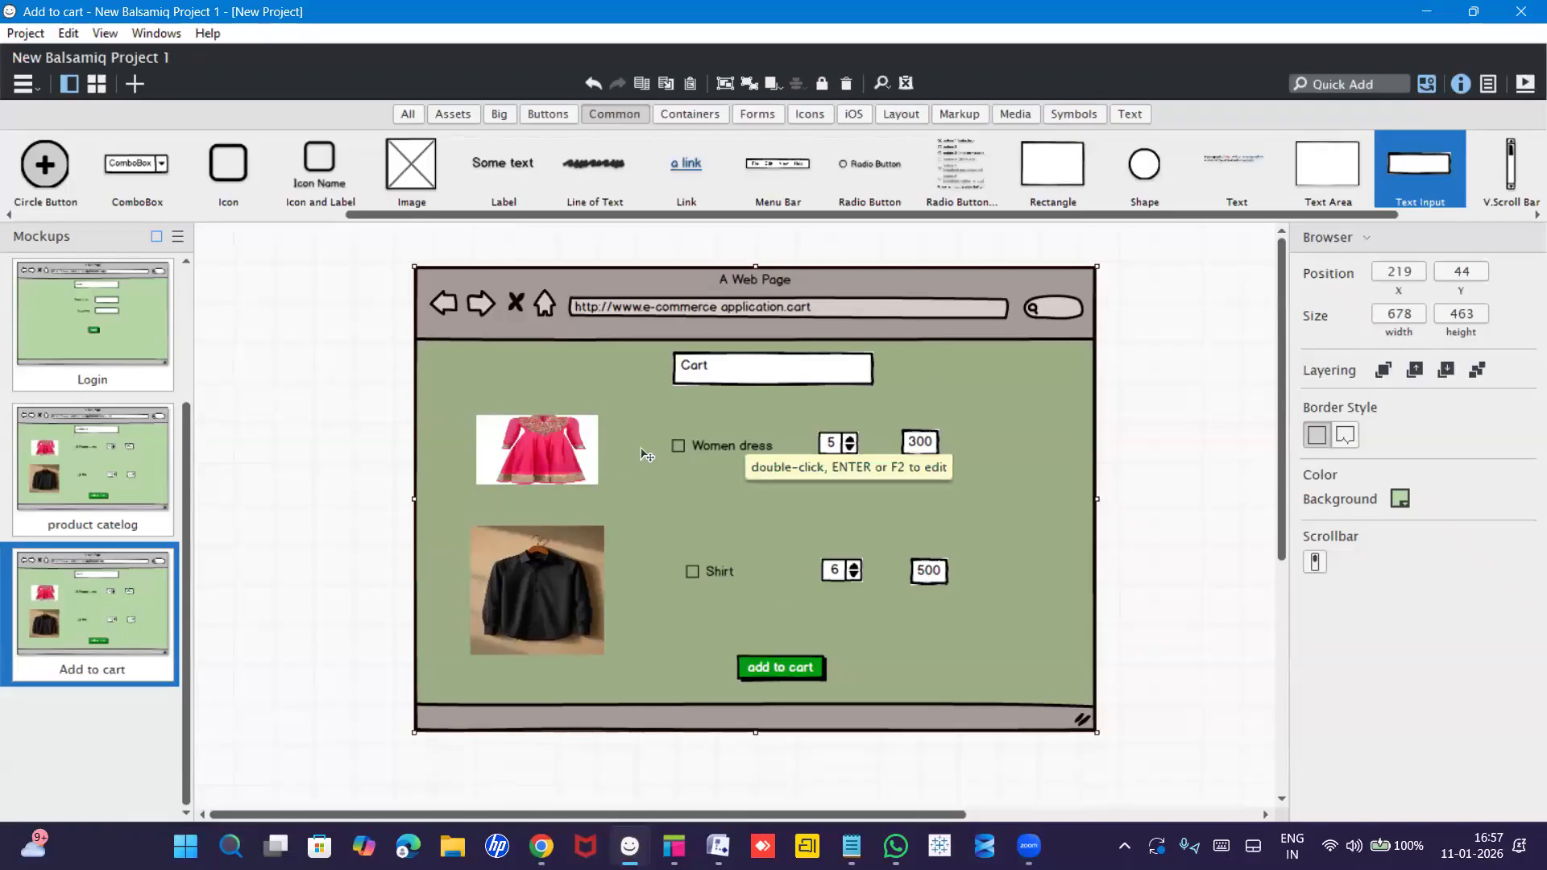
# Delete the dress image, Women dress checkbox, 5 stepper and 300 price box.
pyautogui.click(548, 447)
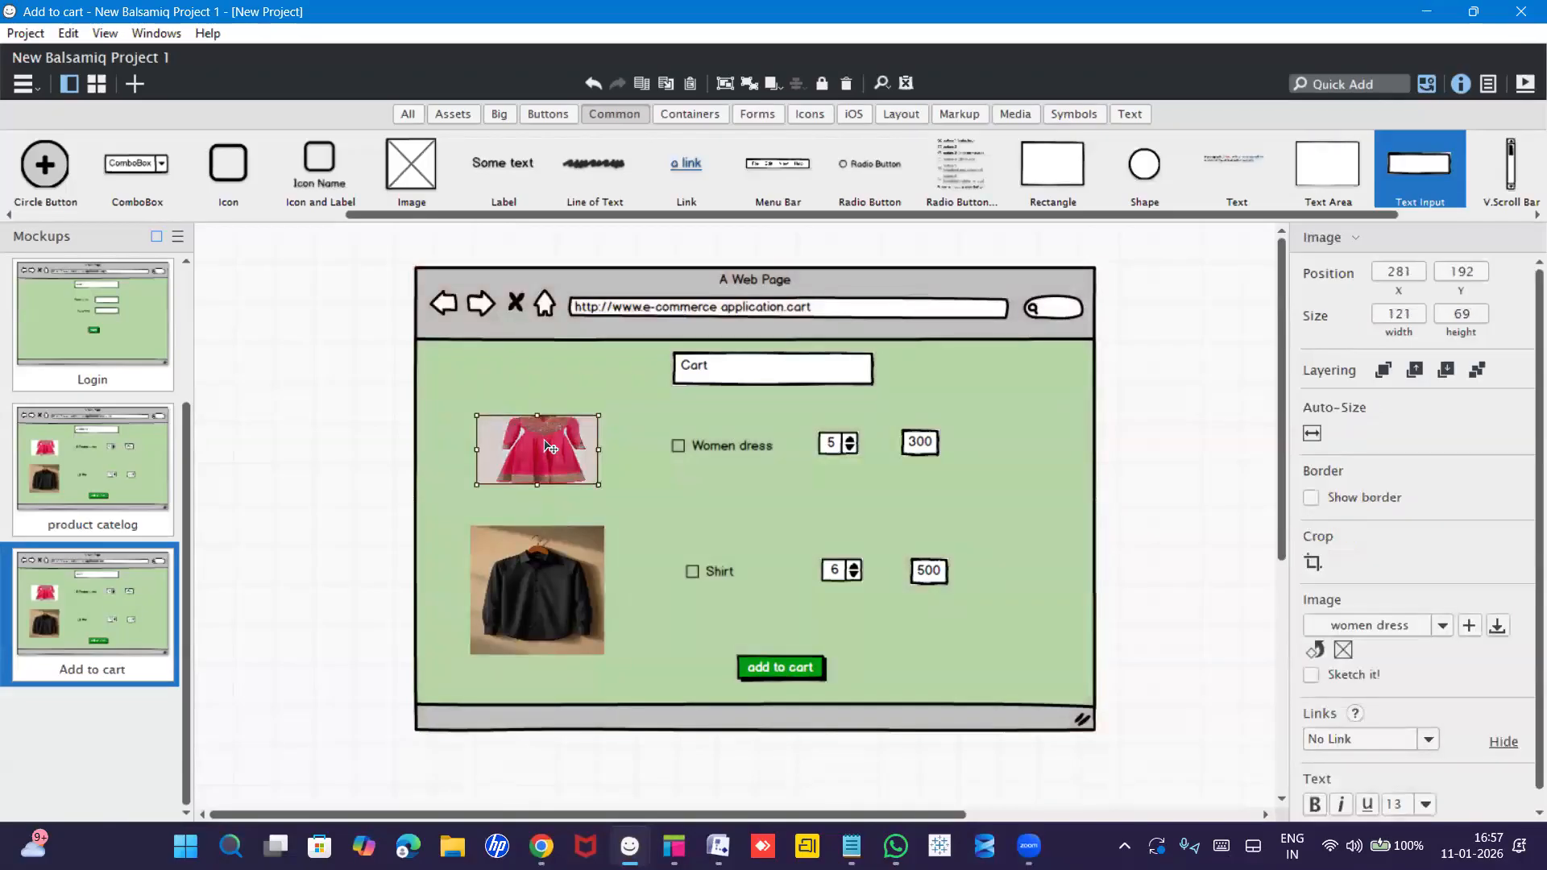
pyautogui.press('Delete')
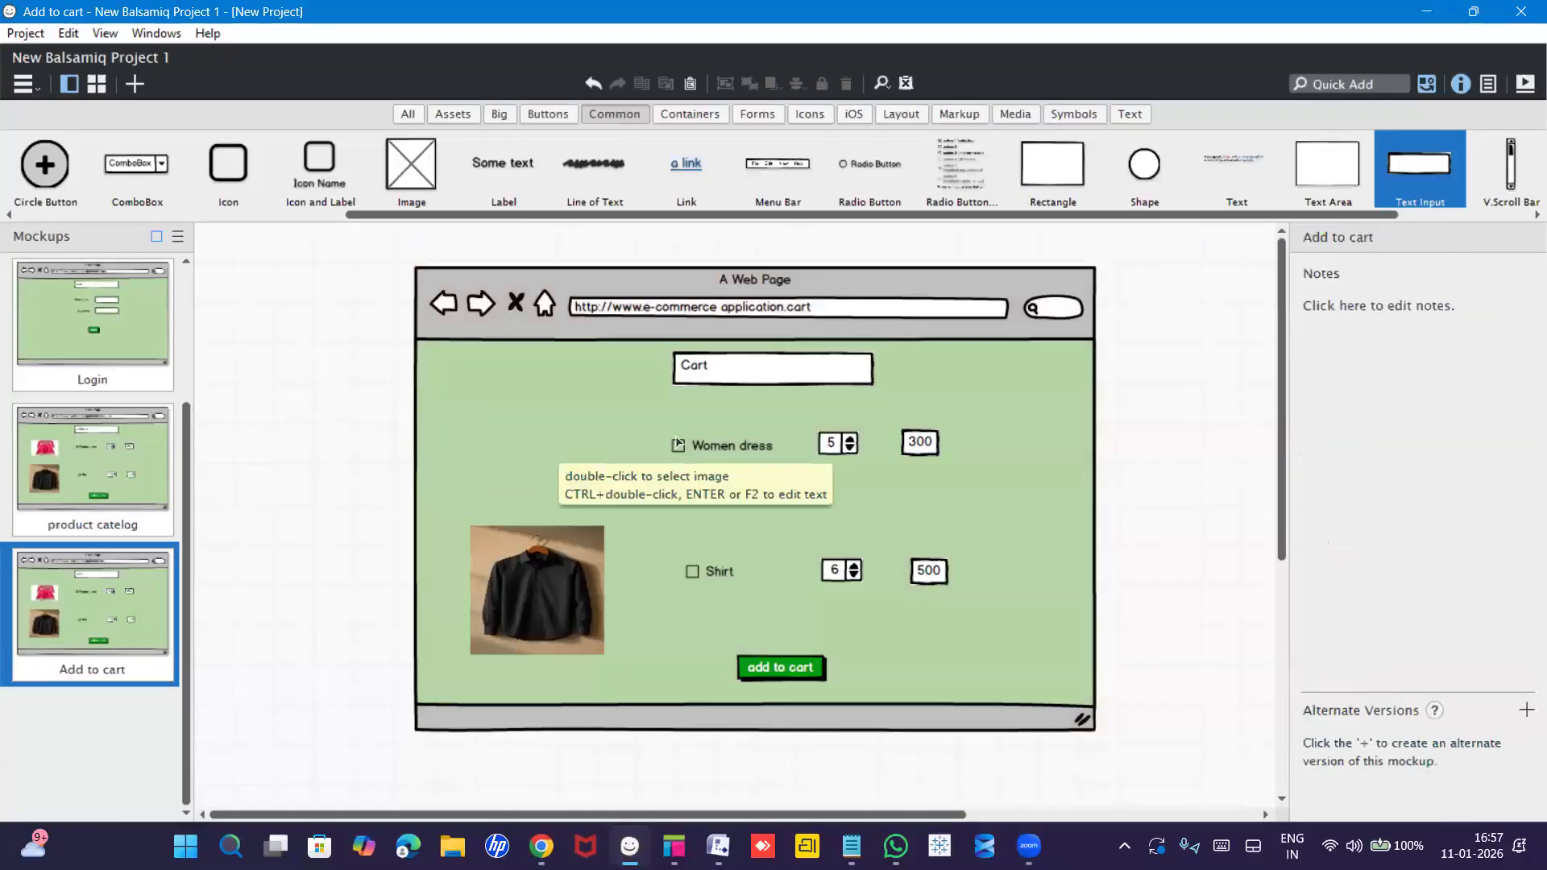
pyautogui.click(676, 438)
pyautogui.press('Delete')
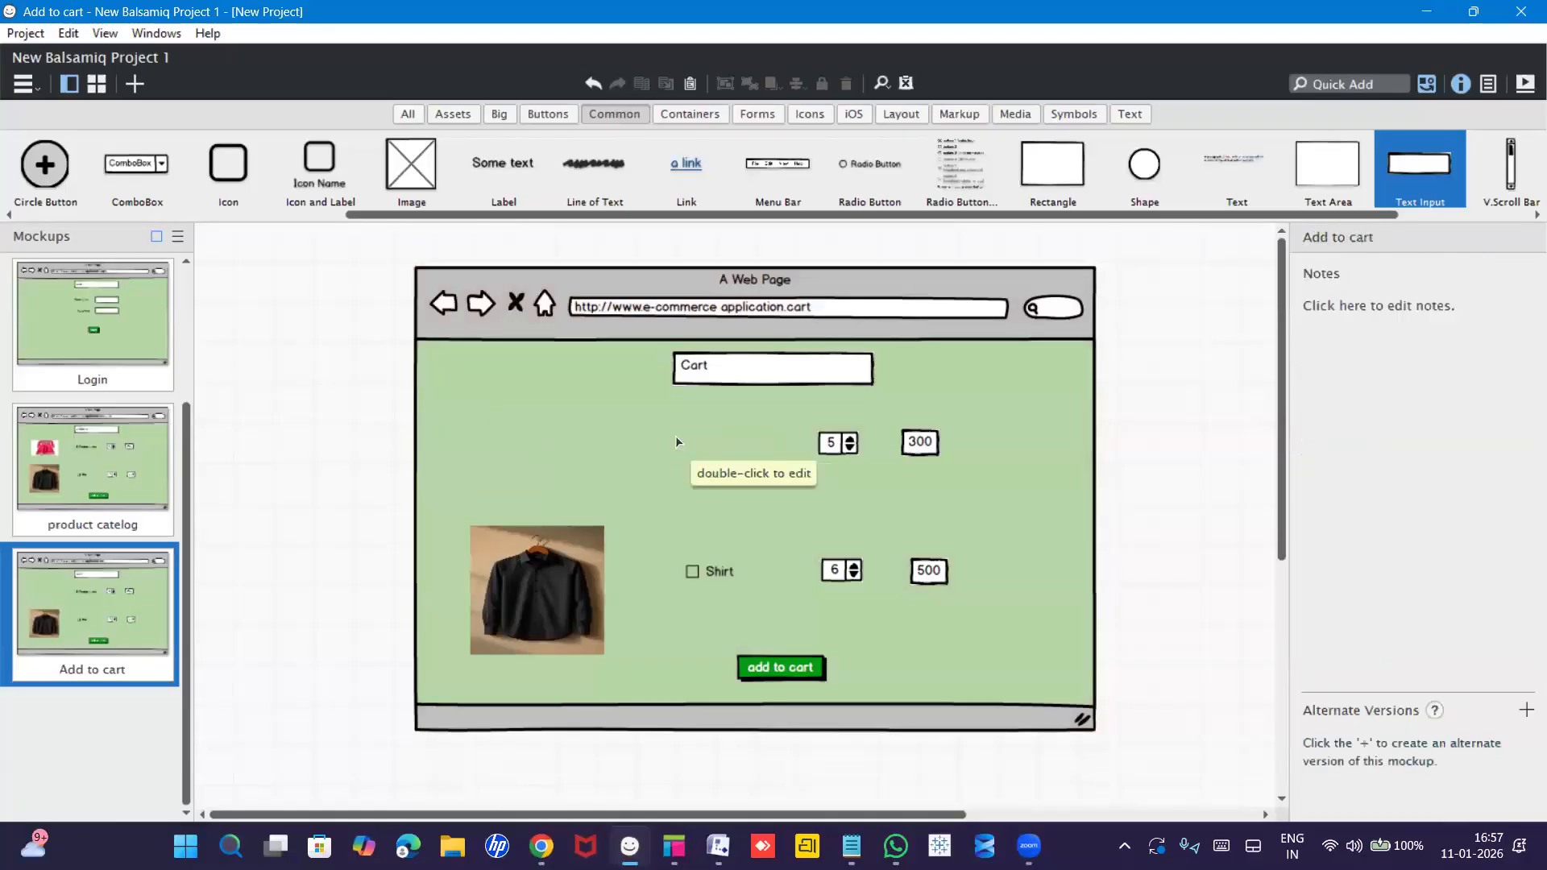
pyautogui.click(844, 439)
pyautogui.press('Delete')
pyautogui.click(928, 448)
pyautogui.press('Delete')
# Move the shirt row up, remove its 6 stepper, and set the 500 price beside Shirt.
pyautogui.click(553, 569)
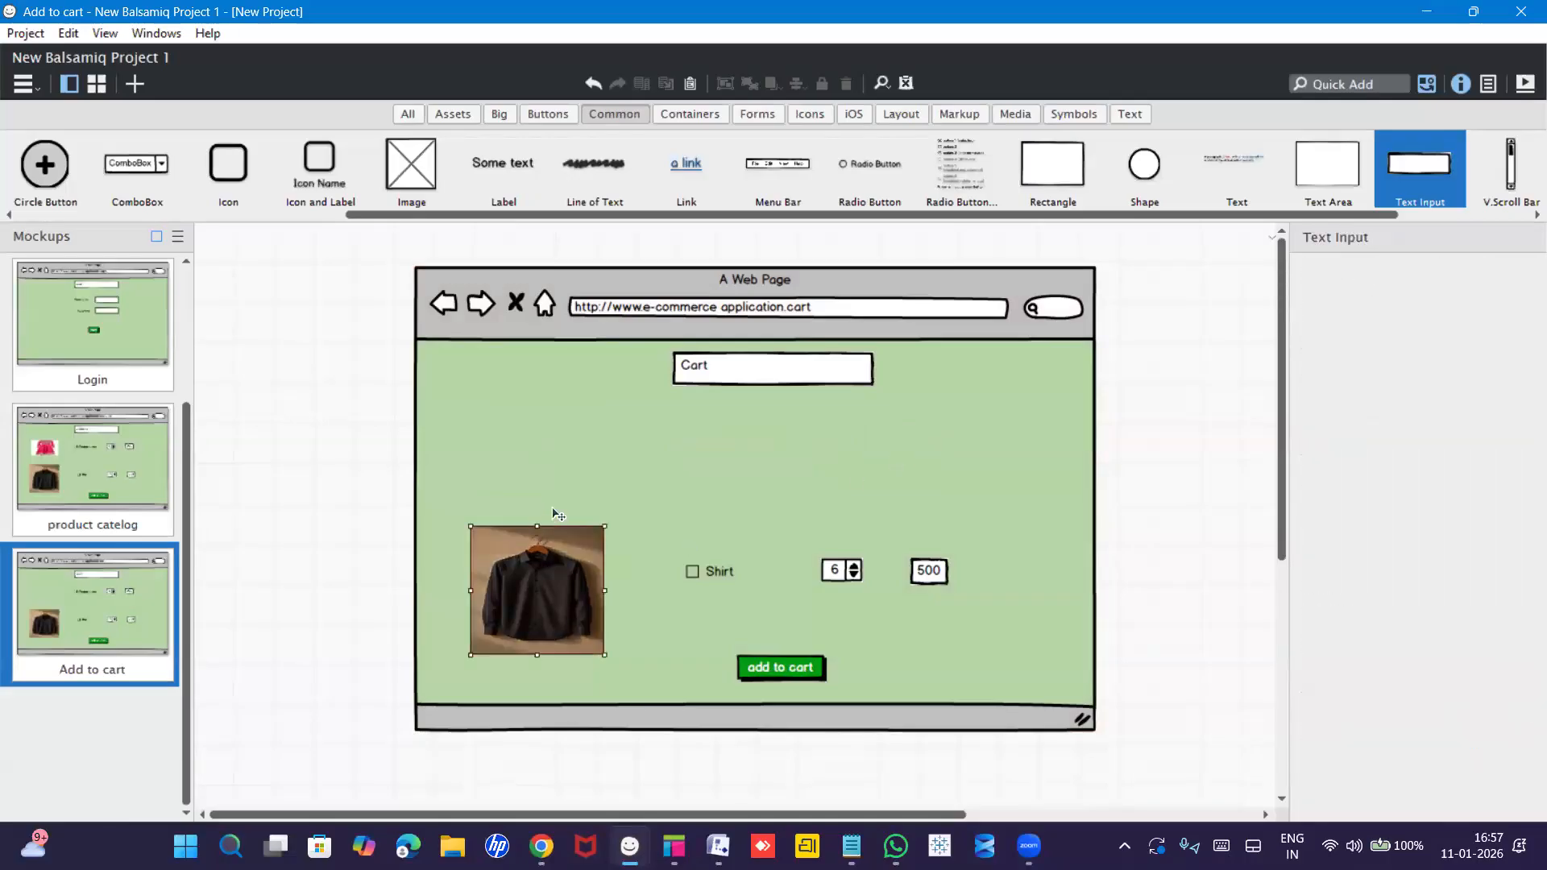
pyautogui.moveTo(553, 566); pyautogui.dragTo(565, 500)
pyautogui.moveTo(696, 575); pyautogui.dragTo(684, 527)
pyautogui.moveTo(844, 570); pyautogui.dragTo(843, 524)
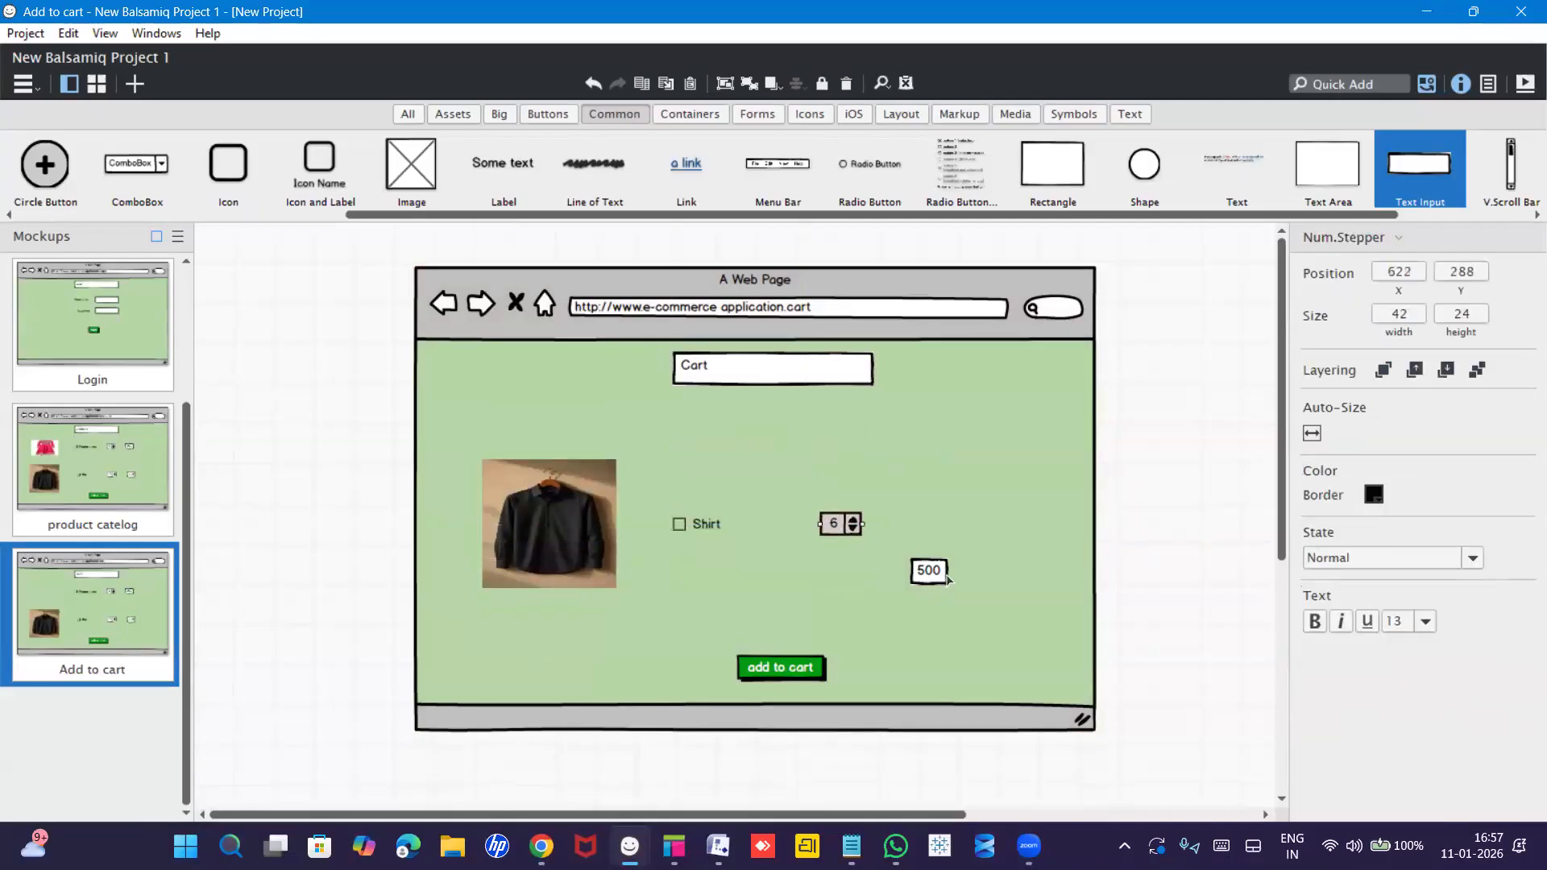
pyautogui.moveTo(948, 581); pyautogui.dragTo(964, 536)
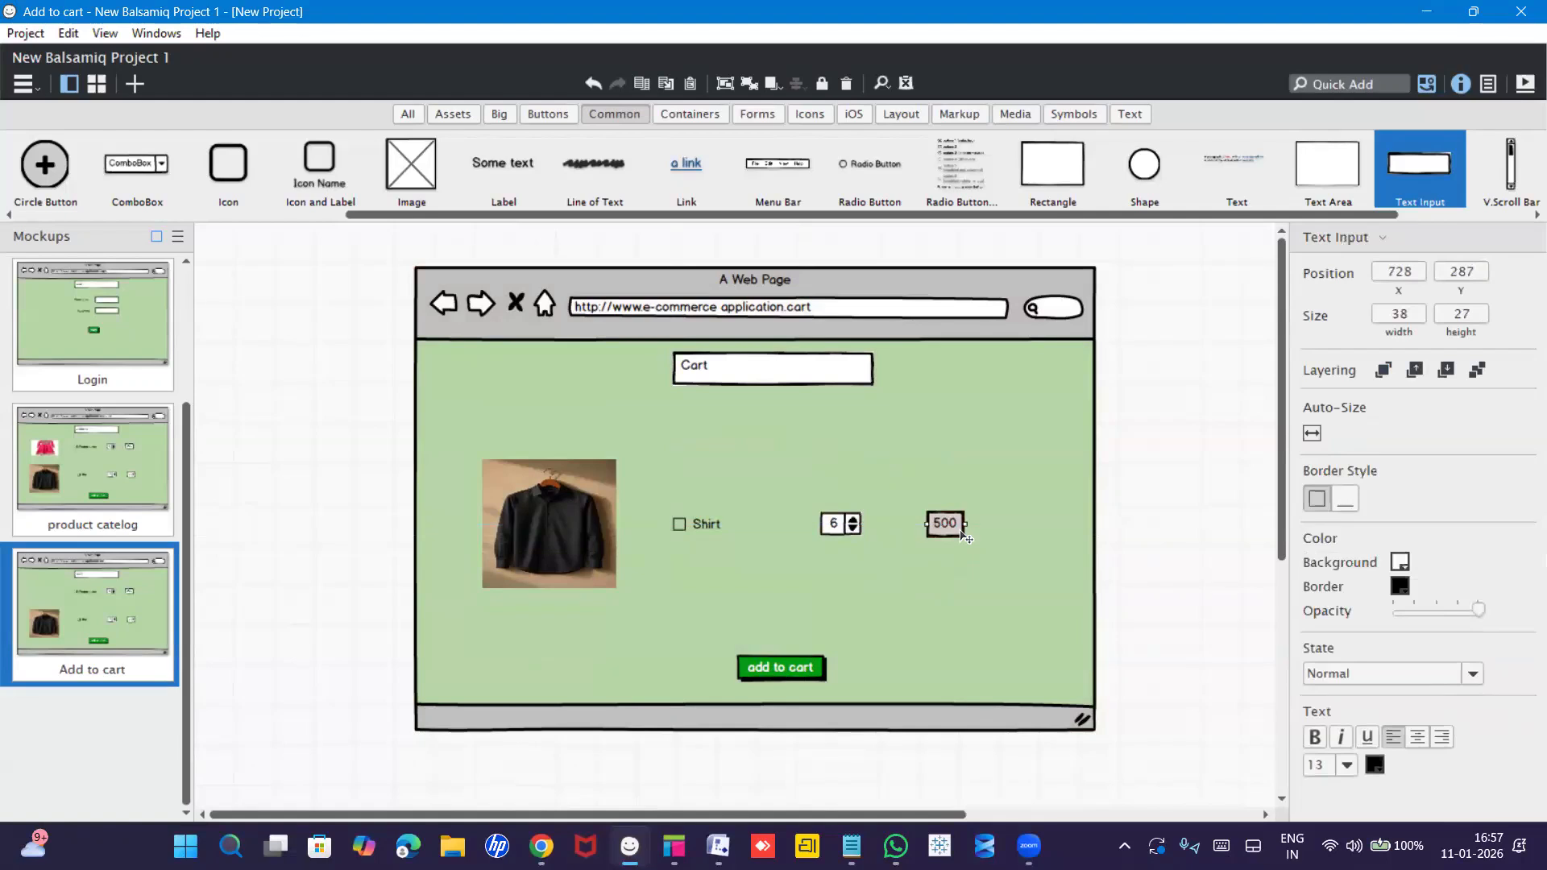
pyautogui.click(851, 529)
pyautogui.press('alt')
pyautogui.press('Delete')
pyautogui.moveTo(944, 526); pyautogui.dragTo(809, 528)
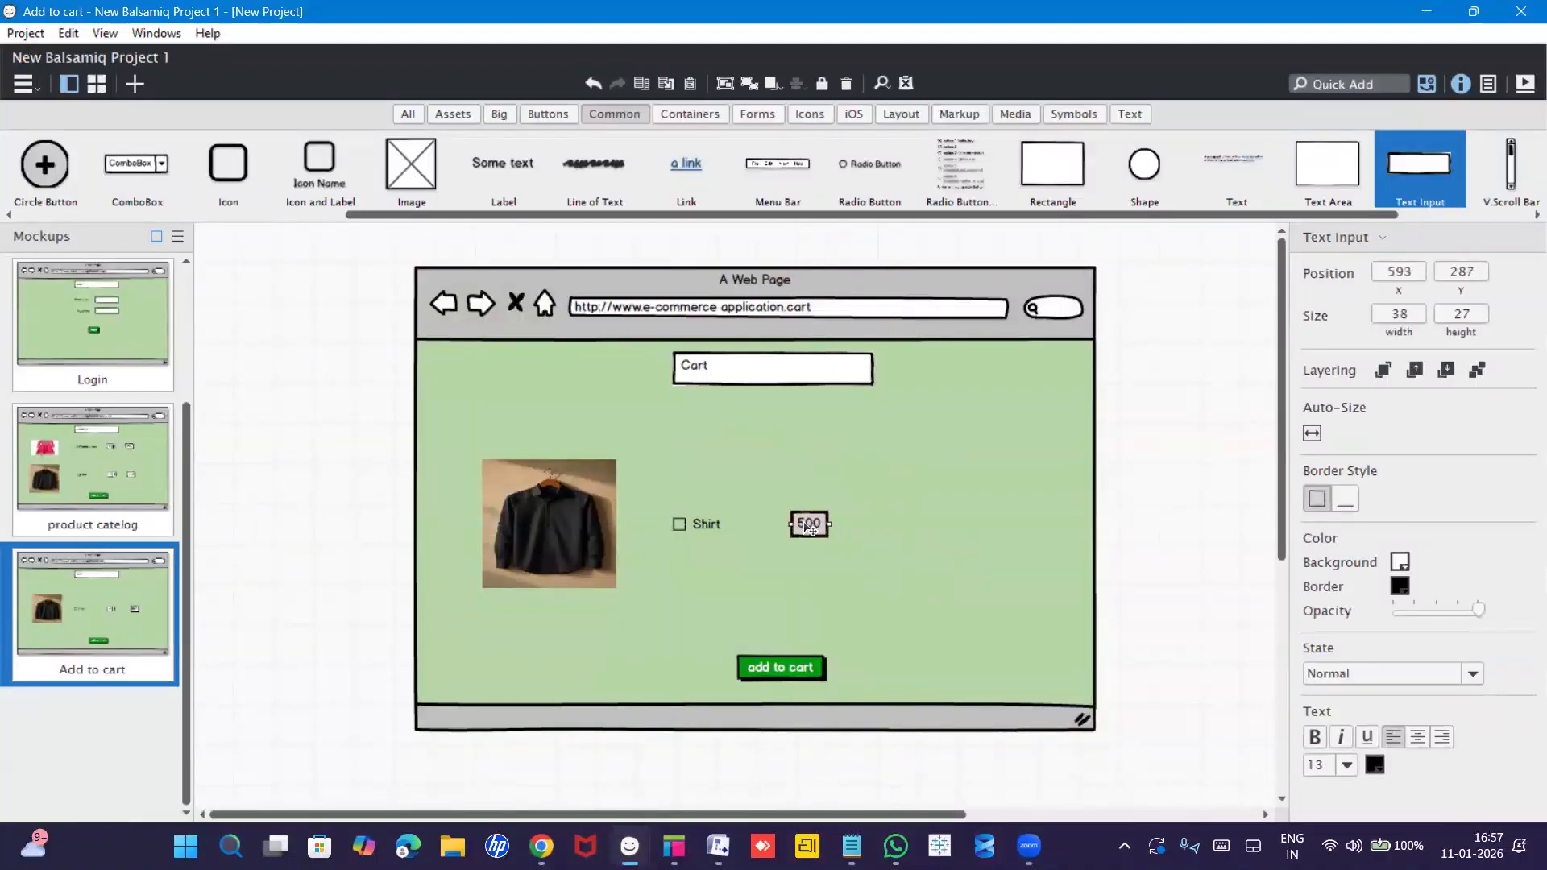
pyautogui.click(914, 516)
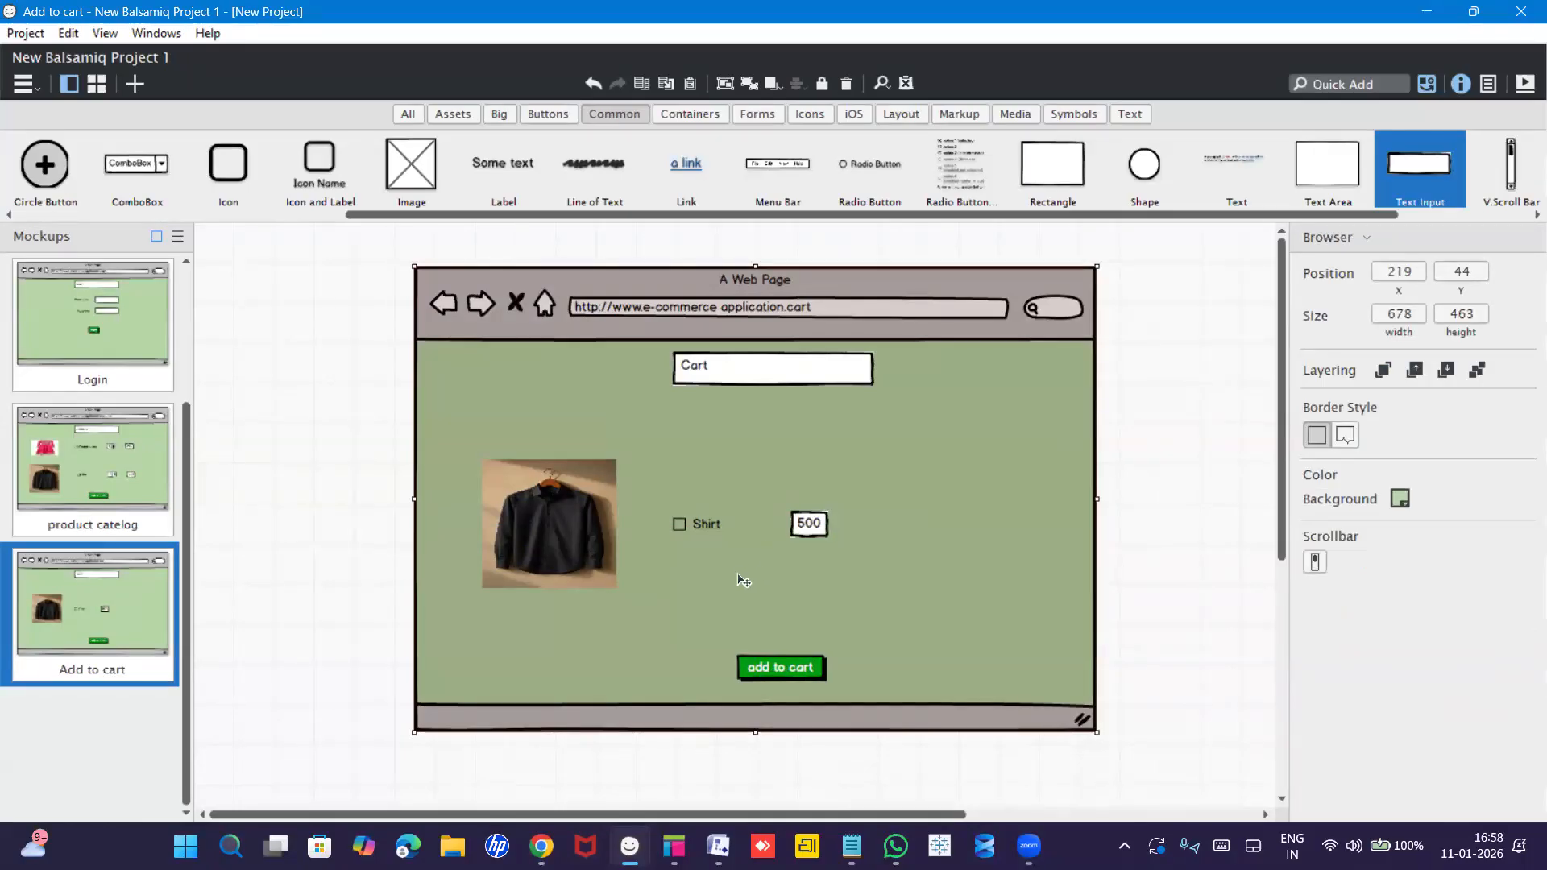
# Relabel the add to cart button 'Payment'.
pyautogui.click(797, 679)
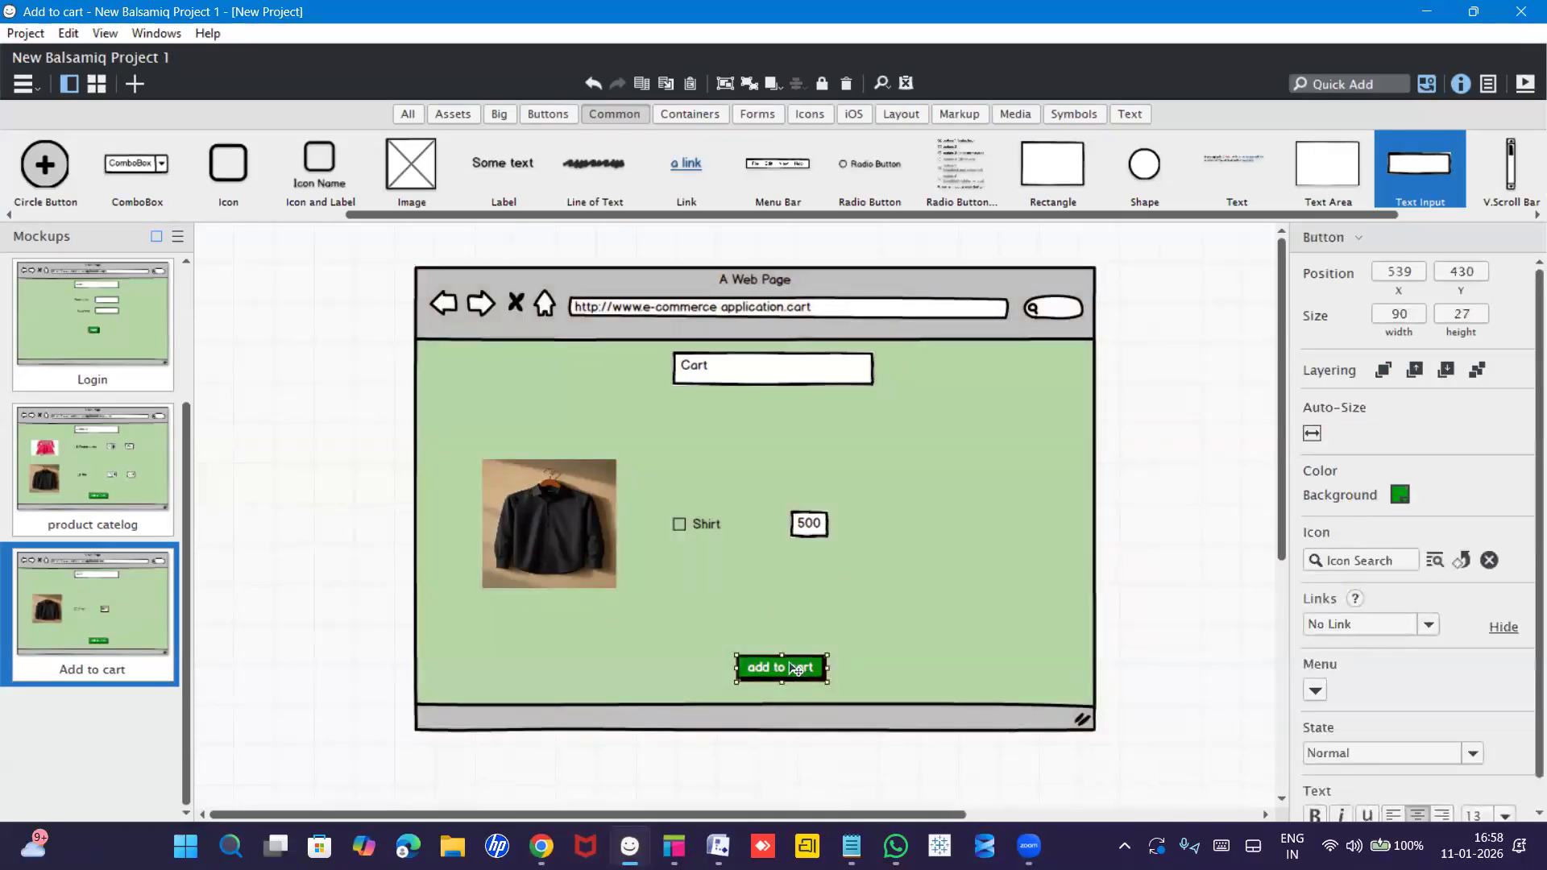
pyautogui.doubleClick(791, 669)
pyautogui.write('P')
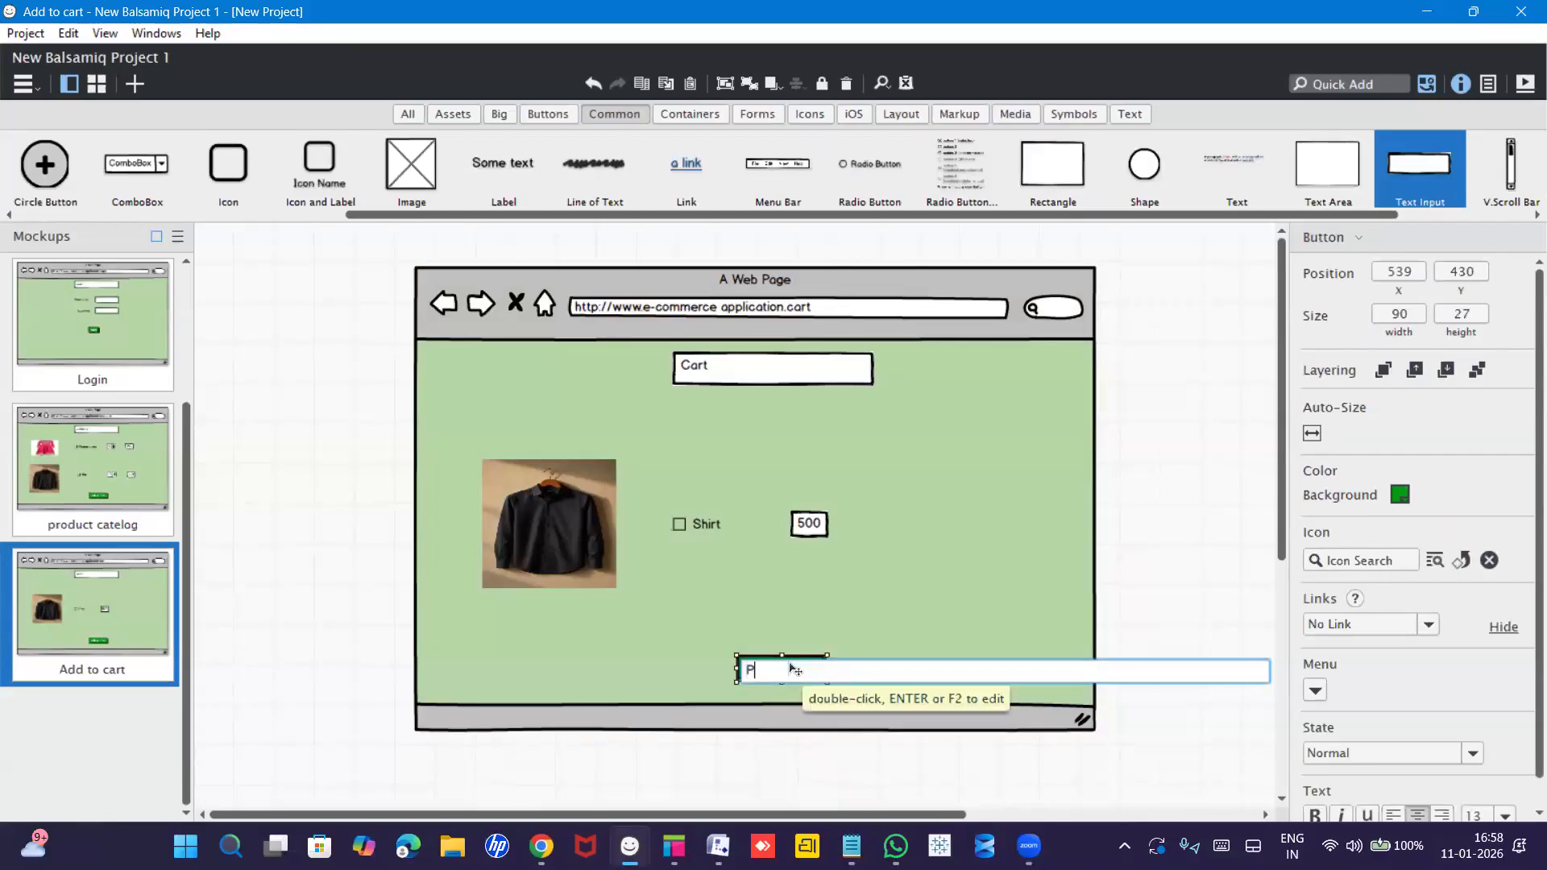
pyautogui.write('ayment')
pyautogui.press('Return')
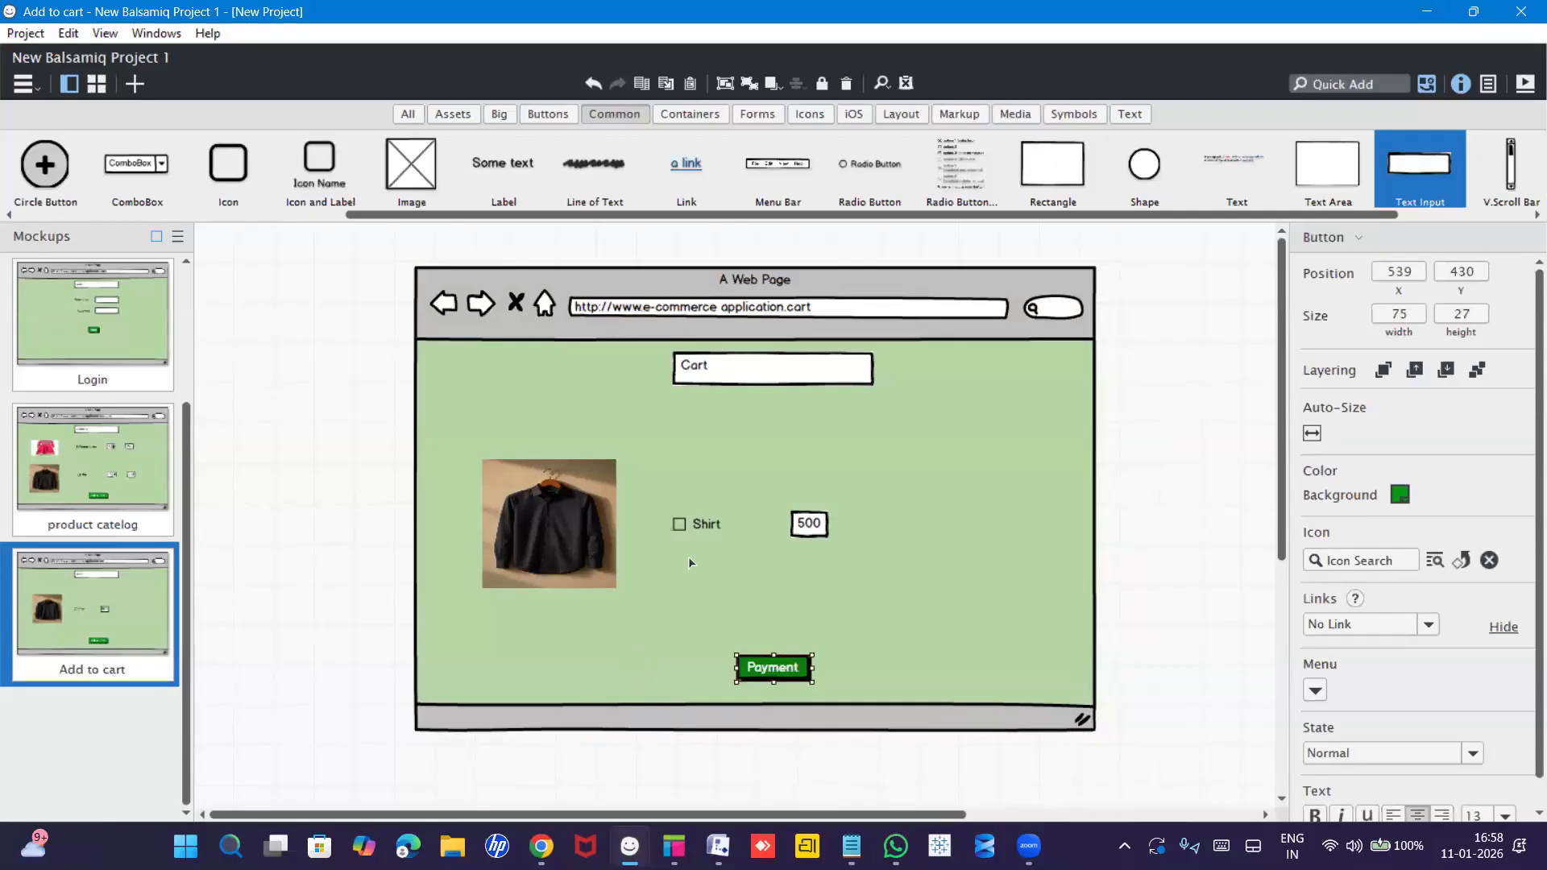
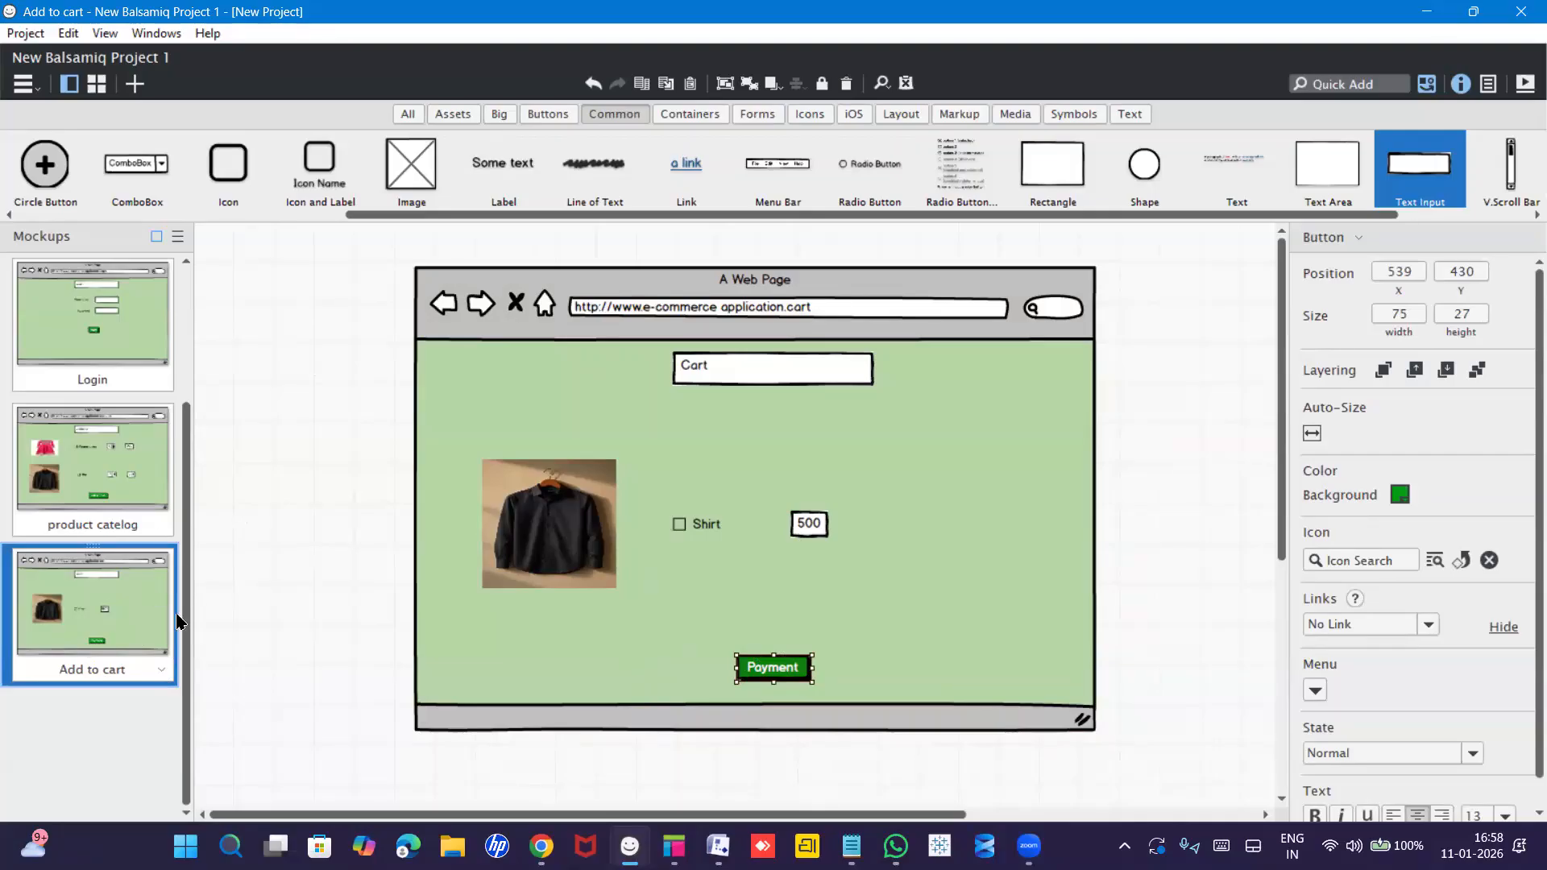
# Duplicate the Login mockup, move the copy below Add to cart, and name it Payment.
pyautogui.click(68, 333)
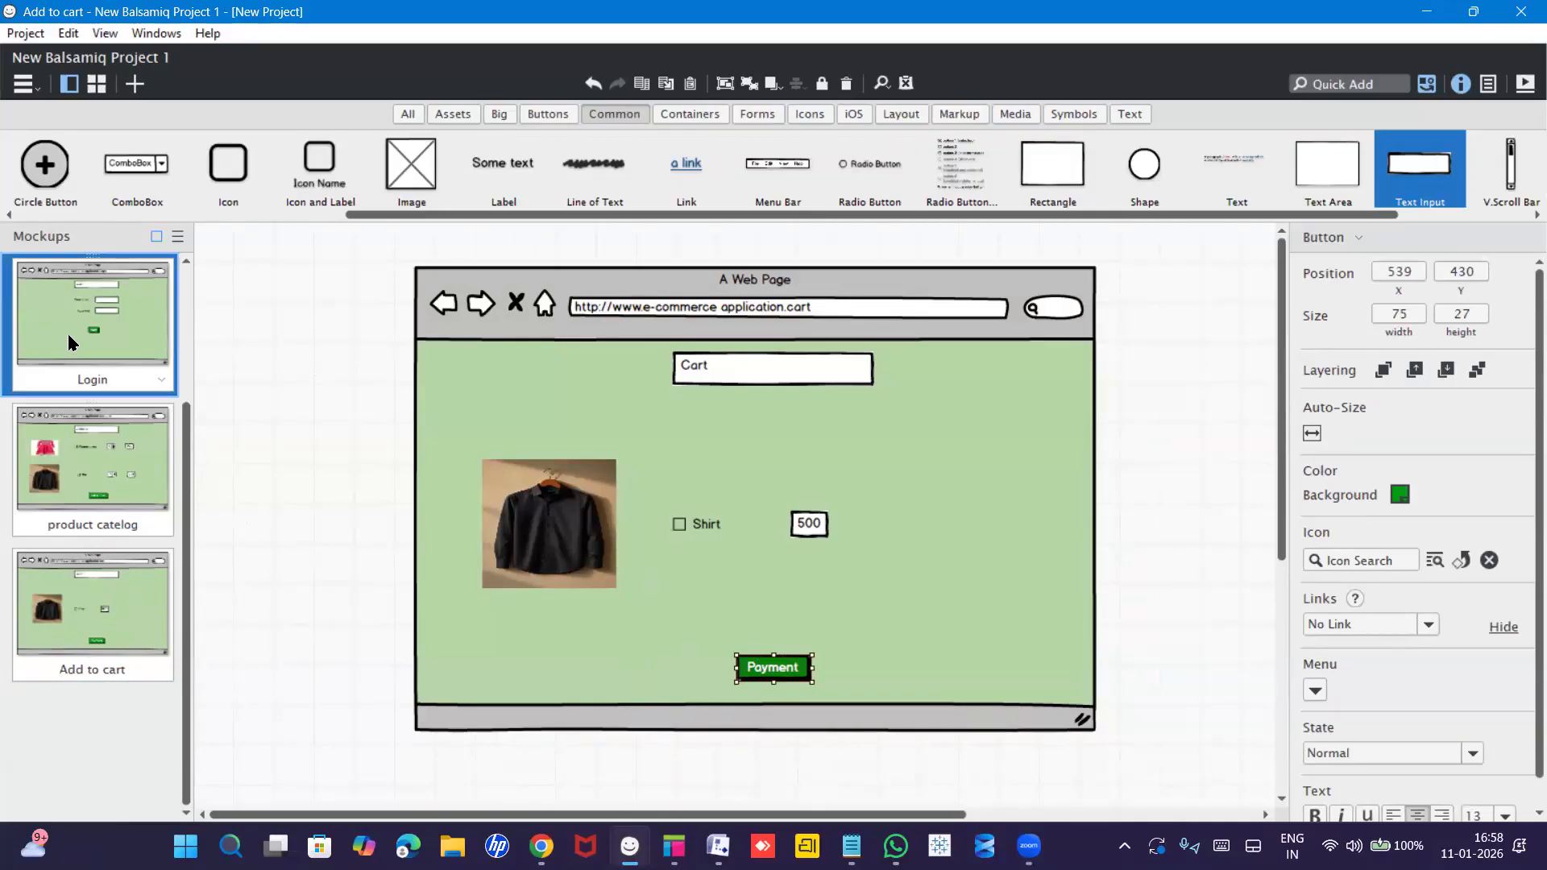
pyautogui.hotkey('ctrl', 'd')
pyautogui.moveTo(103, 473); pyautogui.dragTo(110, 780)
pyautogui.scroll(-3, 86, 708)
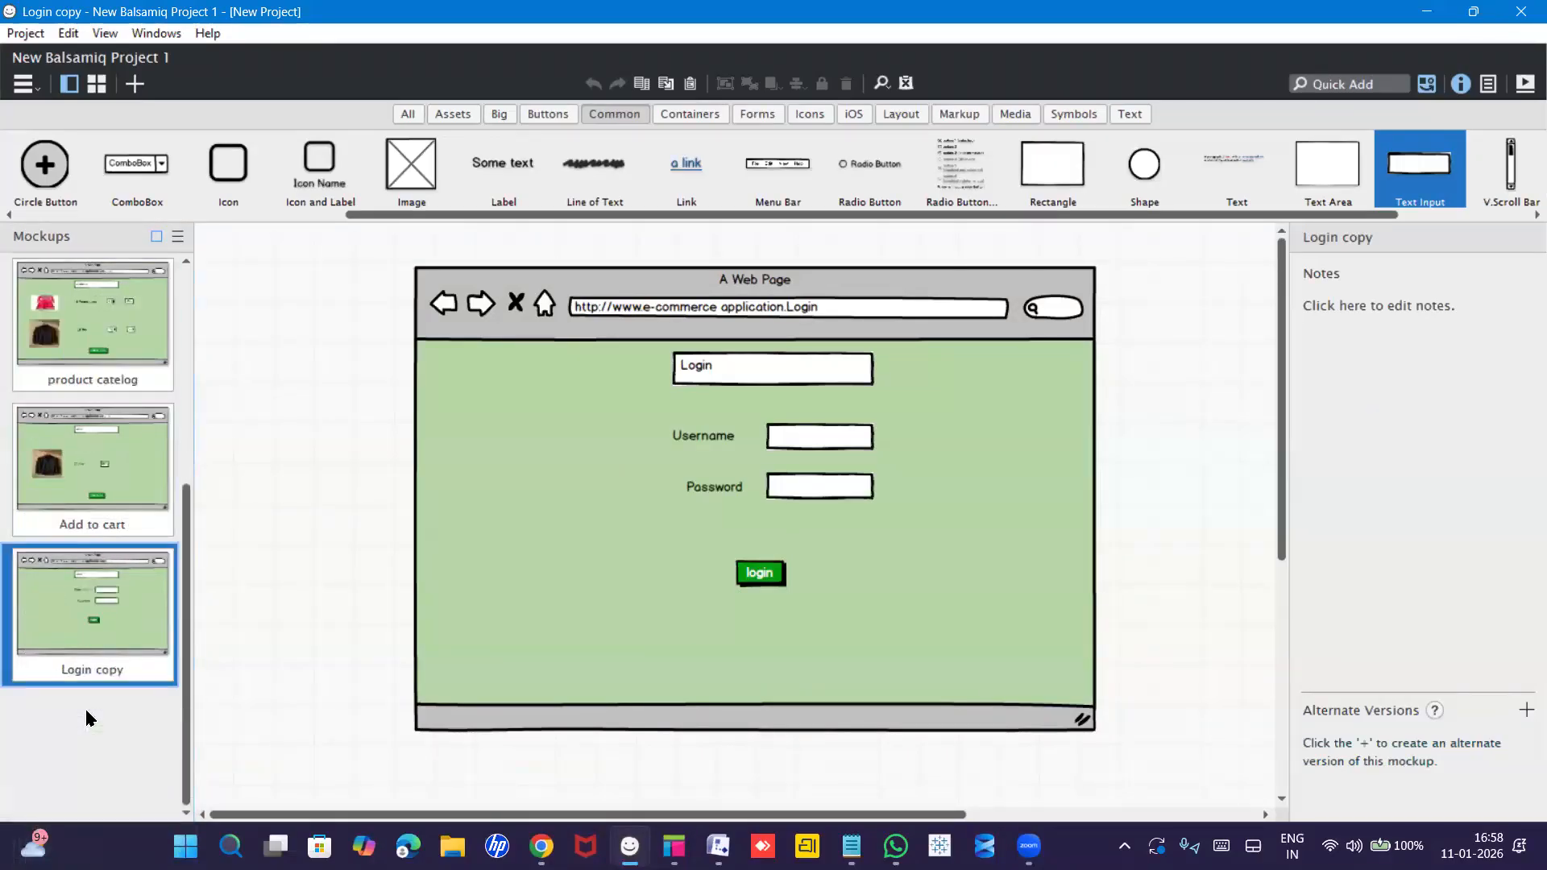
pyautogui.moveTo(86, 612)
pyautogui.mouseDown()
pyautogui.moveTo(106, 683)
pyautogui.moveTo(93, 641)
pyautogui.mouseUp()
pyautogui.doubleClick(94, 670)
pyautogui.write('Payment')
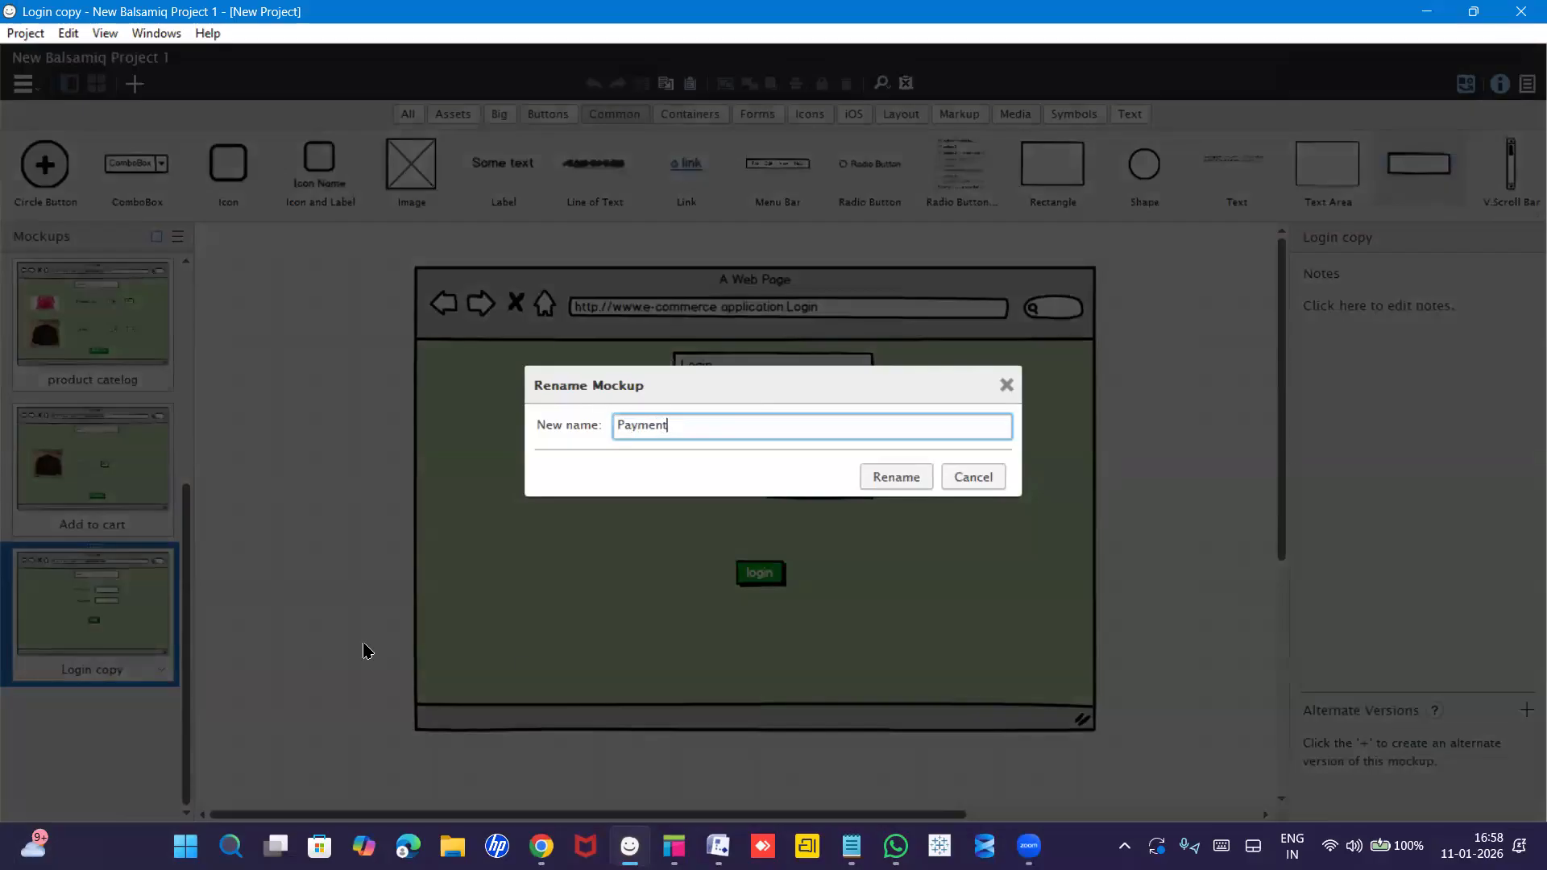
pyautogui.press('Return')
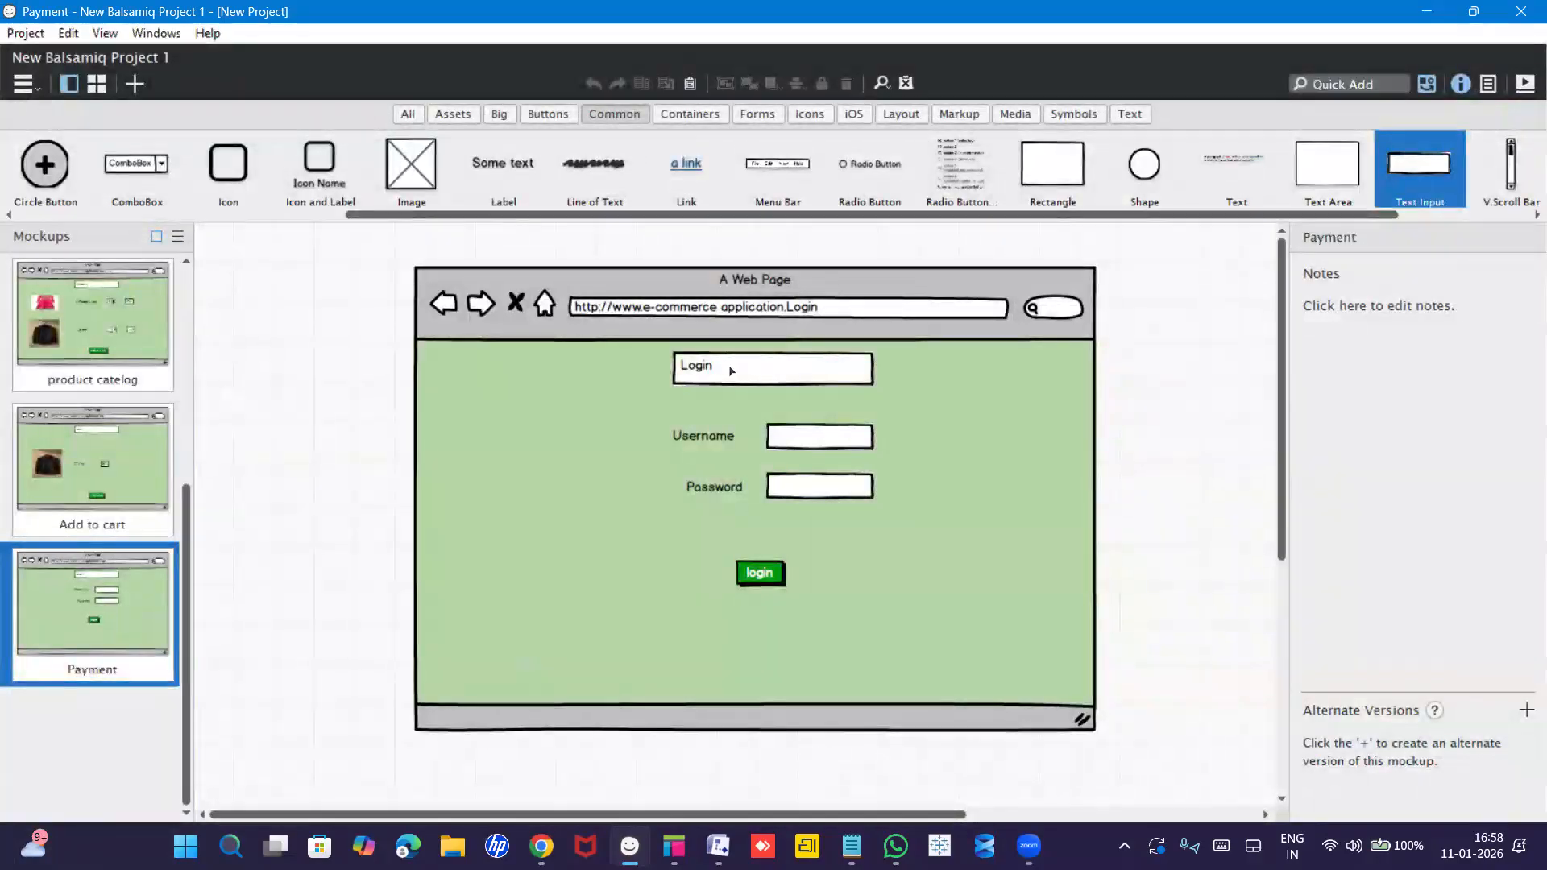
# Change the browser frame's URL ending from Login to payment.
pyautogui.click(822, 311)
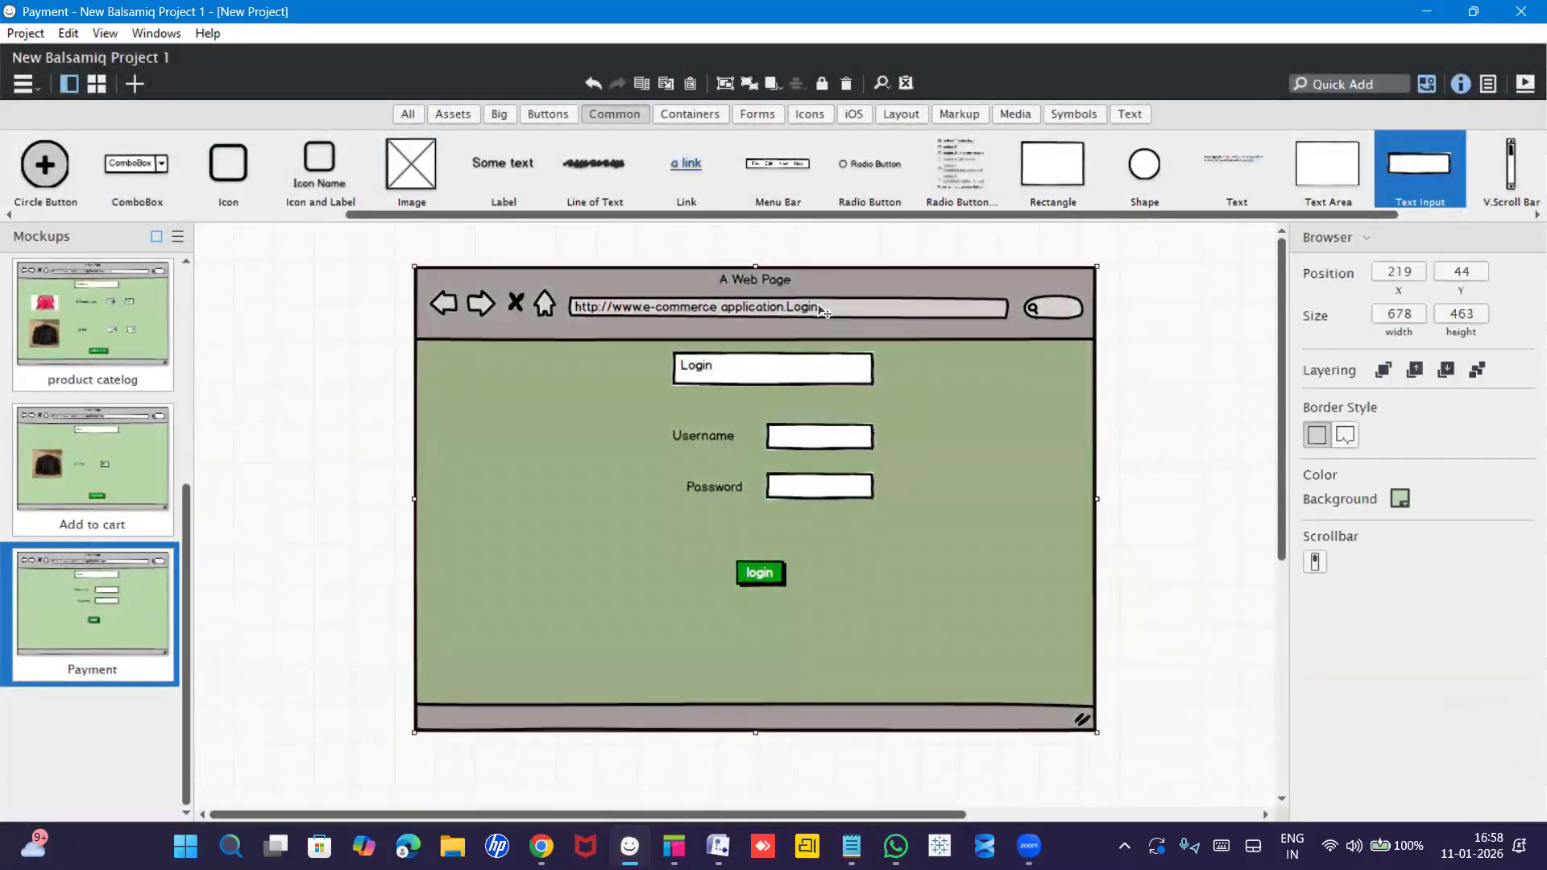
pyautogui.doubleClick(822, 311)
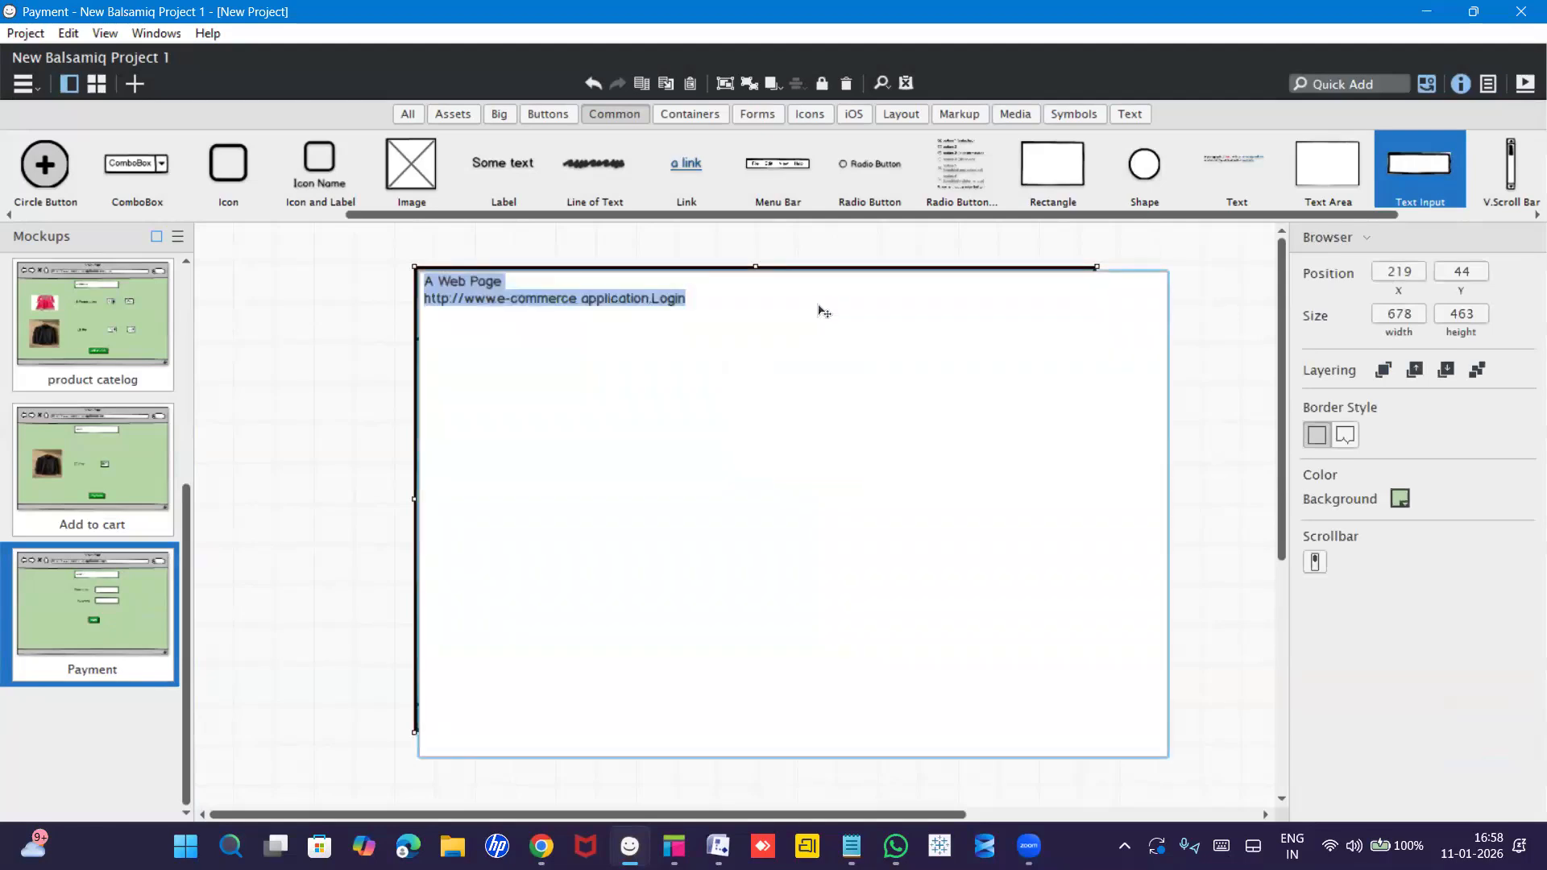
pyautogui.click(663, 323)
pyautogui.doubleClick(685, 299)
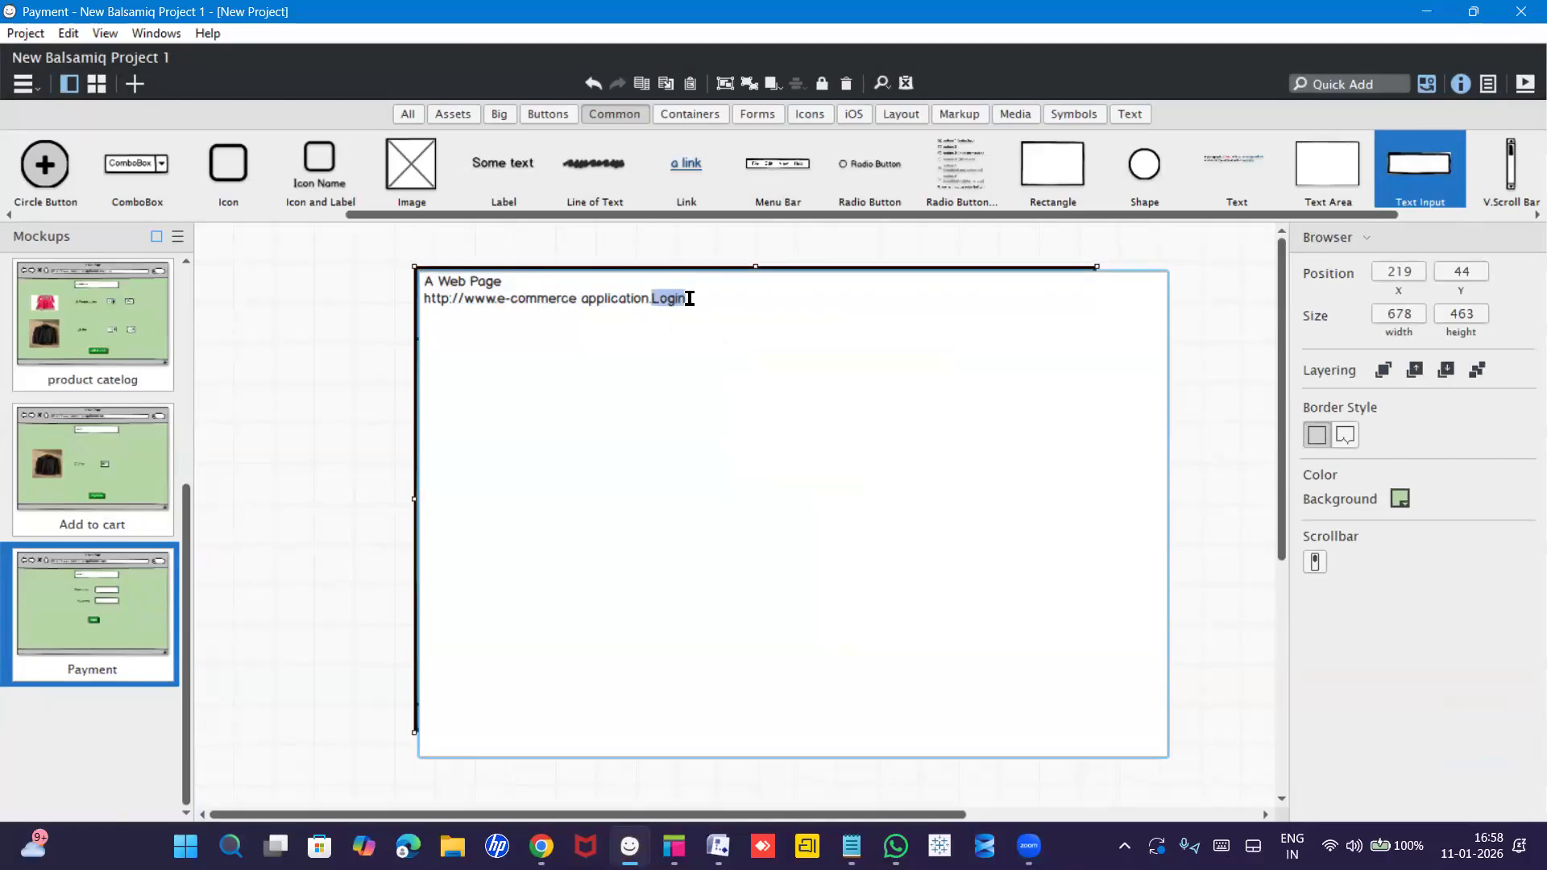
pyautogui.write('payment')
pyautogui.click(219, 419)
# Remove the Username and Password labels and input boxes, and lower the green login button.
pyautogui.doubleClick(718, 437)
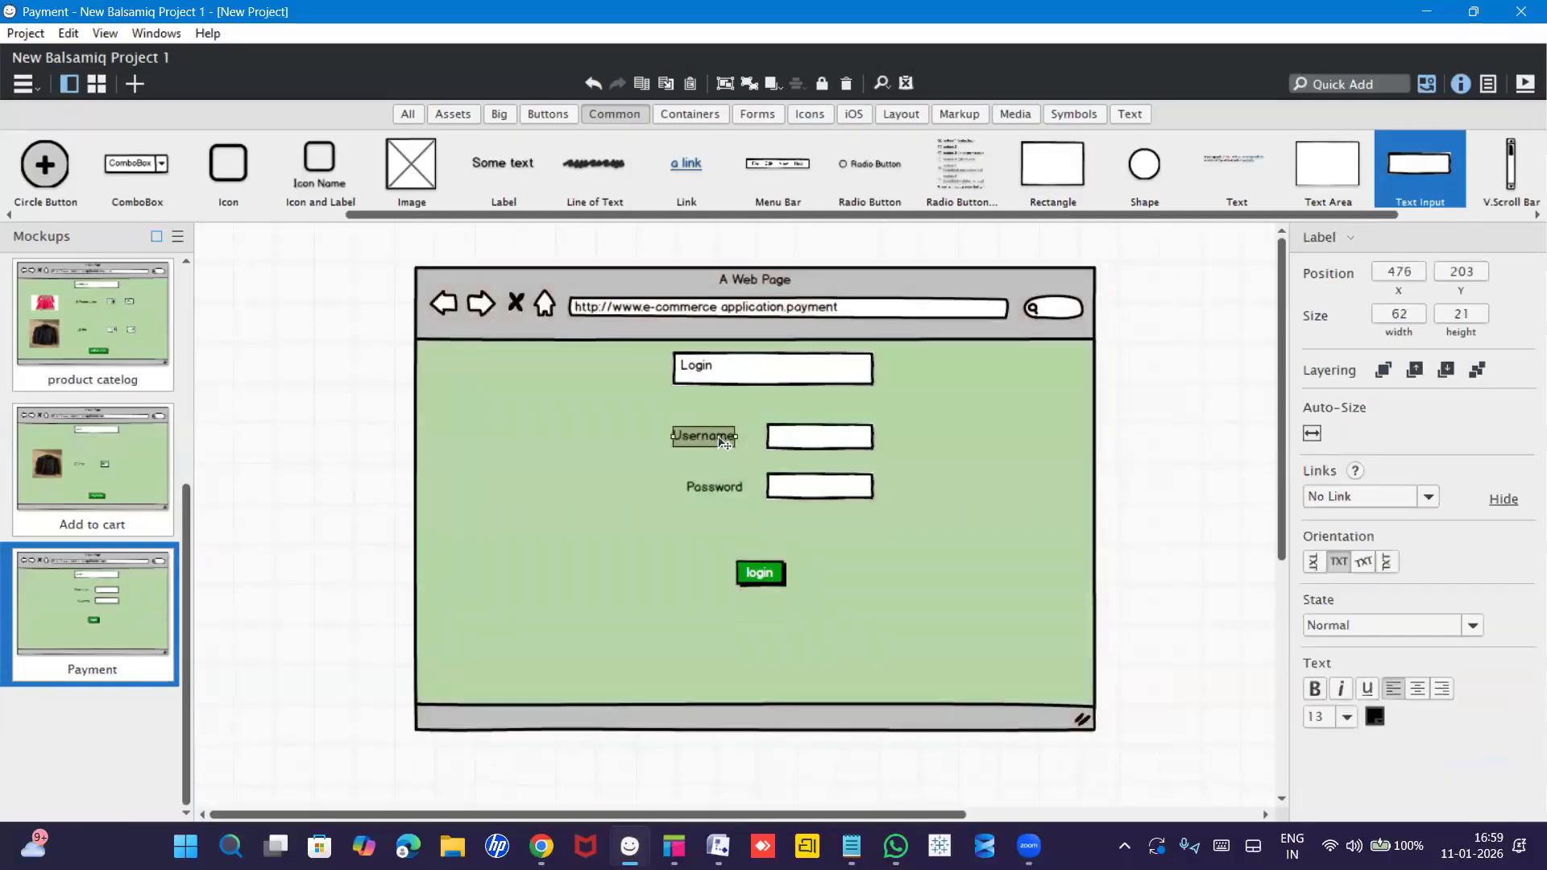
pyautogui.click(719, 441)
pyautogui.click(786, 435)
pyautogui.press('Delete')
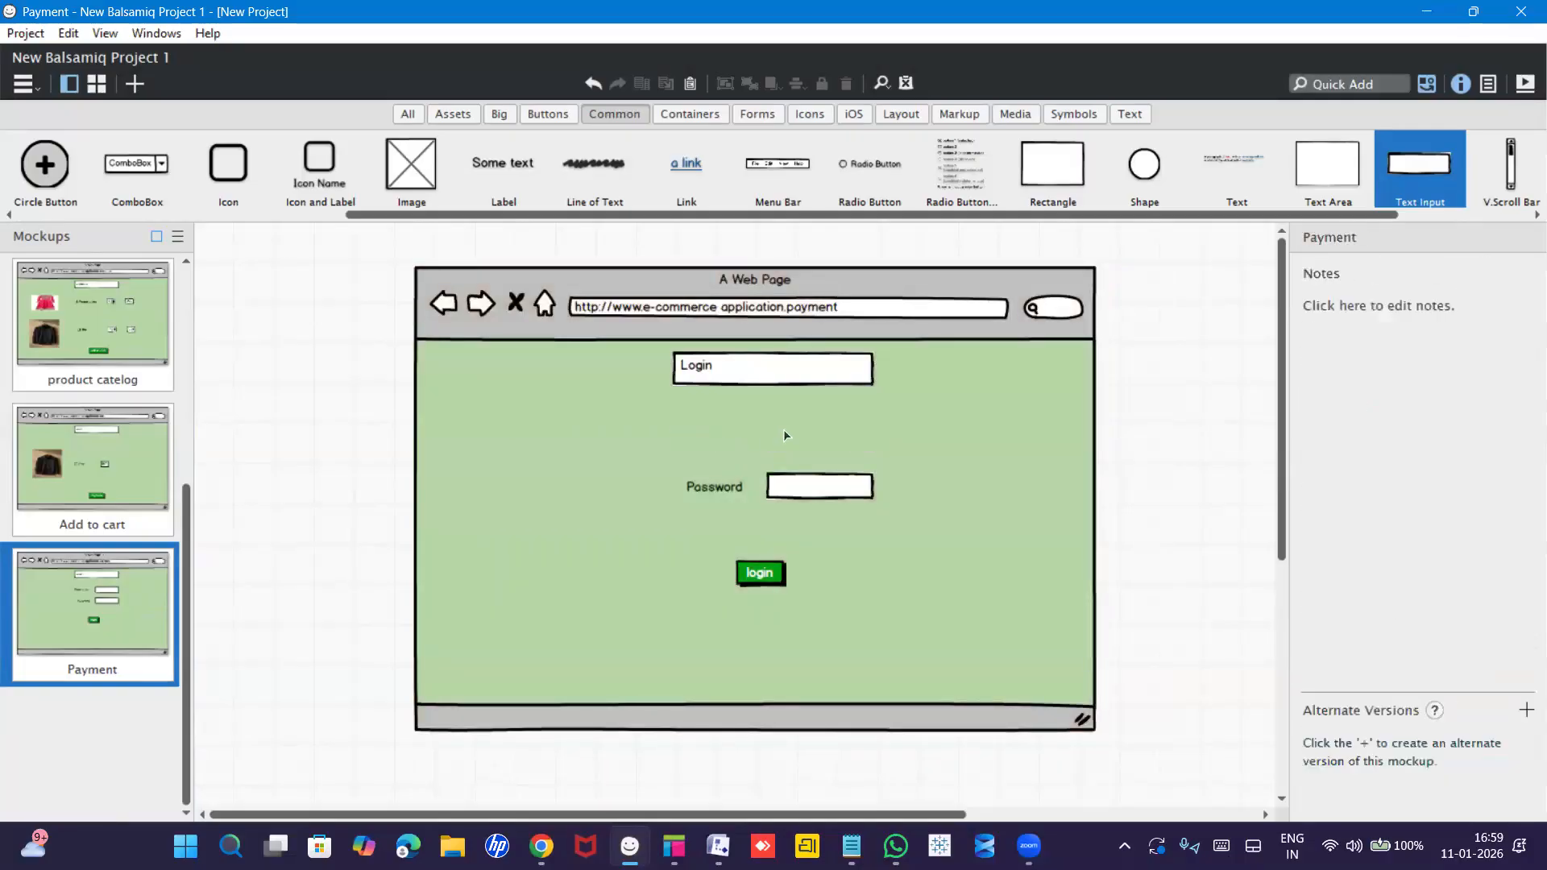
pyautogui.click(729, 490)
pyautogui.press('Delete')
pyautogui.click(813, 496)
pyautogui.press('Delete')
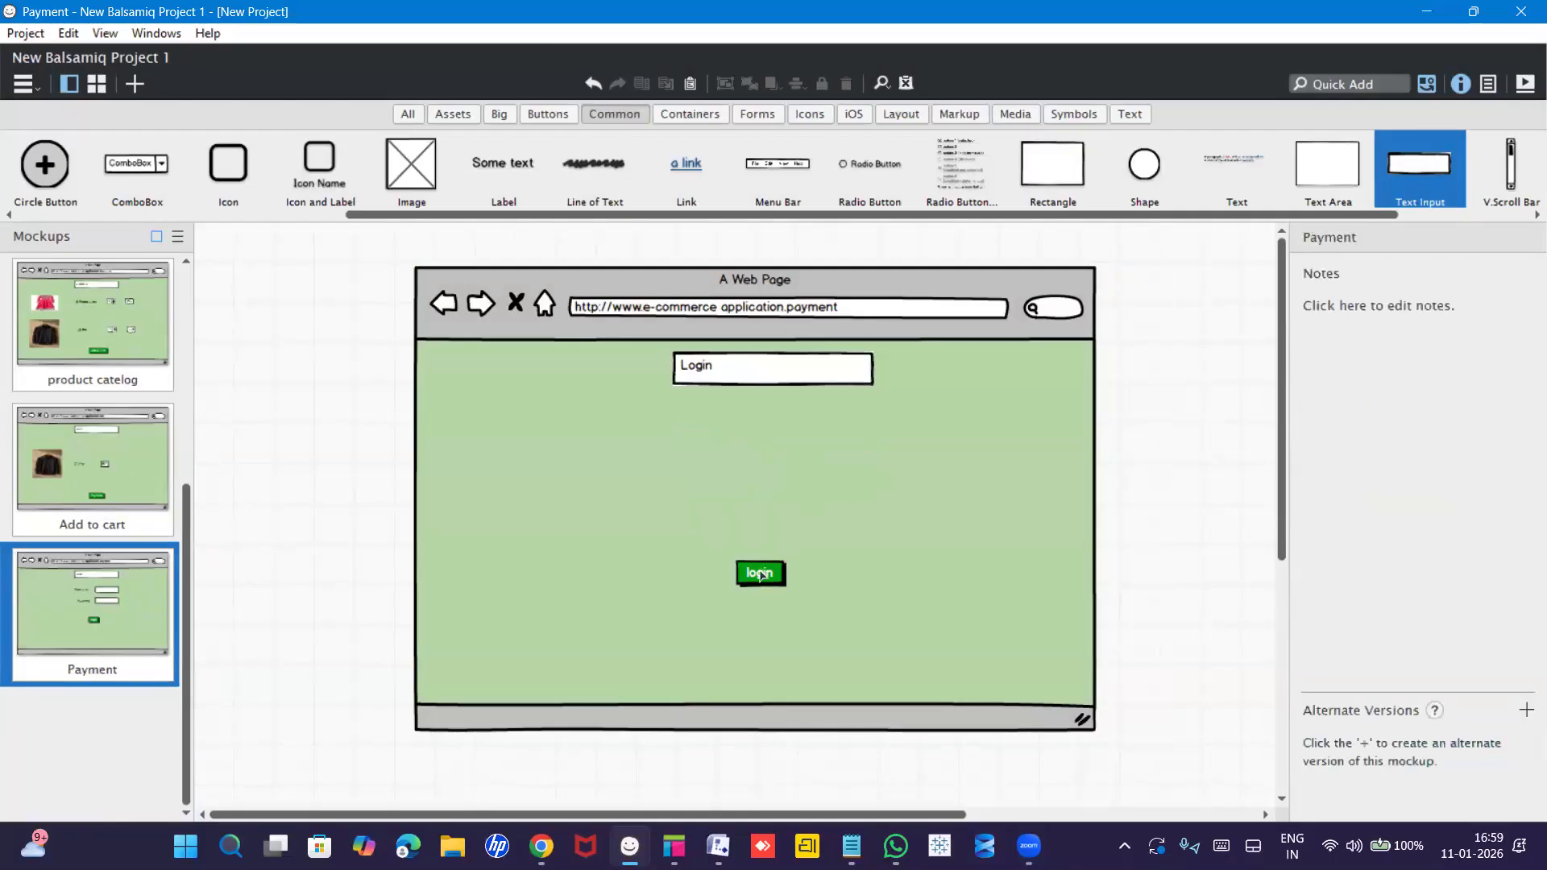
pyautogui.moveTo(760, 573); pyautogui.dragTo(765, 612)
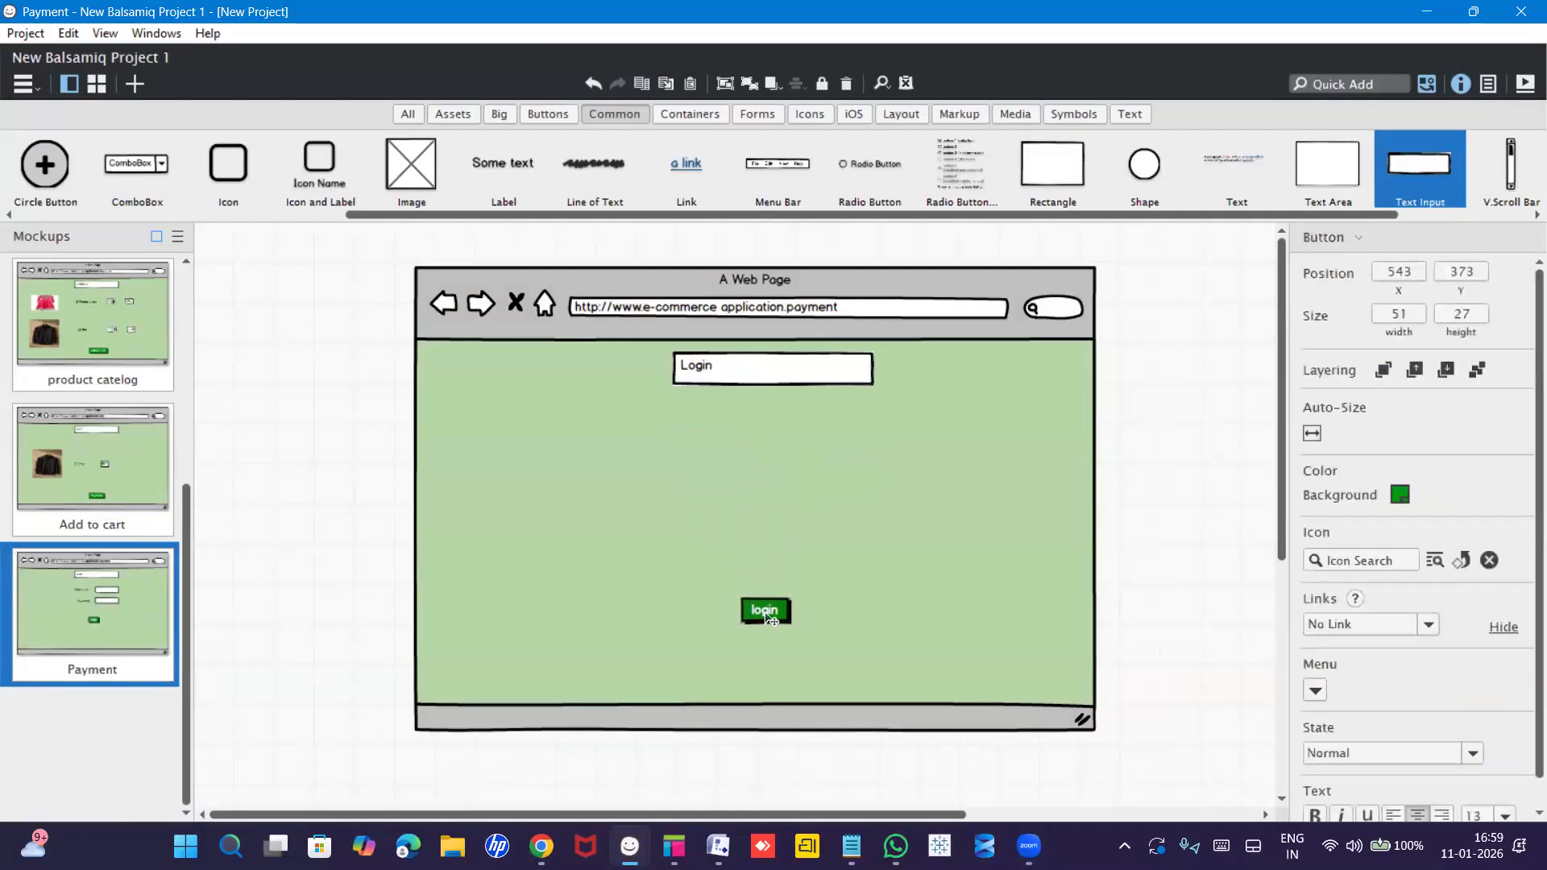
# Retitle the Login heading box to 'payment'.
pyautogui.click(715, 369)
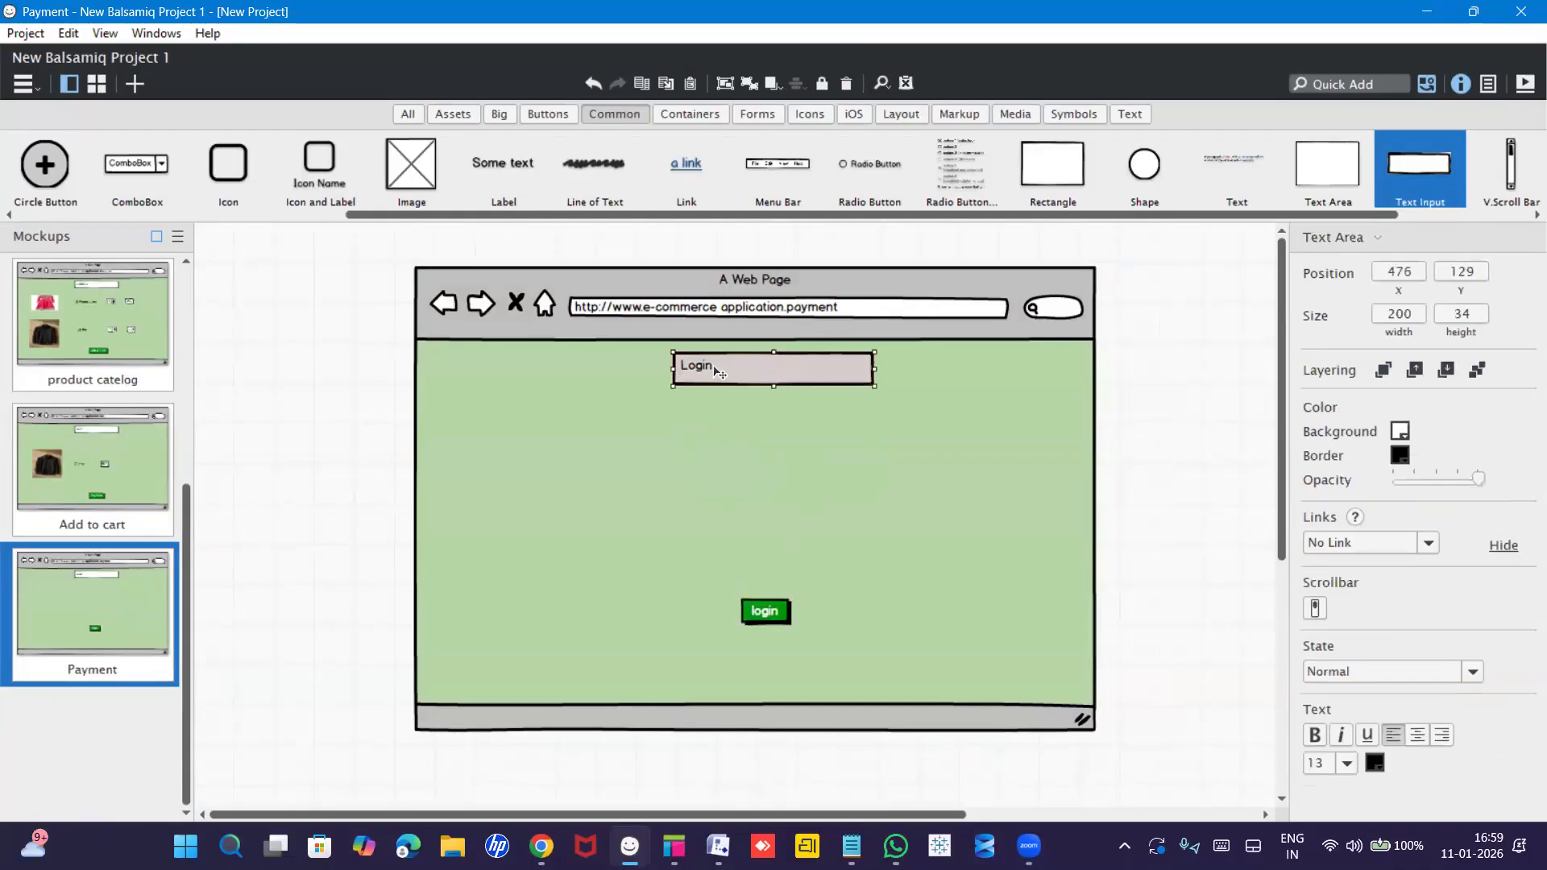
pyautogui.doubleClick(719, 372)
pyautogui.write('pa')
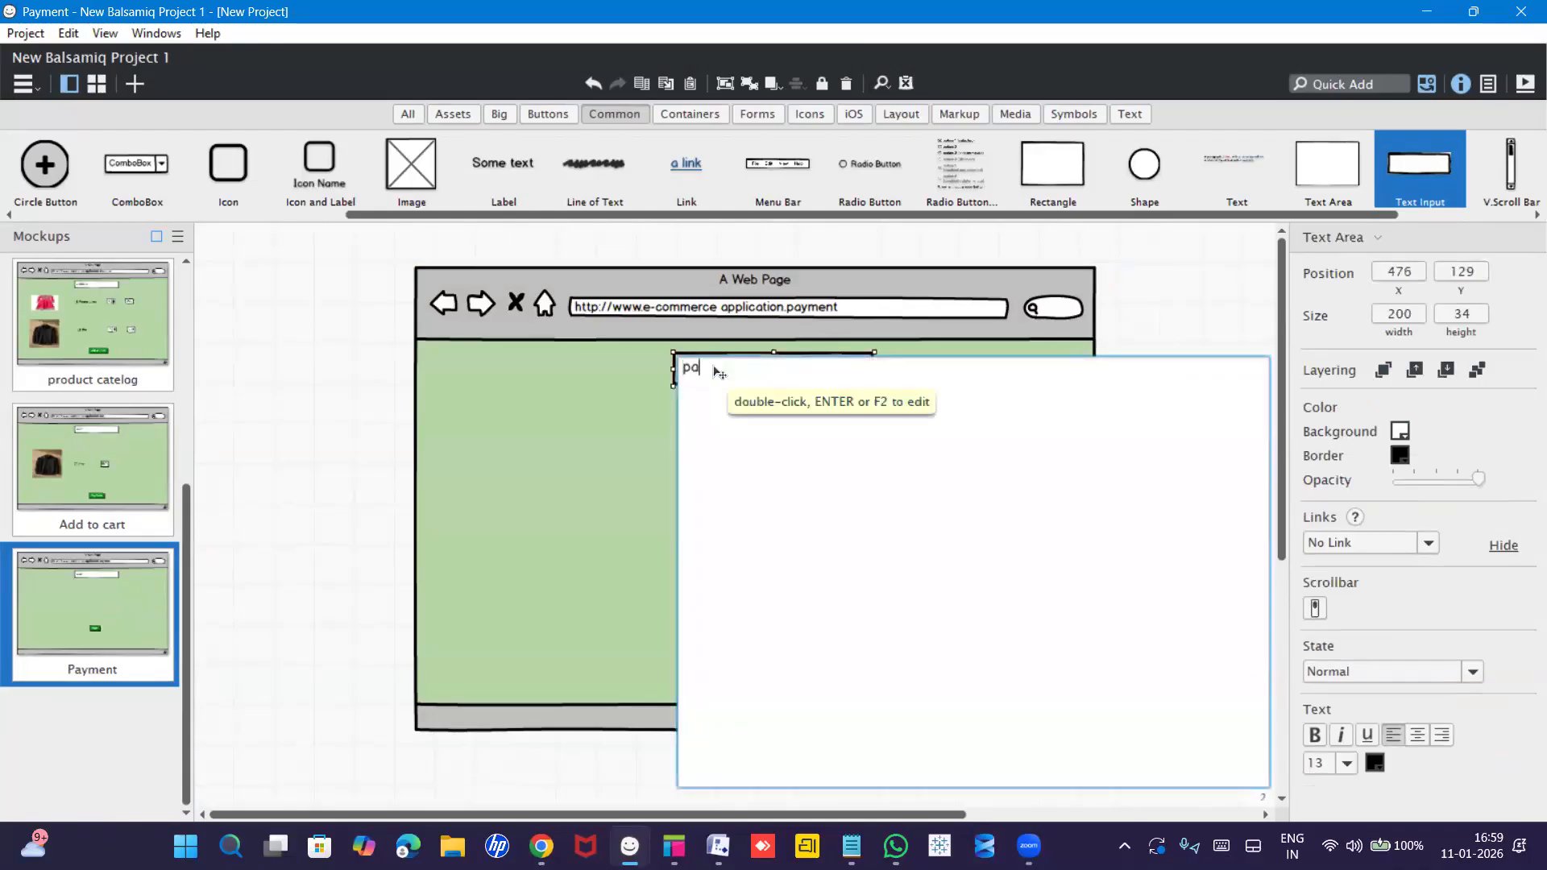
pyautogui.write('yment')
pyautogui.click(575, 437)
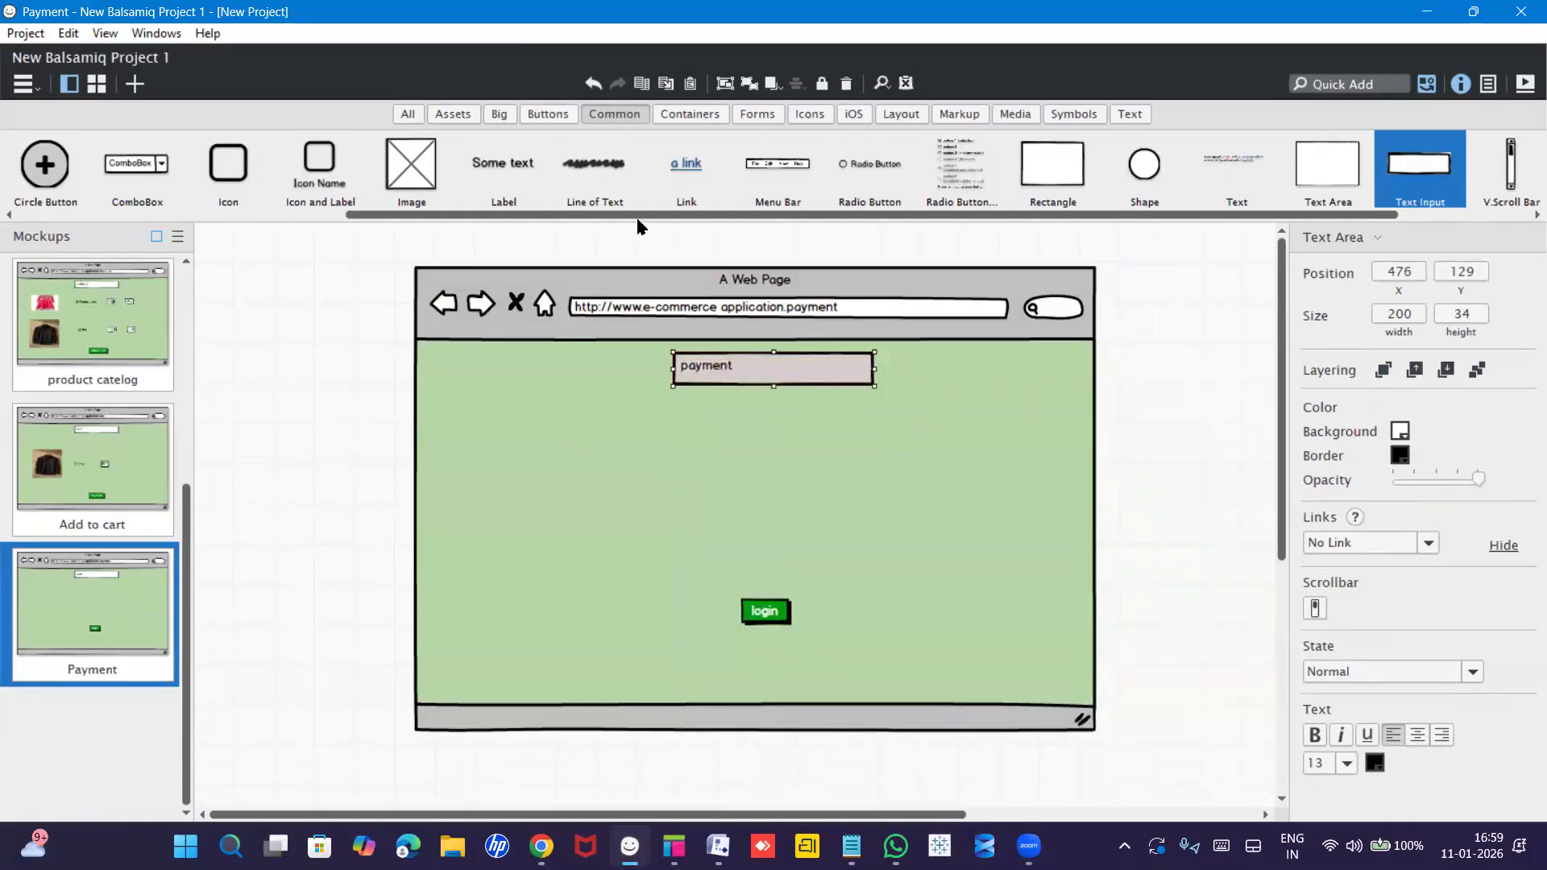
pyautogui.scroll(-1, 692, 177)
# Place a radio button labelled COD below the payment heading and widen it.
pyautogui.moveTo(752, 169); pyautogui.dragTo(559, 485)
pyautogui.doubleClick(554, 483)
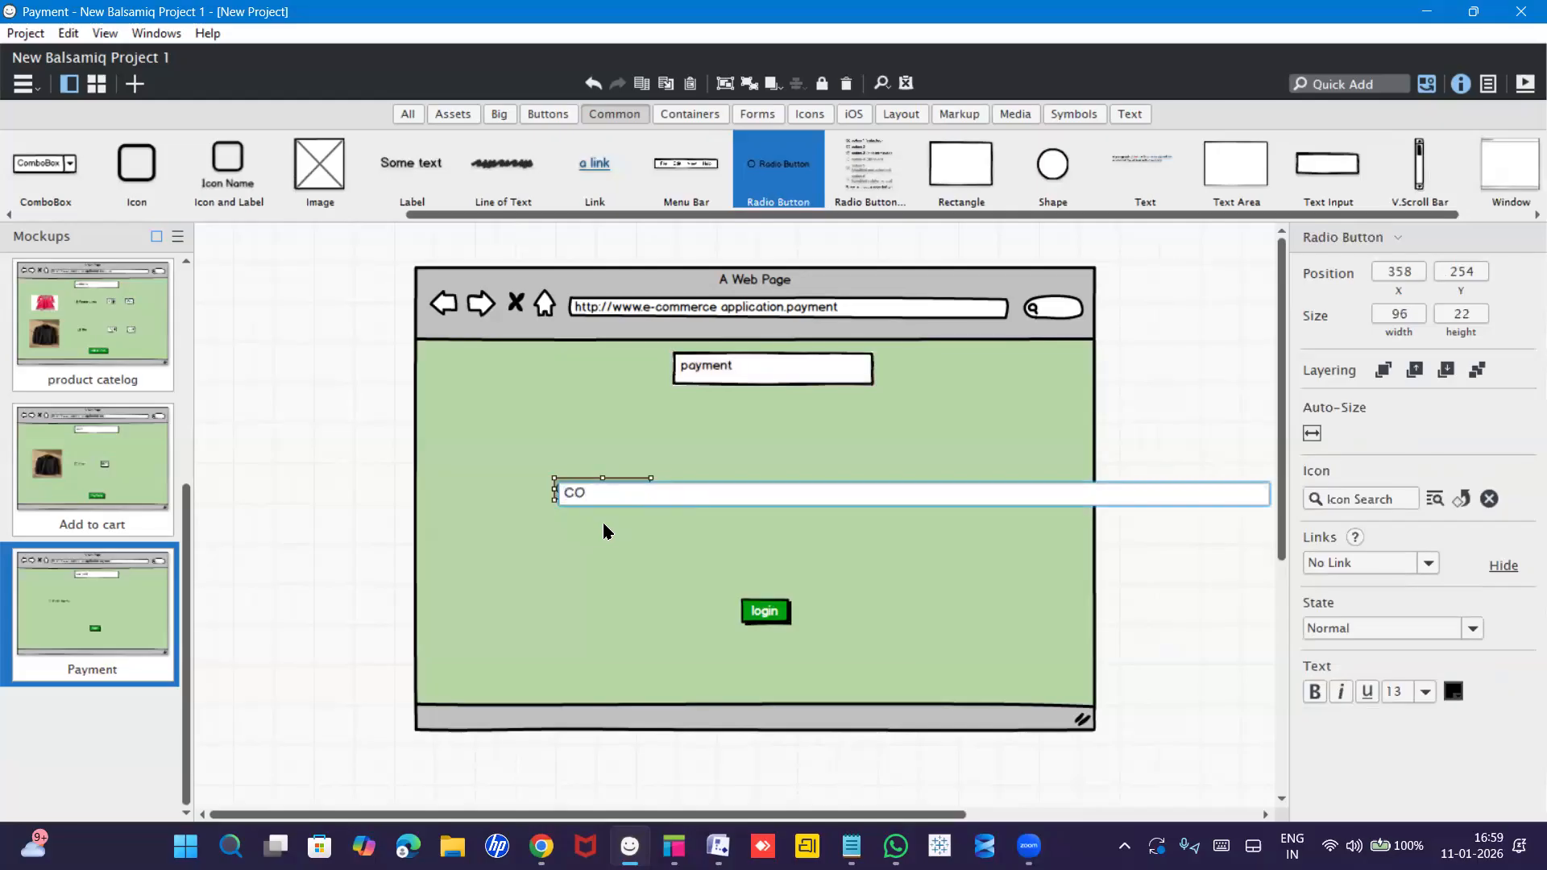
pyautogui.press('Return')
pyautogui.moveTo(629, 519)
pyautogui.mouseDown()
pyautogui.moveTo(602, 504)
pyautogui.moveTo(618, 514)
pyautogui.mouseUp()
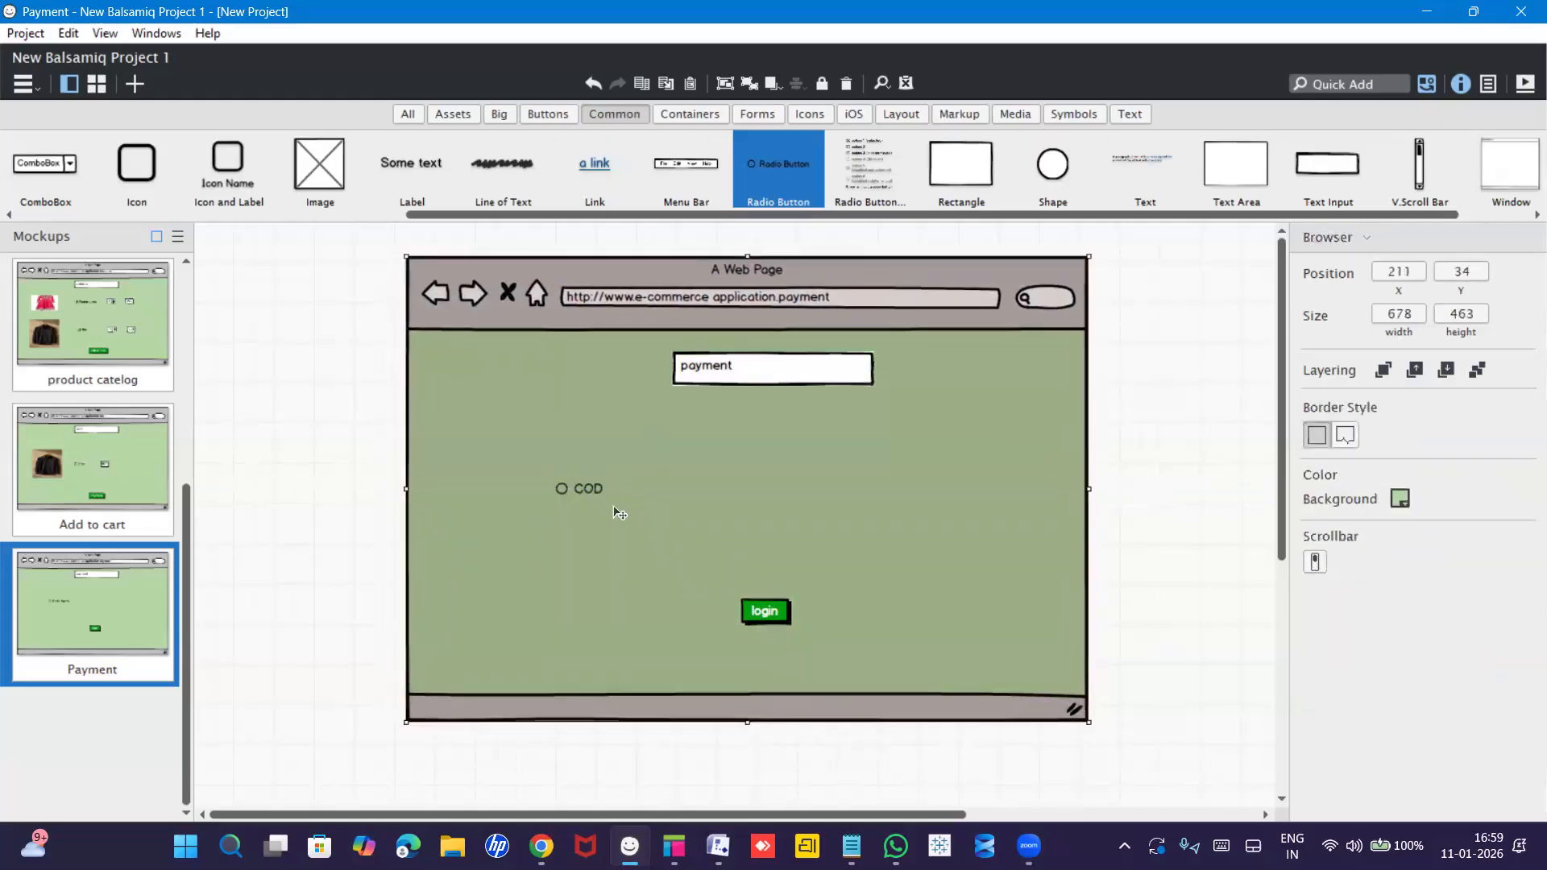
pyautogui.click(597, 499)
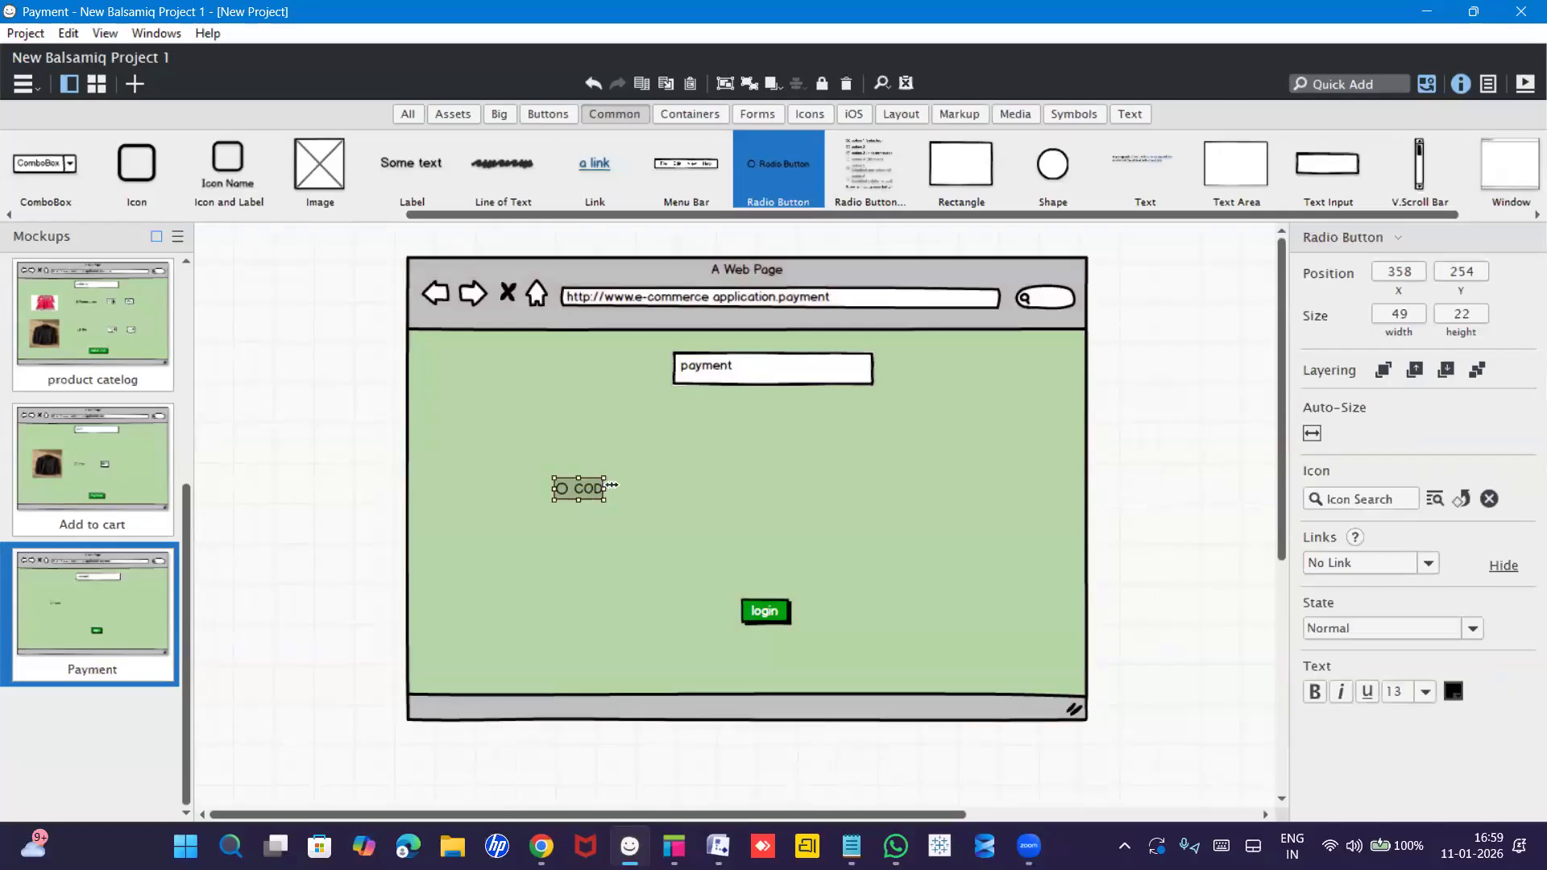
pyautogui.moveTo(612, 484); pyautogui.dragTo(632, 485)
pyautogui.click(636, 571)
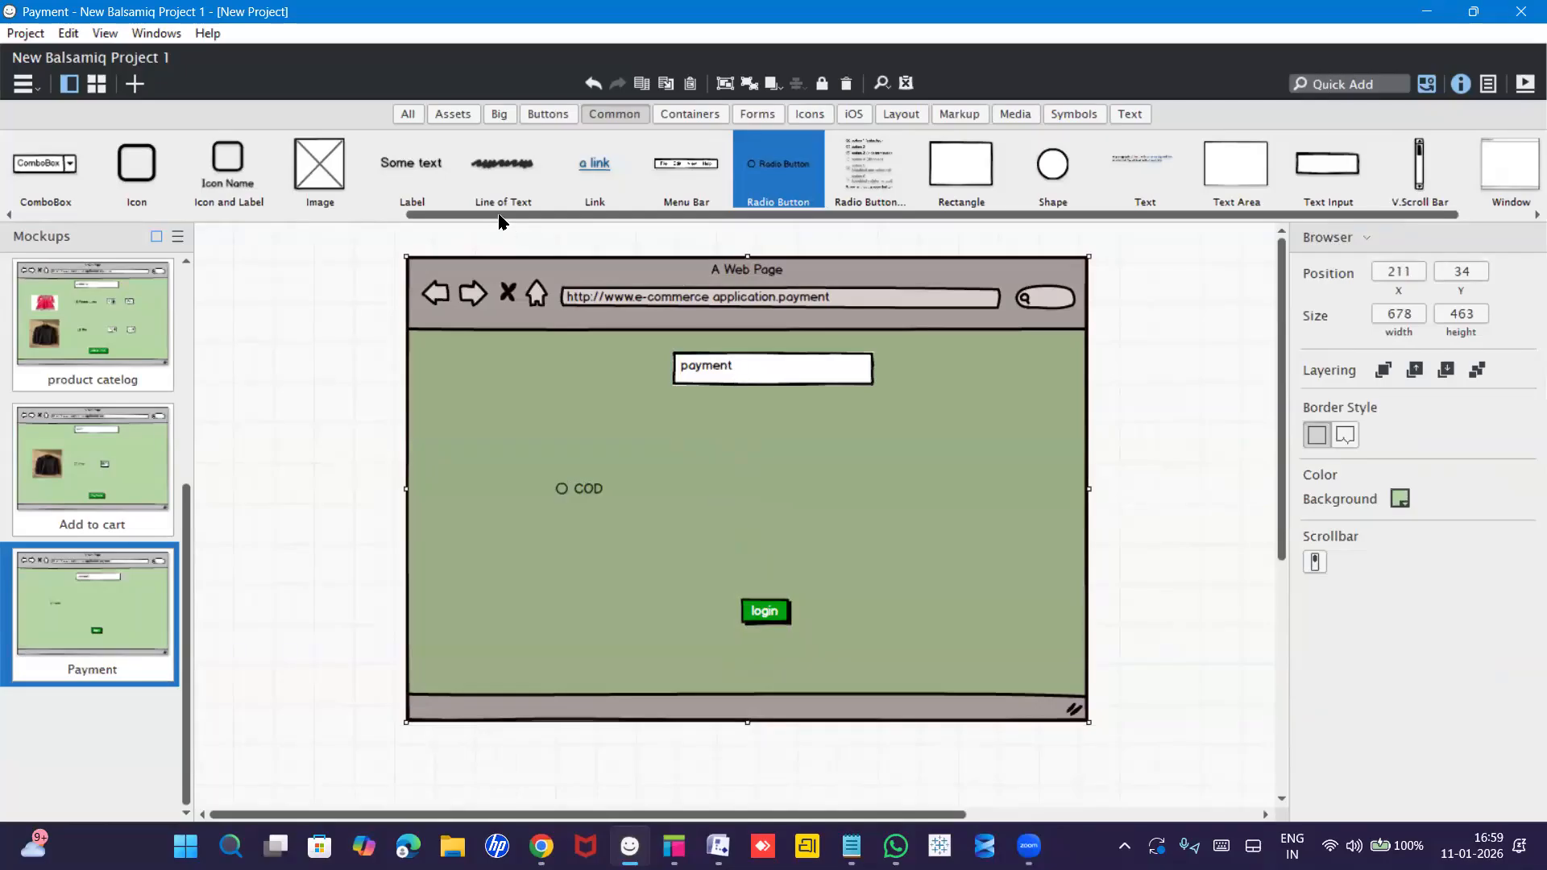
pyautogui.moveTo(499, 220); pyautogui.dragTo(307, 243)
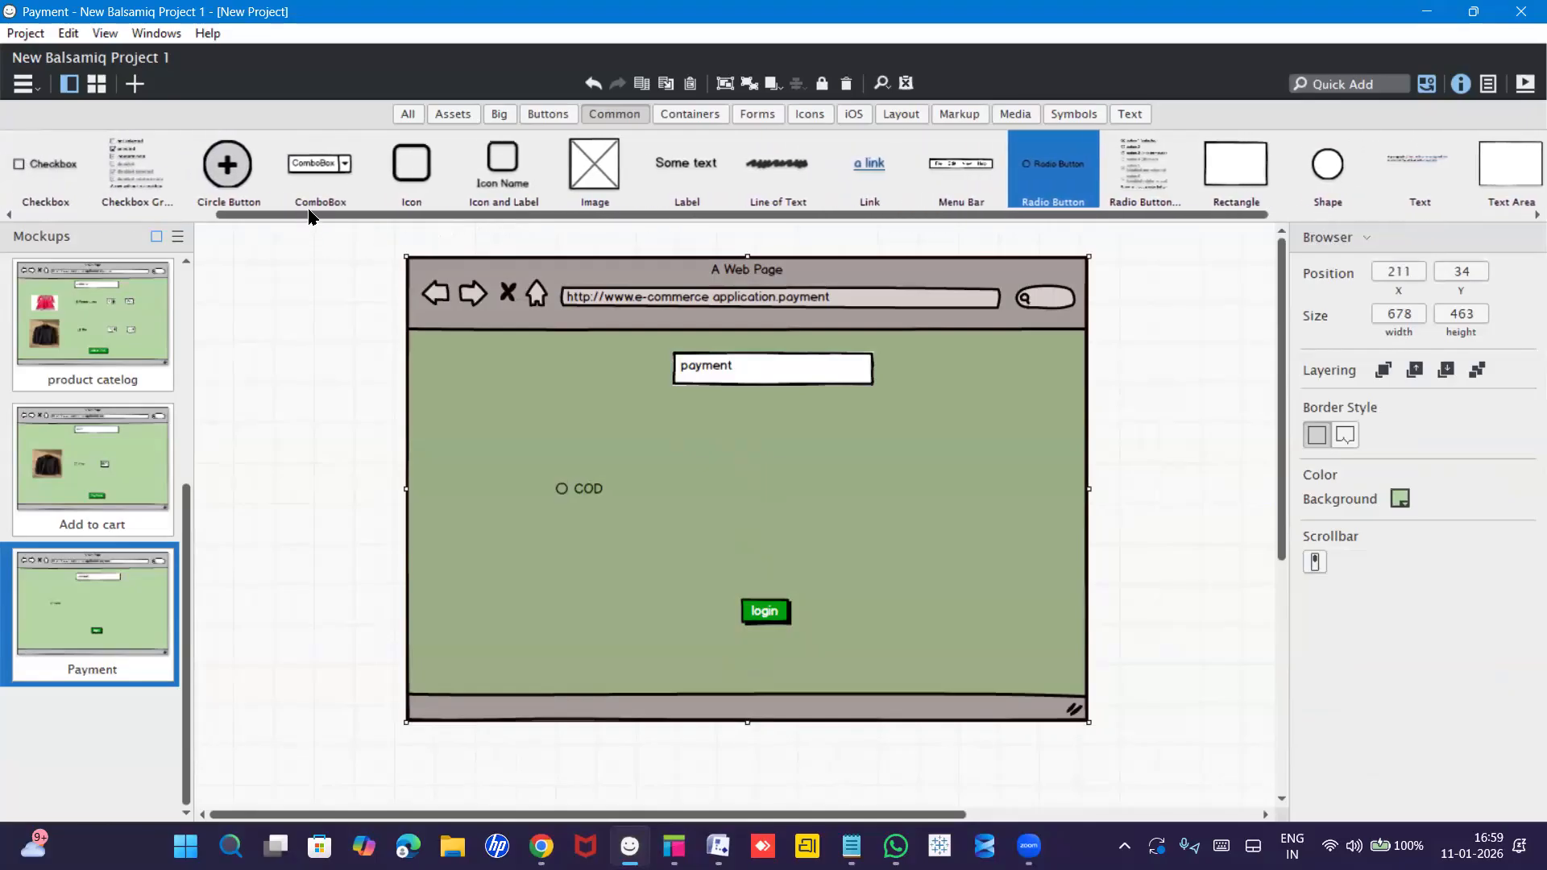
# Place a checkbox labelled UPI to the right of COD and widen it.
pyautogui.moveTo(18, 162); pyautogui.dragTo(668, 477)
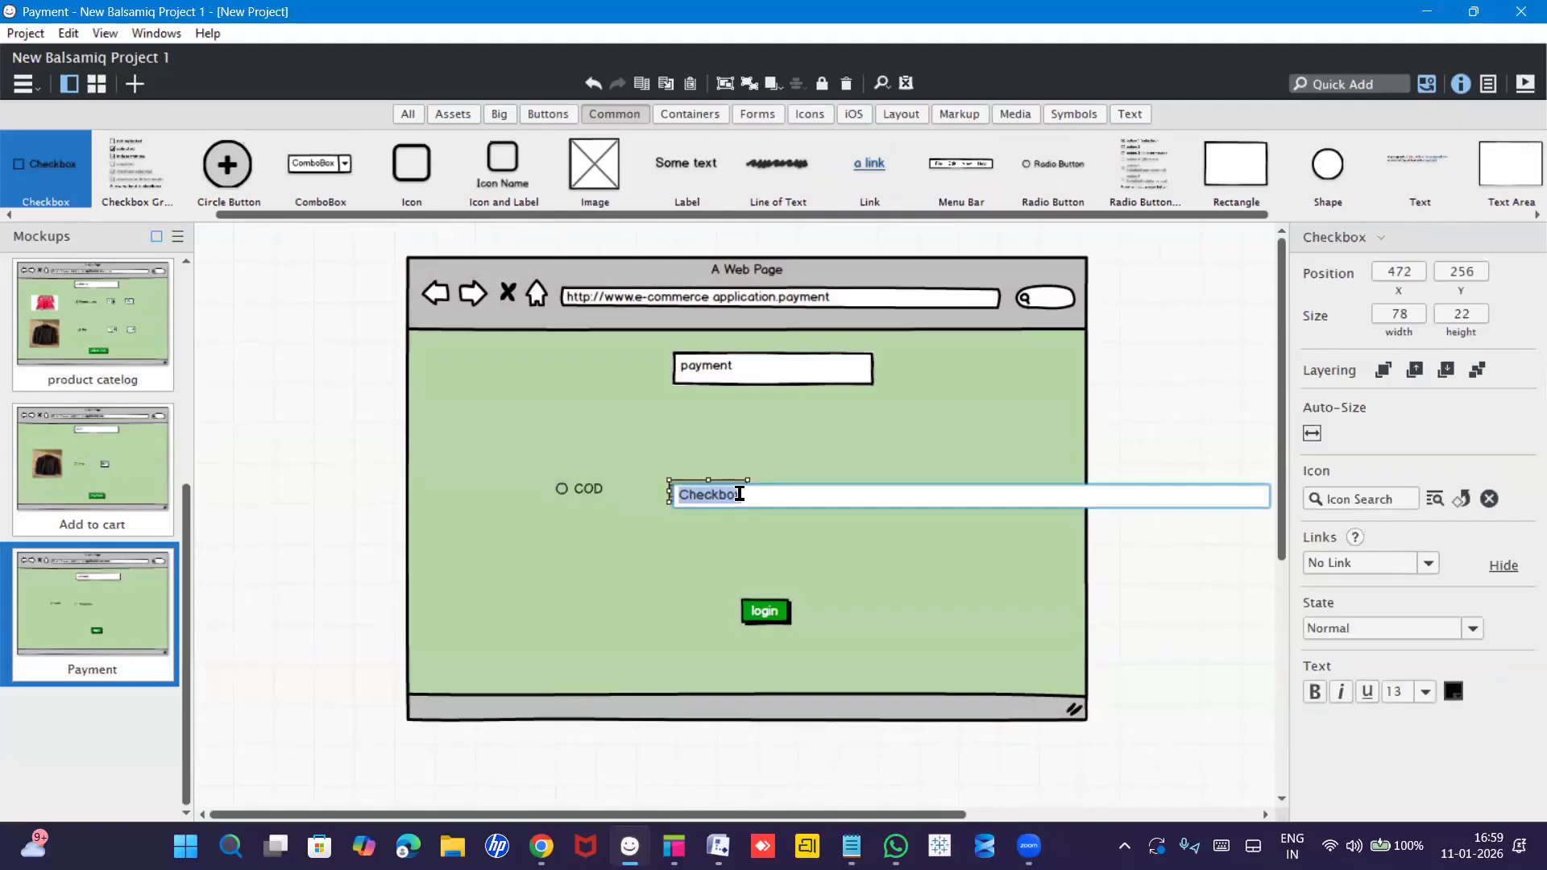
pyautogui.write('UP')
pyautogui.press('Return')
pyautogui.click(698, 471)
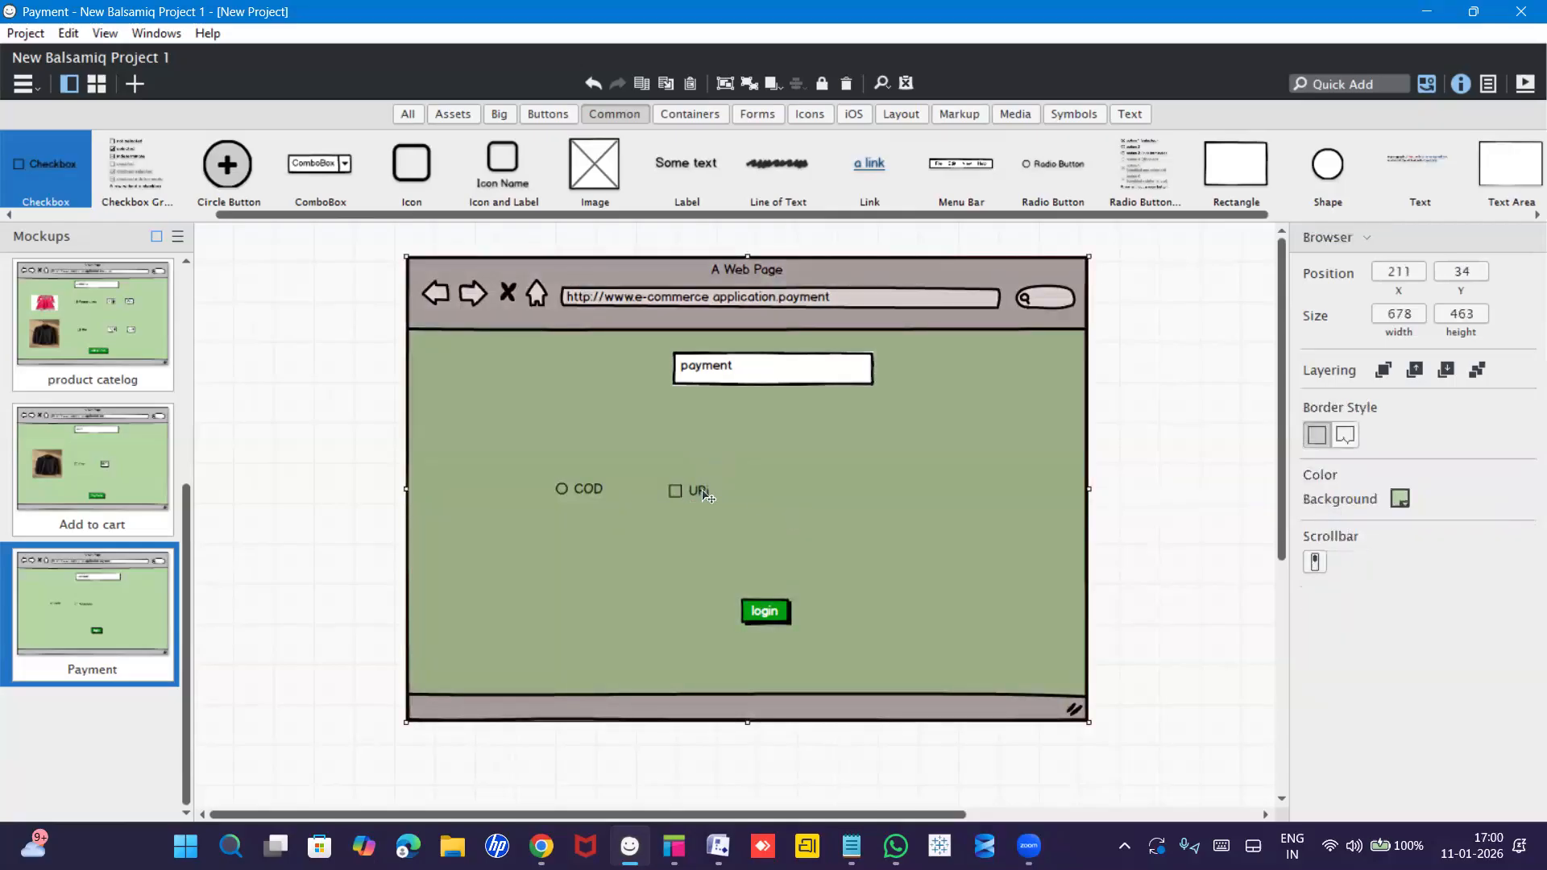
pyautogui.click(705, 495)
pyautogui.doubleClick(706, 494)
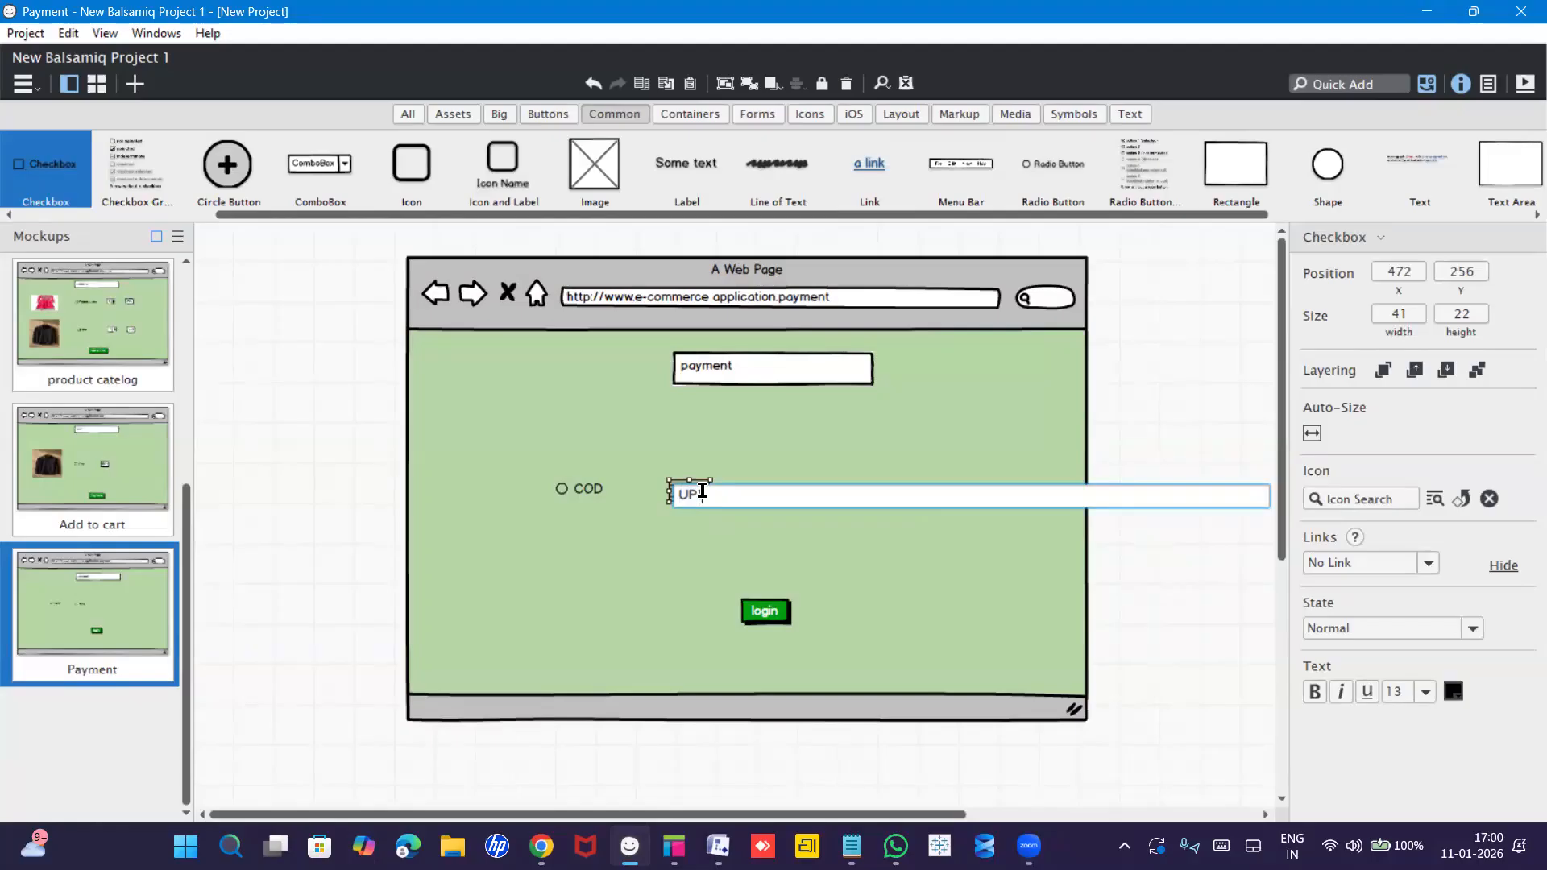
pyautogui.press('Return')
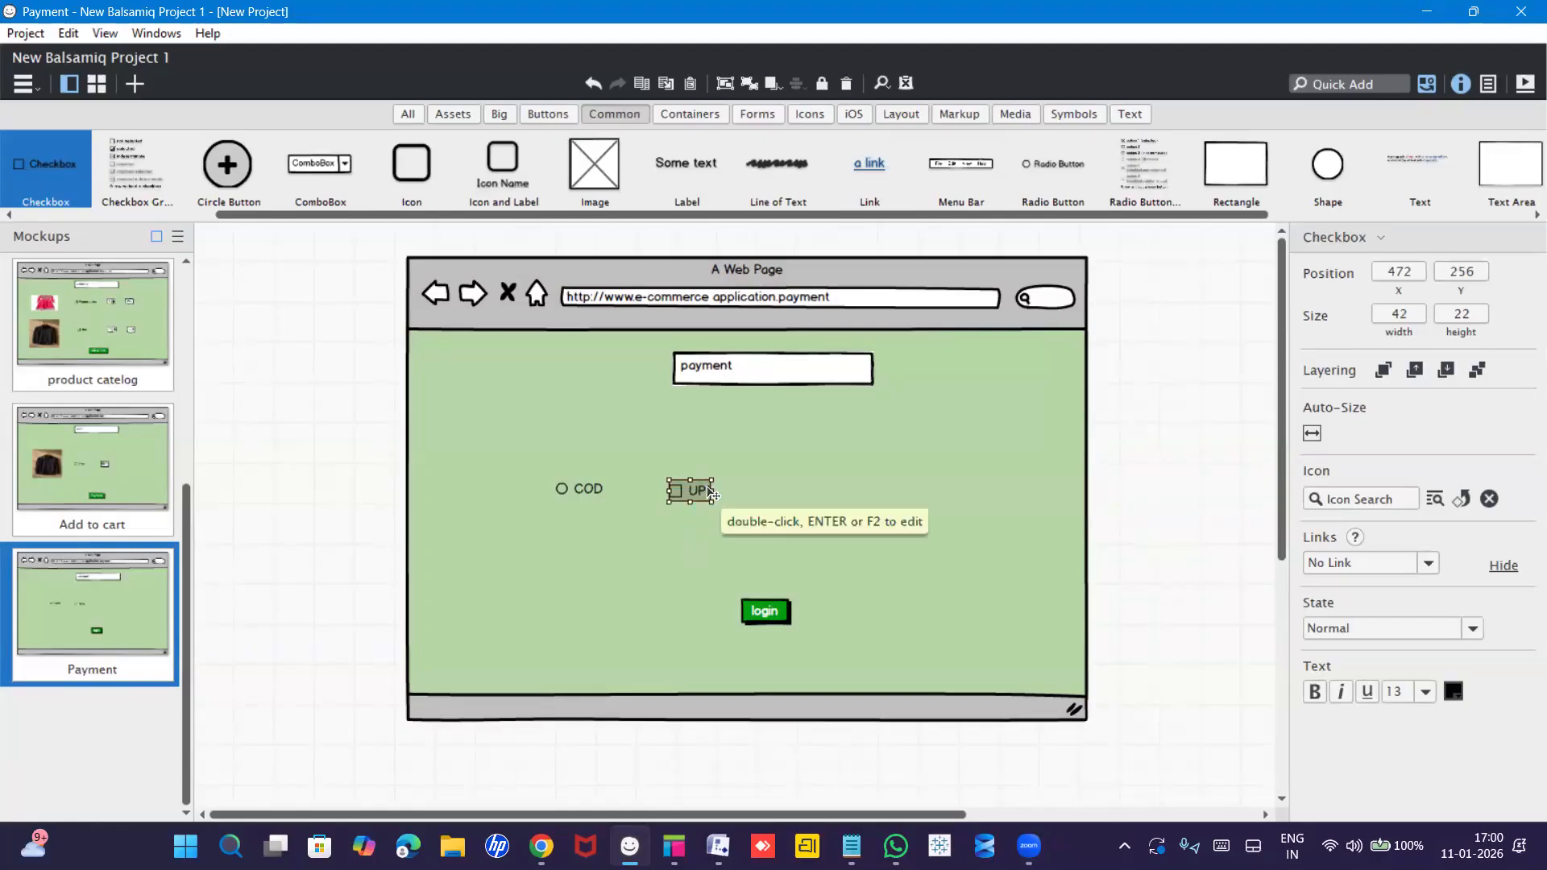
pyautogui.moveTo(712, 486); pyautogui.dragTo(758, 490)
pyautogui.click(877, 504)
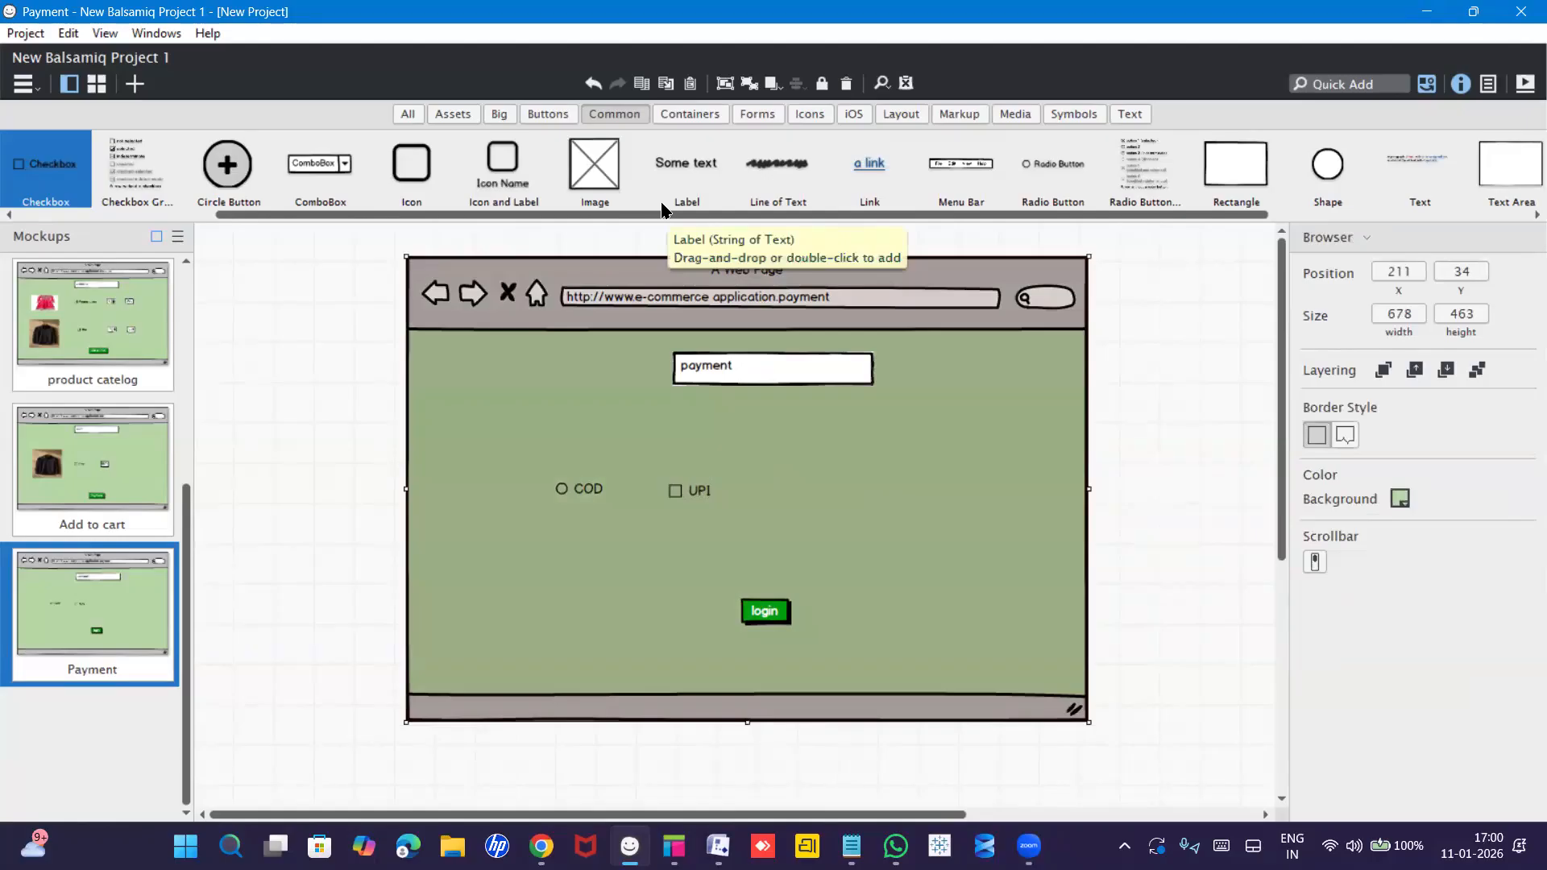
# Add a combo box reading 'cards' beside the UPI checkbox.
pyautogui.moveTo(321, 173); pyautogui.dragTo(784, 493)
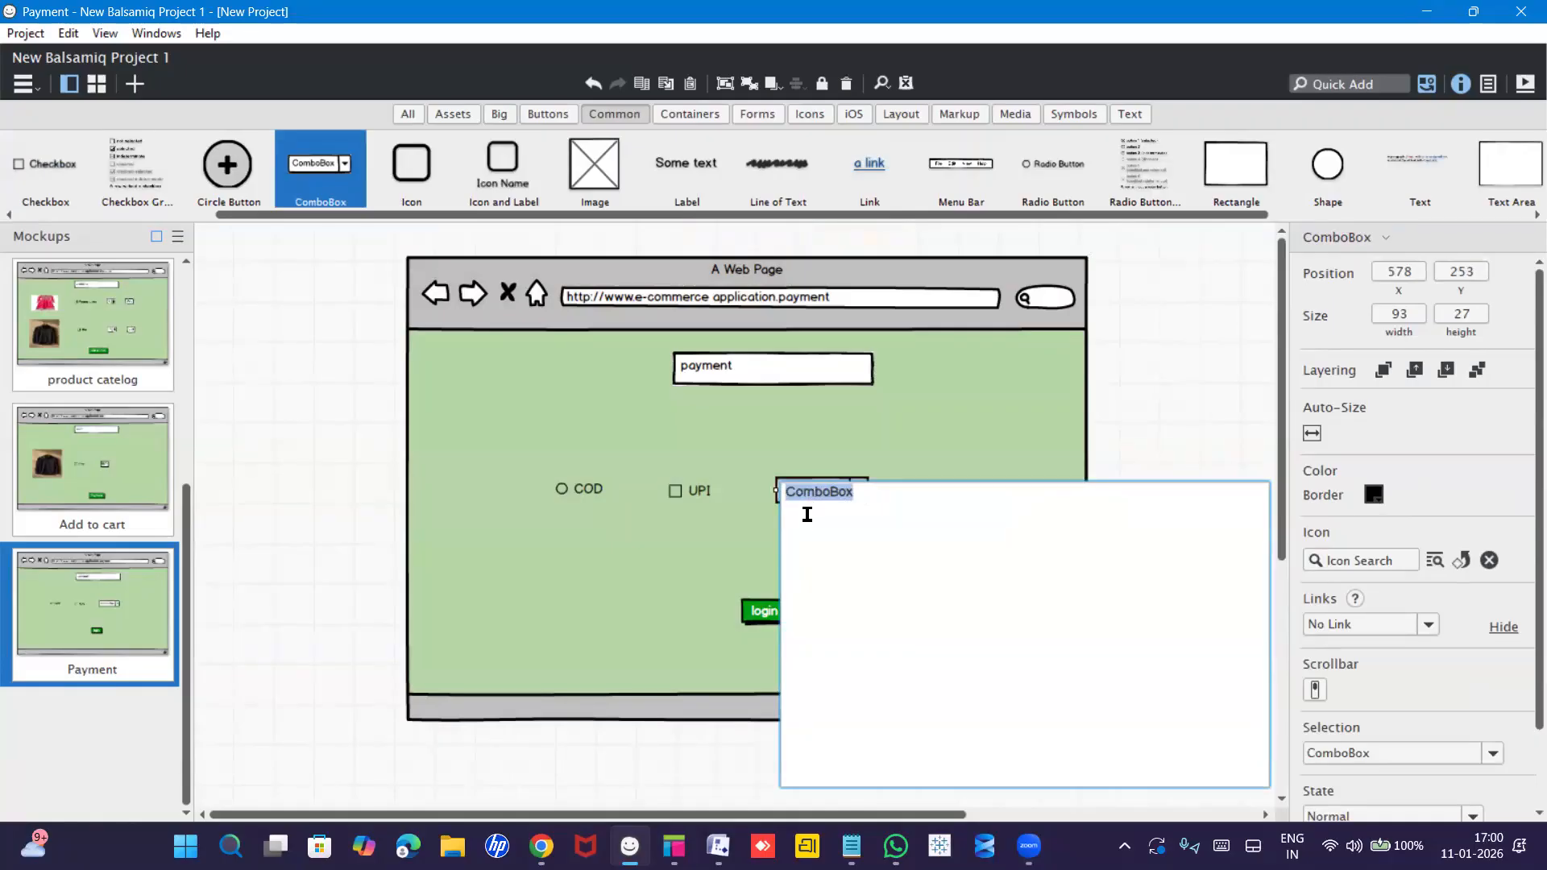
pyautogui.write('cards')
pyautogui.click(749, 539)
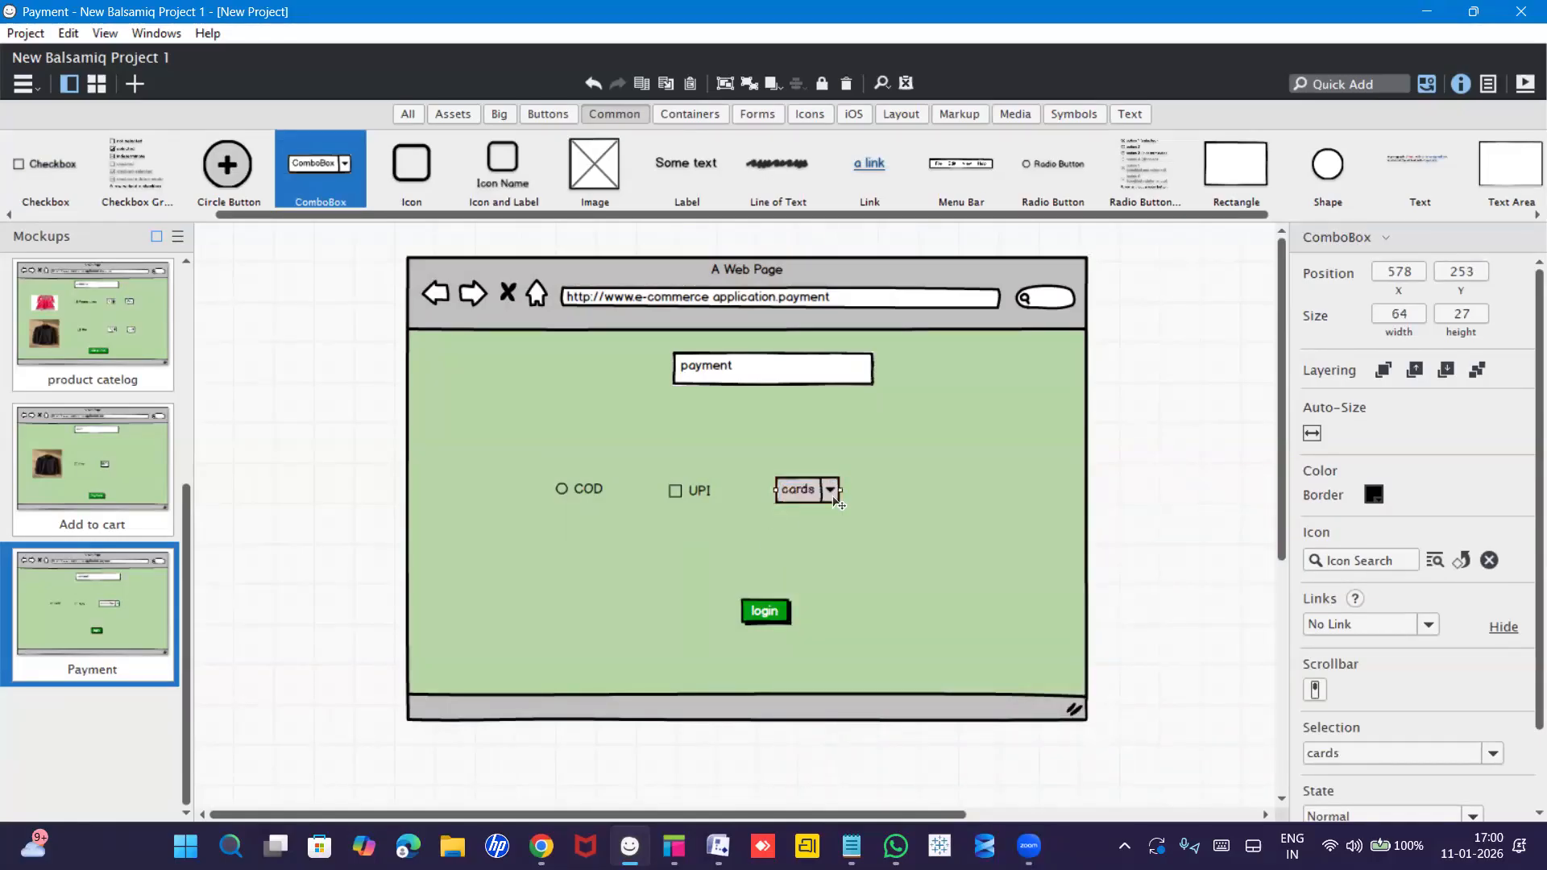
pyautogui.doubleClick(830, 490)
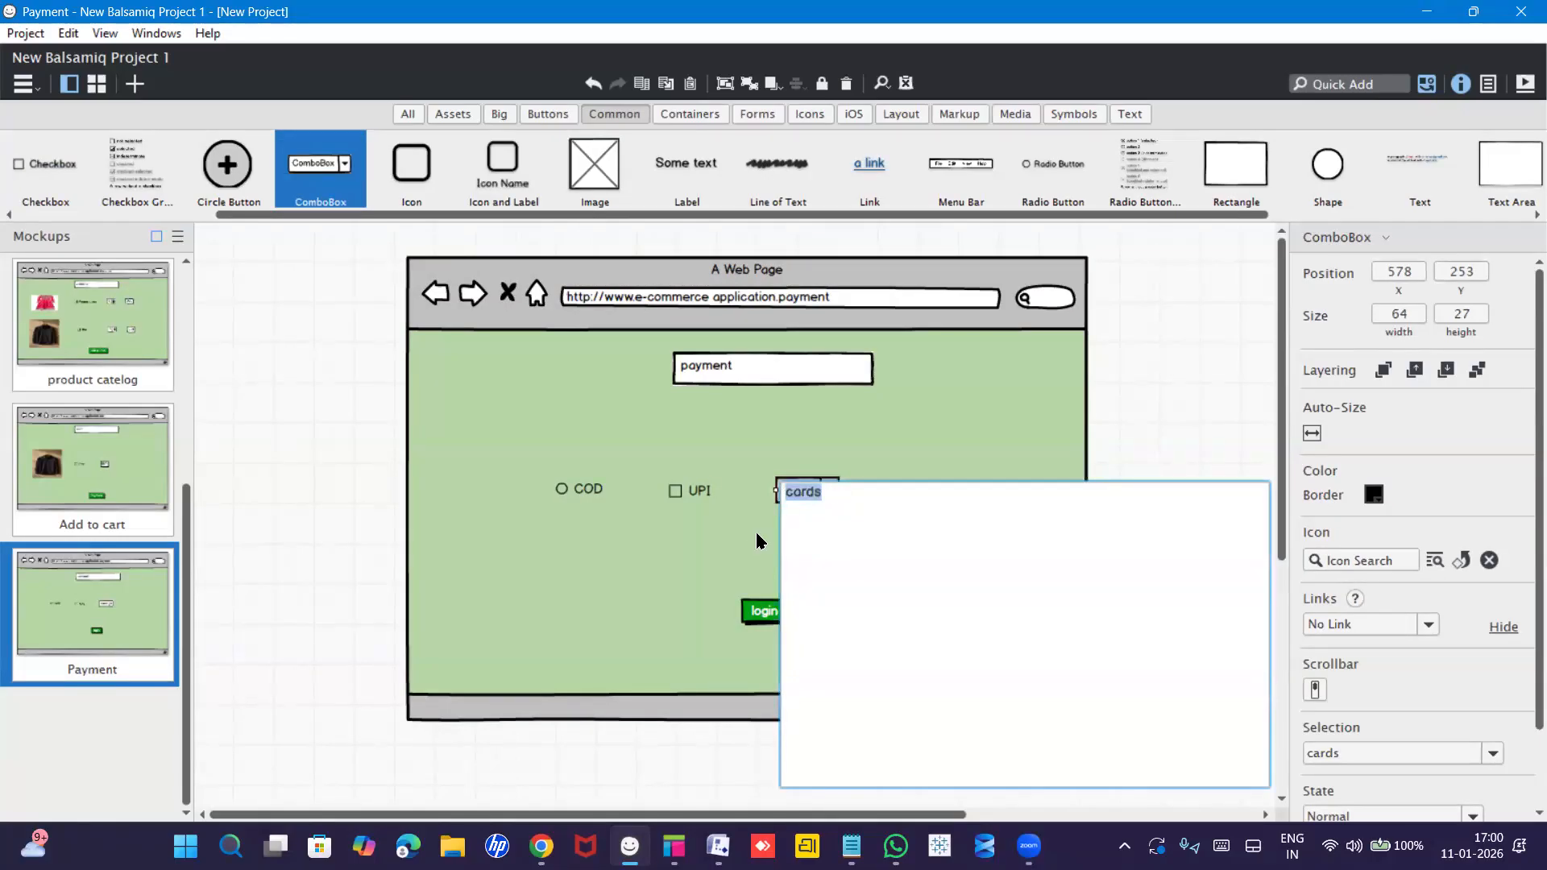
pyautogui.click(730, 548)
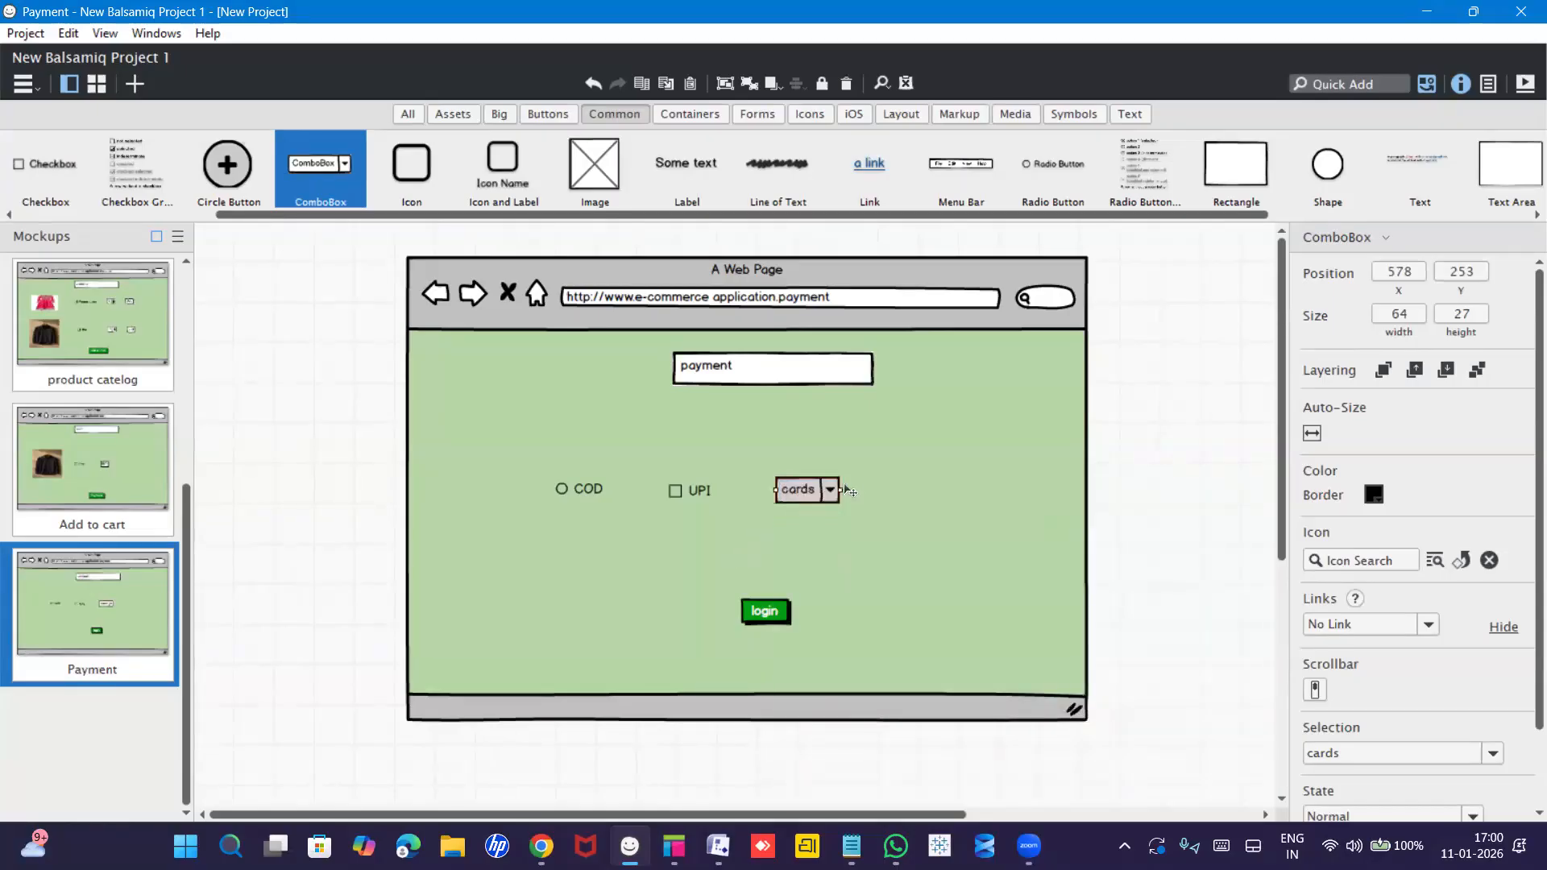
# Shift the cards combo box, UPI checkbox and COD radio button further right.
pyautogui.moveTo(848, 491); pyautogui.dragTo(882, 489)
pyautogui.click(719, 497)
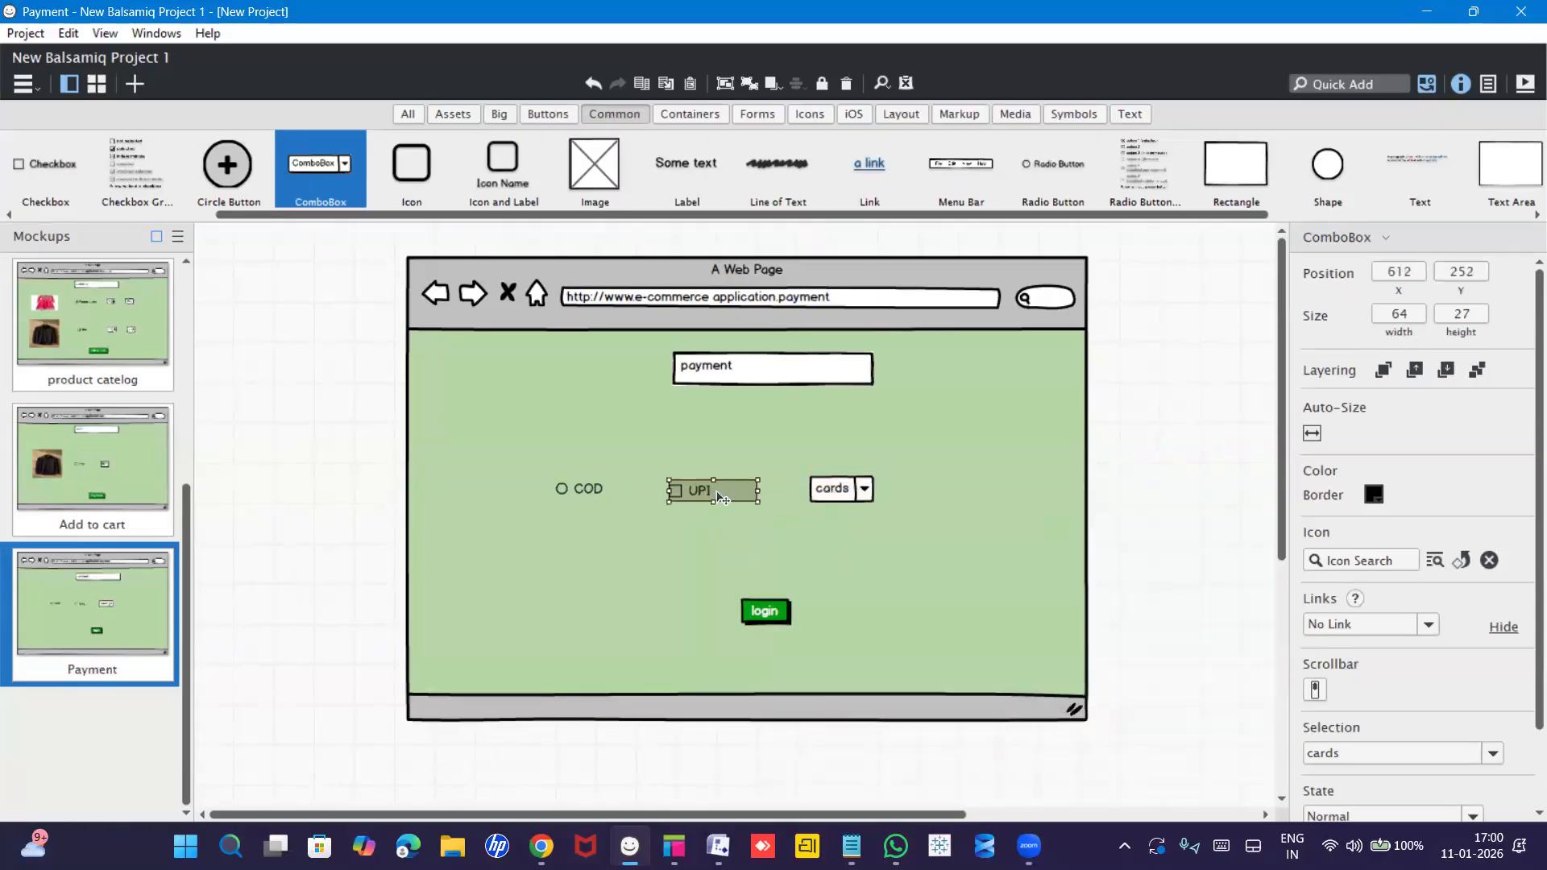
pyautogui.moveTo(719, 497); pyautogui.dragTo(753, 495)
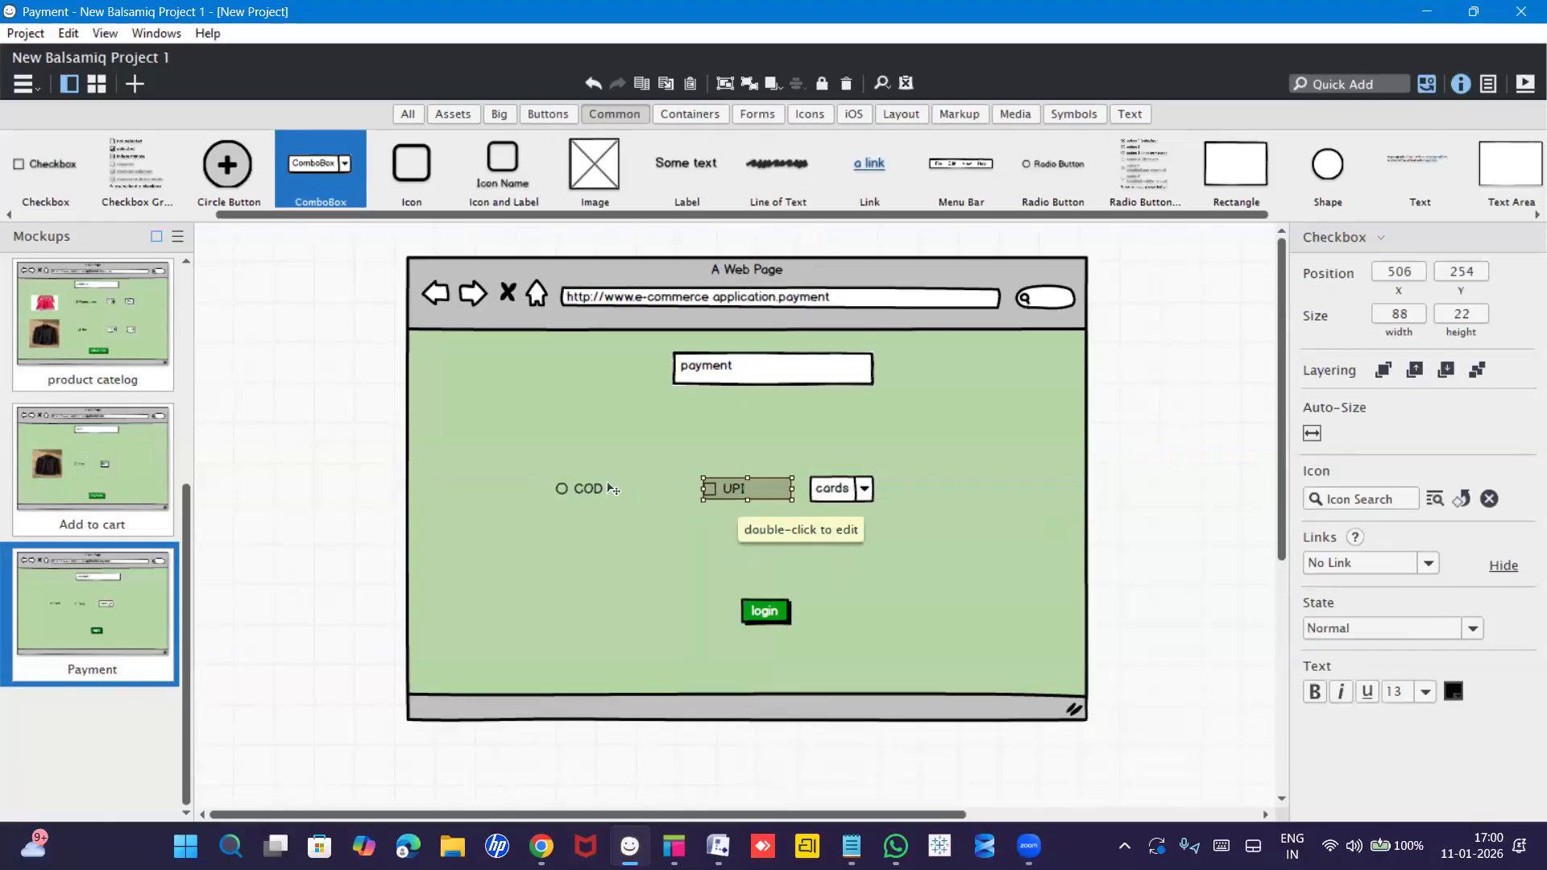
pyautogui.click(611, 489)
pyautogui.moveTo(611, 489); pyautogui.dragTo(734, 484)
pyautogui.click(769, 536)
pyautogui.click(902, 599)
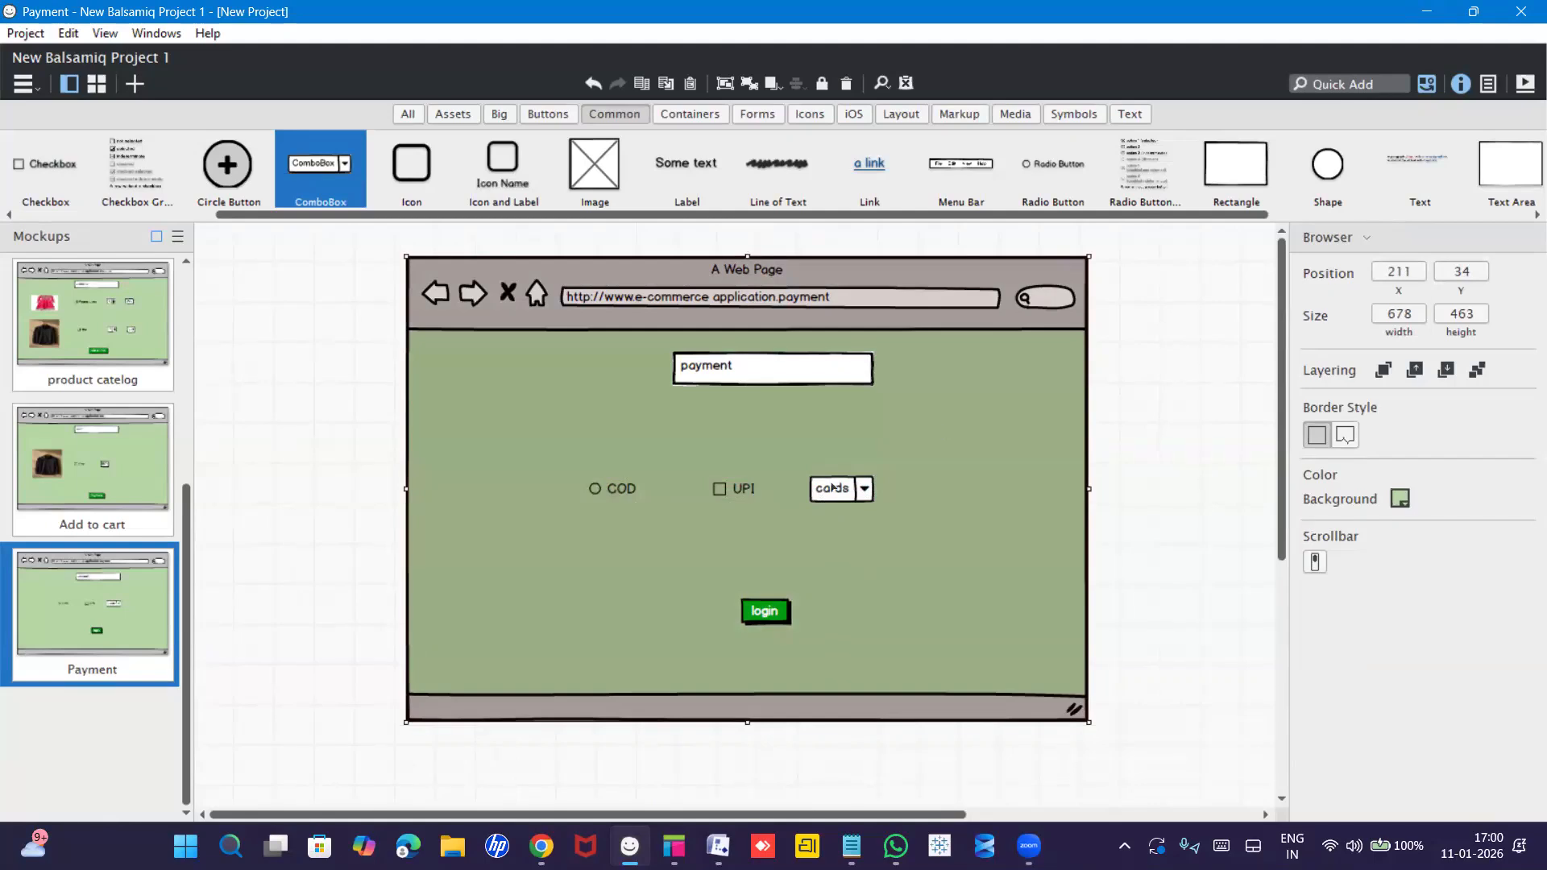
# Relabel the login button 'order status' and duplicate the Payment mockup.
pyautogui.click(766, 613)
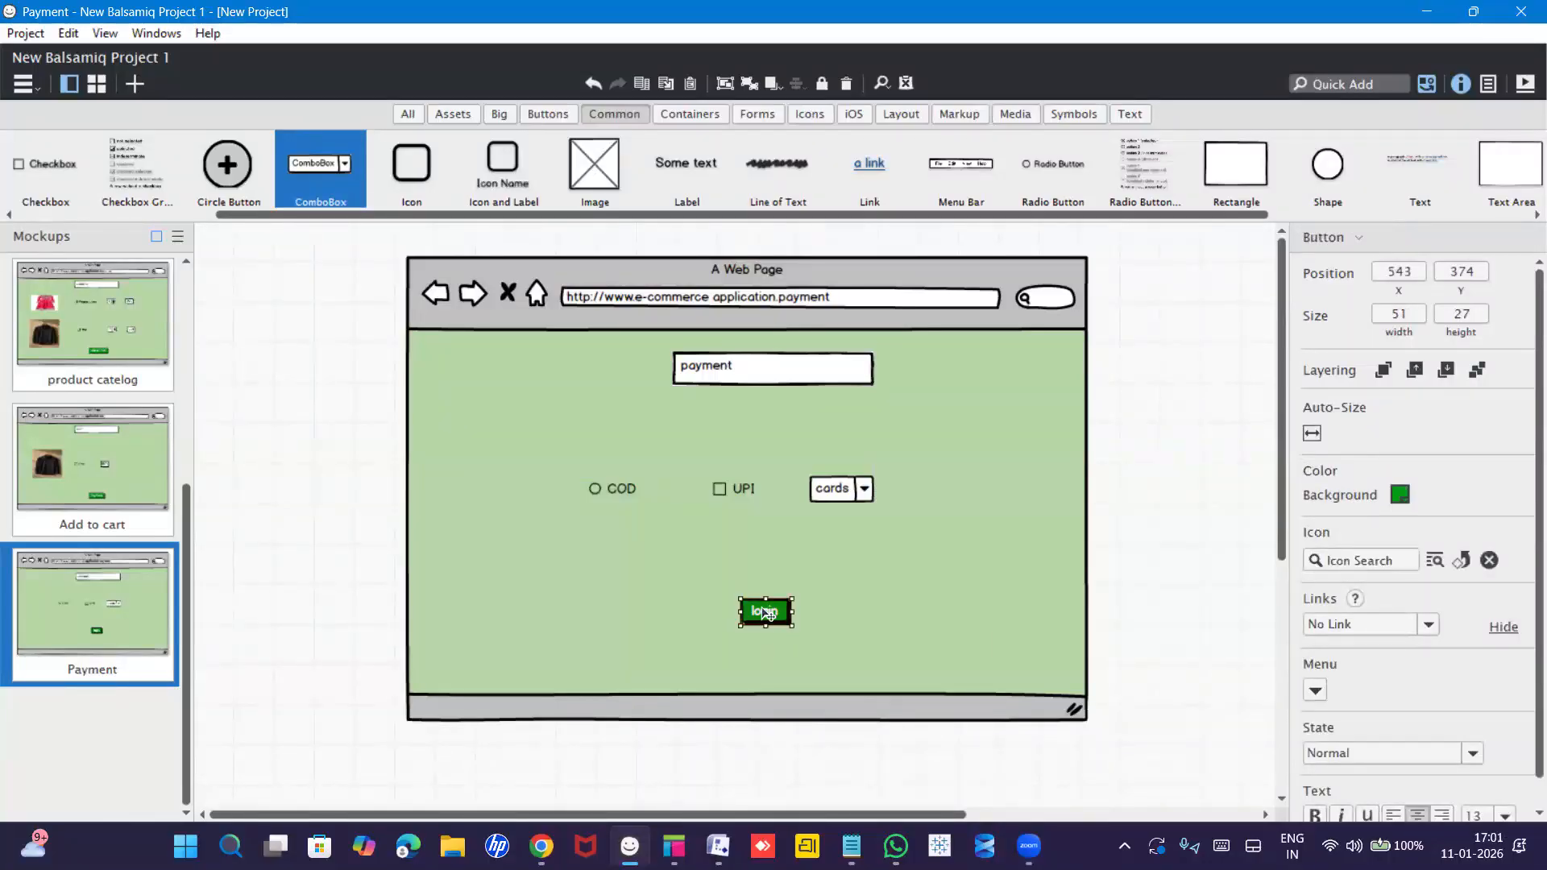
pyautogui.doubleClick(765, 613)
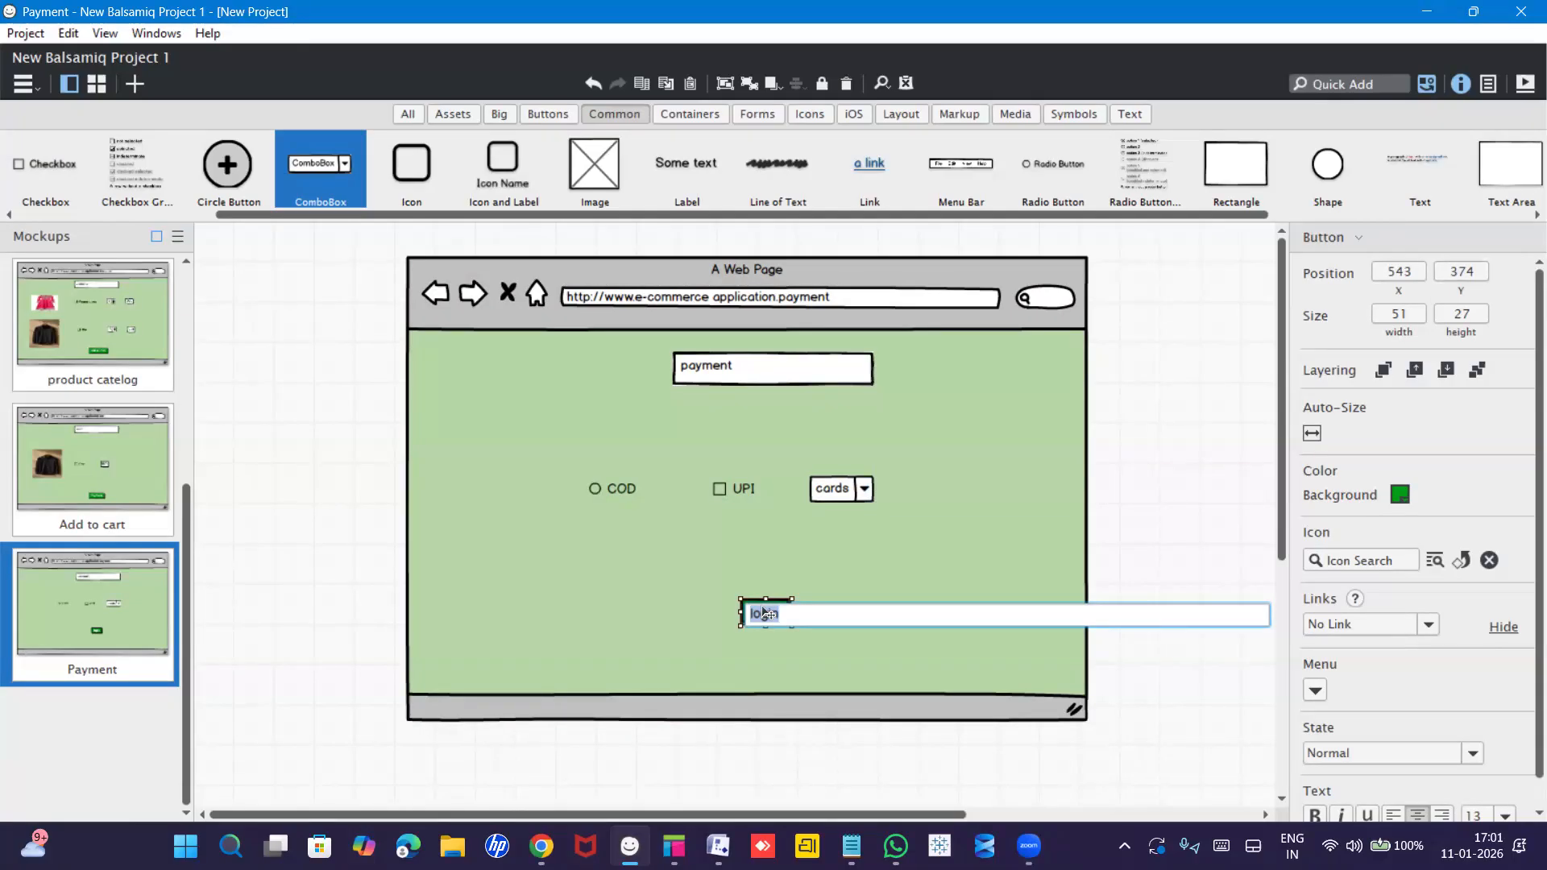
pyautogui.write('order status')
pyautogui.press('Return')
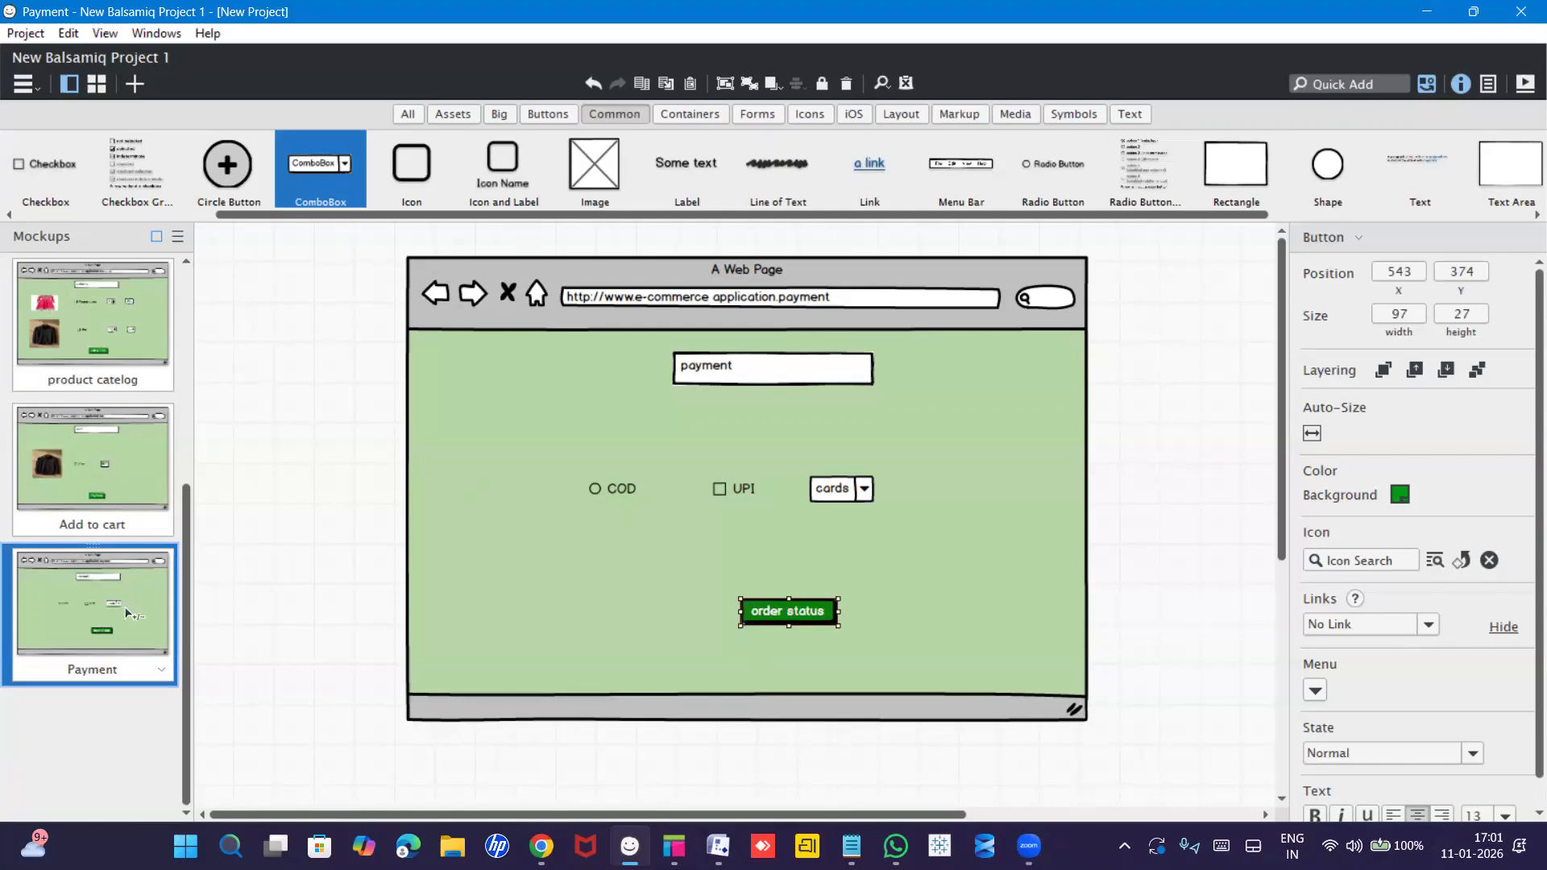
pyautogui.hotkey('ctrl', 'd')
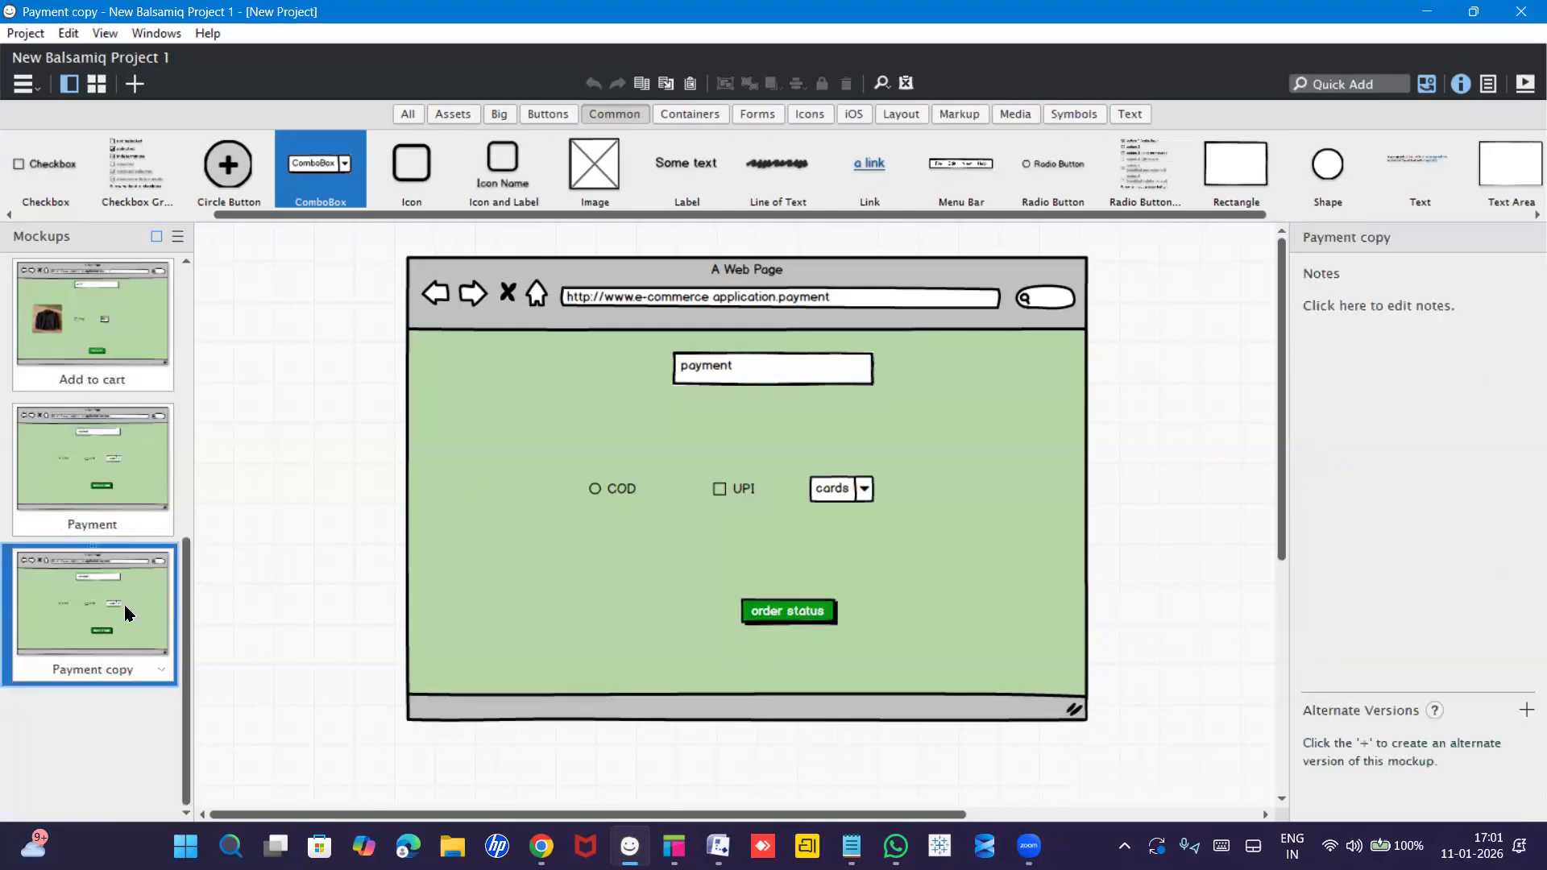
# Rename the duplicated Payment copy mockup to 'Order status' in the Rename Mockup dialog.
pyautogui.doubleClick(93, 667)
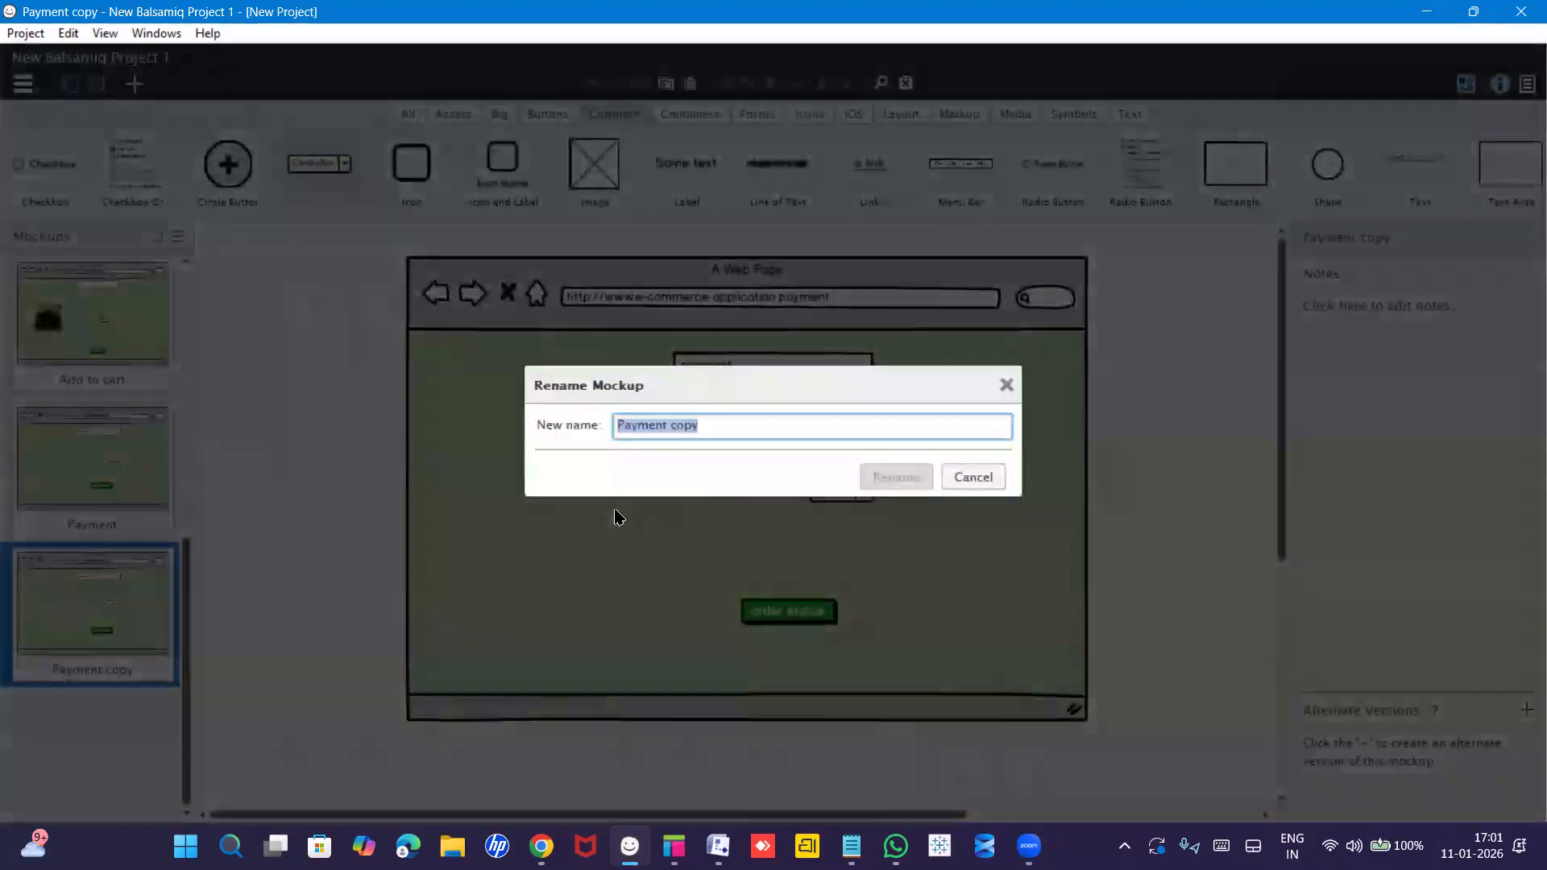
pyautogui.write('Ord')
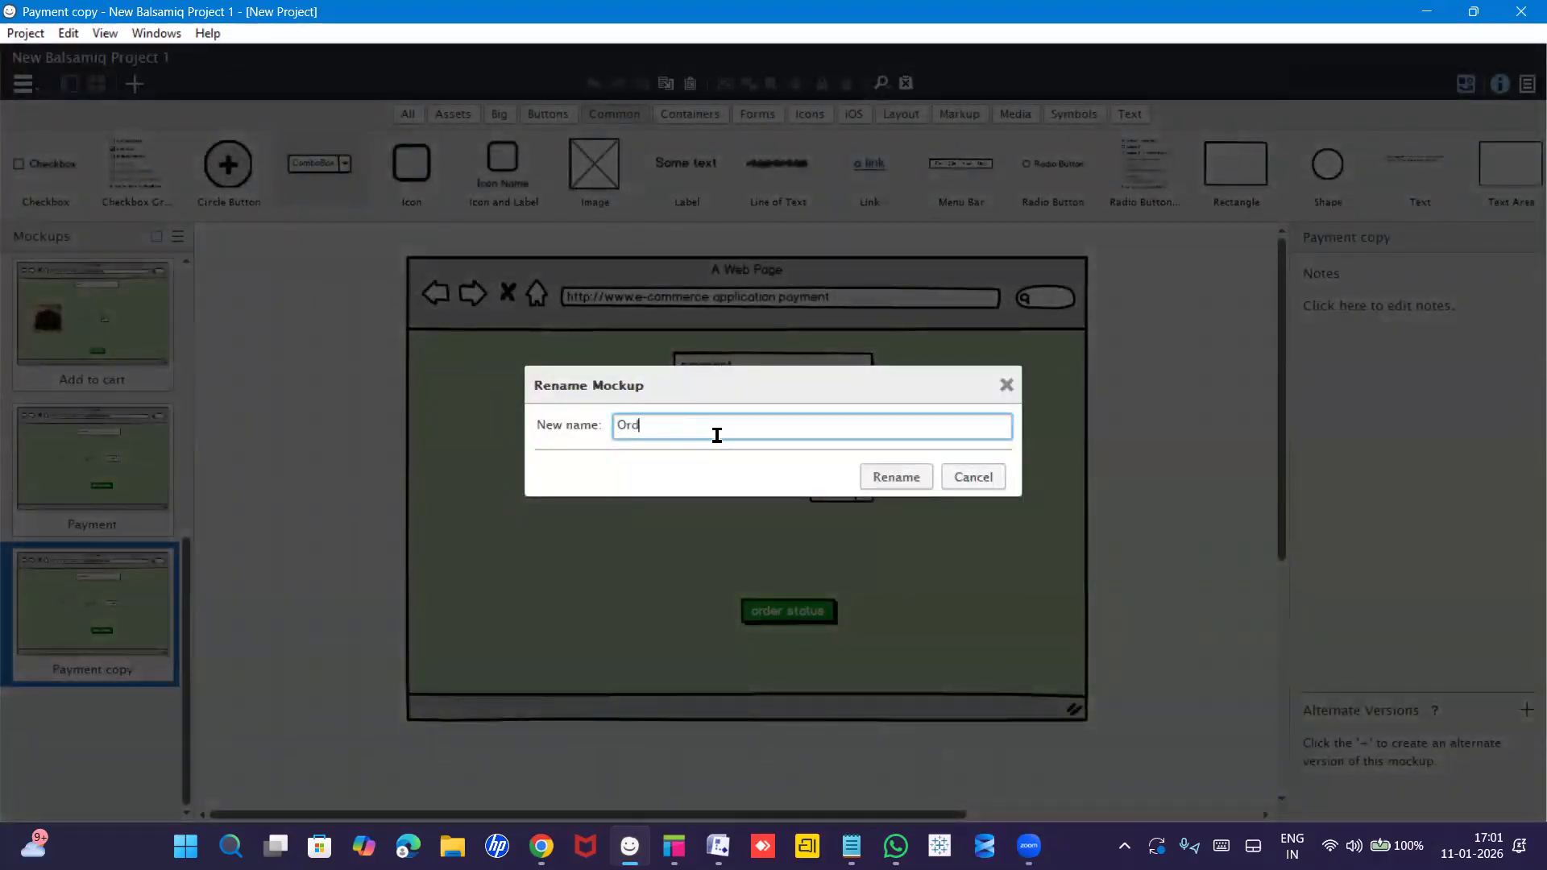
pyautogui.write('er status')
pyautogui.click(876, 478)
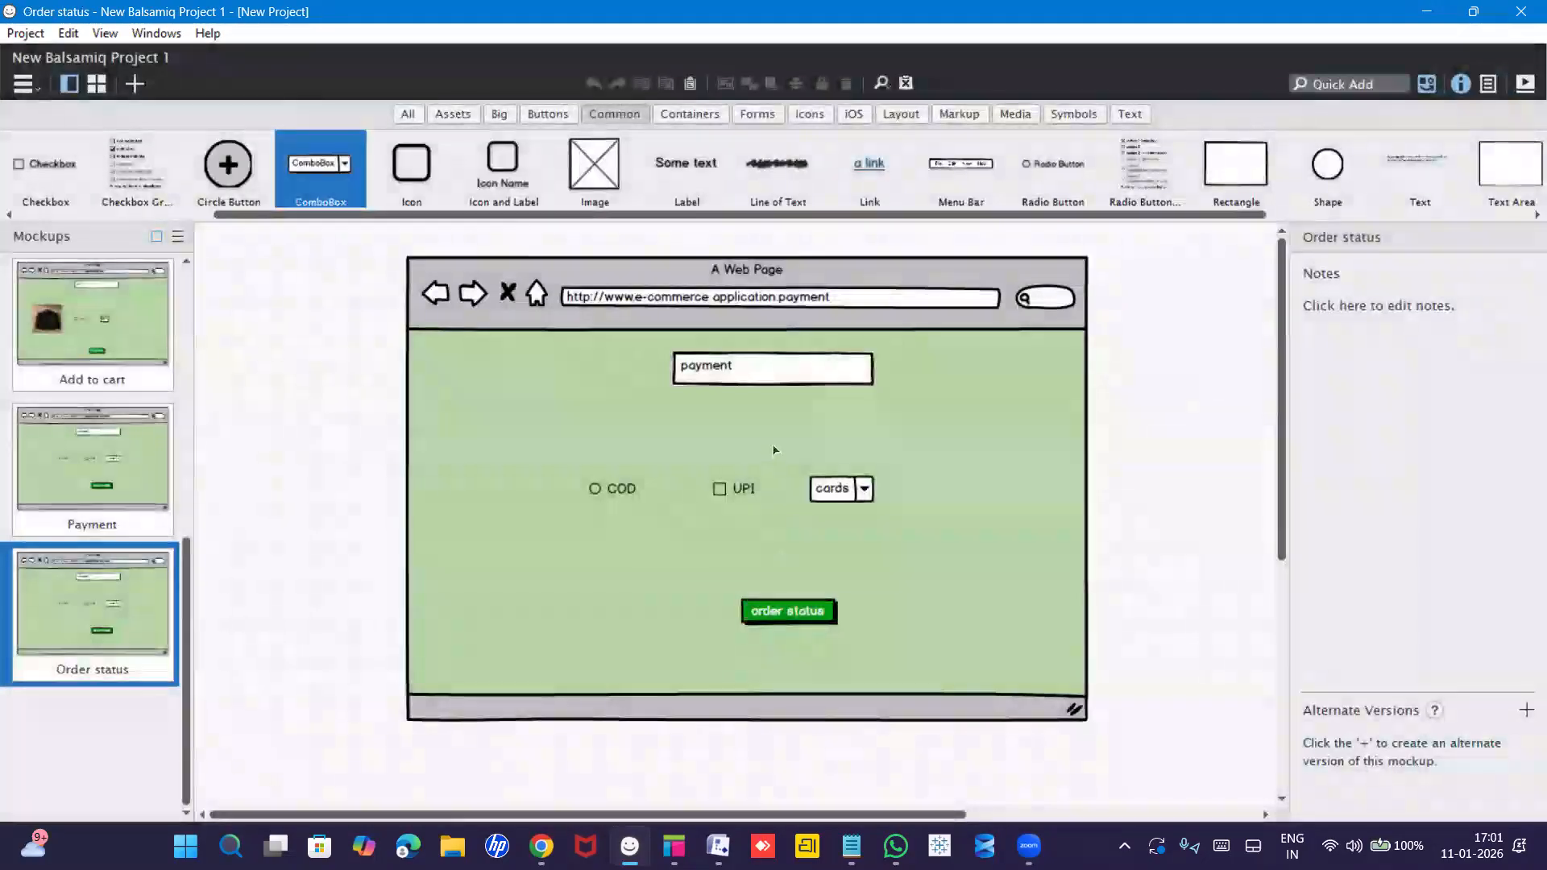
# Replace 'payment' at the end of the browser URL with 'order status'.
pyautogui.click(834, 299)
pyautogui.doubleClick(835, 299)
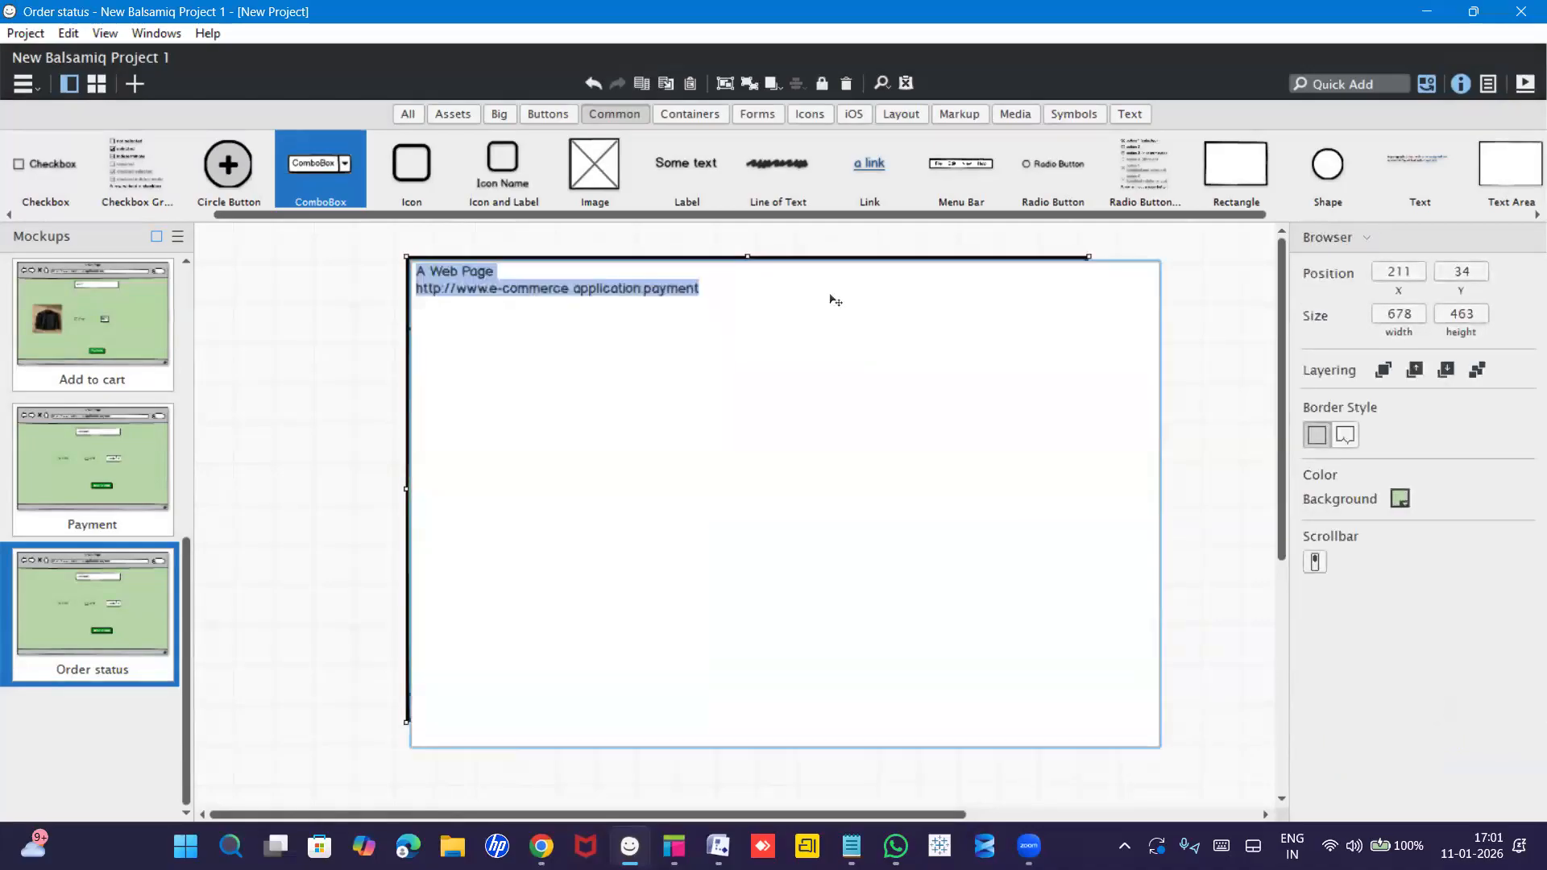
pyautogui.click(763, 290)
pyautogui.moveTo(649, 290); pyautogui.dragTo(700, 288)
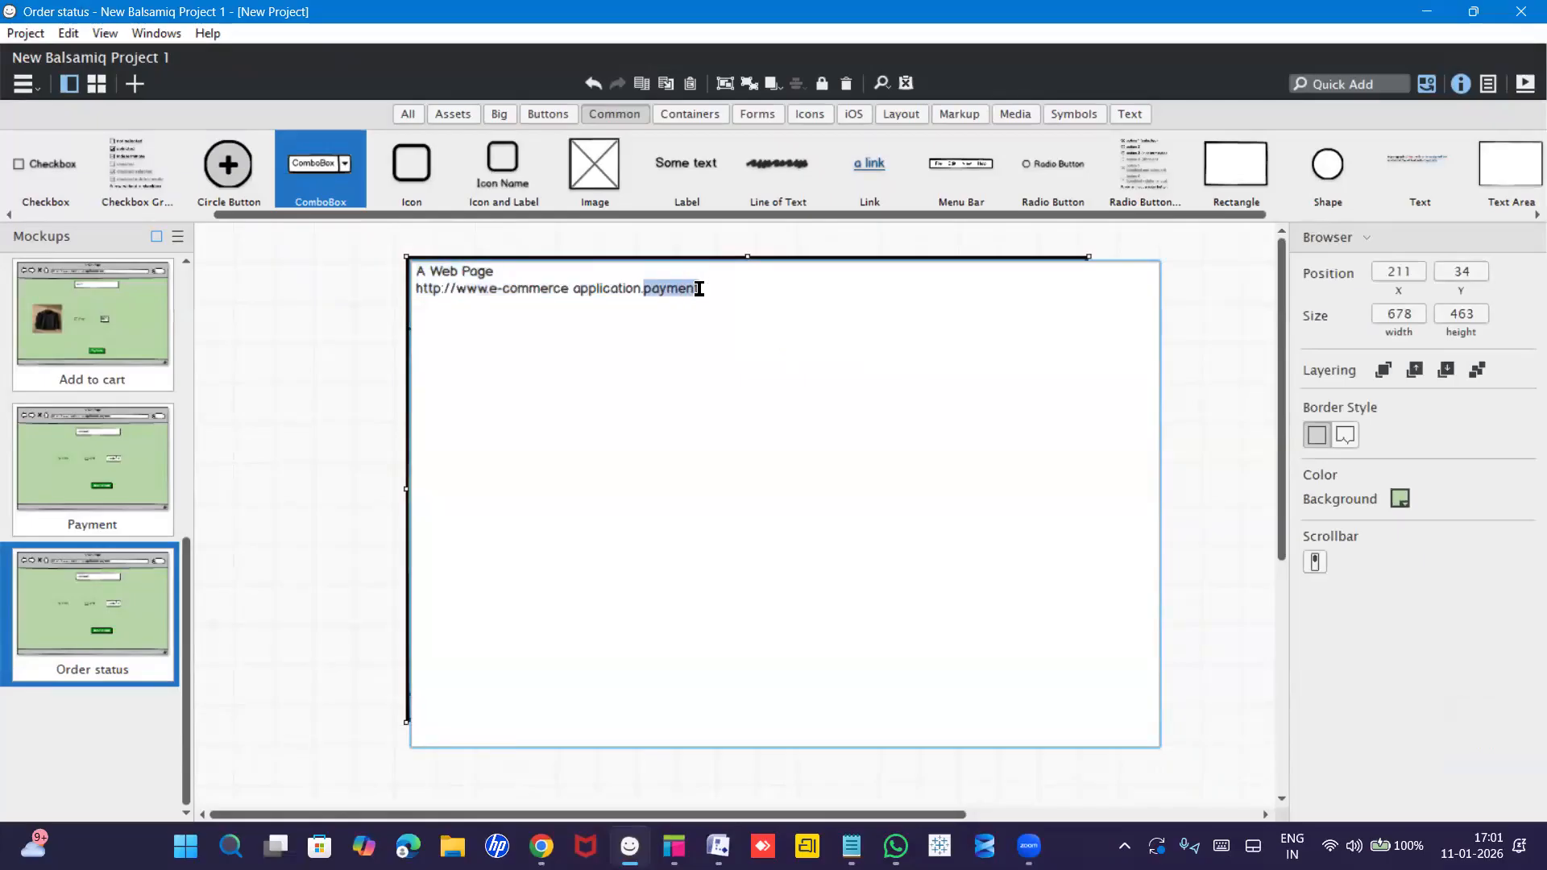
pyautogui.write('order status')
pyautogui.hotkey('ctrl', 'Return')
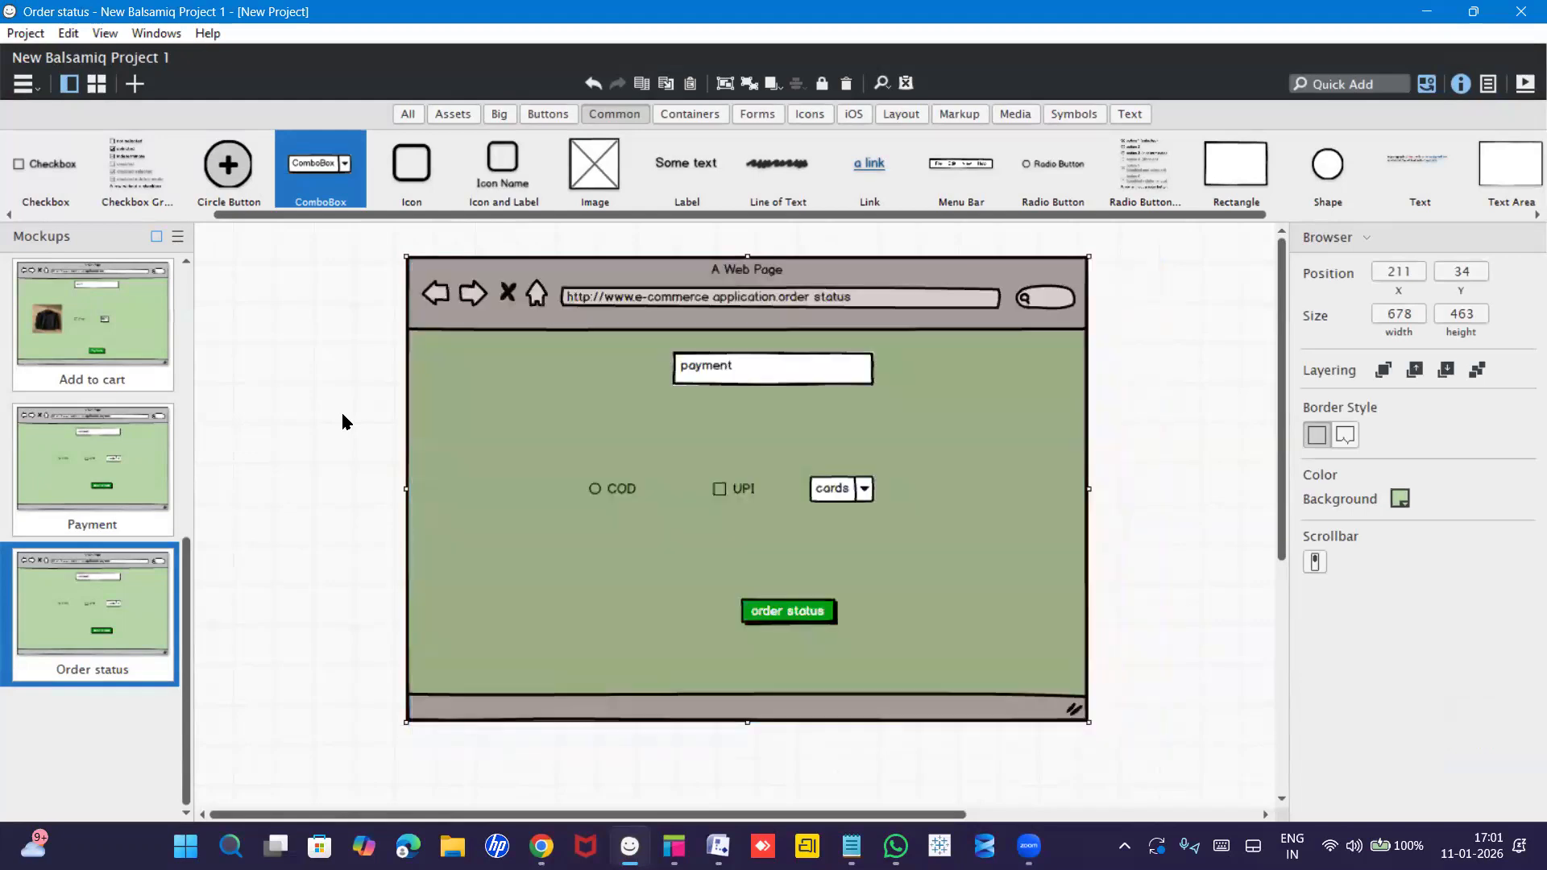
# Retitle the heading box 'order status' and select the COD radio button.
pyautogui.click(757, 369)
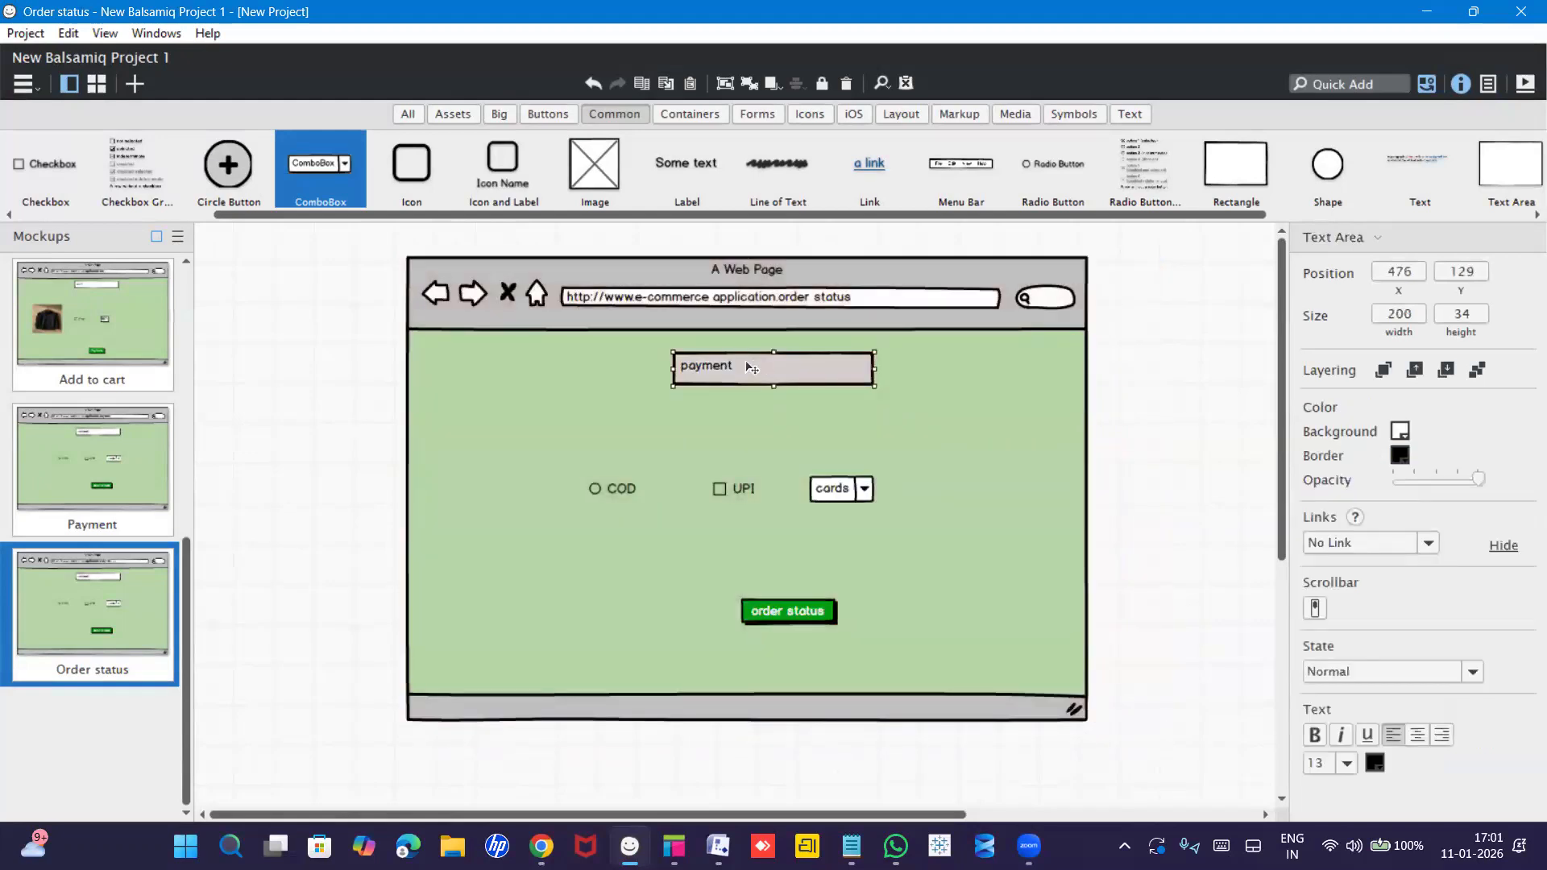
pyautogui.doubleClick(741, 373)
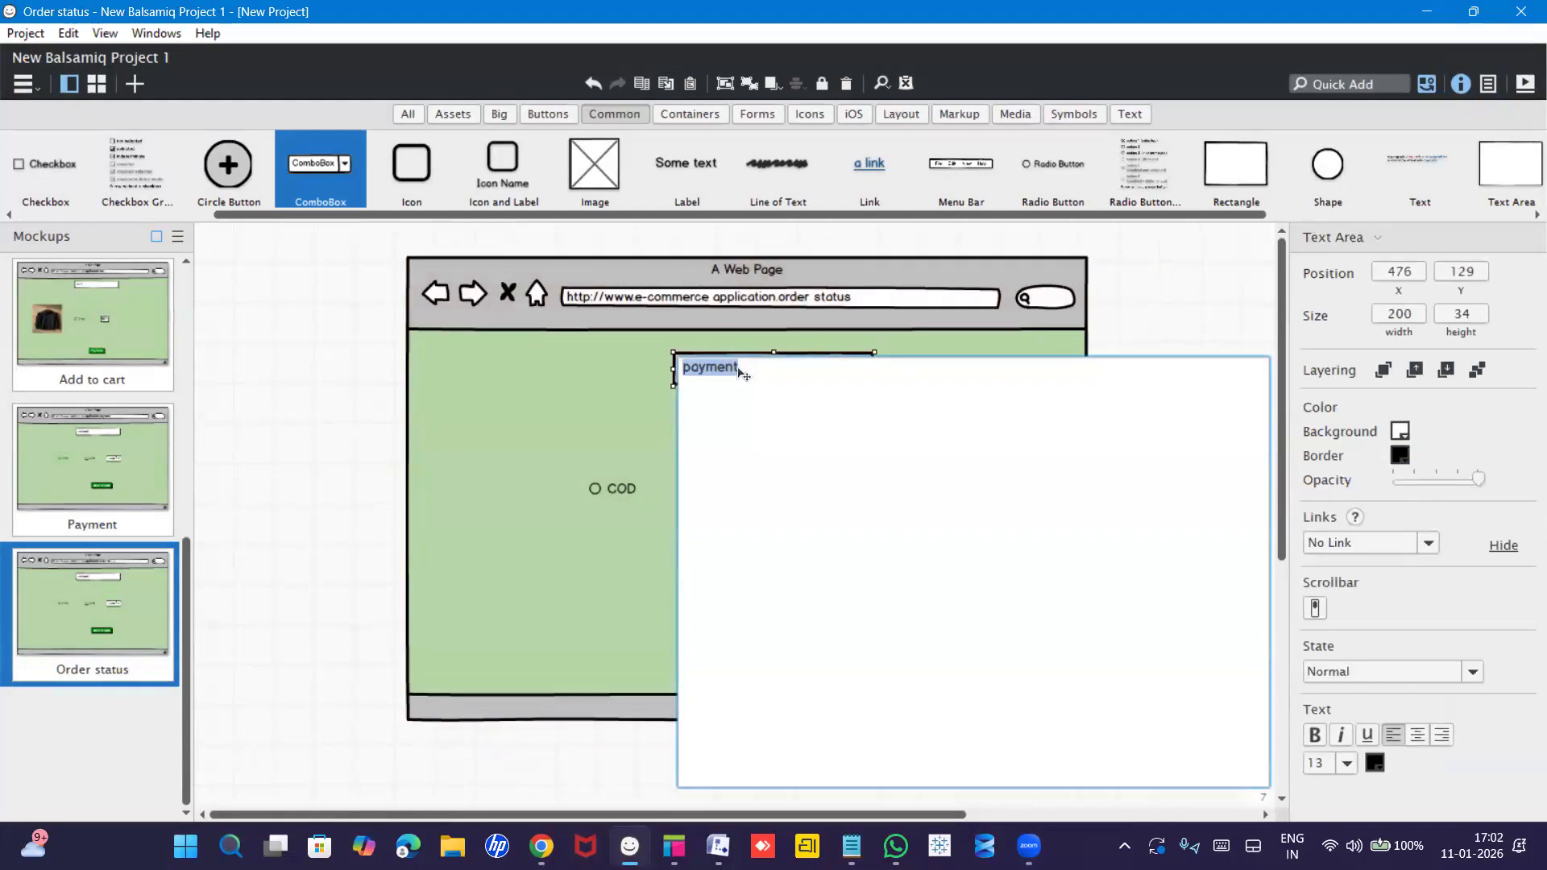
pyautogui.write('or')
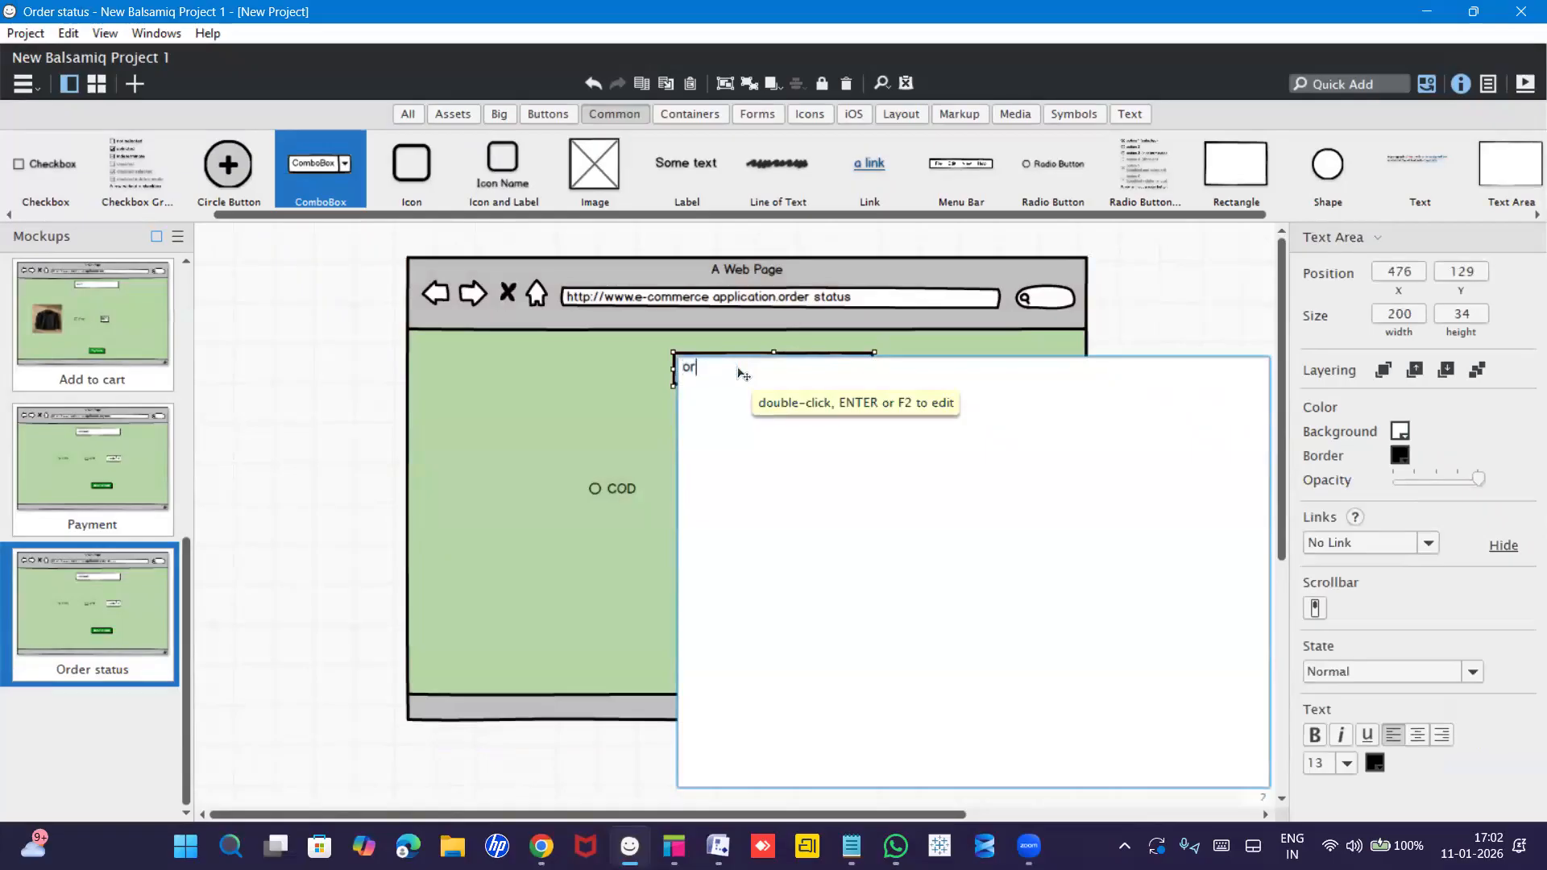
pyautogui.write('der status')
pyautogui.click(605, 414)
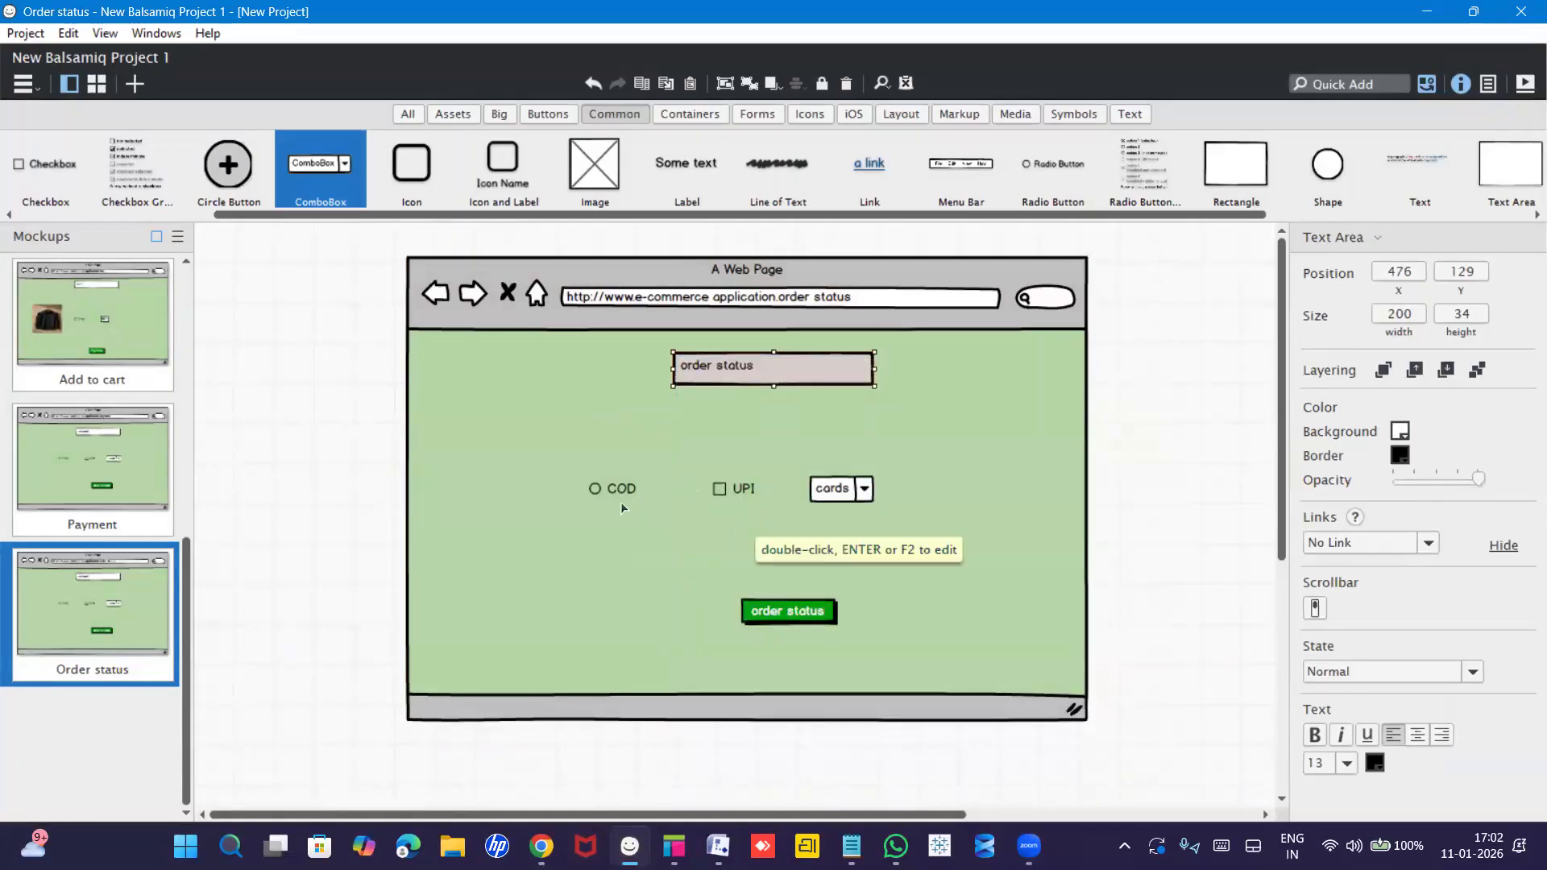
pyautogui.click(595, 489)
# Delete the COD, UPI and cards options and move the order status button up.
pyautogui.press('Delete')
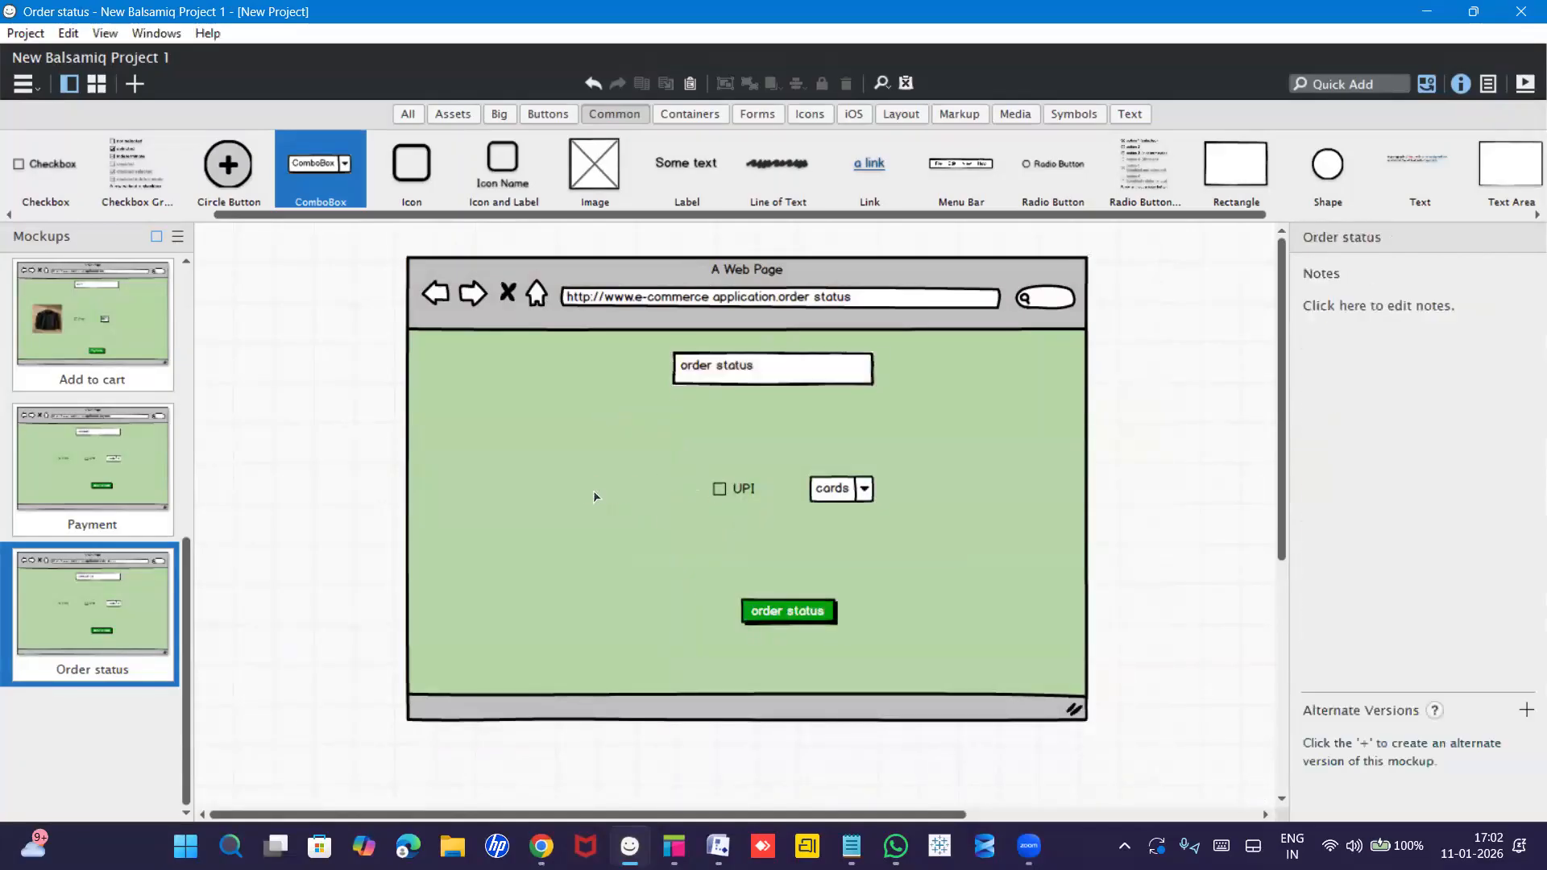
pyautogui.click(732, 488)
pyautogui.press('Delete')
pyautogui.click(861, 493)
pyautogui.press('Delete')
pyautogui.click(793, 612)
pyautogui.moveTo(799, 615); pyautogui.dragTo(772, 562)
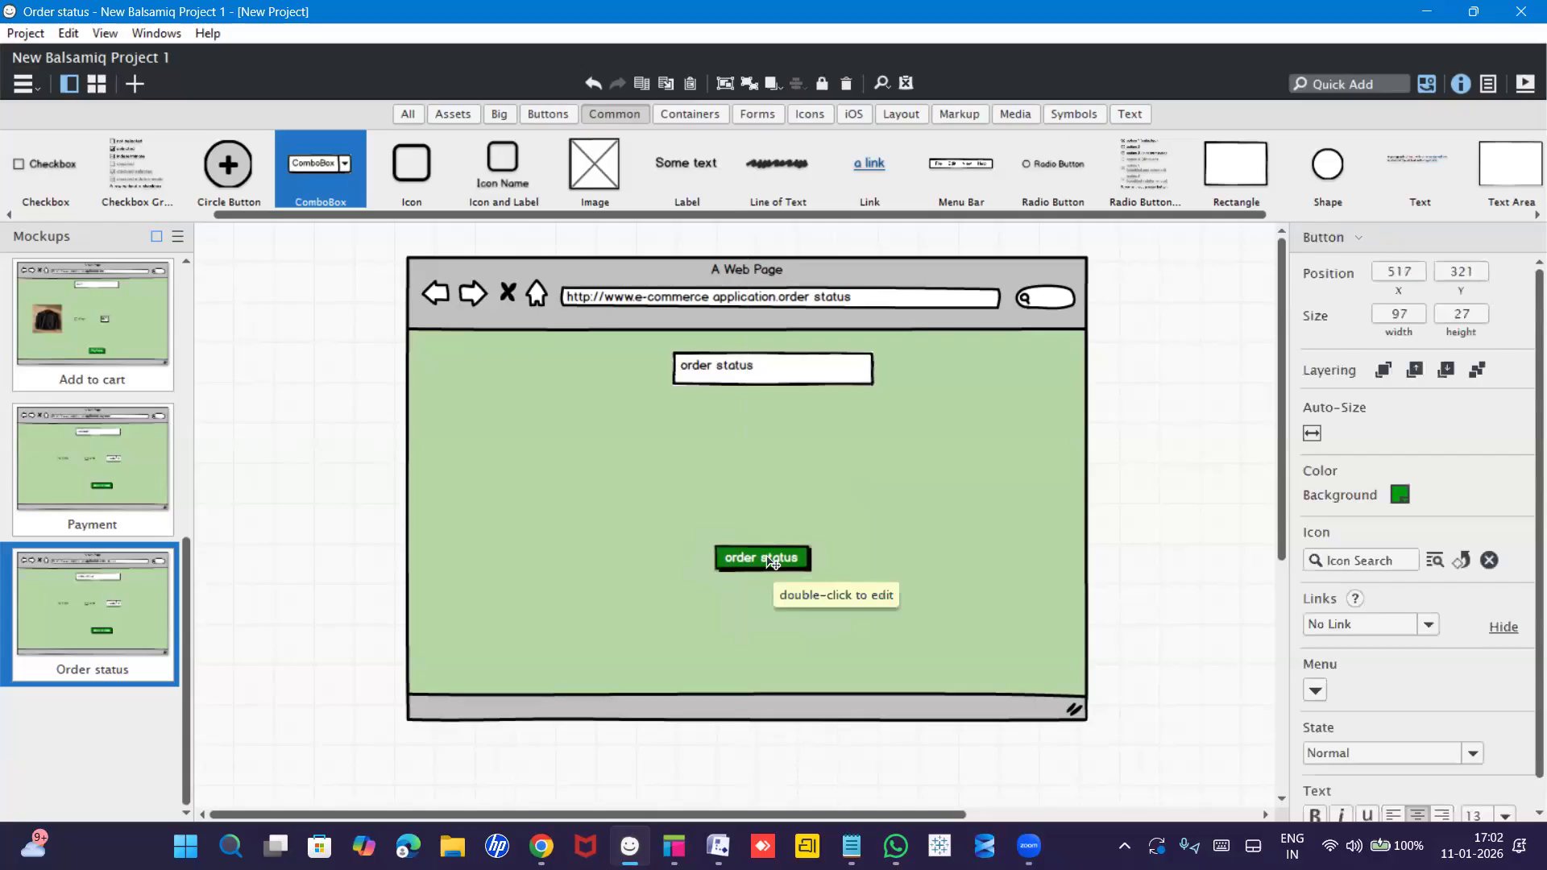
pyautogui.click(755, 464)
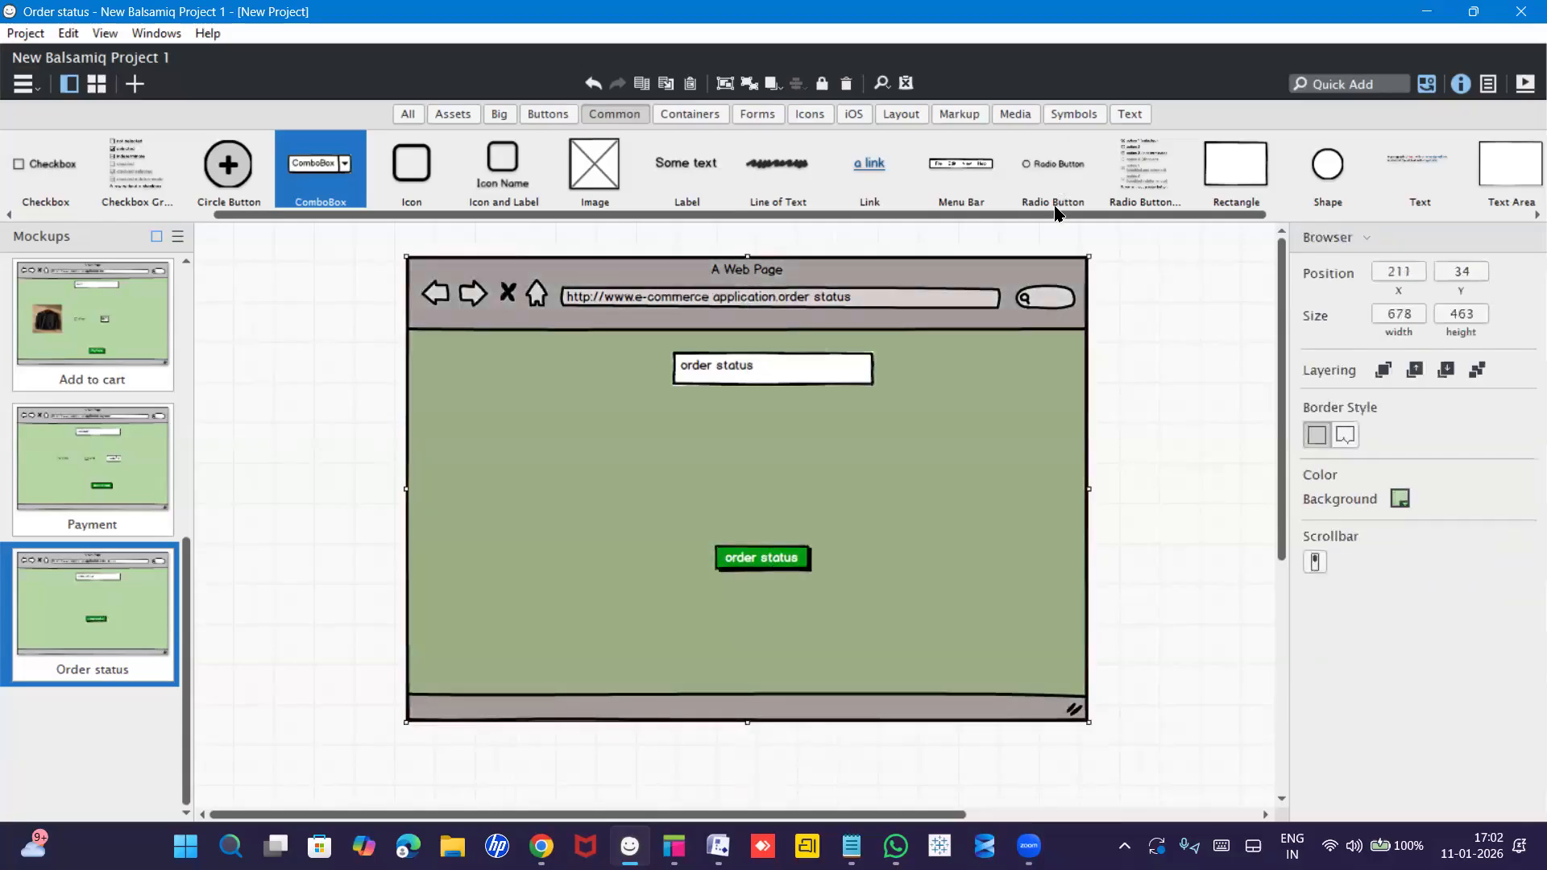
# Add a text input reading 'Payment suucessfuull' below the heading and widen it.
pyautogui.moveTo(1133, 216); pyautogui.dragTo(721, 451)
pyautogui.doubleClick(723, 452)
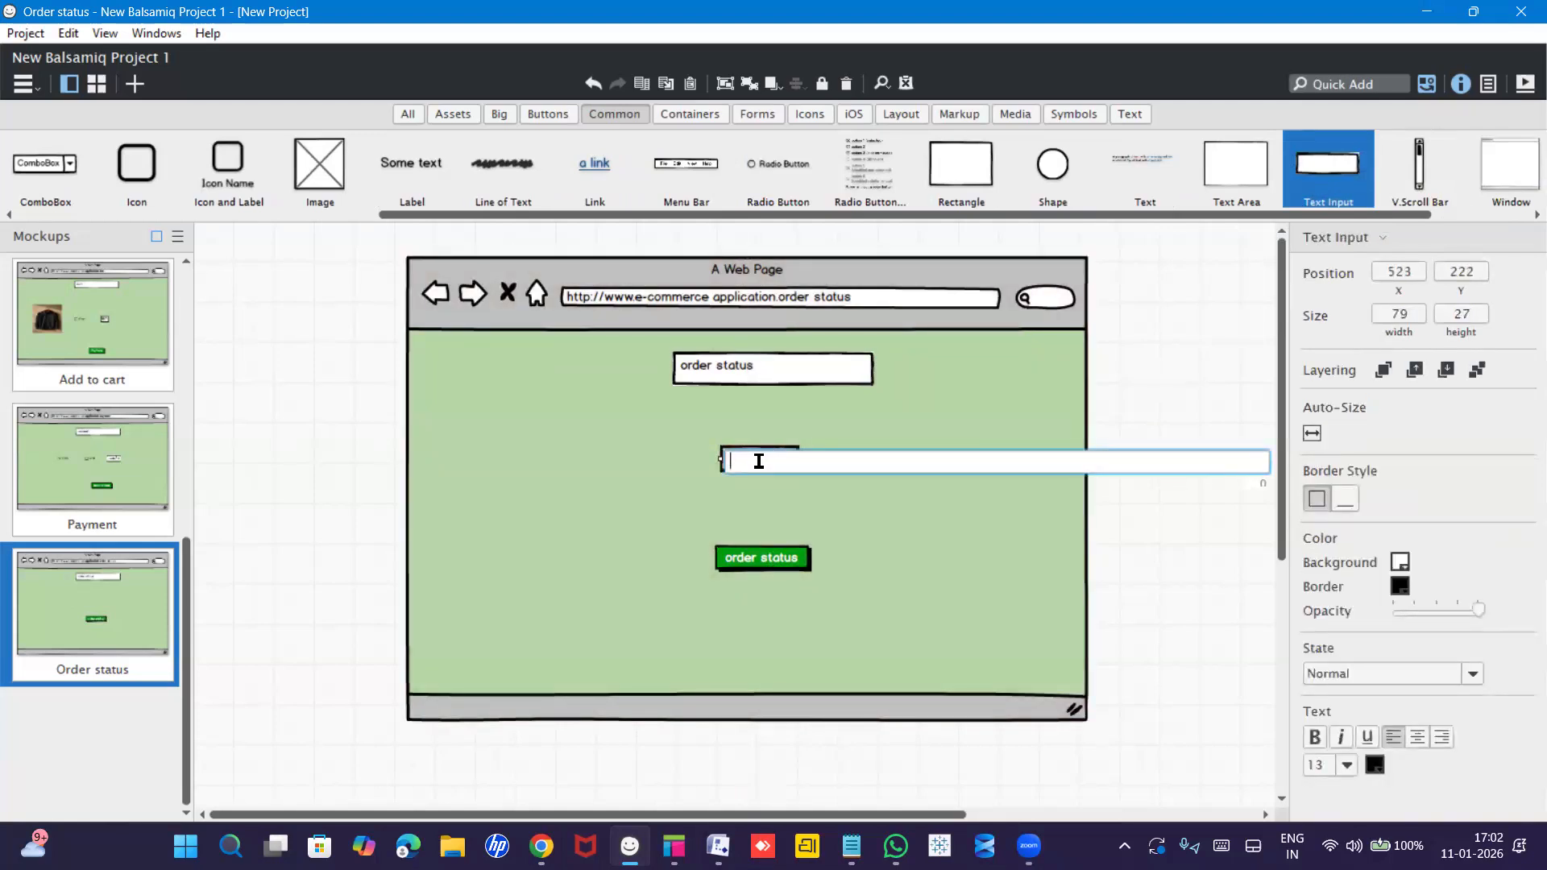
pyautogui.write('Payment')
pyautogui.write(' suucess')
pyautogui.write('fu')
pyautogui.write('ull')
pyautogui.press('Return')
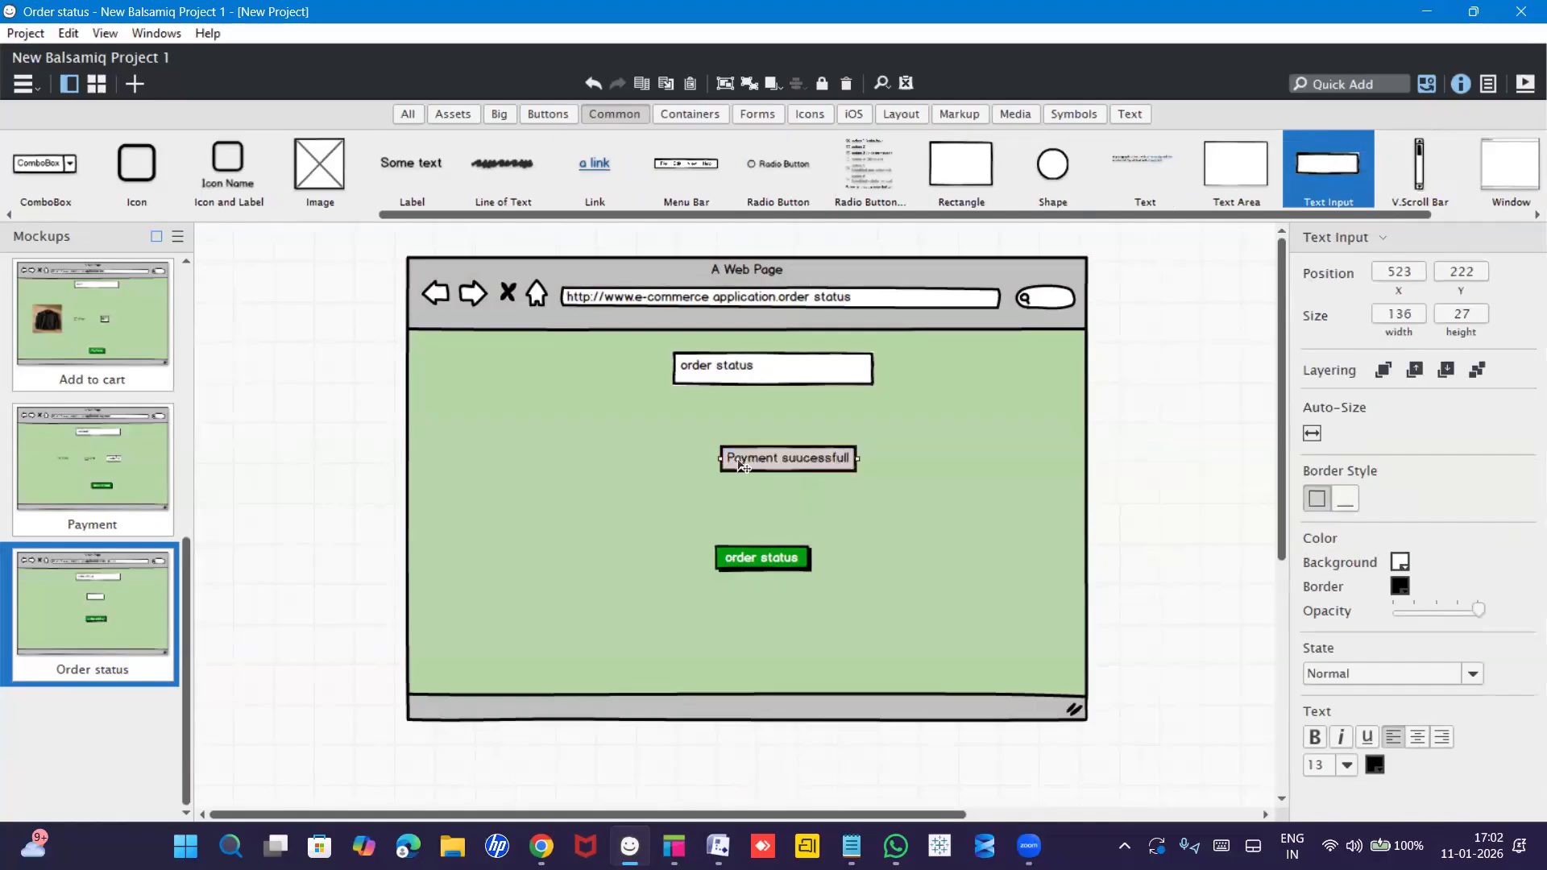
pyautogui.moveTo(715, 457); pyautogui.dragTo(675, 459)
pyautogui.click(834, 492)
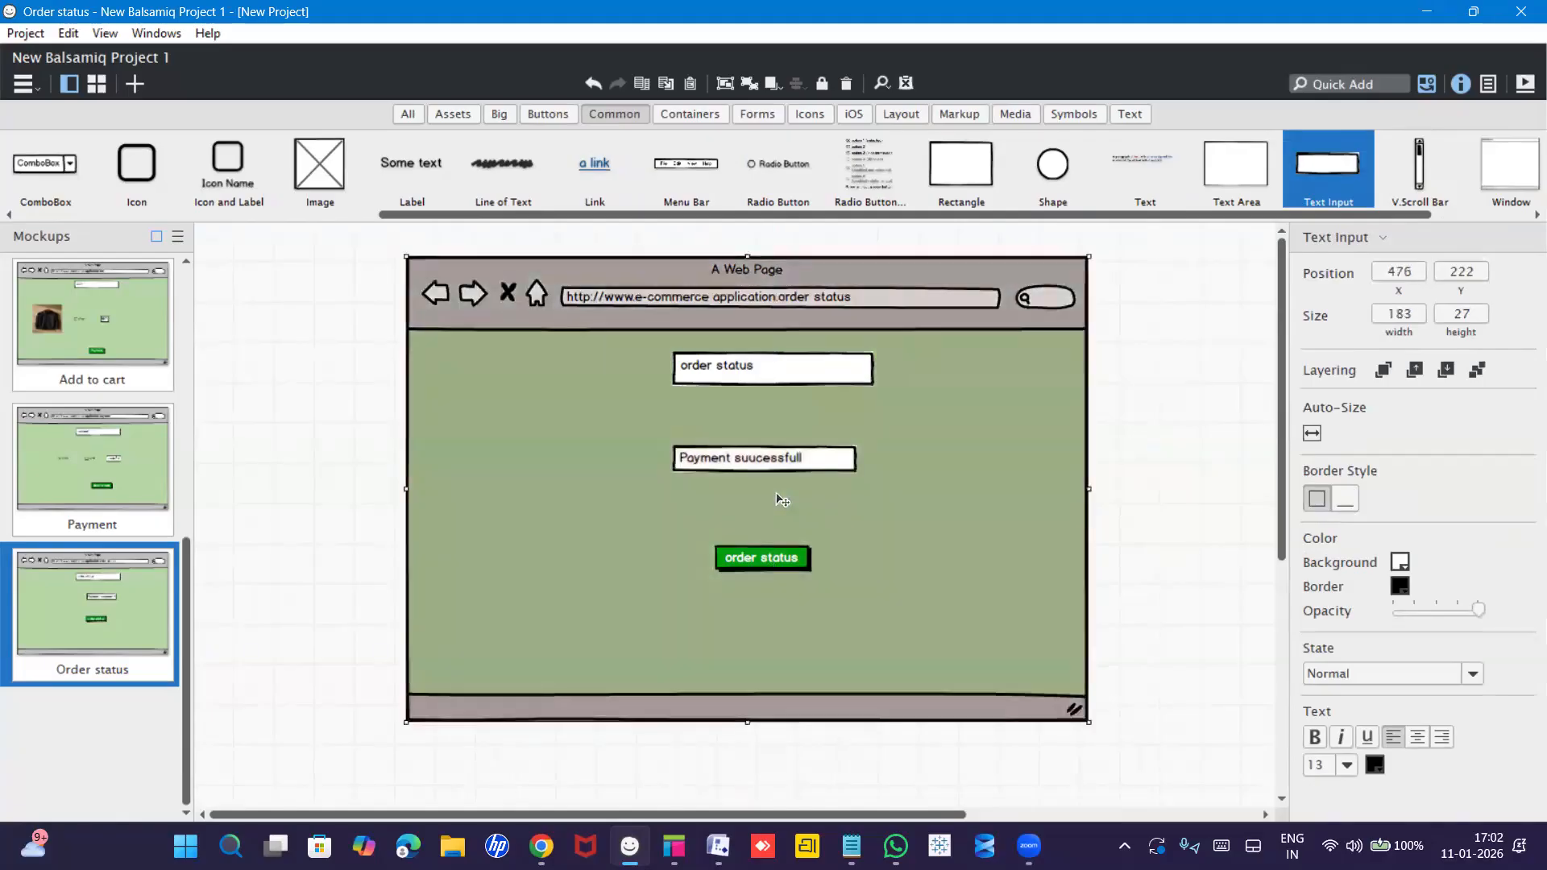
# Nudge the Payment successful box up and give it a green3 background.
pyautogui.click(817, 461)
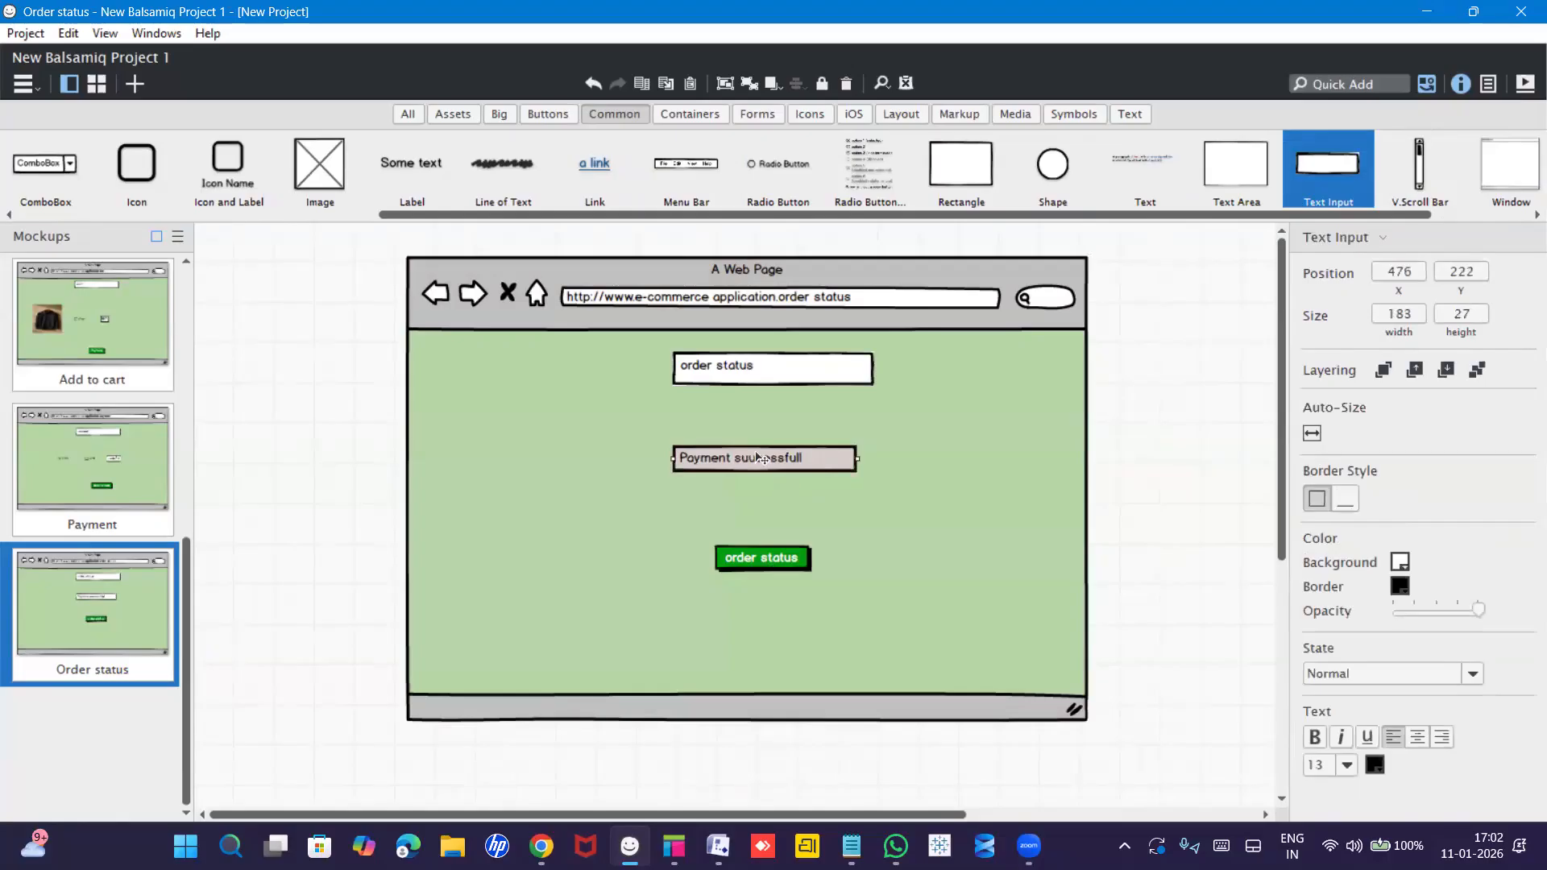
pyautogui.moveTo(762, 460); pyautogui.dragTo(762, 451)
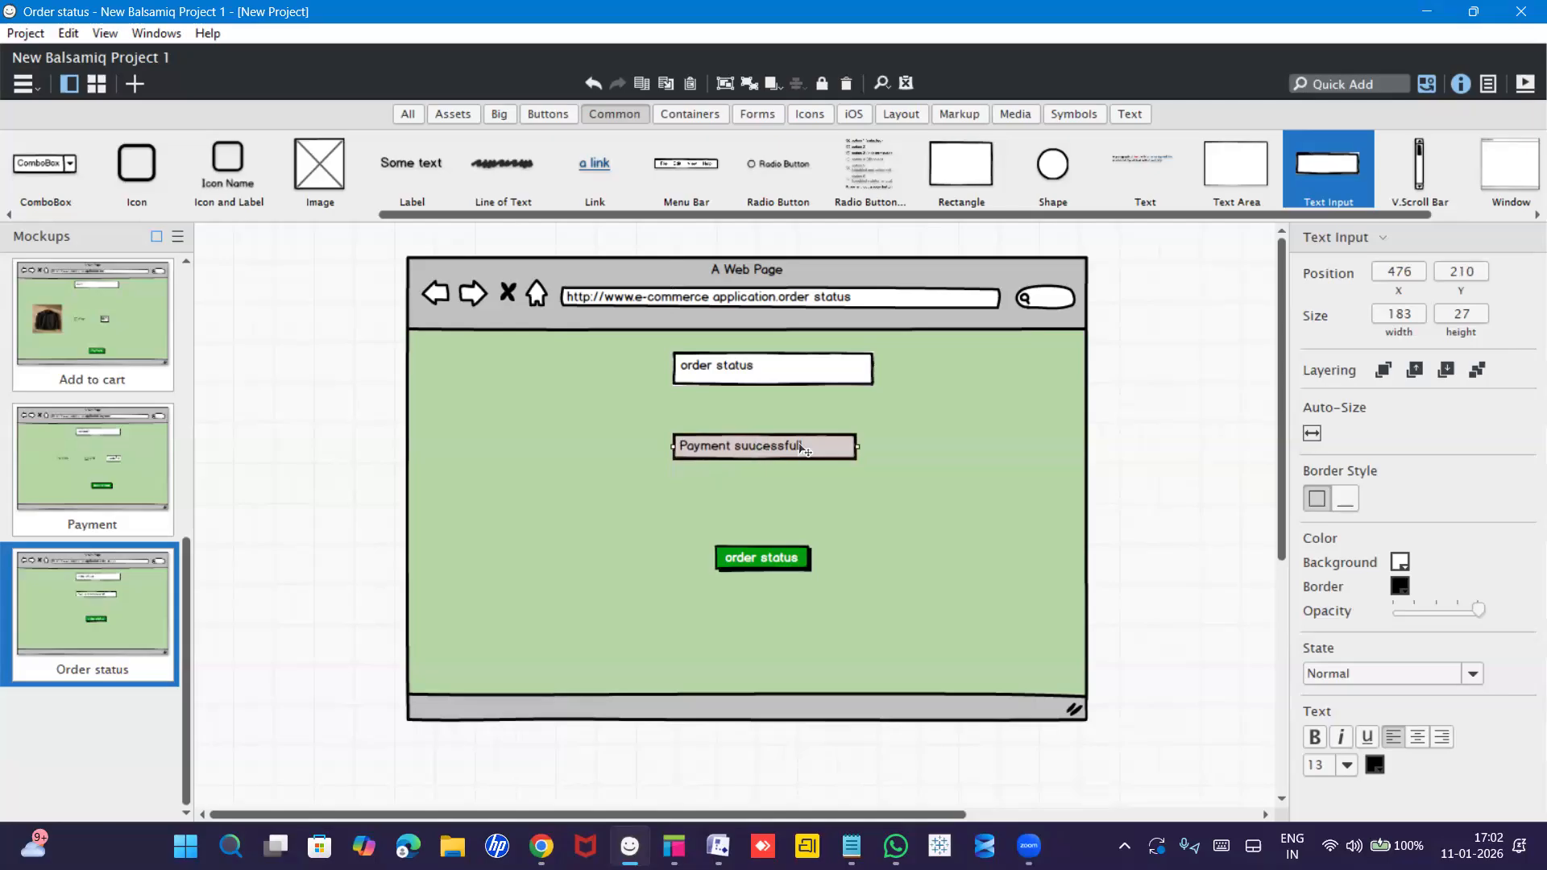
pyautogui.click(1399, 564)
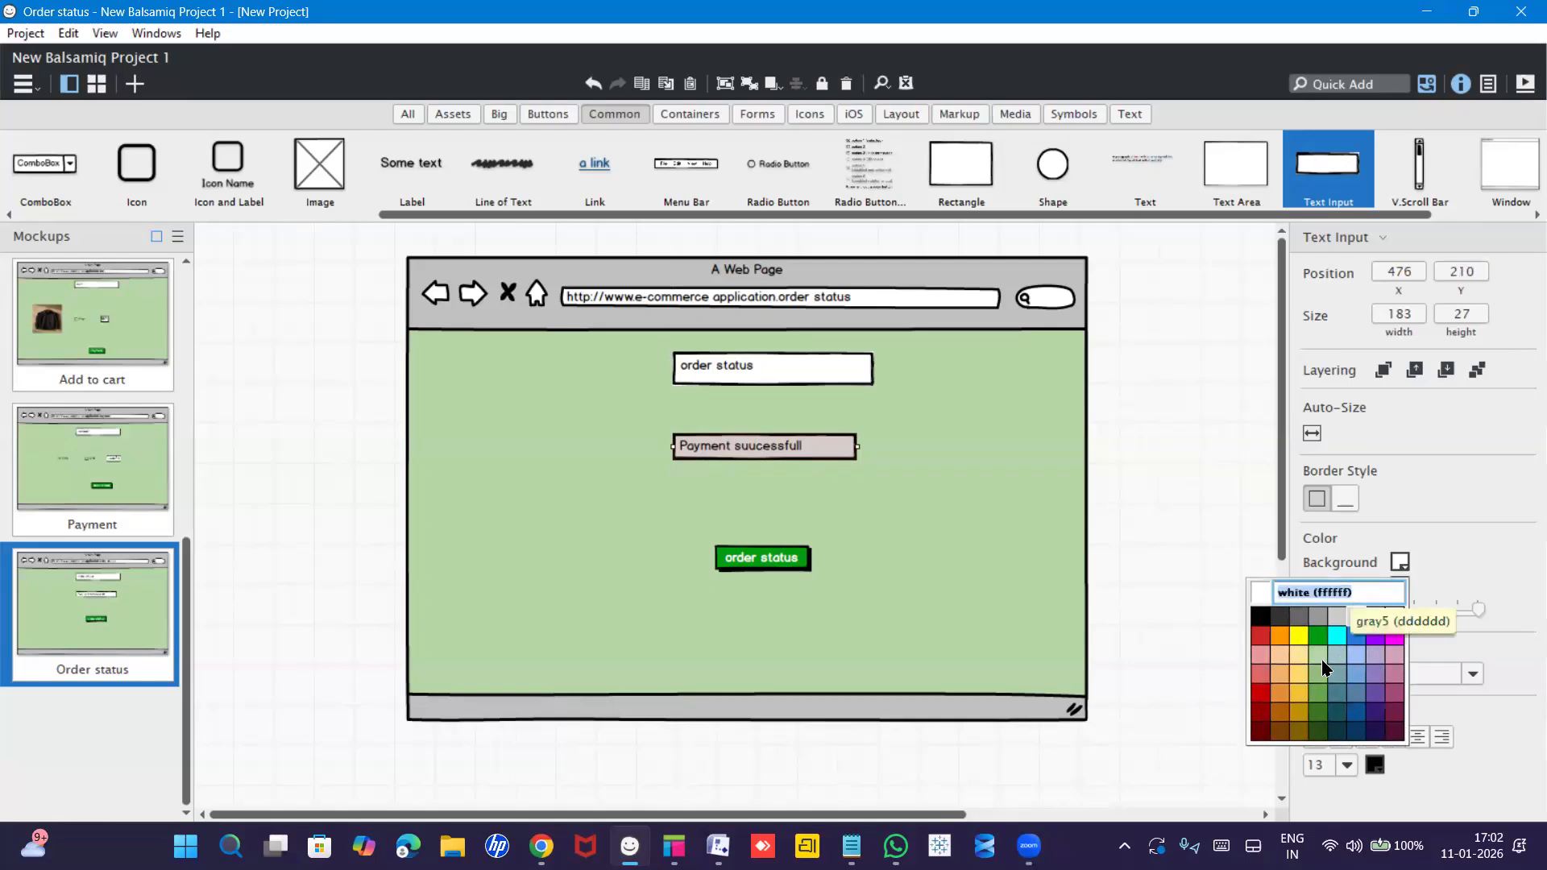
pyautogui.click(1312, 703)
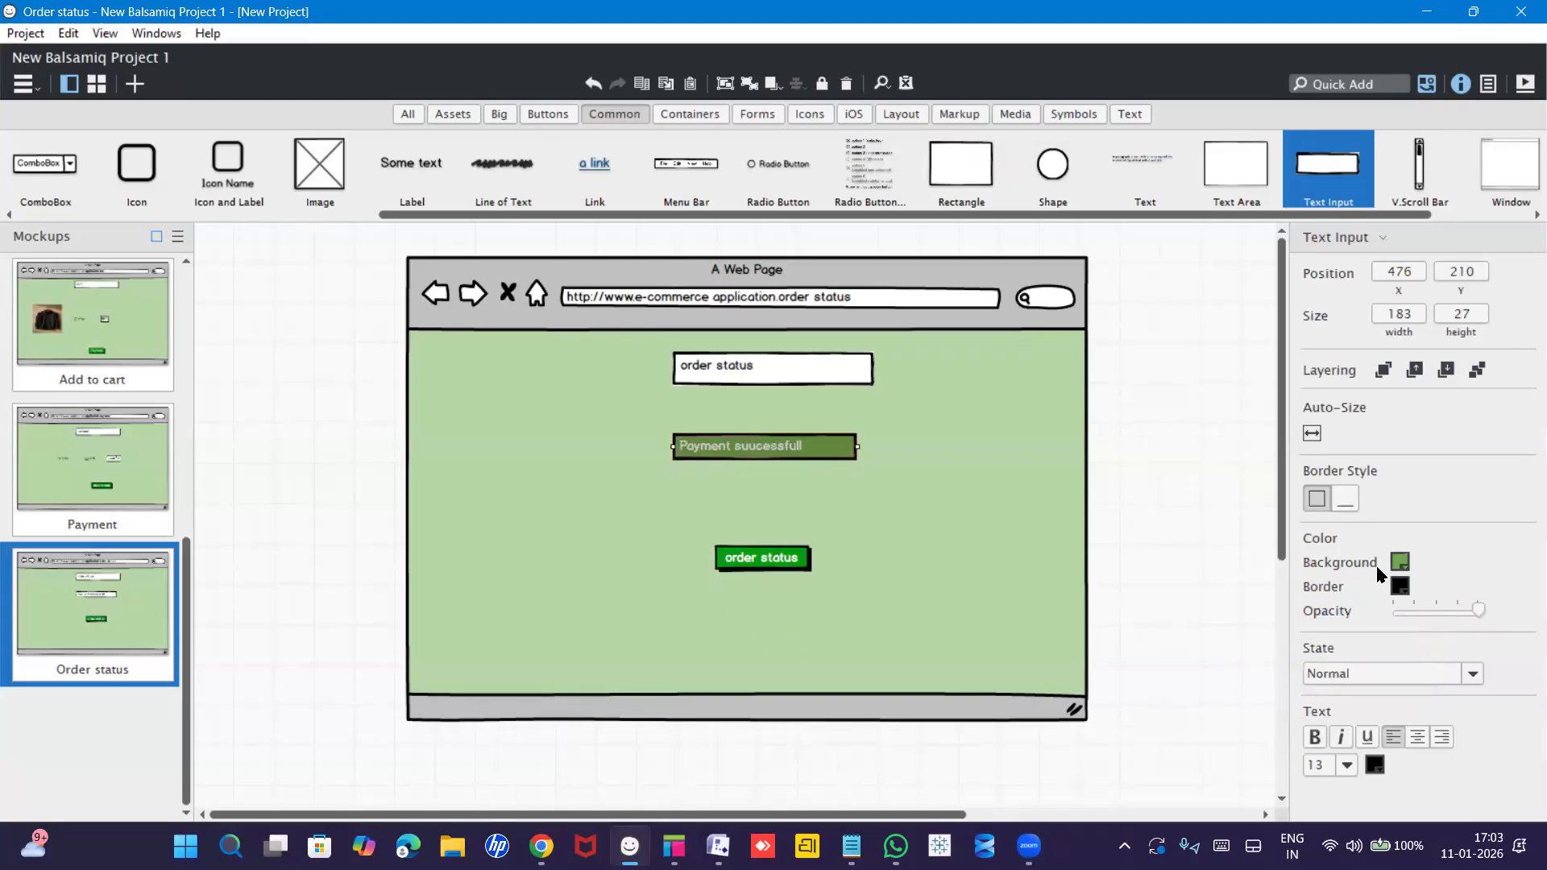
pyautogui.click(1399, 562)
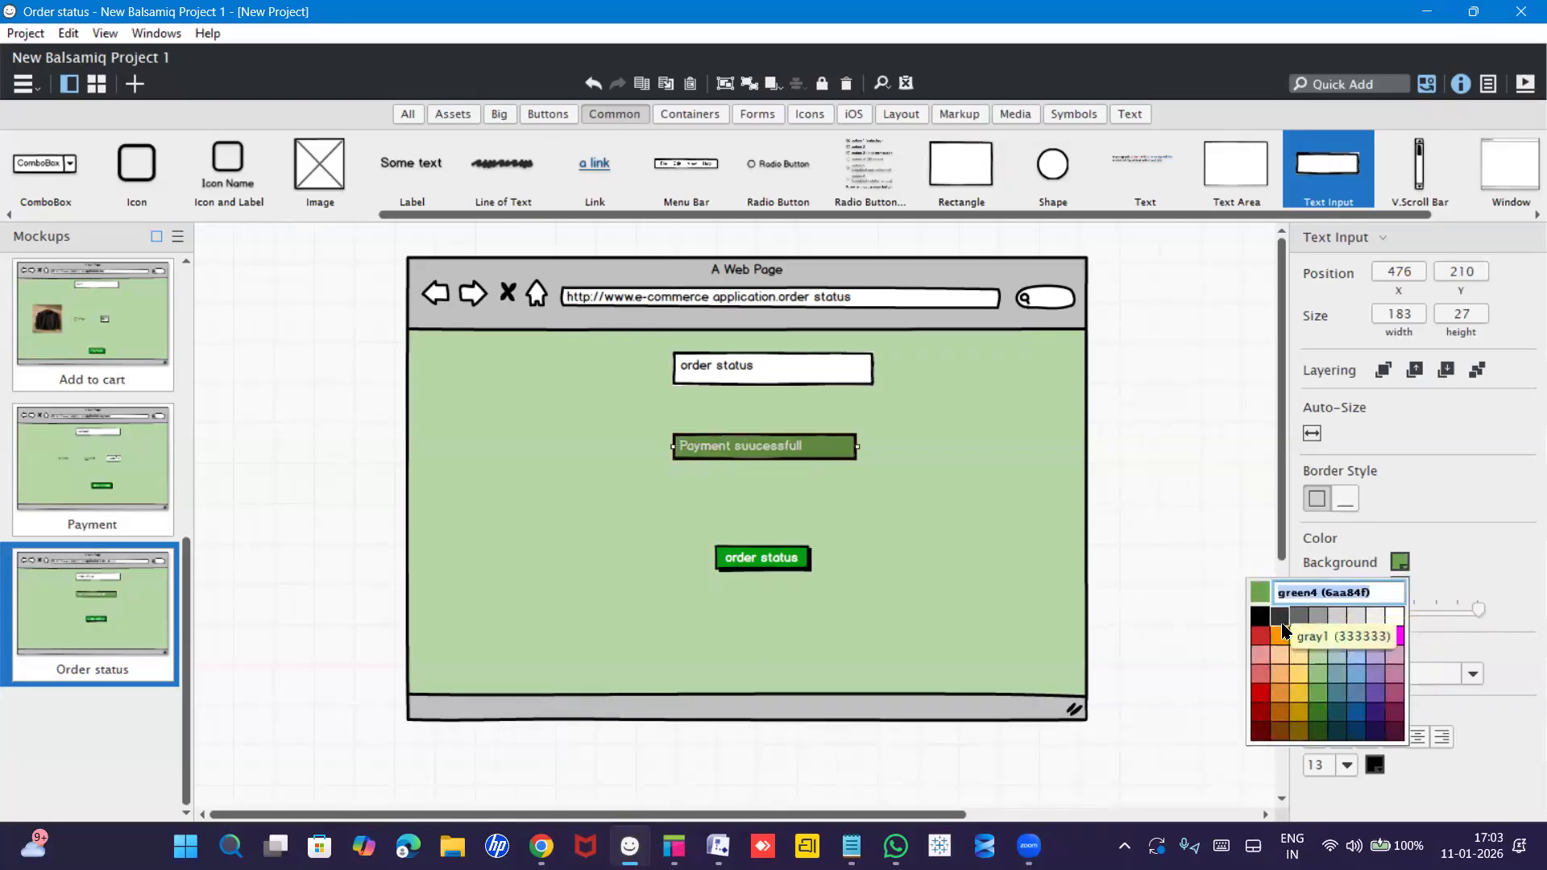
pyautogui.click(1321, 683)
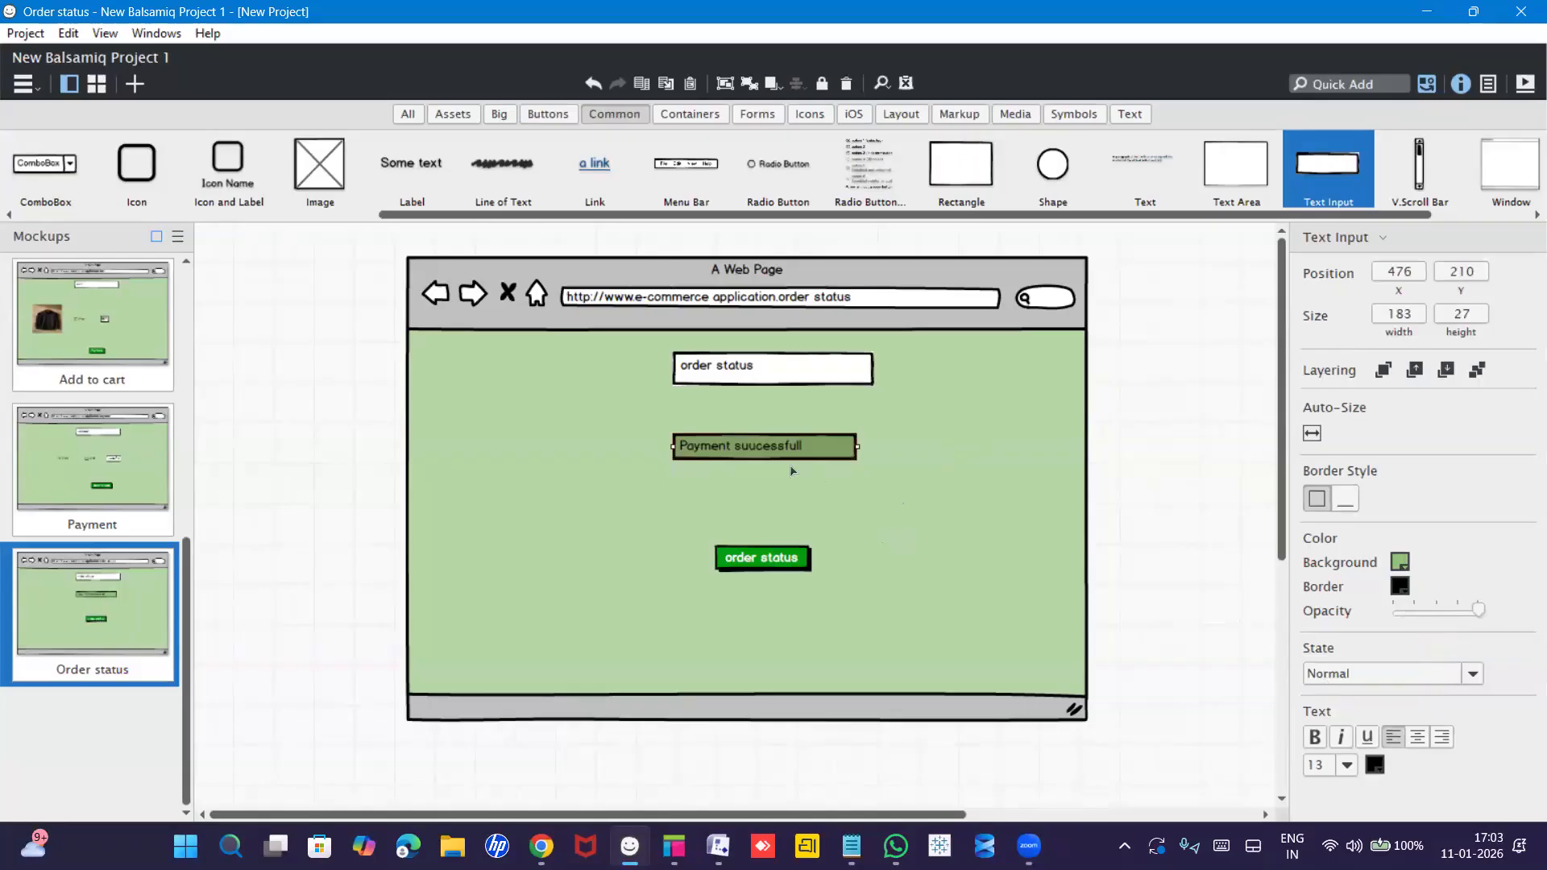
pyautogui.click(598, 445)
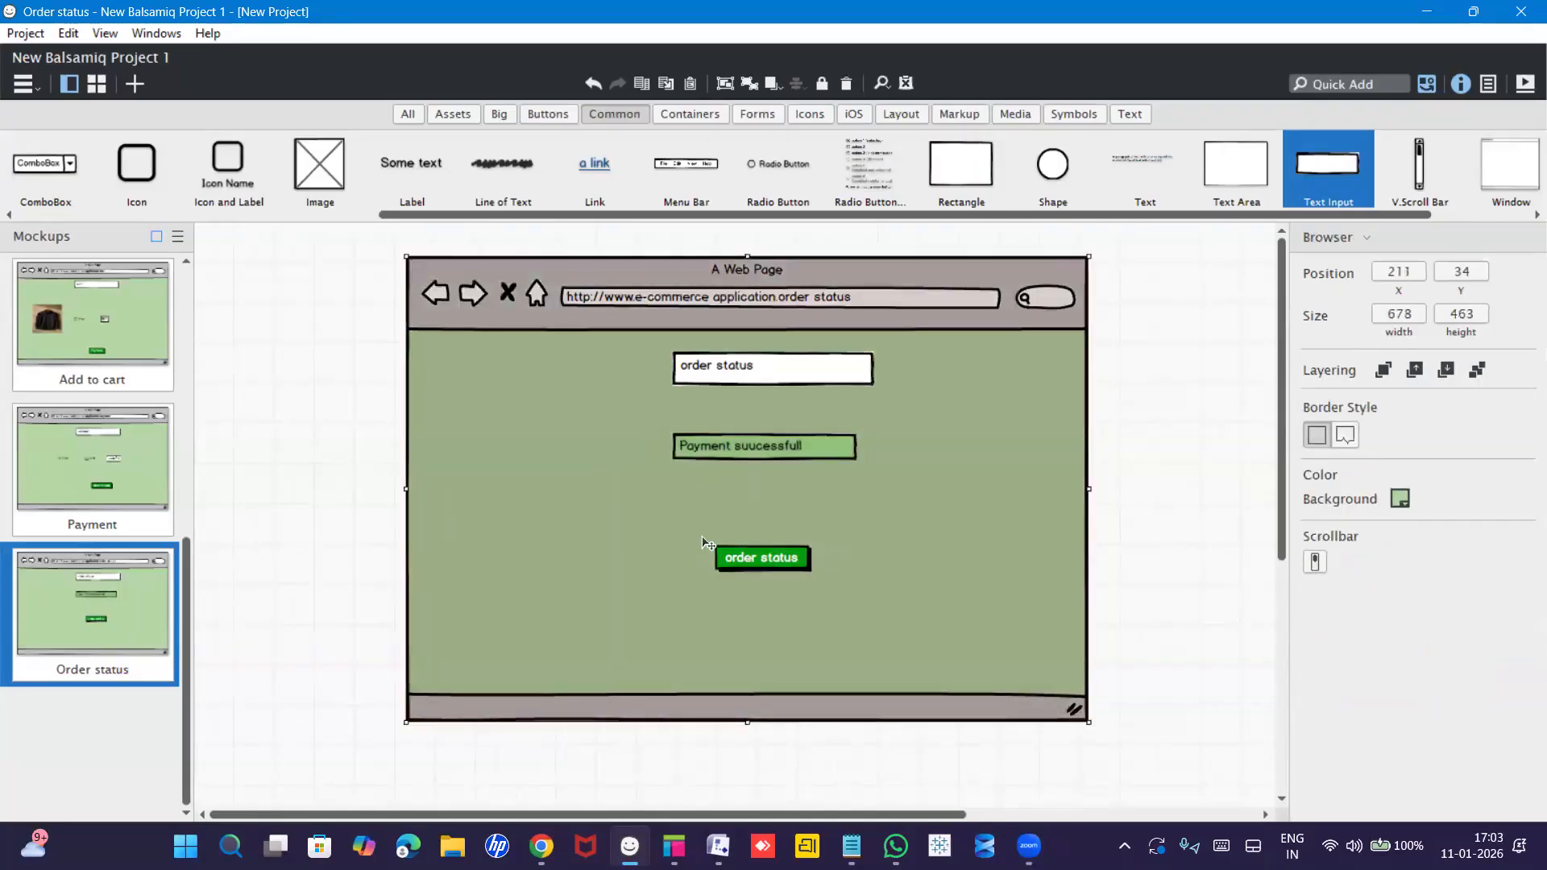
# Relabel the order status button 'Products'.
pyautogui.click(759, 571)
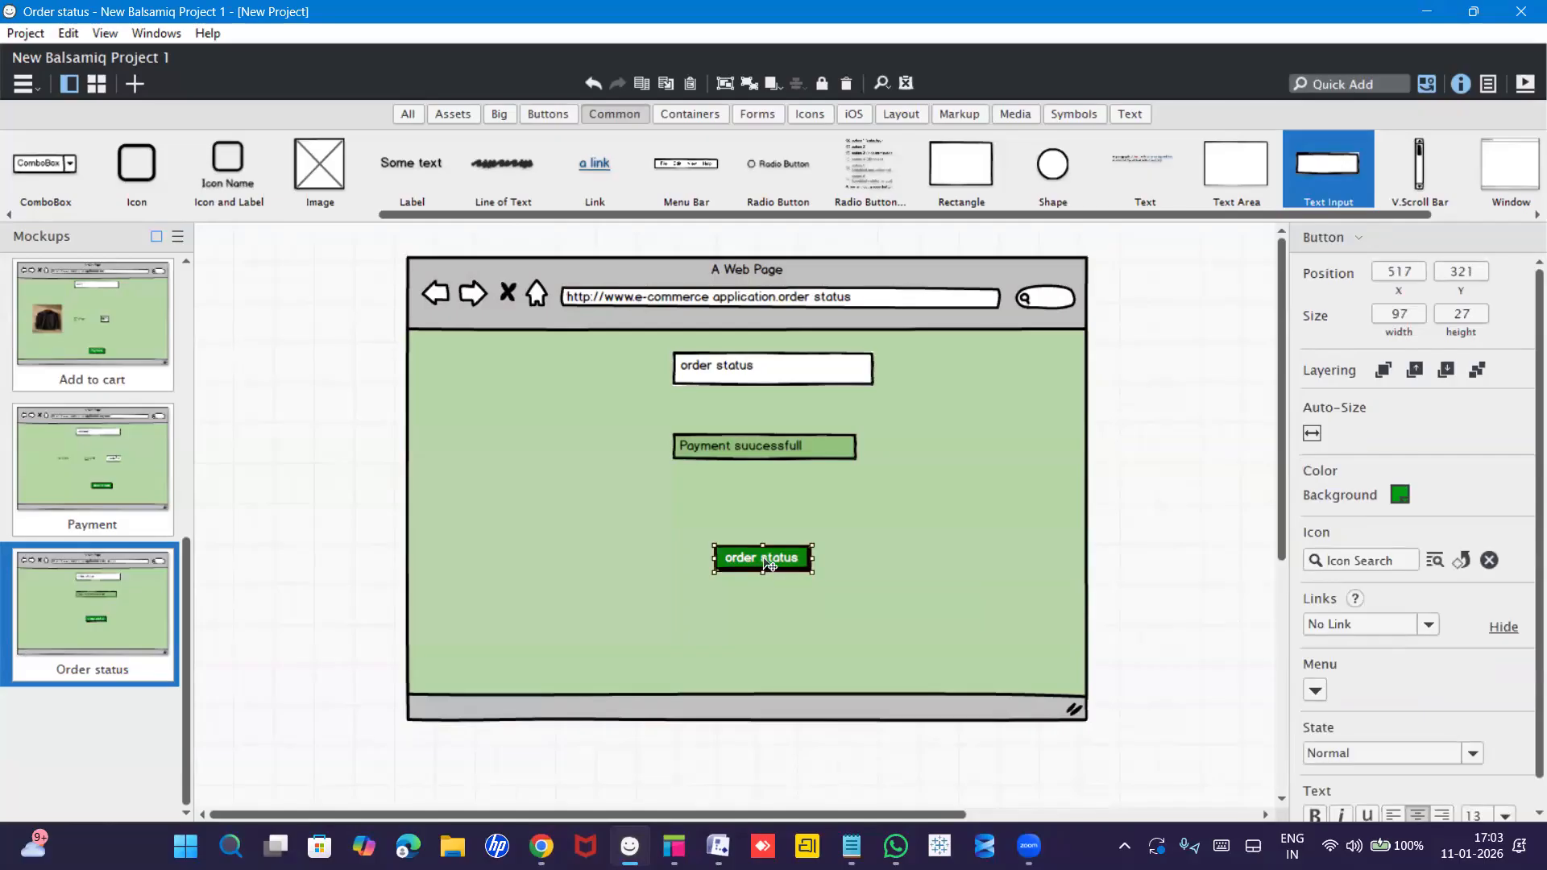
pyautogui.doubleClick(763, 563)
pyautogui.write('Pr')
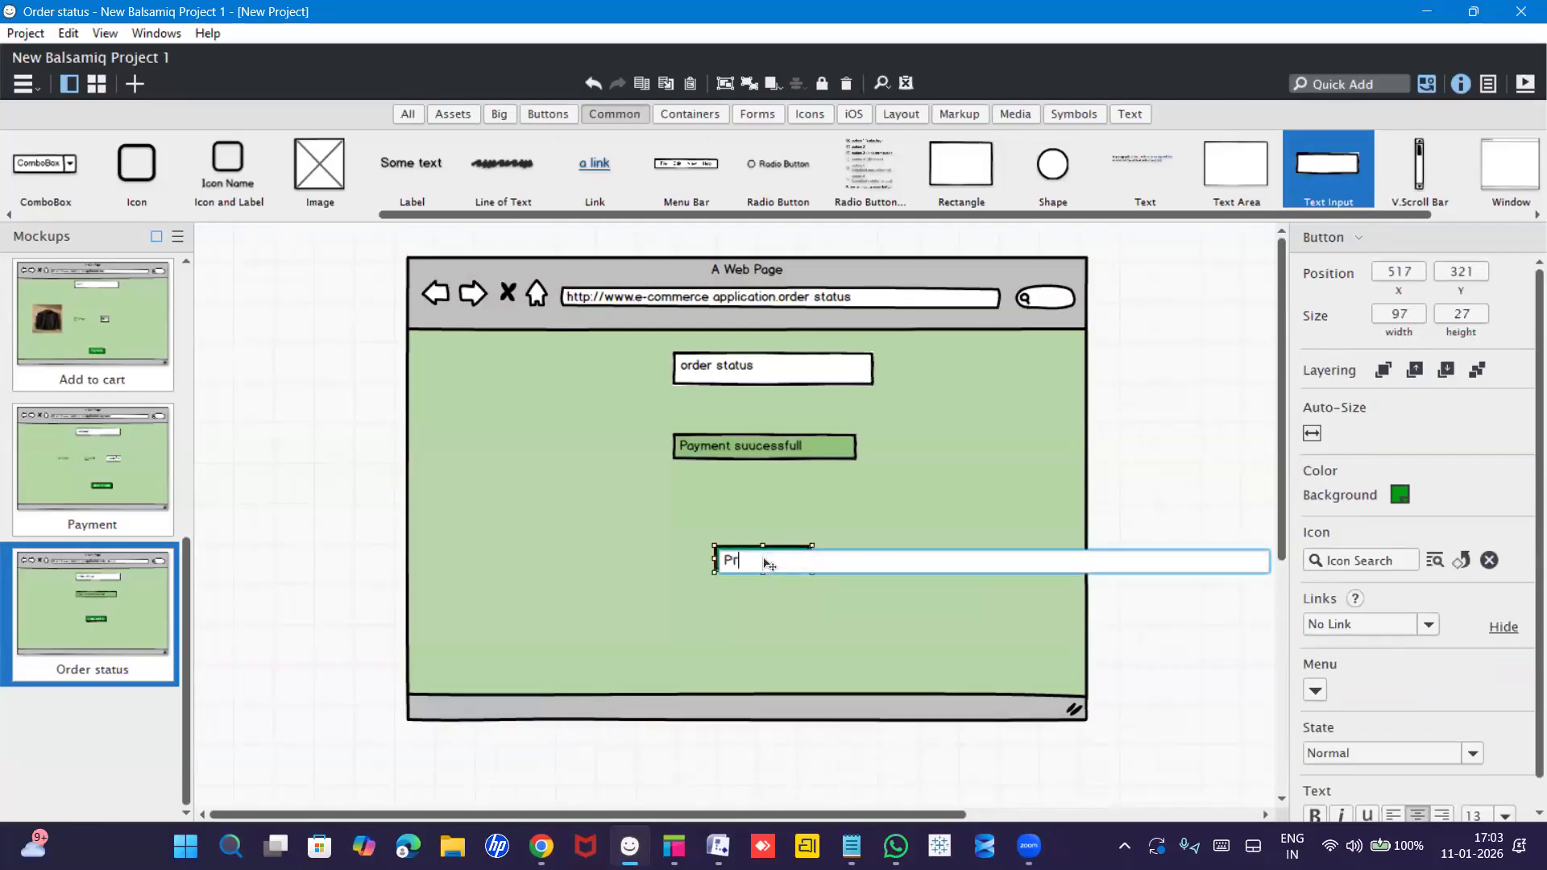
pyautogui.write('oducts')
pyautogui.press('Return')
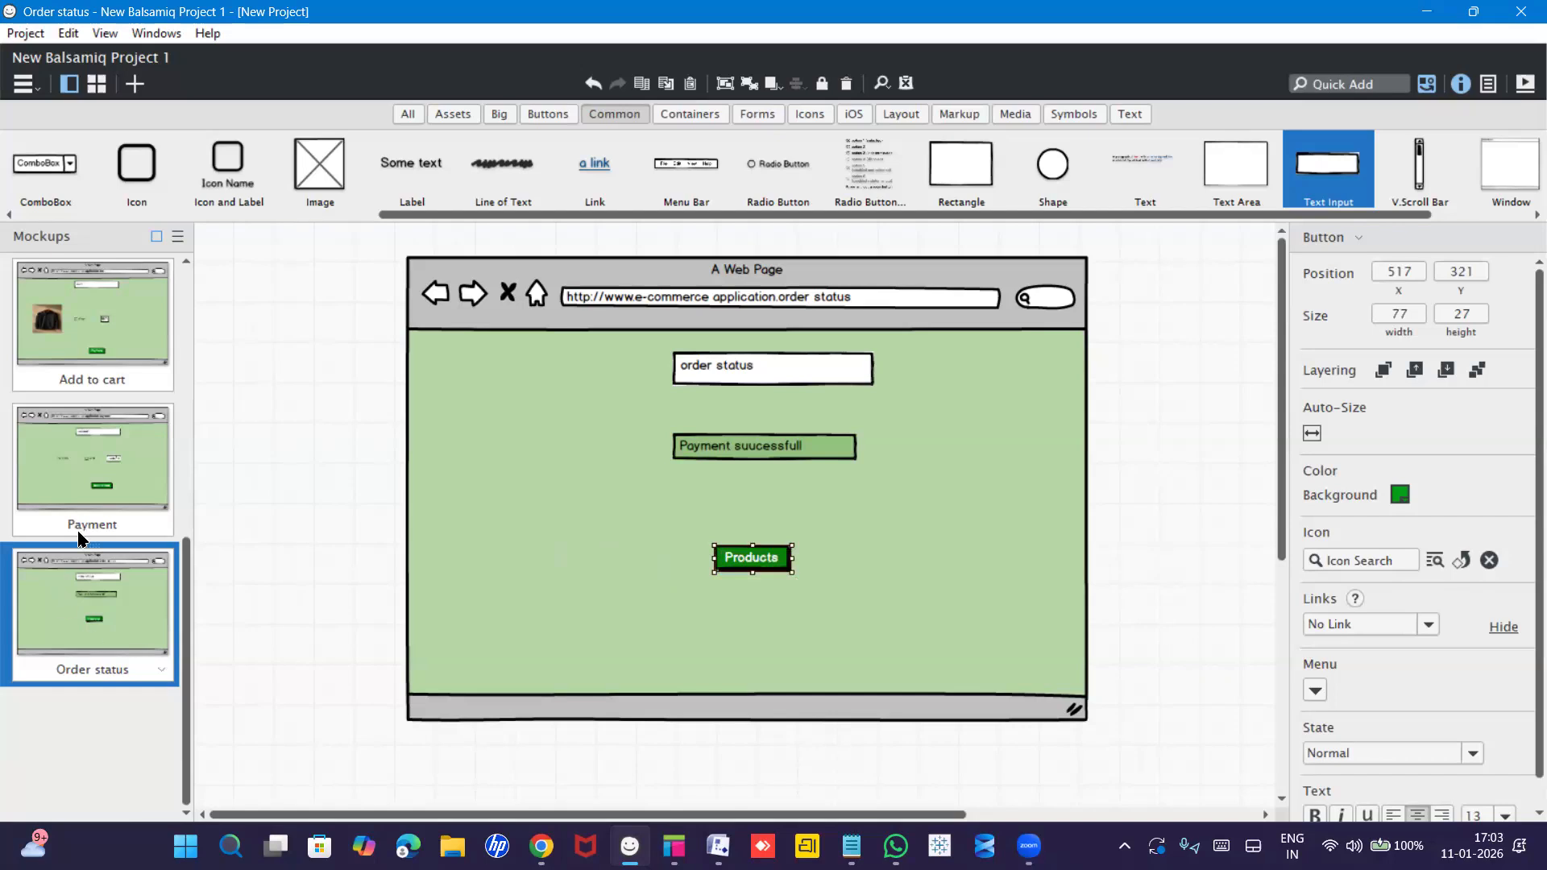
pyautogui.click(48, 322)
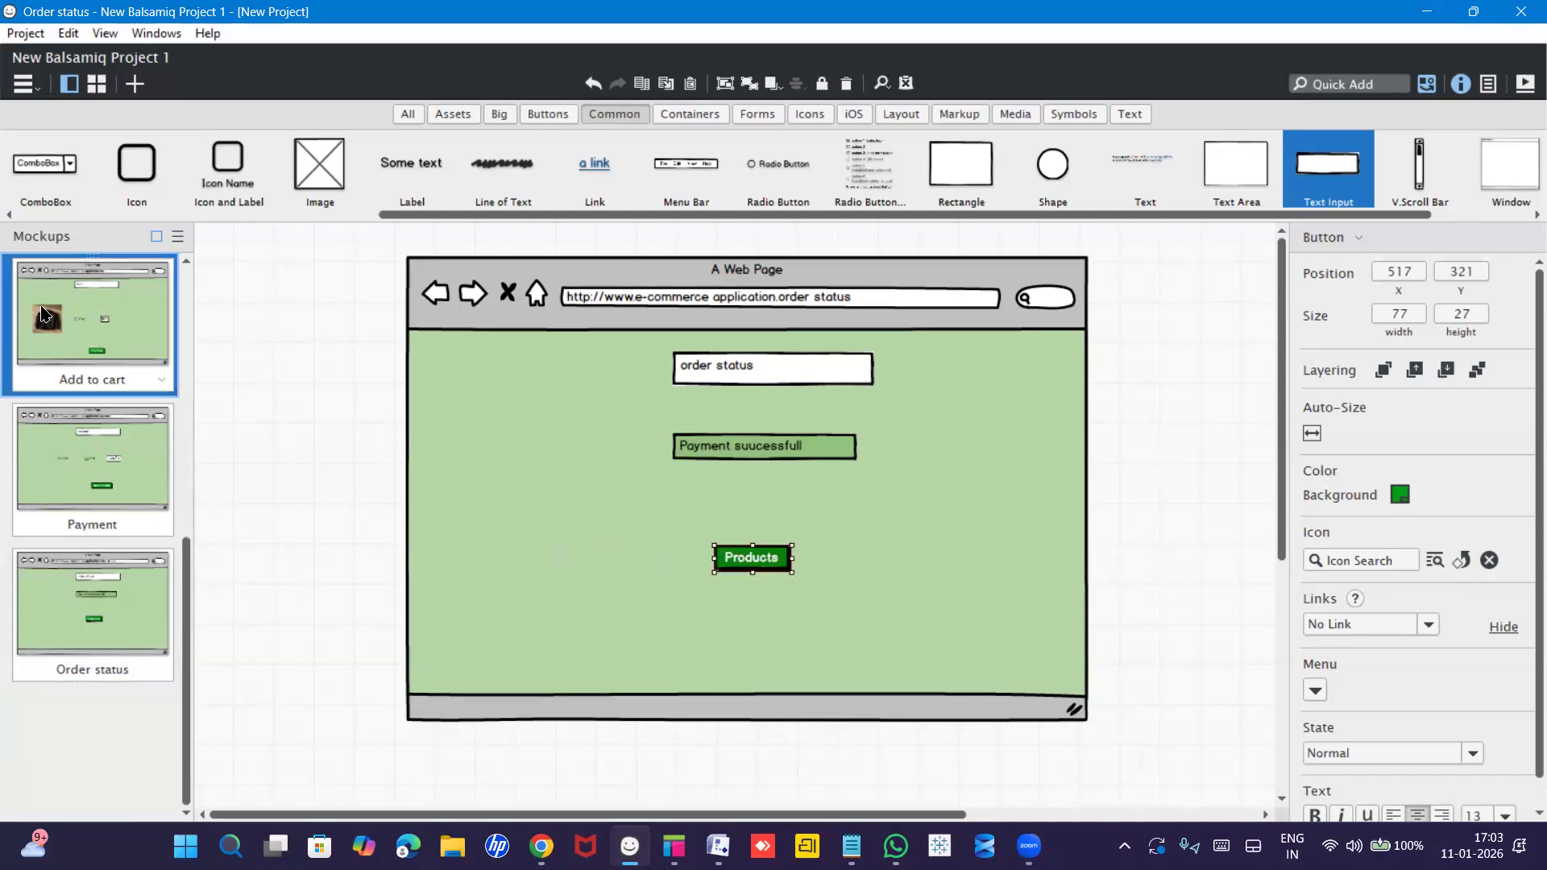
pyautogui.click(179, 563)
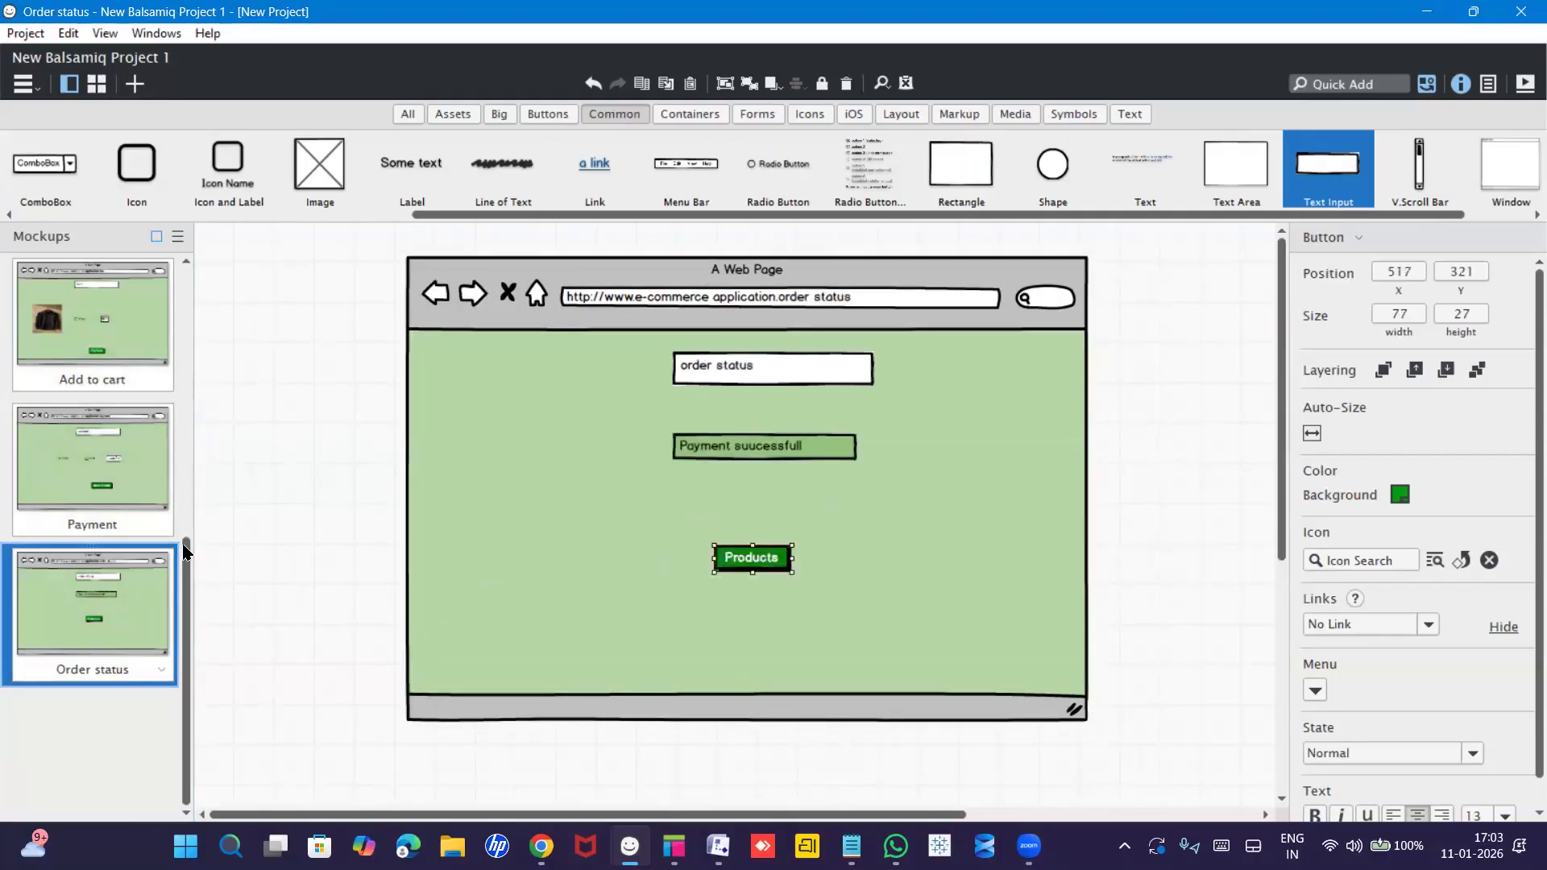
pyautogui.moveTo(185, 552); pyautogui.dragTo(200, 271)
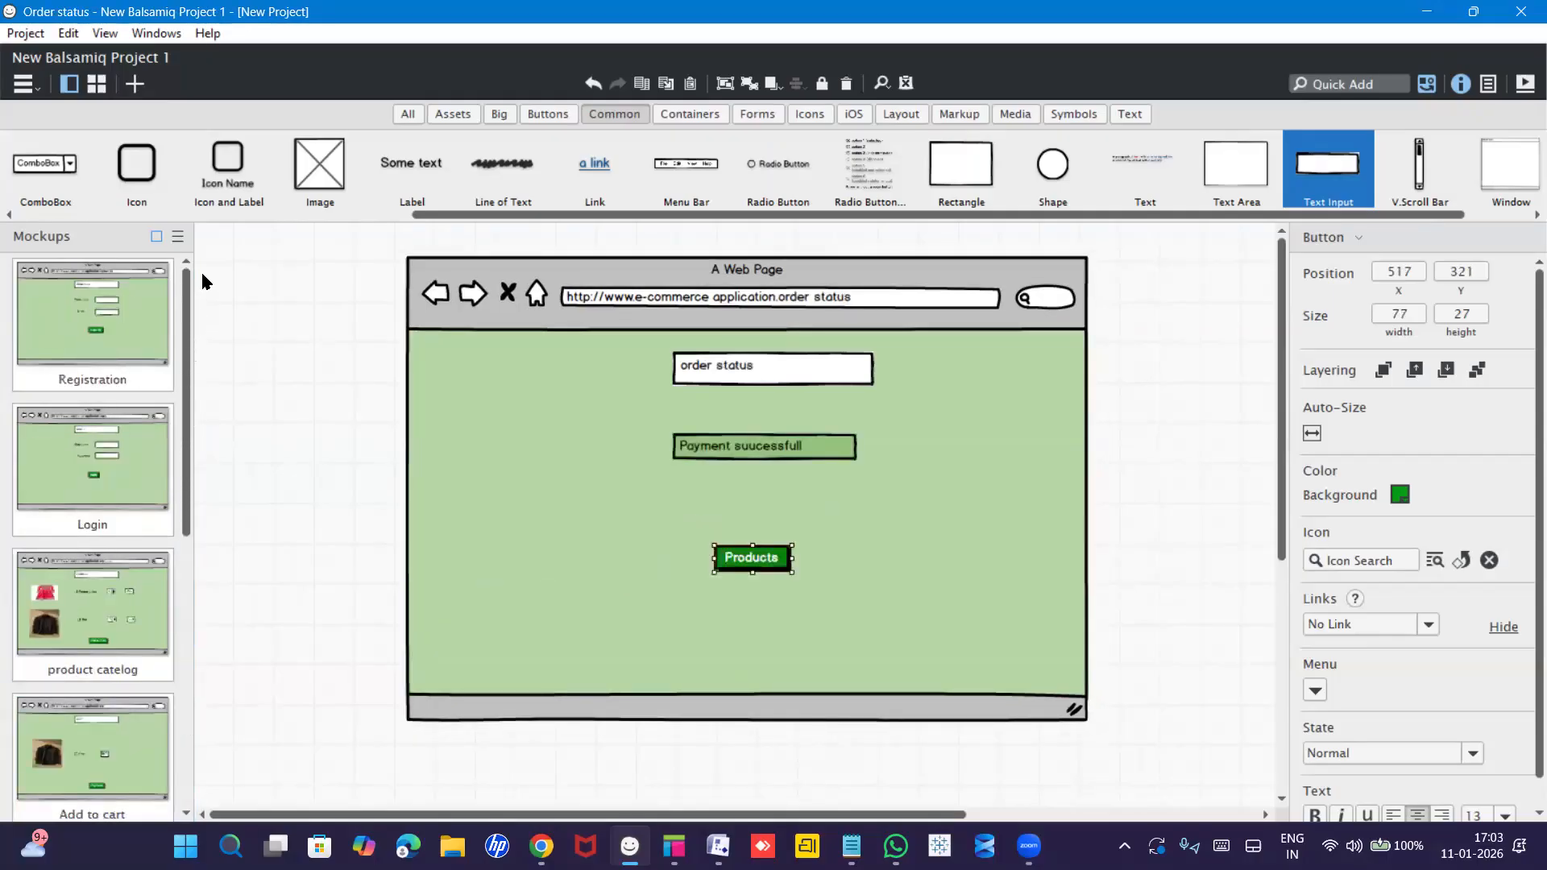
pyautogui.click(111, 322)
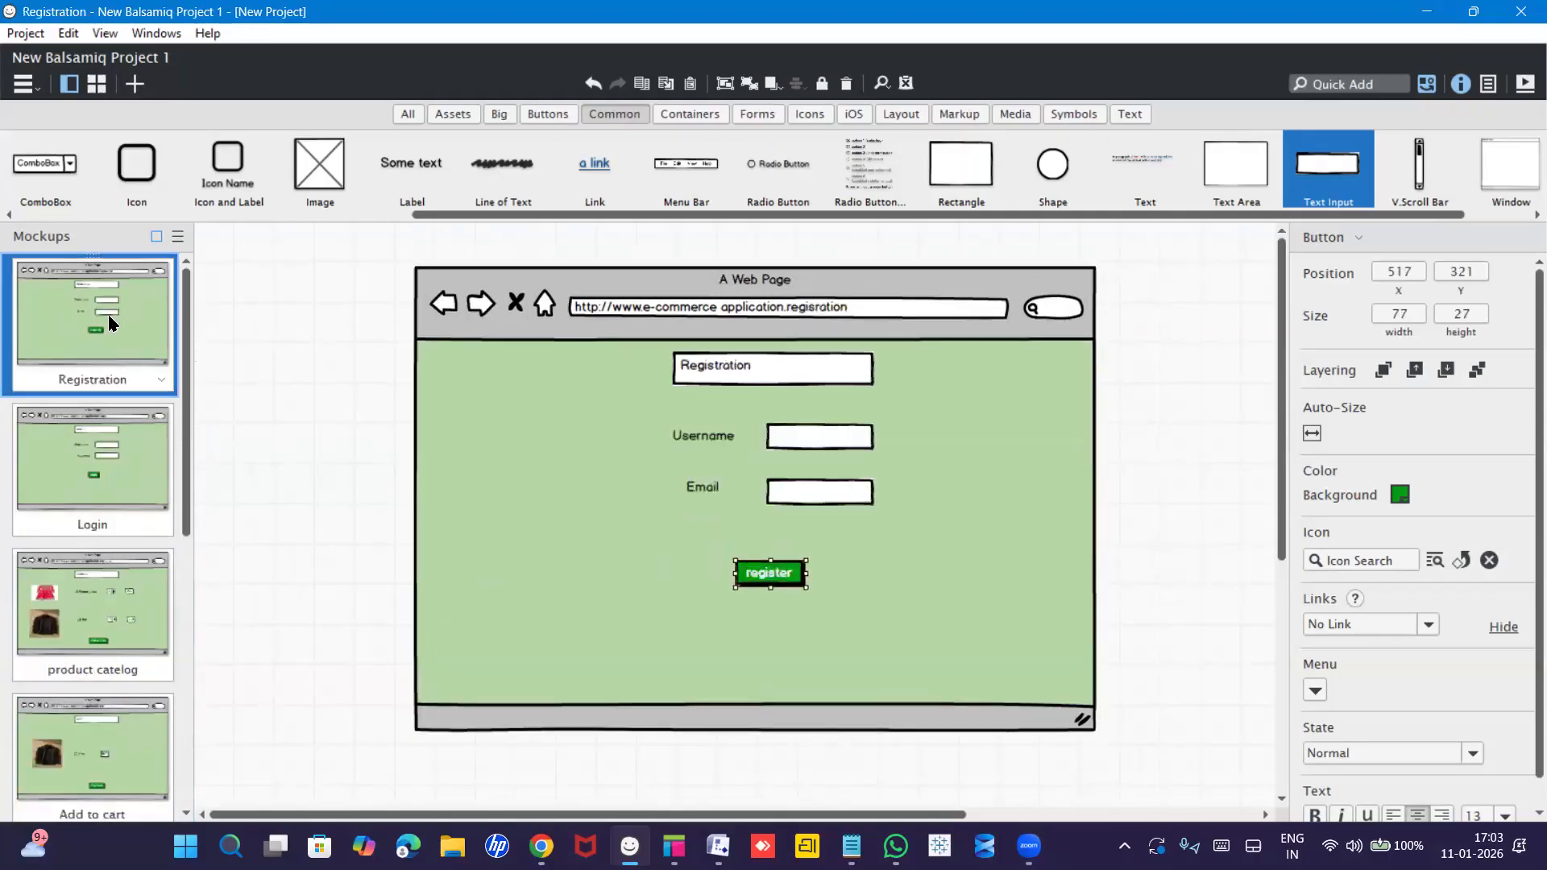
pyautogui.click(91, 468)
pyautogui.click(91, 586)
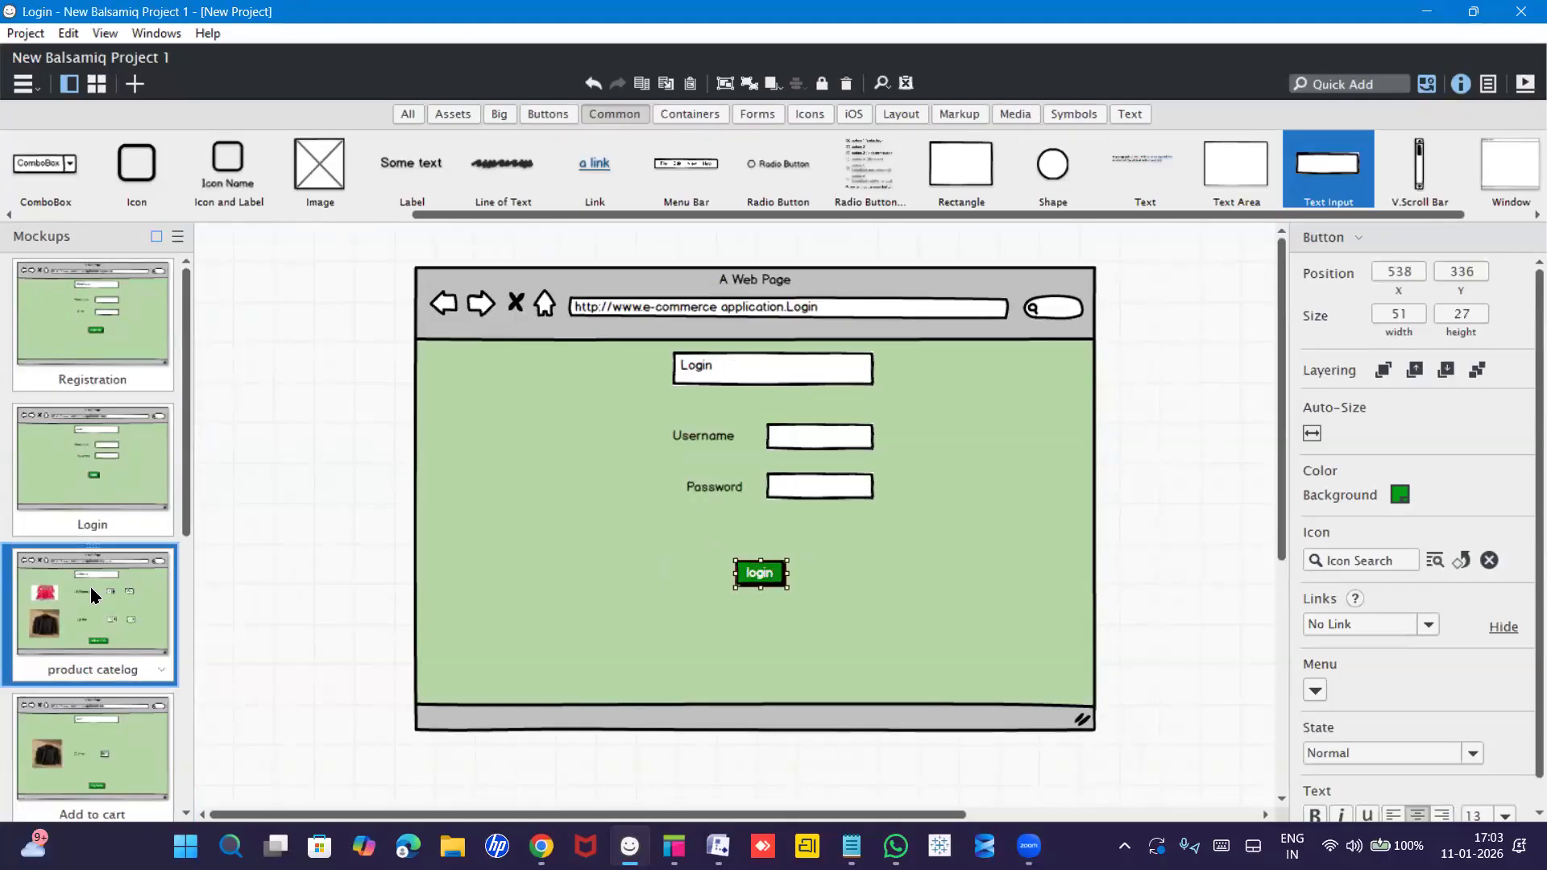
pyautogui.click(100, 711)
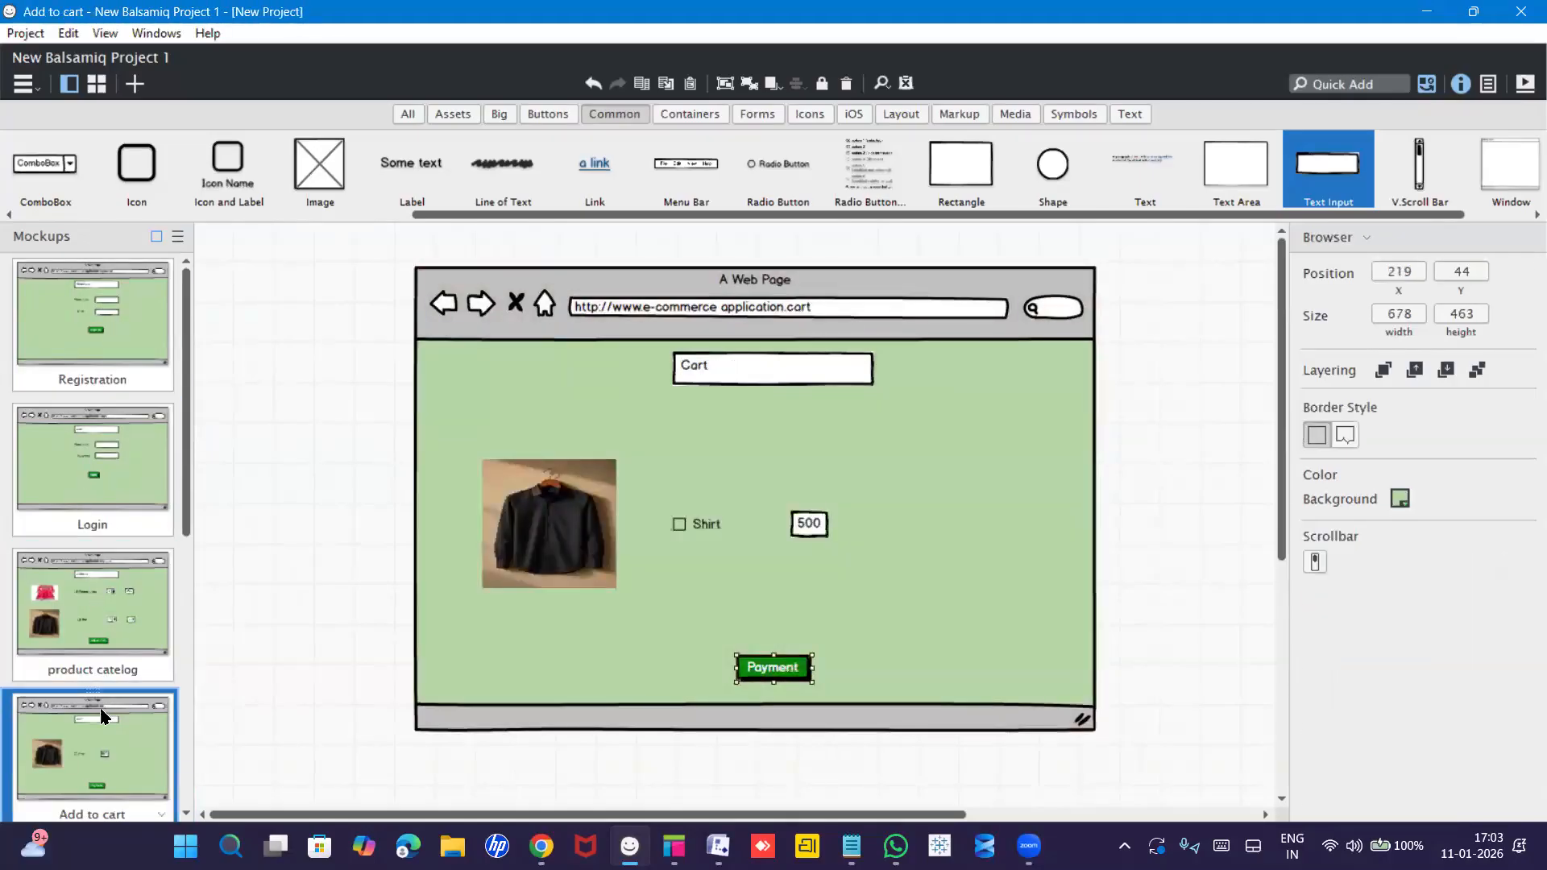
pyautogui.scroll(-5, 99, 618)
pyautogui.click(99, 453)
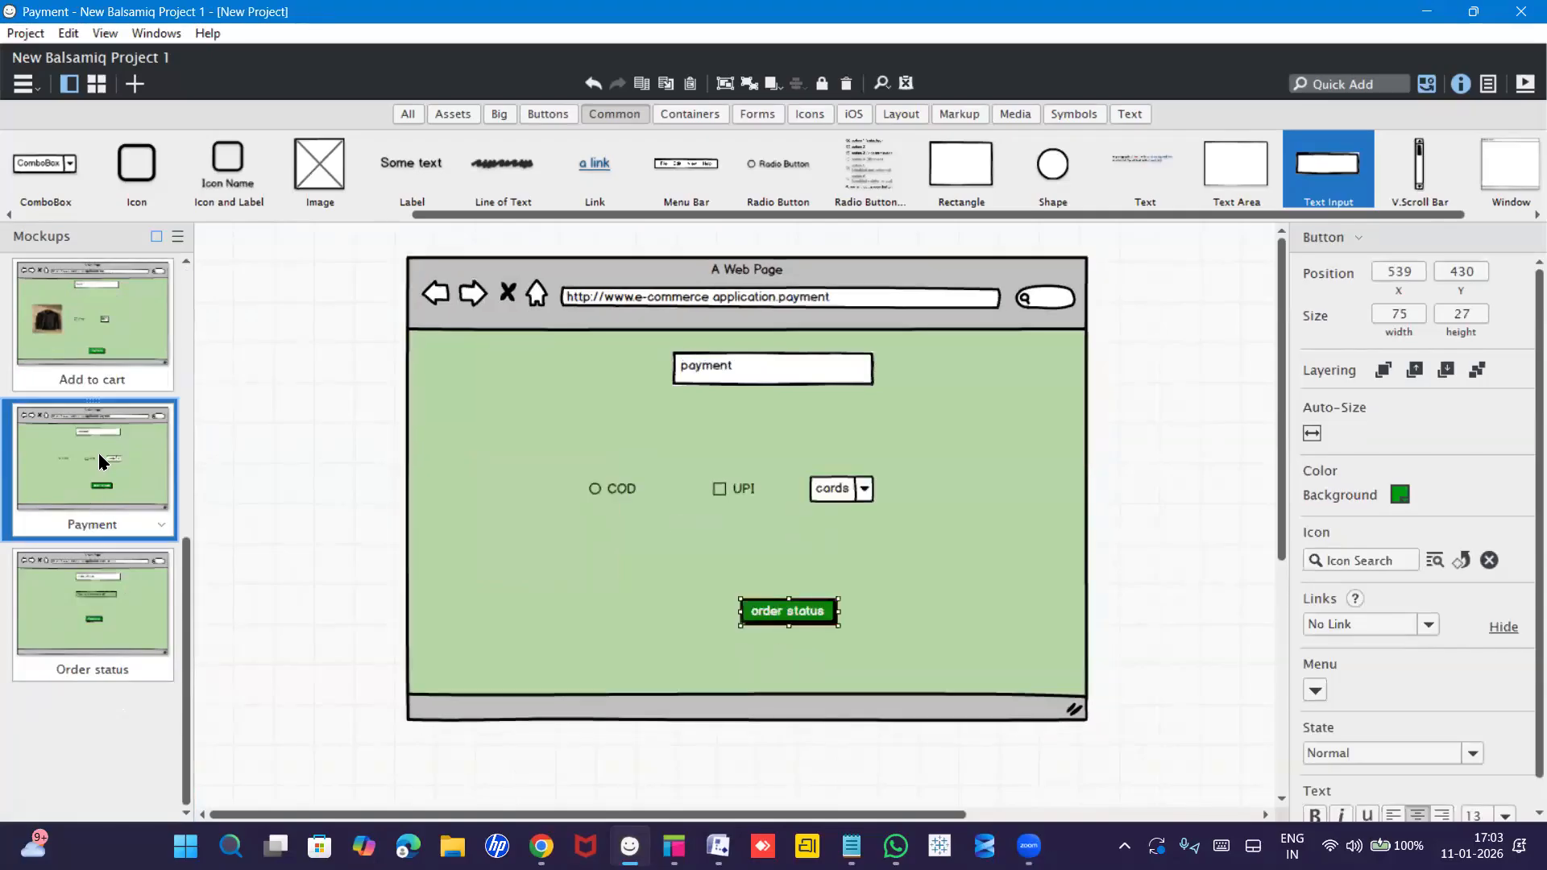
pyautogui.click(98, 609)
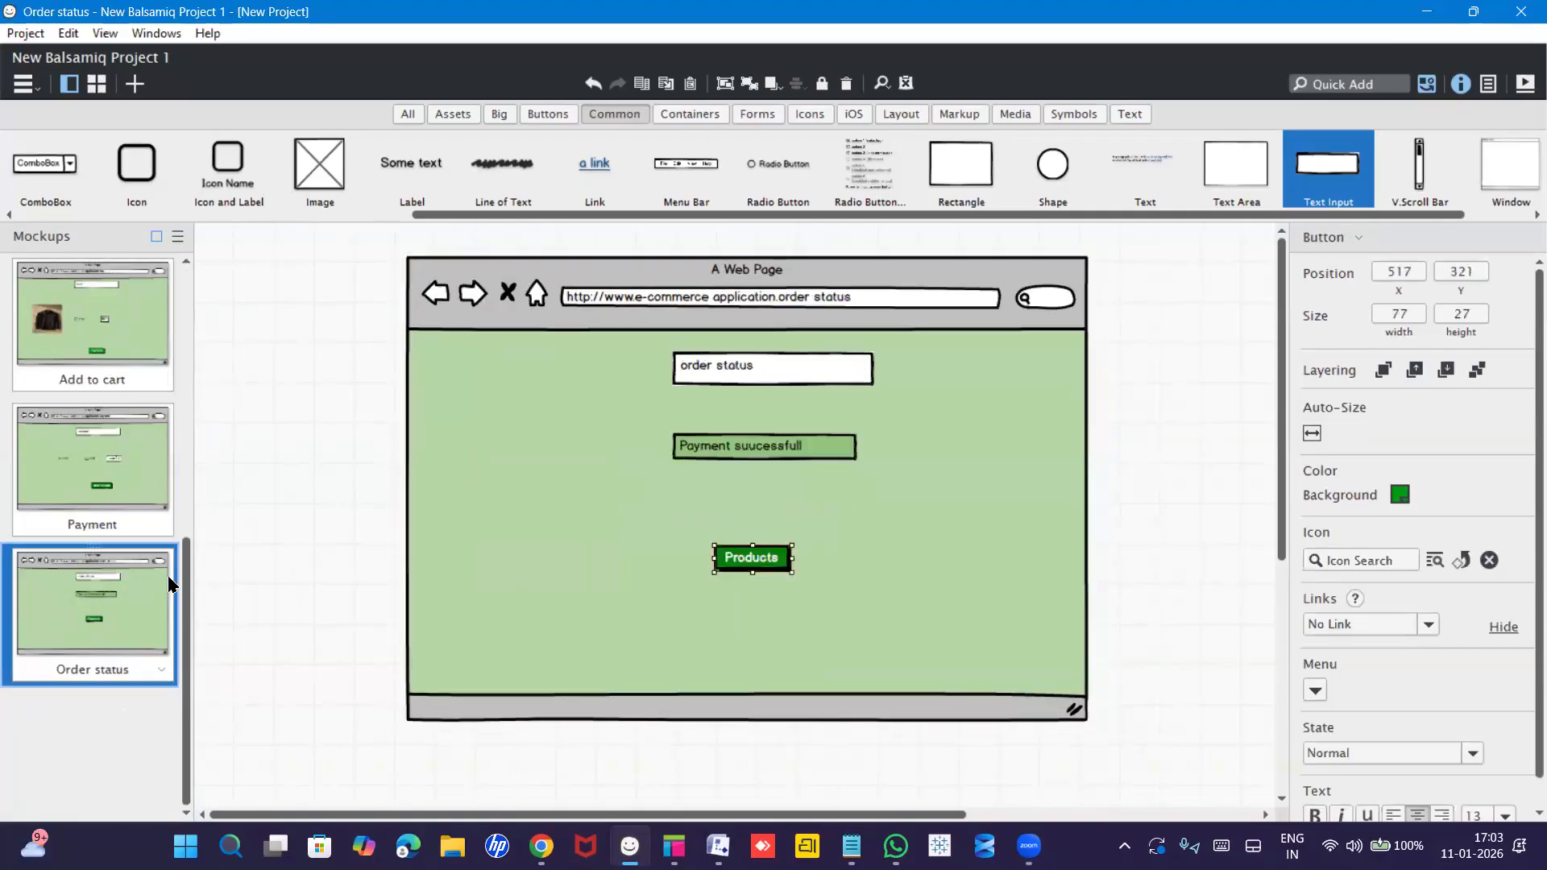
pyautogui.moveTo(186, 580); pyautogui.dragTo(202, 268)
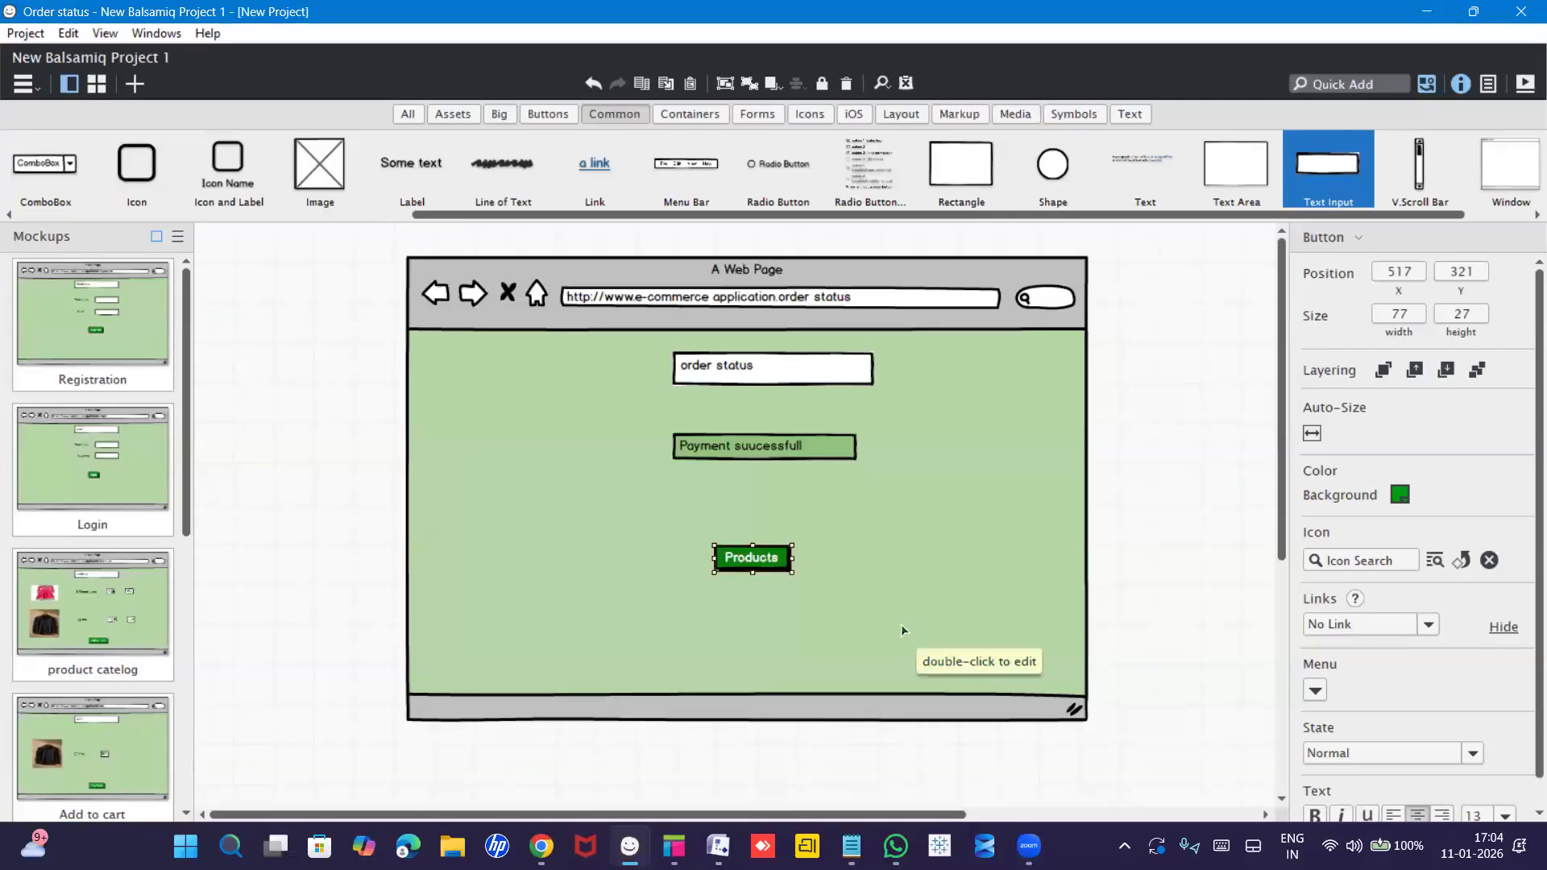
pyautogui.click(1523, 84)
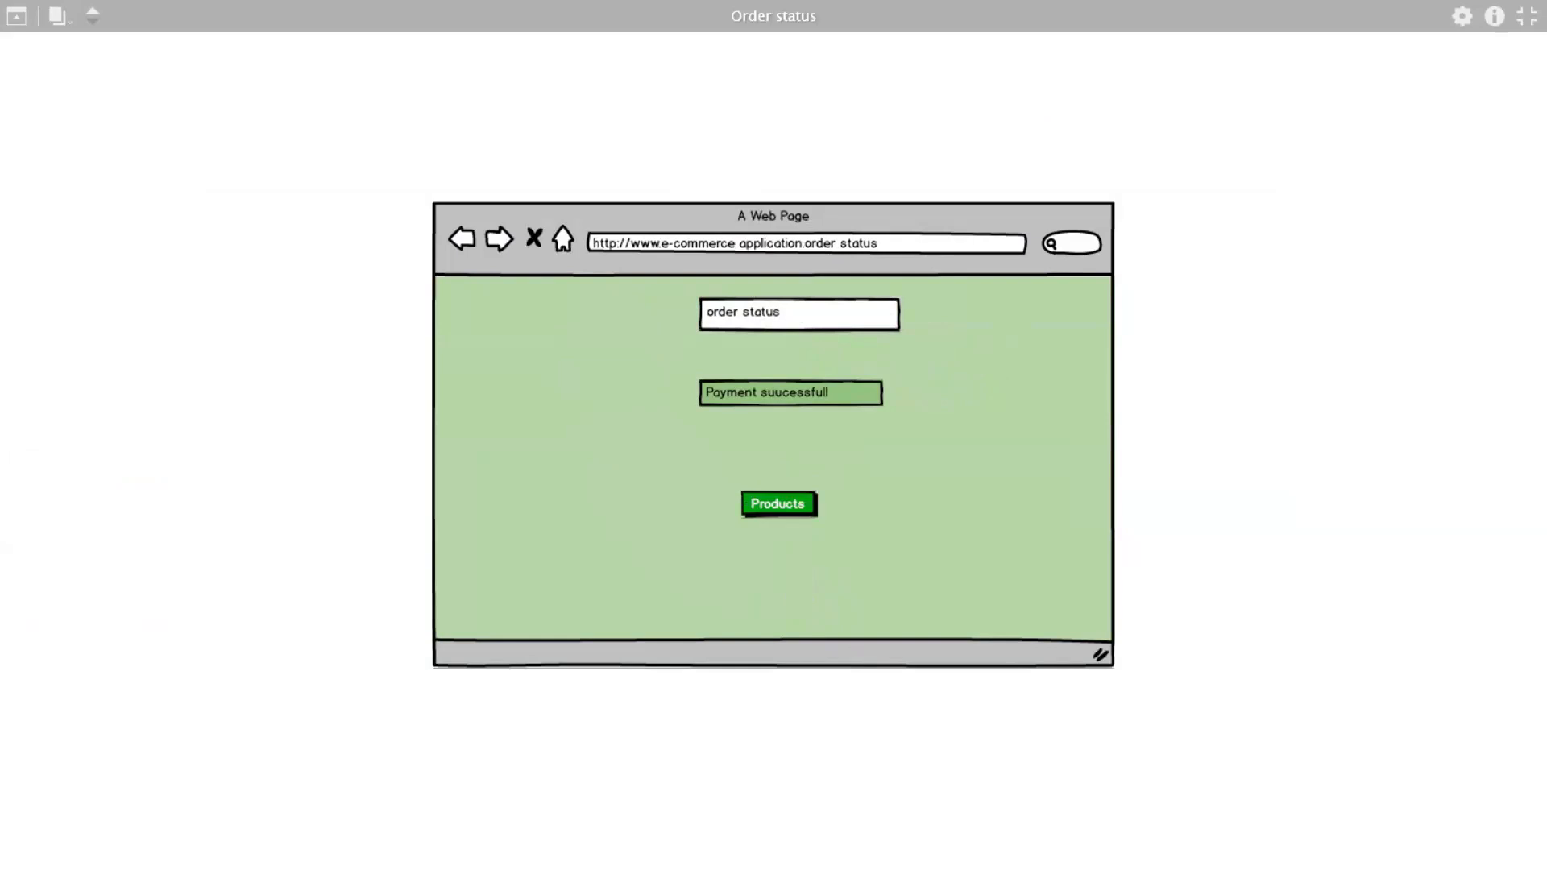
pyautogui.press('Escape')
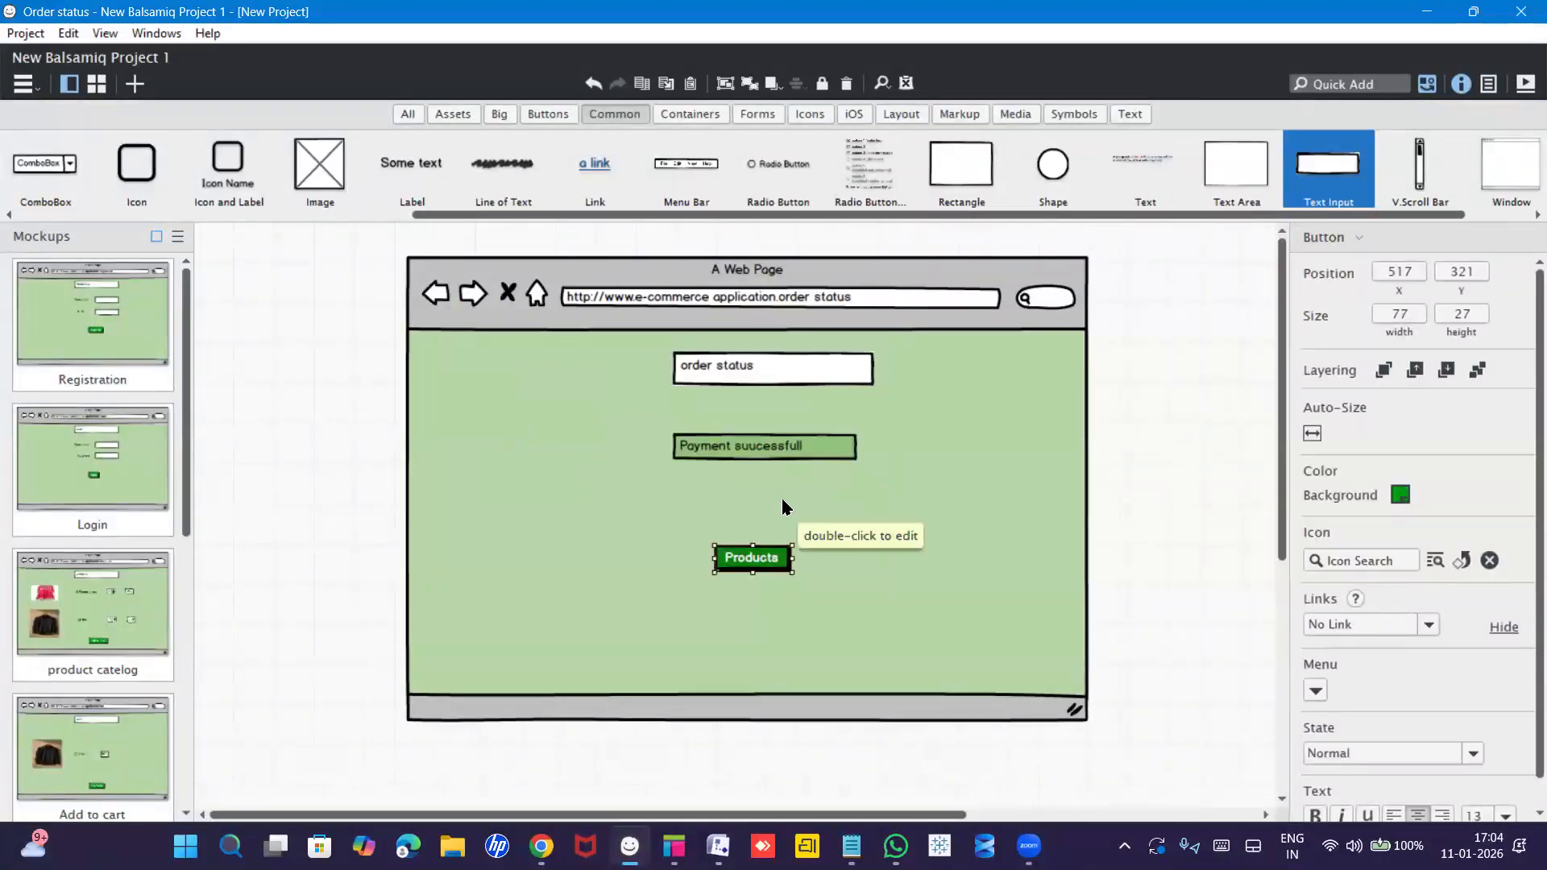
# Set the Registration mockup's register button to link to the Login mockup.
pyautogui.click(129, 322)
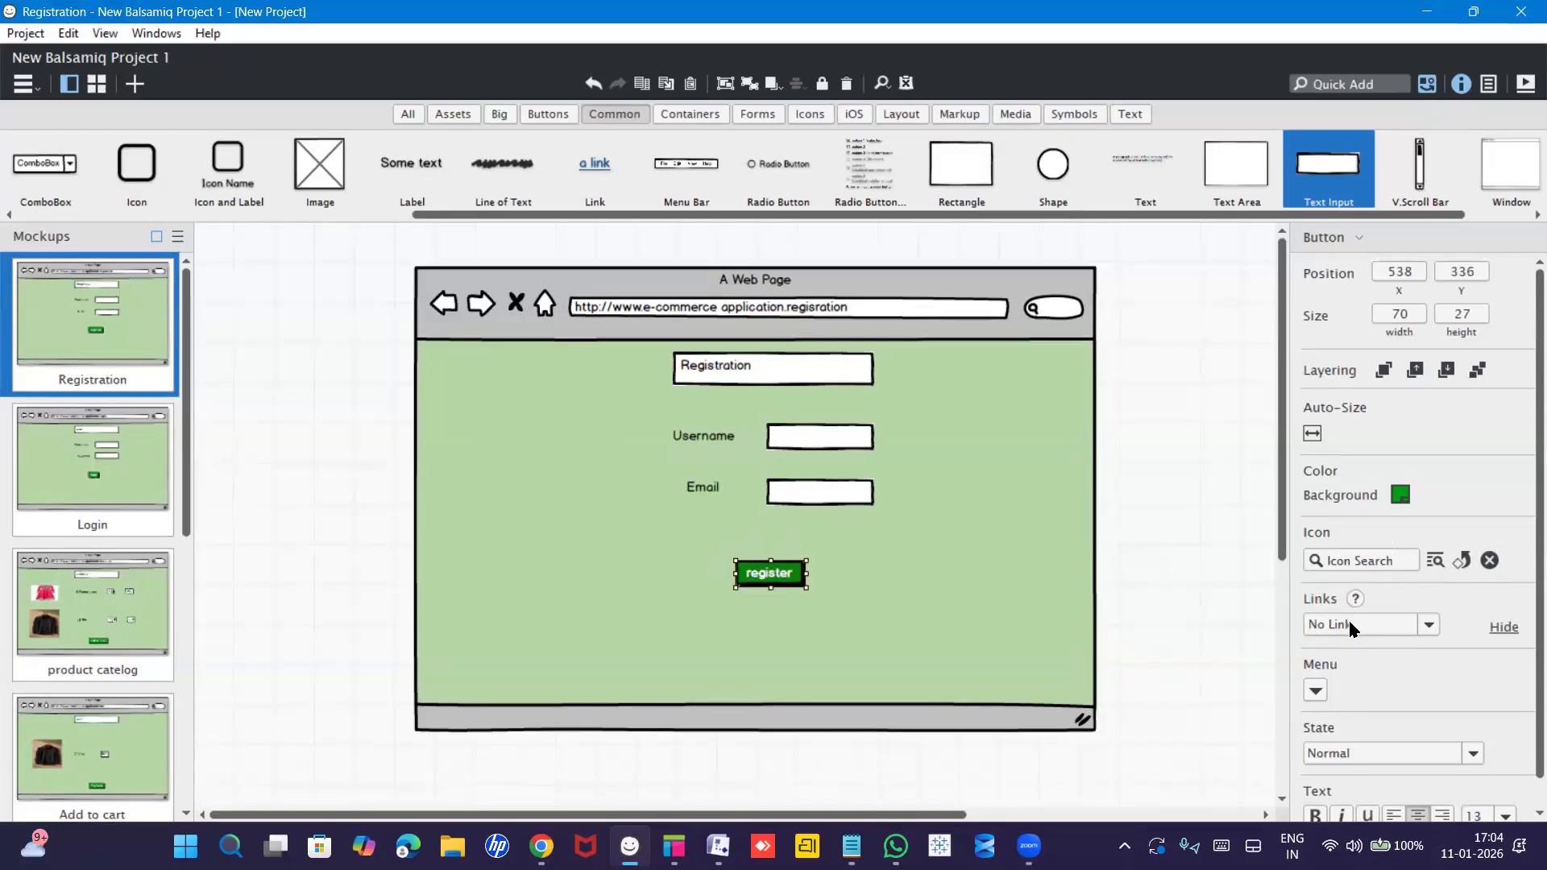
pyautogui.click(1427, 625)
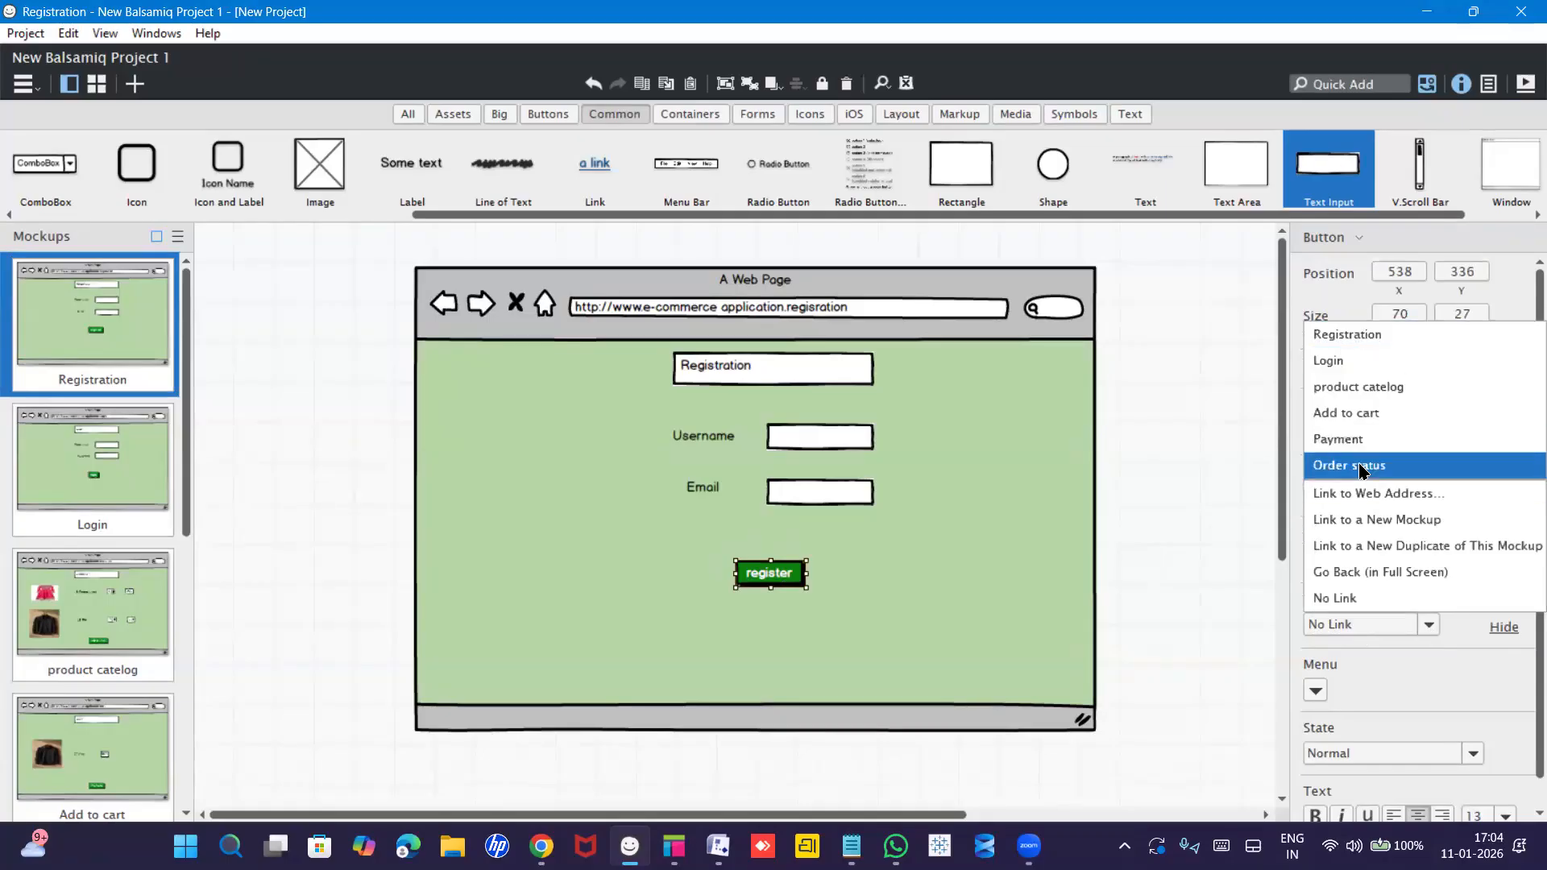
pyautogui.click(1331, 362)
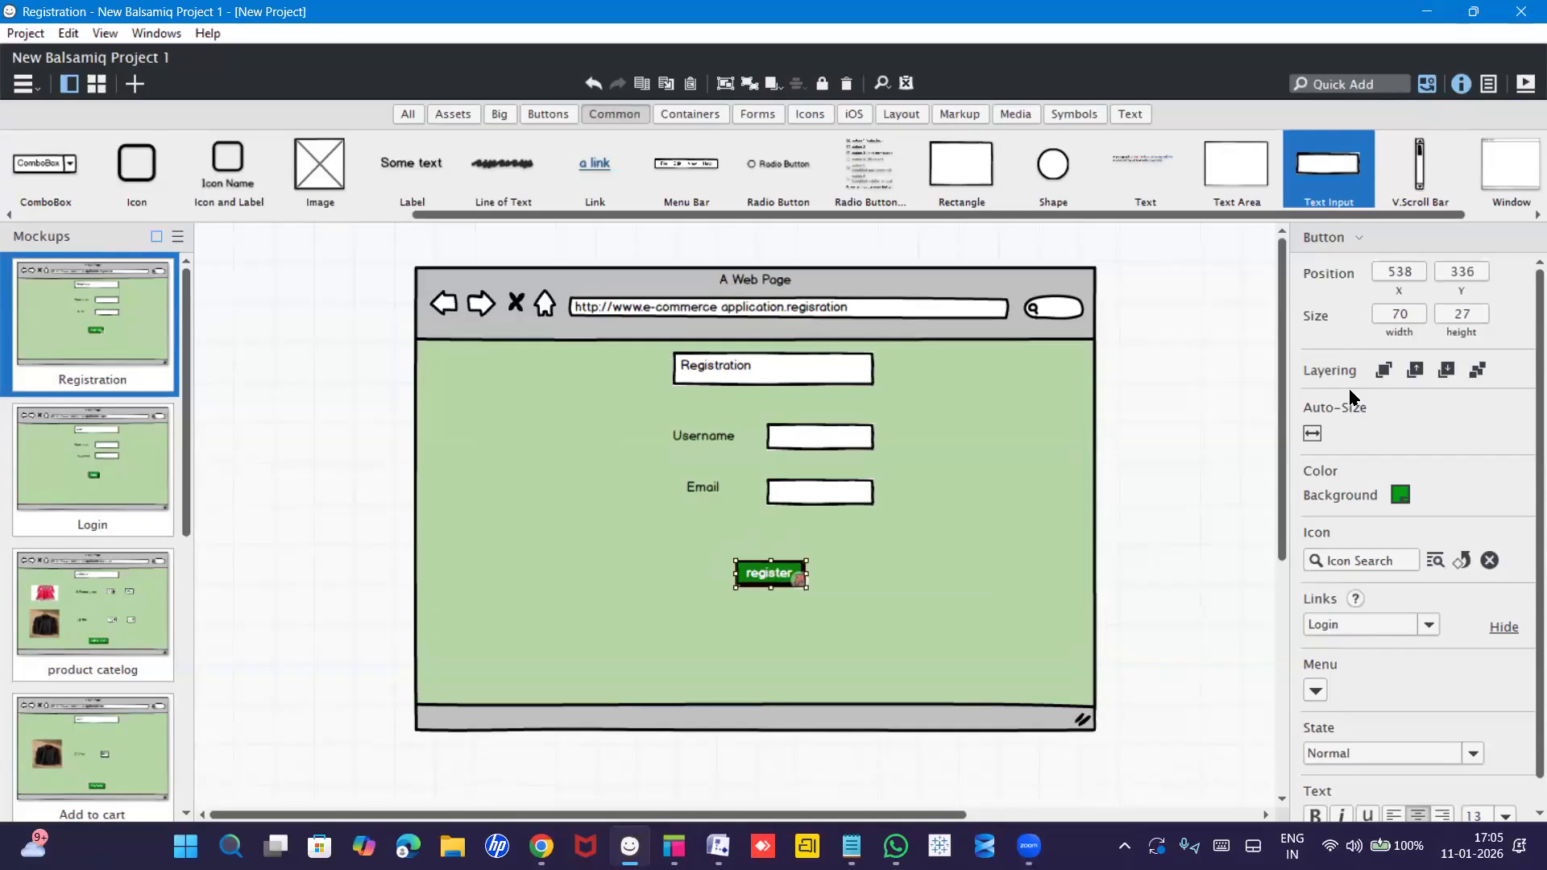
pyautogui.click(133, 488)
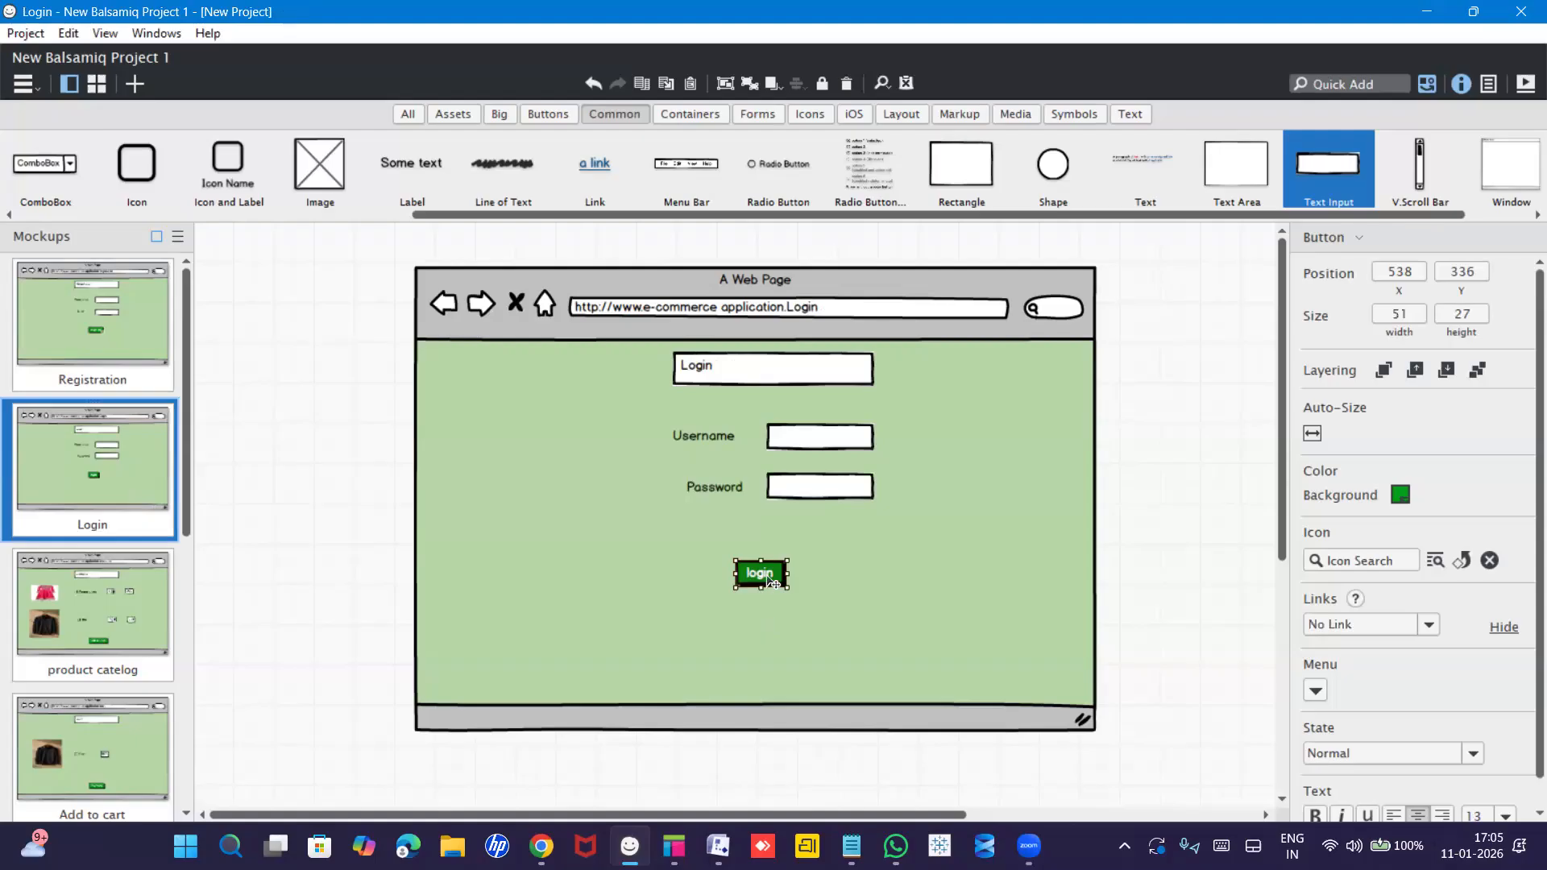
# Link the login button to product catelog and the add to cart button to Add to cart.
pyautogui.click(1422, 628)
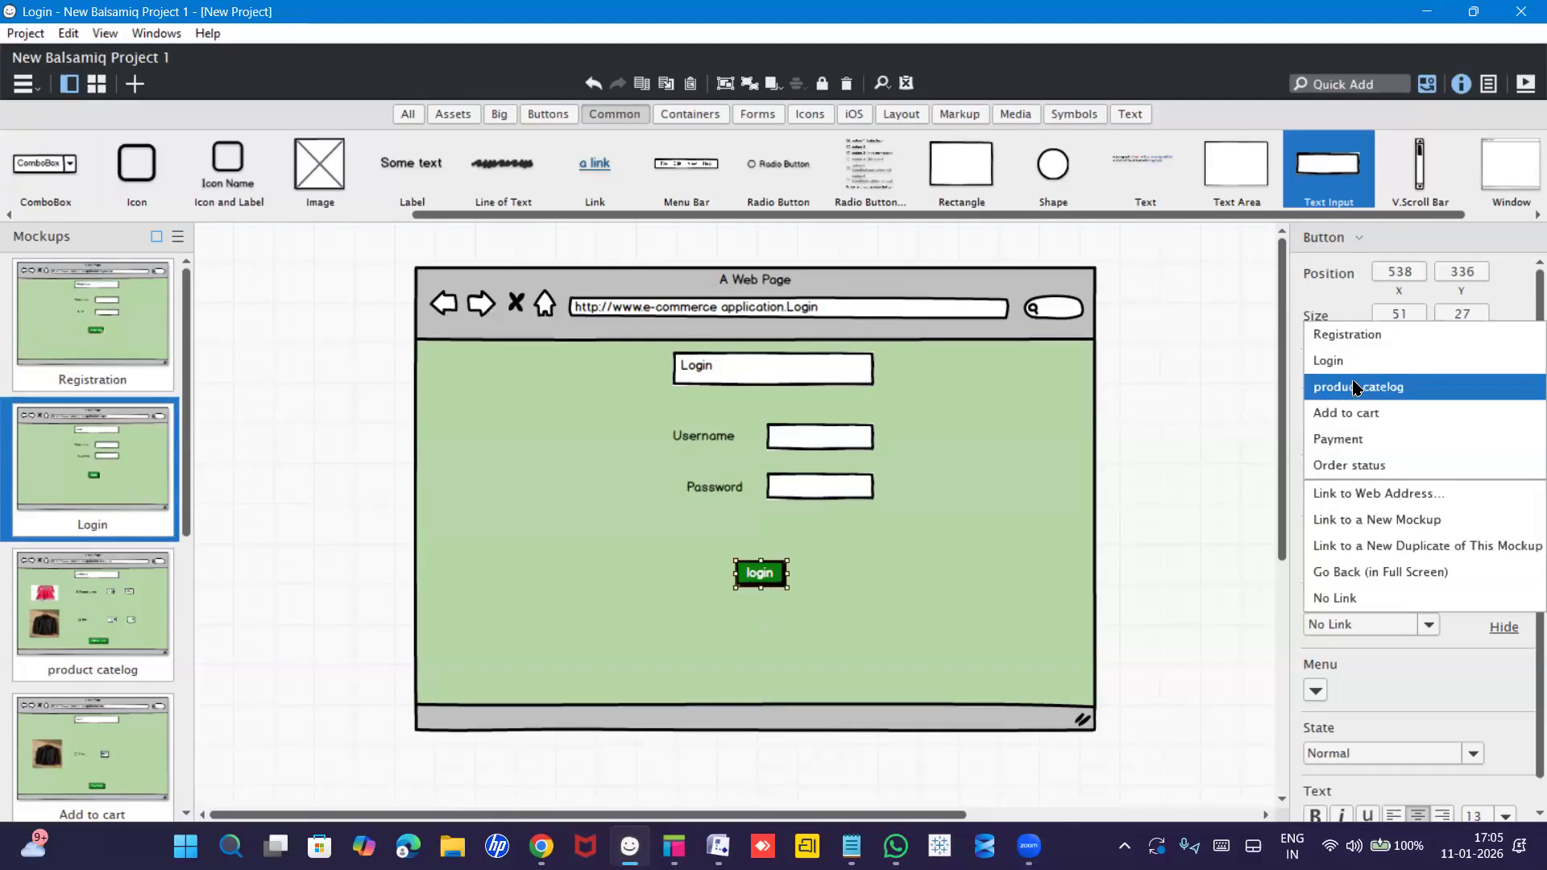
pyautogui.click(1355, 387)
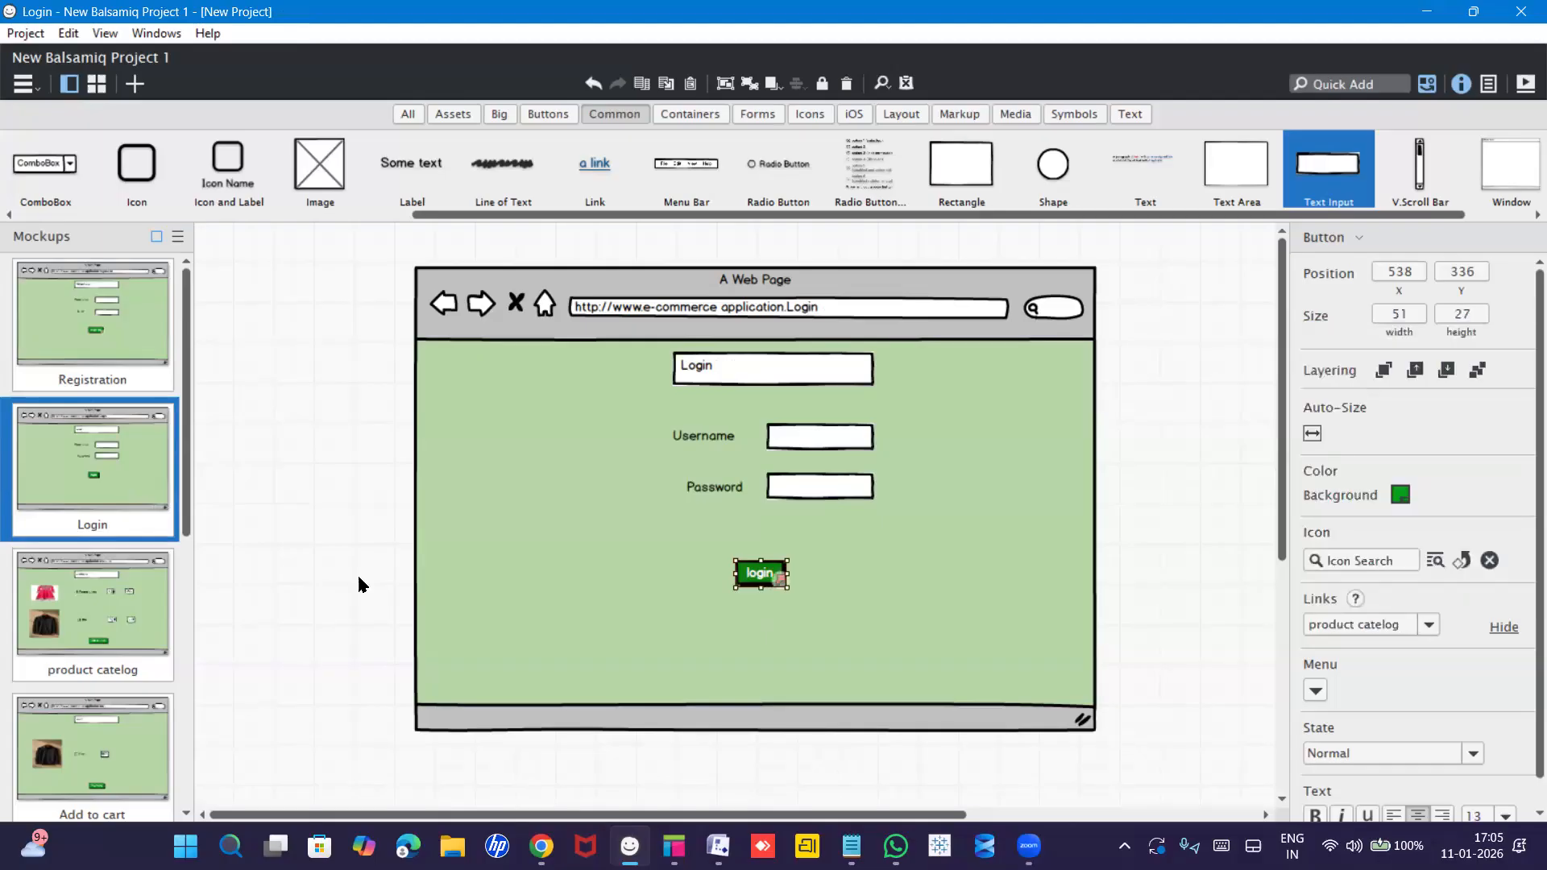
pyautogui.click(51, 642)
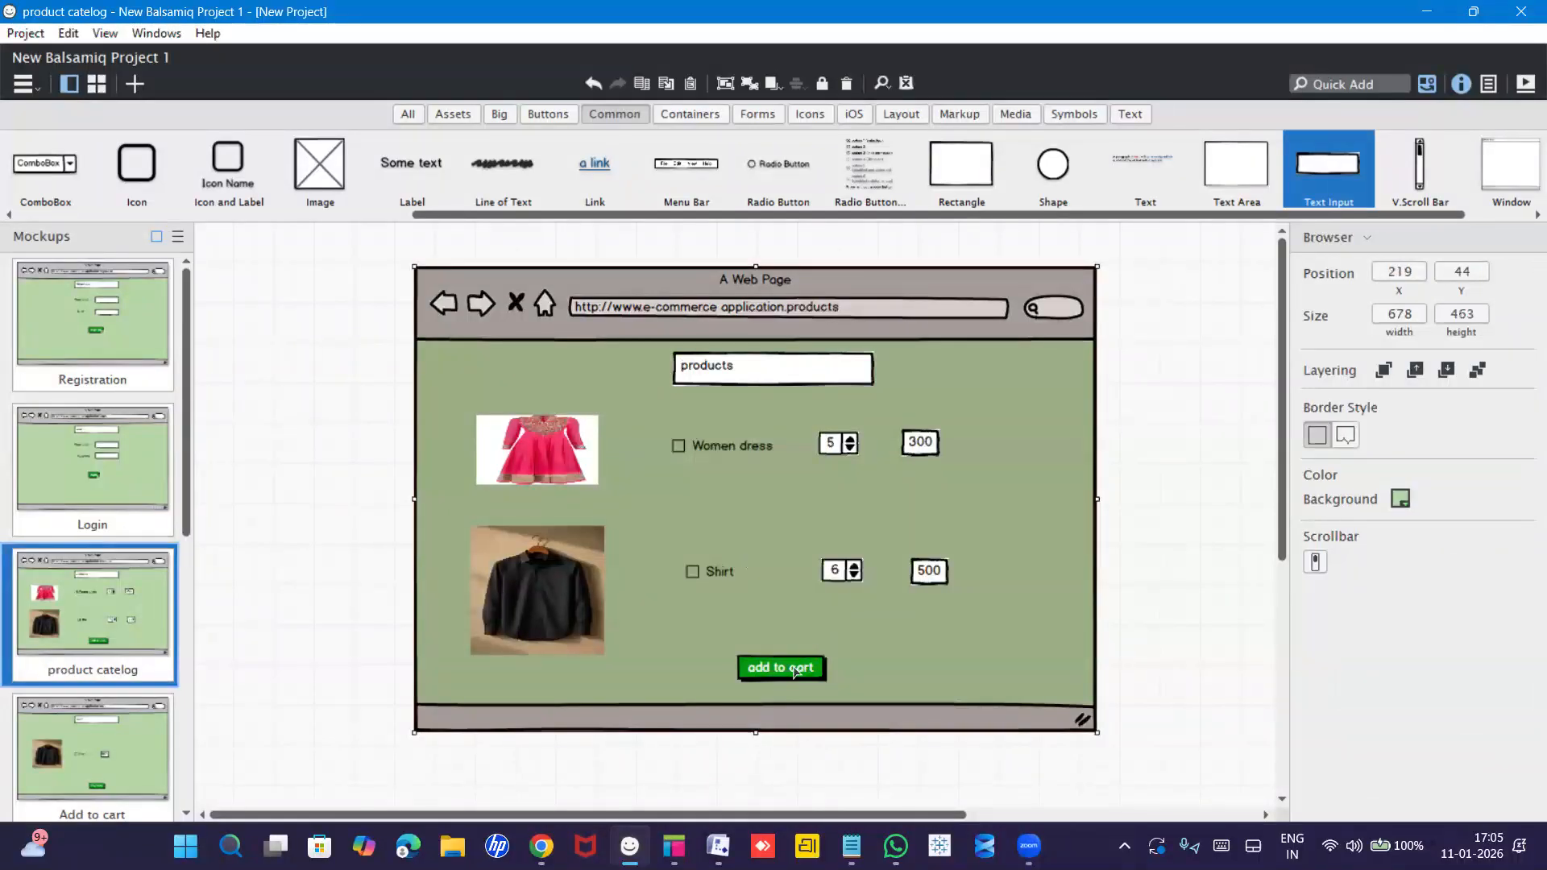
pyautogui.click(797, 674)
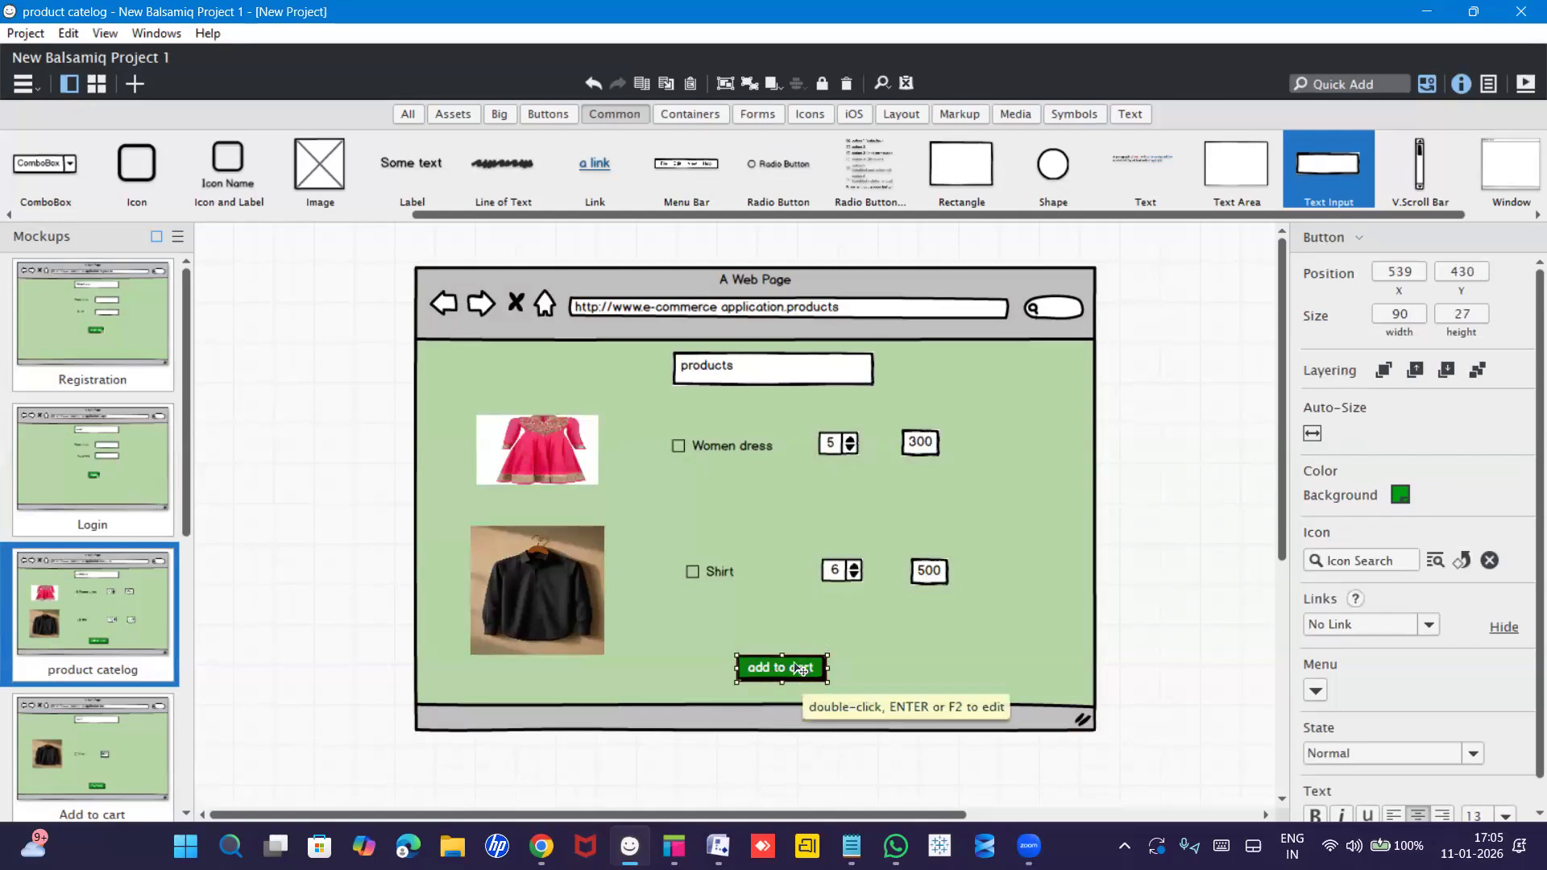
pyautogui.click(1360, 625)
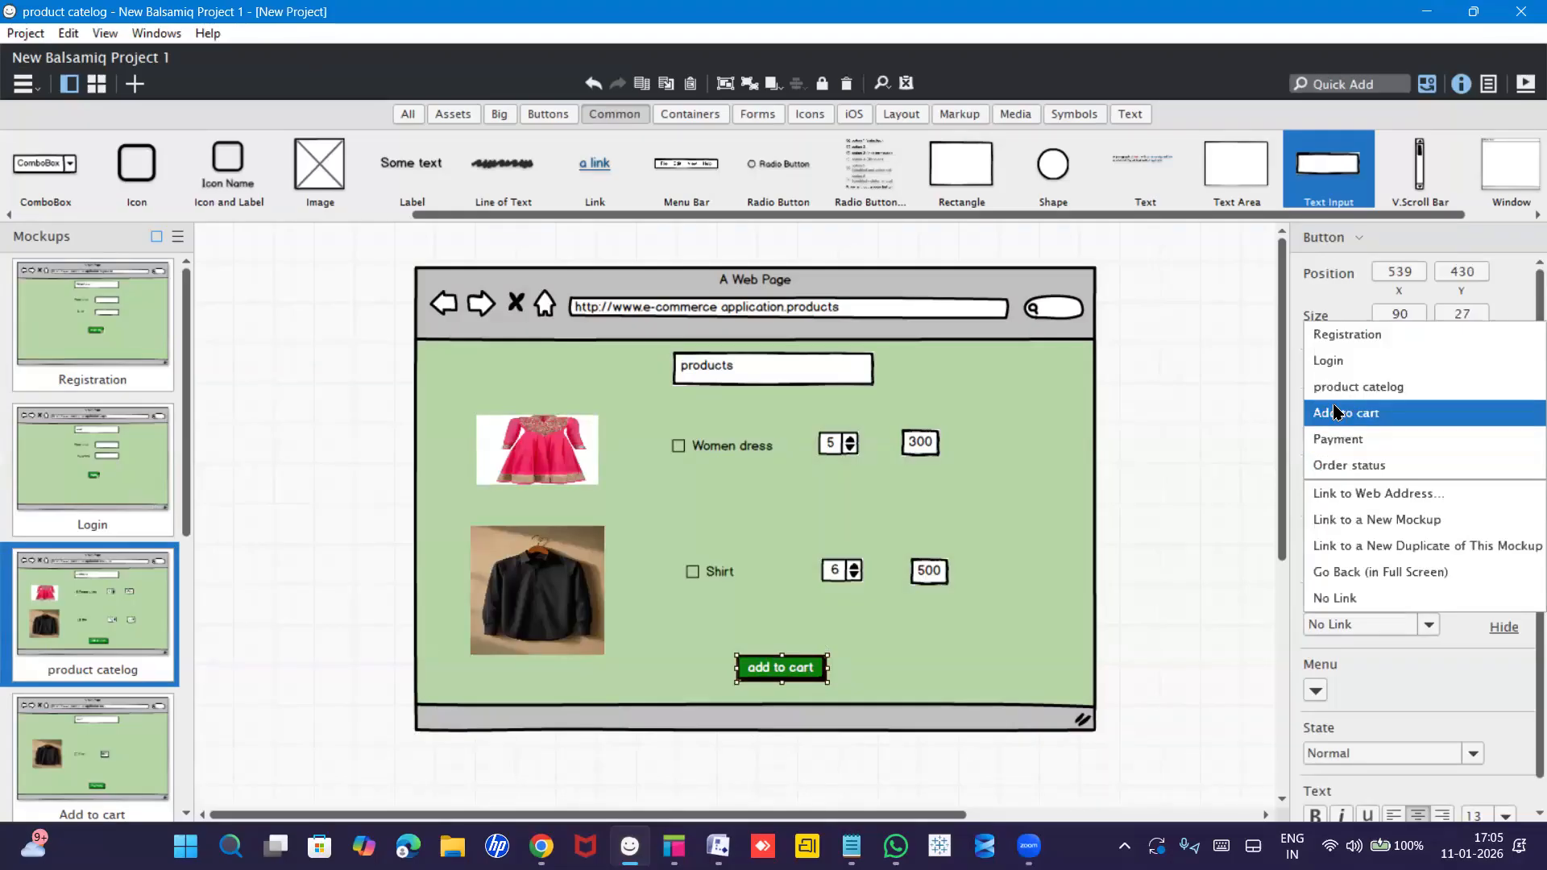
pyautogui.click(1334, 413)
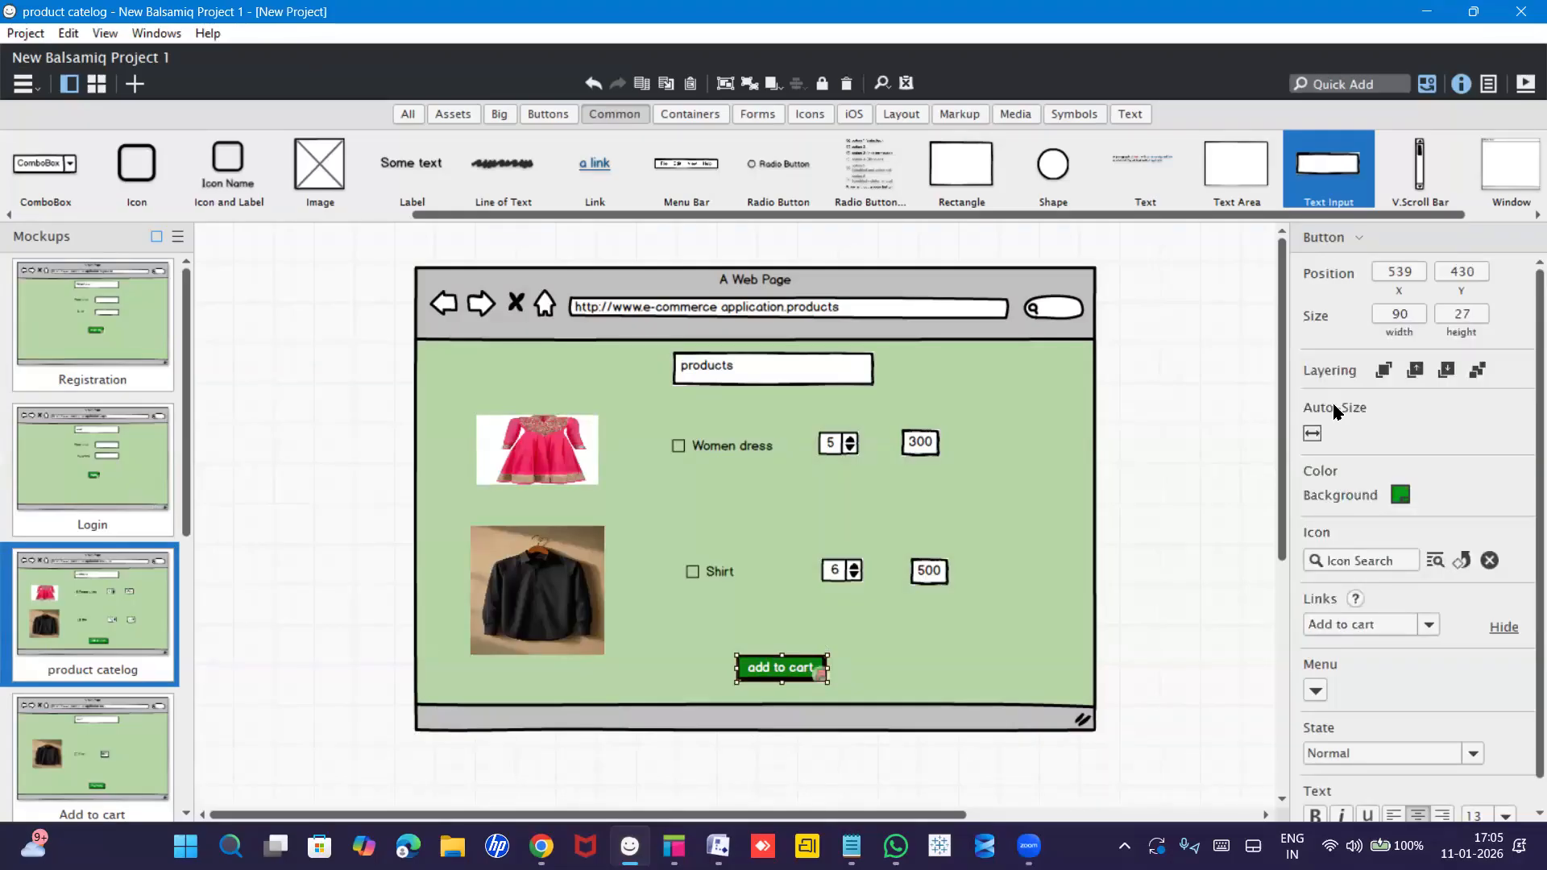
# Link the Add to cart mockup's Payment button to the Payment mockup.
pyautogui.click(110, 717)
pyautogui.scroll(-3, 165, 656)
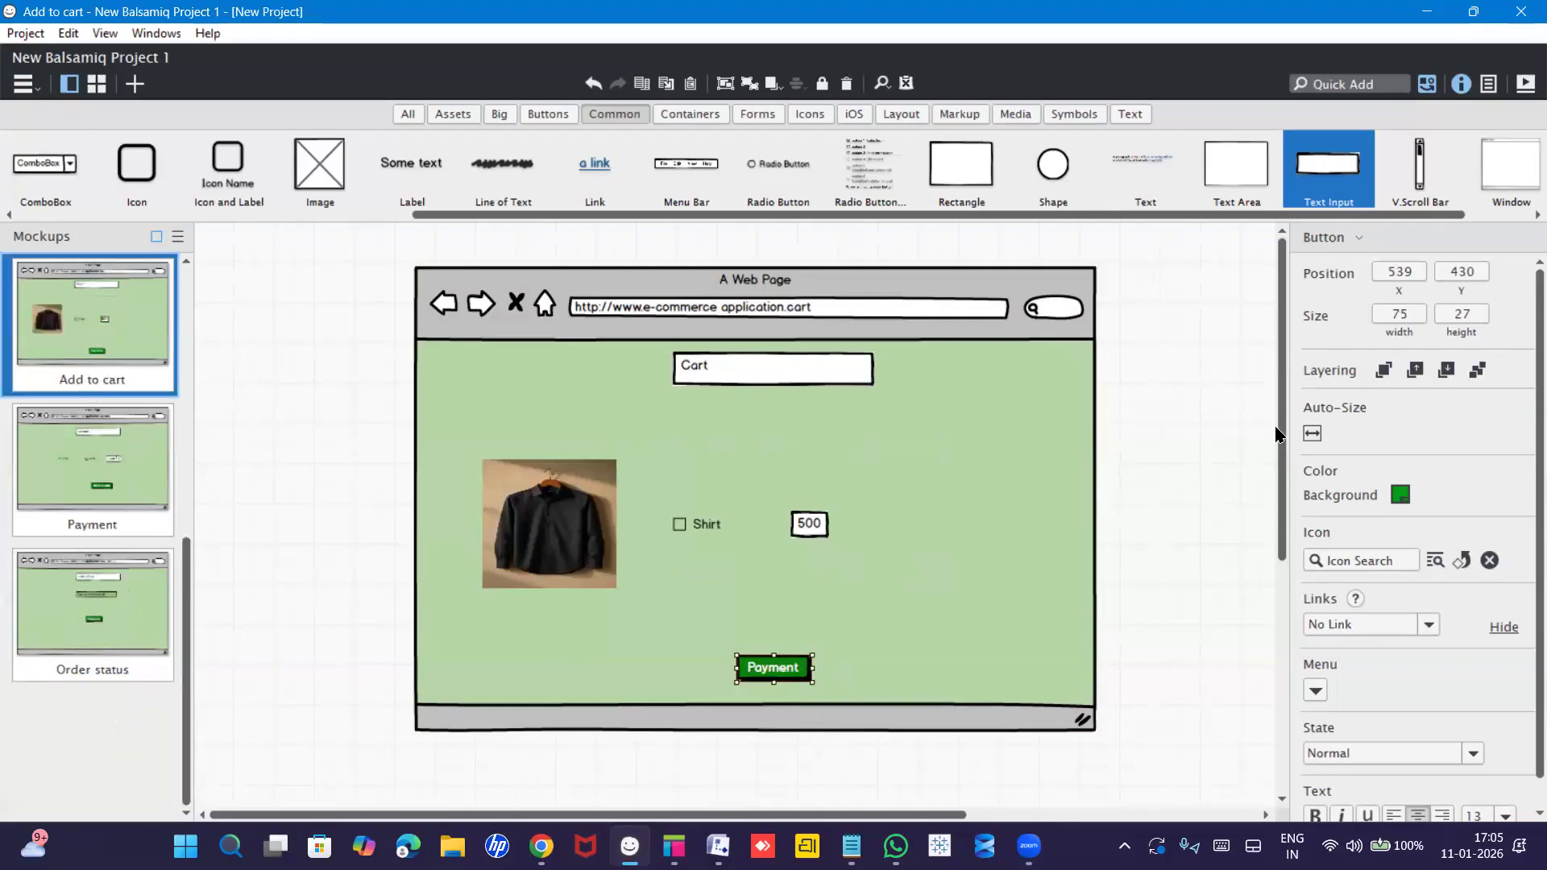
pyautogui.click(1348, 628)
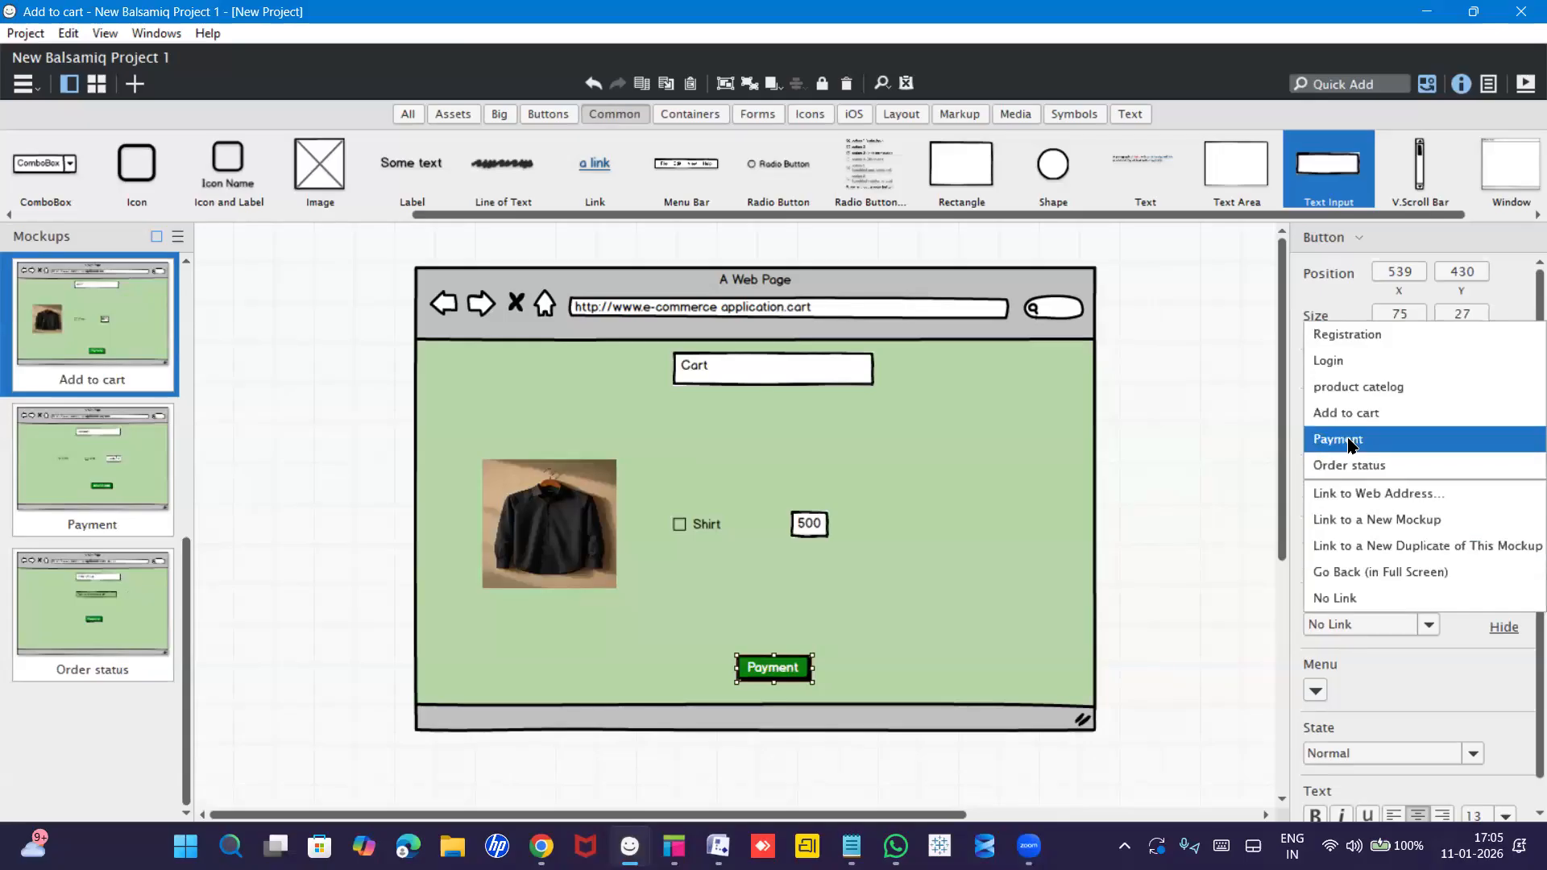
pyautogui.click(1351, 441)
pyautogui.click(110, 474)
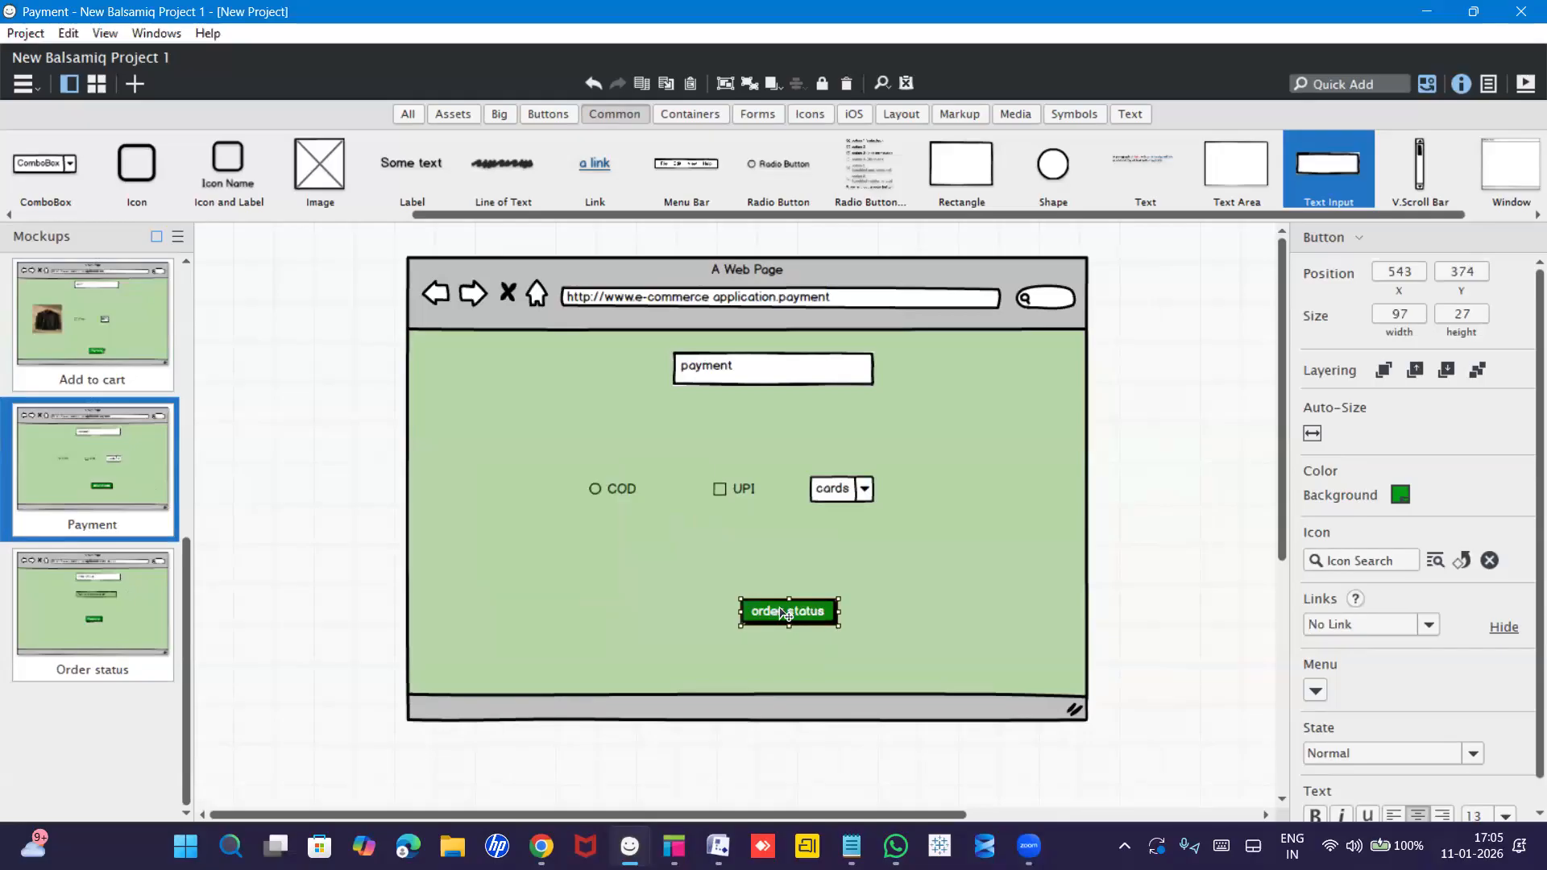
# Link the Payment mockup's order status button to the Order status mockup.
pyautogui.click(1347, 620)
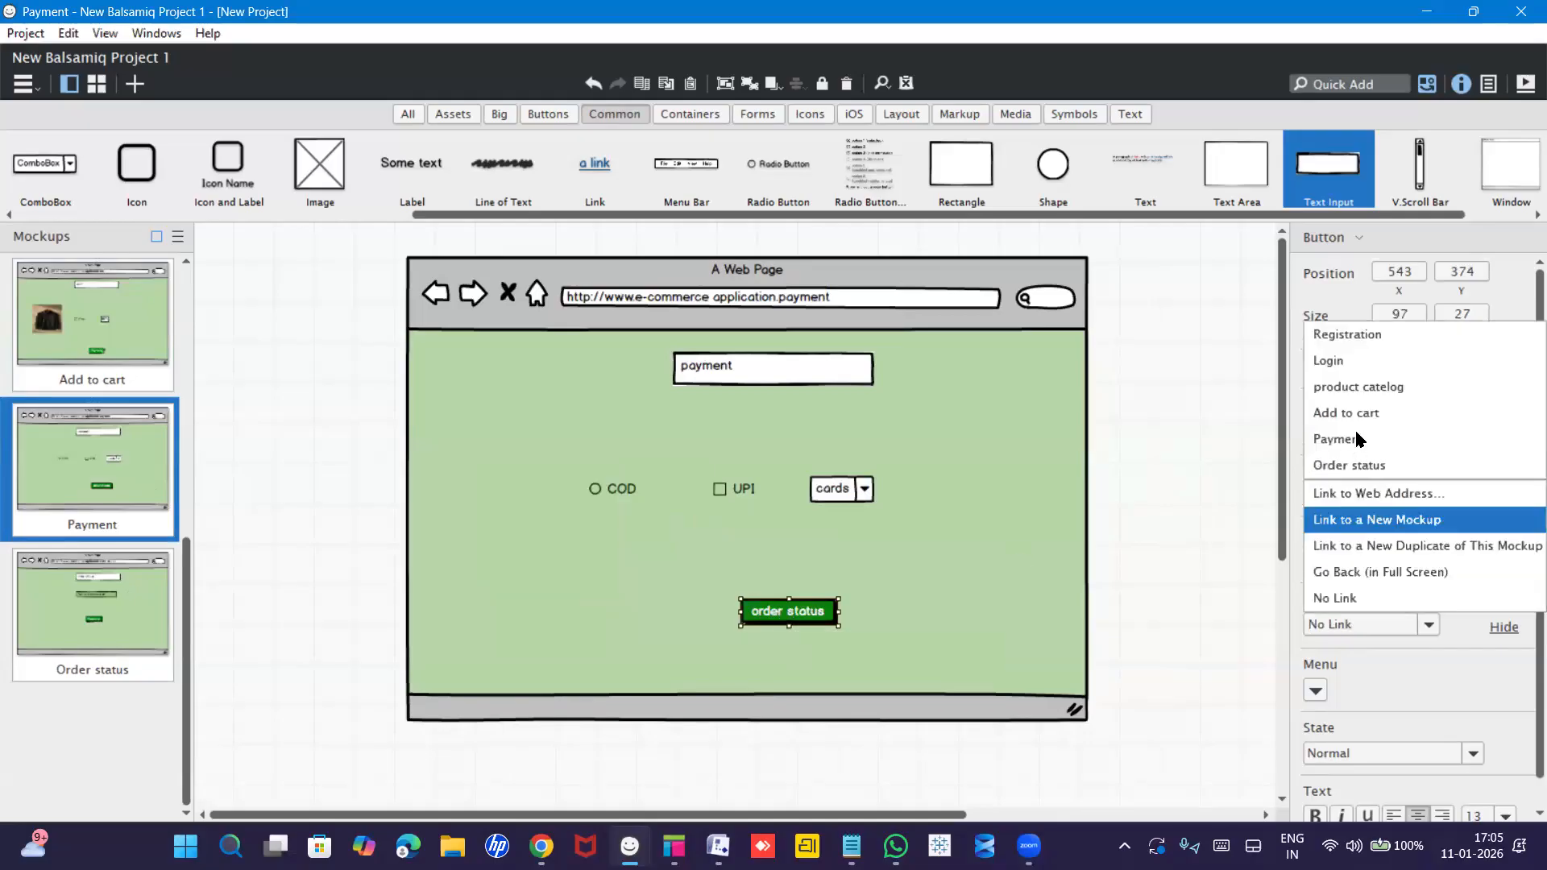
pyautogui.click(1358, 465)
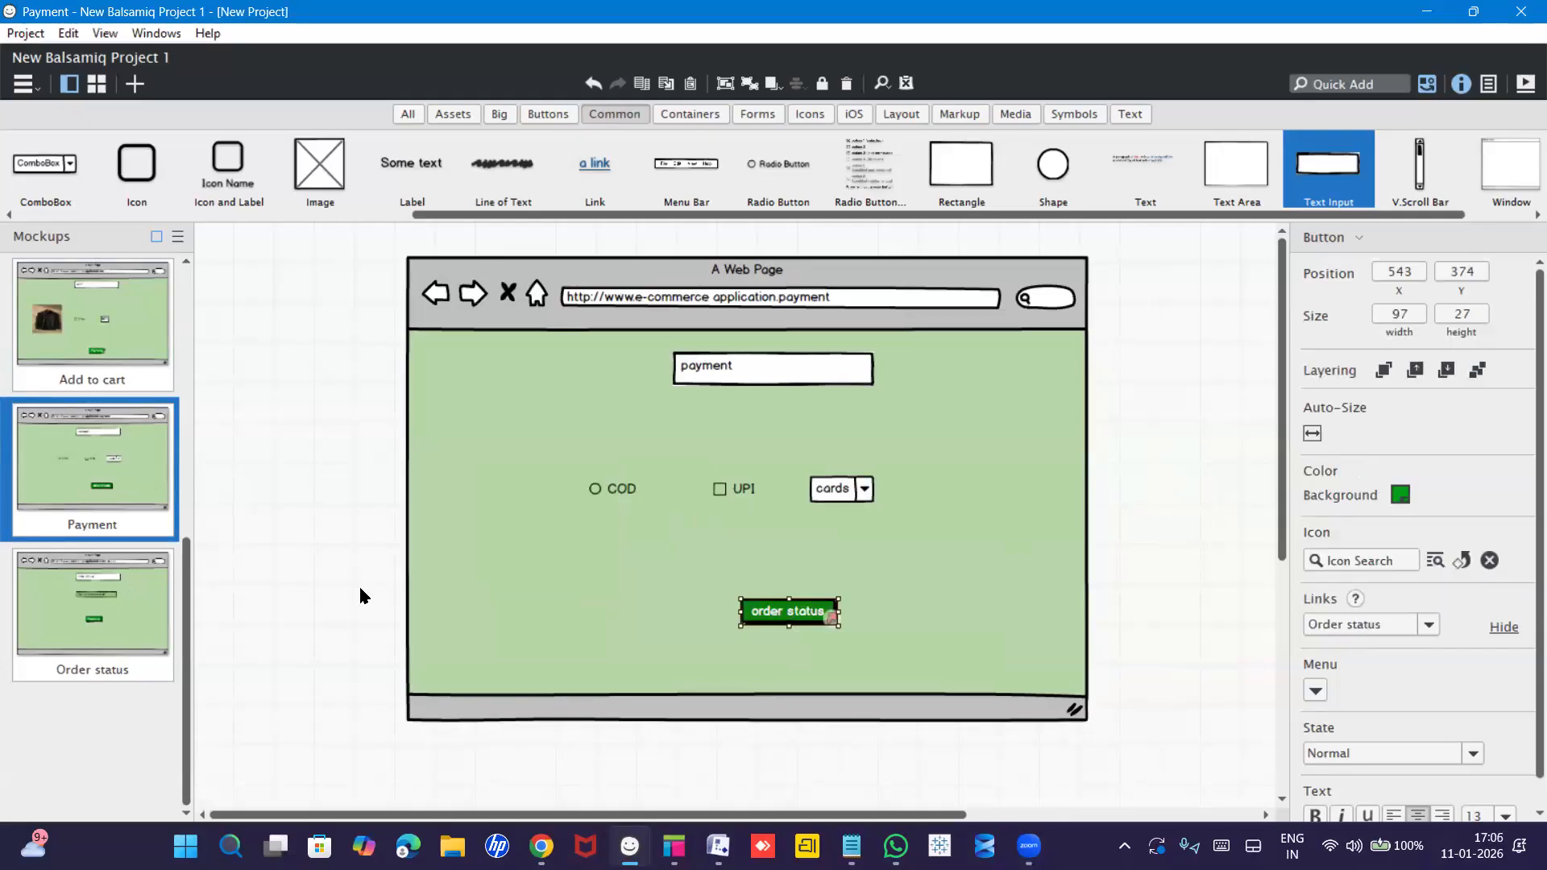
pyautogui.click(118, 617)
pyautogui.click(754, 561)
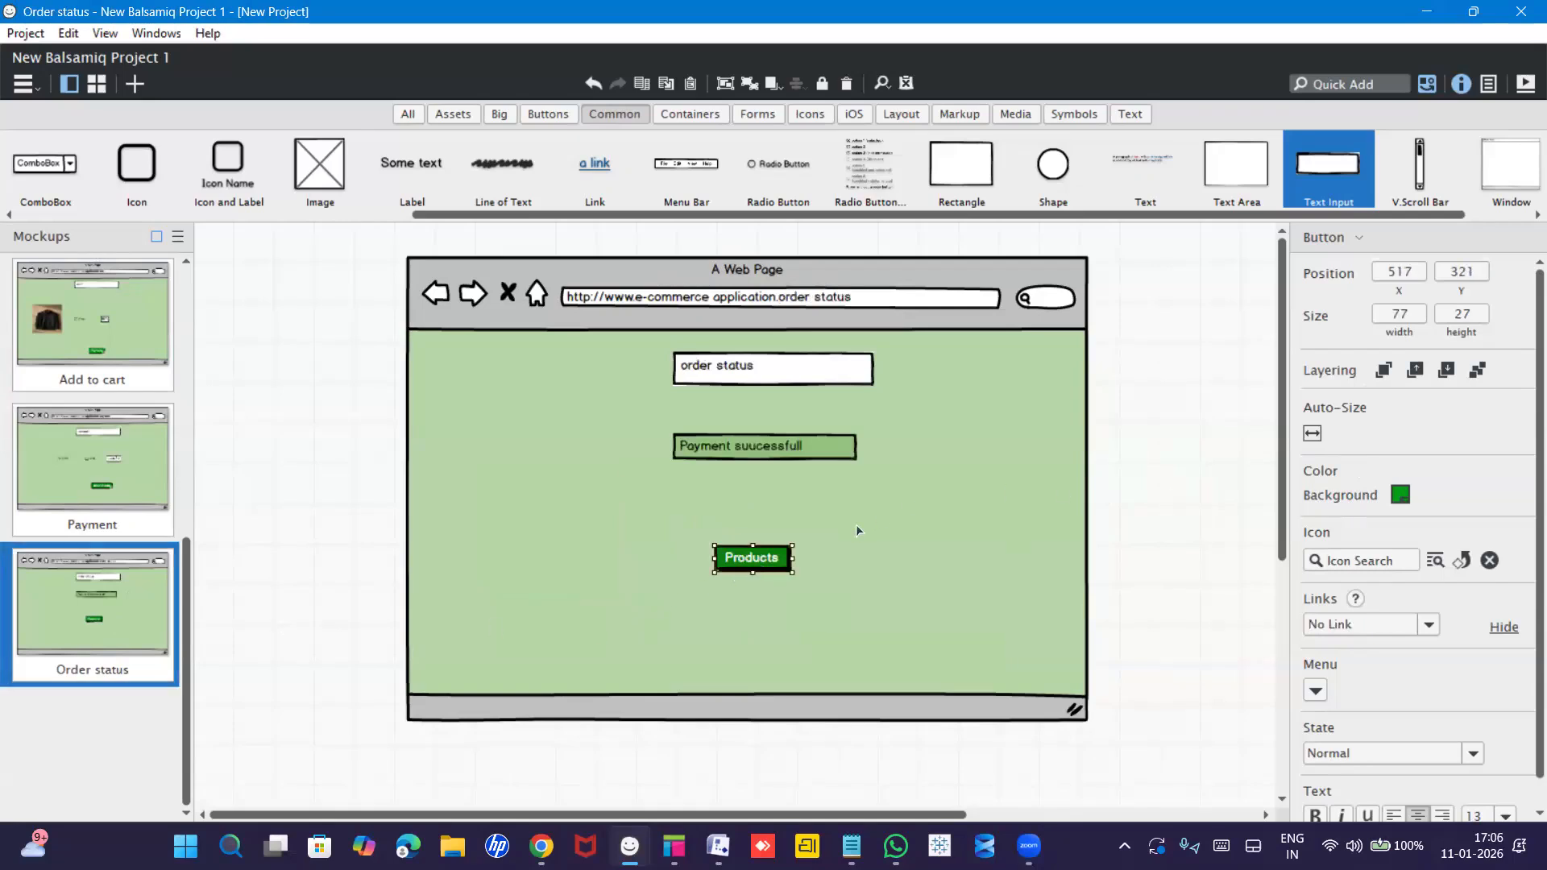
# Link the Order status page's Products button to the product catelog mockup.
pyautogui.click(1363, 625)
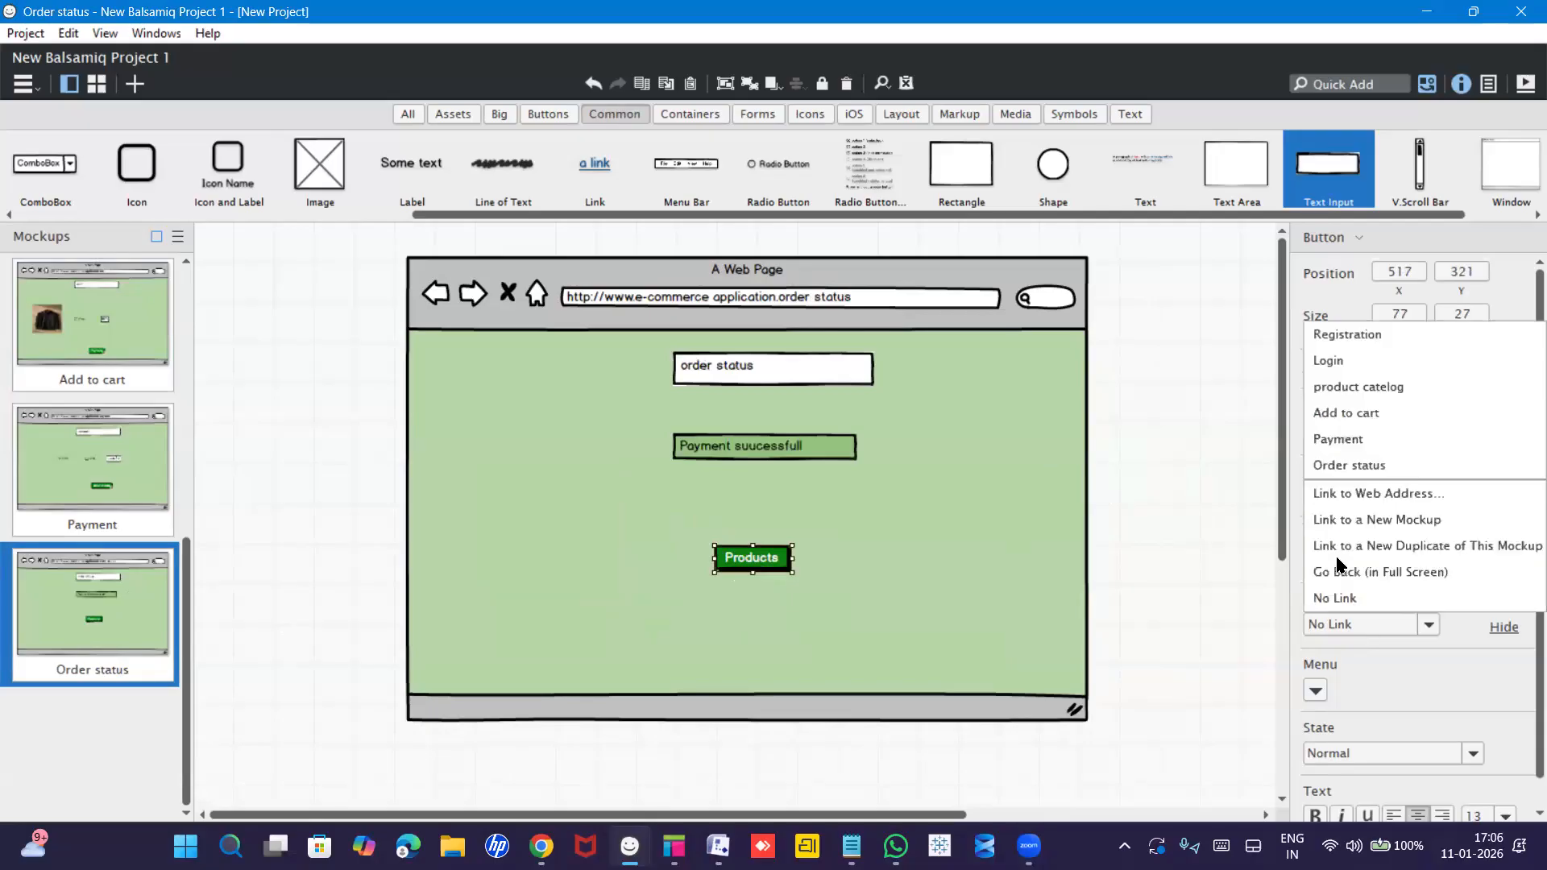
pyautogui.click(1331, 389)
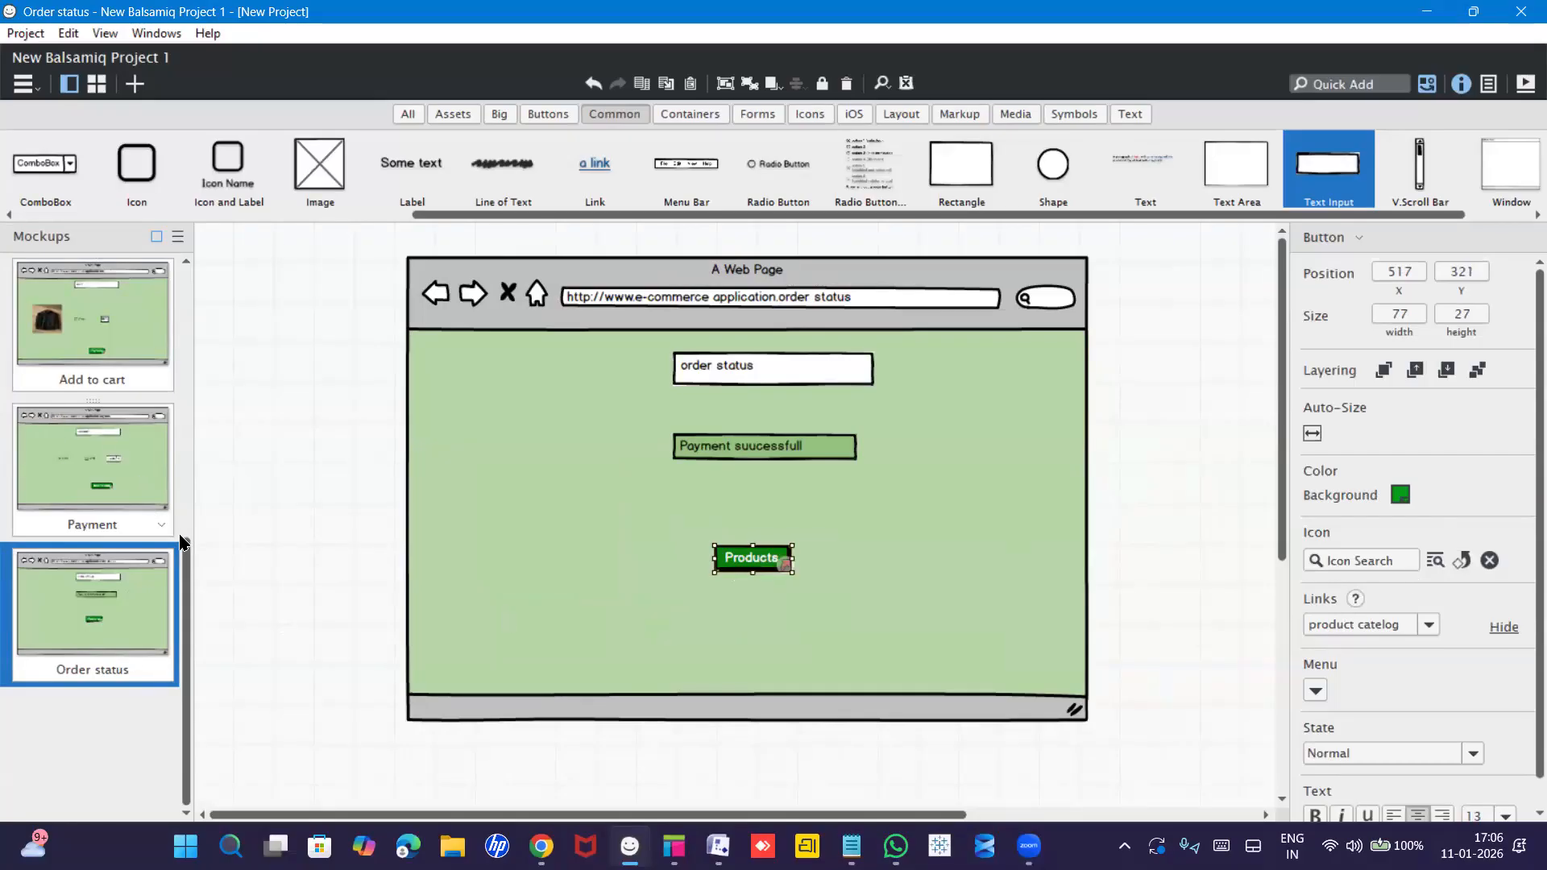
pyautogui.moveTo(184, 543); pyautogui.dragTo(193, 355)
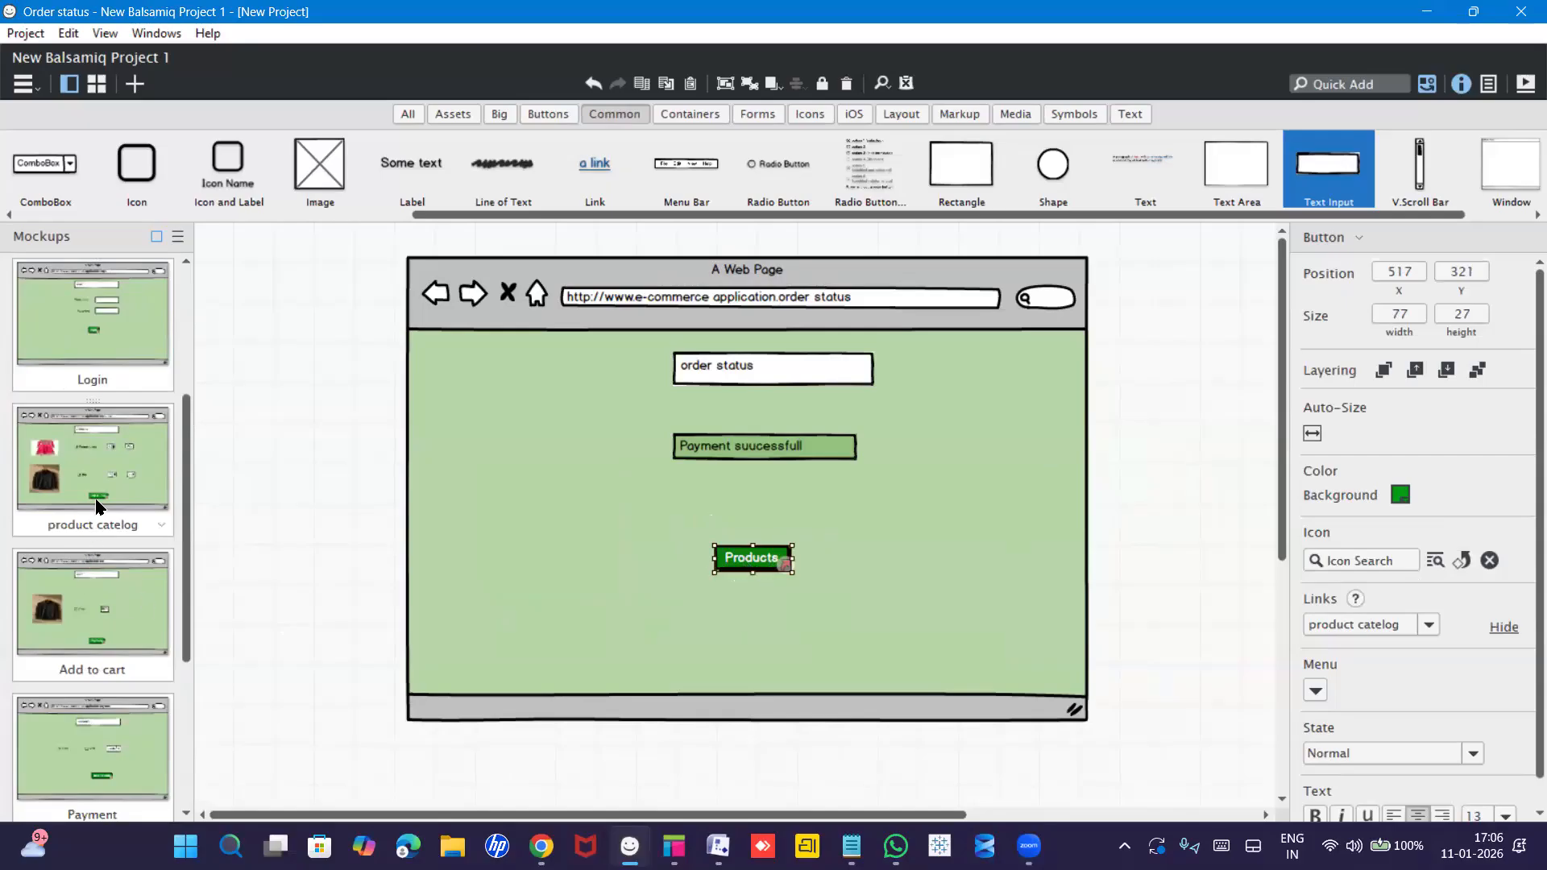
# Step through the product catelog, Add to cart and Login mockups back to Registration.
pyautogui.click(98, 473)
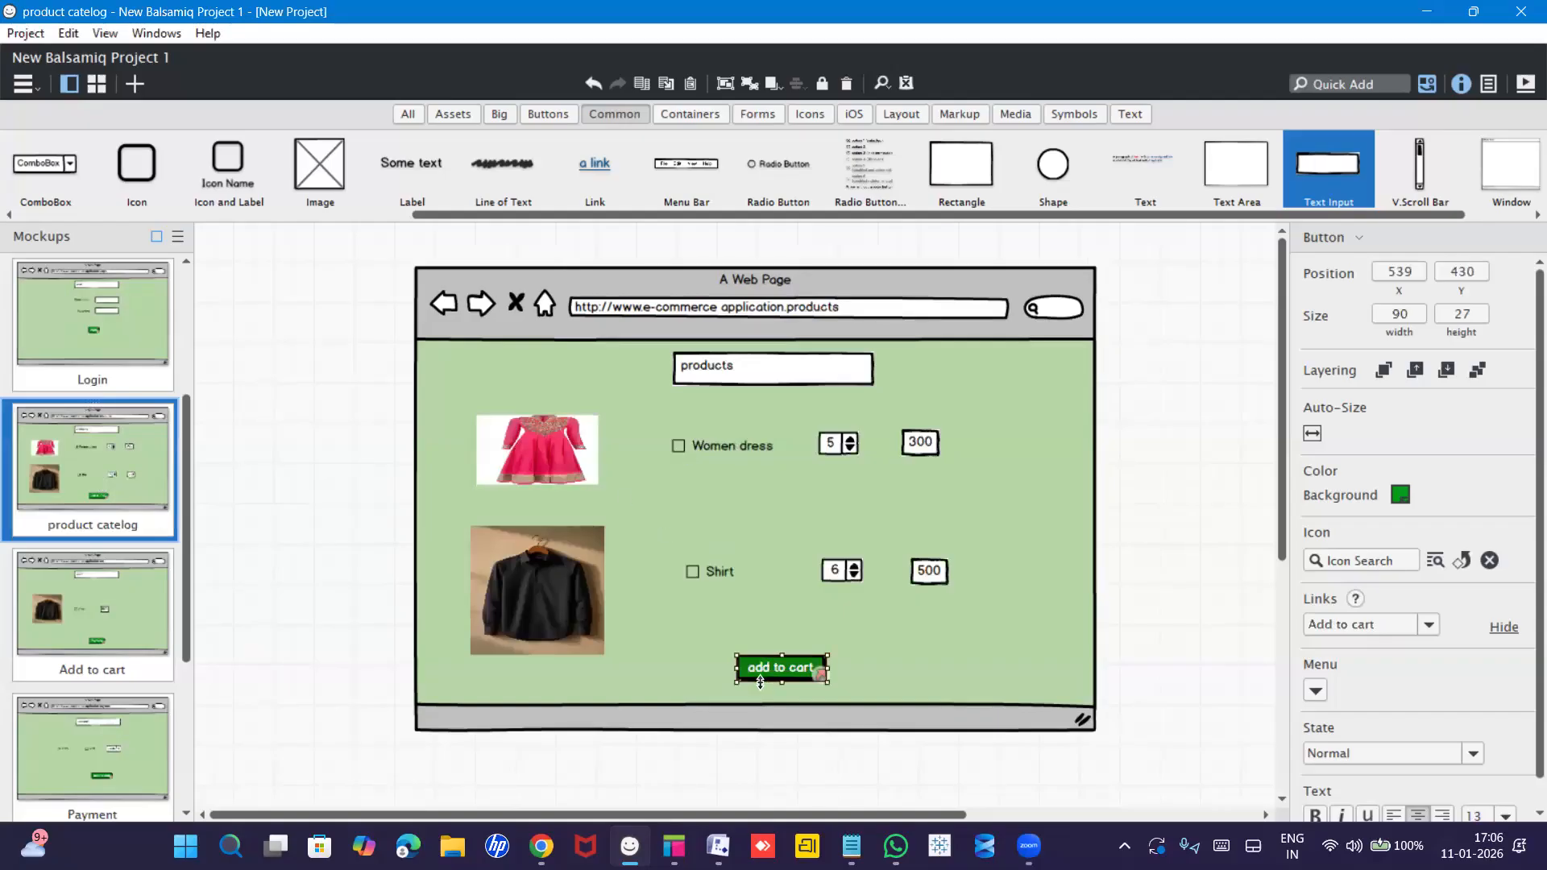
pyautogui.click(81, 610)
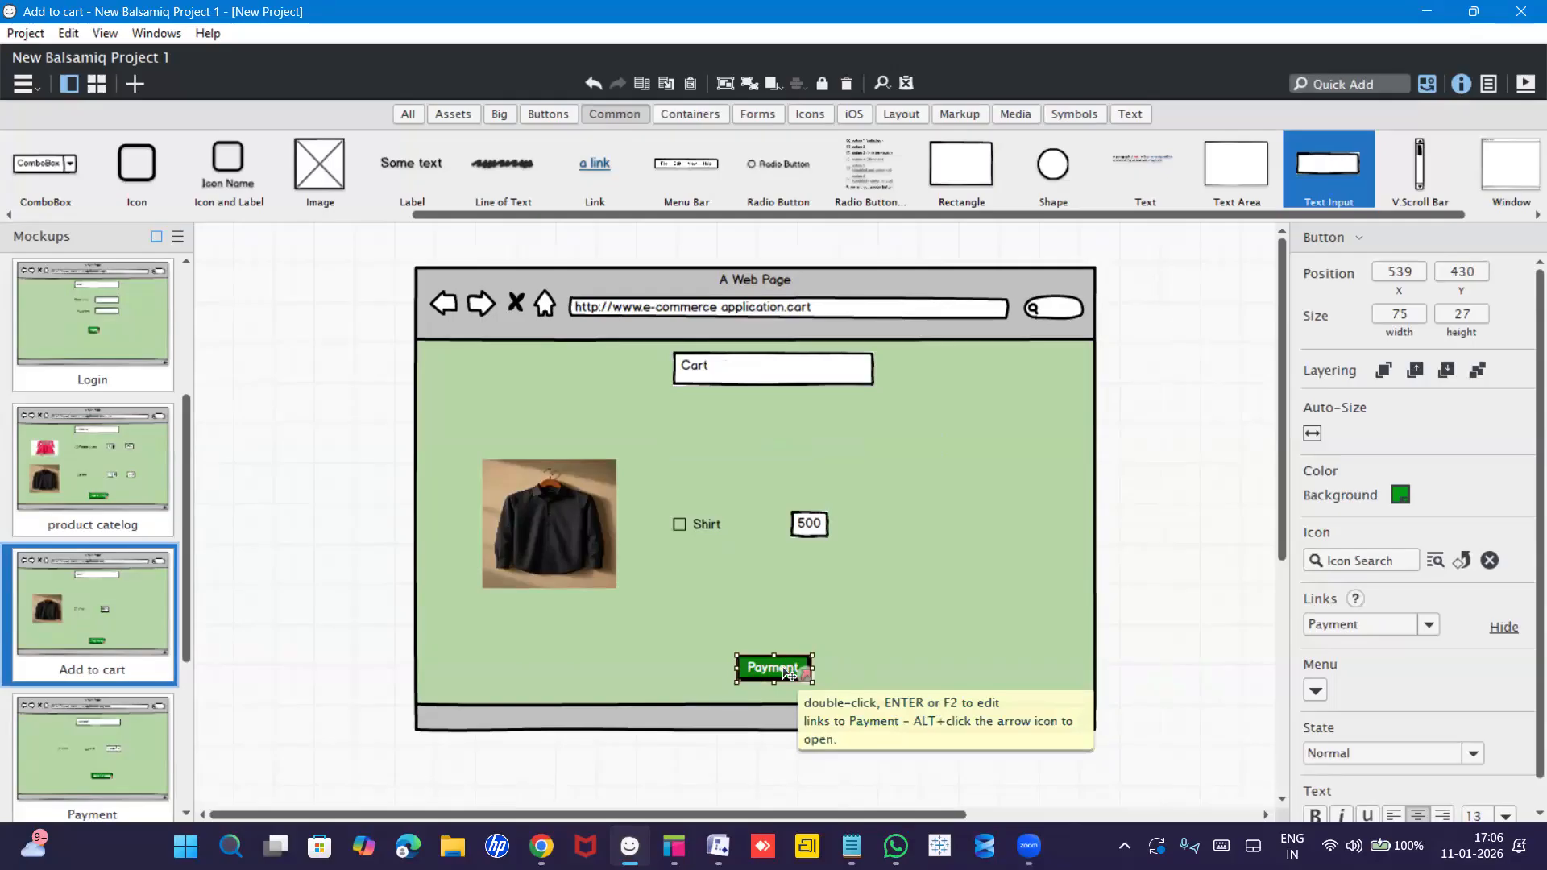
pyautogui.click(121, 345)
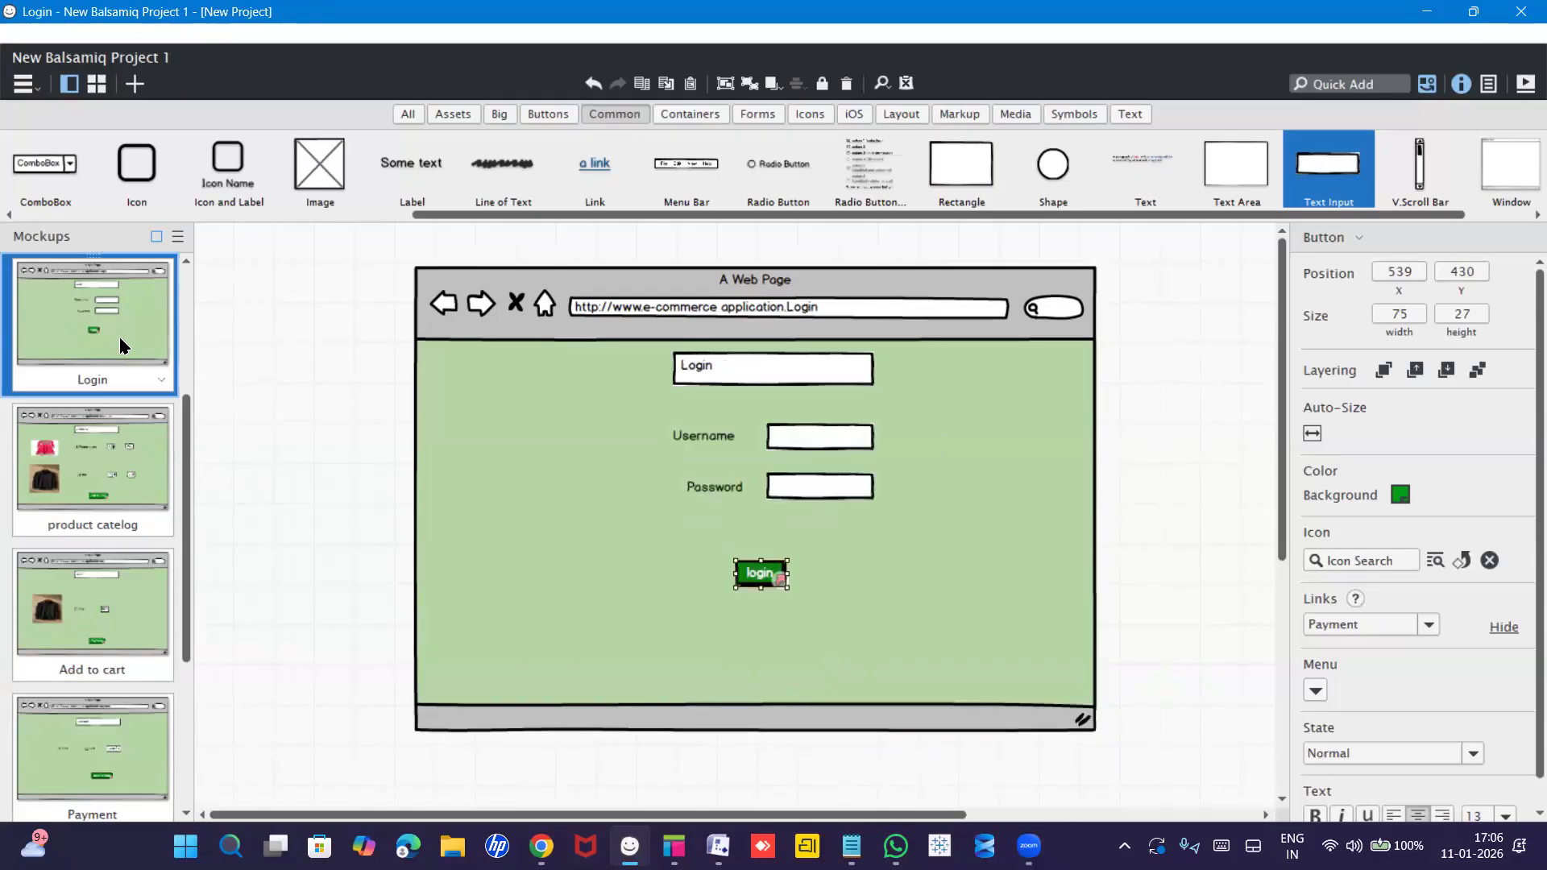
pyautogui.moveTo(186, 407); pyautogui.dragTo(207, 287)
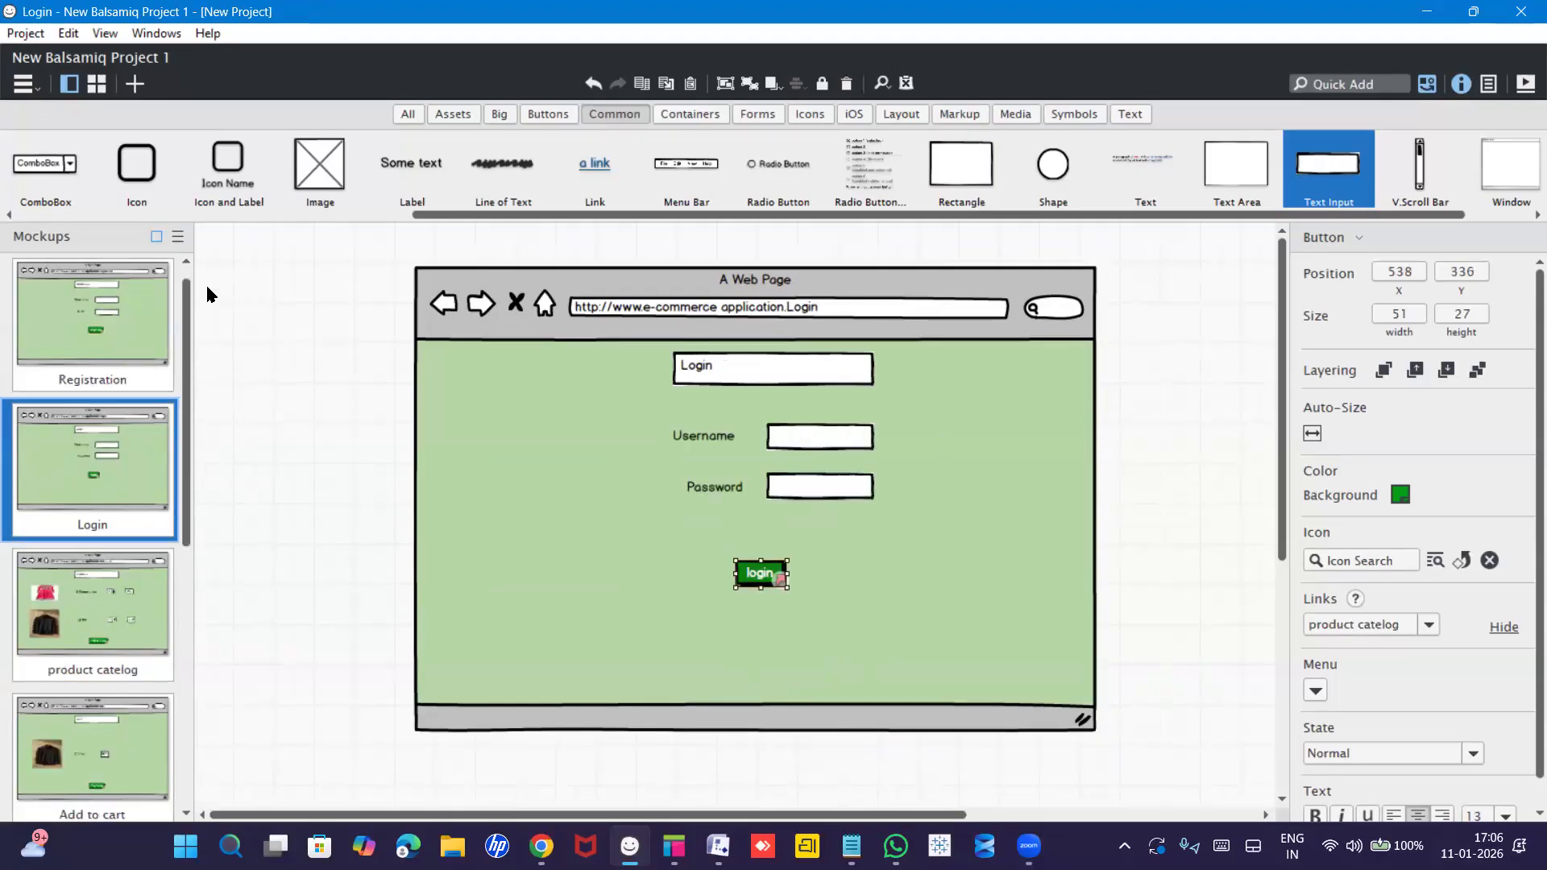
pyautogui.click(85, 346)
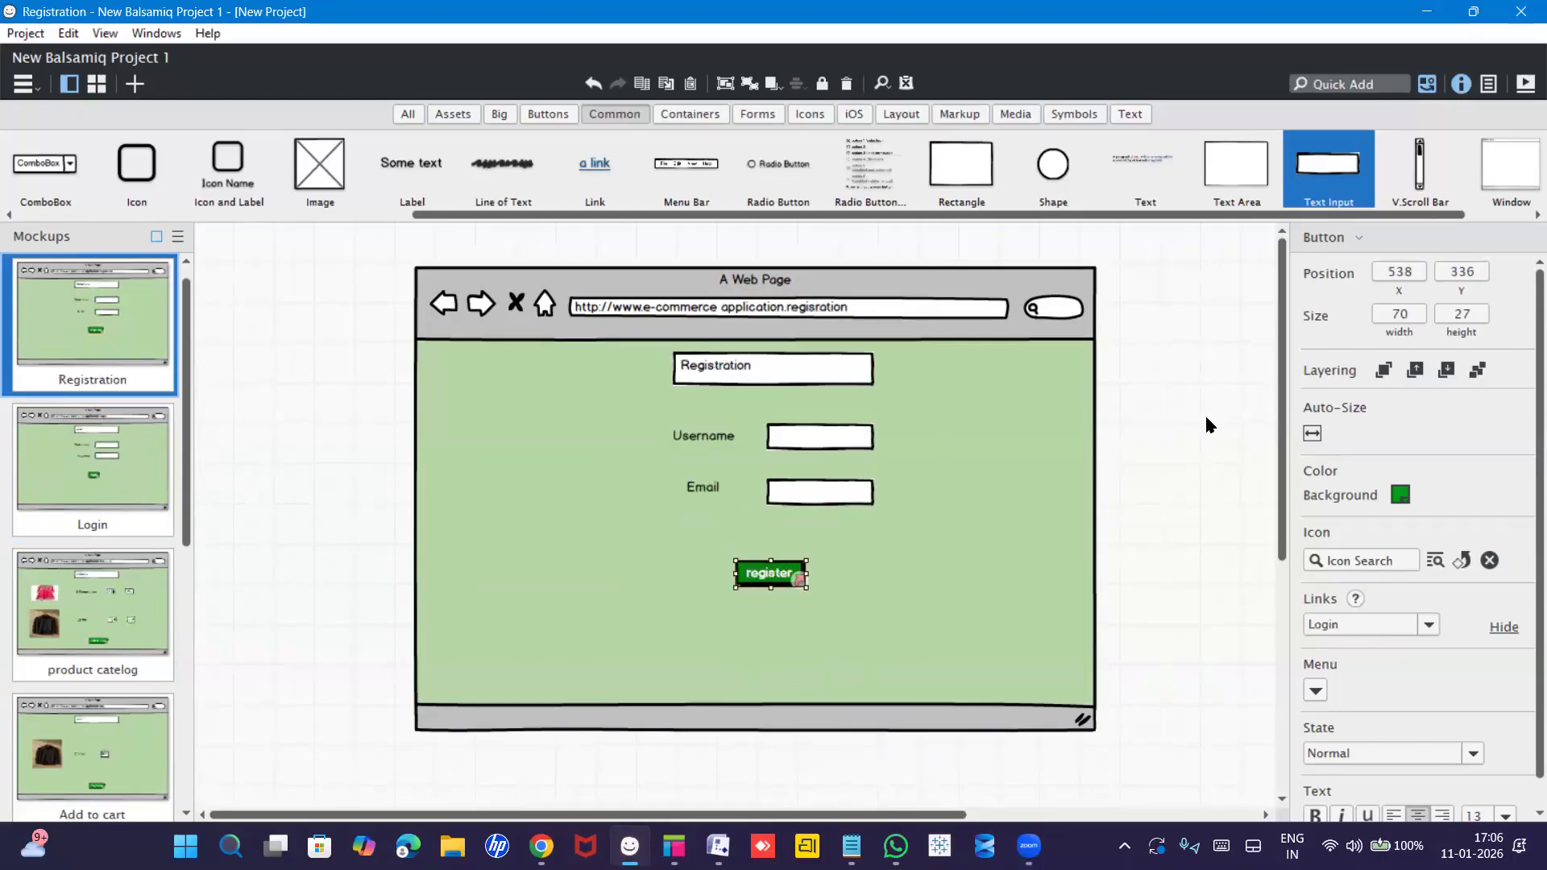
# Preview the register, login and add to cart links full screen, then switch to Axure RP.
pyautogui.click(1525, 85)
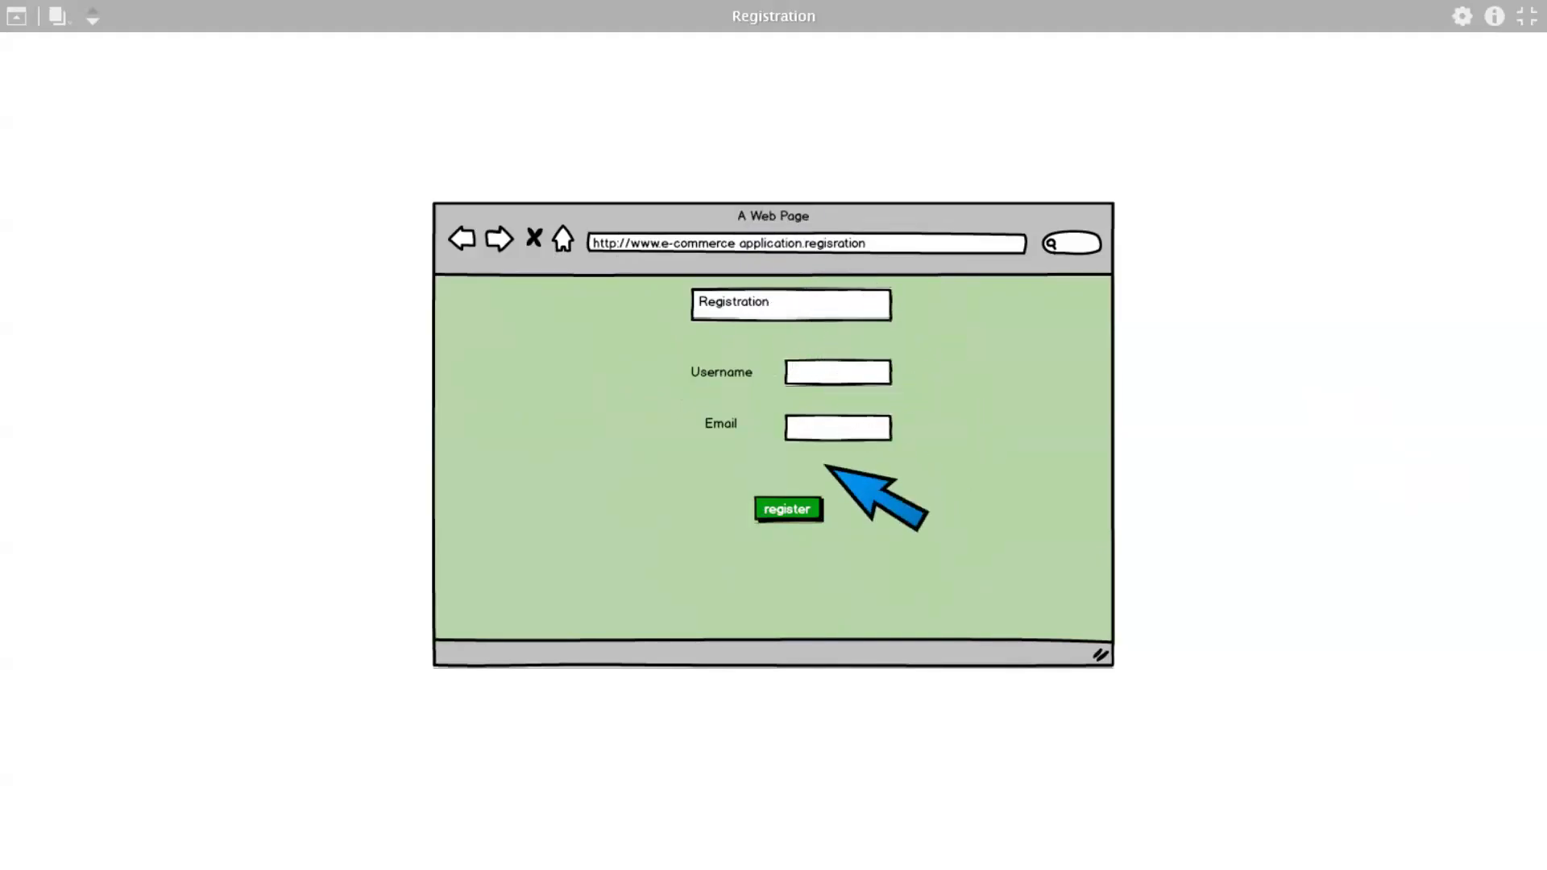
pyautogui.click(799, 514)
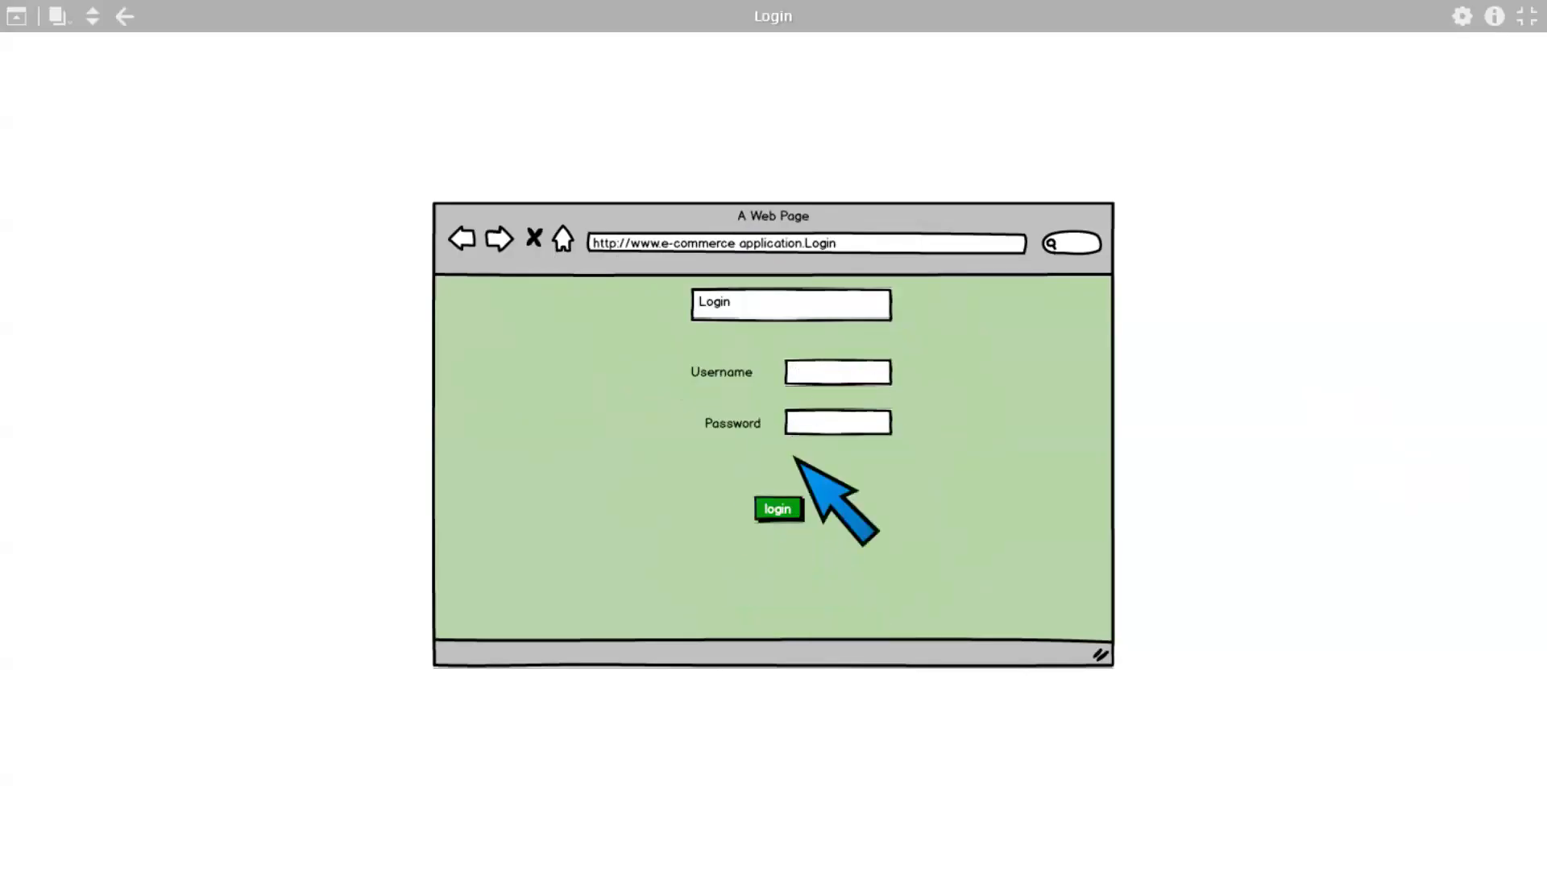
pyautogui.click(778, 509)
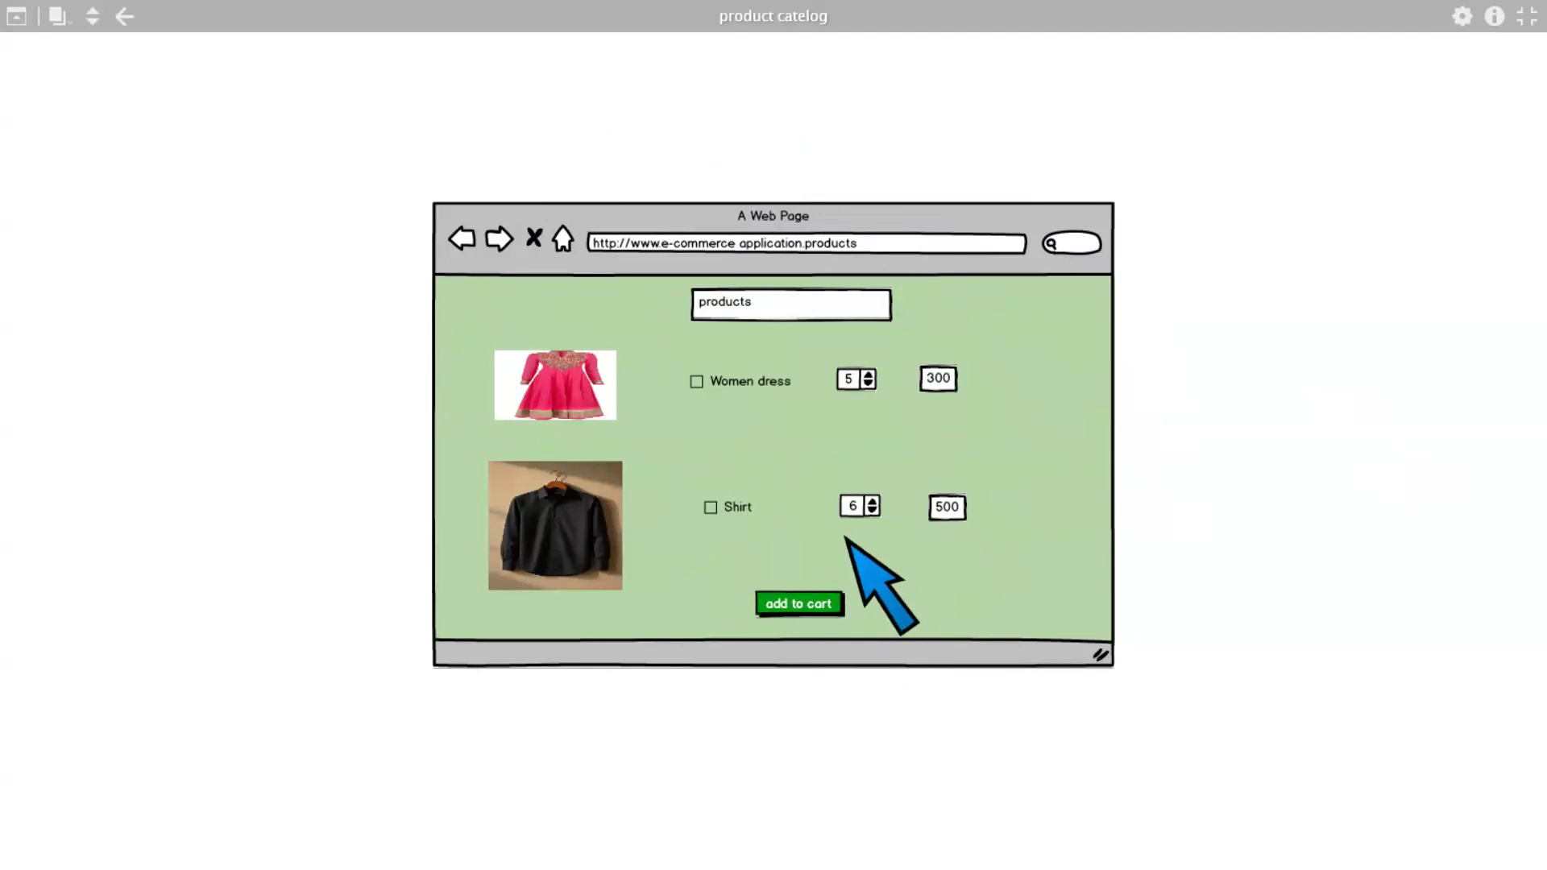
pyautogui.click(814, 604)
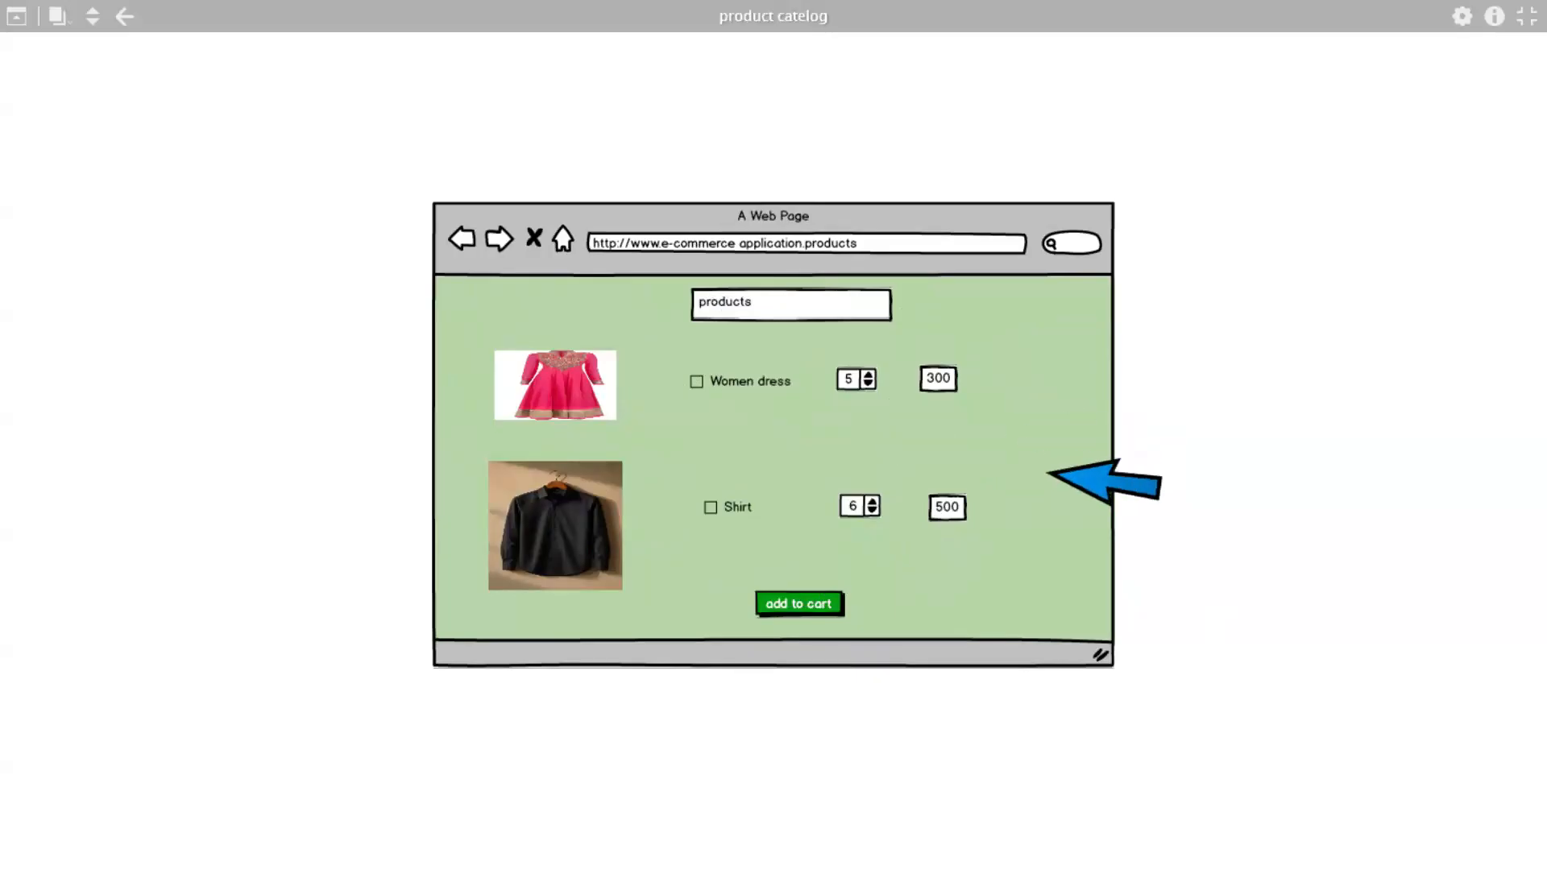
pyautogui.press('Escape')
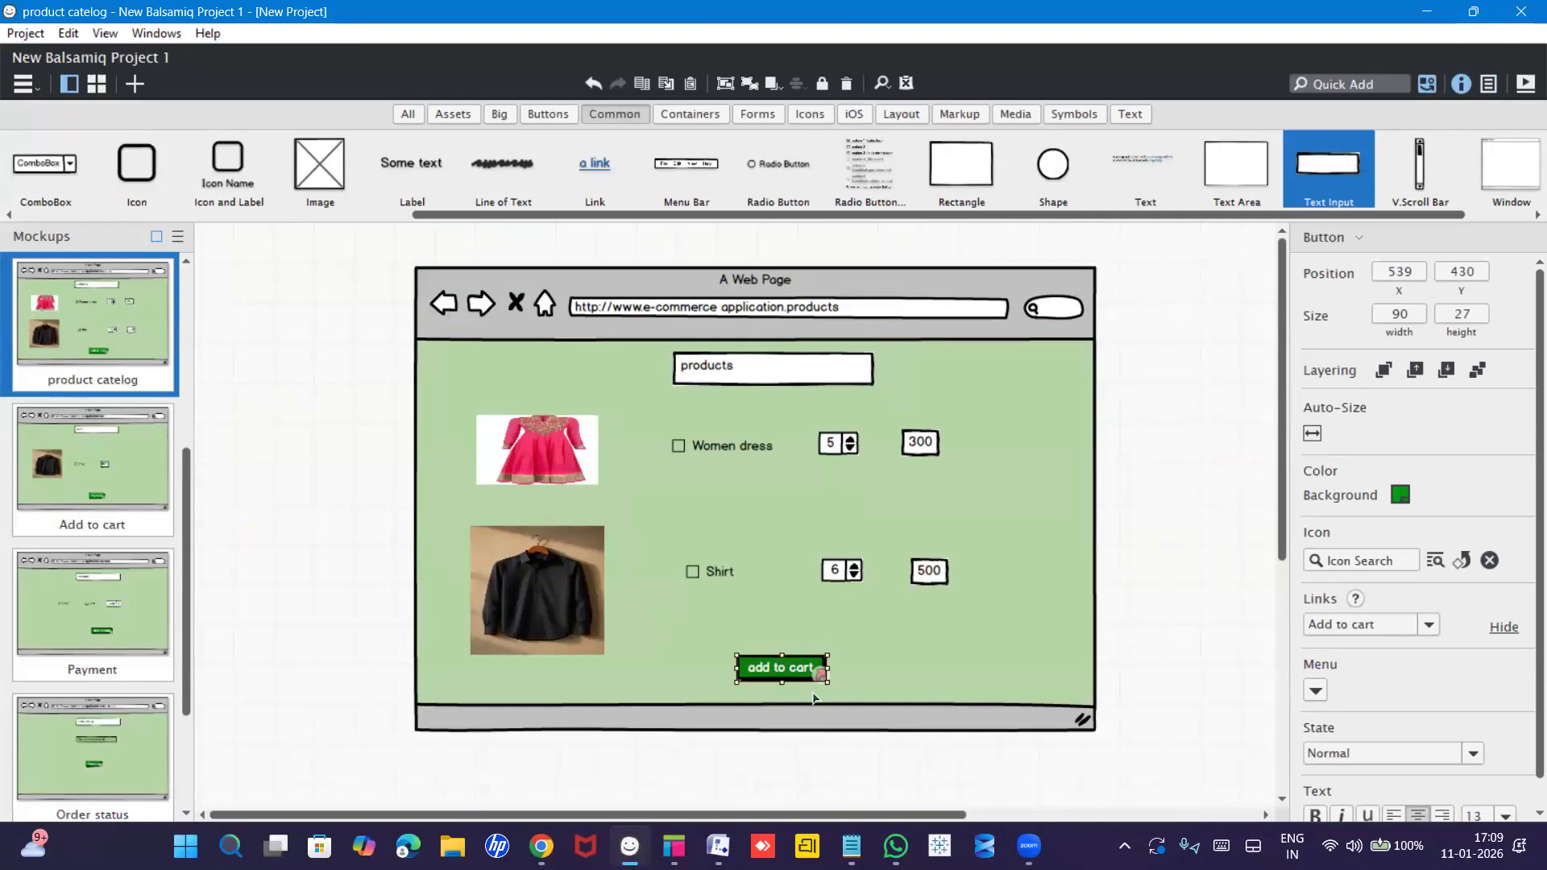
pyautogui.click(674, 845)
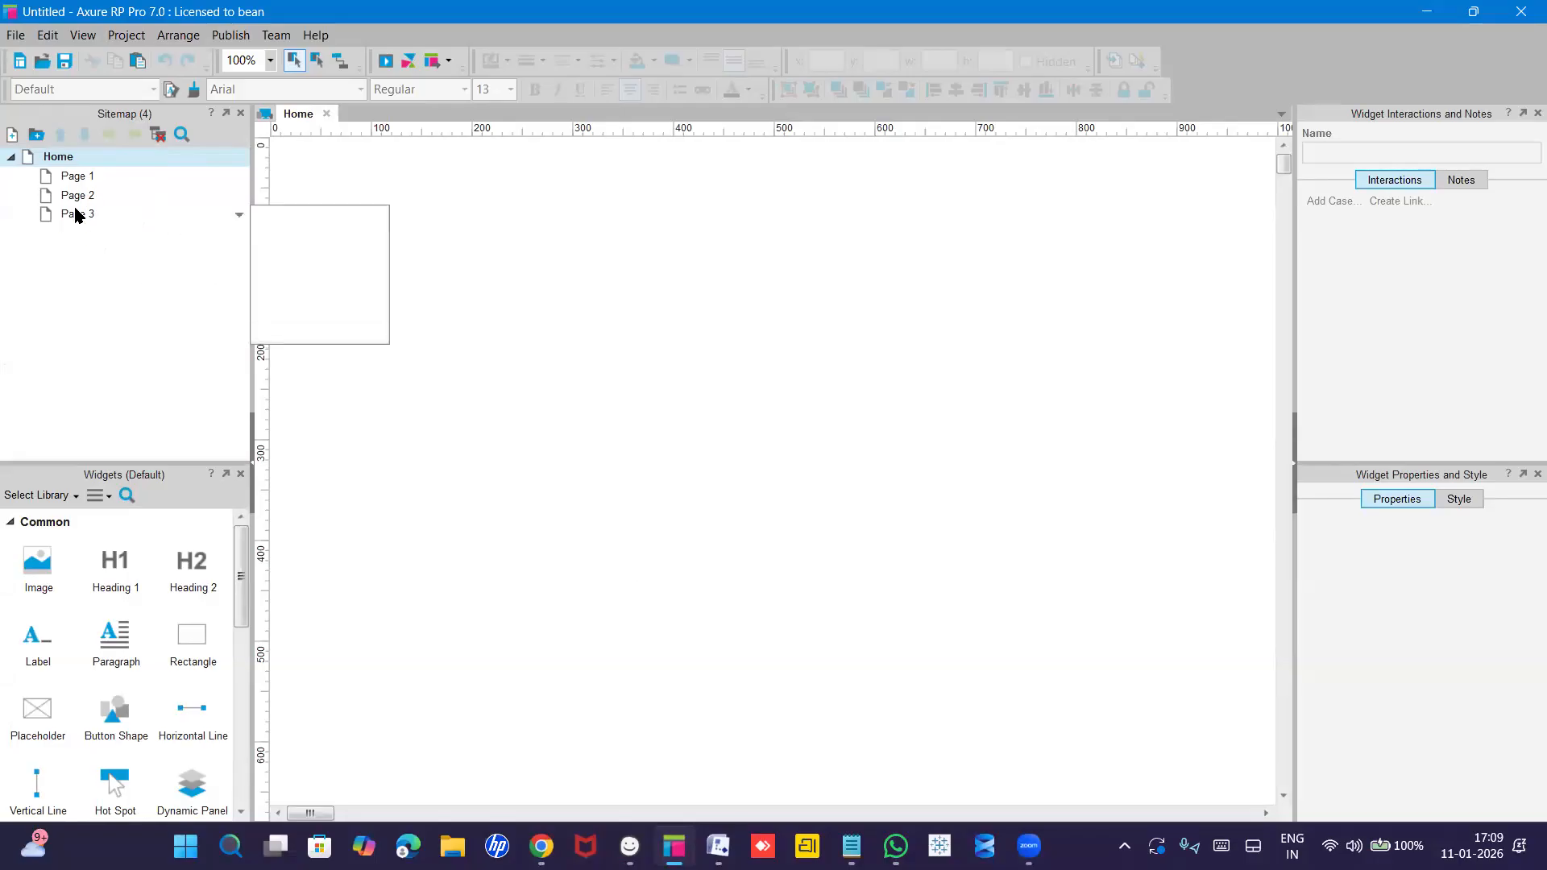
# Inspect the blank Home page, briefly expanding its location, size and font settings.
pyautogui.scroll(-5, 129, 638)
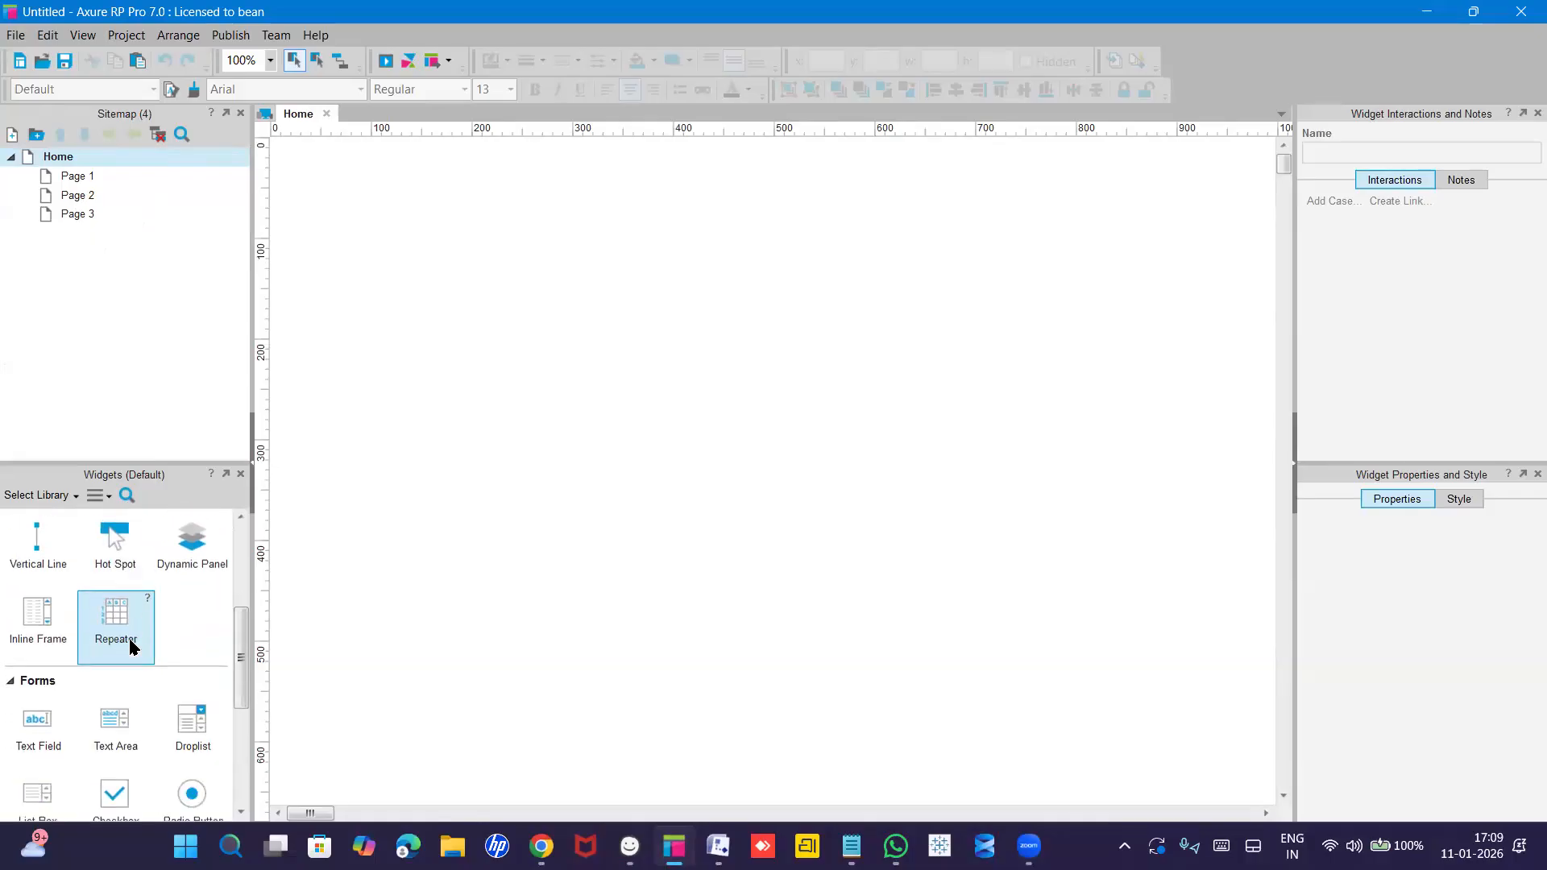
pyautogui.scroll(-3, 131, 644)
pyautogui.scroll(10, 128, 635)
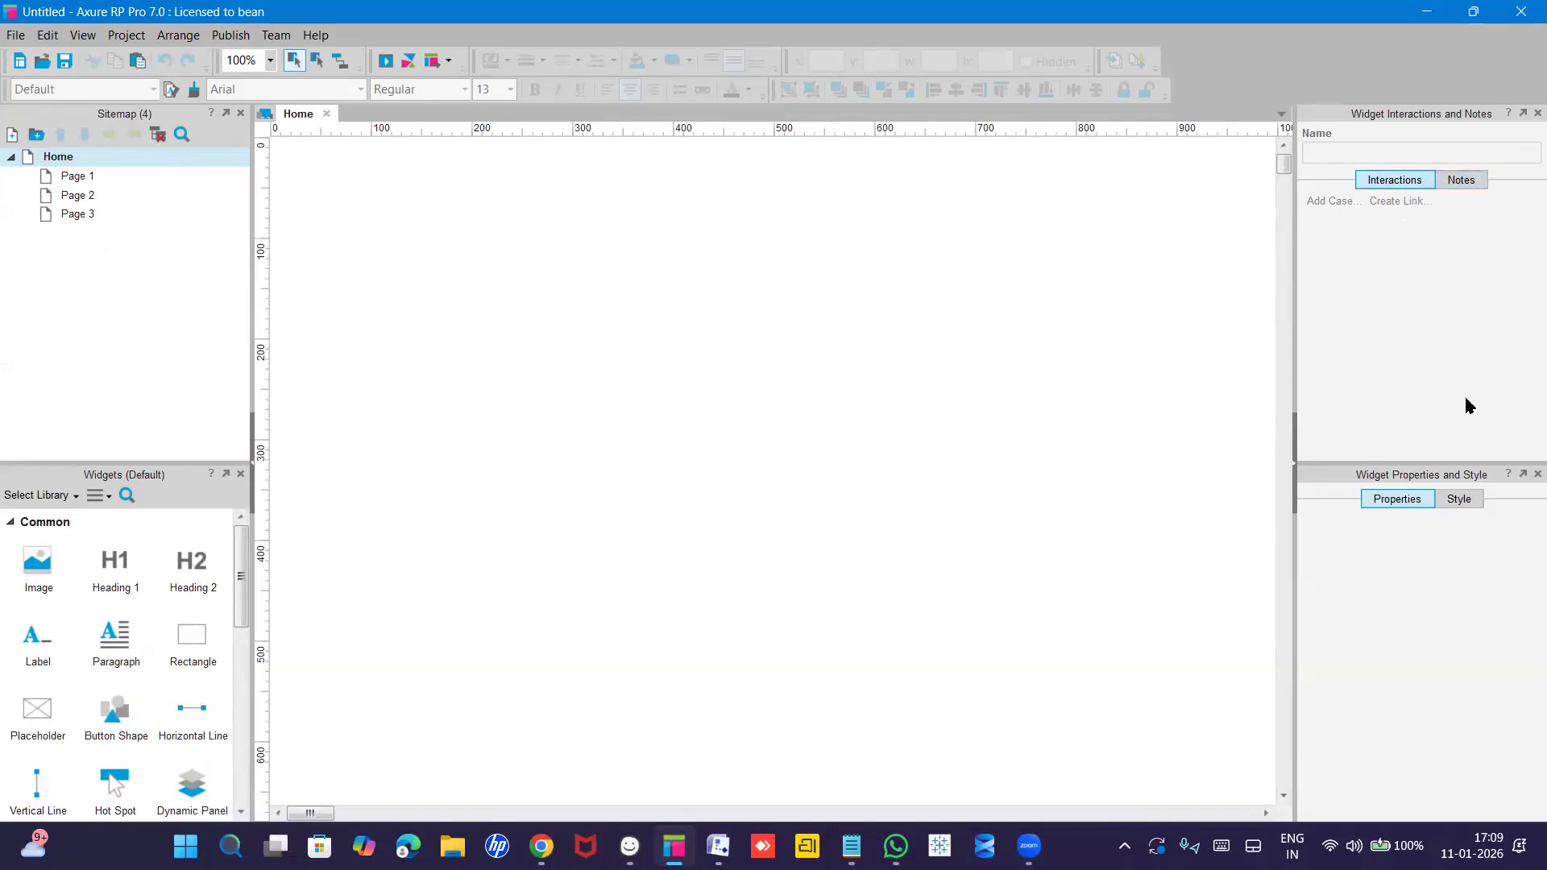
pyautogui.click(1456, 505)
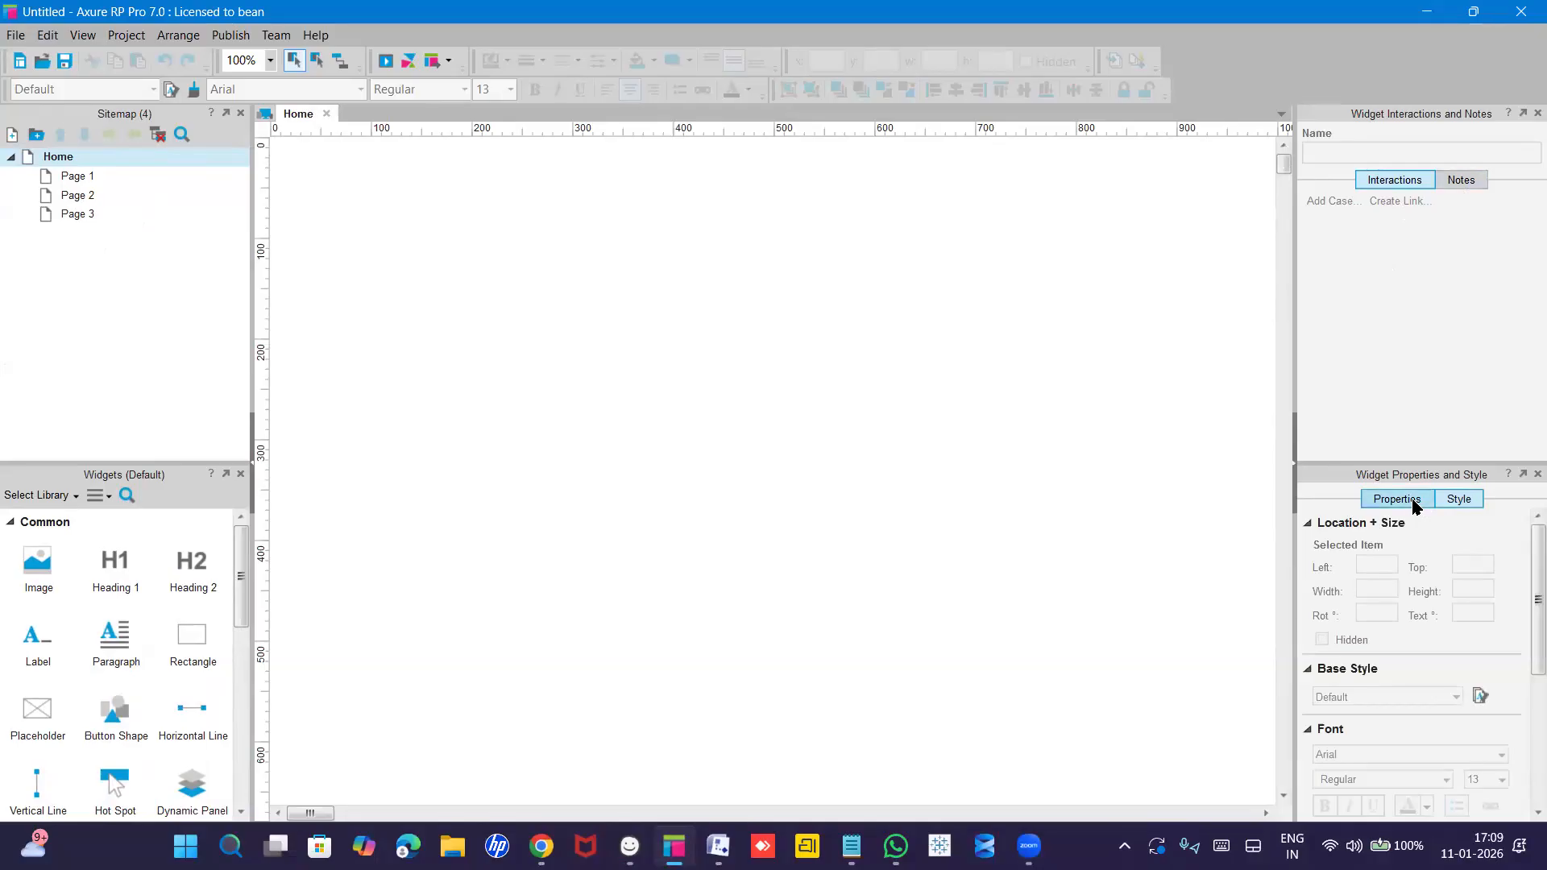
pyautogui.click(1468, 504)
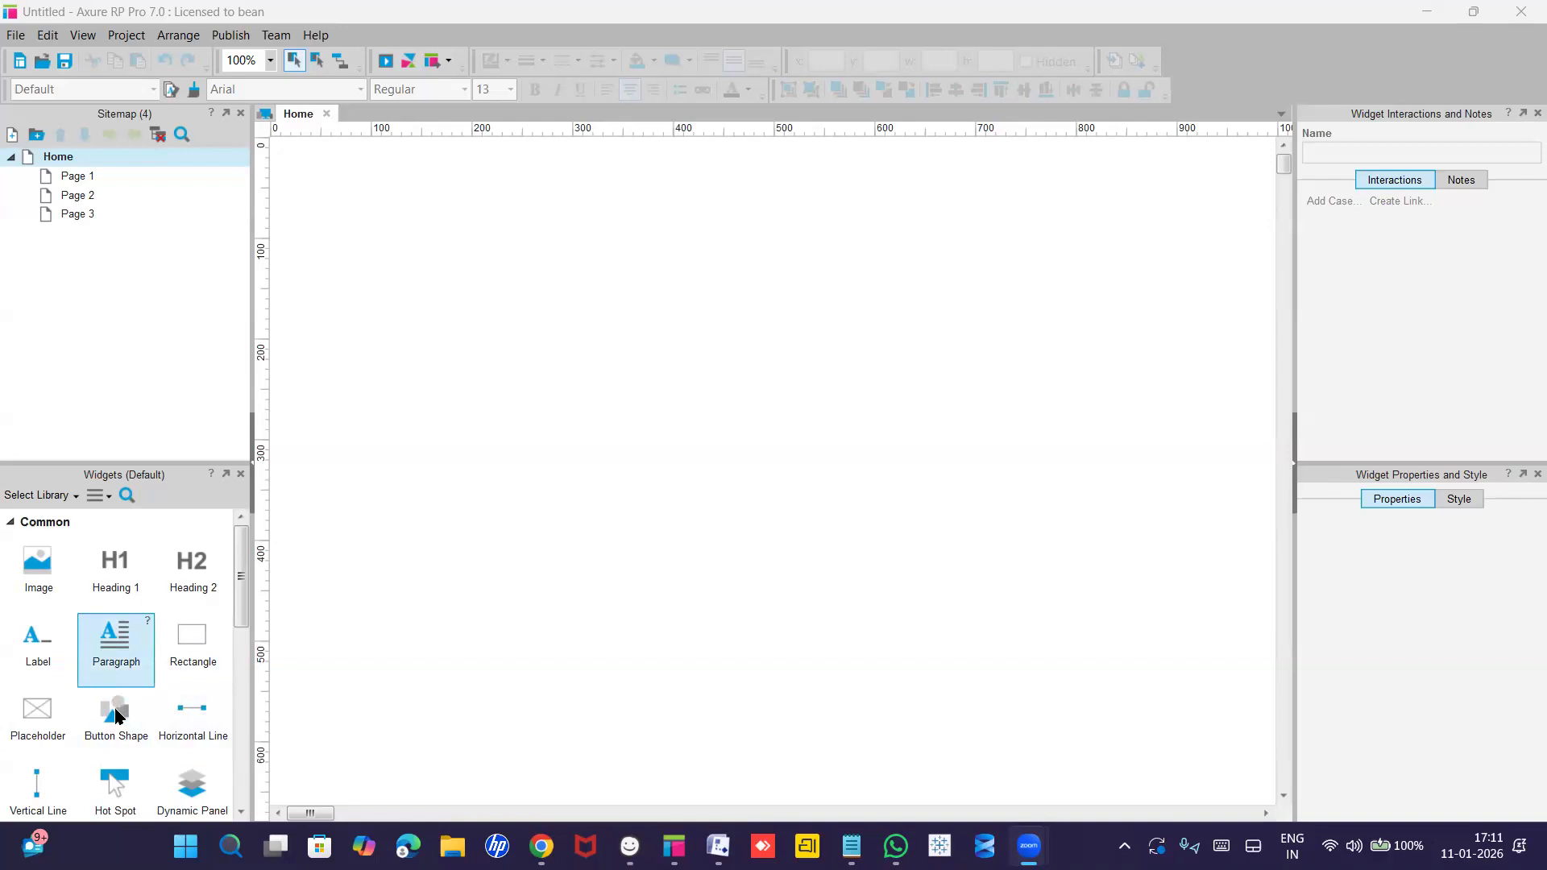
pyautogui.scroll(-3, 116, 714)
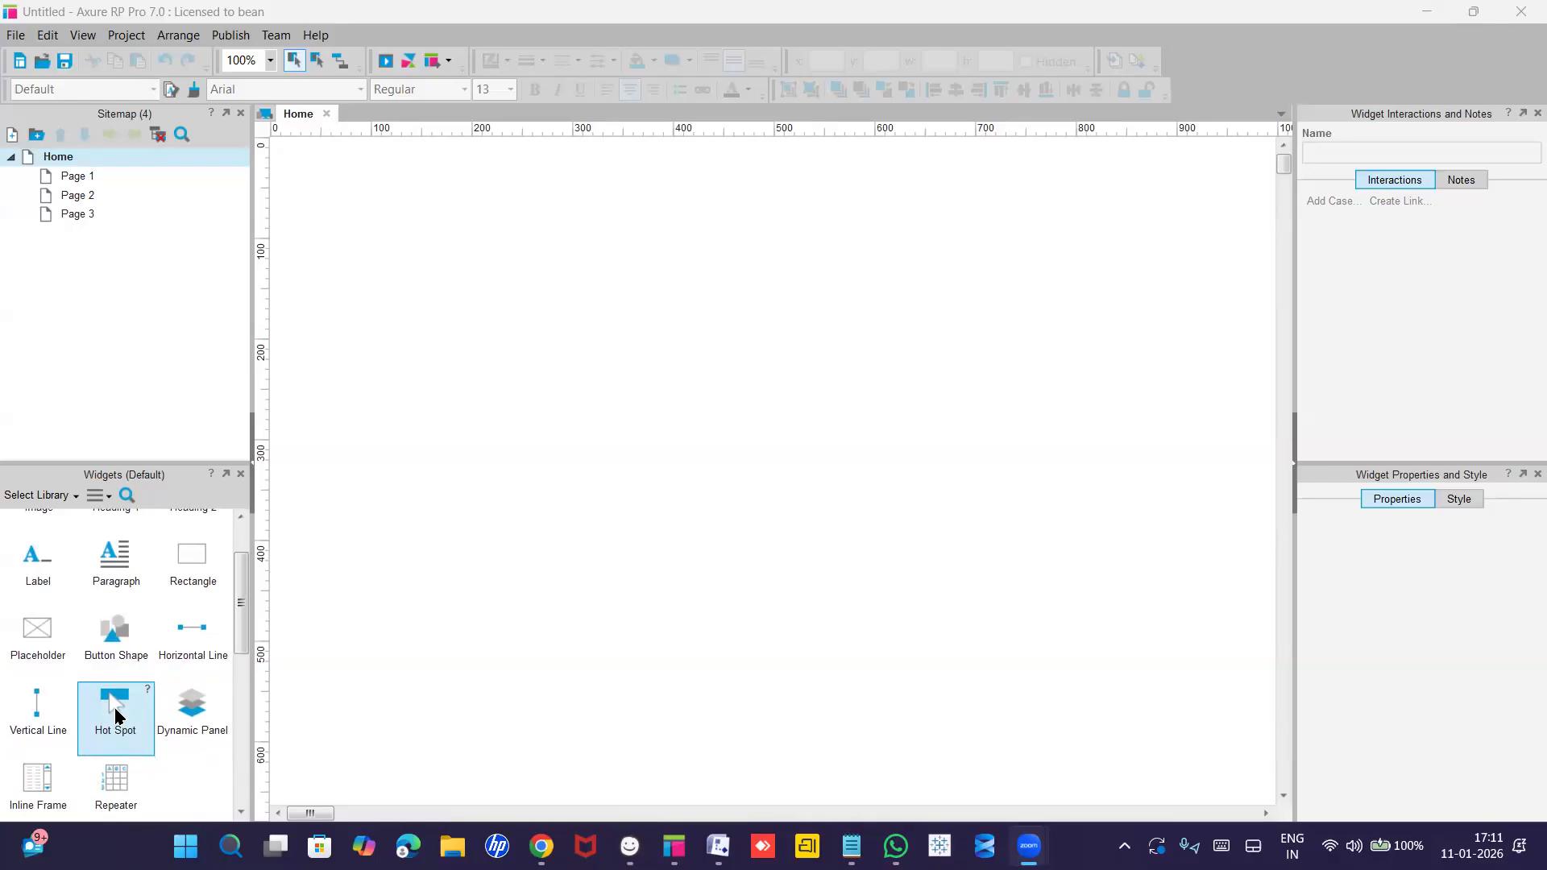
pyautogui.scroll(1, 115, 714)
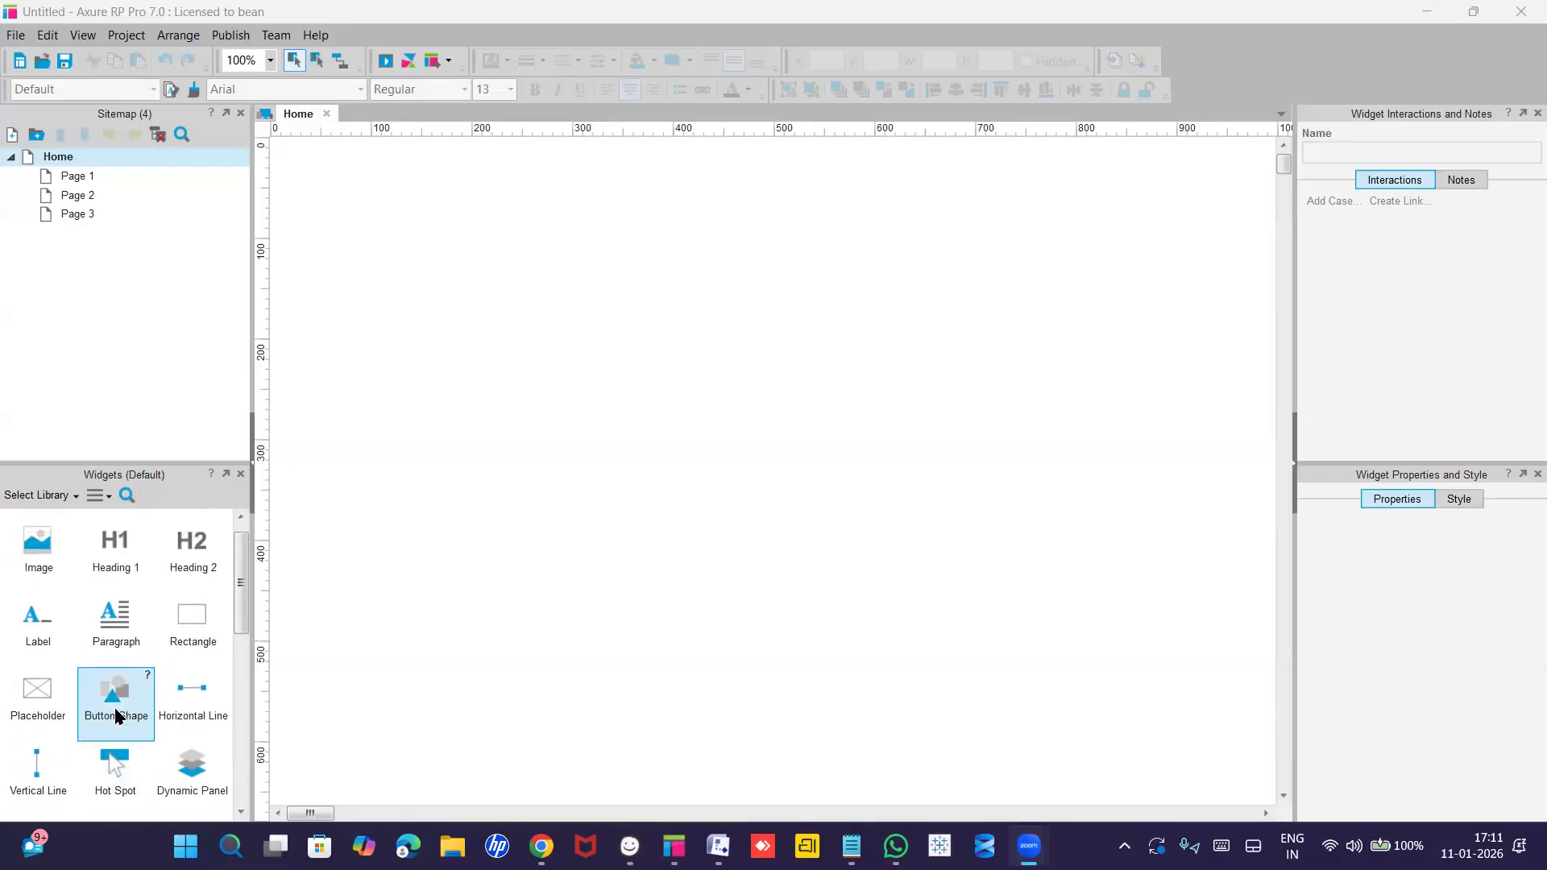
pyautogui.scroll(1, 115, 714)
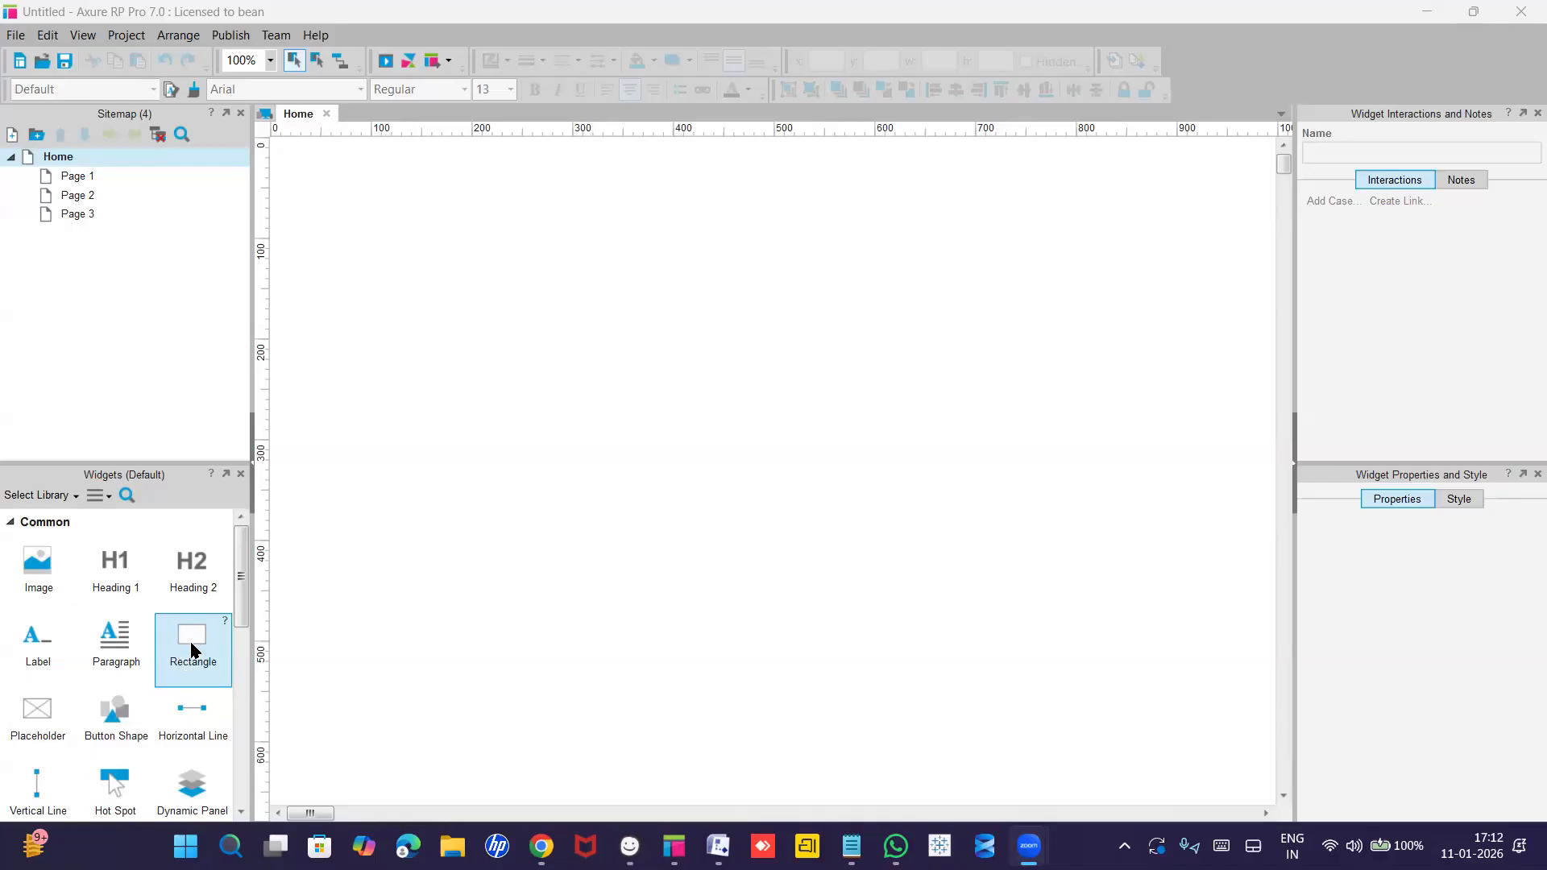
pyautogui.moveTo(192, 651); pyautogui.dragTo(569, 203)
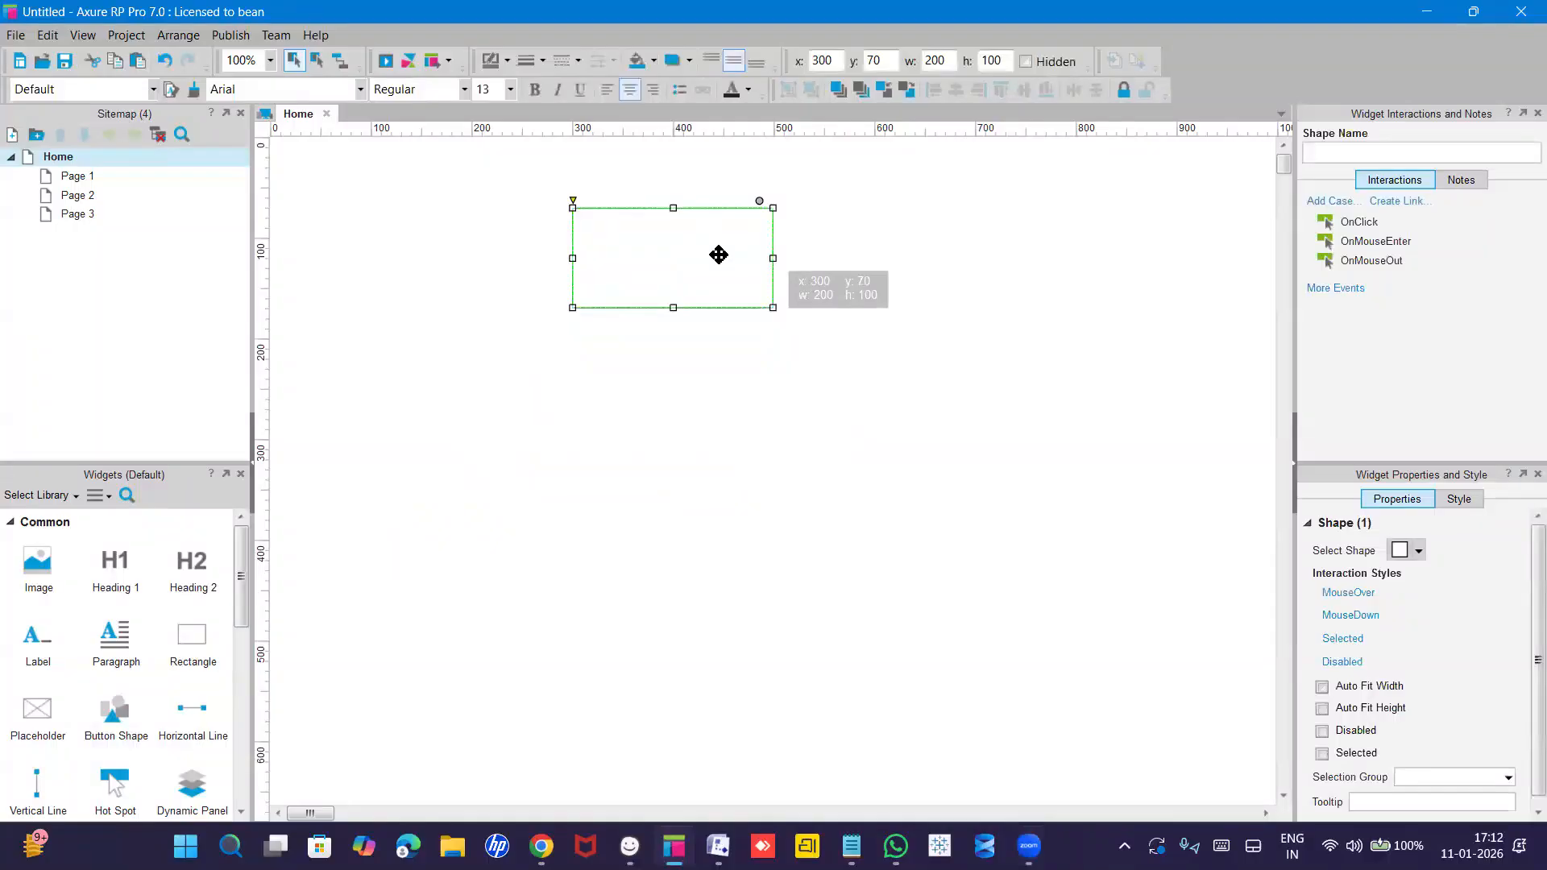
pyautogui.moveTo(772, 259); pyautogui.dragTo(1014, 258)
pyautogui.moveTo(793, 307); pyautogui.dragTo(815, 550)
pyautogui.moveTo(570, 380); pyautogui.dragTo(462, 382)
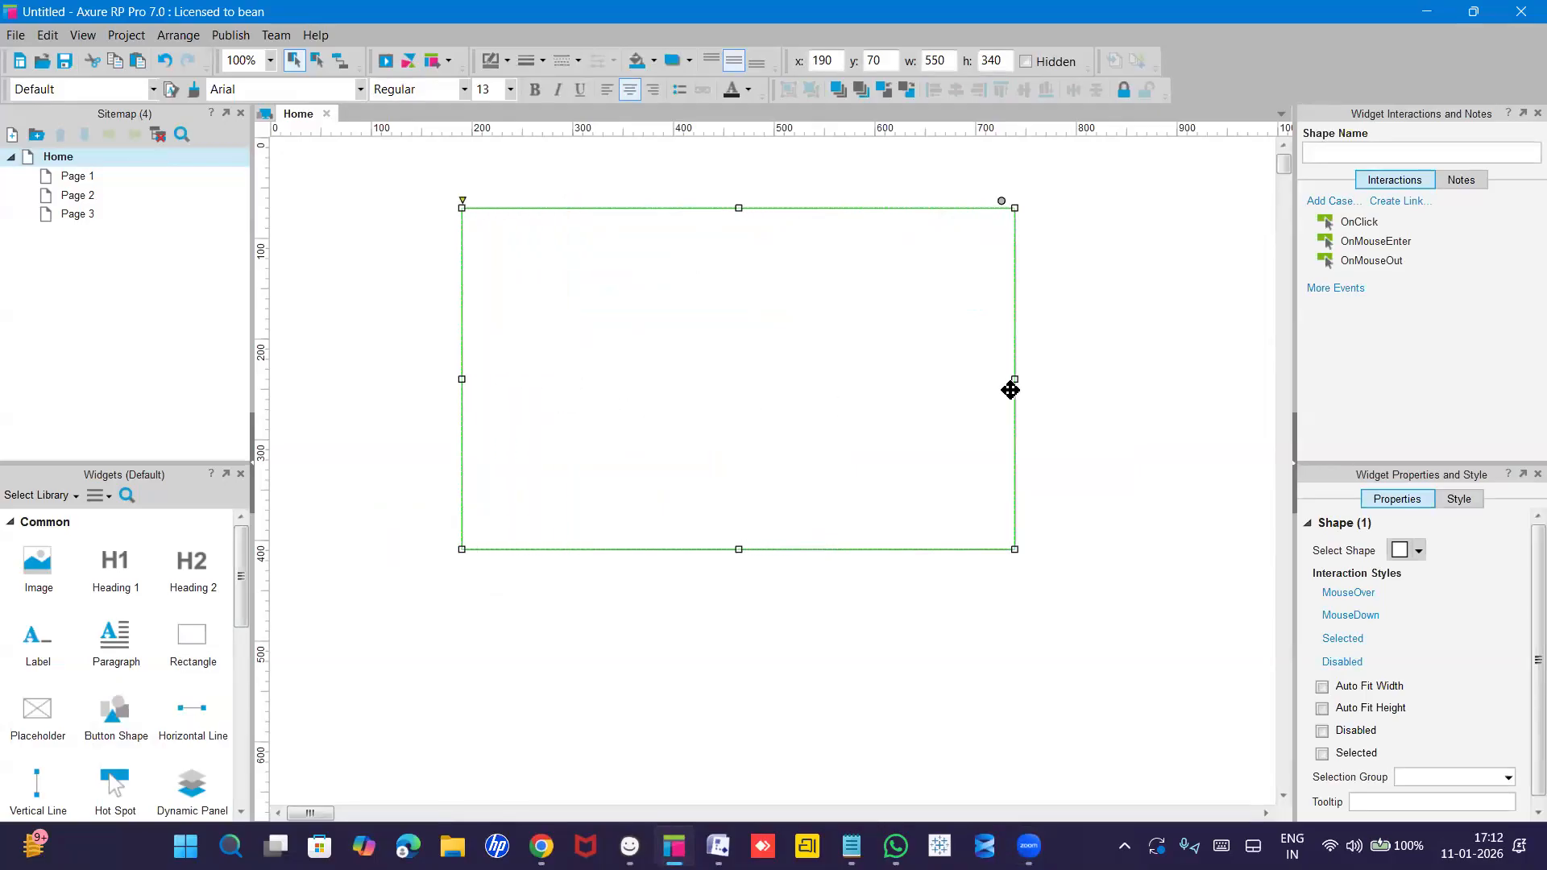
pyautogui.moveTo(1014, 379); pyautogui.dragTo(1049, 378)
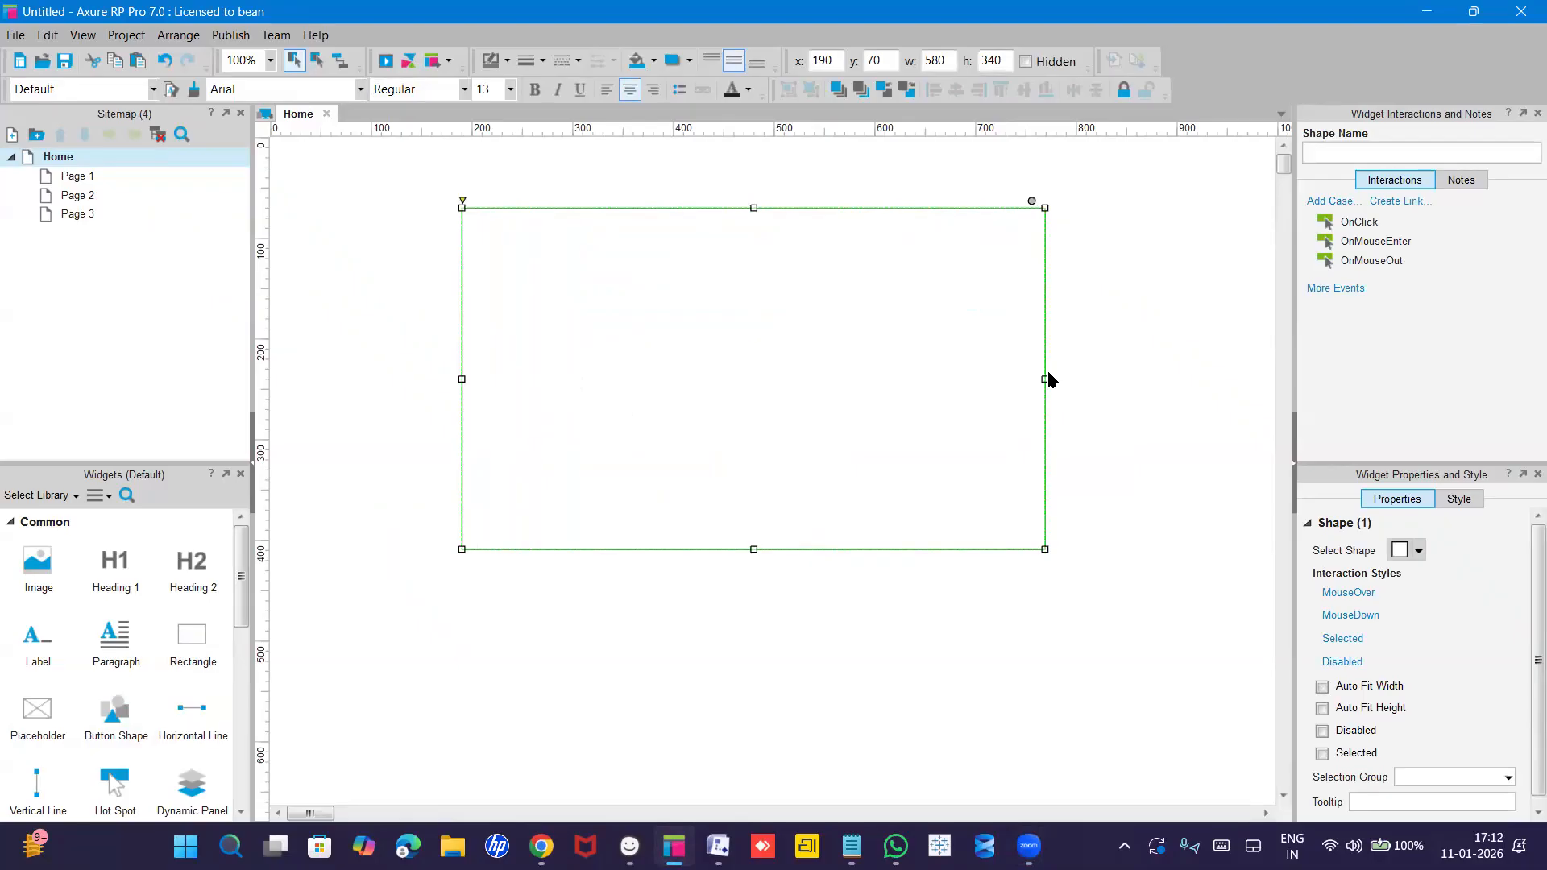
pyautogui.scroll(-6, 126, 646)
pyautogui.scroll(6, 126, 644)
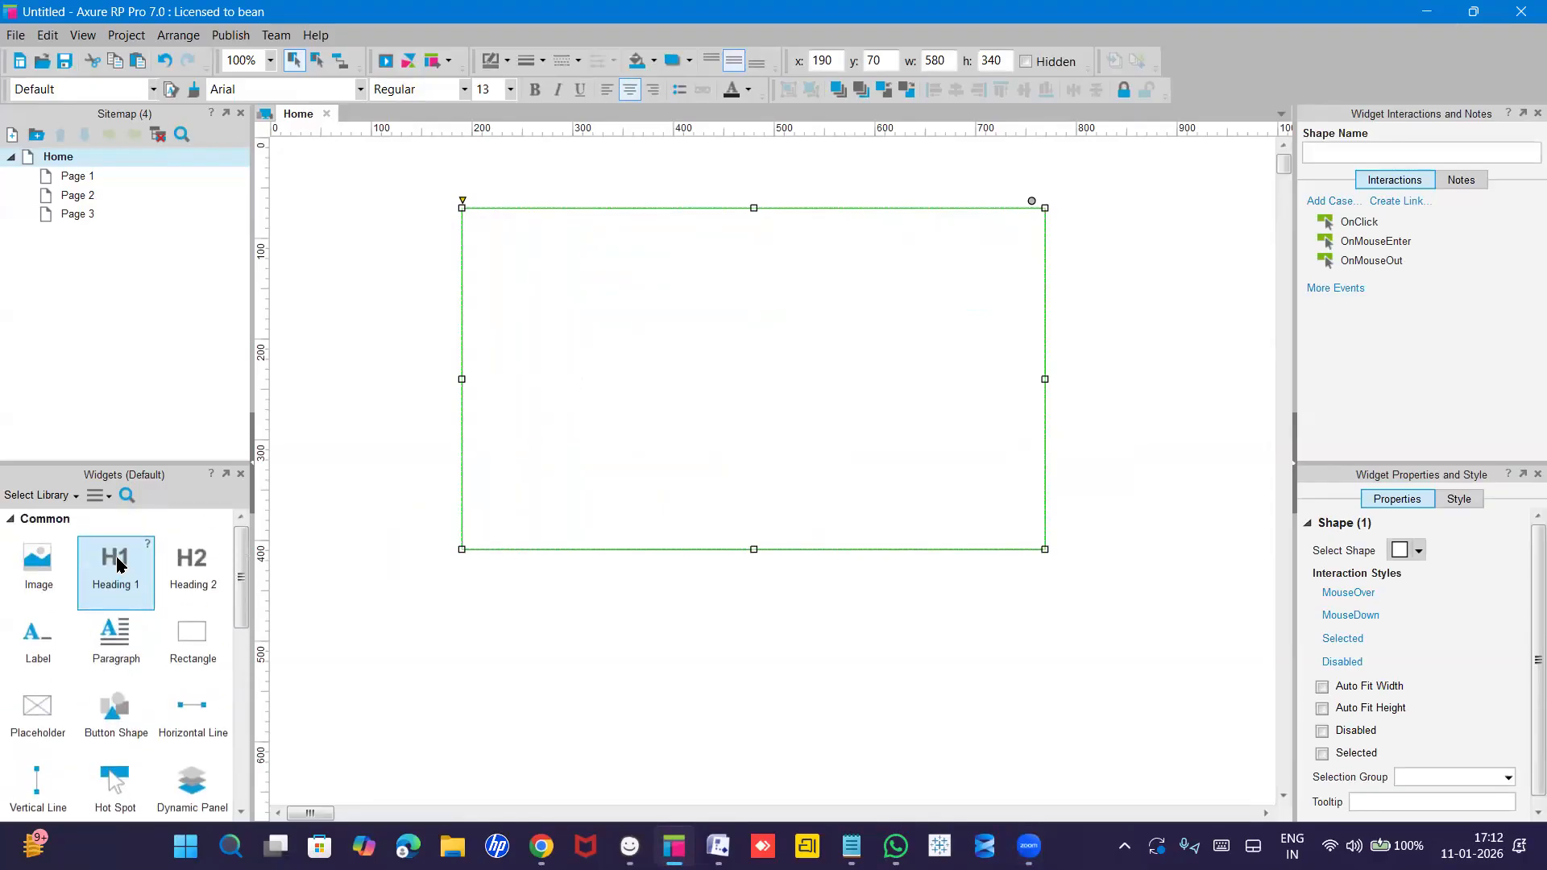
pyautogui.scroll(-3, 81, 563)
# Place a Text Field widget inside the Home page's rectangle frame.
pyautogui.scroll(-1, 80, 566)
pyautogui.scroll(-6, 81, 566)
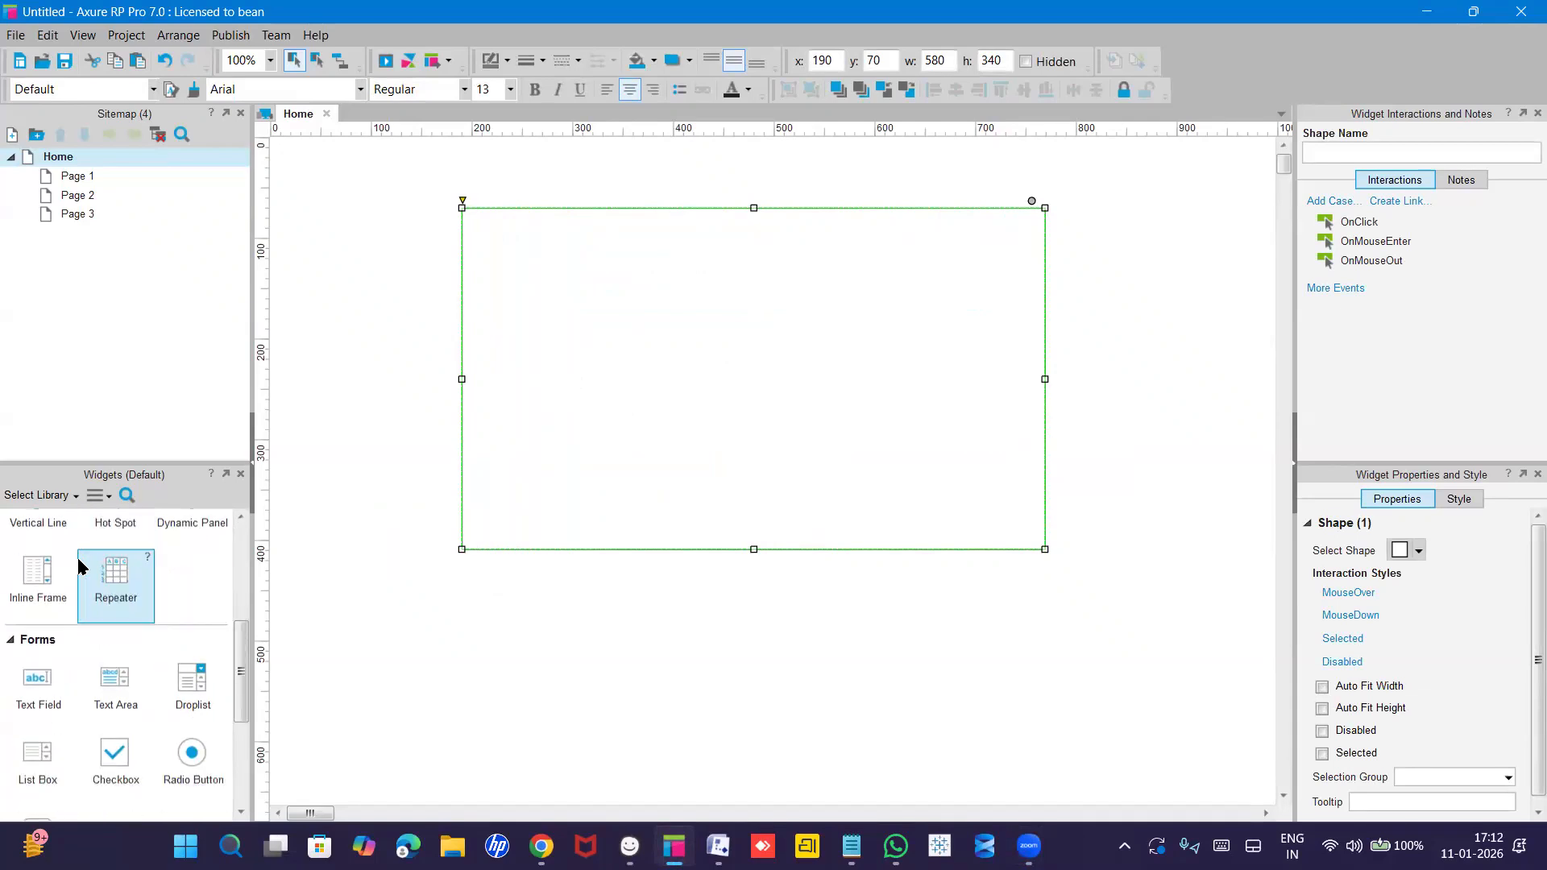
pyautogui.scroll(-3, 80, 566)
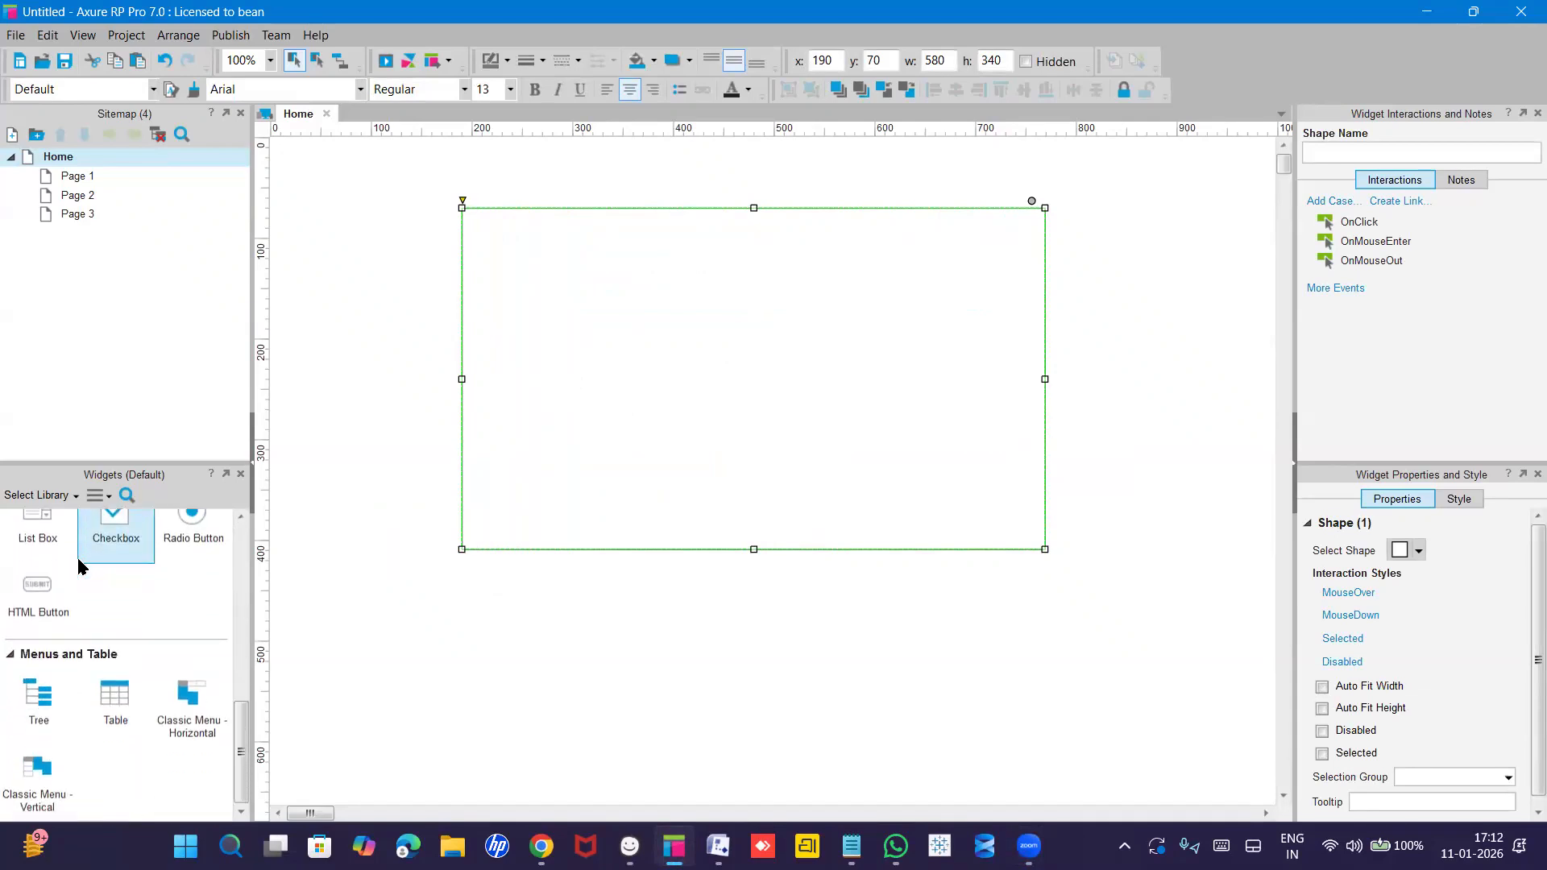
pyautogui.scroll(4, 81, 566)
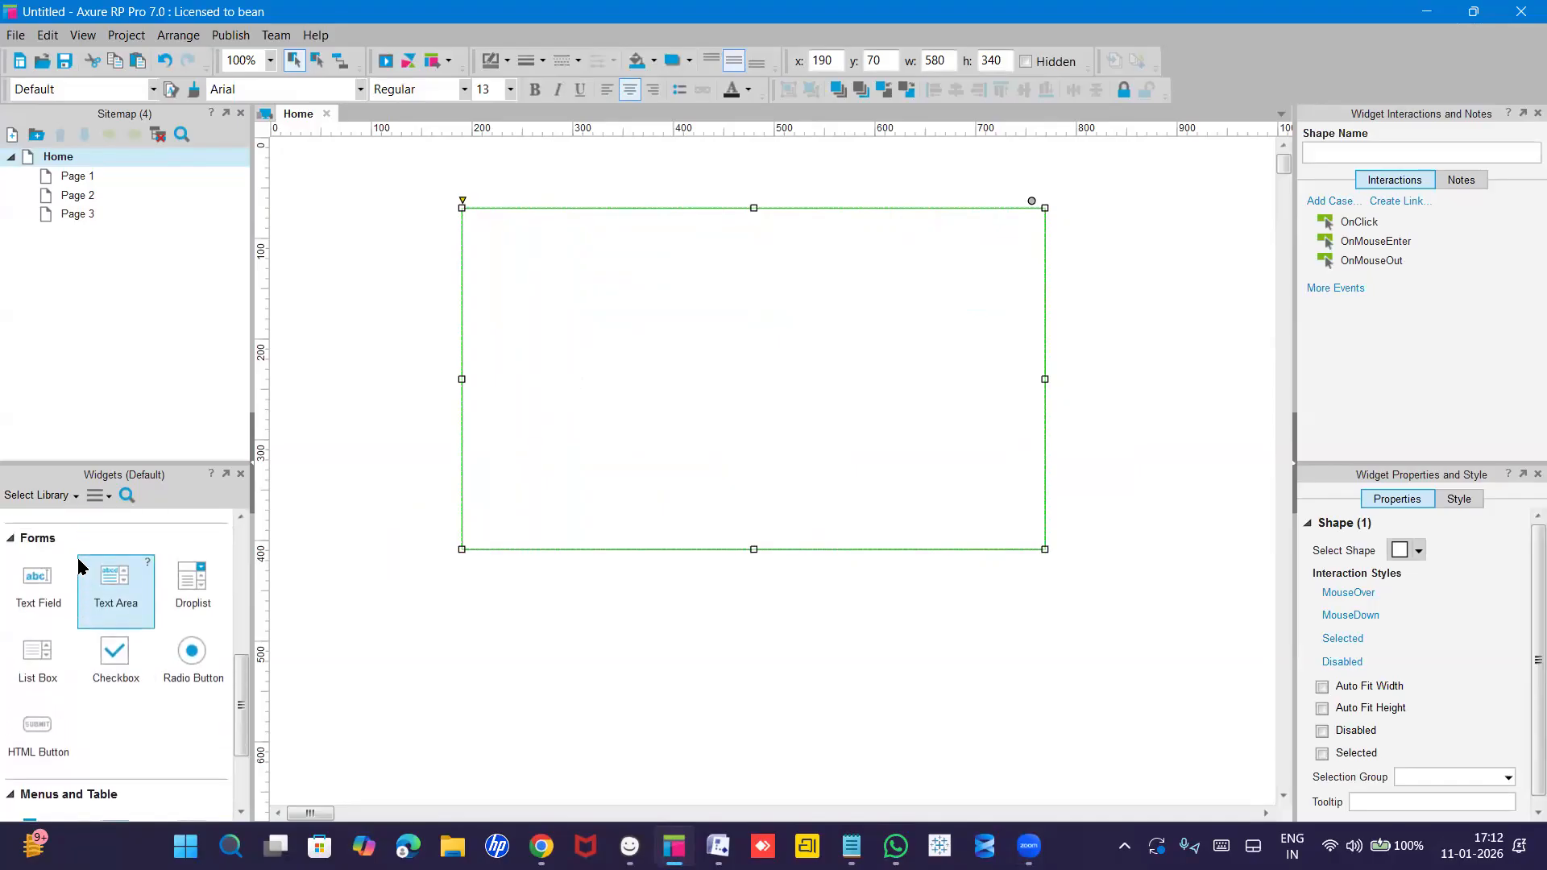
pyautogui.moveTo(34, 590); pyautogui.dragTo(655, 291)
# Enter 'username' as the new text field's text.
pyautogui.doubleClick(708, 300)
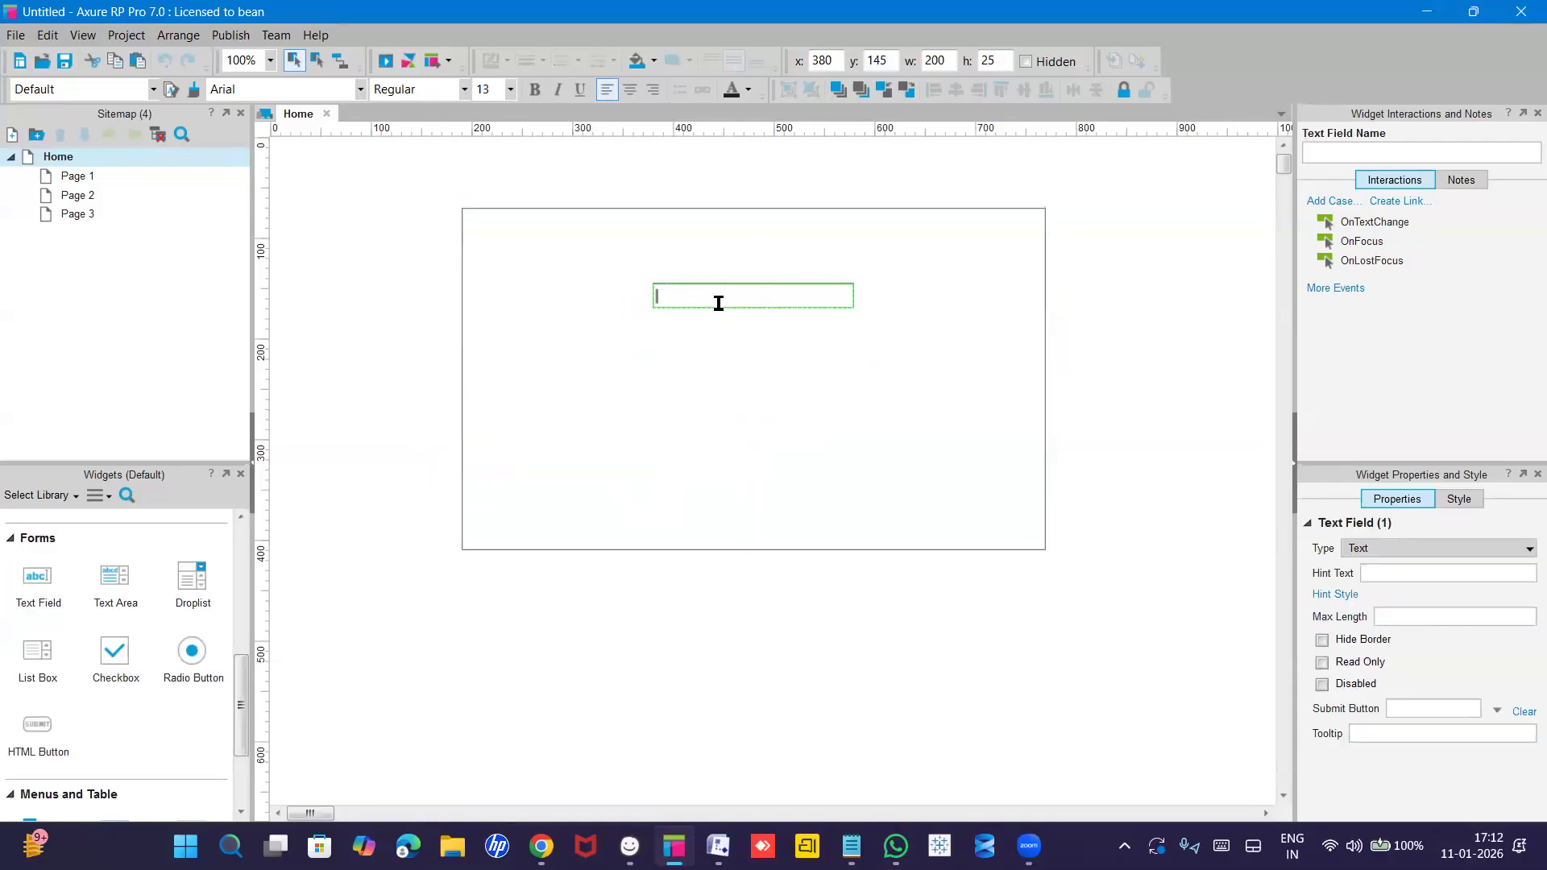
pyautogui.write('use')
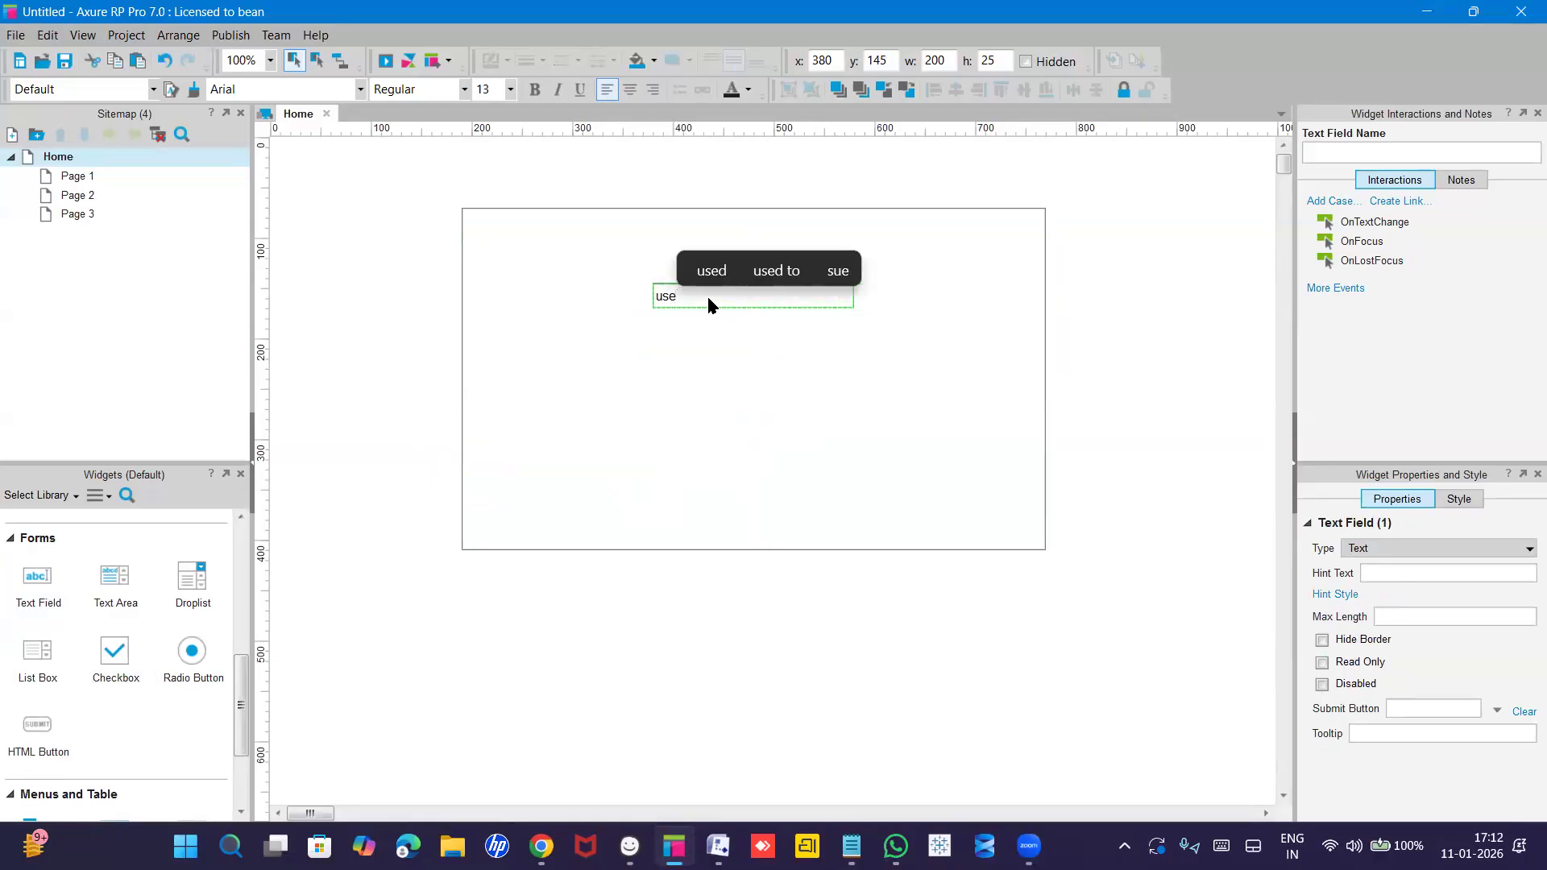
pyautogui.write('rm')
pyautogui.write('e')
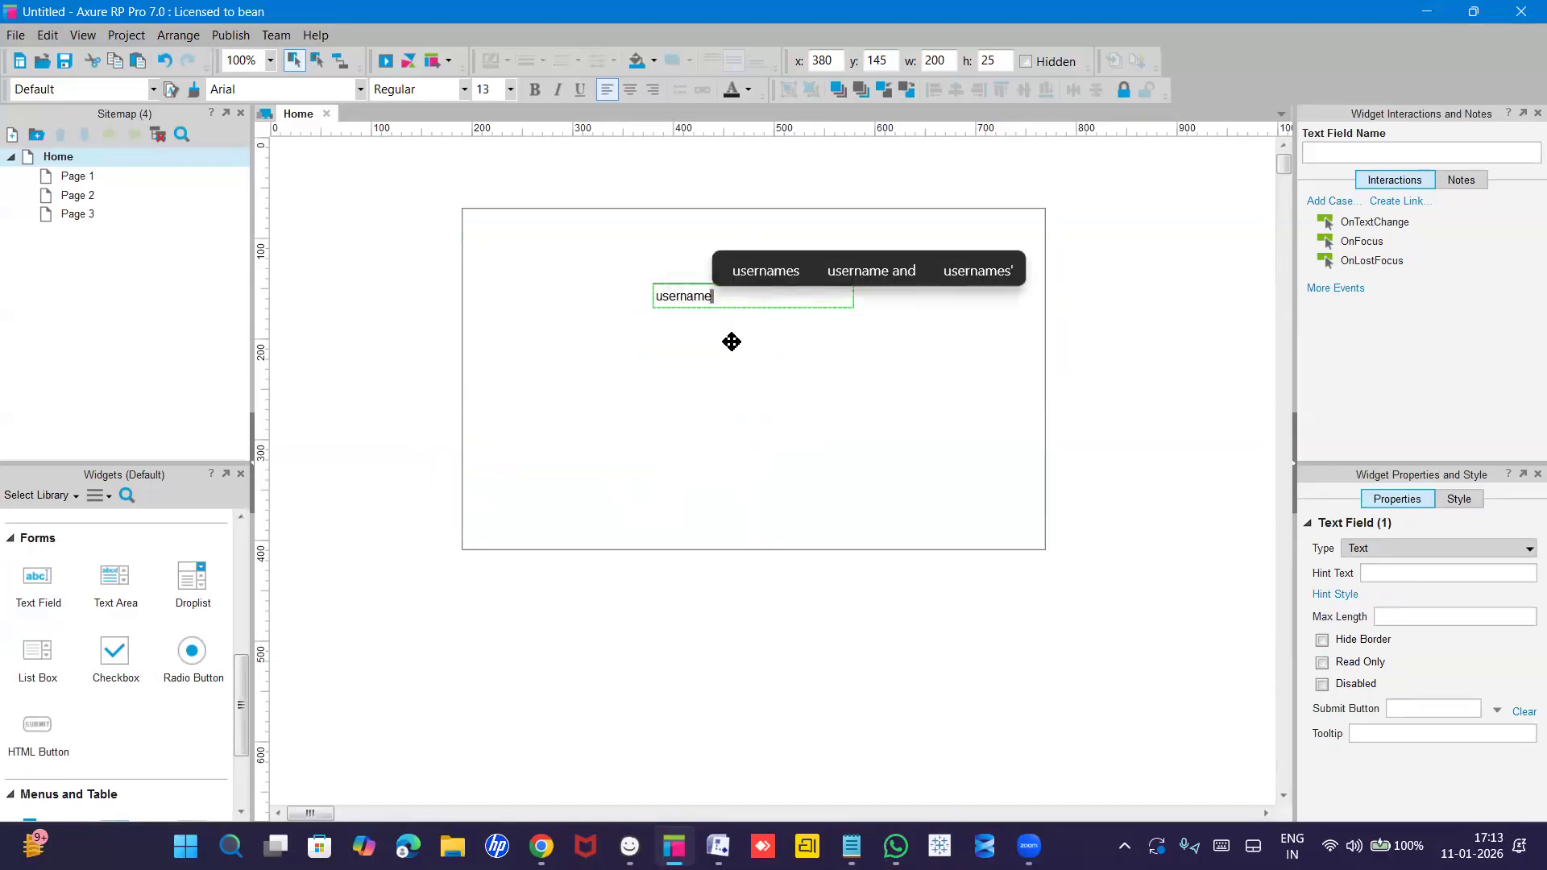
pyautogui.press('Escape')
pyautogui.click(725, 346)
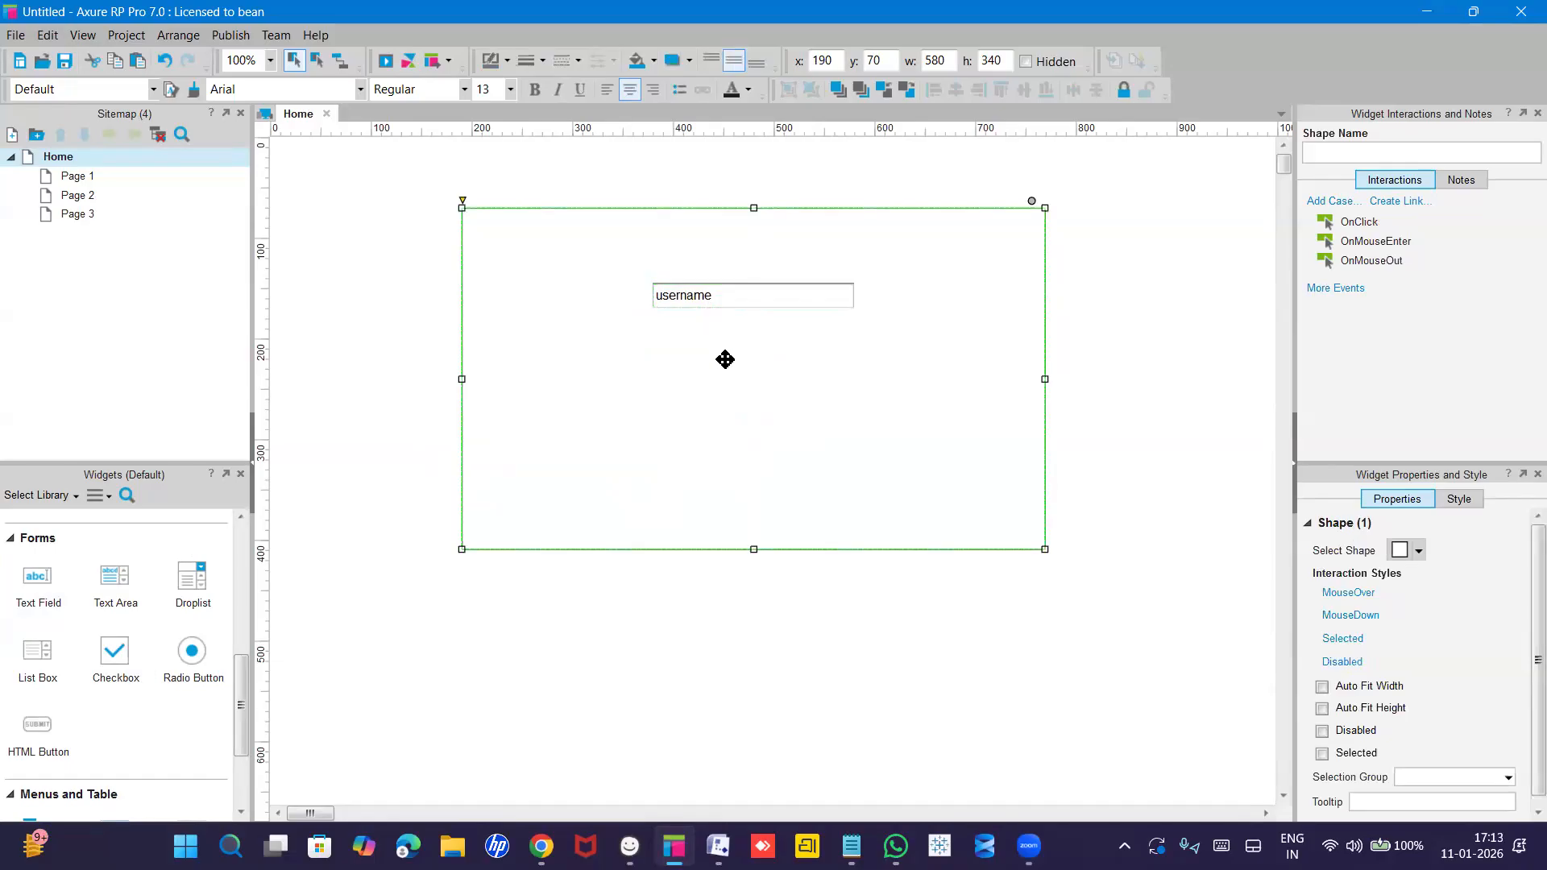
pyautogui.click(728, 305)
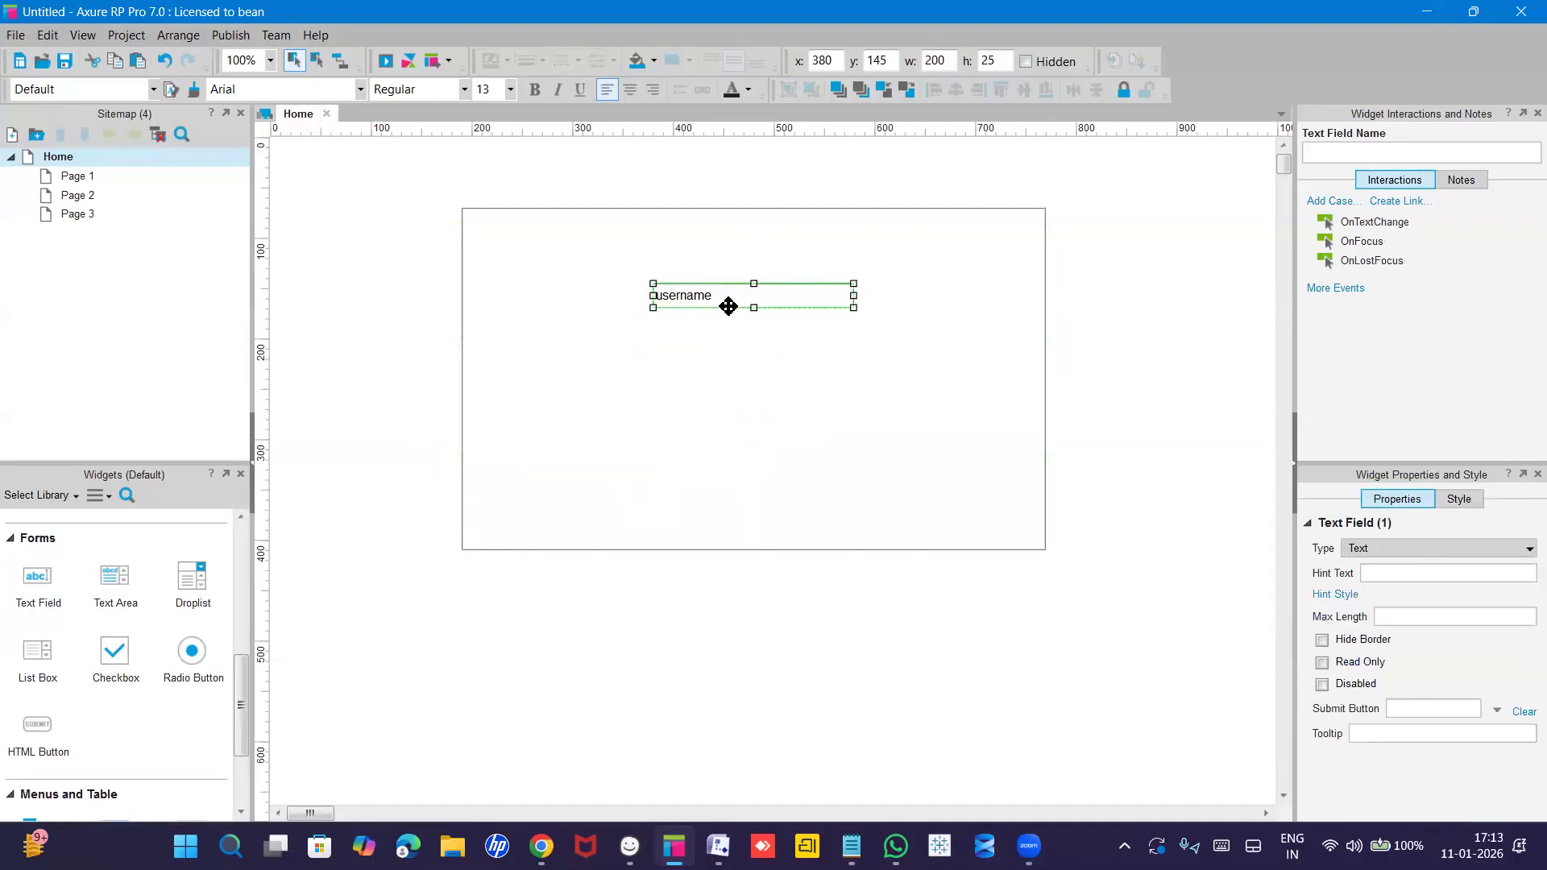
# Duplicate the username field below it and relabel the copy 'Email'.
pyautogui.moveTo(730, 303); pyautogui.dragTo(728, 345)
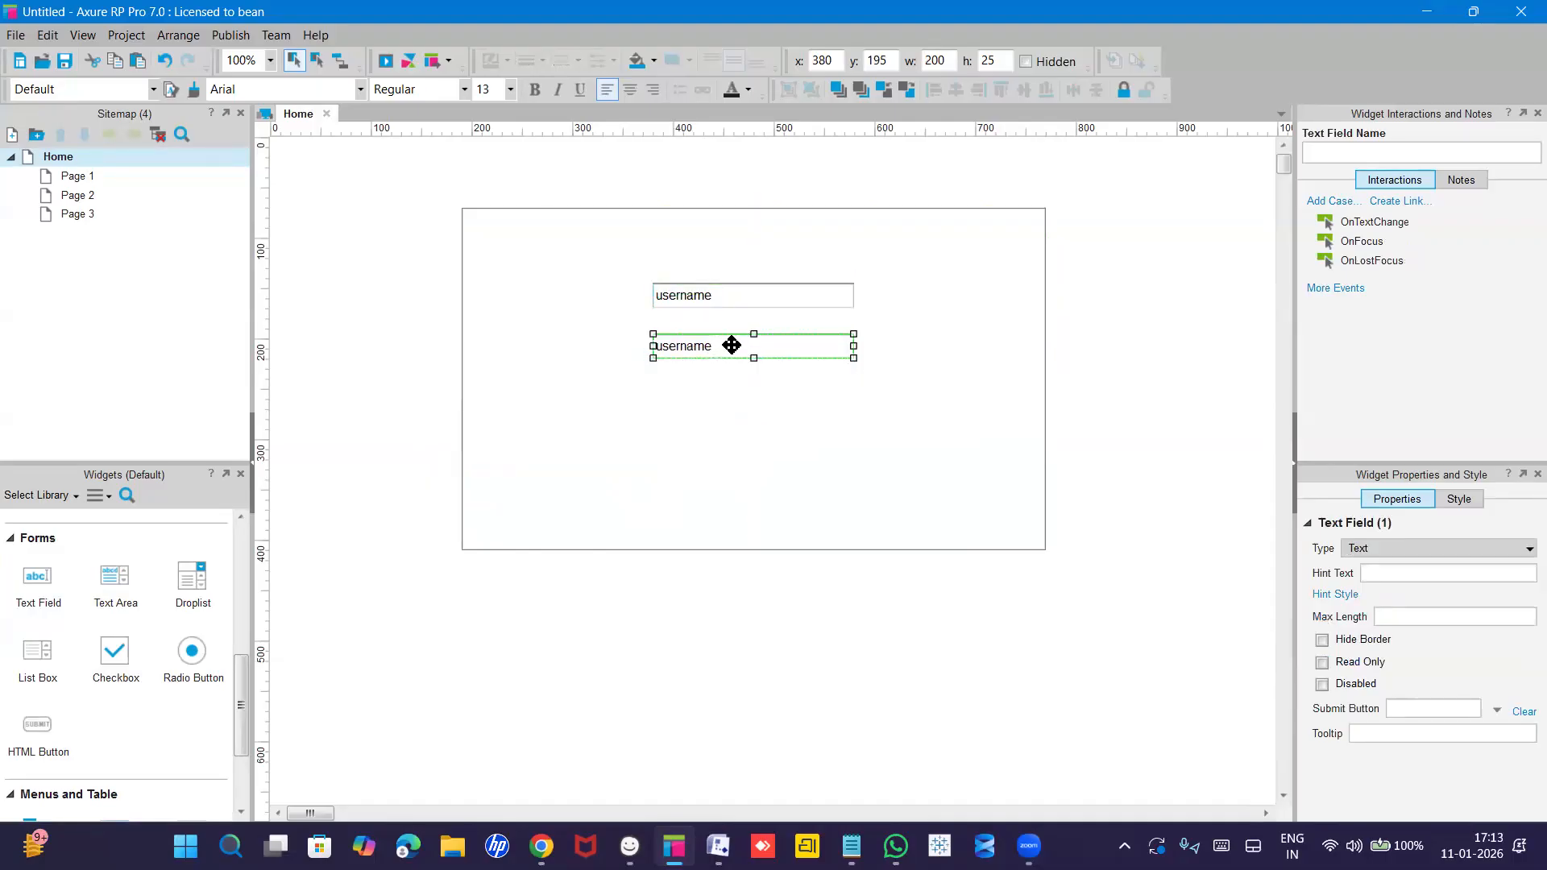
pyautogui.doubleClick(730, 344)
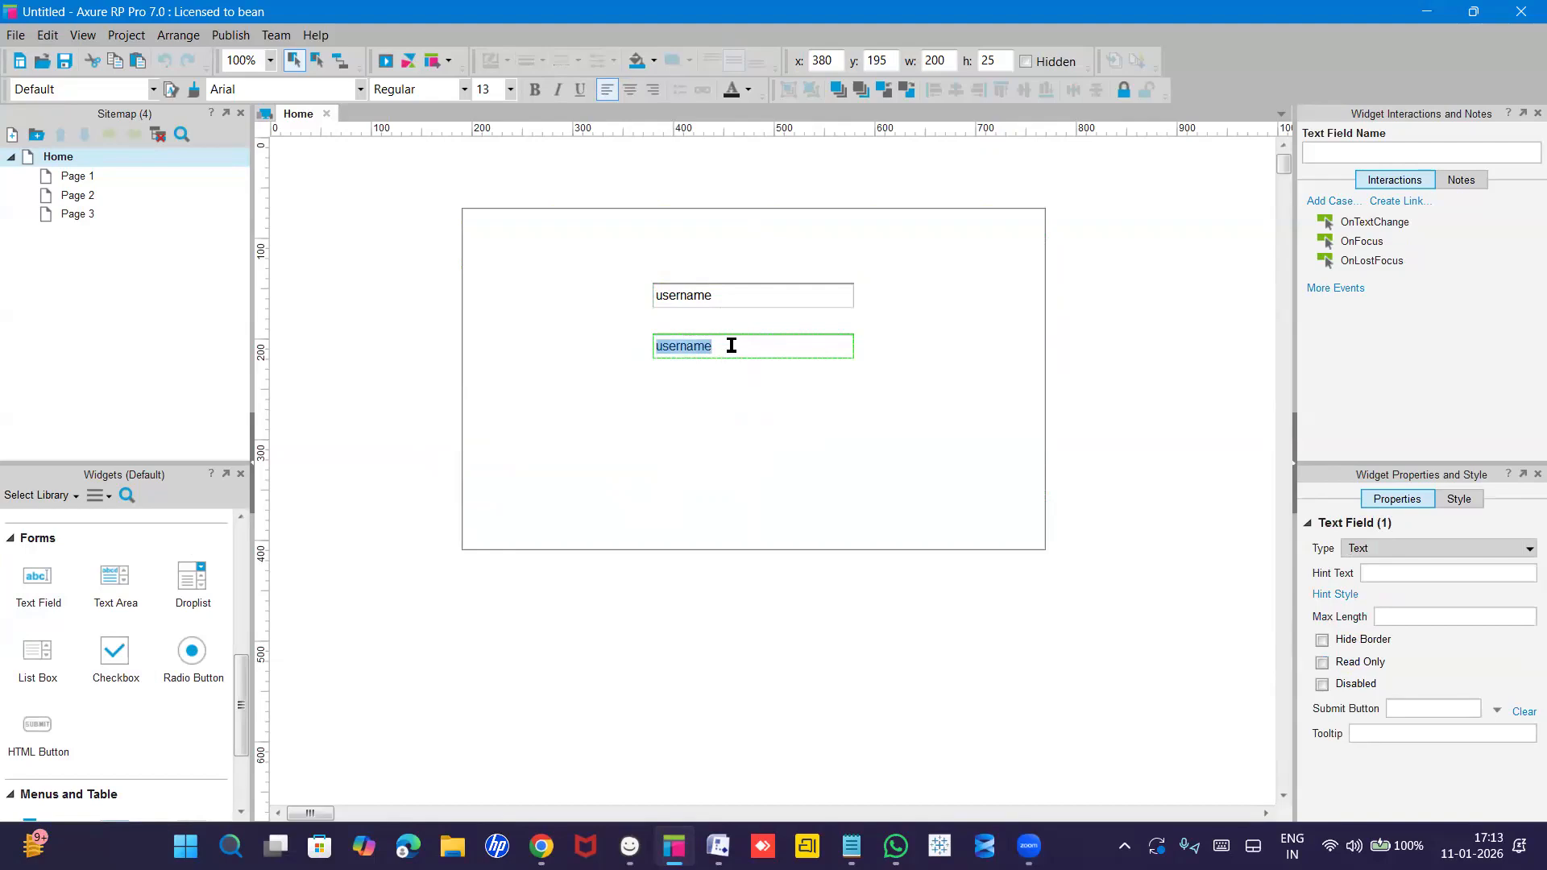
pyautogui.write('Emai')
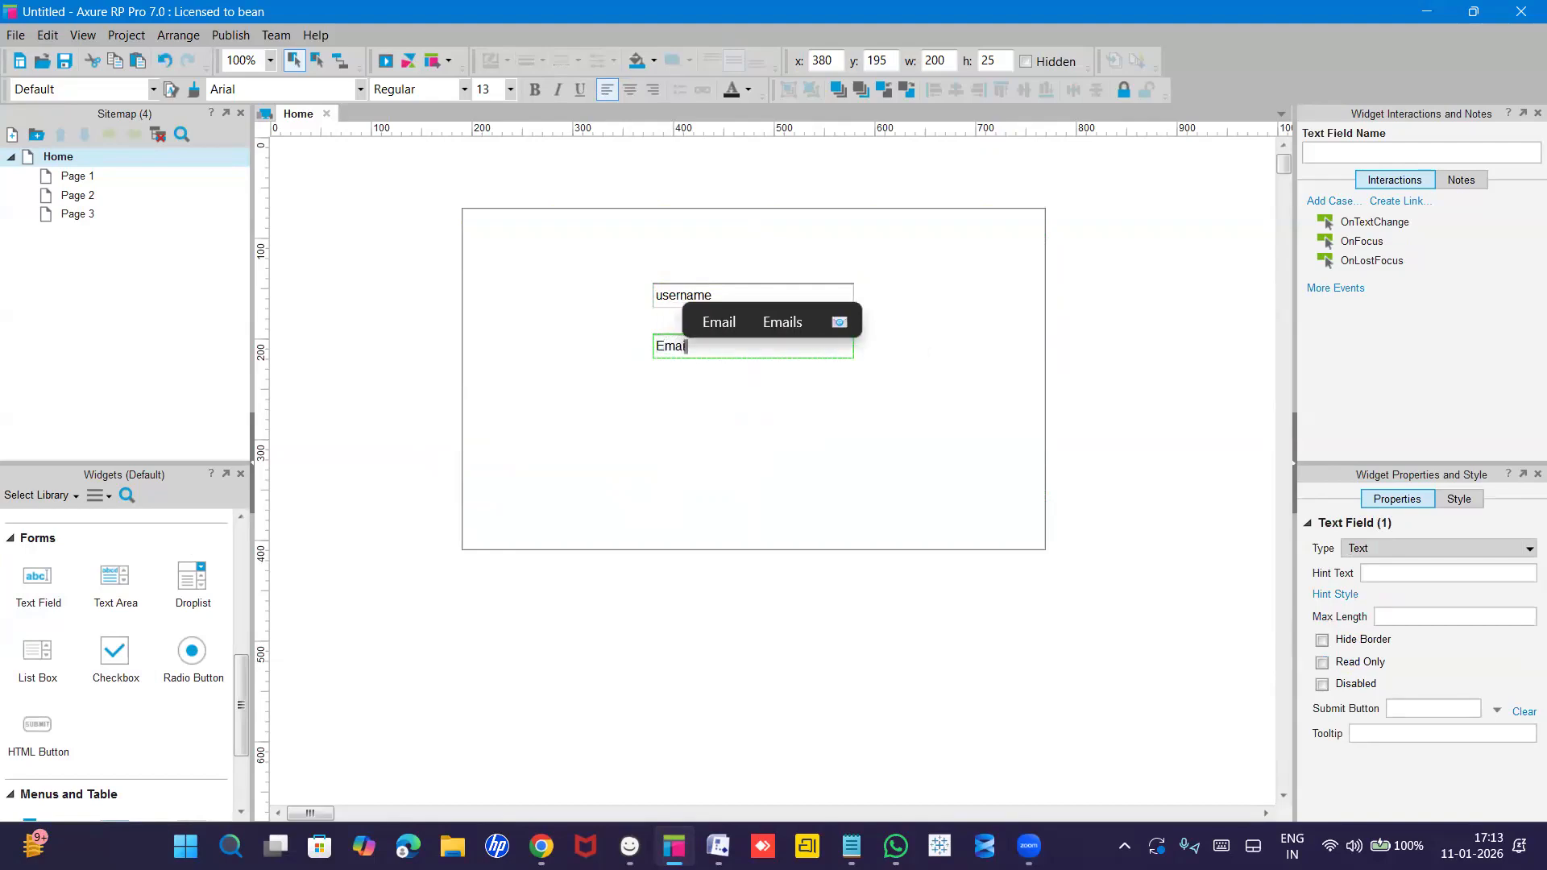
pyautogui.write('l')
pyautogui.click(742, 411)
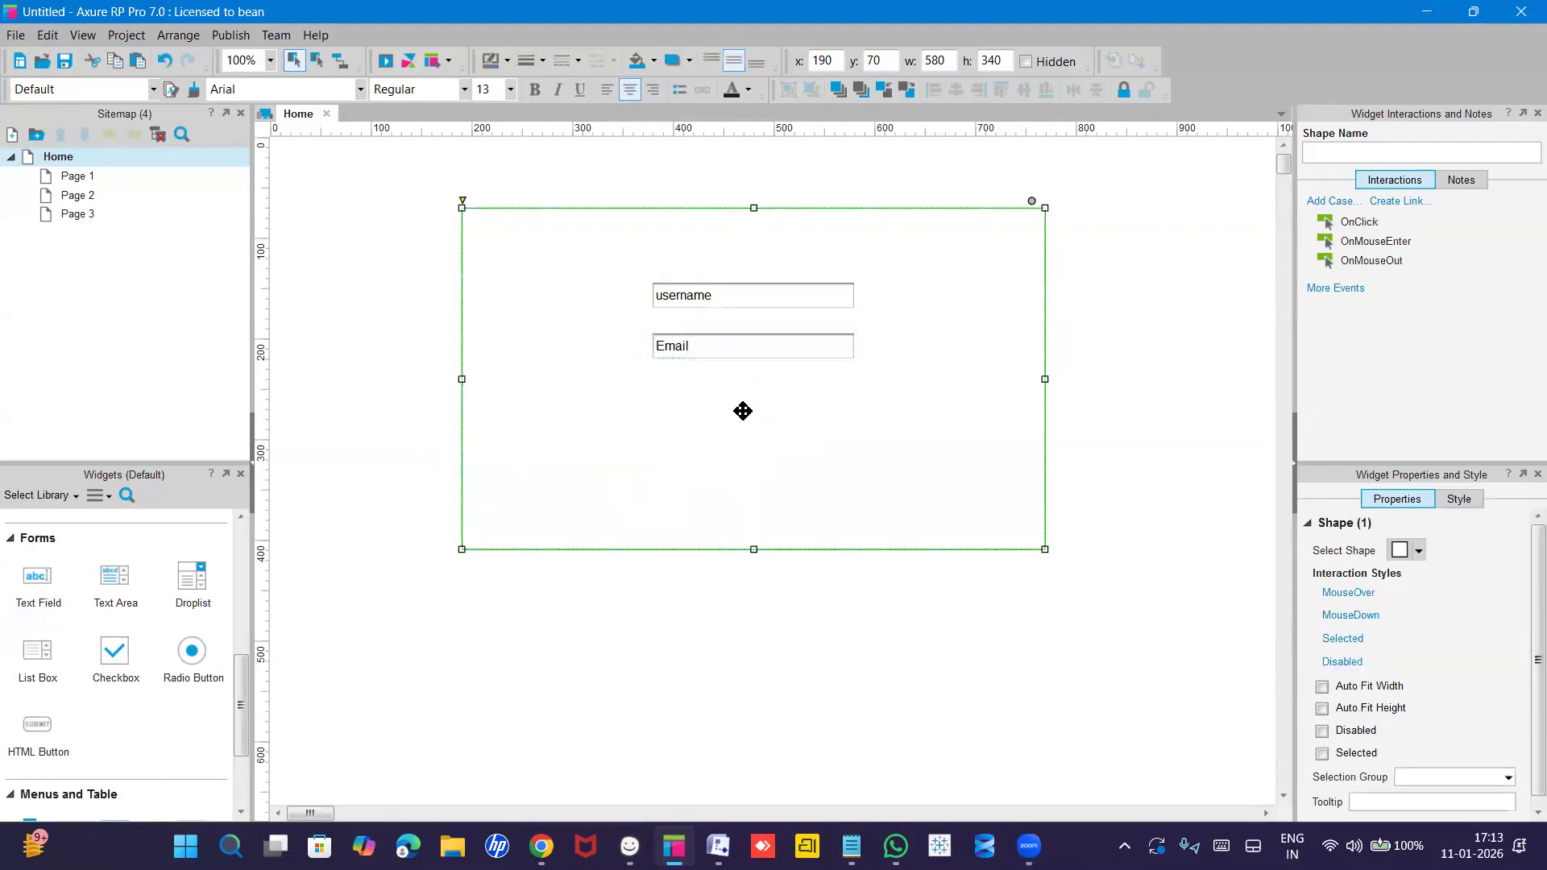
pyautogui.doubleClick(742, 411)
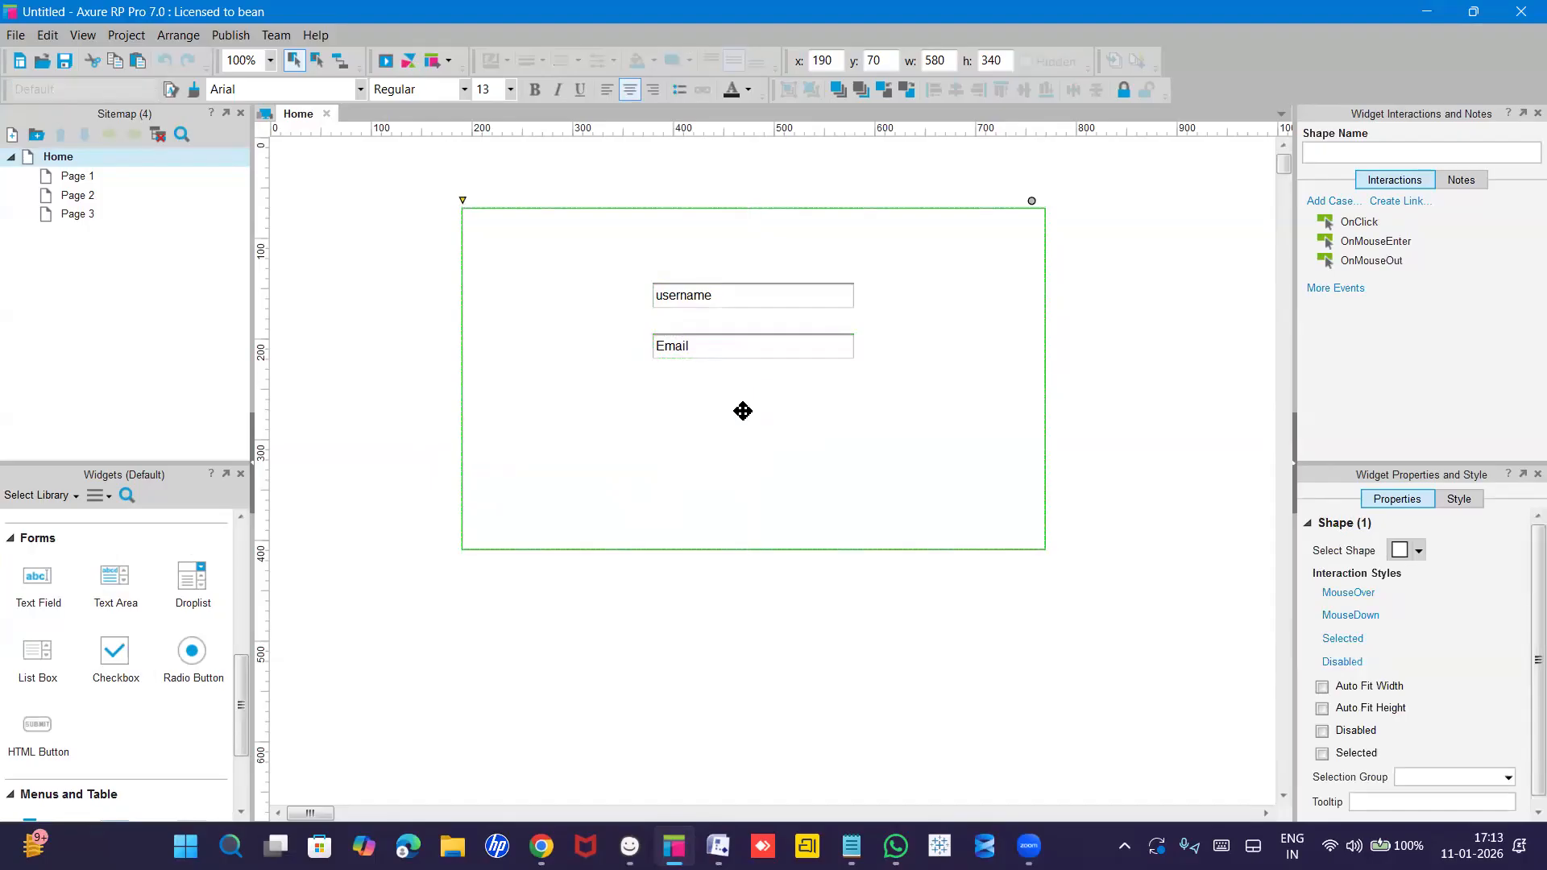
pyautogui.click(748, 352)
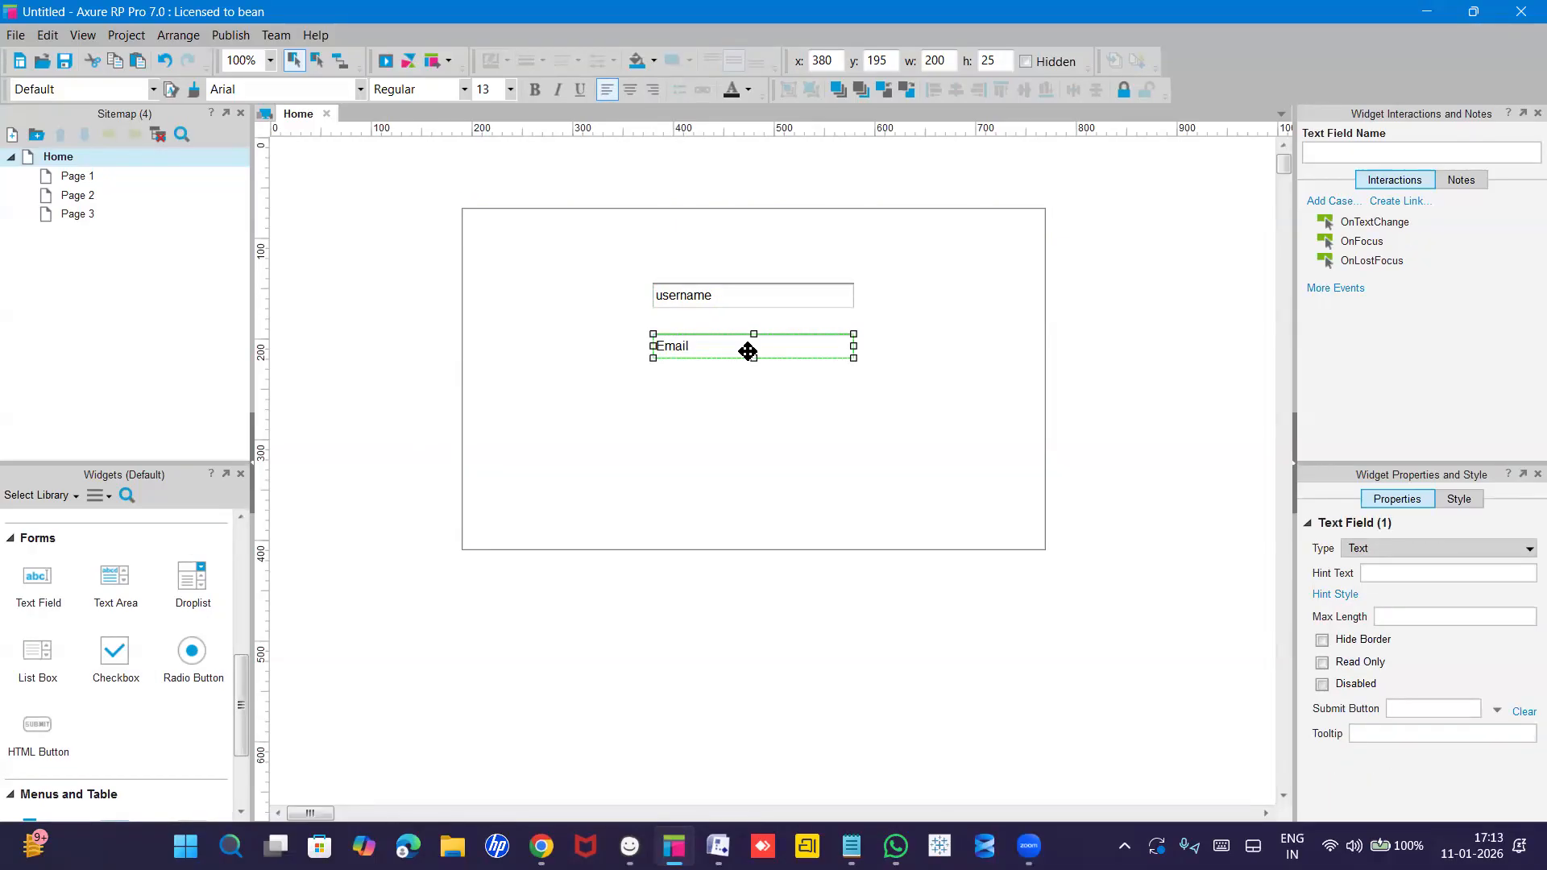
# Duplicate the Email field below it and relabel the copy 'password'.
pyautogui.moveTo(747, 351); pyautogui.dragTo(736, 406)
pyautogui.doubleClick(723, 404)
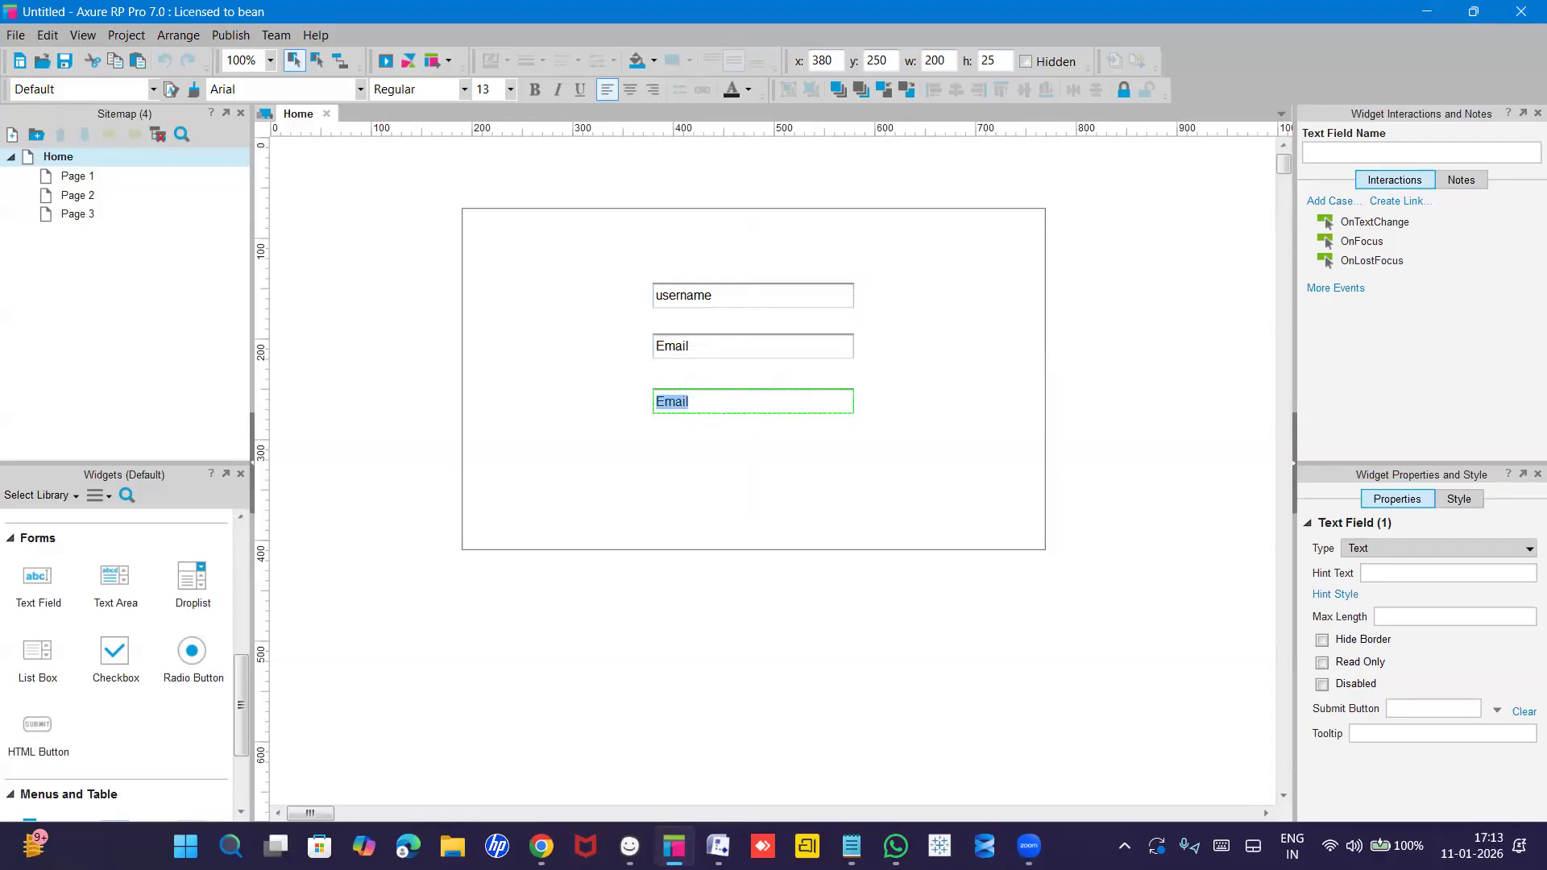
pyautogui.write('password')
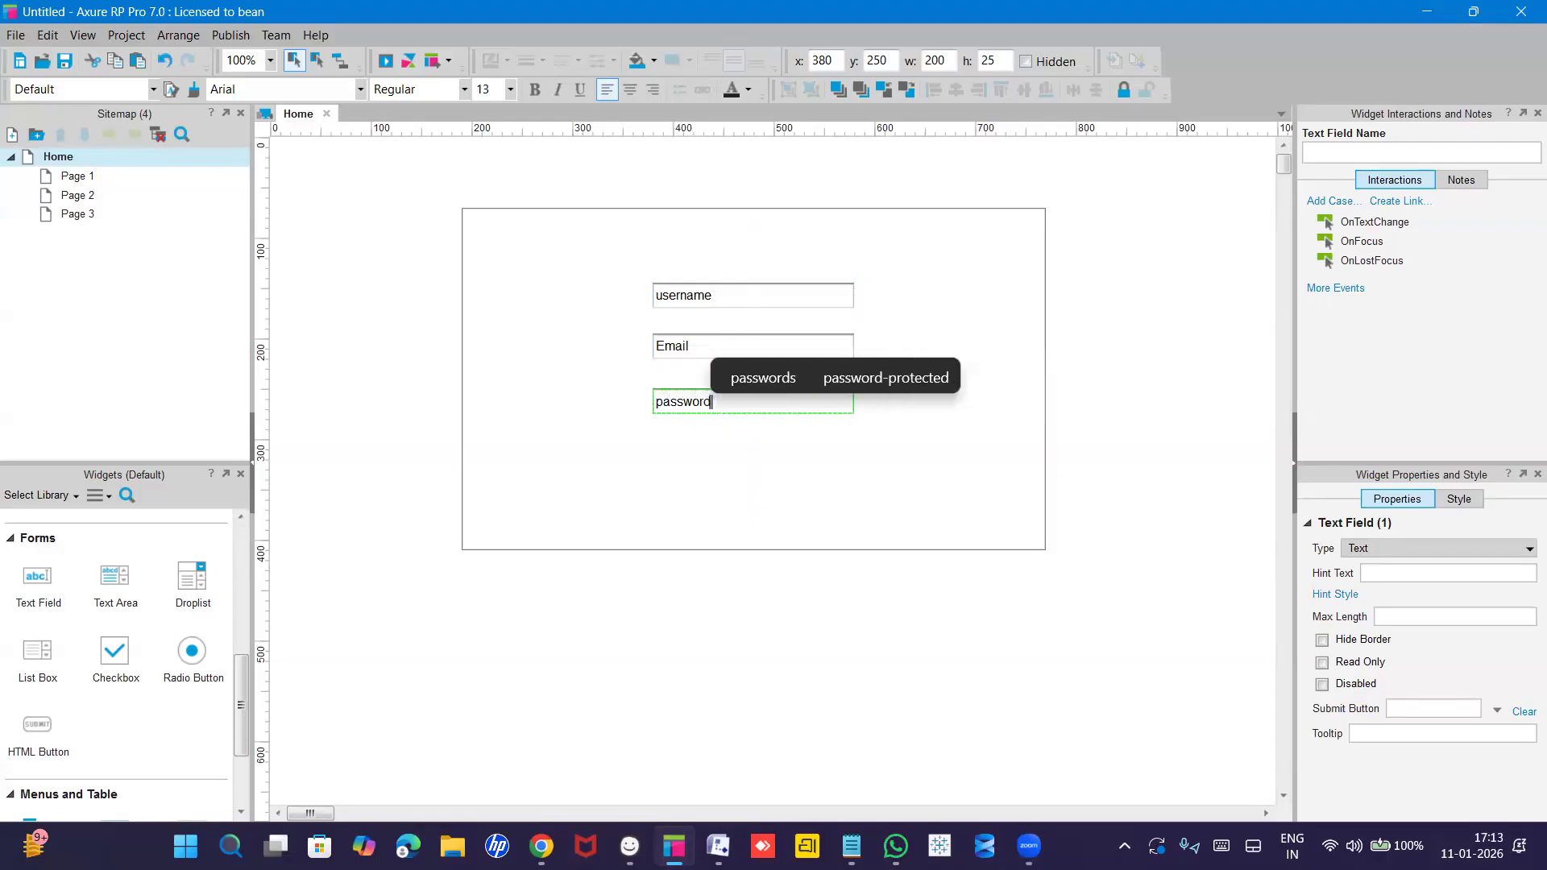
pyautogui.press('Escape')
pyautogui.click(723, 442)
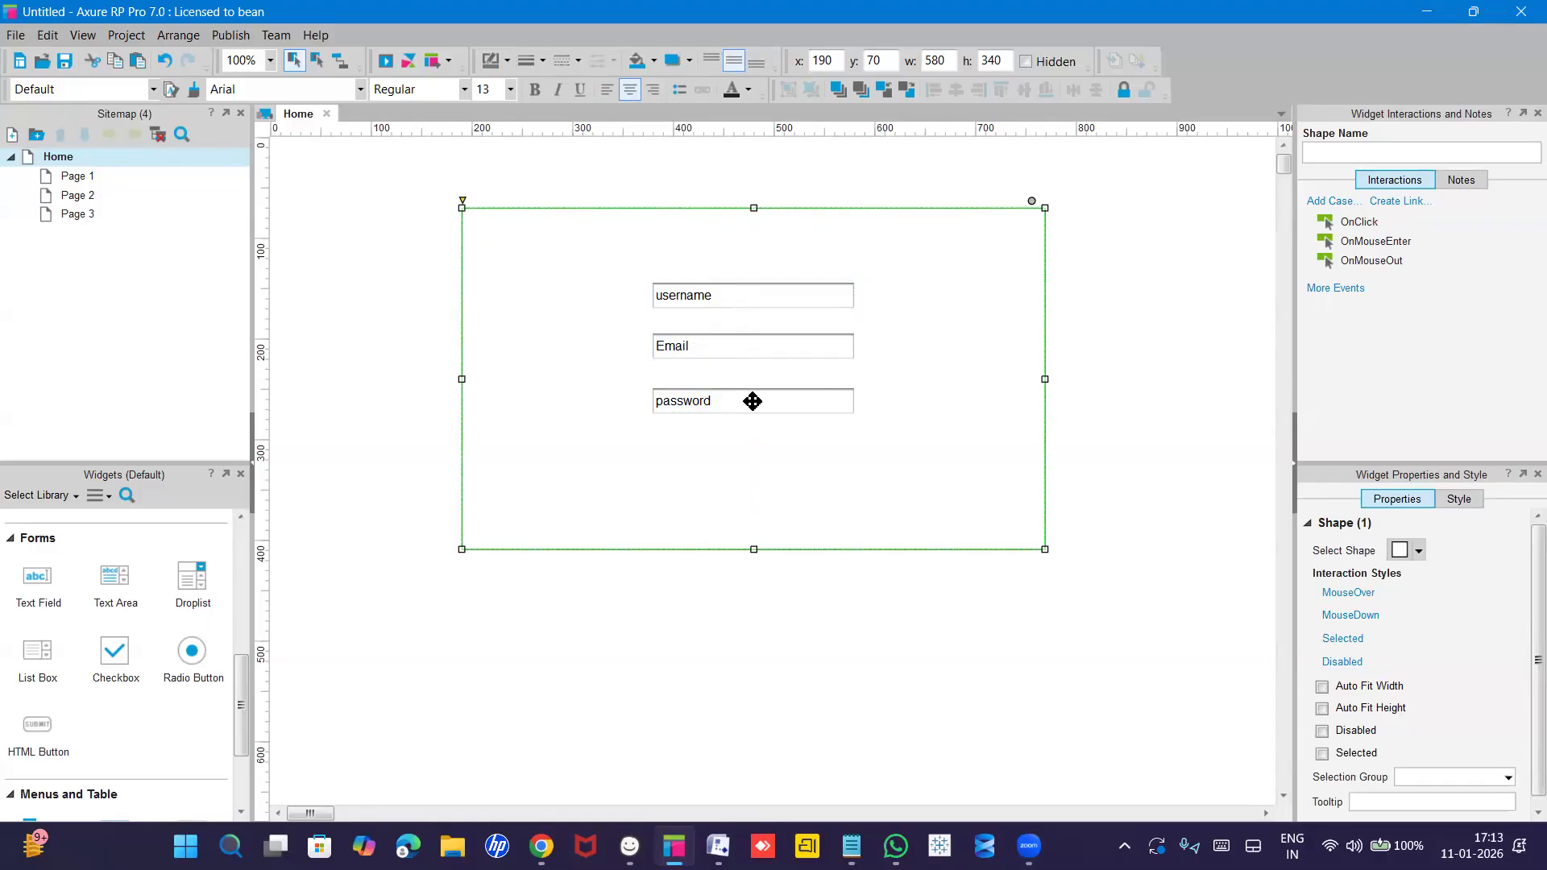
pyautogui.scroll(-3, 70, 637)
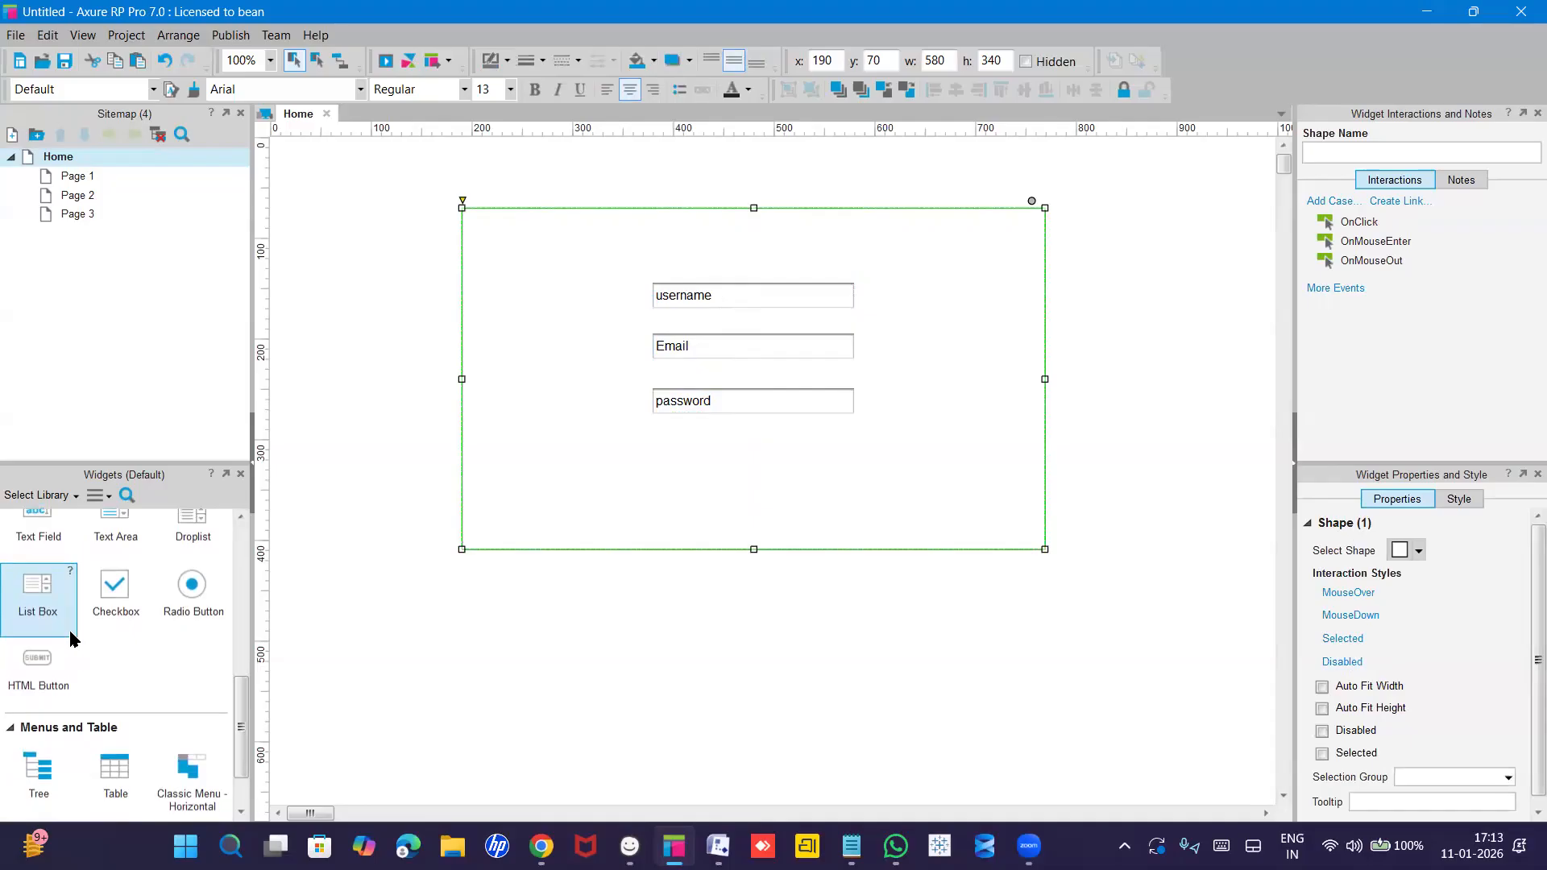
pyautogui.scroll(4, 70, 637)
pyautogui.scroll(5, 70, 630)
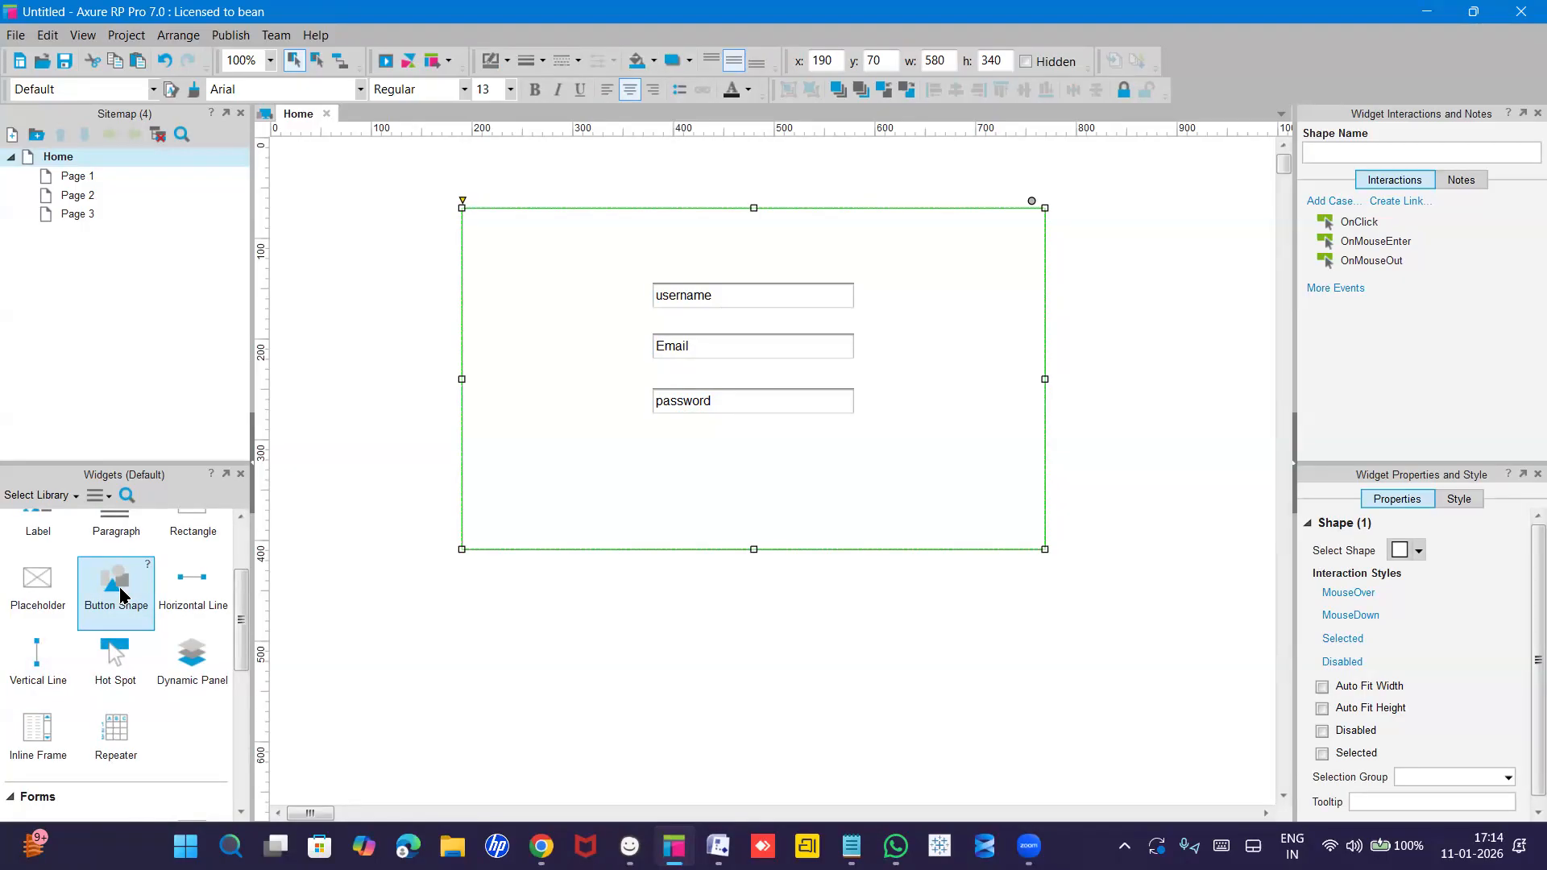
pyautogui.scroll(-5, 120, 596)
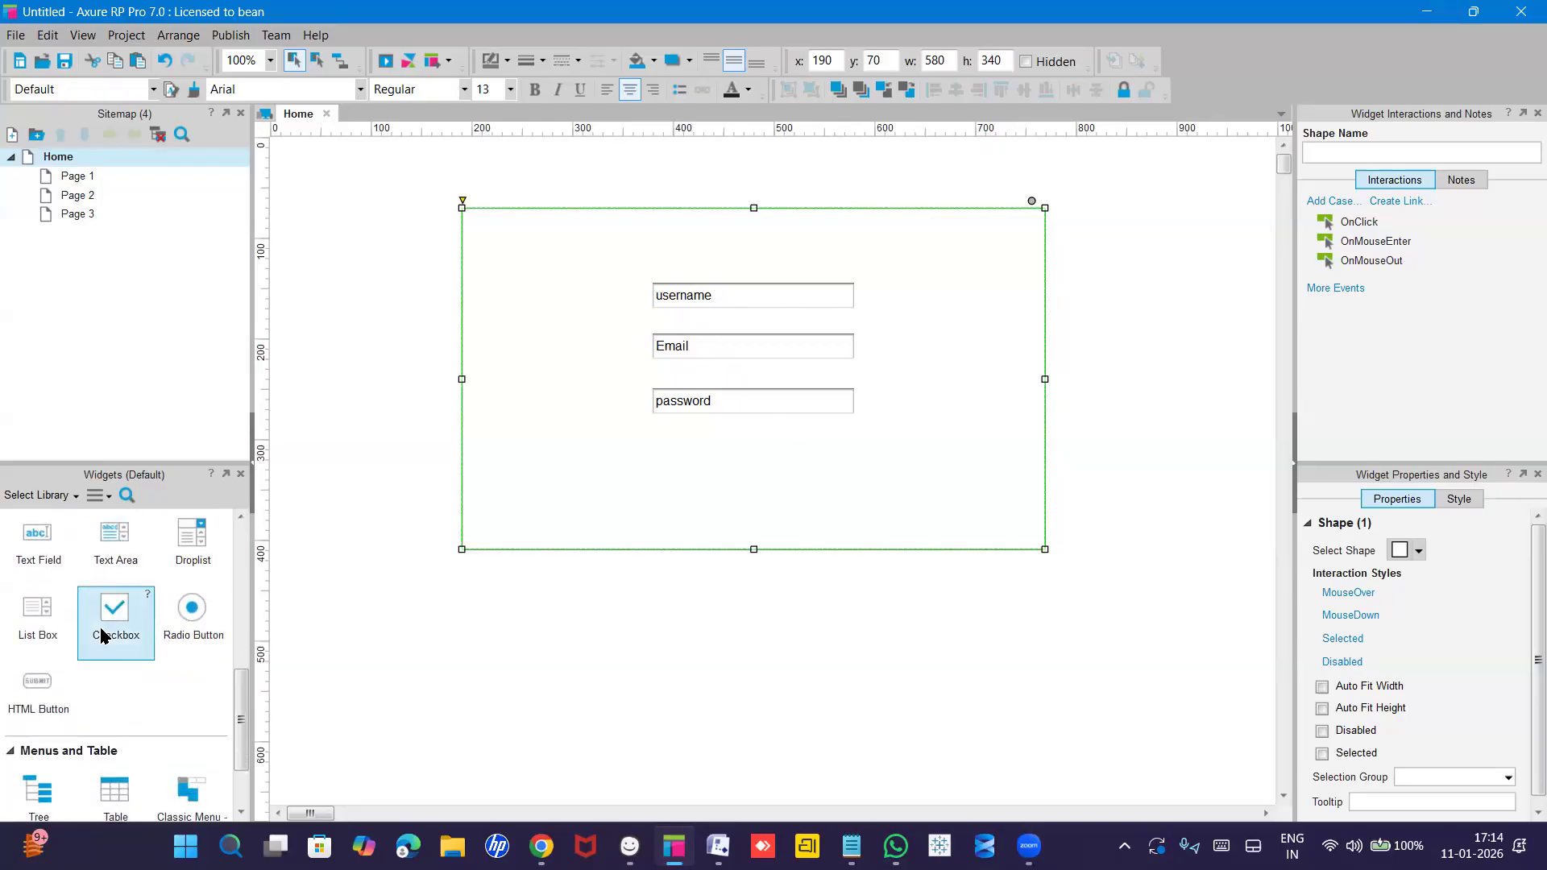
pyautogui.scroll(-1, 97, 636)
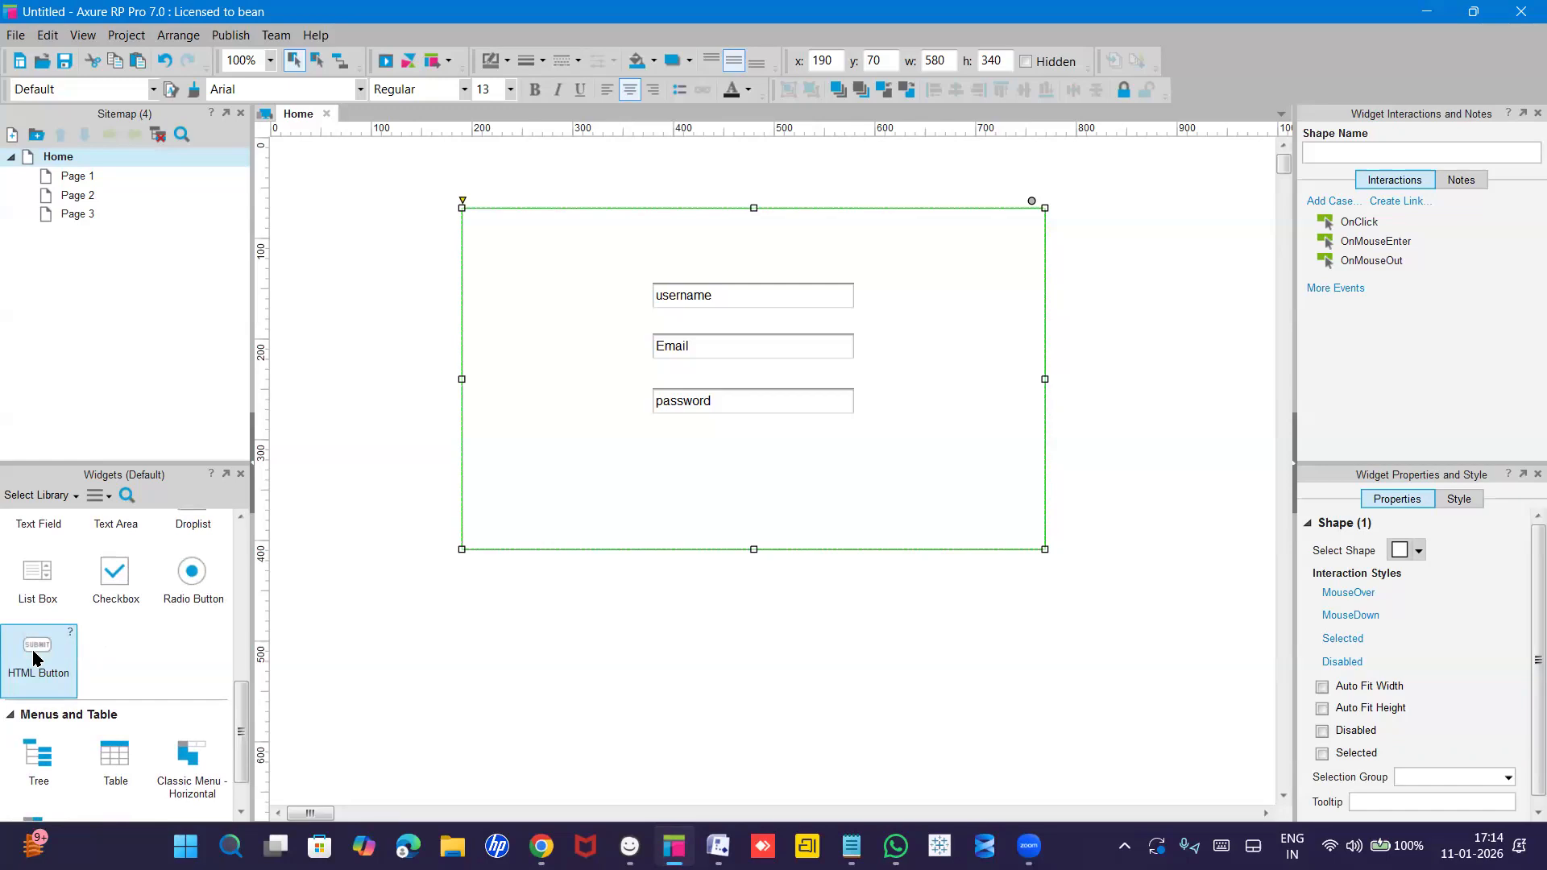
pyautogui.scroll(5, 34, 656)
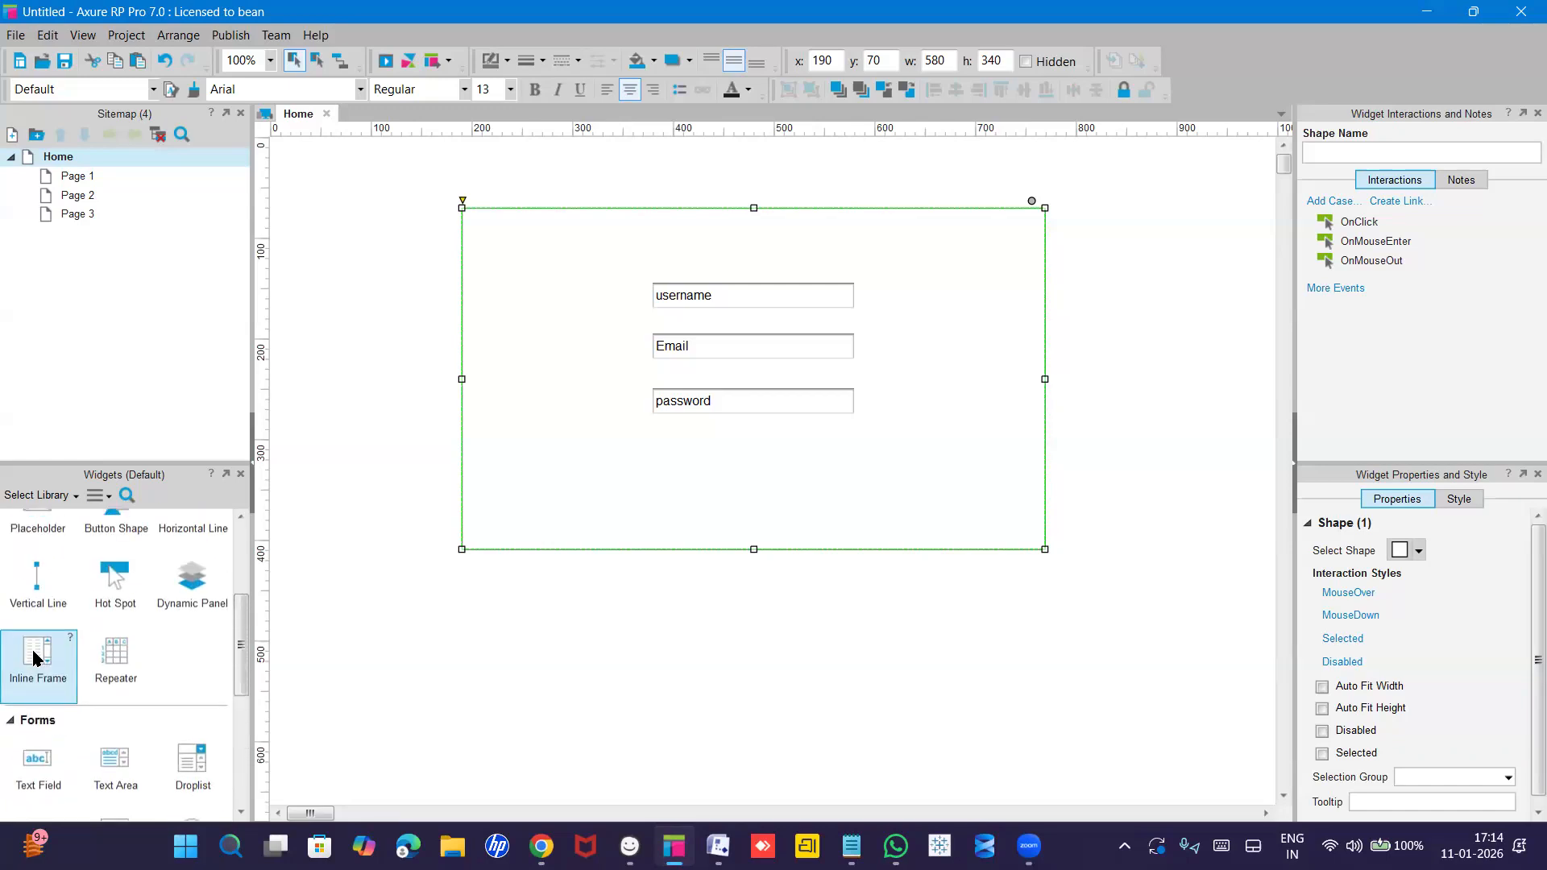
pyautogui.scroll(1, 33, 656)
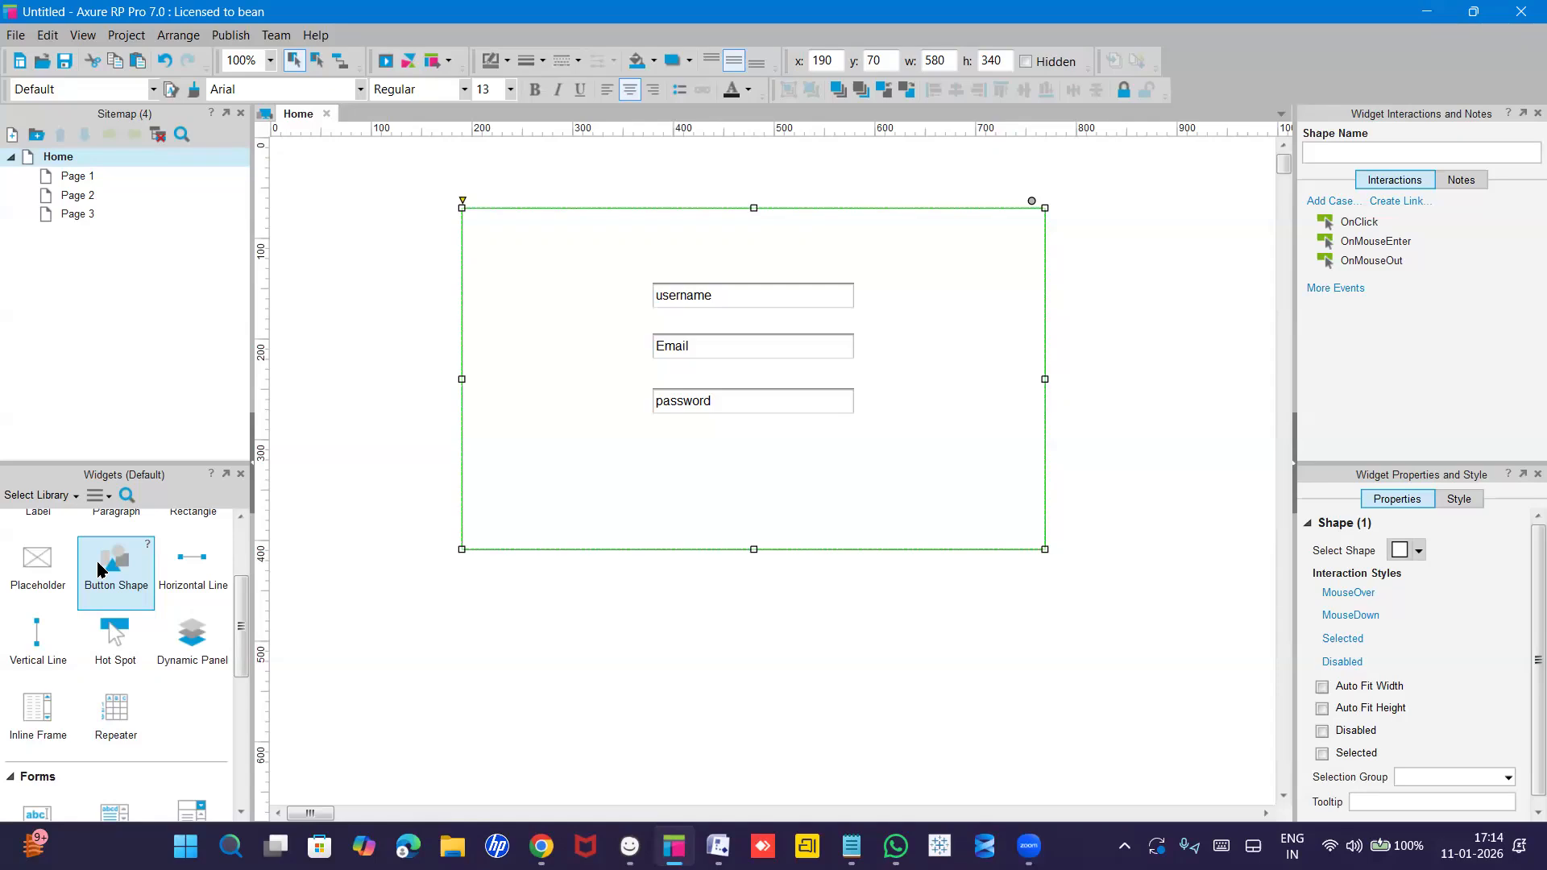
pyautogui.moveTo(100, 569); pyautogui.dragTo(709, 475)
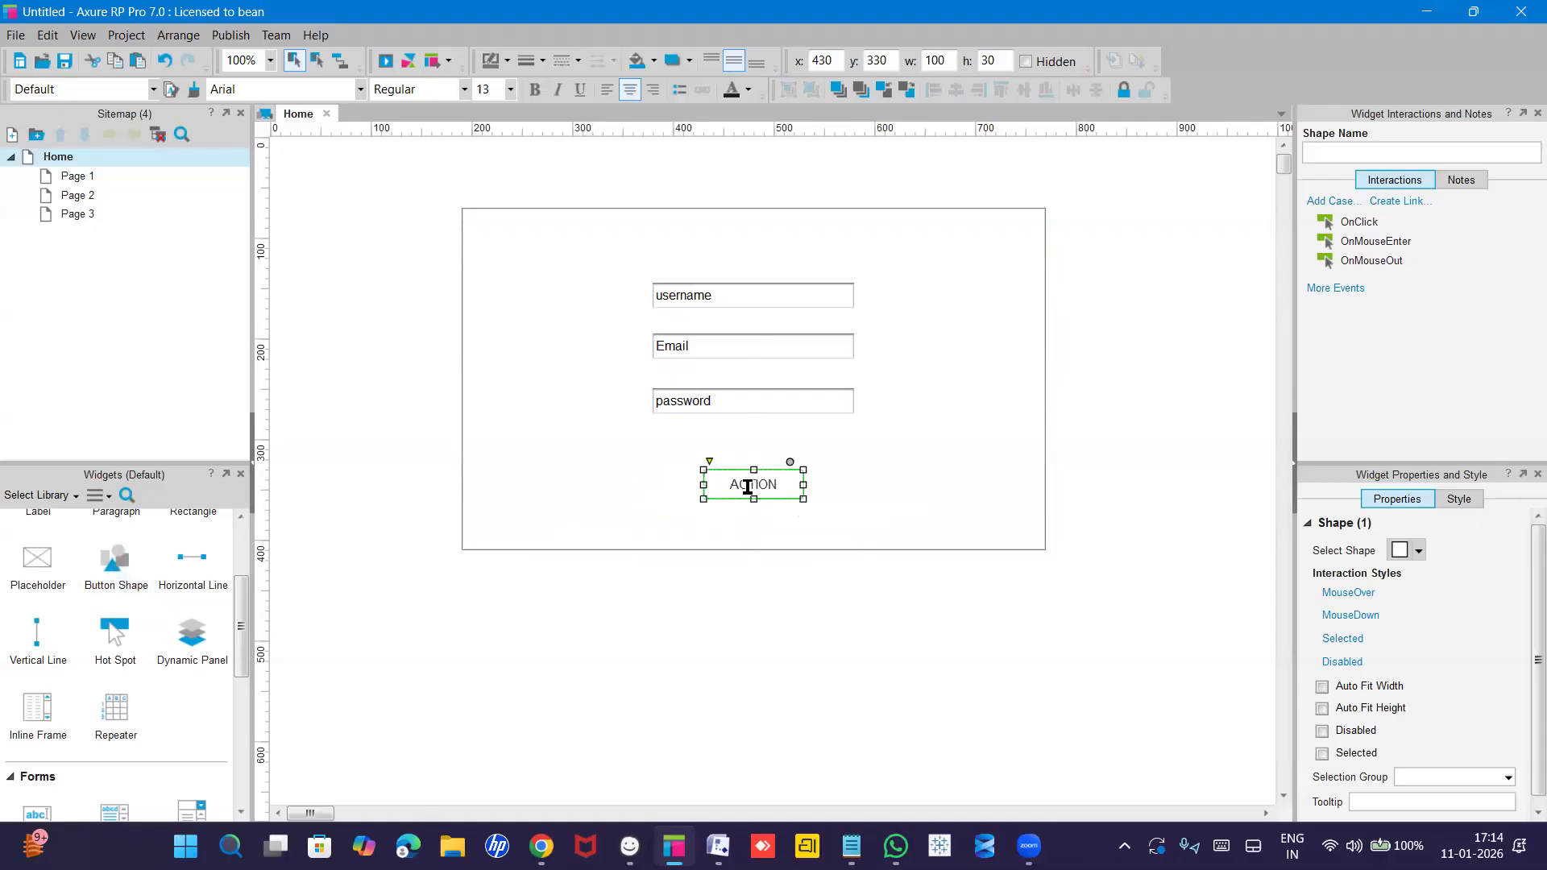
pyautogui.doubleClick(748, 488)
pyautogui.write('Reg')
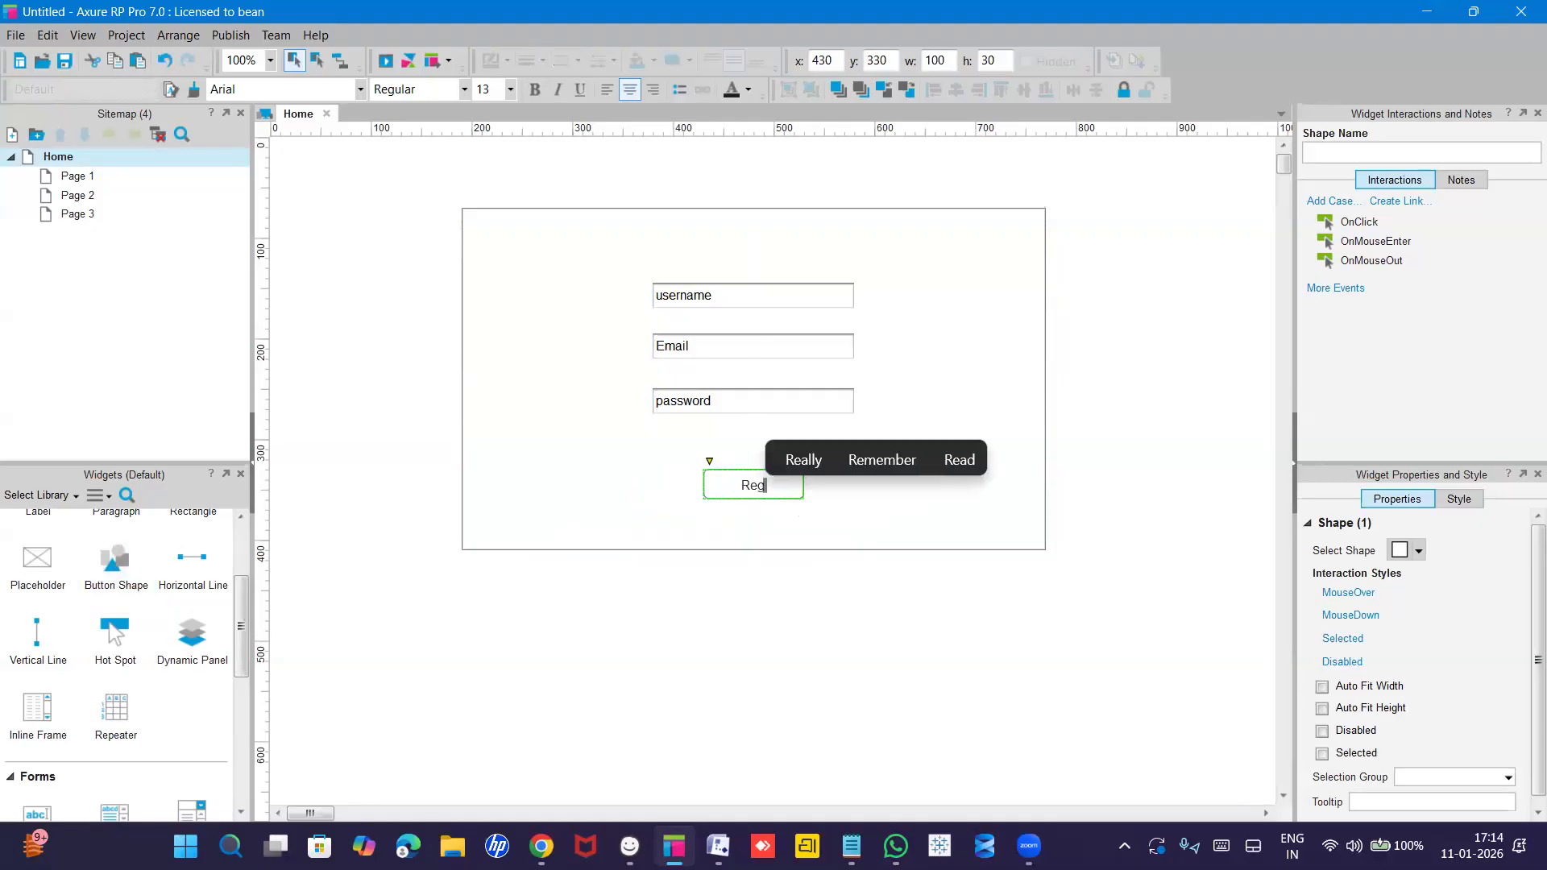
pyautogui.write('ister')
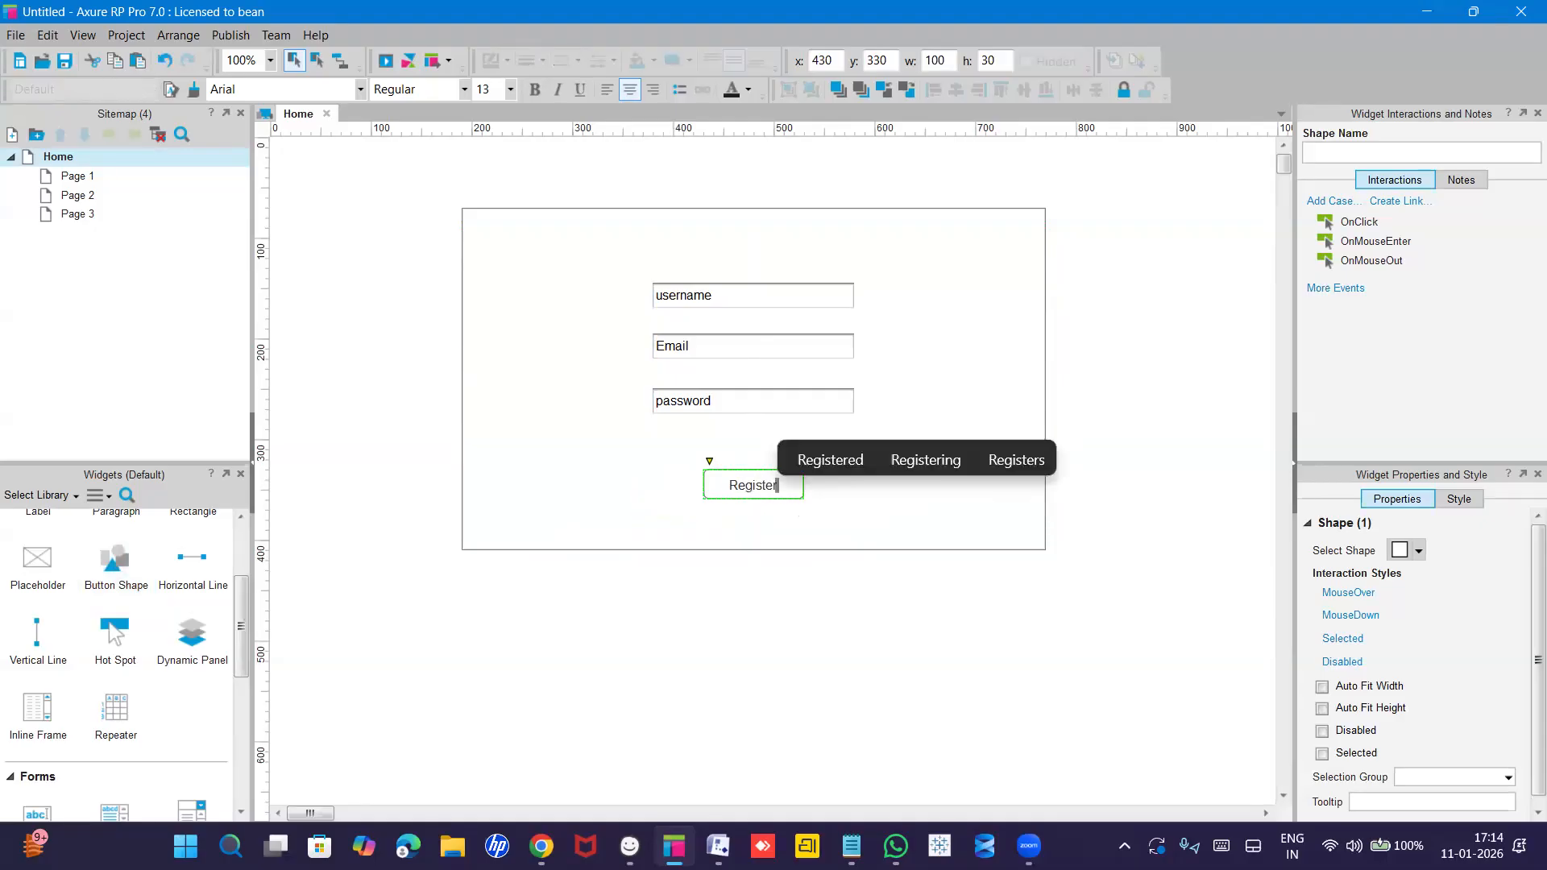
pyautogui.click(745, 577)
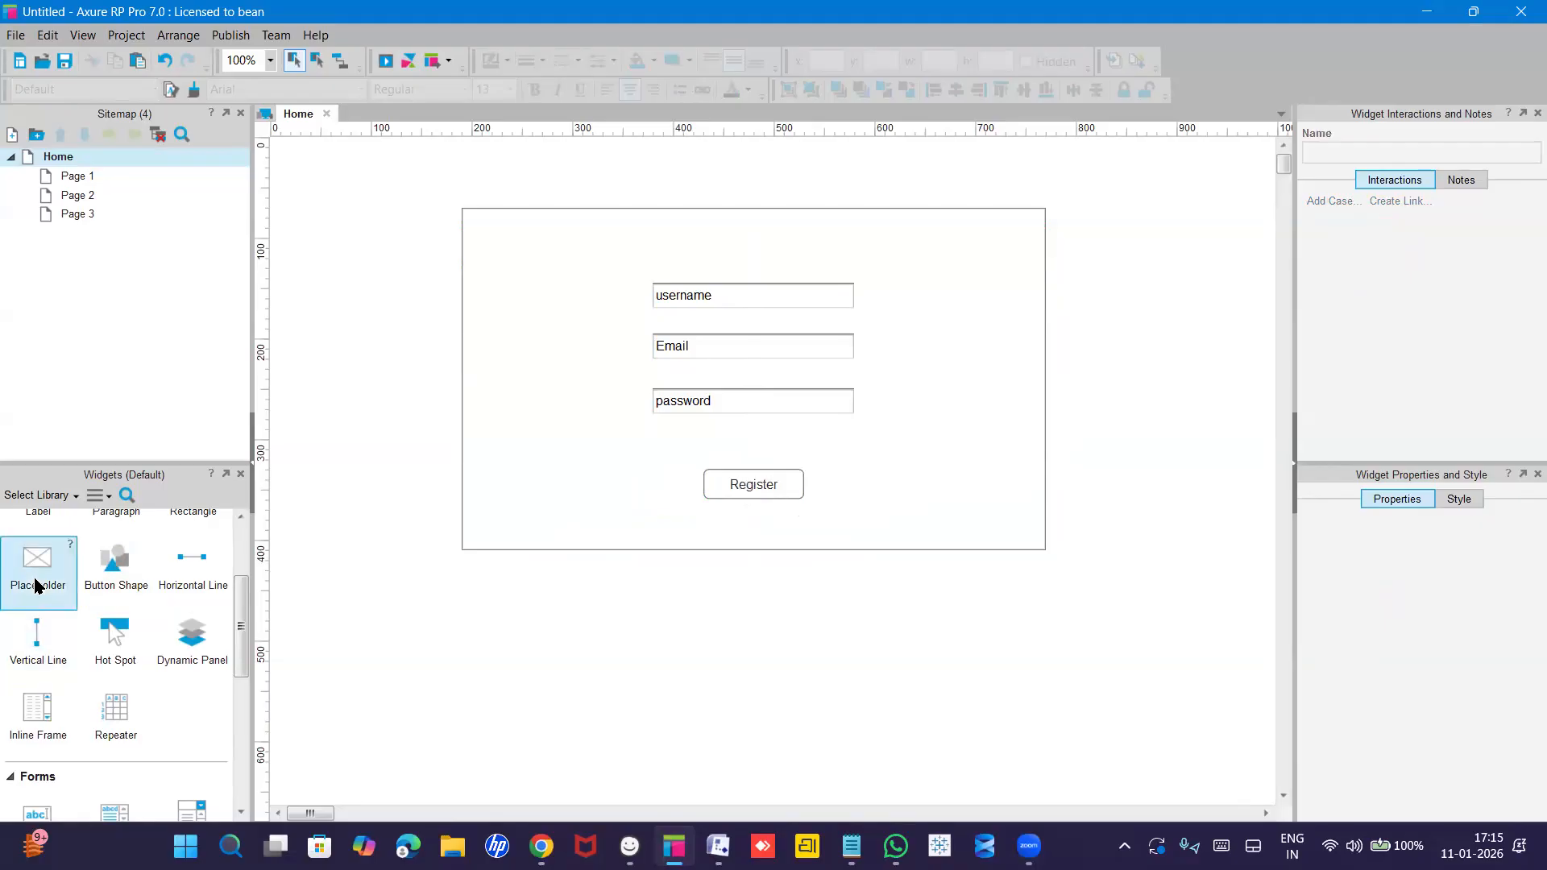
# Drop an image placeholder at the form's top-left and resize it to 70×35.
pyautogui.moveTo(38, 584); pyautogui.dragTo(482, 223)
pyautogui.moveTo(577, 323); pyautogui.dragTo(573, 288)
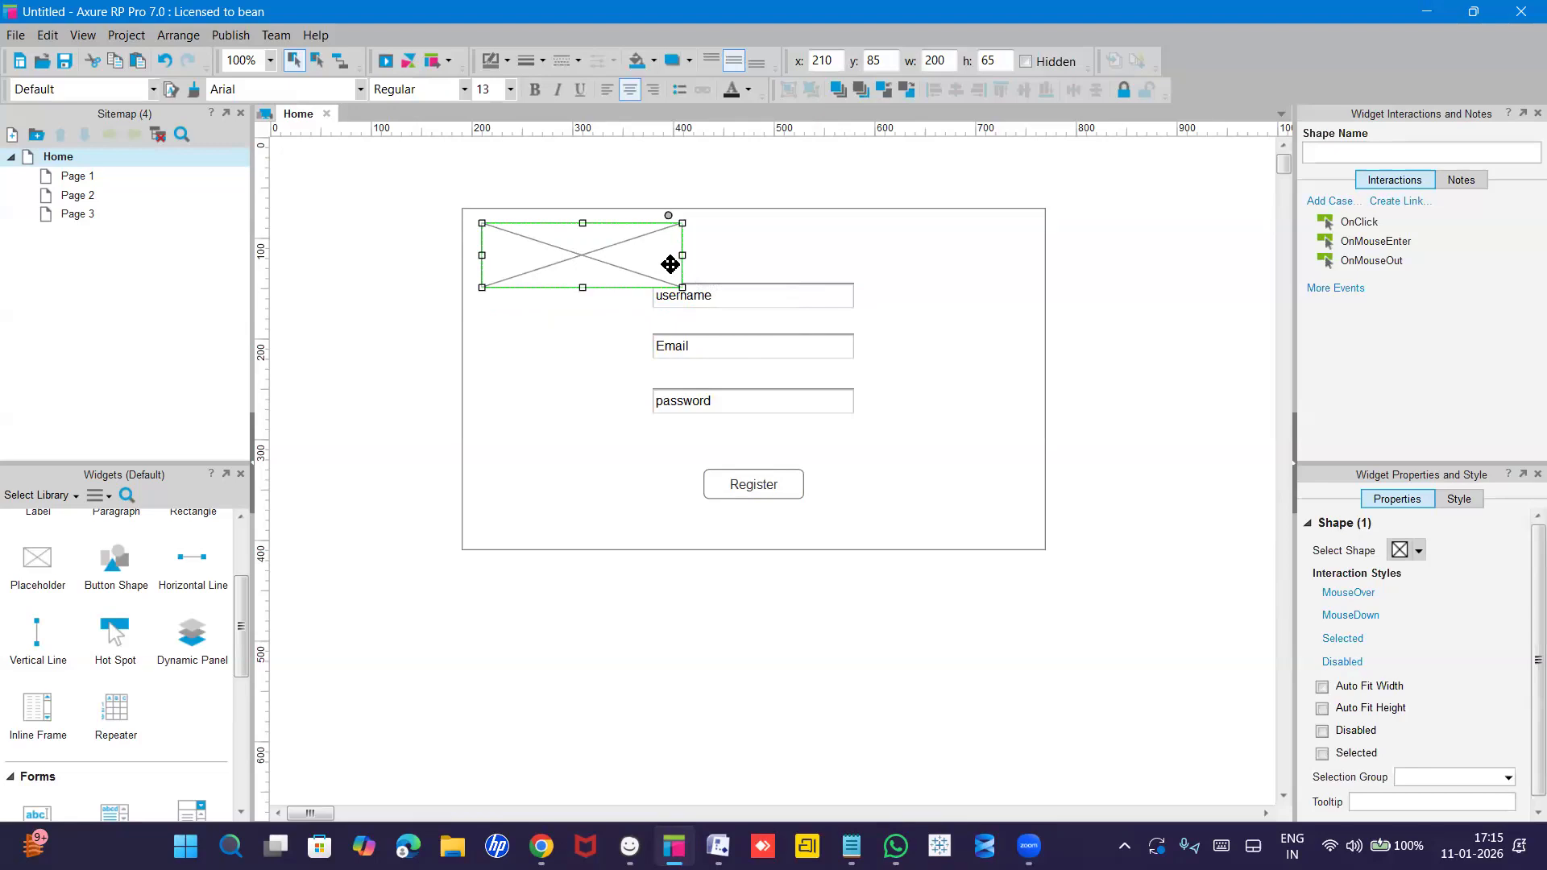
pyautogui.moveTo(666, 256); pyautogui.dragTo(517, 267)
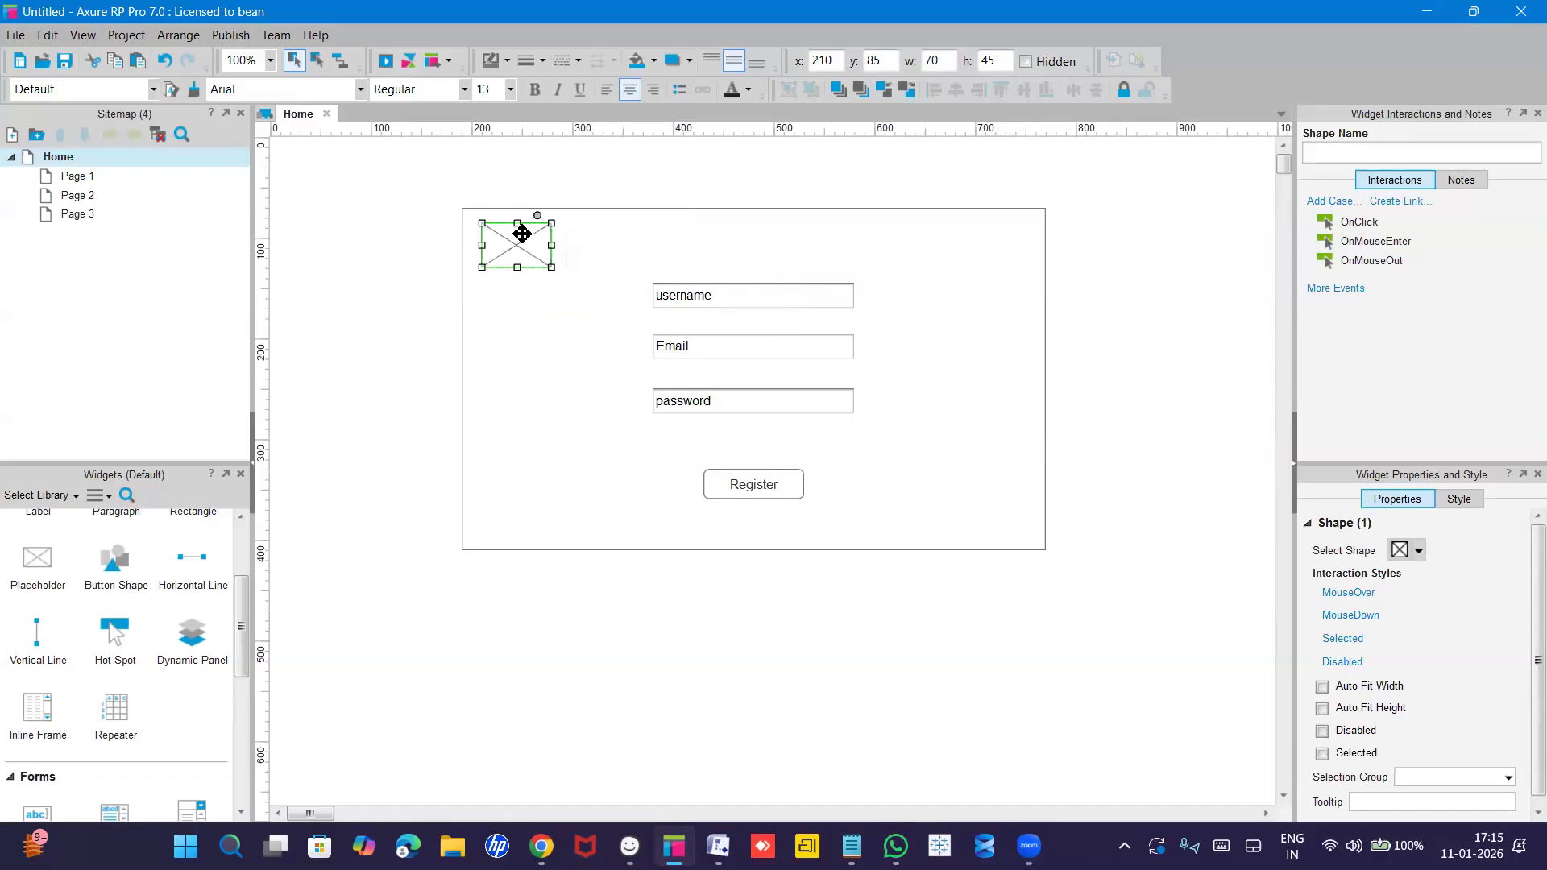
pyautogui.moveTo(517, 267); pyautogui.dragTo(517, 258)
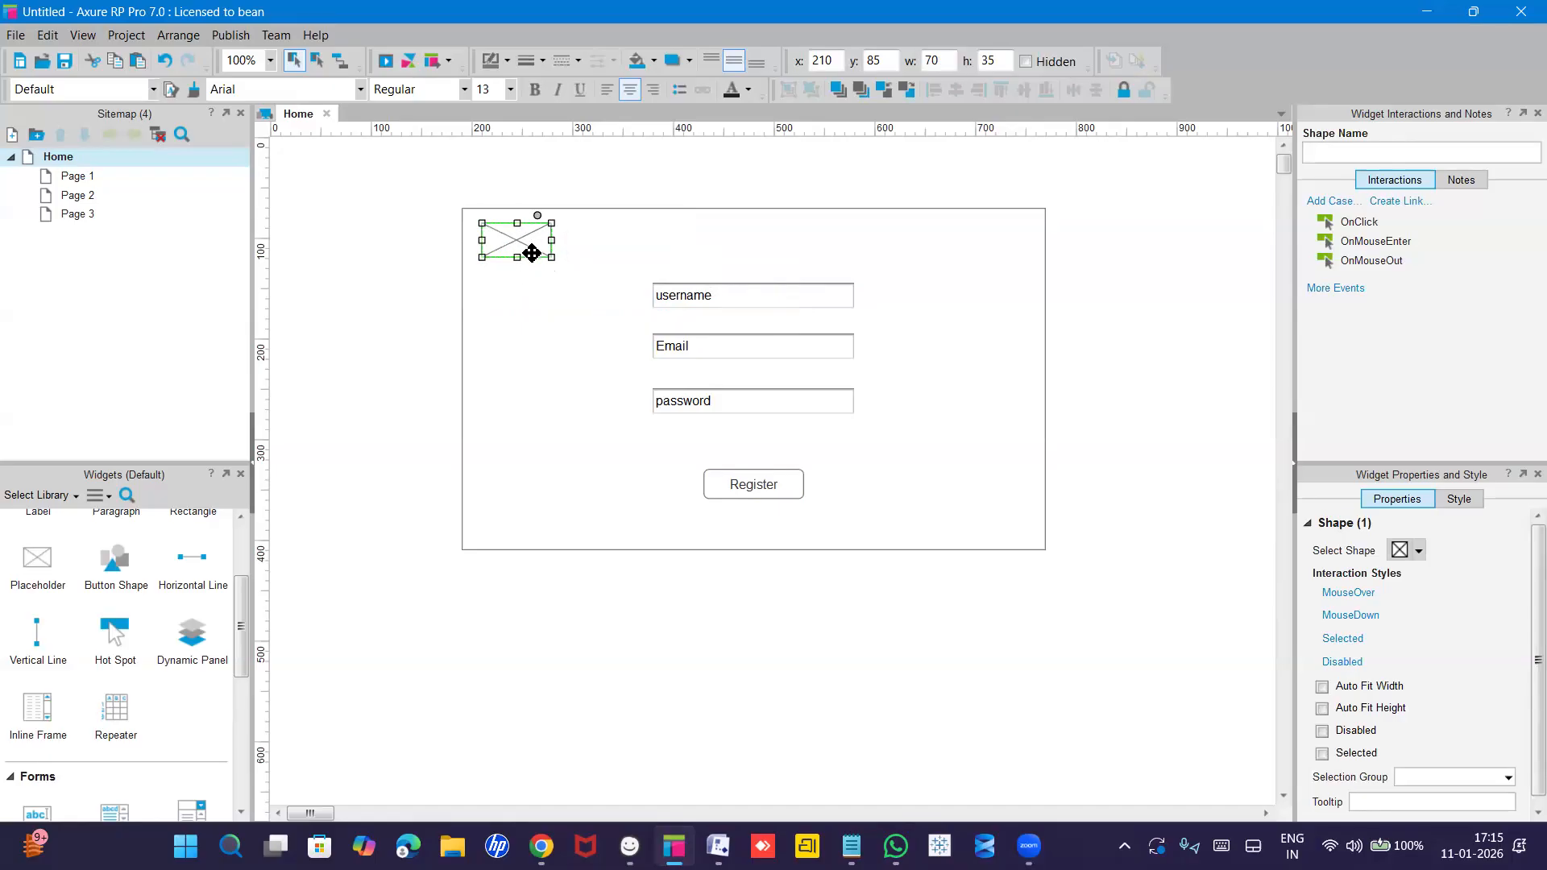
pyautogui.click(864, 239)
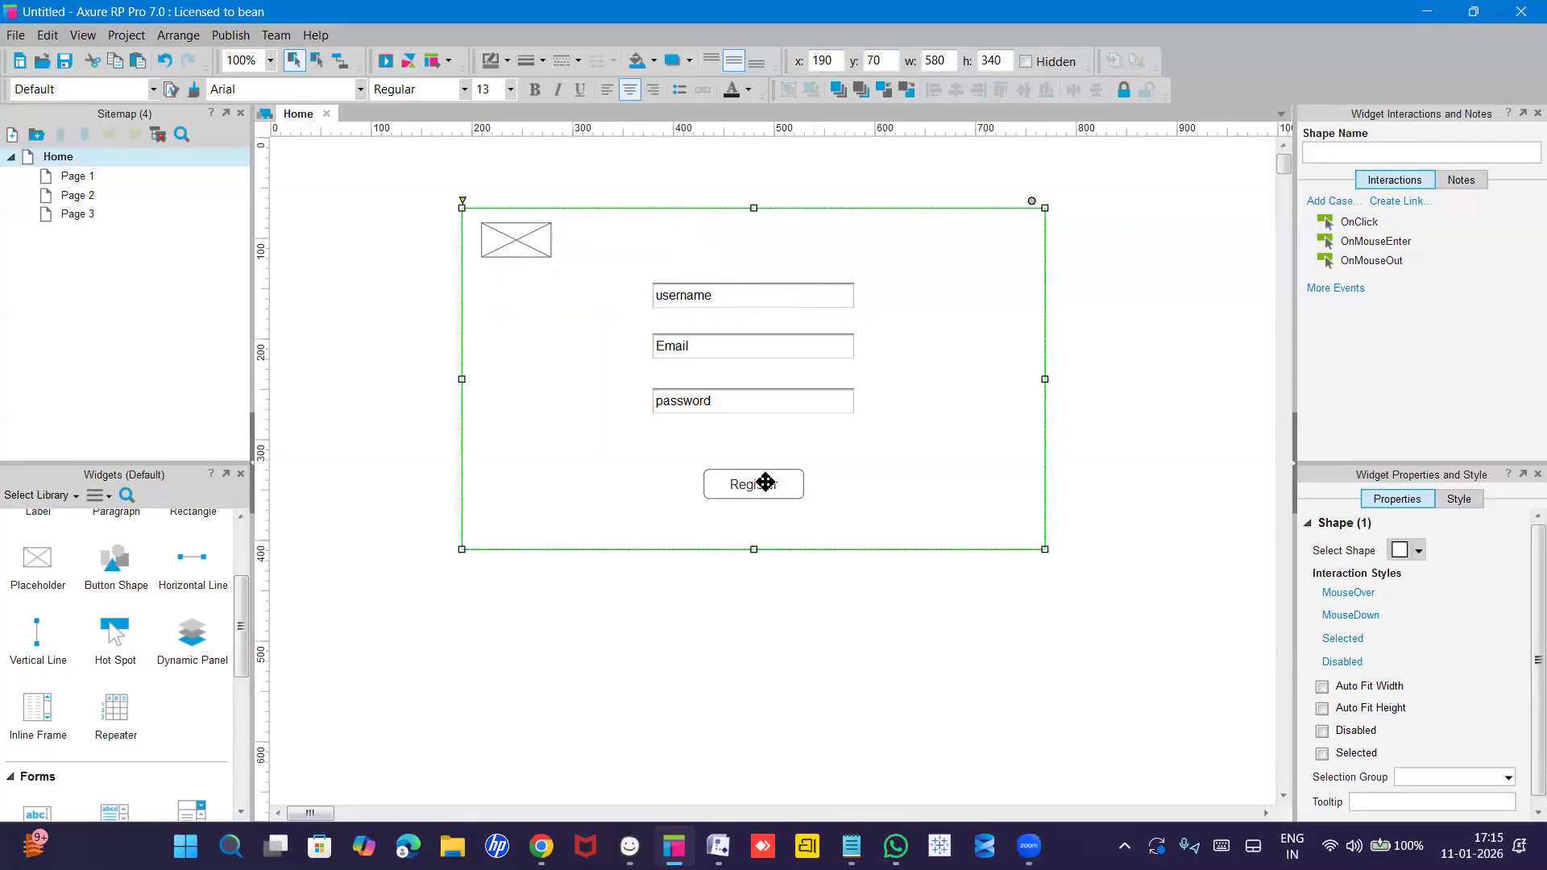
# Copy the Register button to the form's top right and label it 'Contact'.
pyautogui.click(741, 484)
pyautogui.moveTo(741, 483); pyautogui.dragTo(899, 238)
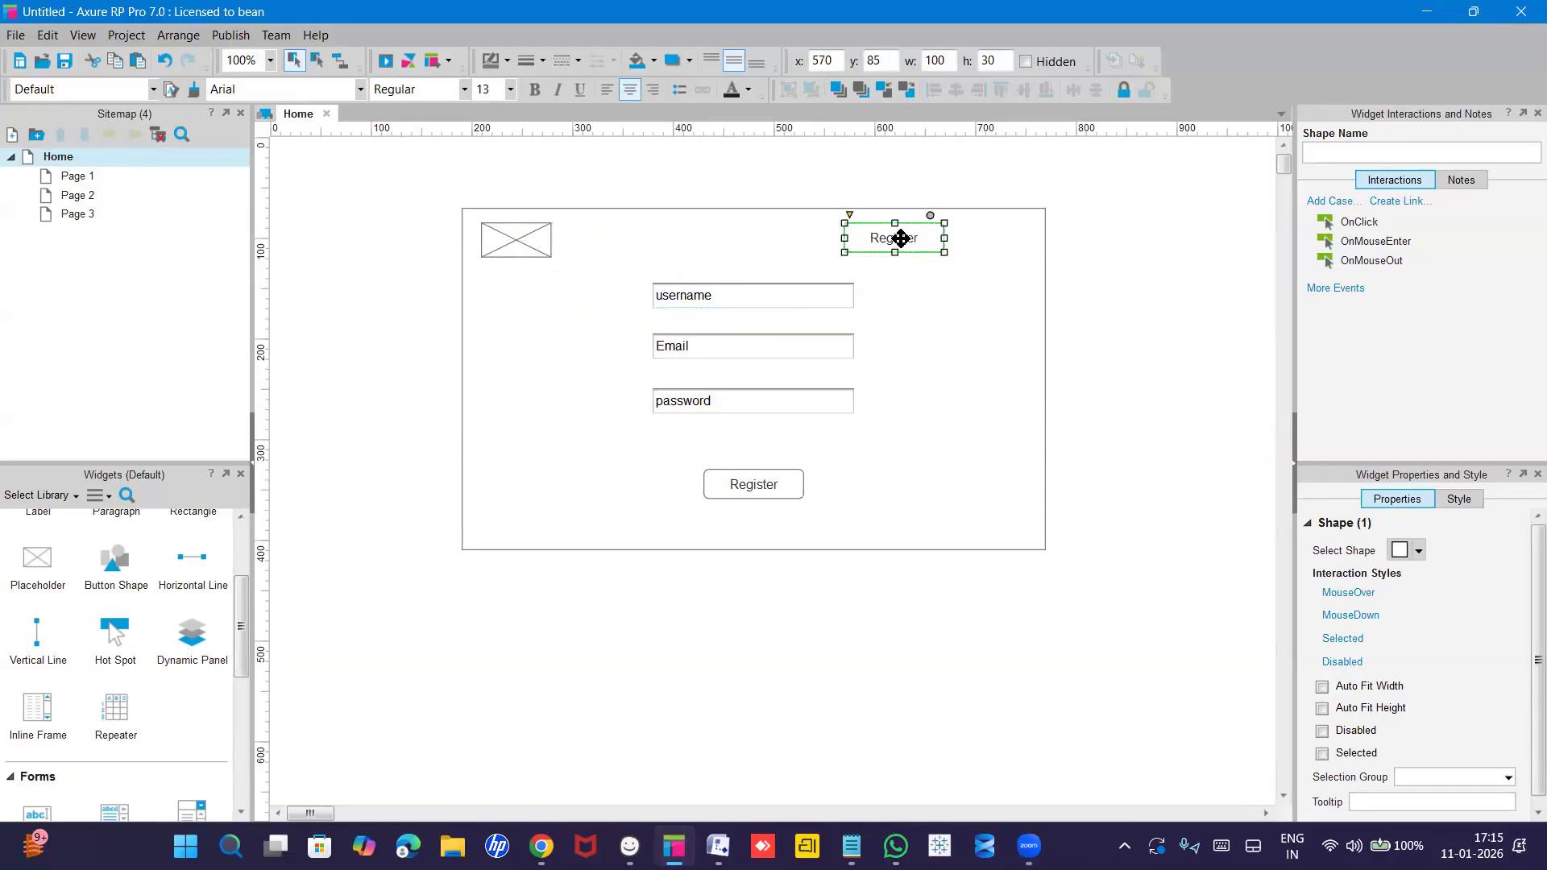
pyautogui.doubleClick(900, 238)
pyautogui.write('C')
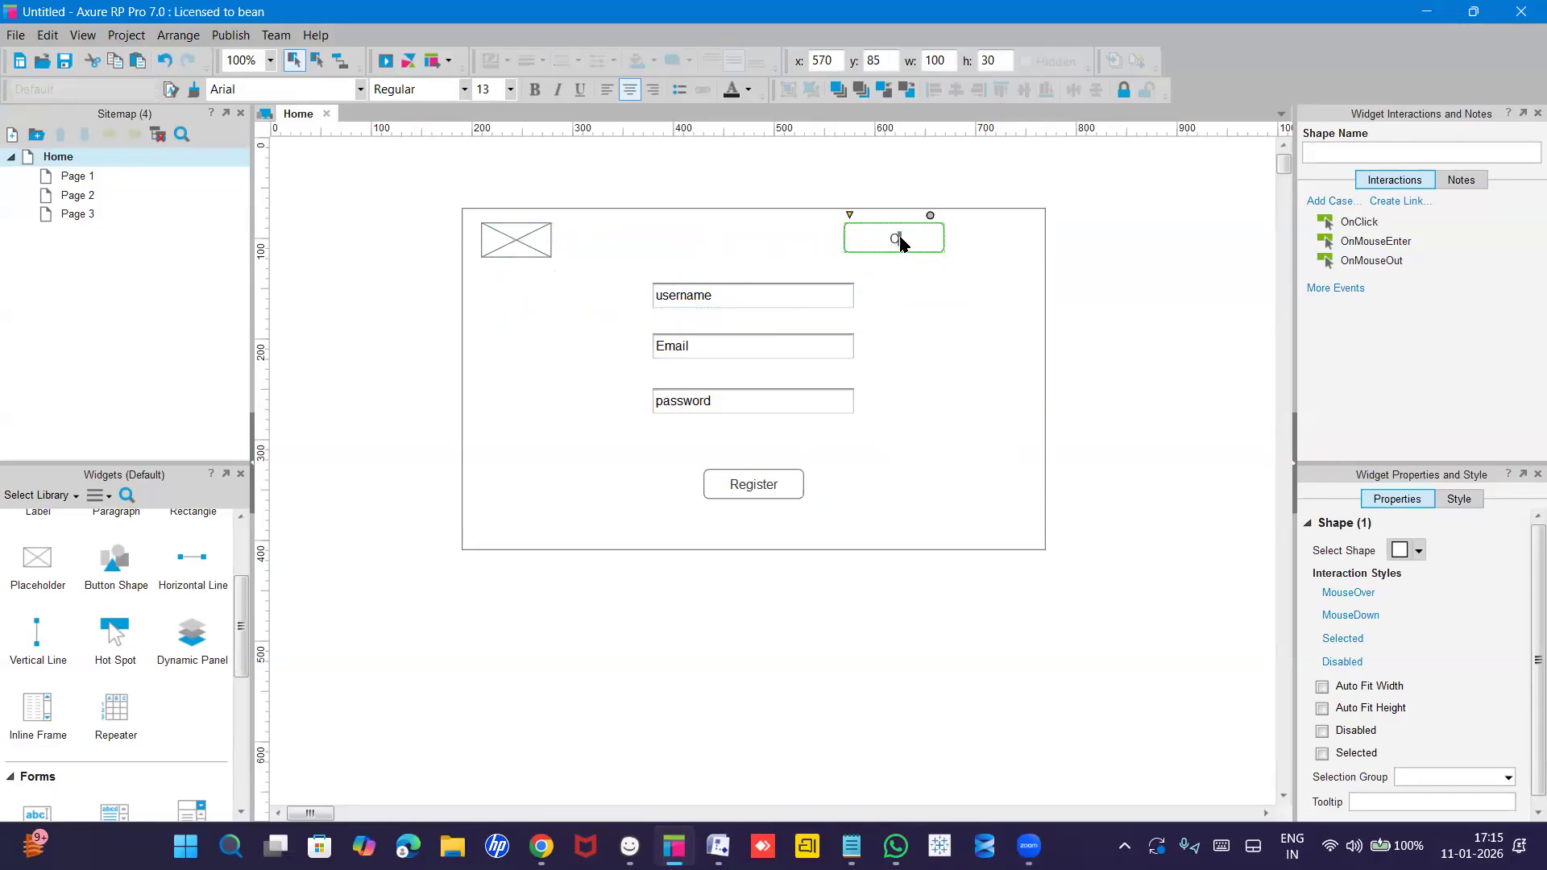
pyautogui.write('ontact')
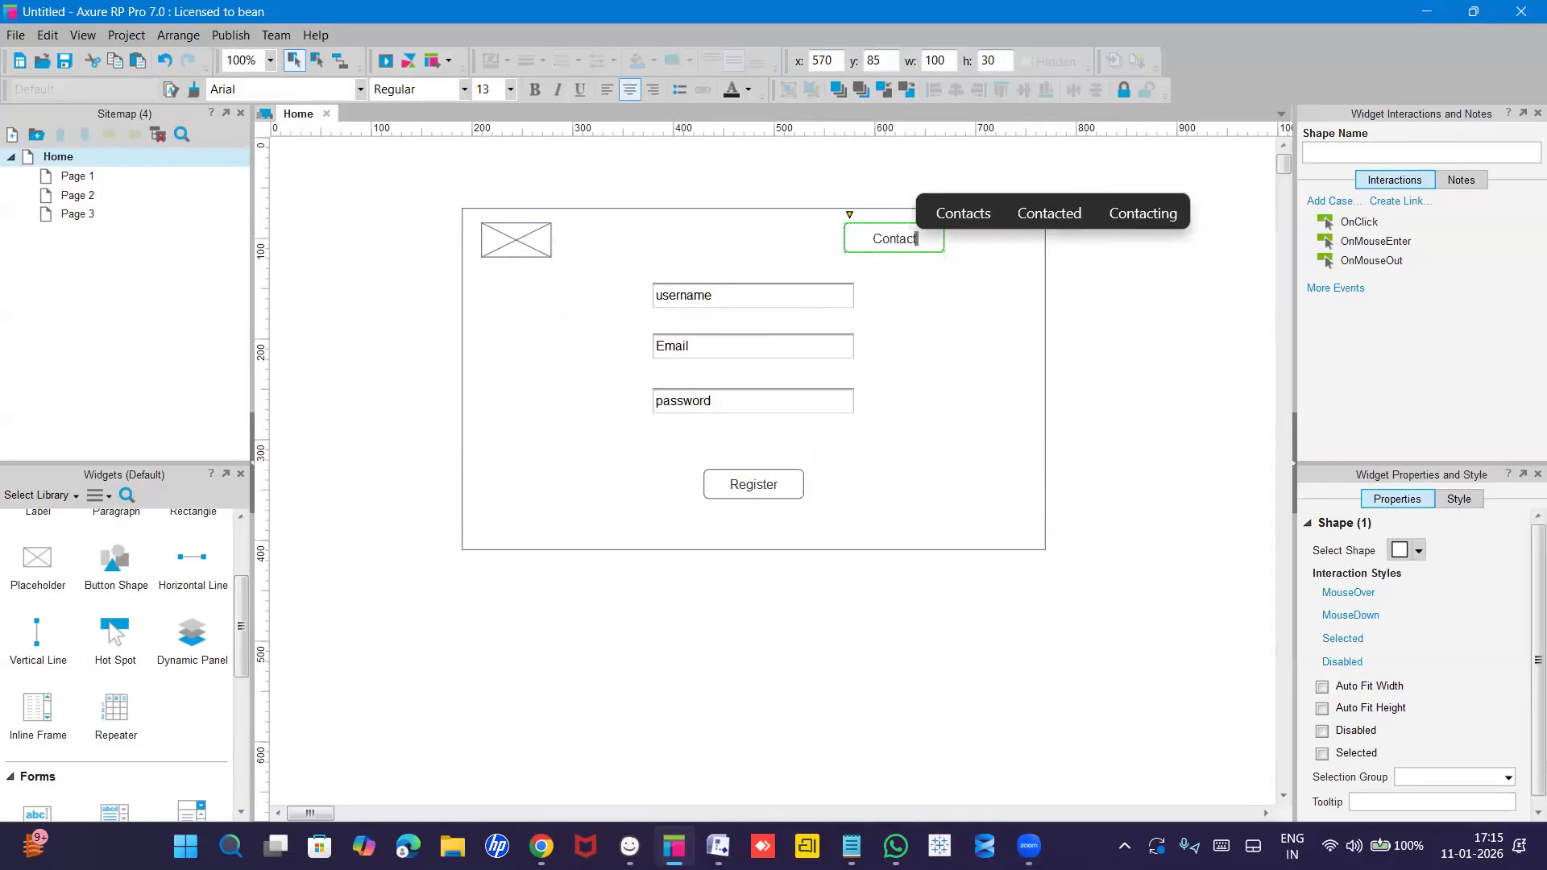
pyautogui.press('Escape')
pyautogui.click(998, 325)
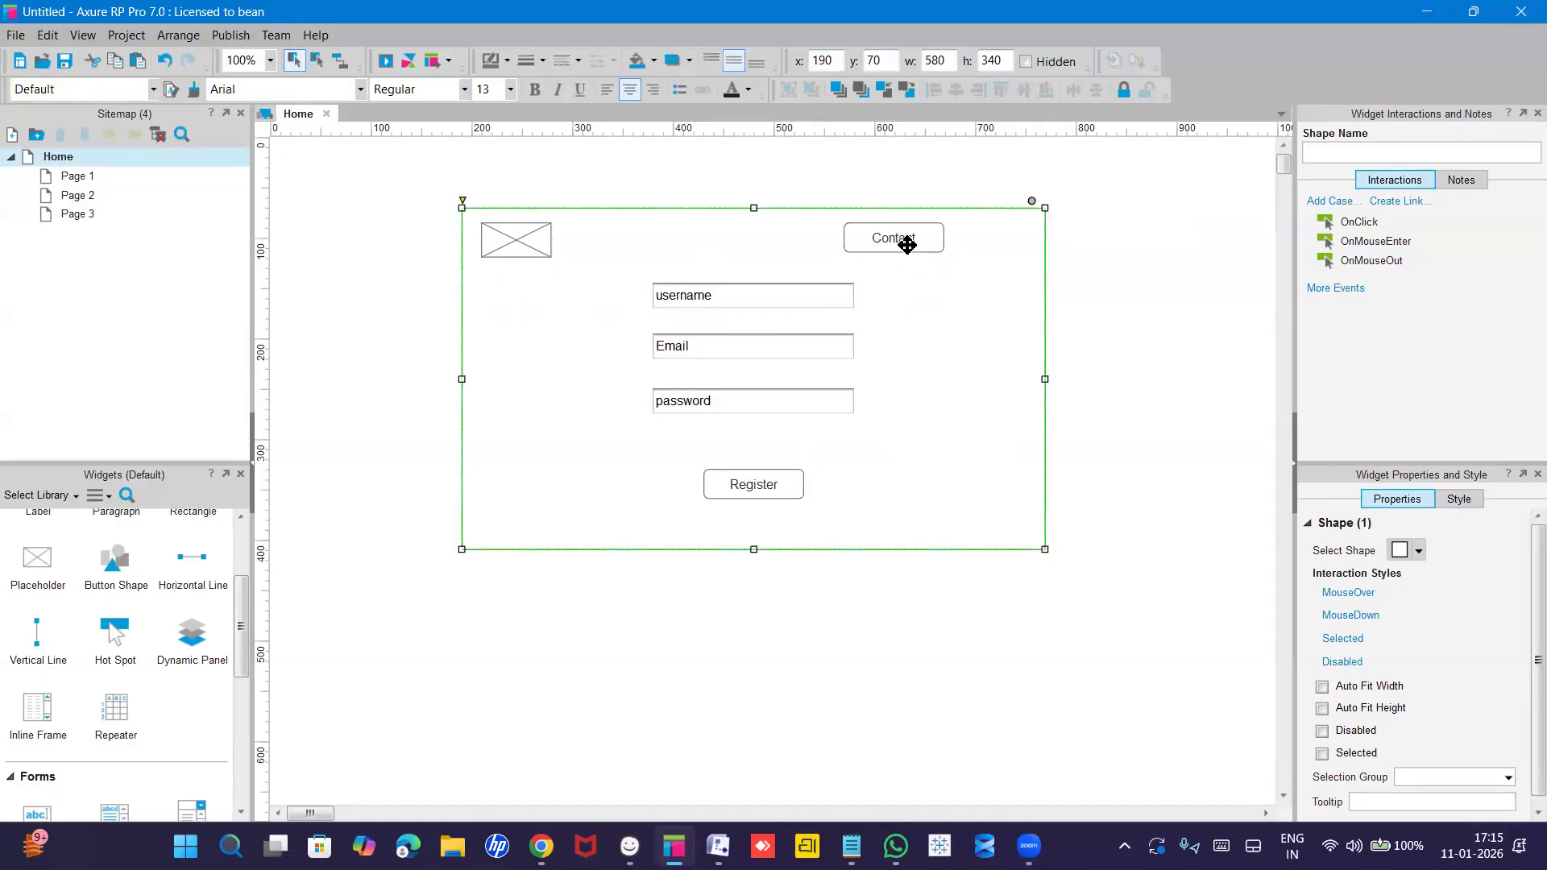
# Add another Register copy labelled 'Info' beside Contact, nudging both into line.
pyautogui.click(768, 490)
pyautogui.moveTo(769, 490); pyautogui.dragTo(1018, 259)
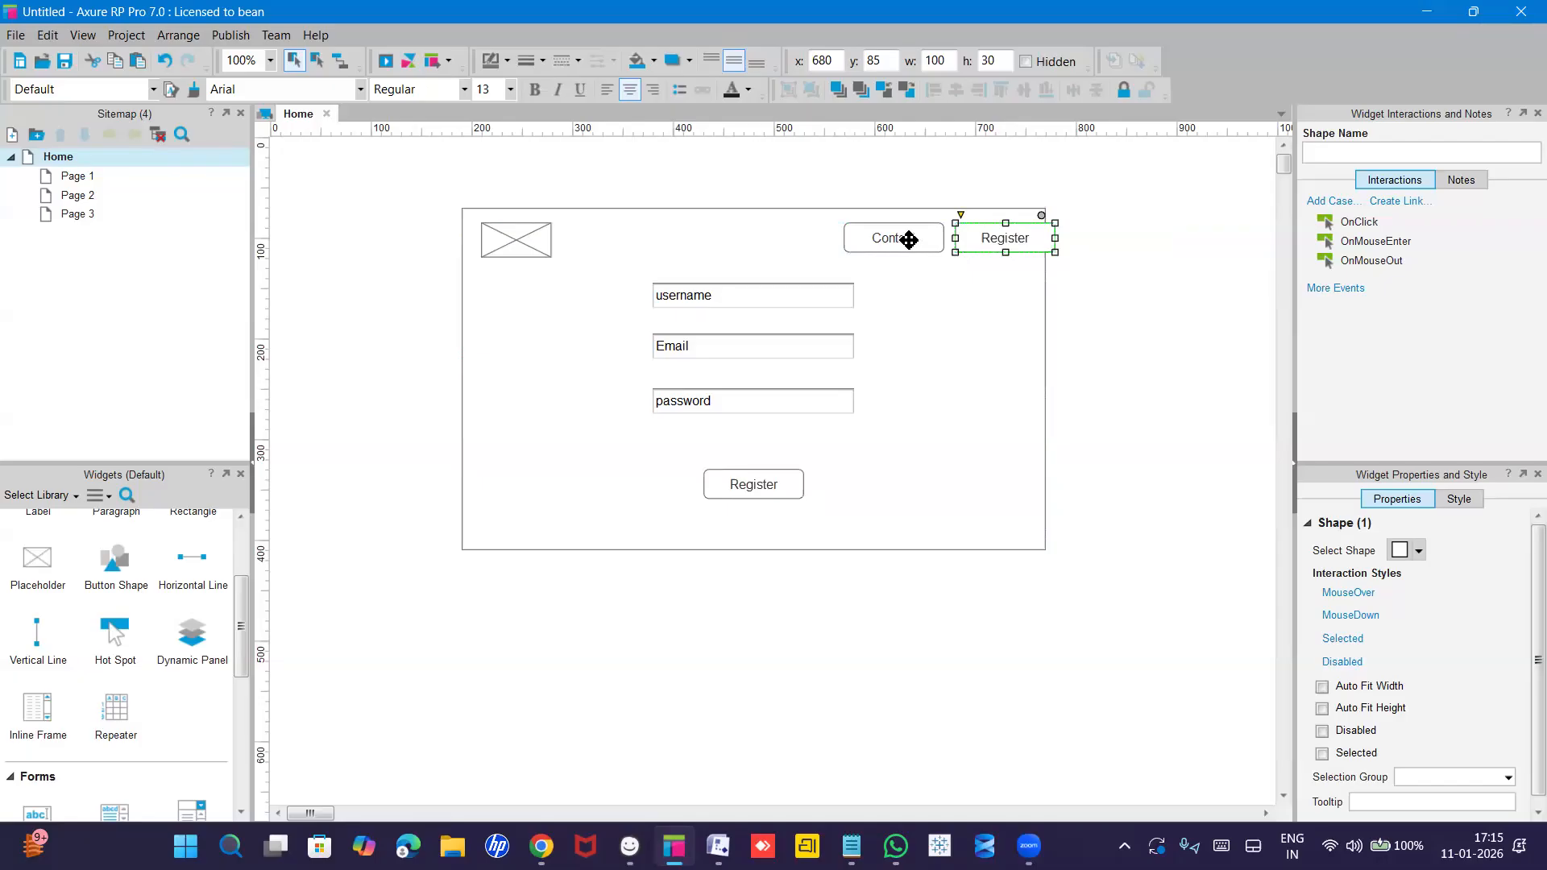
pyautogui.moveTo(894, 245); pyautogui.dragTo(875, 243)
pyautogui.moveTo(977, 238); pyautogui.dragTo(957, 233)
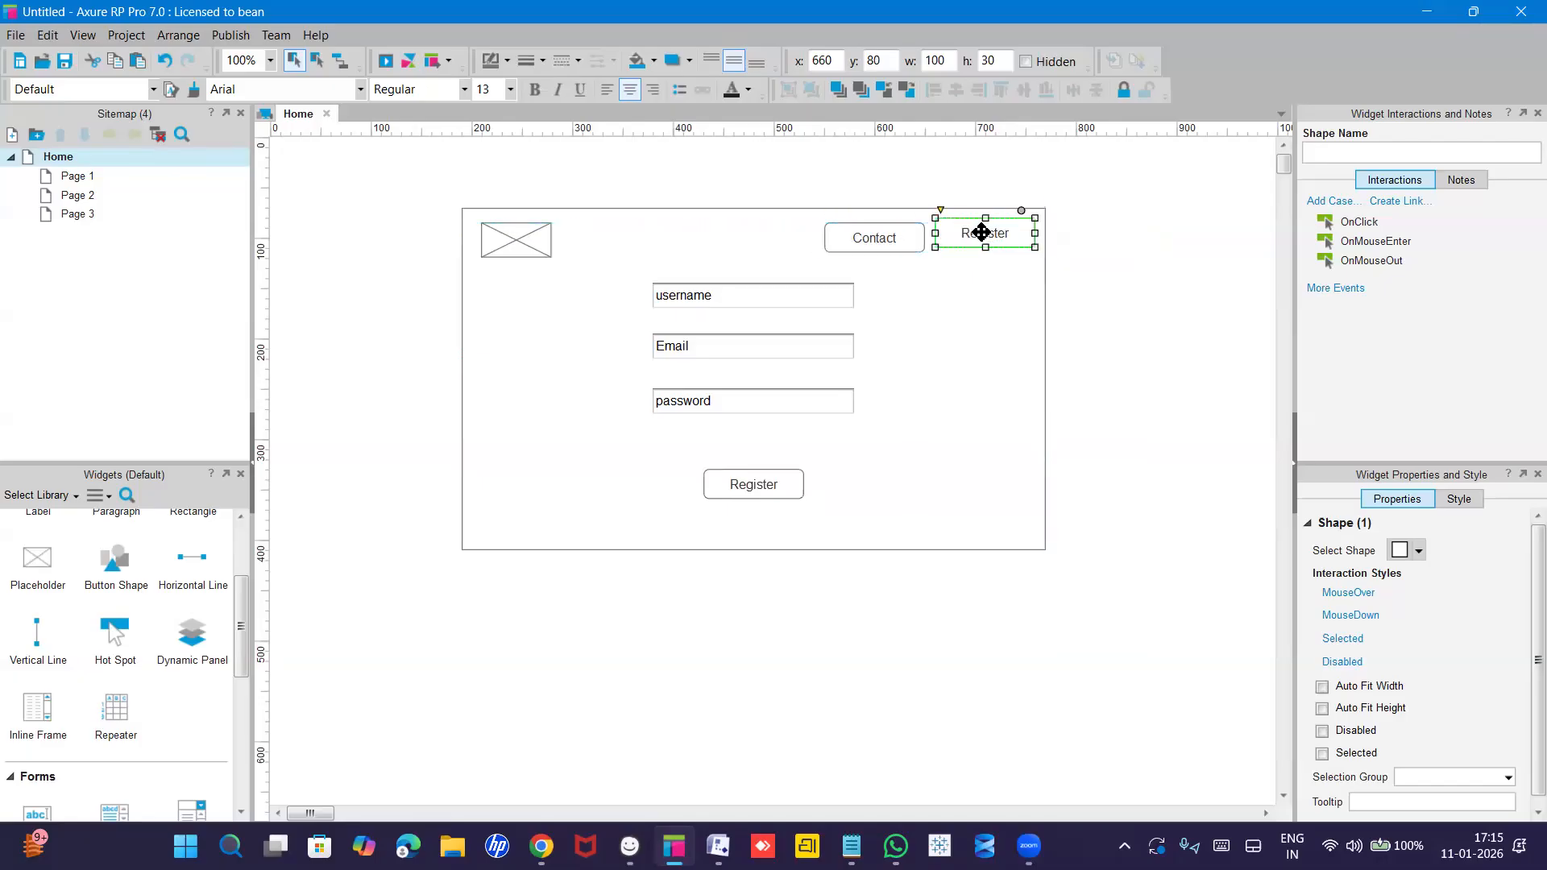
pyautogui.doubleClick(981, 233)
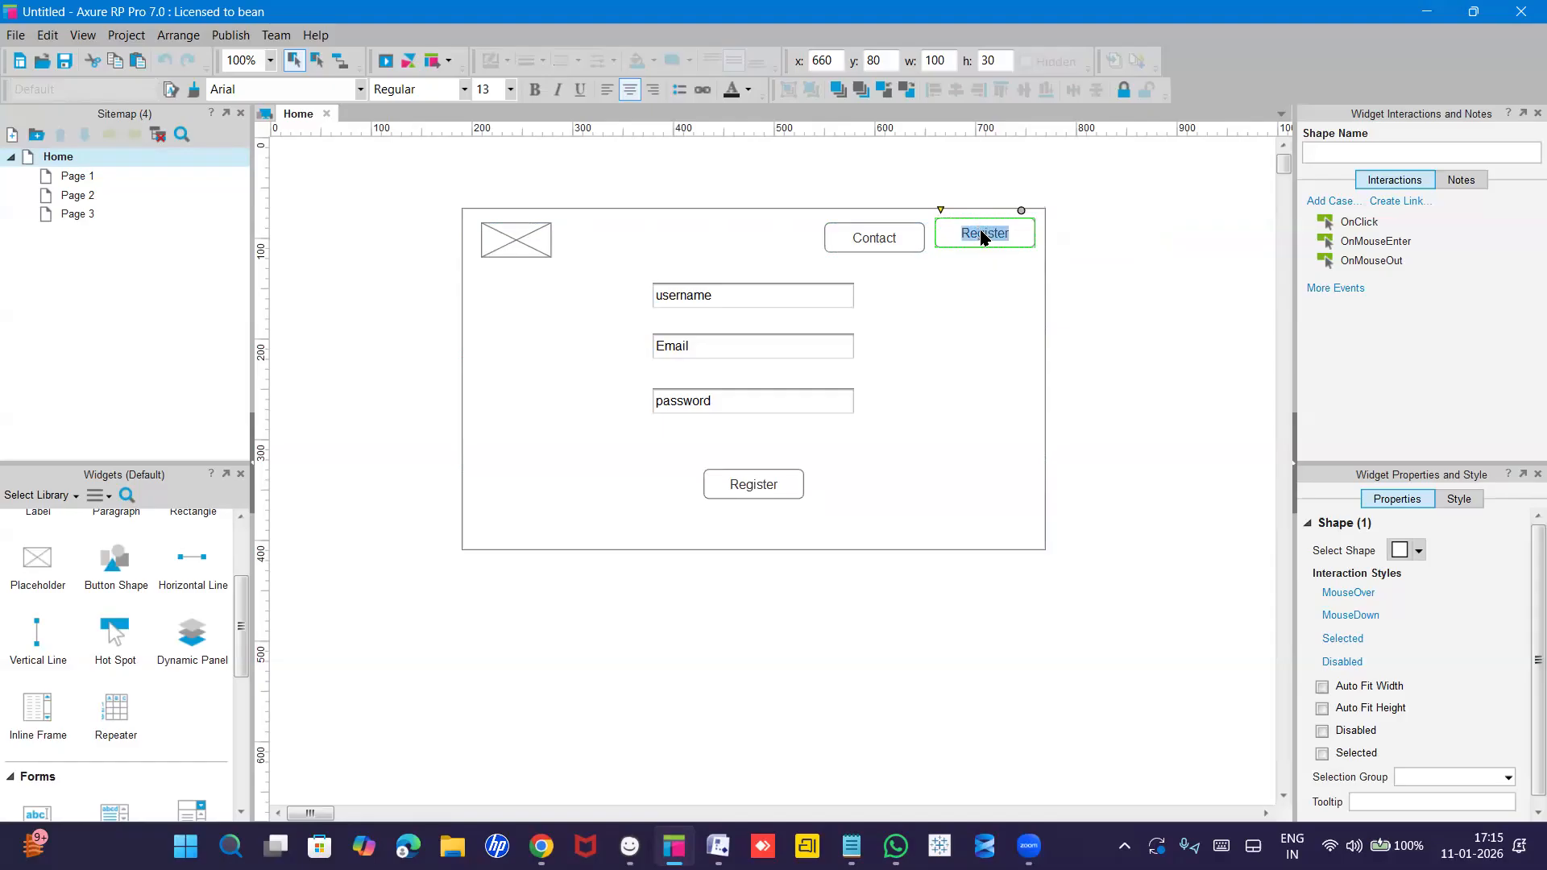
pyautogui.write('Info')
pyautogui.click(1002, 290)
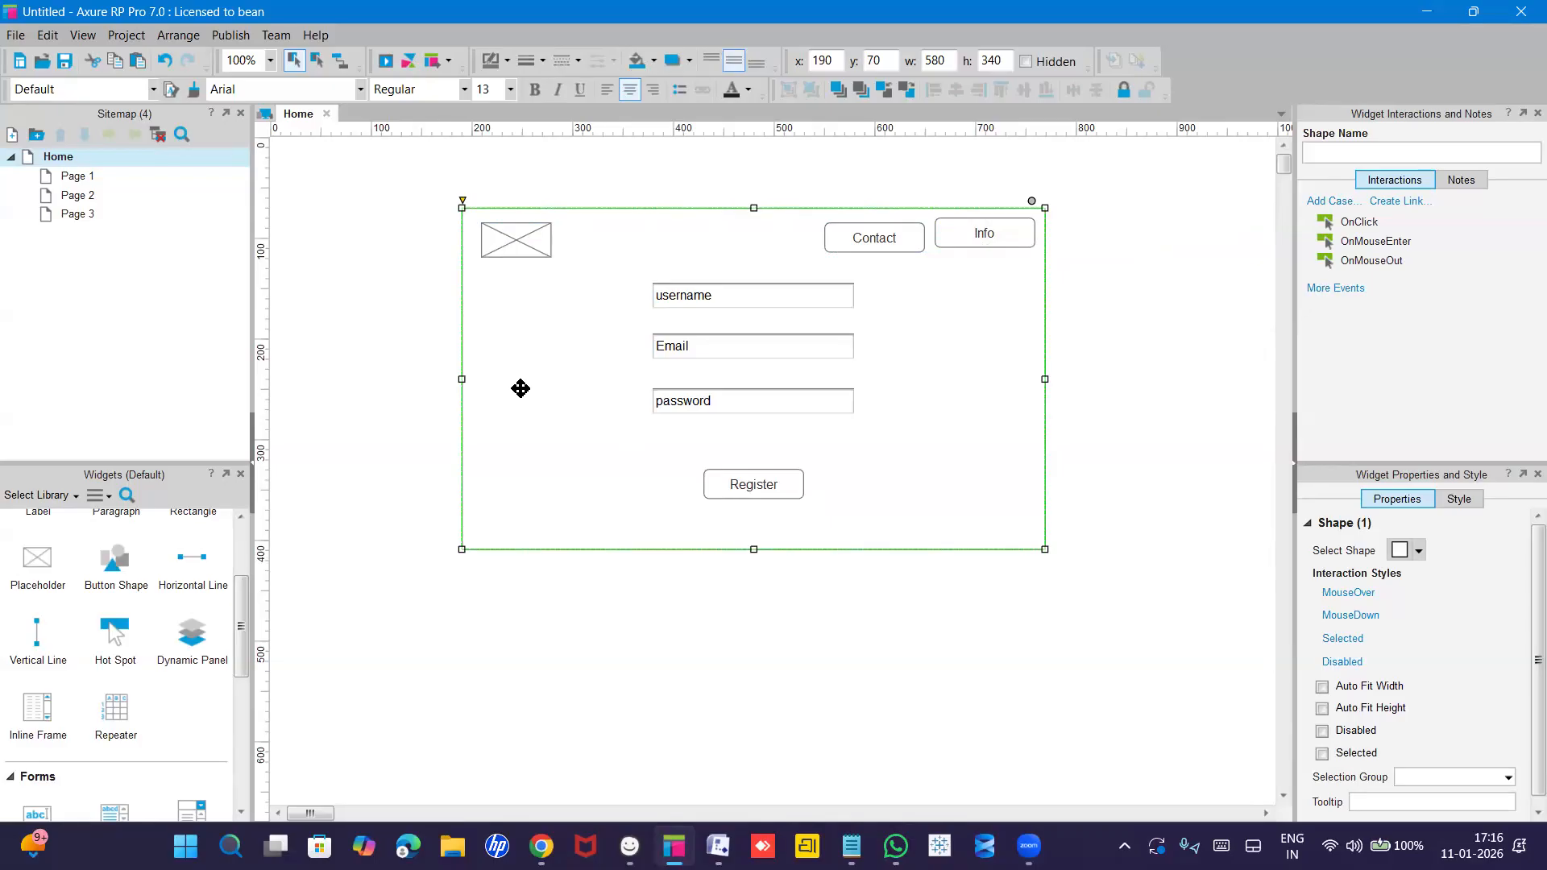
# Apply the cyan 99FFFF fill to the form's background rectangle.
pyautogui.click(647, 60)
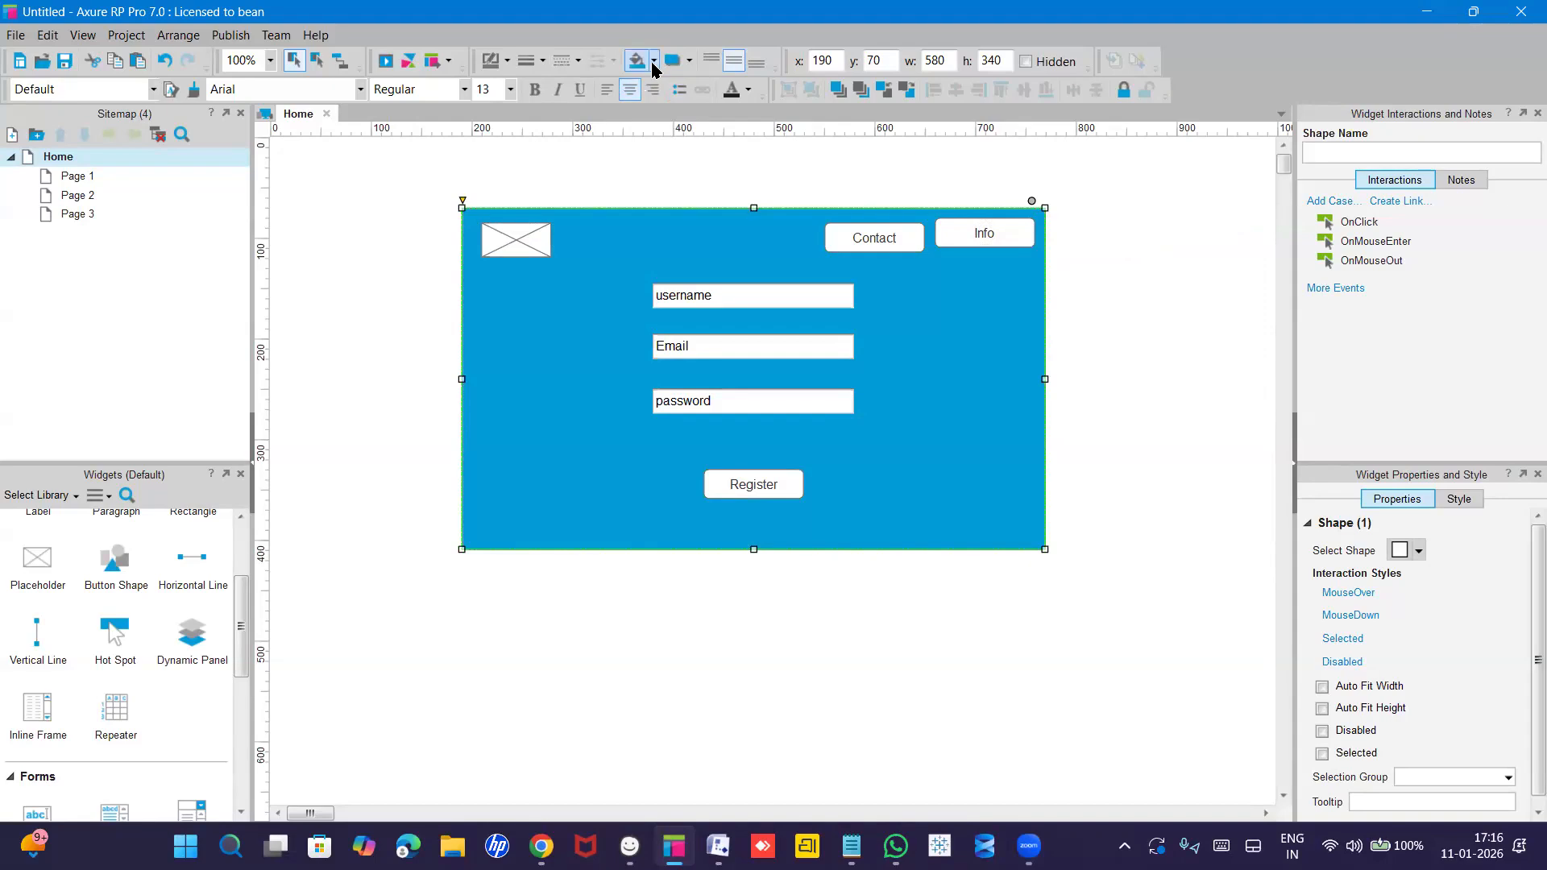
pyautogui.click(652, 61)
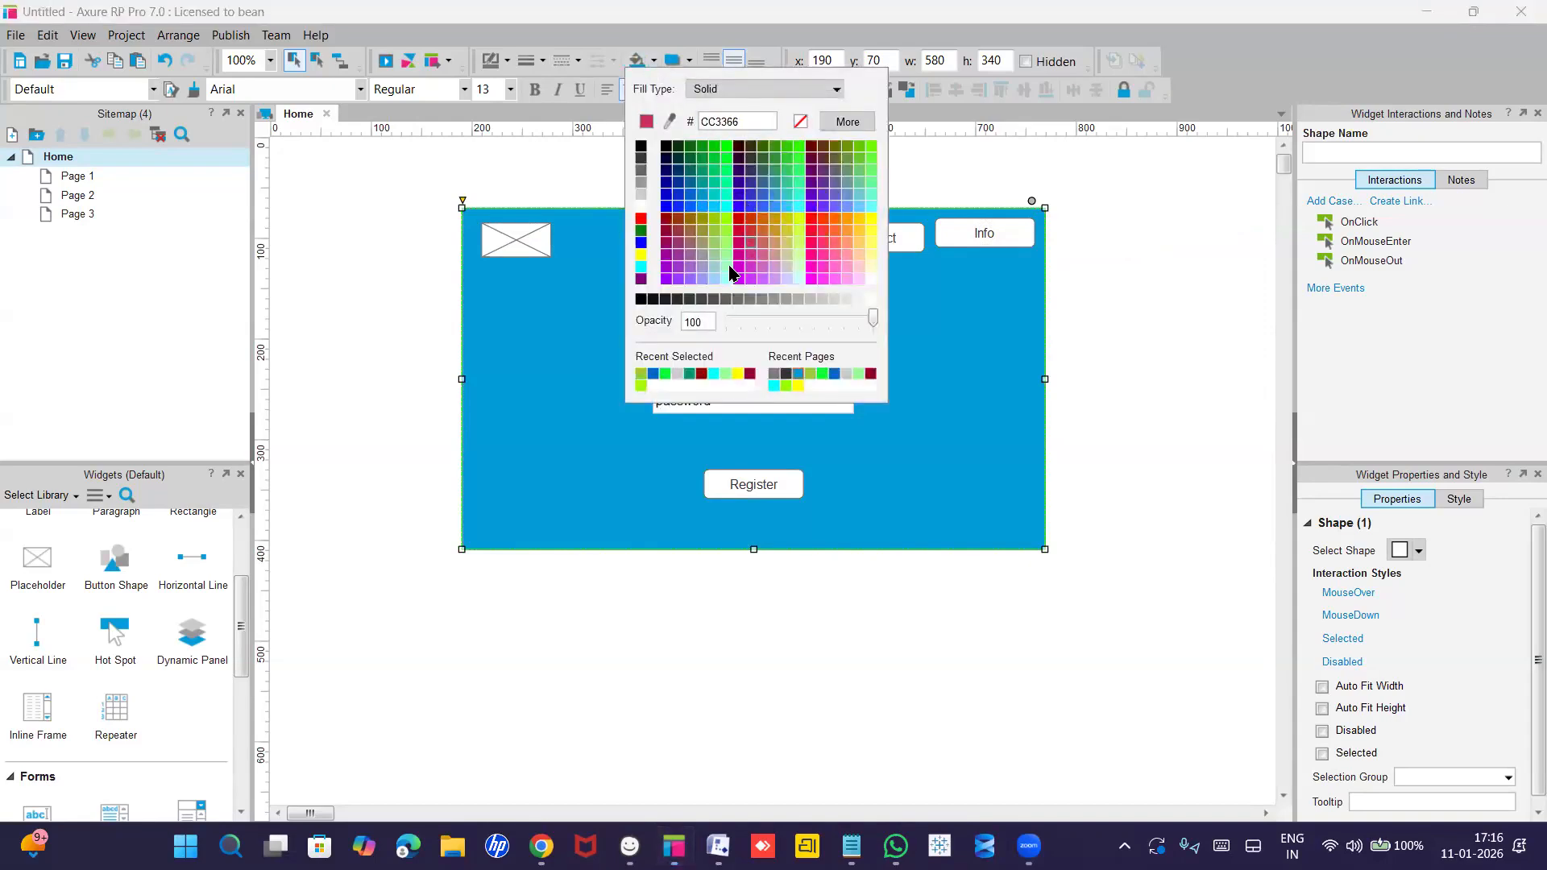
pyautogui.click(655, 61)
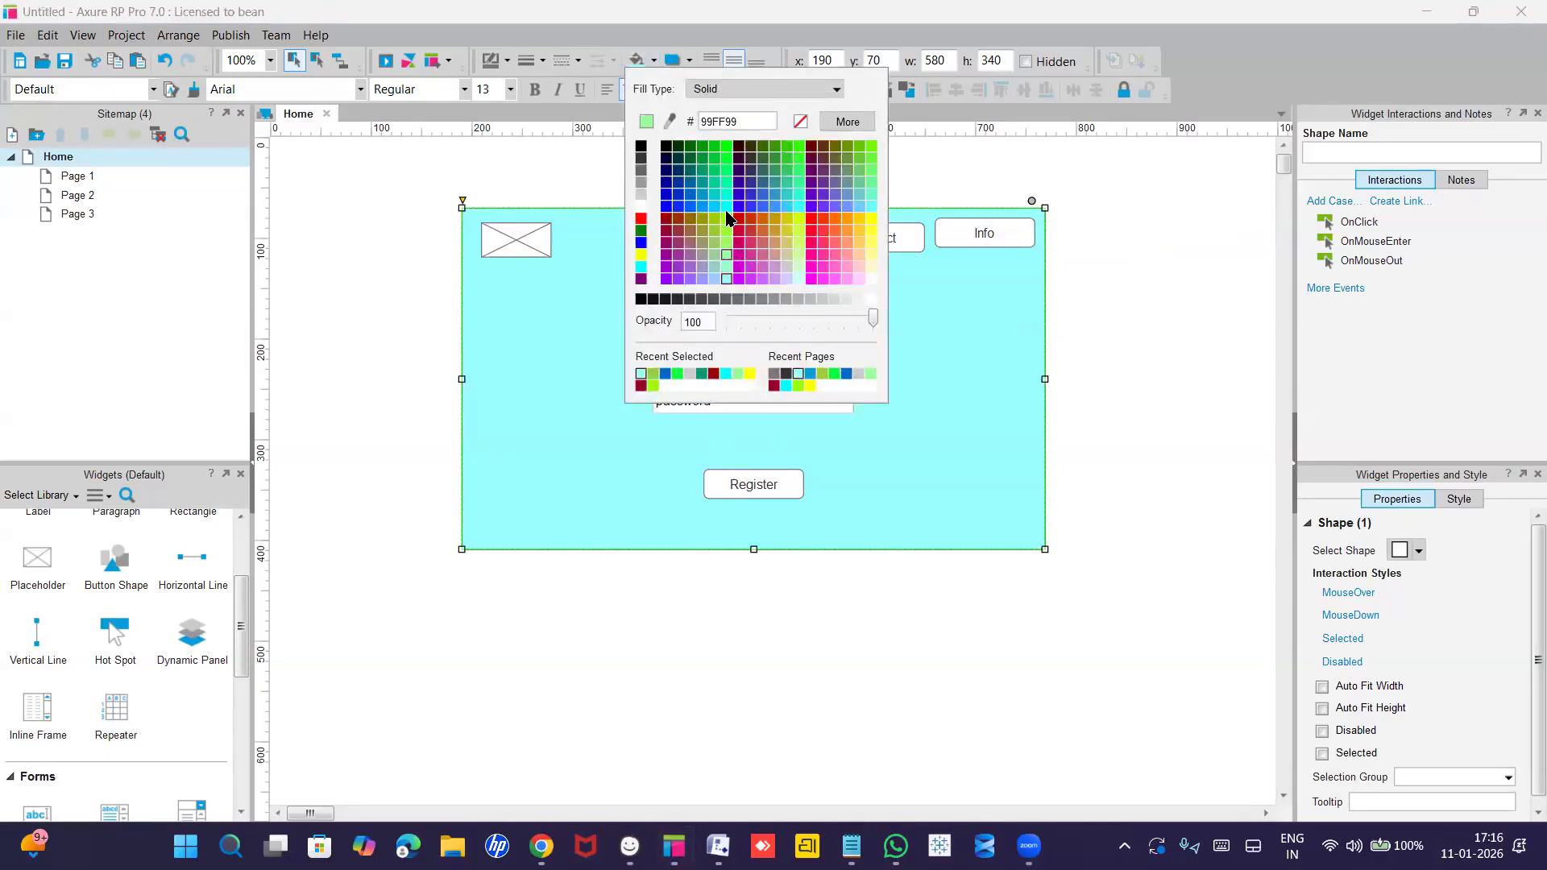
pyautogui.click(646, 360)
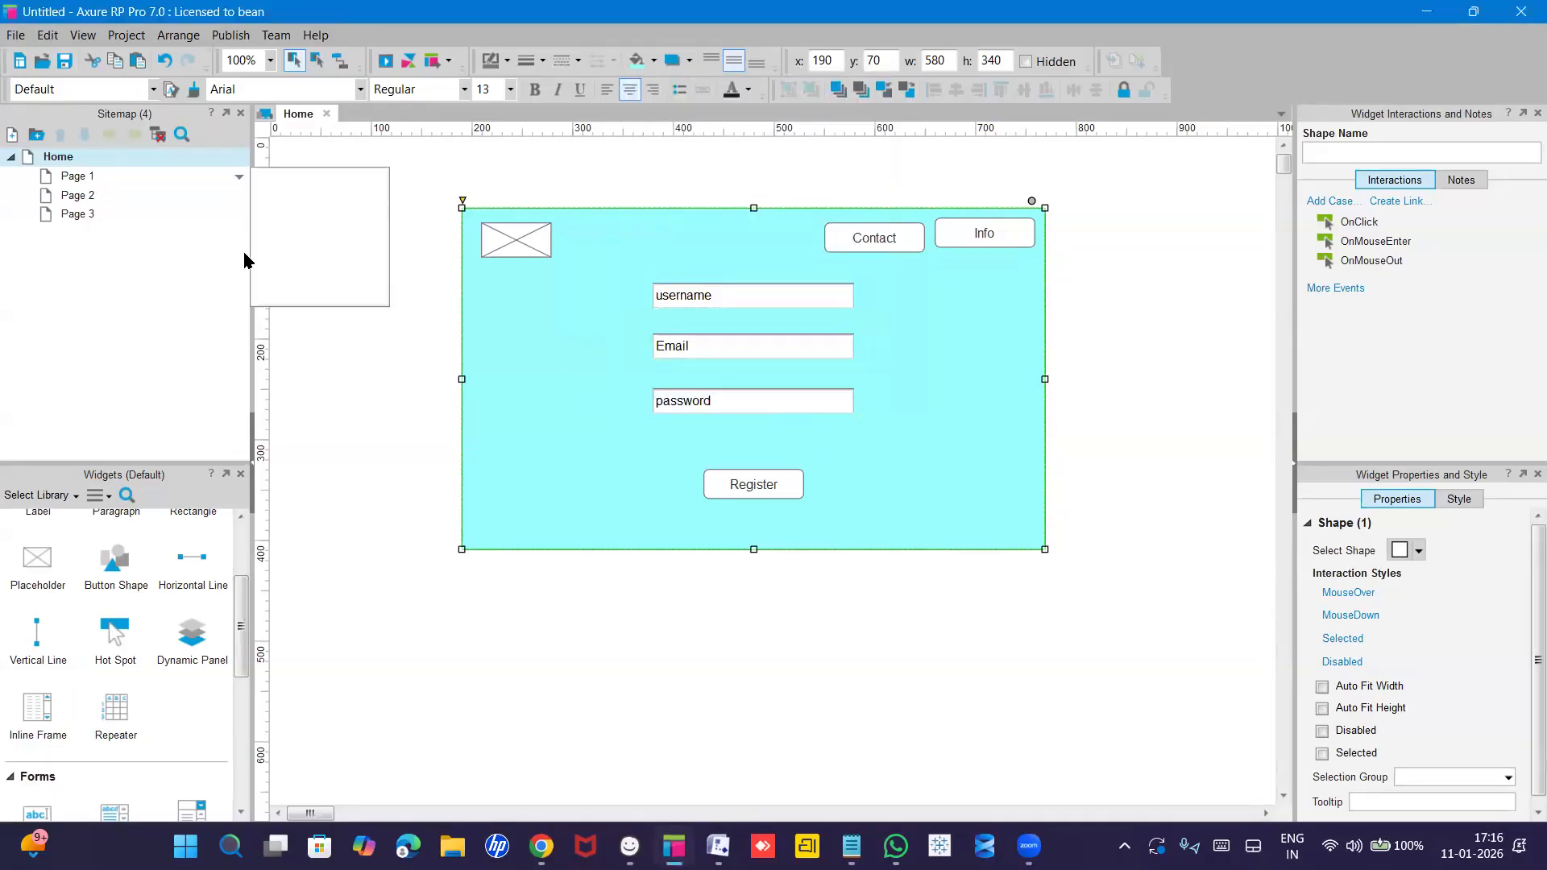
# Rename the Home page in the sitemap to 'Register', then select Page 1.
pyautogui.click(65, 161)
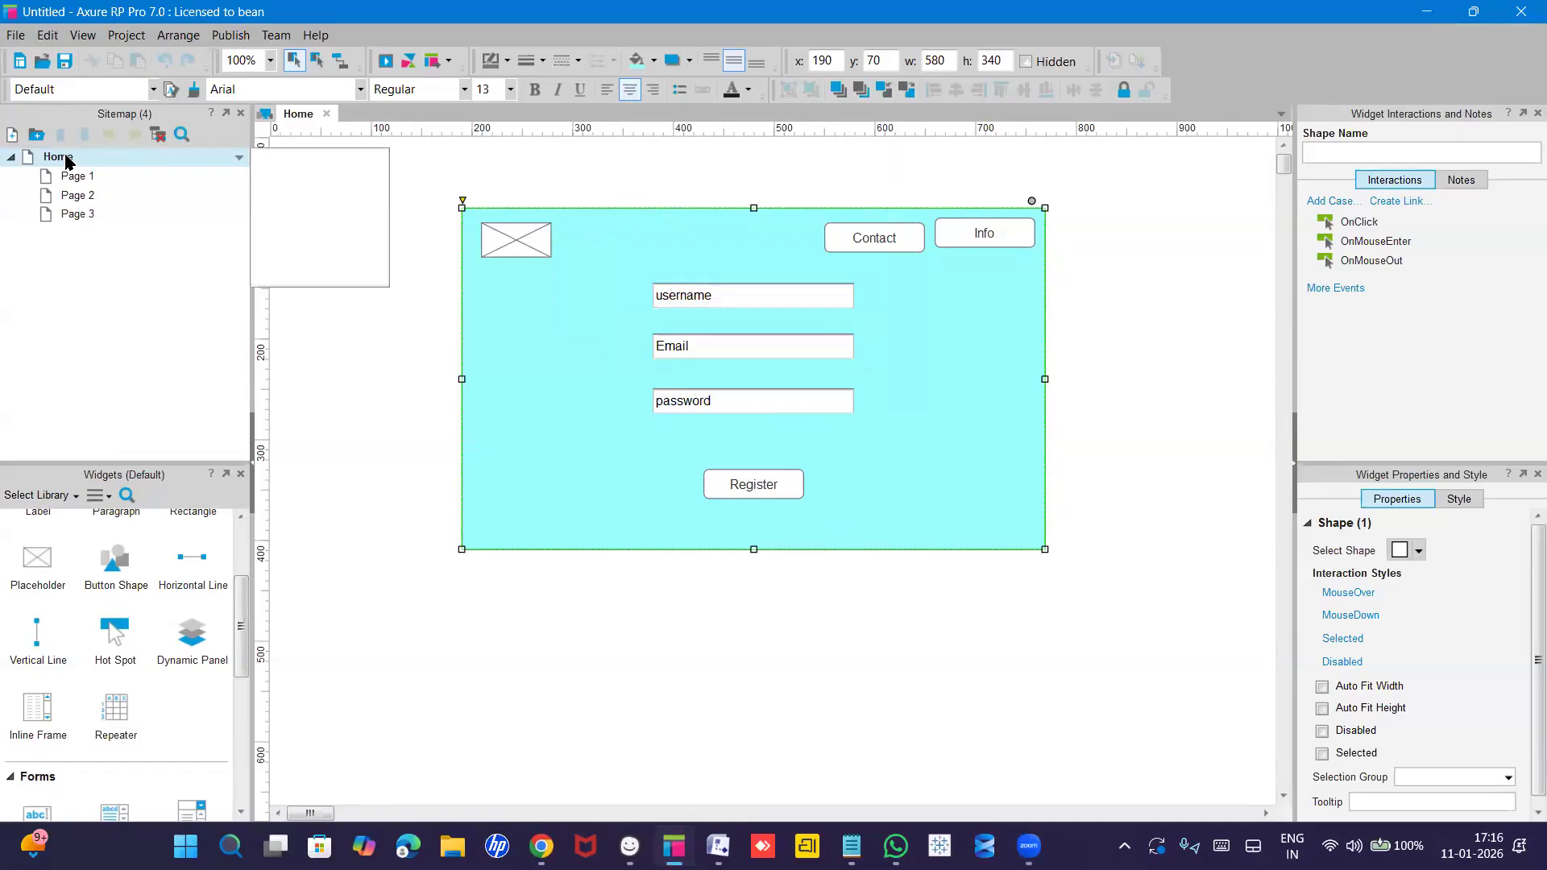
pyautogui.rightClick(66, 161)
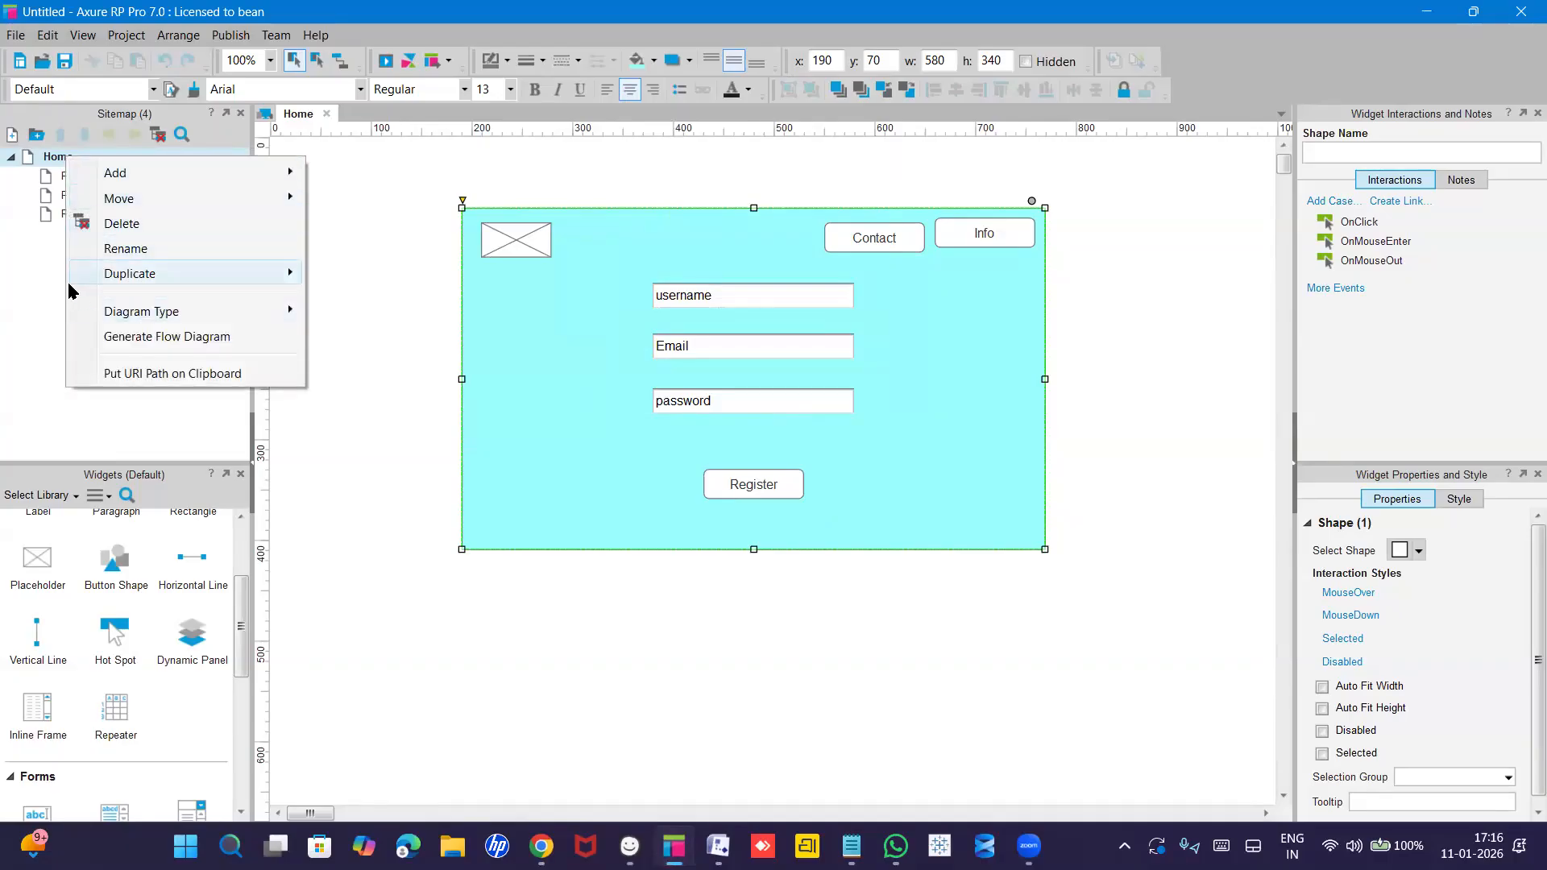
pyautogui.click(117, 249)
pyautogui.write('Register')
pyautogui.press('Return')
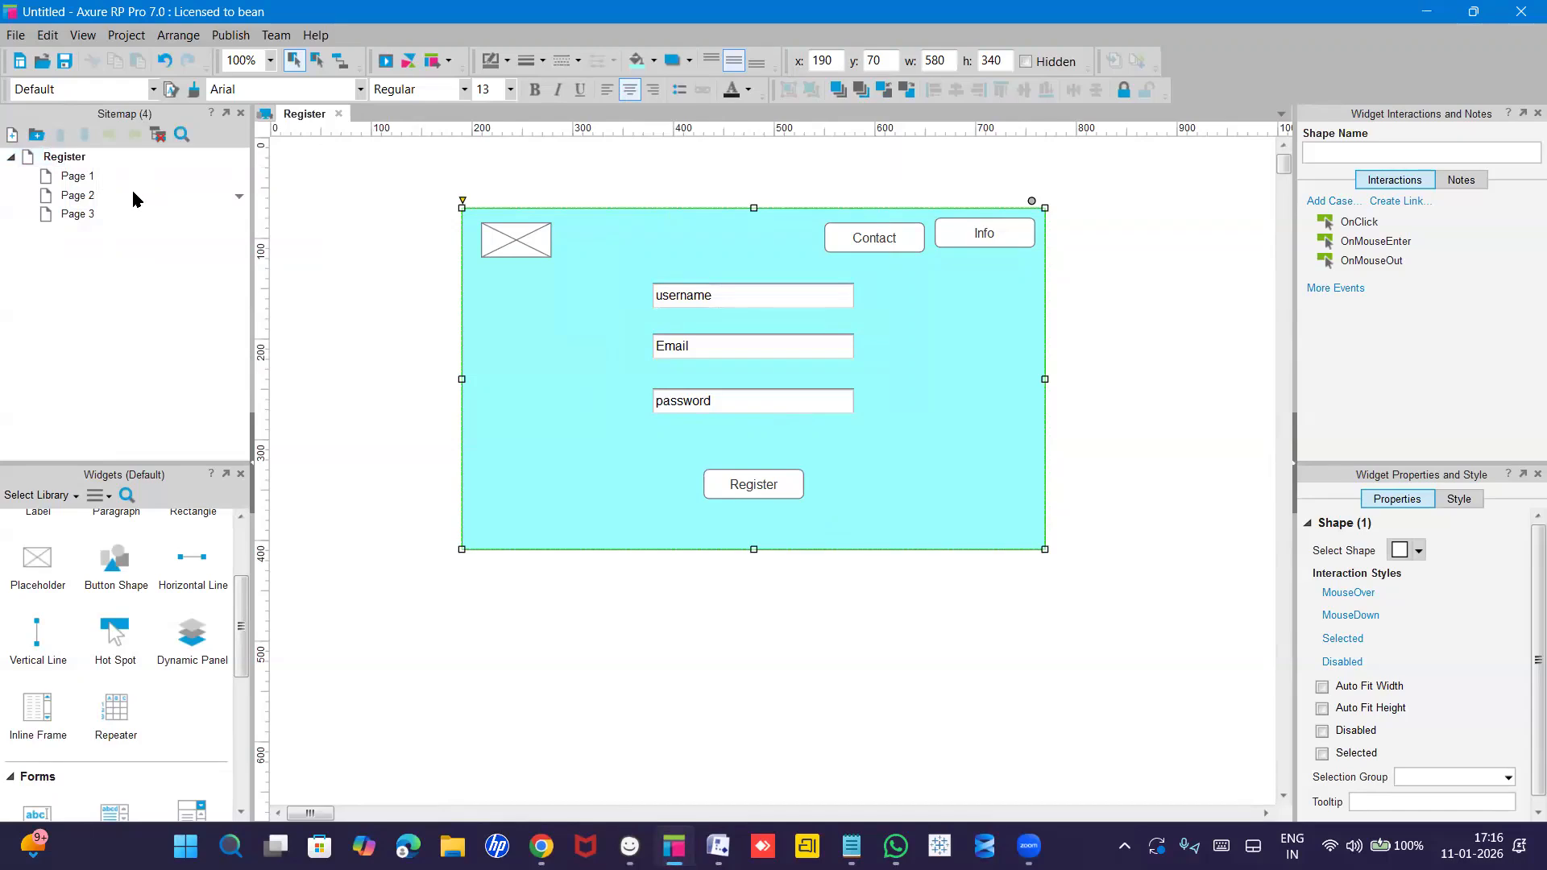
pyautogui.click(79, 179)
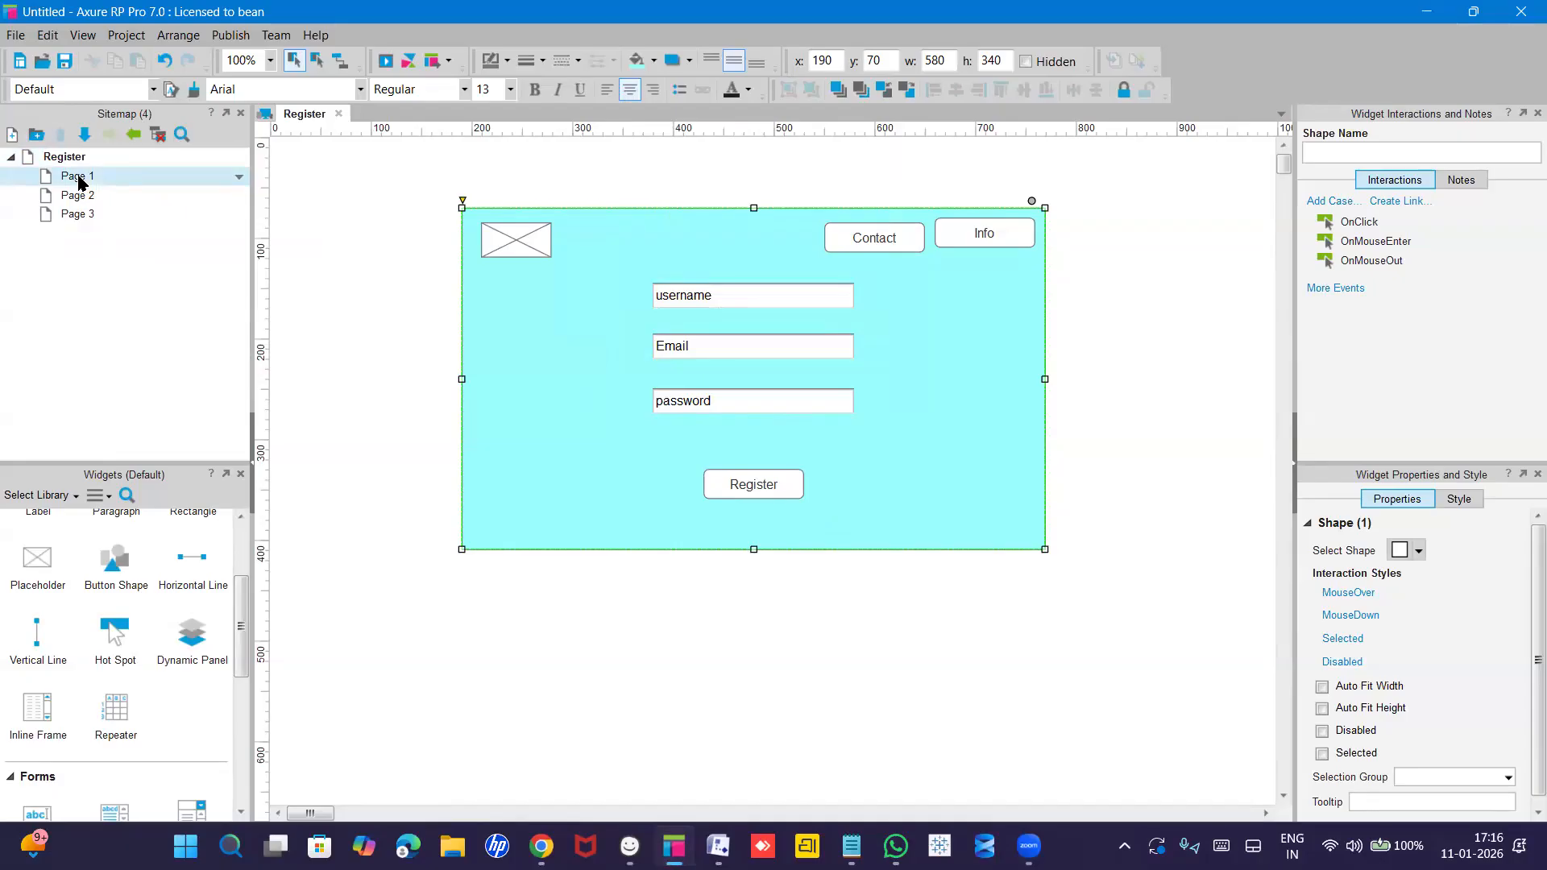
# Switch between Page 1 and Register, undoing an accidental duplicate of the cyan rectangle.
pyautogui.doubleClick(79, 179)
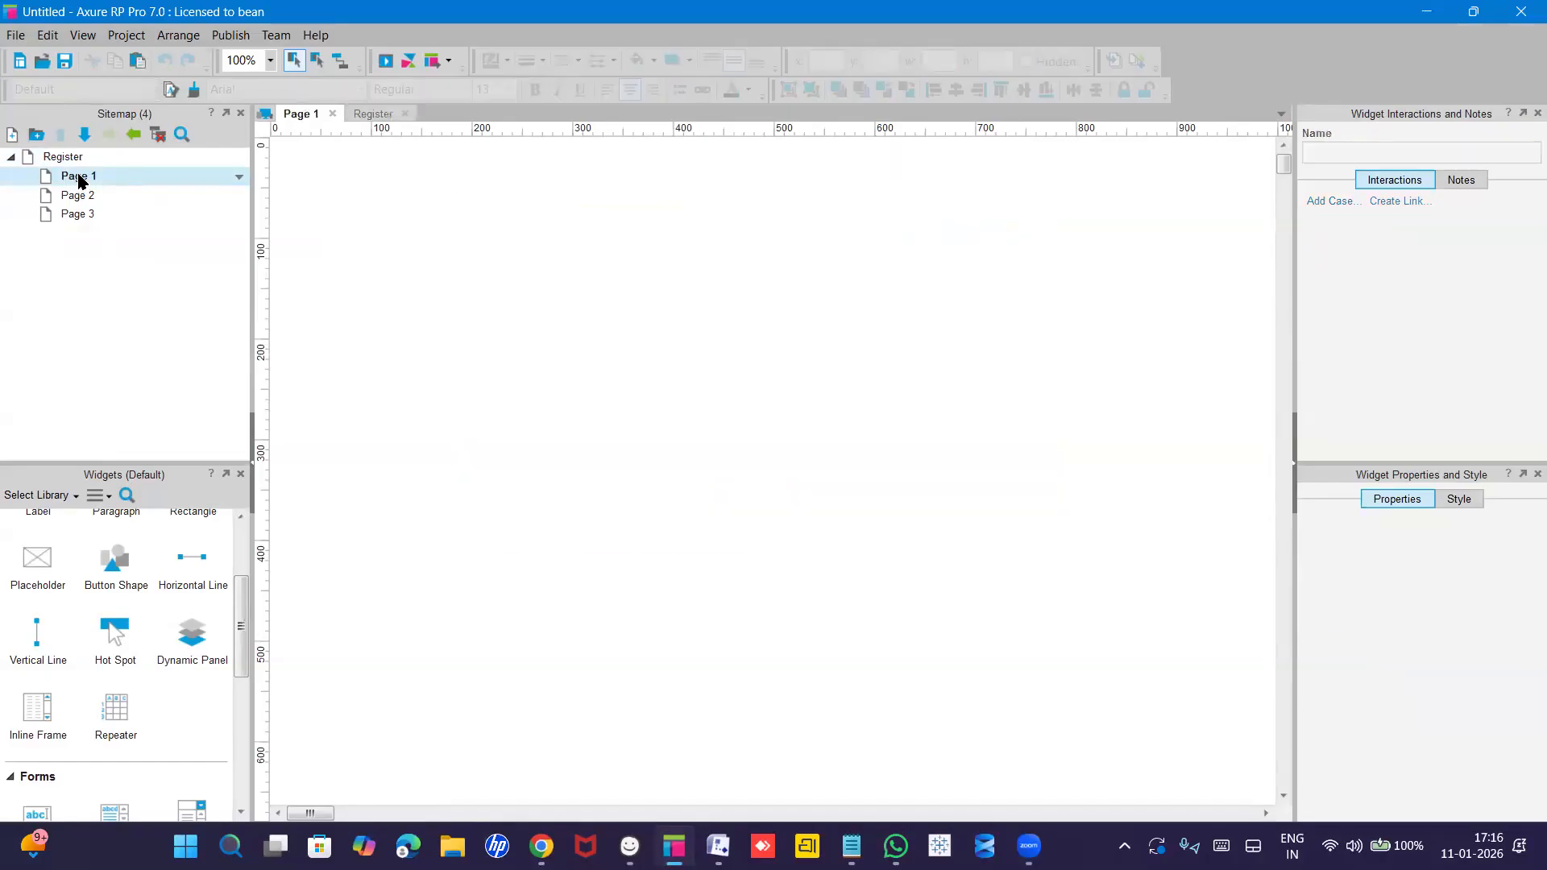
pyautogui.click(65, 156)
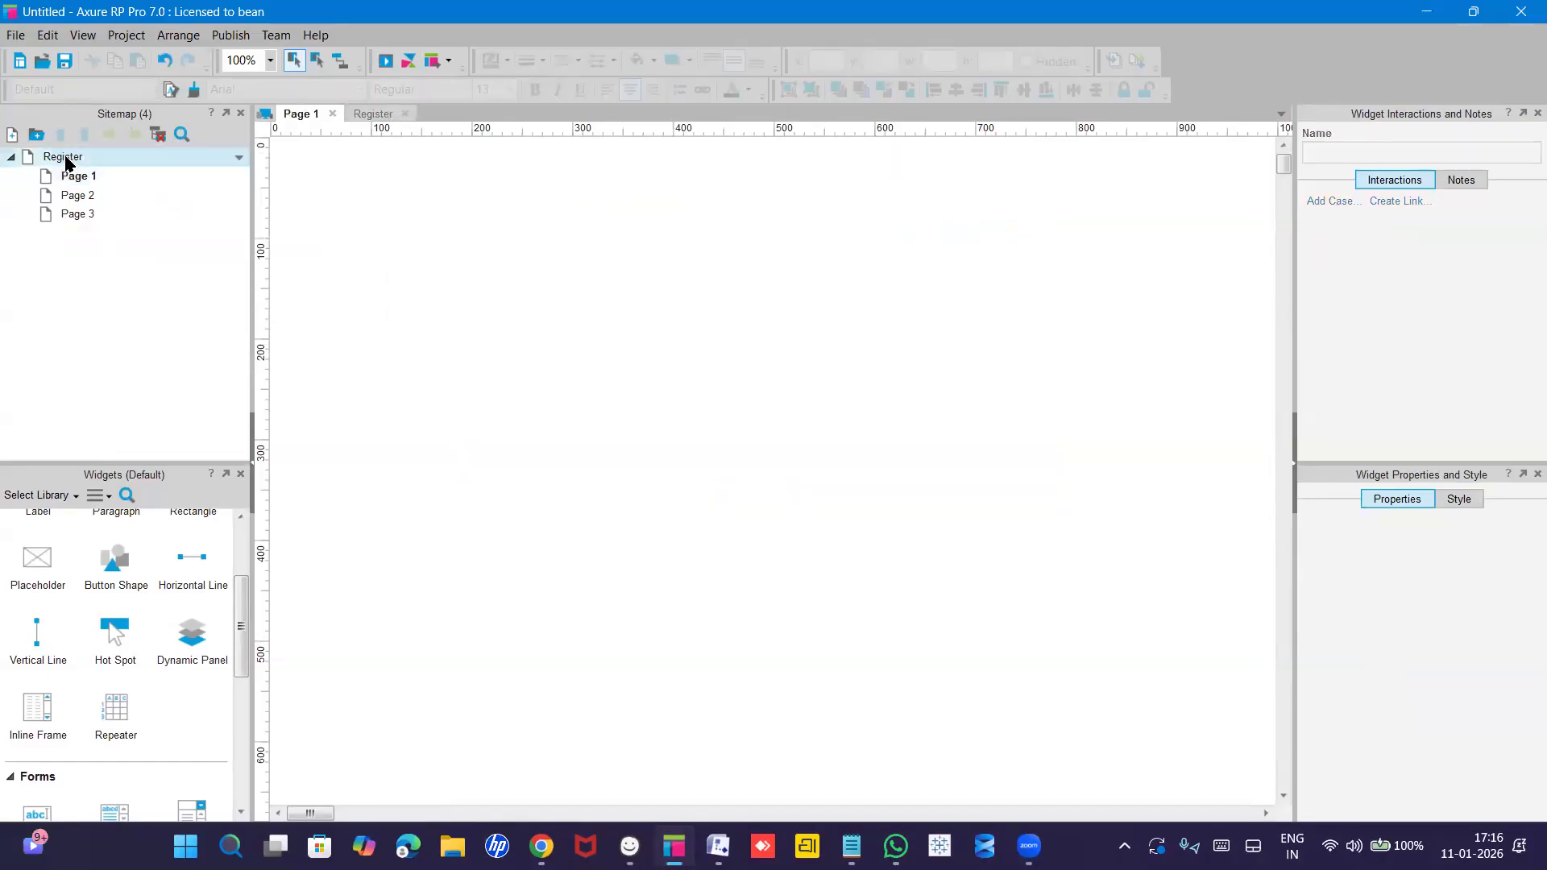
pyautogui.doubleClick(64, 157)
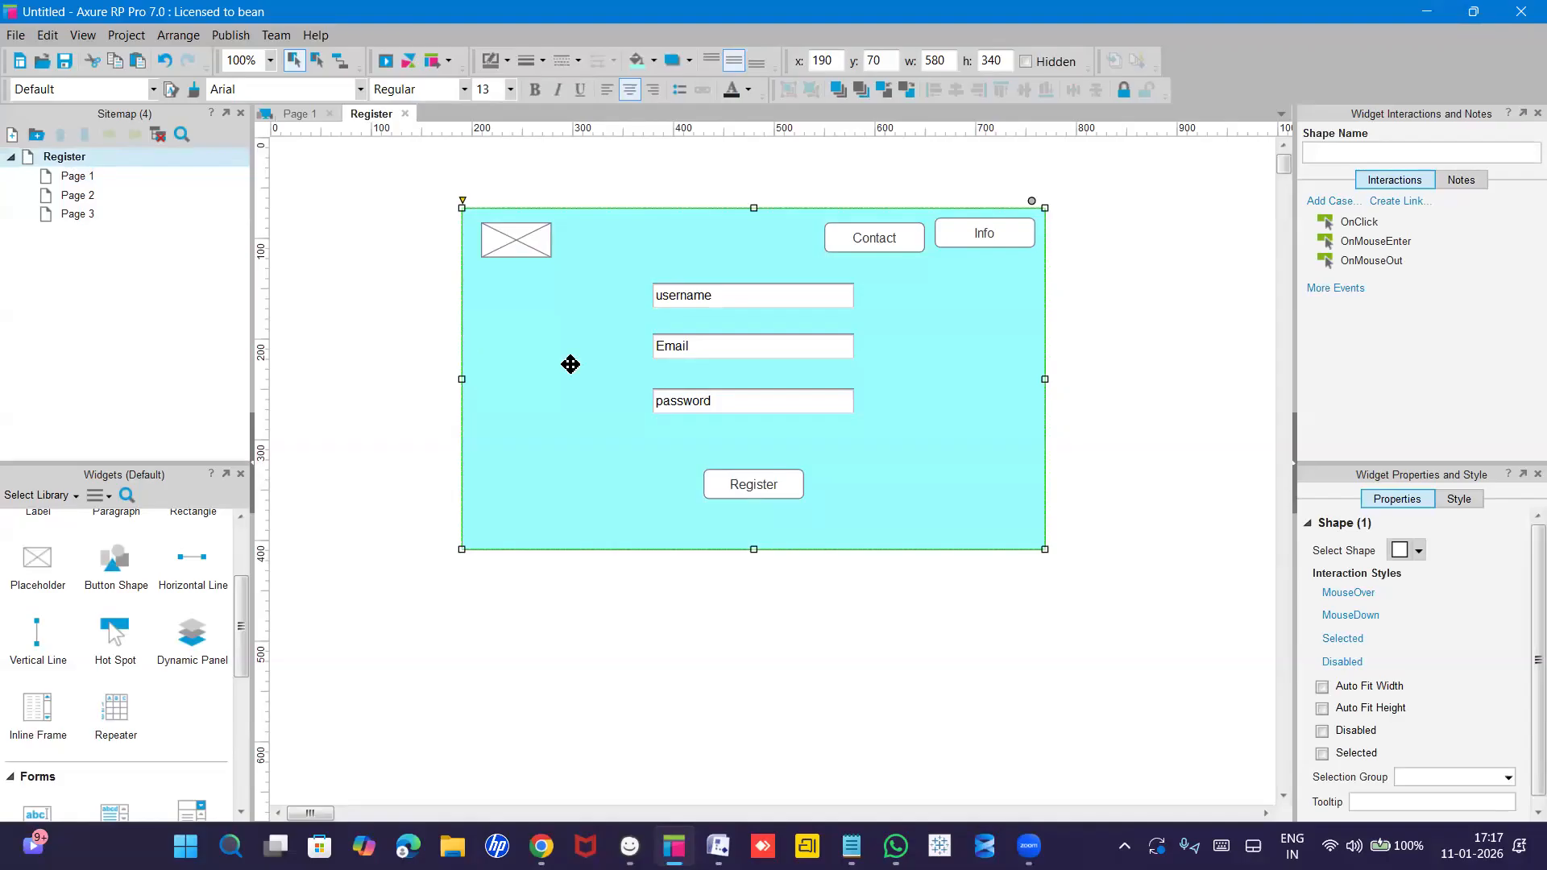
pyautogui.hotkey('ctrl', 'd')
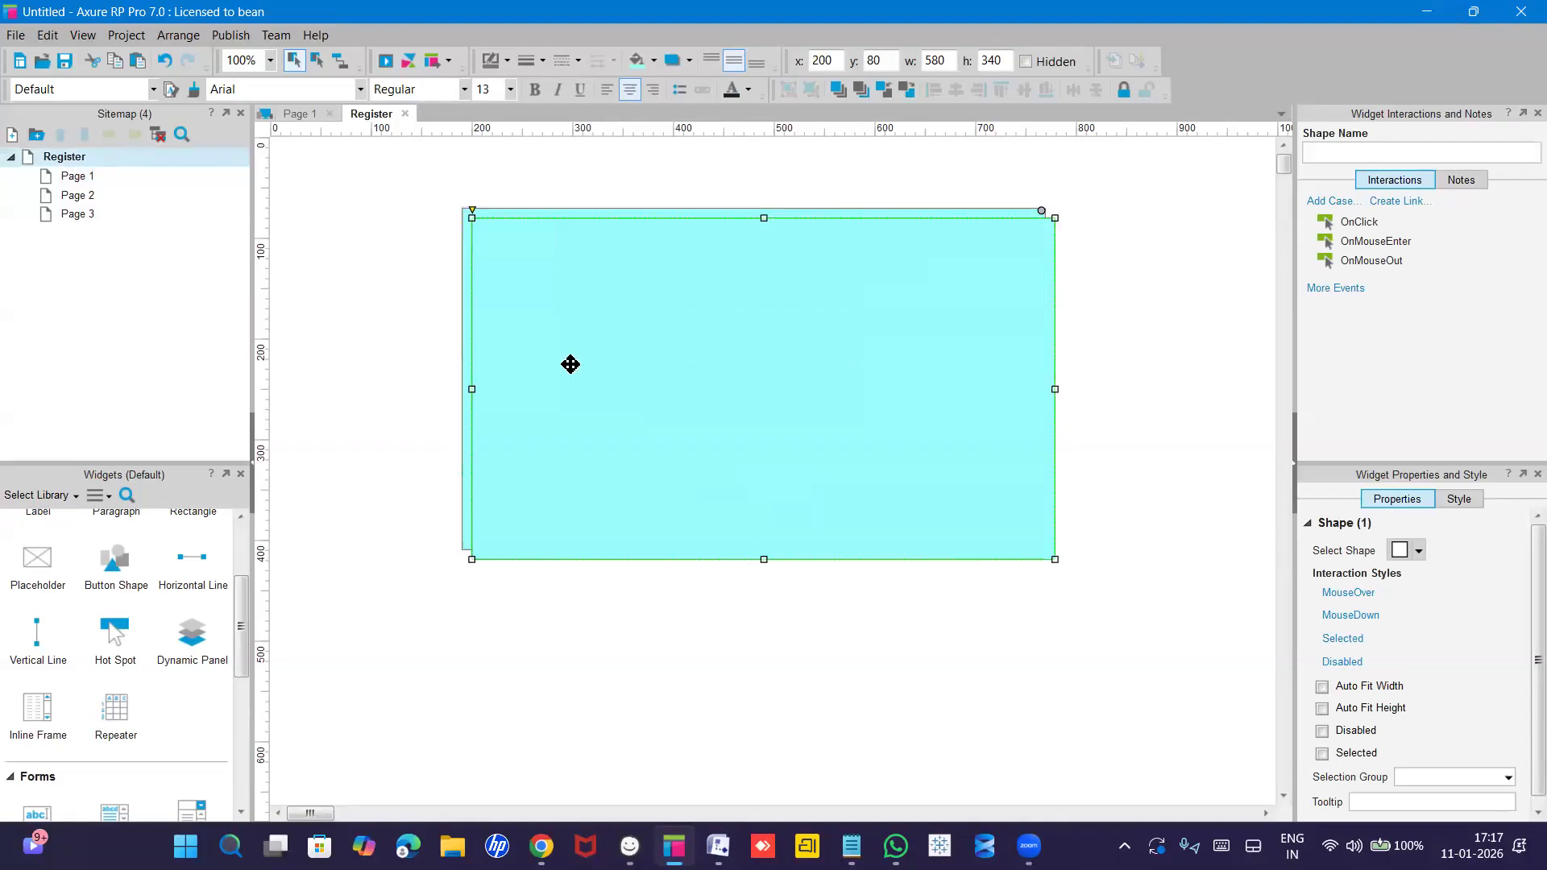
pyautogui.hotkey('ctrl', 'z')
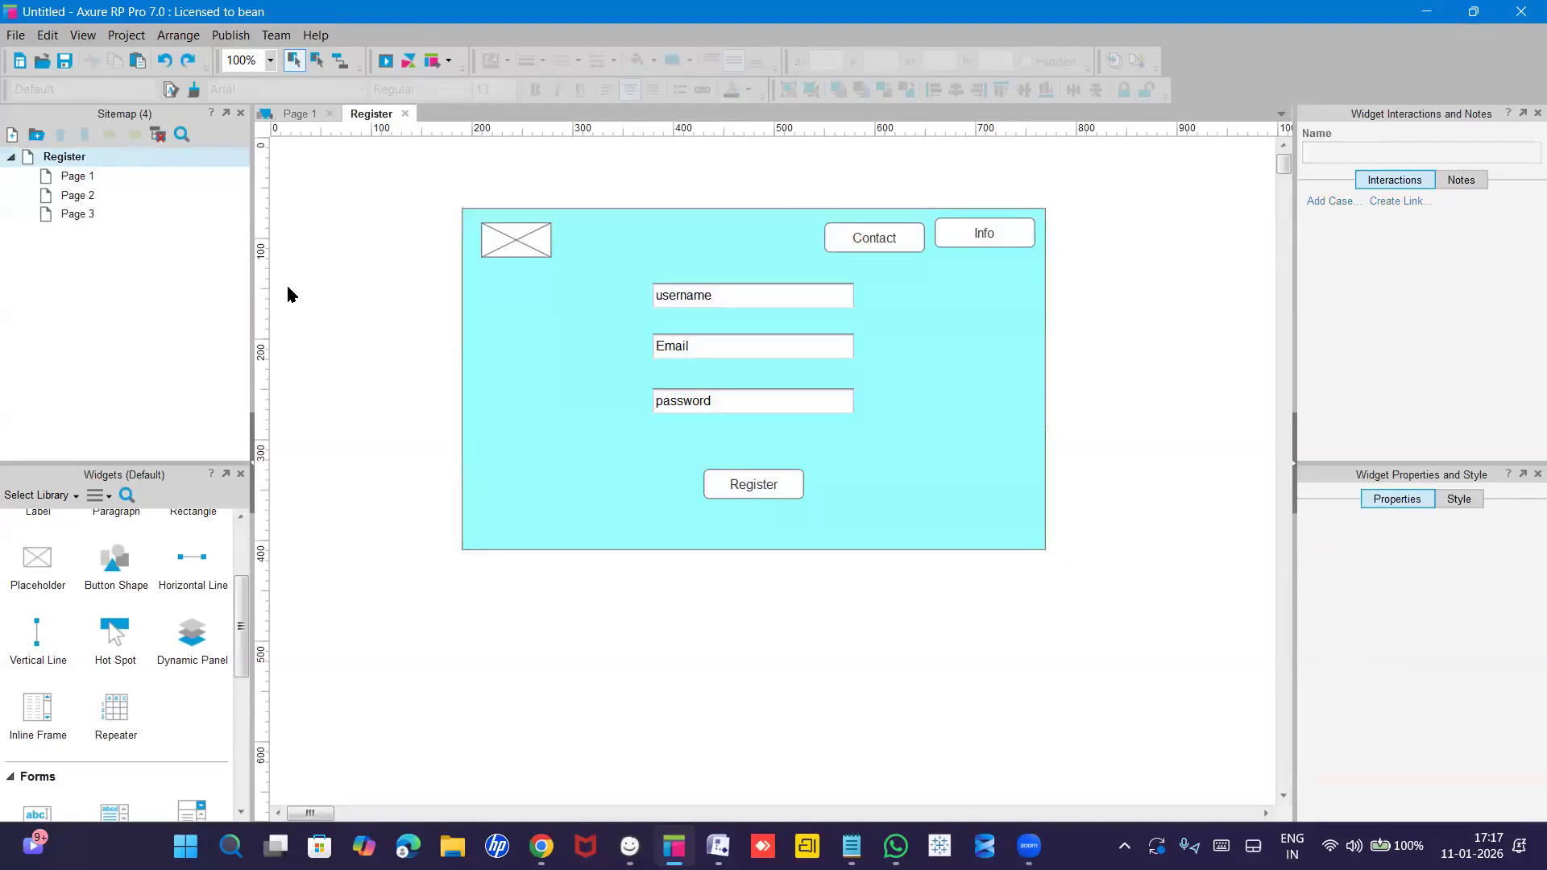
pyautogui.click(74, 175)
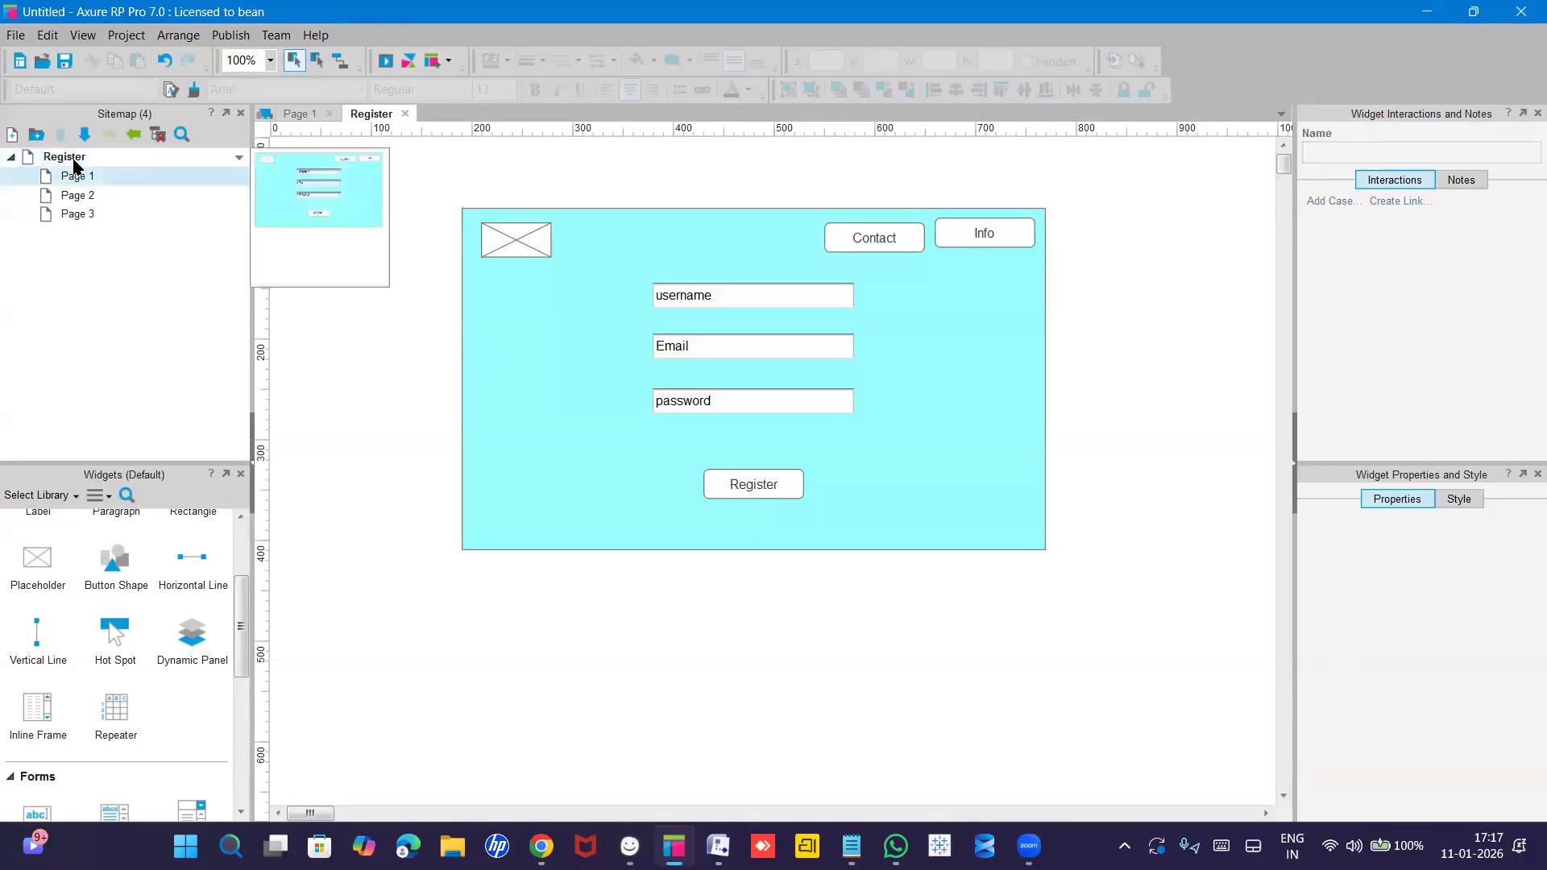
pyautogui.click(73, 159)
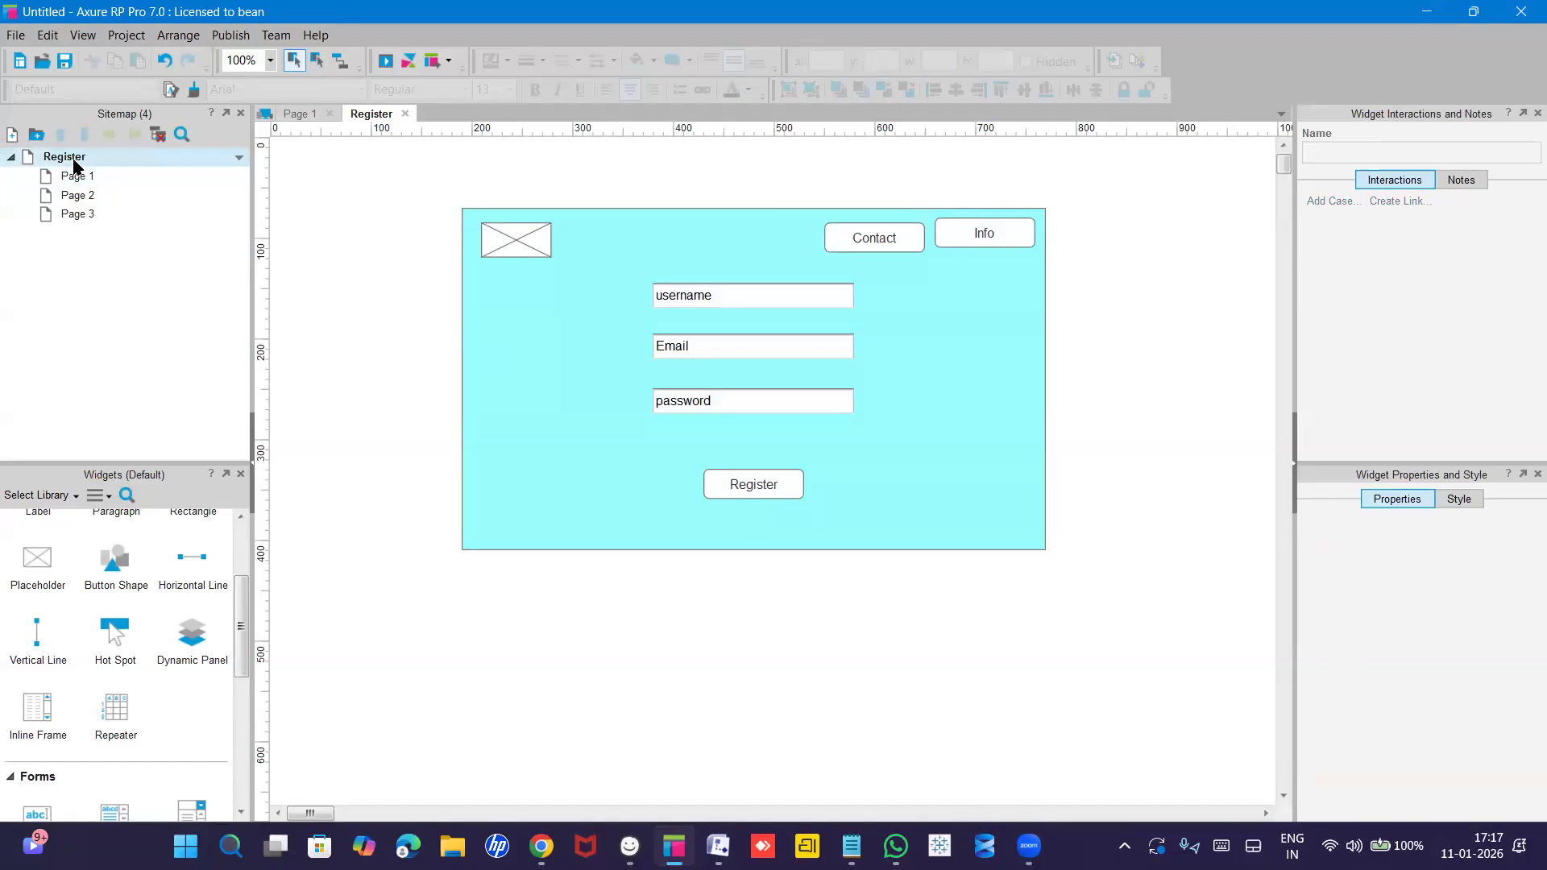
pyautogui.moveTo(80, 179)
# Select the Register page's rectangle, image, Contact and Info buttons, Email field and Register button.
pyautogui.click(534, 240)
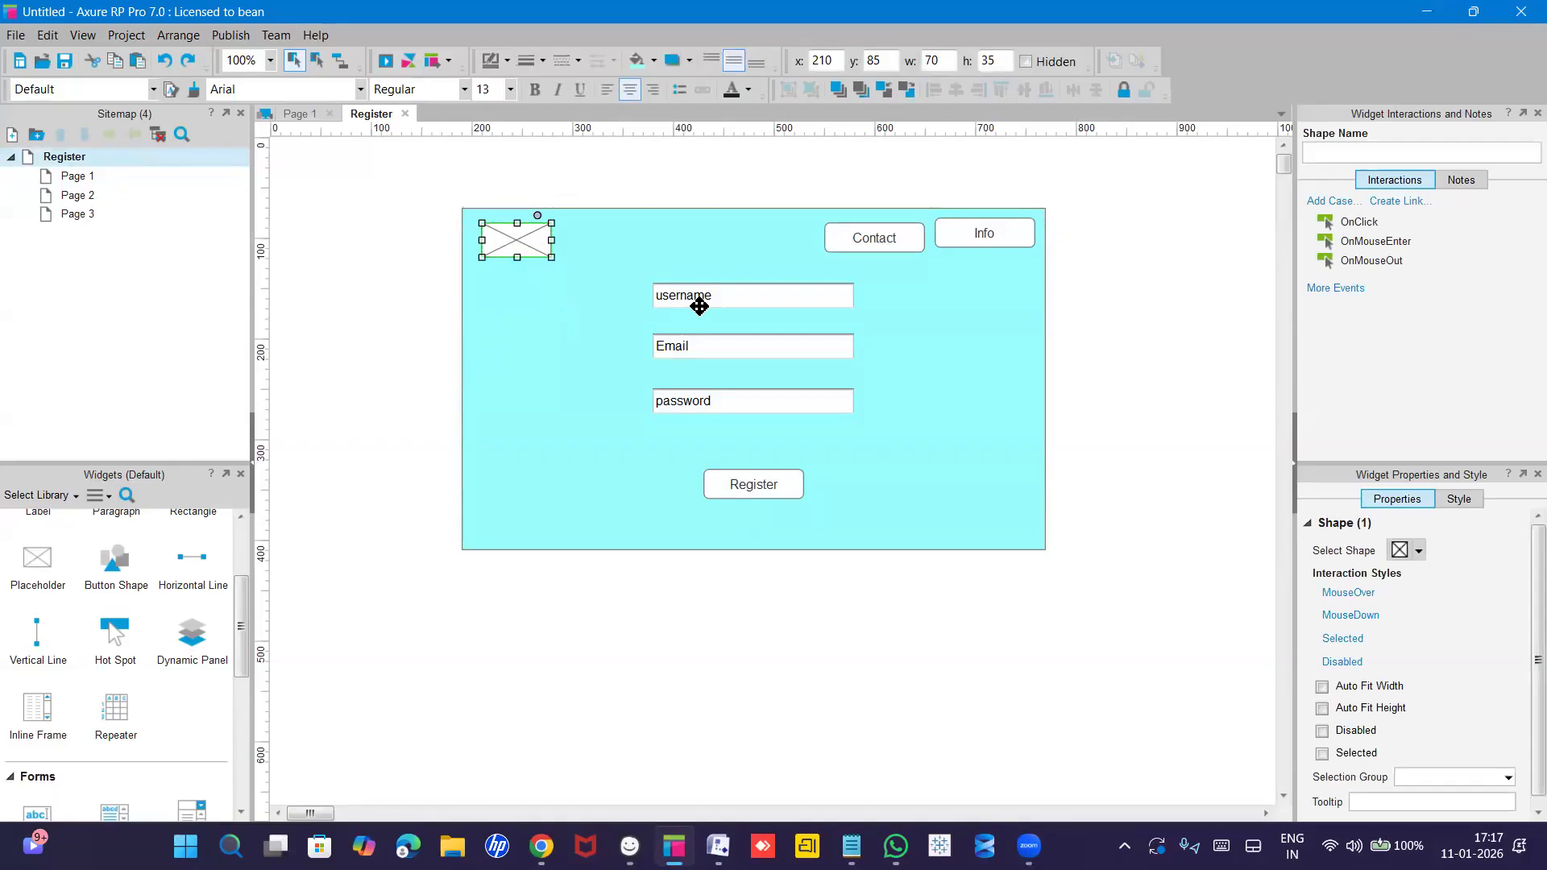
pyautogui.click(698, 306)
pyautogui.click(878, 239)
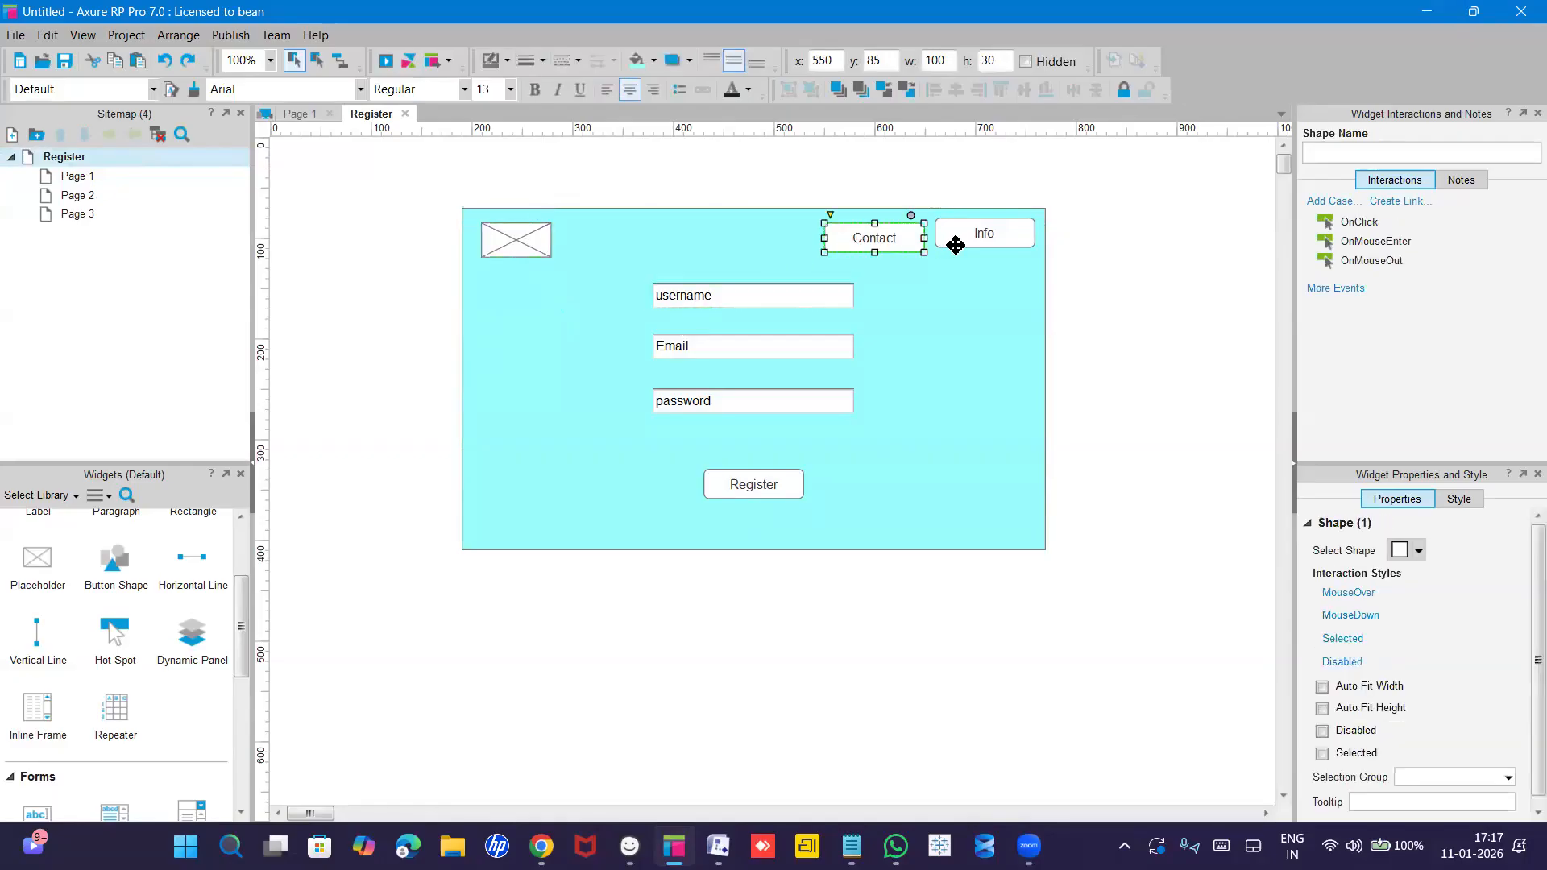
pyautogui.click(967, 232)
pyautogui.click(950, 328)
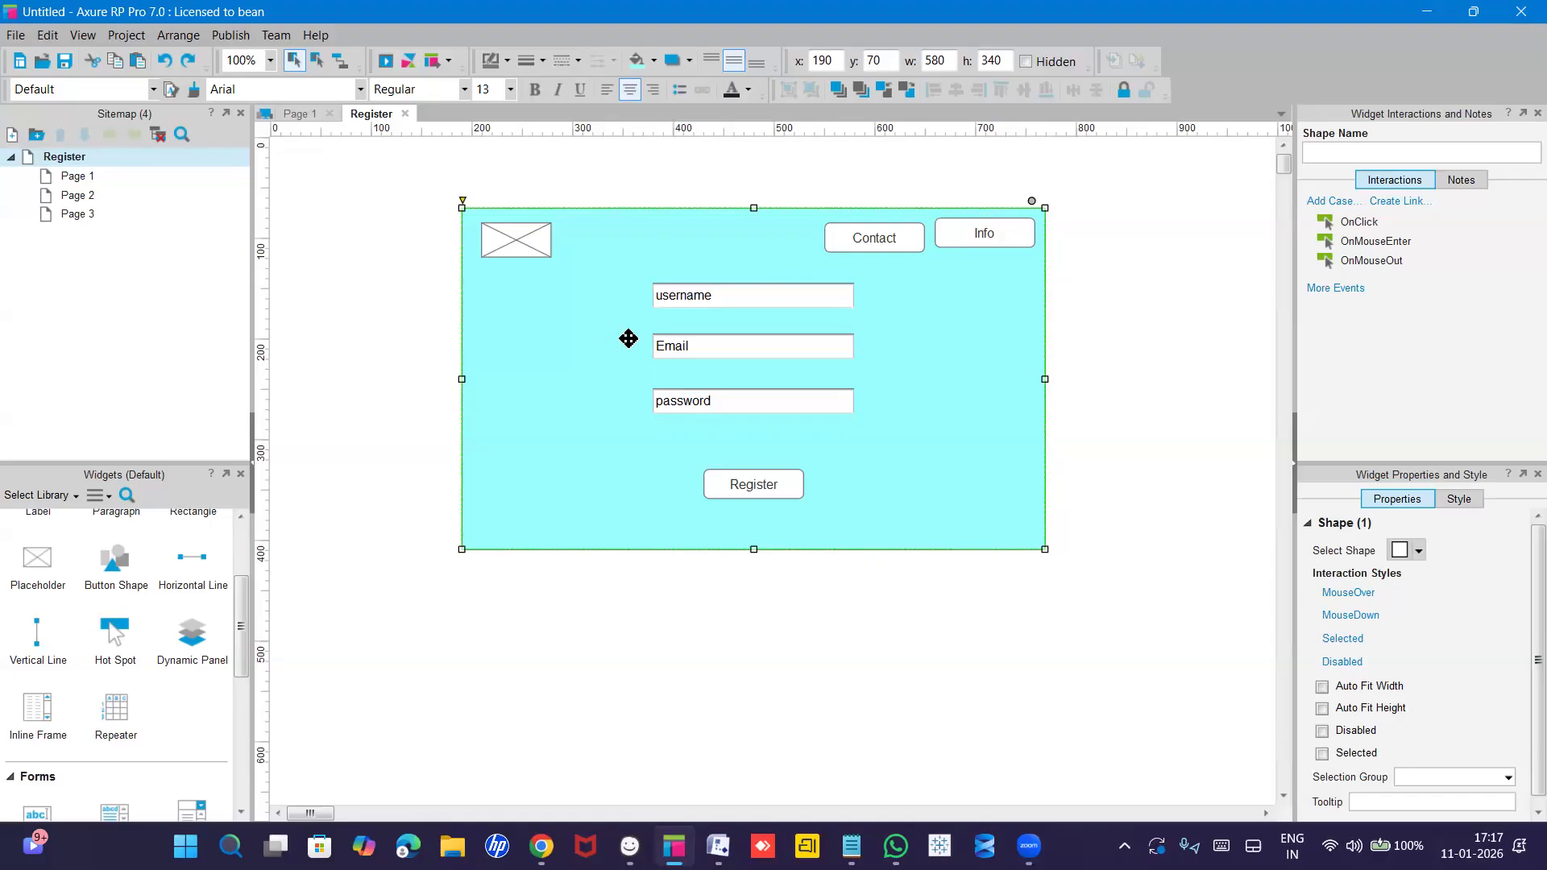
pyautogui.press('Escape')
pyautogui.click(542, 279)
pyautogui.keyDown('ctrl'); pyautogui.click(537, 256); pyautogui.keyUp('ctrl')
pyautogui.keyDown('ctrl'); pyautogui.click(893, 243); pyautogui.keyUp('ctrl')
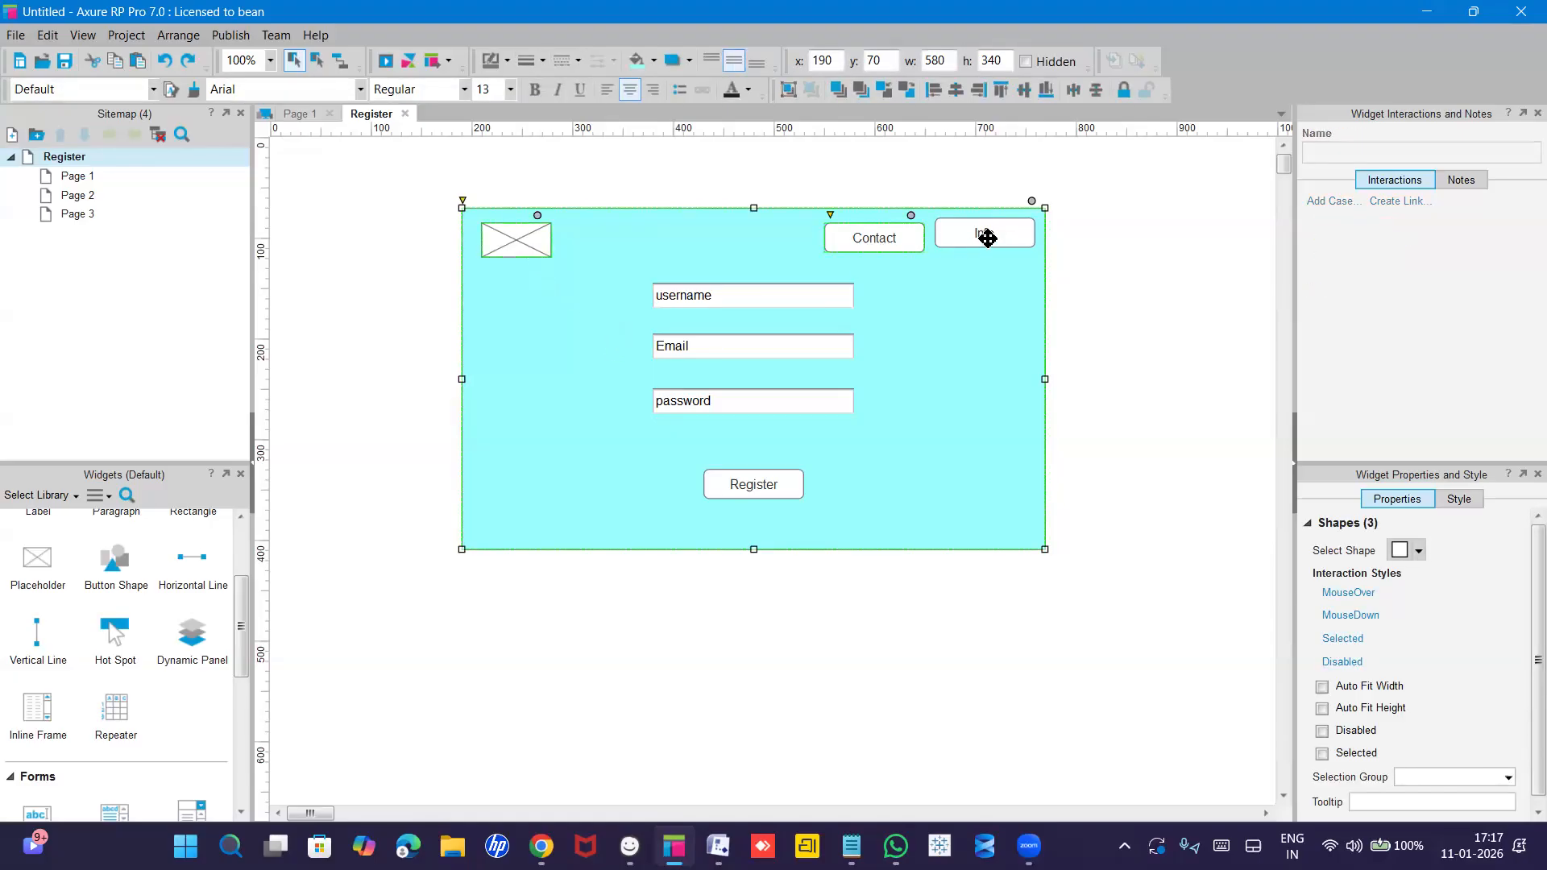
pyautogui.keyDown('ctrl'); pyautogui.click(987, 237); pyautogui.keyUp('ctrl')
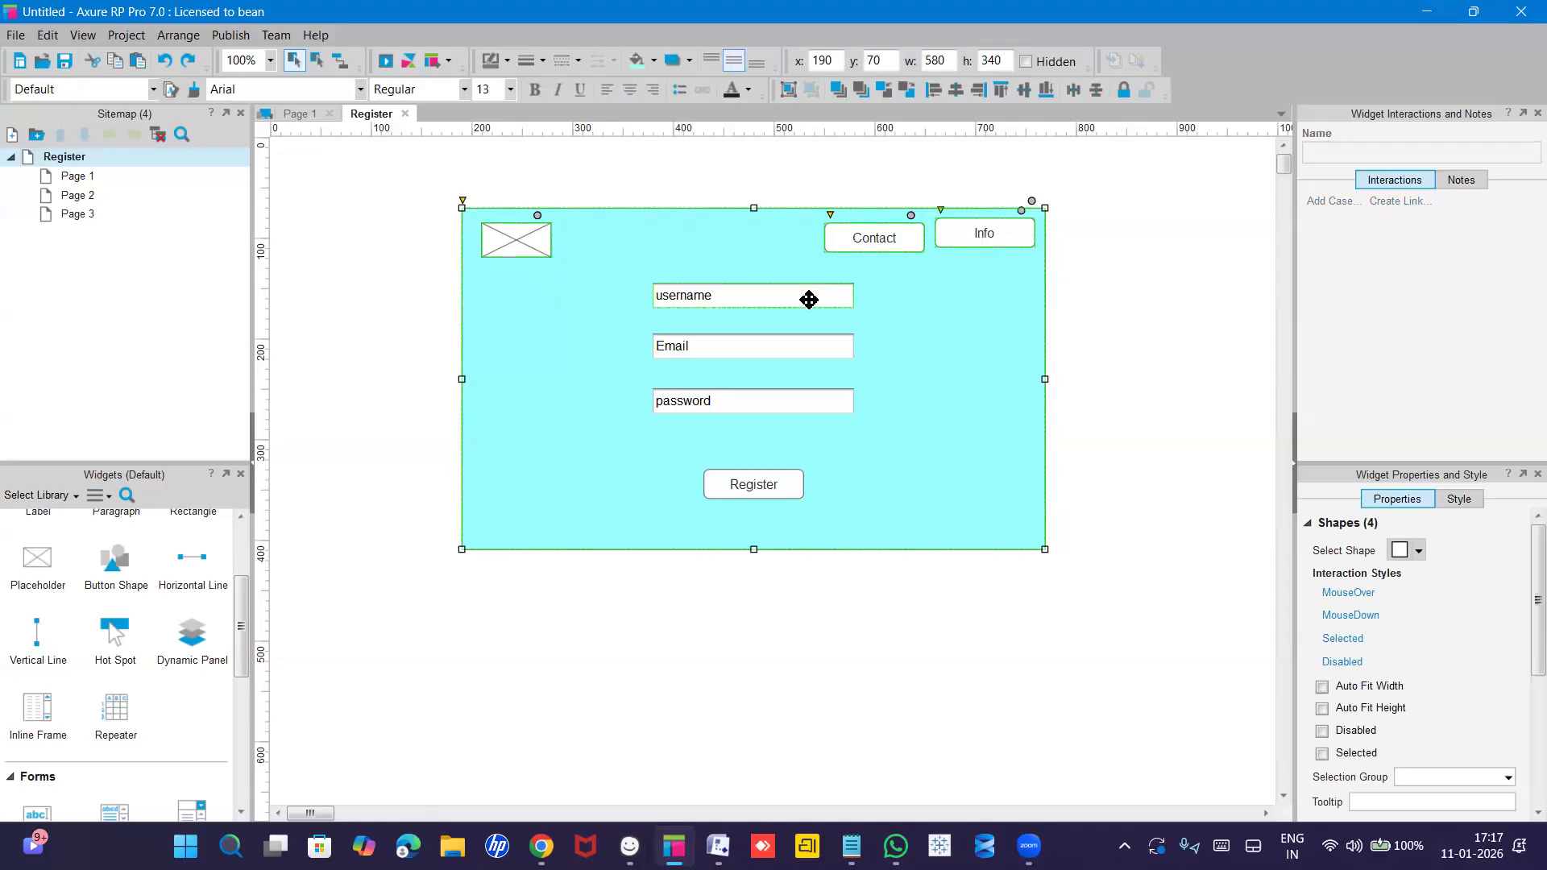
pyautogui.keyDown('ctrl'); pyautogui.click(789, 347); pyautogui.keyUp('ctrl')
pyautogui.keyDown('ctrl'); pyautogui.click(761, 483); pyautogui.keyUp('ctrl')
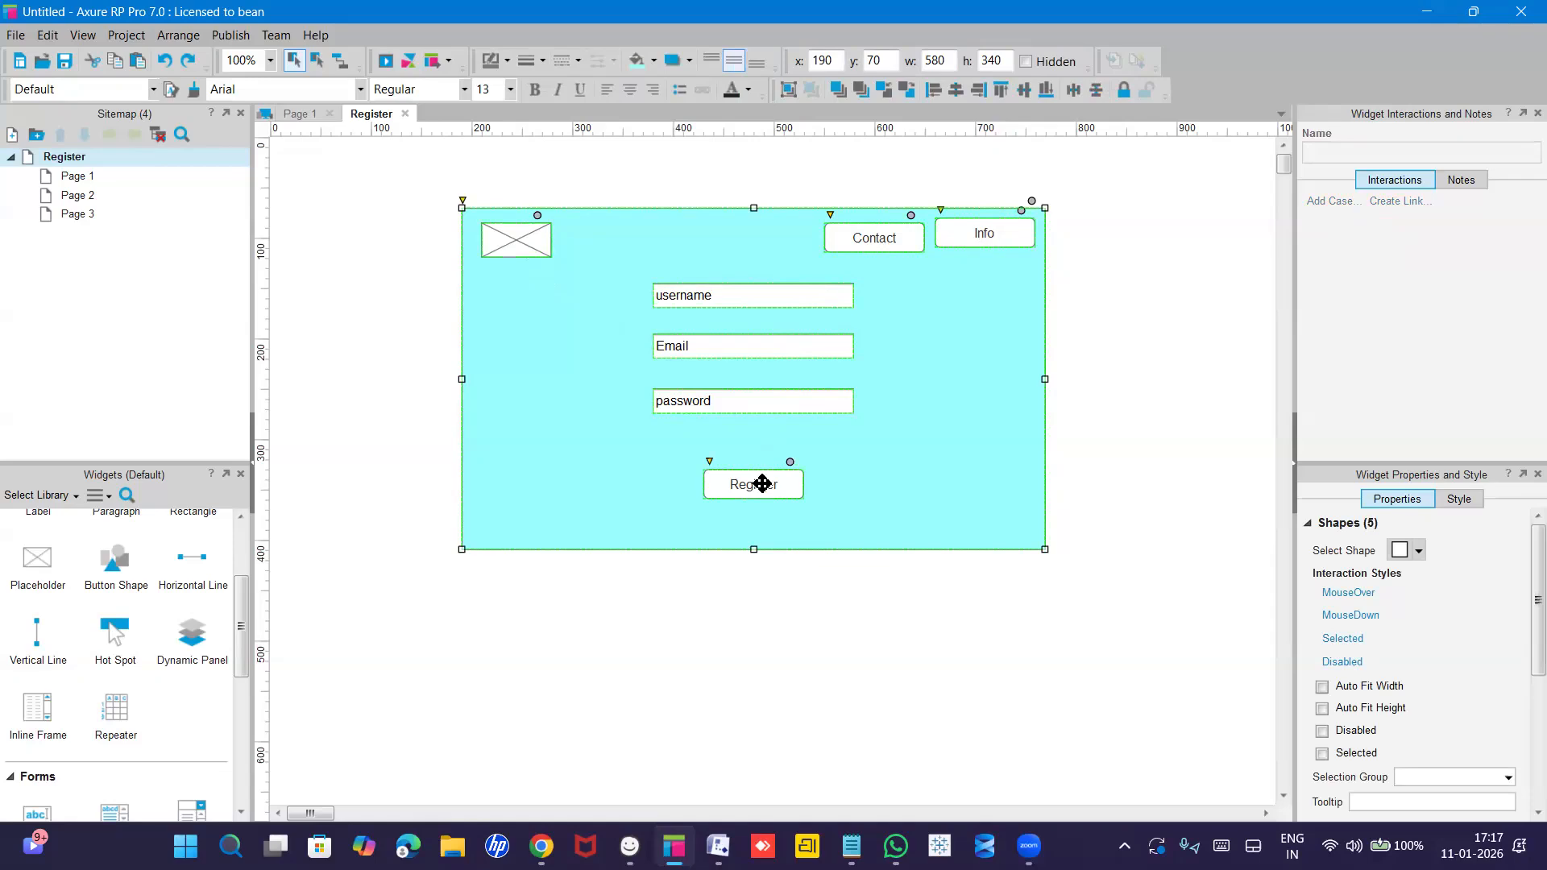
# Paste the copied registration layout onto Page 1.
pyautogui.click(90, 178)
pyautogui.doubleClick(90, 177)
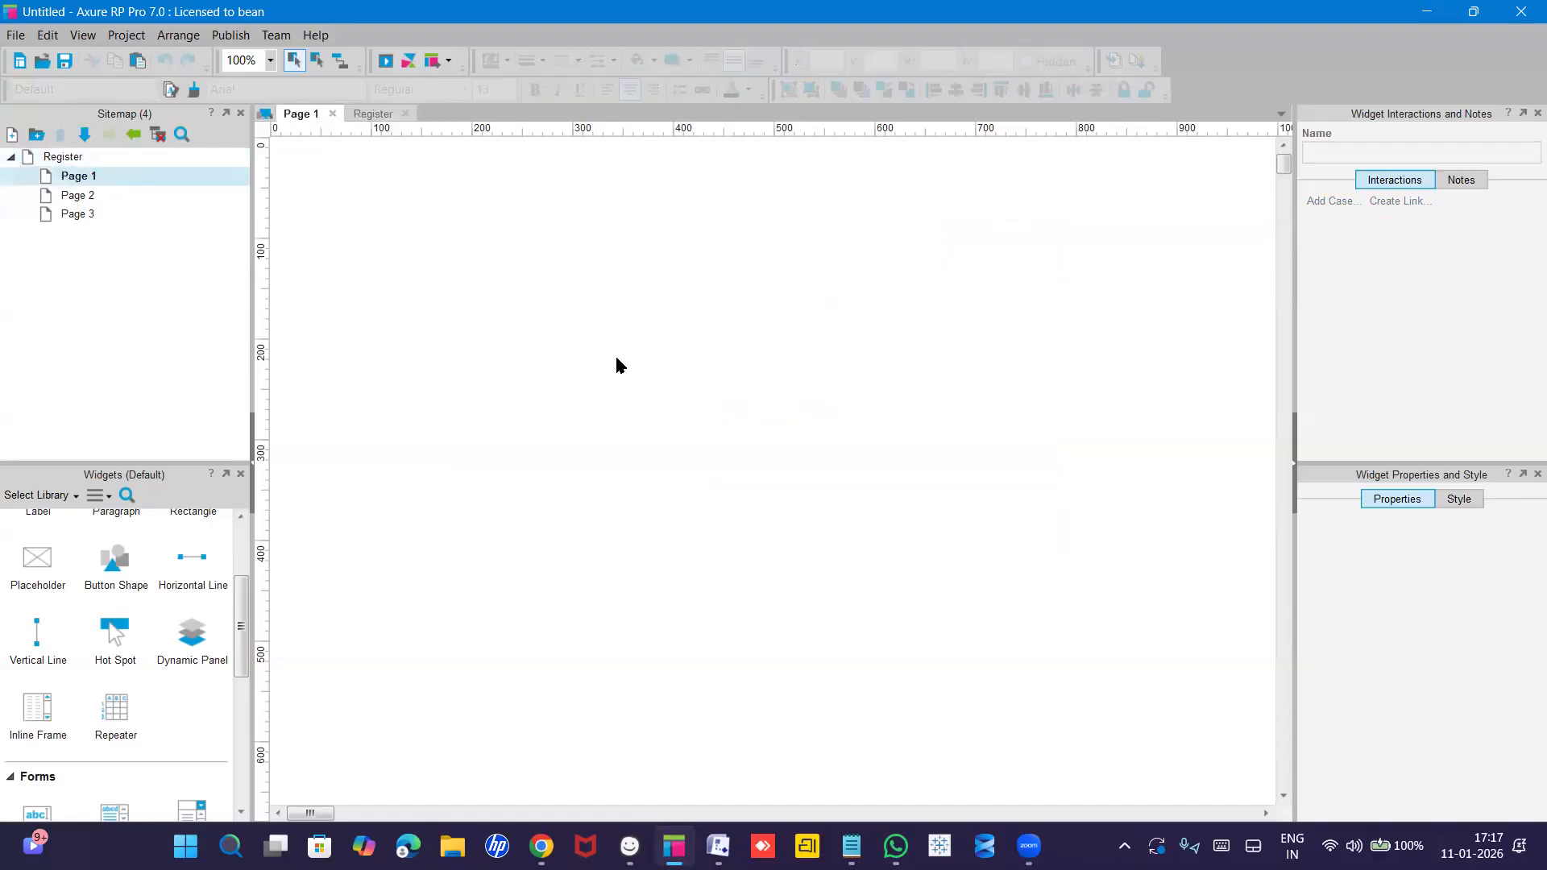
pyautogui.hotkey('ctrl', 'v')
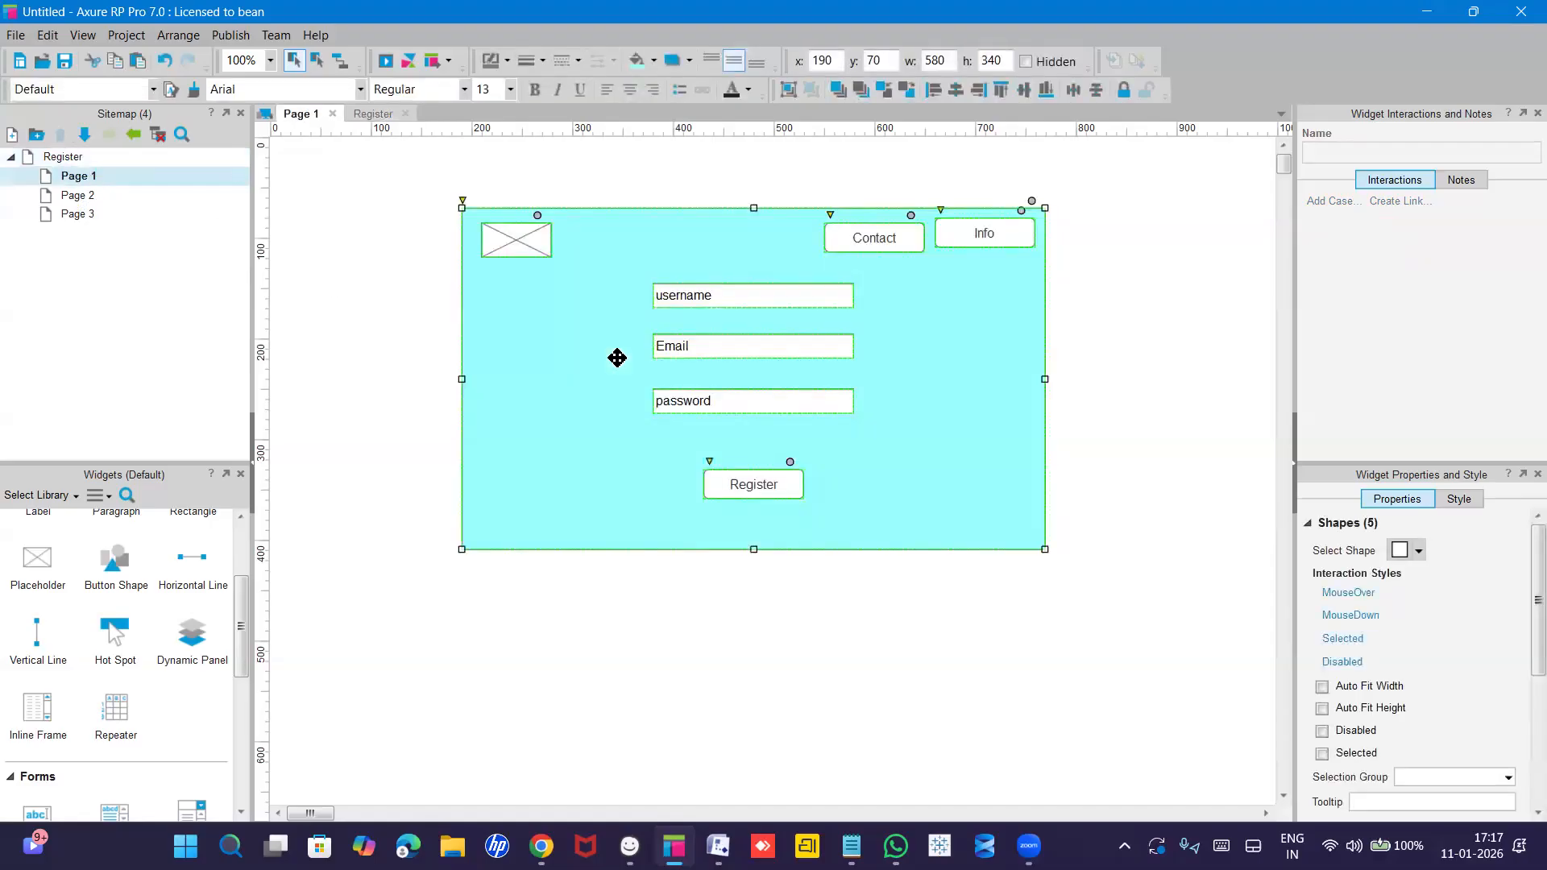
# Change the copied Register button's label to 'Login'.
pyautogui.click(656, 417)
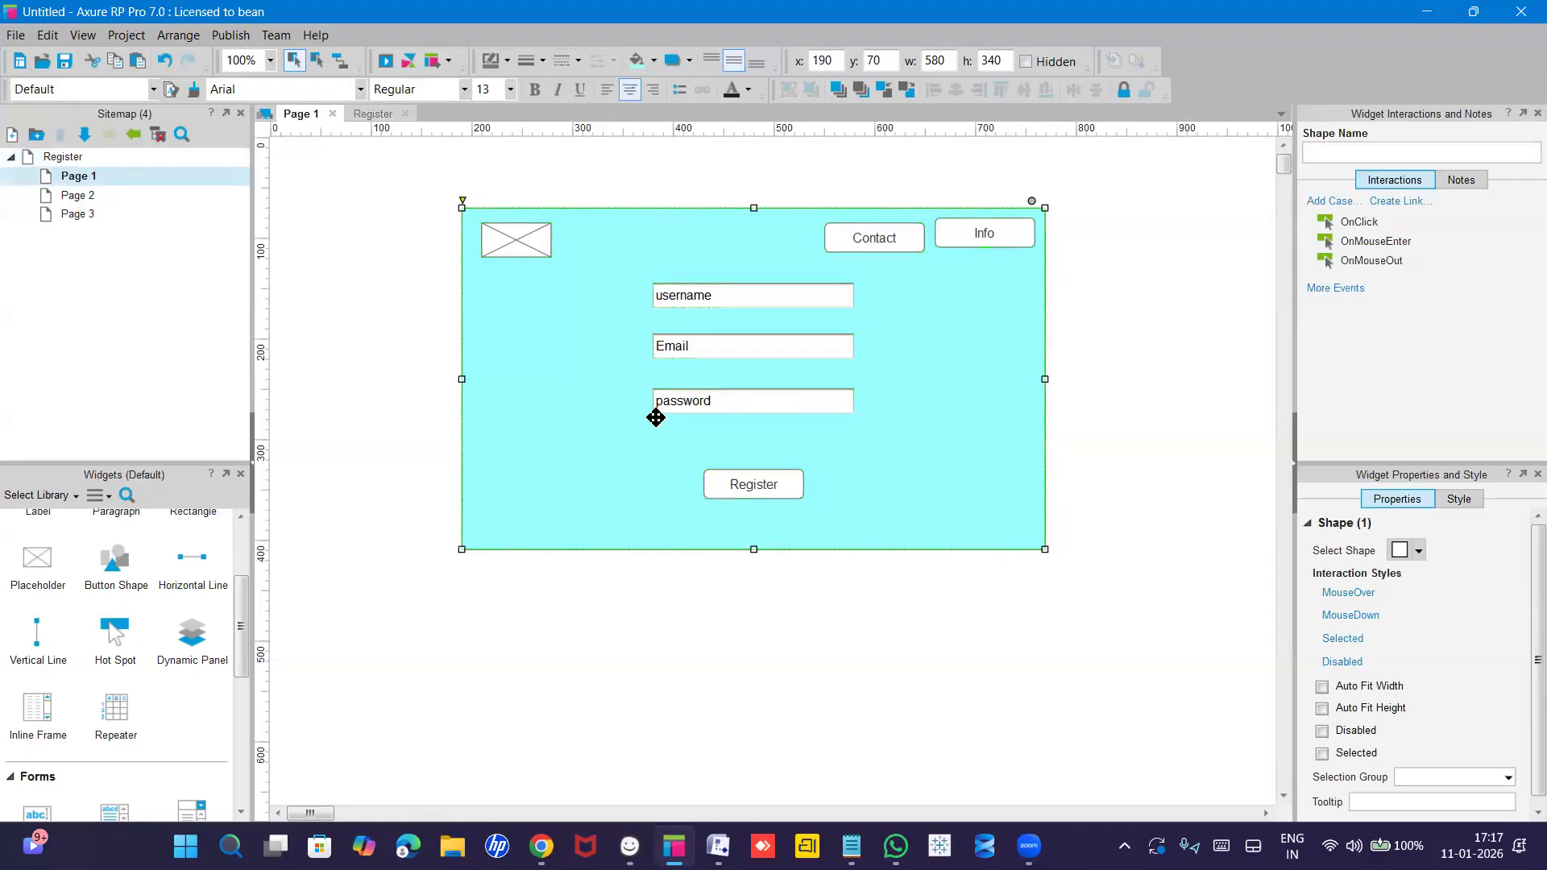
pyautogui.doubleClick(765, 482)
pyautogui.doubleClick(766, 483)
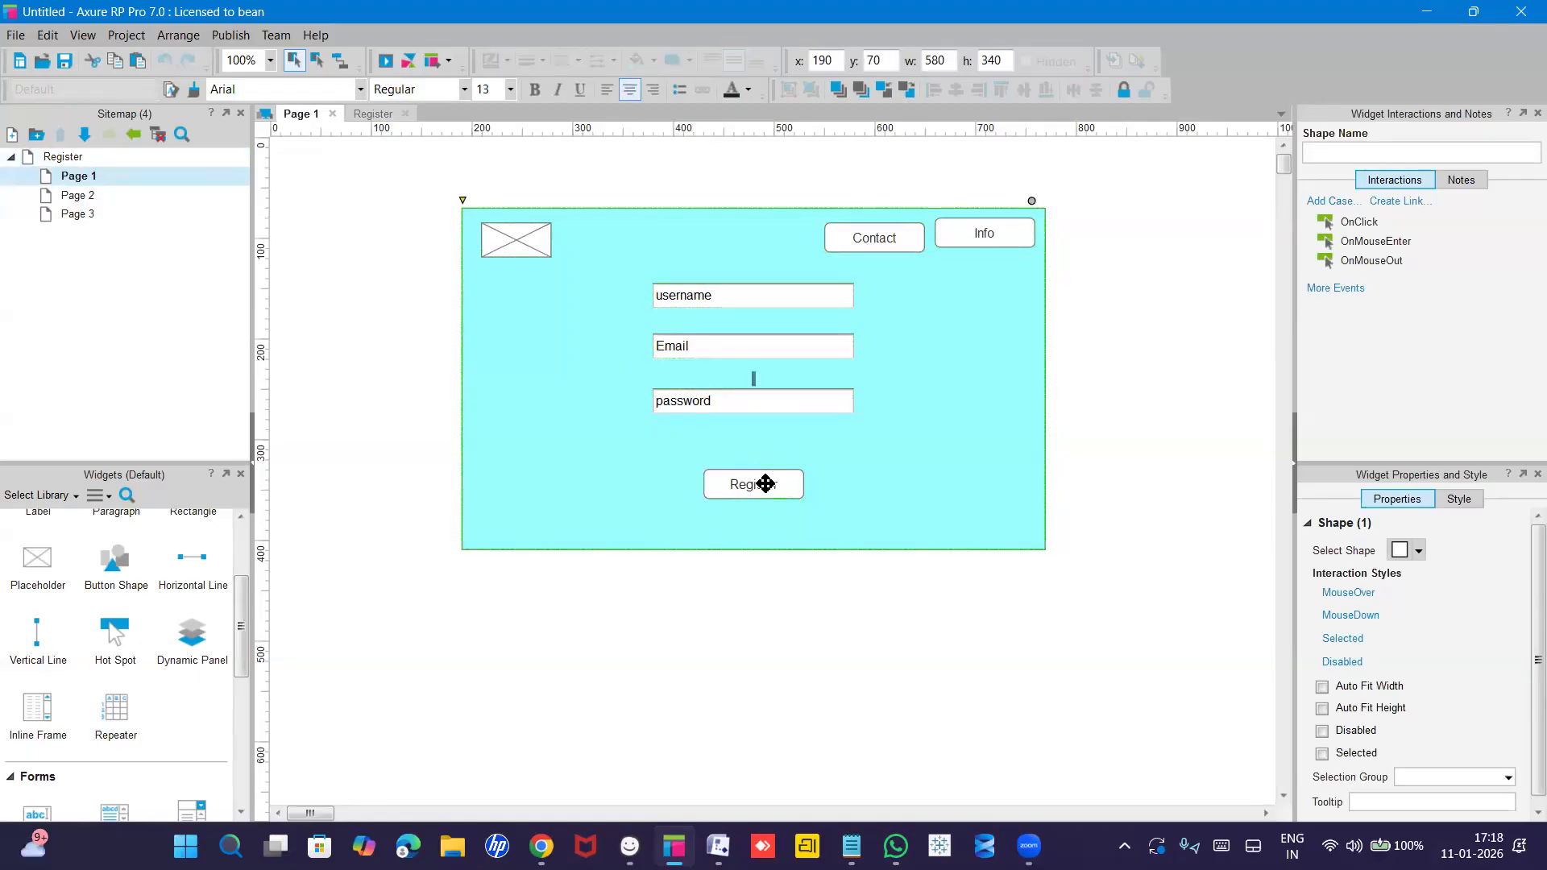
pyautogui.press('Escape')
pyautogui.click(758, 486)
pyautogui.doubleClick(758, 486)
pyautogui.write('Login')
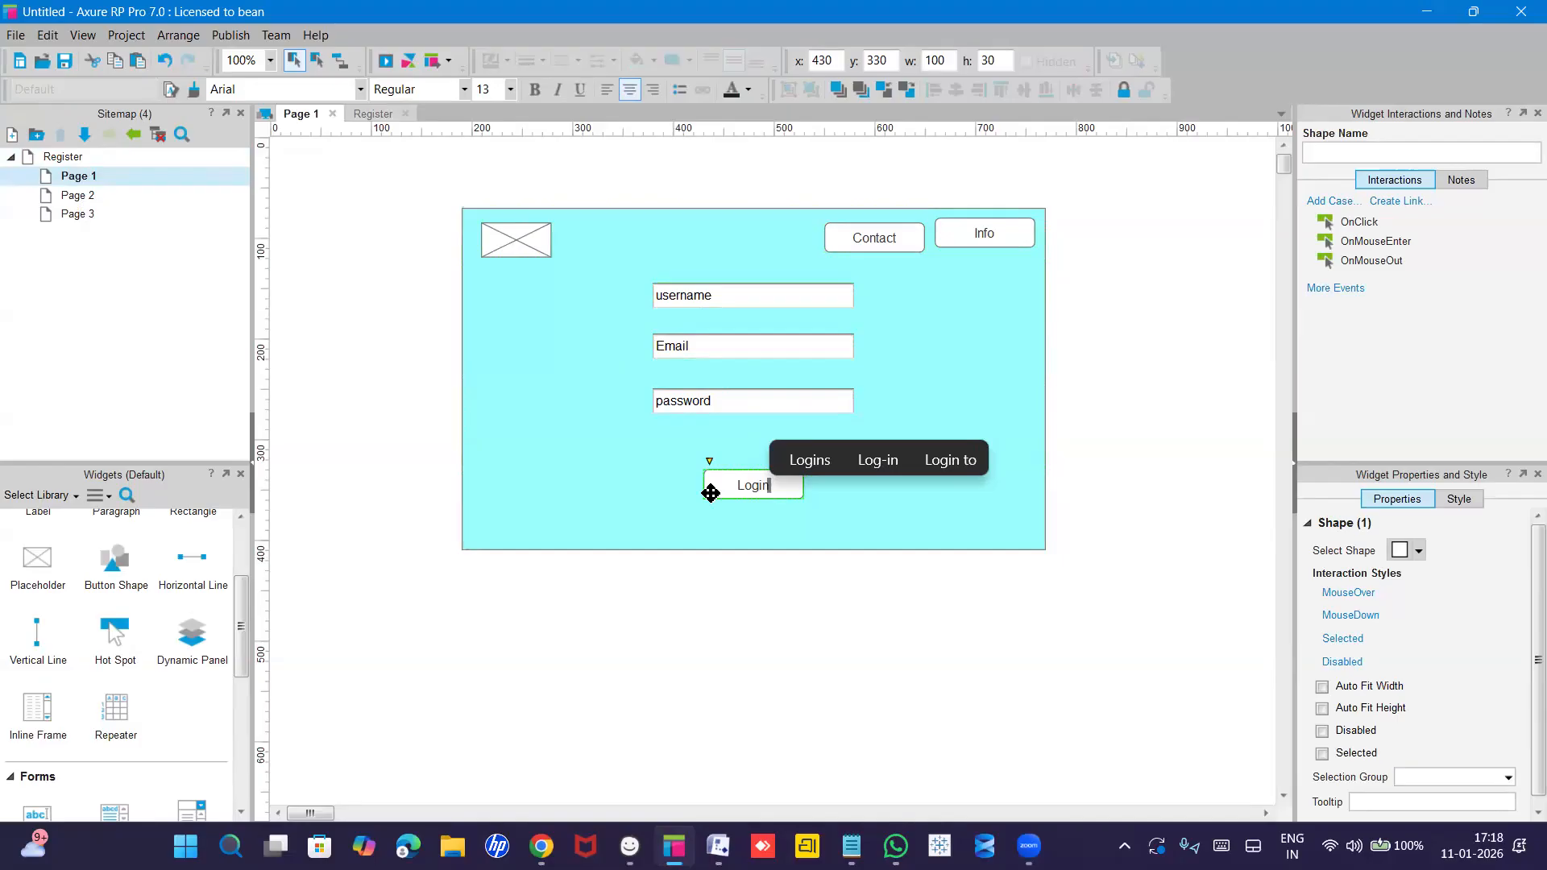
pyautogui.click(709, 364)
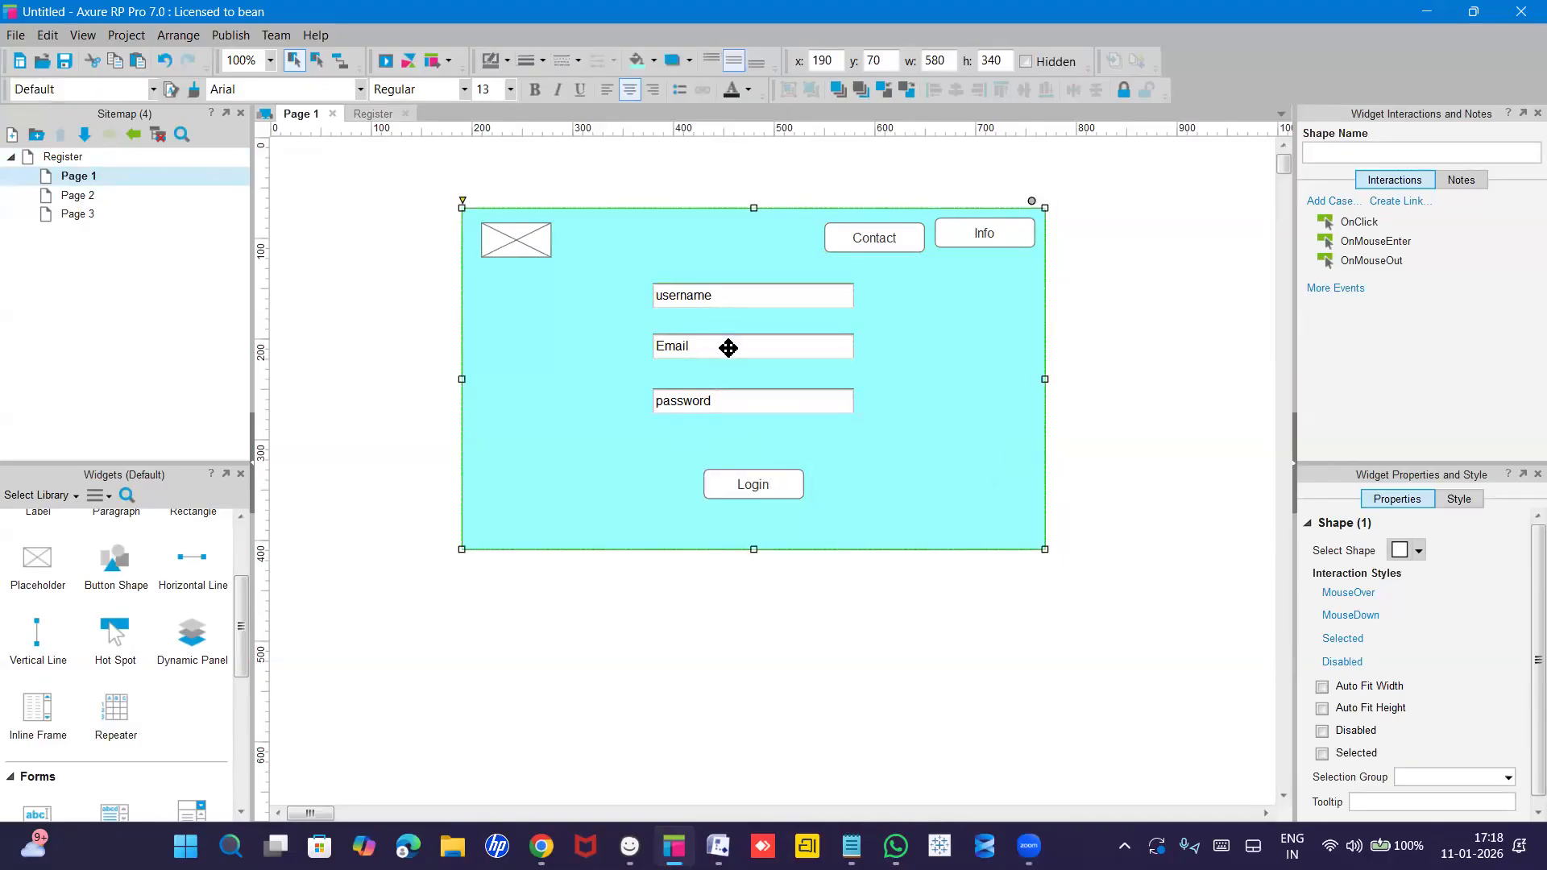
# Delete the Email field and move the username field down toward the password field.
pyautogui.click(728, 347)
pyautogui.press('Delete')
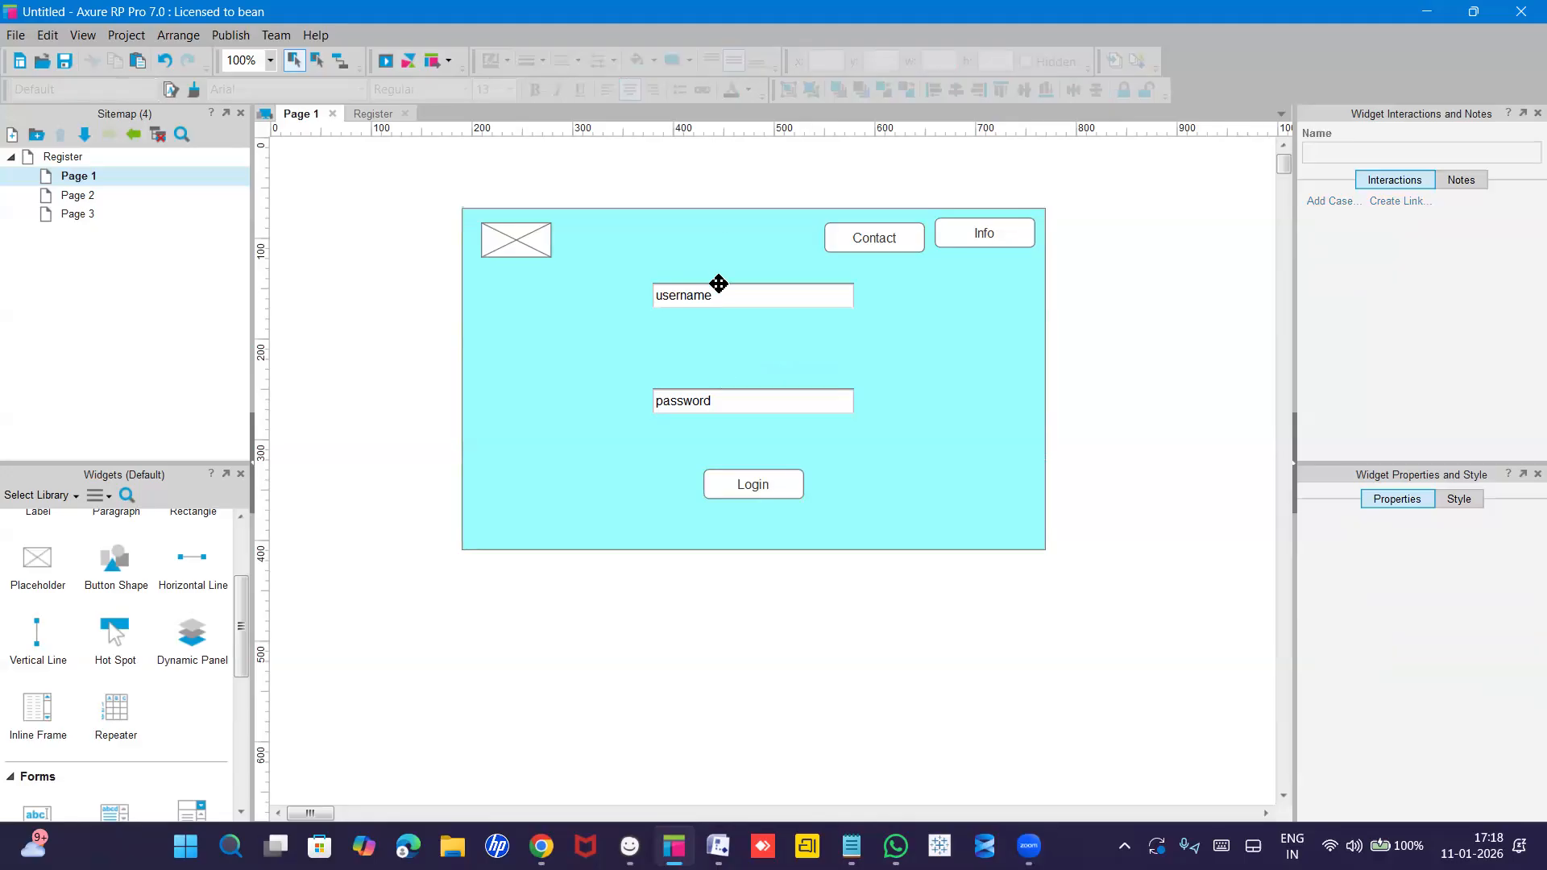
pyautogui.moveTo(719, 301); pyautogui.dragTo(719, 340)
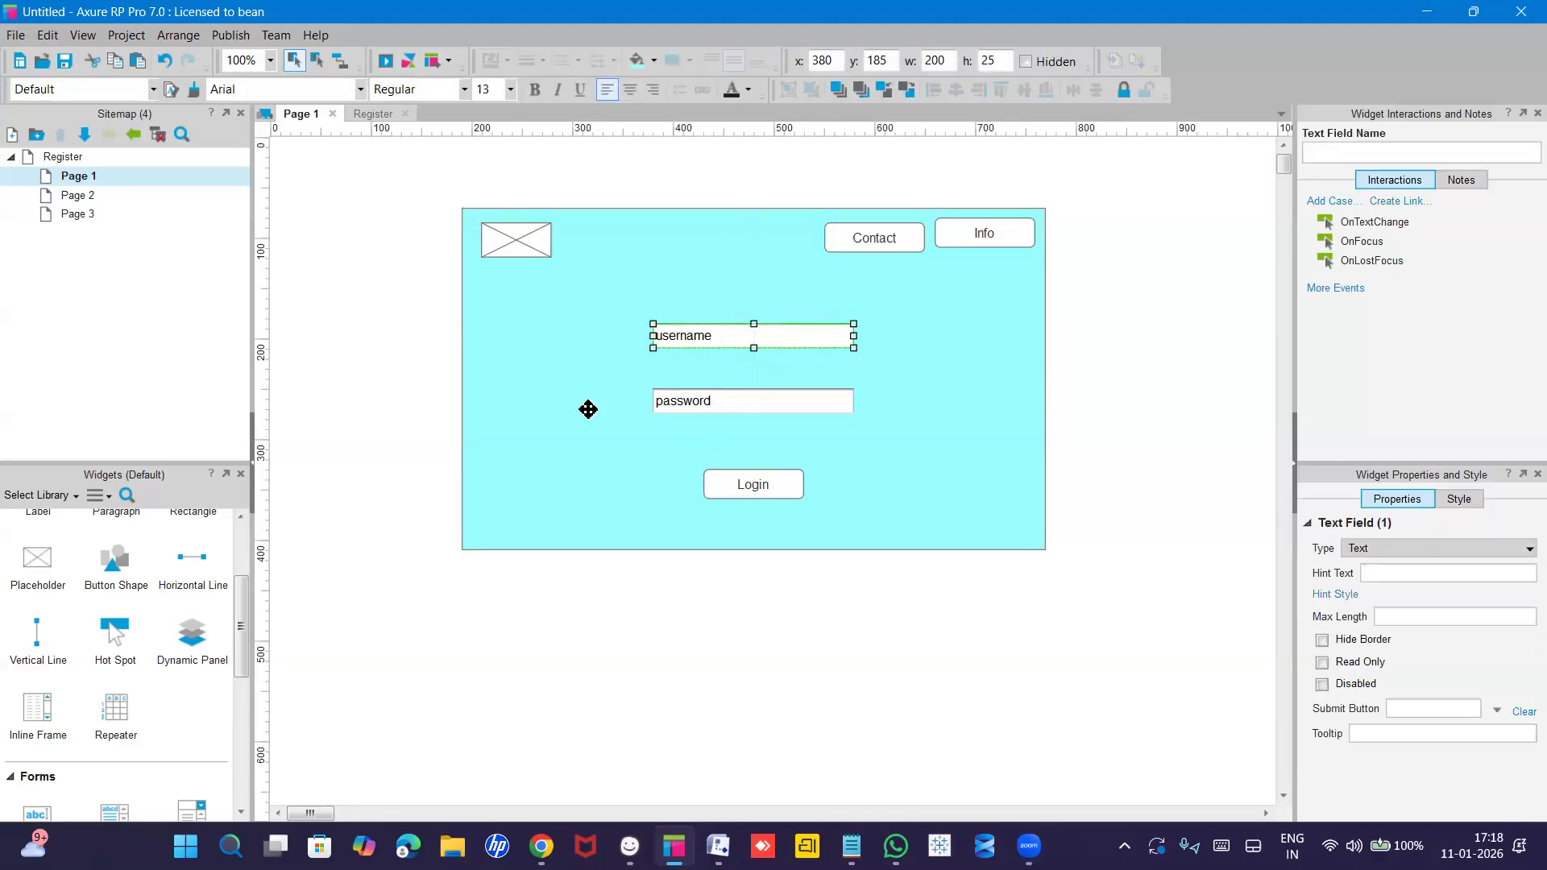
# Give Page 1 the sitemap name 'Login' using the Rename option.
pyautogui.click(84, 178)
pyautogui.moveTo(79, 179)
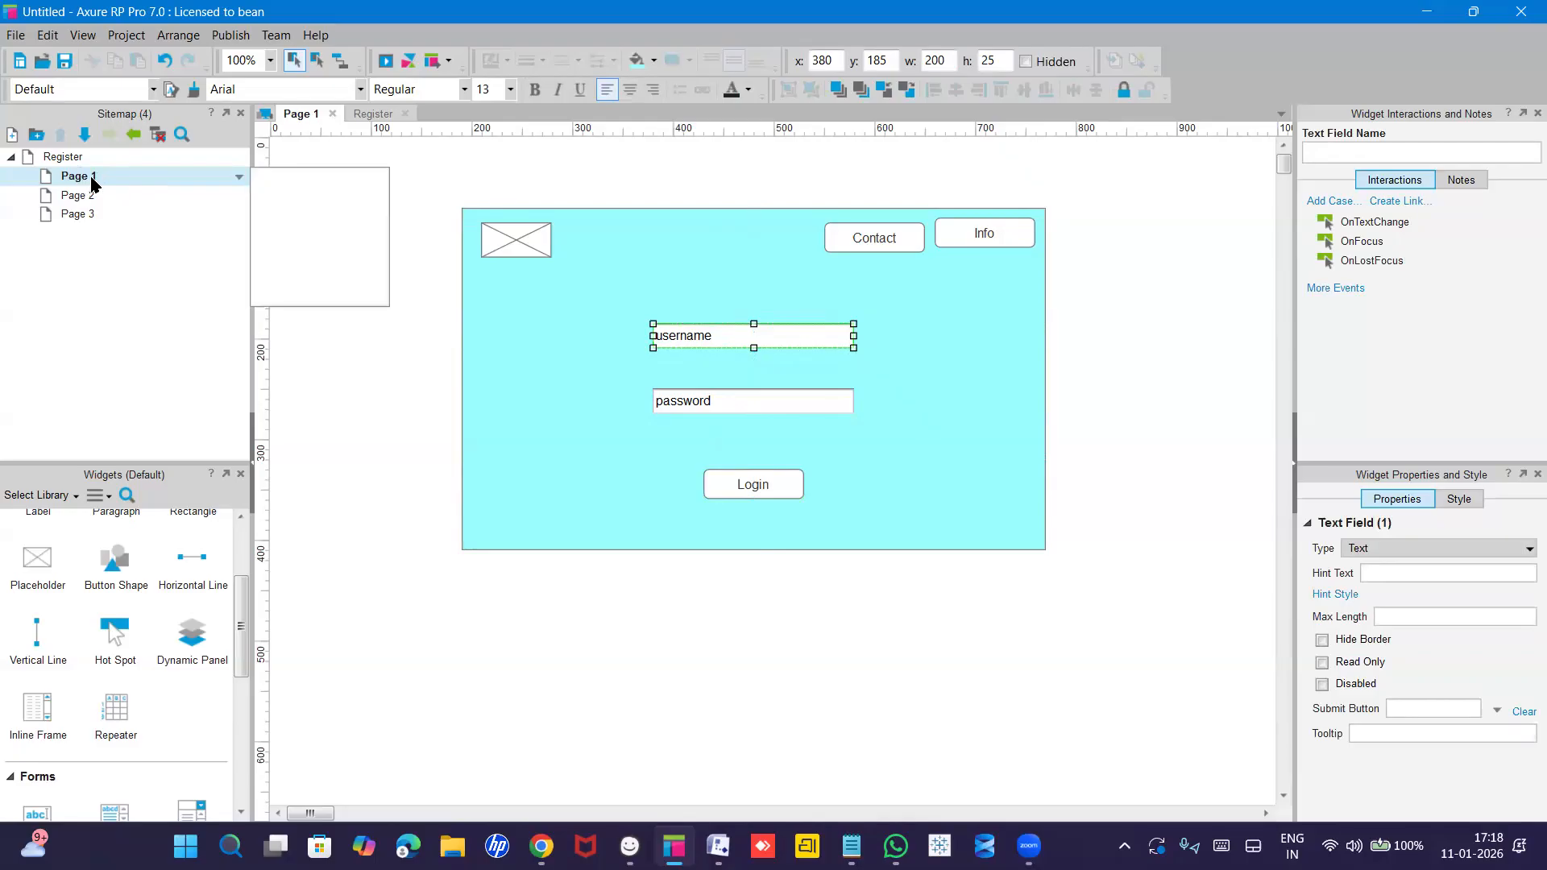
pyautogui.rightClick(94, 185)
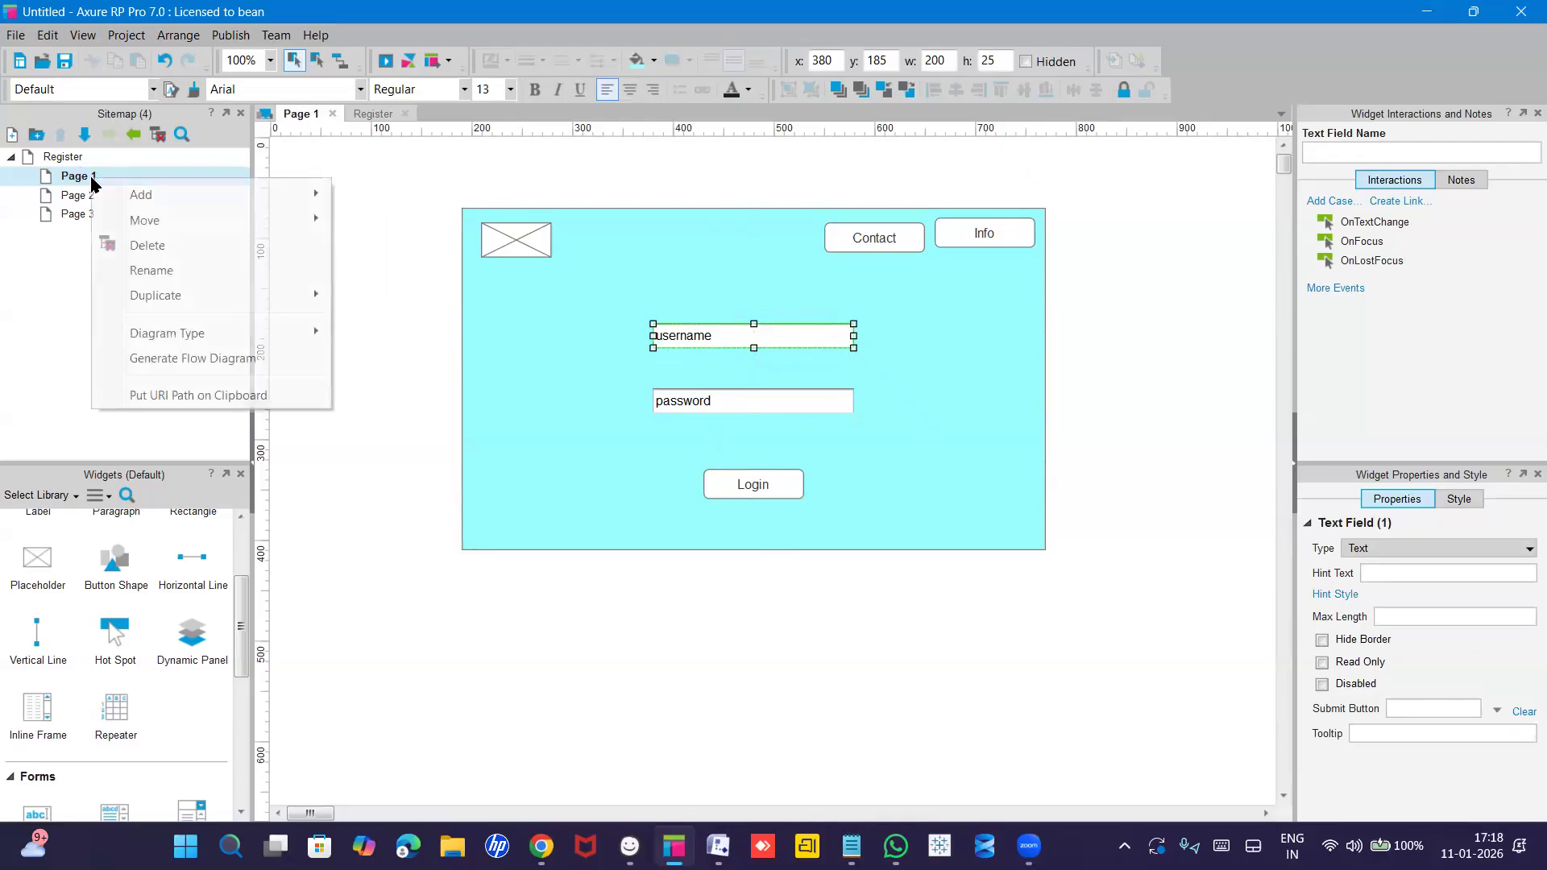
pyautogui.click(149, 271)
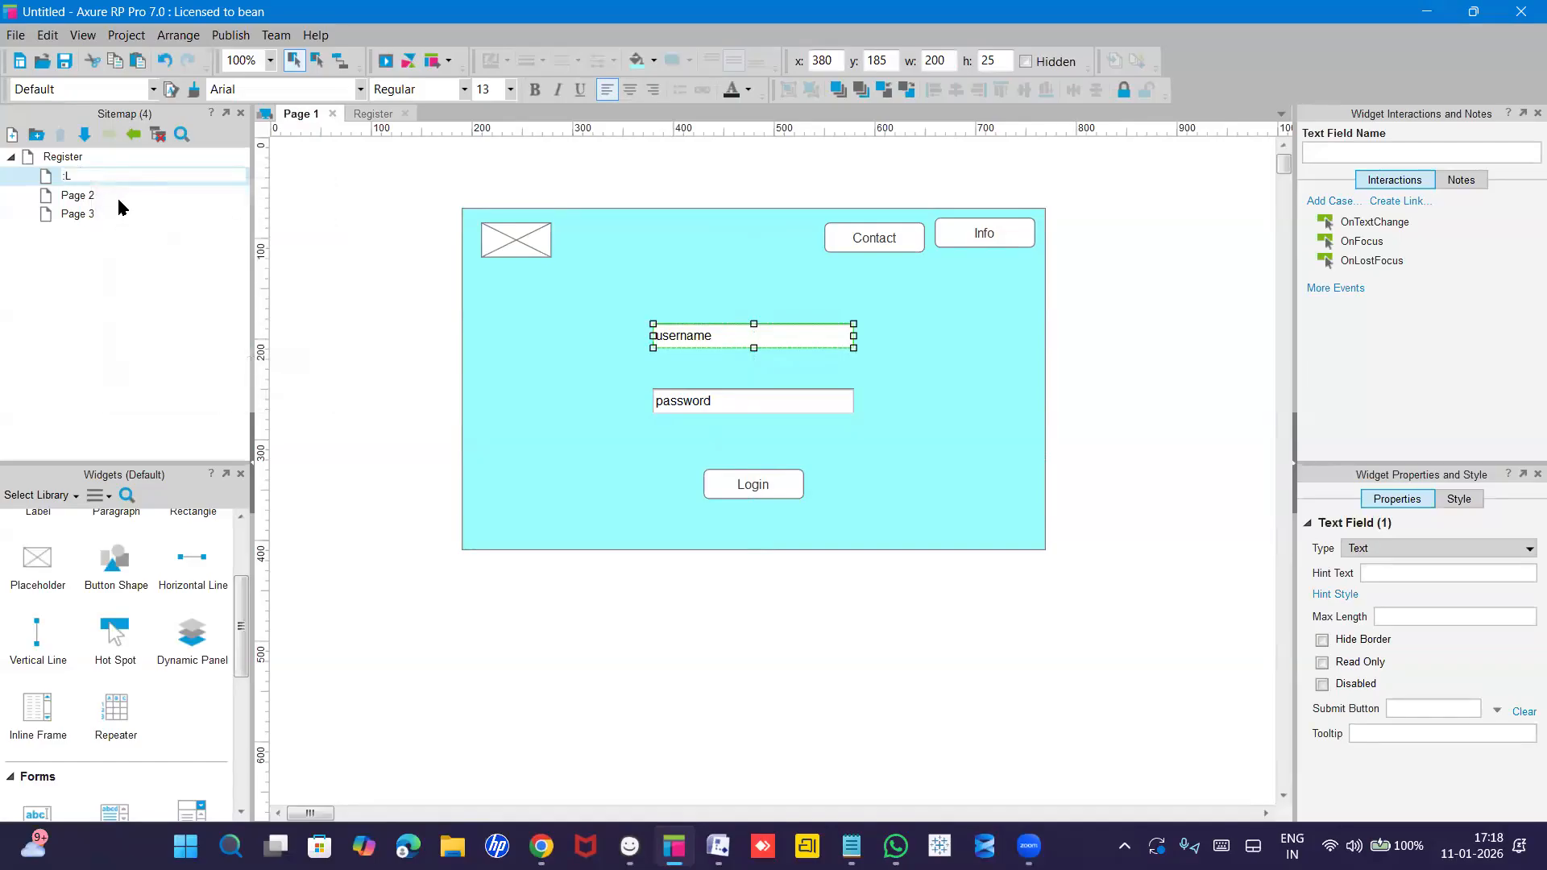
pyautogui.write('Login')
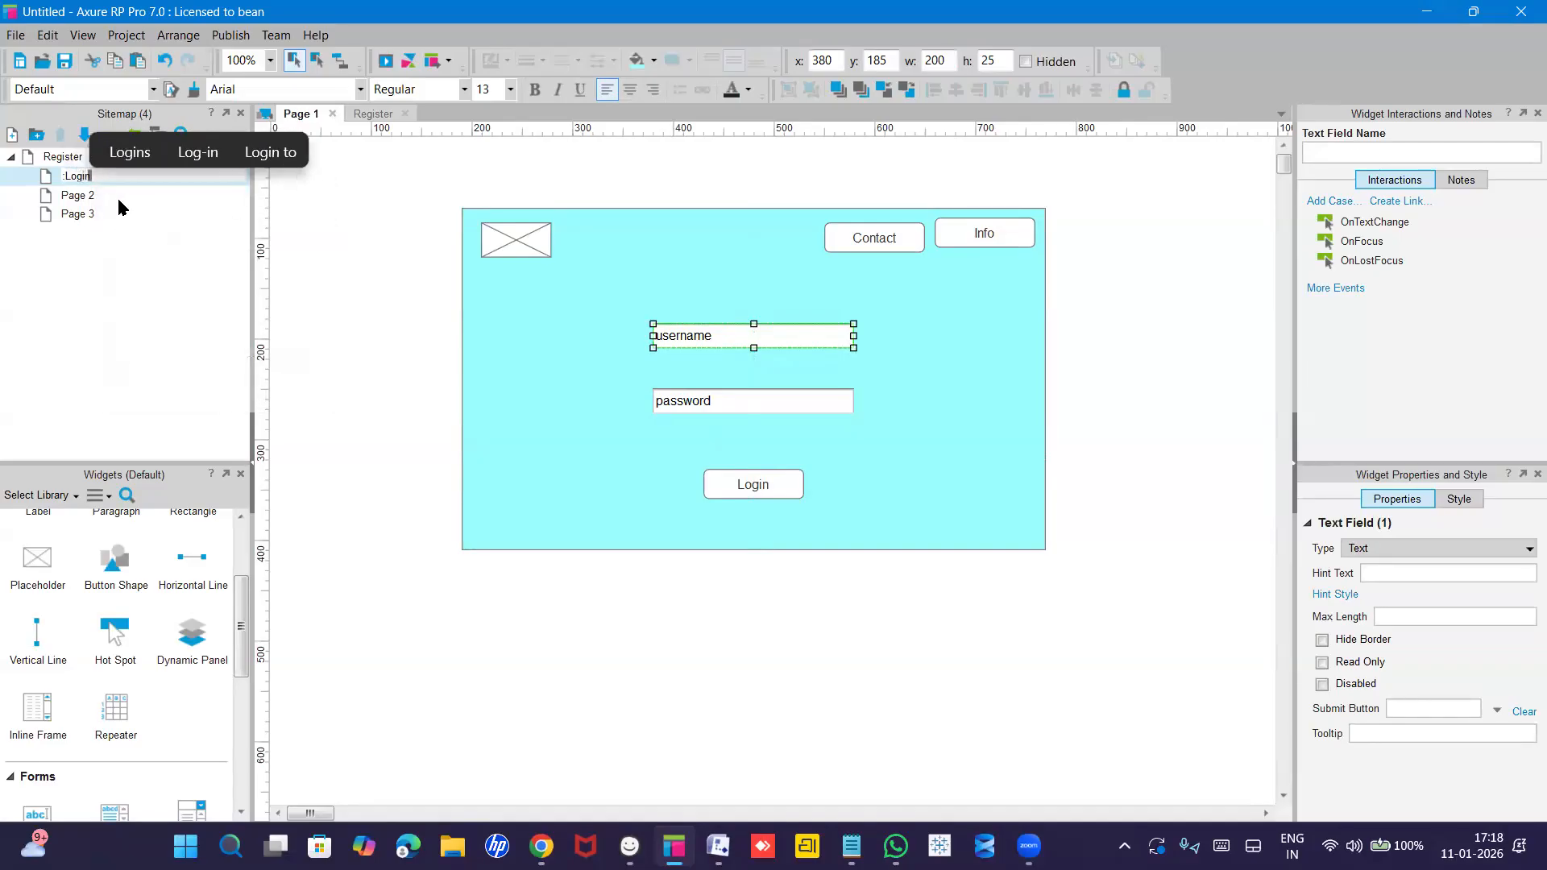
pyautogui.click(145, 283)
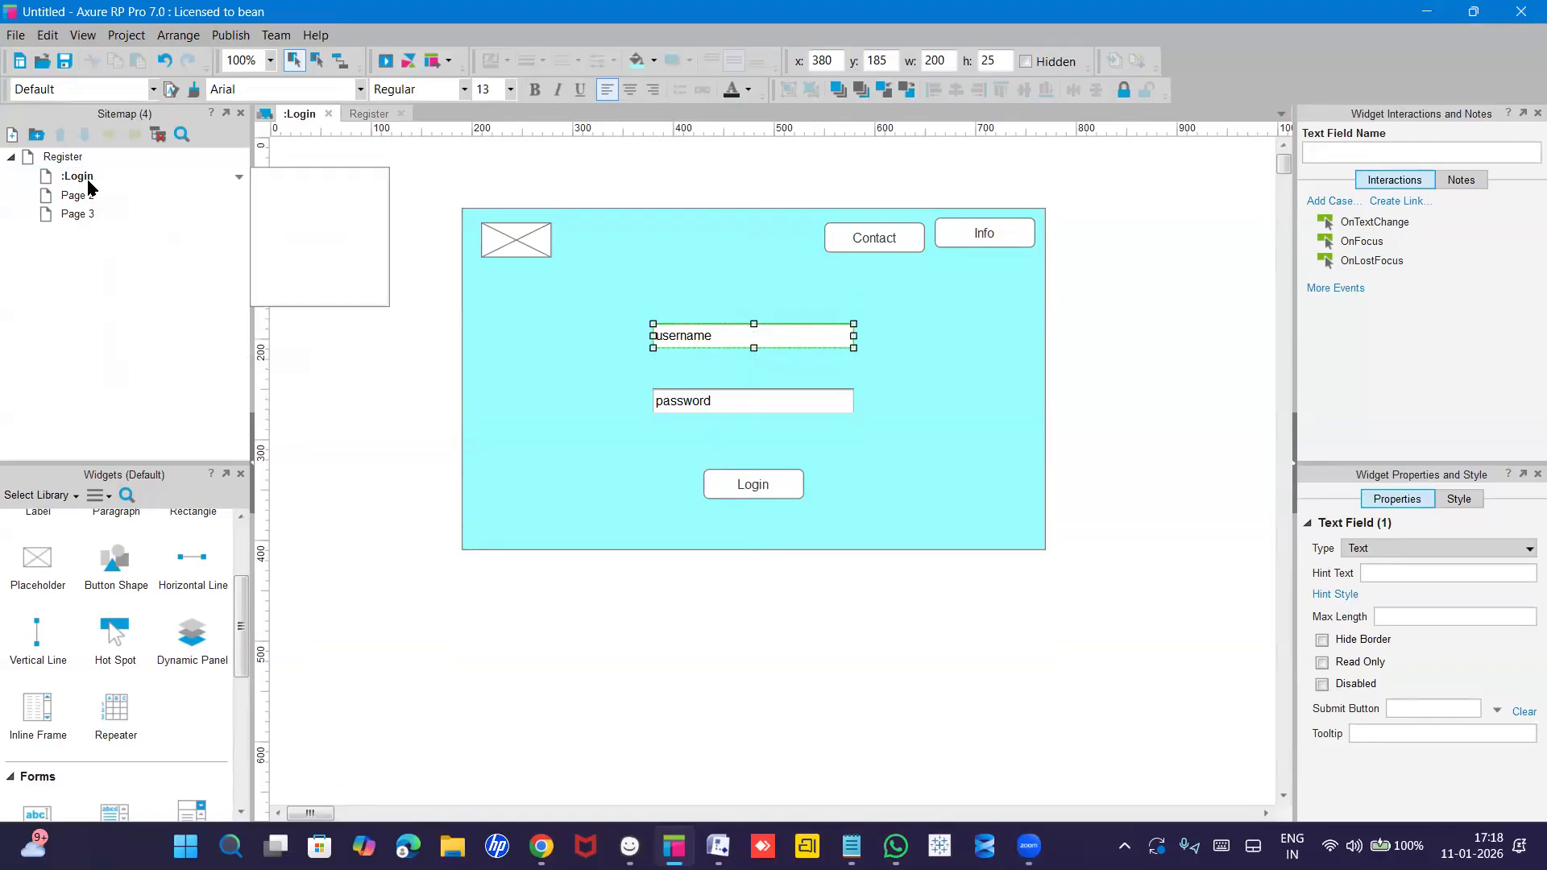
# Add a child page beneath Login and name it 'Product catelog'.
pyautogui.rightClick(88, 179)
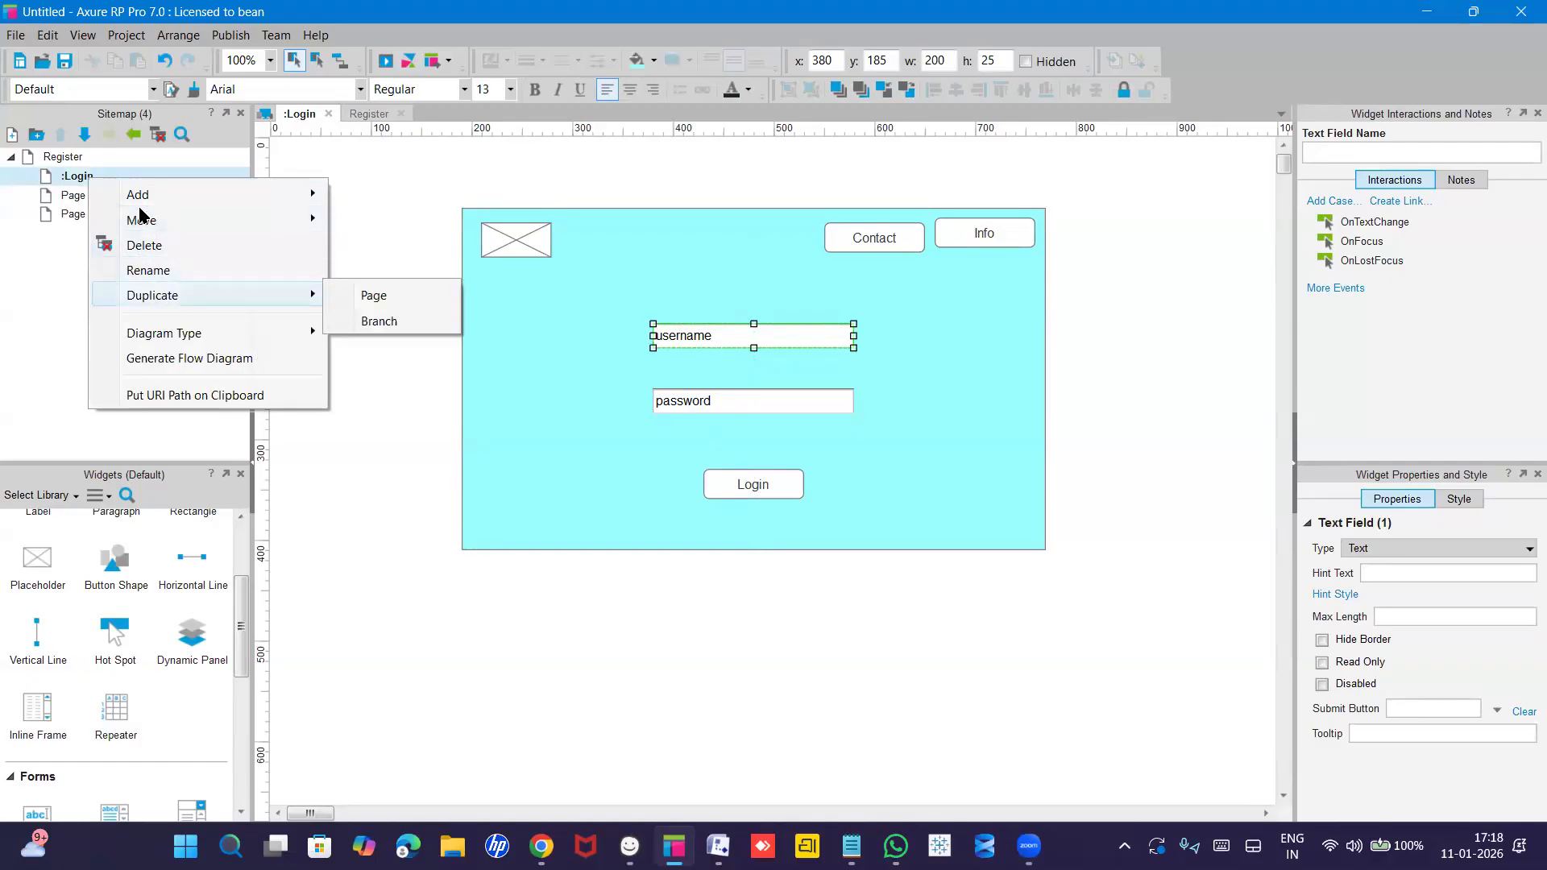
pyautogui.moveTo(138, 199)
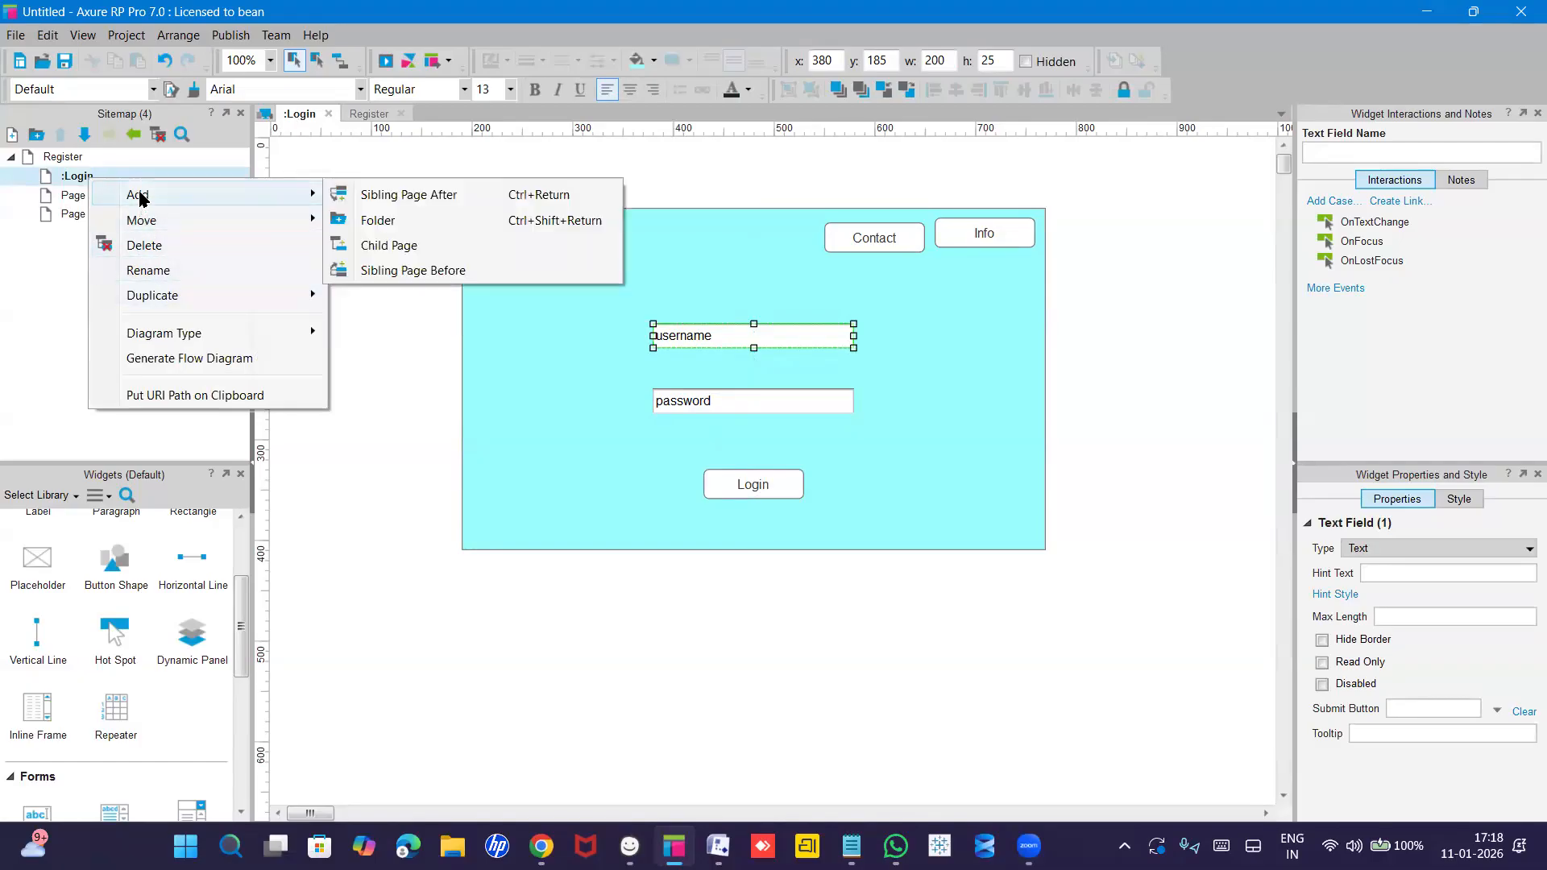
pyautogui.click(394, 246)
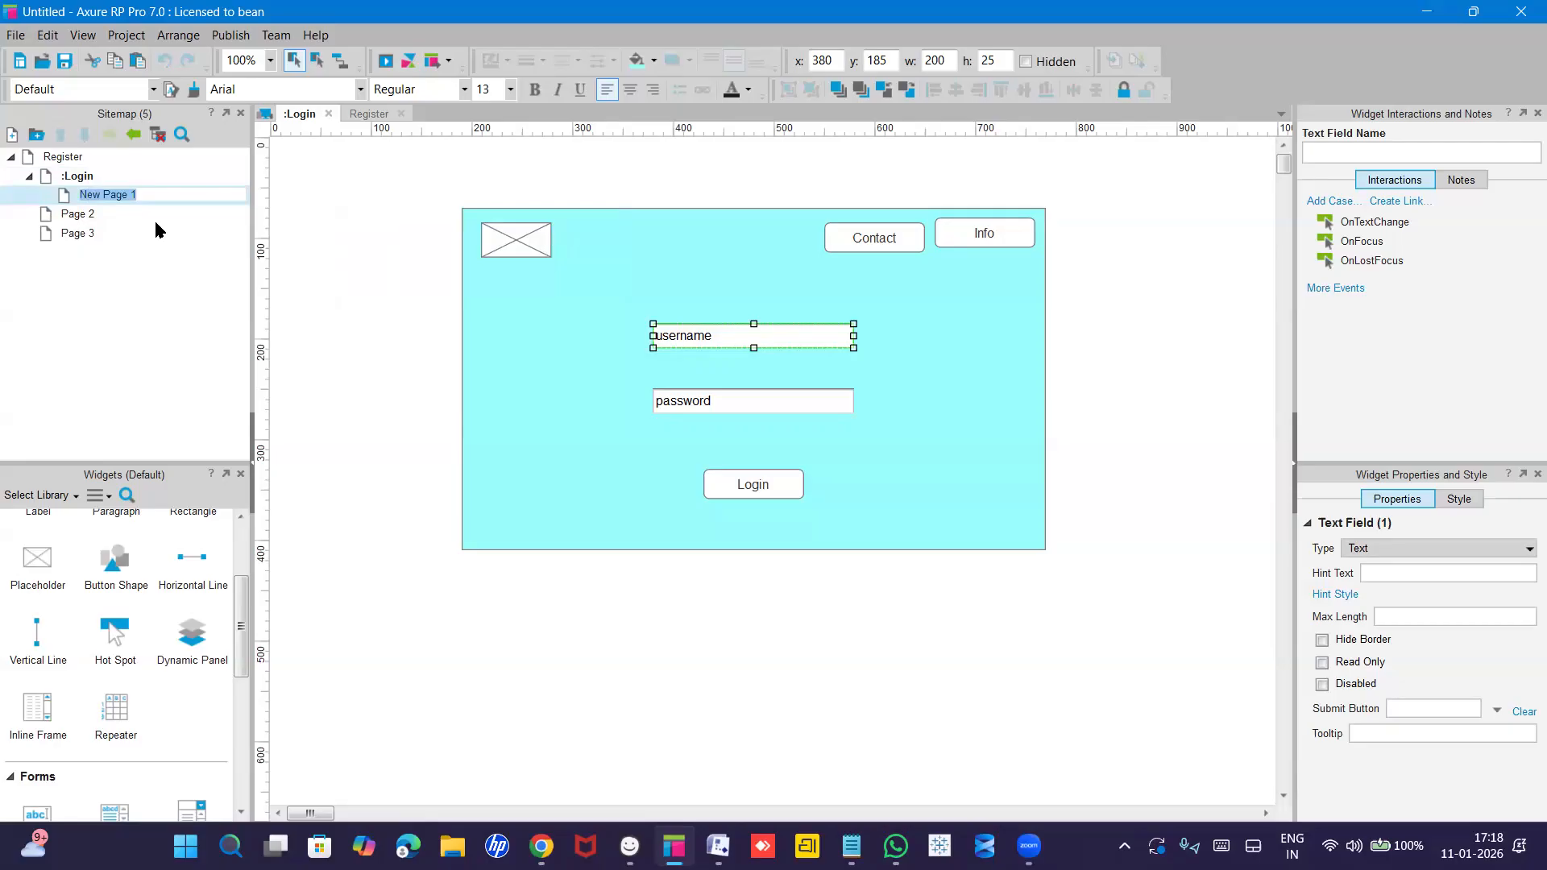
pyautogui.write('P')
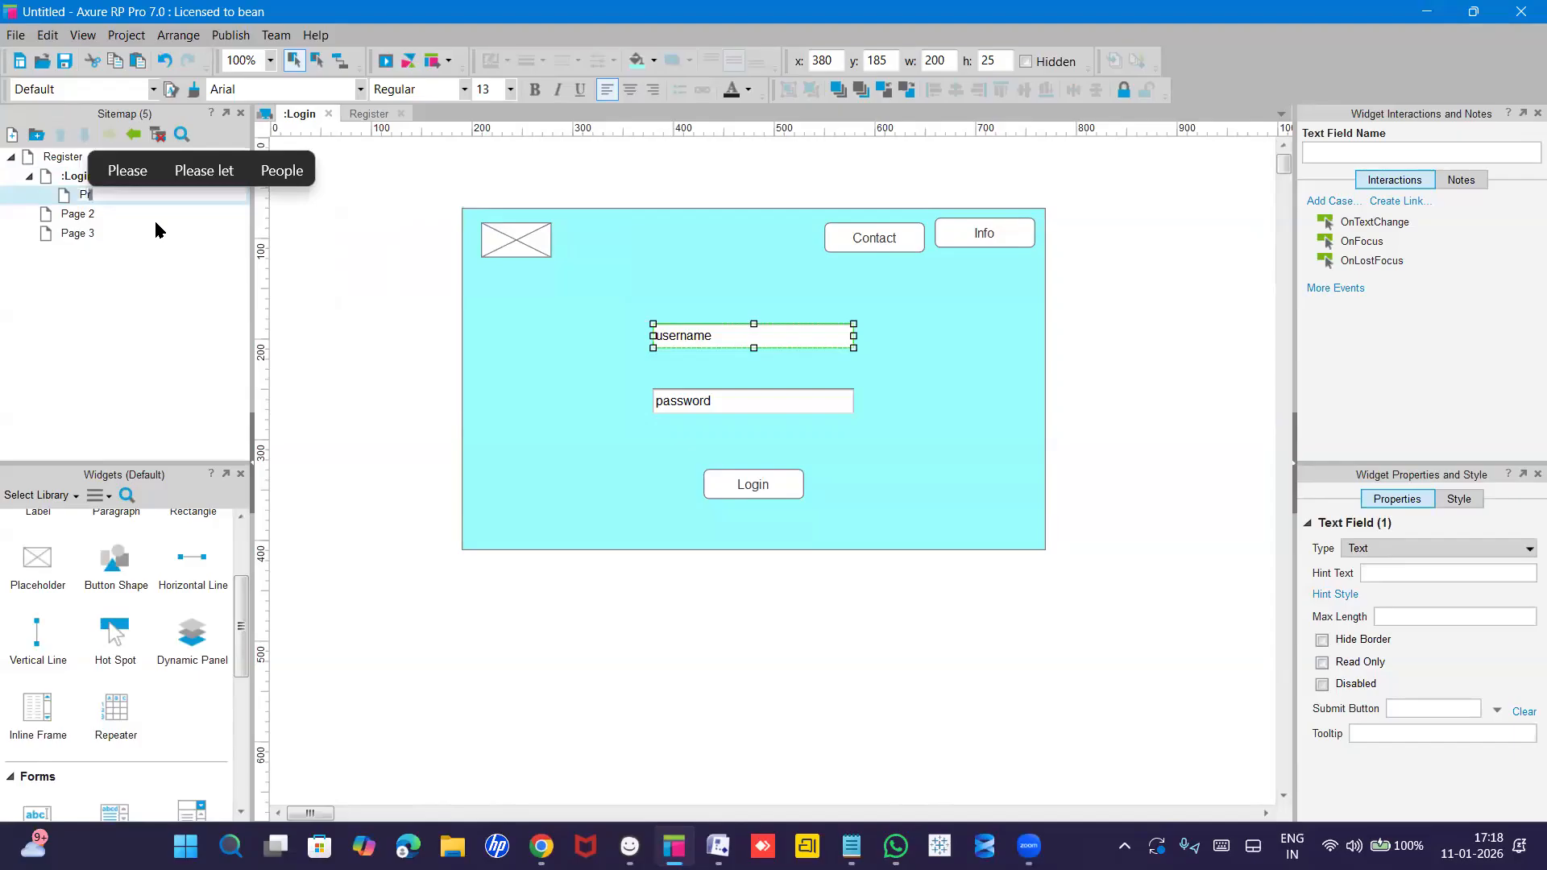
pyautogui.write('roduct')
pyautogui.press('Return')
pyautogui.write('ca')
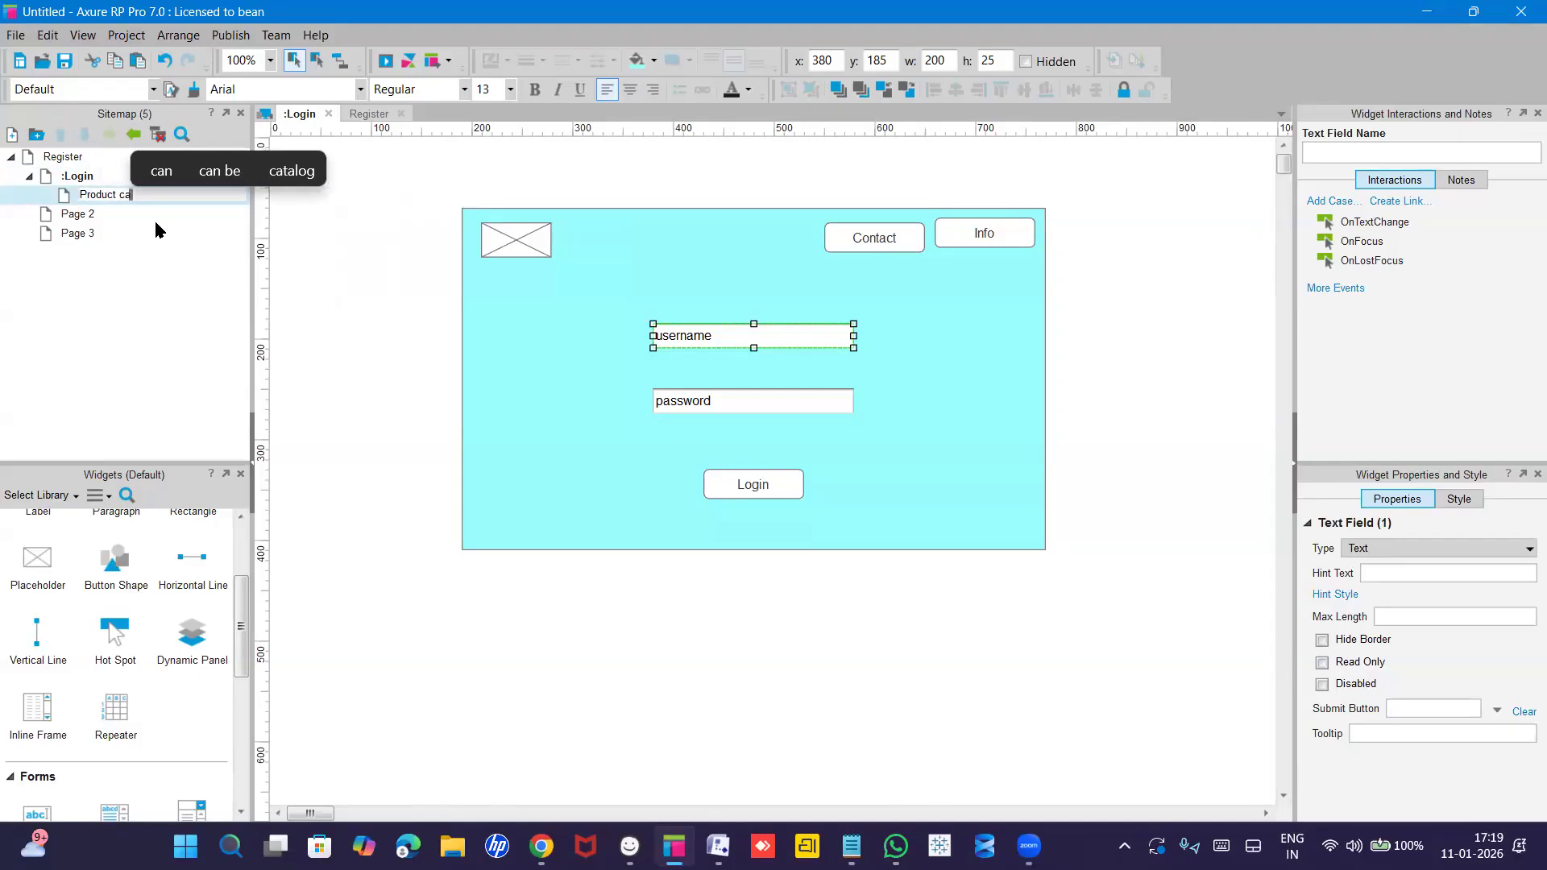
pyautogui.write('telog')
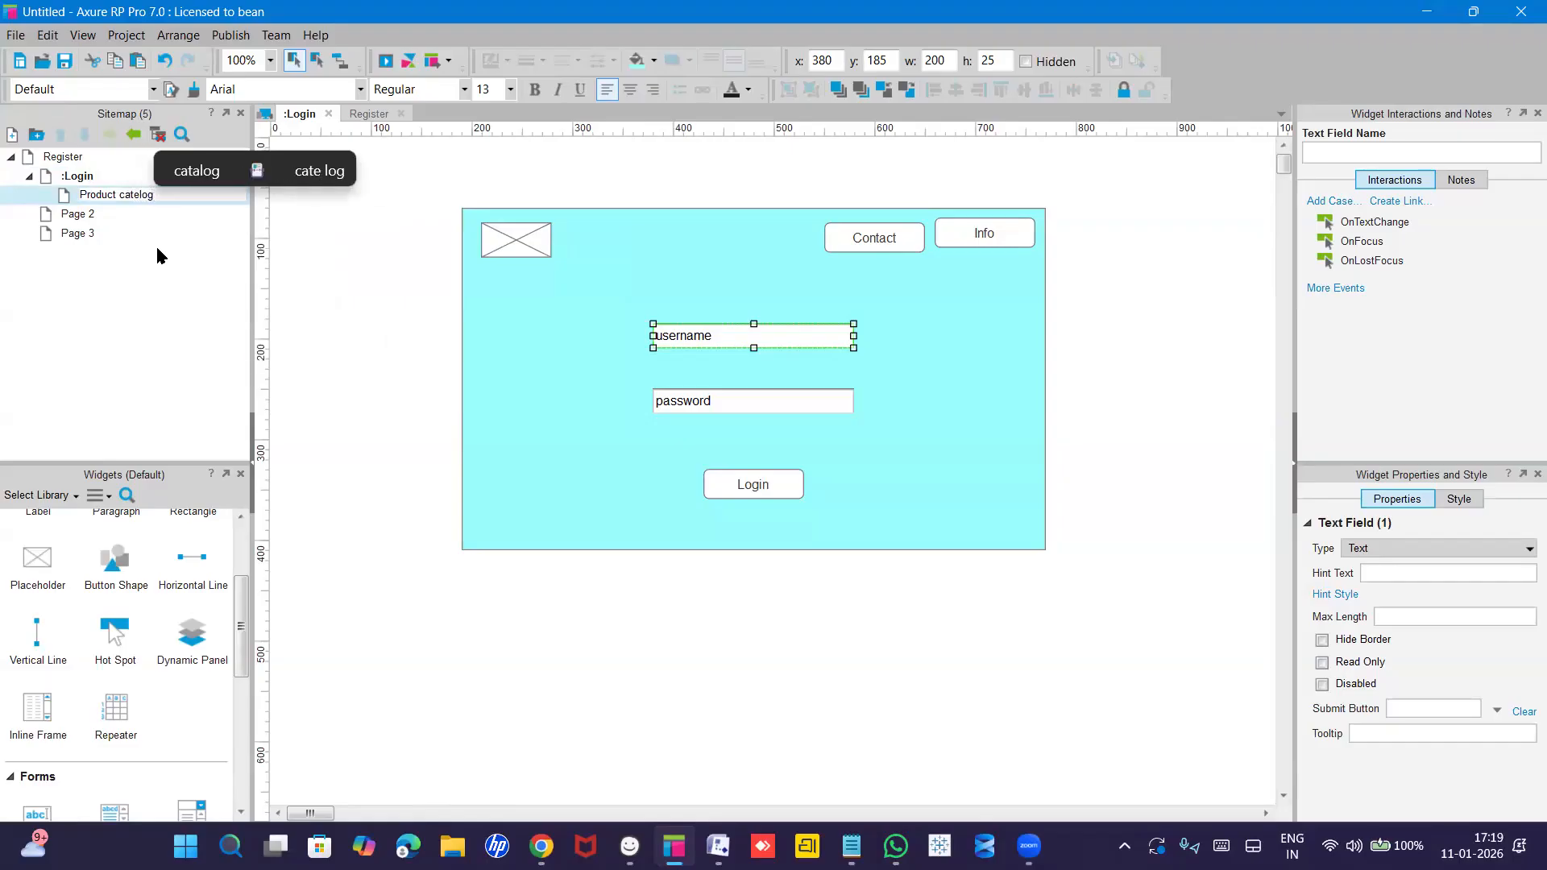
pyautogui.press('Return')
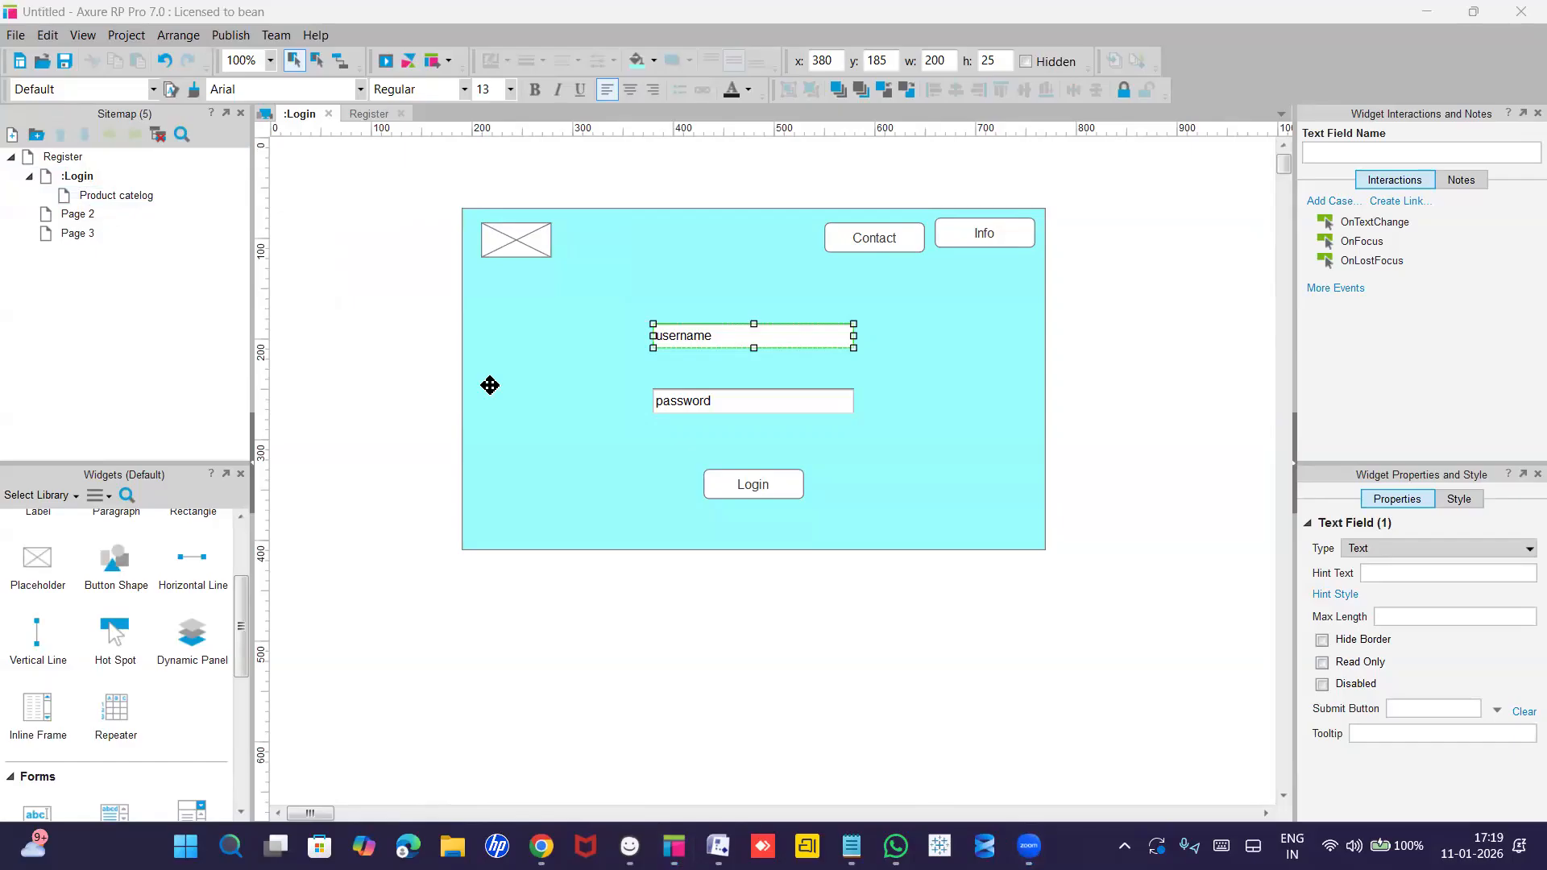
# Drag the Contact button onto the Info button's spot, then delete it.
pyautogui.click(877, 245)
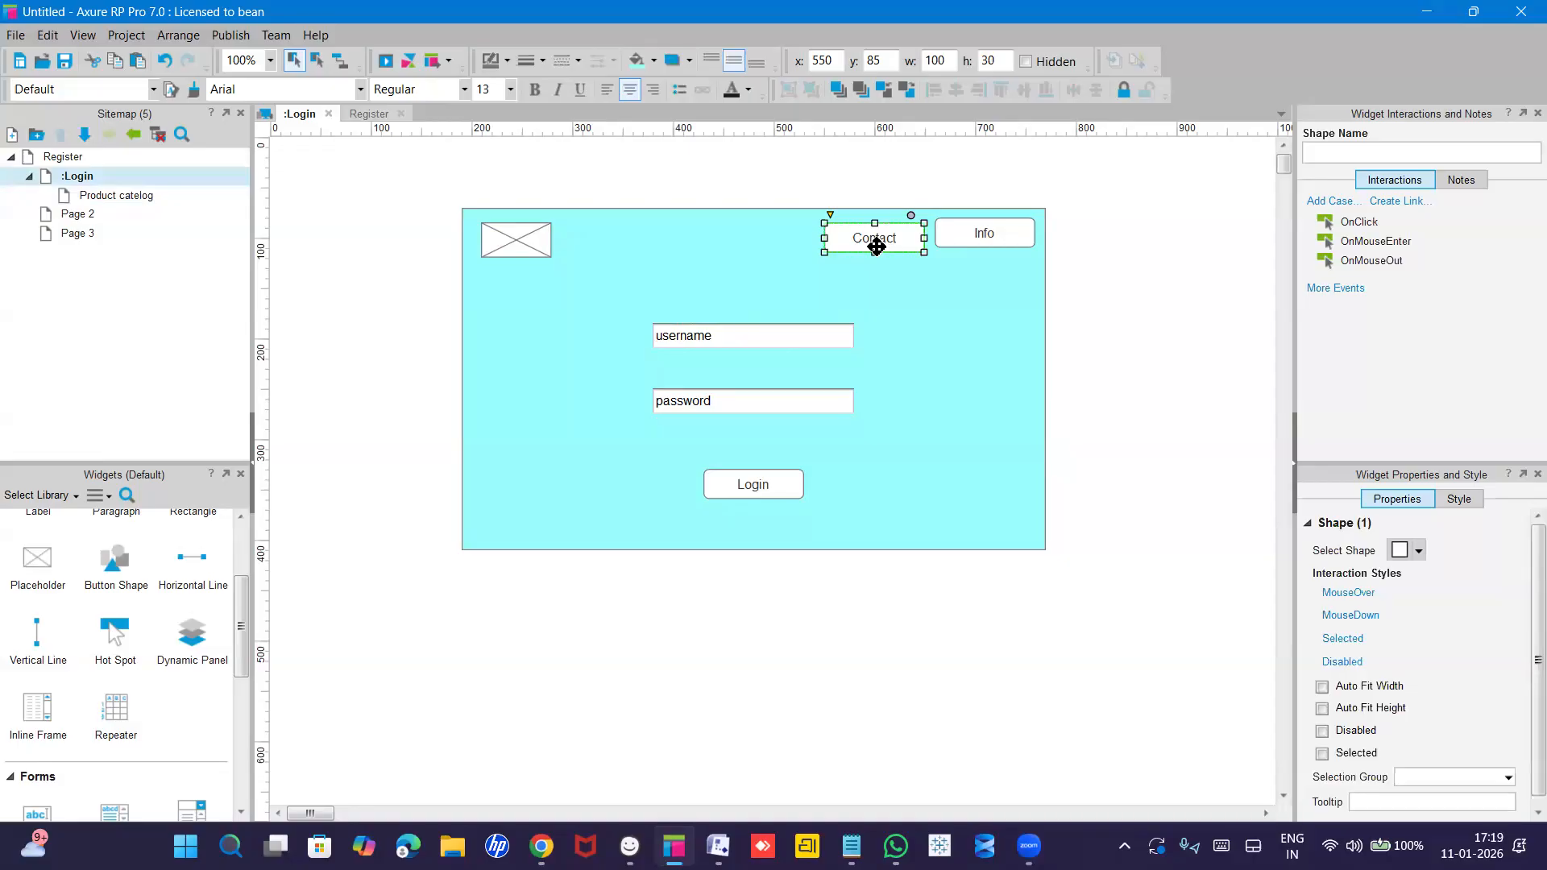
pyautogui.moveTo(879, 233); pyautogui.dragTo(981, 232)
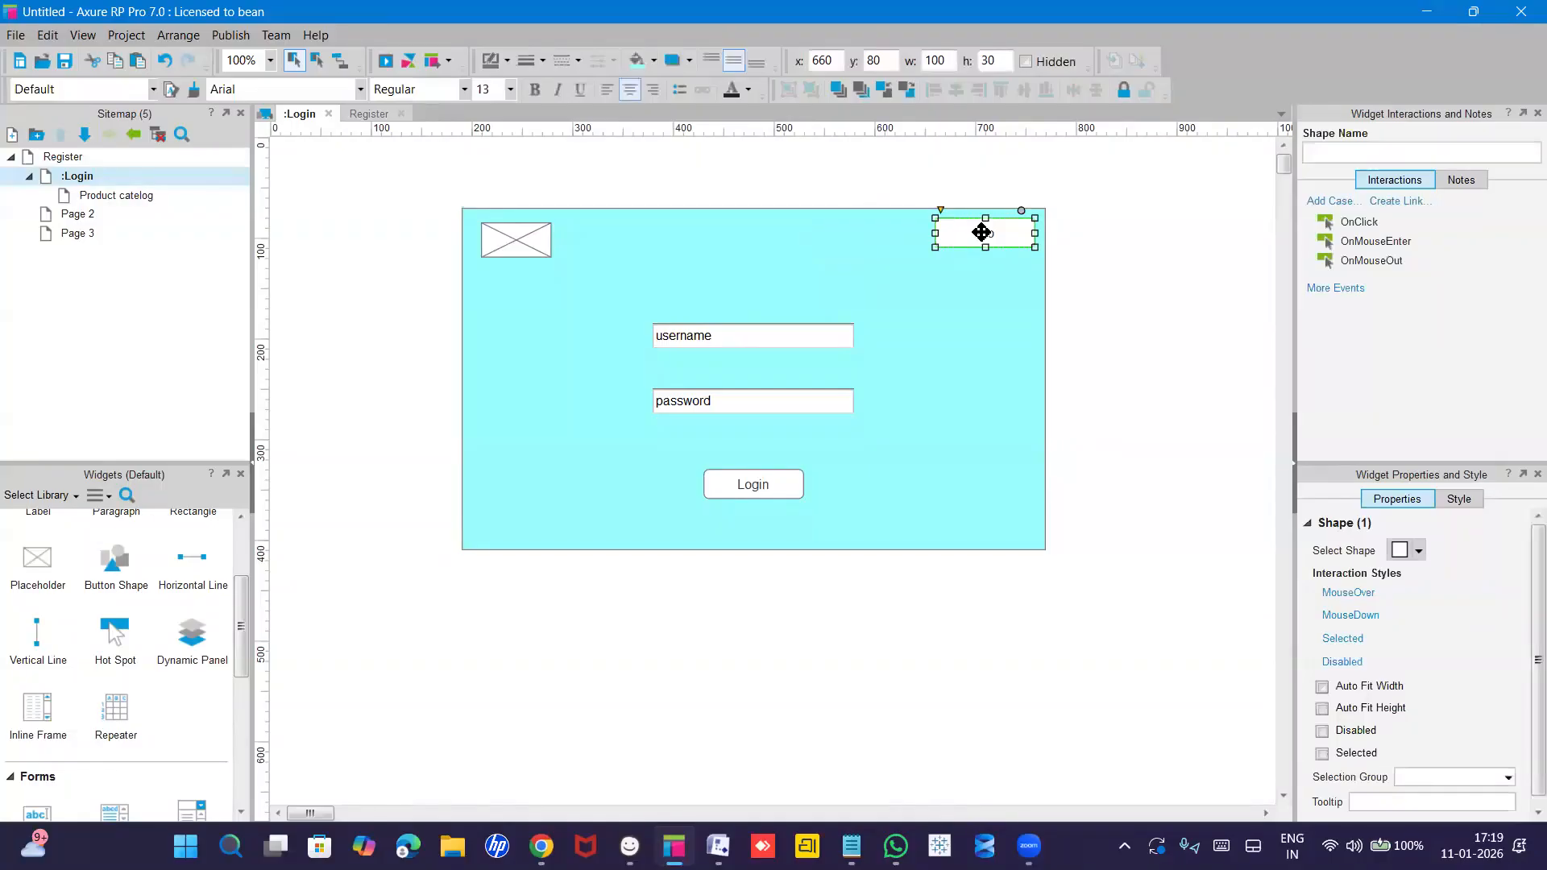
pyautogui.press('Delete')
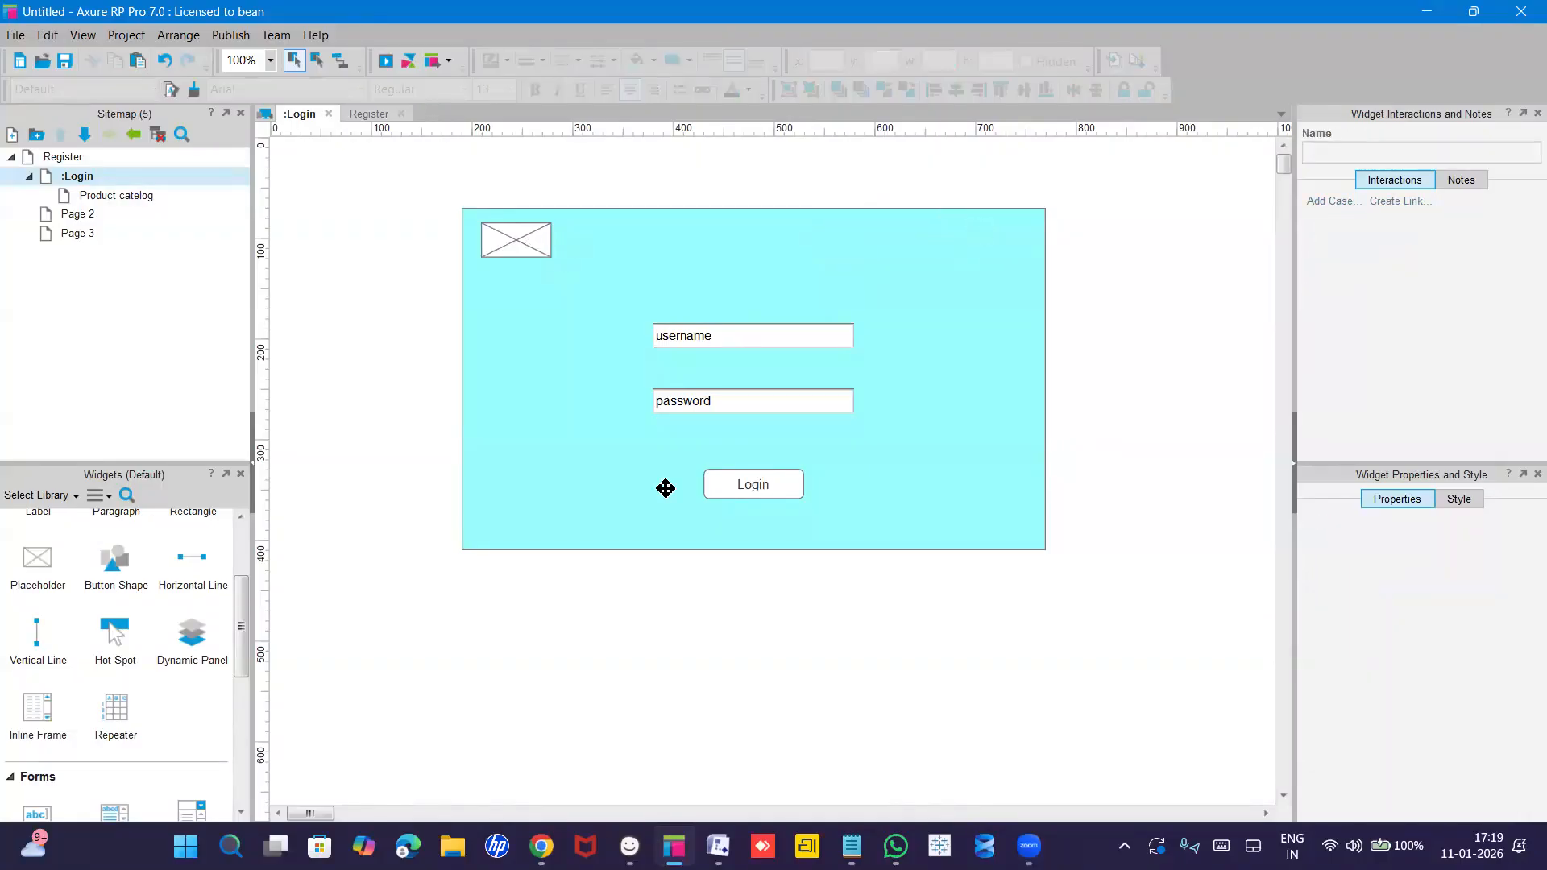
# Copy Login's cyan 580×340 panel onto Product catelog at x 190, y 70.
pyautogui.click(127, 203)
pyautogui.doubleClick(126, 203)
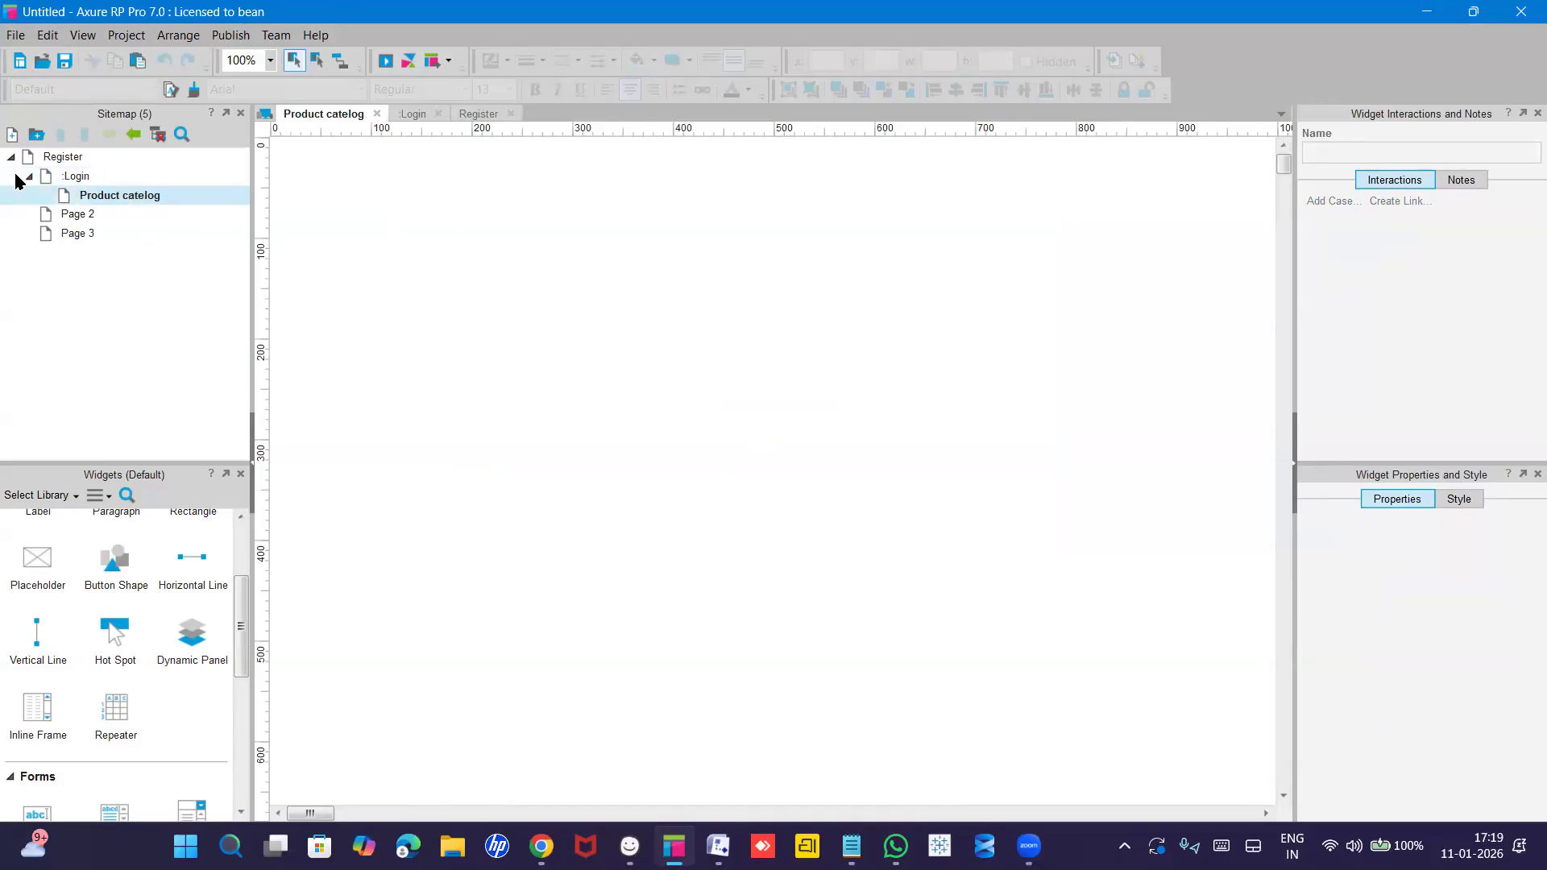
pyautogui.click(76, 177)
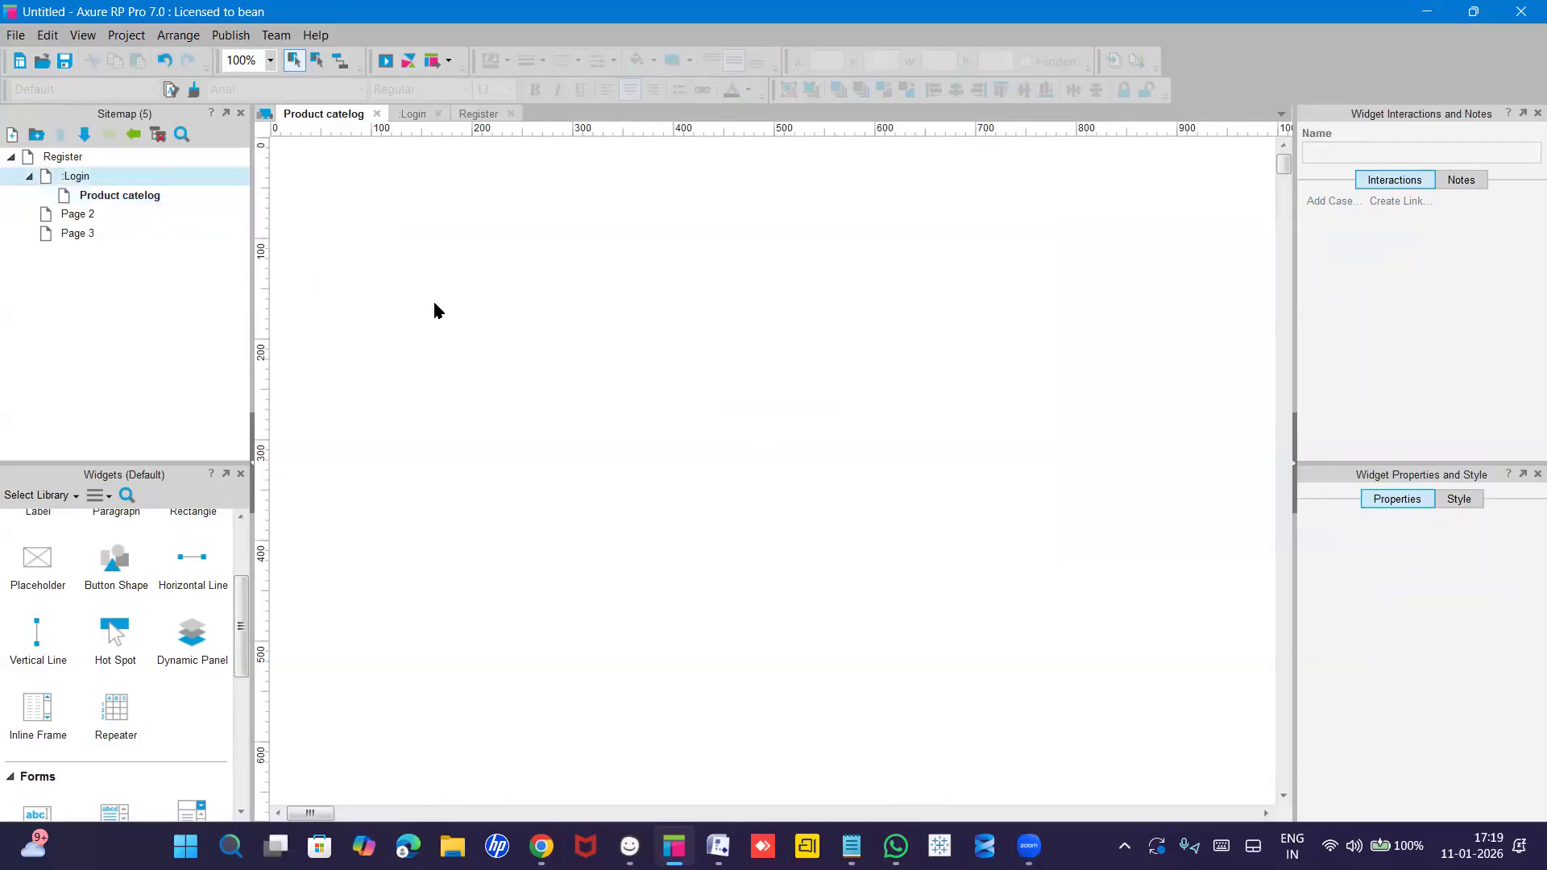
pyautogui.doubleClick(81, 179)
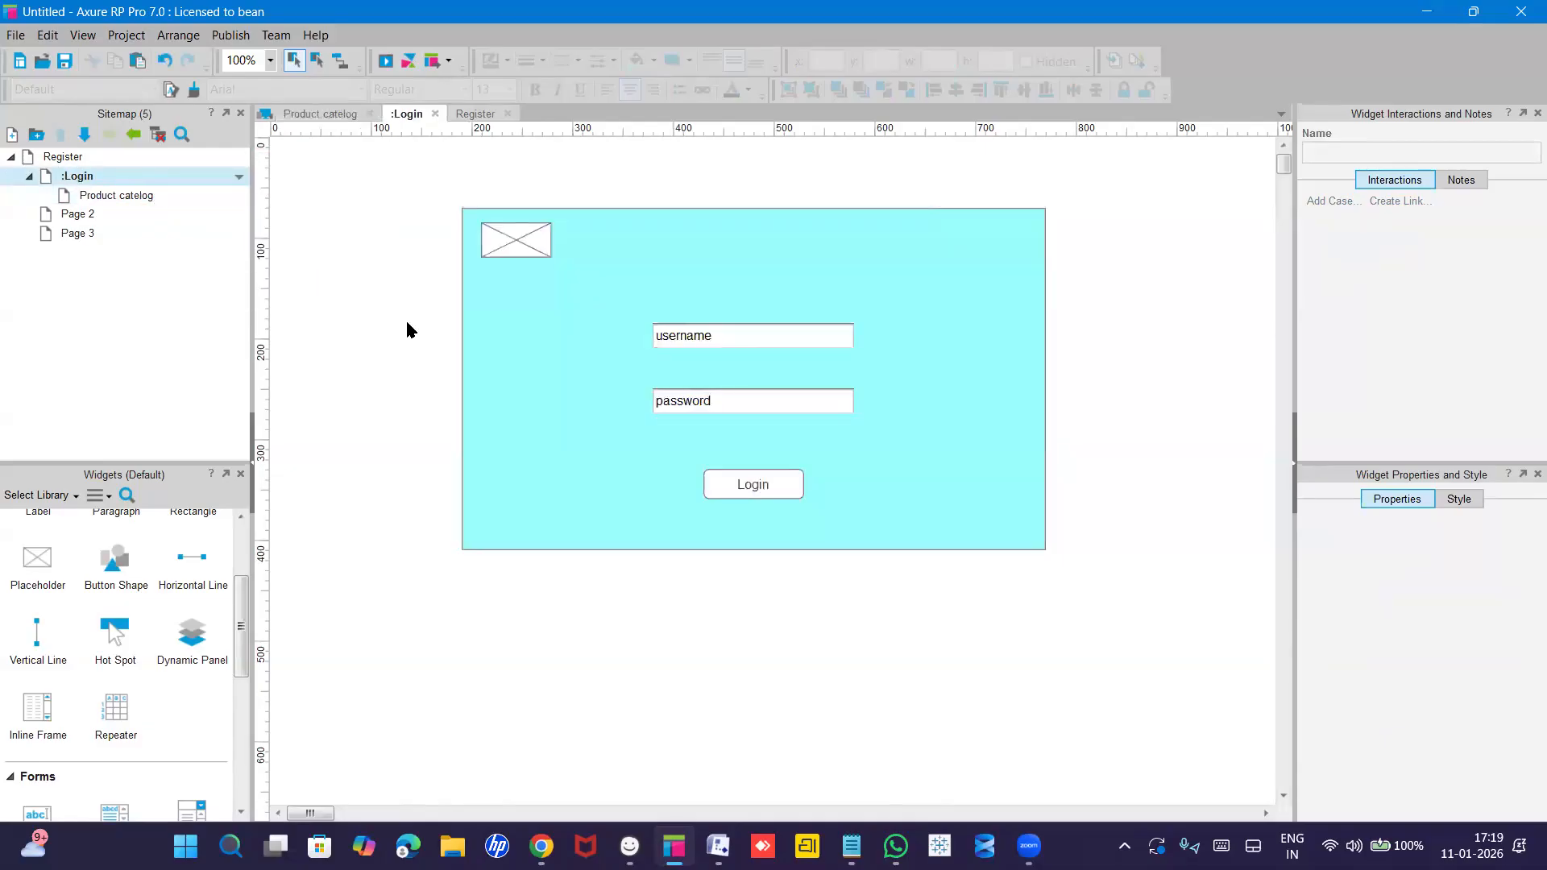
pyautogui.click(592, 367)
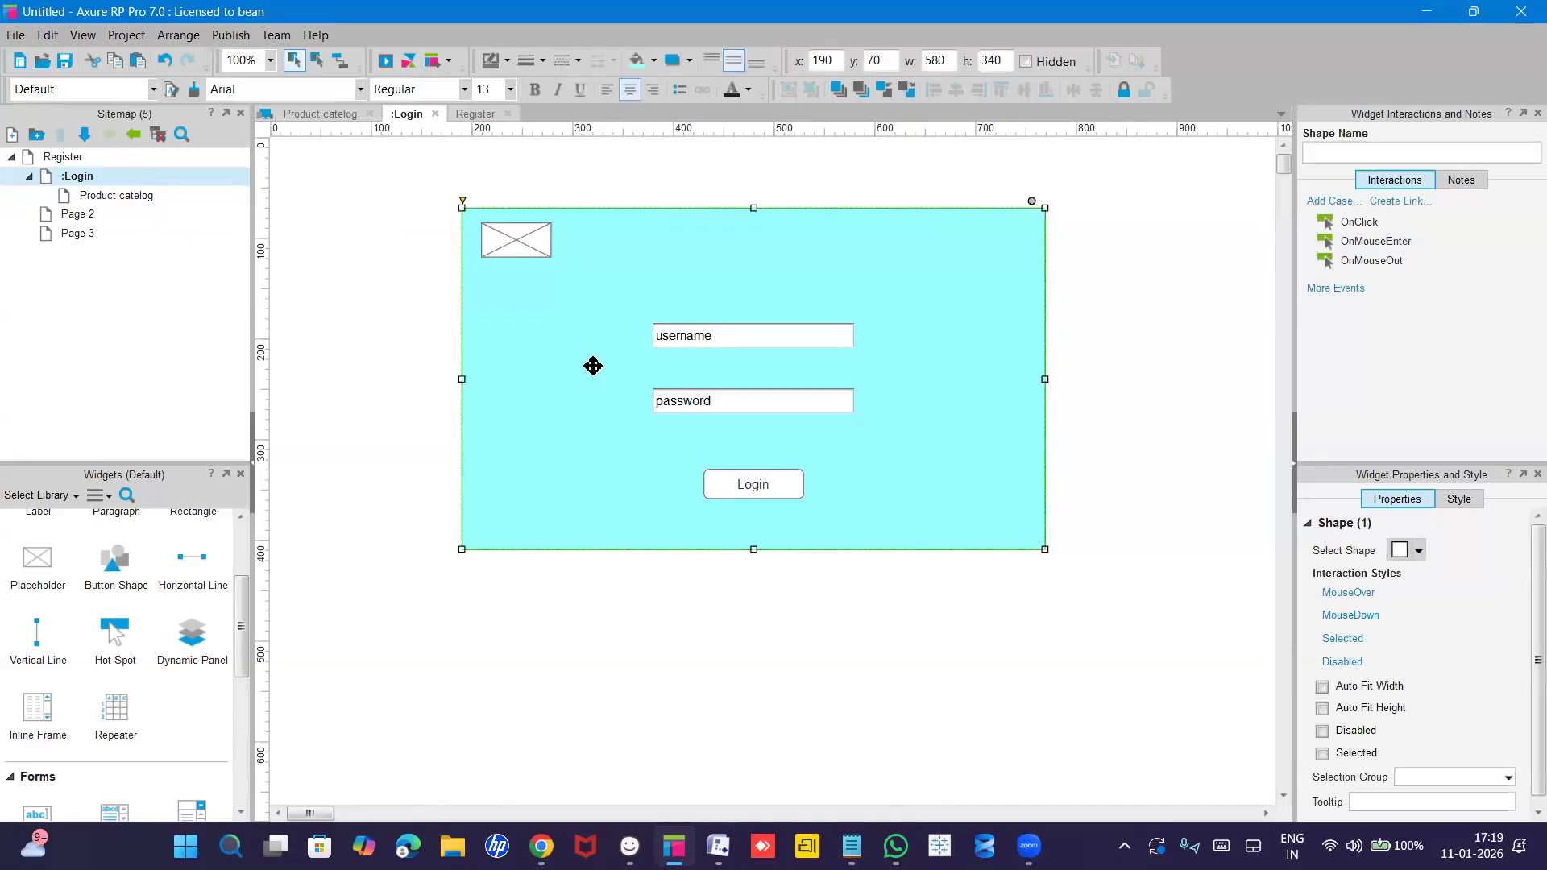
pyautogui.click(115, 198)
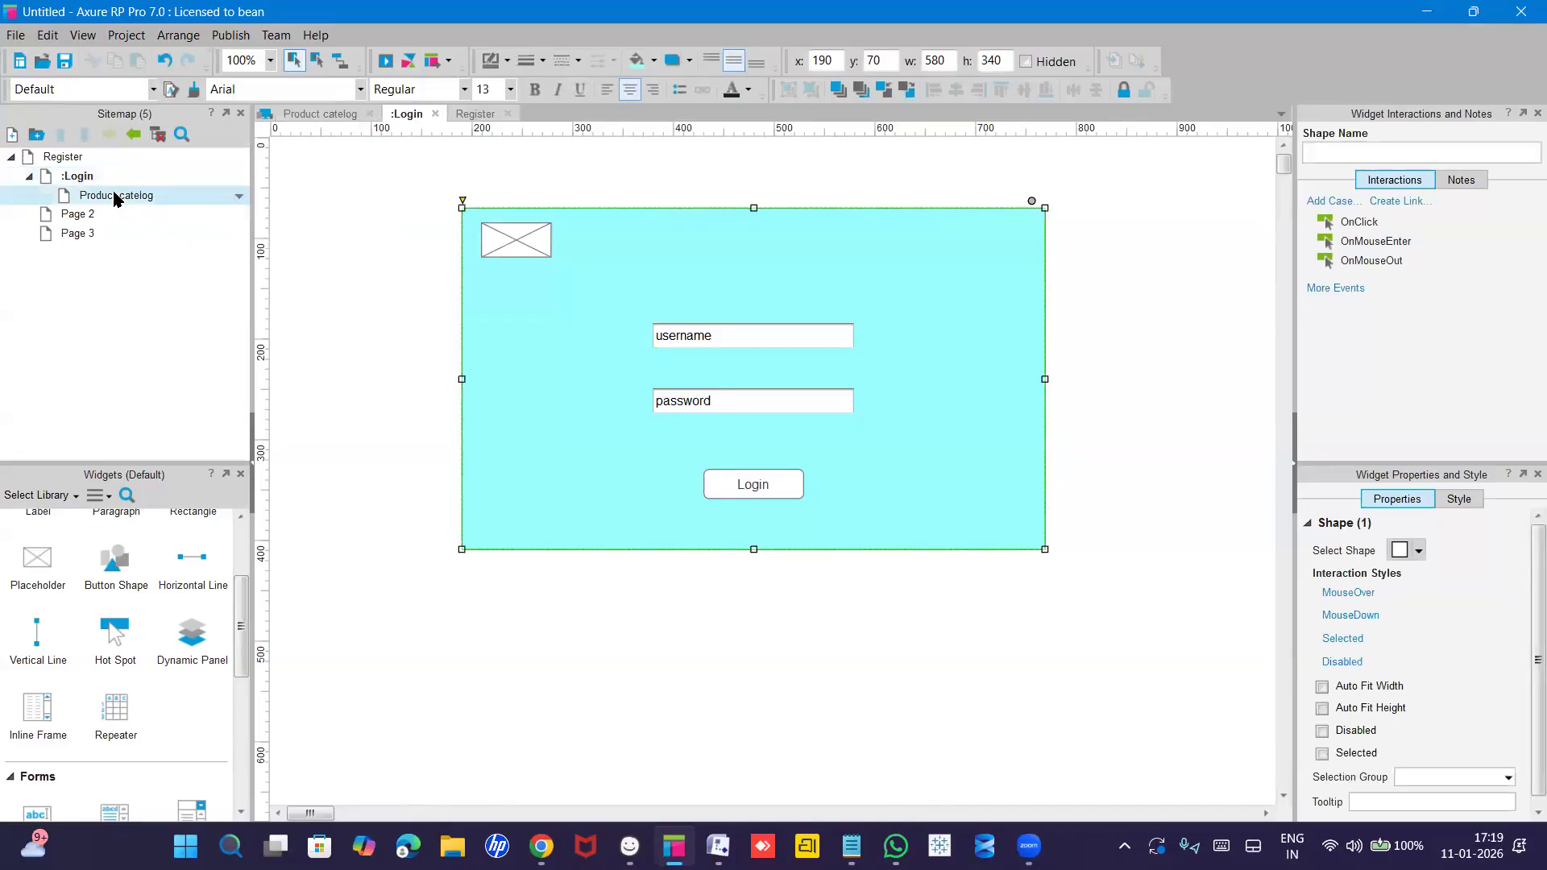
pyautogui.doubleClick(116, 197)
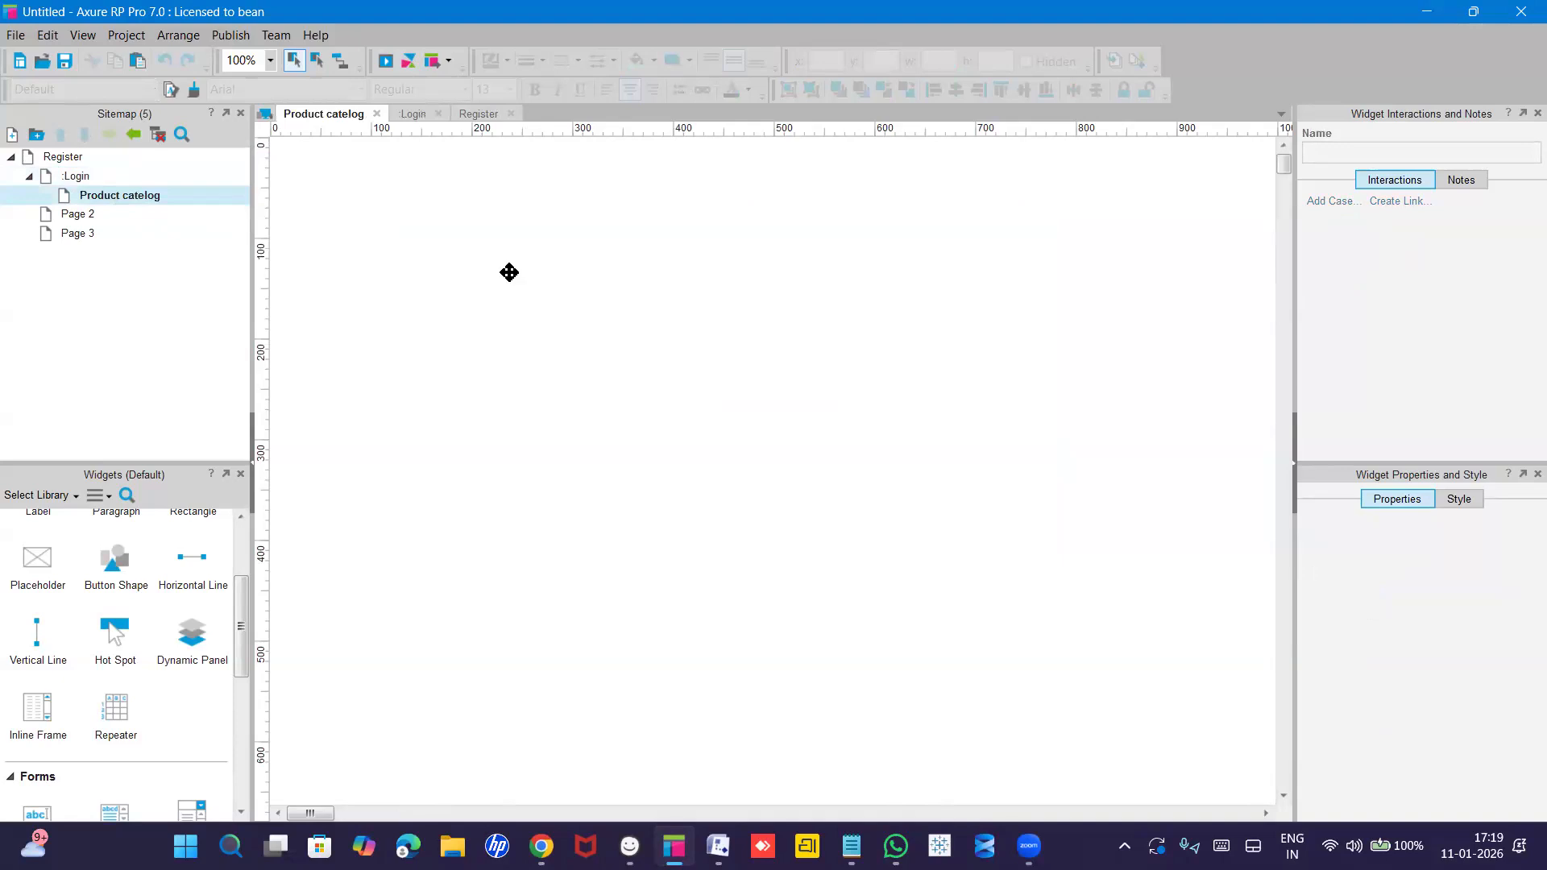
pyautogui.hotkey('ctrl', 'v')
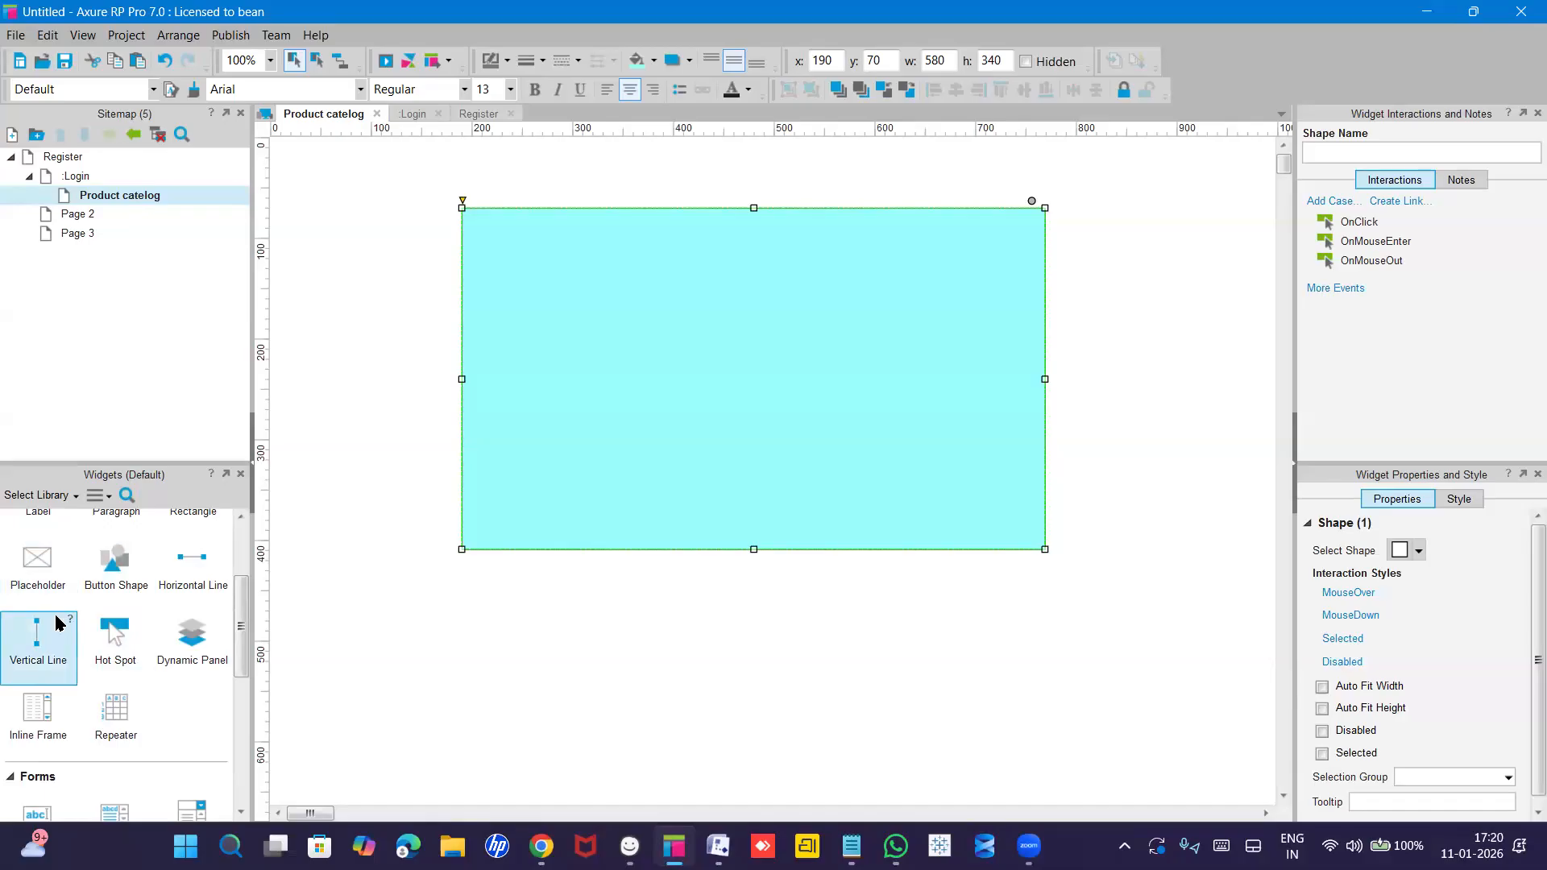
pyautogui.scroll(2, 57, 622)
# Stack two 50×50 image placeholders on the cyan panel, cancelling the image file chooser.
pyautogui.moveTo(37, 561); pyautogui.dragTo(522, 279)
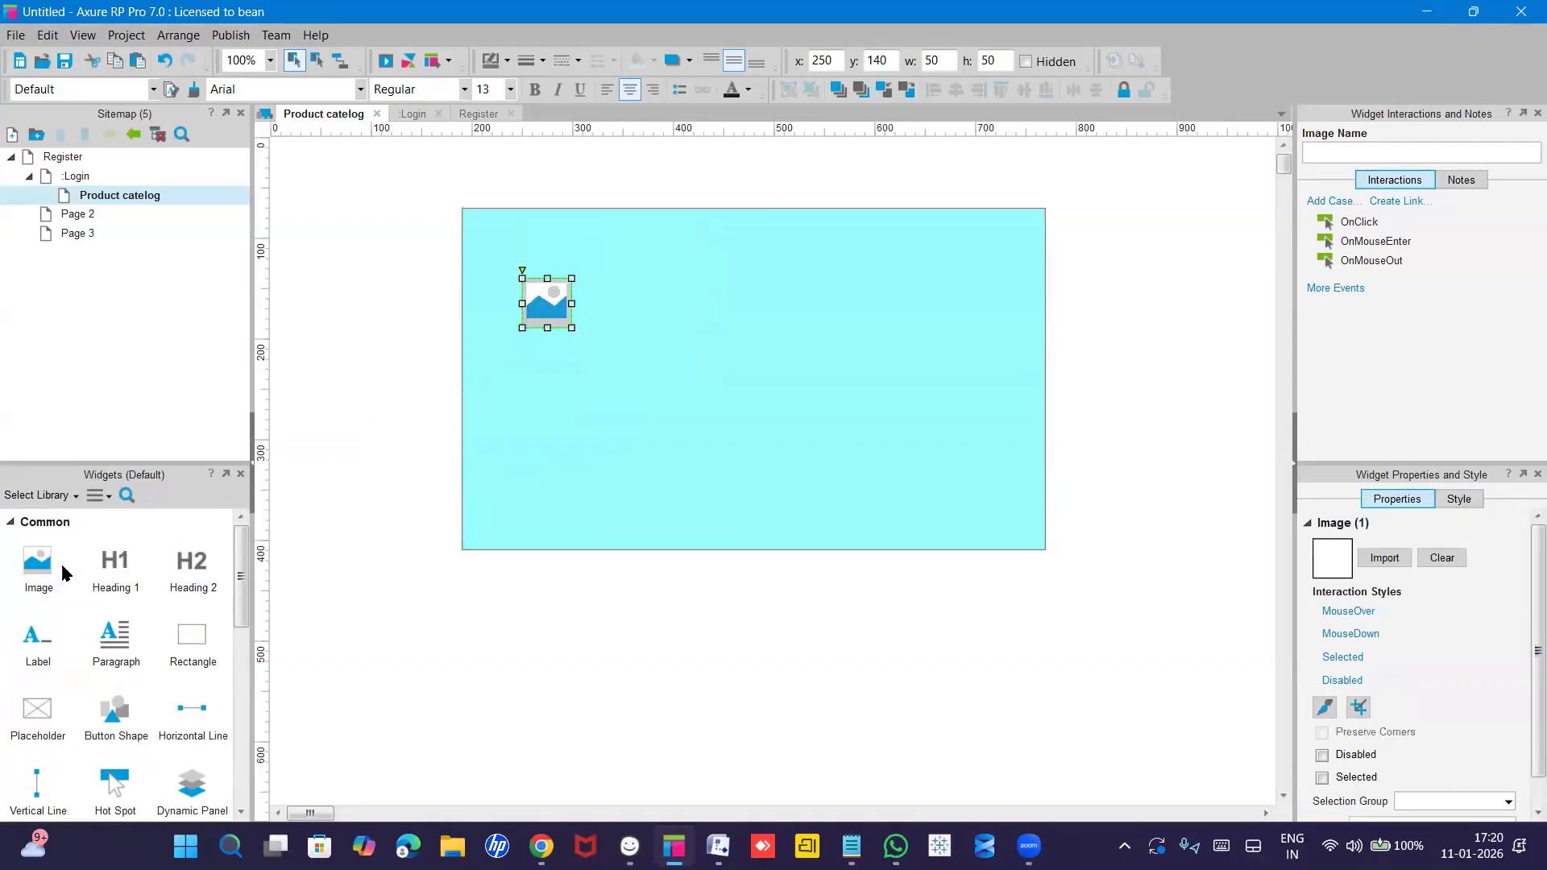
pyautogui.moveTo(412, 484); pyautogui.dragTo(522, 389)
pyautogui.doubleClick(562, 314)
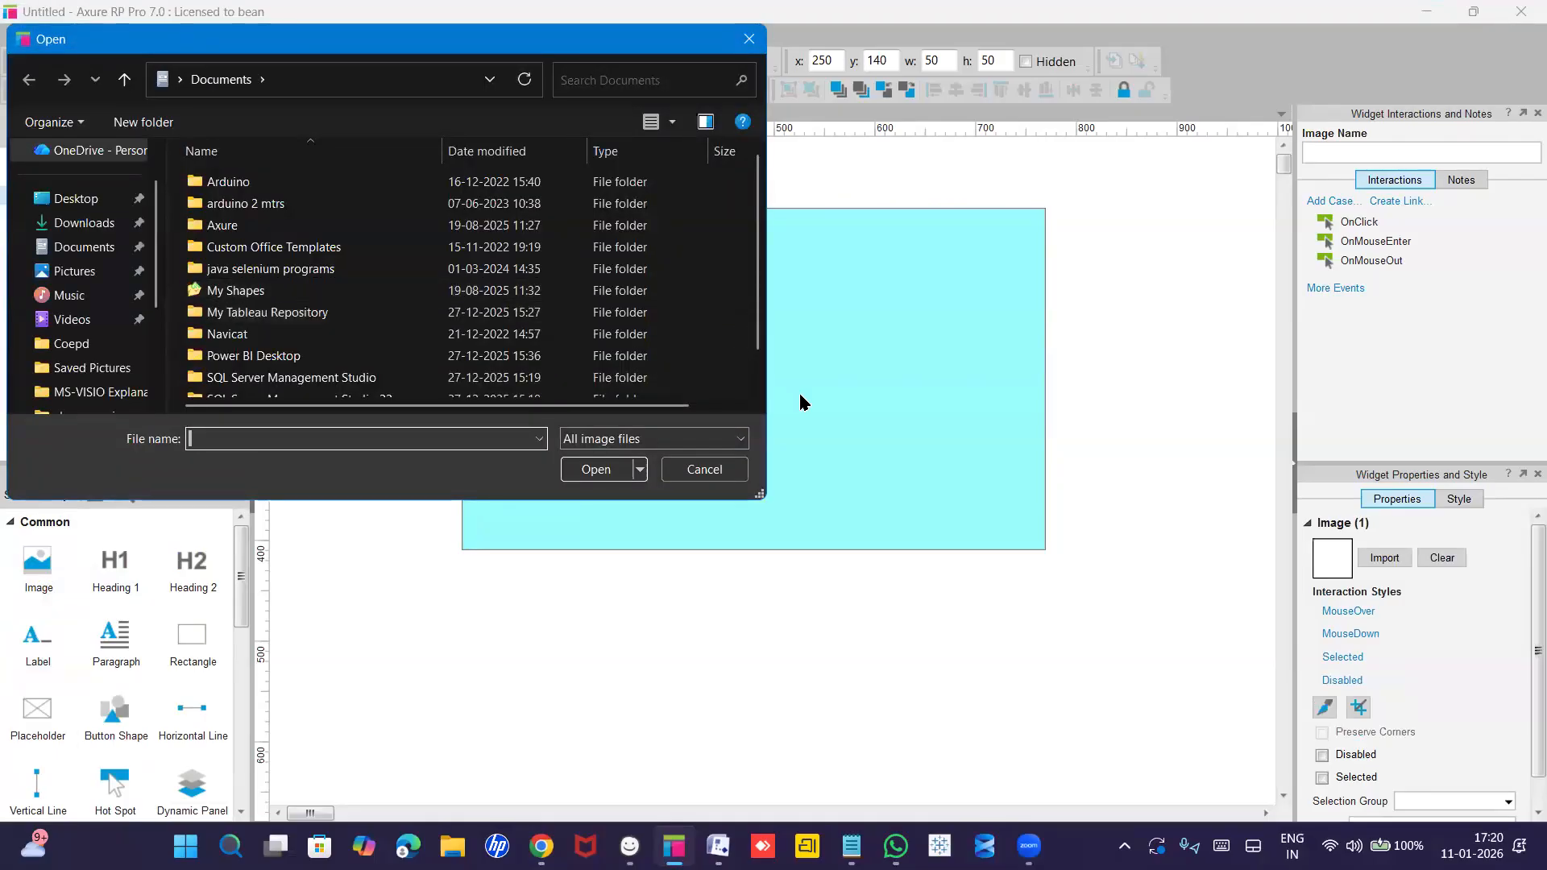
pyautogui.click(353, 295)
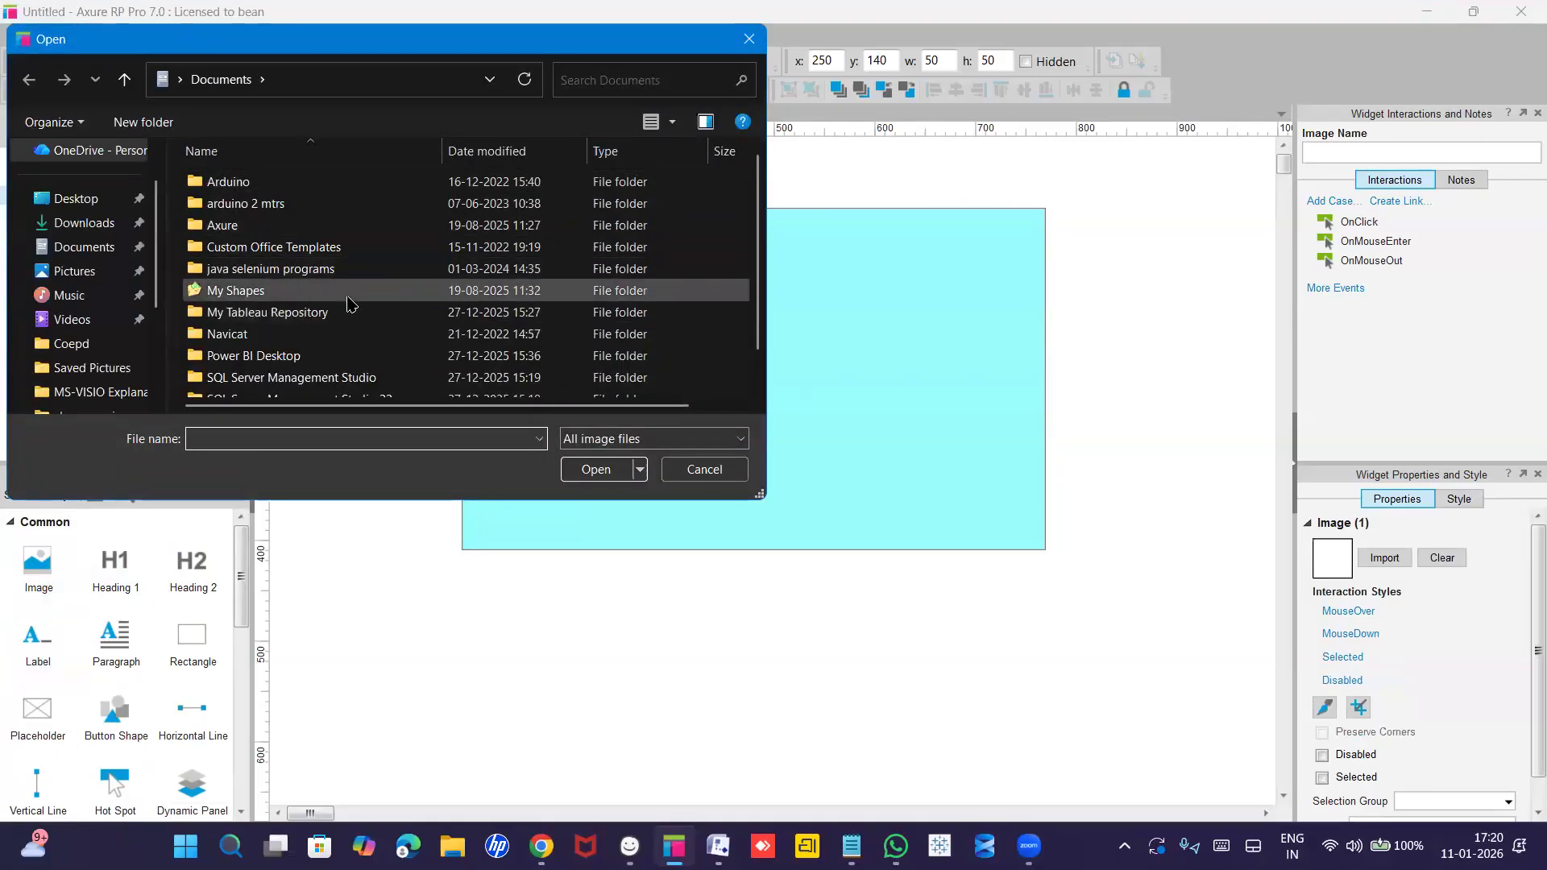
pyautogui.click(747, 39)
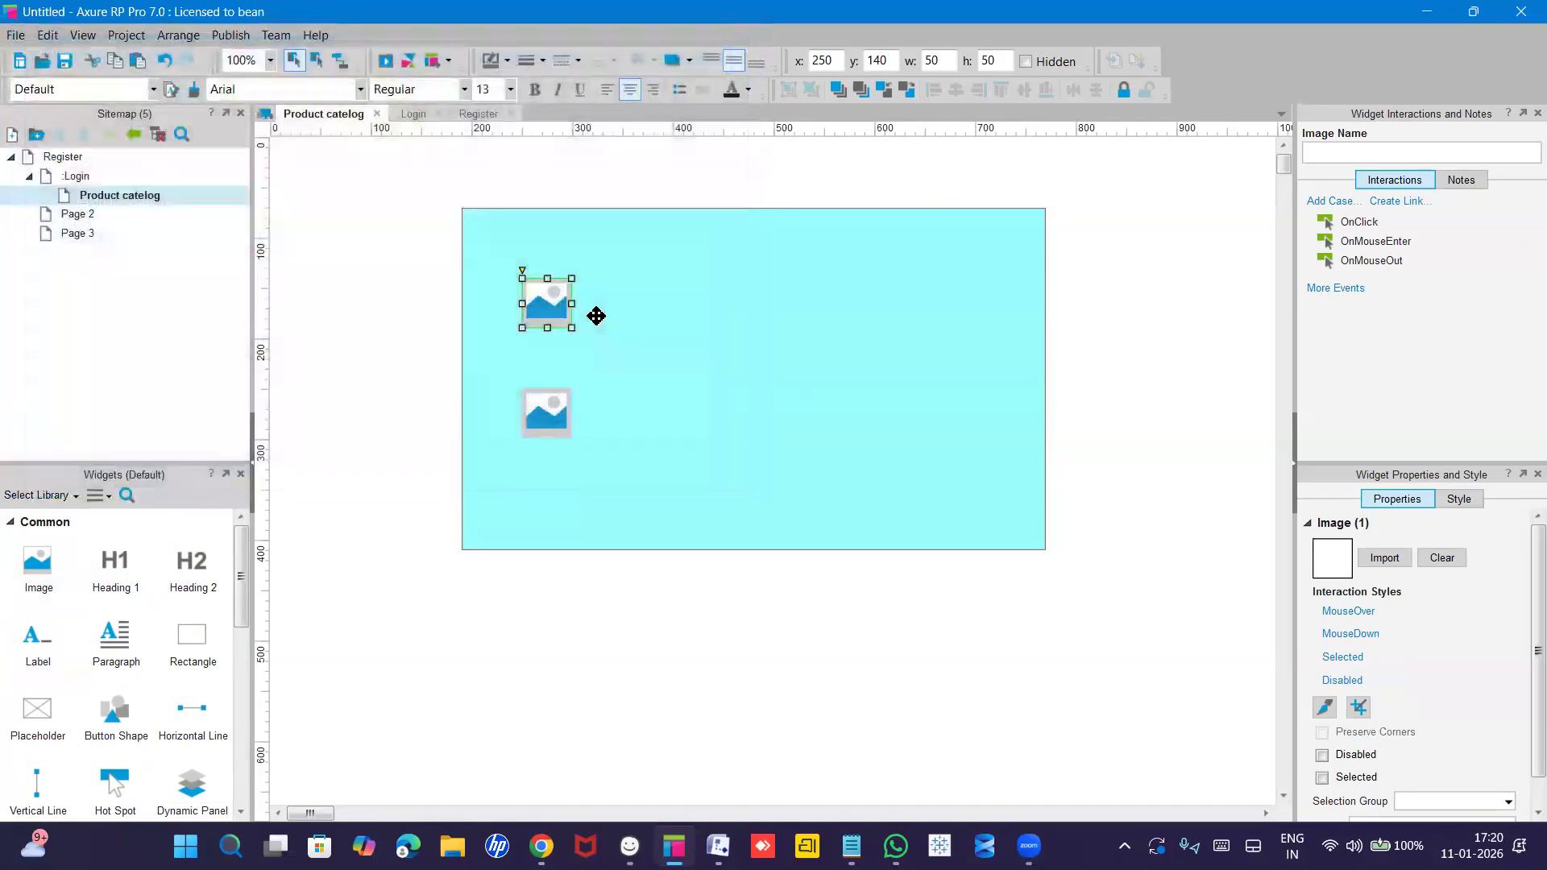
pyautogui.click(657, 298)
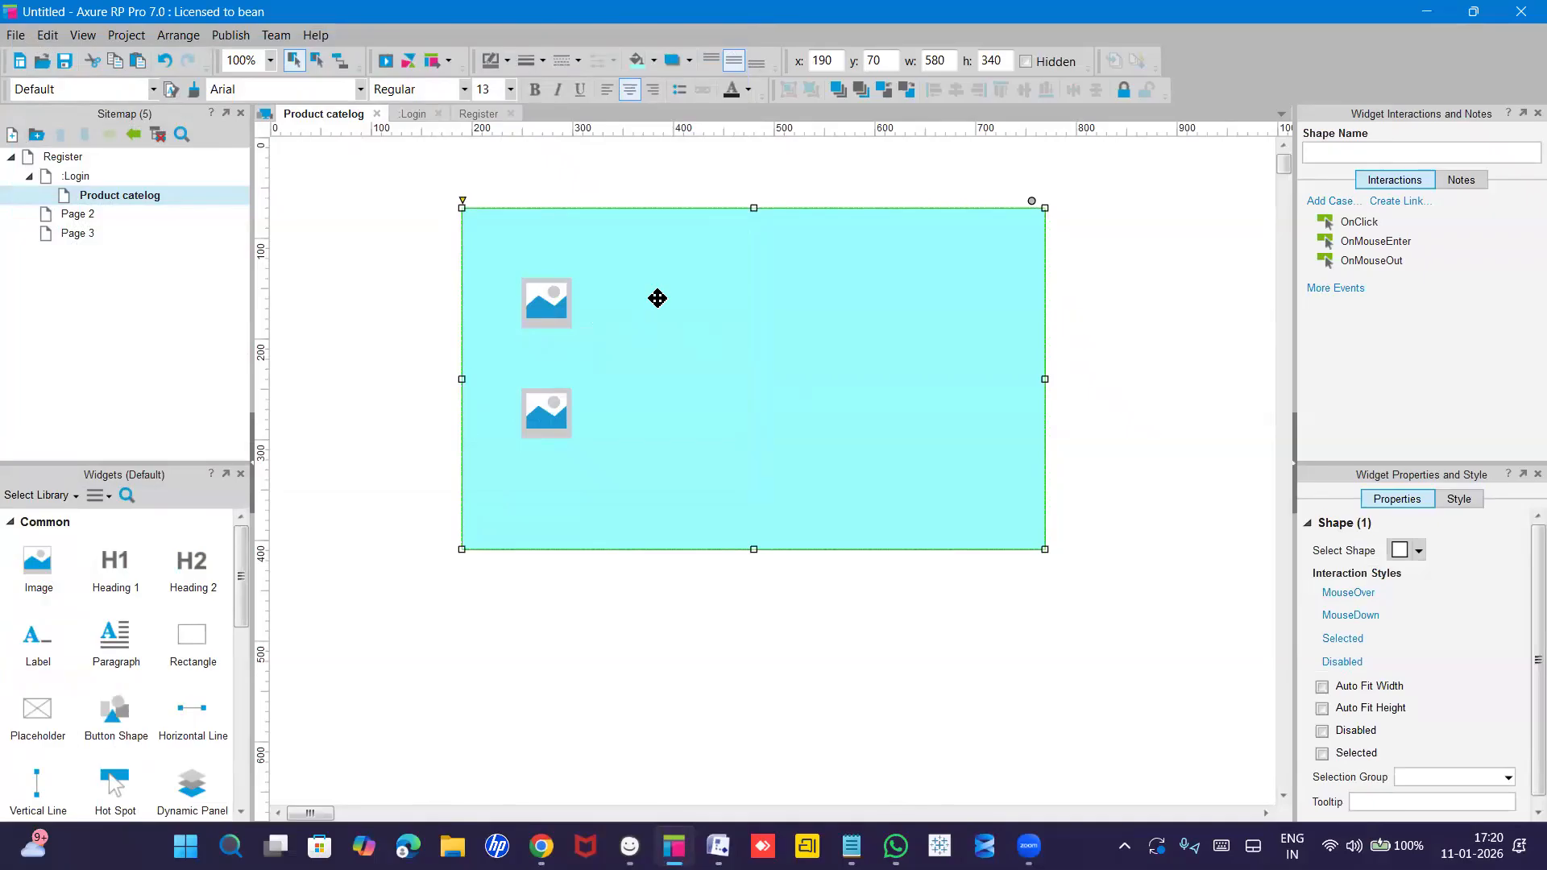
# Add Heading 2 labels 'shirts' and 'shoes' beside the top and lower image placeholders.
pyautogui.moveTo(179, 573); pyautogui.dragTo(608, 295)
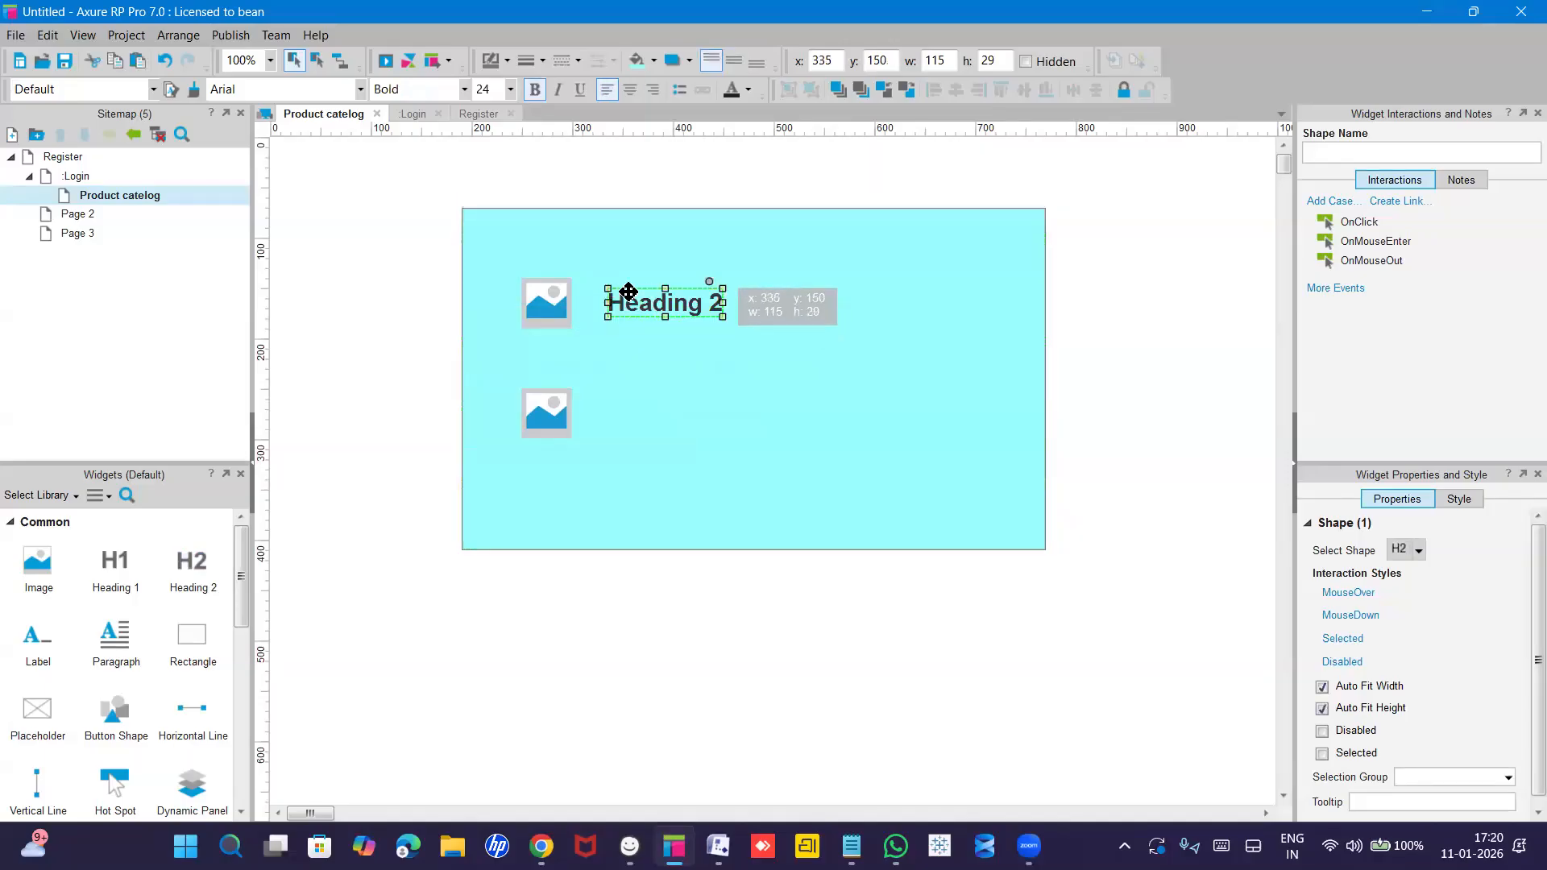
pyautogui.doubleClick(673, 303)
pyautogui.write('shirts')
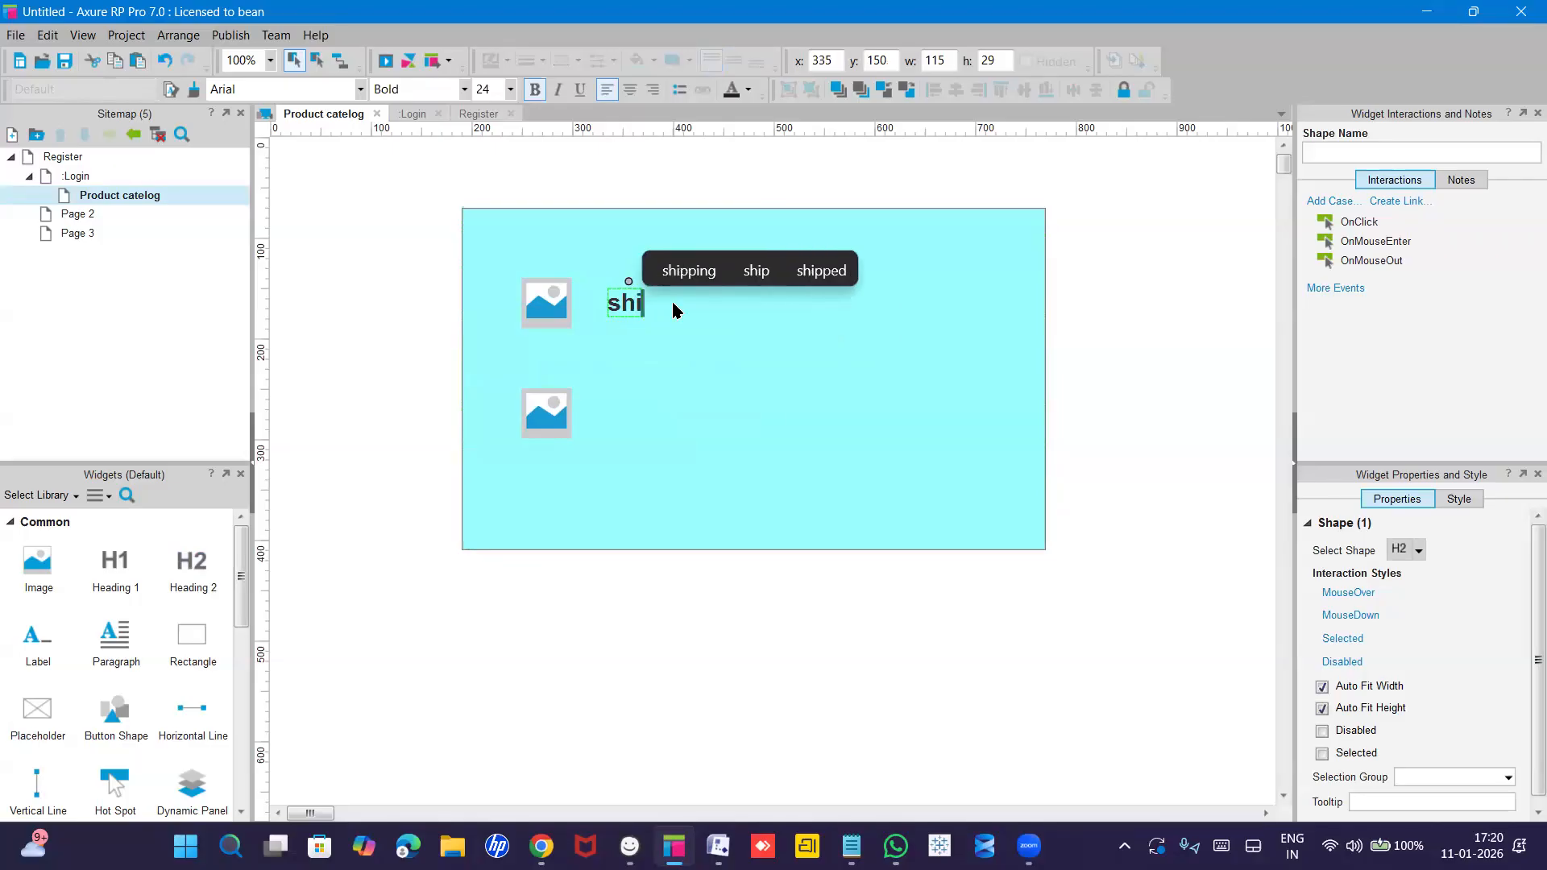
pyautogui.press('Escape')
pyautogui.click(652, 386)
pyautogui.moveTo(184, 577); pyautogui.dragTo(614, 398)
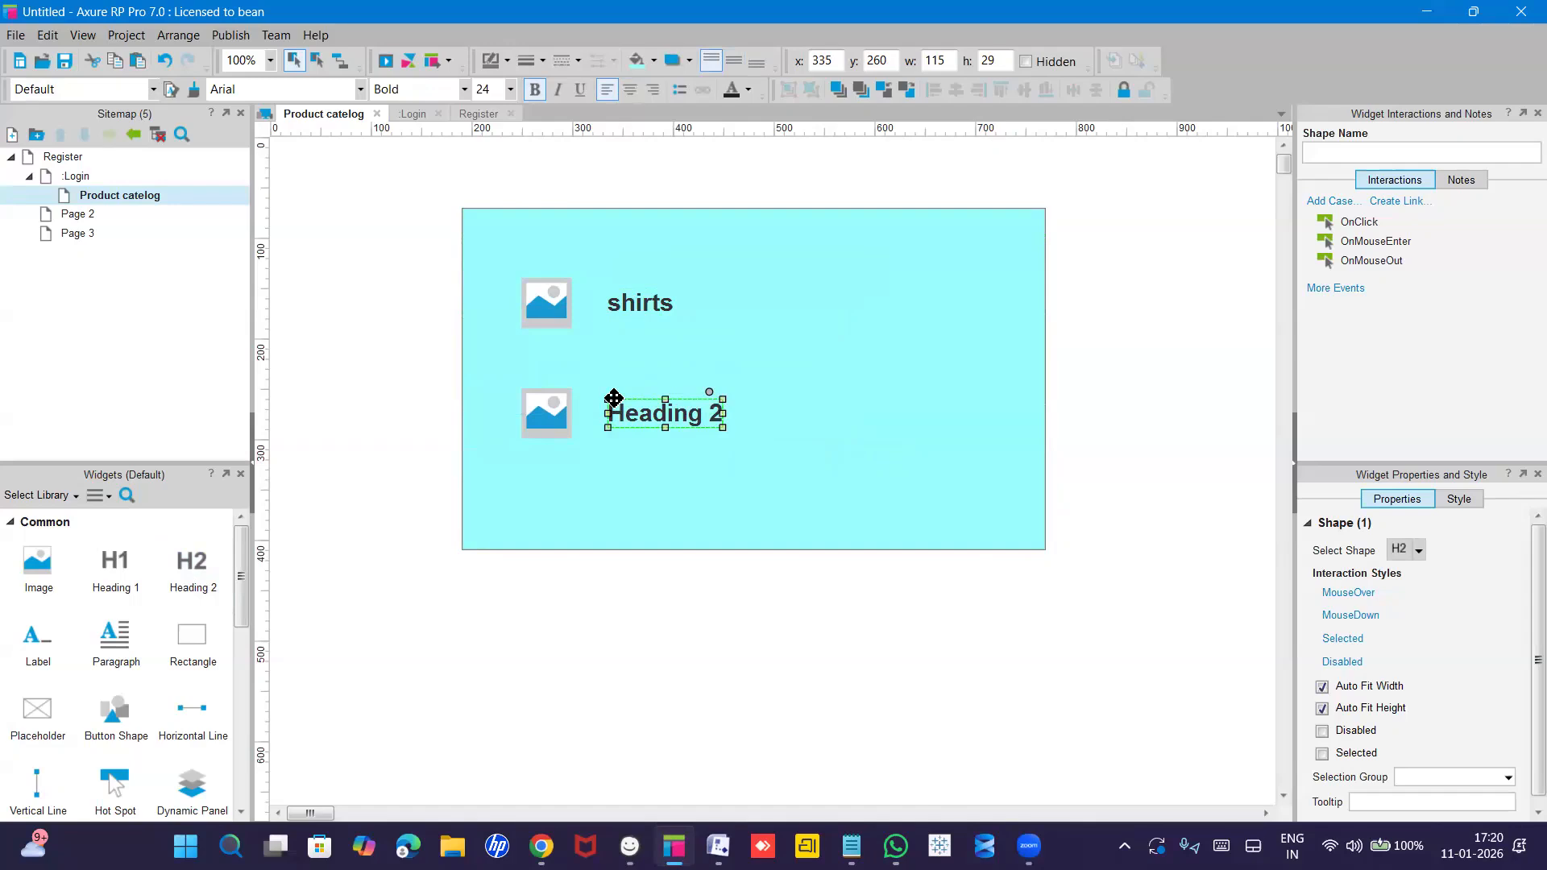
pyautogui.doubleClick(614, 398)
pyautogui.write('shoes')
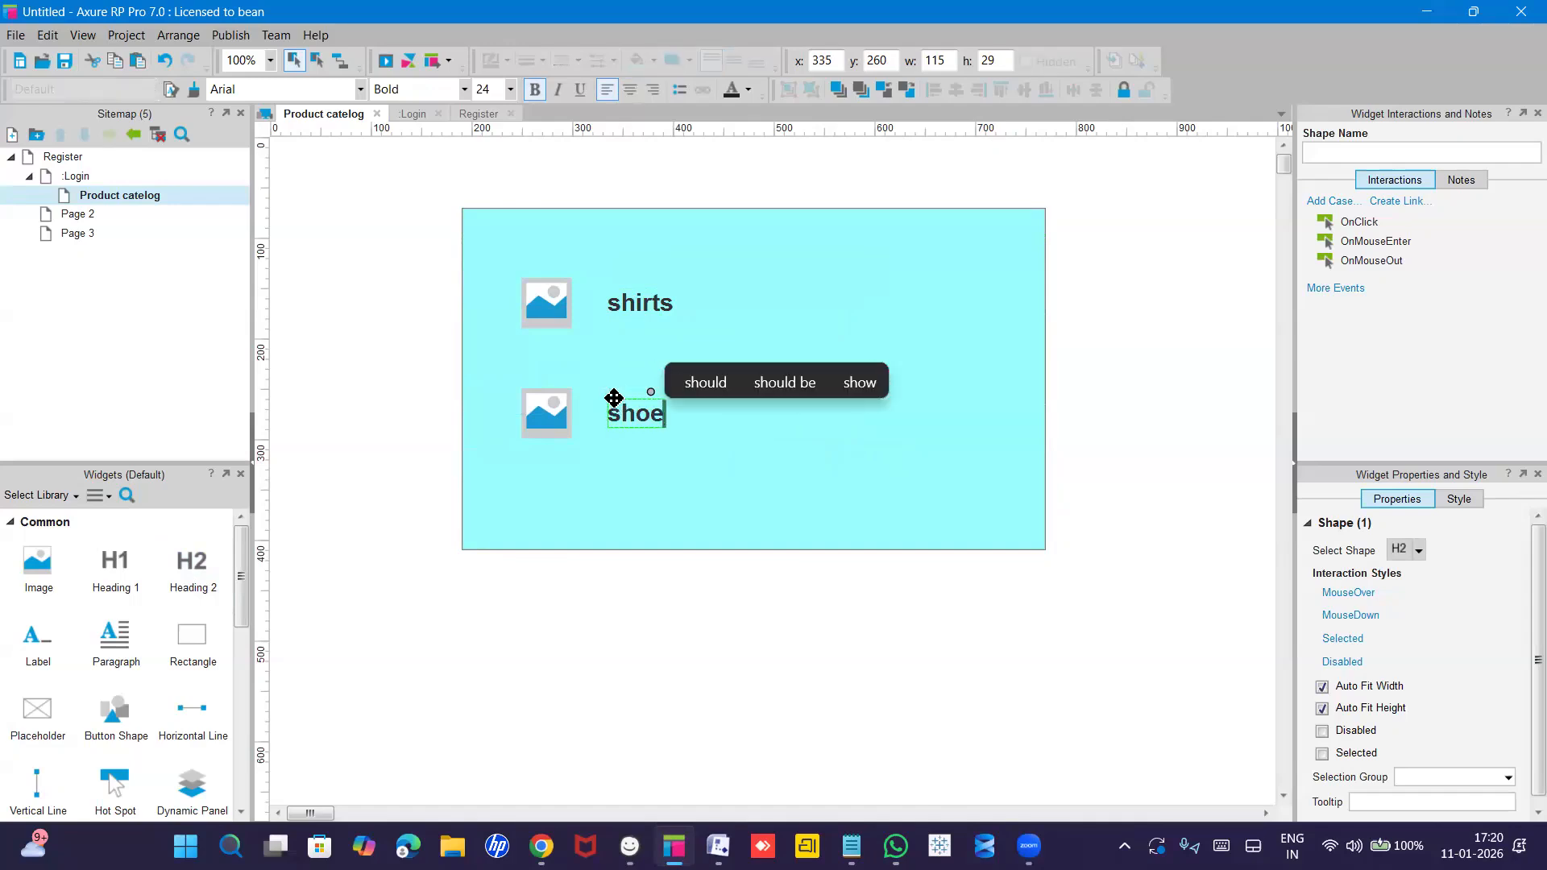
pyautogui.click(661, 480)
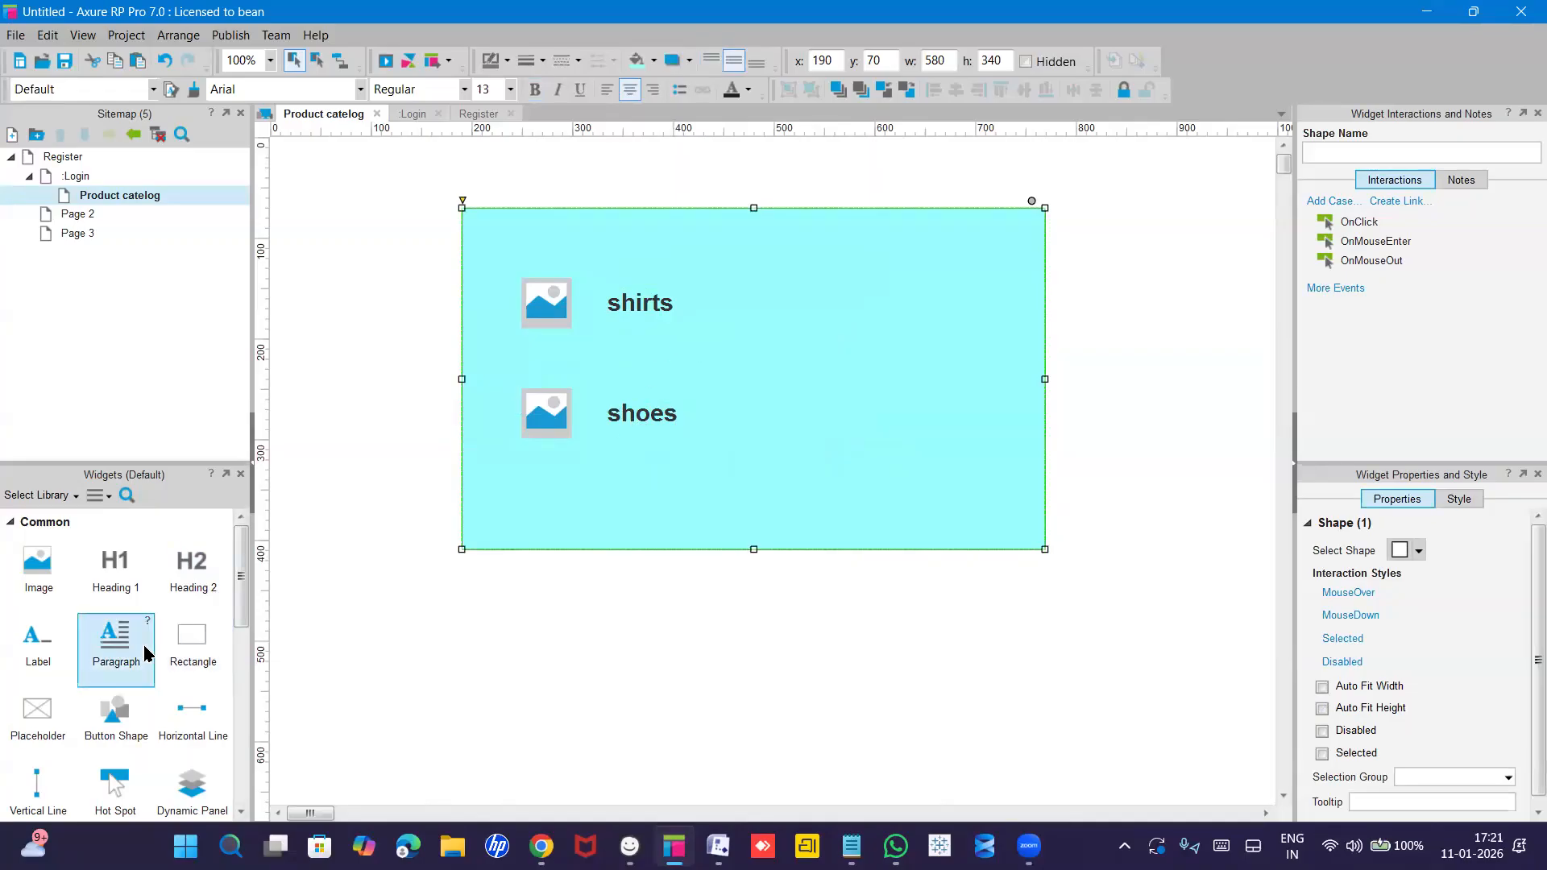
# Place a radio button right of the shirts heading and delete its label text.
pyautogui.scroll(-3, 146, 654)
pyautogui.scroll(-2, 146, 652)
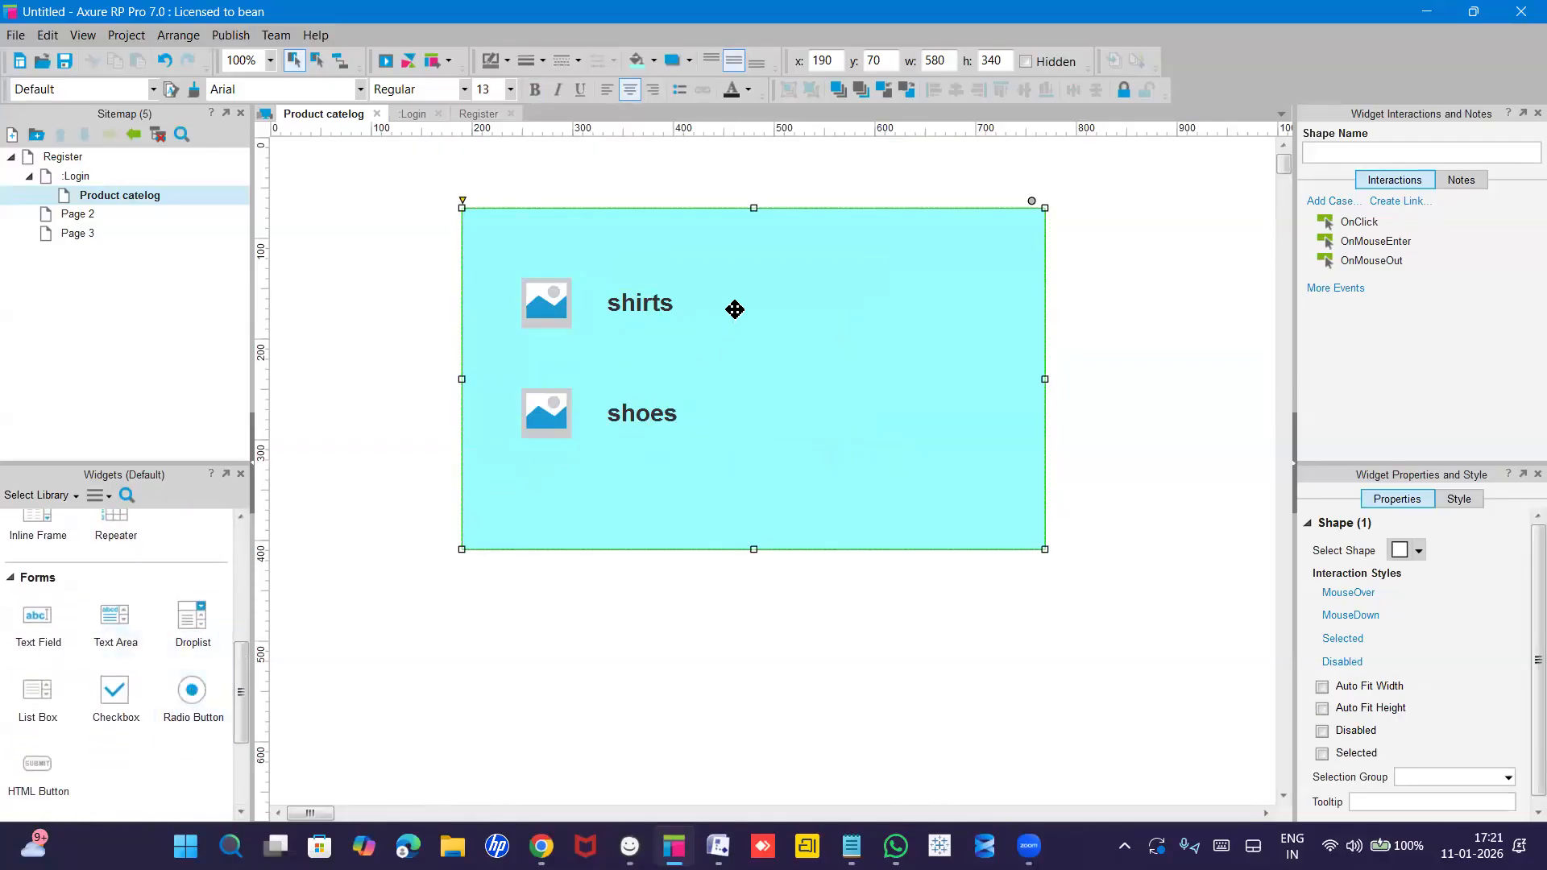
pyautogui.moveTo(189, 728); pyautogui.dragTo(737, 304)
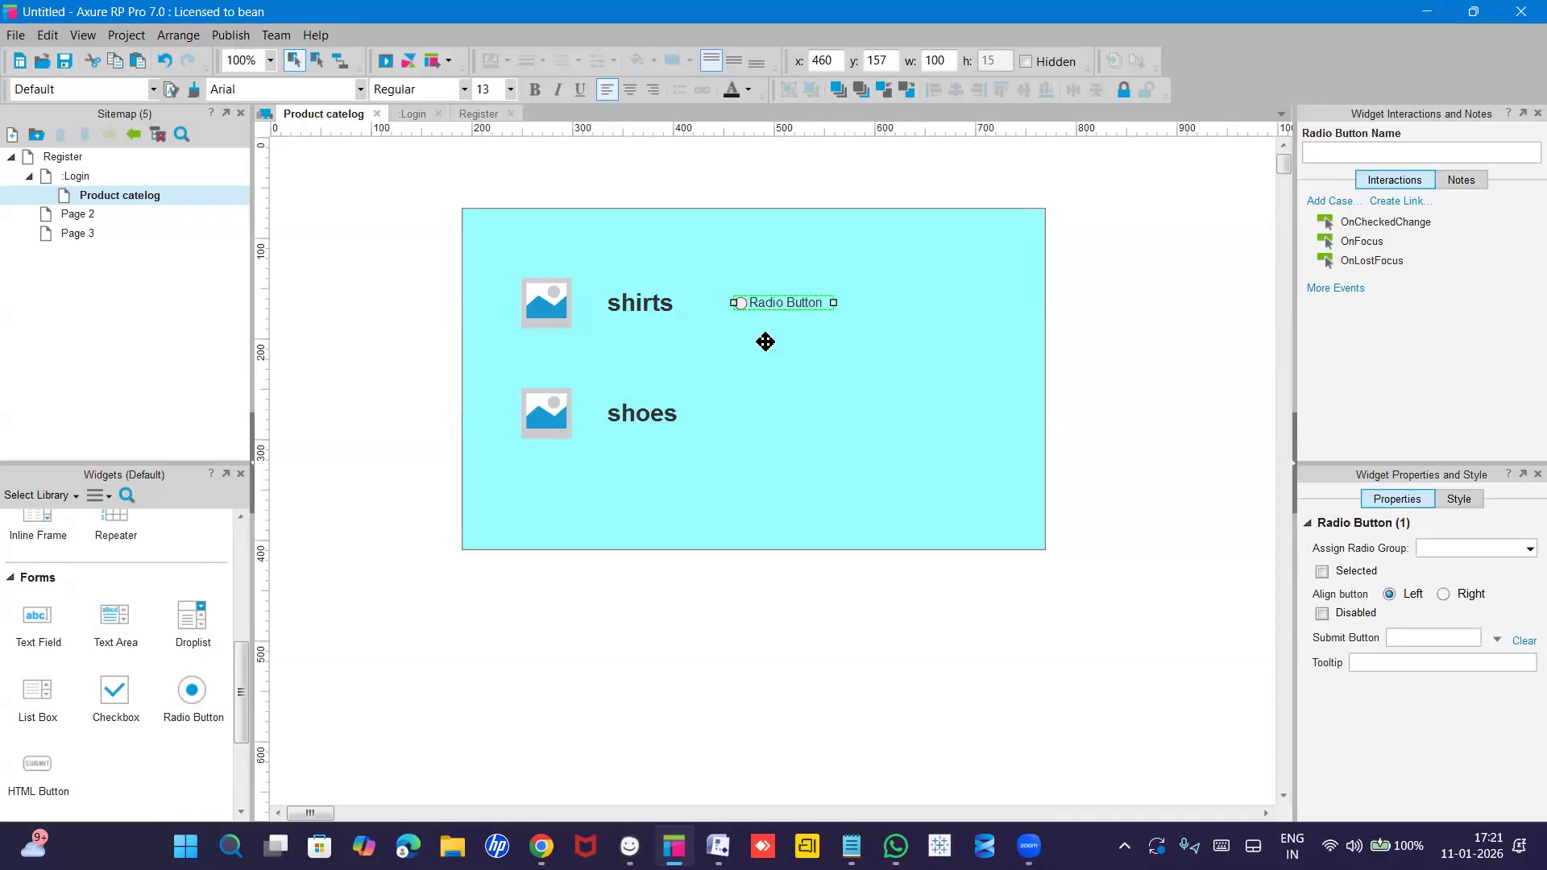
pyautogui.click(792, 321)
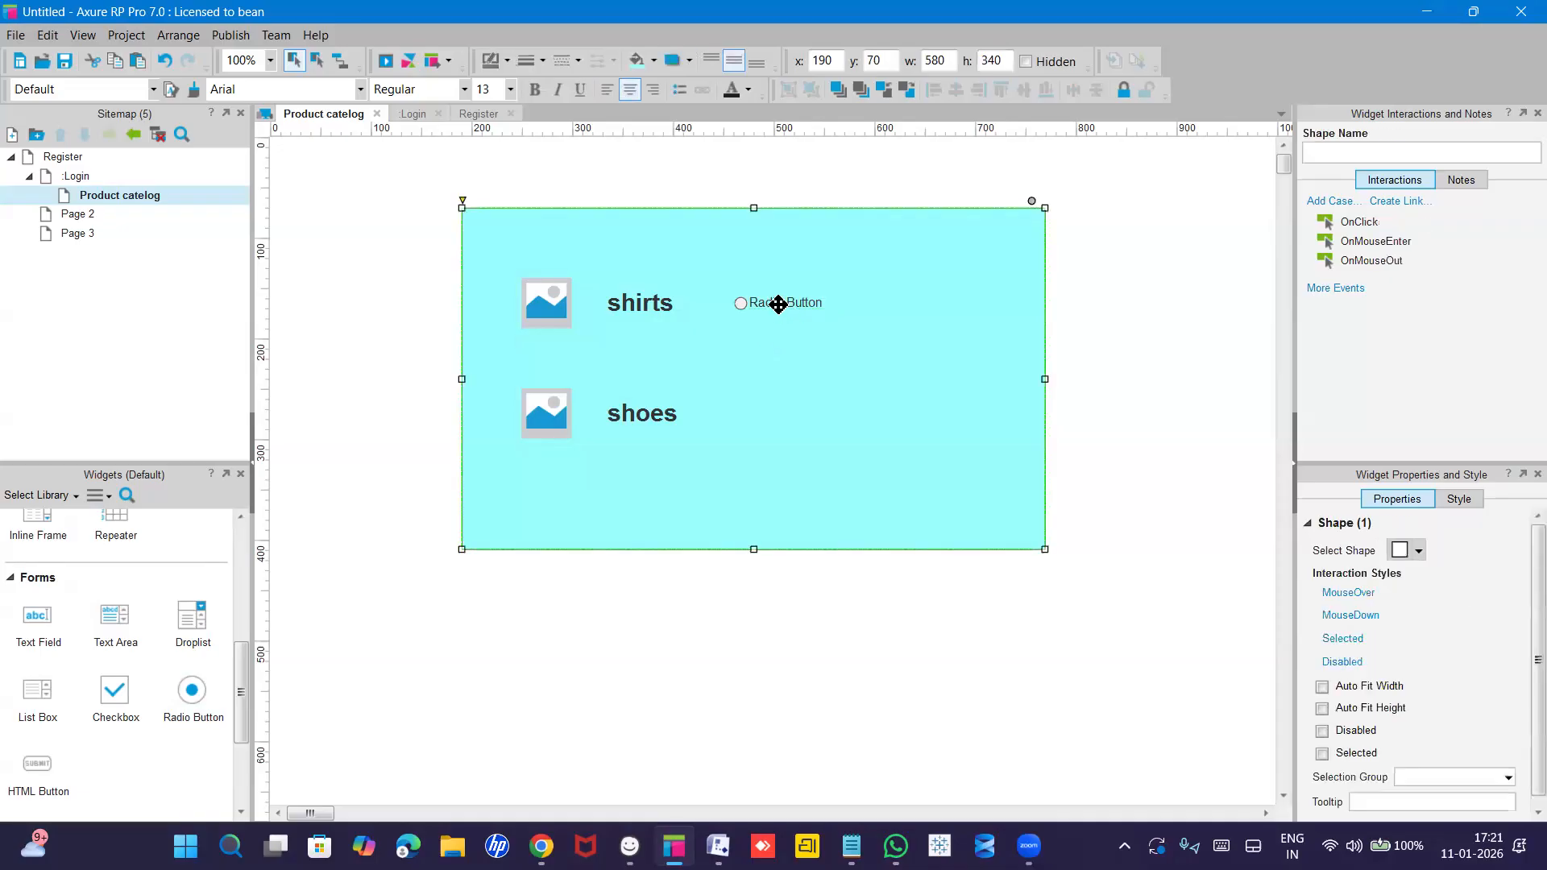
pyautogui.doubleClick(778, 304)
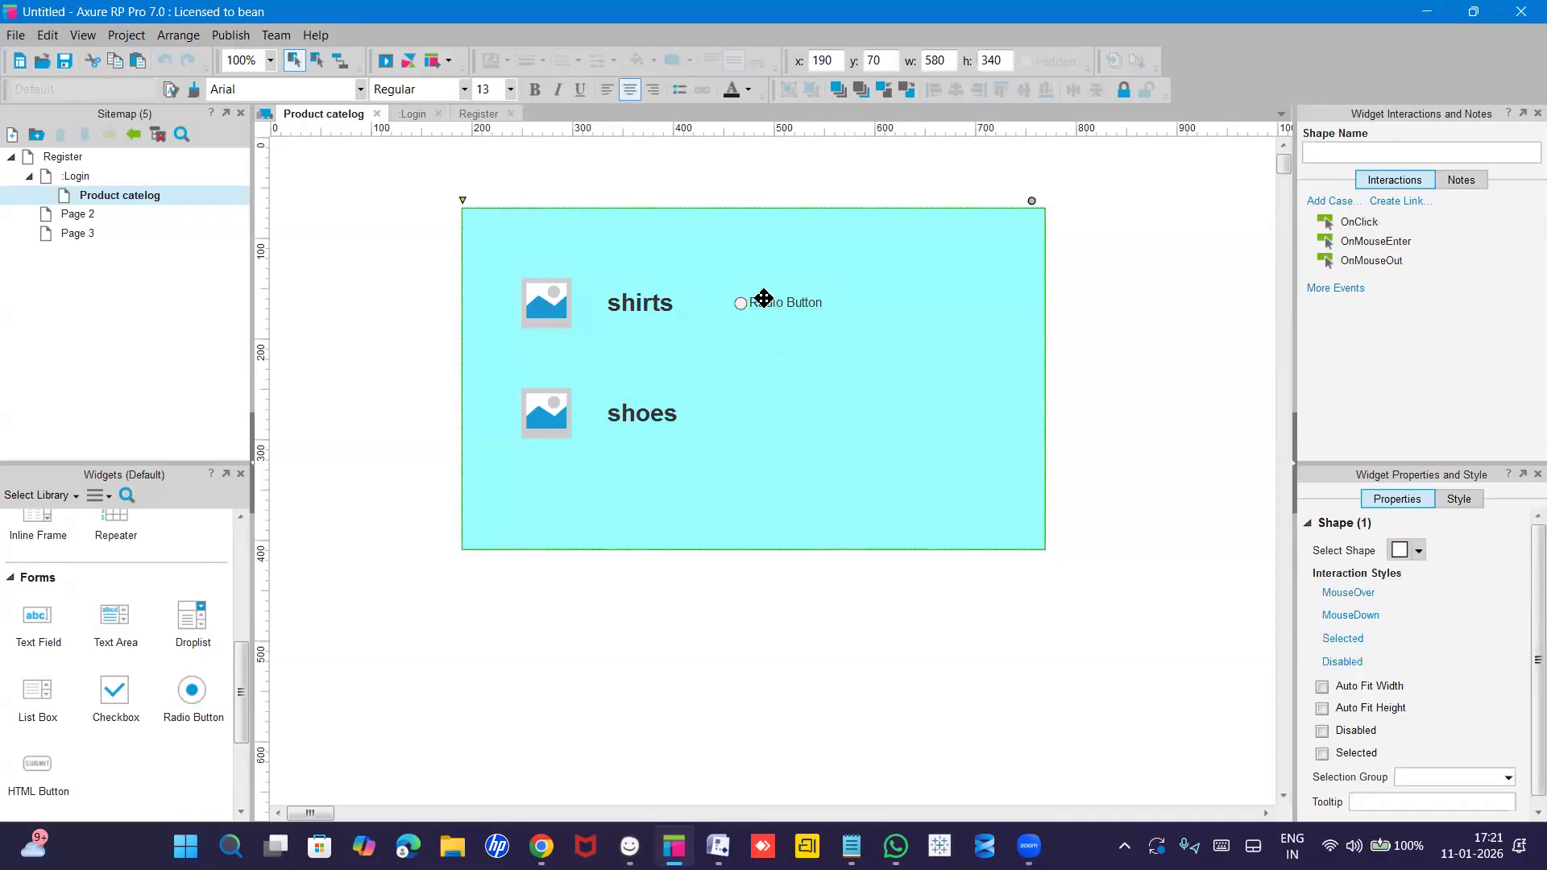
pyautogui.click(762, 301)
pyautogui.doubleClick(762, 301)
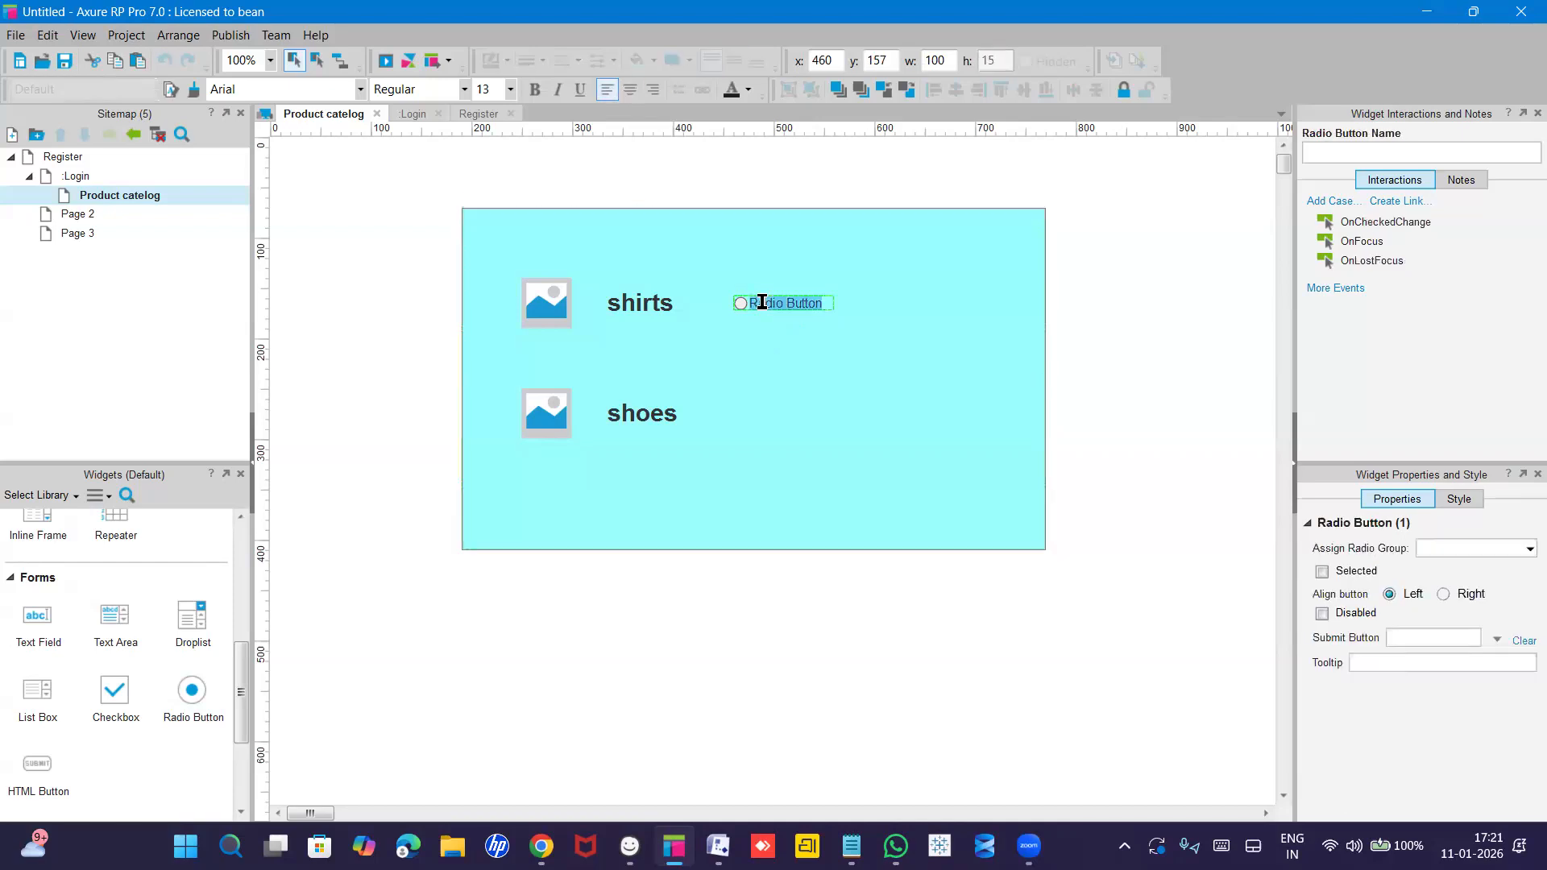
pyautogui.press('Delete')
pyautogui.click(755, 403)
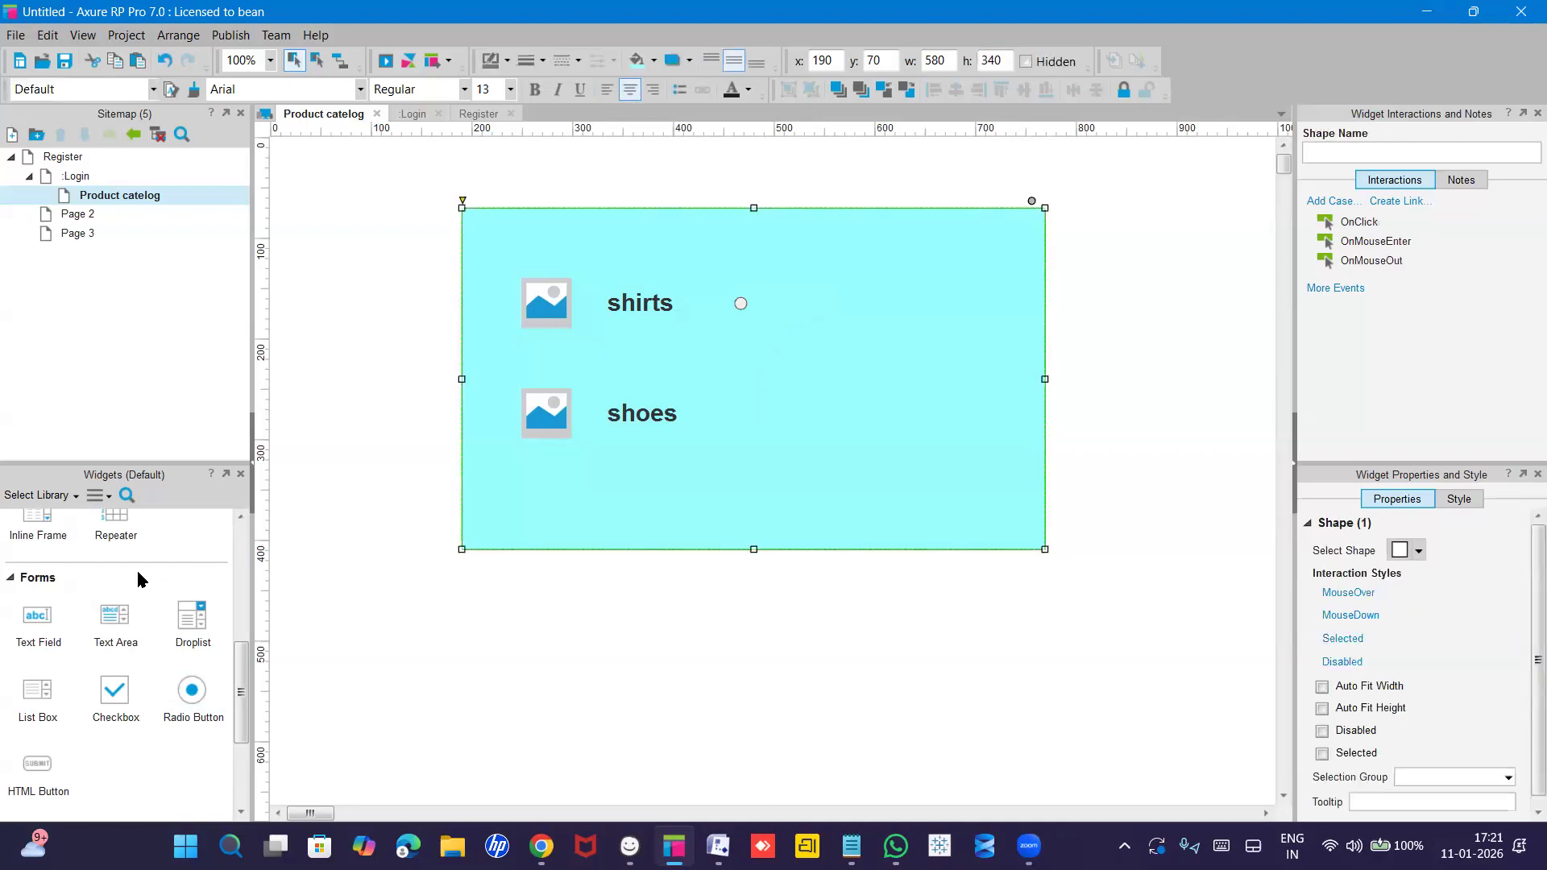
# Add a second radio button beside the shoes heading and clear its label.
pyautogui.moveTo(193, 695); pyautogui.dragTo(729, 408)
pyautogui.click(737, 415)
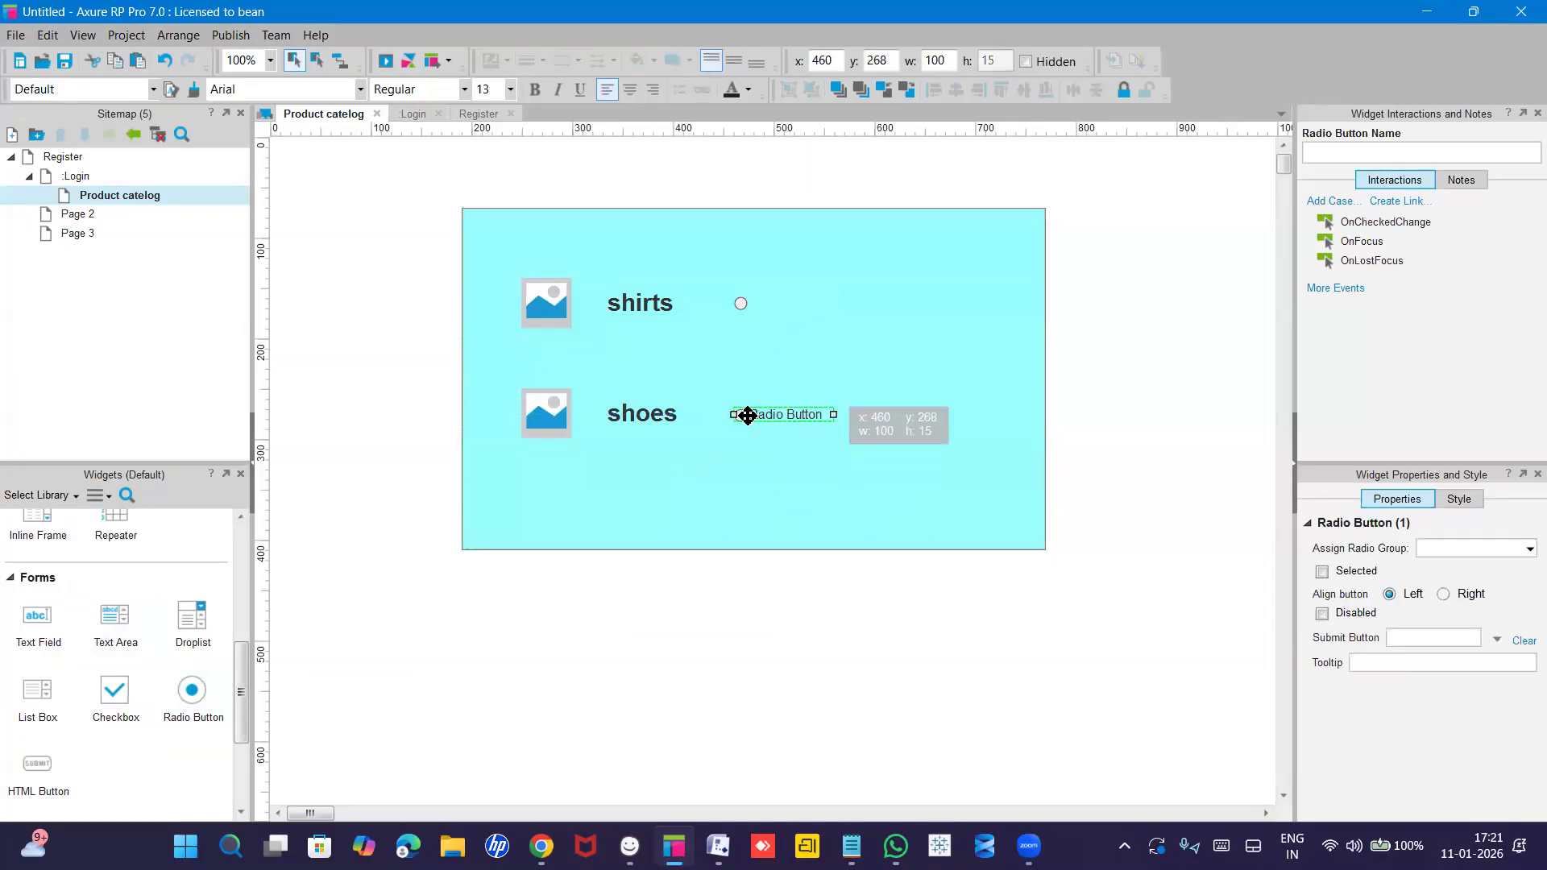
pyautogui.doubleClick(753, 416)
pyautogui.press('Delete')
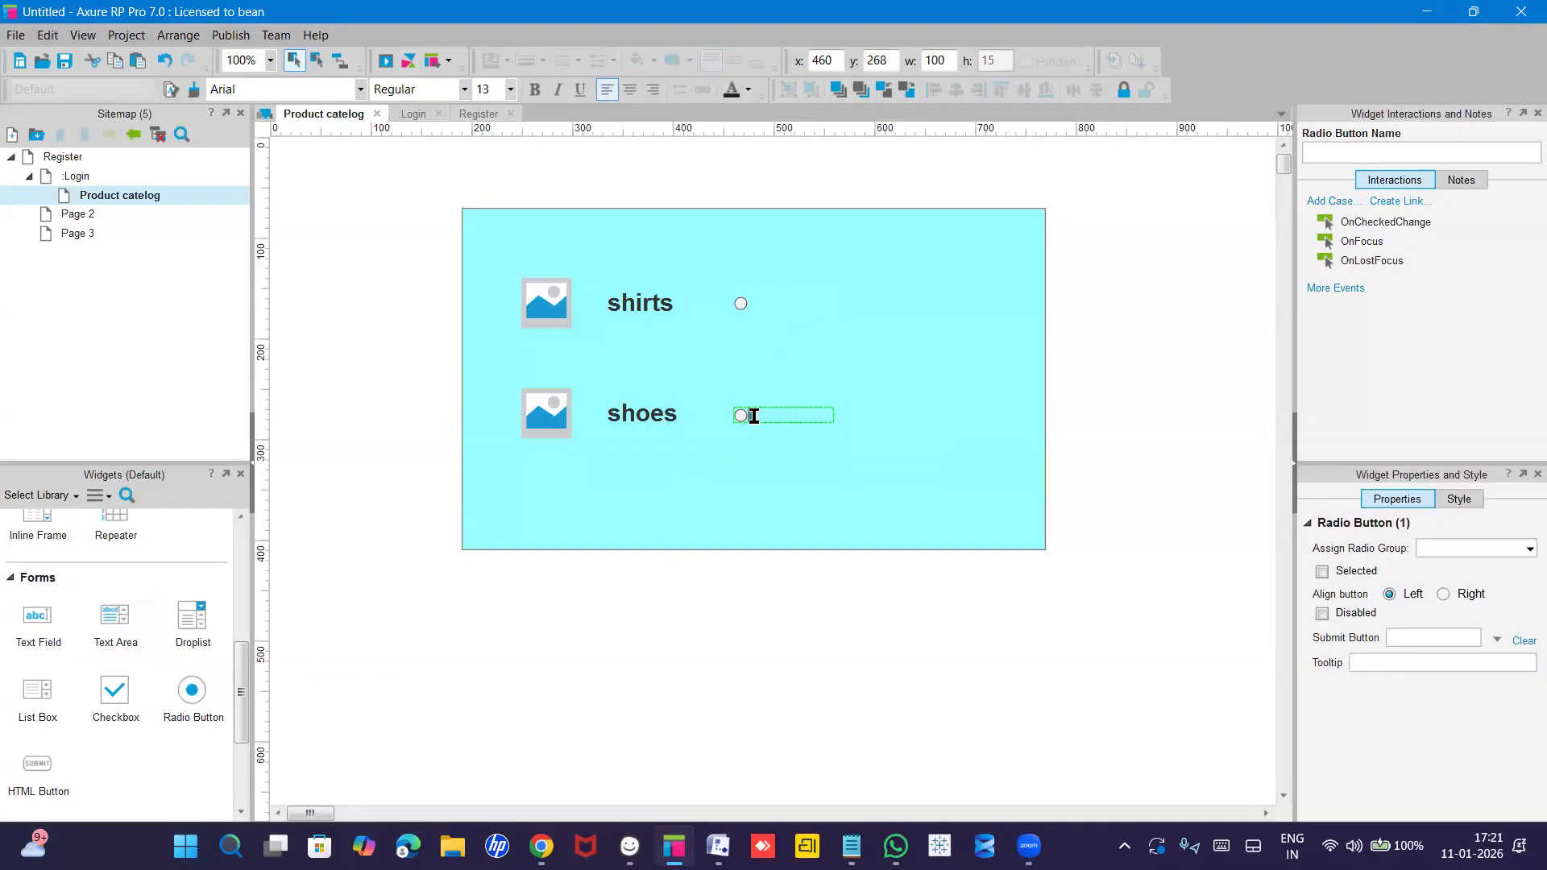
pyautogui.click(853, 349)
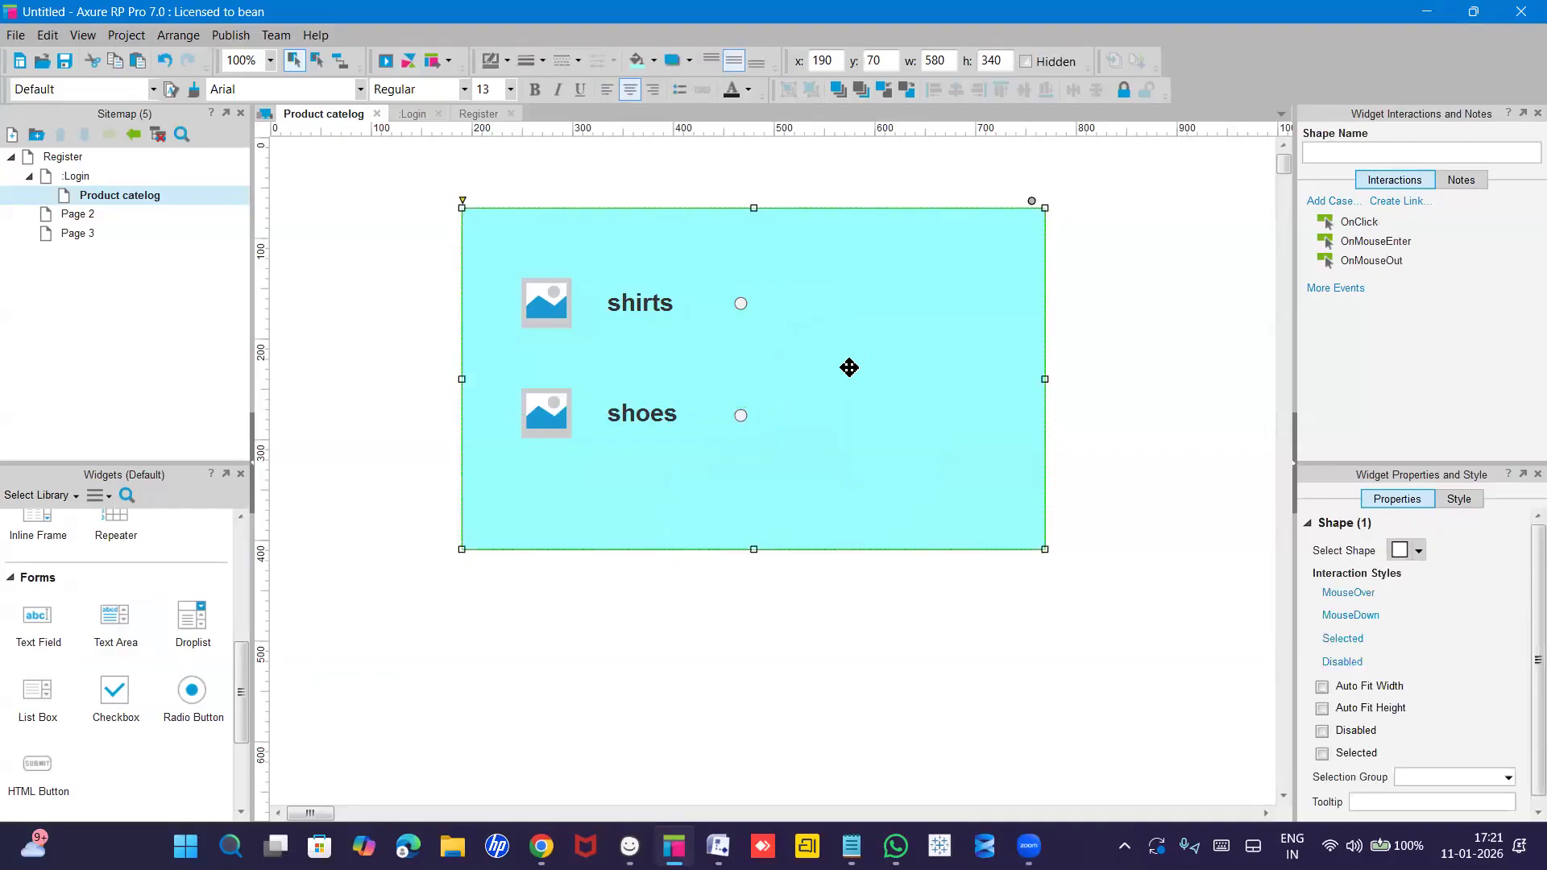
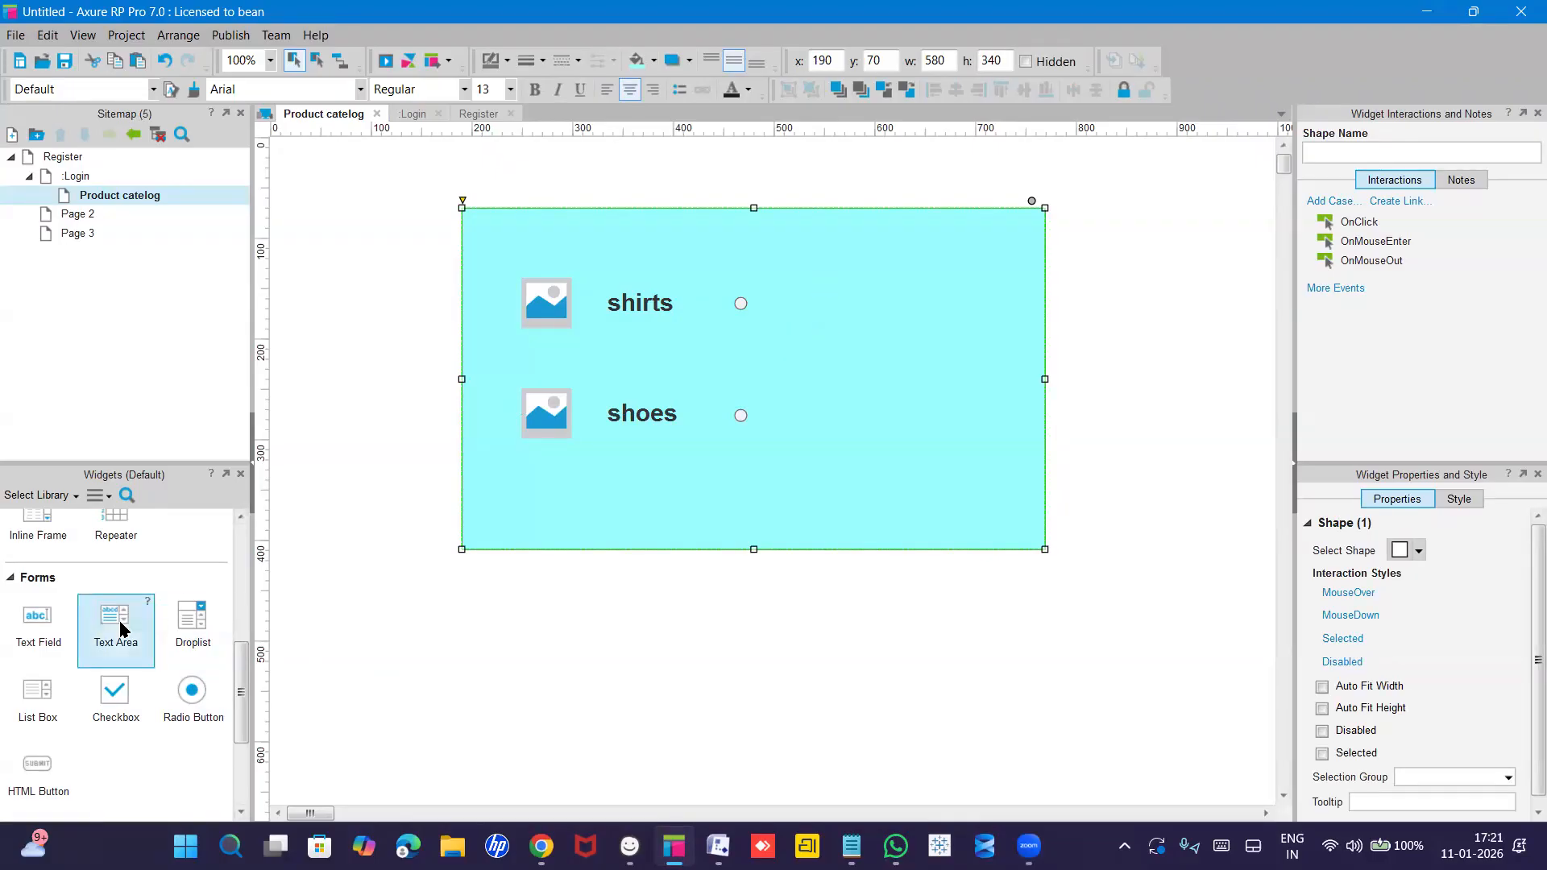
# Add a '50% off on shirts' Heading 2 beside the shirts row and nudge it slightly left.
pyautogui.scroll(4, 120, 628)
pyautogui.scroll(1, 119, 628)
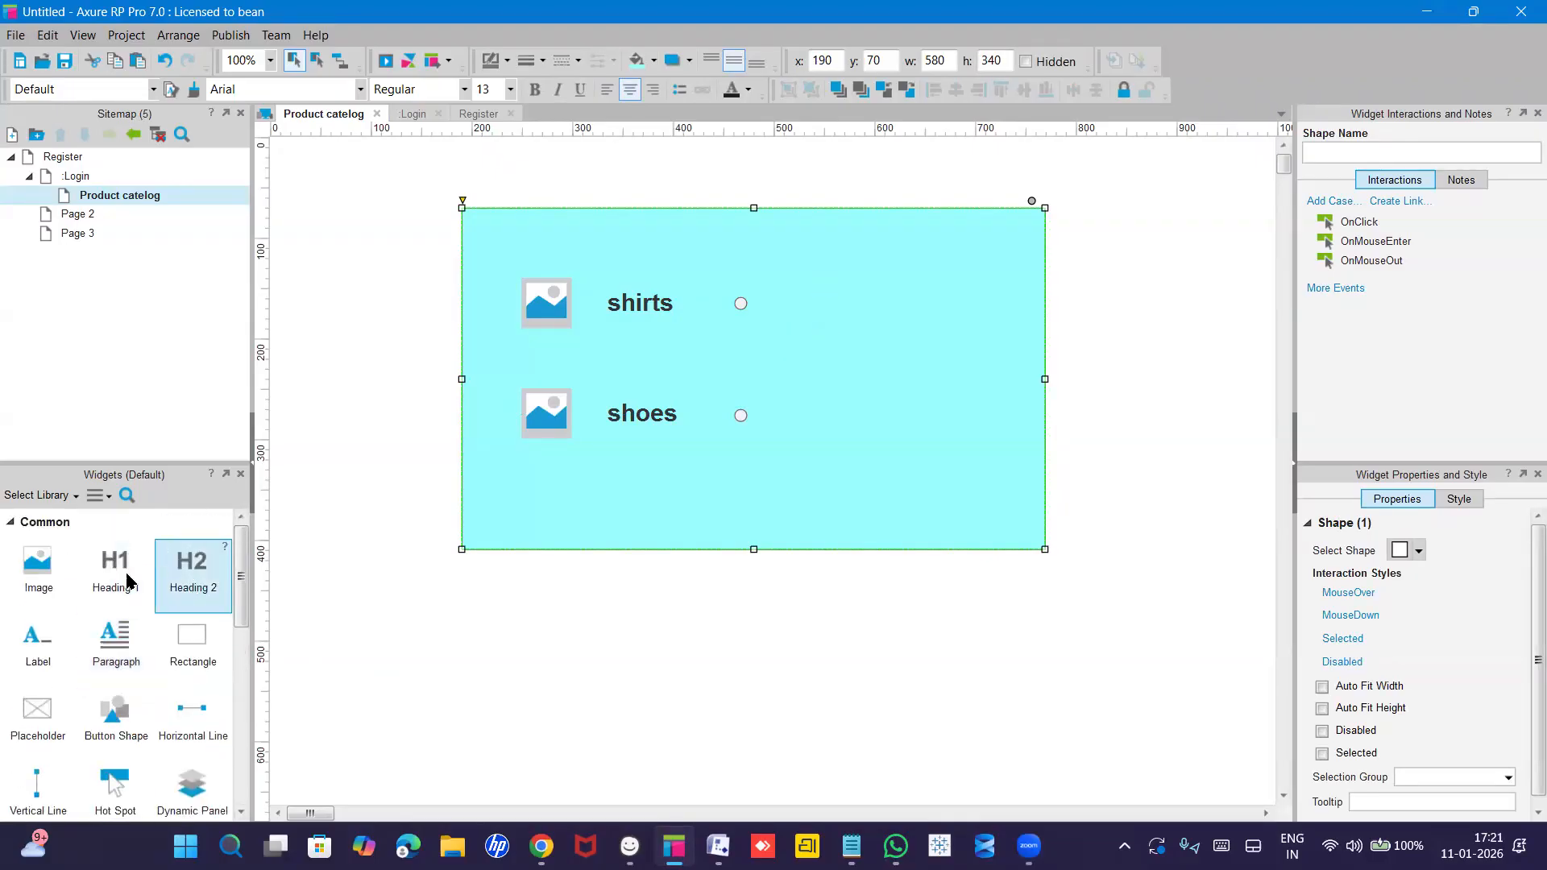
pyautogui.moveTo(196, 588); pyautogui.dragTo(822, 299)
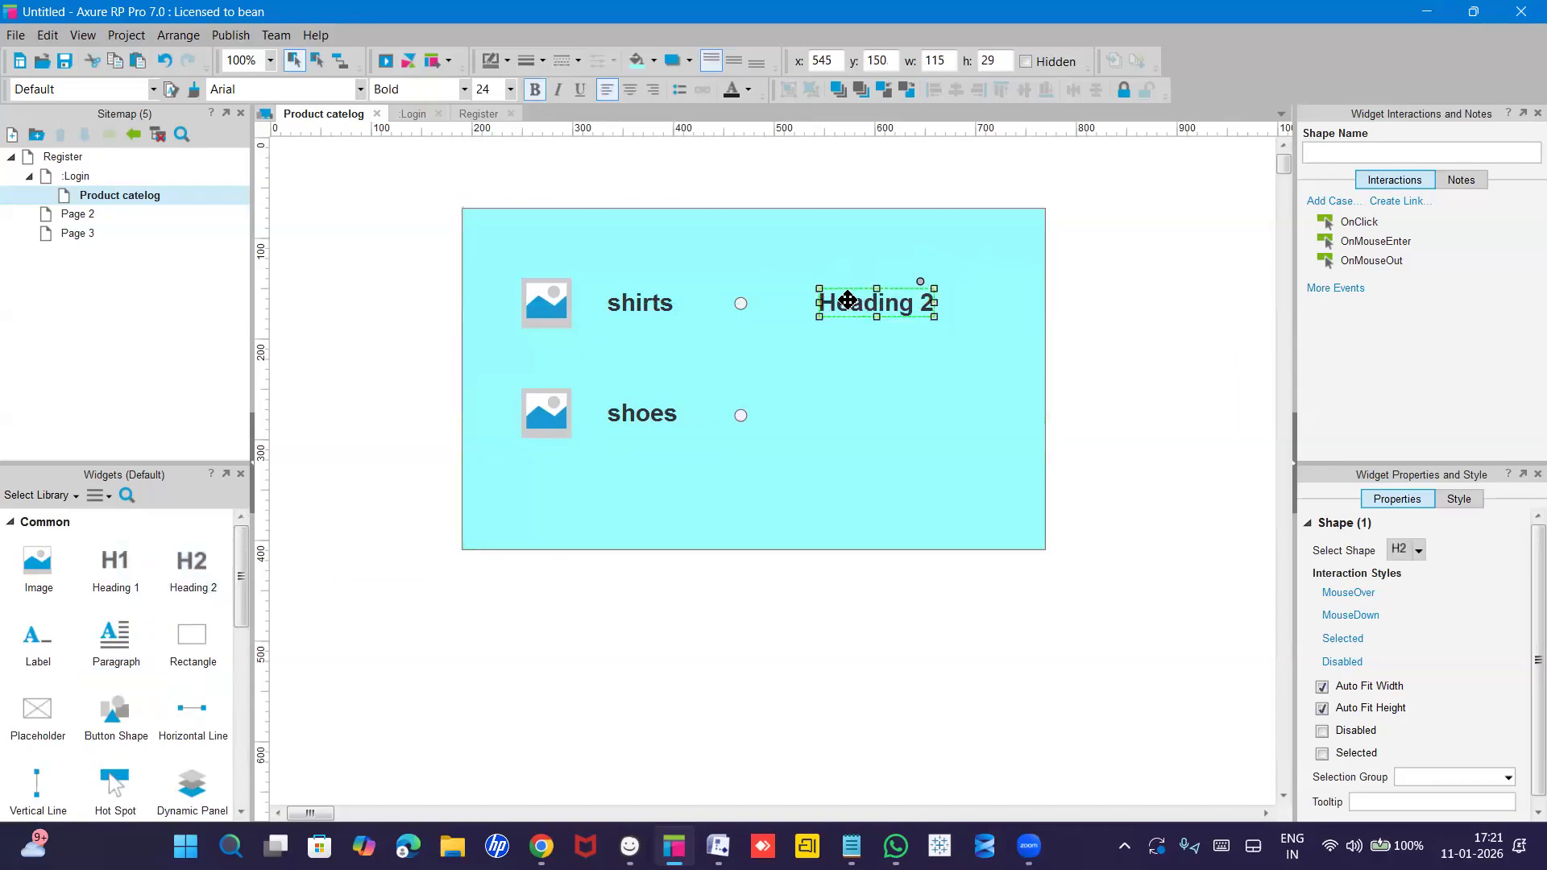
pyautogui.doubleClick(847, 300)
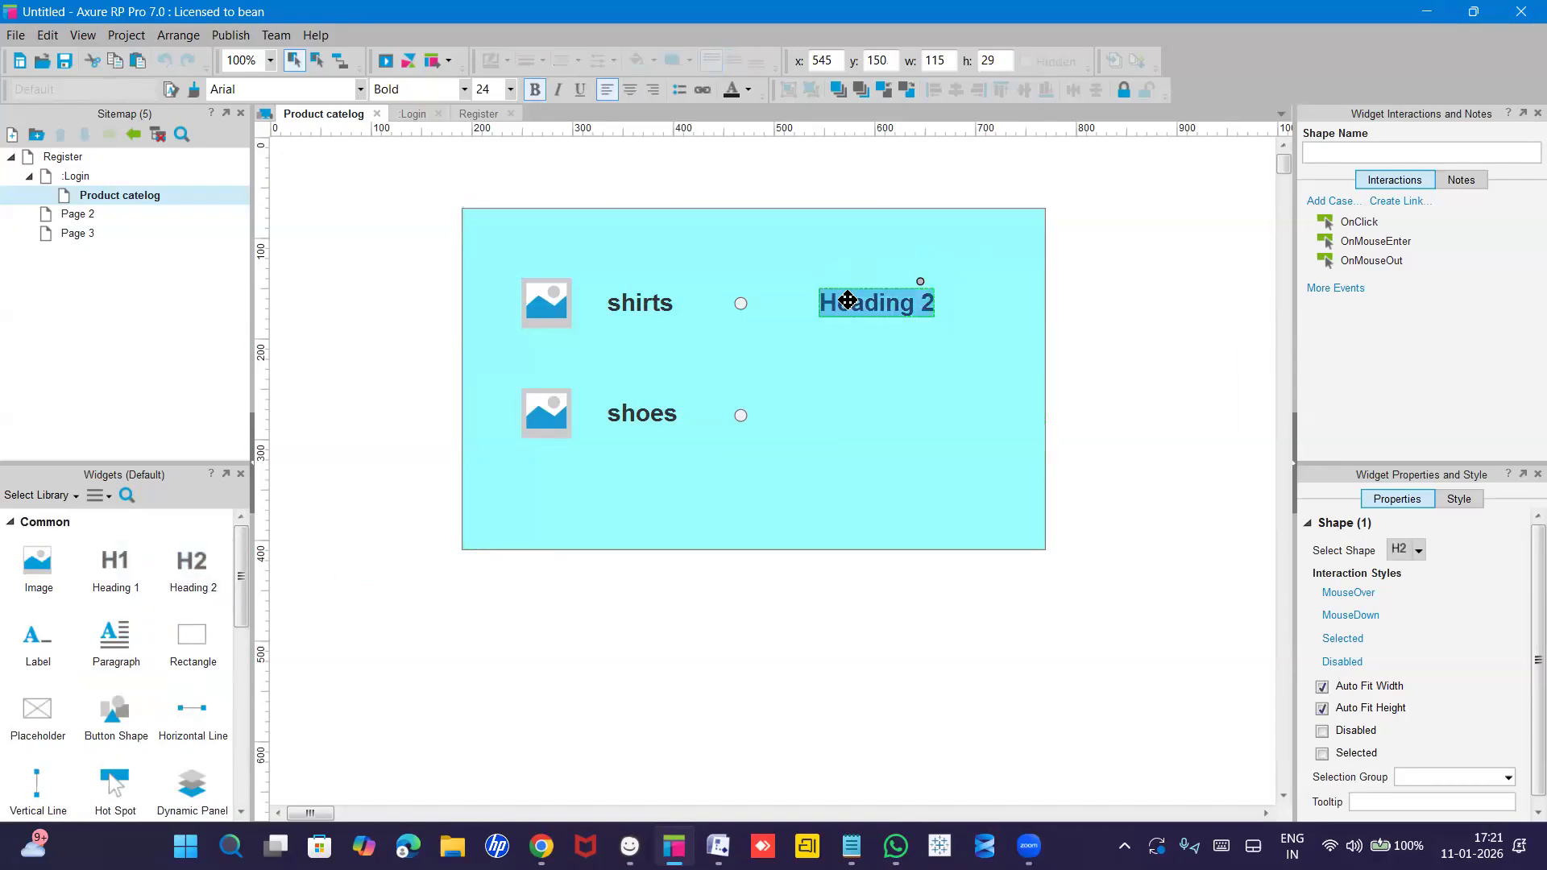
pyautogui.write('50%')
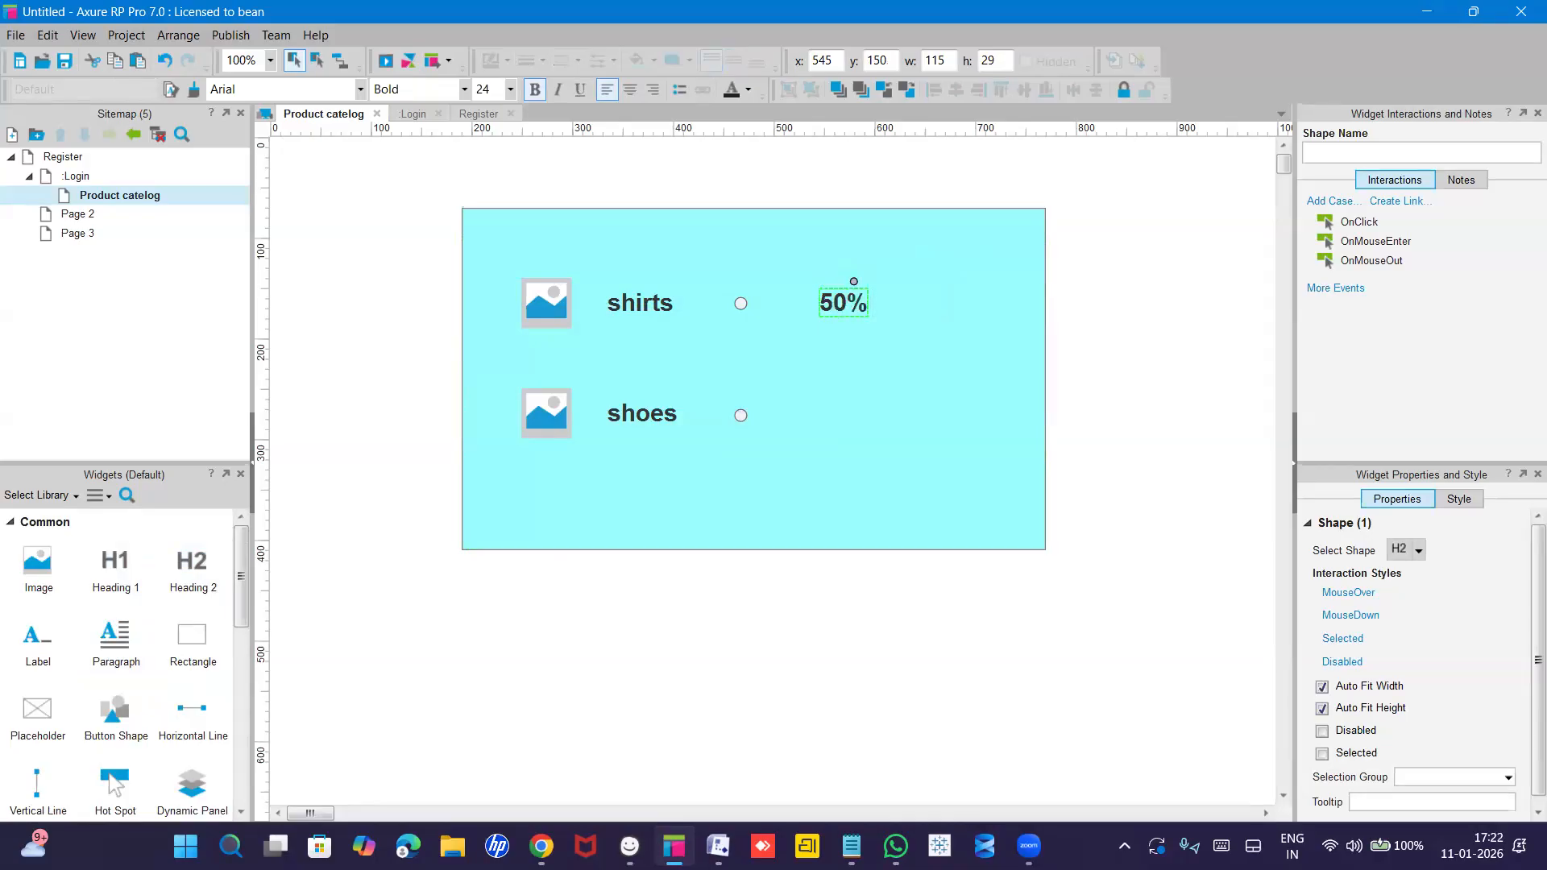
pyautogui.write(' off')
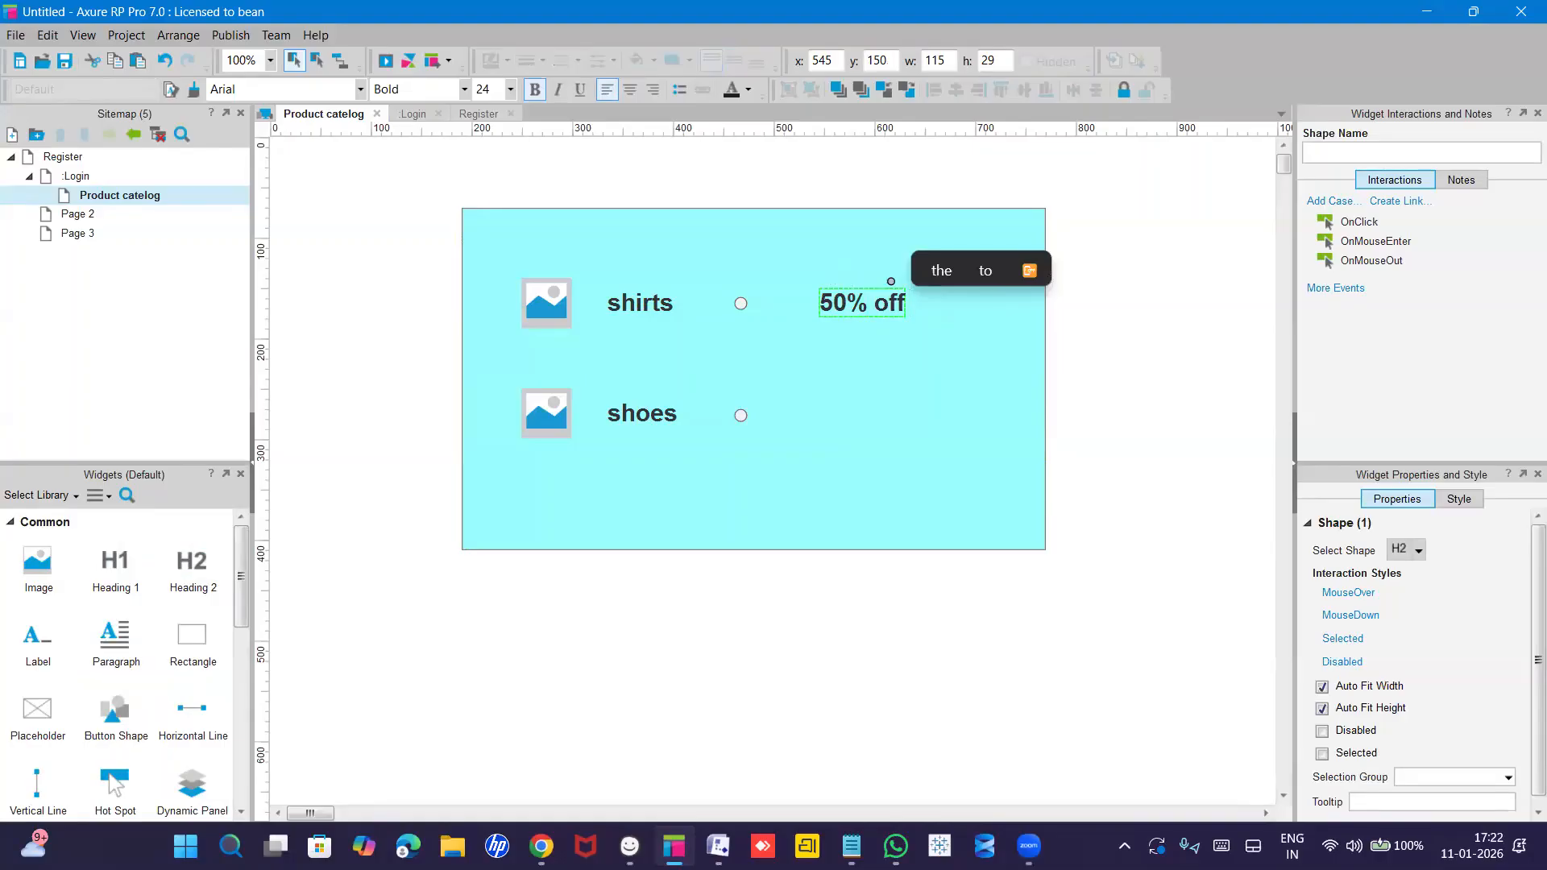
pyautogui.write(' on shirts')
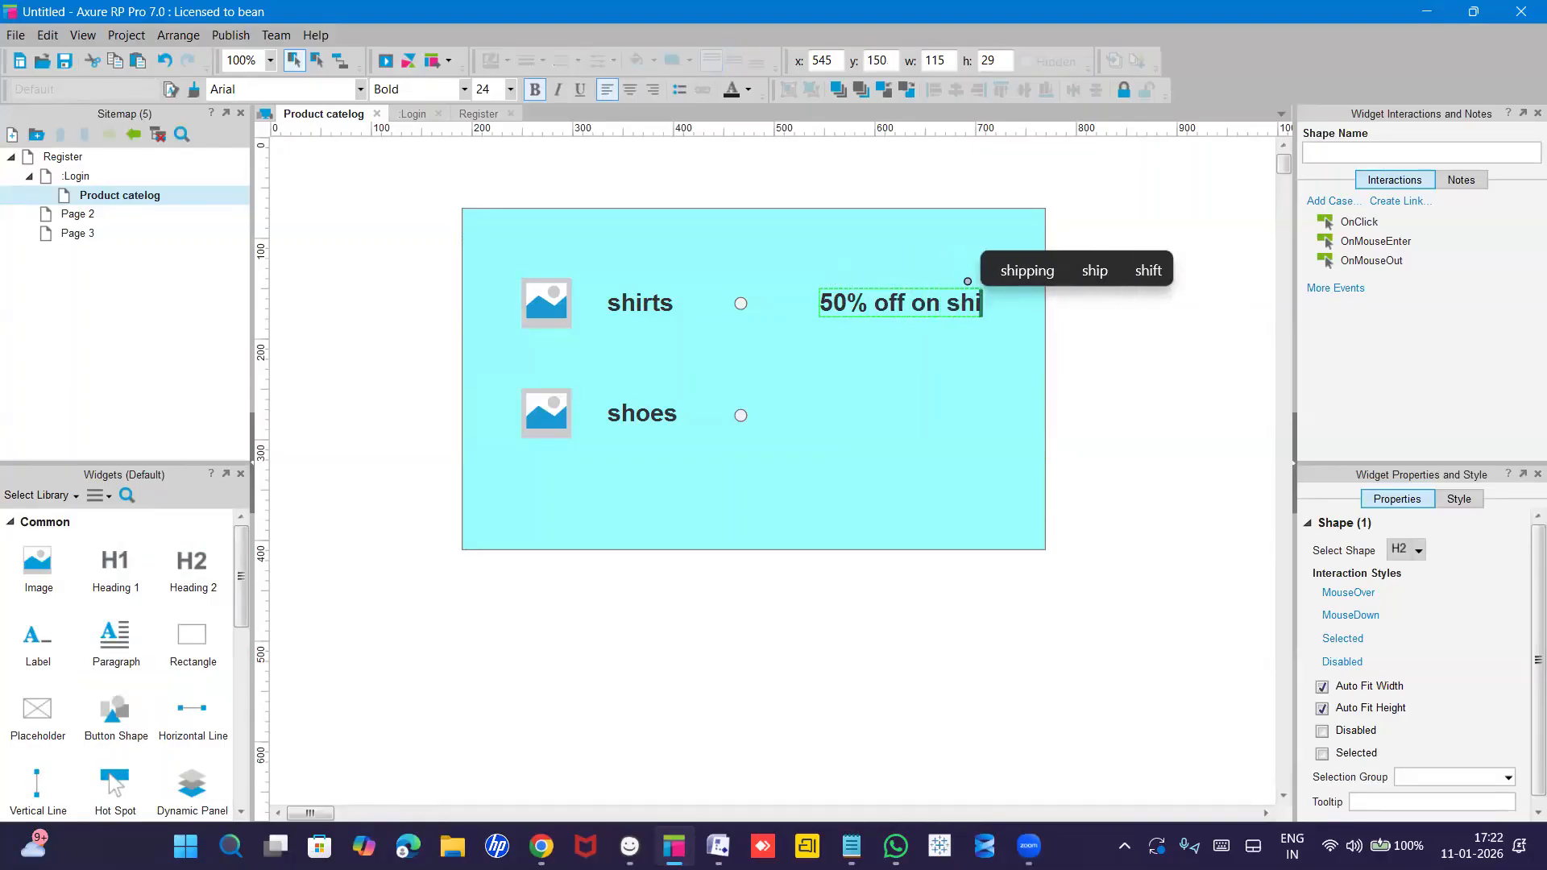
pyautogui.press('Escape')
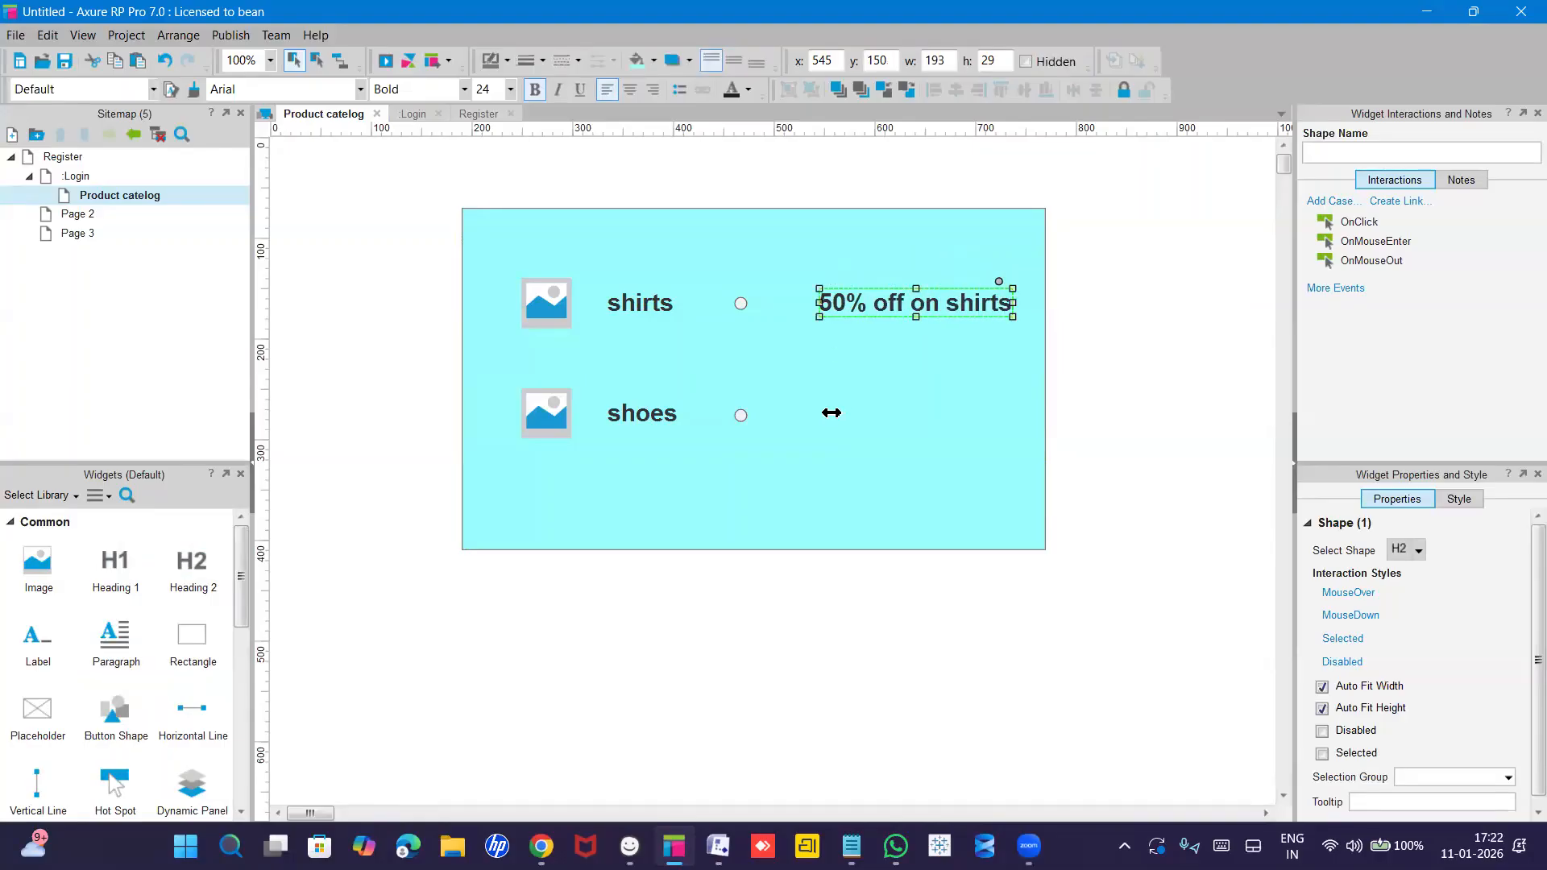
pyautogui.click(831, 414)
pyautogui.moveTo(885, 313); pyautogui.dragTo(857, 313)
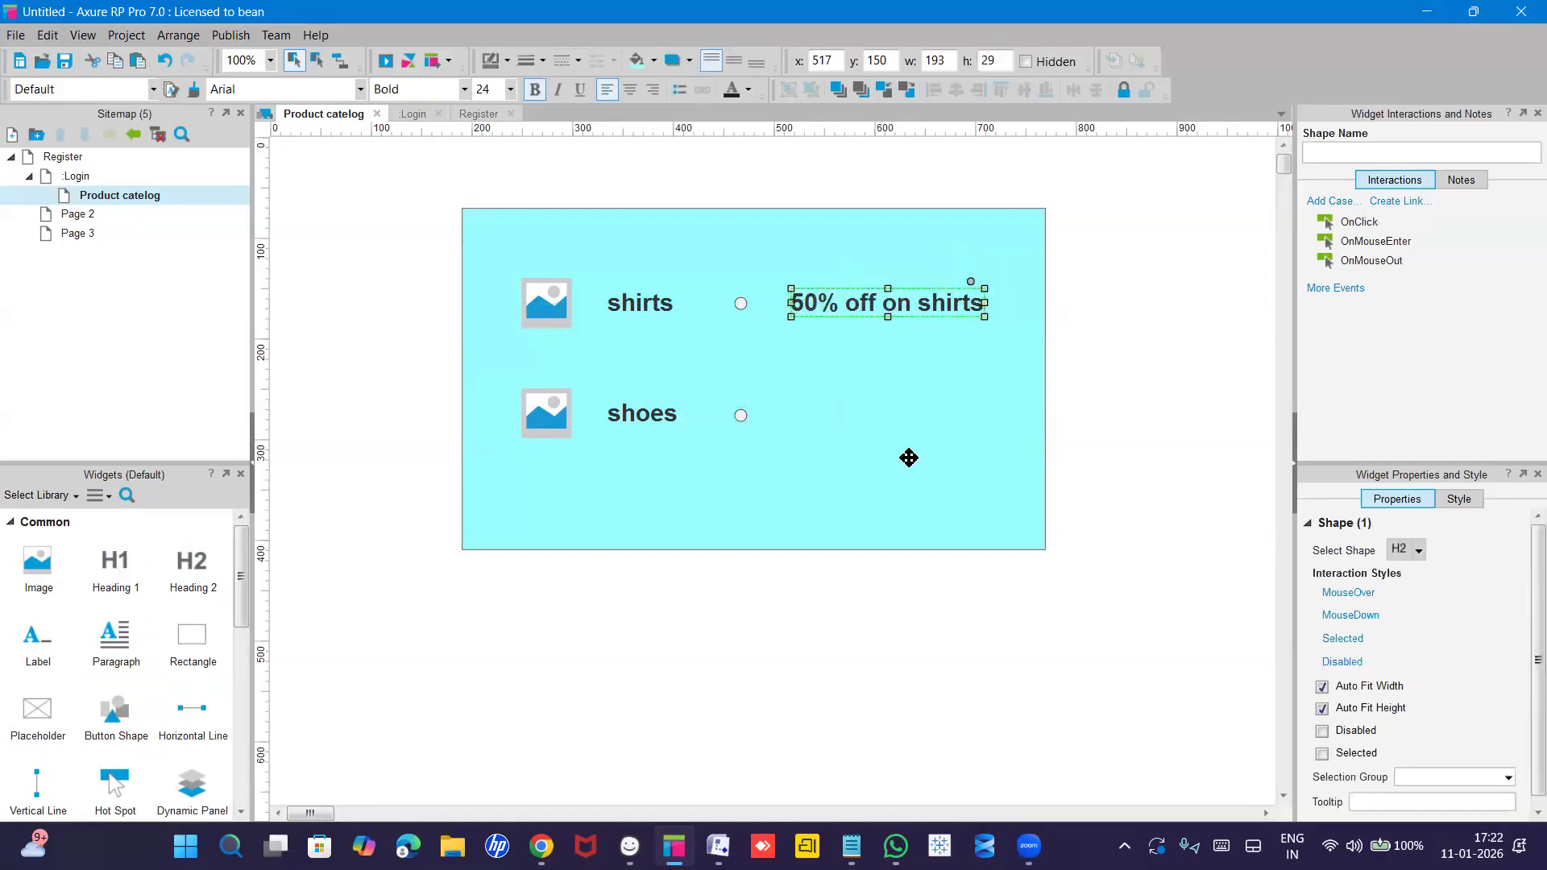
pyautogui.click(909, 458)
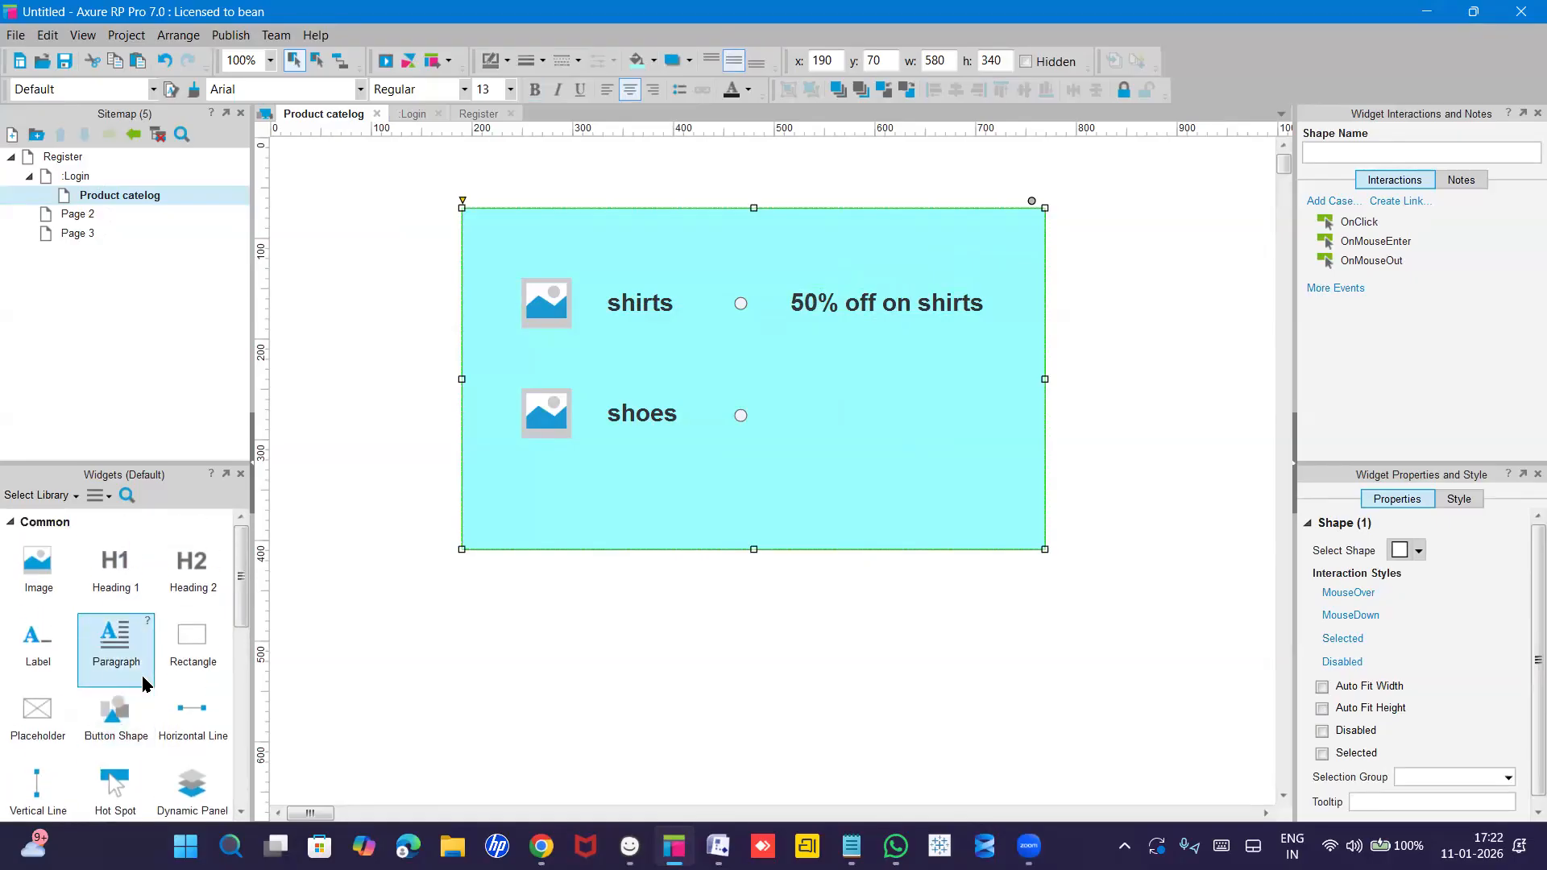
# Place a Button Shape under the shoes item and label it 'Add to cart'.
pyautogui.scroll(-4, 145, 683)
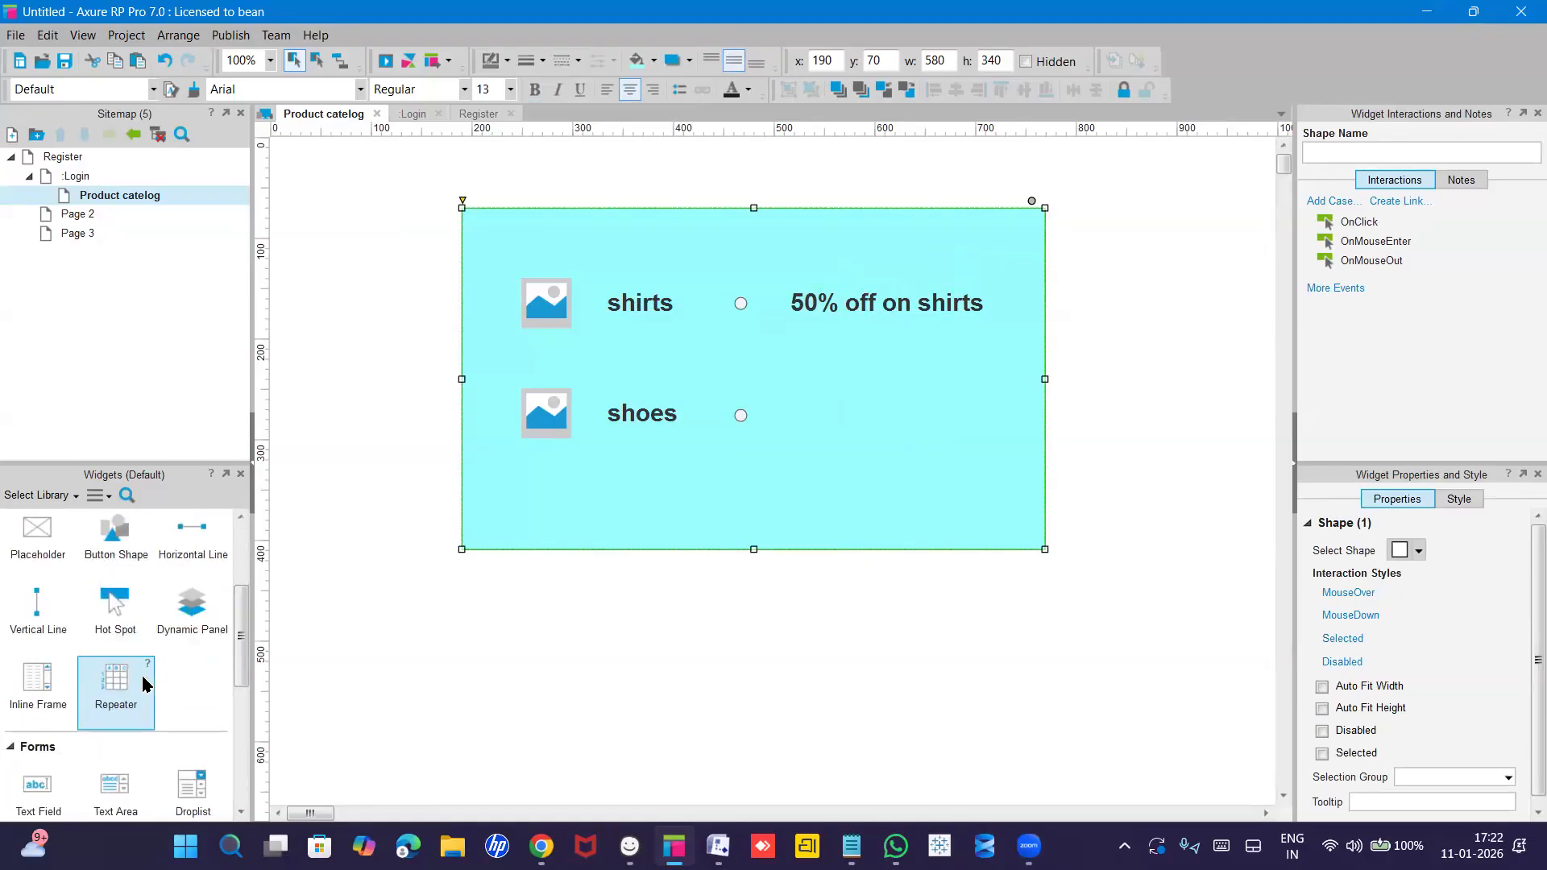
pyautogui.scroll(-2, 145, 683)
pyautogui.scroll(3, 145, 683)
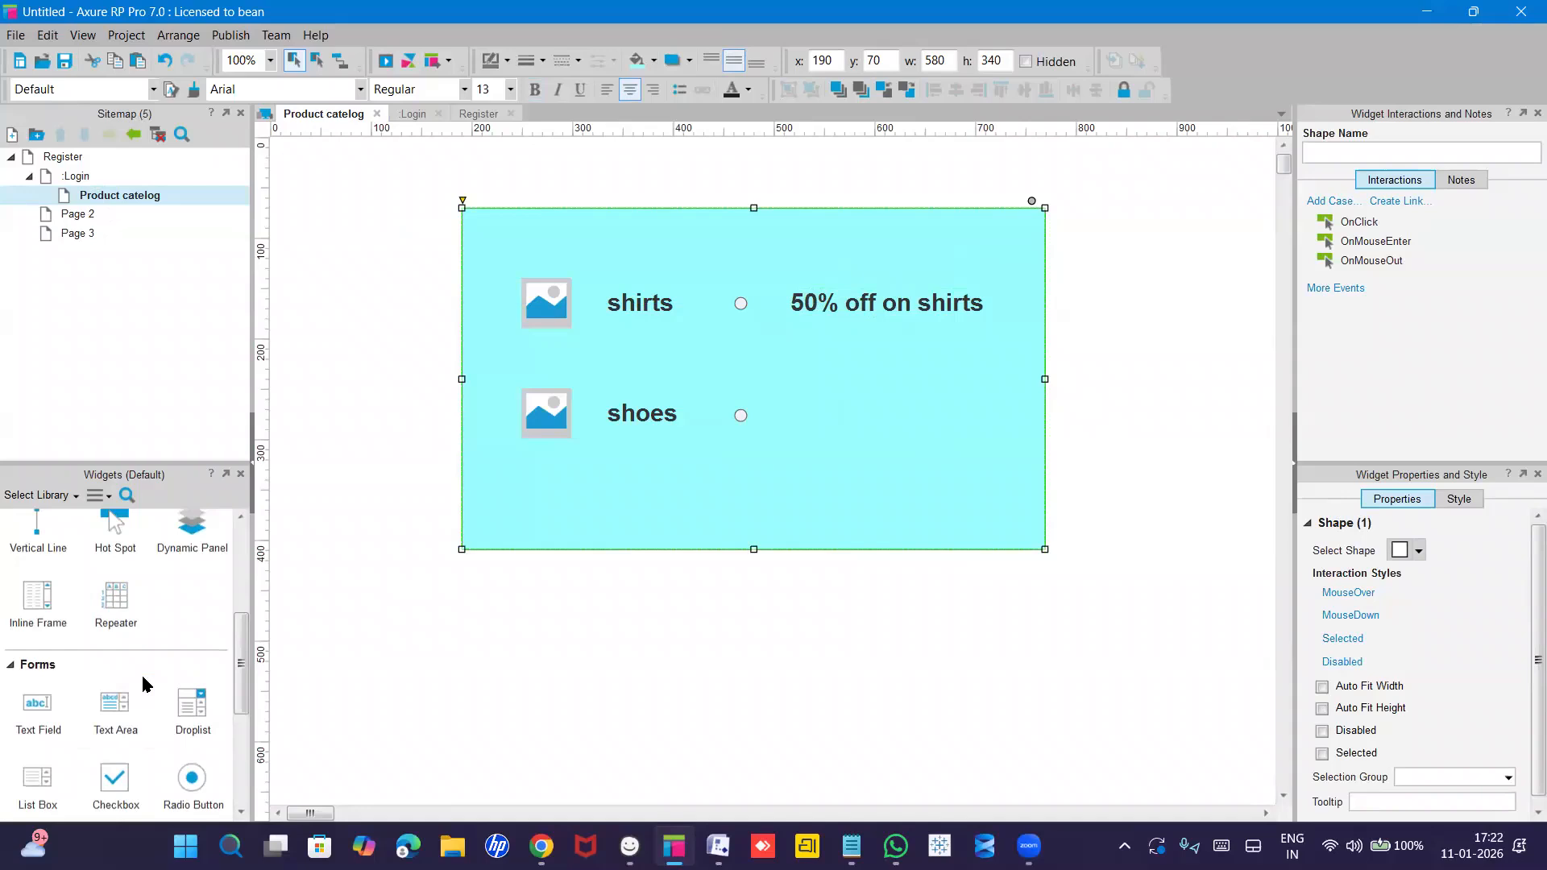
pyautogui.scroll(2, 145, 684)
pyautogui.moveTo(115, 608); pyautogui.dragTo(680, 486)
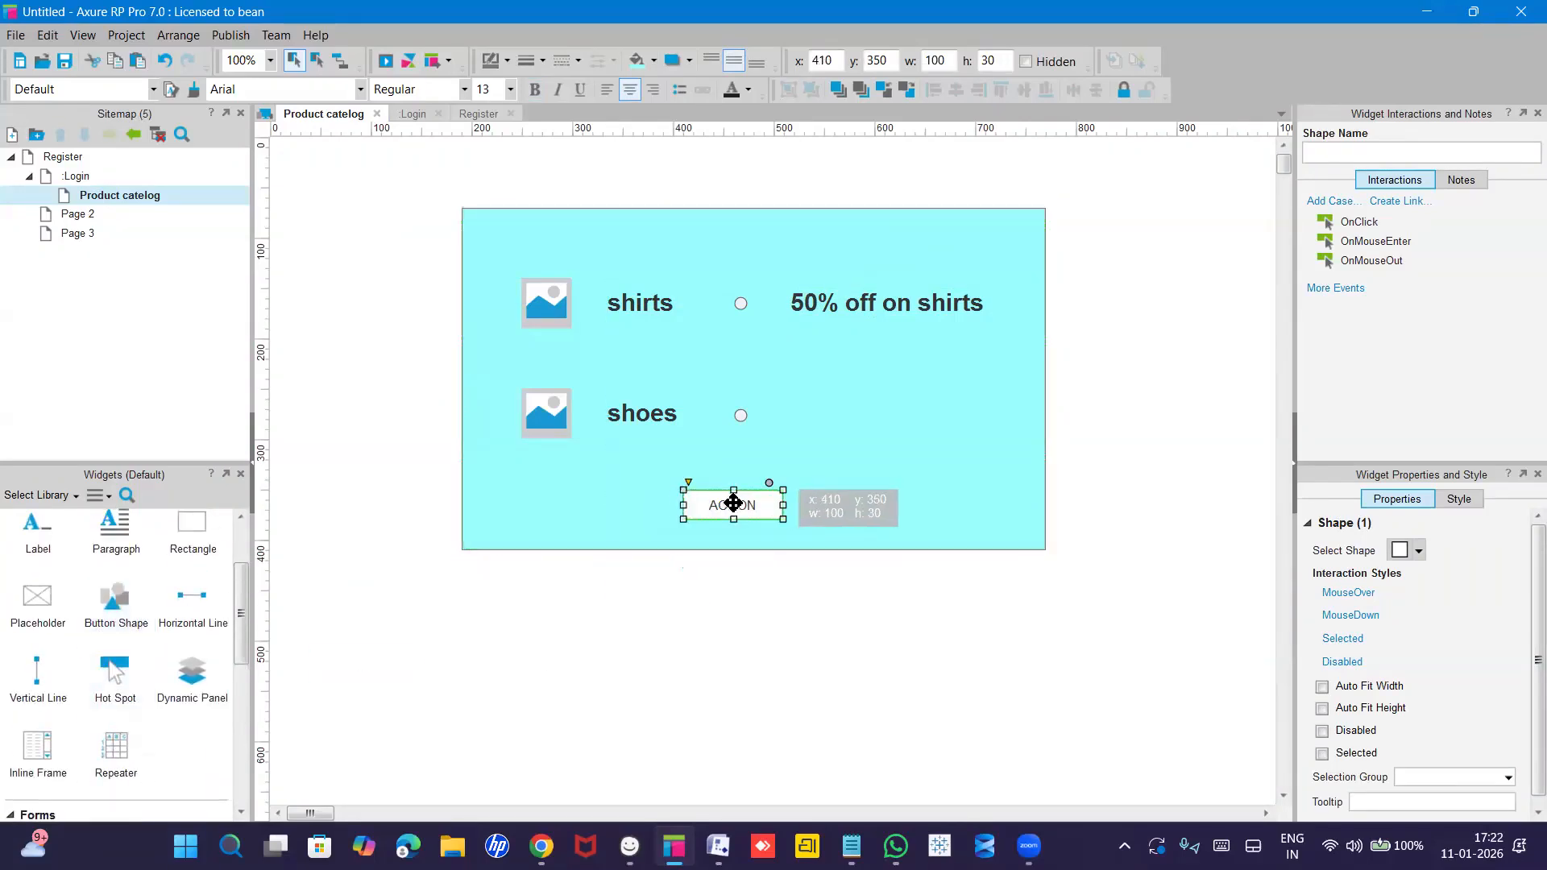
pyautogui.doubleClick(736, 505)
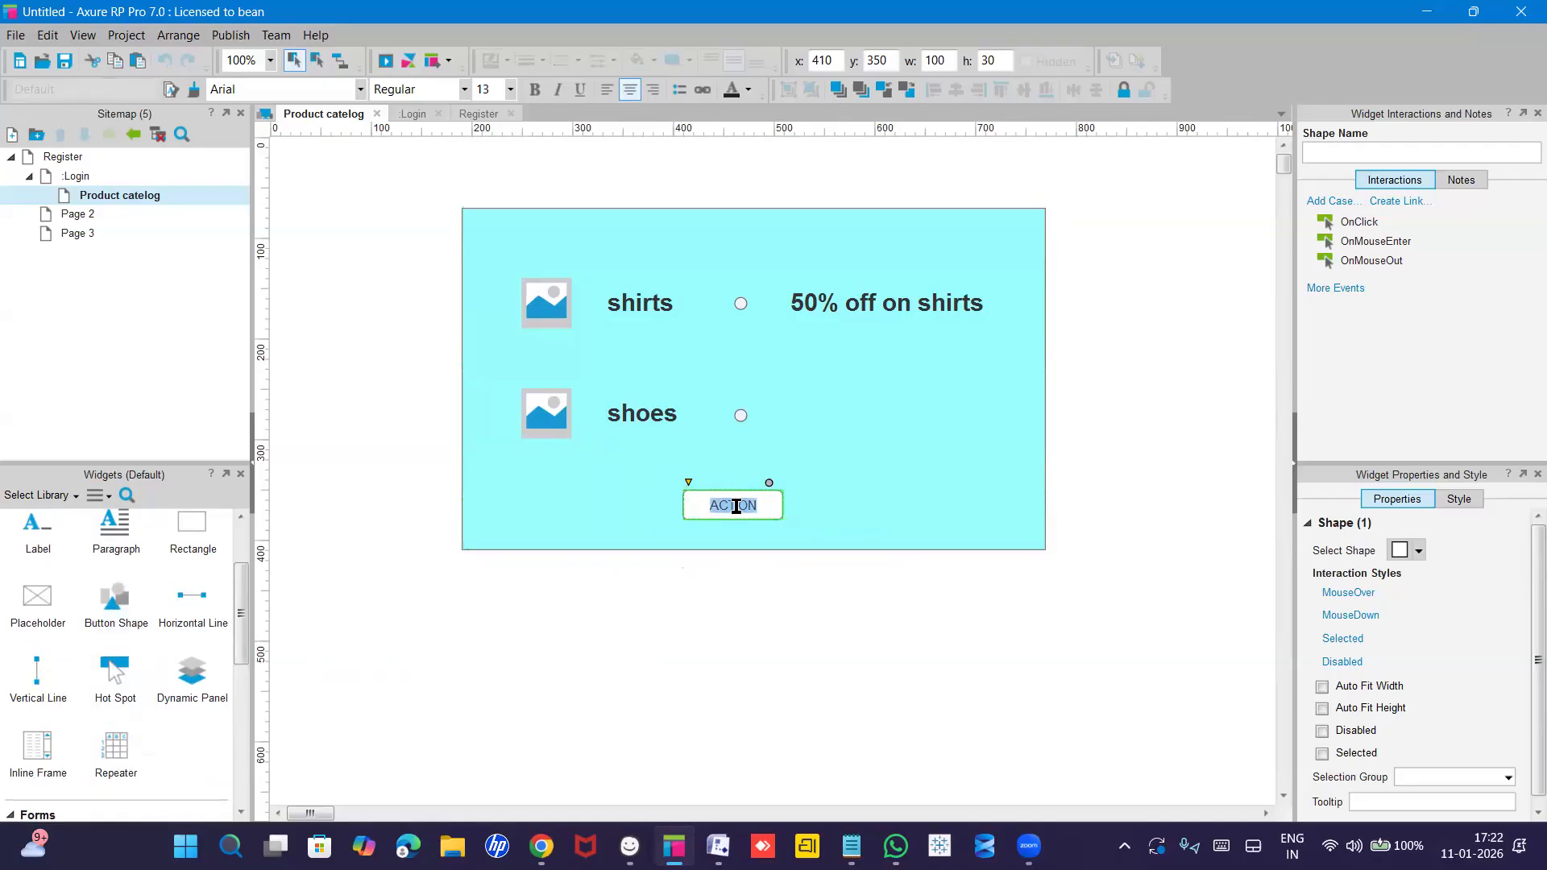
pyautogui.write('Add to cart')
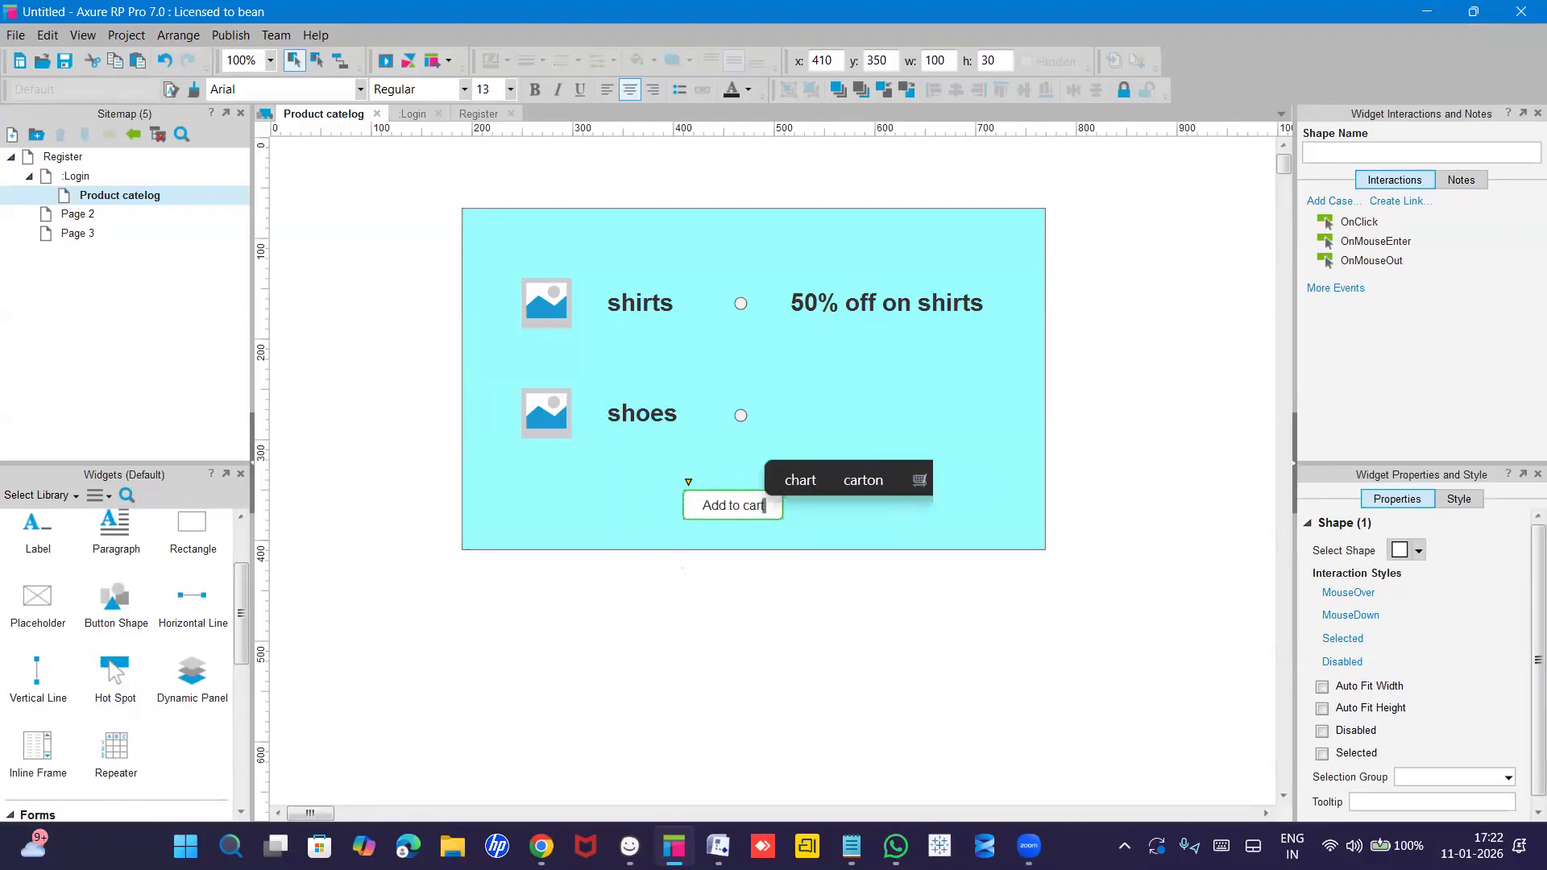
pyautogui.click(732, 612)
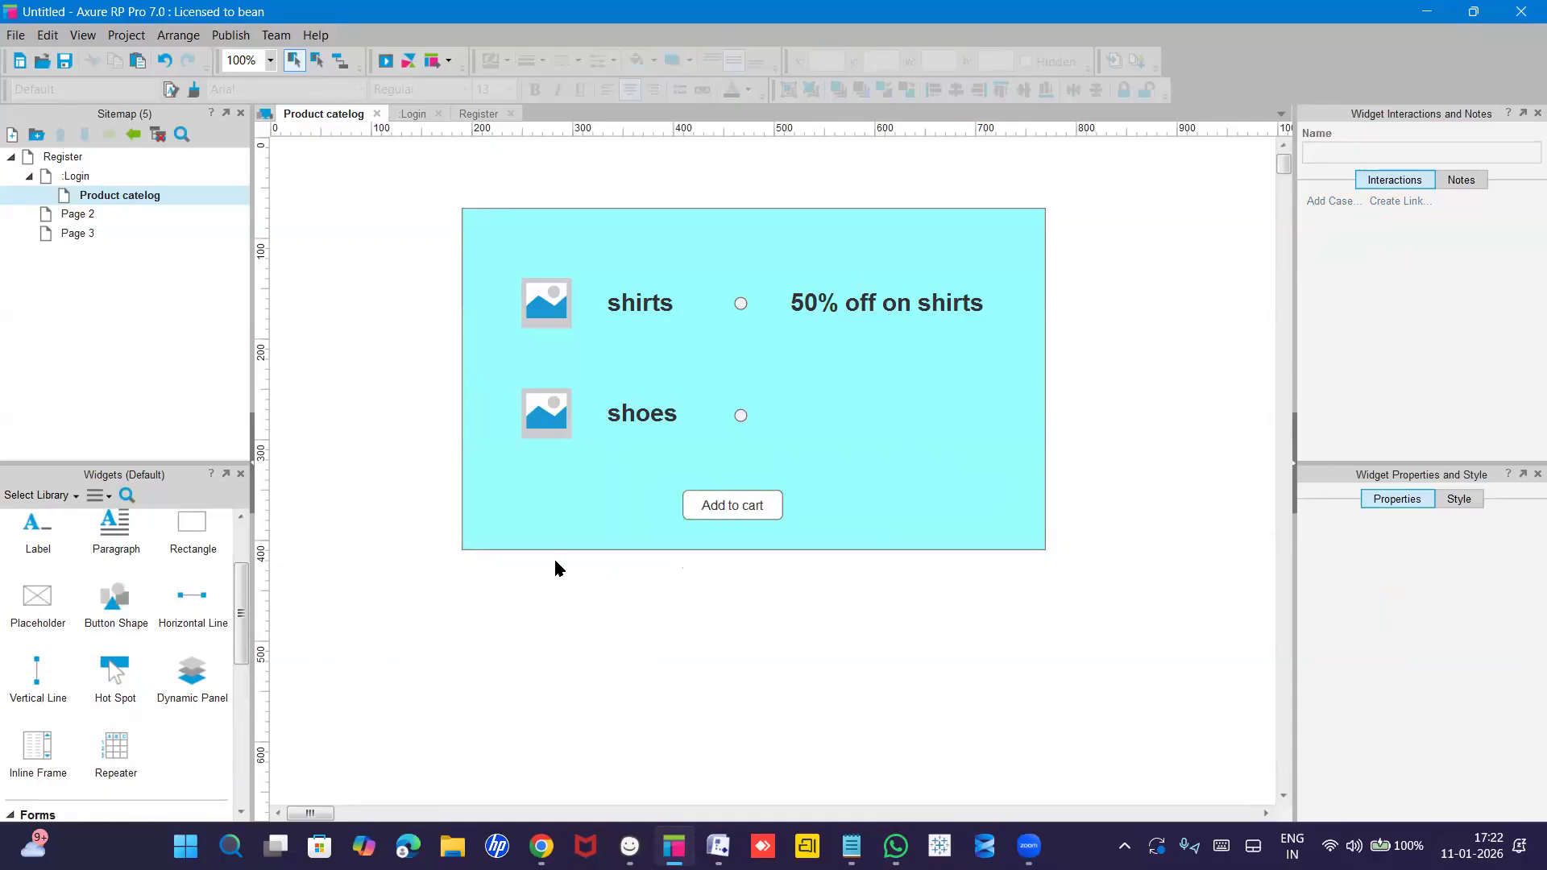
# Add a child page named 'Cart page' beneath Product catelog in the sitemap.
pyautogui.click(78, 176)
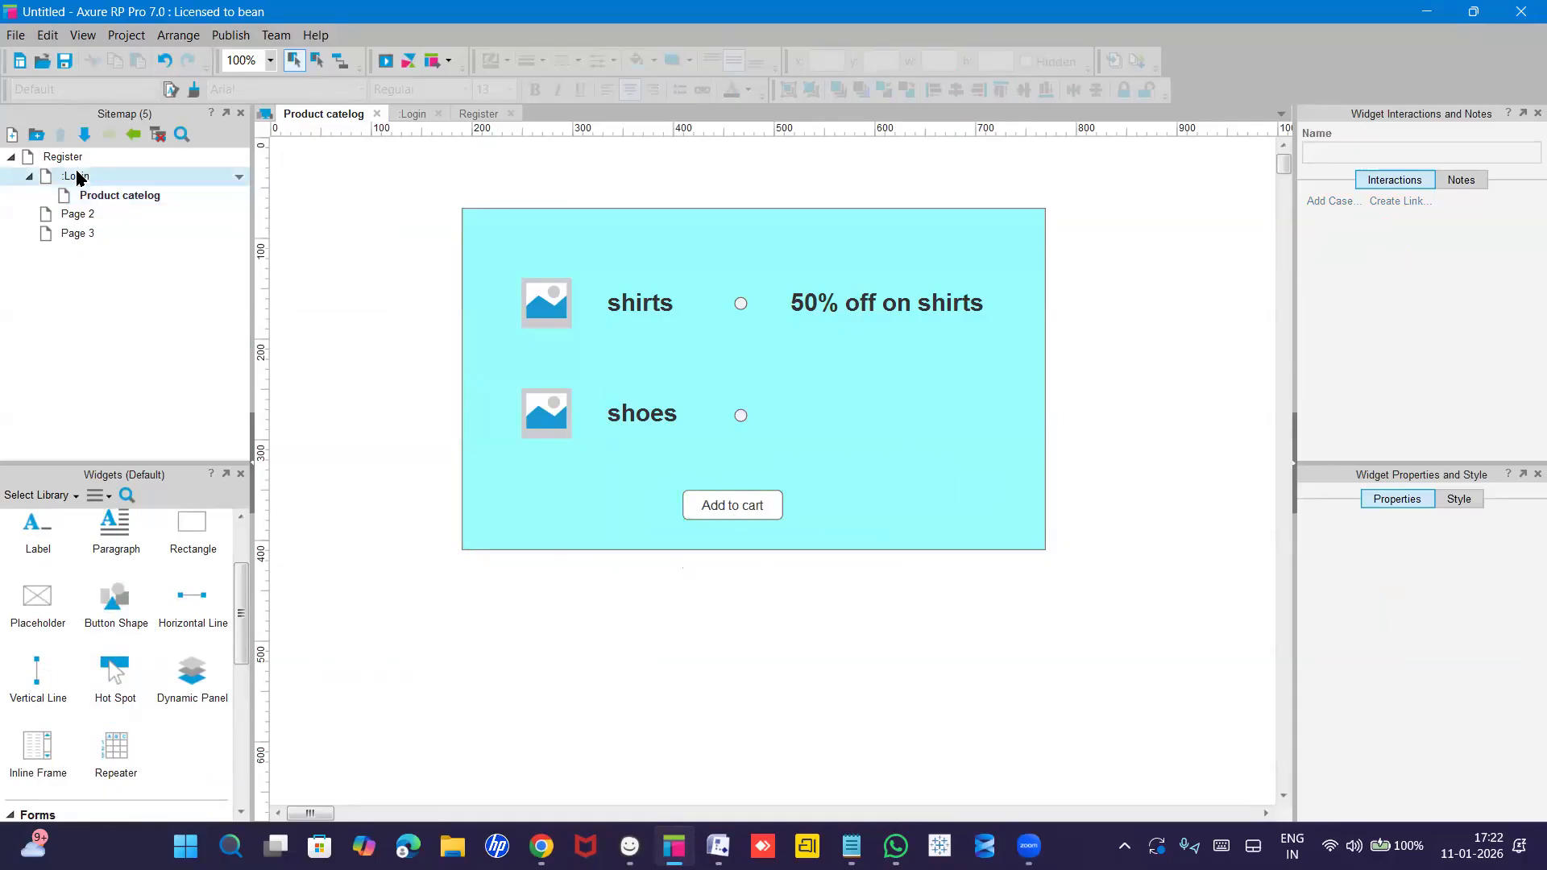
pyautogui.doubleClick(78, 176)
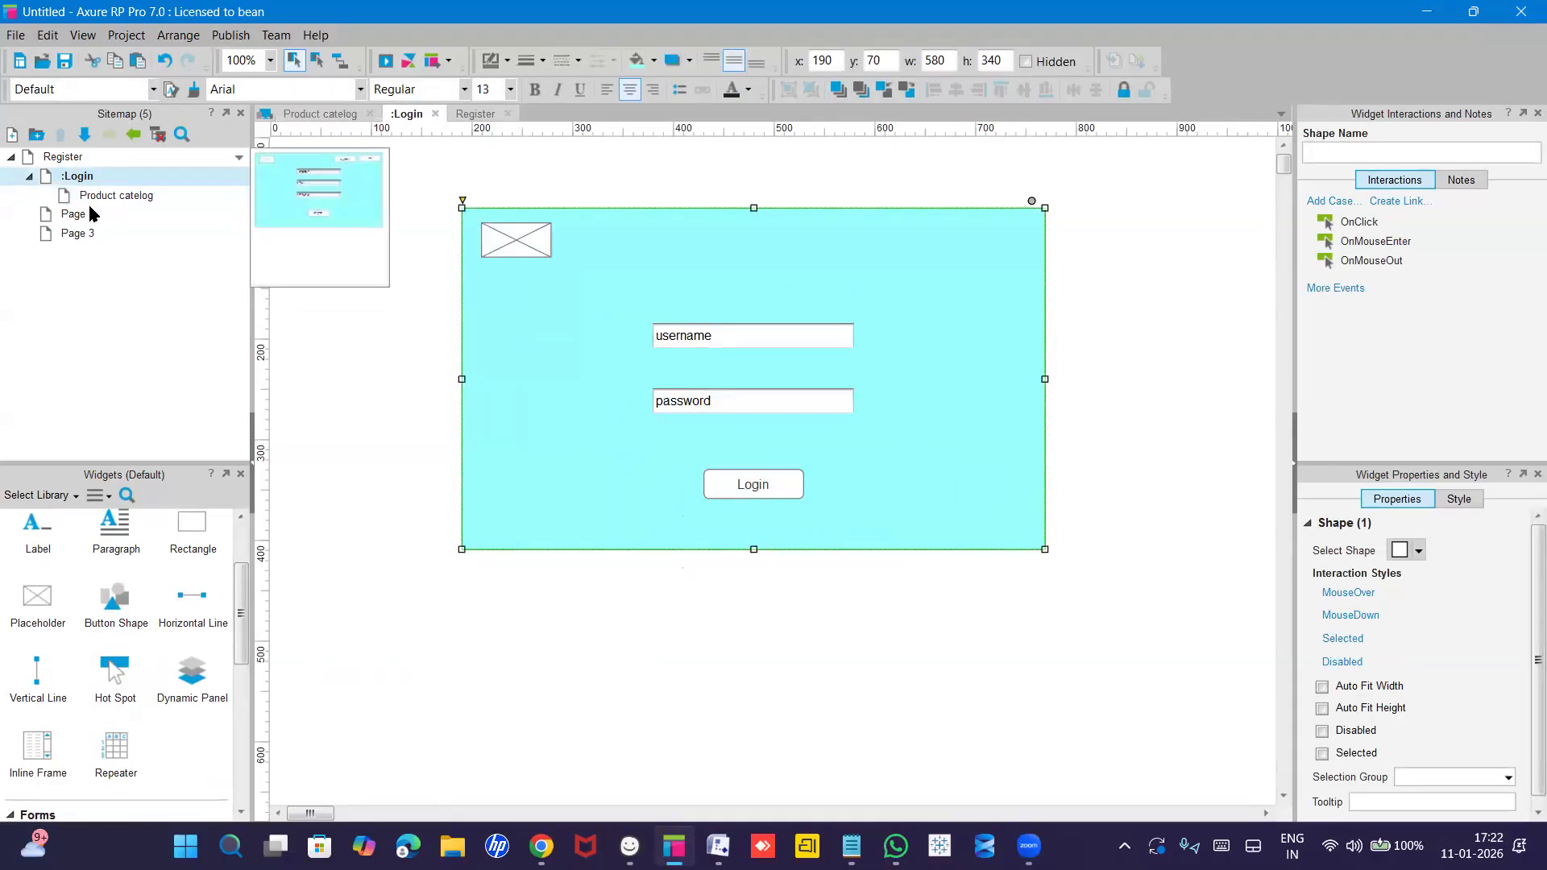
pyautogui.doubleClick(107, 195)
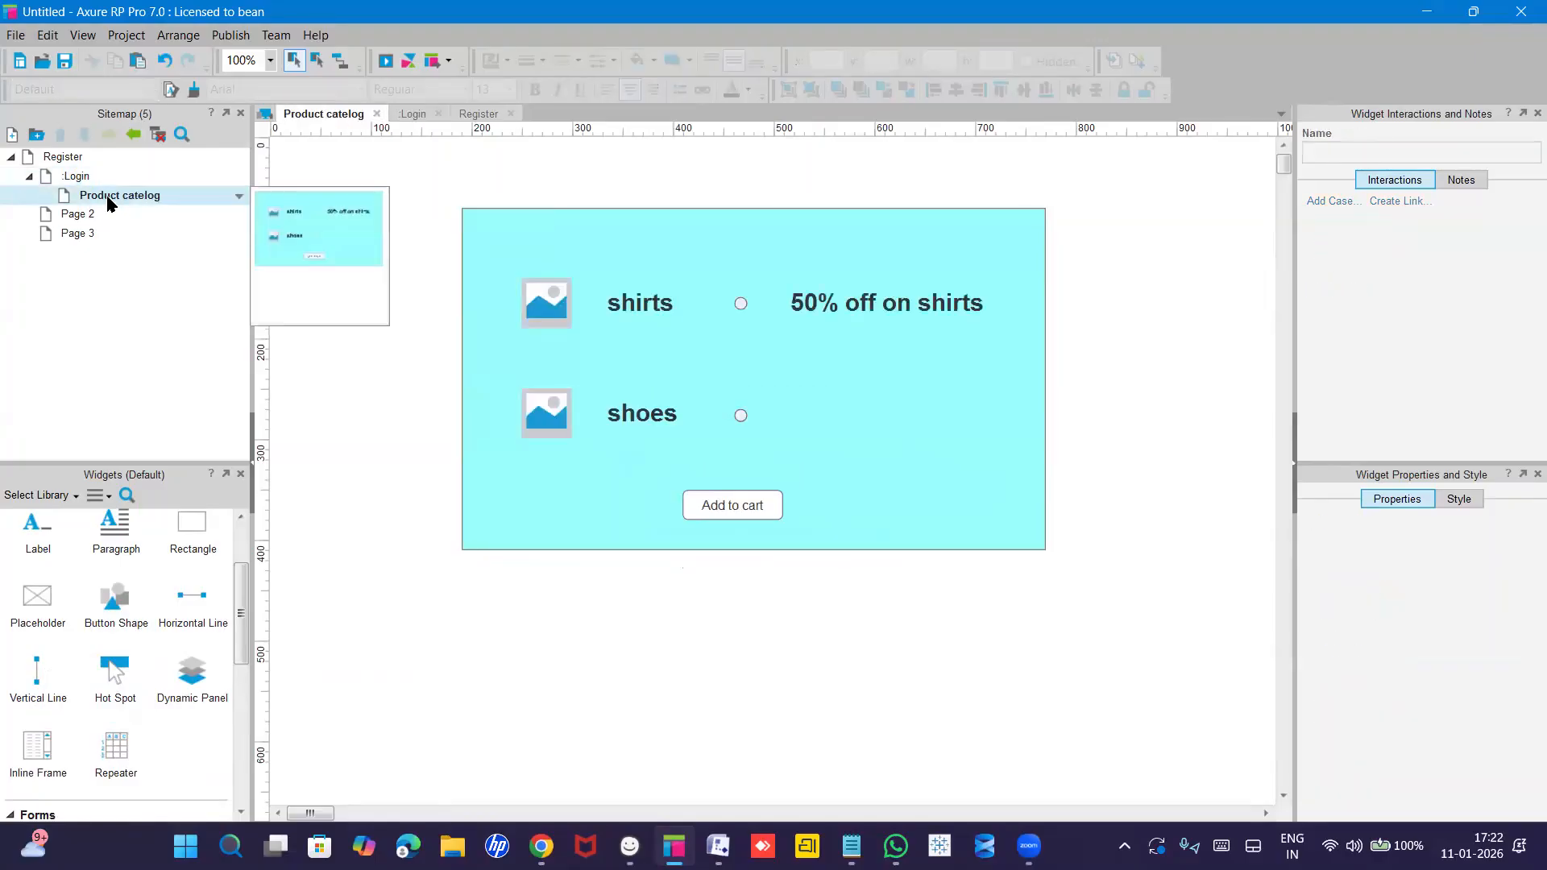
pyautogui.rightClick(109, 201)
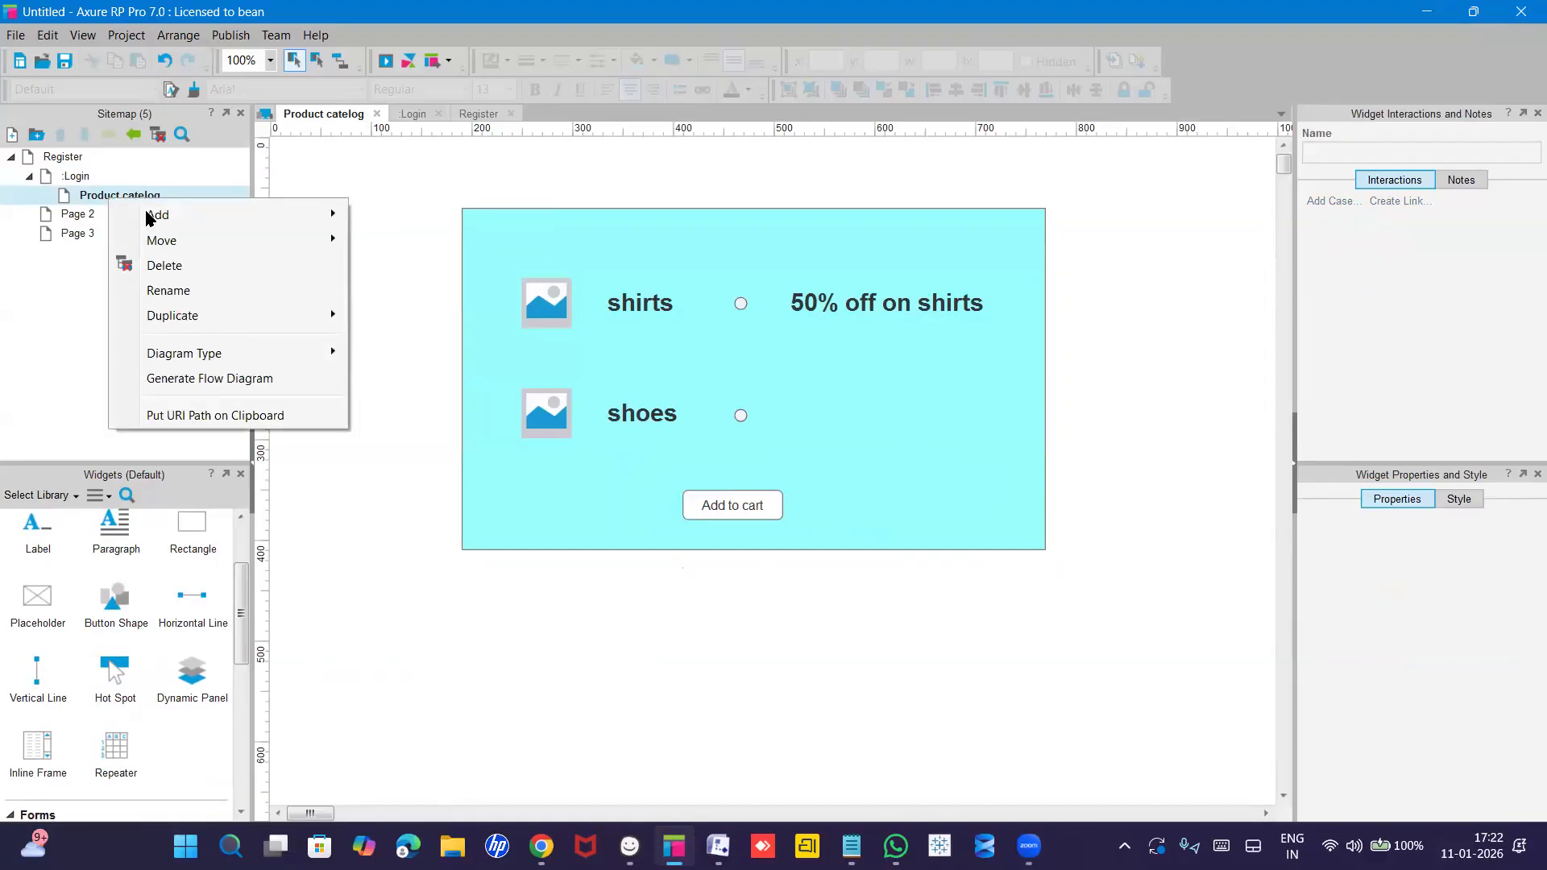
pyautogui.moveTo(151, 216)
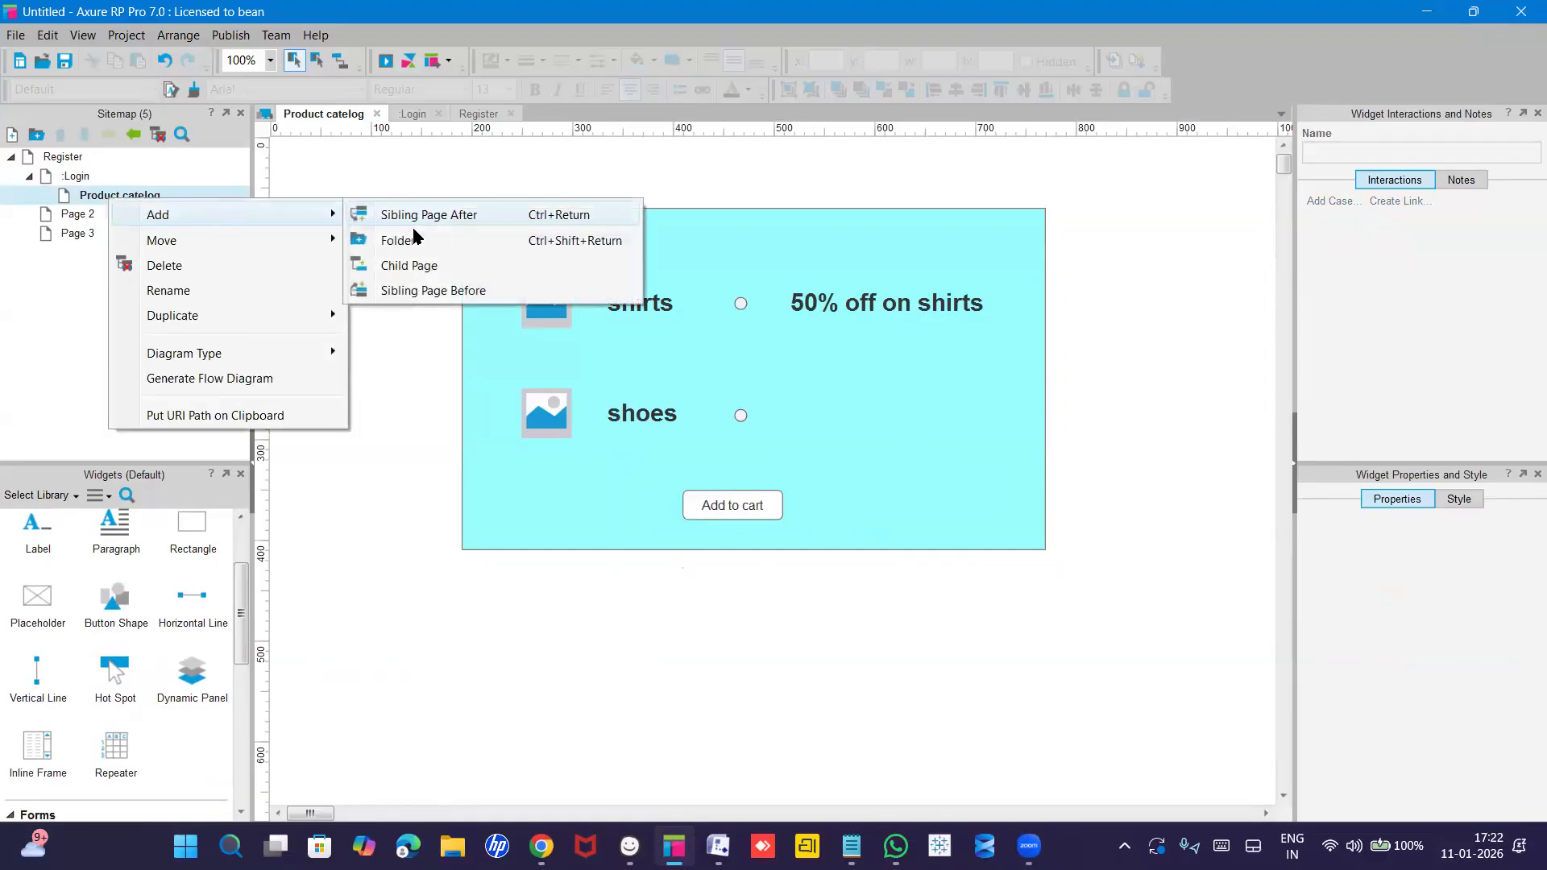
pyautogui.click(415, 269)
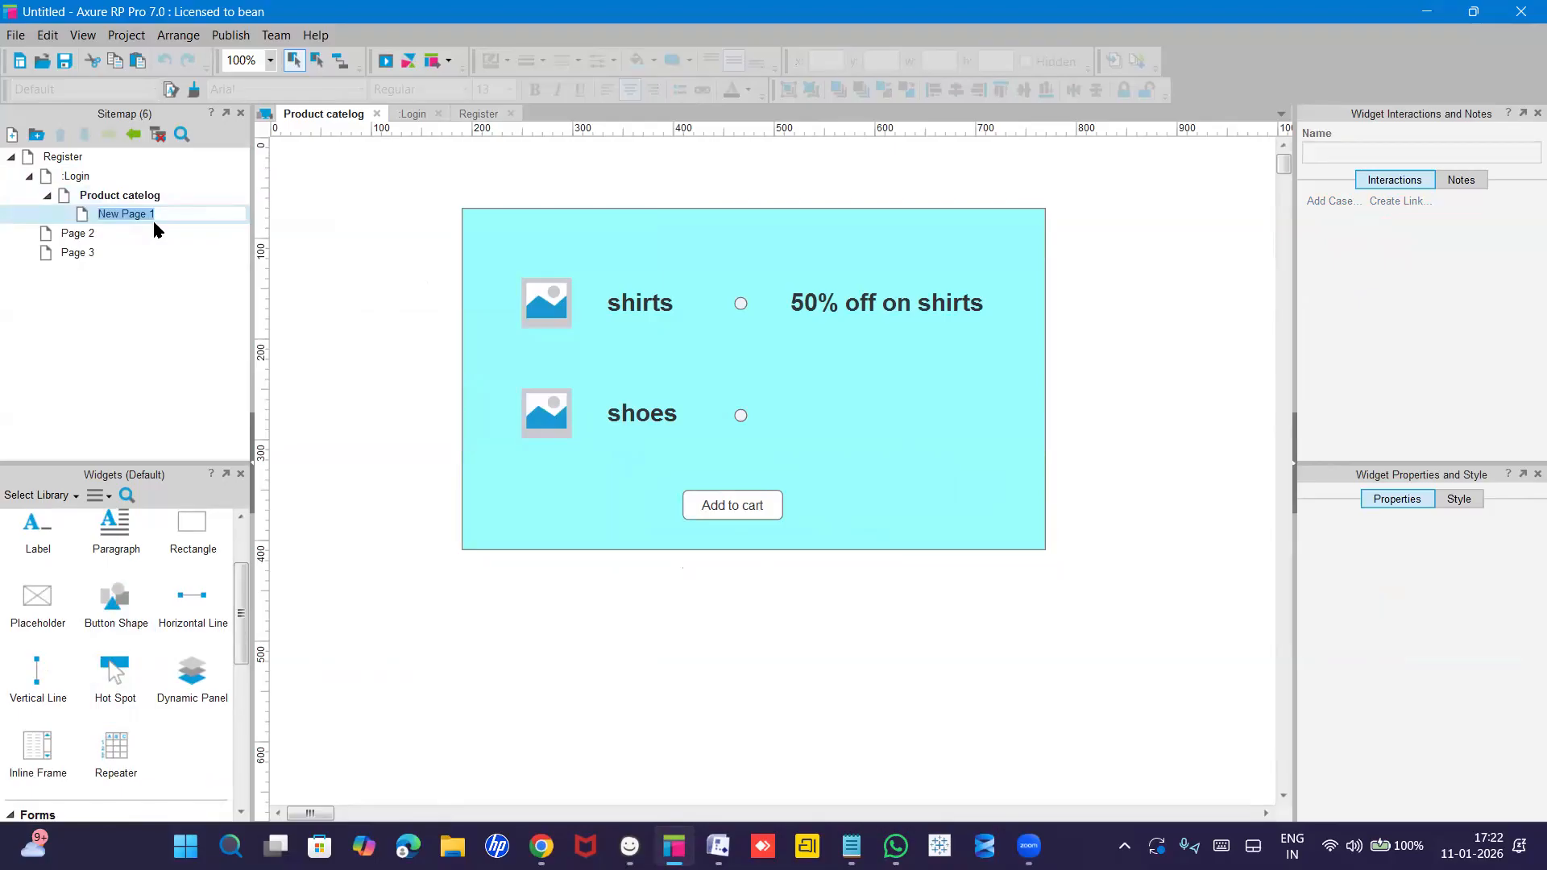
pyautogui.write('Cart')
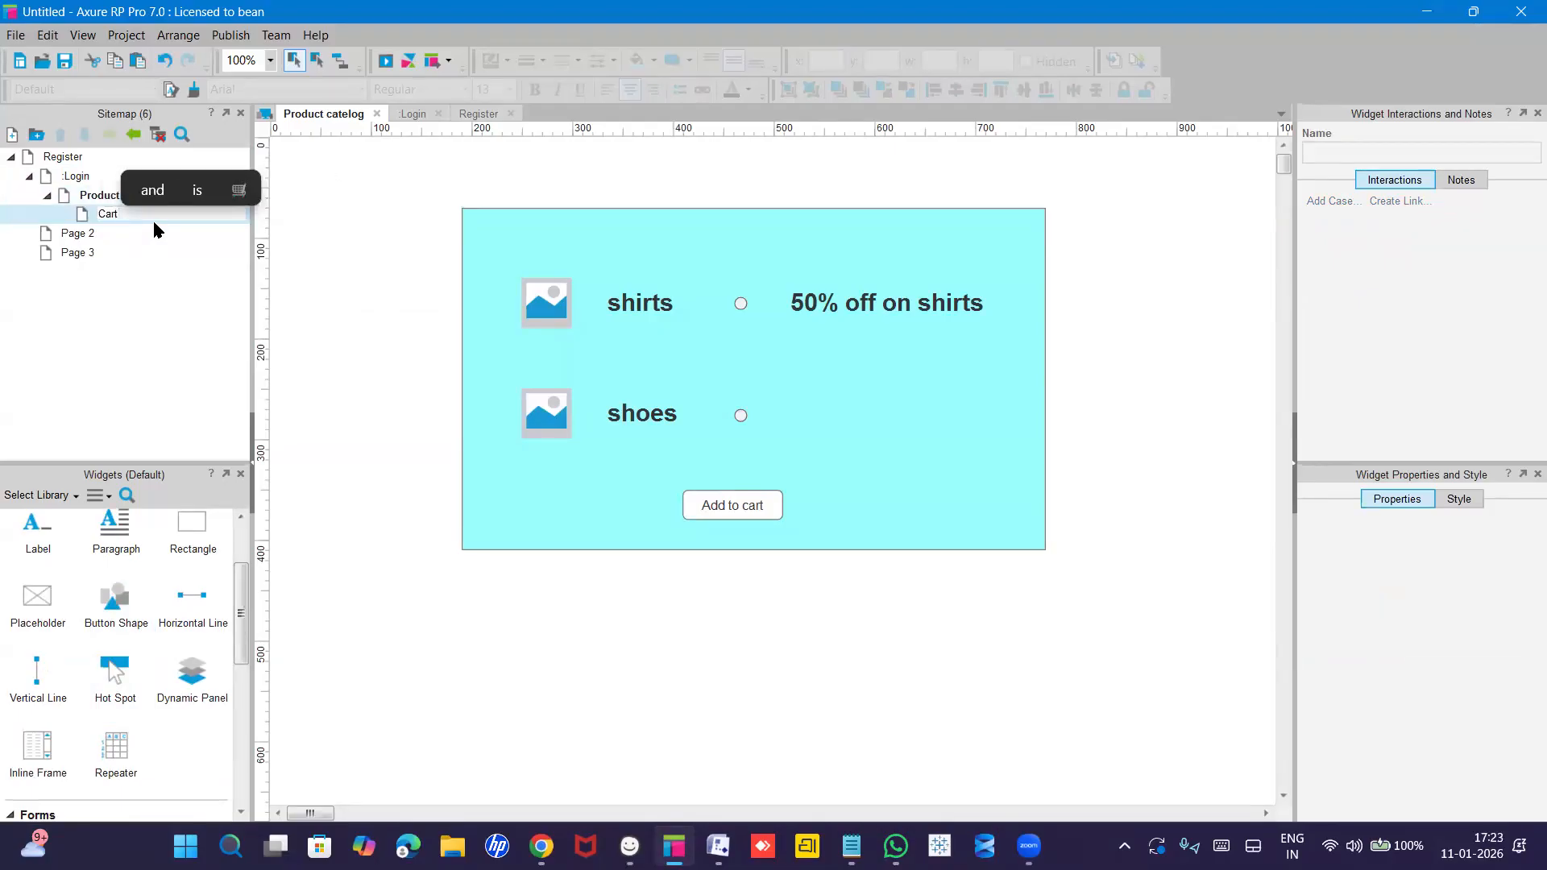
pyautogui.write(' page')
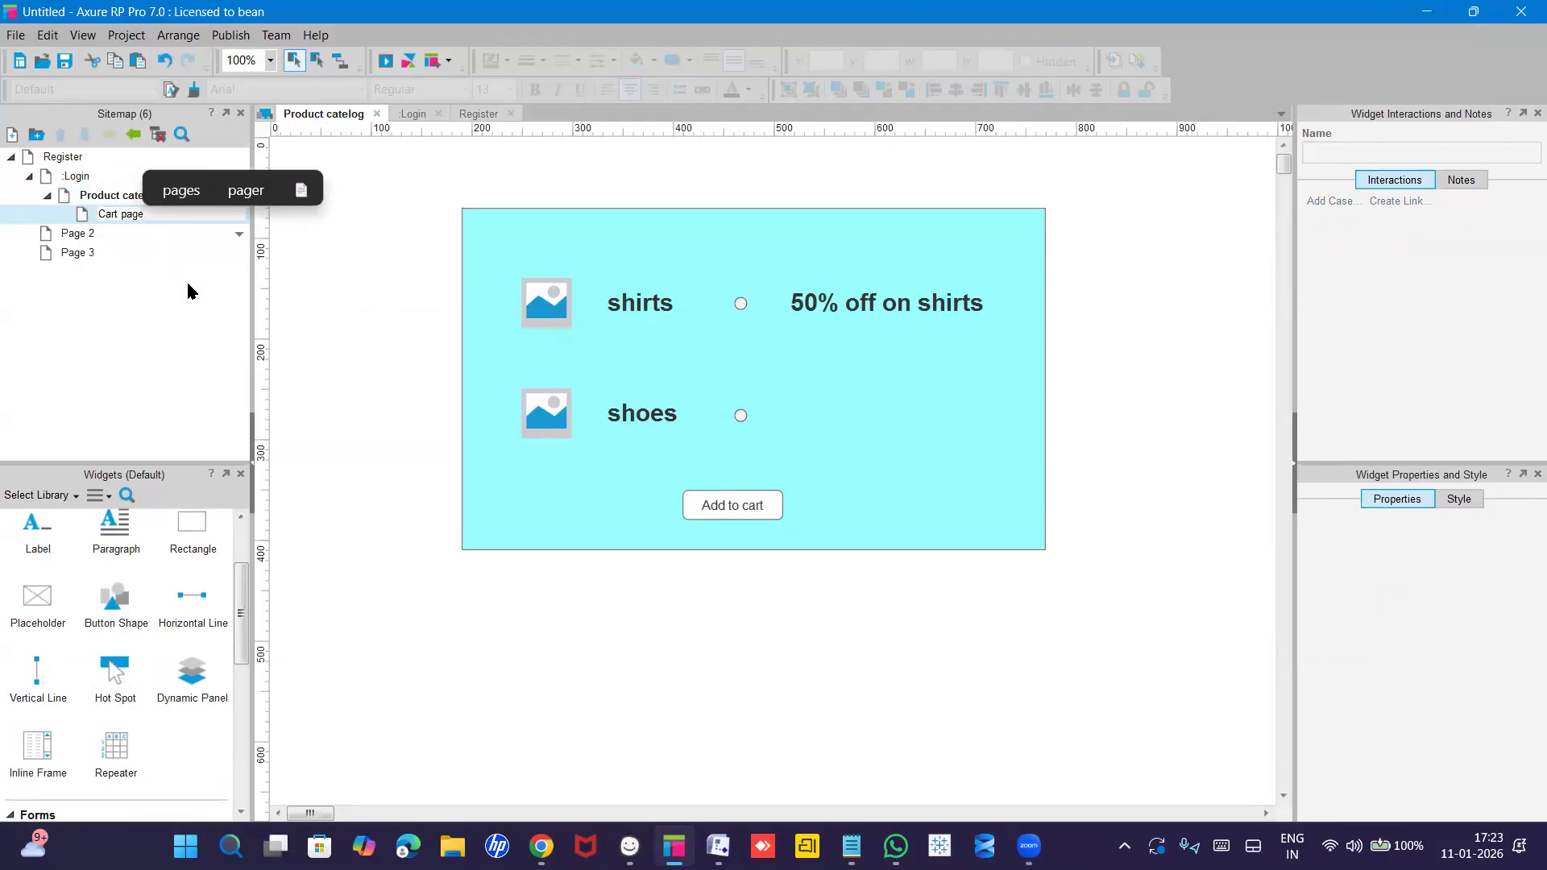
pyautogui.press('Return')
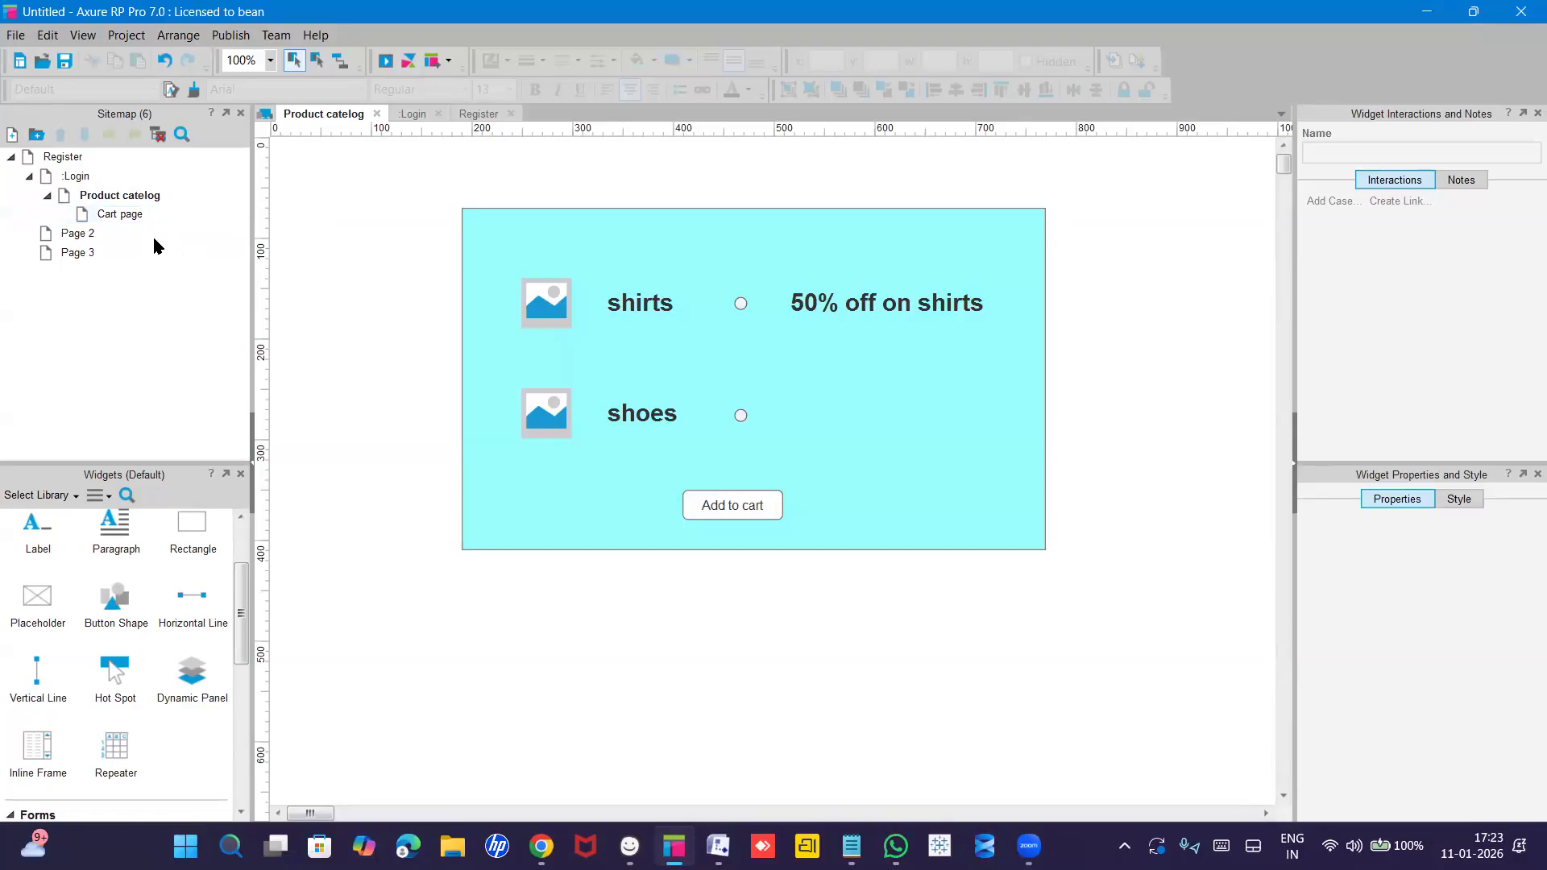
# Select the shirts card: cyan panel, image, label, discount heading, radio button and Add to cart button.
pyautogui.click(658, 377)
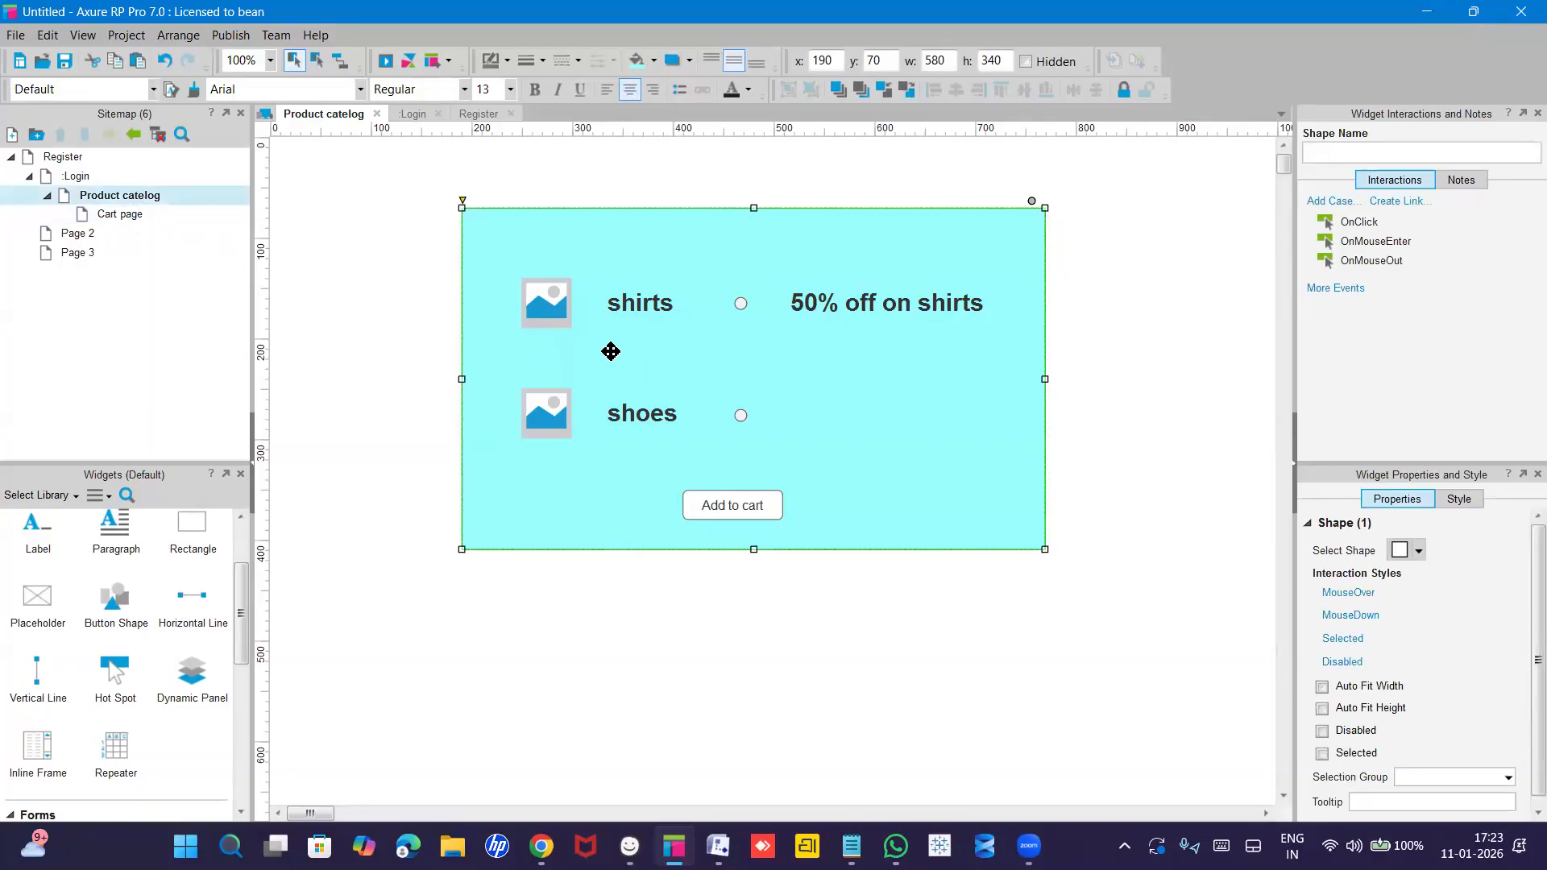
pyautogui.press('Escape')
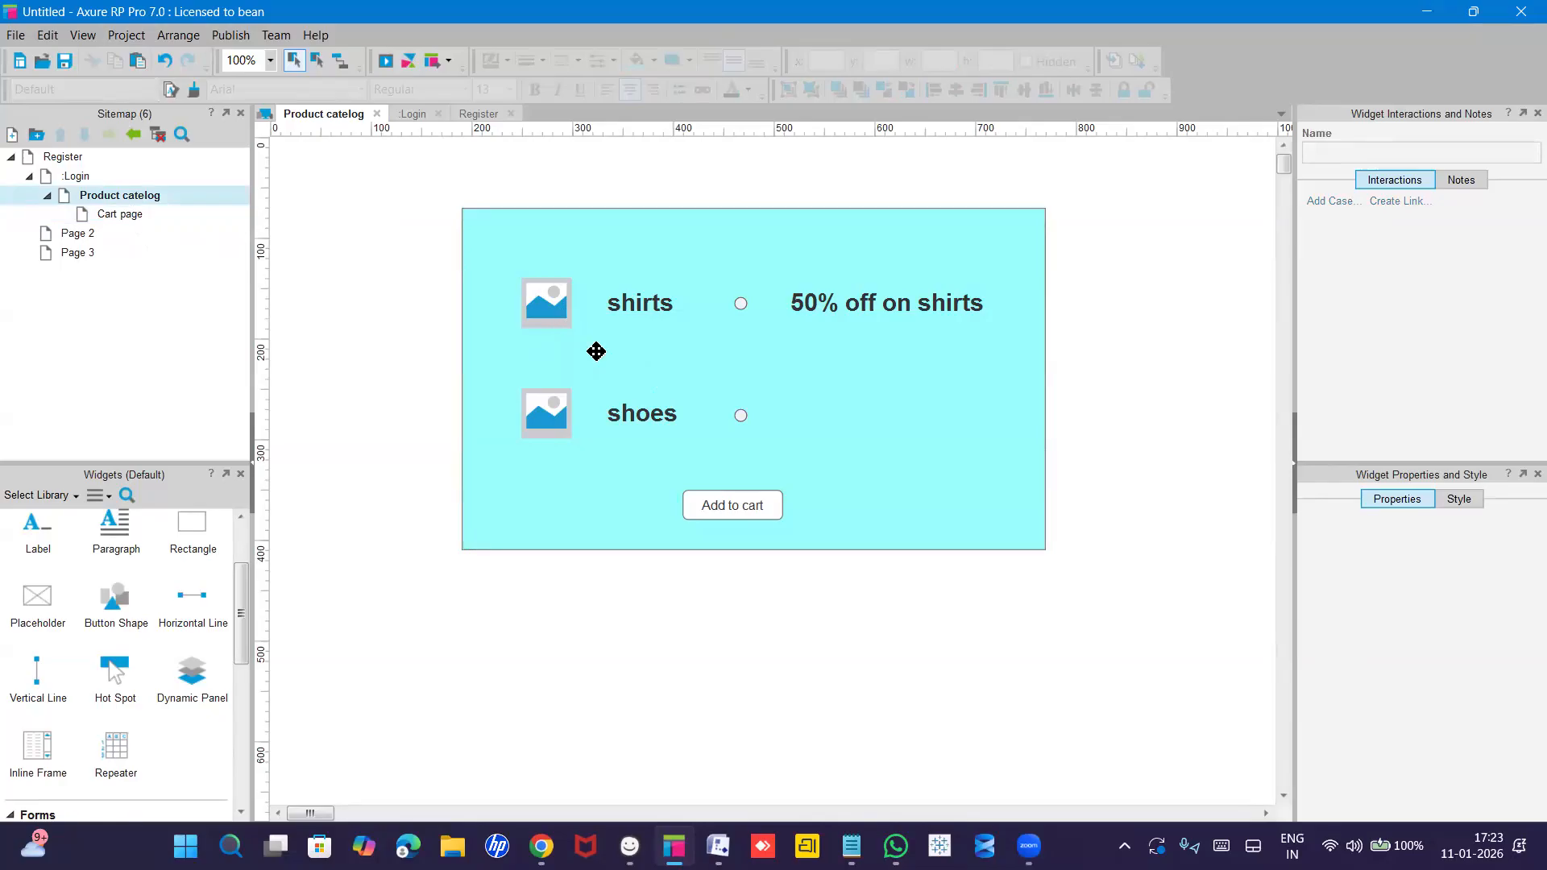
pyautogui.click(596, 351)
pyautogui.keyDown('ctrl'); pyautogui.click(552, 311); pyautogui.keyUp('ctrl')
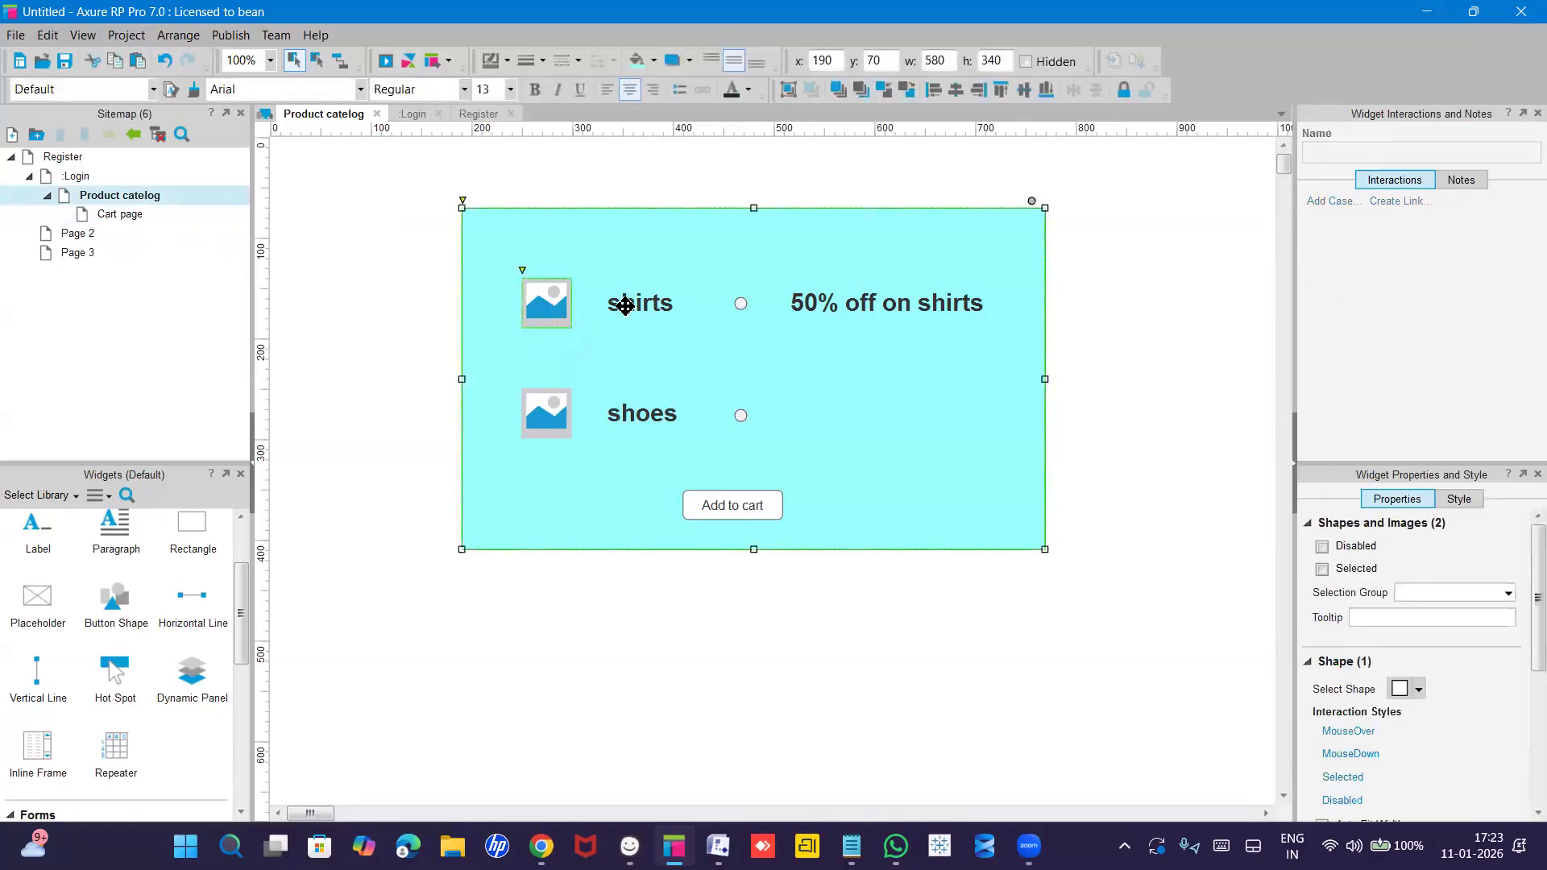
pyautogui.keyDown('ctrl'); pyautogui.click(625, 306); pyautogui.keyUp('ctrl')
pyautogui.keyDown('ctrl'); pyautogui.click(811, 306); pyautogui.keyUp('ctrl')
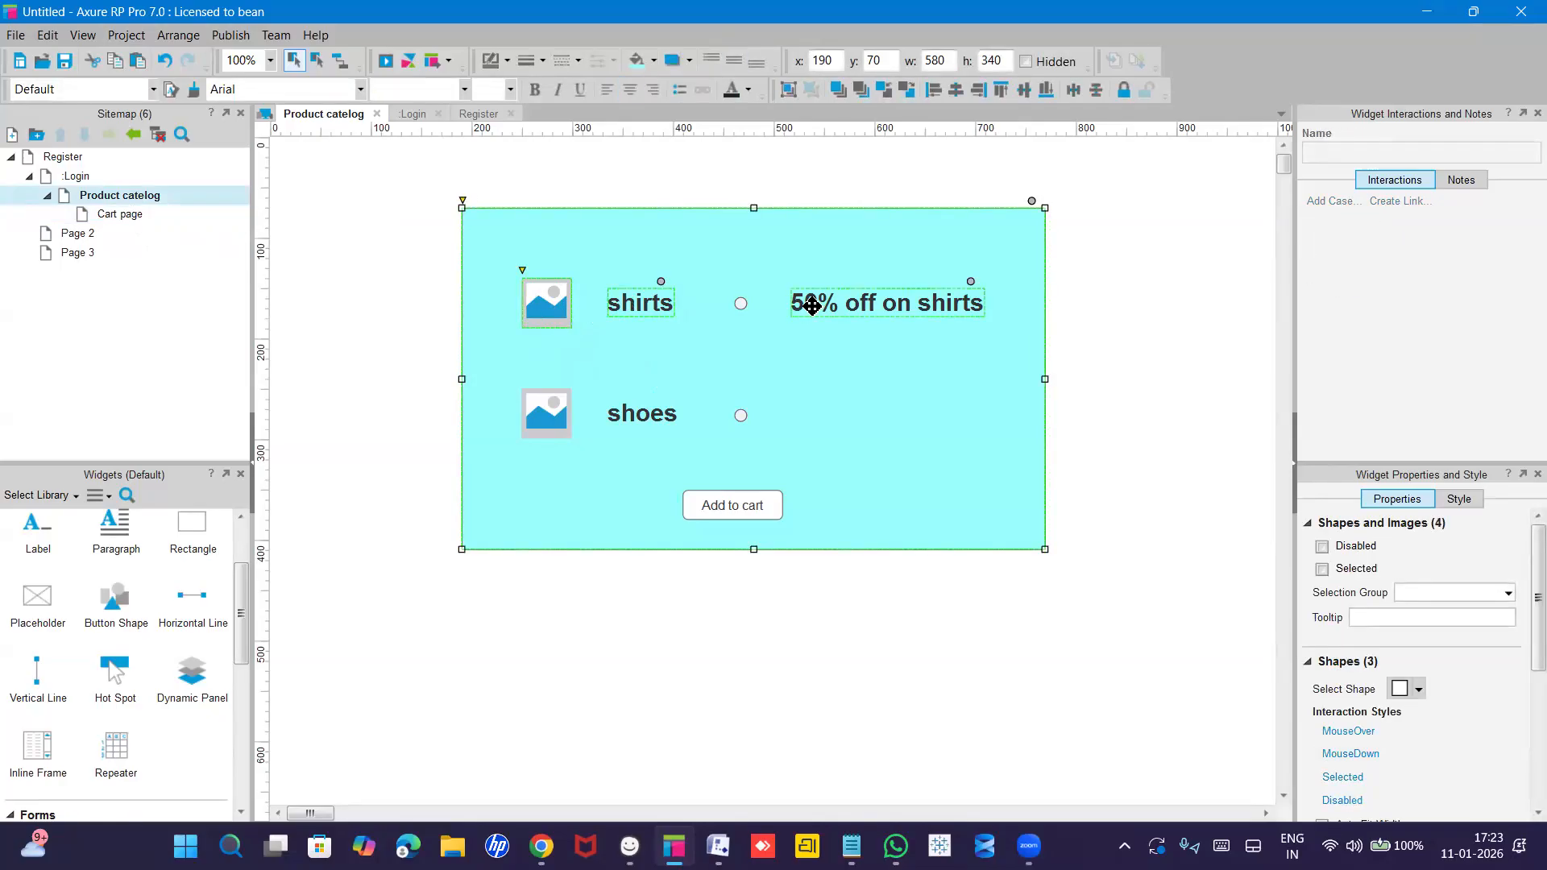
pyautogui.keyDown('ctrl'); pyautogui.click(740, 306); pyautogui.keyUp('ctrl')
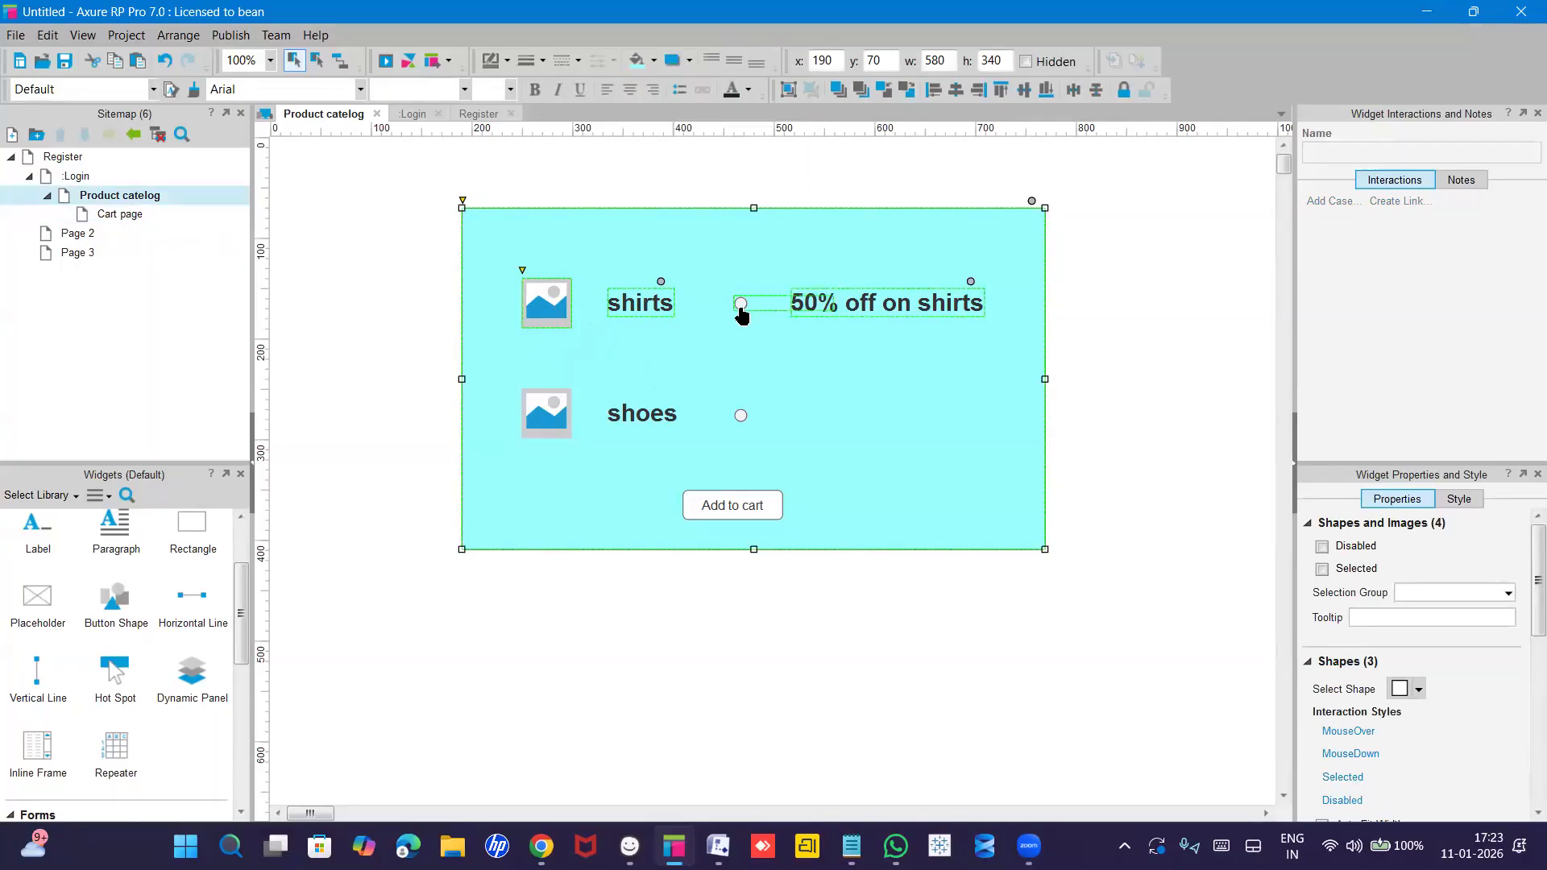
pyautogui.keyDown('ctrl'); pyautogui.click(740, 505); pyautogui.keyUp('ctrl')
# Paste the copied shirts product card onto the Cart page.
pyautogui.doubleClick(117, 213)
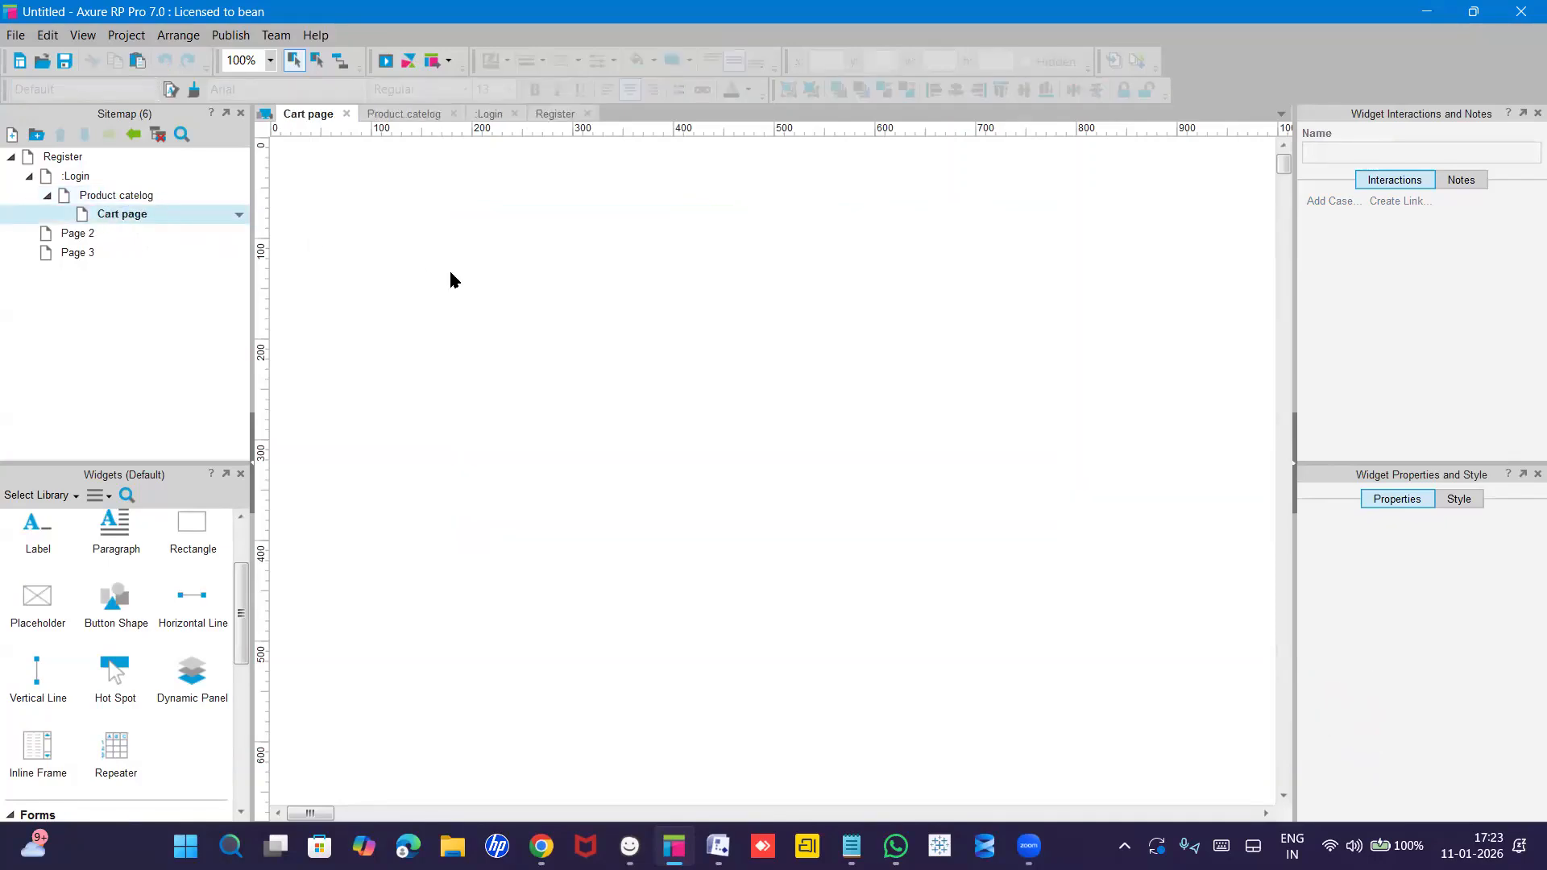
pyautogui.hotkey('ctrl', 'v')
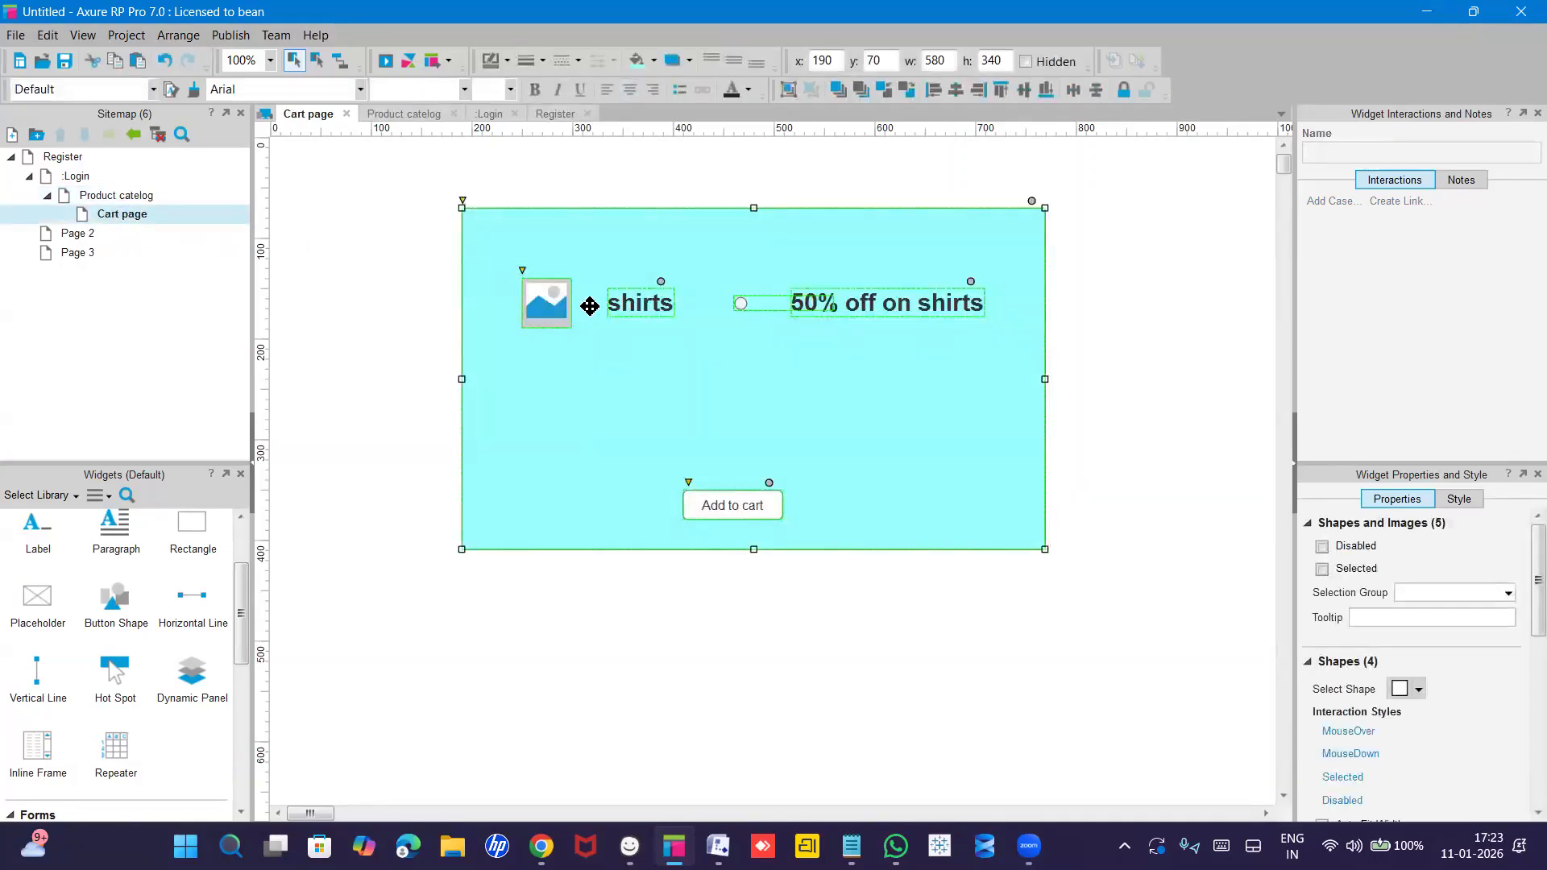
pyautogui.click(689, 362)
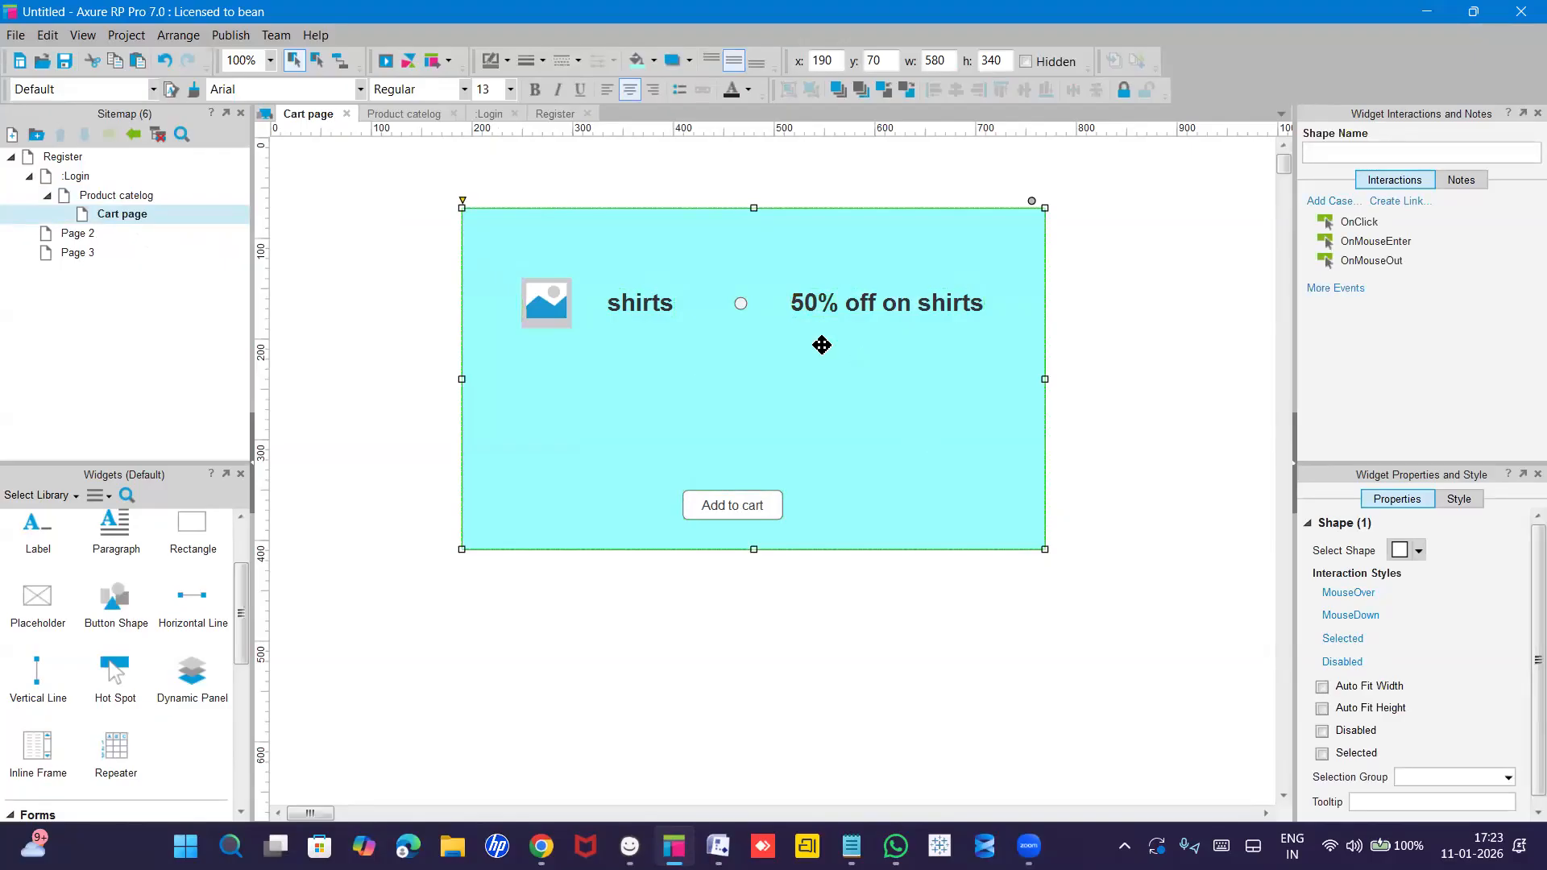
# Relabel the pasted Add to cart button 'Payment' and move it up to y 290.
pyautogui.doubleClick(739, 509)
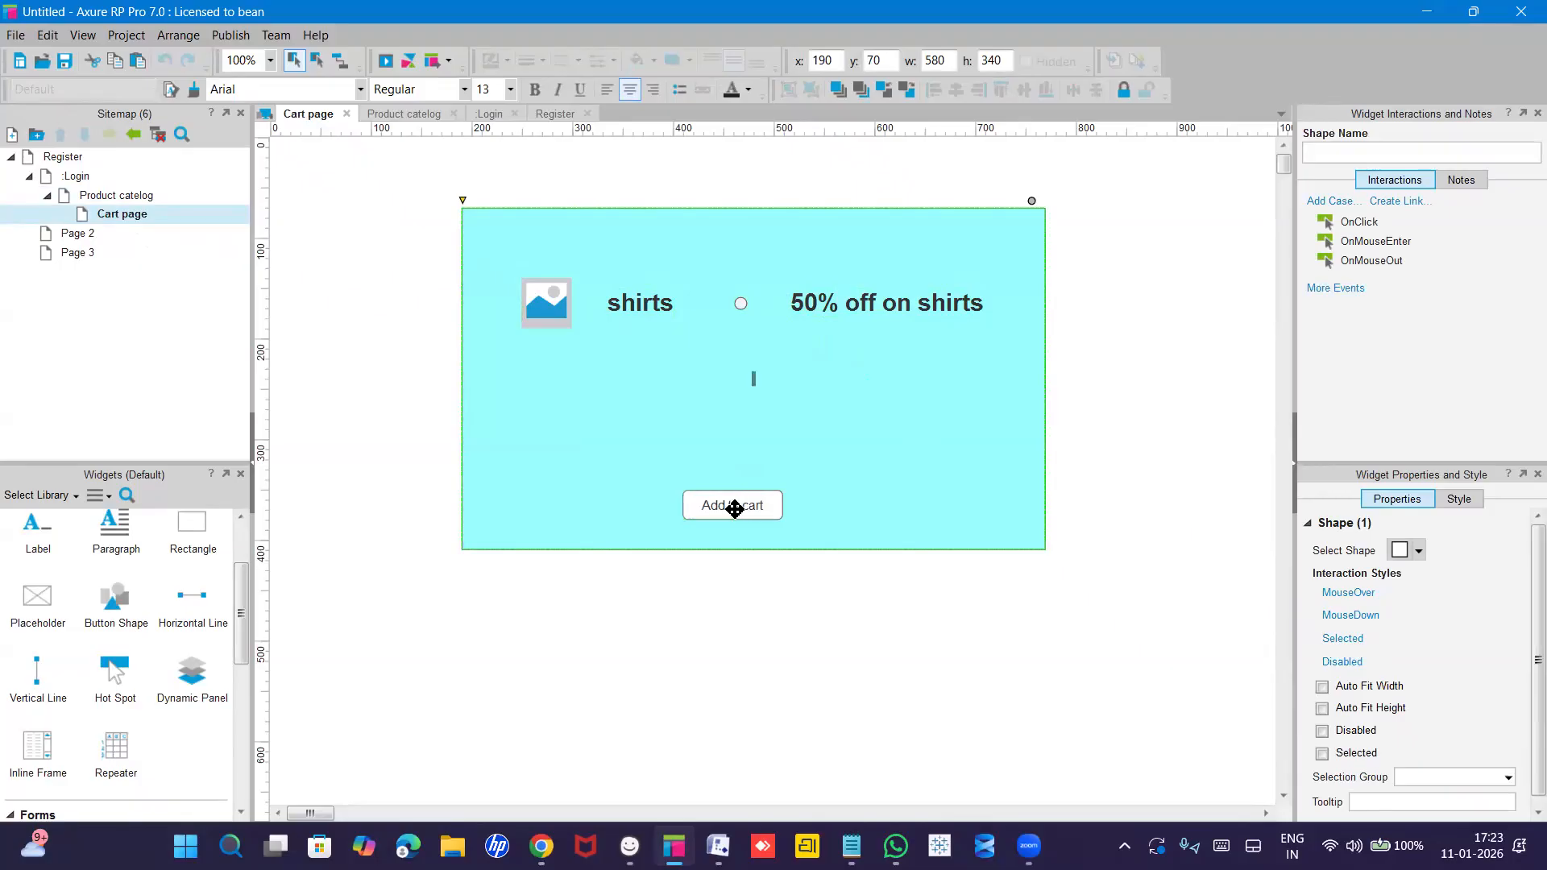
pyautogui.click(730, 508)
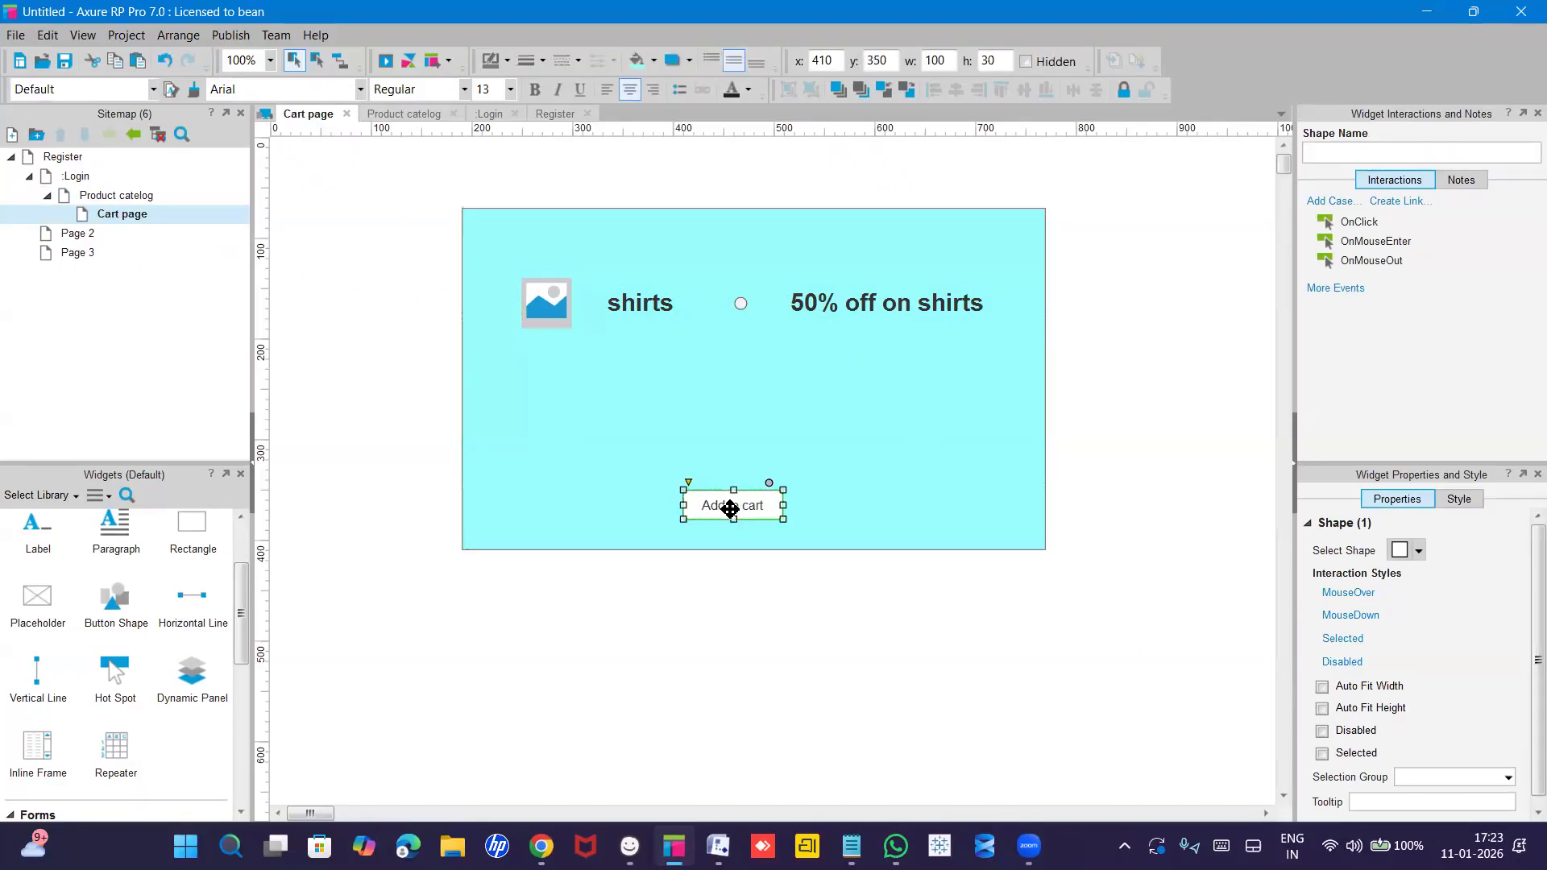
pyautogui.doubleClick(730, 508)
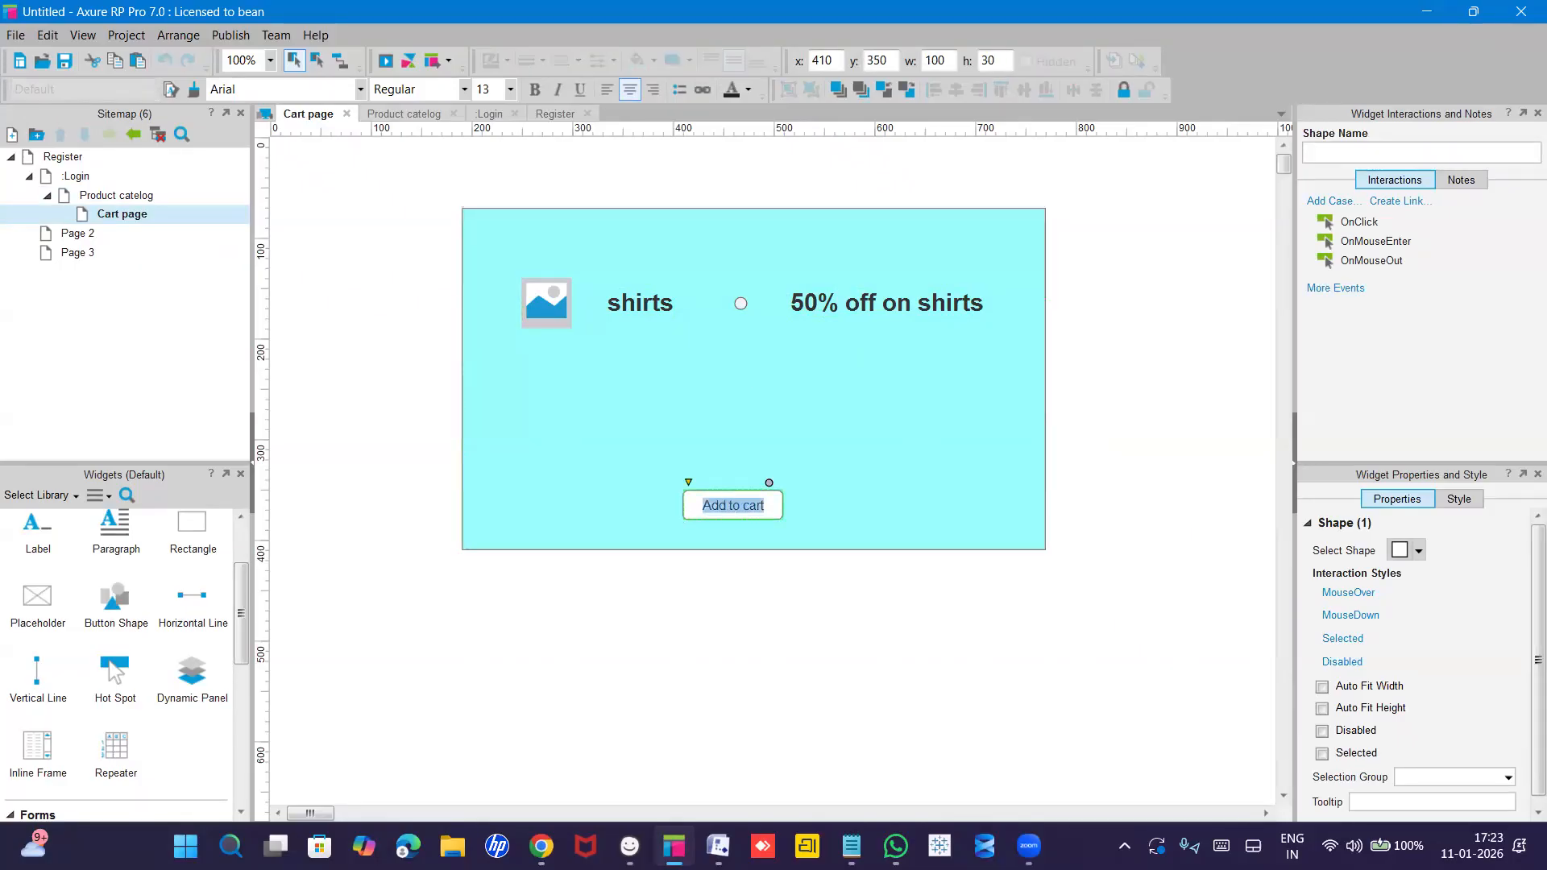
pyautogui.write('Payment')
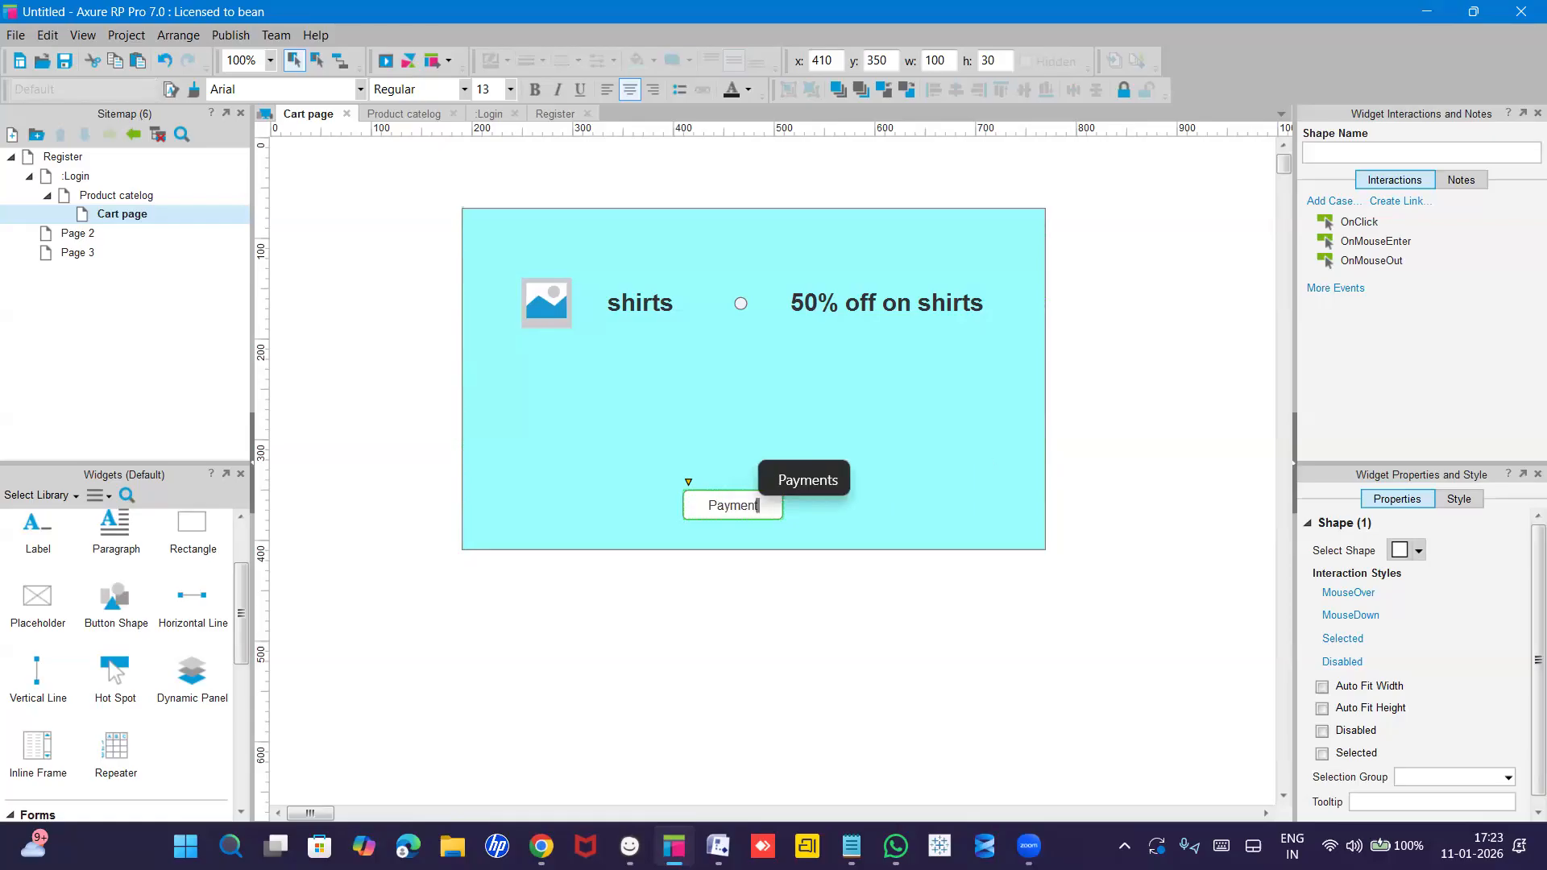
pyautogui.click(756, 443)
pyautogui.moveTo(742, 499); pyautogui.dragTo(746, 443)
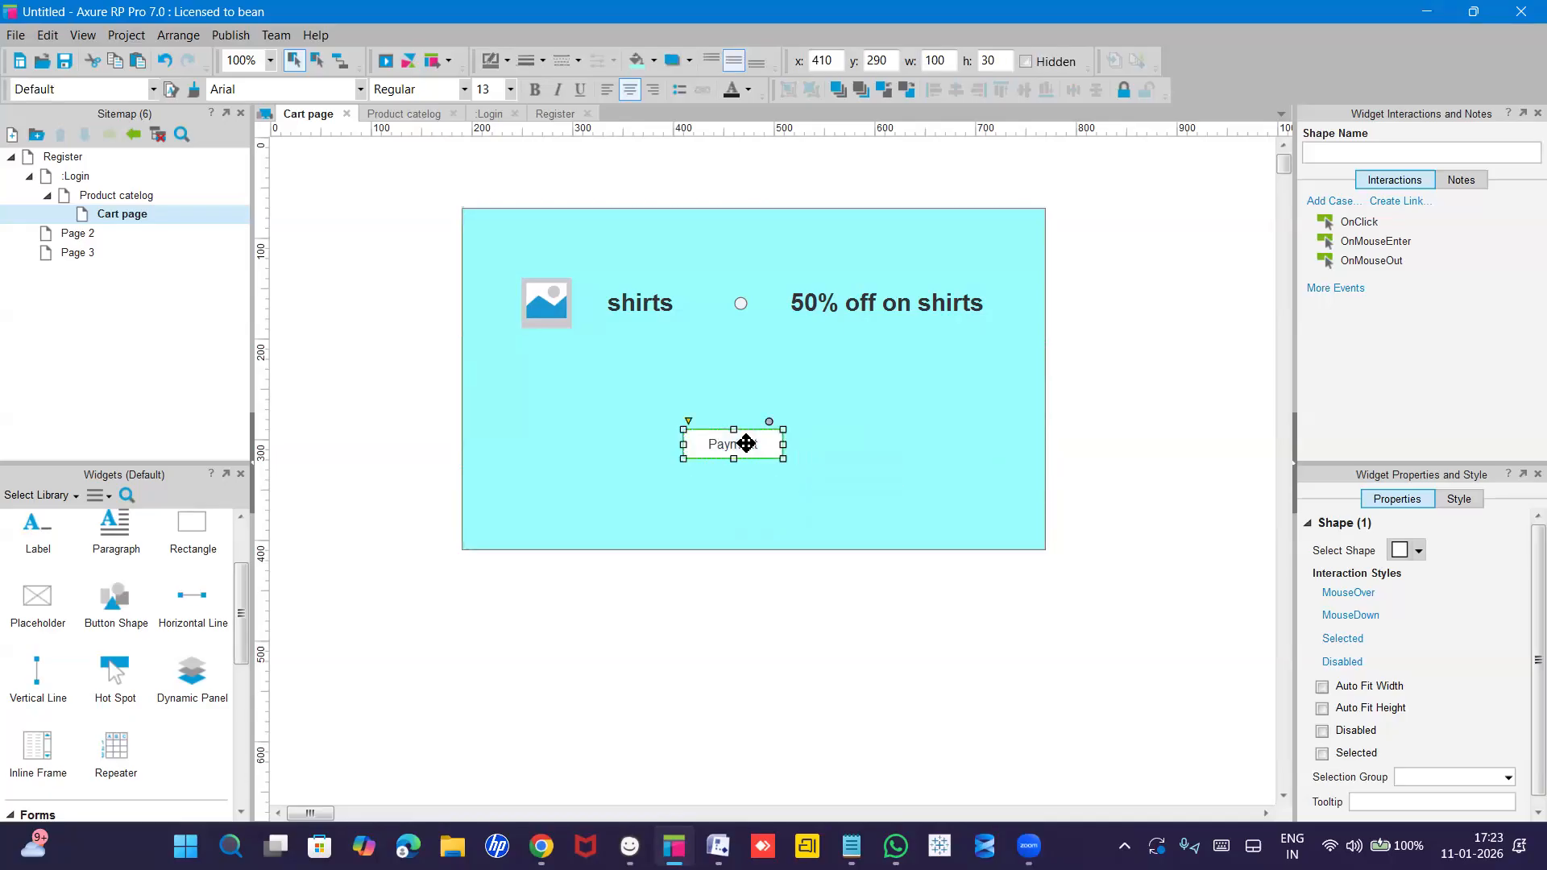
pyautogui.click(836, 464)
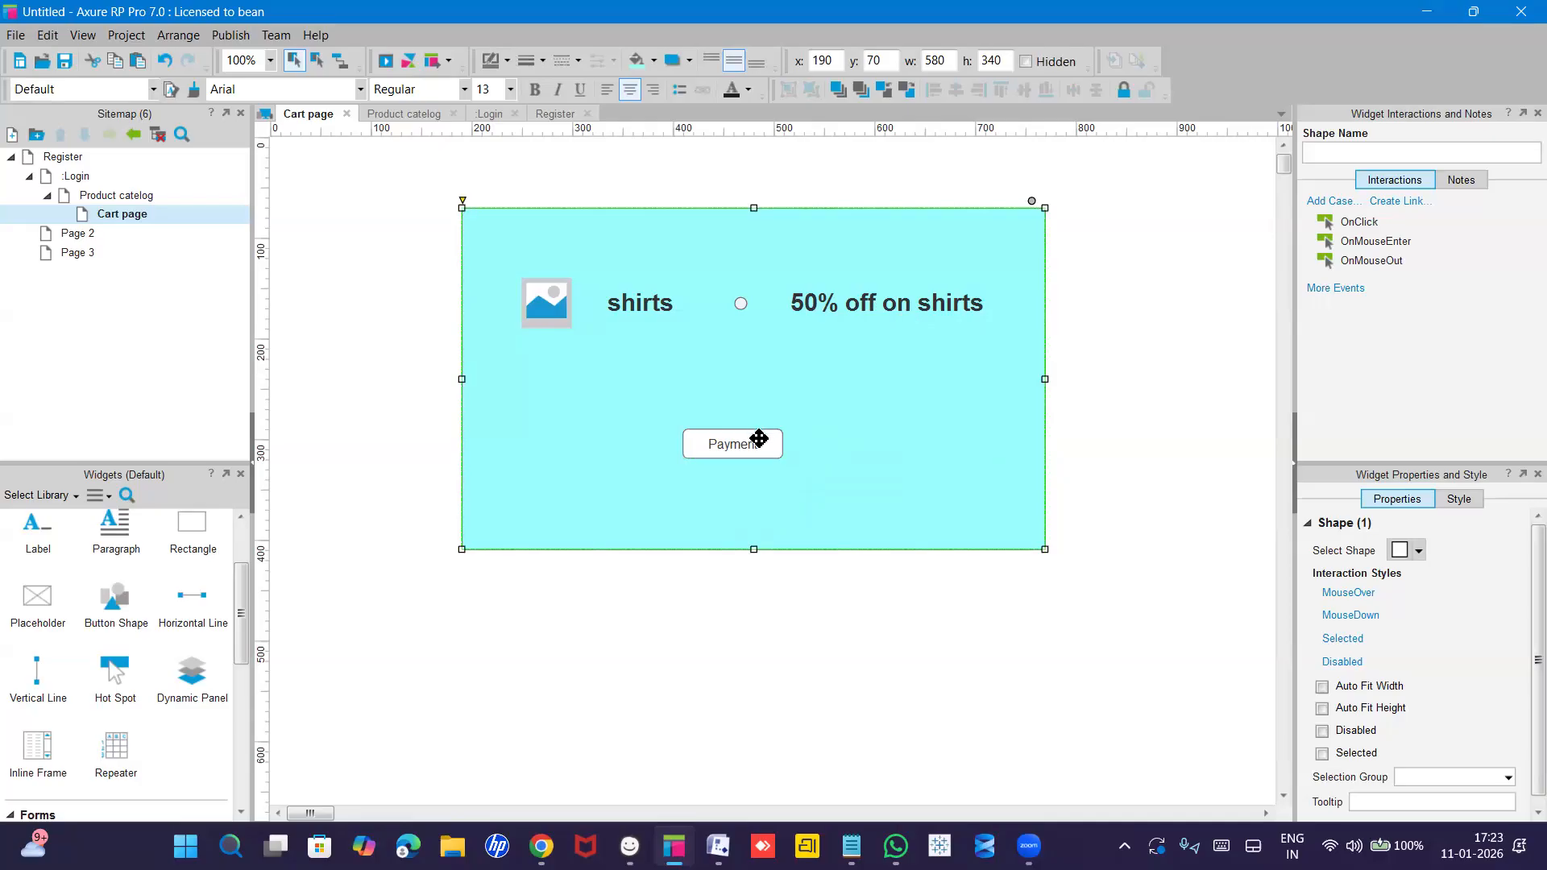
# Paste the 580 by 340 cyan panel rectangle onto the blank Page 2.
pyautogui.doubleClick(78, 234)
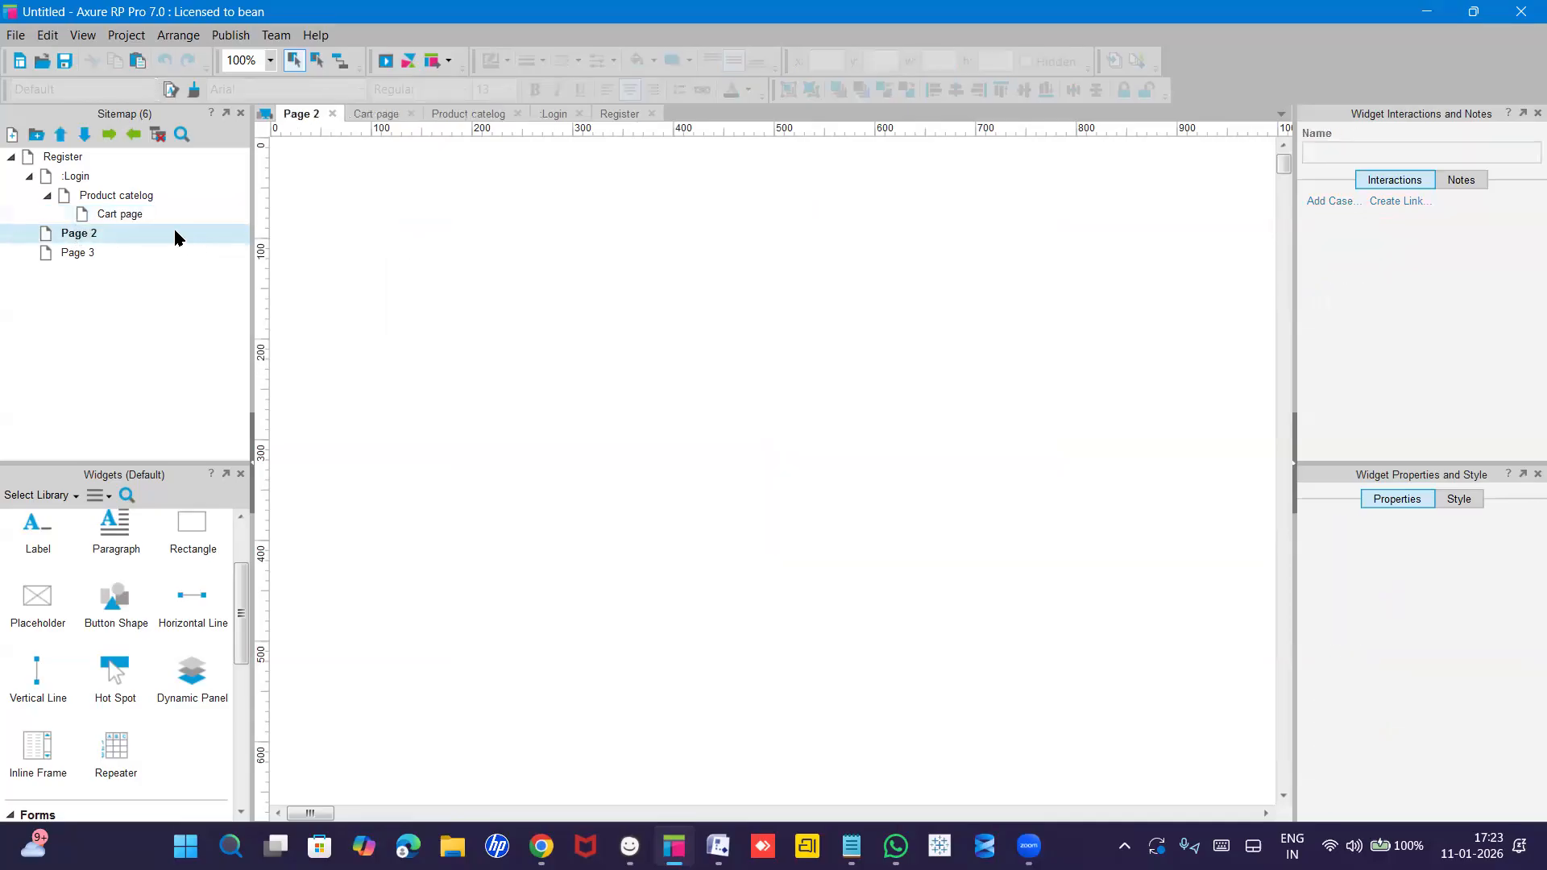
pyautogui.doubleClick(113, 213)
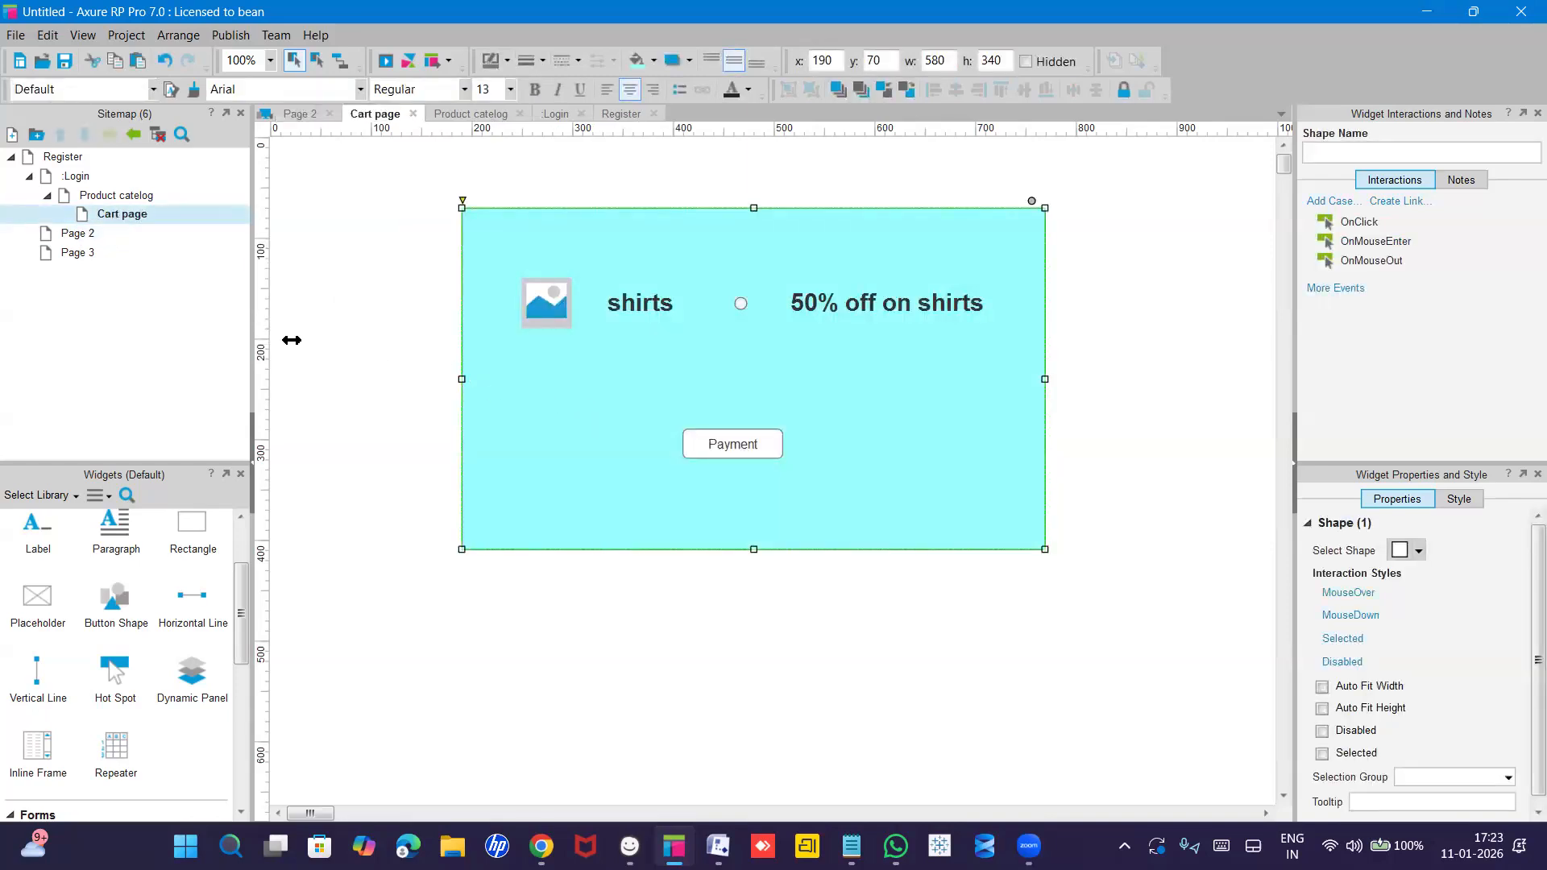
pyautogui.doubleClick(74, 234)
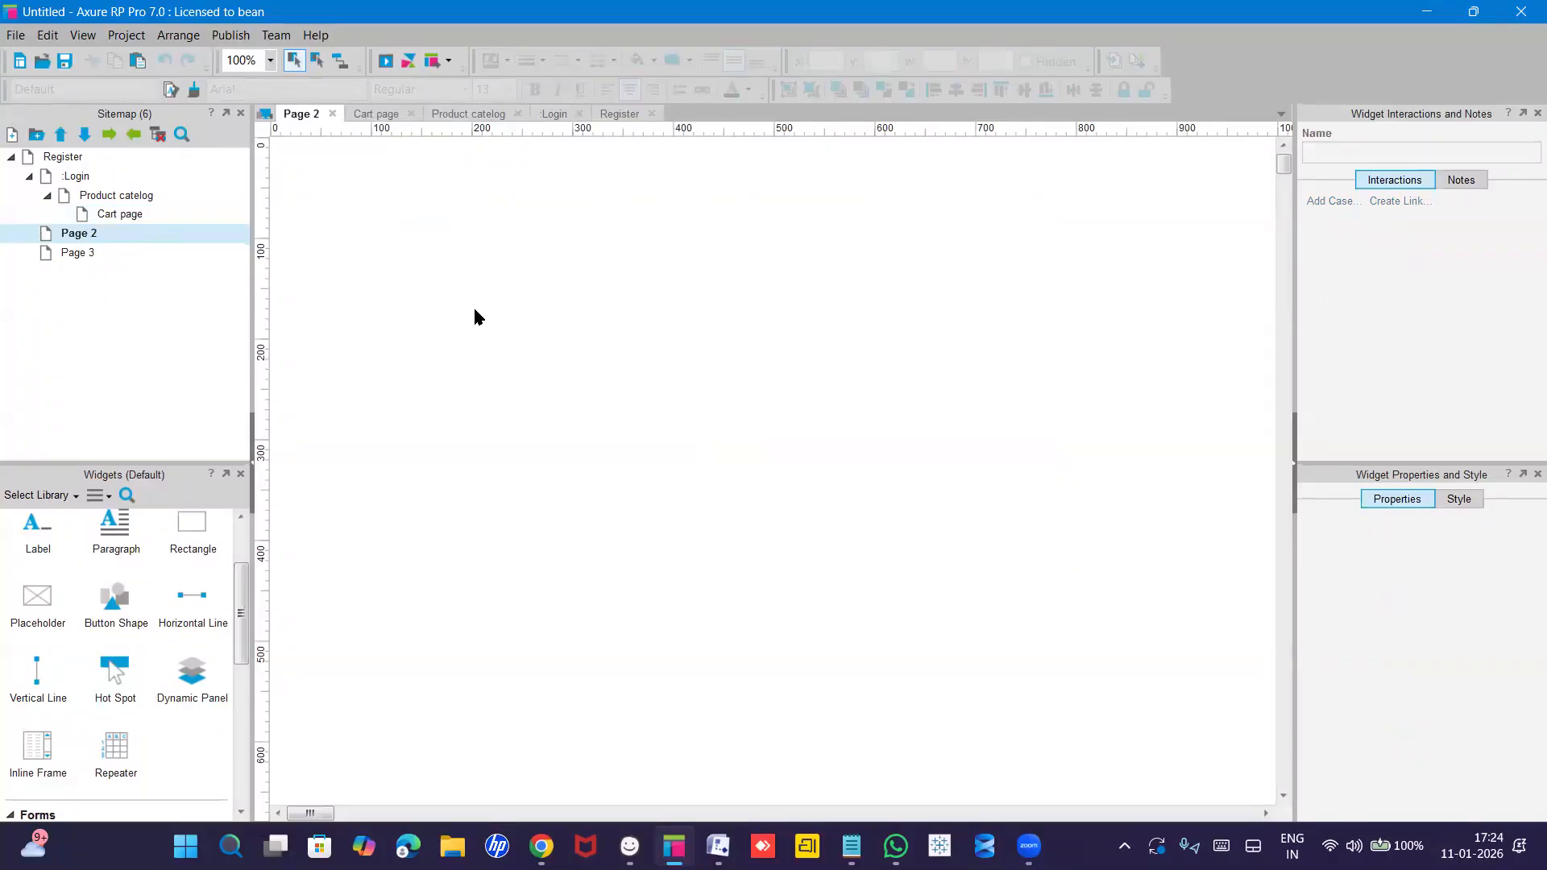
pyautogui.hotkey('ctrl', 'v')
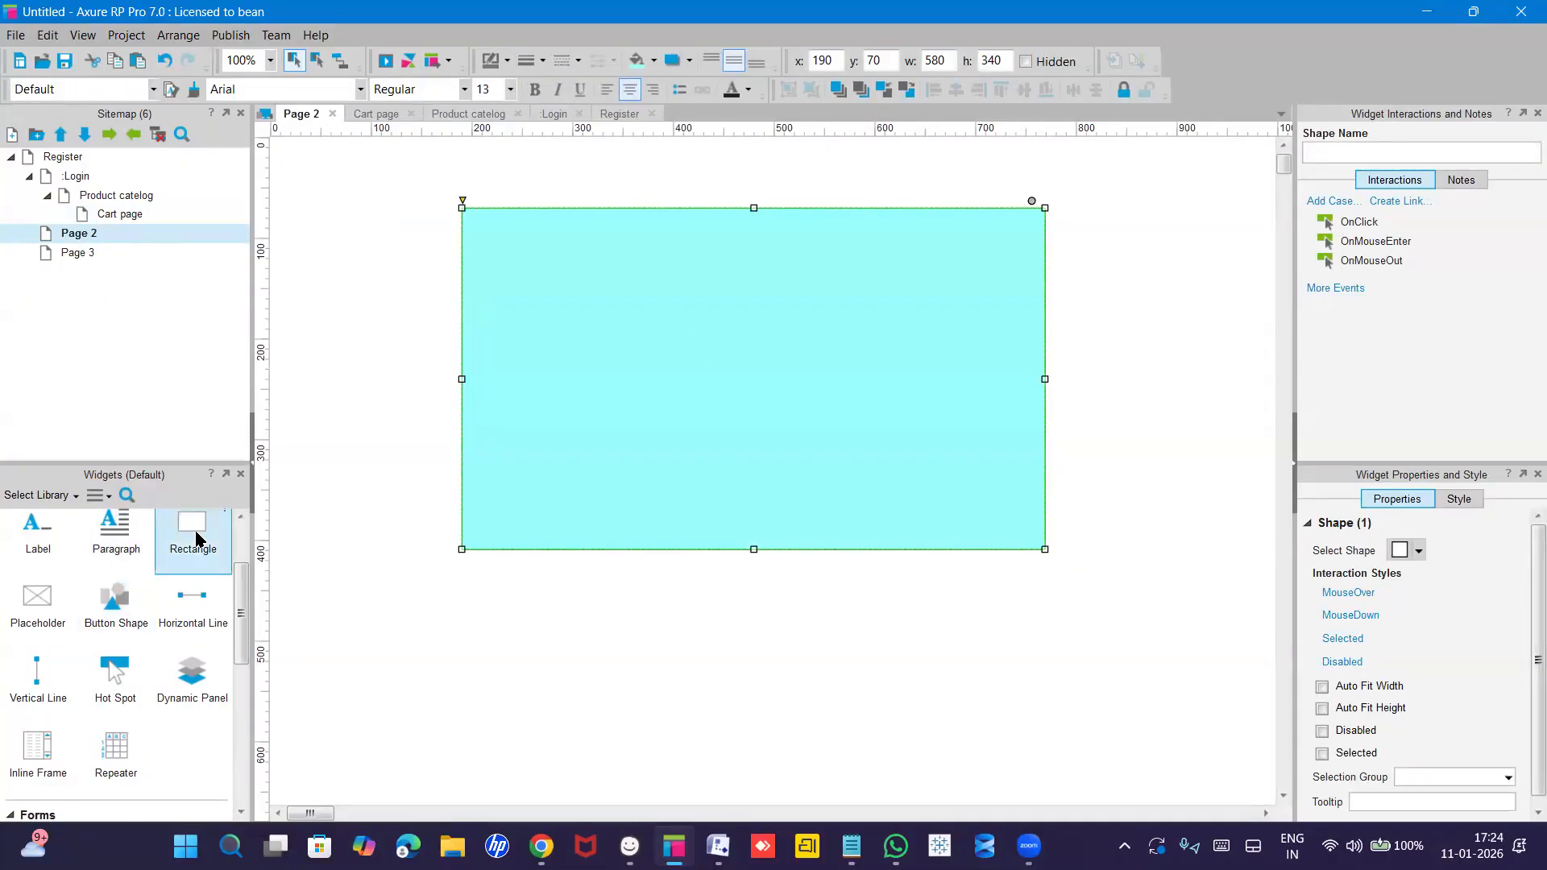
pyautogui.scroll(1, 119, 626)
pyautogui.scroll(2, 120, 625)
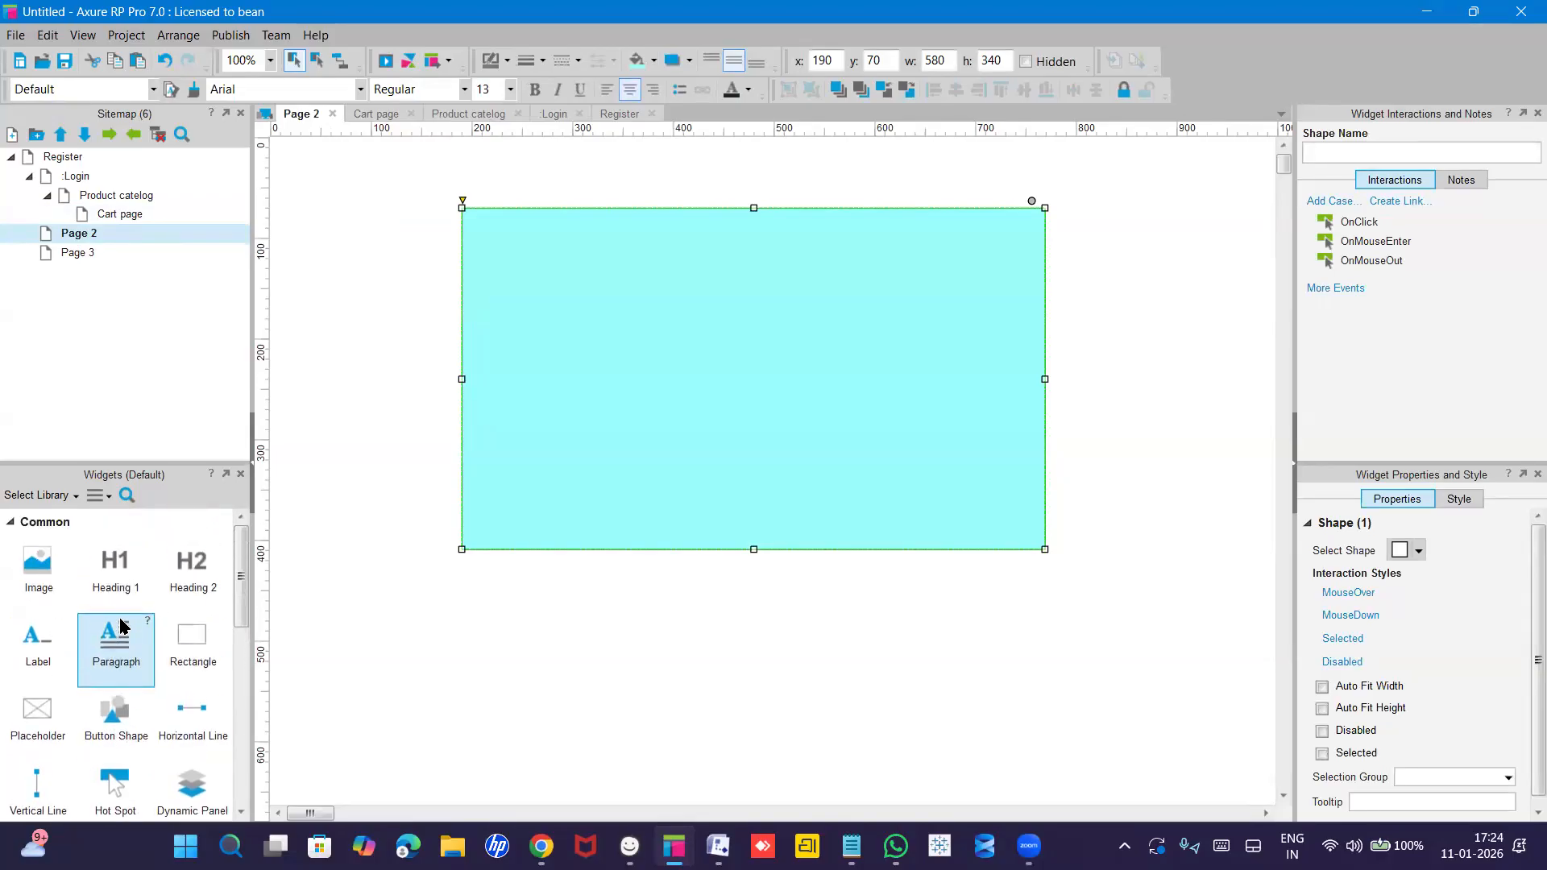
pyautogui.scroll(-5, 120, 625)
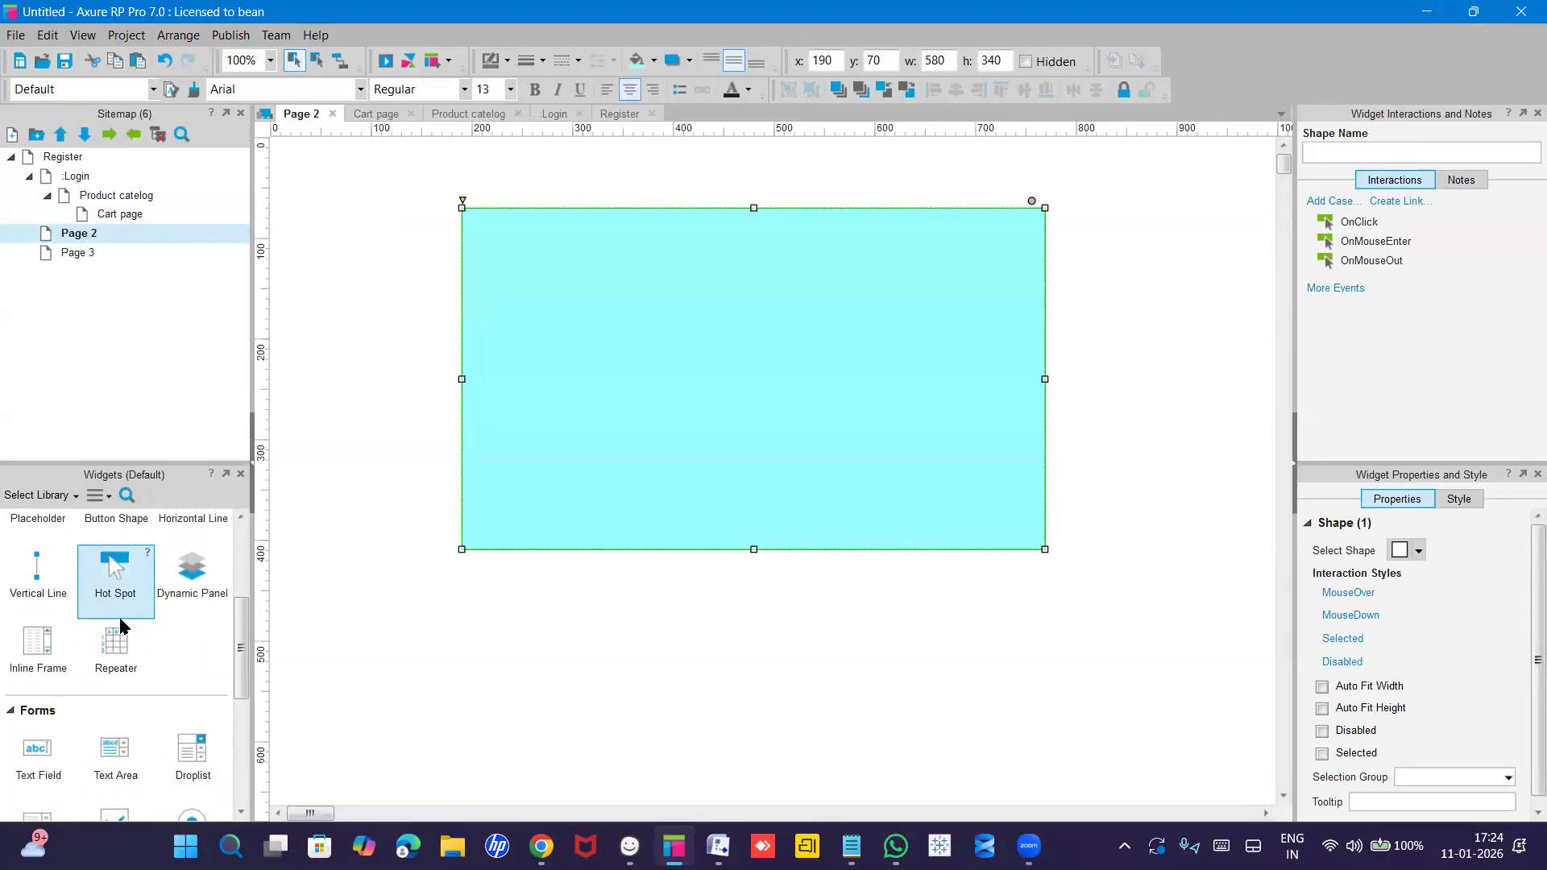
# Add a radio button inside the cyan panel labelled 'COD'.
pyautogui.scroll(-4, 120, 625)
pyautogui.moveTo(184, 686); pyautogui.dragTo(581, 310)
pyautogui.doubleClick(592, 298)
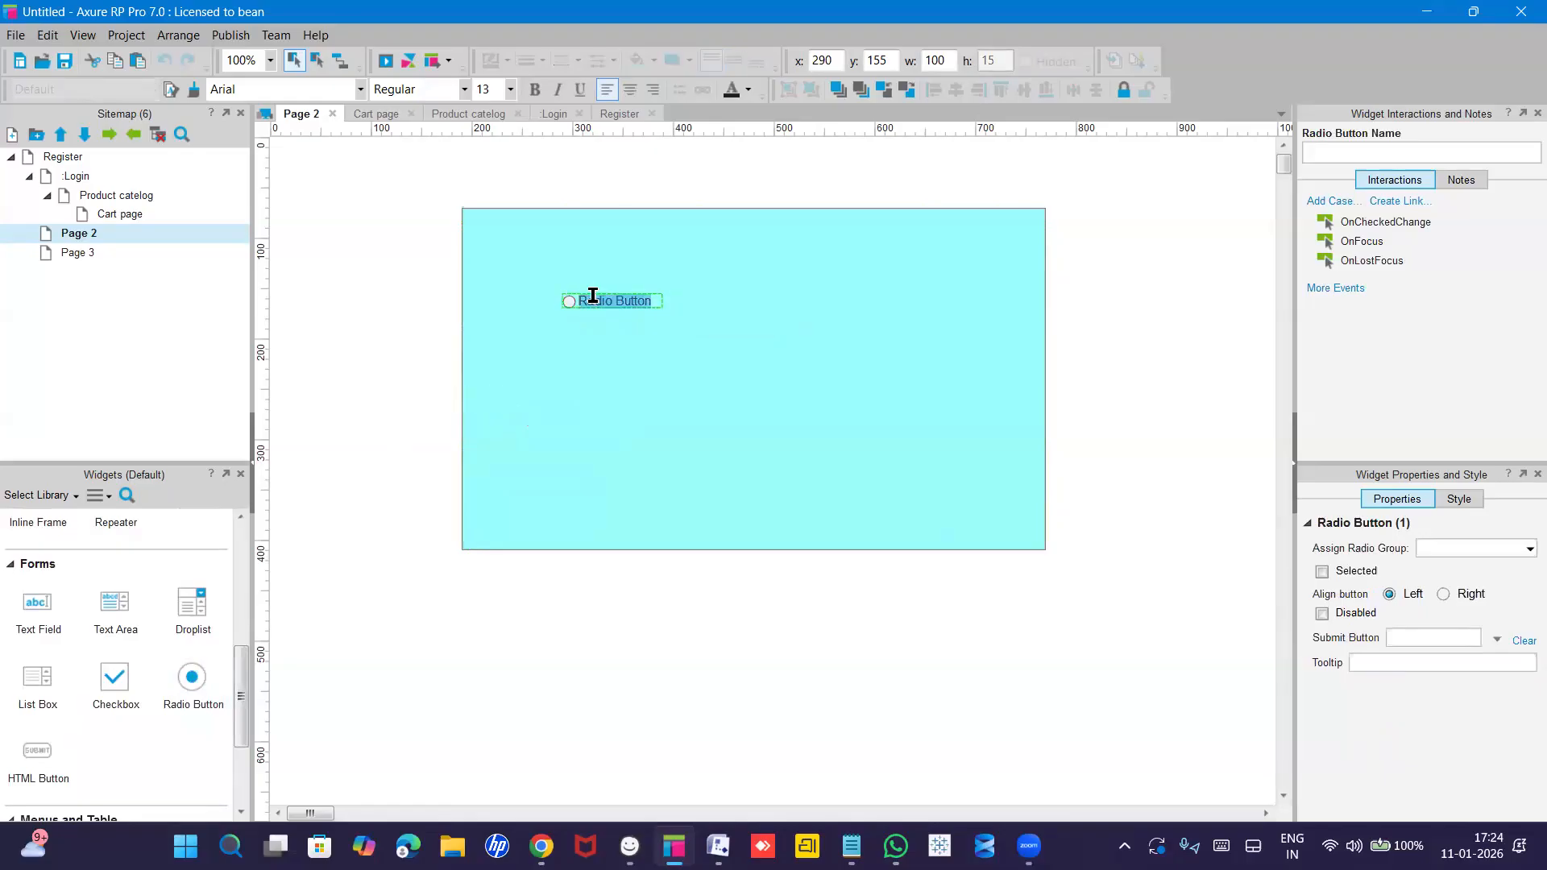
pyautogui.write('COD')
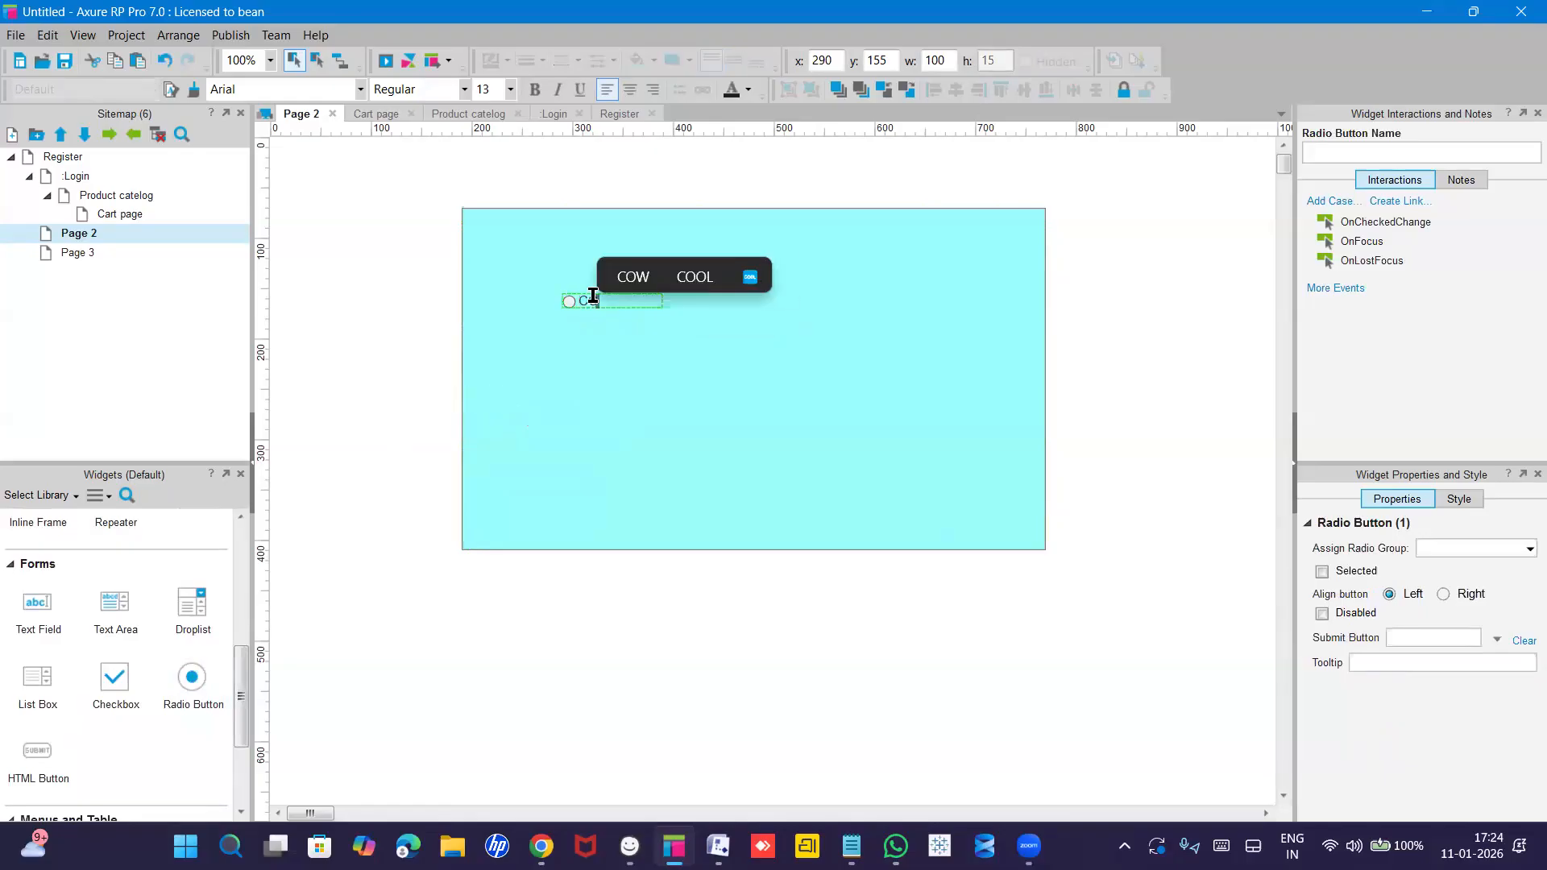
pyautogui.click(636, 365)
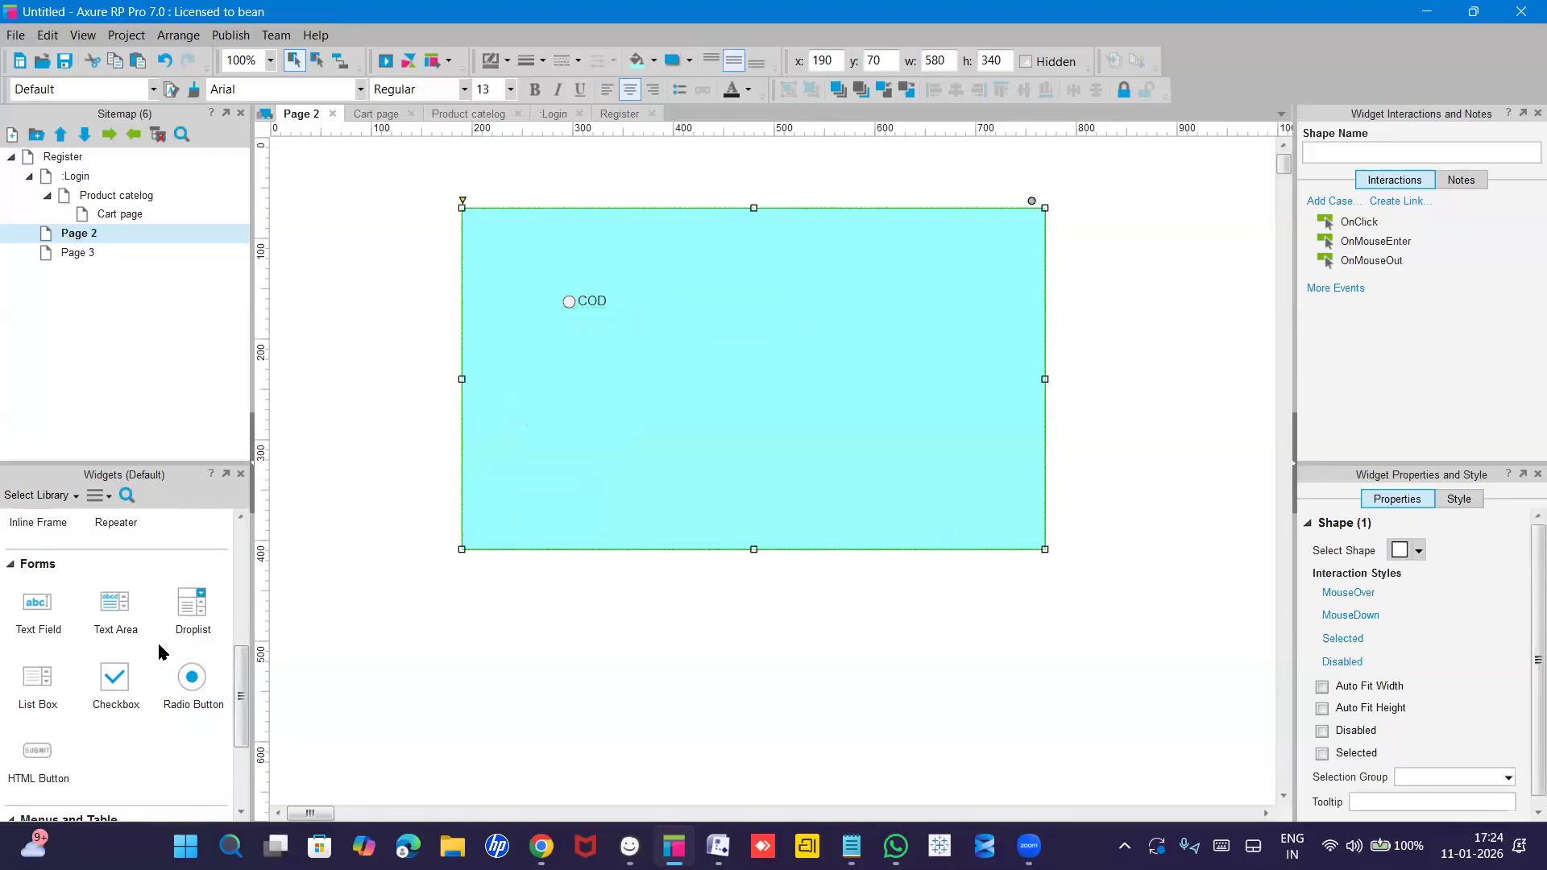
# Add a checkbox labelled 'UPI' below the COD option.
pyautogui.moveTo(113, 684); pyautogui.dragTo(585, 364)
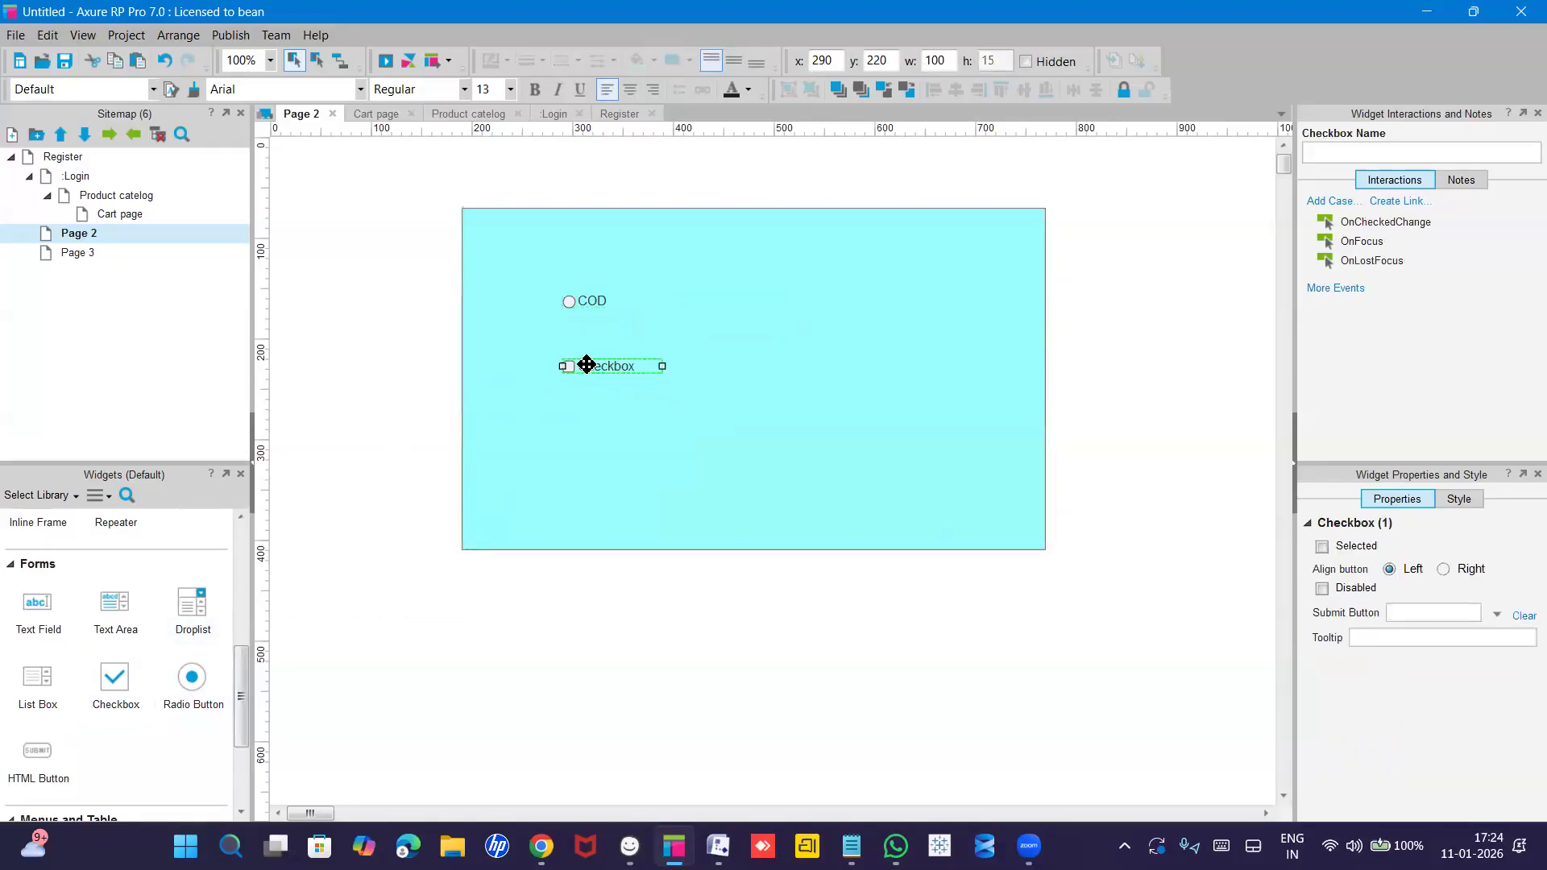
pyautogui.doubleClick(588, 365)
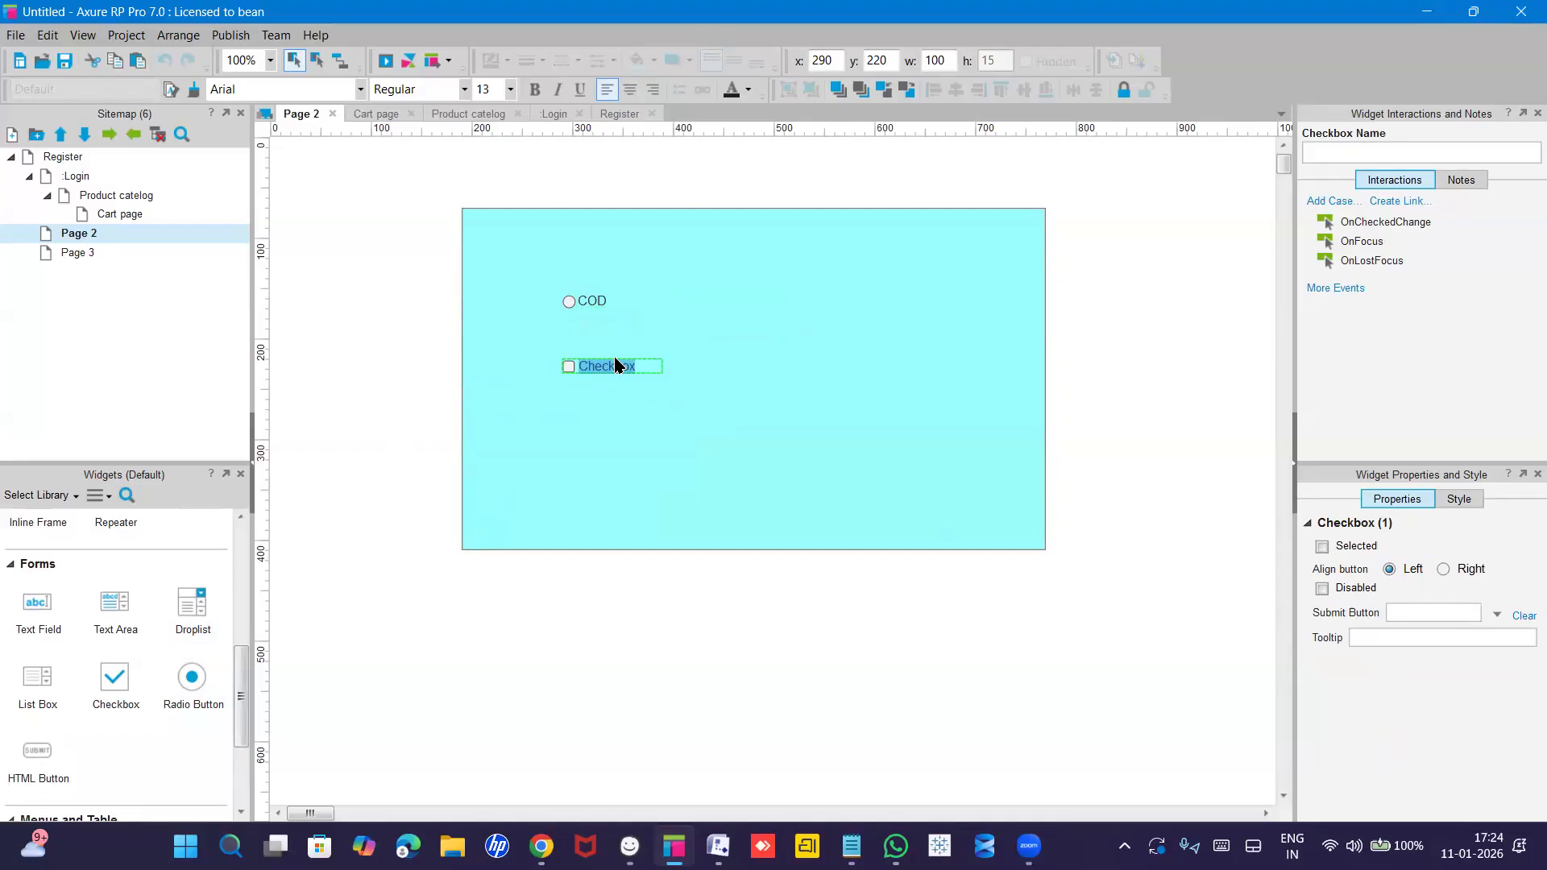
pyautogui.write('UPI')
pyautogui.press('Escape')
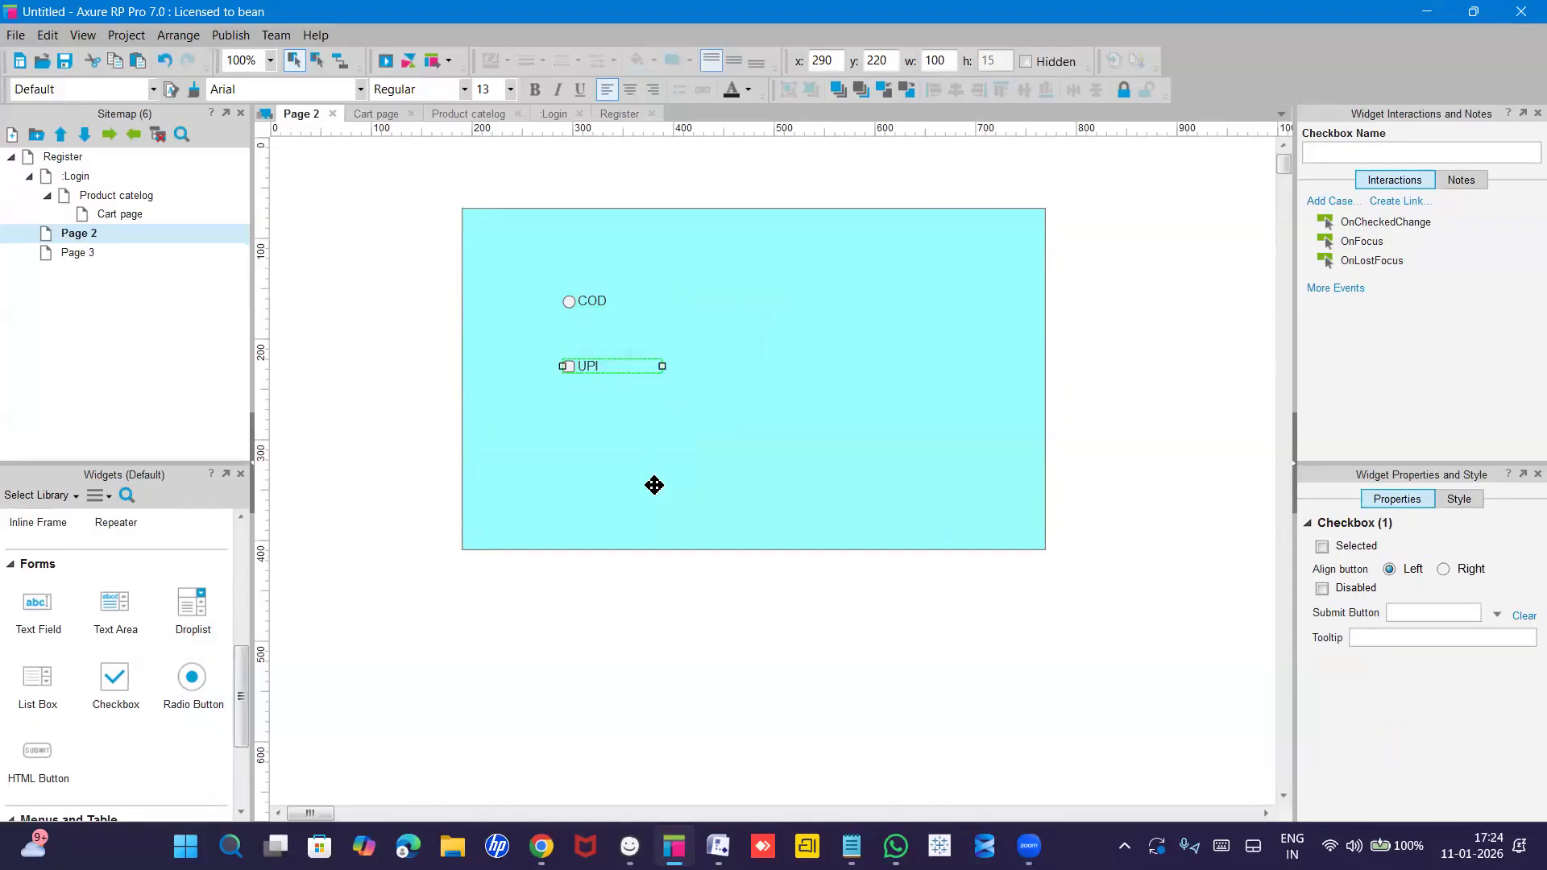
pyautogui.click(654, 484)
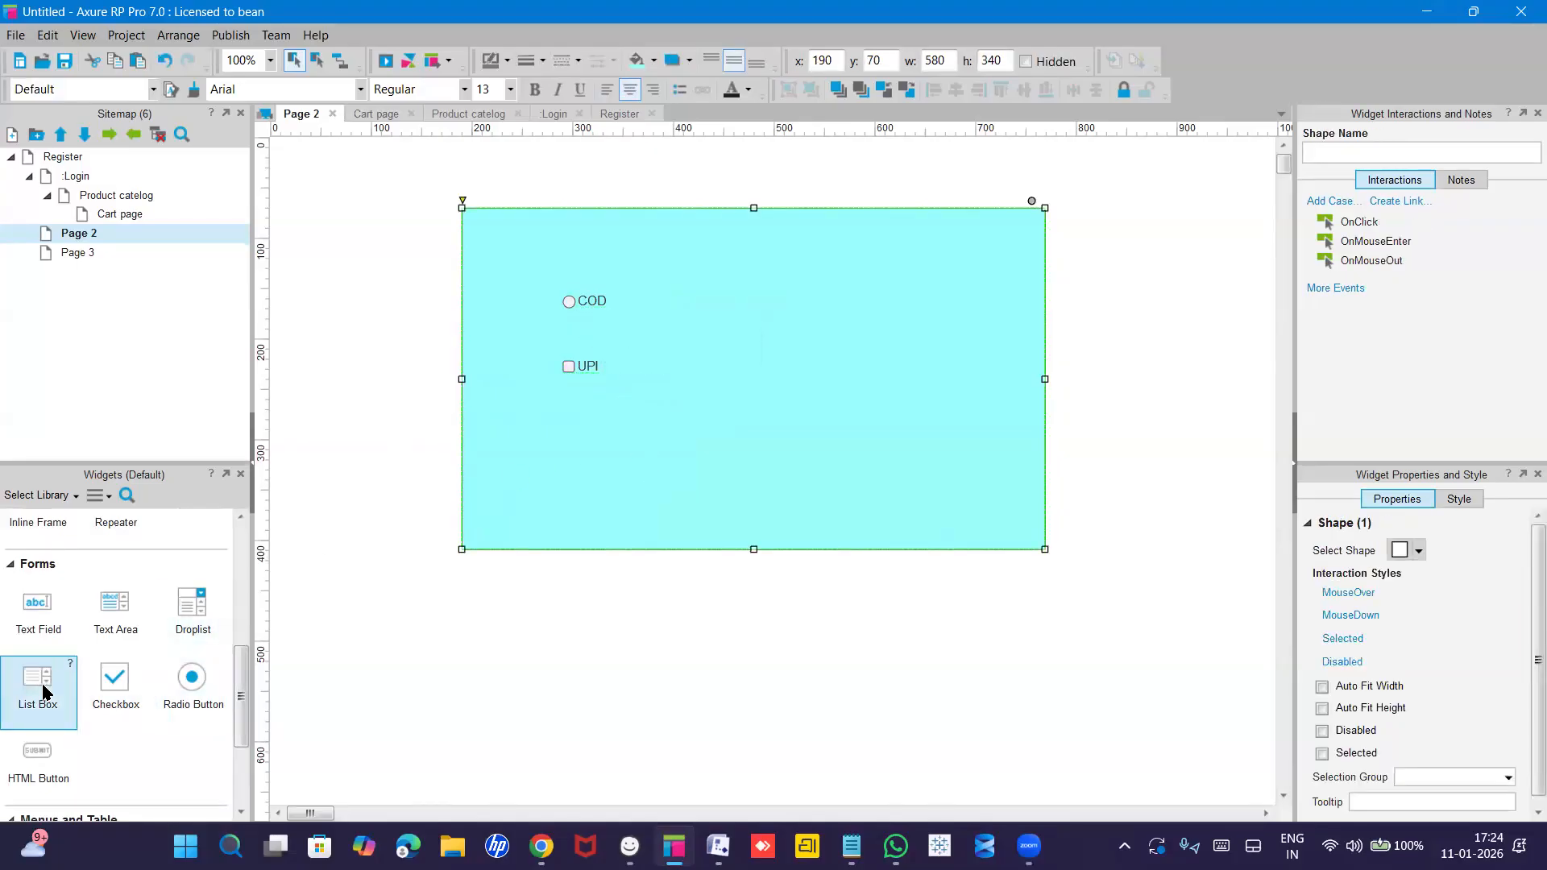
# Place a 200-by-22 droplist below the UPI checkbox, leaving its option list empty.
pyautogui.scroll(1, 45, 691)
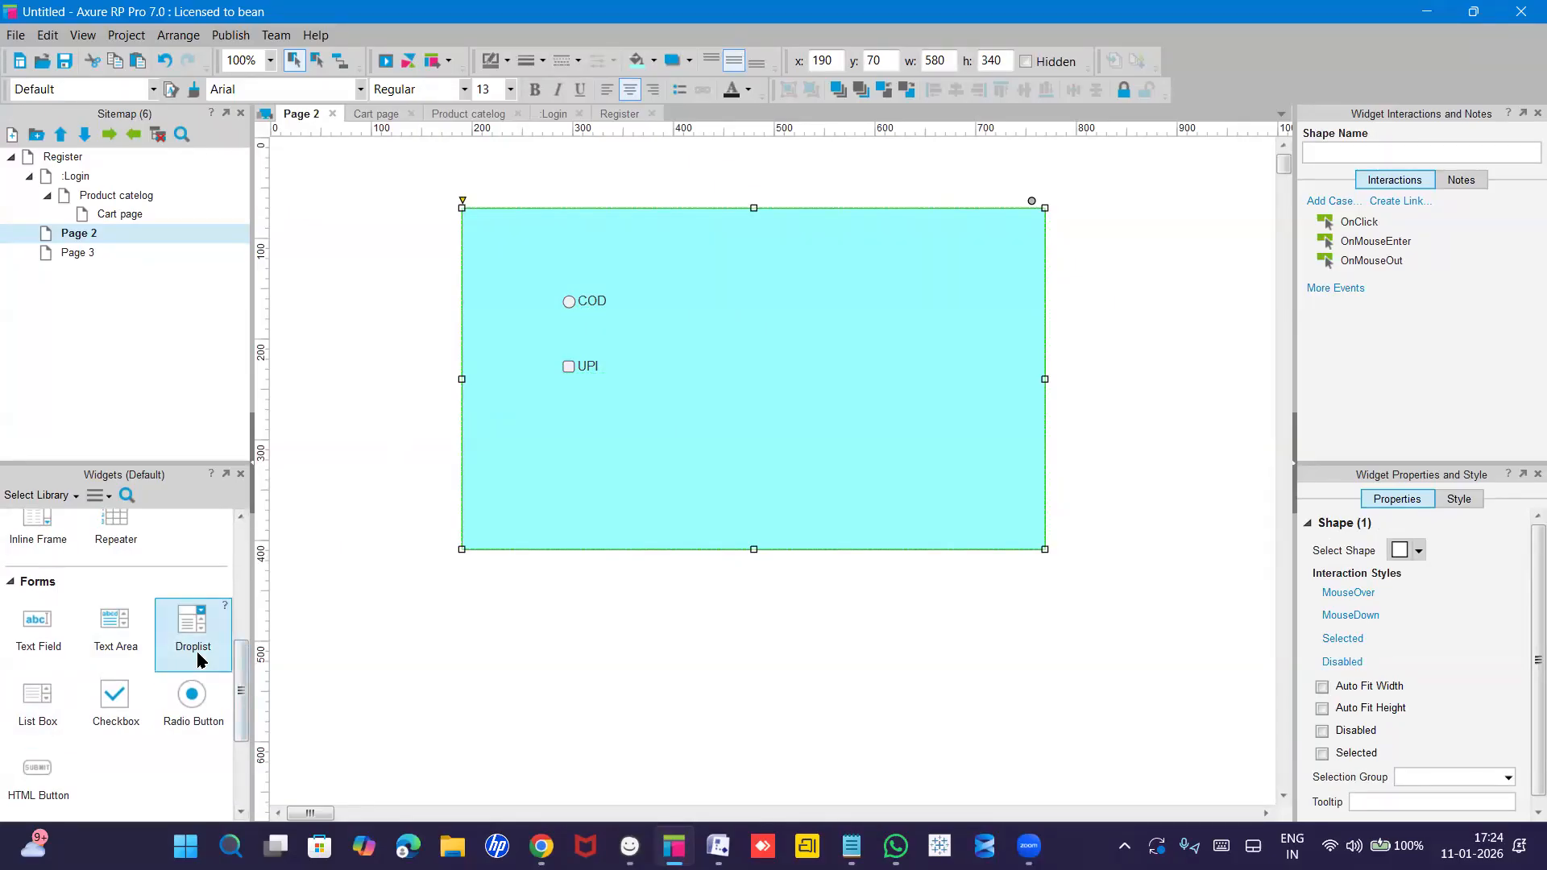
pyautogui.scroll(6, 200, 658)
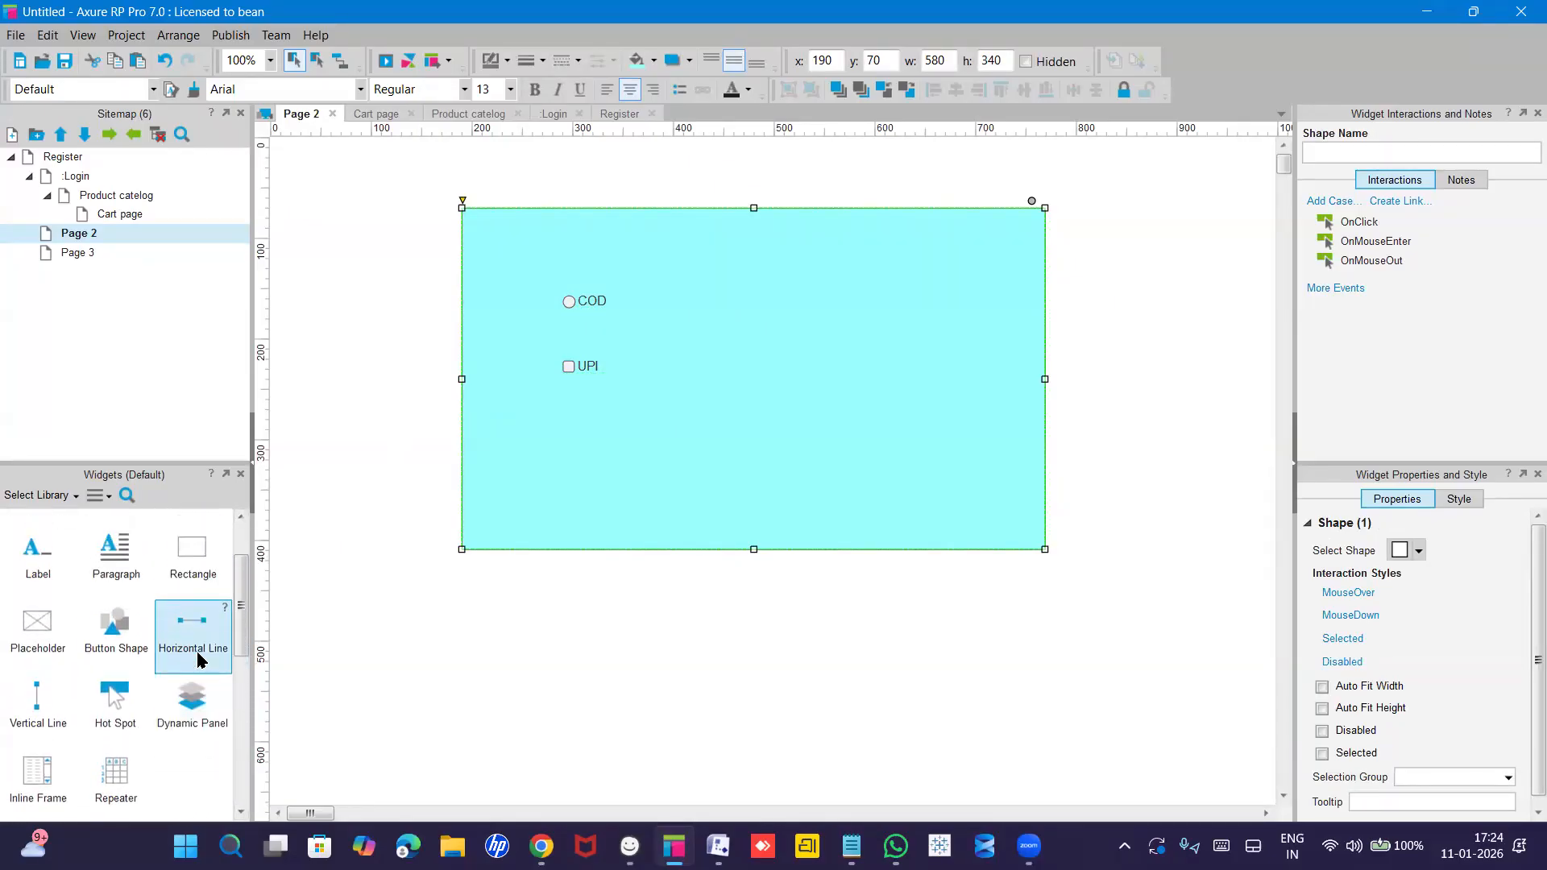
pyautogui.scroll(-6, 200, 659)
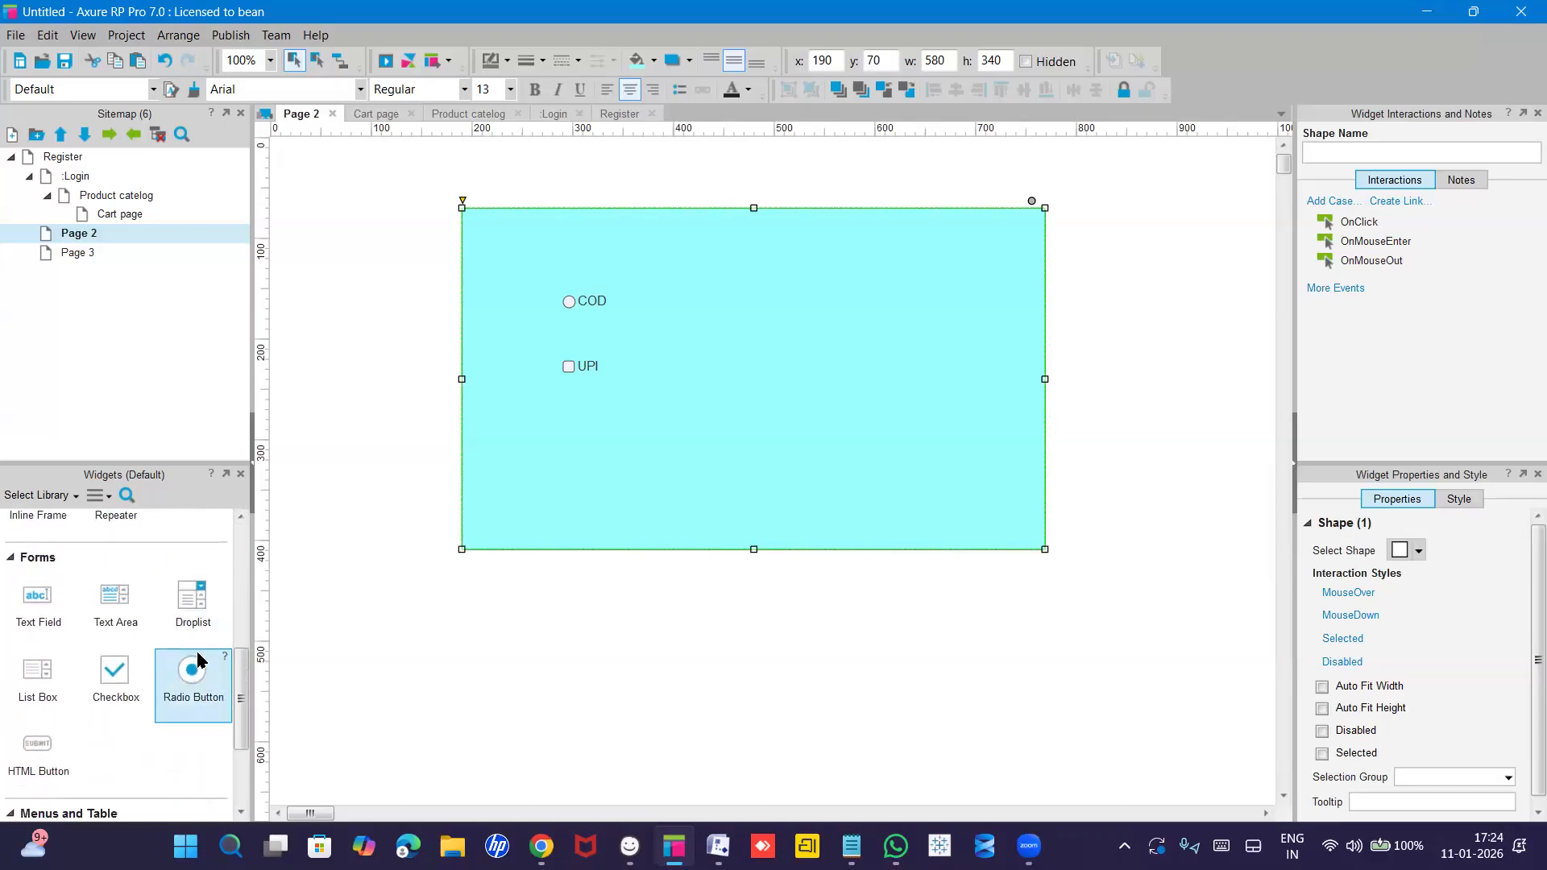
pyautogui.scroll(-3, 200, 659)
pyautogui.scroll(2, 200, 659)
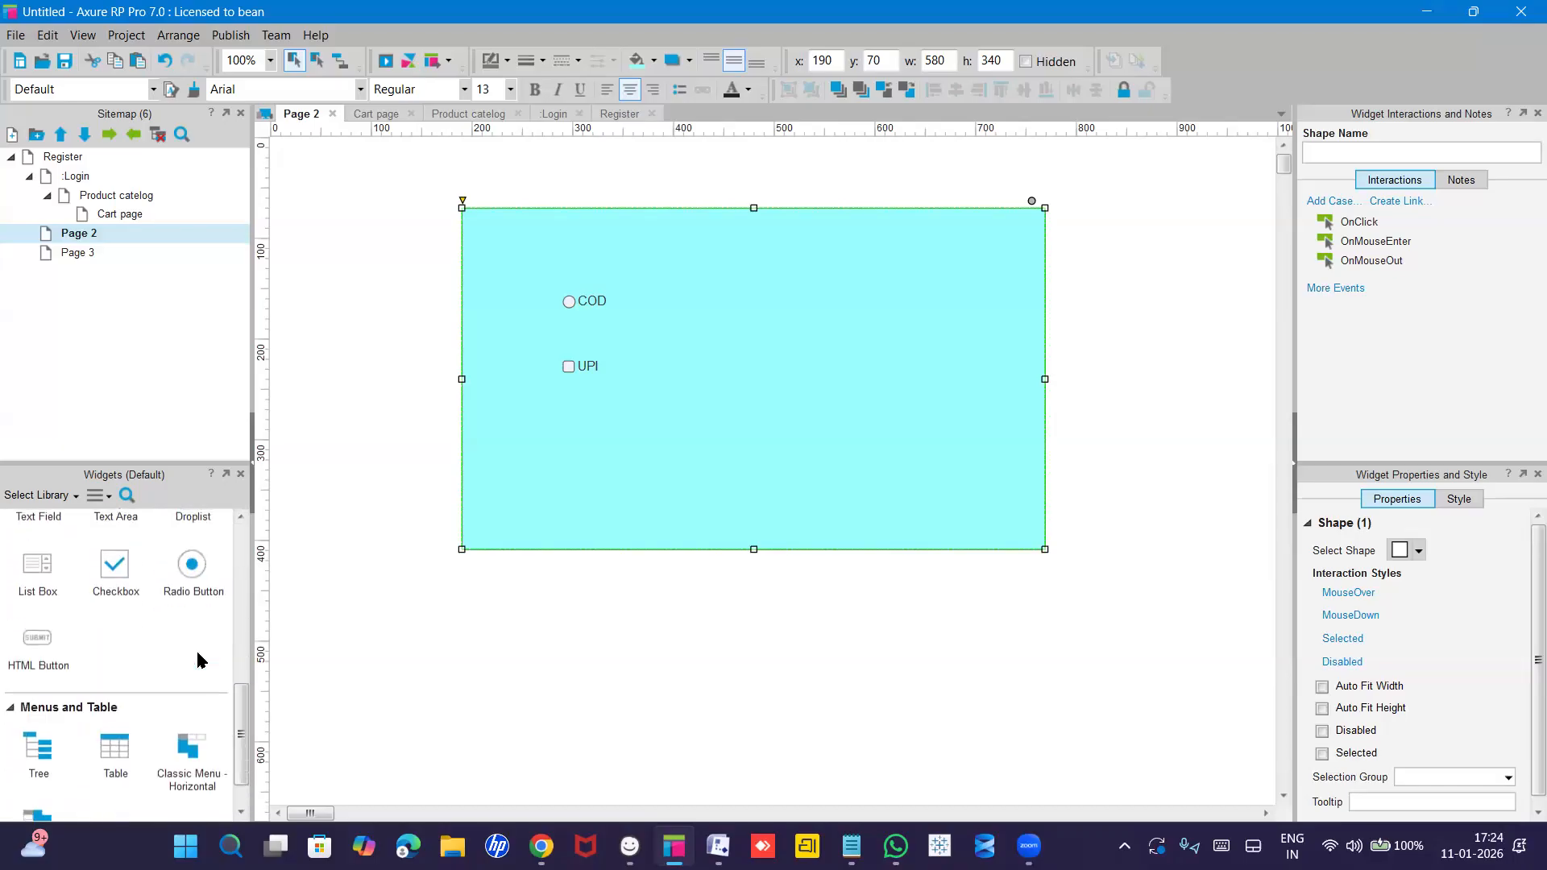
pyautogui.scroll(1, 193, 612)
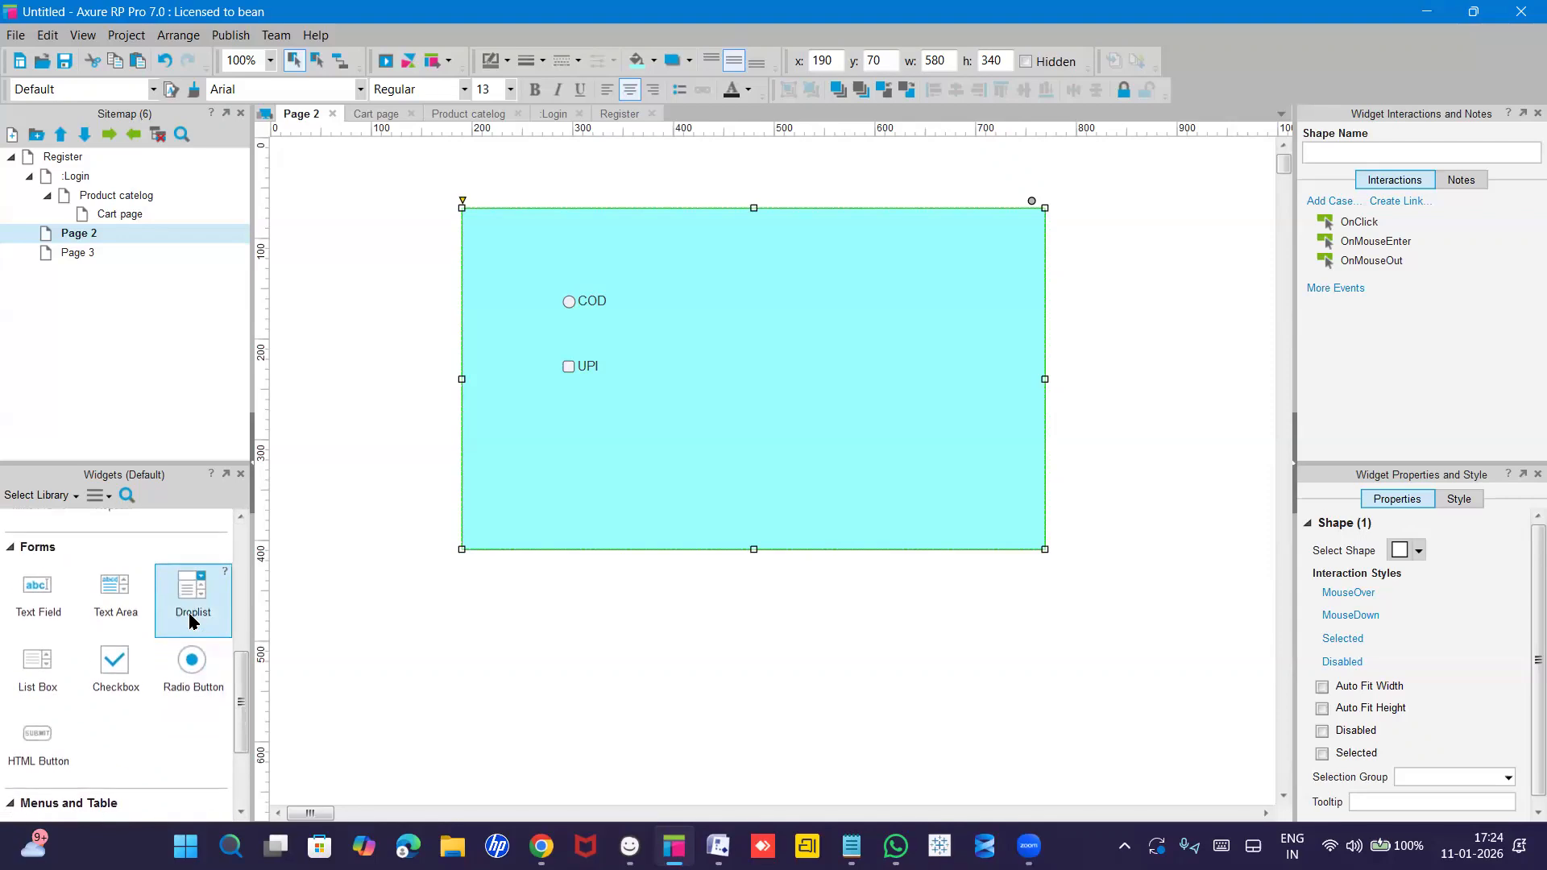
pyautogui.moveTo(183, 594); pyautogui.dragTo(767, 297)
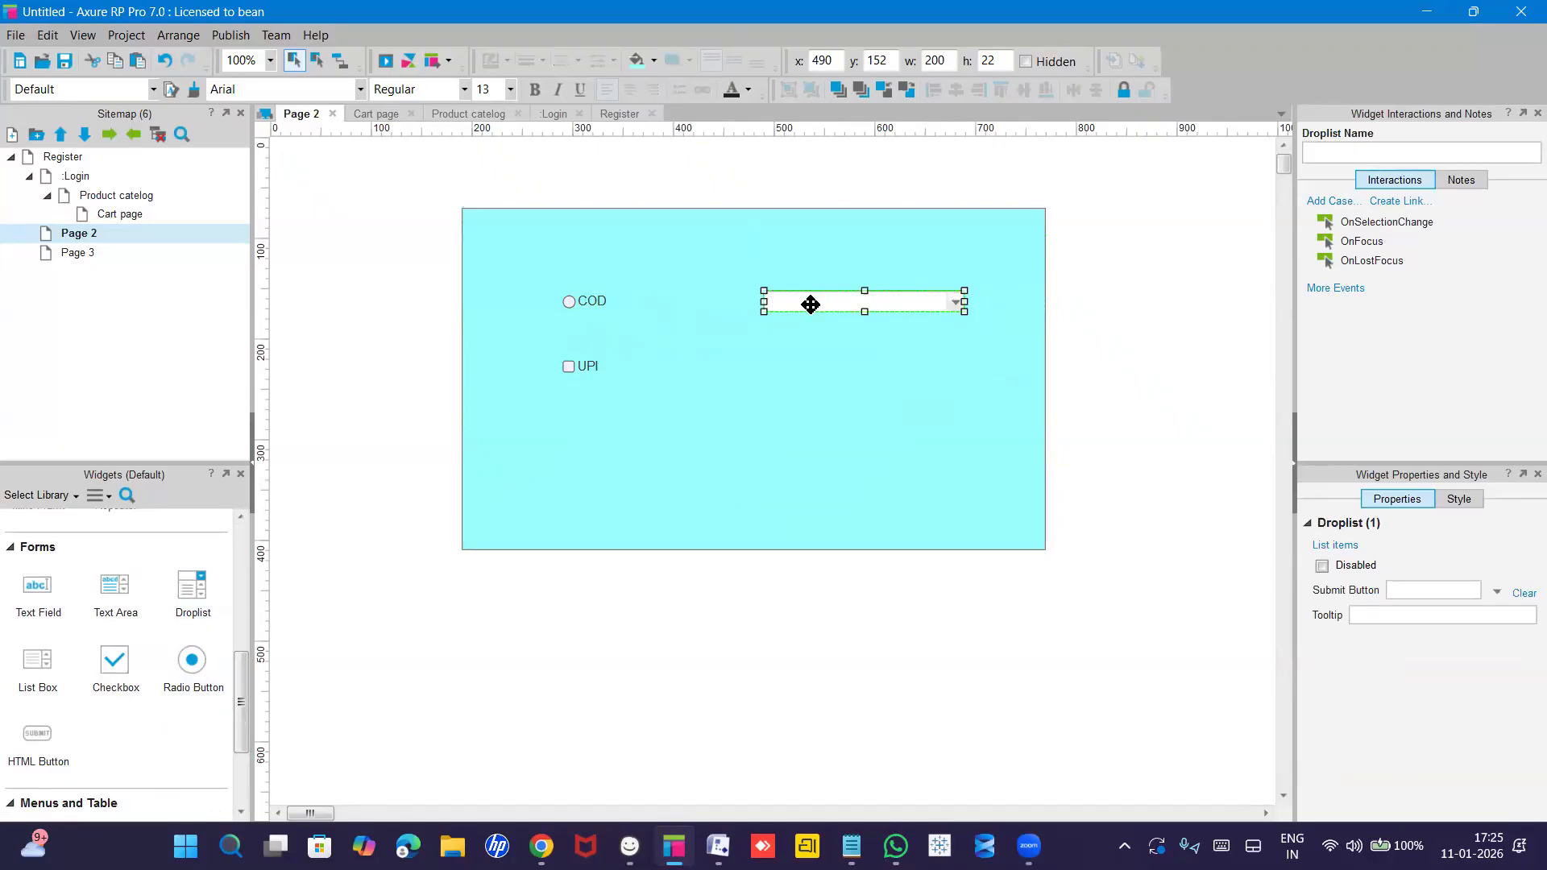
pyautogui.moveTo(810, 305); pyautogui.dragTo(609, 444)
pyautogui.doubleClick(685, 437)
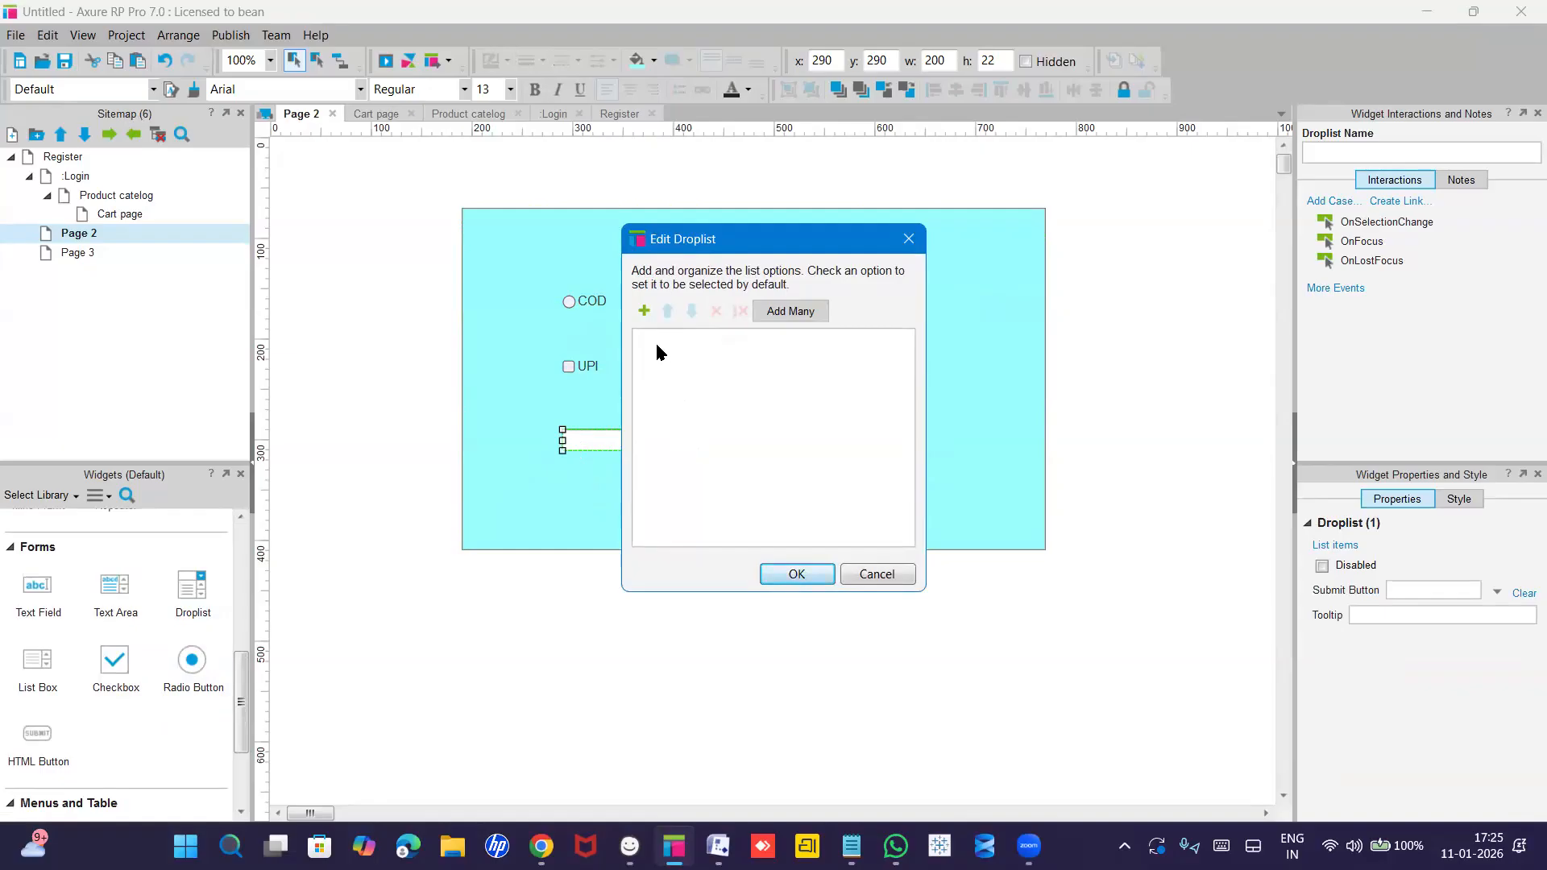
pyautogui.click(586, 435)
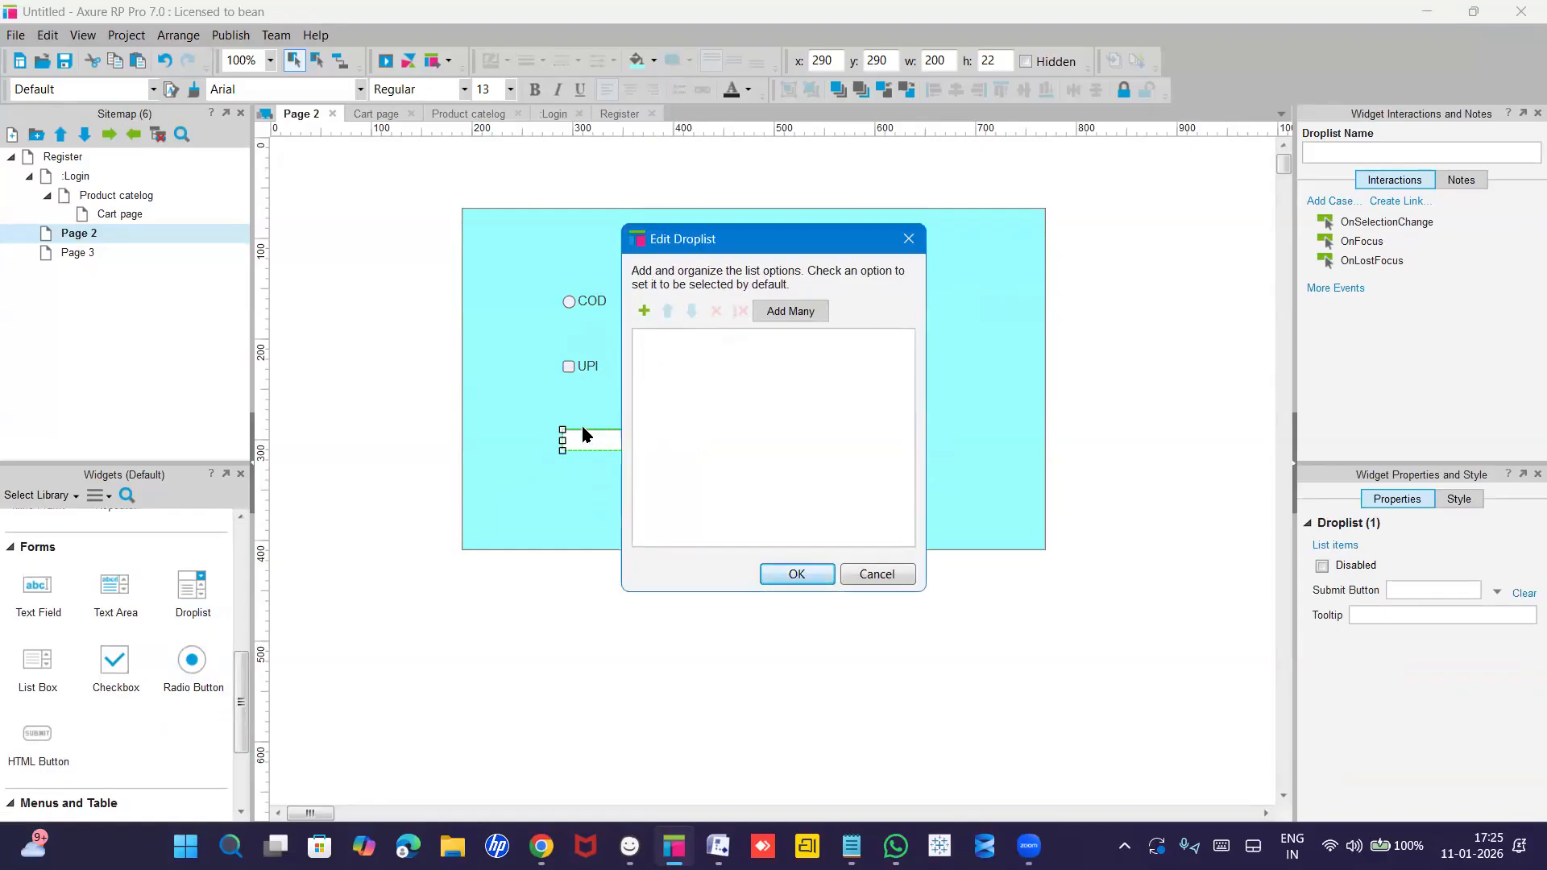
pyautogui.click(905, 238)
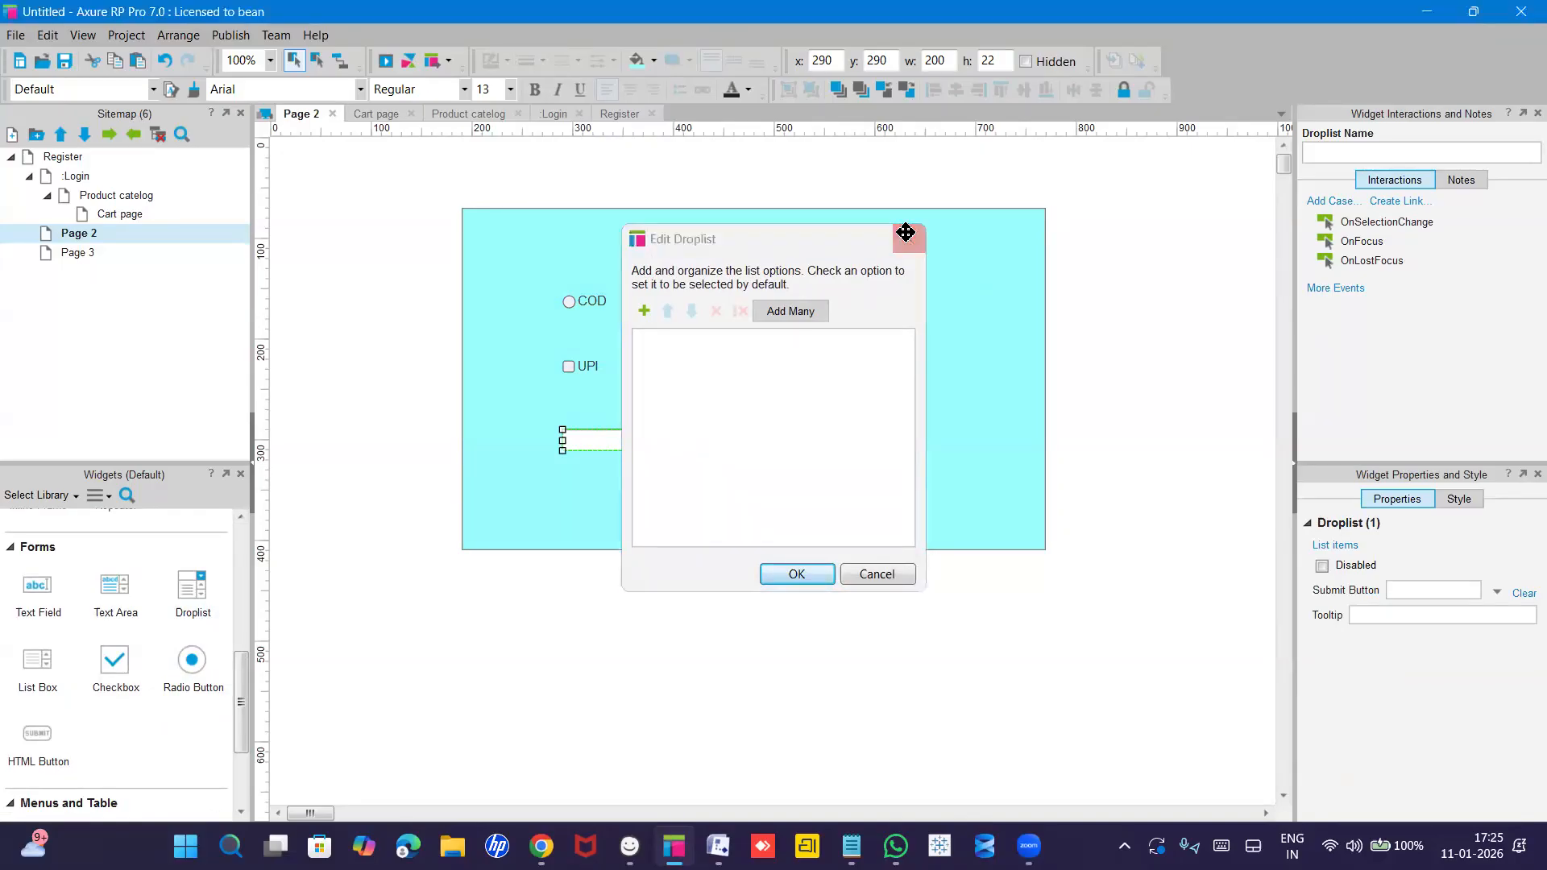
# Fill the droplist with options UPI, COD and Cards and save them.
pyautogui.doubleClick(594, 438)
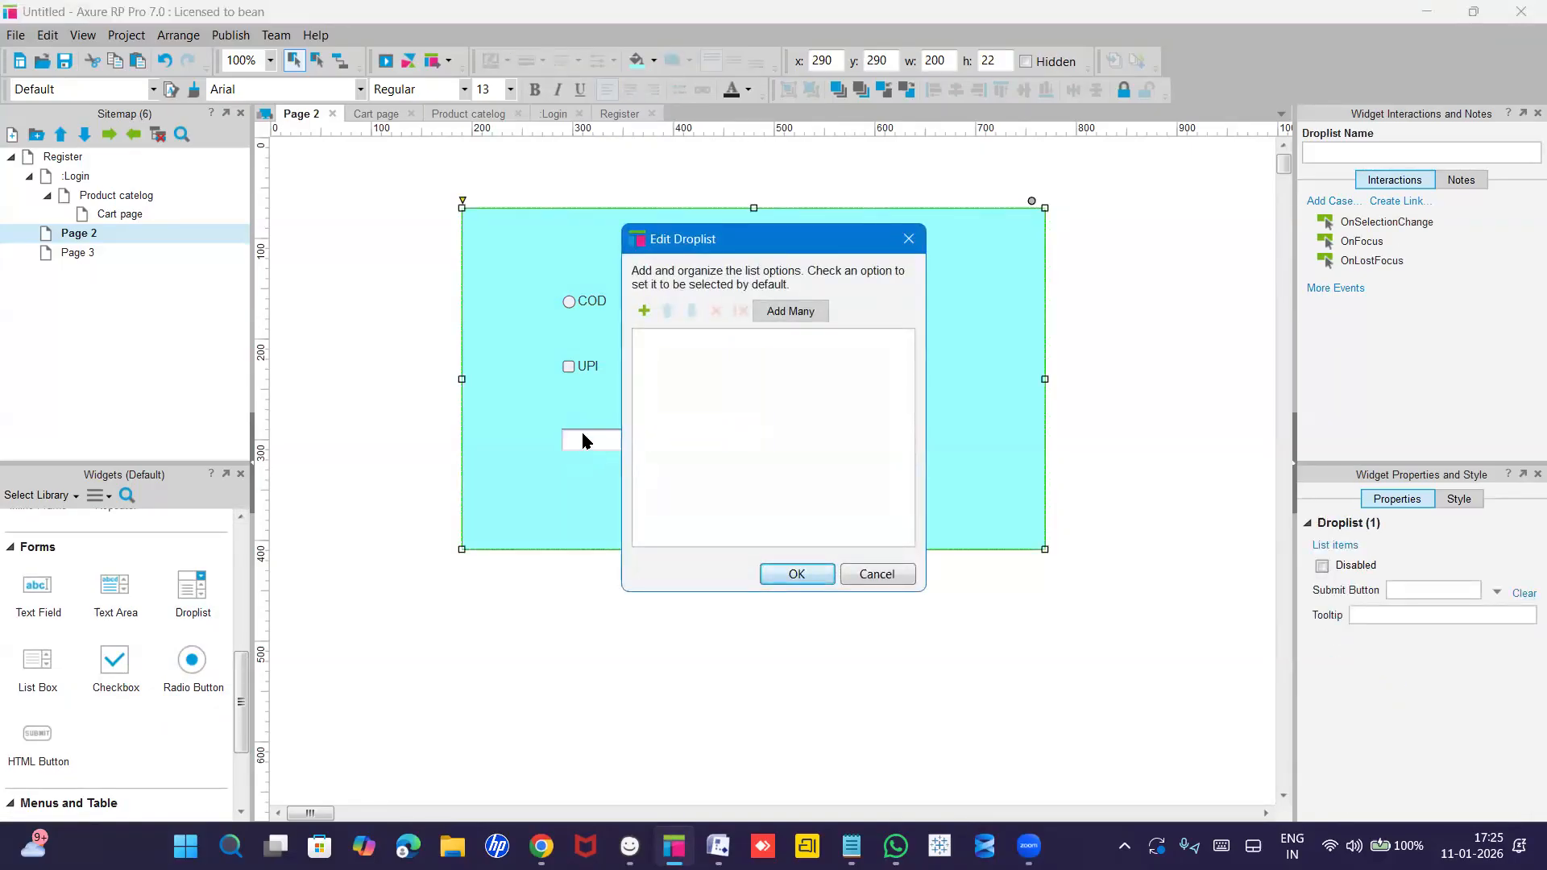
pyautogui.click(582, 434)
pyautogui.click(645, 313)
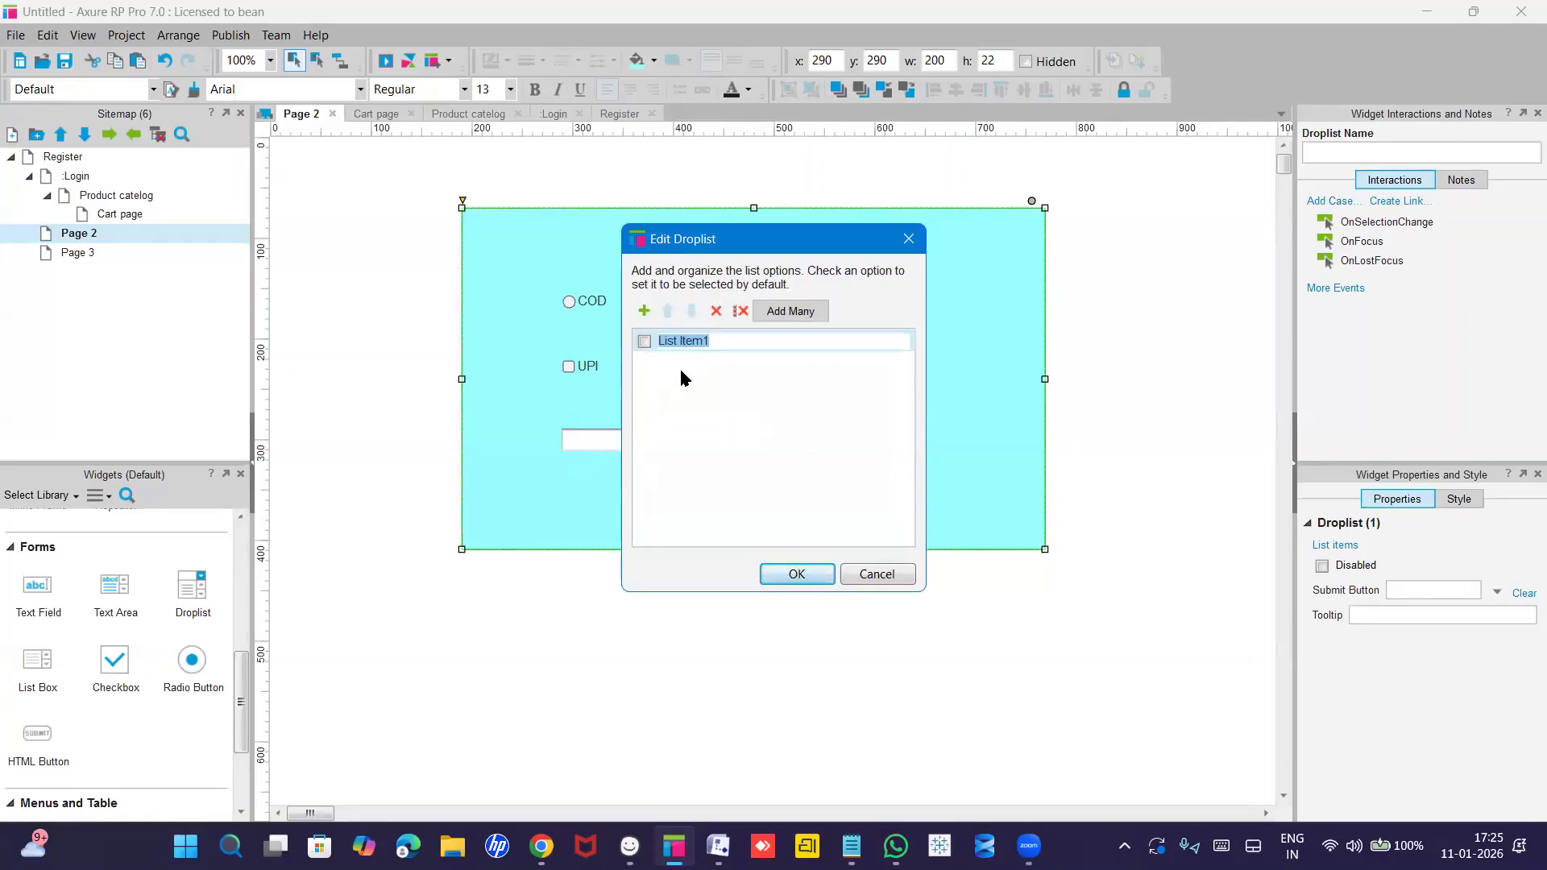
pyautogui.write('UPI')
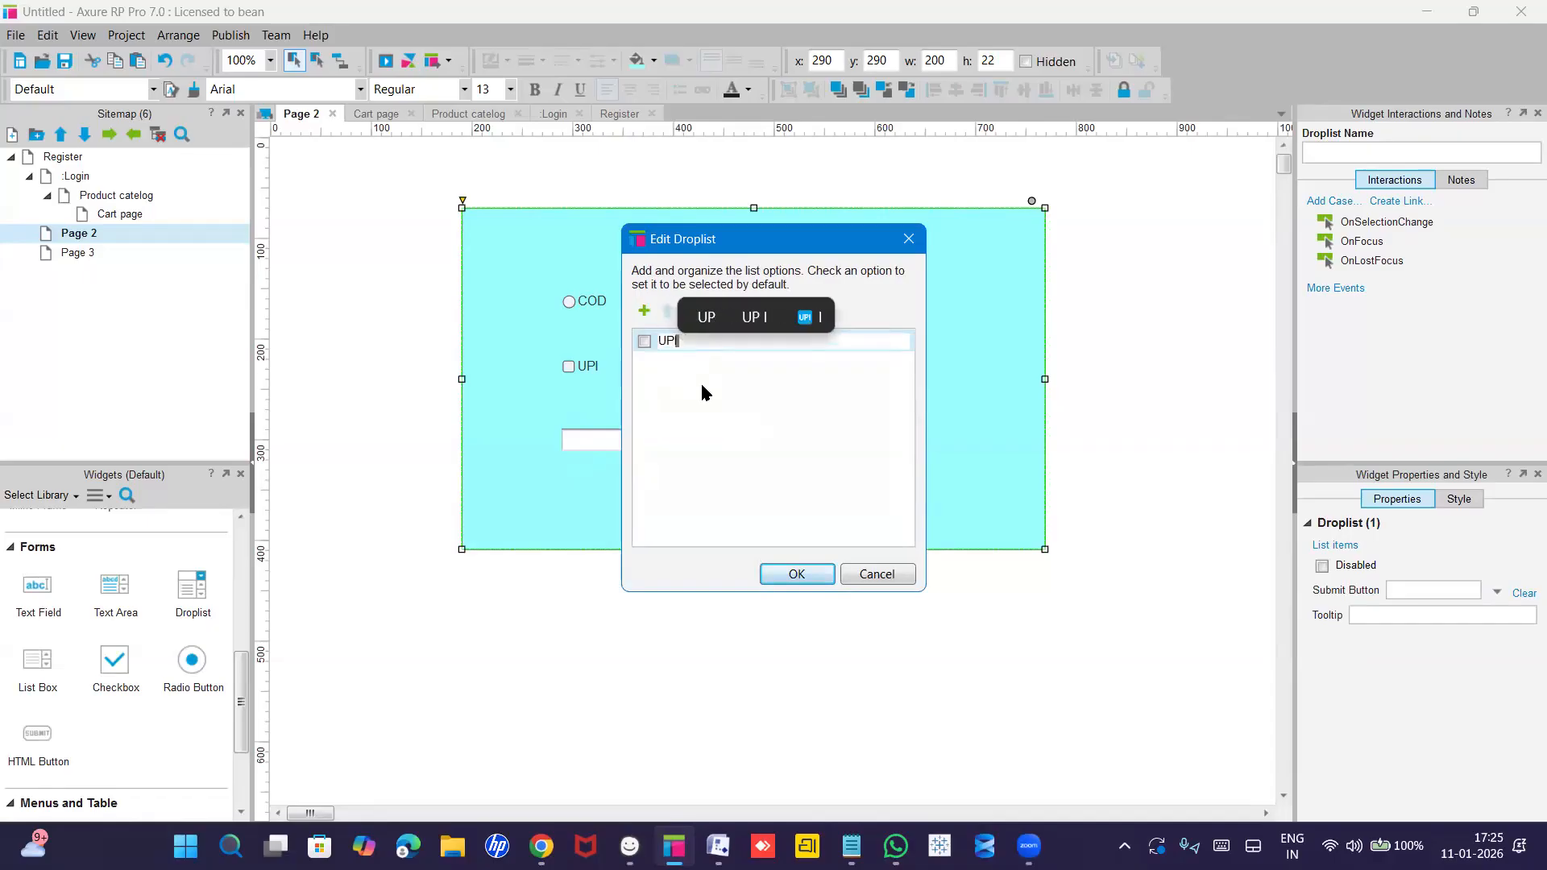
pyautogui.press('Return')
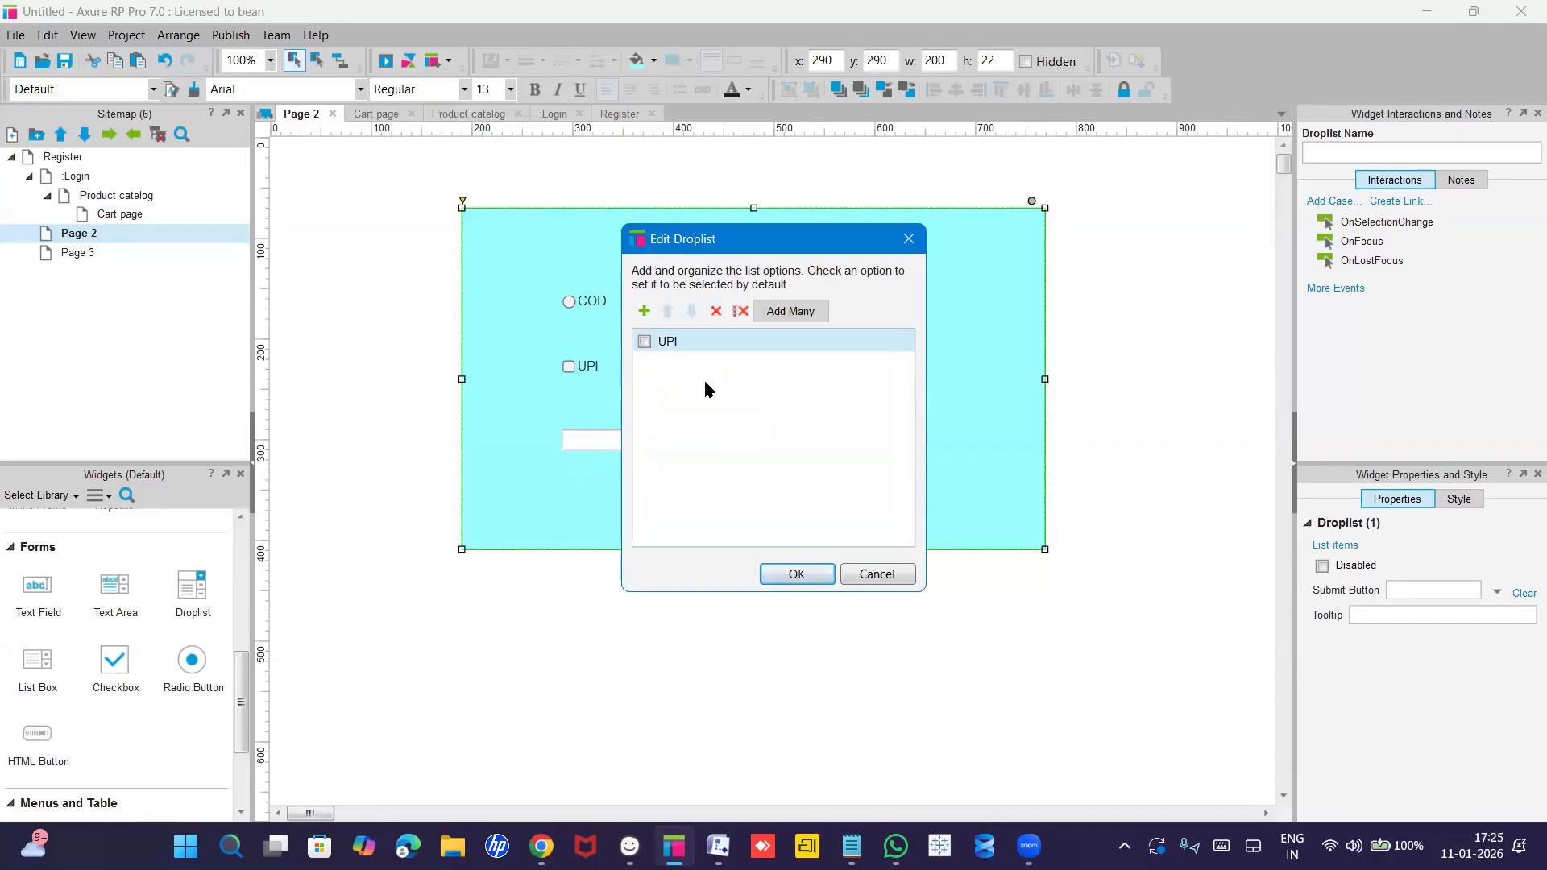
pyautogui.click(642, 307)
pyautogui.write('COD')
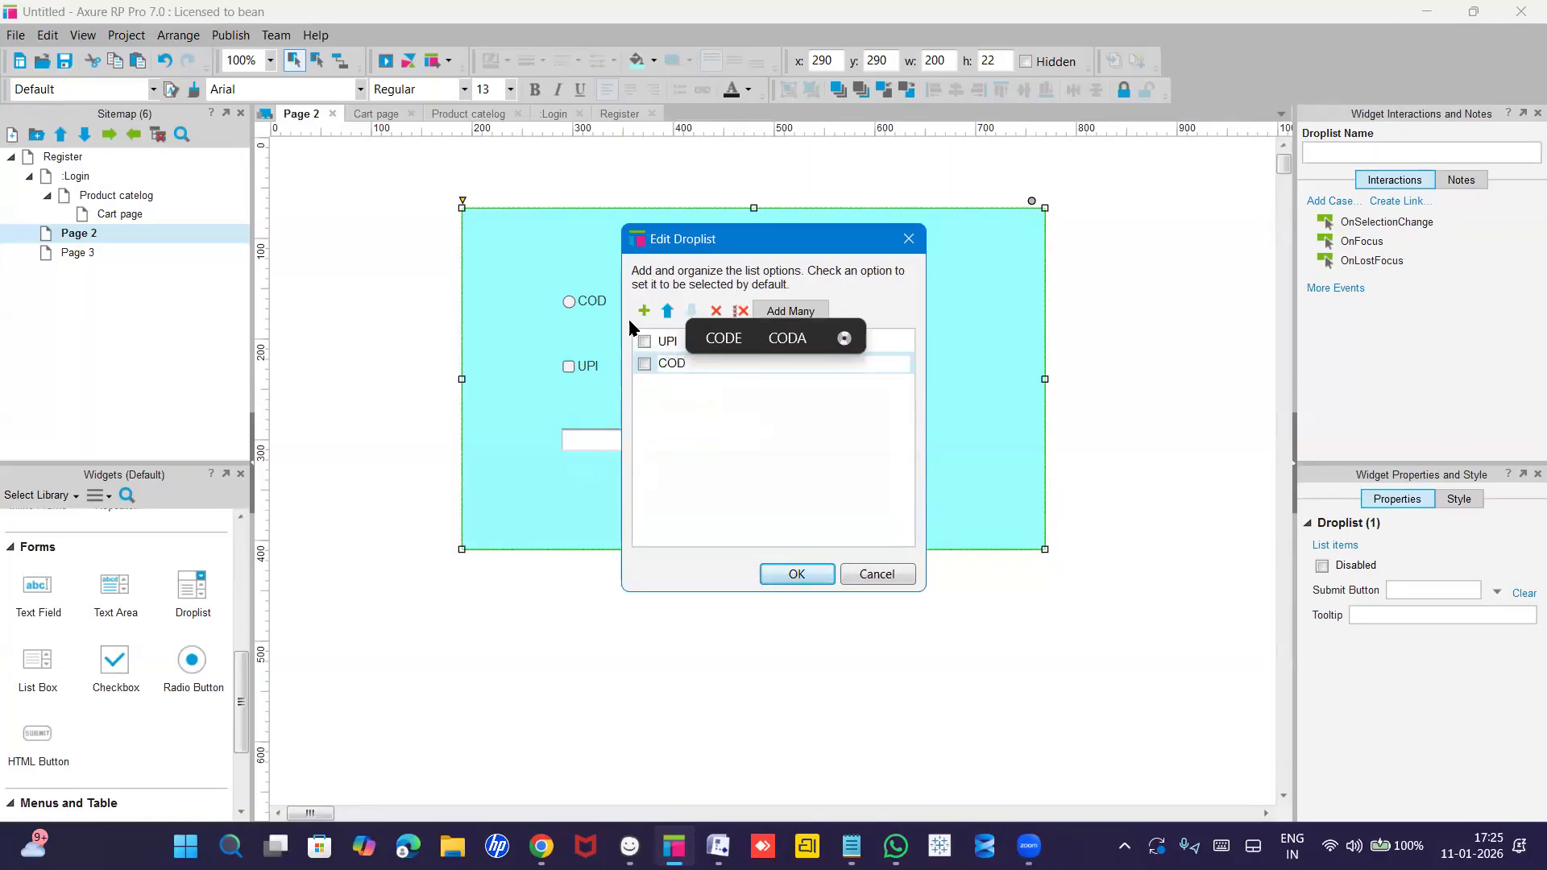
pyautogui.click(643, 310)
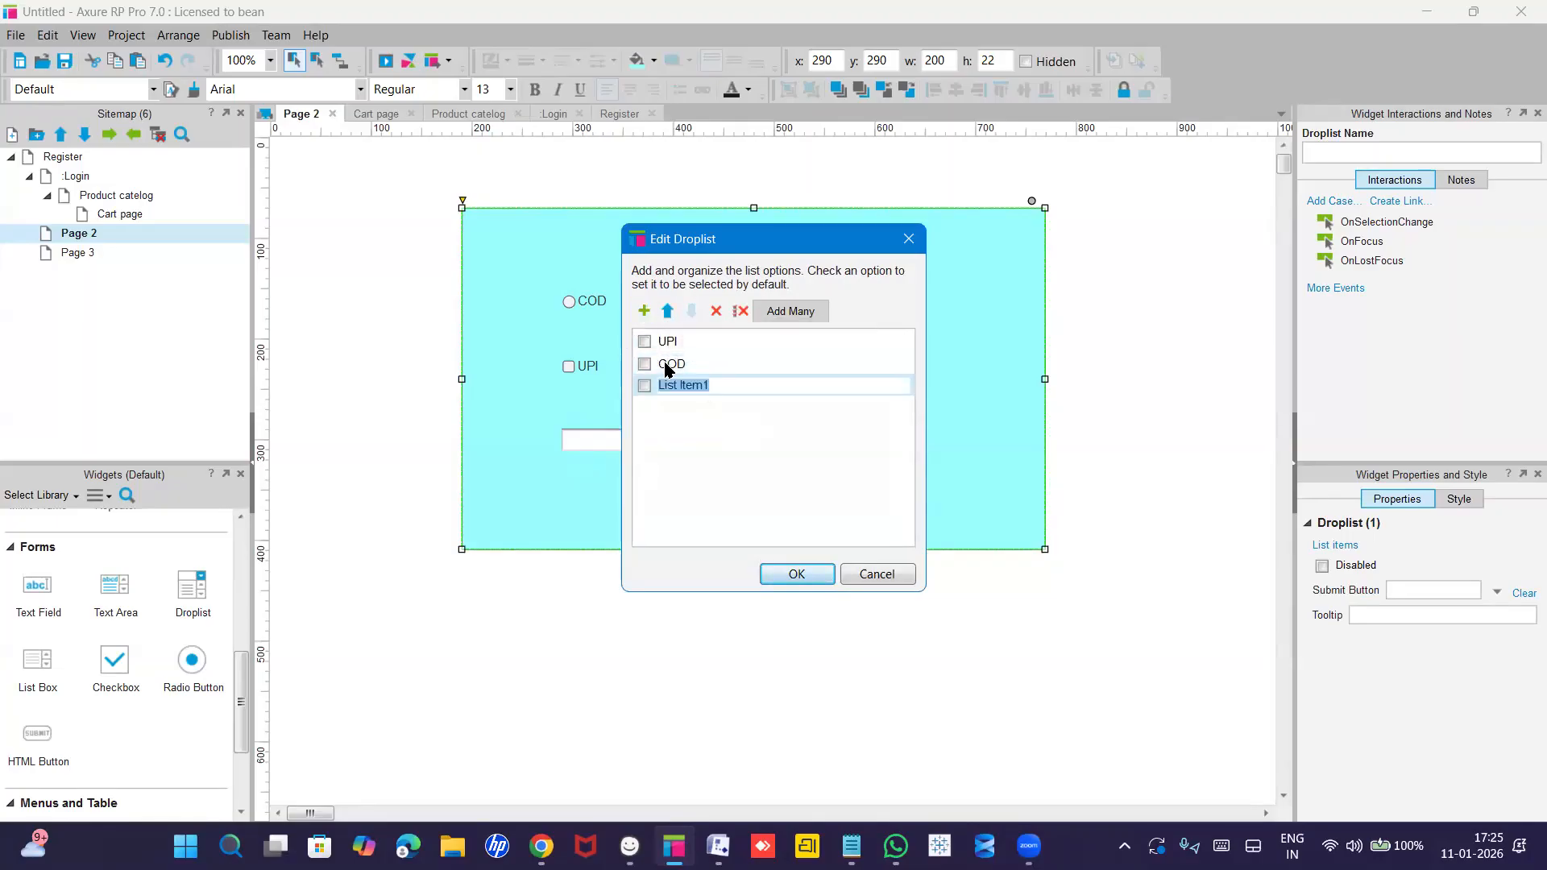
pyautogui.write('Cards')
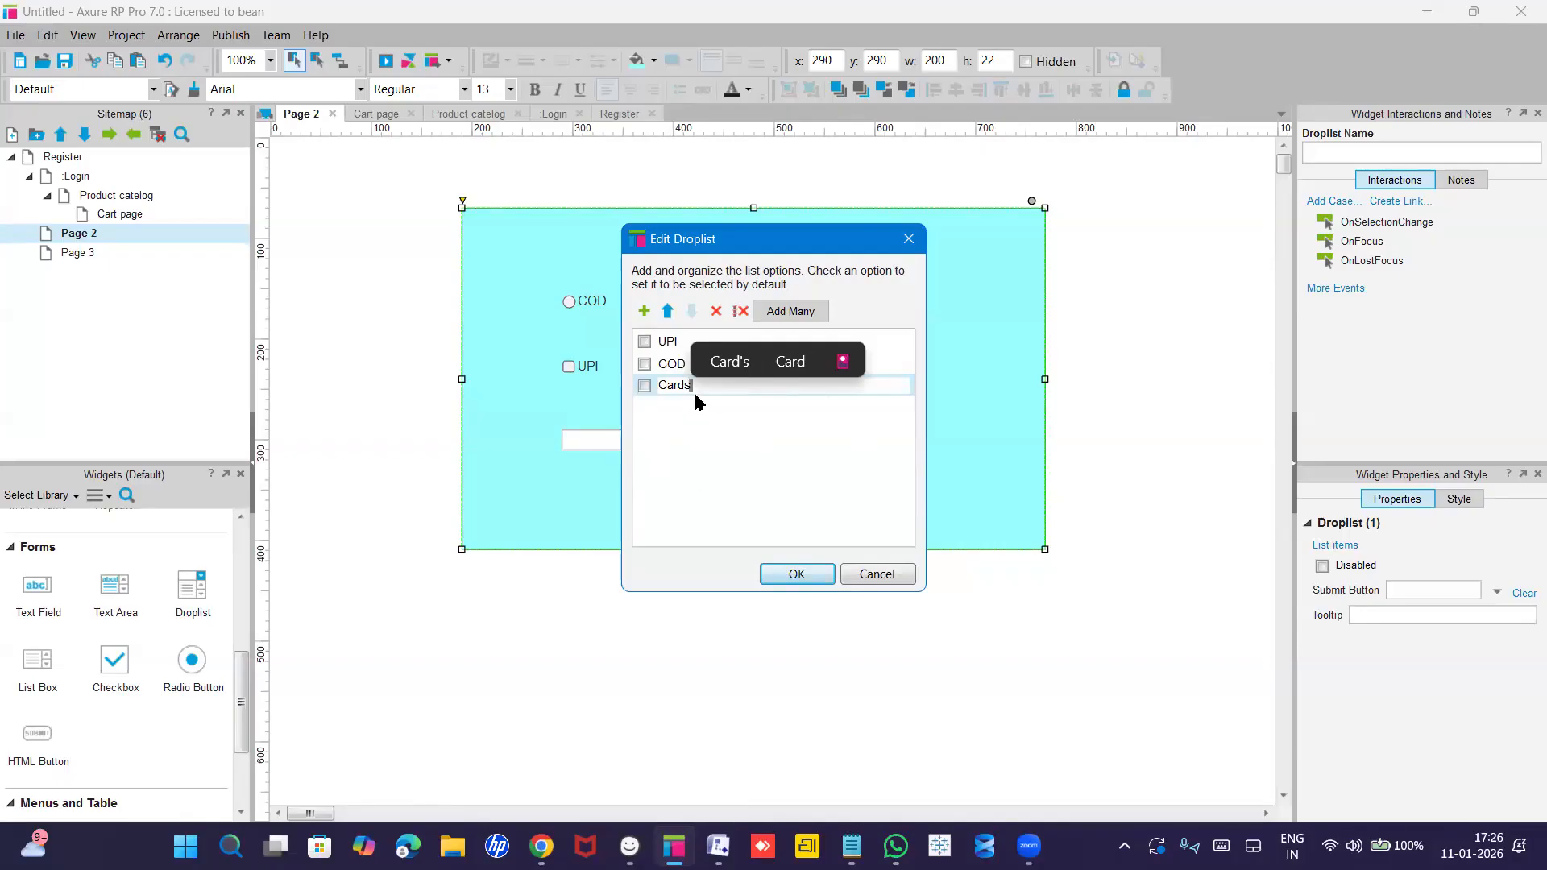
pyautogui.click(800, 574)
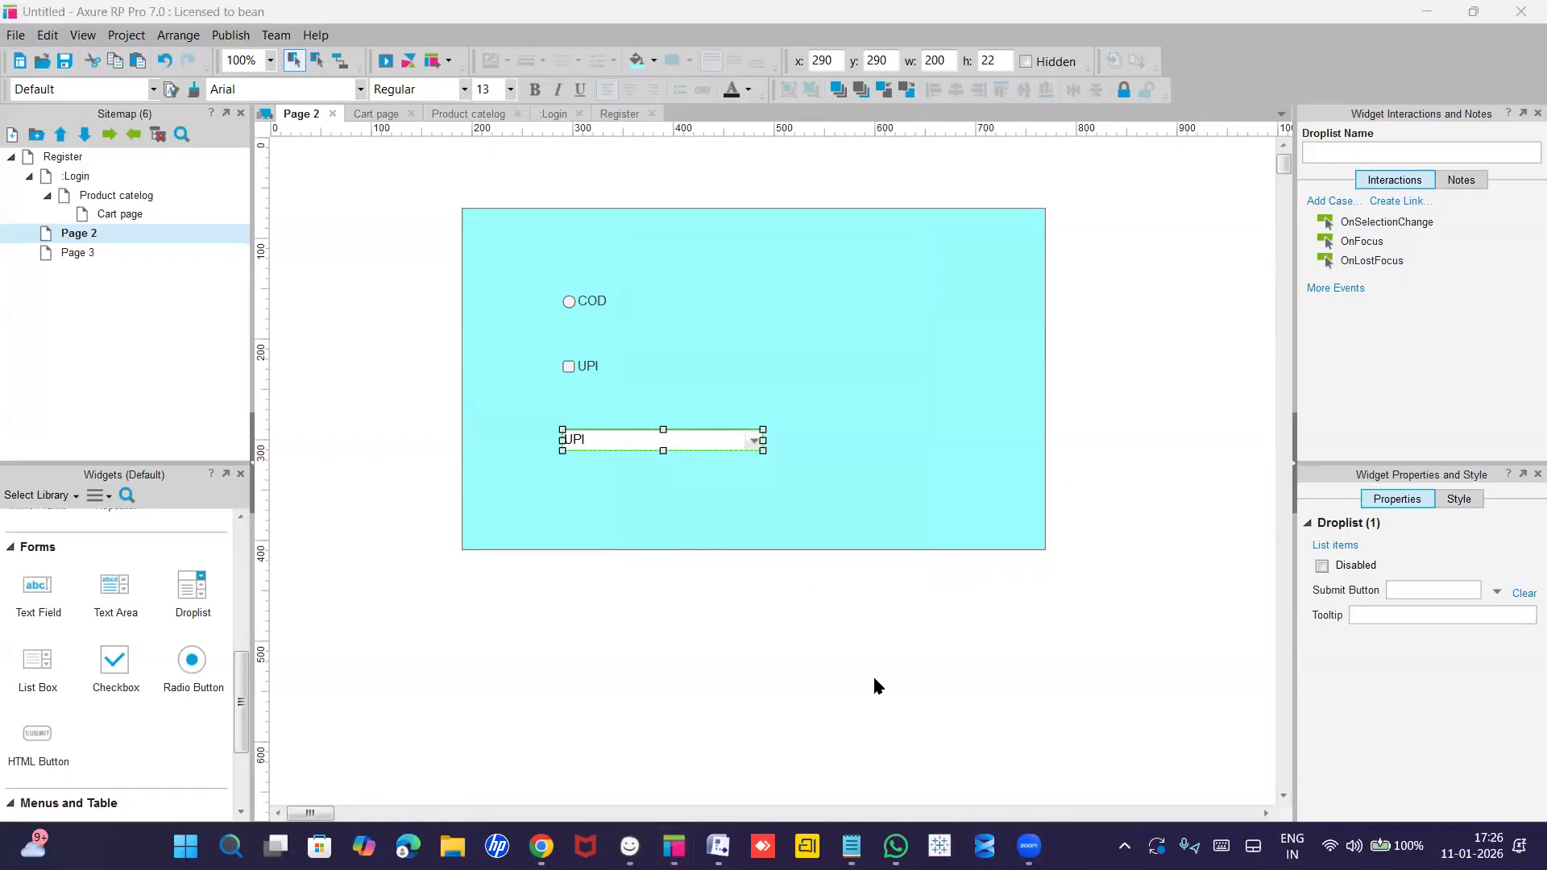
pyautogui.click(795, 390)
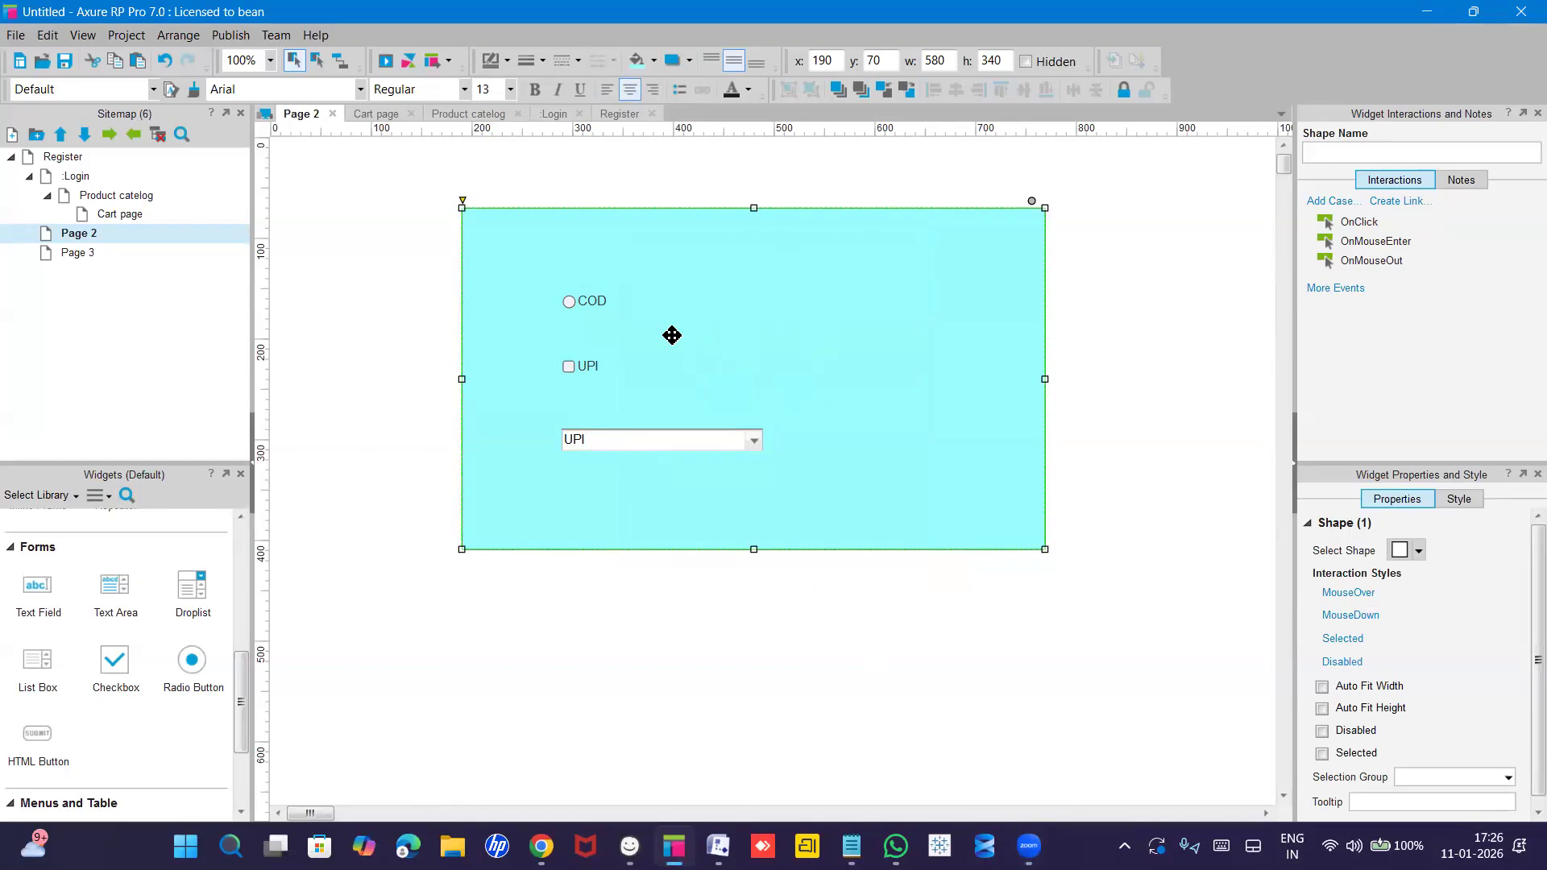
# Place a Button Shape under the droplist on Page 2 and label it 'Purchase'.
pyautogui.scroll(3, 117, 616)
pyautogui.scroll(1, 117, 617)
pyautogui.moveTo(115, 588); pyautogui.dragTo(695, 488)
pyautogui.doubleClick(741, 514)
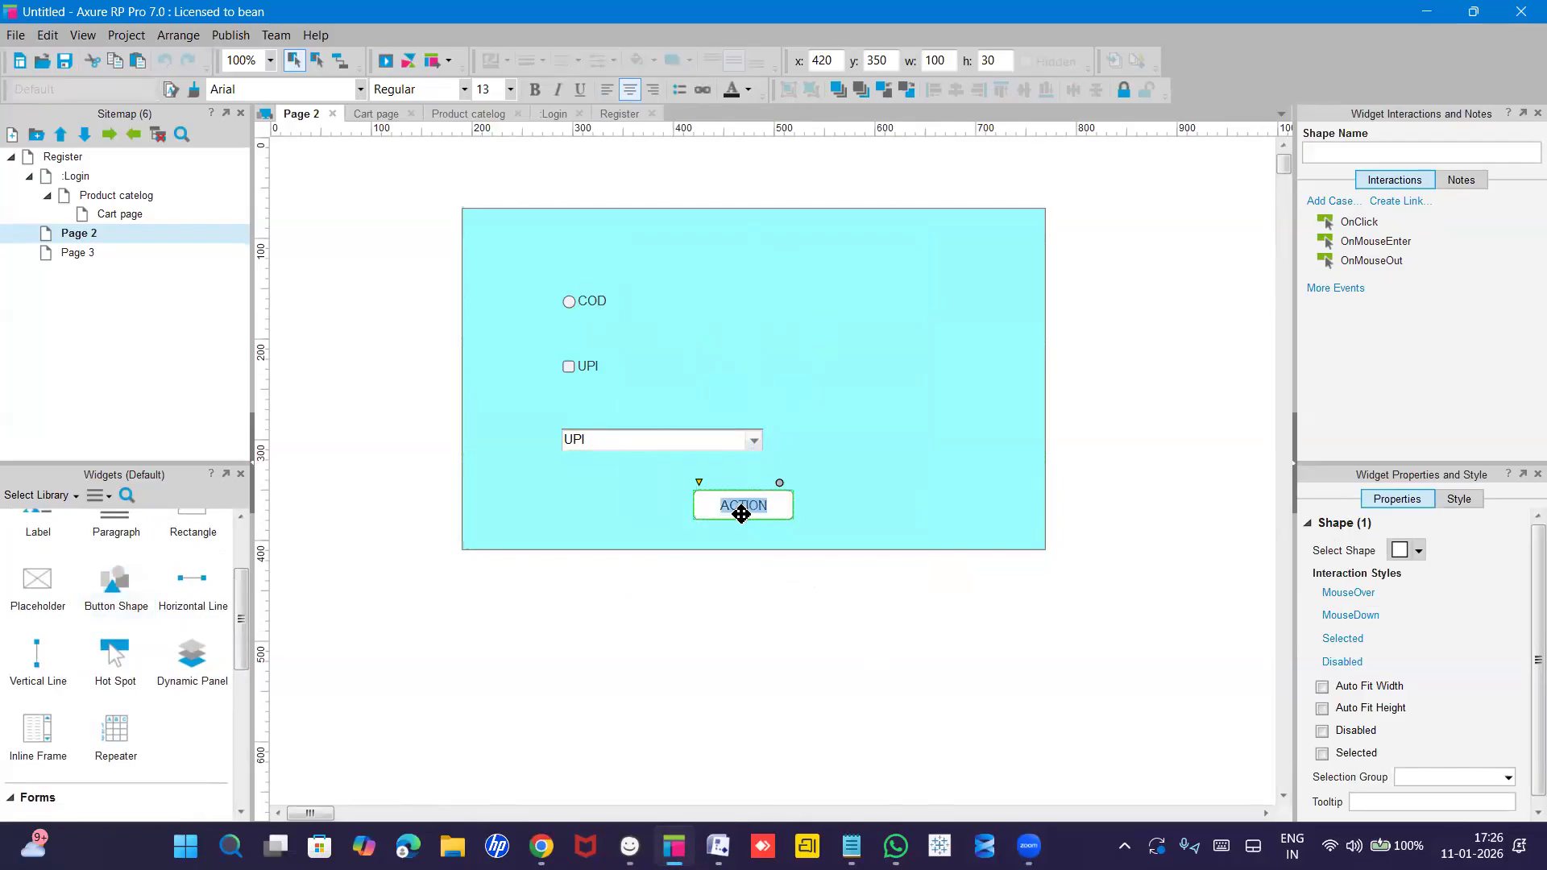
pyautogui.write('Purchas')
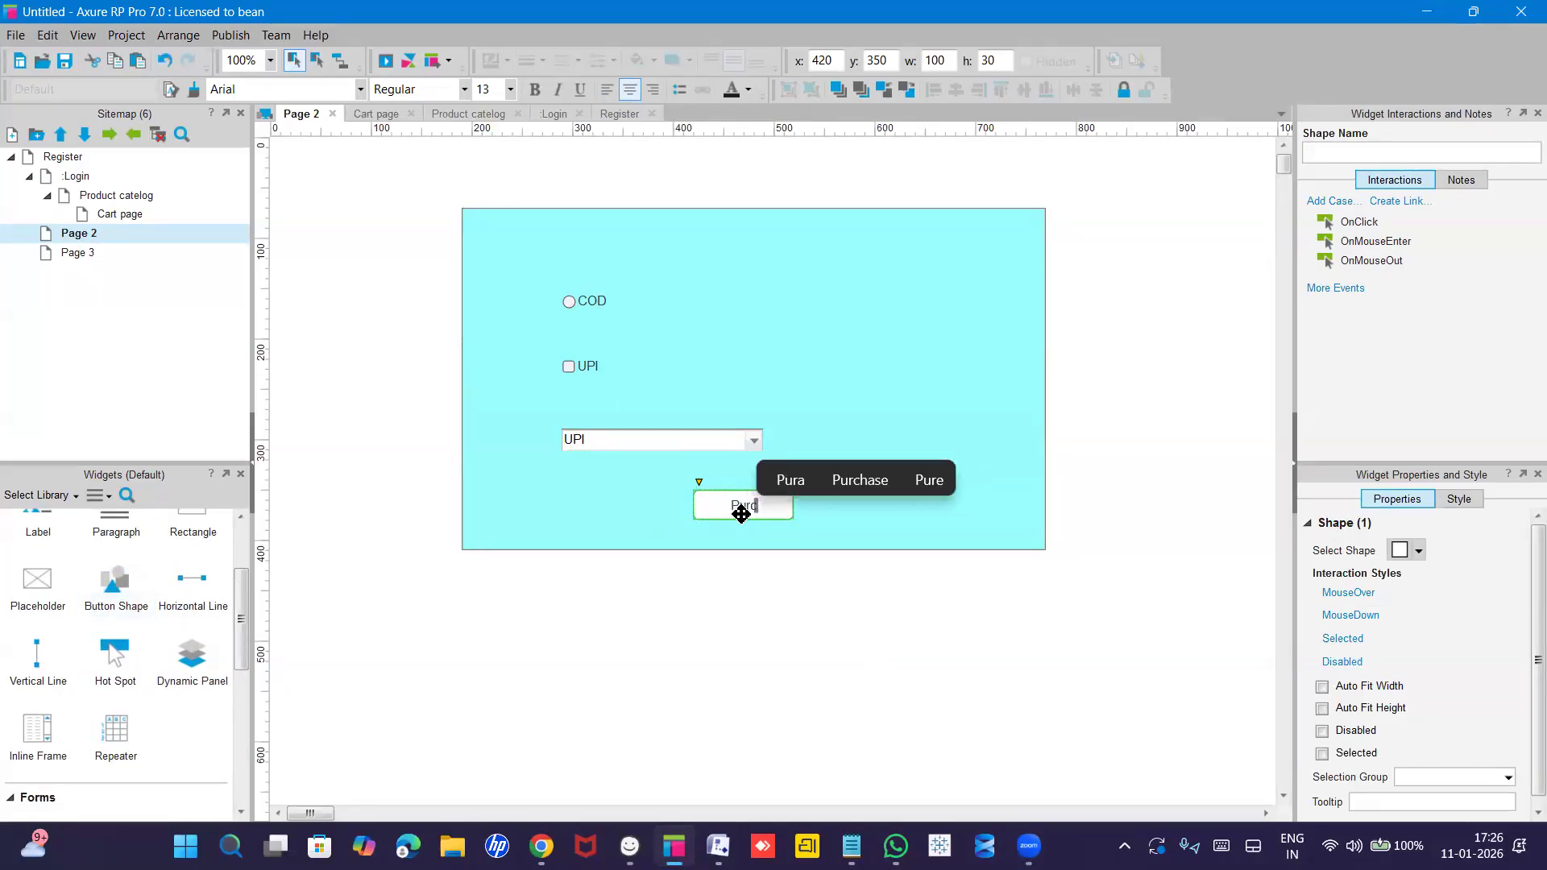
pyautogui.write('e')
pyautogui.click(740, 632)
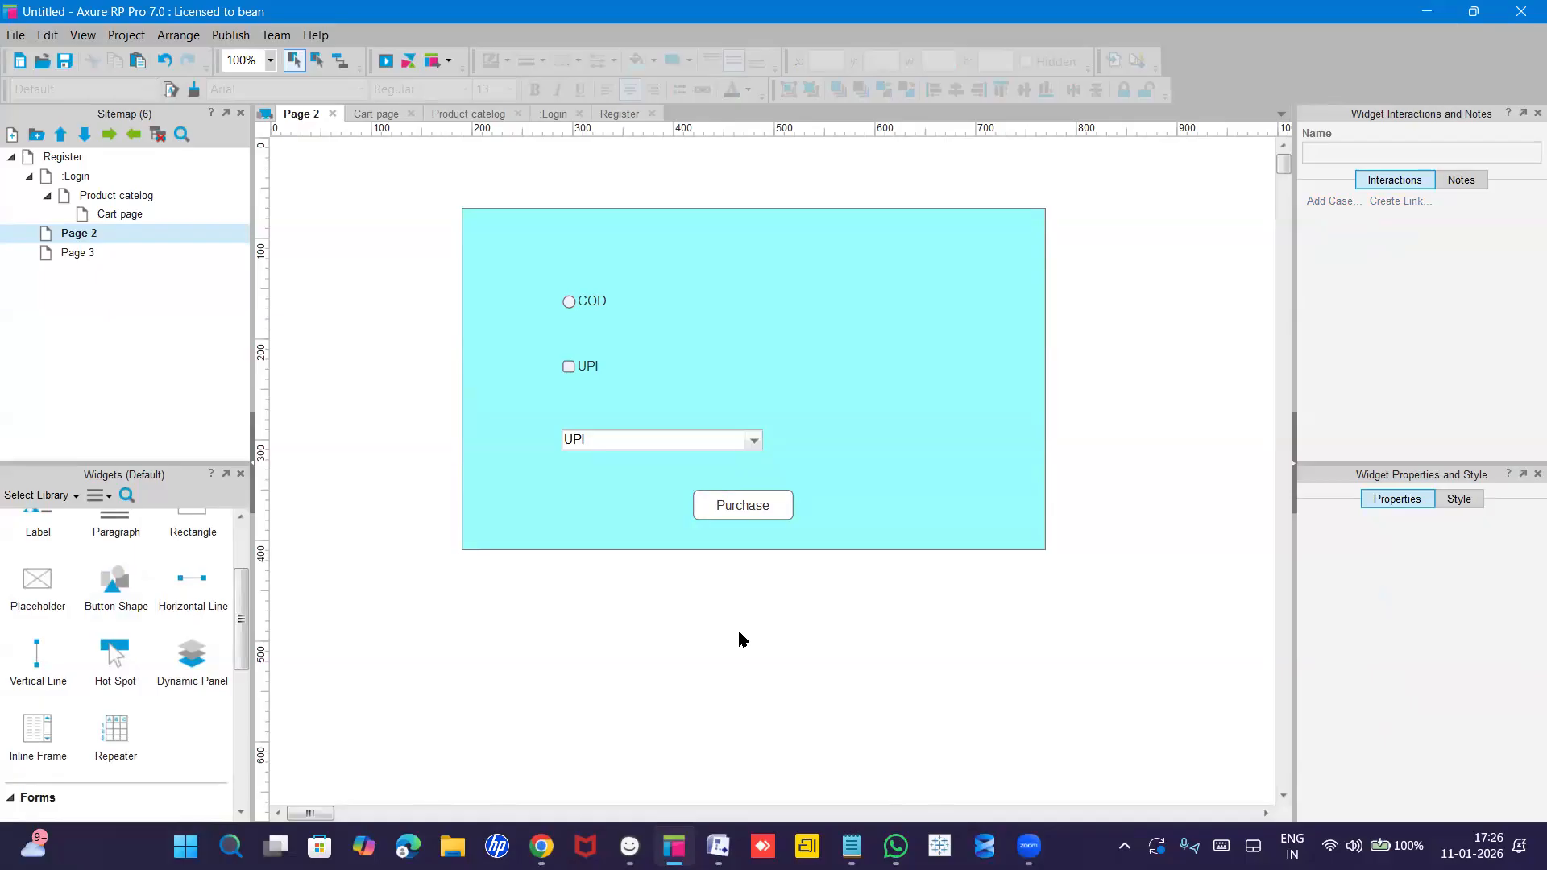
pyautogui.click(783, 337)
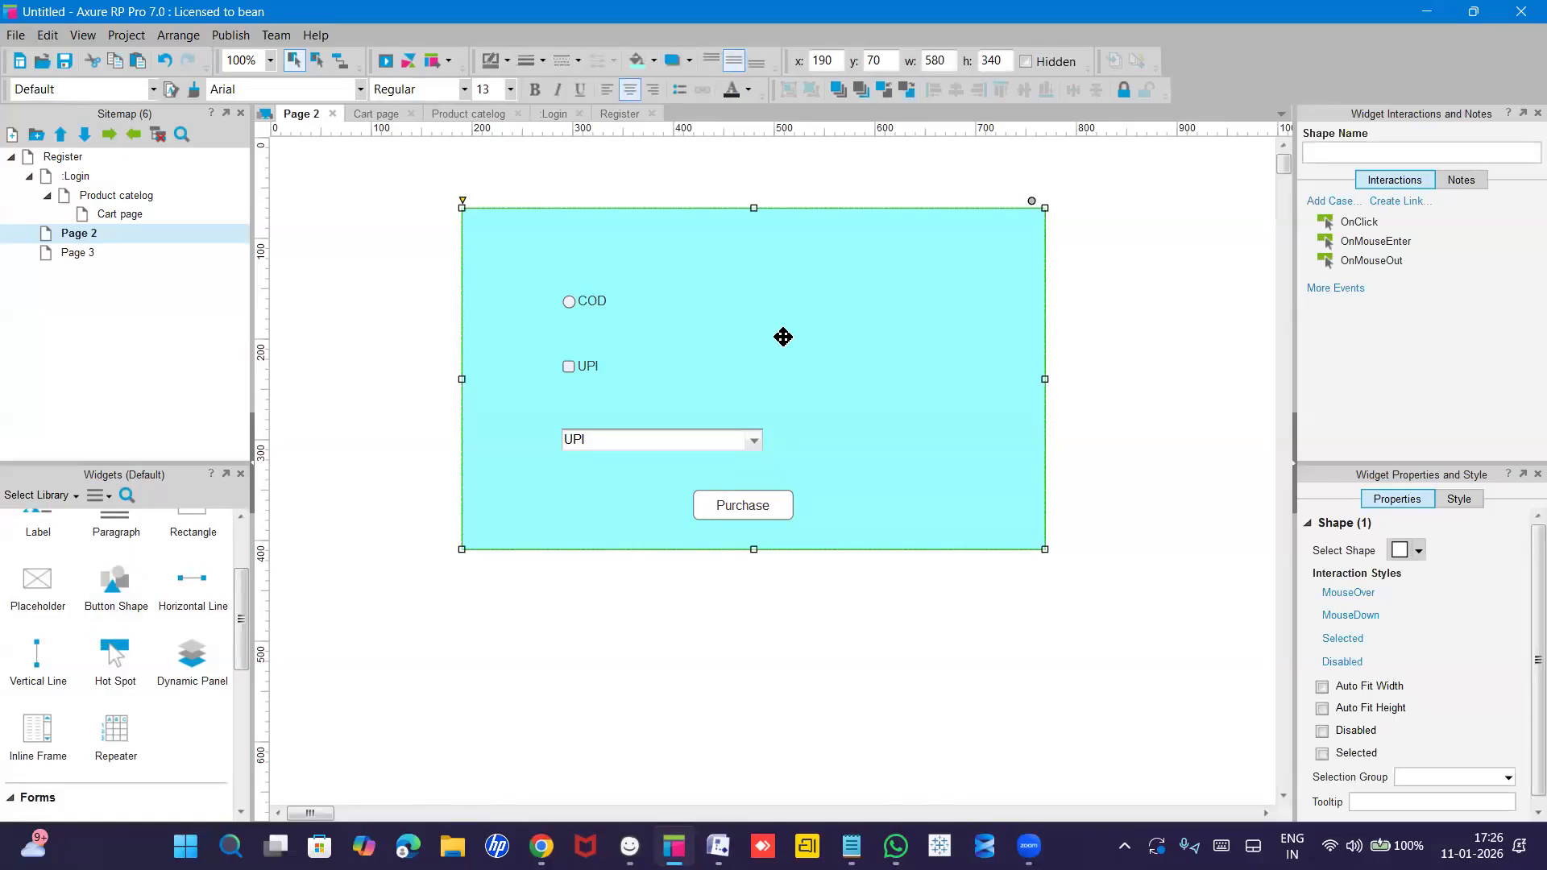
# Rename Page 2 to 'Payment page' in the sitemap.
pyautogui.doubleClick(66, 252)
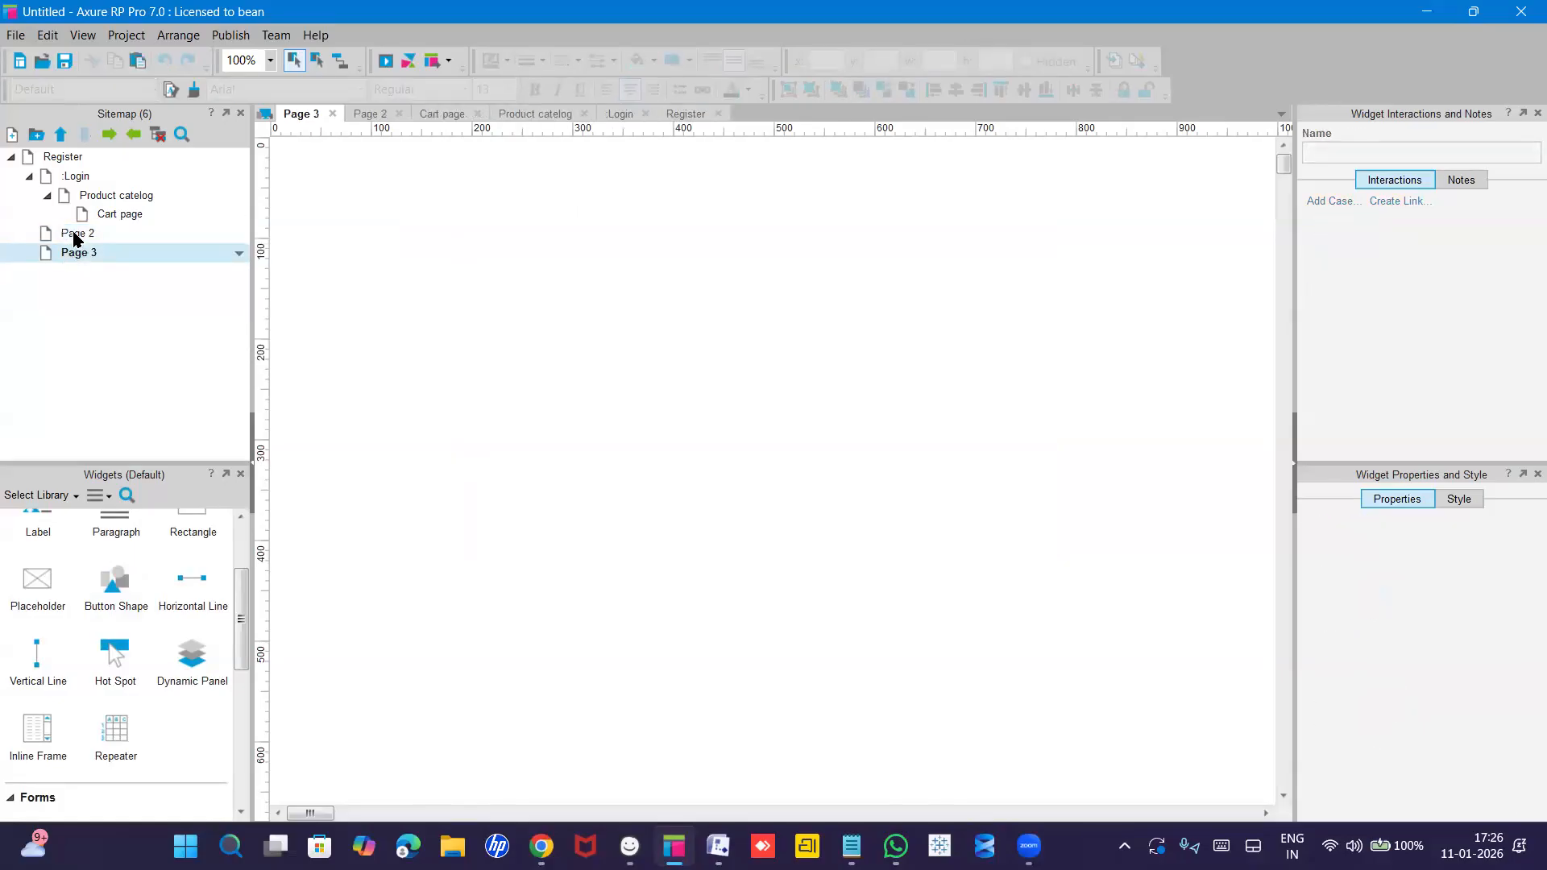
pyautogui.doubleClick(76, 234)
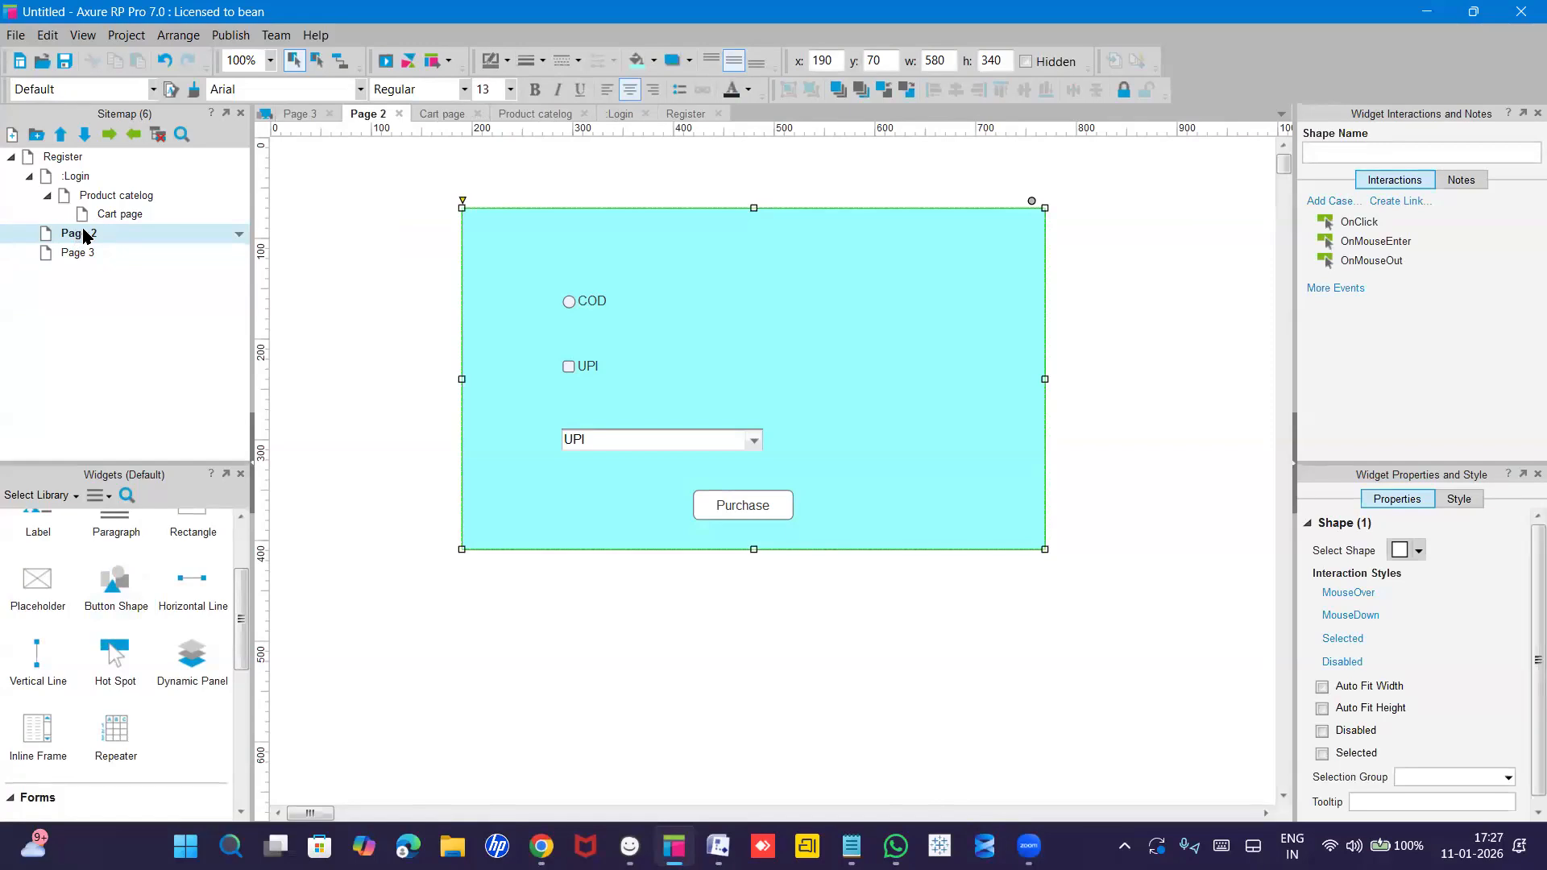
pyautogui.rightClick(84, 234)
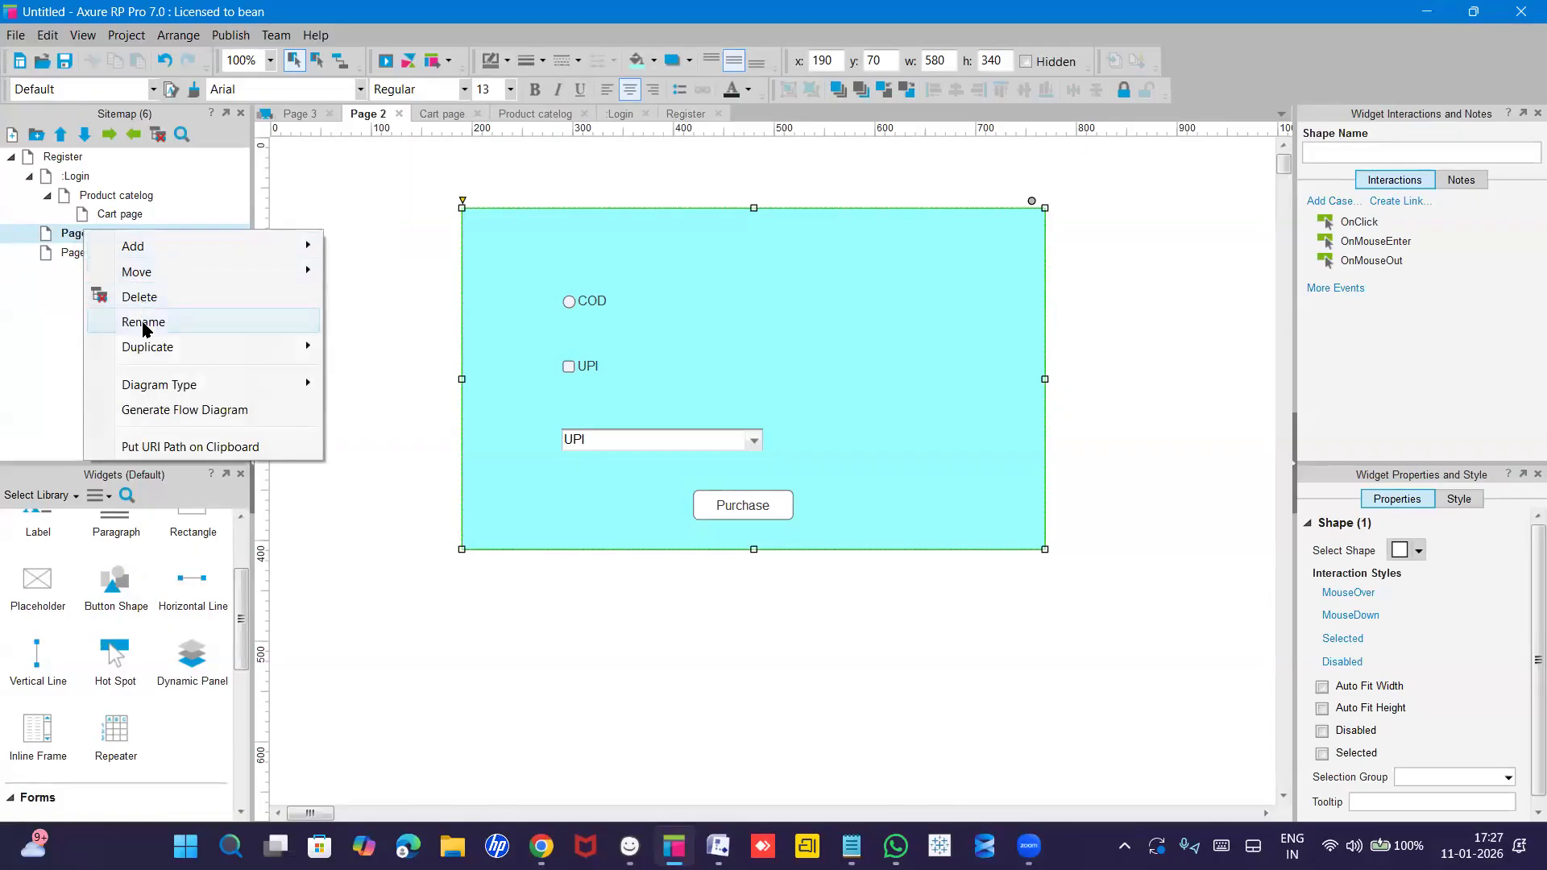
pyautogui.click(143, 322)
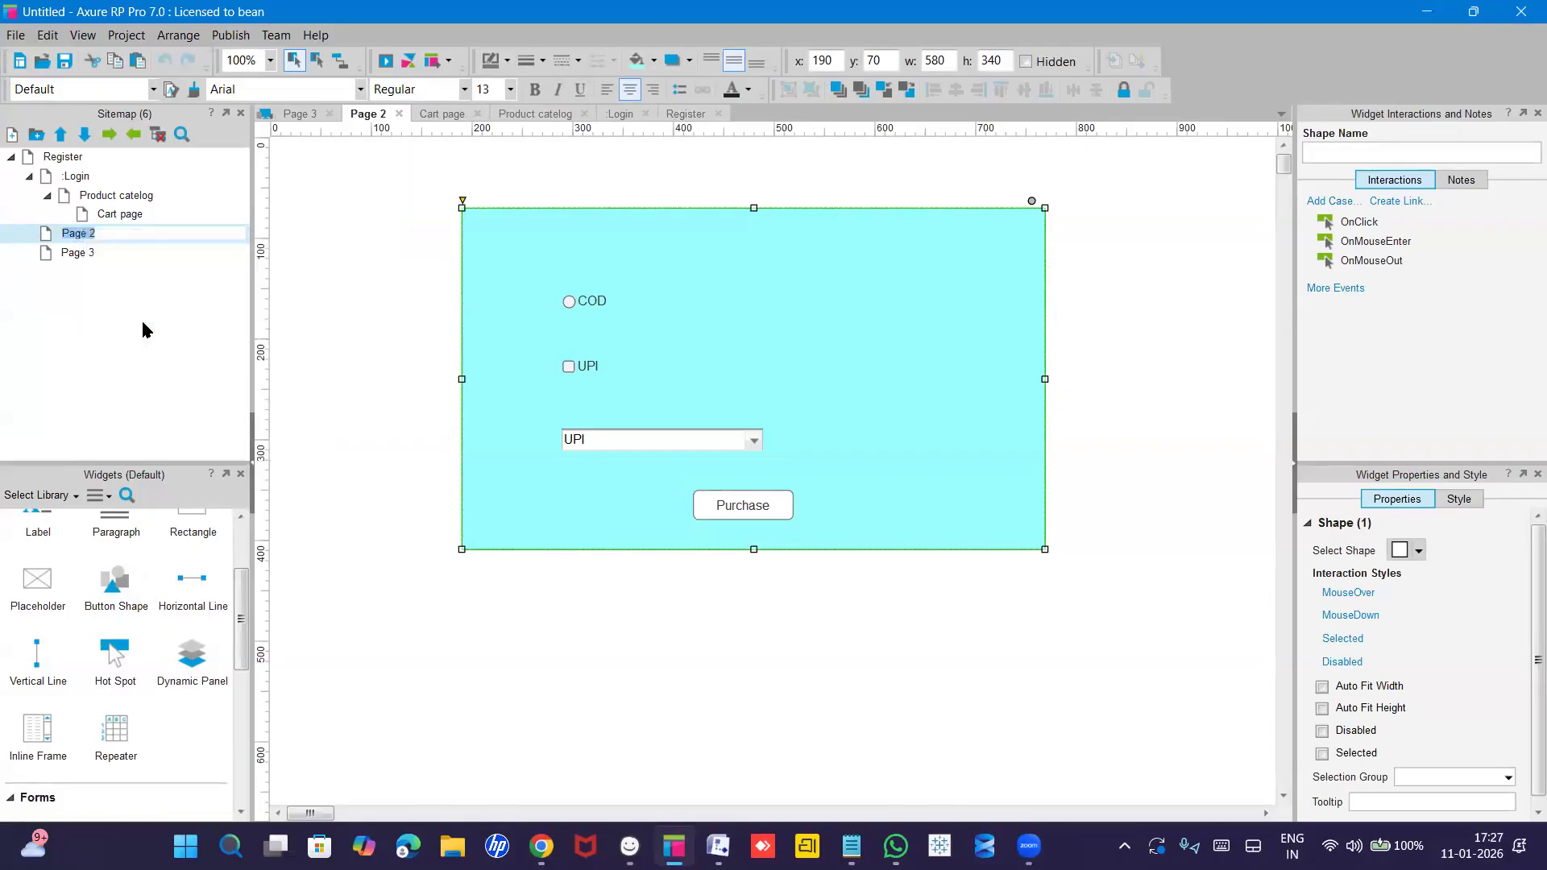
pyautogui.write('Payment page')
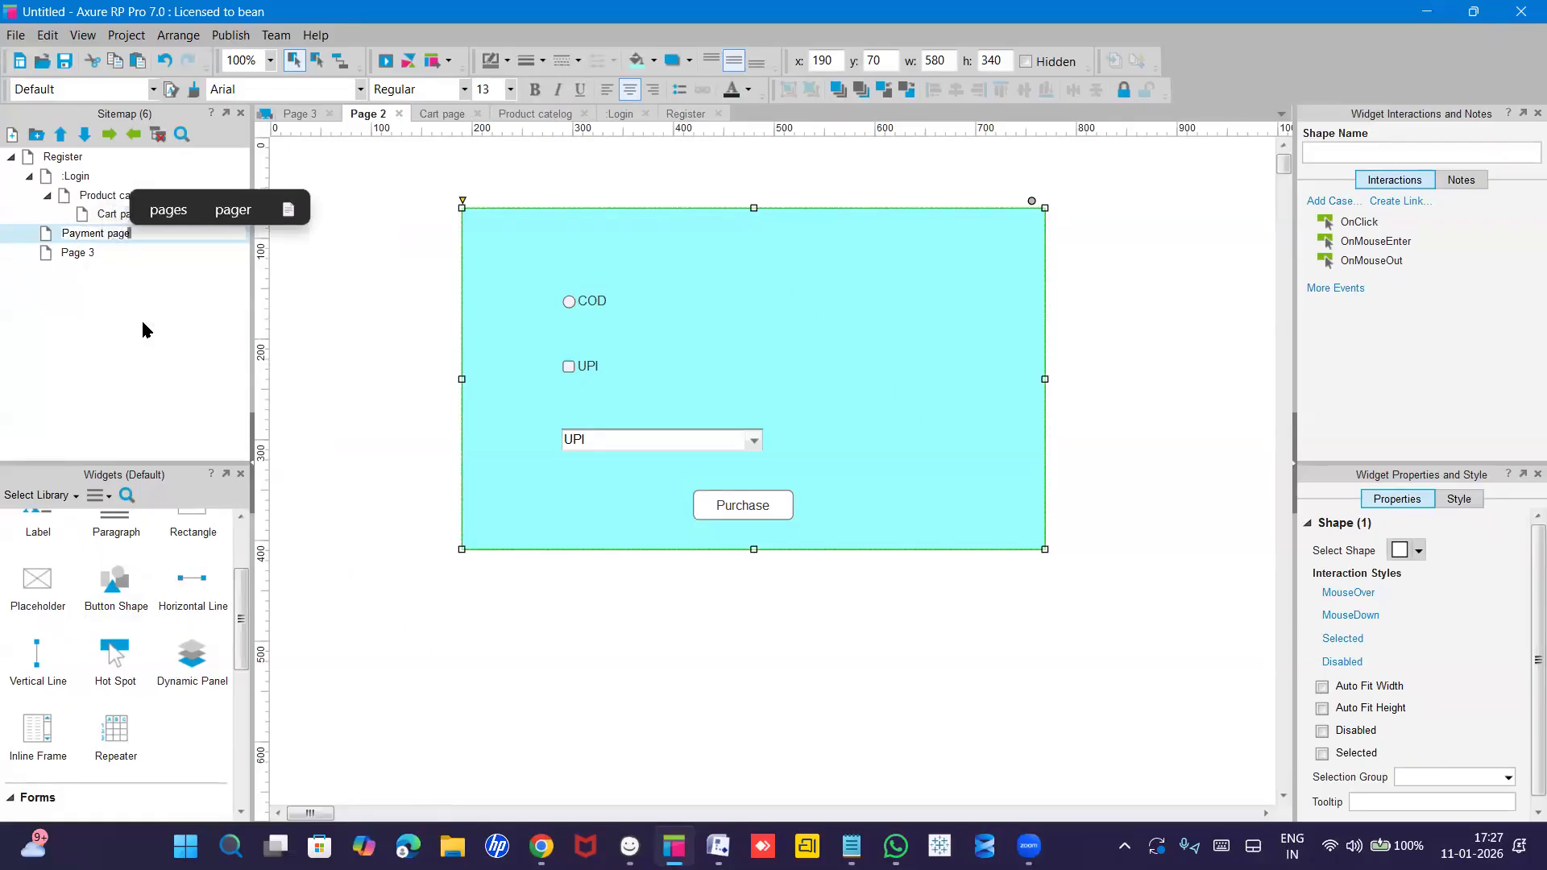
pyautogui.doubleClick(78, 254)
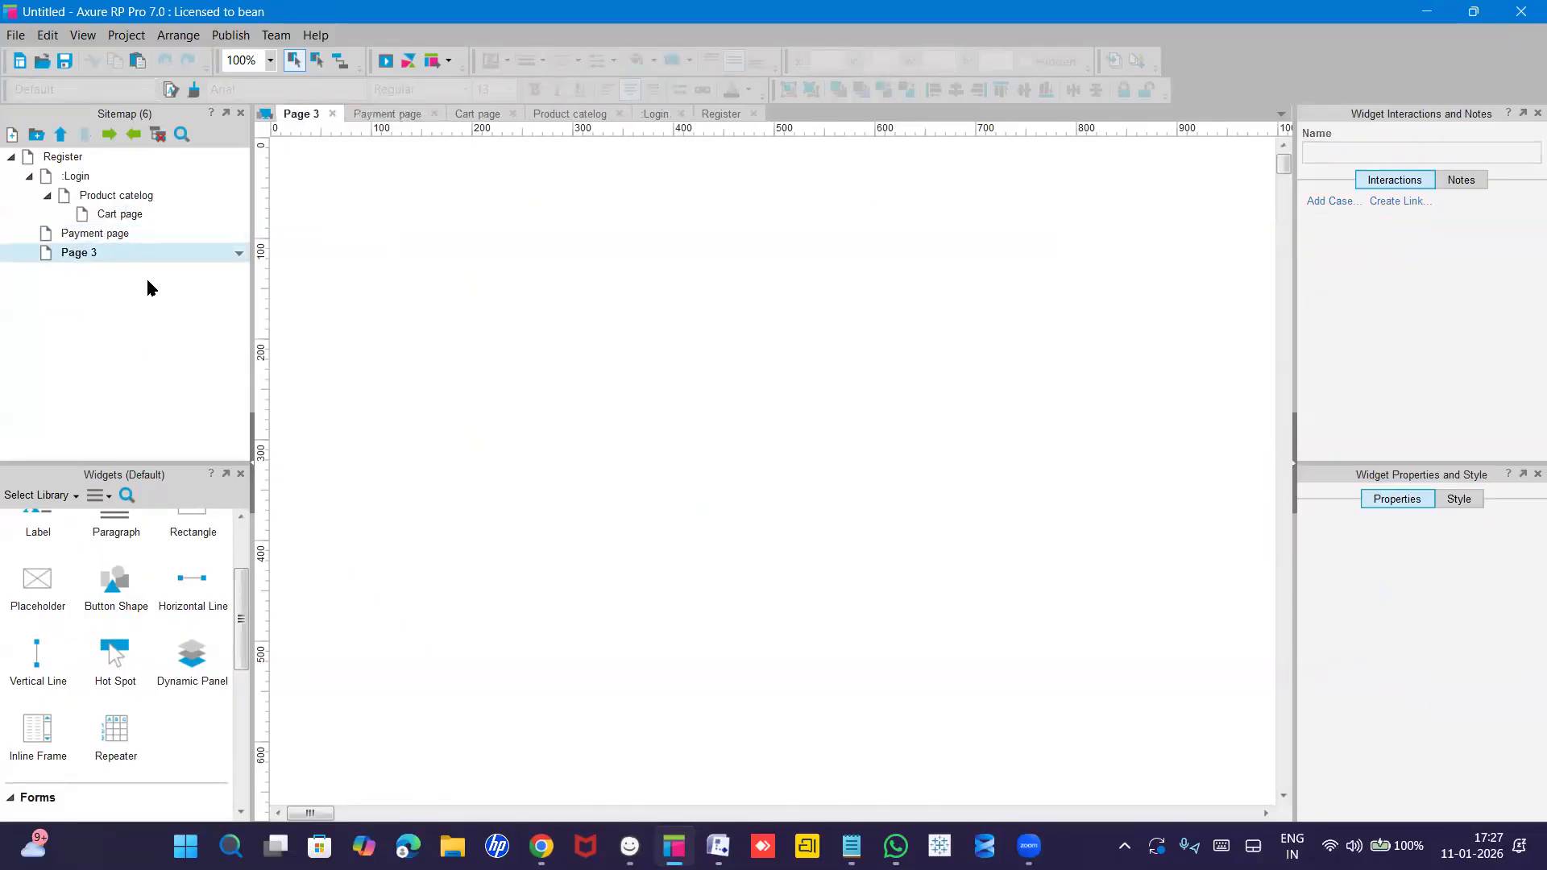
# Rename Page 3 to 'order status'.
pyautogui.rightClick(89, 252)
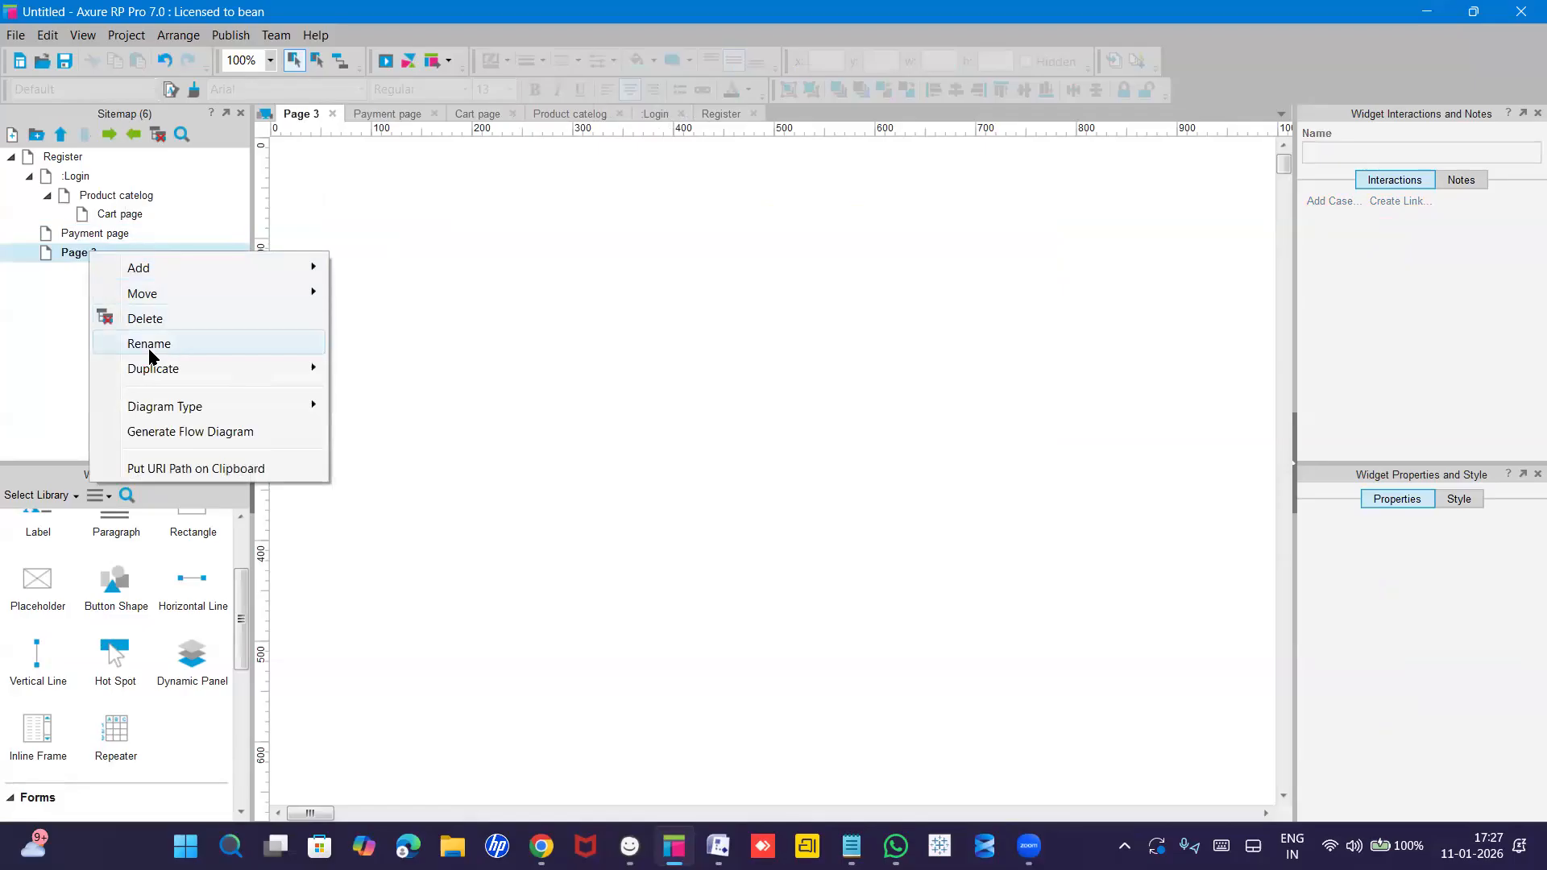
pyautogui.click(149, 346)
pyautogui.write('o')
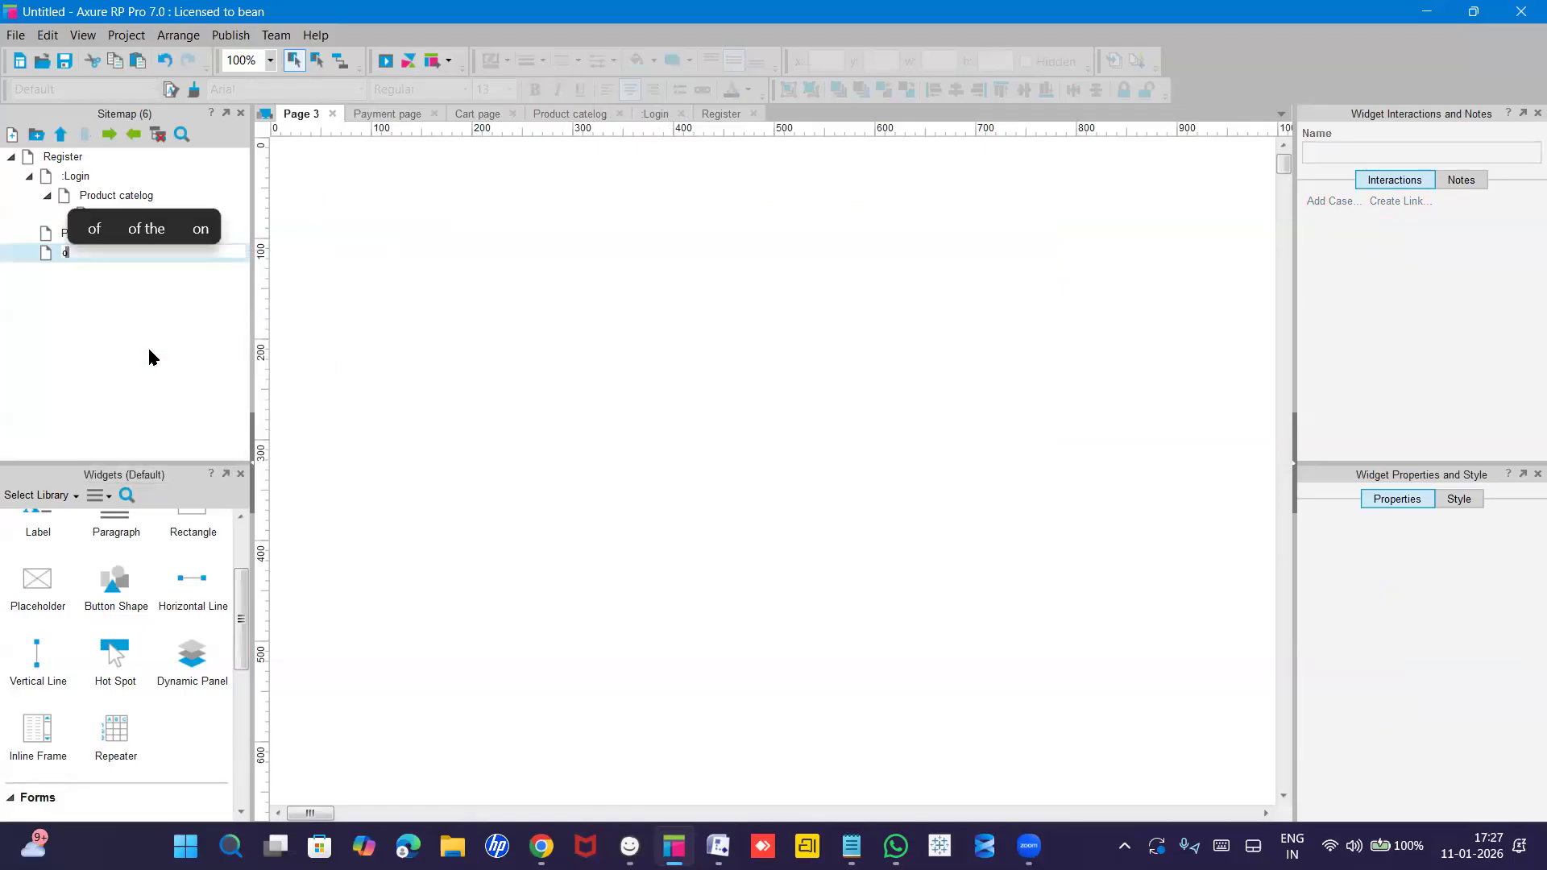
pyautogui.write('rder status')
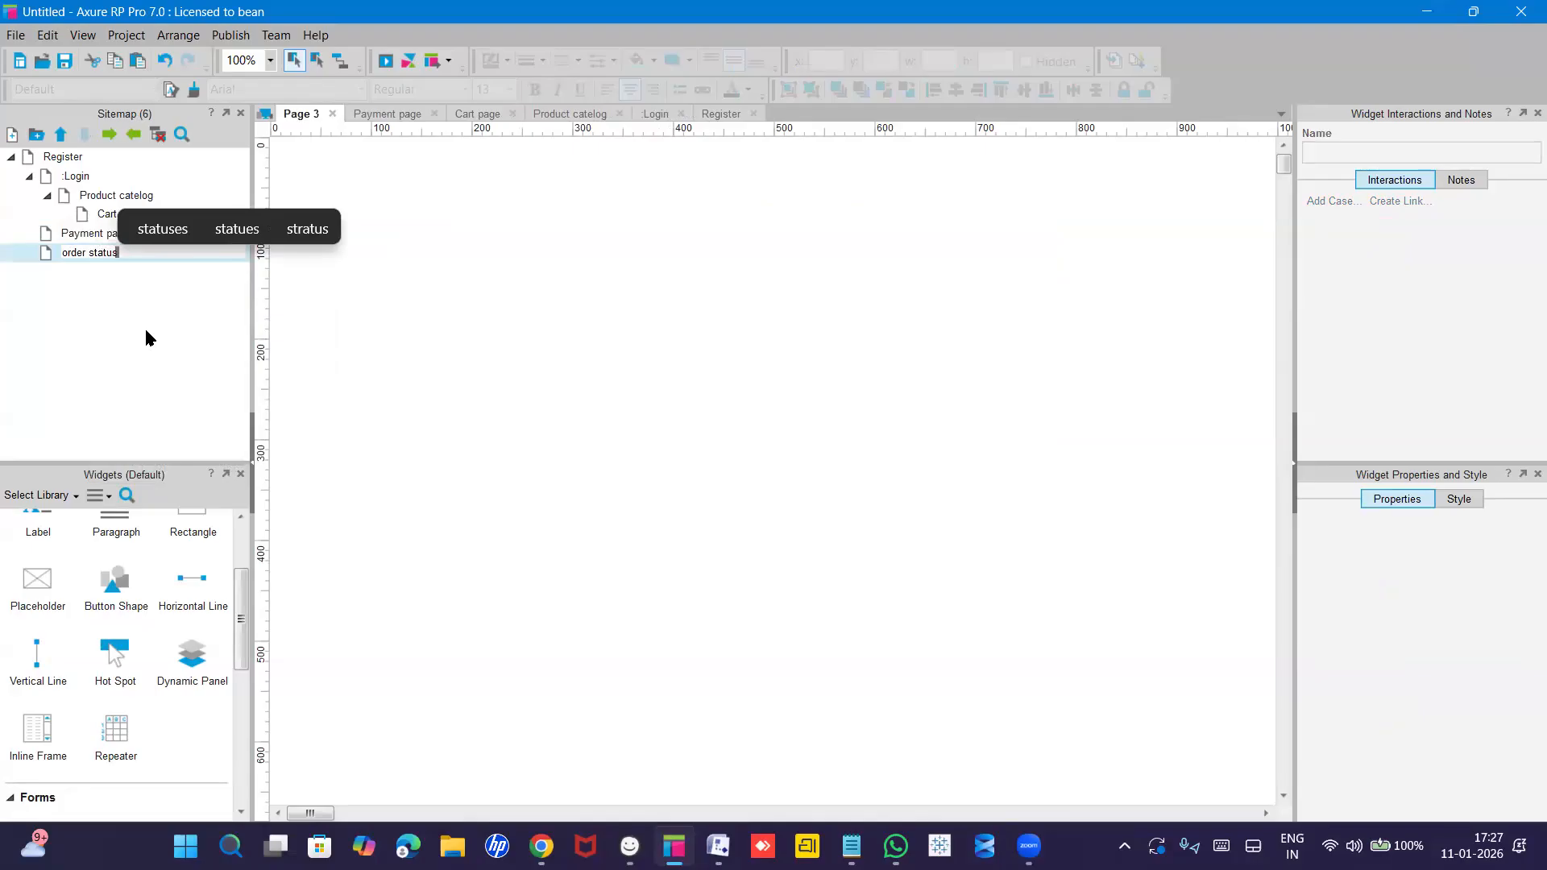
pyautogui.press('Return')
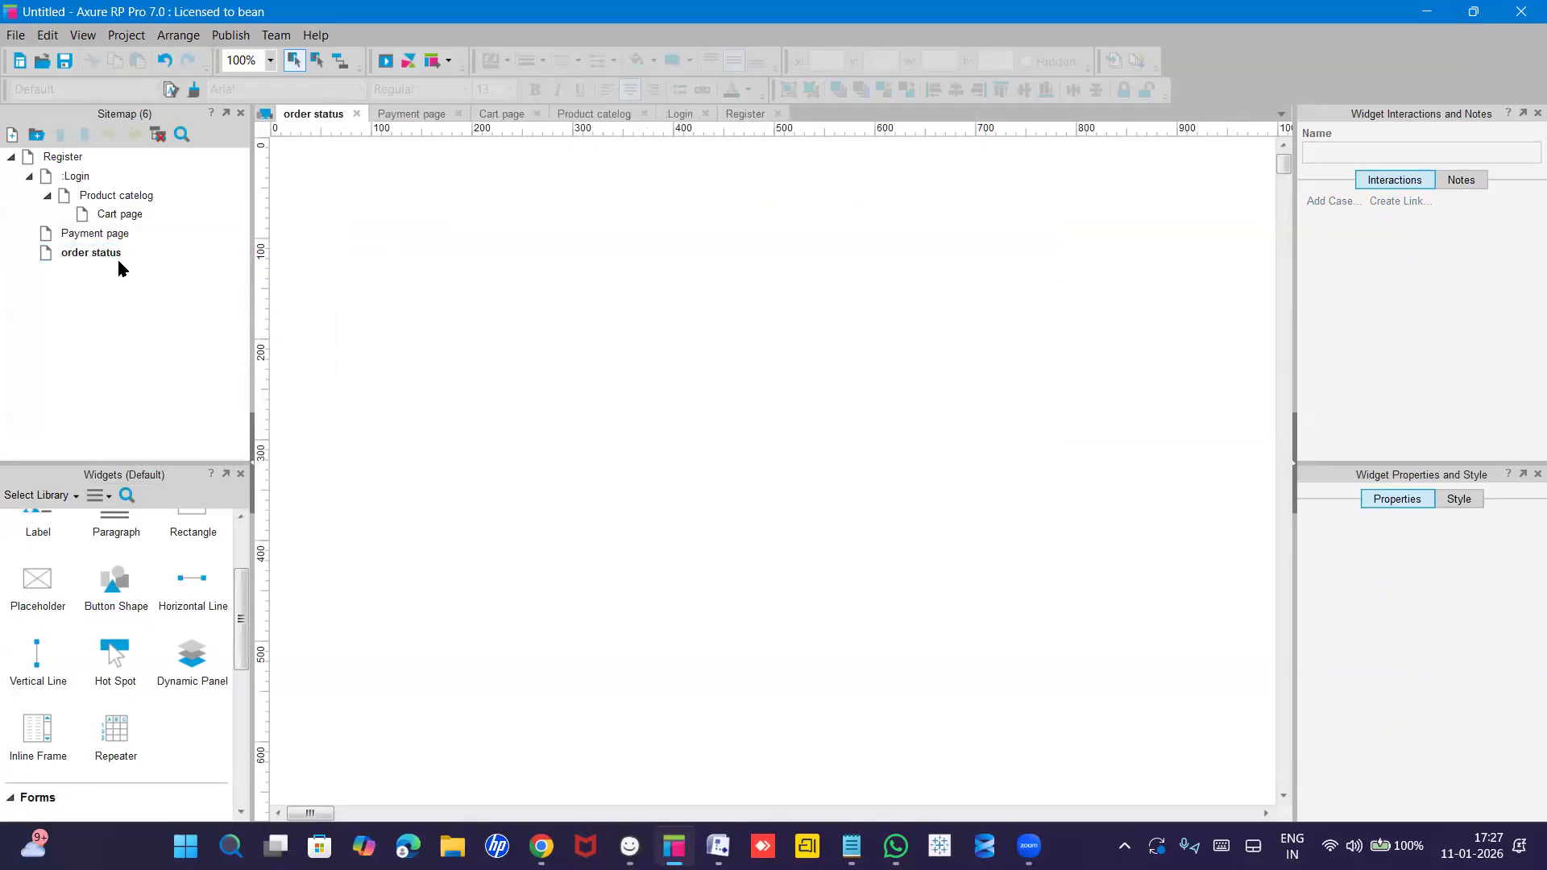
# Paste the cyan background rectangle onto the order status page.
pyautogui.click(111, 236)
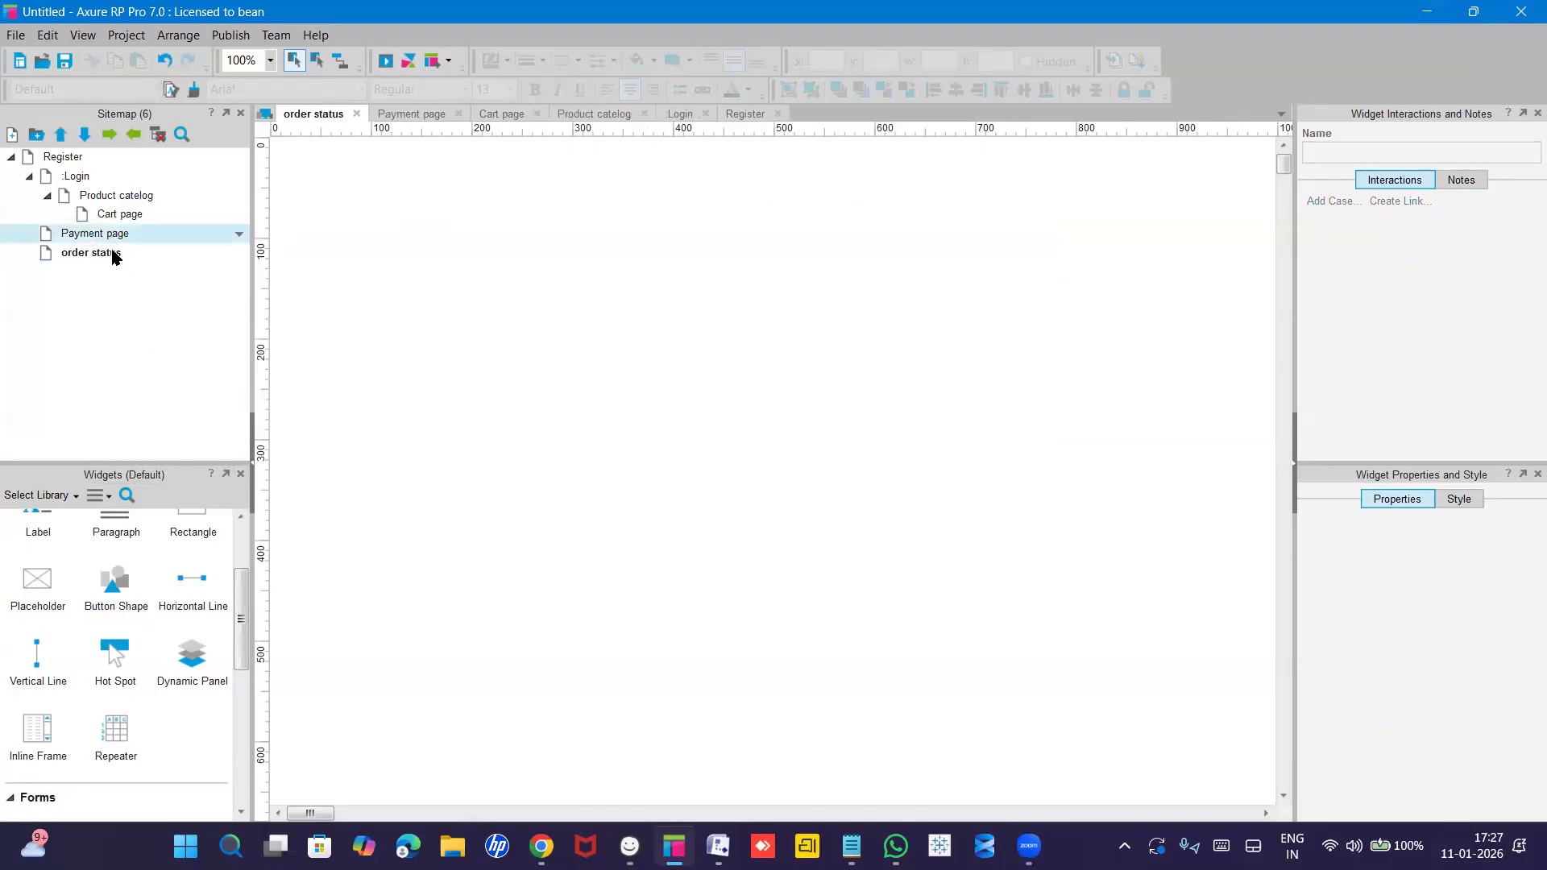
pyautogui.click(113, 252)
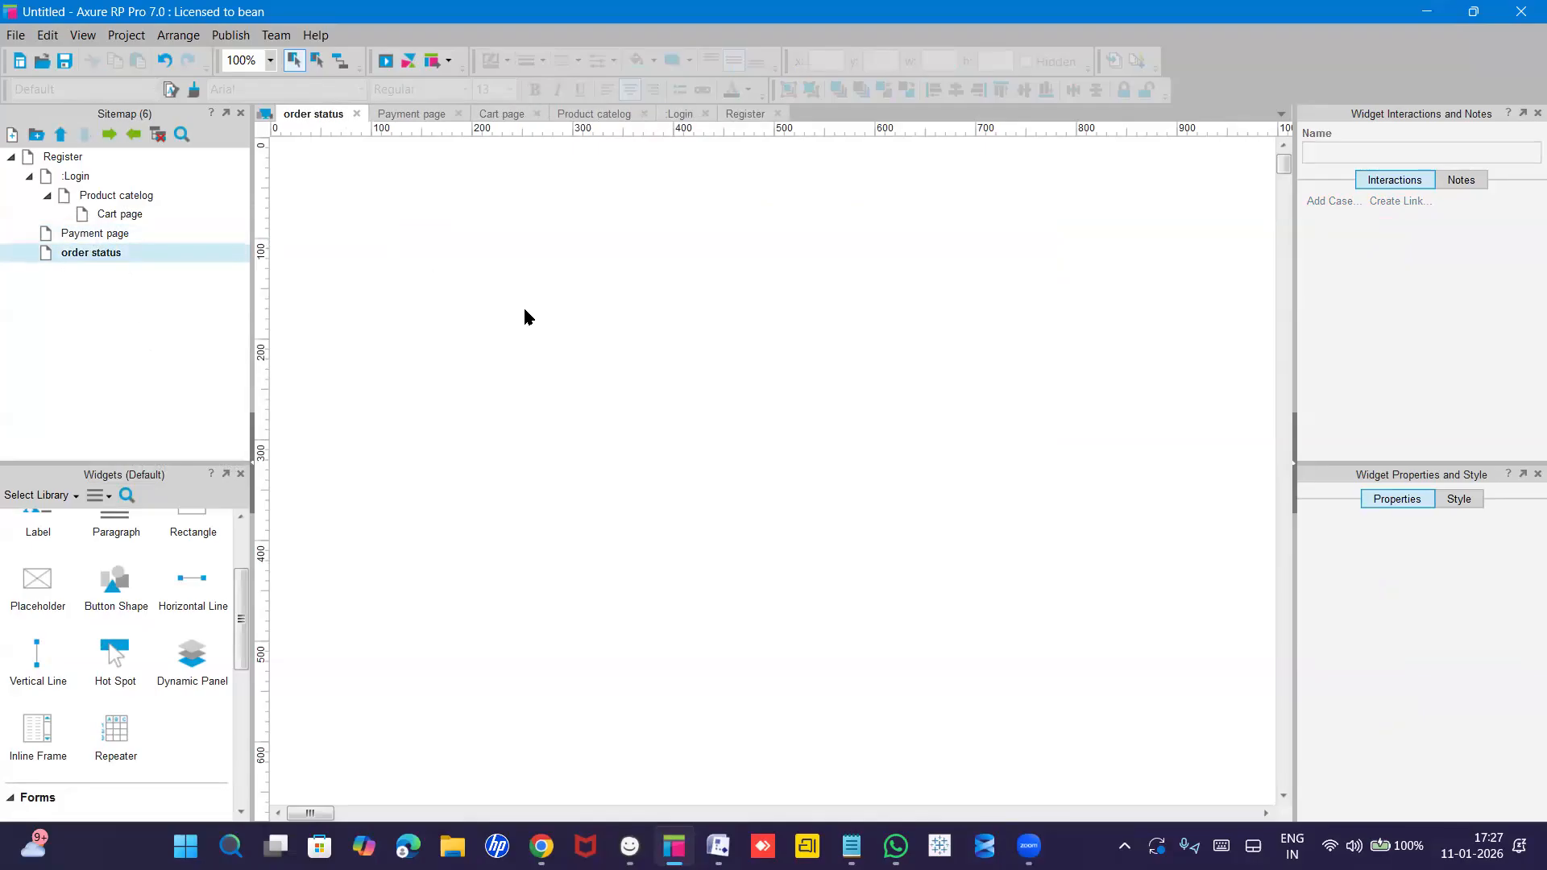
pyautogui.click(525, 310)
pyautogui.doubleClick(101, 234)
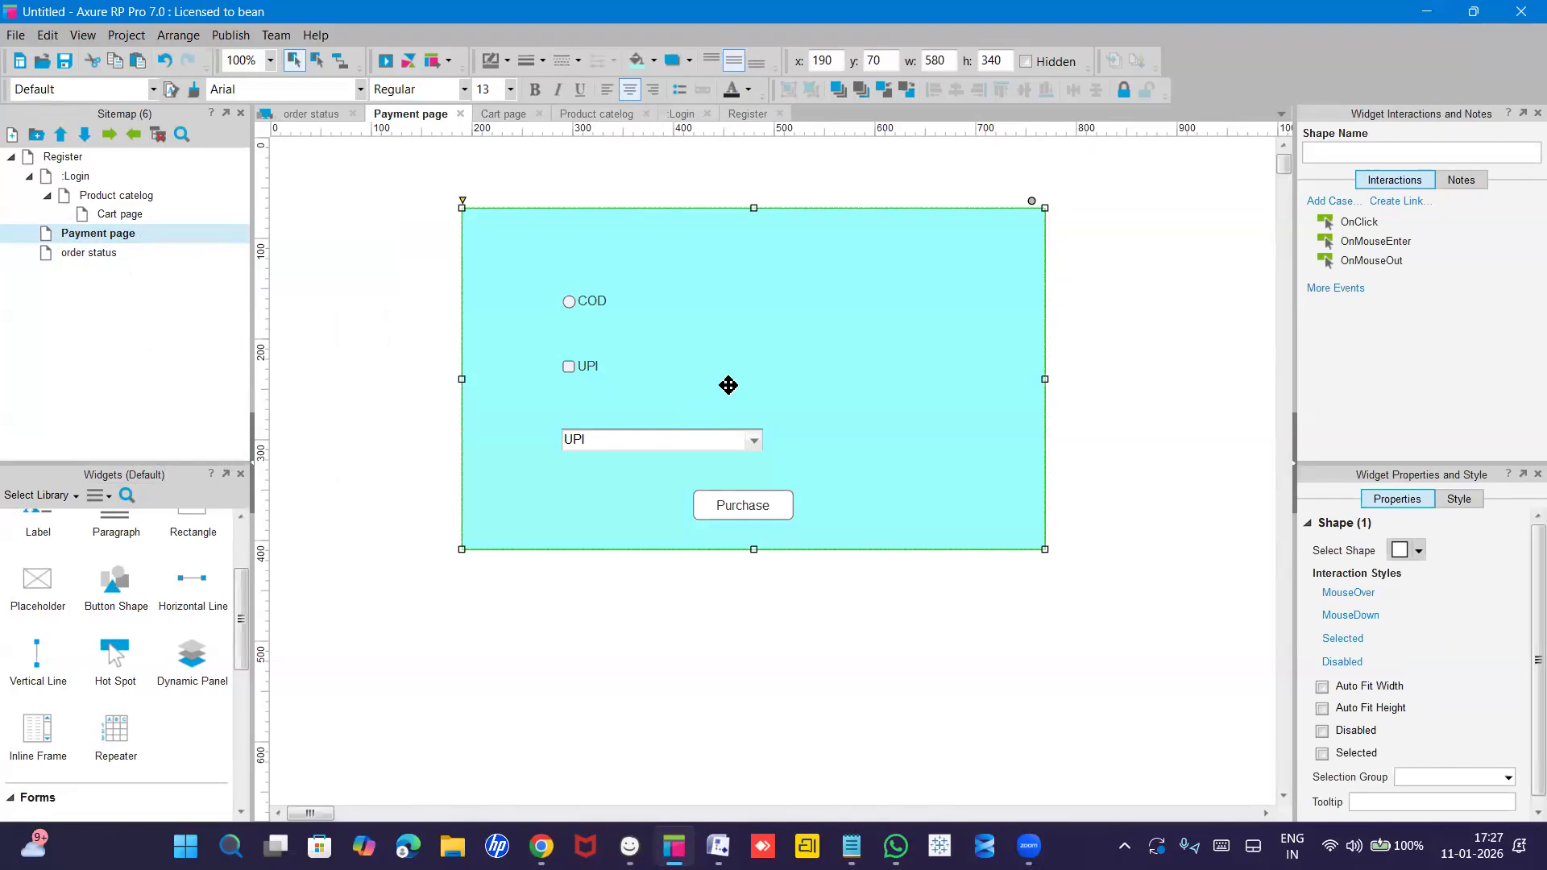
pyautogui.doubleClick(103, 252)
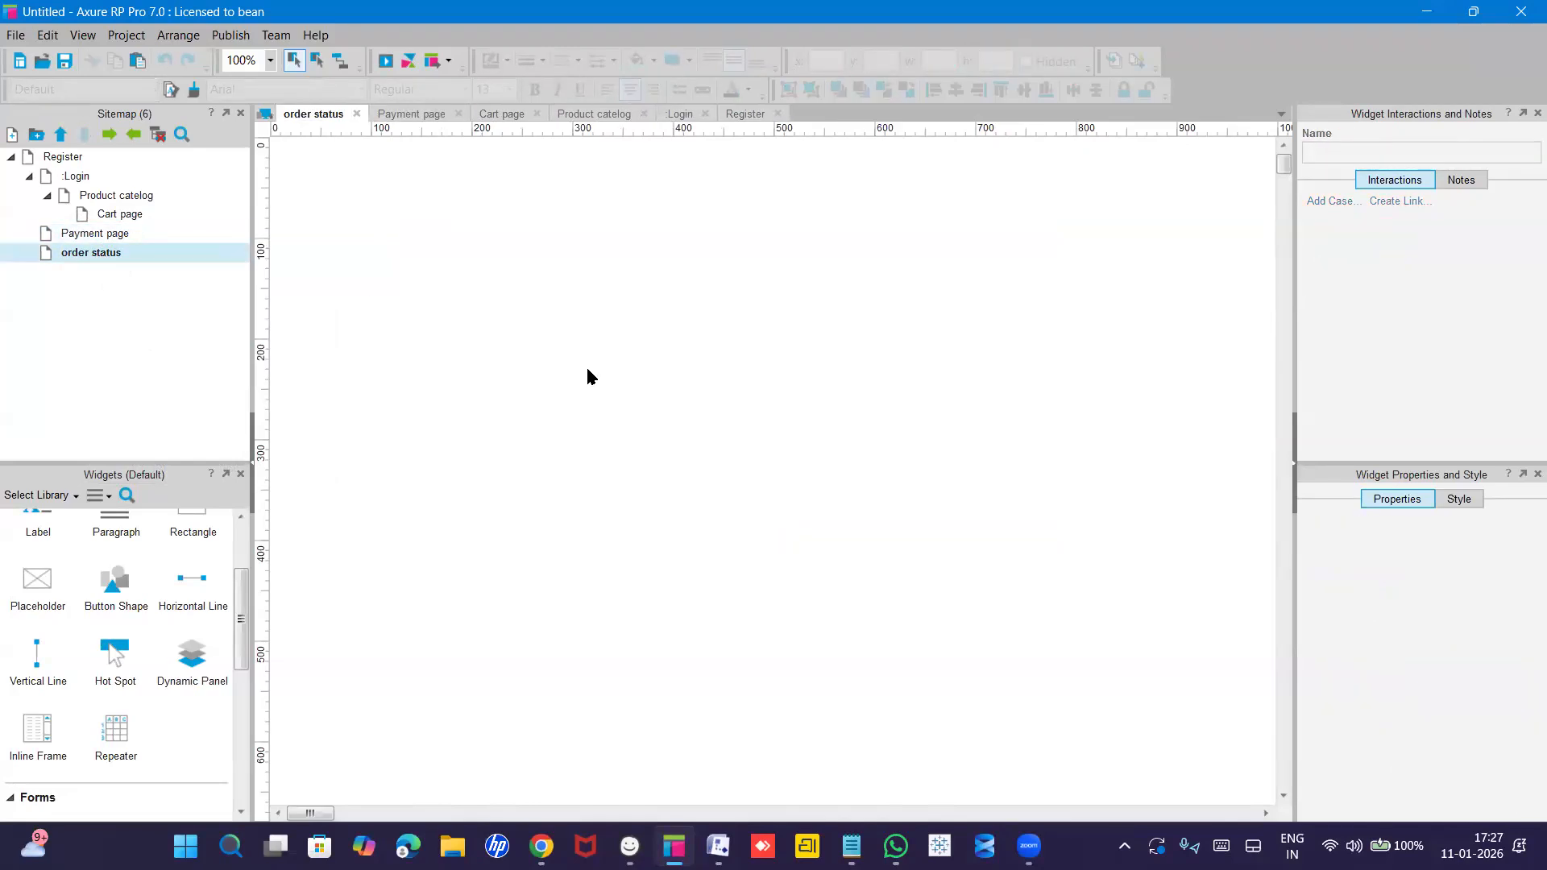
pyautogui.hotkey('ctrl', 'v')
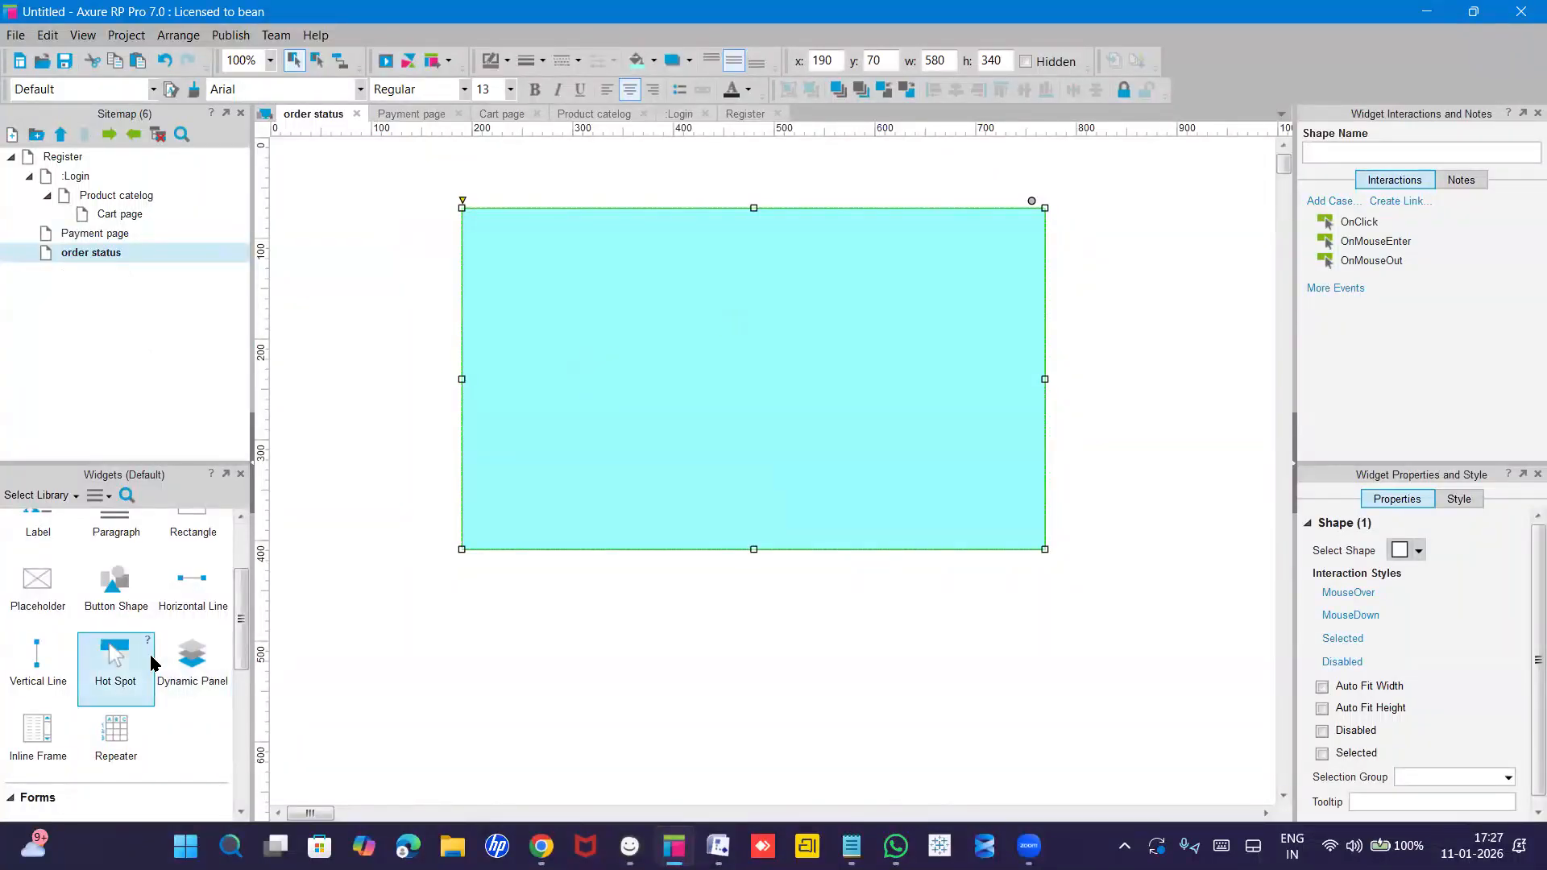
# Place a white rectangle on the order status page and widen it to 370.
pyautogui.scroll(3, 121, 644)
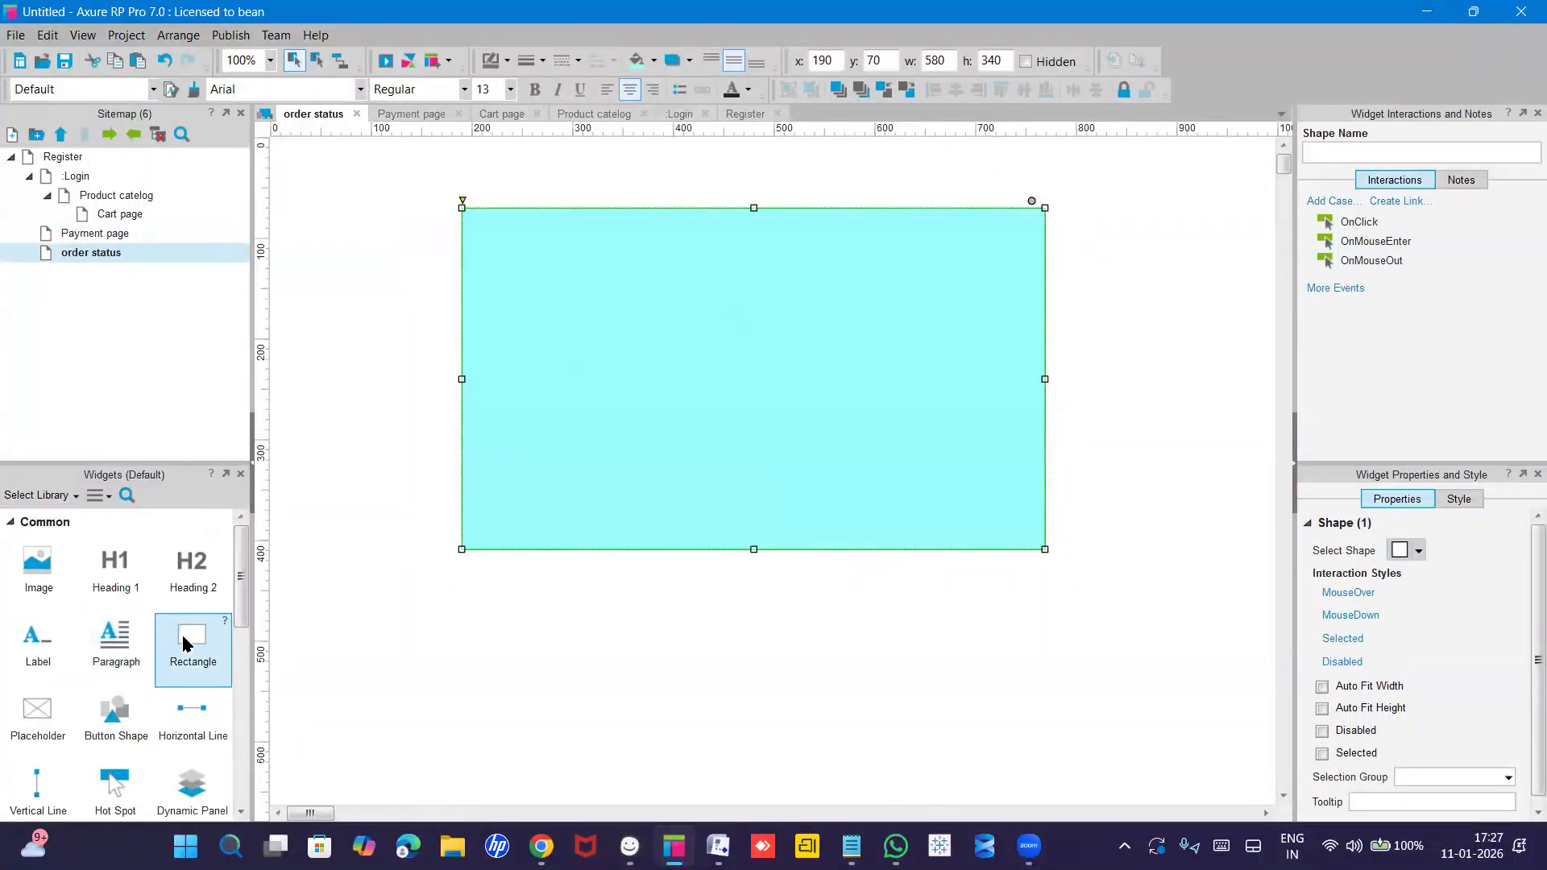
pyautogui.moveTo(190, 640); pyautogui.dragTo(628, 236)
pyautogui.moveTo(734, 355); pyautogui.dragTo(734, 317)
pyautogui.click(739, 328)
pyautogui.moveTo(832, 284); pyautogui.dragTo(944, 284)
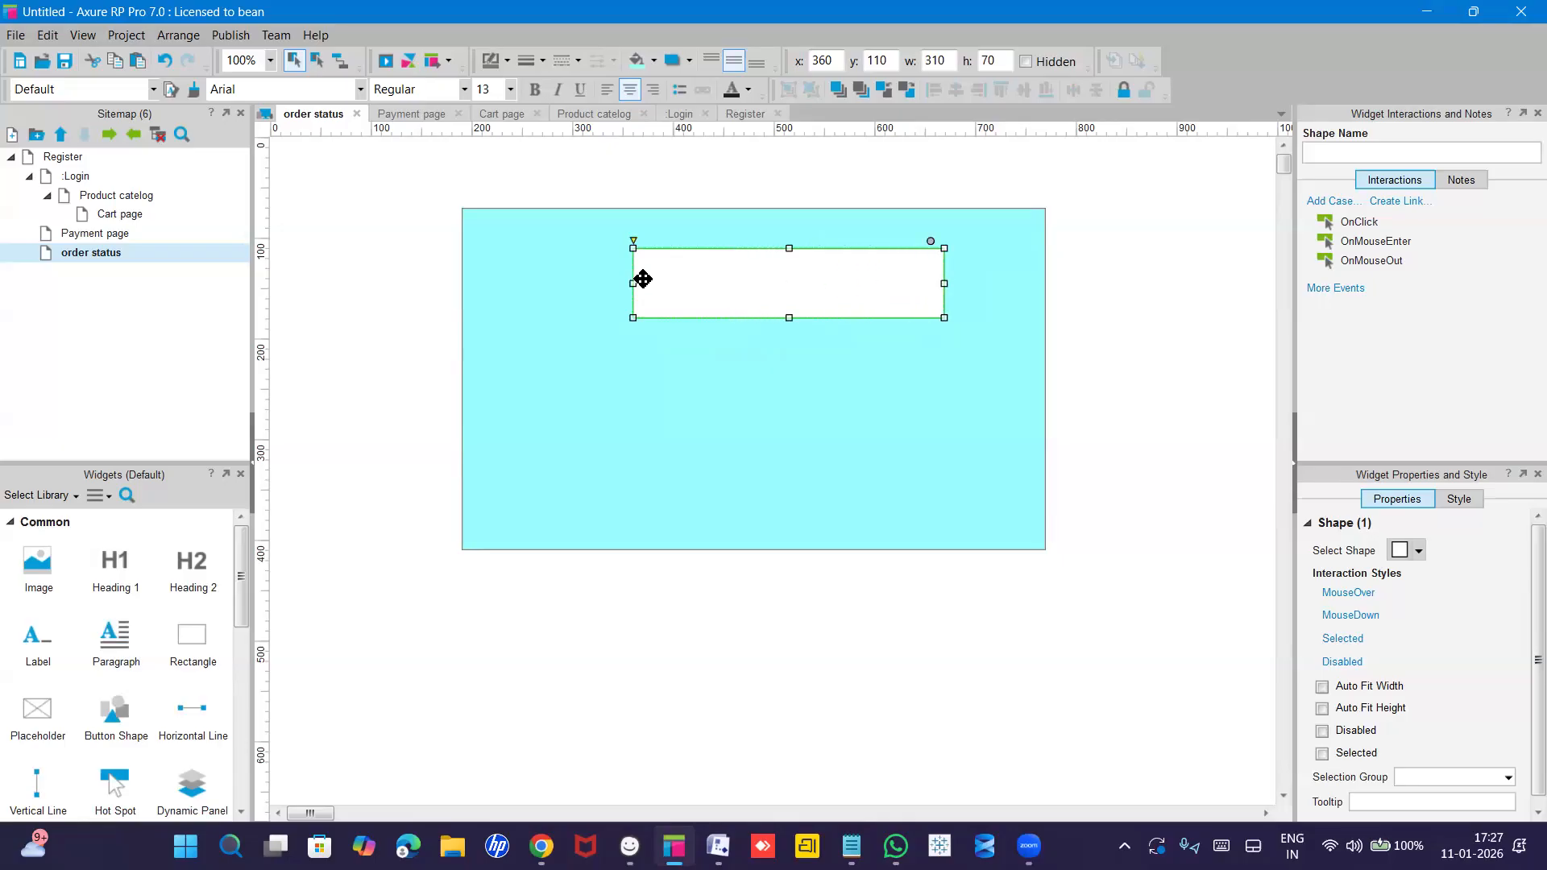
pyautogui.moveTo(632, 283); pyautogui.dragTo(572, 283)
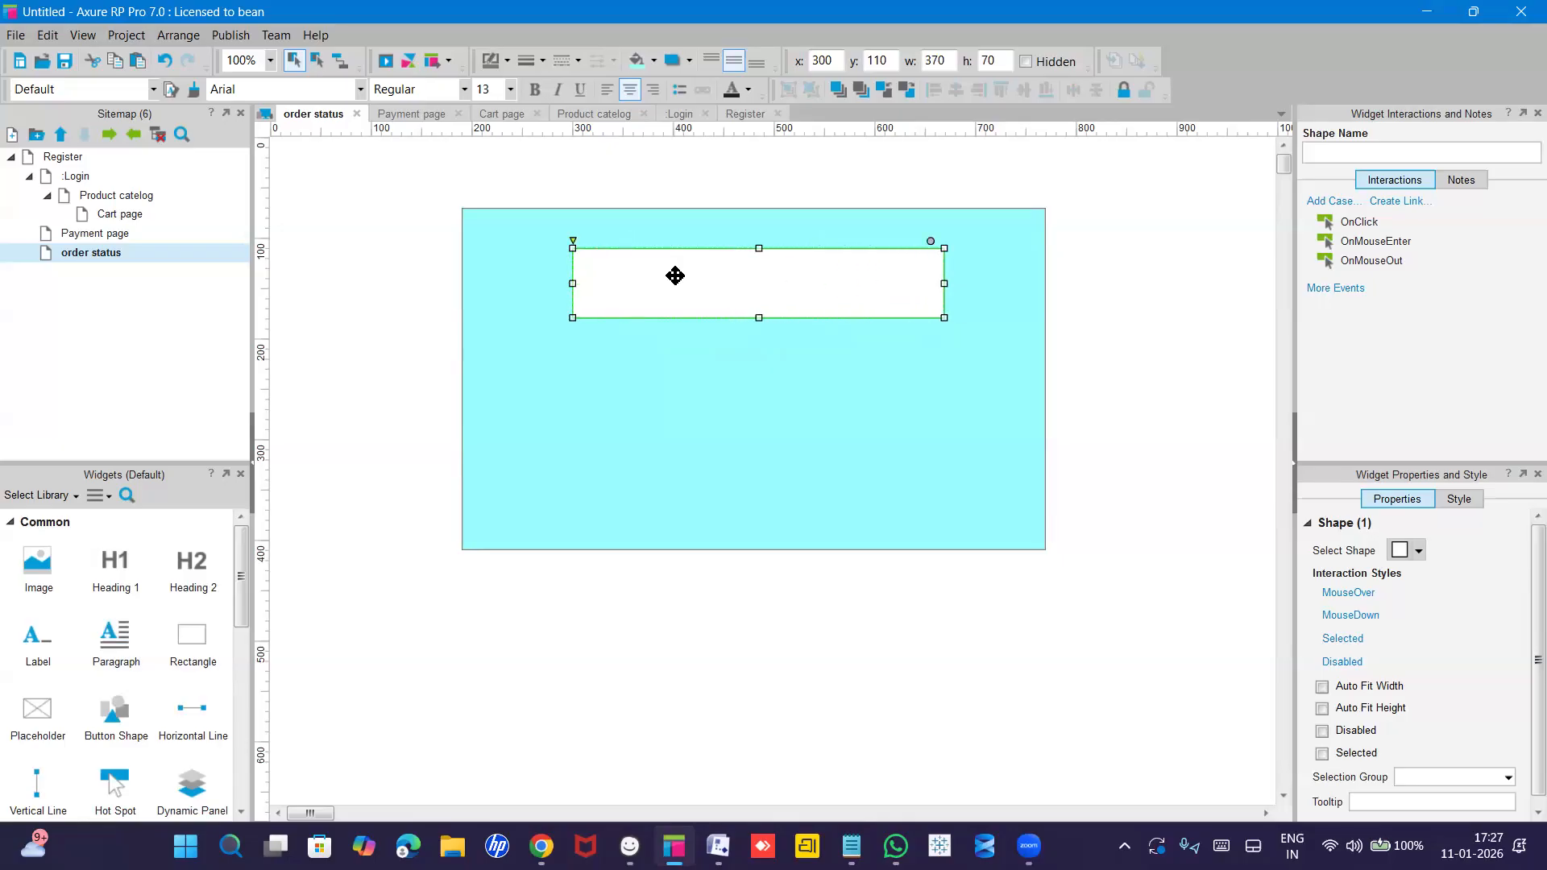
# Enter the text 'Order successful' in the white box.
pyautogui.doubleClick(675, 275)
pyautogui.write('Ordr')
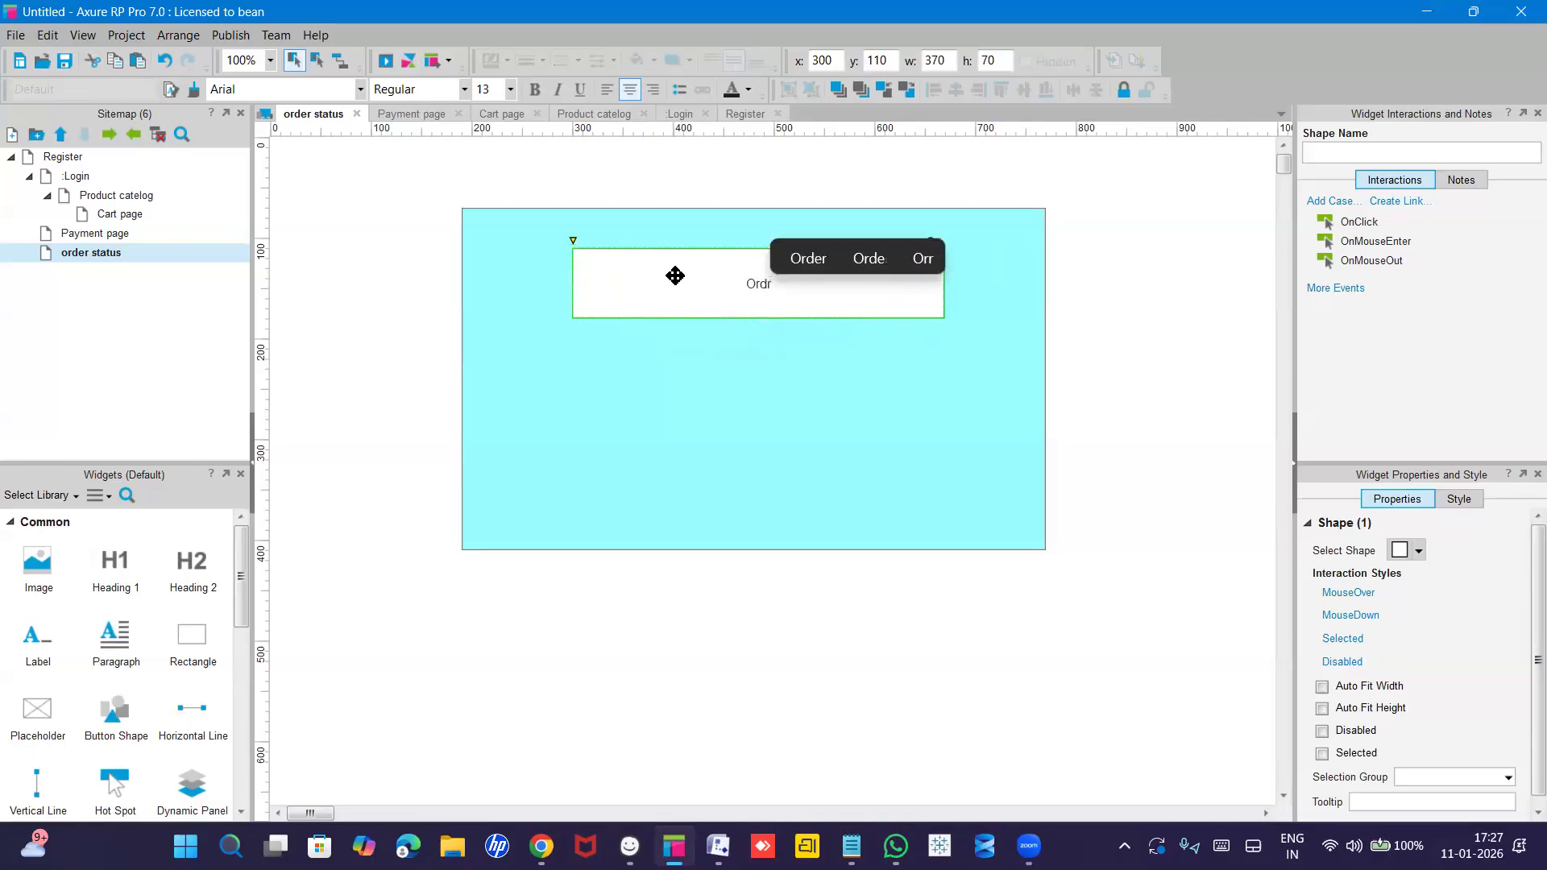
pyautogui.press('BackSpace')
pyautogui.write('er s')
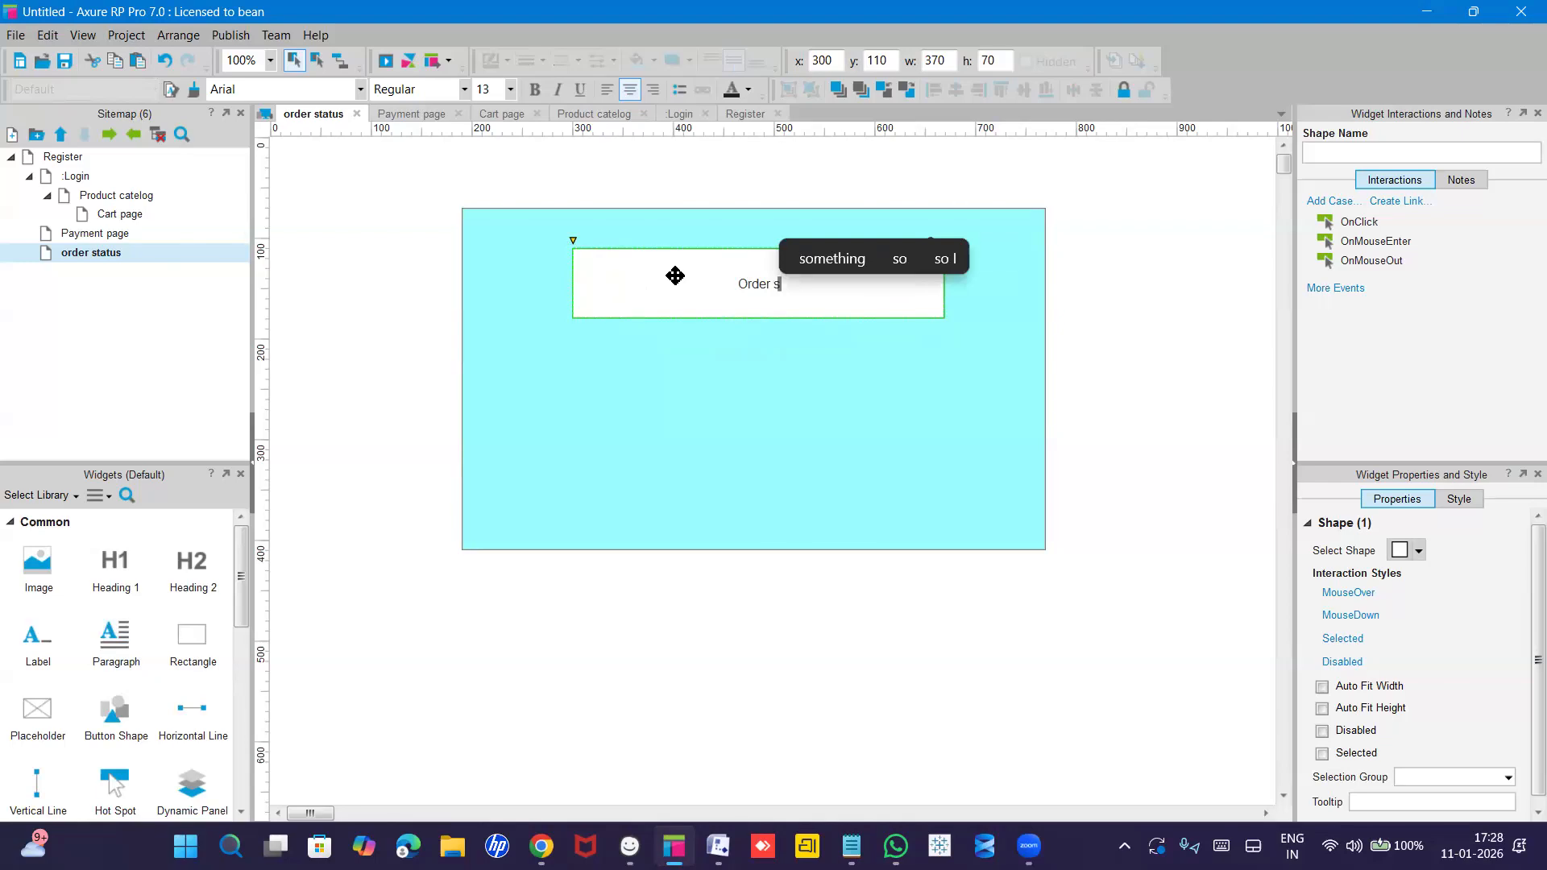
pyautogui.write('uccessfull')
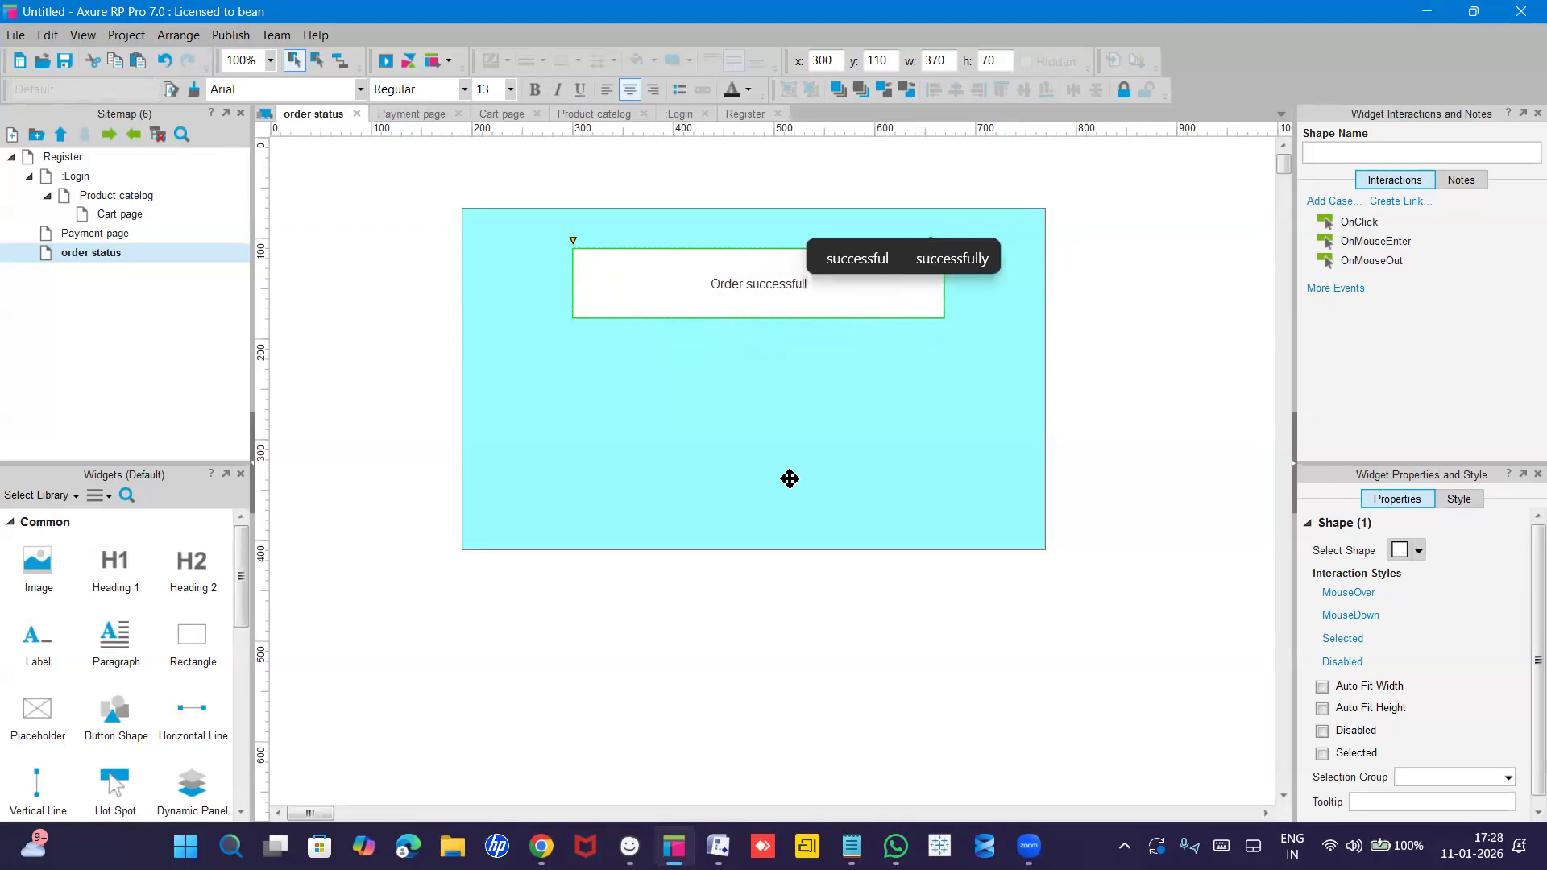
pyautogui.click(727, 361)
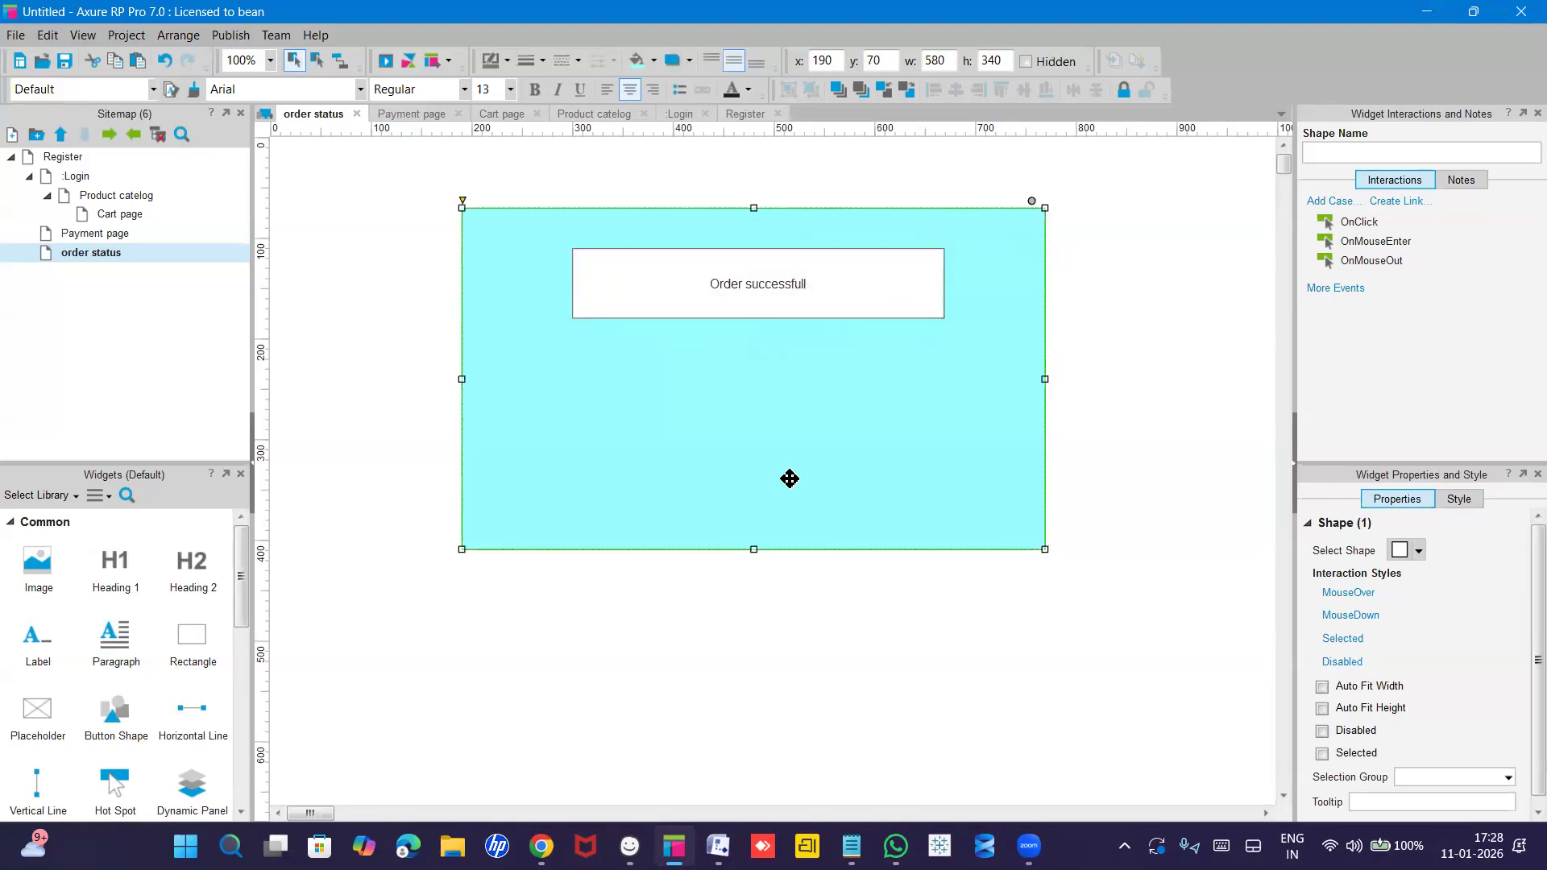
# Add a button below the message box labelled 'Products'.
pyautogui.moveTo(121, 715); pyautogui.dragTo(728, 420)
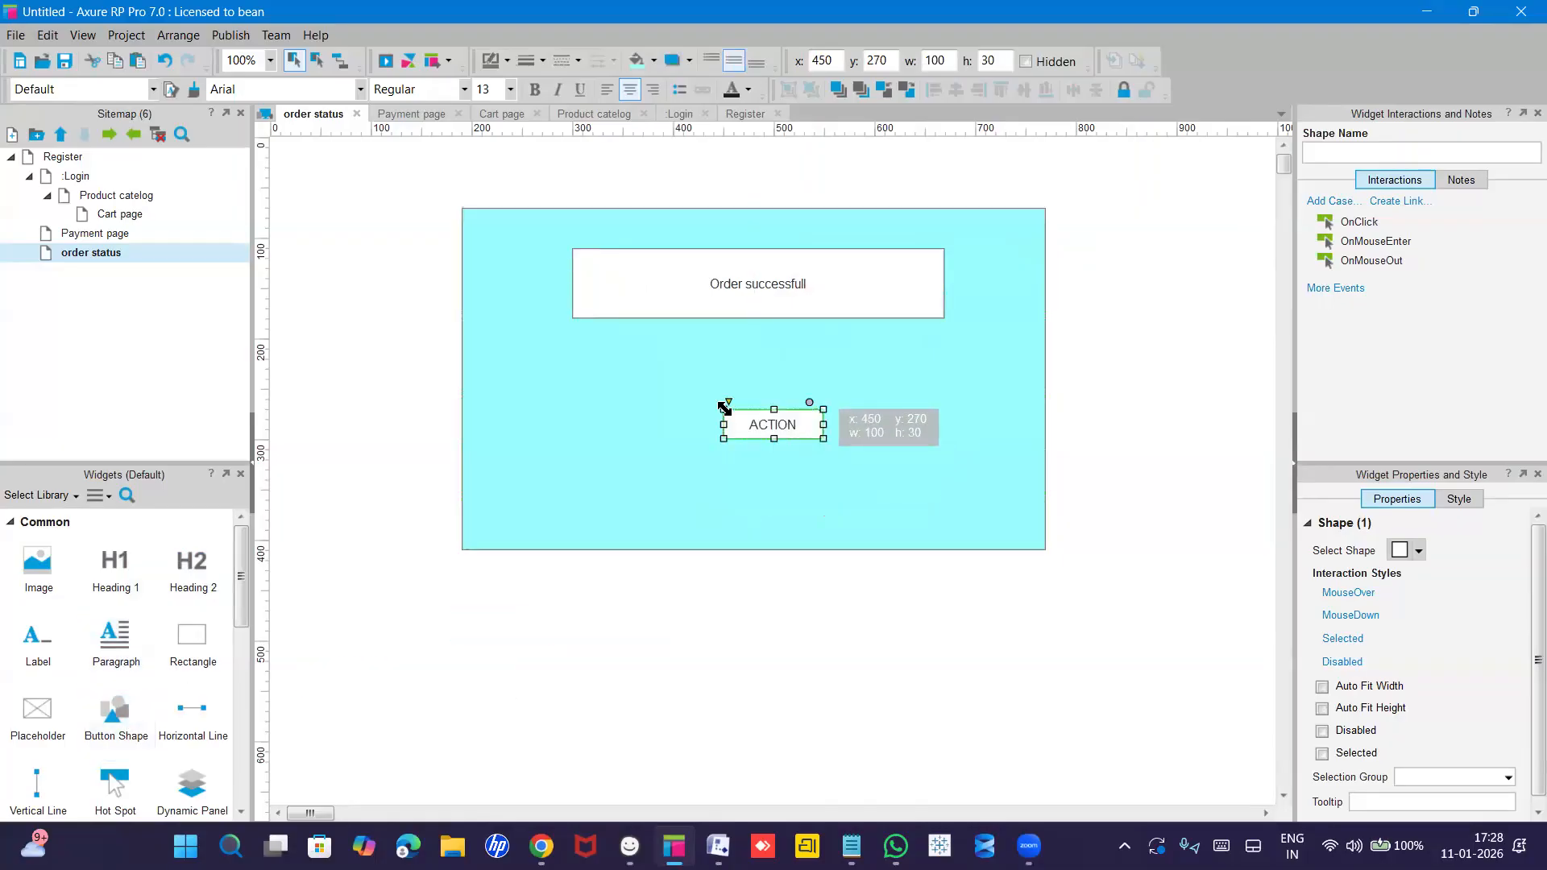
pyautogui.doubleClick(770, 424)
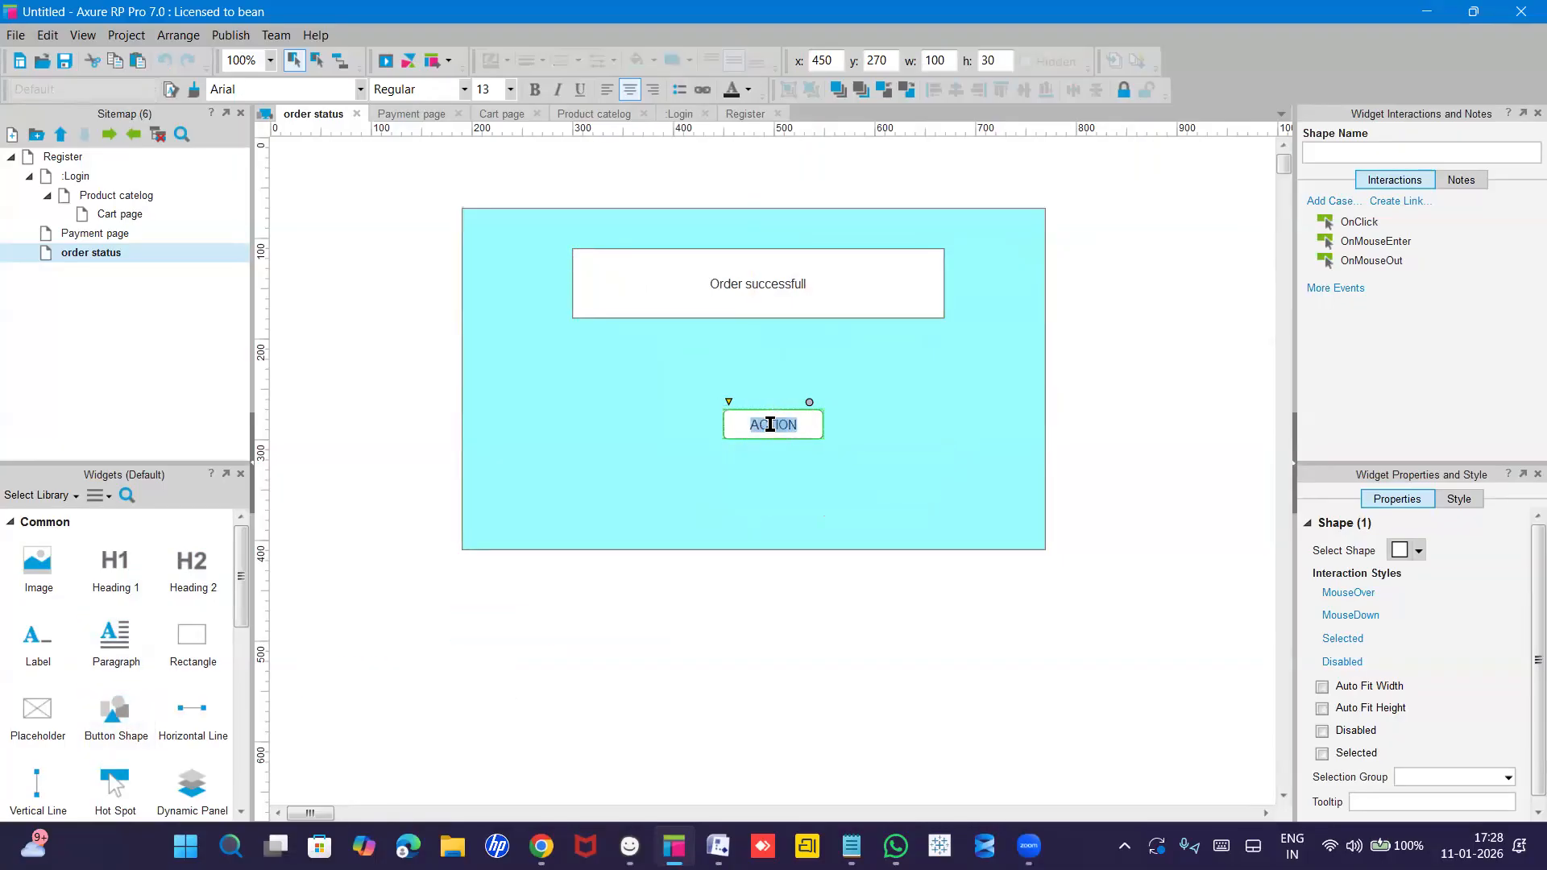
pyautogui.write('Products')
pyautogui.click(810, 592)
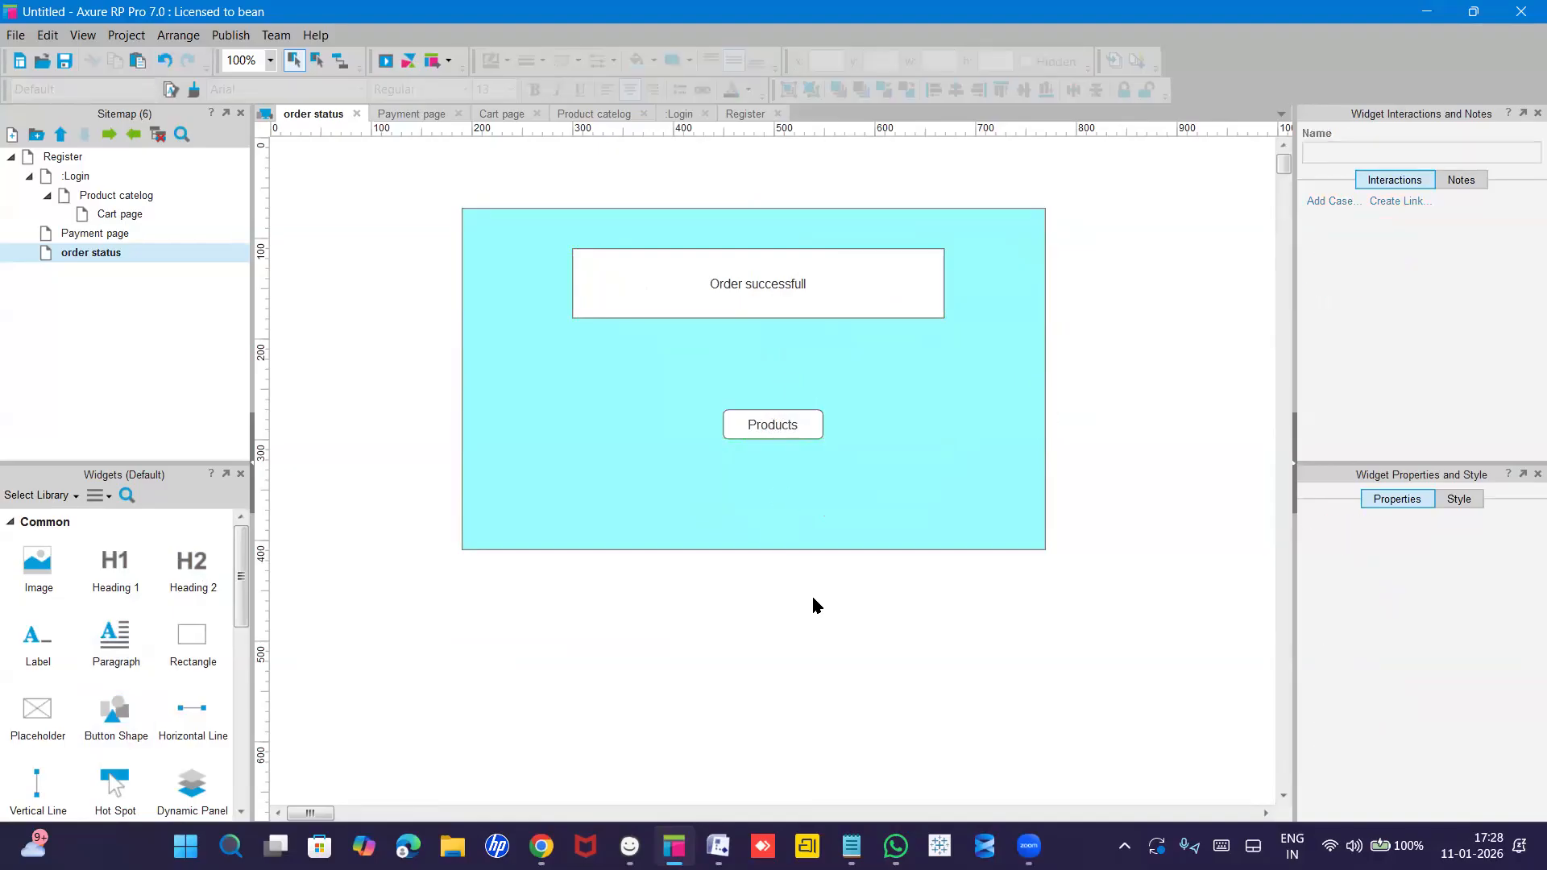
# Step through Register, Login, Product catelog, Cart page, Payment page and order status, then reopen Register.
pyautogui.click(70, 154)
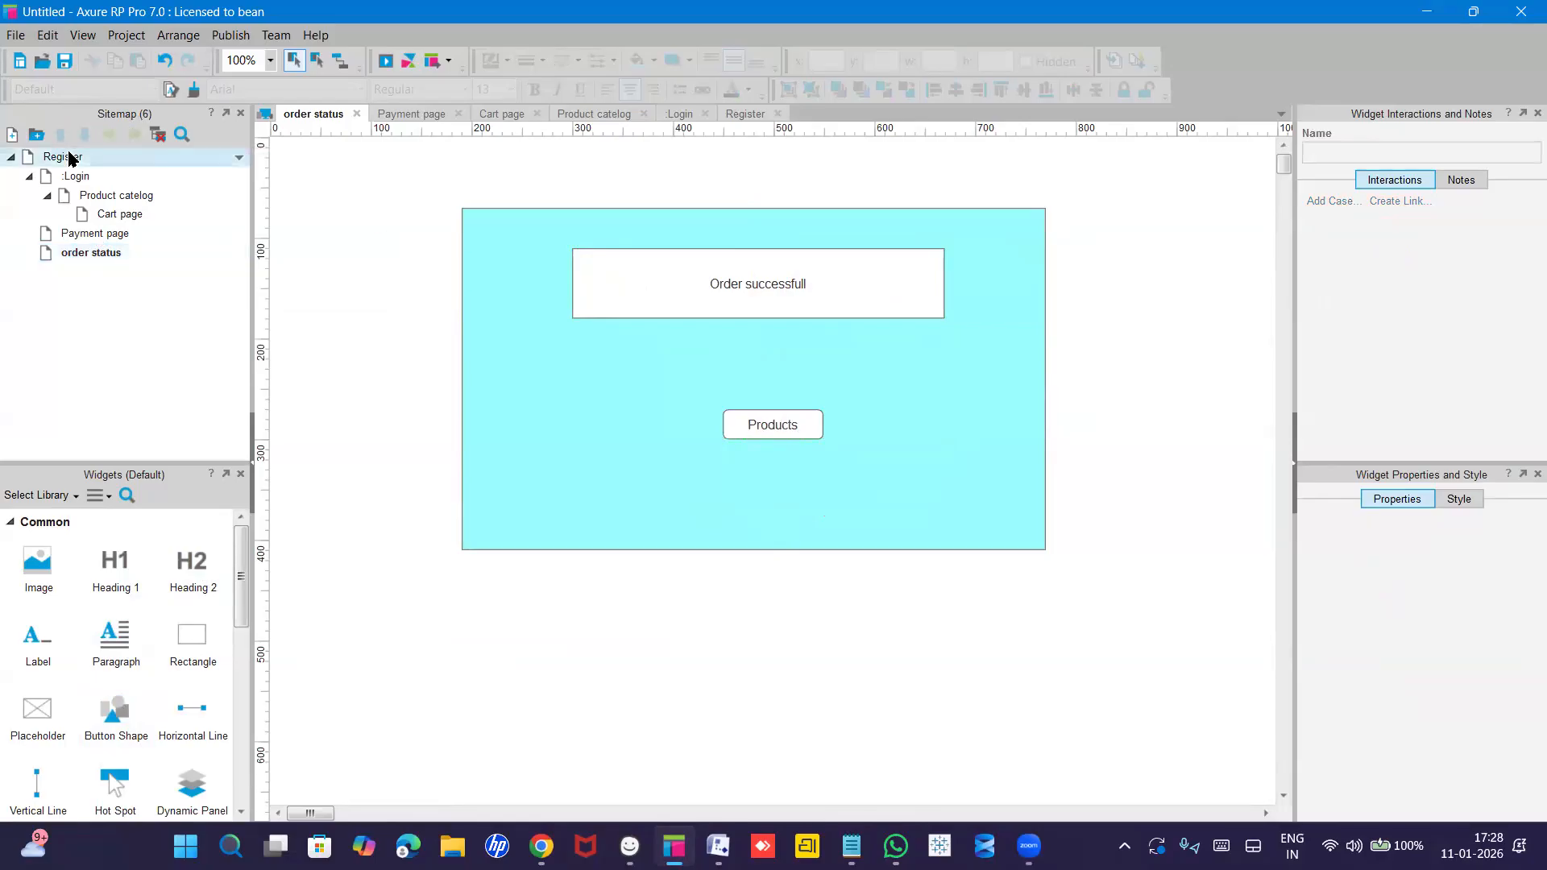
pyautogui.doubleClick(69, 157)
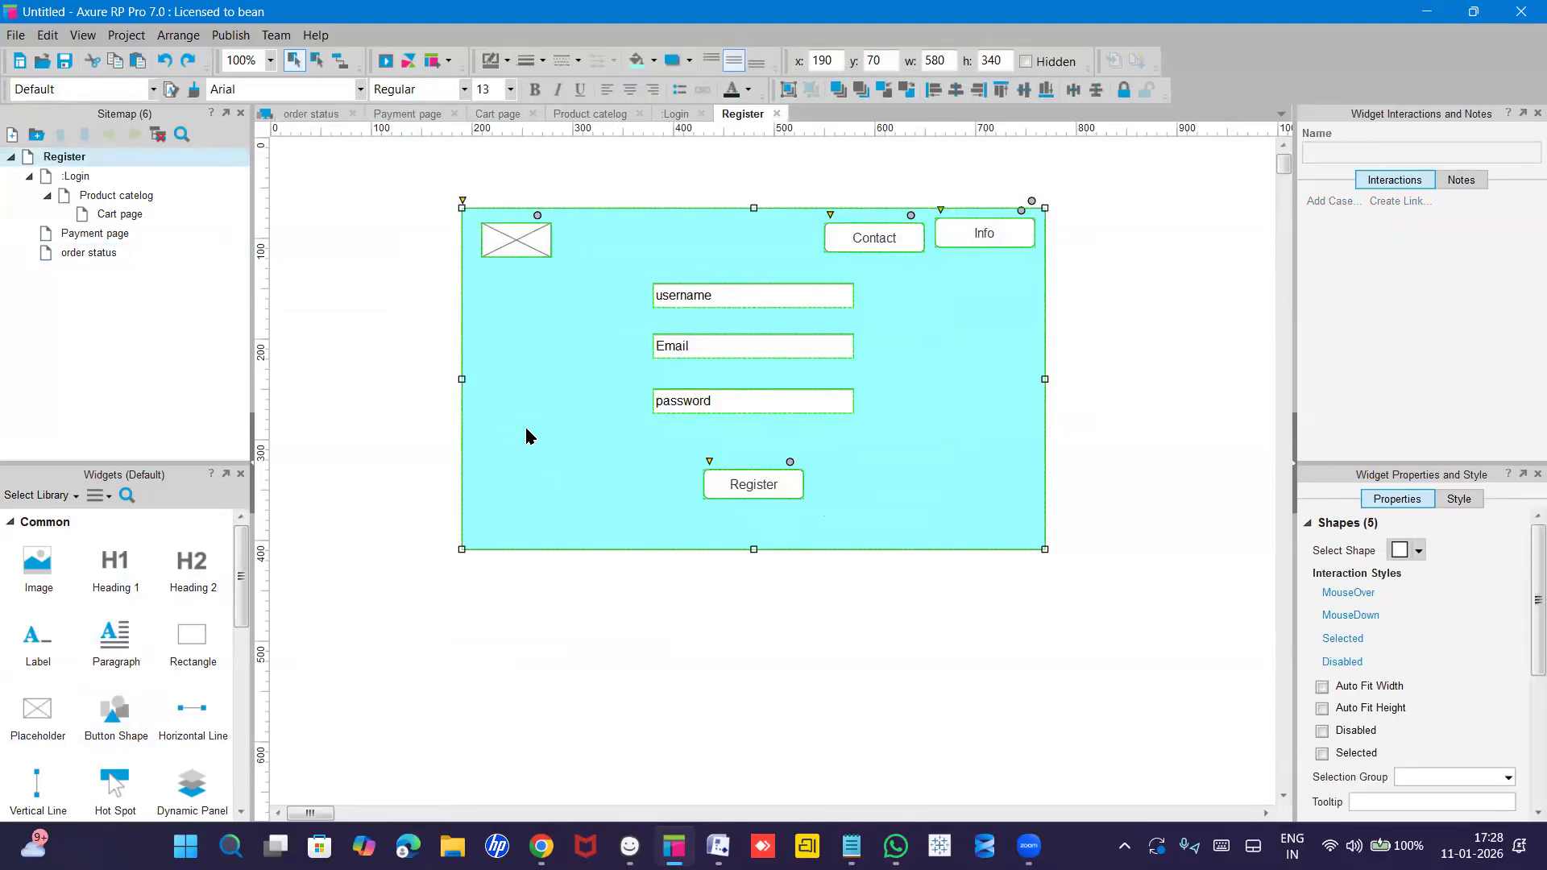
pyautogui.click(78, 176)
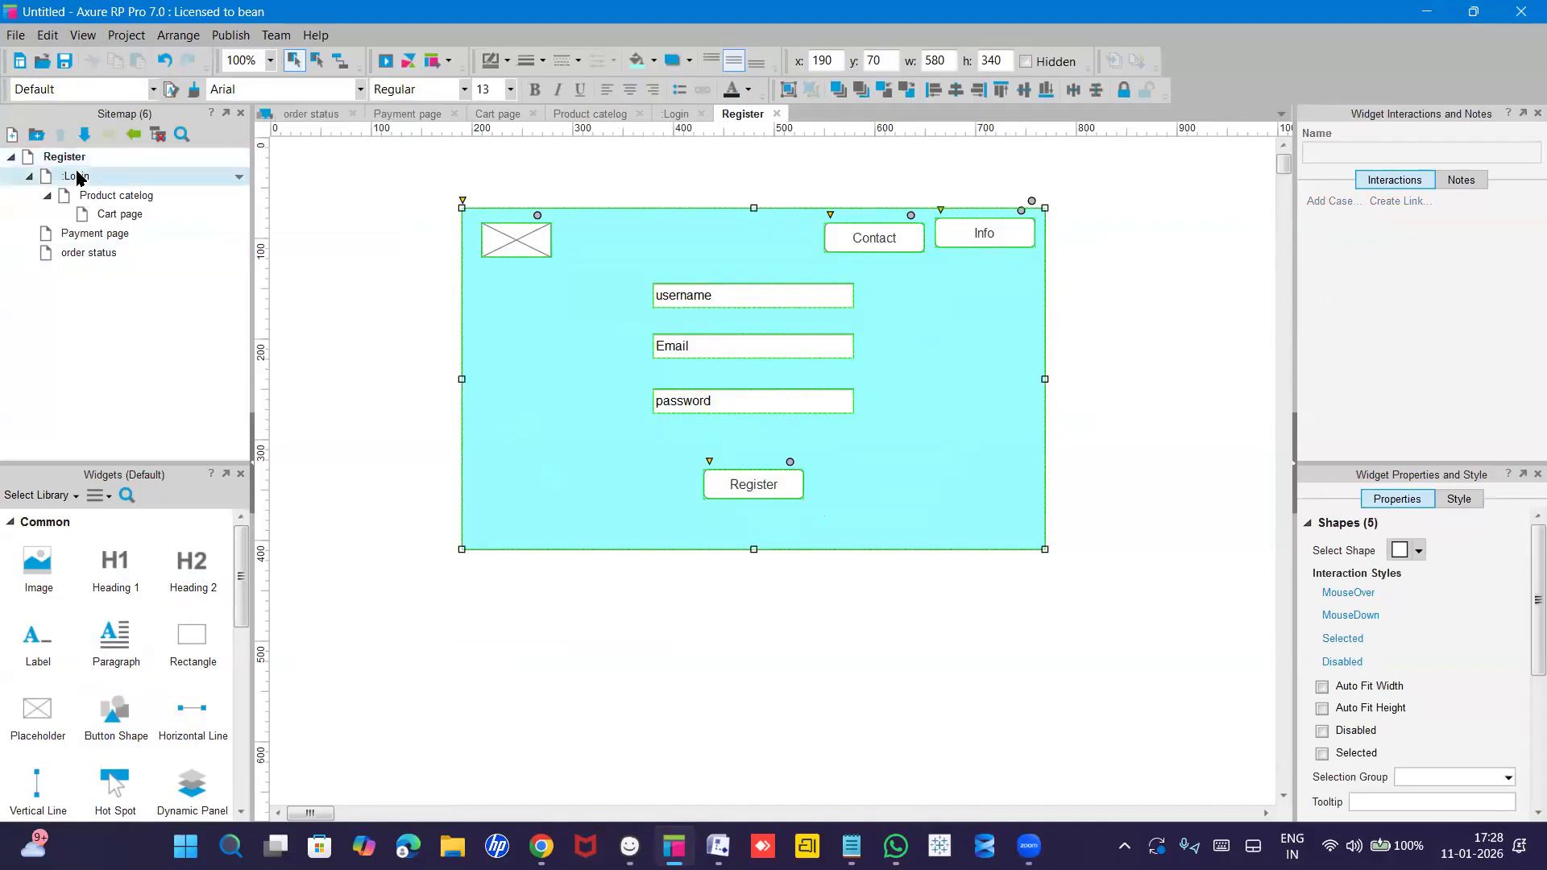
pyautogui.doubleClick(78, 177)
pyautogui.doubleClick(112, 203)
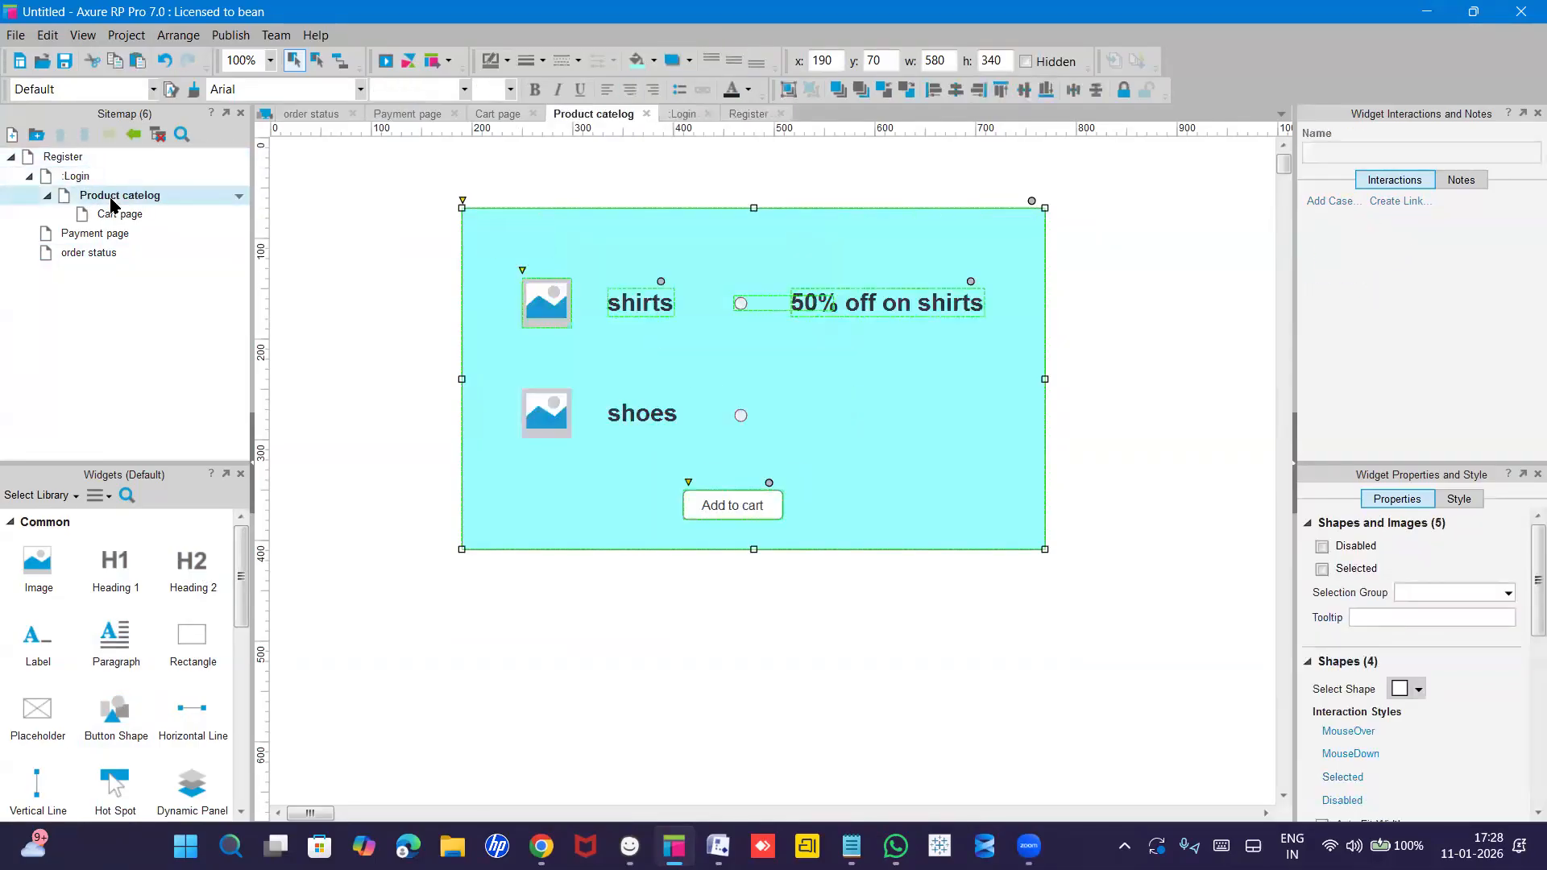
pyautogui.doubleClick(117, 216)
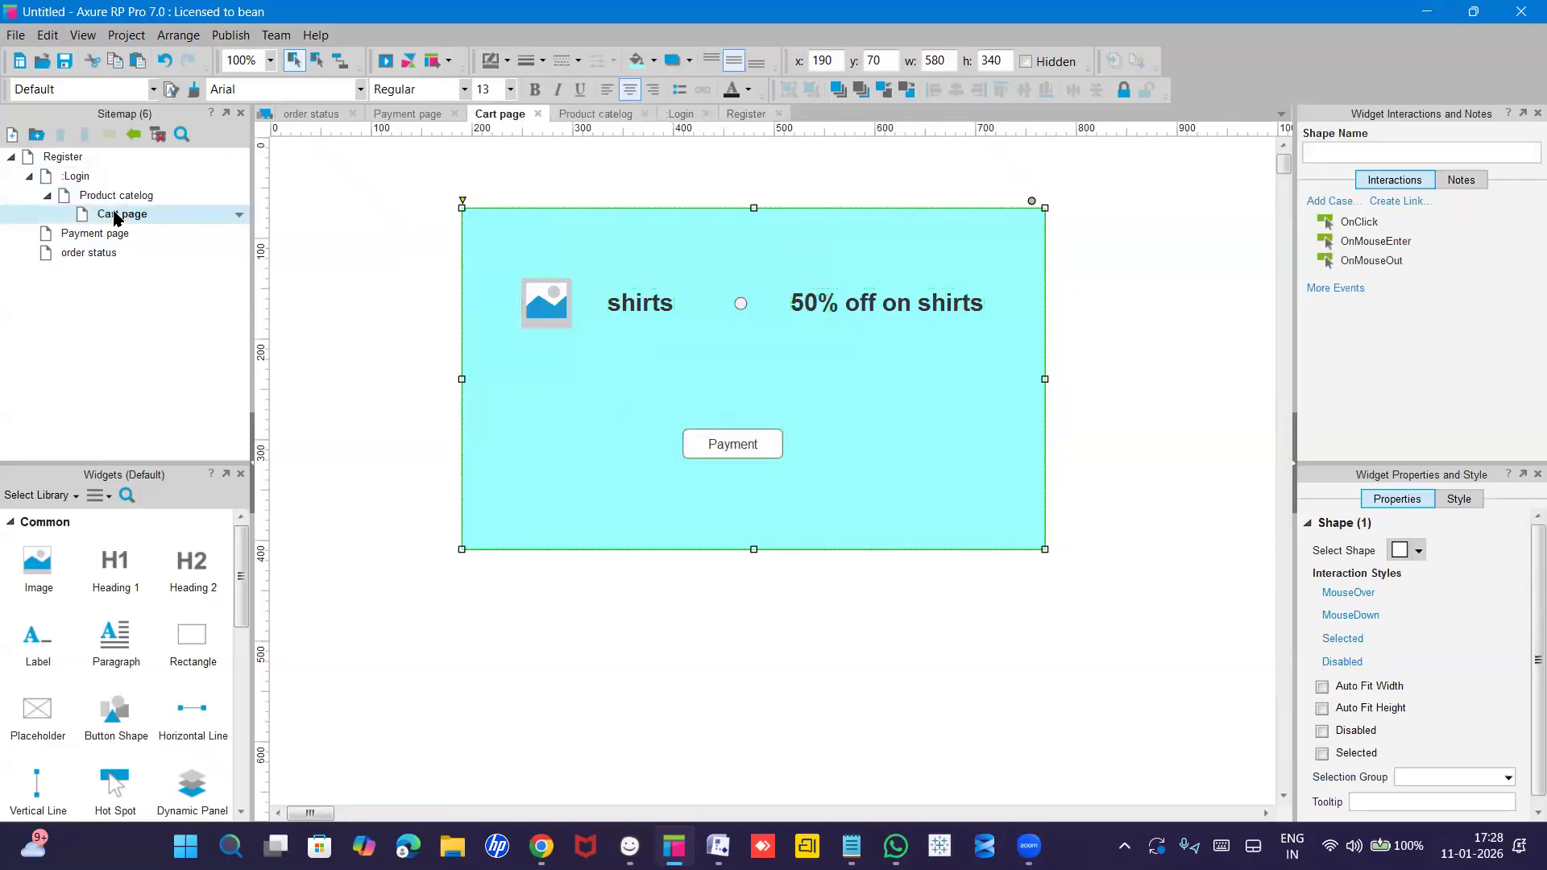
pyautogui.doubleClick(103, 233)
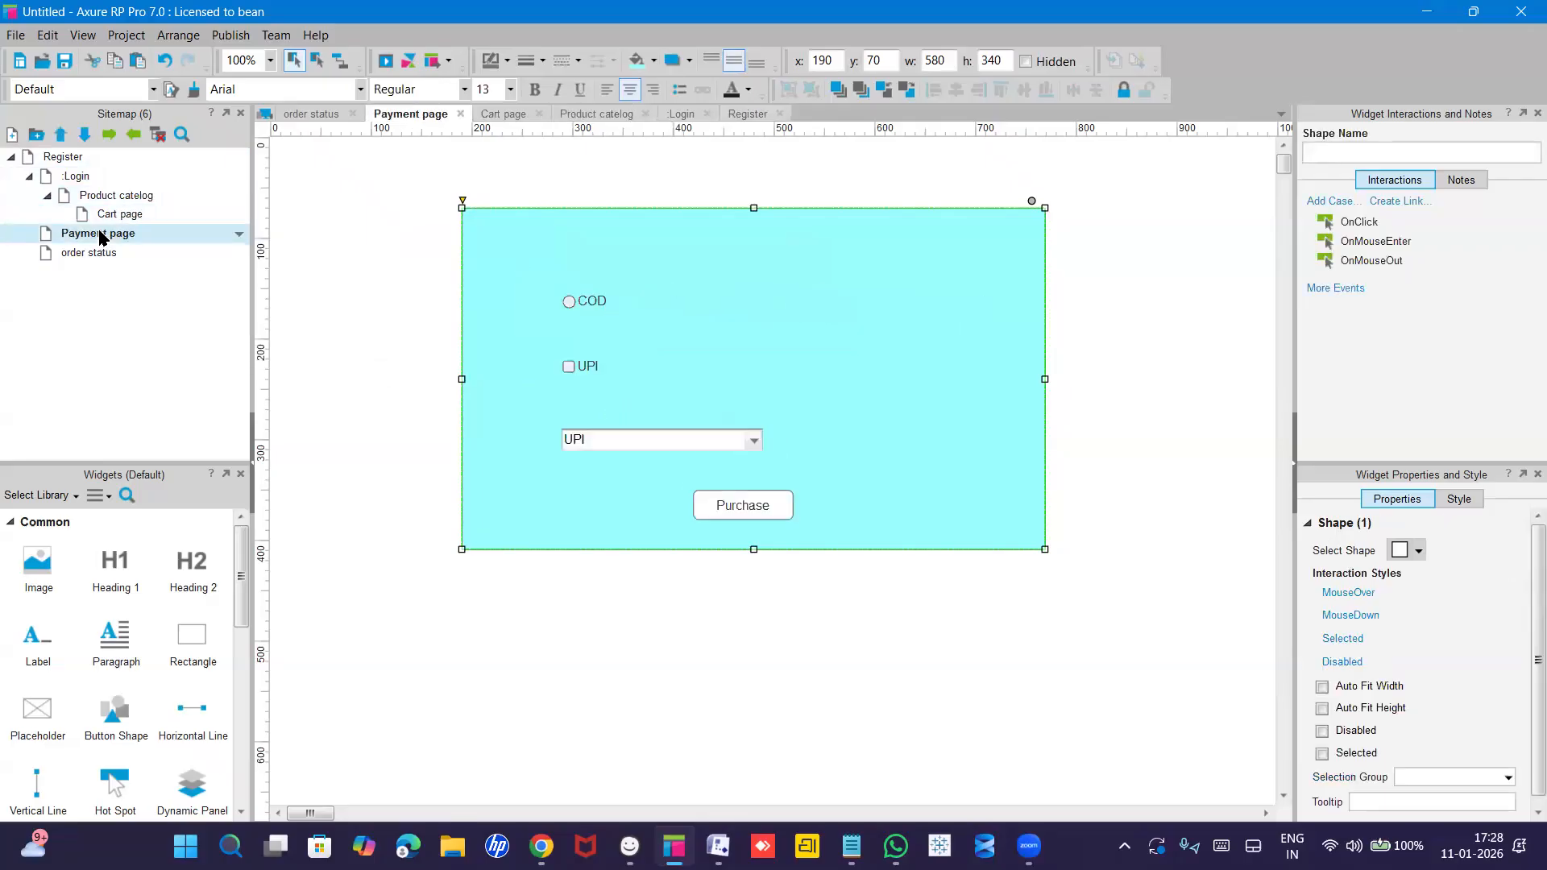
pyautogui.doubleClick(83, 252)
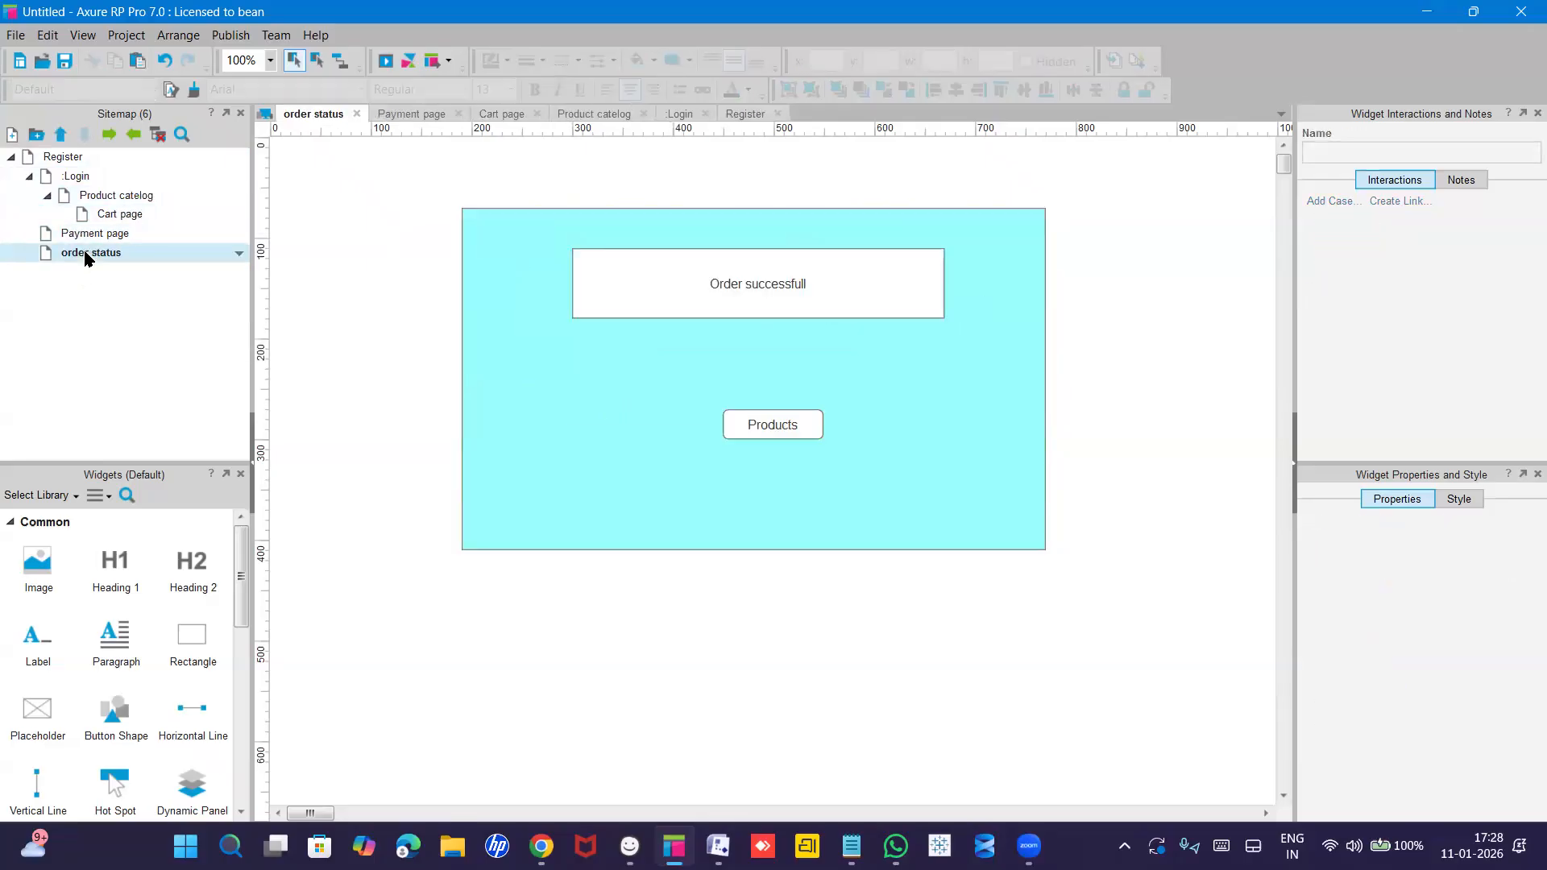
pyautogui.click(53, 158)
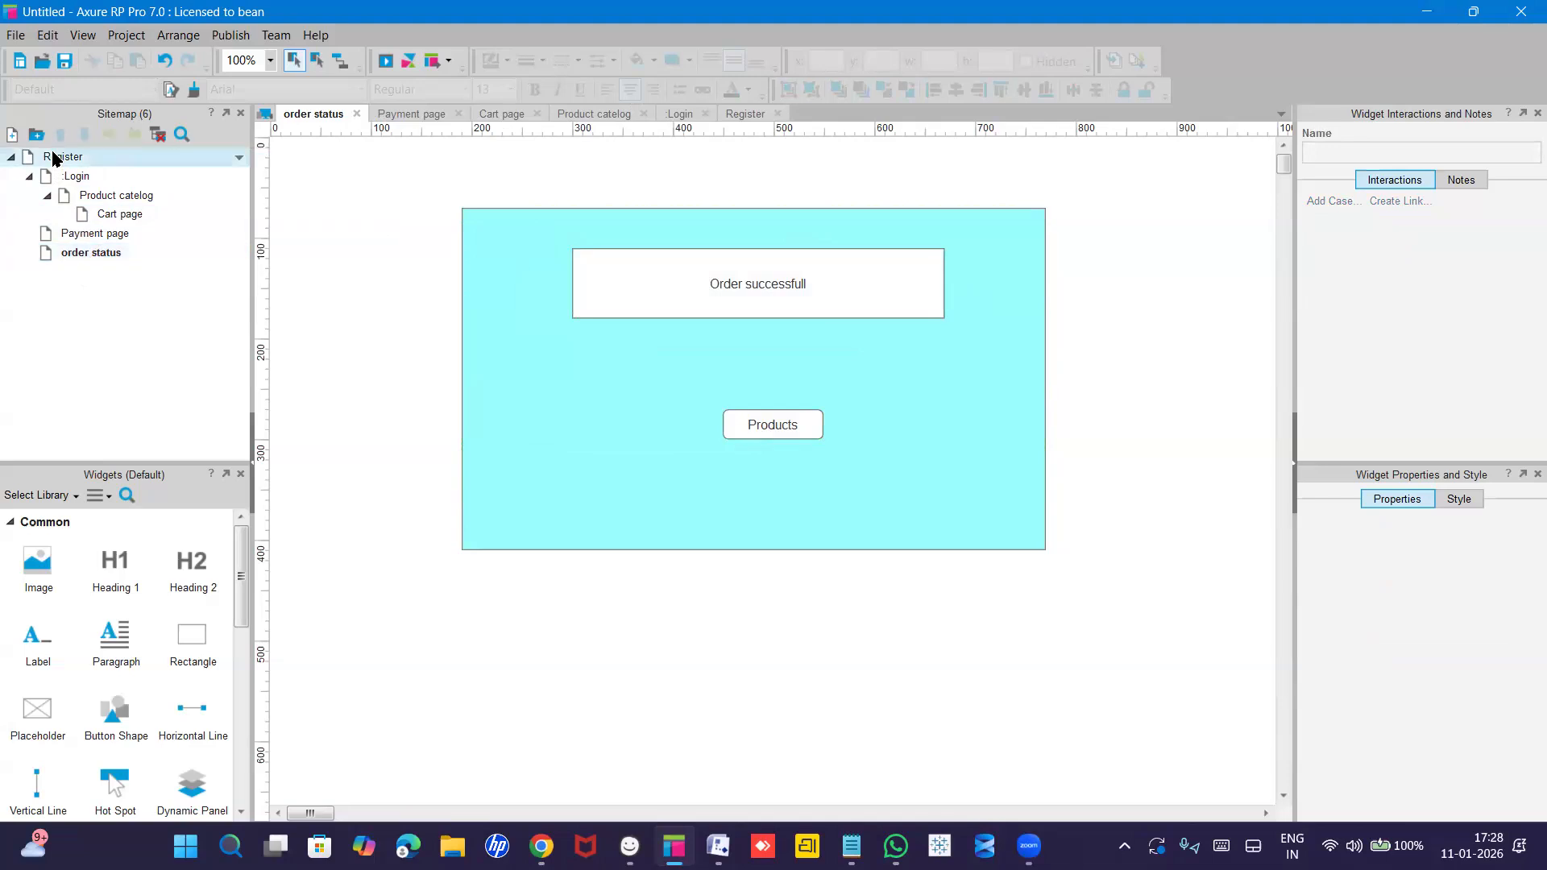
pyautogui.doubleClick(53, 158)
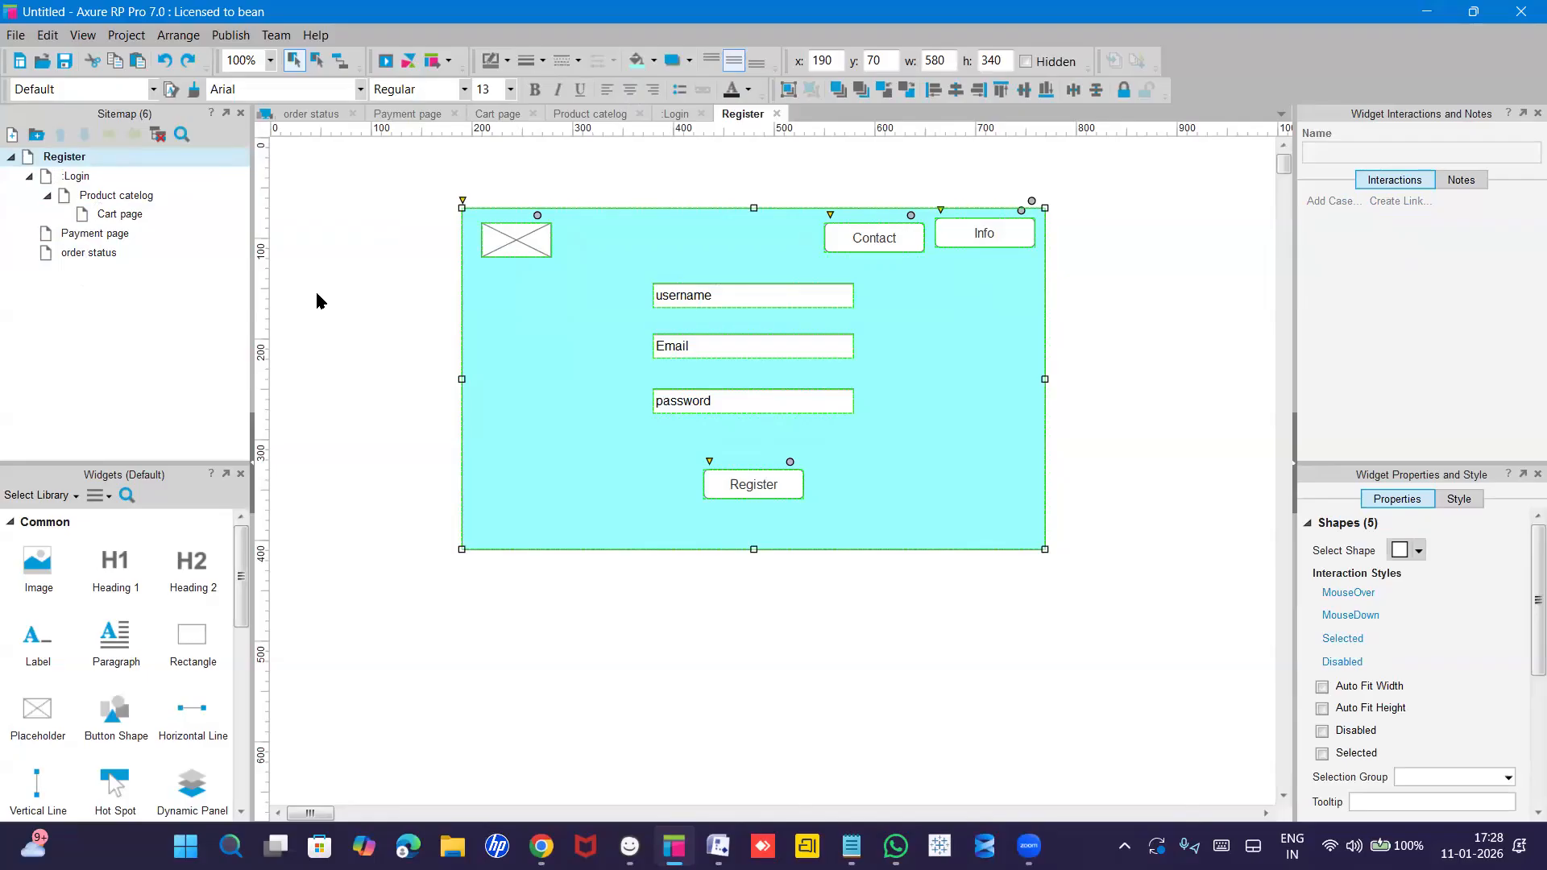
# Give the Register button an OnClick case with an Open Link action targeting Login.
pyautogui.click(757, 482)
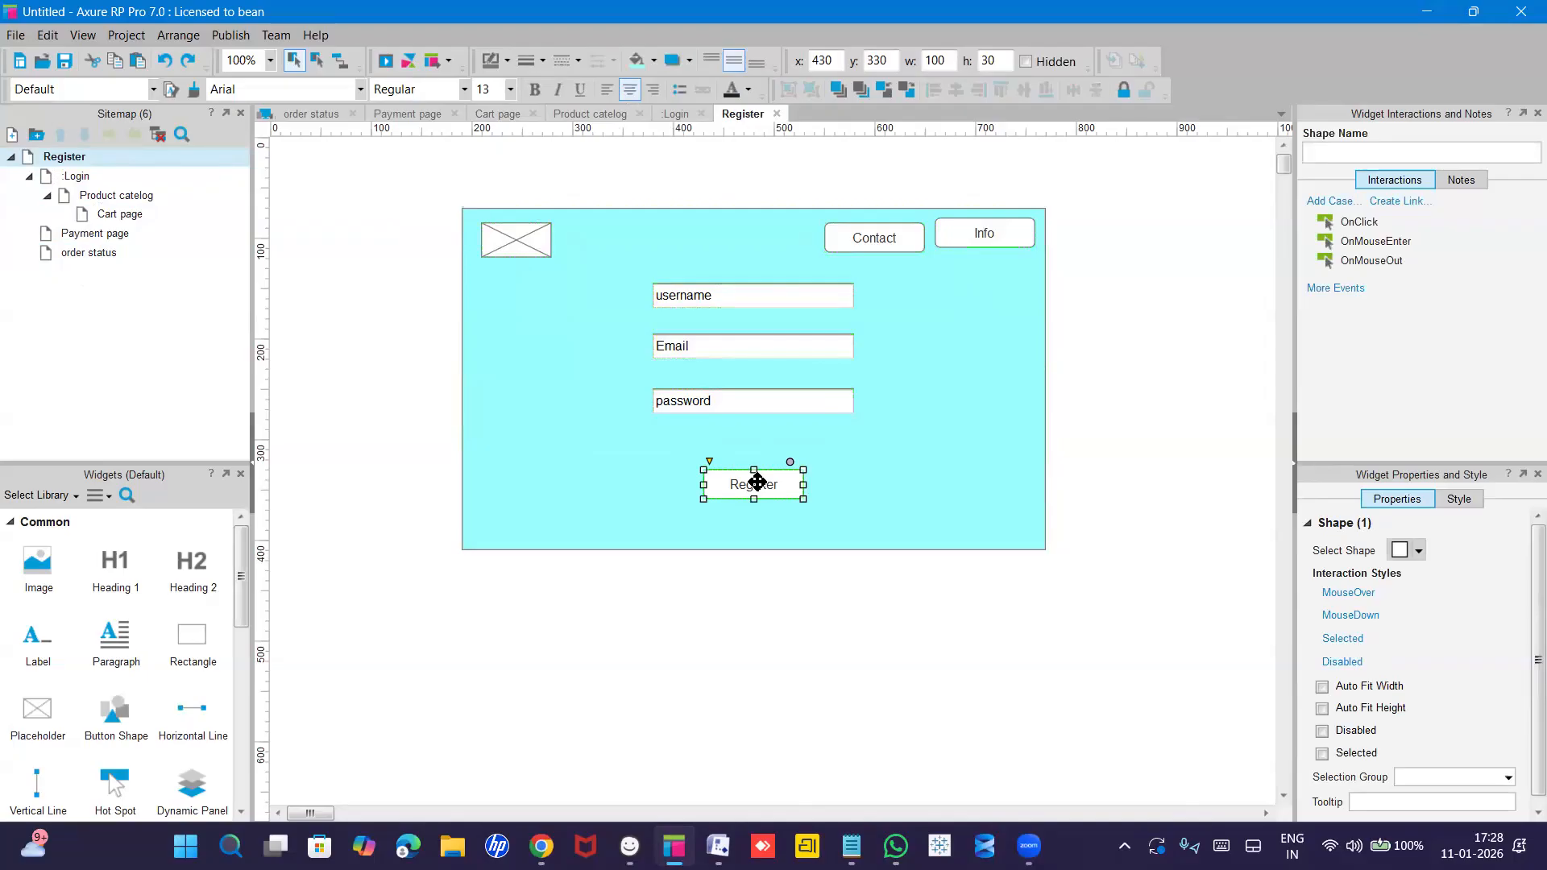
pyautogui.click(758, 483)
pyautogui.click(758, 483)
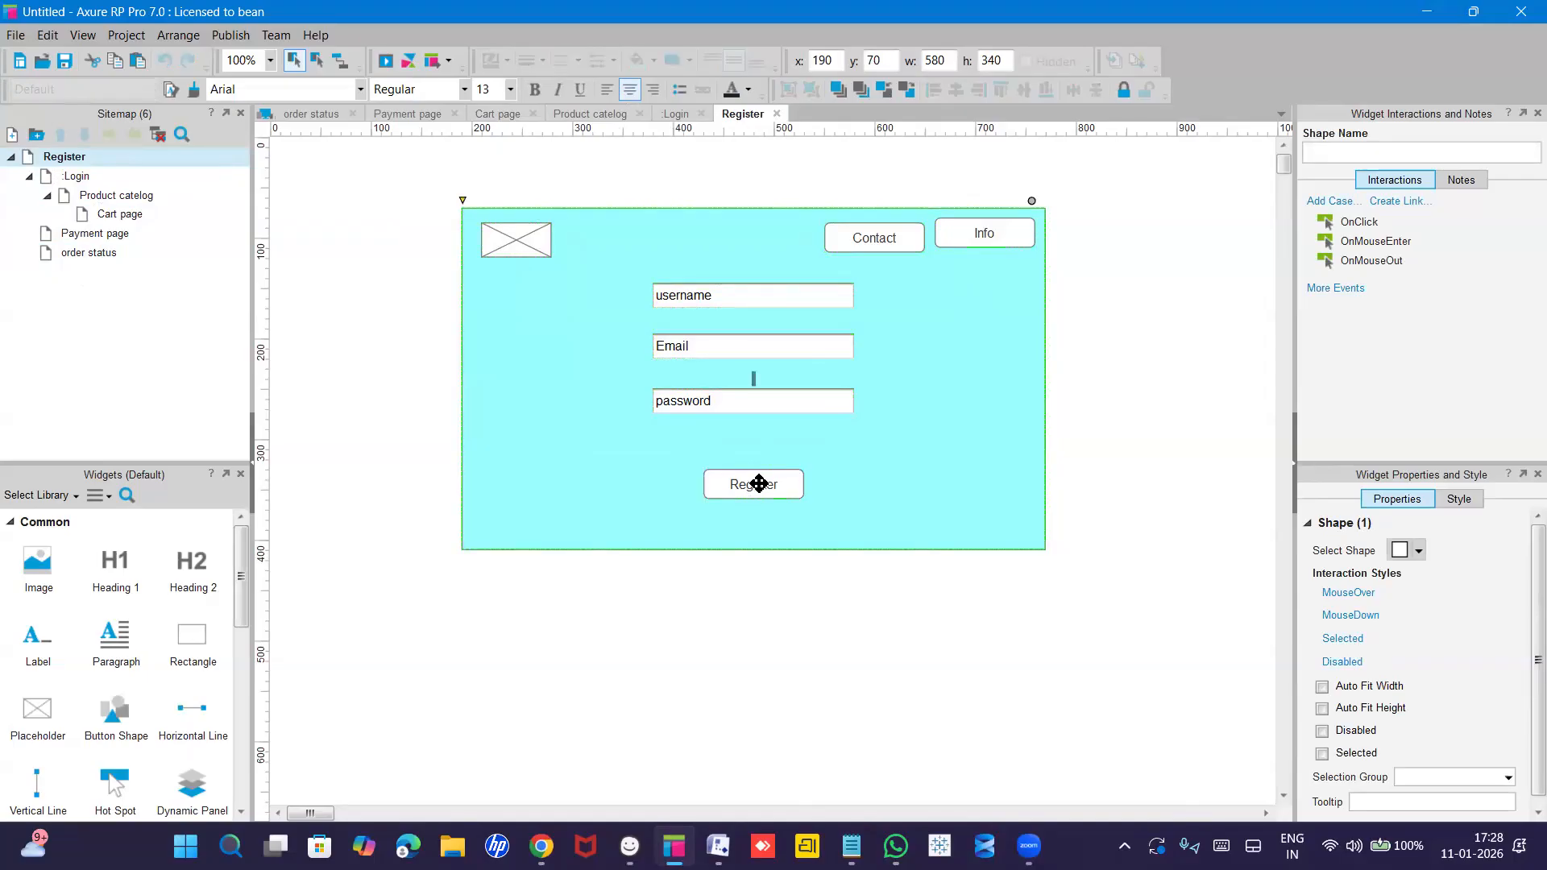
pyautogui.click(758, 484)
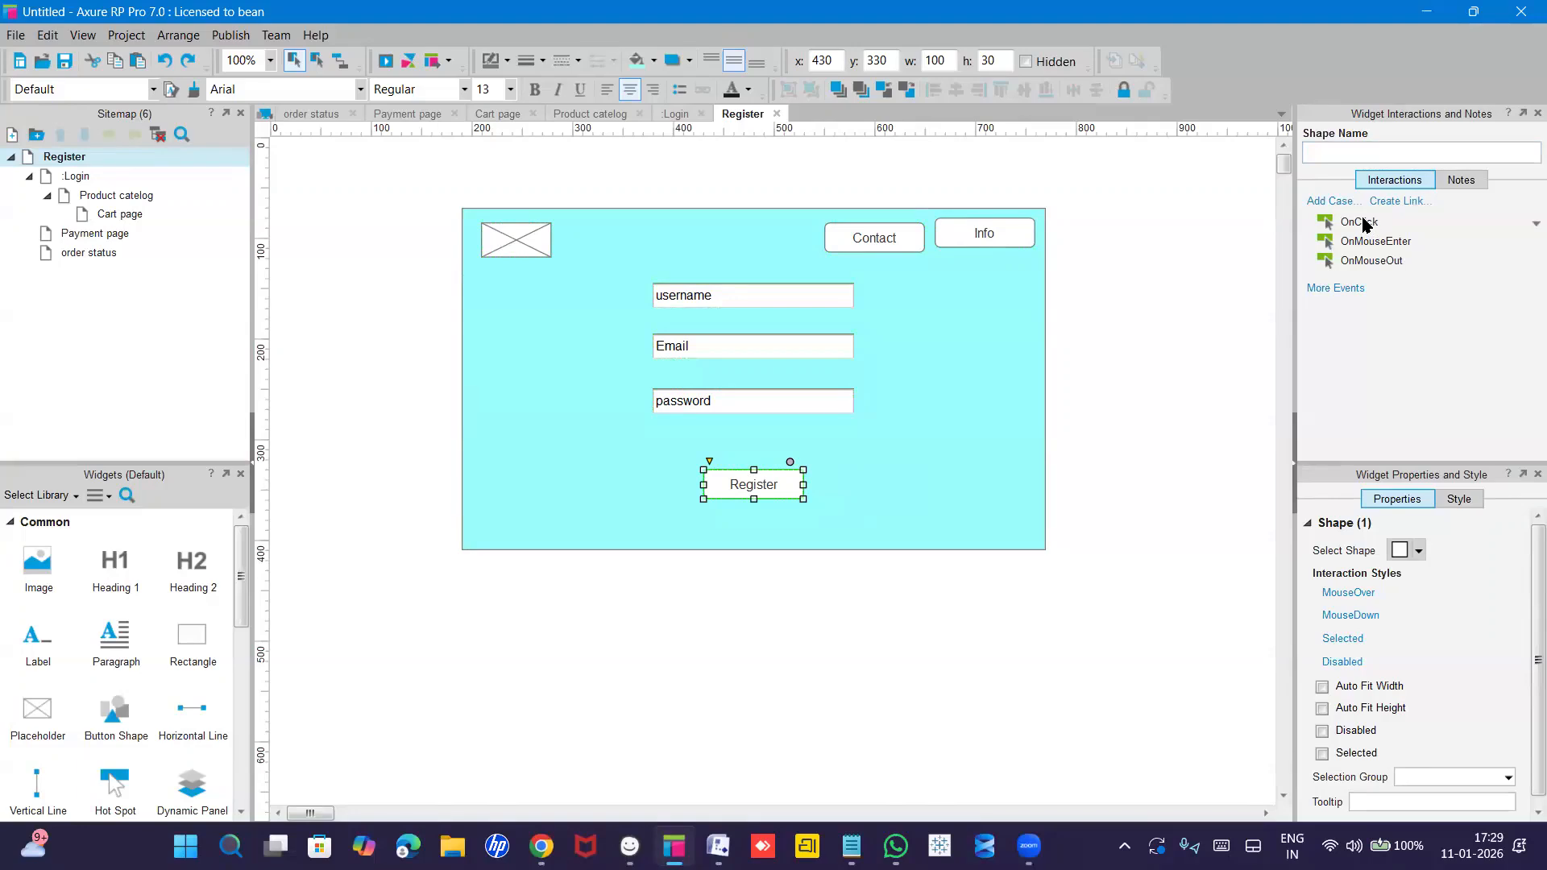
pyautogui.click(1363, 223)
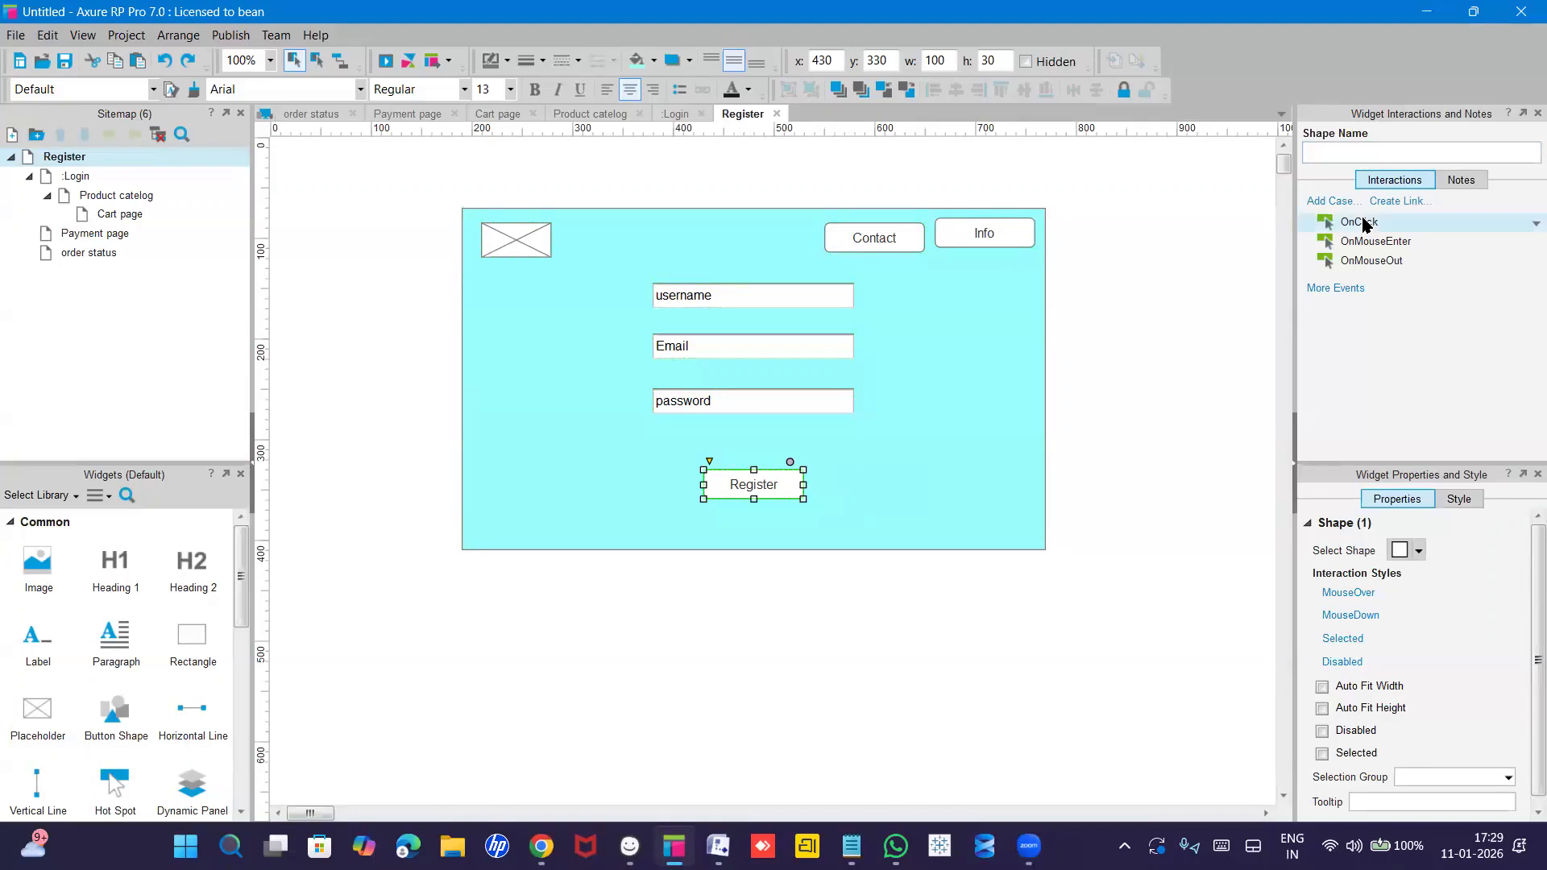
pyautogui.doubleClick(1364, 223)
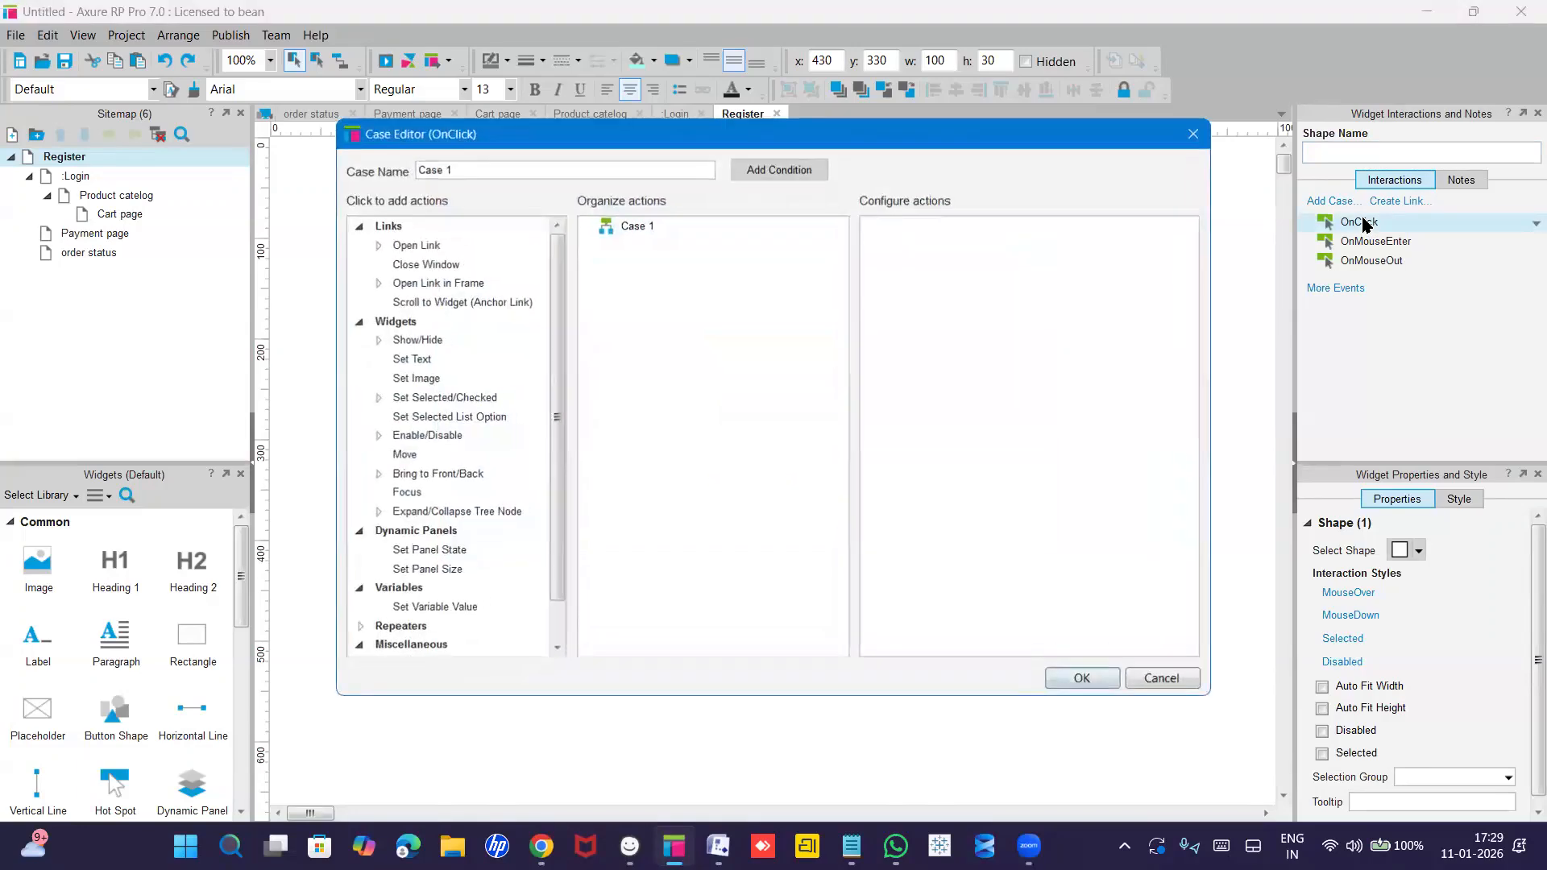
pyautogui.click(413, 244)
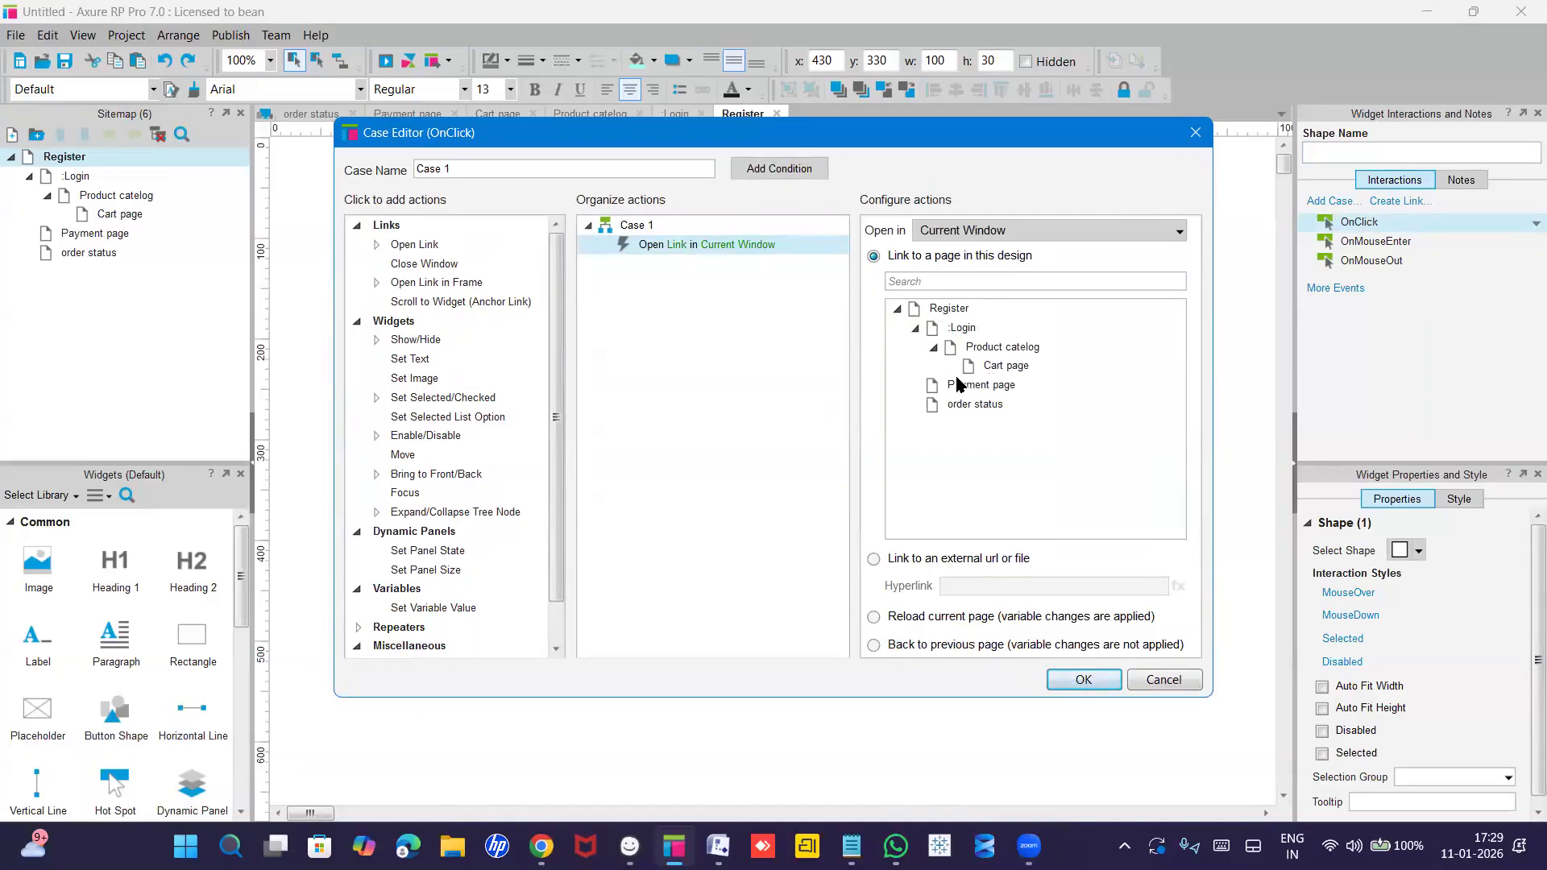
pyautogui.click(963, 334)
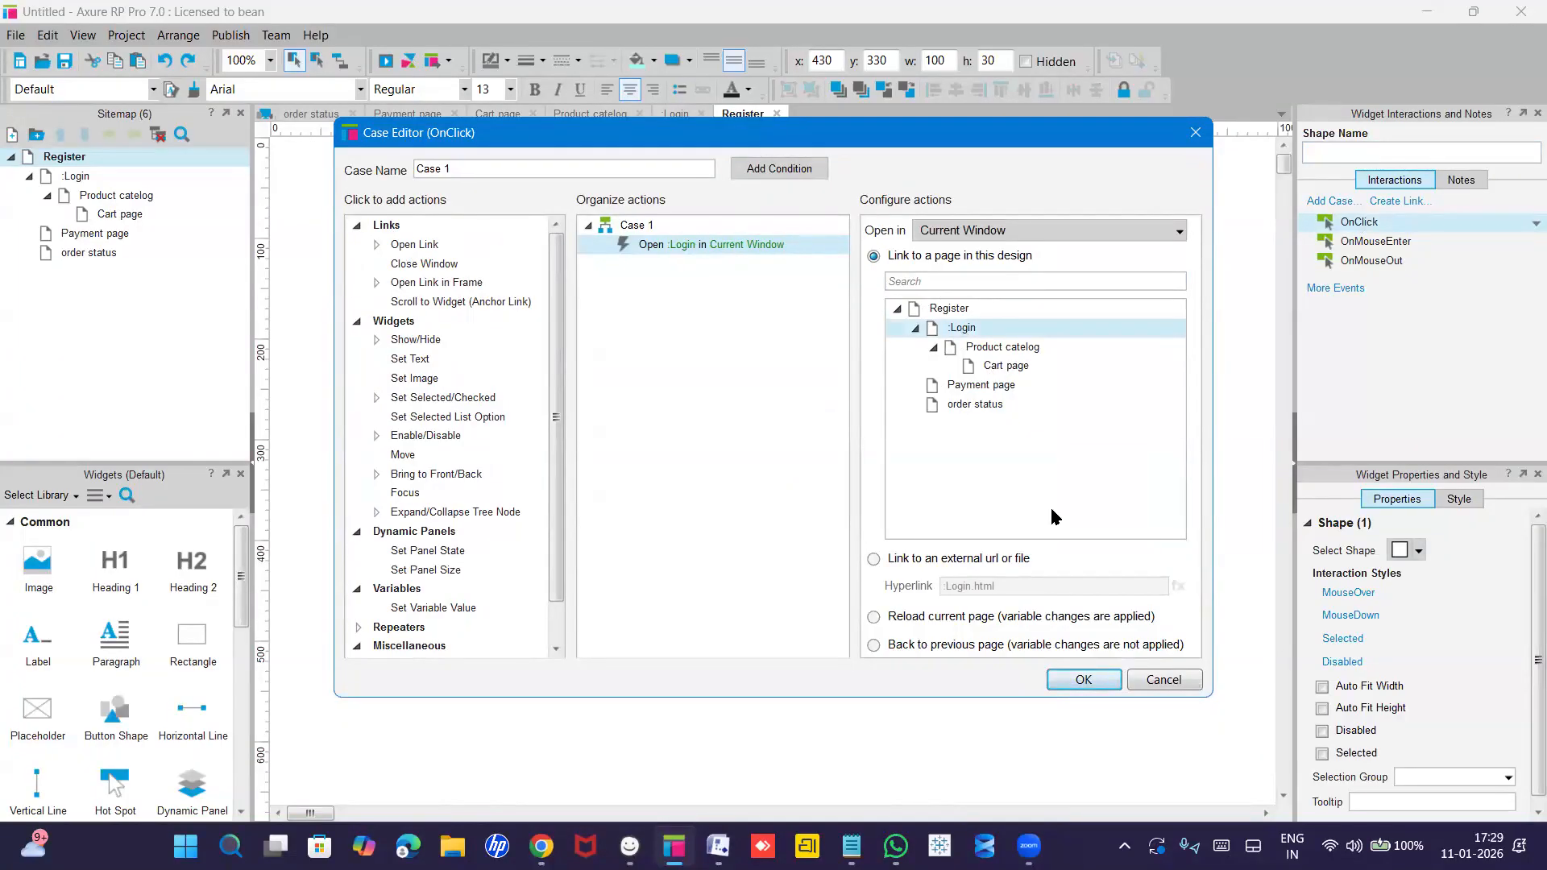
pyautogui.click(1083, 681)
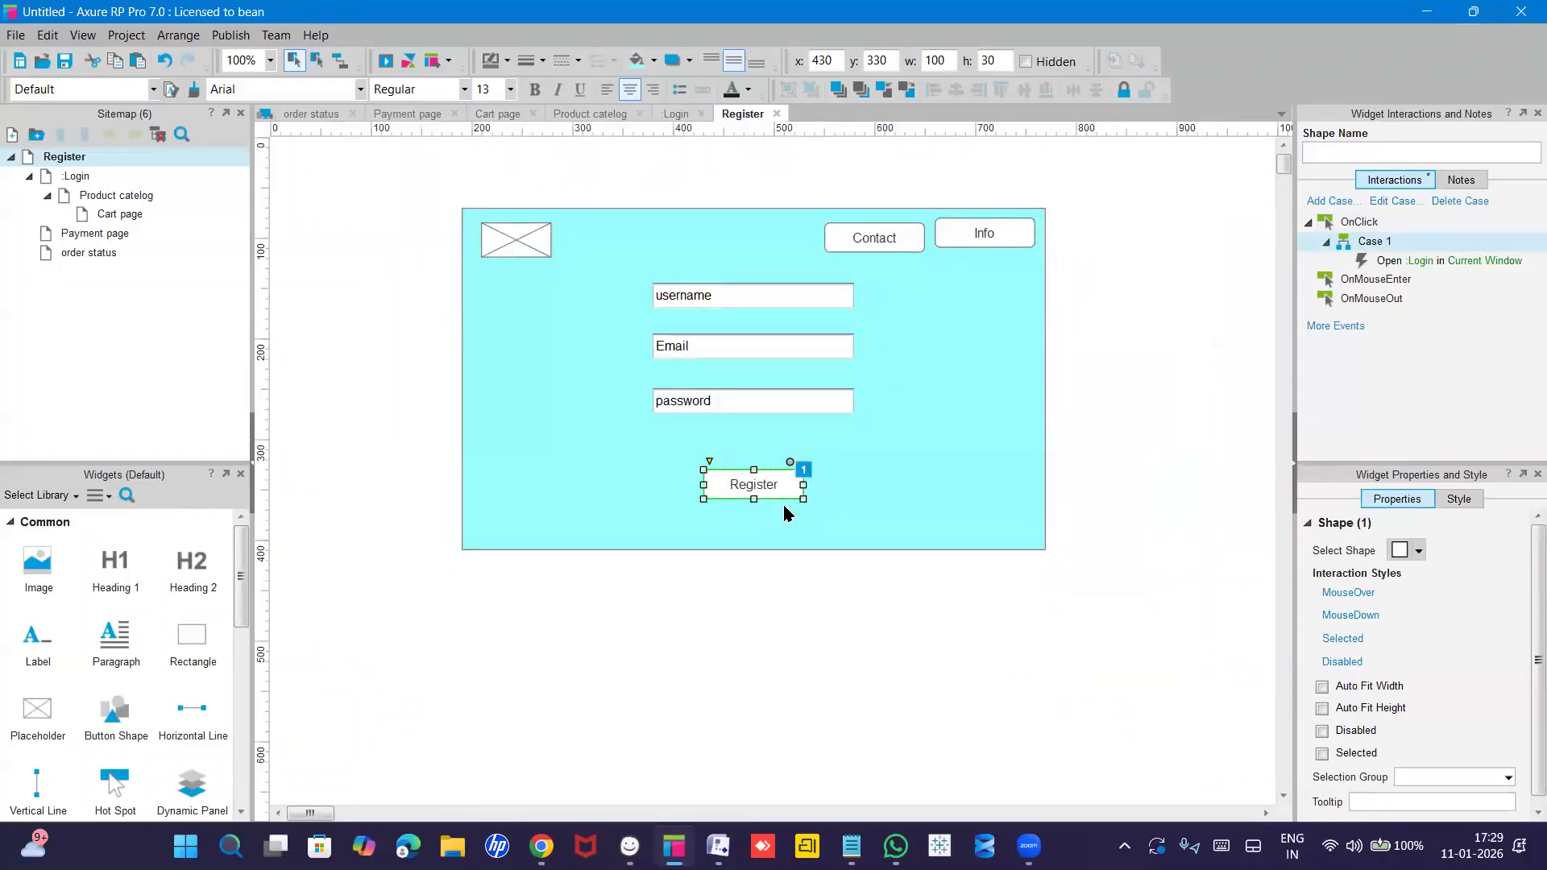
# On the Login page, add a Login button OnClick case linking to Product catelog.
pyautogui.doubleClick(78, 177)
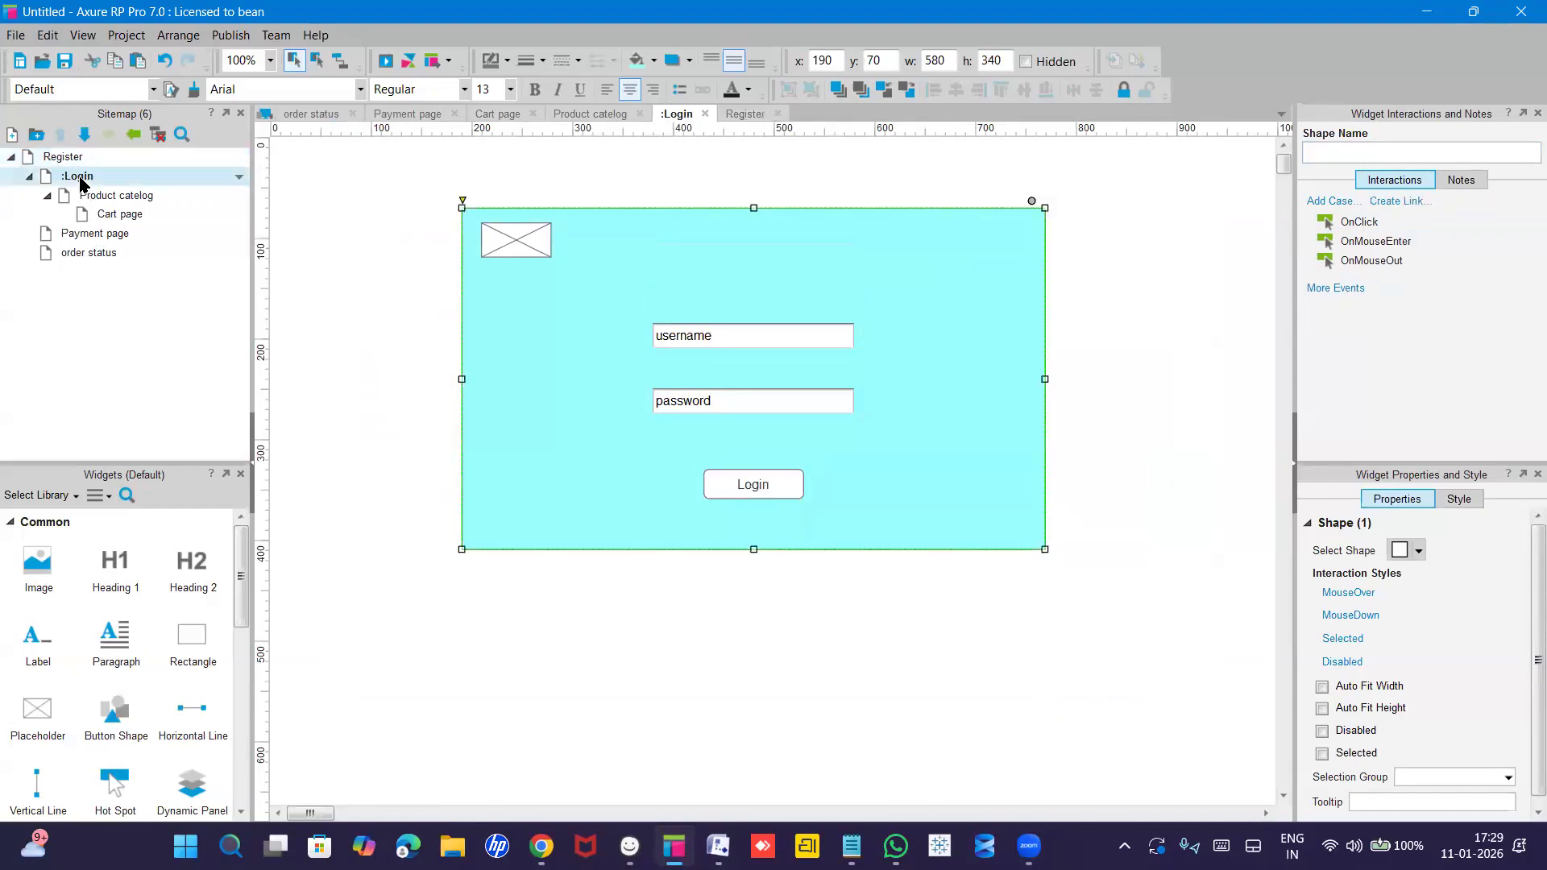
pyautogui.click(768, 485)
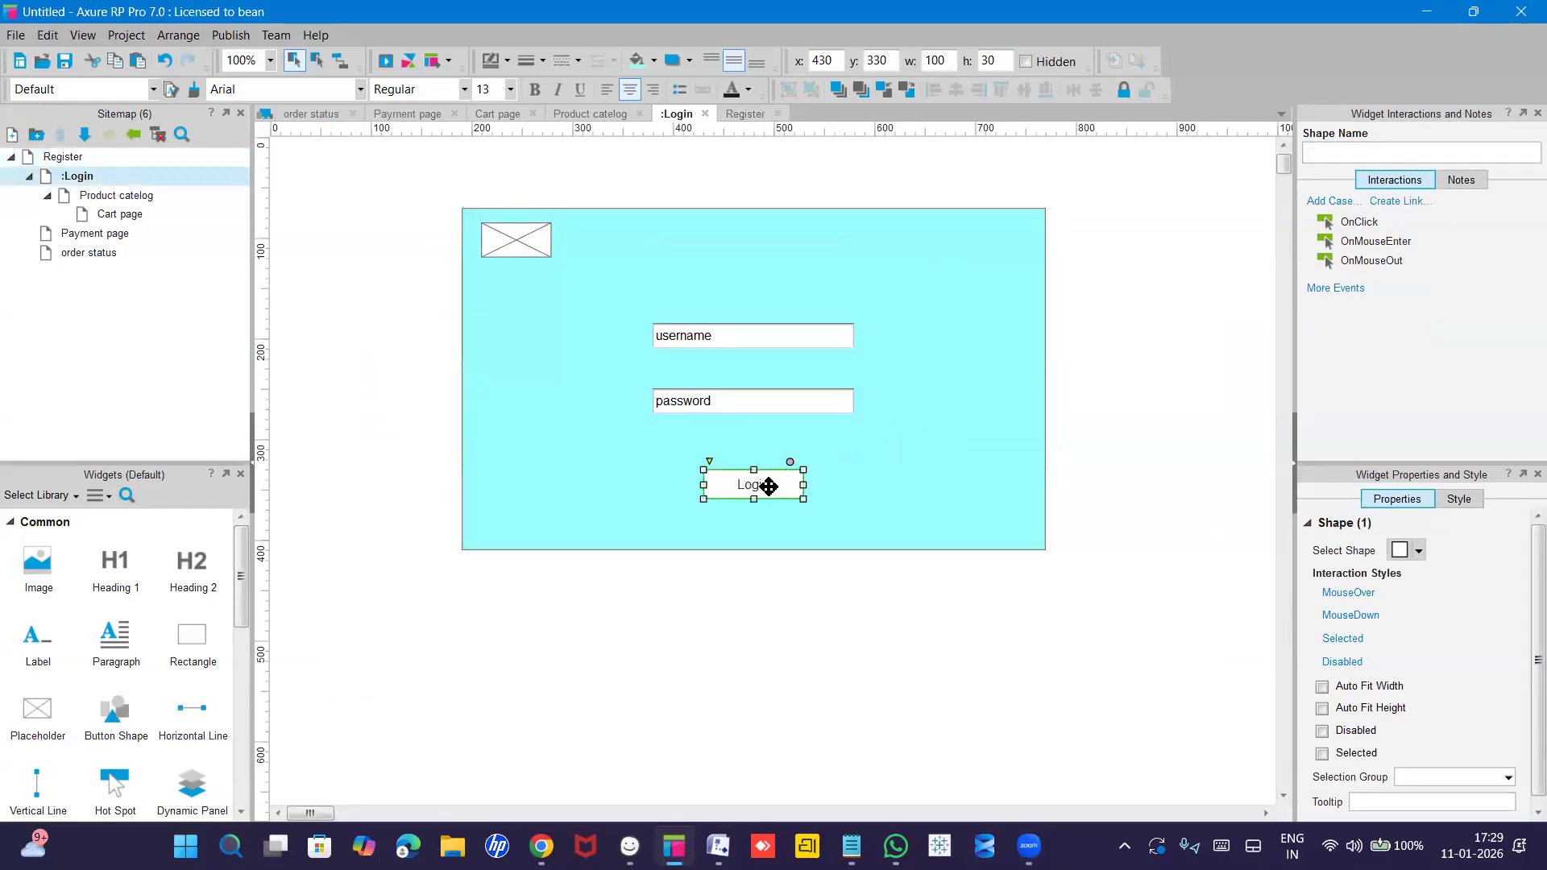
pyautogui.doubleClick(1365, 221)
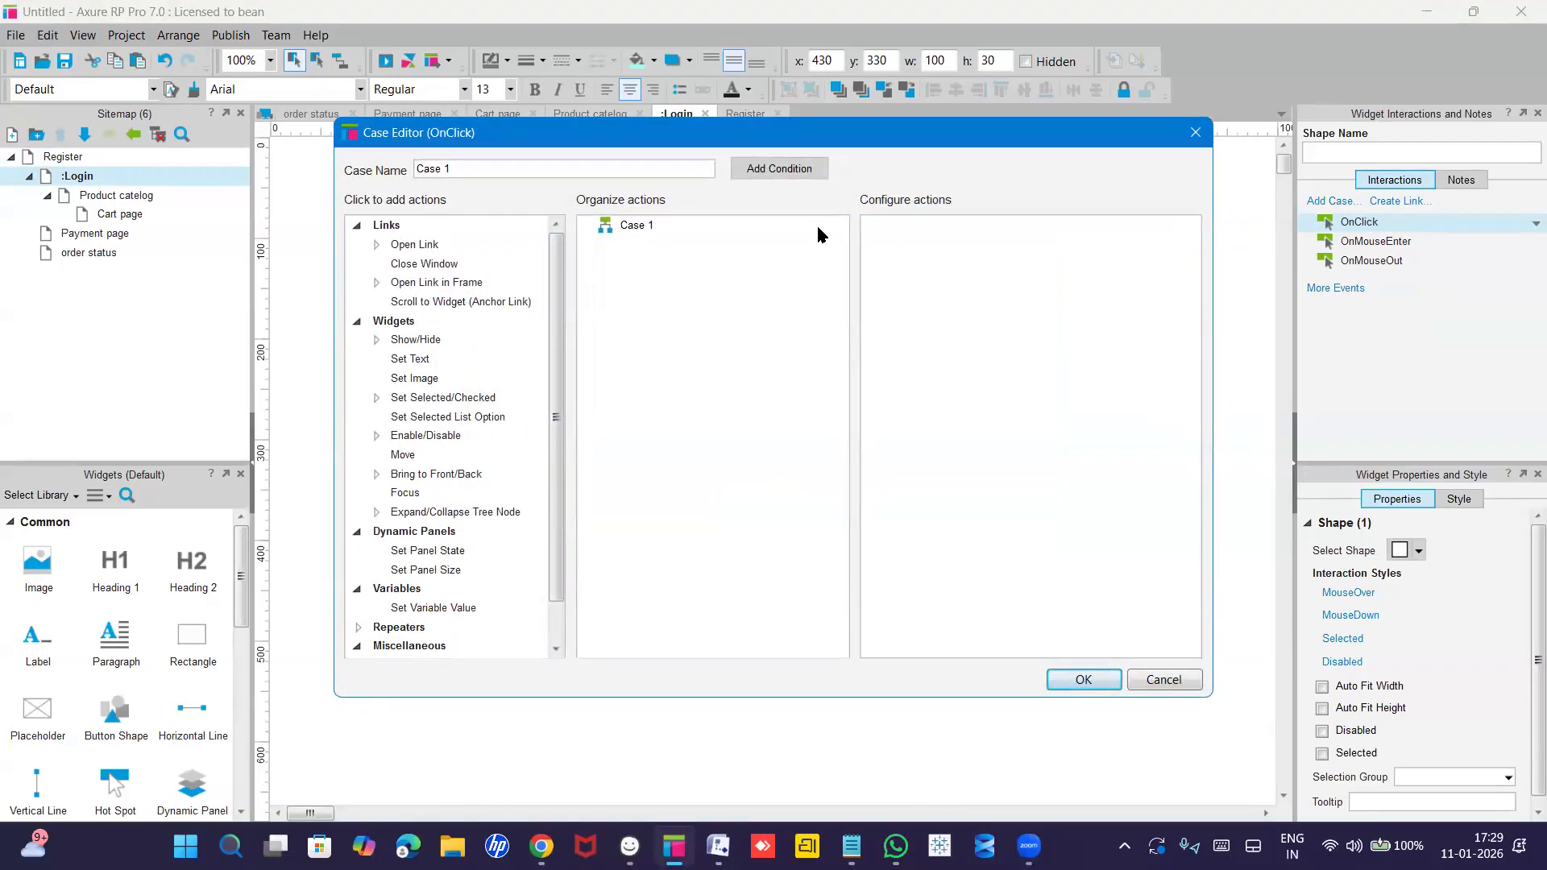
pyautogui.click(429, 246)
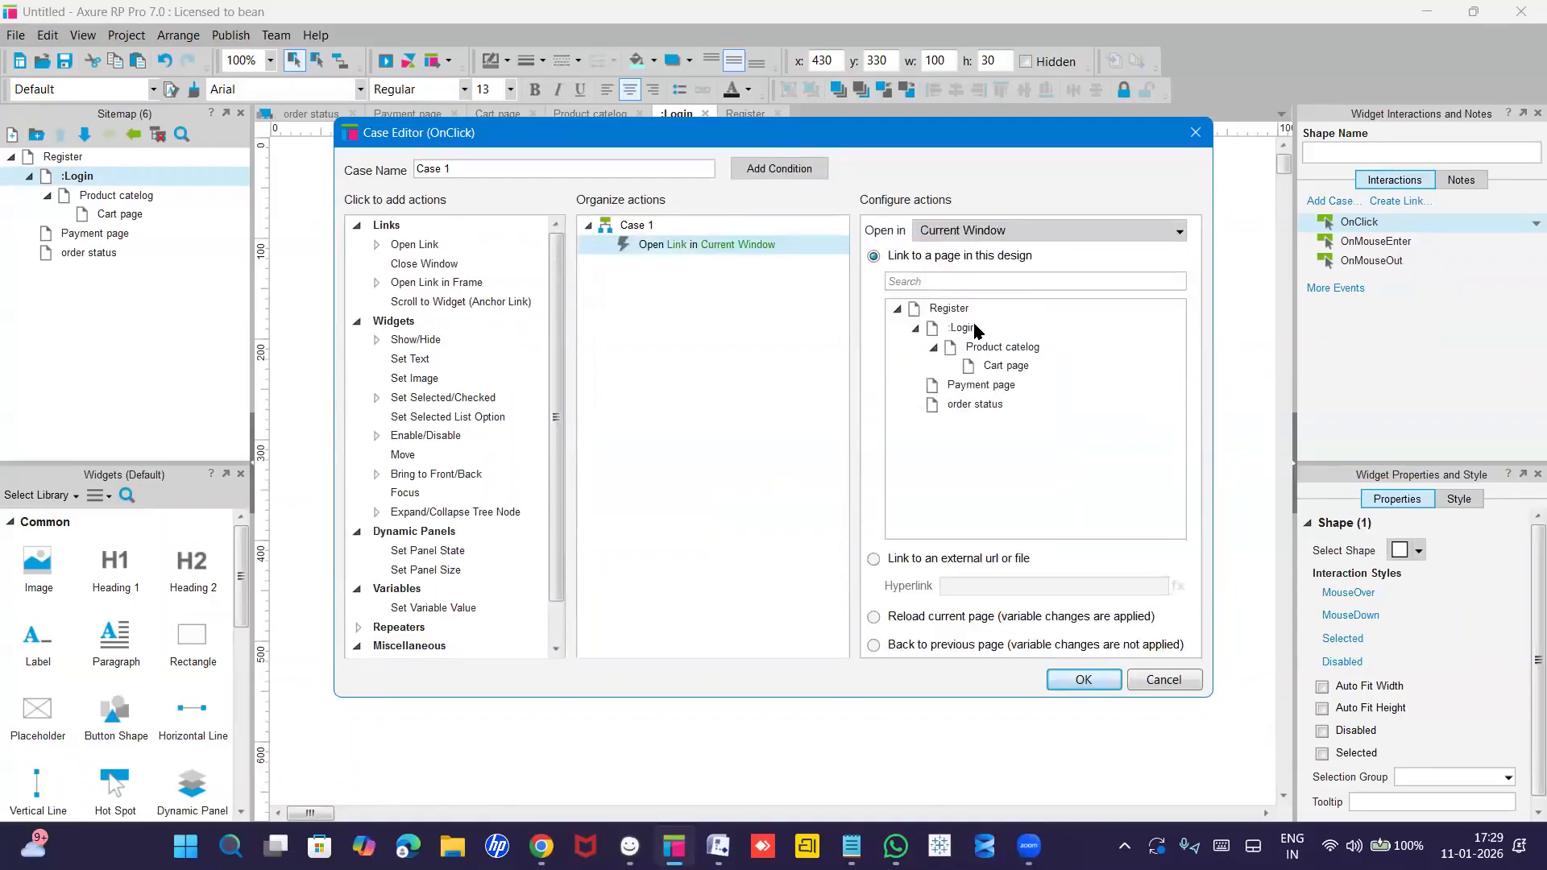
pyautogui.click(981, 355)
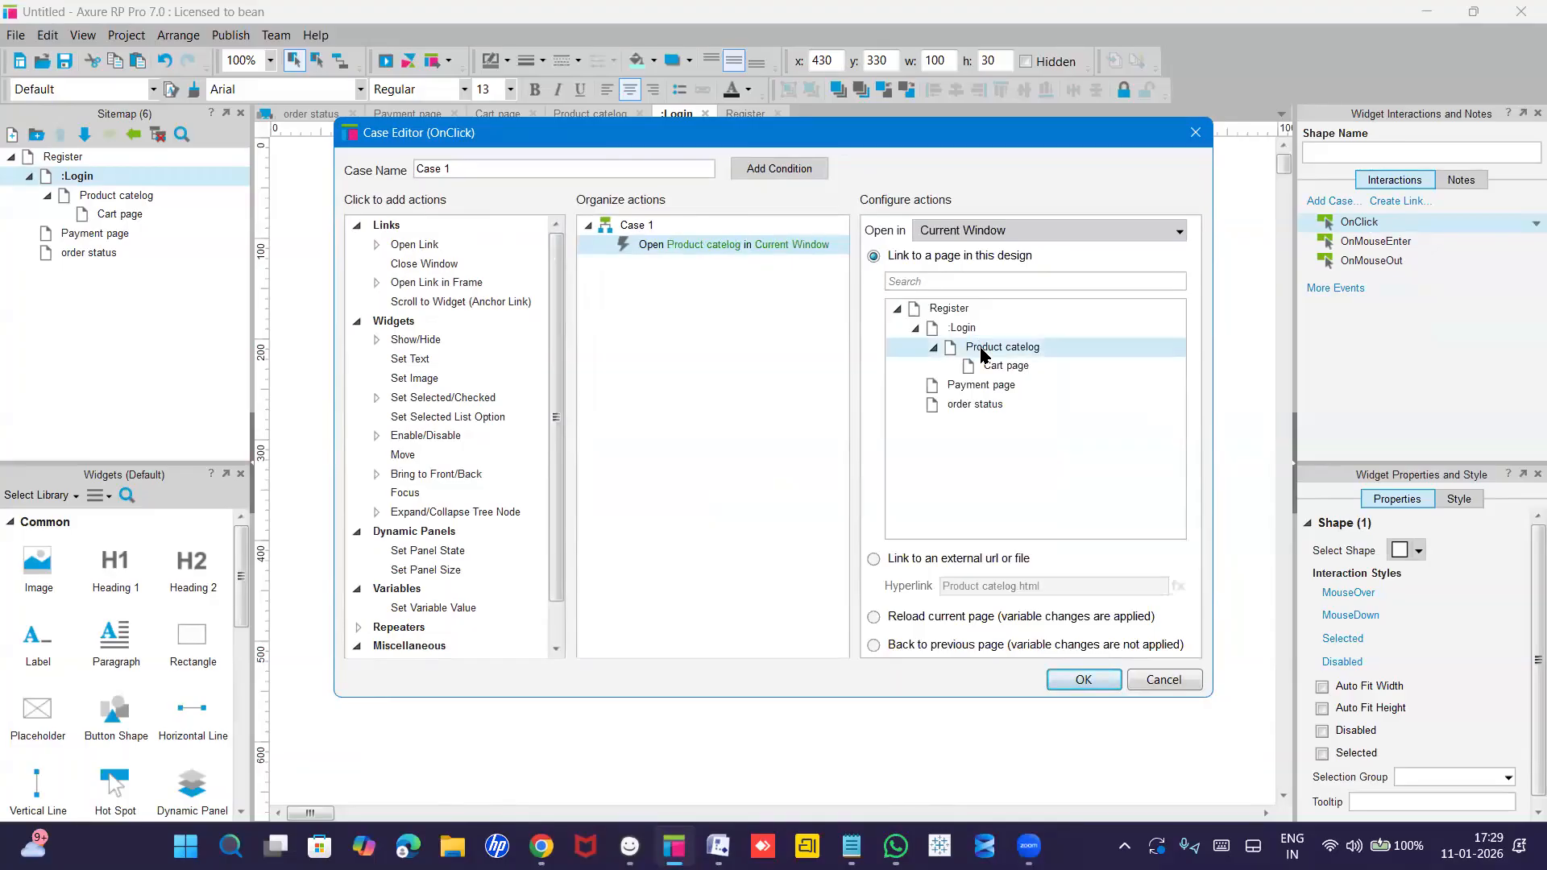
pyautogui.click(1080, 680)
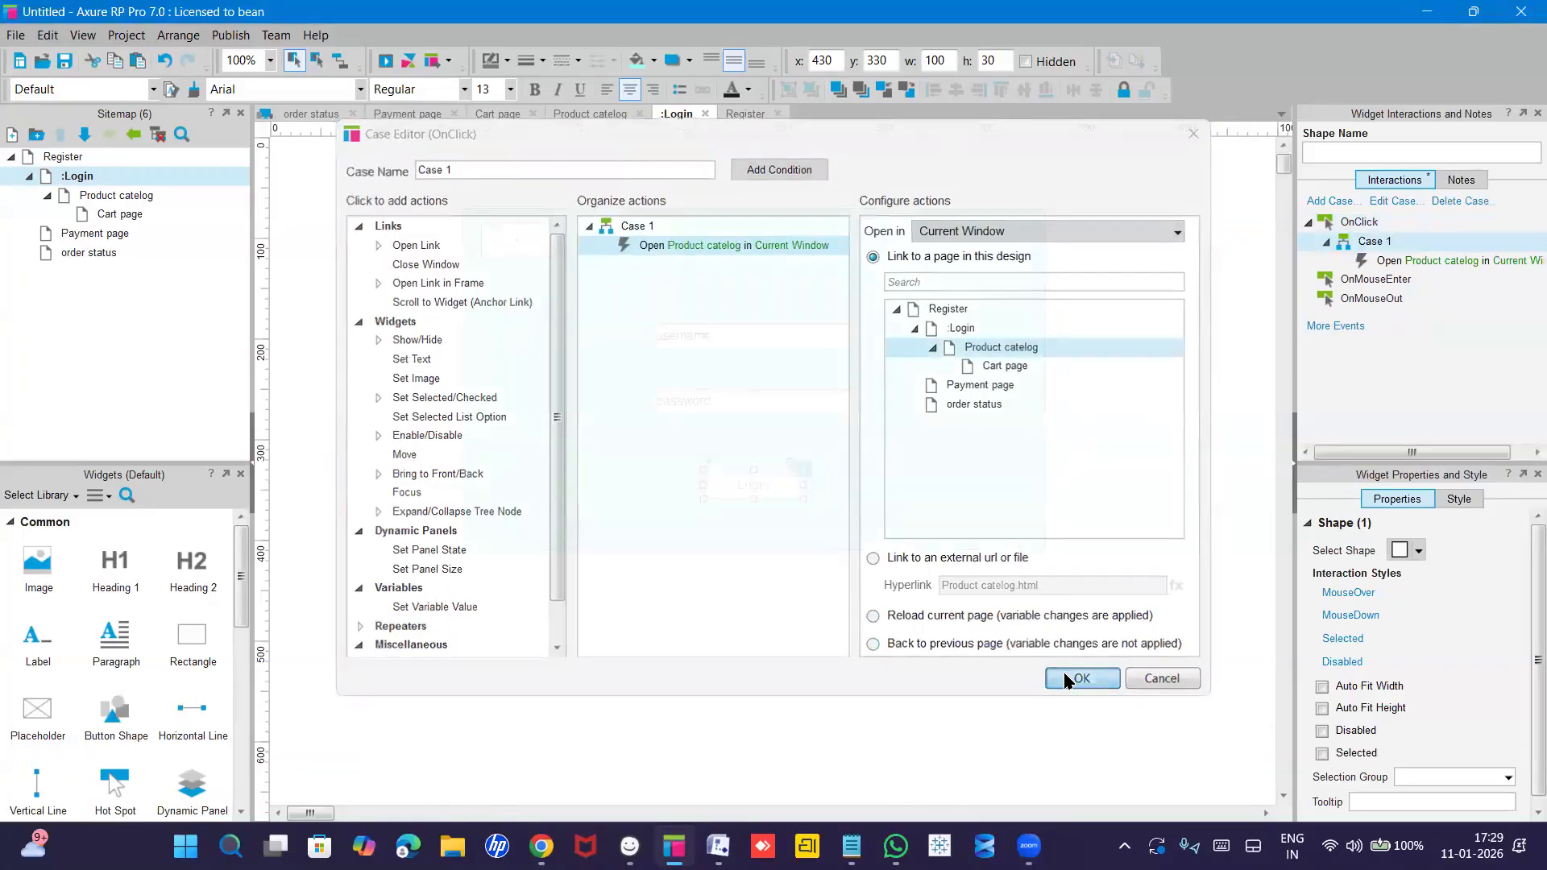
# Give Add to cart an OnClick case opening Cart page, deleting the duplicate link action.
pyautogui.doubleClick(120, 201)
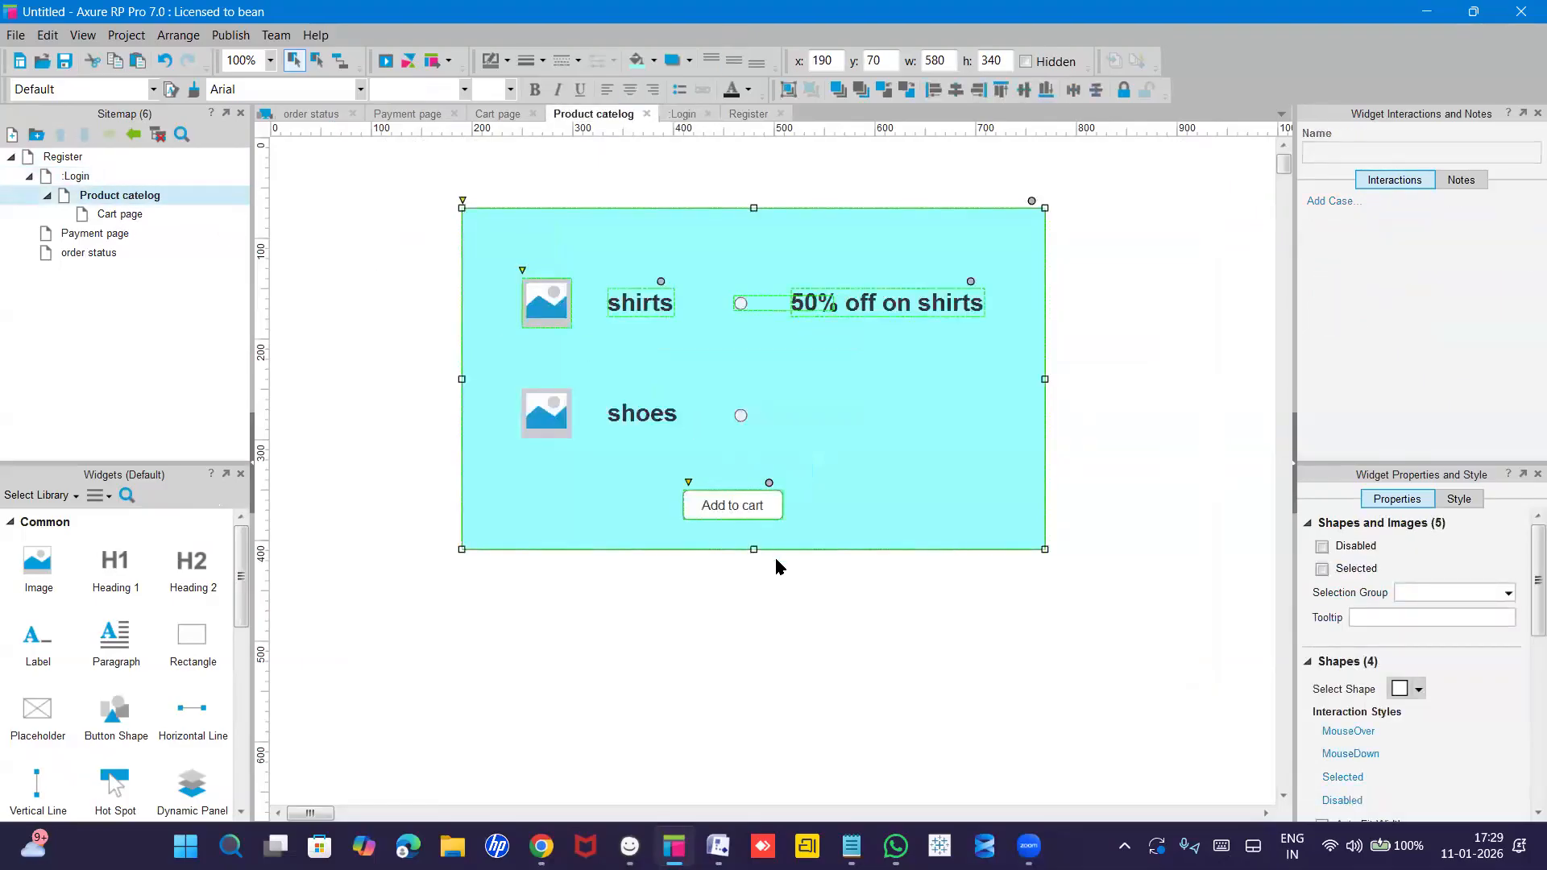
pyautogui.click(710, 510)
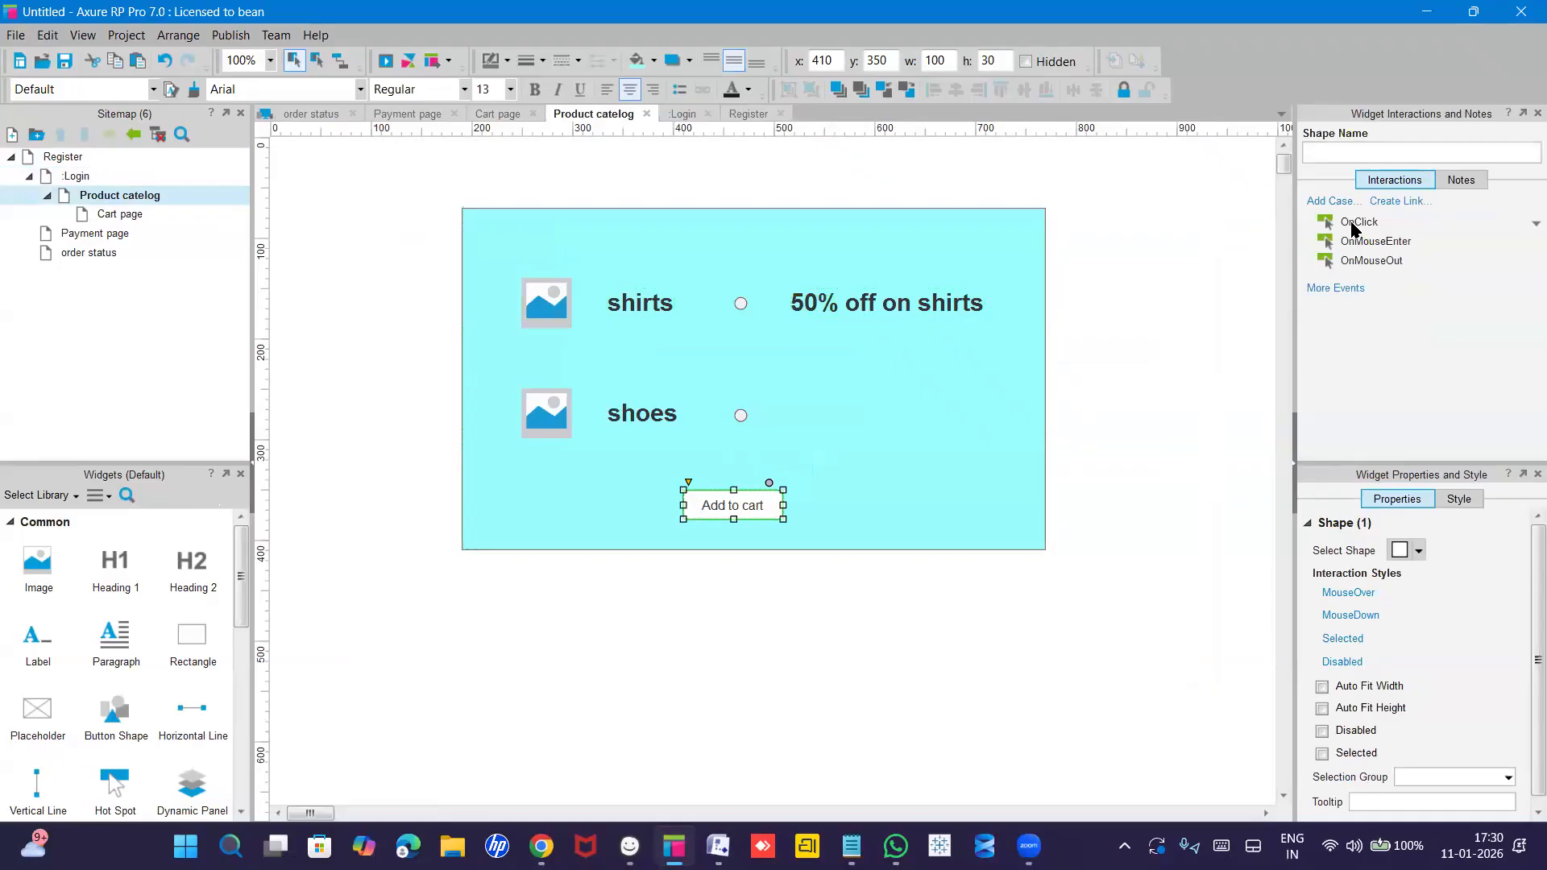
pyautogui.doubleClick(1355, 223)
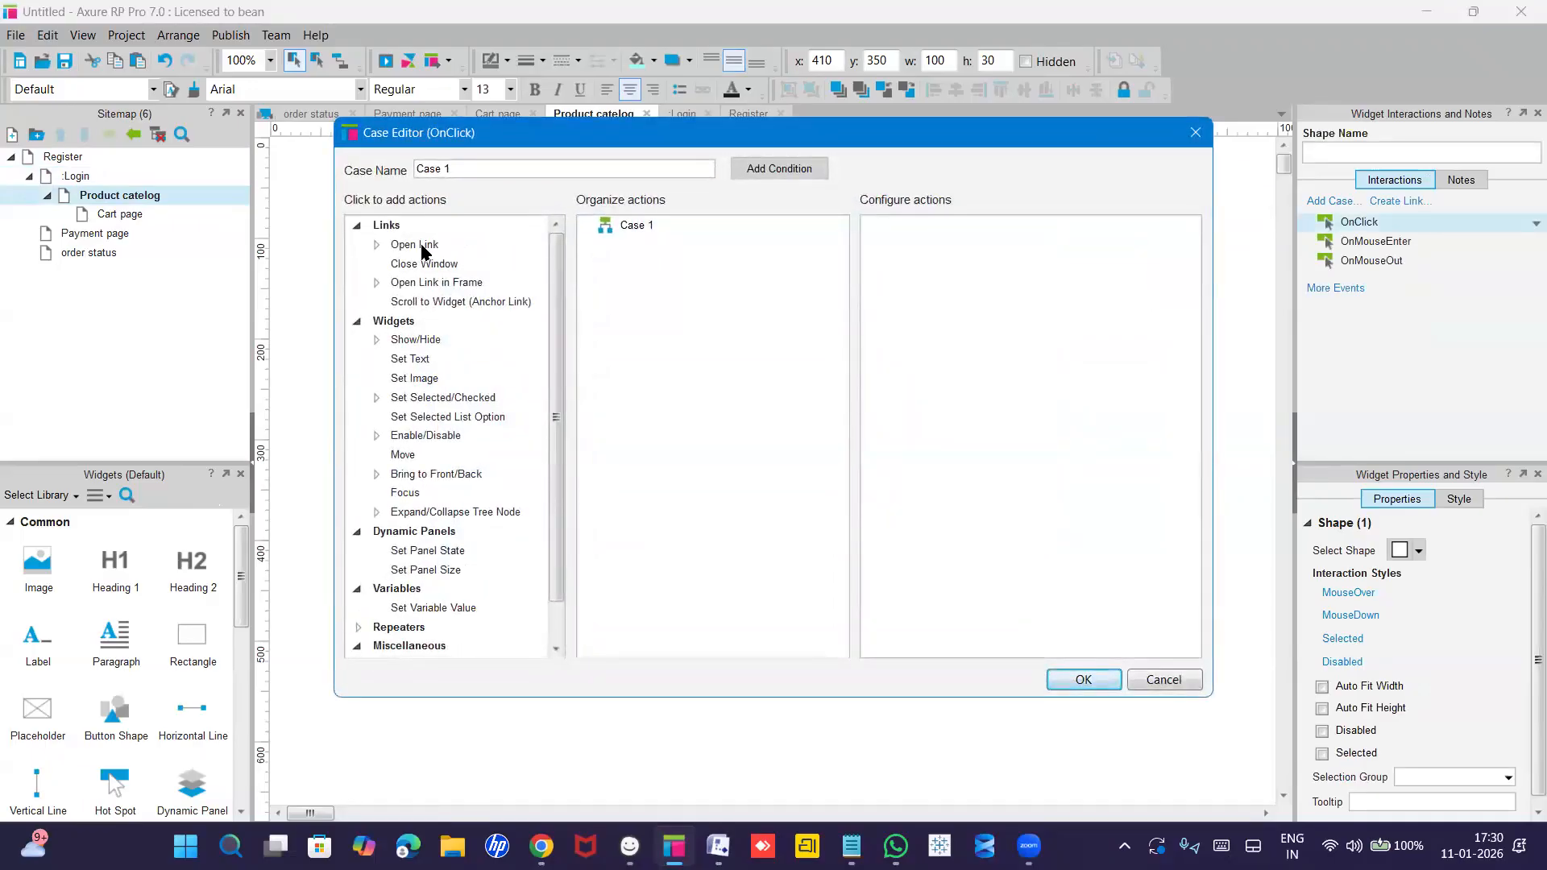
pyautogui.doubleClick(420, 246)
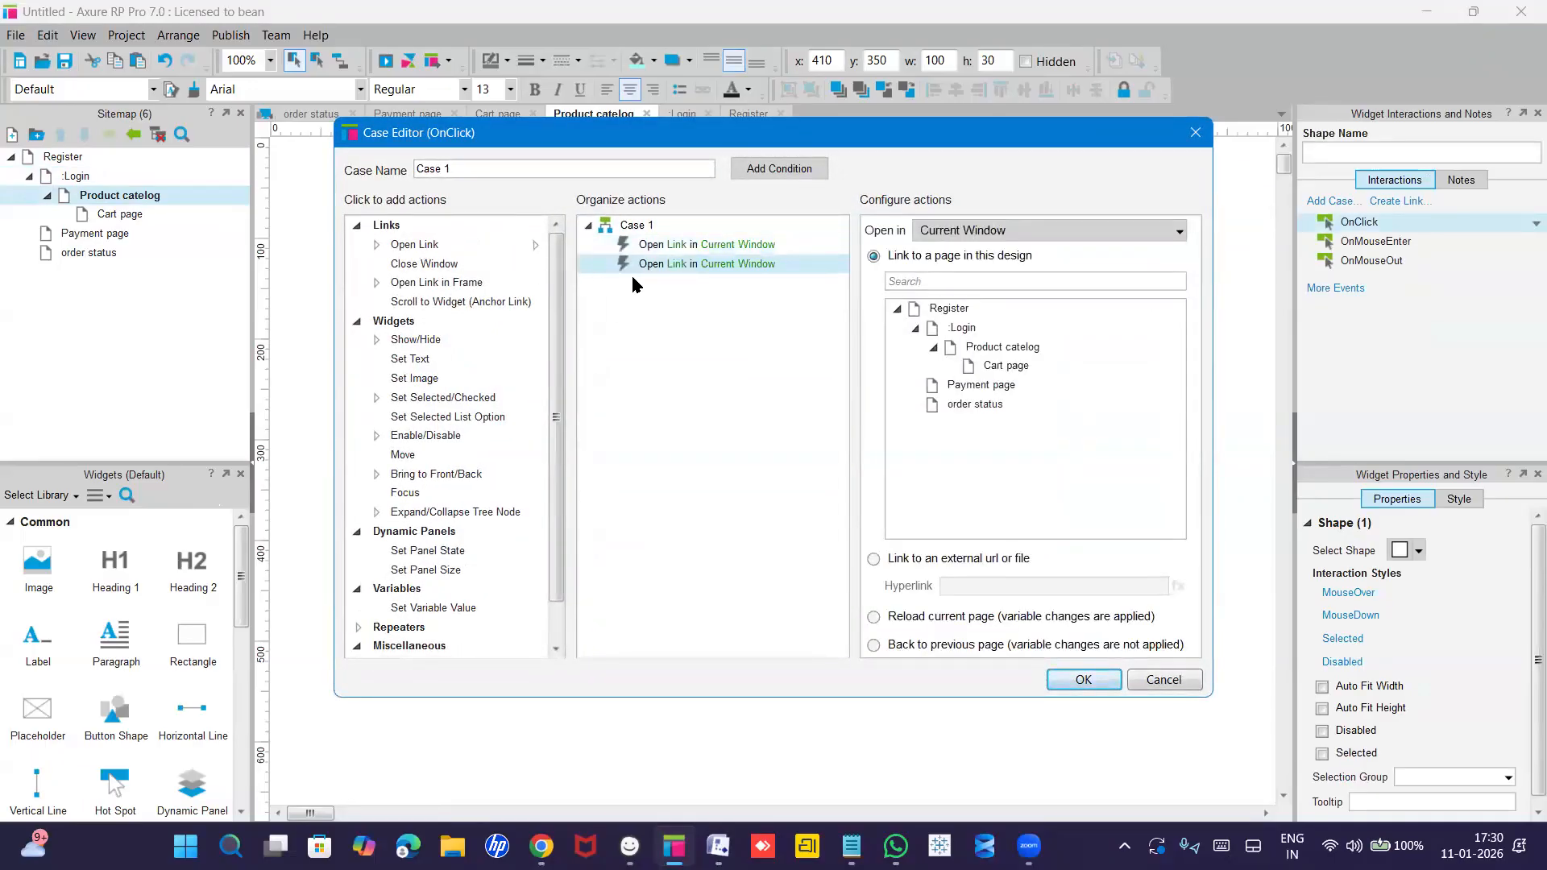
pyautogui.rightClick(781, 266)
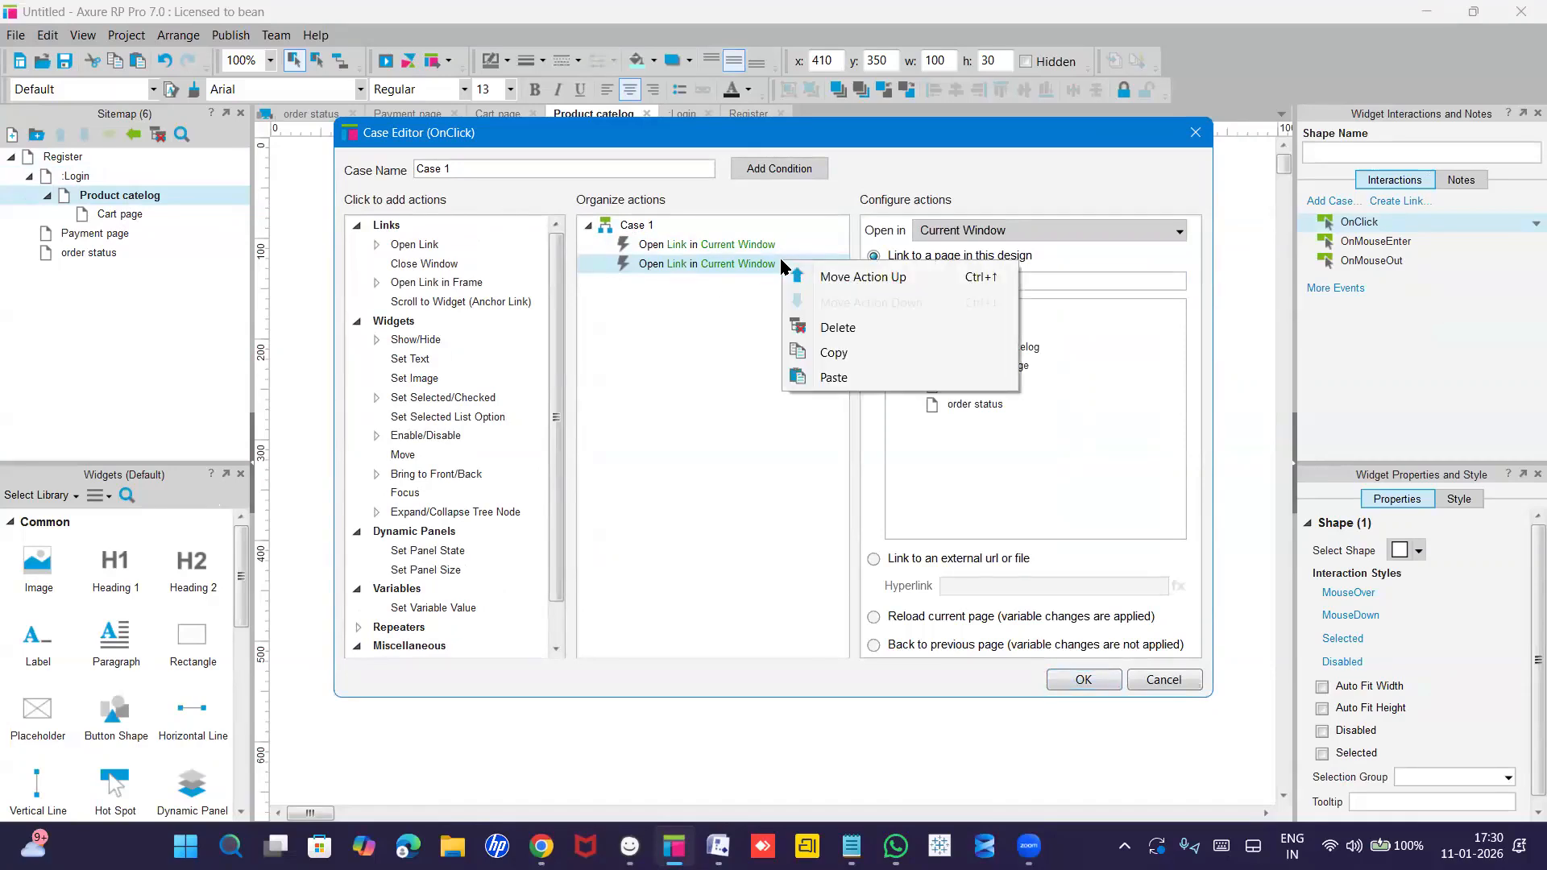
pyautogui.click(821, 323)
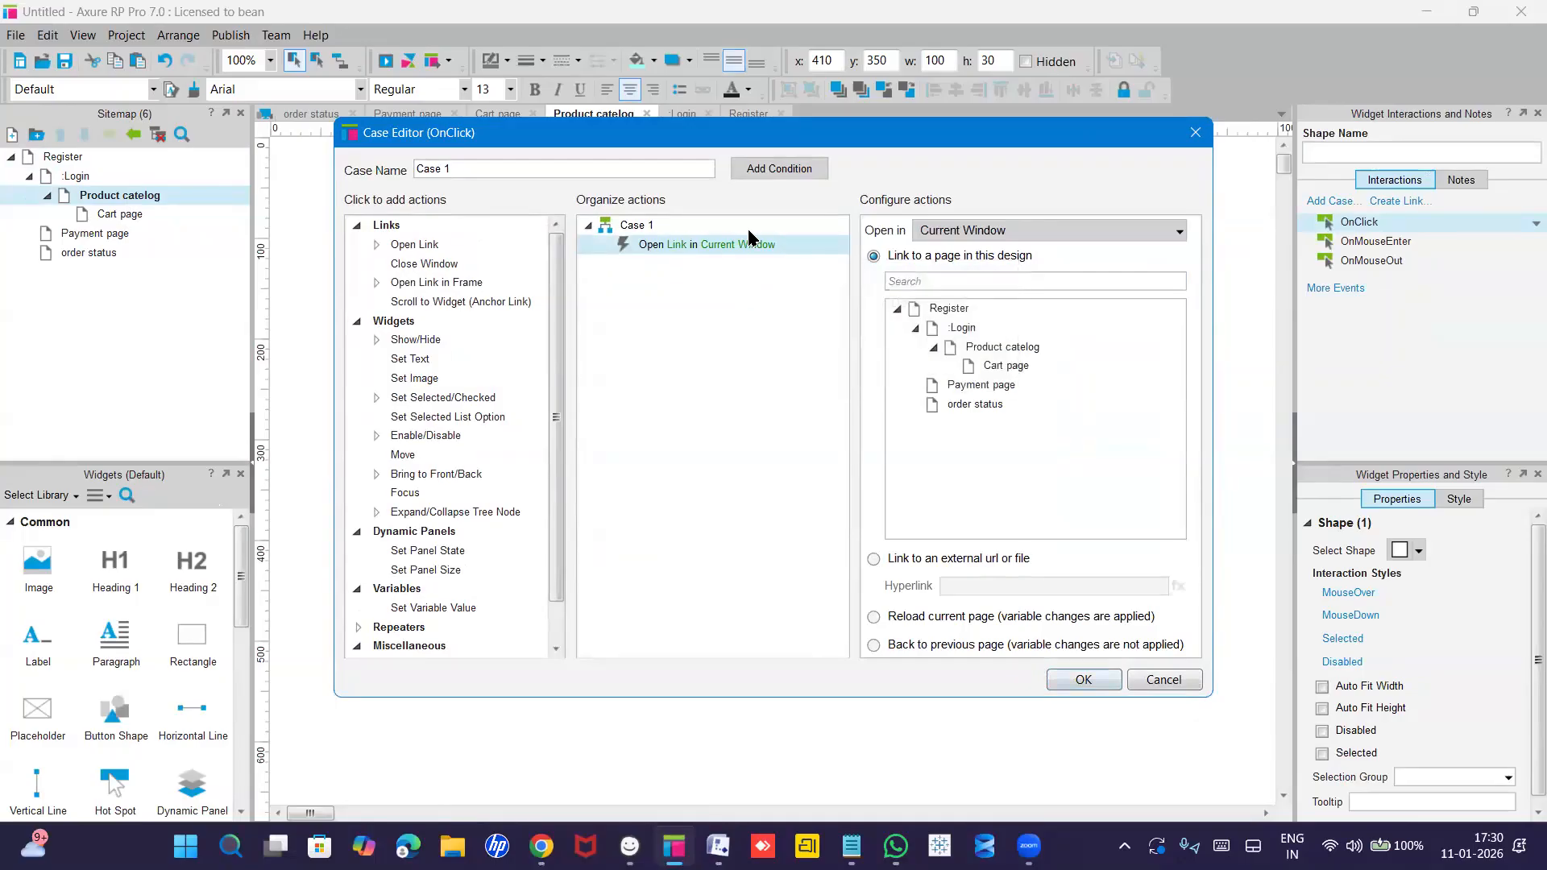
pyautogui.click(991, 367)
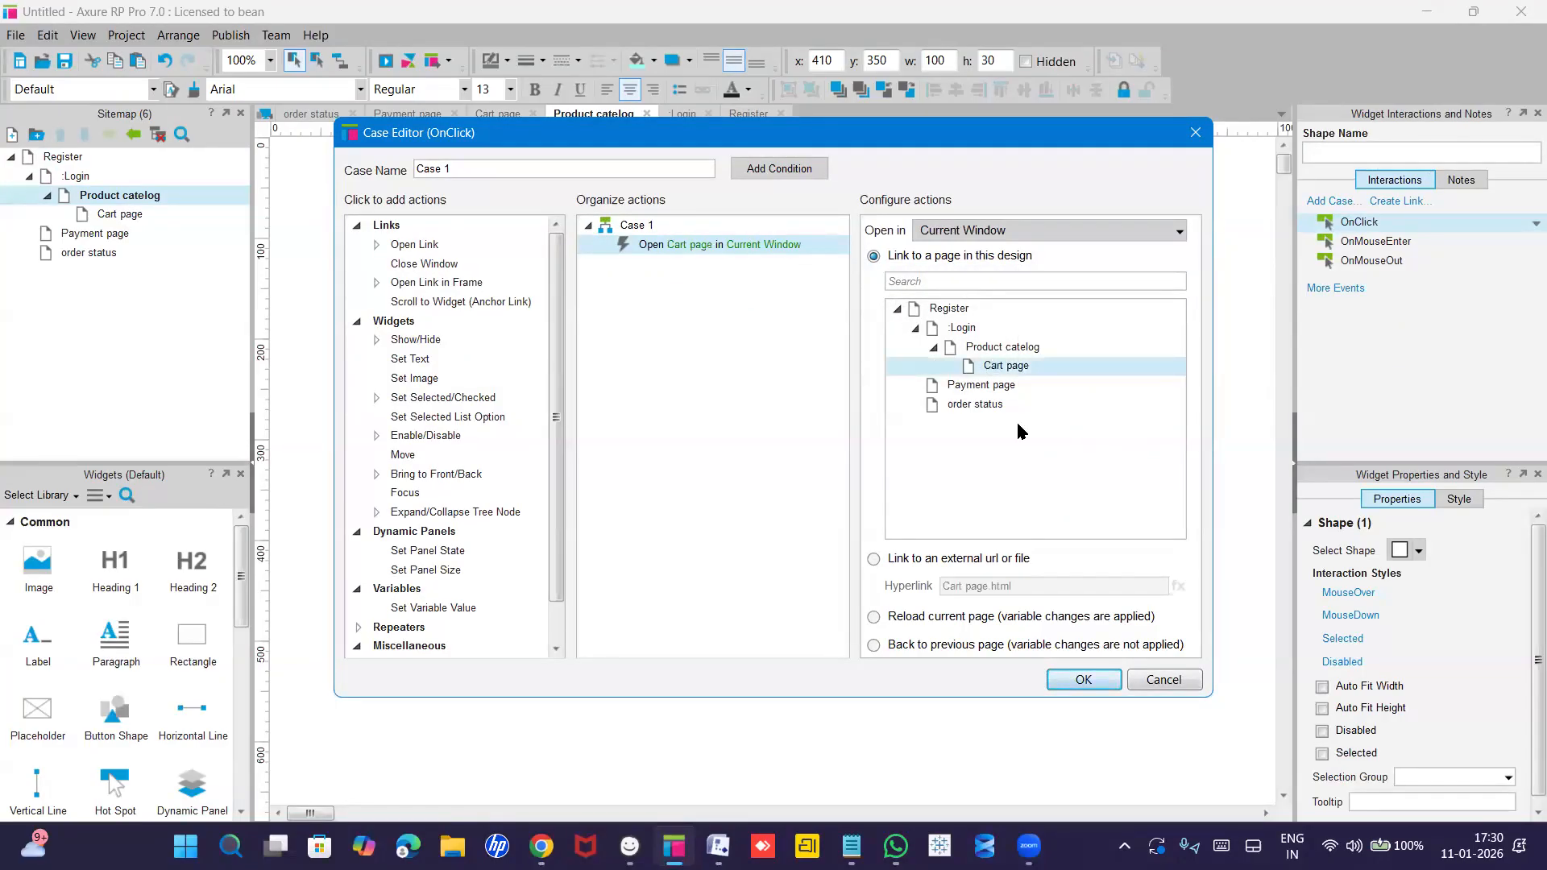
pyautogui.click(1081, 680)
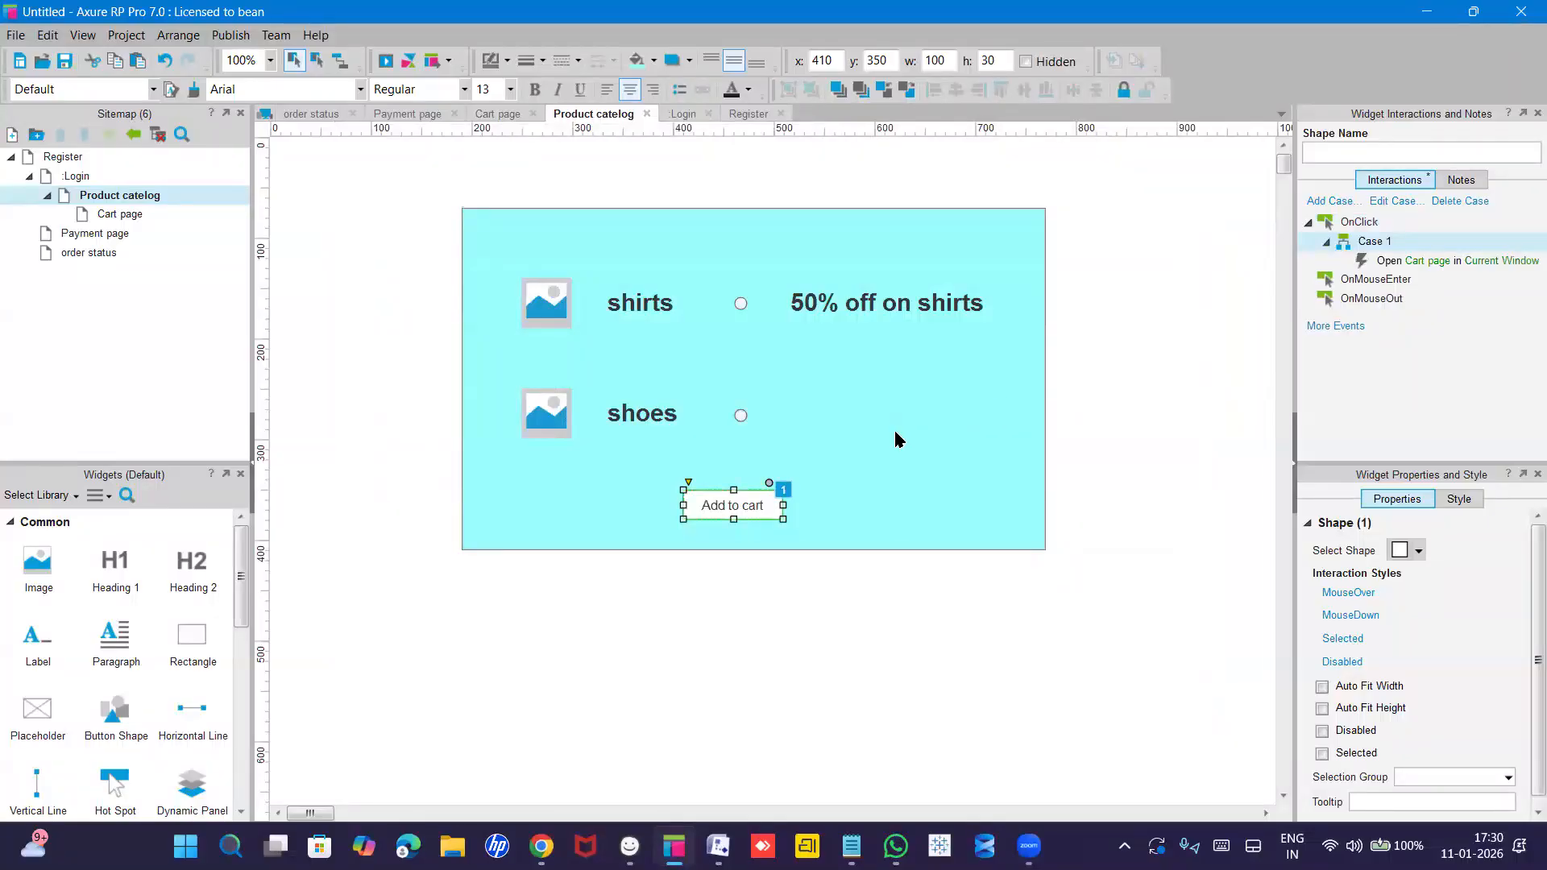
# Open the Cart page and select the Payment button's OnClick event.
pyautogui.doubleClick(120, 216)
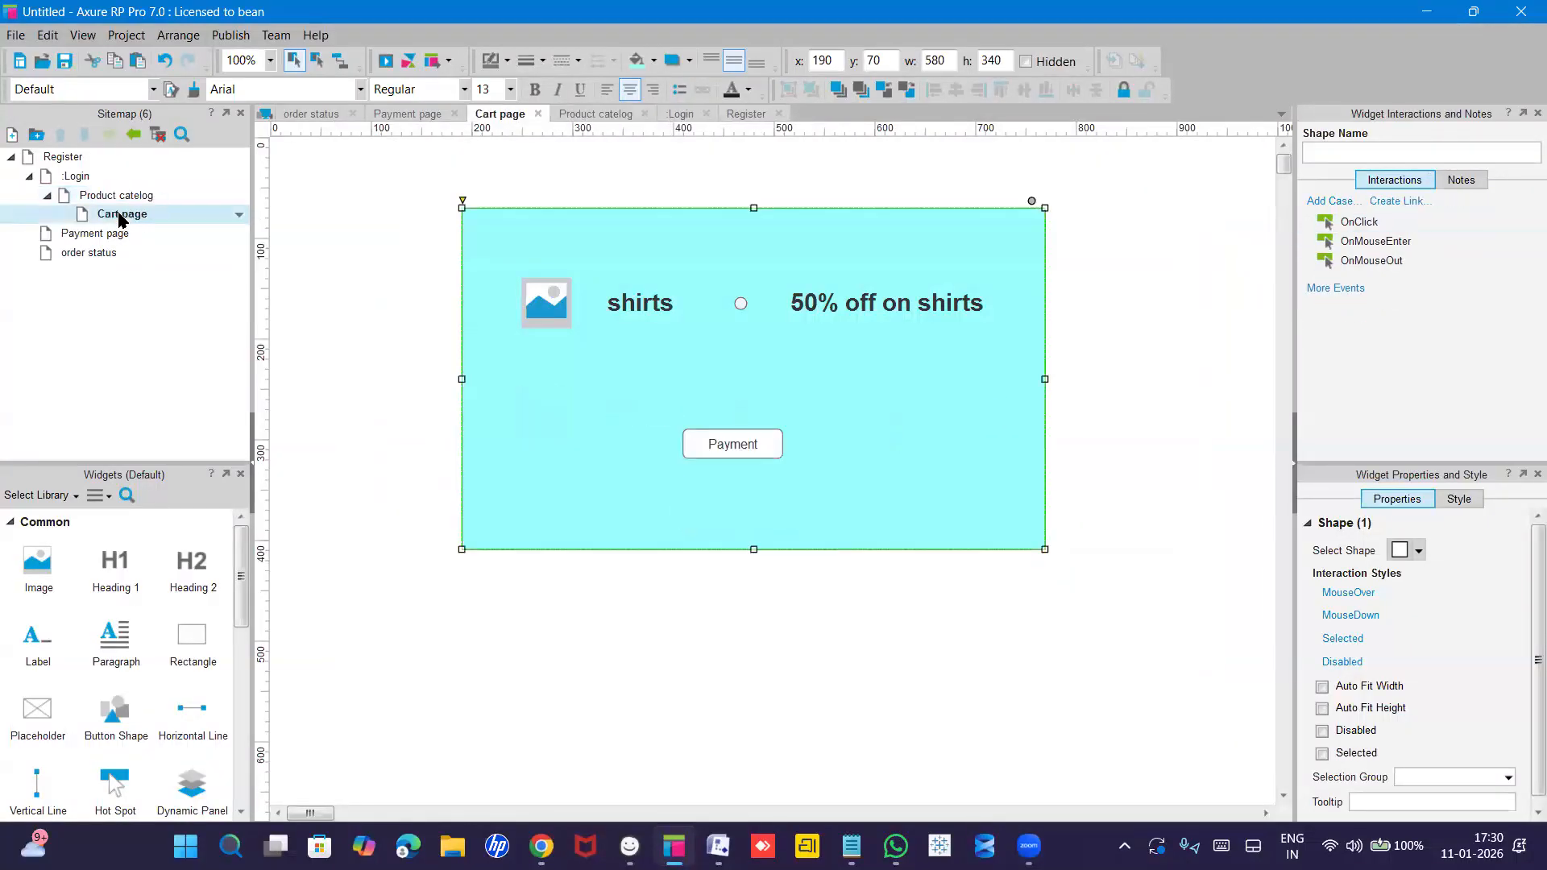
pyautogui.click(747, 446)
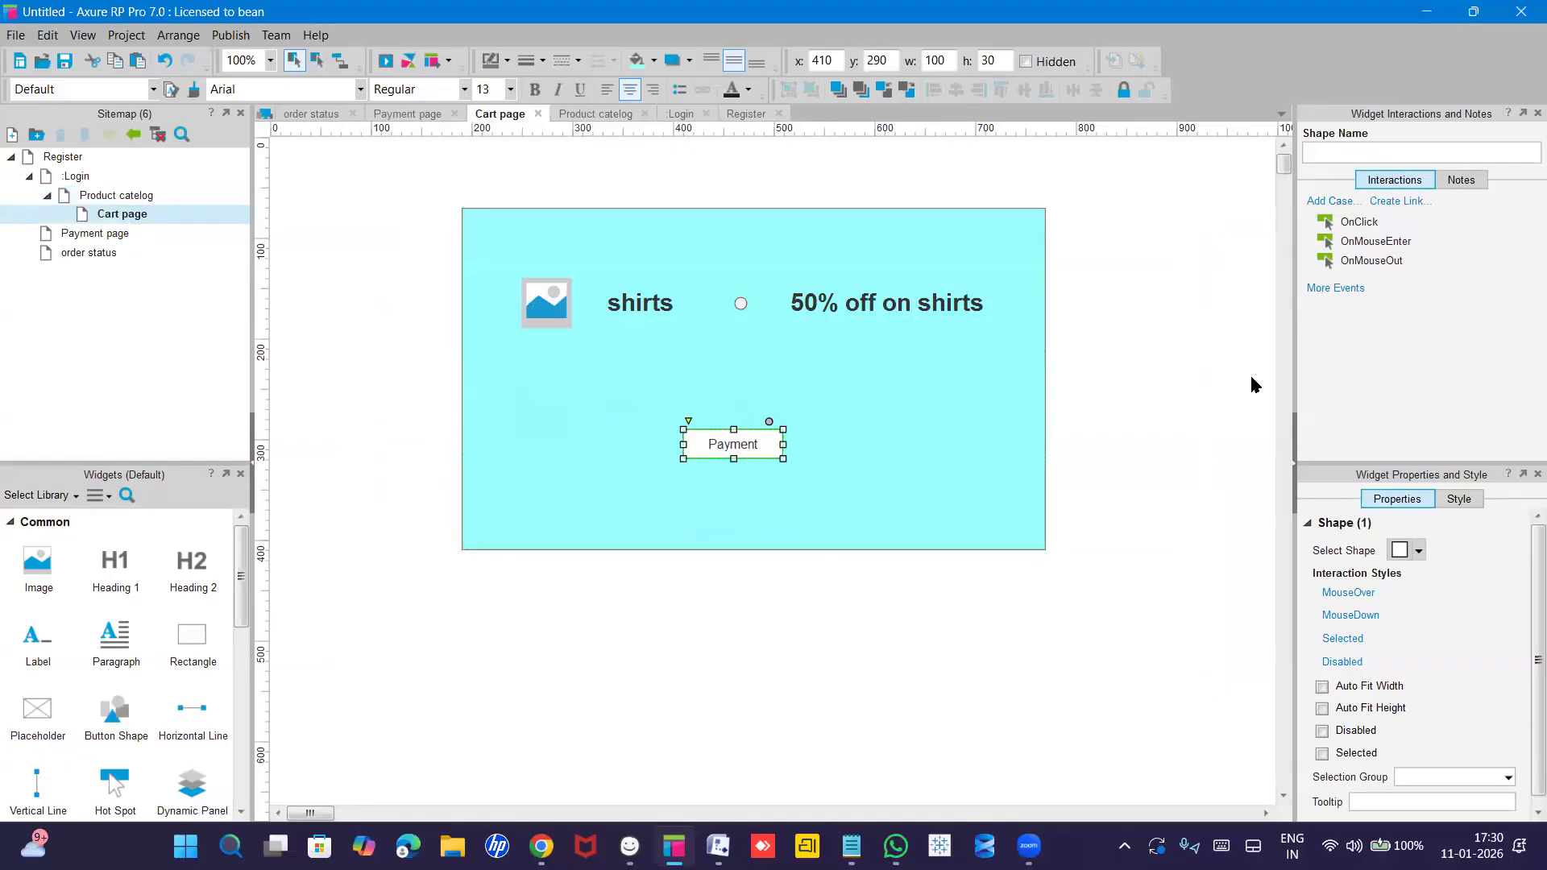
pyautogui.click(1364, 227)
# Add a Payment button OnClick case opening Payment page, removing the duplicate link action.
pyautogui.doubleClick(1364, 227)
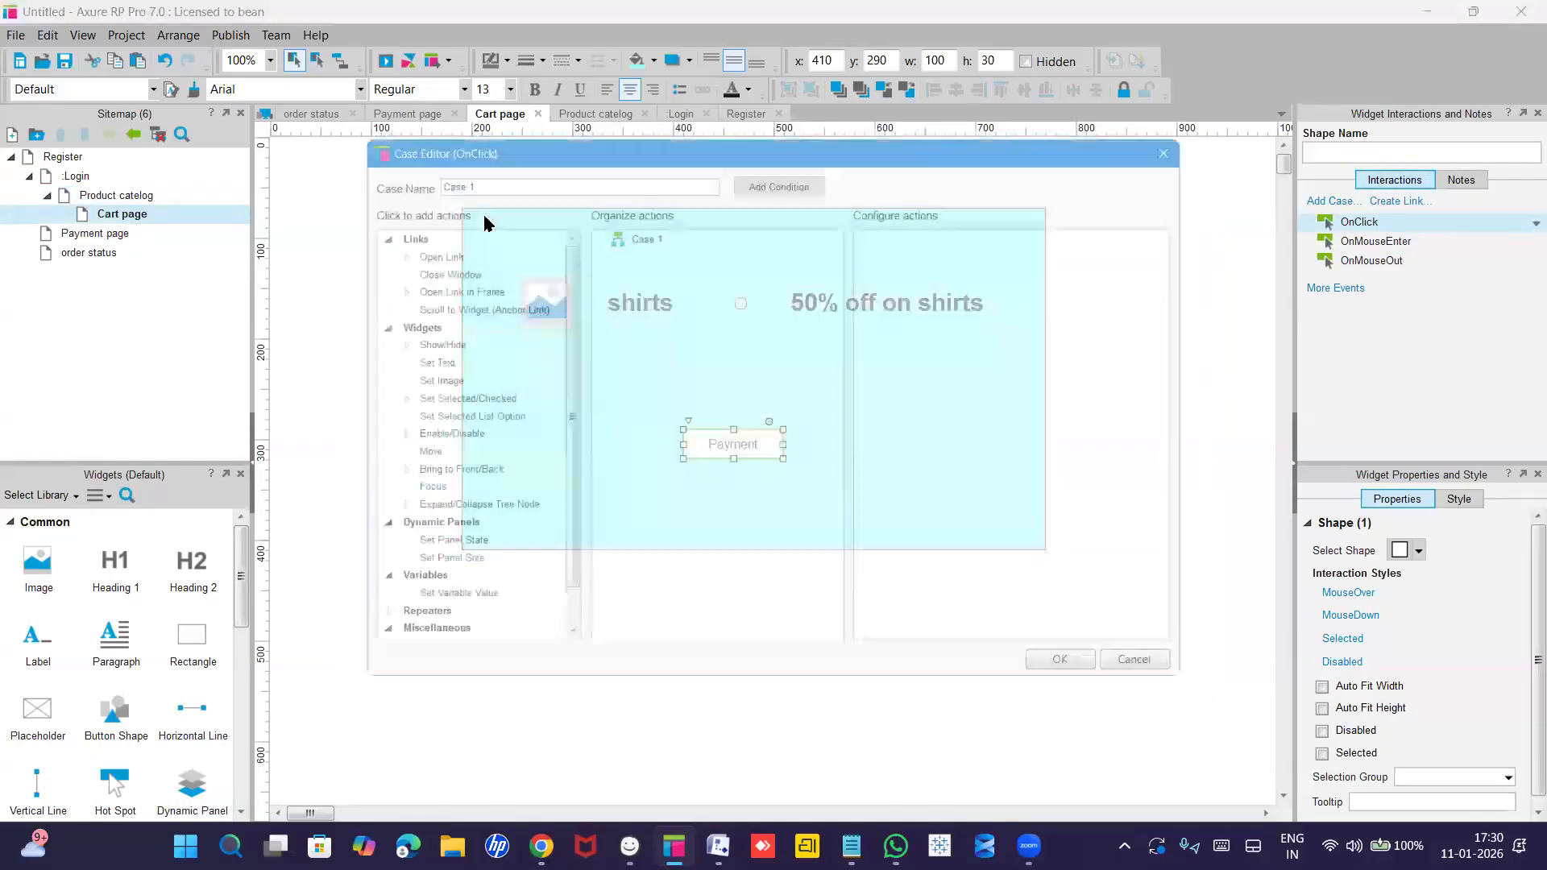
pyautogui.doubleClick(395, 245)
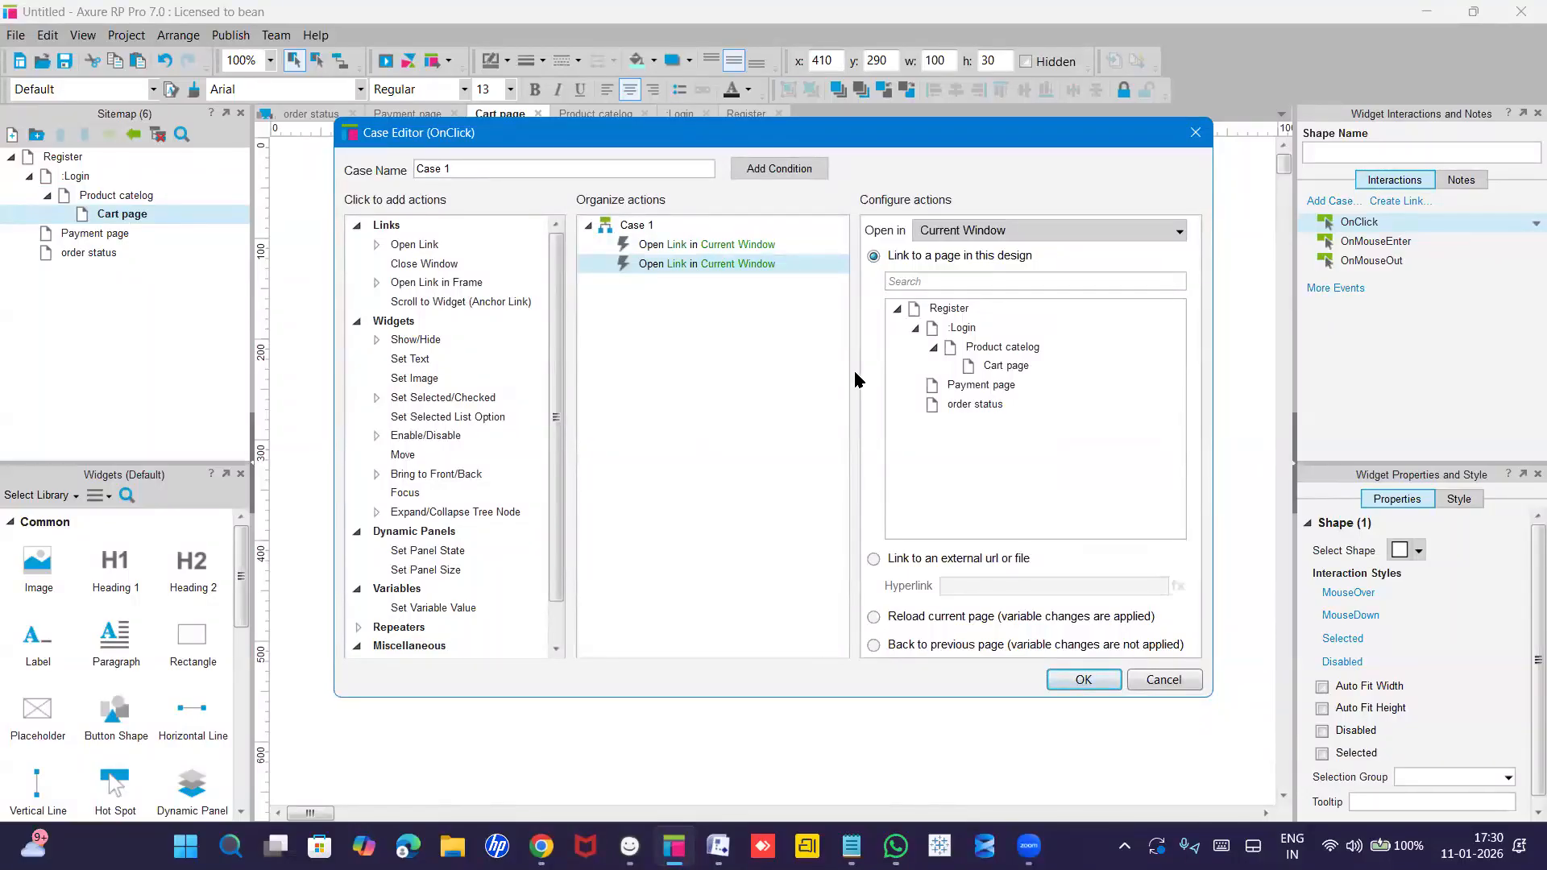
pyautogui.rightClick(769, 270)
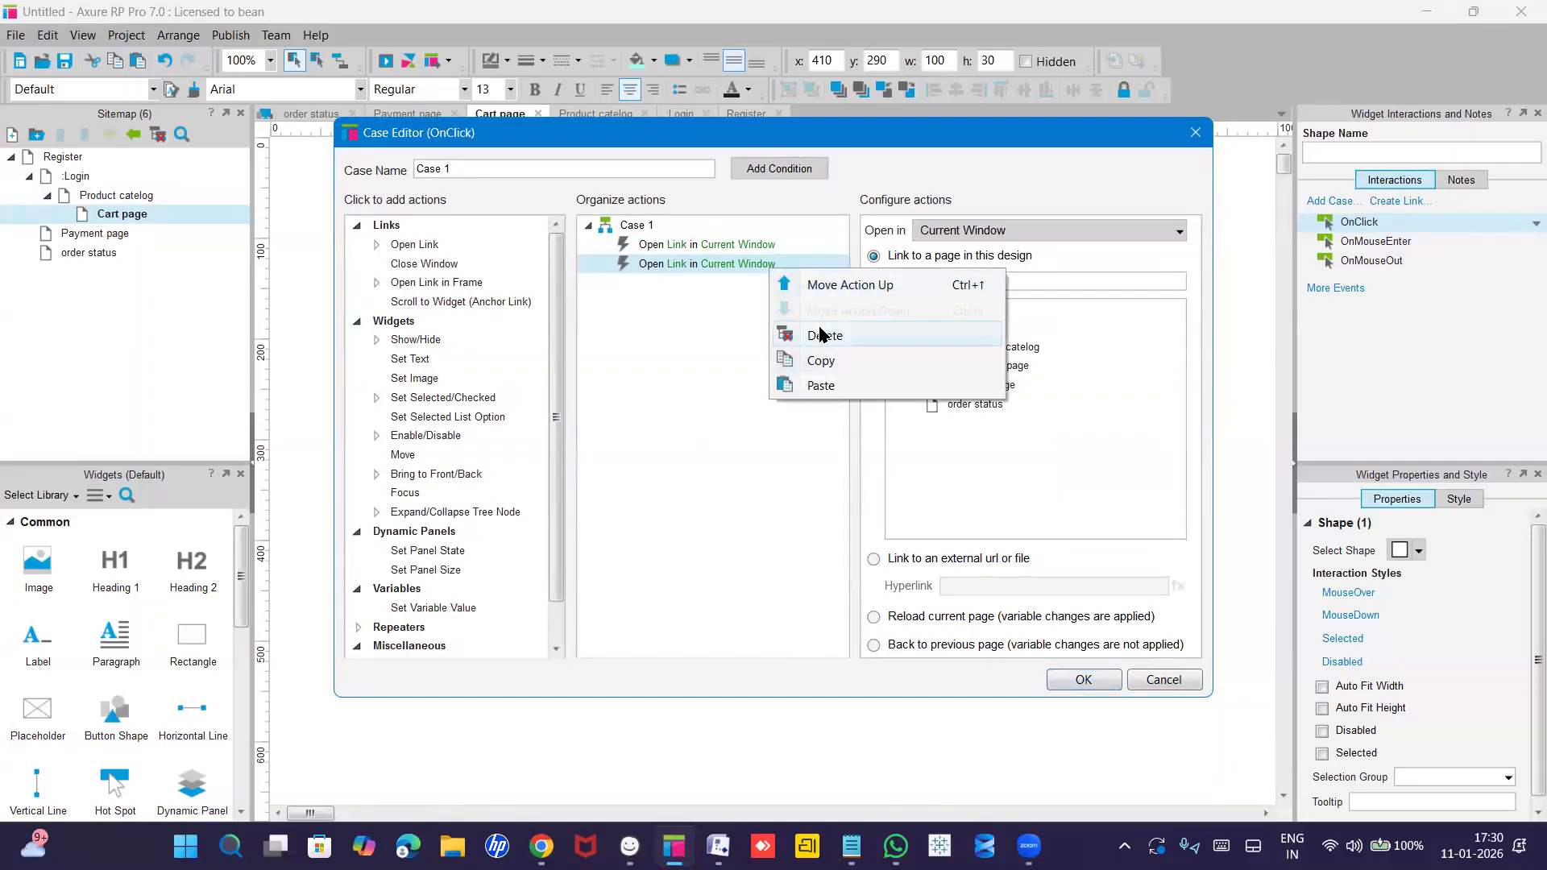
pyautogui.click(821, 335)
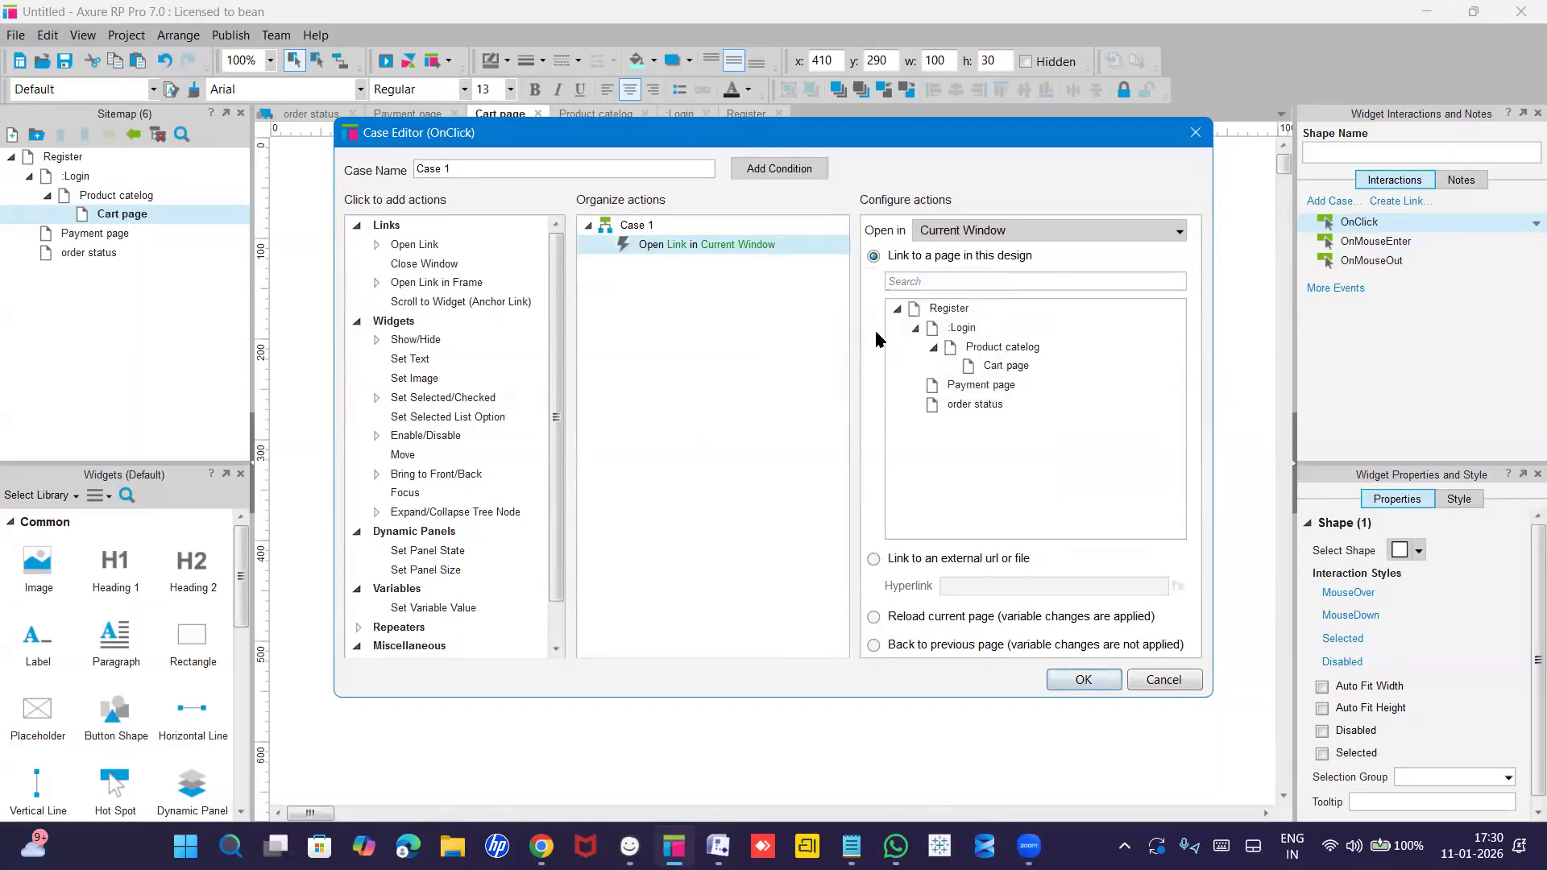
pyautogui.click(982, 385)
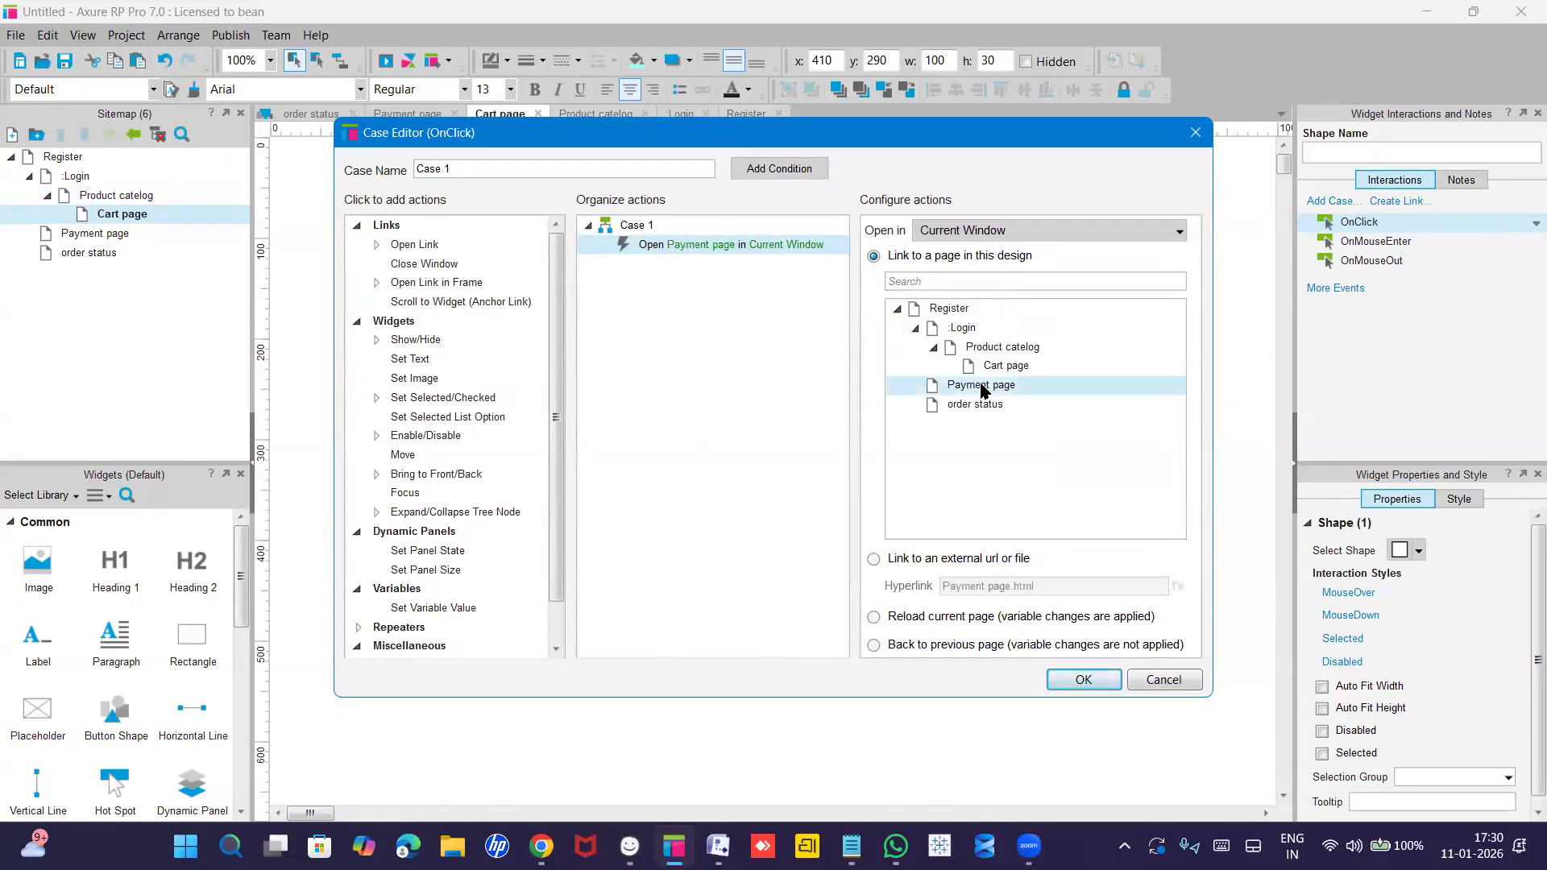
pyautogui.click(1082, 679)
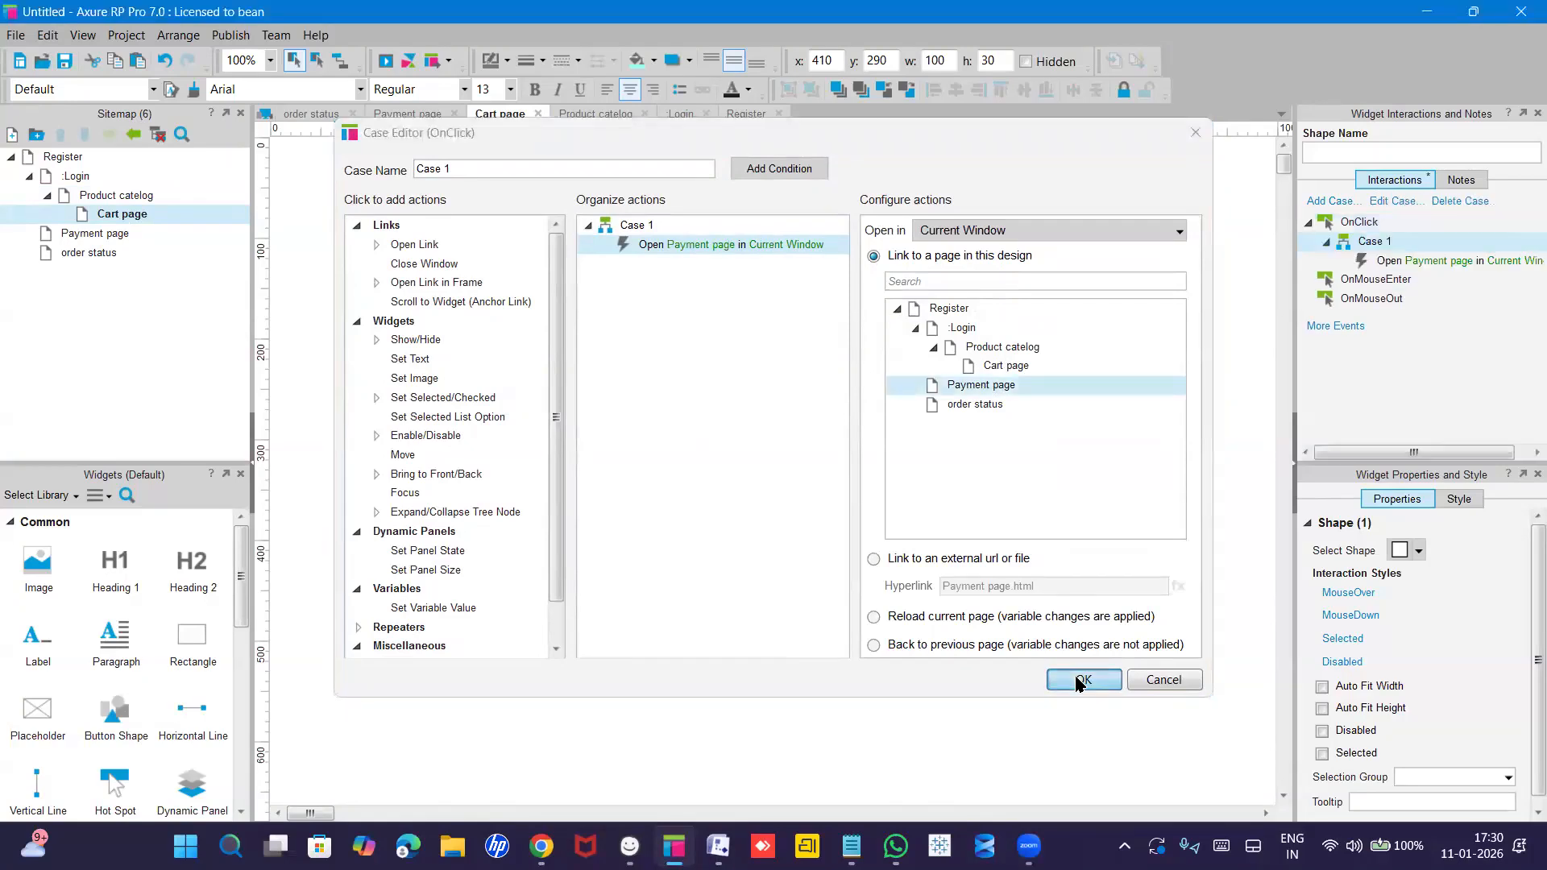
pyautogui.doubleClick(97, 233)
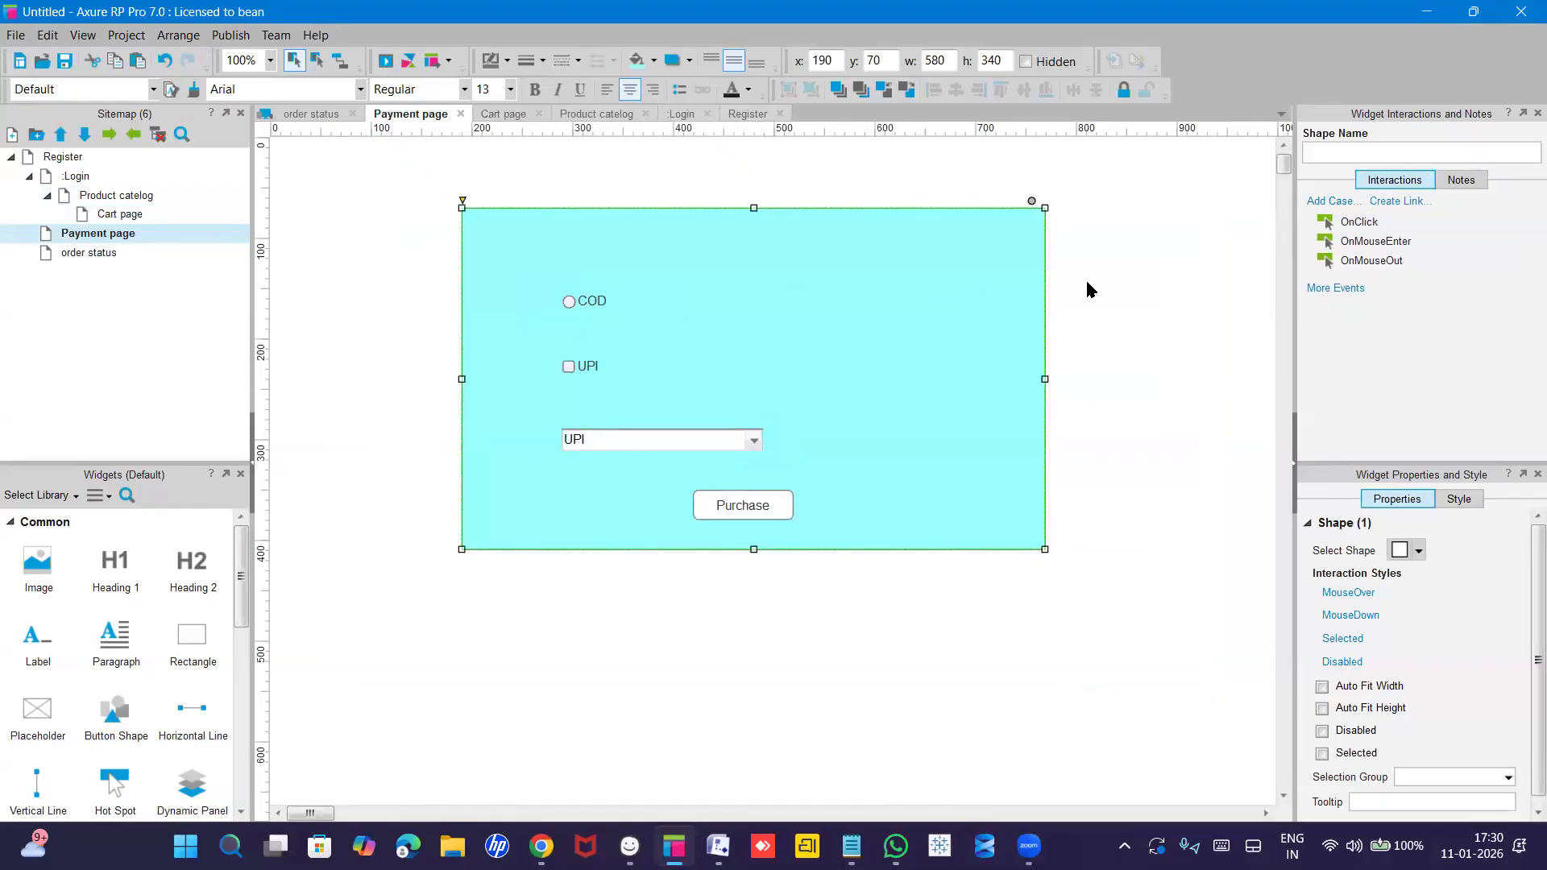
# Add a Purchase button OnClick case linking to order status, removing the duplicate action.
pyautogui.click(754, 510)
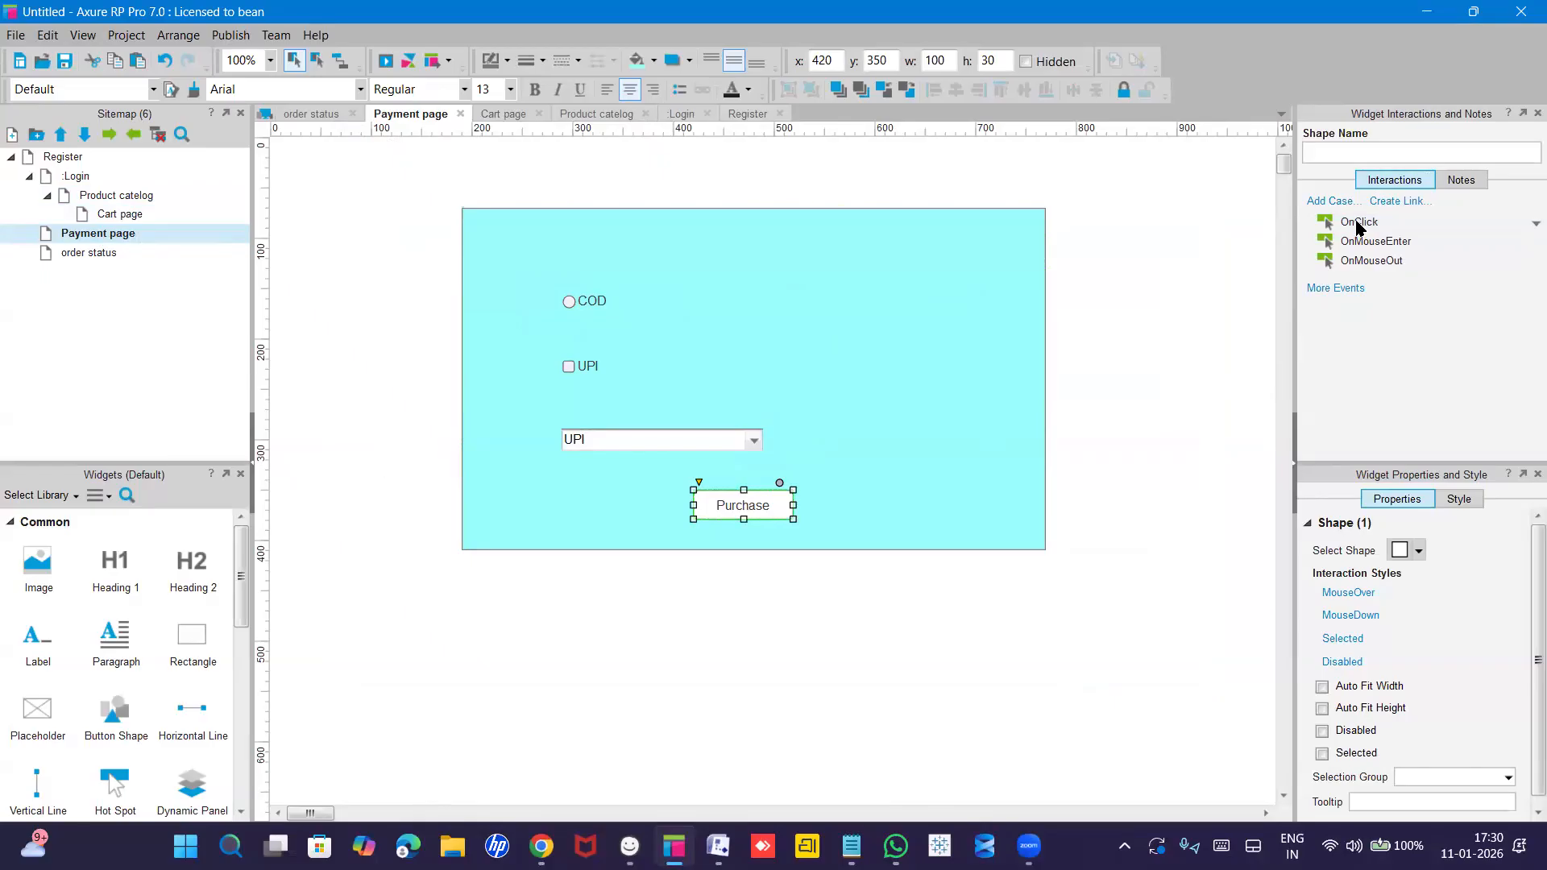
pyautogui.doubleClick(1359, 223)
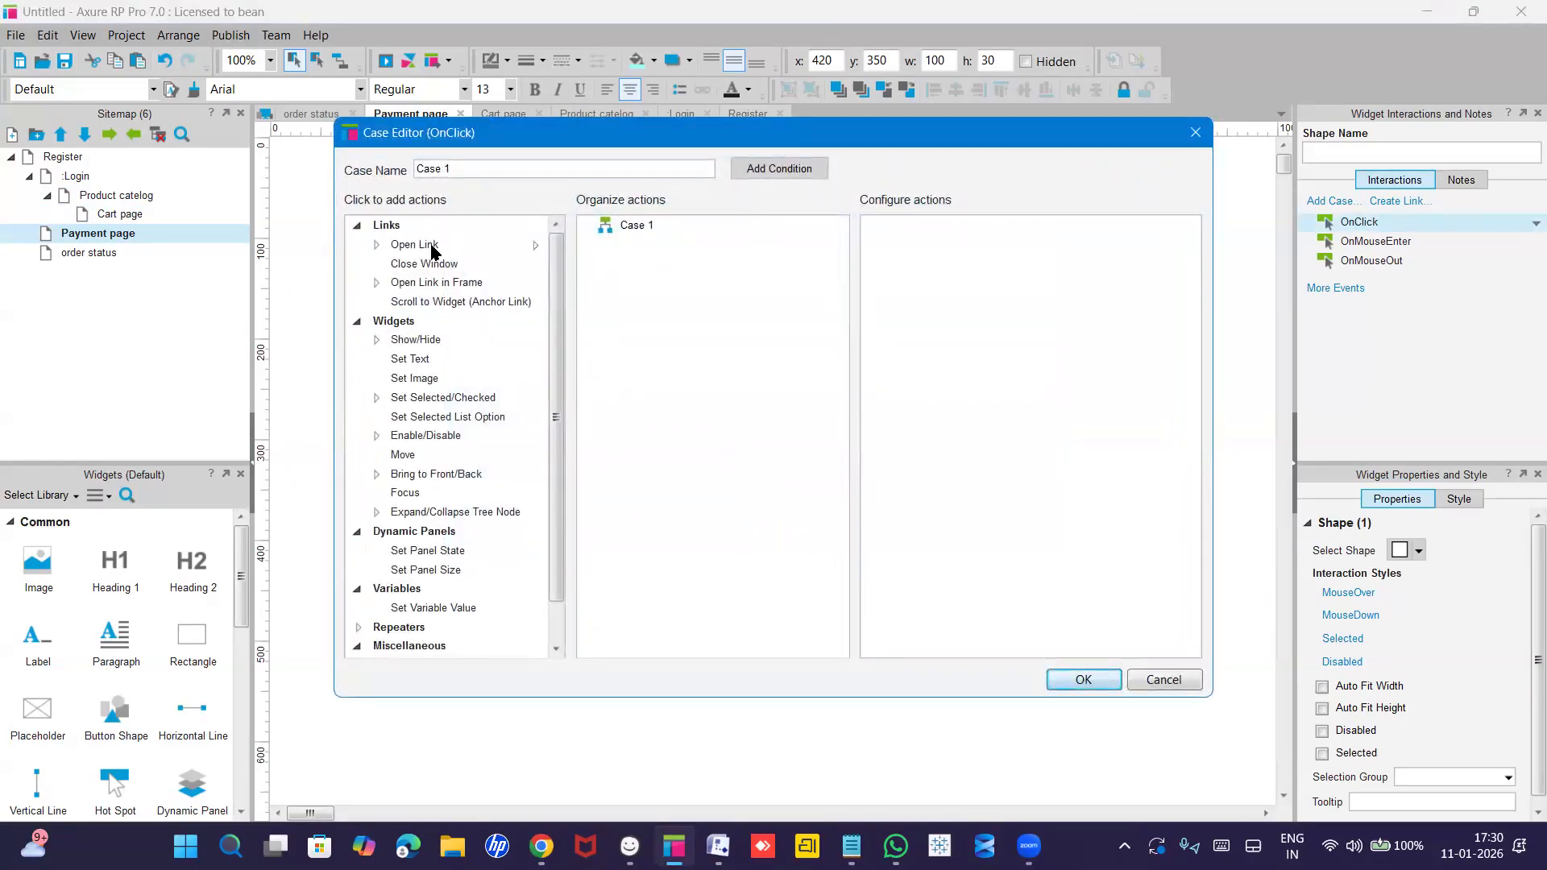
pyautogui.doubleClick(432, 252)
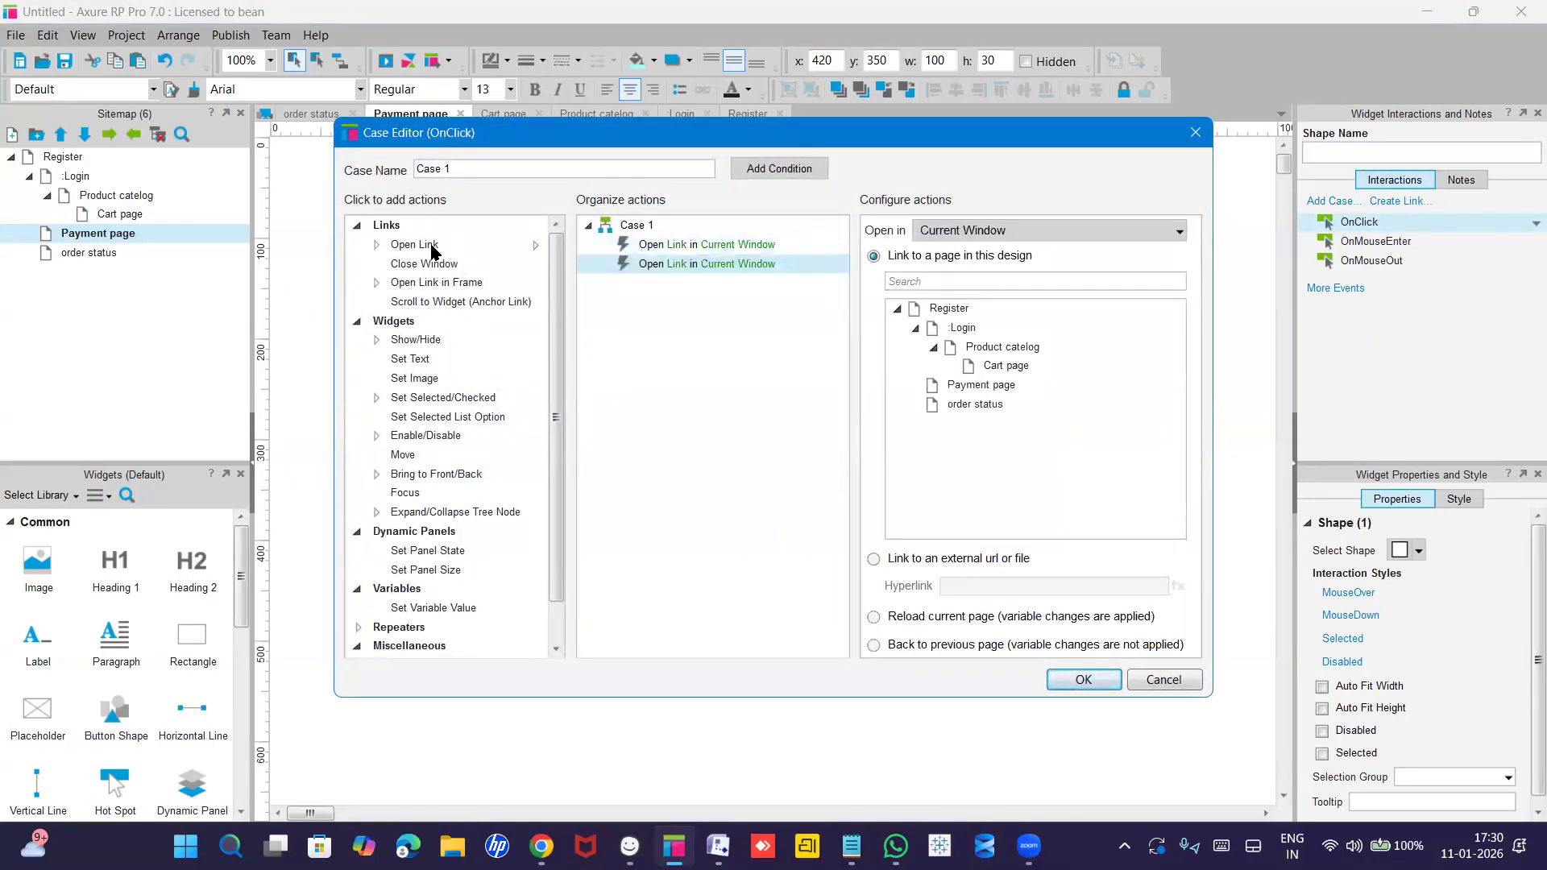
pyautogui.rightClick(724, 263)
pyautogui.click(760, 324)
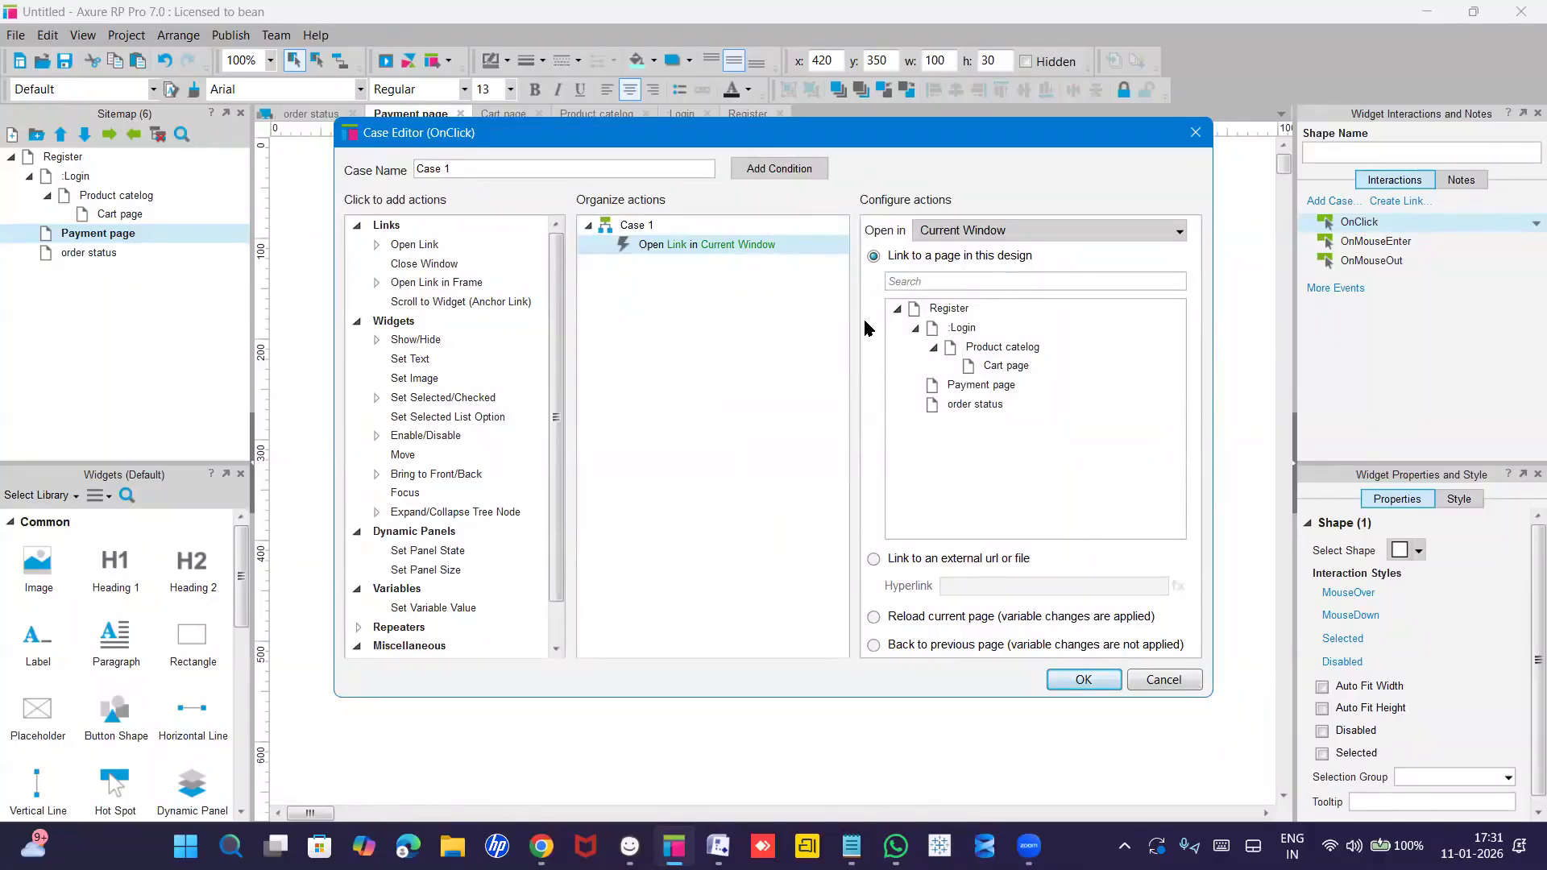
pyautogui.click(971, 405)
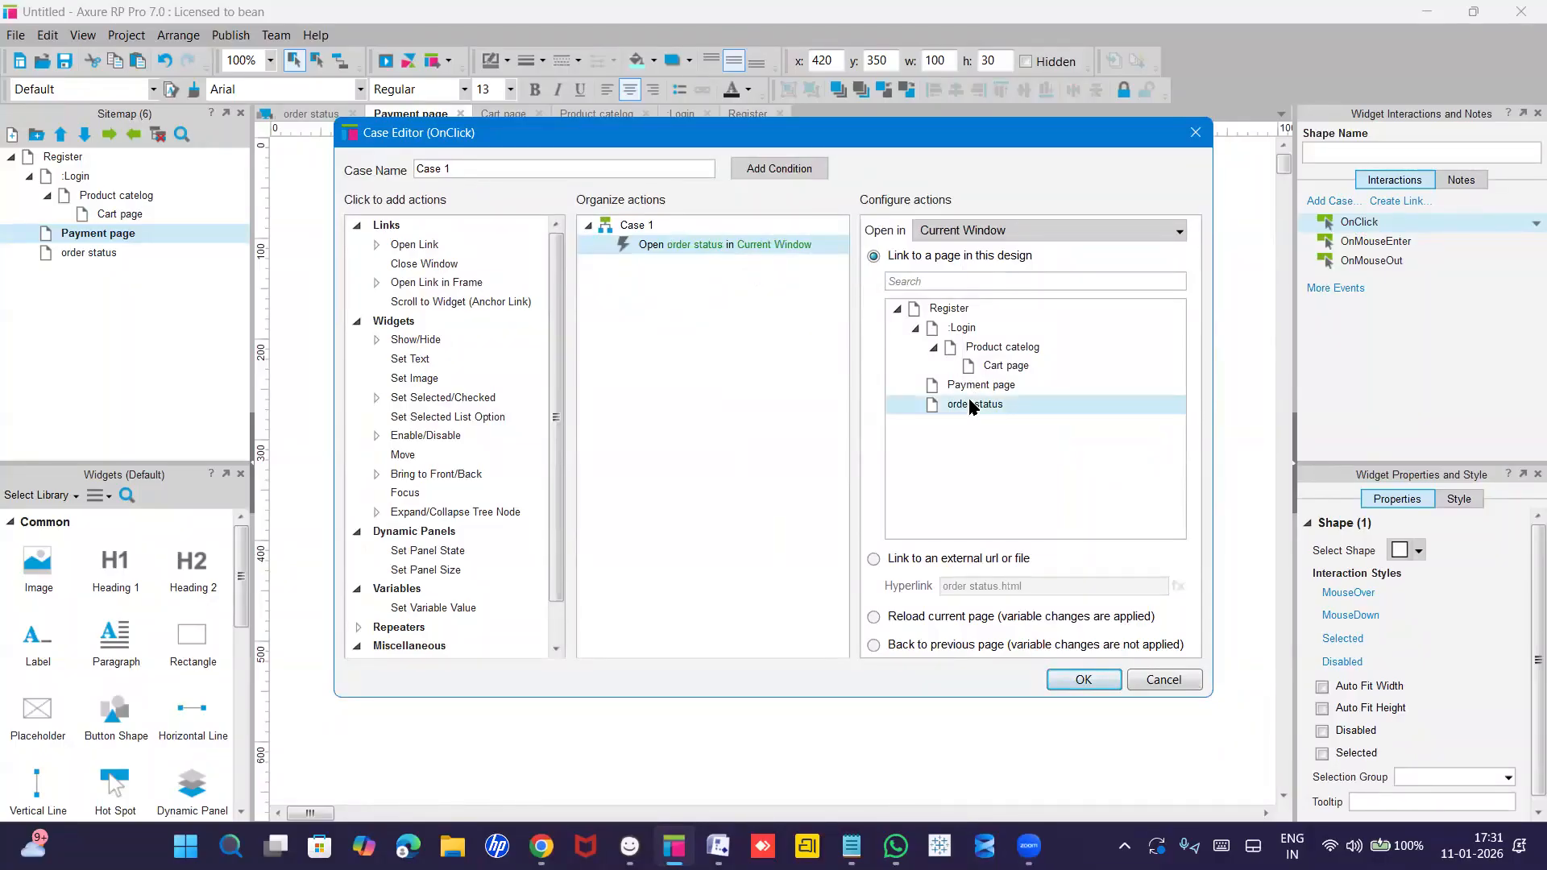
pyautogui.click(1069, 682)
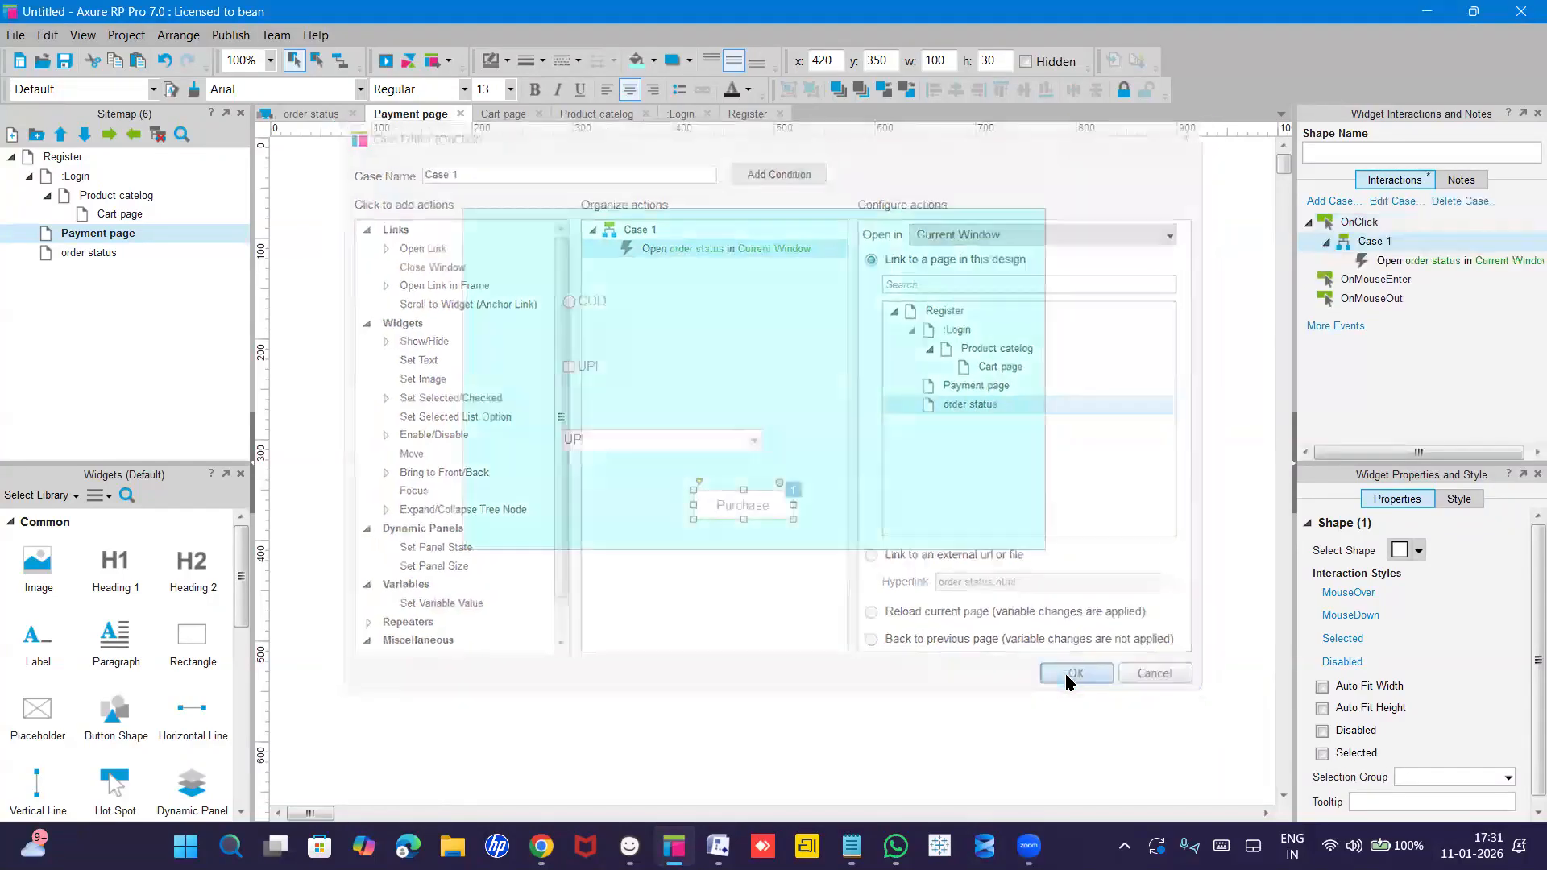
pyautogui.doubleClick(95, 255)
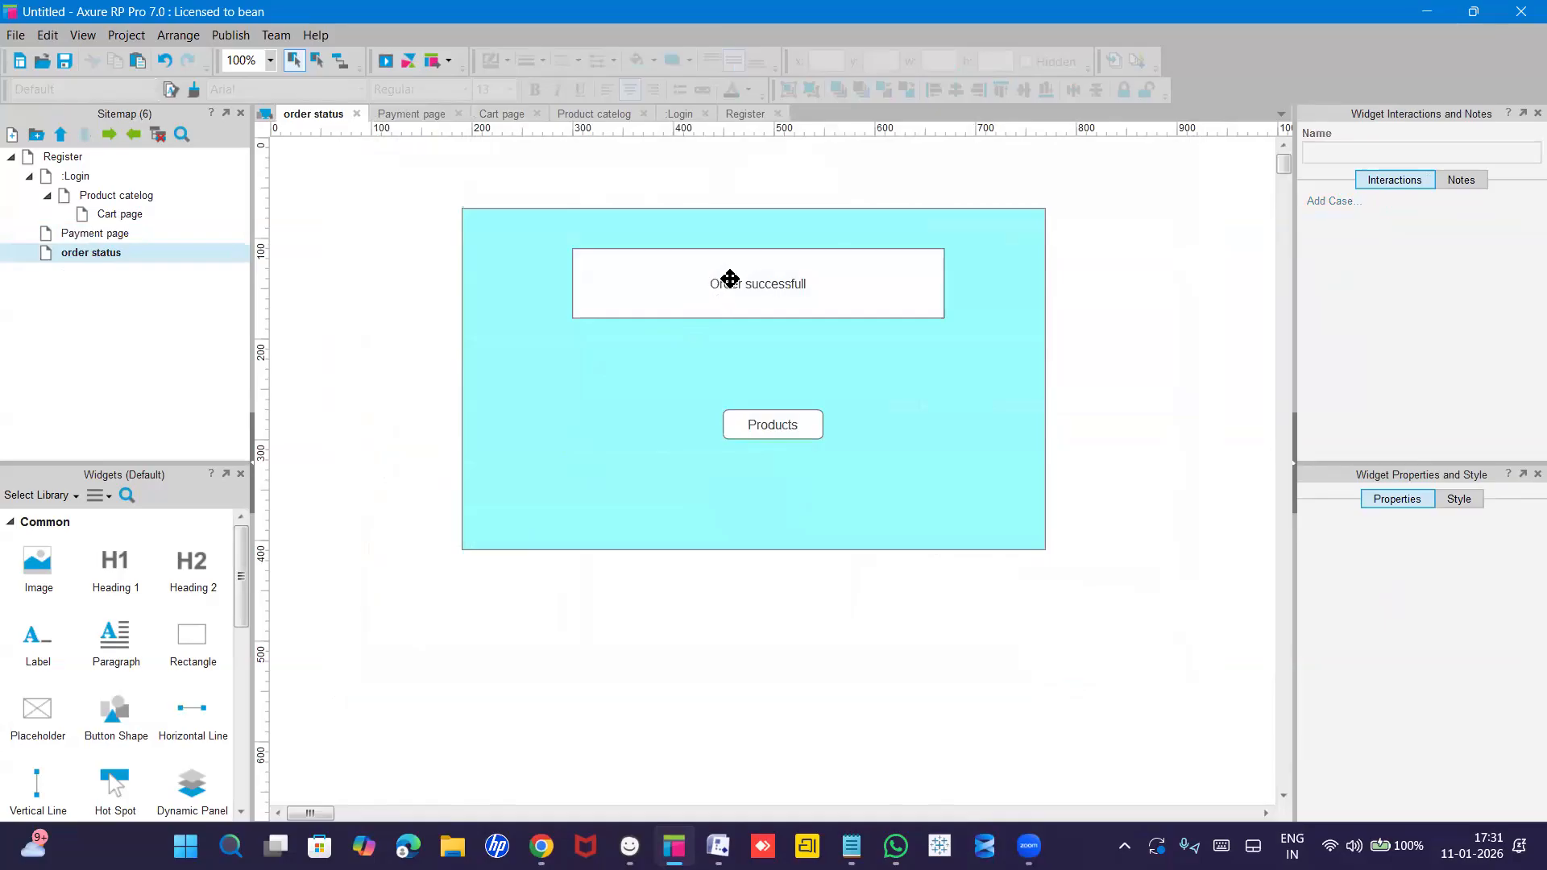
# Fill the 'Order successful' message box green.
pyautogui.click(735, 306)
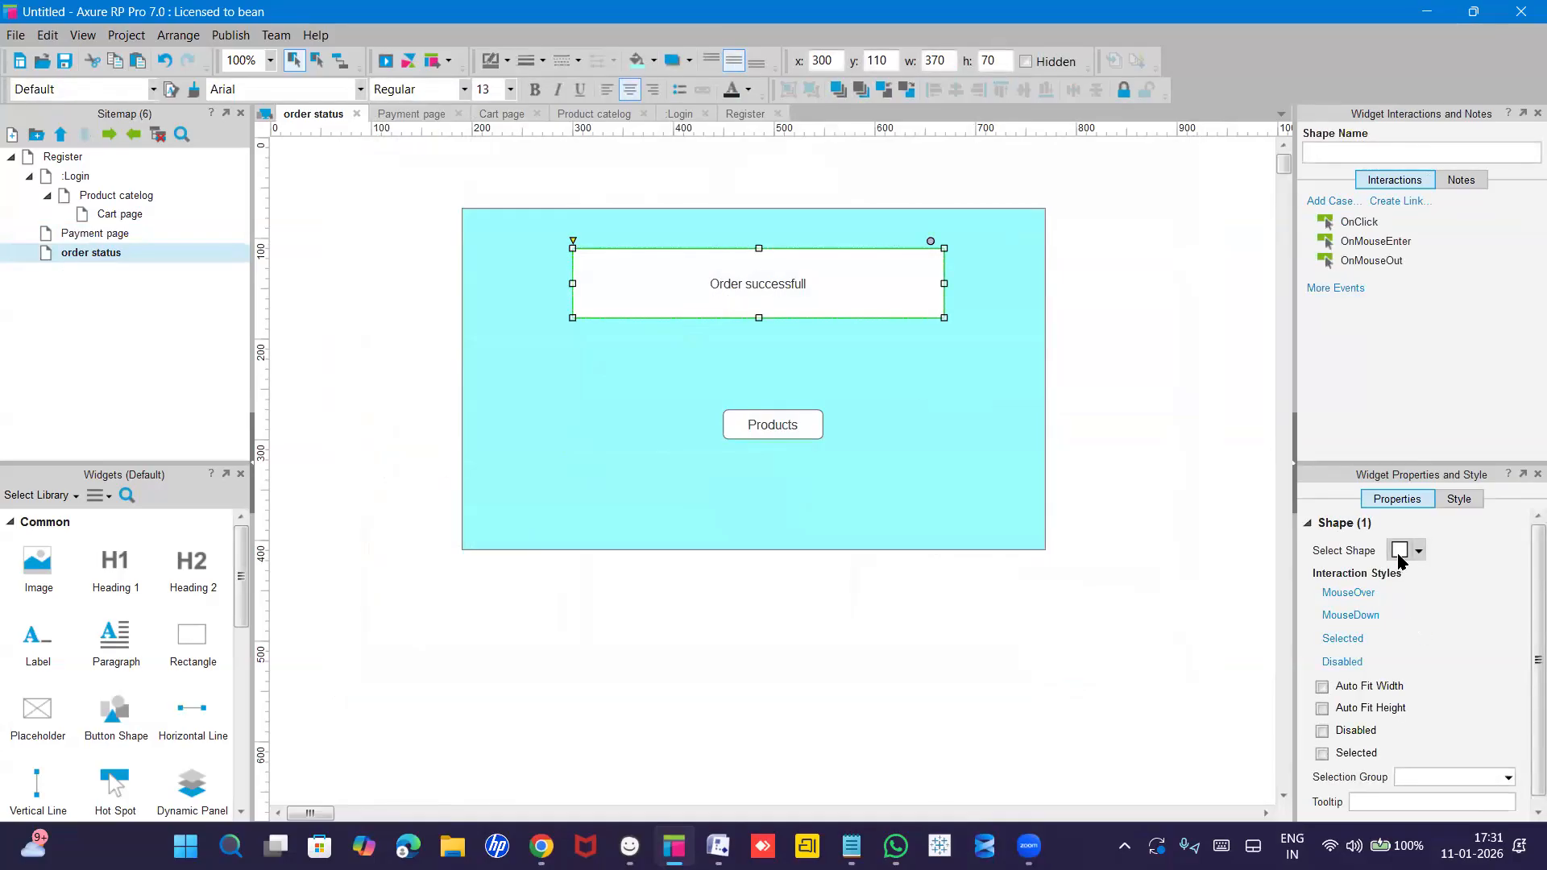
pyautogui.scroll(-1, 1364, 694)
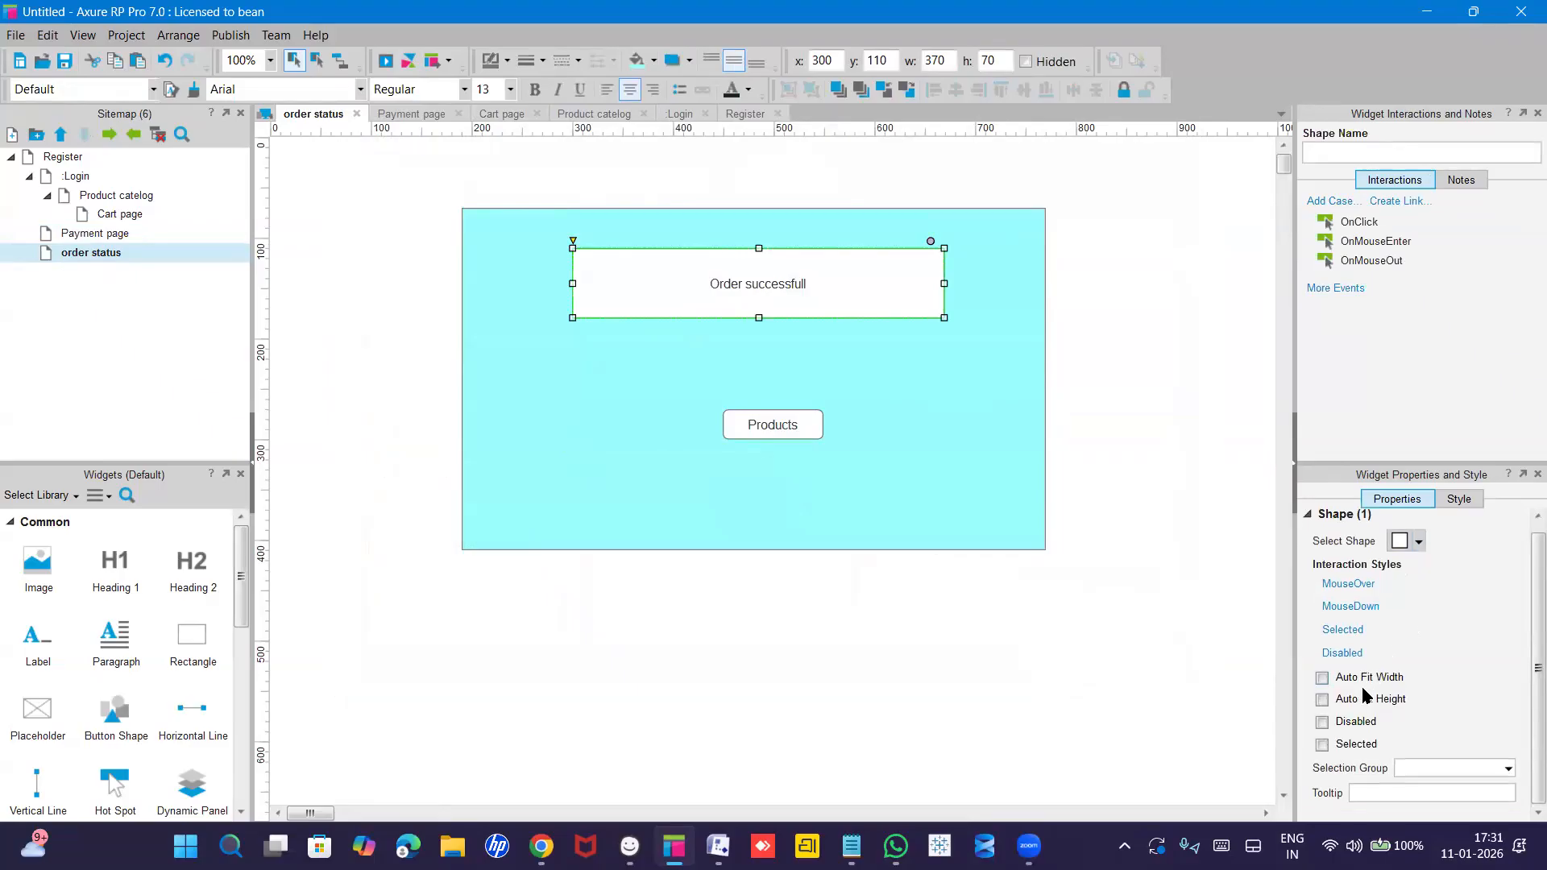
pyautogui.click(1458, 500)
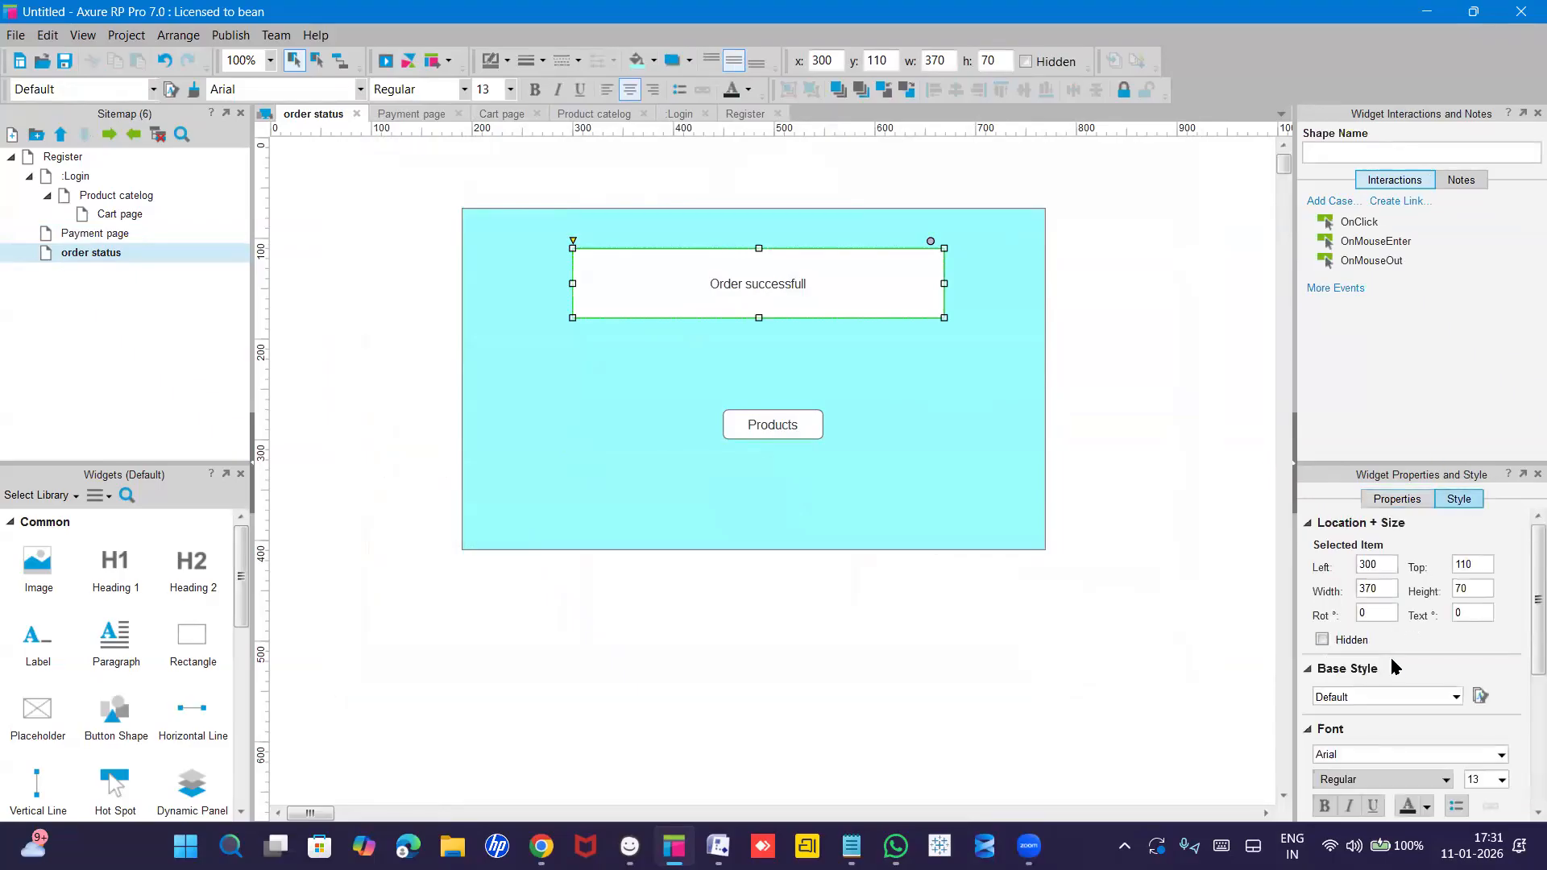
pyautogui.scroll(-3, 1392, 659)
pyautogui.scroll(-5, 1391, 661)
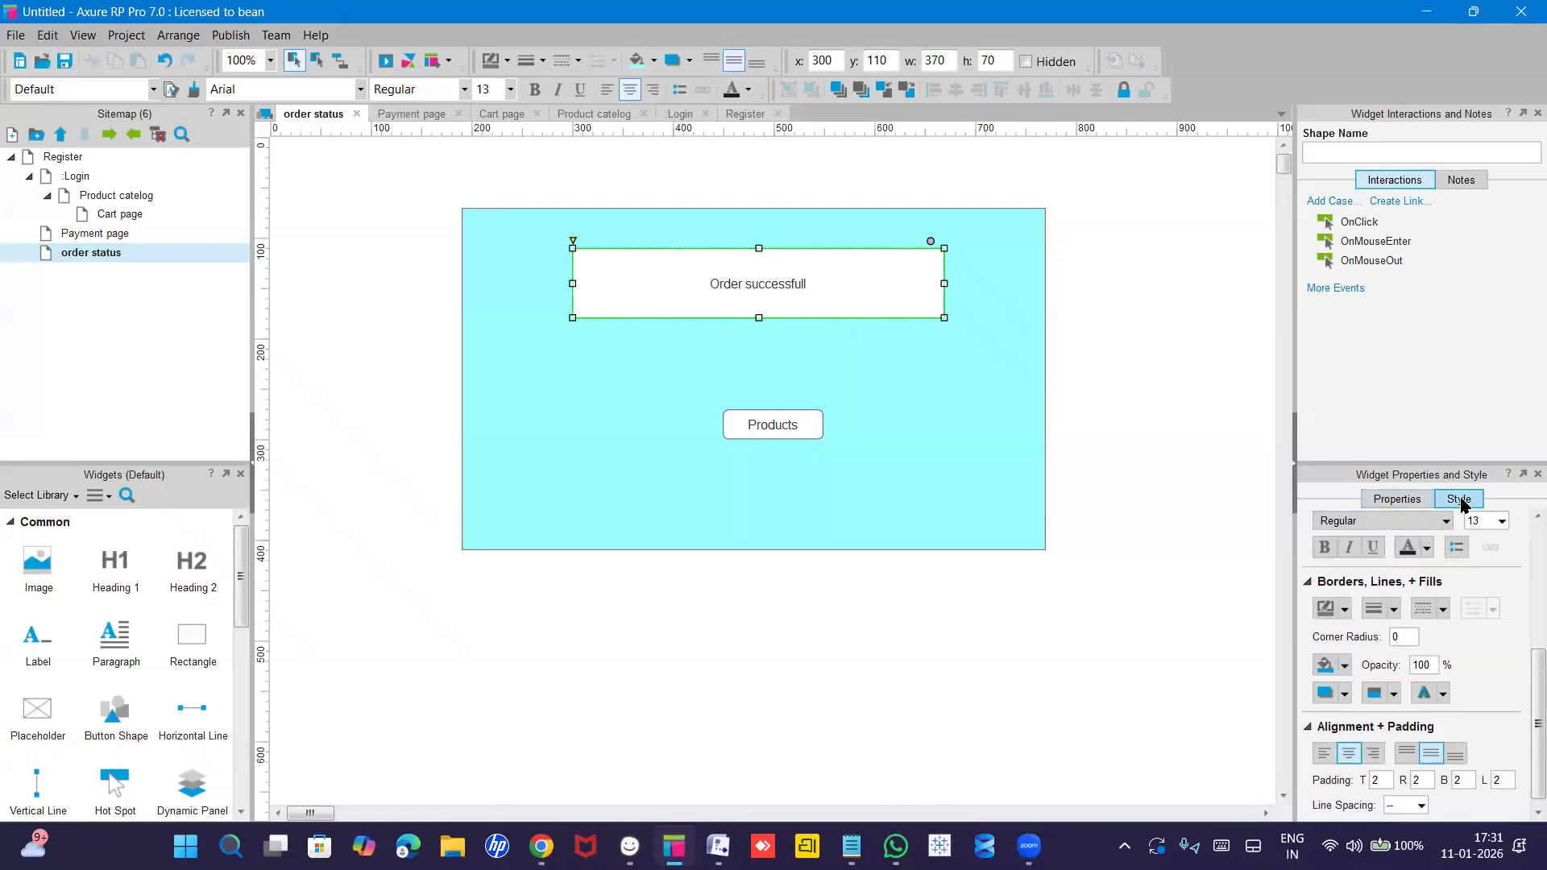
pyautogui.click(1343, 665)
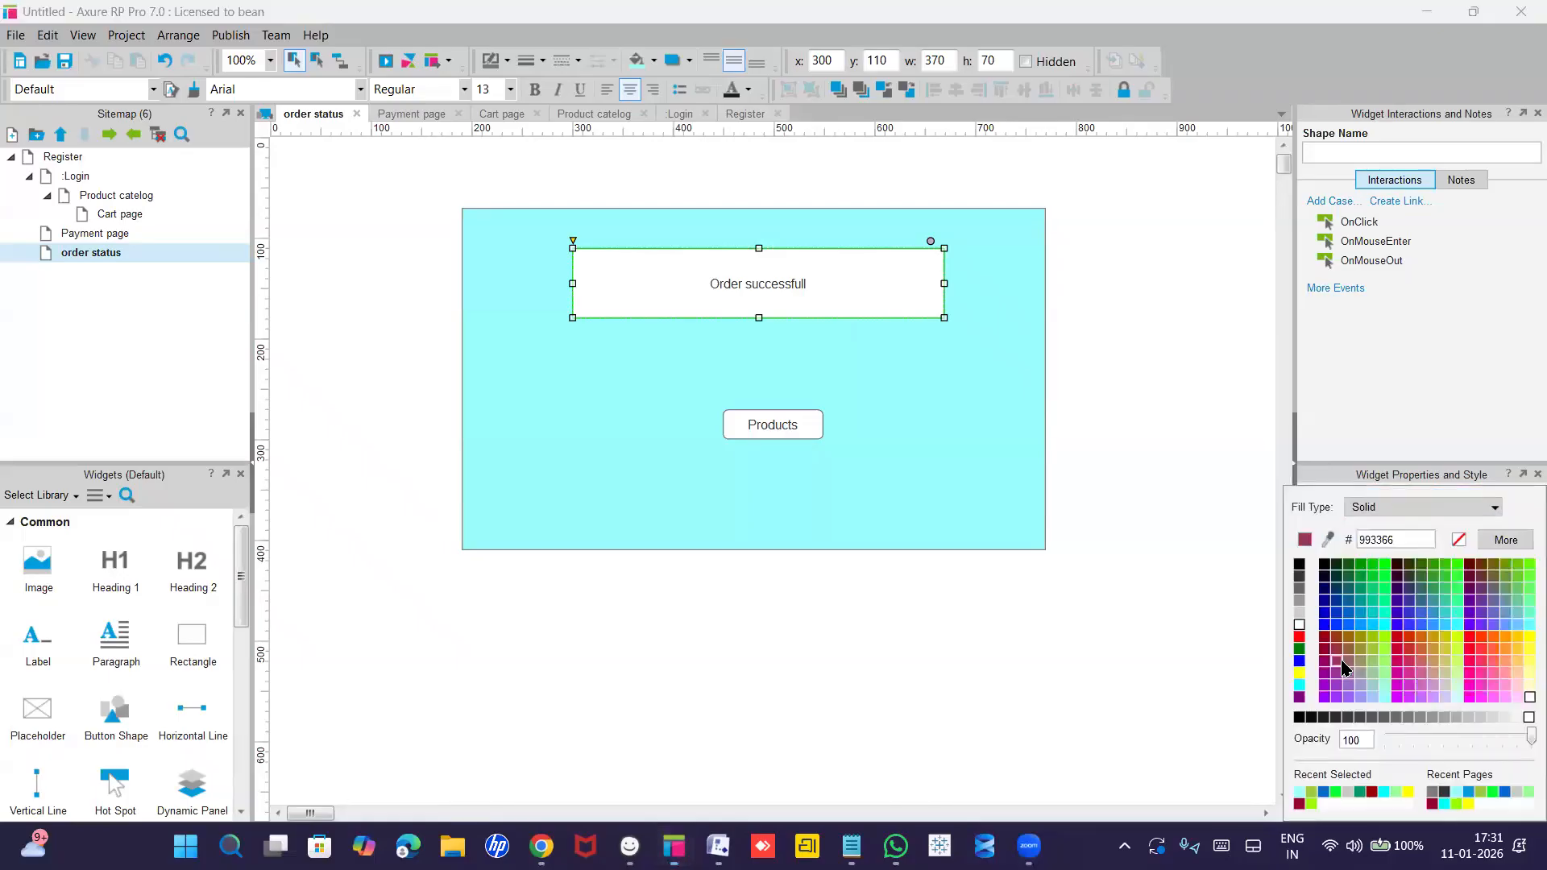
pyautogui.click(1385, 566)
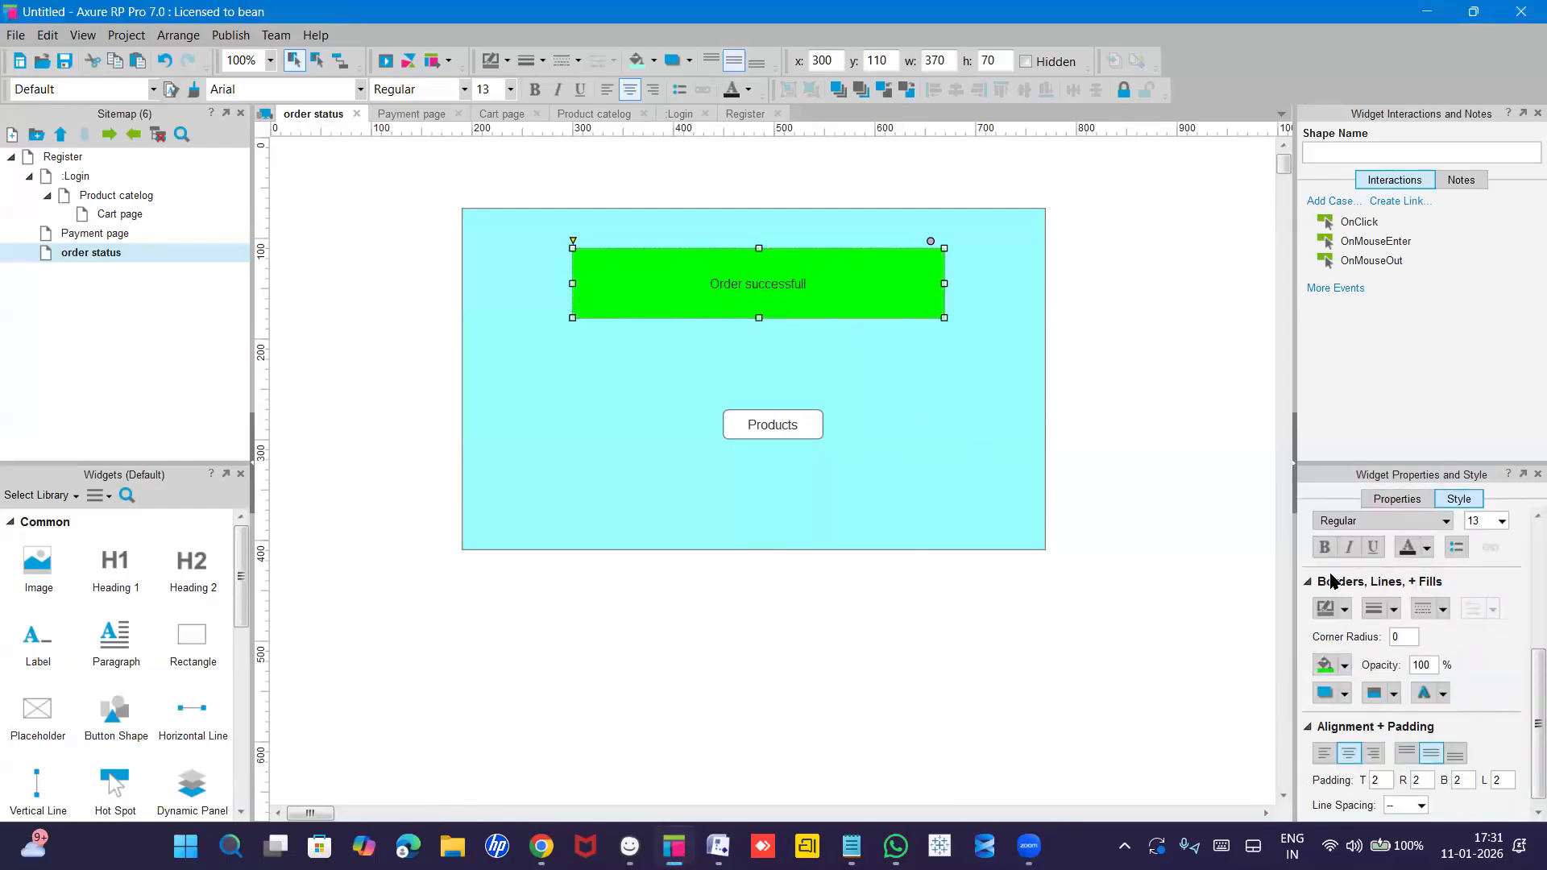
# Fill the Products button cyan.
pyautogui.scroll(-1, 1354, 600)
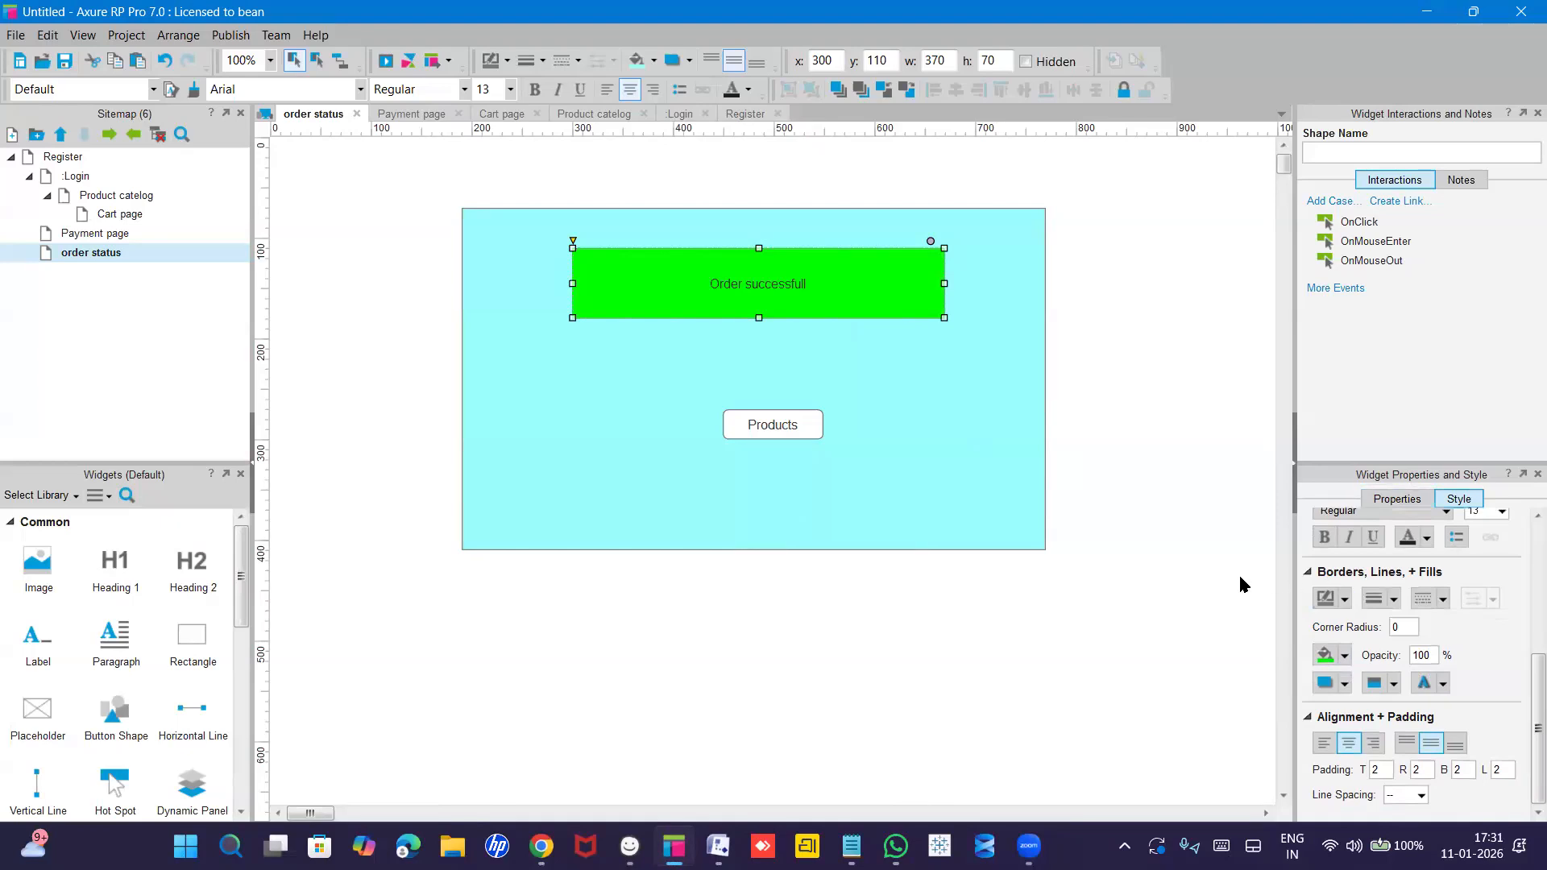
pyautogui.click(776, 430)
pyautogui.click(1327, 656)
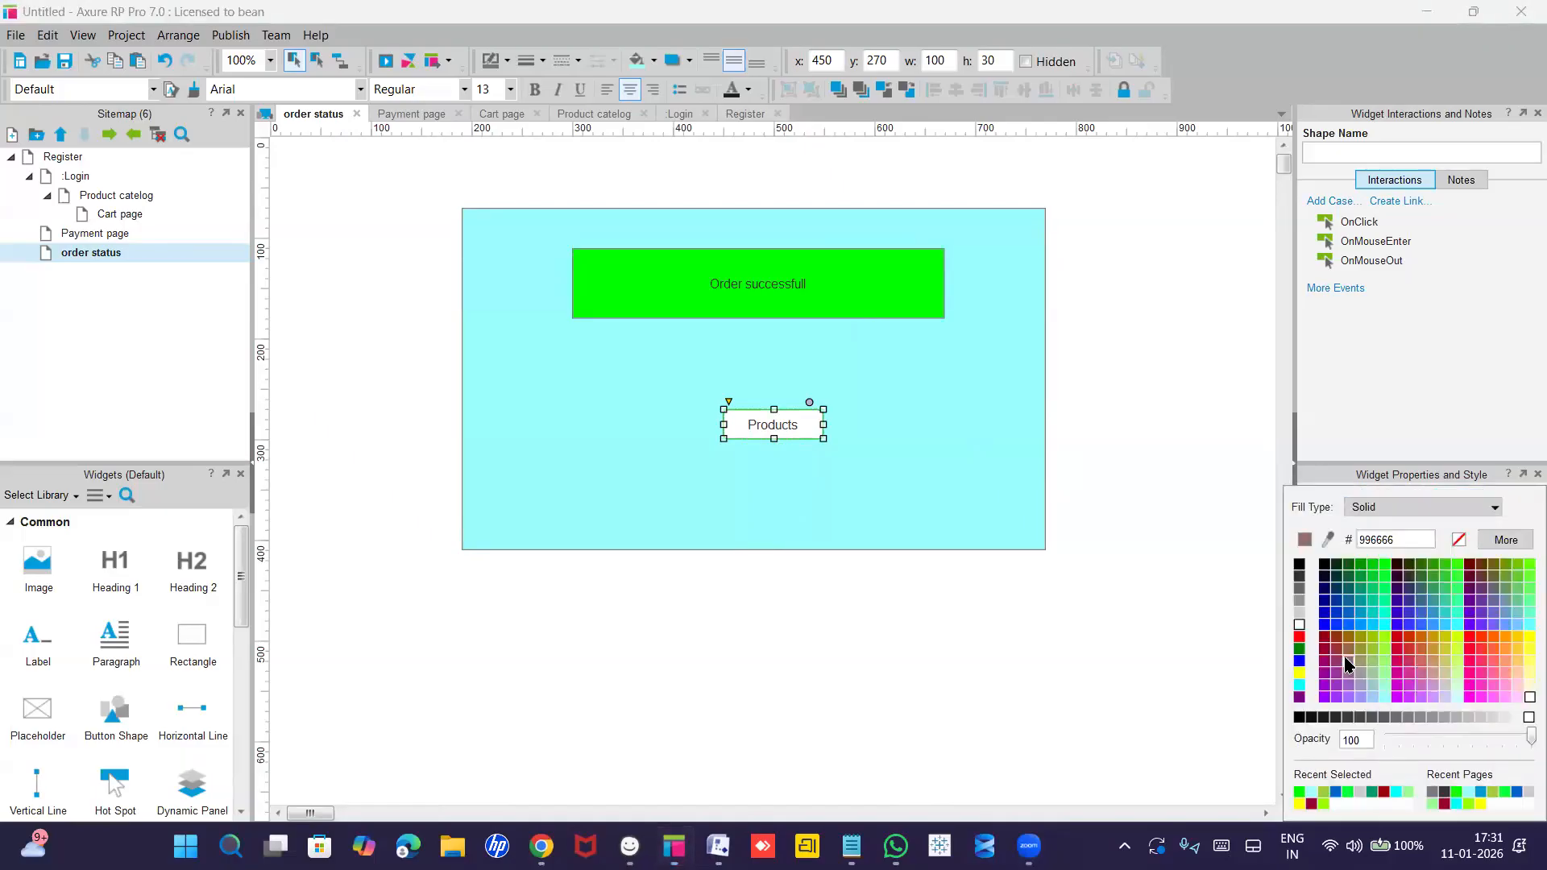
pyautogui.click(1386, 626)
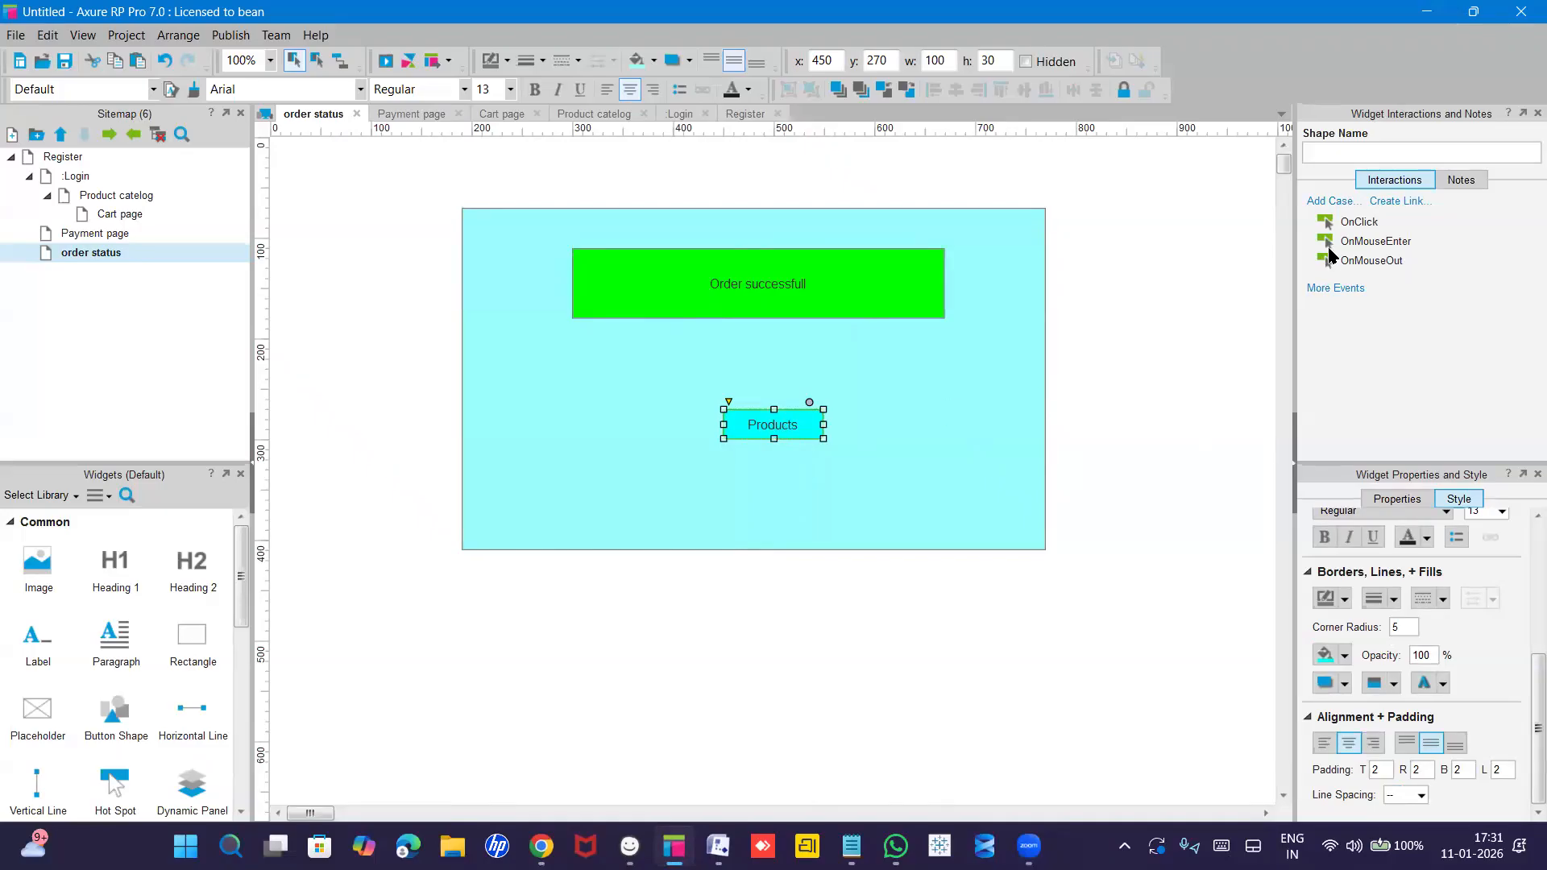
# Give the Products button an OnClick case opening the Product catelog page.
pyautogui.click(1351, 224)
pyautogui.doubleClick(1350, 223)
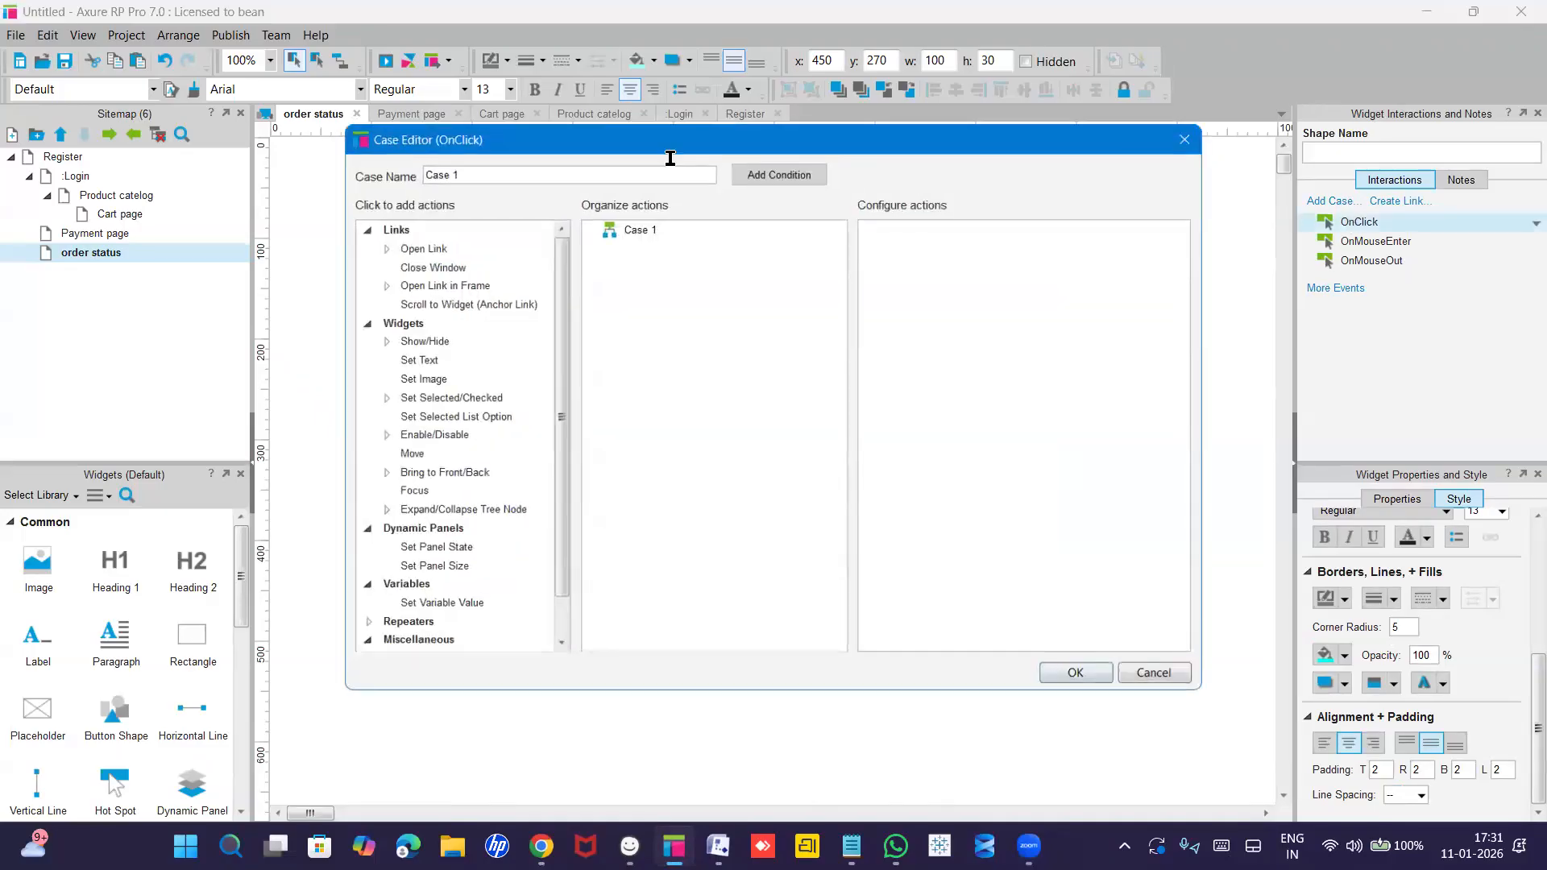
pyautogui.click(428, 244)
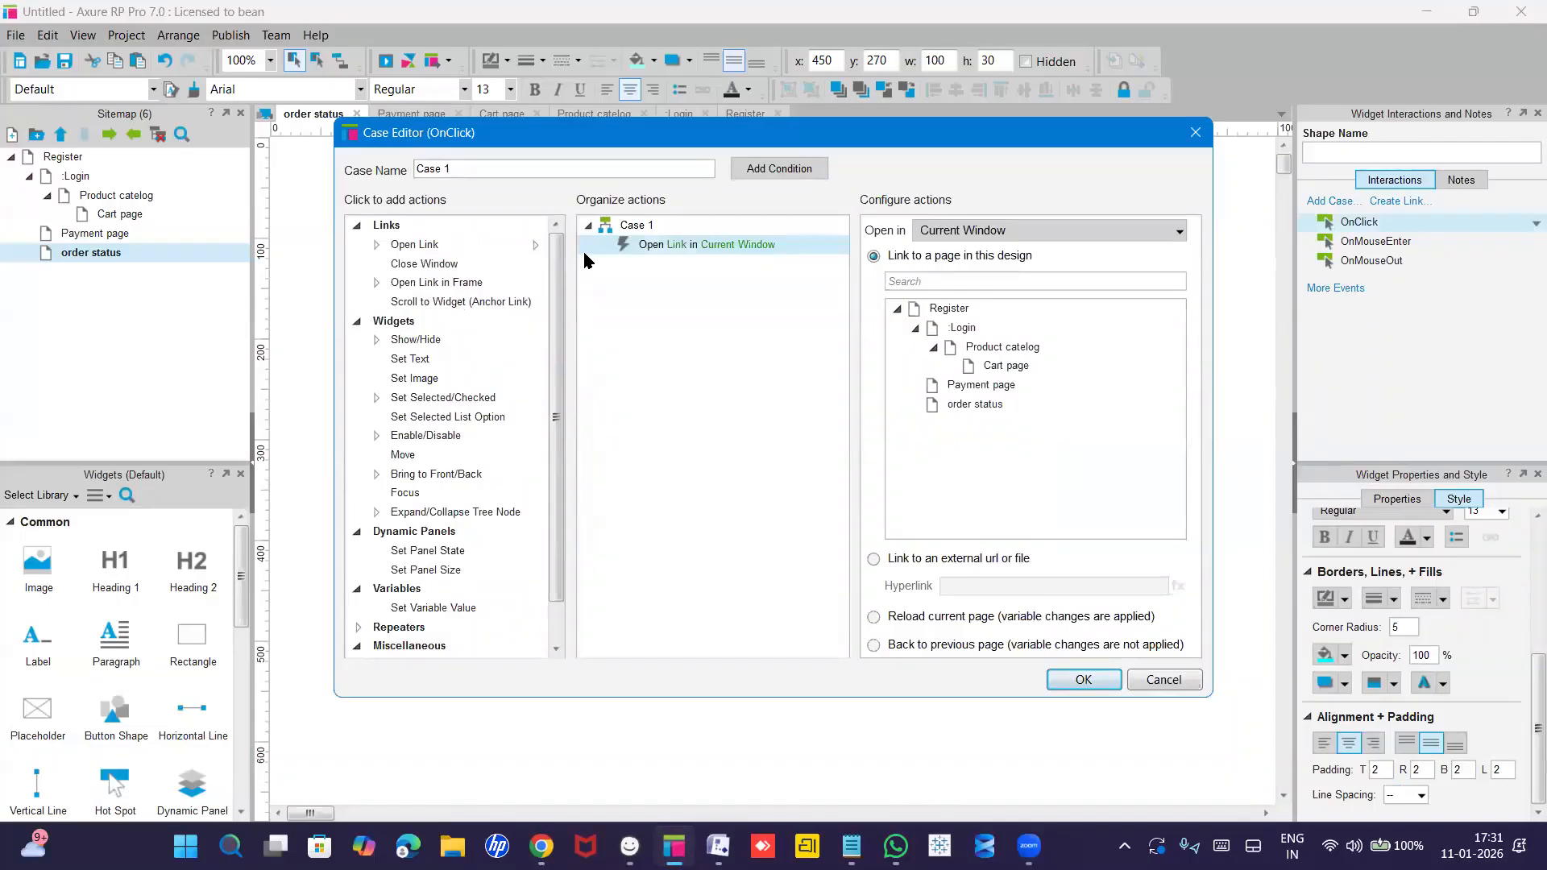
pyautogui.click(990, 347)
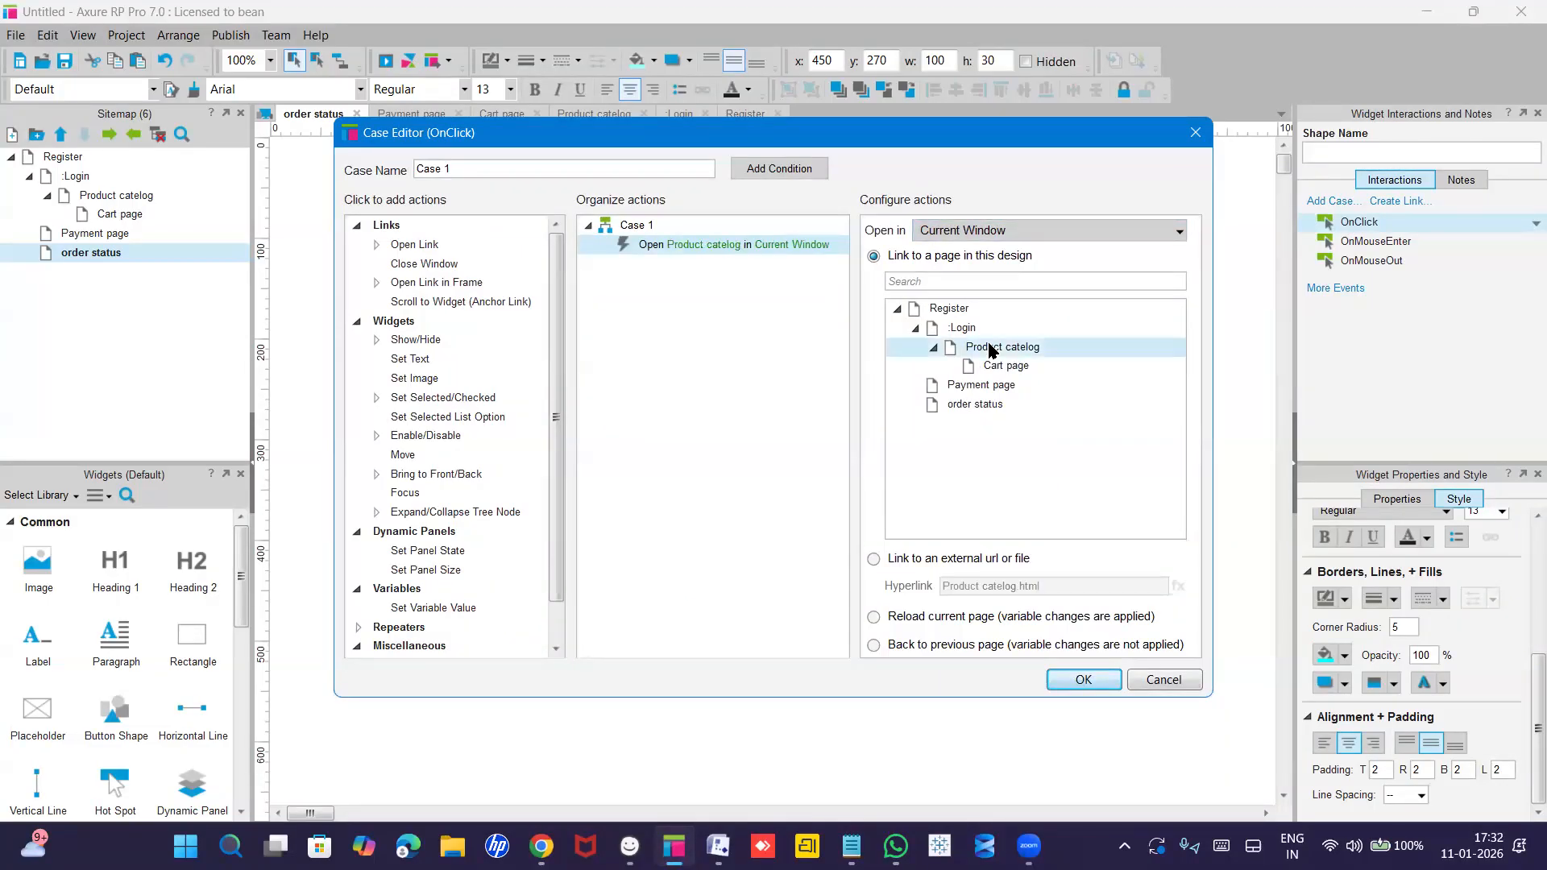
pyautogui.click(1084, 679)
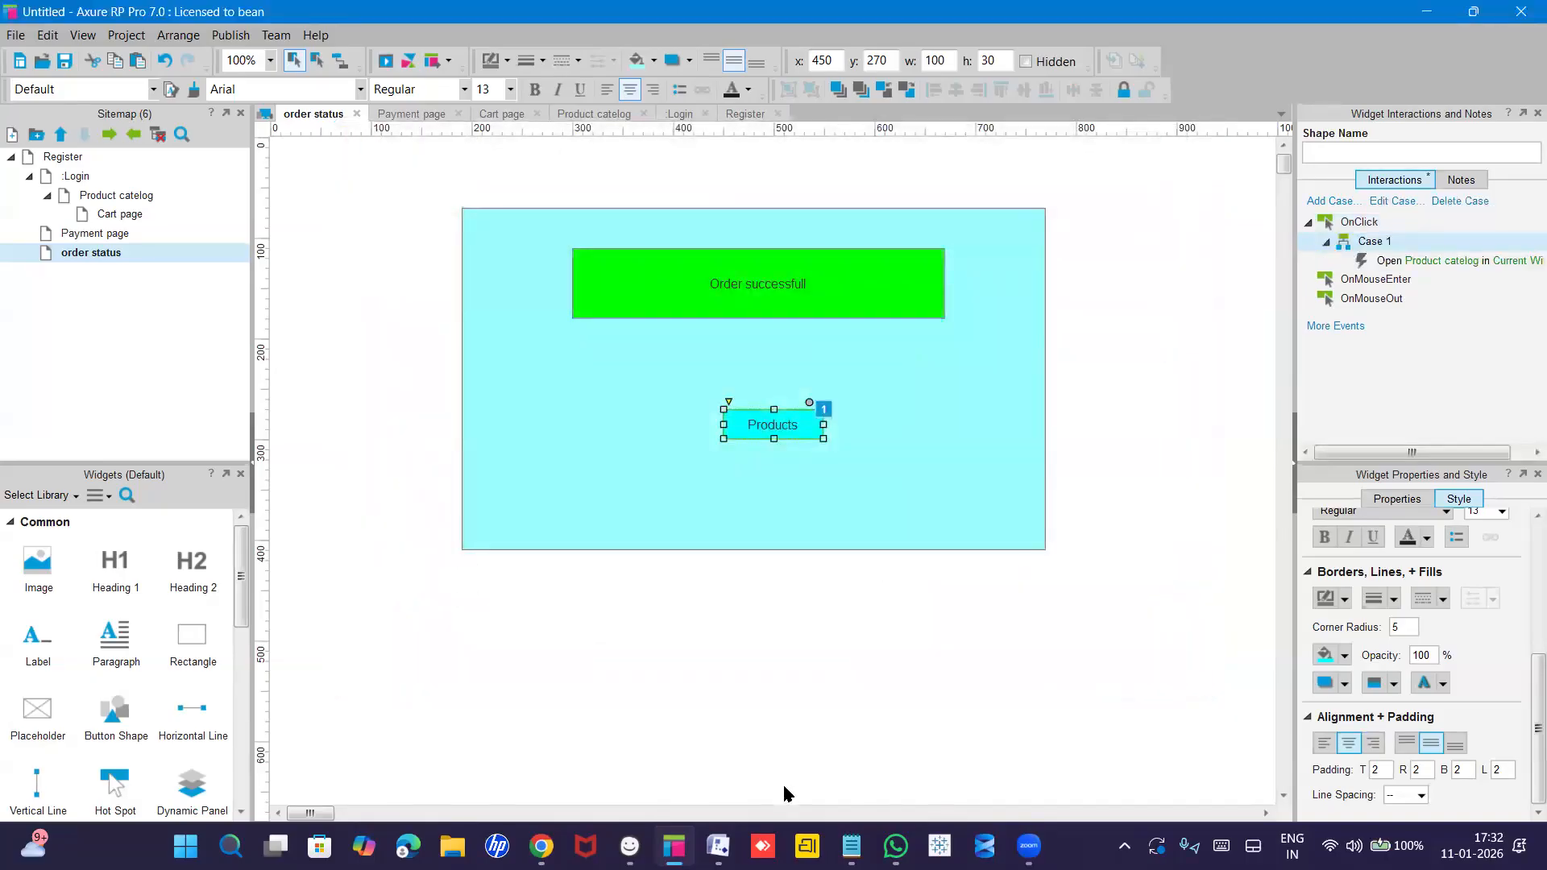
# Open the Register page from the Sitemap for editing.
pyautogui.click(52, 159)
pyautogui.moveTo(75, 160)
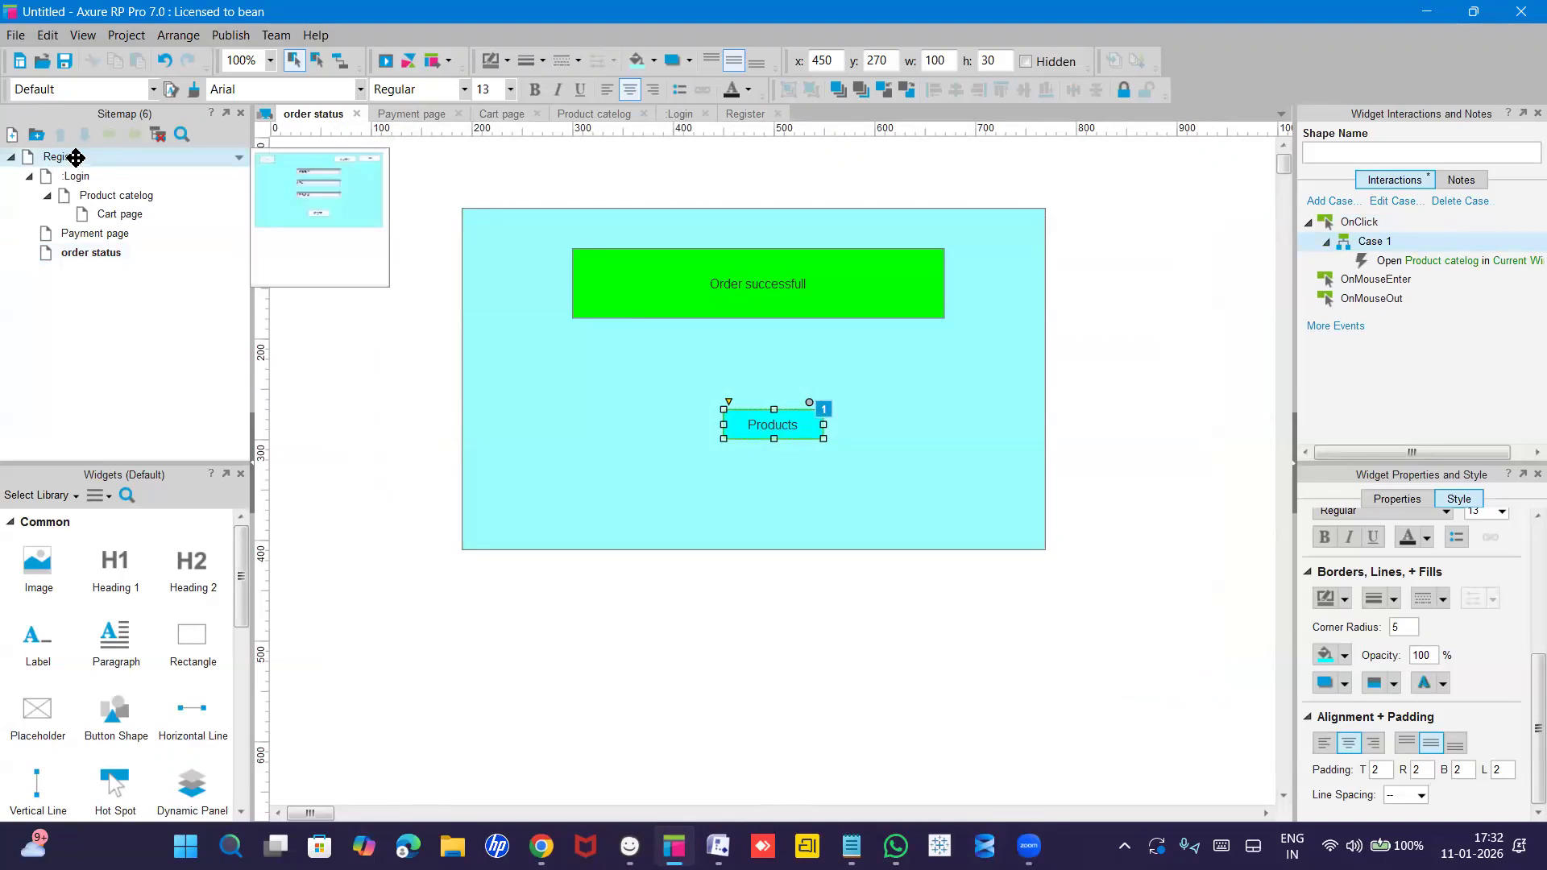
pyautogui.doubleClick(75, 157)
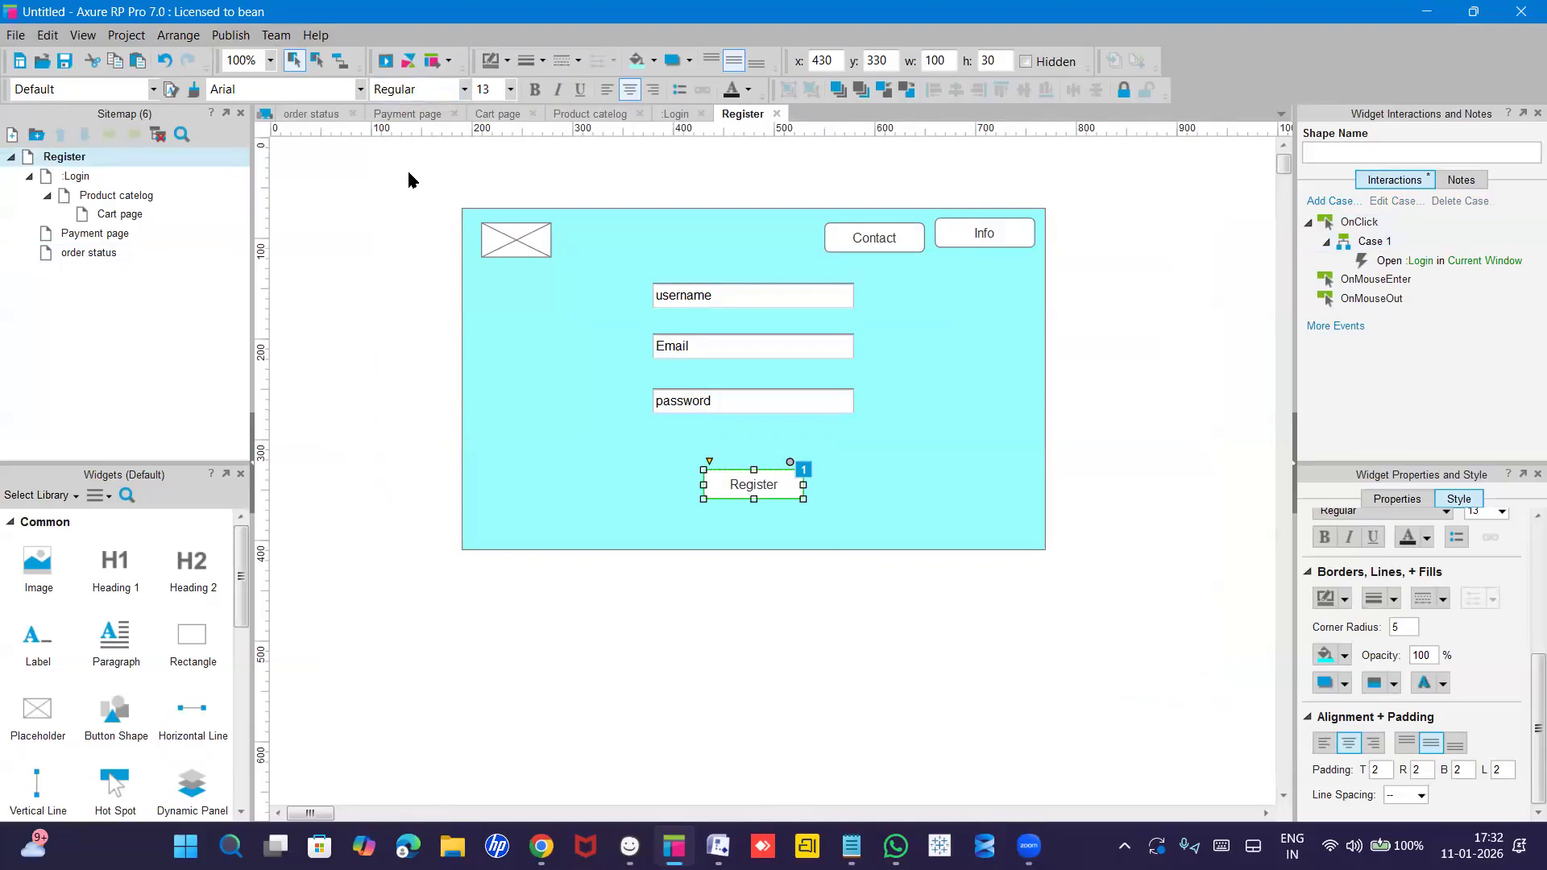
# Preview in Edge via Register, Login, Add to cart, Payment and Purchase, then return to Axure.
pyautogui.click(385, 60)
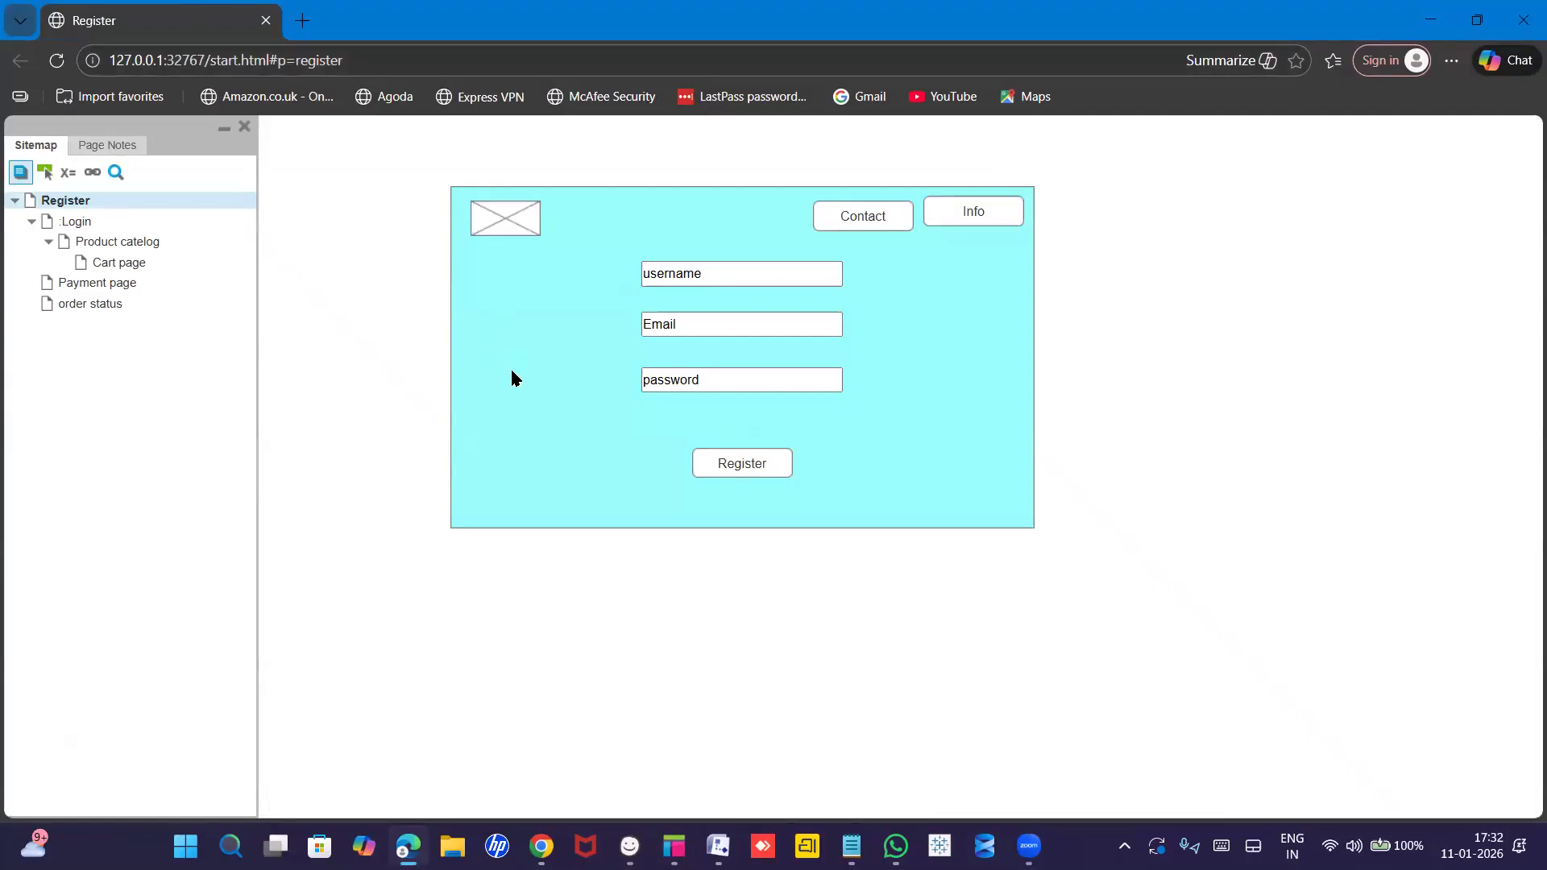
pyautogui.click(743, 465)
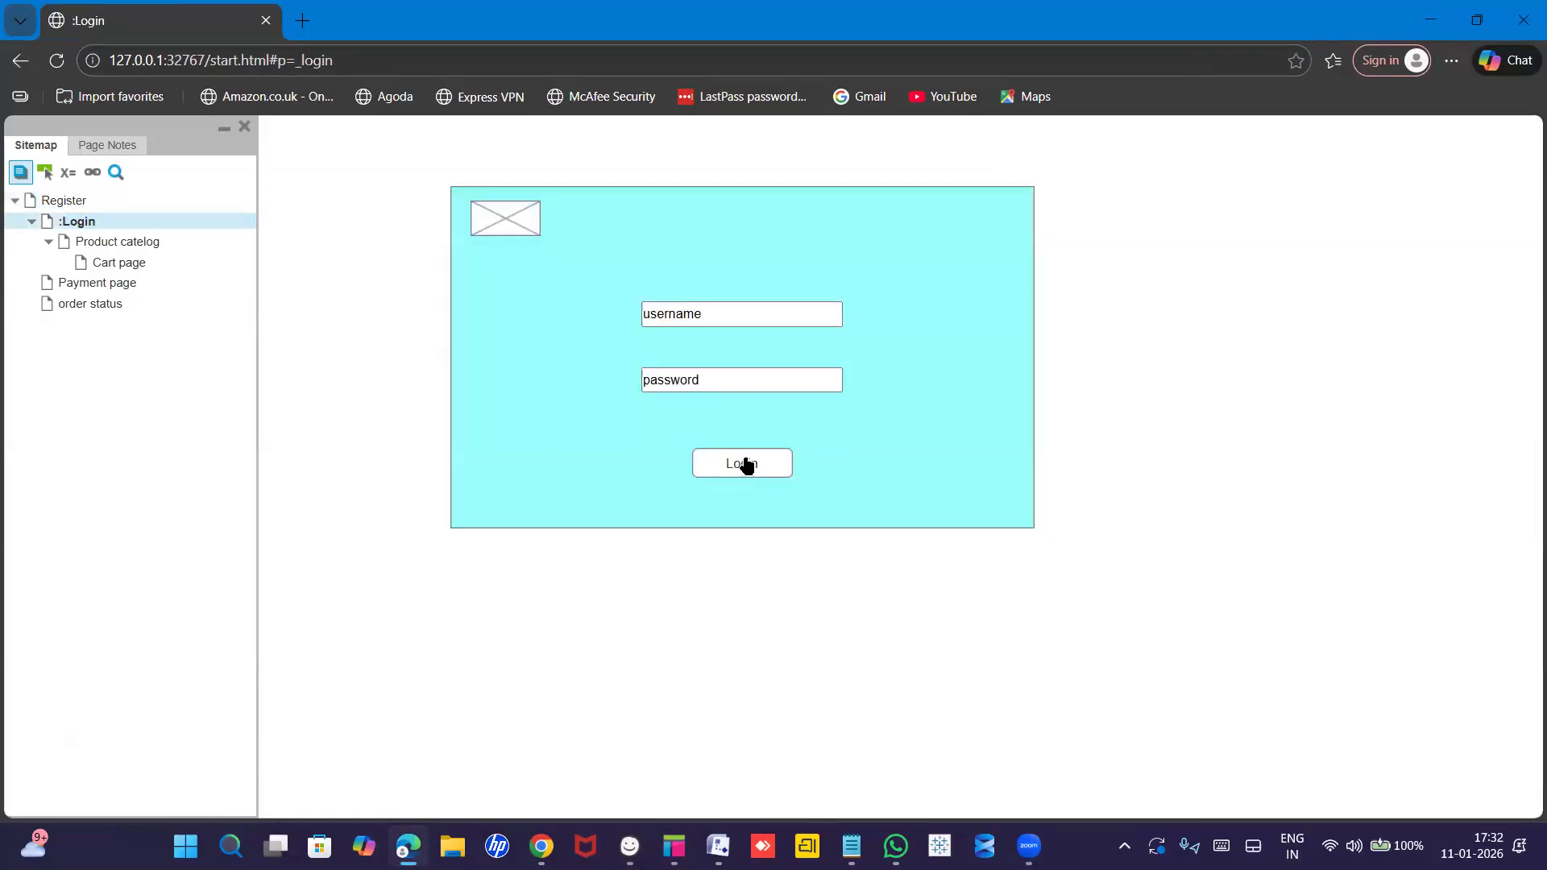
pyautogui.click(743, 464)
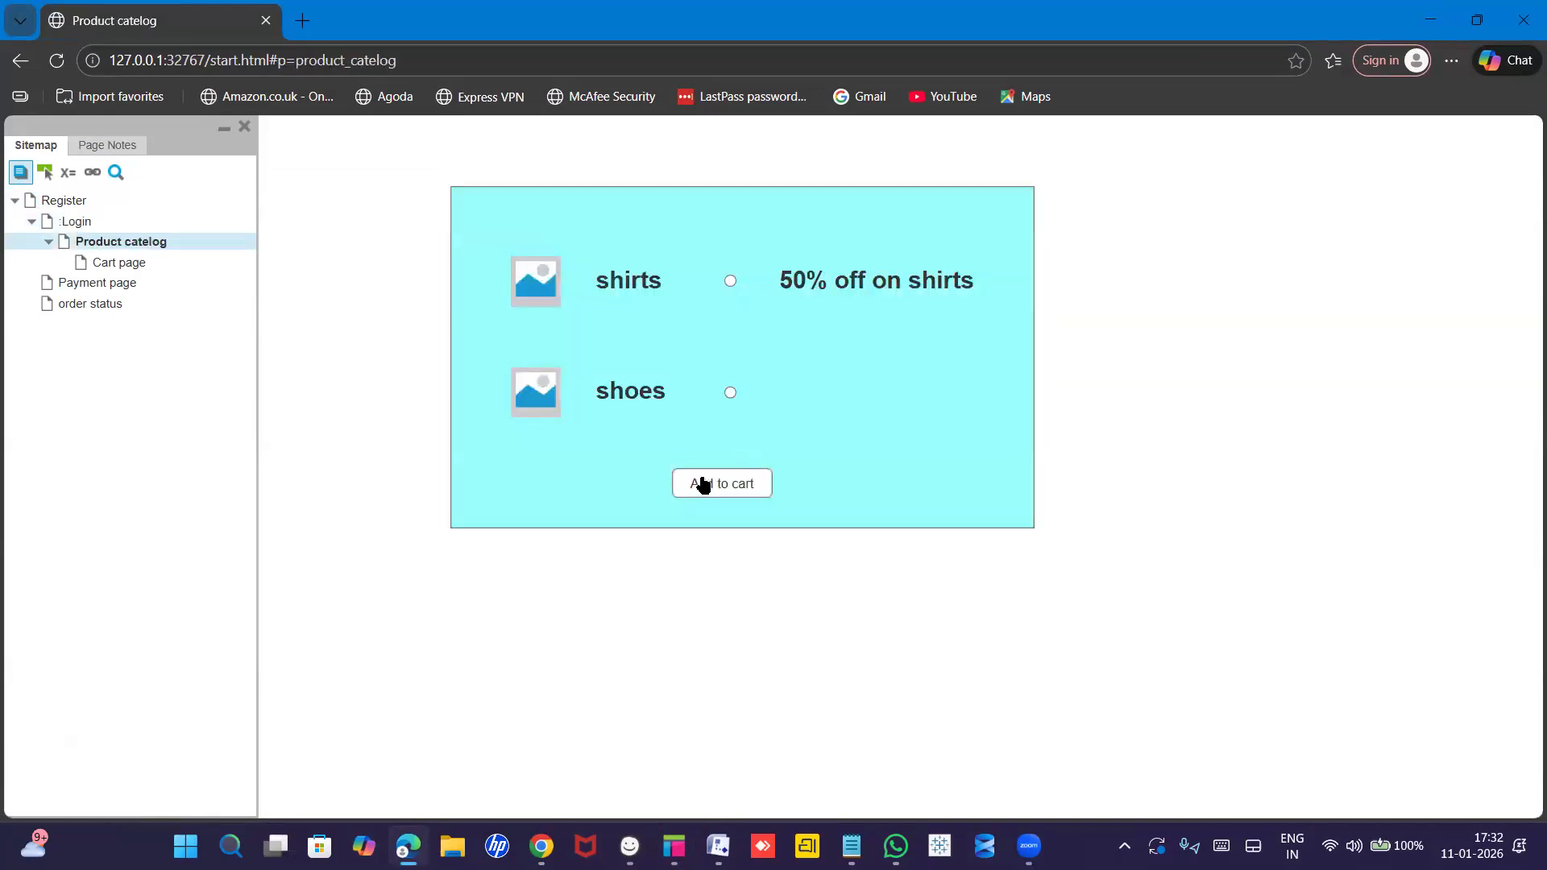
pyautogui.click(702, 485)
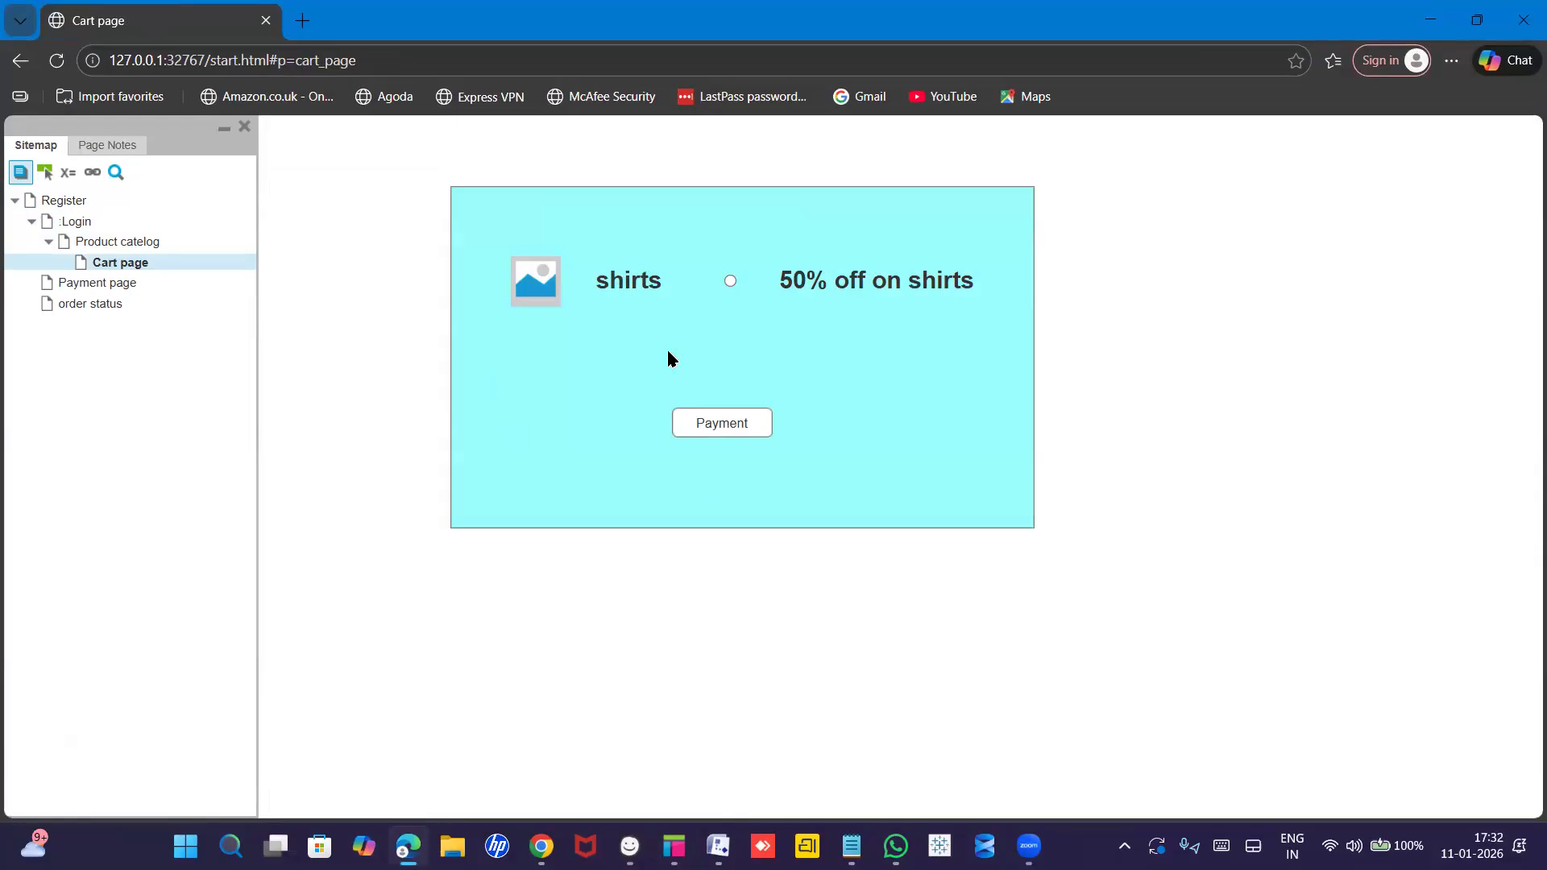
pyautogui.click(714, 427)
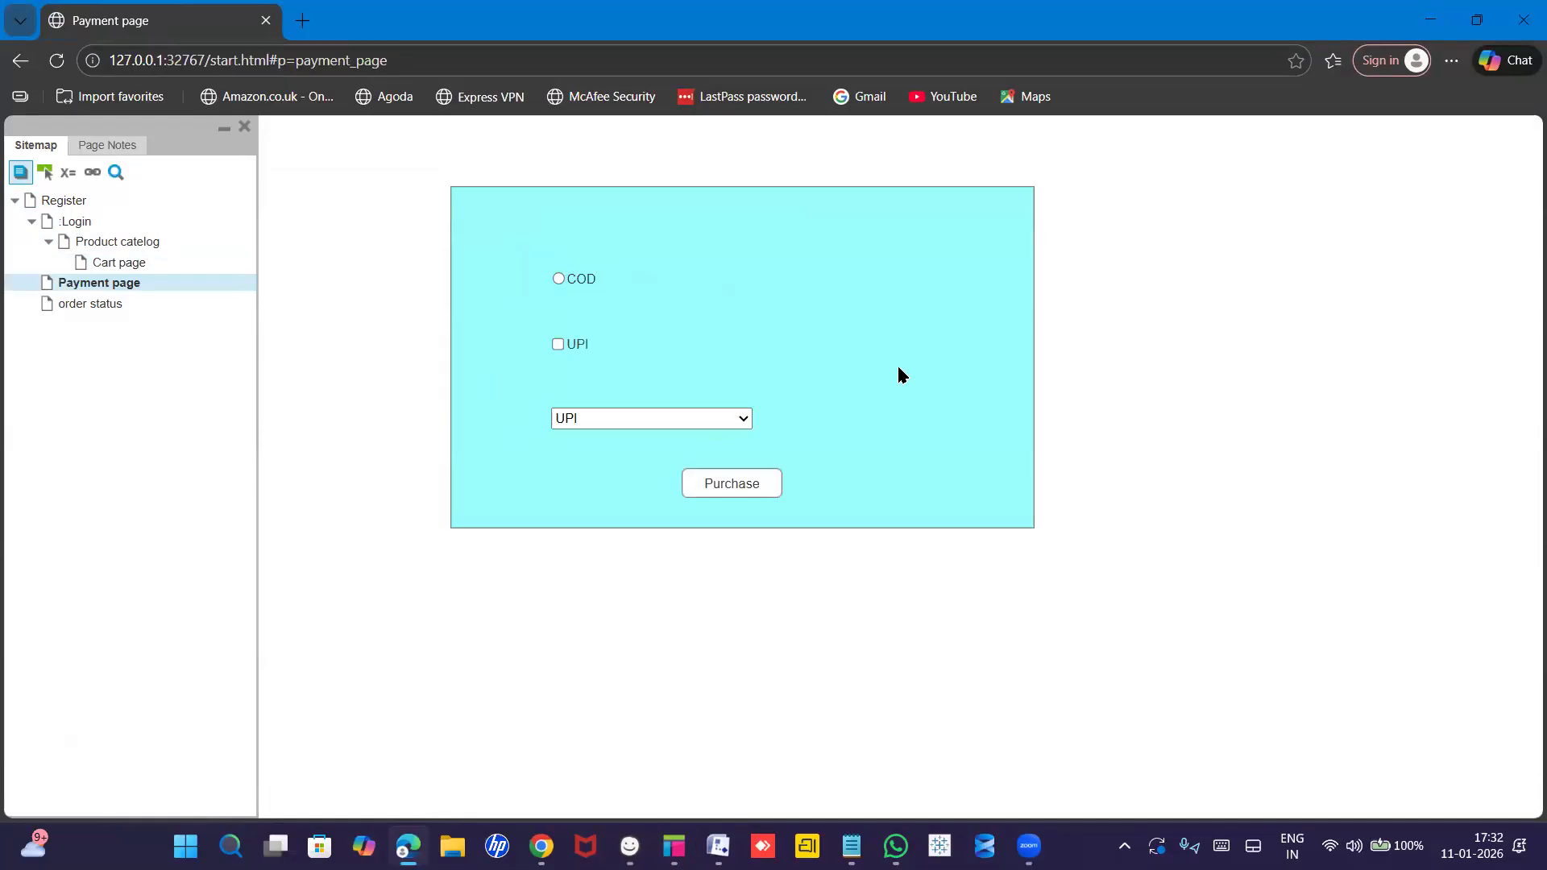
pyautogui.click(730, 486)
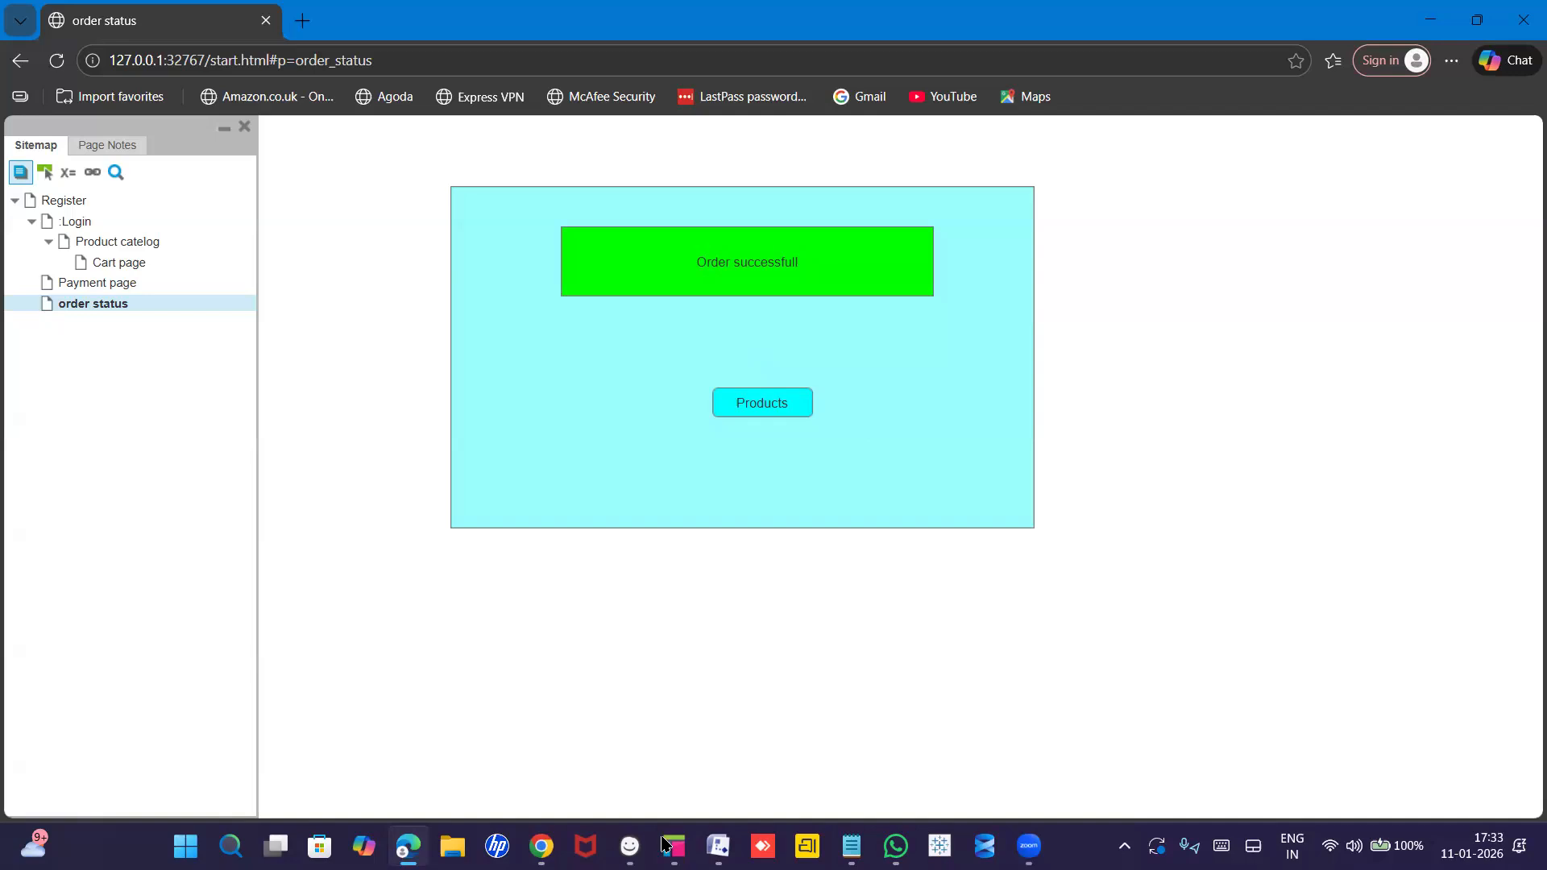
pyautogui.moveTo(673, 846)
pyautogui.click(679, 758)
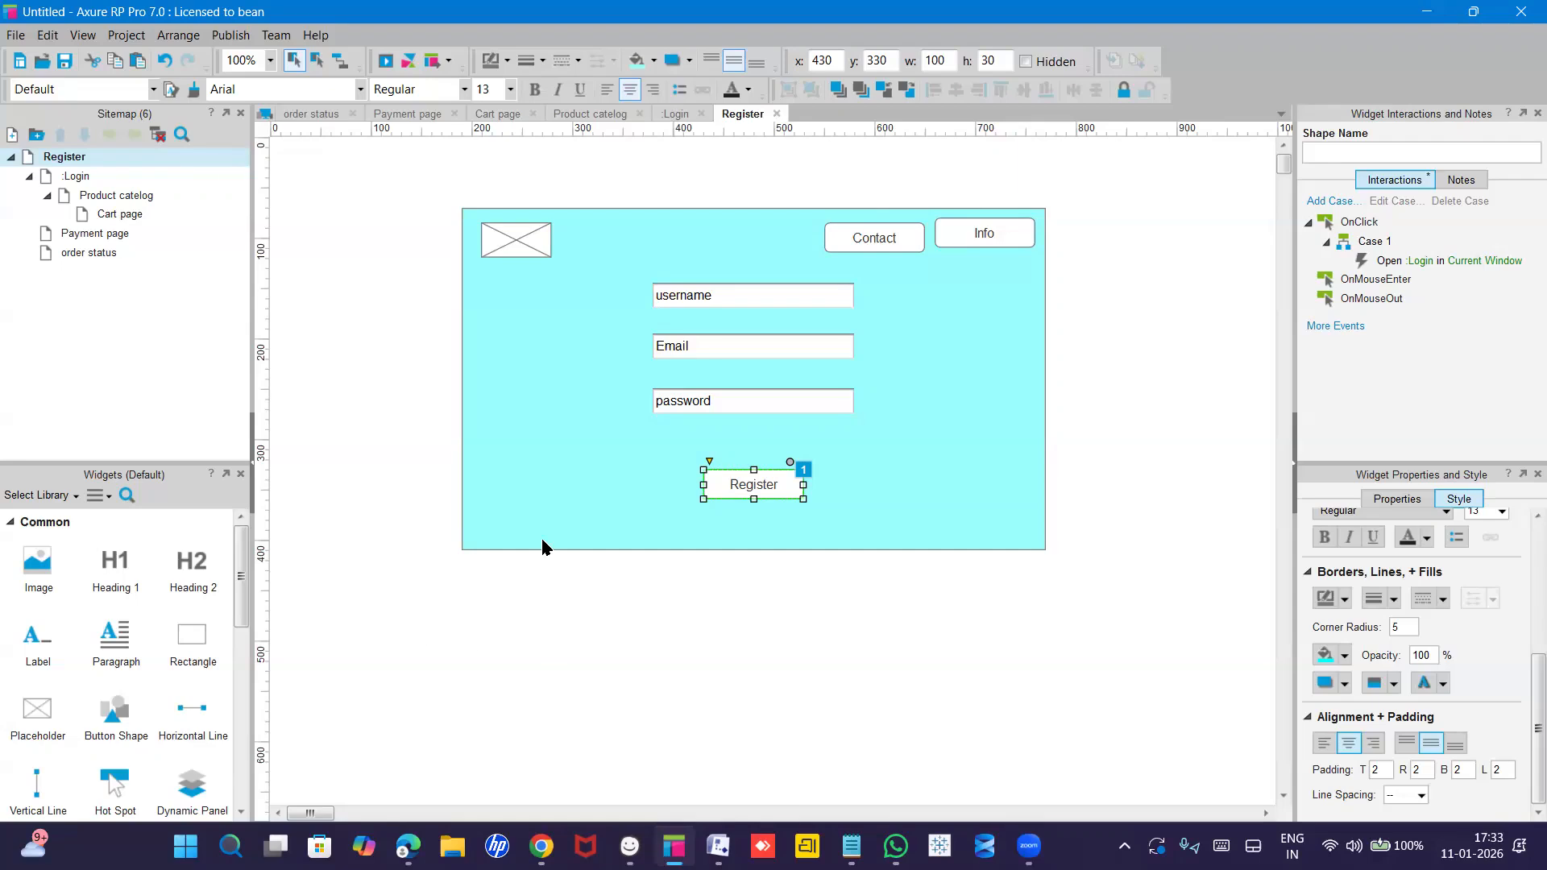
# Go back to the Register page and drag the Email text field slightly lower below the username field.
pyautogui.click(92, 178)
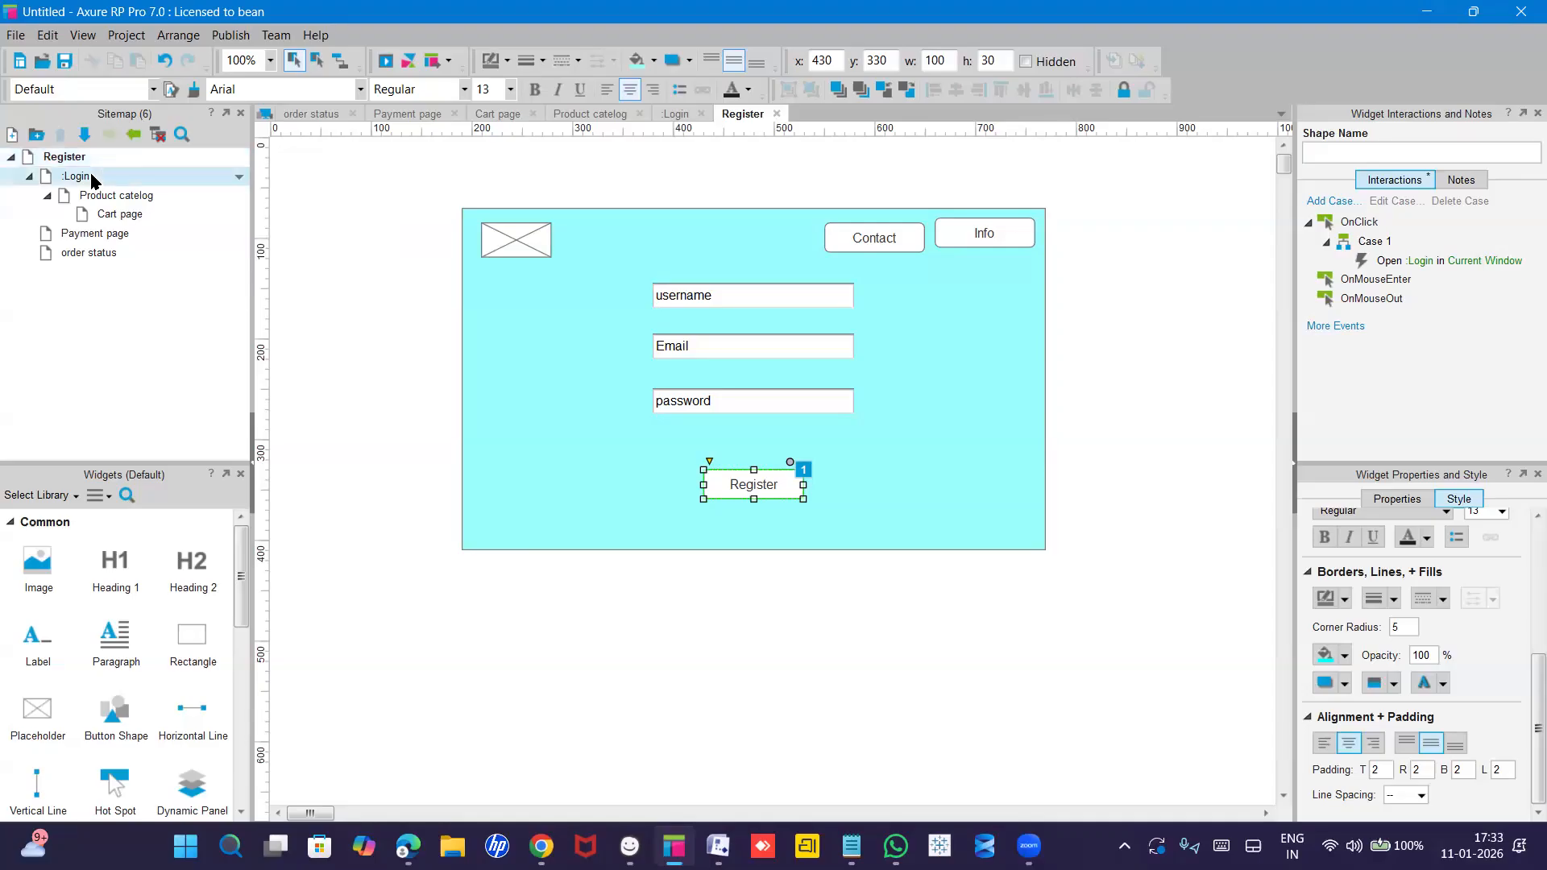
pyautogui.click(76, 166)
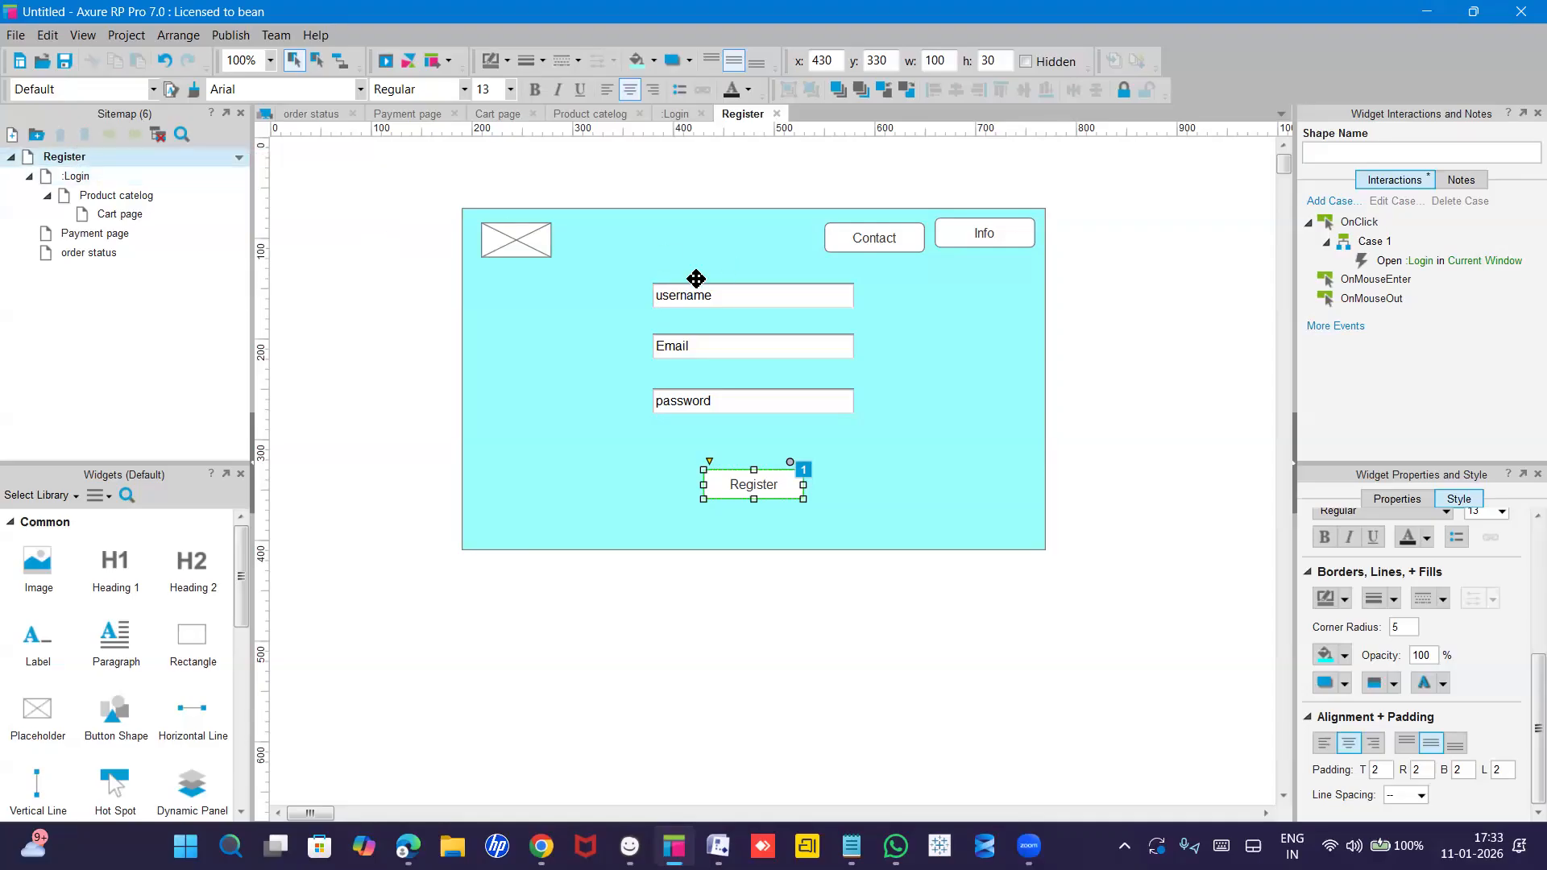
pyautogui.click(717, 304)
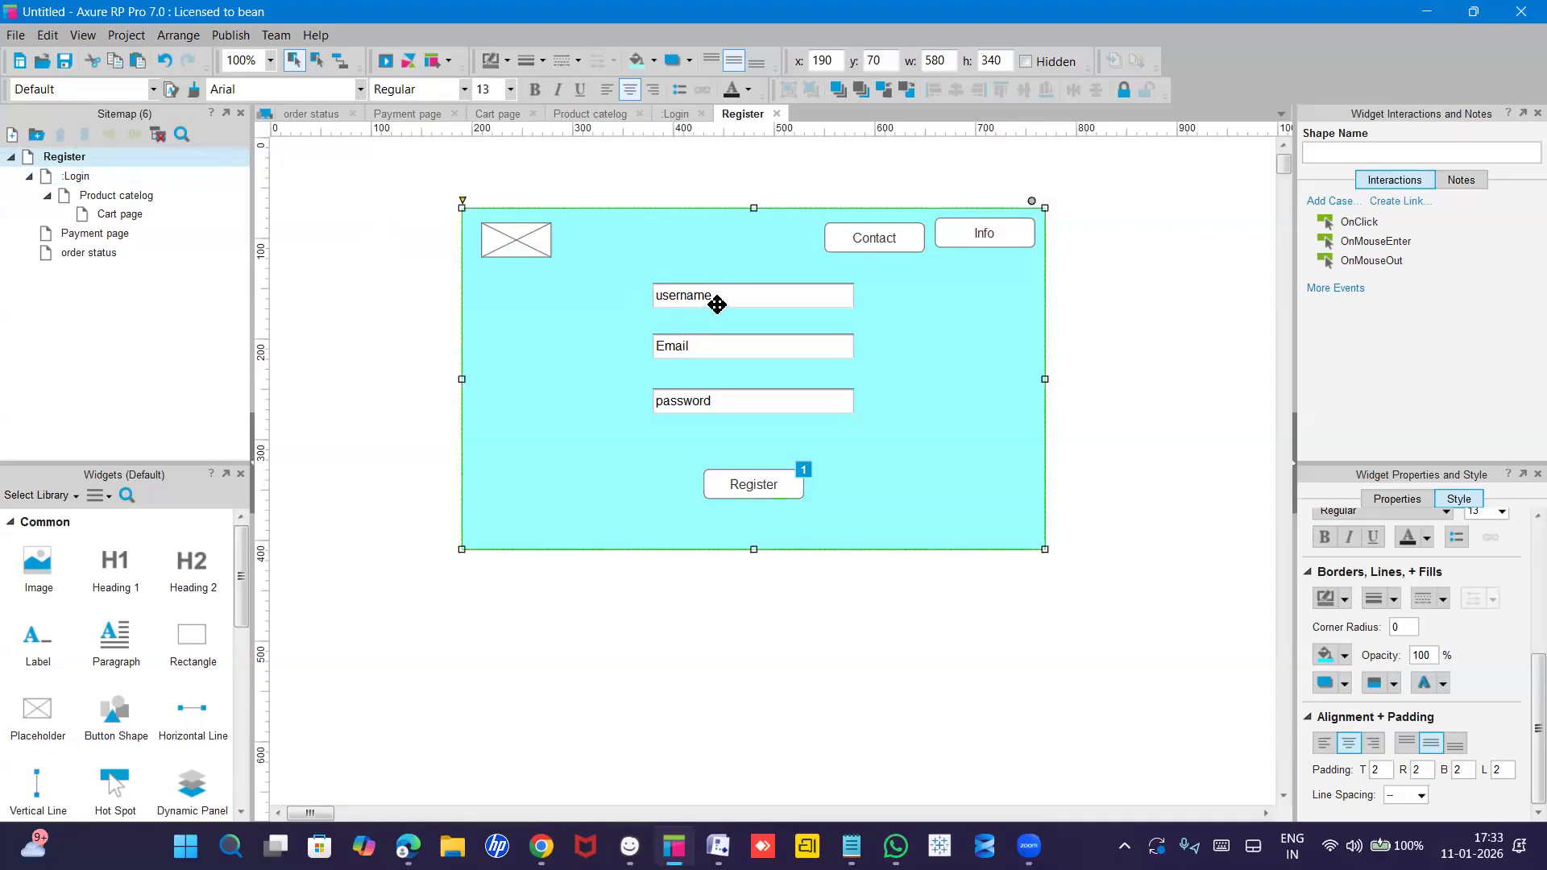
pyautogui.click(717, 304)
pyautogui.moveTo(706, 355)
pyautogui.mouseDown()
pyautogui.moveTo(708, 394)
pyautogui.moveTo(714, 346)
pyautogui.mouseUp()
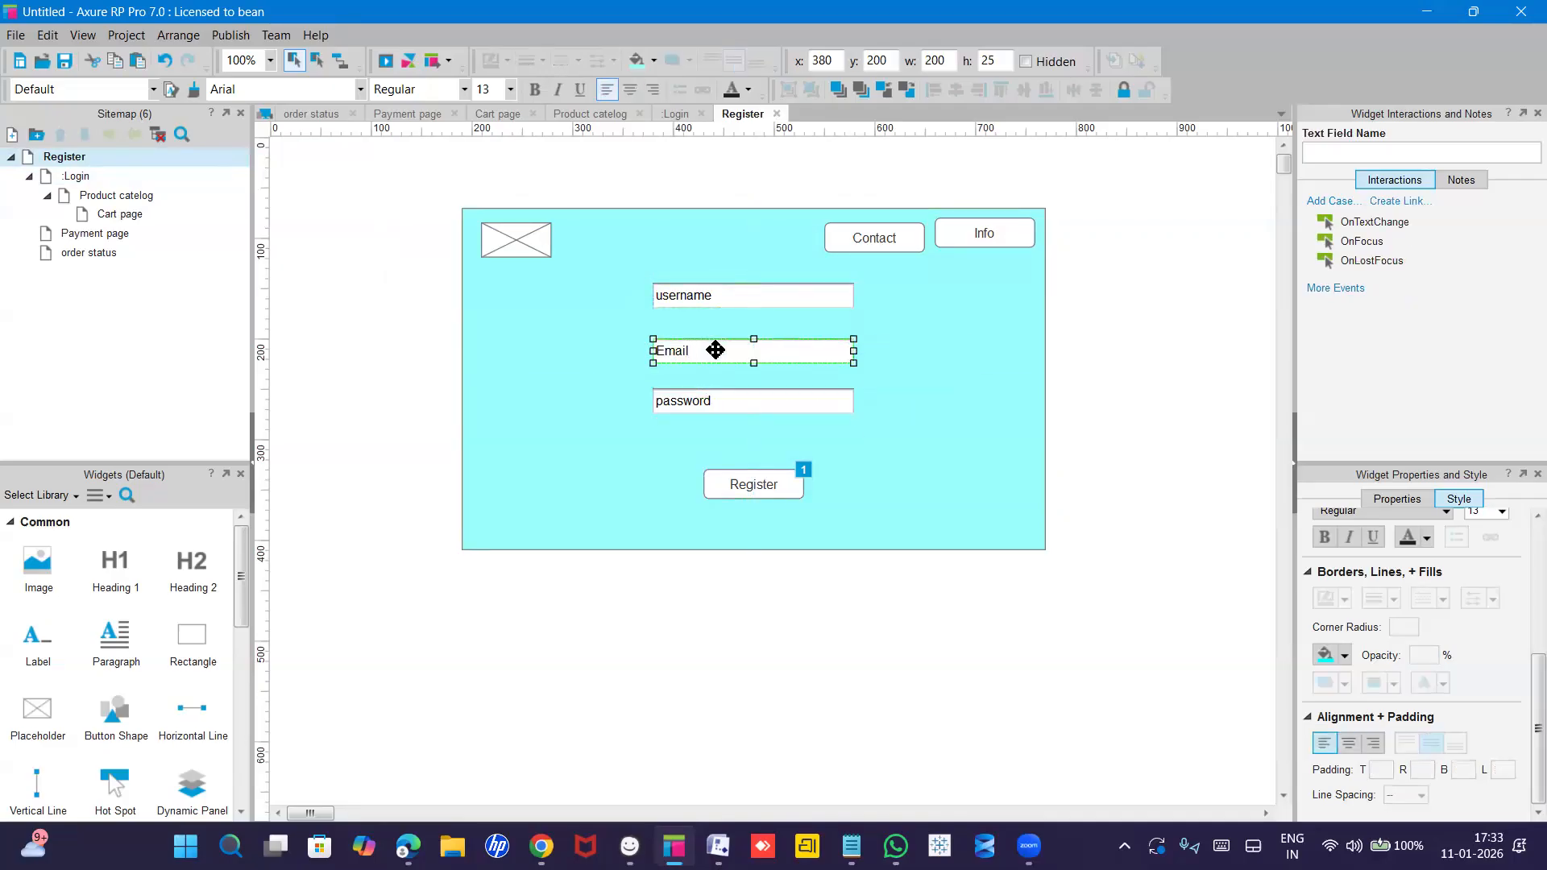
pyautogui.click(713, 297)
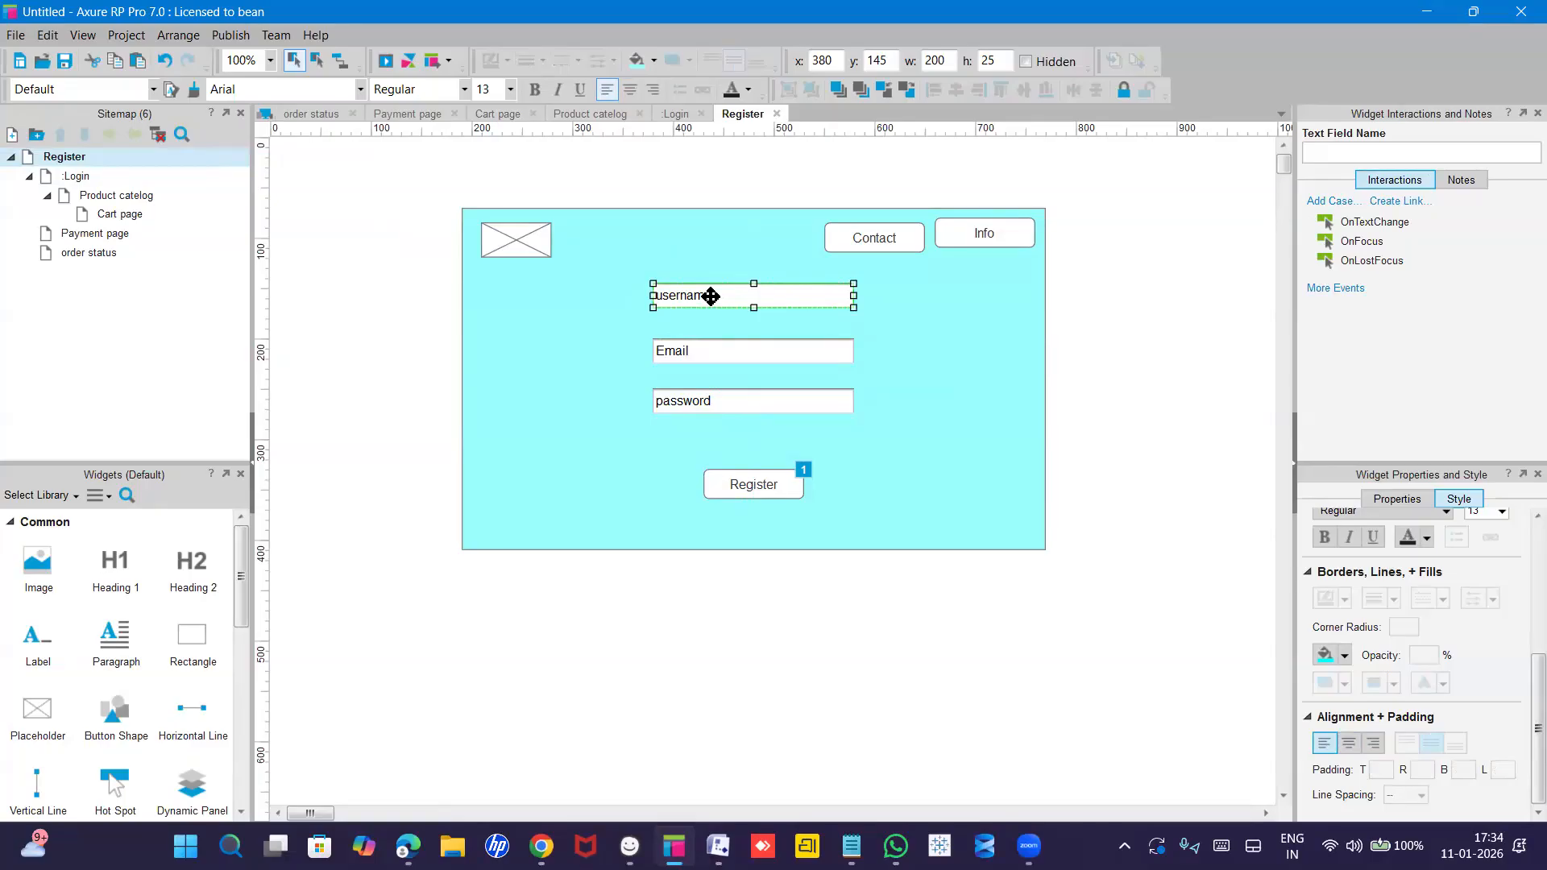
pyautogui.hotkey('alt', 'Tab')
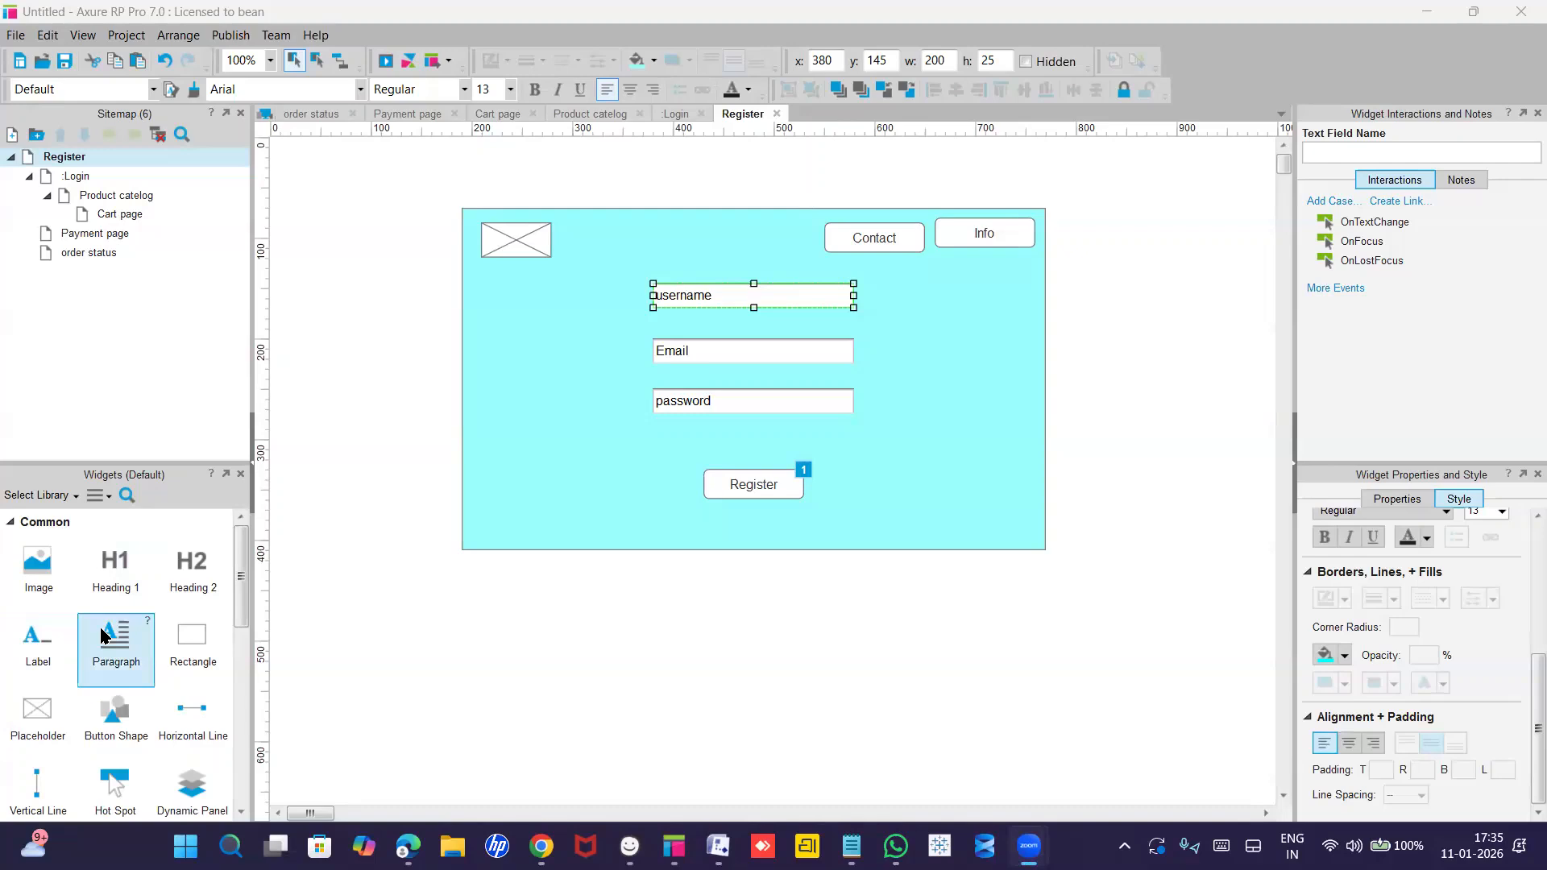
pyautogui.scroll(-3, 113, 641)
pyautogui.scroll(-8, 104, 636)
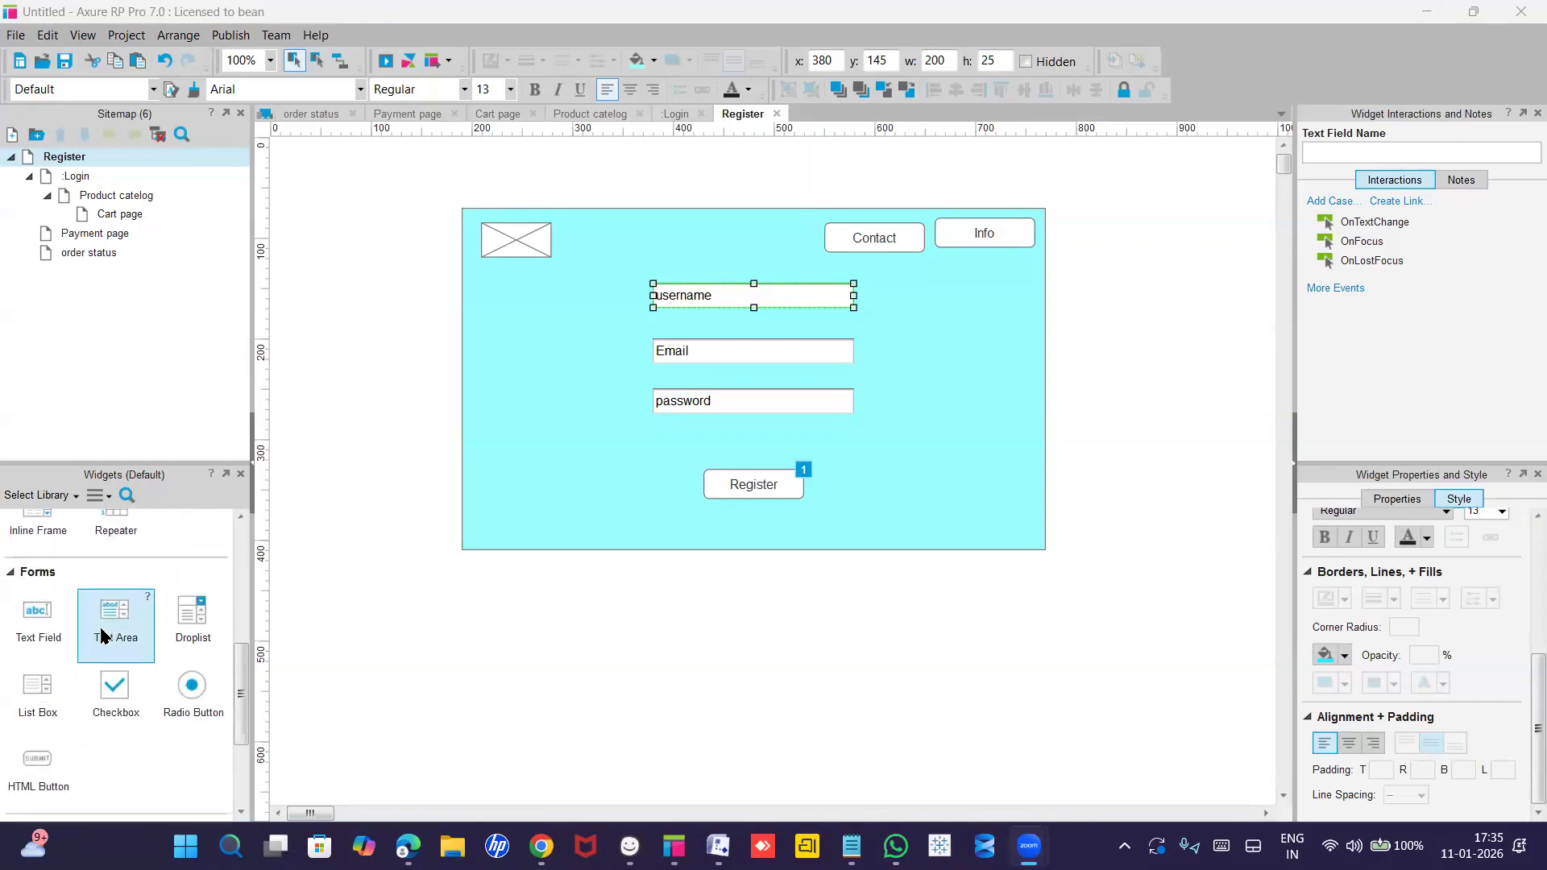
pyautogui.scroll(11, 103, 637)
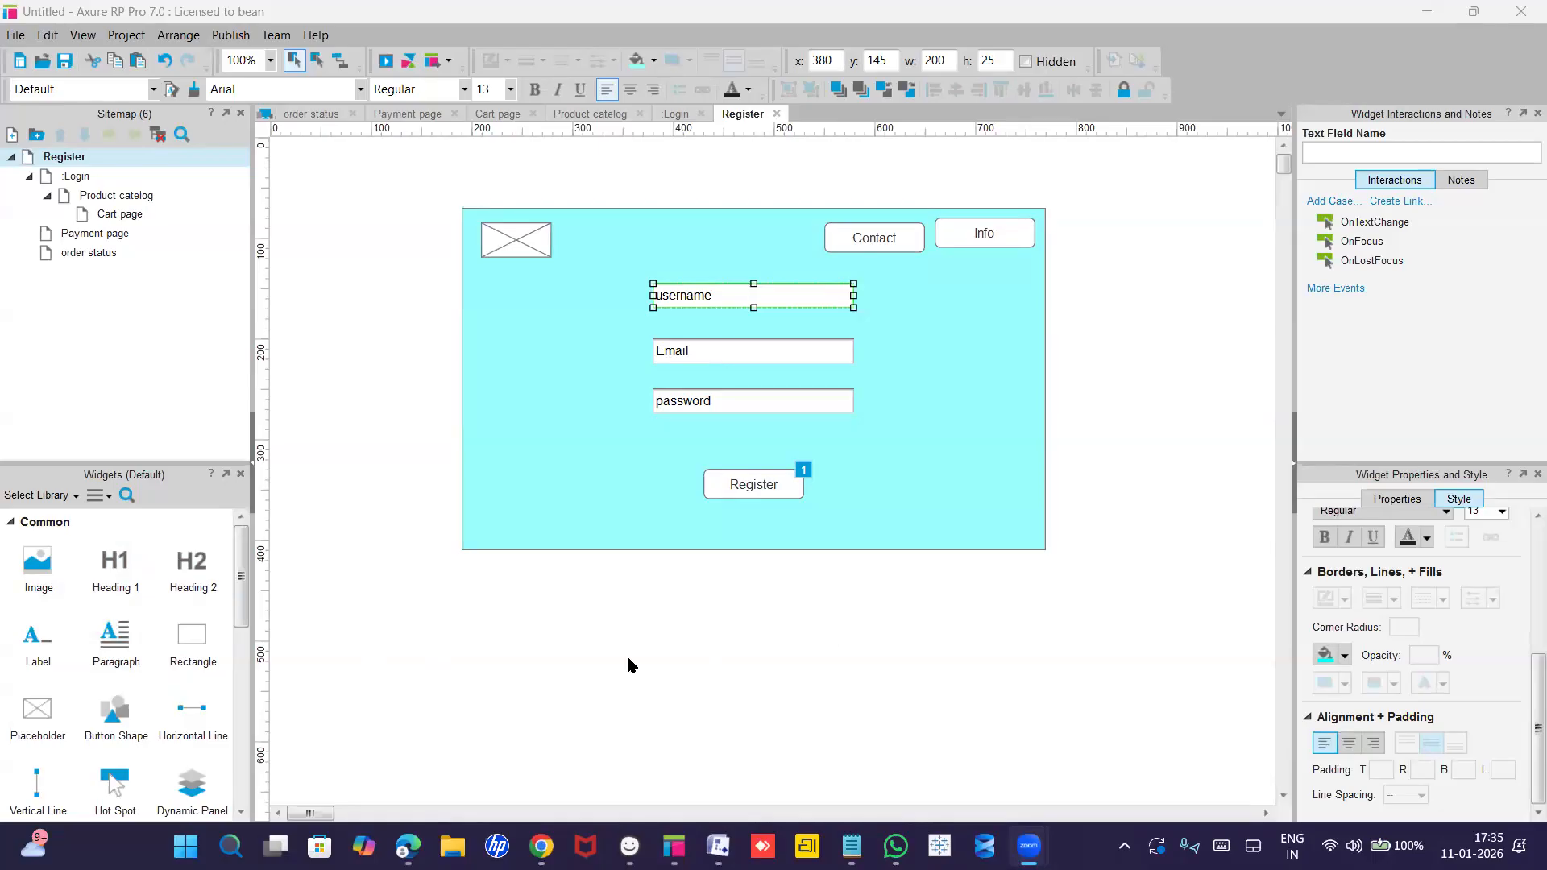
pyautogui.click(708, 300)
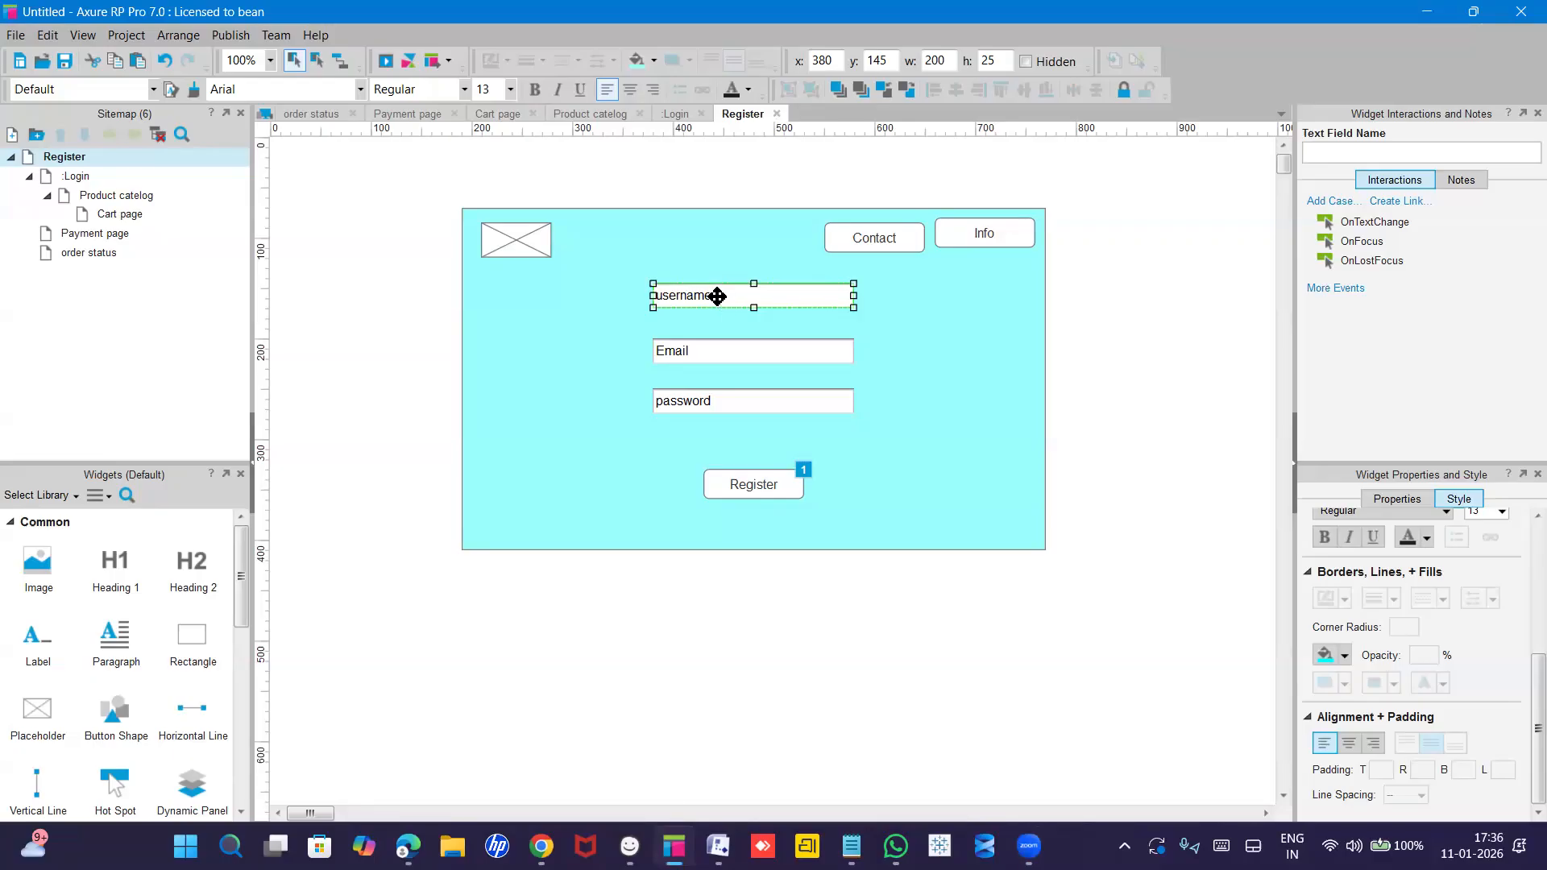
# Name the first two text fields 'username' and 'Email'.
pyautogui.click(1333, 153)
pyautogui.click(1346, 147)
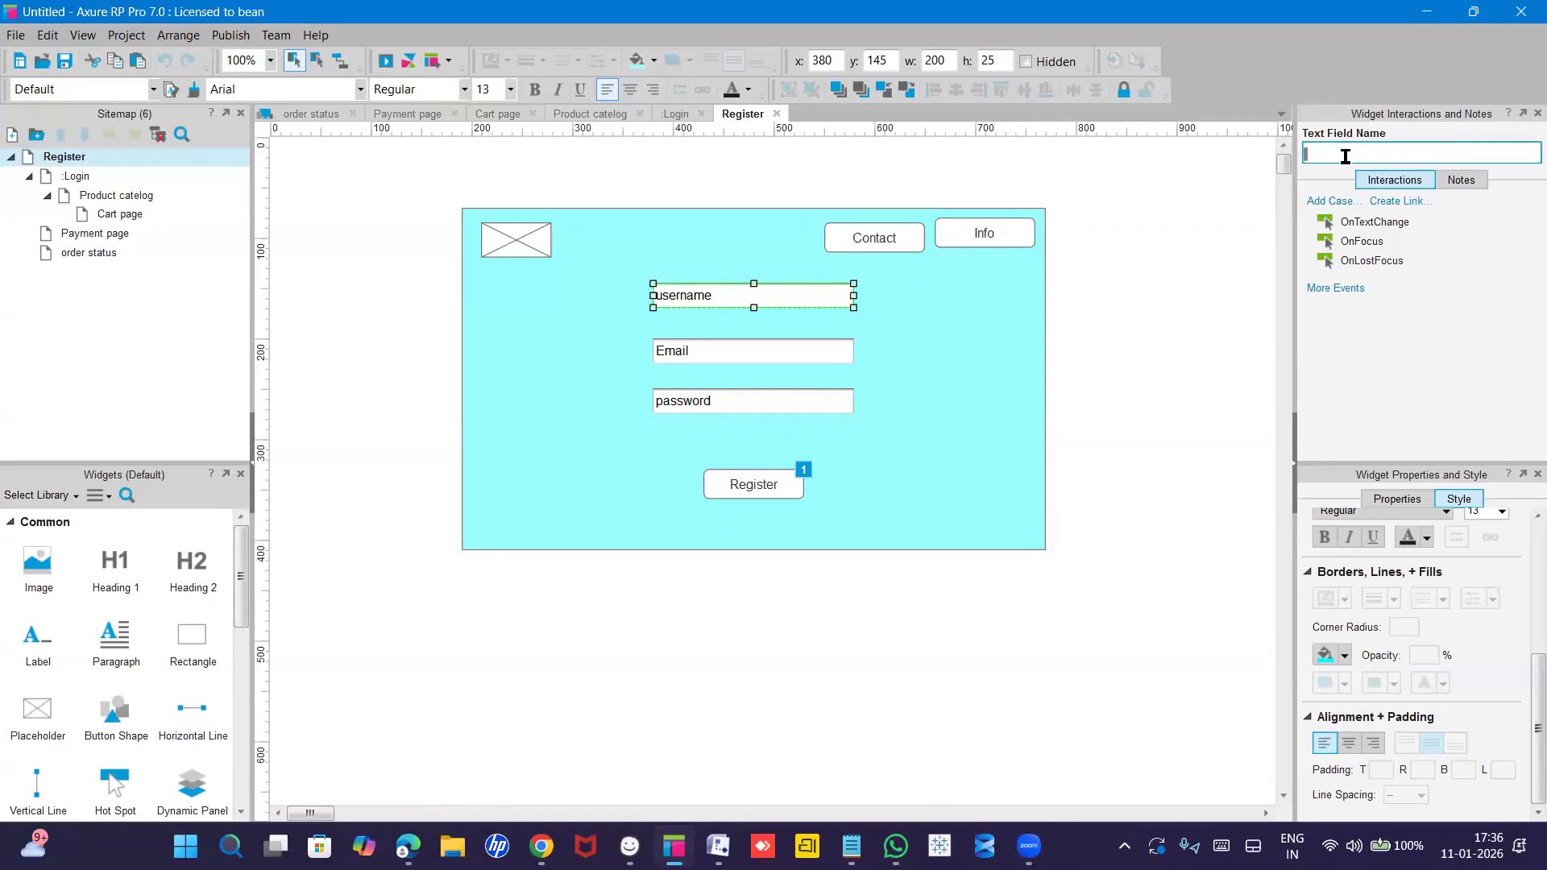
pyautogui.write('user')
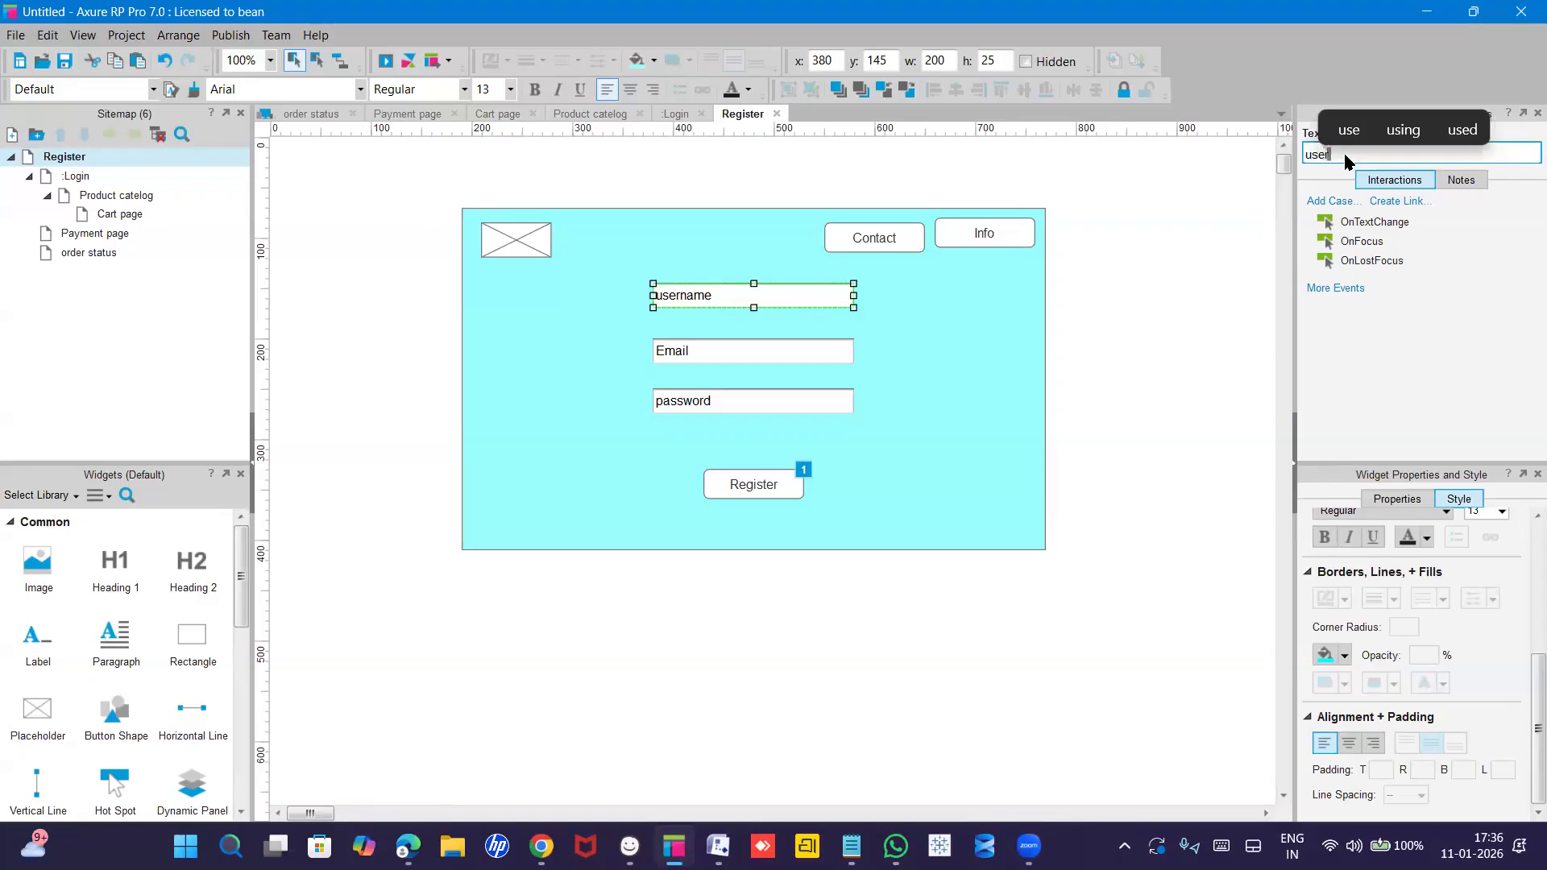
pyautogui.write('name')
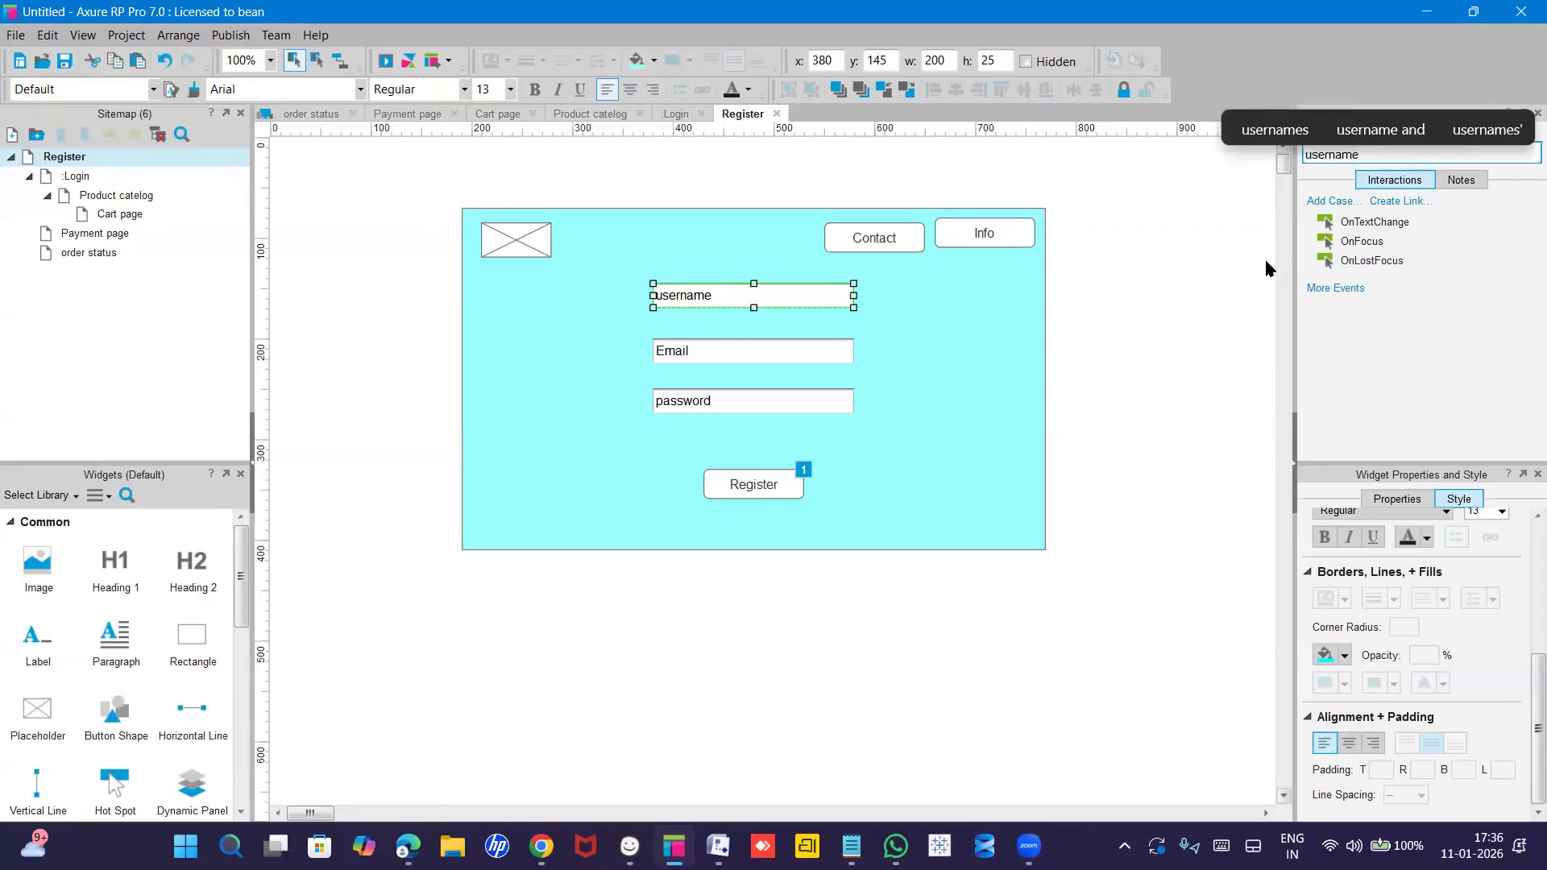
pyautogui.click(755, 349)
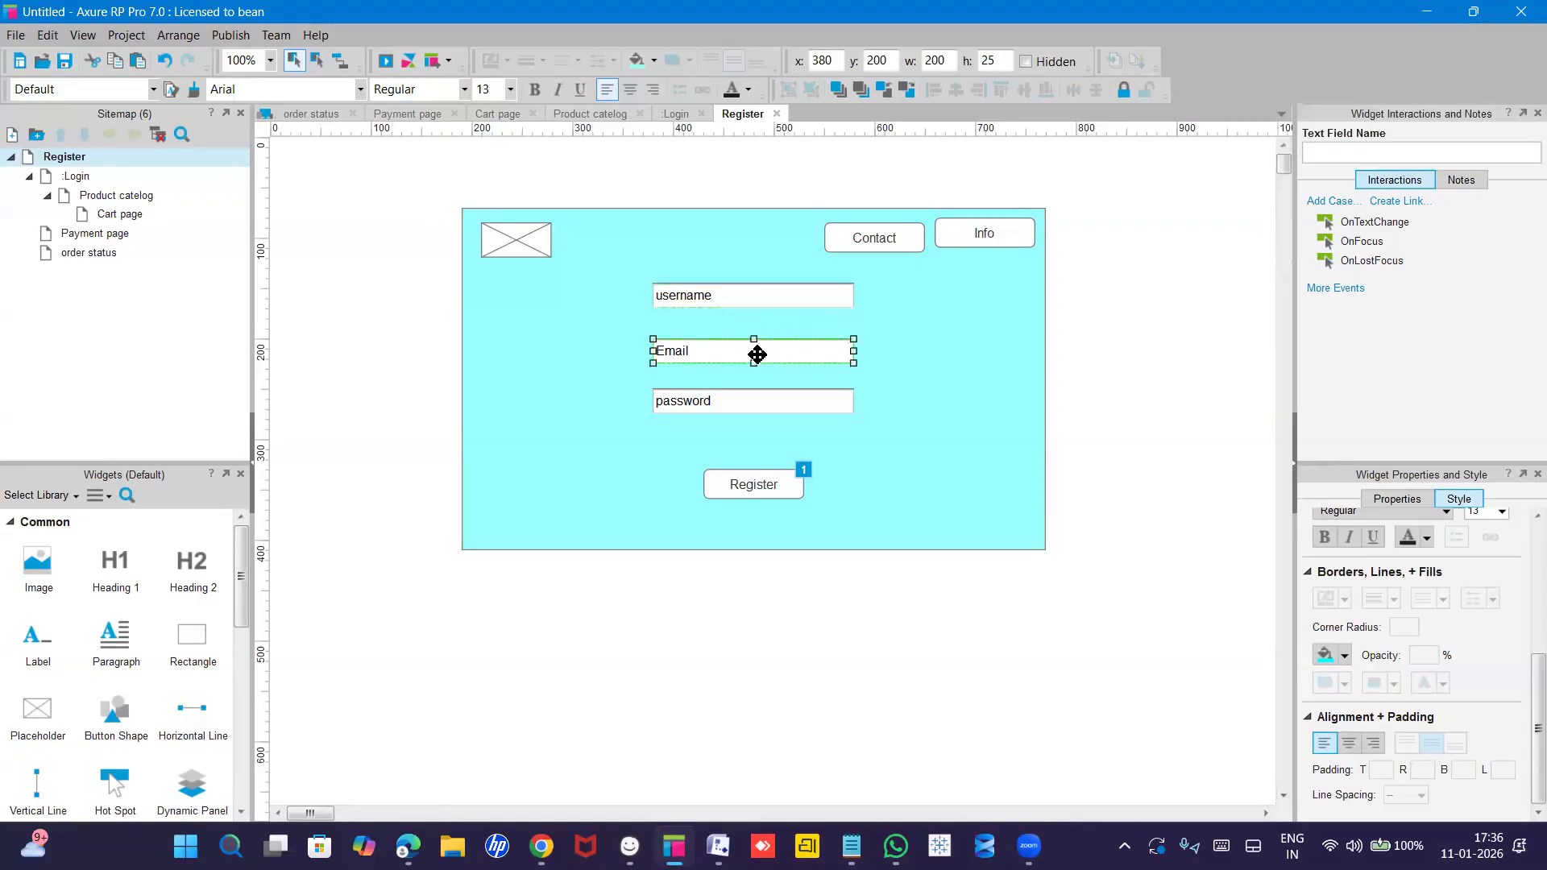
pyautogui.click(1325, 153)
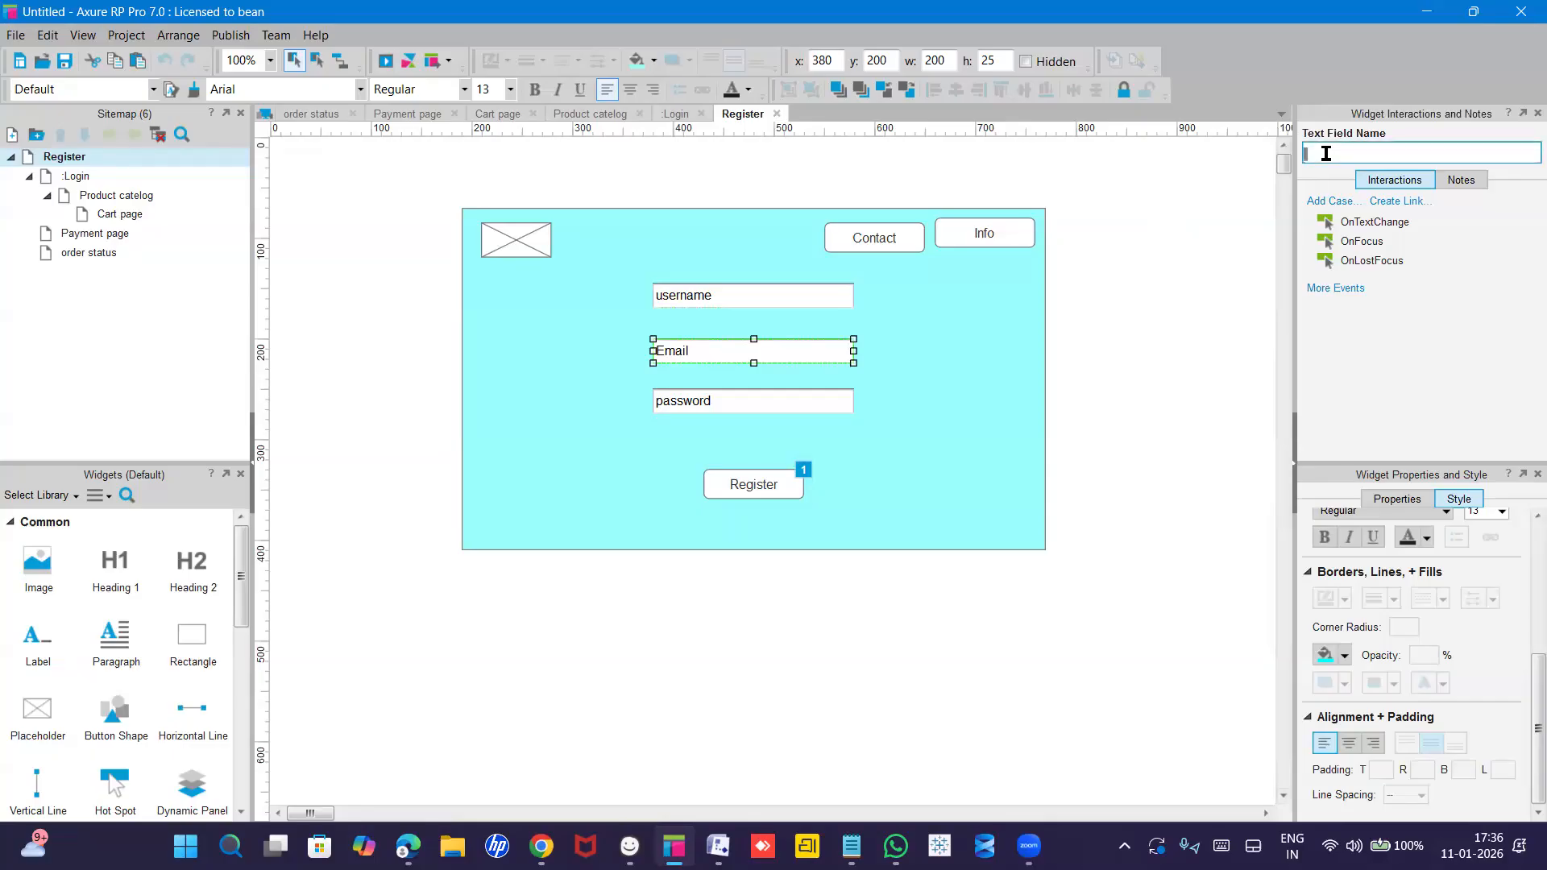
pyautogui.write('Email')
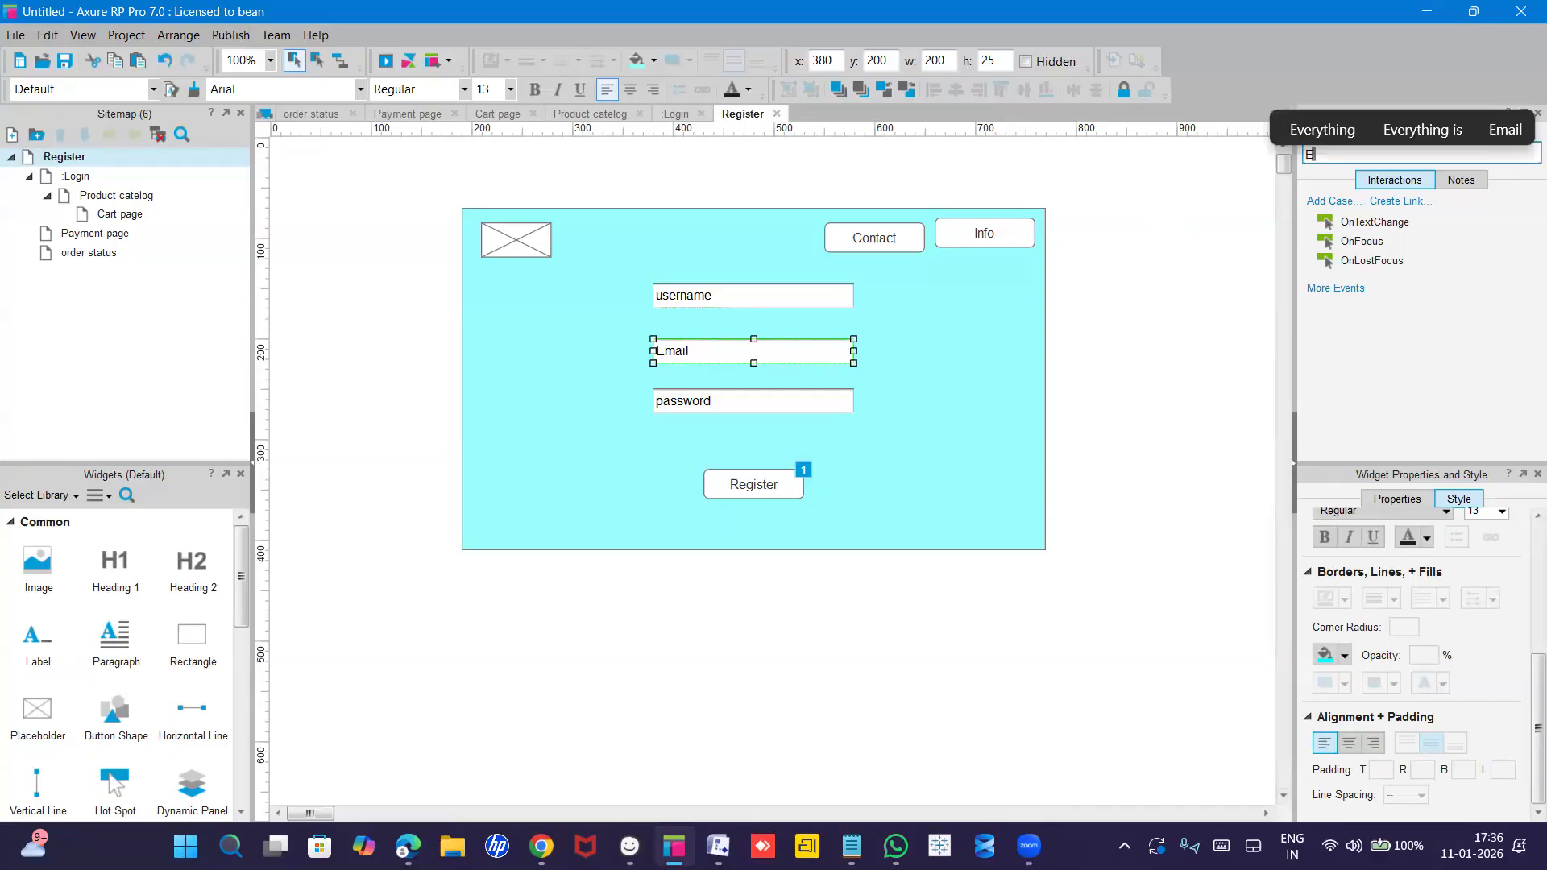
# Name the third text field 'Password', accepting the corrected spelling.
pyautogui.click(728, 403)
pyautogui.click(1327, 153)
pyautogui.write('Paswo')
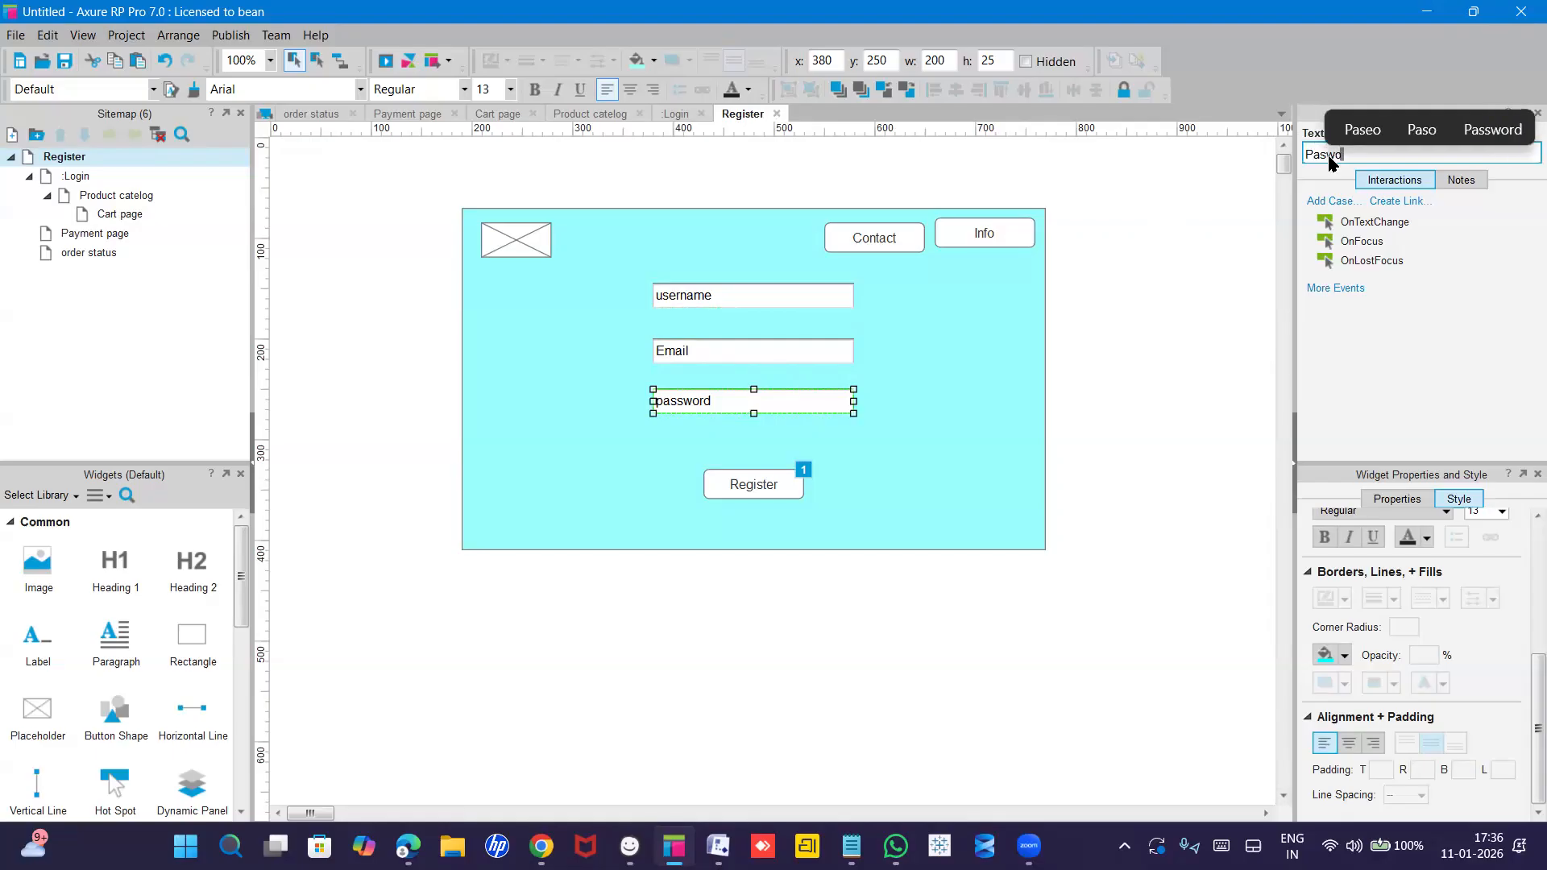
pyautogui.write('rd')
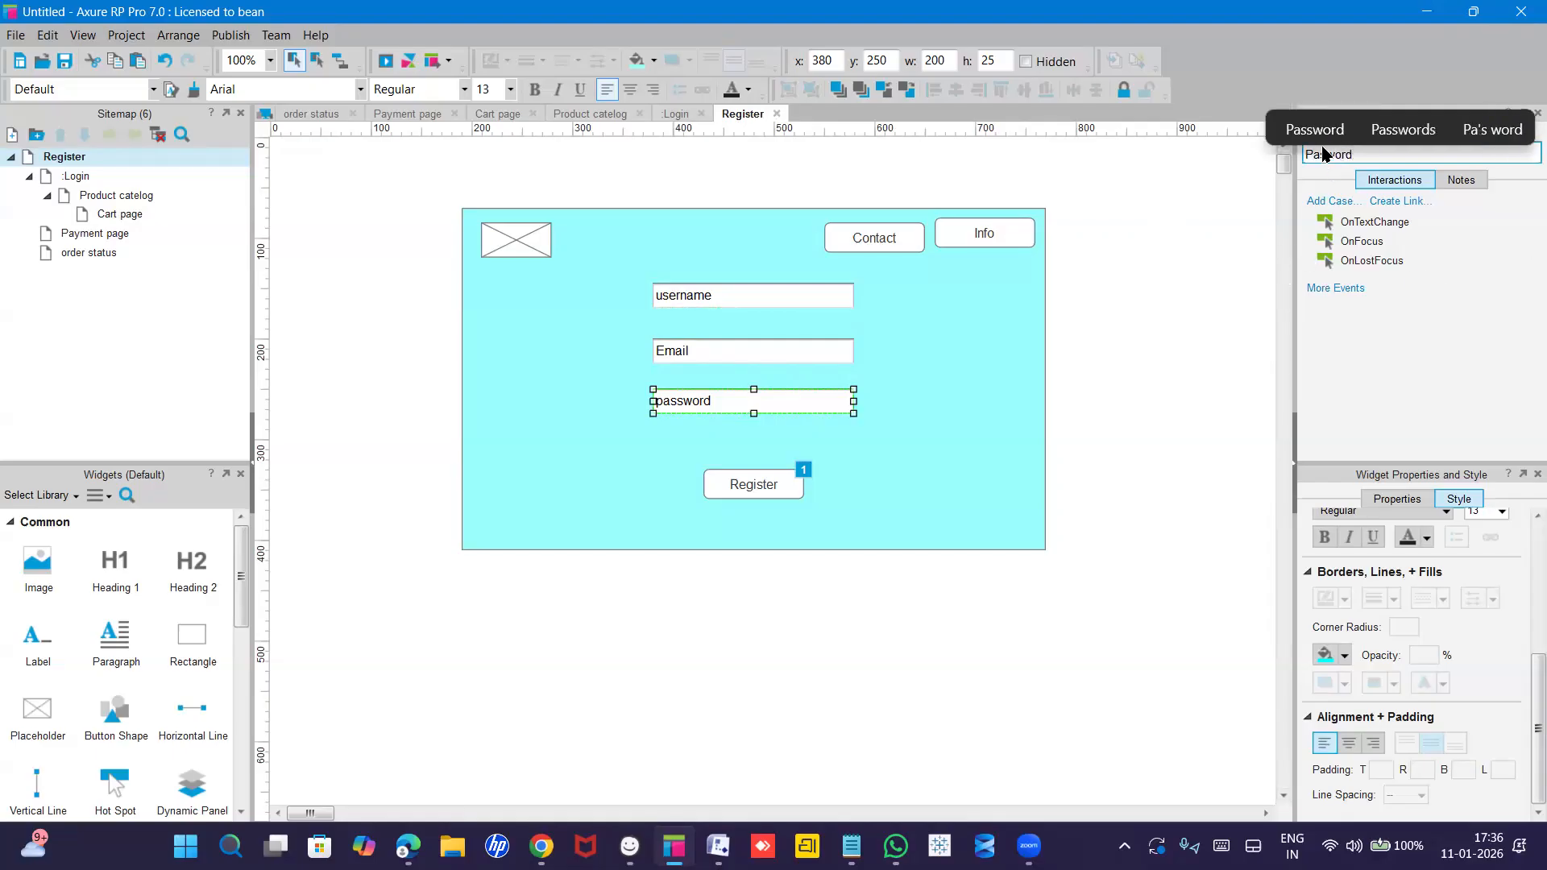
pyautogui.click(1314, 129)
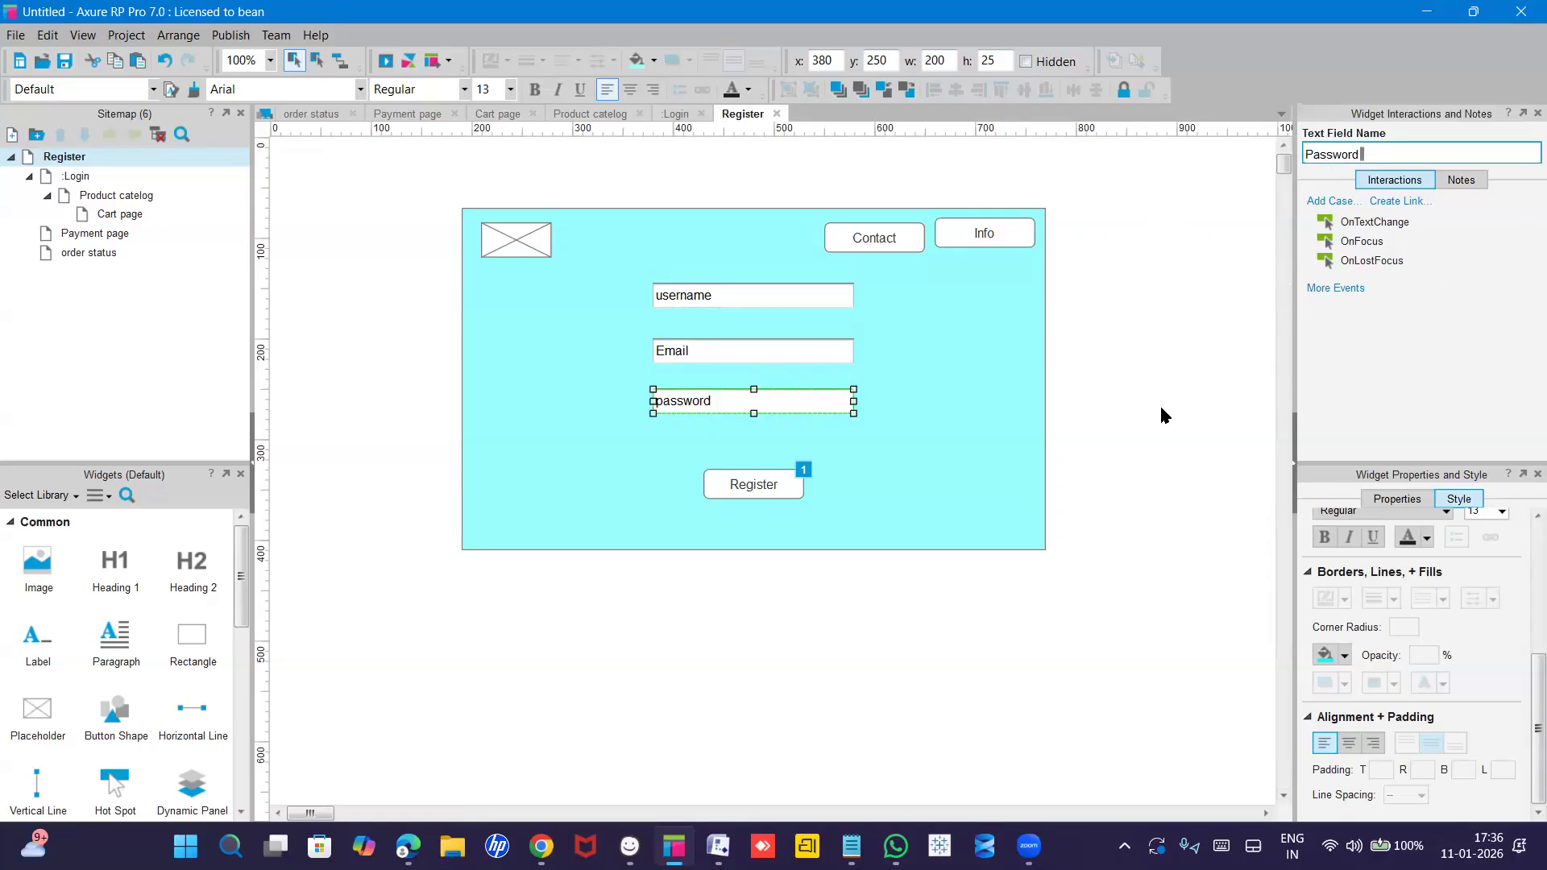
pyautogui.click(767, 486)
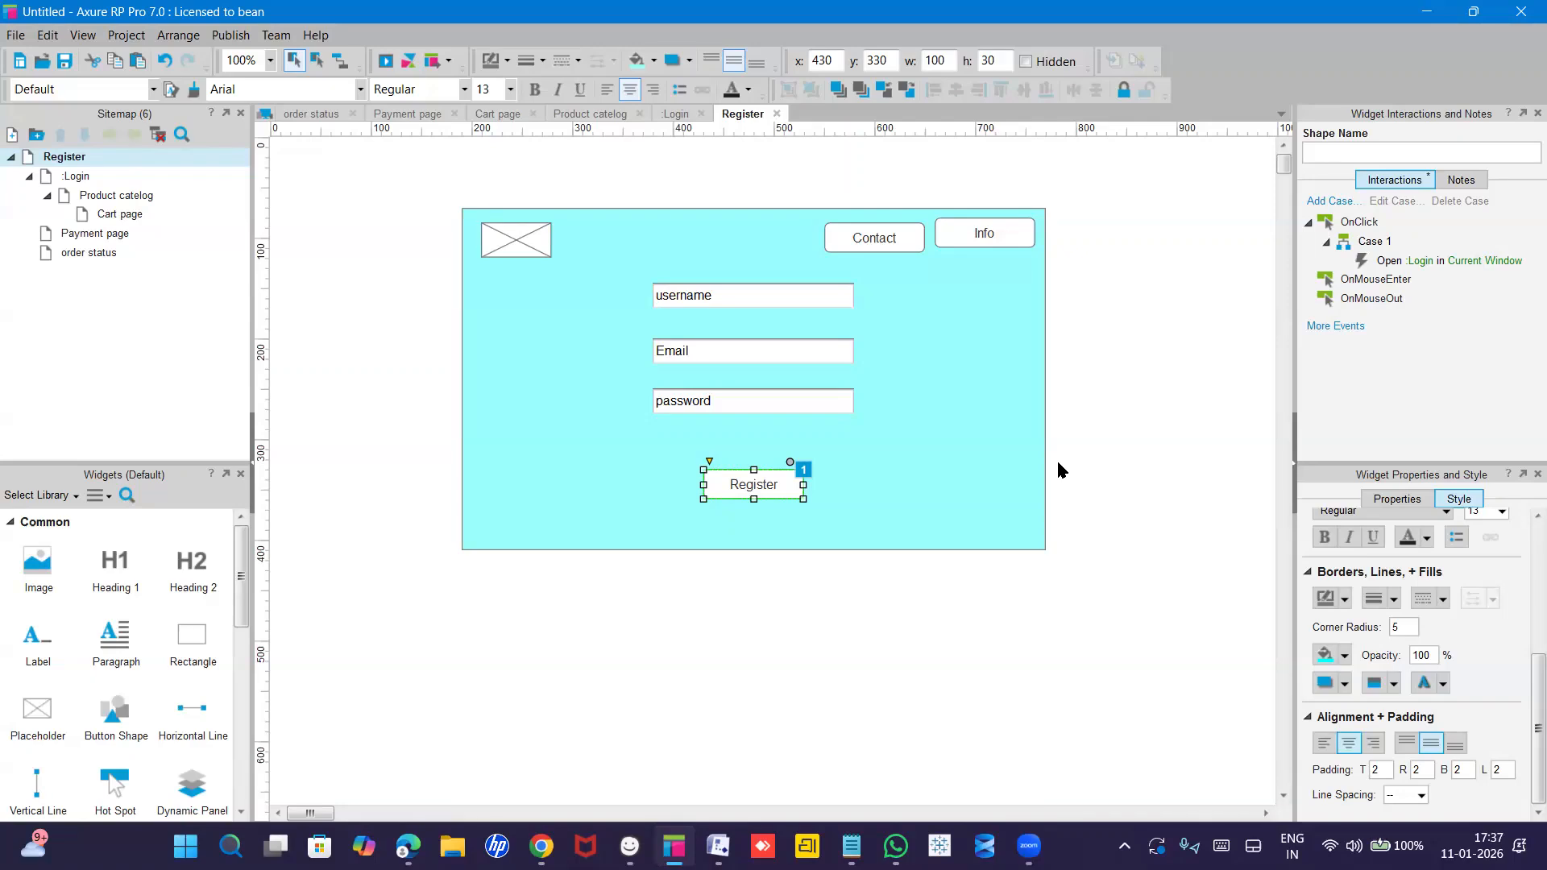
# Keep the username field's type as Text and give it a sample first name as hint text.
pyautogui.click(803, 295)
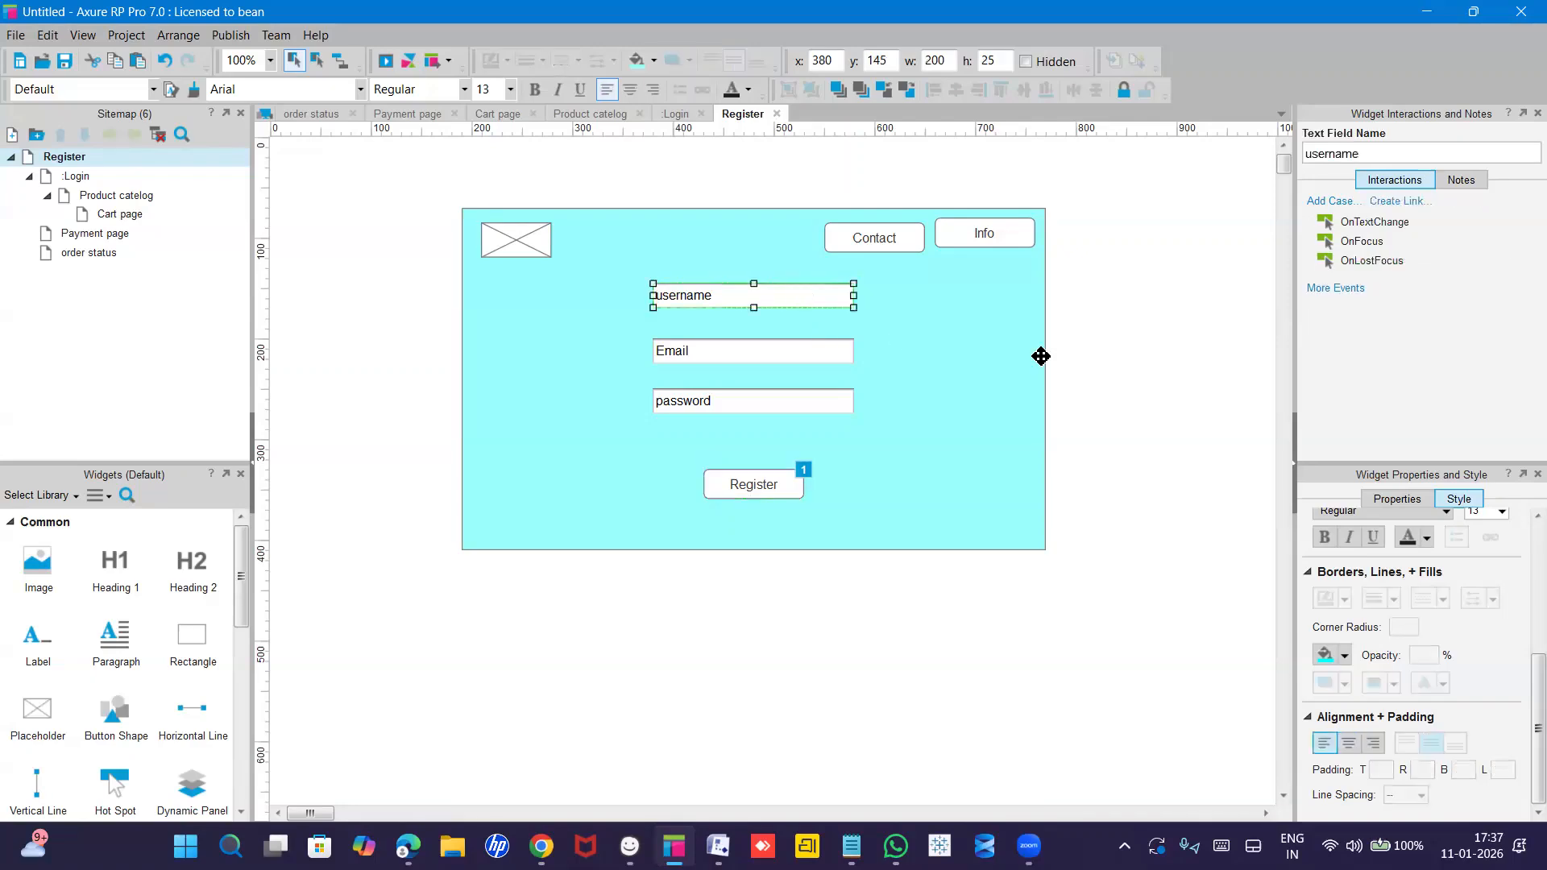
pyautogui.click(1393, 498)
pyautogui.click(704, 300)
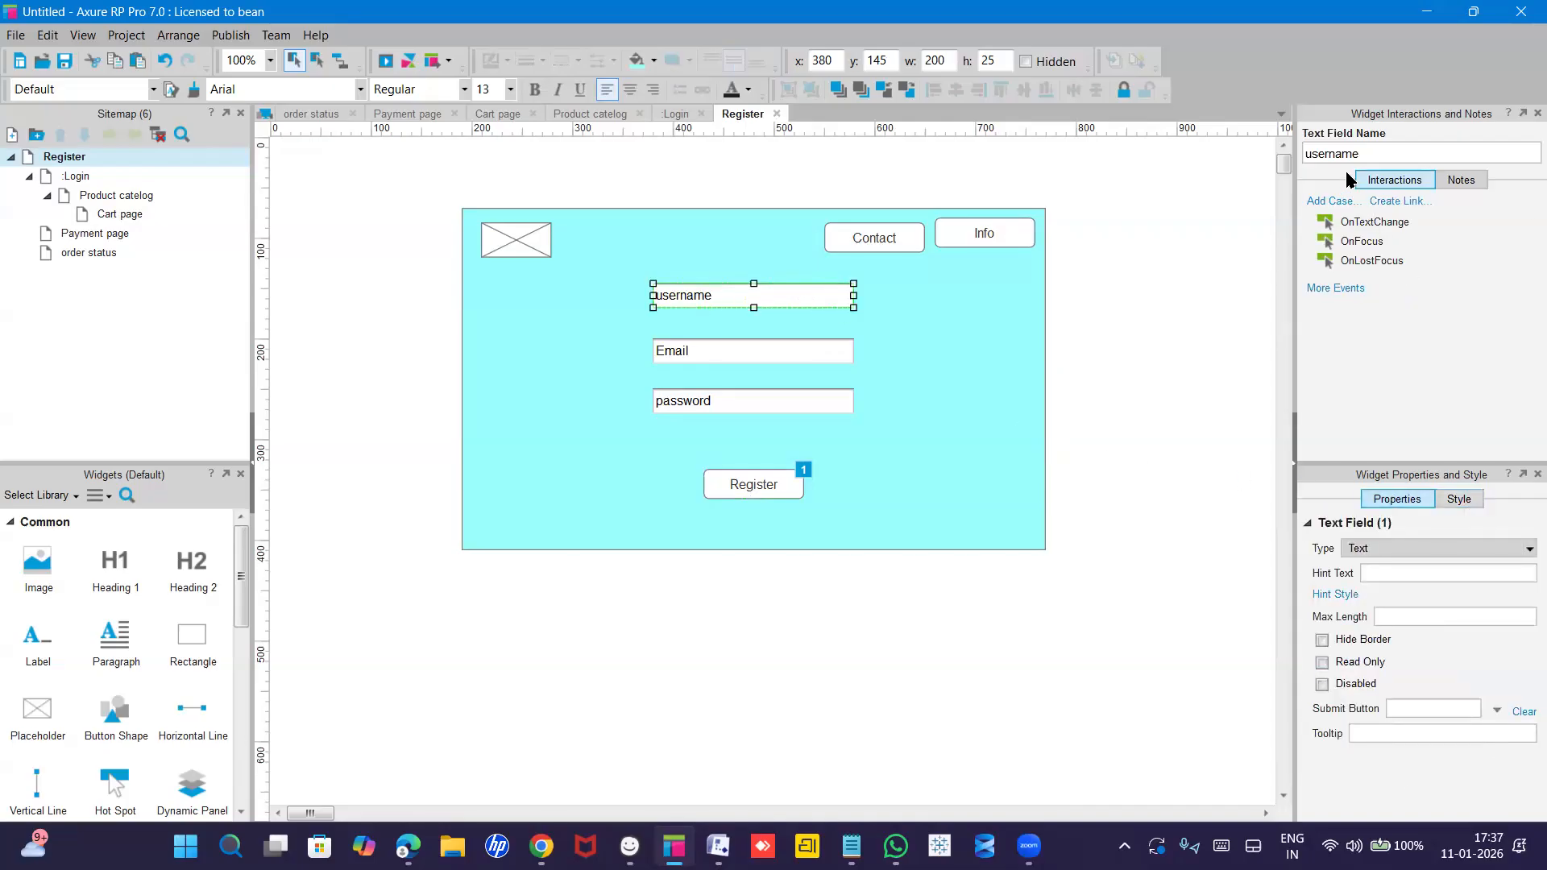
pyautogui.click(1378, 548)
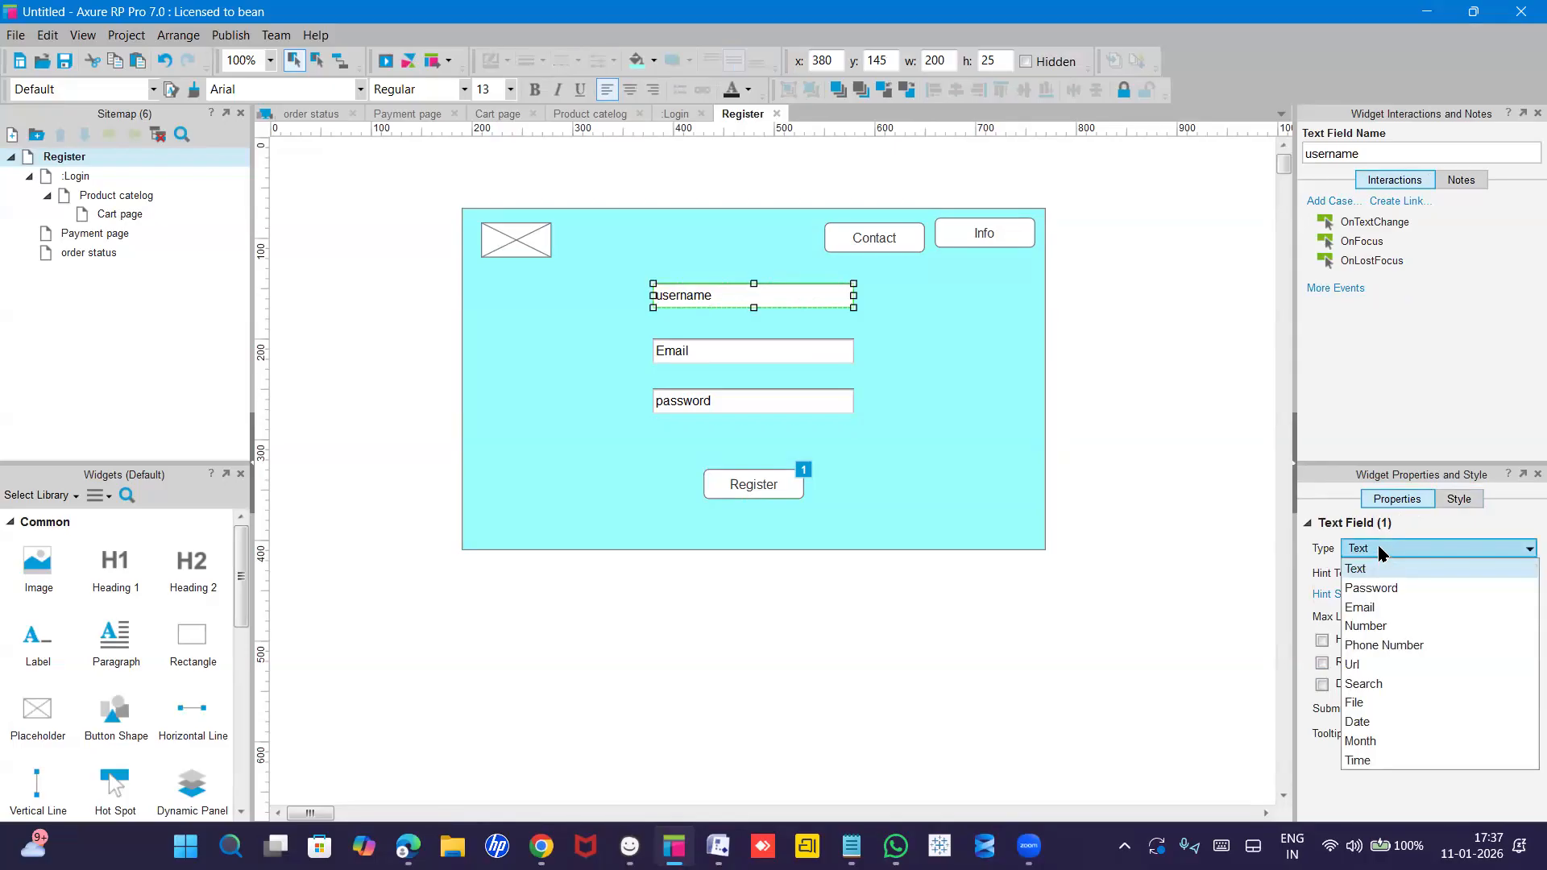
pyautogui.click(1377, 546)
pyautogui.click(1379, 571)
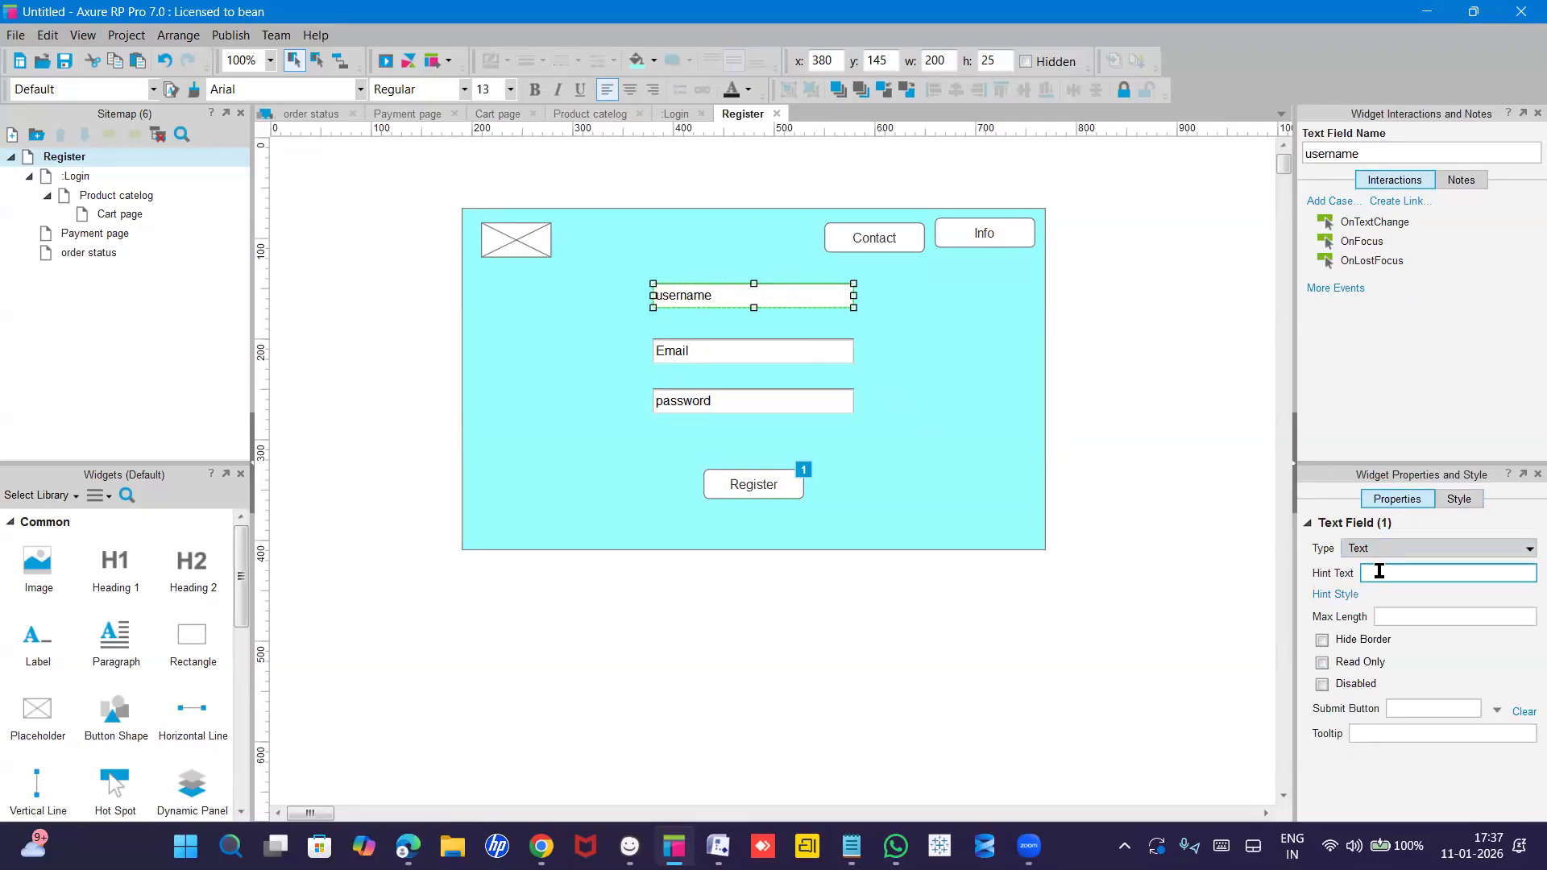
pyautogui.write('Rahul')
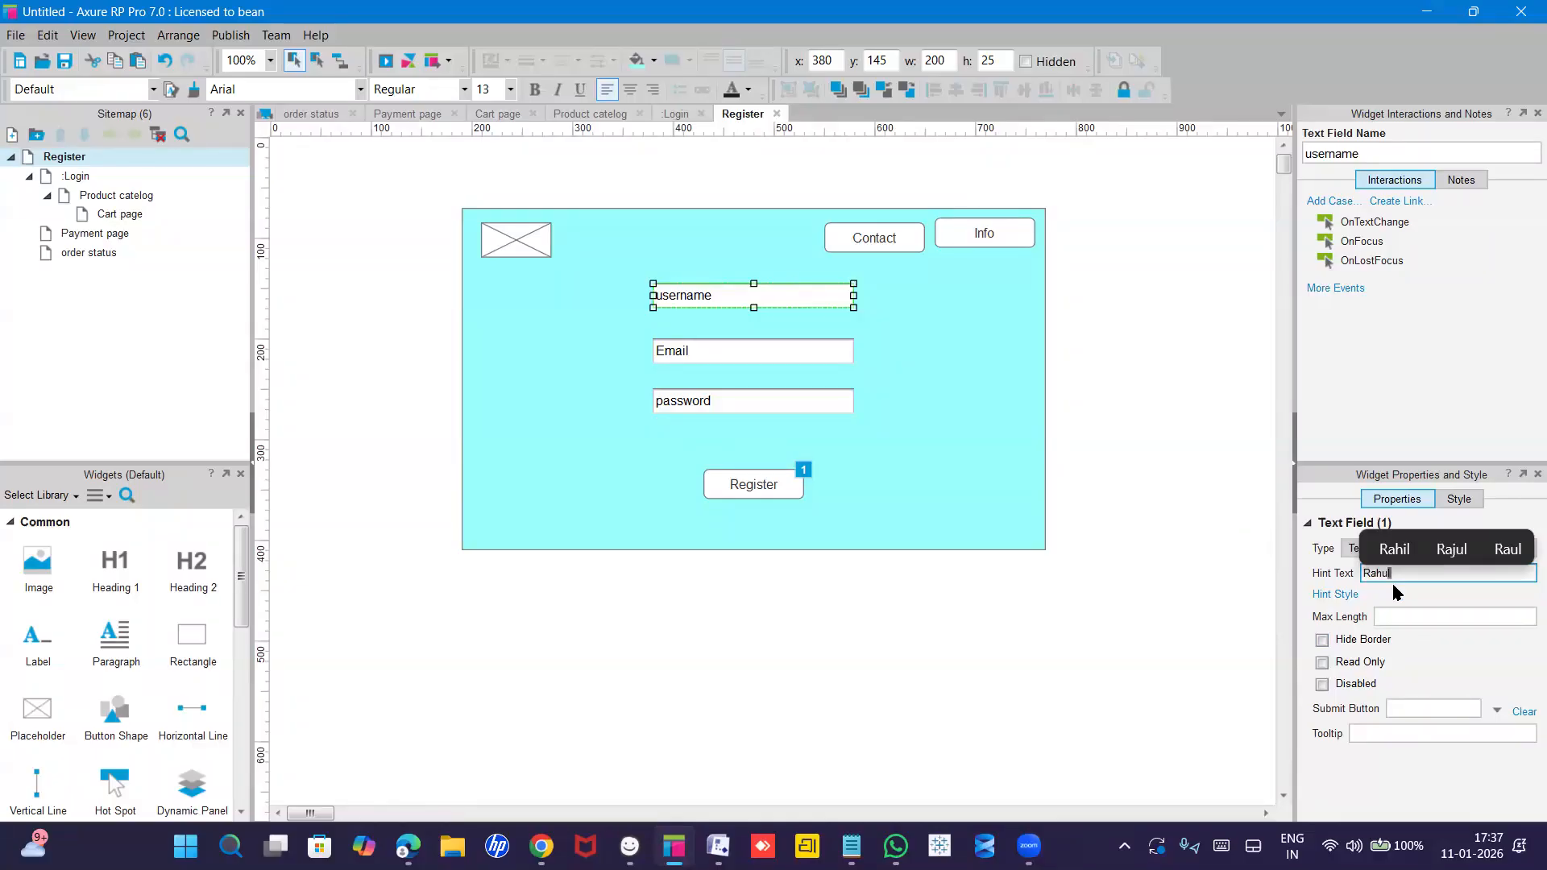
pyautogui.press('Return')
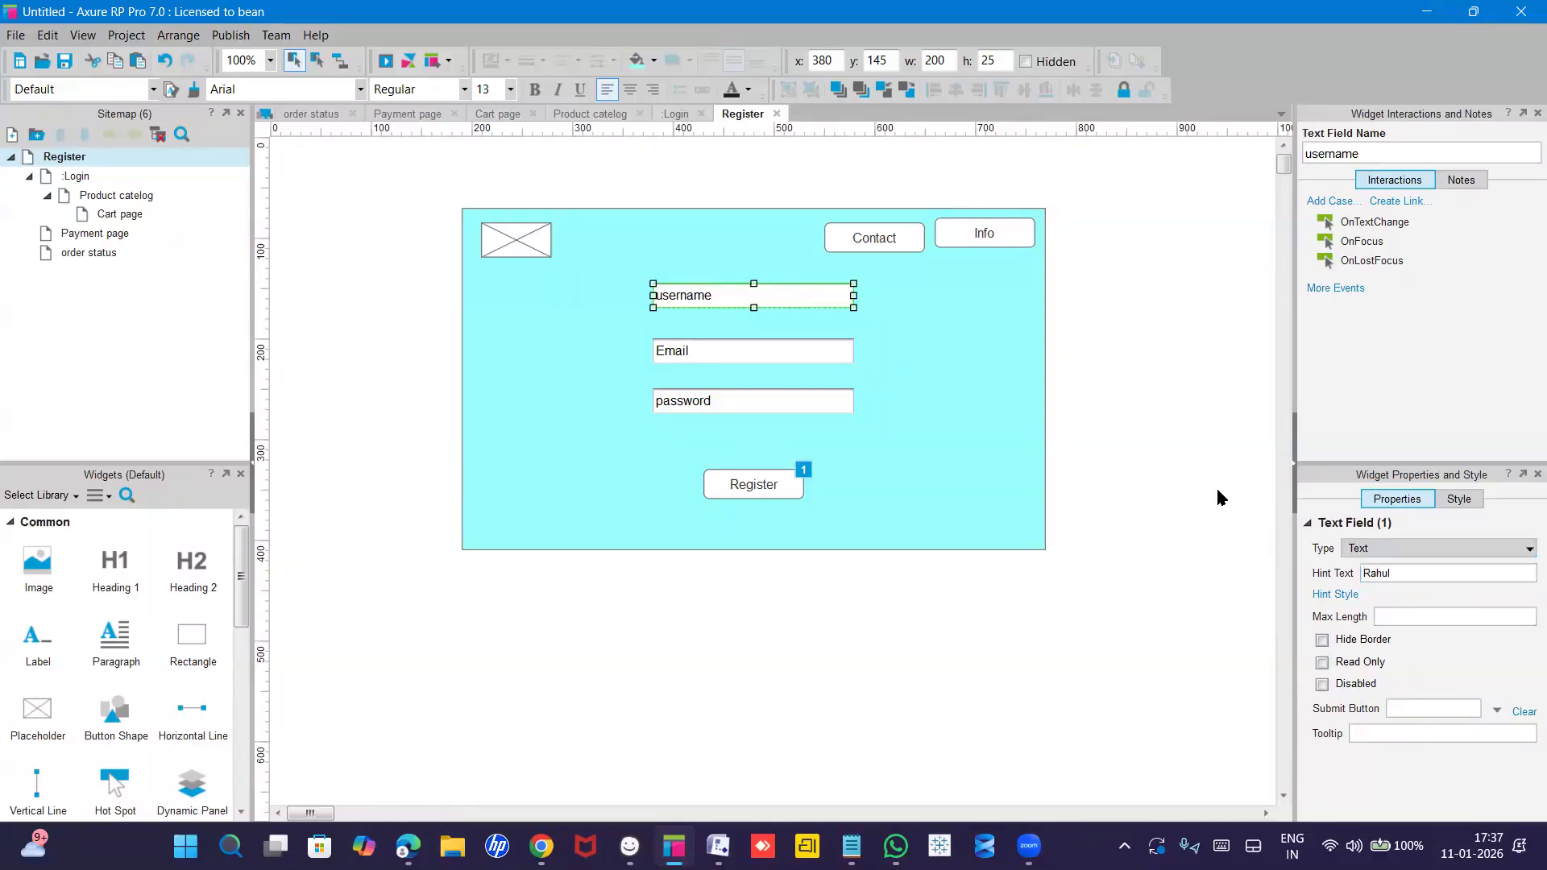
pyautogui.click(689, 350)
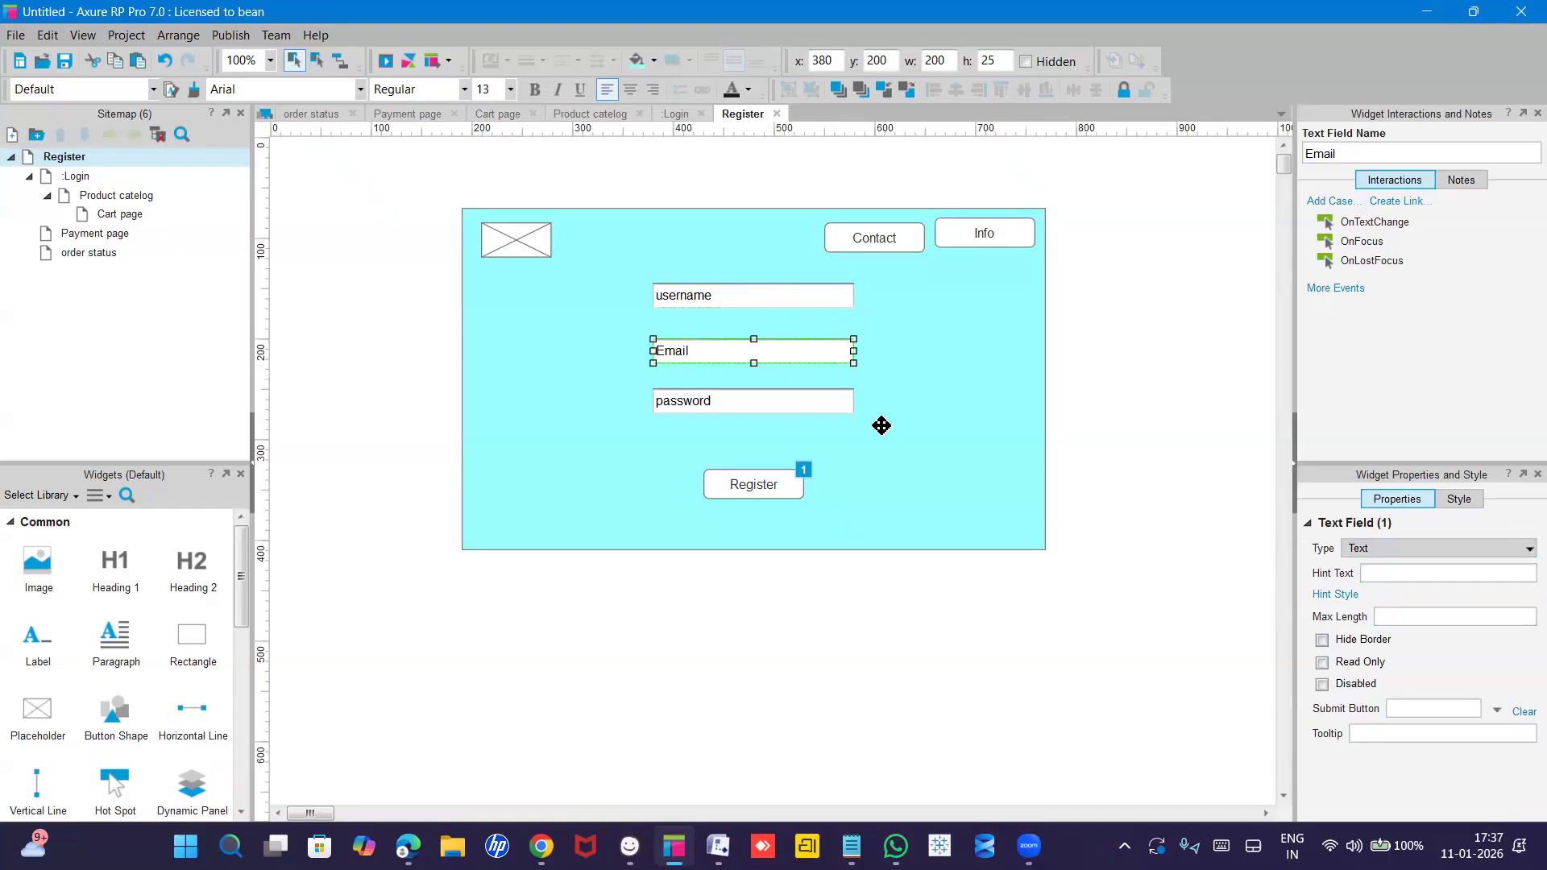
# Give the Email field the Password type with a sample password as a provisional hint.
pyautogui.click(1362, 552)
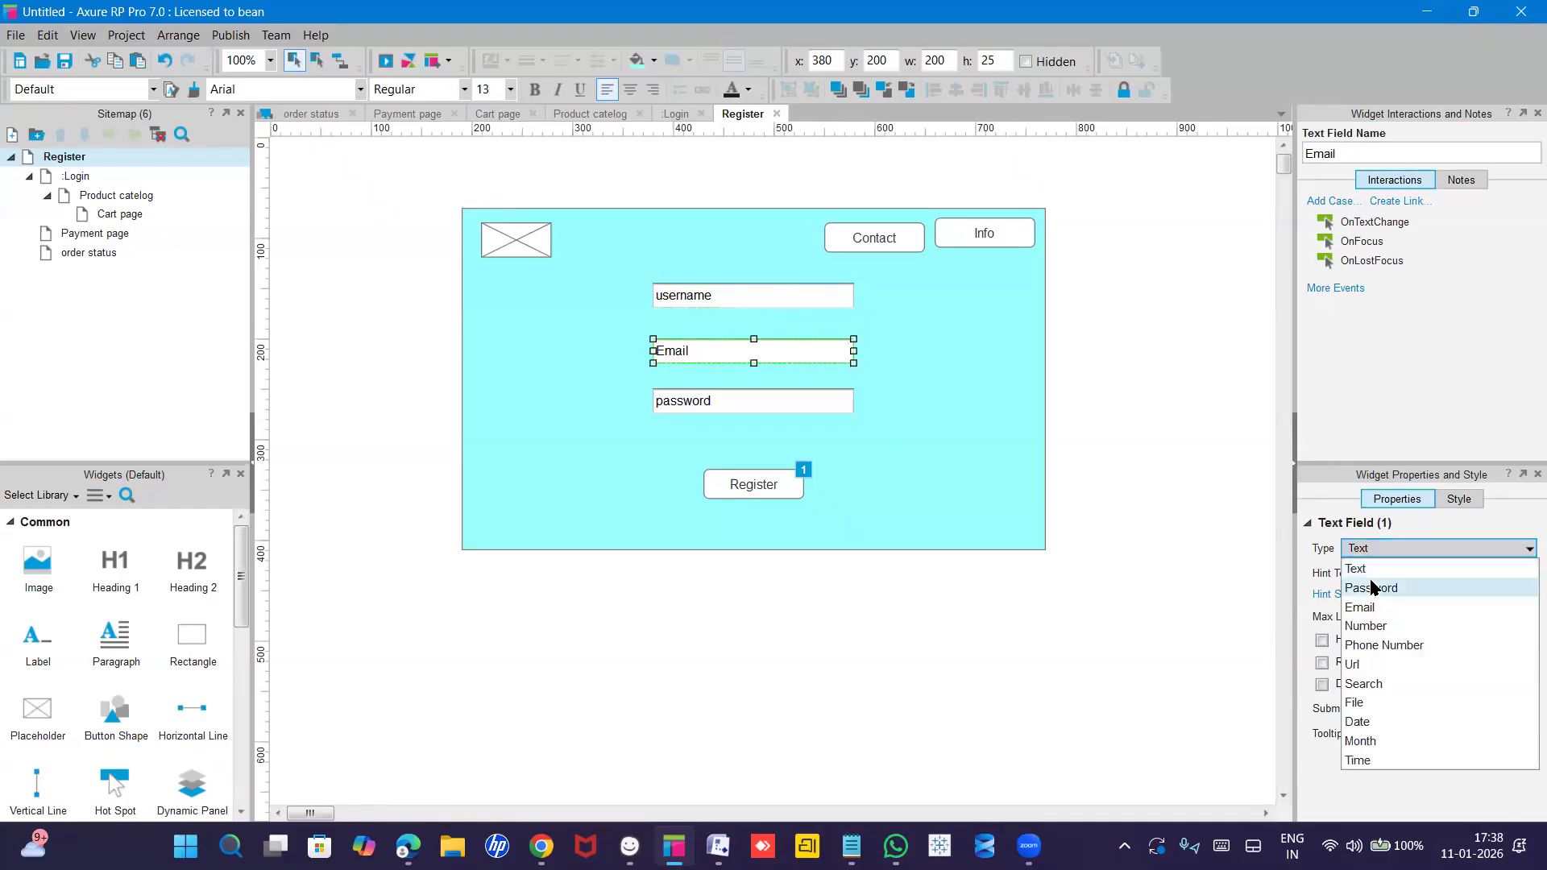
pyautogui.click(1370, 587)
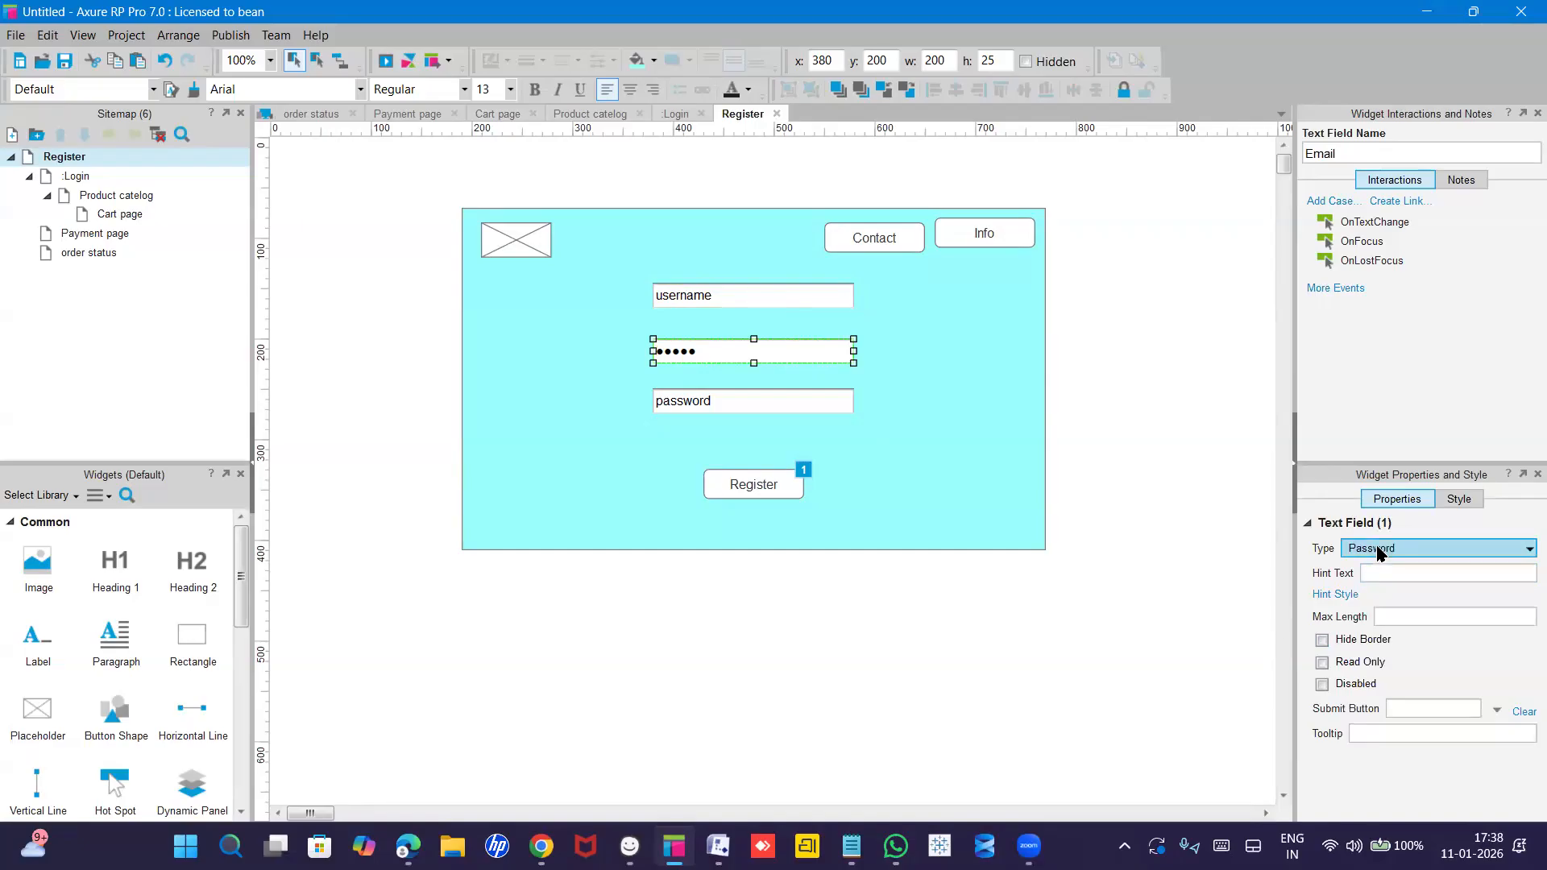
pyautogui.click(1379, 579)
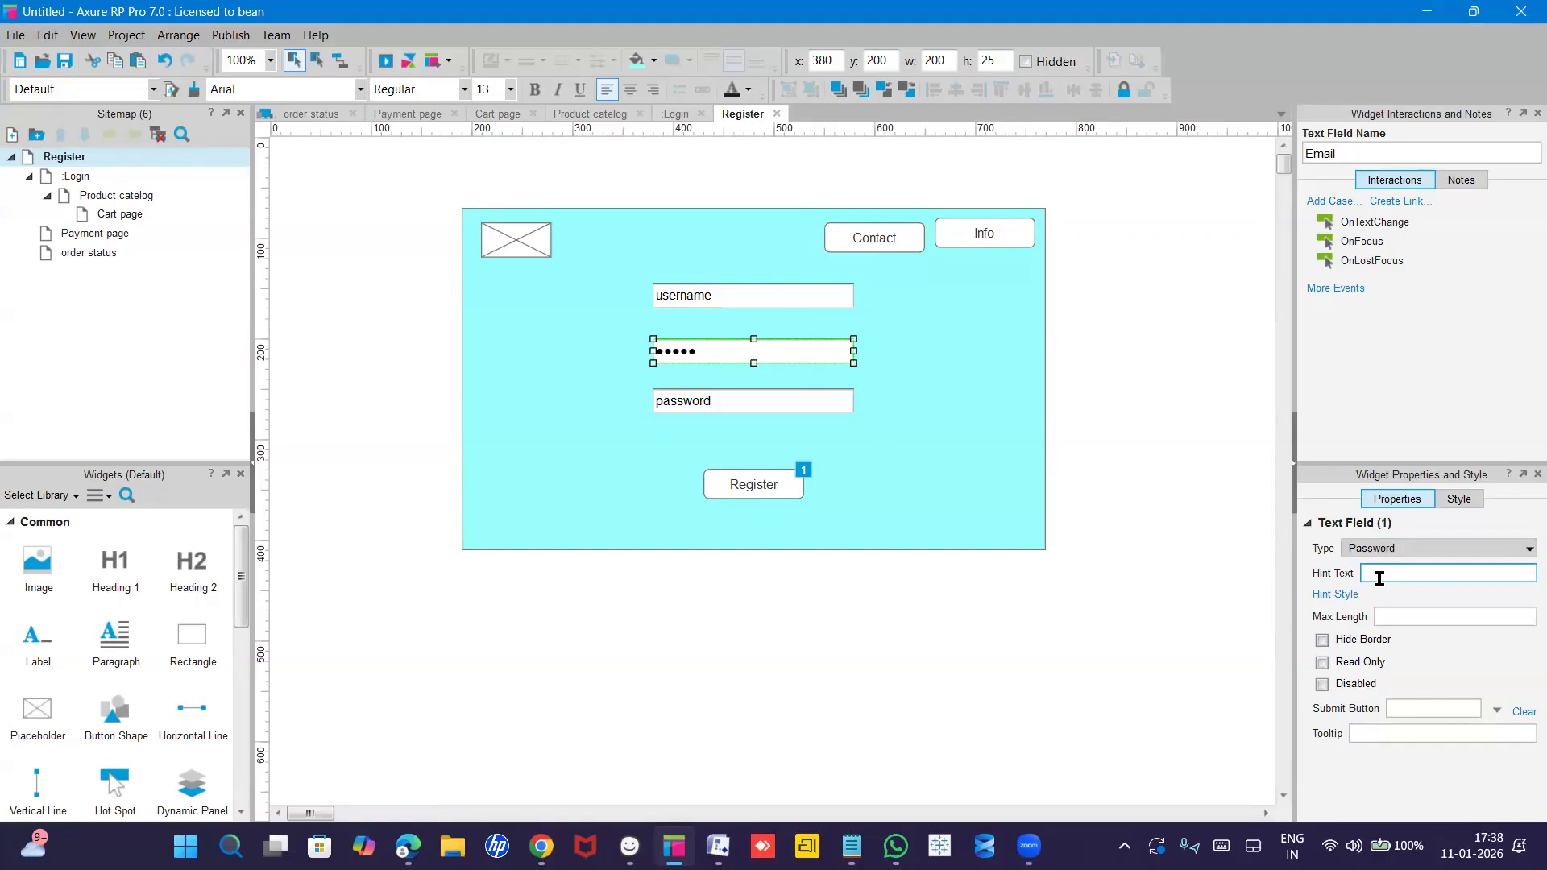
pyautogui.write('123@4')
pyautogui.click(1415, 595)
# Clear the Email field's default 'Email' text.
pyautogui.click(715, 402)
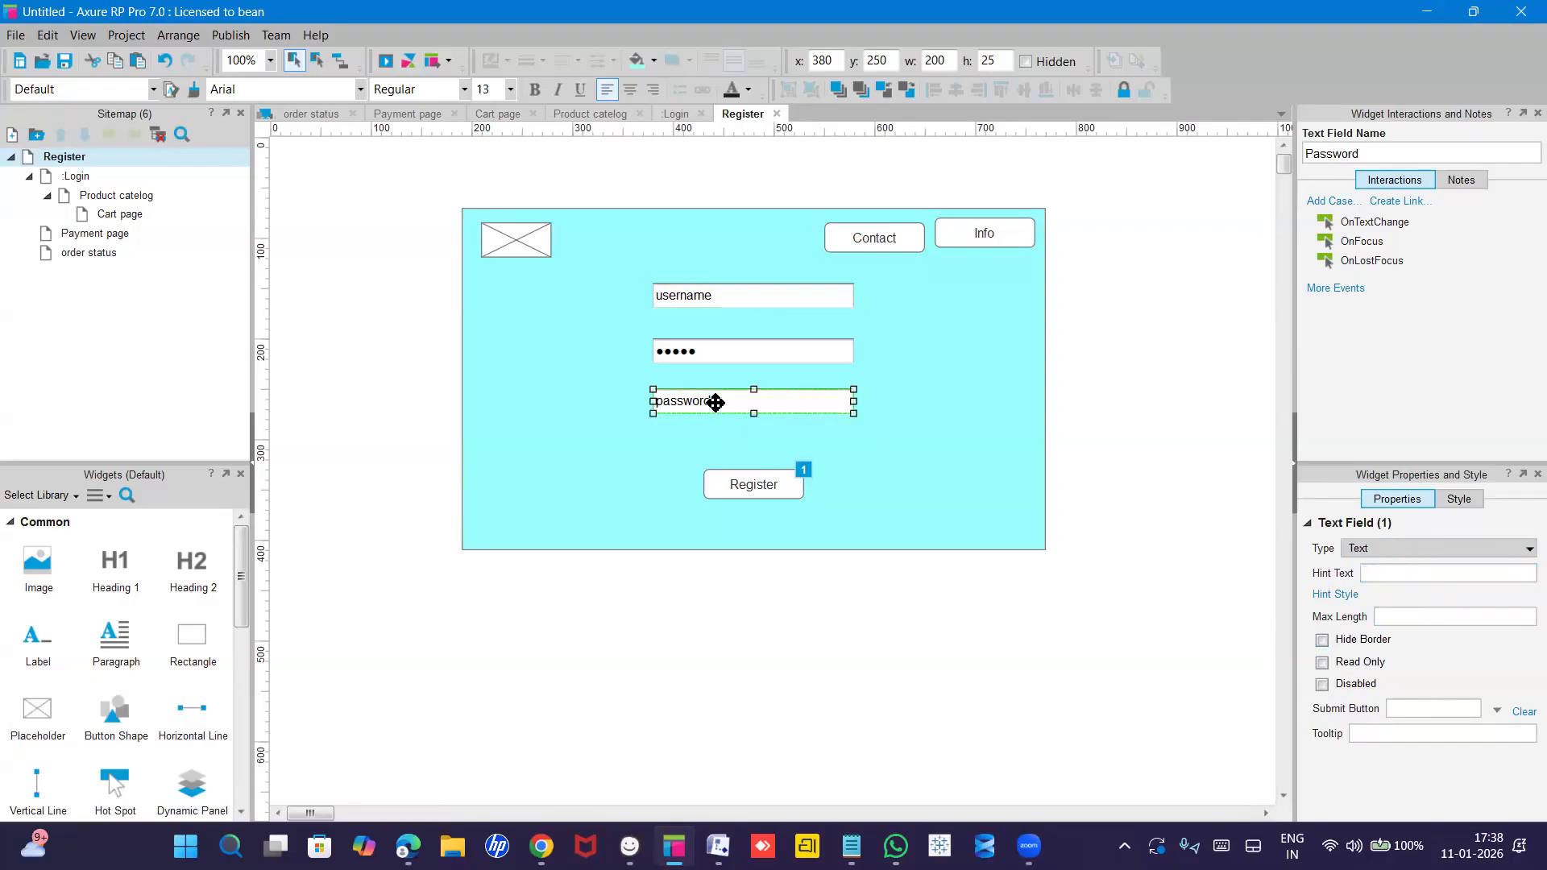
pyautogui.click(715, 361)
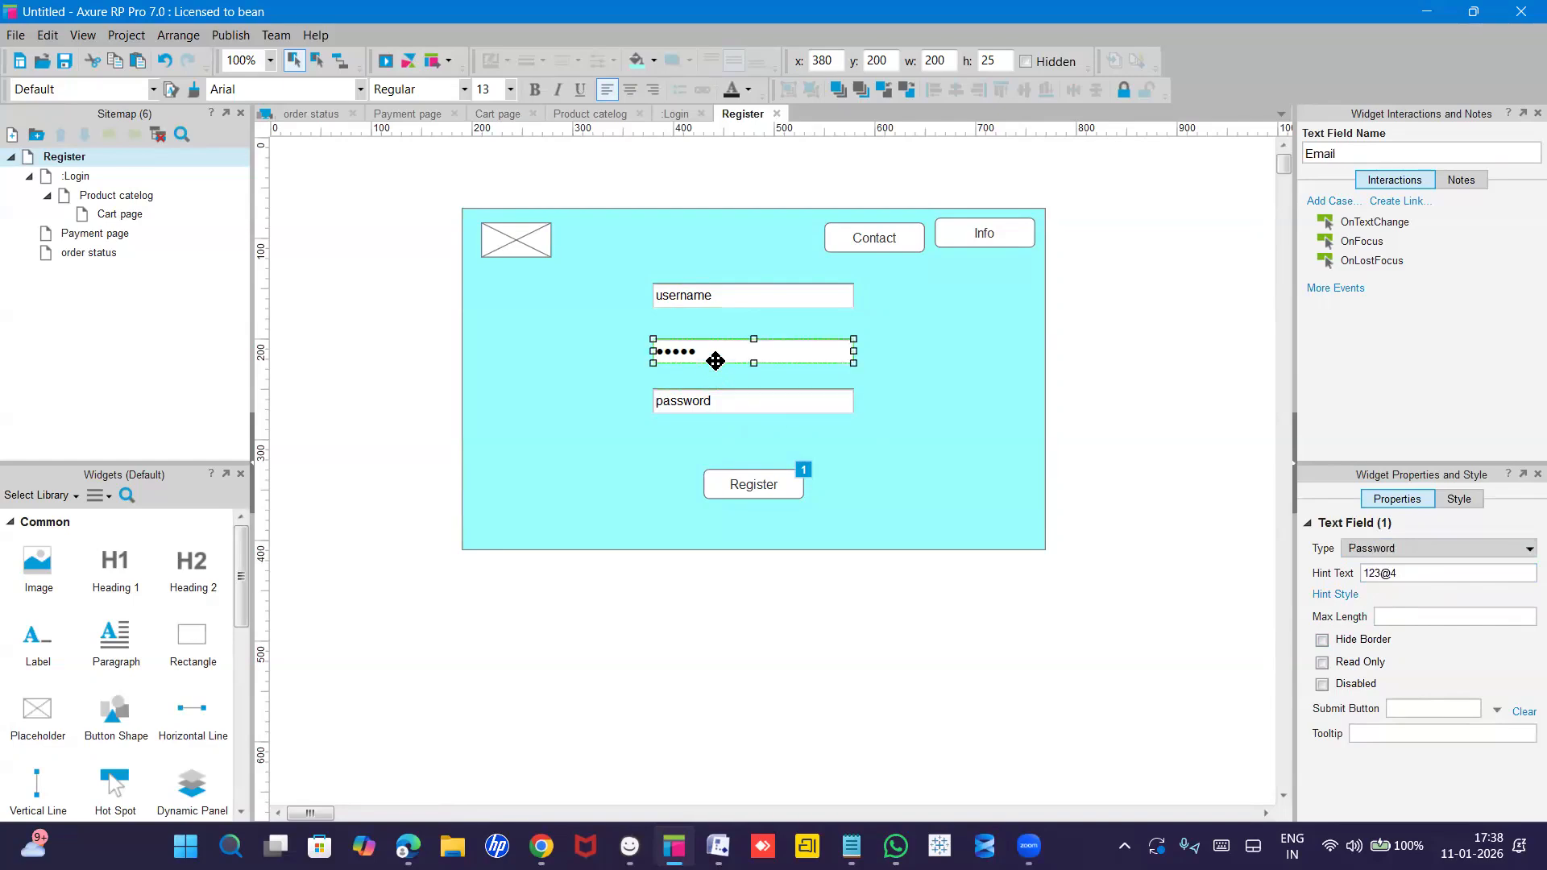
pyautogui.click(715, 361)
pyautogui.press('BackSpace')
pyautogui.click(719, 299)
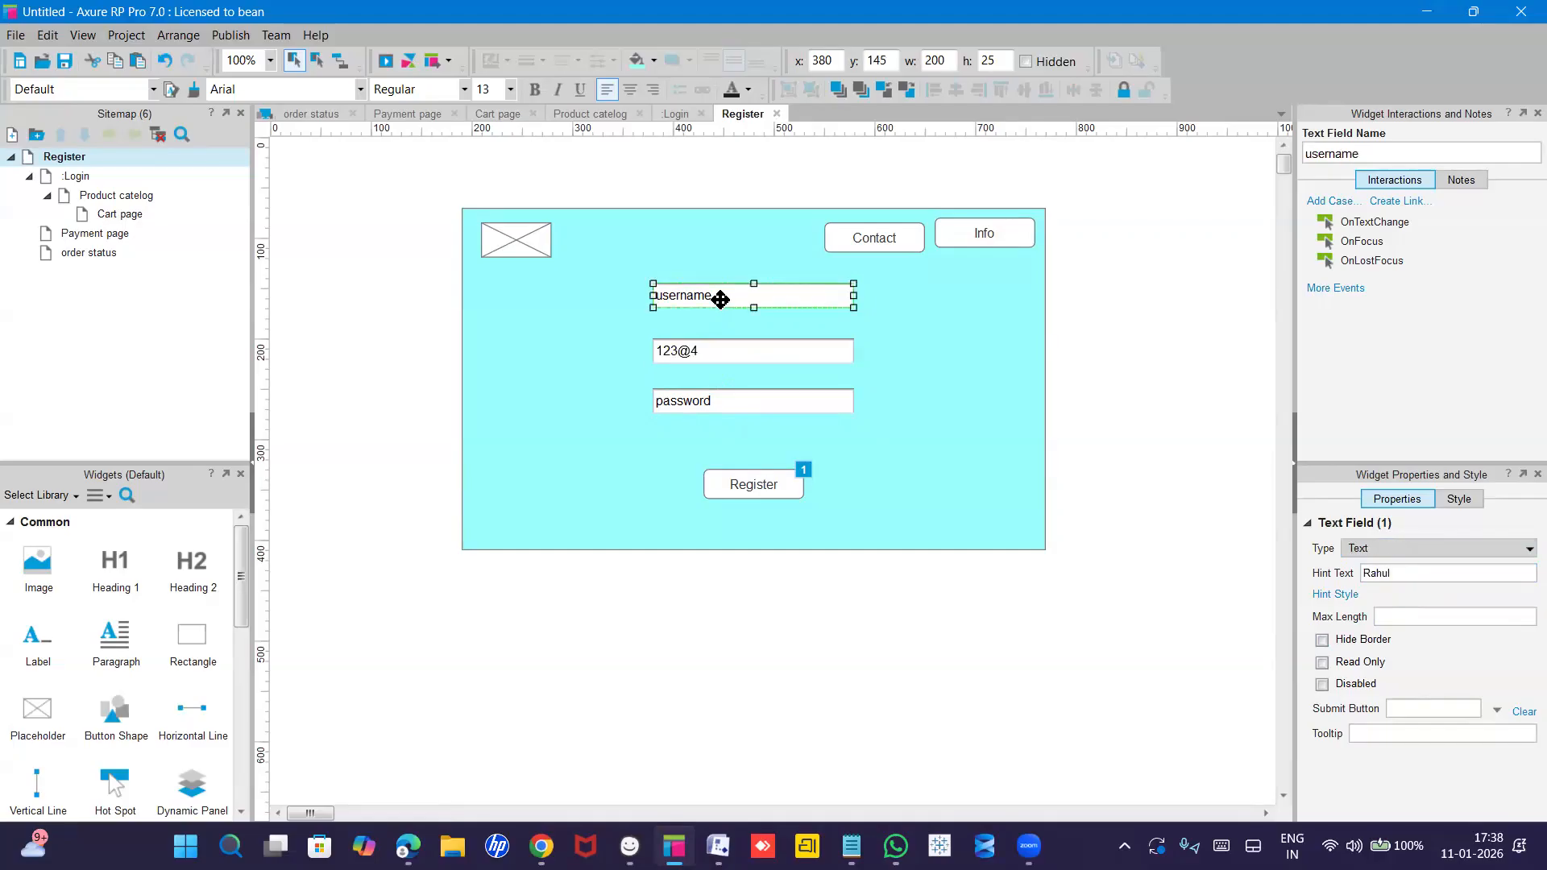
pyautogui.click(720, 298)
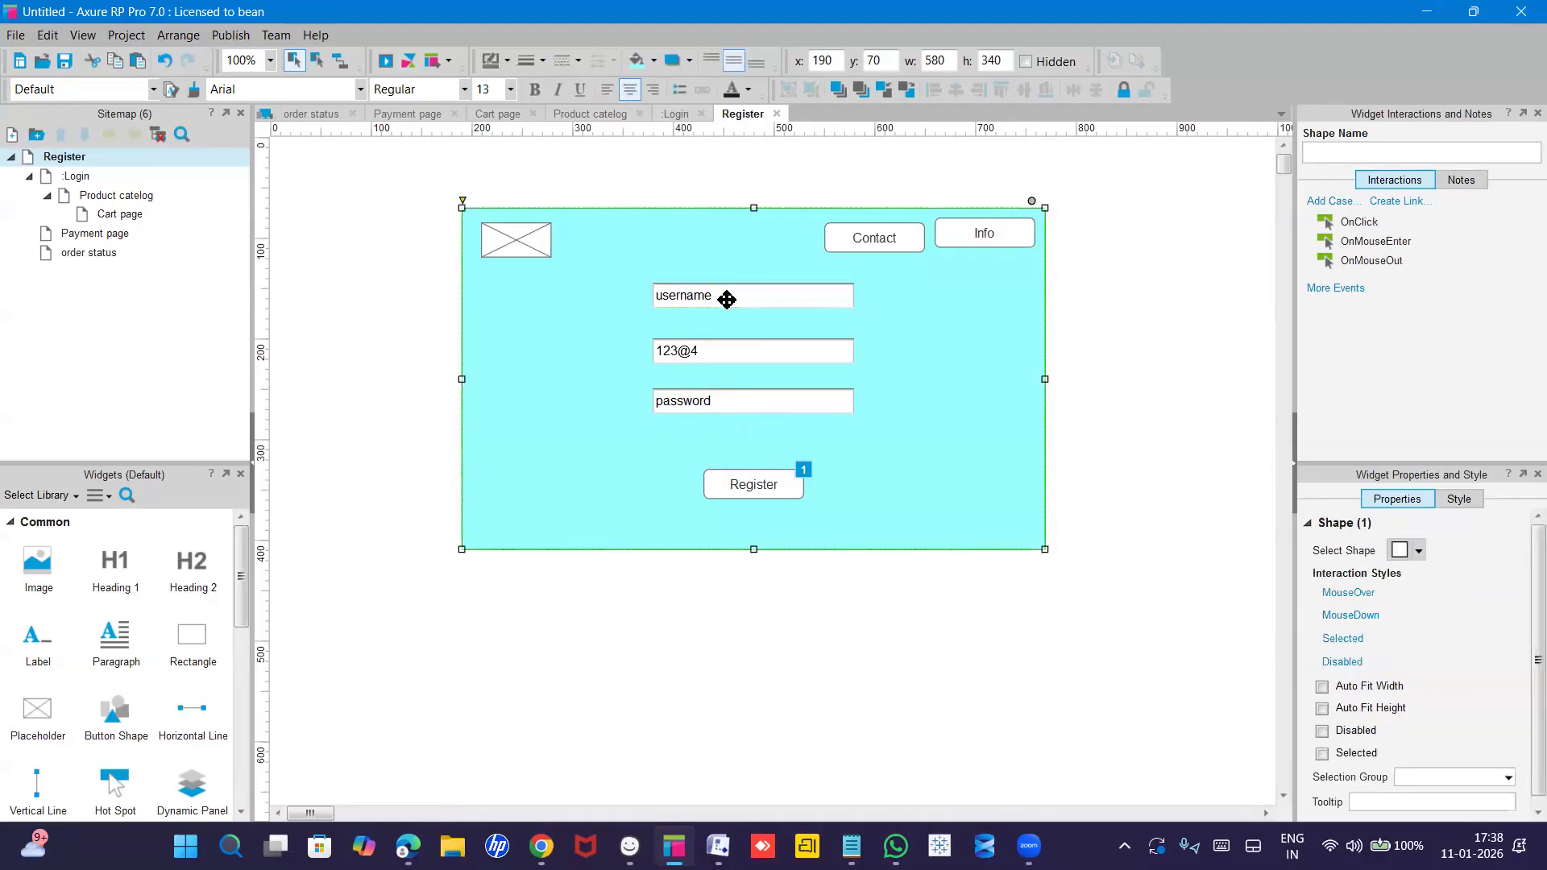
pyautogui.doubleClick(726, 299)
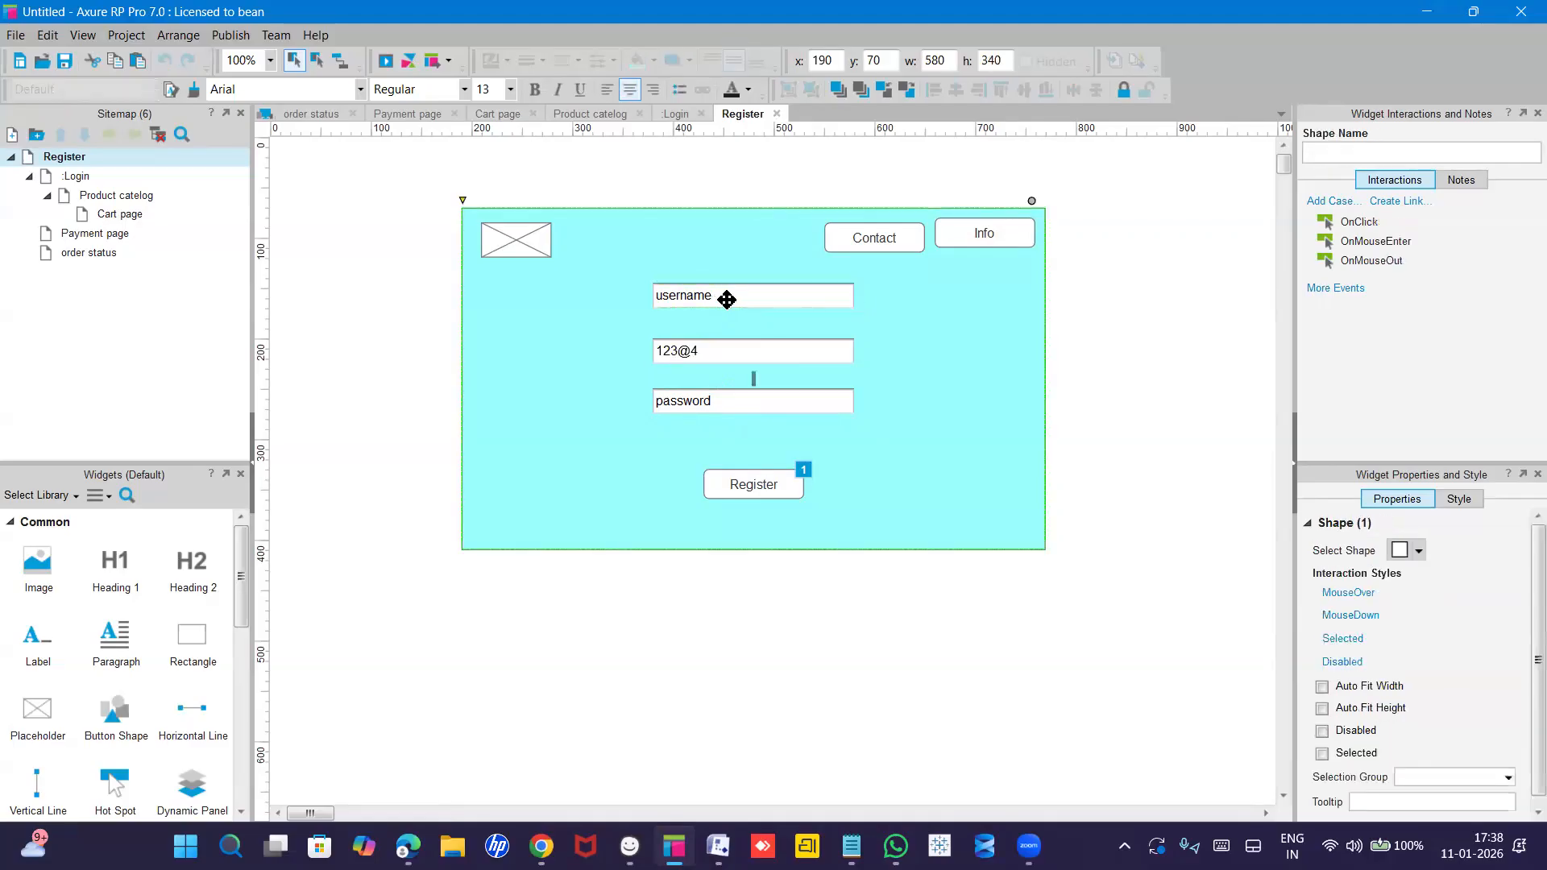
pyautogui.click(727, 398)
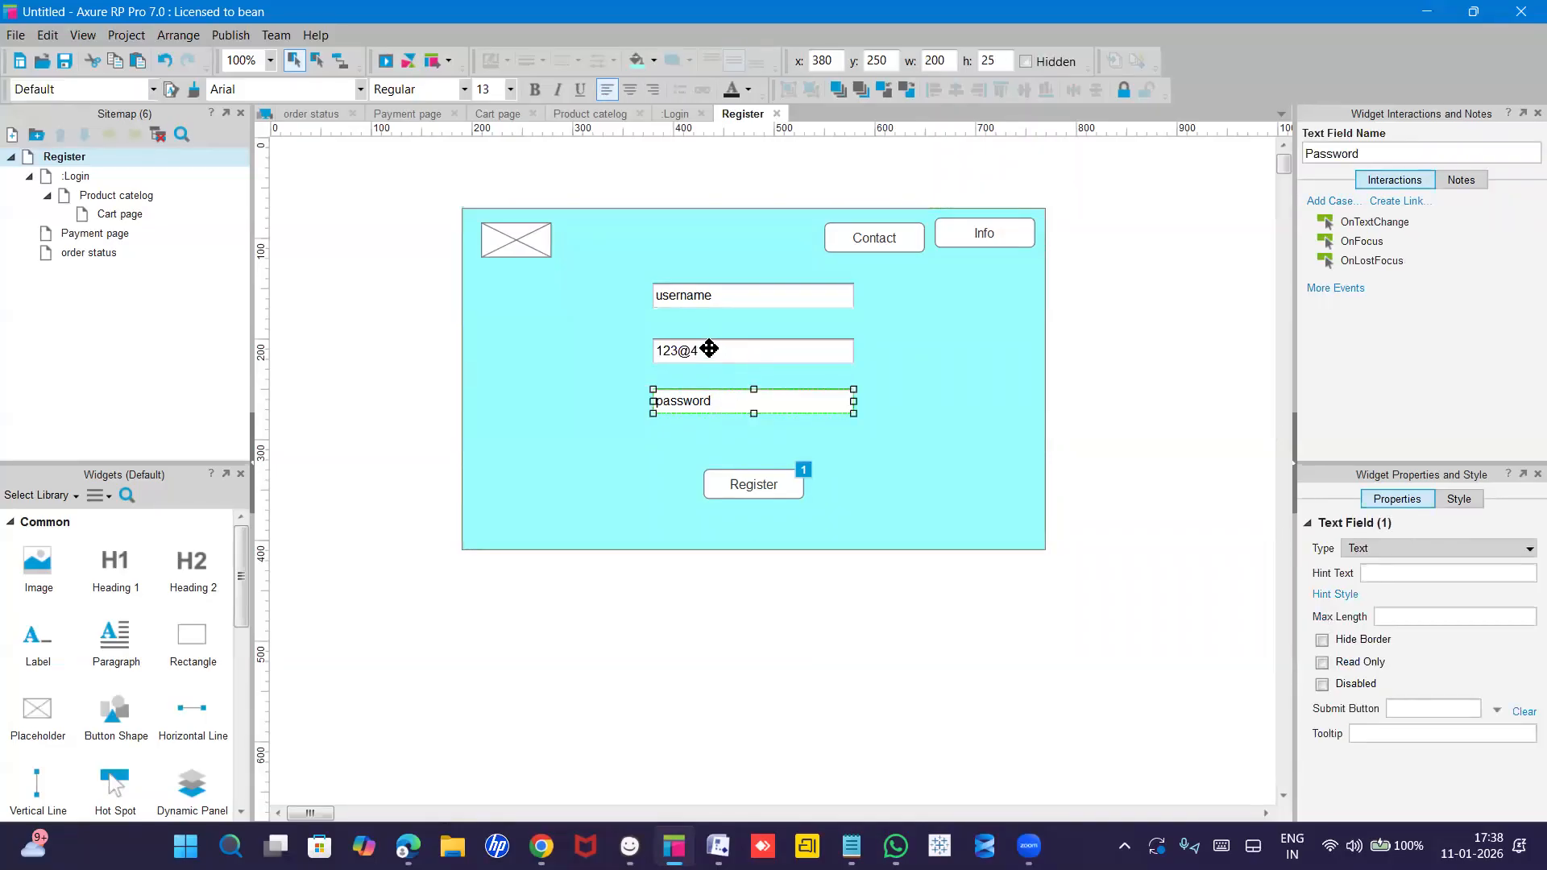
pyautogui.doubleClick(709, 348)
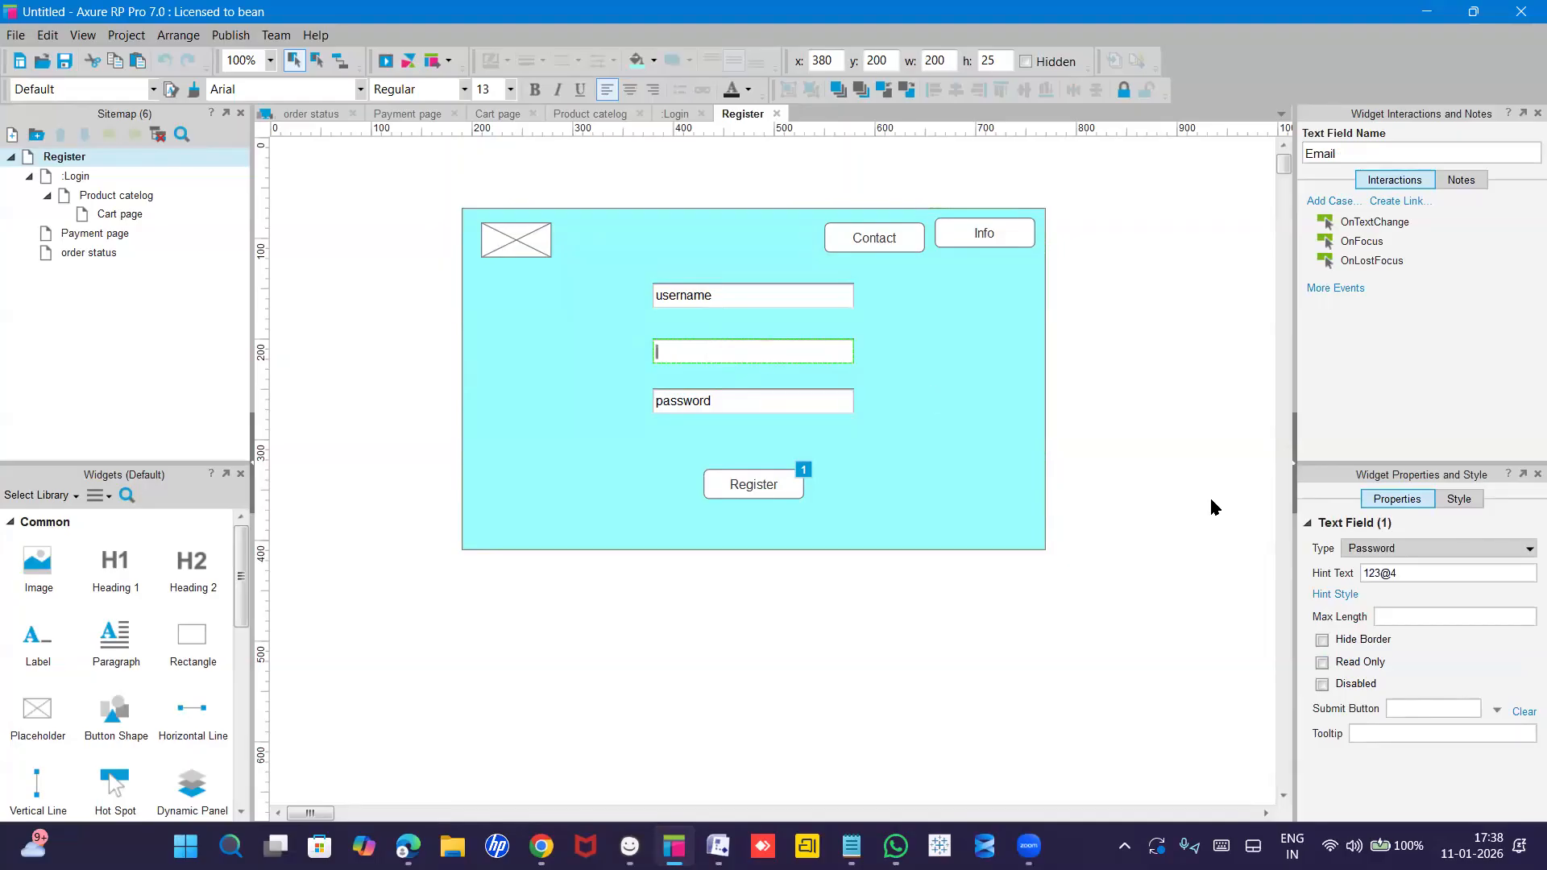
# Switch the Email field's type to Email and edit its hint into a sample Gmail address.
pyautogui.click(1399, 549)
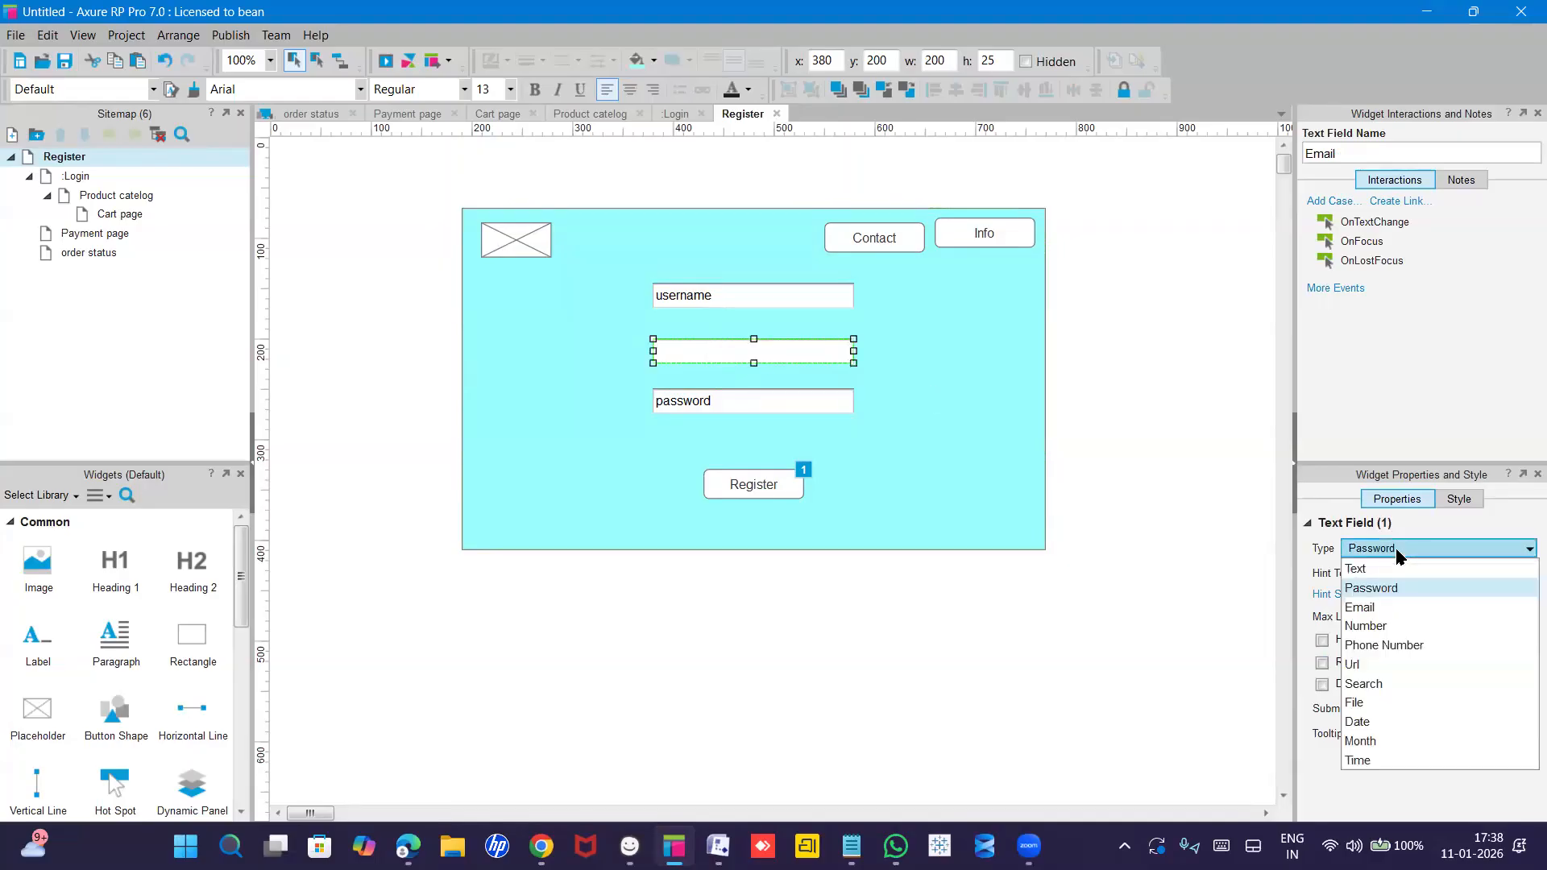
pyautogui.click(1375, 605)
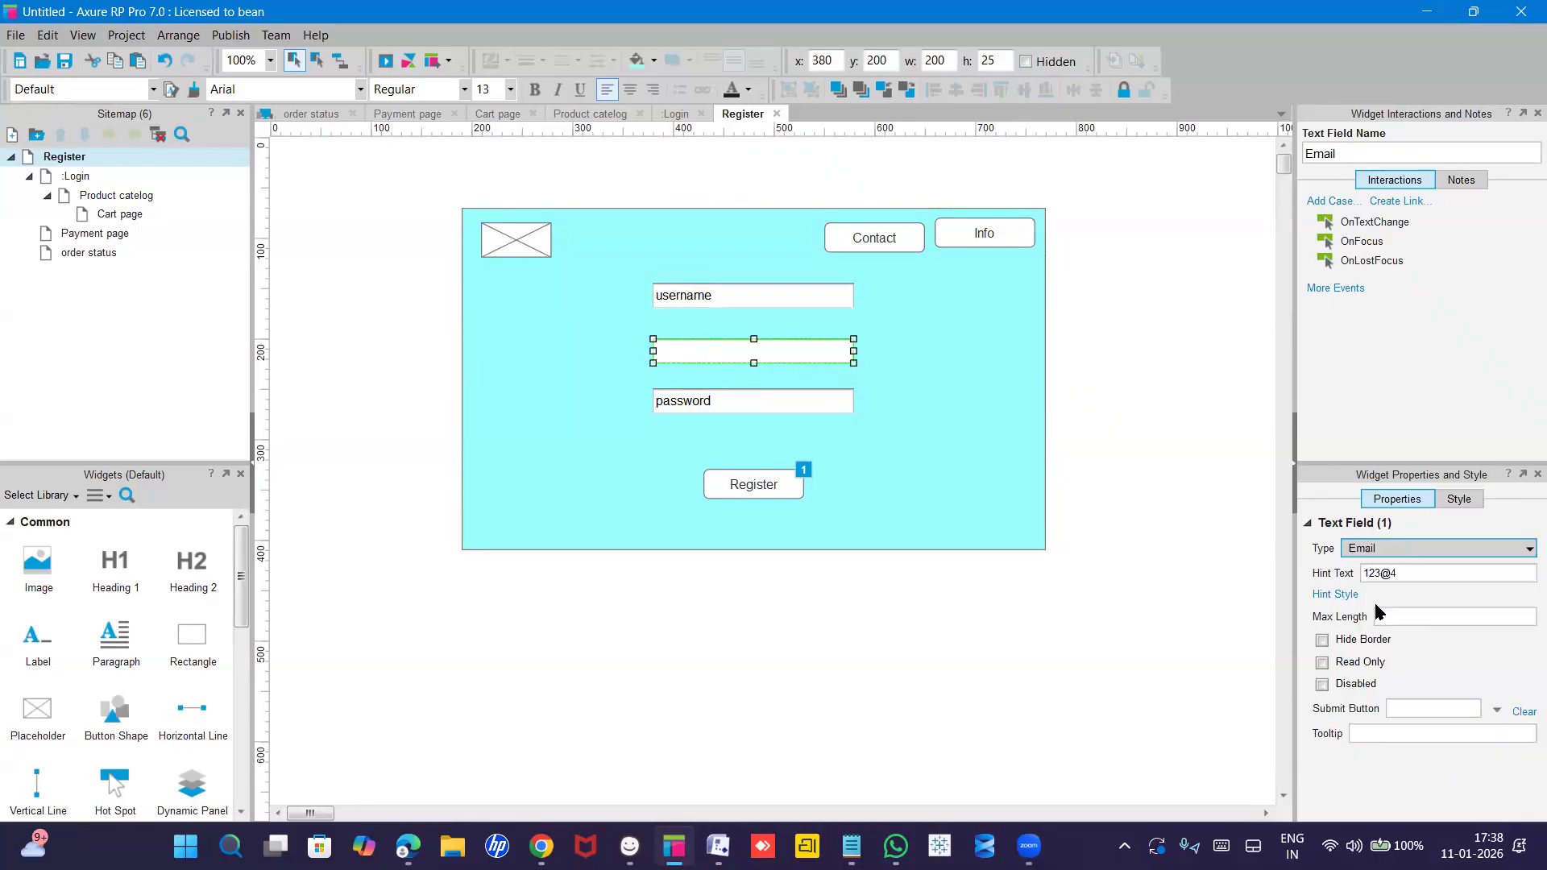
pyautogui.click(1406, 571)
pyautogui.press('BackSpace')
pyautogui.write('gmail')
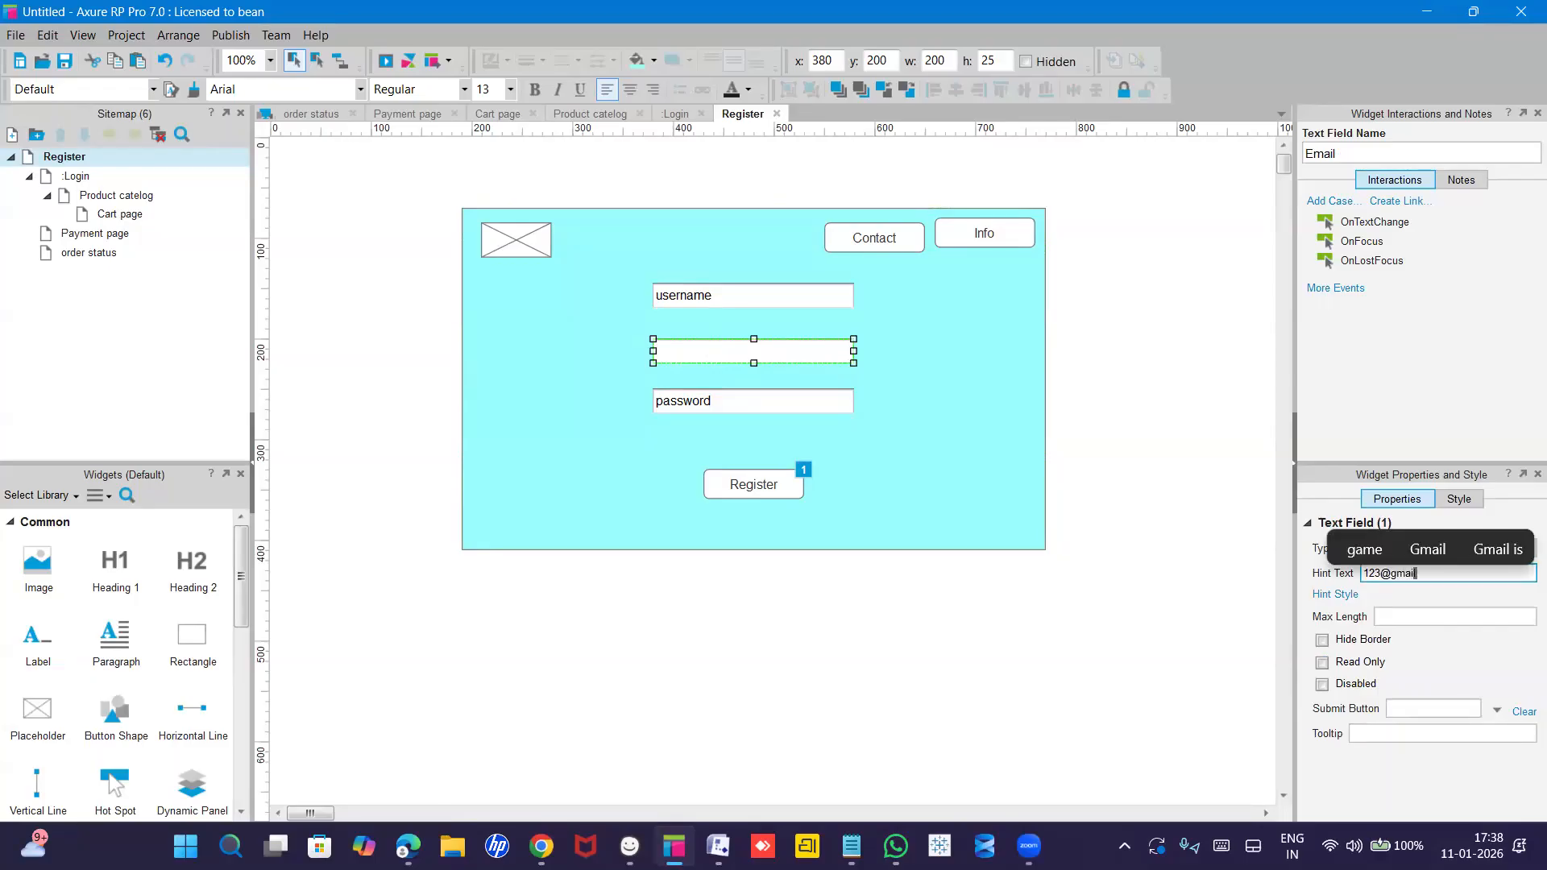
pyautogui.write('.com')
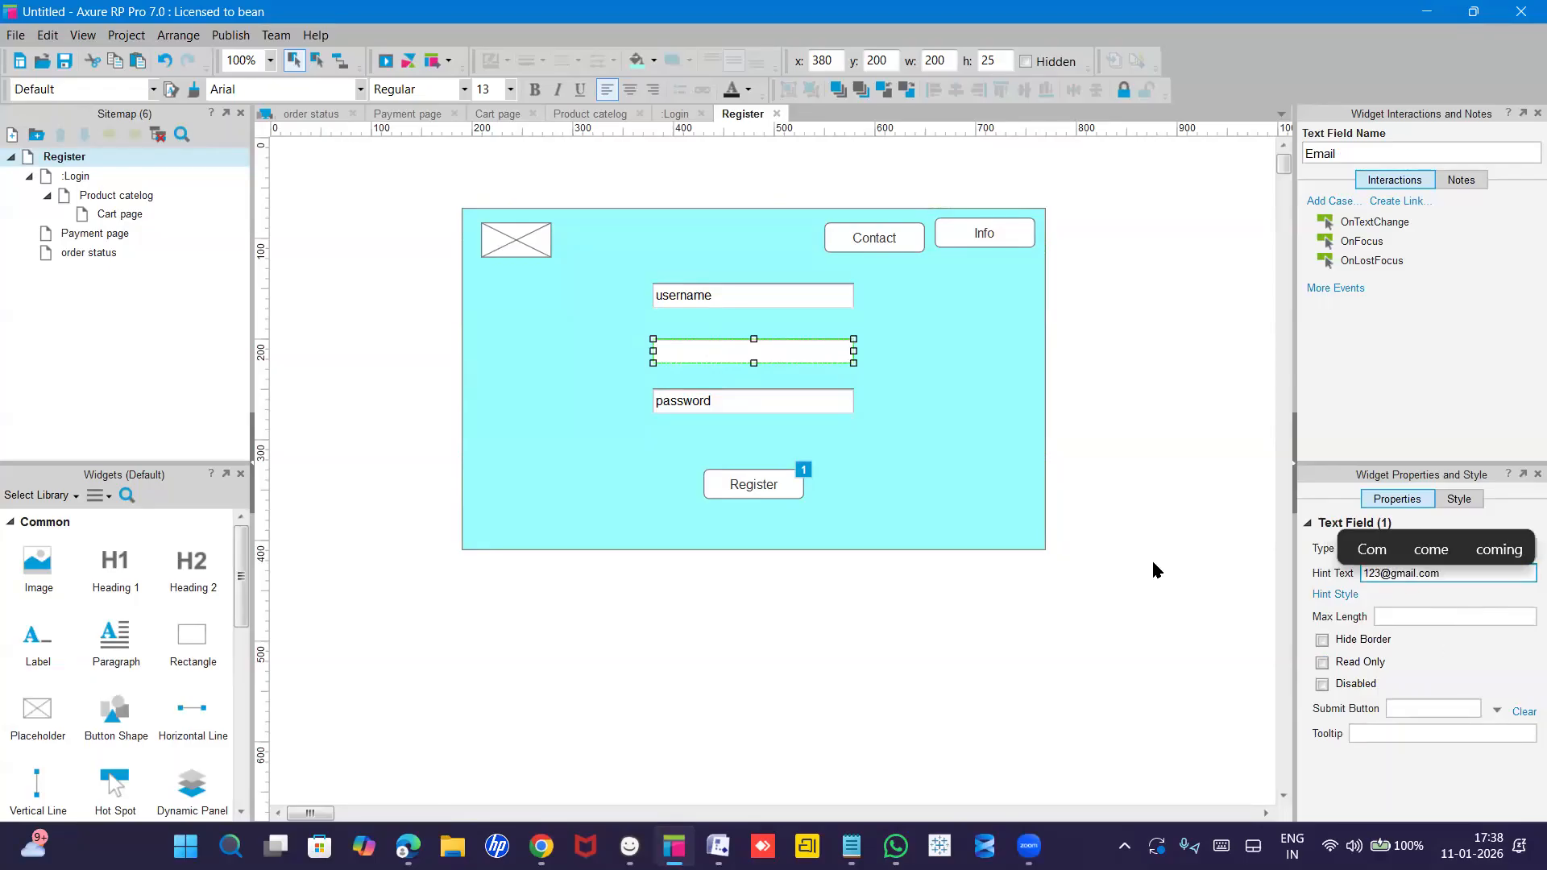
pyautogui.click(749, 402)
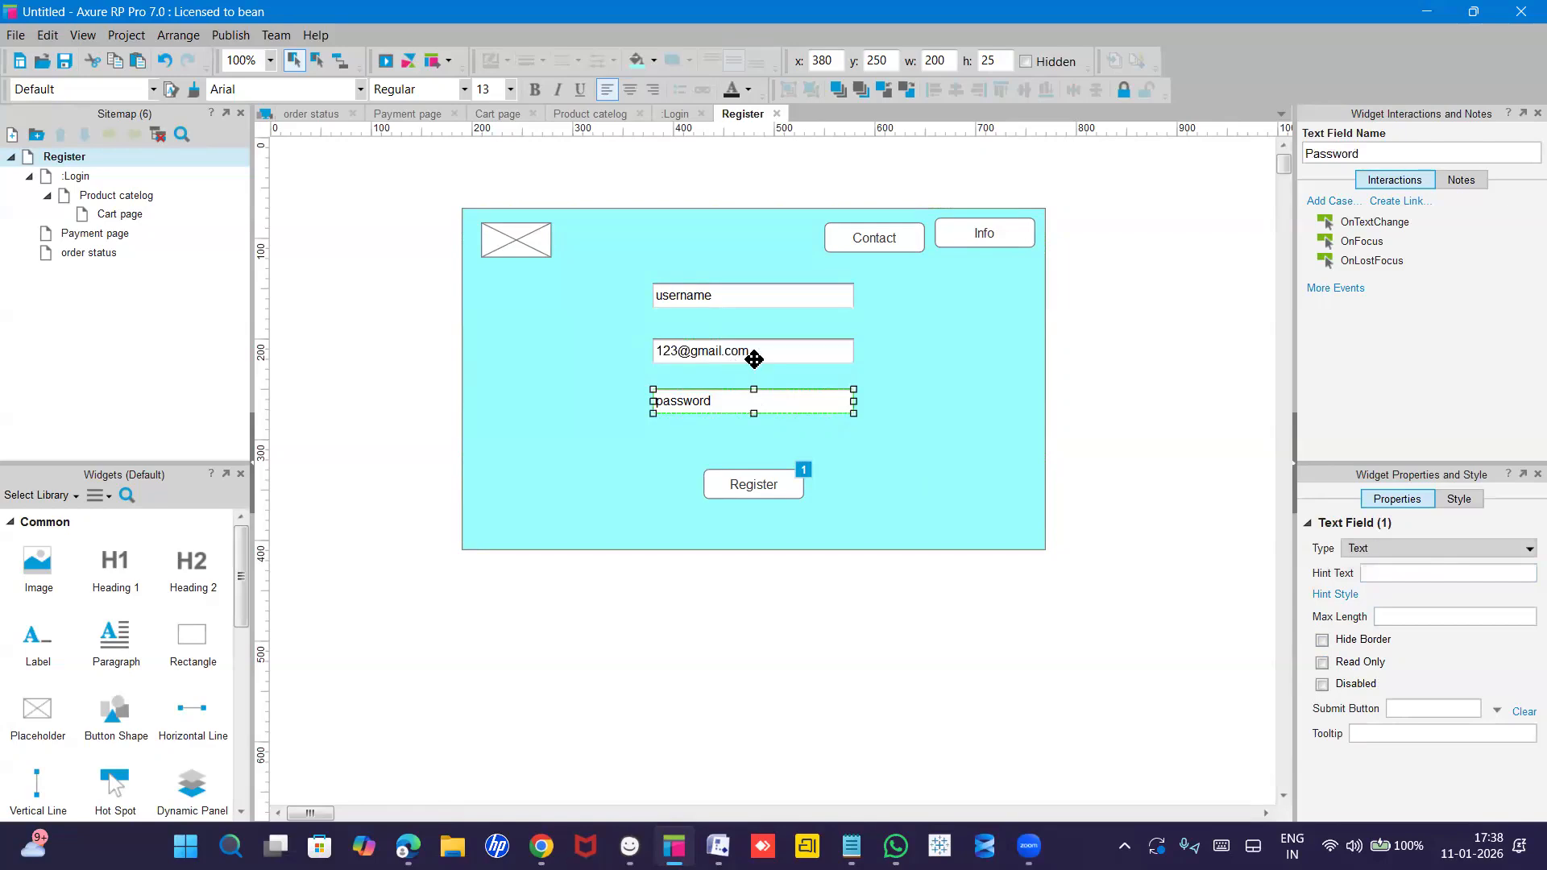
# Make the password field a Password-type input with a sample password as hint text.
pyautogui.doubleClick(728, 400)
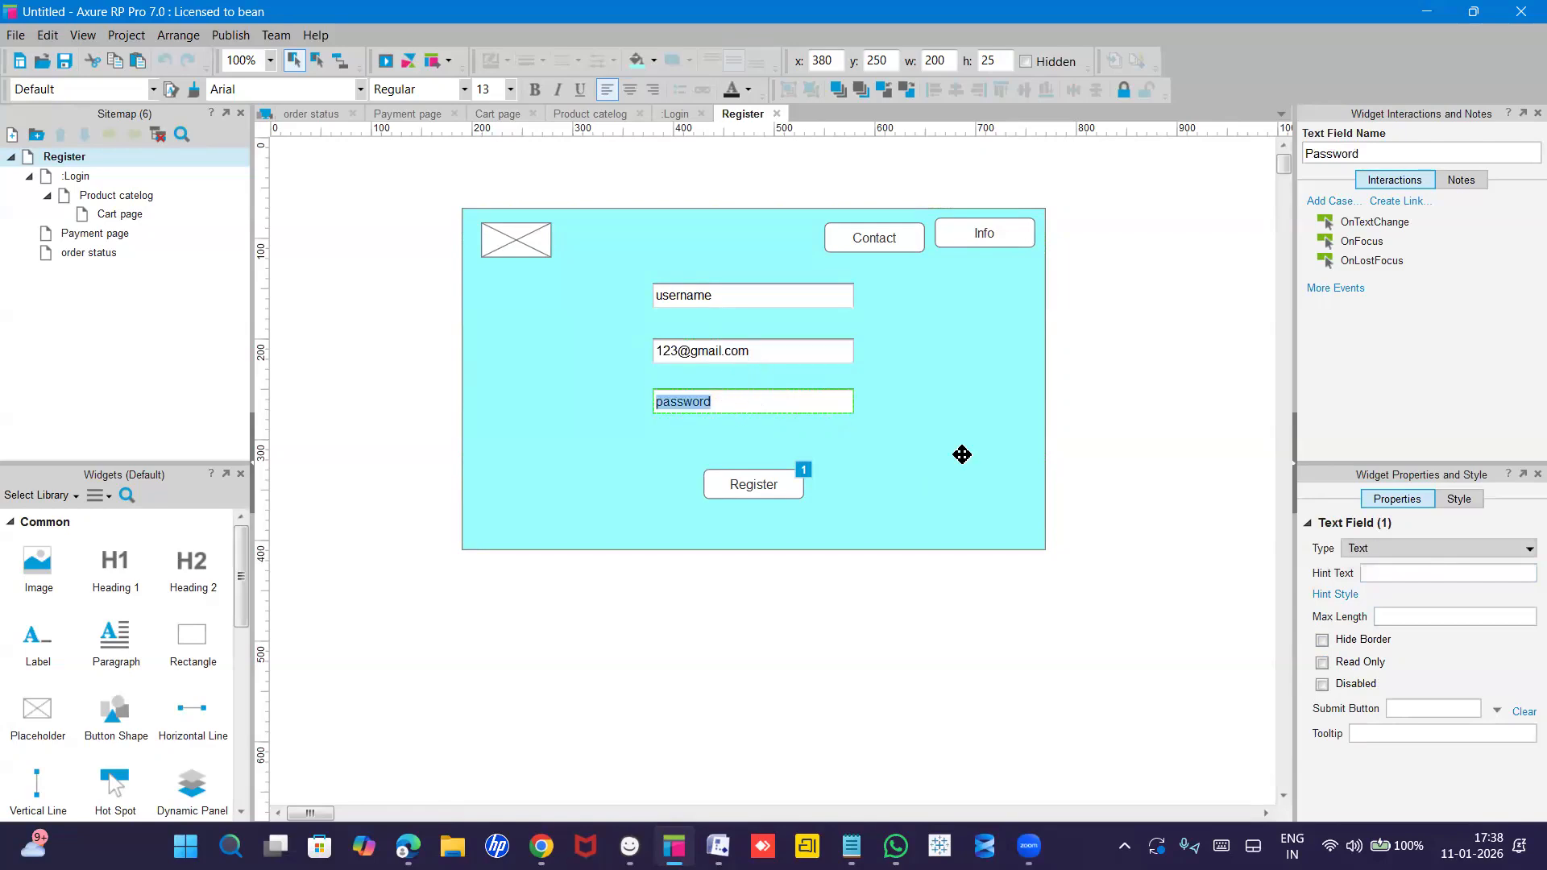
pyautogui.click(1373, 550)
pyautogui.click(1381, 591)
pyautogui.click(1380, 574)
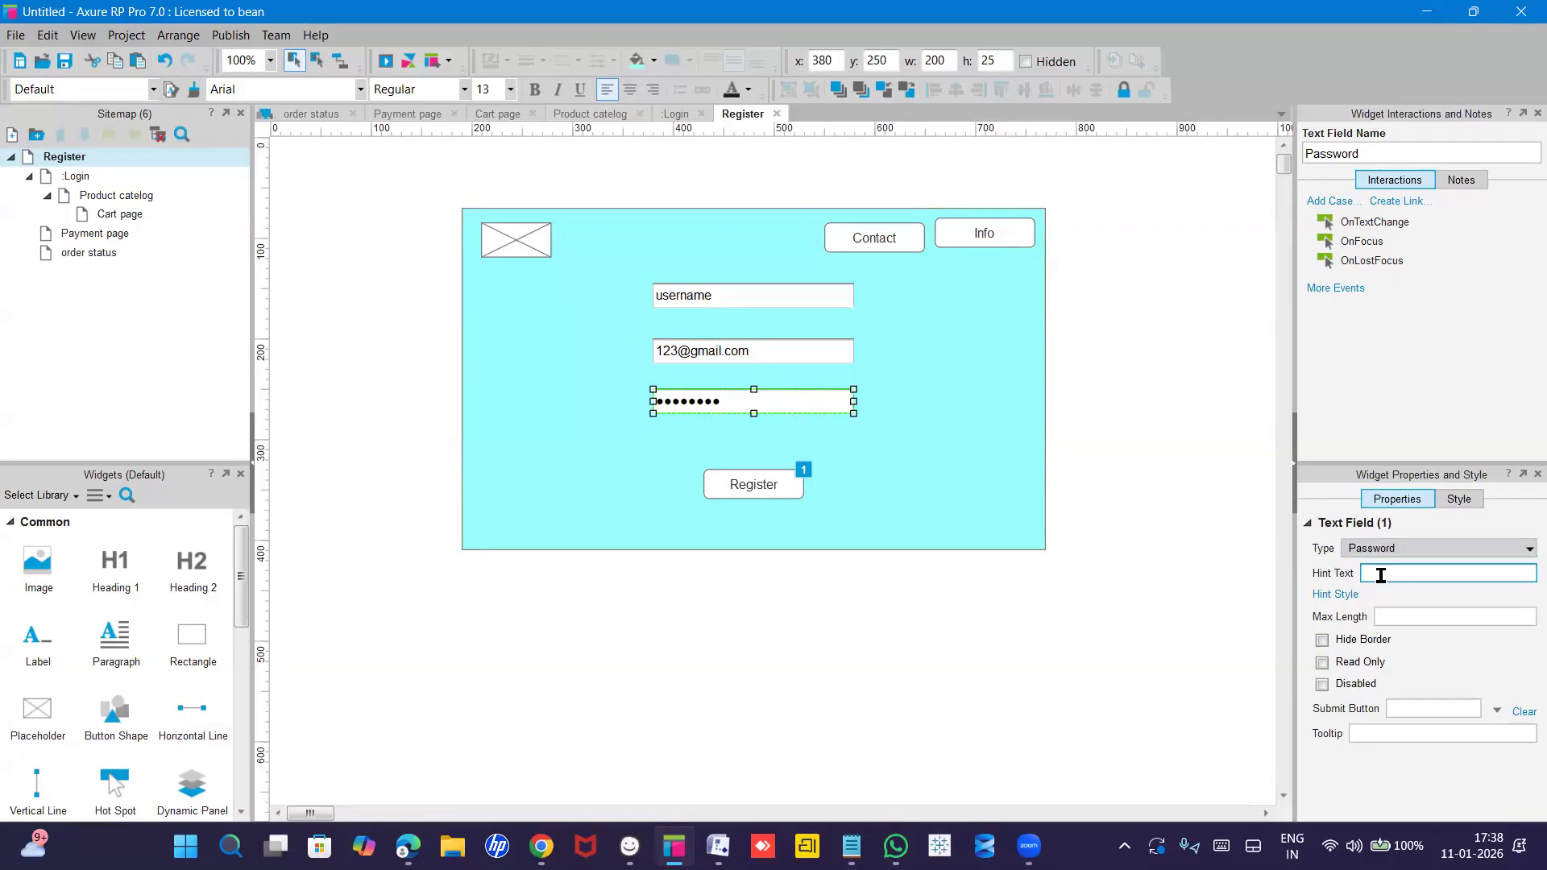
pyautogui.write('123@4')
pyautogui.click(1223, 629)
# Review the username, email and password fields' settings, then select the Register button.
pyautogui.click(762, 410)
pyautogui.click(724, 296)
pyautogui.doubleClick(724, 296)
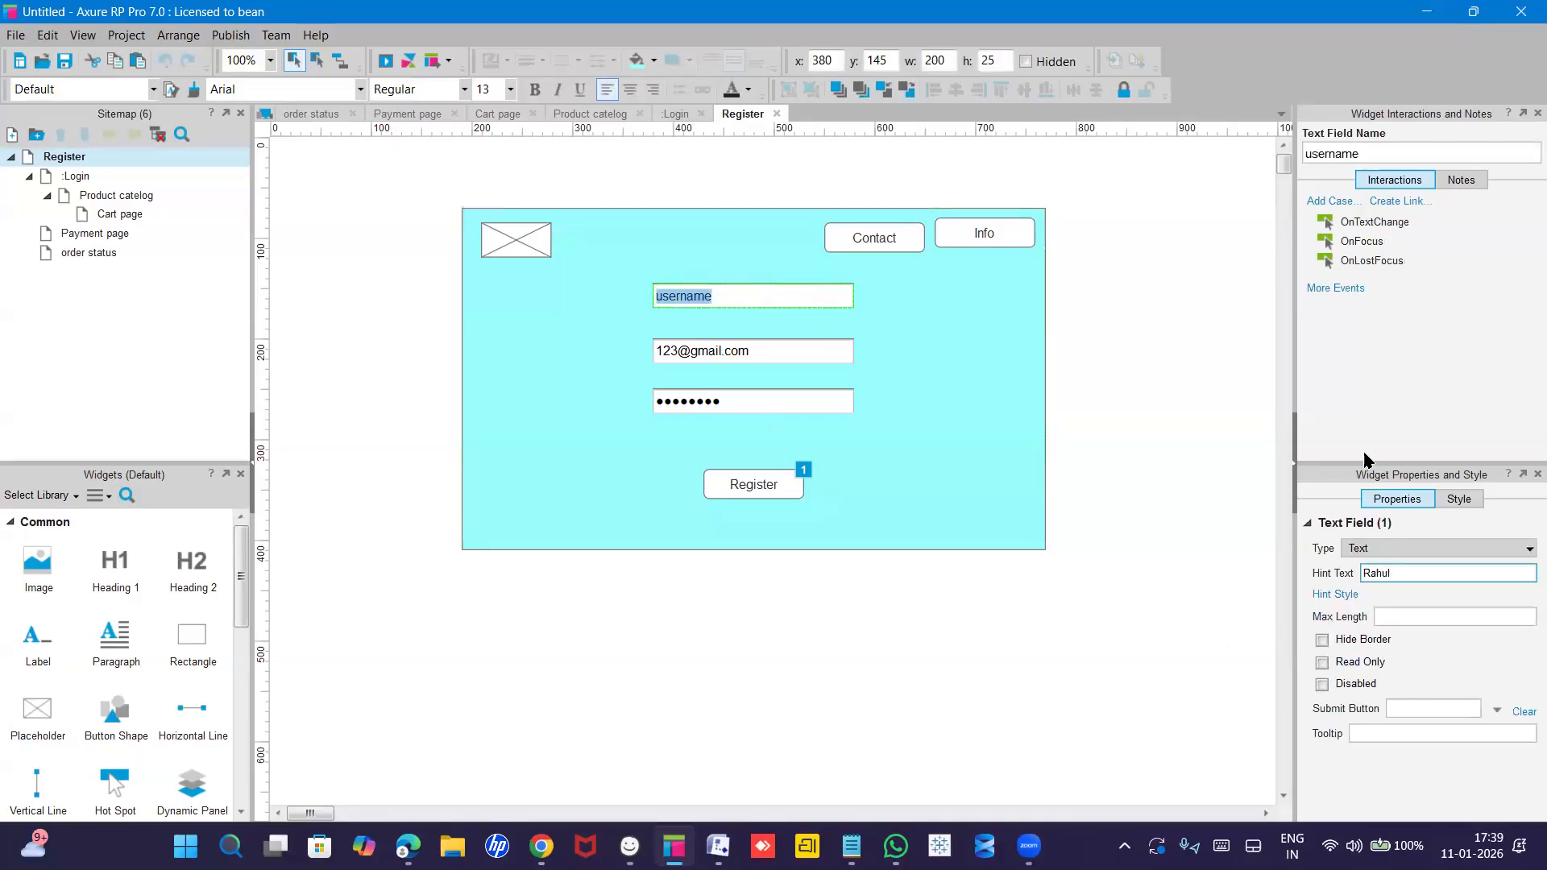
pyautogui.click(1387, 554)
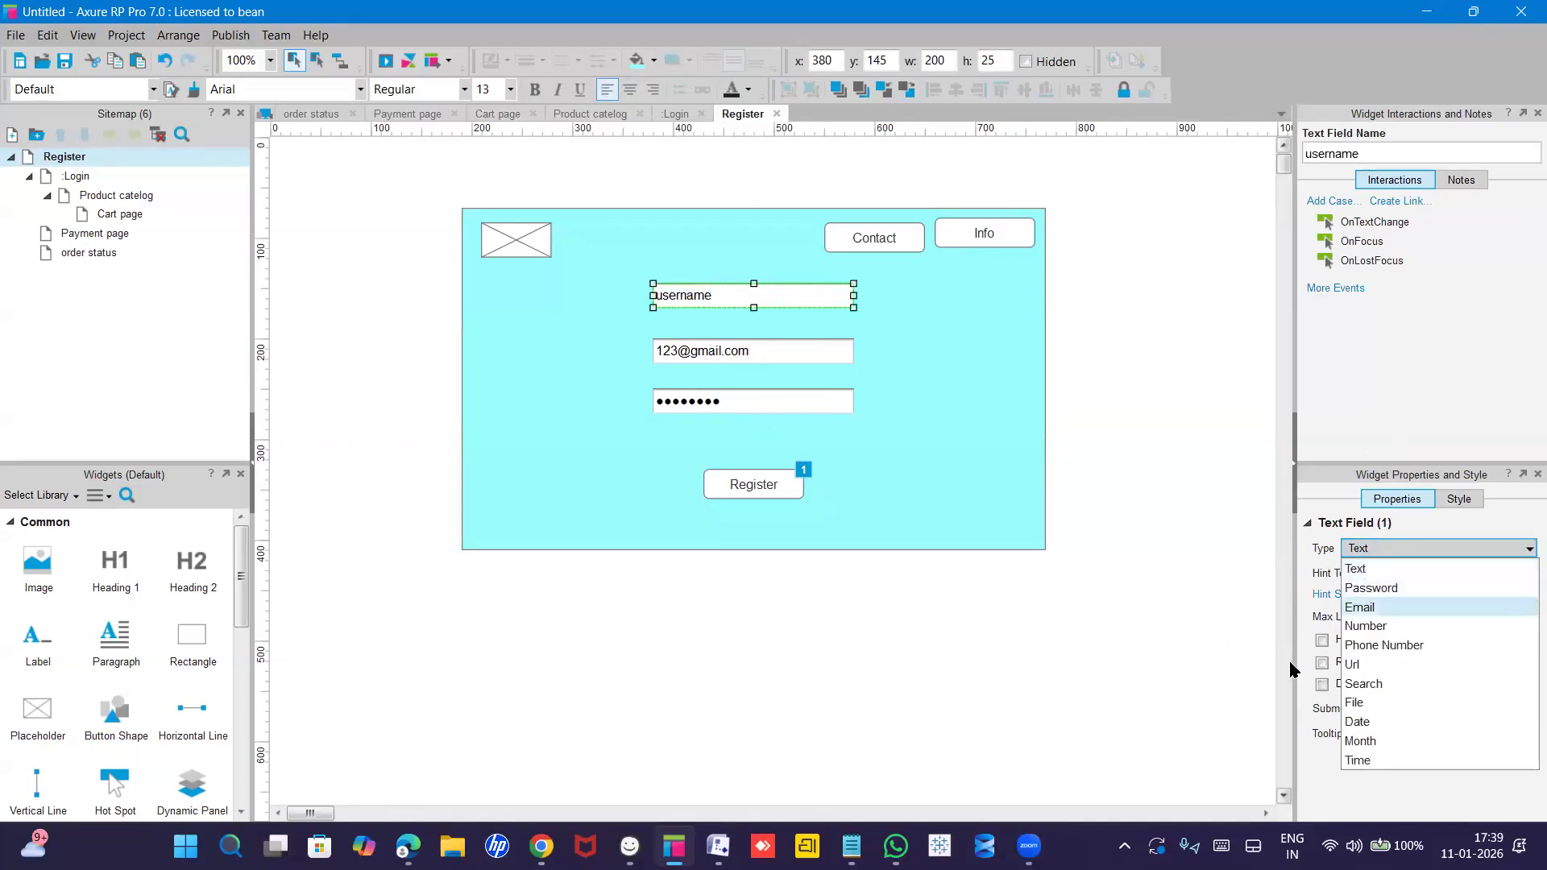
pyautogui.click(1255, 662)
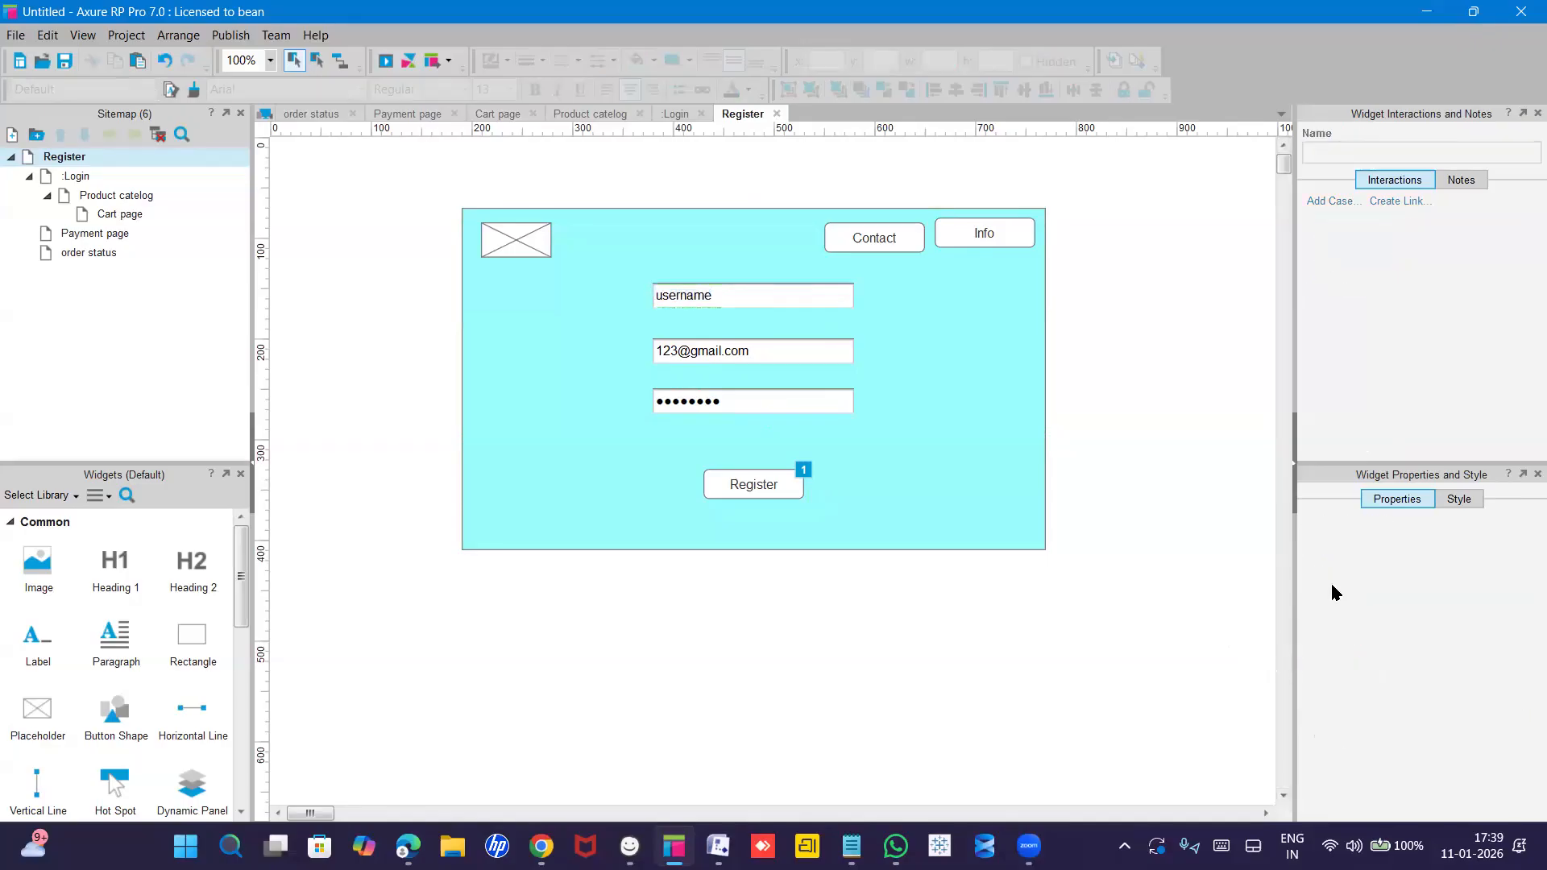
pyautogui.click(745, 300)
pyautogui.click(761, 348)
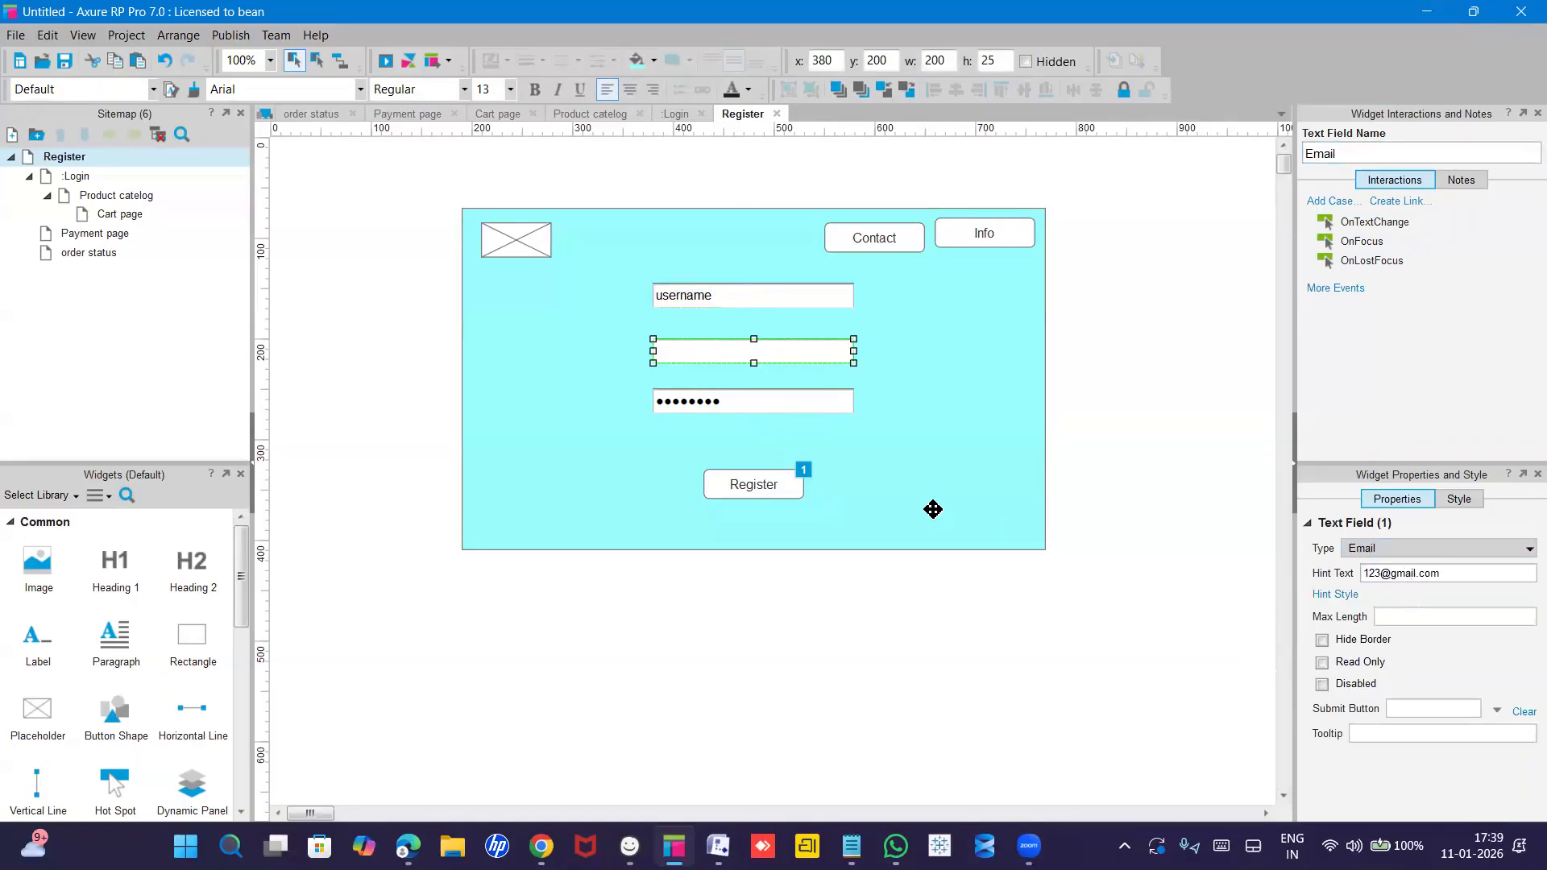
pyautogui.click(759, 398)
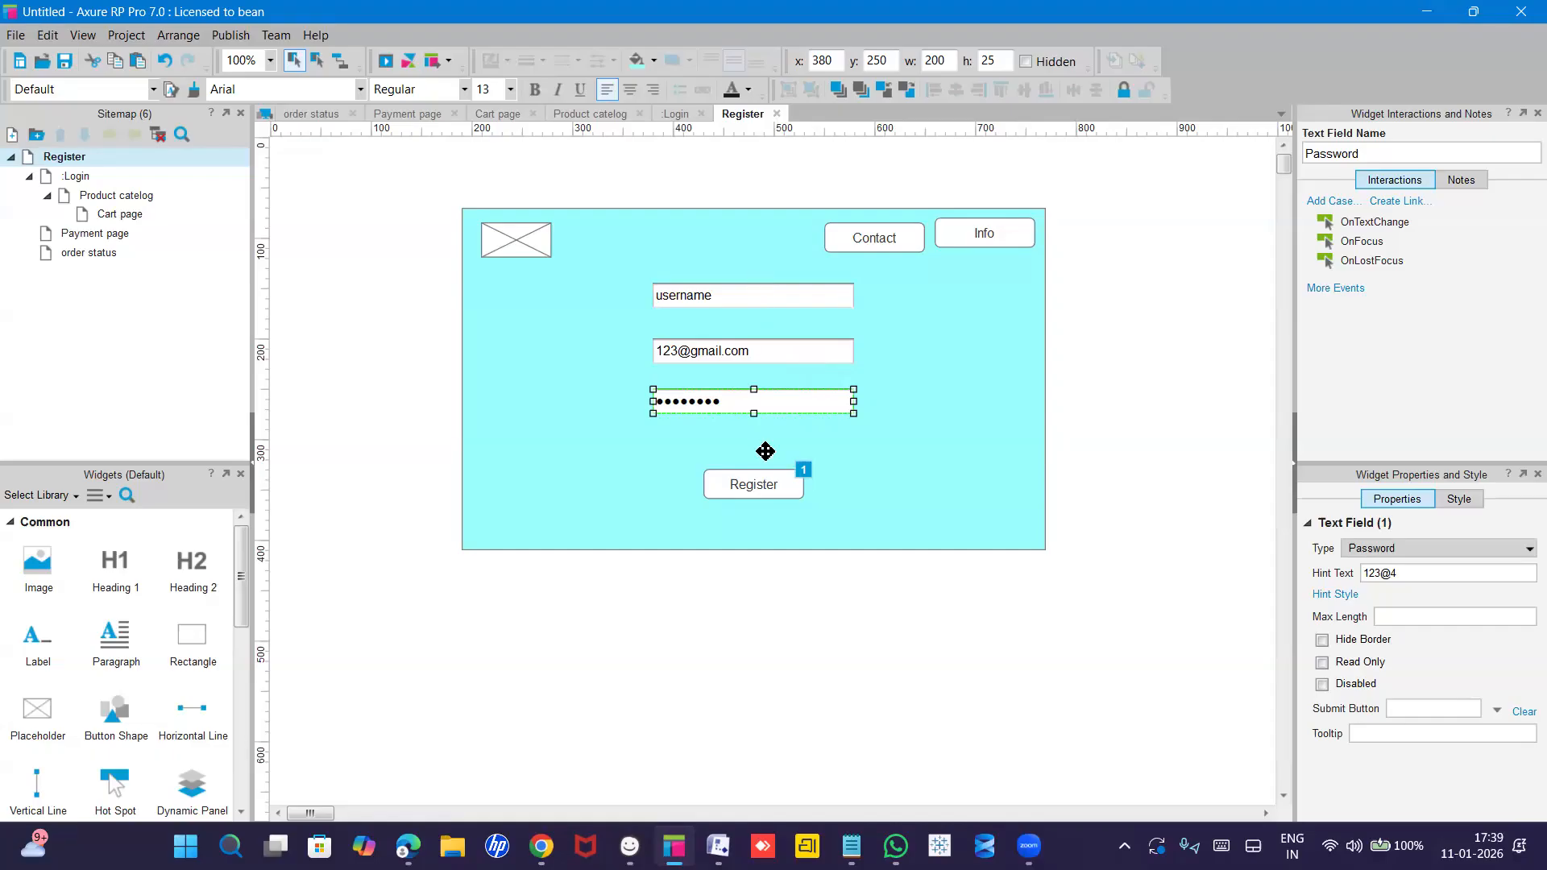
pyautogui.click(764, 484)
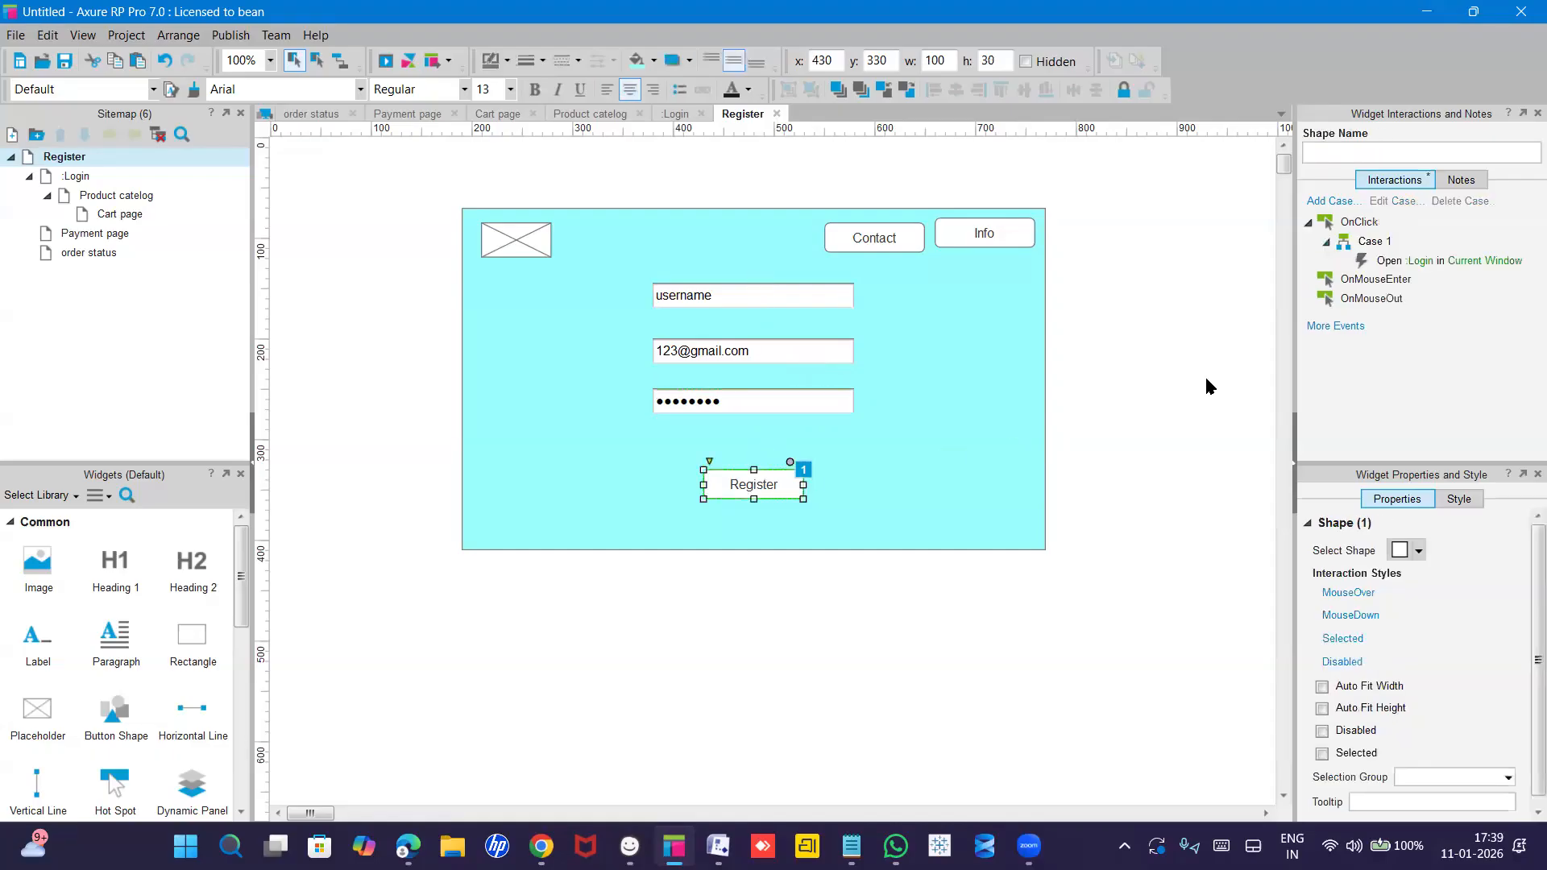
# Open the Register button's OnClick Case 1 and start adding a condition.
pyautogui.click(1373, 242)
pyautogui.doubleClick(1373, 242)
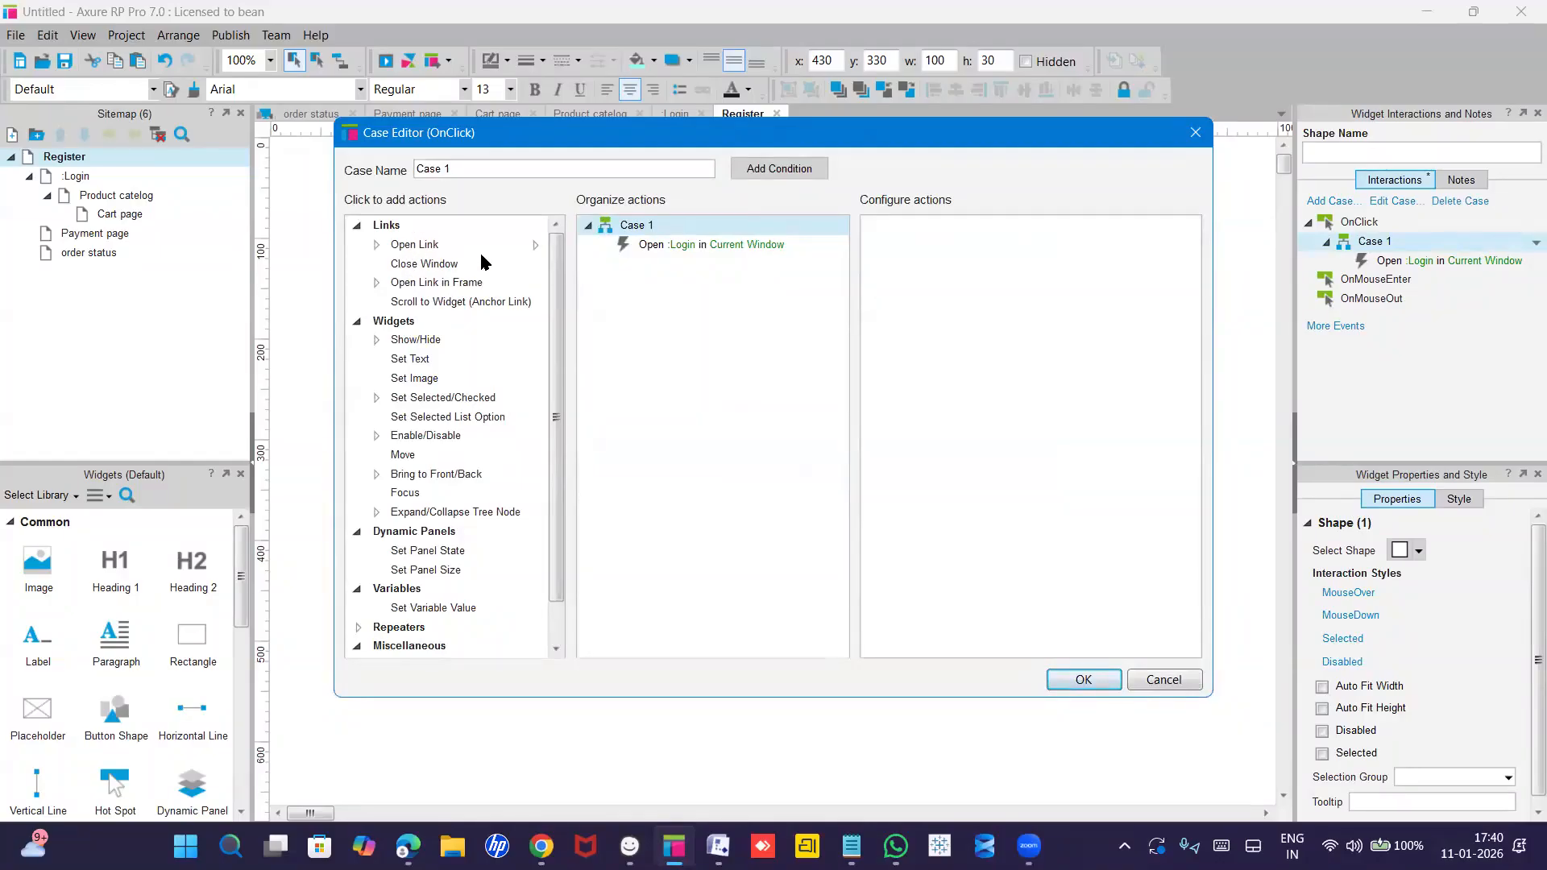
pyautogui.click(768, 171)
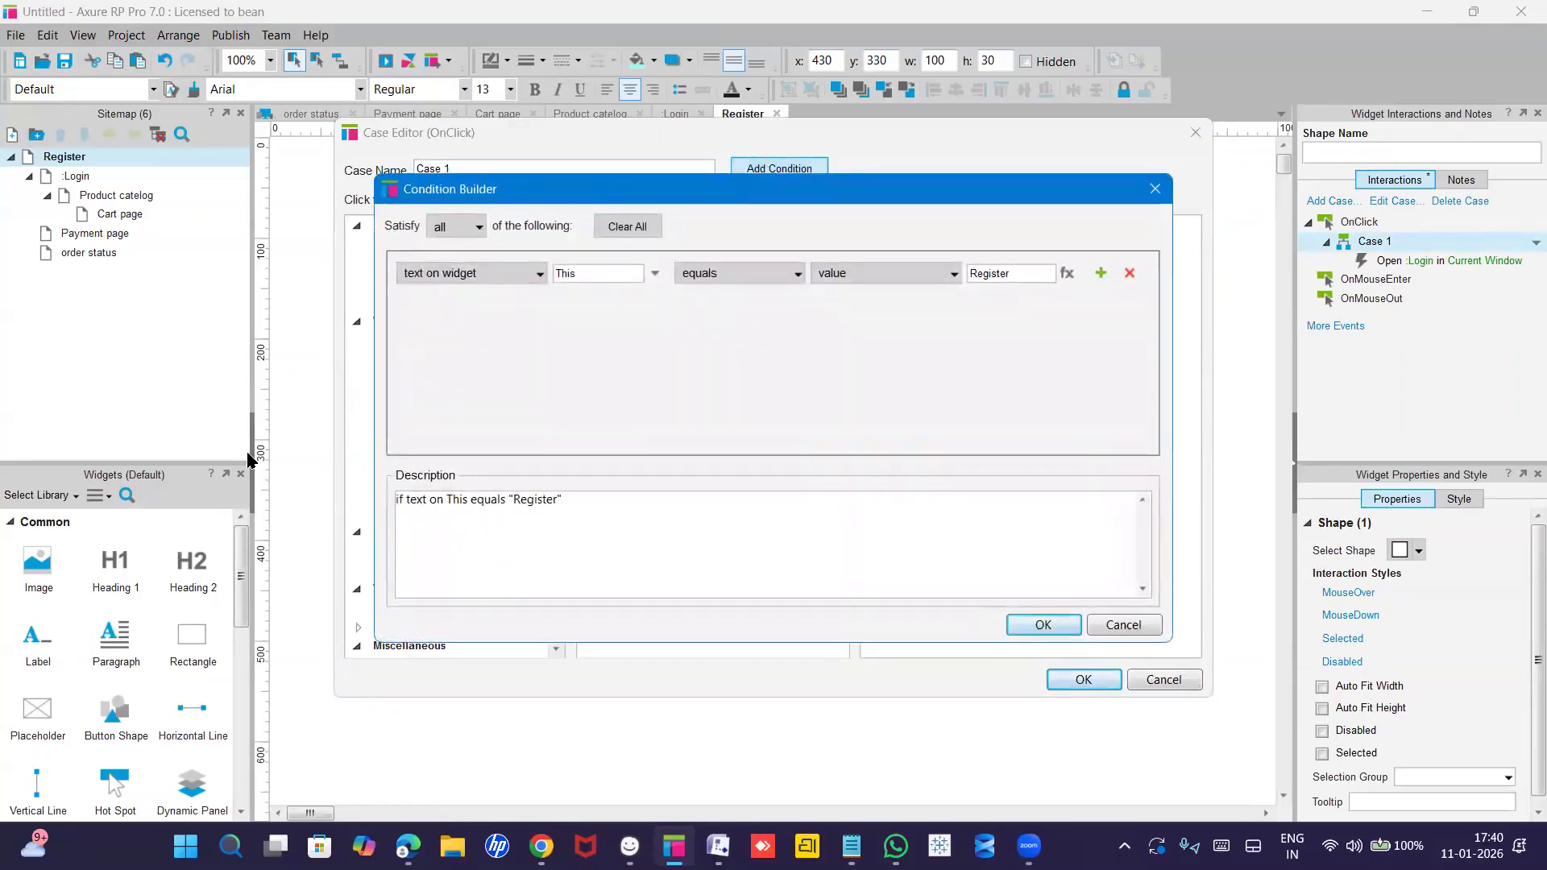
# Build the condition: text on widget 'username' equals the sample first name.
pyautogui.click(514, 279)
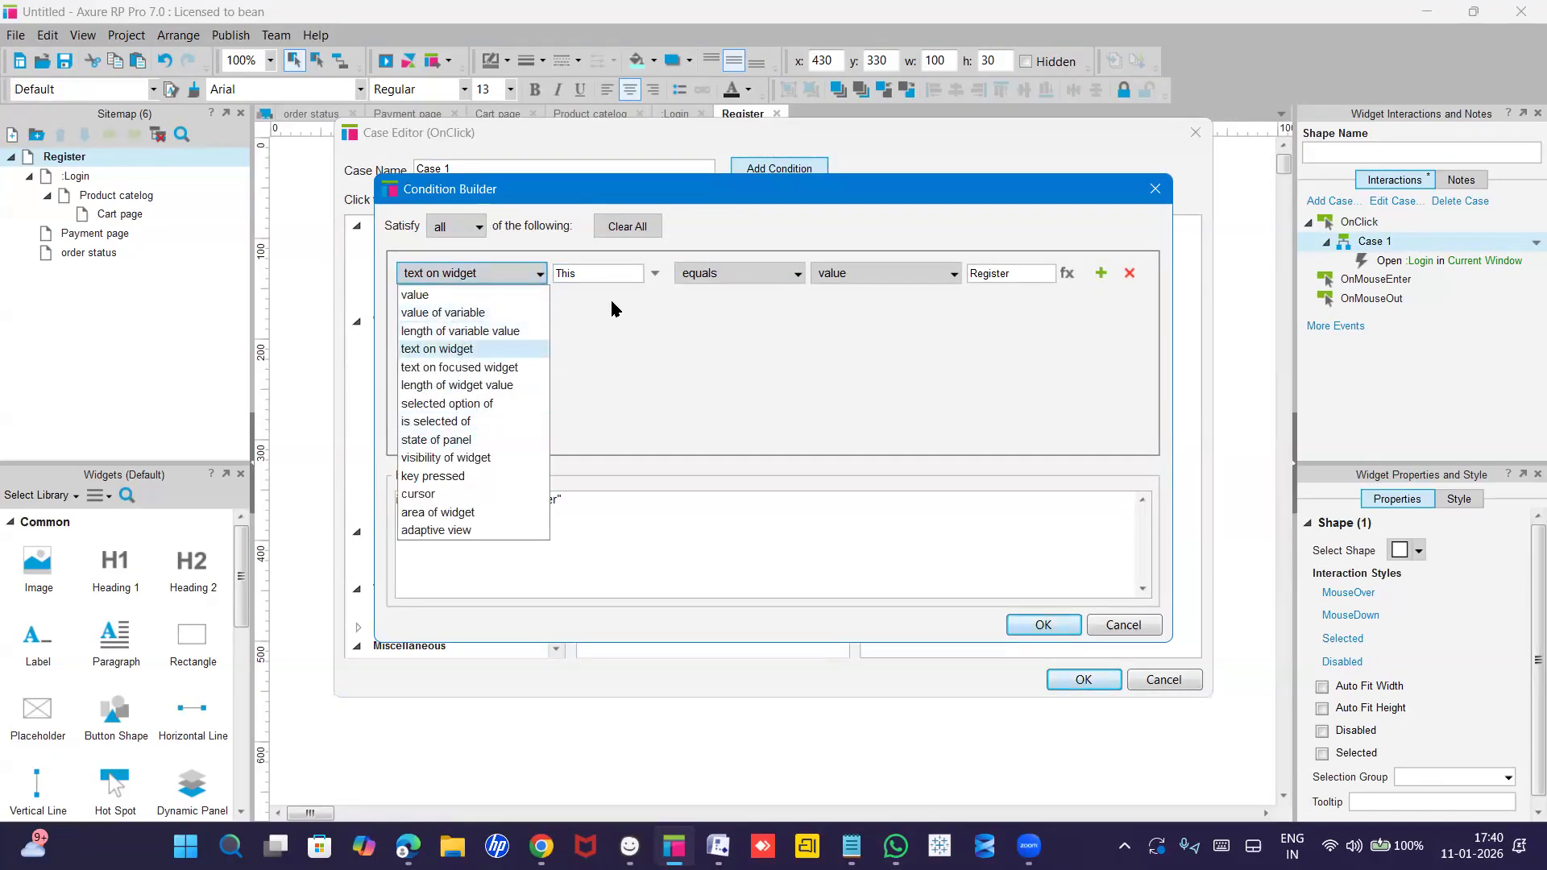
pyautogui.click(599, 276)
pyautogui.click(600, 276)
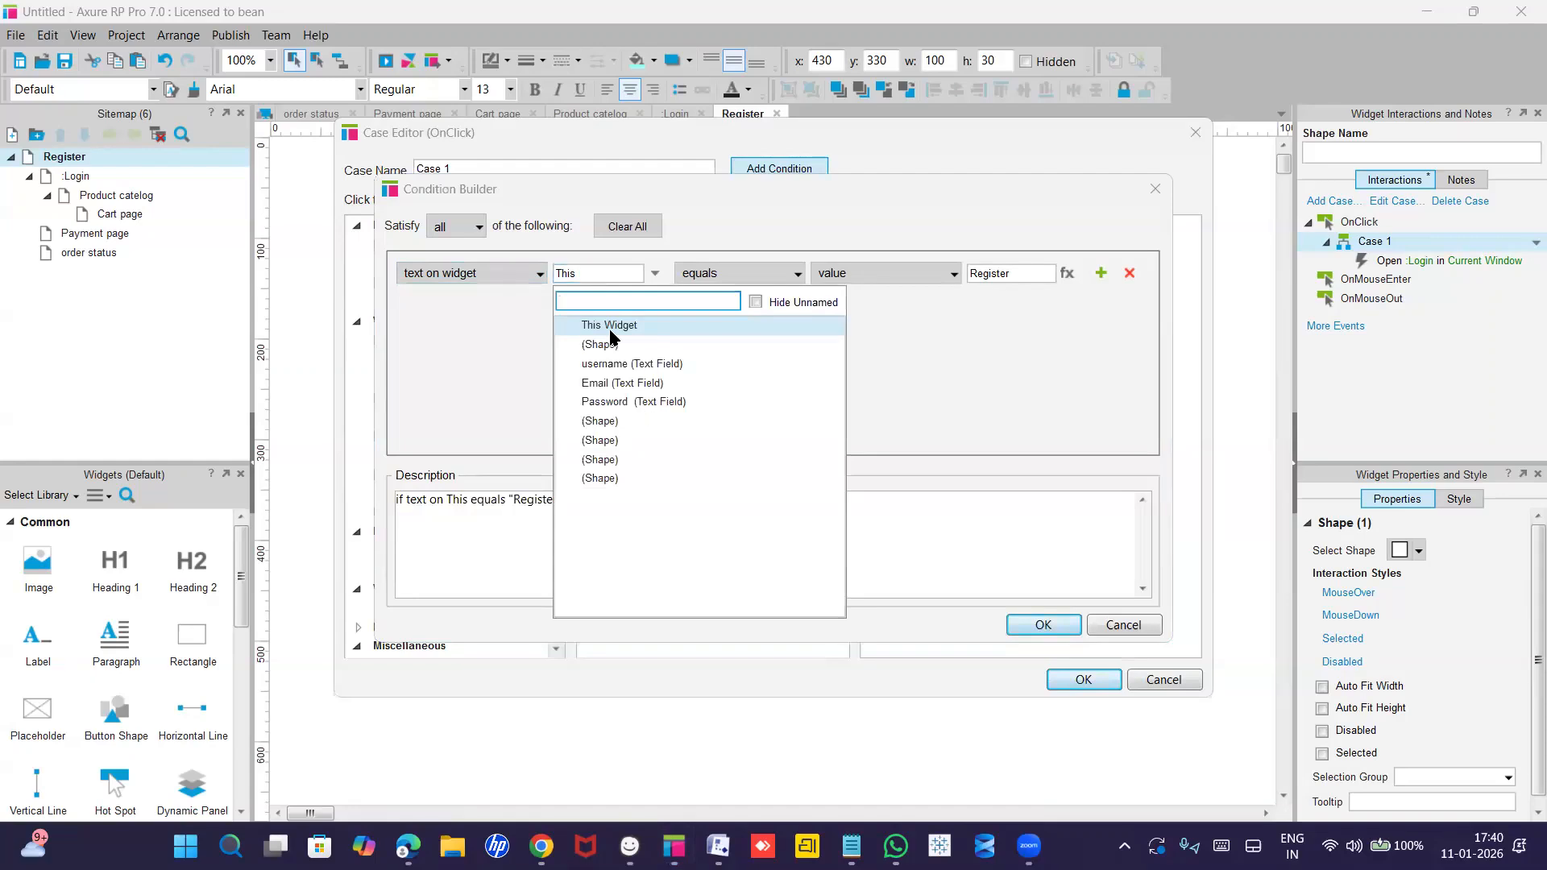
pyautogui.click(635, 364)
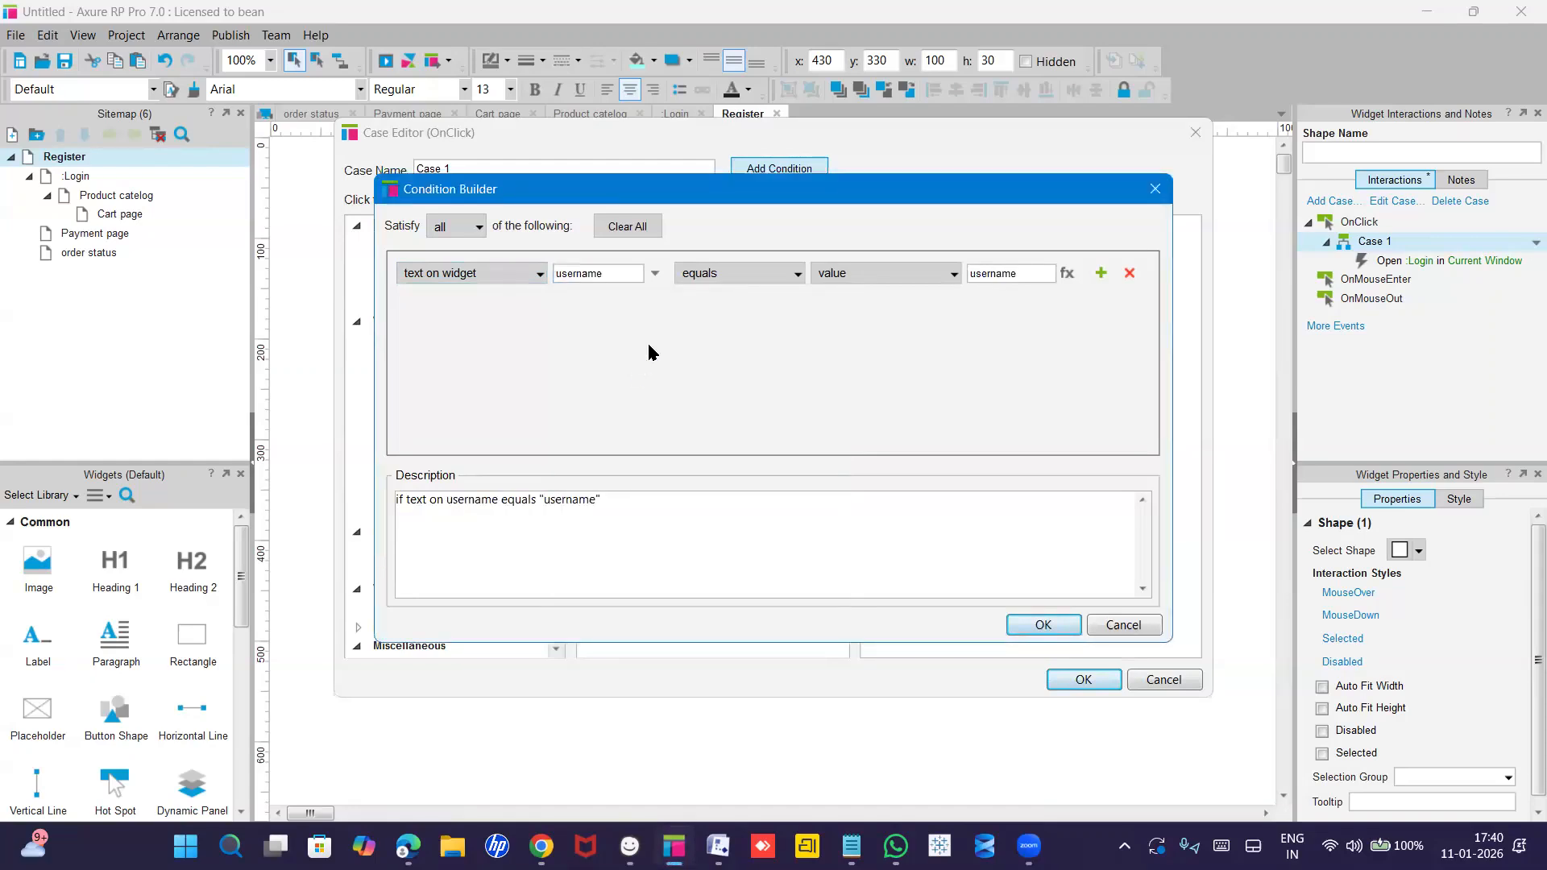
pyautogui.click(734, 276)
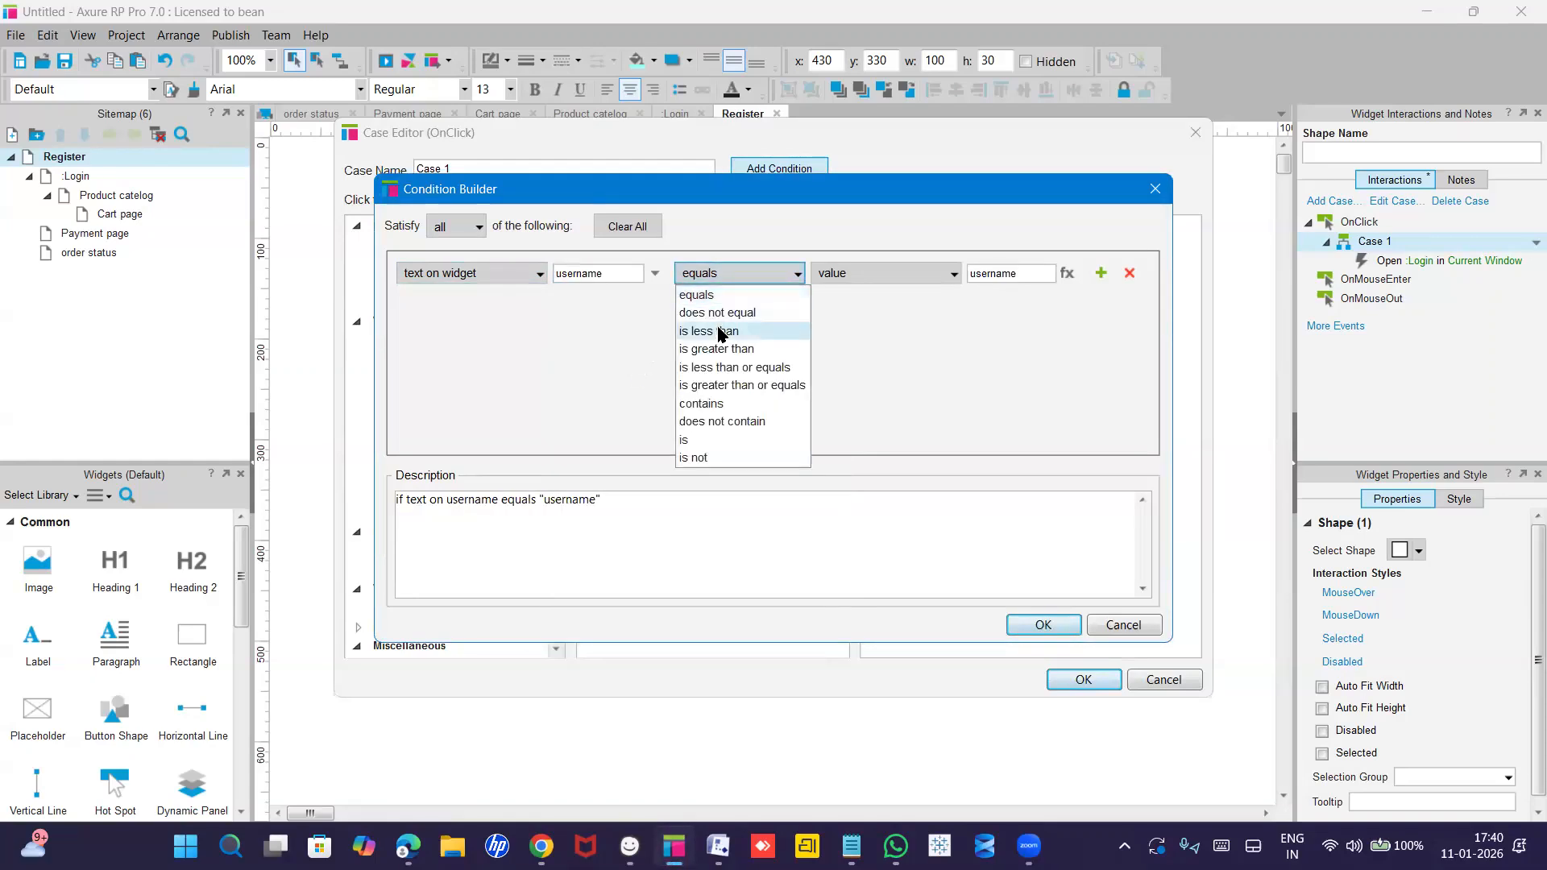
pyautogui.click(591, 385)
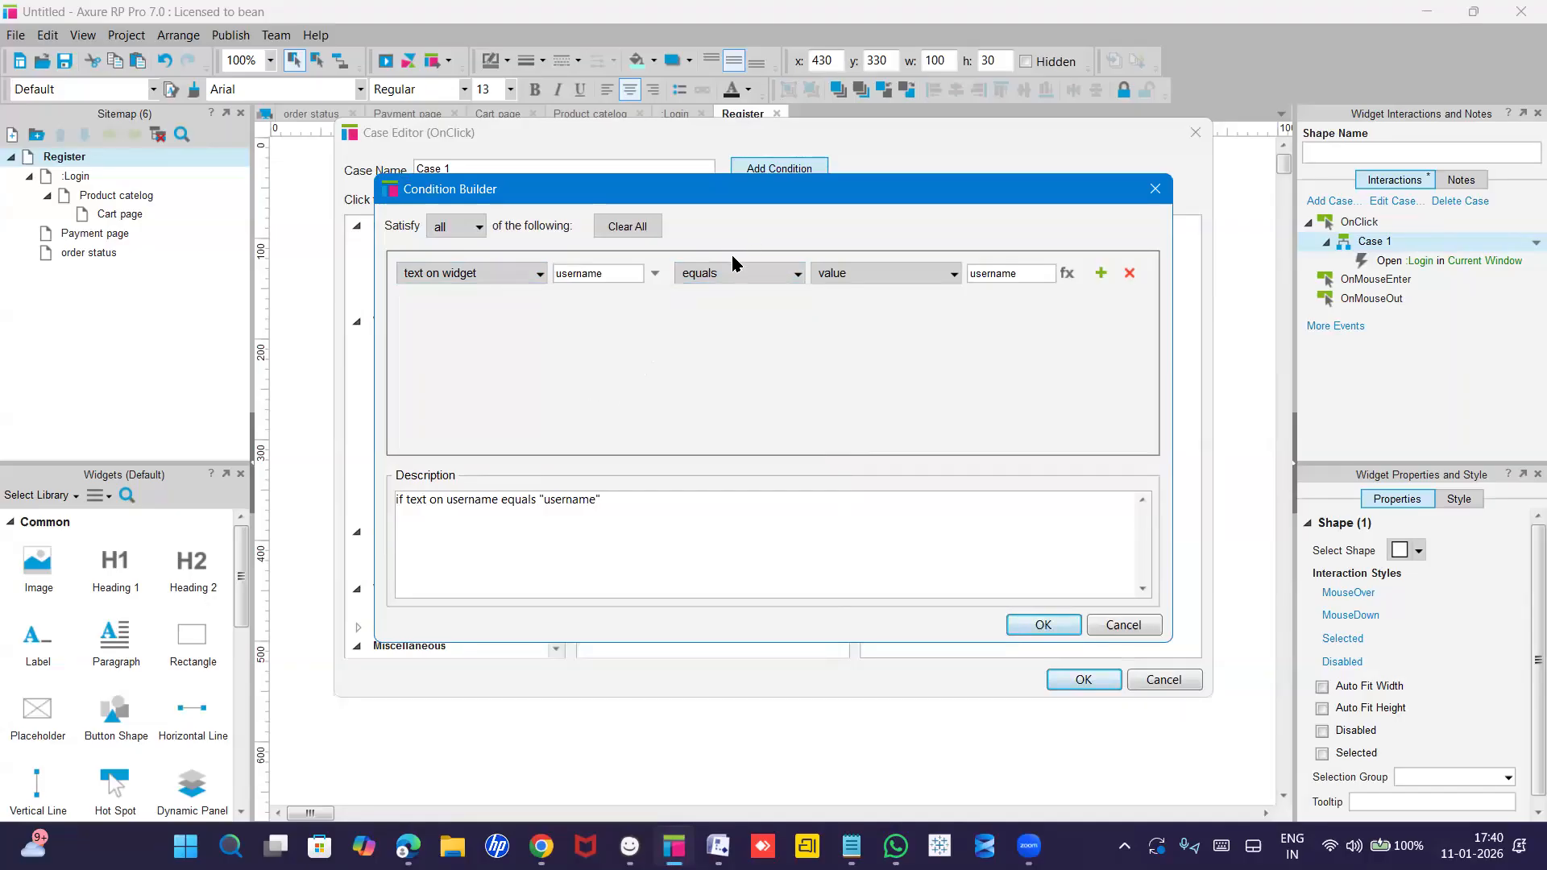
pyautogui.click(847, 277)
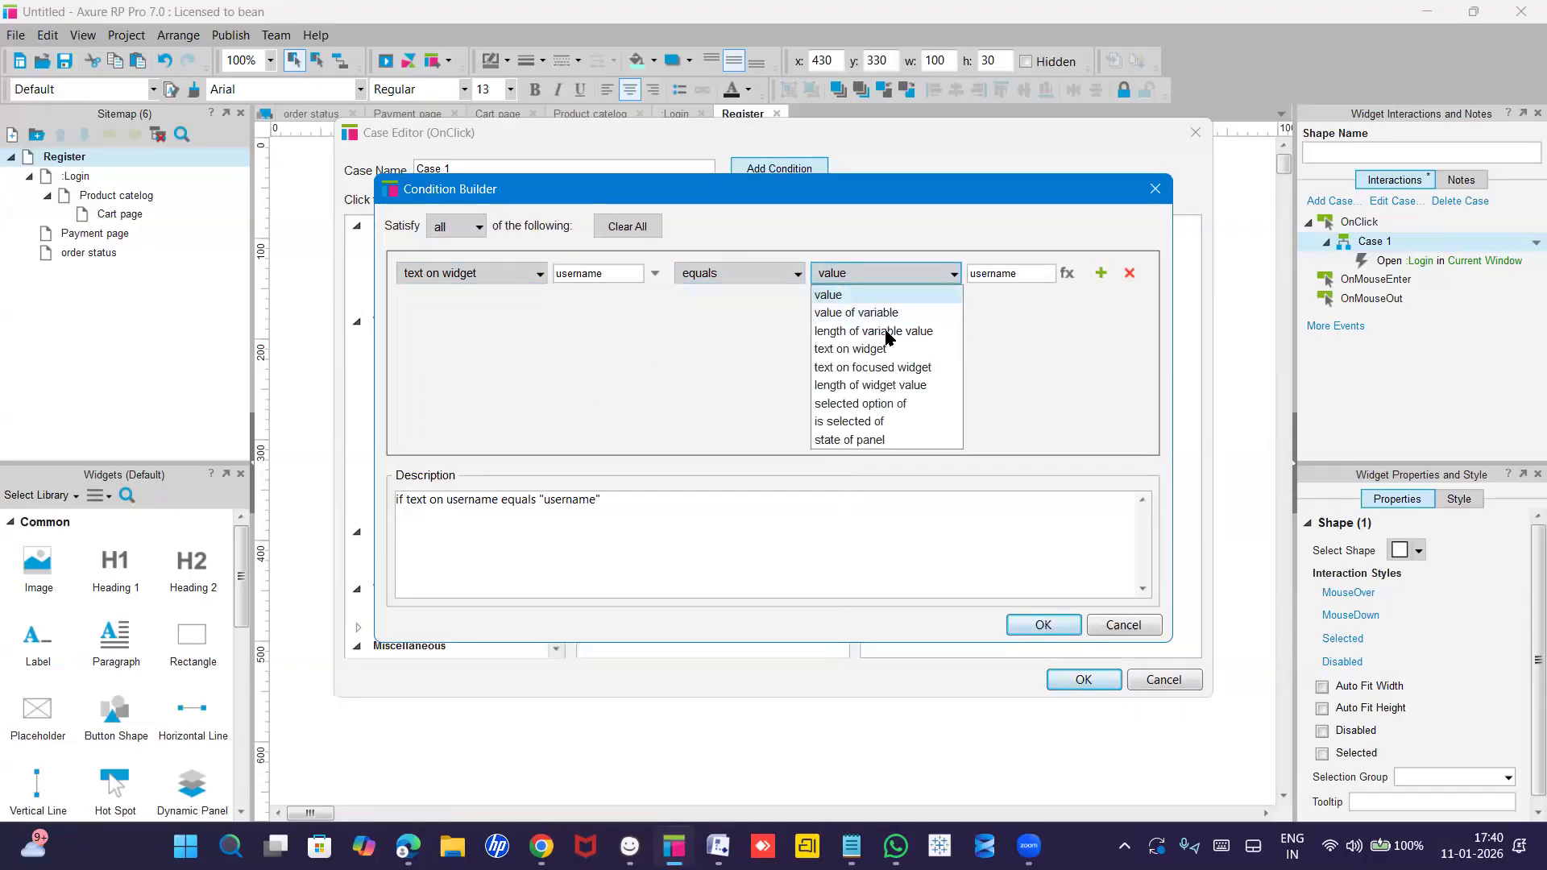
pyautogui.click(762, 364)
pyautogui.click(980, 269)
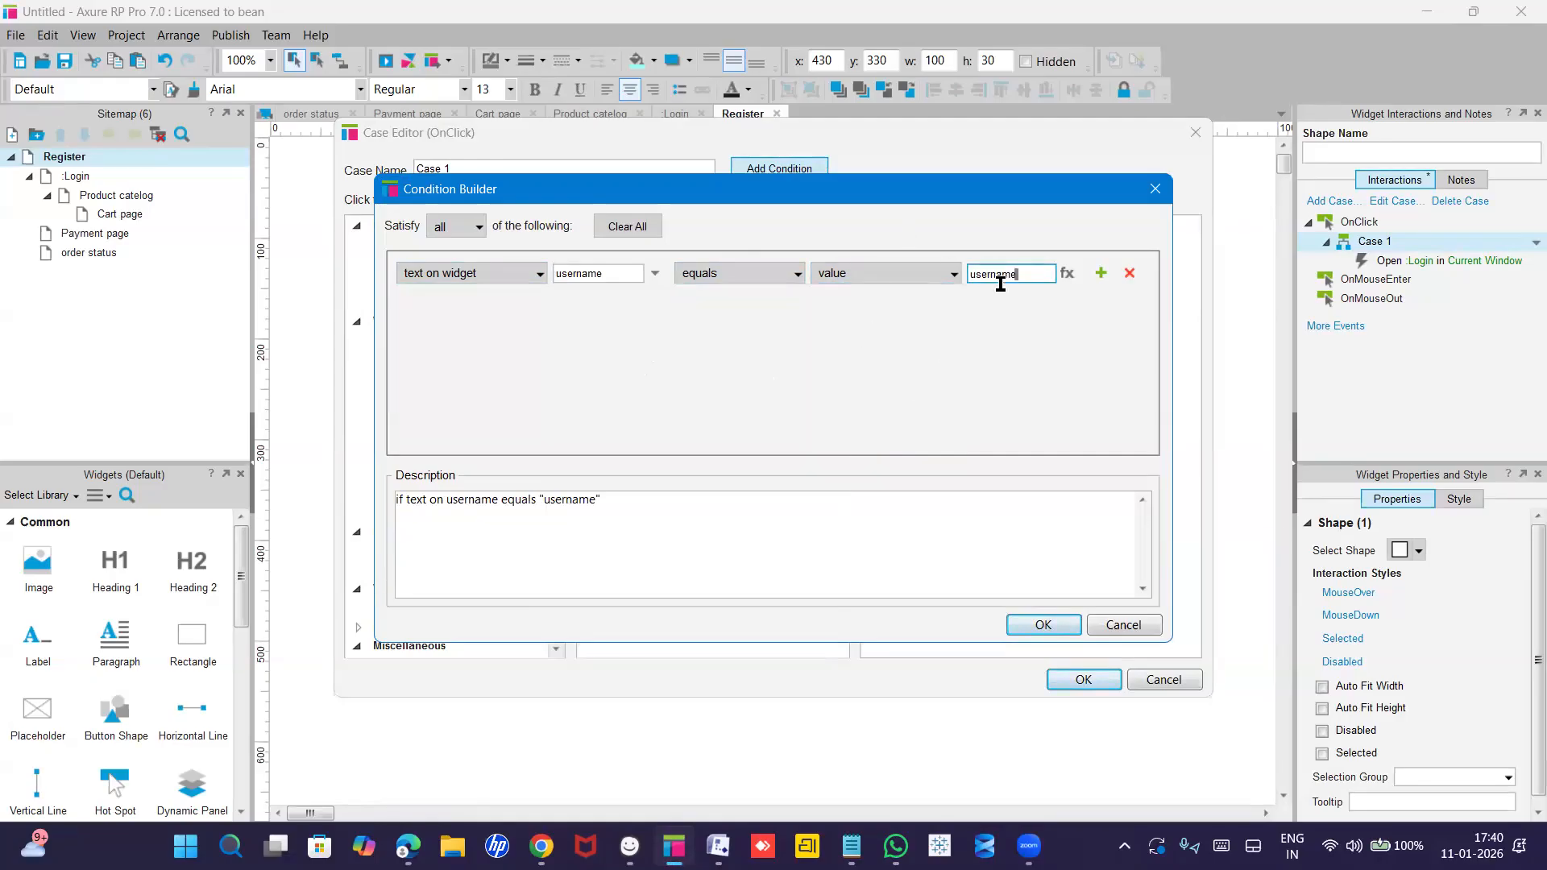
pyautogui.doubleClick(970, 274)
pyautogui.write('R')
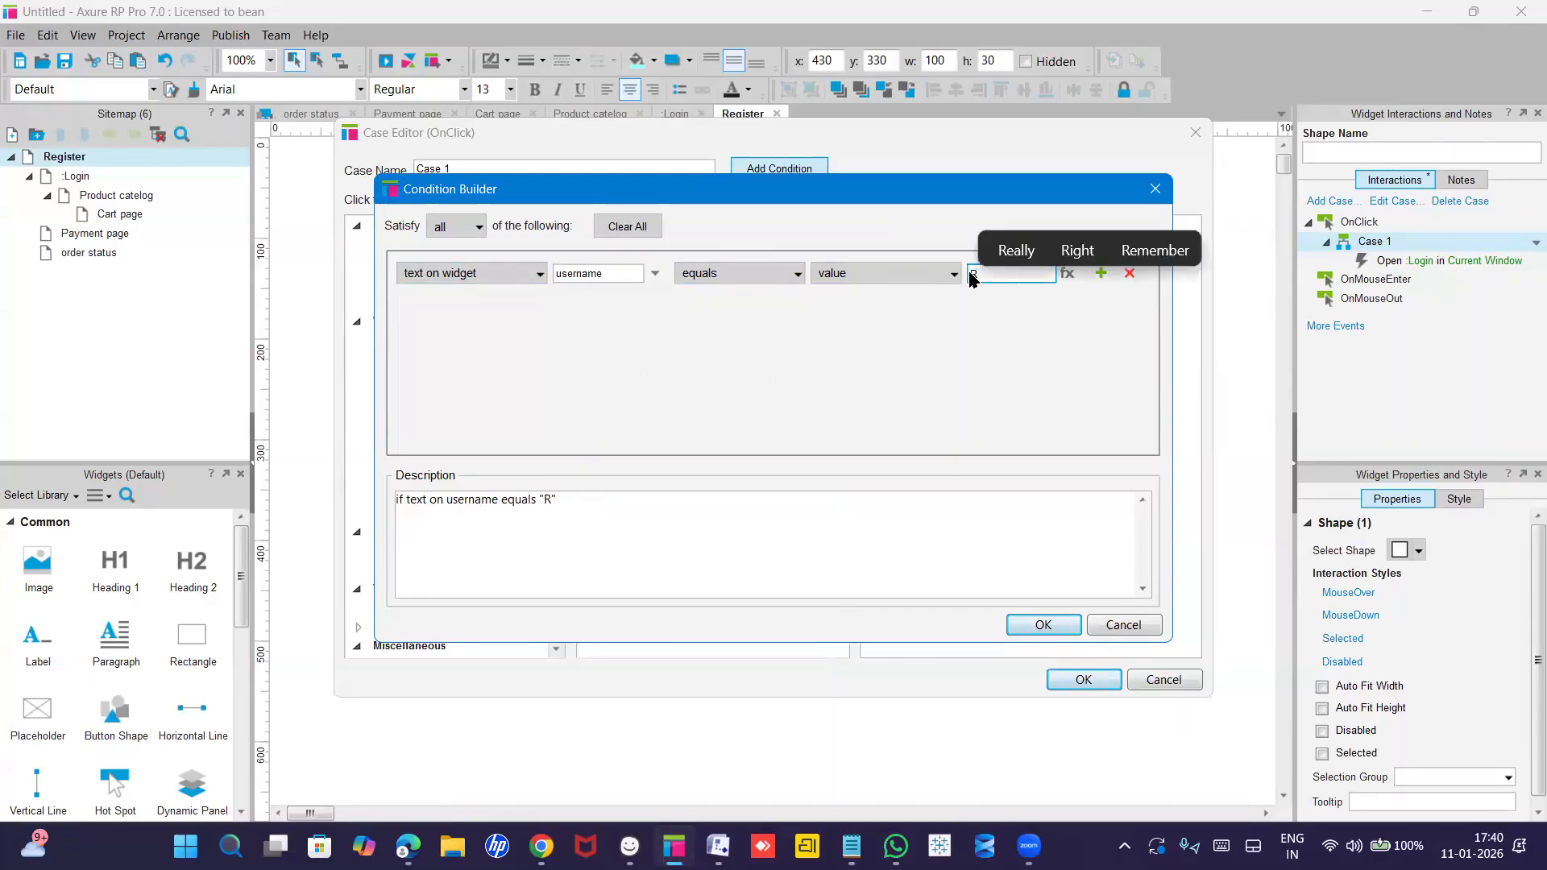
pyautogui.write('ahul')
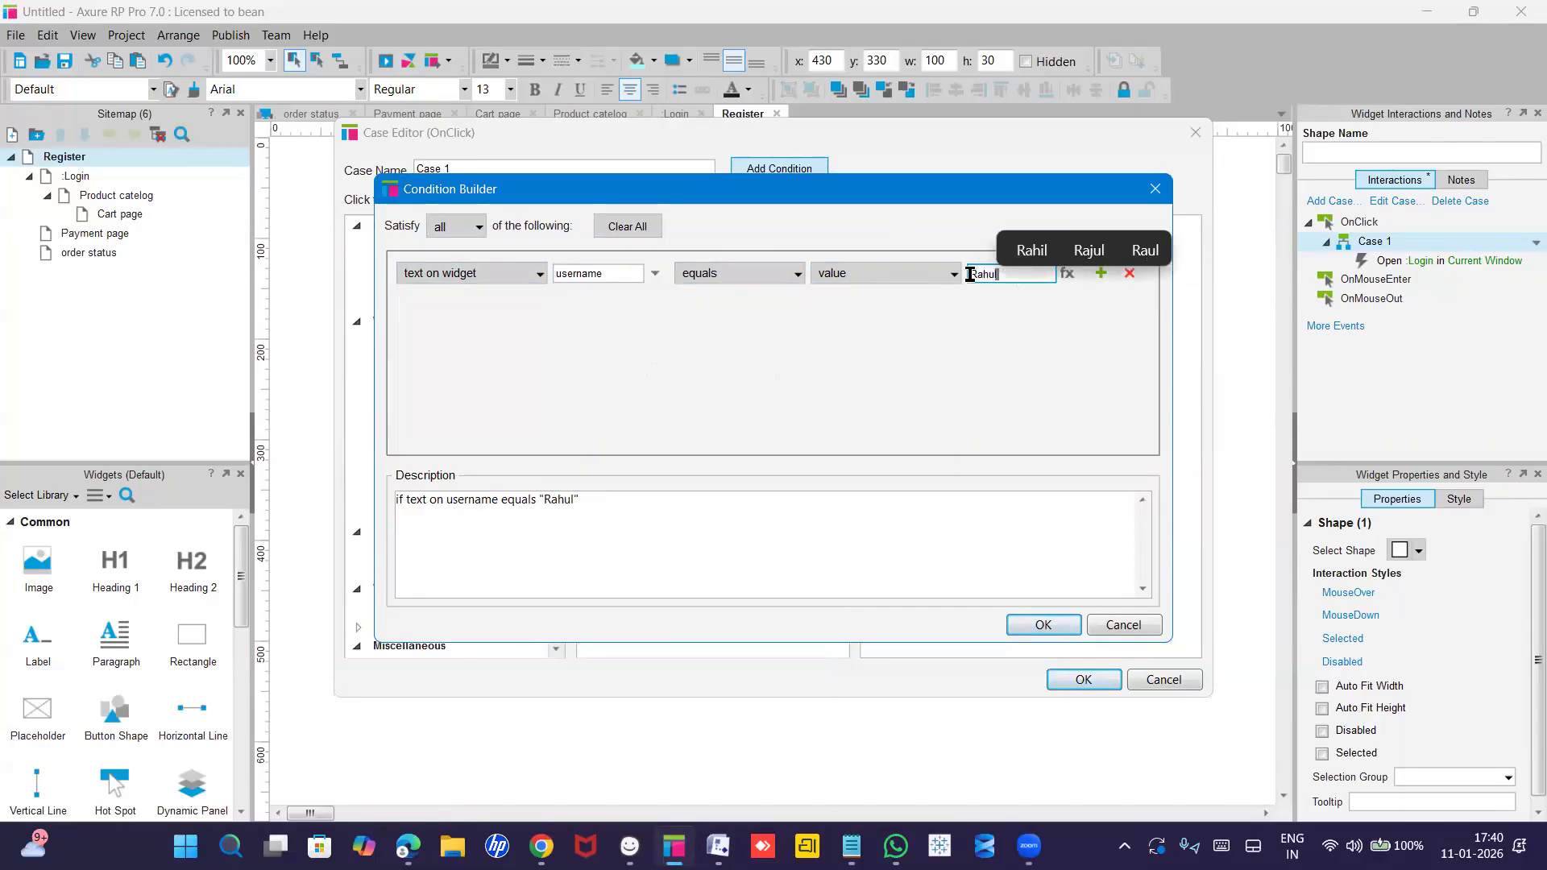
pyautogui.click(1002, 344)
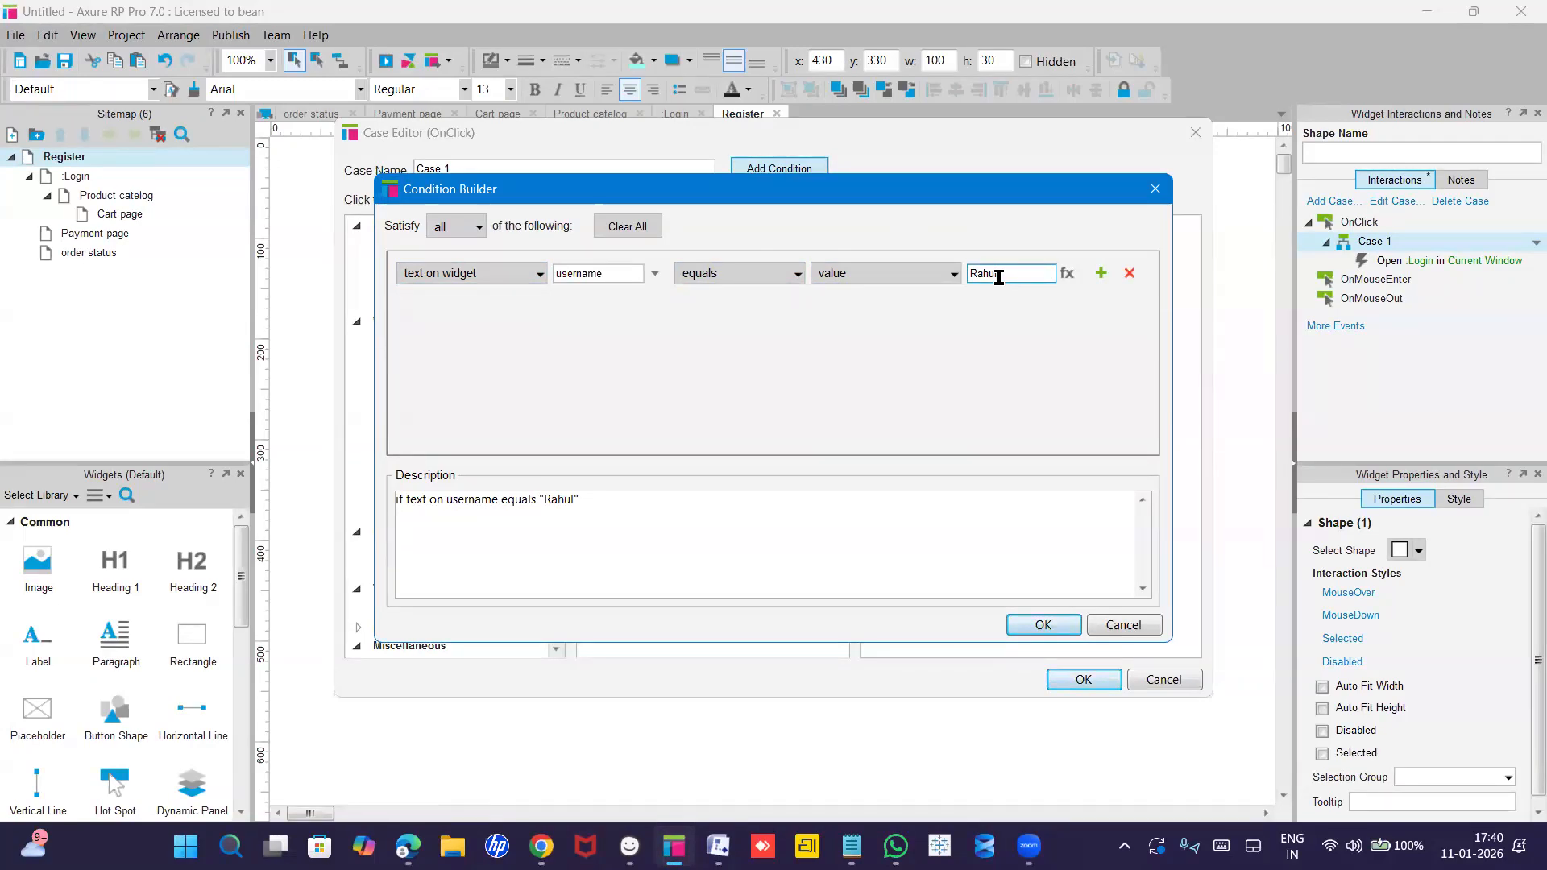
# Add a second row requiring text on widget 'Email' to equal the sample Gmail address.
pyautogui.click(1101, 273)
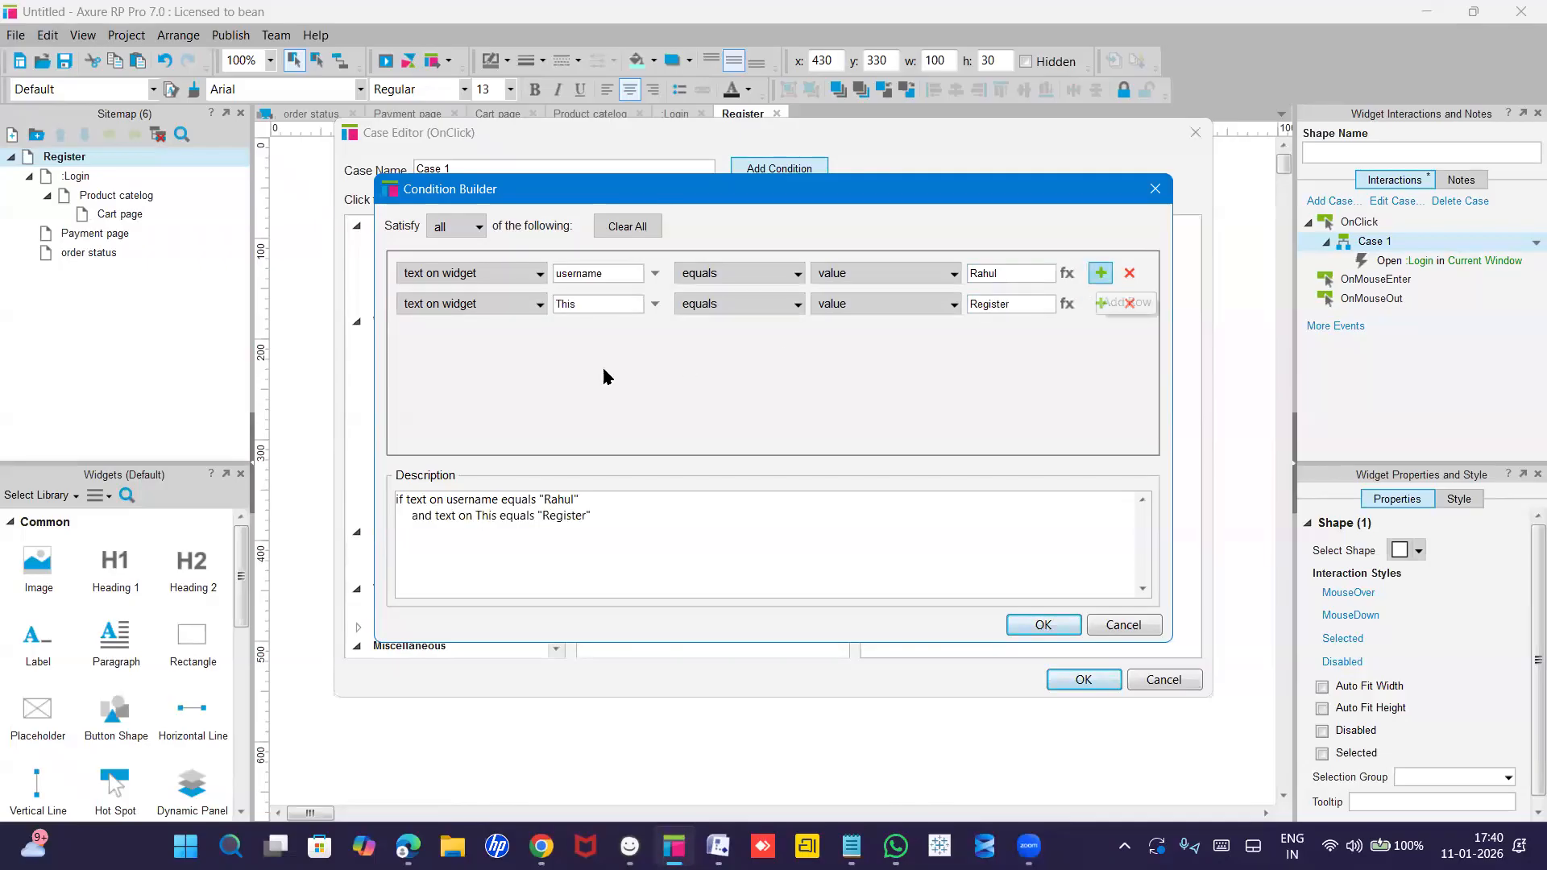
pyautogui.click(435, 303)
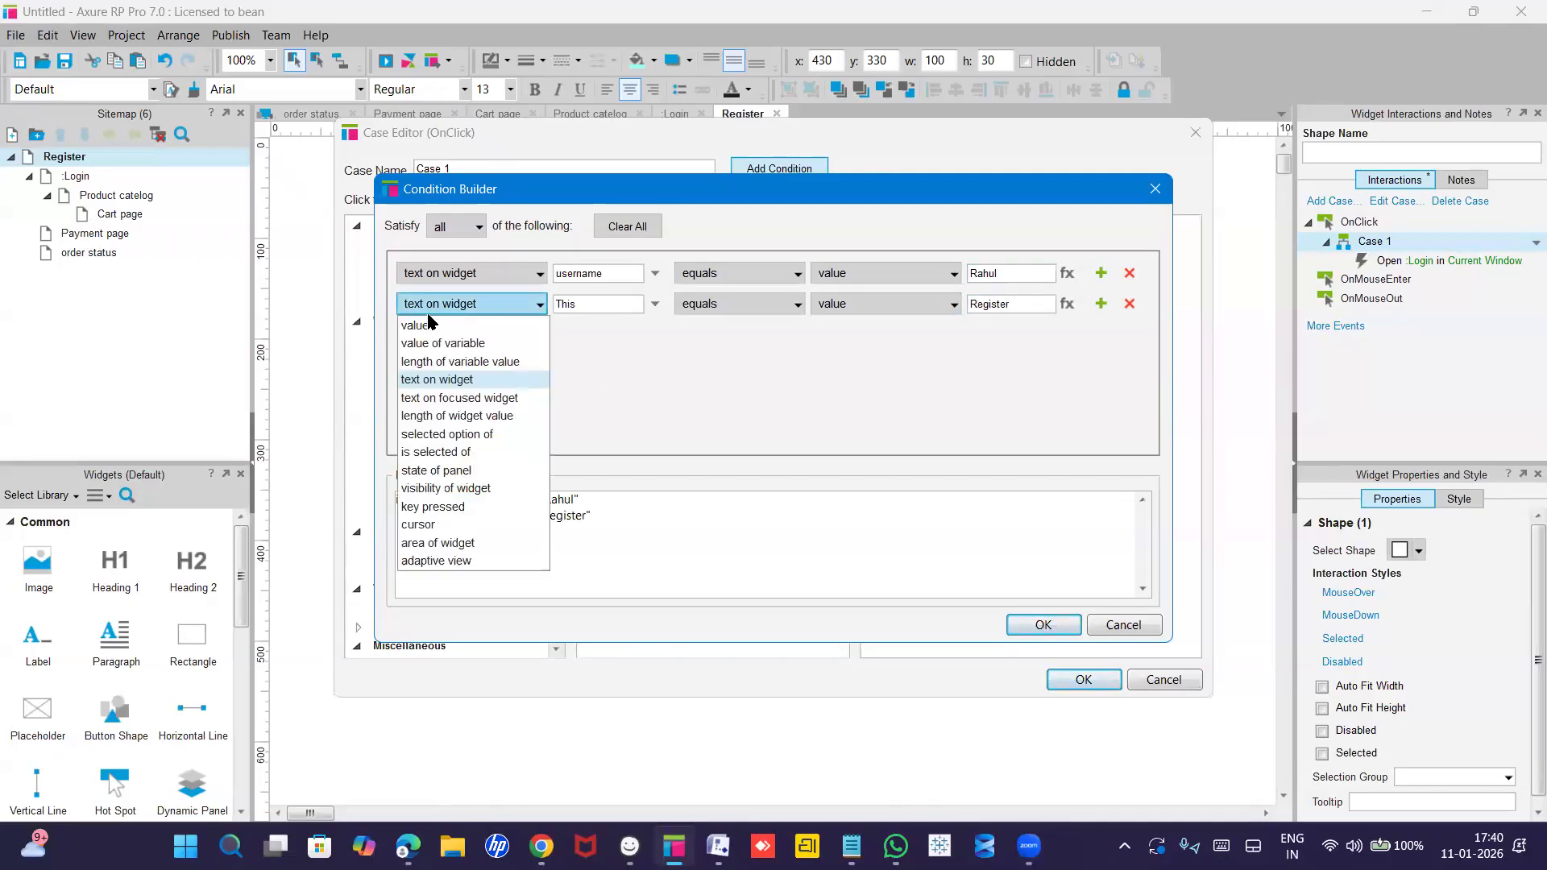
pyautogui.click(589, 304)
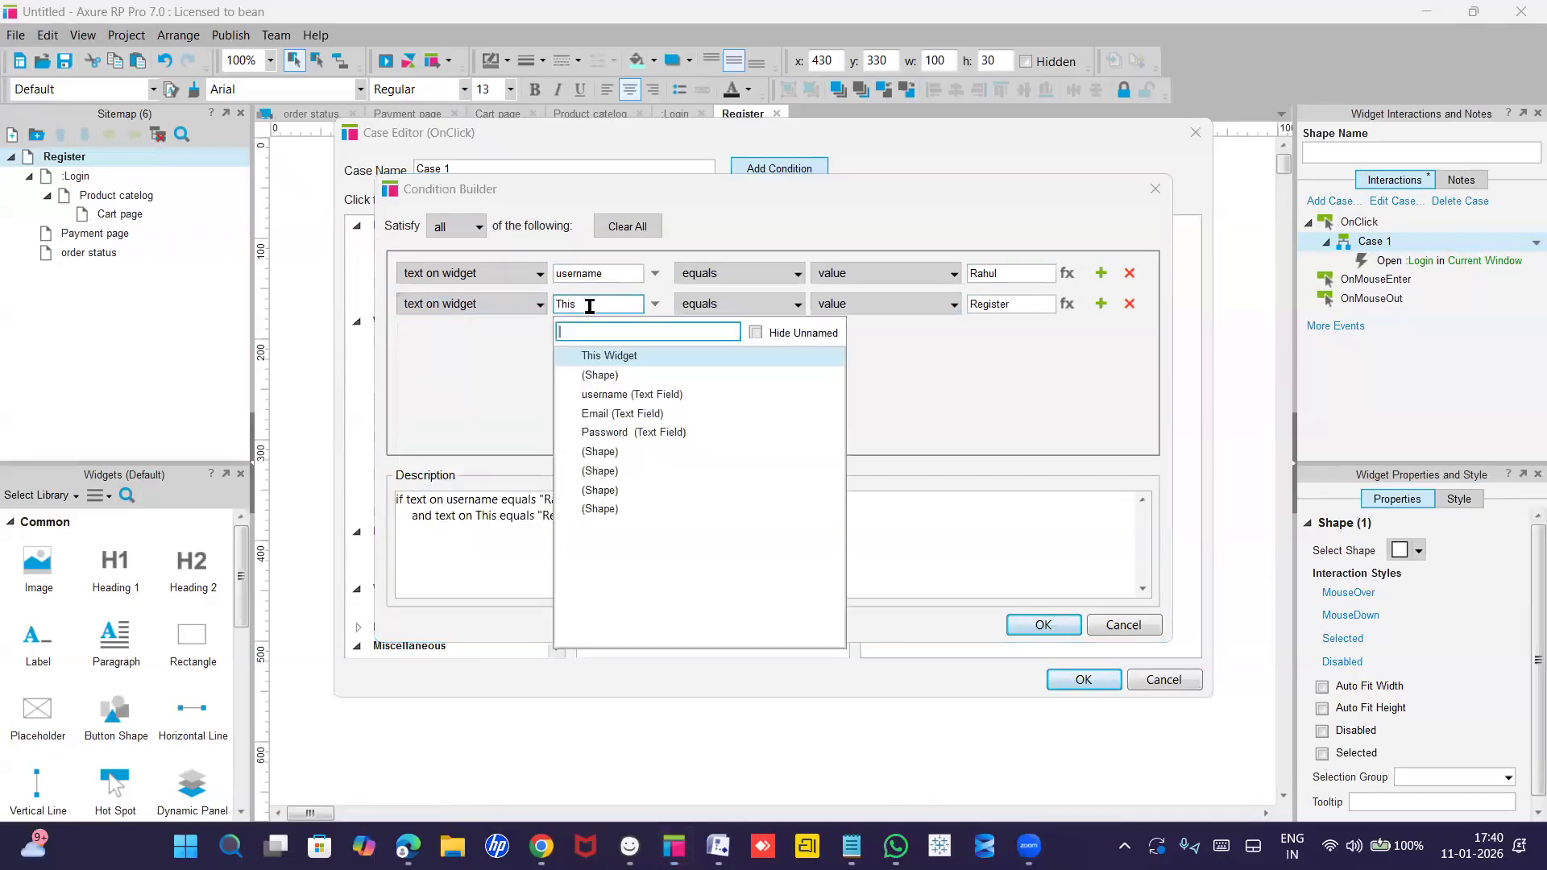
pyautogui.click(611, 414)
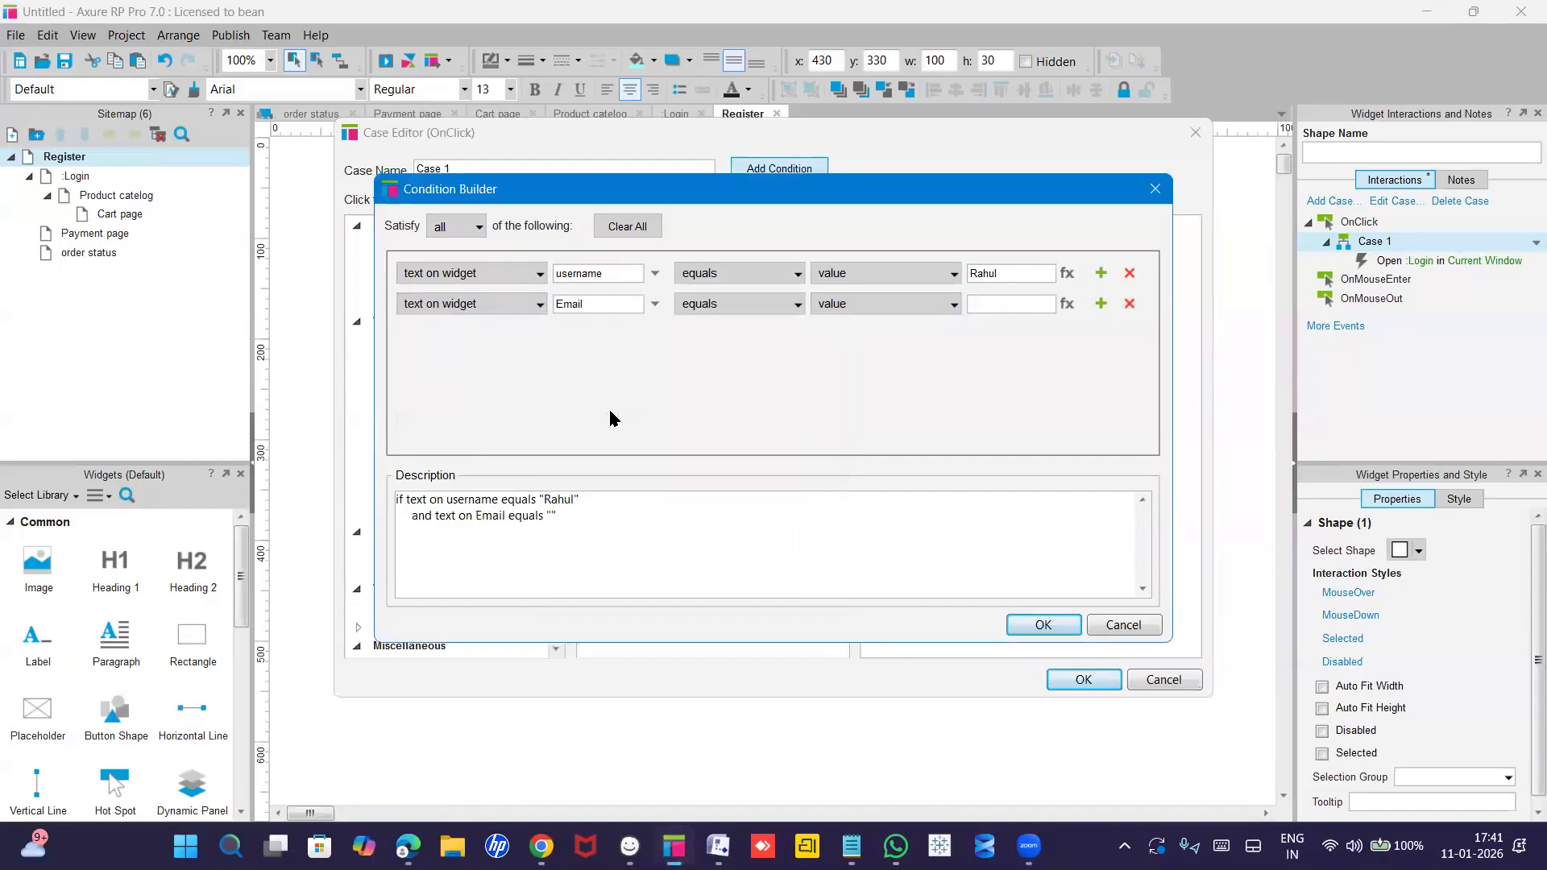
pyautogui.click(757, 307)
pyautogui.click(825, 307)
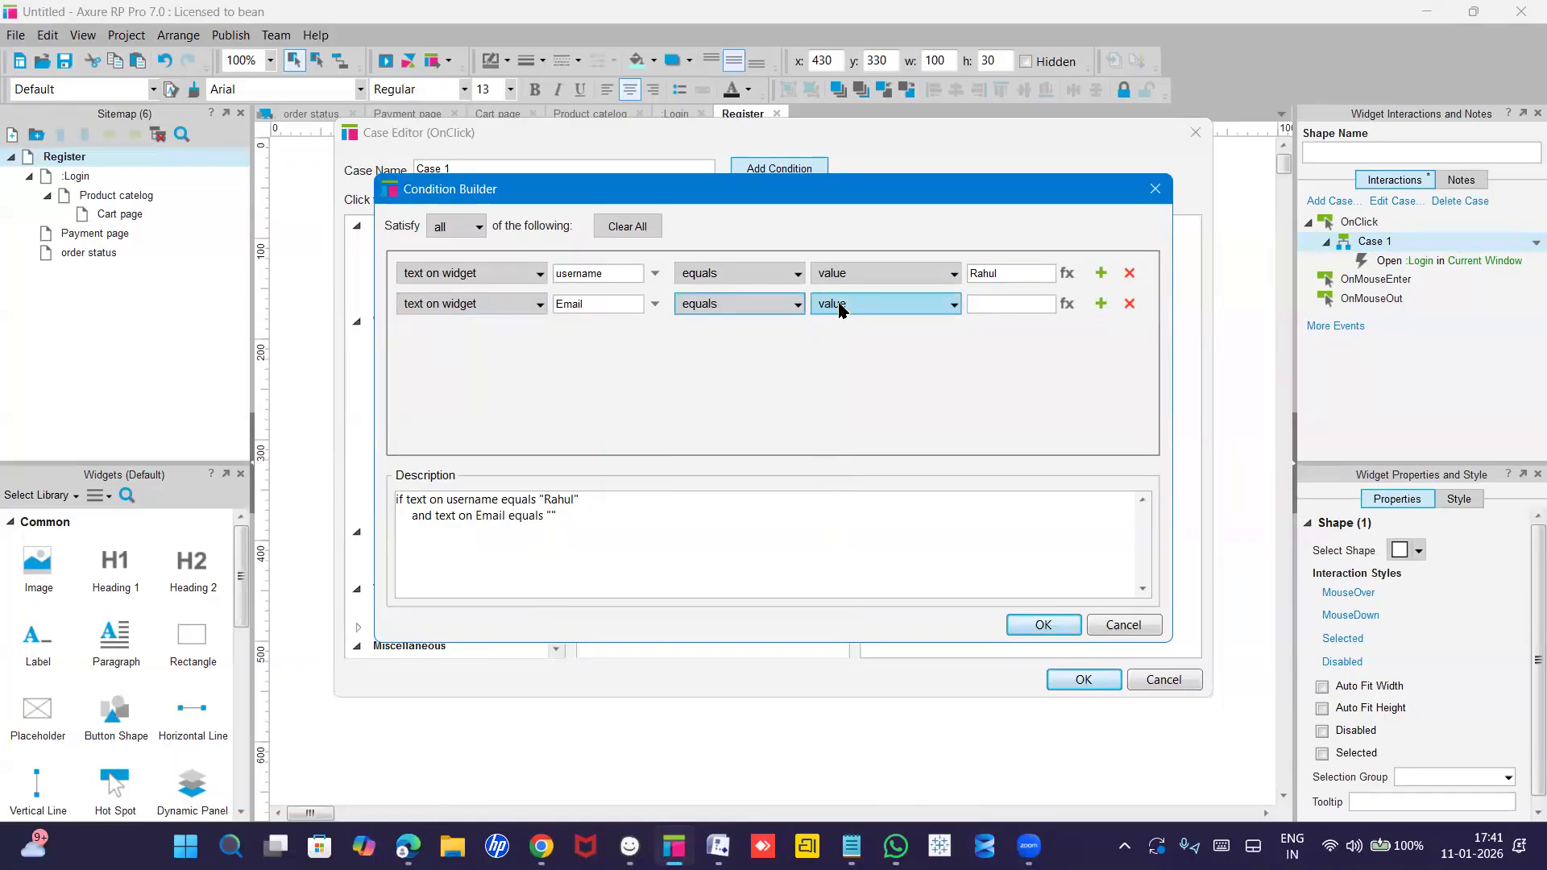
pyautogui.click(825, 307)
pyautogui.click(986, 305)
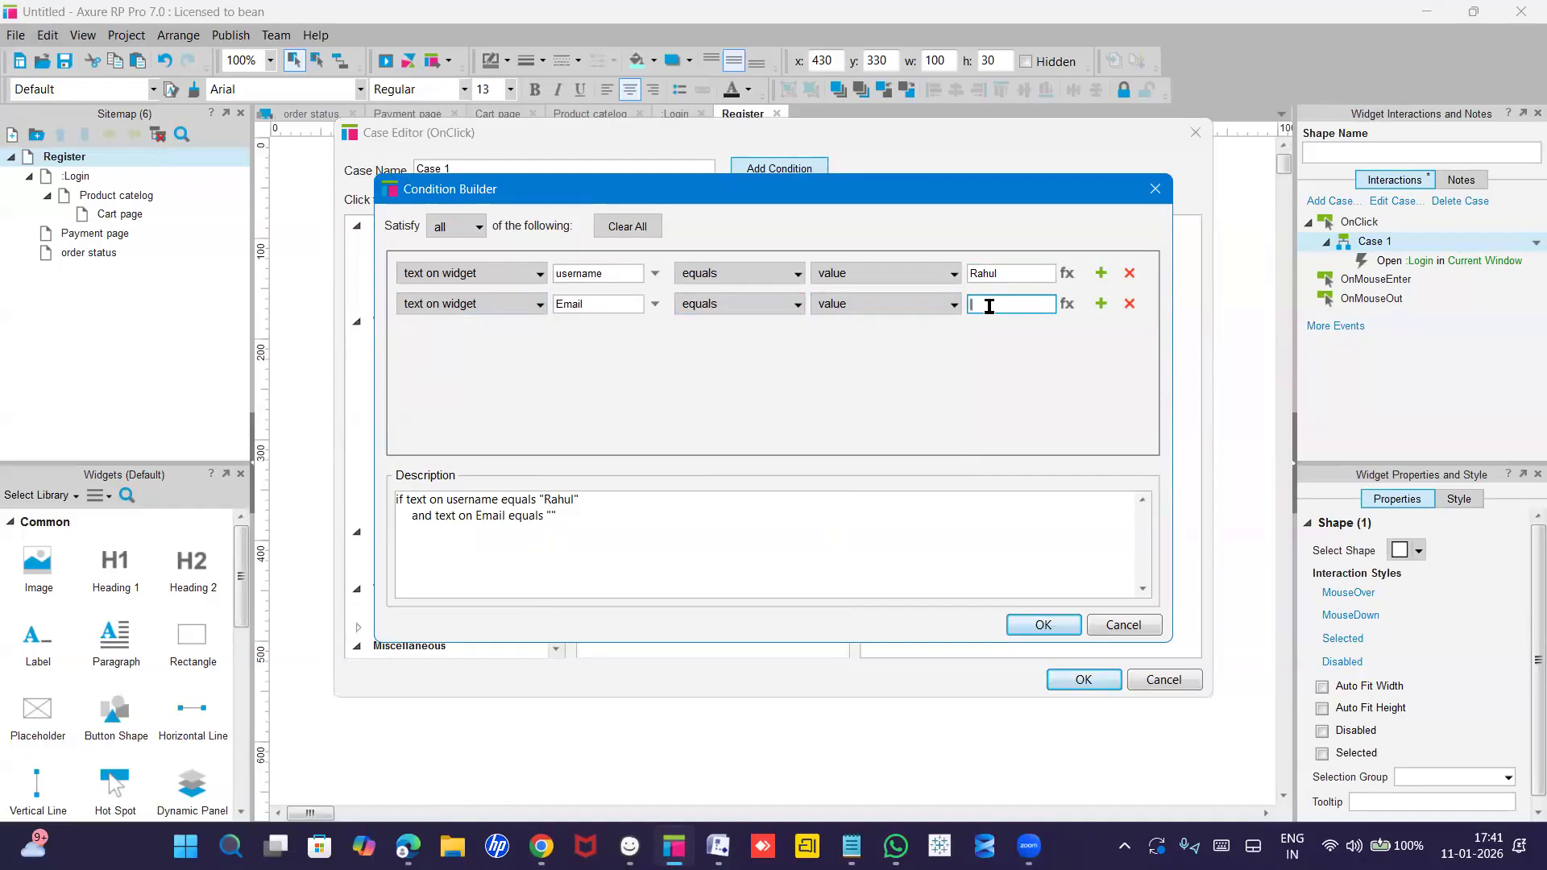
pyautogui.write('123@gmail.com')
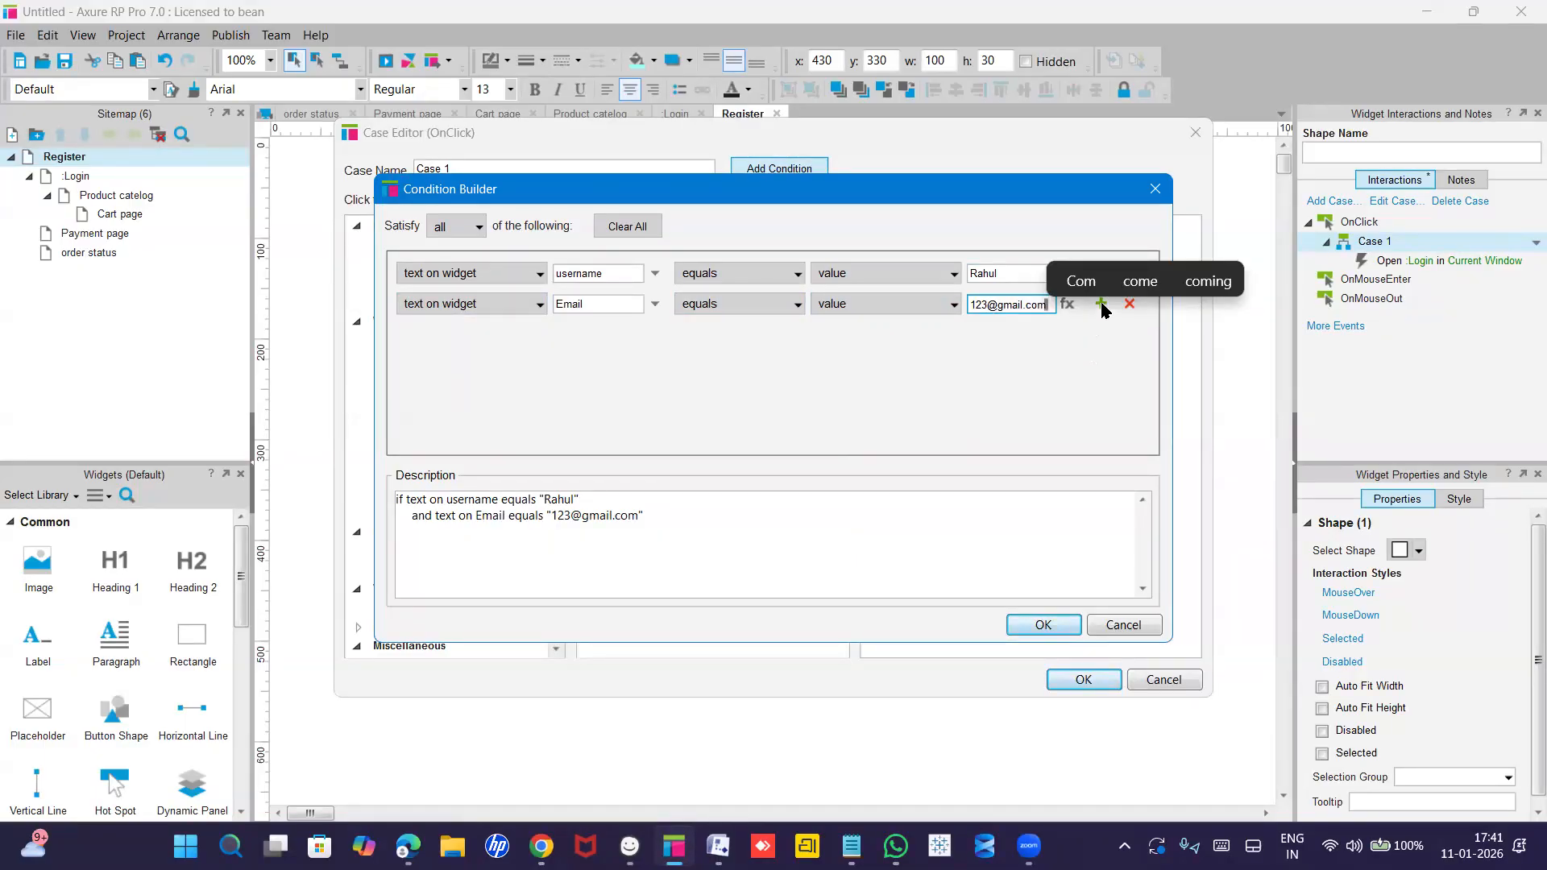
pyautogui.click(1091, 337)
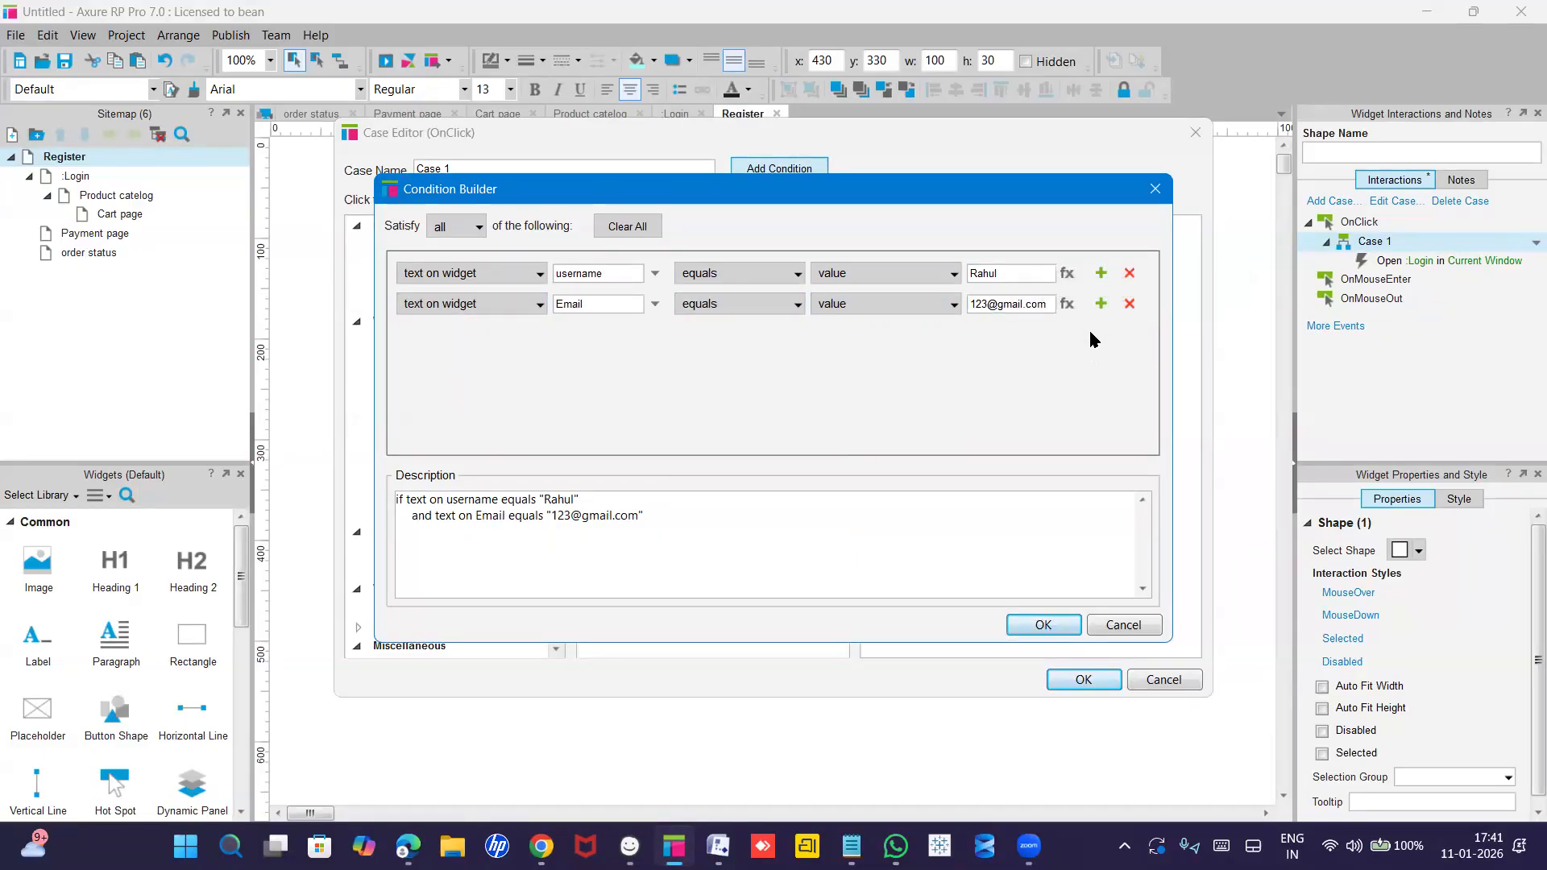
pyautogui.click(1100, 304)
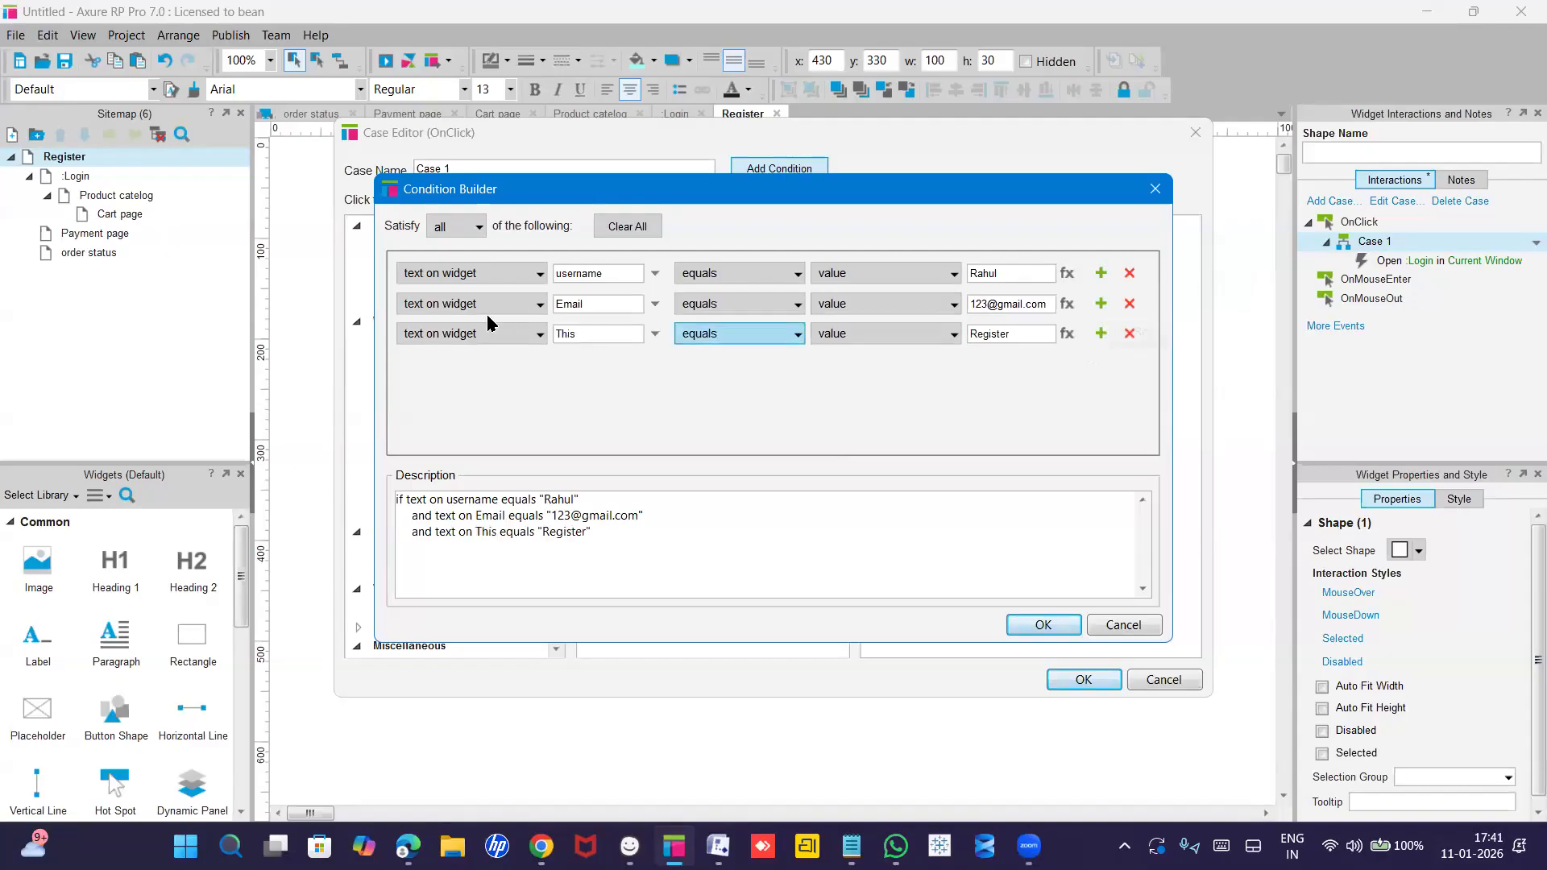
# Set the third row to require text on widget 'Password' to equal the sample password.
pyautogui.click(606, 337)
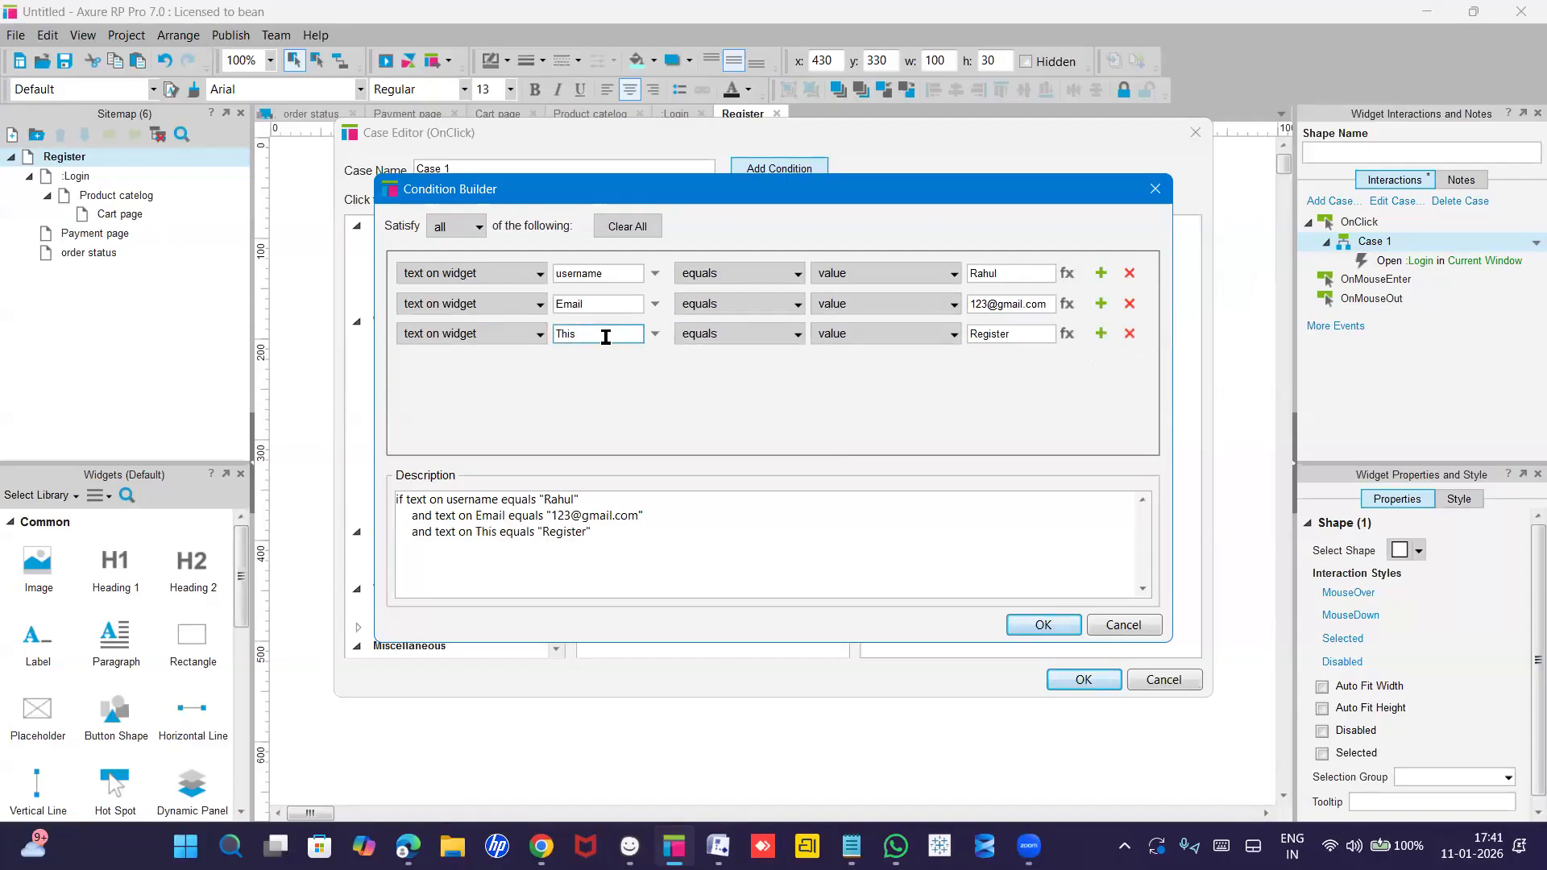
pyautogui.click(605, 337)
pyautogui.click(610, 462)
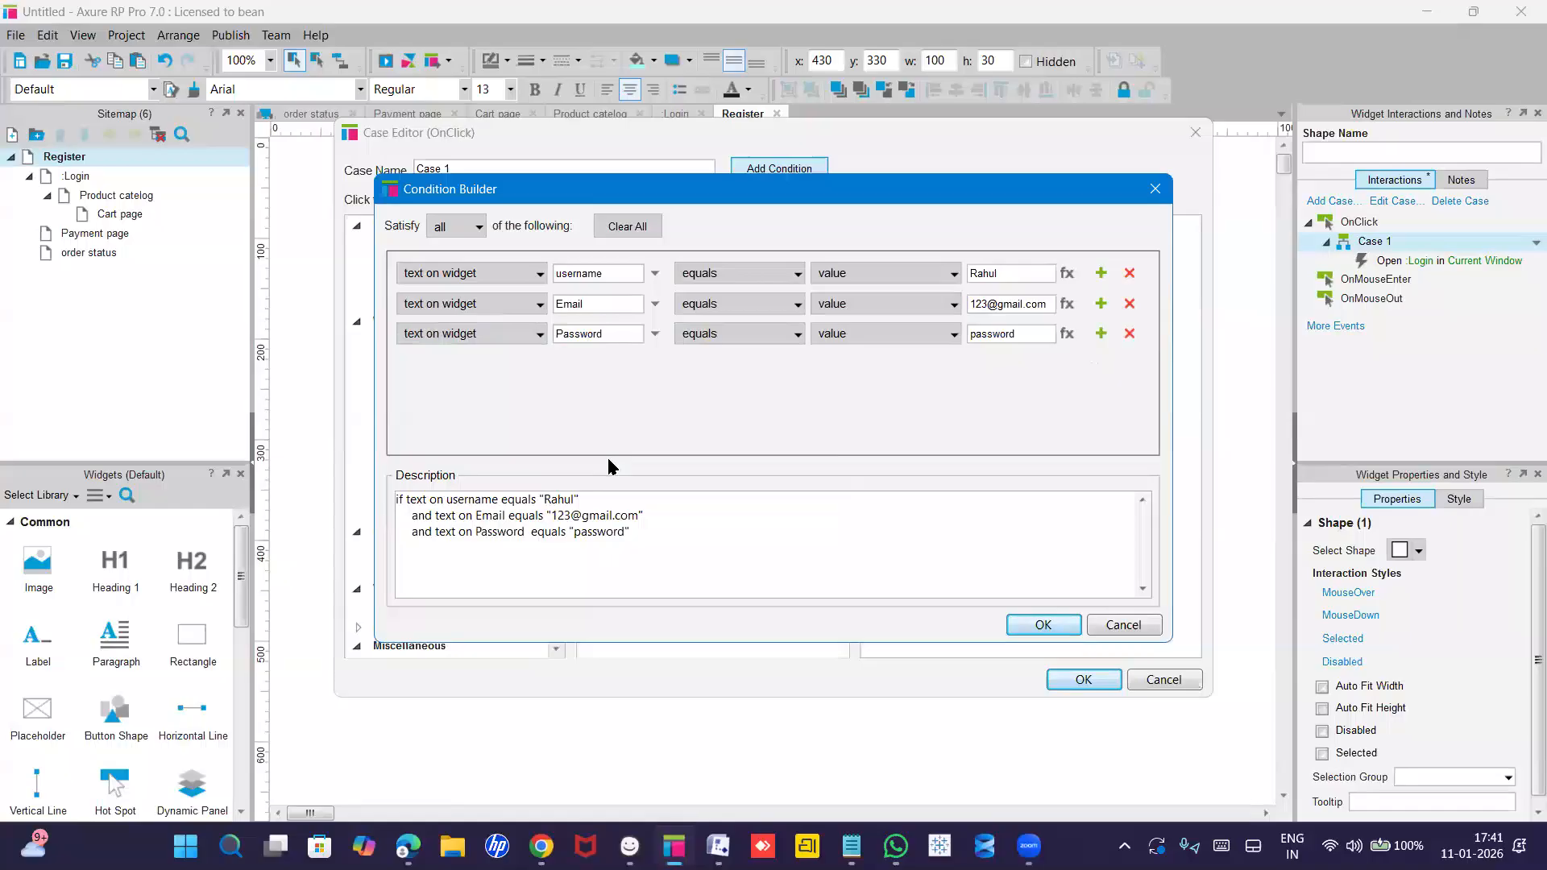
pyautogui.click(987, 334)
pyautogui.moveTo(1035, 338); pyautogui.dragTo(966, 340)
pyautogui.write('123@4')
pyautogui.click(982, 397)
pyautogui.click(500, 541)
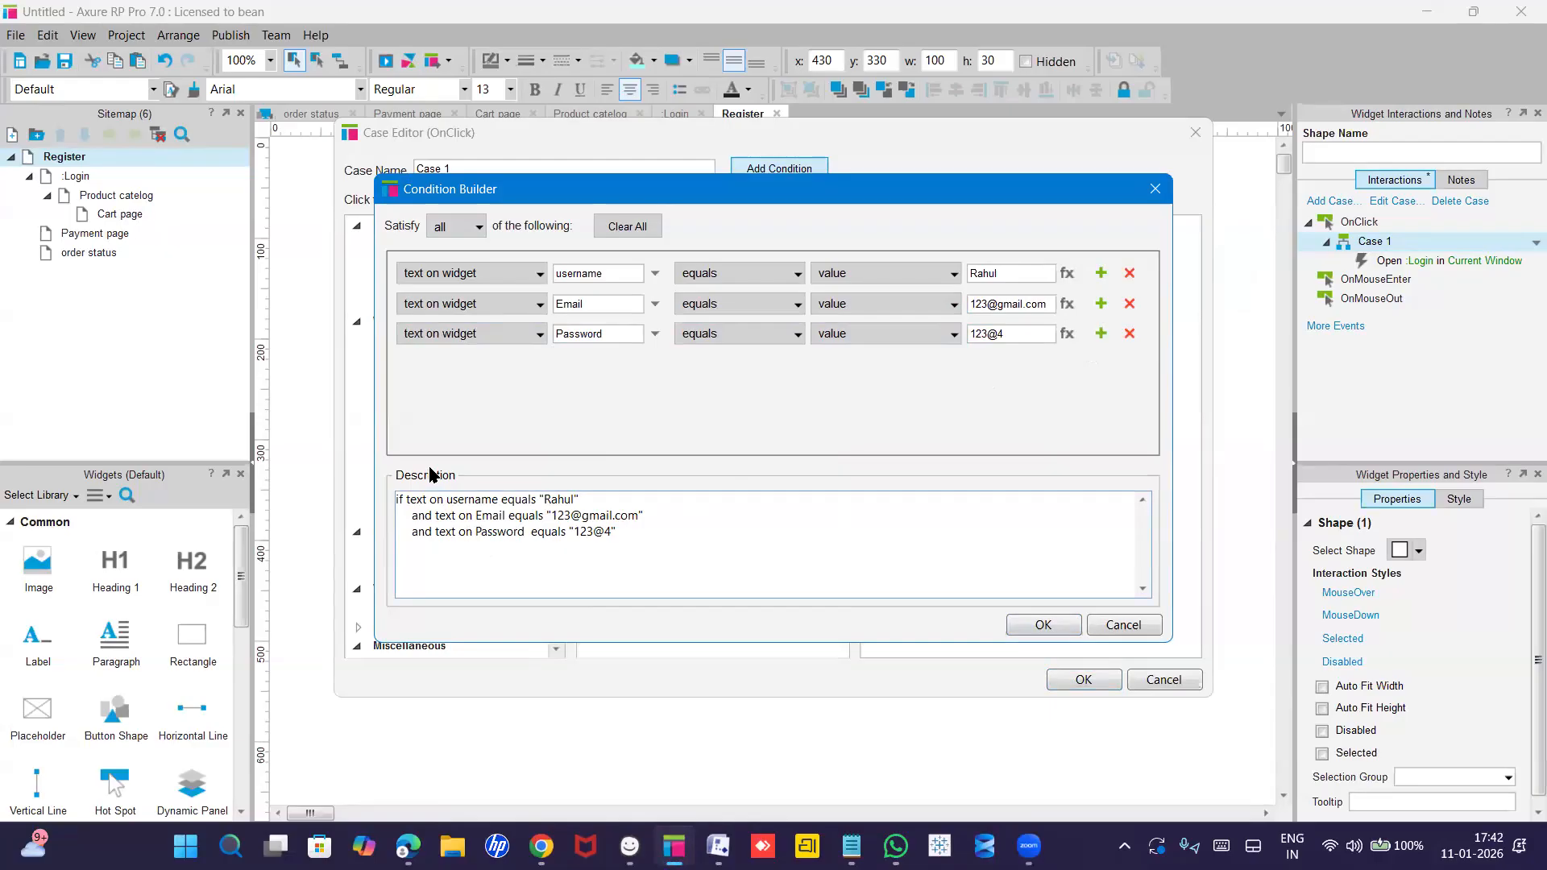
# Set Satisfy to 'all' conditions, then confirm the Condition Builder and Case Editor.
pyautogui.click(462, 234)
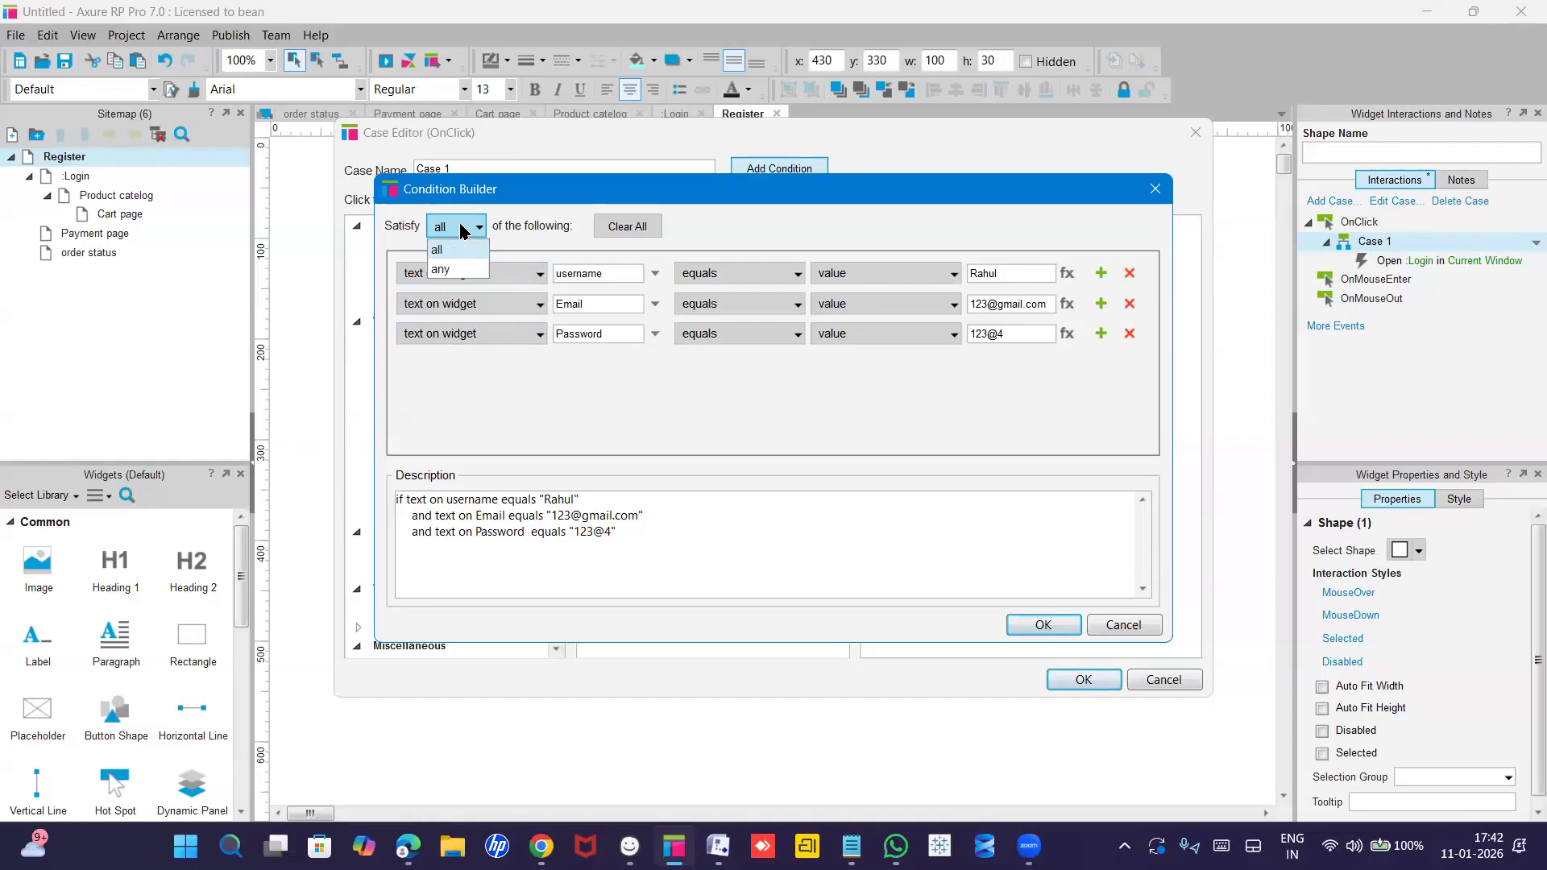
pyautogui.click(441, 269)
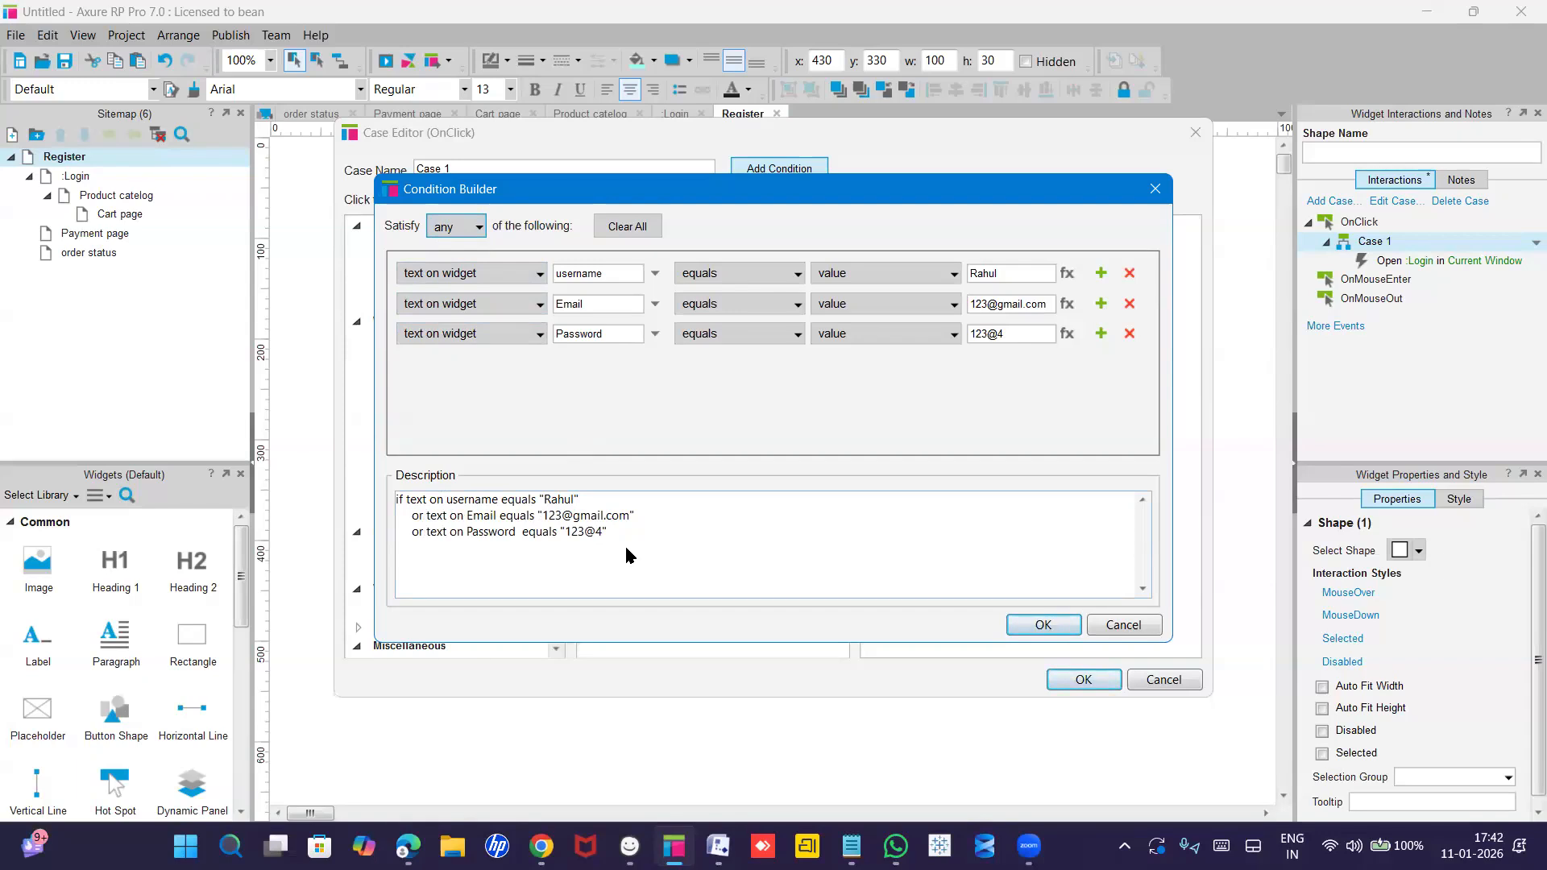
pyautogui.click(476, 231)
pyautogui.click(457, 249)
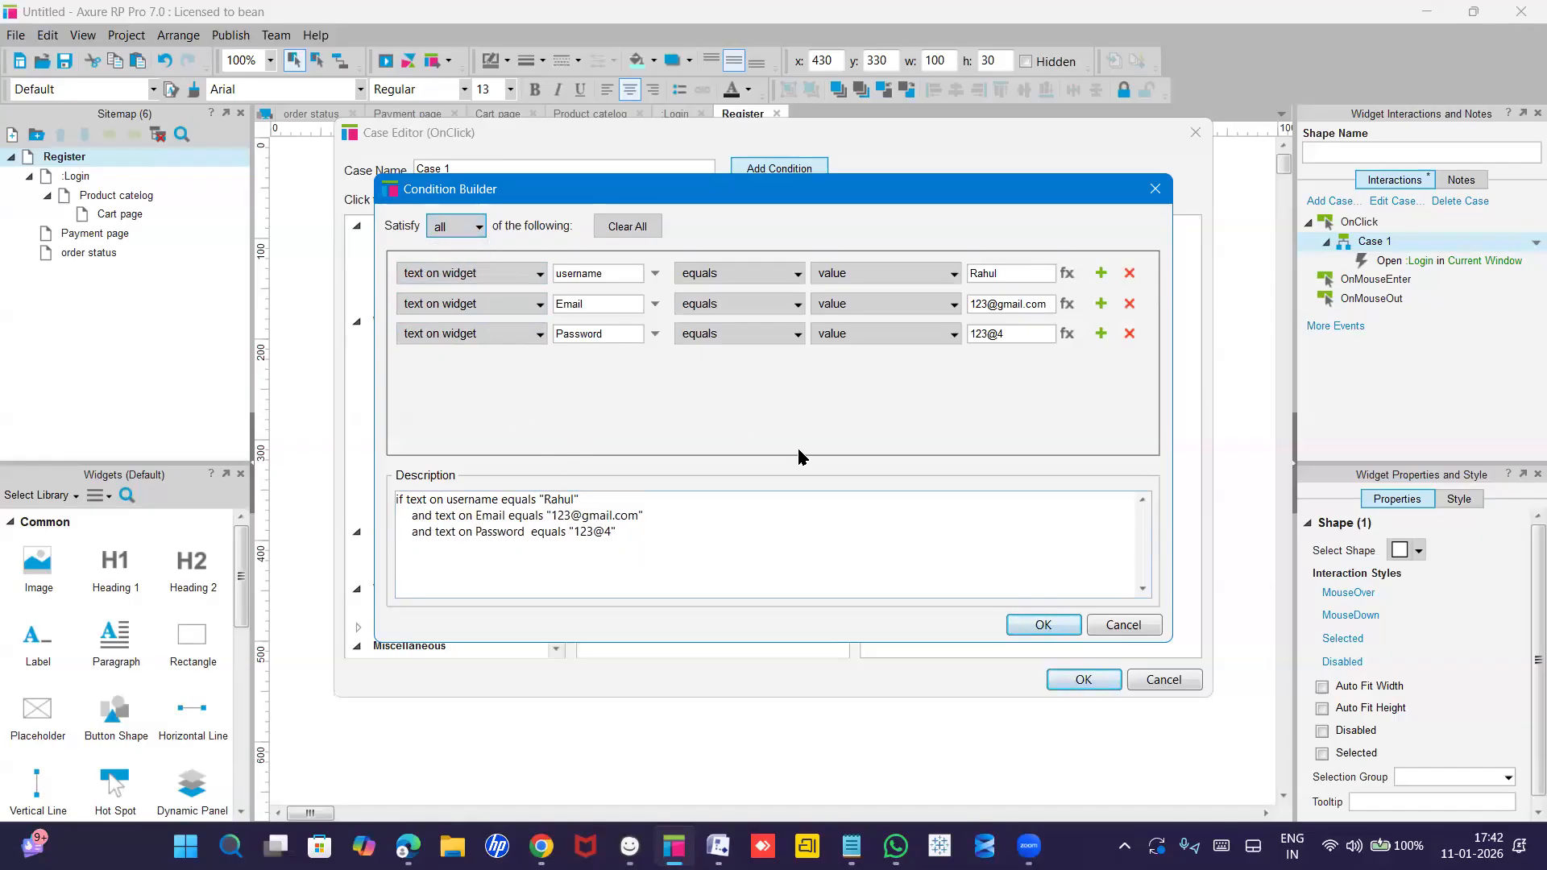
pyautogui.click(1043, 627)
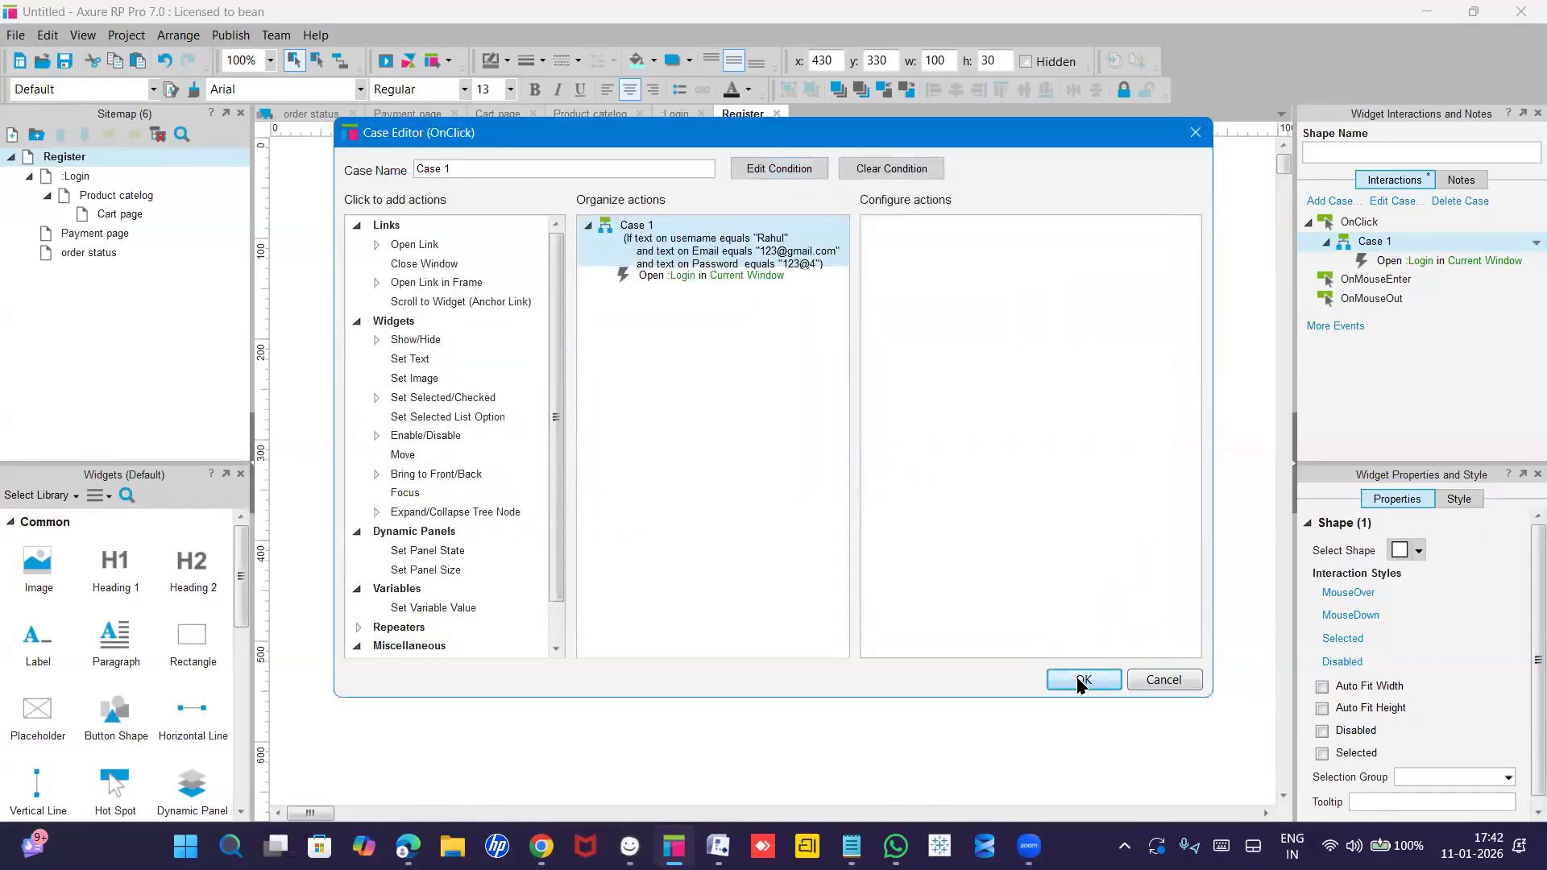
pyautogui.click(1081, 679)
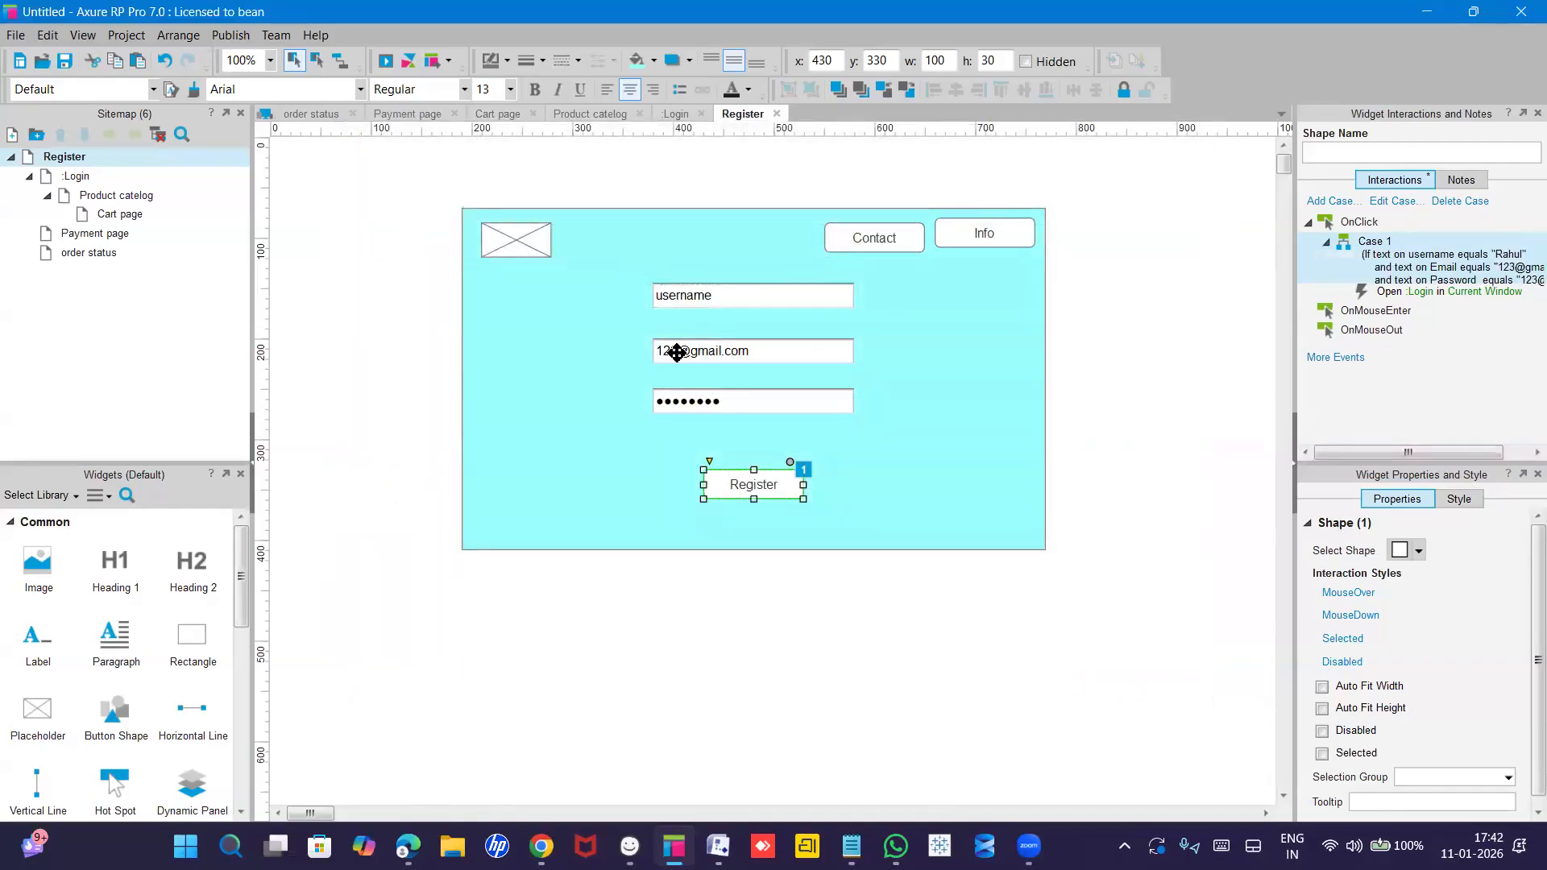
# Preview the prototype in Edge and enter the sample first name as the username.
pyautogui.click(385, 61)
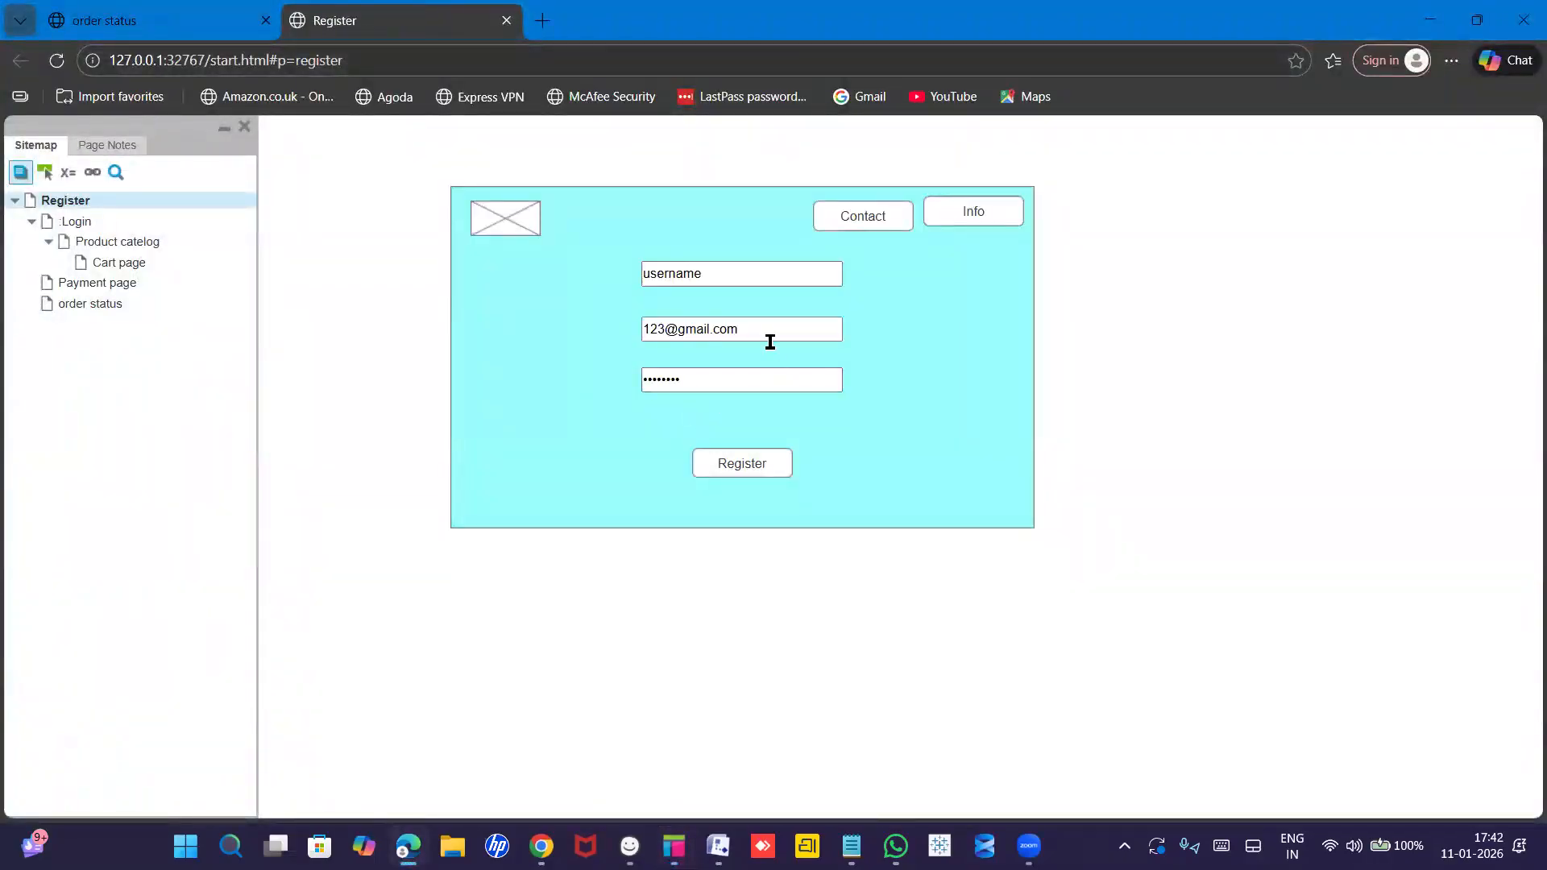
pyautogui.moveTo(709, 273); pyautogui.dragTo(650, 271)
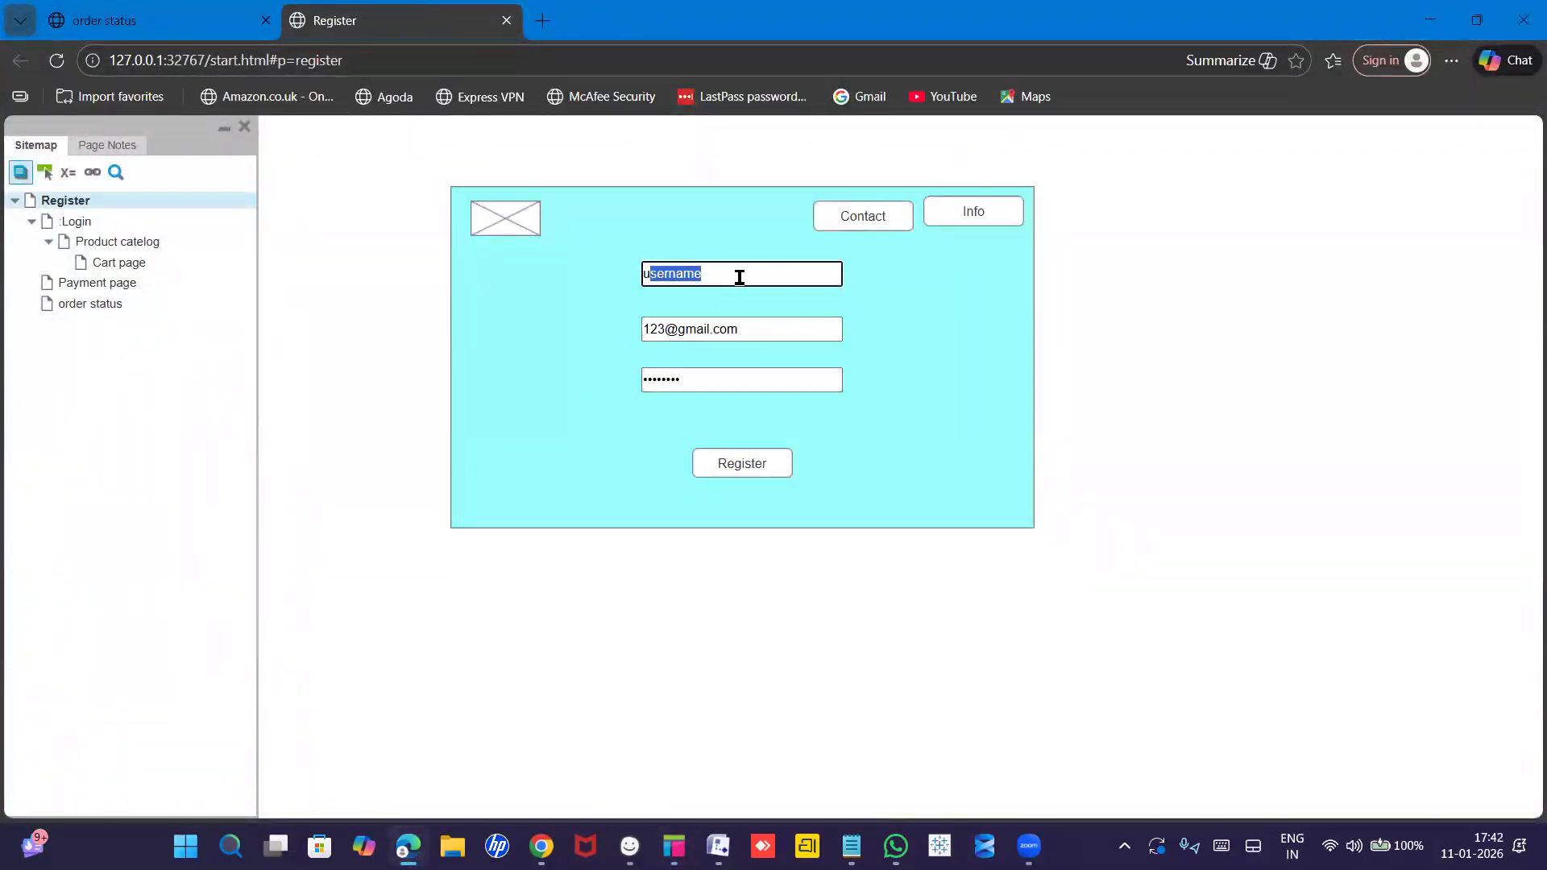
pyautogui.click(739, 277)
pyautogui.write('r')
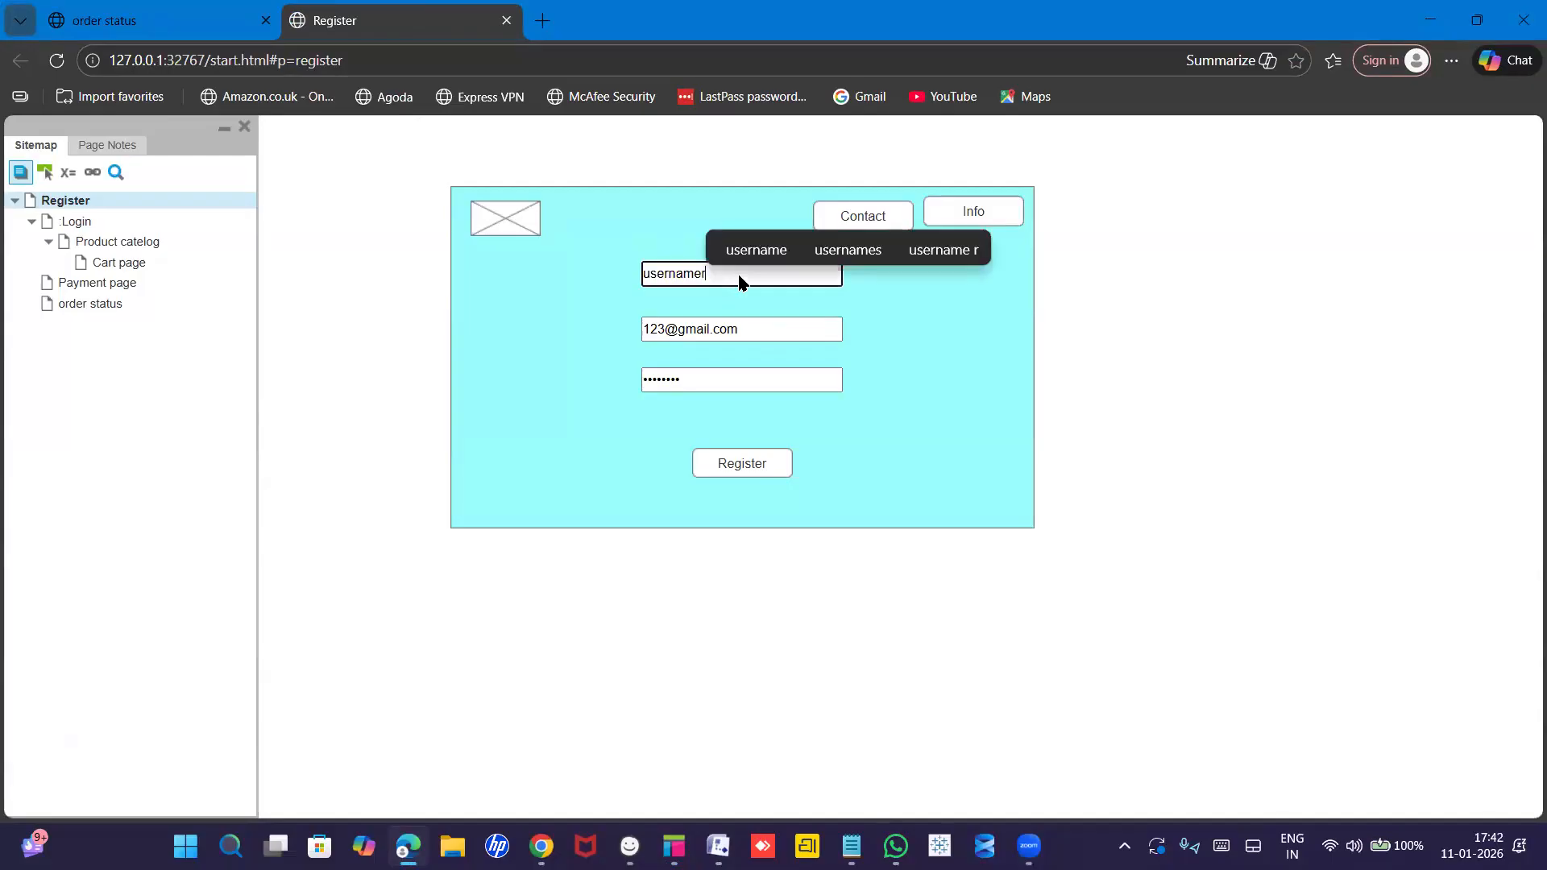
pyautogui.press('BackSpace')
pyautogui.hotkey('ctrl', 'a')
pyautogui.write('Ra')
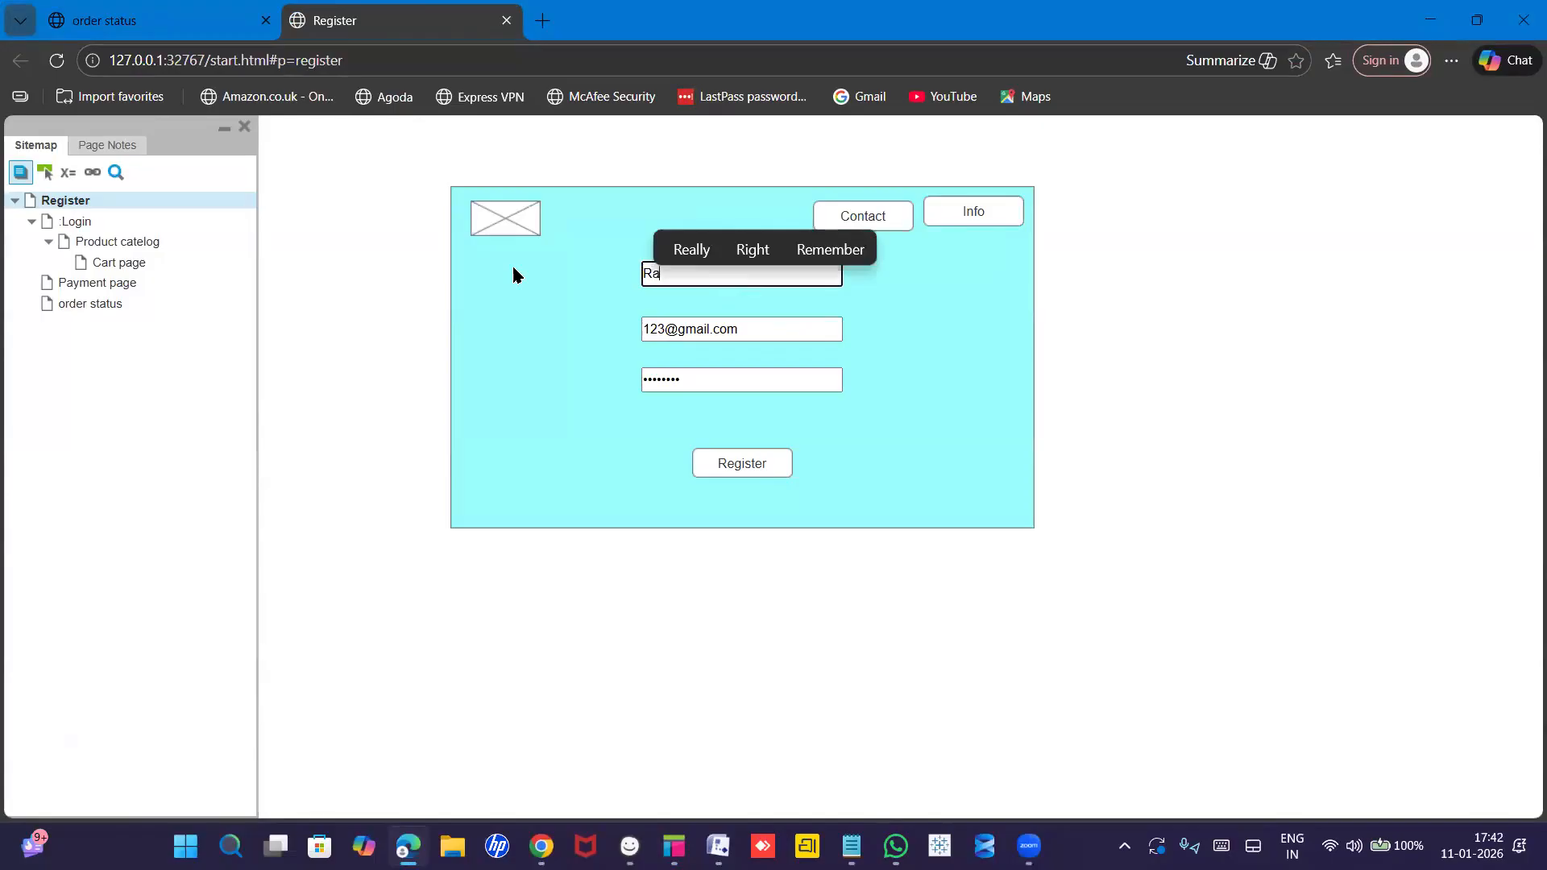
pyautogui.write('hul')
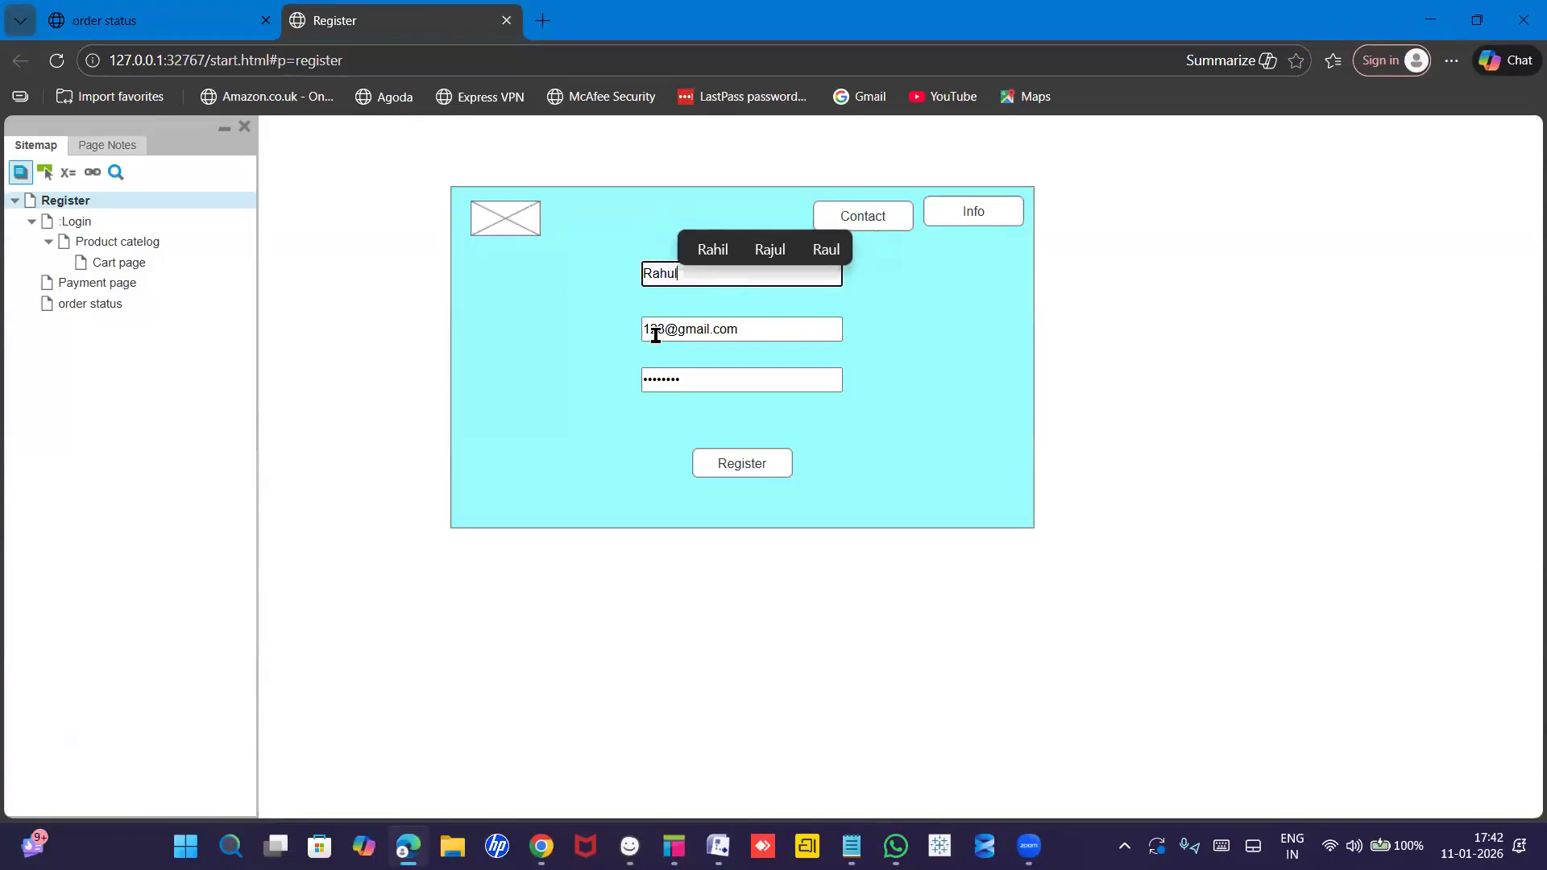
# Fill the email field with the sample Gmail address and retype the sample password.
pyautogui.click(748, 327)
pyautogui.click(704, 375)
pyautogui.hotkey('ctrl', 'a')
pyautogui.click(608, 379)
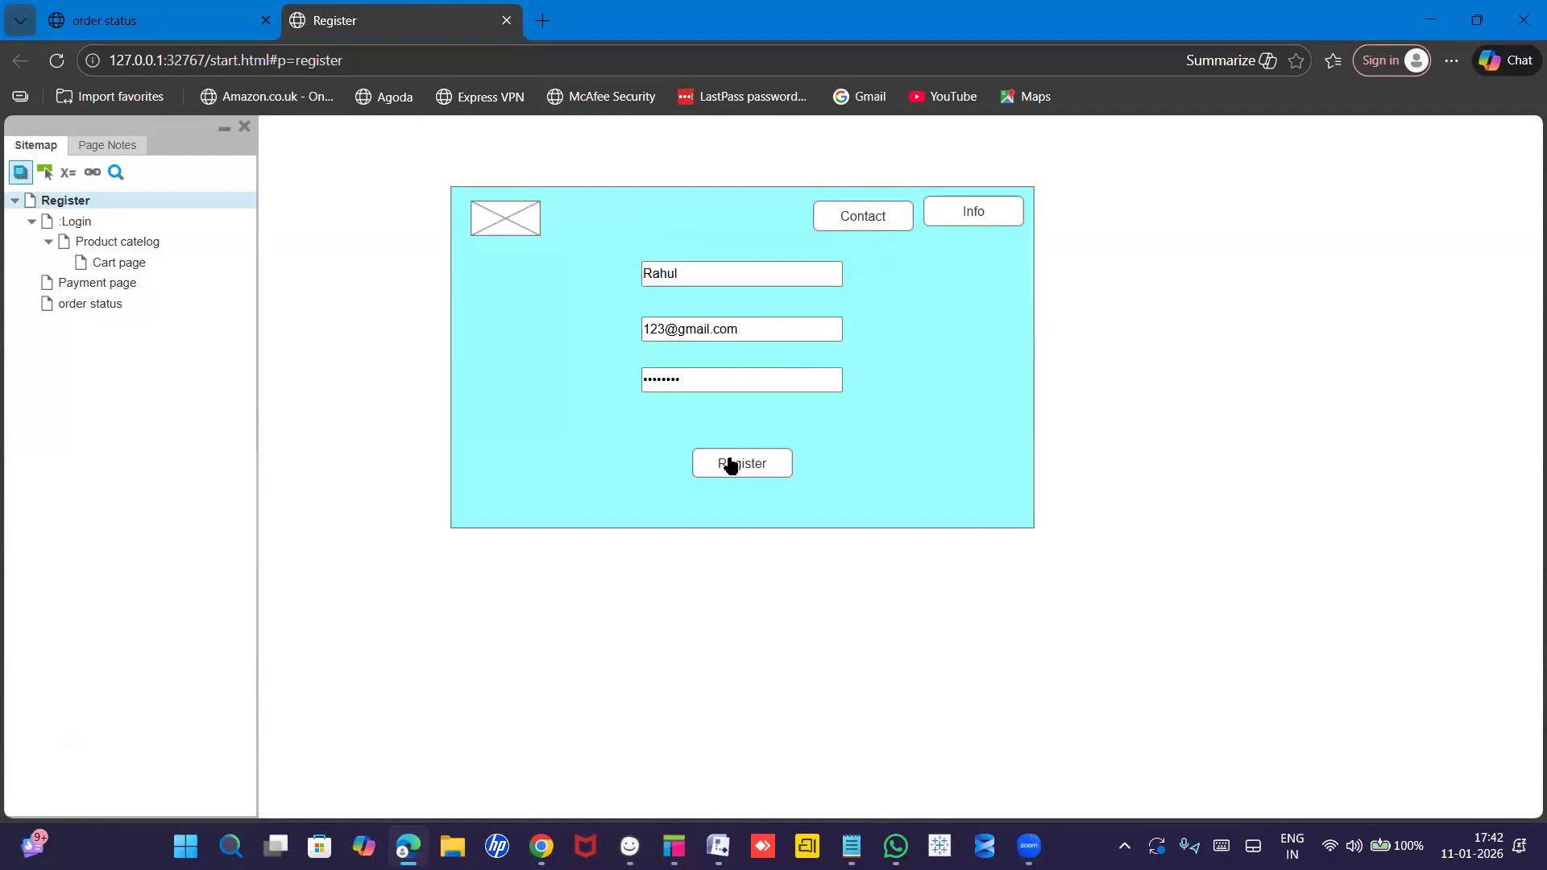
pyautogui.doubleClick(730, 466)
pyautogui.moveTo(738, 328); pyautogui.dragTo(636, 330)
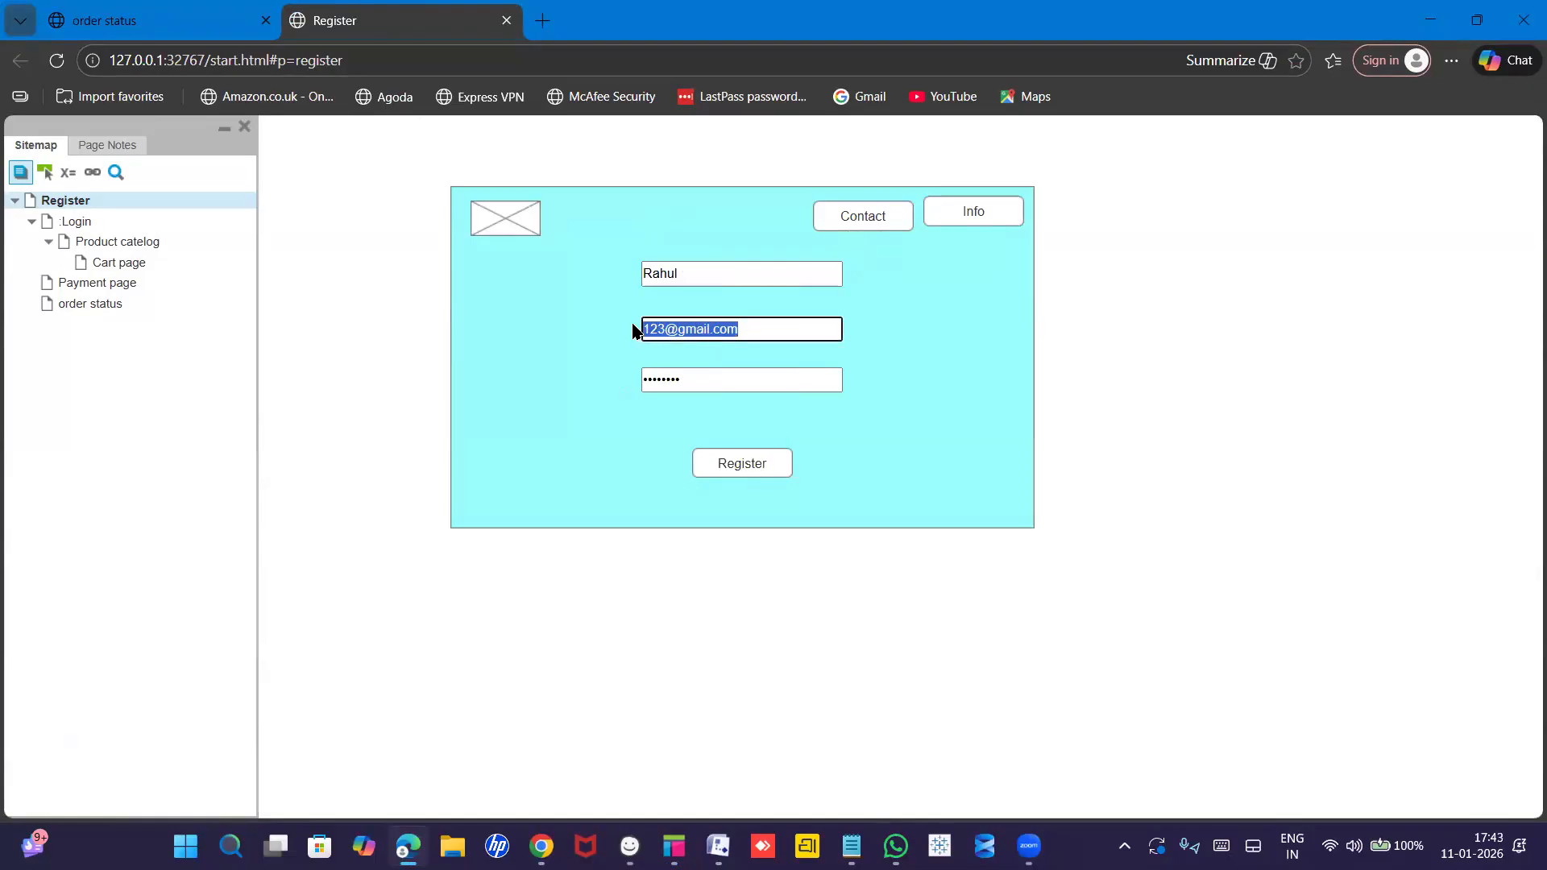
pyautogui.write('123')
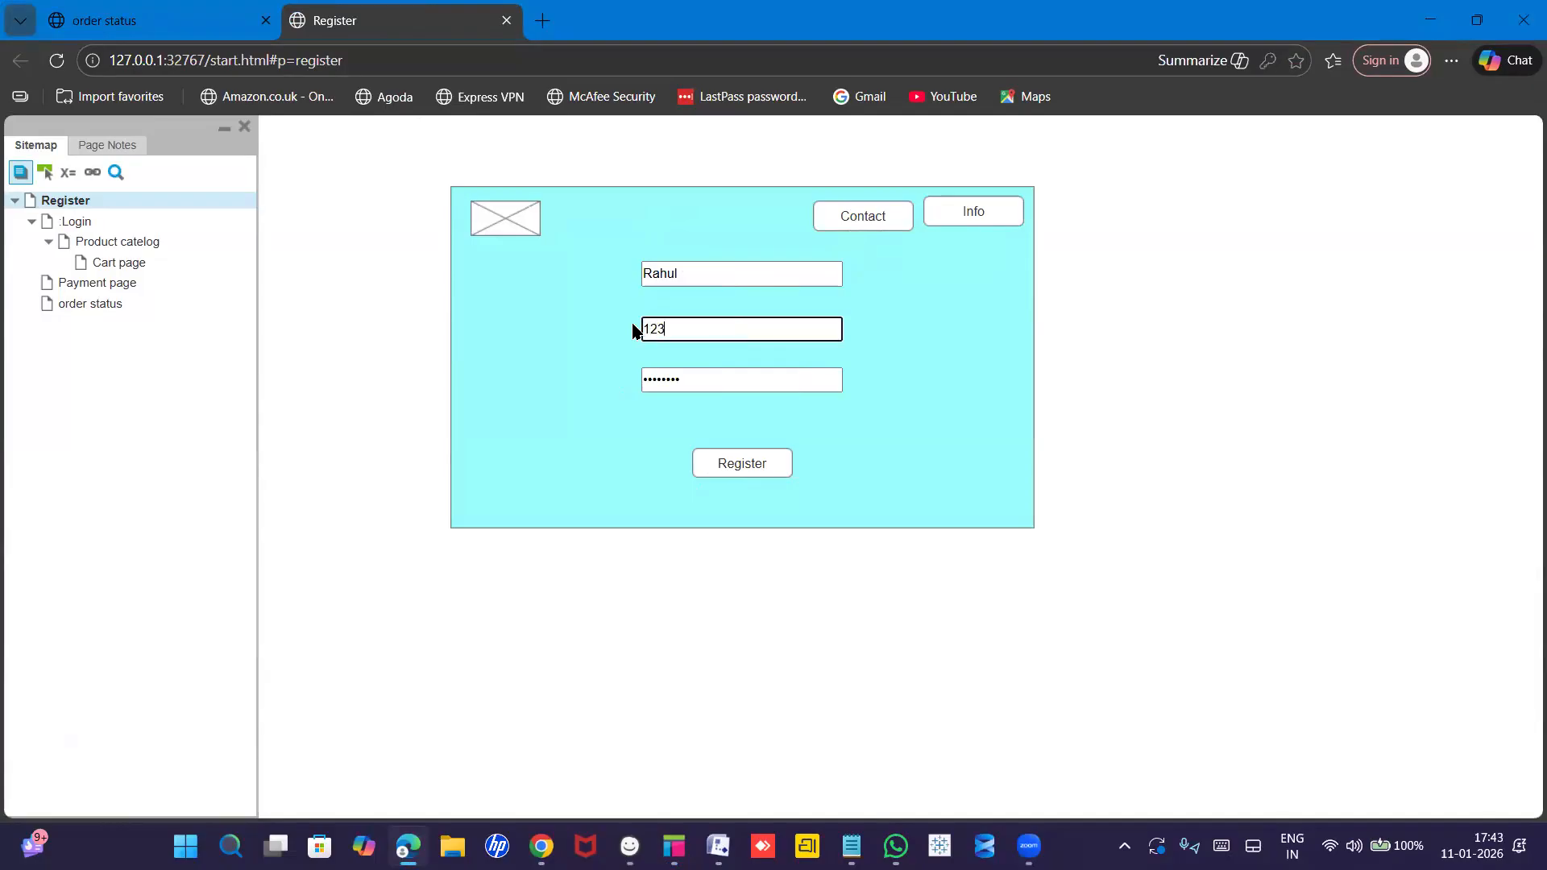
pyautogui.write('@gmail.com')
pyautogui.moveTo(698, 377); pyautogui.dragTo(628, 377)
pyautogui.write('•••')
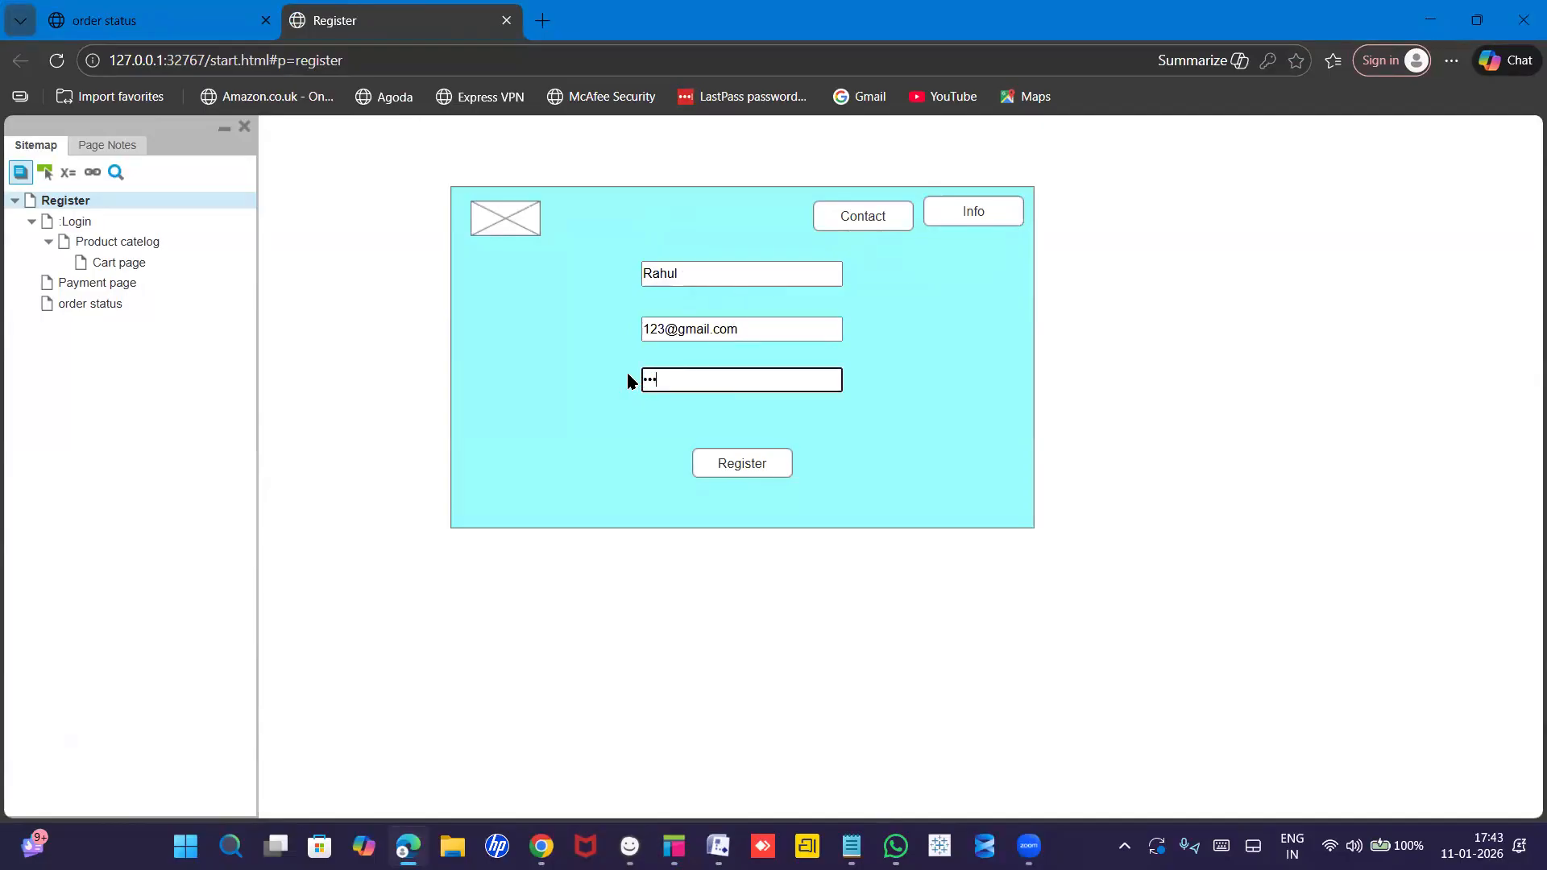
pyautogui.write('••')
# Confirm matching details open Login, dismiss Edge's save-password prompt, and reopen Register from the Sitemap.
pyautogui.click(772, 461)
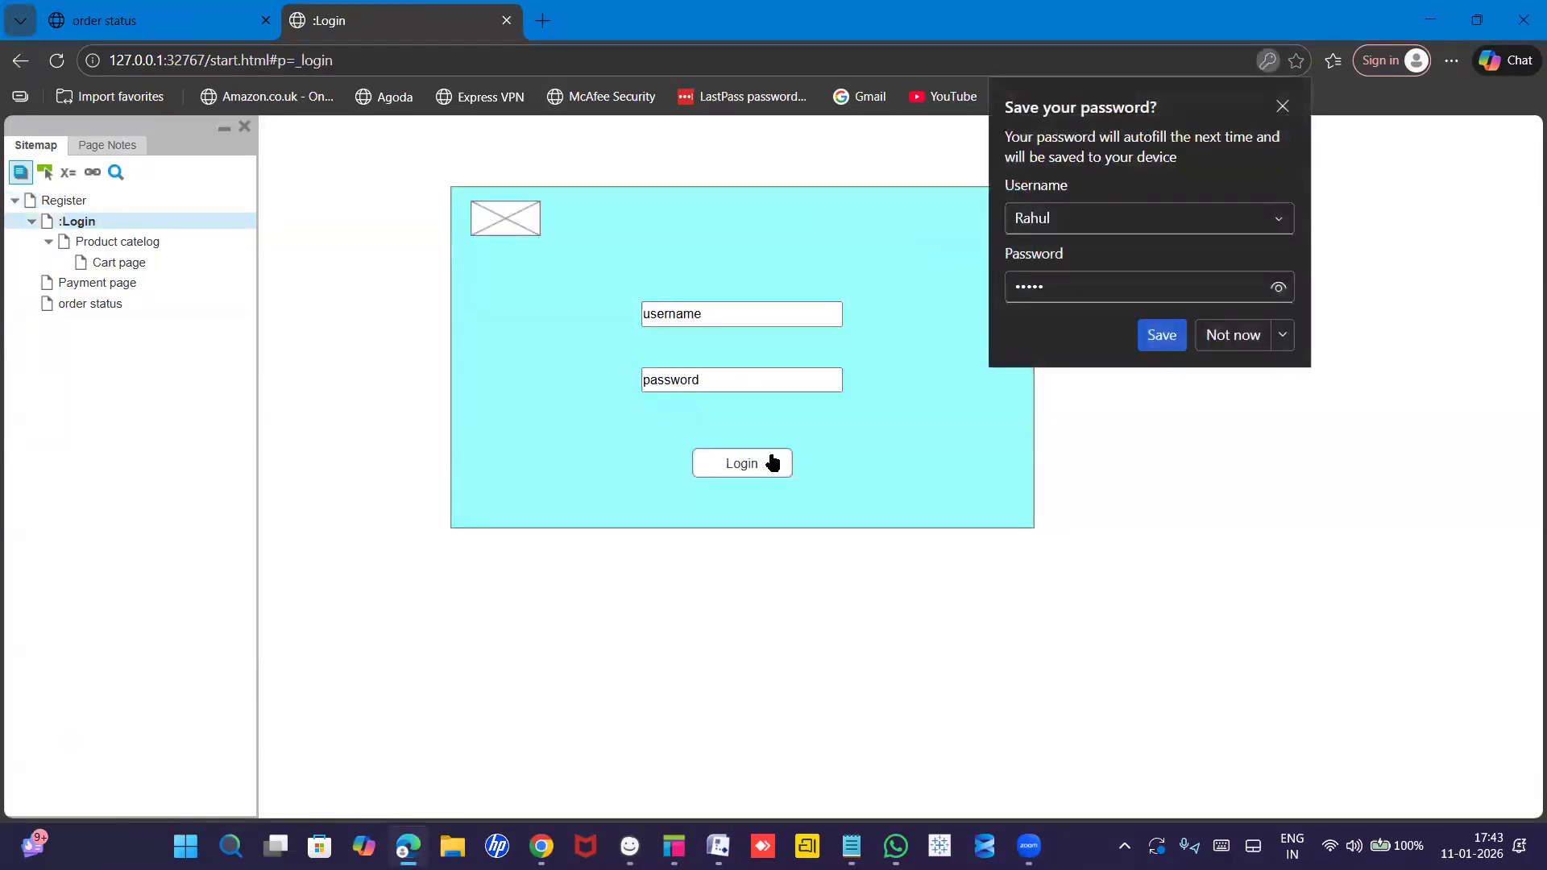
pyautogui.click(1282, 108)
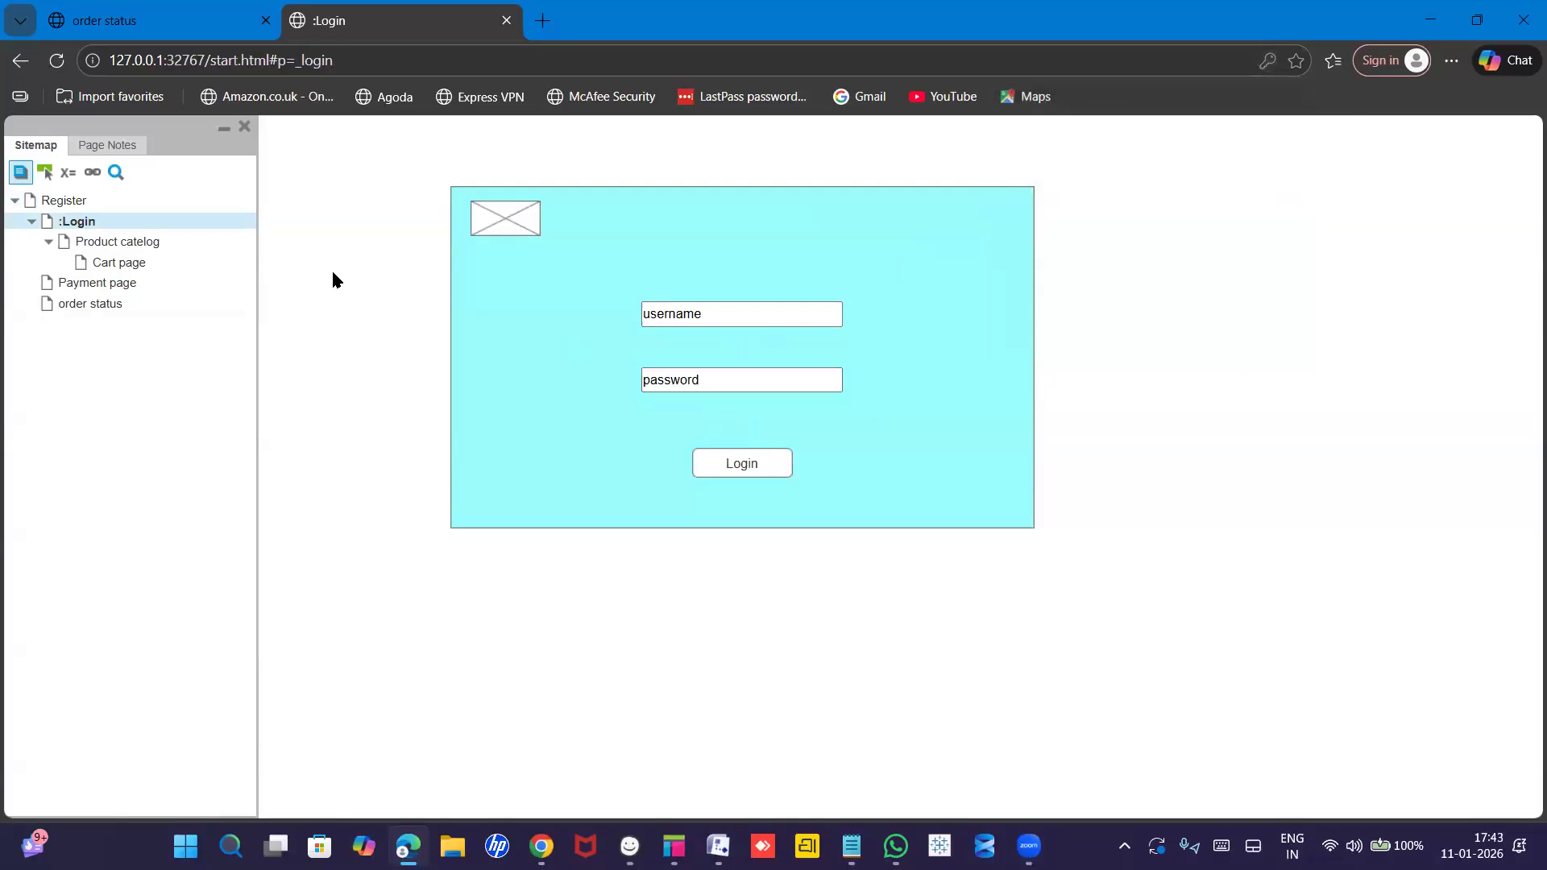
pyautogui.click(38, 178)
pyautogui.click(60, 200)
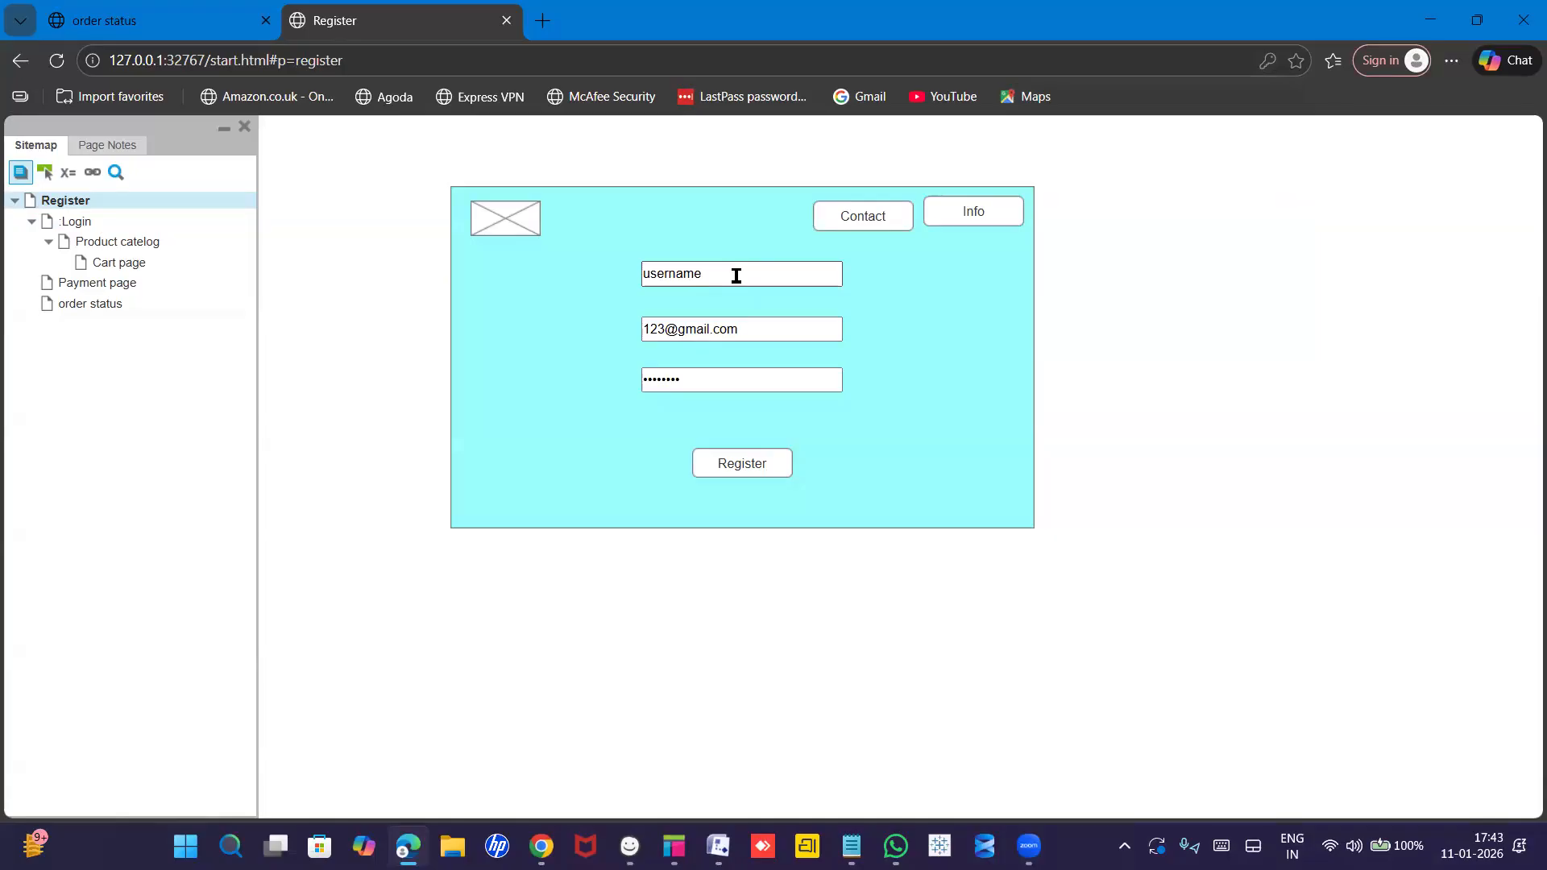
# Replace the username with a different first name so it no longer matches.
pyautogui.moveTo(713, 274); pyautogui.dragTo(636, 273)
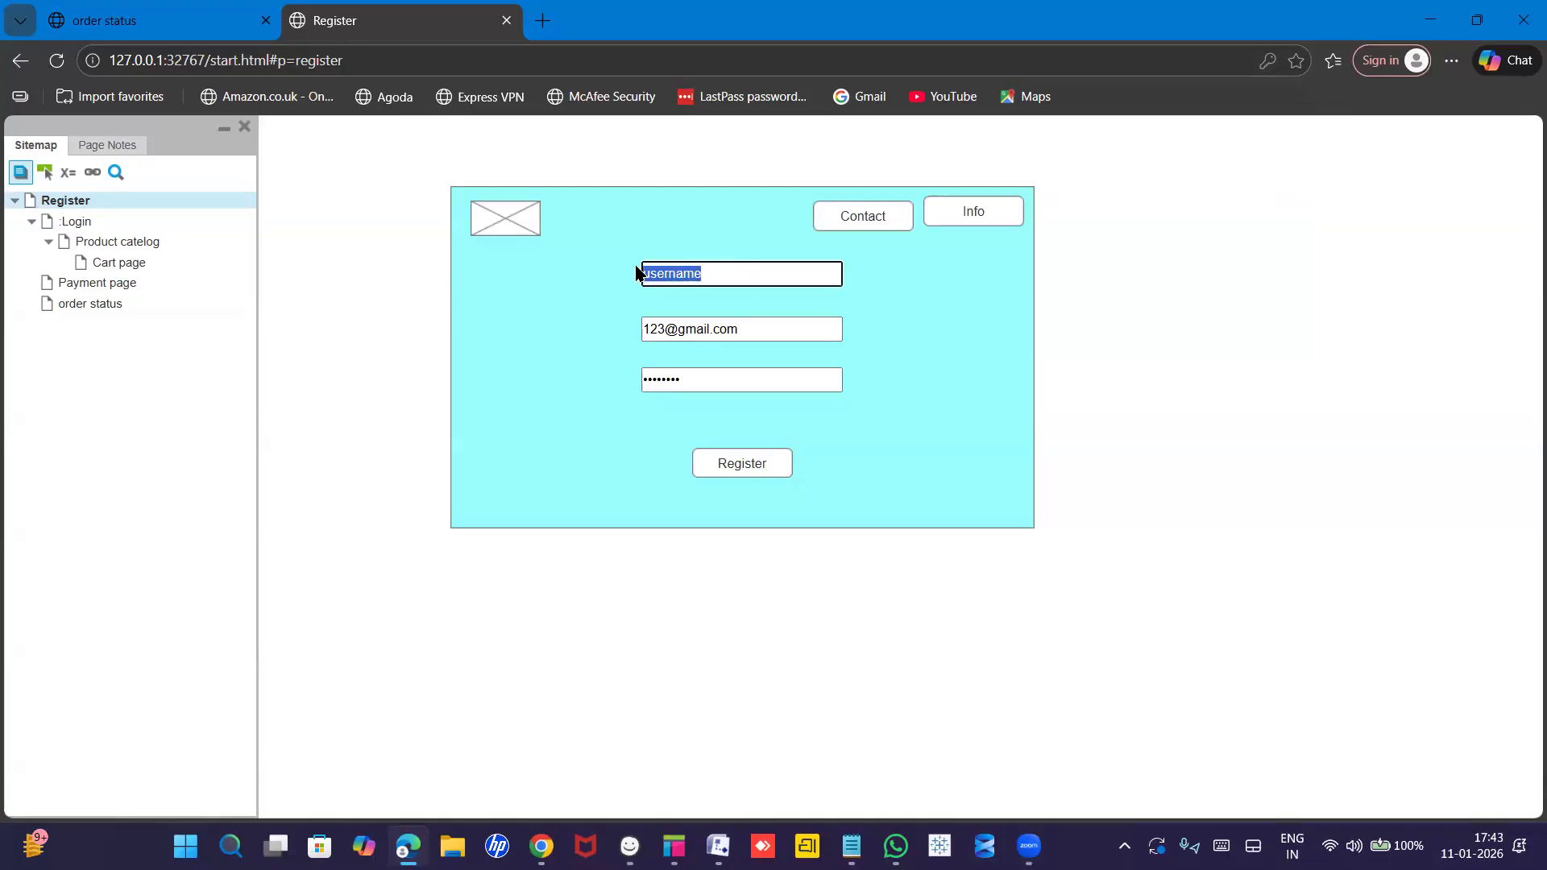
pyautogui.write('Ganesh')
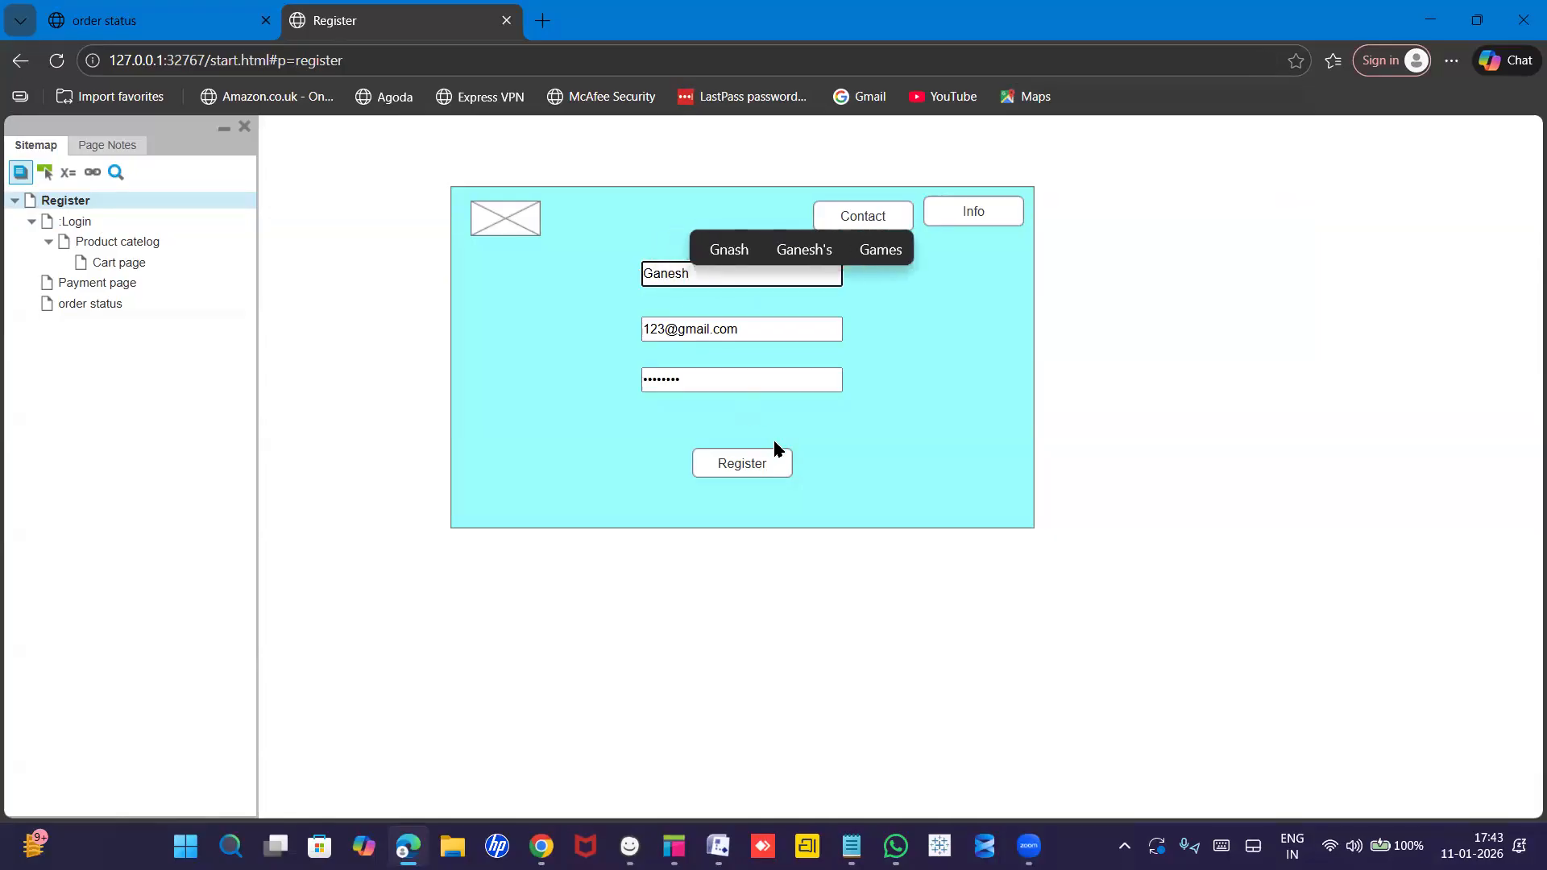
pyautogui.click(765, 460)
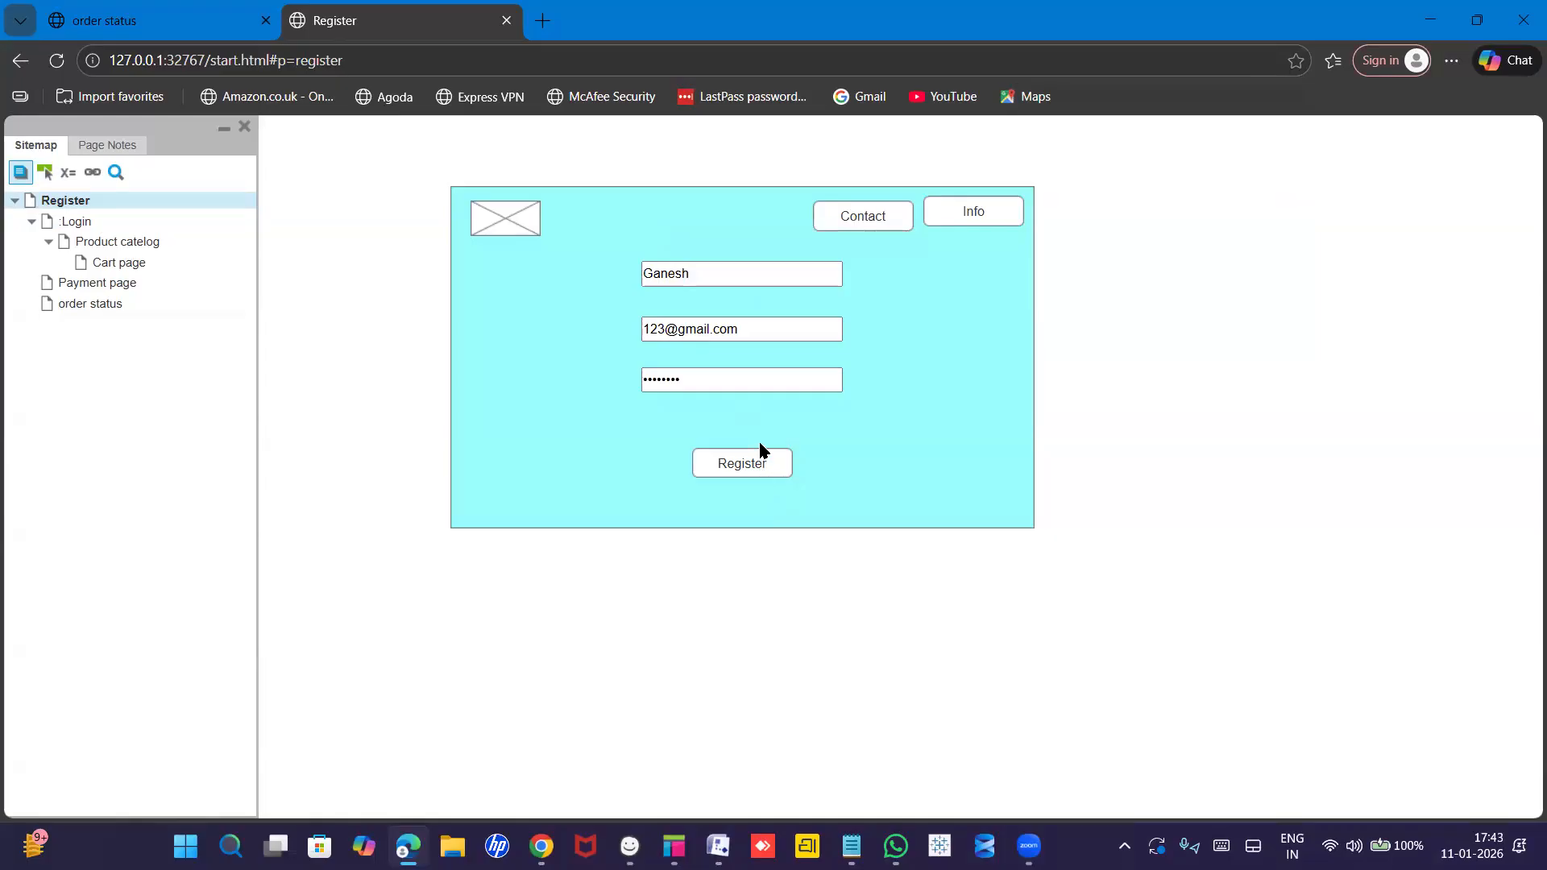
# Submit the registration and confirm the preview stays on Register instead of opening Login.
pyautogui.doubleClick(758, 470)
pyautogui.click(774, 461)
pyautogui.hotkey('alt', 'Tab')
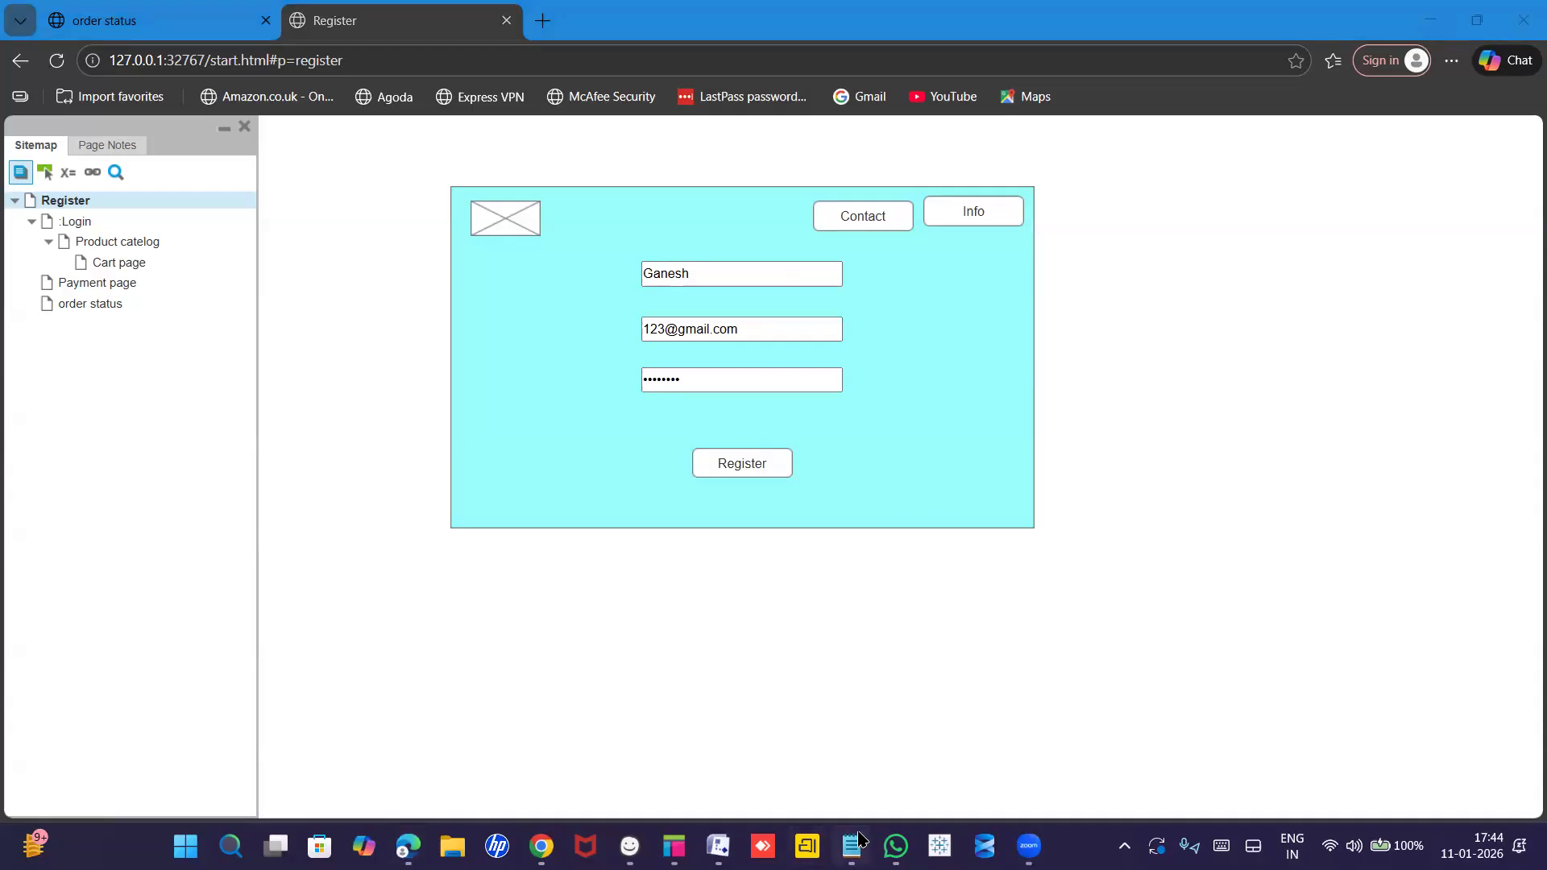
pyautogui.moveTo(852, 846)
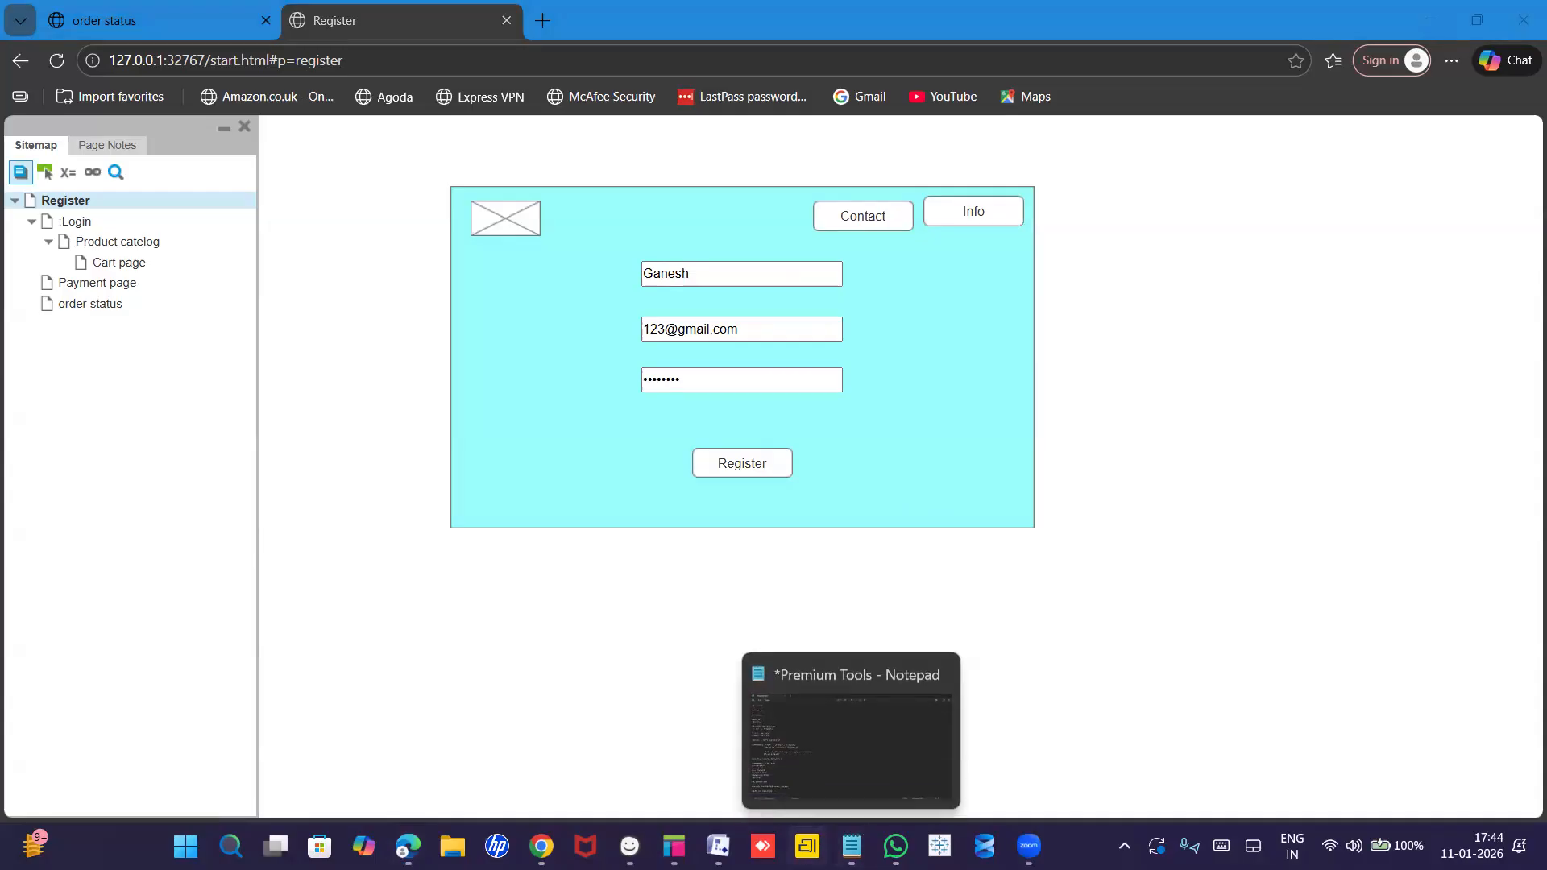
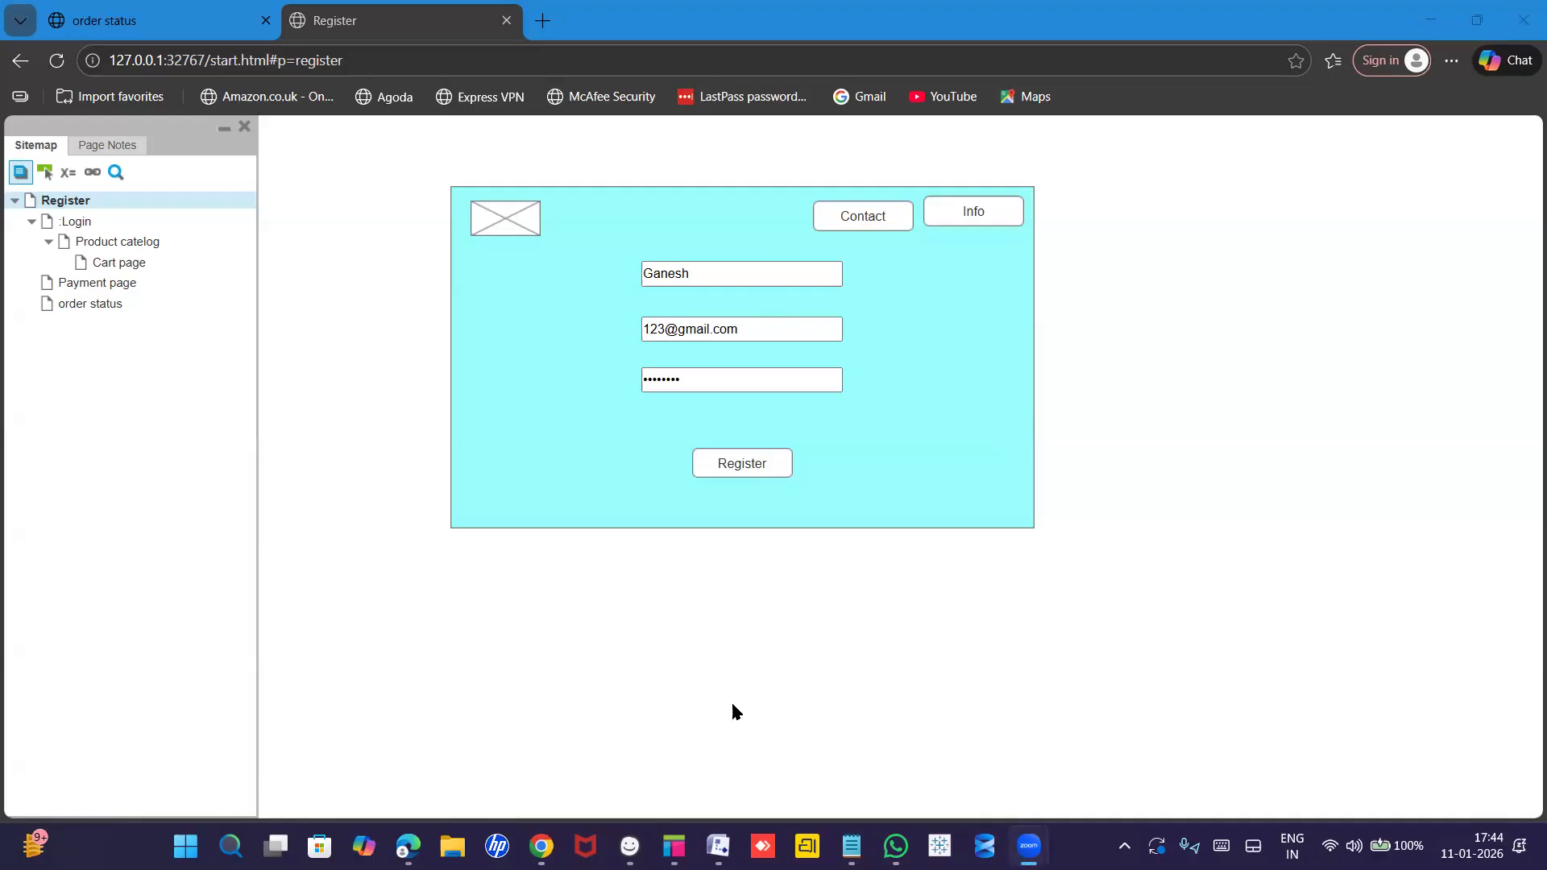
# Switch from the Edge preview back to the Axure RP editor.
pyautogui.click(673, 846)
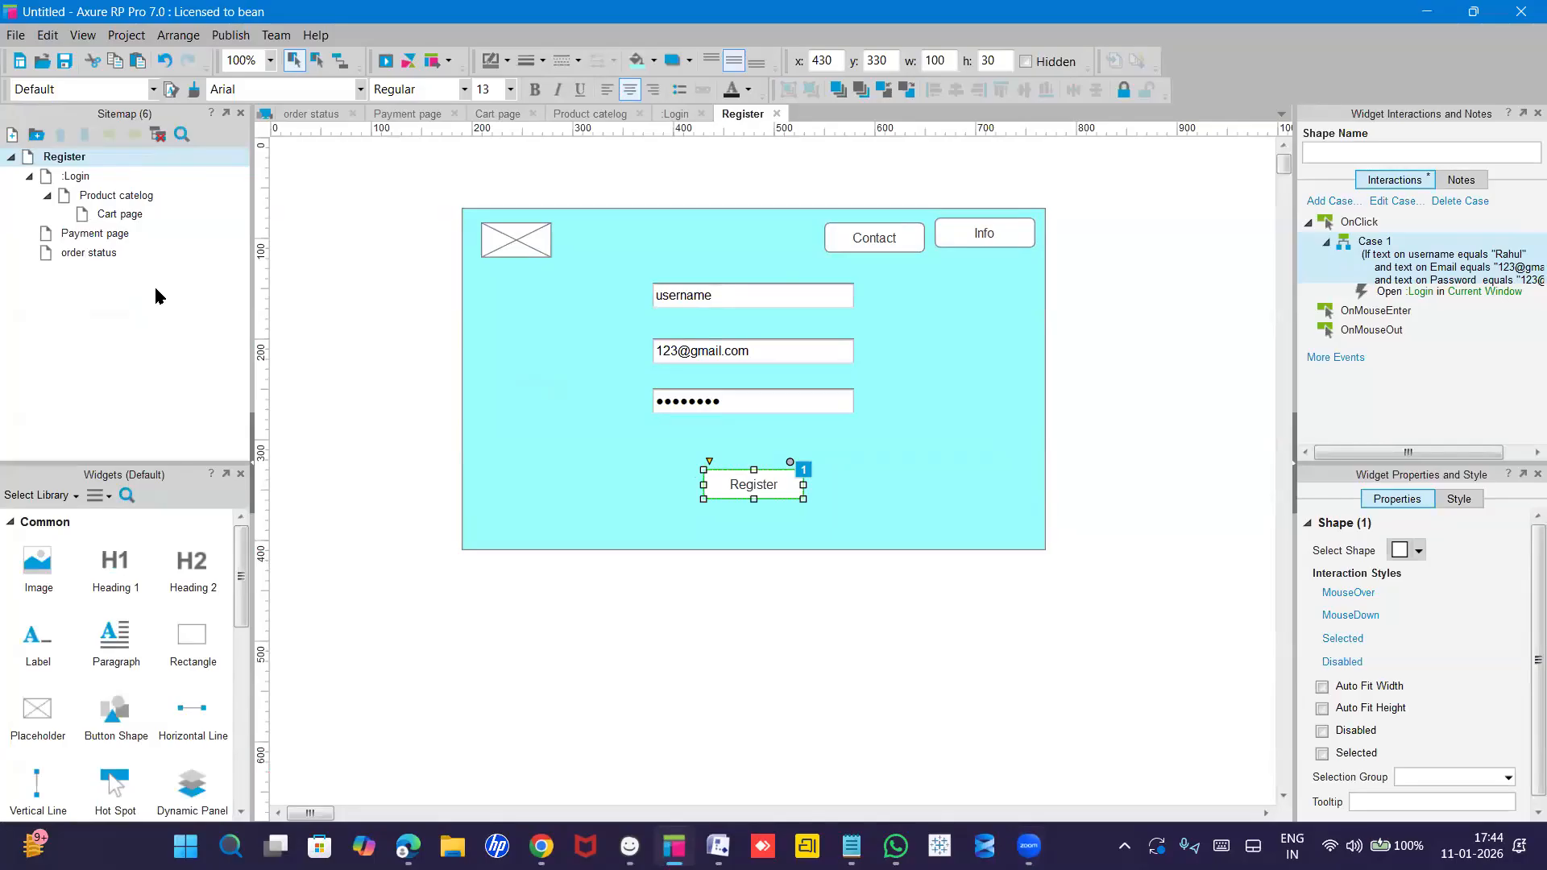
# Open the Product catelog page and set the '50% off on shirts' heading to hidden.
pyautogui.click(80, 196)
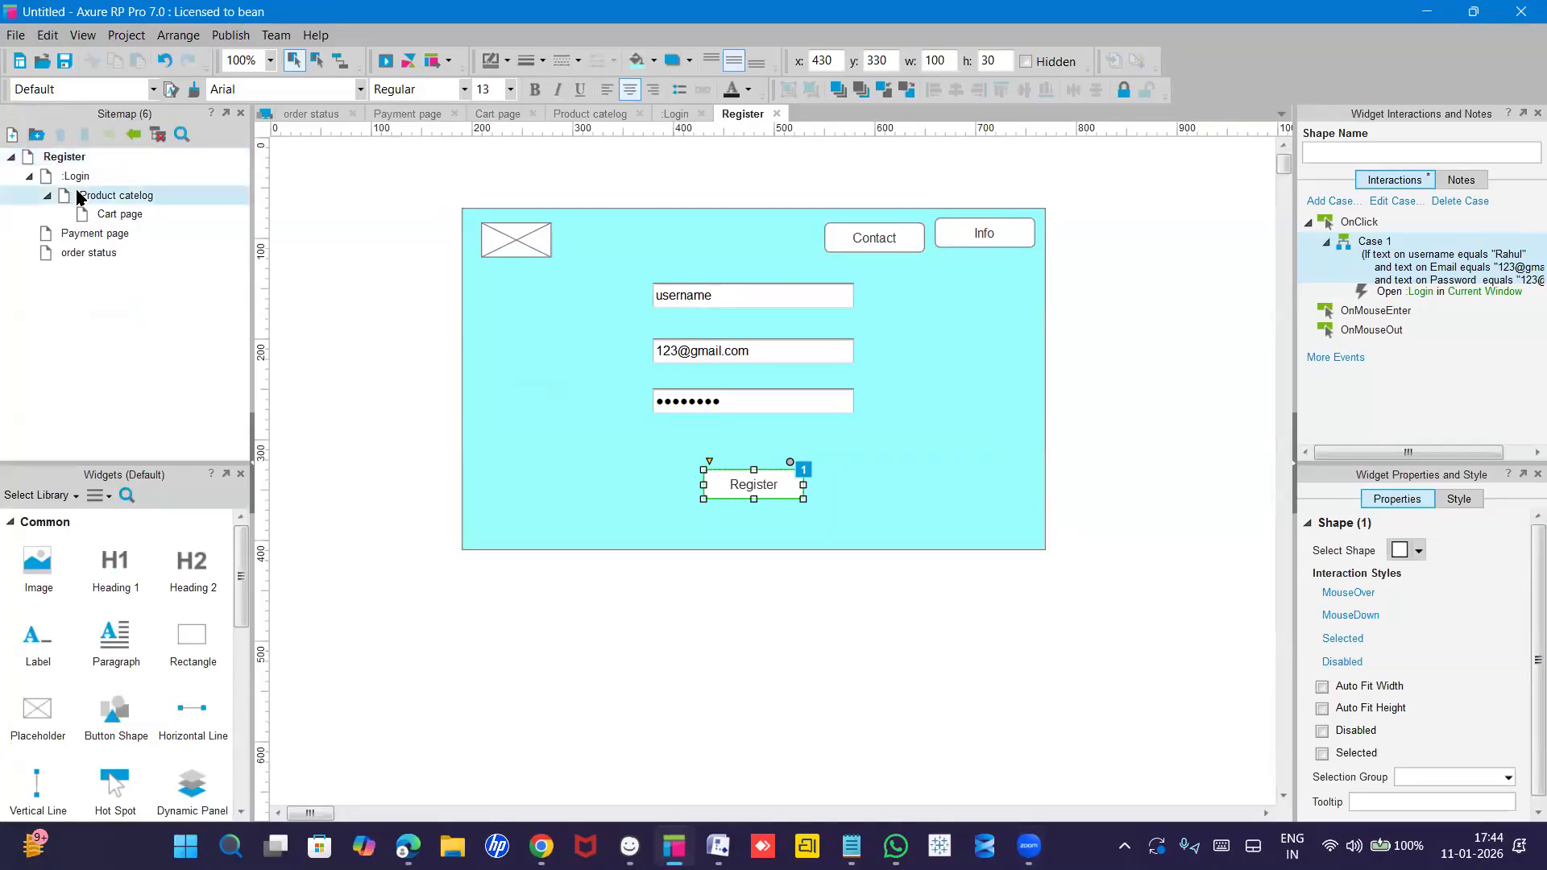
pyautogui.doubleClick(80, 196)
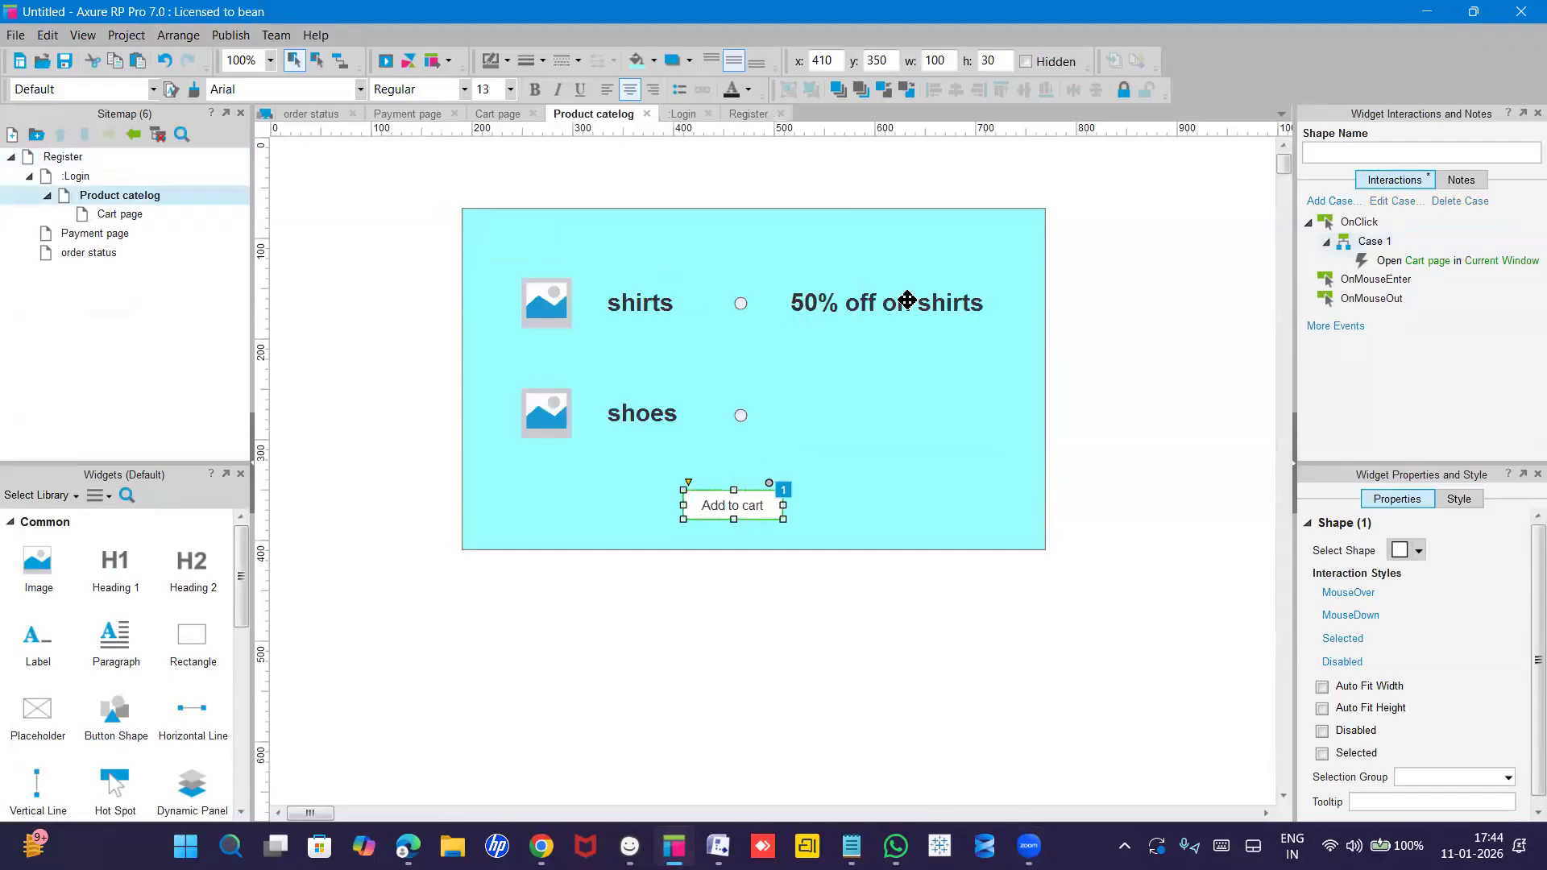
pyautogui.click(865, 305)
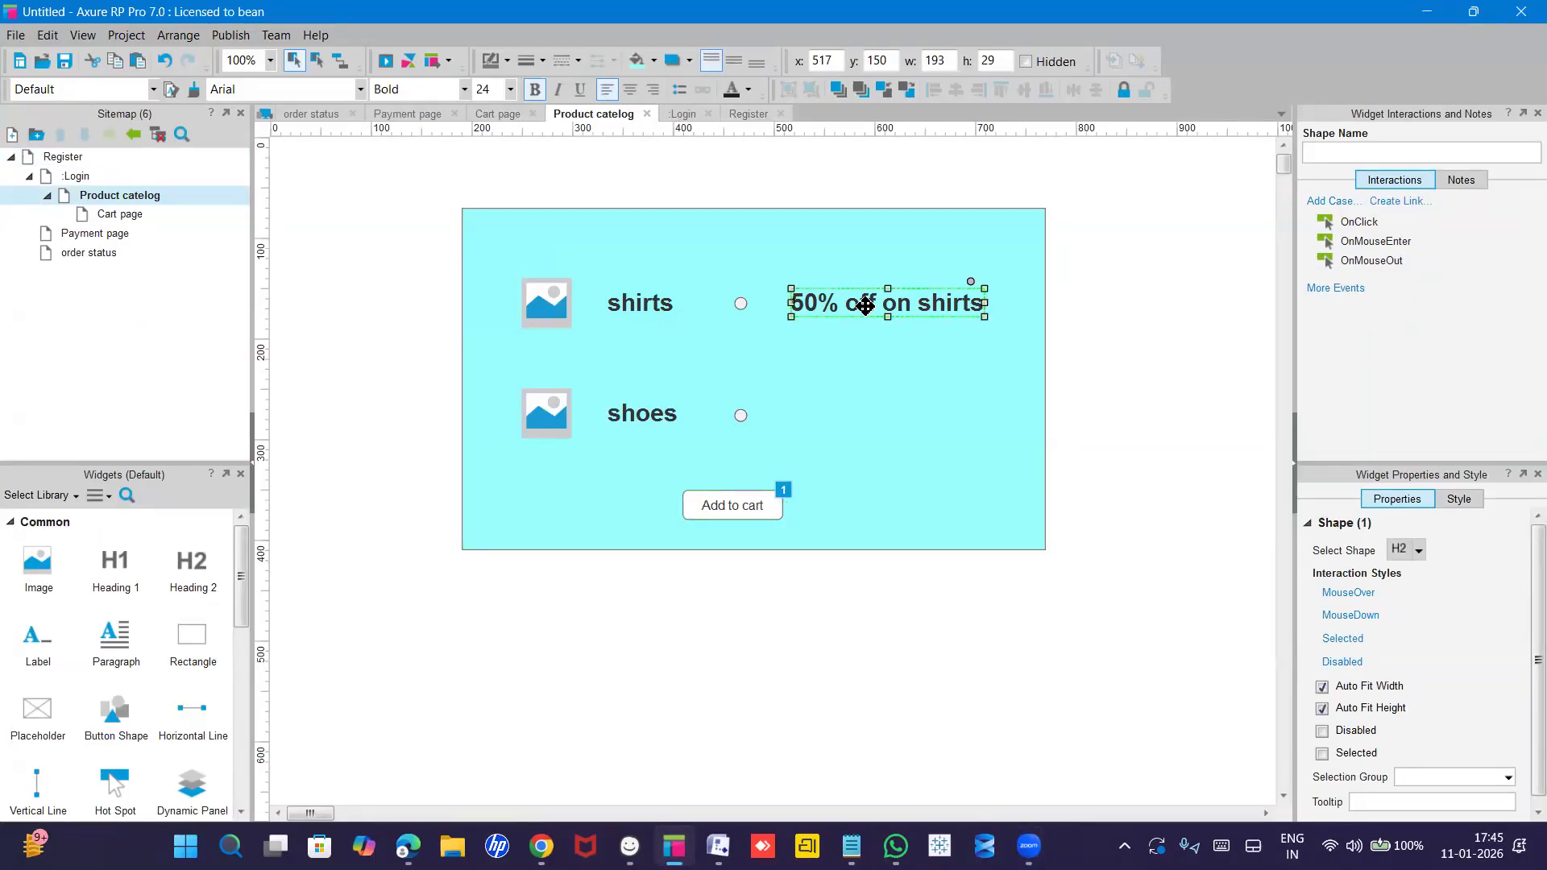
pyautogui.rightClick(864, 305)
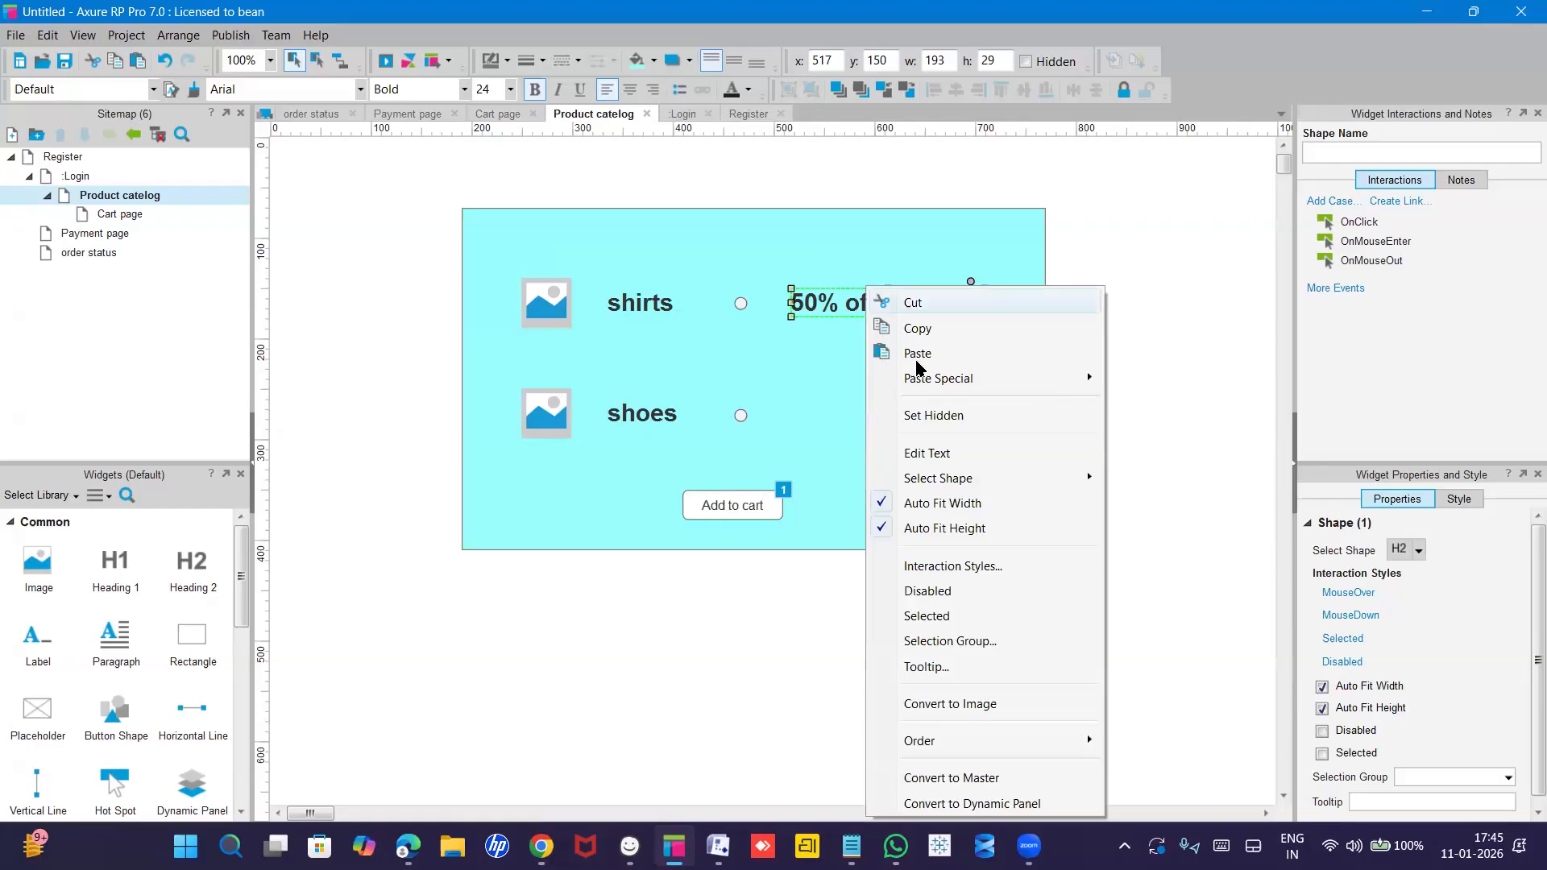
pyautogui.click(930, 414)
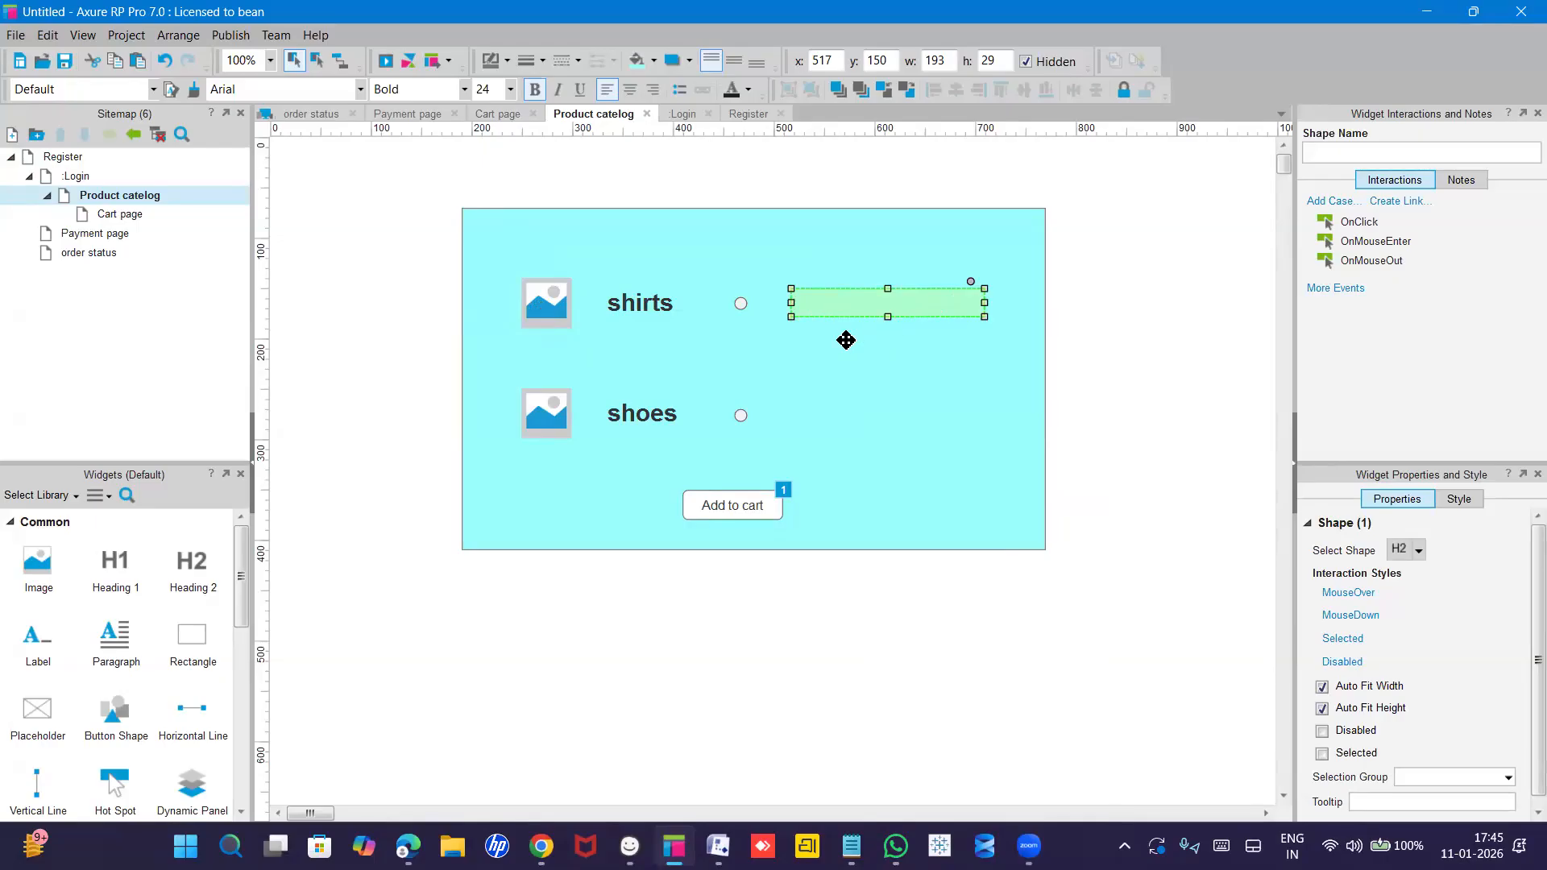
pyautogui.click(636, 311)
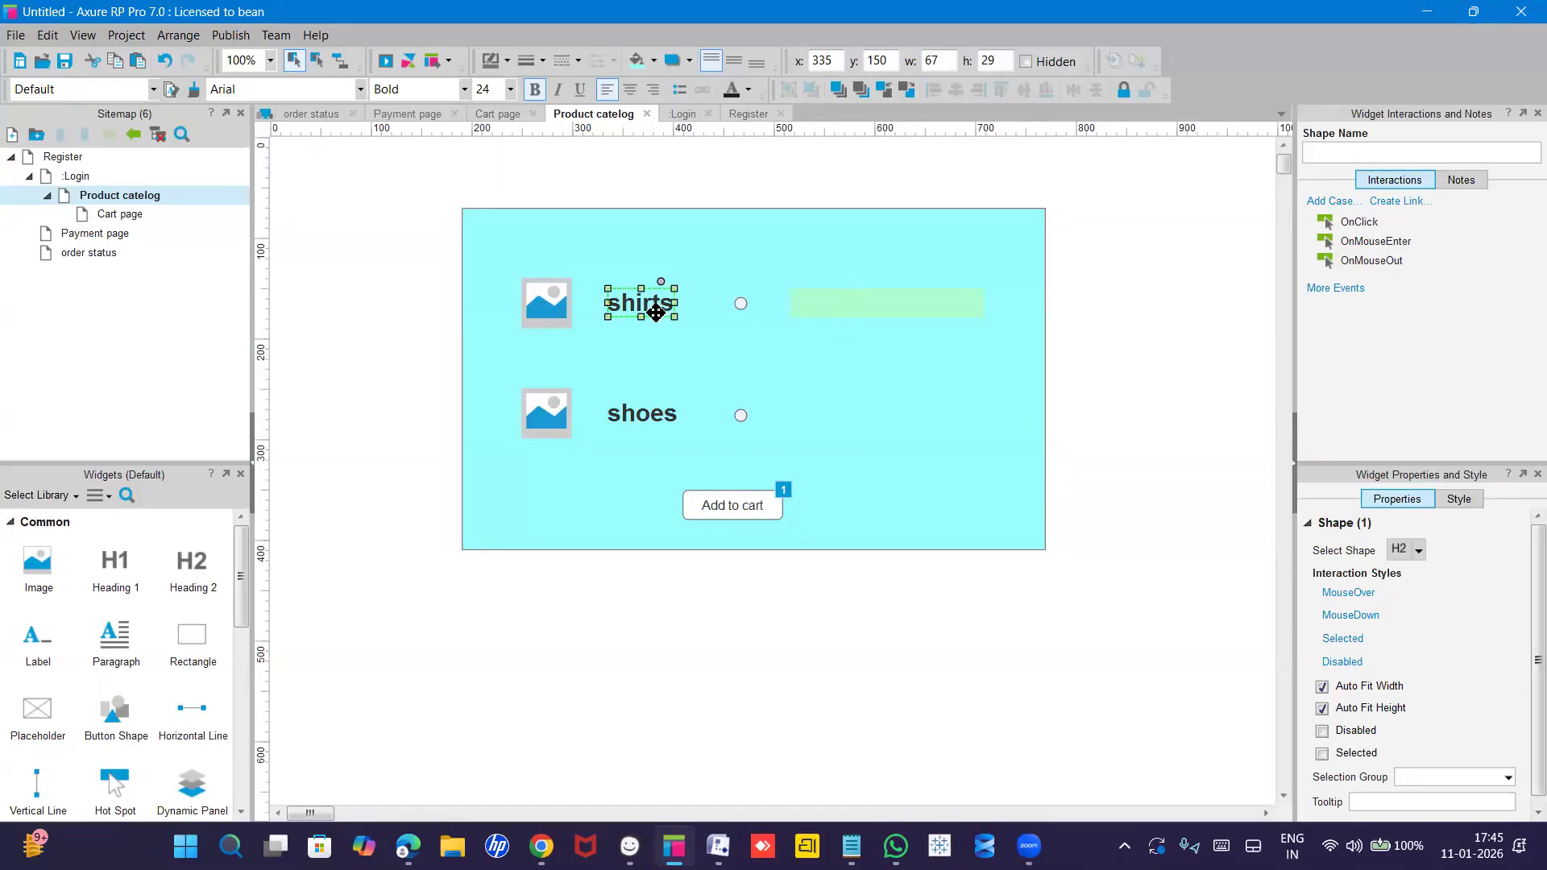
pyautogui.click(1396, 246)
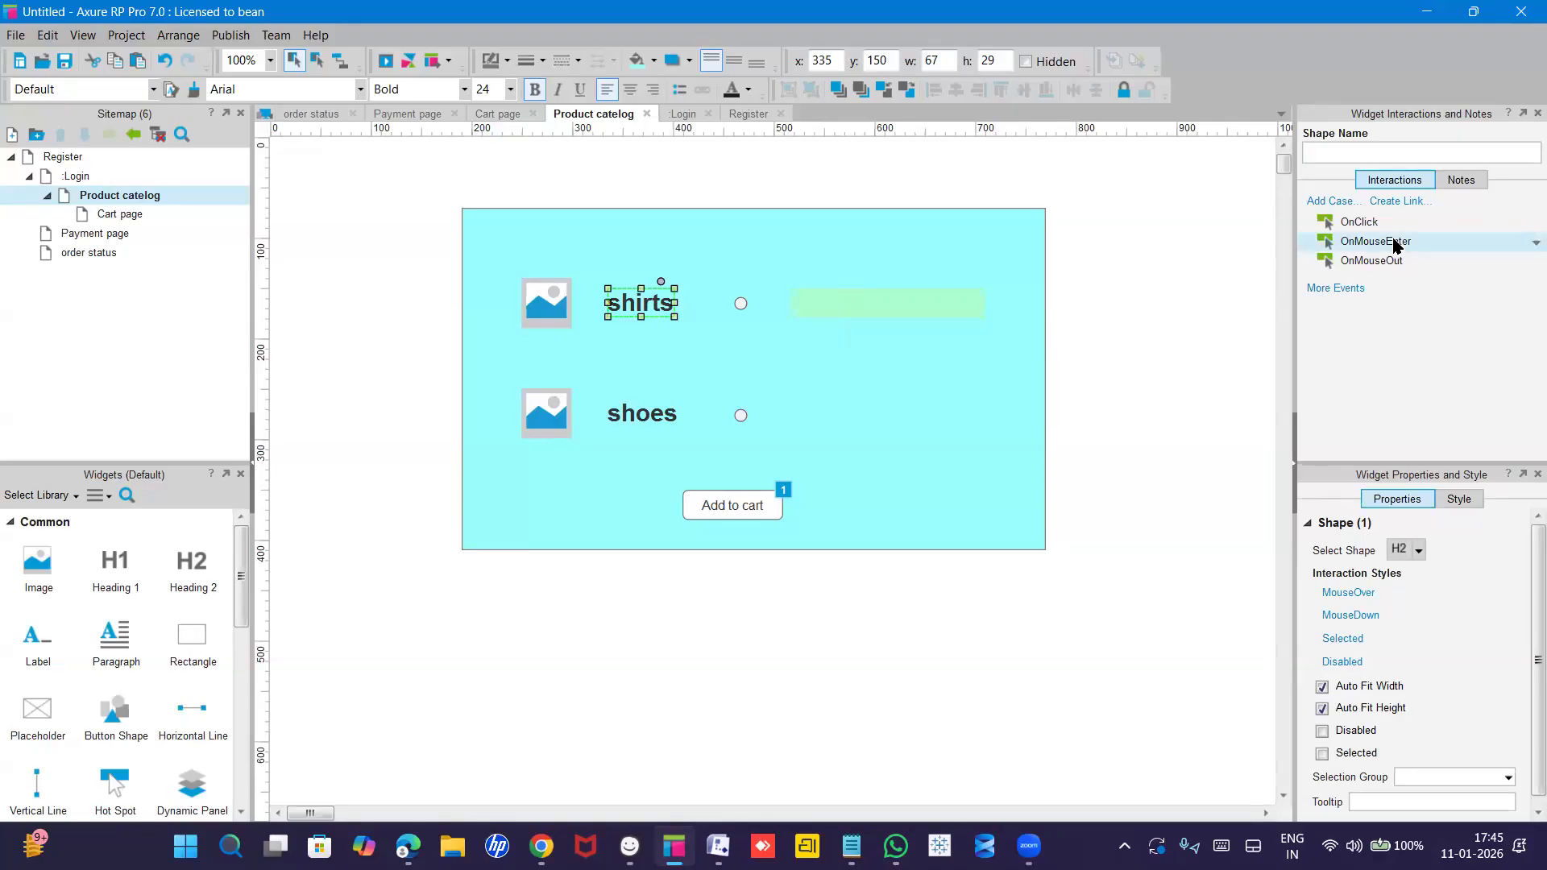
pyautogui.doubleClick(1394, 241)
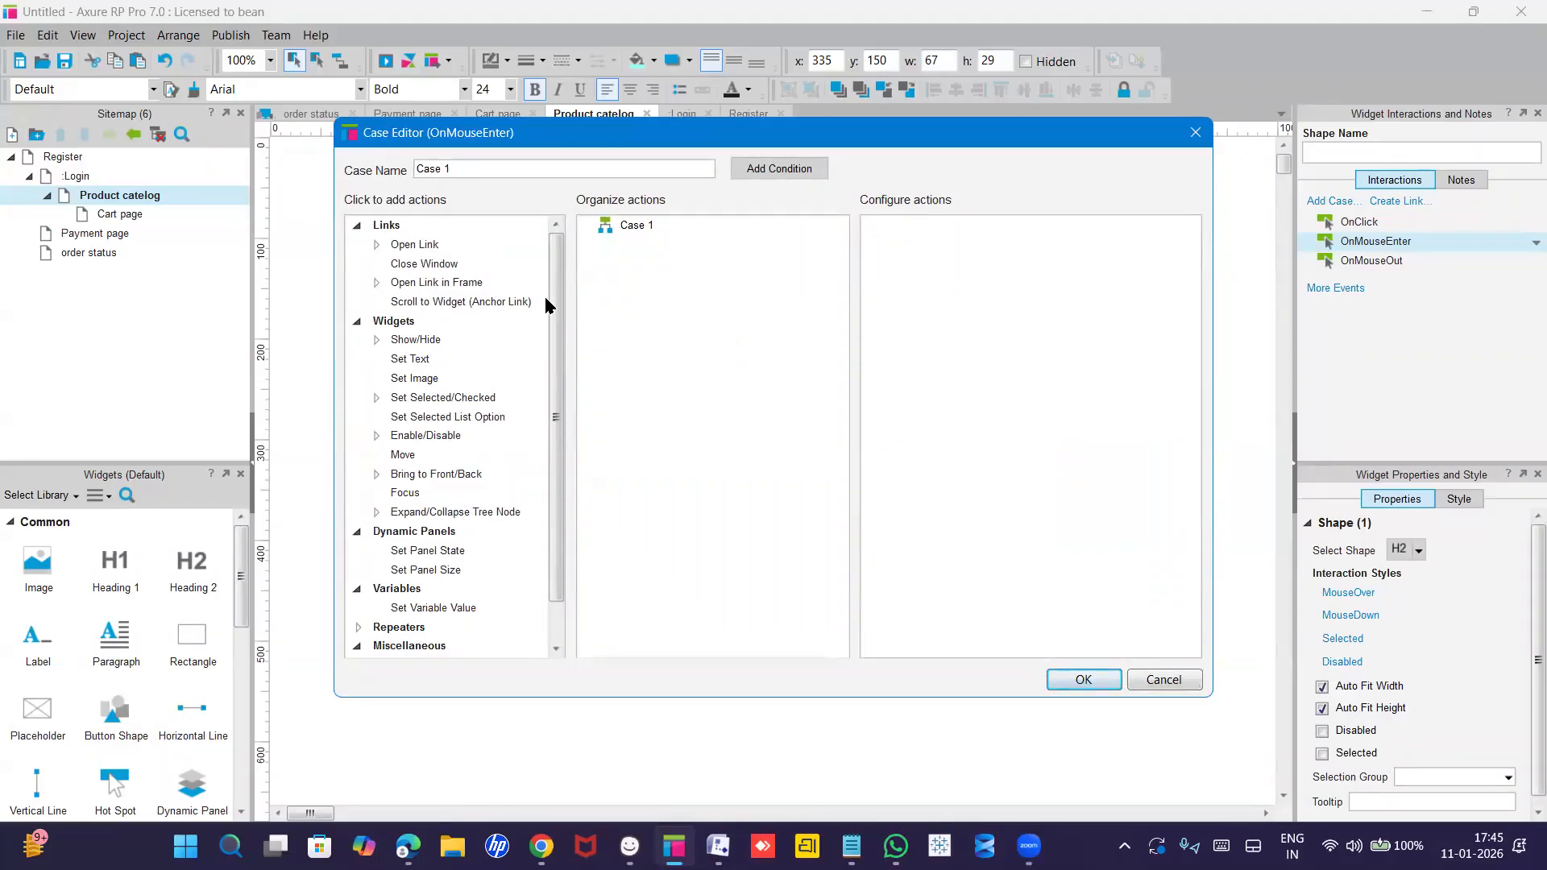
pyautogui.click(411, 342)
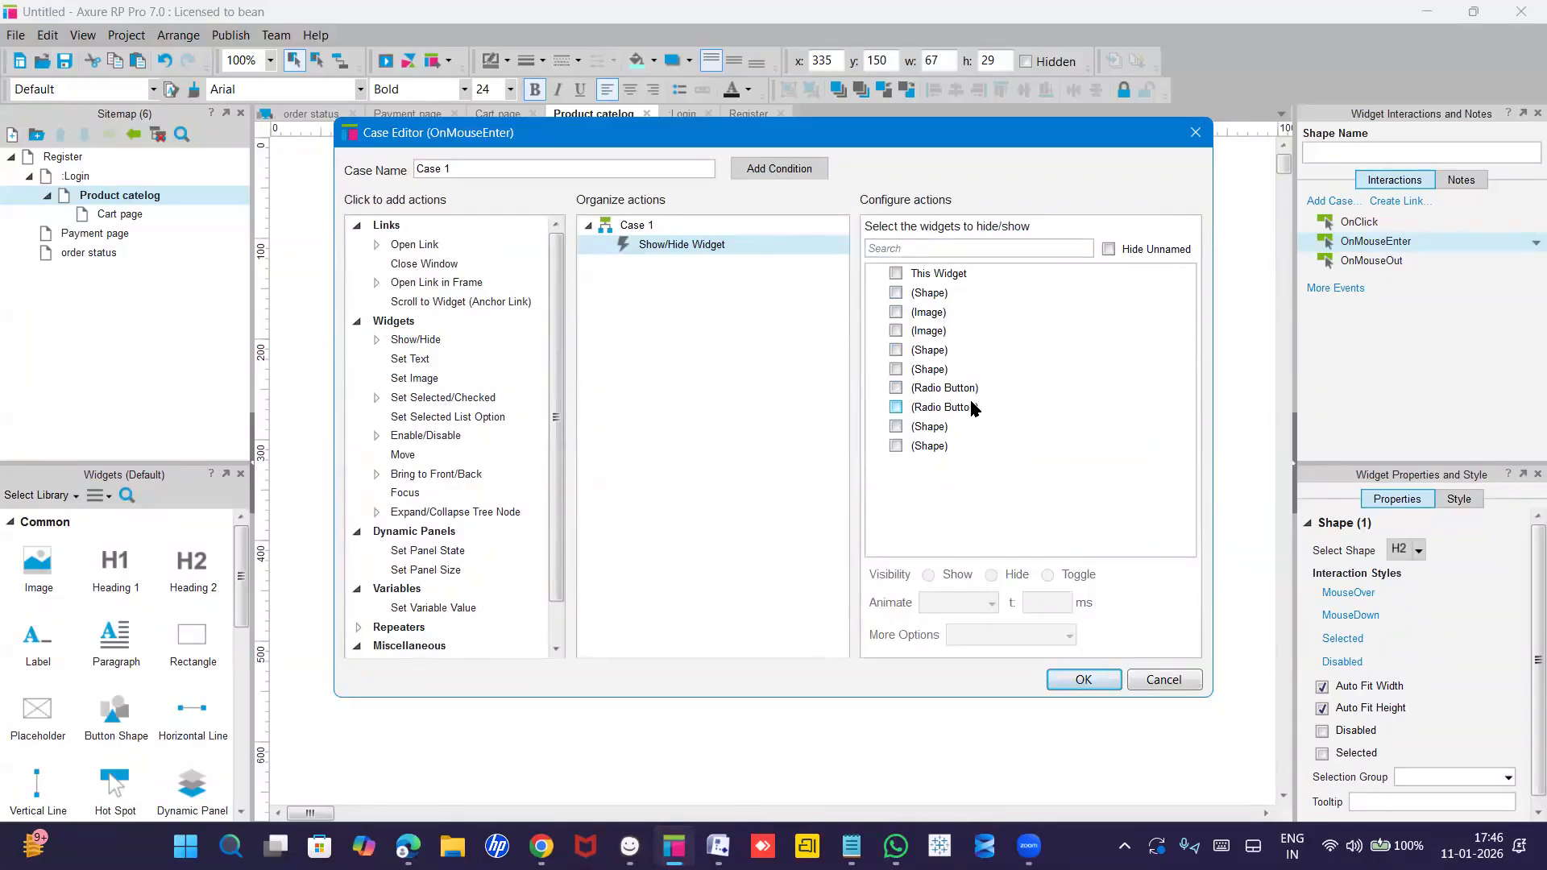
pyautogui.click(1195, 134)
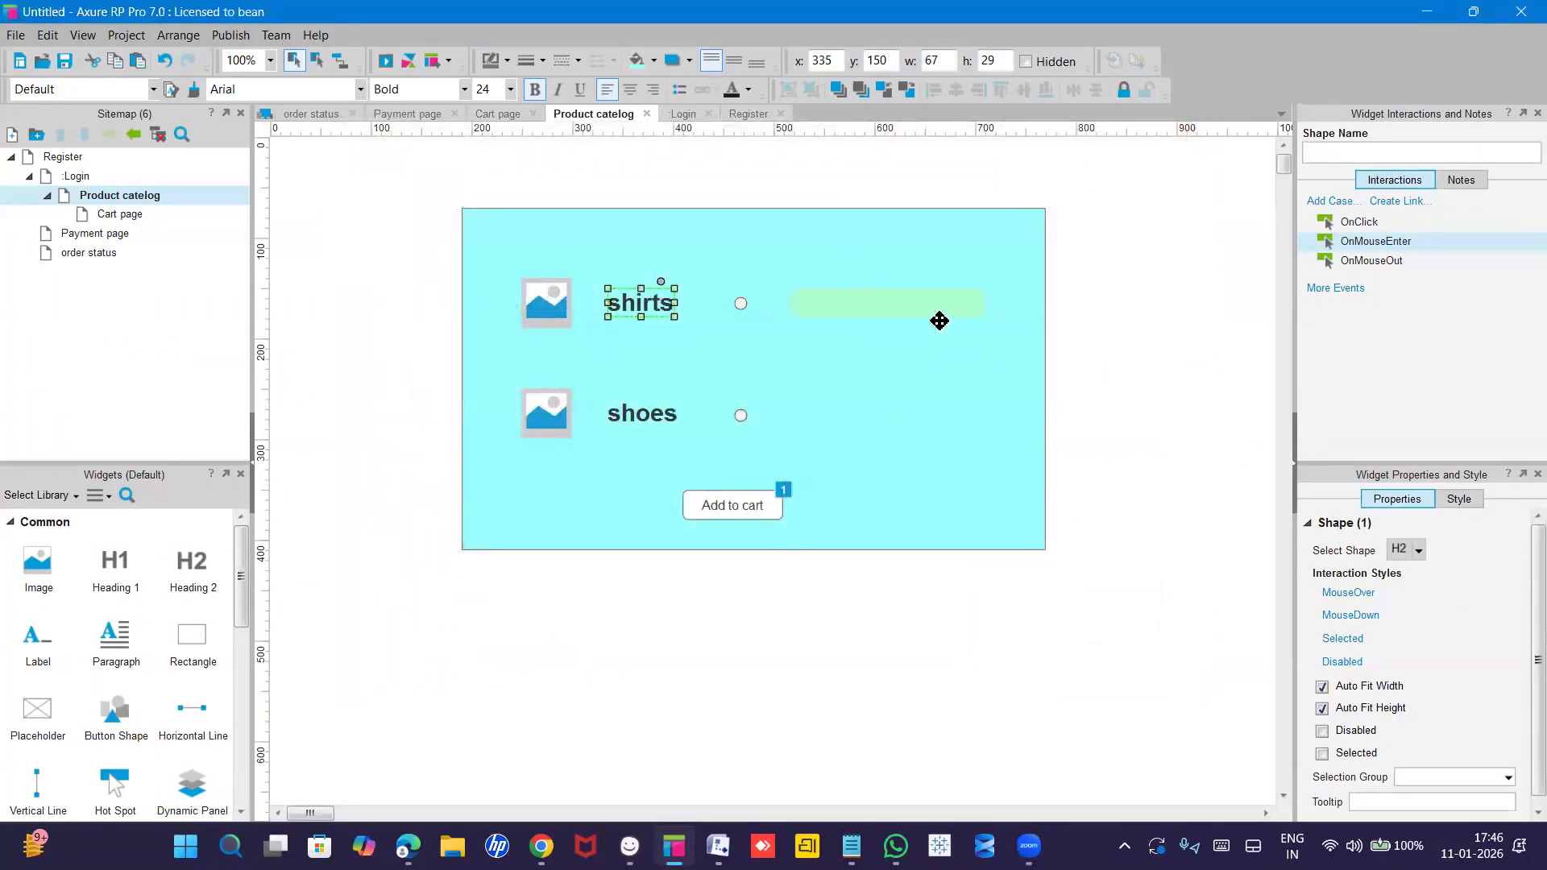
pyautogui.click(939, 320)
# Give the hidden '50% off on shirts' heading the shape name 'discount'.
pyautogui.click(941, 297)
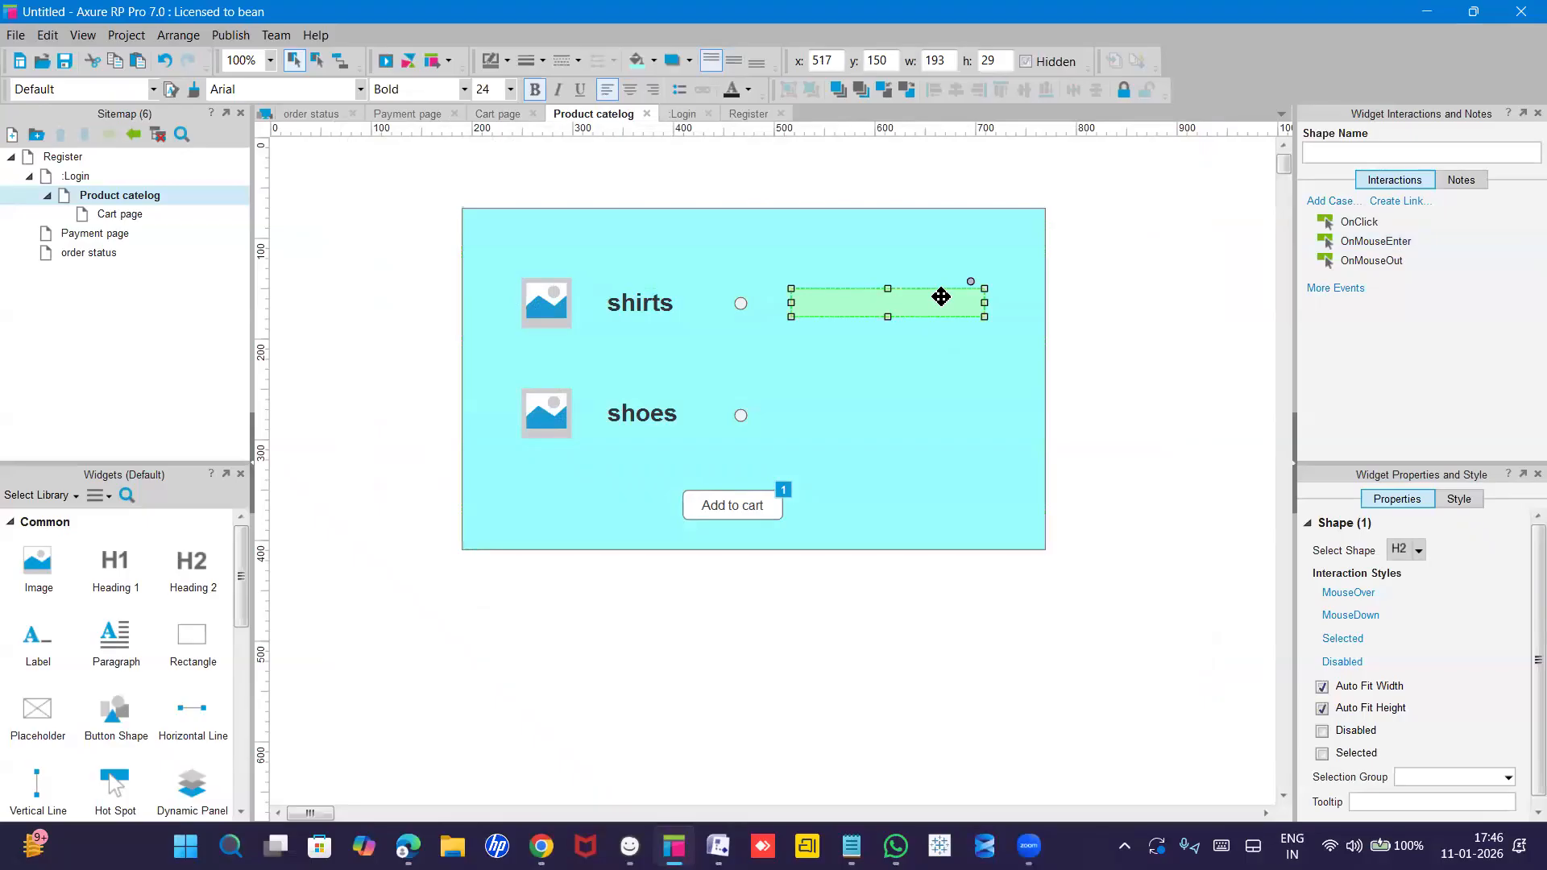
pyautogui.click(934, 310)
pyautogui.click(1329, 152)
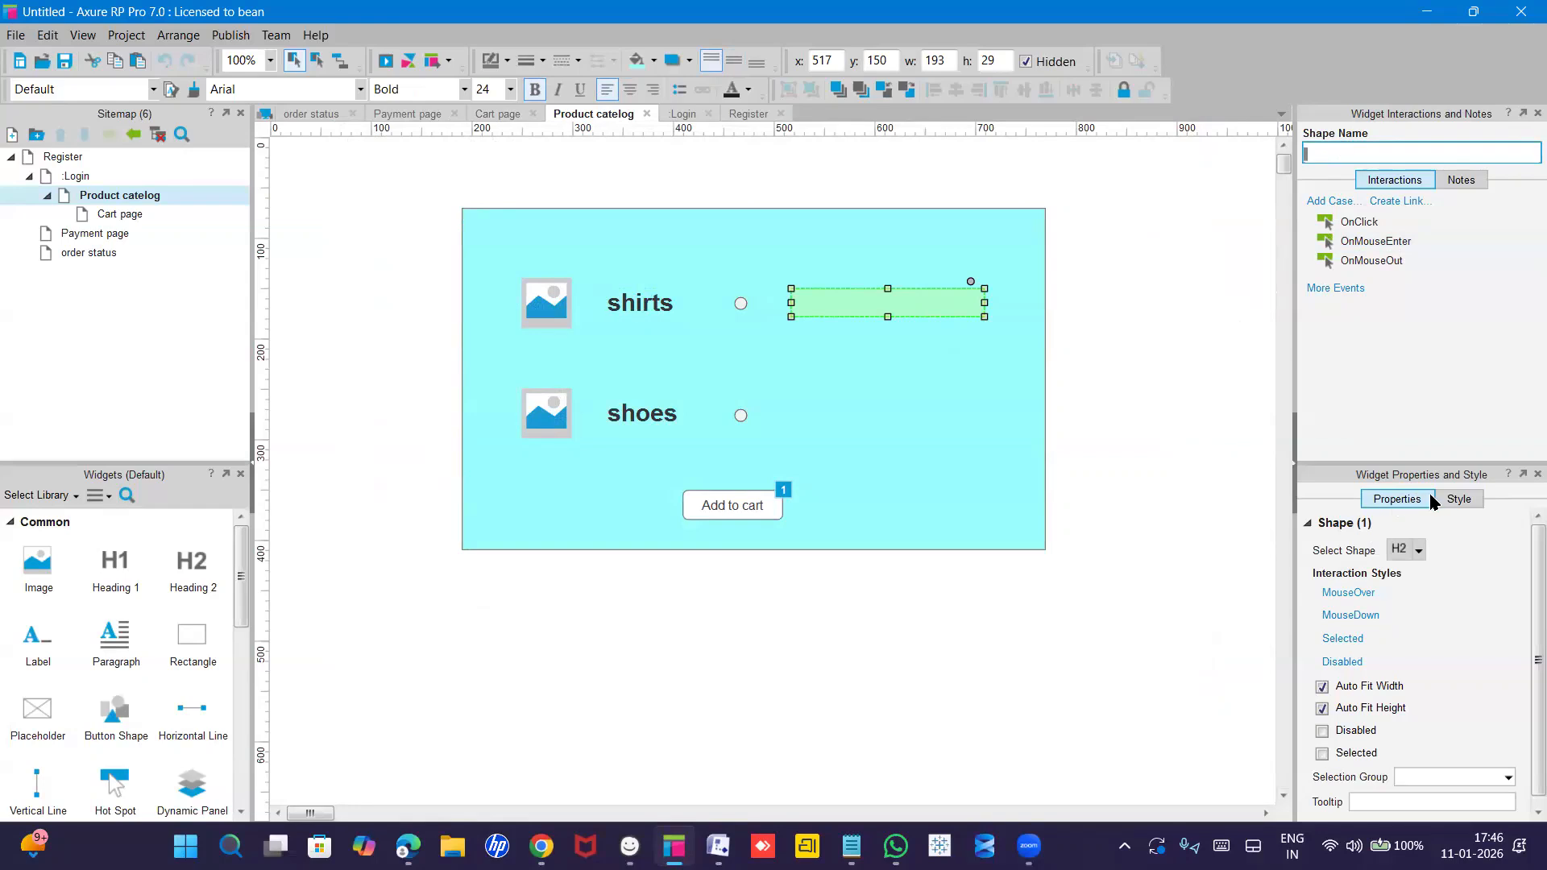
pyautogui.click(1457, 500)
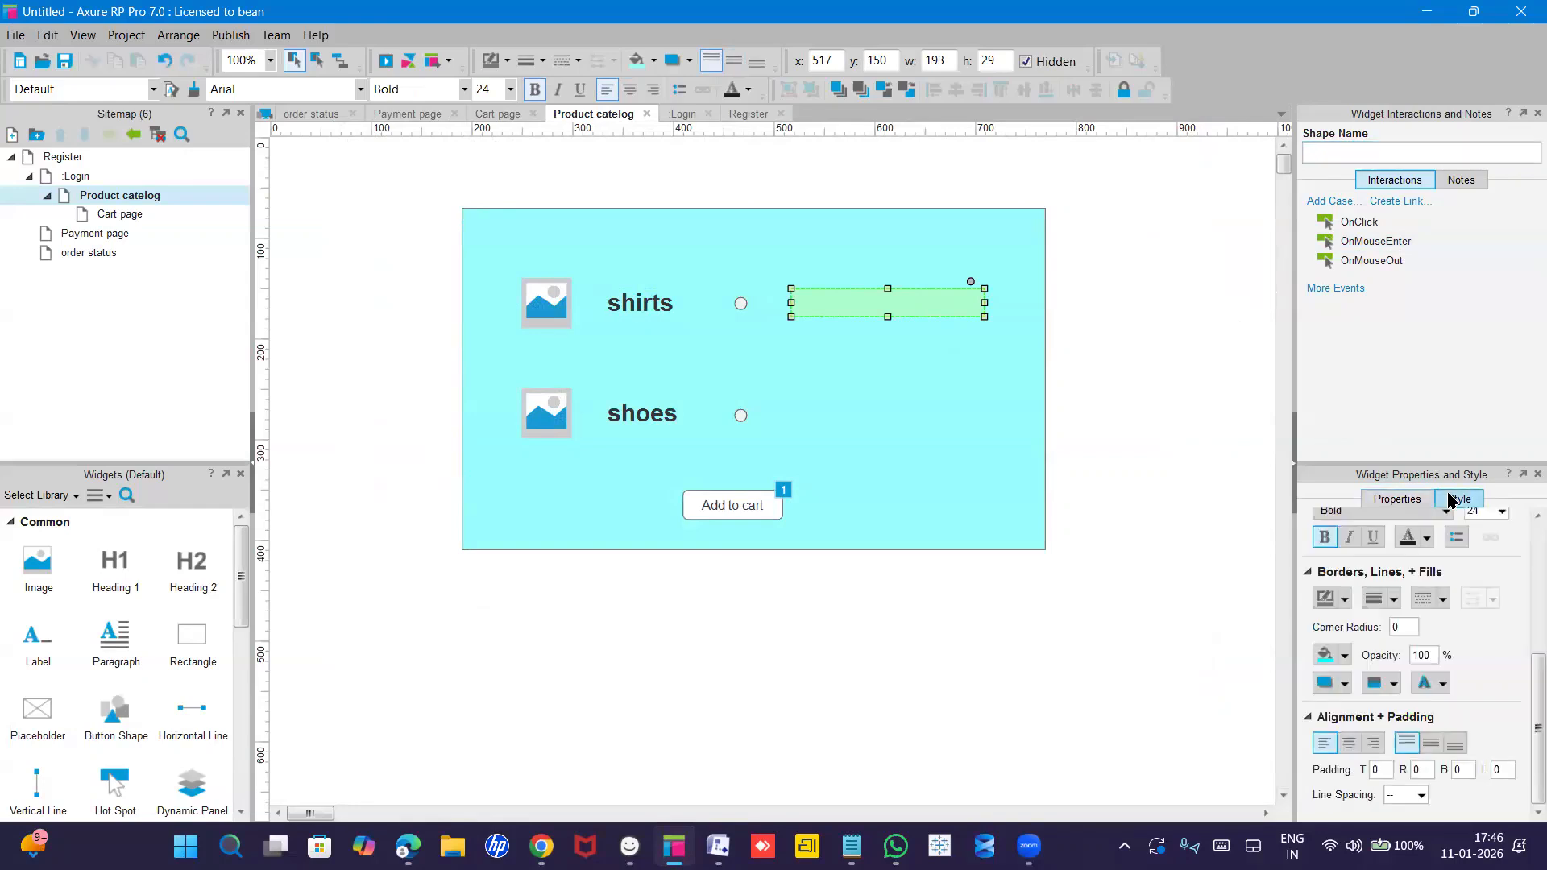
pyautogui.click(1404, 504)
pyautogui.click(1384, 154)
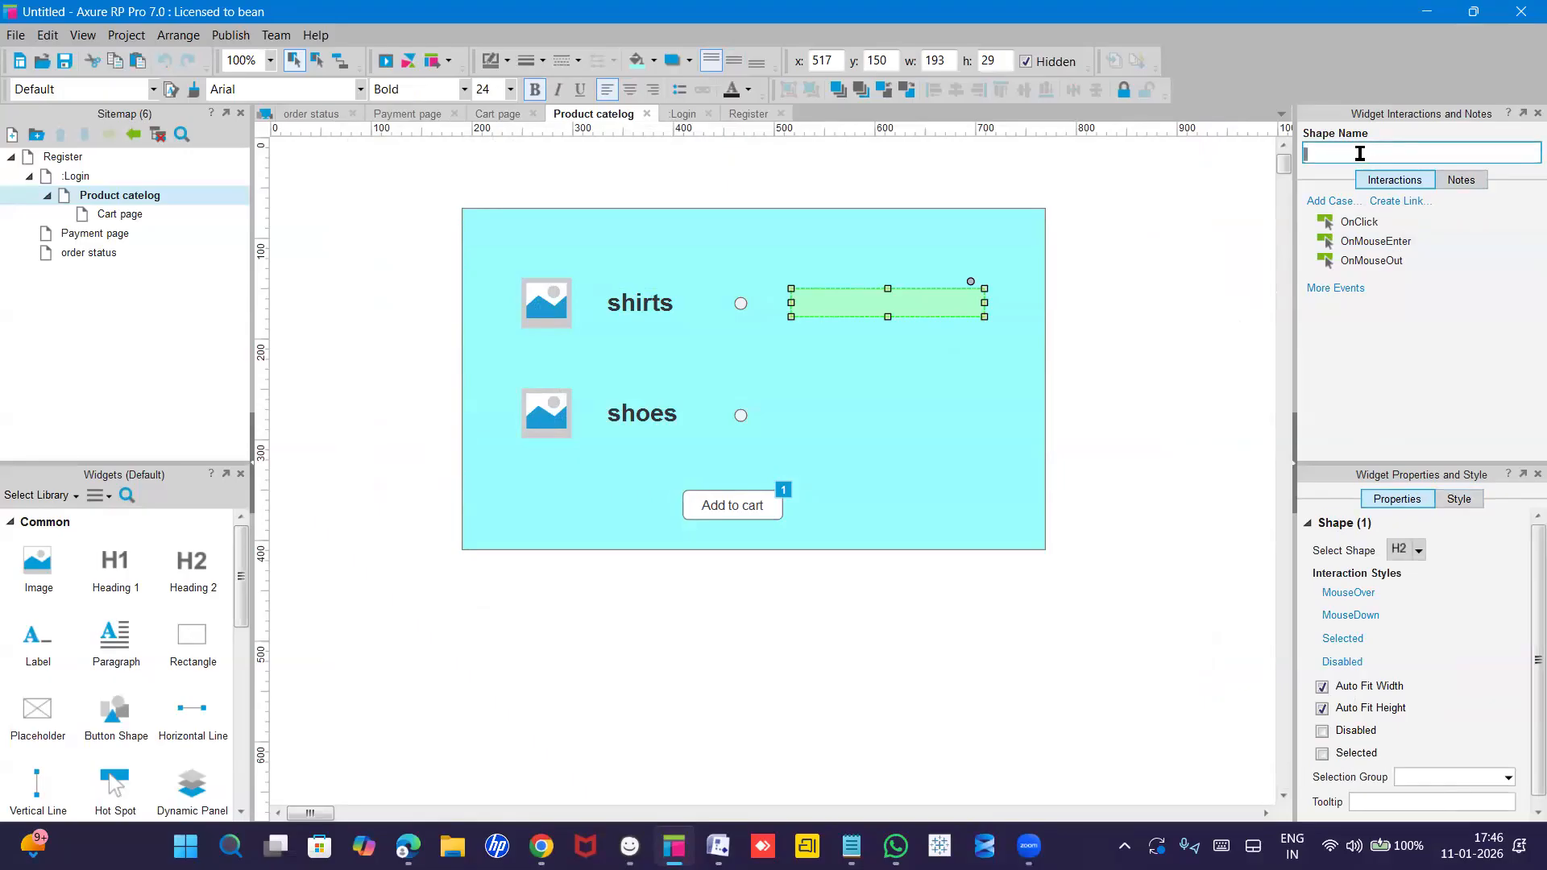
pyautogui.write('d')
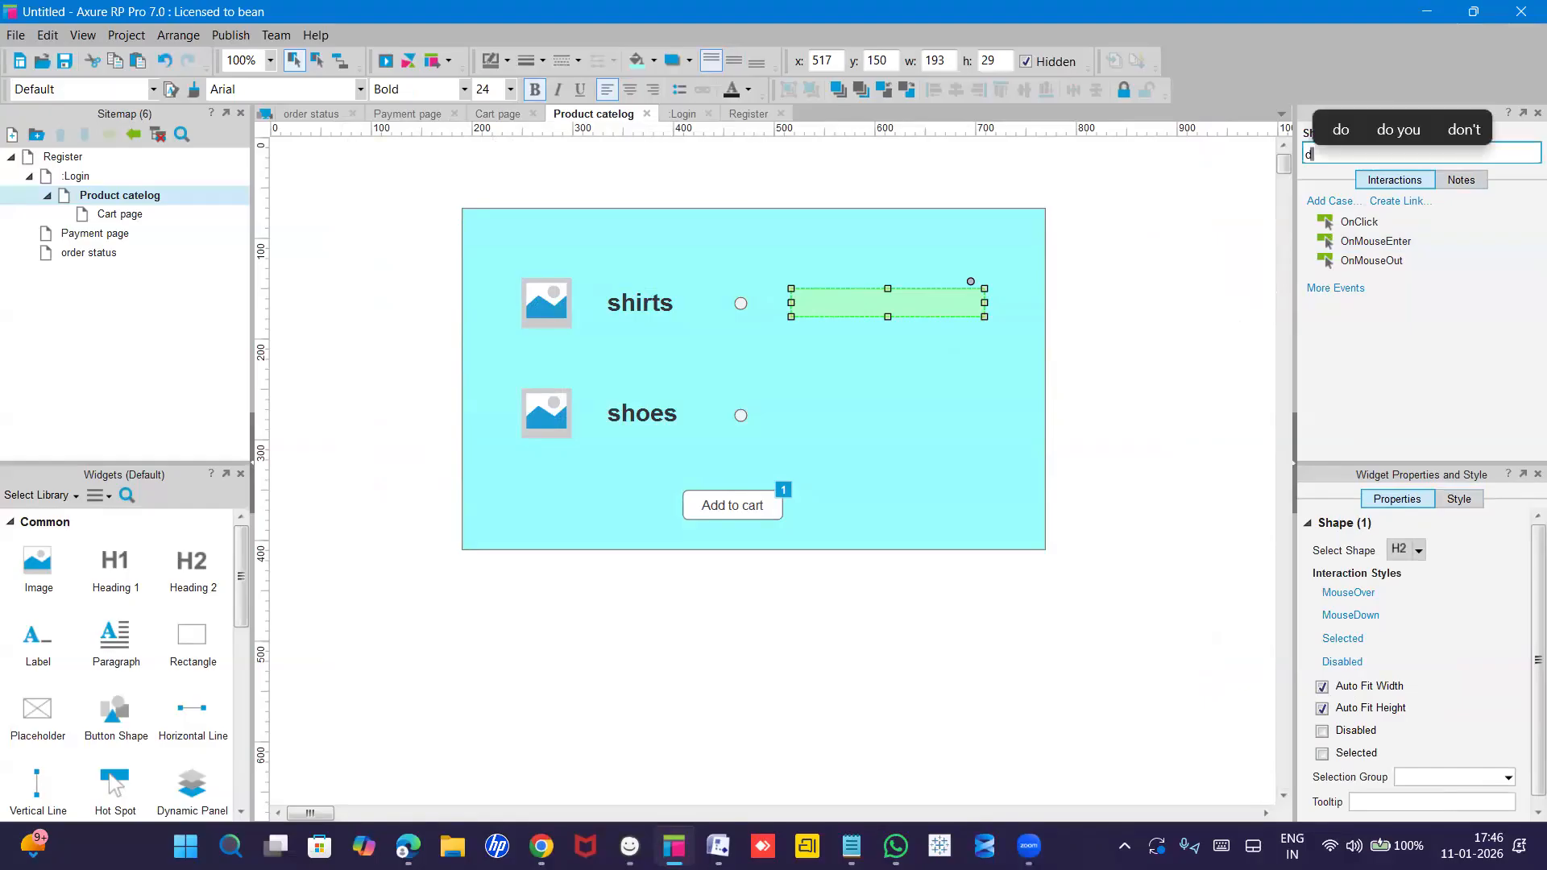
pyautogui.write('iscount')
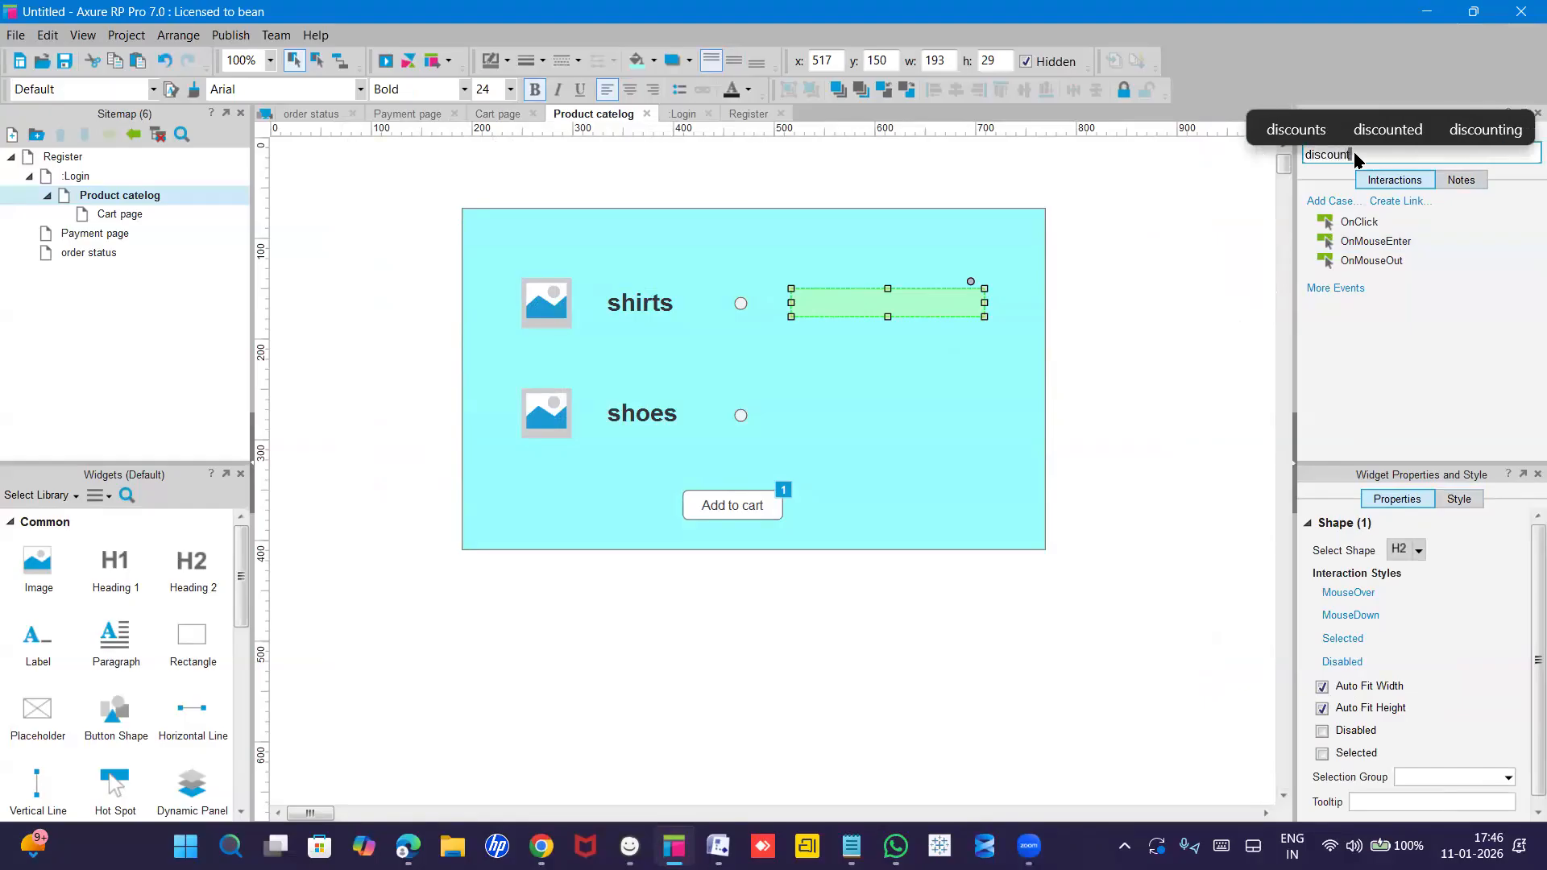
pyautogui.click(1263, 234)
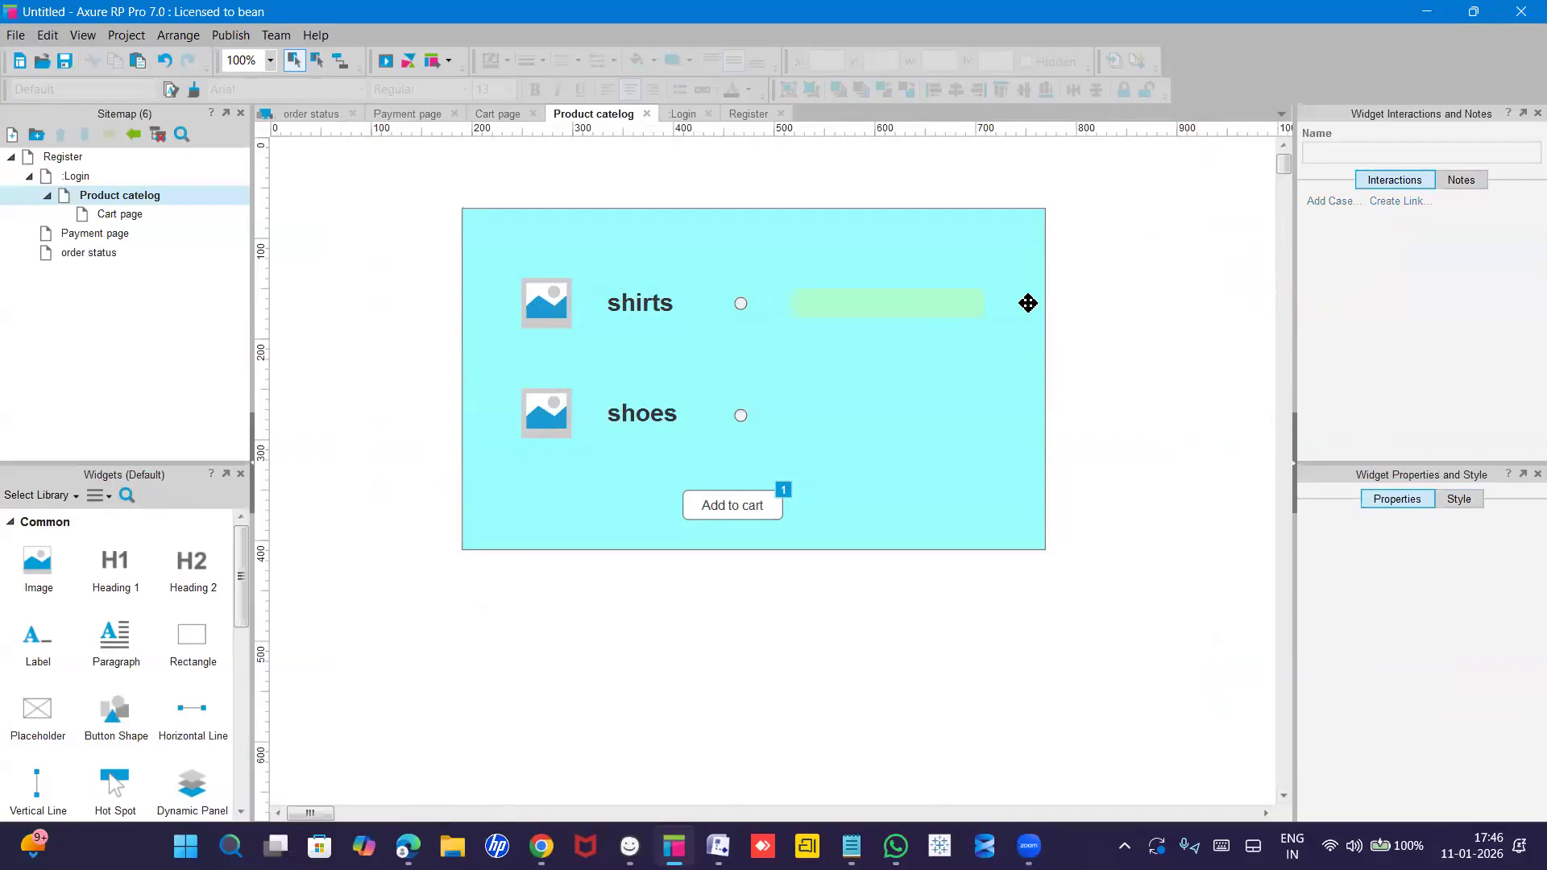
pyautogui.click(923, 308)
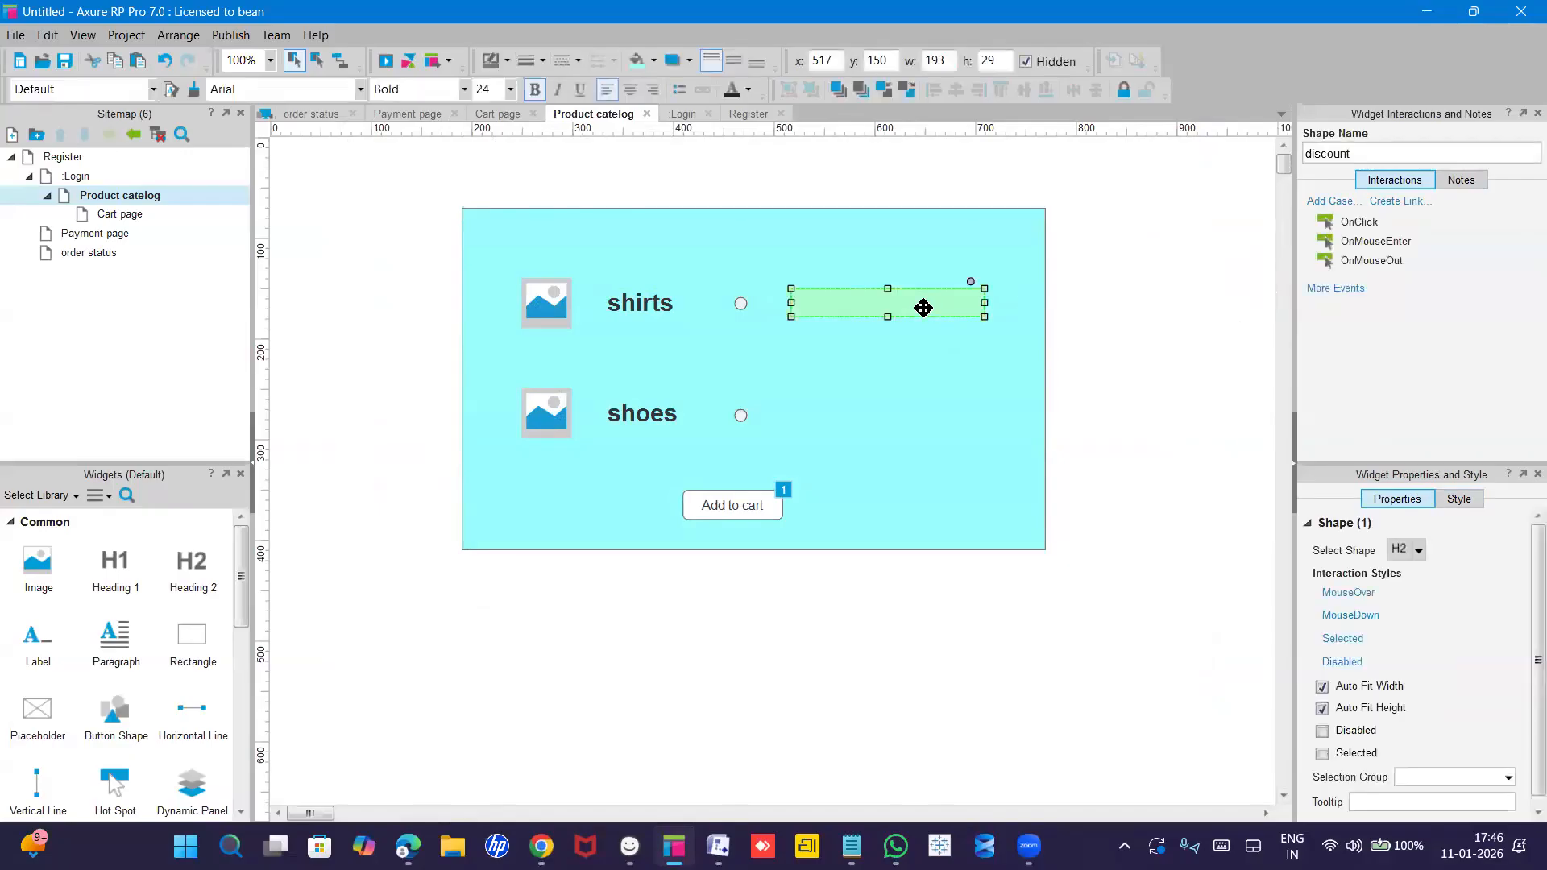
pyautogui.click(634, 308)
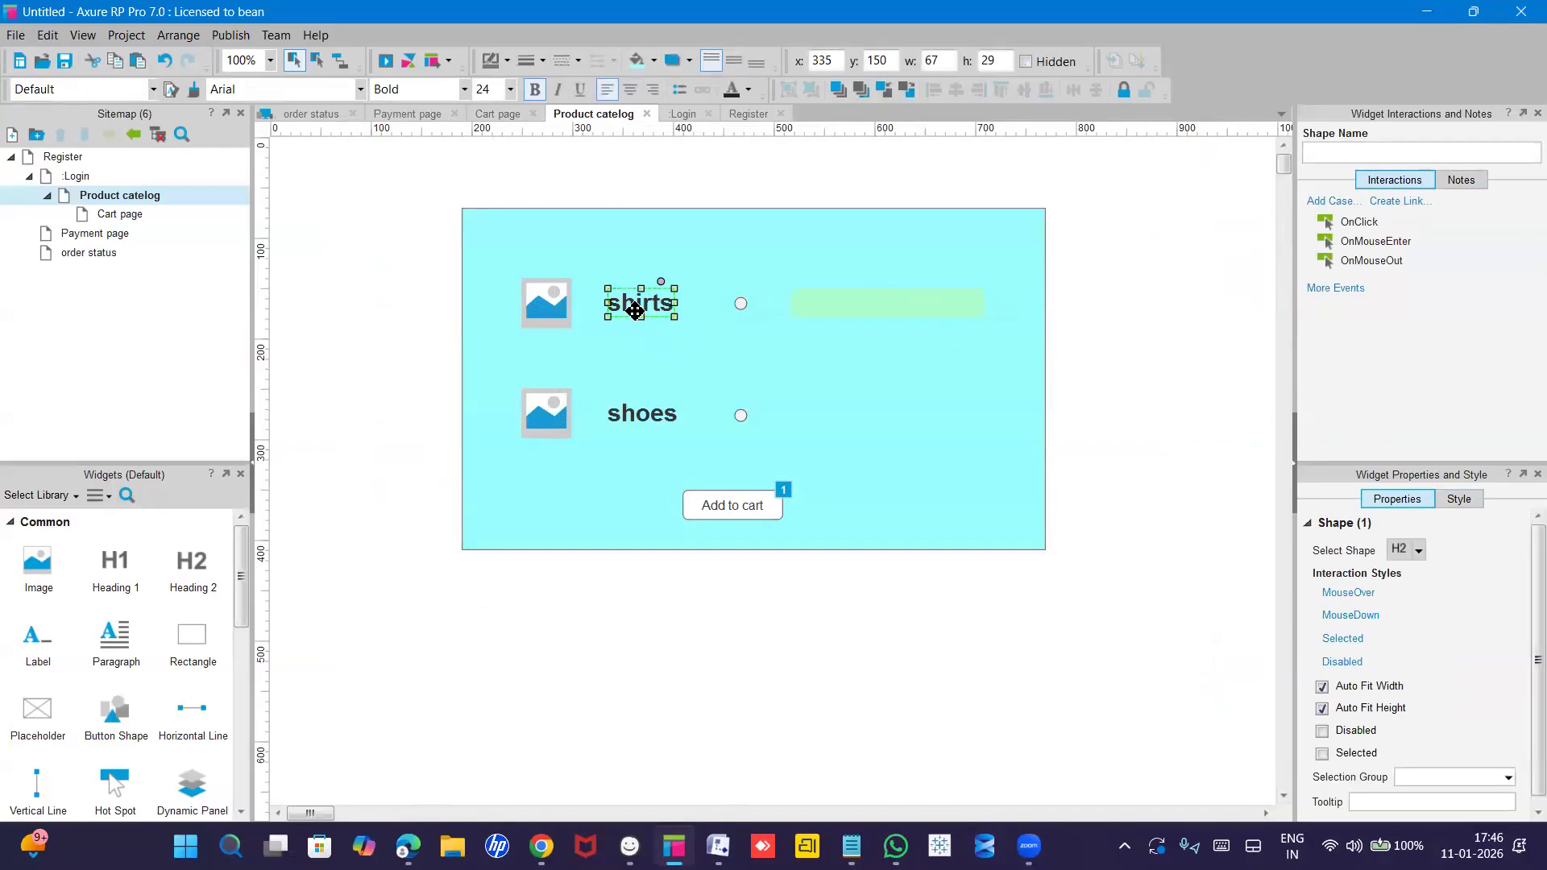
# Add an OnMouseEnter case to the shirts label with a Show/Hide action that shows 'discount'.
pyautogui.click(845, 295)
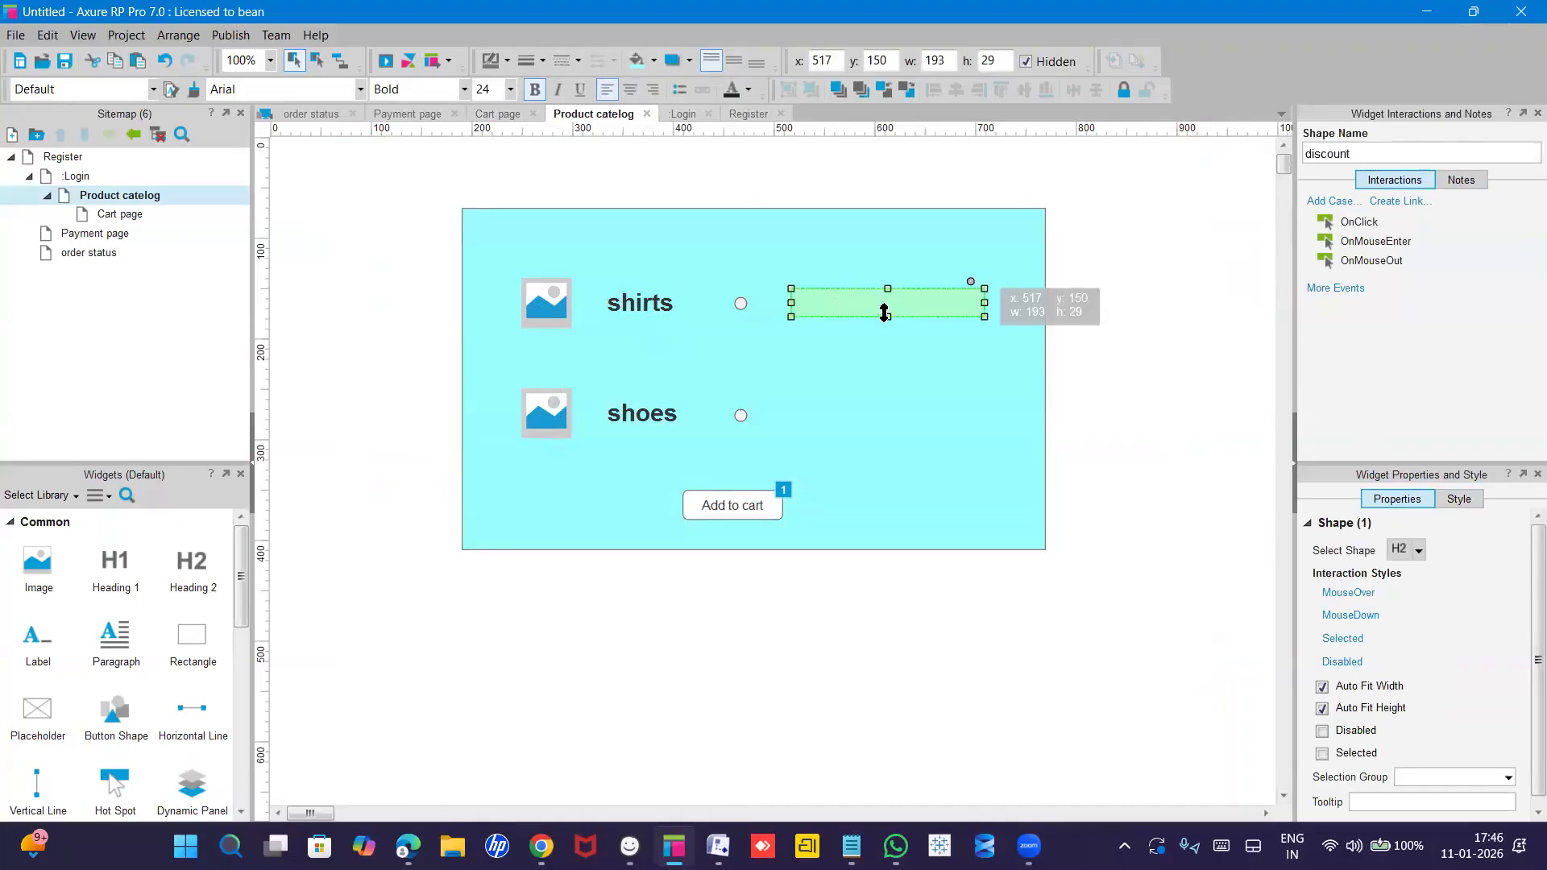
pyautogui.click(653, 302)
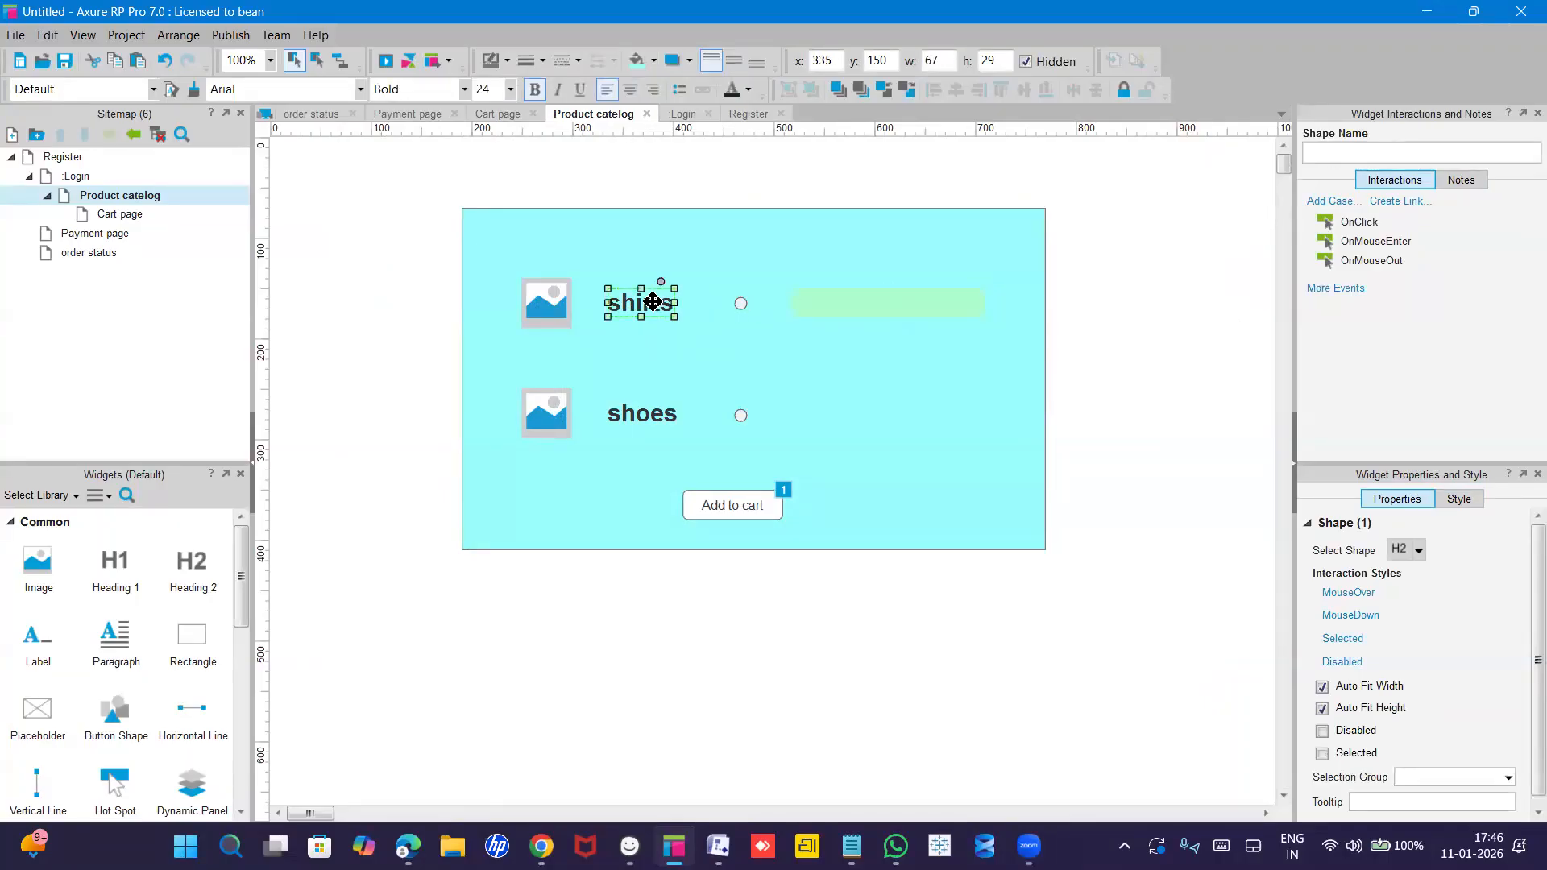
pyautogui.click(1368, 242)
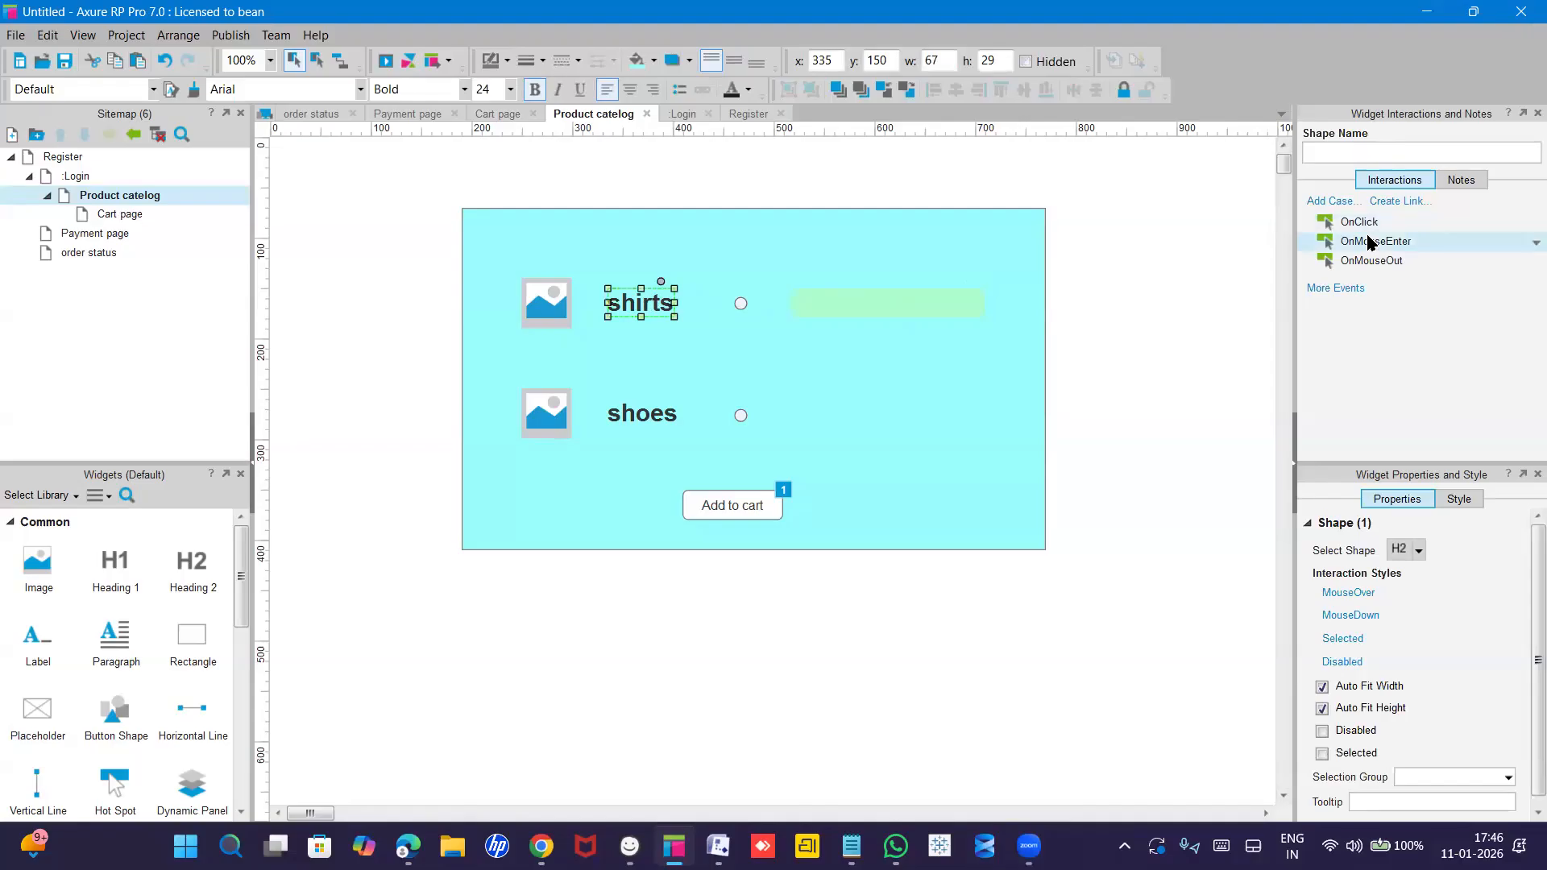
pyautogui.doubleClick(1367, 242)
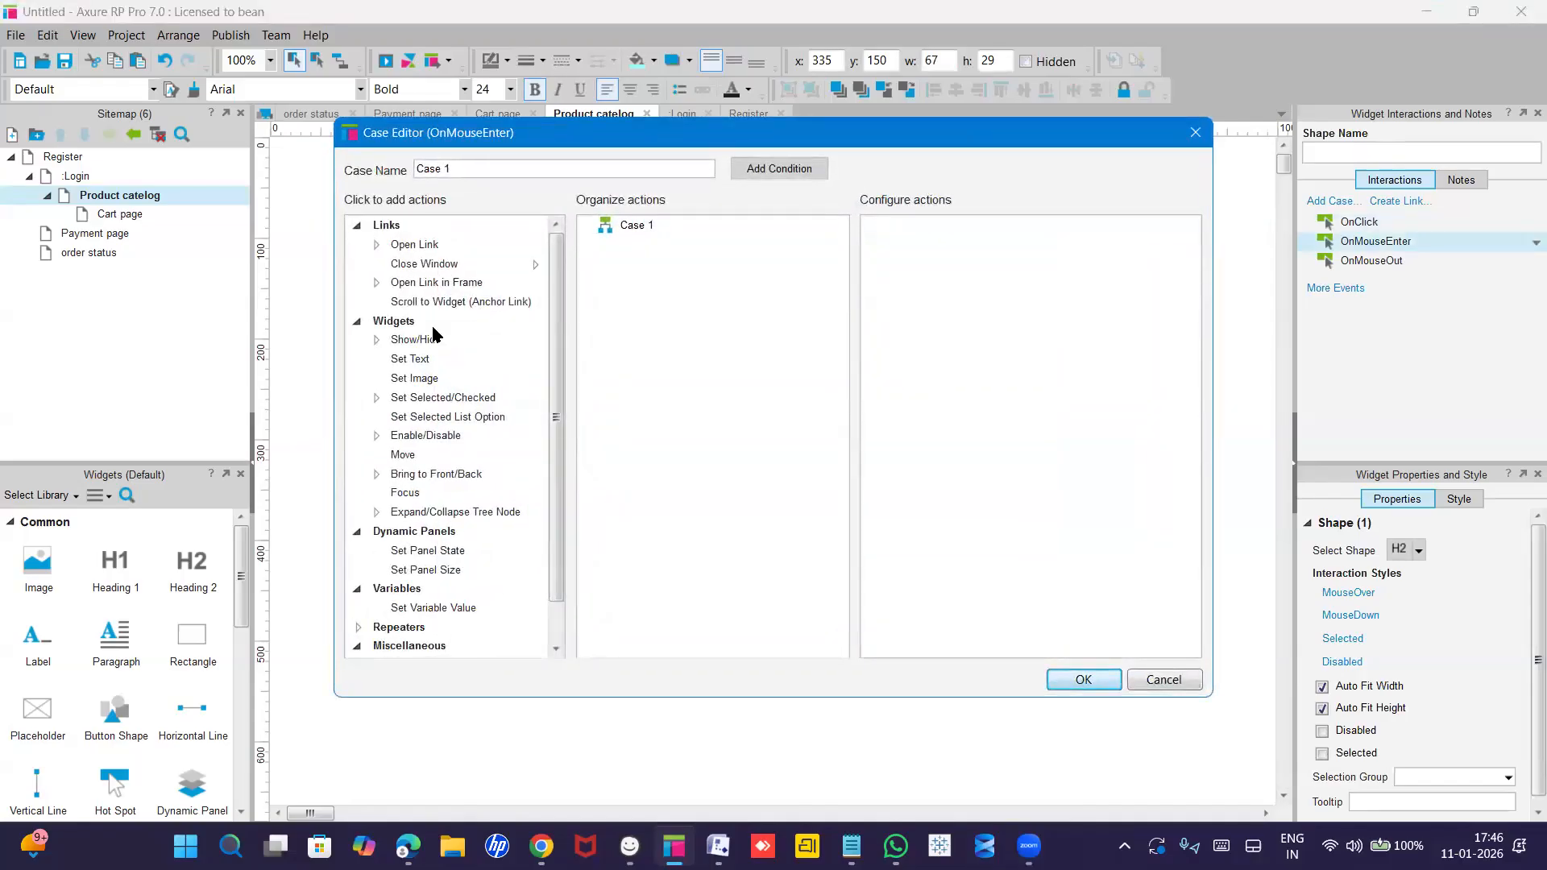
pyautogui.click(414, 340)
pyautogui.click(414, 340)
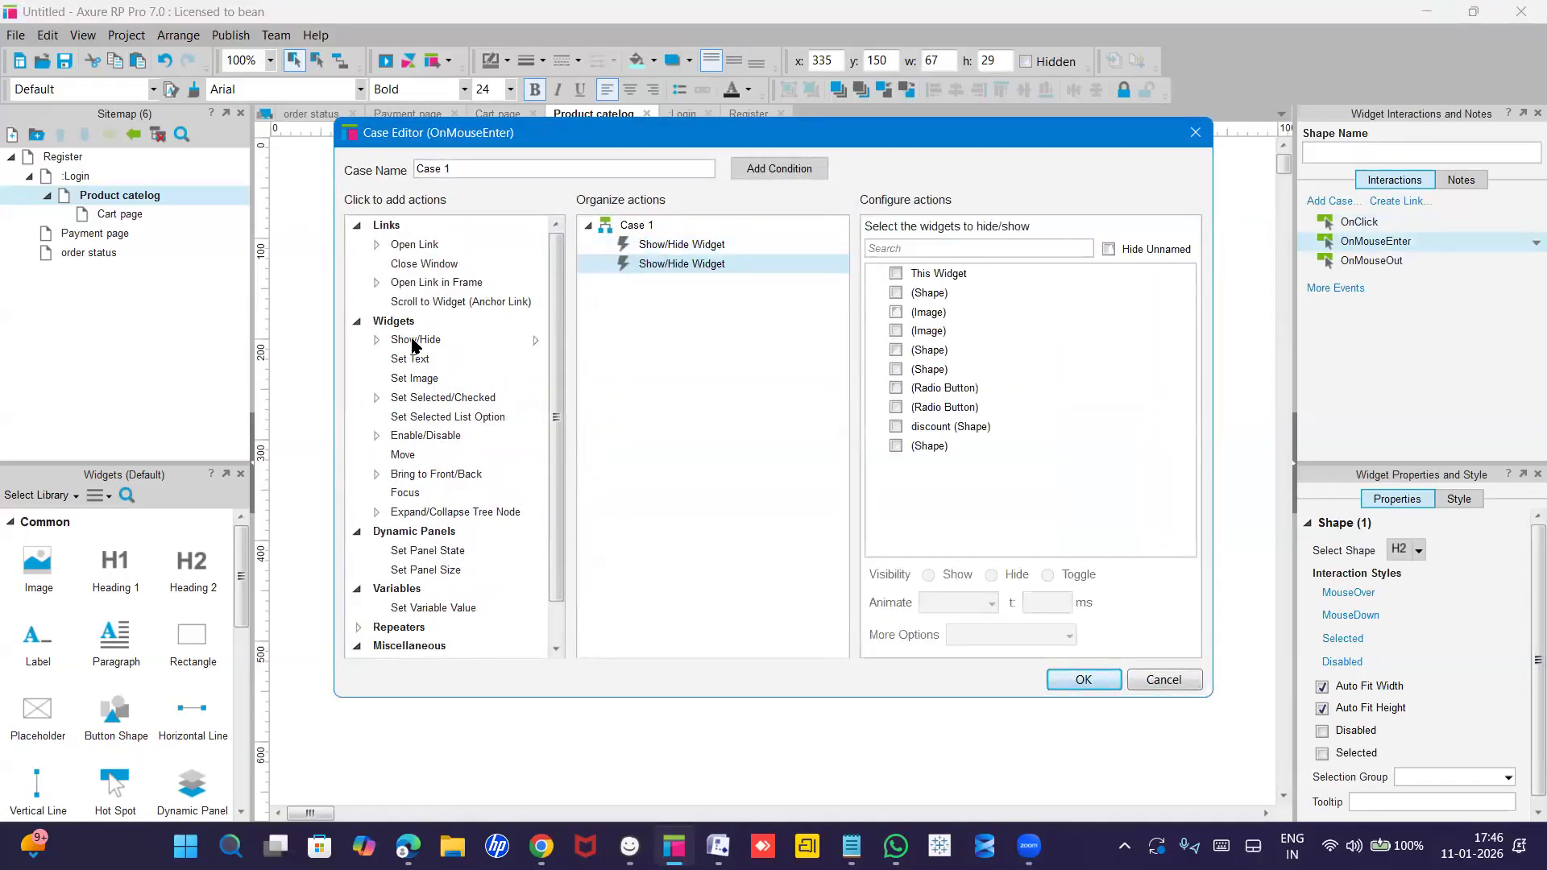
pyautogui.rightClick(645, 263)
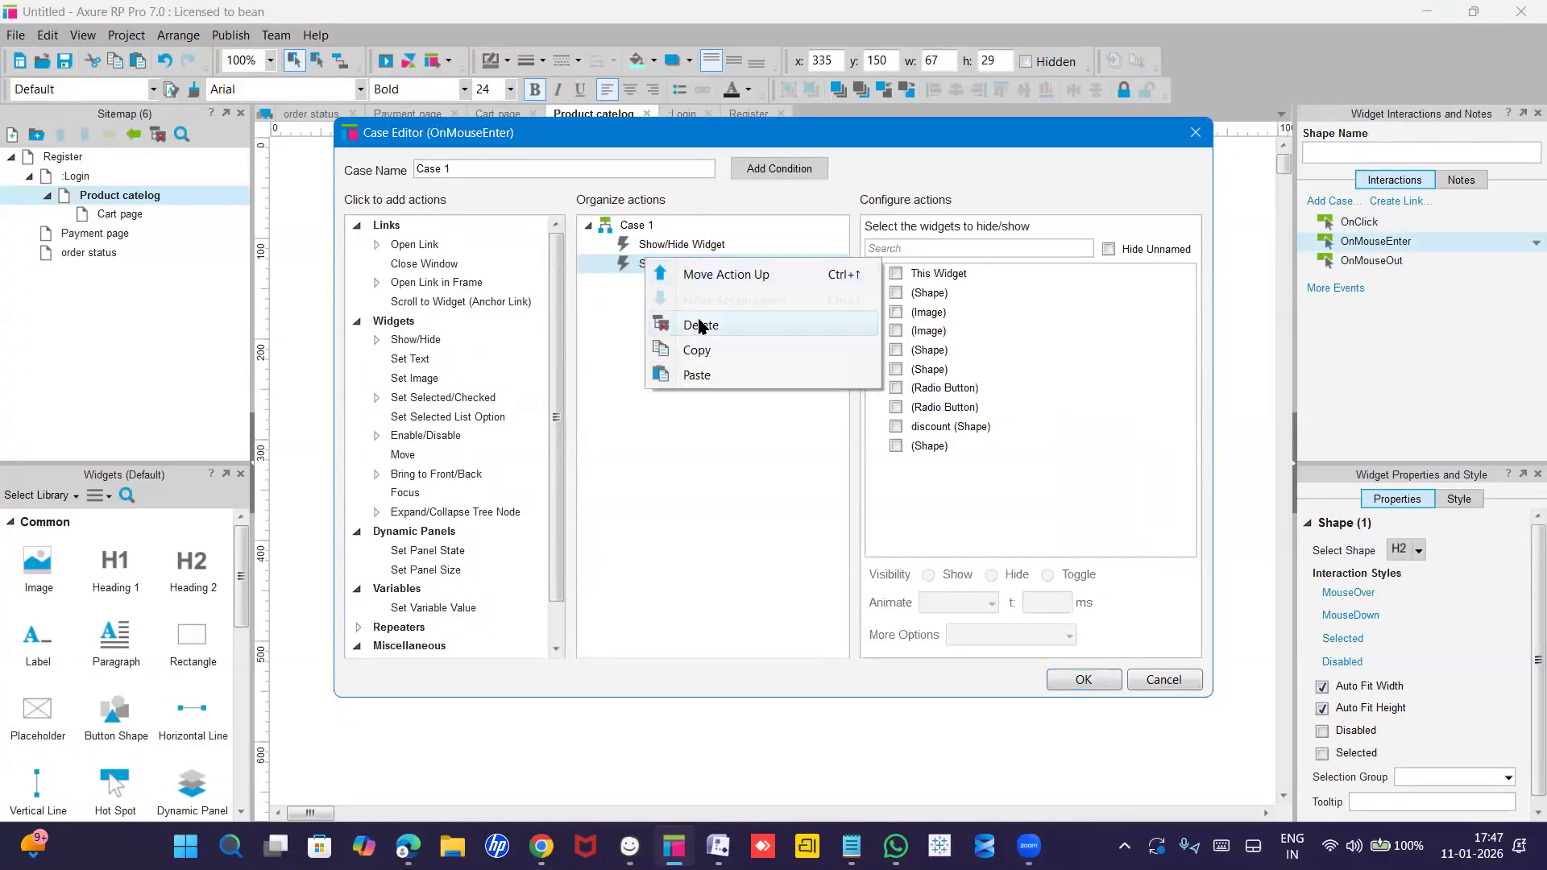
pyautogui.click(699, 324)
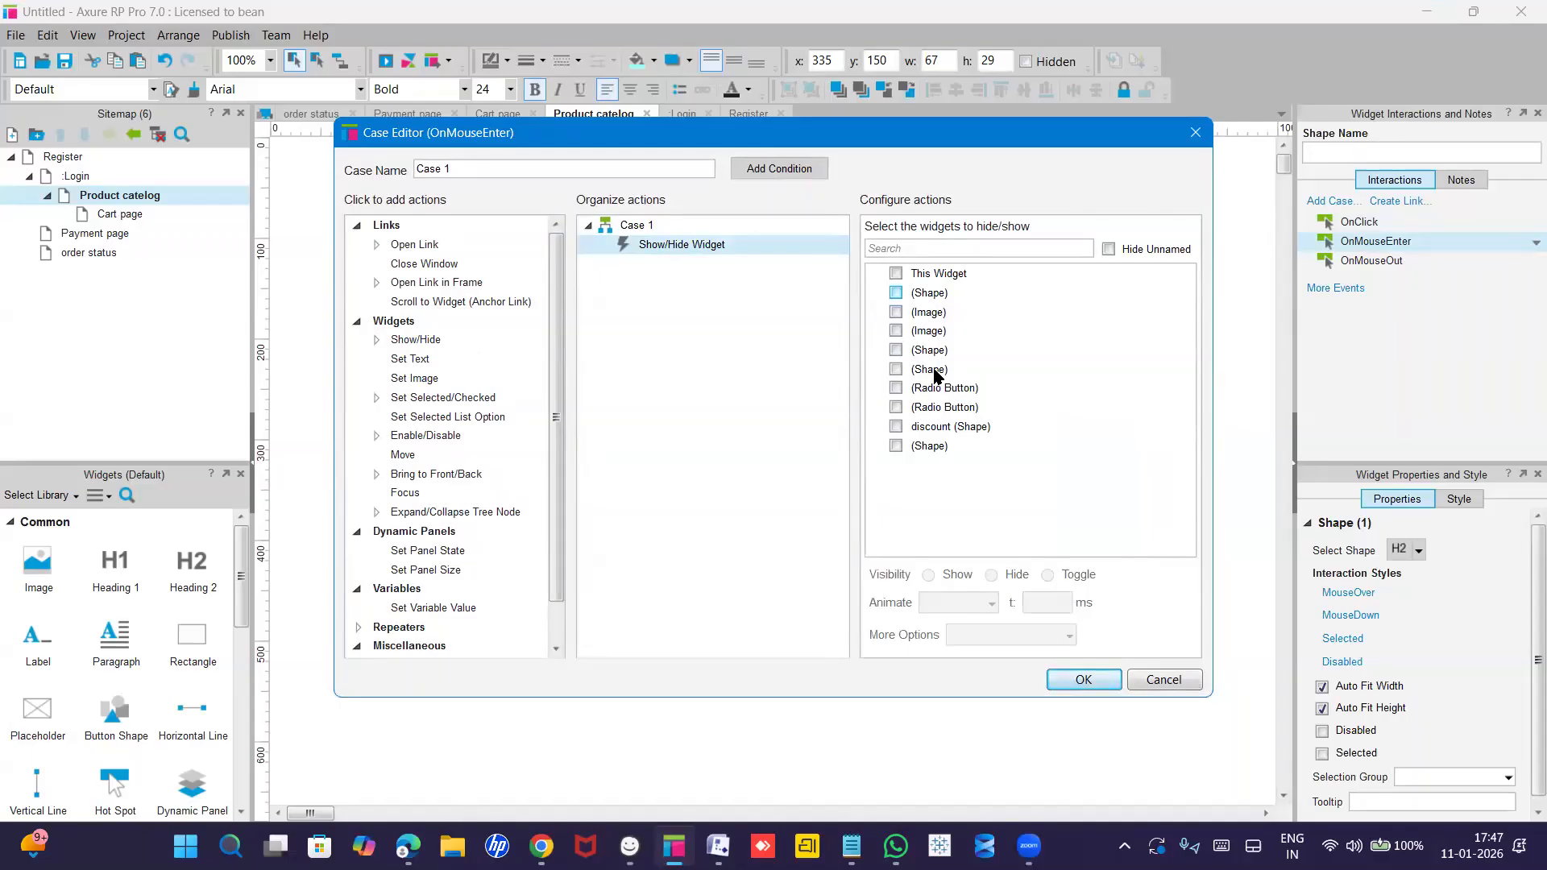
pyautogui.click(928, 434)
pyautogui.click(896, 426)
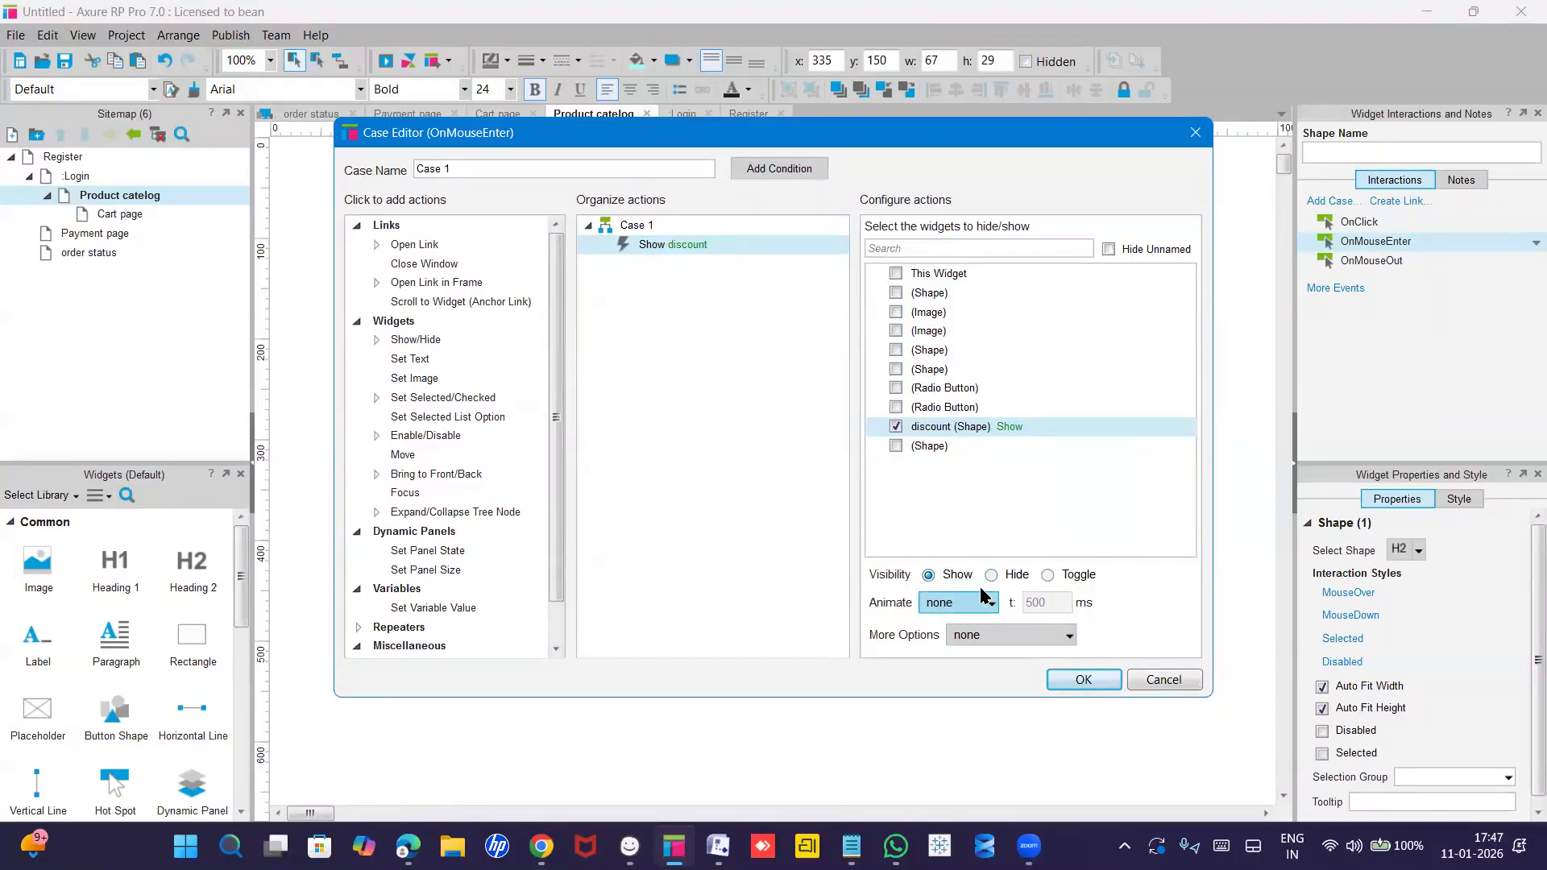
pyautogui.click(1073, 681)
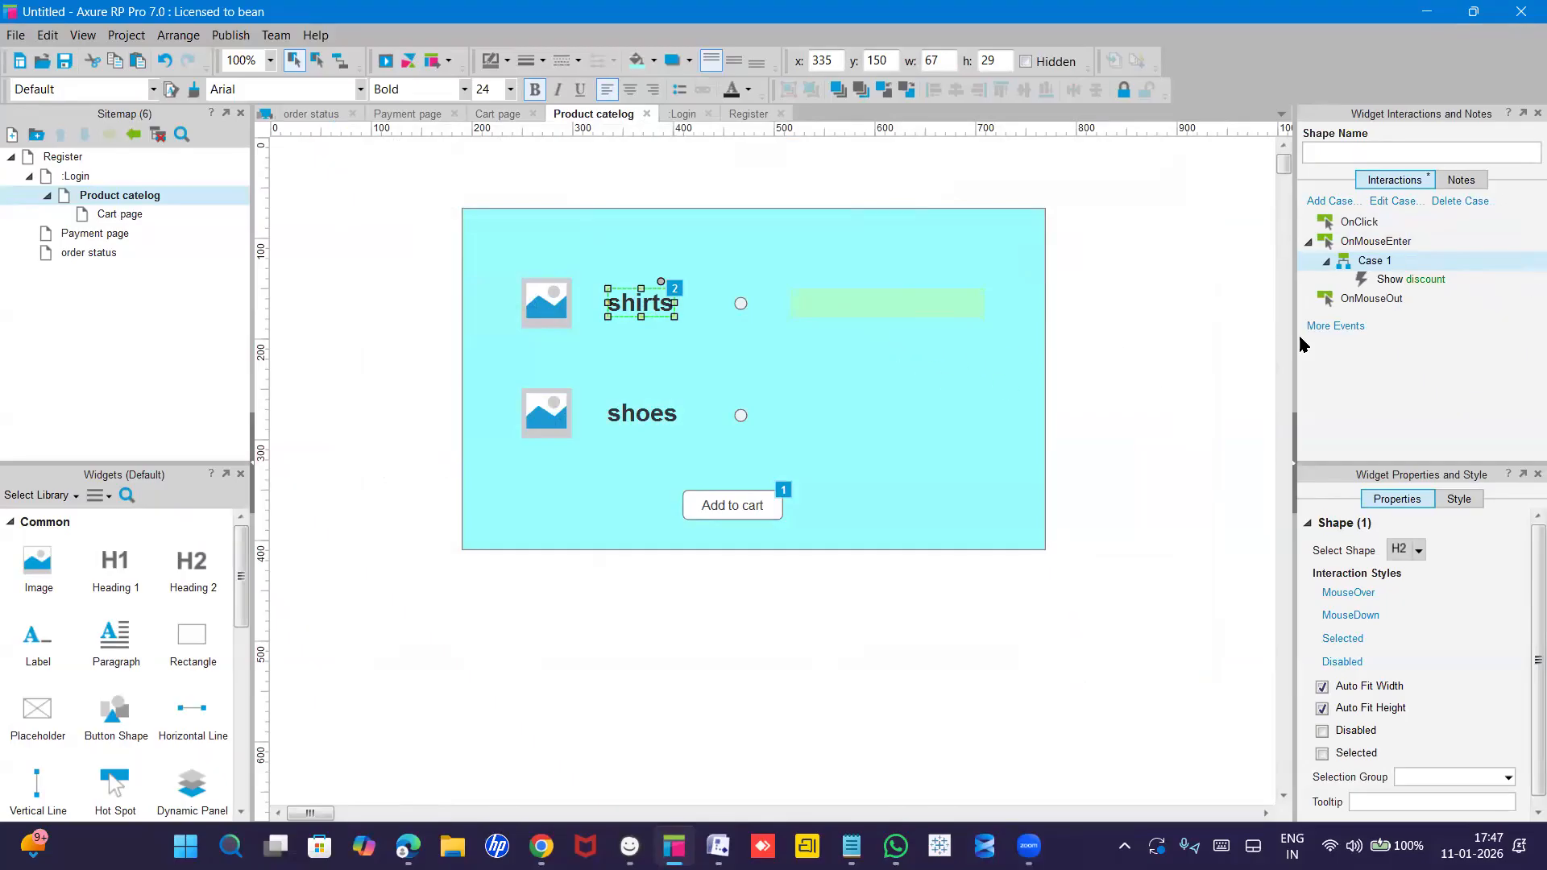
# Add an OnMouseOut case to the shirts label with a Show/Hide action that hides 'discount'.
pyautogui.click(1387, 300)
pyautogui.doubleClick(1387, 299)
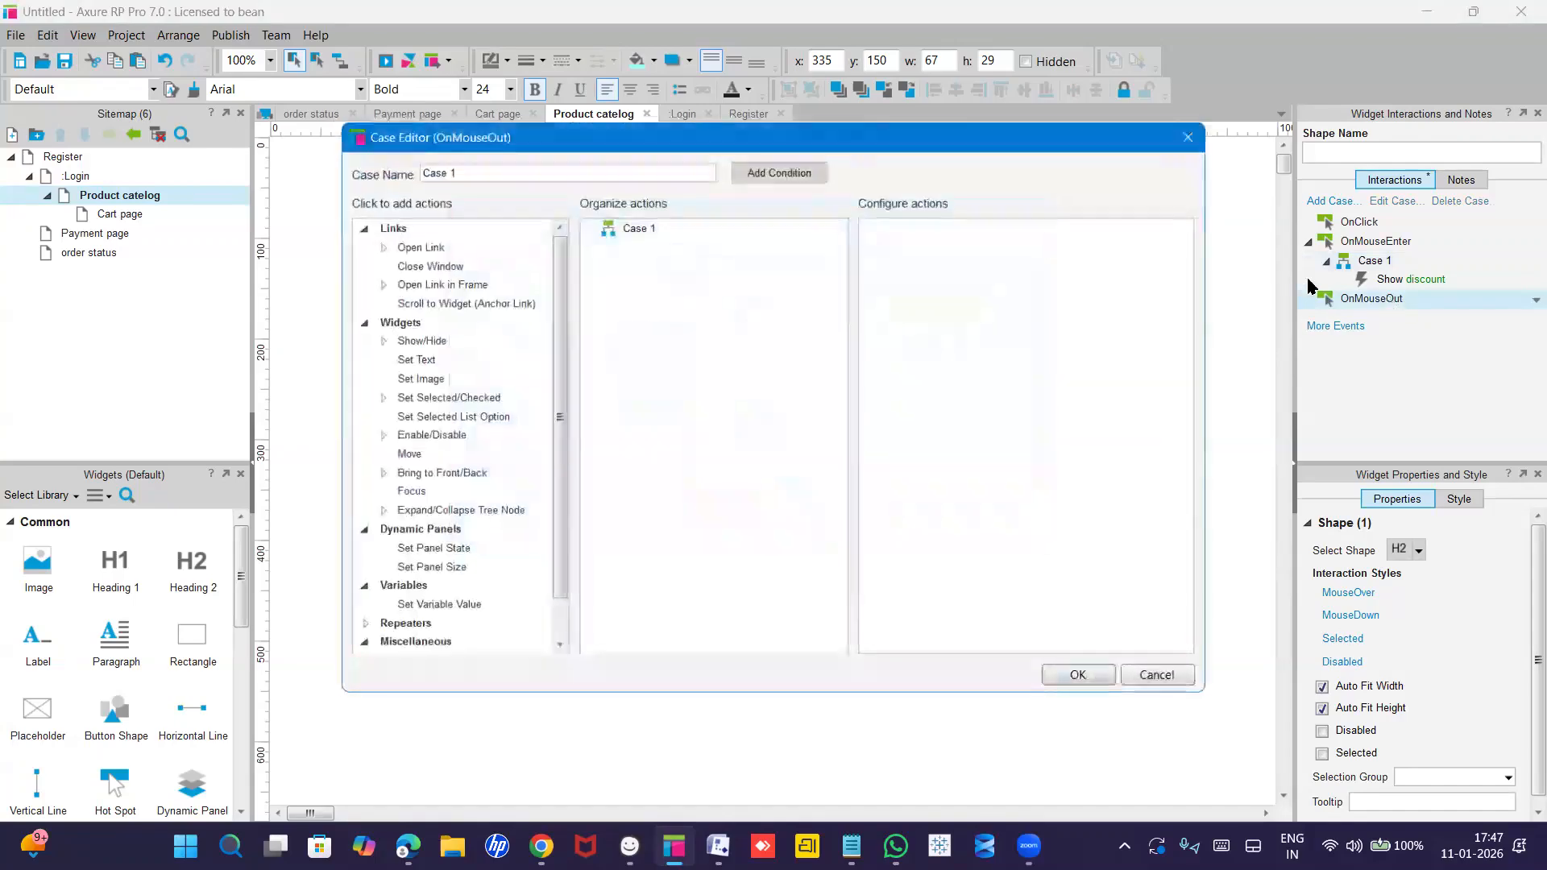
pyautogui.click(397, 339)
pyautogui.click(398, 339)
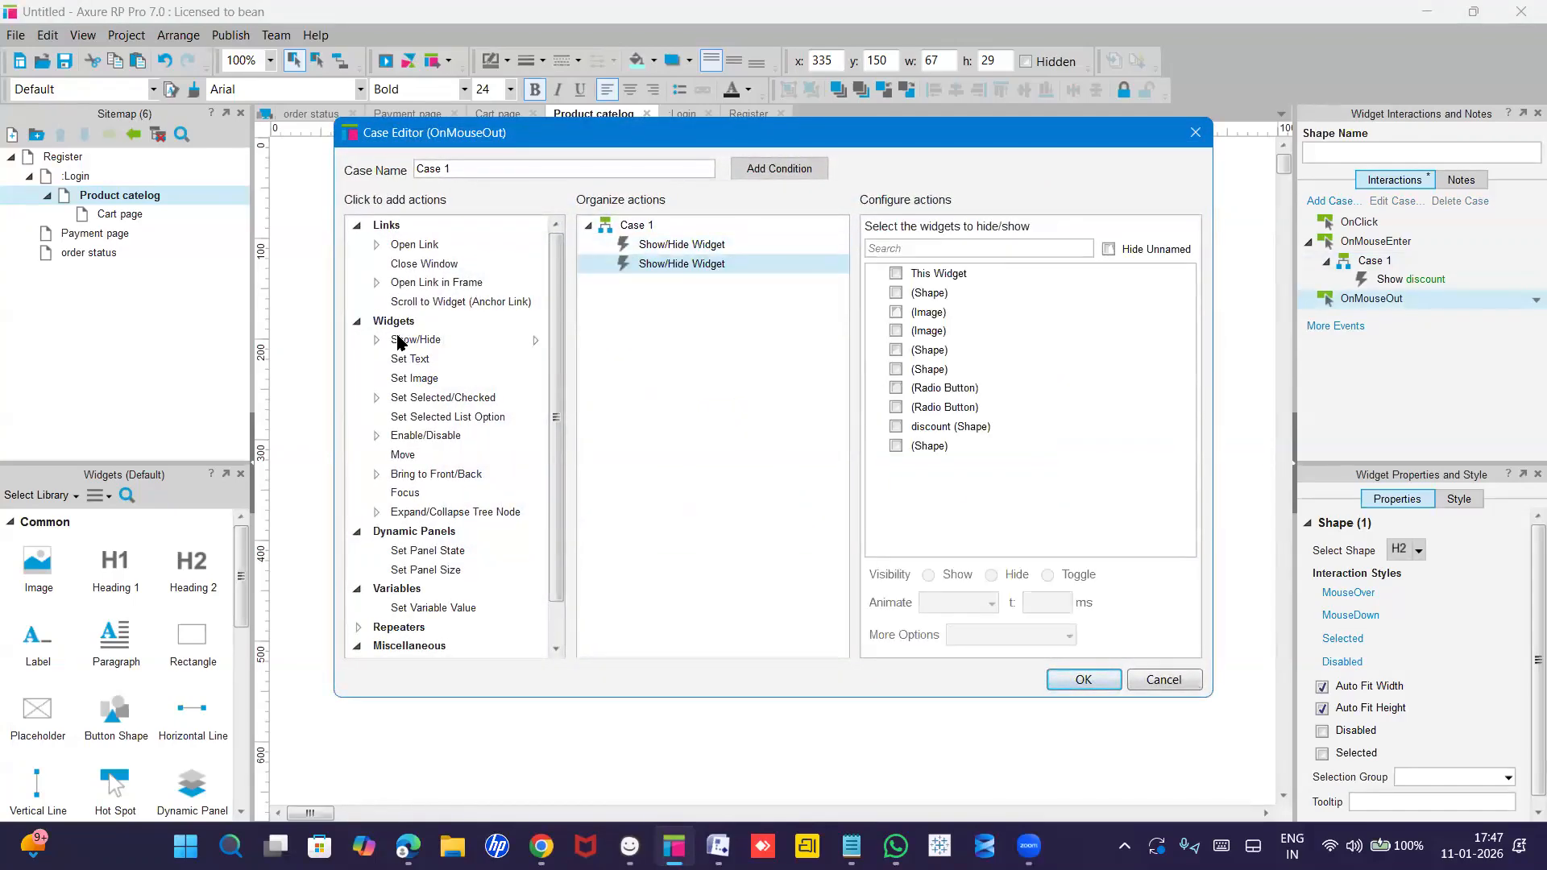
pyautogui.rightClick(777, 265)
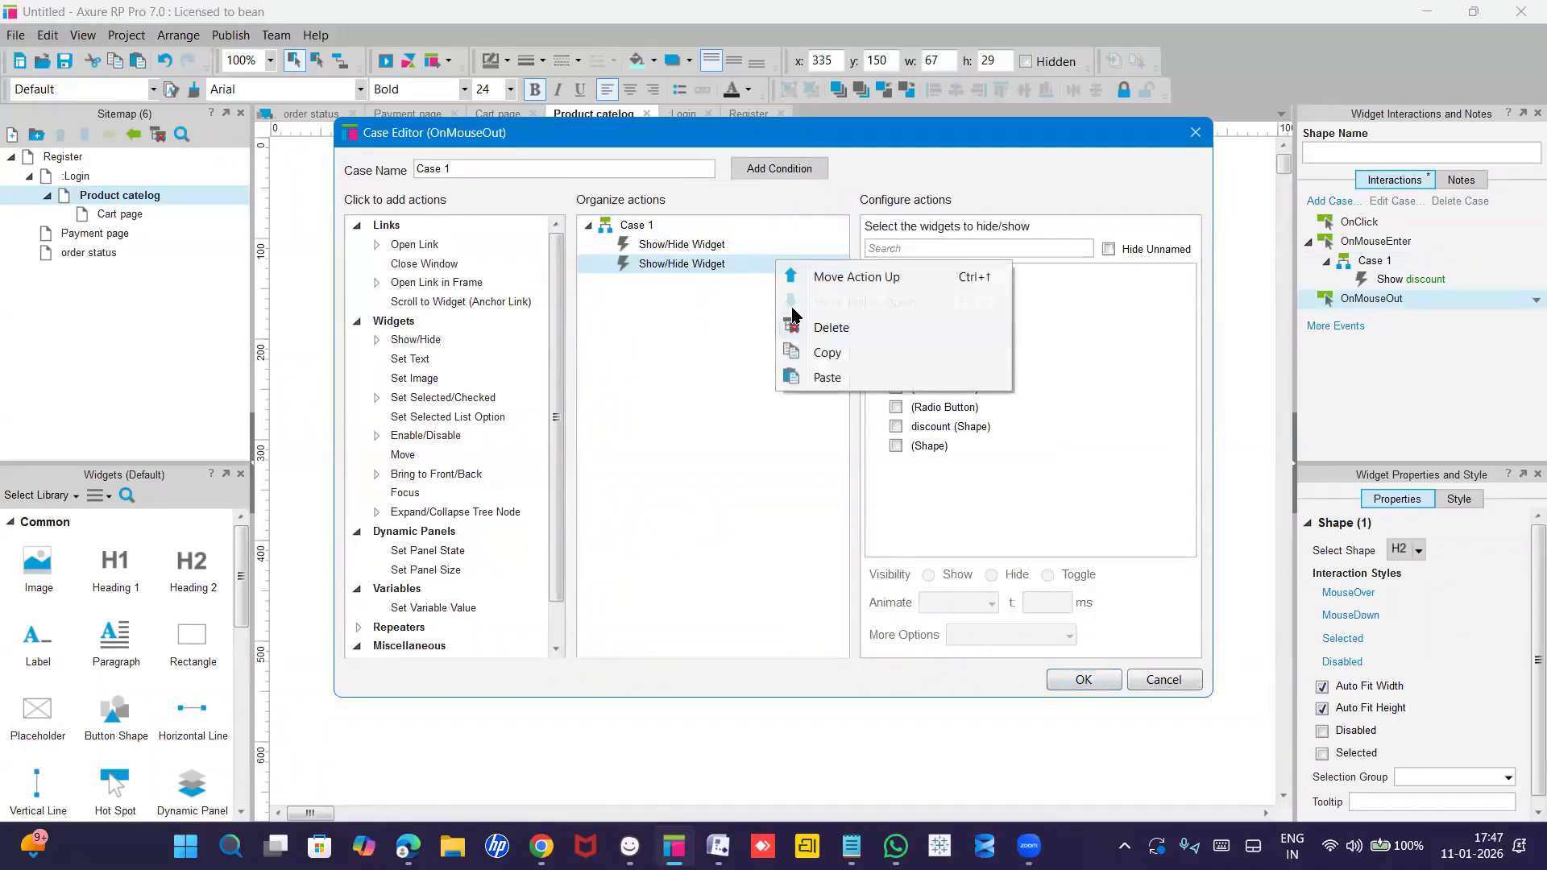
pyautogui.click(829, 327)
pyautogui.click(900, 428)
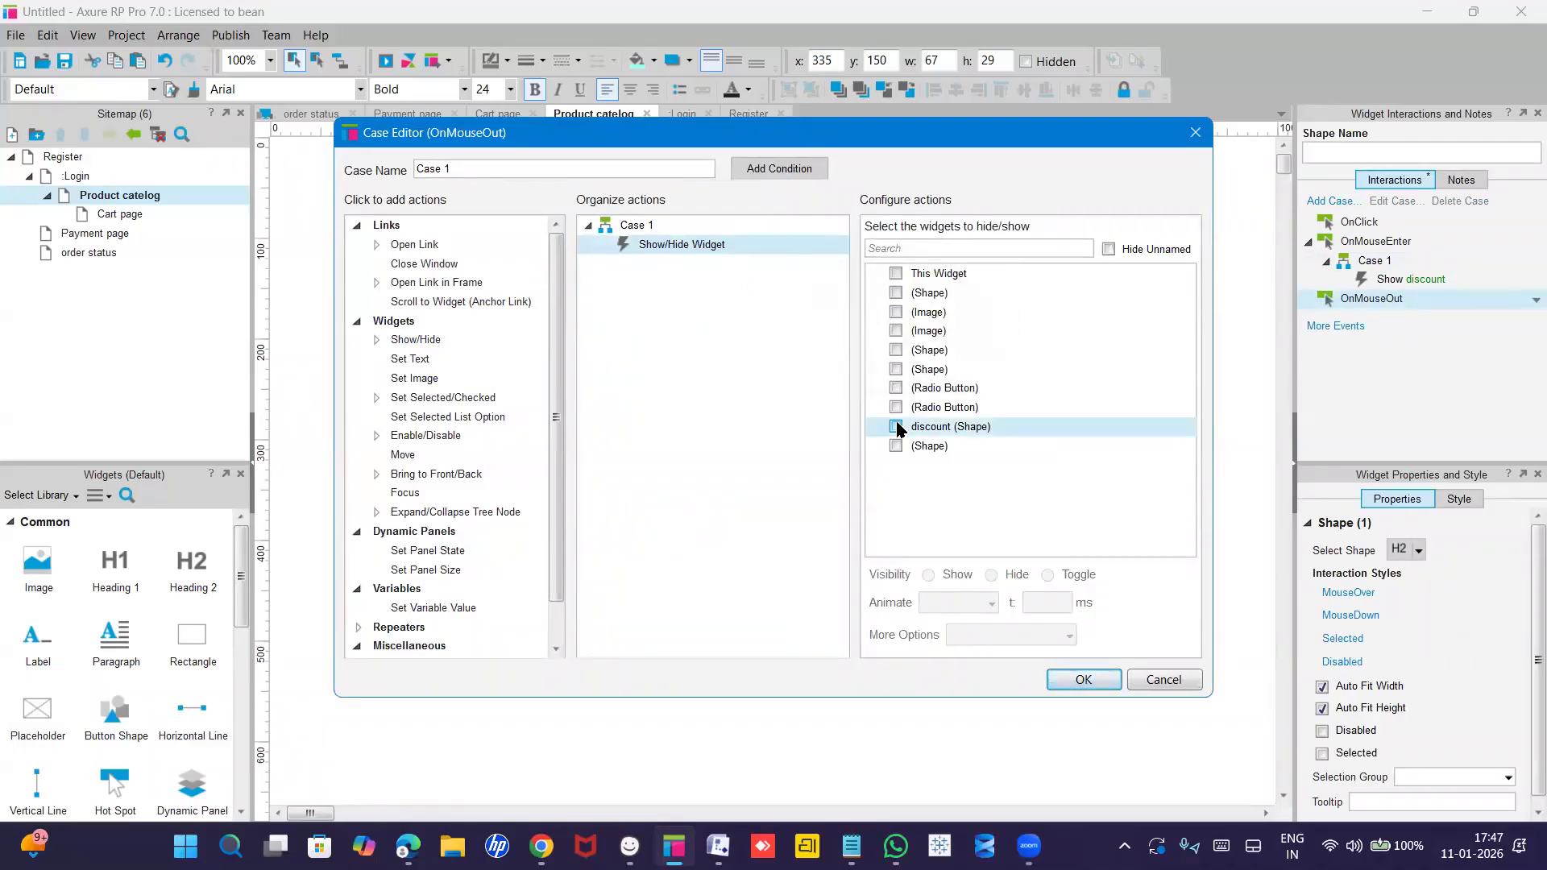
pyautogui.click(897, 427)
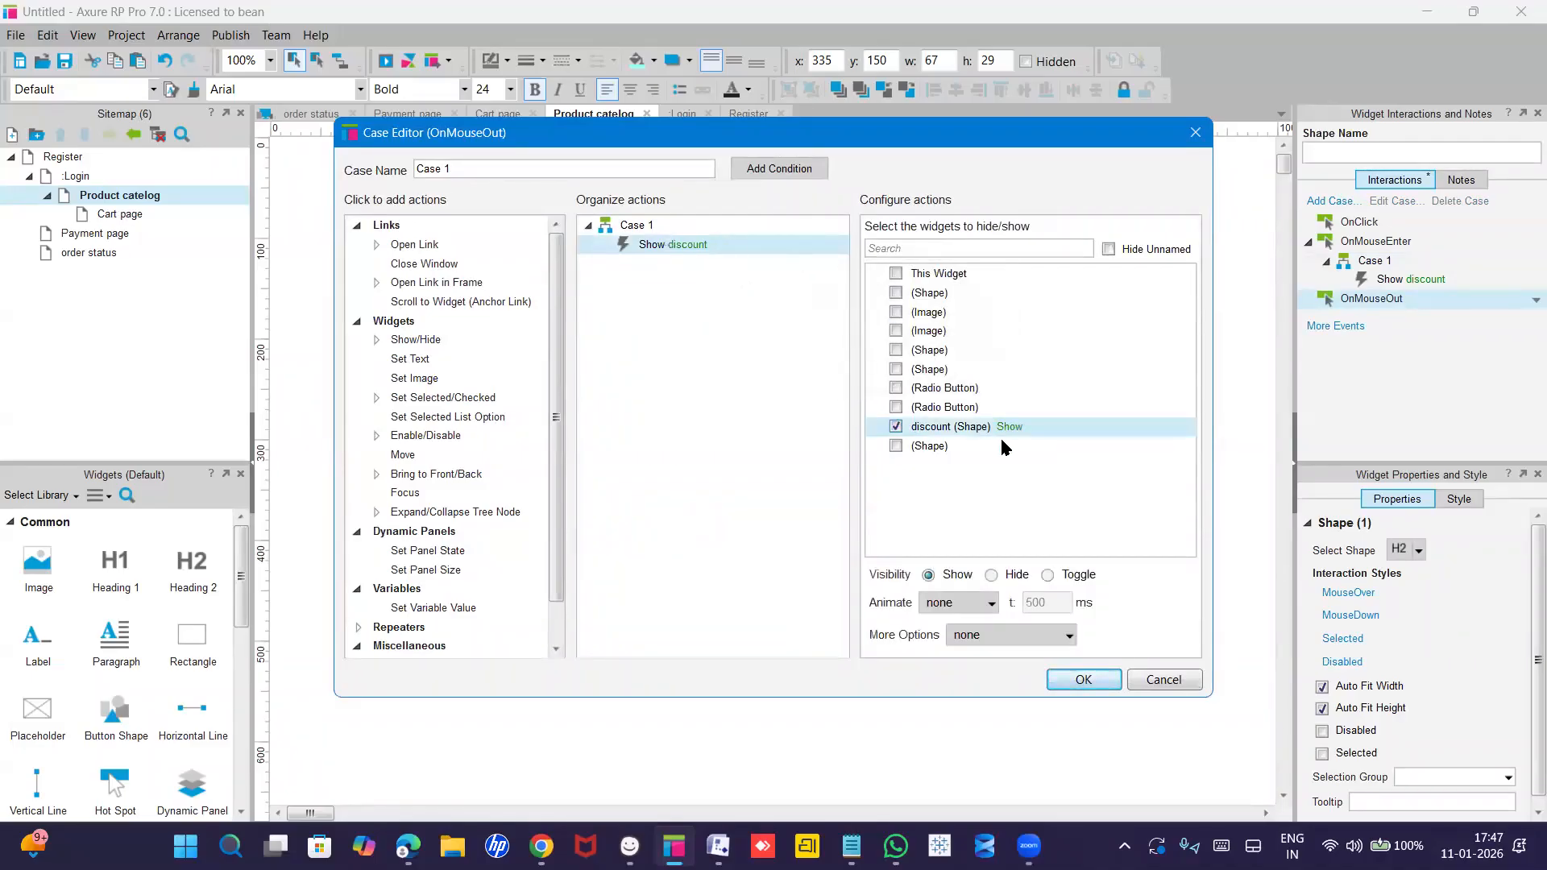
pyautogui.click(991, 577)
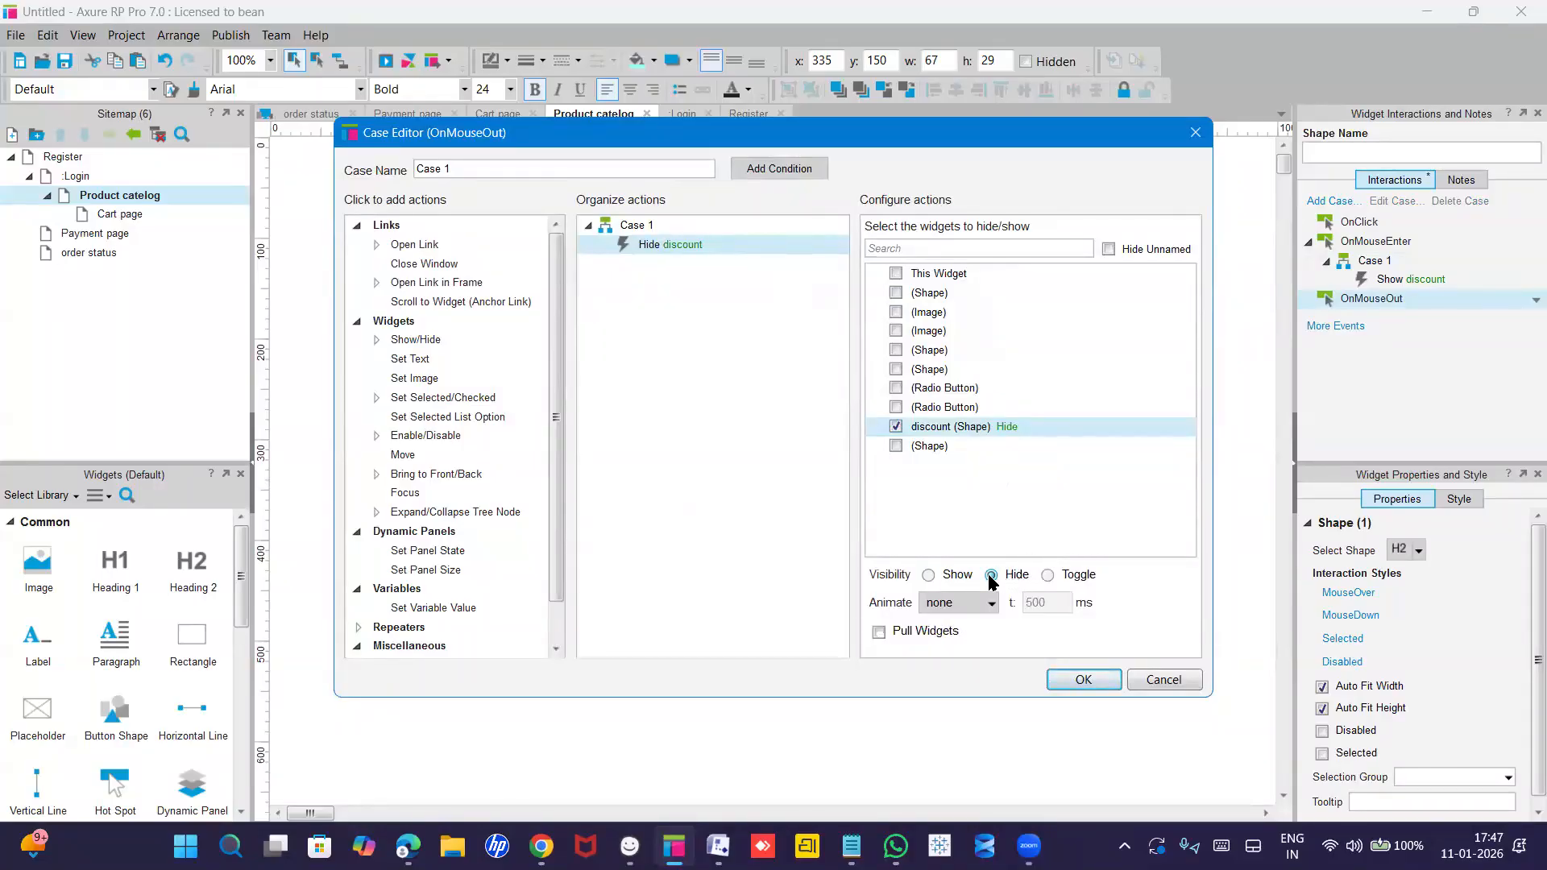
pyautogui.click(1085, 681)
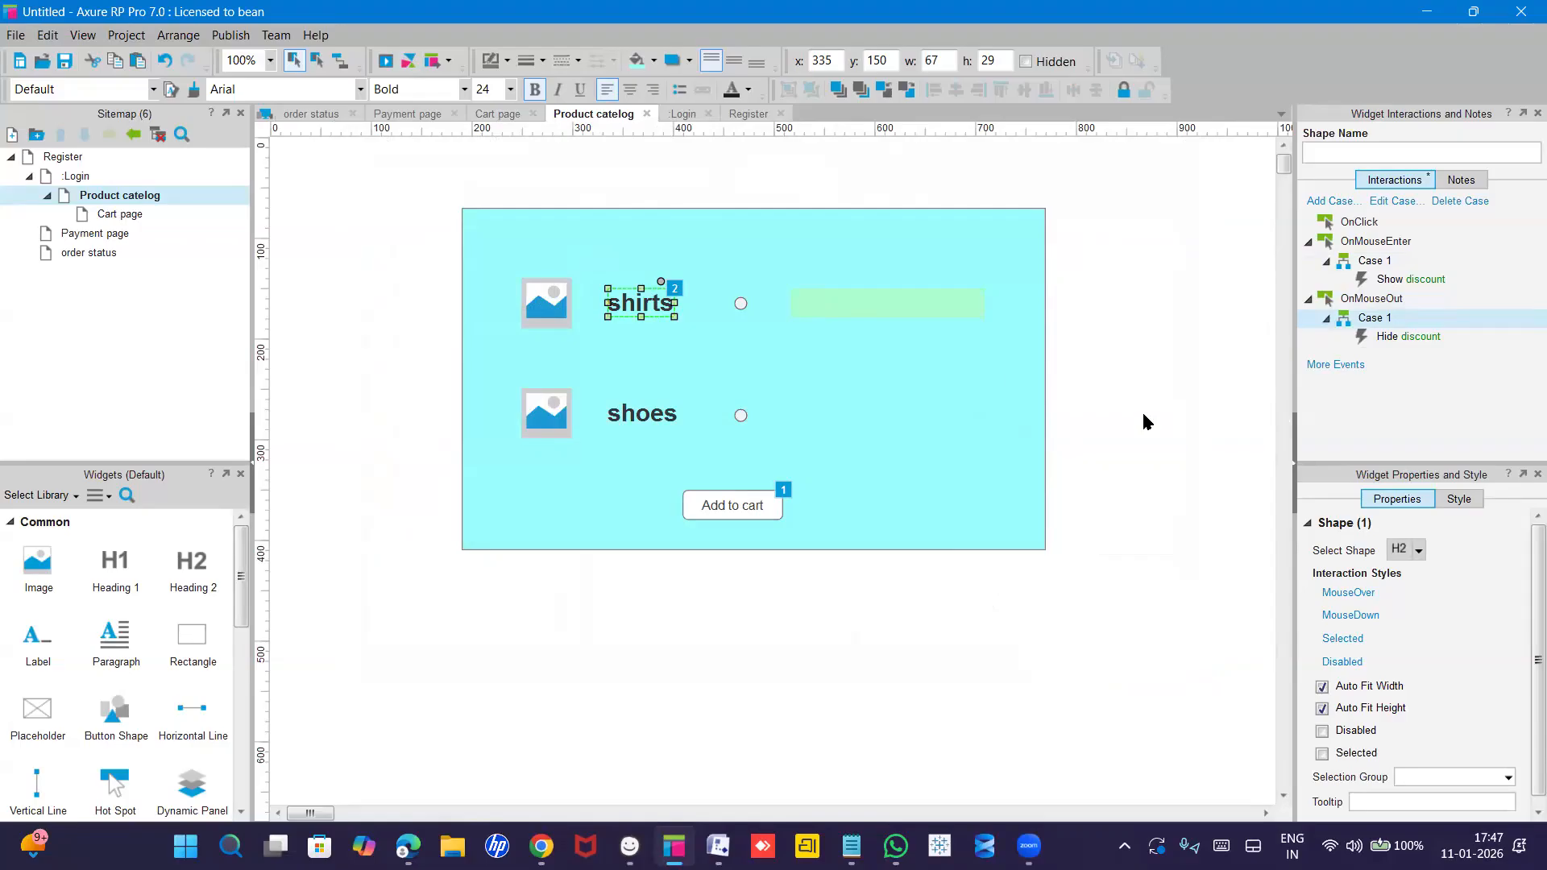
# Open the Register page, then reopen the Product catelog page.
pyautogui.doubleClick(70, 158)
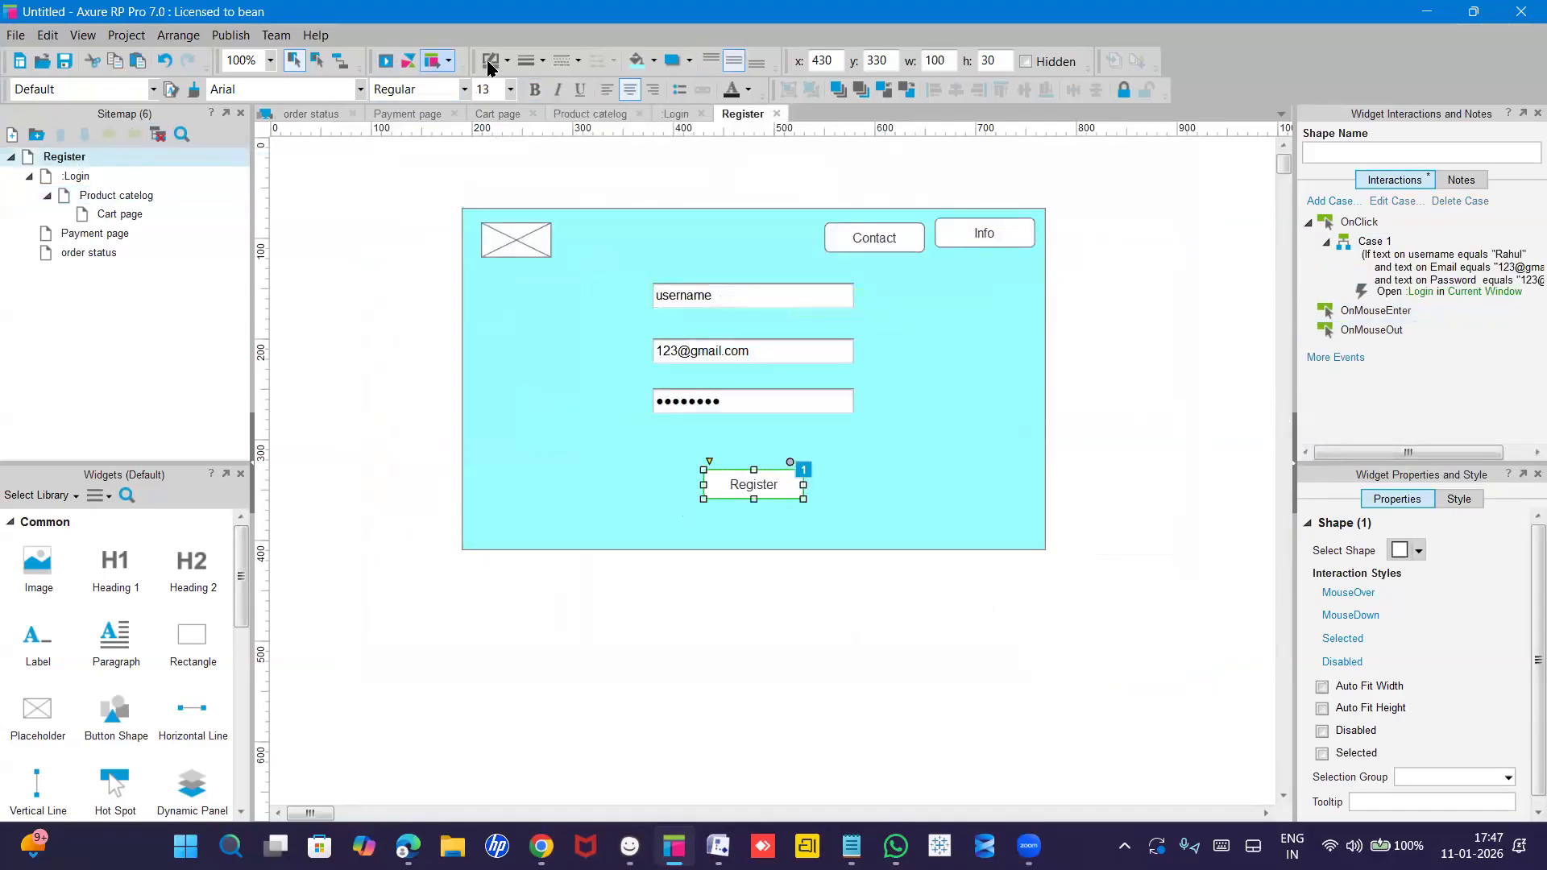
pyautogui.click(128, 197)
pyautogui.doubleClick(127, 197)
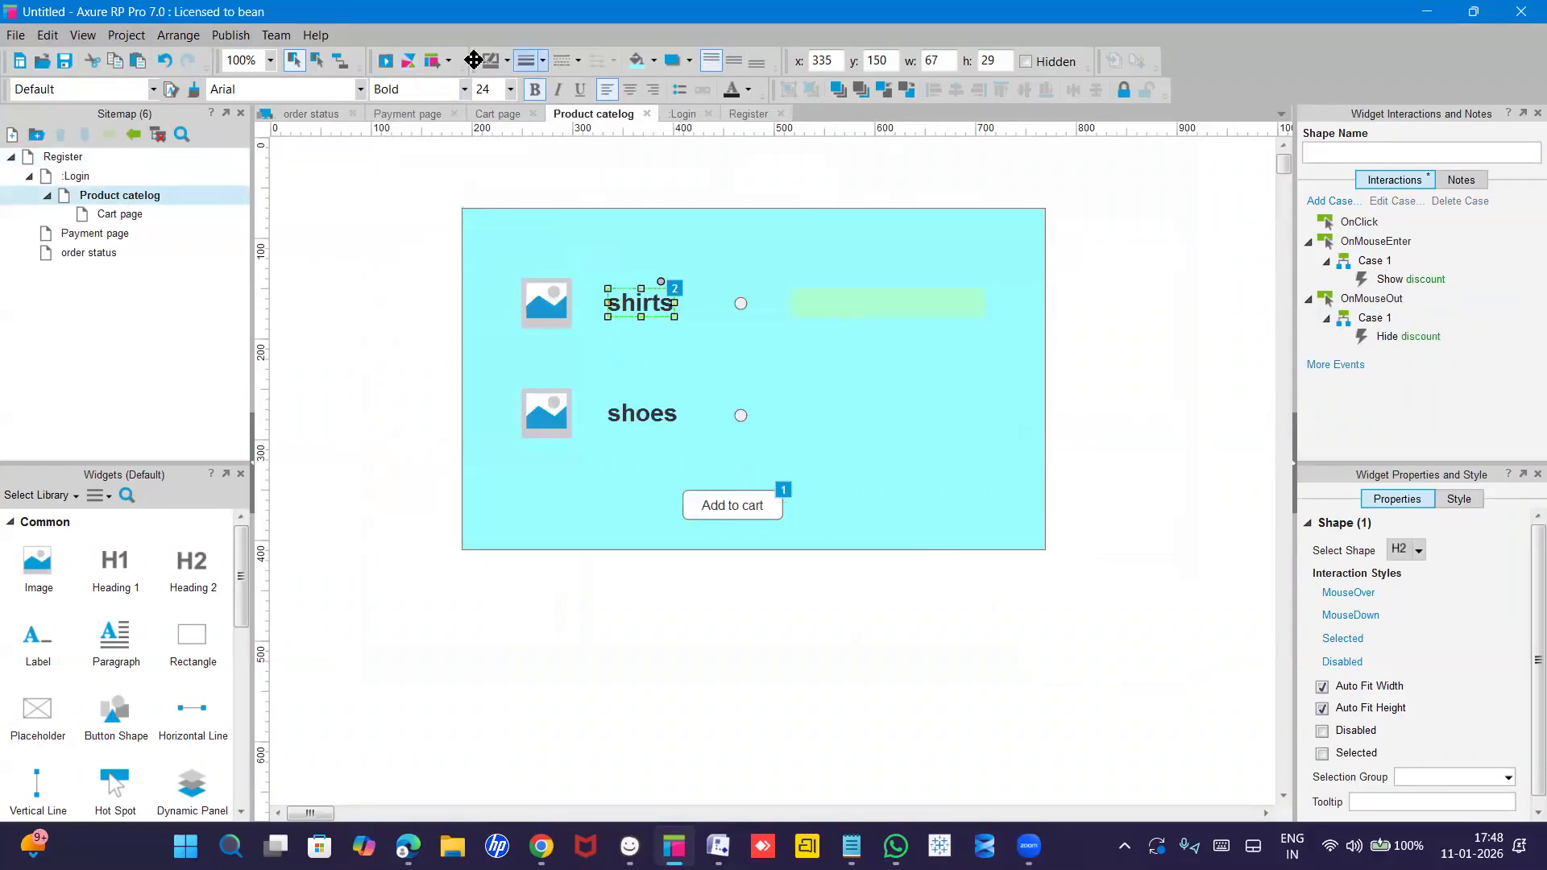
# Preview Product catelog in Edge, confirm hovering shirts reveals '50% off on shirts', then return to Axure.
pyautogui.click(385, 59)
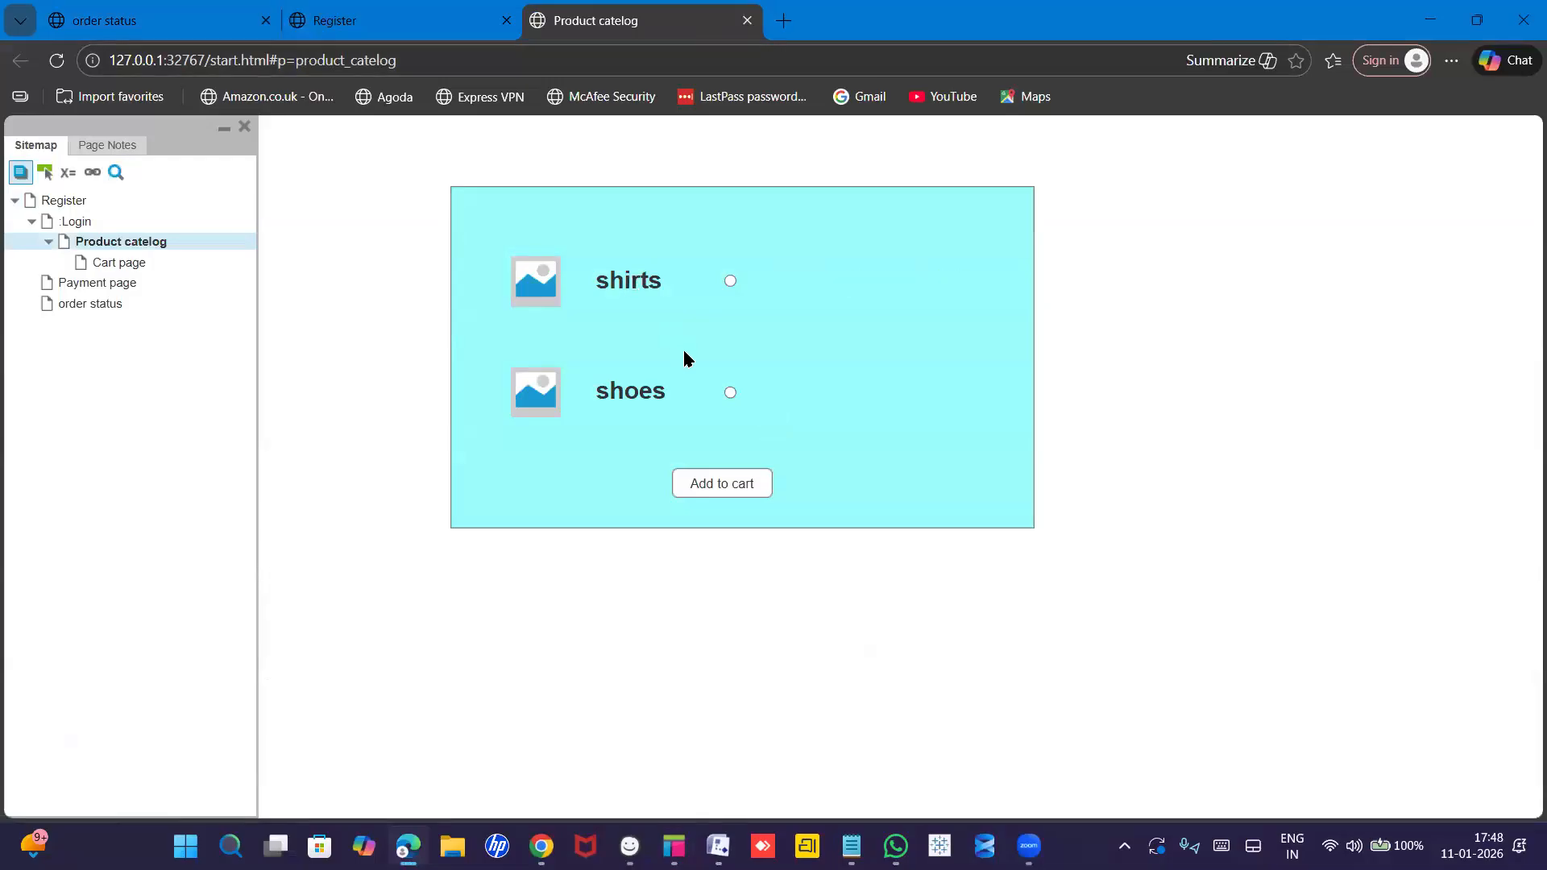
pyautogui.moveTo(636, 281)
pyautogui.moveTo(674, 845)
pyautogui.click(693, 752)
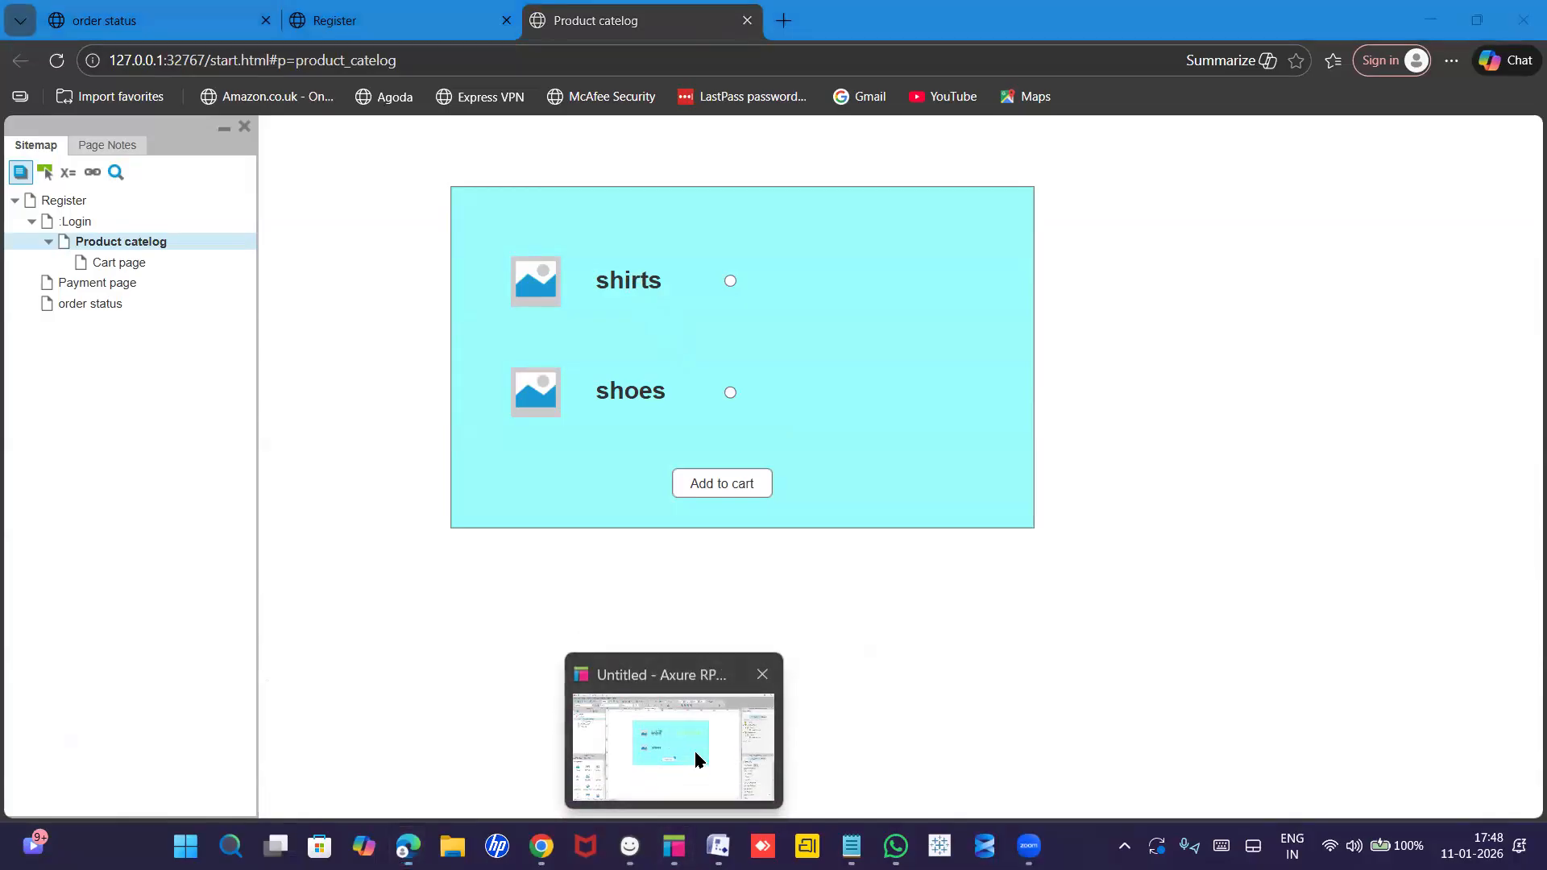